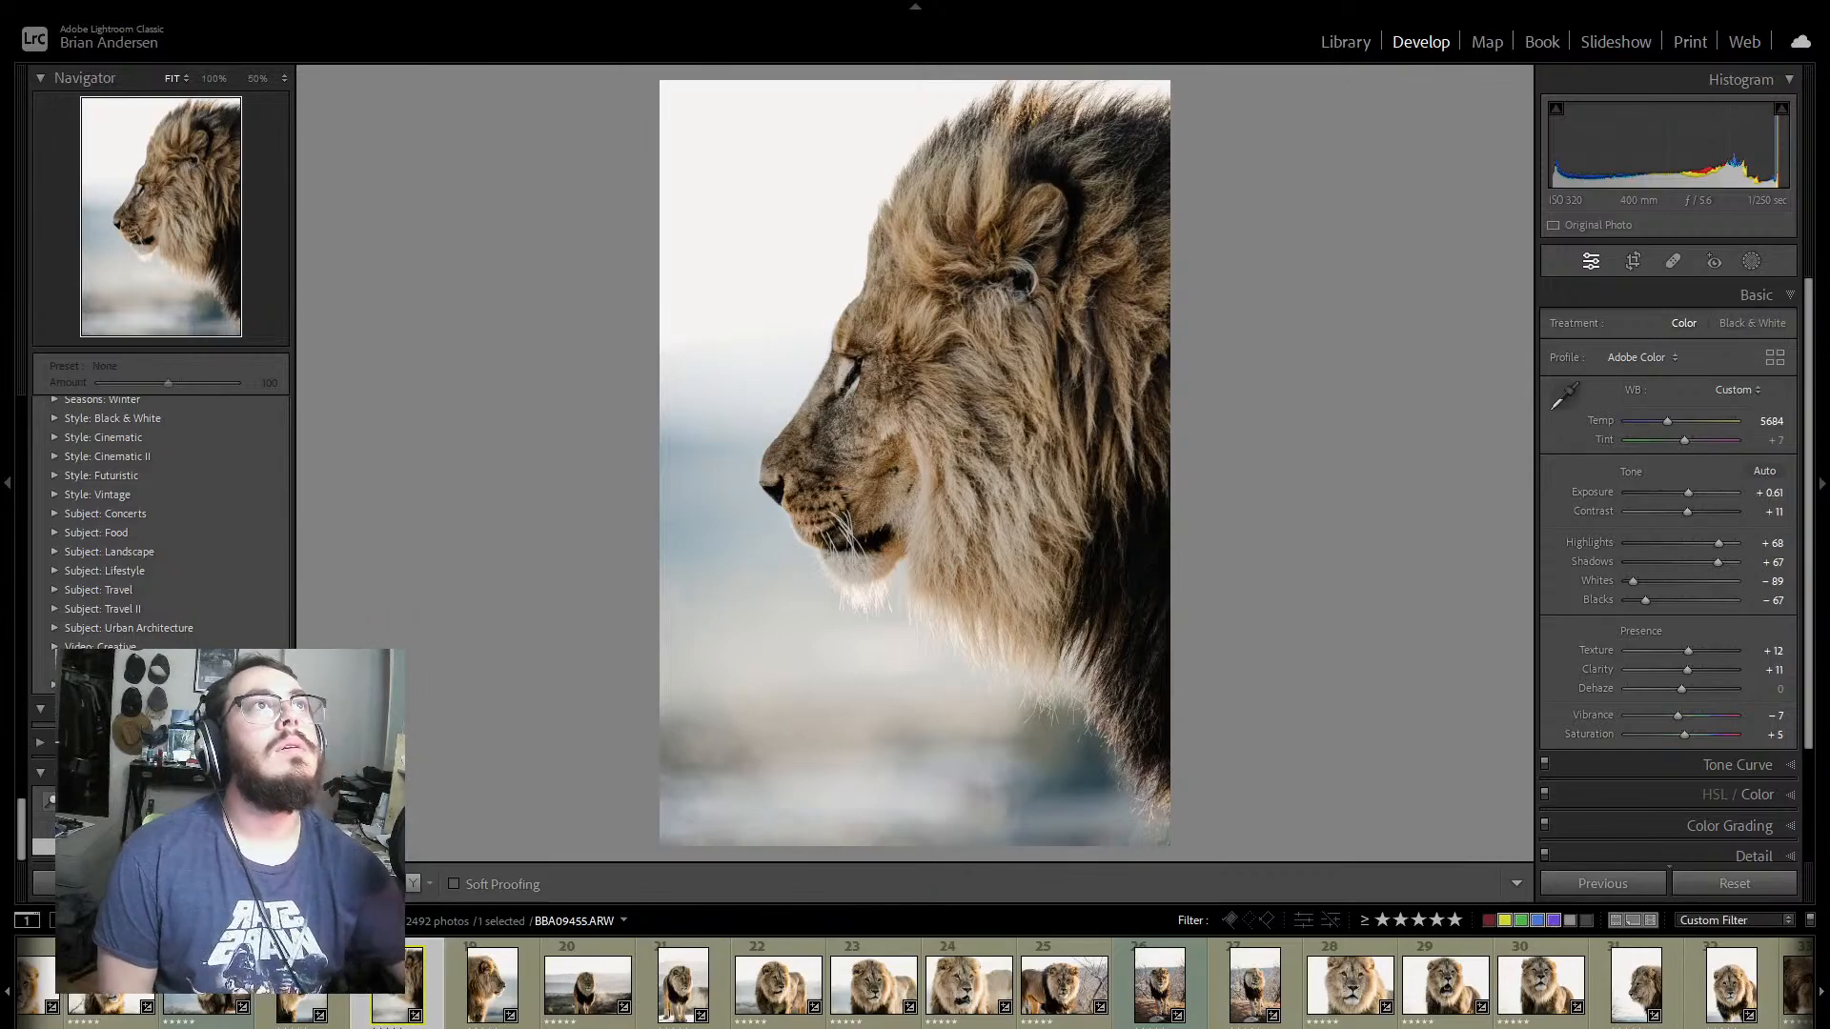
{"action": "left_click_drag", "start_coordinate": [1620, 2], "coordinate": [2, 185]}
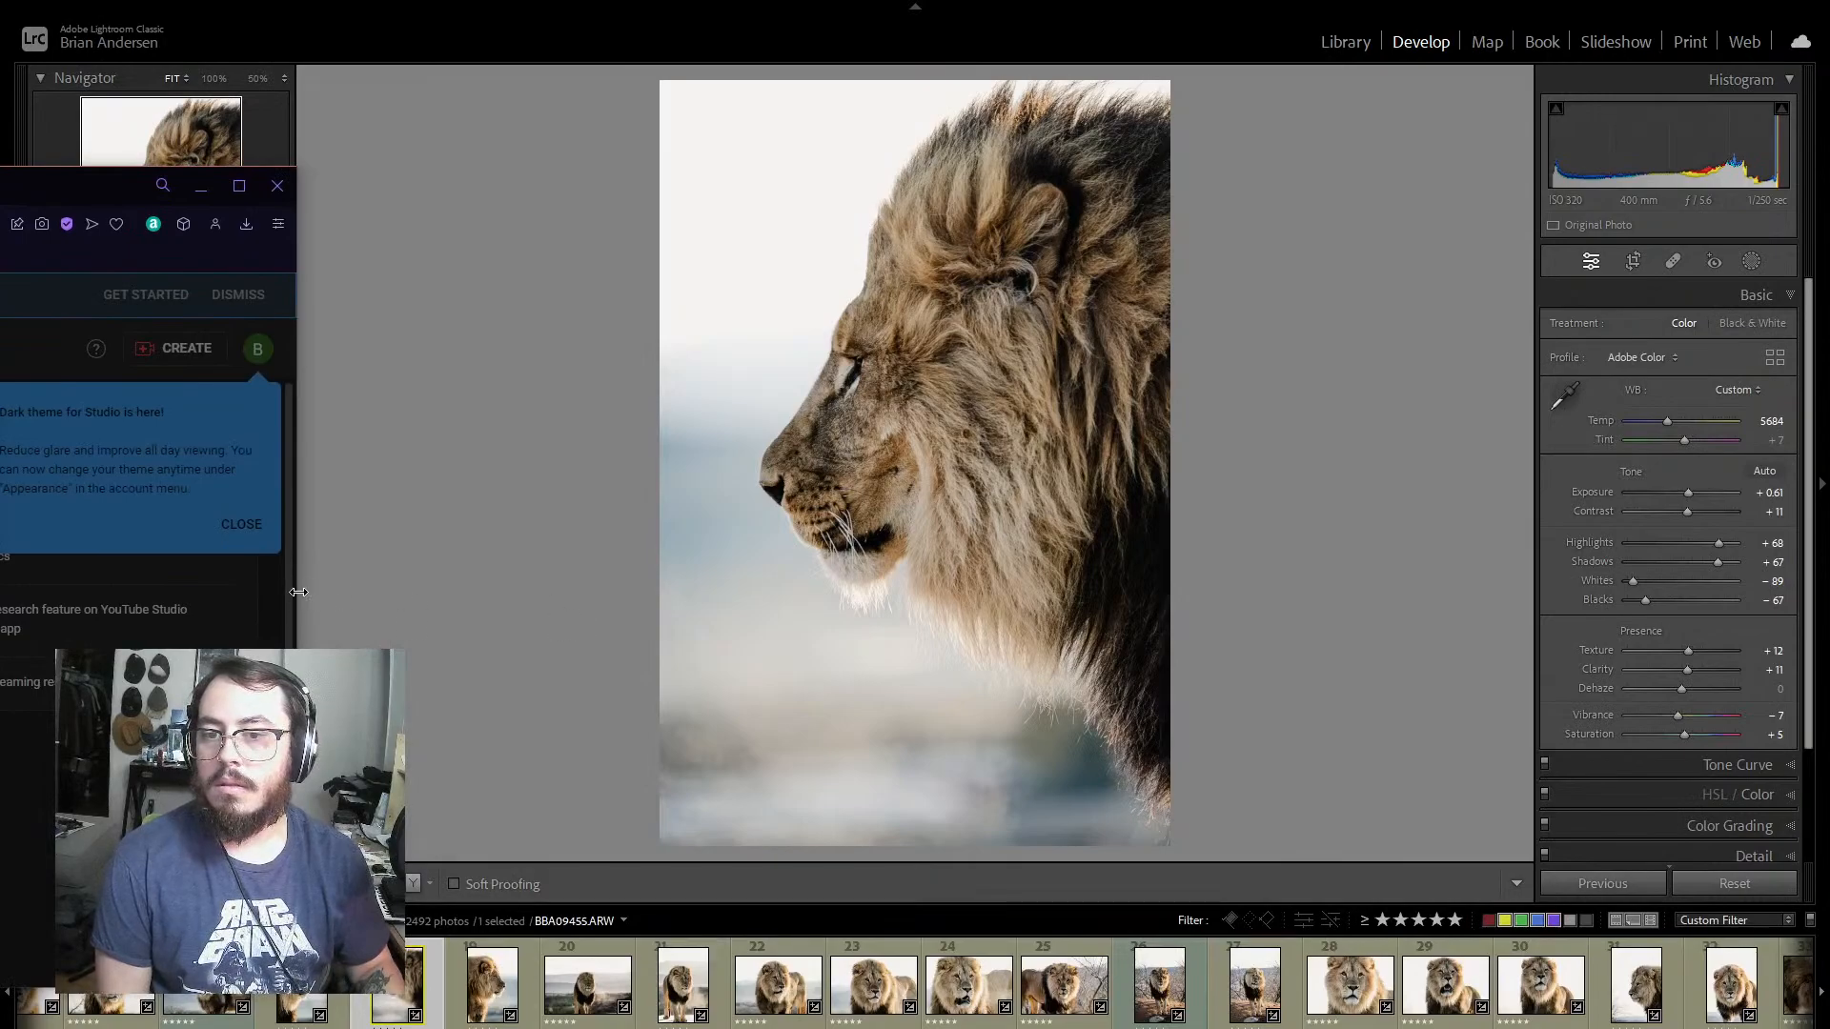
{"action": "left_click_drag", "start_coordinate": [294, 592], "coordinate": [4, 565]}
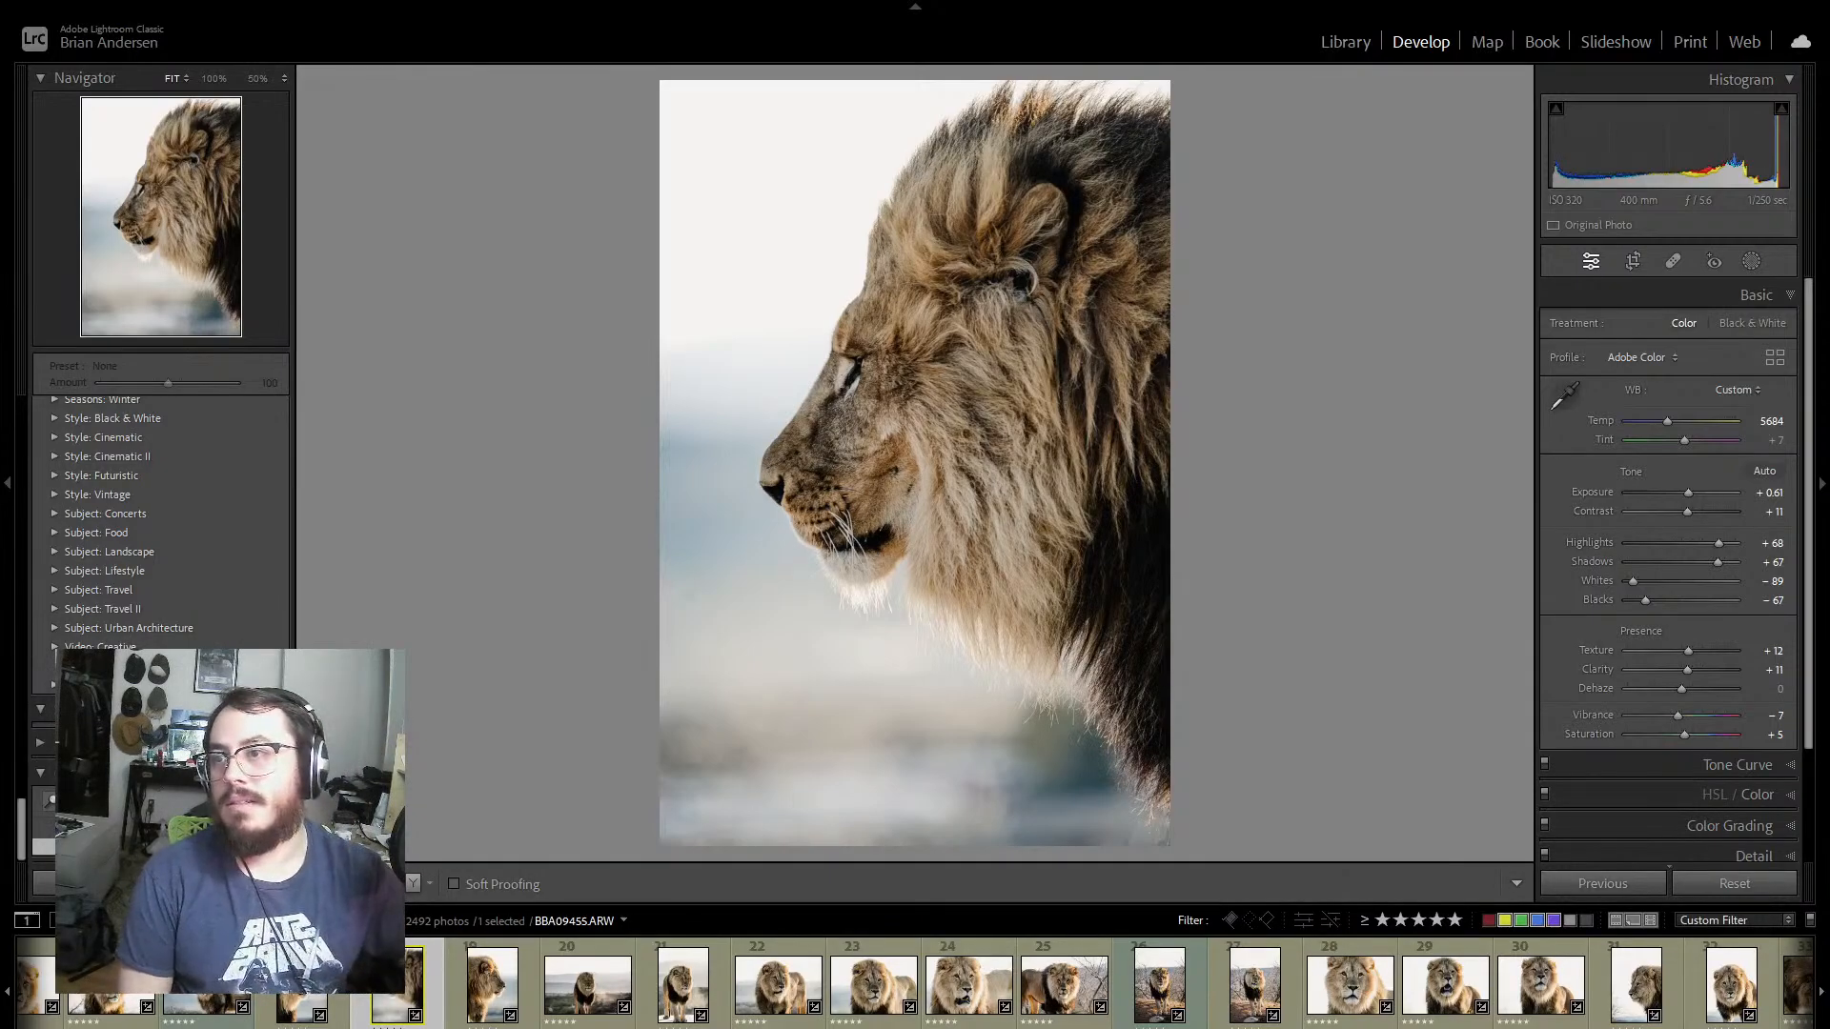
{"action": "left_click_drag", "start_coordinate": [0, 105], "coordinate": [0, 5]}
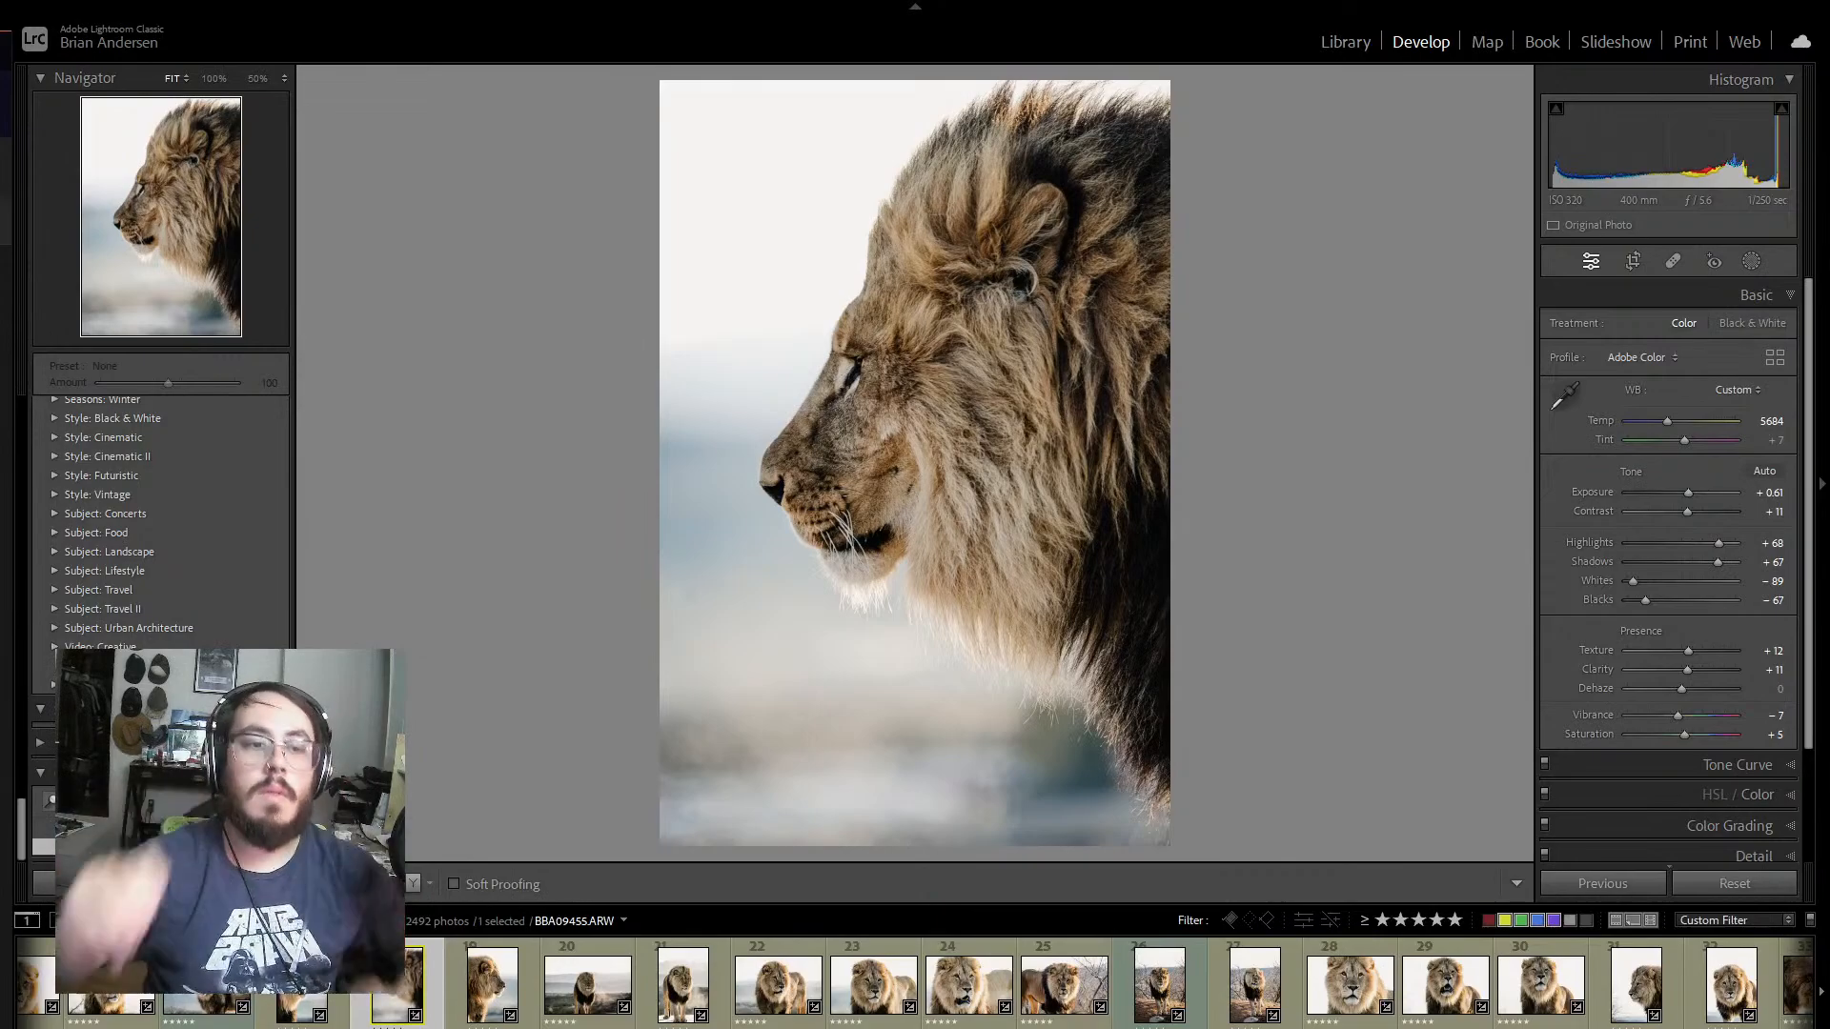
Step: Examine the eye and mane detail of side-profile photo BBA09473 at 100% and compare the shot with BBA09446
{"action": "left_click", "coordinate": [519, 972]}
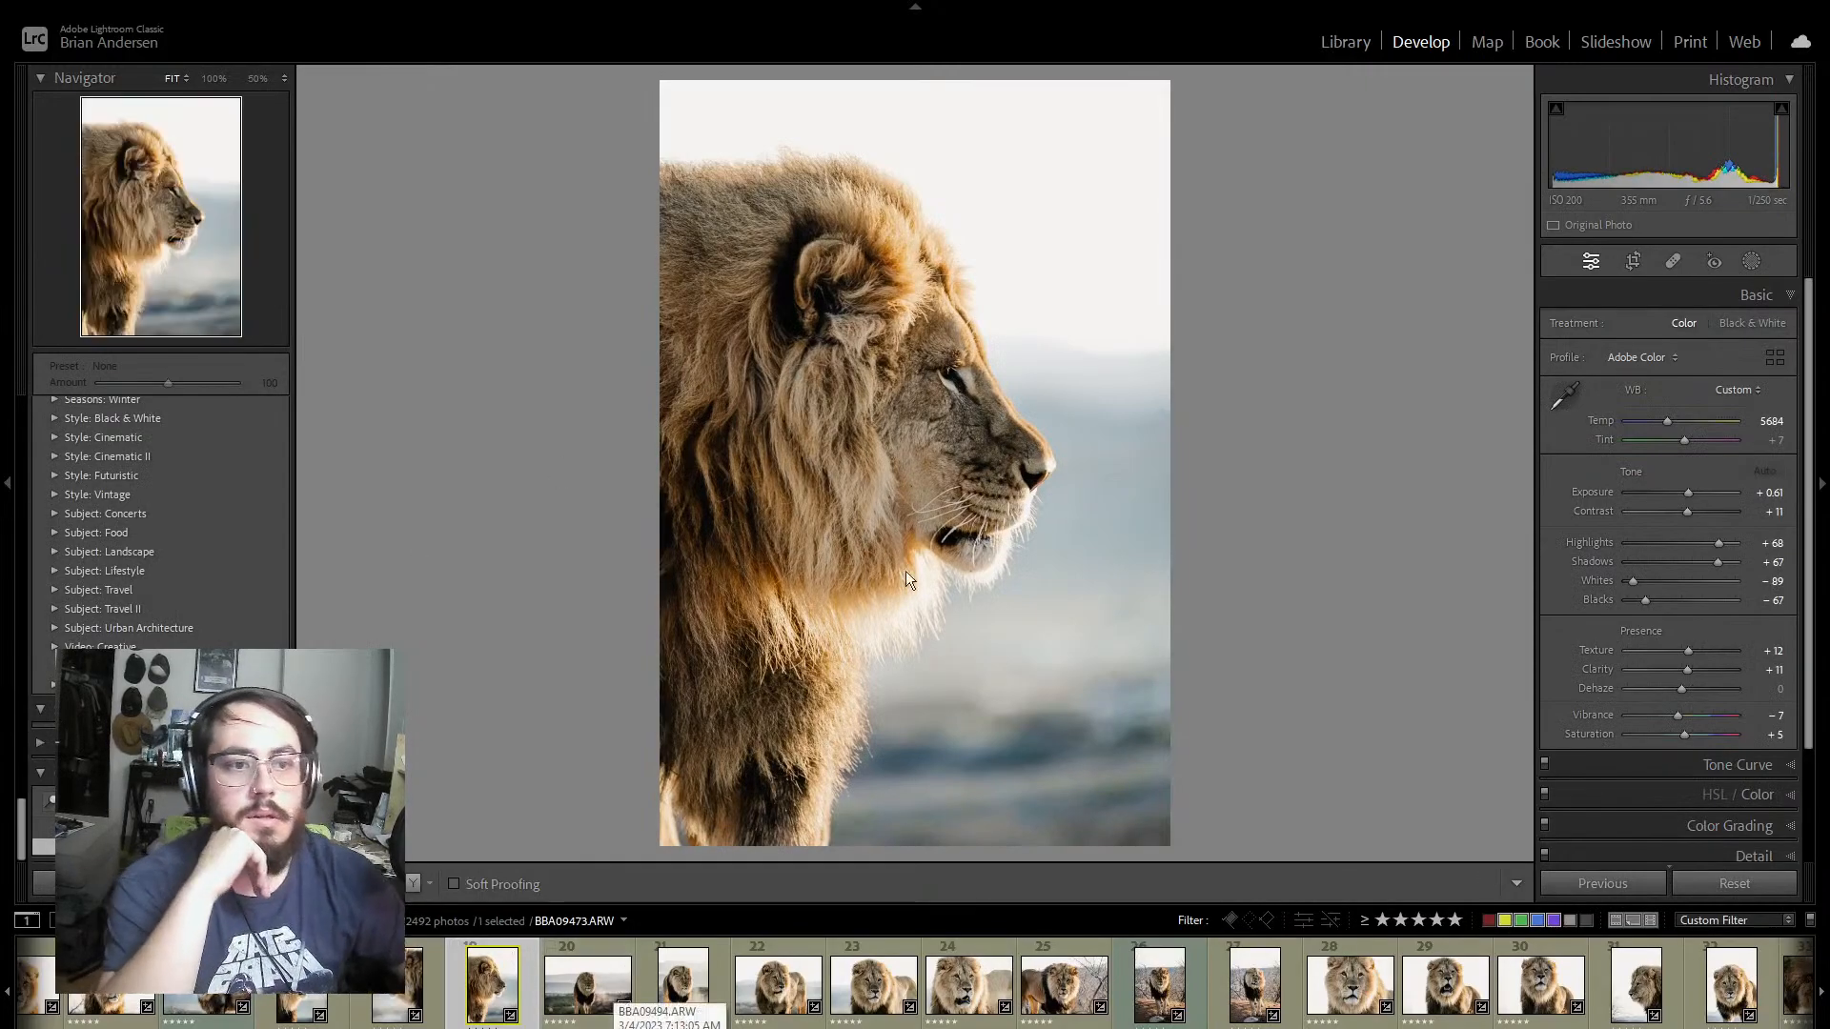
{"action": "left_click", "coordinate": [960, 381]}
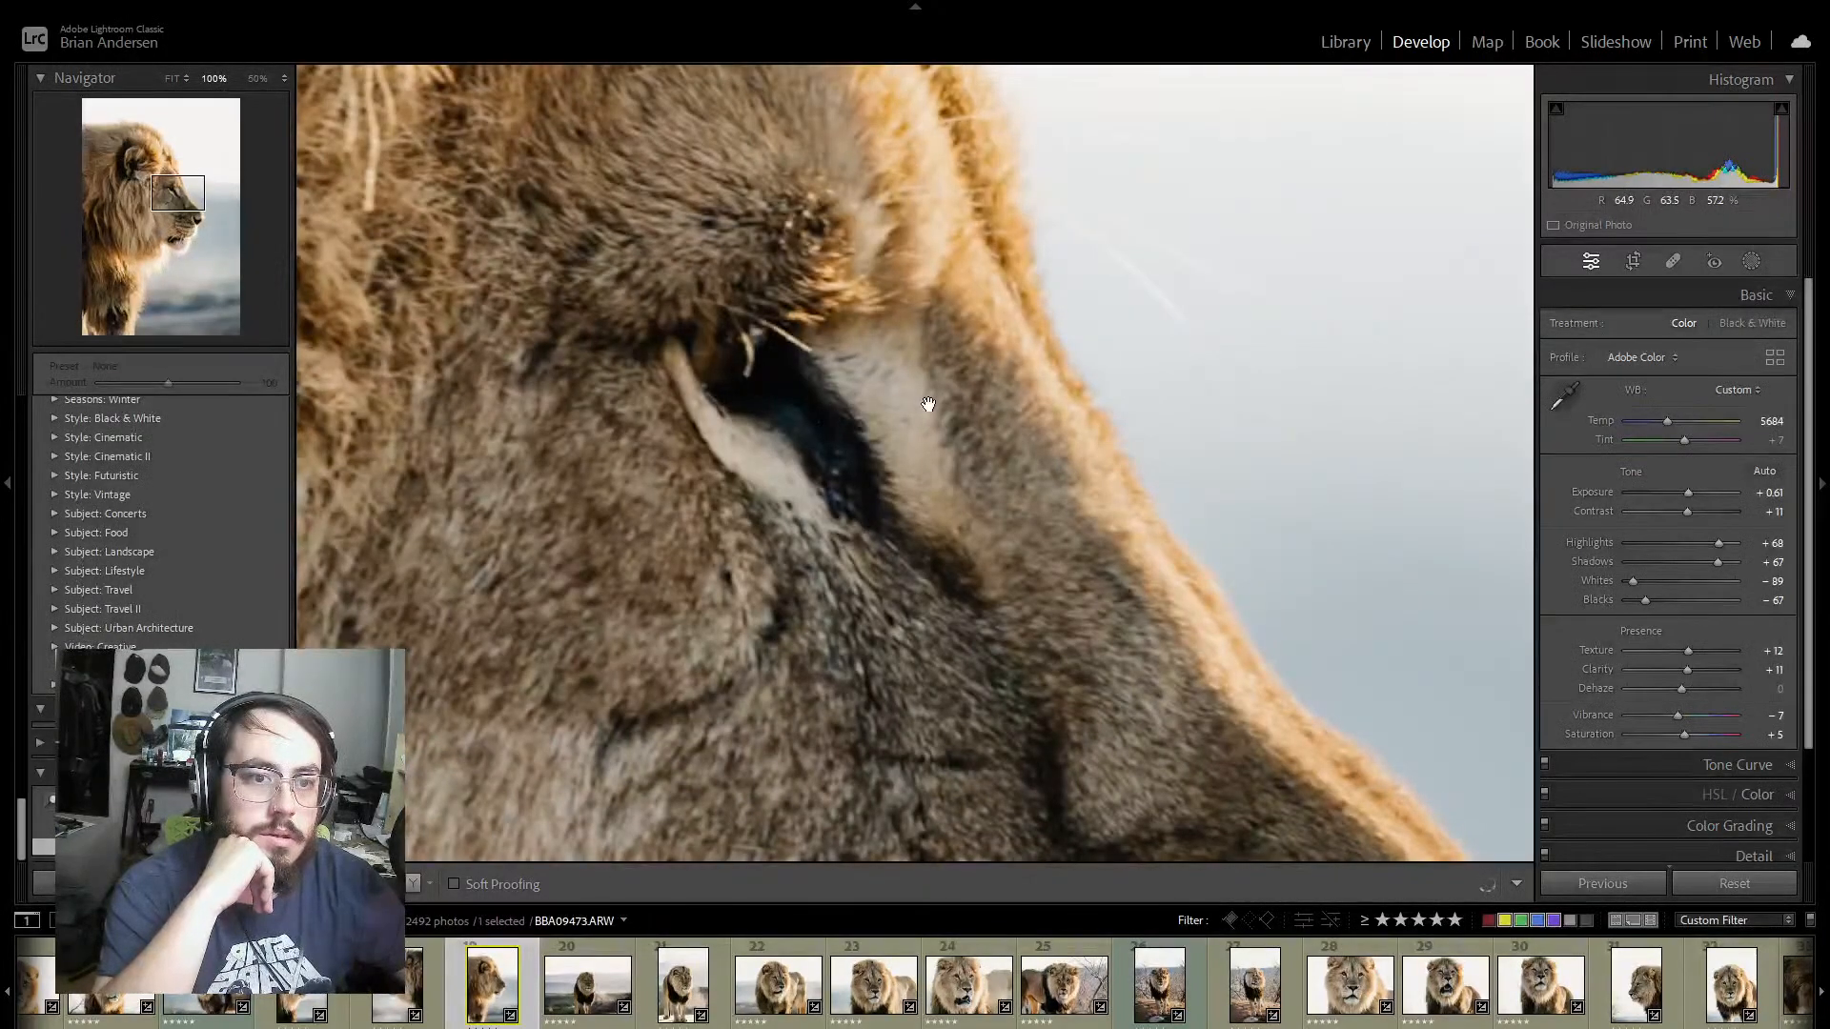
{"action": "left_click", "coordinate": [929, 404]}
{"action": "left_click", "coordinate": [915, 376]}
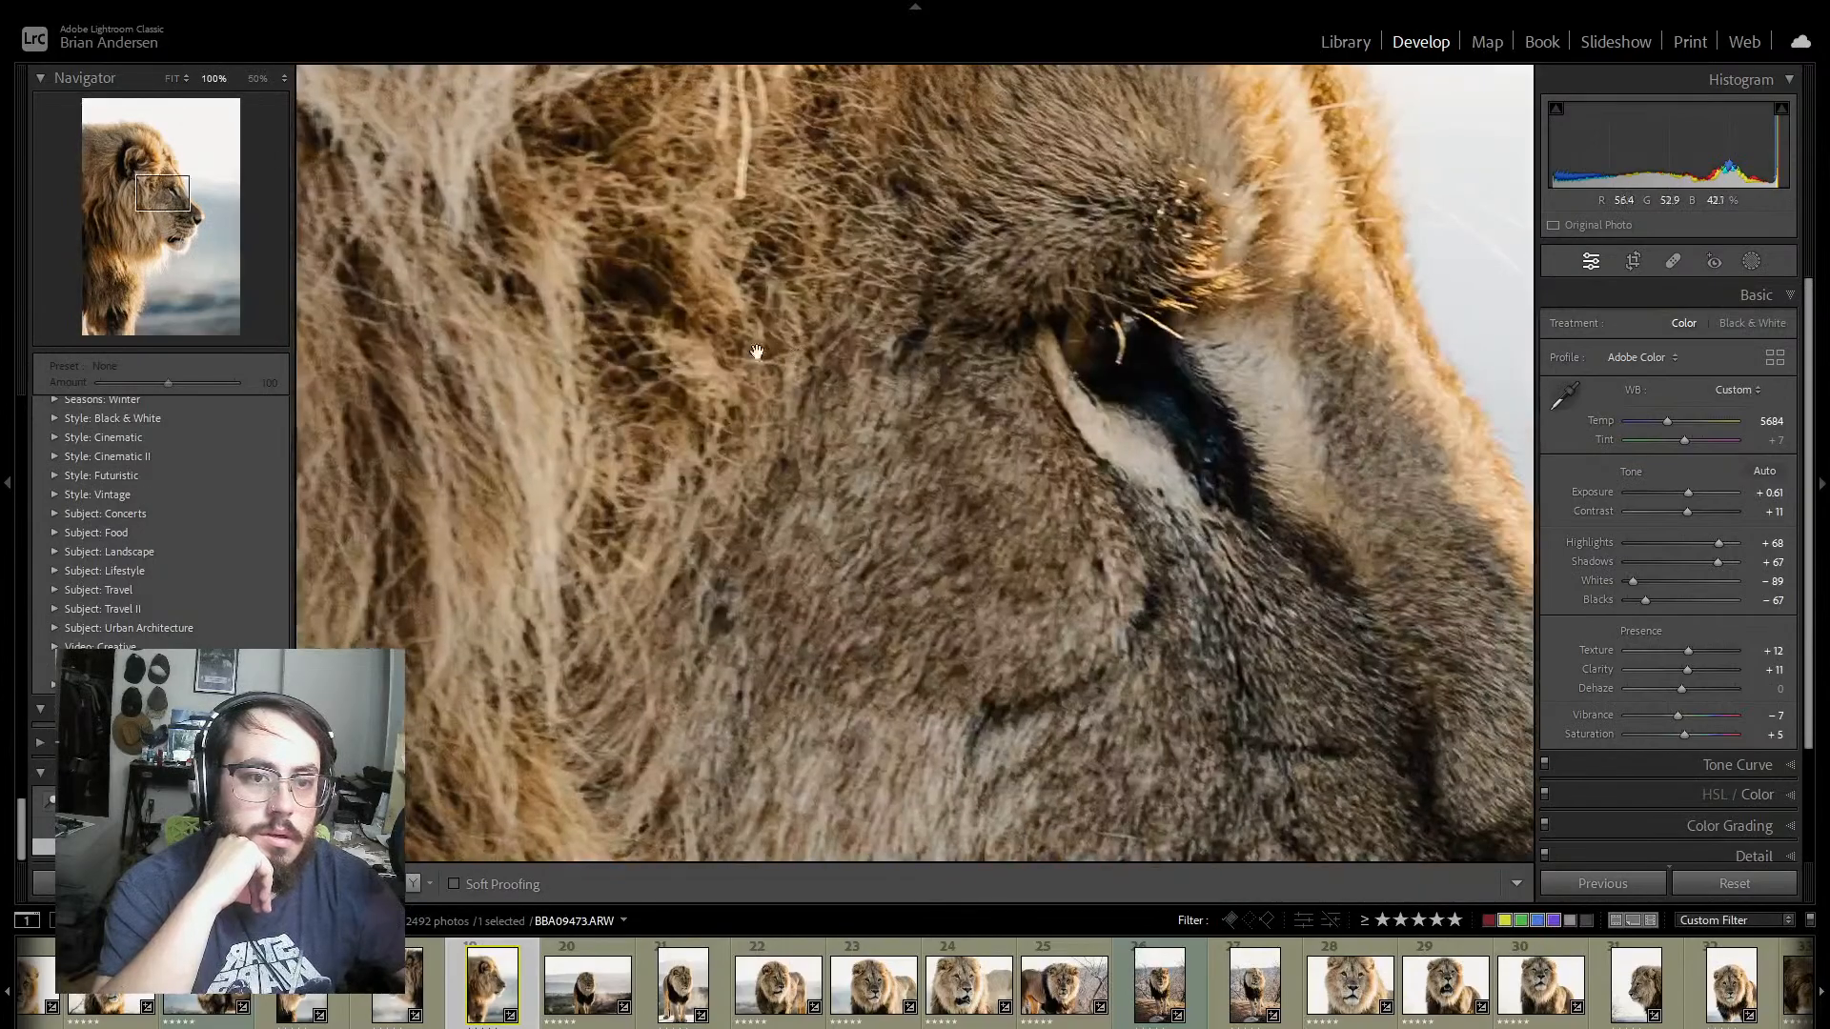
{"action": "left_click_drag", "start_coordinate": [757, 352], "coordinate": [981, 672]}
{"action": "left_click_drag", "start_coordinate": [1203, 489], "coordinate": [1408, 753]}
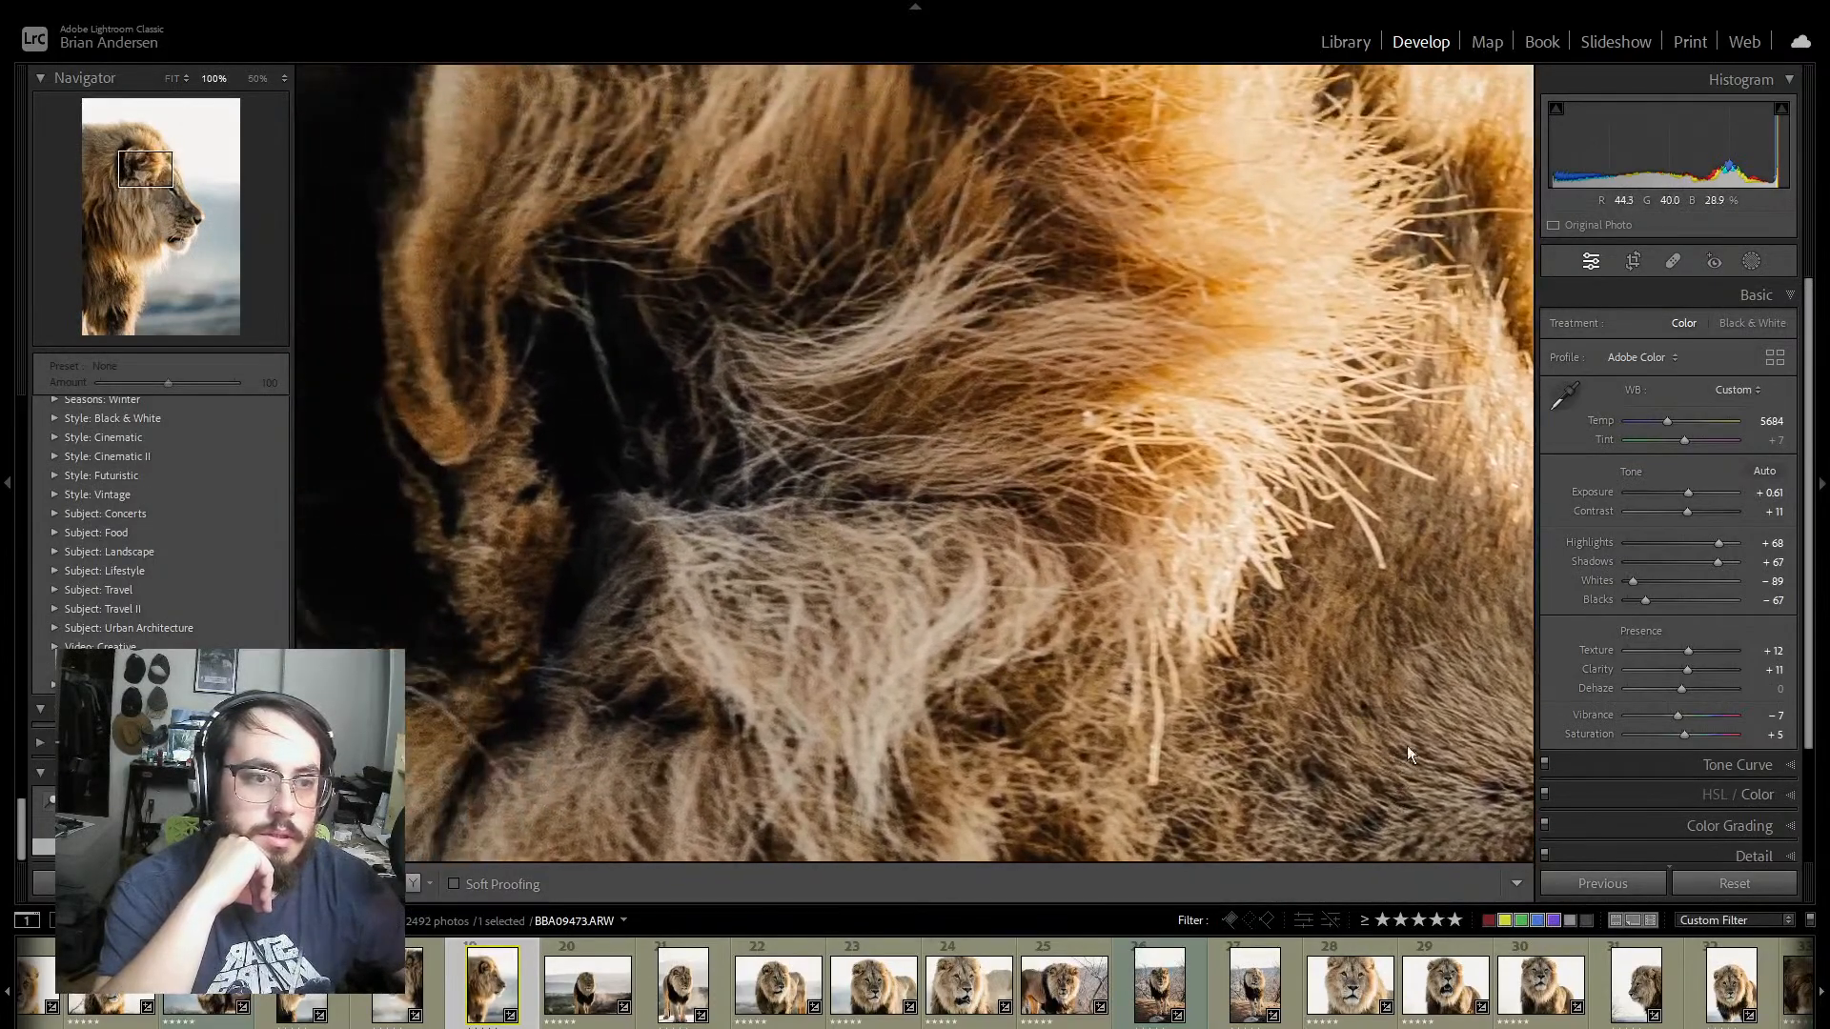
{"action": "left_click_drag", "start_coordinate": [882, 429], "coordinate": [1271, 613]}
{"action": "left_click", "coordinate": [1251, 618]}
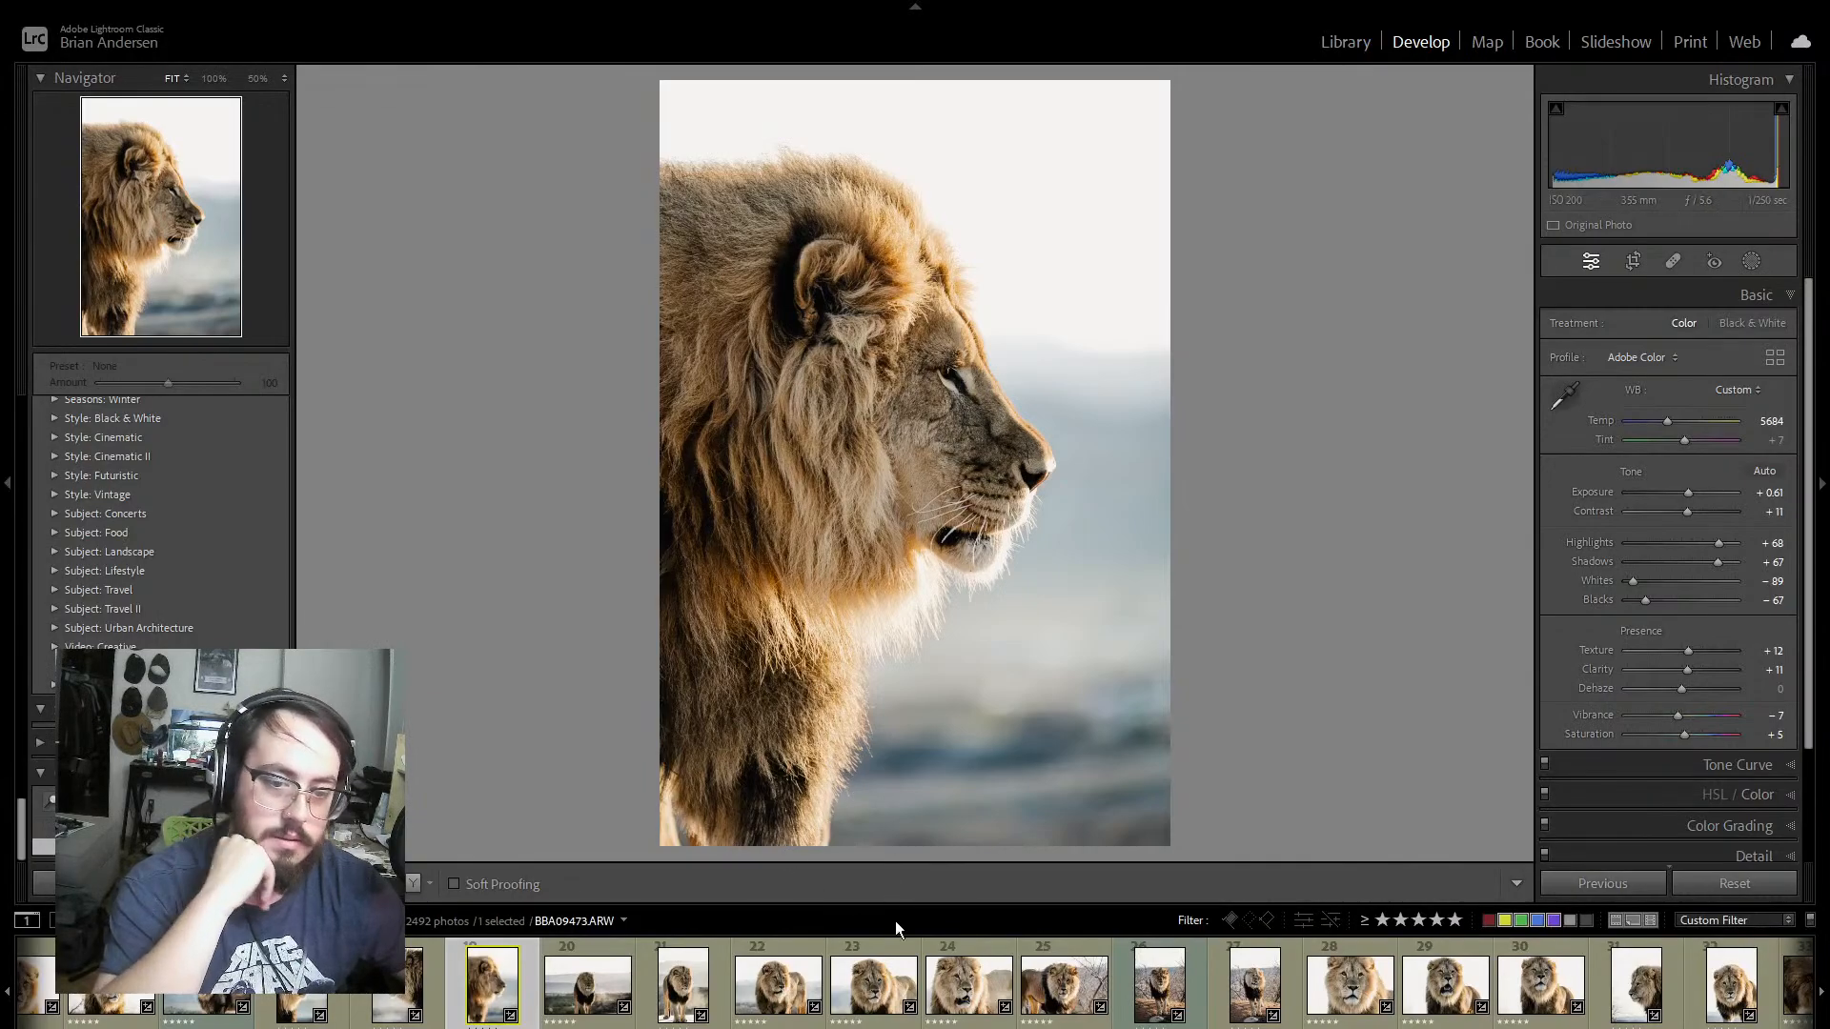
{"action": "left_click", "coordinate": [326, 997]}
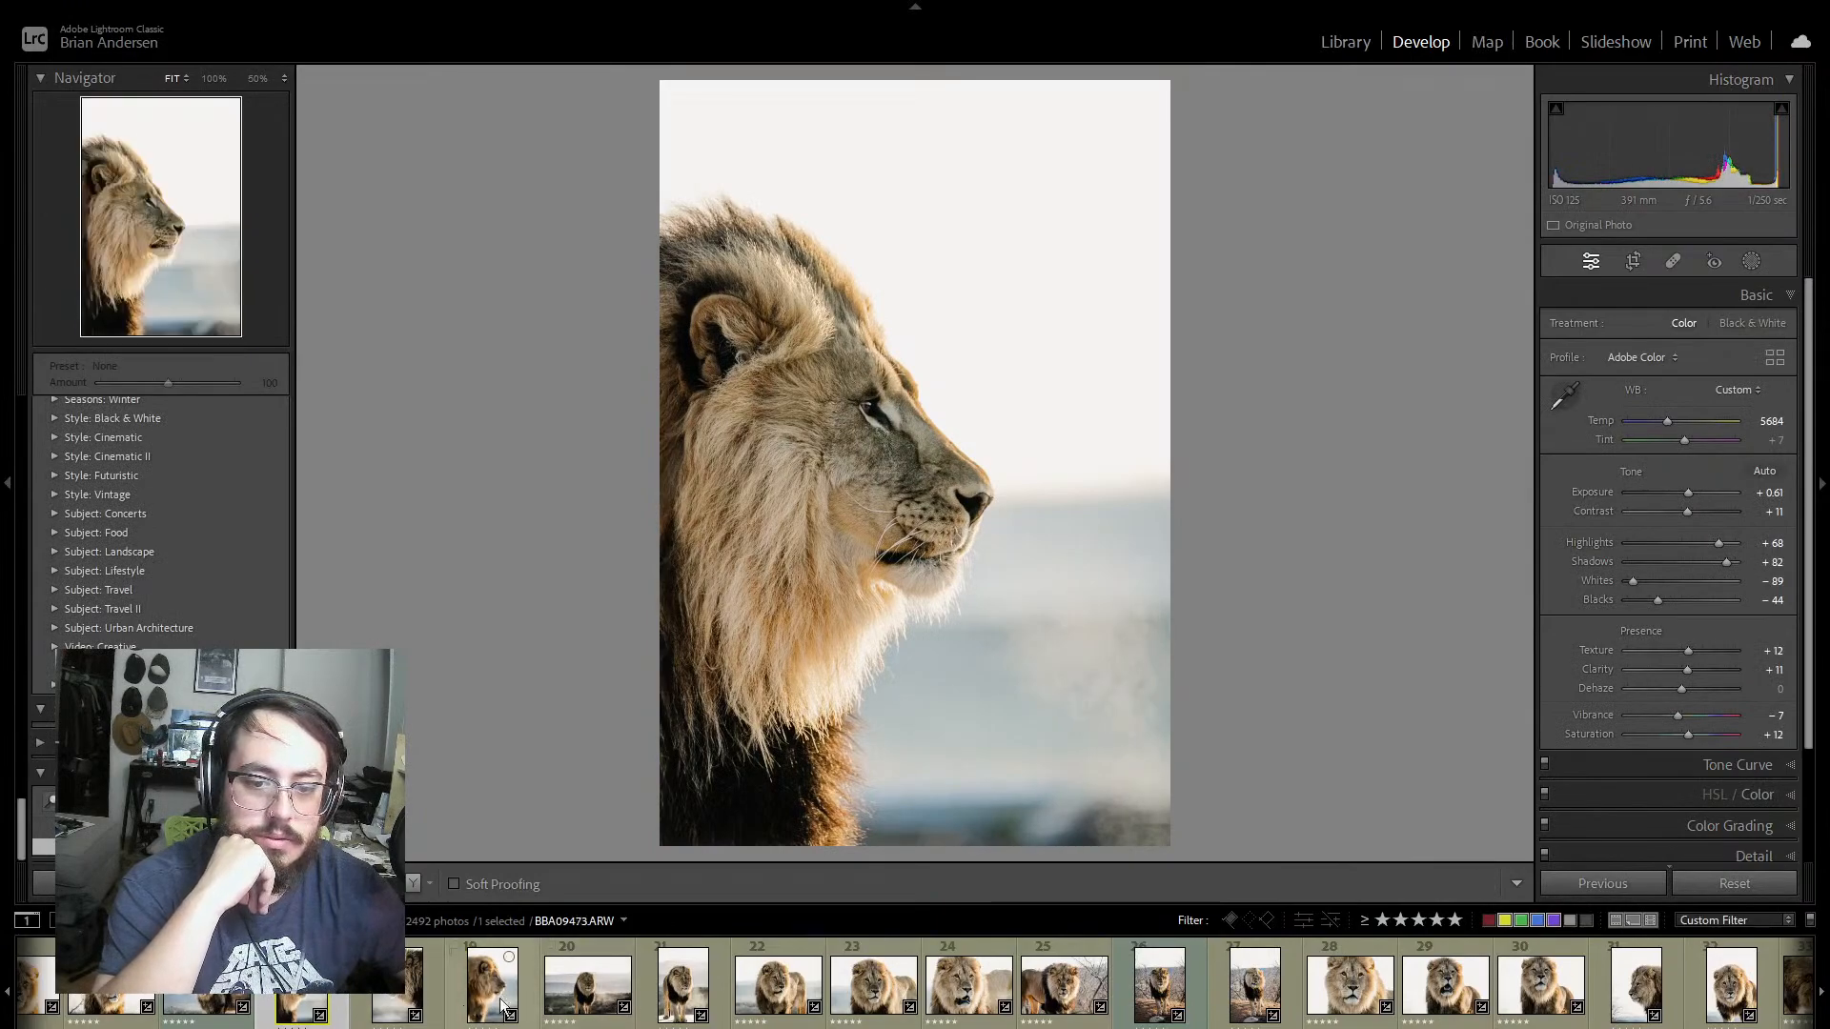
{"action": "left_click", "coordinate": [530, 996]}
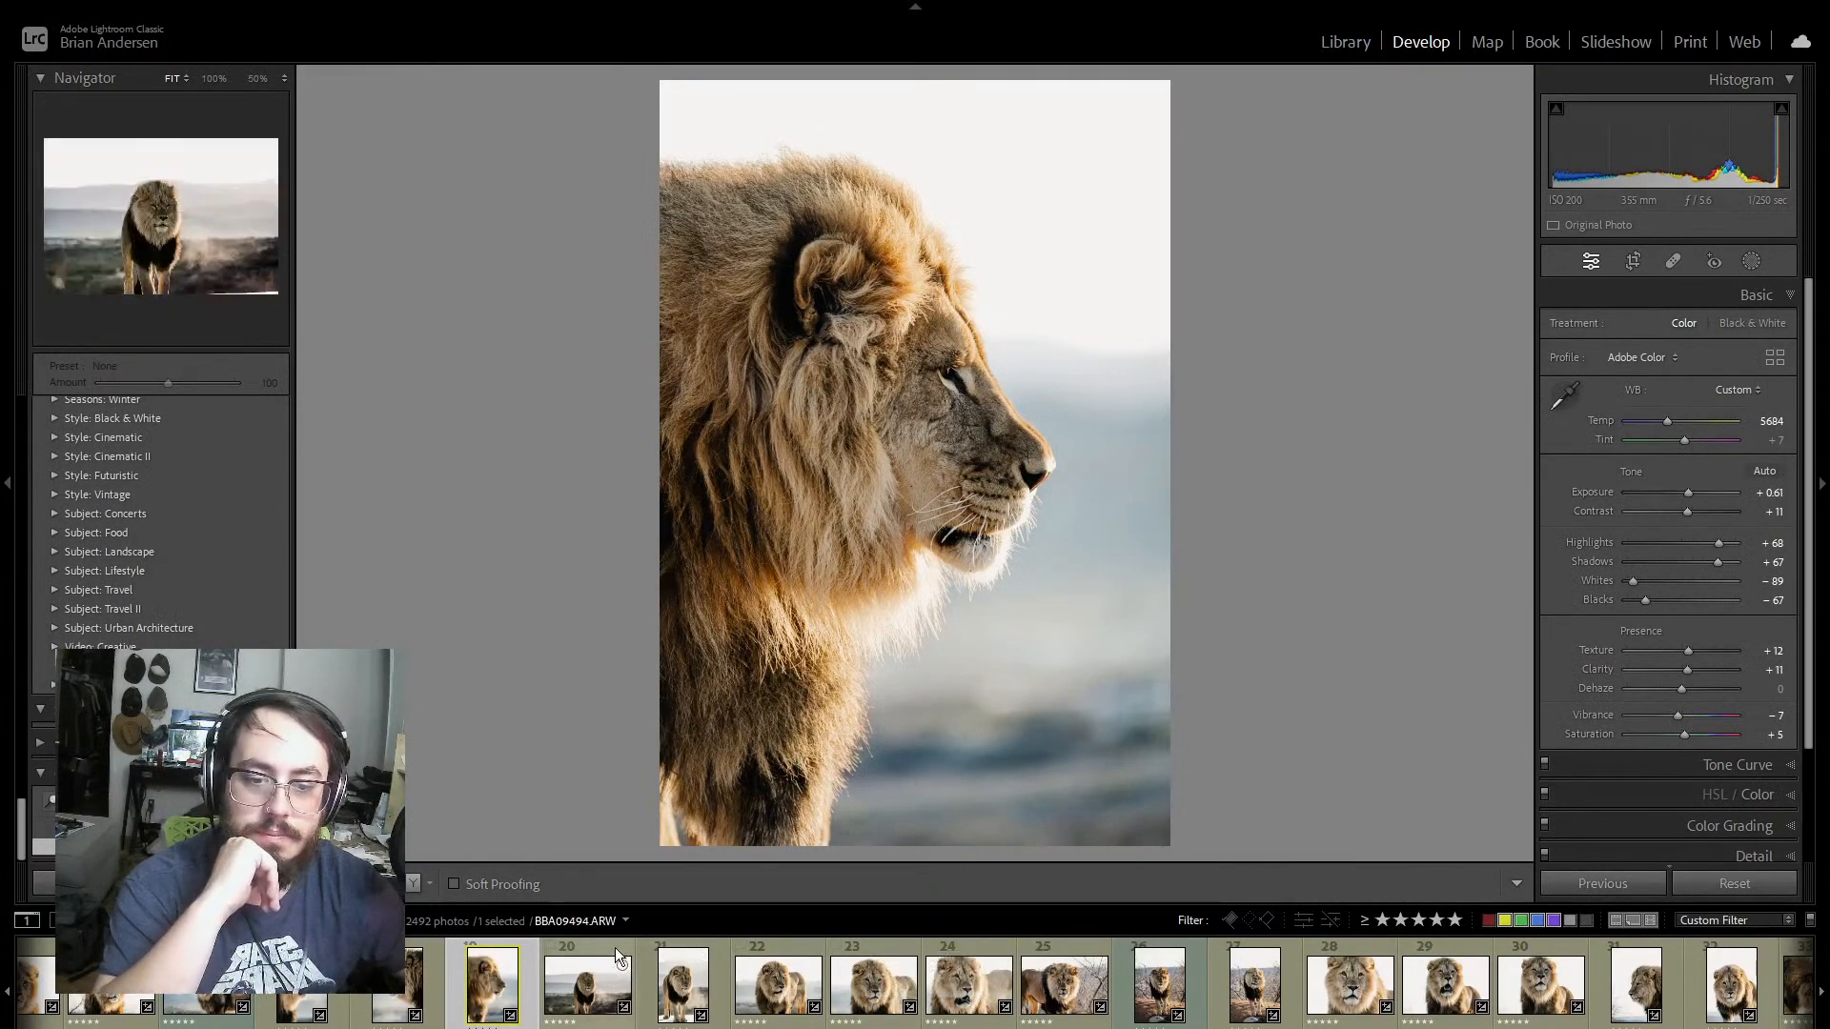
Step: On photo BBA09494, set Blacks to -68, Tint to +21 and Exposure to +0.88
{"action": "left_click", "coordinate": [615, 947]}
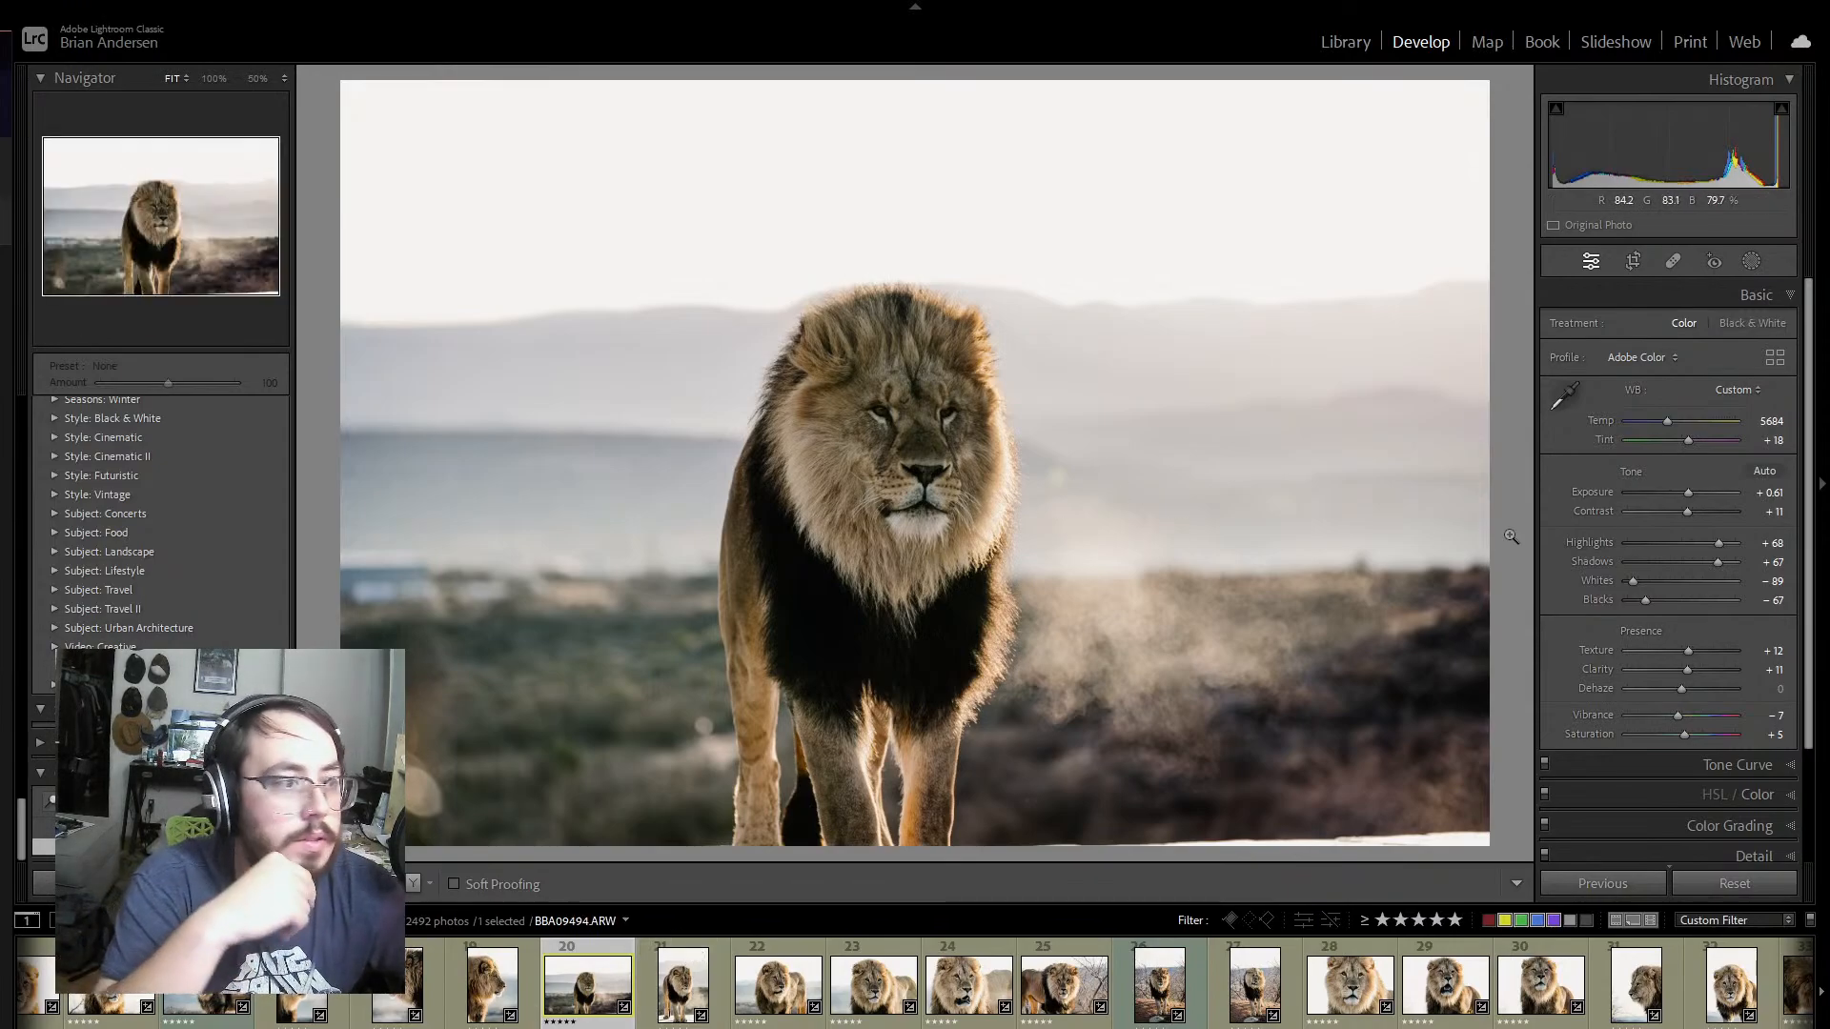
{"action": "left_click_drag", "start_coordinate": [1648, 602], "coordinate": [1644, 602]}
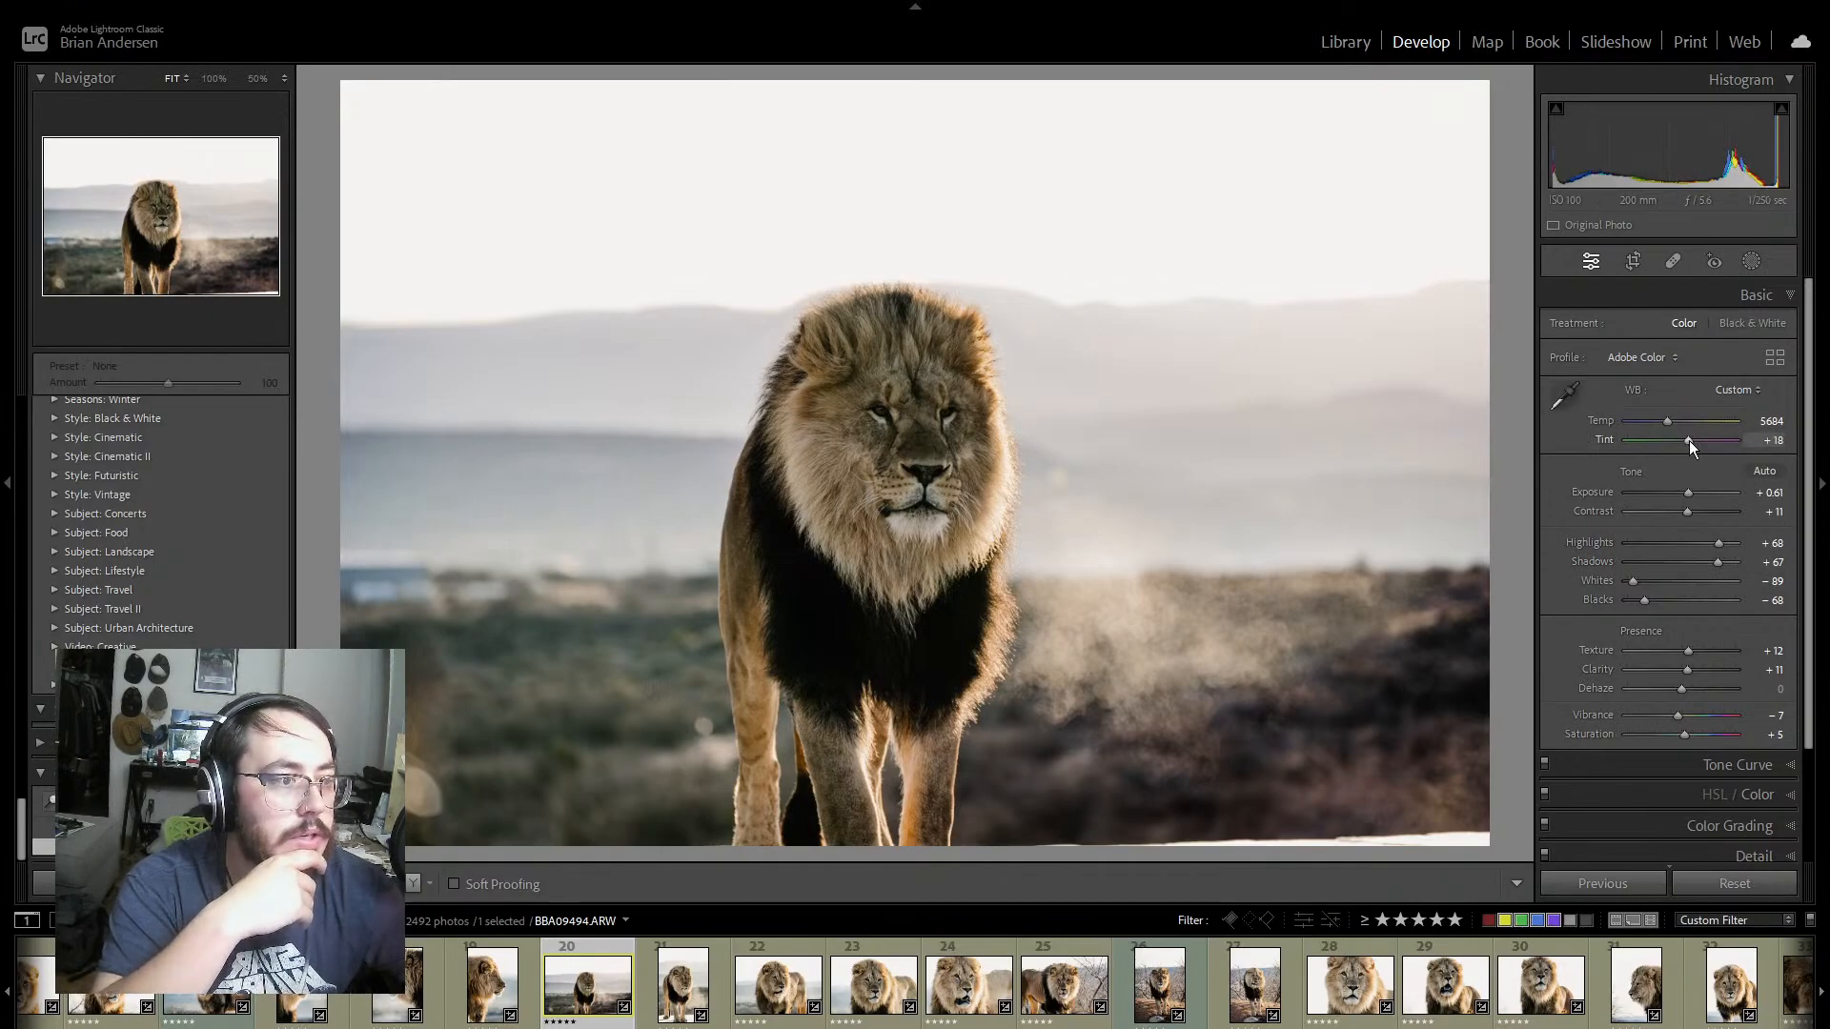
{"action": "key", "text": "Up"}
{"action": "key", "text": "Up"}
{"action": "key", "text": "Up"}
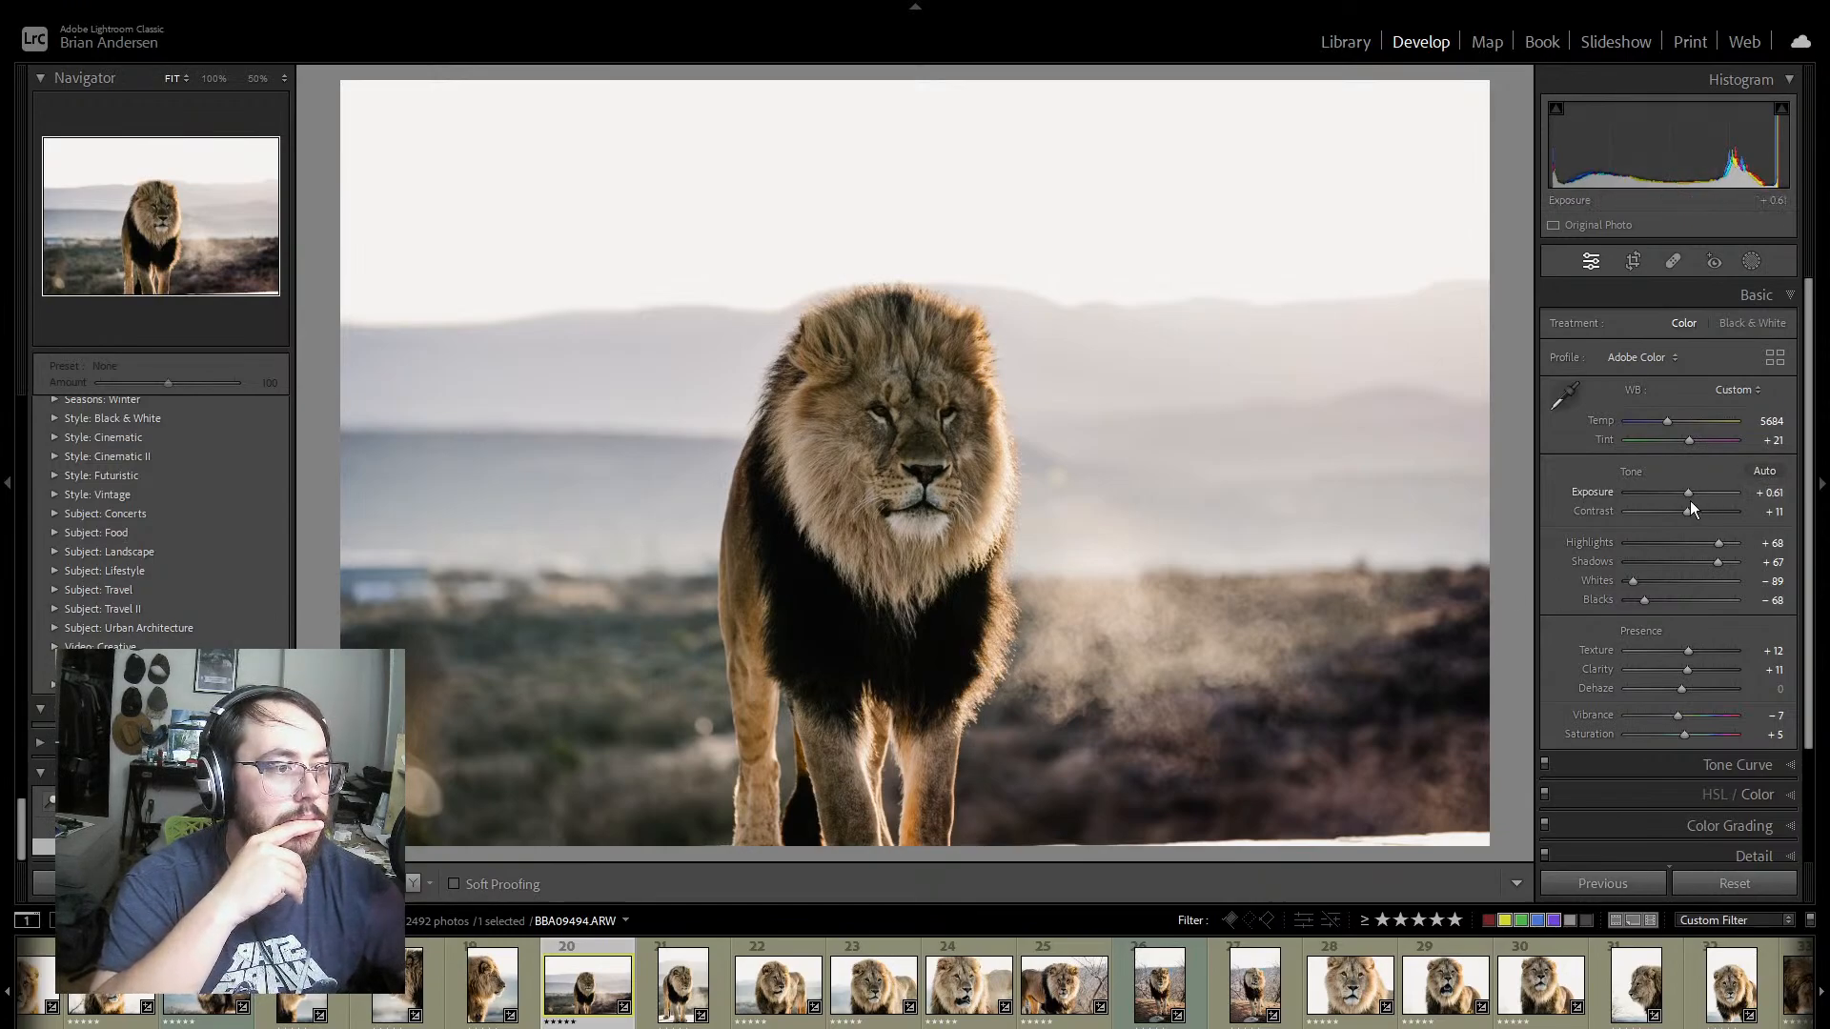
{"action": "left_click_drag", "start_coordinate": [1690, 493], "coordinate": [1692, 492]}
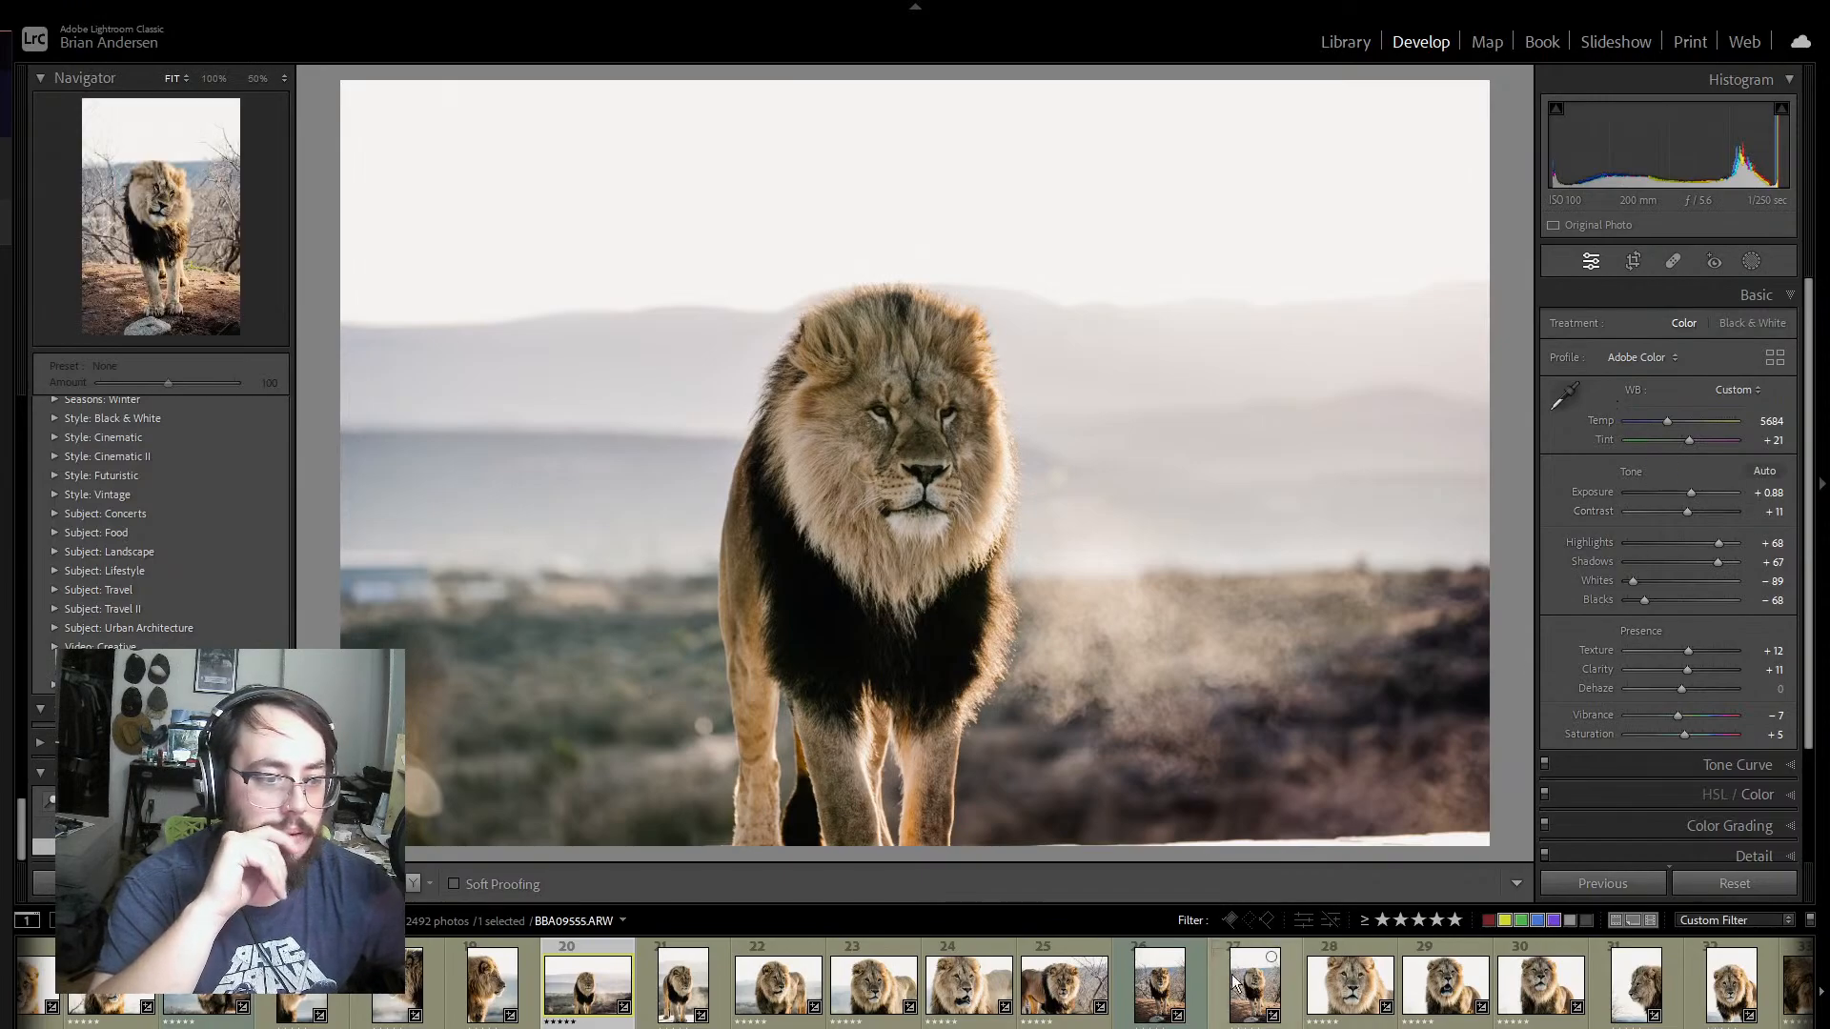
Step: Compare BBA09494 with the standing-lion photo BBA09501 and lower BBA09494's rating to four stars
{"action": "left_click", "coordinate": [713, 981]}
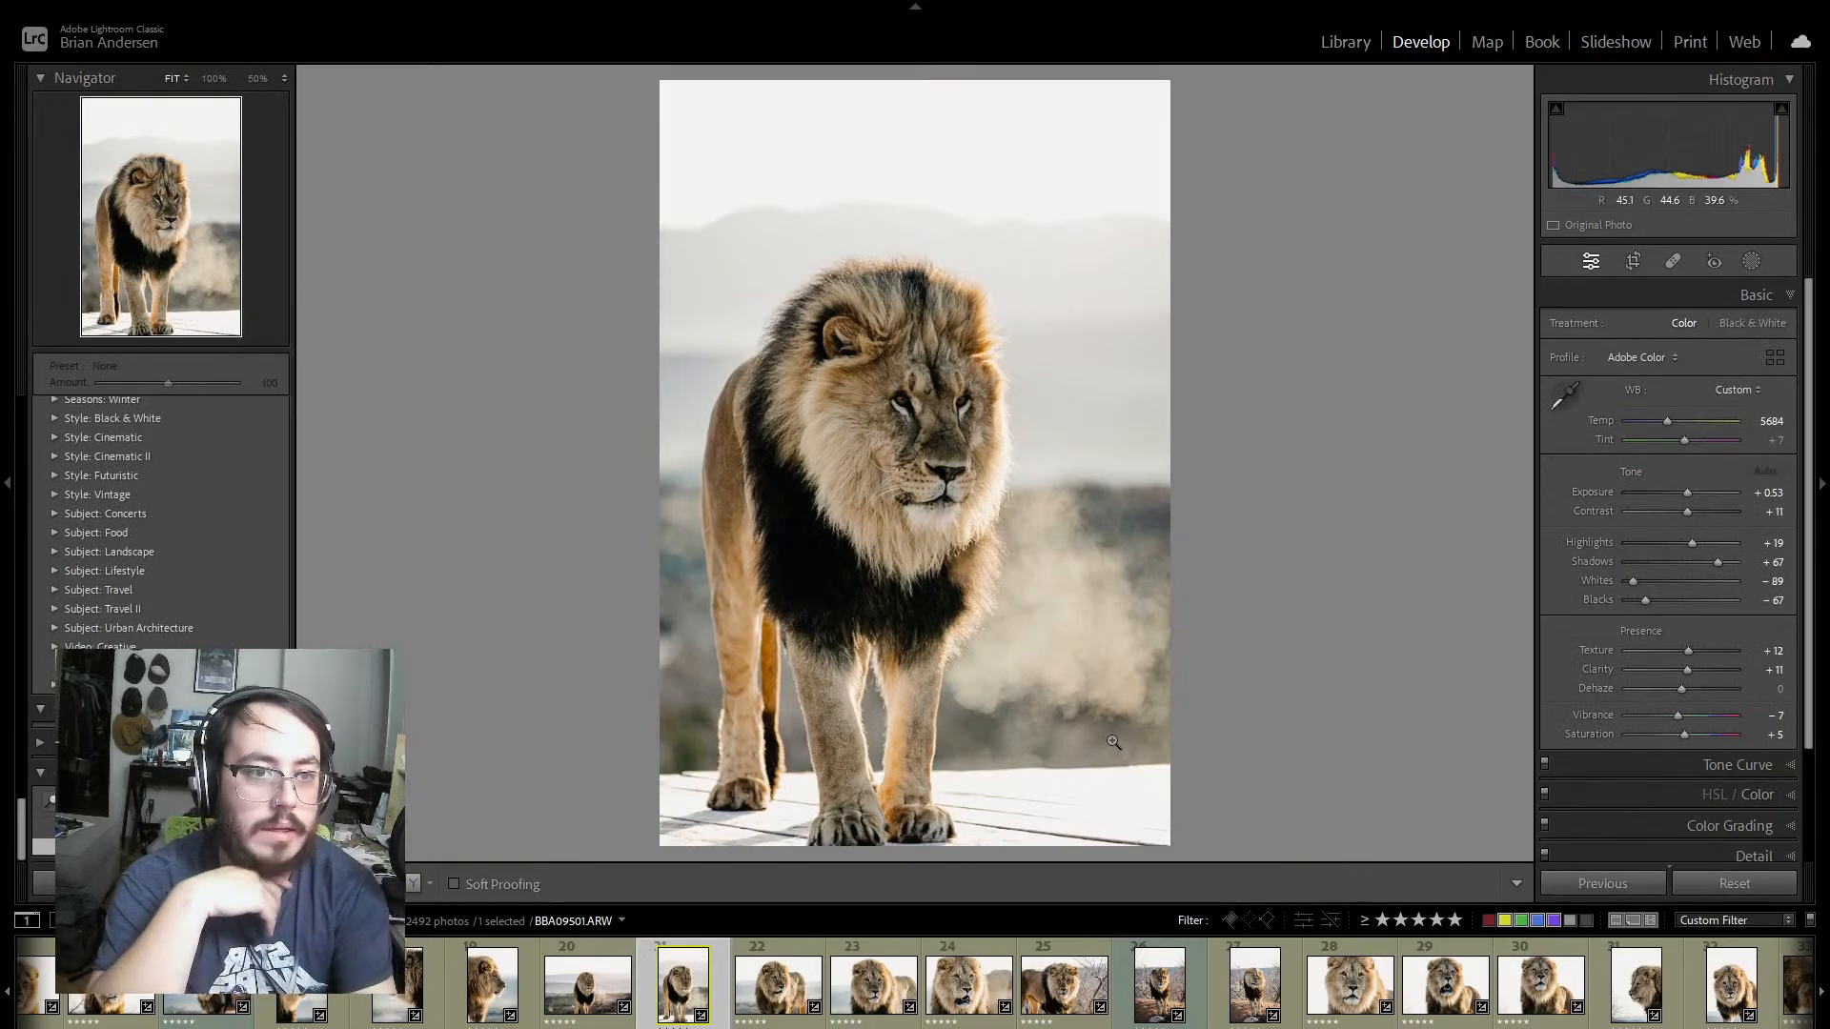
{"action": "key", "text": "Left"}
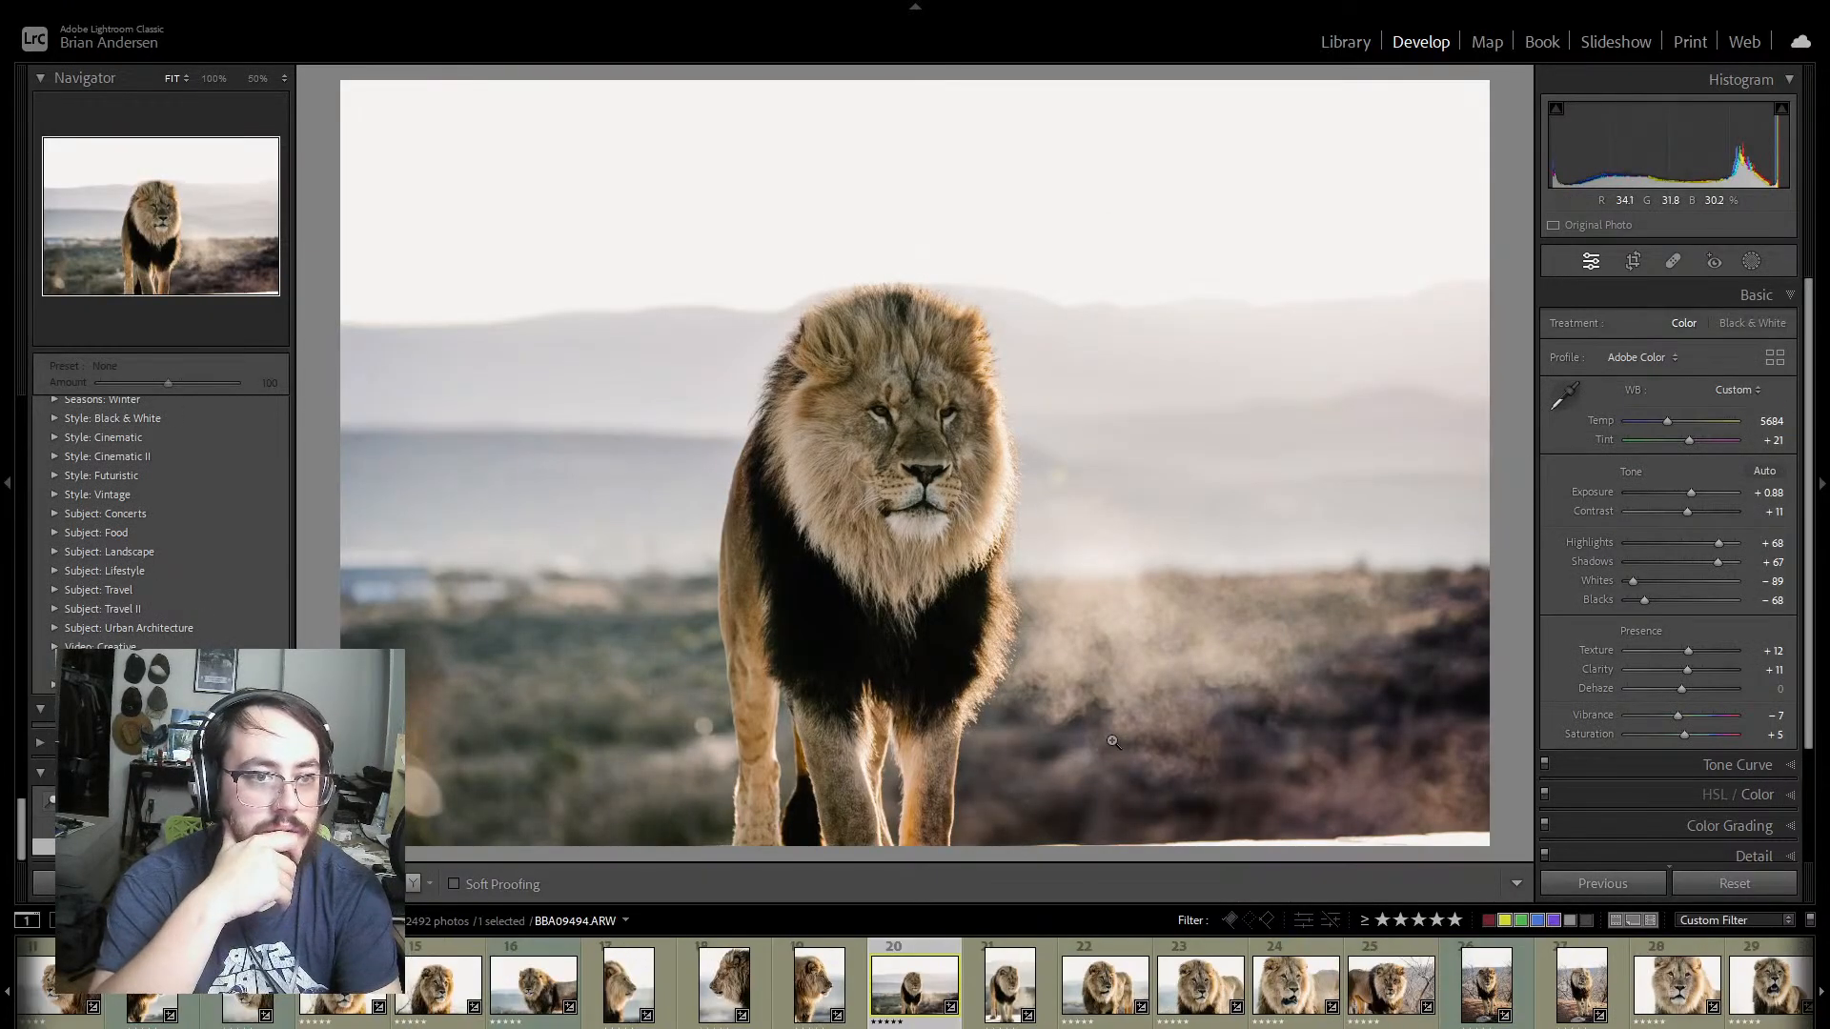
{"action": "key", "text": "4"}
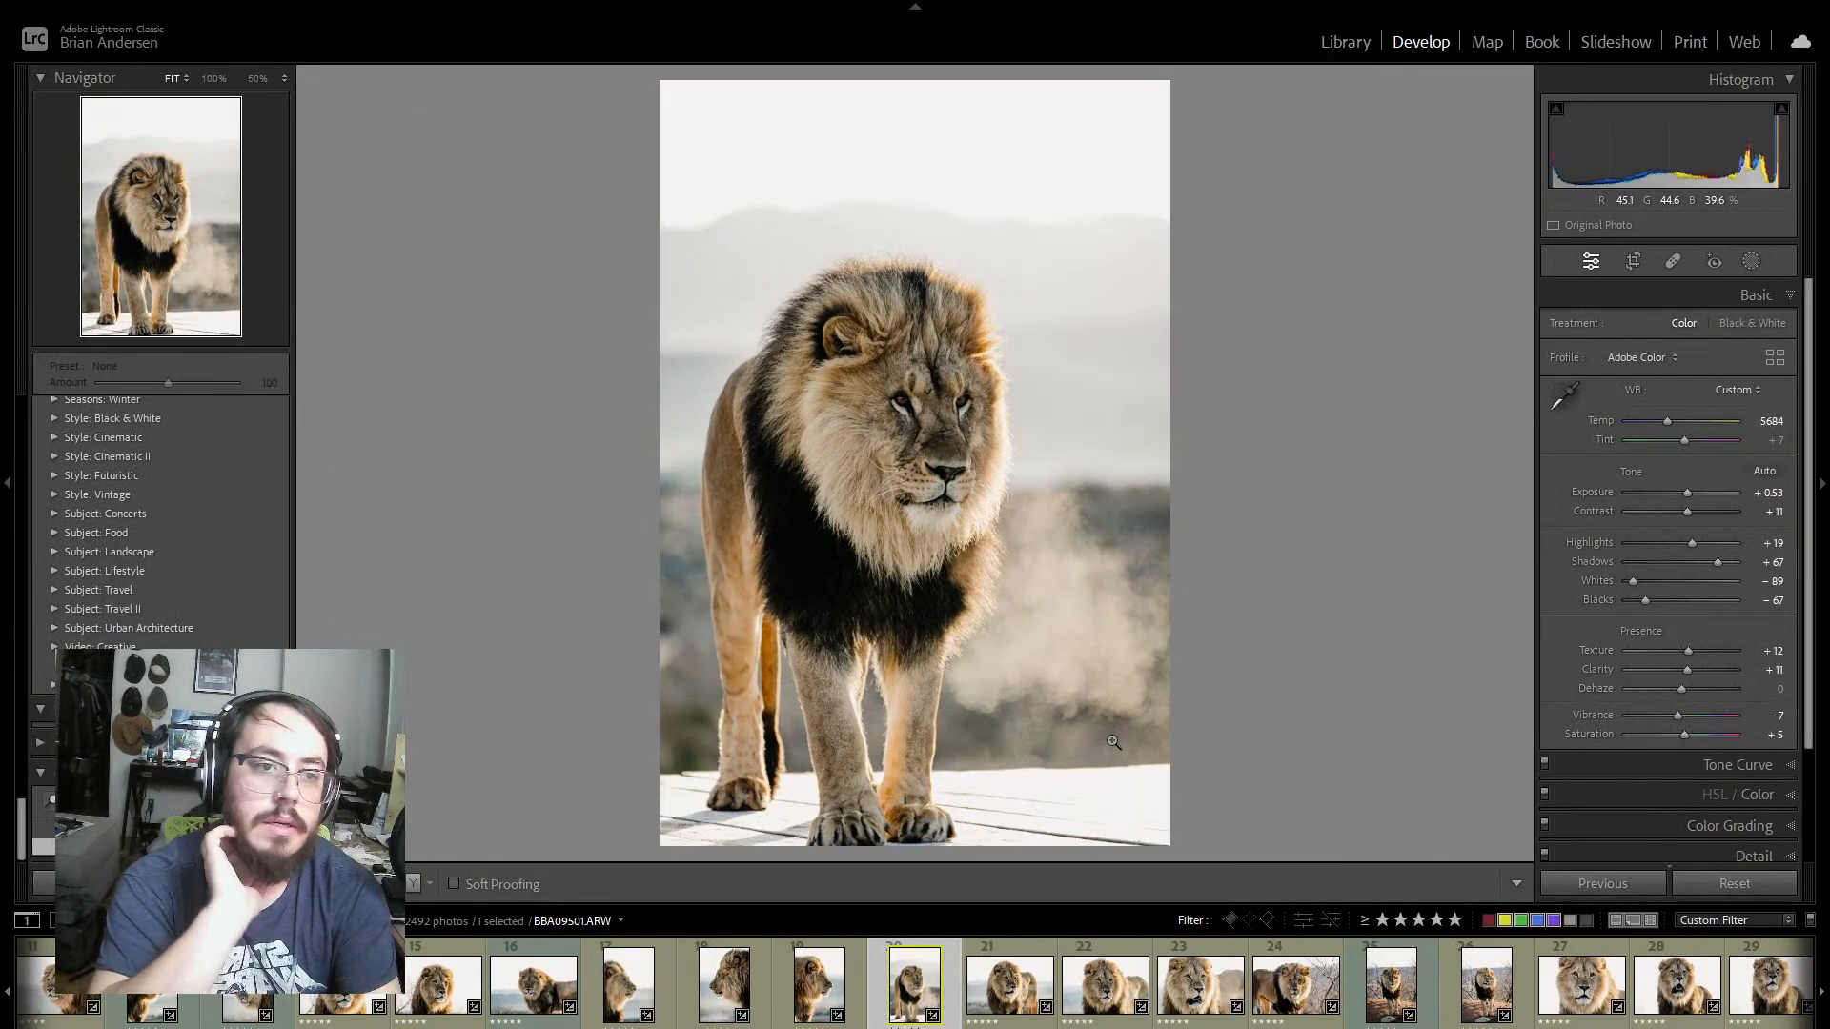
Step: Review photos BBA09521 and BBA09532, examining the sharpness of the lion's eyes in BBA09532 at 100%
{"action": "key", "text": "Right"}
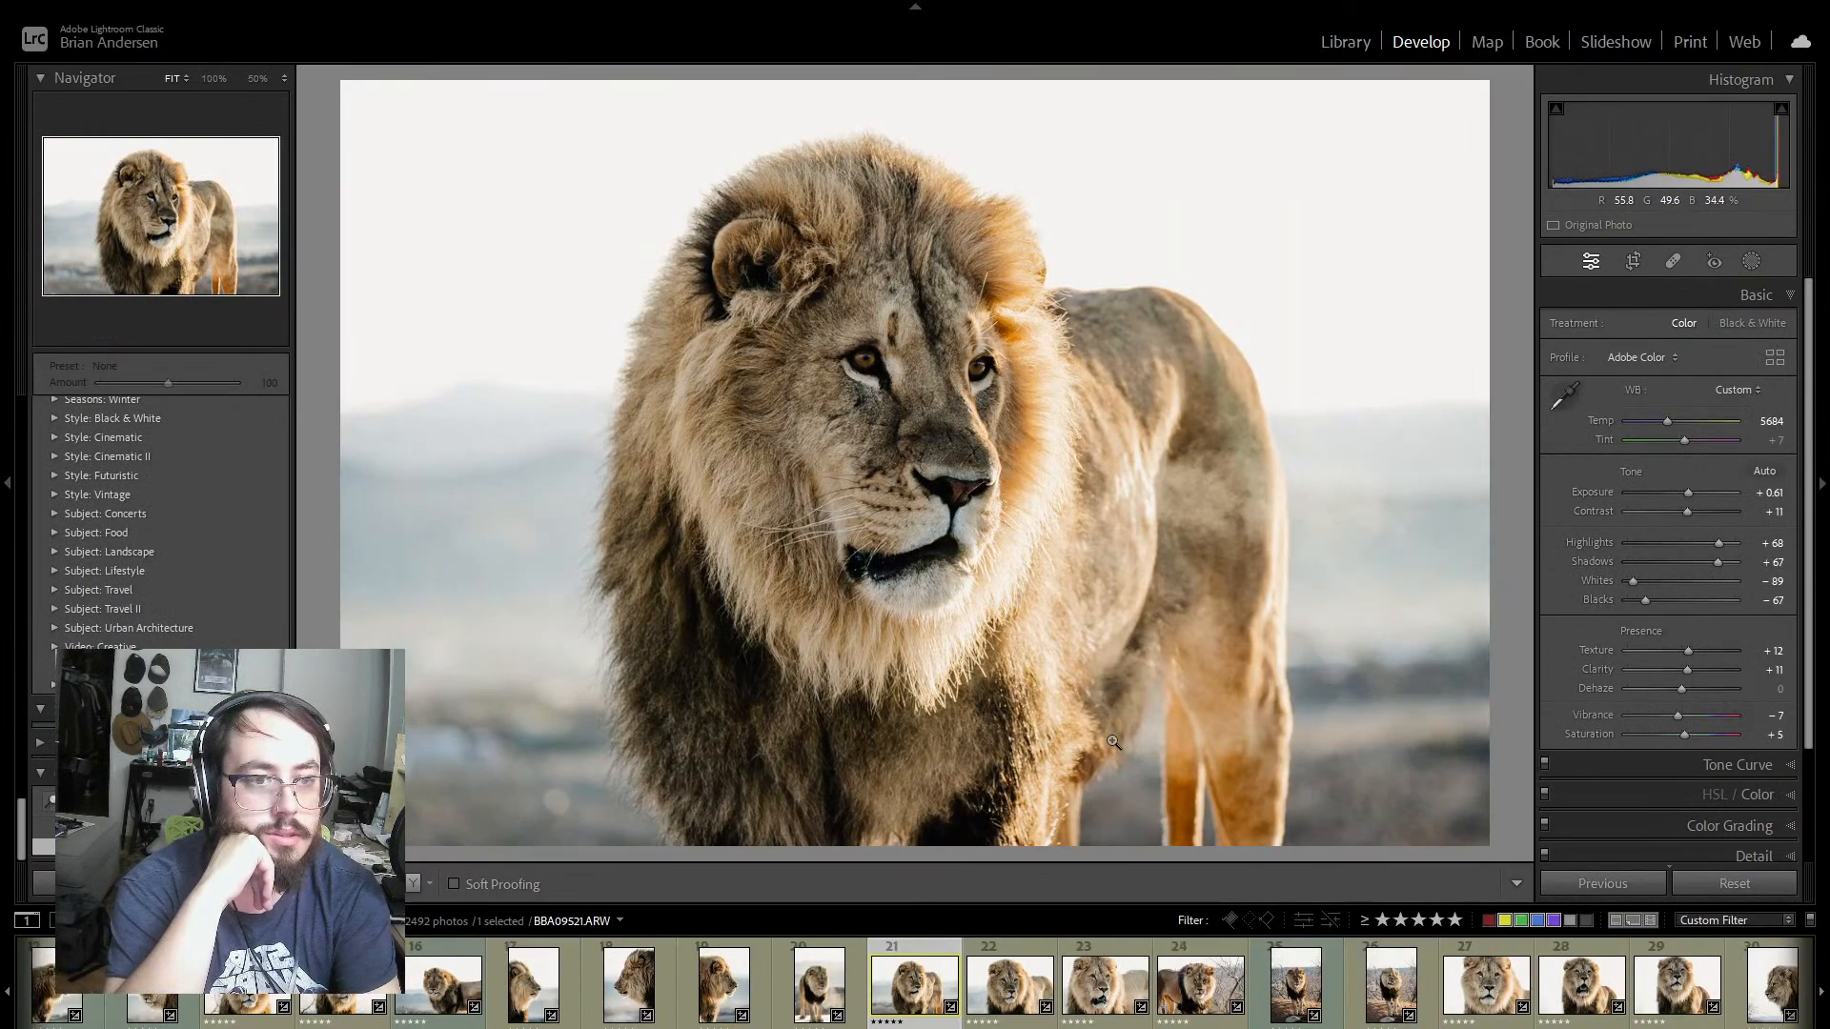
{"action": "key", "text": "Right"}
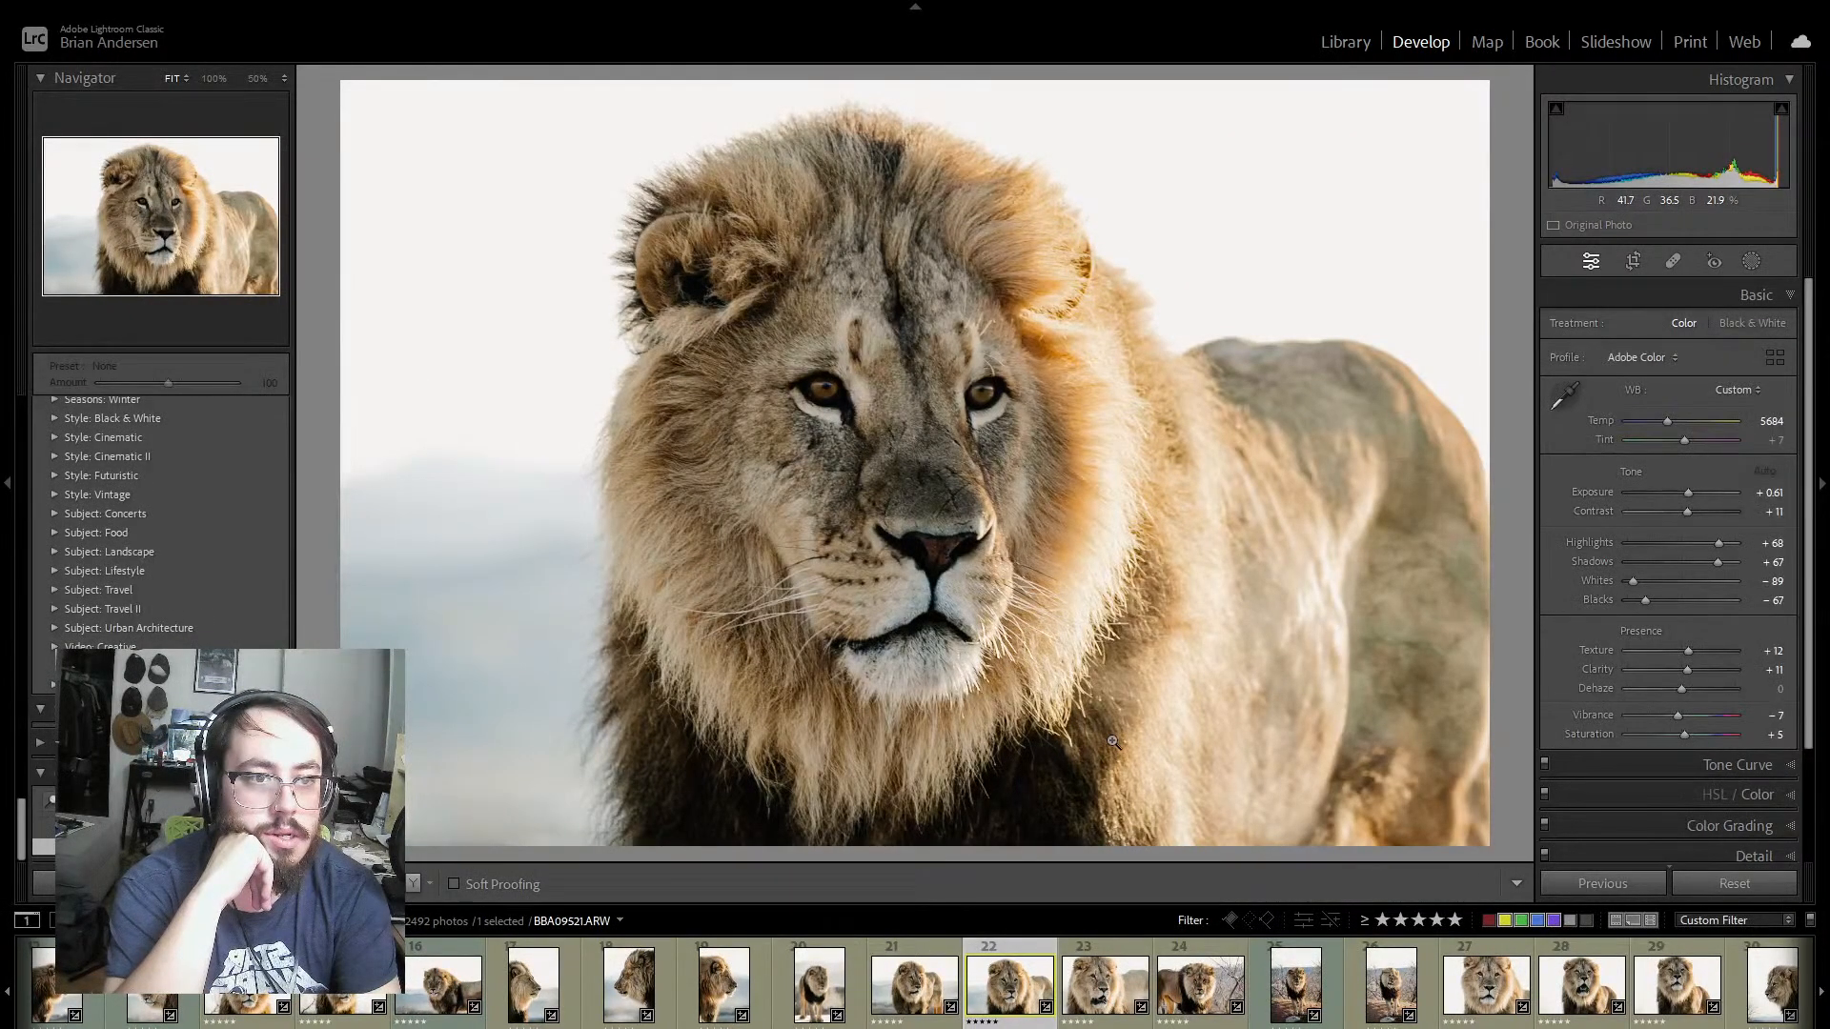
{"action": "left_click", "coordinate": [824, 392]}
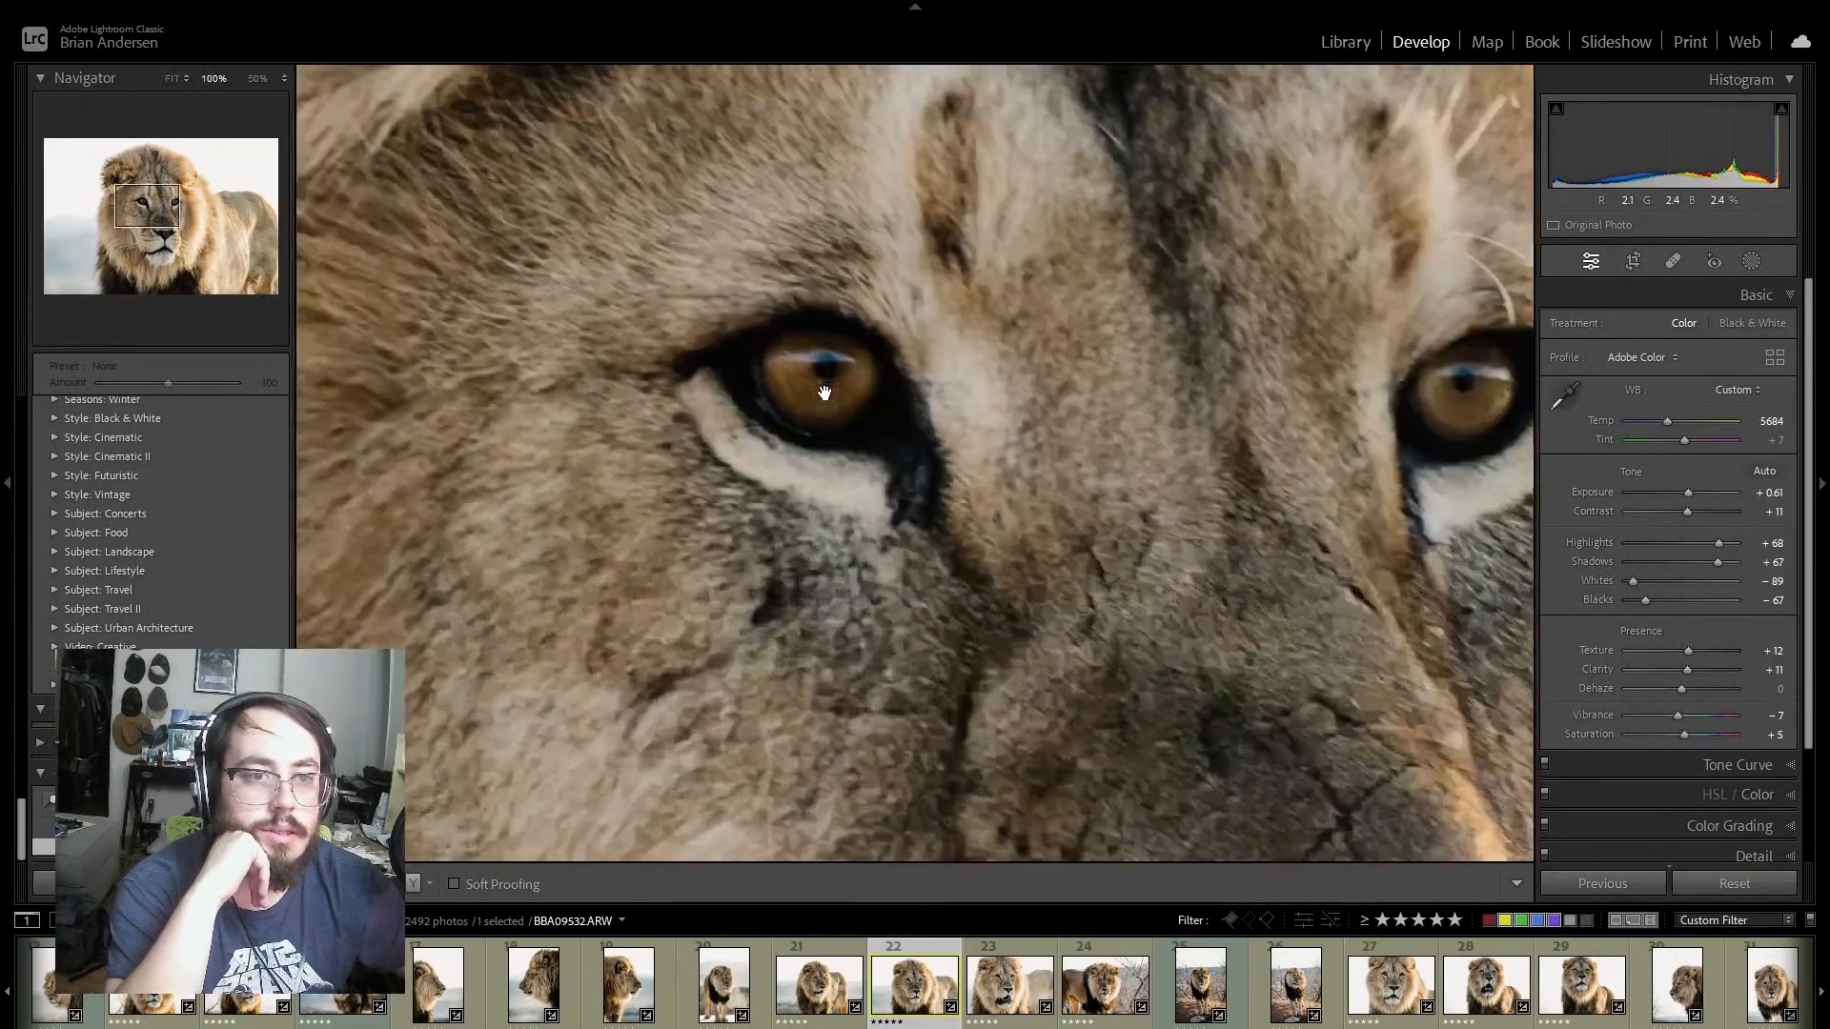
{"action": "left_click_drag", "start_coordinate": [1184, 409], "coordinate": [969, 435]}
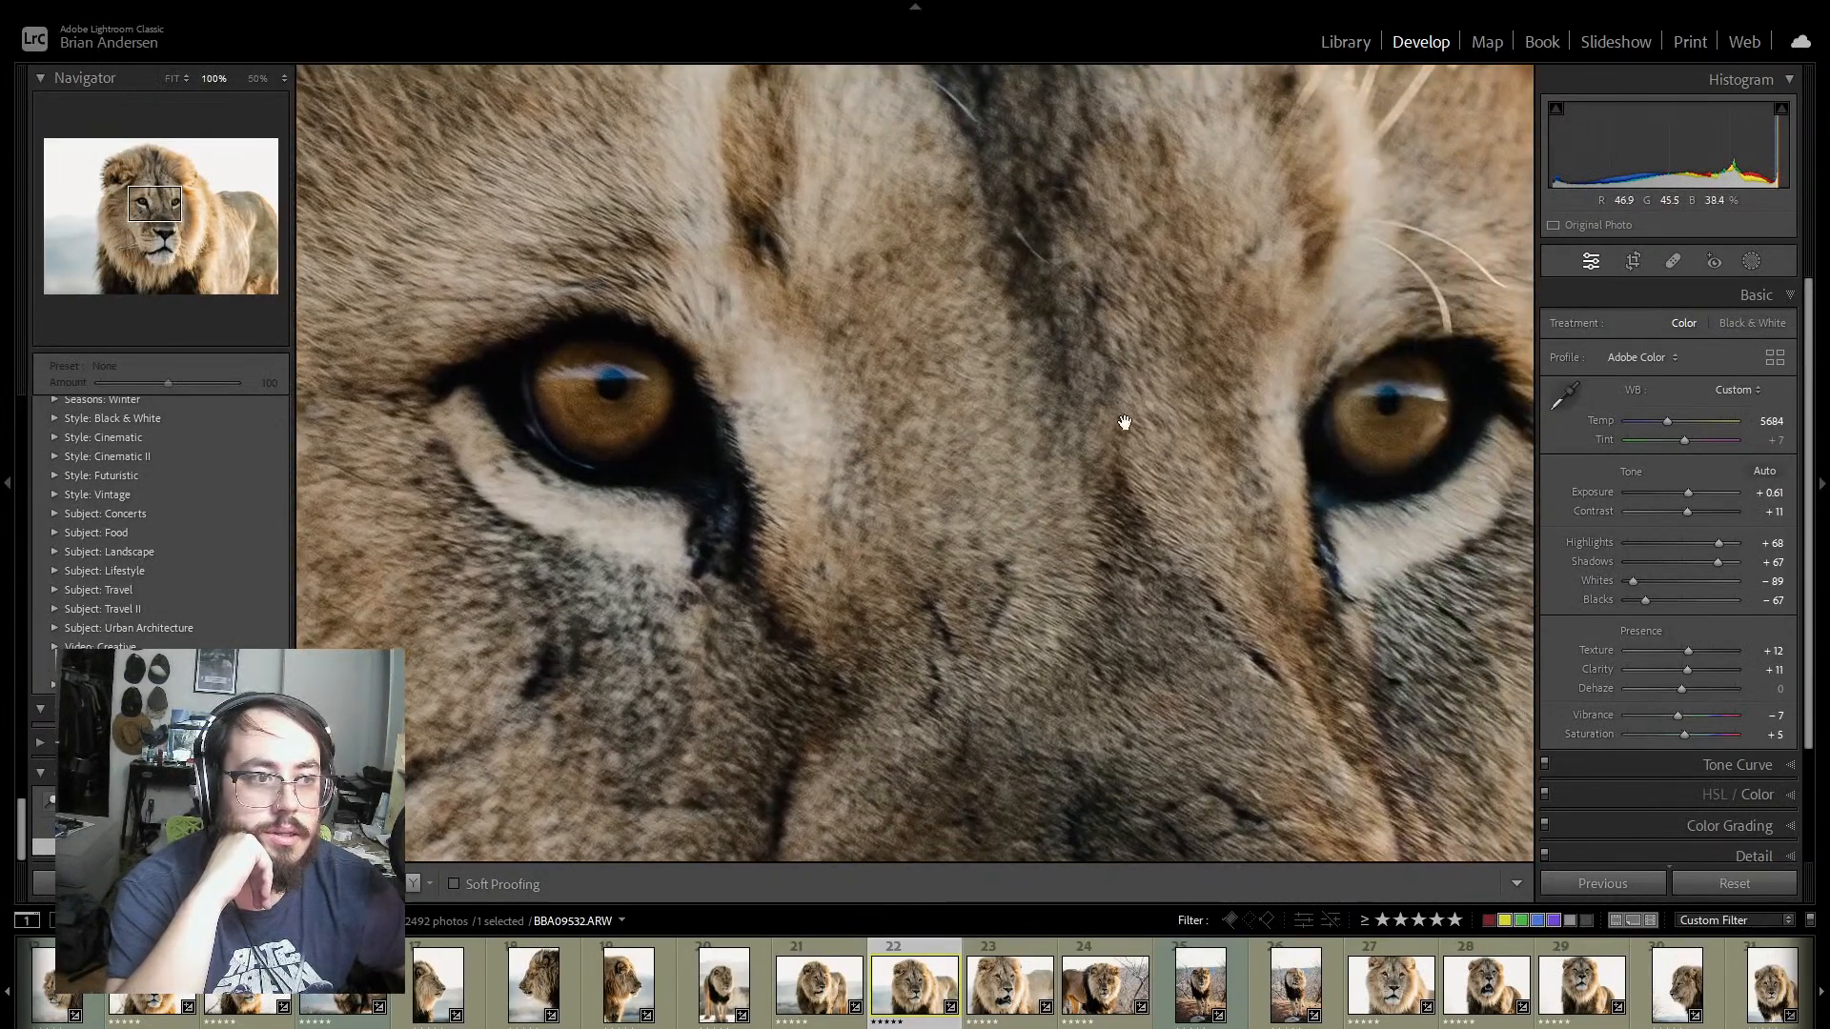
{"action": "left_click", "coordinate": [1152, 418]}
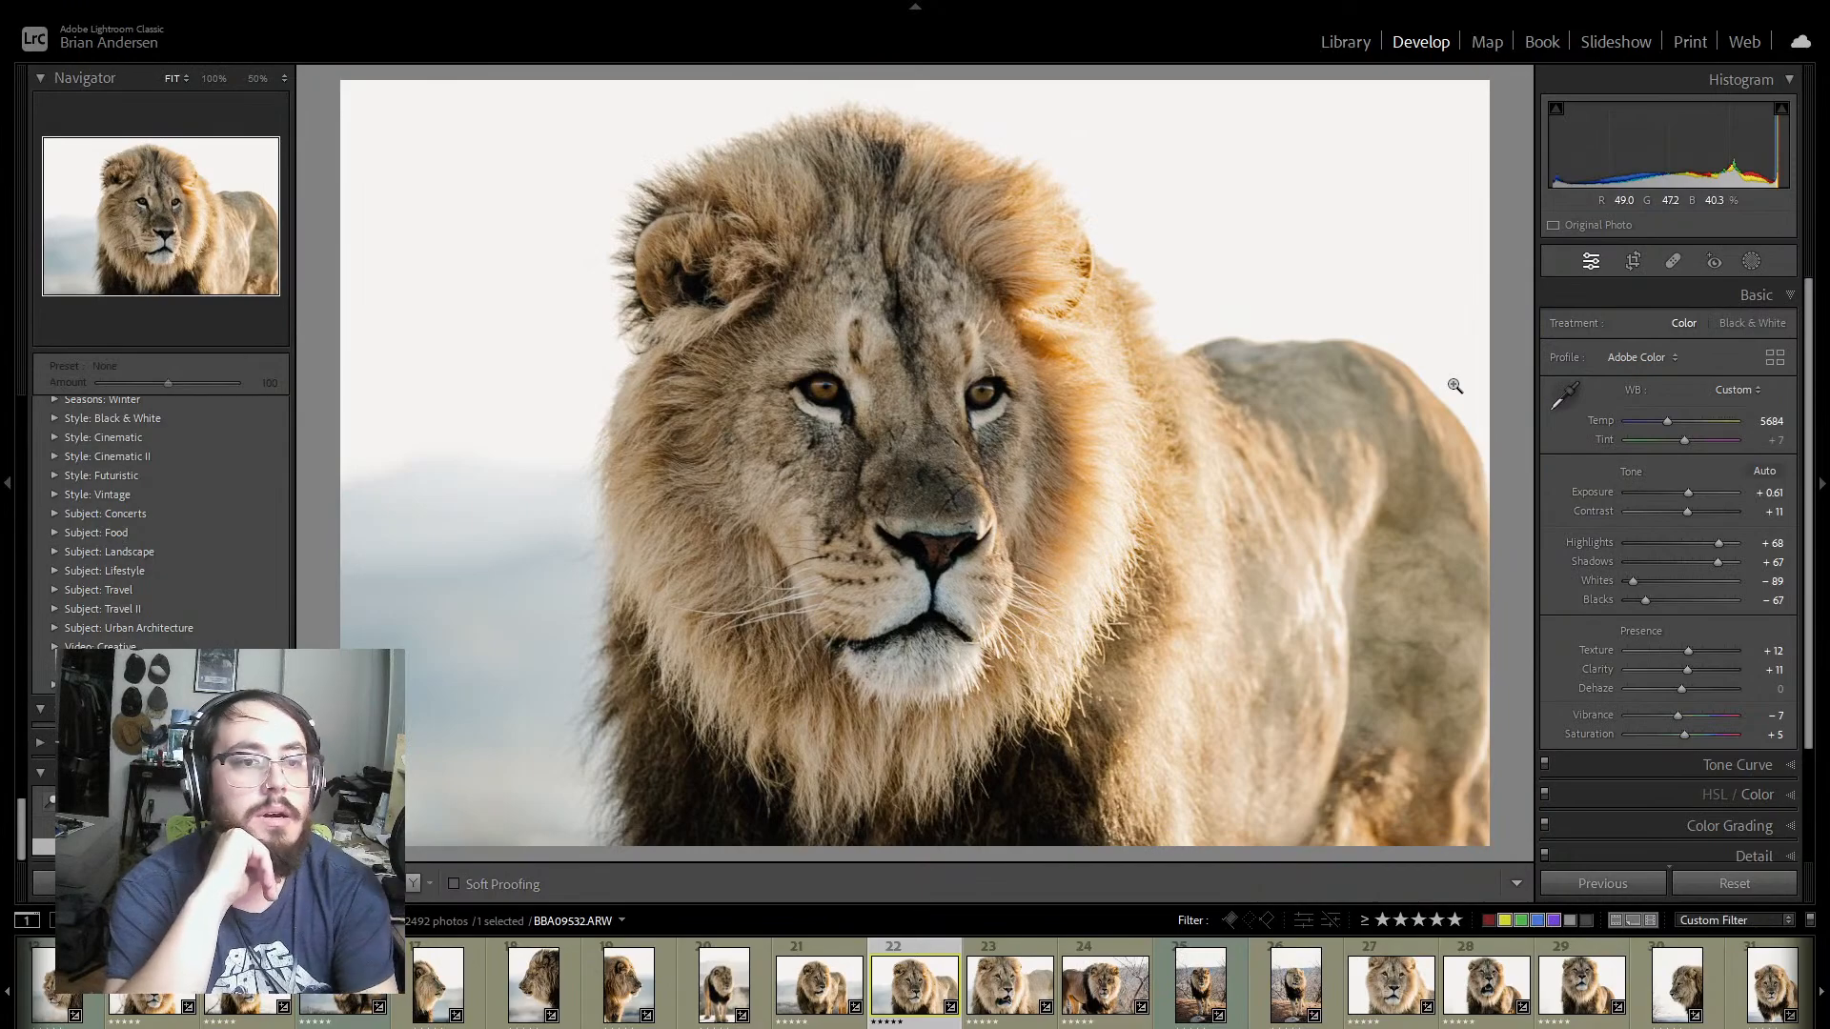
Step: Review the photos from BBA09541 to the frontal close-up BBA09574, comparing the two full-body shots BBA09554 and BBA09555
{"action": "key", "text": "Right"}
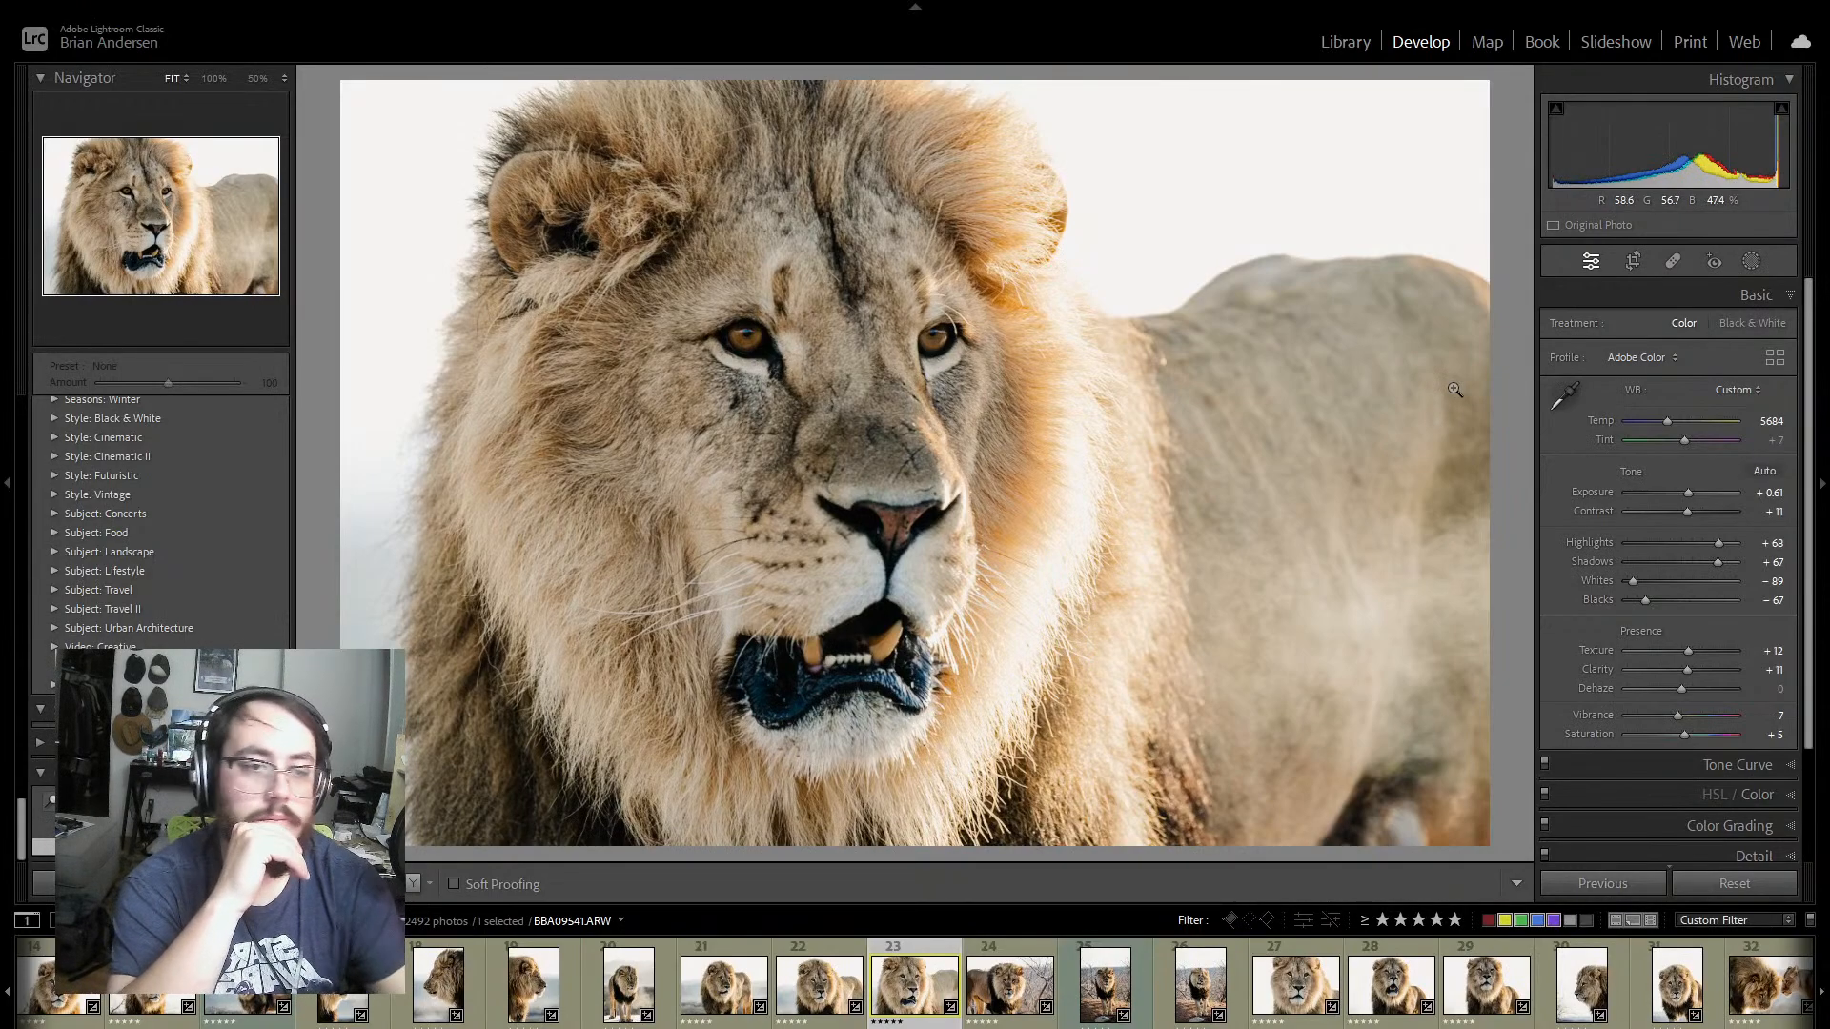
{"action": "key", "text": "Right"}
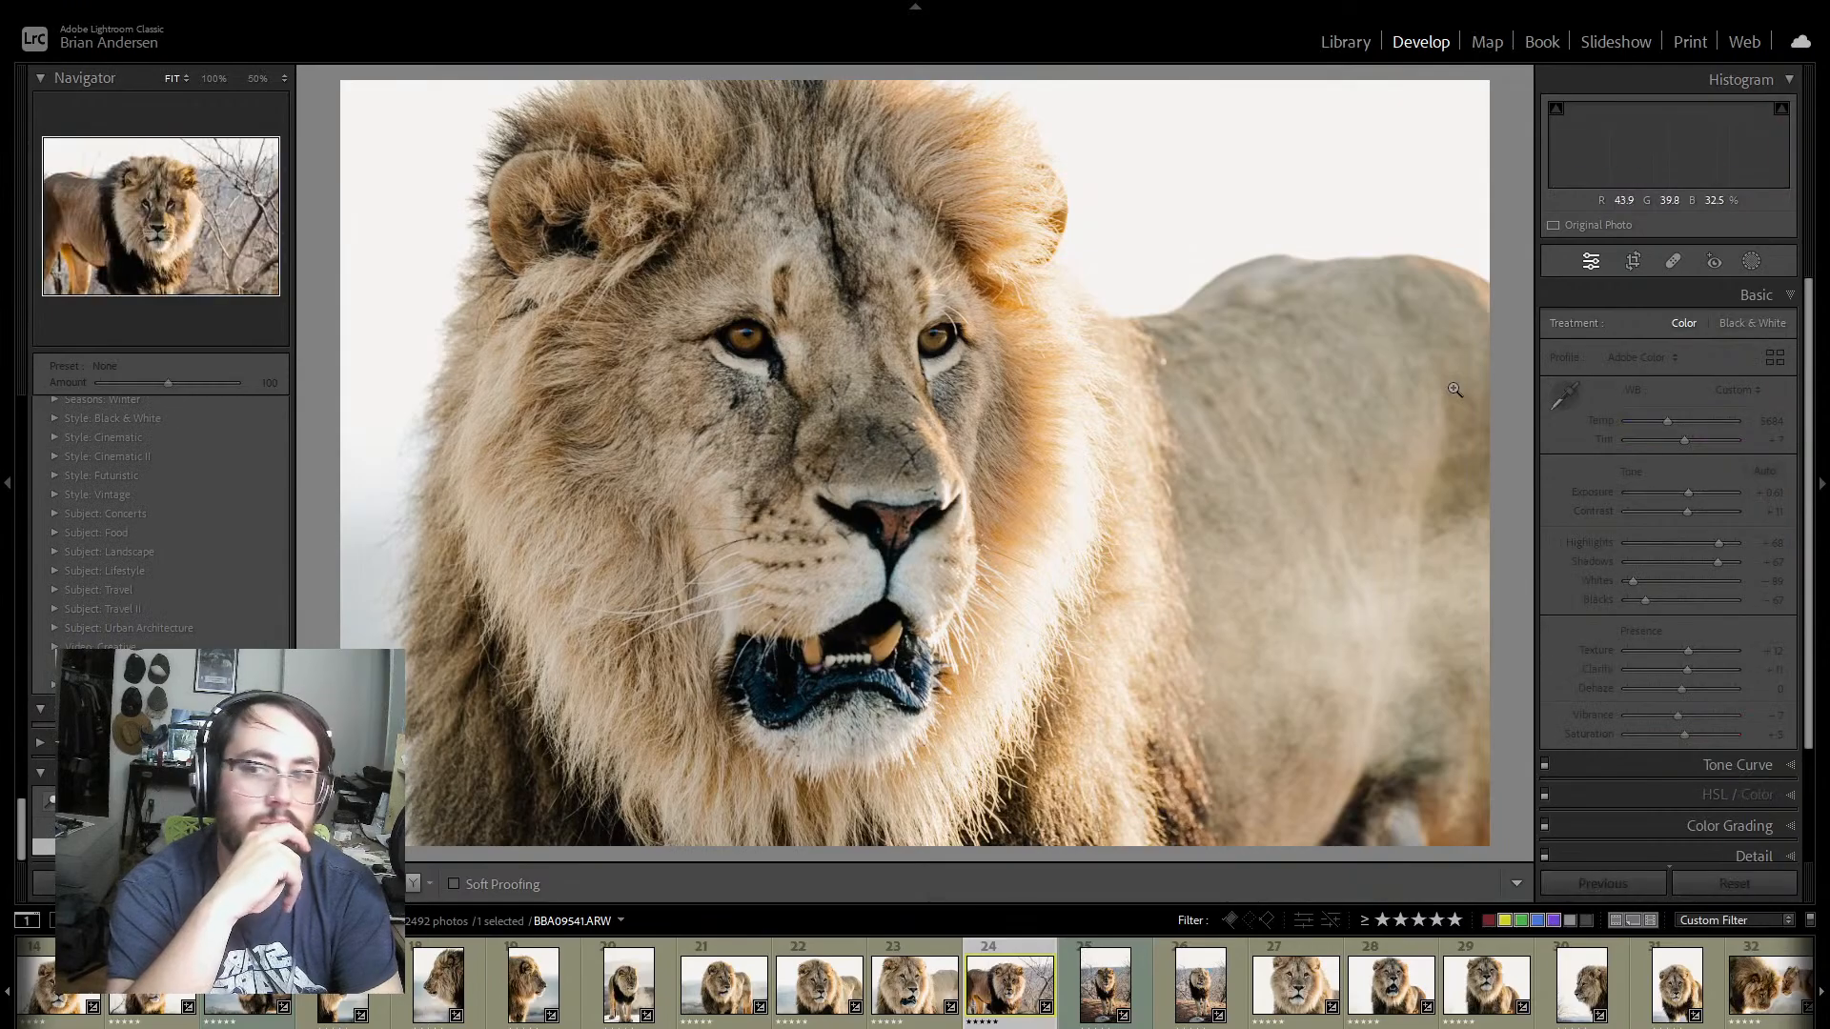
{"action": "key", "text": "Right"}
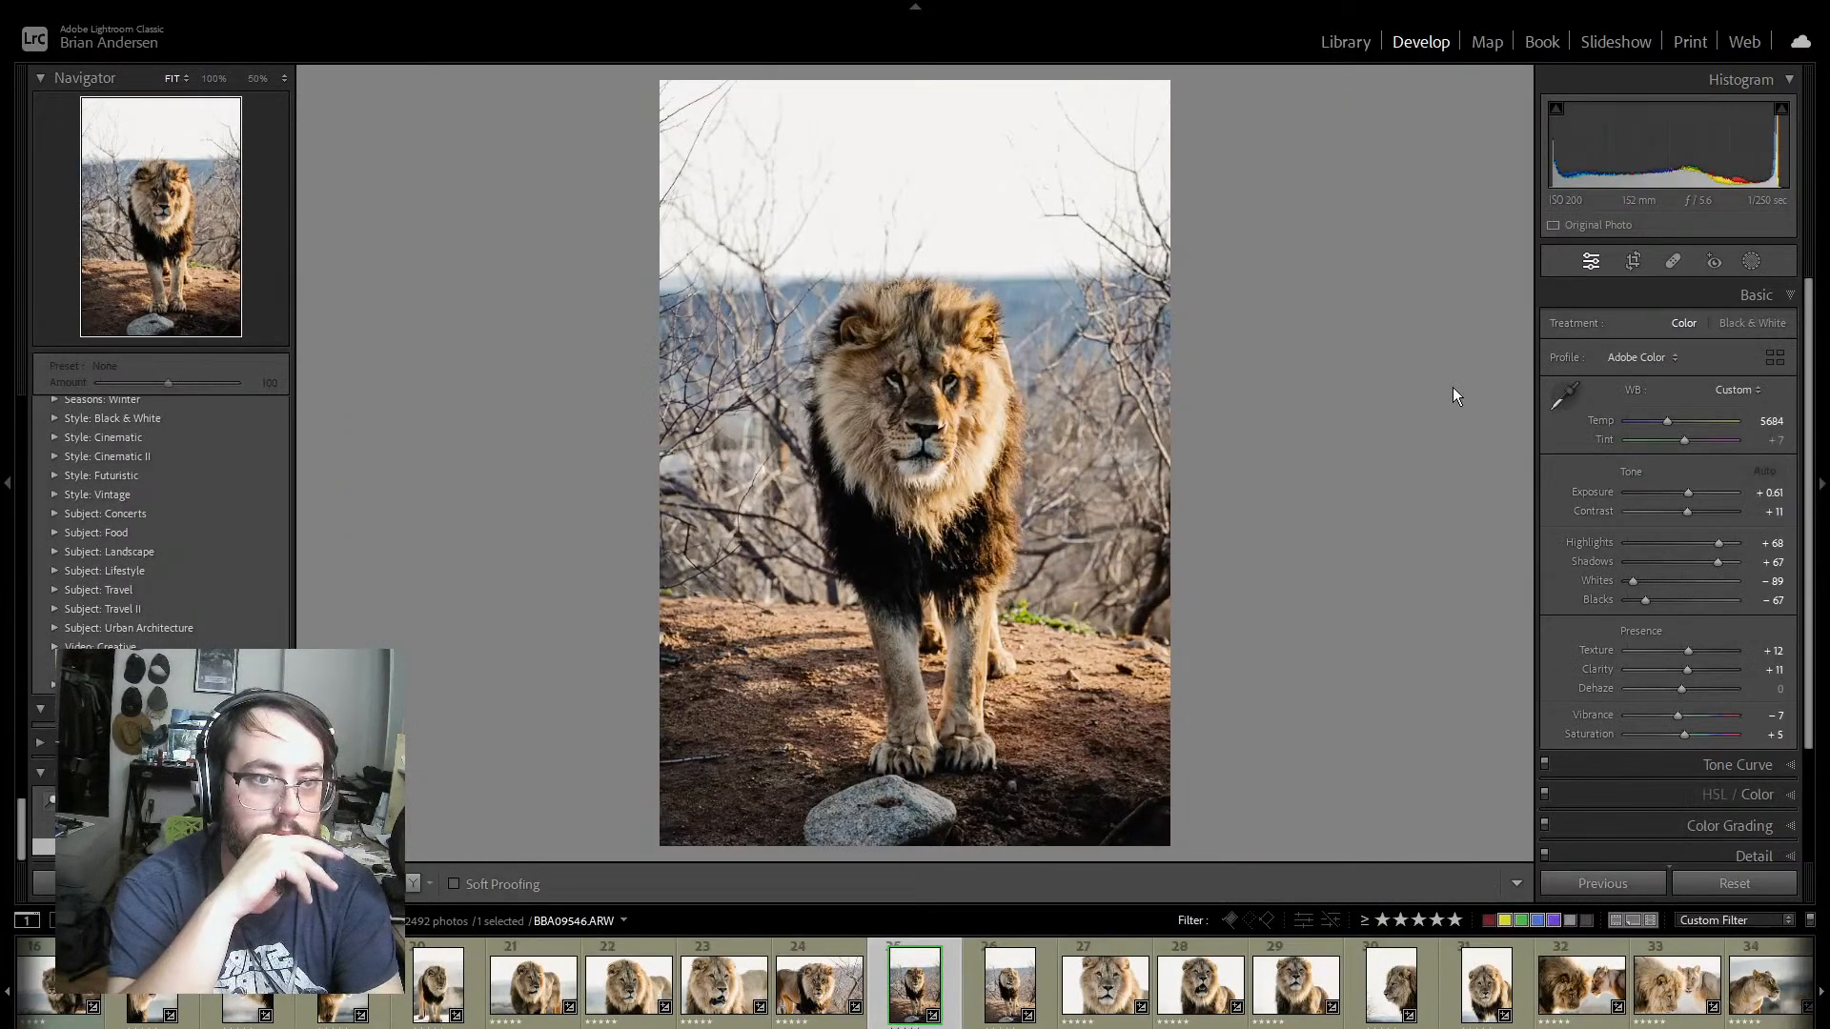
{"action": "key", "text": "Right"}
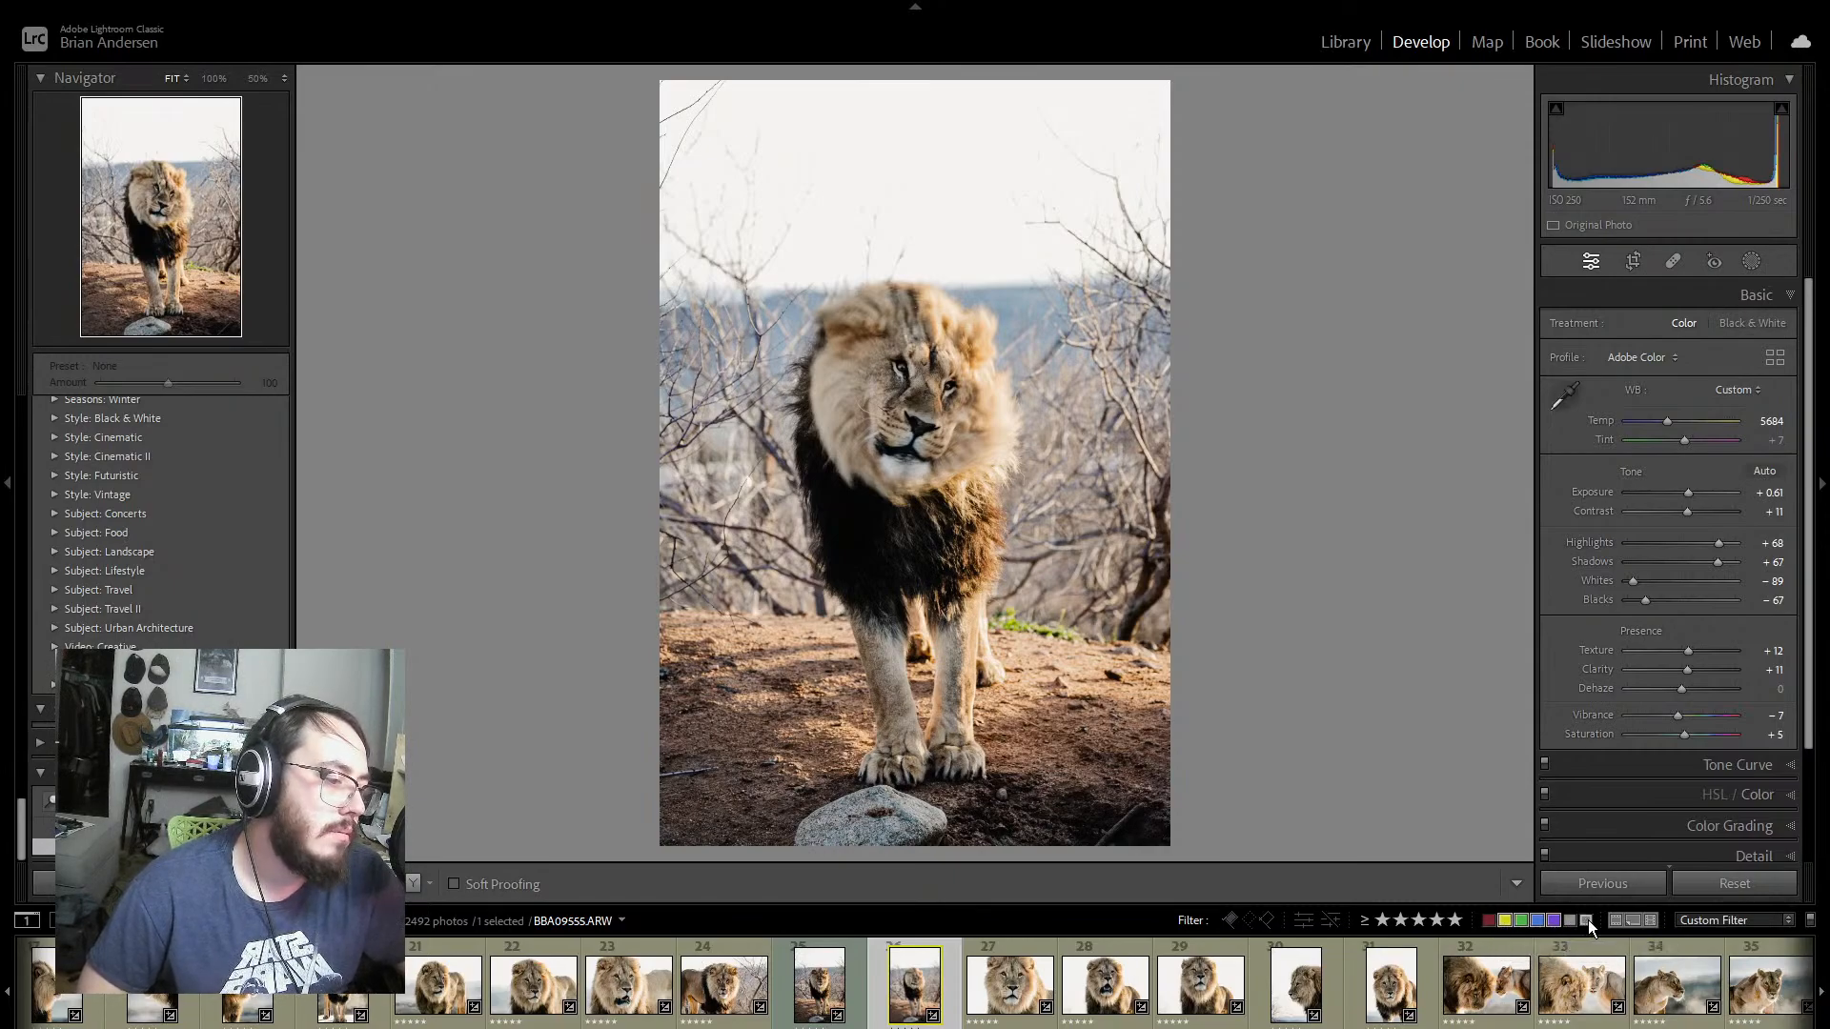
{"action": "left_click", "coordinate": [856, 967]}
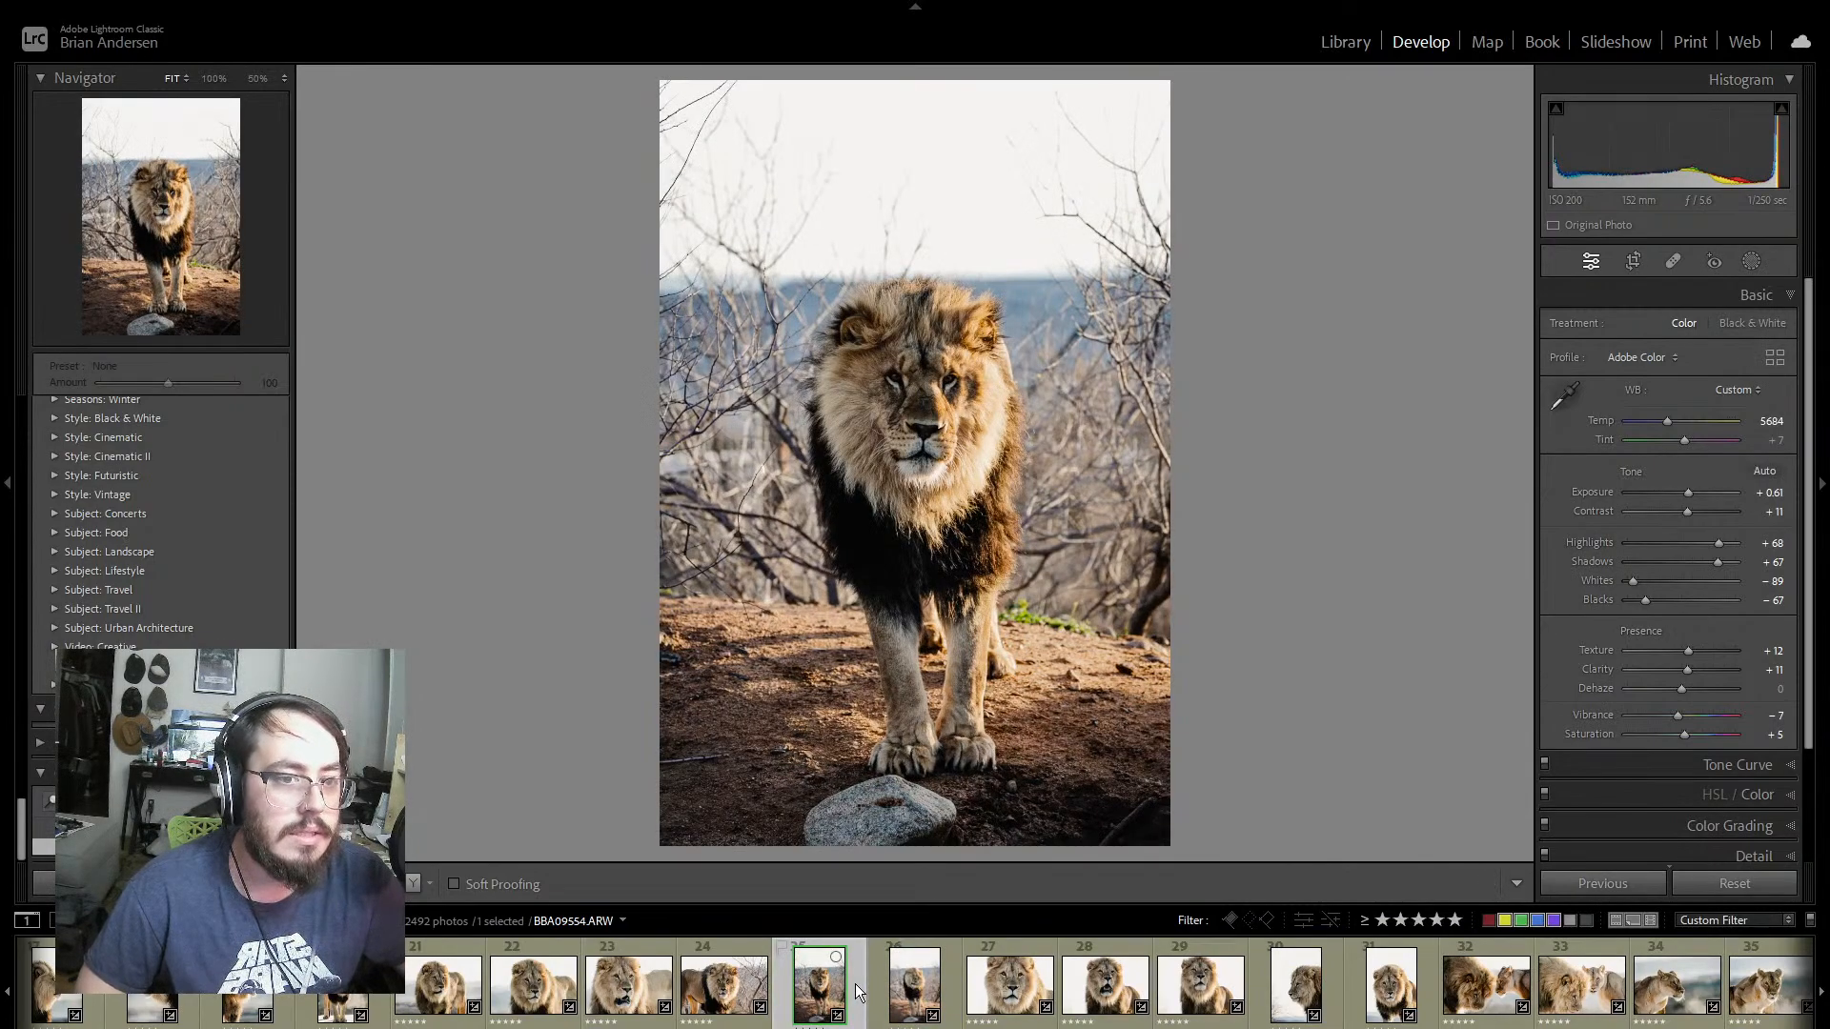
{"action": "left_click", "coordinate": [872, 985]}
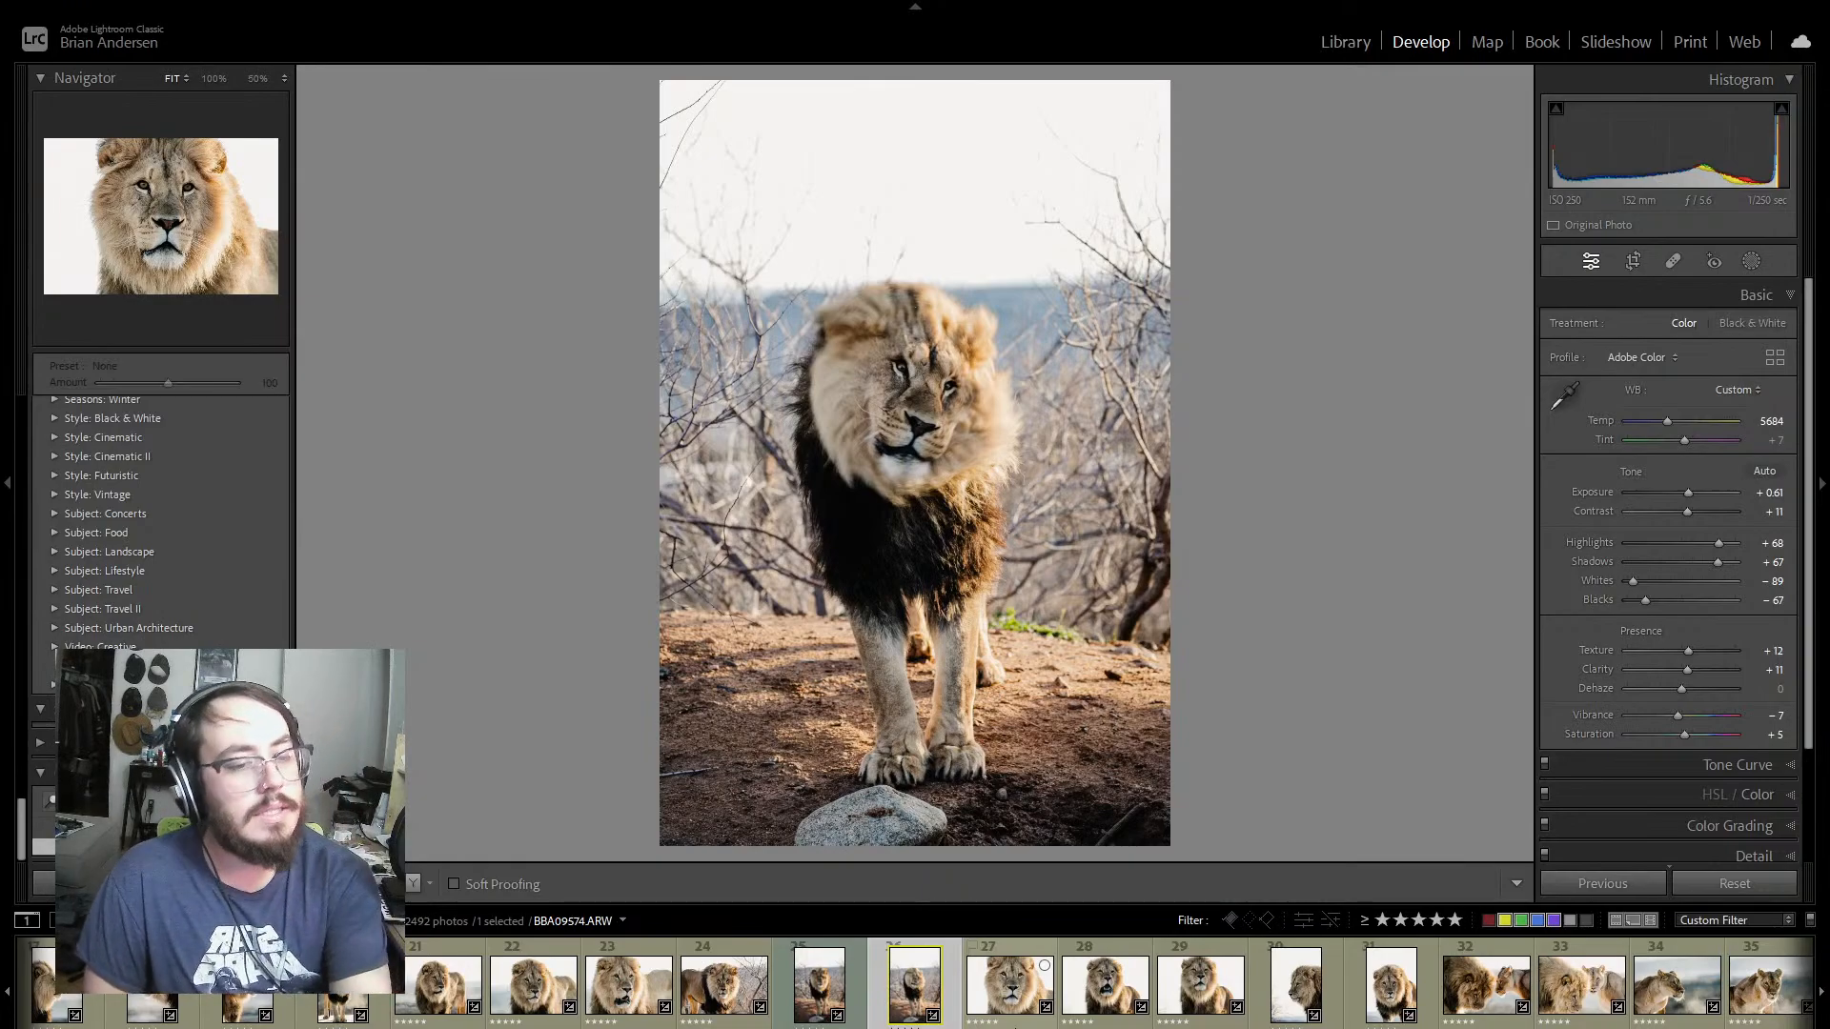
{"action": "key", "text": "Right"}
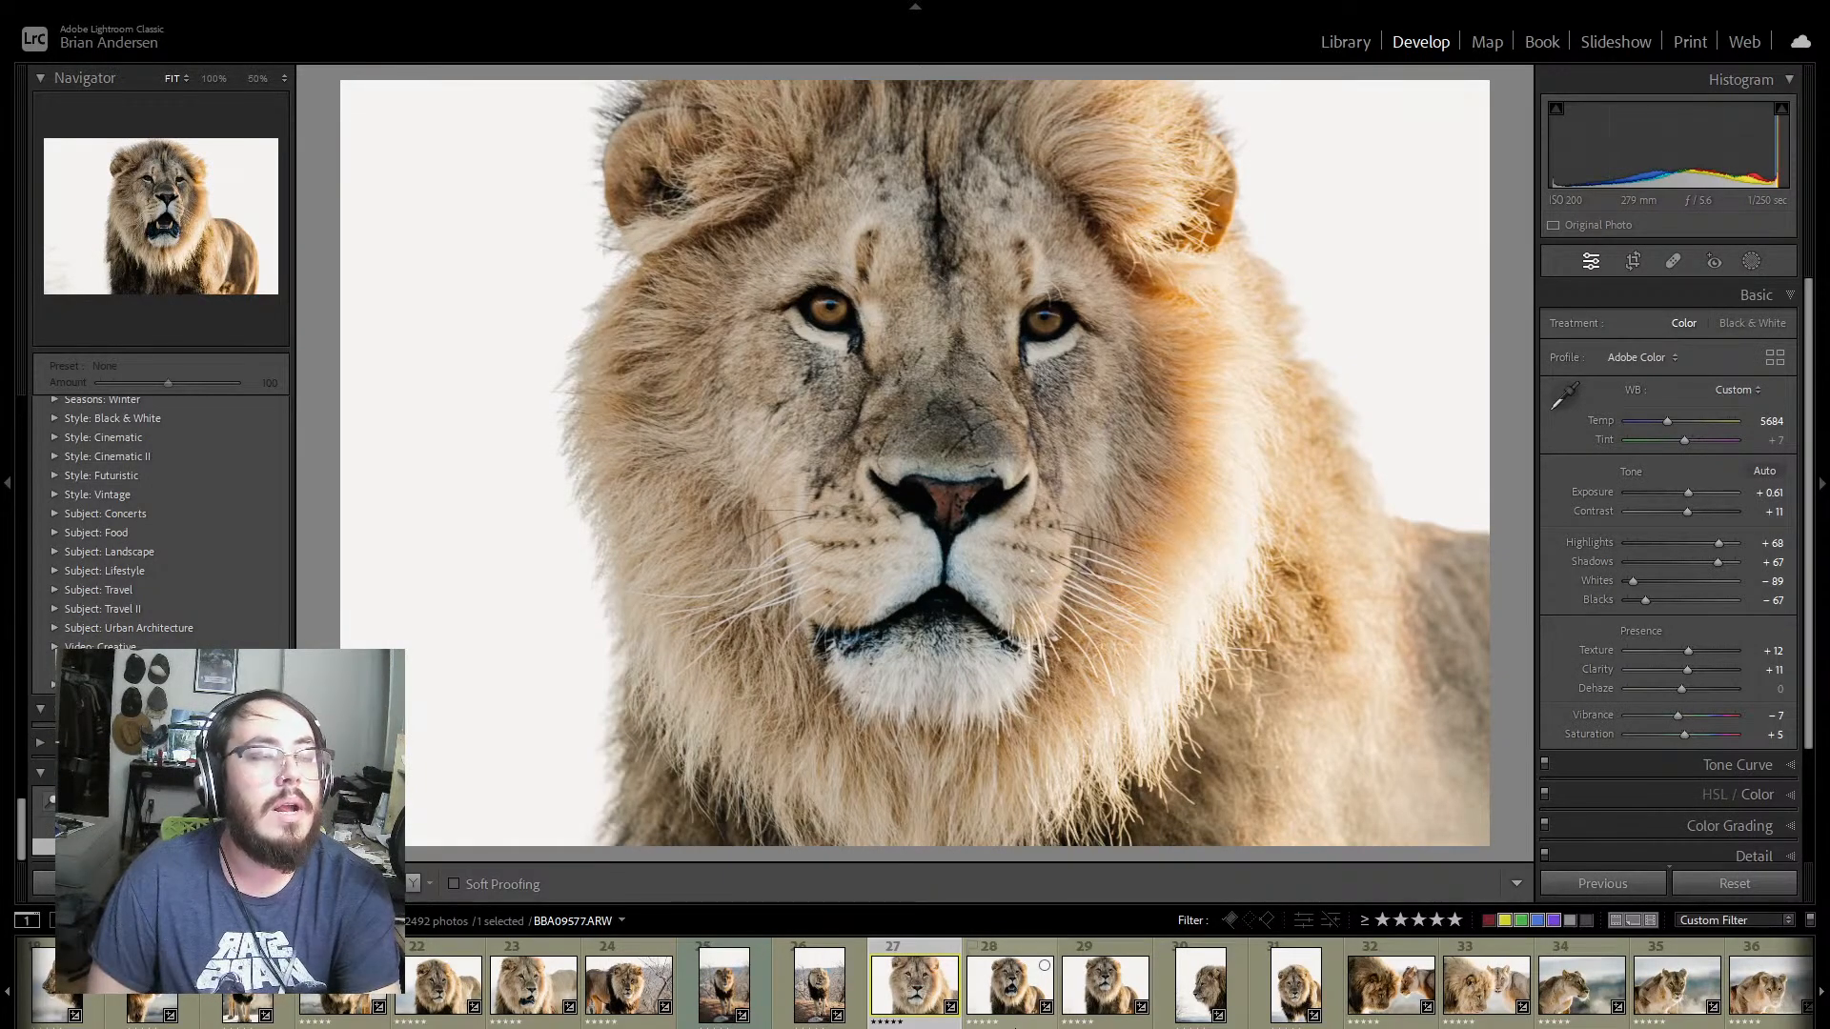
Step: Try Exposure values of 0.00, -0.18 and +0.61 on the frontal close-up BBA09574 and undo the trial
{"action": "double_click", "coordinate": [1685, 494]}
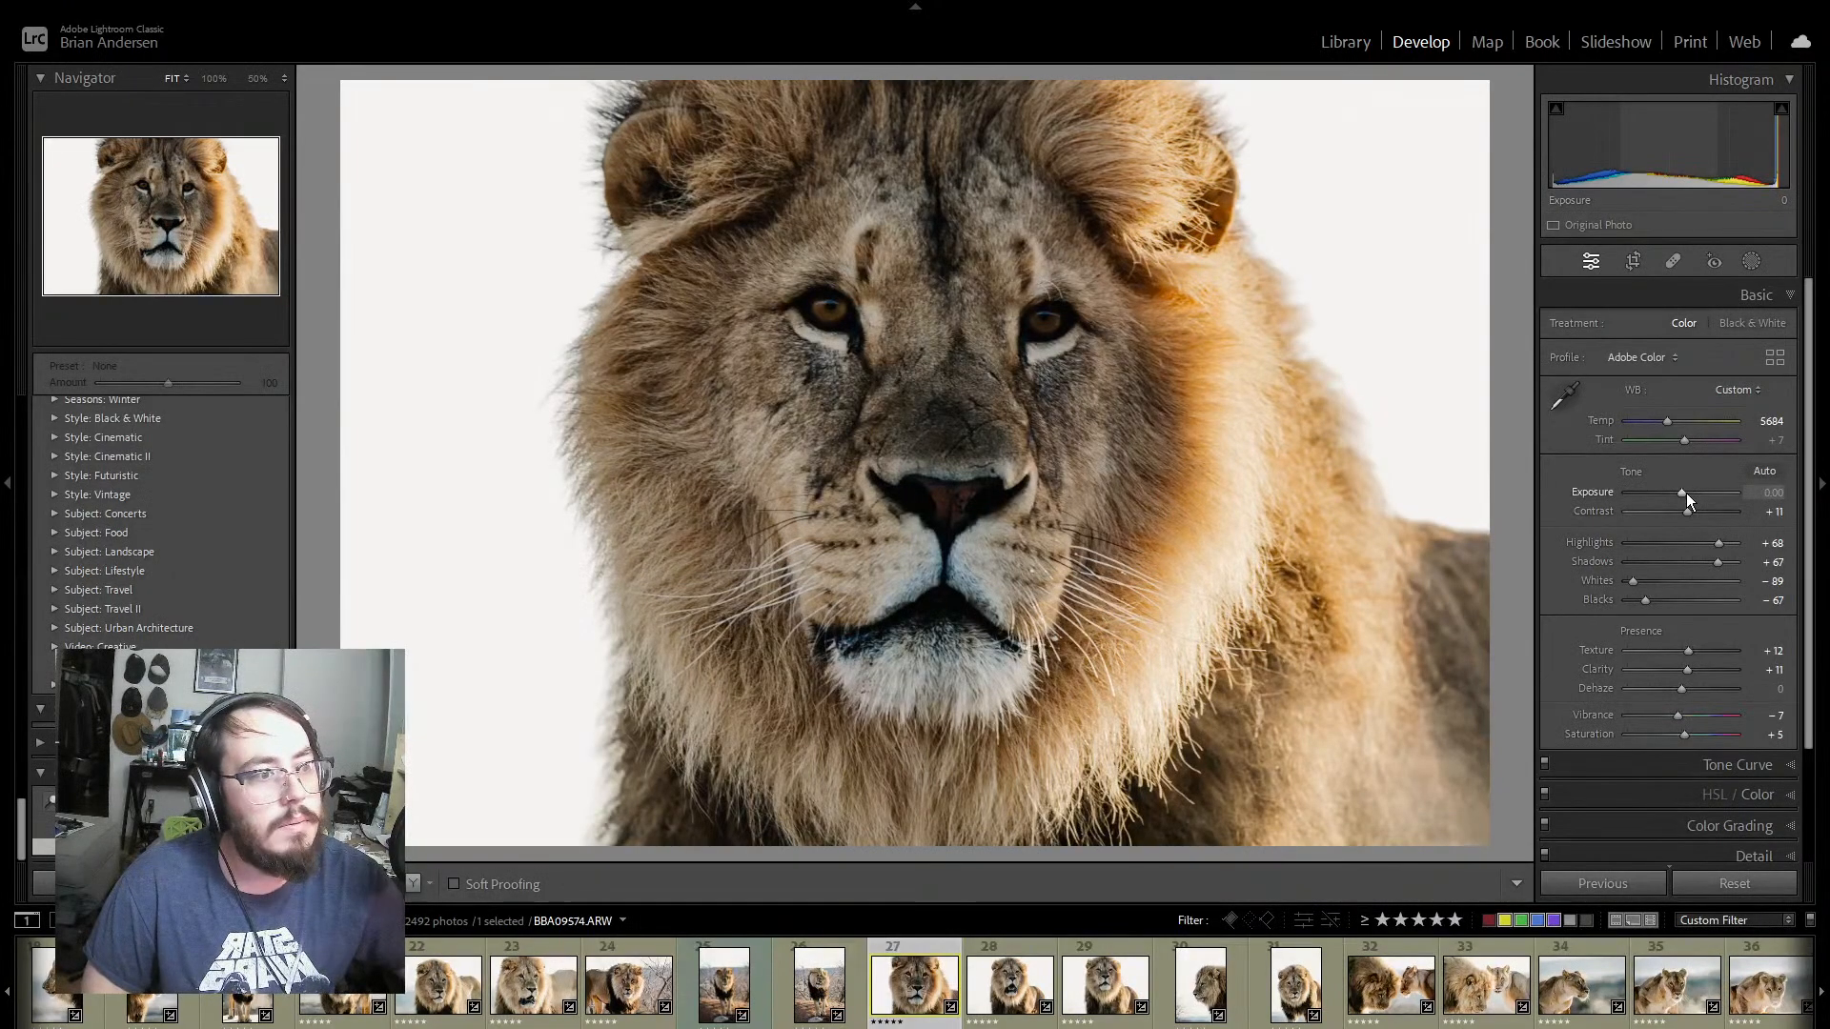
{"action": "left_click_drag", "start_coordinate": [1681, 497], "coordinate": [1679, 494]}
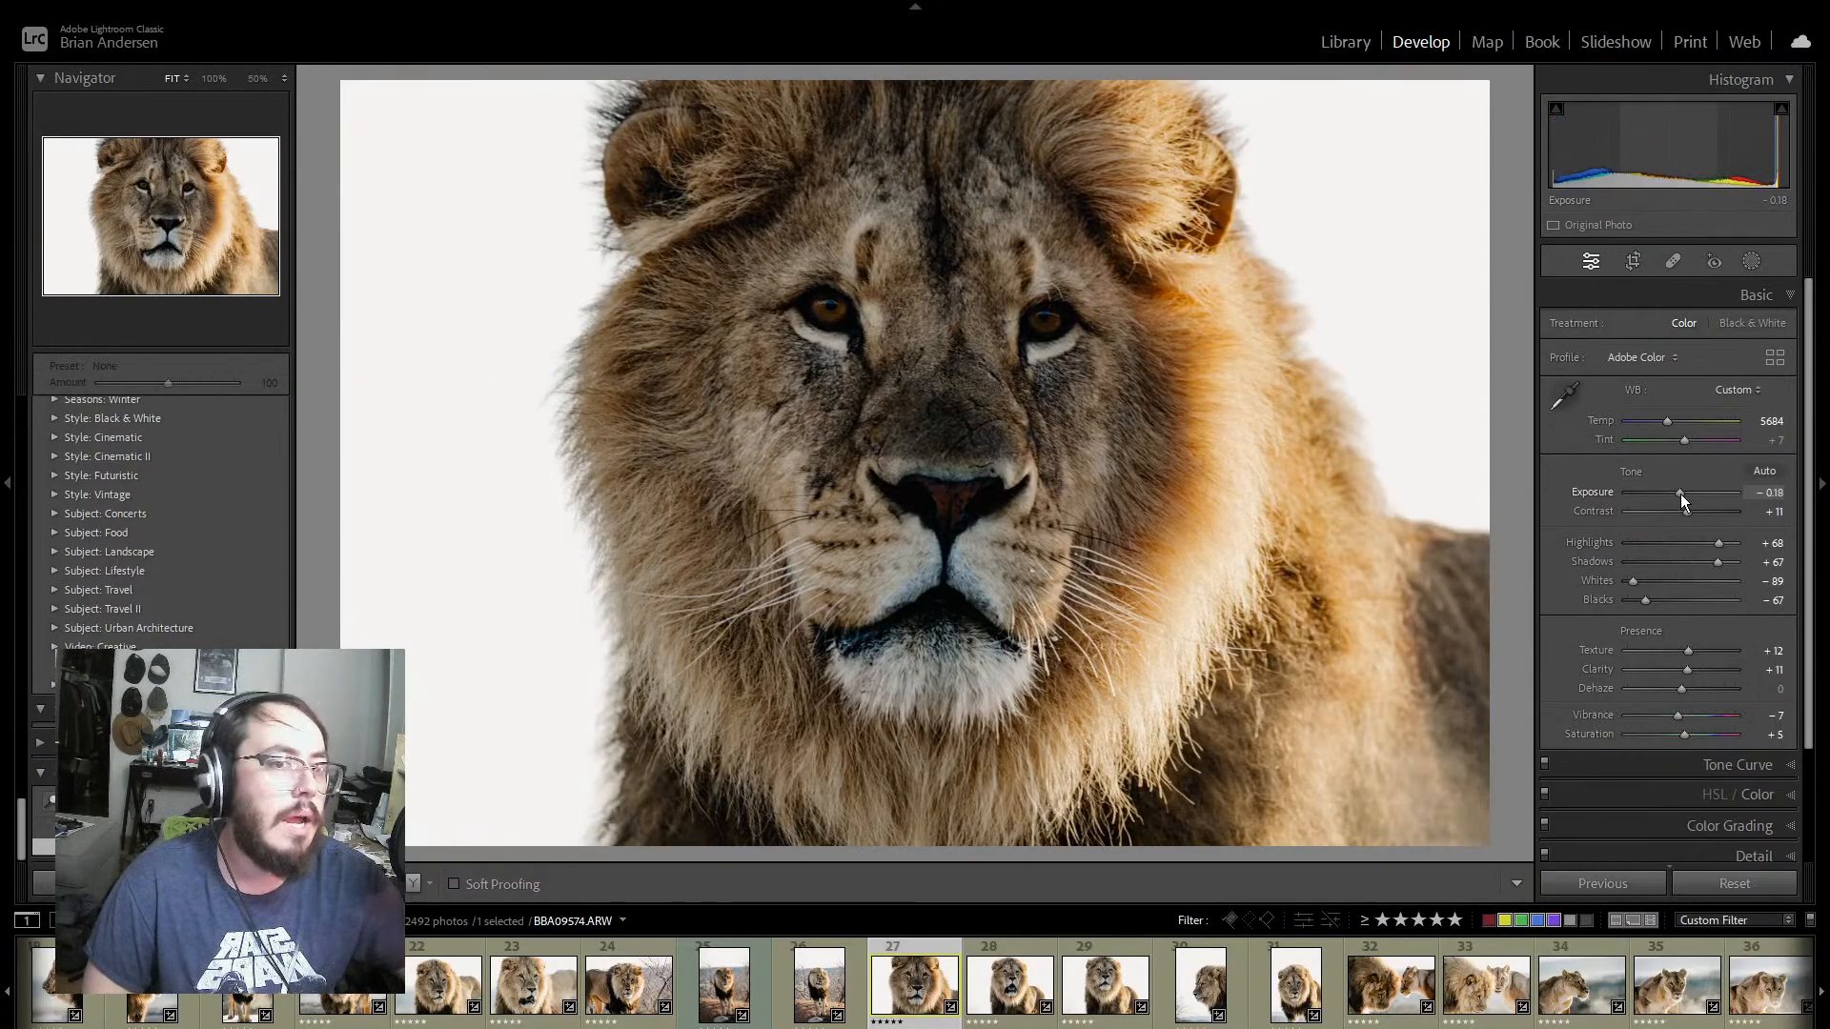
{"action": "left_click_drag", "start_coordinate": [1680, 494], "coordinate": [1689, 496]}
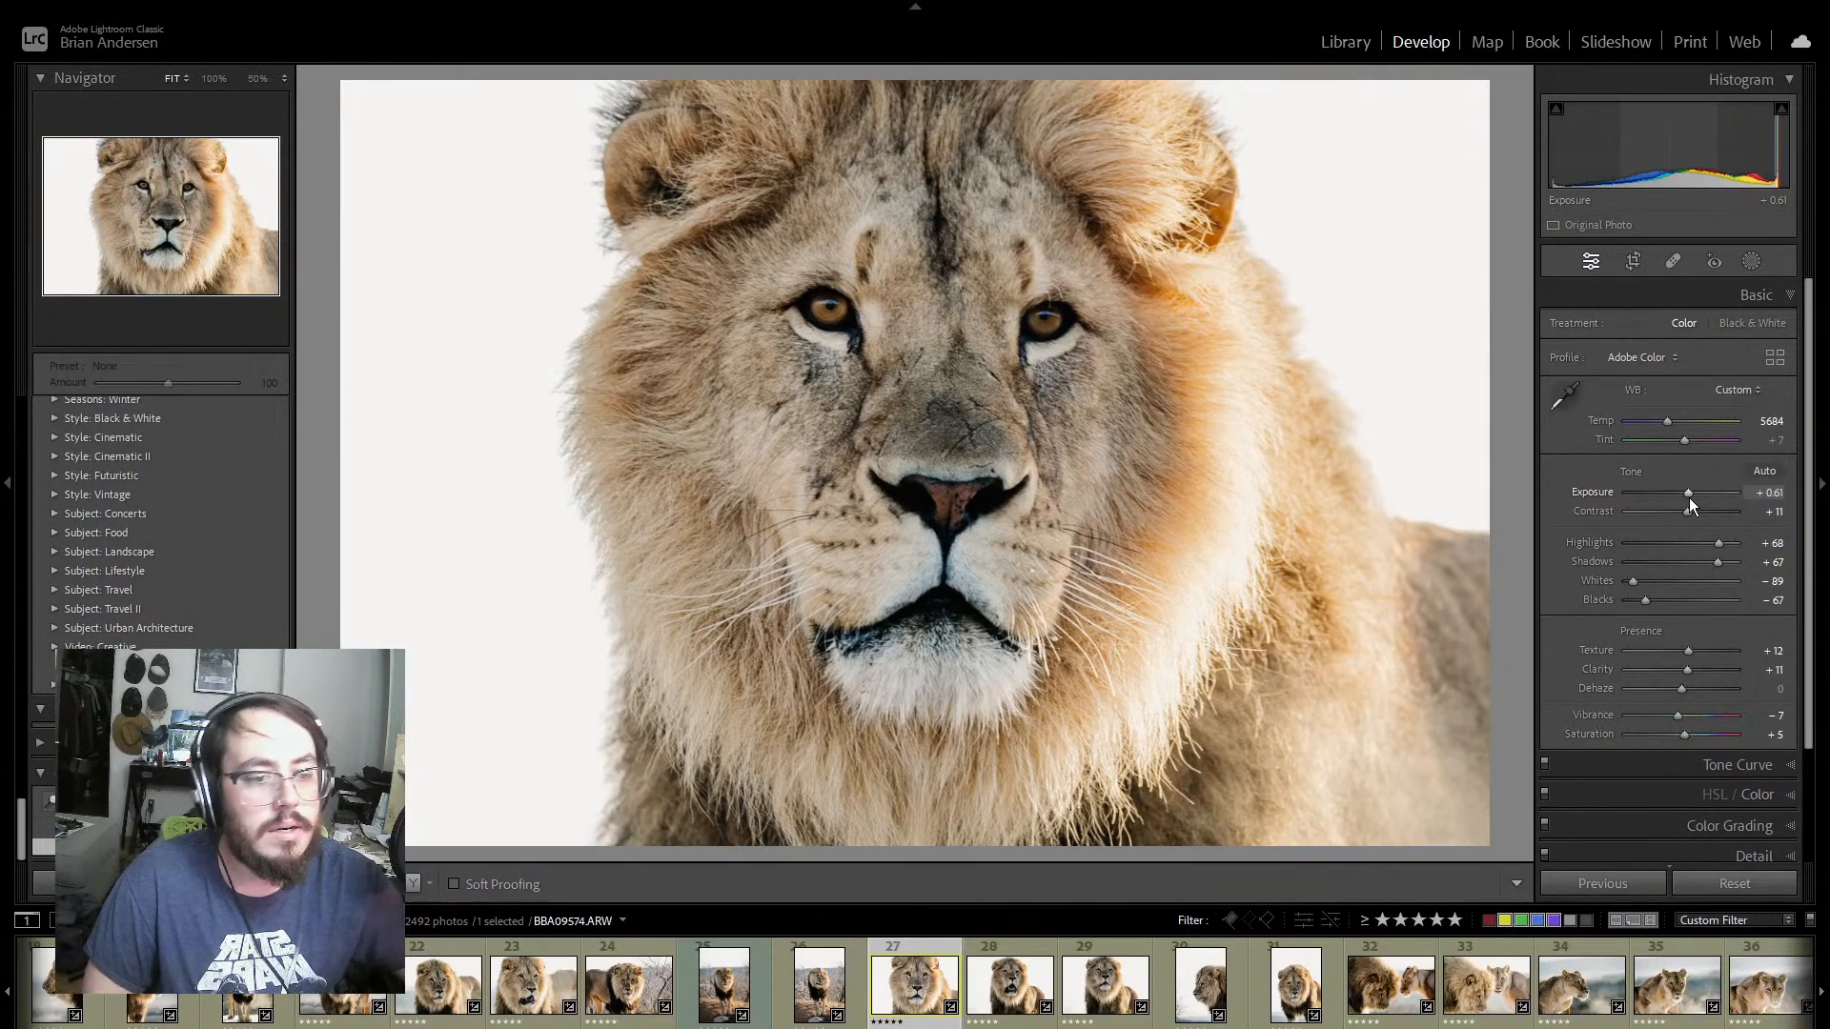
{"action": "key", "text": "ctrl+z"}
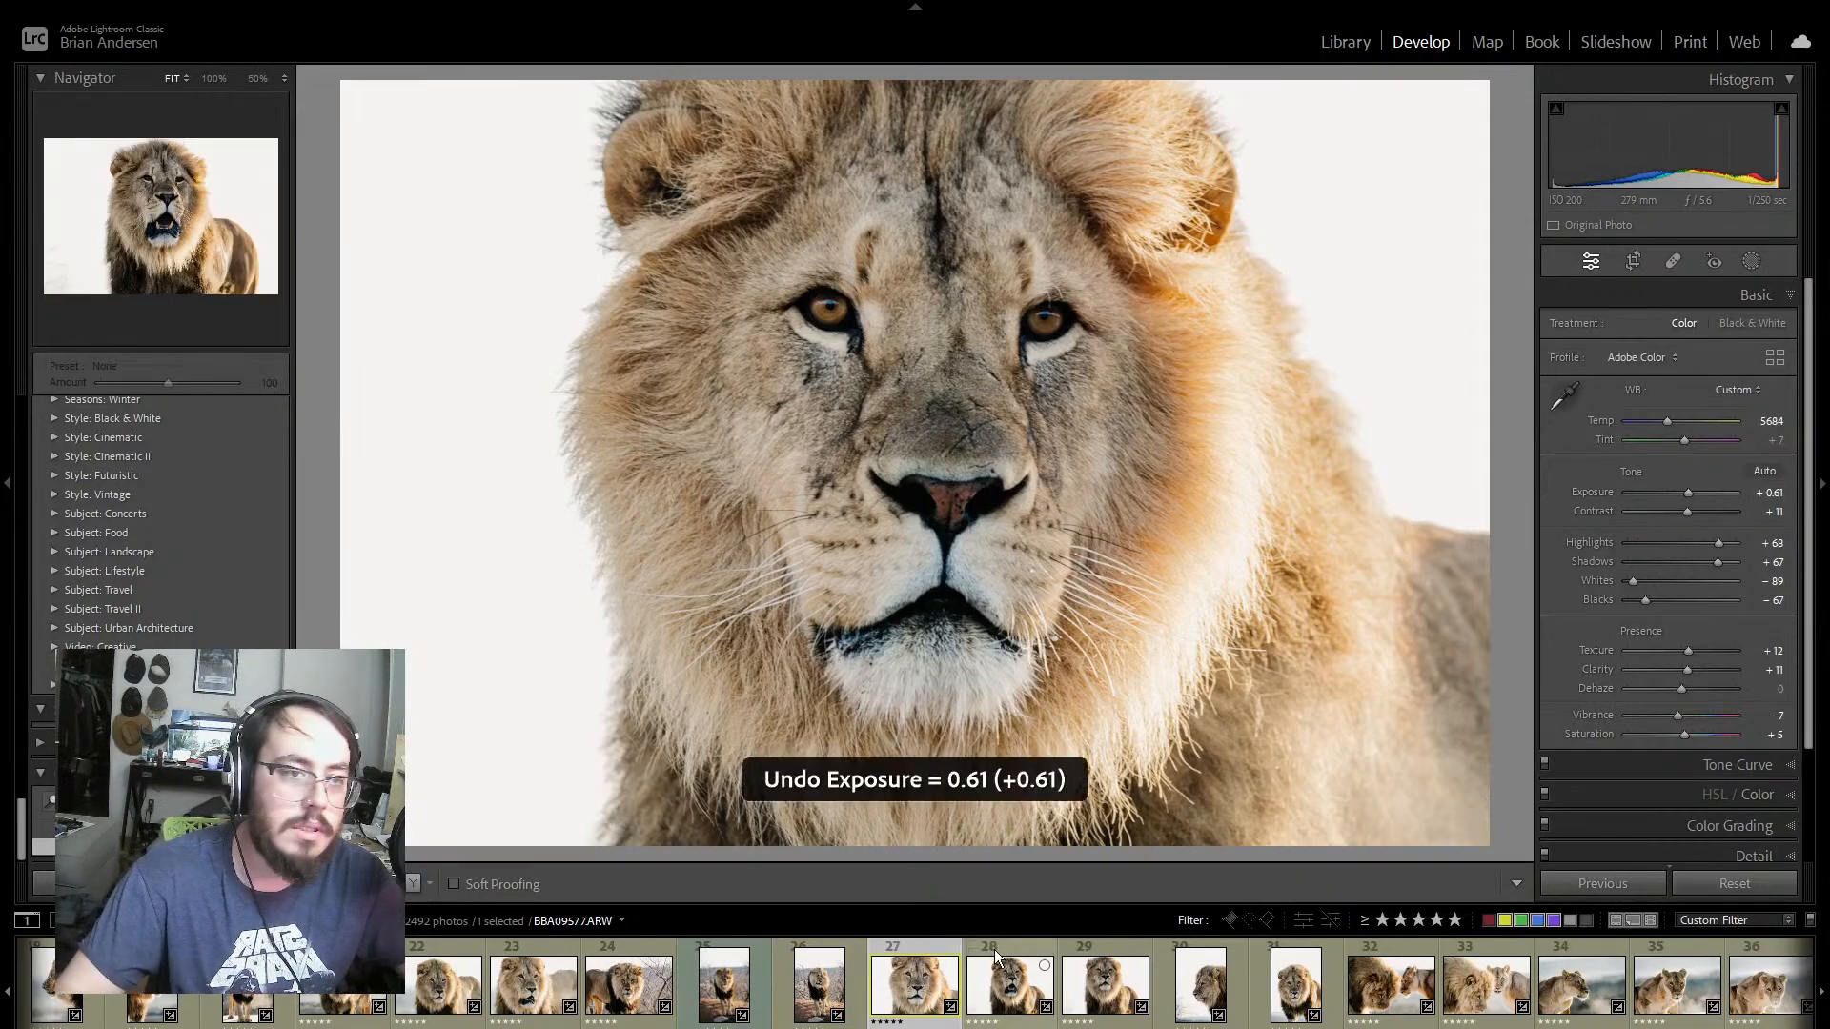
{"action": "key", "text": "ctrl+z"}
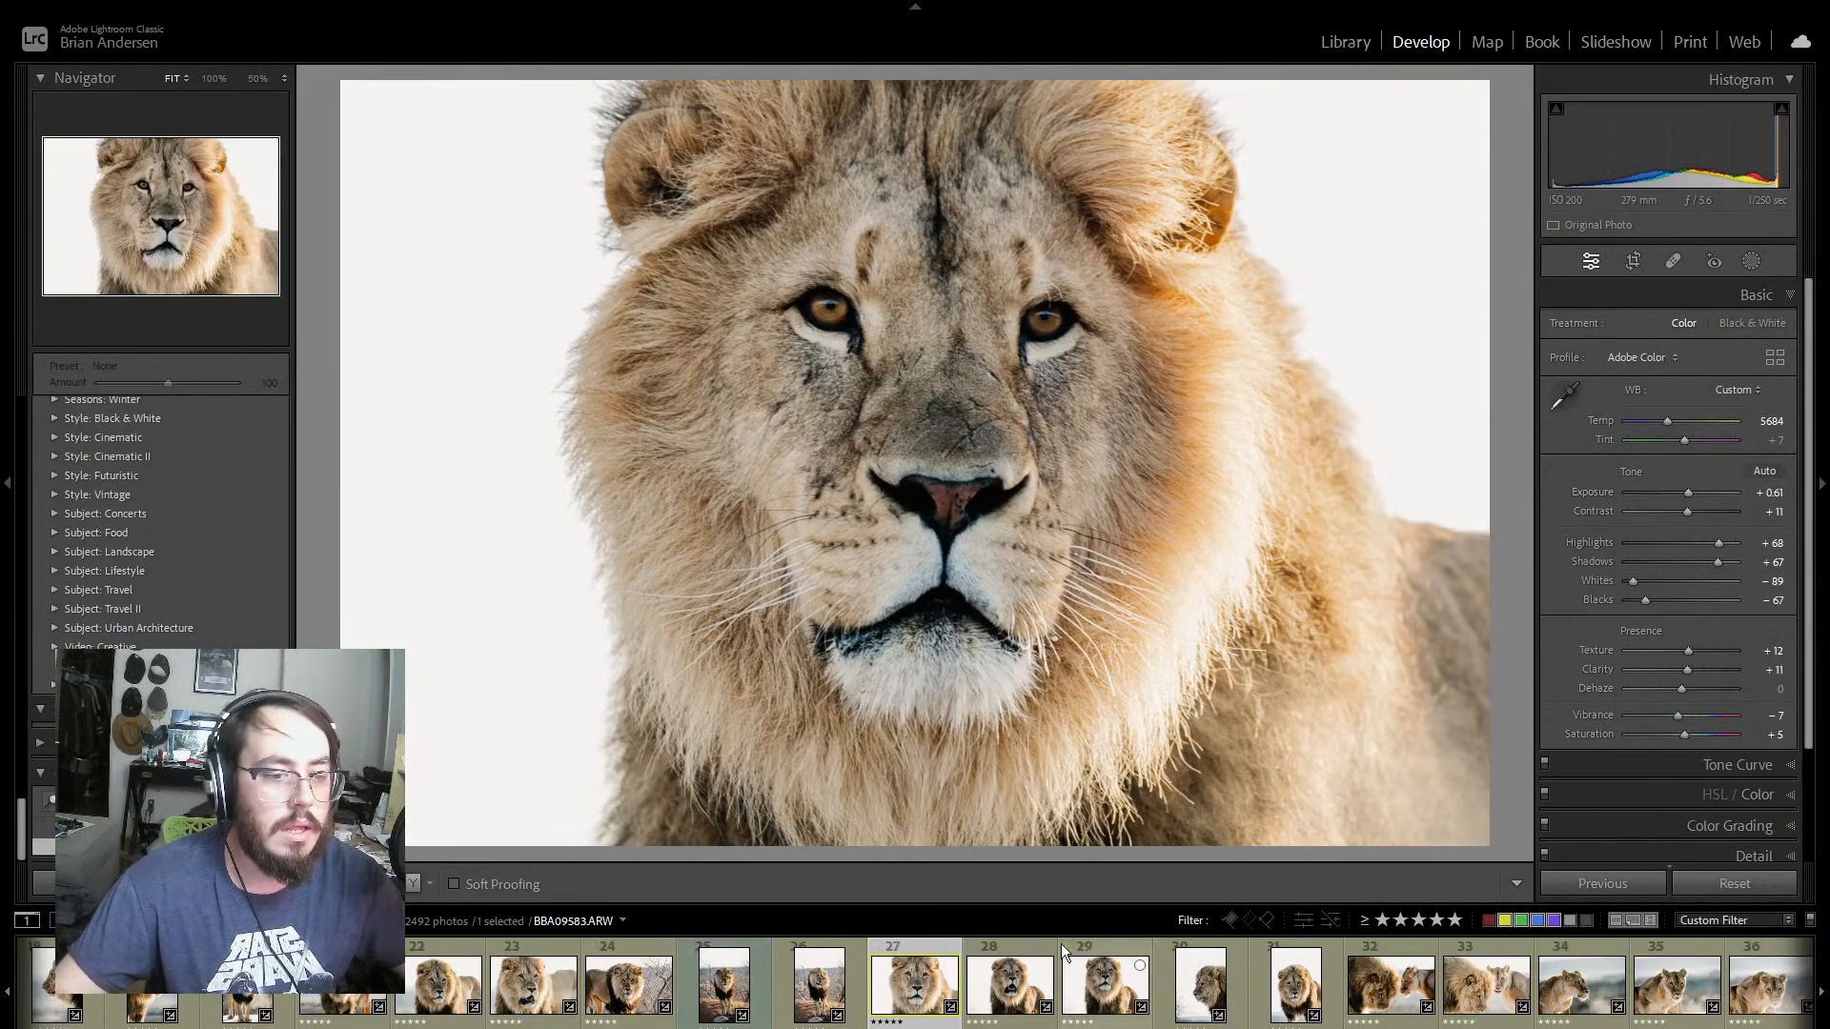
Step: View photo BBA09577 of the lion with its mouth open
{"action": "left_click", "coordinate": [1049, 947]}
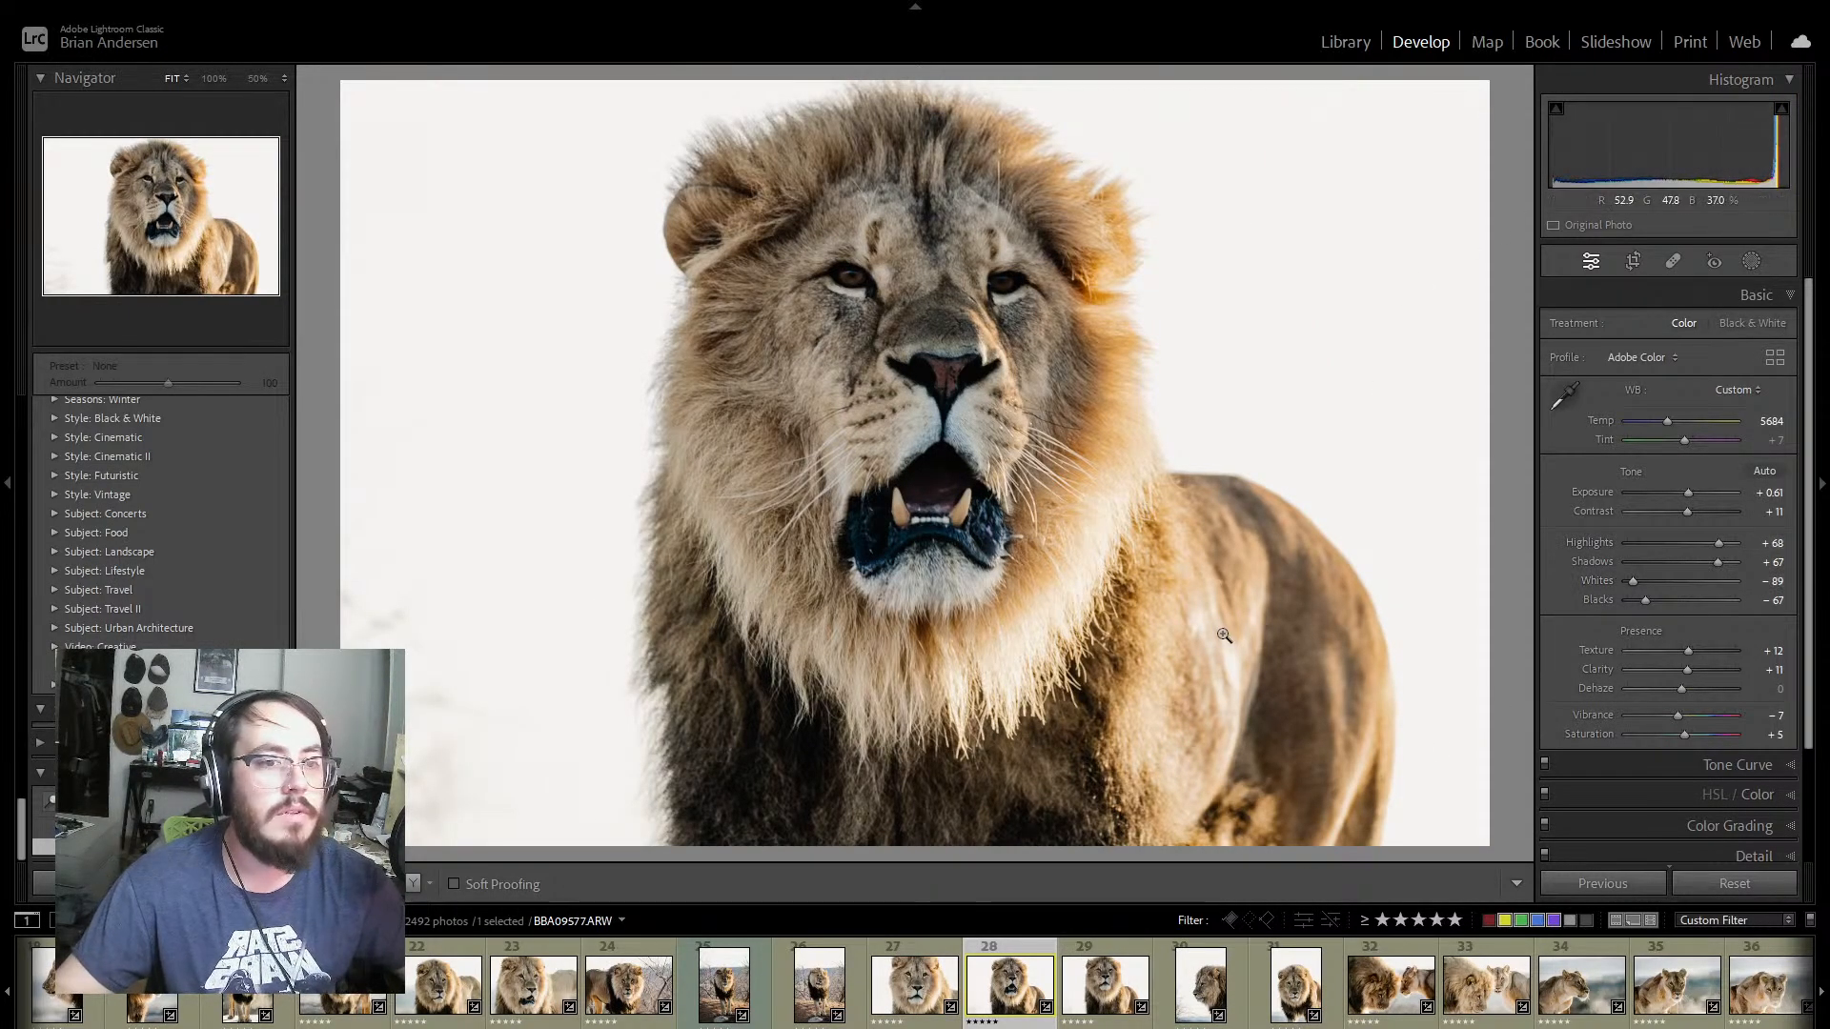
Step: Try to remove the faint branches beside the lion's lower left in photo BBA09578 with the Remove tool and undo the stroke
{"action": "left_click", "coordinate": [1122, 946]}
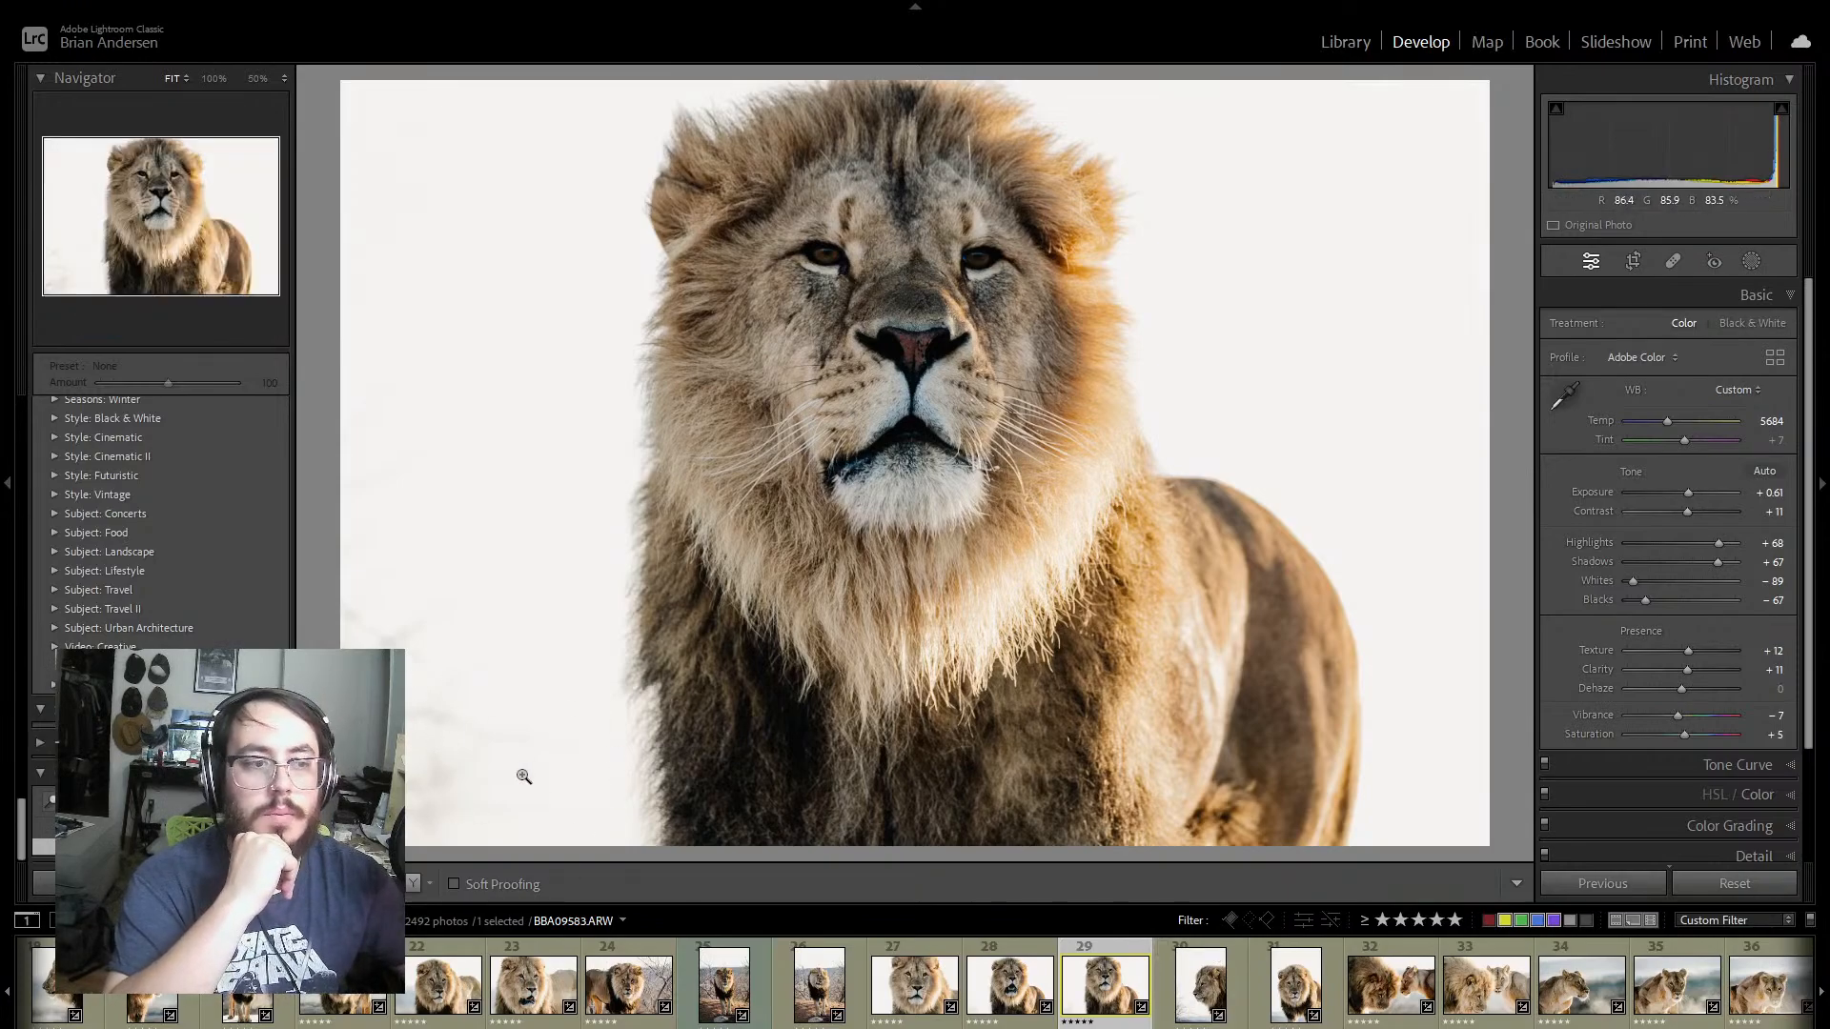
{"action": "left_click", "coordinate": [1672, 259]}
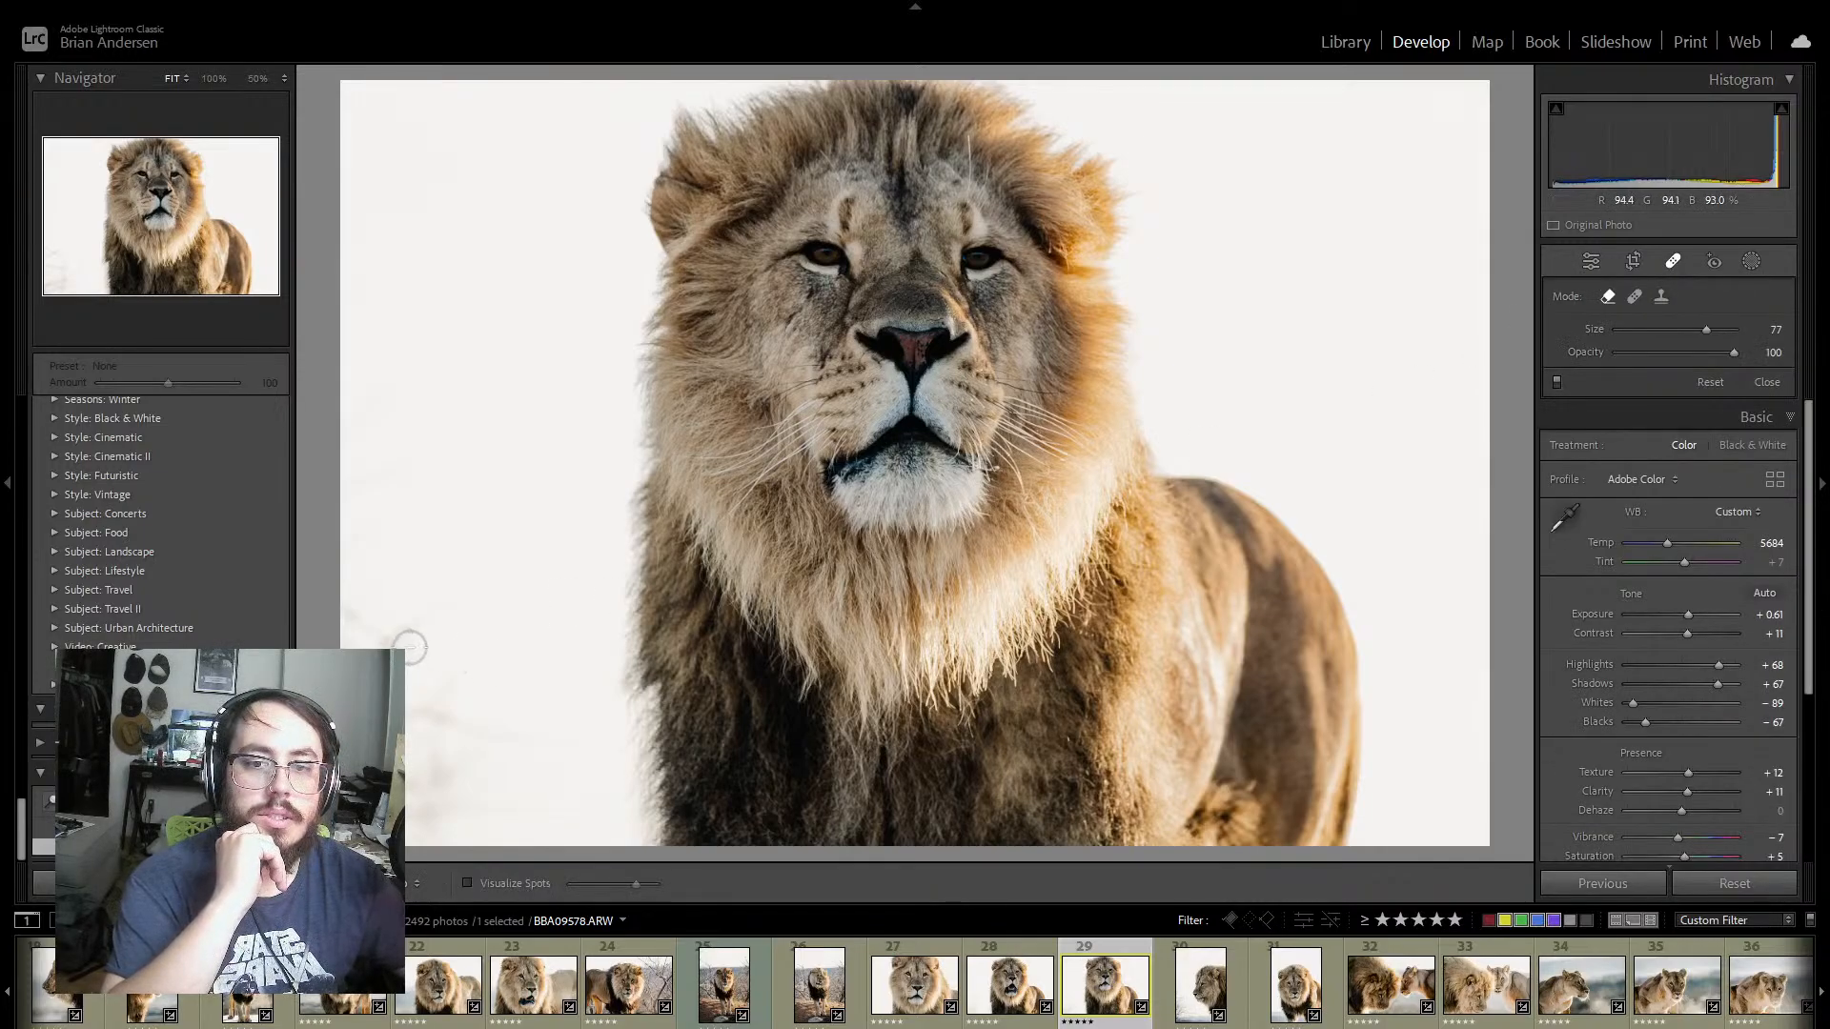
{"action": "mouse_move", "coordinate": [425, 614]}
{"action": "left_mouse_down"}
{"action": "mouse_move", "coordinate": [360, 643]}
{"action": "mouse_move", "coordinate": [335, 611]}
{"action": "mouse_move", "coordinate": [434, 673]}
{"action": "mouse_move", "coordinate": [434, 729]}
{"action": "mouse_move", "coordinate": [519, 744]}
{"action": "mouse_move", "coordinate": [412, 711]}
{"action": "mouse_move", "coordinate": [489, 786]}
{"action": "mouse_move", "coordinate": [431, 808]}
{"action": "mouse_move", "coordinate": [427, 845]}
{"action": "mouse_move", "coordinate": [391, 733]}
{"action": "left_mouse_up"}
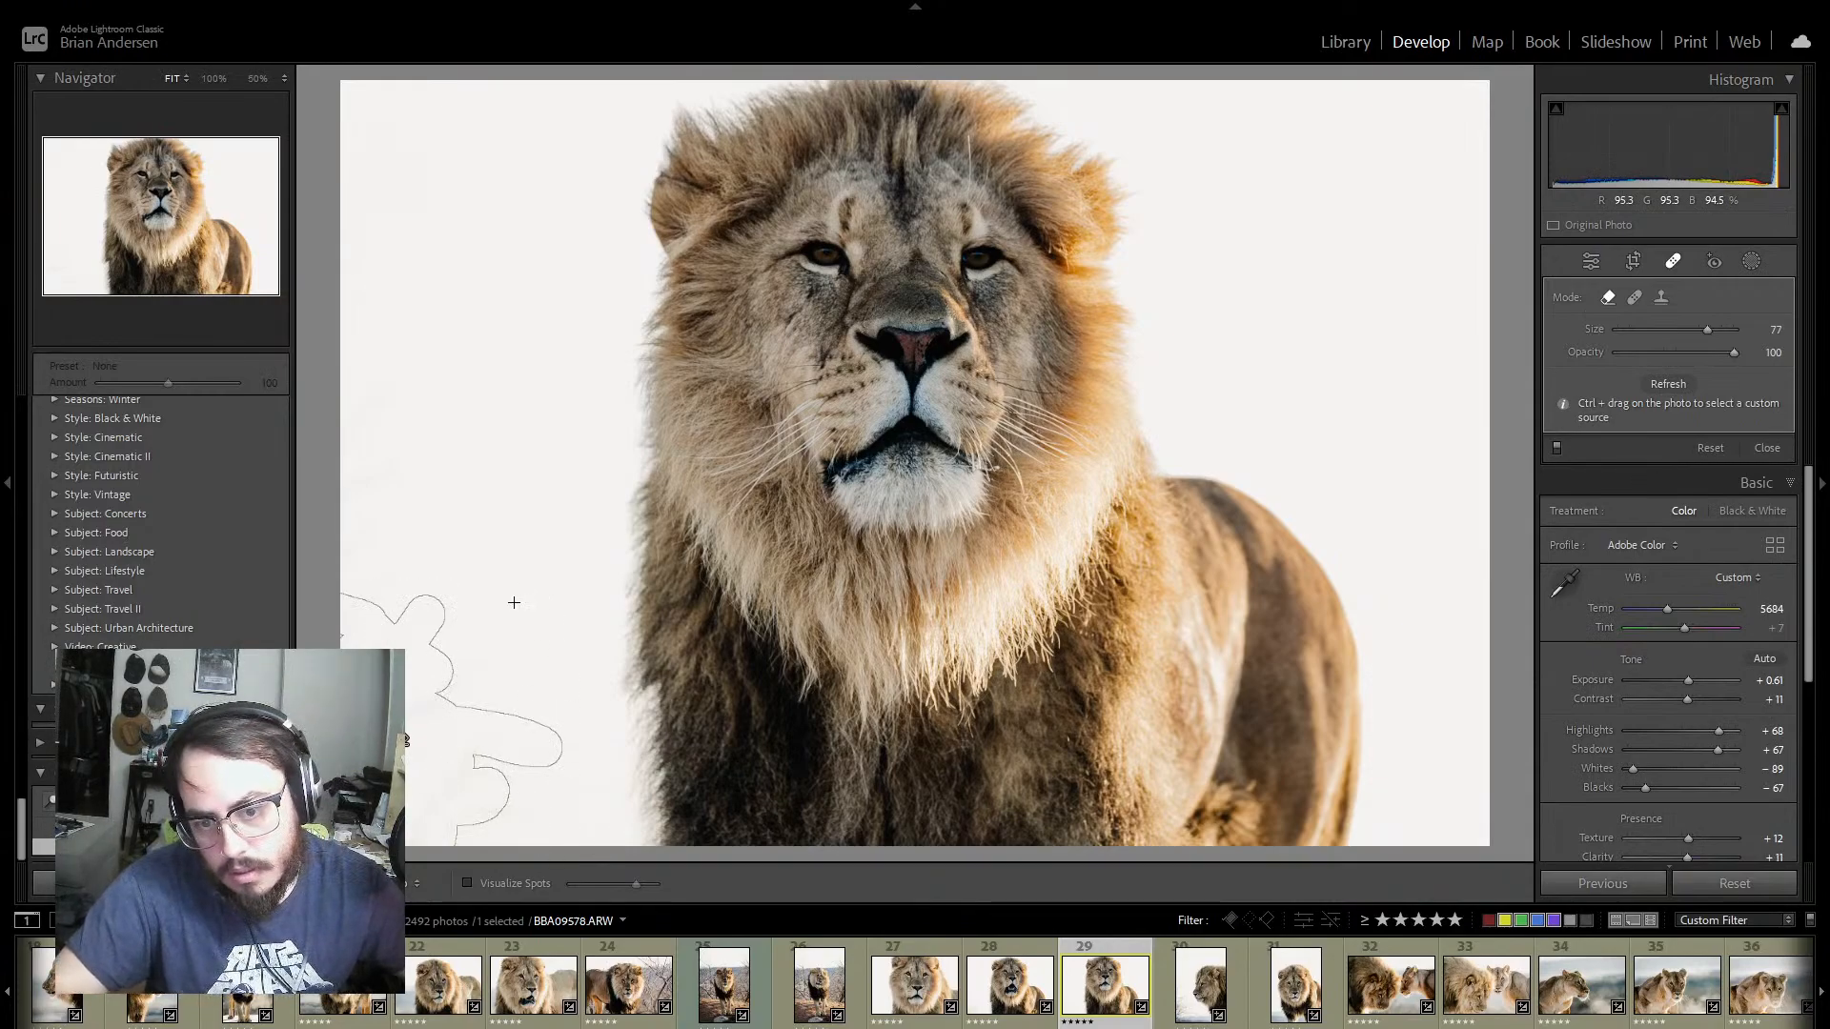
{"action": "key", "text": "ctrl+z"}
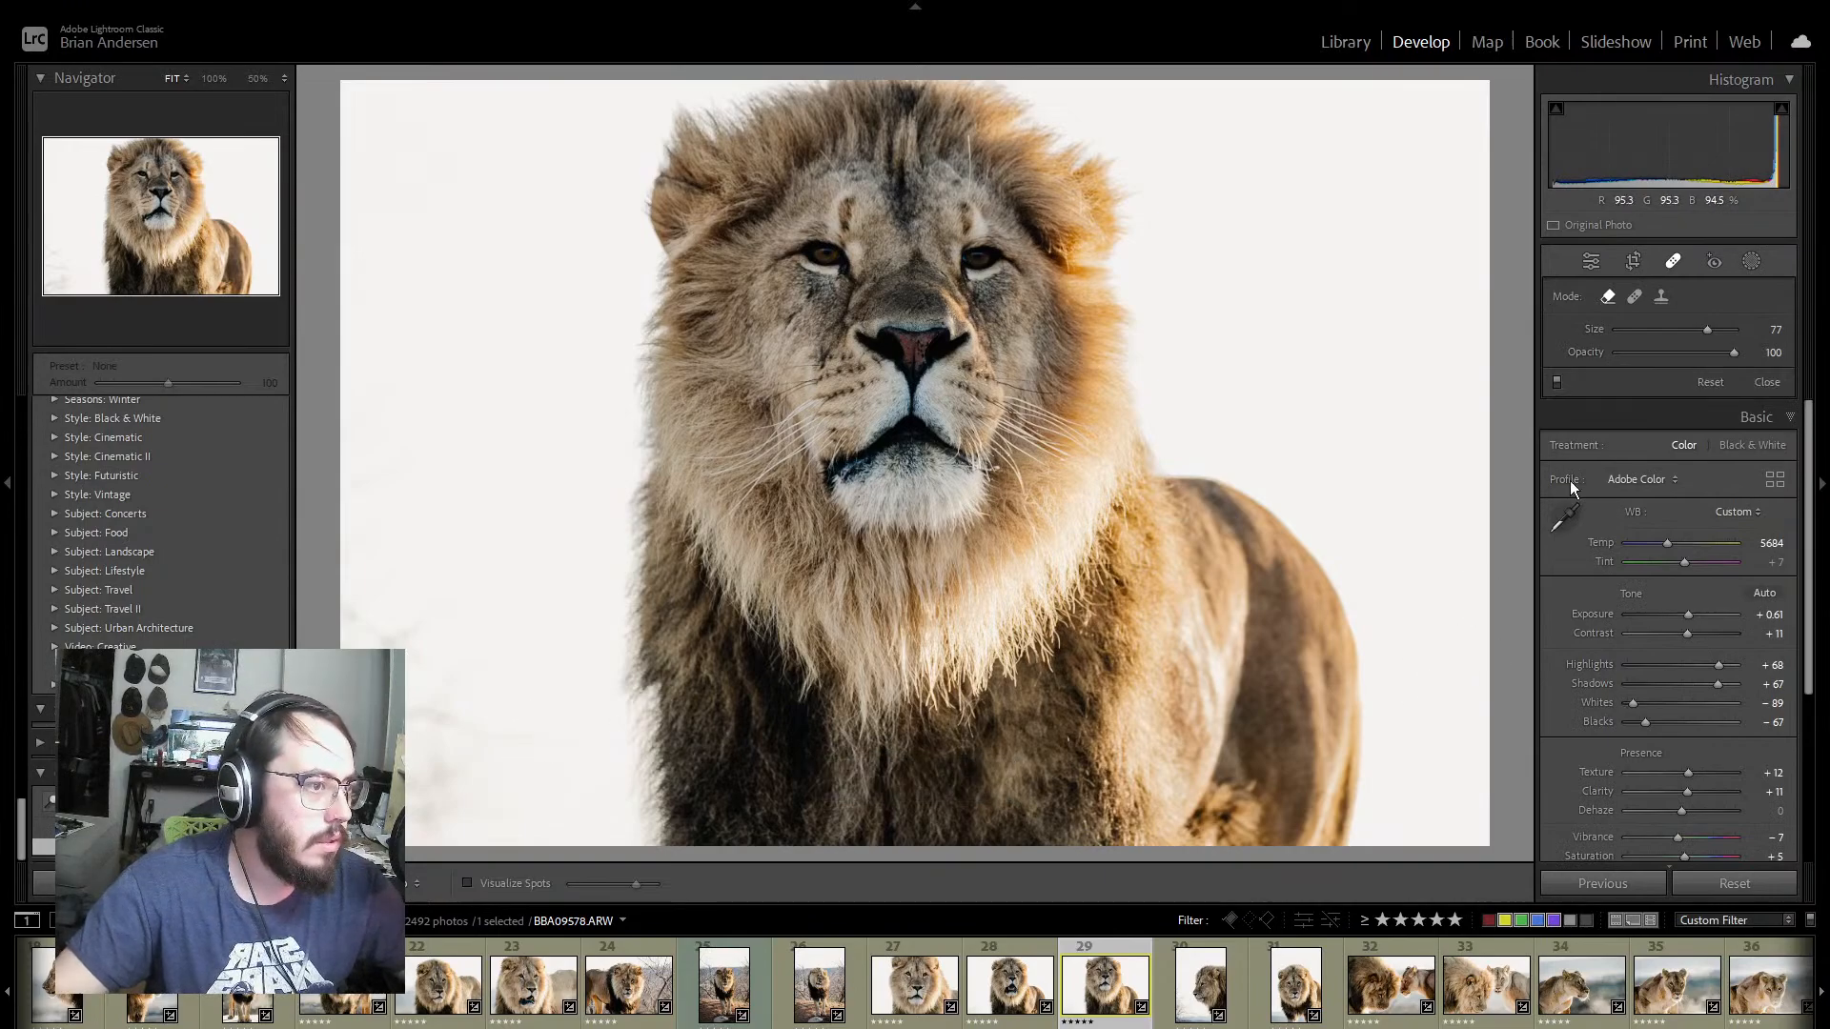
Step: Try cloning clean white background over the faint branches in BBA09578 with a size 77, feather 32 brush and delete the clone spot
{"action": "left_click", "coordinate": [1662, 296]}
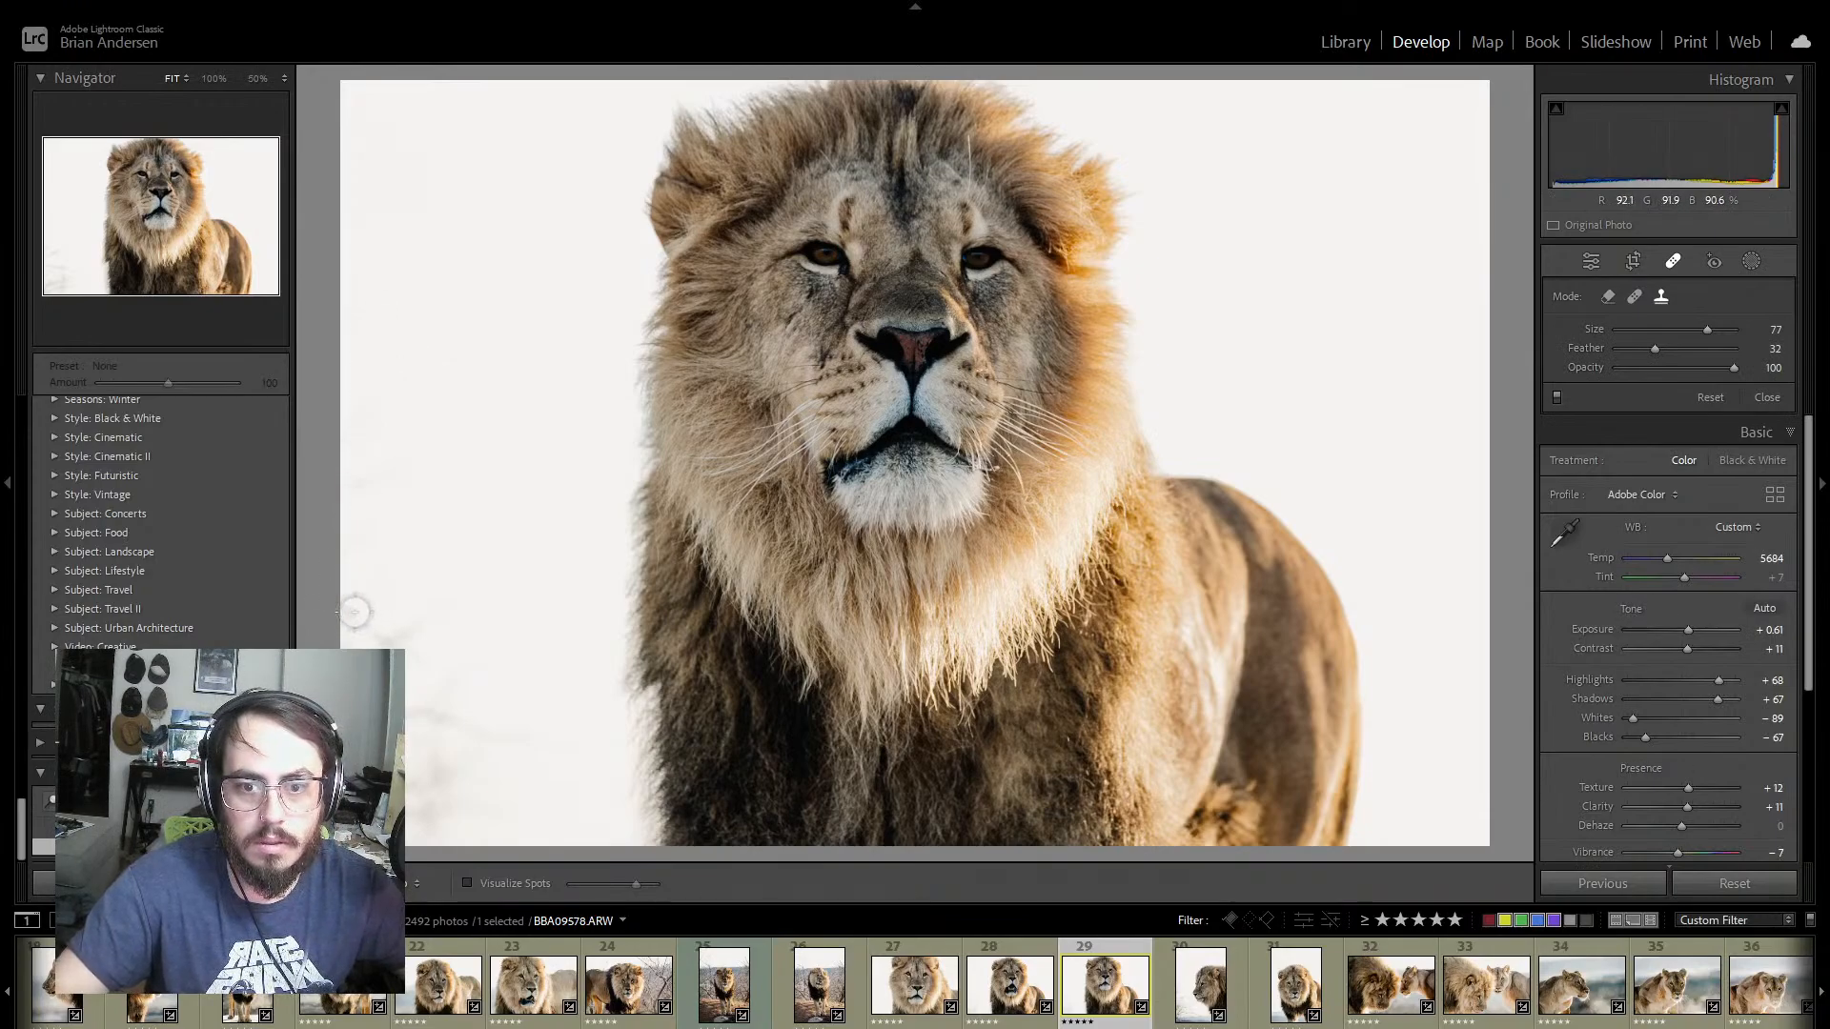
{"action": "mouse_move", "coordinate": [354, 611]}
{"action": "left_mouse_down"}
{"action": "mouse_move", "coordinate": [421, 633]}
{"action": "mouse_move", "coordinate": [486, 710]}
{"action": "mouse_move", "coordinate": [505, 739]}
{"action": "mouse_move", "coordinate": [448, 767]}
{"action": "mouse_move", "coordinate": [472, 825]}
{"action": "mouse_move", "coordinate": [493, 808]}
{"action": "left_mouse_up"}
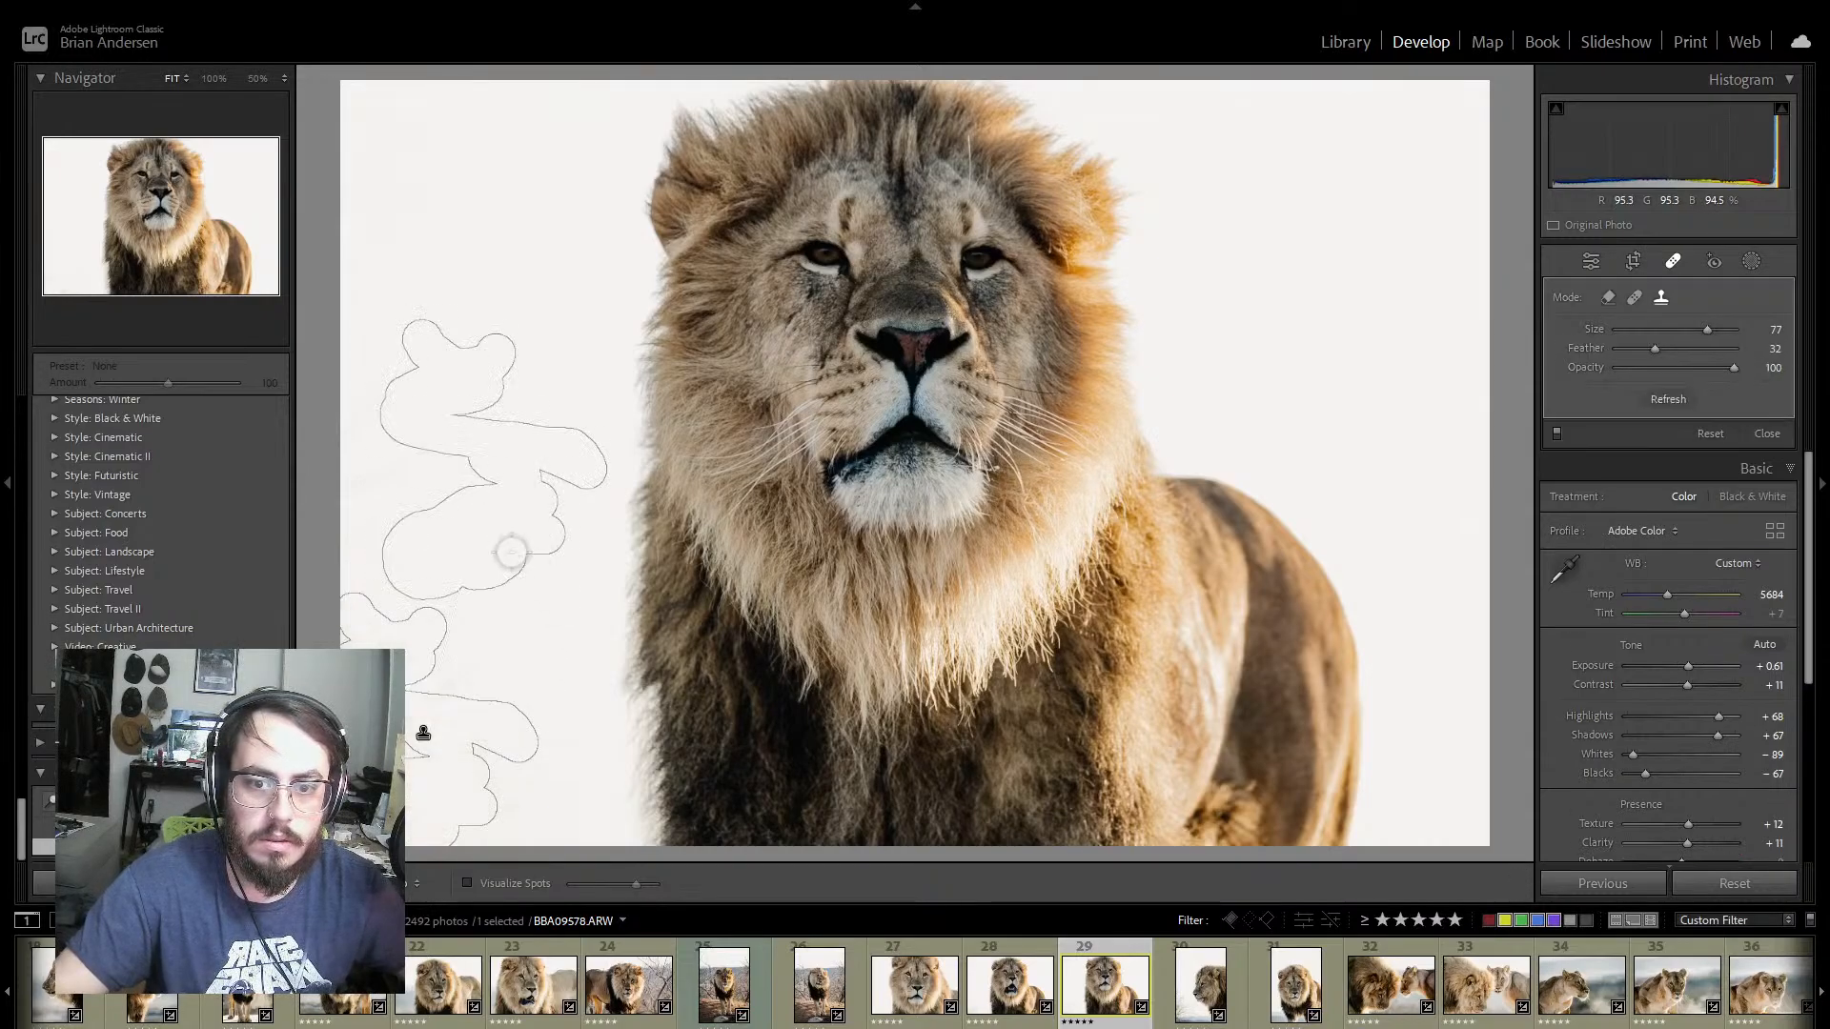
{"action": "mouse_move", "coordinate": [496, 541]}
{"action": "left_mouse_down"}
{"action": "mouse_move", "coordinate": [510, 527]}
{"action": "mouse_move", "coordinate": [458, 457]}
{"action": "mouse_move", "coordinate": [455, 417]}
{"action": "mouse_move", "coordinate": [480, 393]}
{"action": "left_mouse_up"}
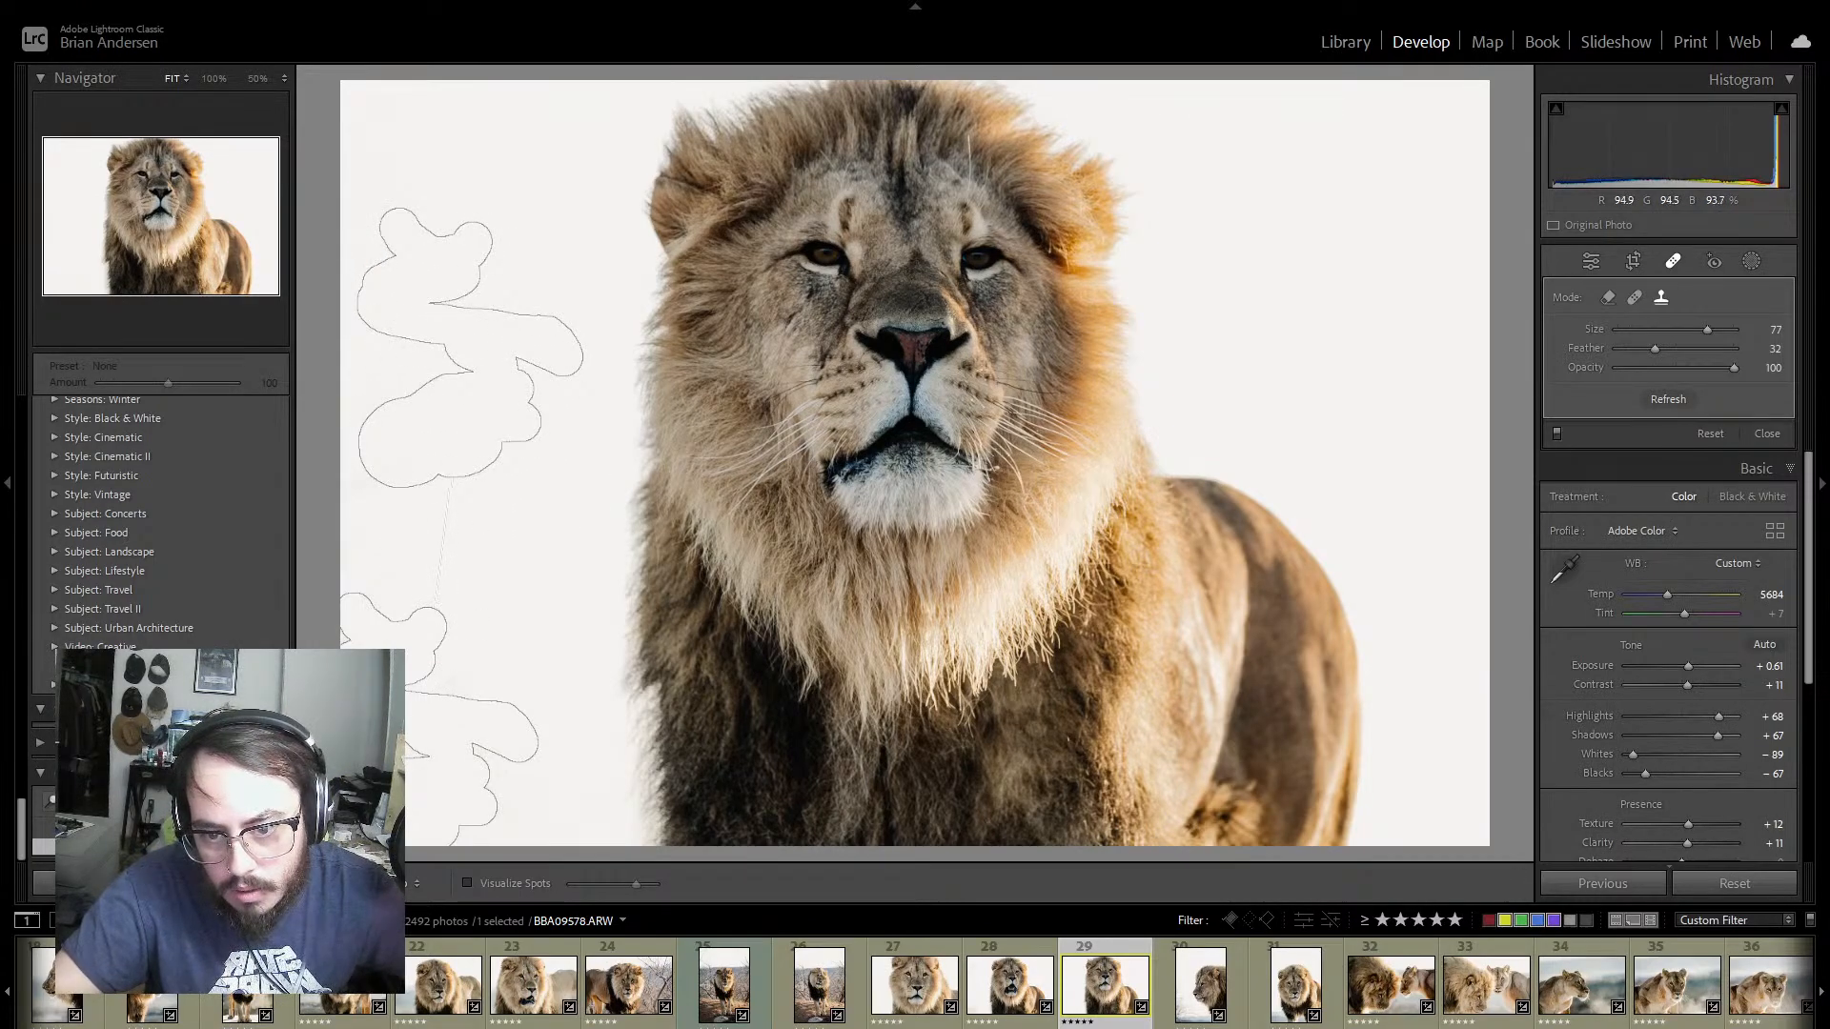
{"action": "key", "text": "ctrl+z"}
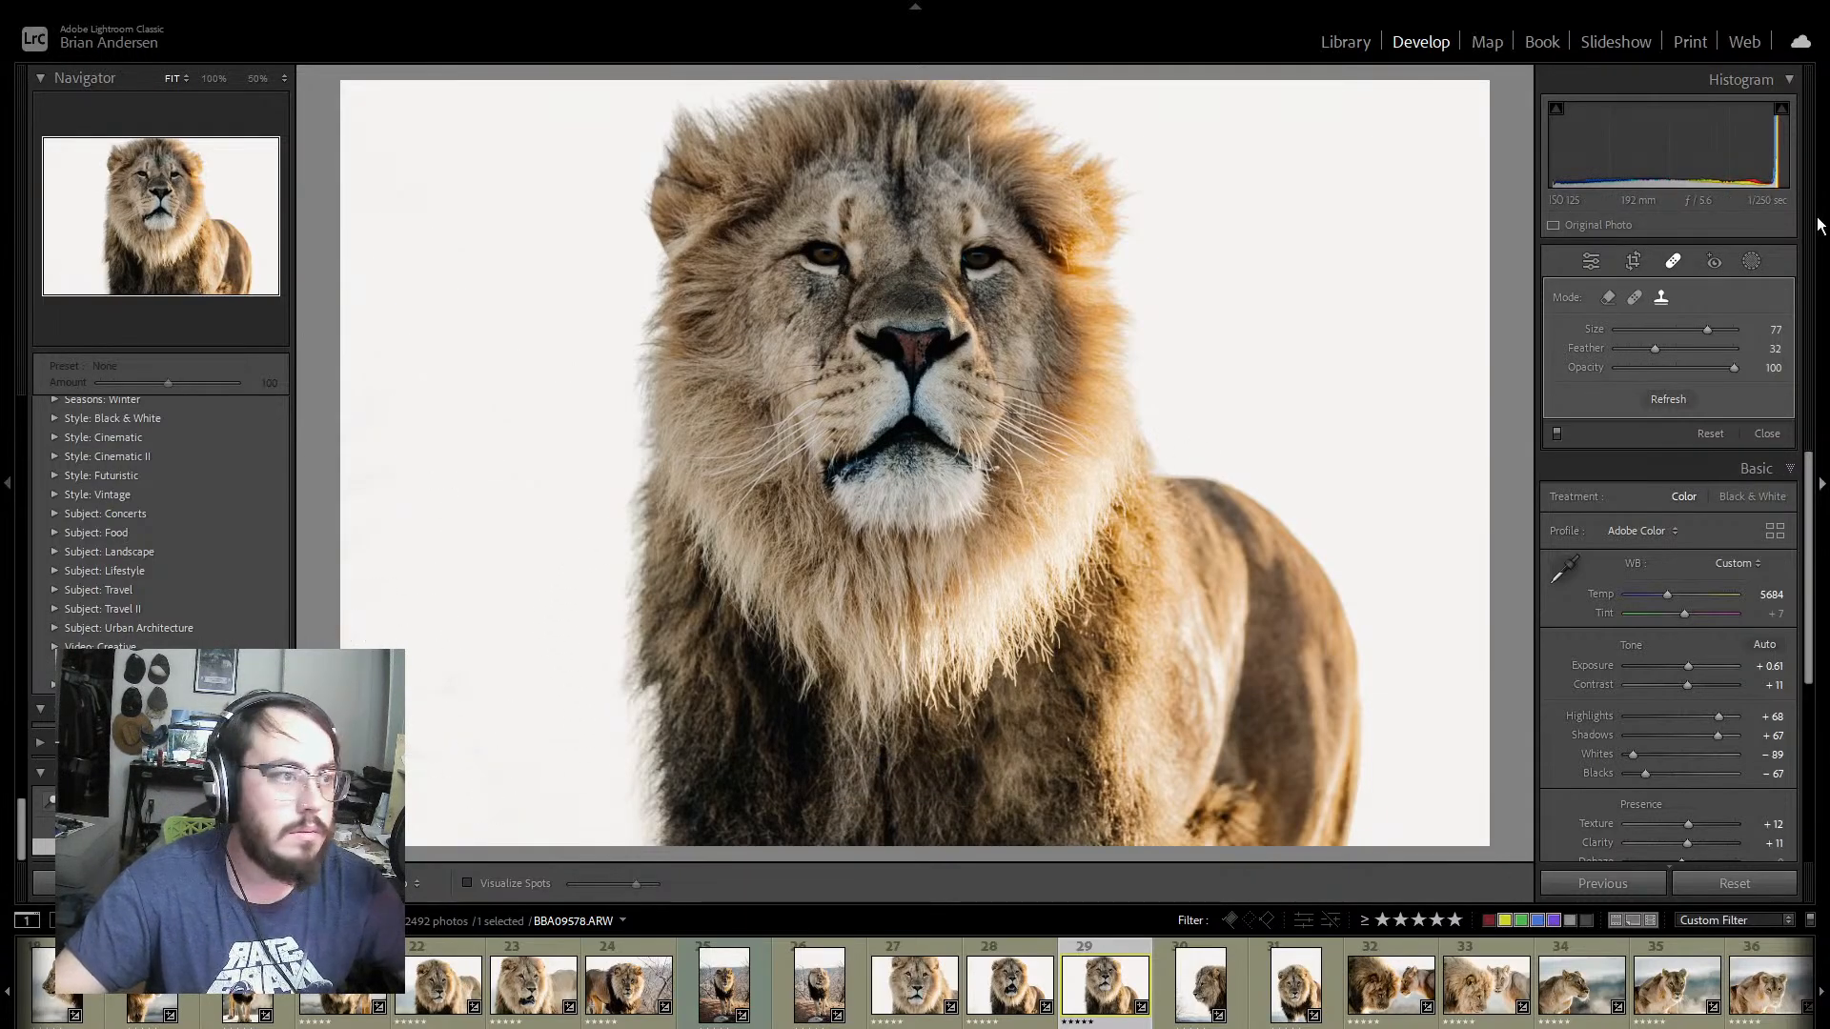
{"action": "left_click", "coordinate": [1672, 262]}
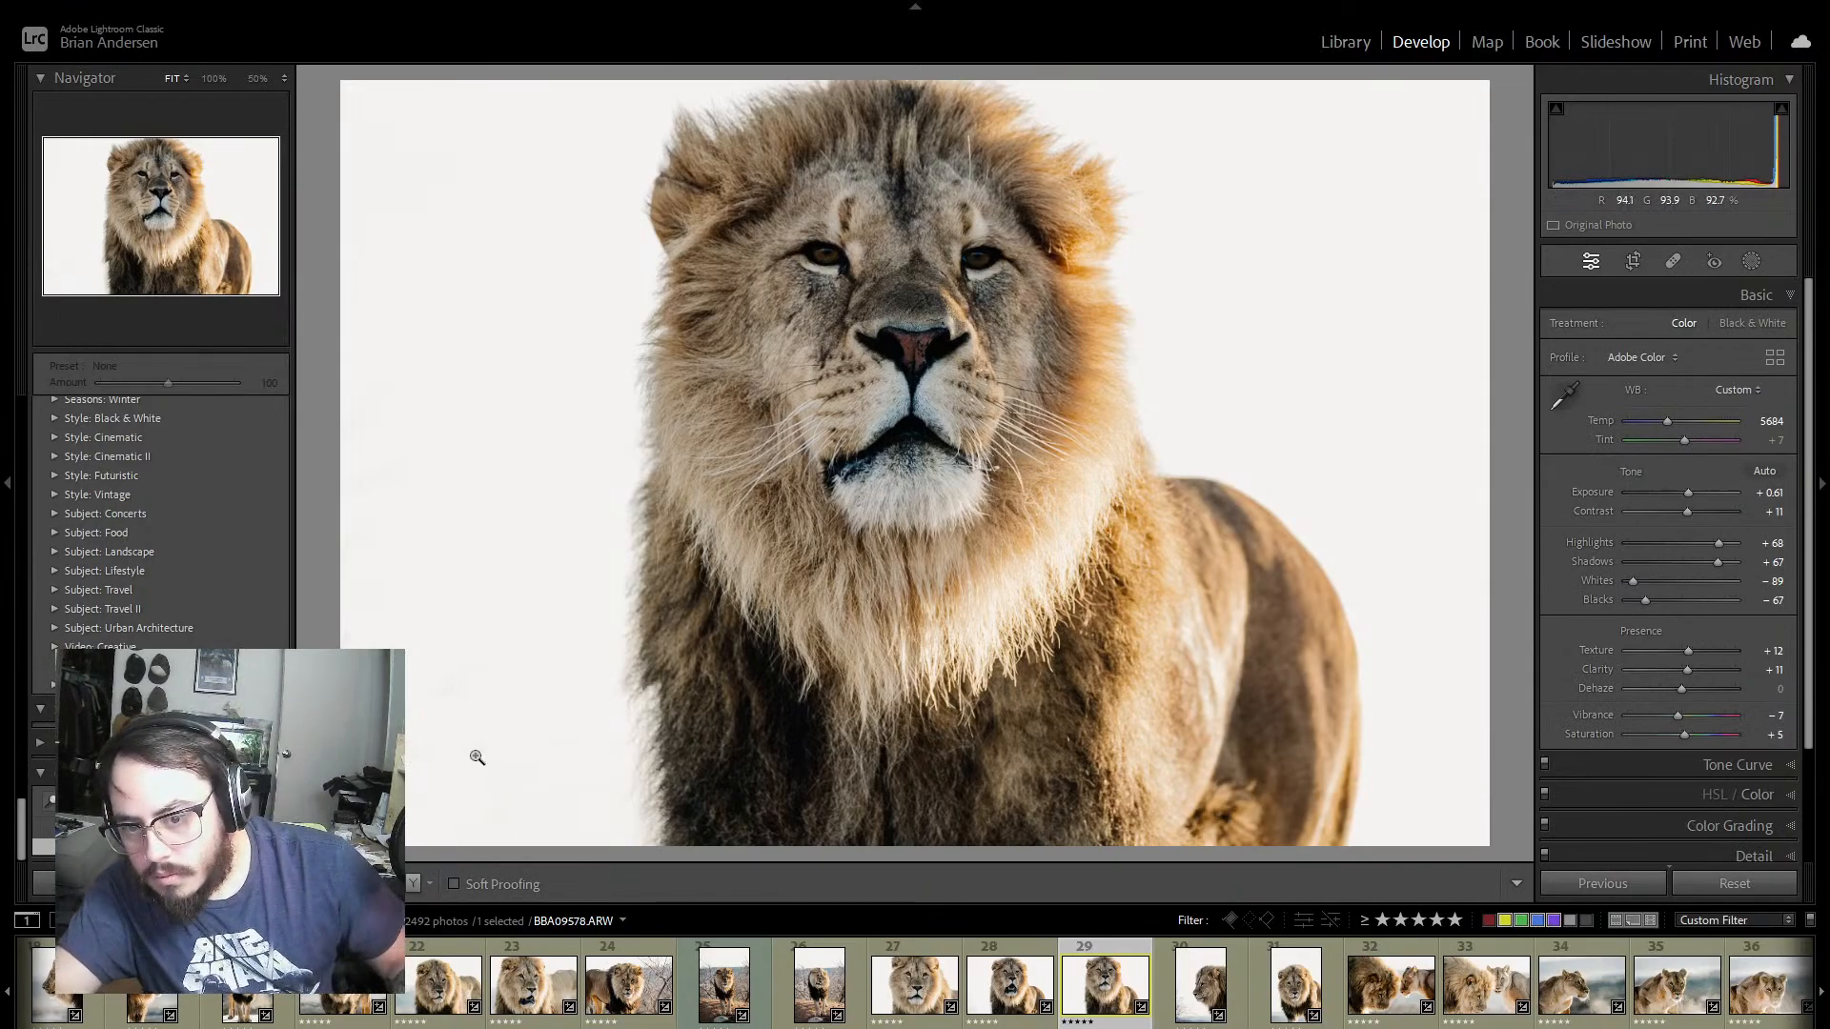
{"action": "left_click", "coordinate": [1673, 259]}
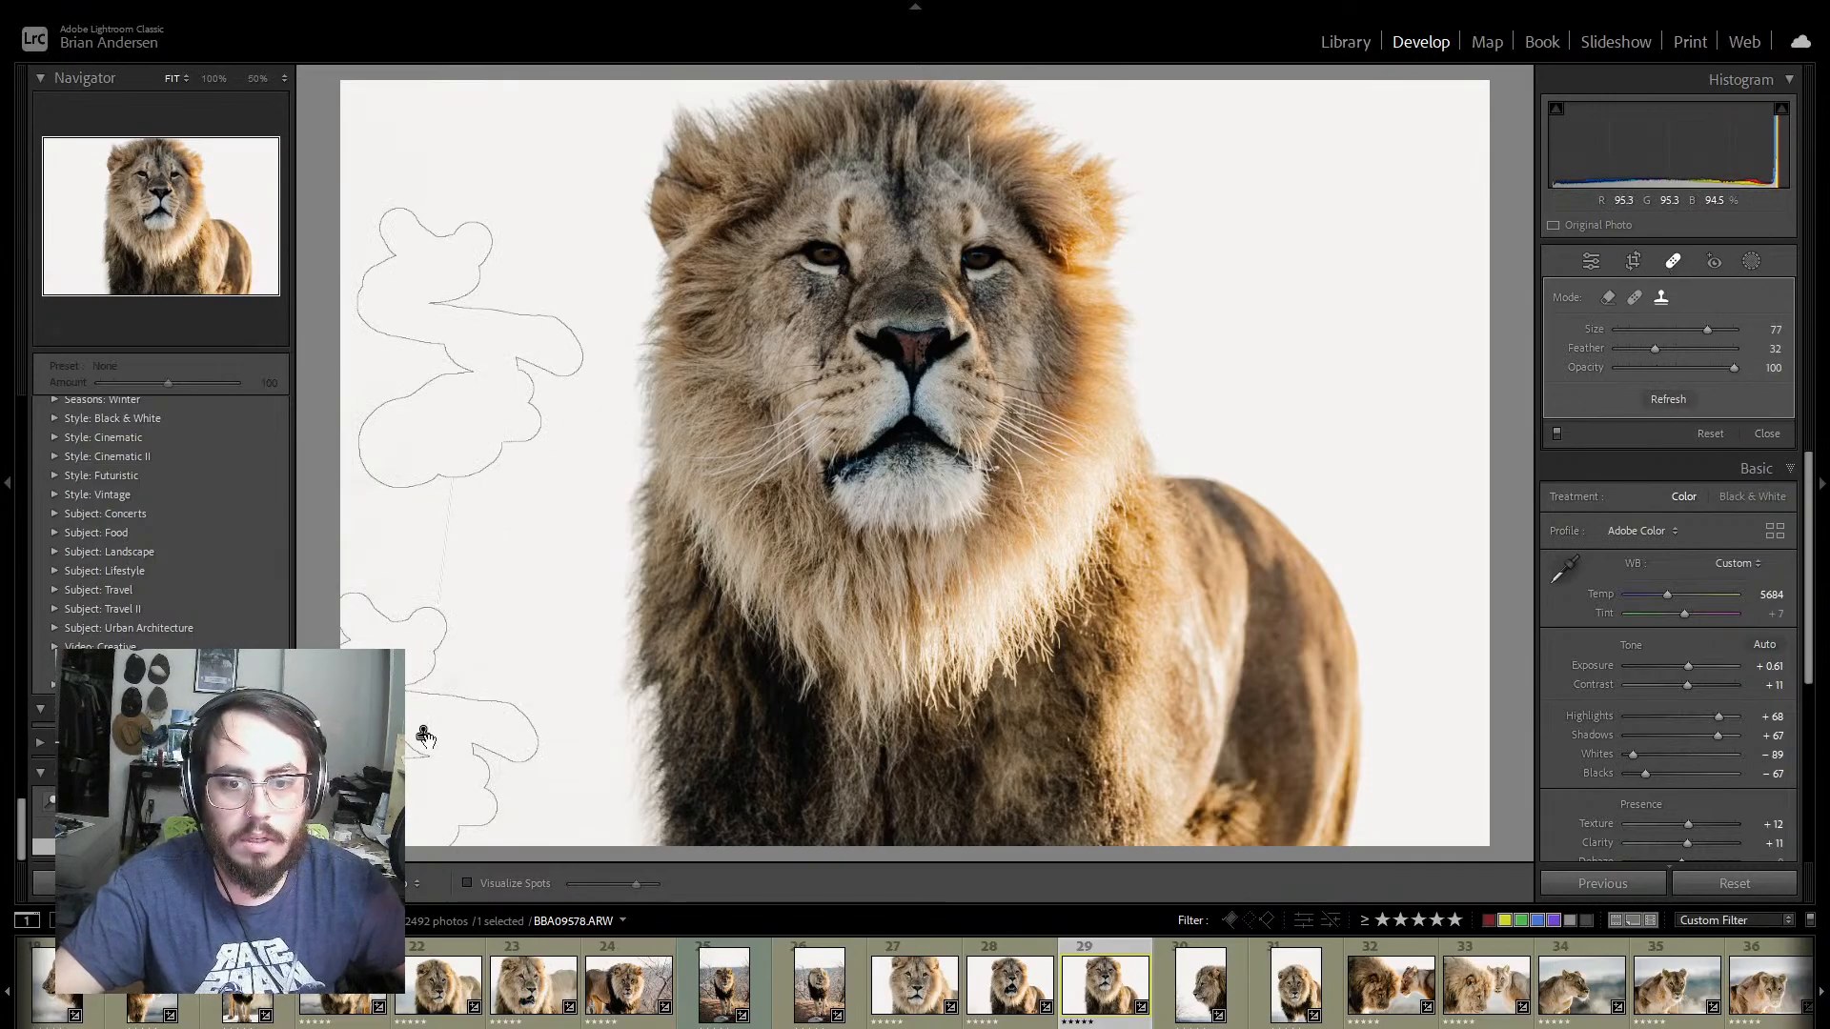
{"action": "key", "text": "Delete"}
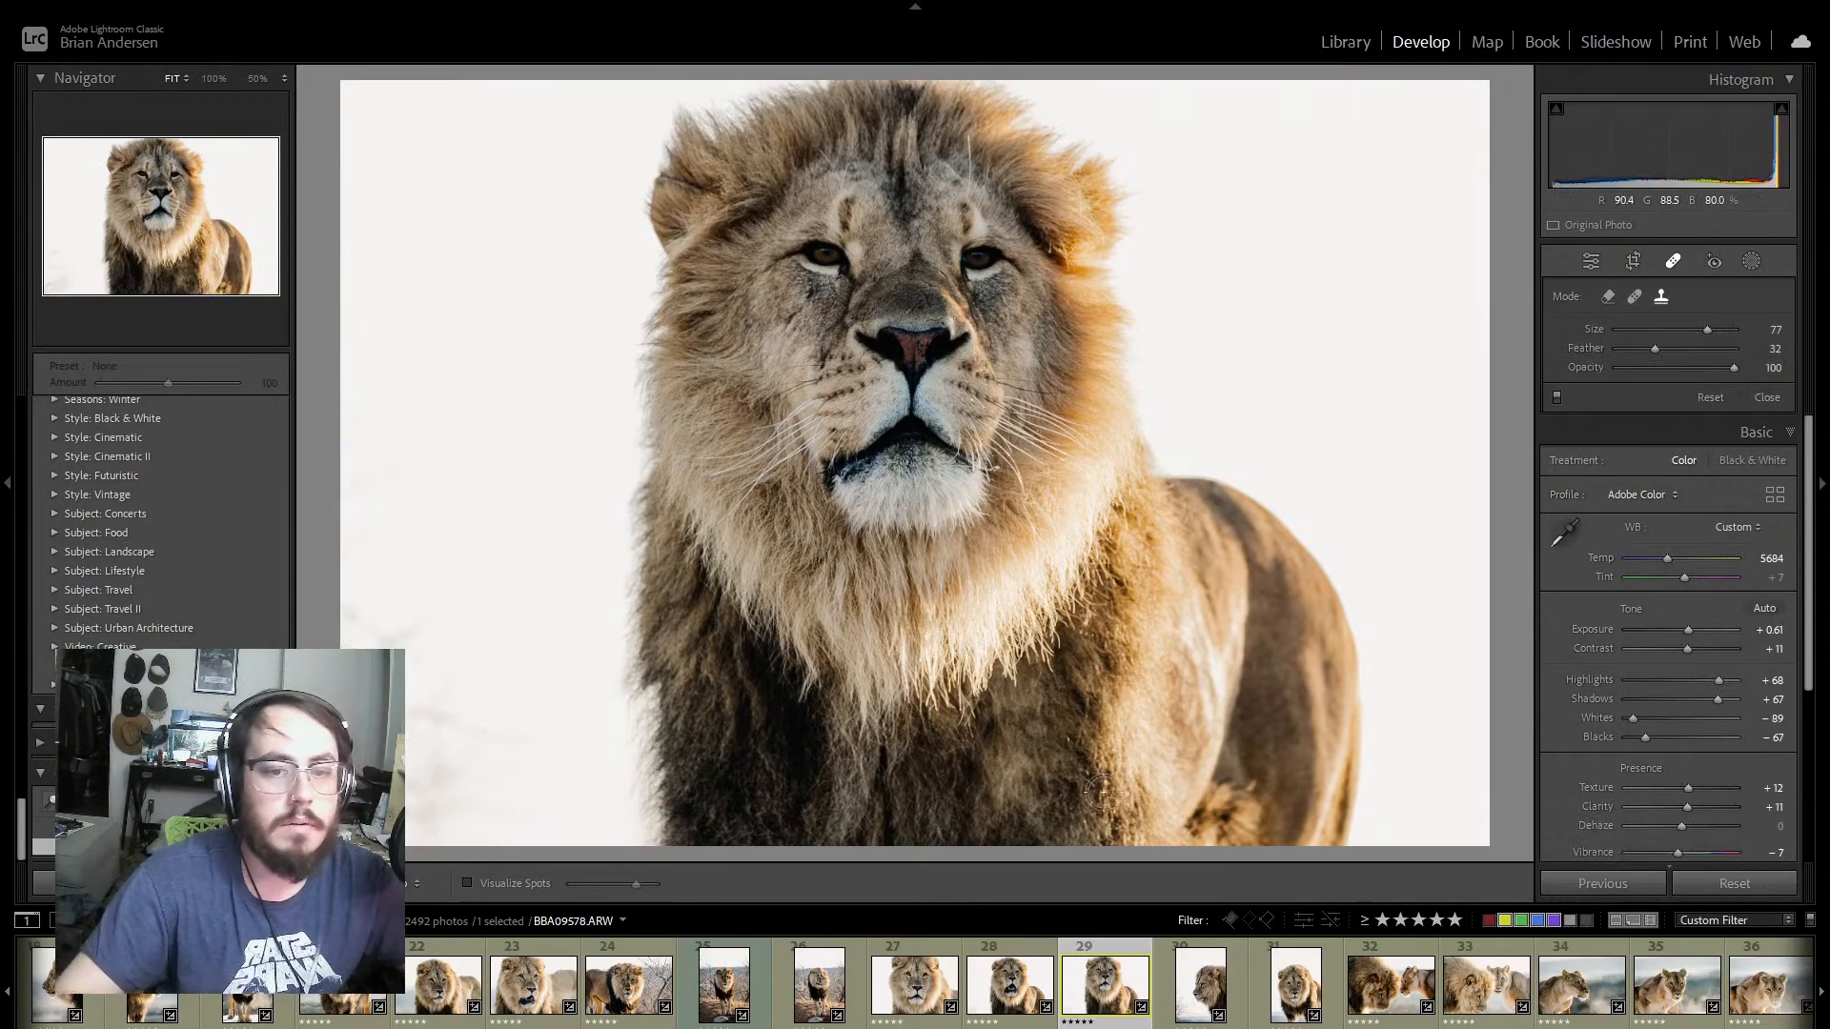
Step: Set Exposure to +0.88 on the lion profile portrait BBA09583 and to +0.70 on the frontal portrait BBA09585
{"action": "left_click", "coordinate": [1237, 980]}
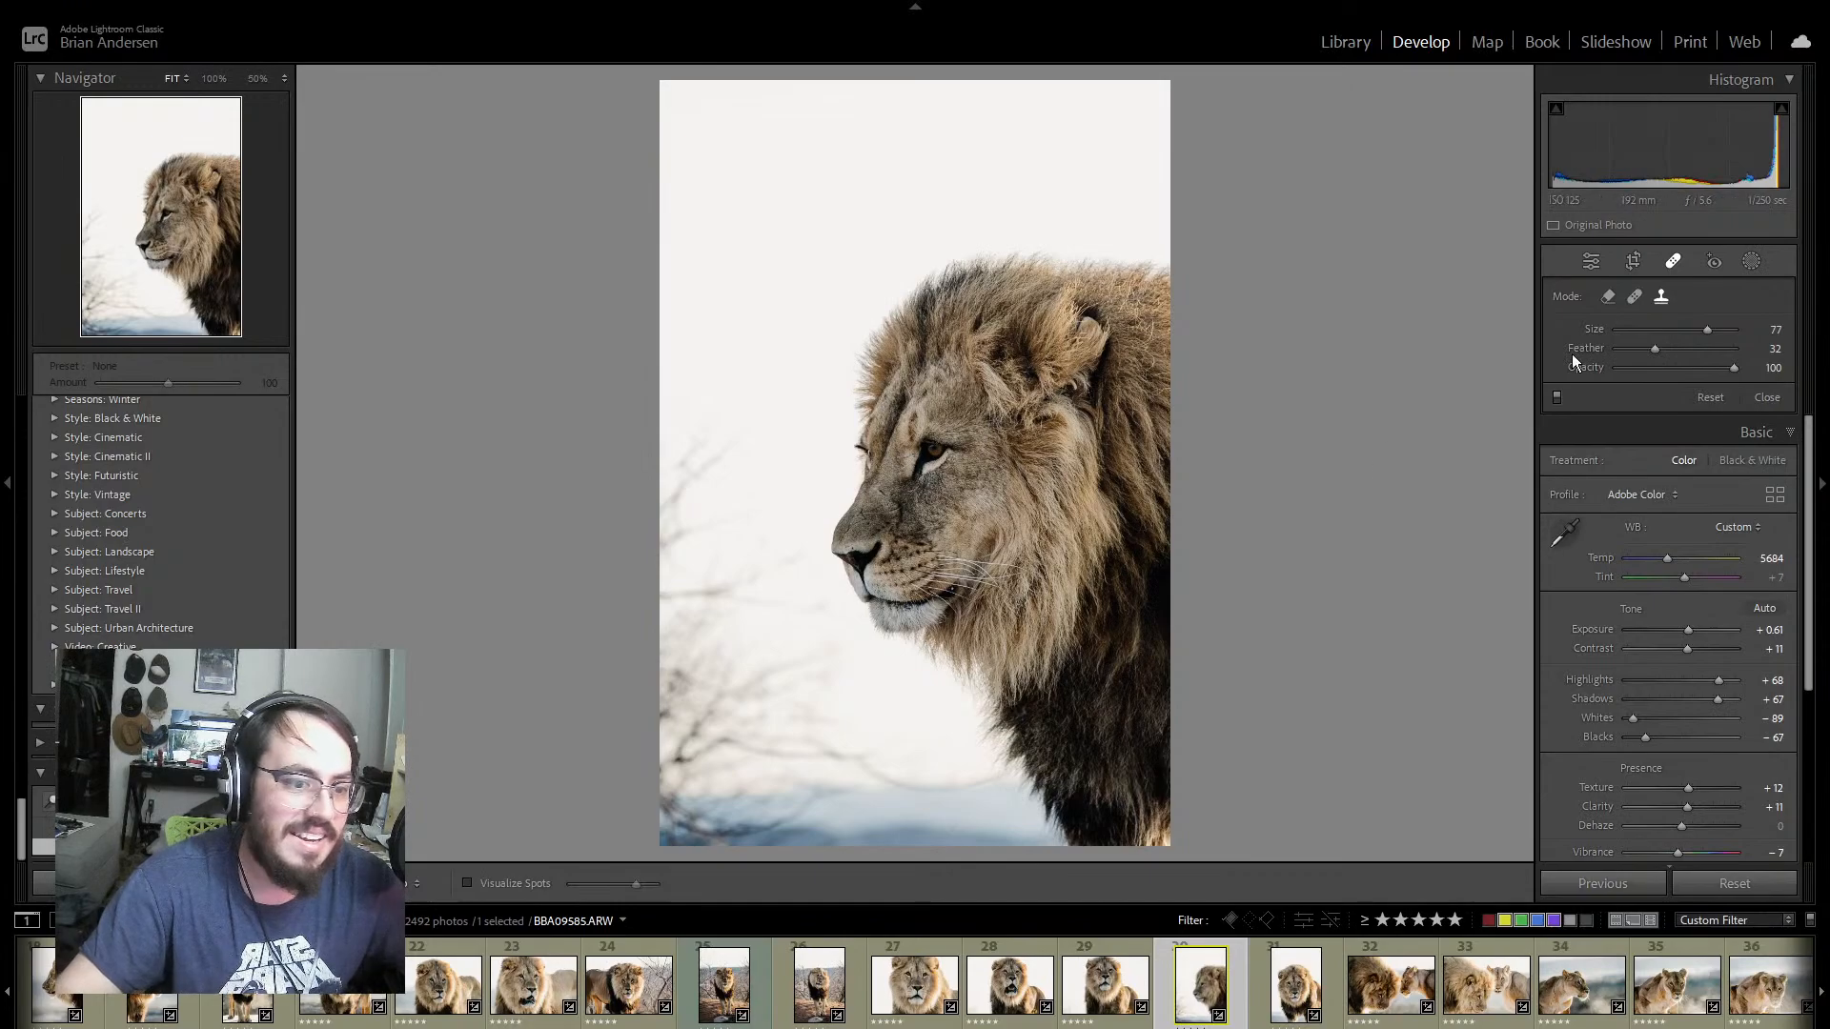
{"action": "left_click", "coordinate": [1591, 265]}
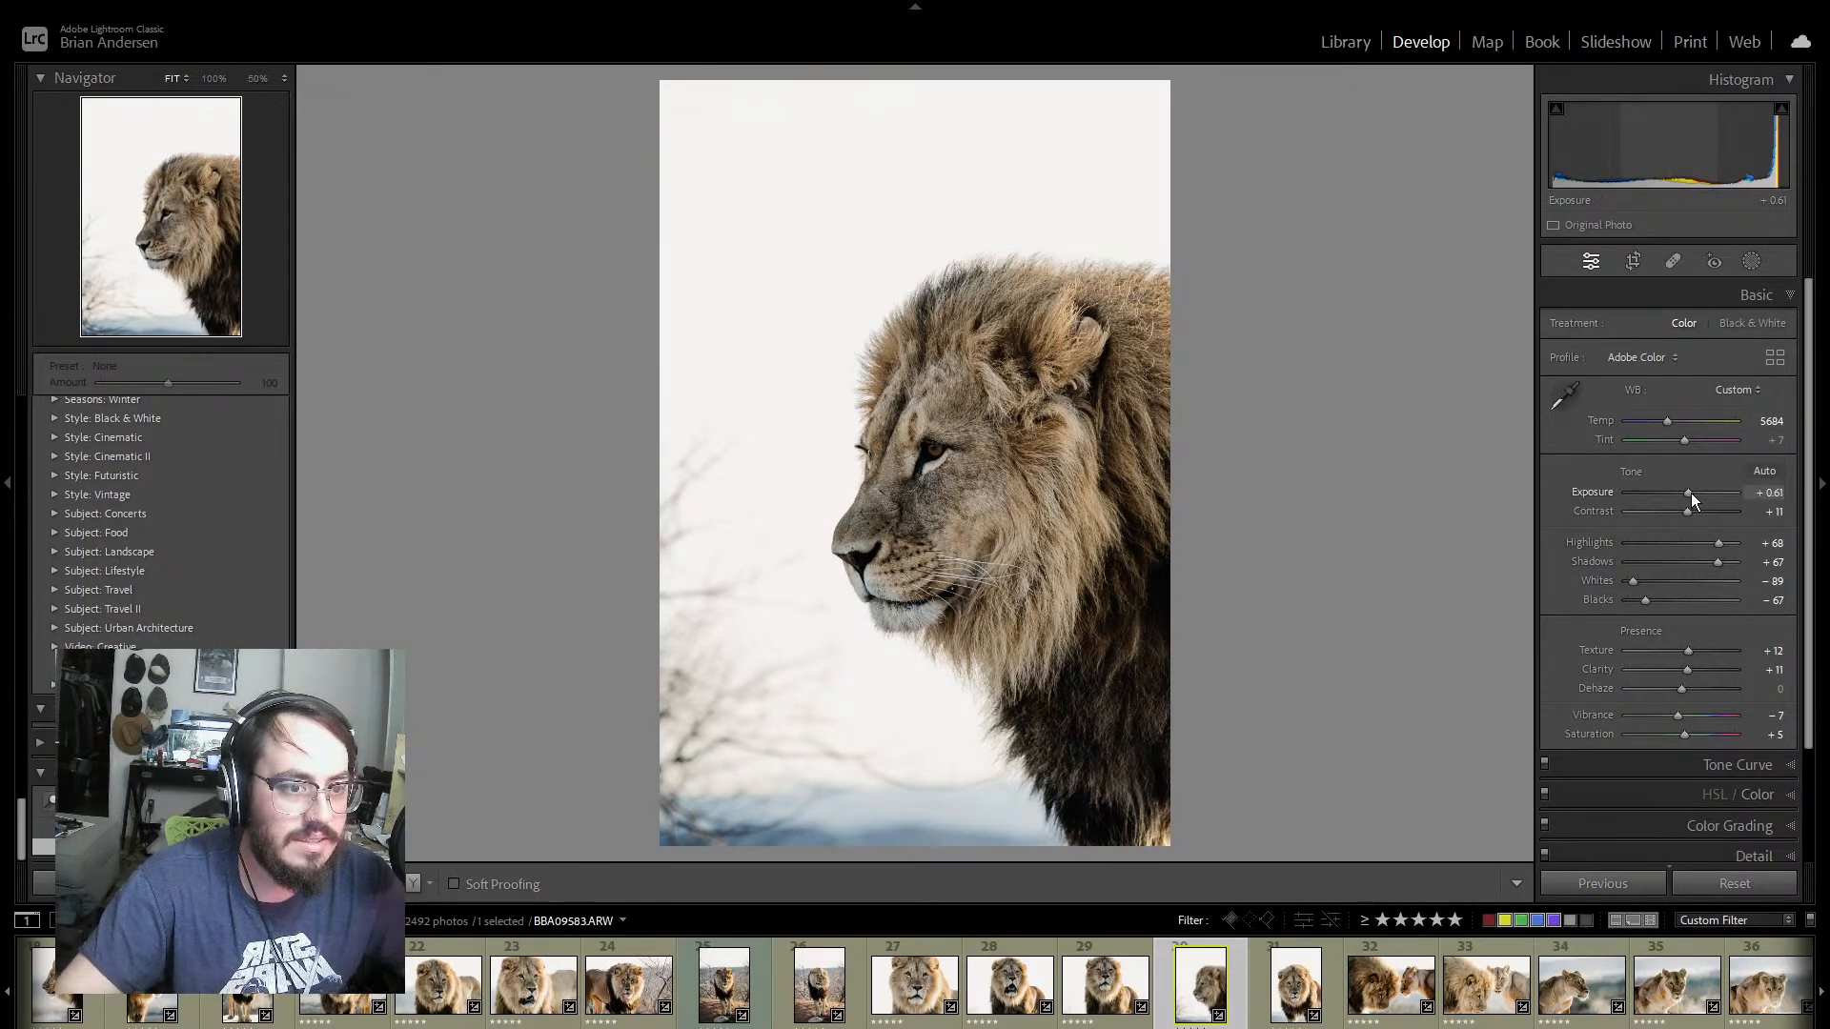
{"action": "left_click_drag", "start_coordinate": [1691, 493], "coordinate": [1694, 494]}
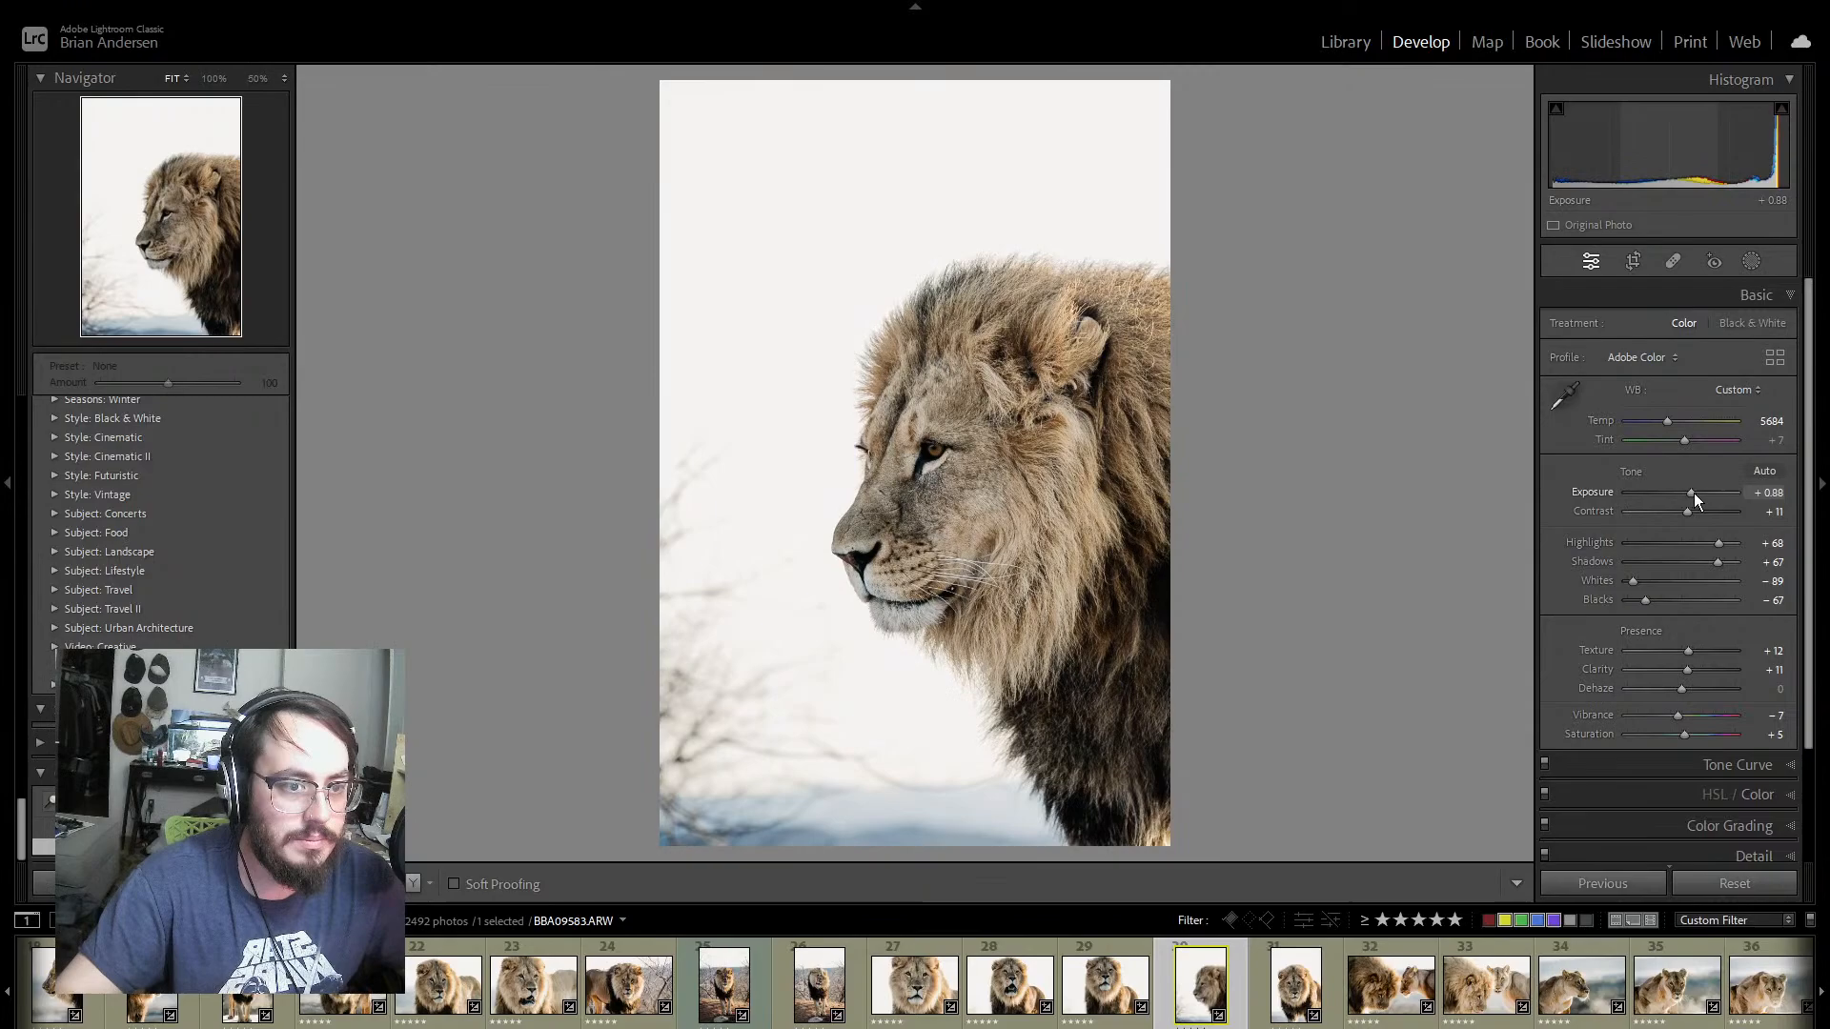
{"action": "left_click", "coordinate": [1262, 996]}
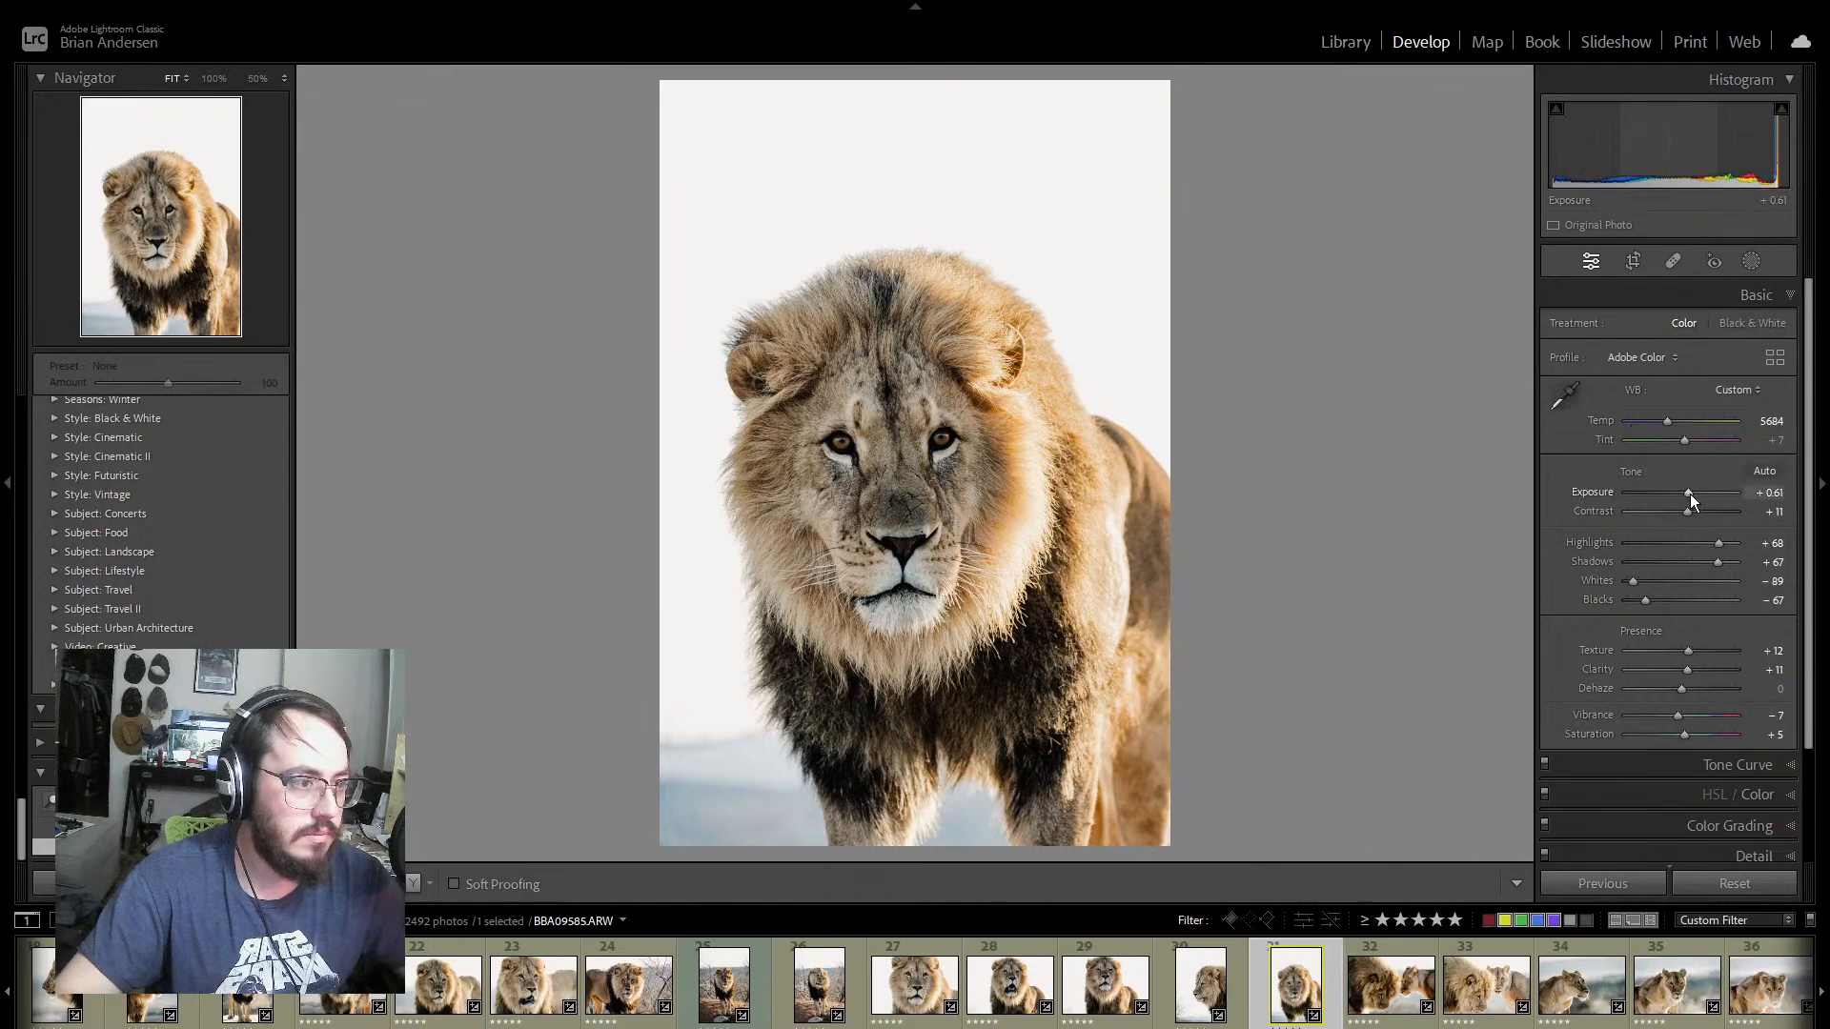
{"action": "left_click_drag", "start_coordinate": [1690, 494], "coordinate": [1690, 493]}
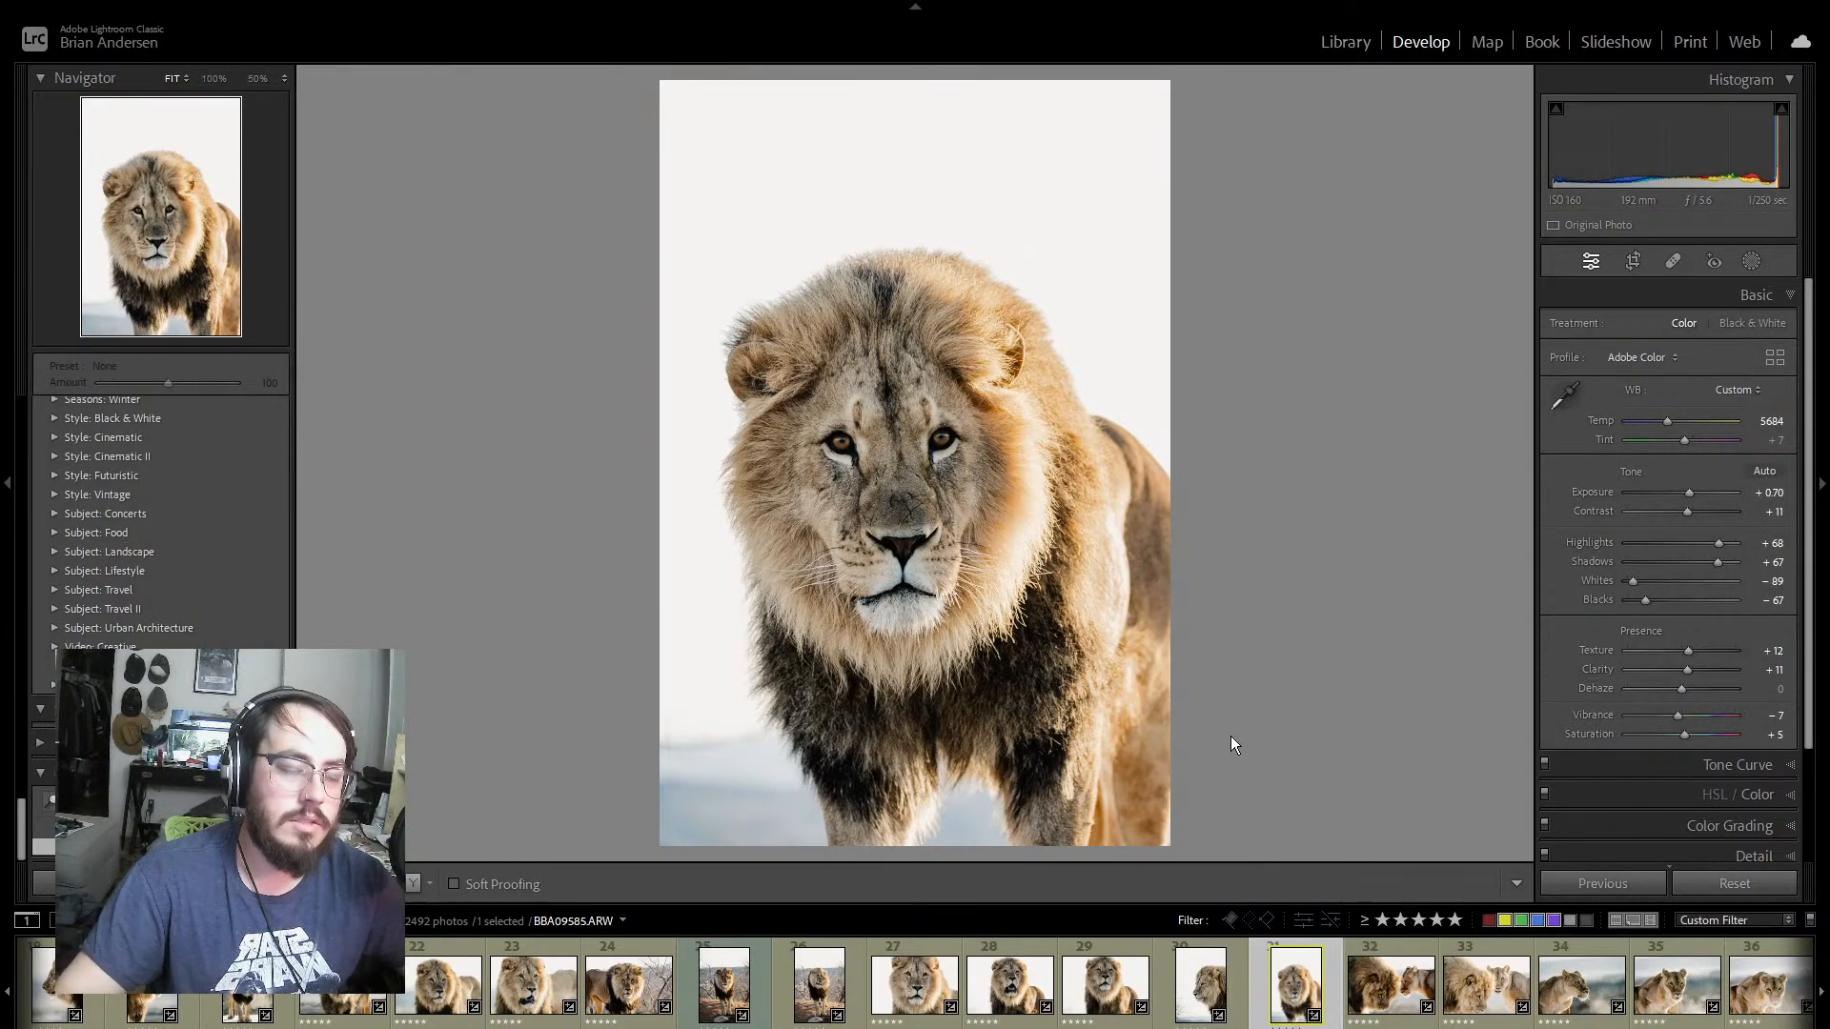
Step: Examine the sharpness of the lioness's eye at 100% in photo BBA09605 of the lion and lioness
{"action": "left_click", "coordinate": [1403, 940]}
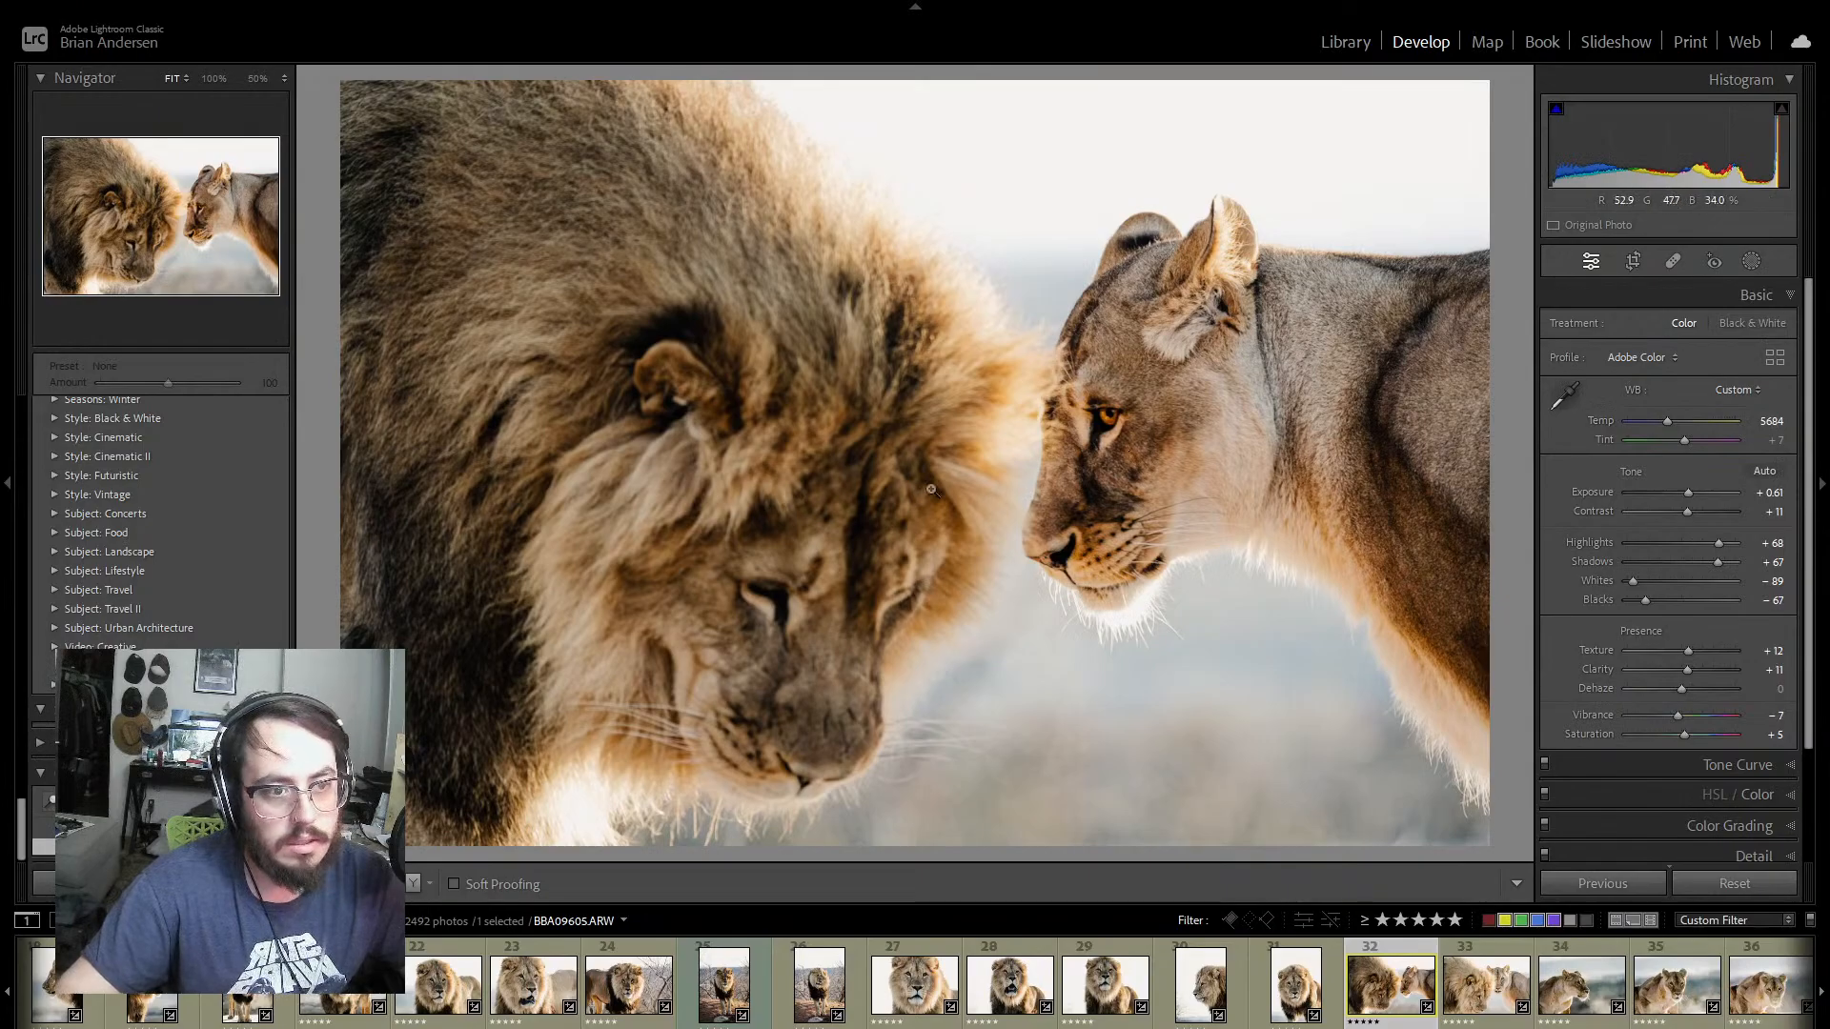
{"action": "left_click", "coordinate": [1019, 480]}
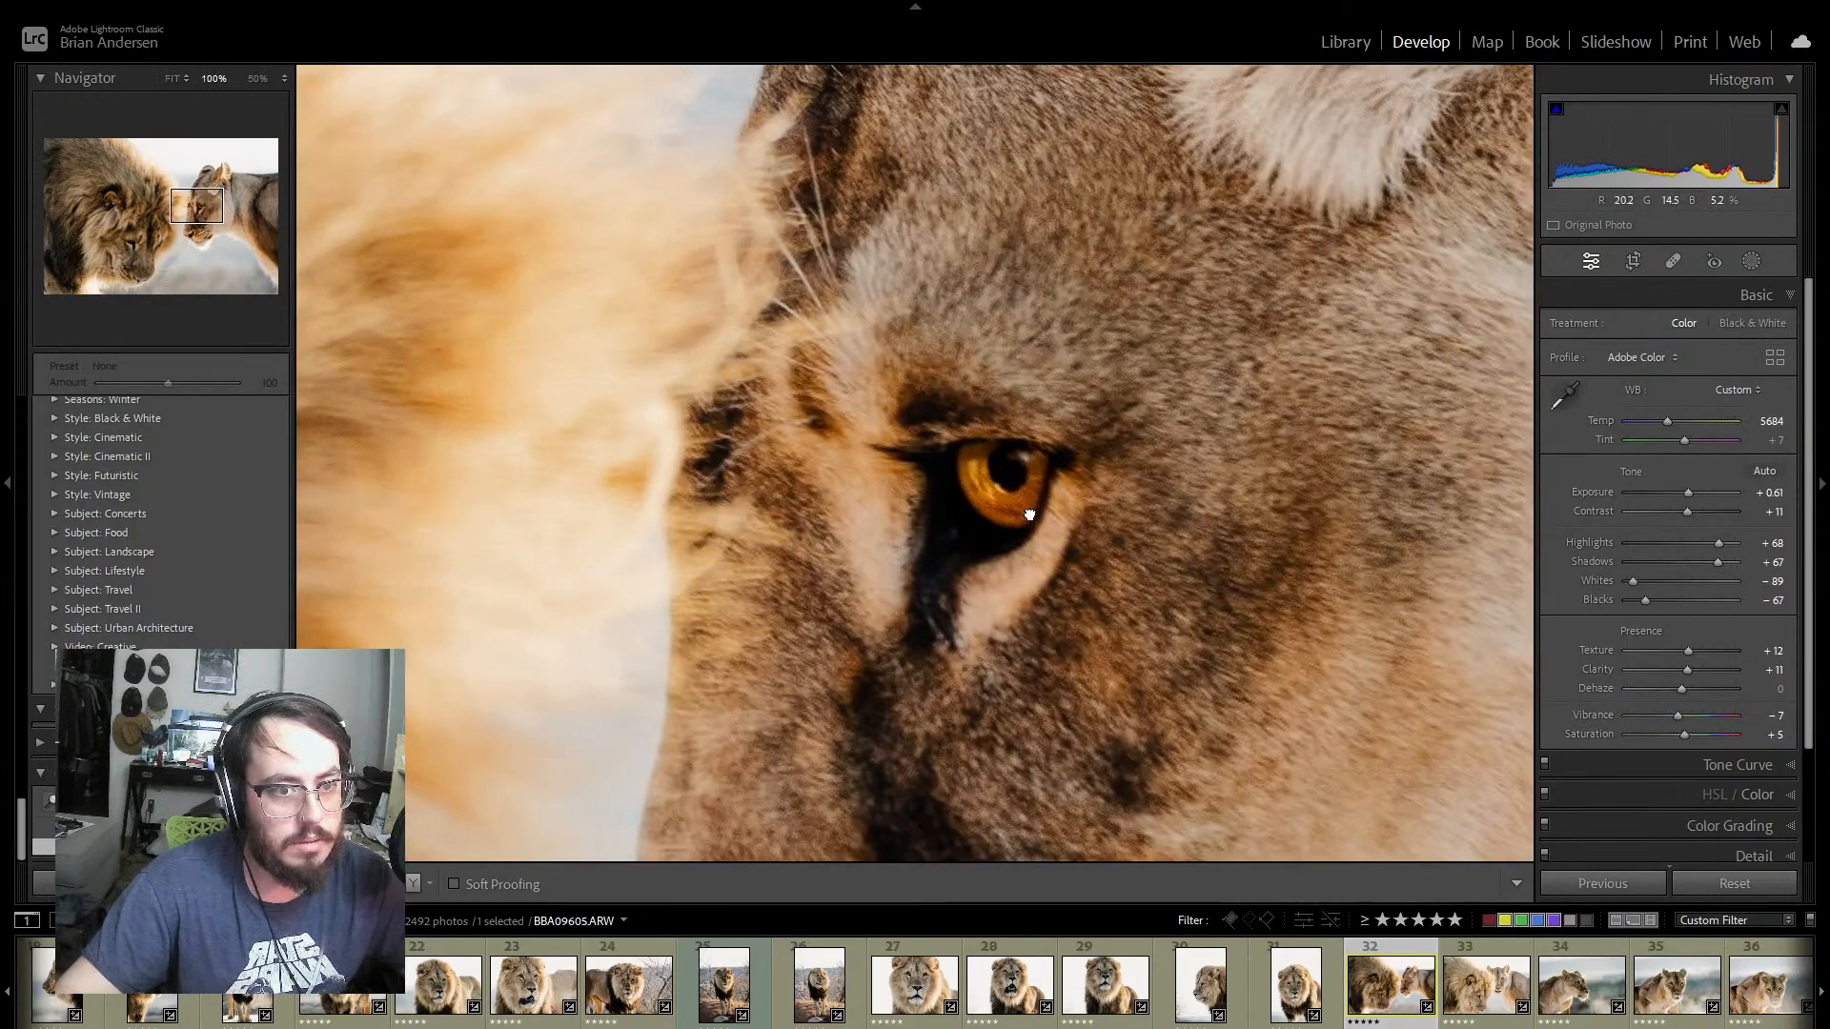
{"action": "left_click", "coordinate": [1022, 543]}
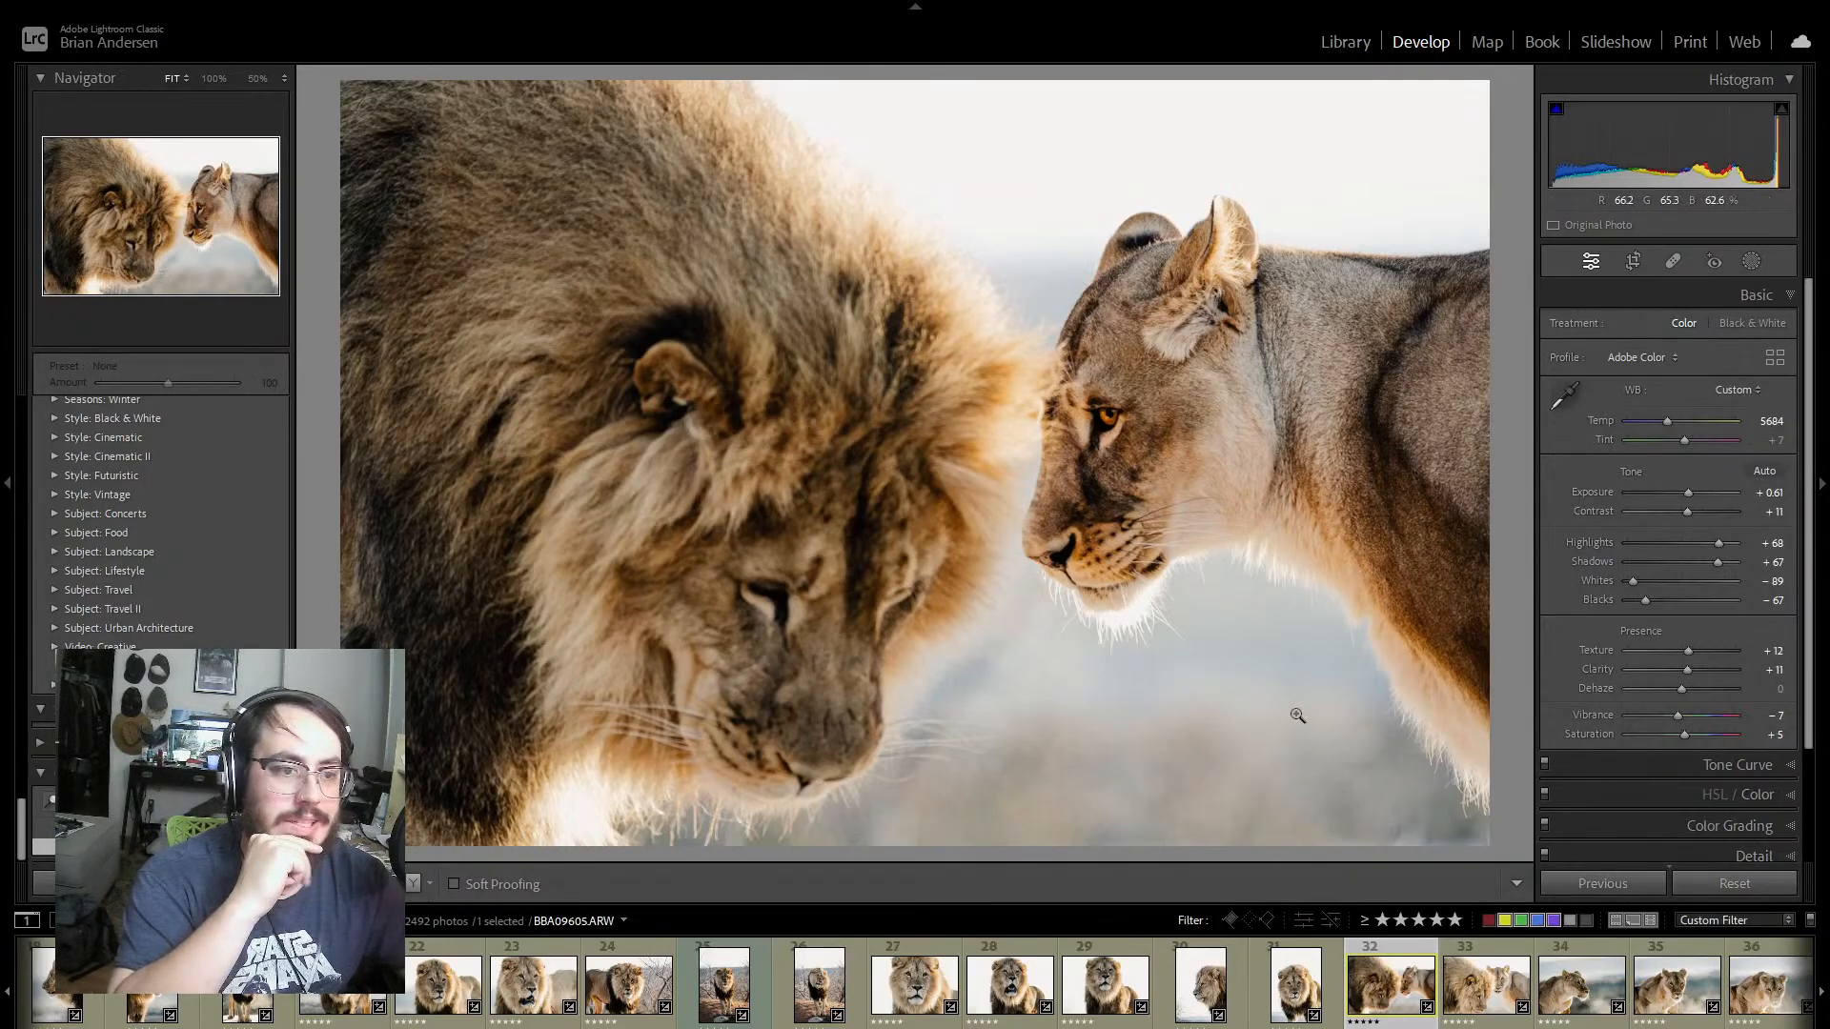
{"action": "left_click", "coordinate": [1081, 567]}
{"action": "left_click", "coordinate": [1100, 557]}
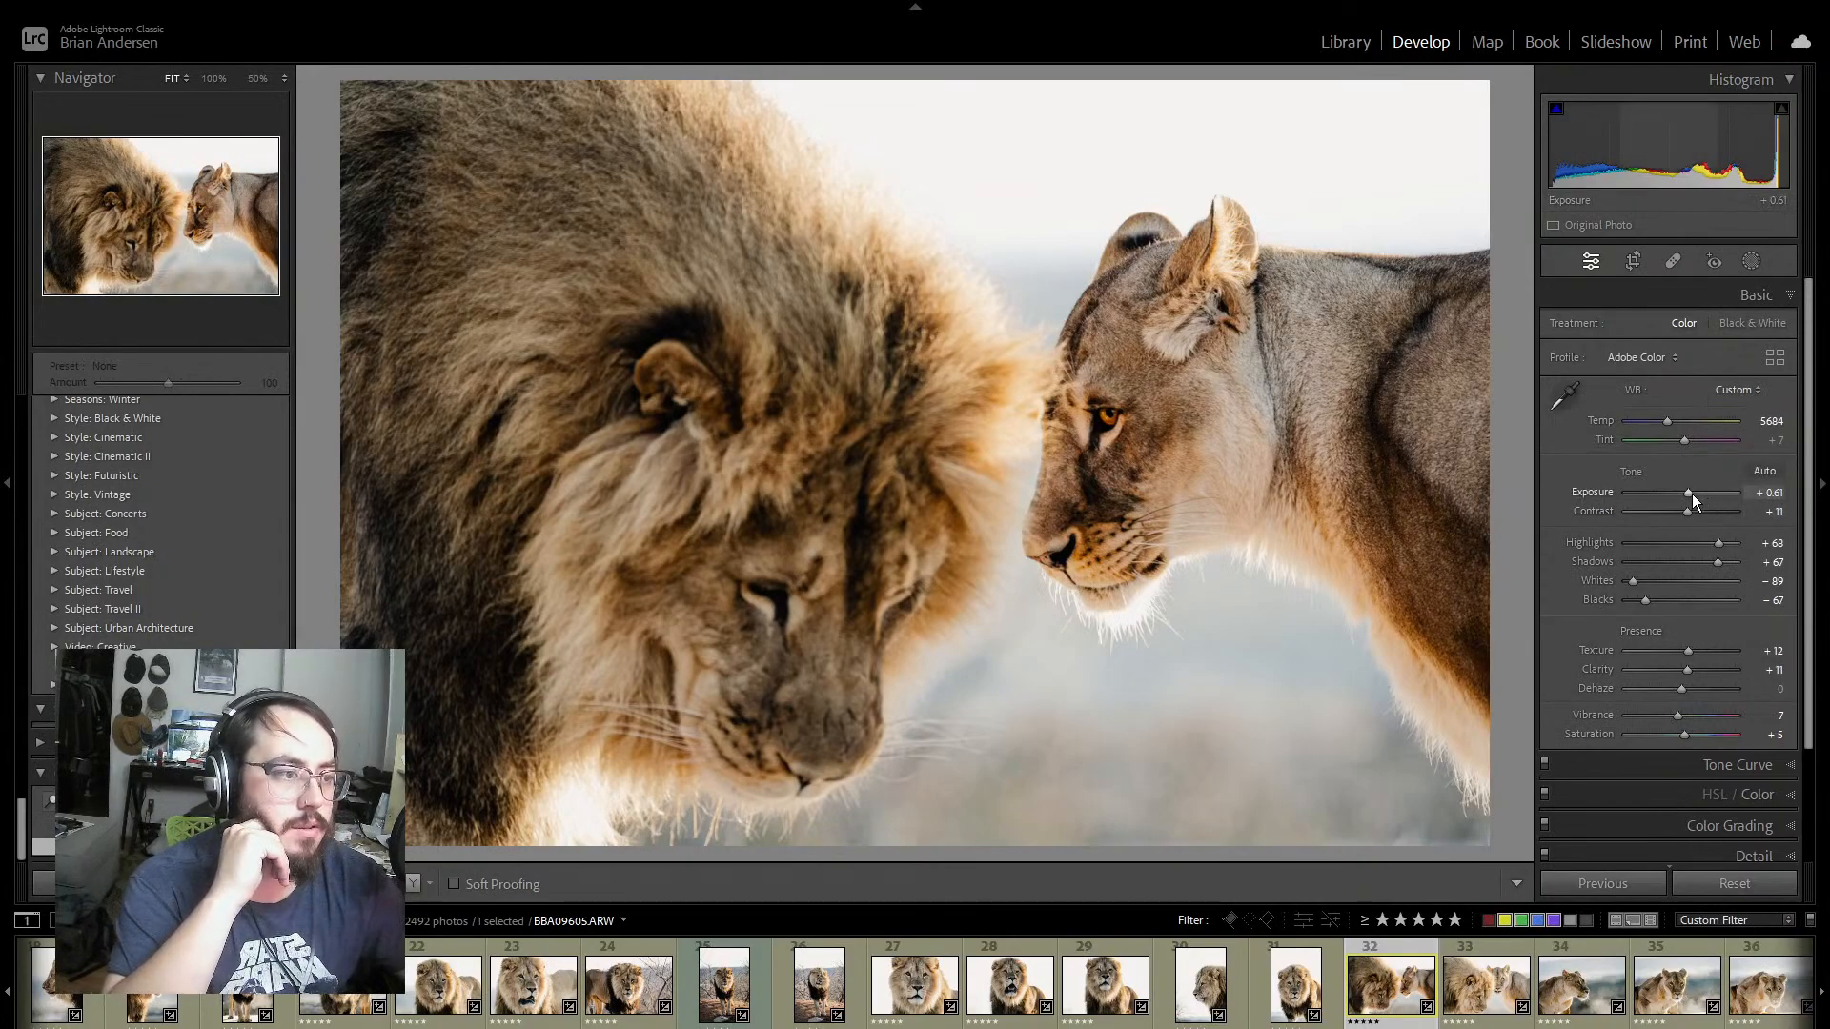
Step: Adjust the colour mix of BBA09605: Orange Saturation -27, Red Saturation -8, Yellow Saturation -32 and Yellow Luminance +40
{"action": "scroll", "coordinate": [1797, 476], "scroll_direction": "down", "scroll_amount": 3}
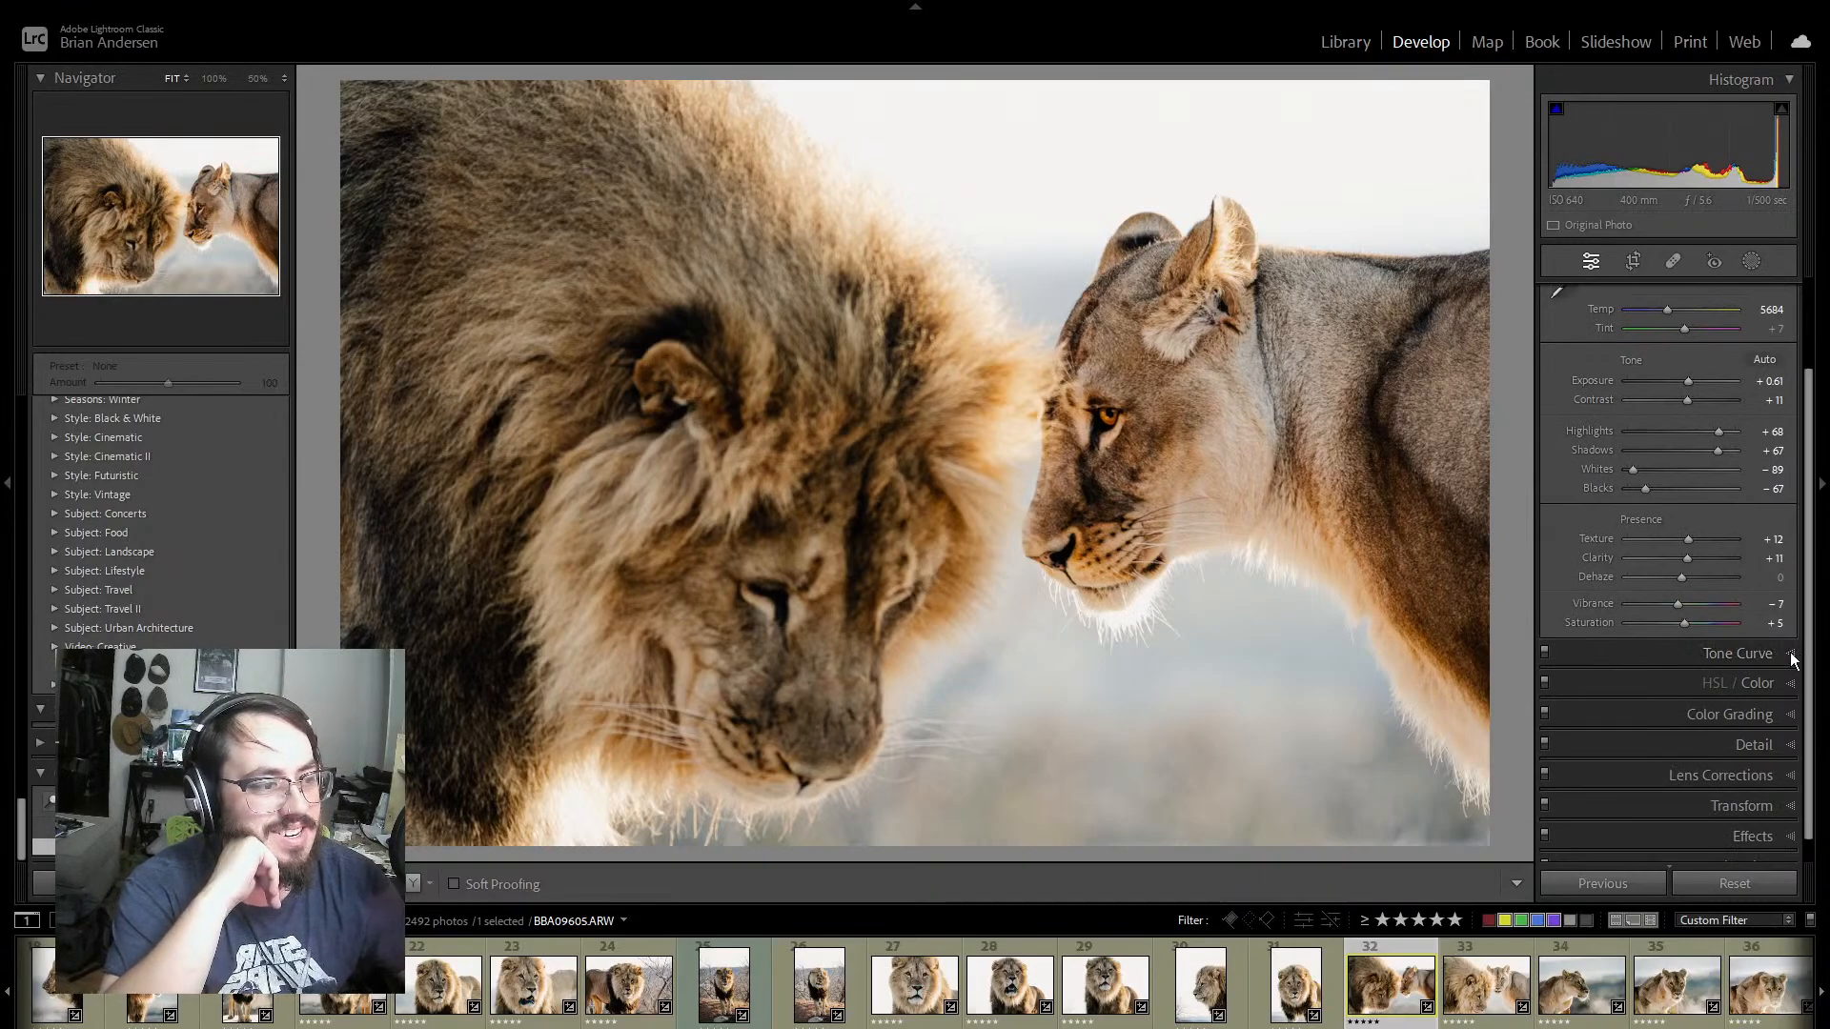
{"action": "left_click", "coordinate": [1792, 653]}
{"action": "left_click", "coordinate": [1791, 326]}
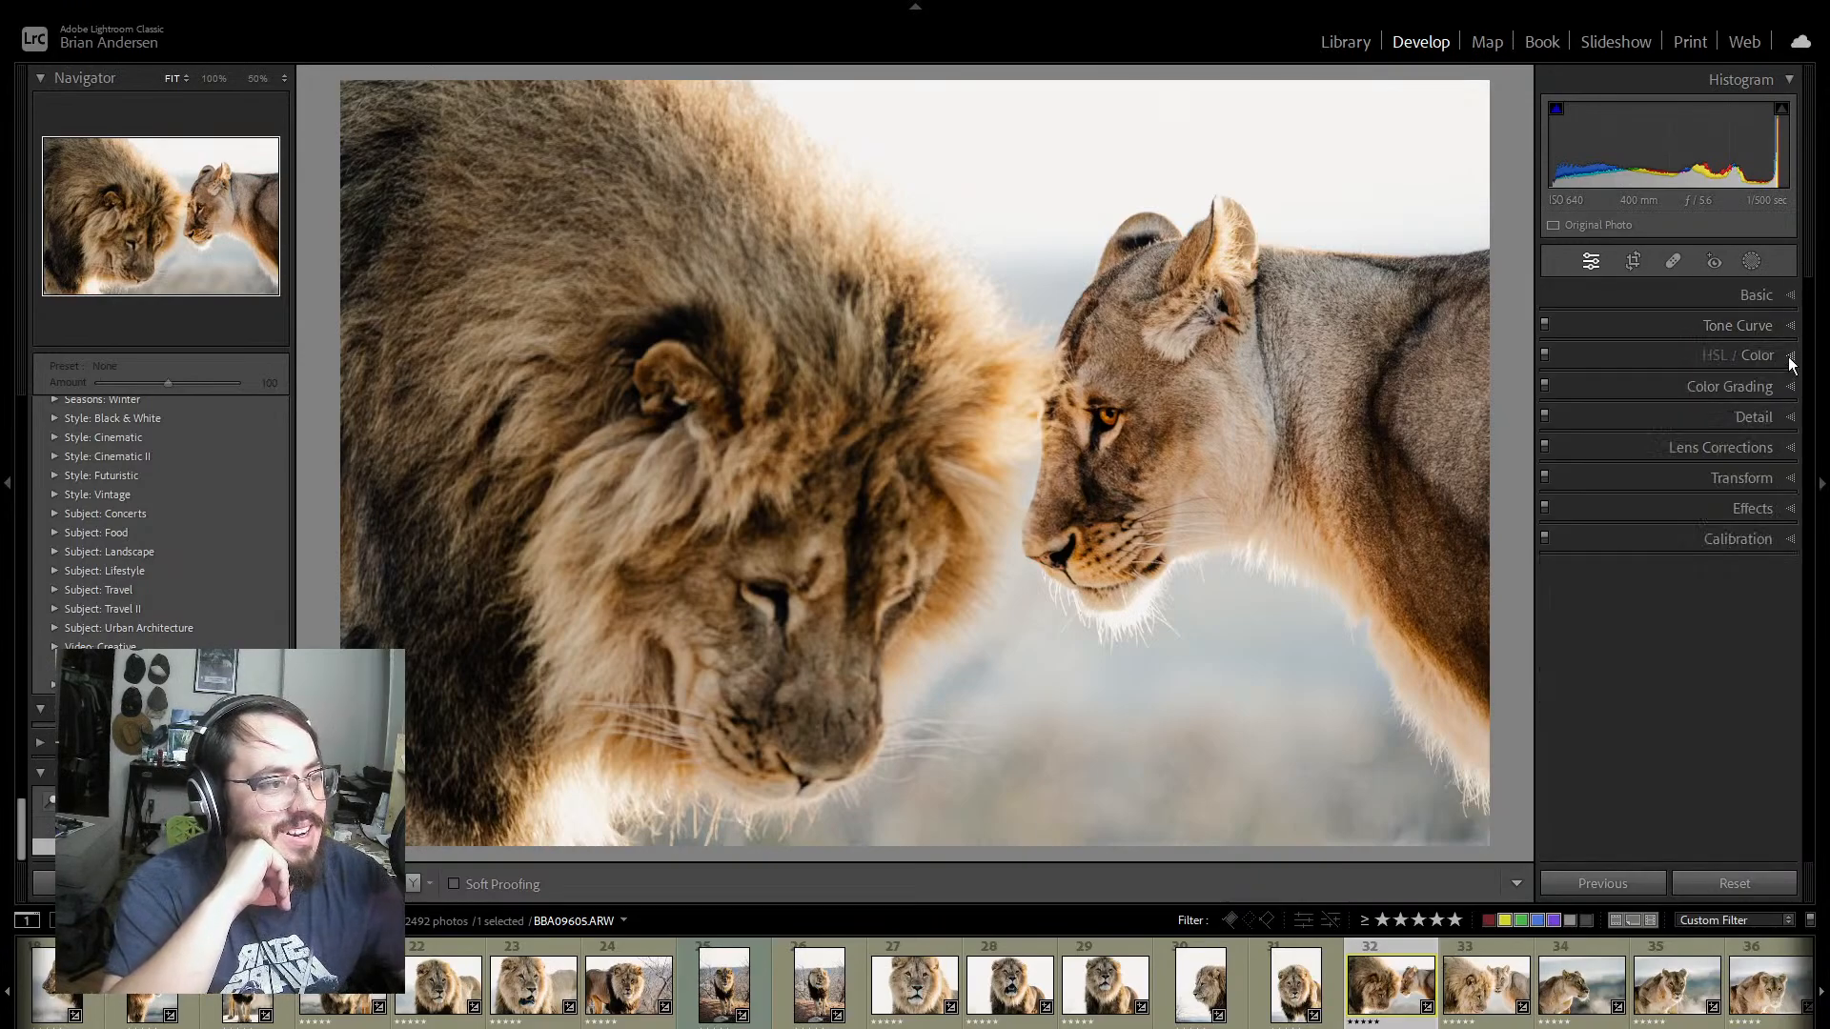
{"action": "left_click", "coordinate": [1790, 383]}
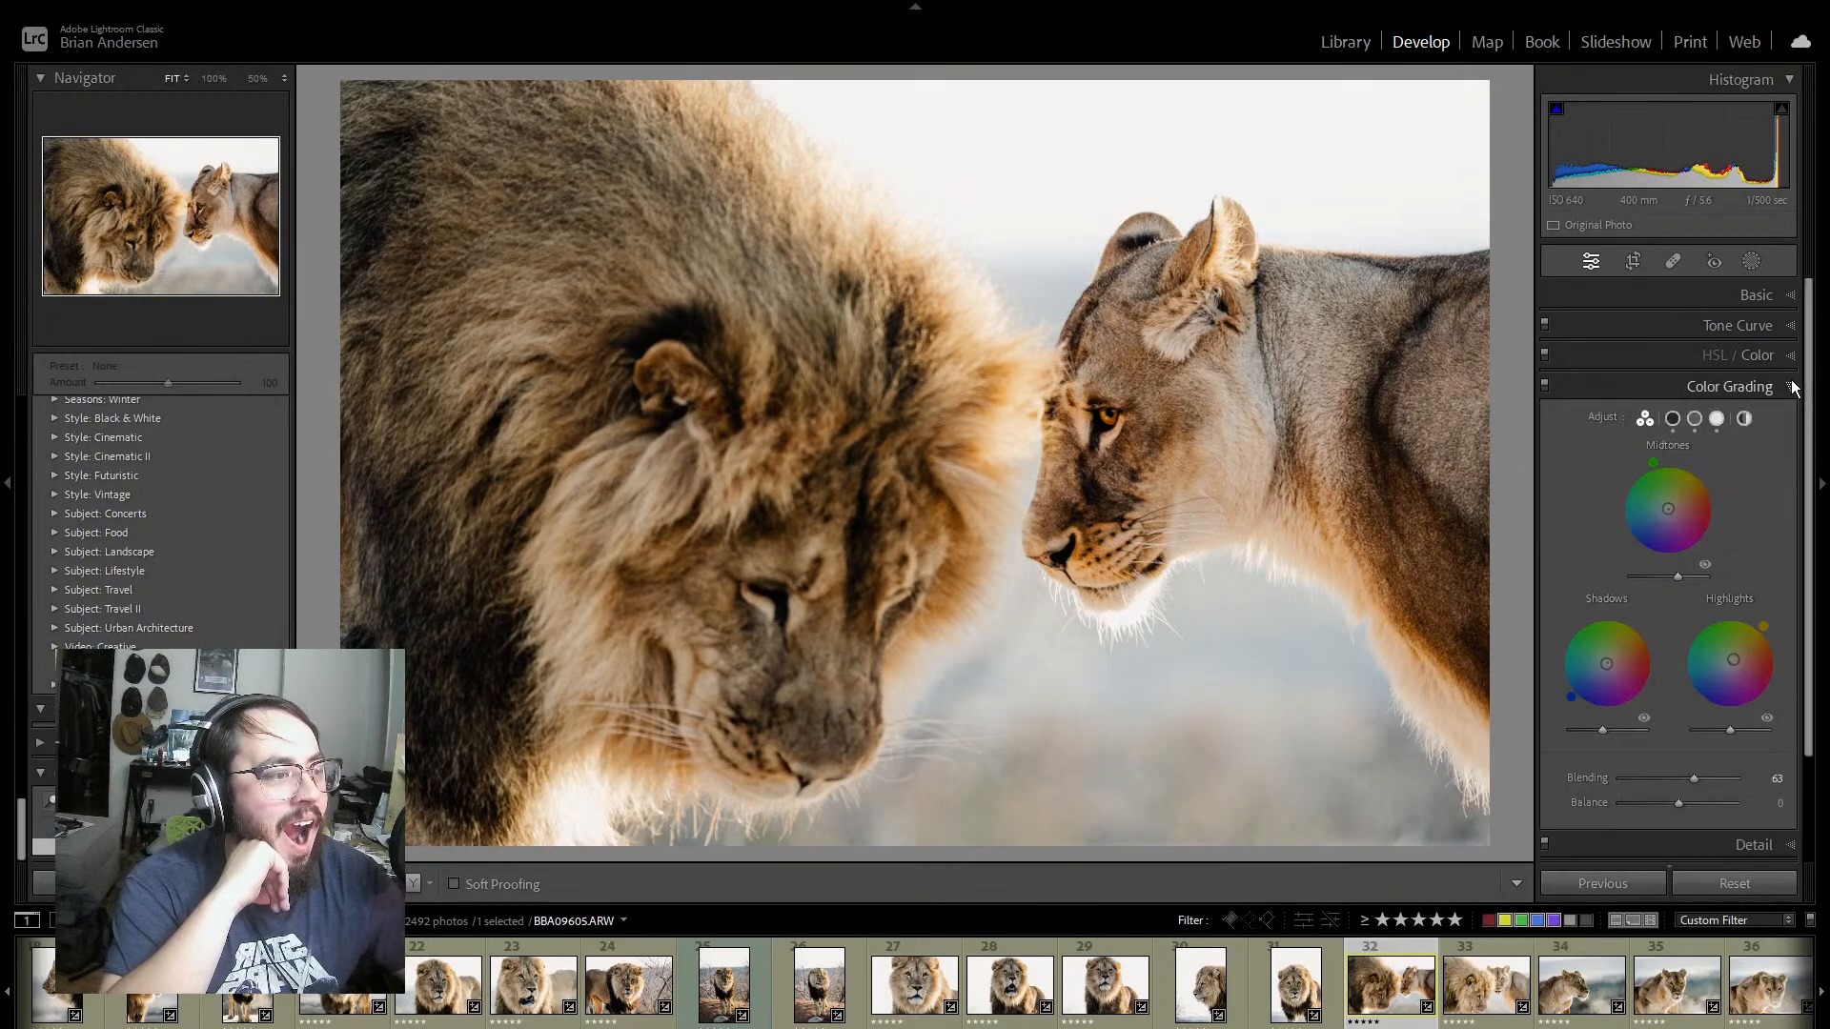
{"action": "left_click", "coordinate": [1791, 380]}
{"action": "left_click", "coordinate": [1792, 358]}
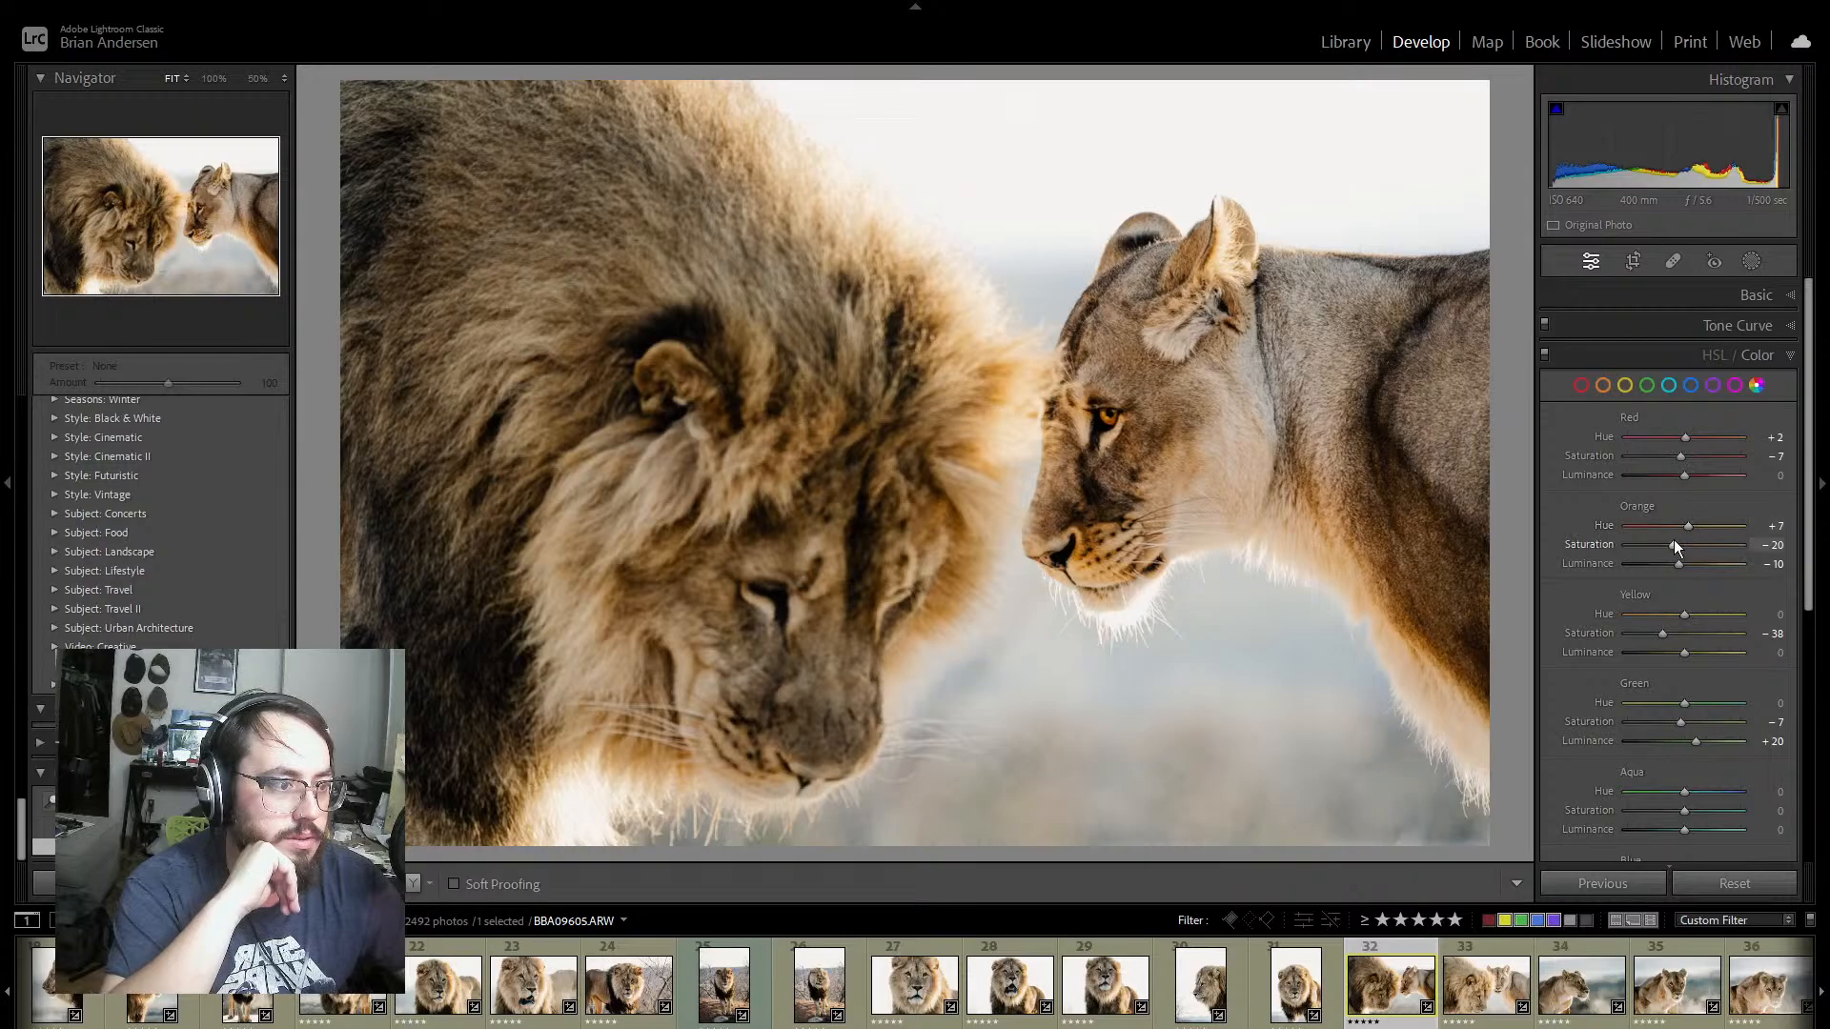
{"action": "left_click_drag", "start_coordinate": [1672, 540], "coordinate": [1669, 540]}
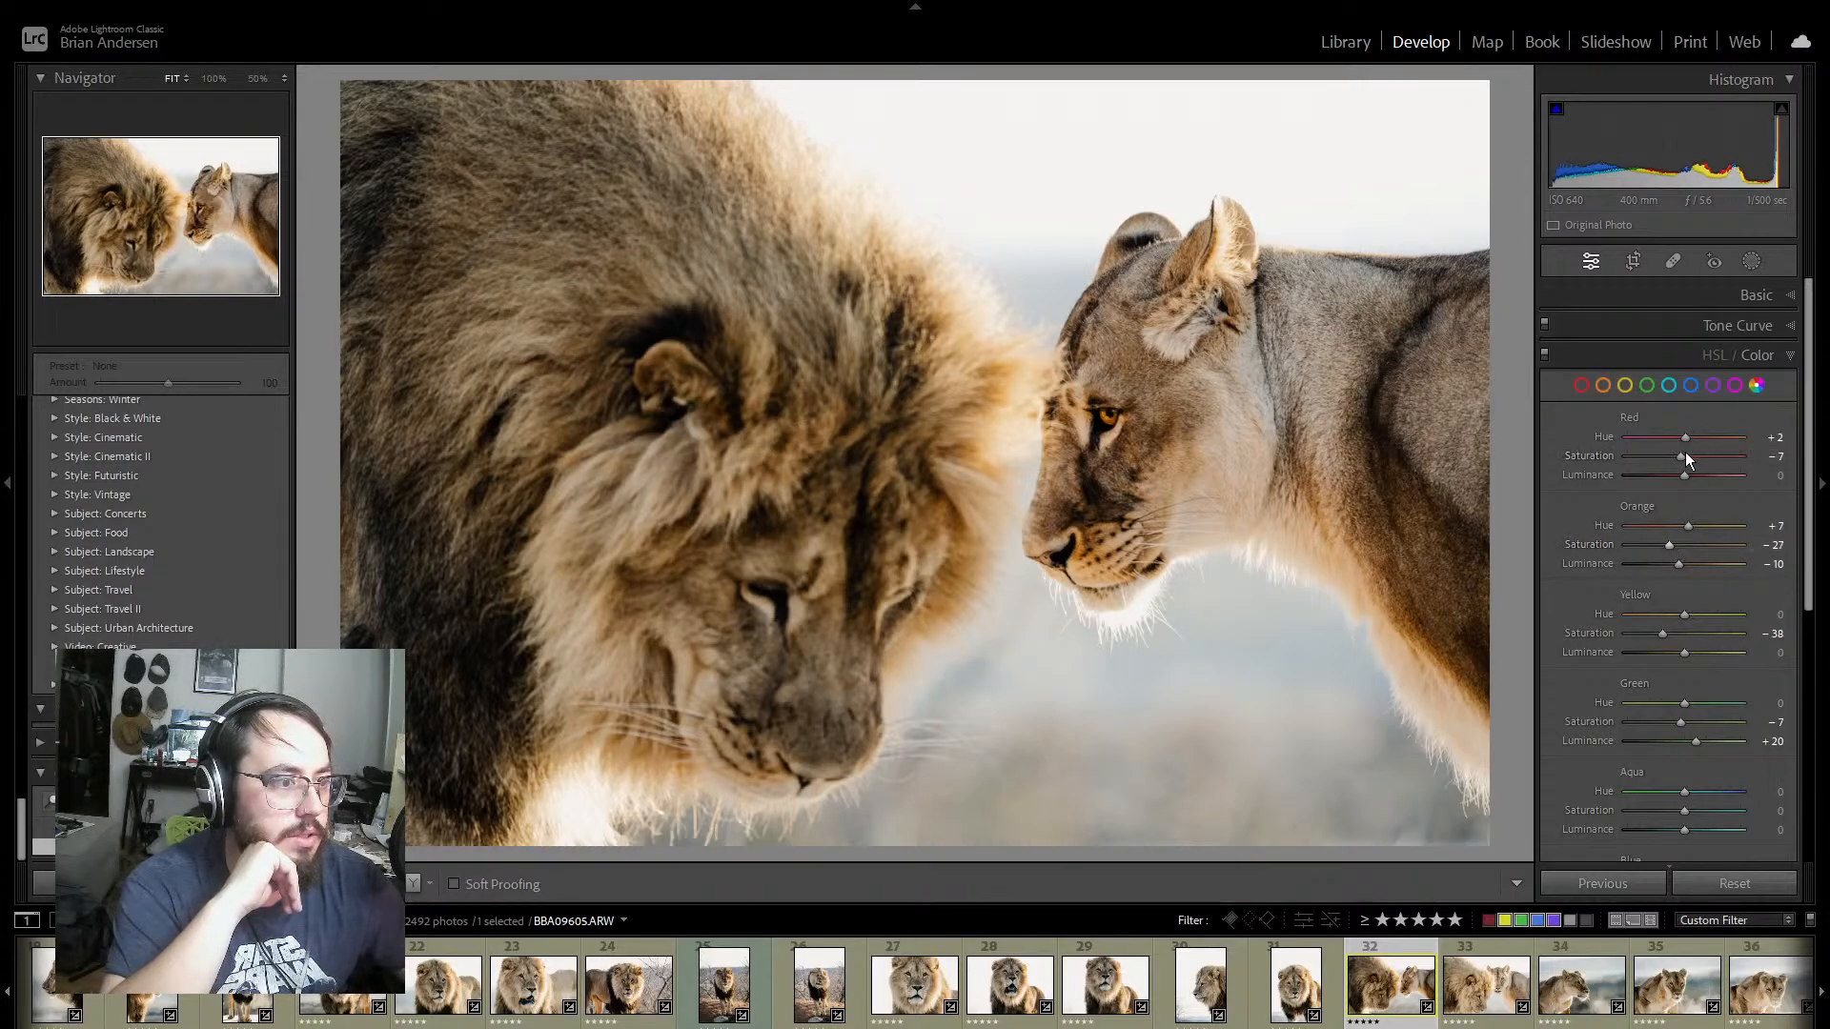
{"action": "mouse_move", "coordinate": [1682, 458]}
{"action": "left_mouse_down"}
{"action": "mouse_move", "coordinate": [1621, 467]}
{"action": "mouse_move", "coordinate": [1681, 474]}
{"action": "left_mouse_up"}
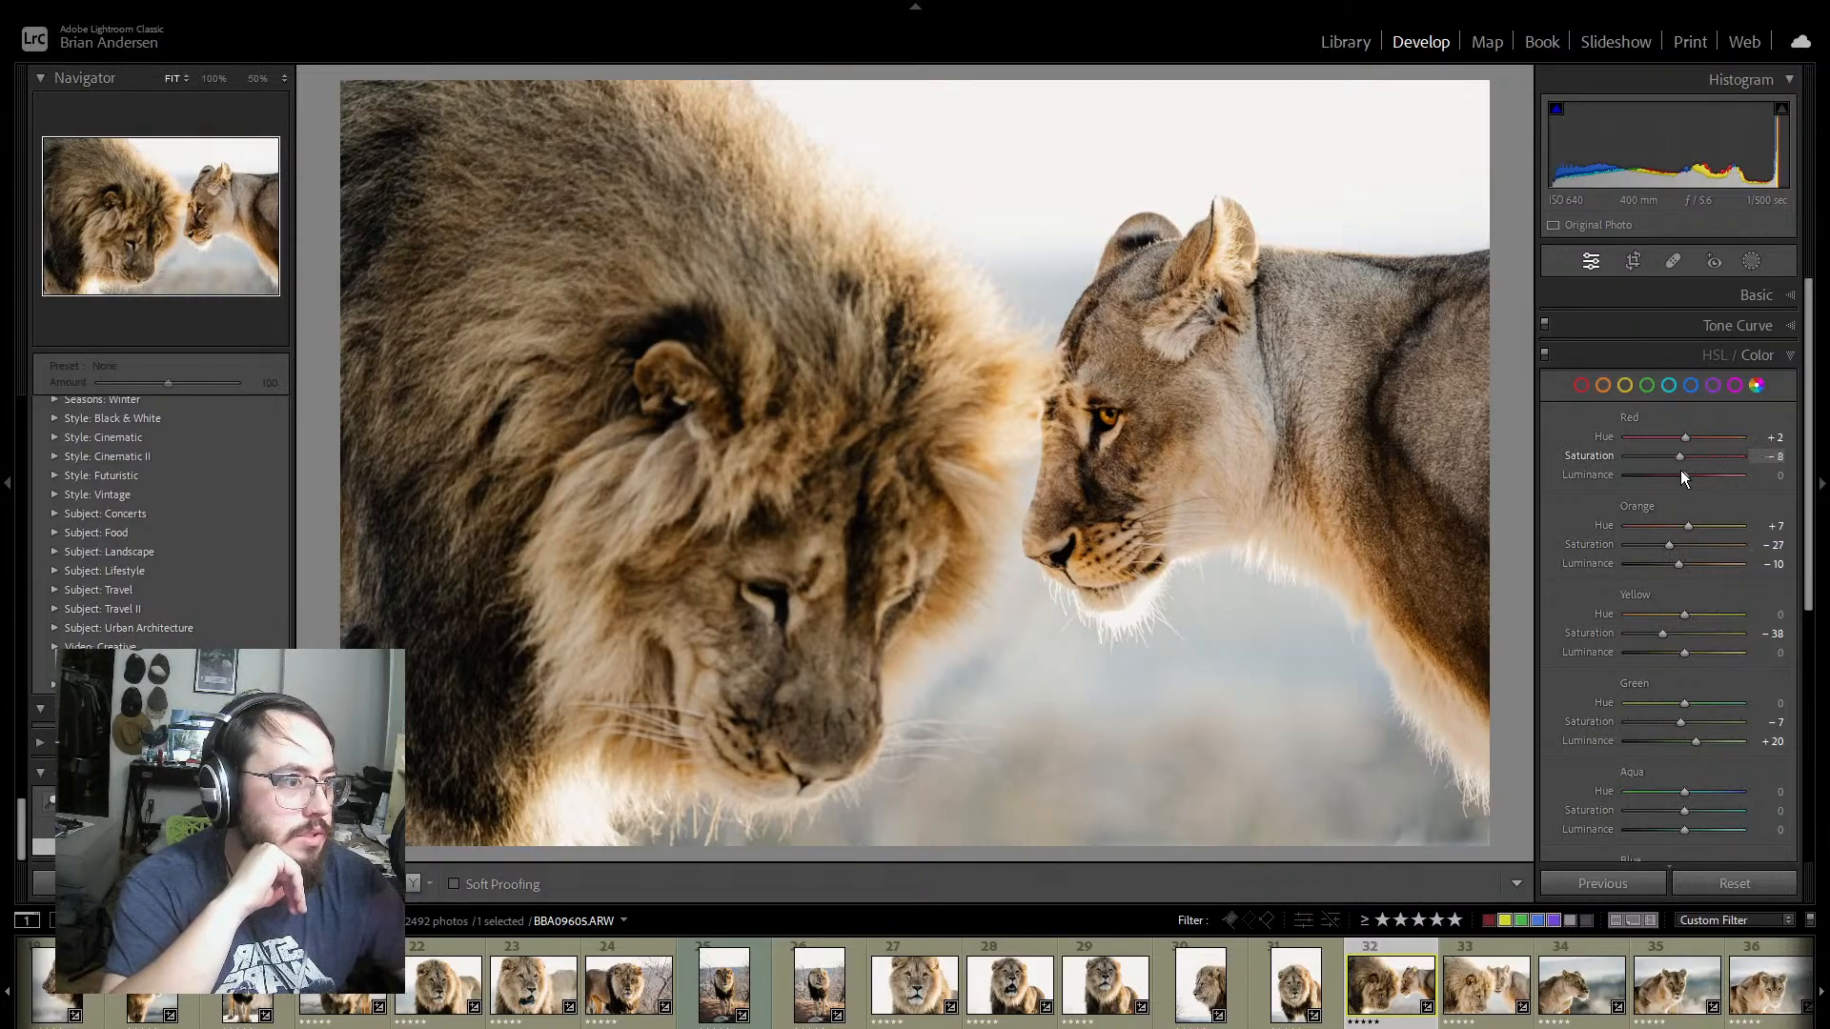
{"action": "left_click_drag", "start_coordinate": [1660, 635], "coordinate": [1708, 652]}
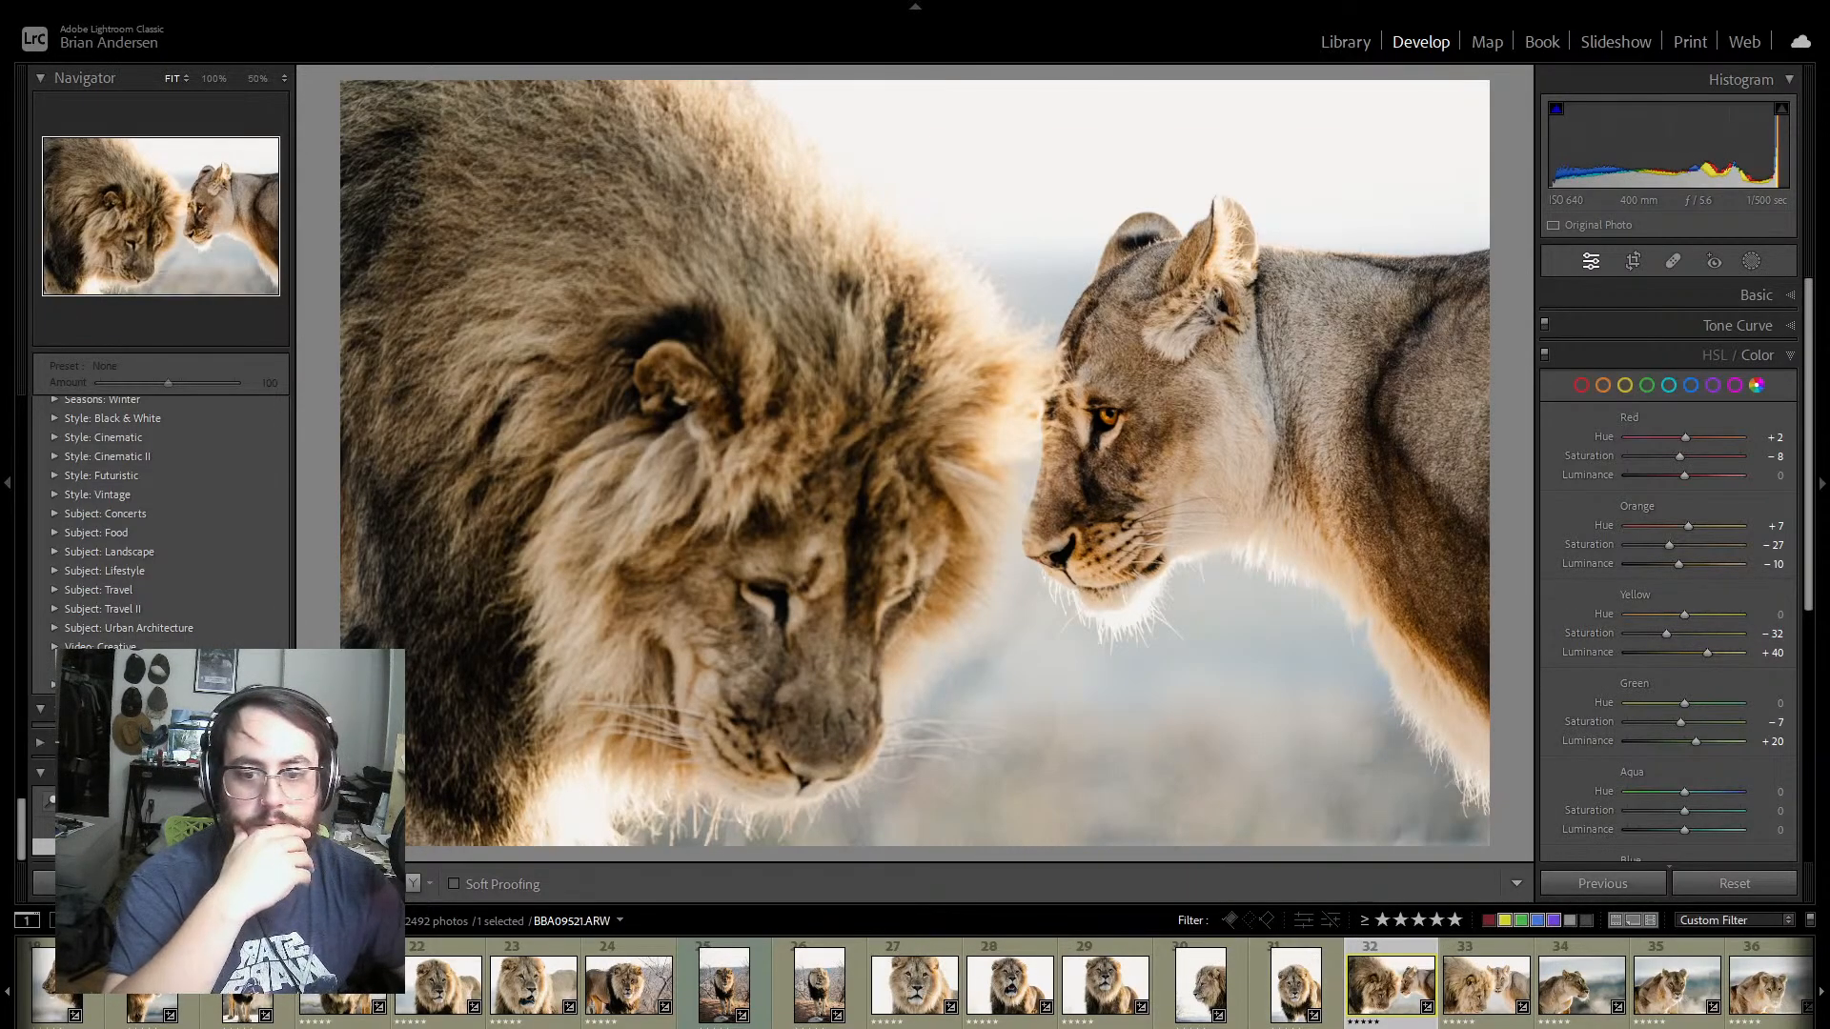
Step: View photo BBA09607 of the lion and lioness and look through the thumbnails of the rest of the series
{"action": "left_click", "coordinate": [1492, 951]}
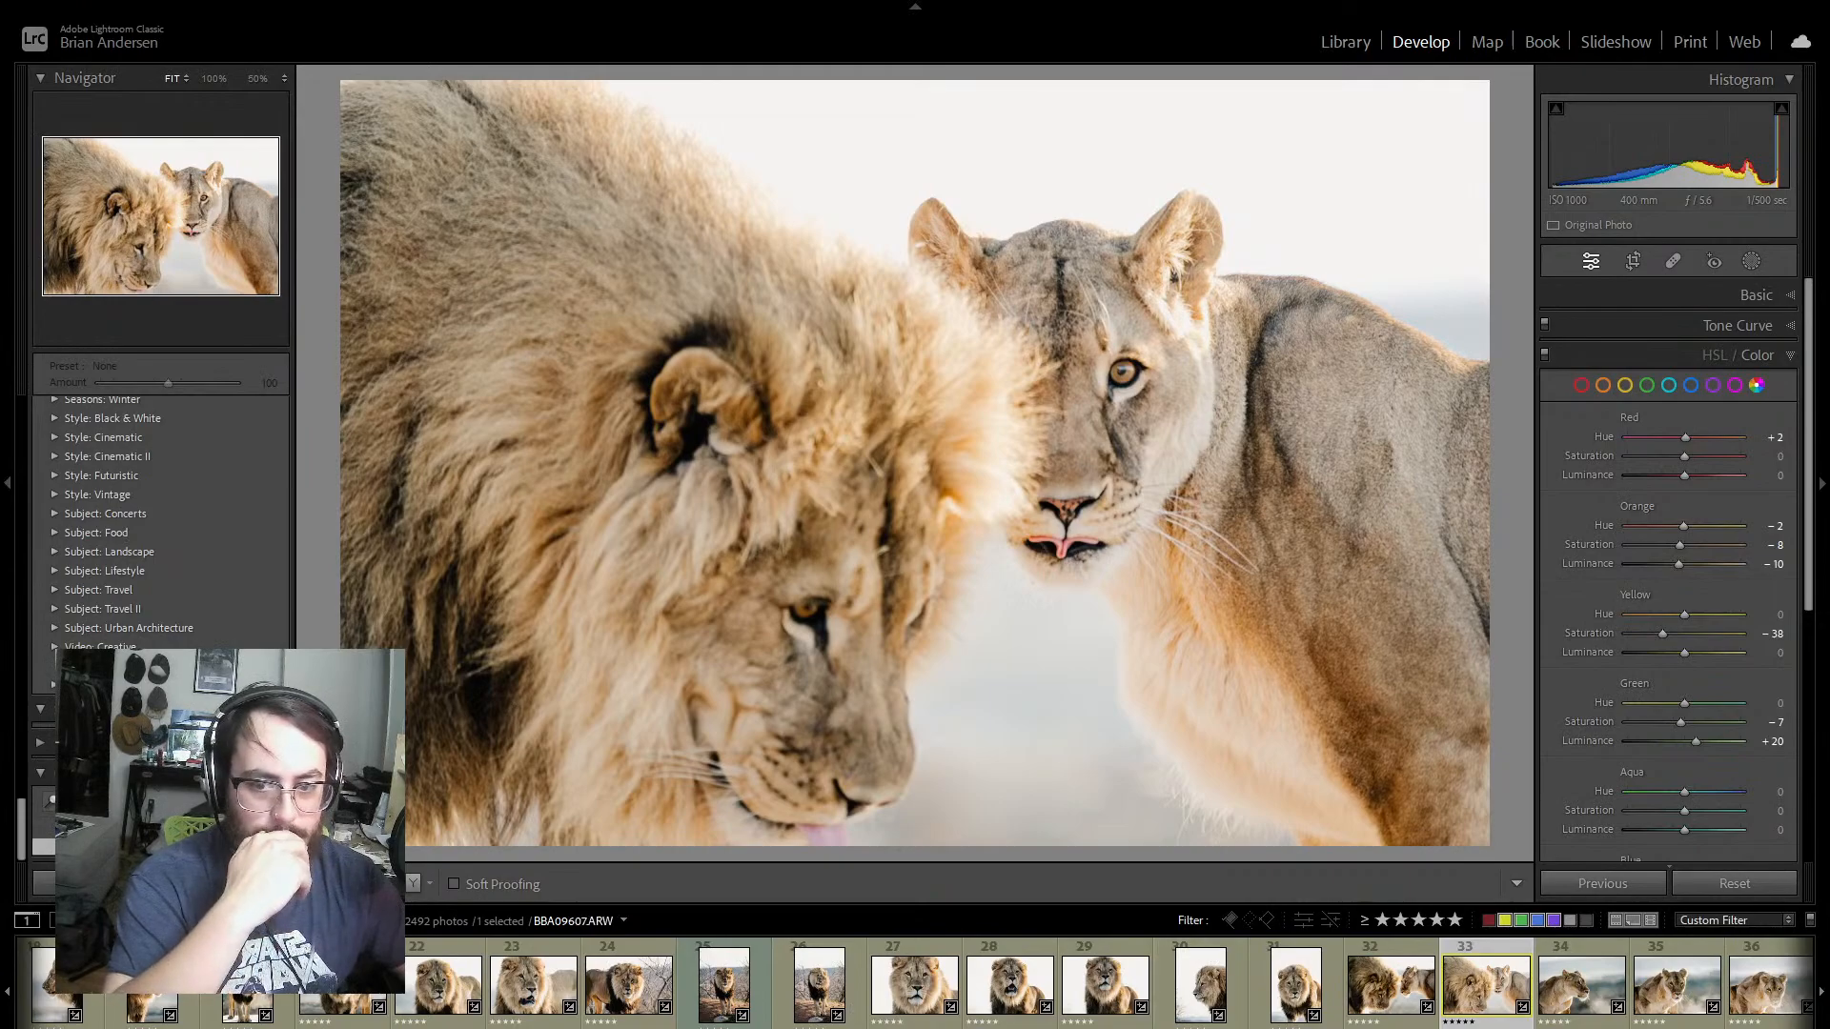
{"action": "scroll", "coordinate": [1106, 982], "scroll_direction": "left", "scroll_amount": 10}
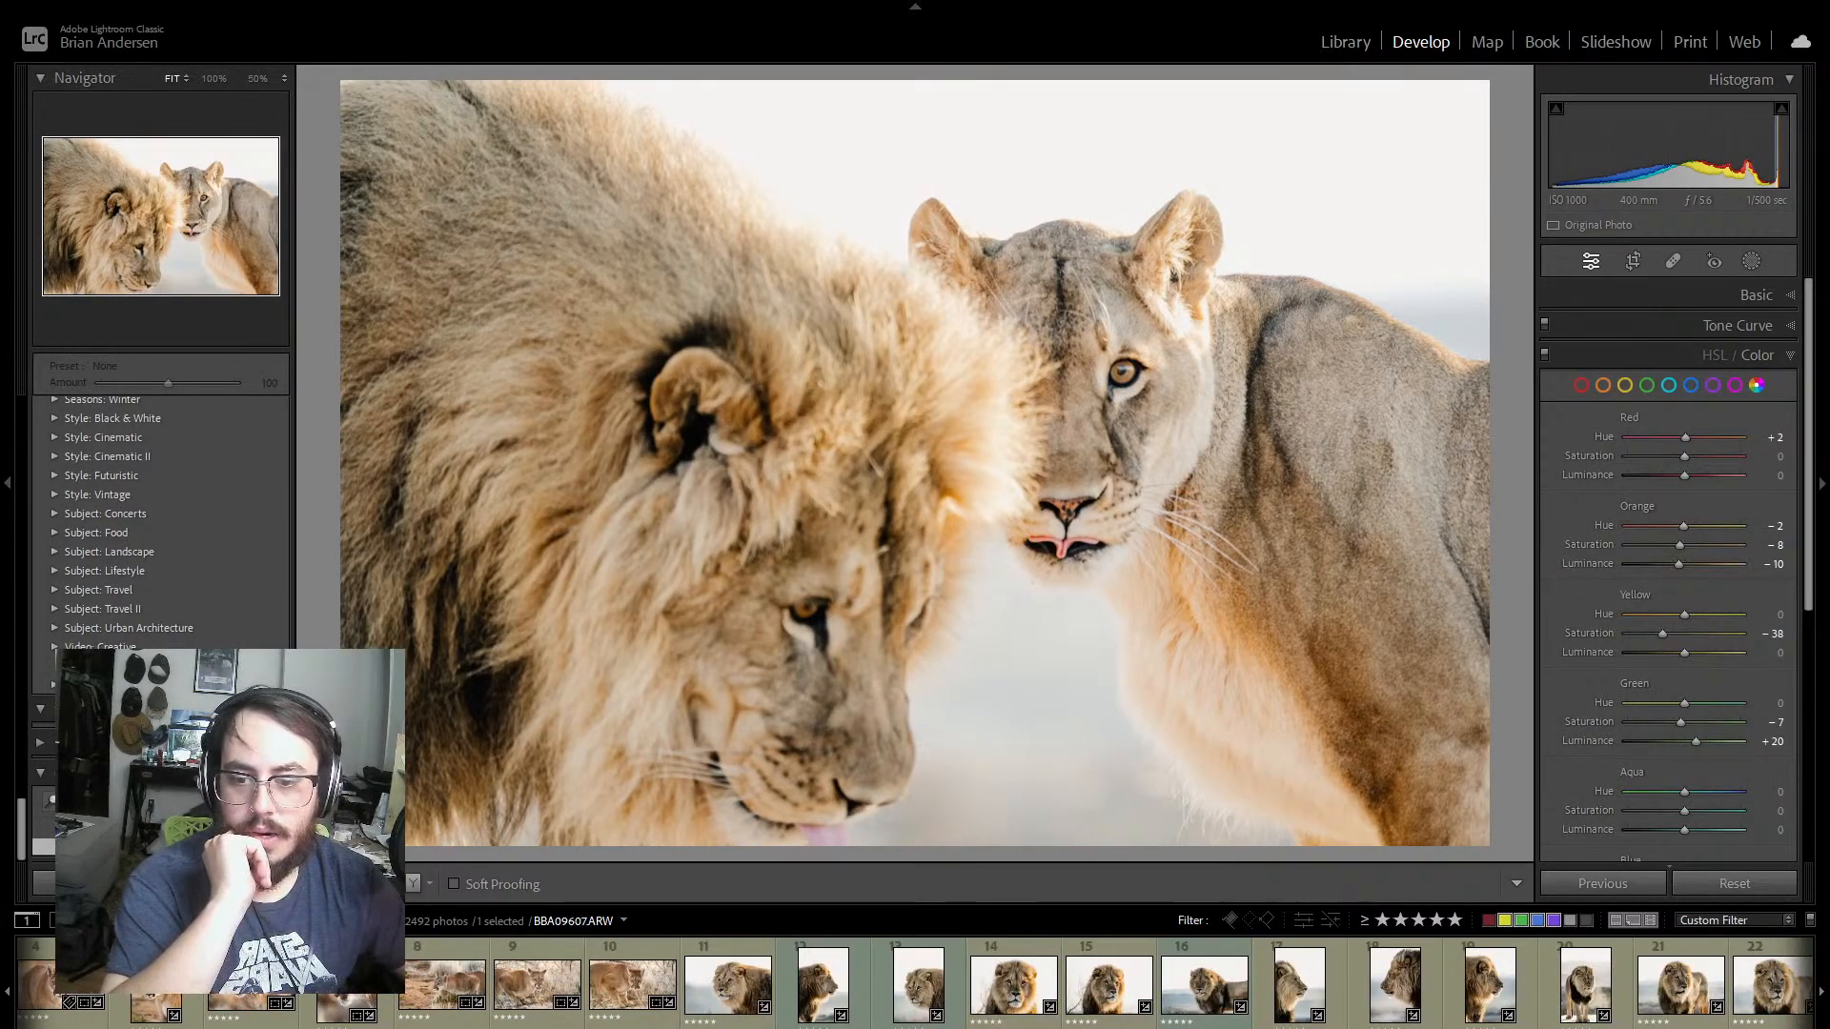
{"action": "scroll", "coordinate": [915, 982], "scroll_direction": "left", "scroll_amount": 3}
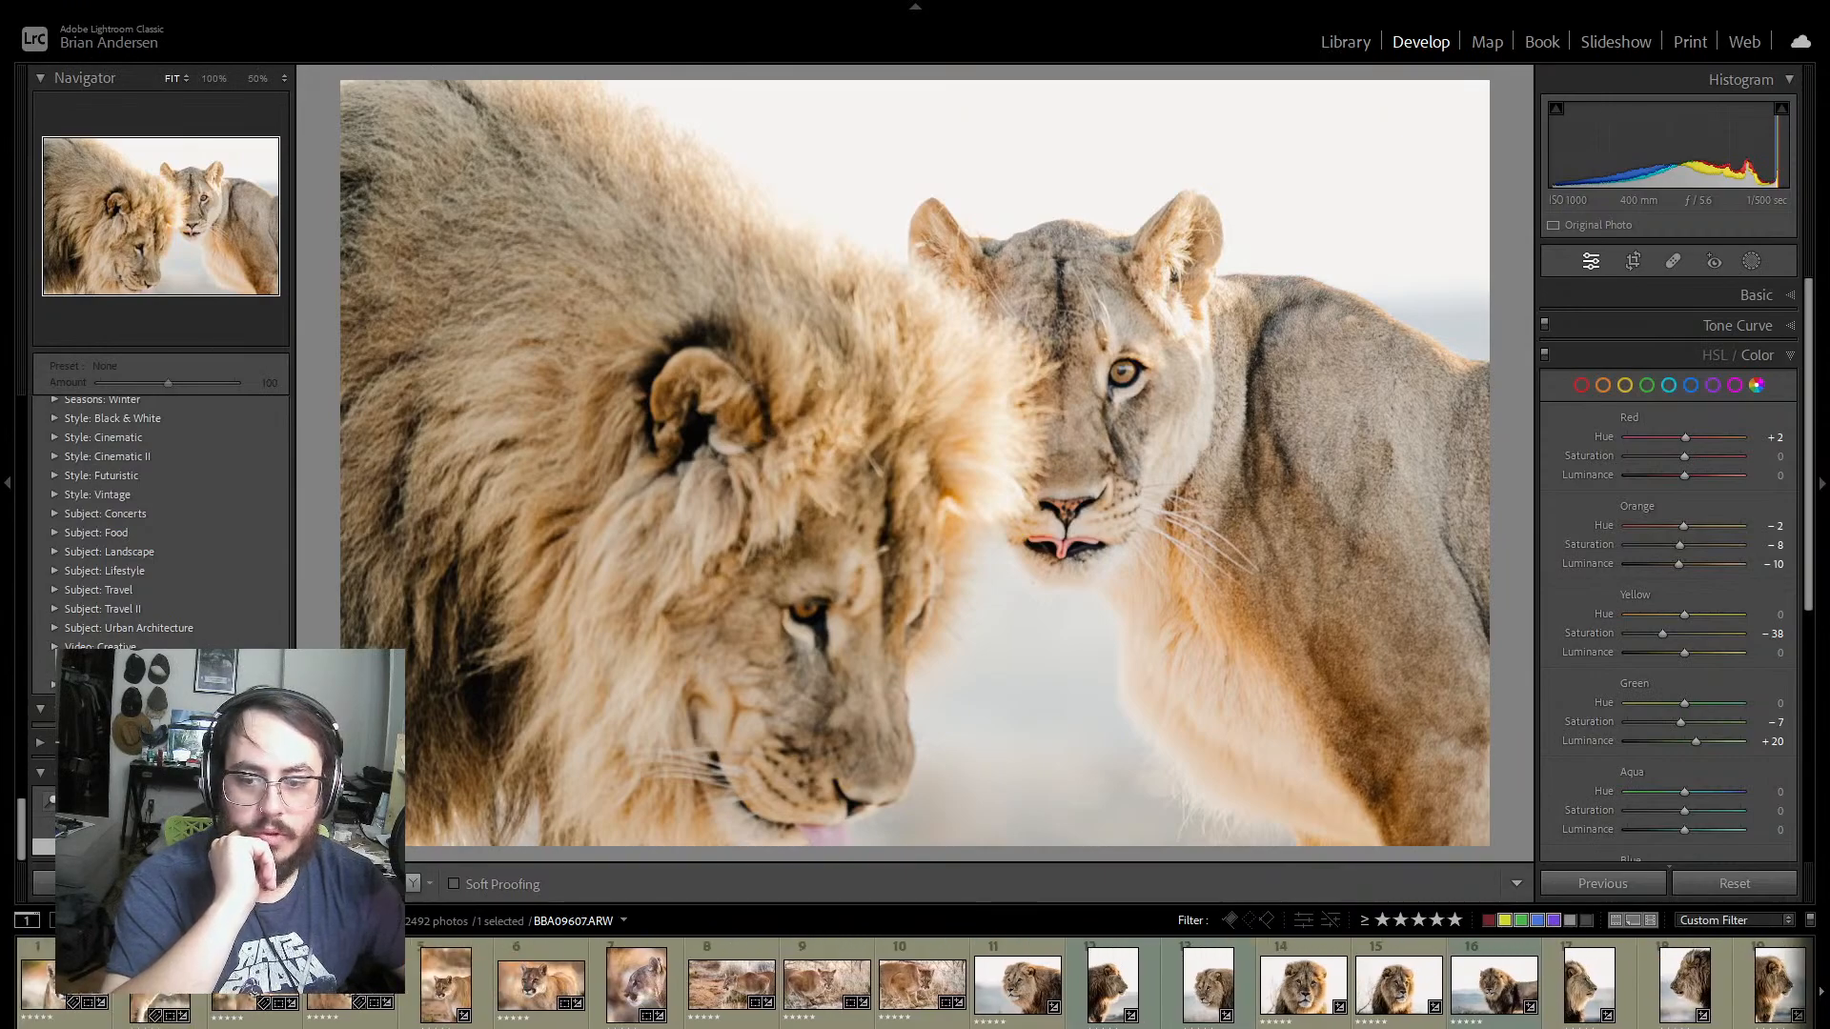
{"action": "scroll", "coordinate": [914, 982], "scroll_direction": "right", "scroll_amount": 9}
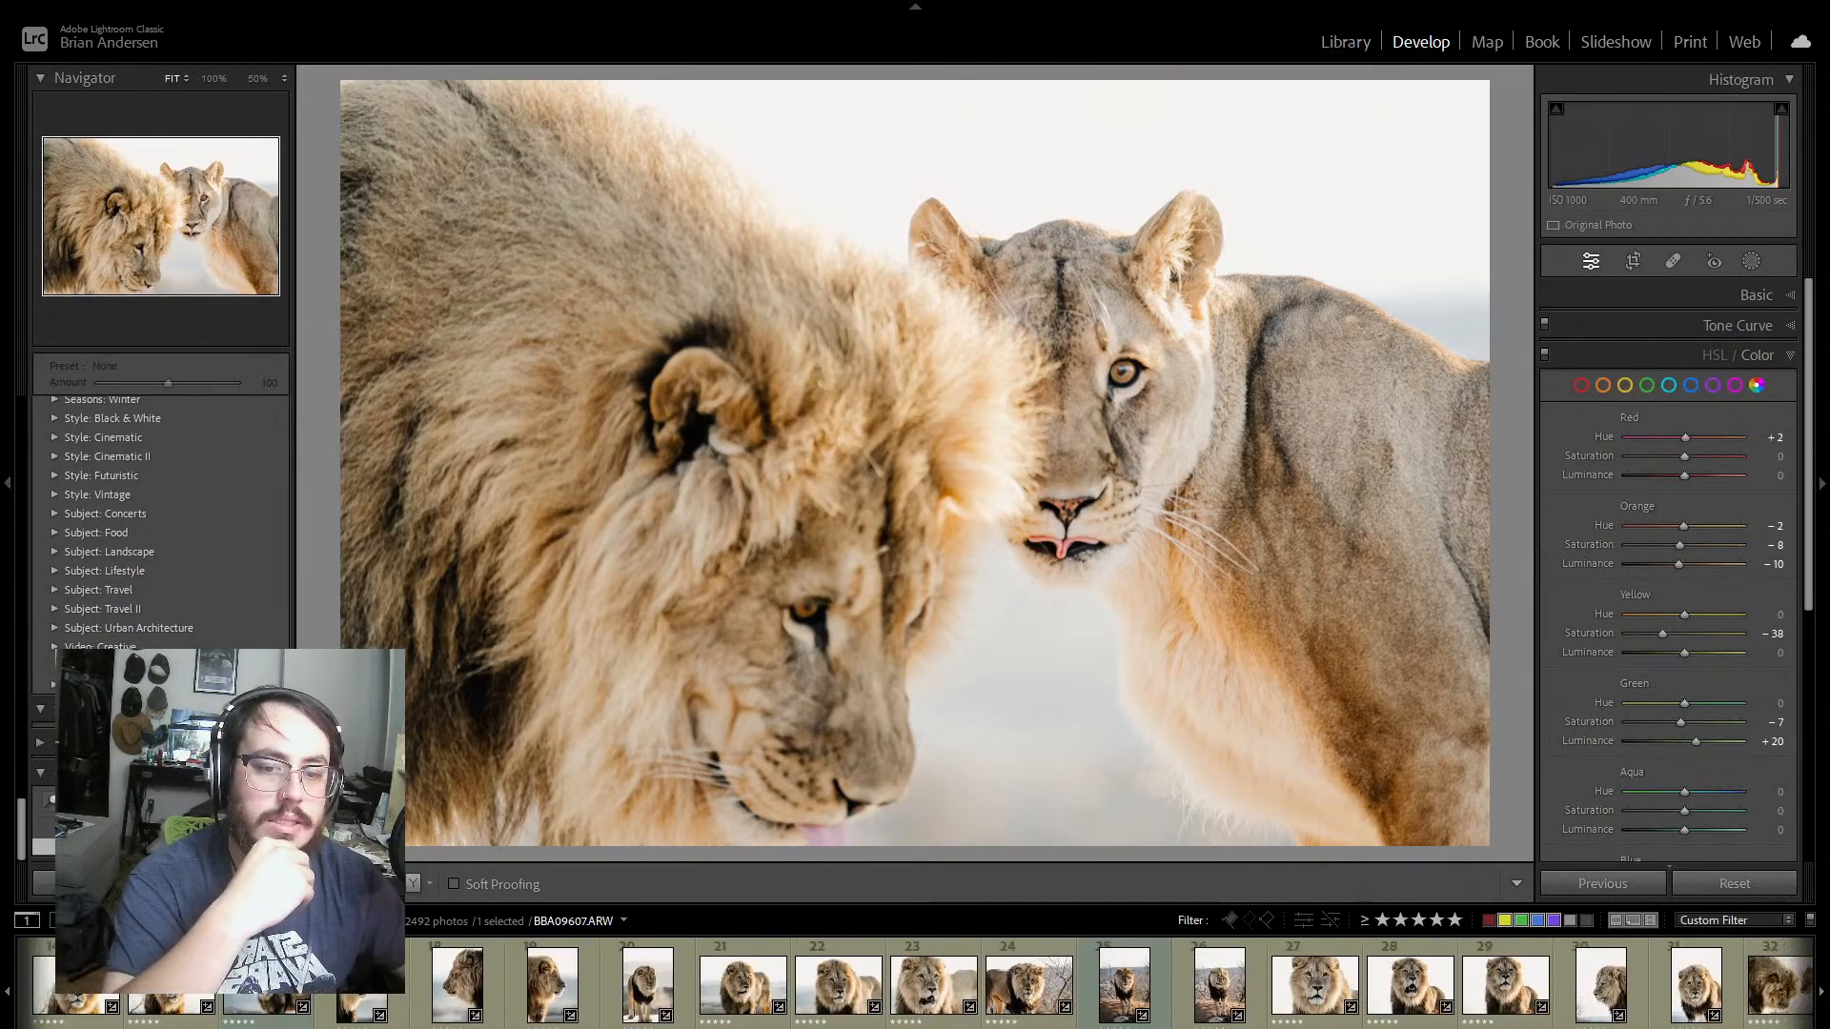
{"action": "scroll", "coordinate": [915, 982], "scroll_direction": "right", "scroll_amount": 6}
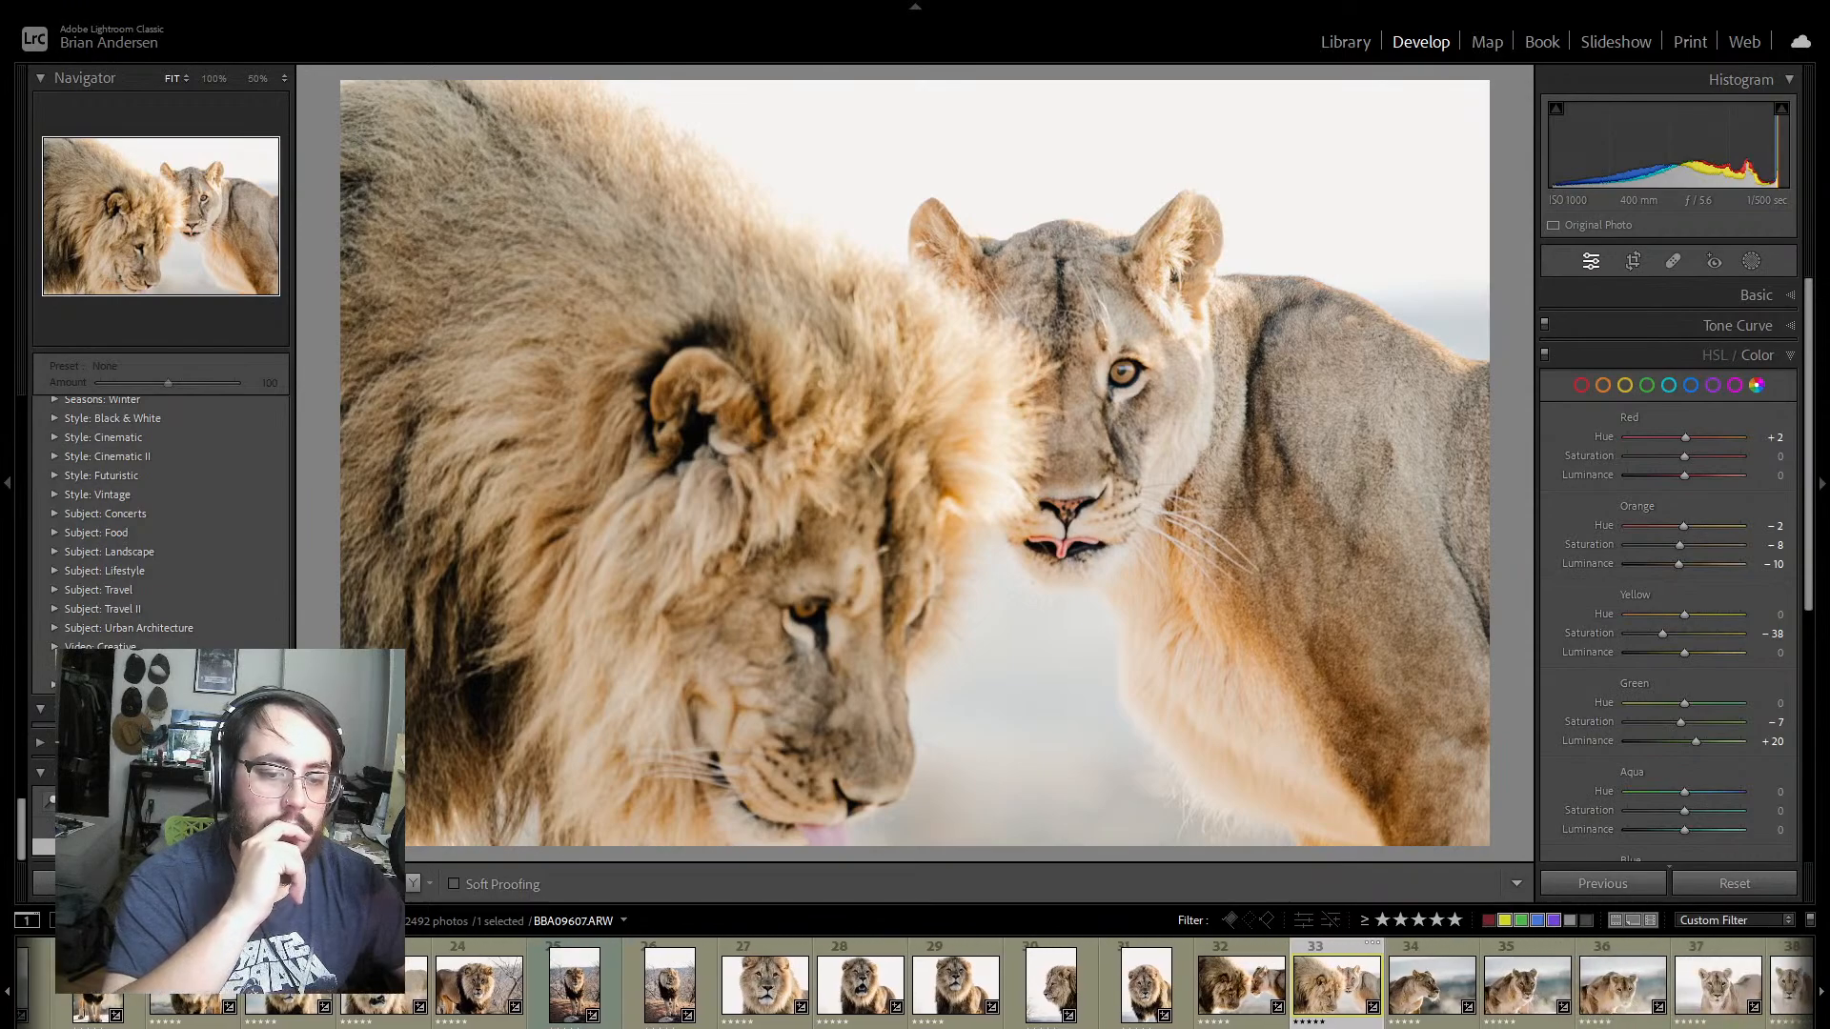
{"action": "scroll", "coordinate": [915, 981], "scroll_direction": "right", "scroll_amount": 3}
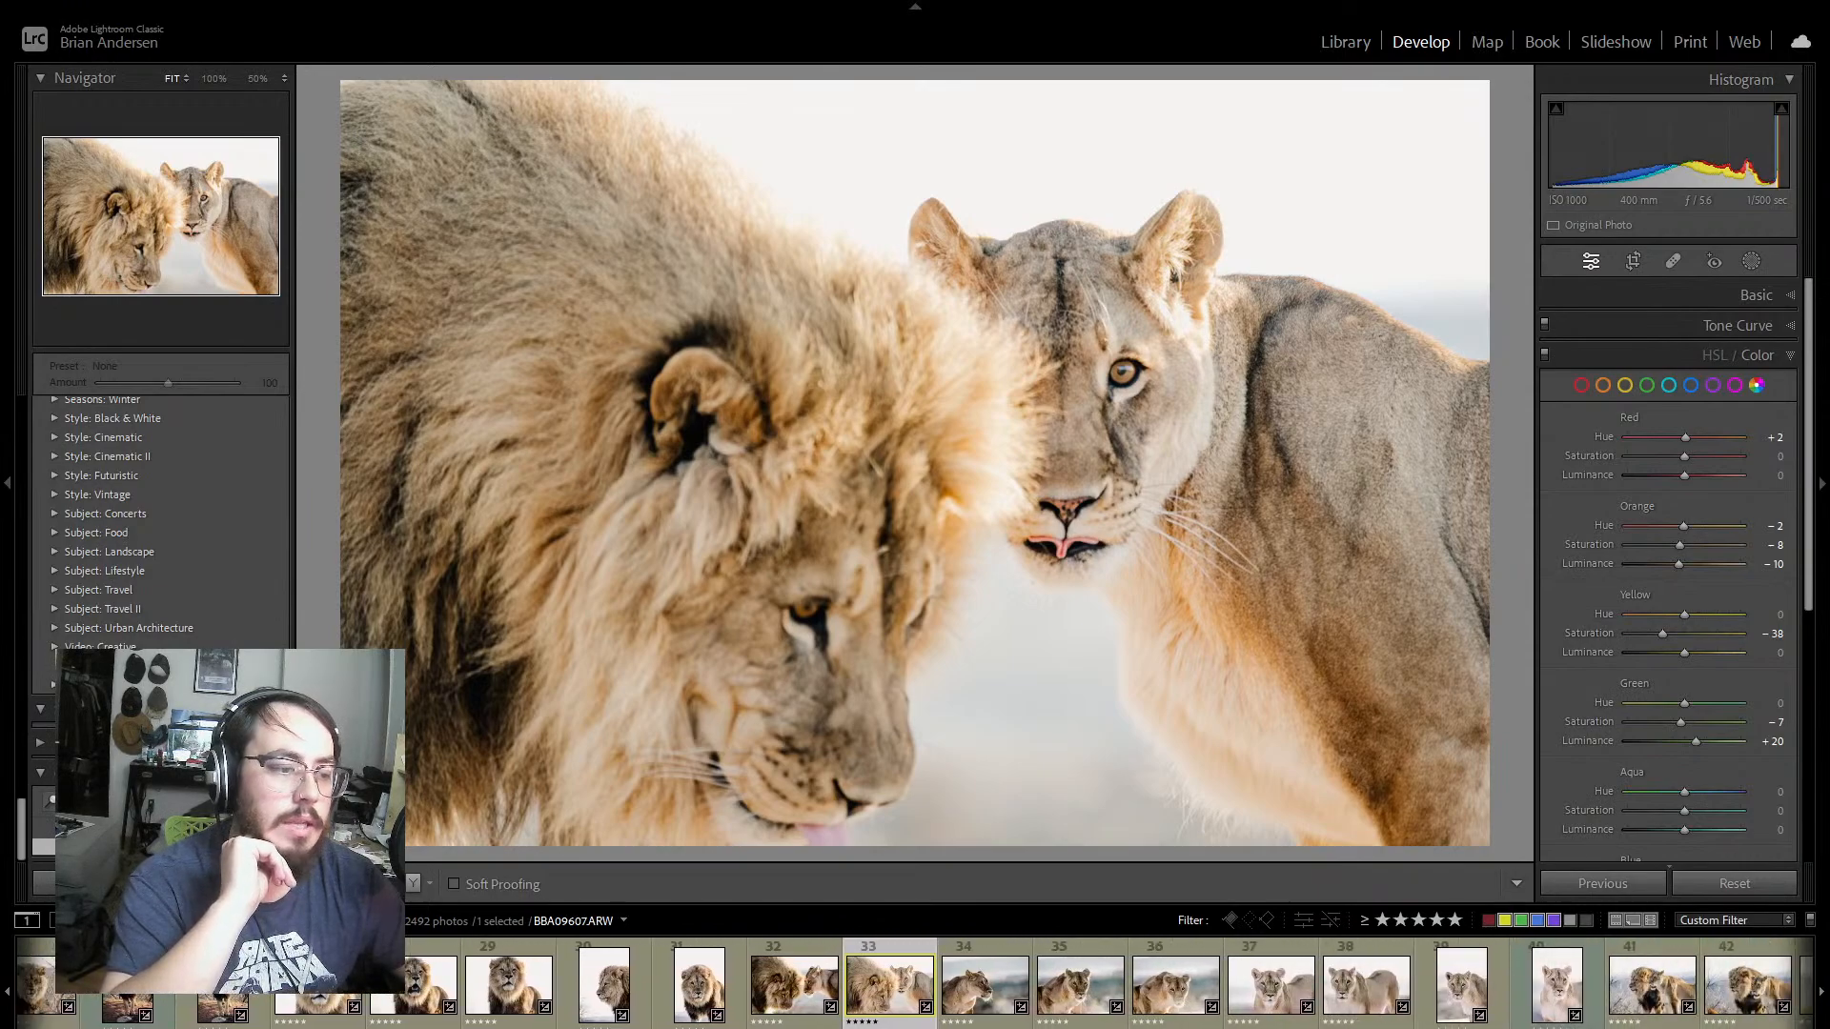
{"action": "scroll", "coordinate": [915, 982], "scroll_direction": "right", "scroll_amount": 1}
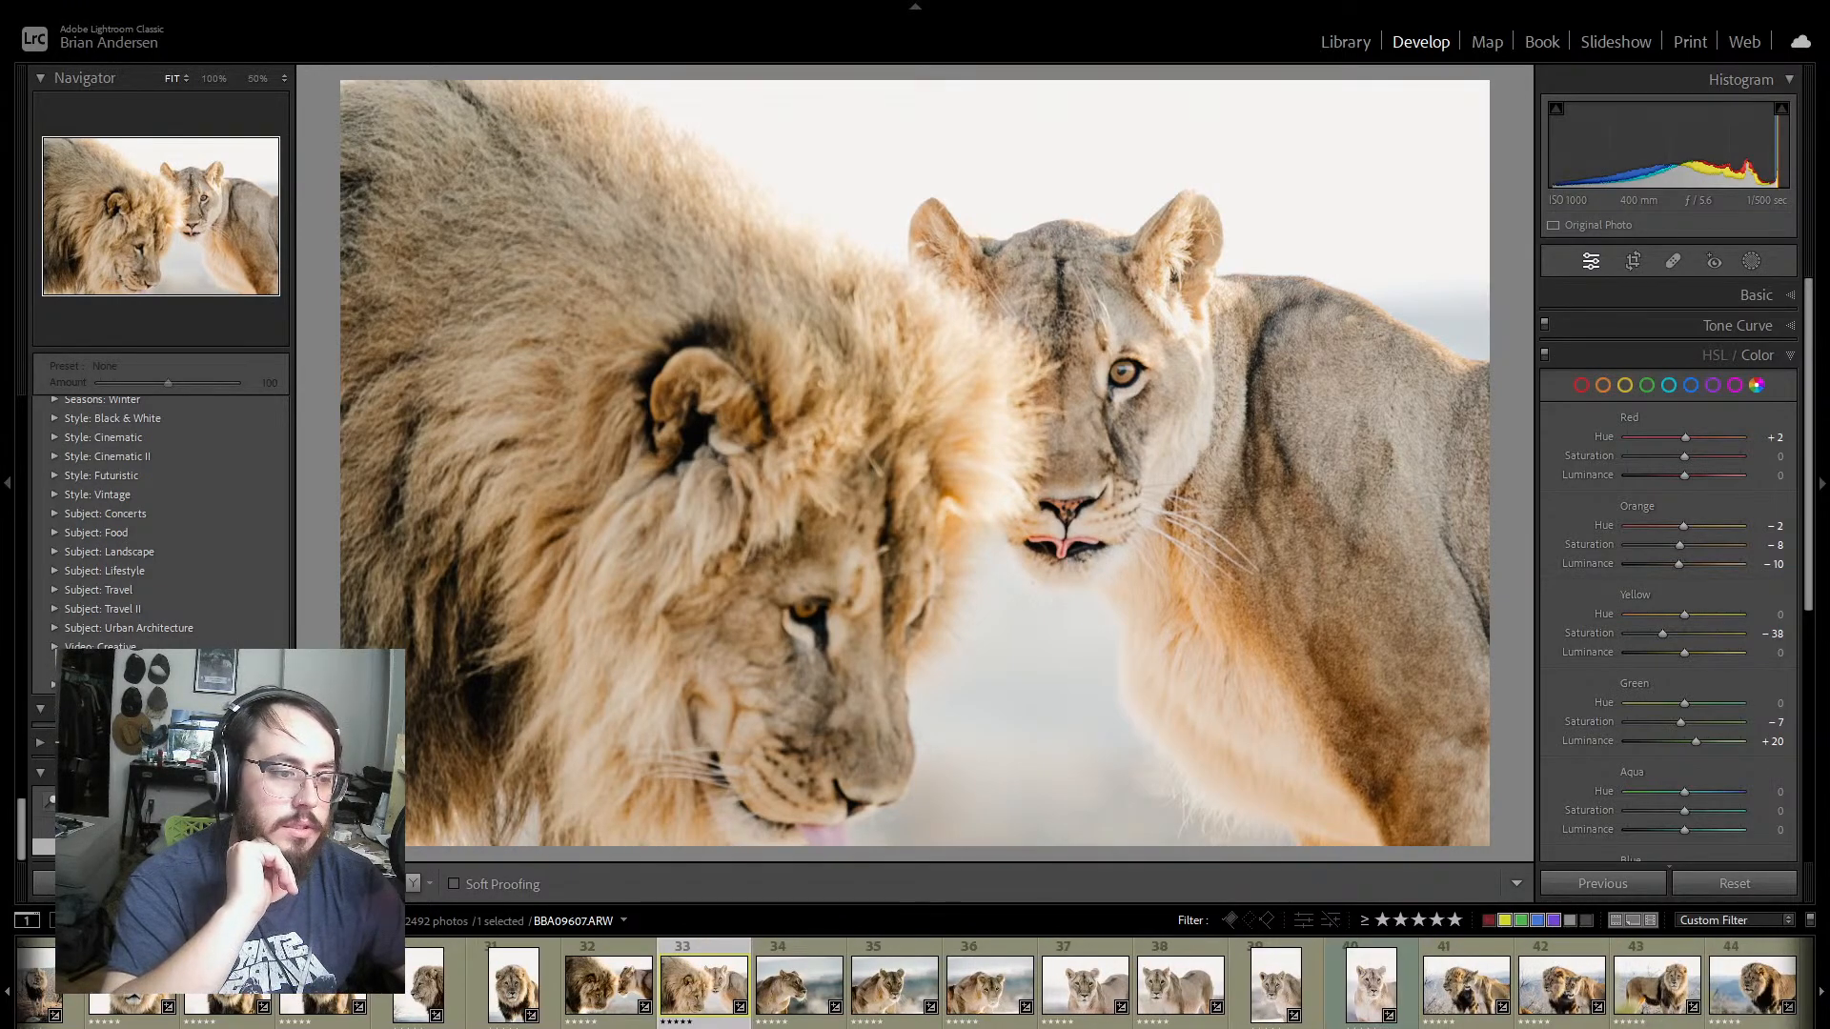
{"action": "scroll", "coordinate": [915, 981], "scroll_direction": "right", "scroll_amount": 2}
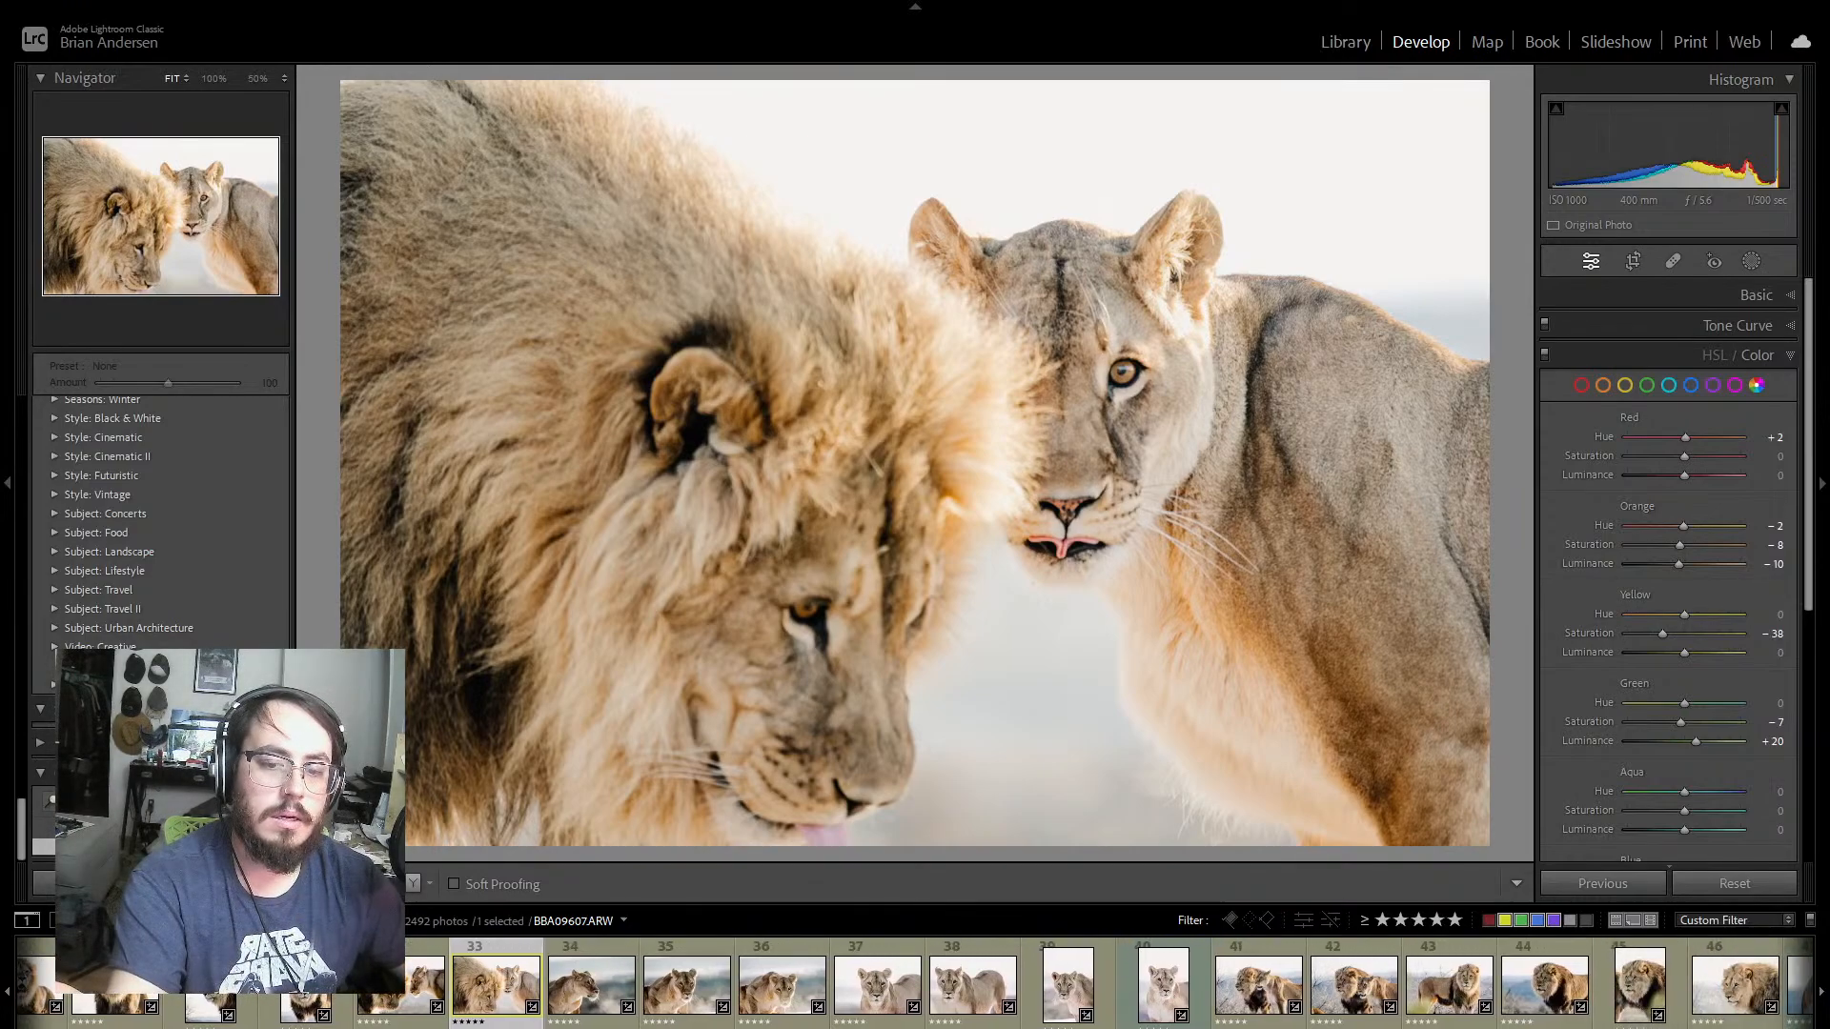
Step: Return to the start of the series and review the first four cougar photos, BBA09254 through BBA09305
{"action": "scroll", "coordinate": [915, 982], "scroll_direction": "left", "scroll_amount": 15}
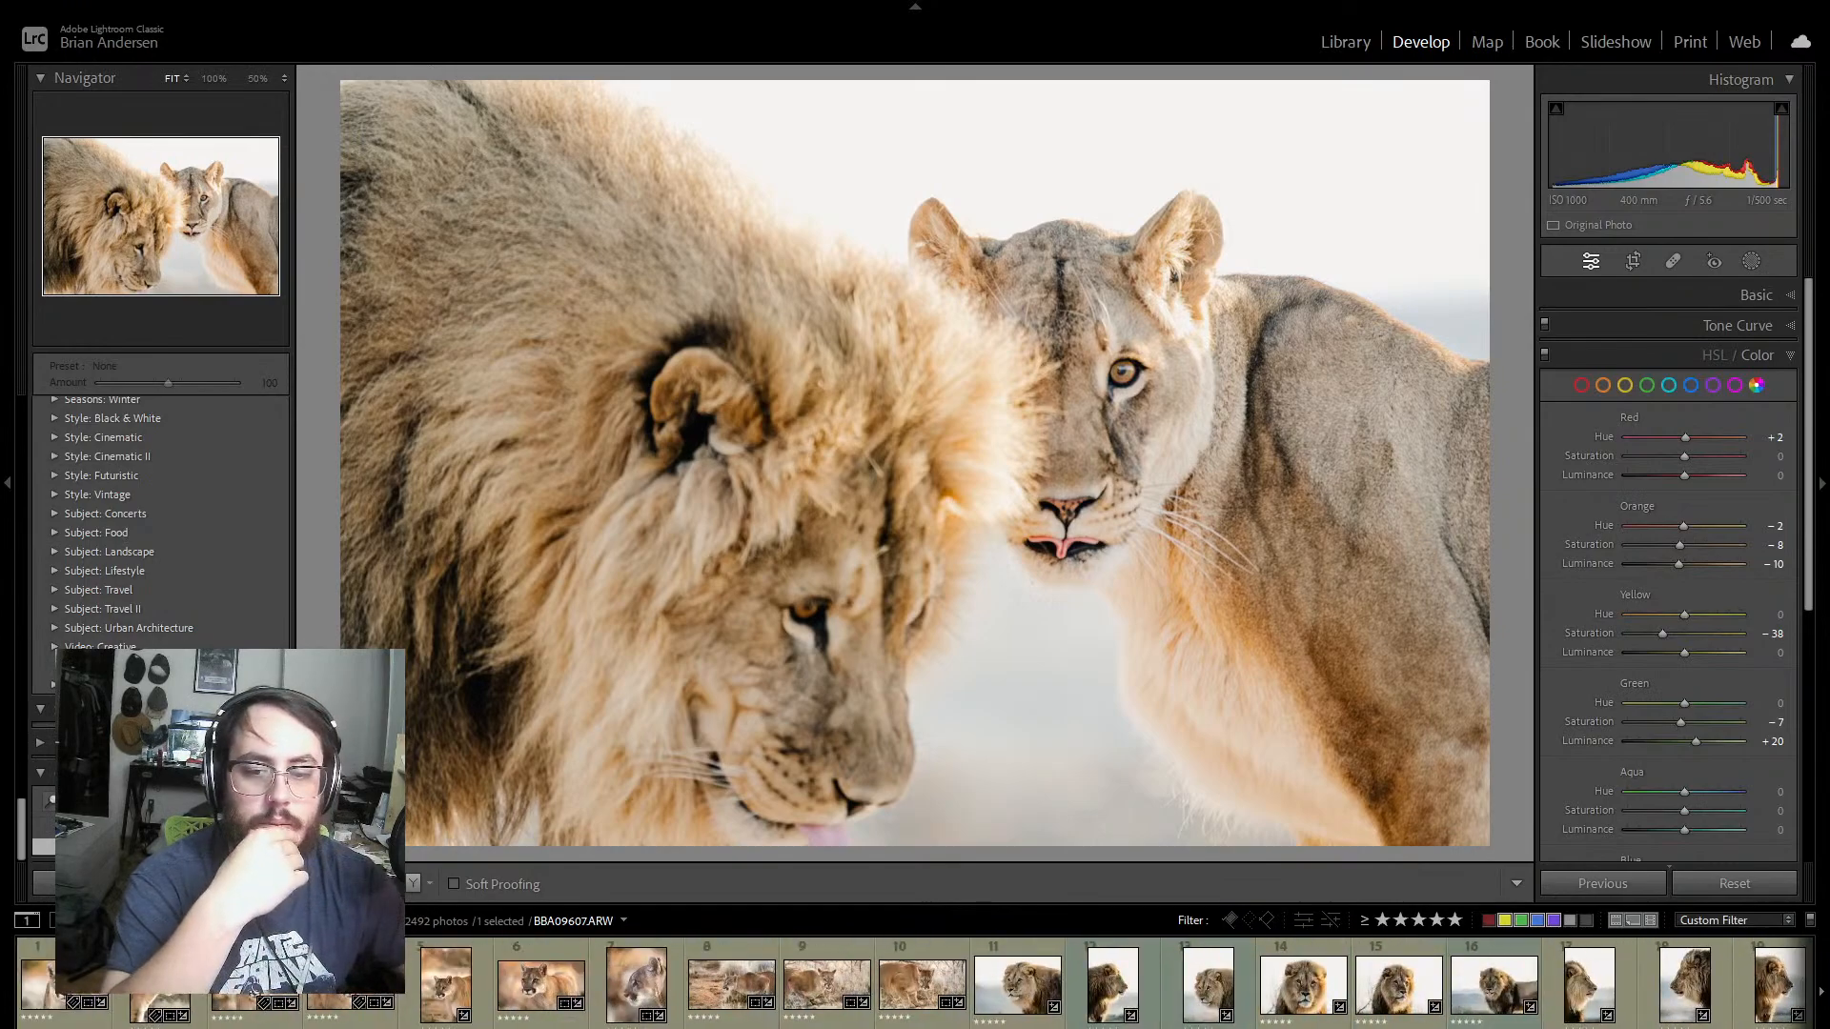
{"action": "left_click", "coordinate": [63, 984]}
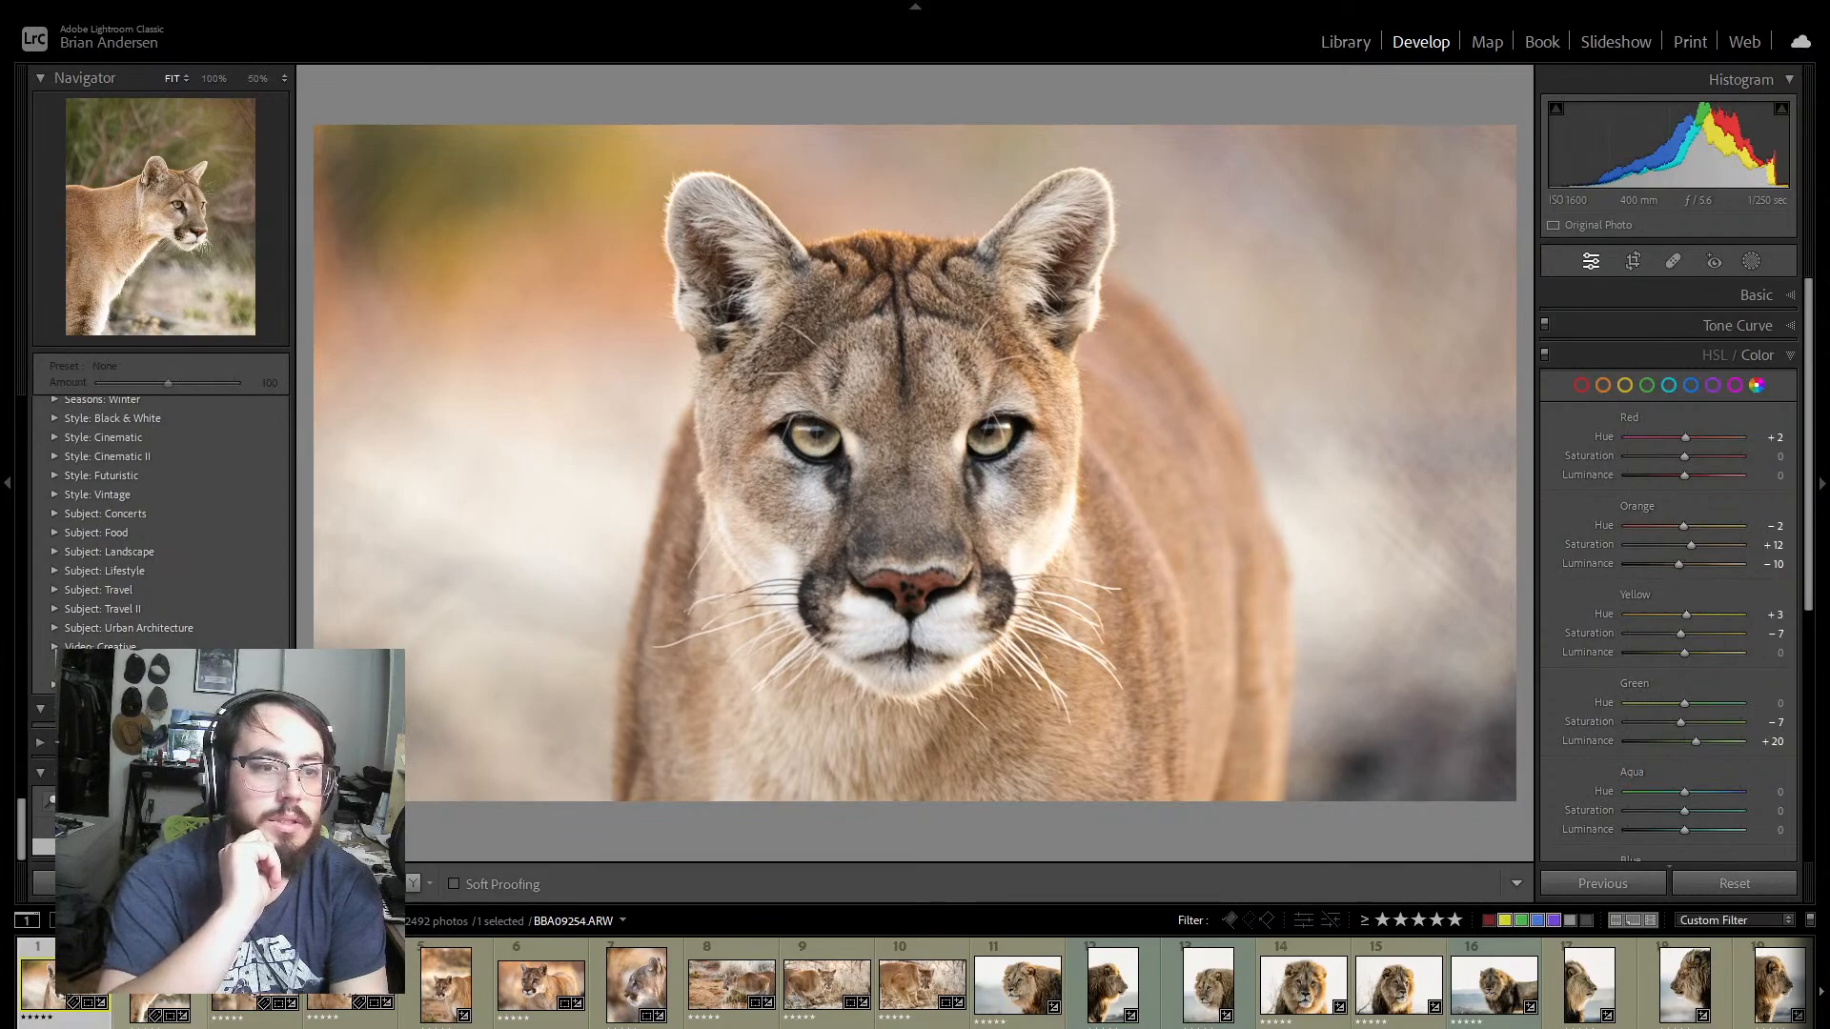
{"action": "left_click", "coordinate": [161, 986]}
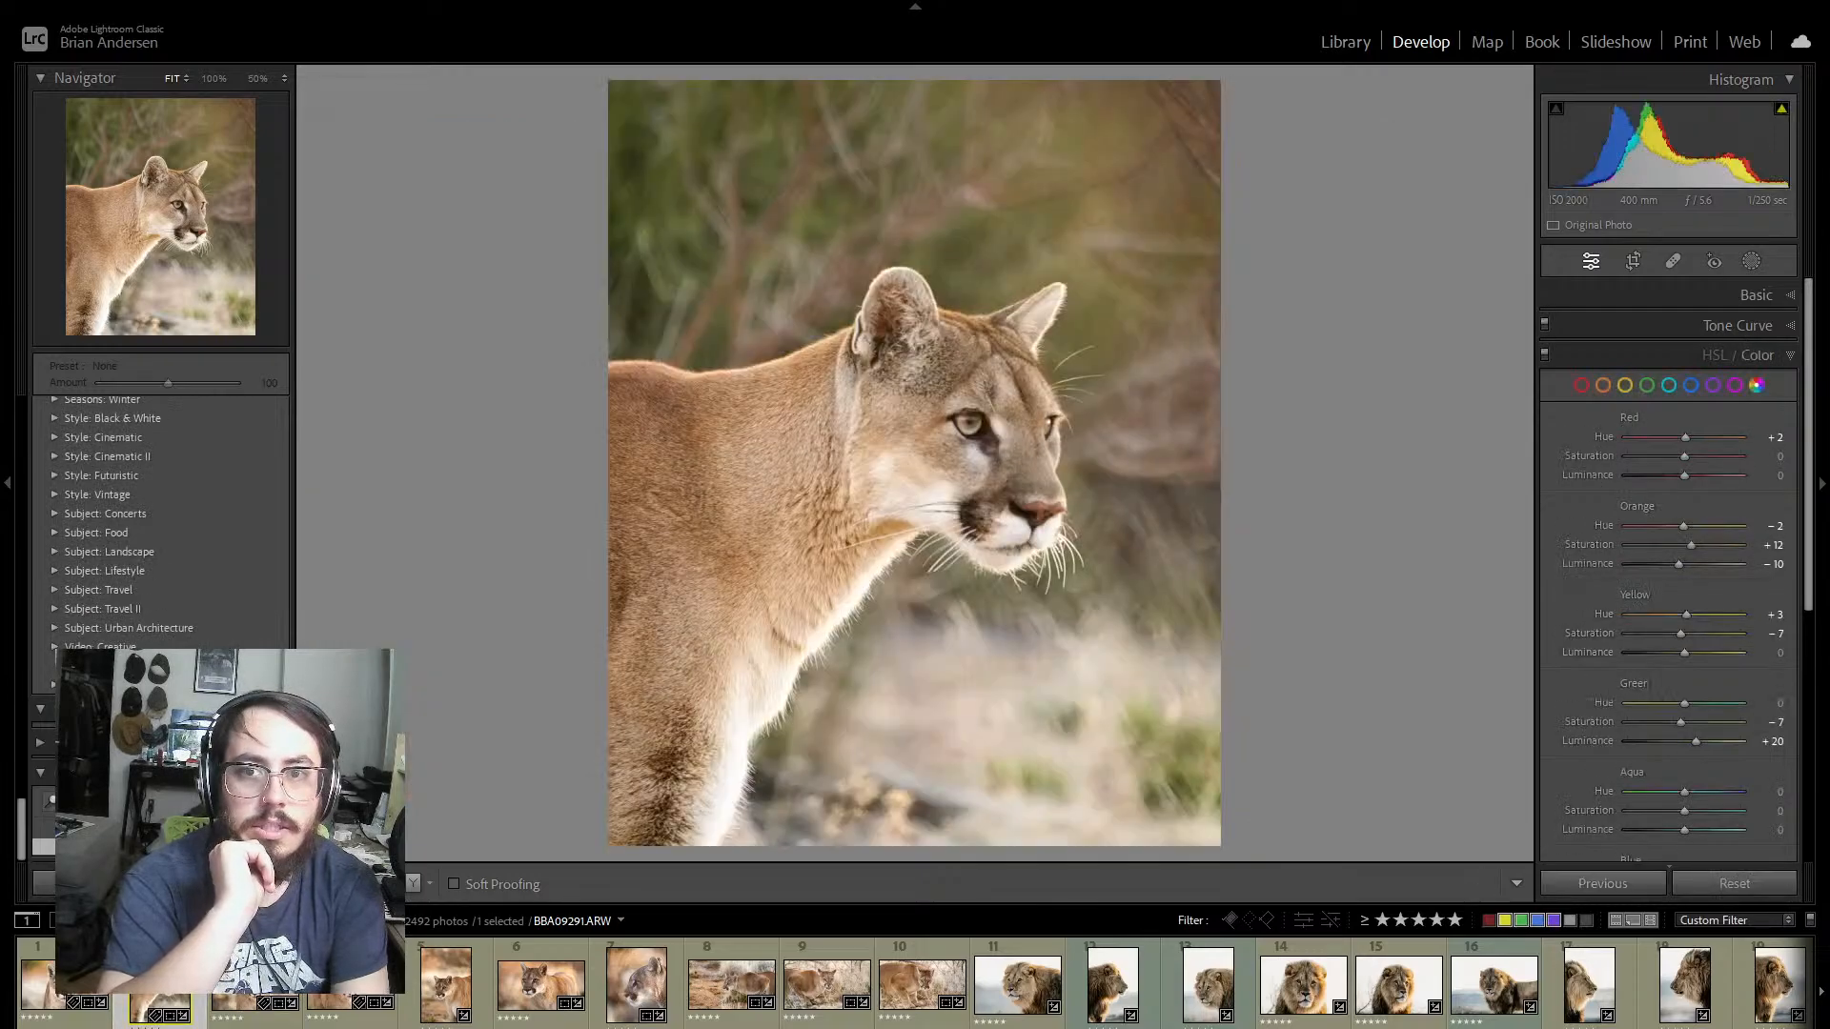
{"action": "key", "text": "Right"}
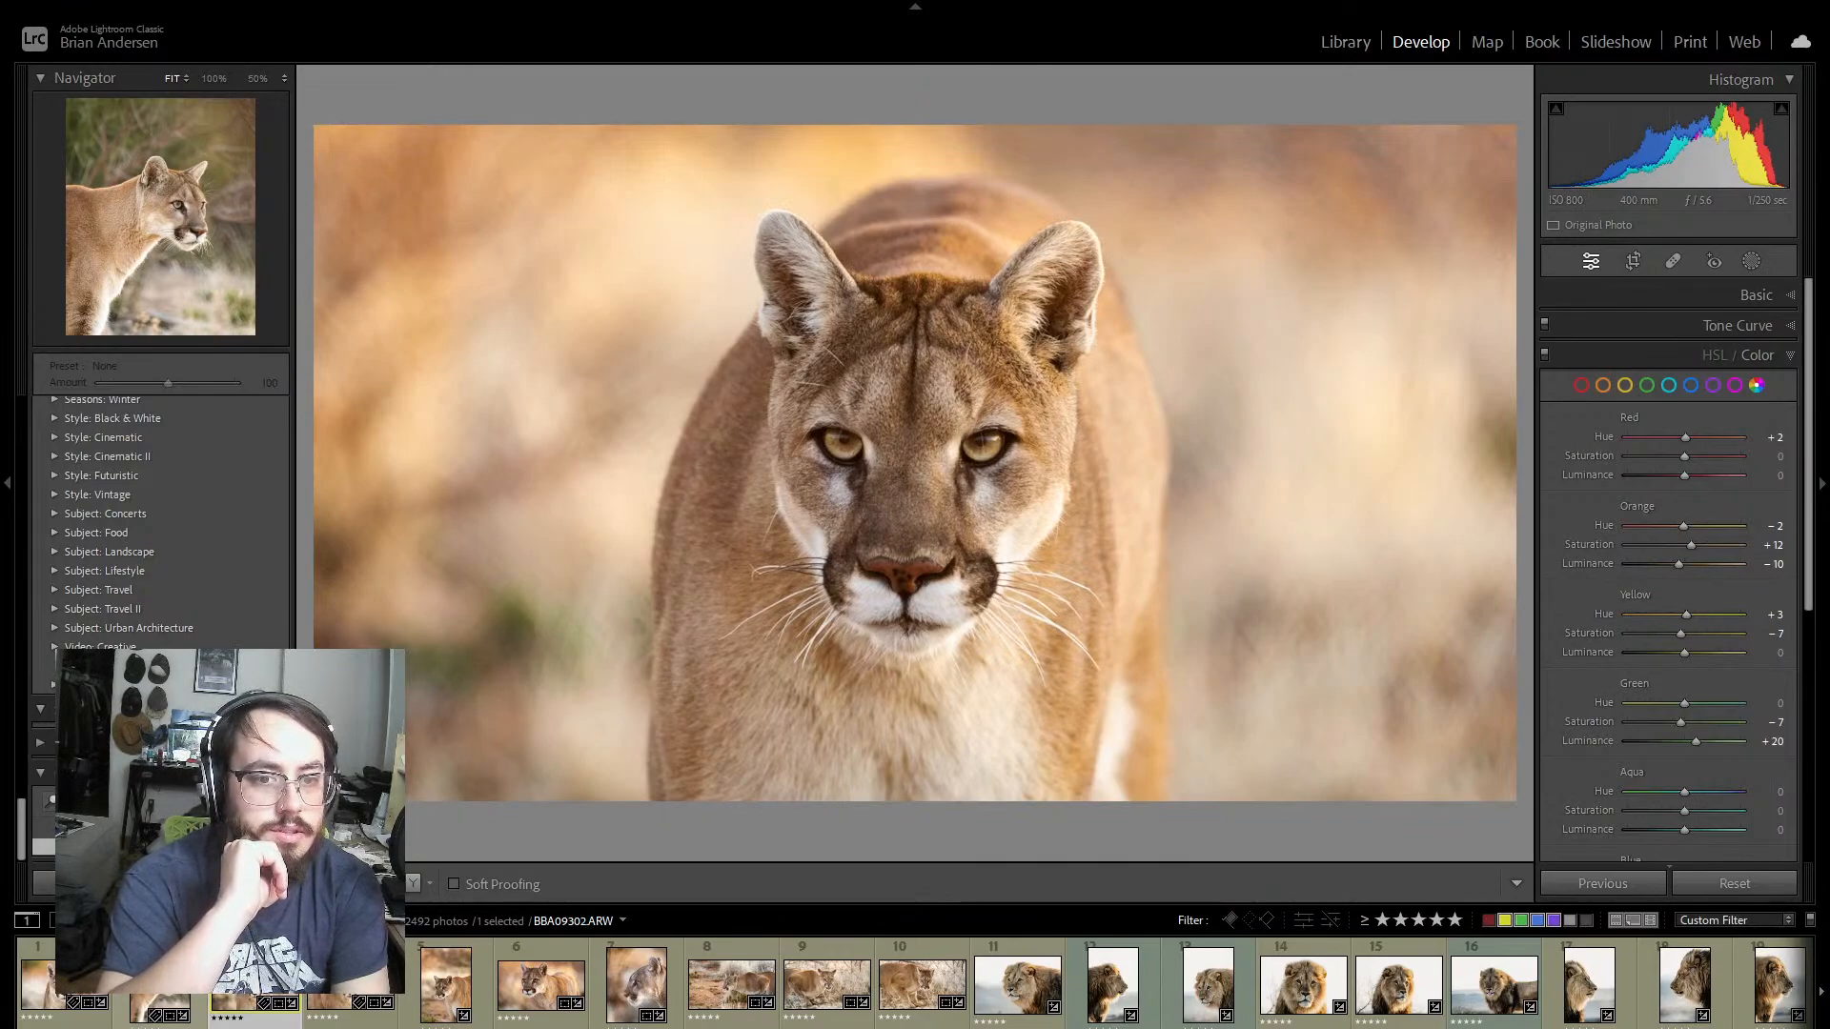
{"action": "key", "text": "Right"}
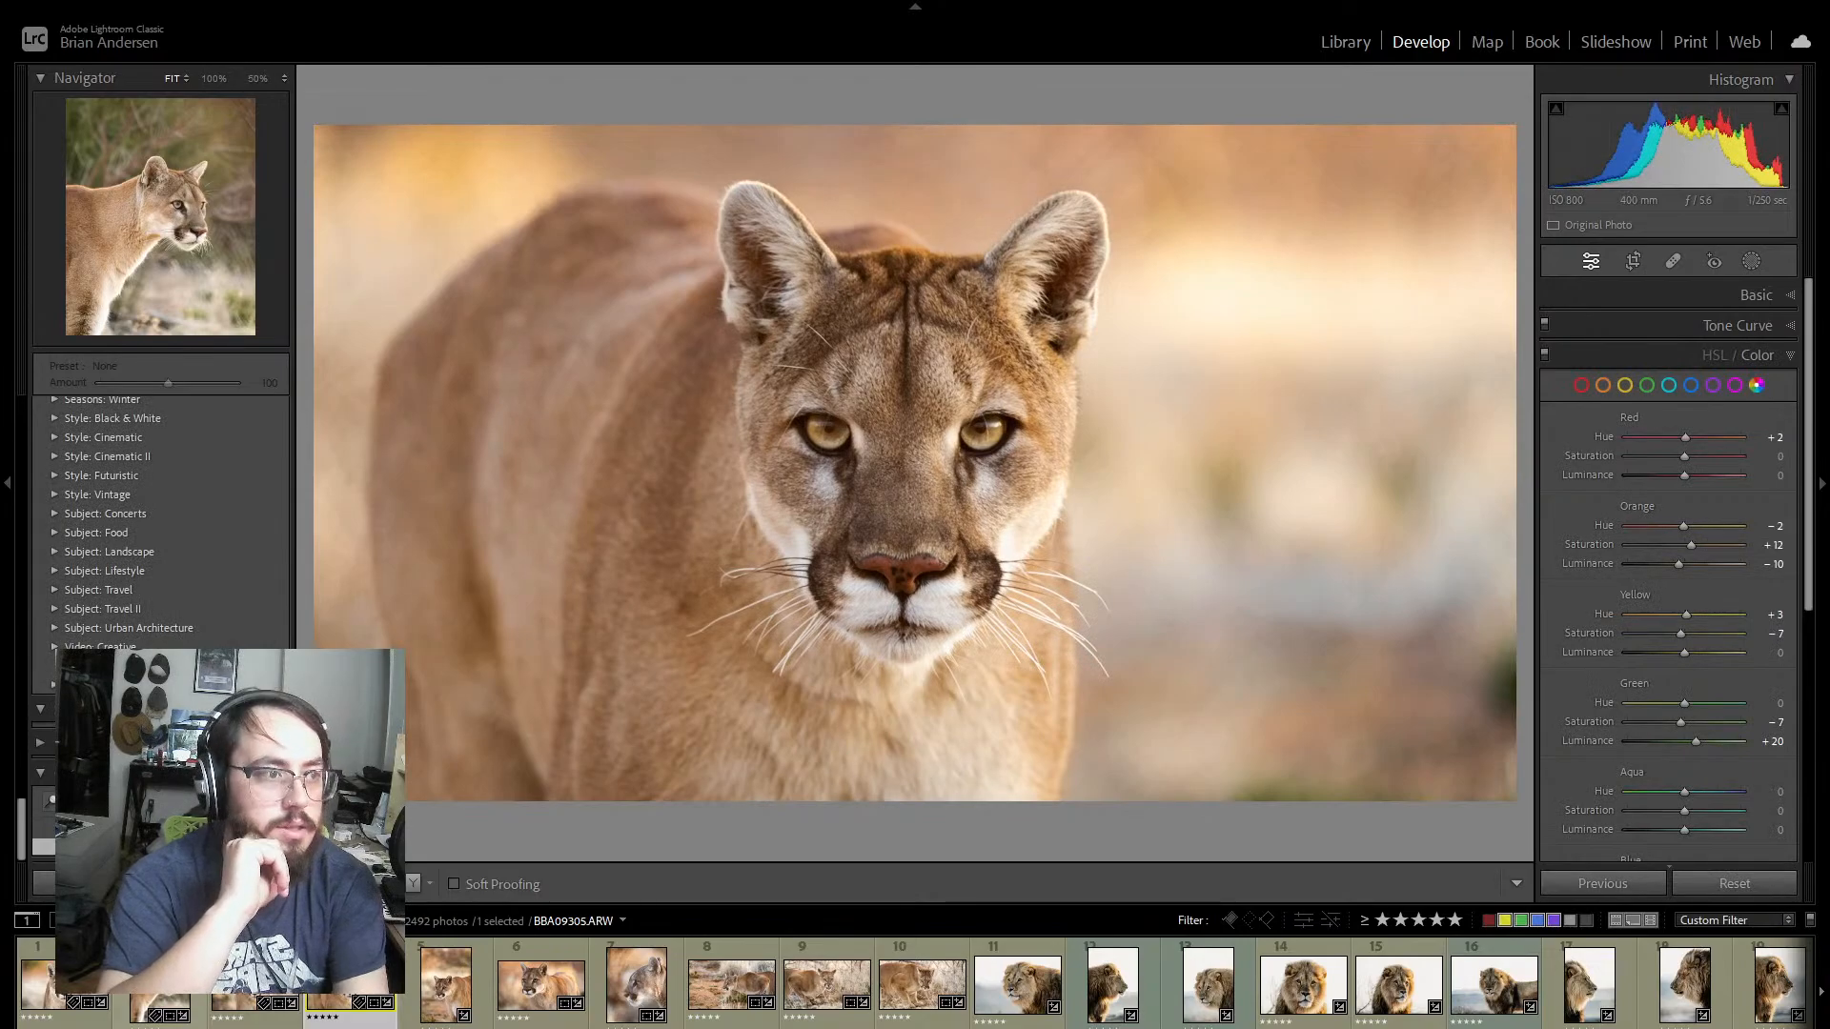
Step: Inspect the 16 x 9 crop framing of cougar photo BBA09305 and switch to the vertical cougar portrait BBA09315 without the crop overlay
{"action": "left_click", "coordinate": [1632, 263]}
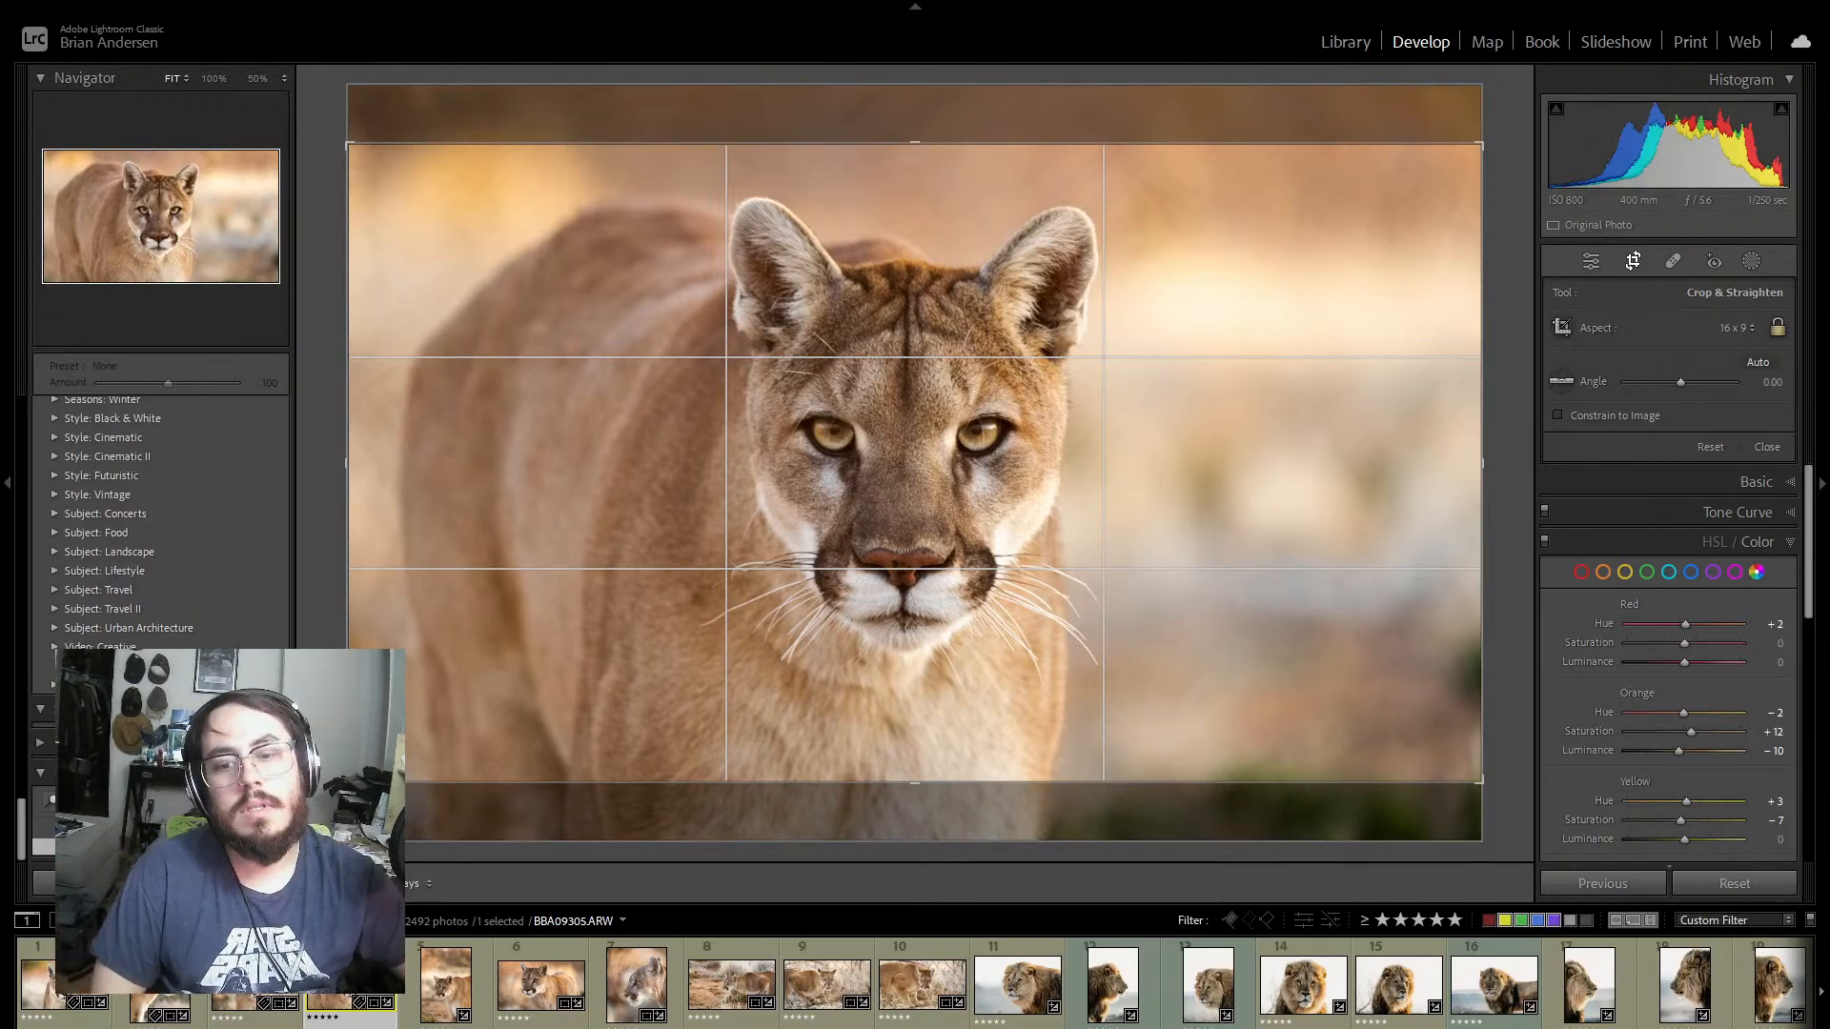
{"action": "left_click", "coordinate": [443, 977]}
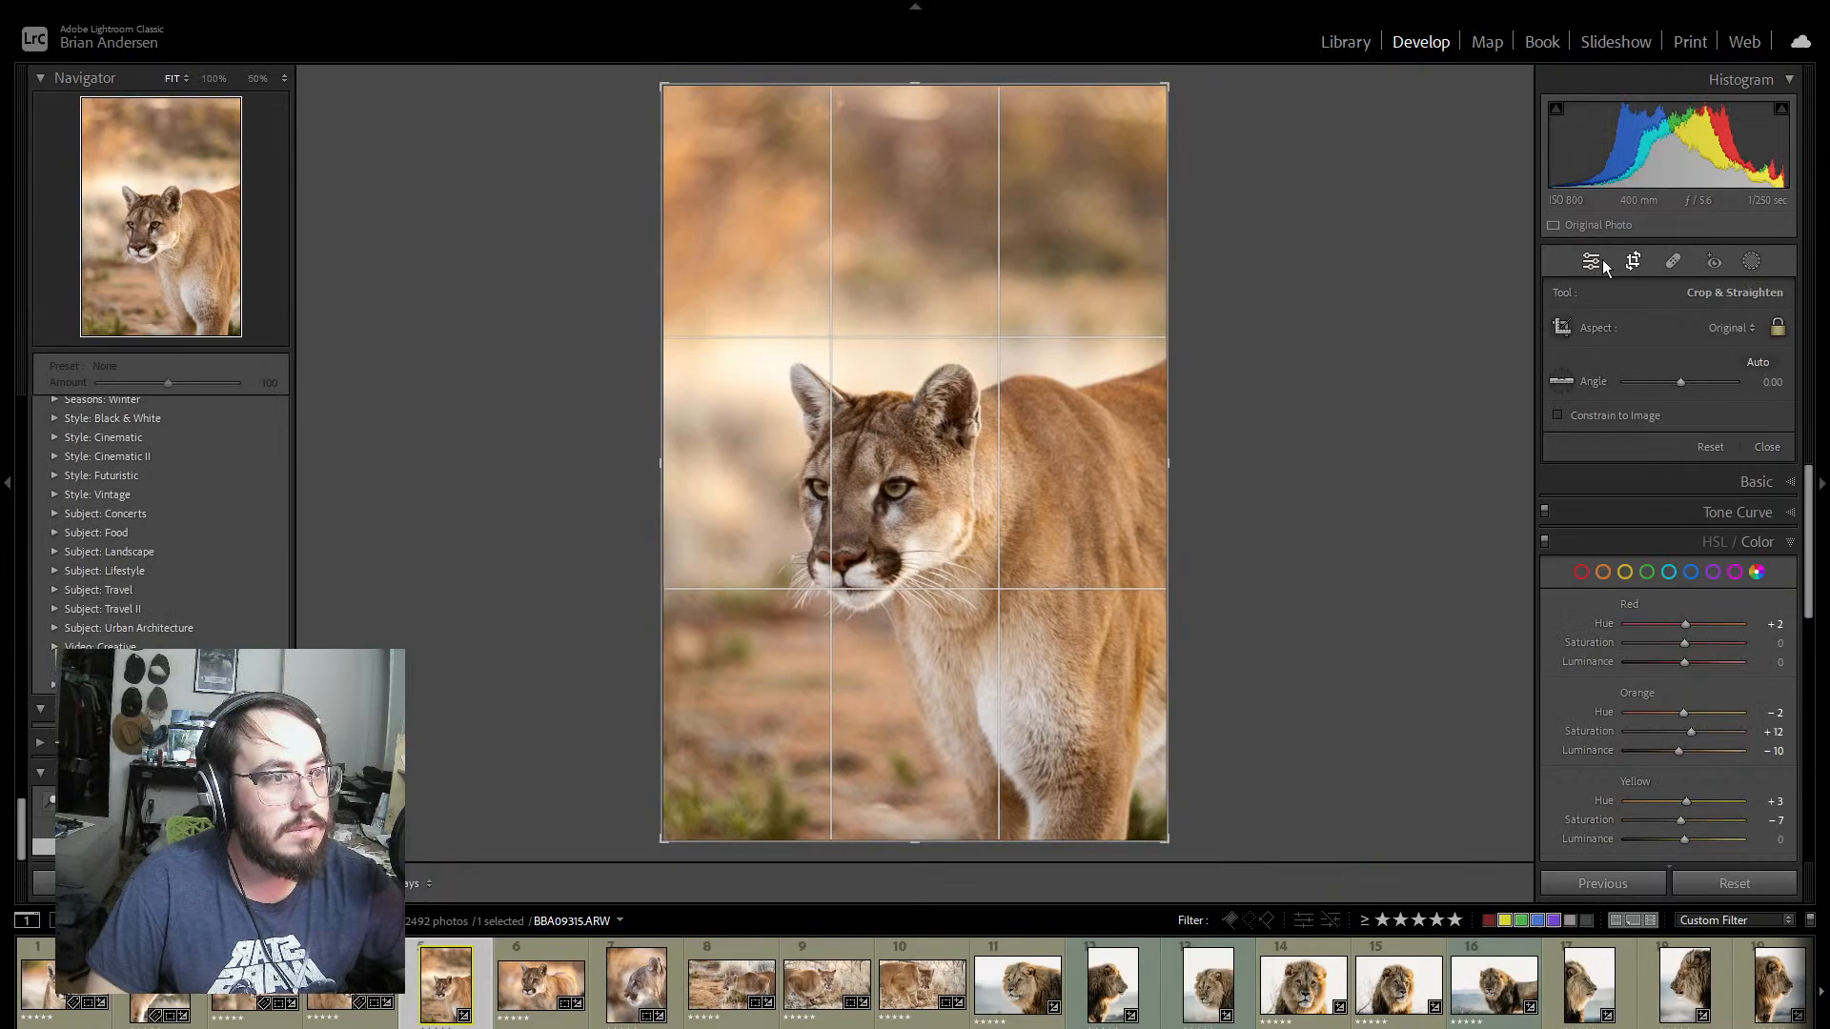
{"action": "left_click", "coordinate": [1601, 260]}
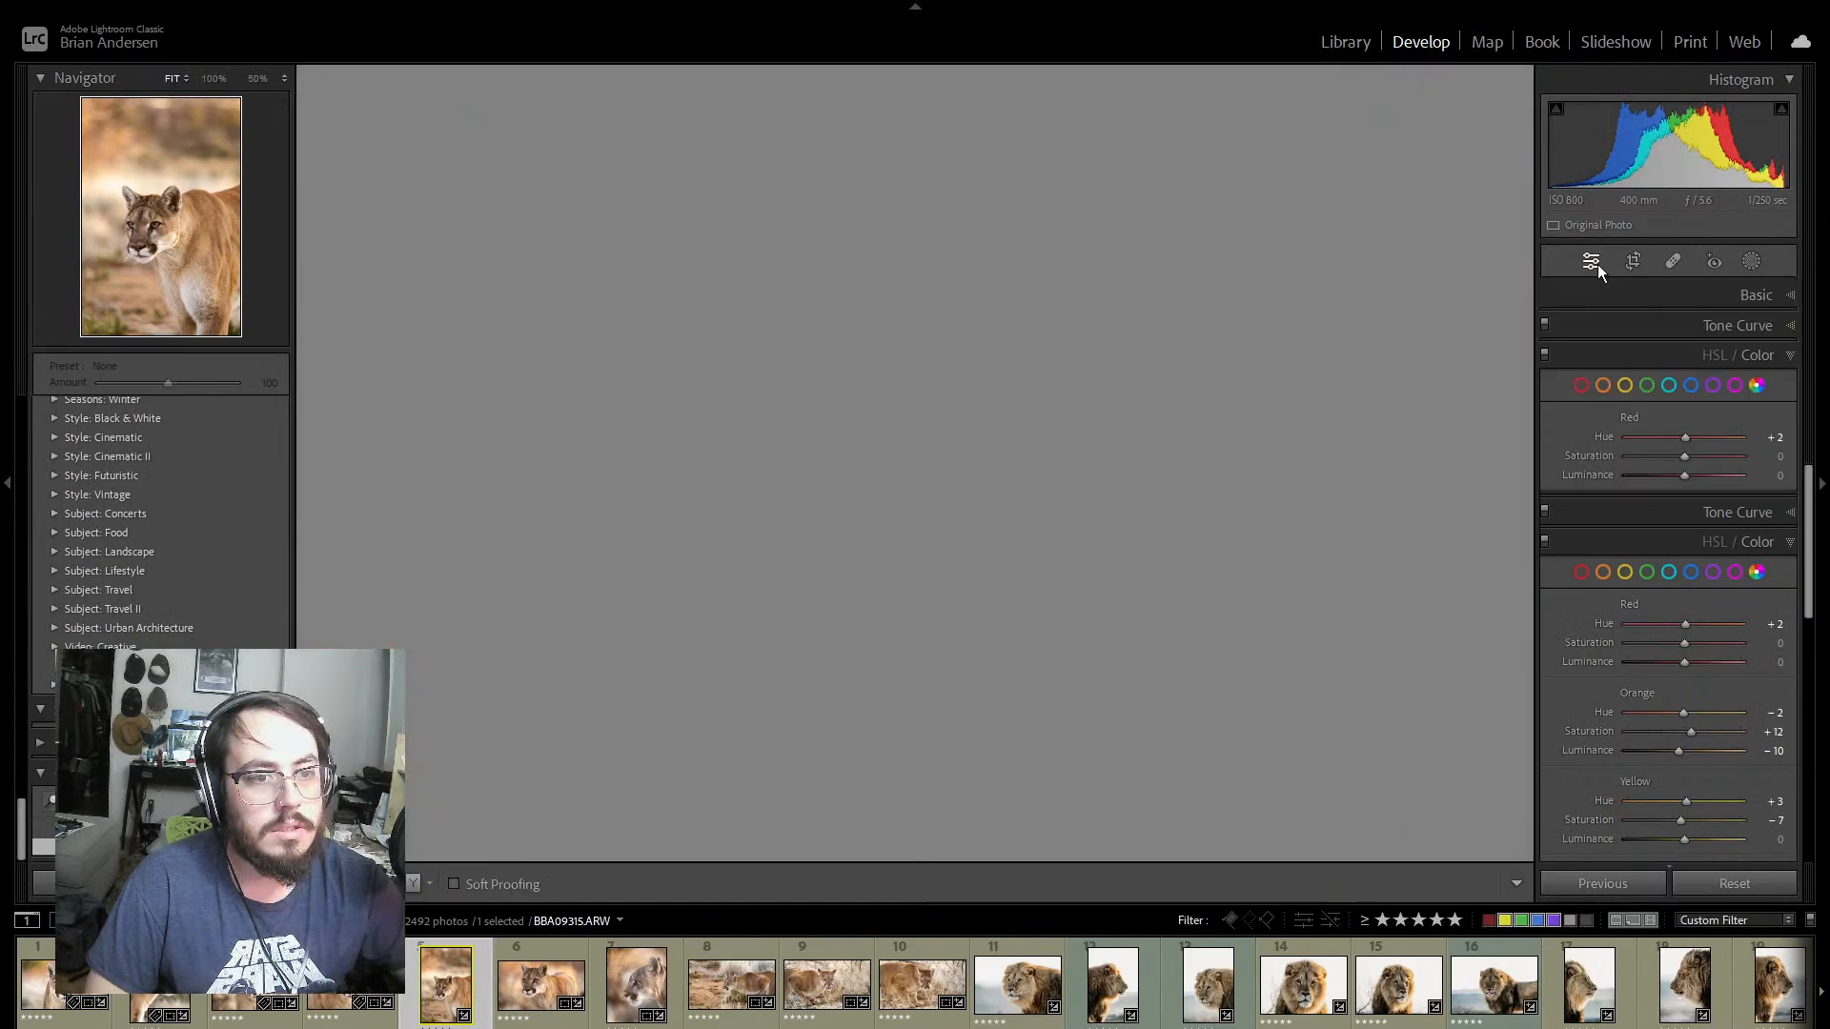
Step: Review the cougar photos from the close portrait BBA09325 through the crouching shot BBA09378
{"action": "left_click", "coordinate": [555, 947]}
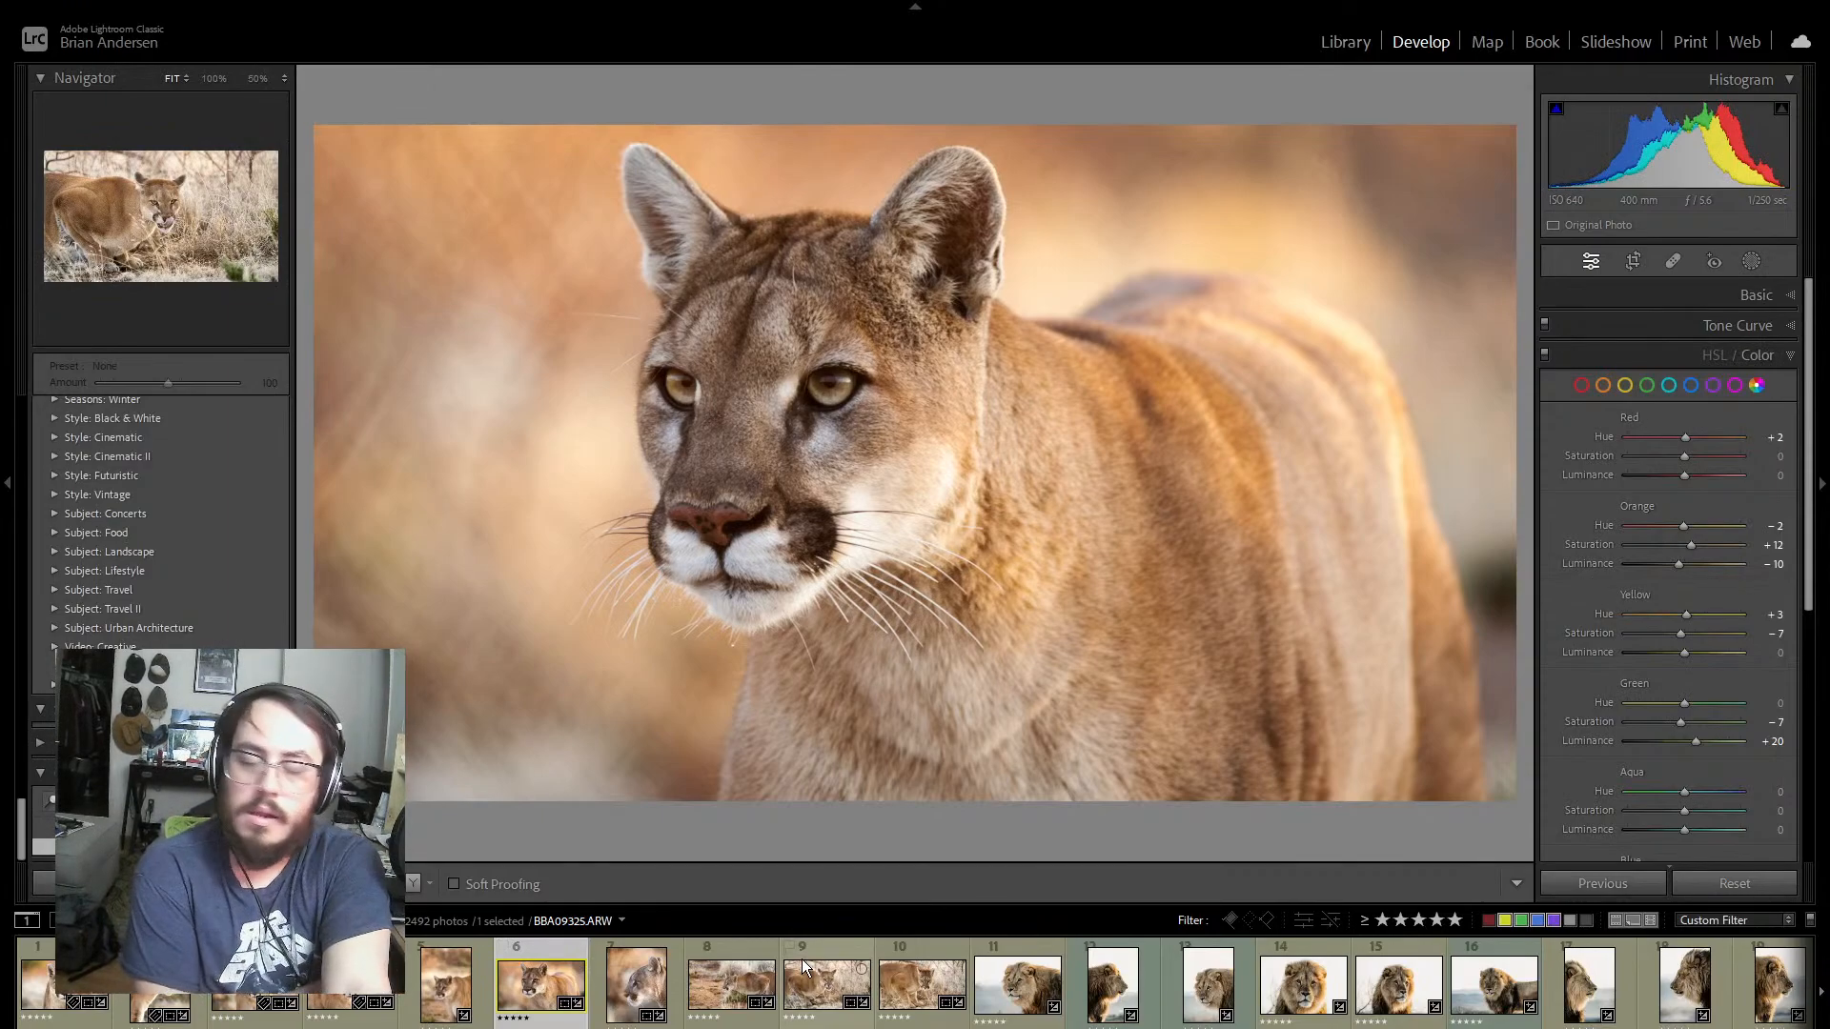
{"action": "key", "text": "Right"}
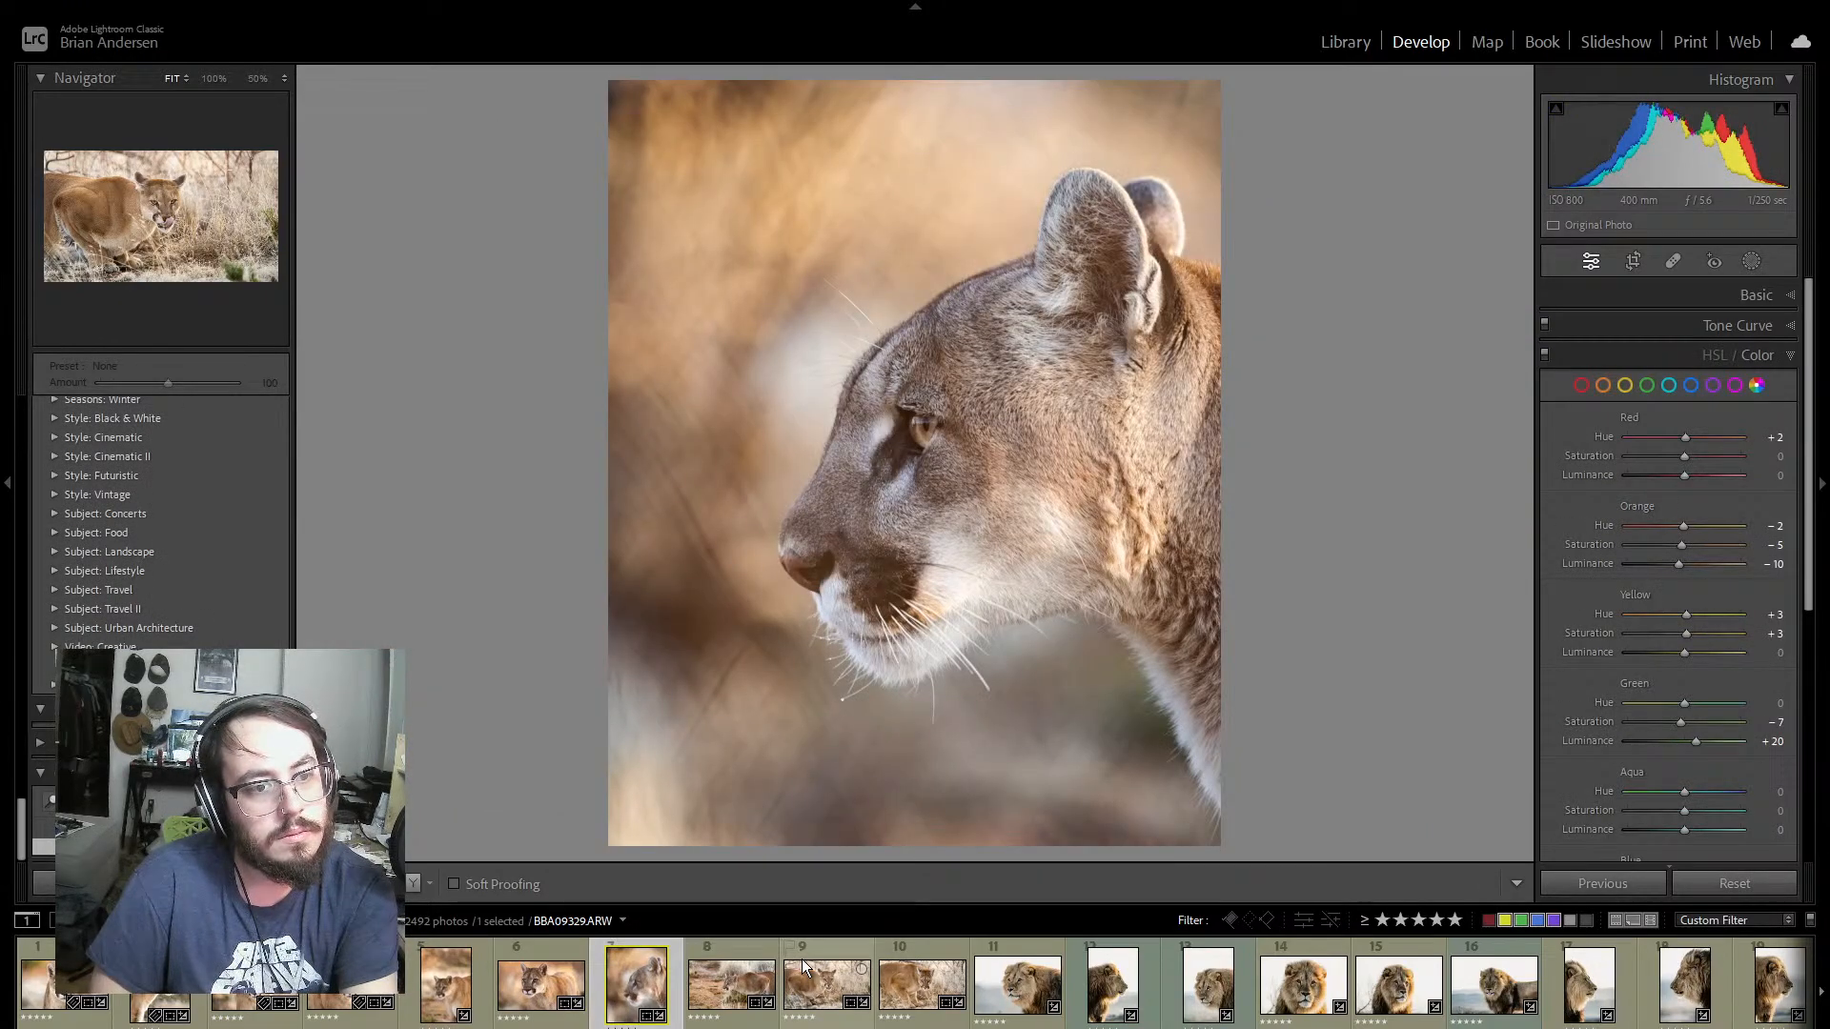
{"action": "key", "text": "Right"}
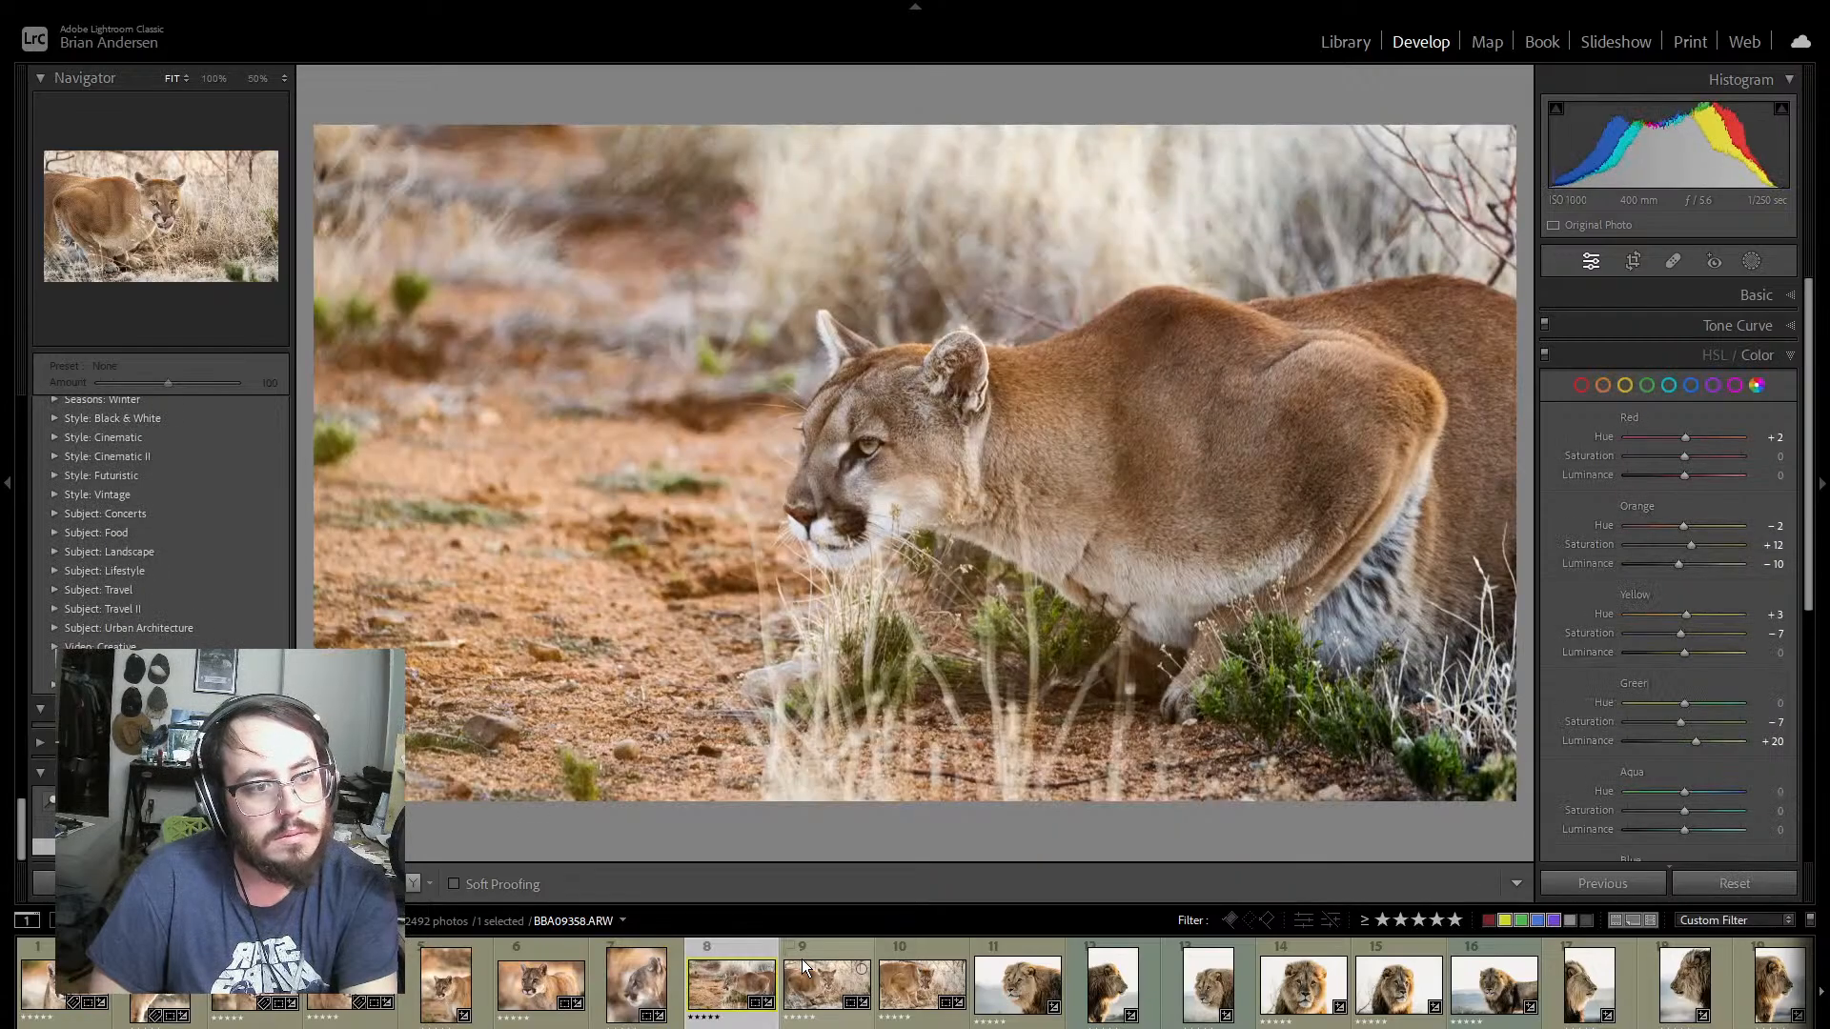
{"action": "key", "text": "Right"}
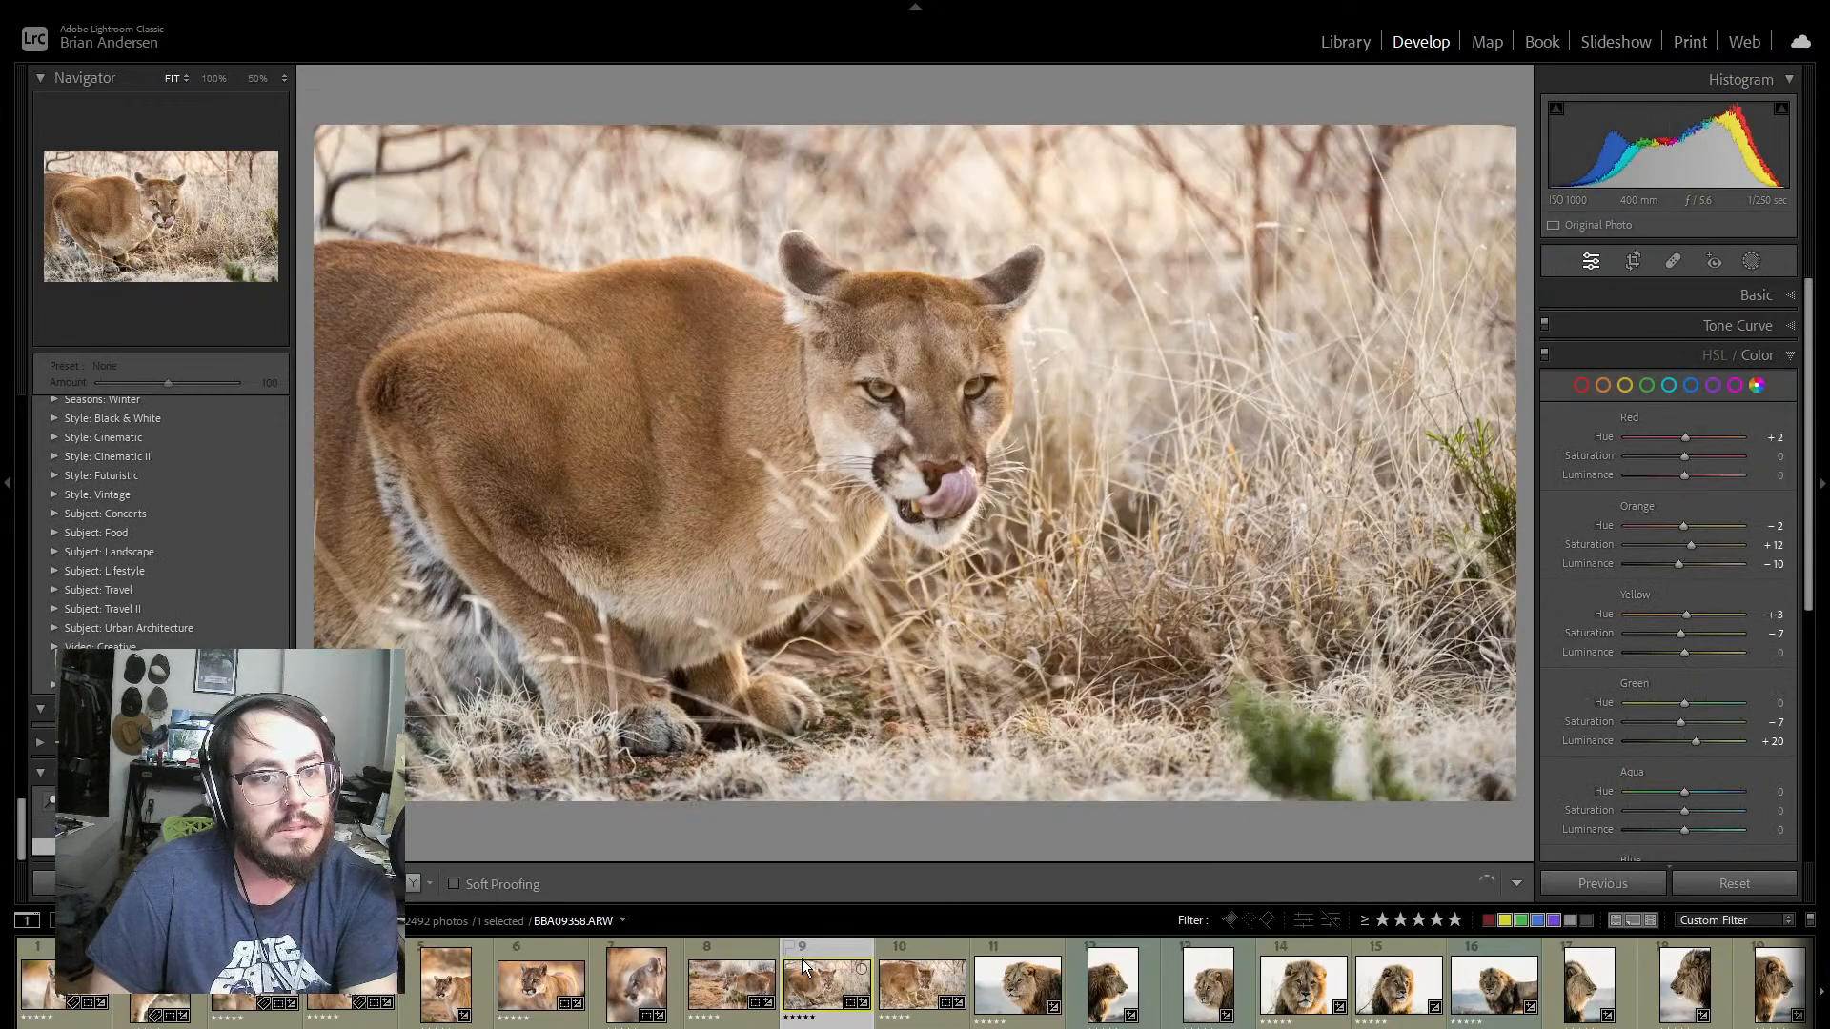
{"action": "key", "text": "Right"}
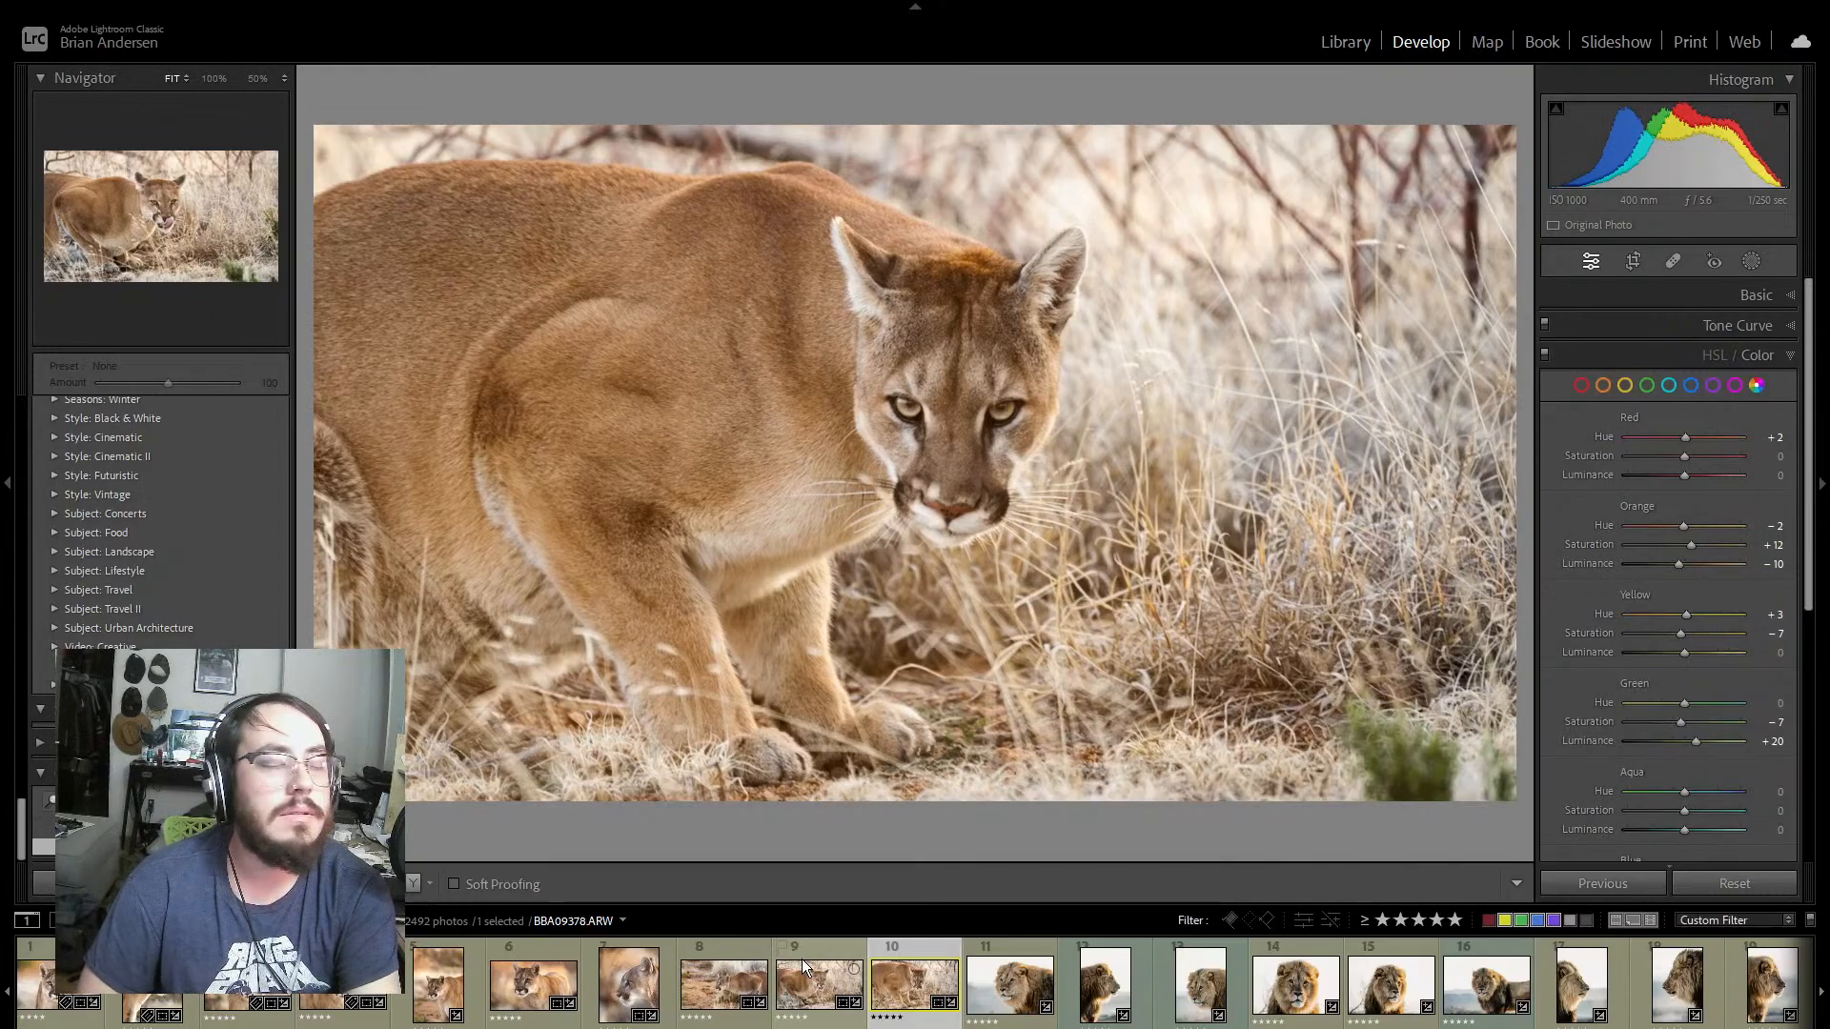
Step: Review the male lion photos in sequence up to the profile portrait, and go back to BBA09432 with the tongue out
{"action": "key", "text": "Right"}
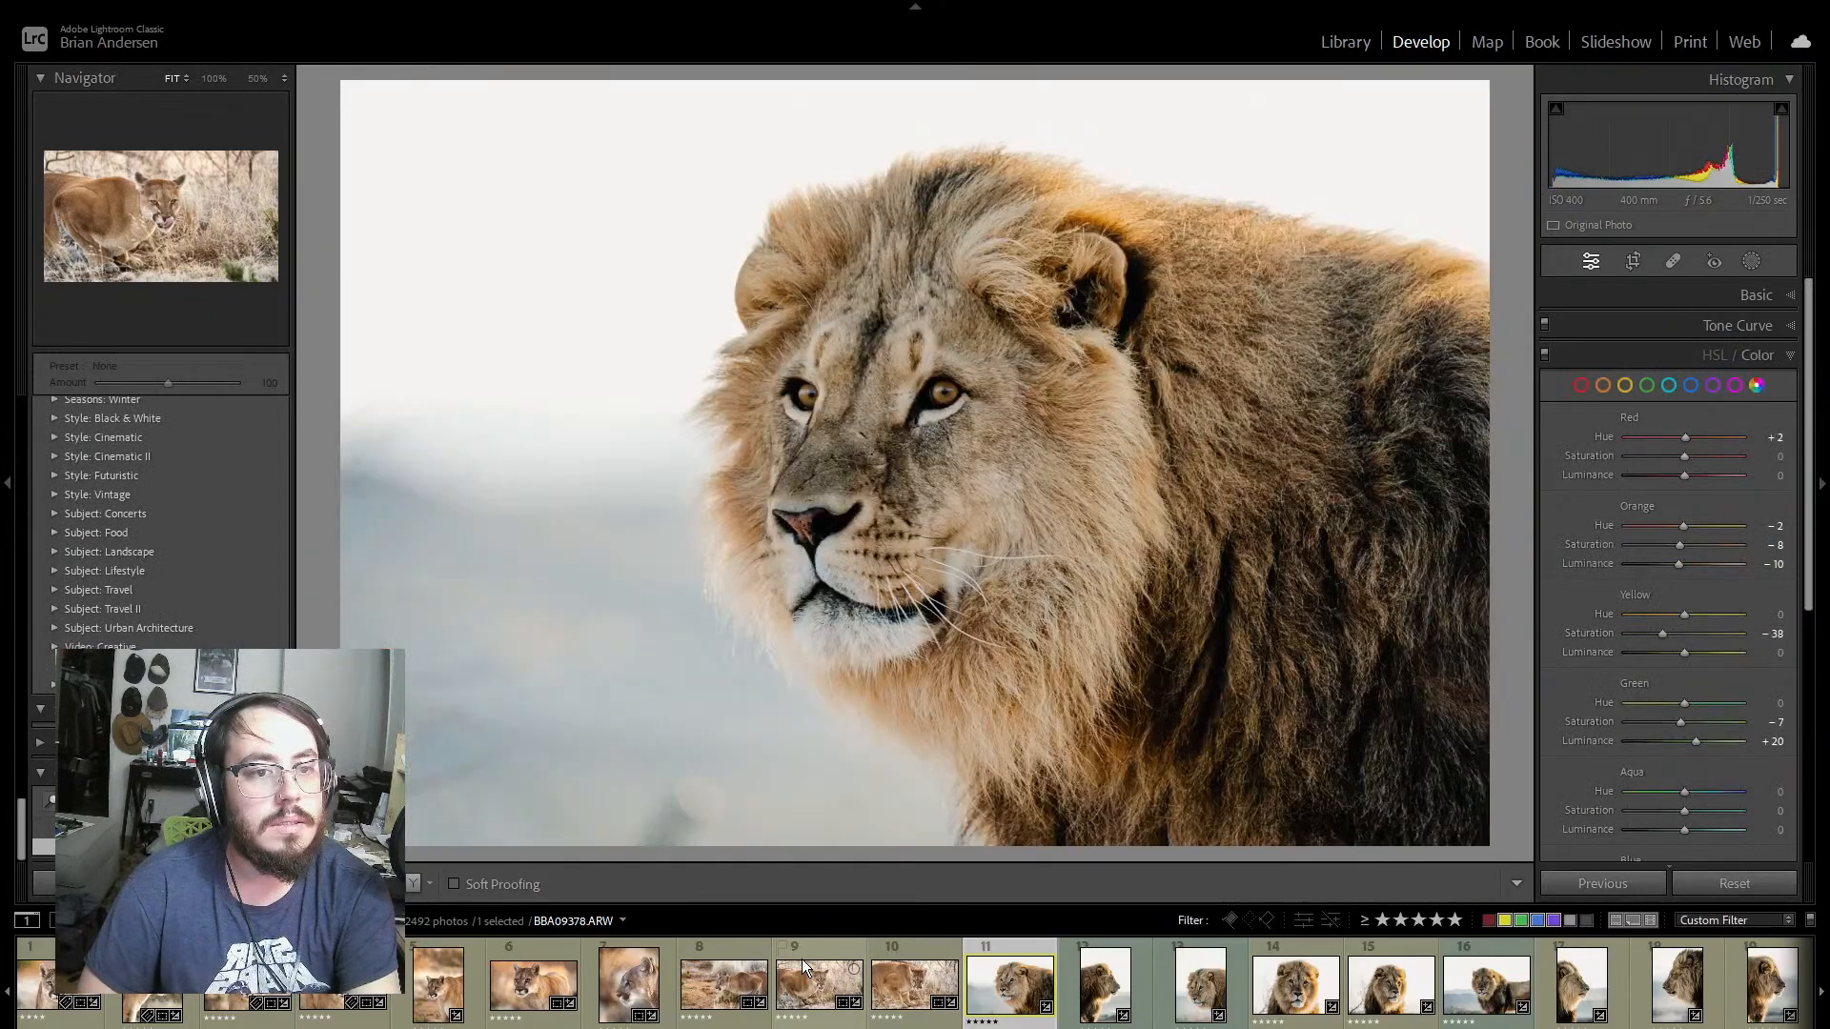
{"action": "key", "text": "Right"}
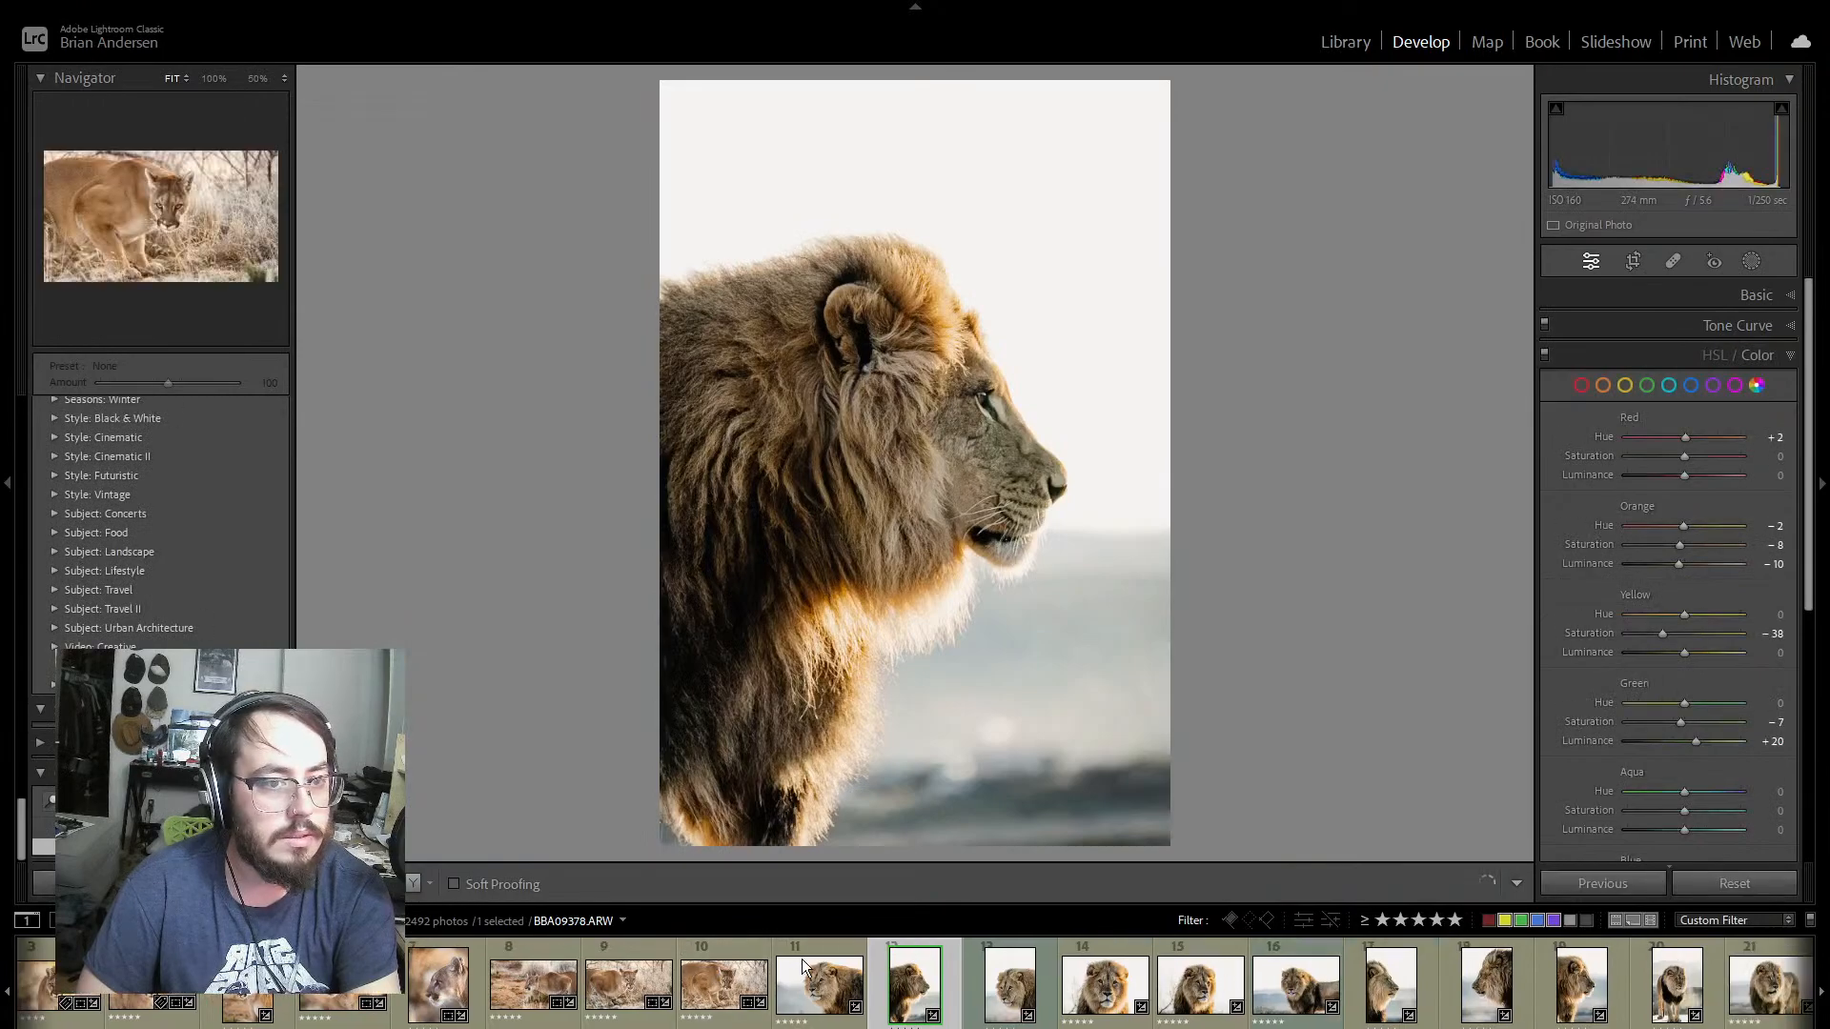
{"action": "key", "text": "Right"}
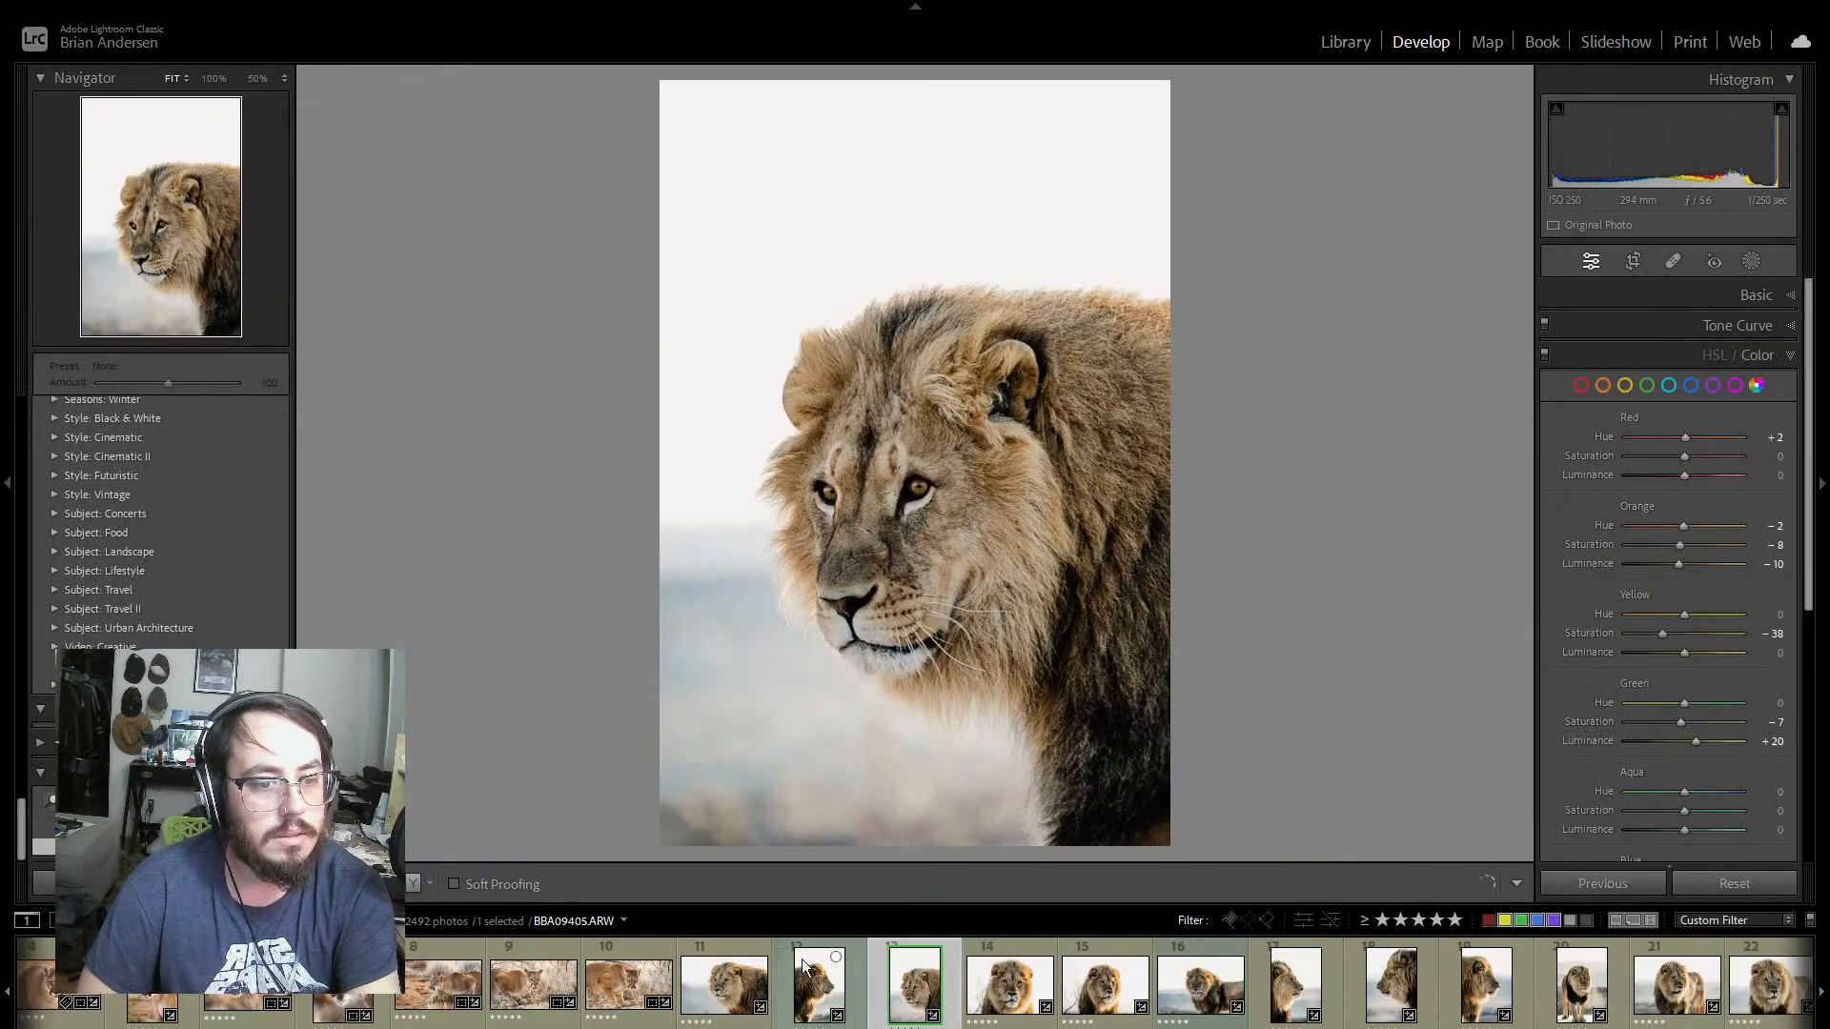
{"action": "key", "text": "Right"}
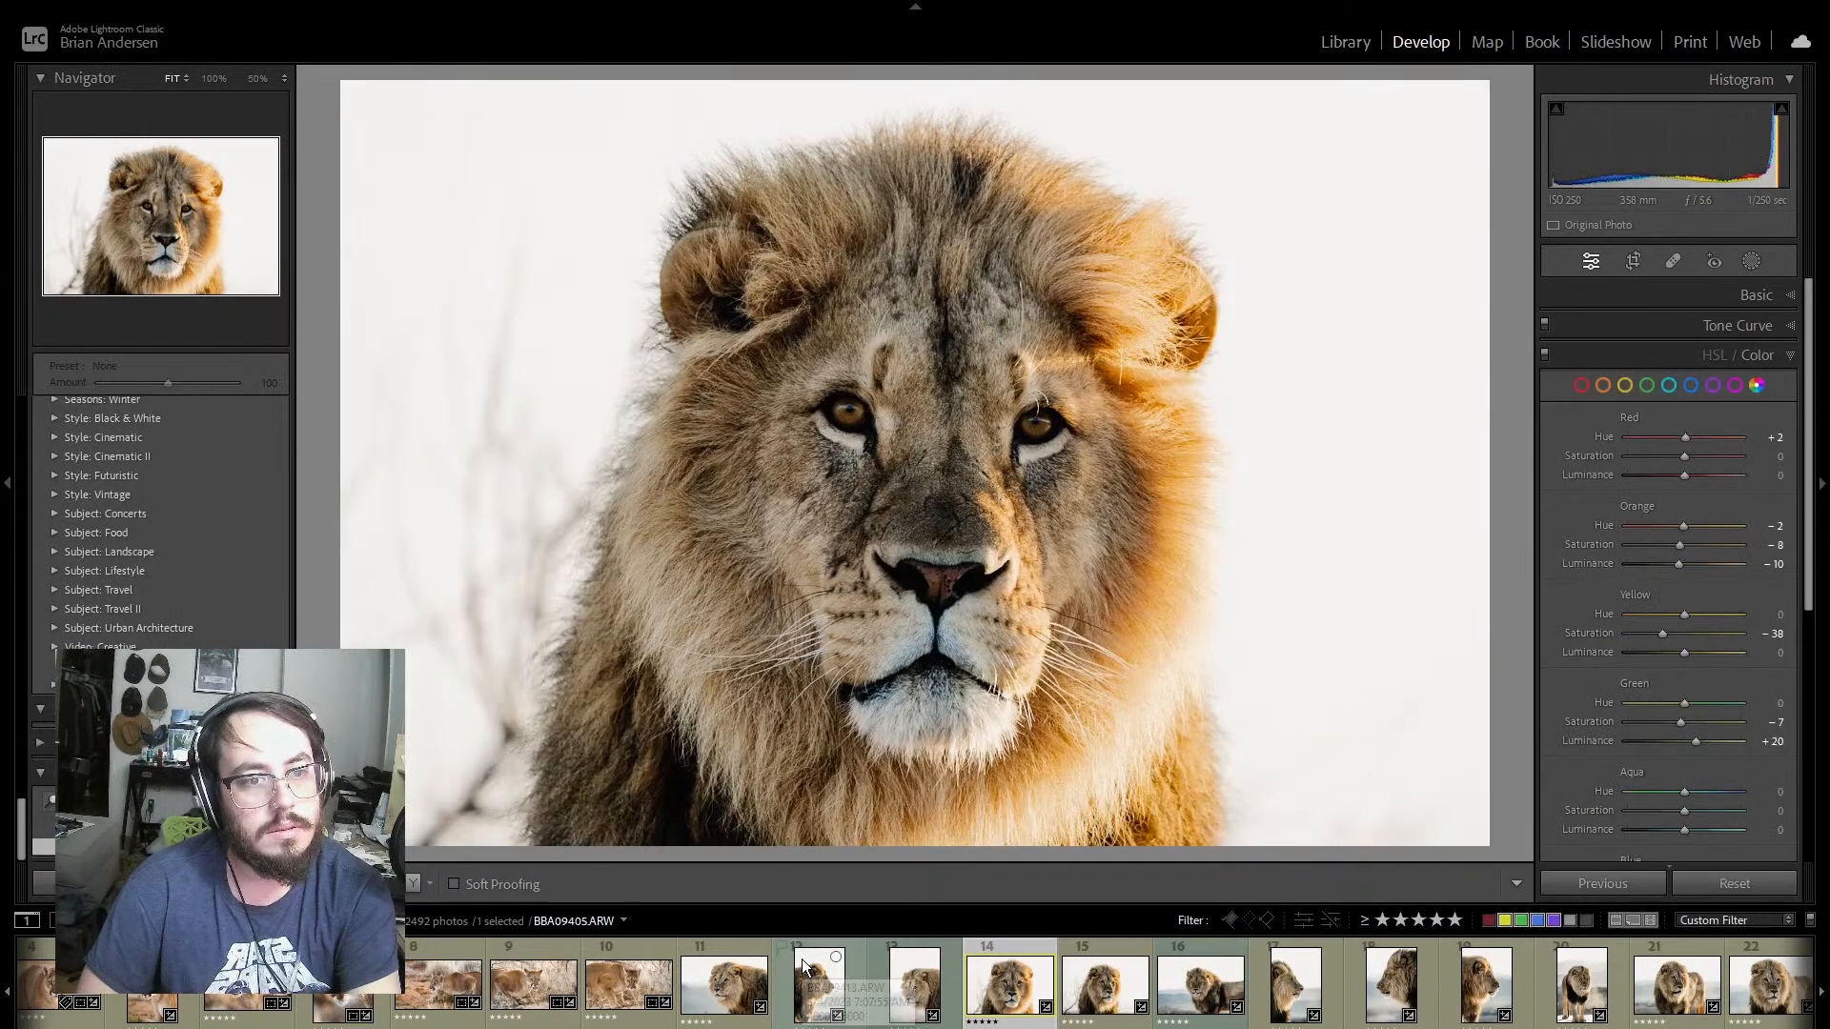
{"action": "key", "text": "Right"}
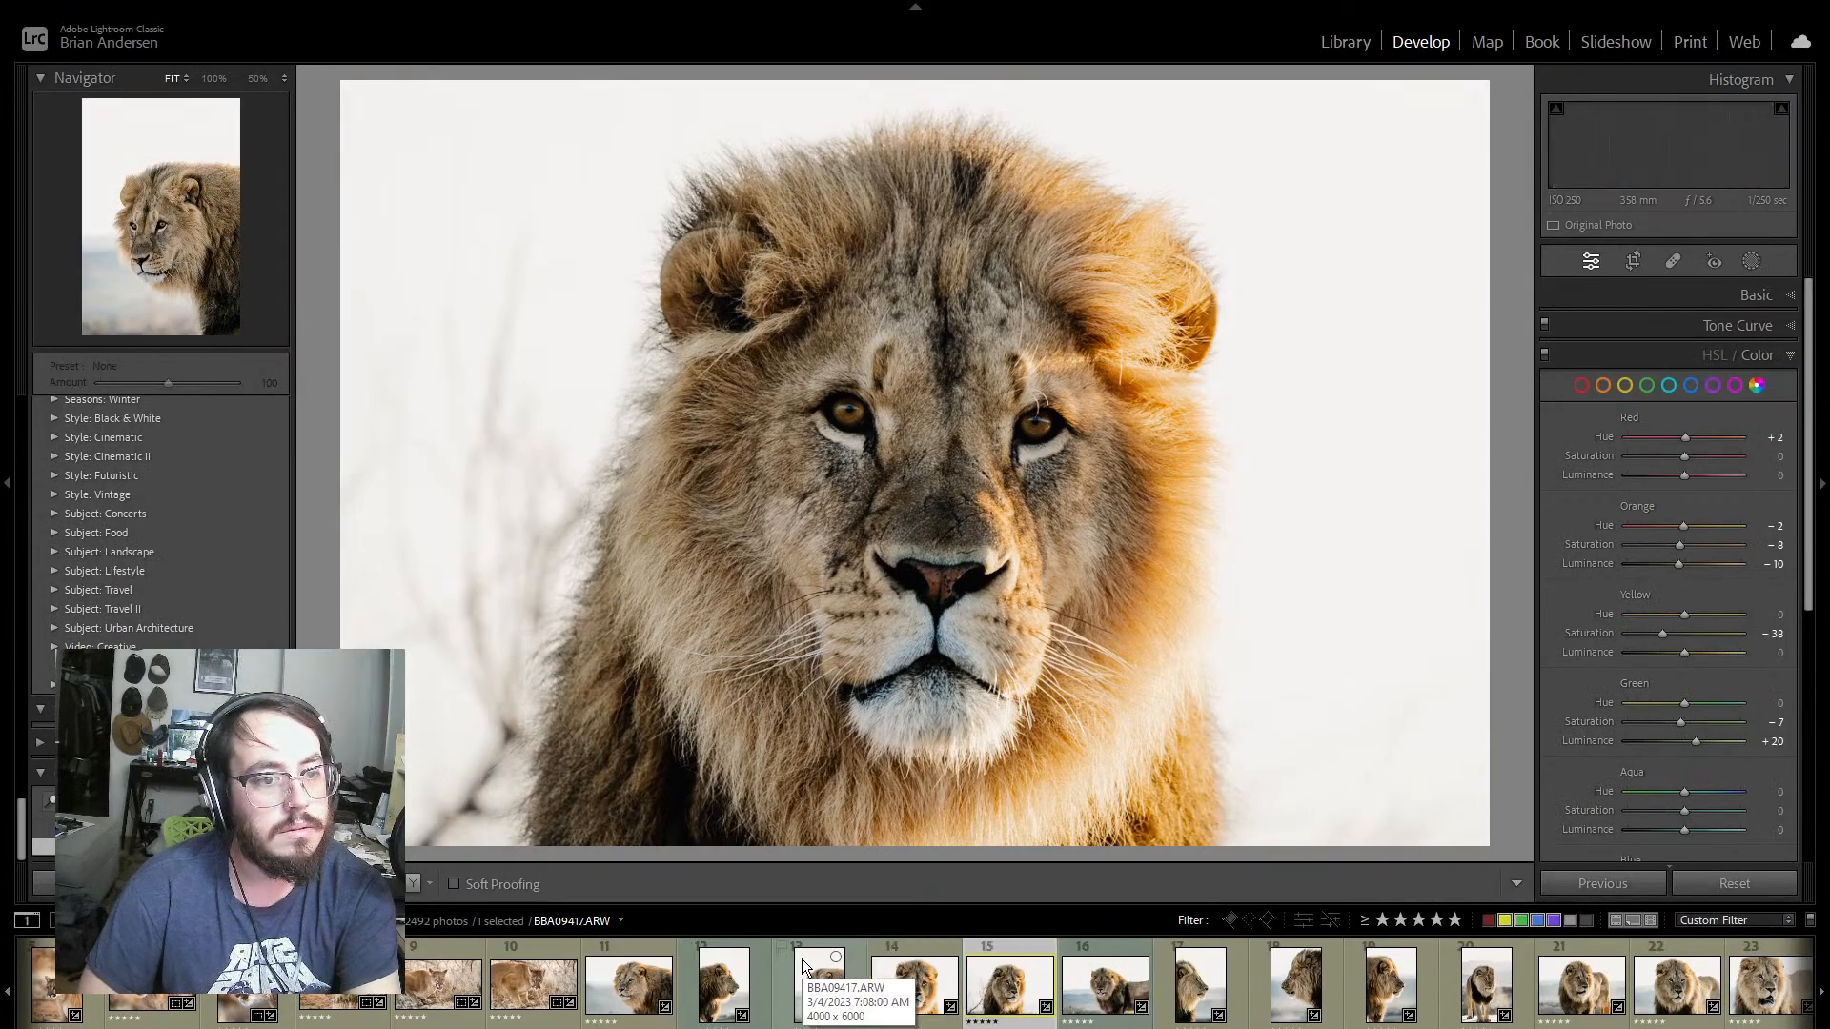
{"action": "key", "text": "Right"}
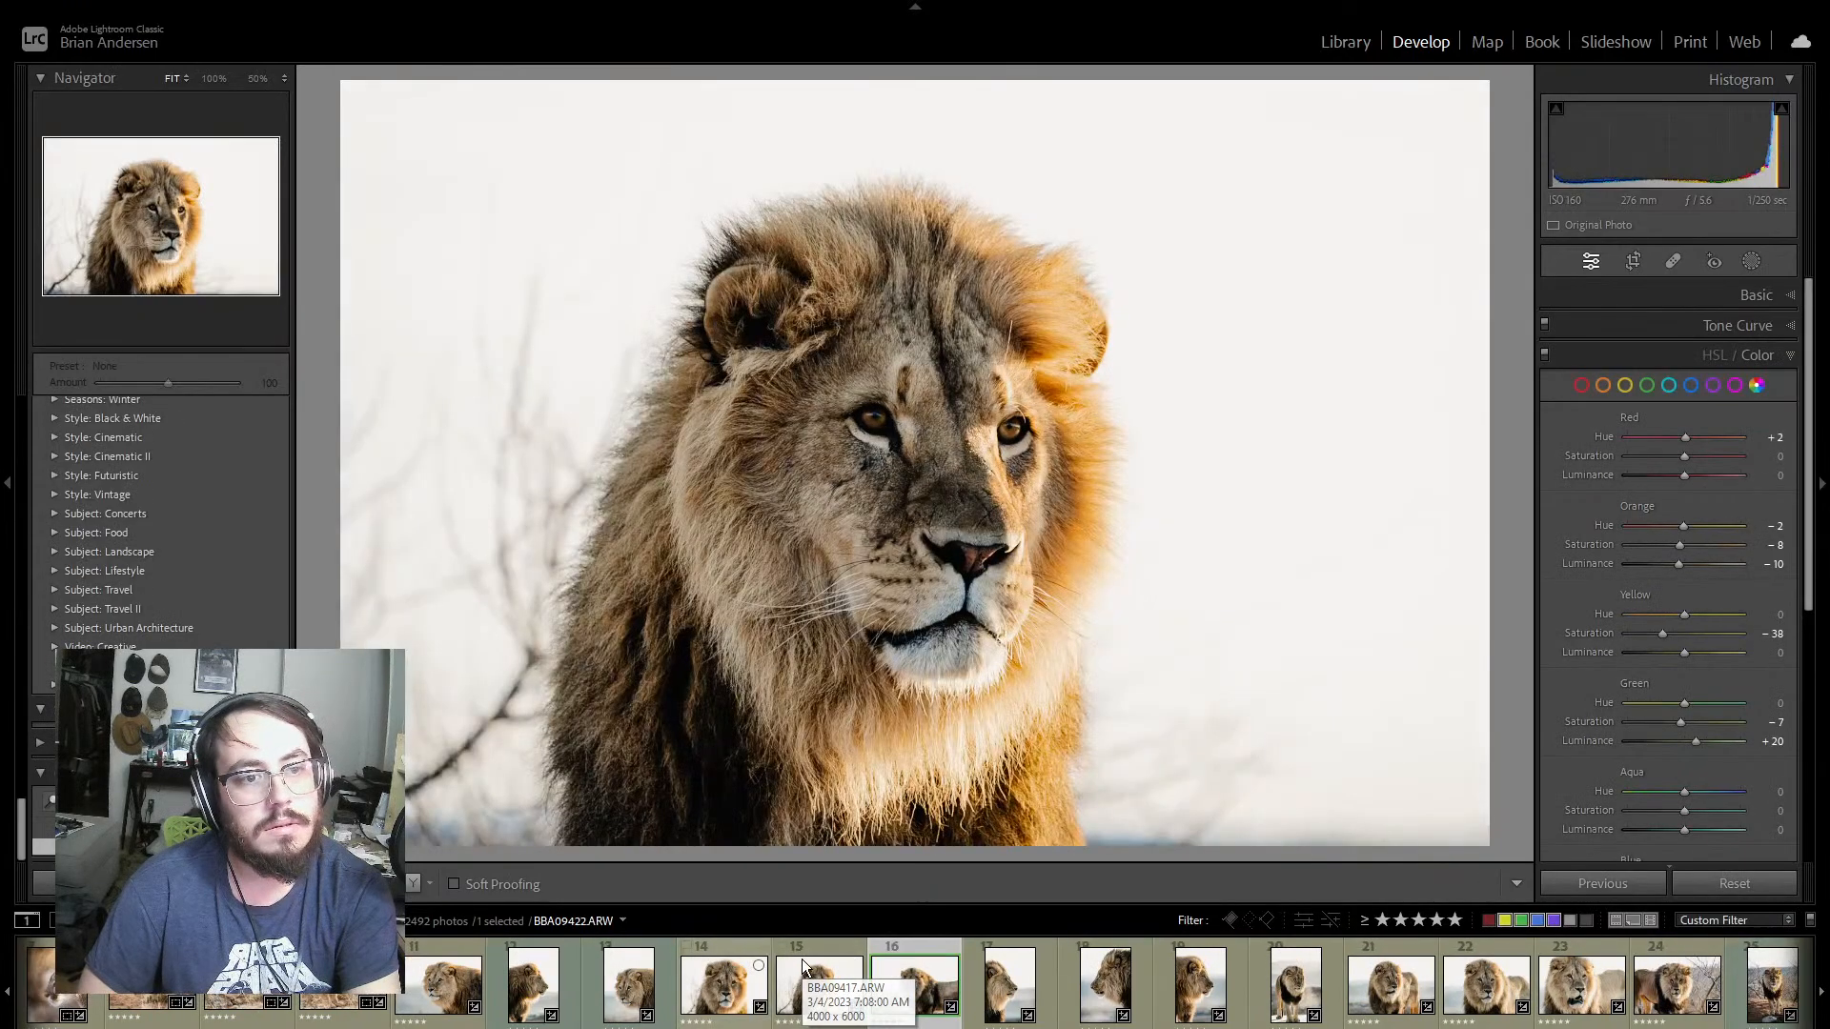
{"action": "key", "text": "Right"}
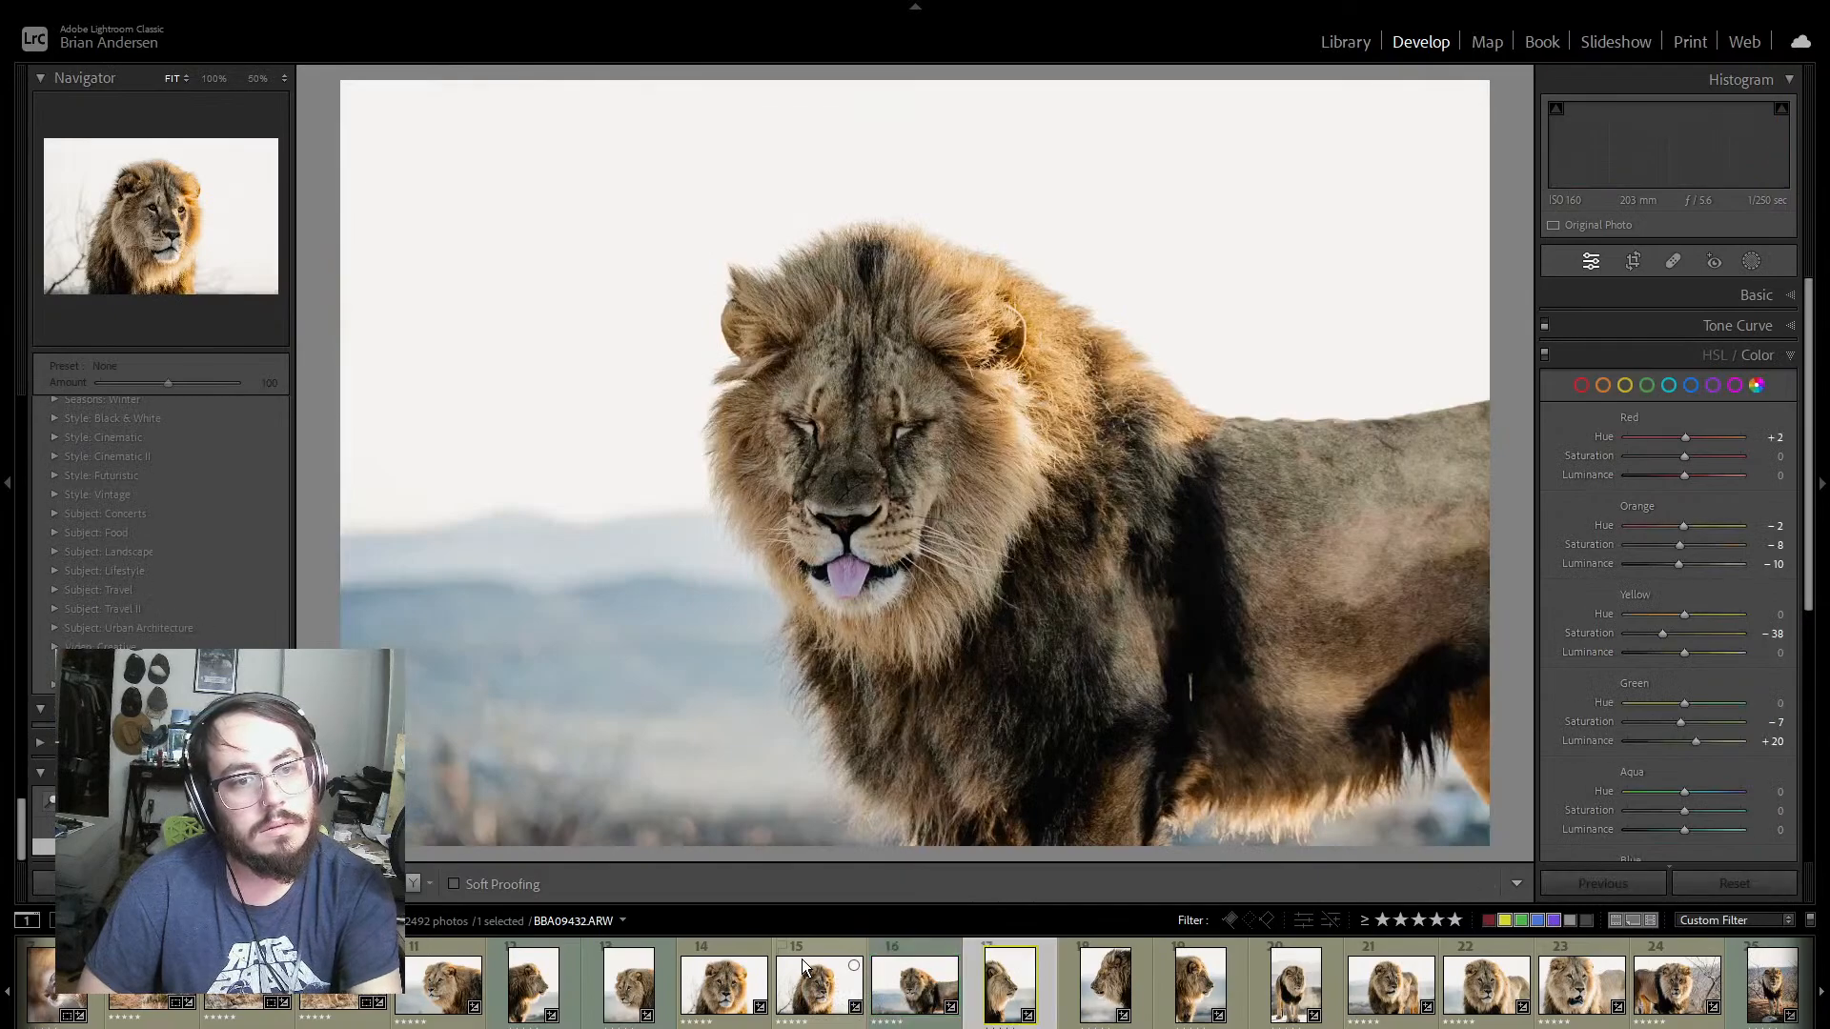
{"action": "key", "text": "Right"}
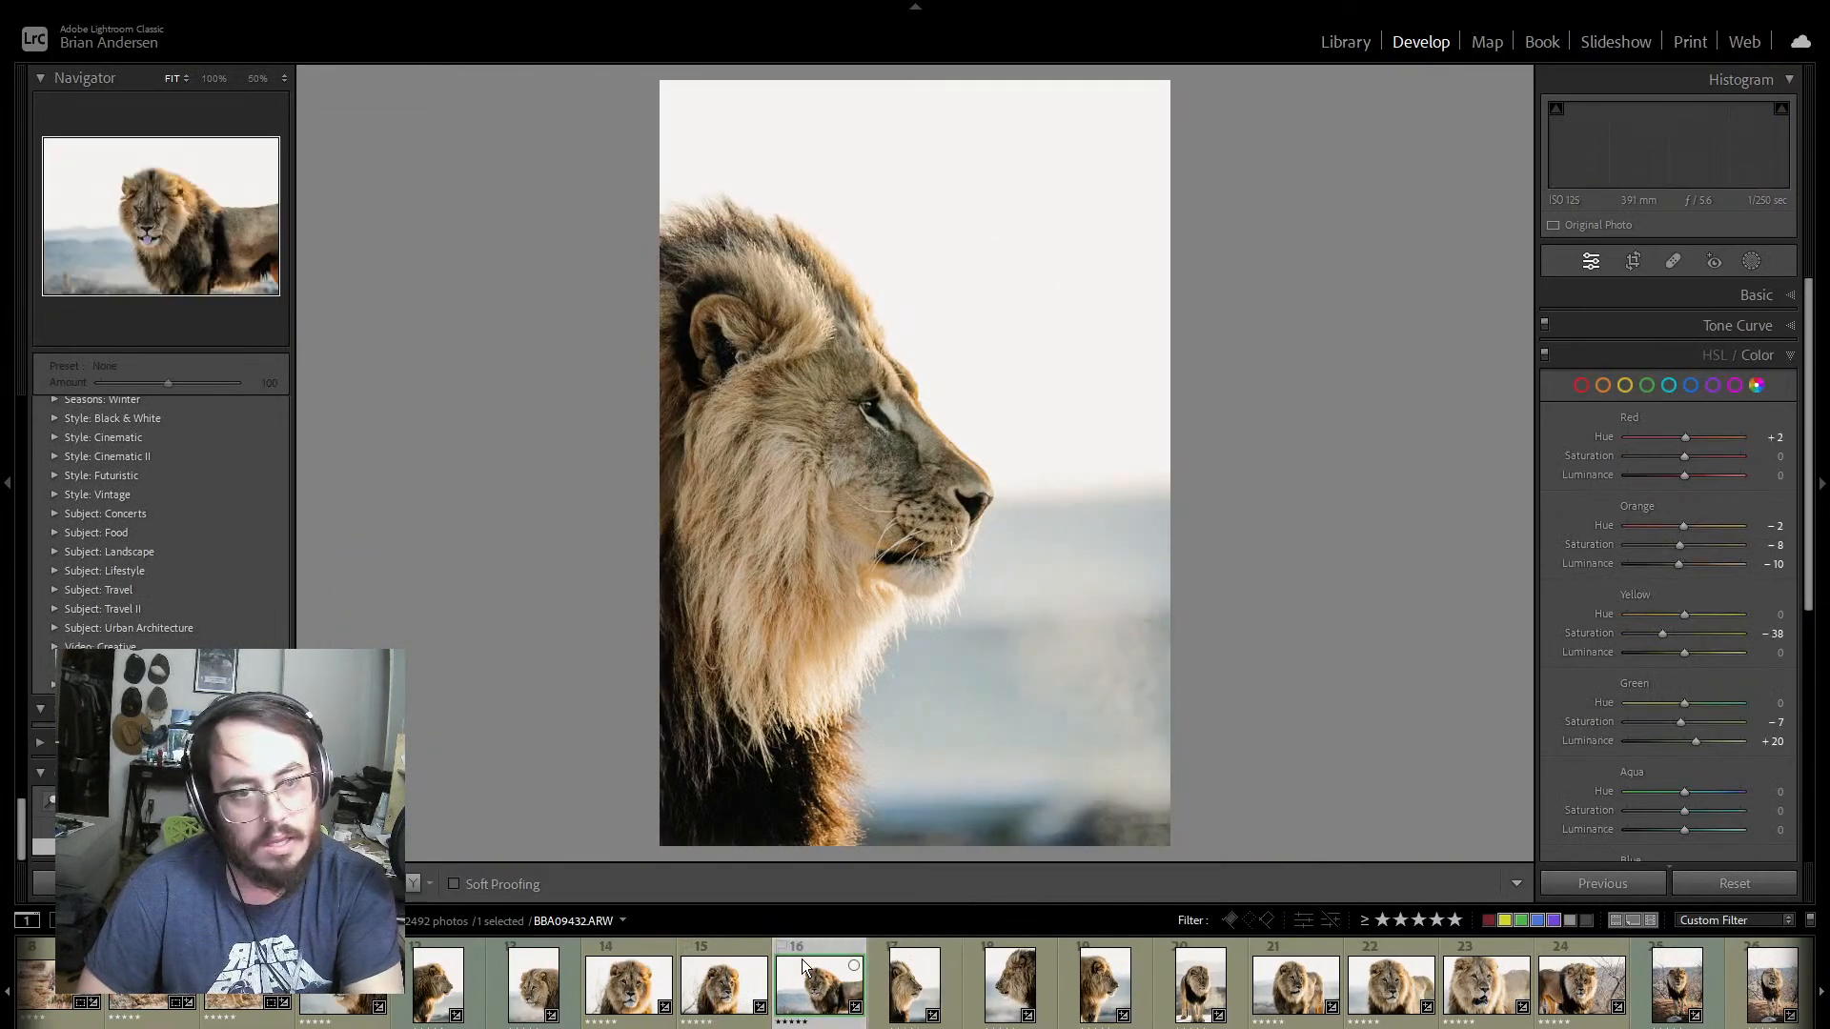
{"action": "key", "text": "Left"}
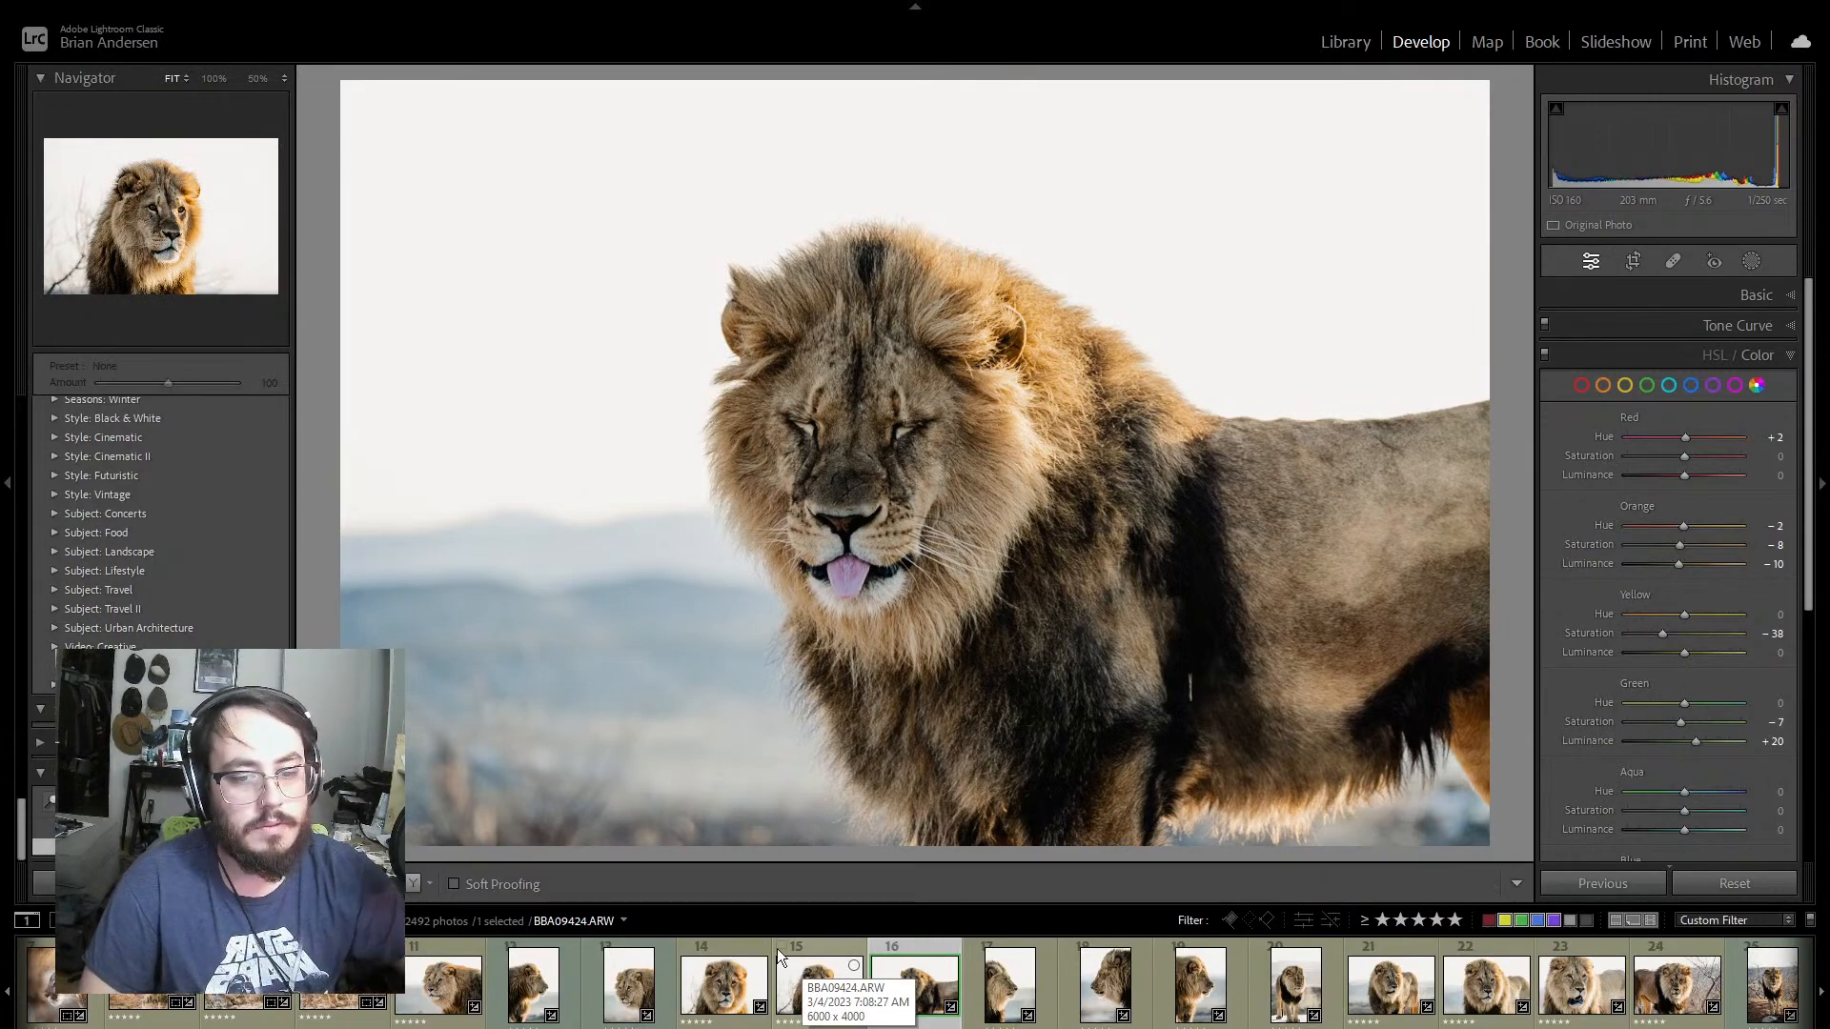
Step: Find the emu photos, examine the eye sharpness of BBA00502 at 100%, and view the frontal emu portrait BBA00506
{"action": "scroll", "coordinate": [914, 981], "scroll_direction": "down", "scroll_amount": 10}
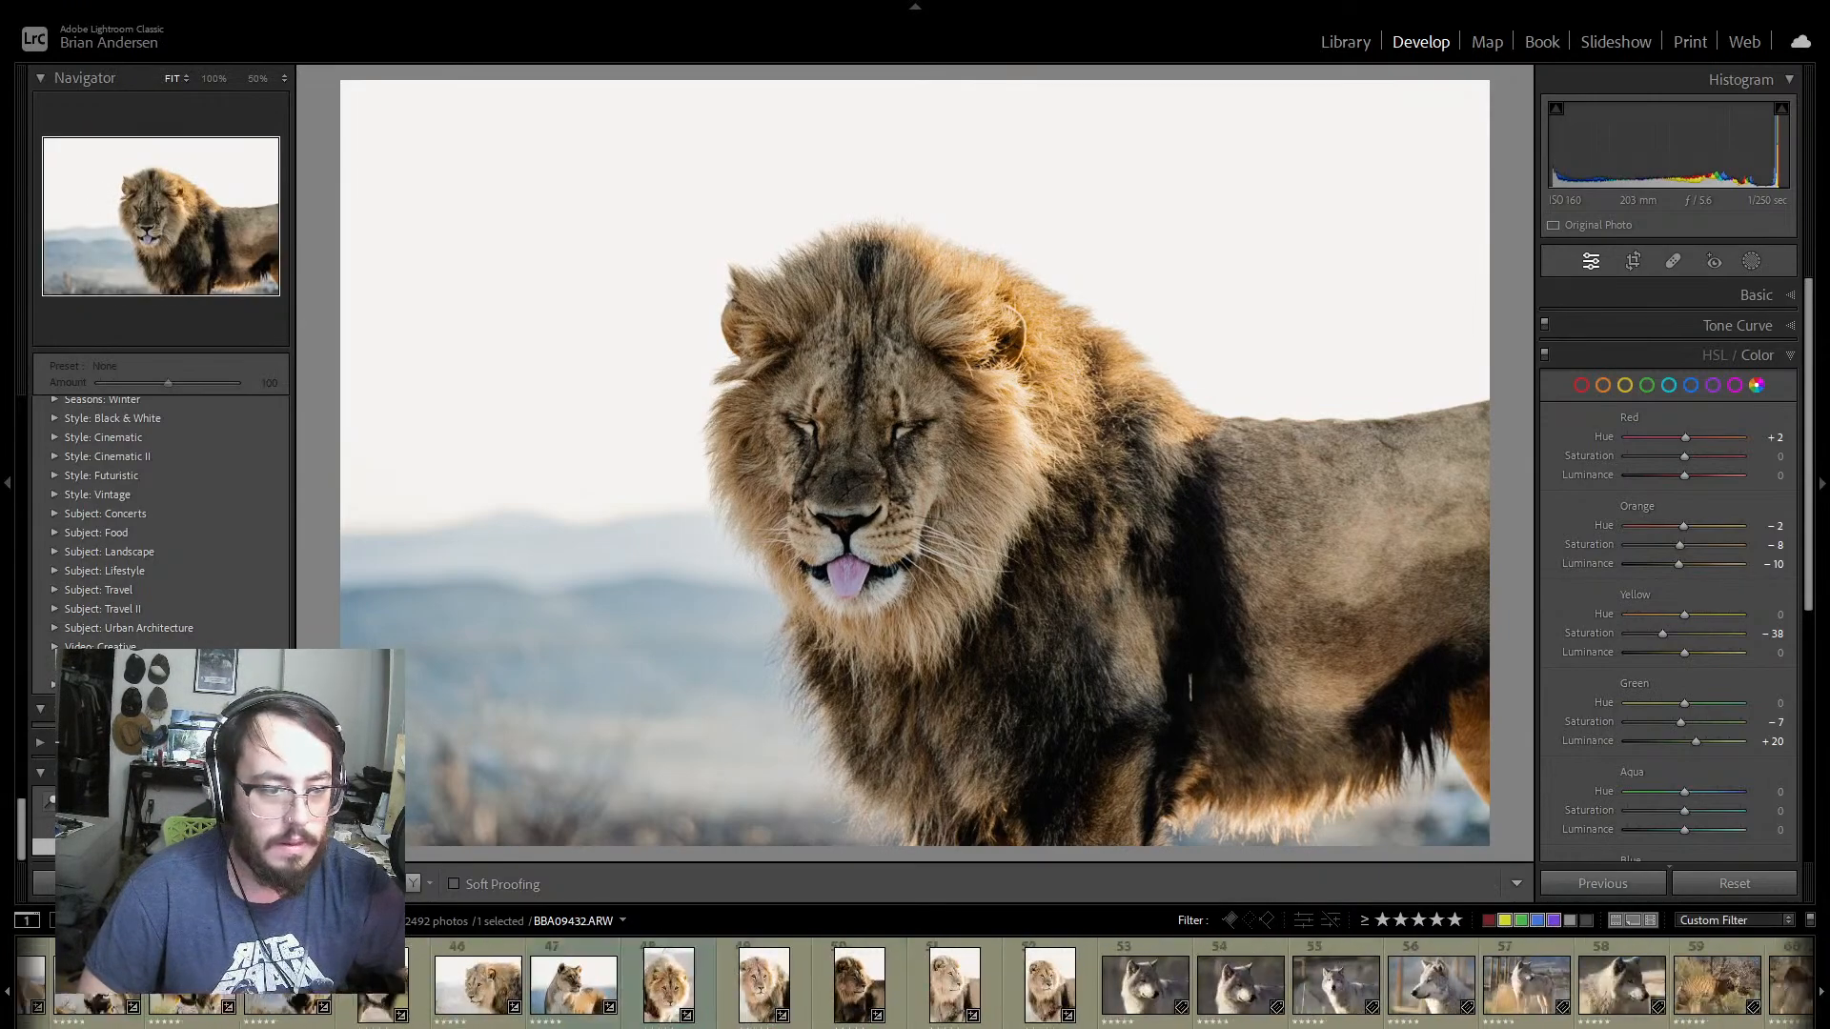
{"action": "scroll", "coordinate": [915, 982], "scroll_direction": "down", "scroll_amount": 10}
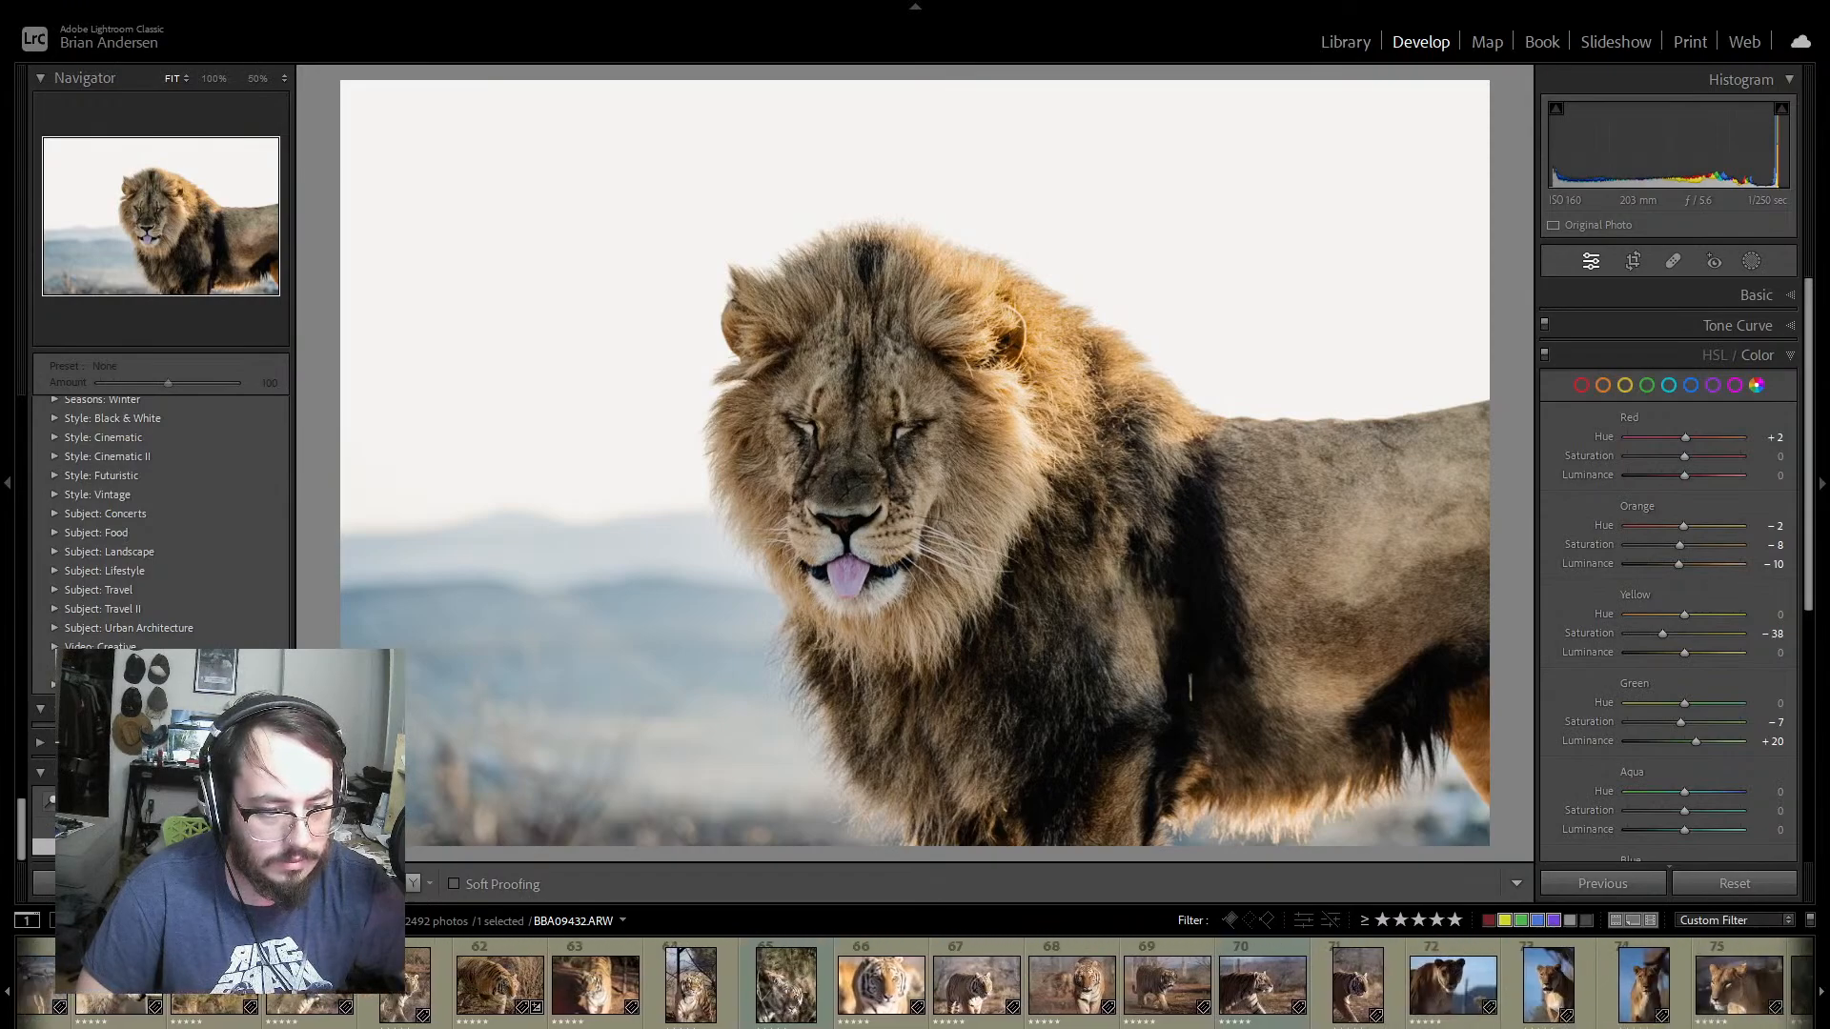
{"action": "scroll", "coordinate": [915, 981], "scroll_direction": "down", "scroll_amount": 6}
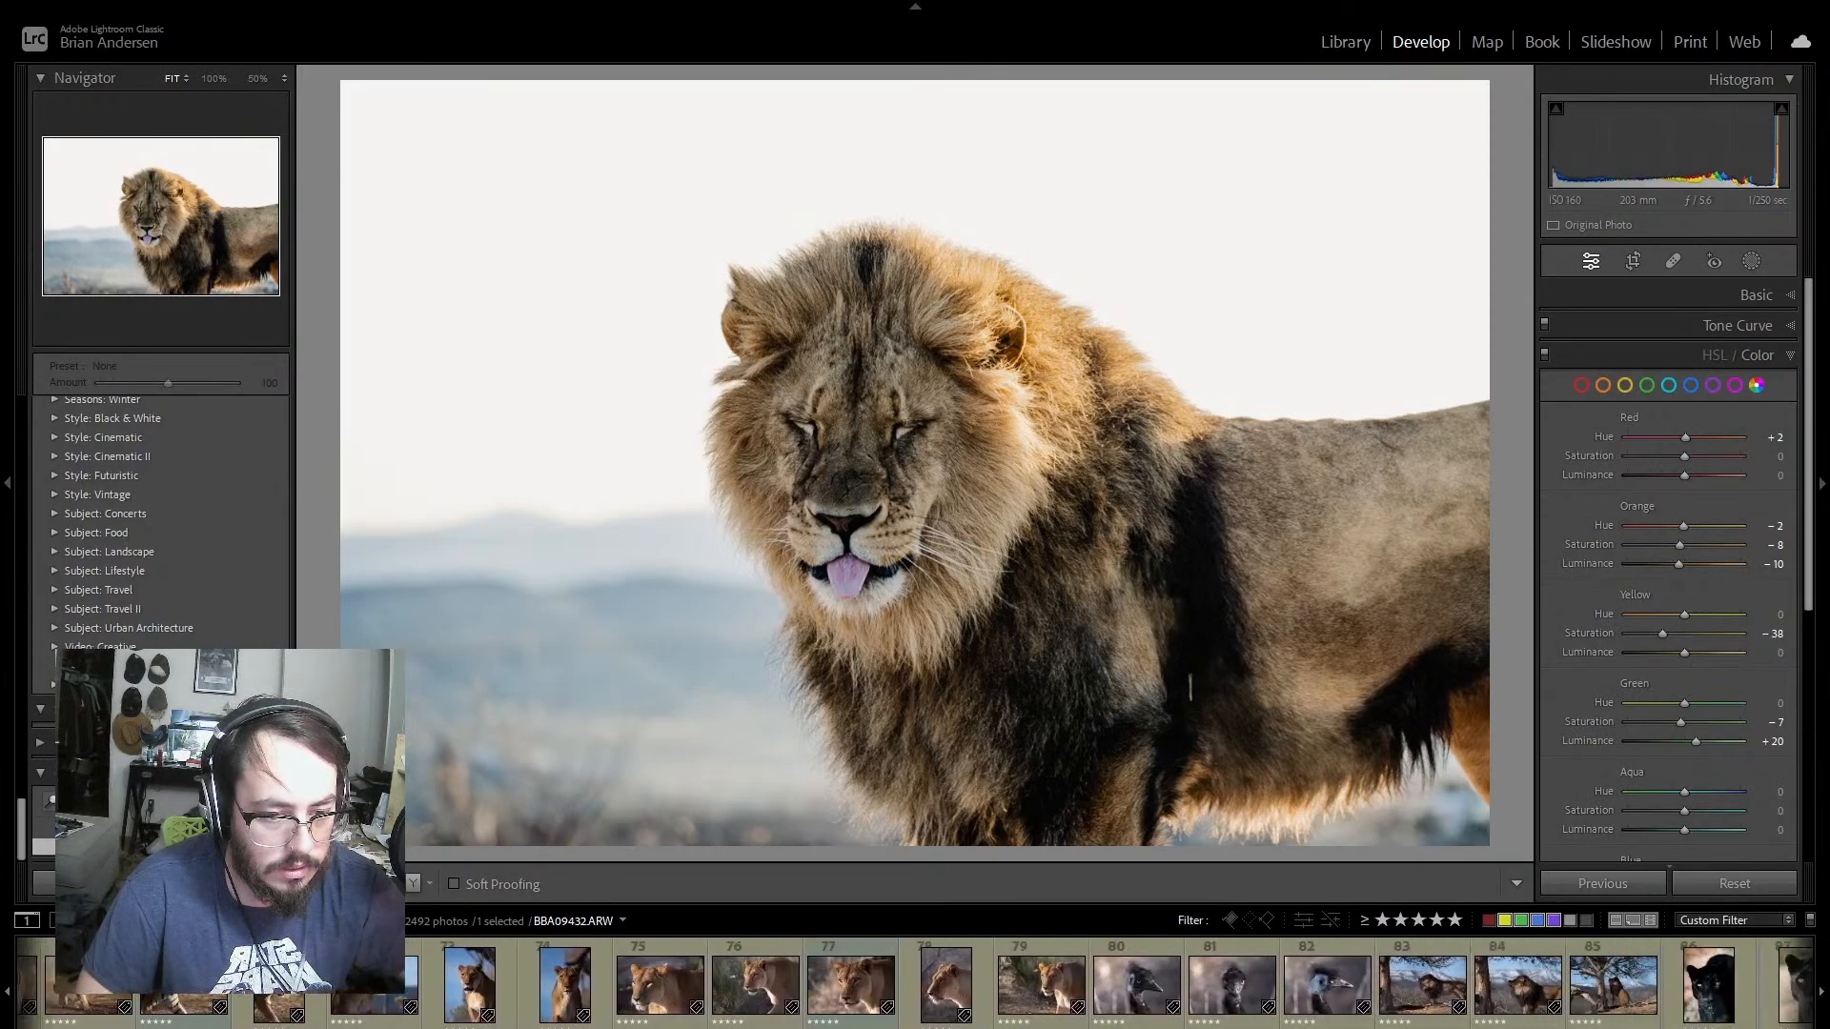
{"action": "scroll", "coordinate": [815, 991], "scroll_direction": "down", "scroll_amount": 3}
{"action": "left_click", "coordinate": [550, 985]}
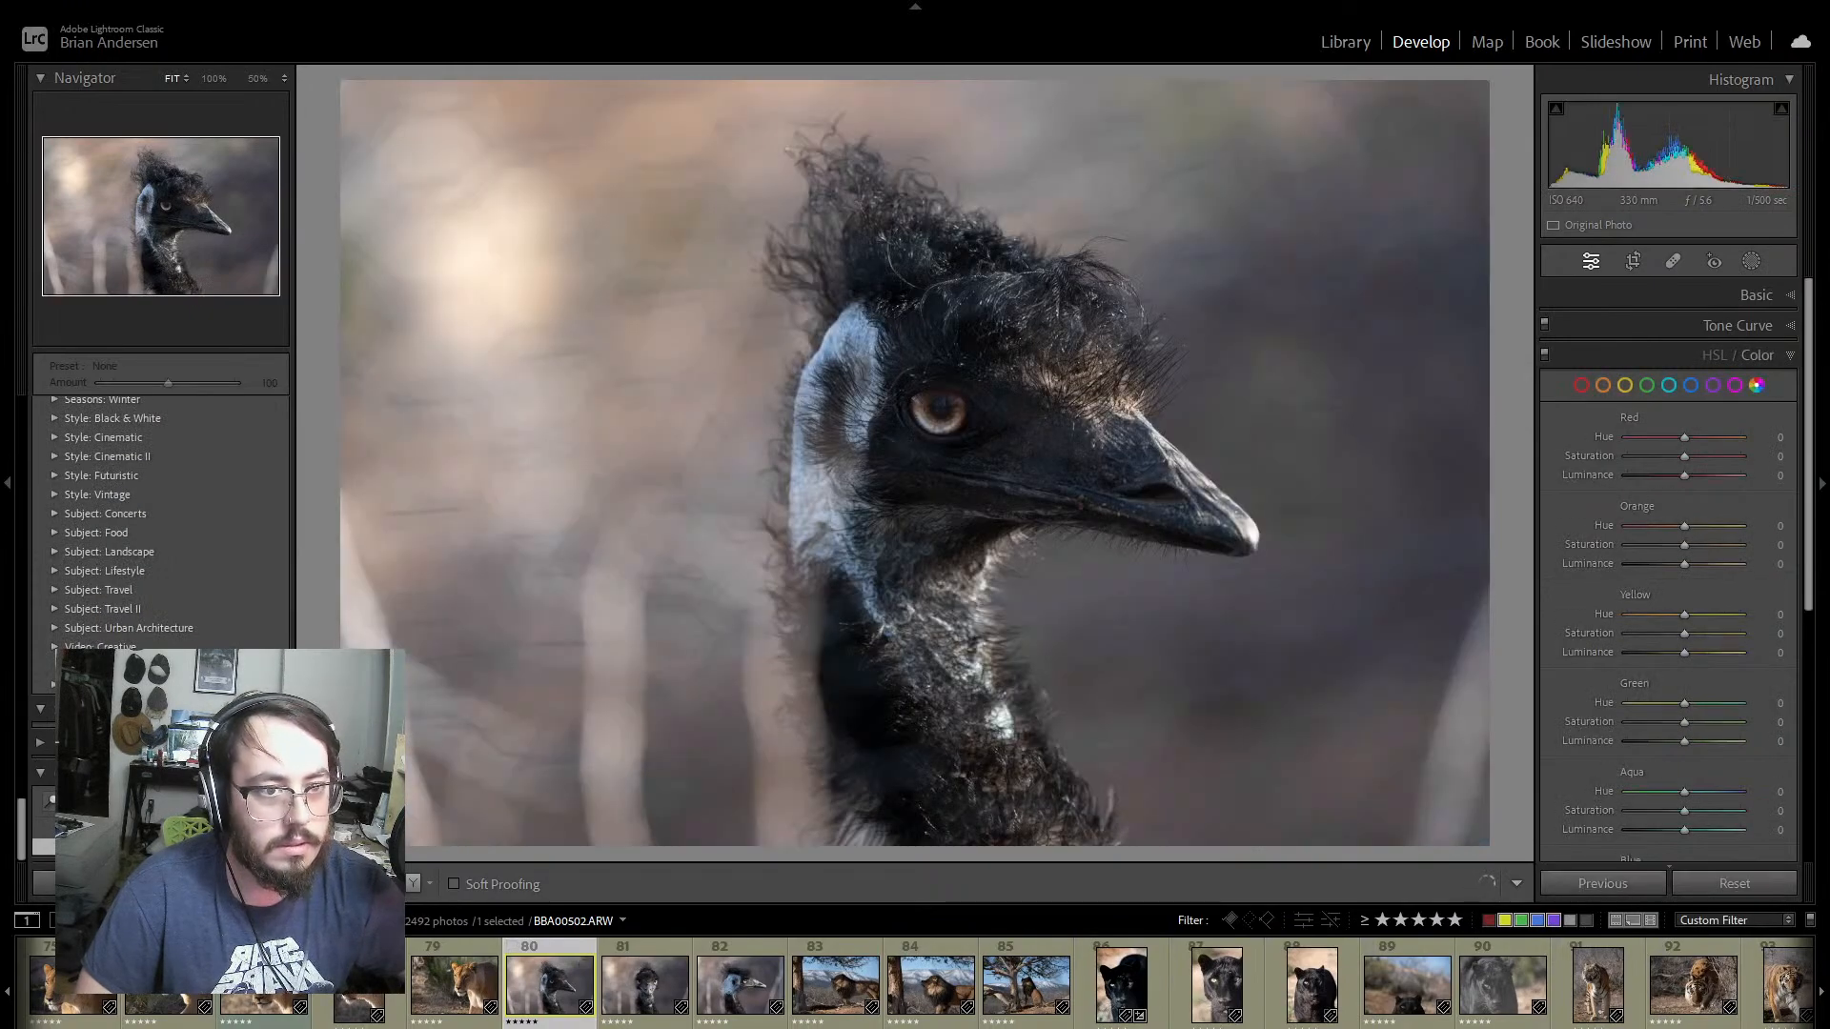
{"action": "left_click", "coordinate": [934, 415]}
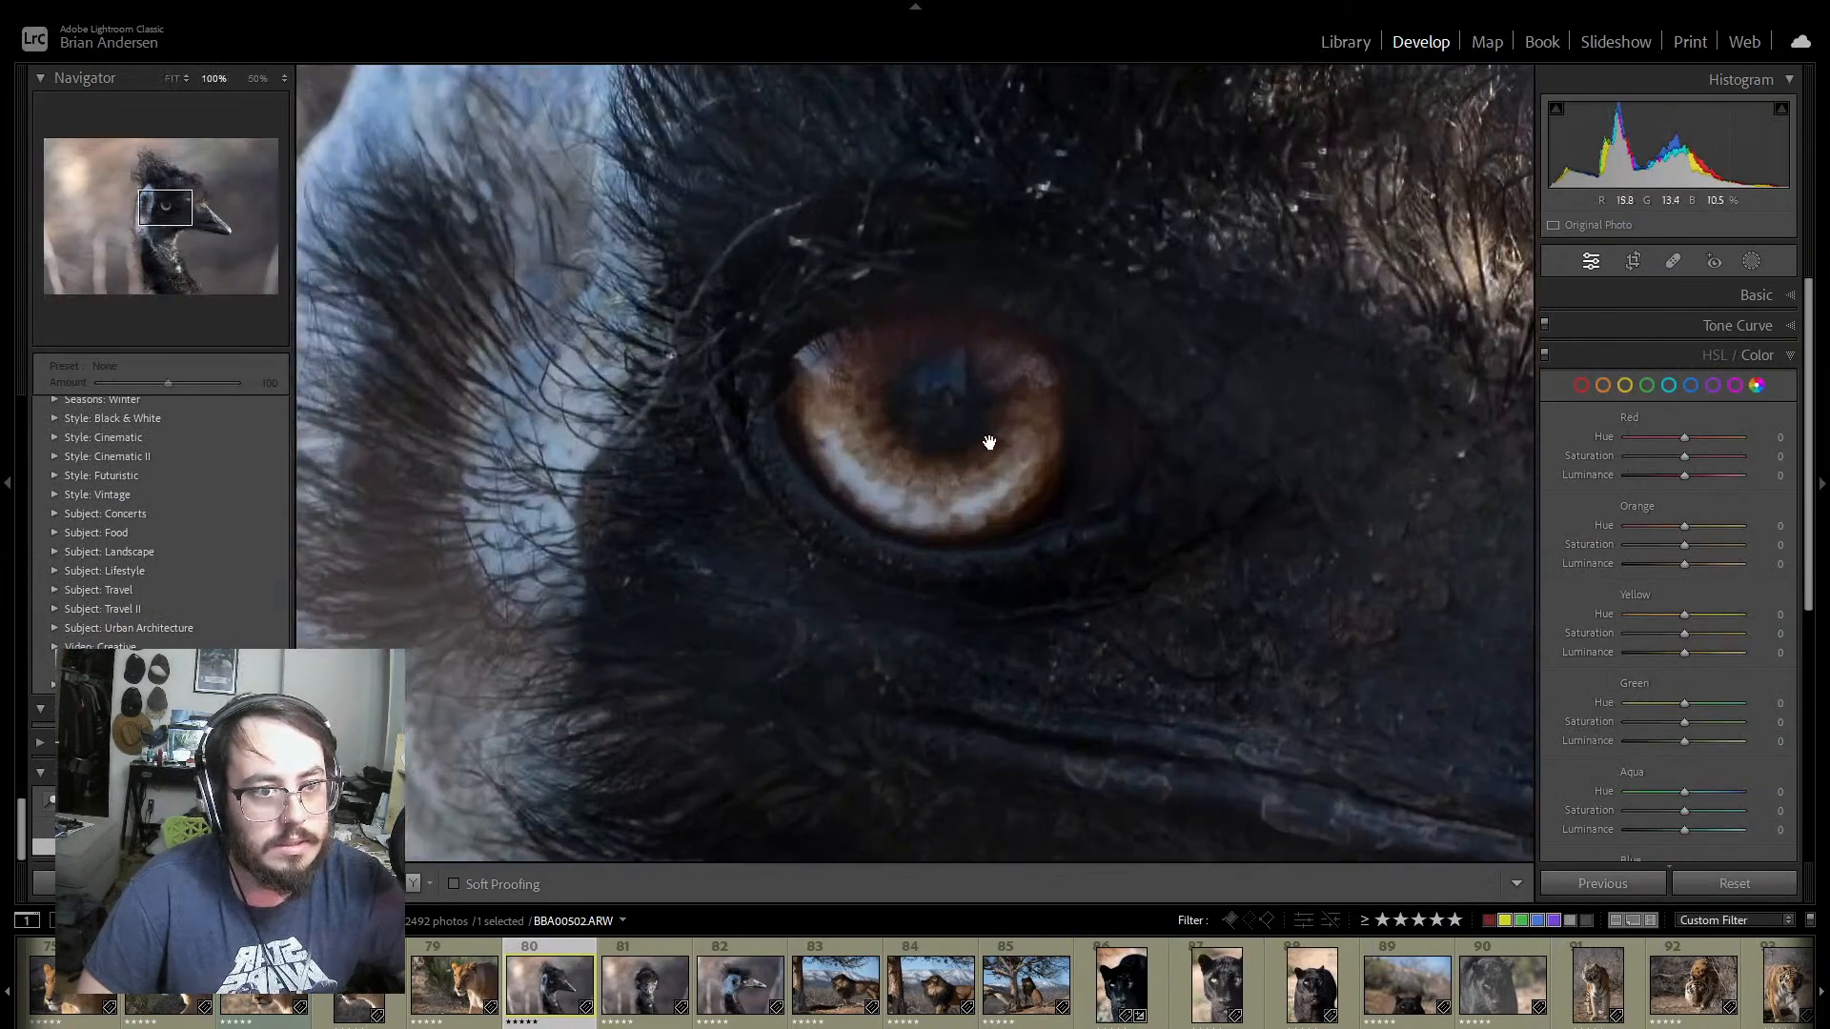
{"action": "left_click", "coordinate": [988, 442]}
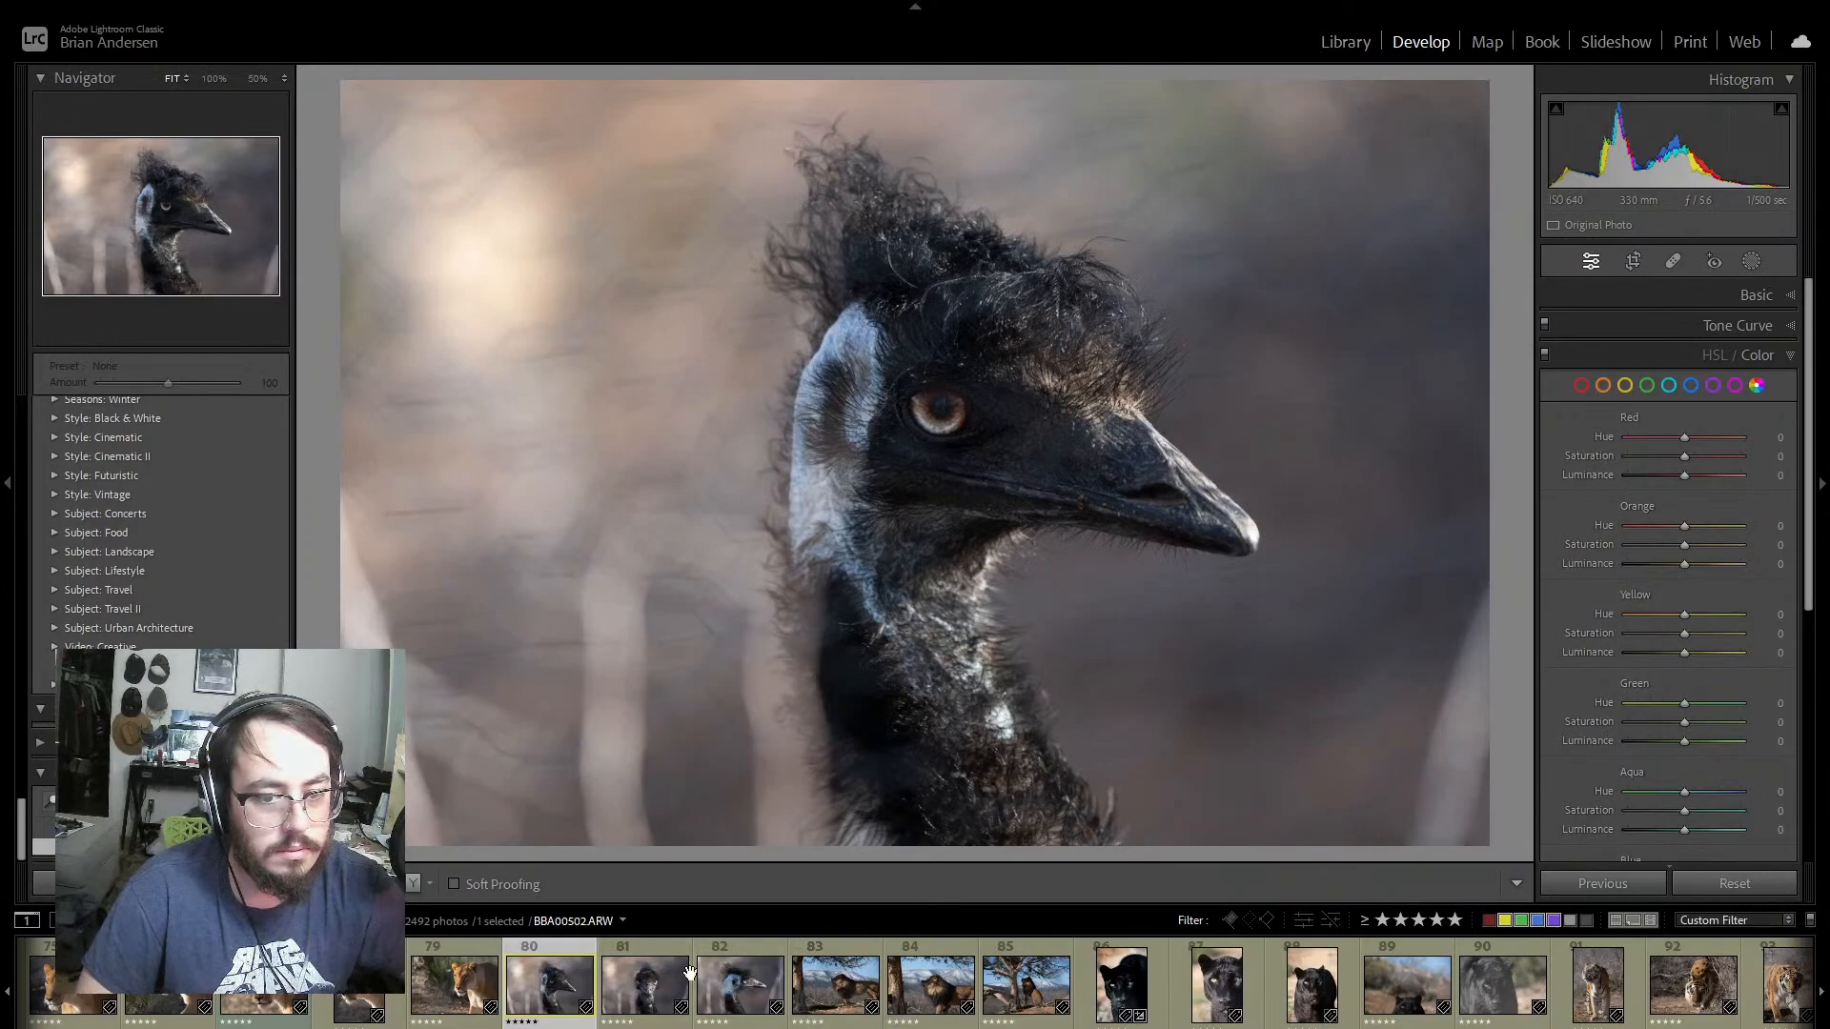
{"action": "left_click", "coordinate": [633, 967]}
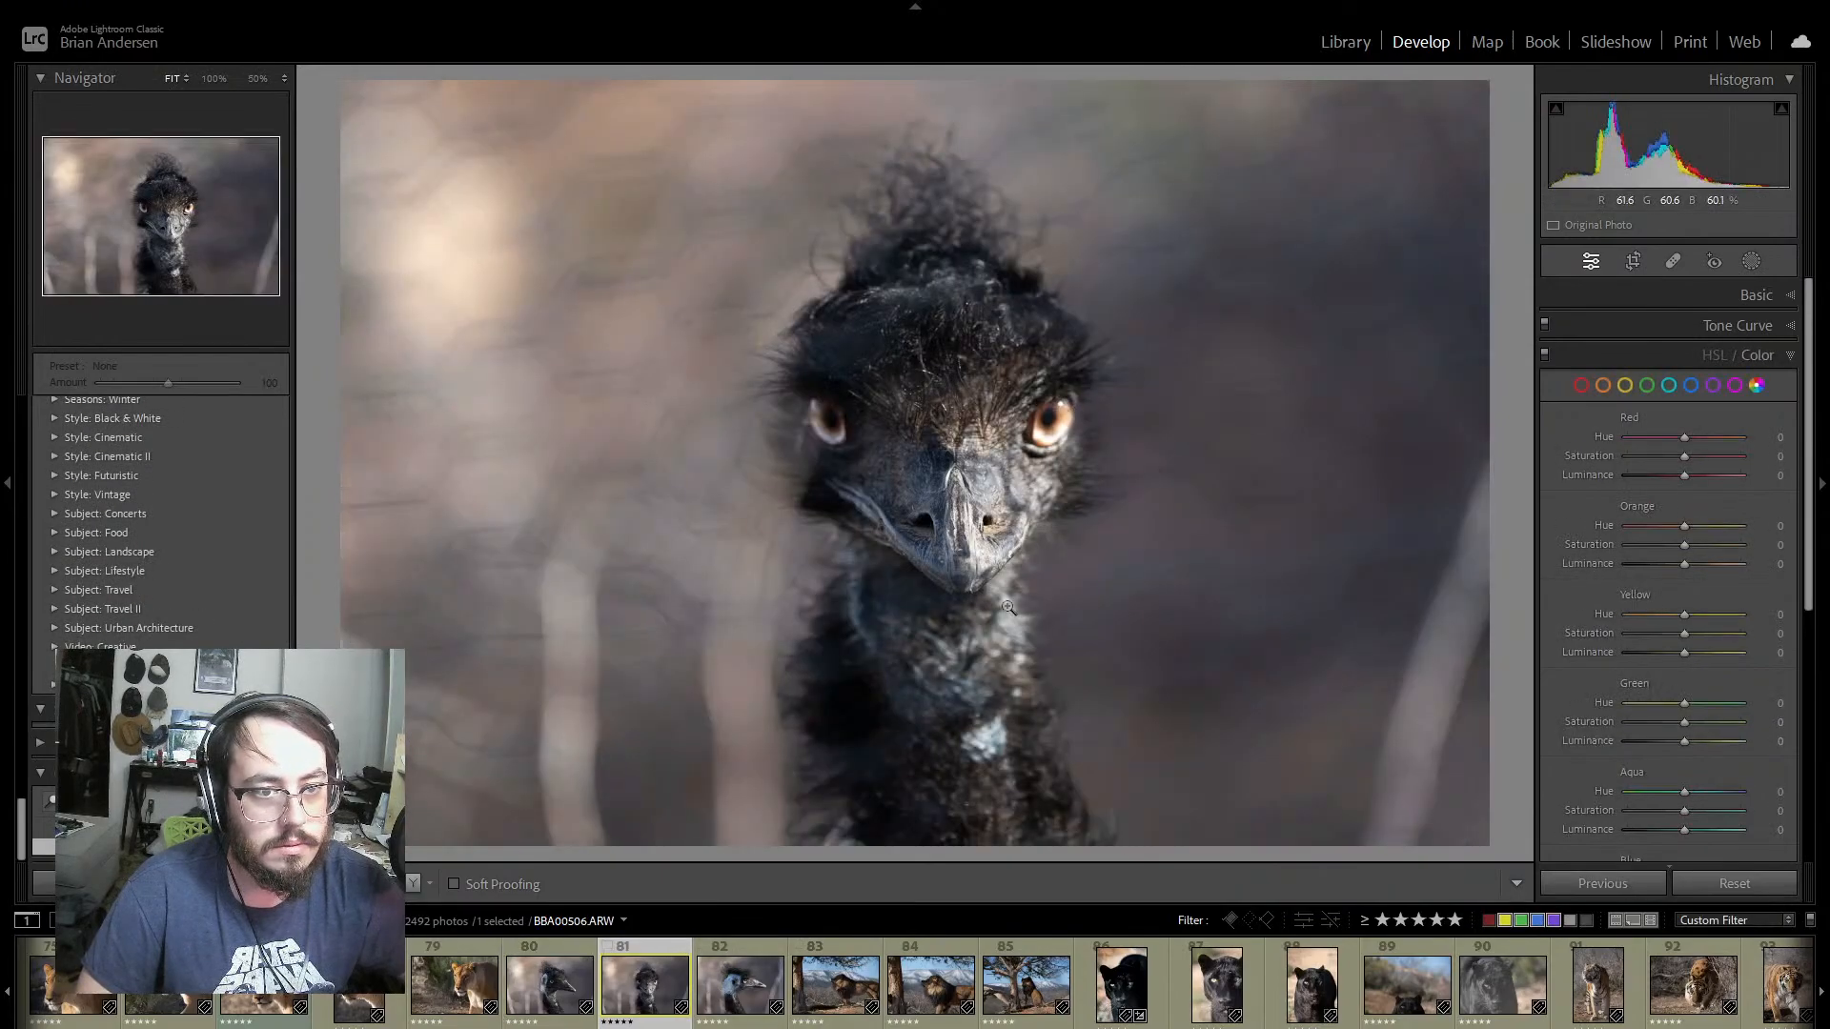
Step: Look through the remaining animal thumbnails and view the zebra portrait BBA01267 with its teeth showing
{"action": "scroll", "coordinate": [915, 984], "scroll_direction": "down", "scroll_amount": 10}
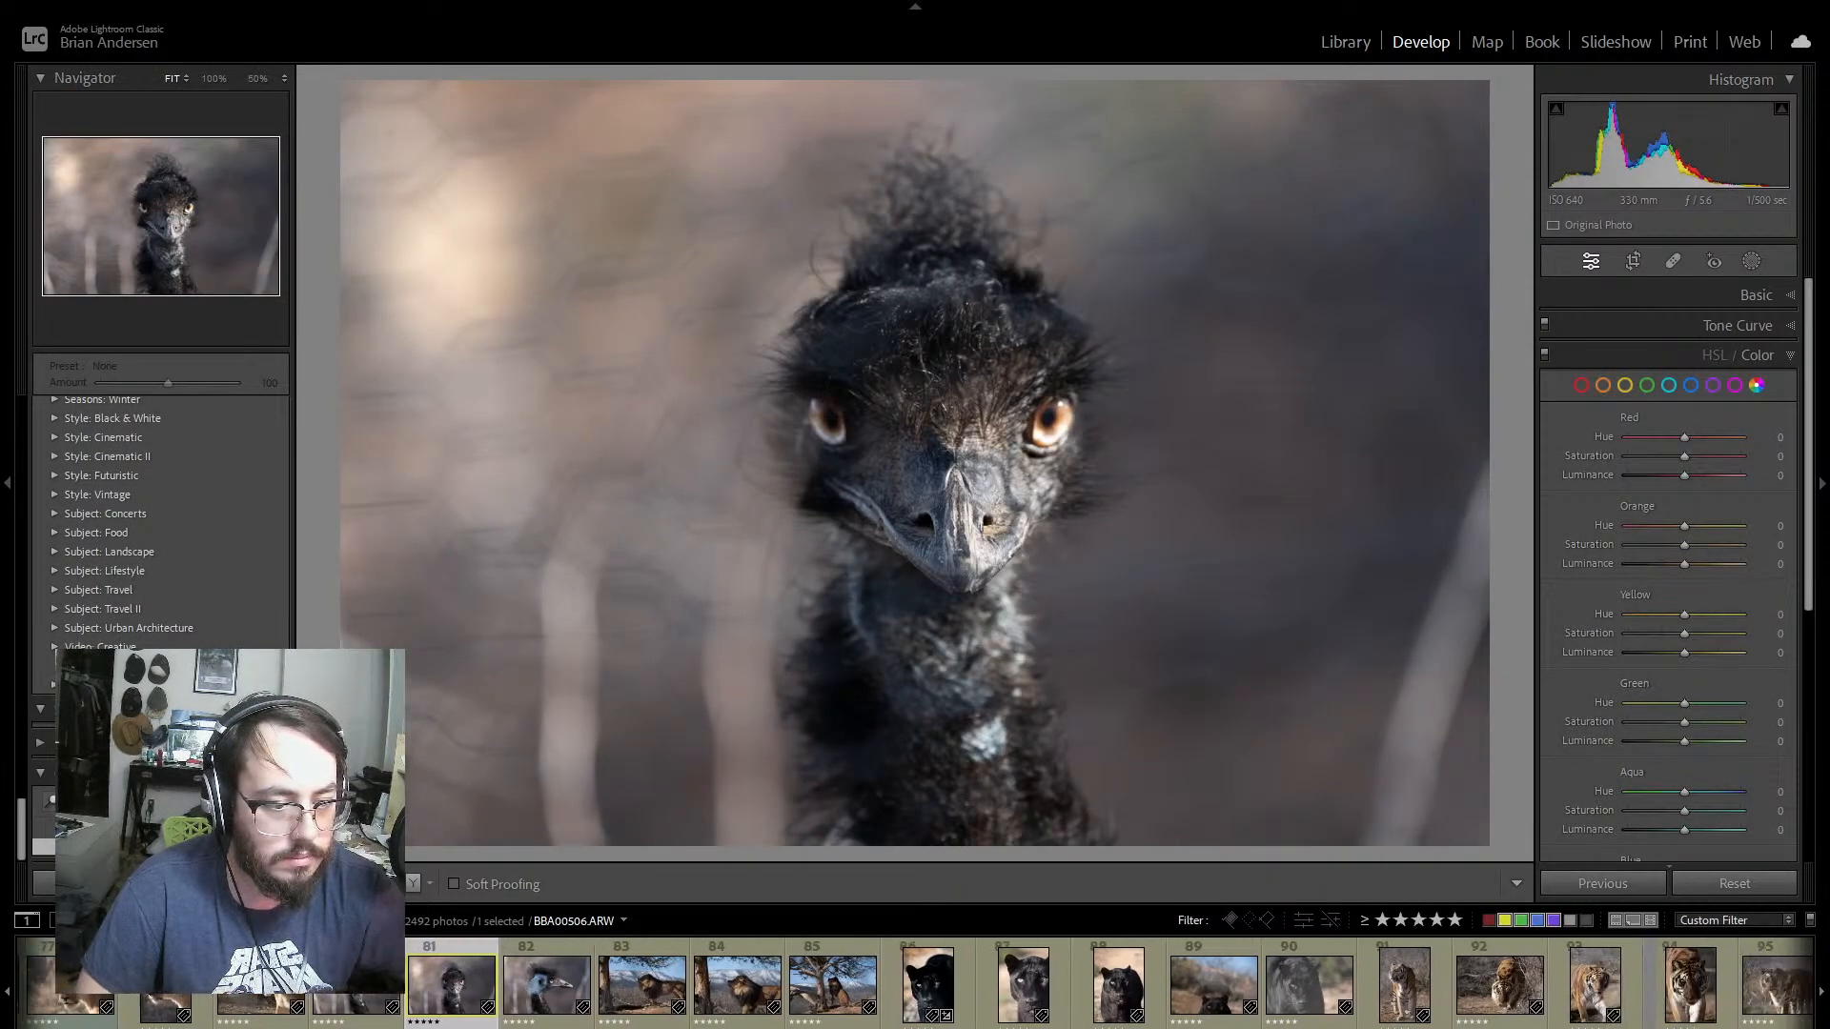
{"action": "scroll", "coordinate": [915, 983], "scroll_direction": "down", "scroll_amount": 15}
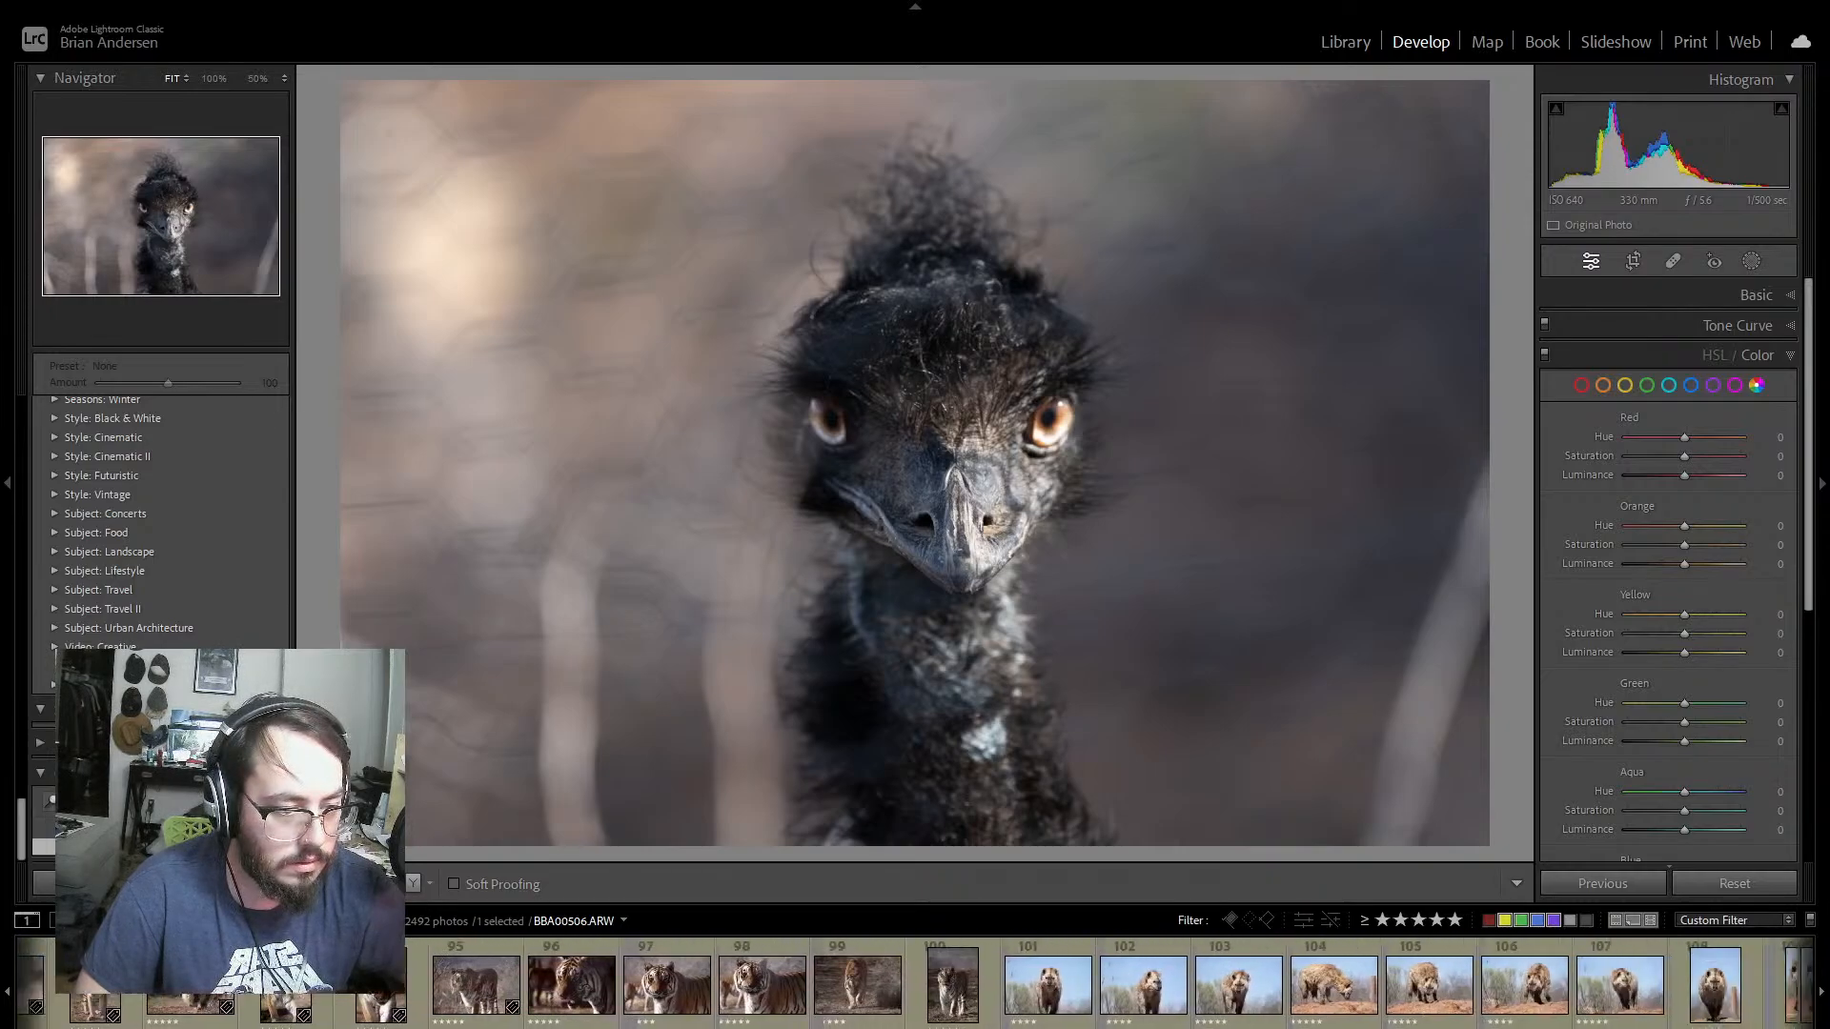
{"action": "scroll", "coordinate": [1151, 1013], "scroll_direction": "down", "scroll_amount": 3}
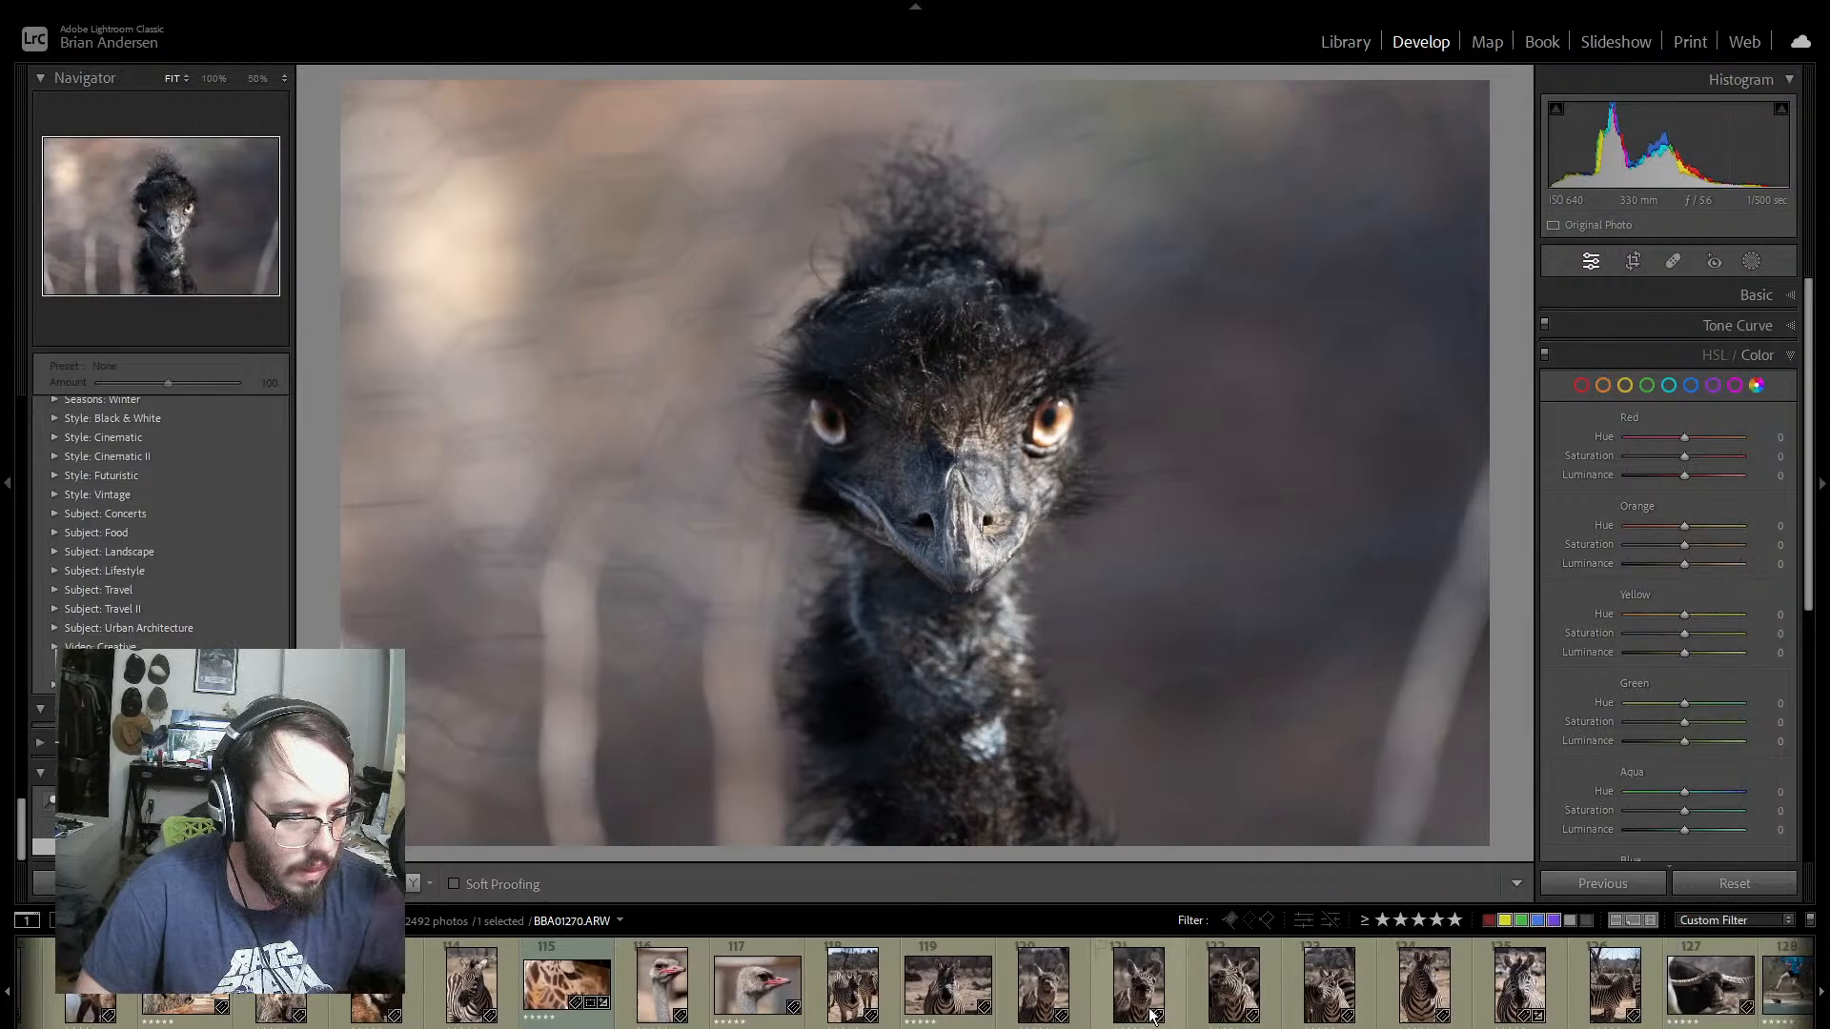
{"action": "left_click", "coordinate": [1043, 986]}
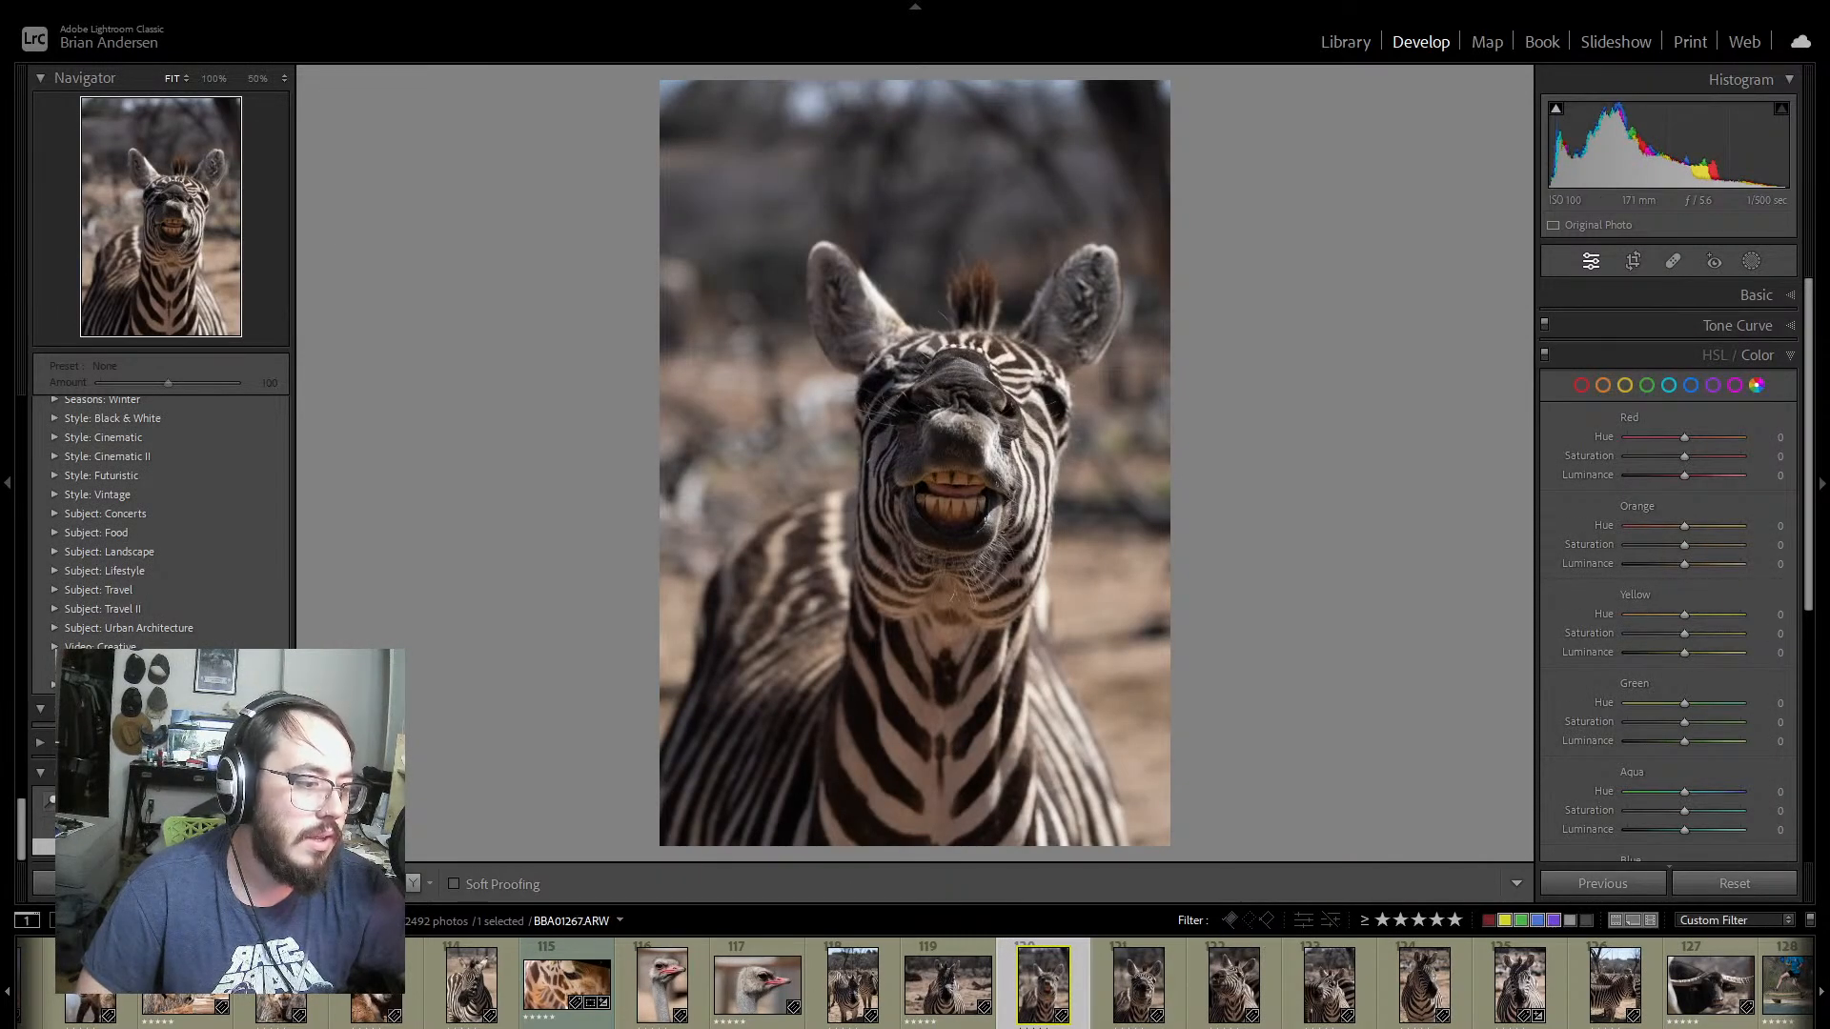
{"action": "scroll", "coordinate": [953, 981], "scroll_direction": "up", "scroll_amount": 10}
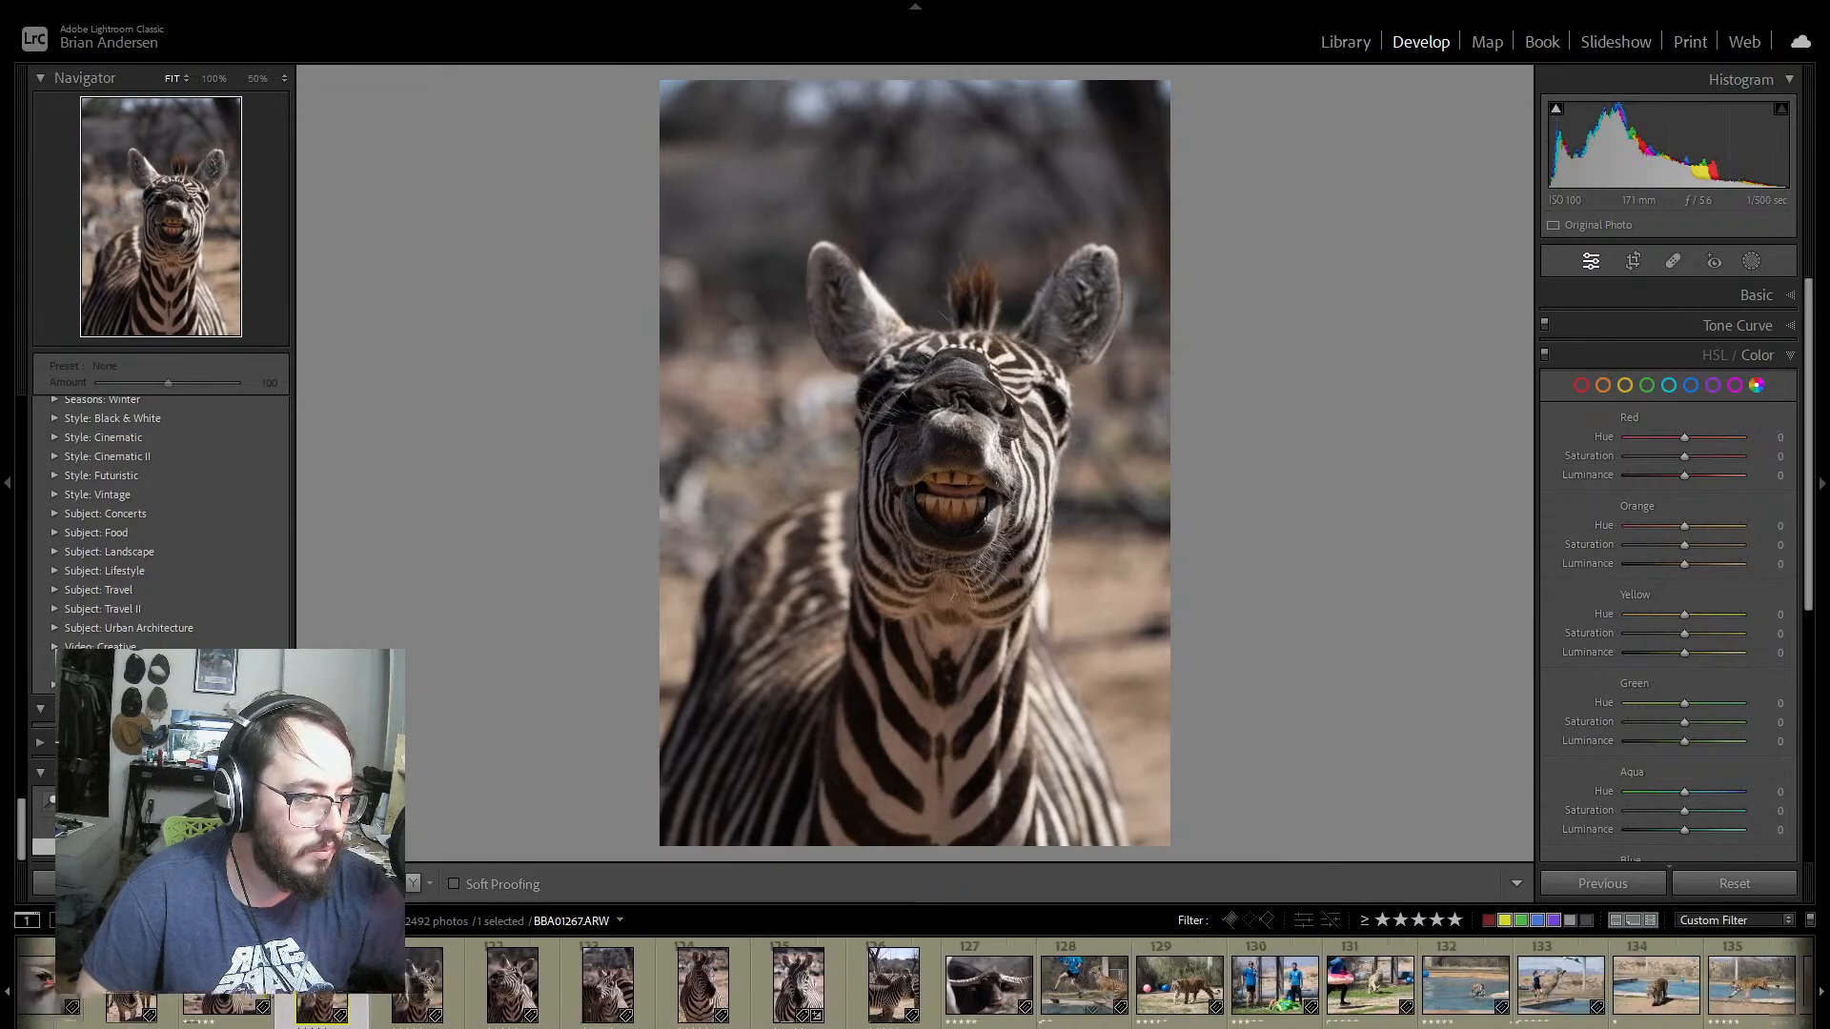
{"action": "scroll", "coordinate": [953, 982], "scroll_direction": "up", "scroll_amount": 5}
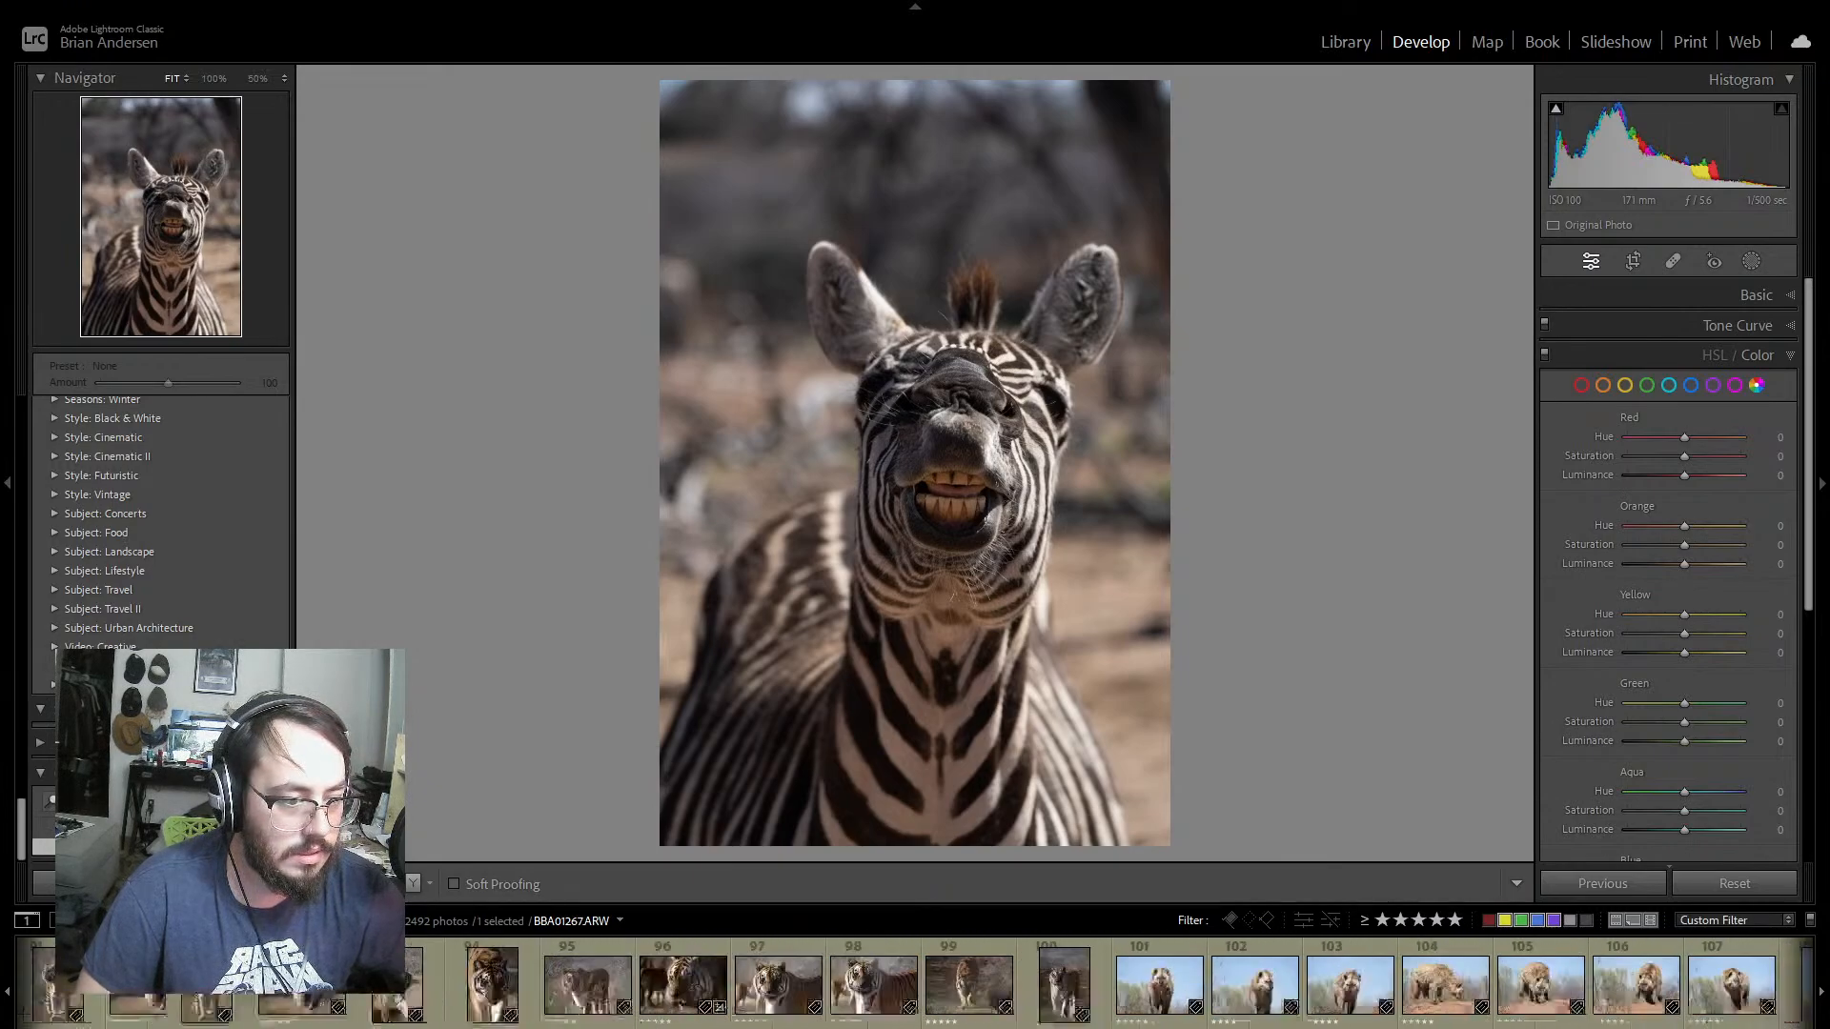
Step: Look back through the earlier animal thumbnails to the male lion series and view the standing lion portrait BBA09501
{"action": "scroll", "coordinate": [953, 981], "scroll_direction": "up", "scroll_amount": 6}
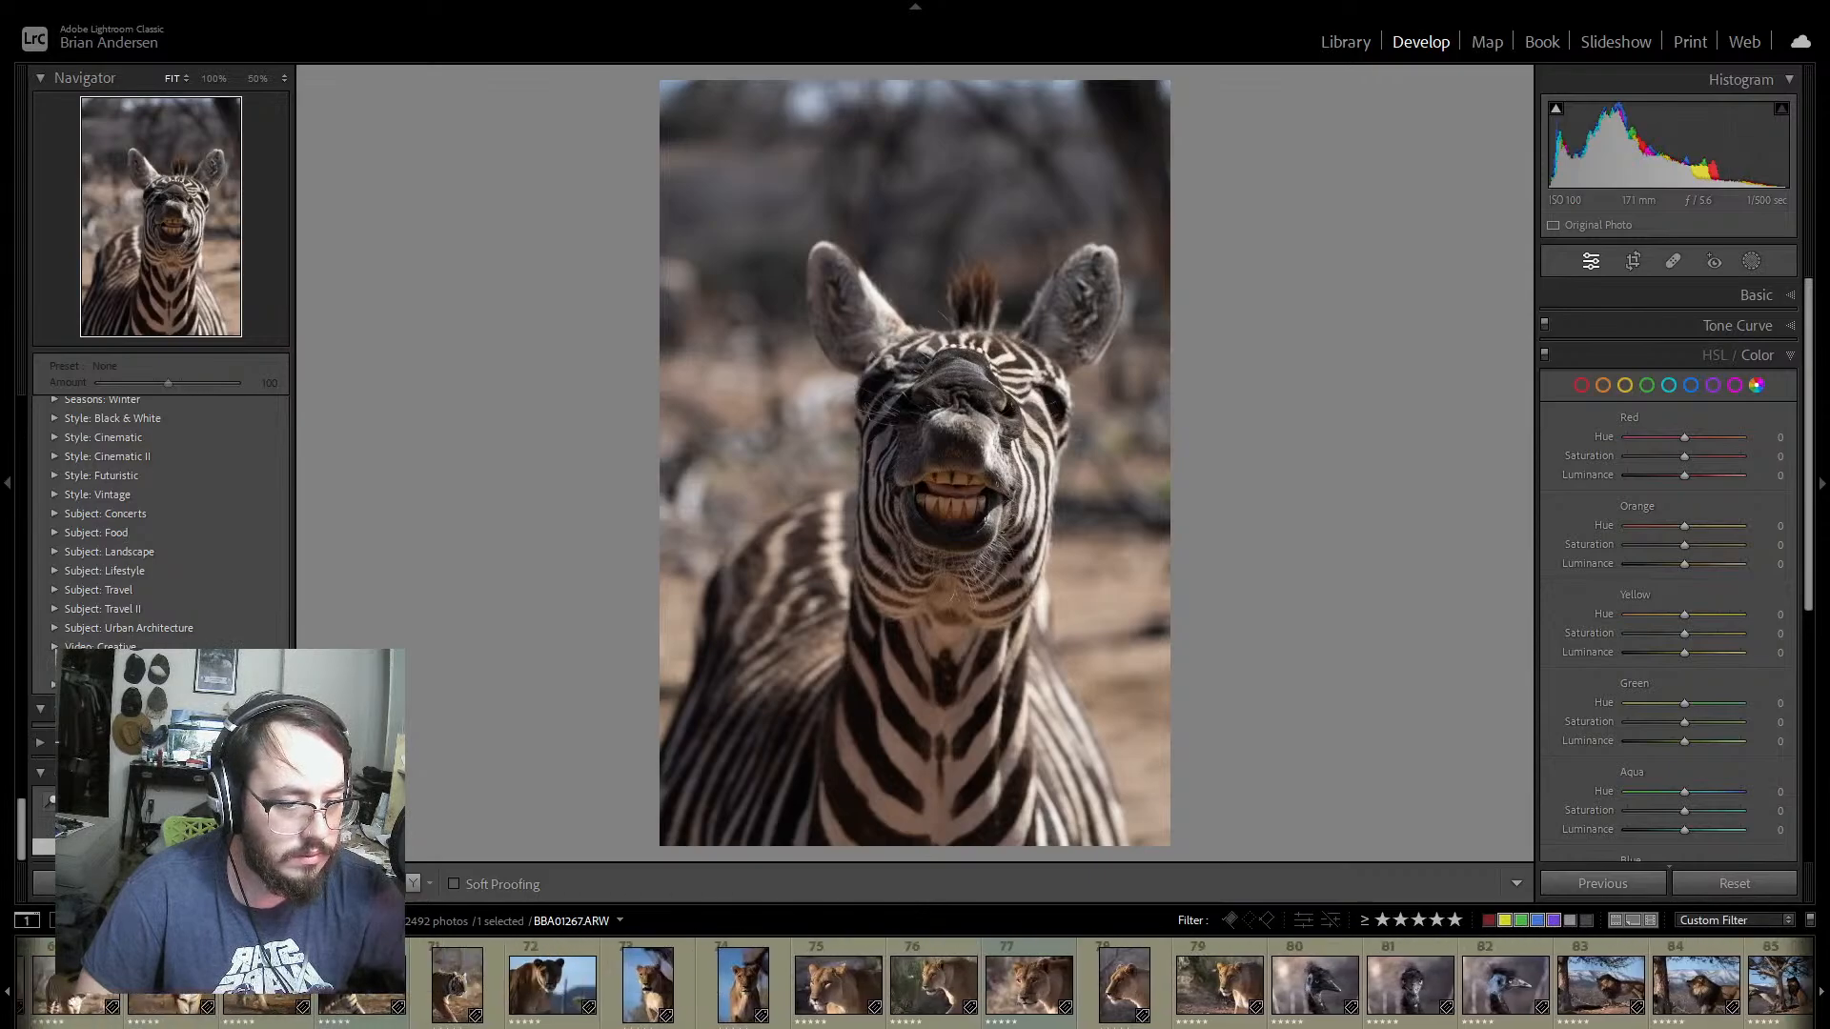
{"action": "scroll", "coordinate": [915, 982], "scroll_direction": "up", "scroll_amount": 10}
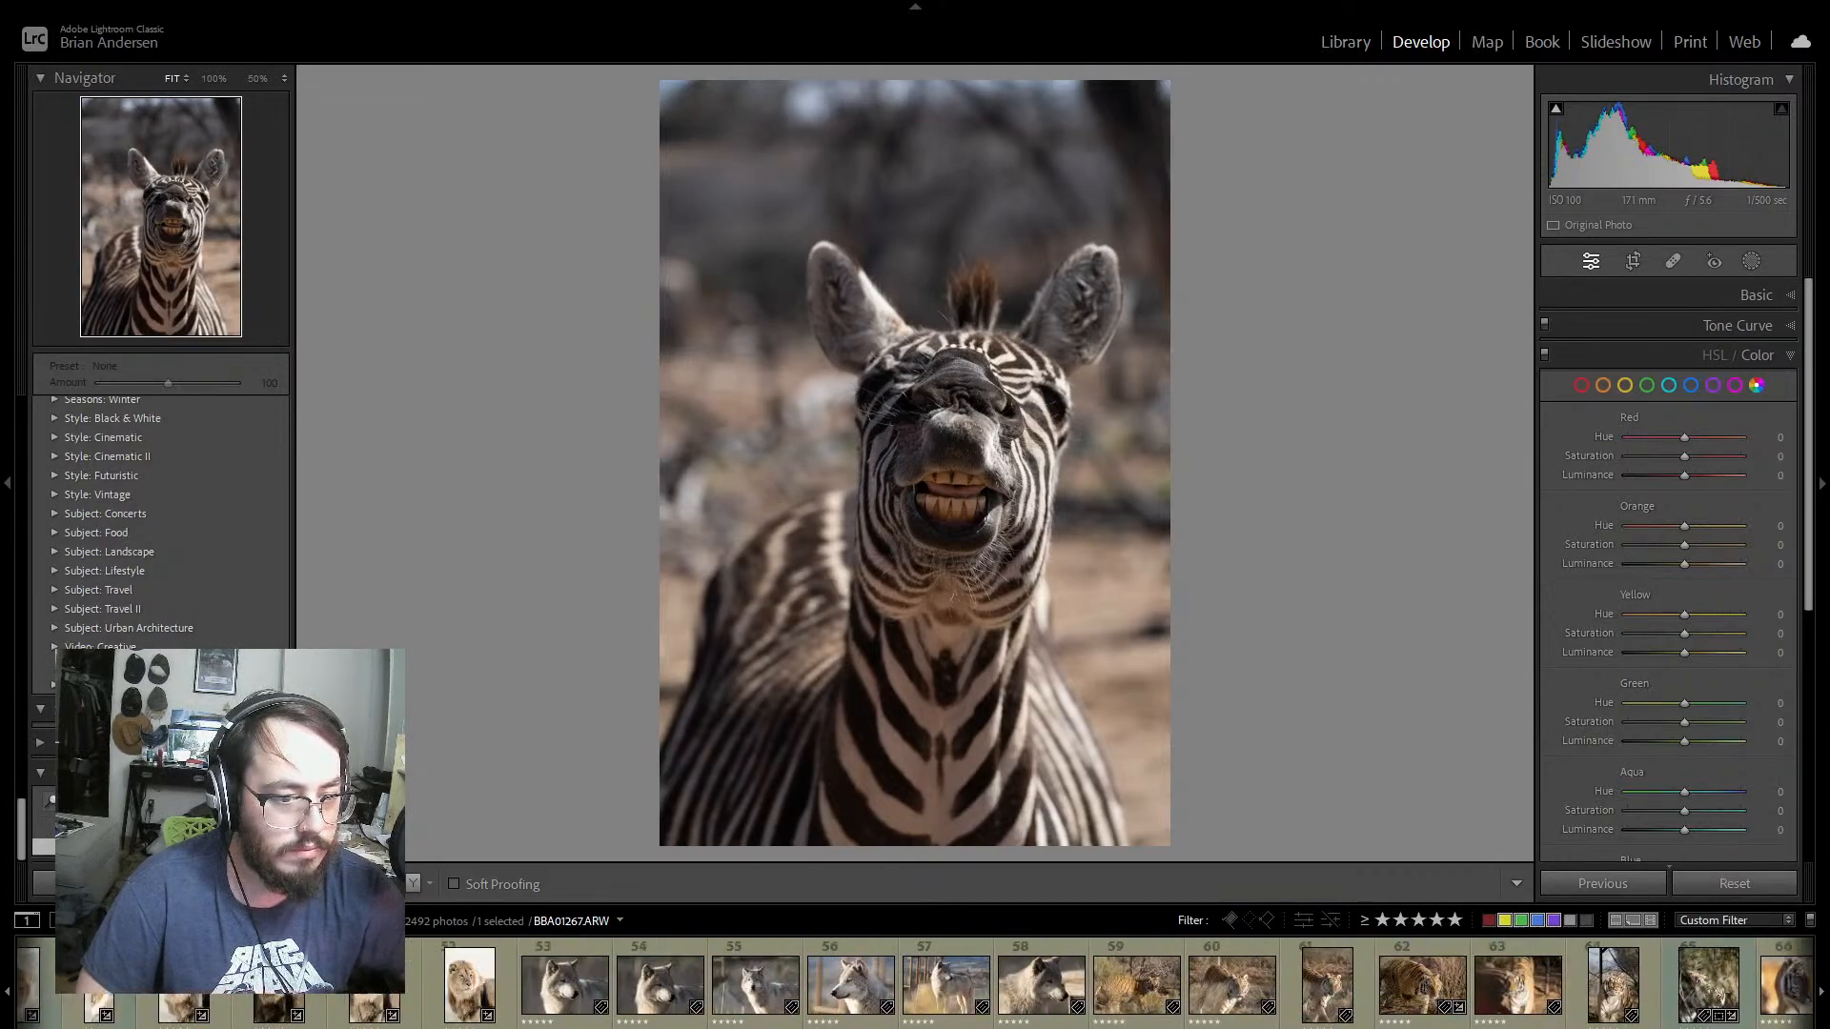
{"action": "scroll", "coordinate": [374, 981], "scroll_direction": "up", "scroll_amount": 8}
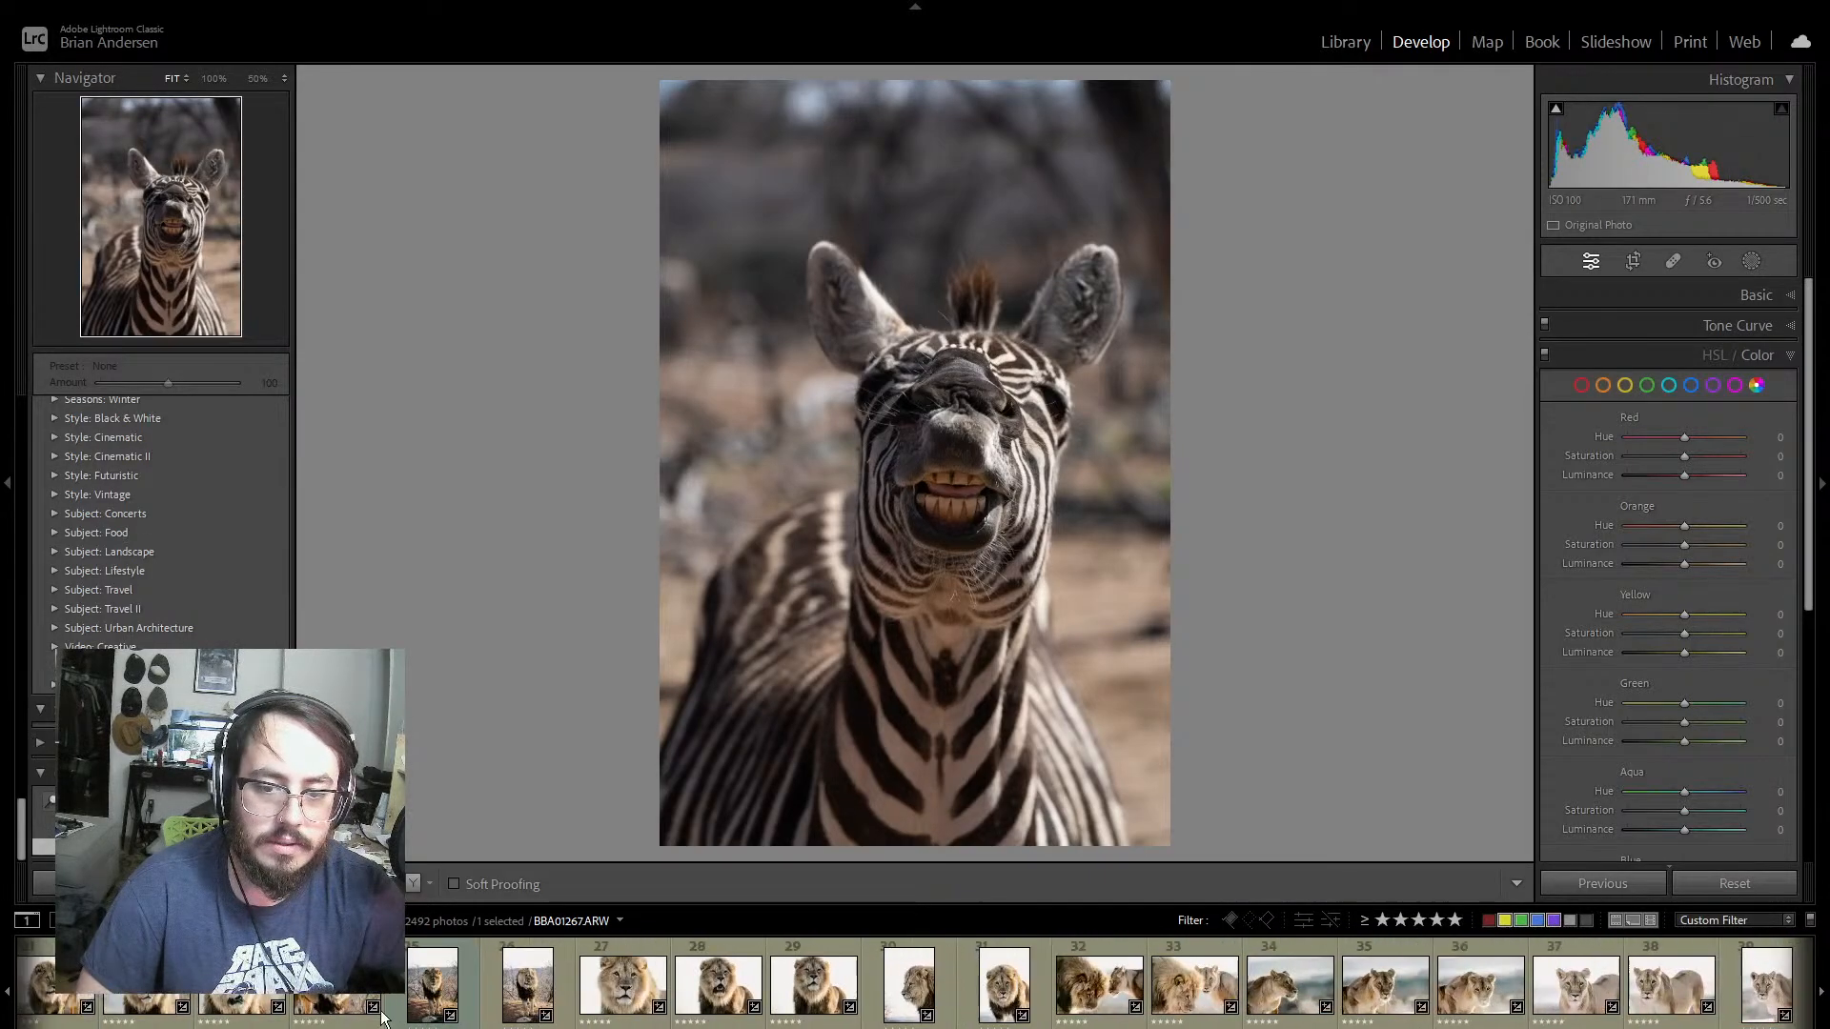
{"action": "scroll", "coordinate": [375, 981], "scroll_direction": "up", "scroll_amount": 5}
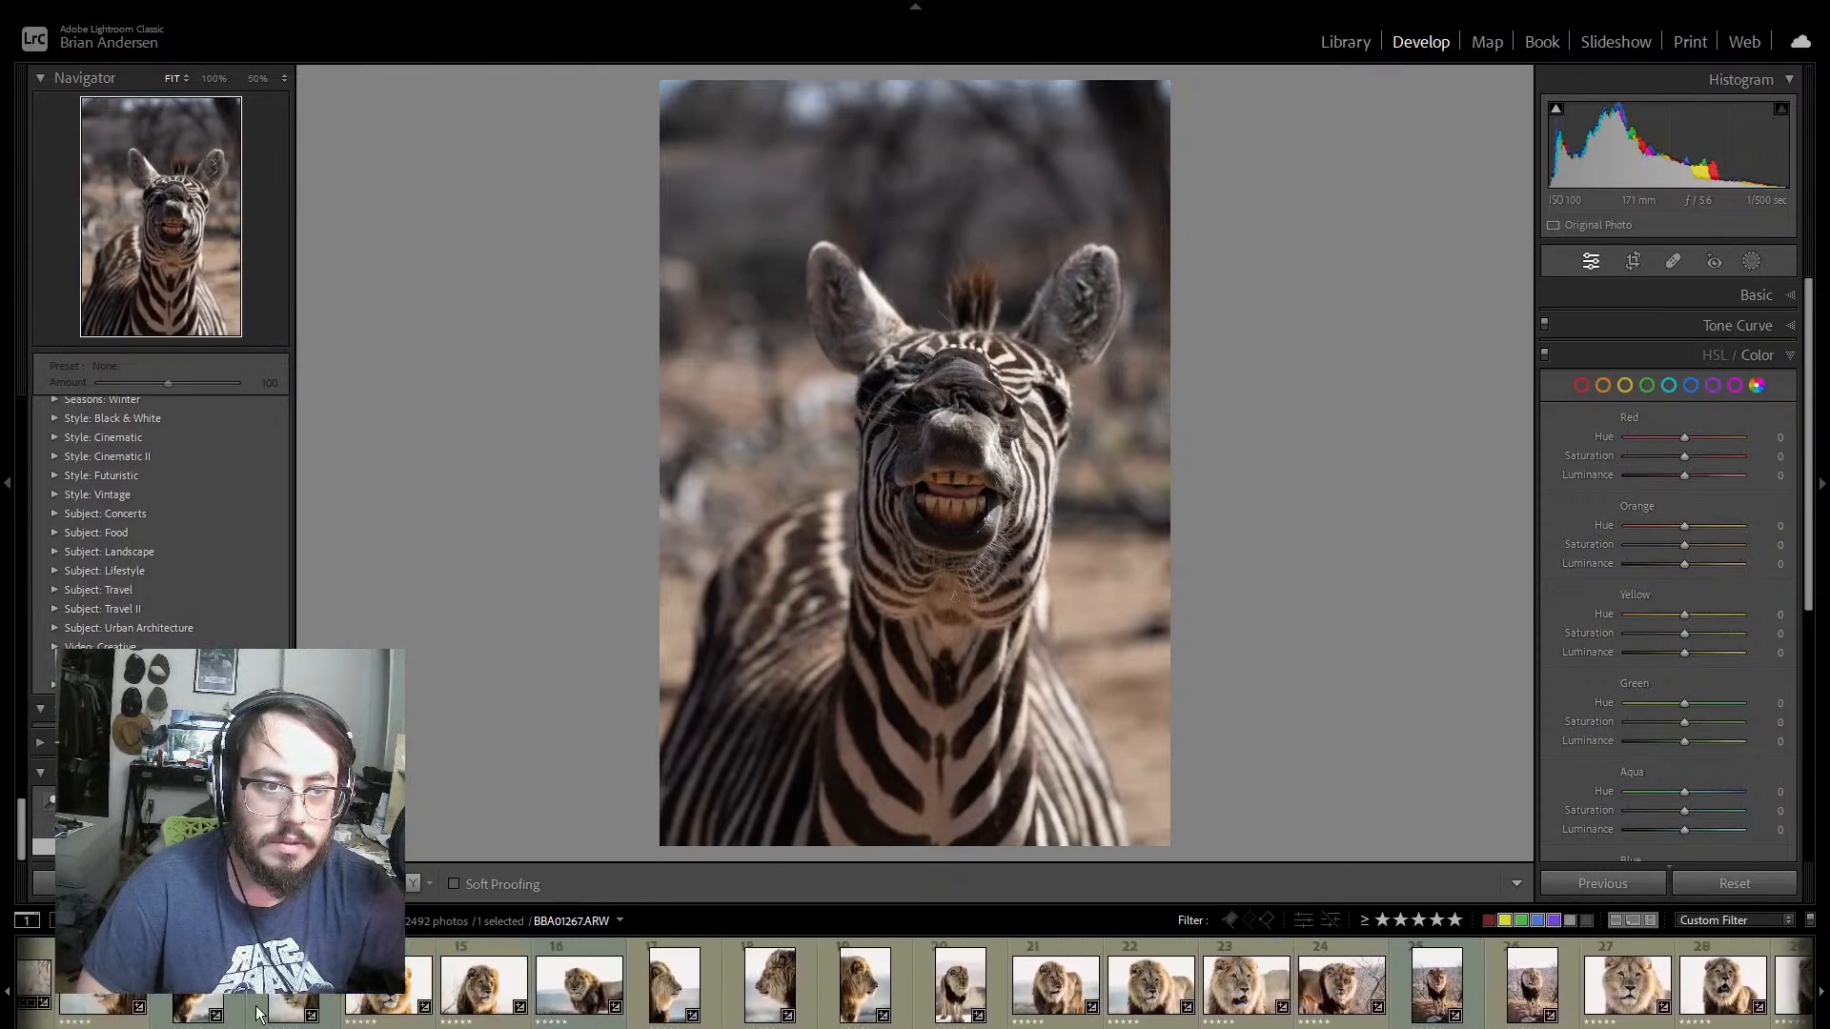
{"action": "scroll", "coordinate": [236, 1013], "scroll_direction": "up", "scroll_amount": 2}
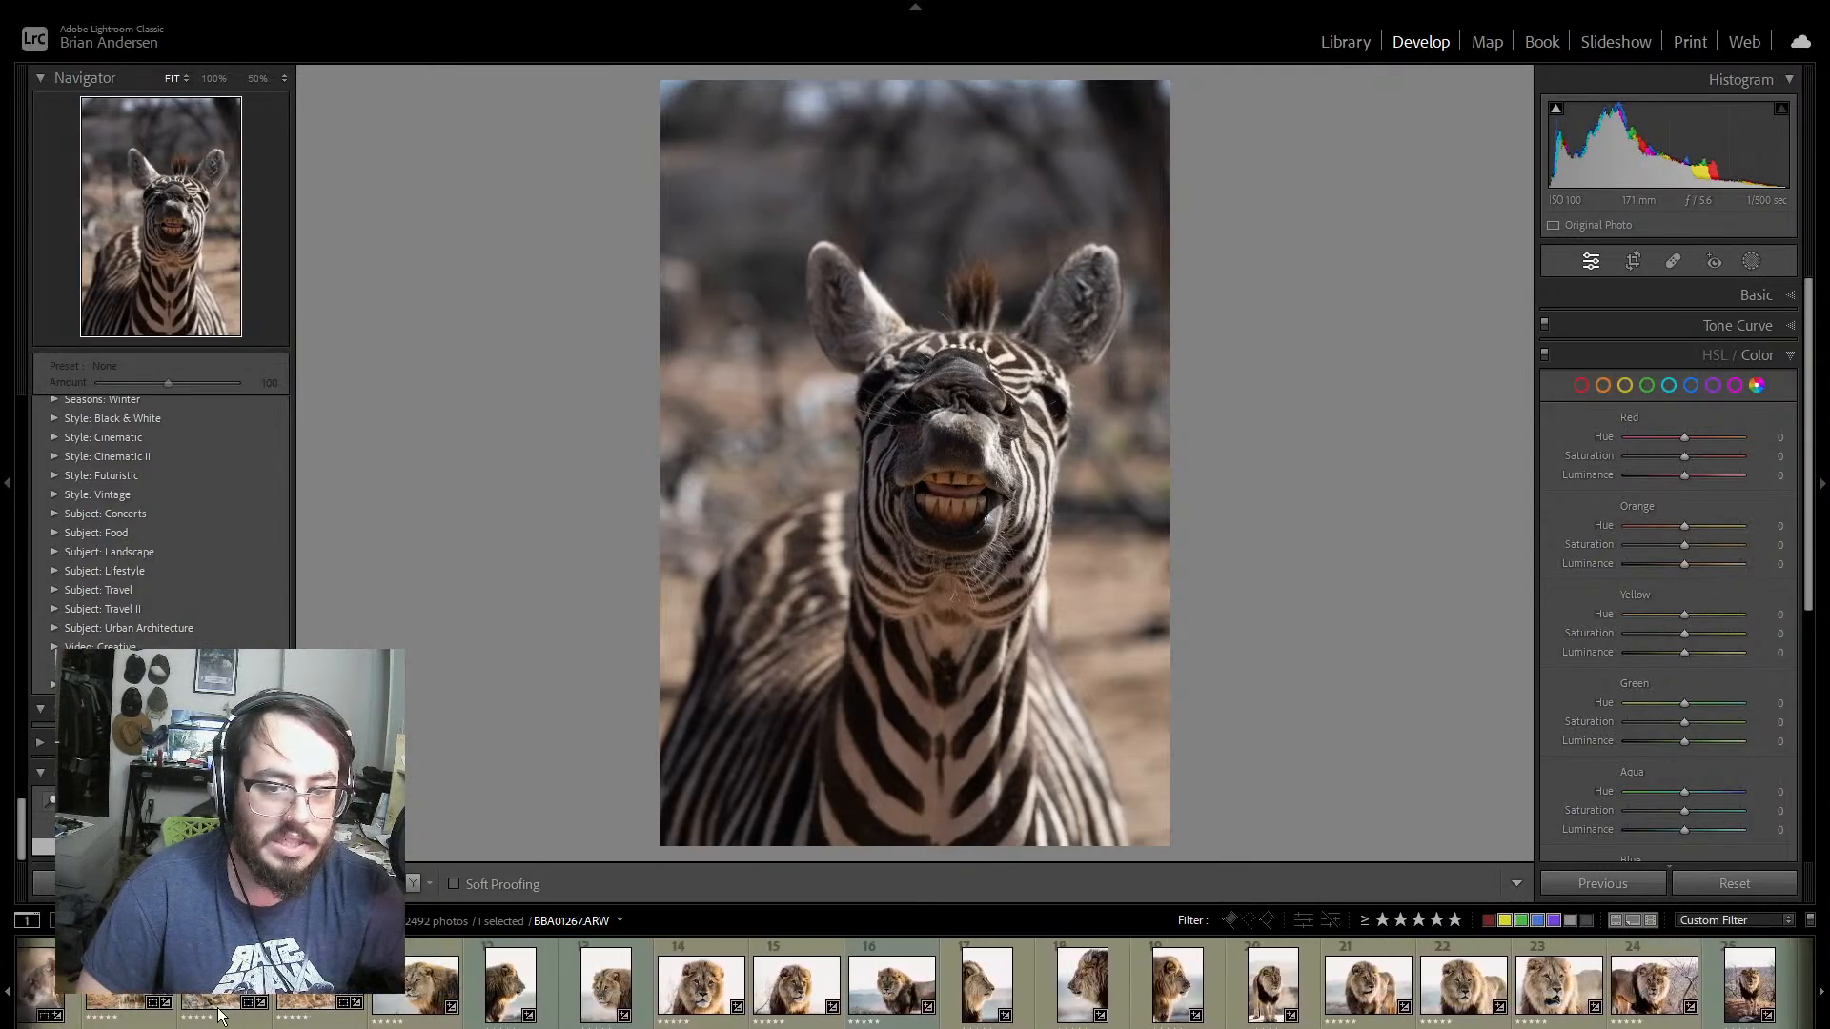
{"action": "scroll", "coordinate": [216, 1016], "scroll_direction": "down", "scroll_amount": 3}
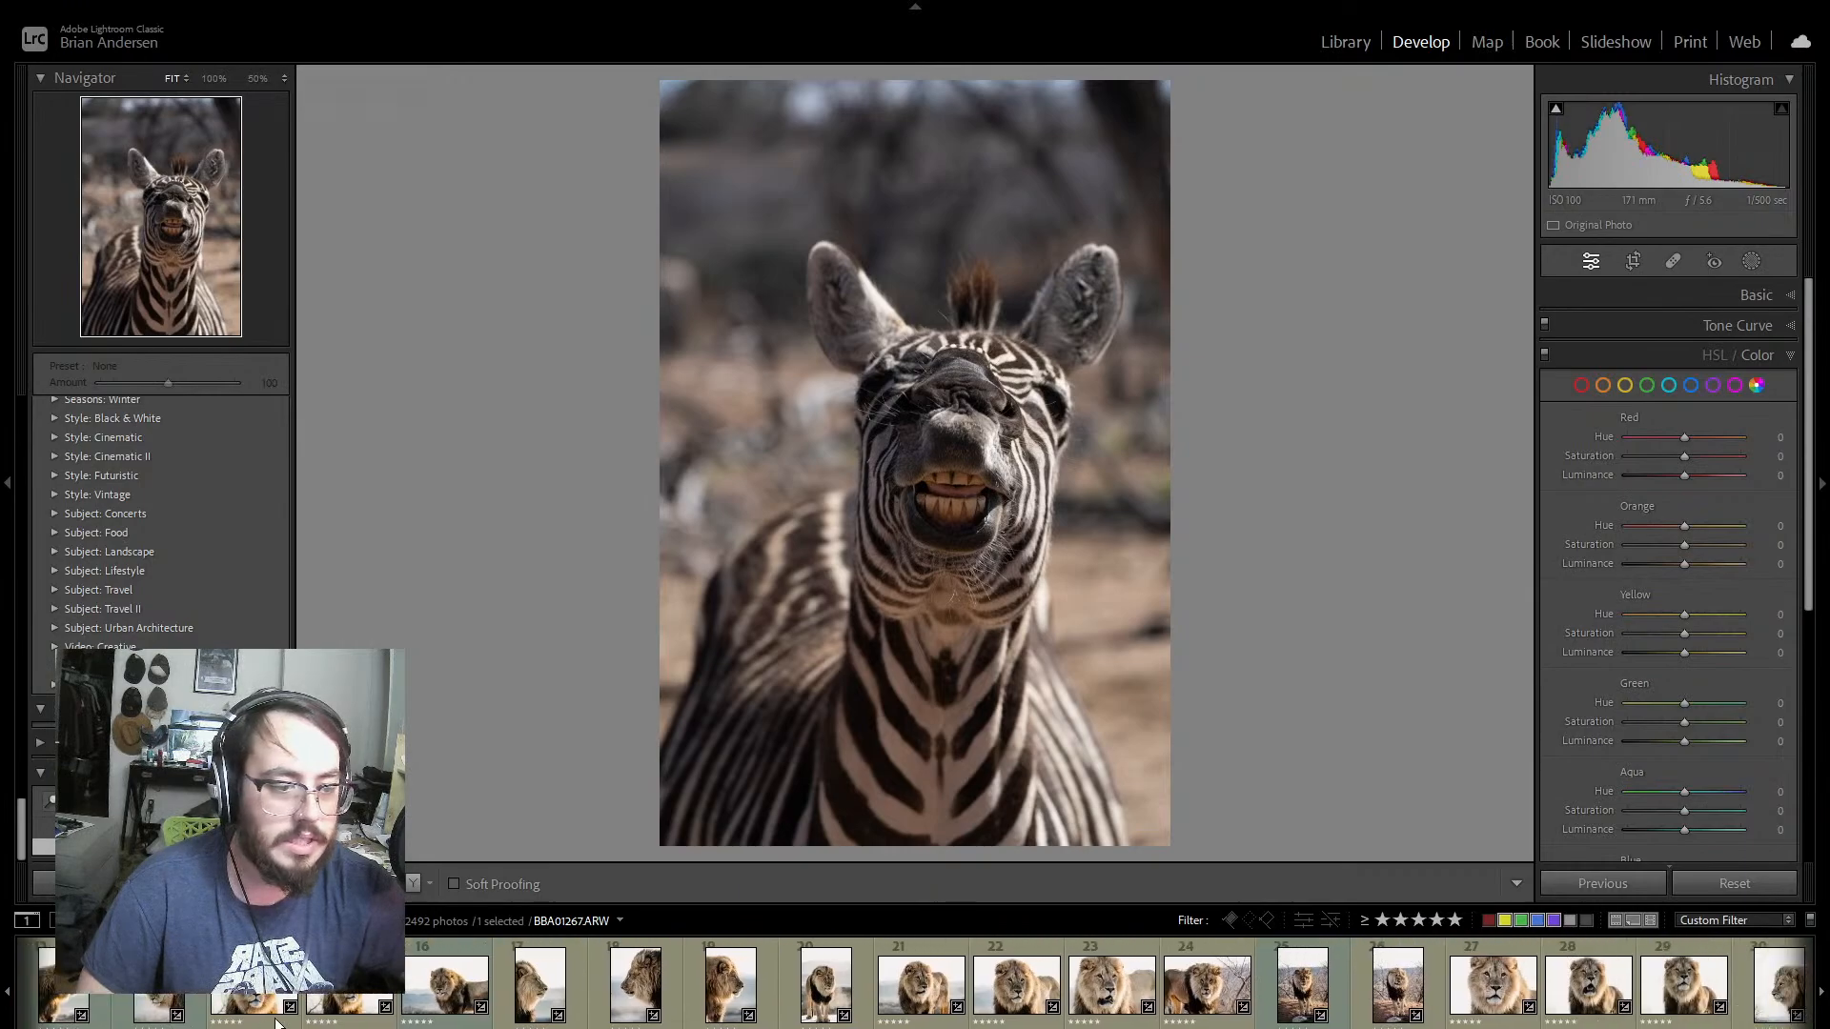
{"action": "scroll", "coordinate": [288, 1024], "scroll_direction": "down", "scroll_amount": 2}
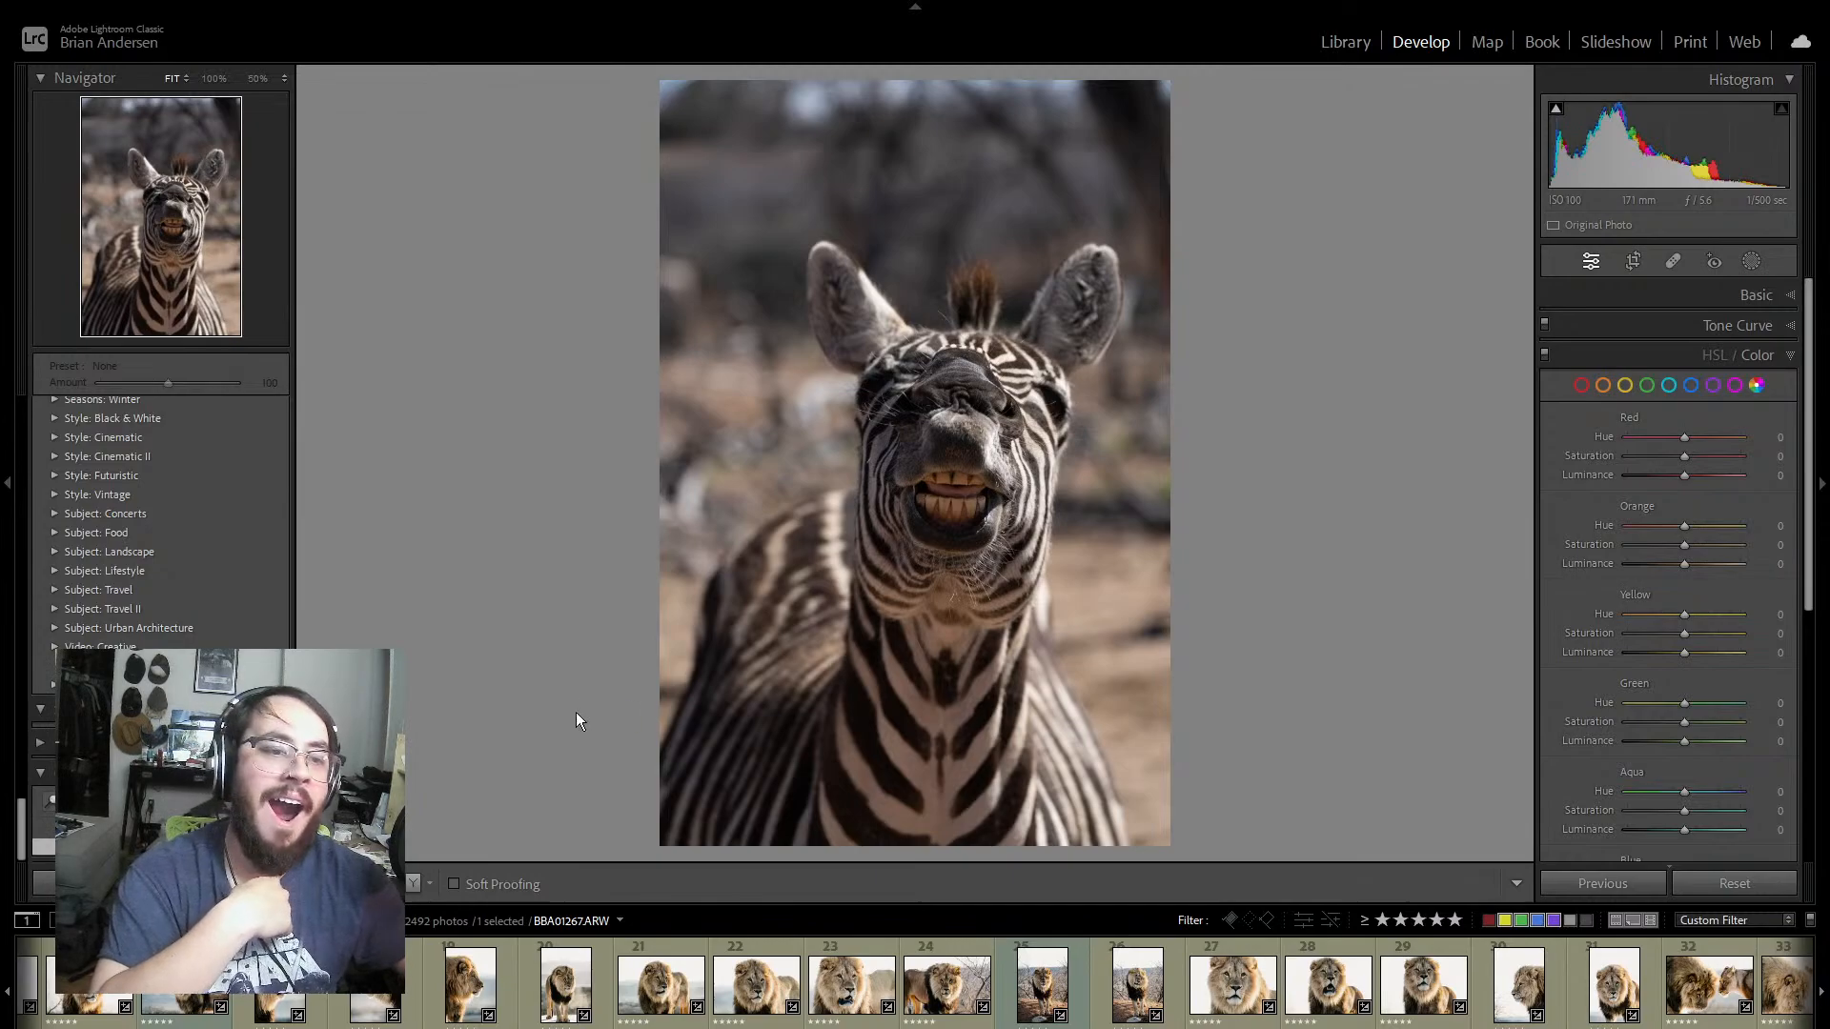
{"action": "scroll", "coordinate": [915, 986], "scroll_direction": "up", "scroll_amount": 2}
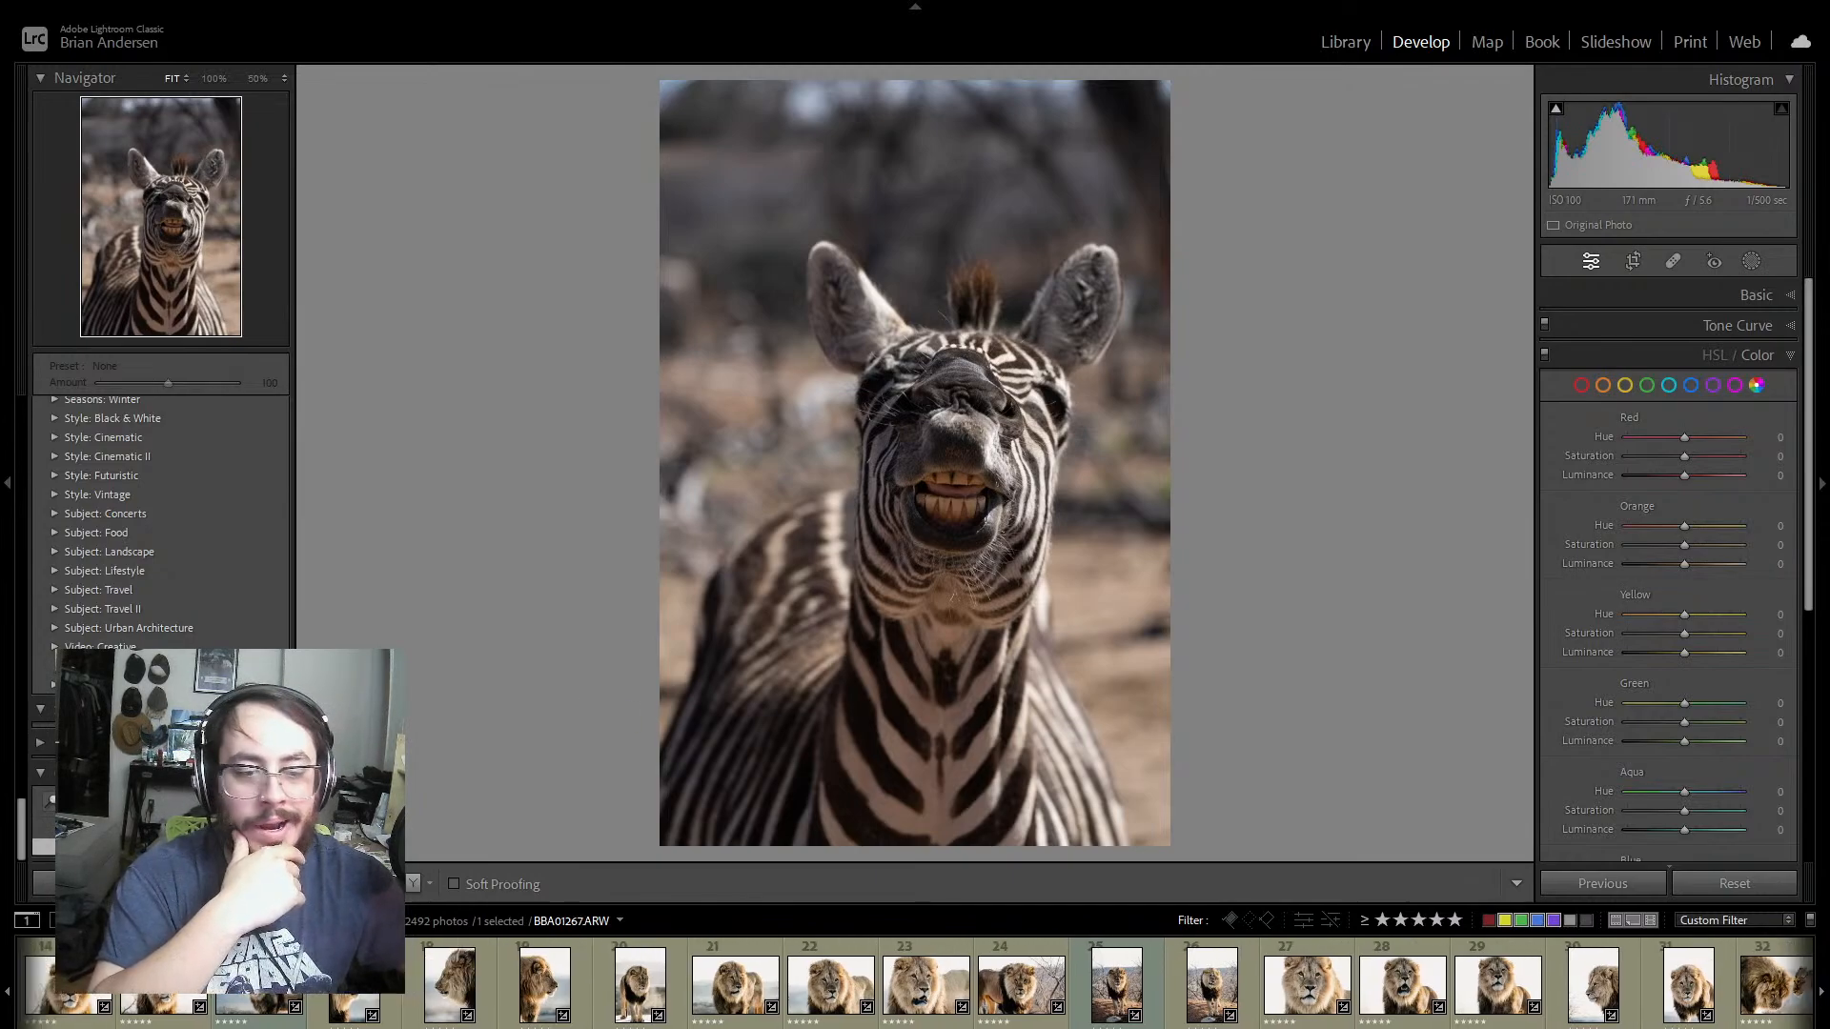
{"action": "scroll", "coordinate": [915, 985], "scroll_direction": "down", "scroll_amount": 2}
{"action": "scroll", "coordinate": [915, 986], "scroll_direction": "down", "scroll_amount": 2}
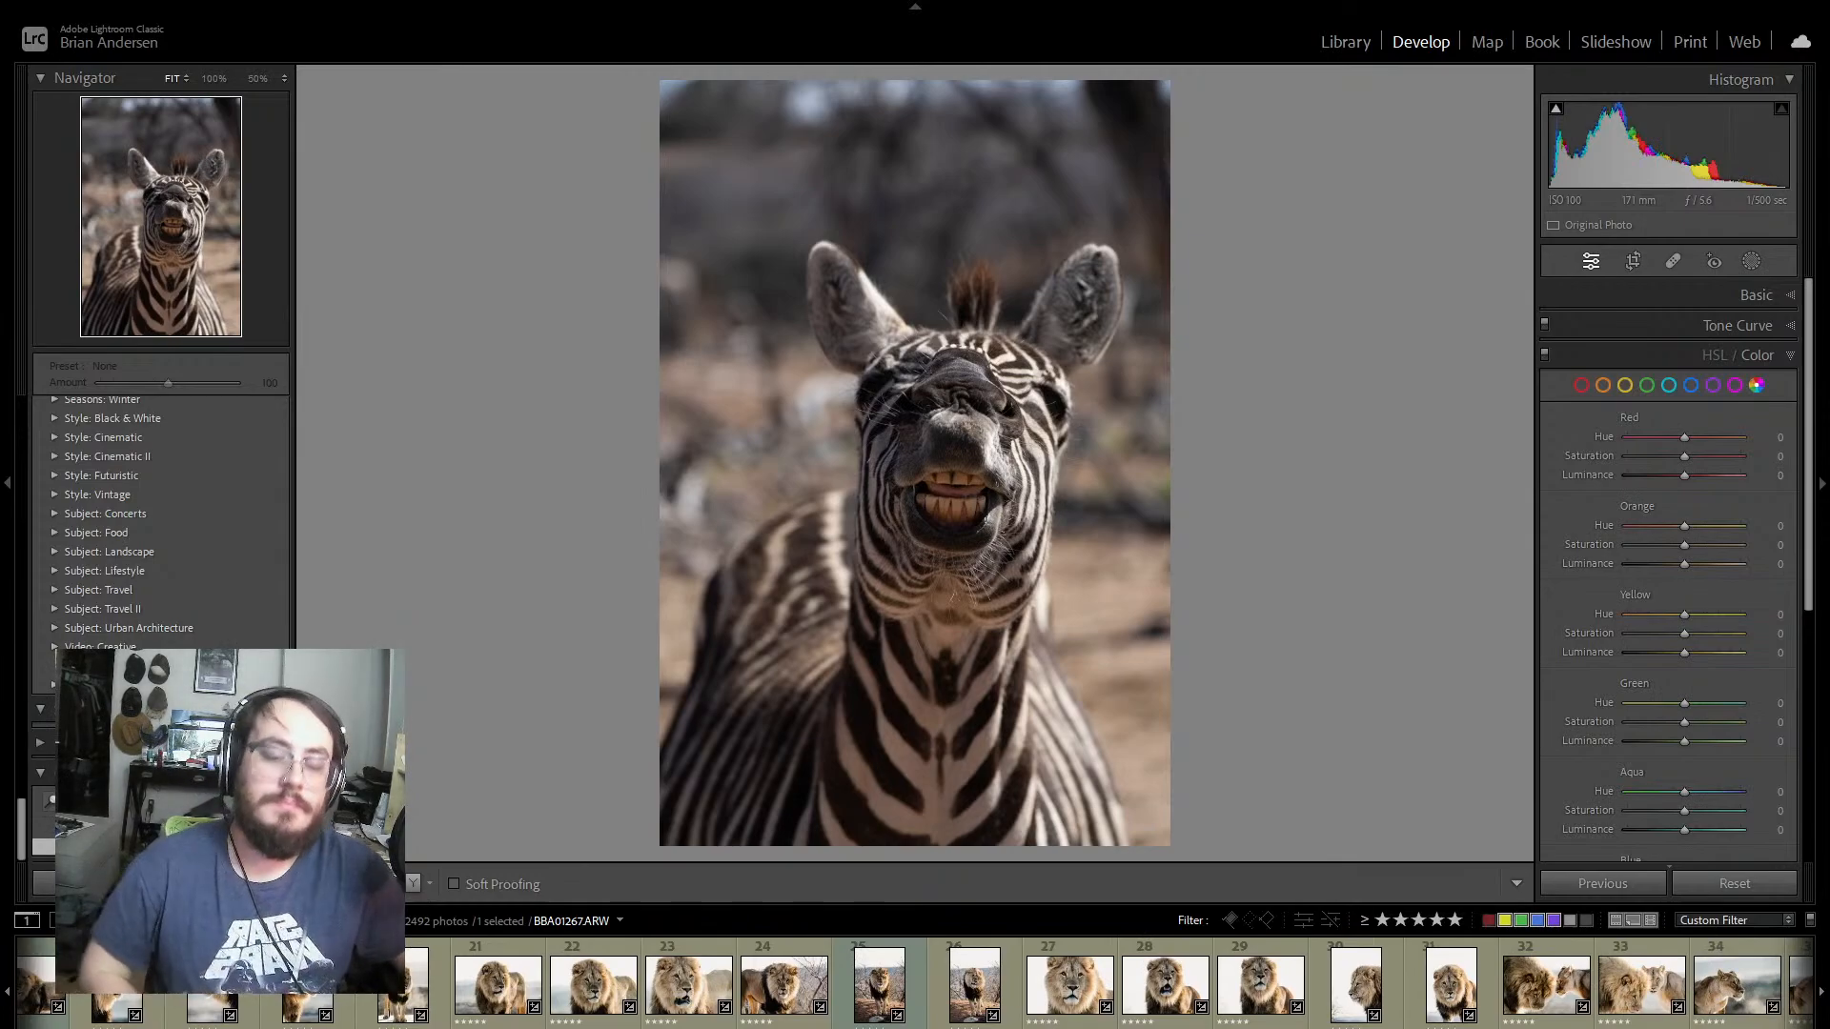
{"action": "scroll", "coordinate": [915, 986], "scroll_direction": "down", "scroll_amount": 1}
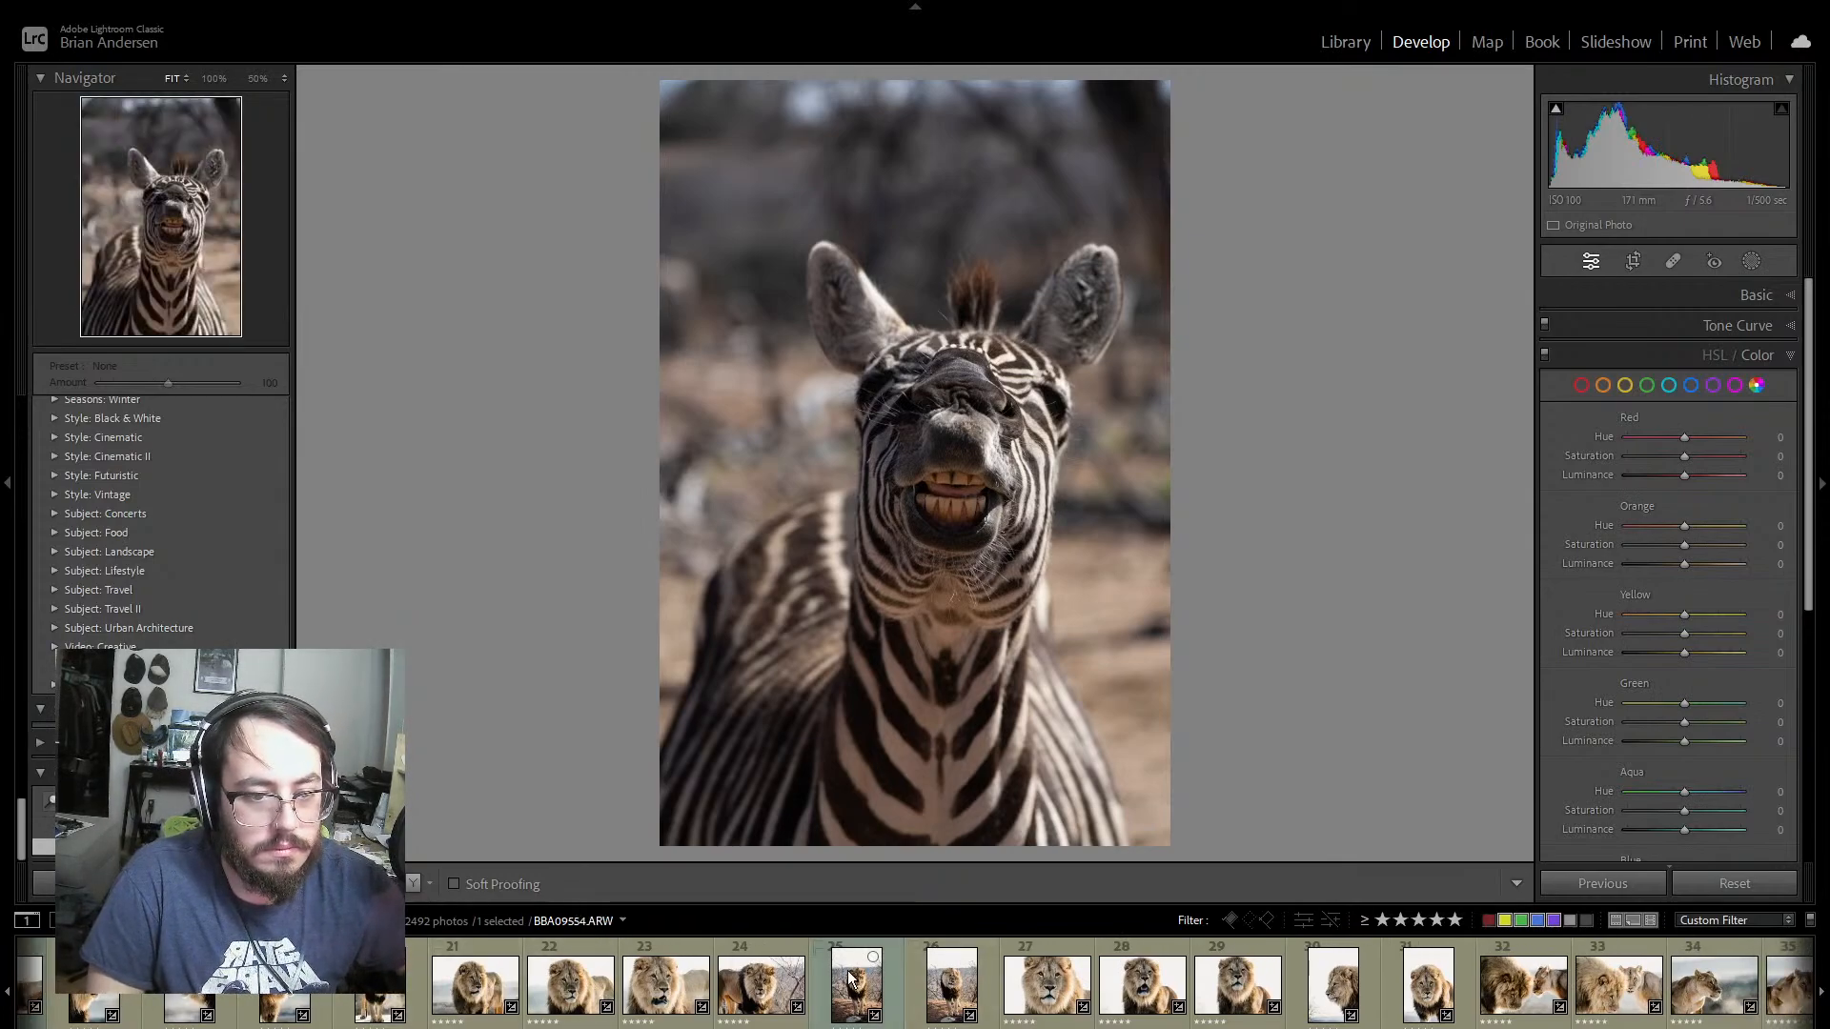
{"action": "left_click", "coordinate": [416, 993]}
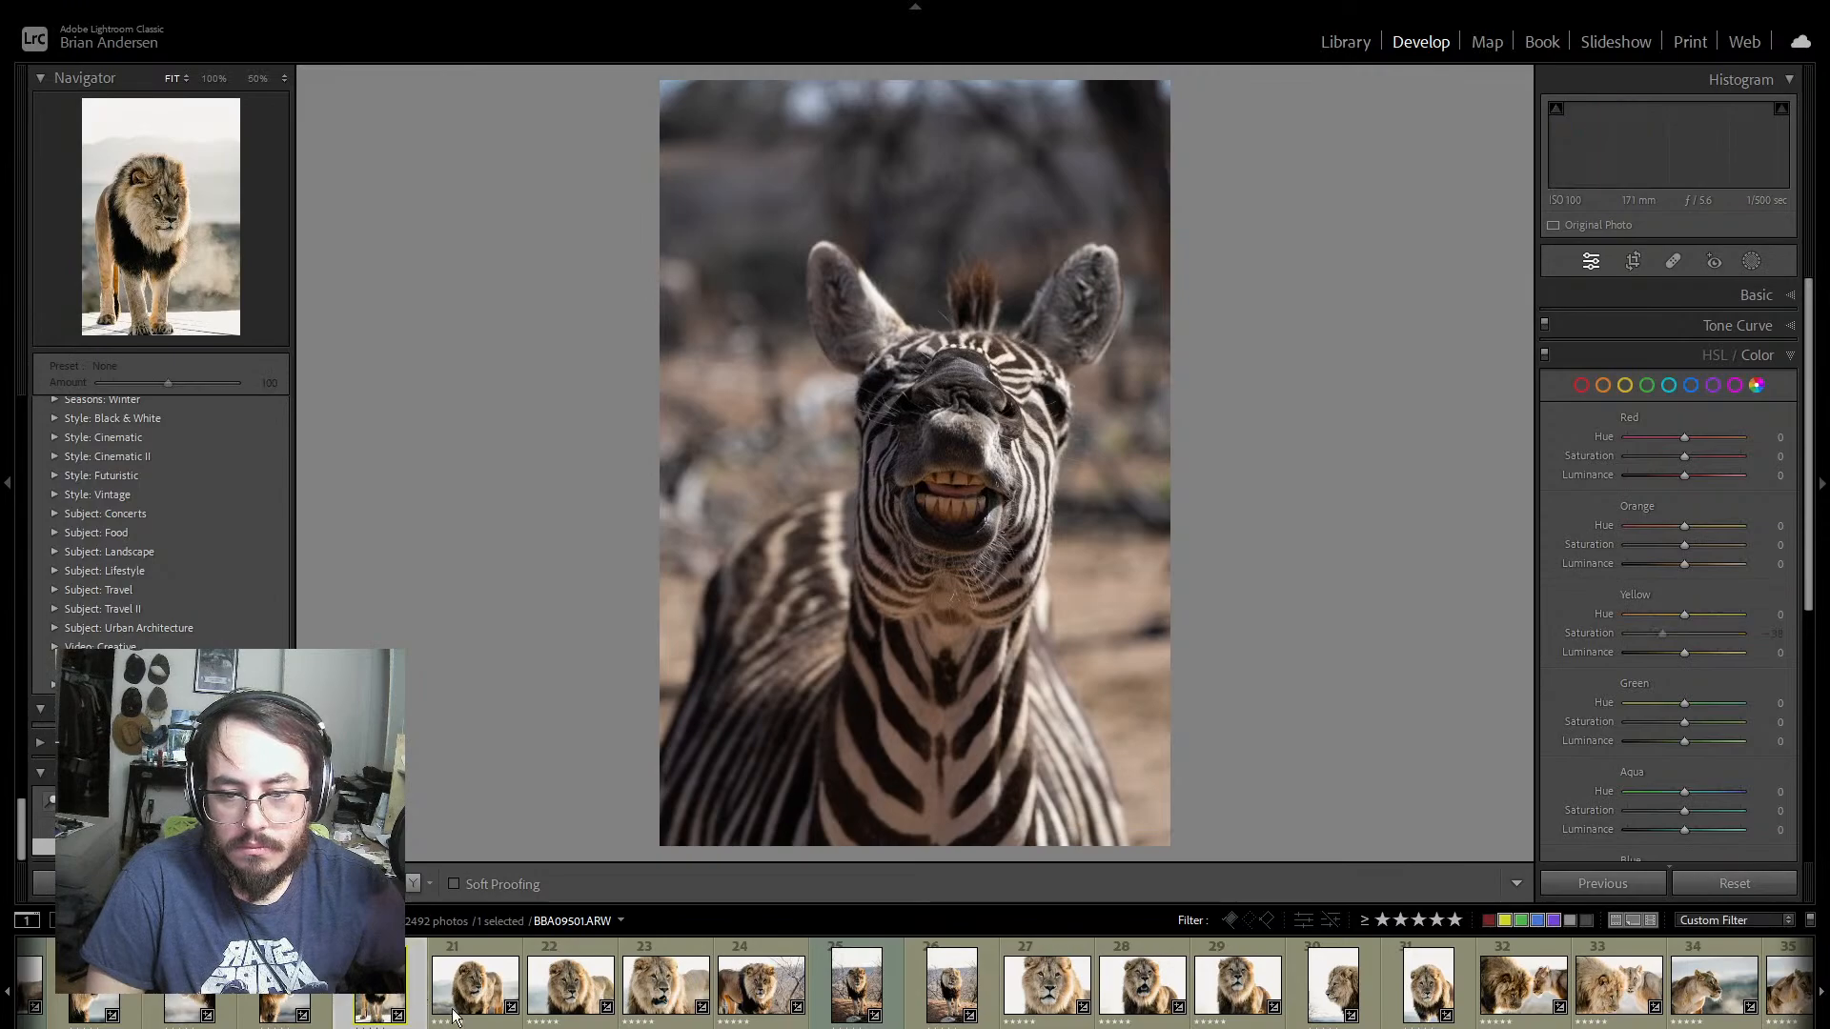
Step: Find the photos of the male lion with a lioness and compare BBA09605 with BBA09607
{"action": "scroll", "coordinate": [915, 985], "scroll_direction": "down", "scroll_amount": 5}
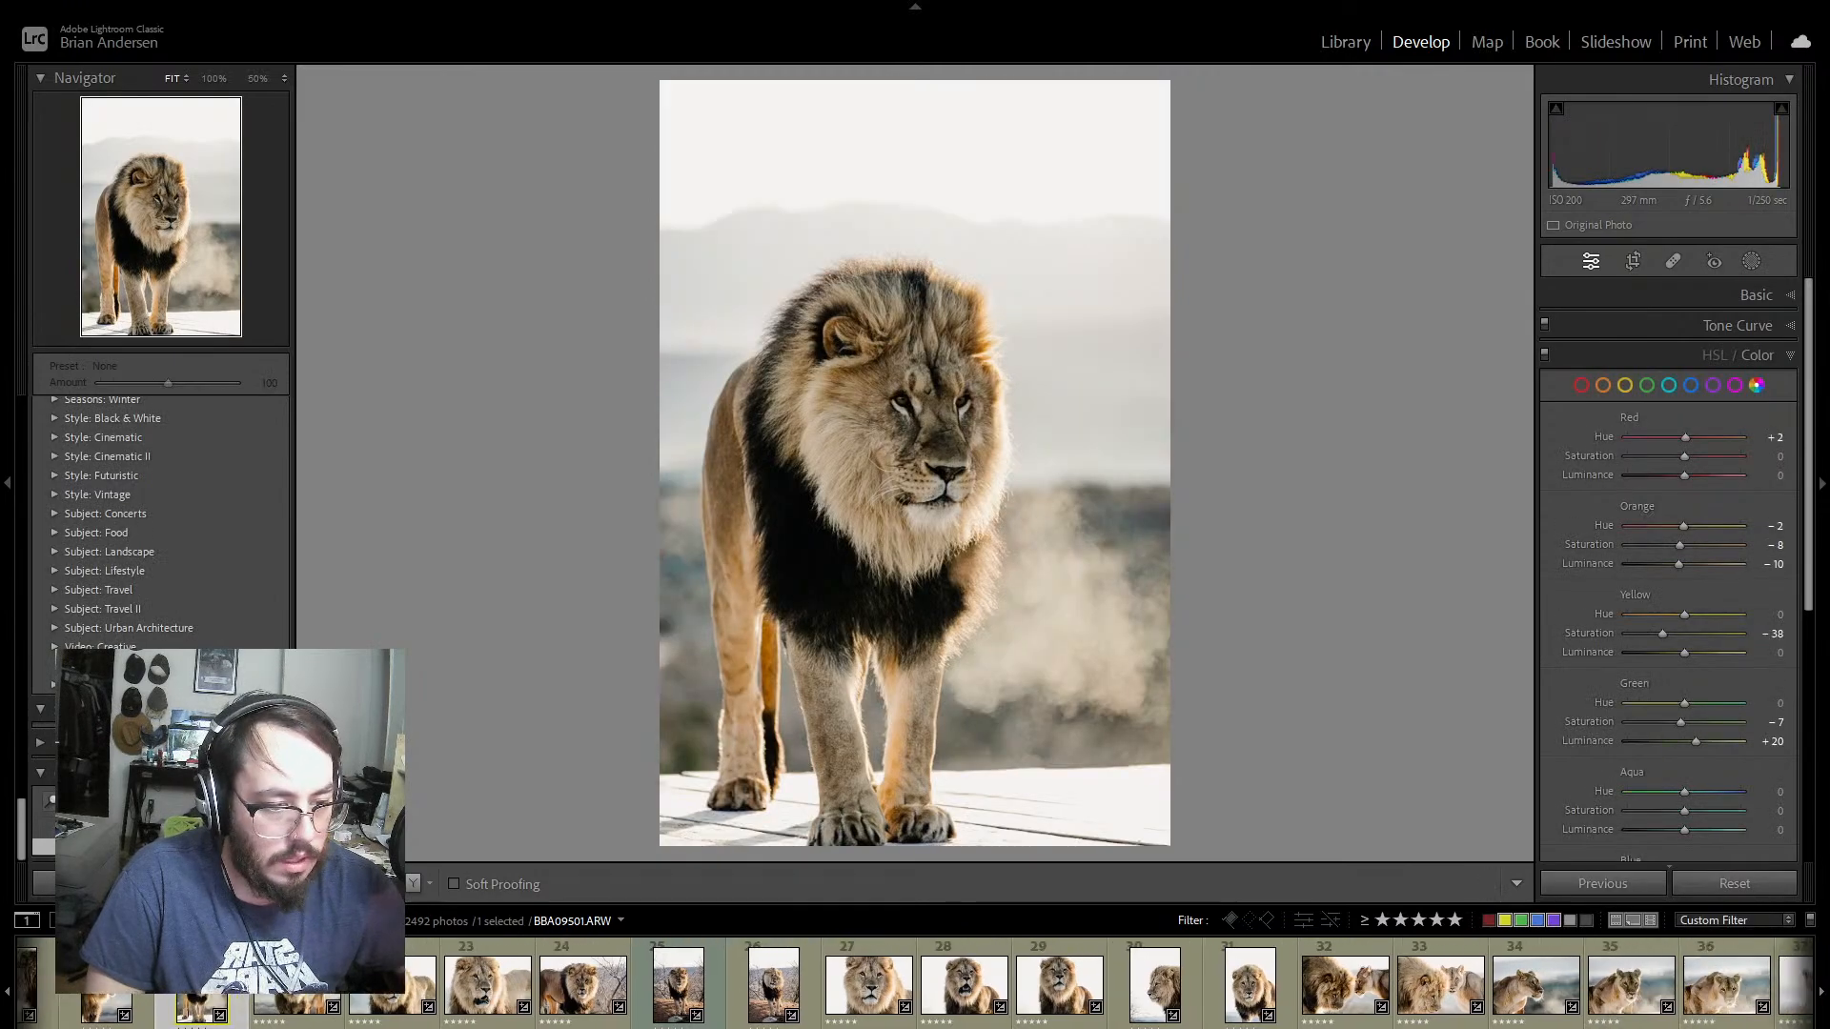
{"action": "scroll", "coordinate": [458, 991], "scroll_direction": "down", "scroll_amount": 5}
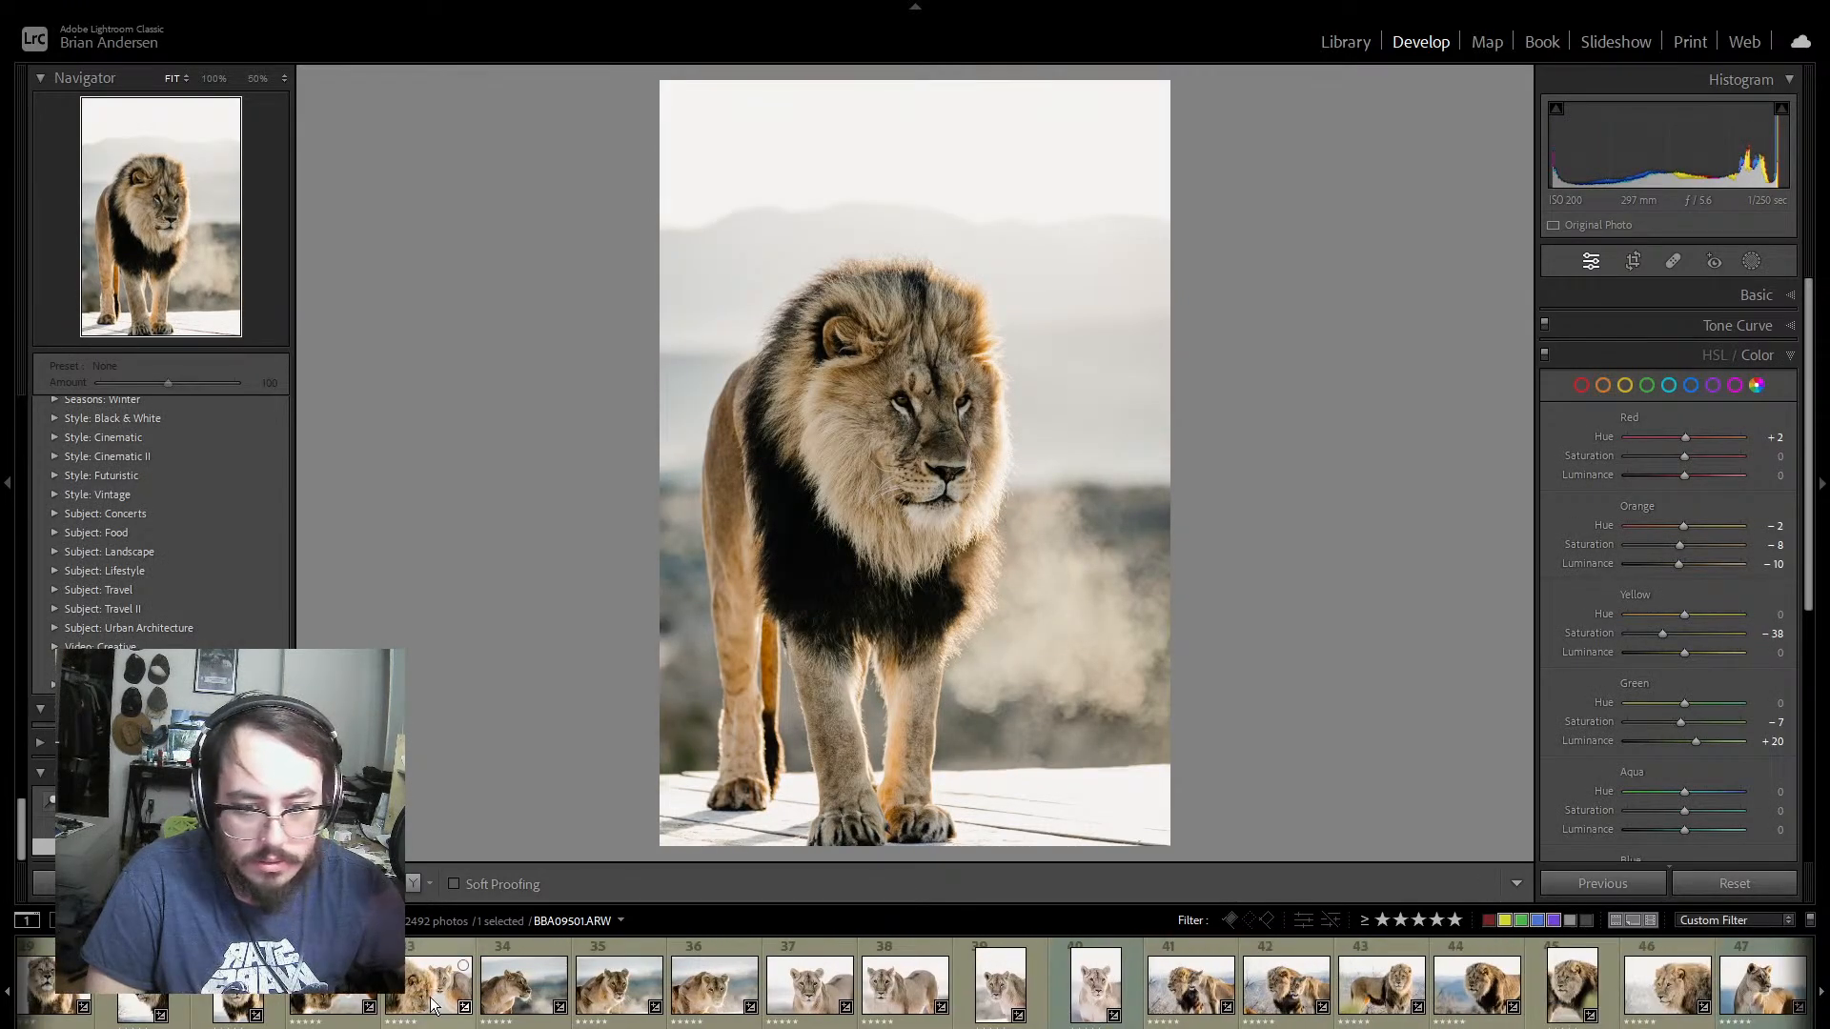
{"action": "left_click", "coordinate": [415, 962]}
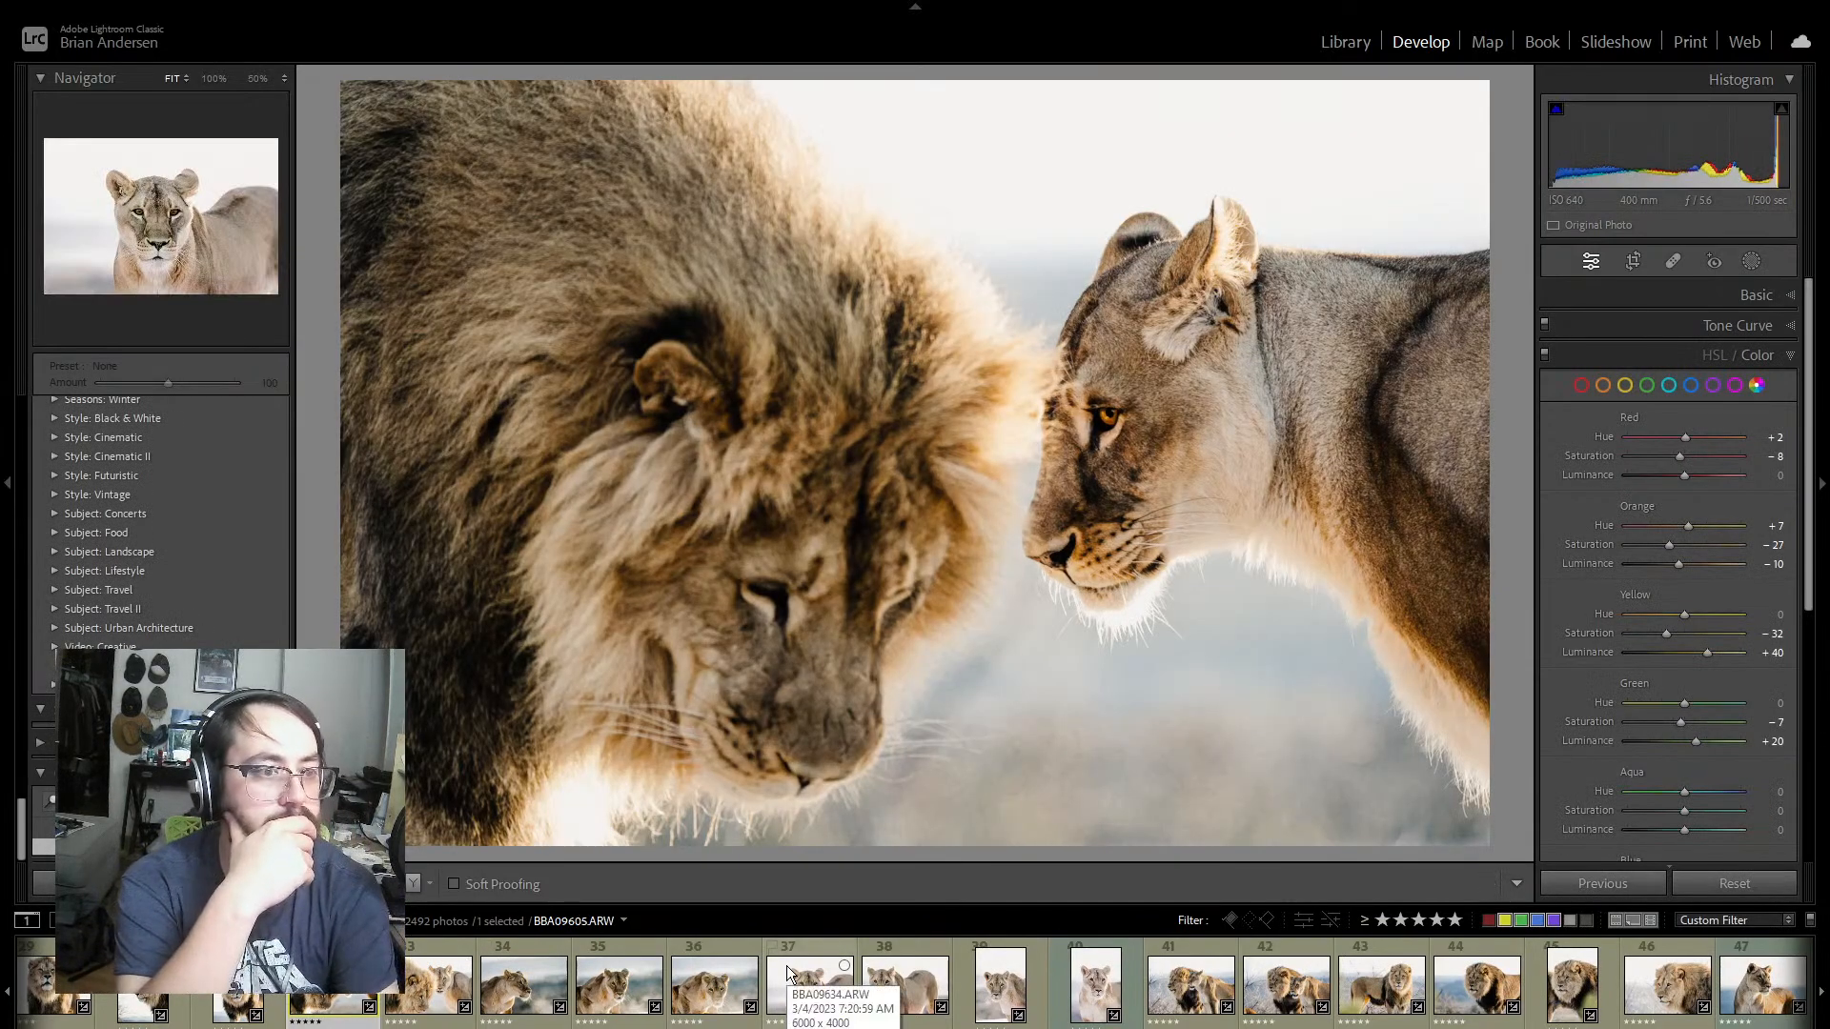
{"action": "key", "text": "Right"}
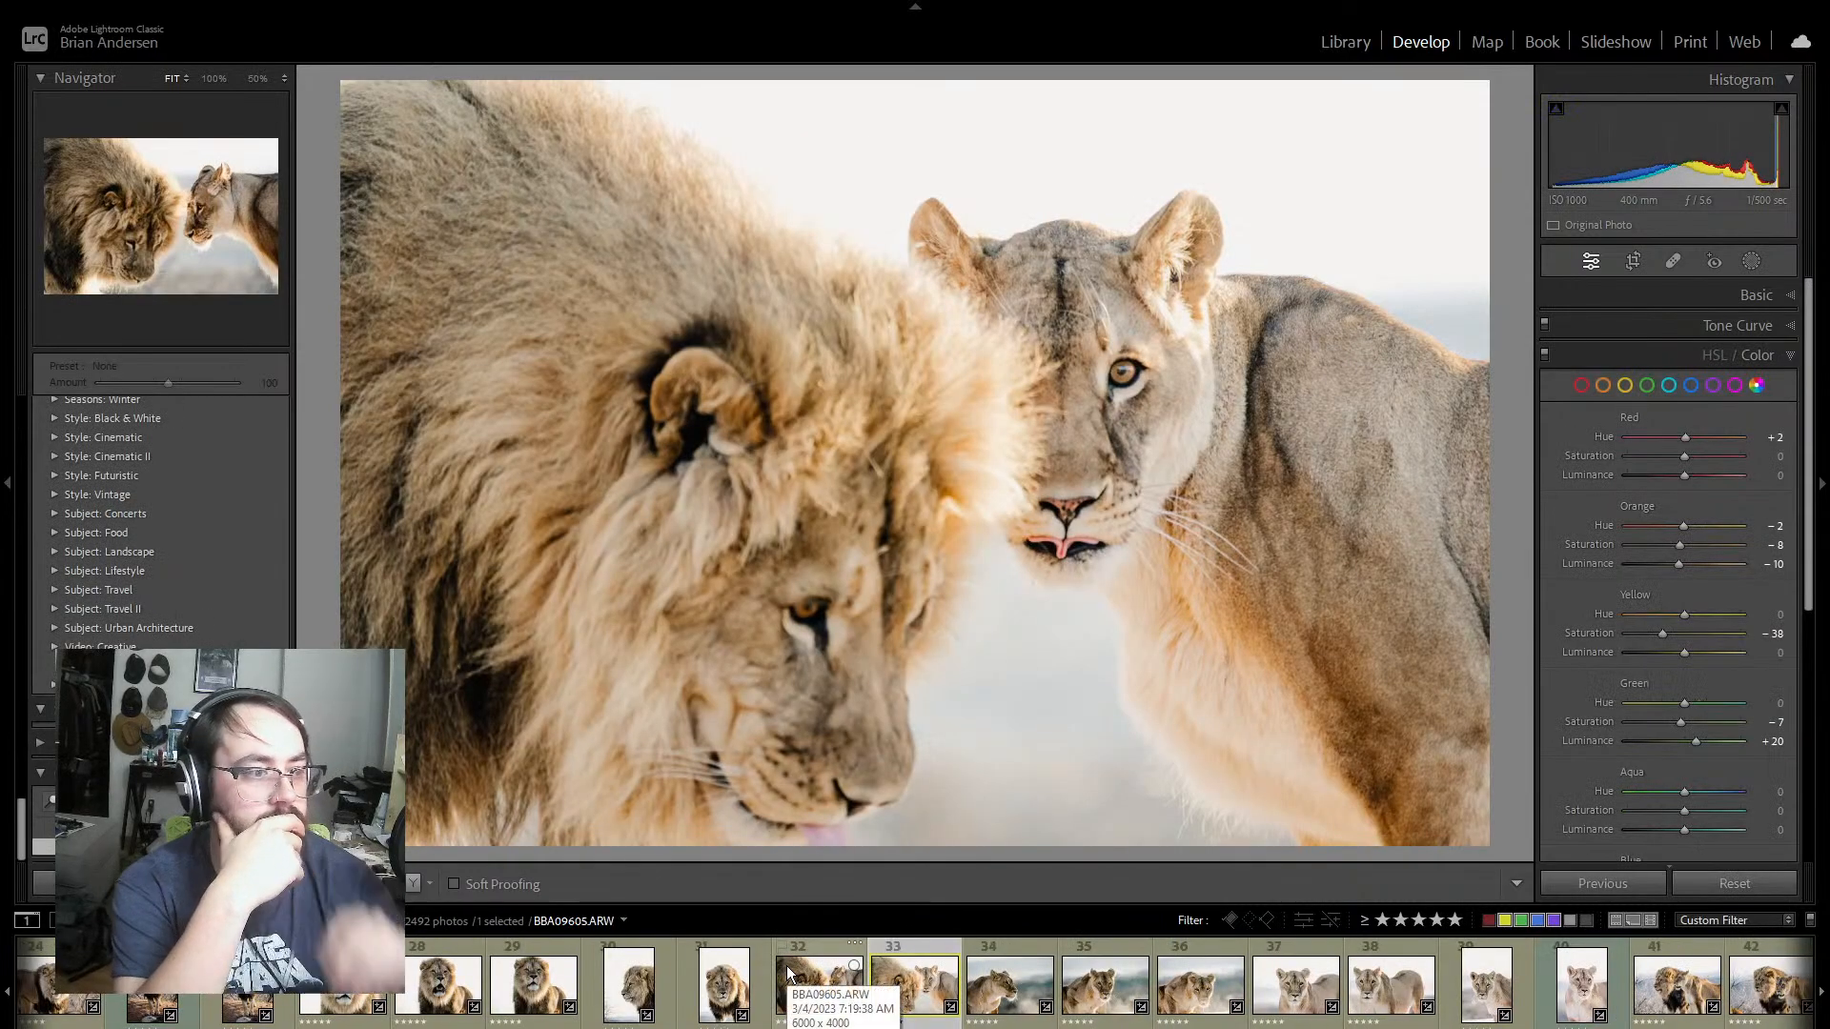
Step: Set the exposure of lion pair photo BBA09607 to +0.26 and its highlights to +11
{"action": "left_click", "coordinate": [1772, 295]}
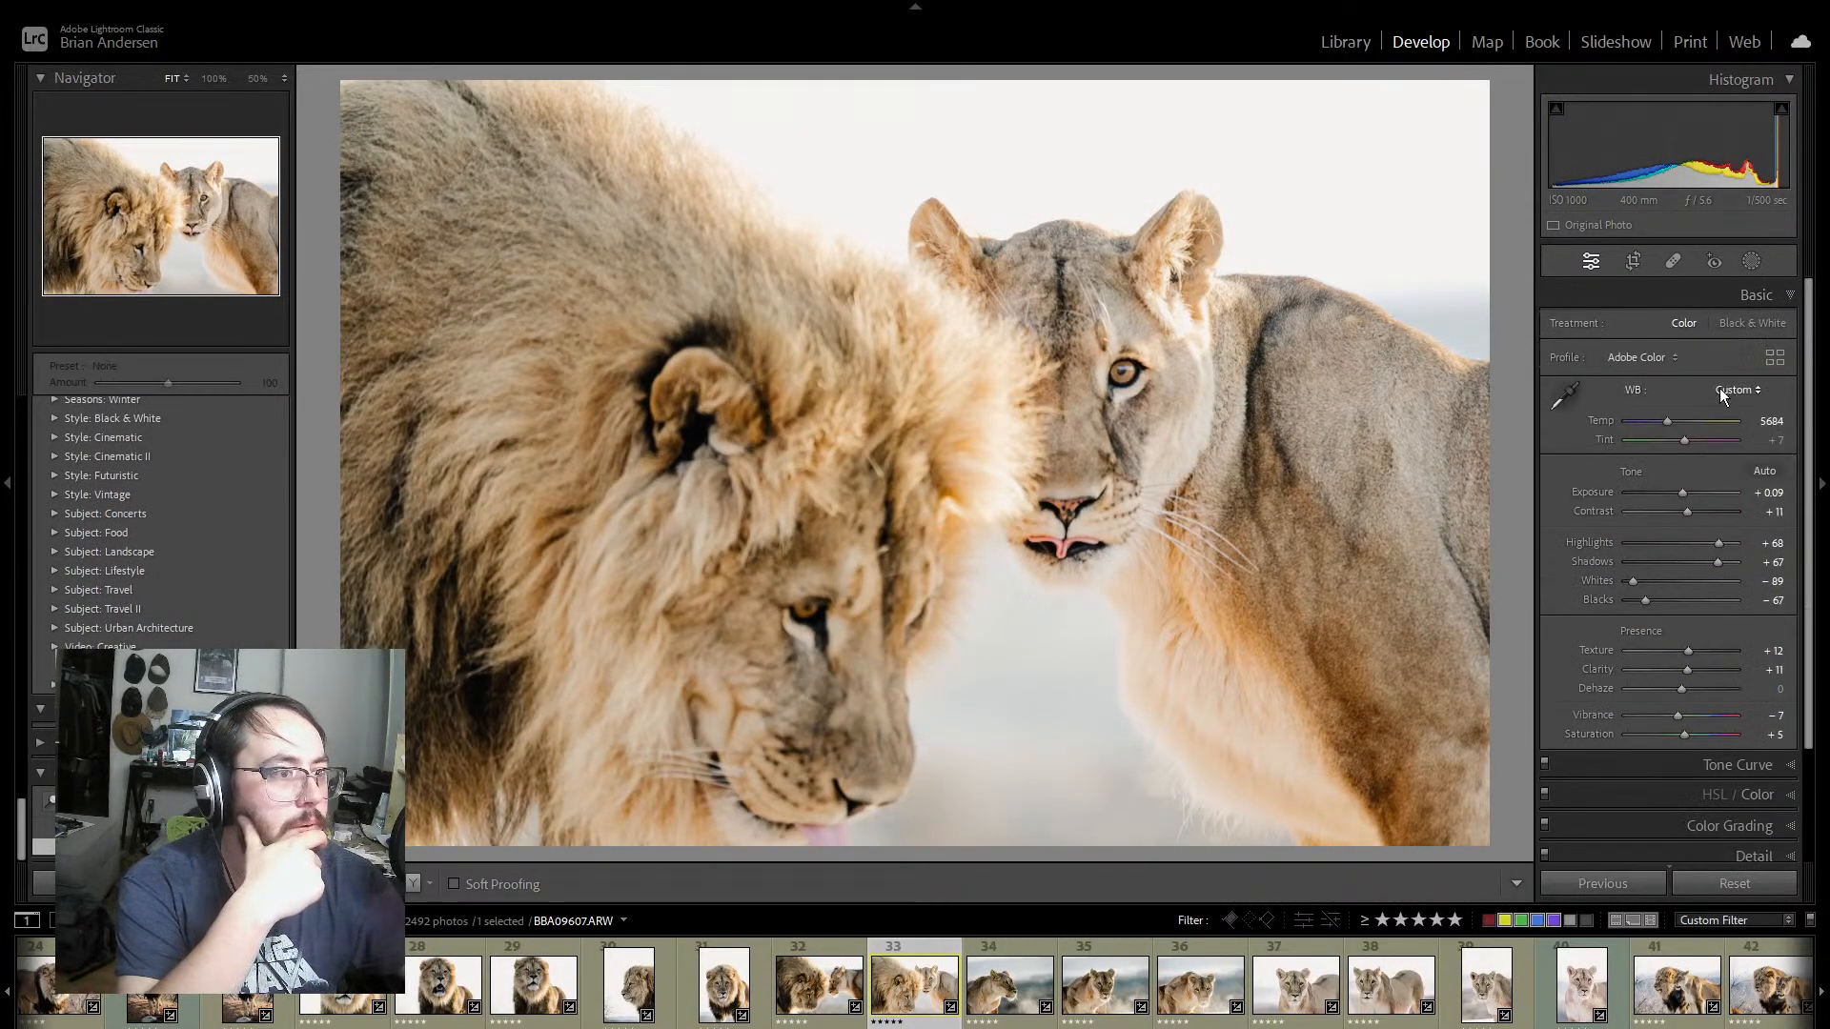
{"action": "left_click_drag", "start_coordinate": [1684, 488], "coordinate": [1677, 488]}
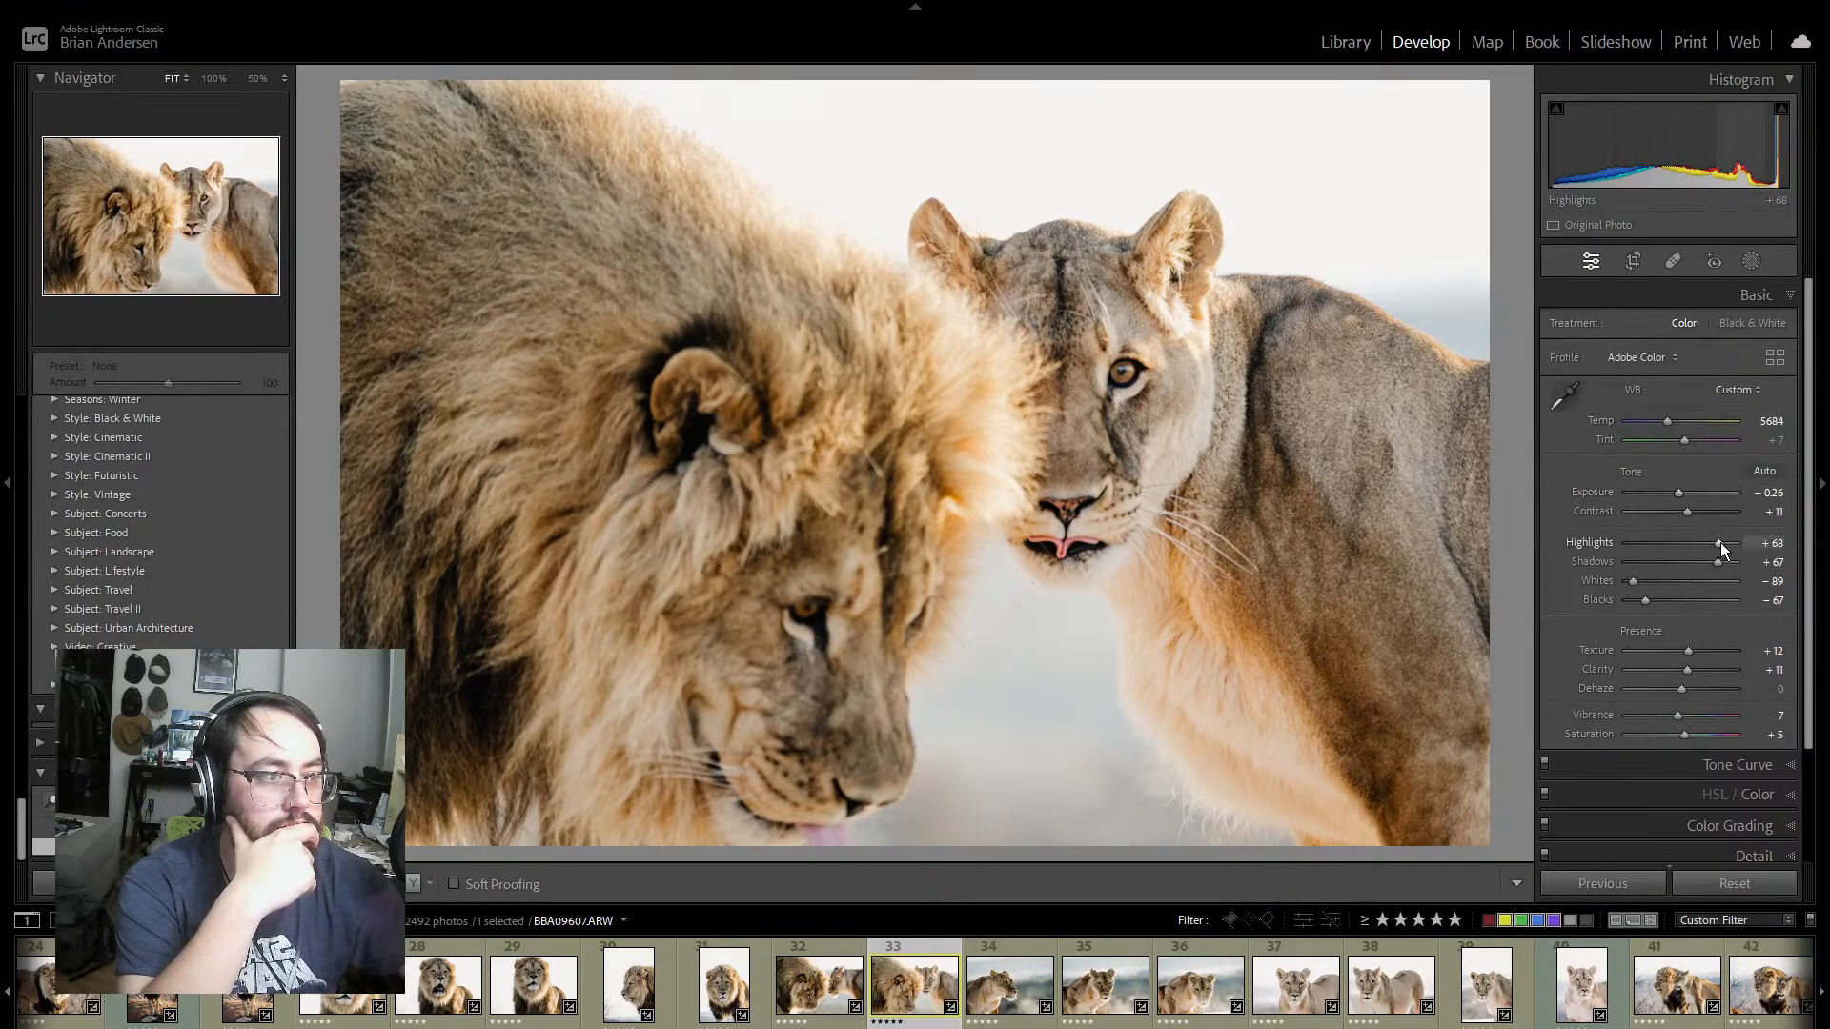
{"action": "mouse_move", "coordinate": [1719, 542]}
{"action": "left_mouse_down"}
{"action": "mouse_move", "coordinate": [1693, 539]}
{"action": "mouse_move", "coordinate": [1728, 543]}
{"action": "mouse_move", "coordinate": [1679, 490]}
{"action": "mouse_move", "coordinate": [1700, 541]}
{"action": "mouse_move", "coordinate": [1690, 490]}
{"action": "mouse_move", "coordinate": [1685, 544]}
{"action": "left_mouse_up"}
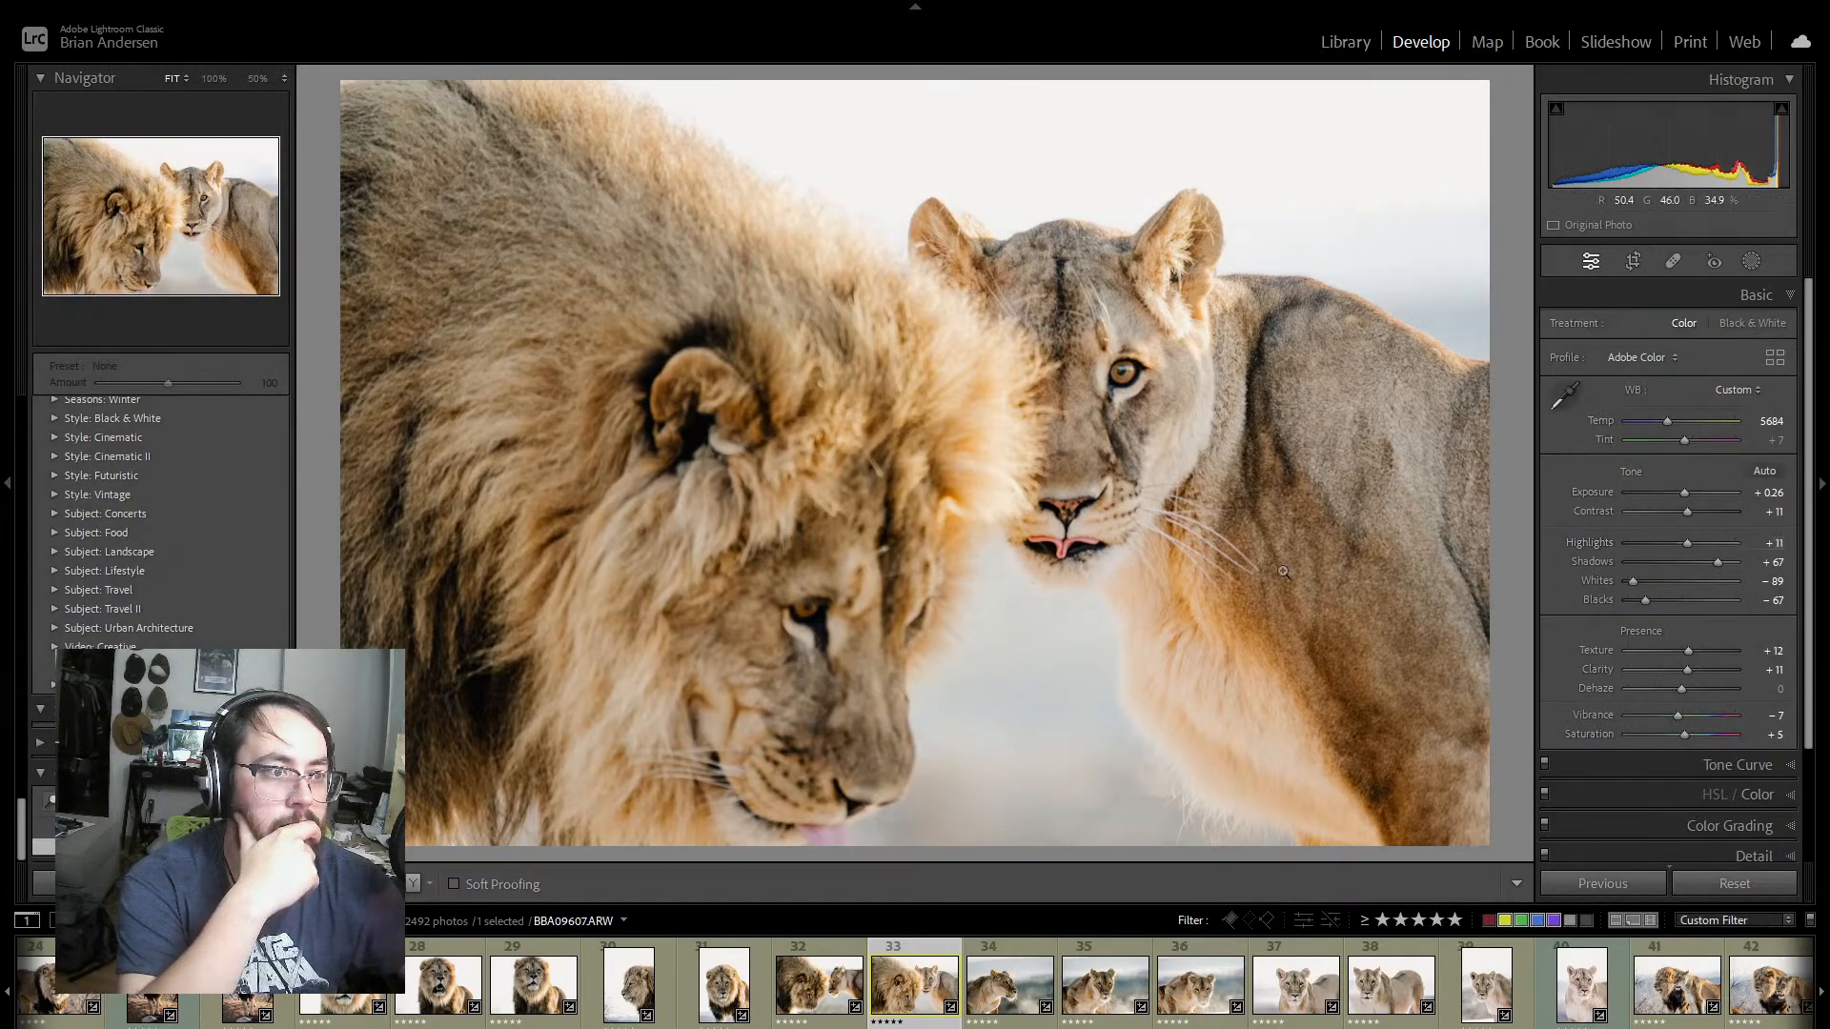
Step: On the lioness profile photo BBA09619, set exposure to +0.97, shadows to +93, blacks to -72 and tint to +8
{"action": "left_click", "coordinate": [1001, 949]}
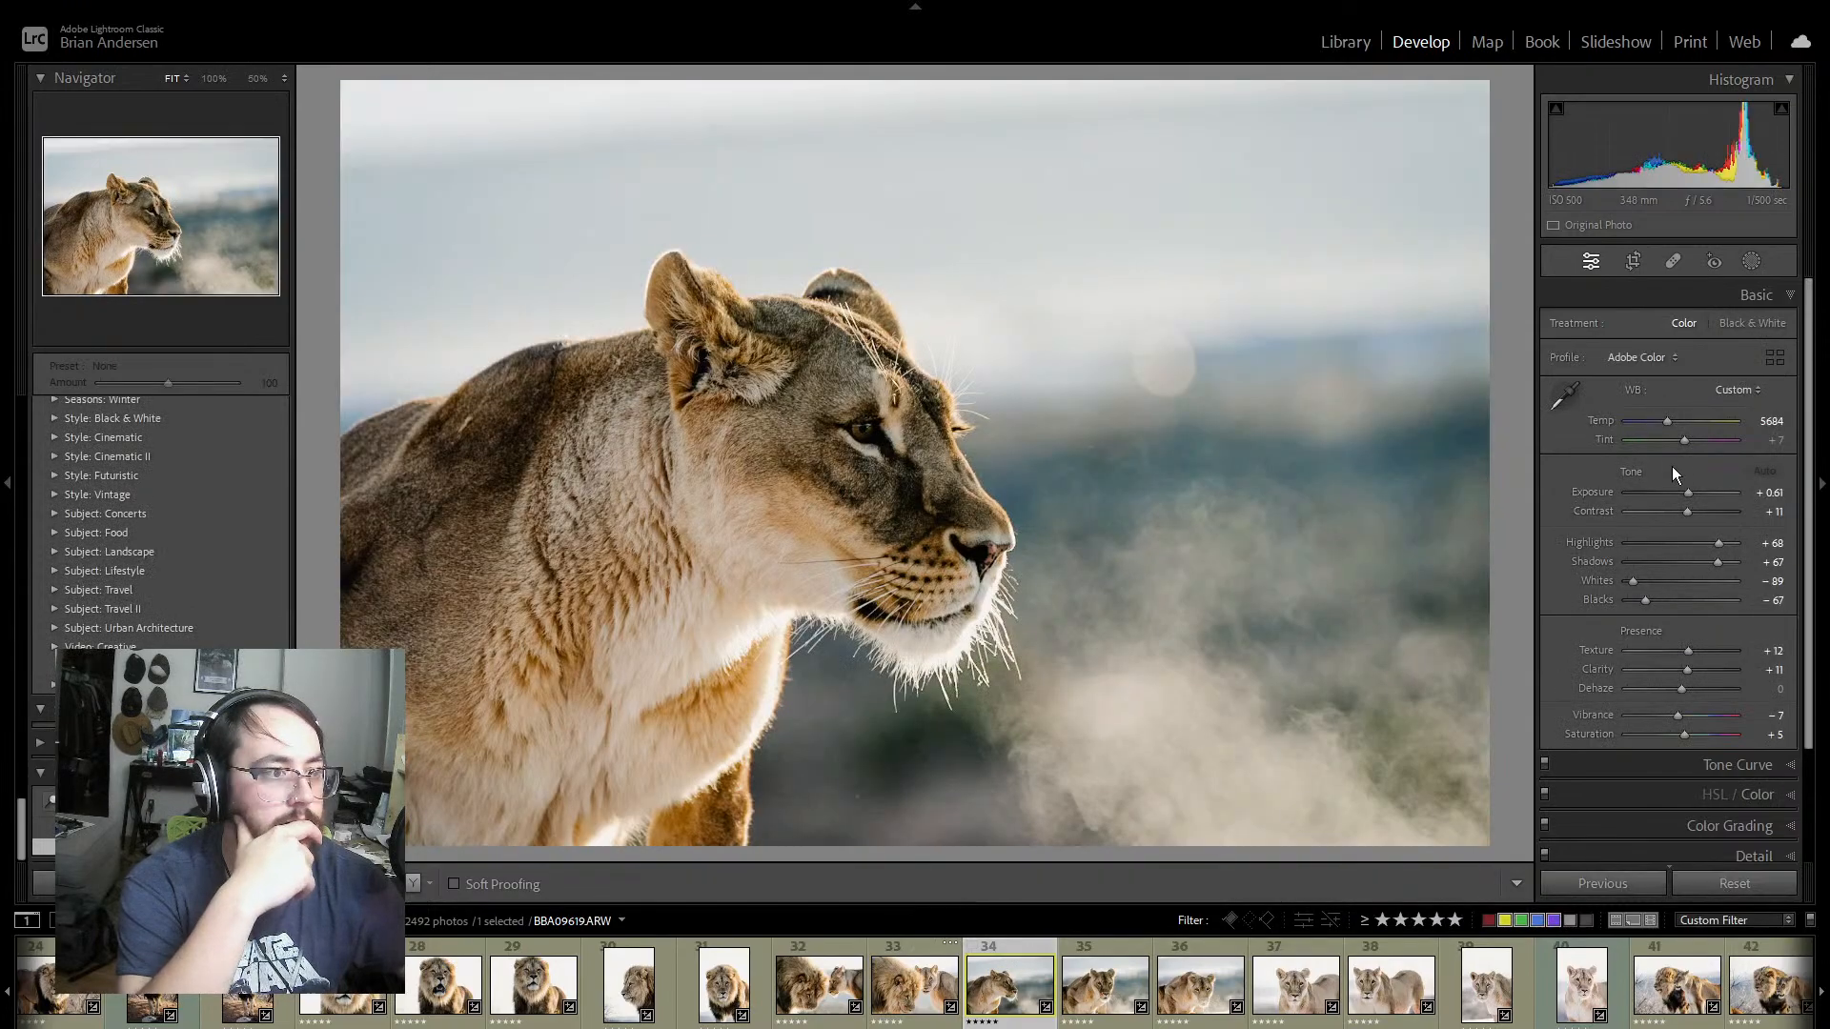
{"action": "left_click_drag", "start_coordinate": [1684, 495], "coordinate": [1690, 495]}
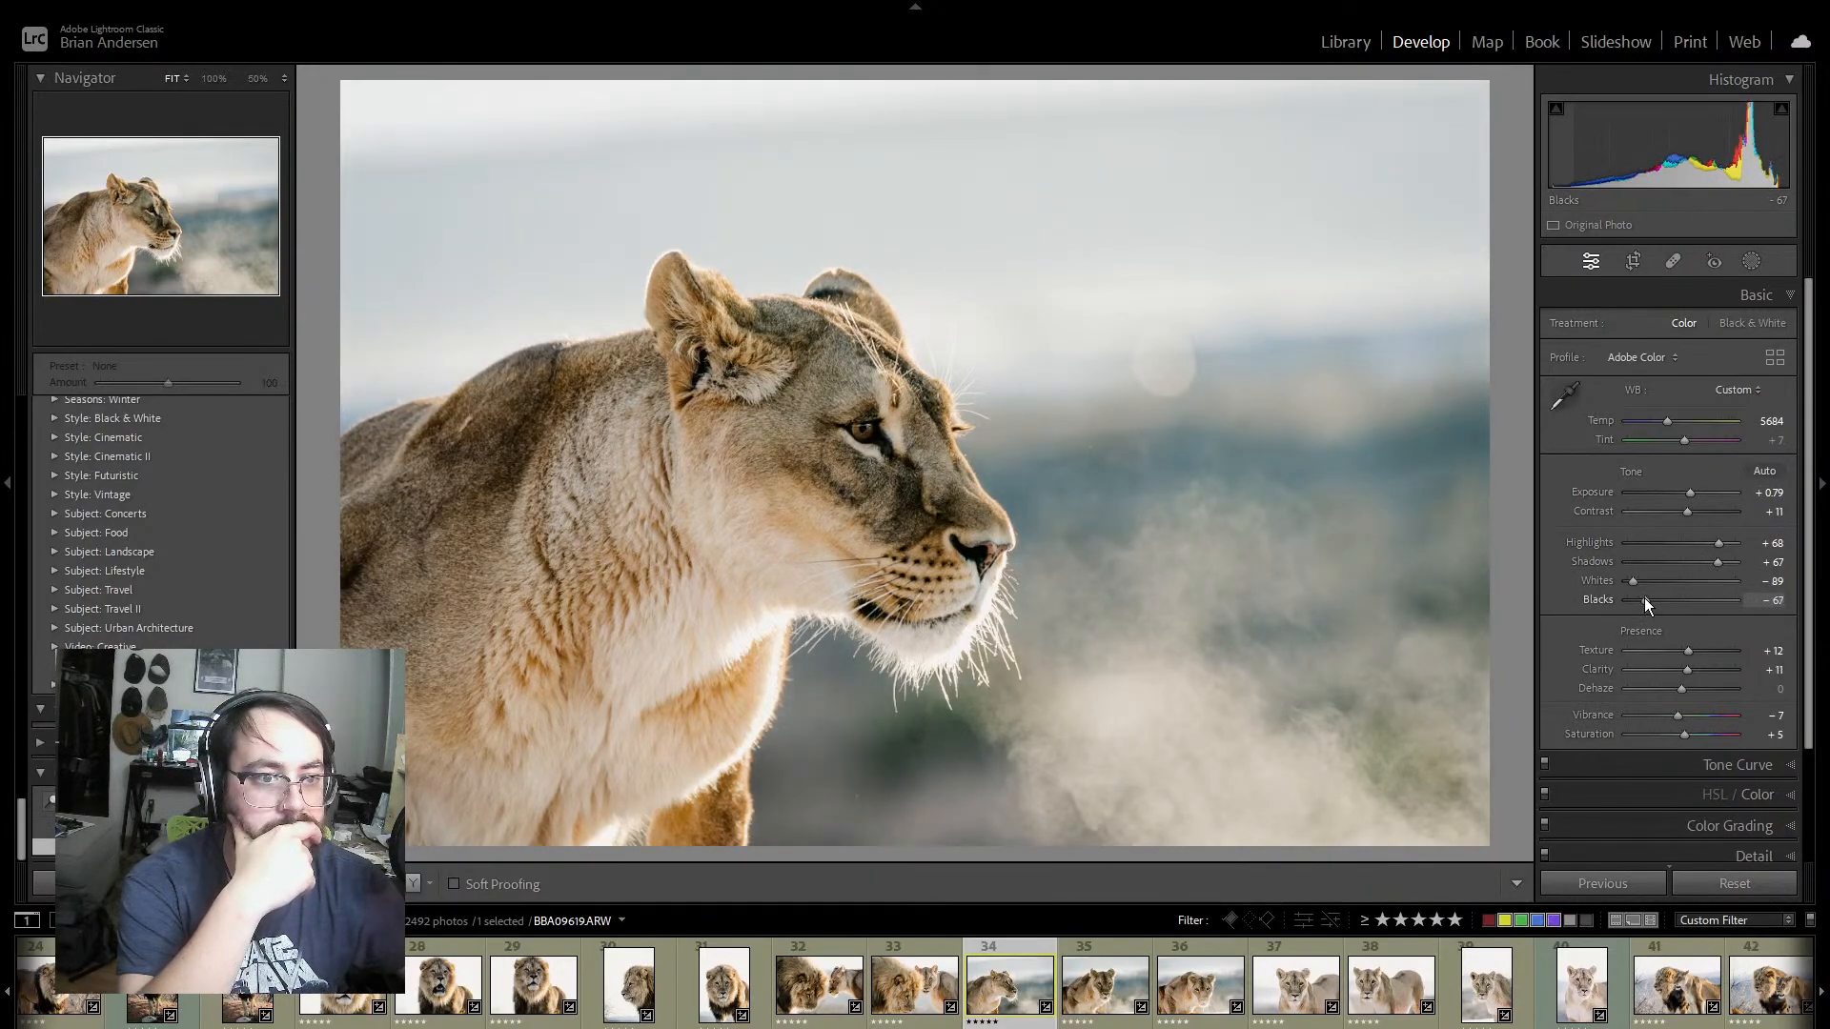
{"action": "left_click_drag", "start_coordinate": [1643, 598], "coordinate": [1641, 595]}
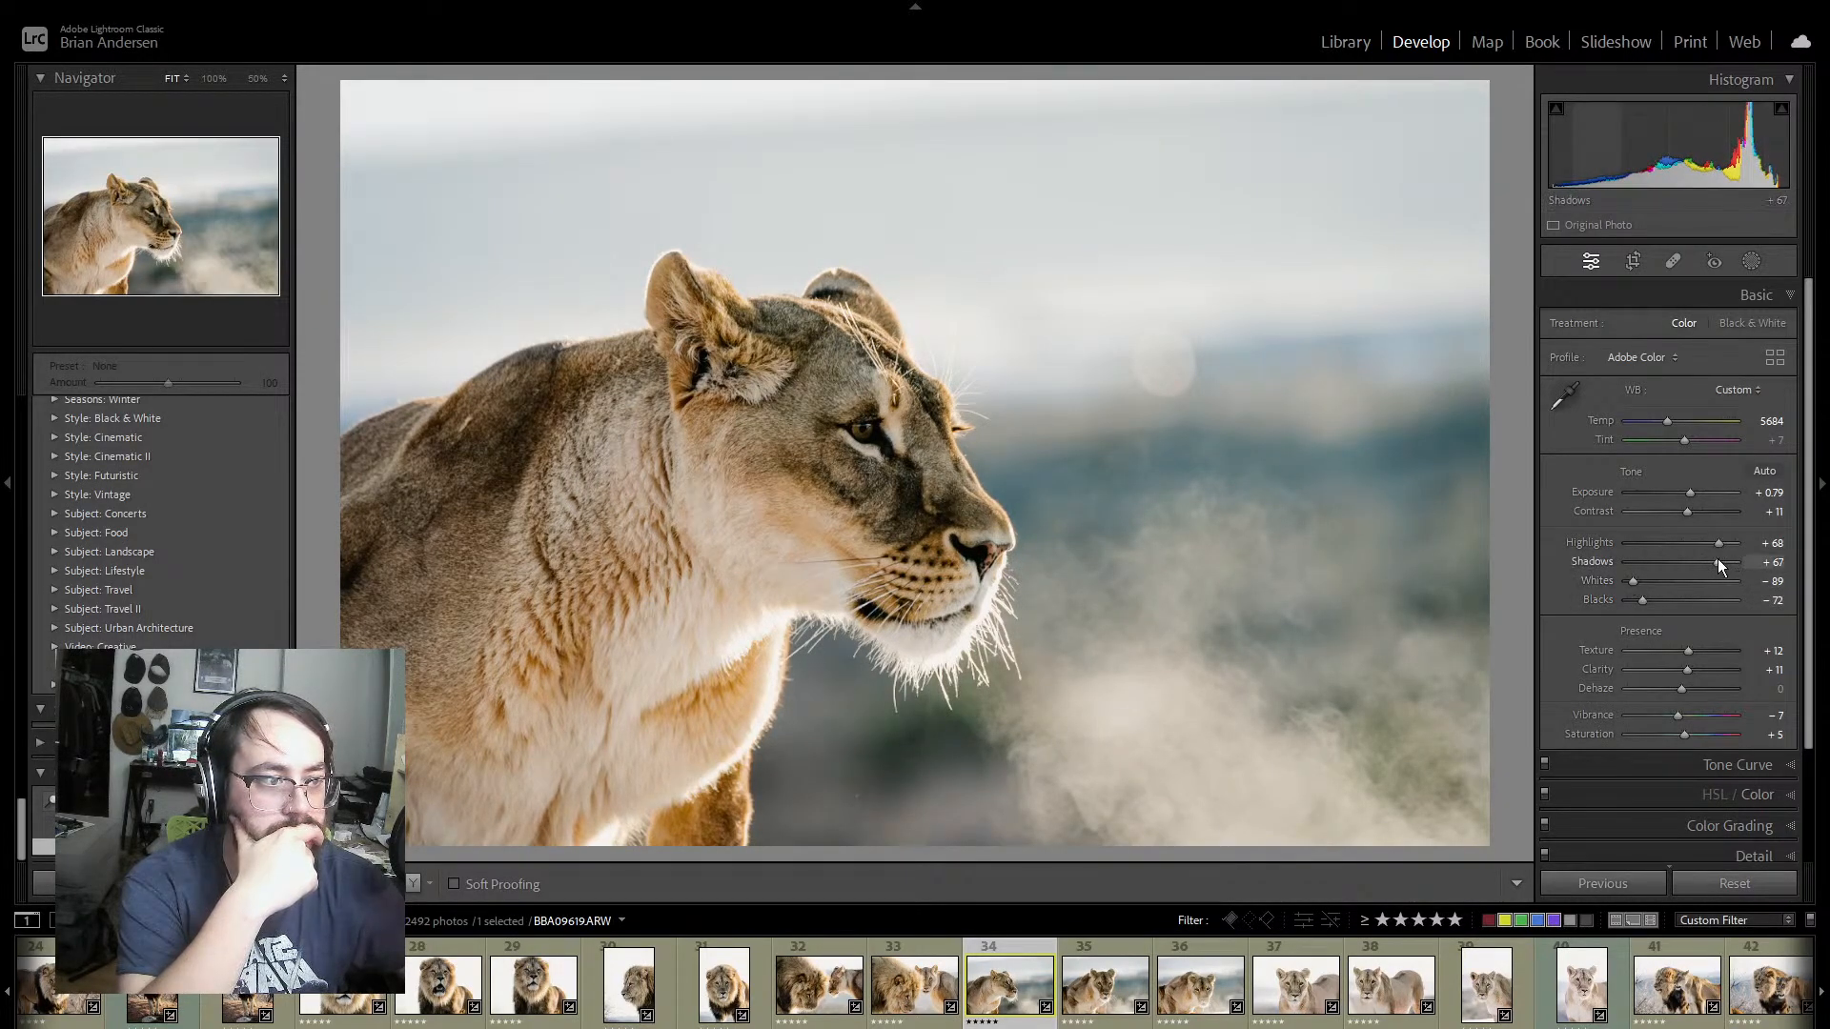
{"action": "left_click_drag", "start_coordinate": [1729, 560], "coordinate": [1731, 561]}
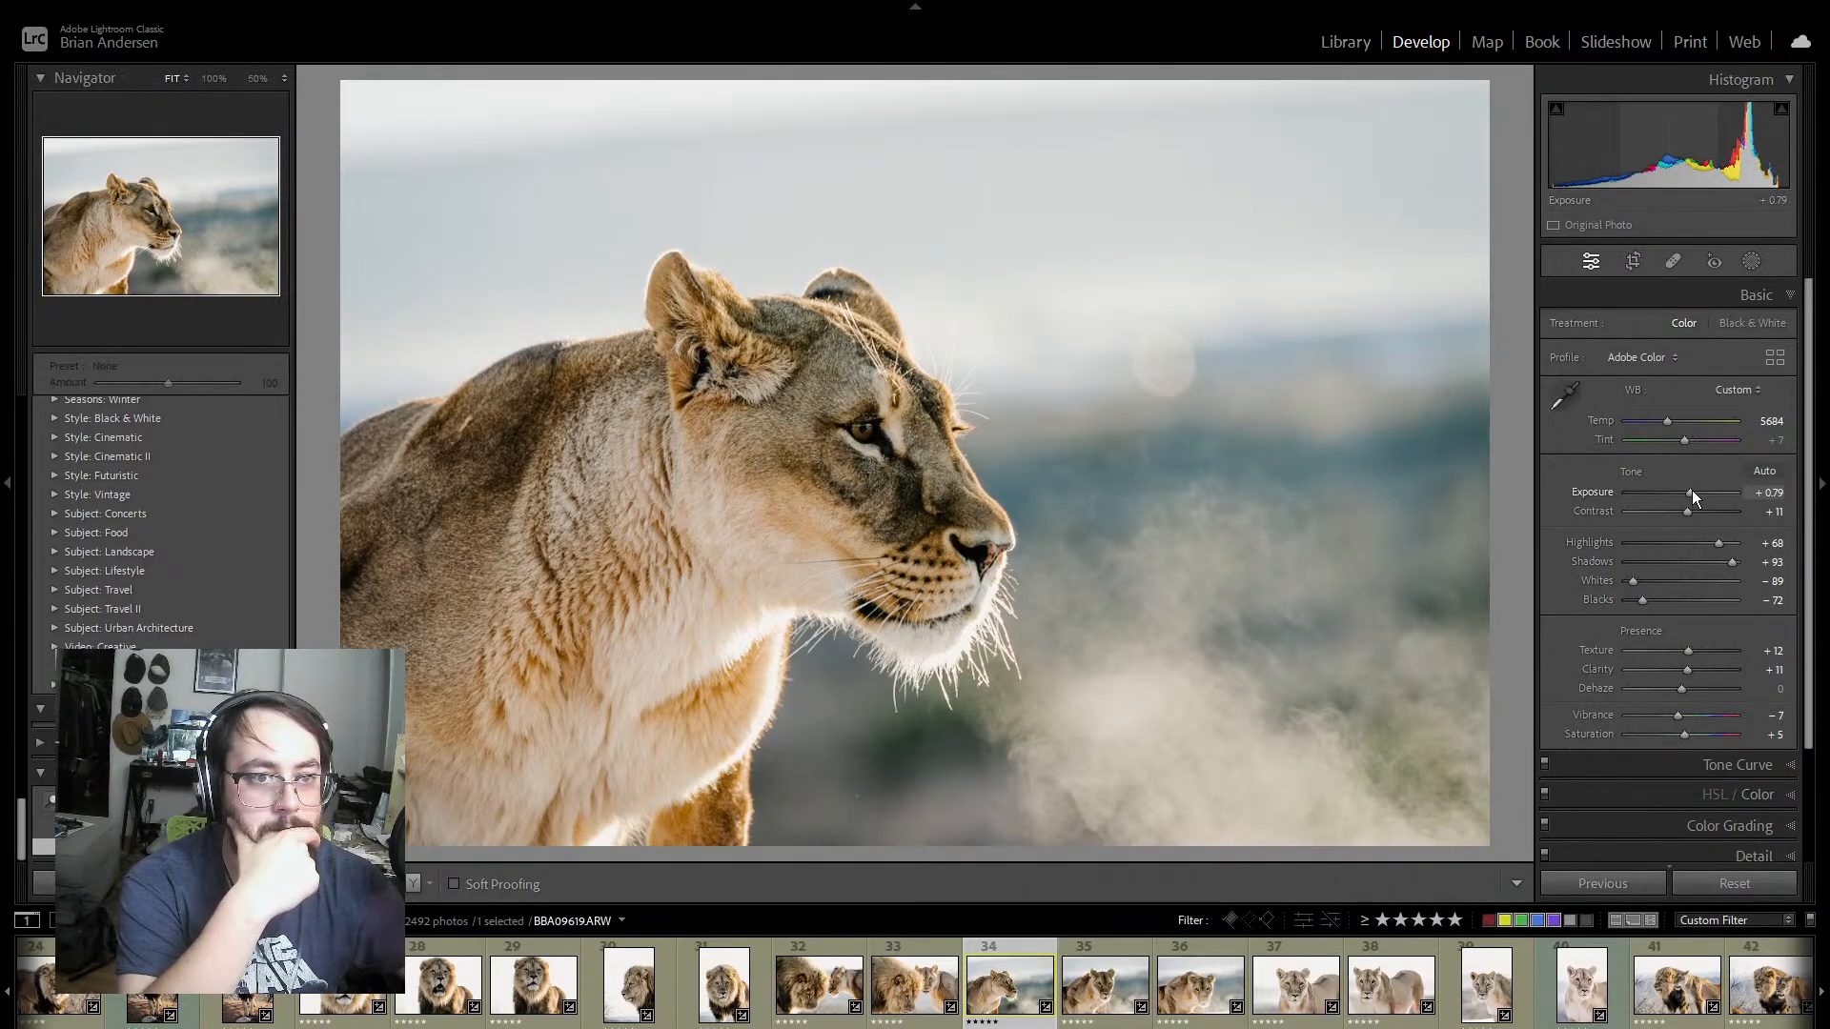
{"action": "left_click_drag", "start_coordinate": [1690, 490], "coordinate": [1695, 490]}
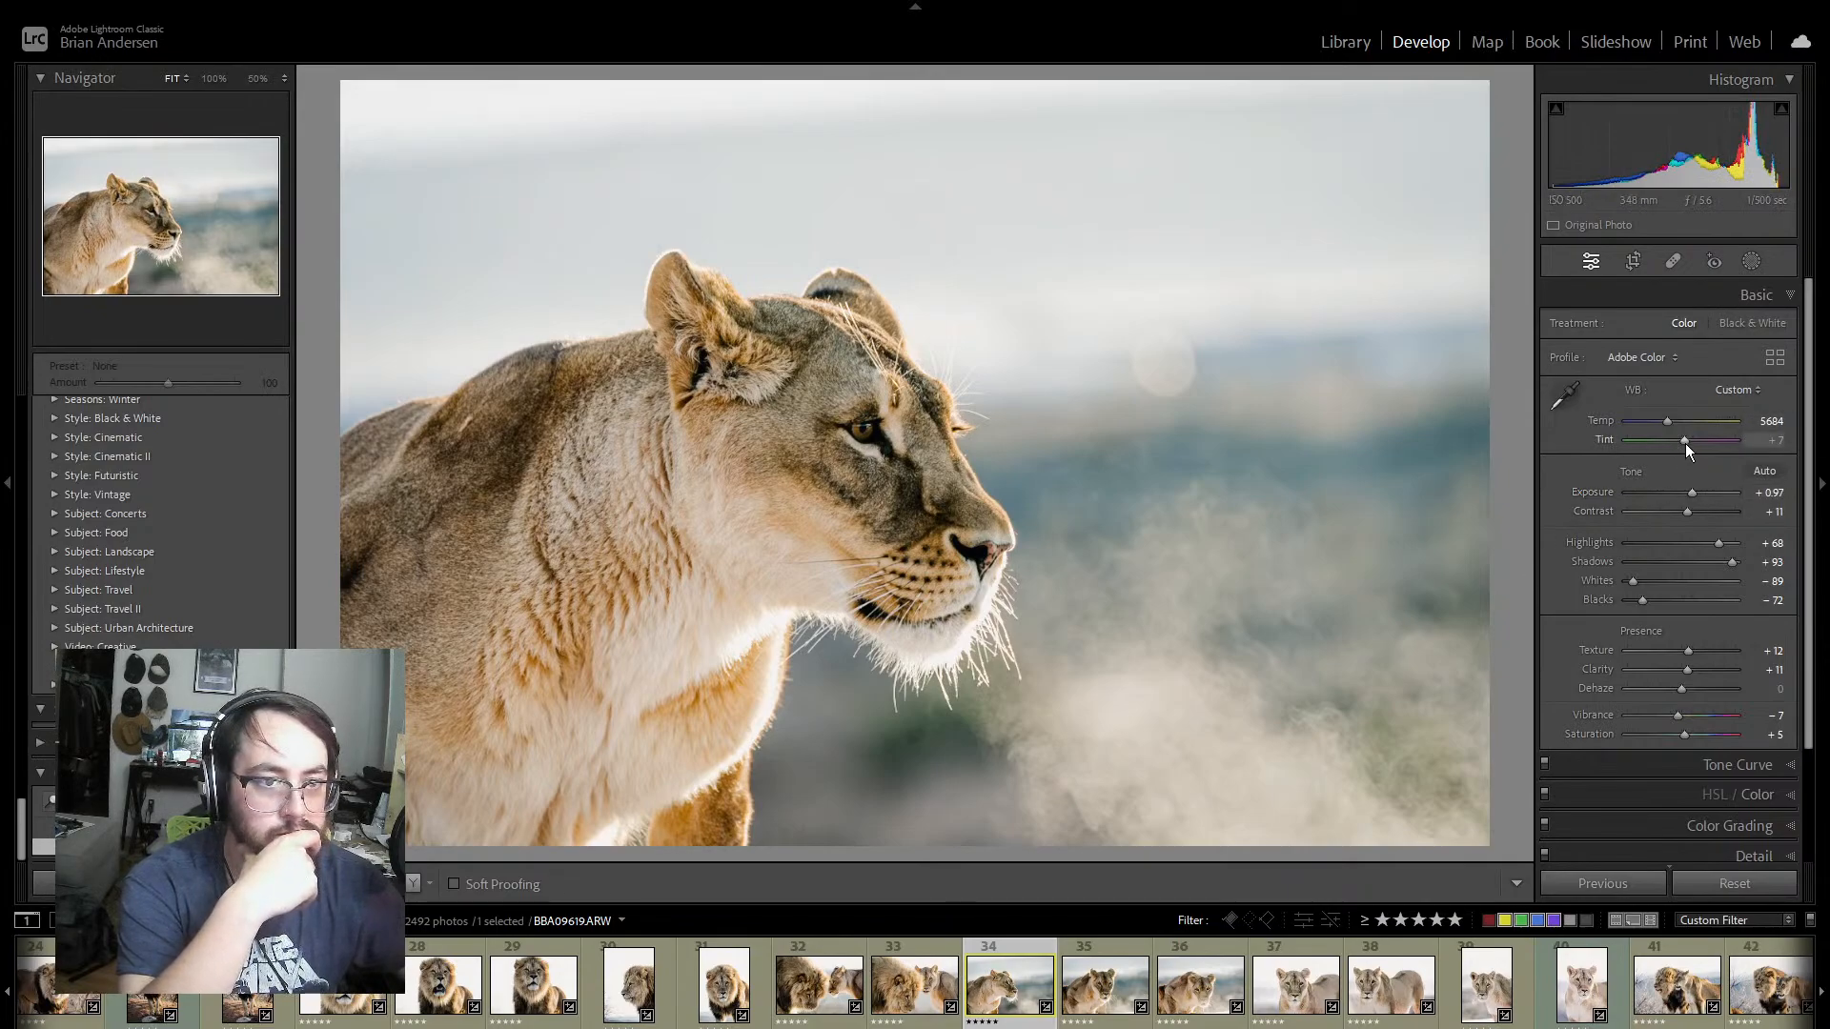
{"action": "left_click_drag", "start_coordinate": [1685, 442], "coordinate": [1684, 442]}
Step: Examine the lioness's face at 100%, and compare the photo with and without its midtone and shadow colour grading
{"action": "left_click", "coordinate": [811, 384]}
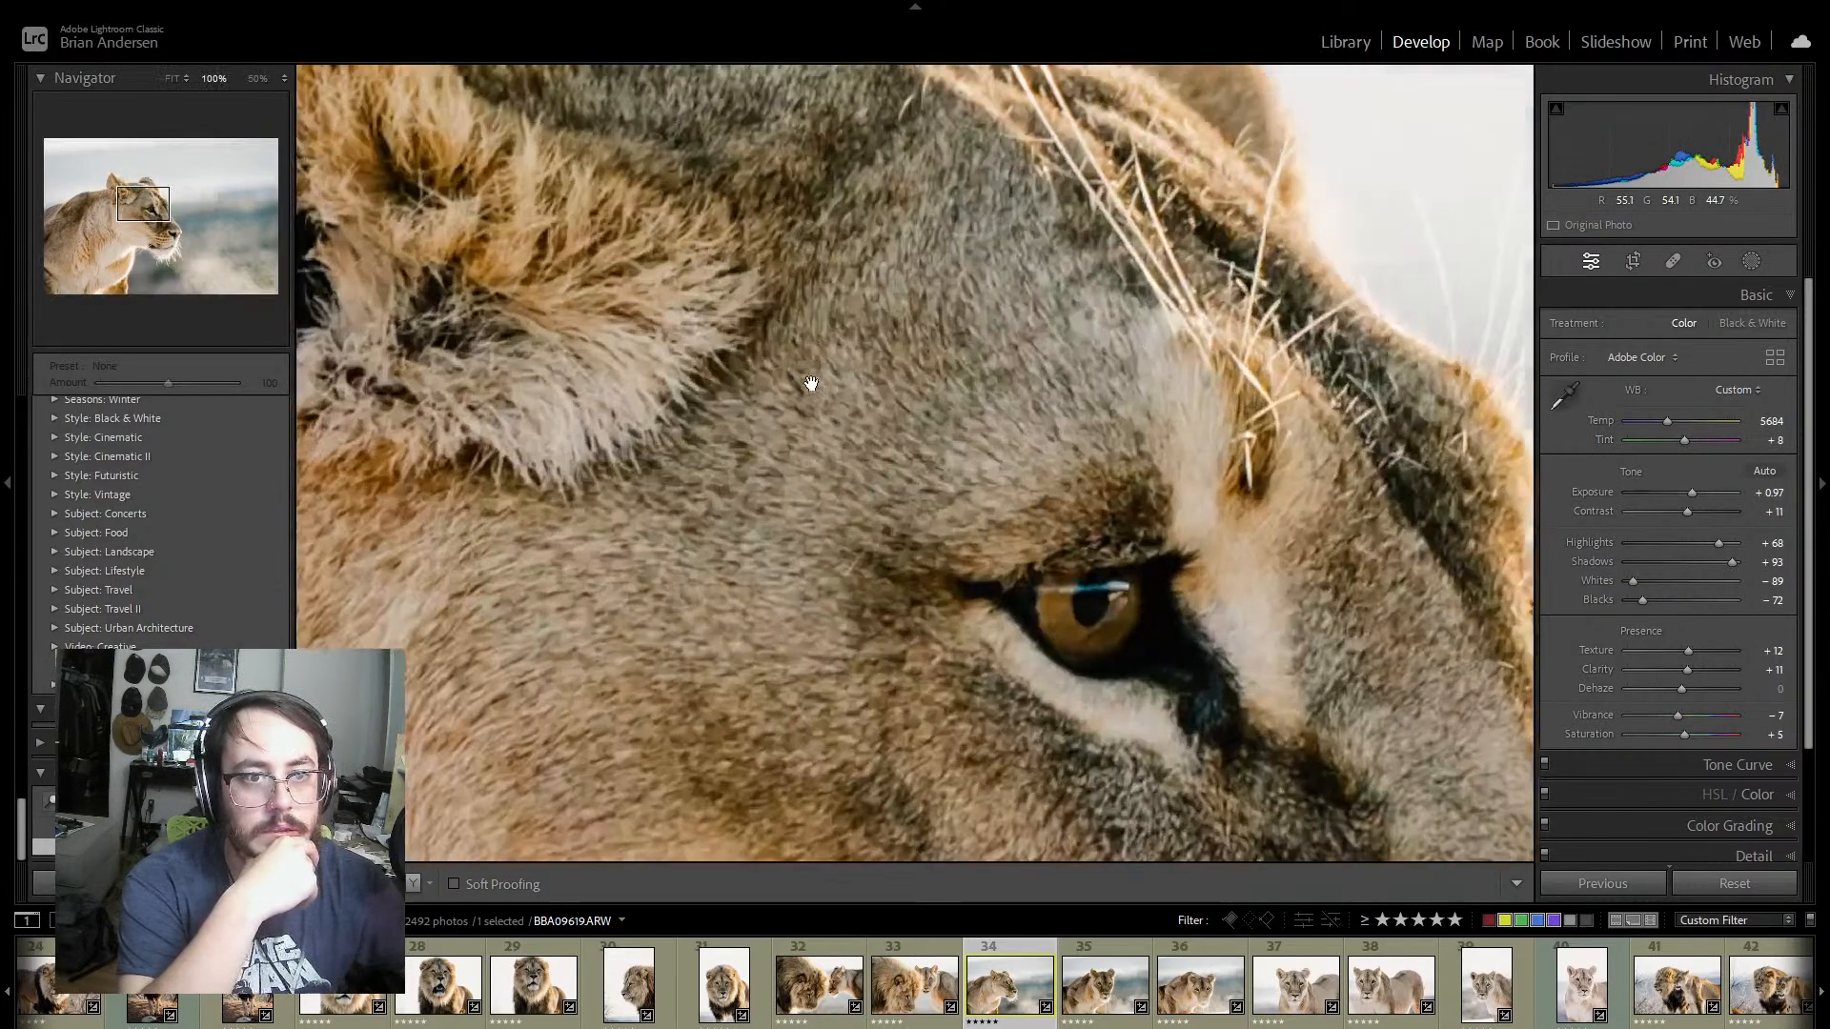
{"action": "left_click", "coordinate": [811, 383]}
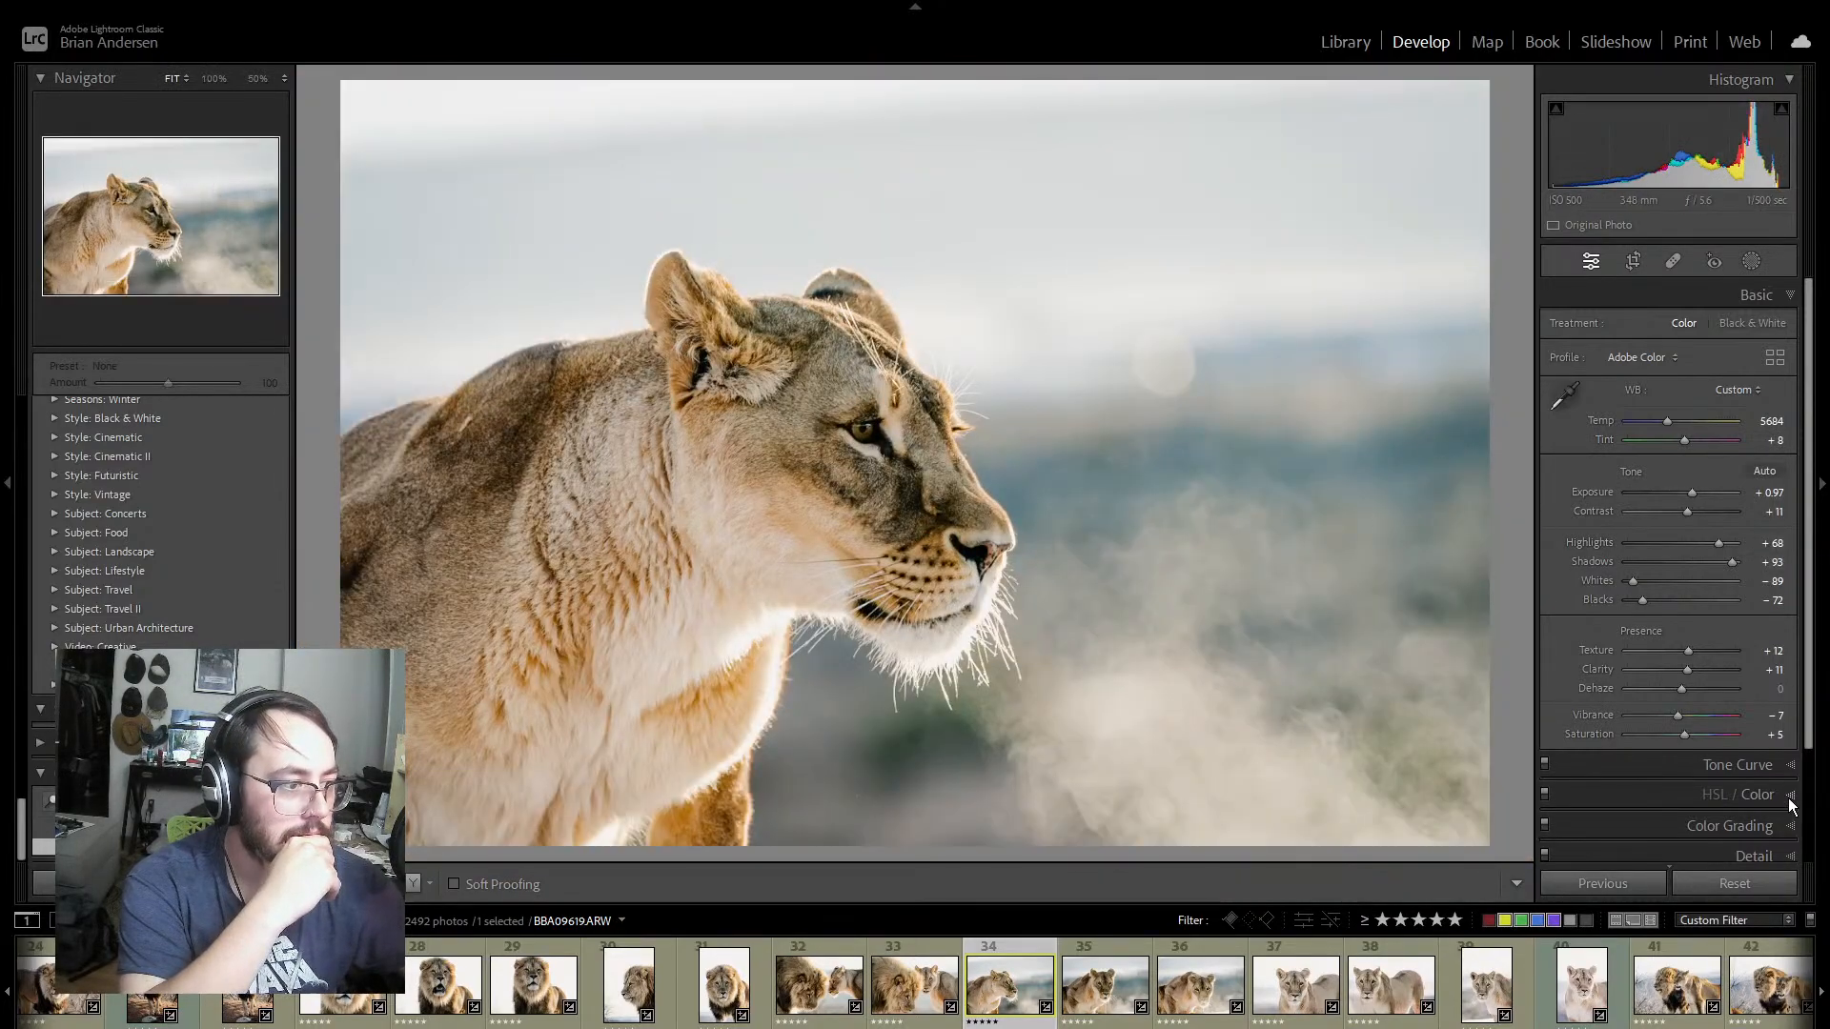
{"action": "left_click", "coordinate": [1789, 795]}
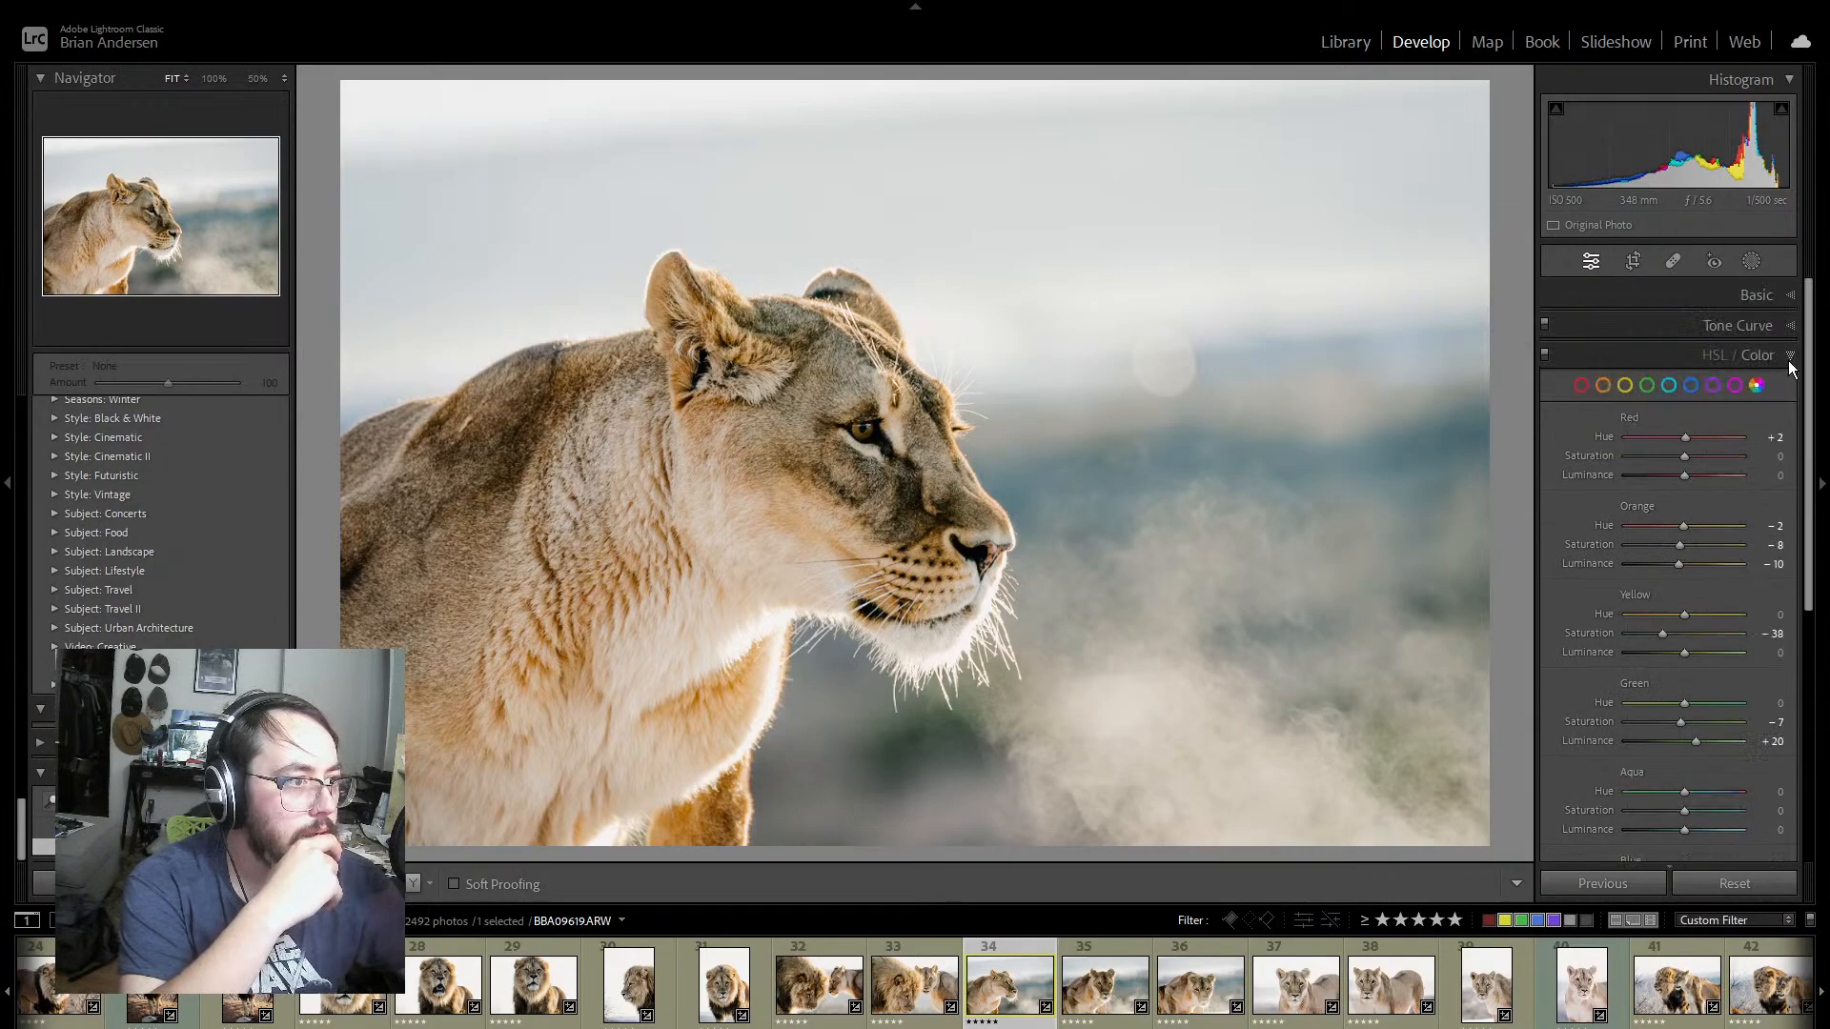
{"action": "left_click", "coordinate": [1789, 356]}
{"action": "left_click", "coordinate": [1789, 386]}
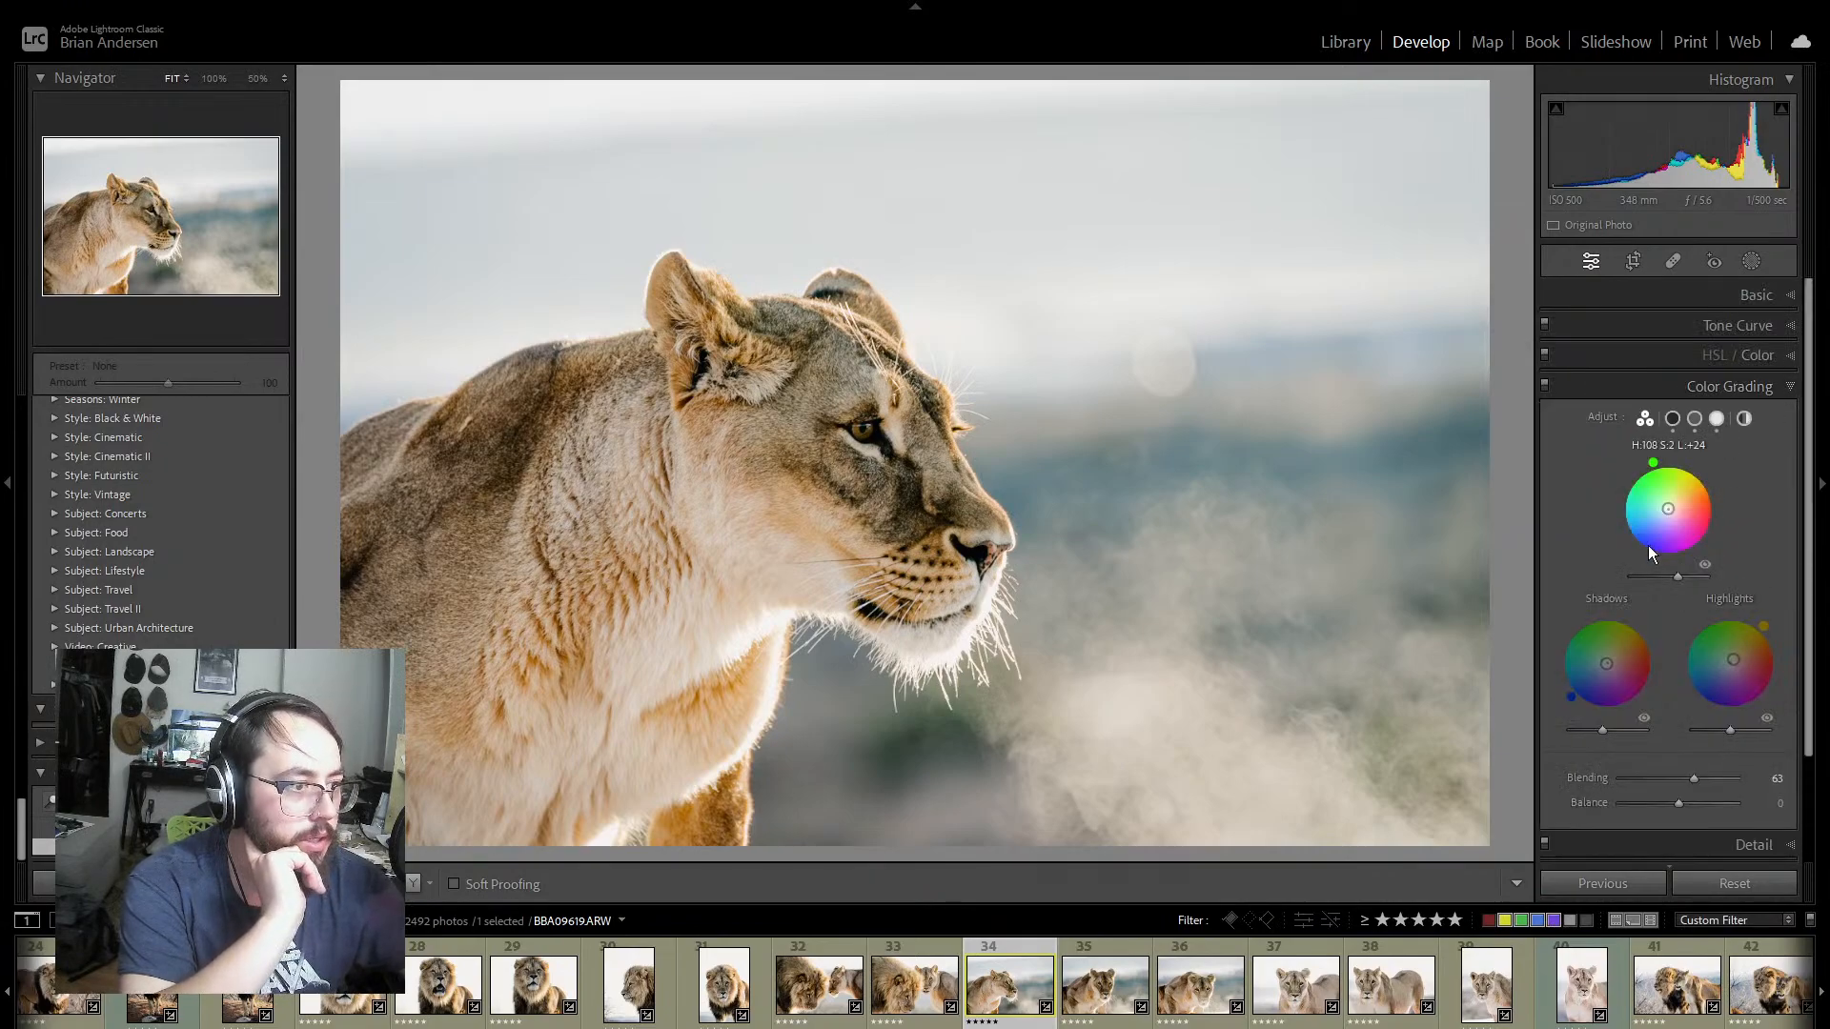
{"action": "left_click", "coordinate": [1706, 568]}
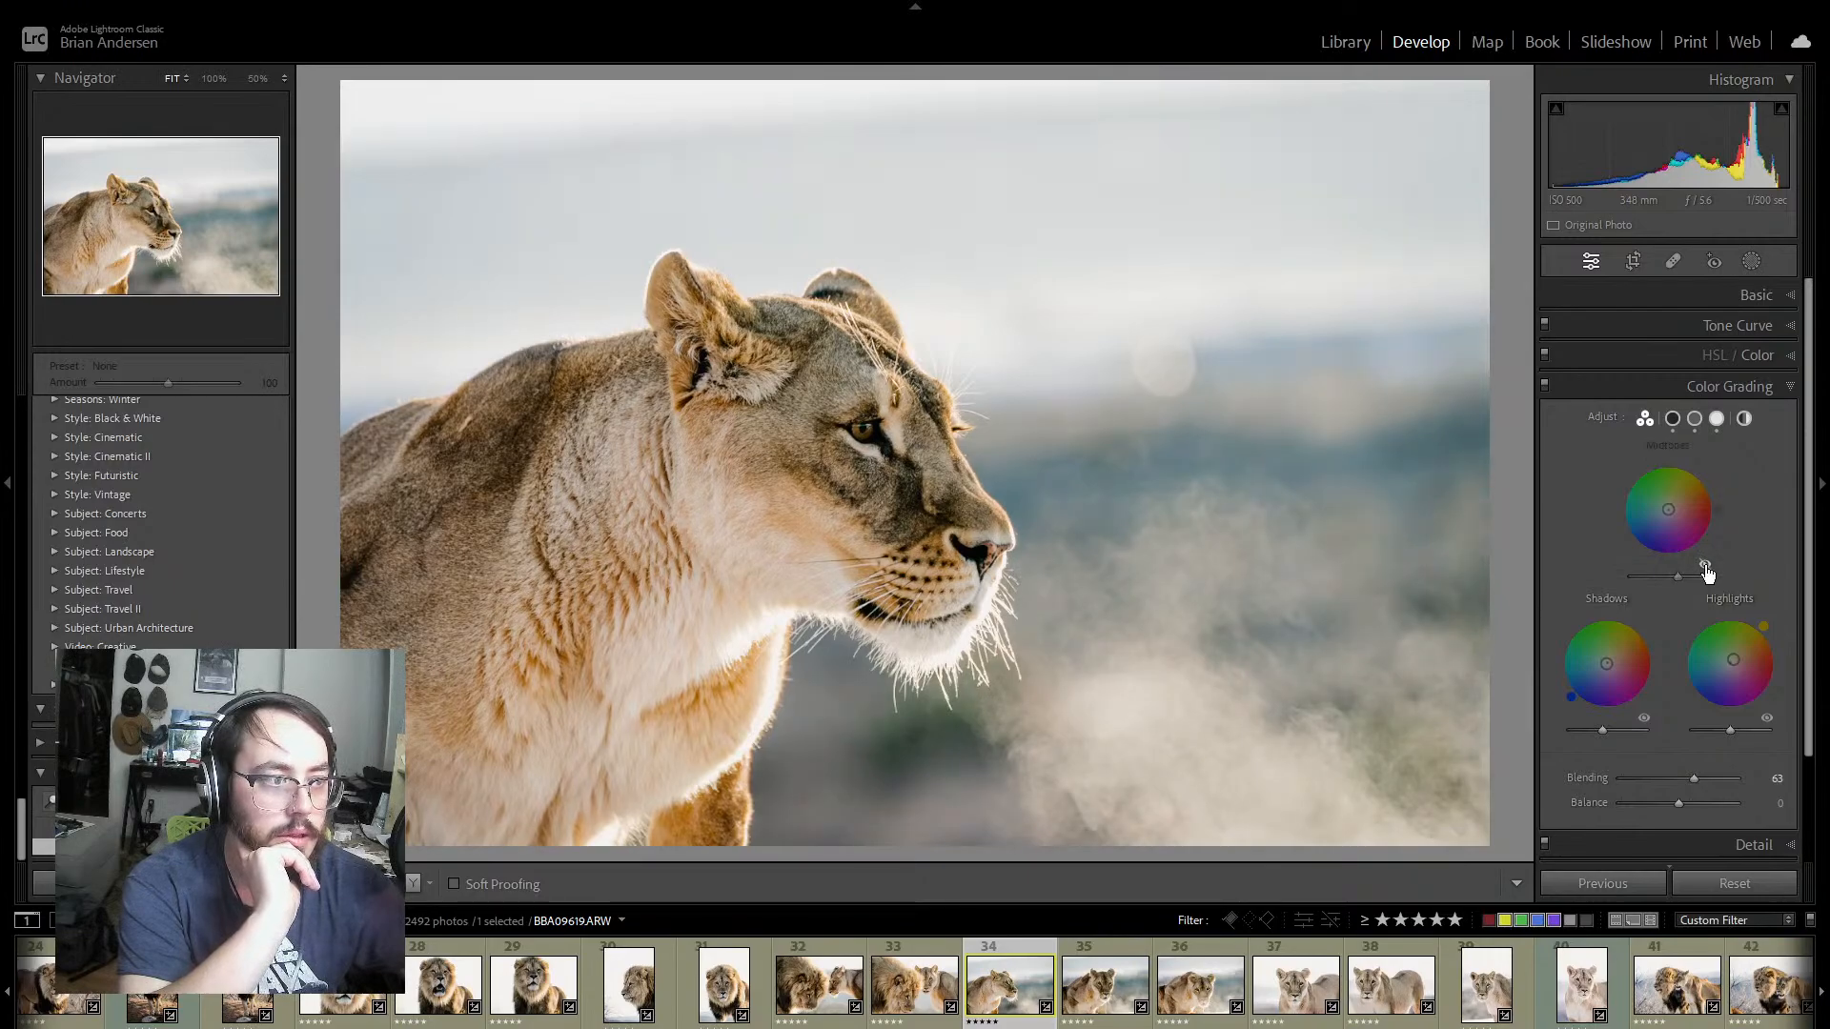
{"action": "left_click", "coordinate": [1706, 568]}
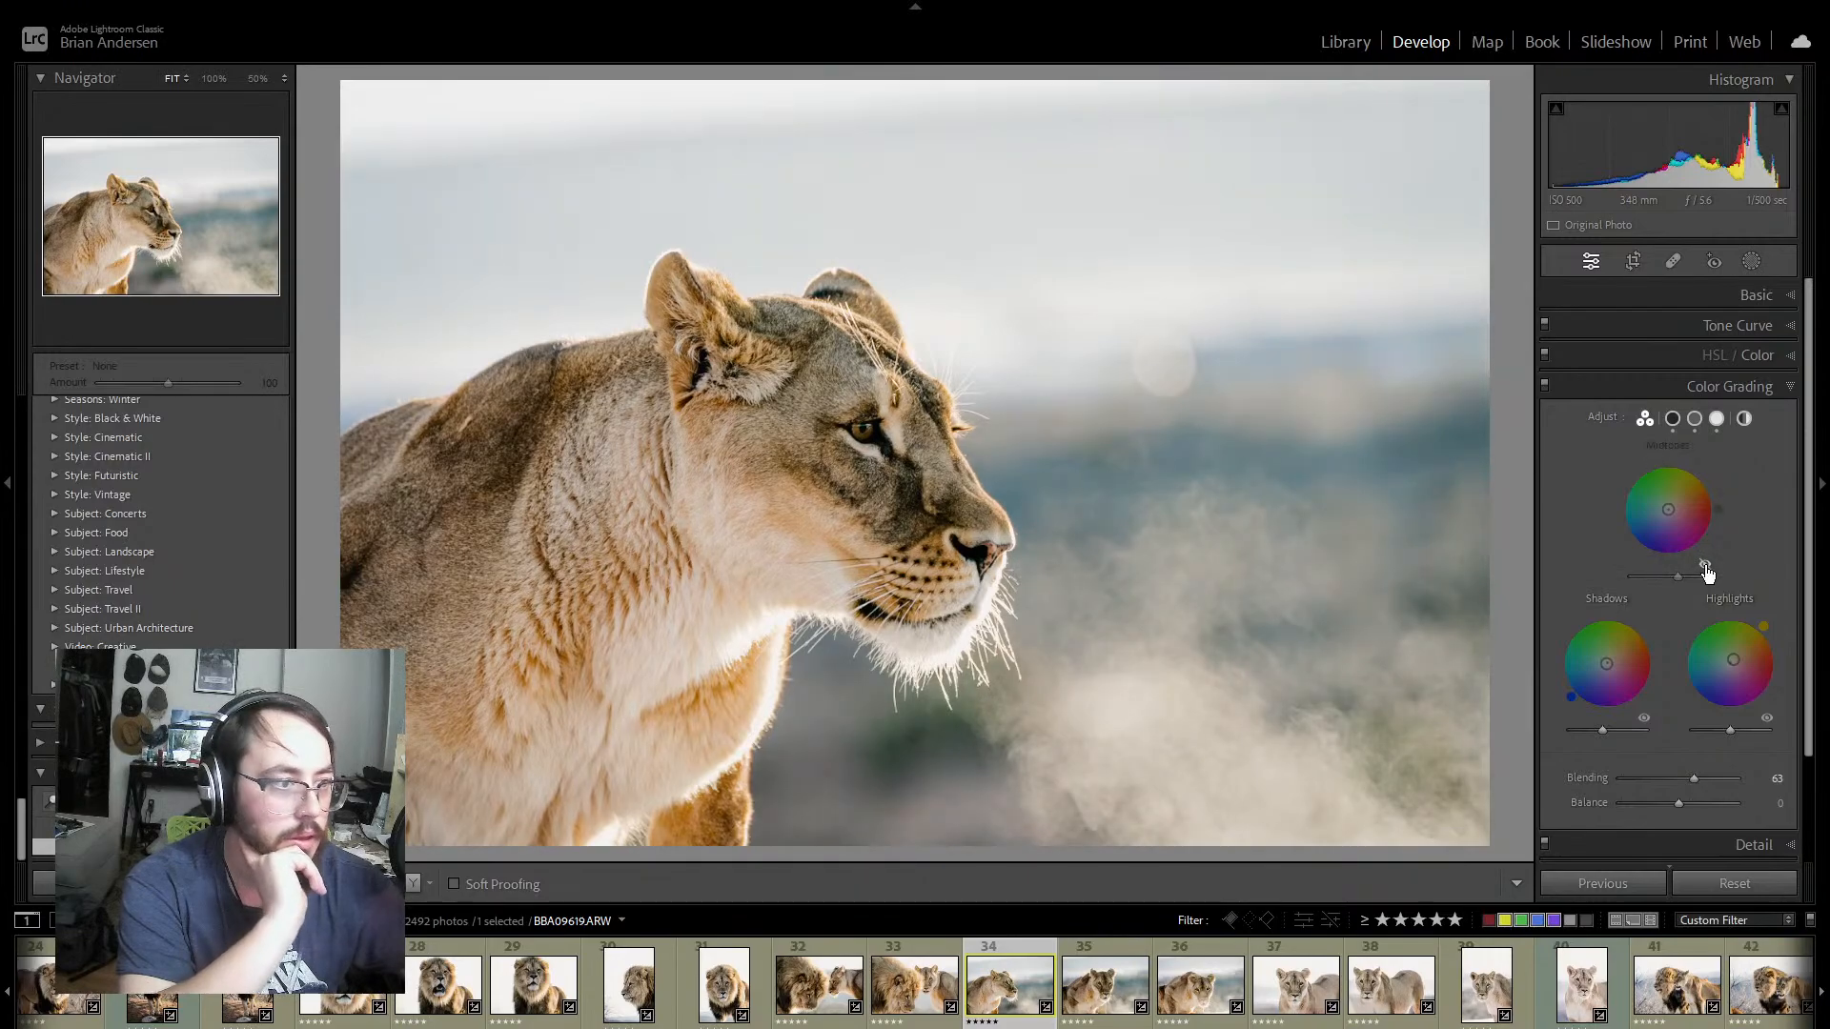
{"action": "left_click", "coordinate": [1706, 568]}
{"action": "left_click", "coordinate": [1645, 720]}
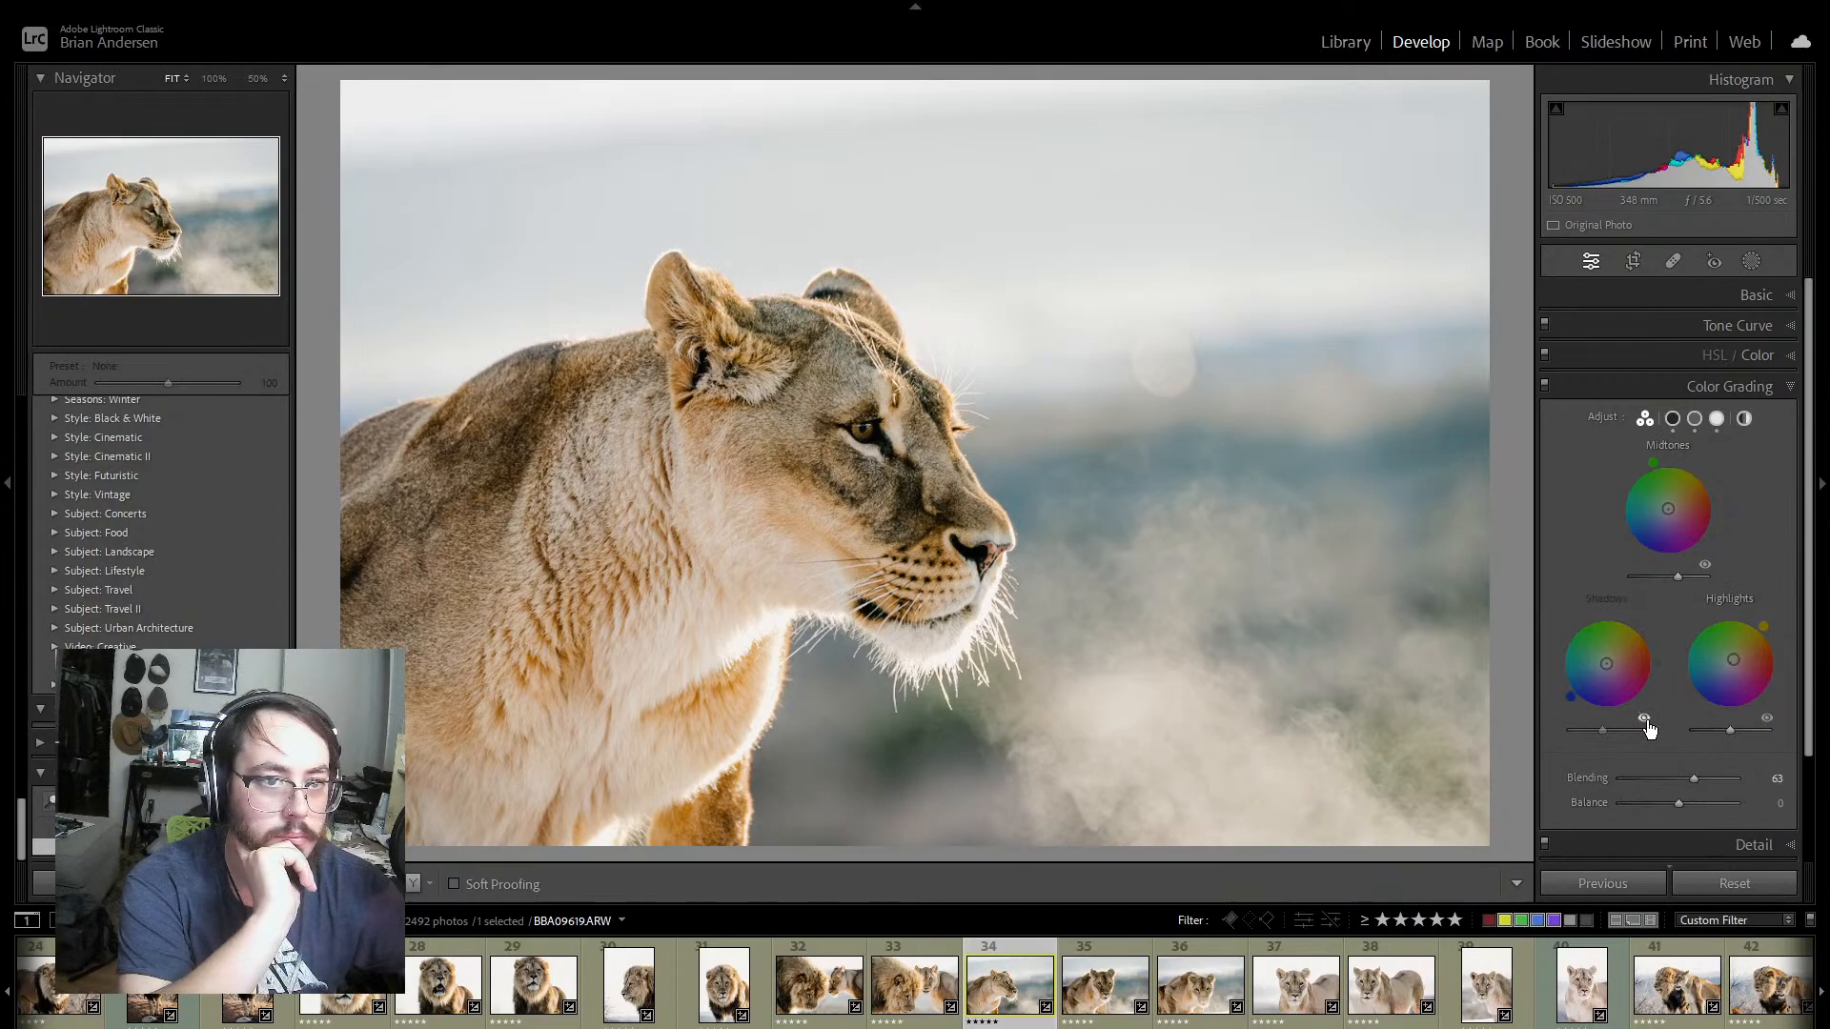
{"action": "left_click", "coordinate": [1645, 719]}
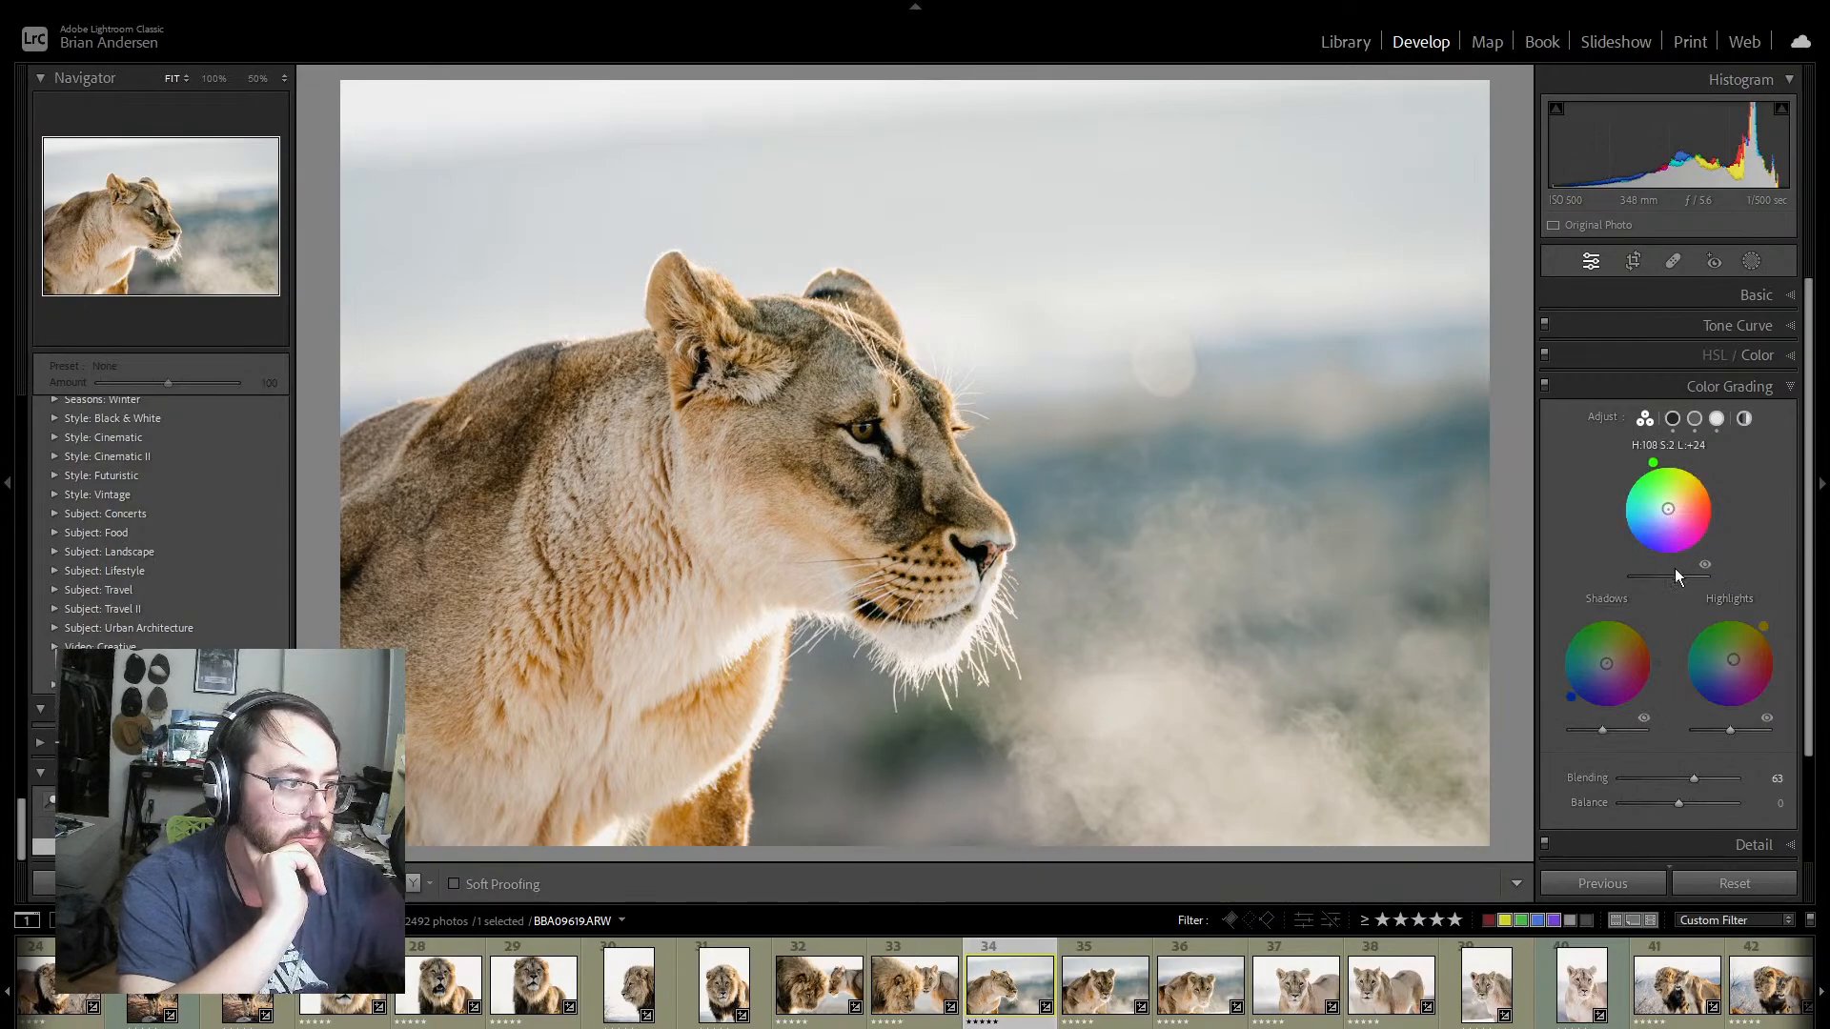
Step: Try a midtone colour grading hue of 170 on the lioness profile, and undo the change
{"action": "left_click_drag", "start_coordinate": [1653, 461], "coordinate": [1620, 502]}
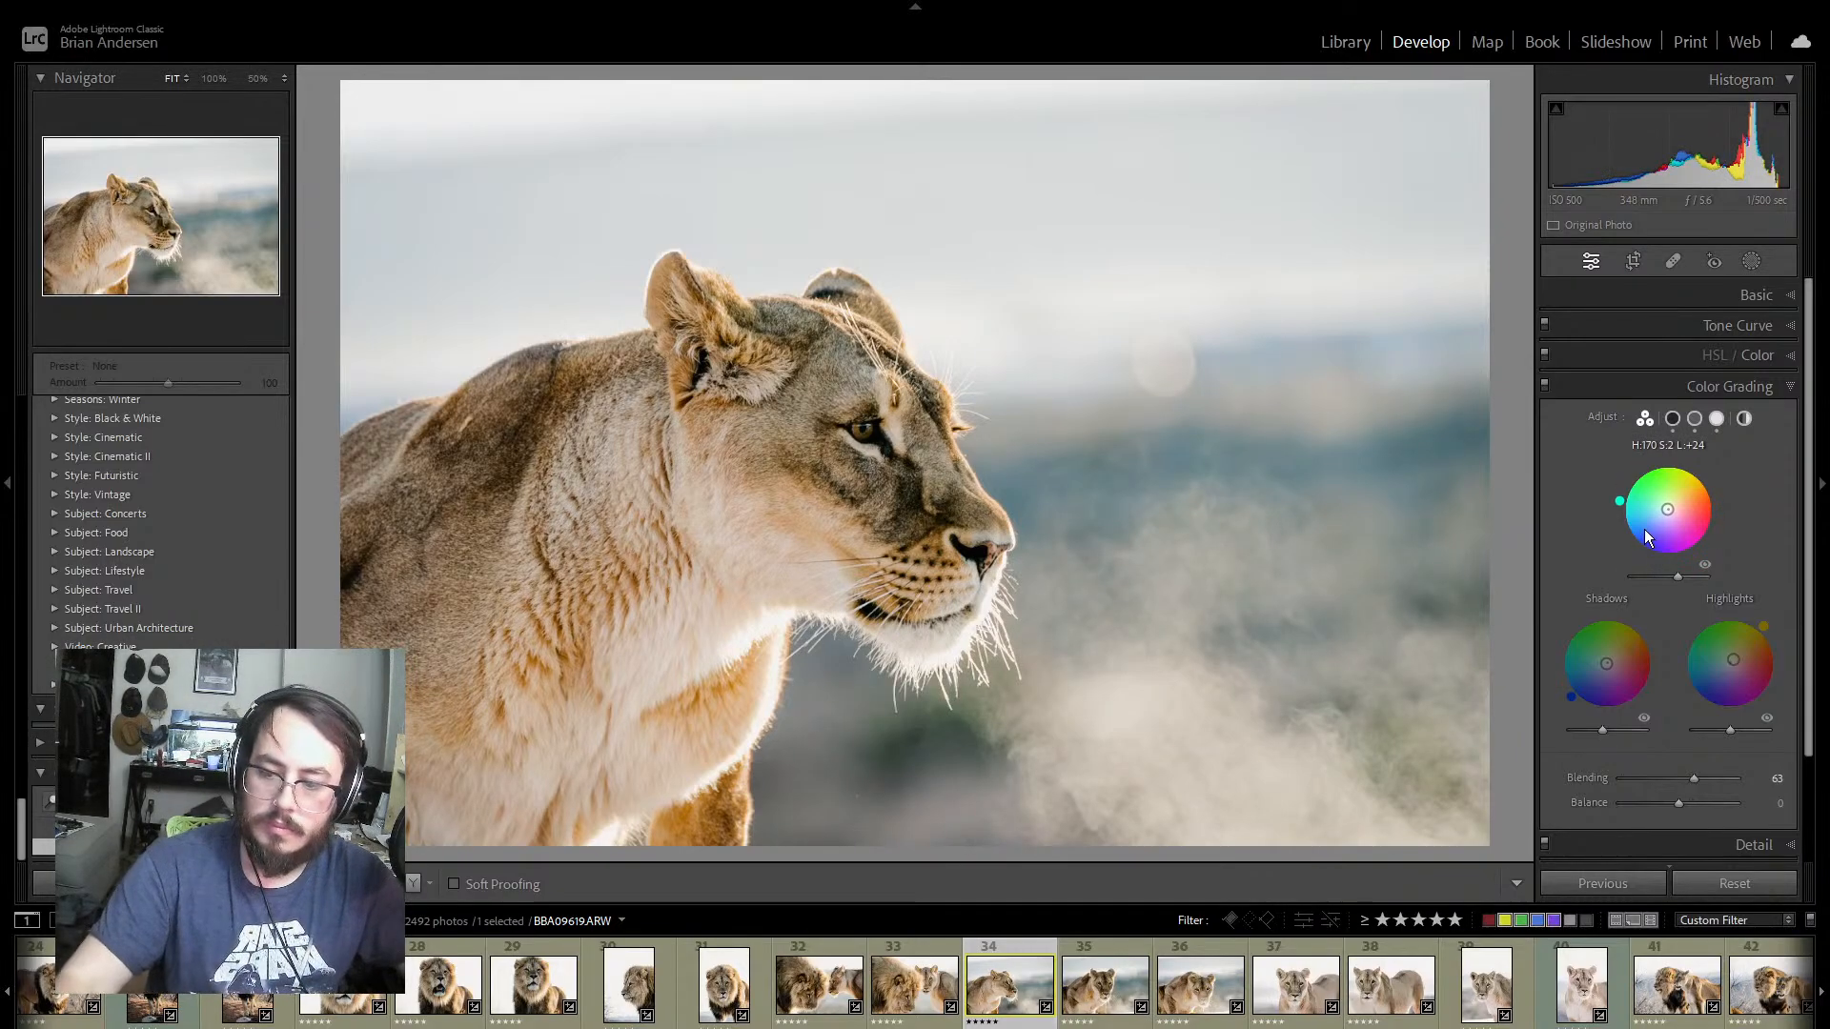
{"action": "key", "text": "ctrl+z"}
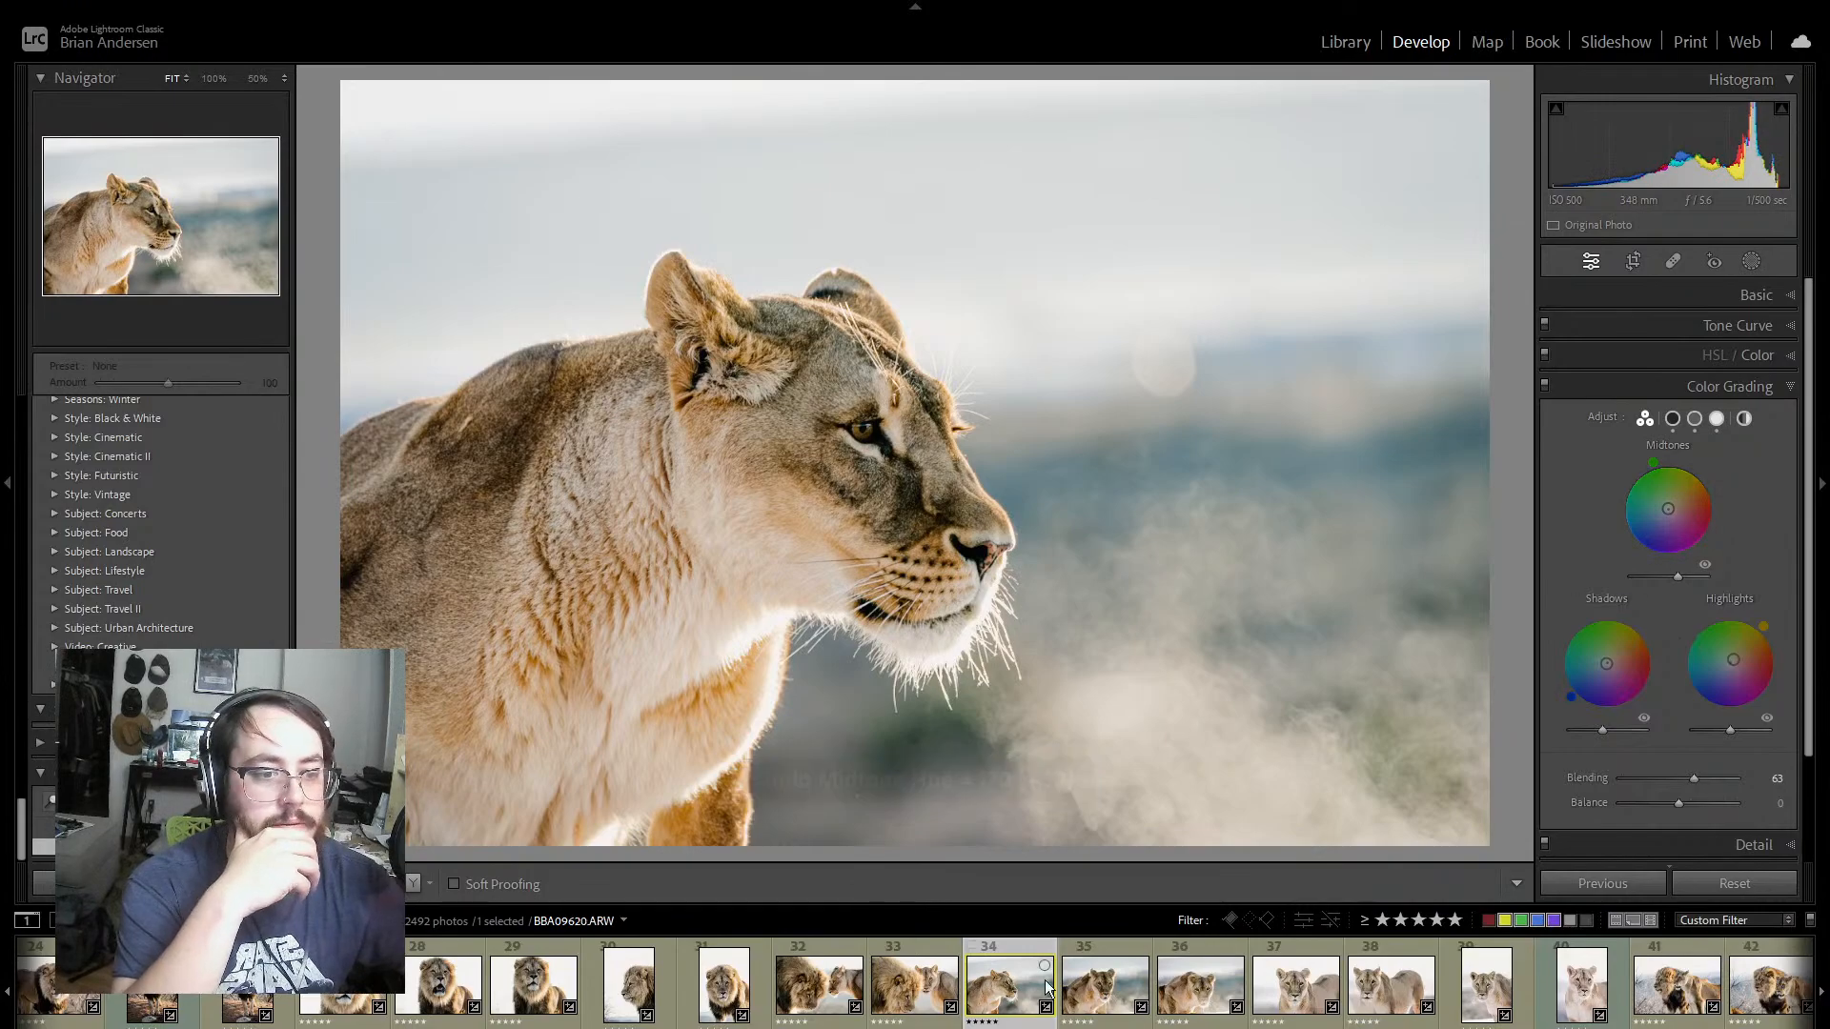
Step: View the front-facing lioness photo BBA09620 and return to the profile shot BBA09619 for comparison
{"action": "left_click", "coordinate": [1105, 949]}
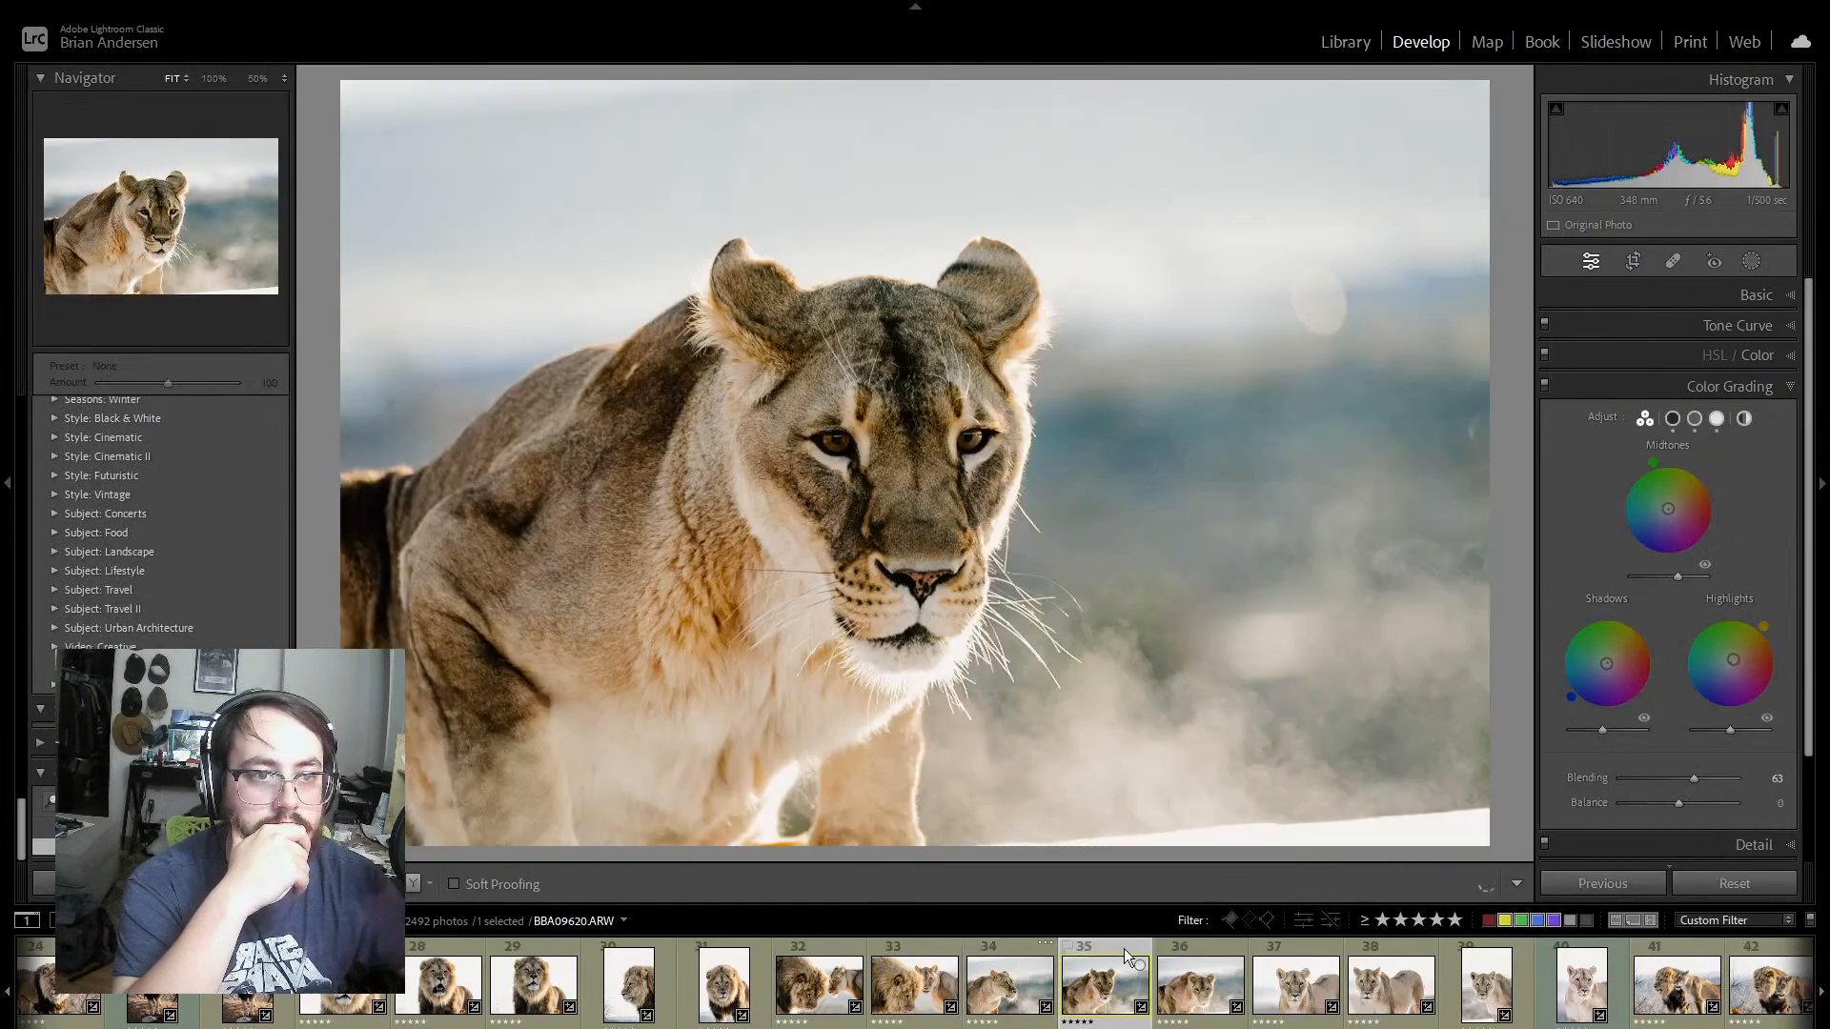
{"action": "left_click", "coordinate": [1004, 947]}
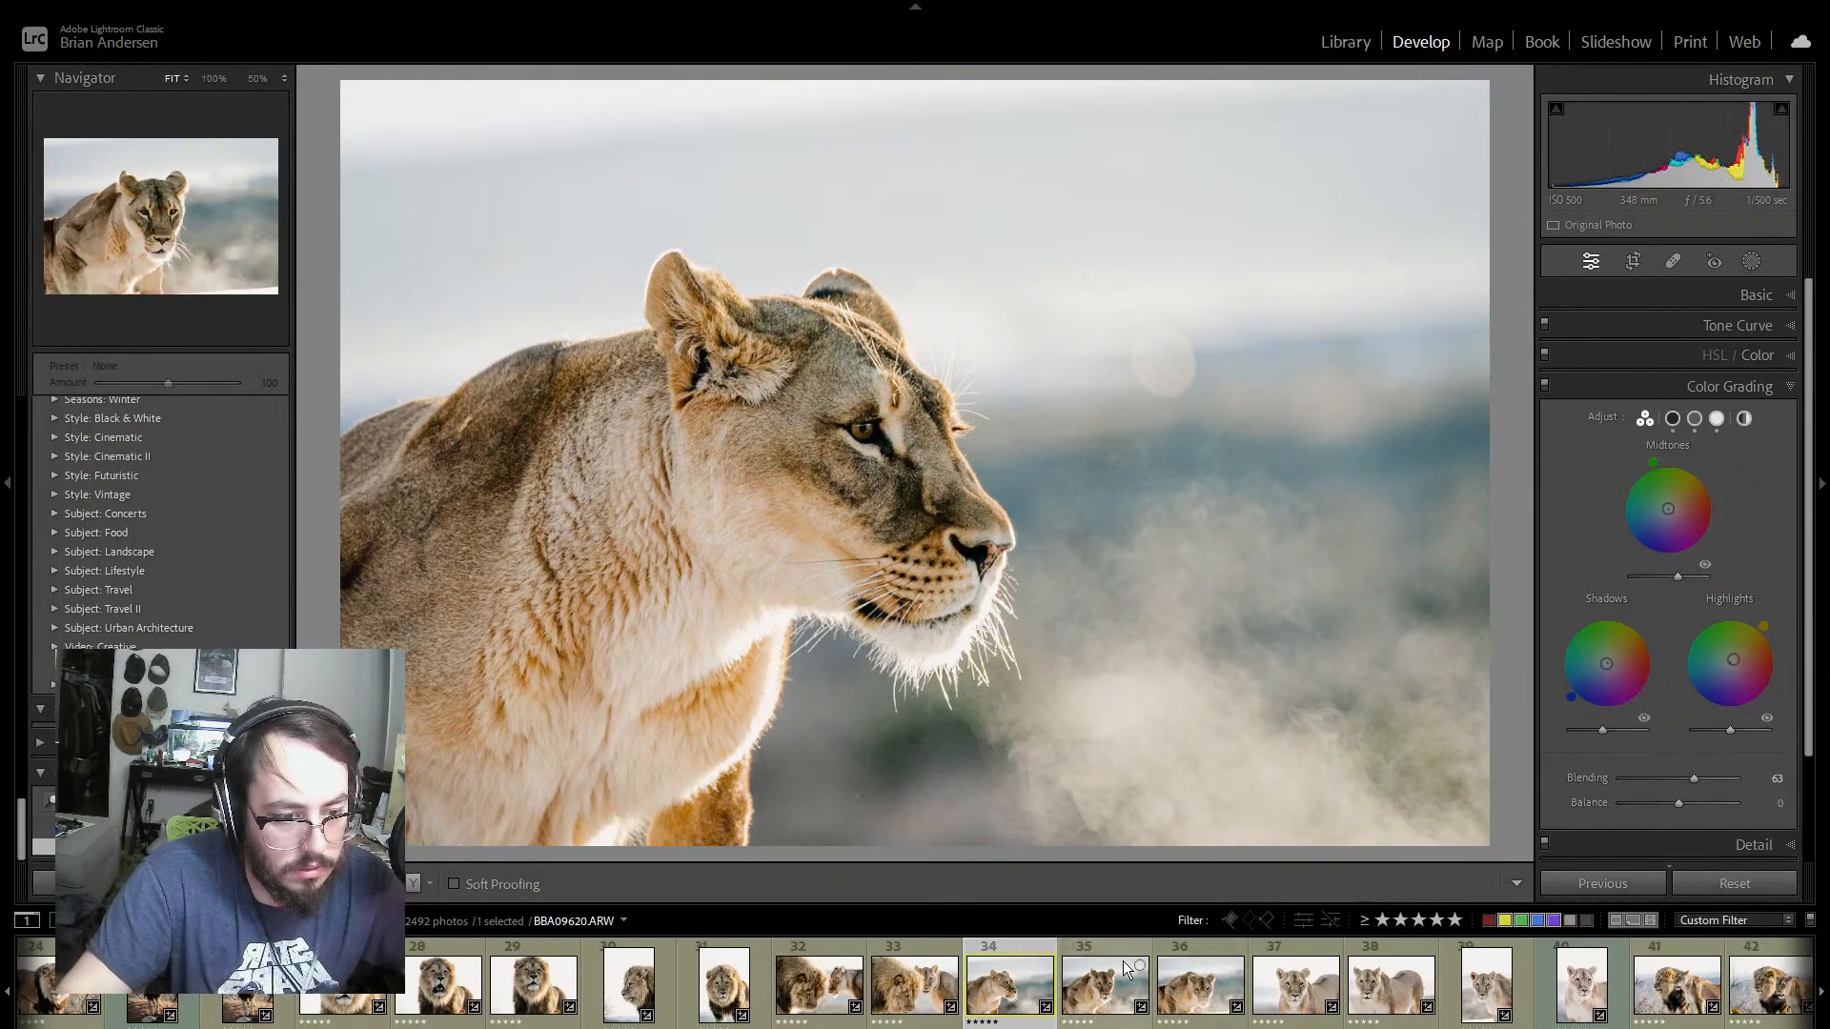
Step: Synchronize the develop settings of lioness profile BBA09619 to BBA09620 and BBA09621, excluding masking, healing, crop and calibration
{"action": "left_click", "coordinate": [1216, 951], "text": "shift"}
{"action": "left_click", "coordinate": [1623, 878]}
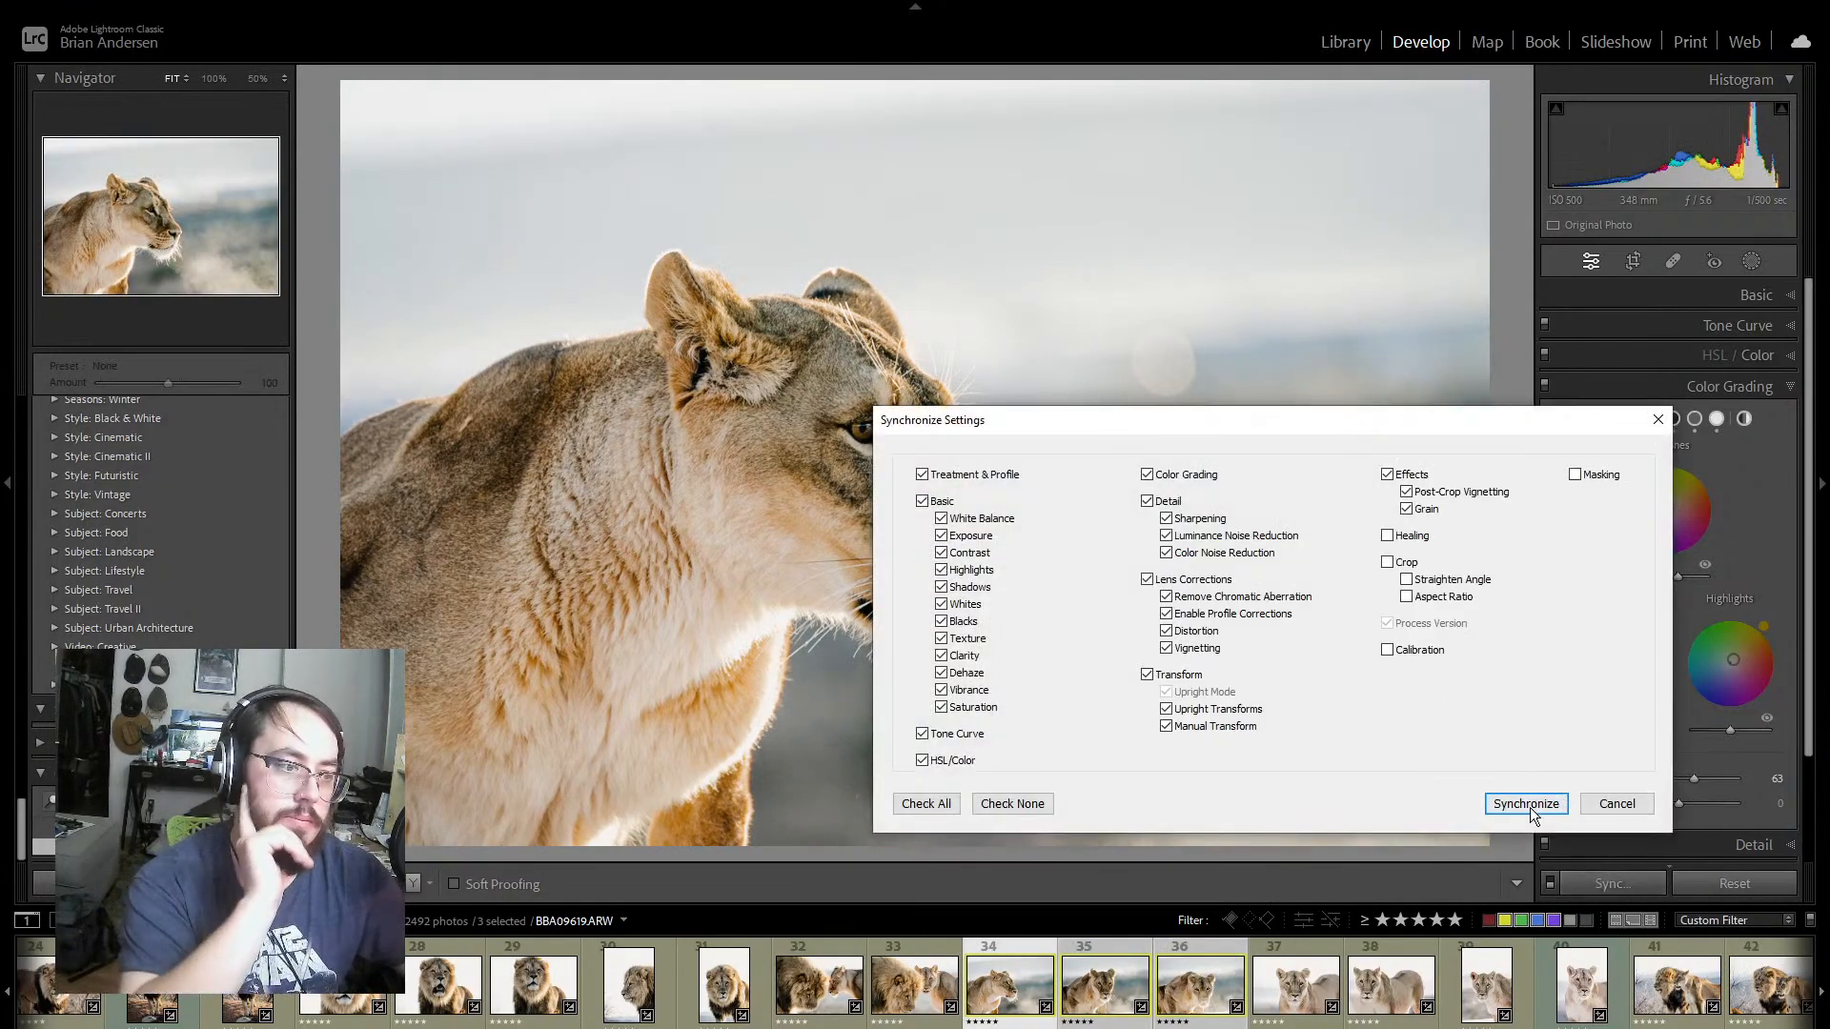
{"action": "left_click", "coordinate": [1527, 805]}
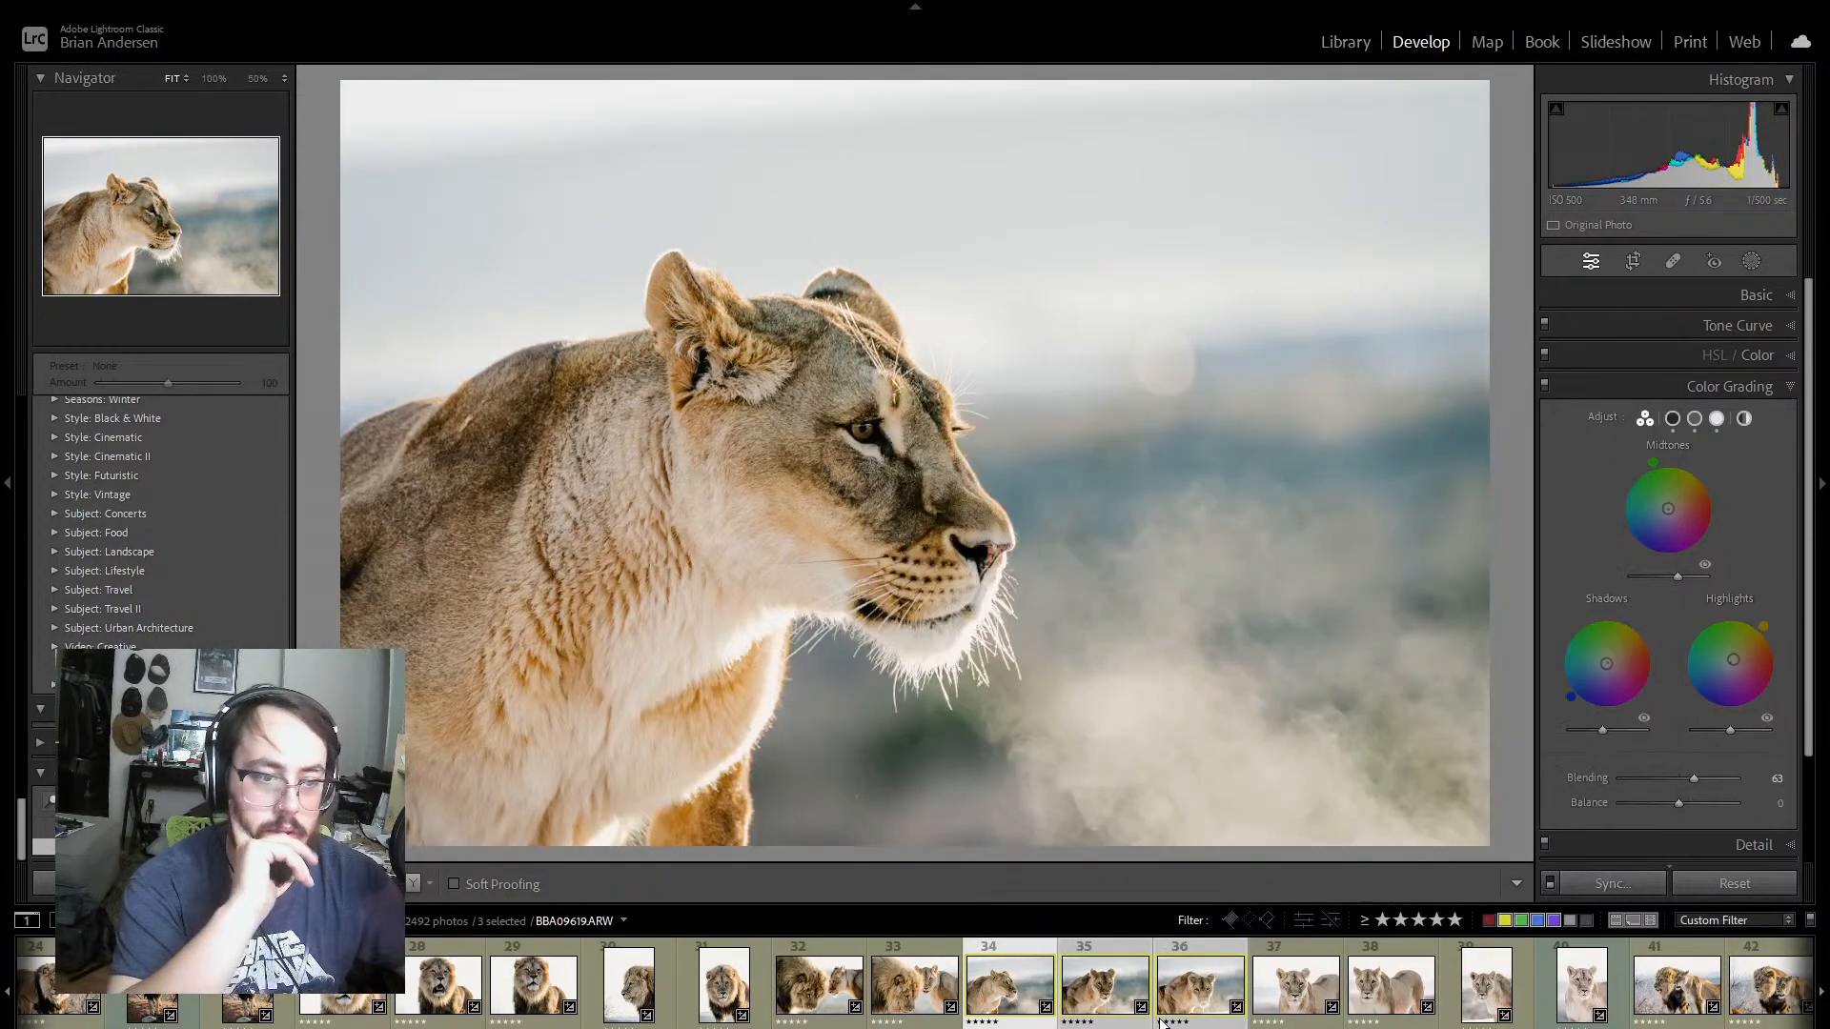
Step: Review the lioness photos from BBA09620 through the portrait-format shot BBA09675, checking tone and colour on each
{"action": "left_click", "coordinate": [1114, 944]}
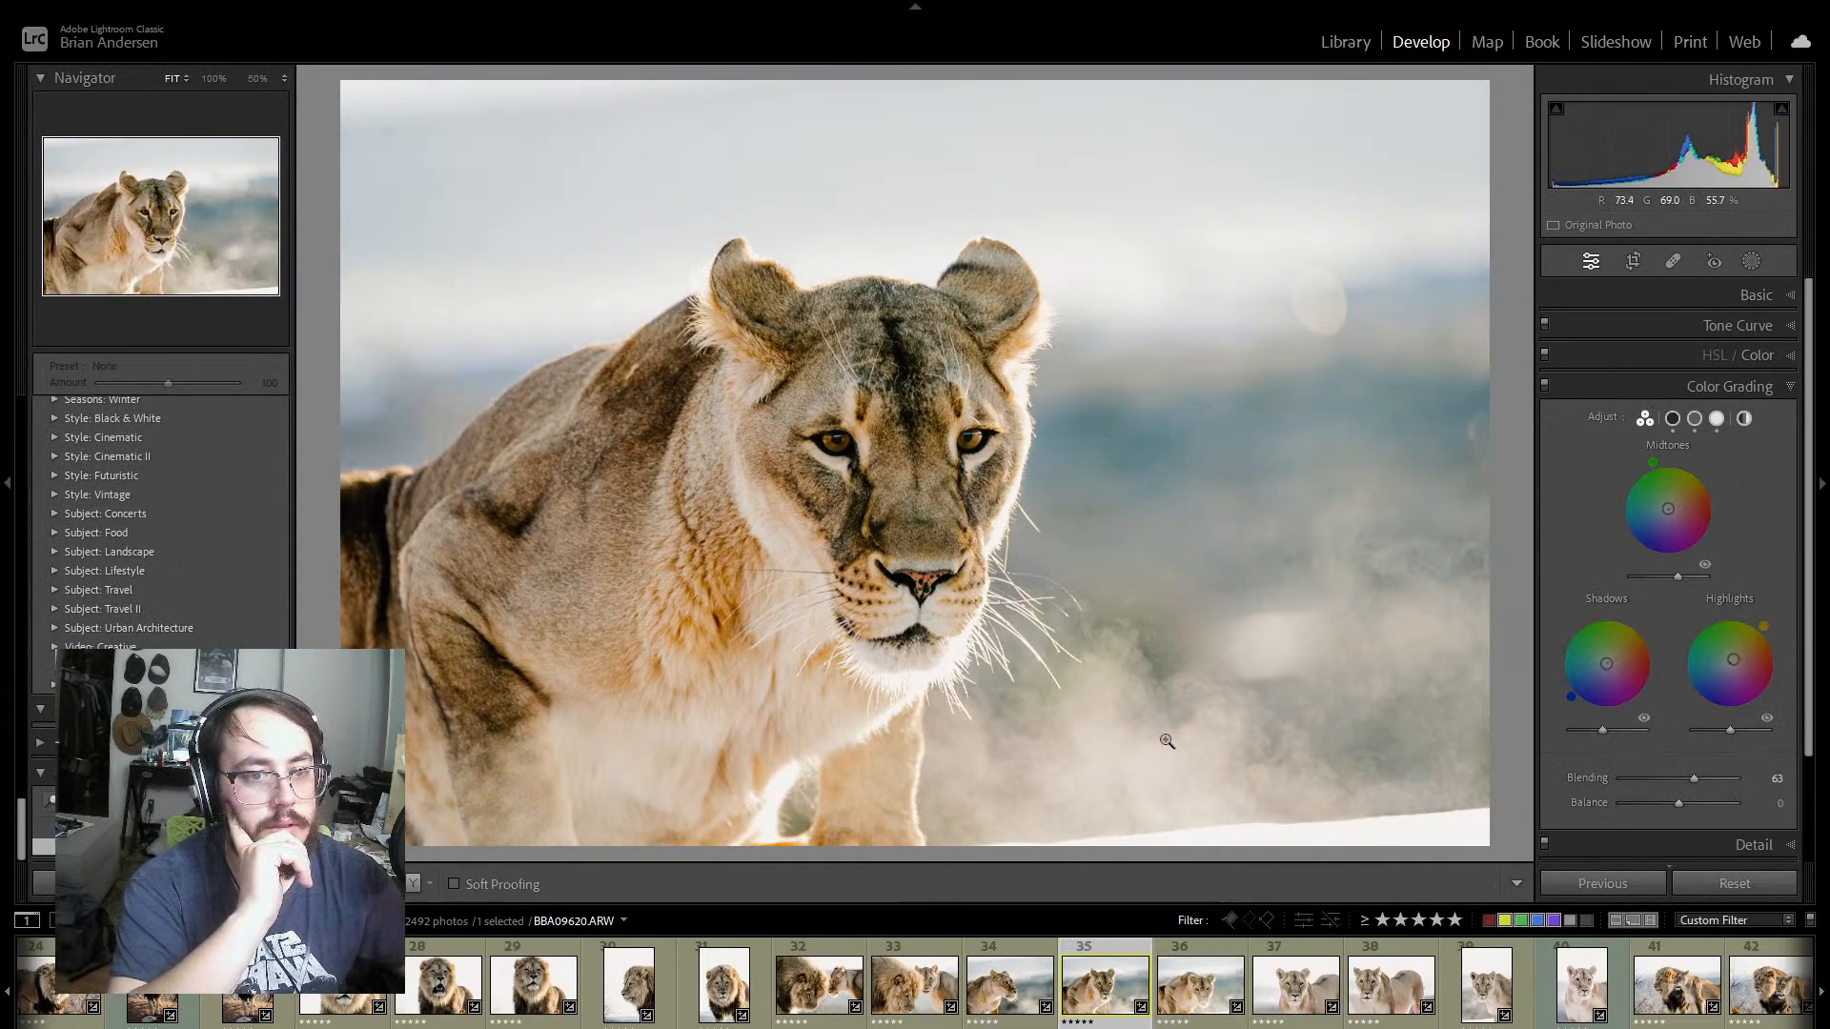
{"action": "left_click", "coordinate": [1210, 960]}
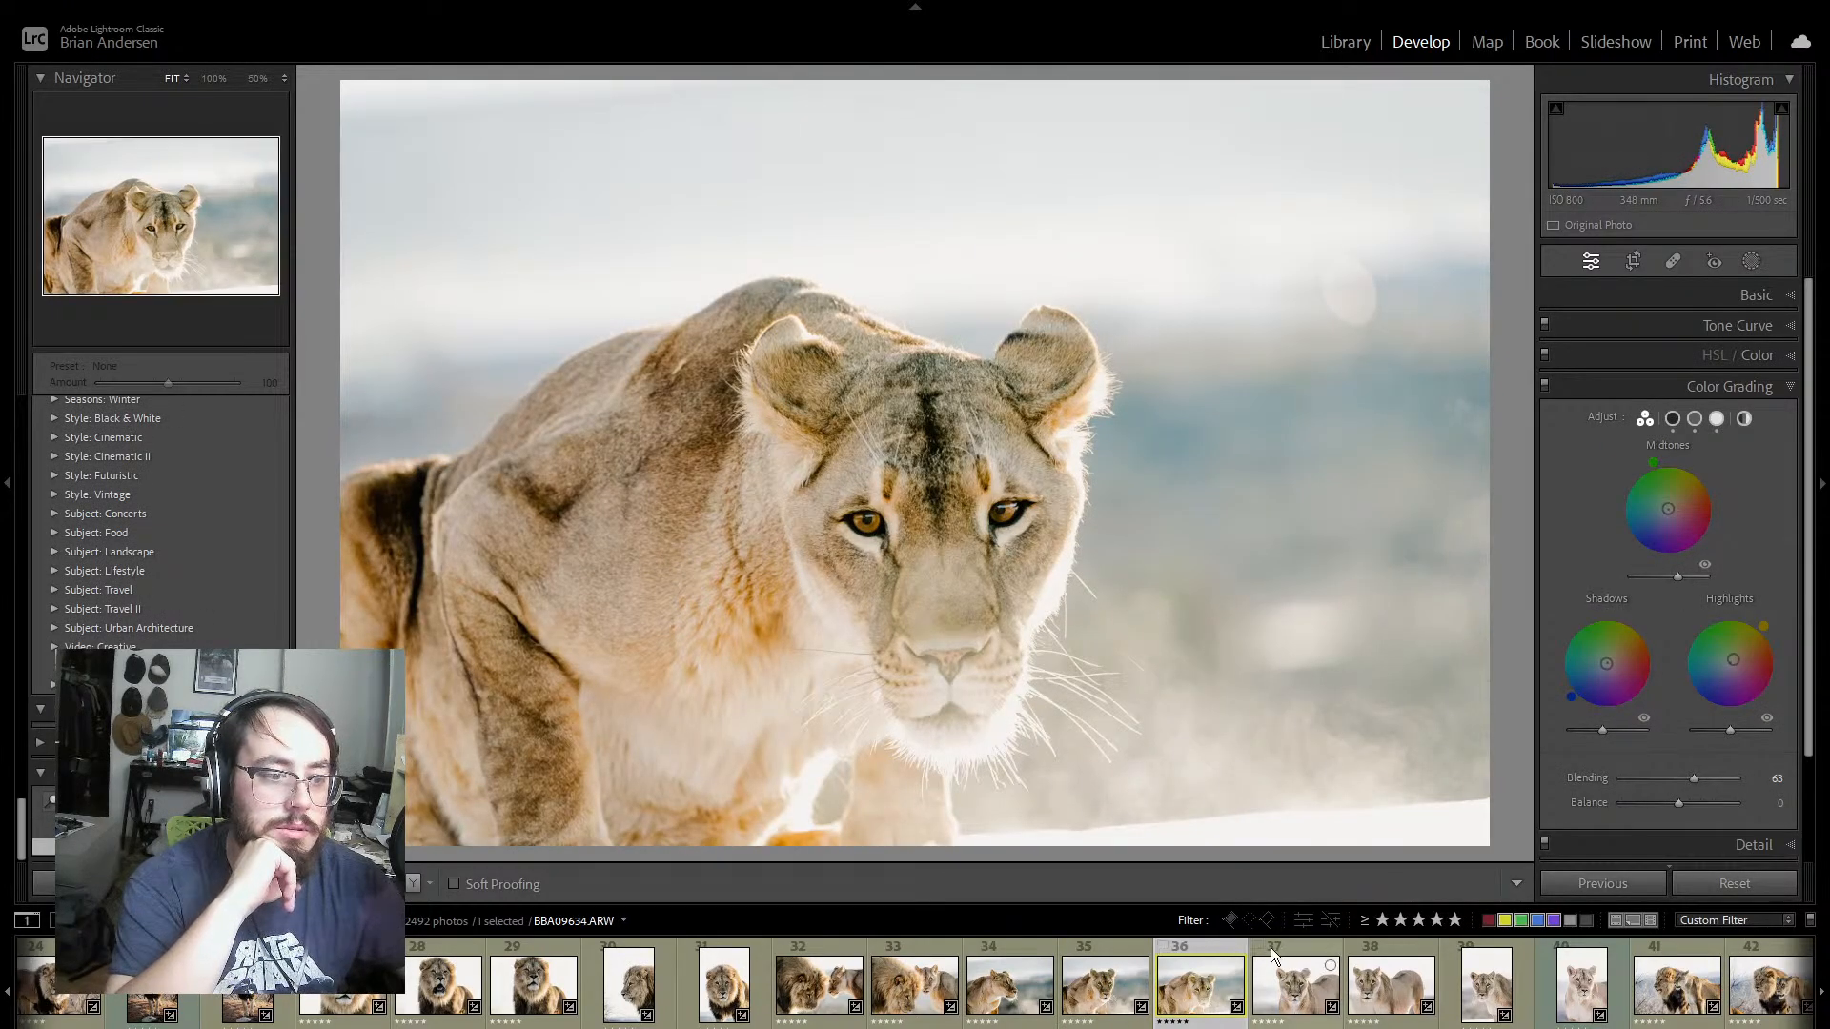
{"action": "left_click", "coordinate": [1308, 948]}
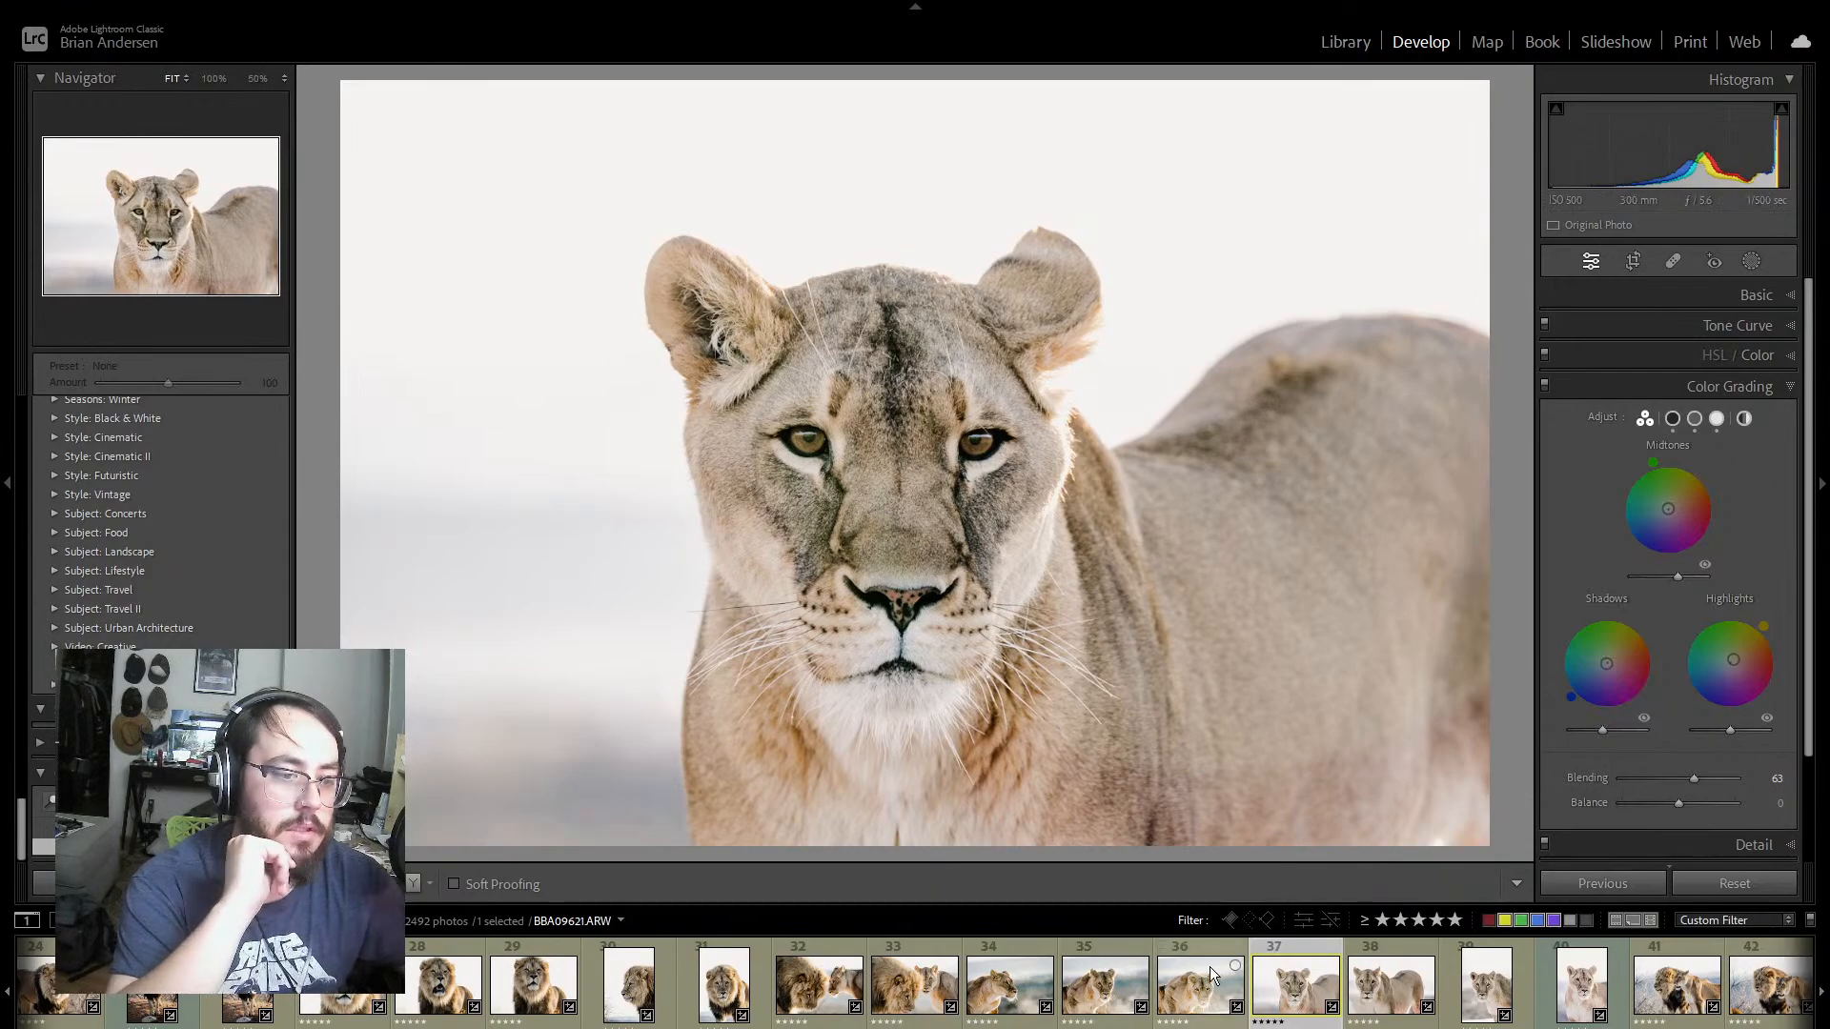
{"action": "left_click", "coordinate": [1391, 948]}
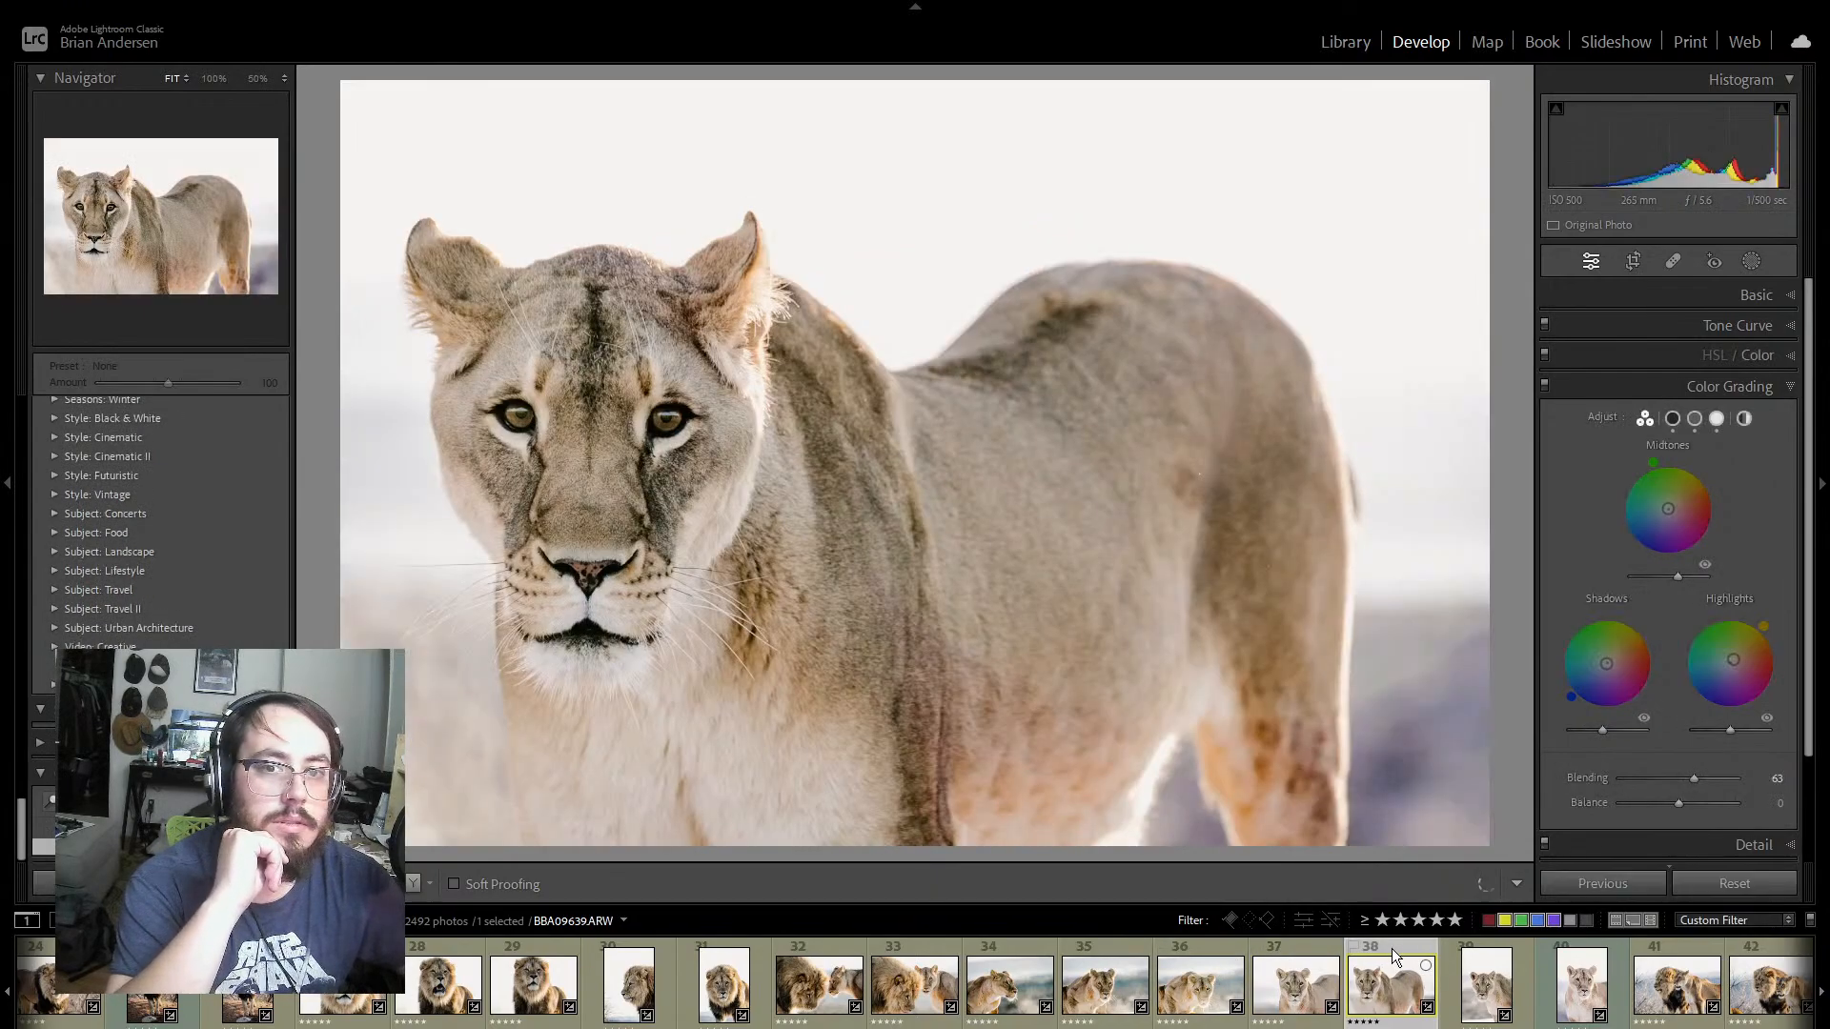
{"action": "left_click", "coordinate": [1454, 972]}
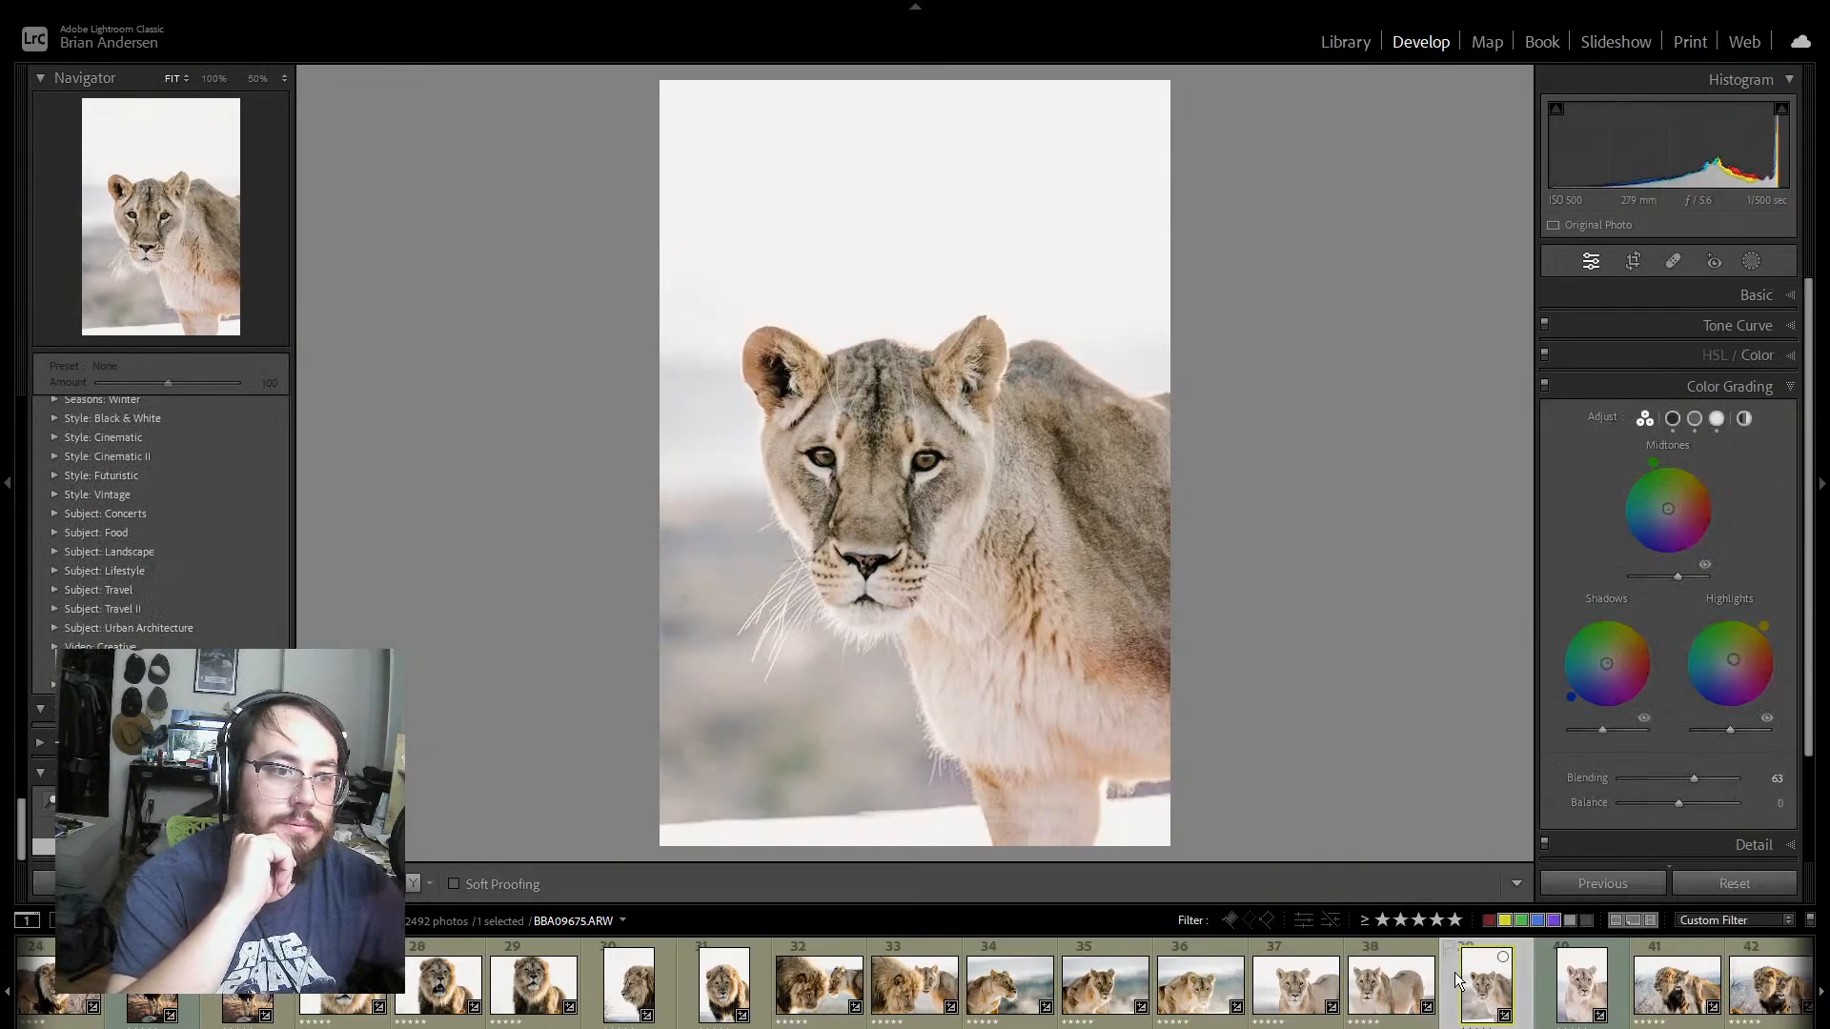
Step: On the portrait-format lioness photo BBA09684, set tint to +18 and exposure to +0.35
{"action": "left_click", "coordinate": [1545, 1000]}
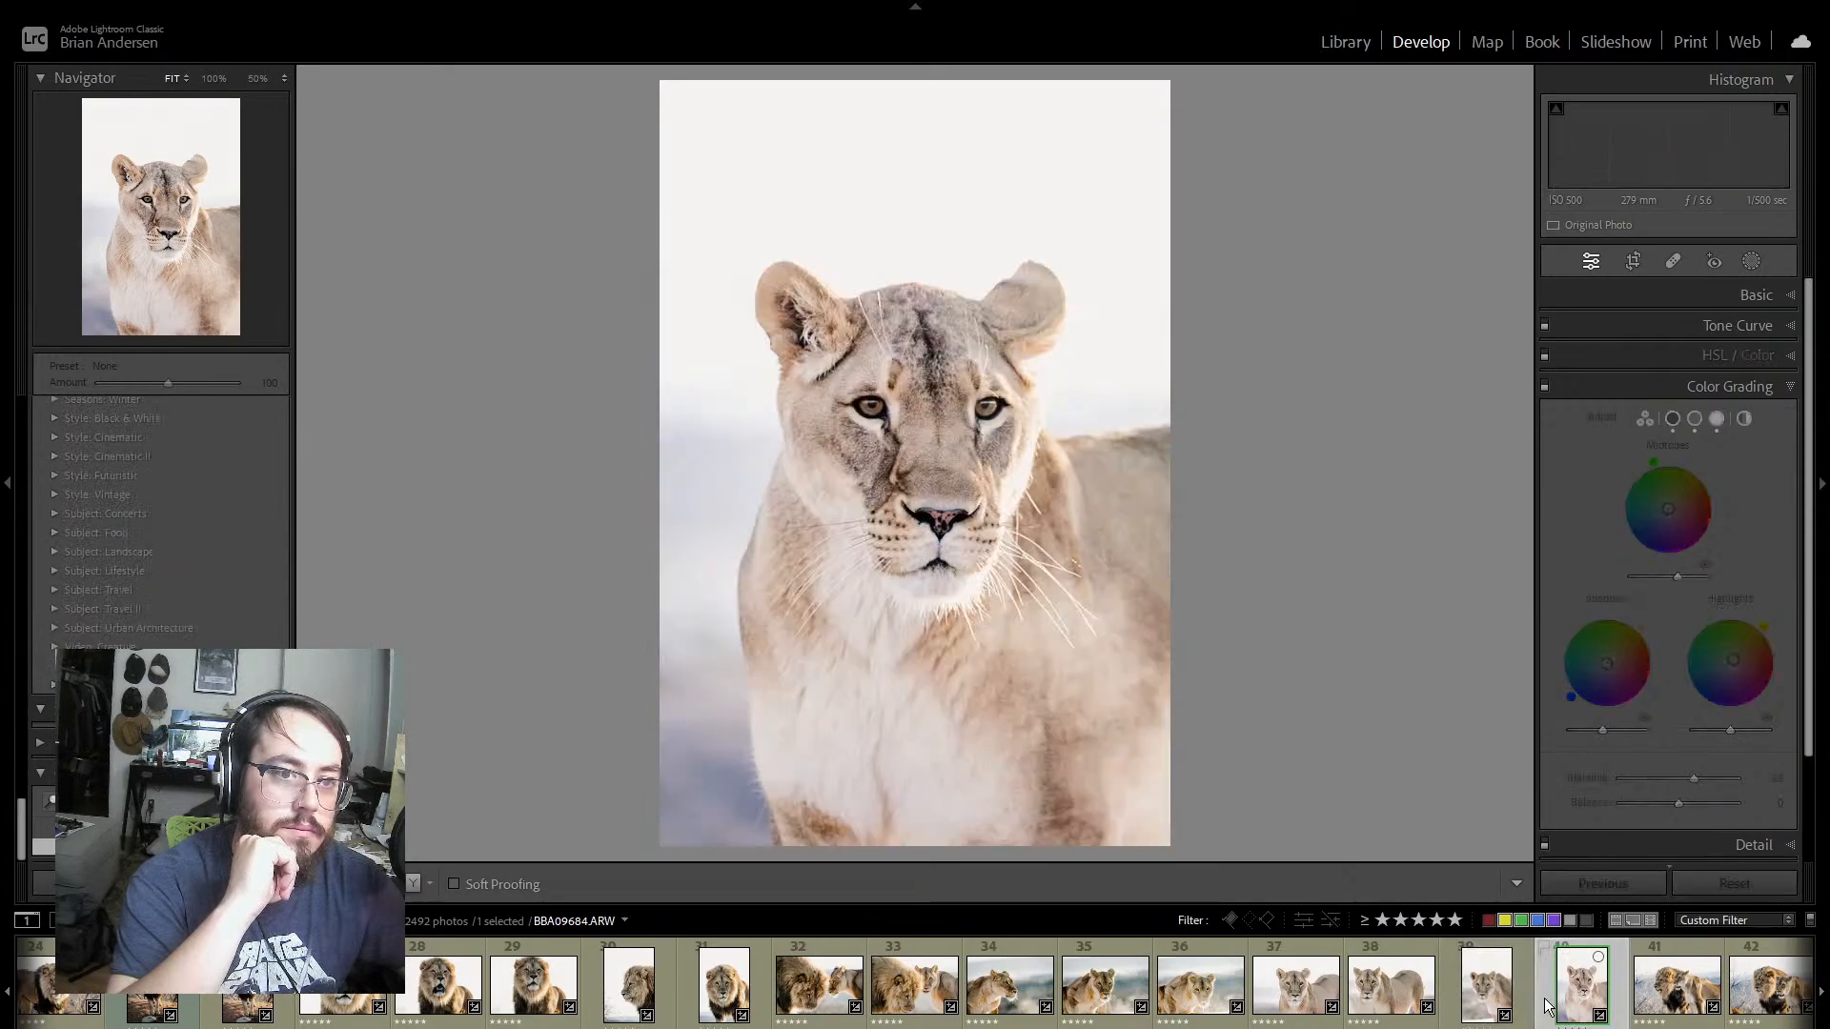
{"action": "left_click", "coordinate": [1789, 297]}
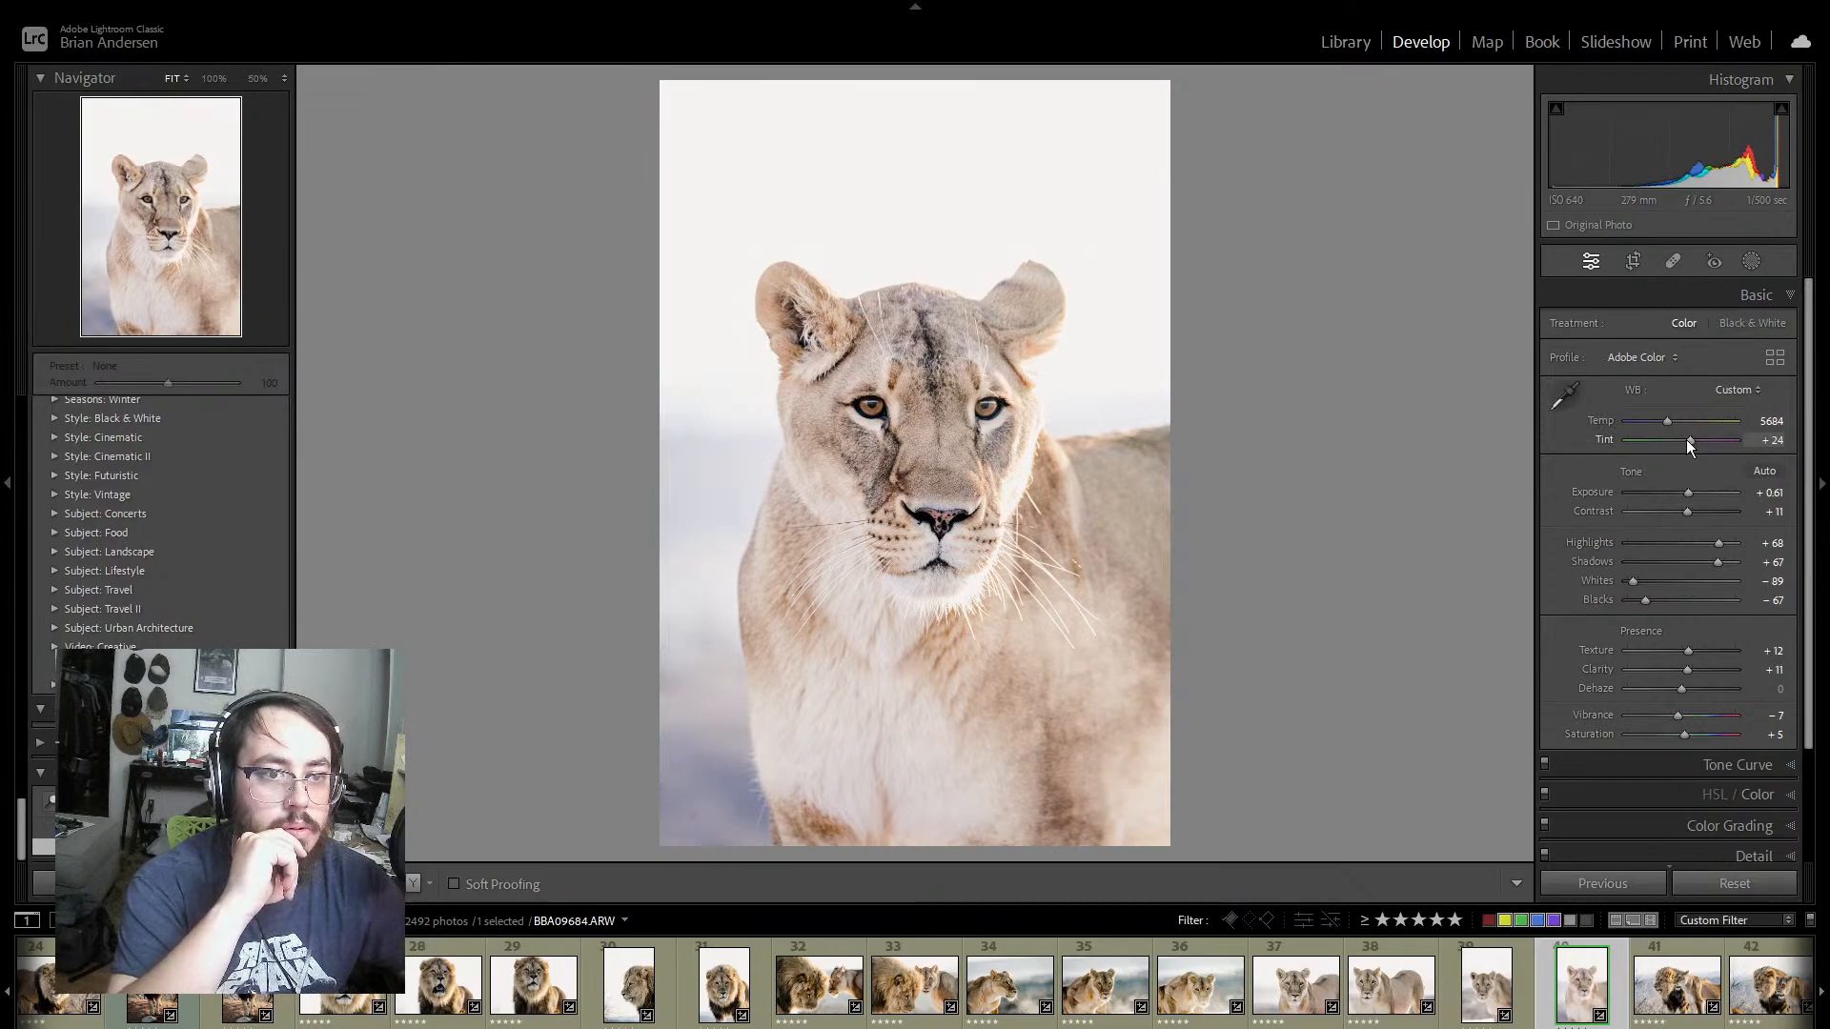
{"action": "left_click_drag", "start_coordinate": [1685, 438], "coordinate": [1684, 439]}
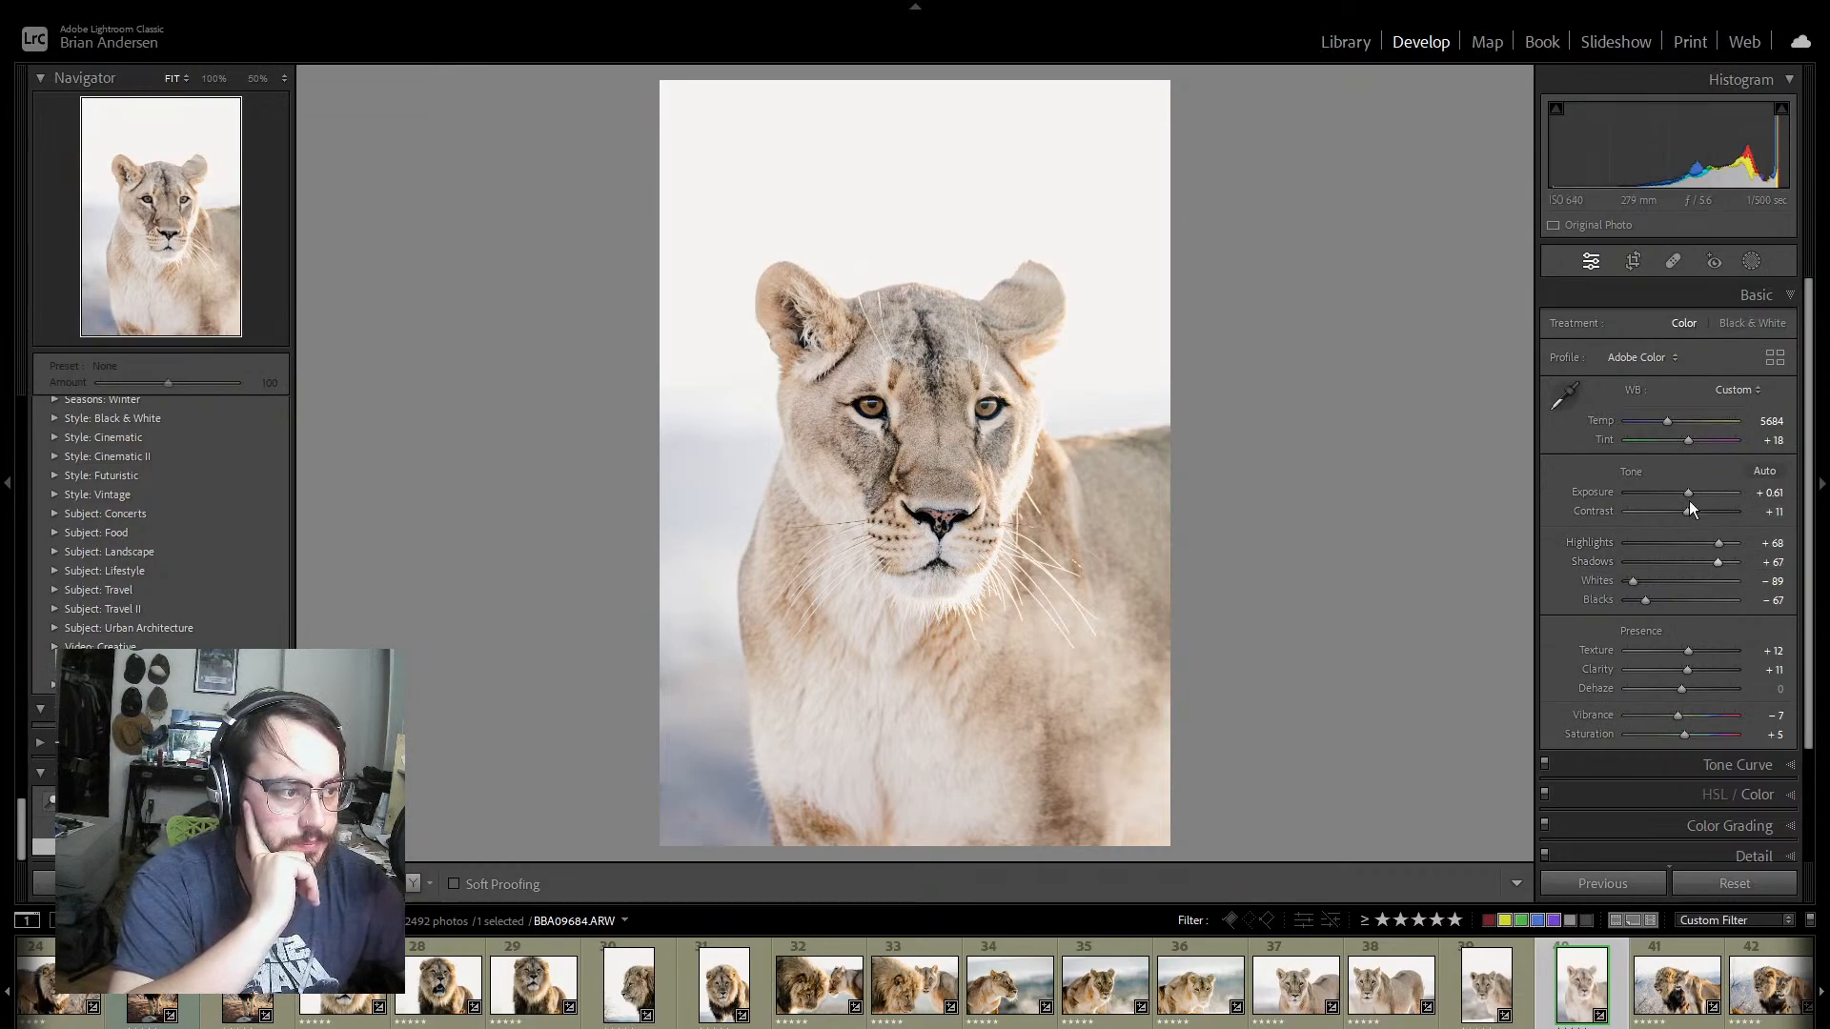
{"action": "left_click_drag", "start_coordinate": [1692, 493], "coordinate": [1690, 494]}
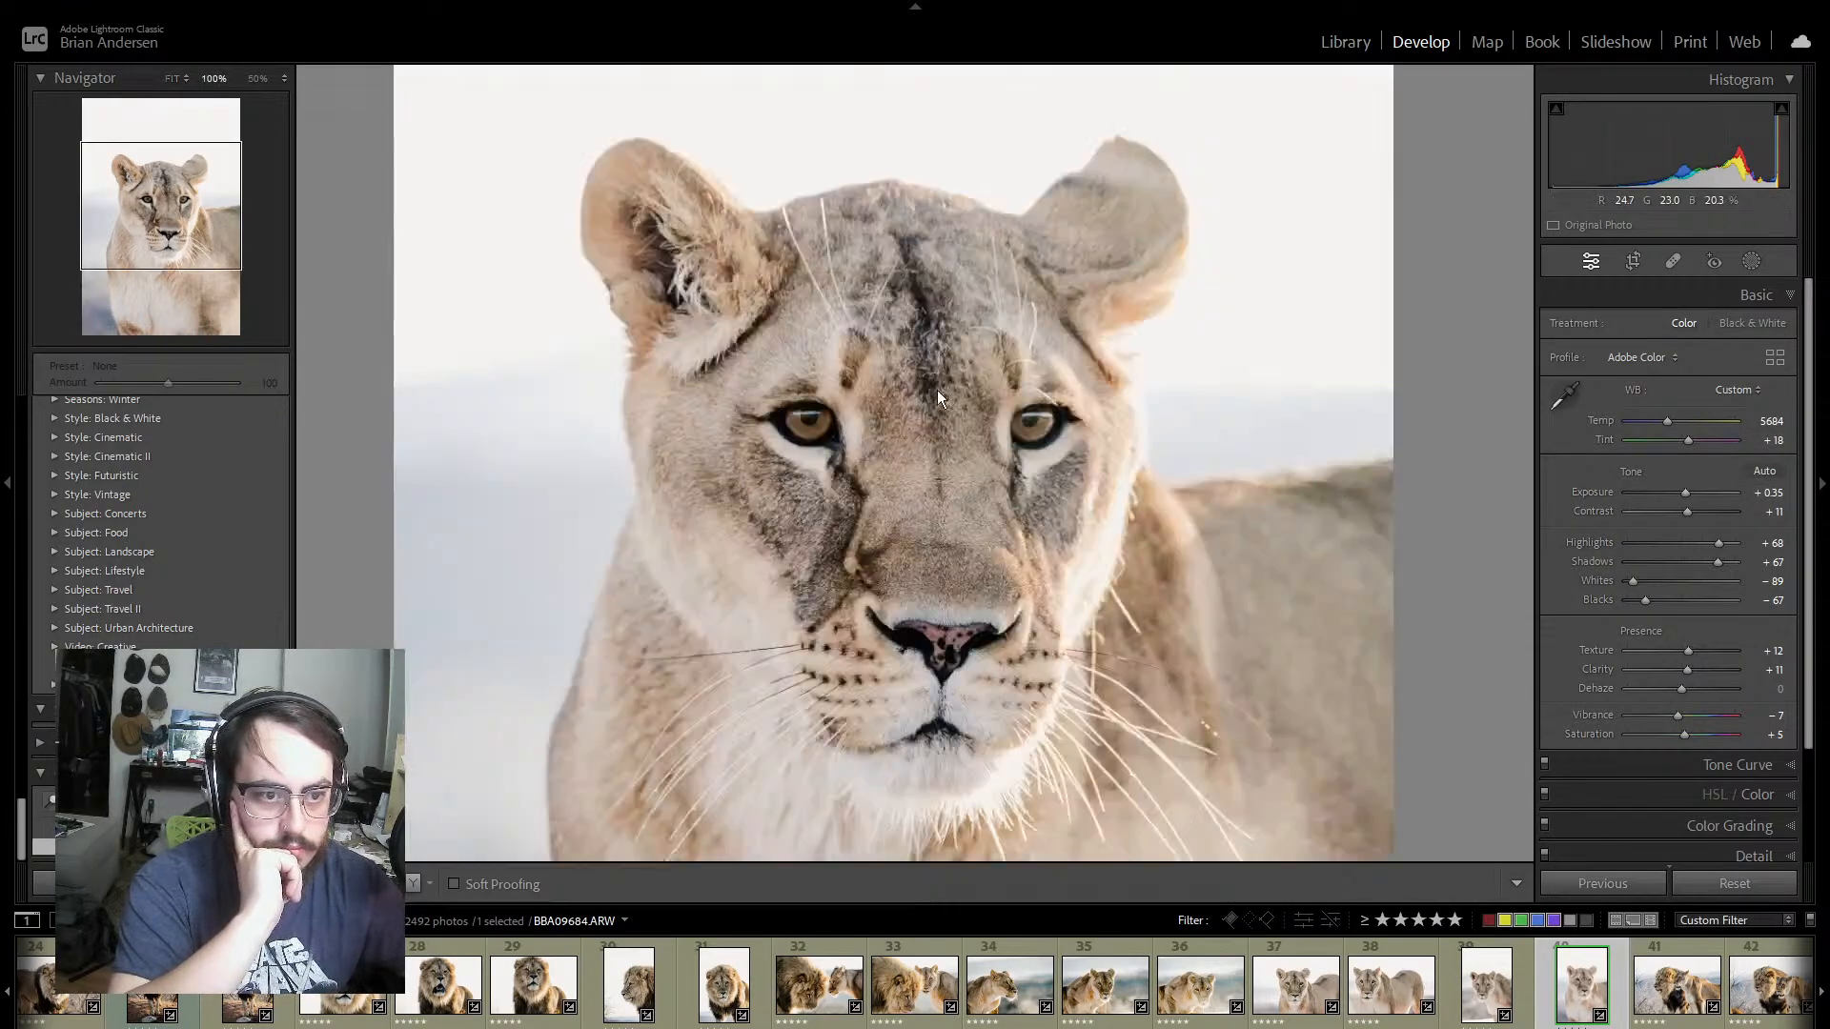
Step: Examine the lioness's face in BBA09684 at 100% and check the whole frame
{"action": "left_click", "coordinate": [937, 401]}
{"action": "left_click", "coordinate": [997, 578]}
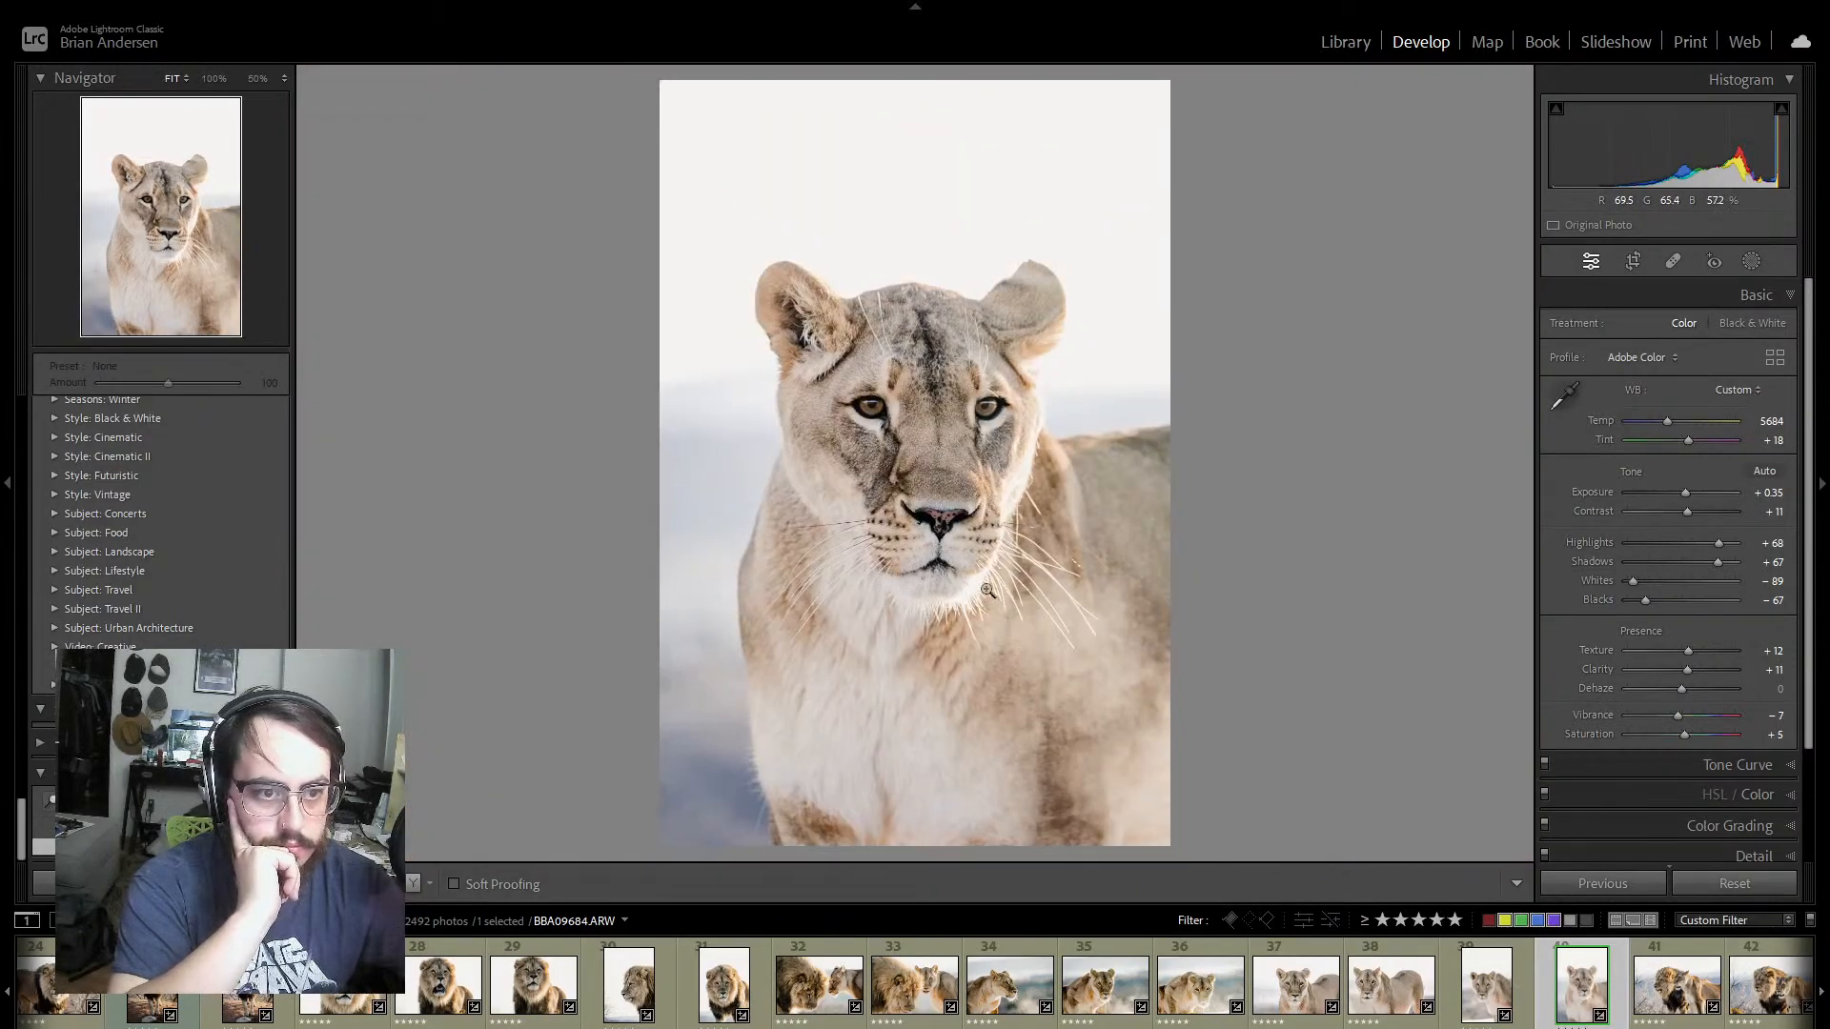
{"action": "left_click", "coordinate": [912, 464]}
{"action": "left_click", "coordinate": [923, 604]}
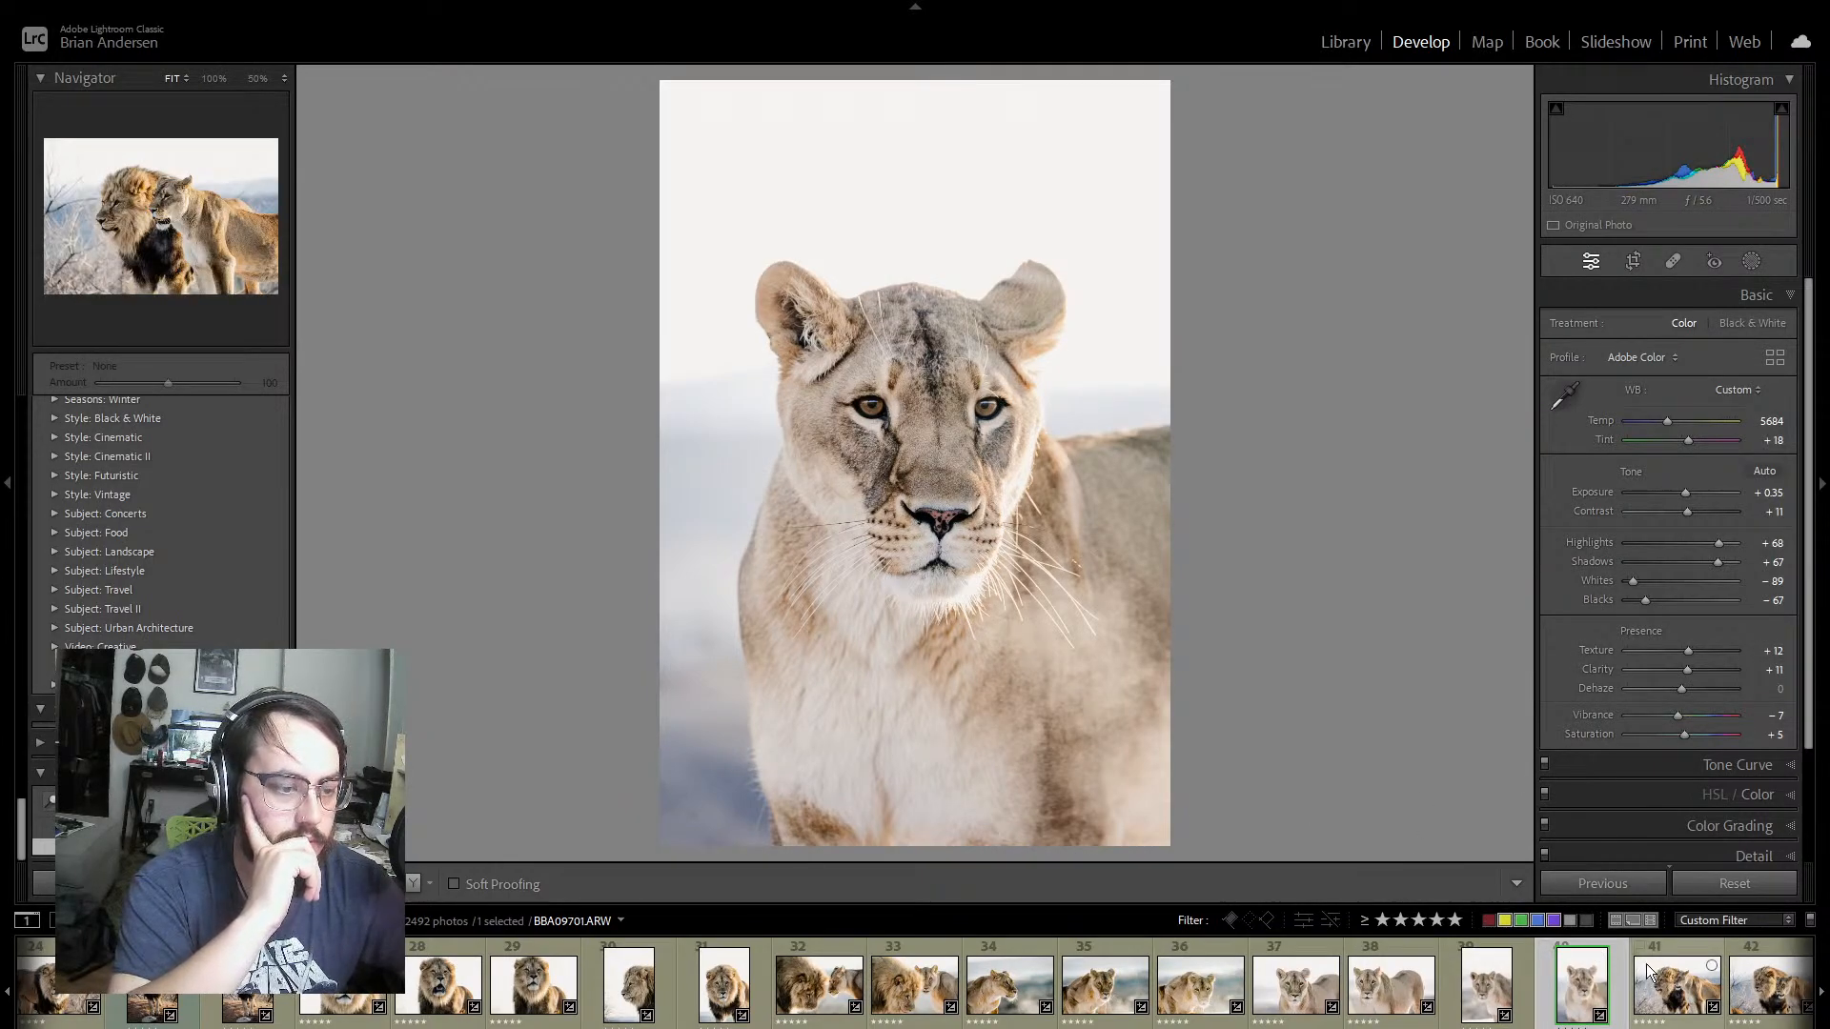
Step: Compare the lion-and-lioness photos BBA09701 and BBA09727, and give BBA09727 a green colour label
{"action": "left_click", "coordinate": [1689, 953]}
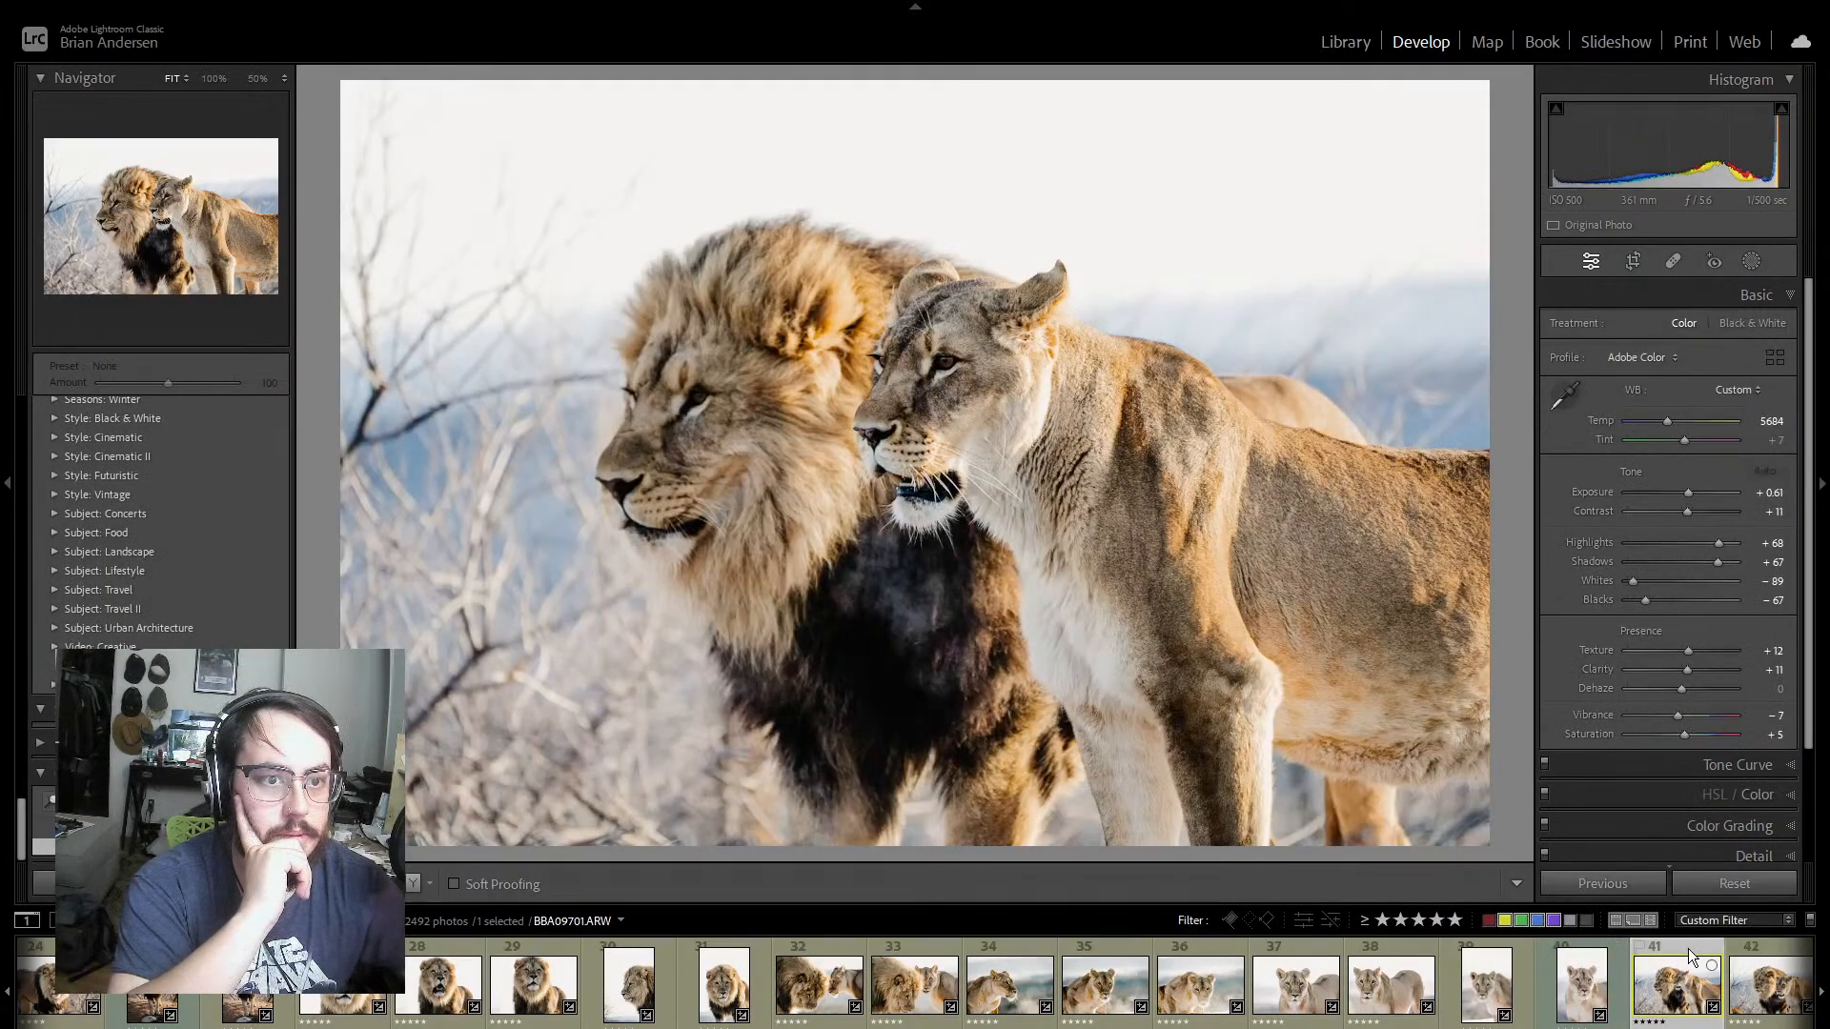
{"action": "left_click", "coordinate": [1733, 994]}
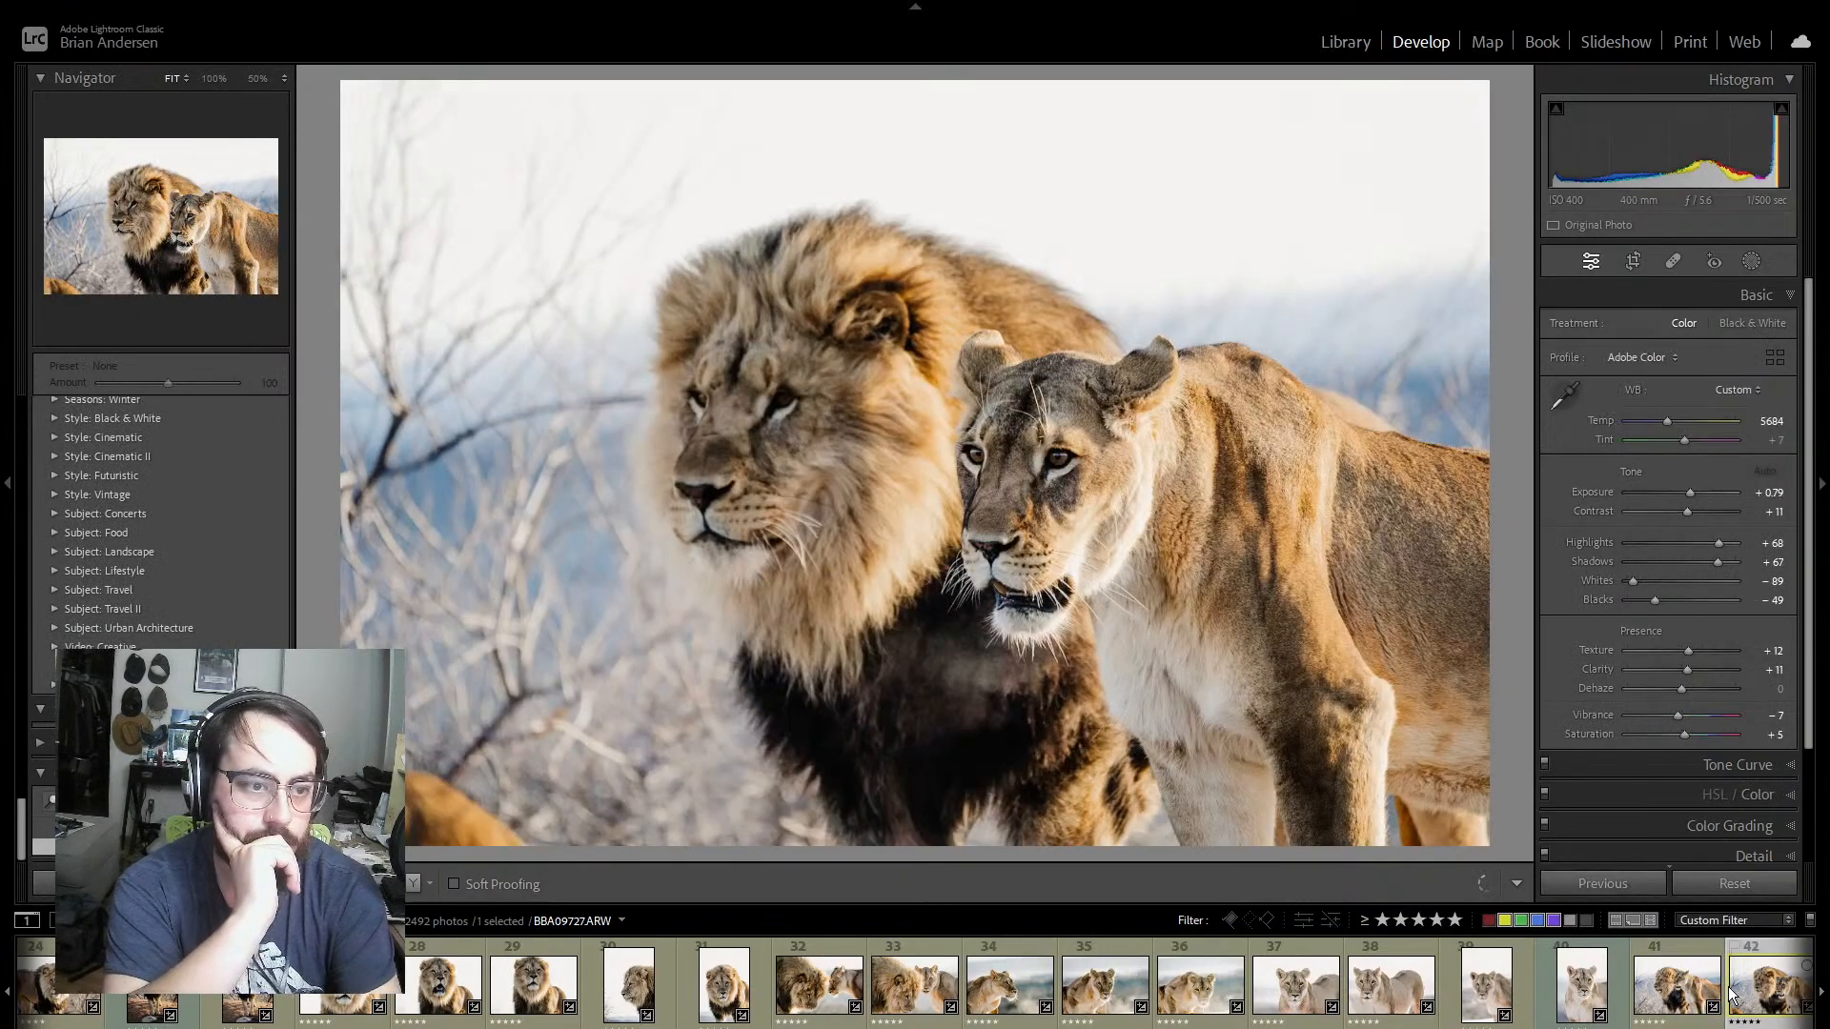
{"action": "key", "text": "Right"}
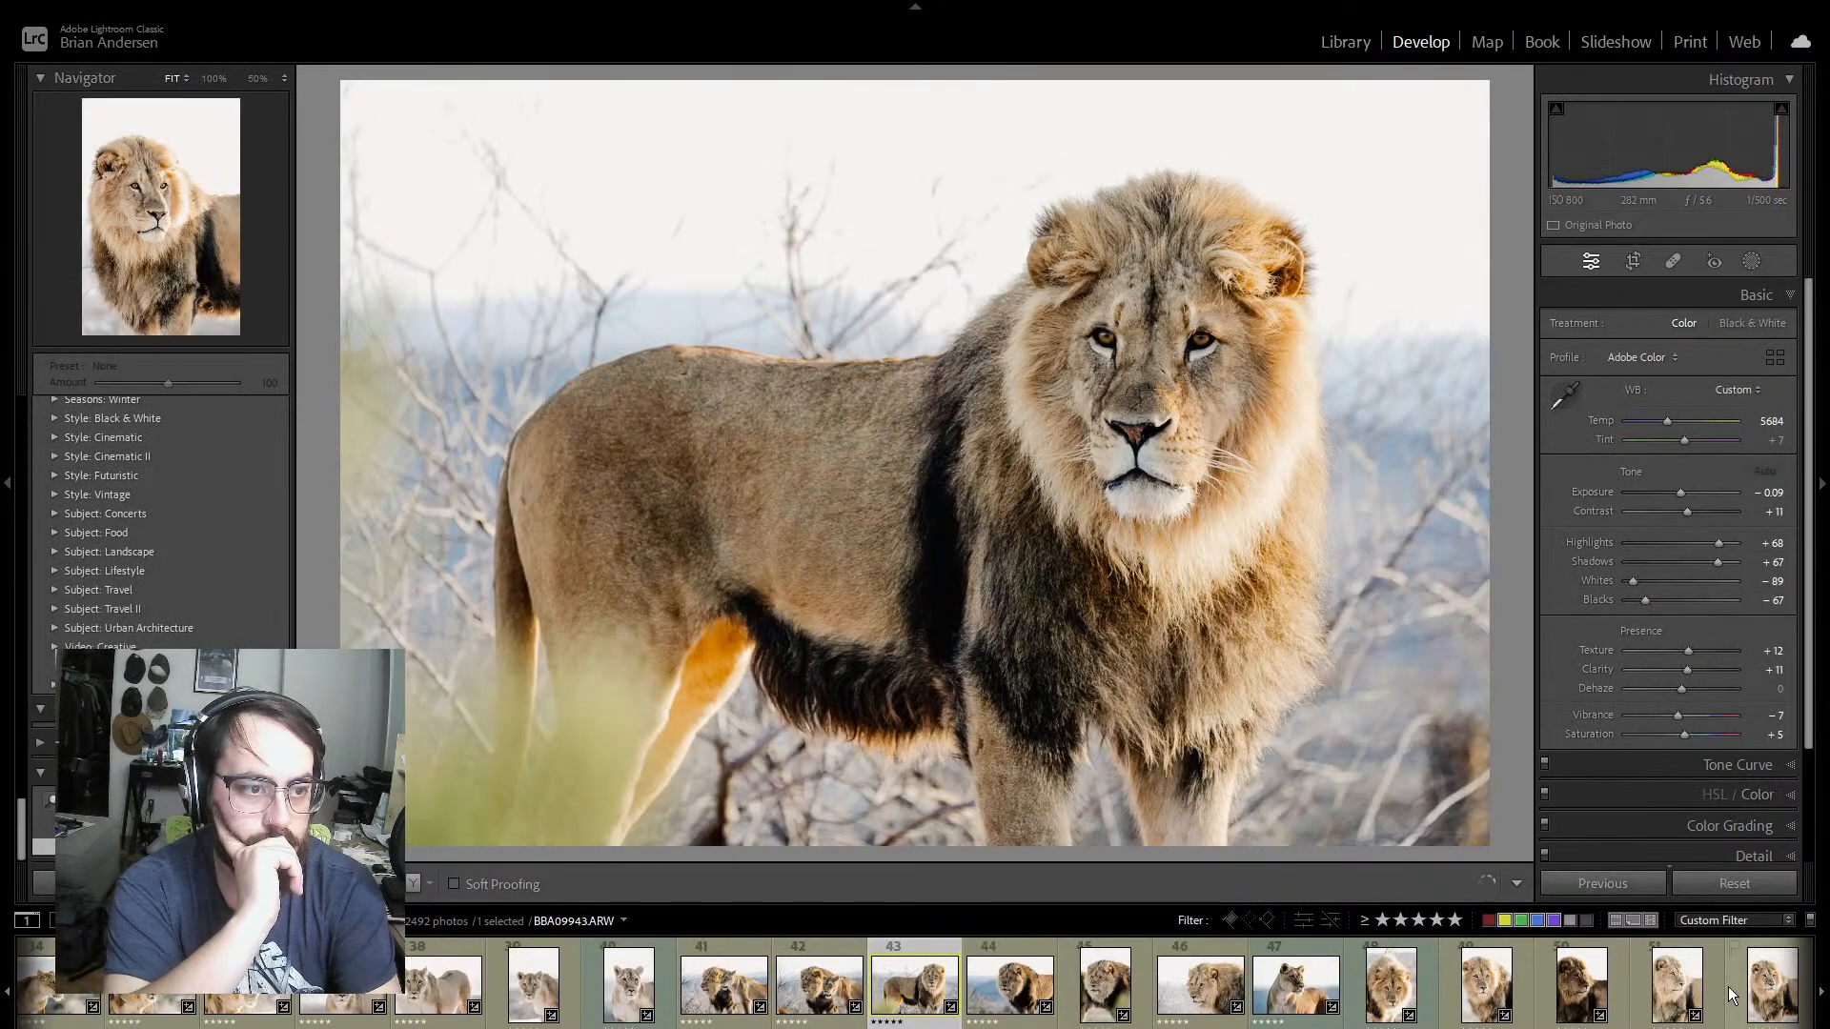
{"action": "key", "text": "Left"}
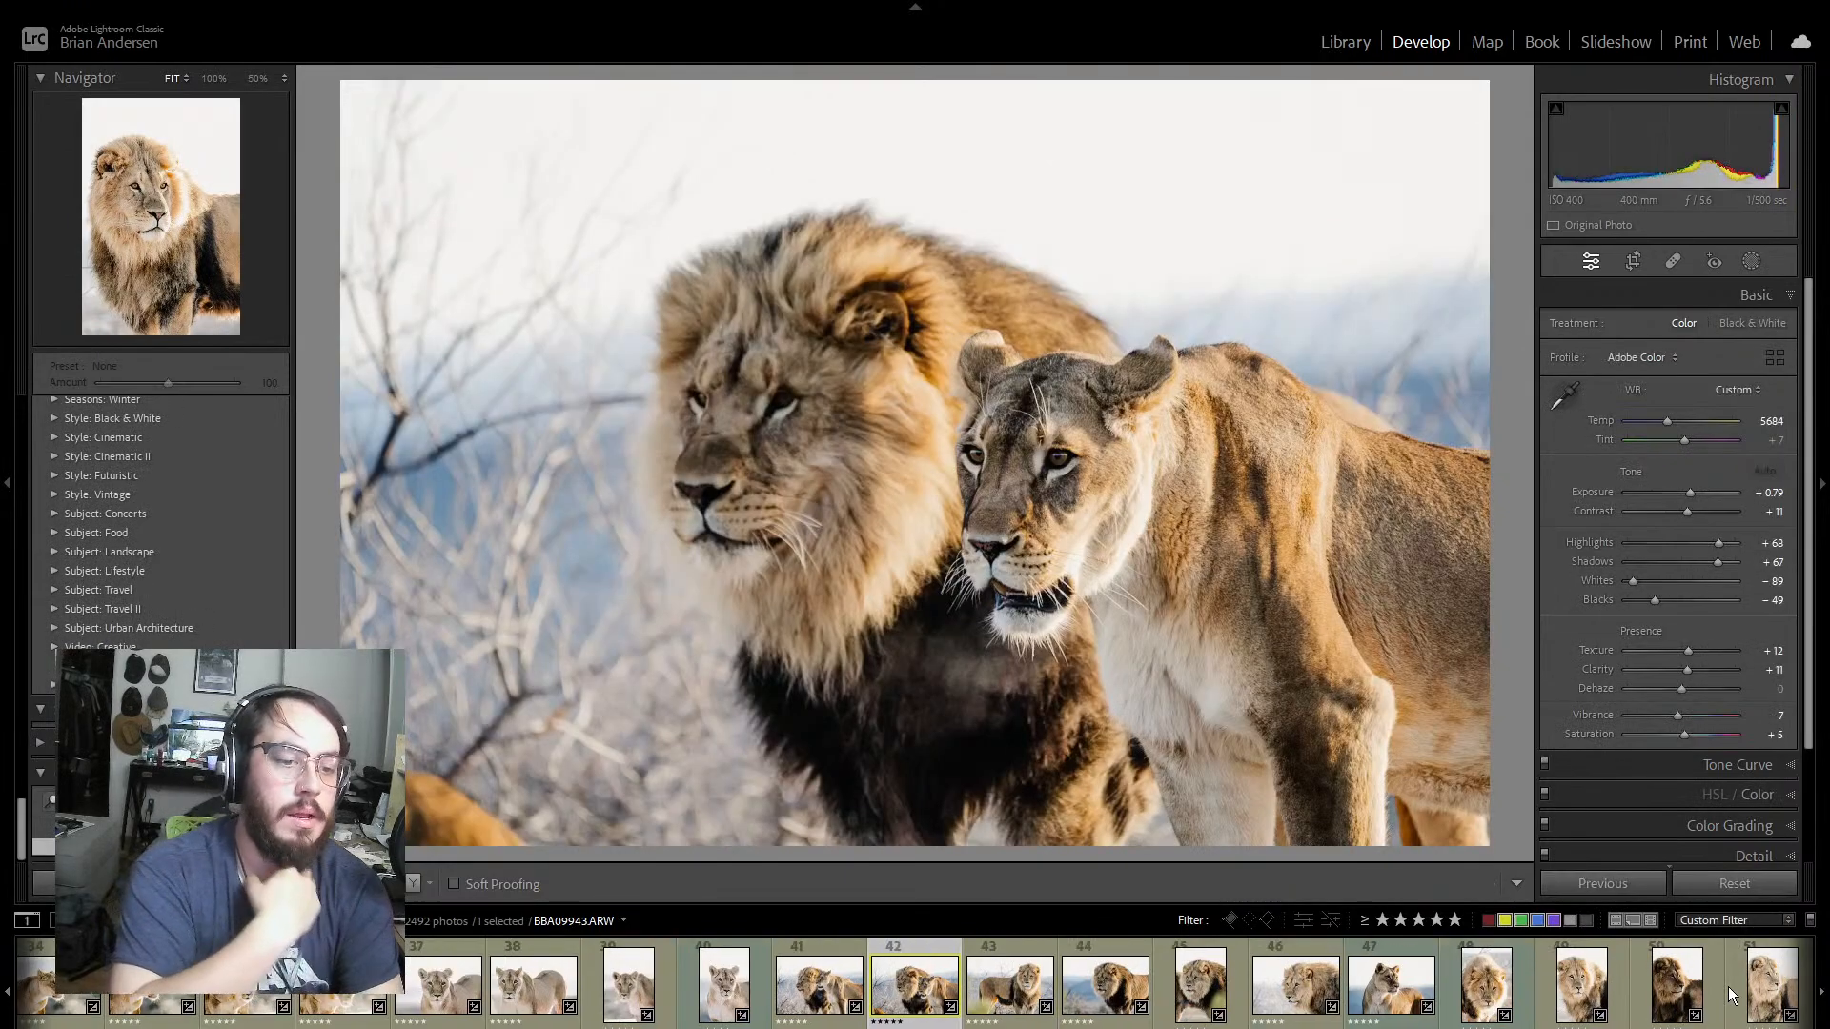
{"action": "key", "text": "Left"}
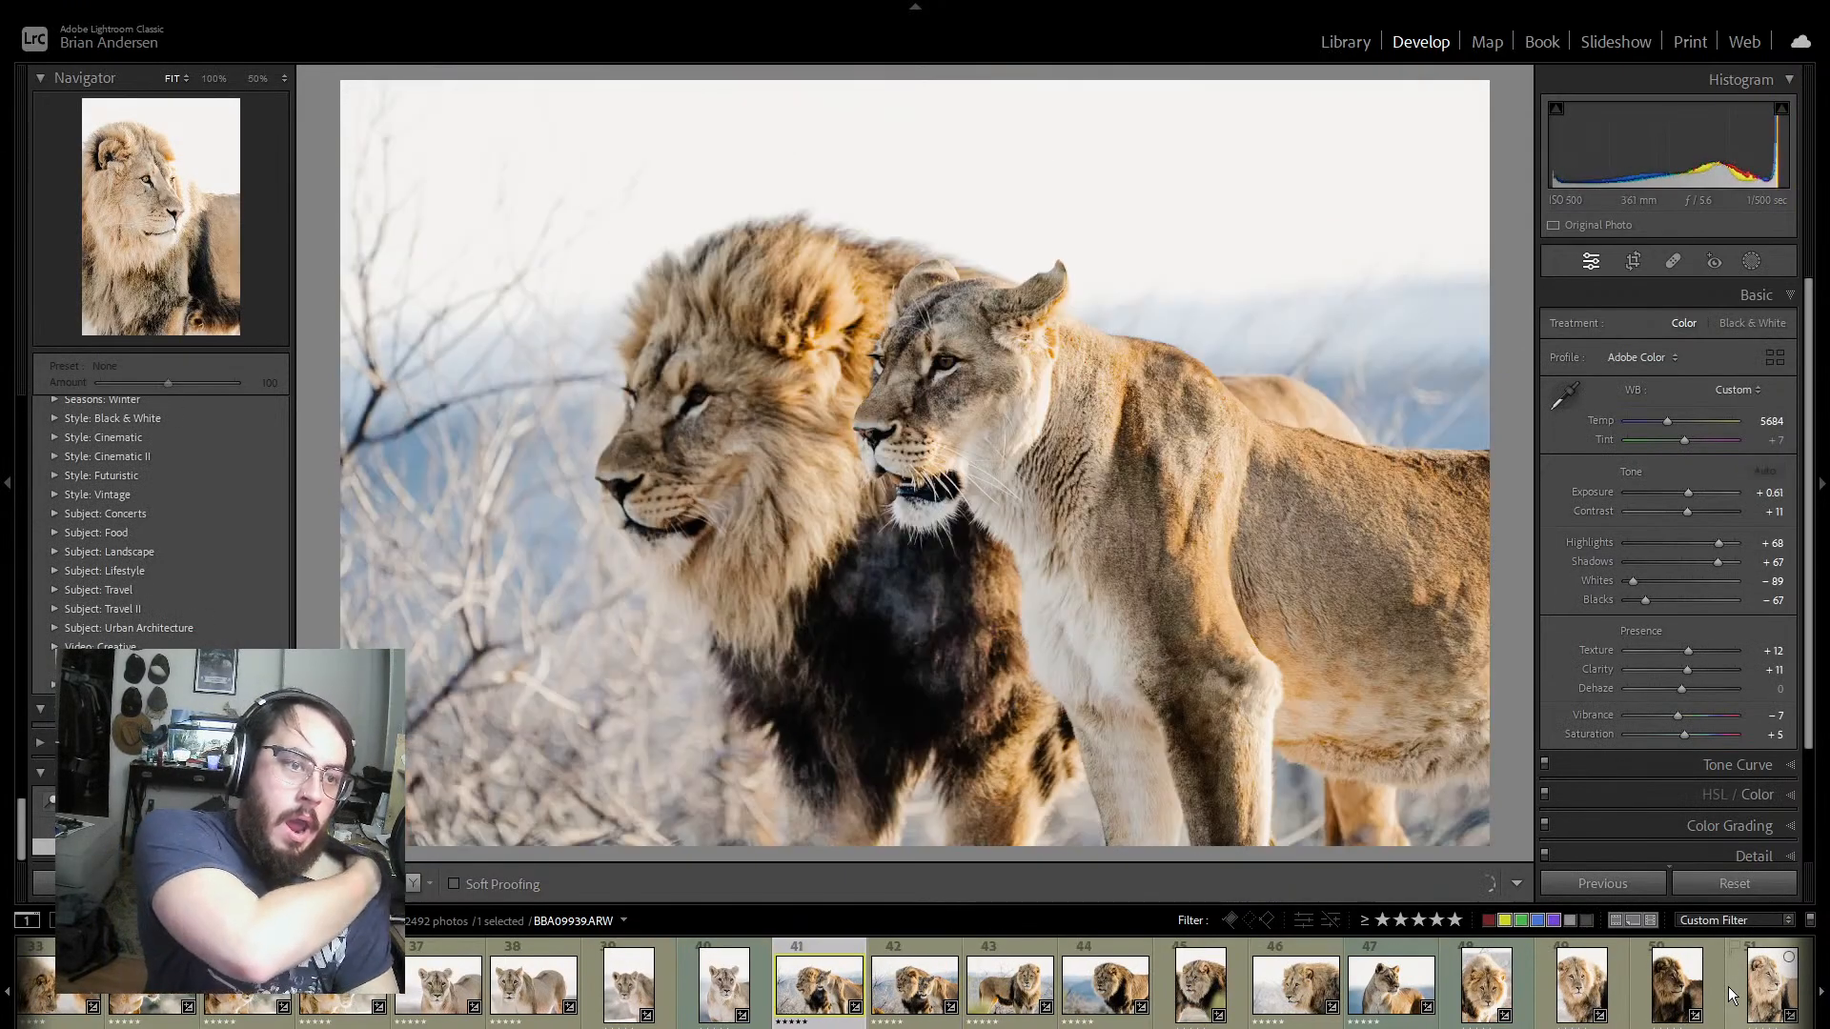
{"action": "key", "text": "Right"}
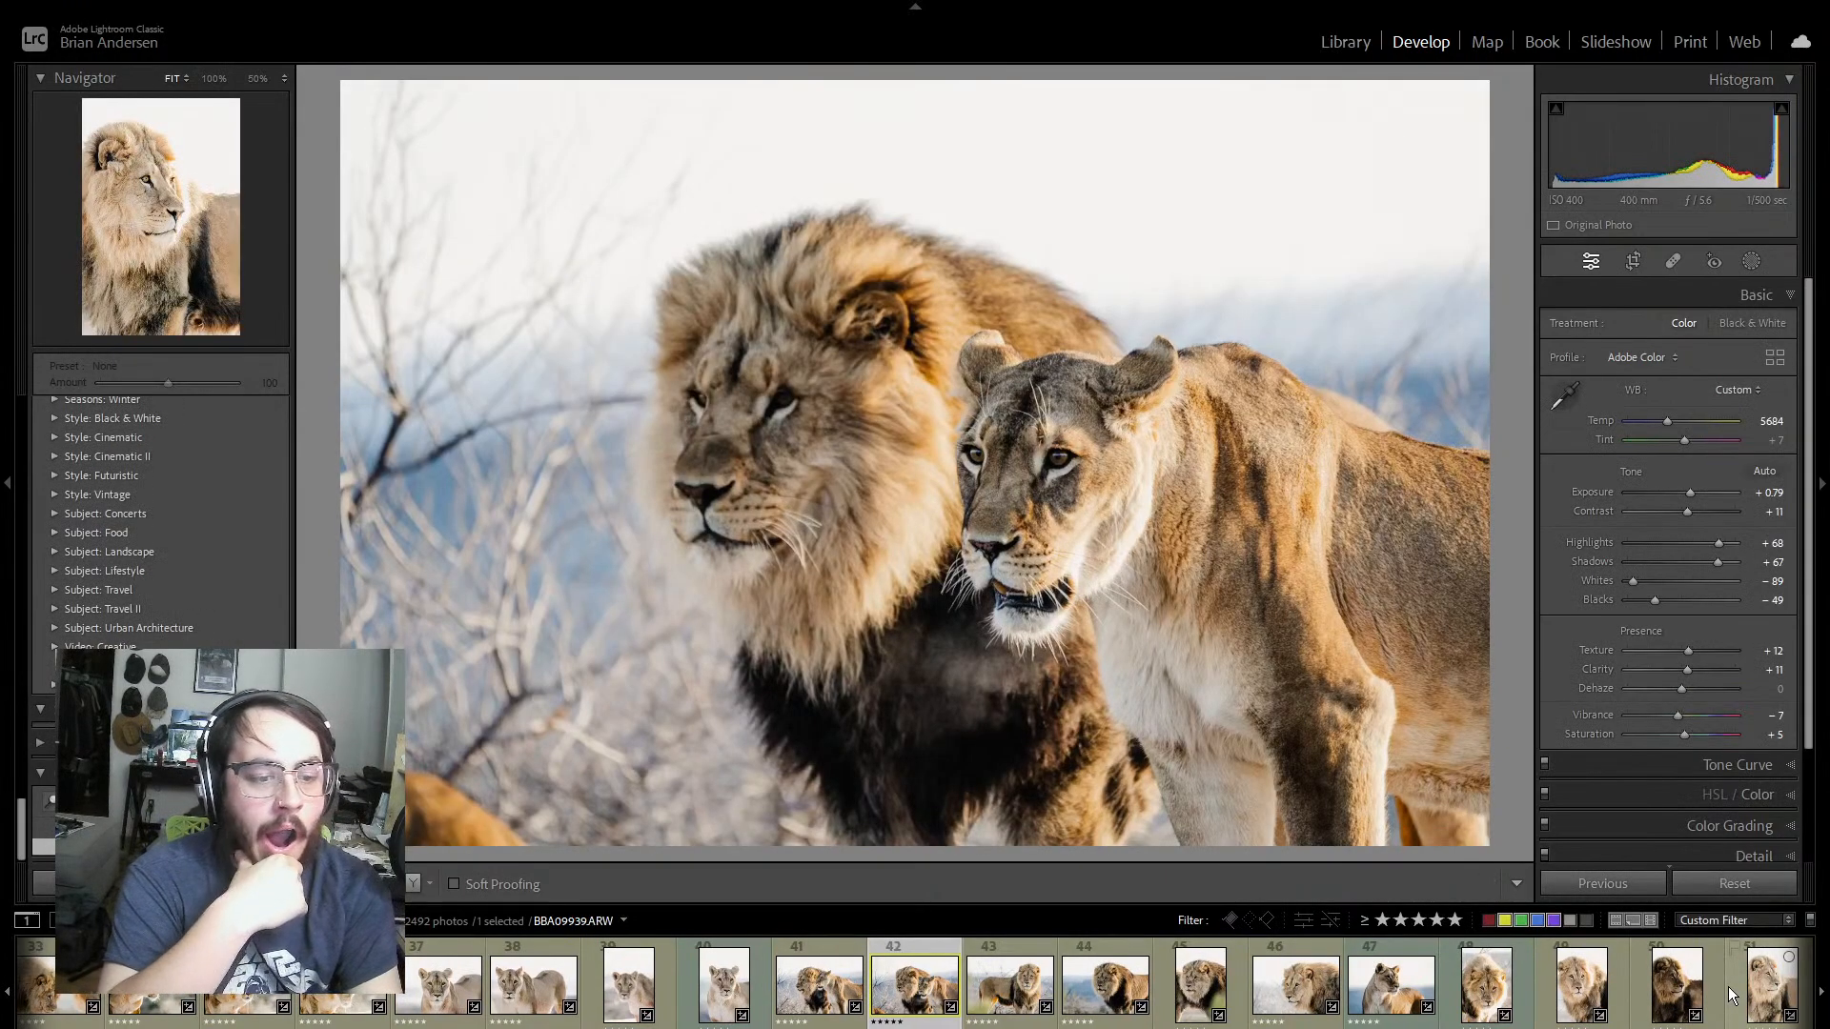
{"action": "key", "text": "8"}
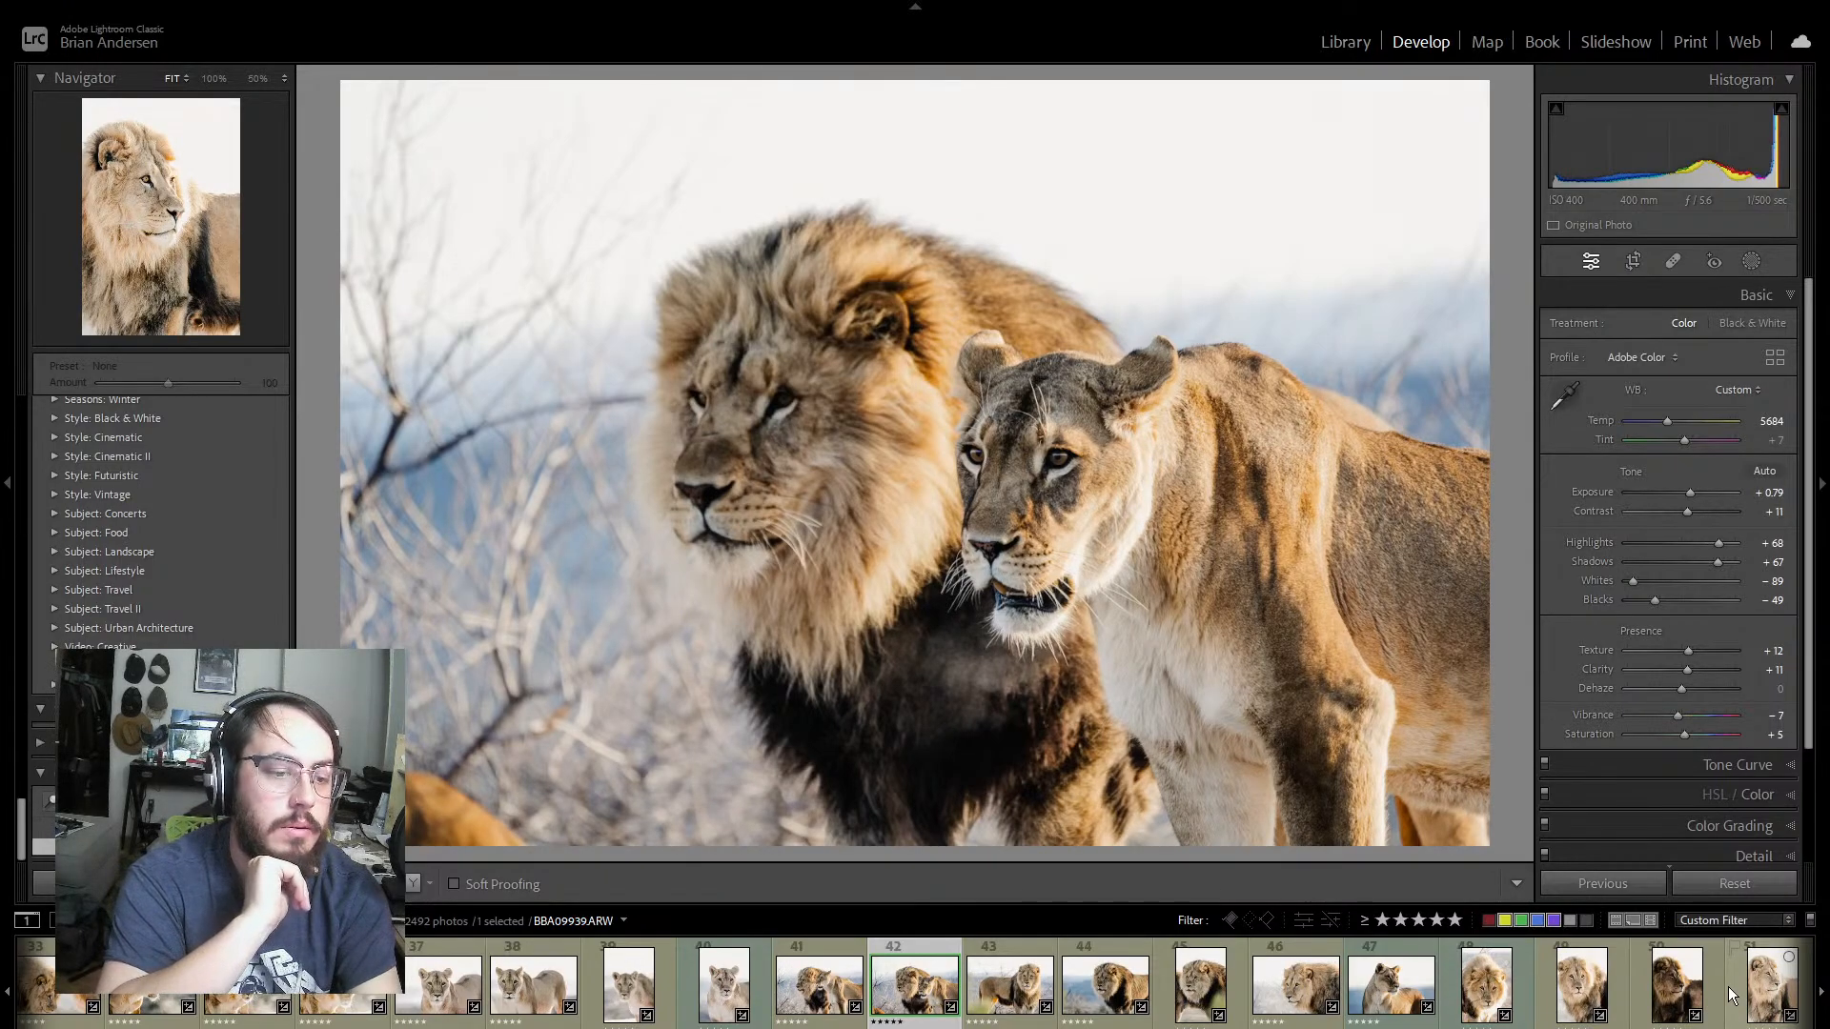
Step: Compare the lion-and-lioness pair BBA09701 and BBA09727 again, along with the following photo of the standing male lion
{"action": "key", "text": "Left"}
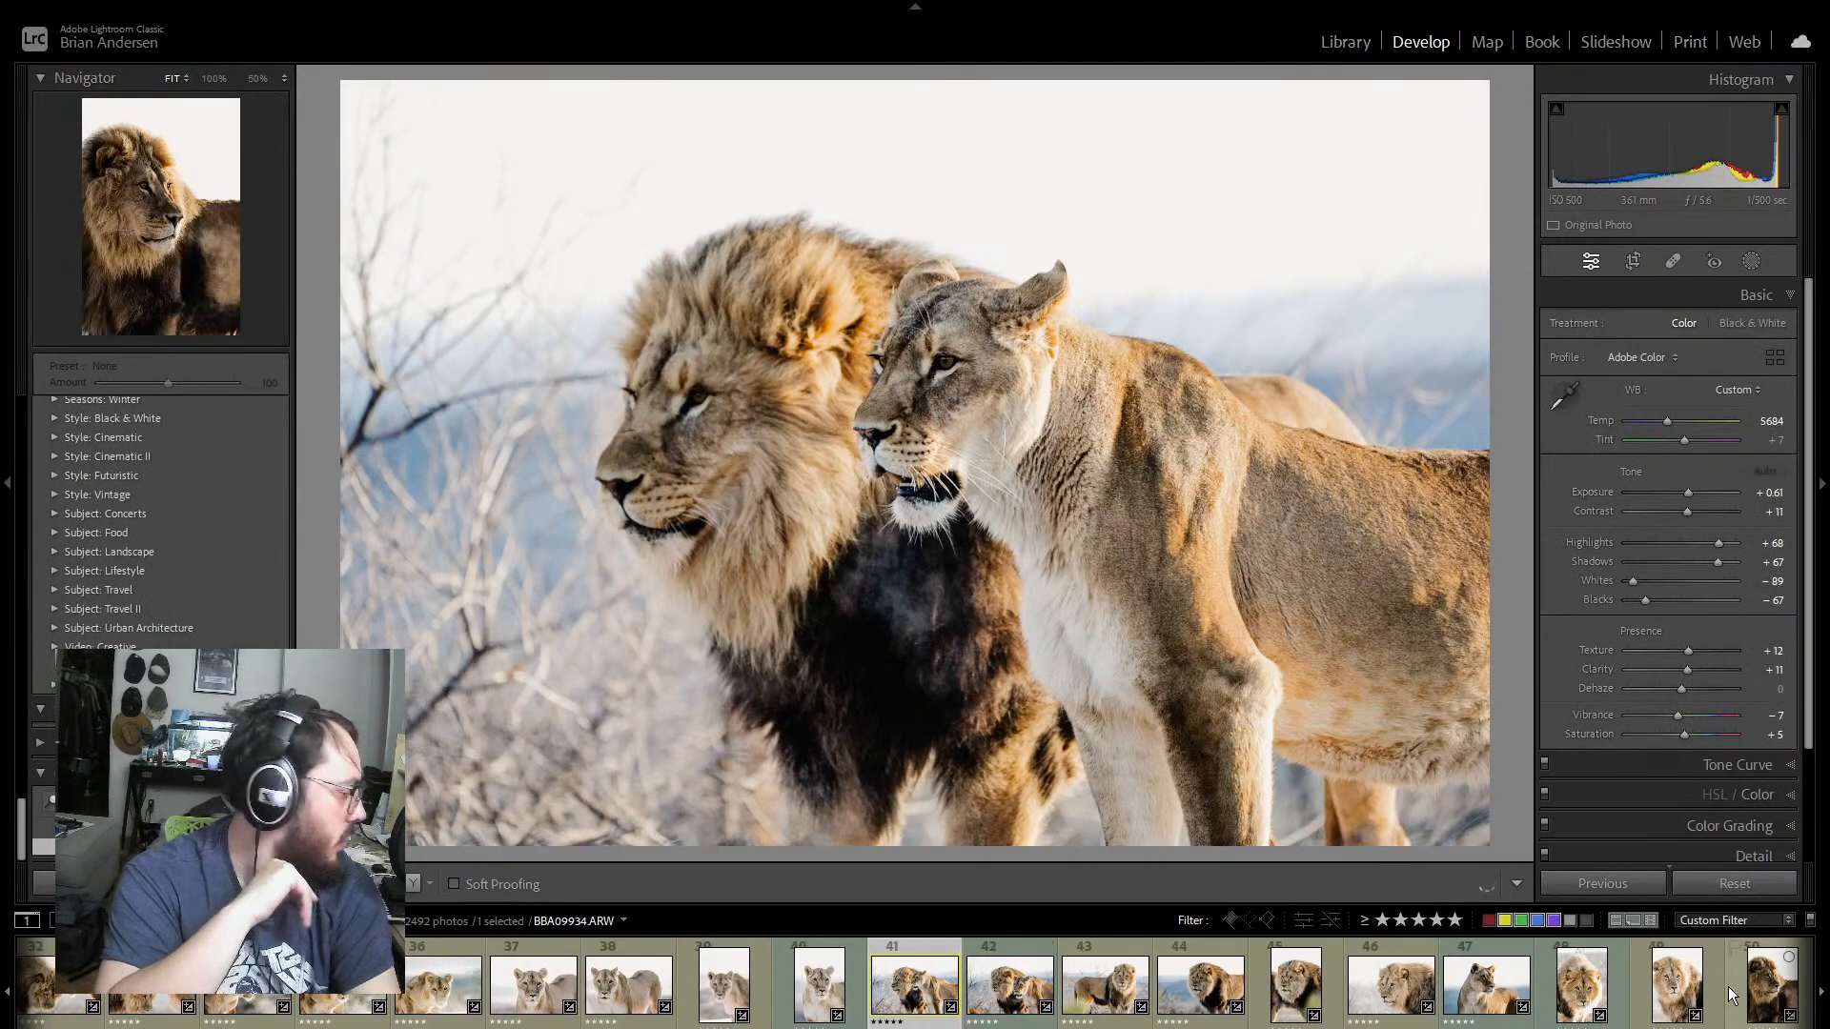
{"action": "key", "text": "Right"}
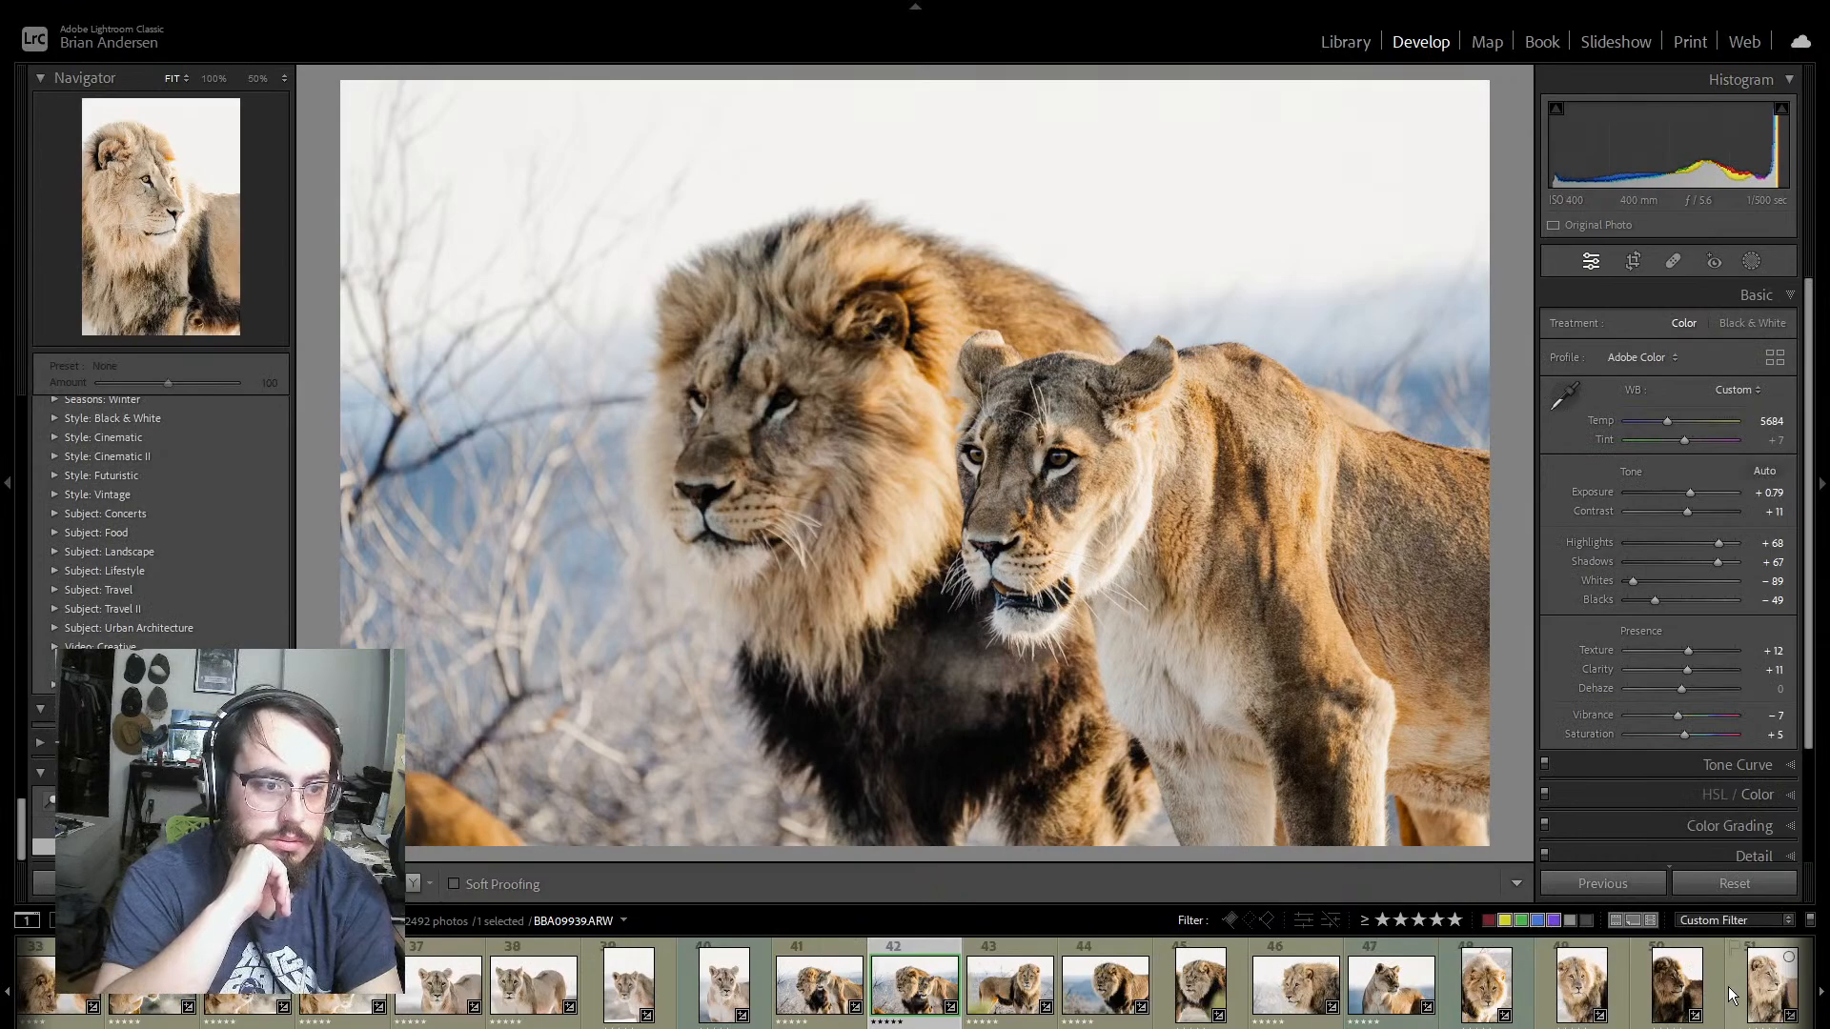
{"action": "key", "text": "Right"}
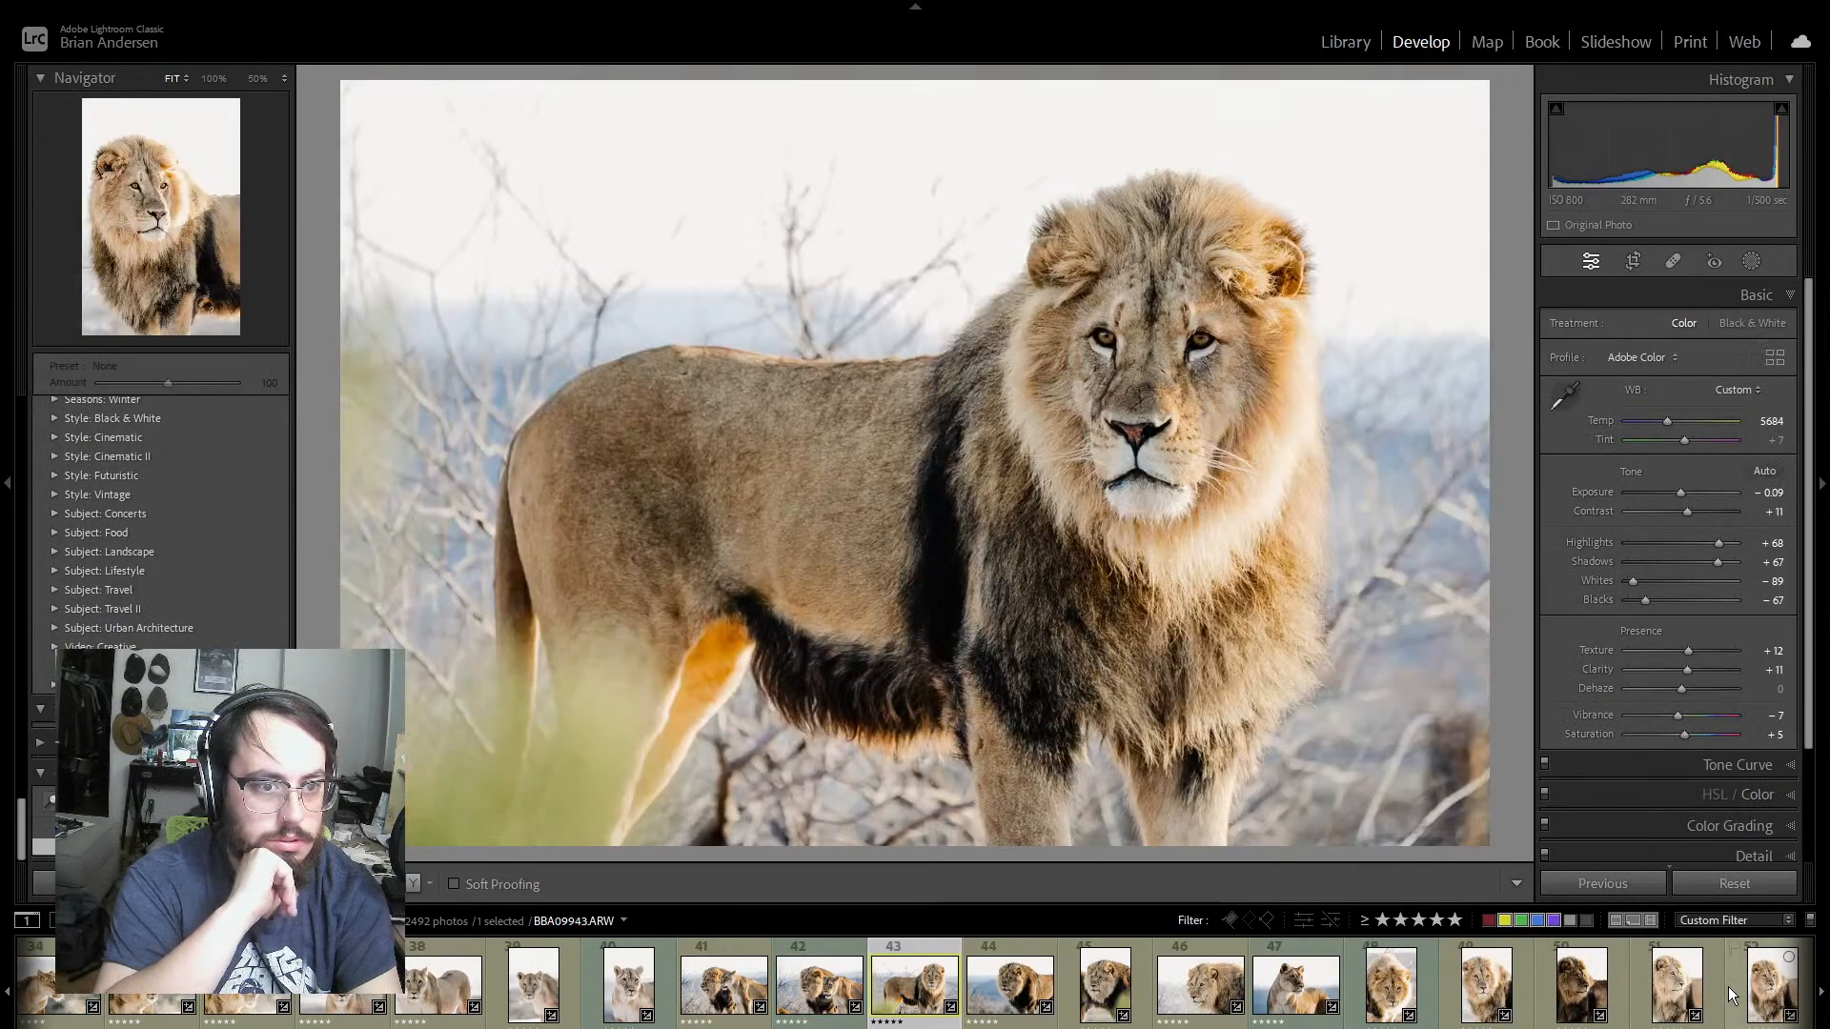
{"action": "key", "text": "Left"}
{"action": "key", "text": "Left"}
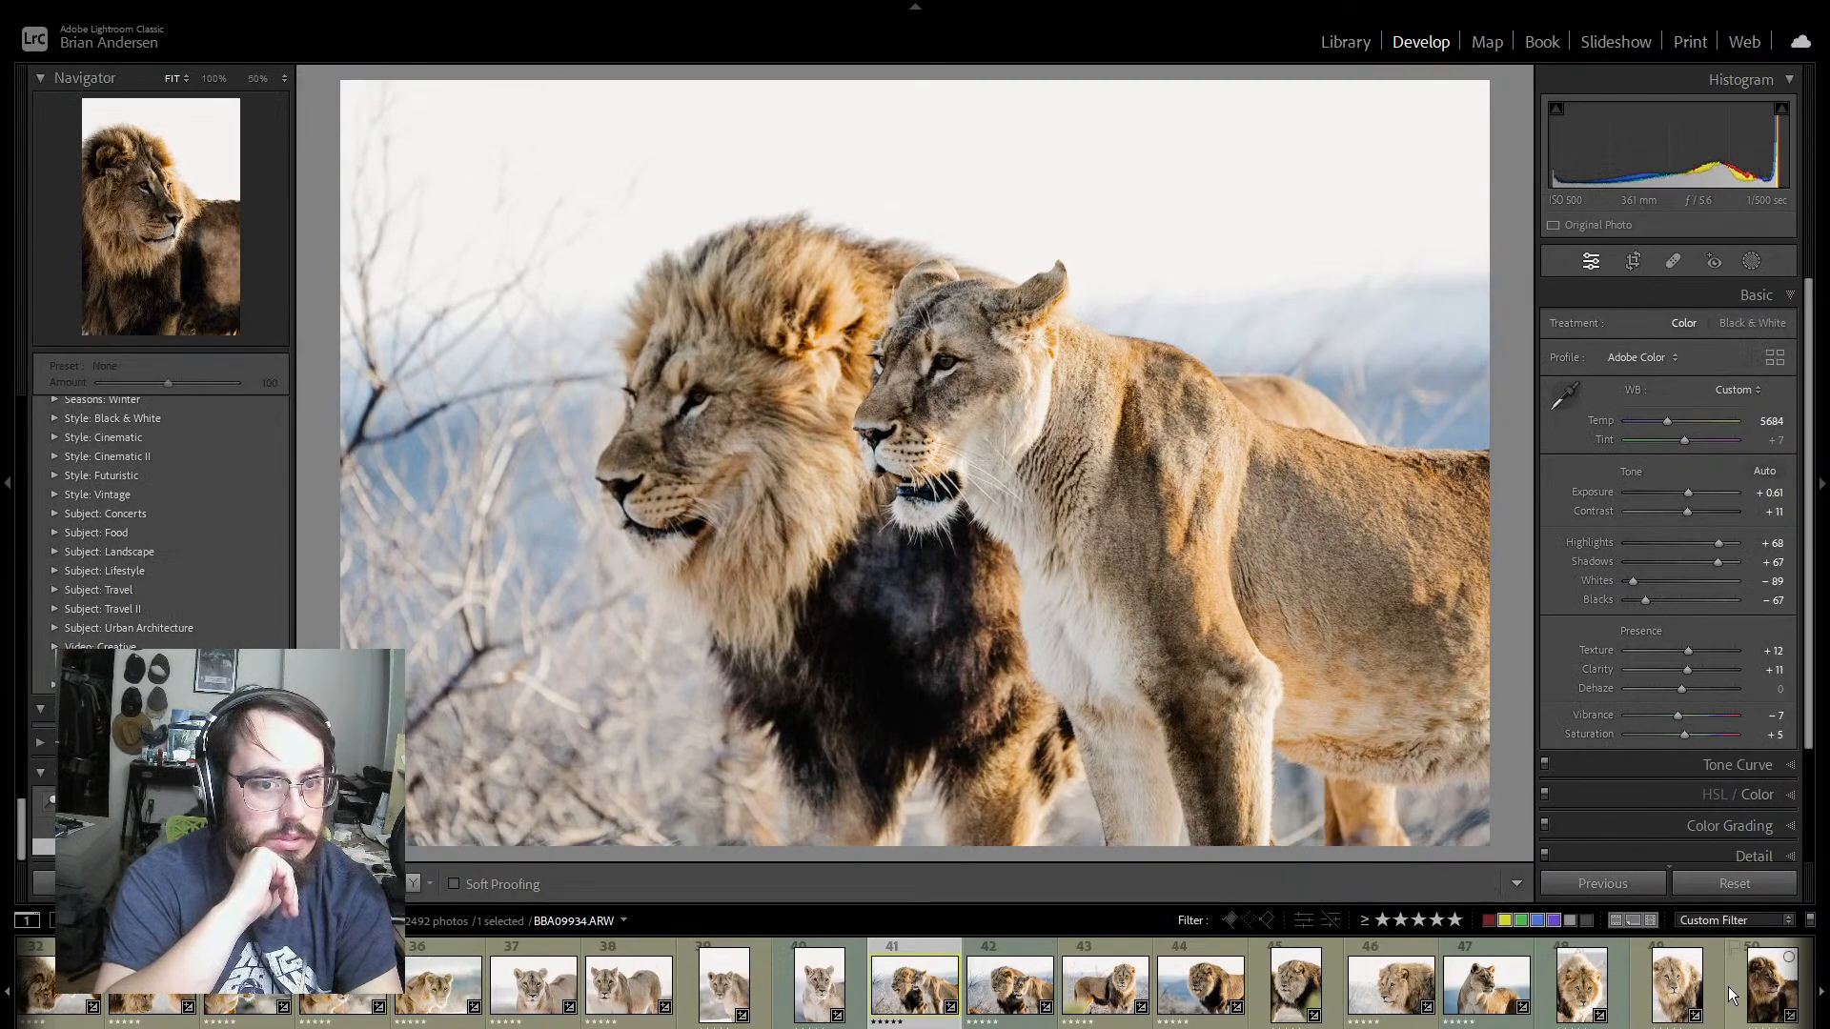
{"action": "key", "text": "Right"}
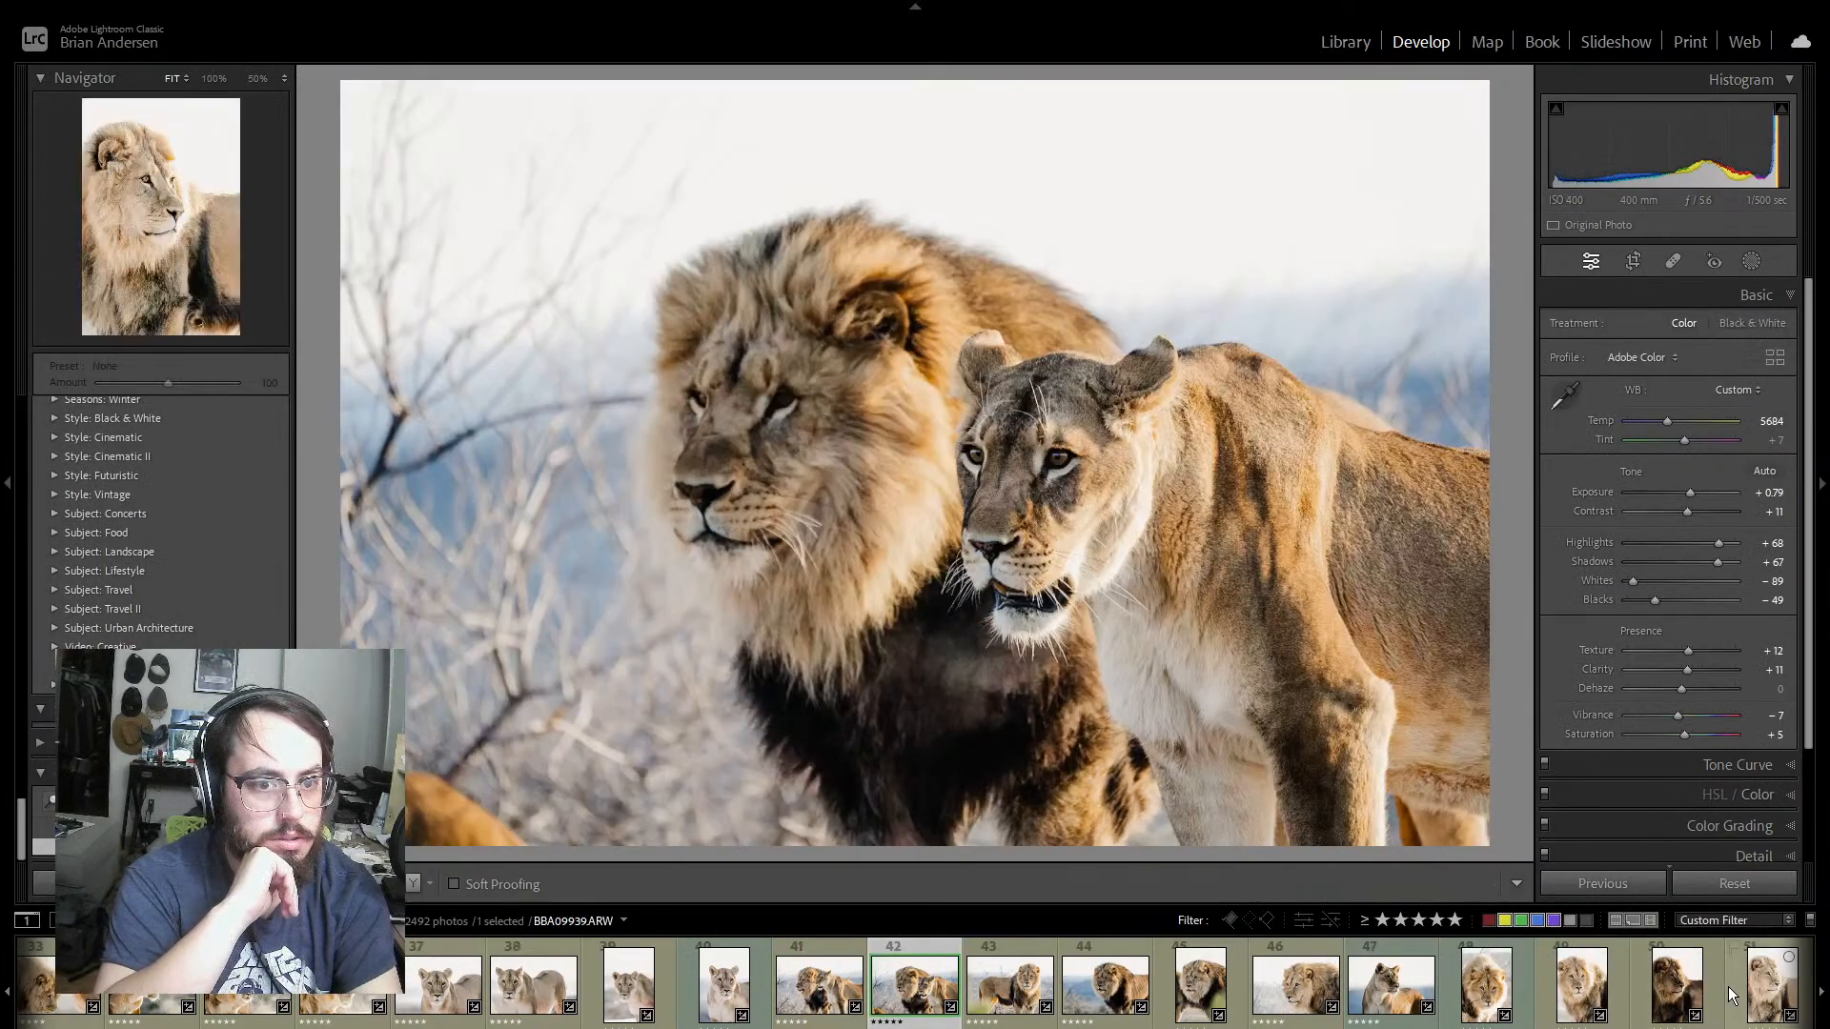
{"action": "key", "text": "Left"}
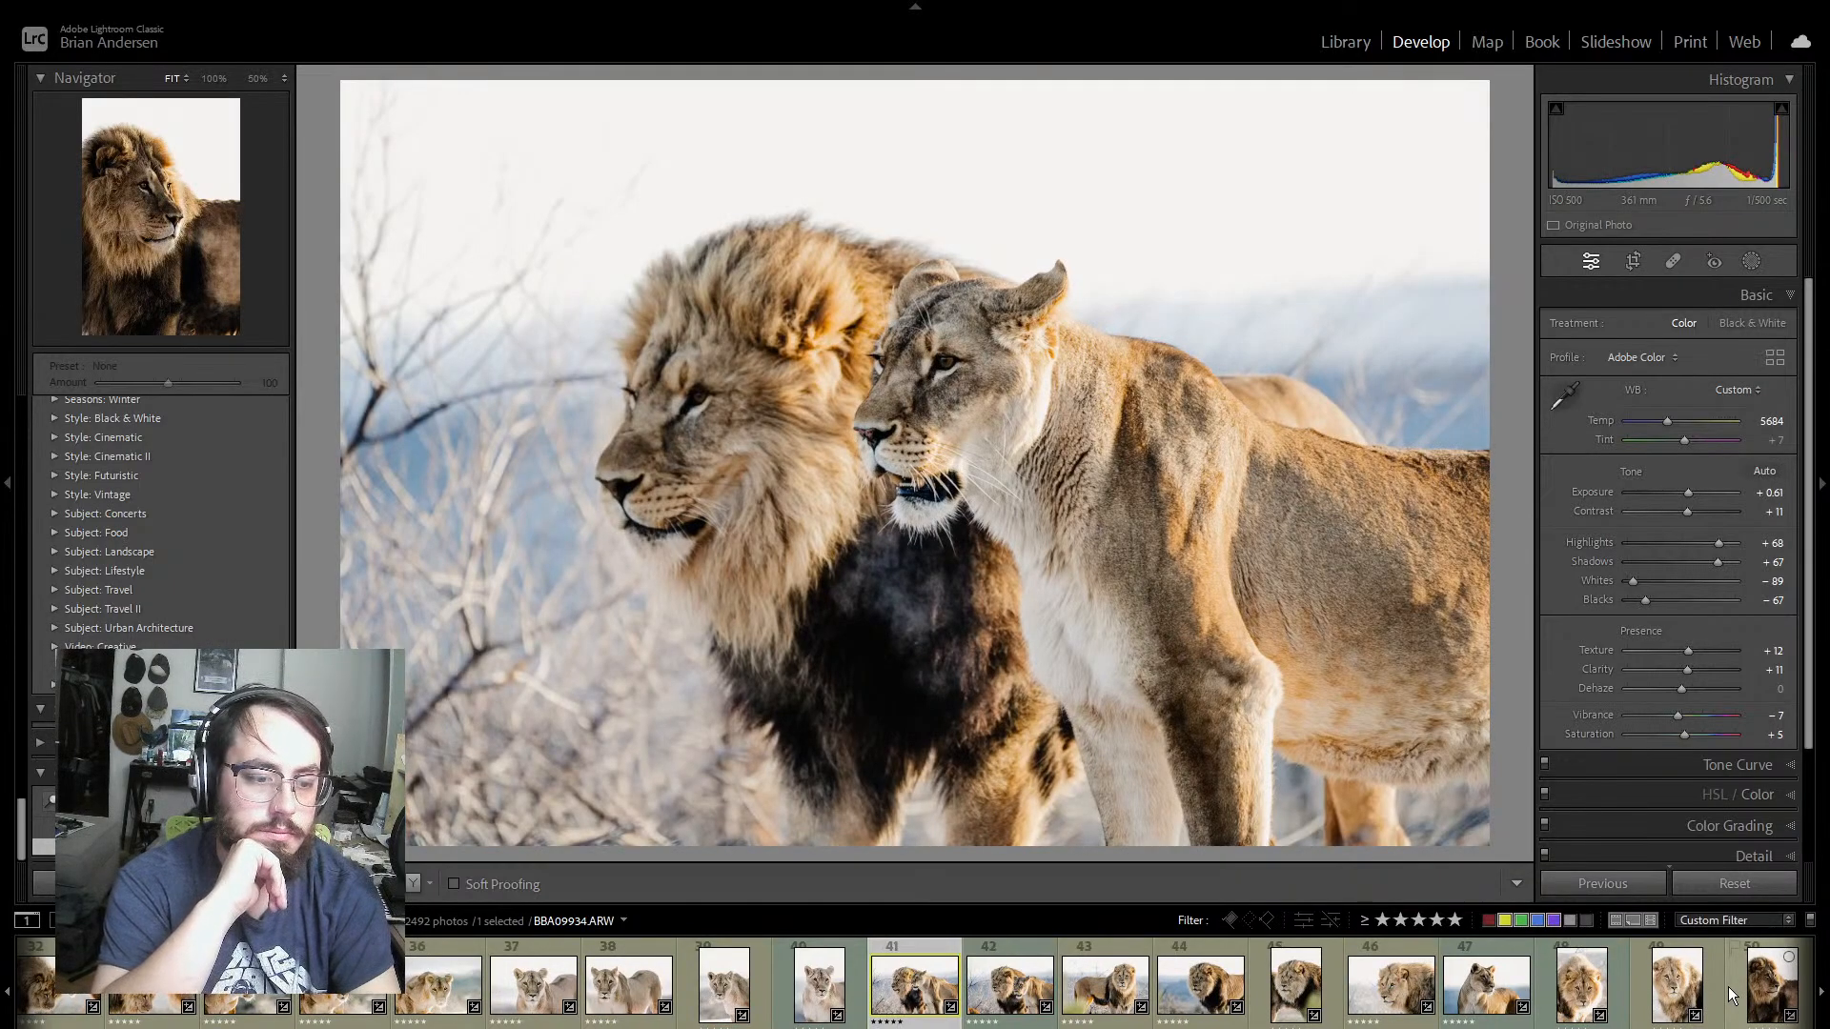
{"action": "key", "text": "Right"}
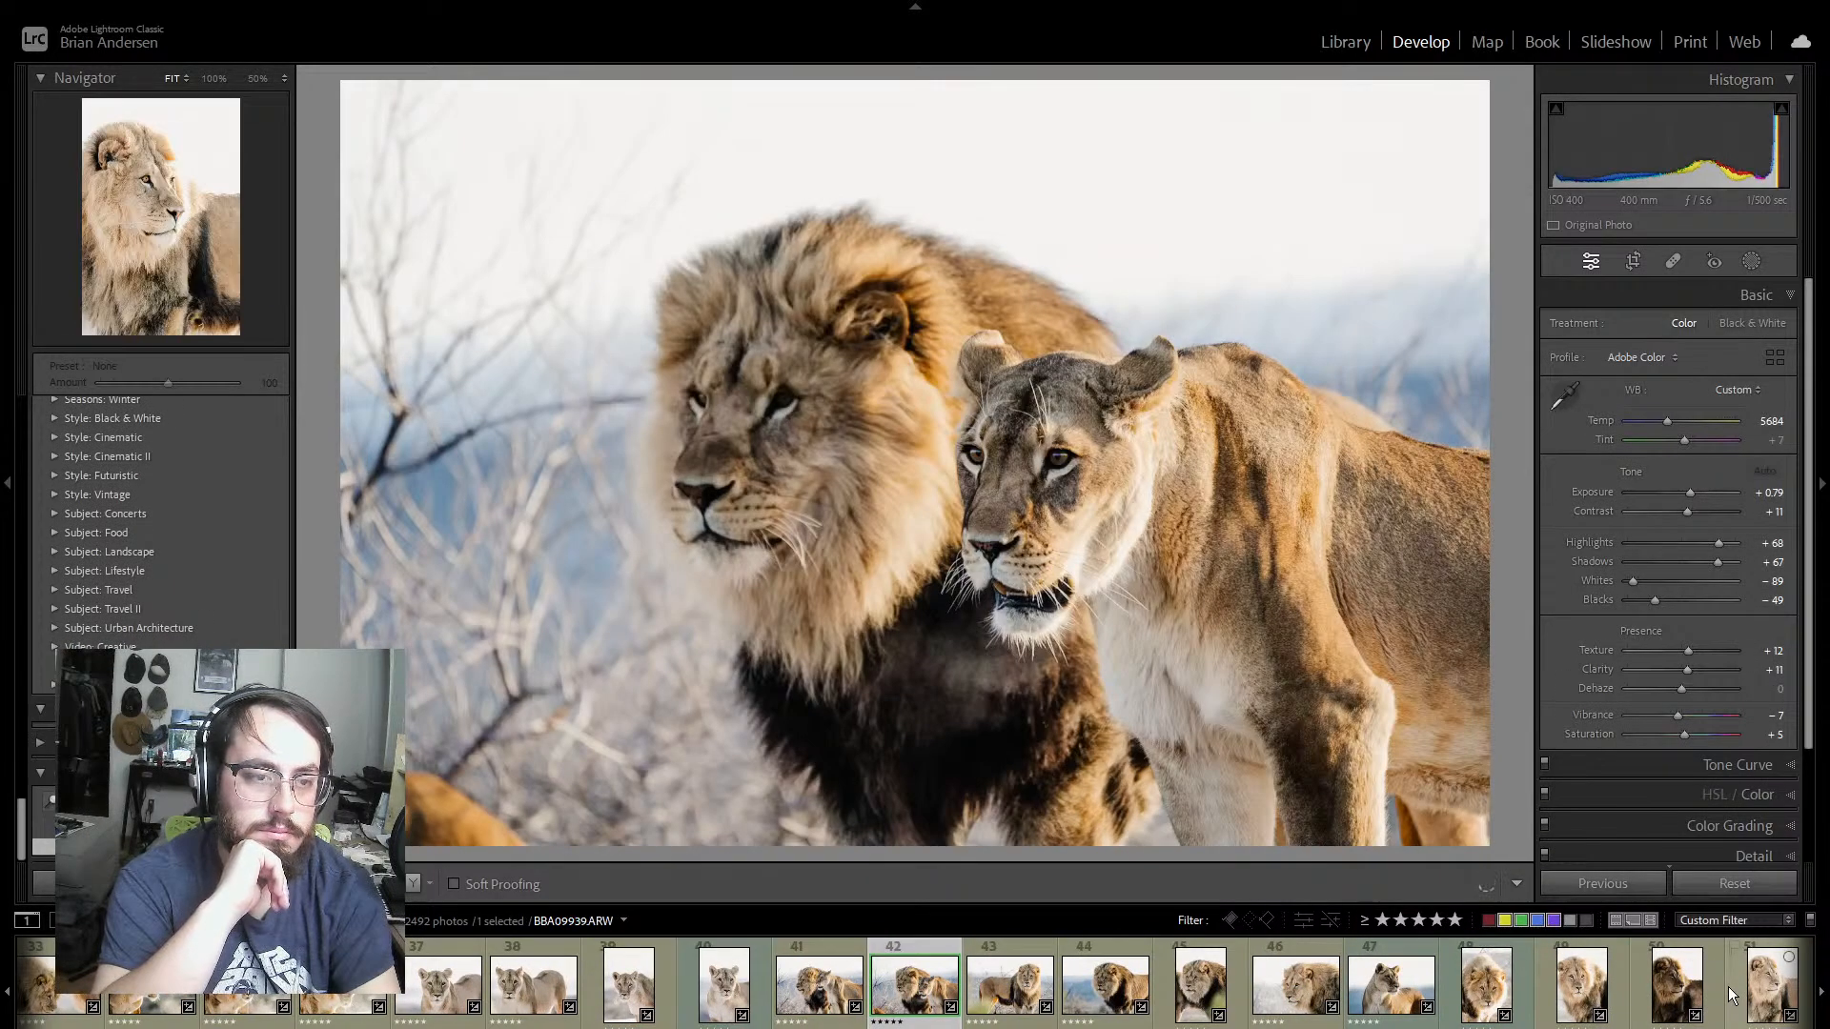
{"action": "key", "text": "Right"}
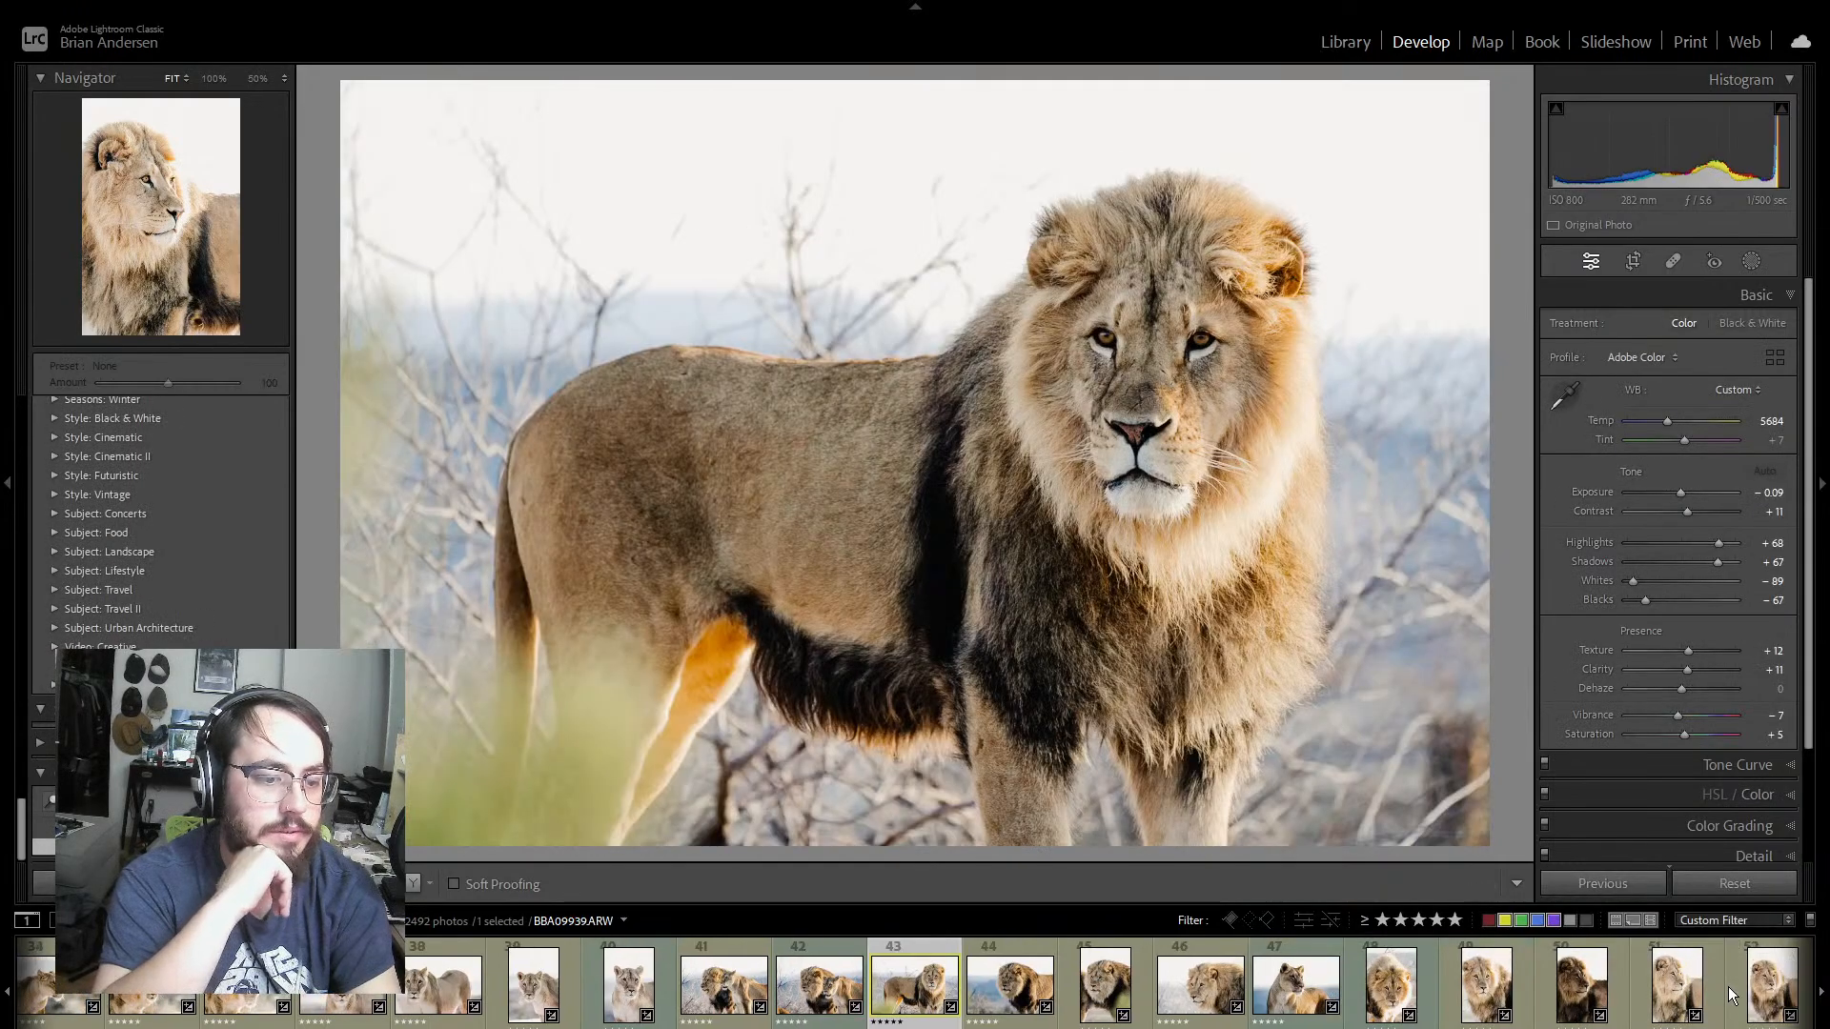
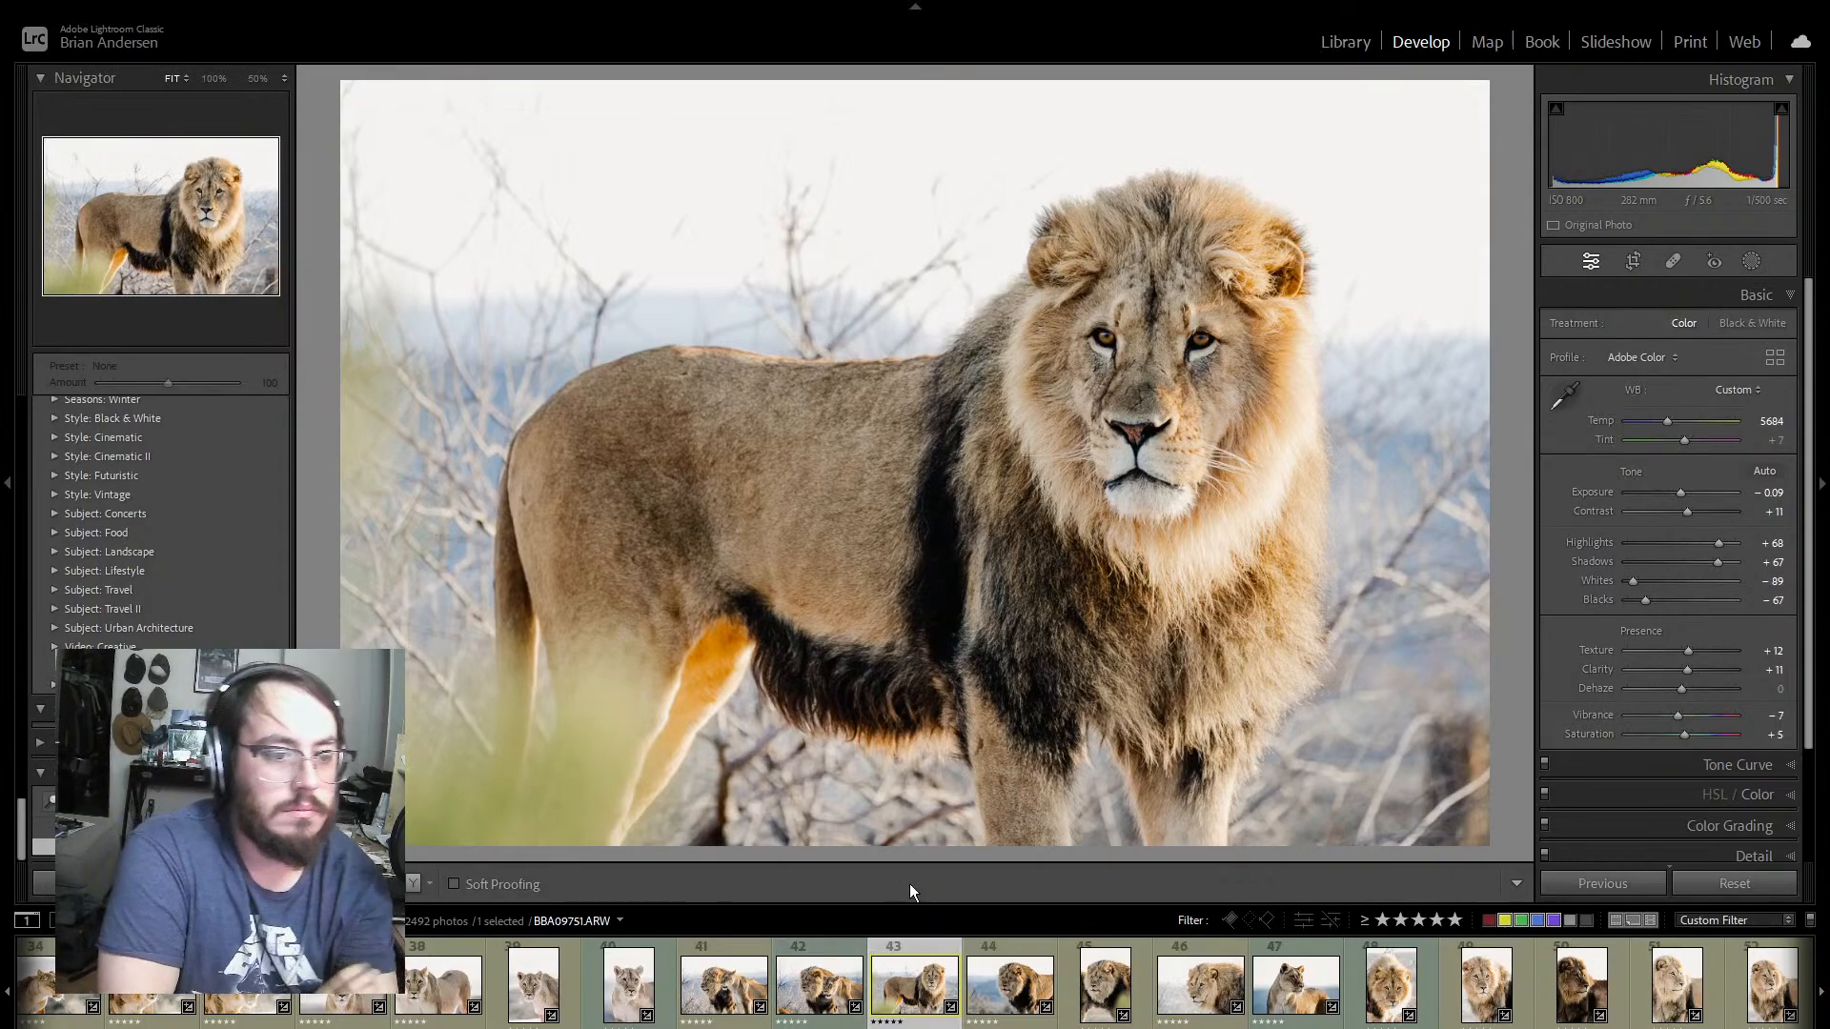
Step: Look through the following male lion photos up to BBA09805 and set that photo's exposure to +0.26
{"action": "key", "text": "Right"}
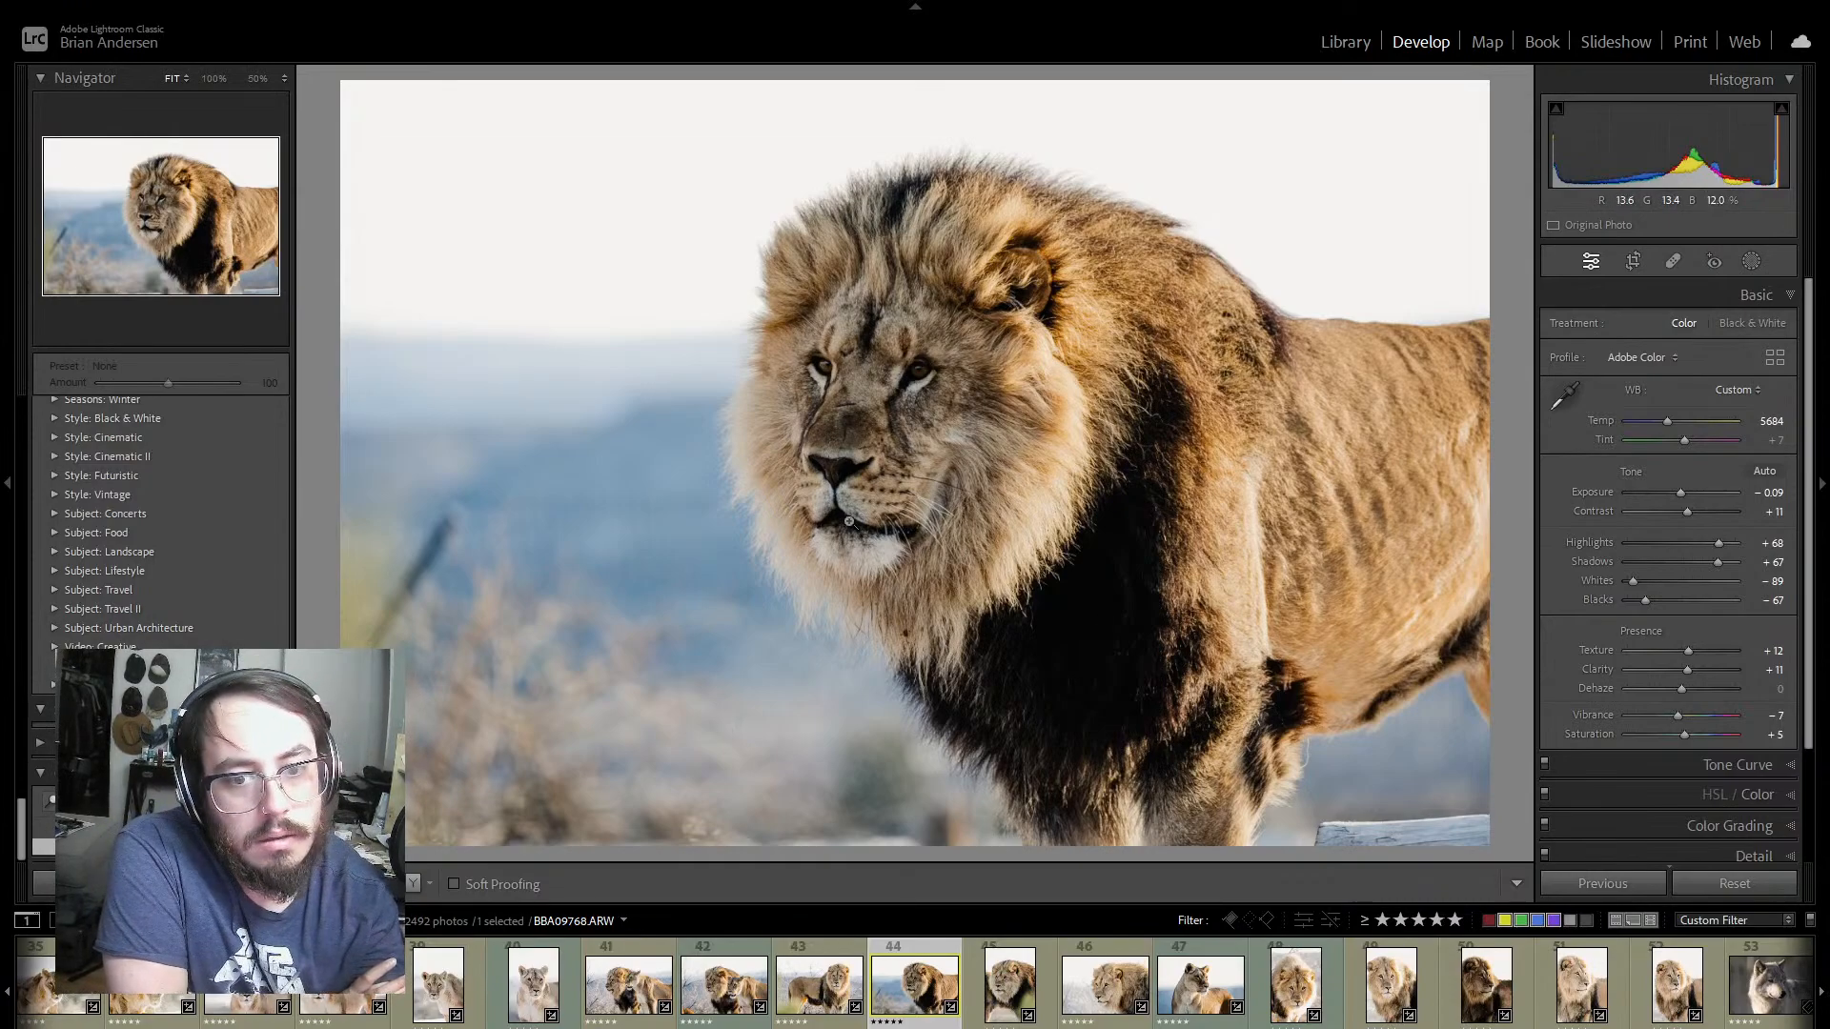
{"action": "key", "text": "Right"}
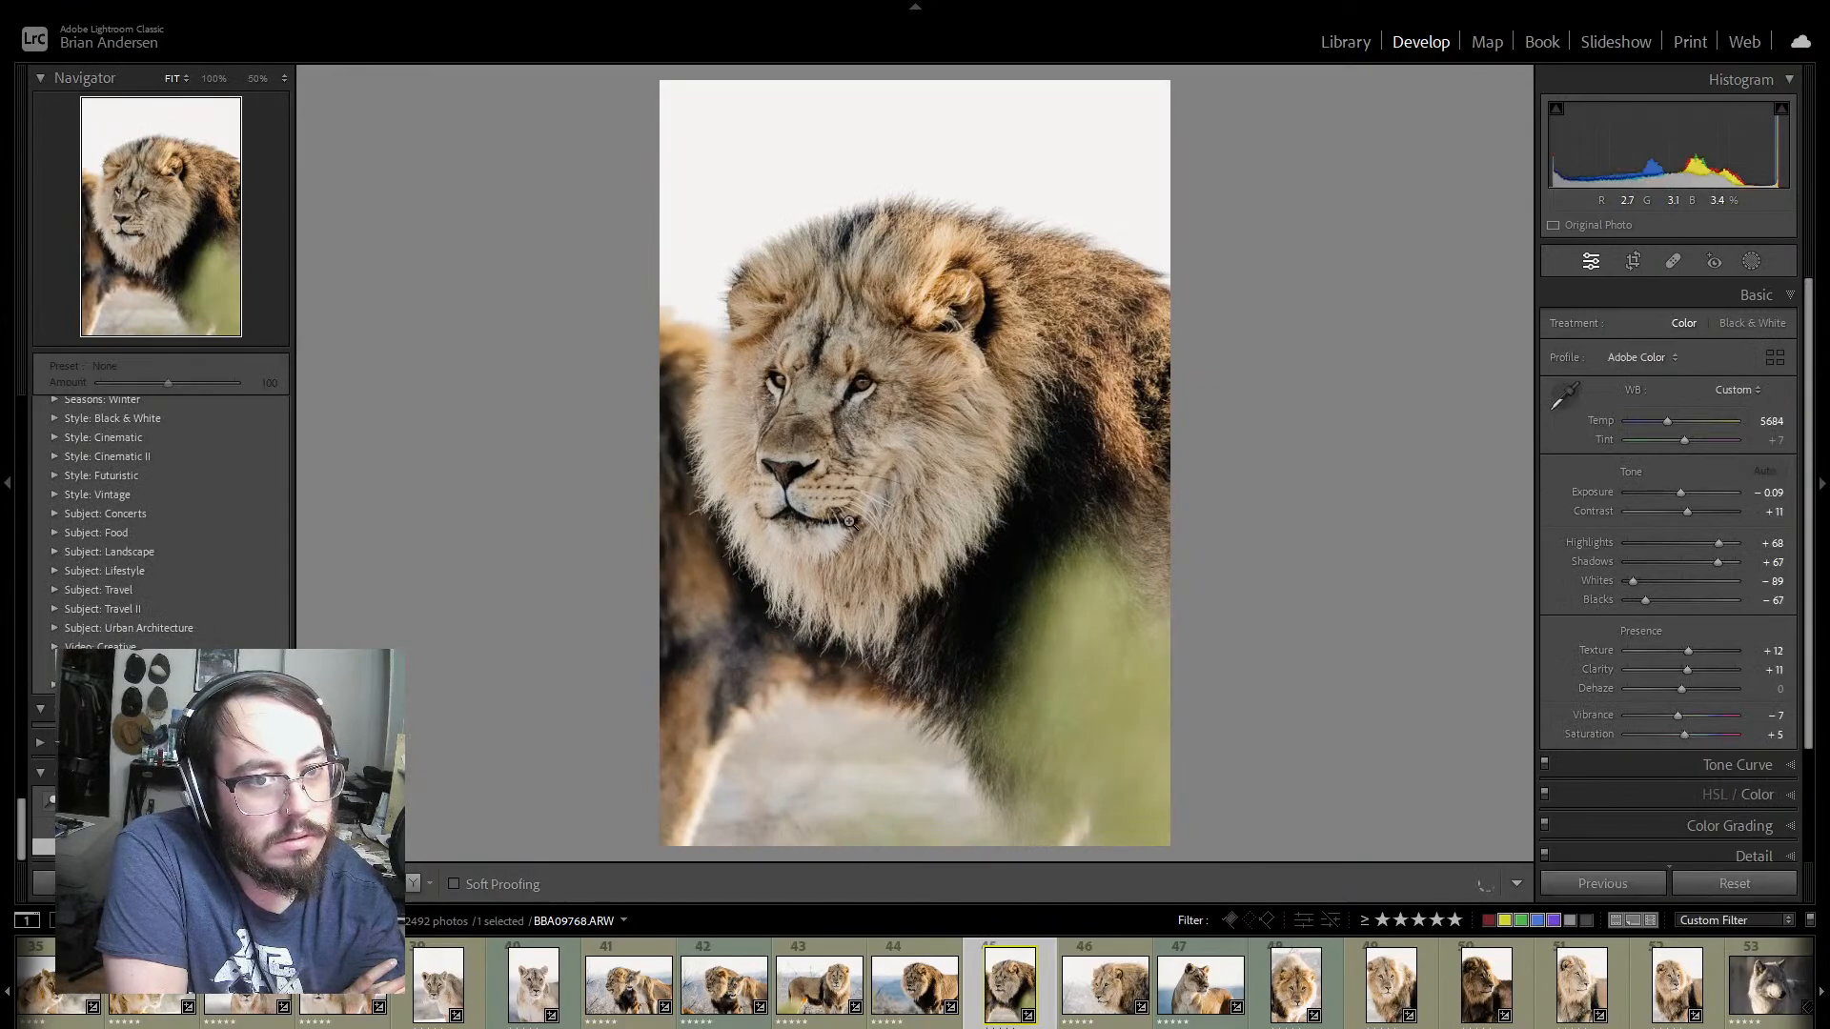
{"action": "key", "text": "Right"}
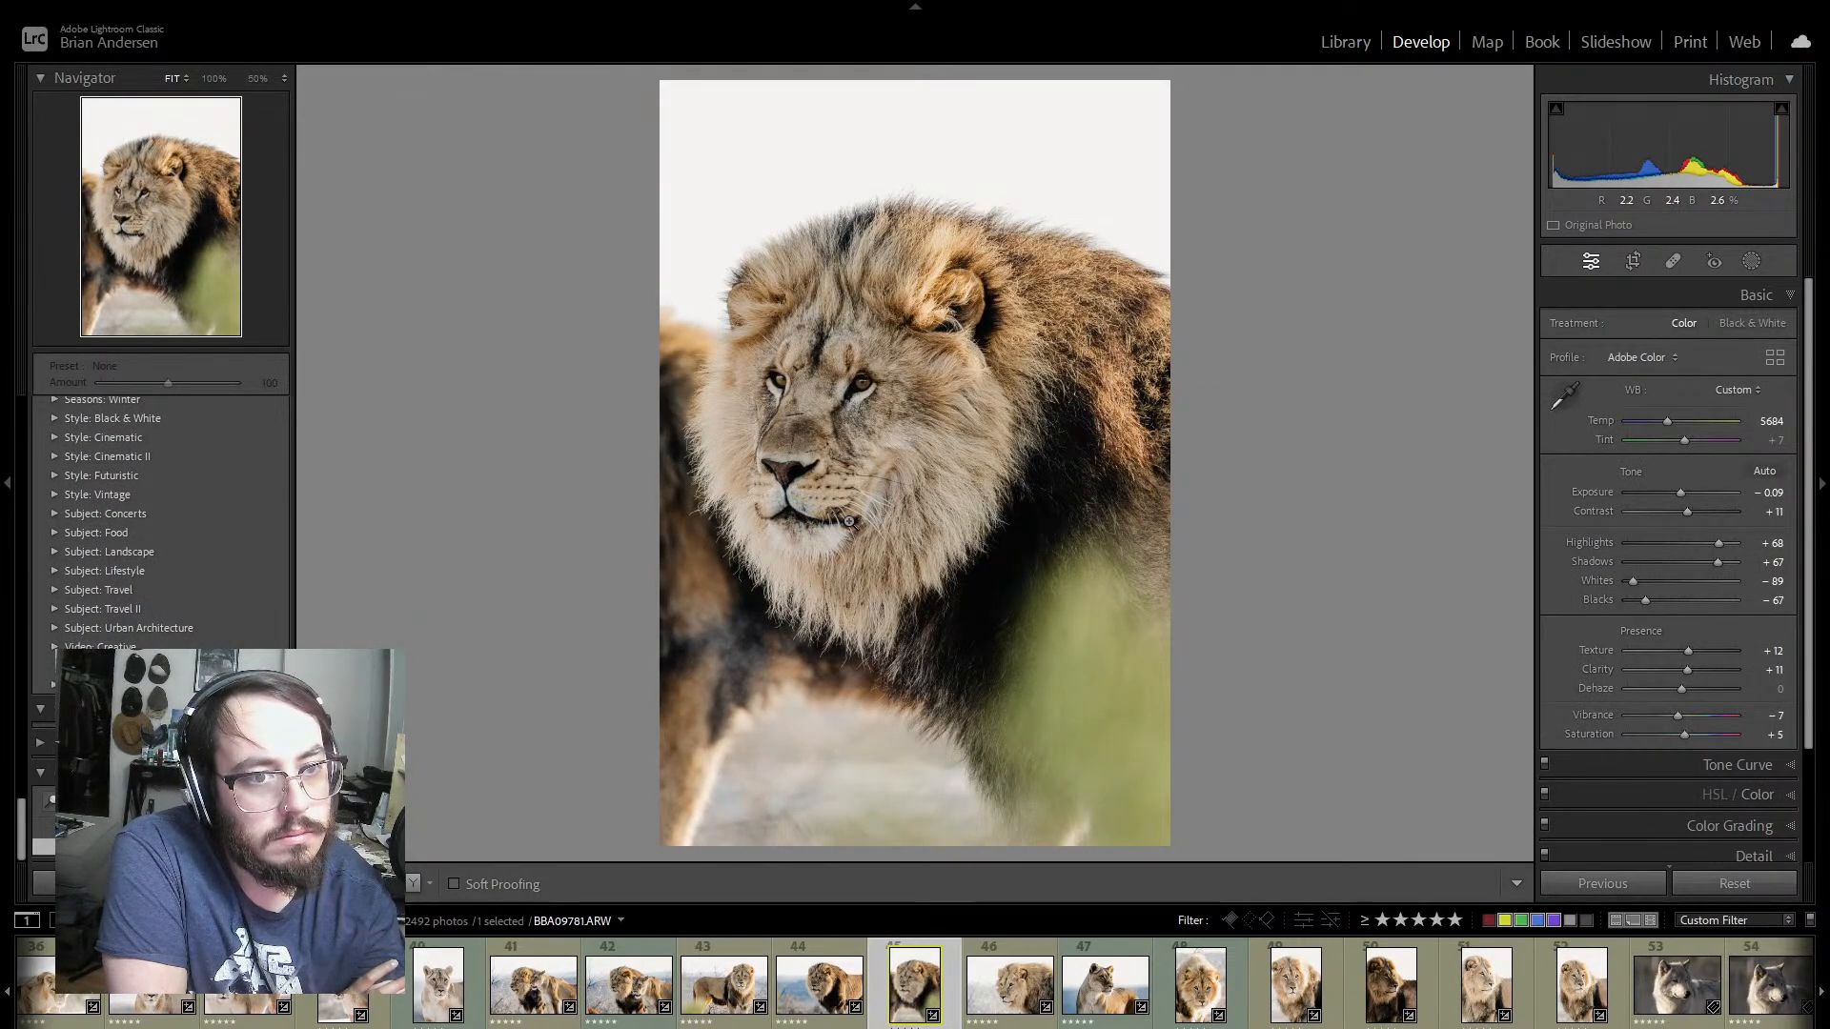
{"action": "key", "text": "Right"}
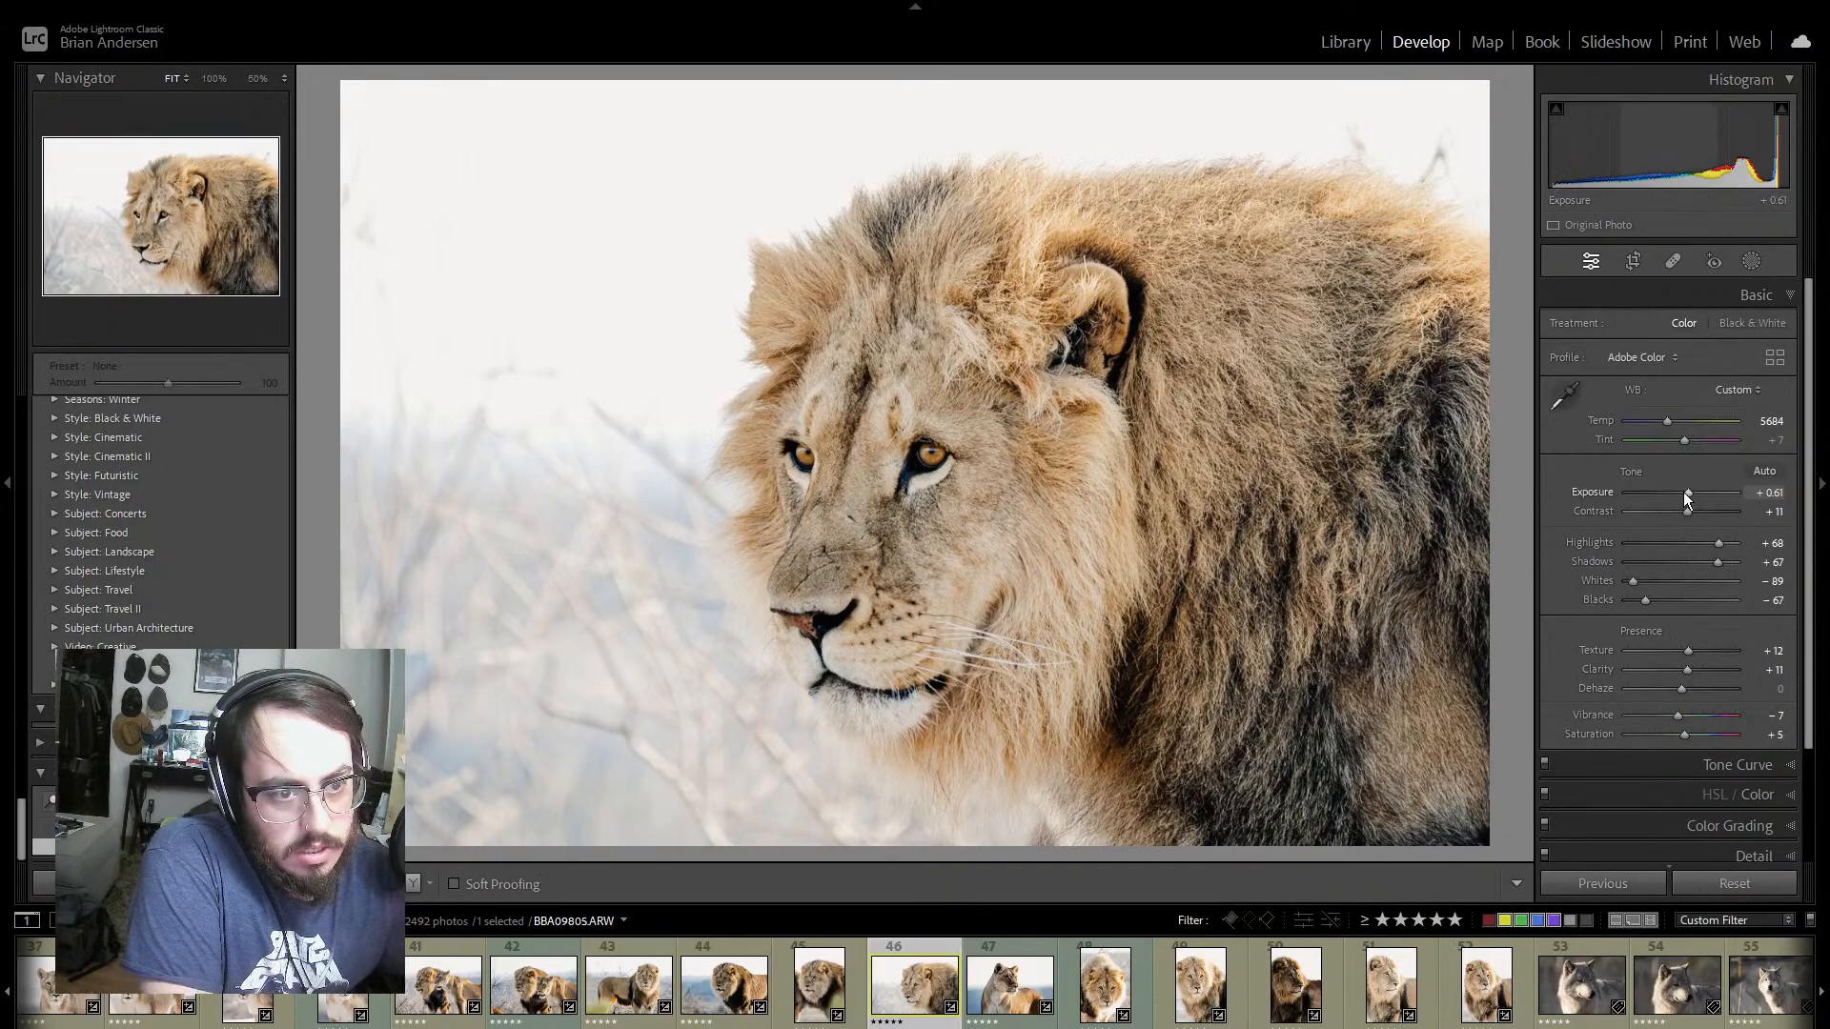
{"action": "left_click_drag", "start_coordinate": [1683, 491], "coordinate": [1681, 491]}
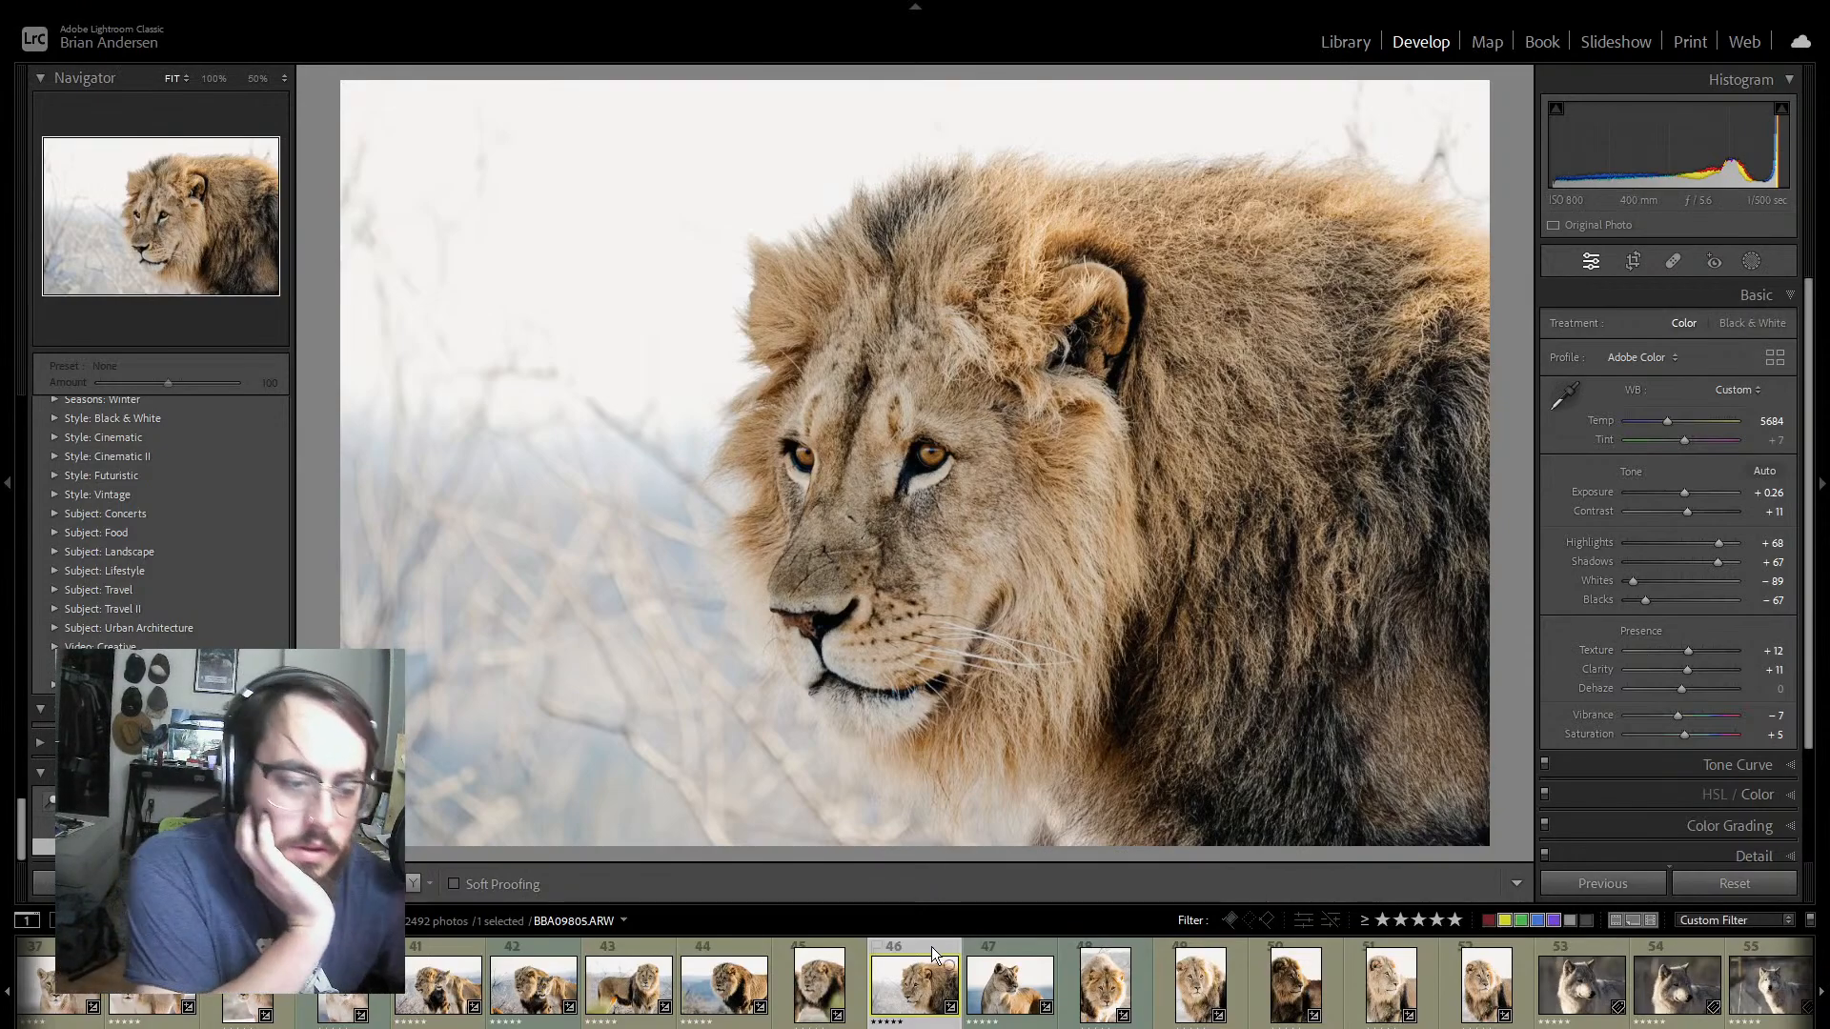
Step: On the lioness photo BBA09832, set highlights to +77 and shadows to +82, and check the eyes at 100%
{"action": "left_click", "coordinate": [1018, 947]}
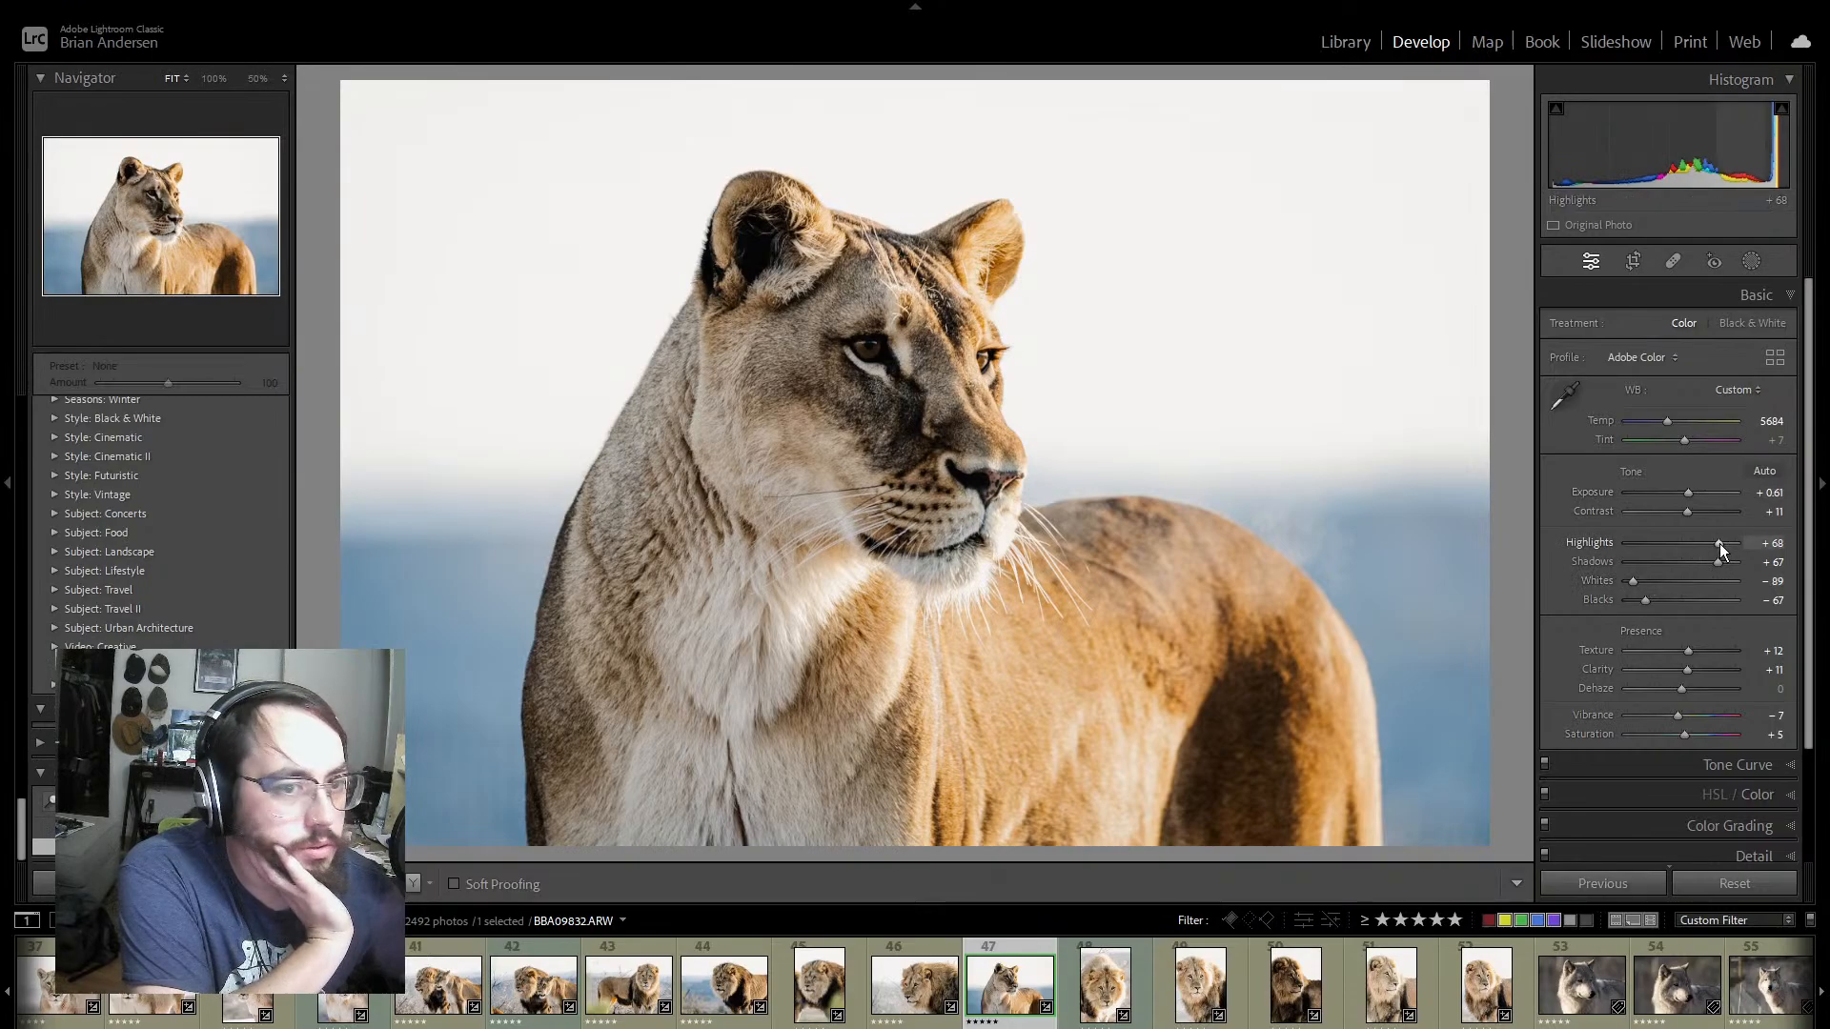
{"action": "left_click_drag", "start_coordinate": [1723, 543], "coordinate": [1725, 558]}
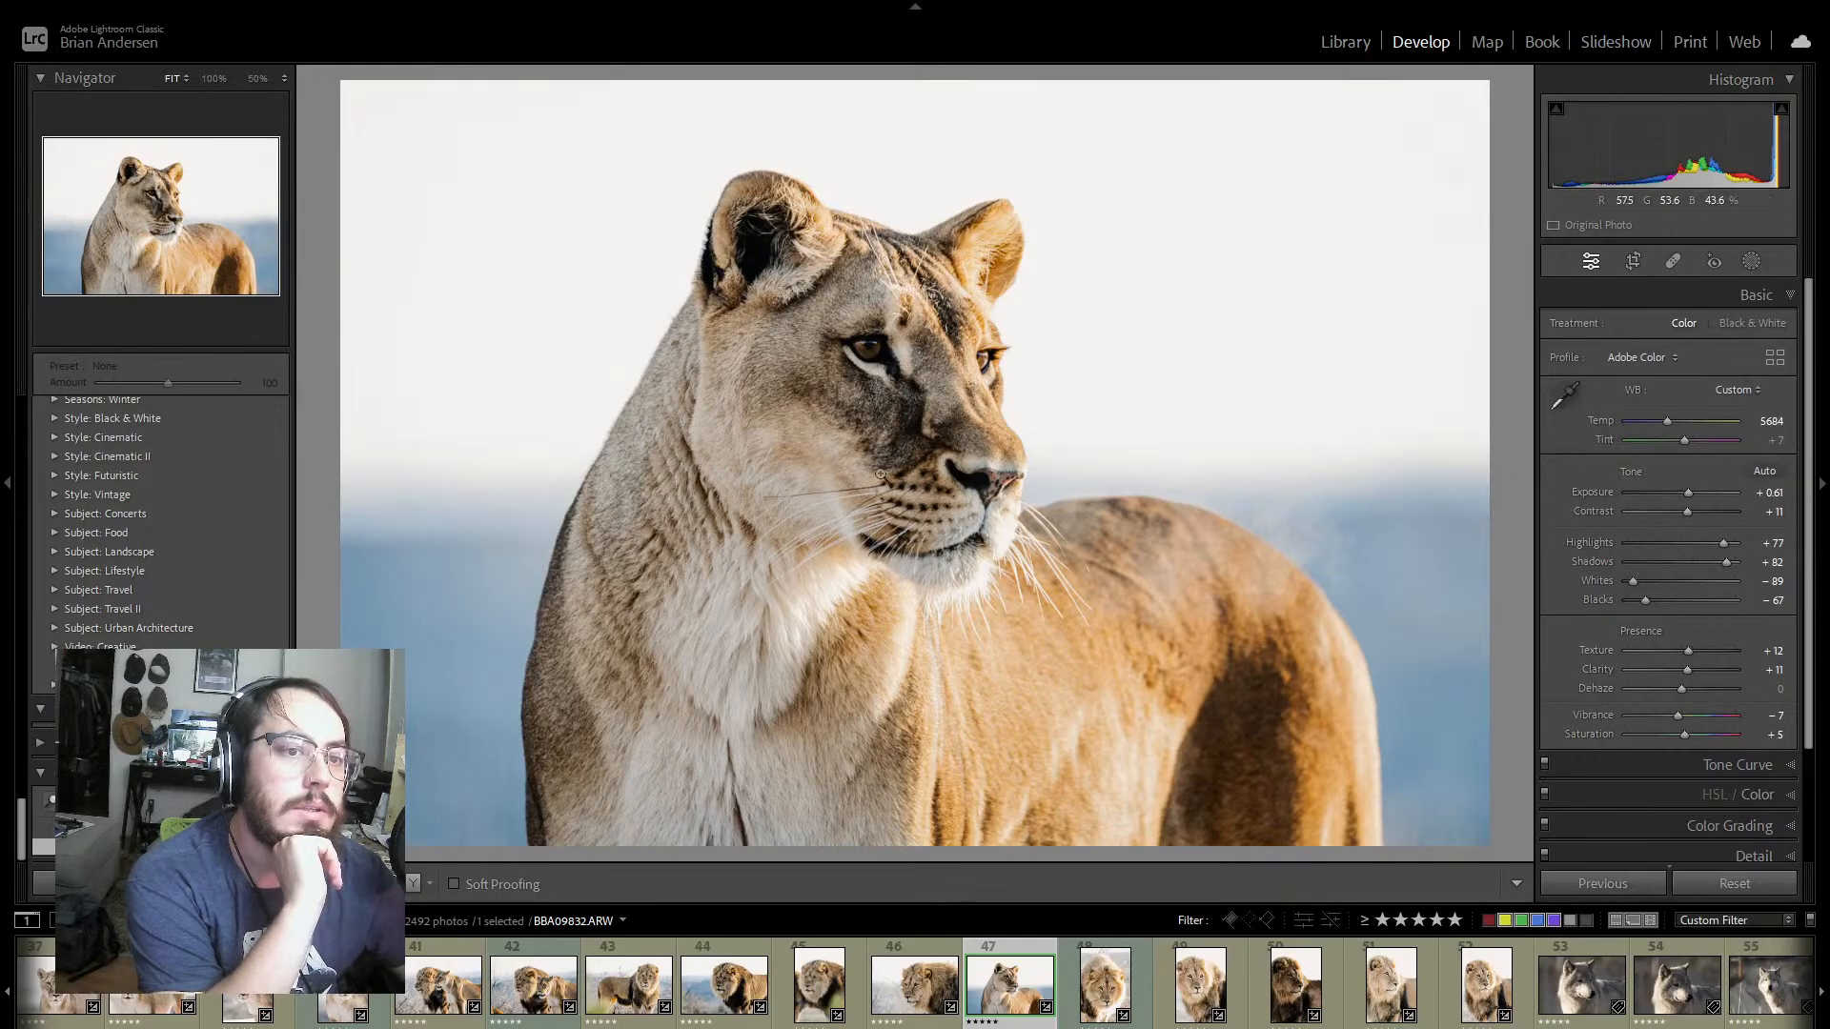
{"action": "left_click", "coordinate": [883, 335]}
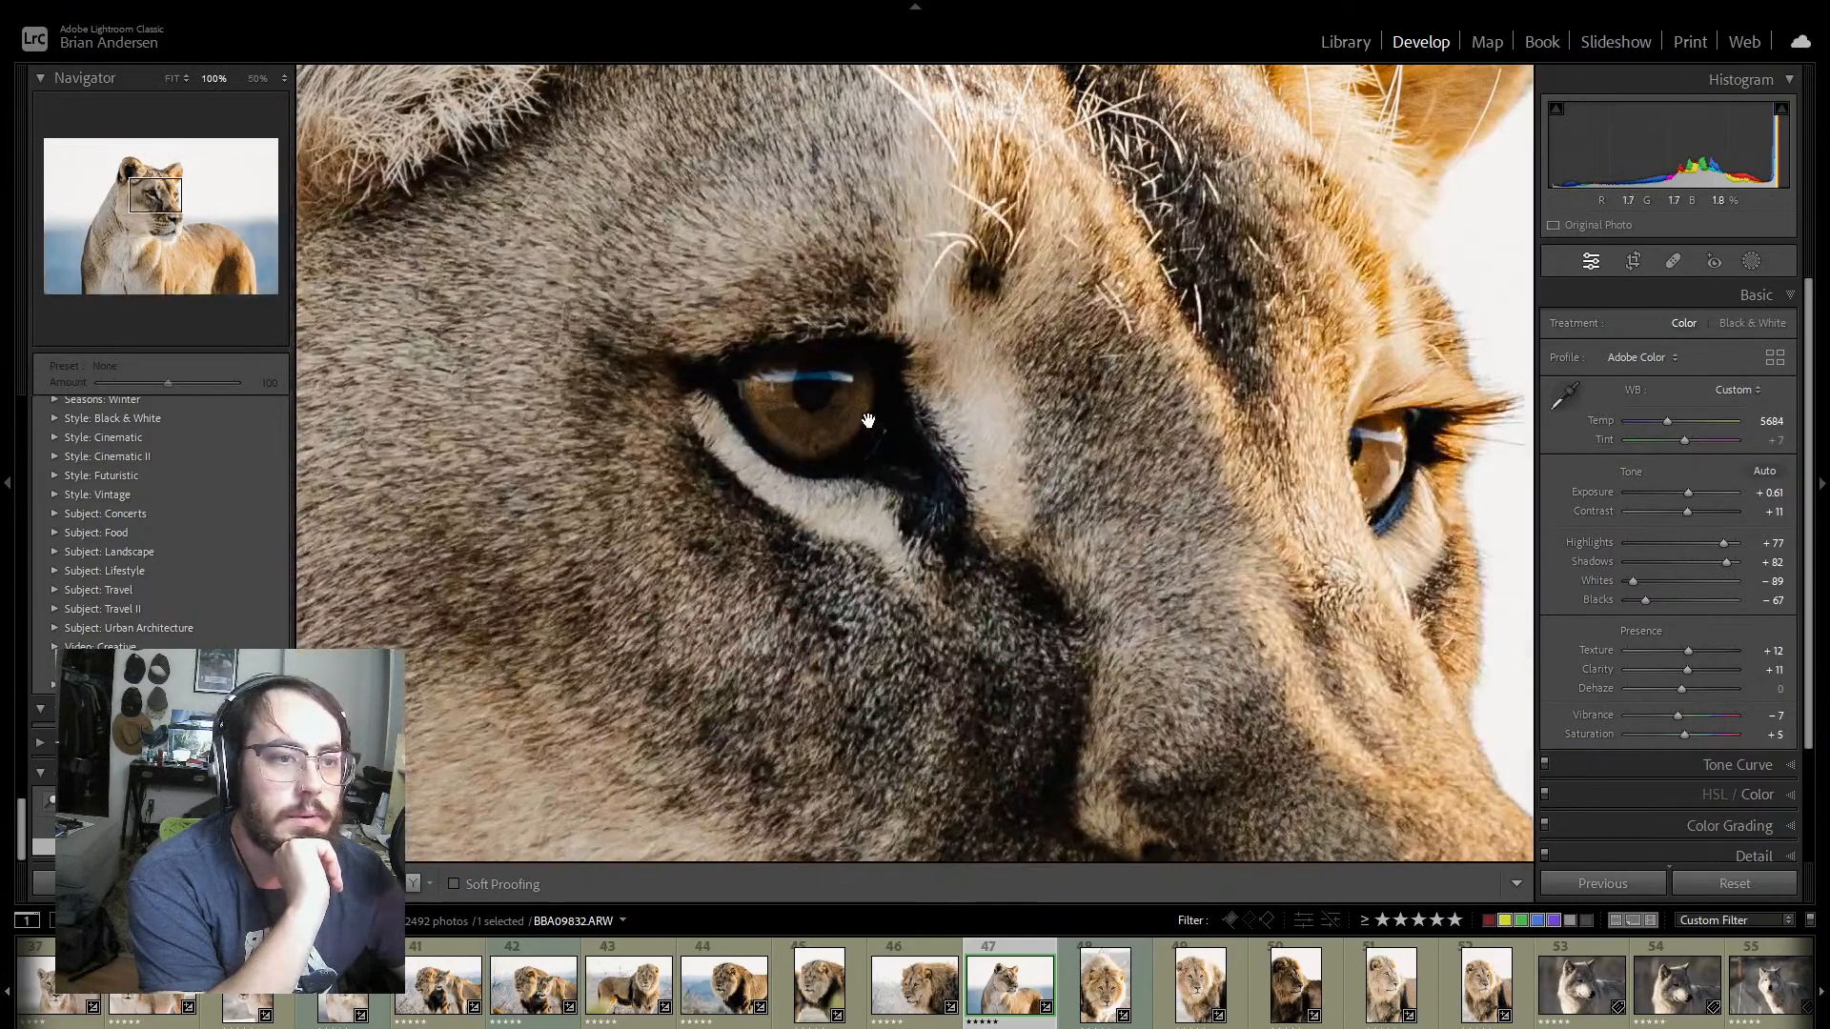
{"action": "left_click", "coordinate": [870, 413]}
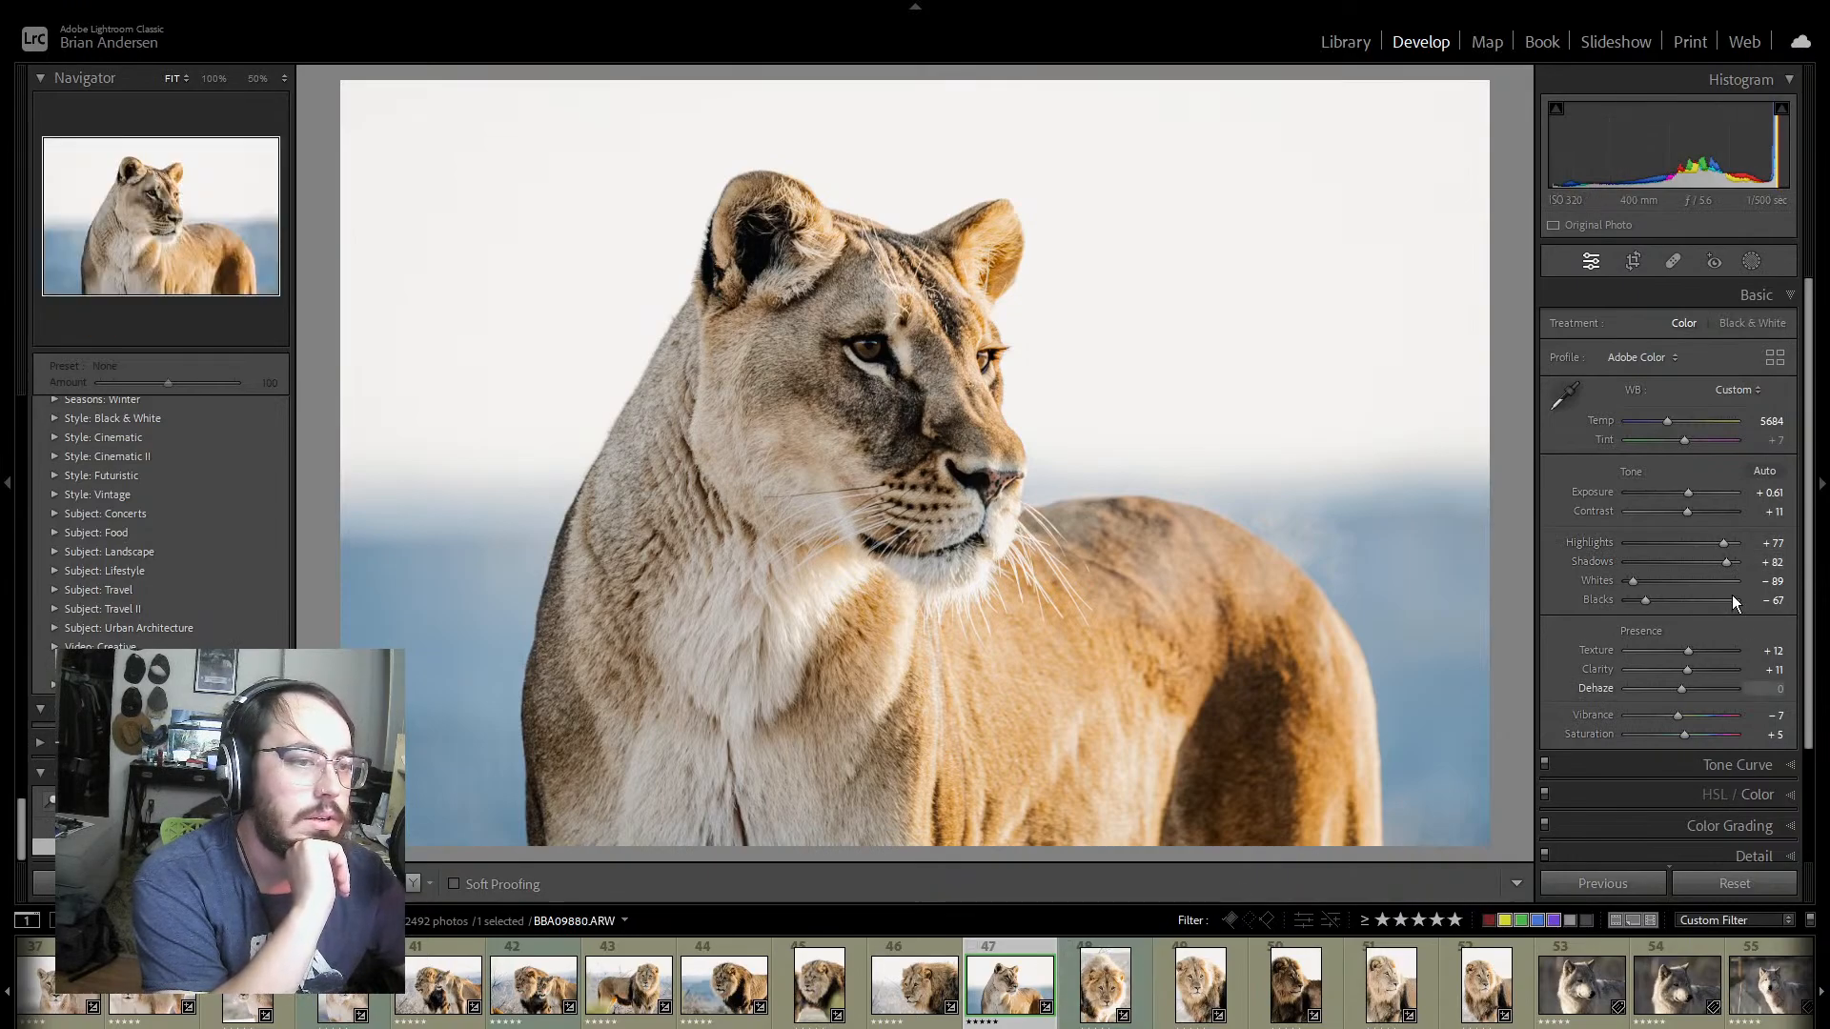
Step: On the front-facing male lion portrait BBA09880, set highlights to -100 and exposure to +0.61
{"action": "left_click", "coordinate": [1069, 996]}
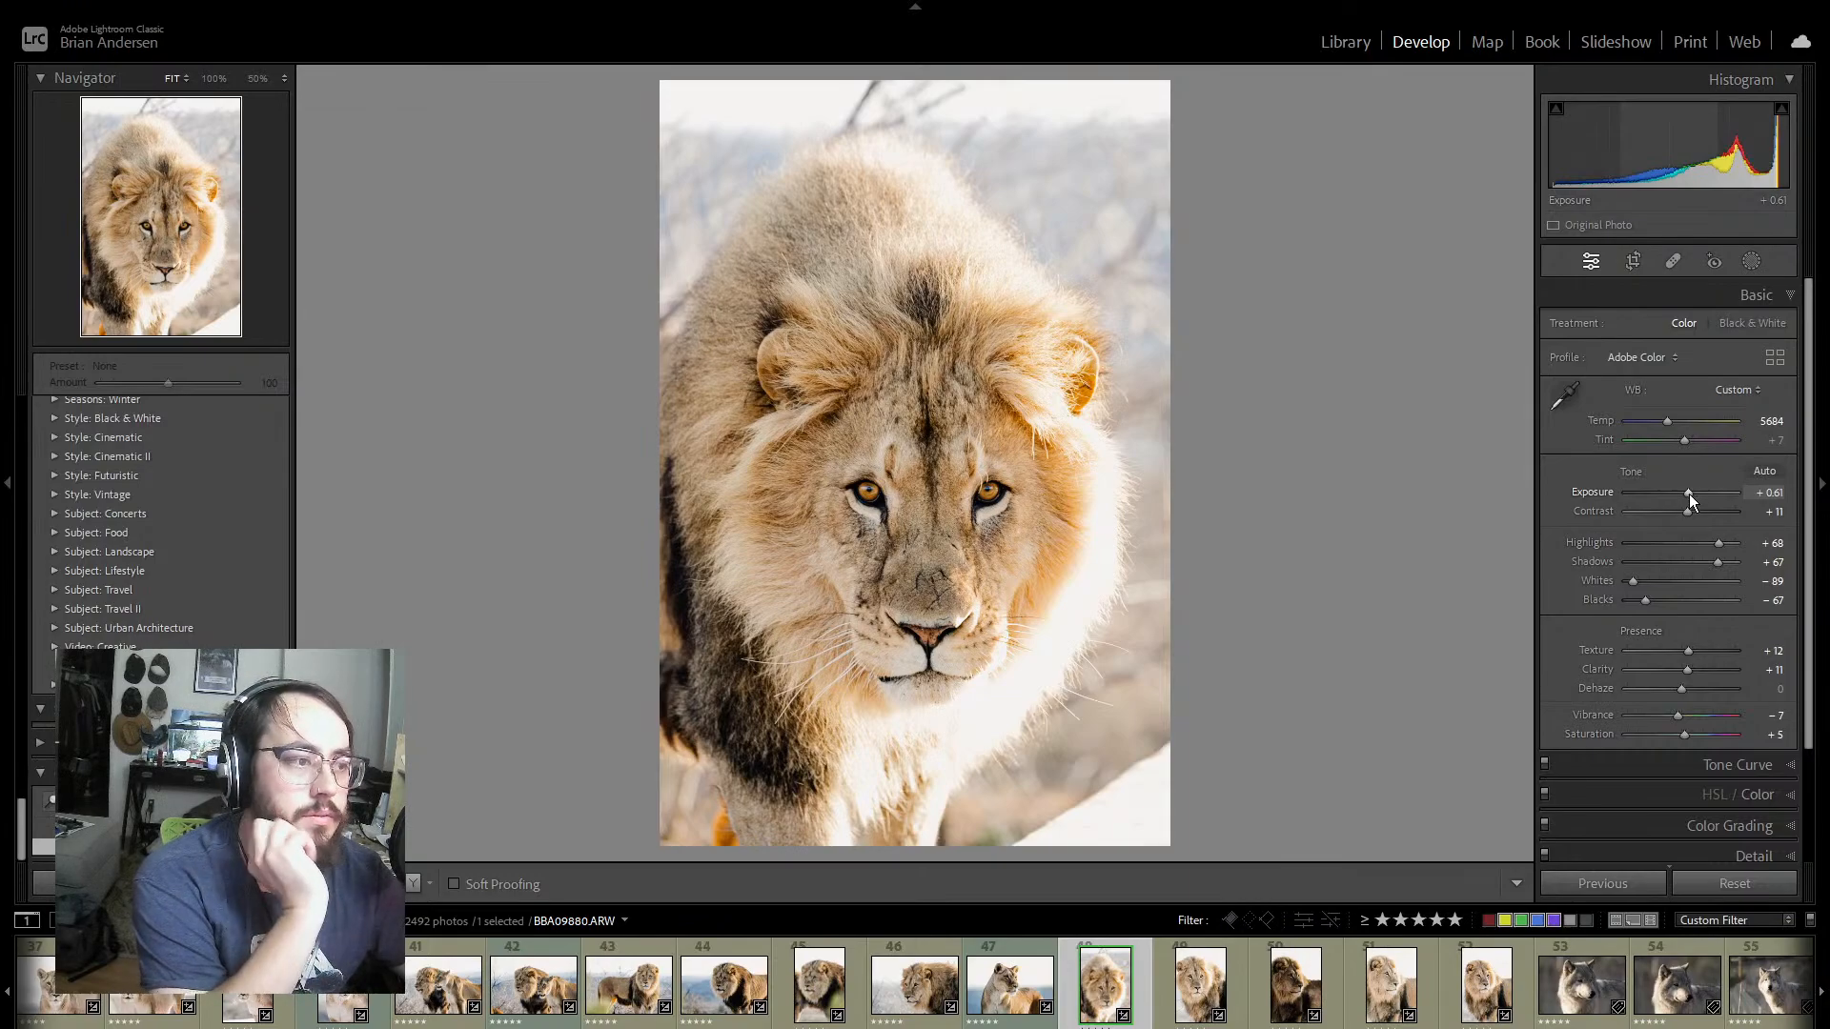
{"action": "left_click_drag", "start_coordinate": [1687, 492], "coordinate": [1686, 490]}
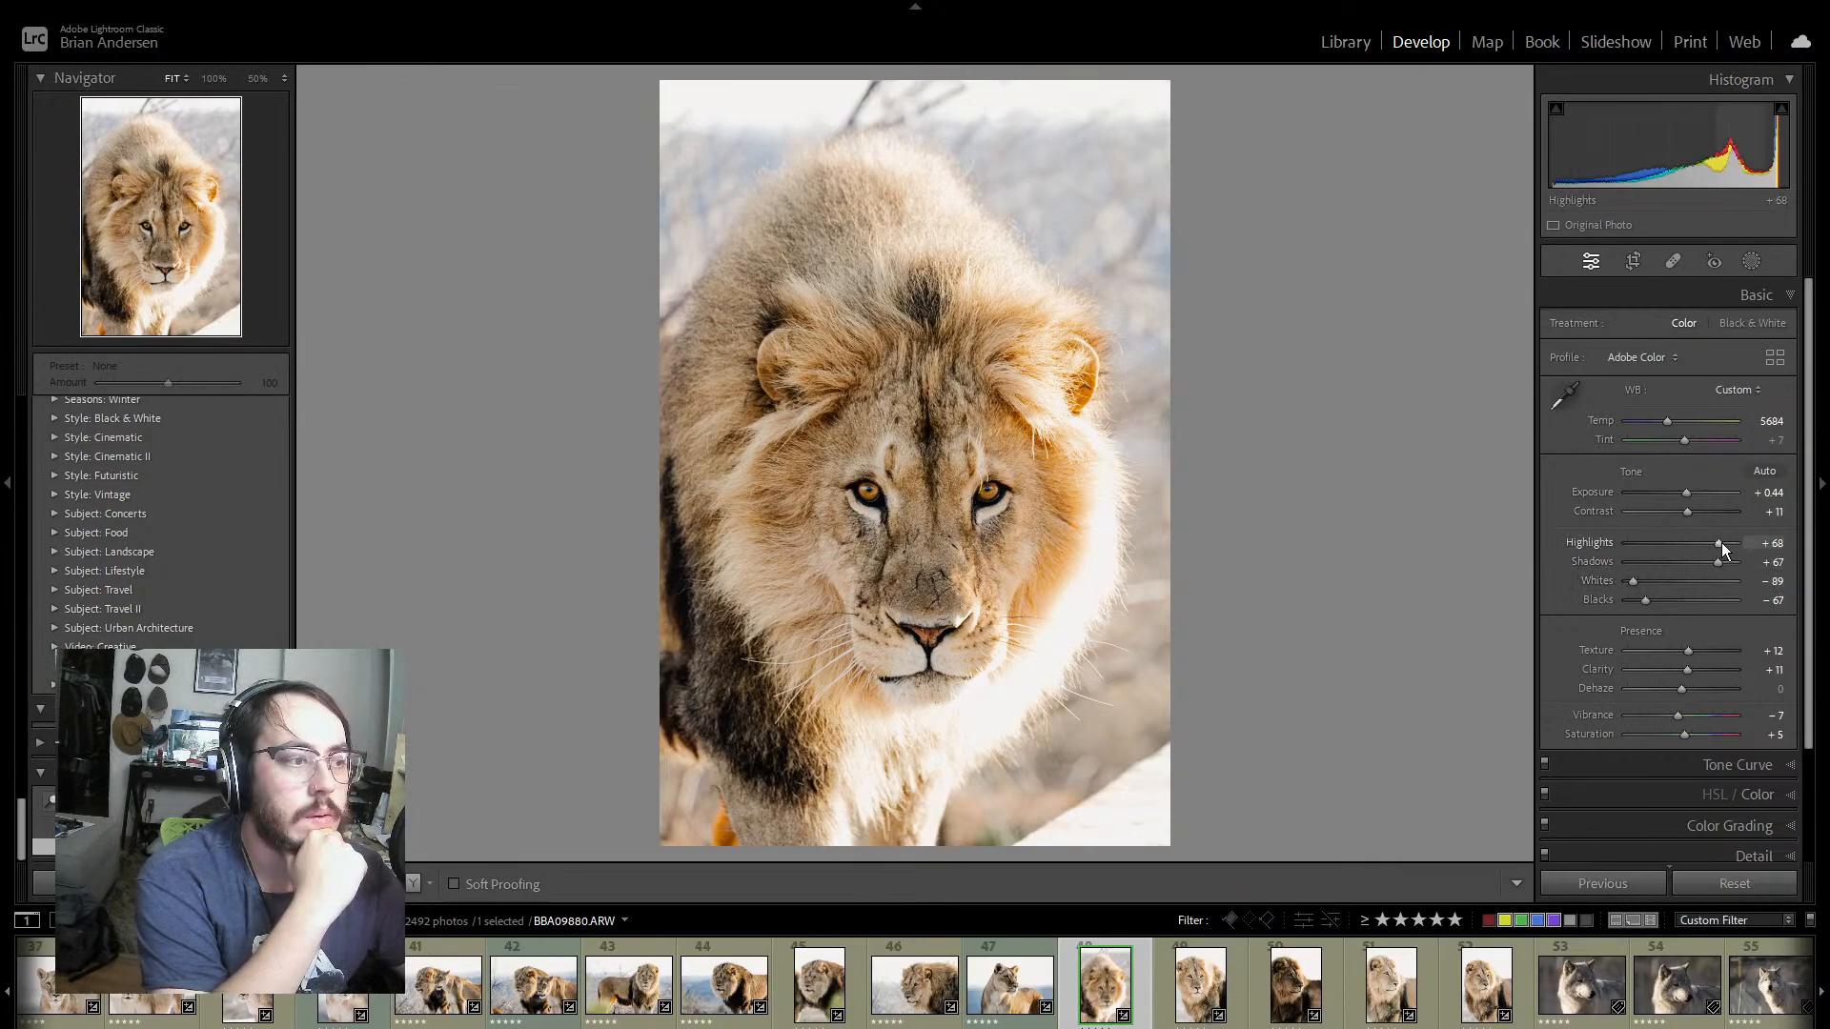
{"action": "left_click_drag", "start_coordinate": [1721, 545], "coordinate": [1585, 543]}
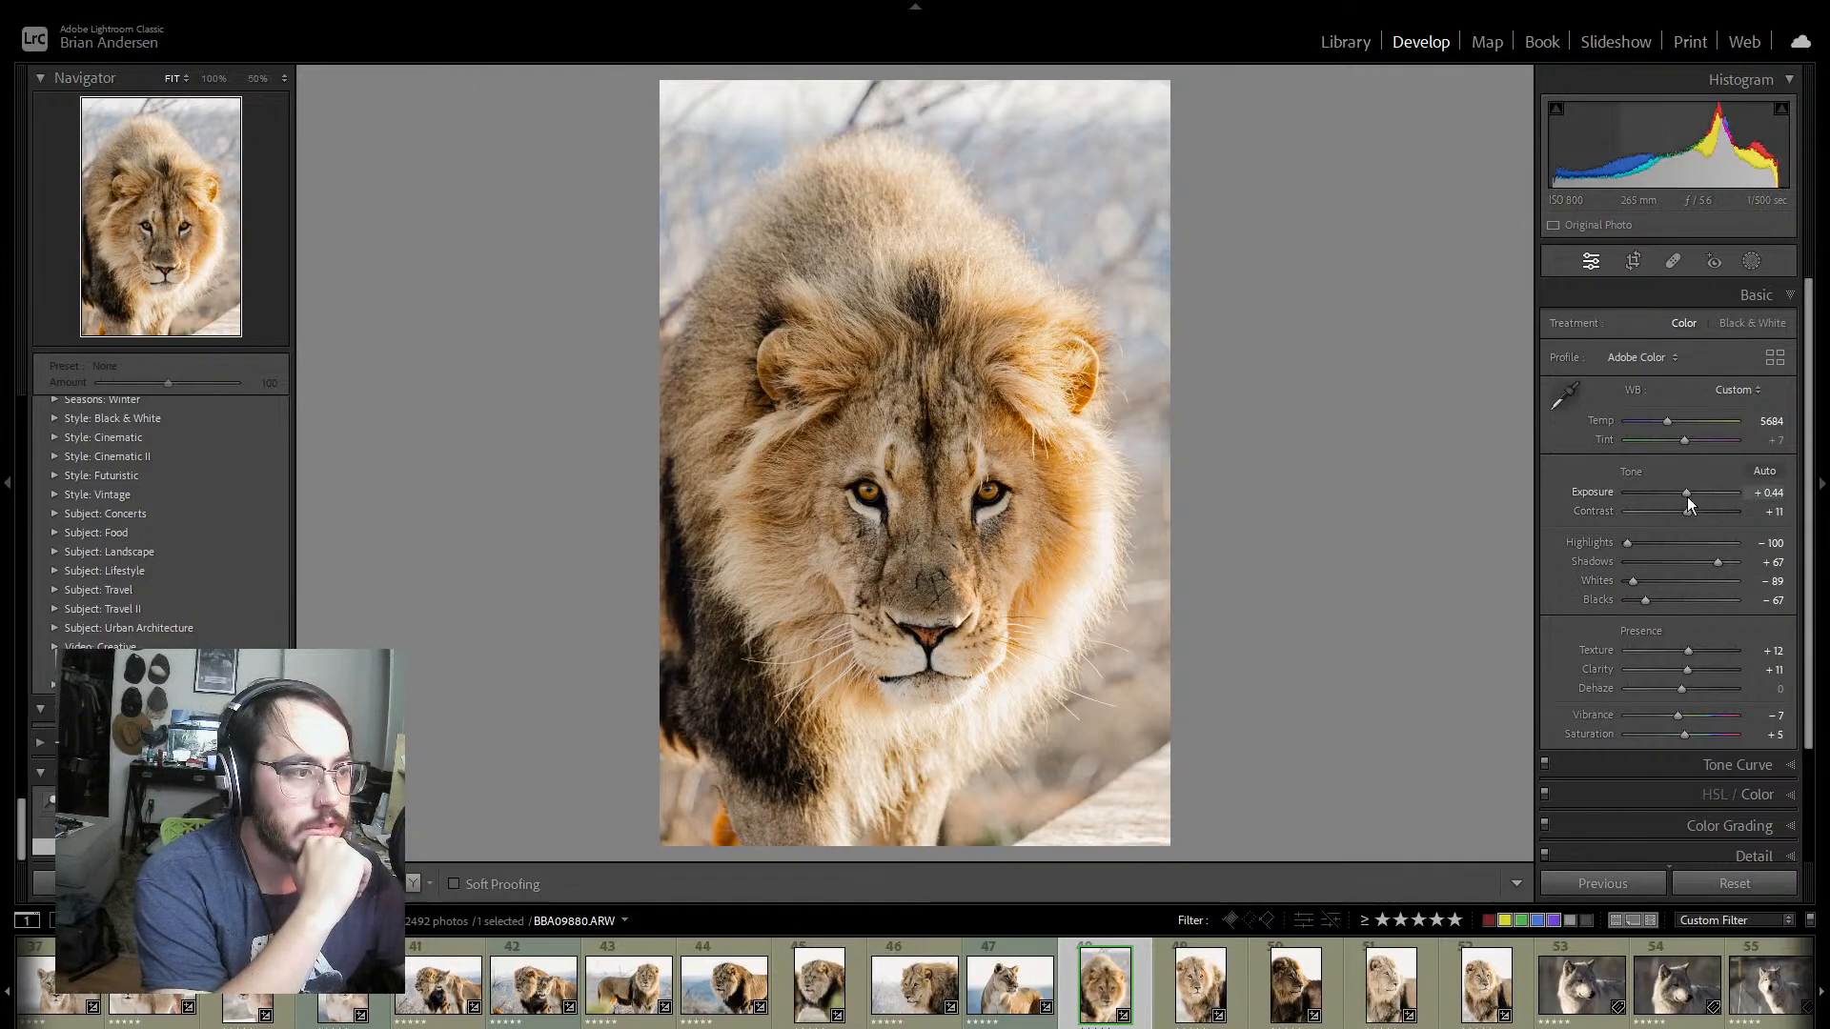
{"action": "left_click_drag", "start_coordinate": [1687, 493], "coordinate": [1689, 493]}
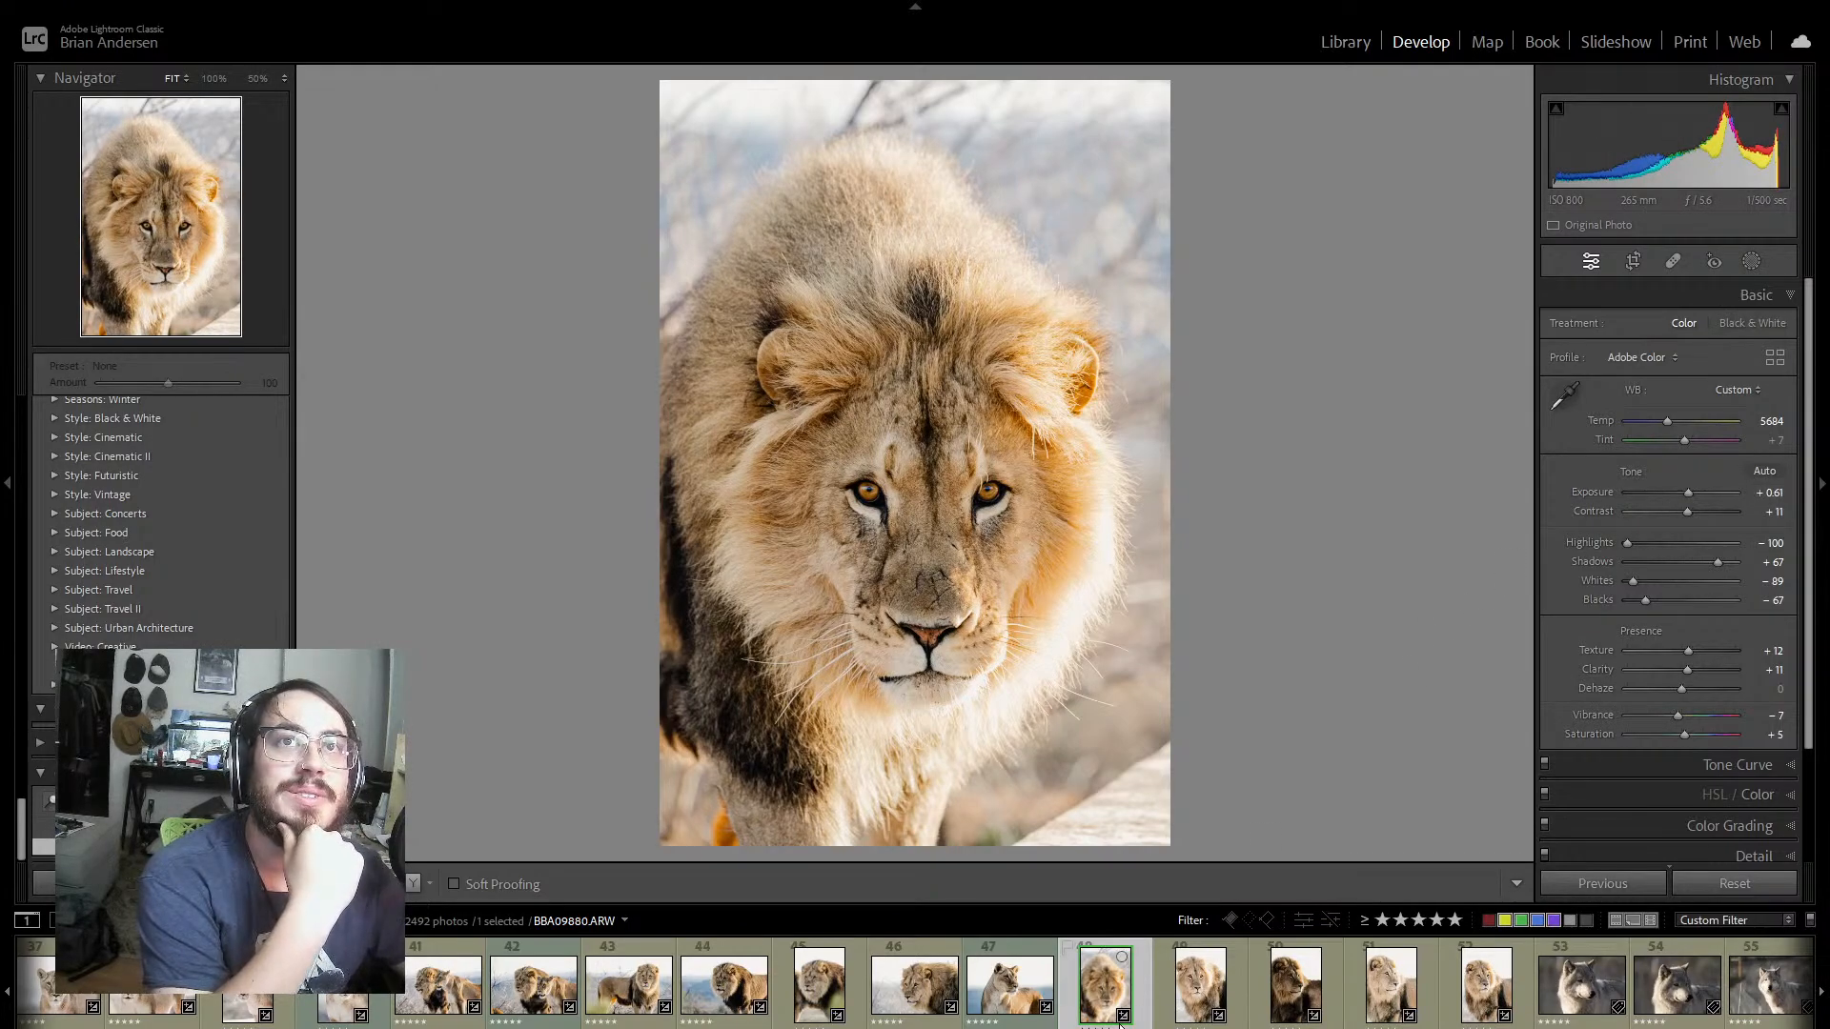
Step: Sync the develop settings of BBA09880 to the neighbouring lion portrait BBA09932, and set that photo's exposure to +0.97
{"action": "left_click", "coordinate": [1168, 994]}
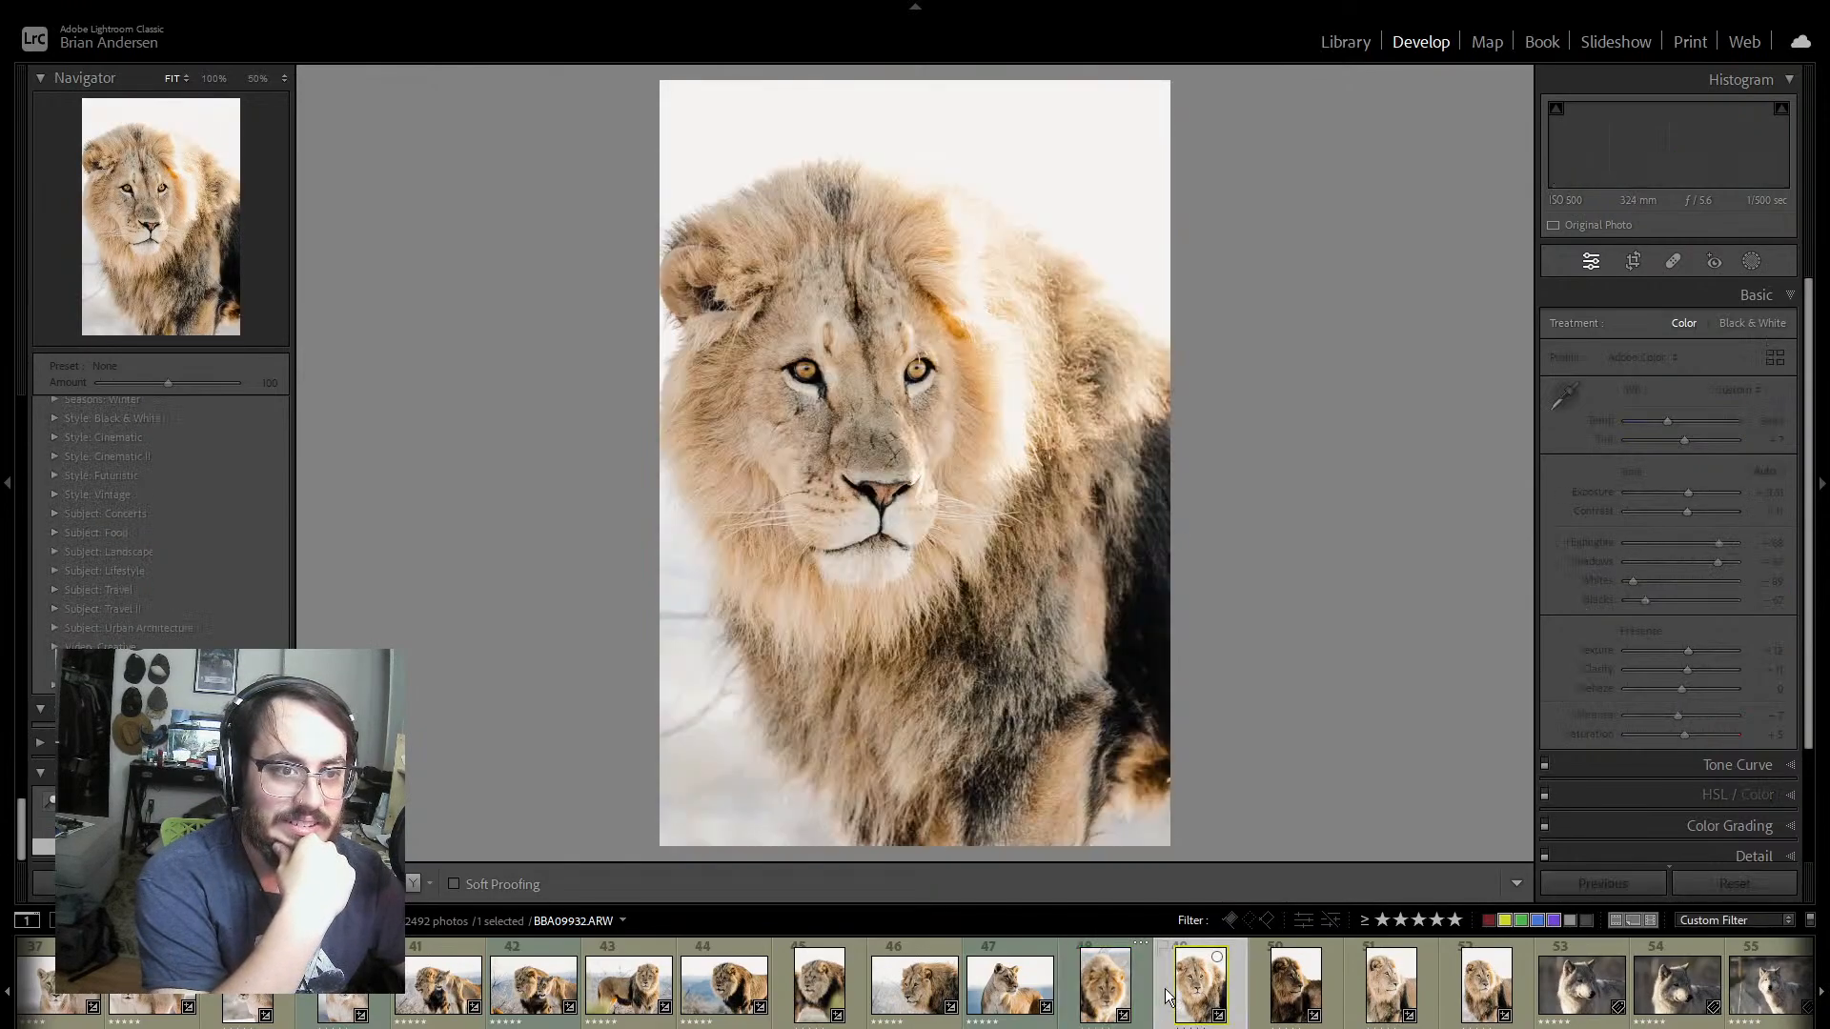
{"action": "left_click", "coordinate": [1083, 945]}
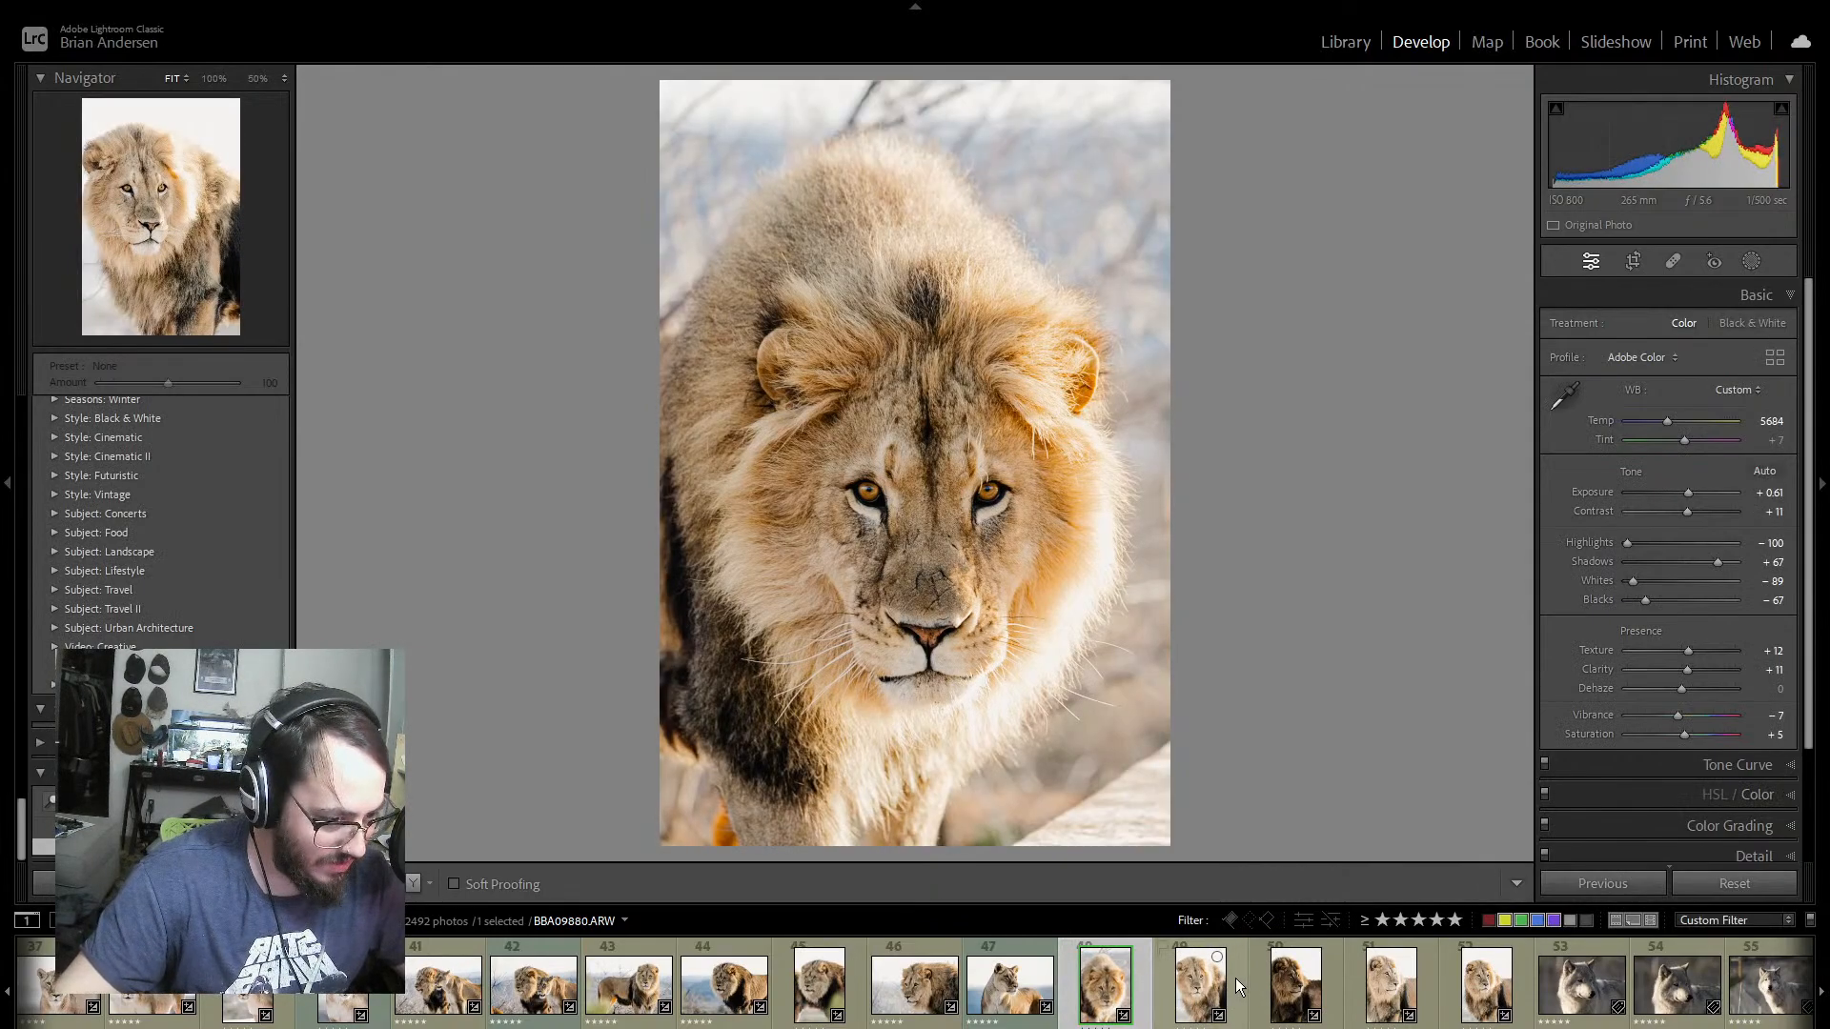
{"action": "left_click", "coordinate": [1235, 977], "text": "ctrl"}
{"action": "left_click", "coordinate": [1587, 884]}
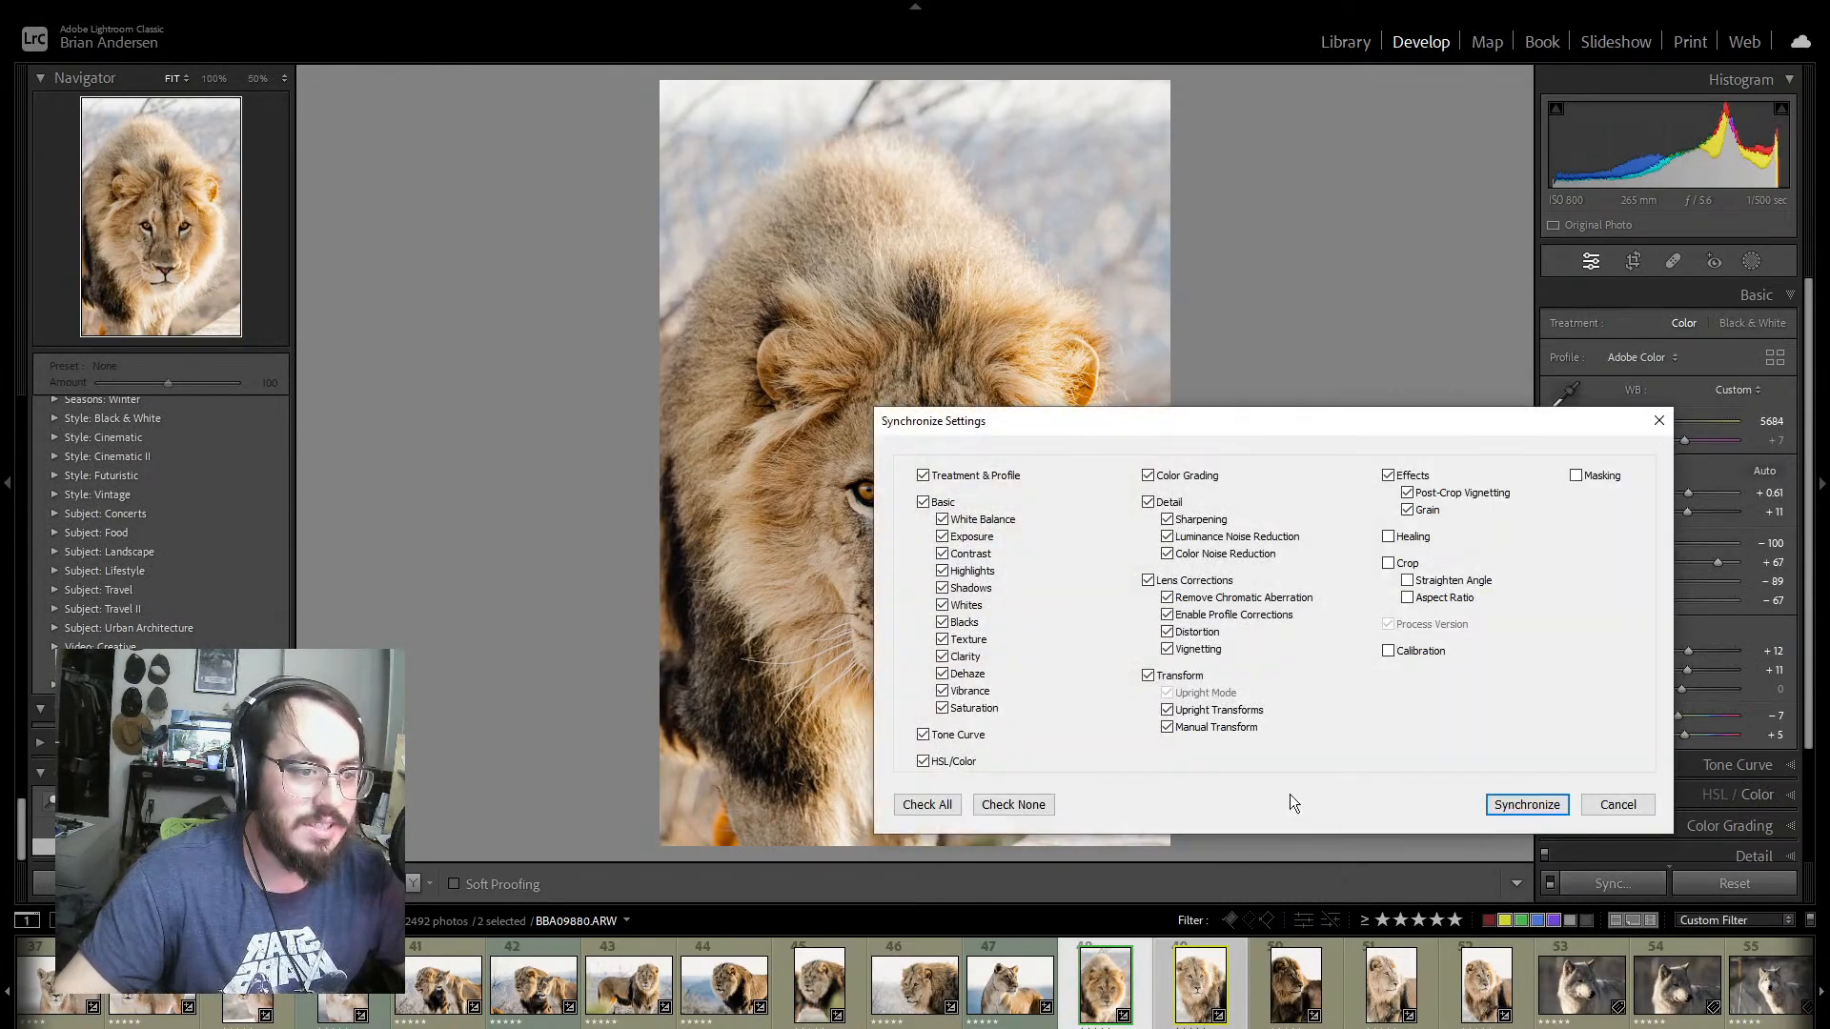
{"action": "left_click", "coordinate": [1525, 804]}
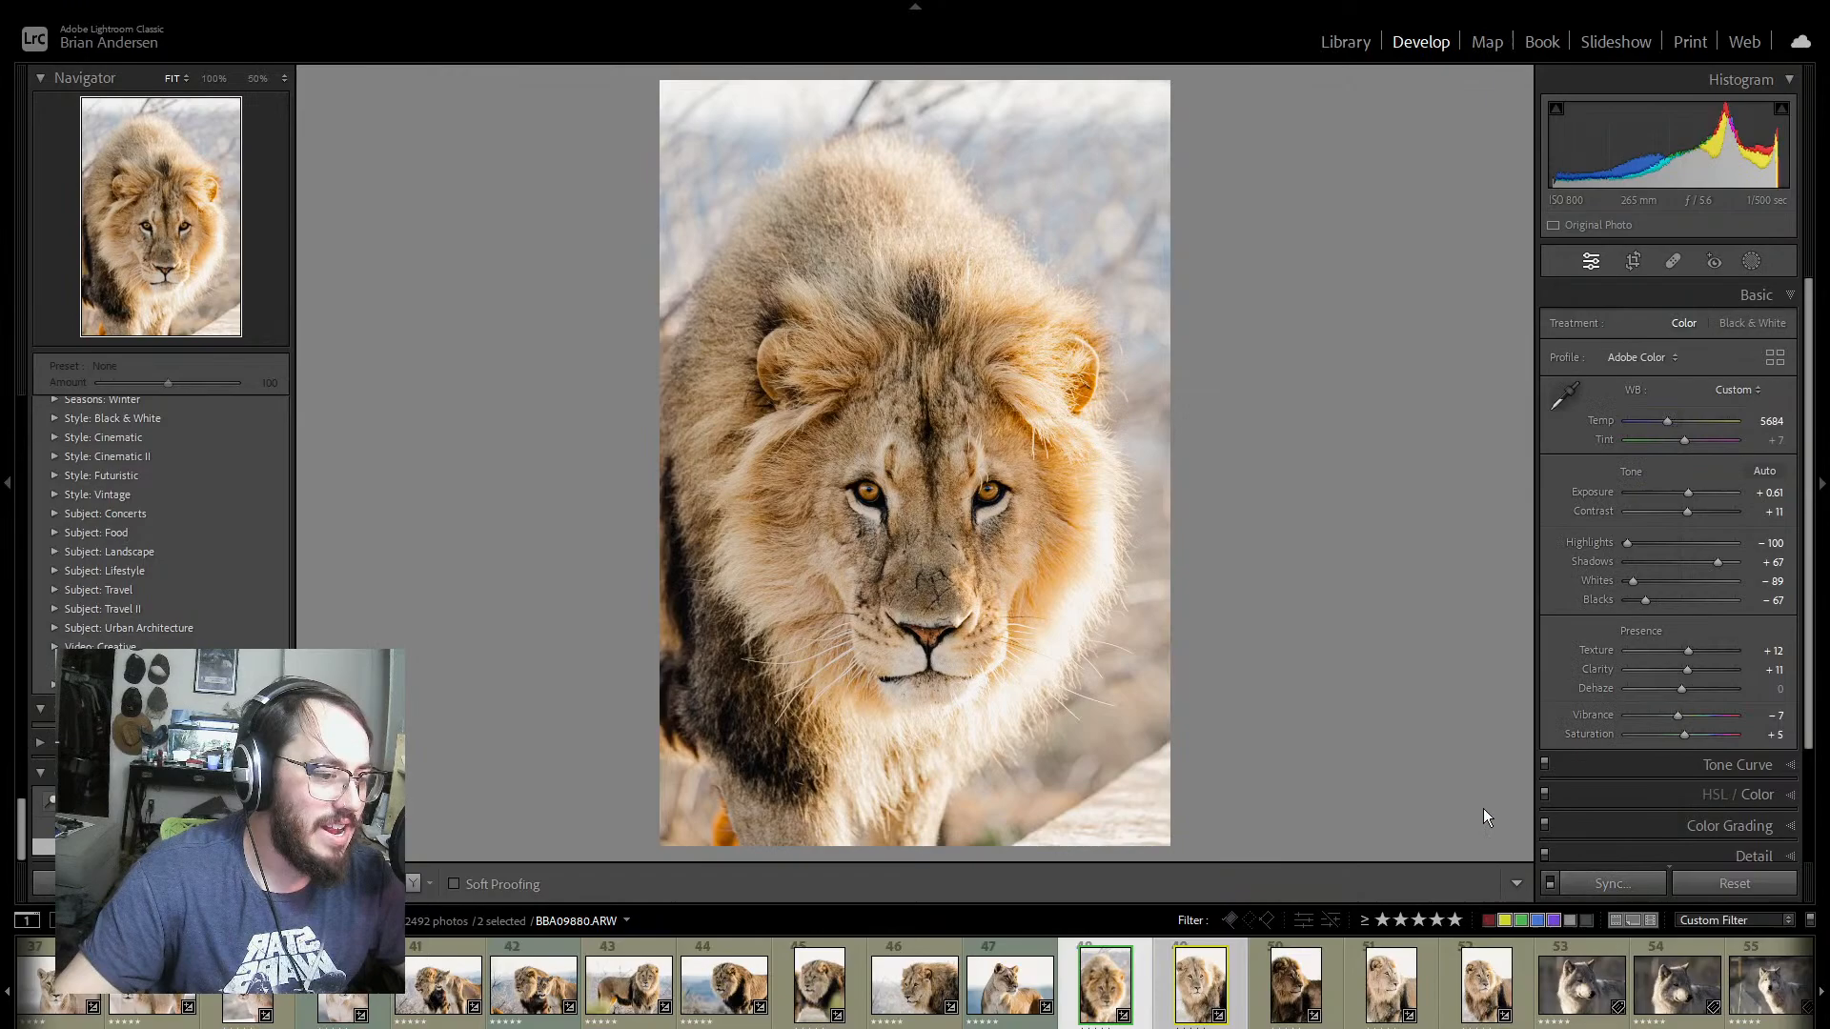
{"action": "left_click", "coordinate": [1237, 974]}
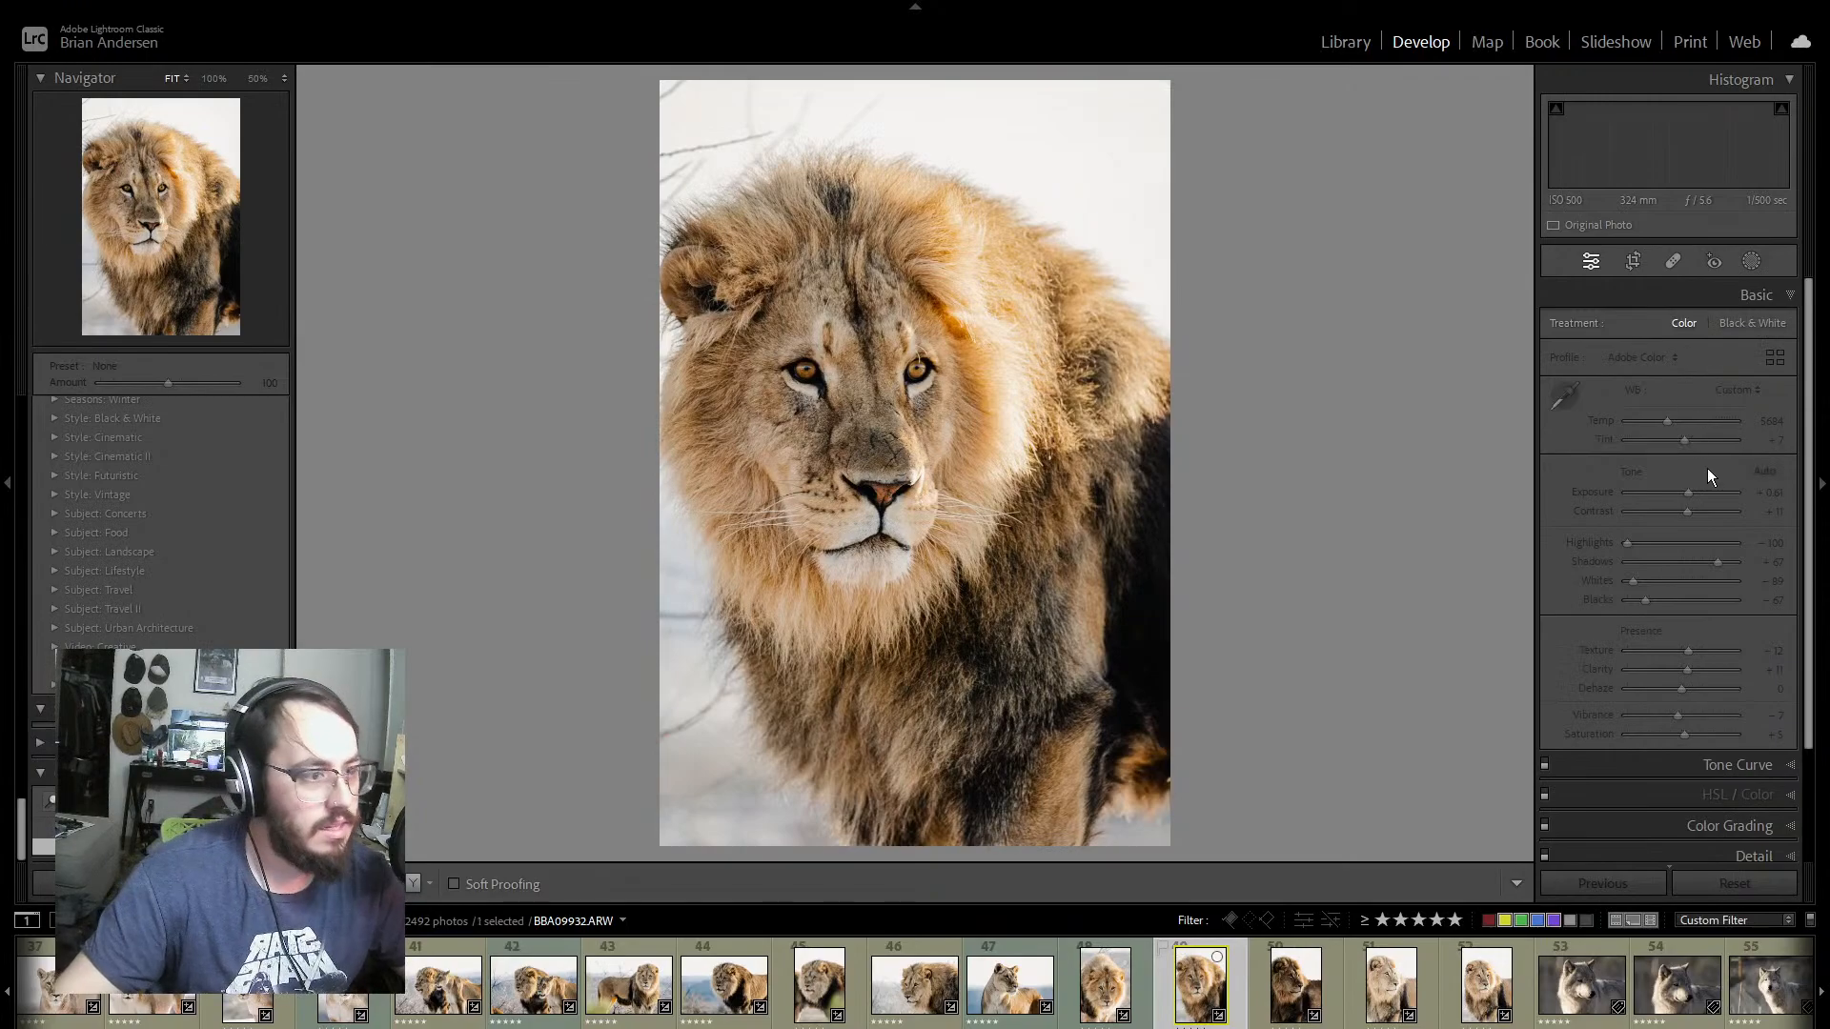
{"action": "left_click_drag", "start_coordinate": [1690, 493], "coordinate": [1692, 490]}
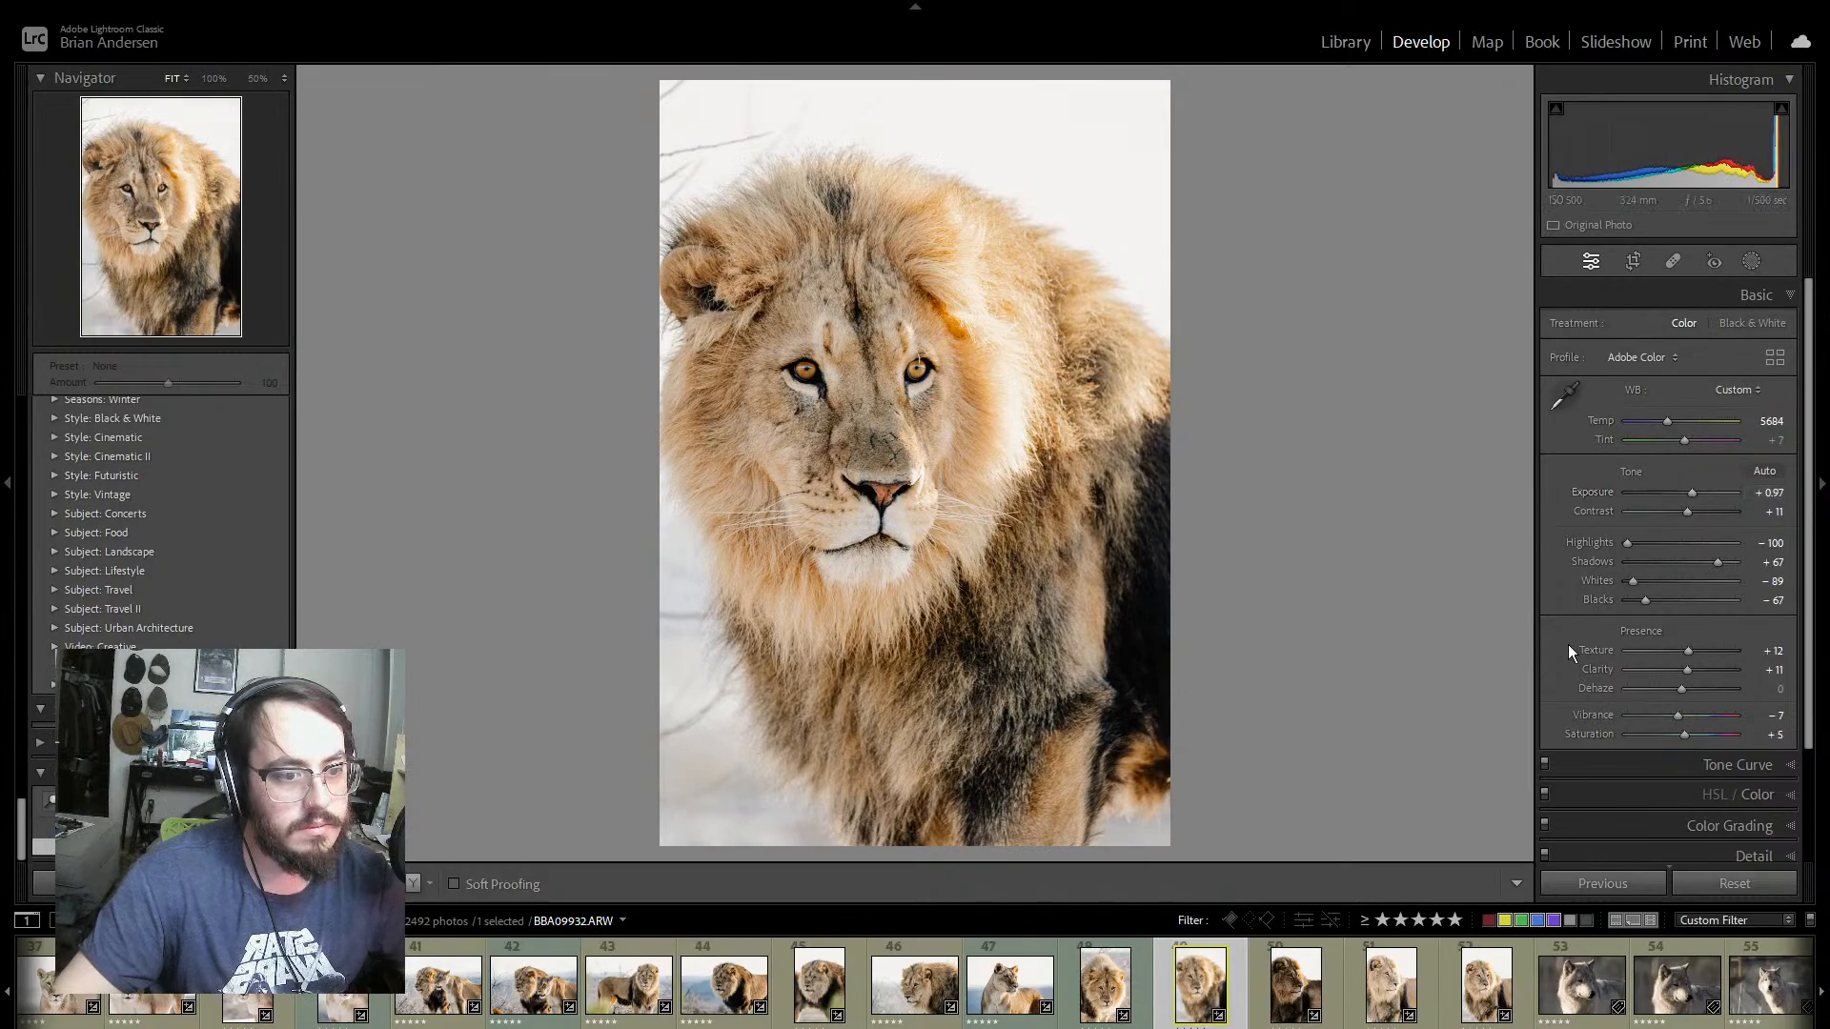
Step: On the lion portrait BBA09934, try the Black & White treatment, return to Color, and set exposure to +1.05
{"action": "left_click", "coordinate": [1260, 982]}
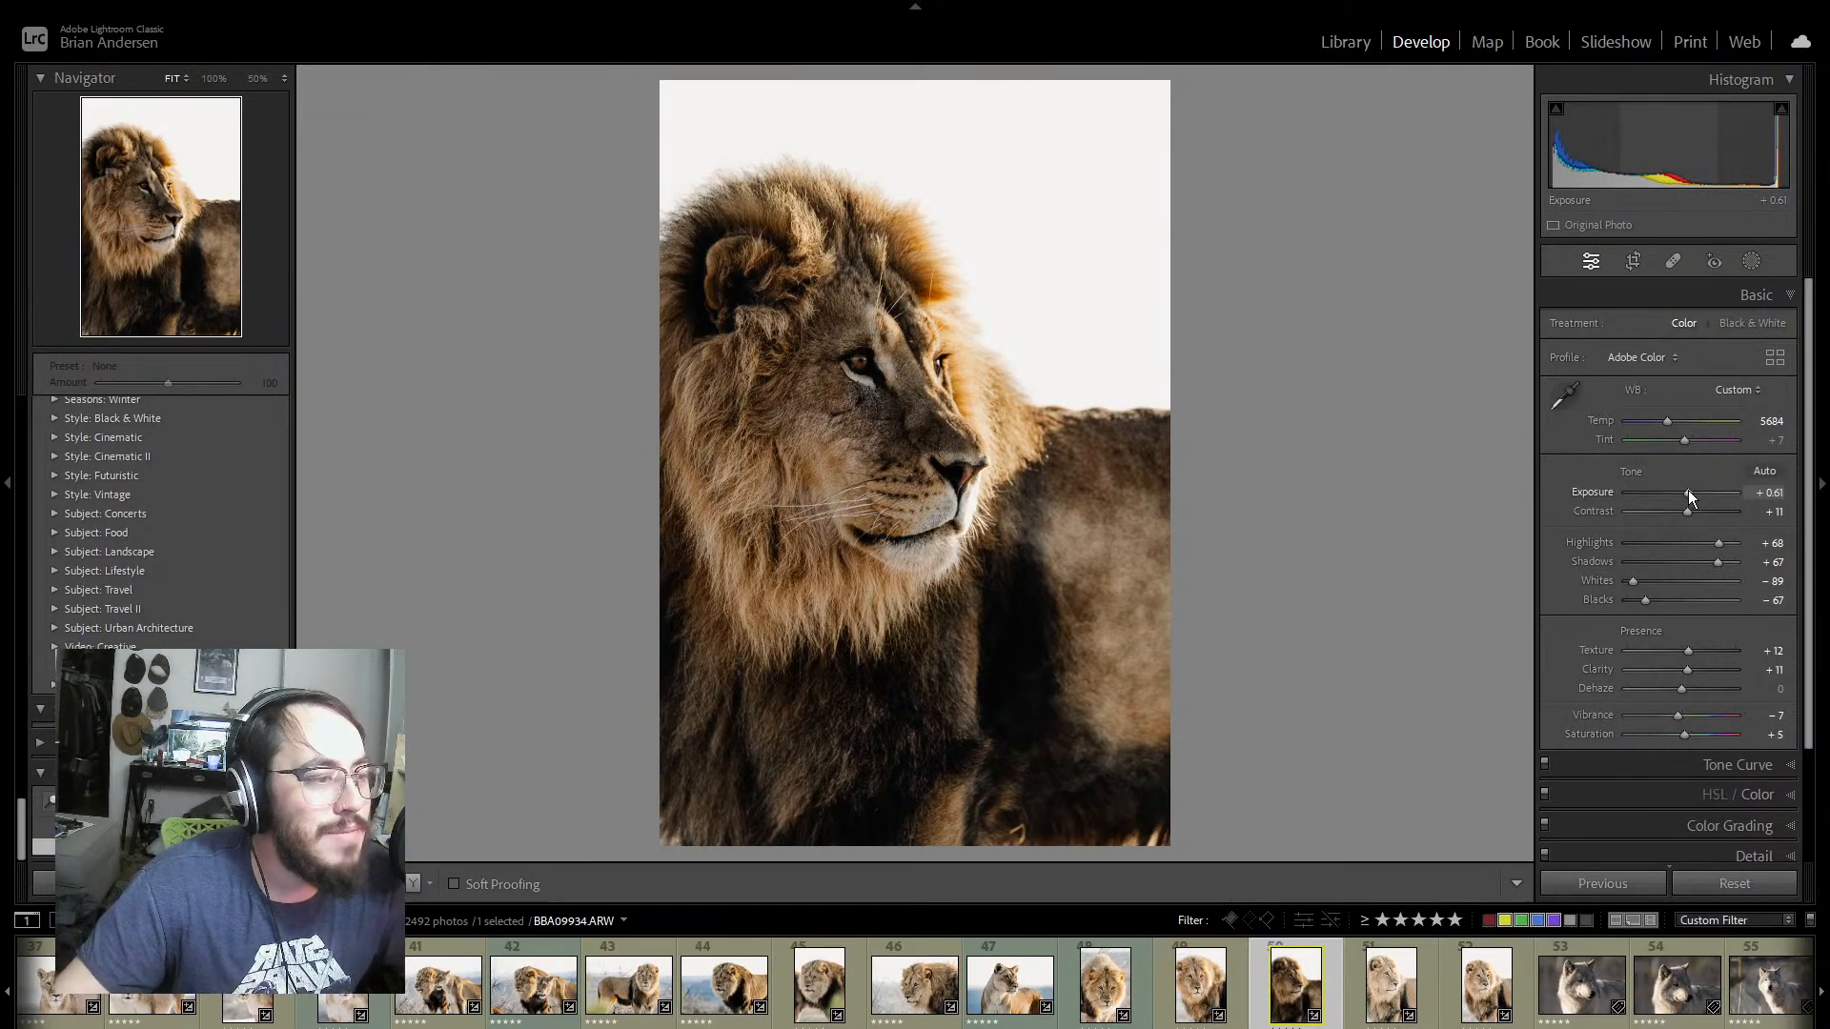
{"action": "left_click", "coordinate": [1762, 322]}
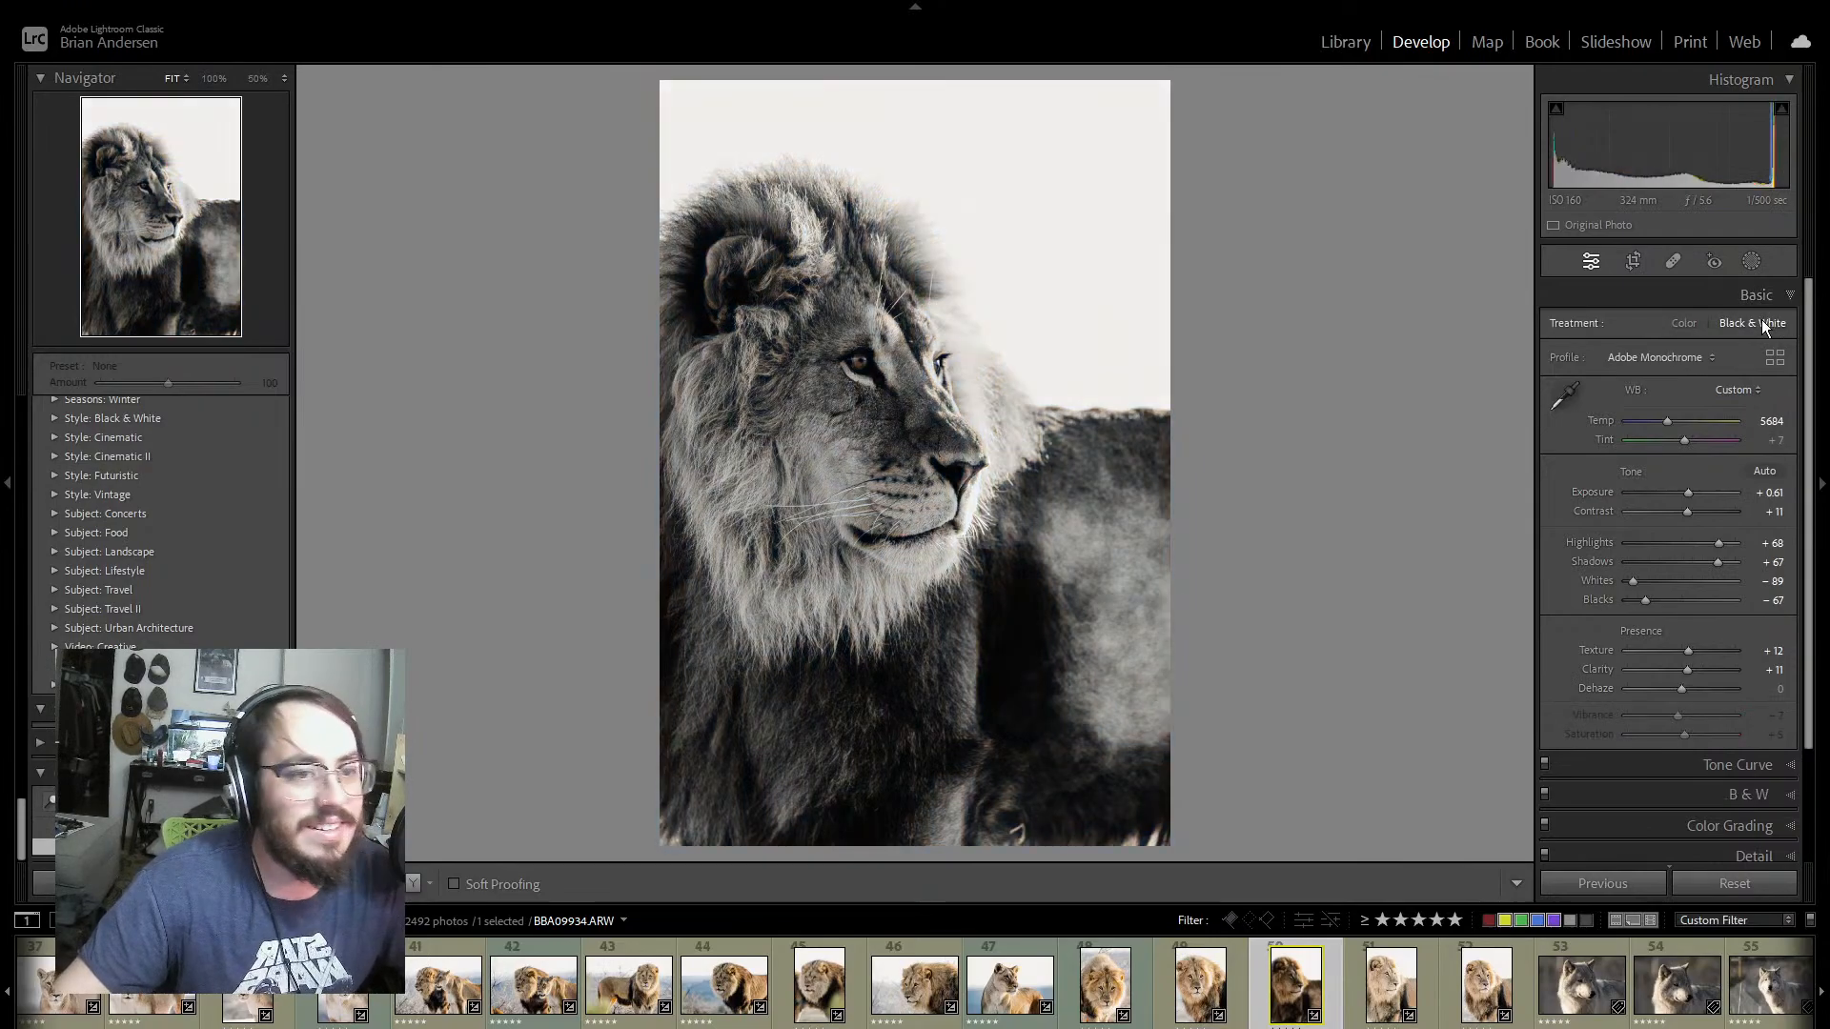
{"action": "left_click", "coordinate": [1685, 324]}
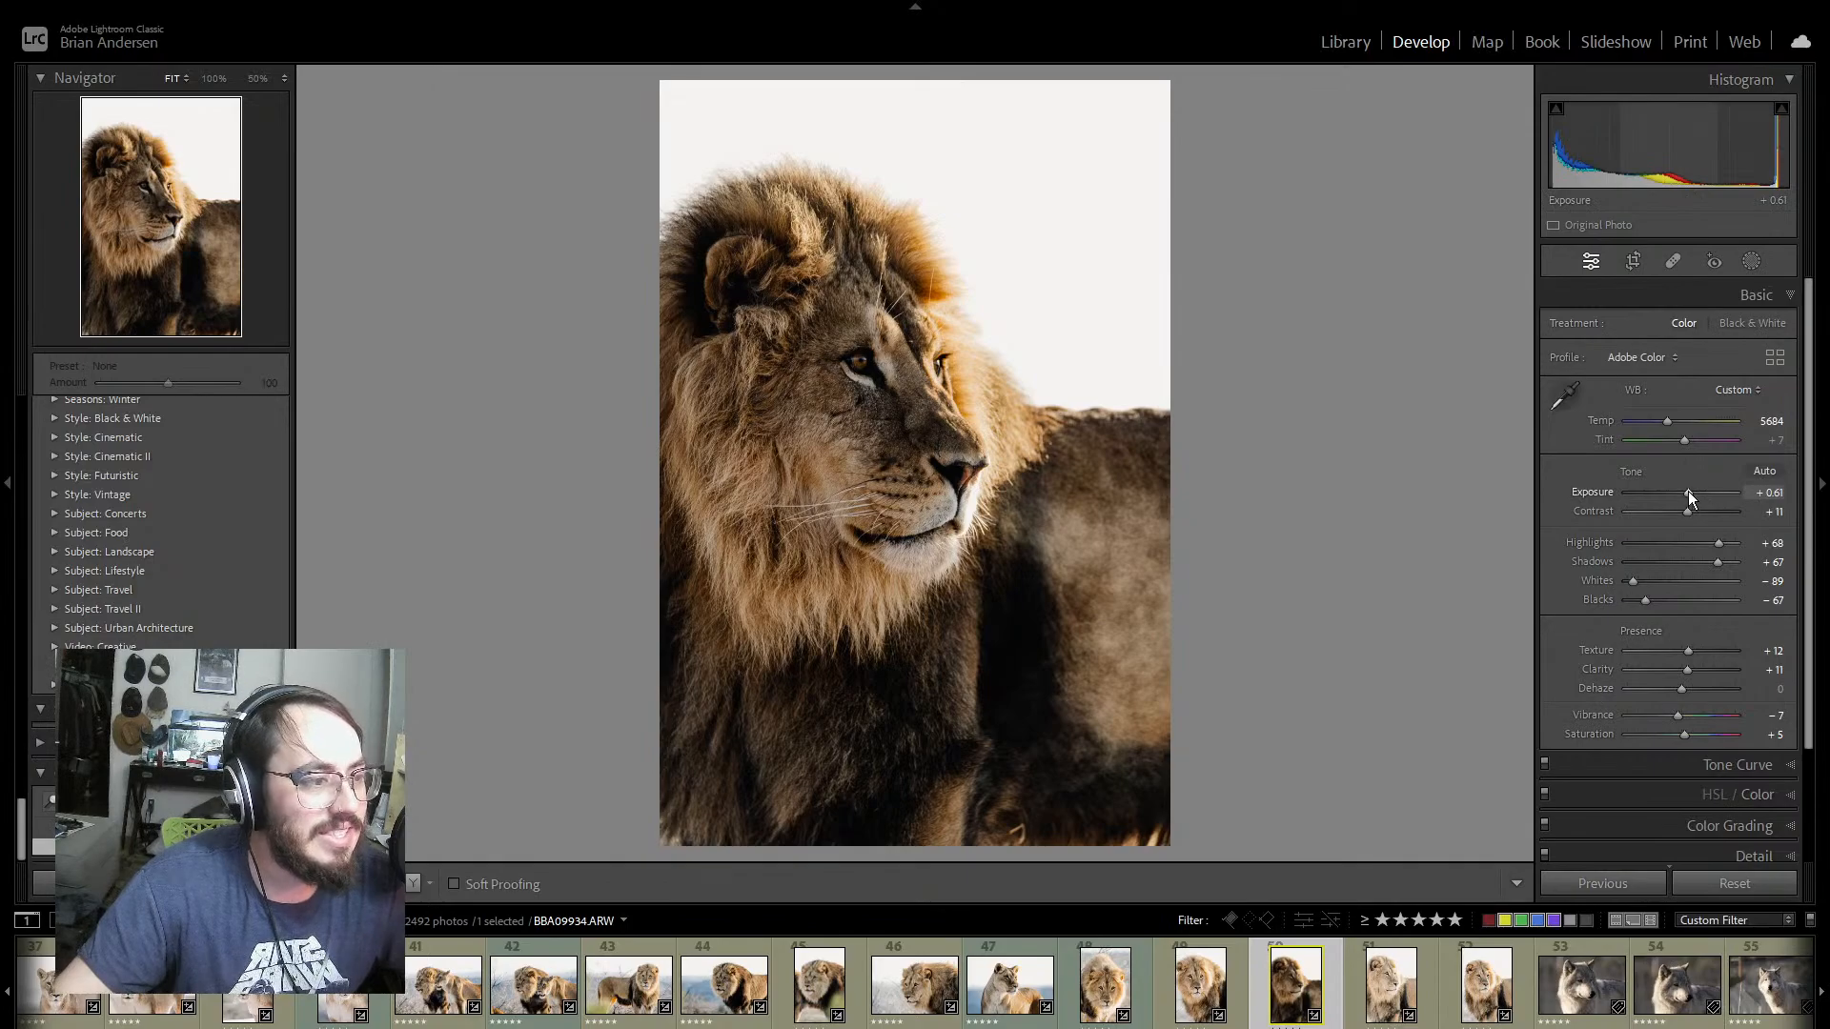
{"action": "left_click_drag", "start_coordinate": [1689, 490], "coordinate": [1693, 486]}
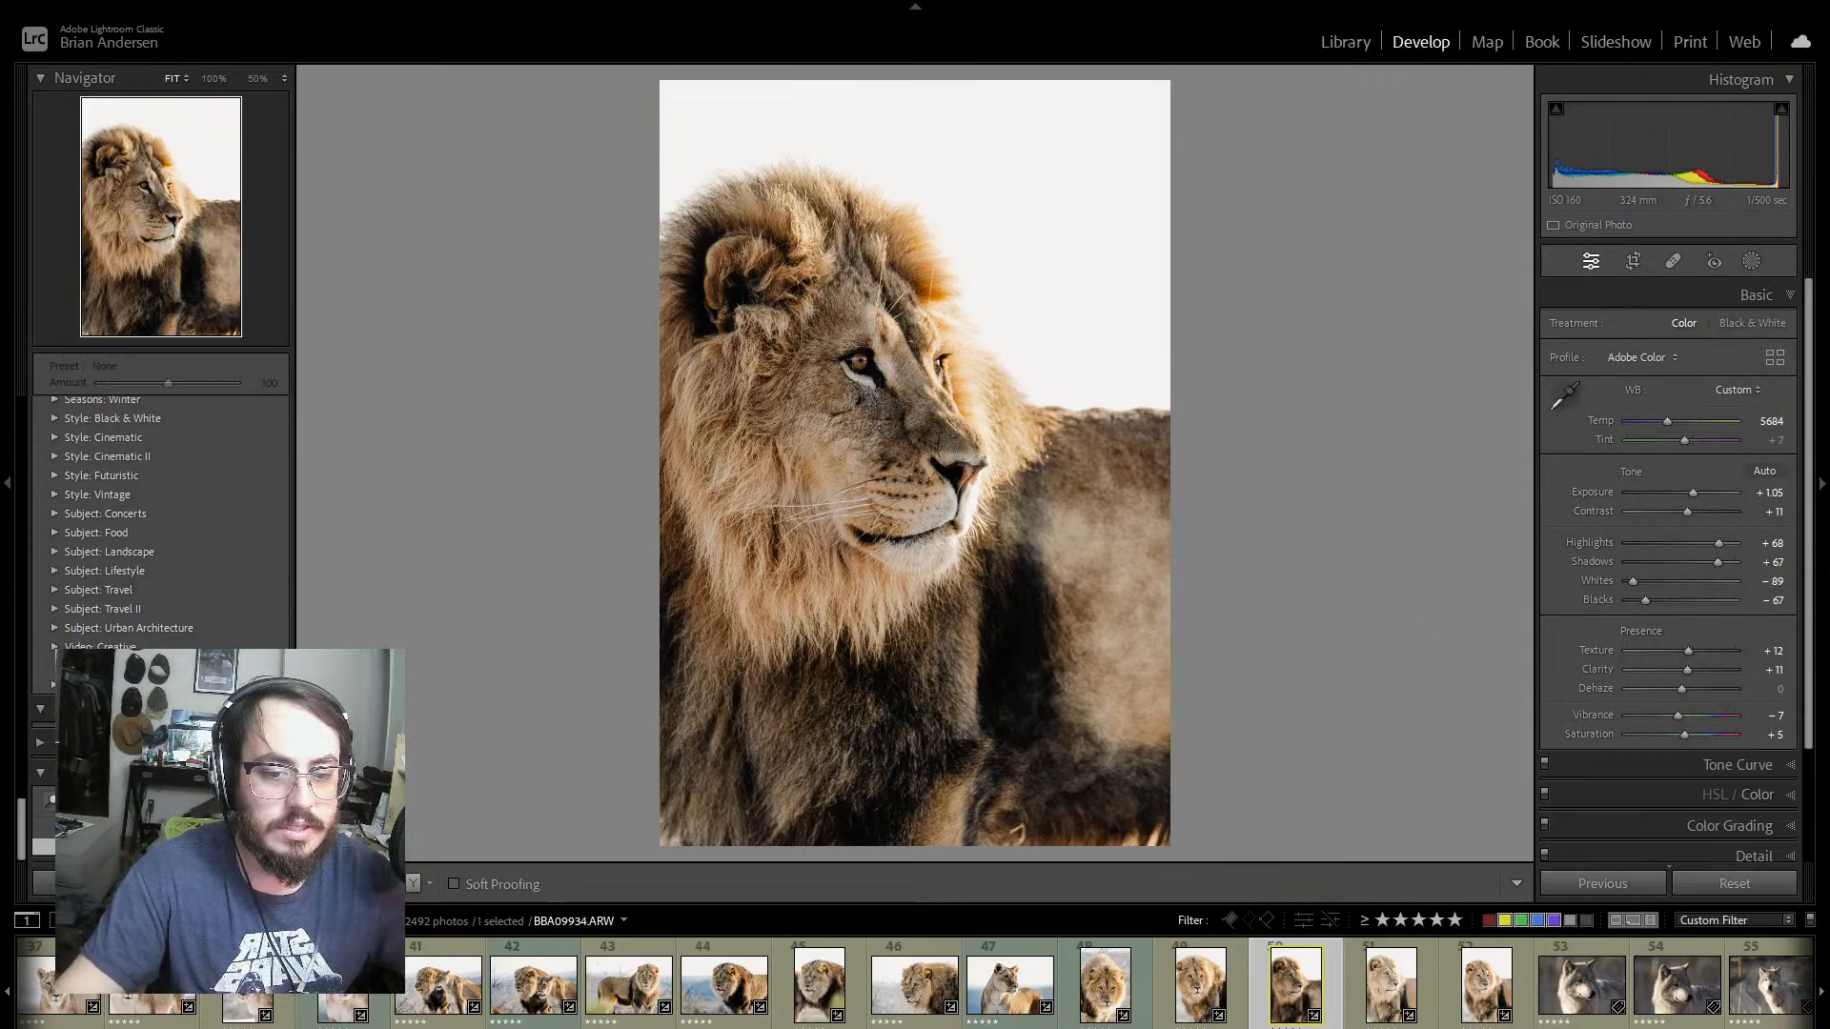
Step: Look back through the filmstrip and view the portrait-format photo BBA09554 of the male lion standing on bare ground
{"action": "scroll", "coordinate": [915, 984], "scroll_direction": "up", "scroll_amount": 3}
{"action": "scroll", "coordinate": [915, 983], "scroll_direction": "down", "scroll_amount": 7}
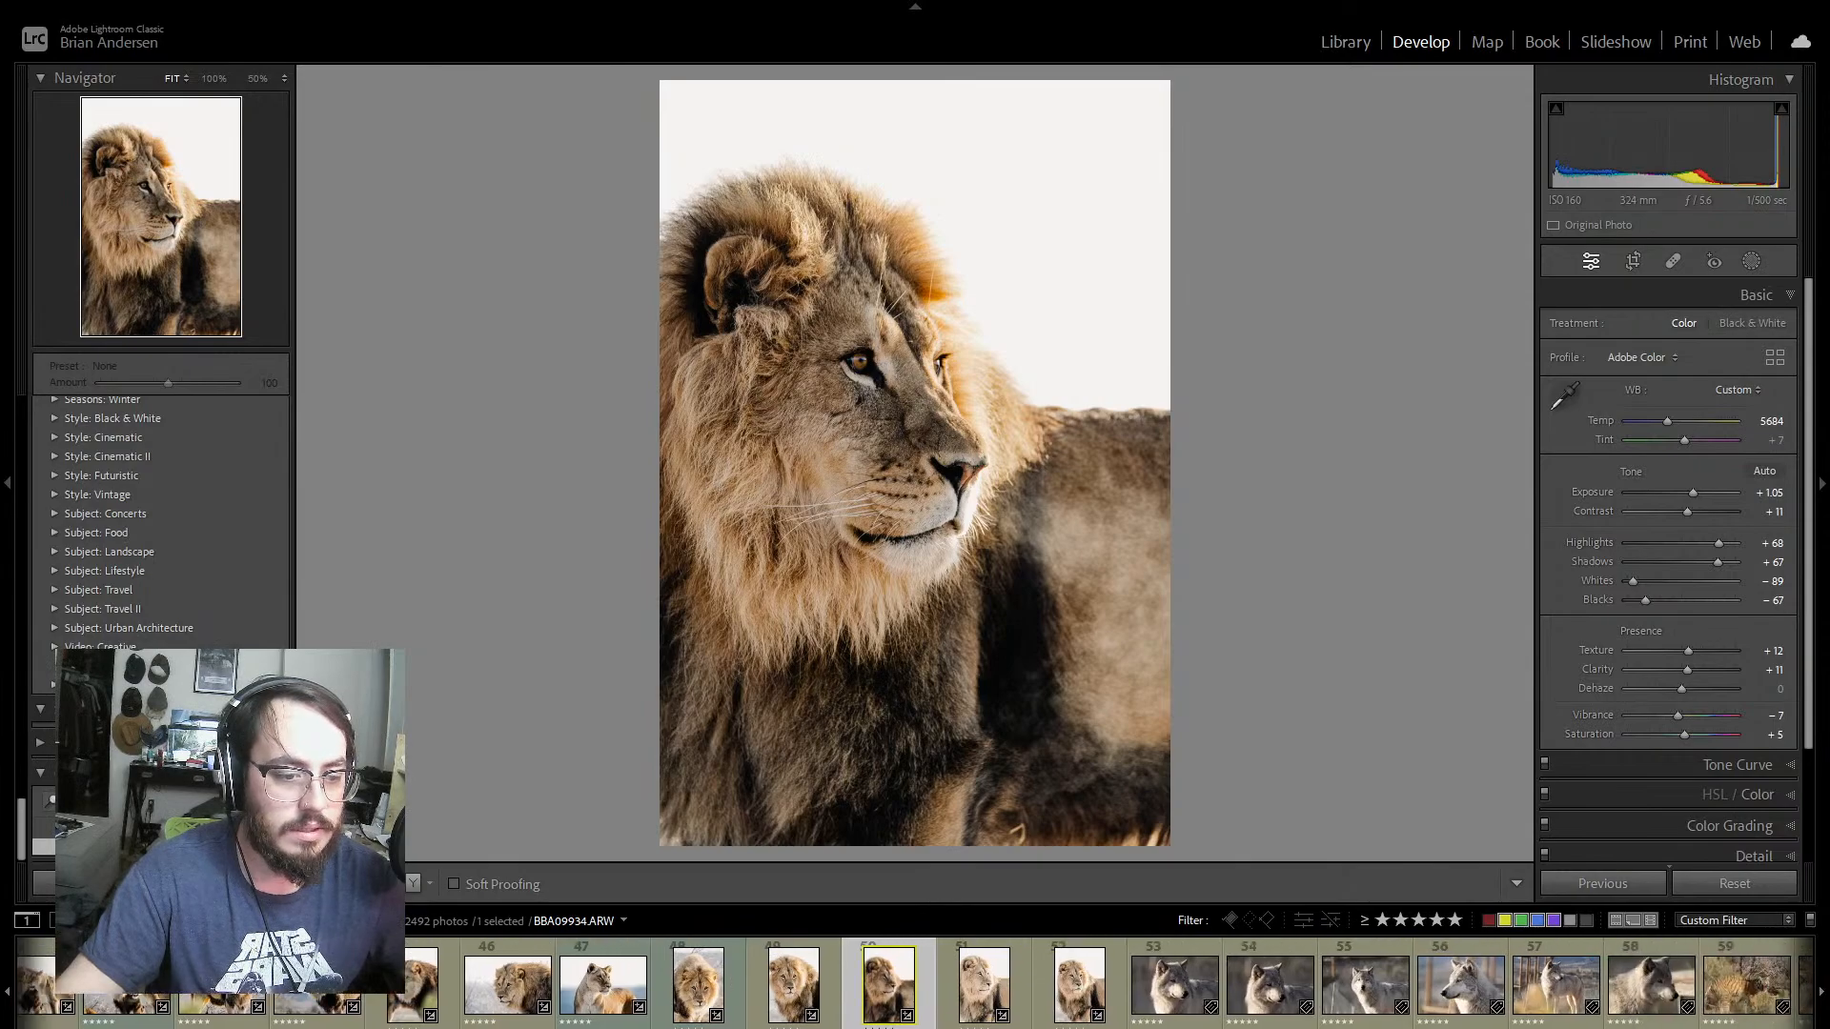
{"action": "scroll", "coordinate": [599, 992], "scroll_direction": "up", "scroll_amount": 10}
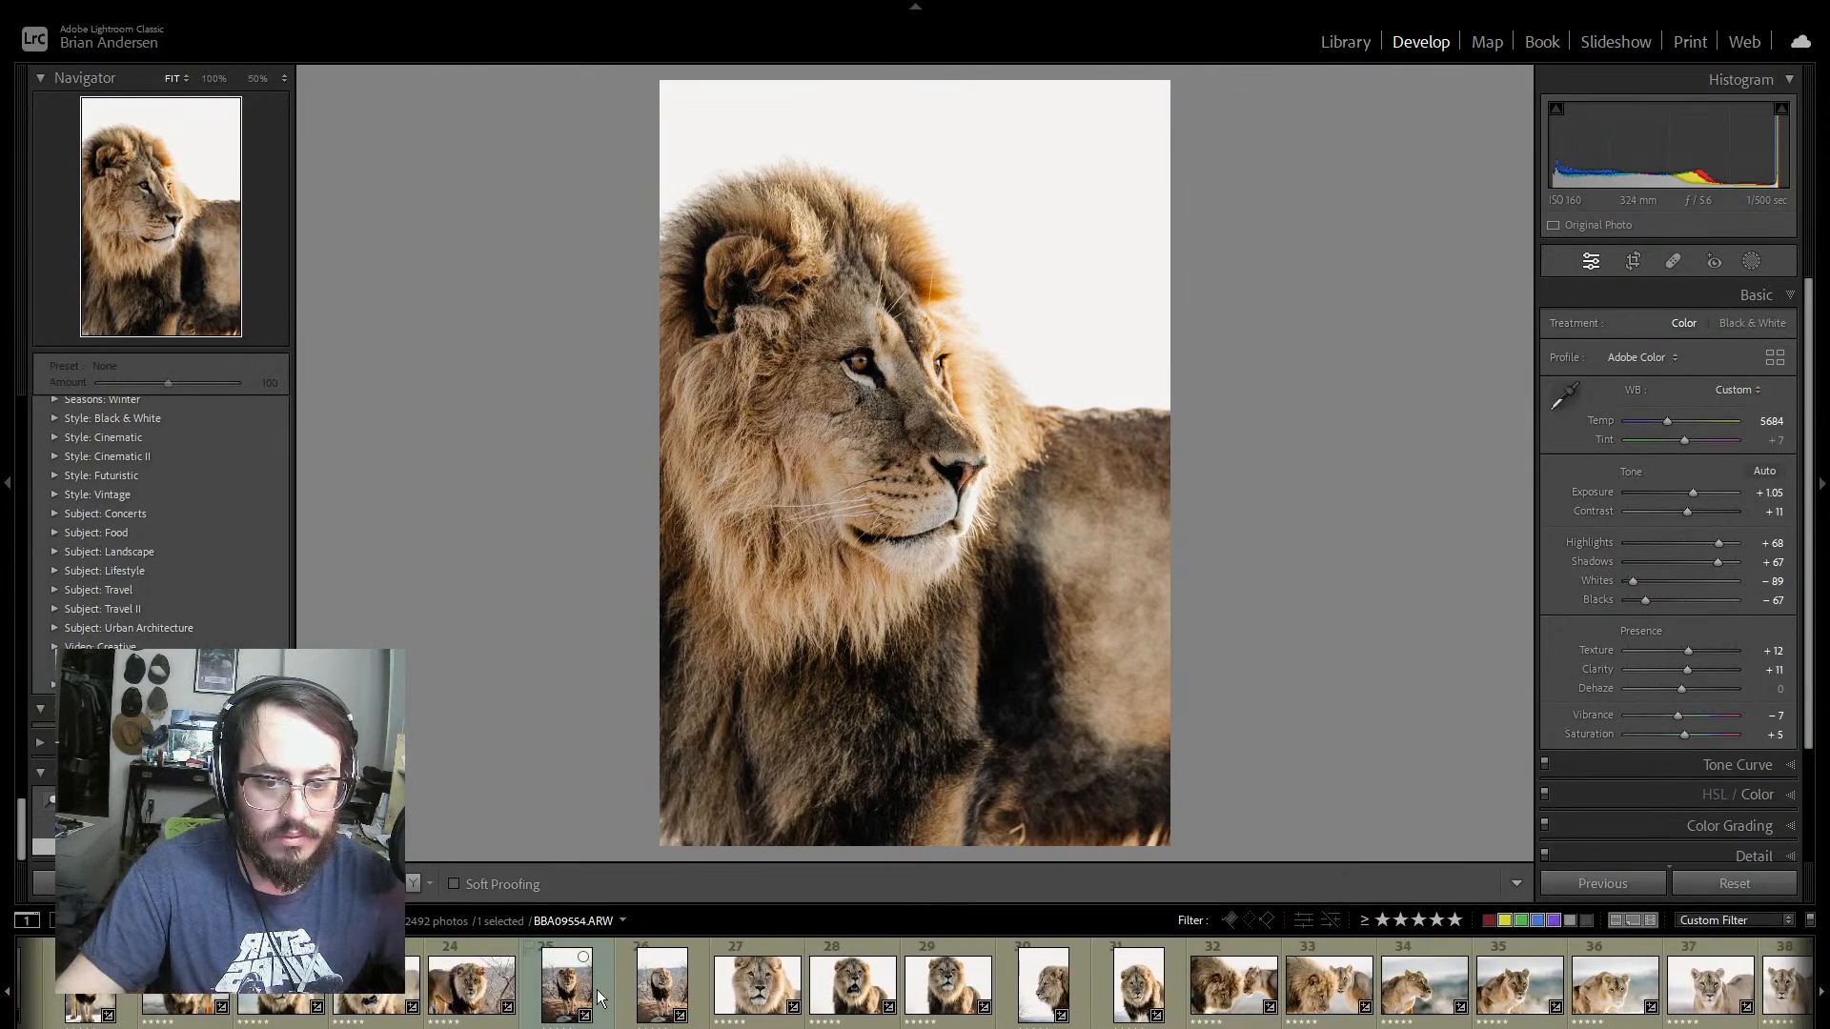
{"action": "left_click", "coordinate": [598, 997]}
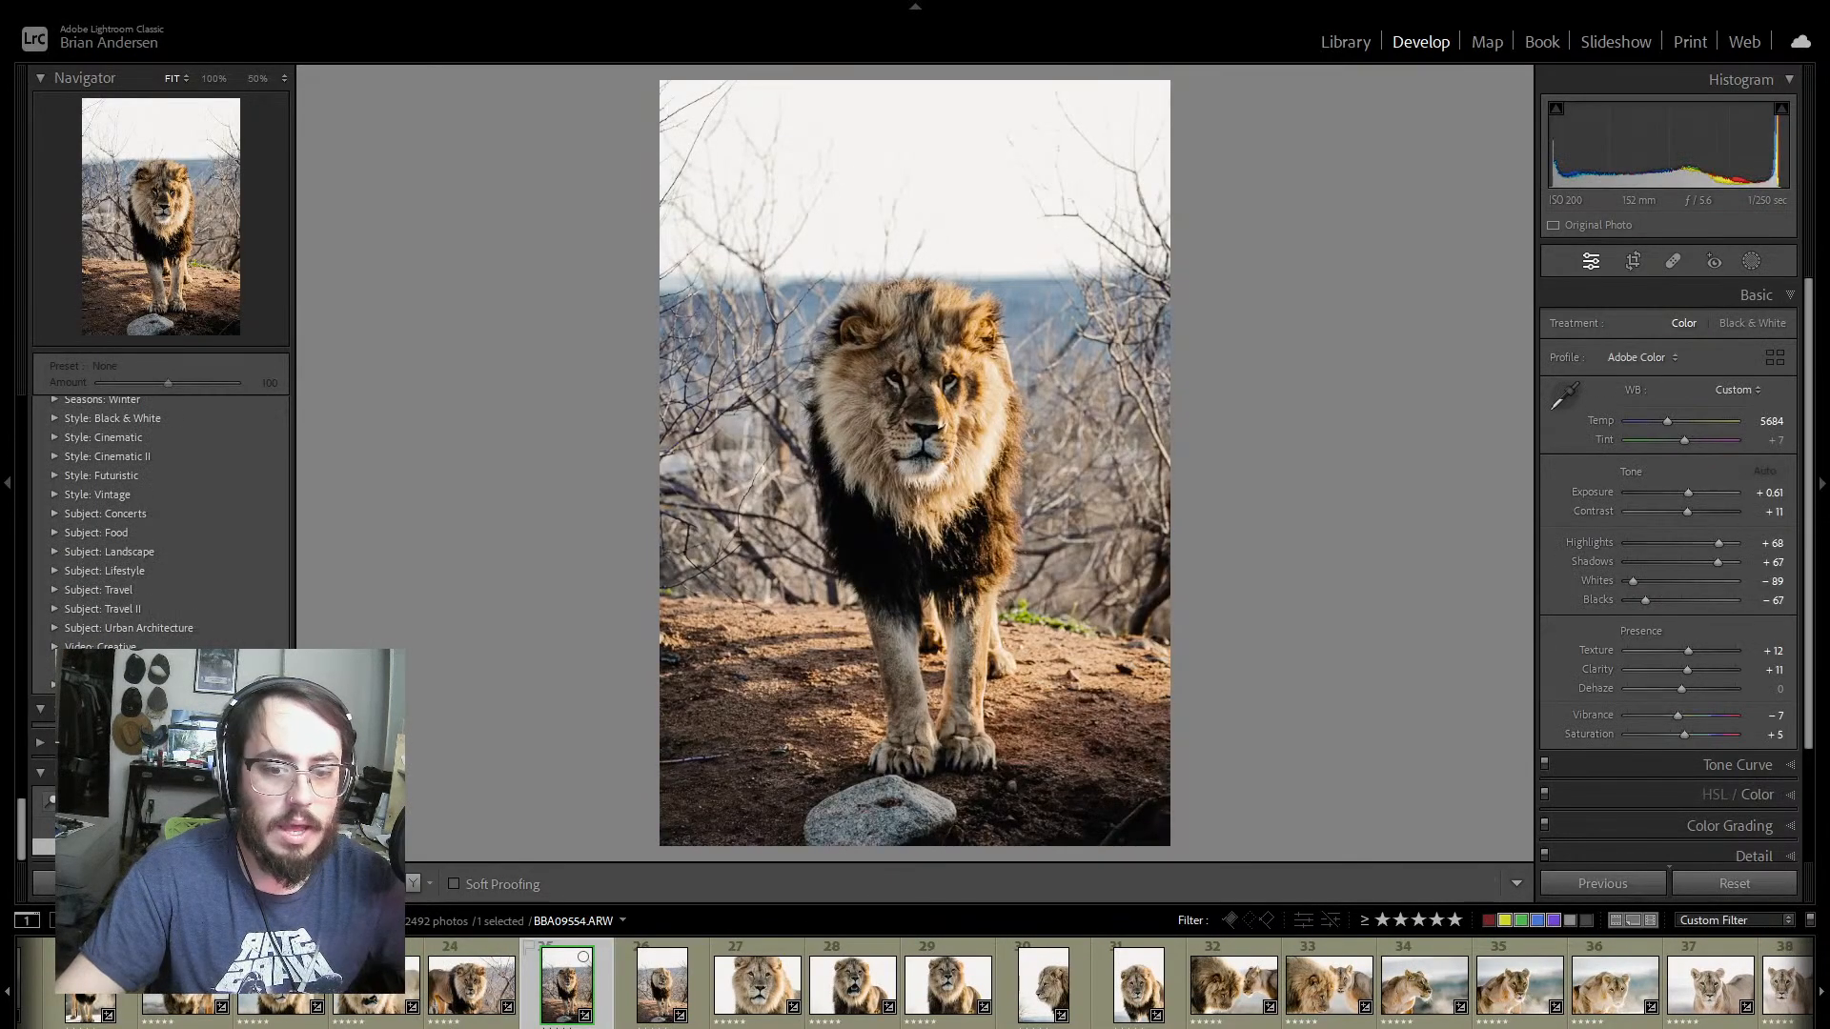
{"action": "scroll", "coordinate": [599, 991], "scroll_direction": "down", "scroll_amount": 8}
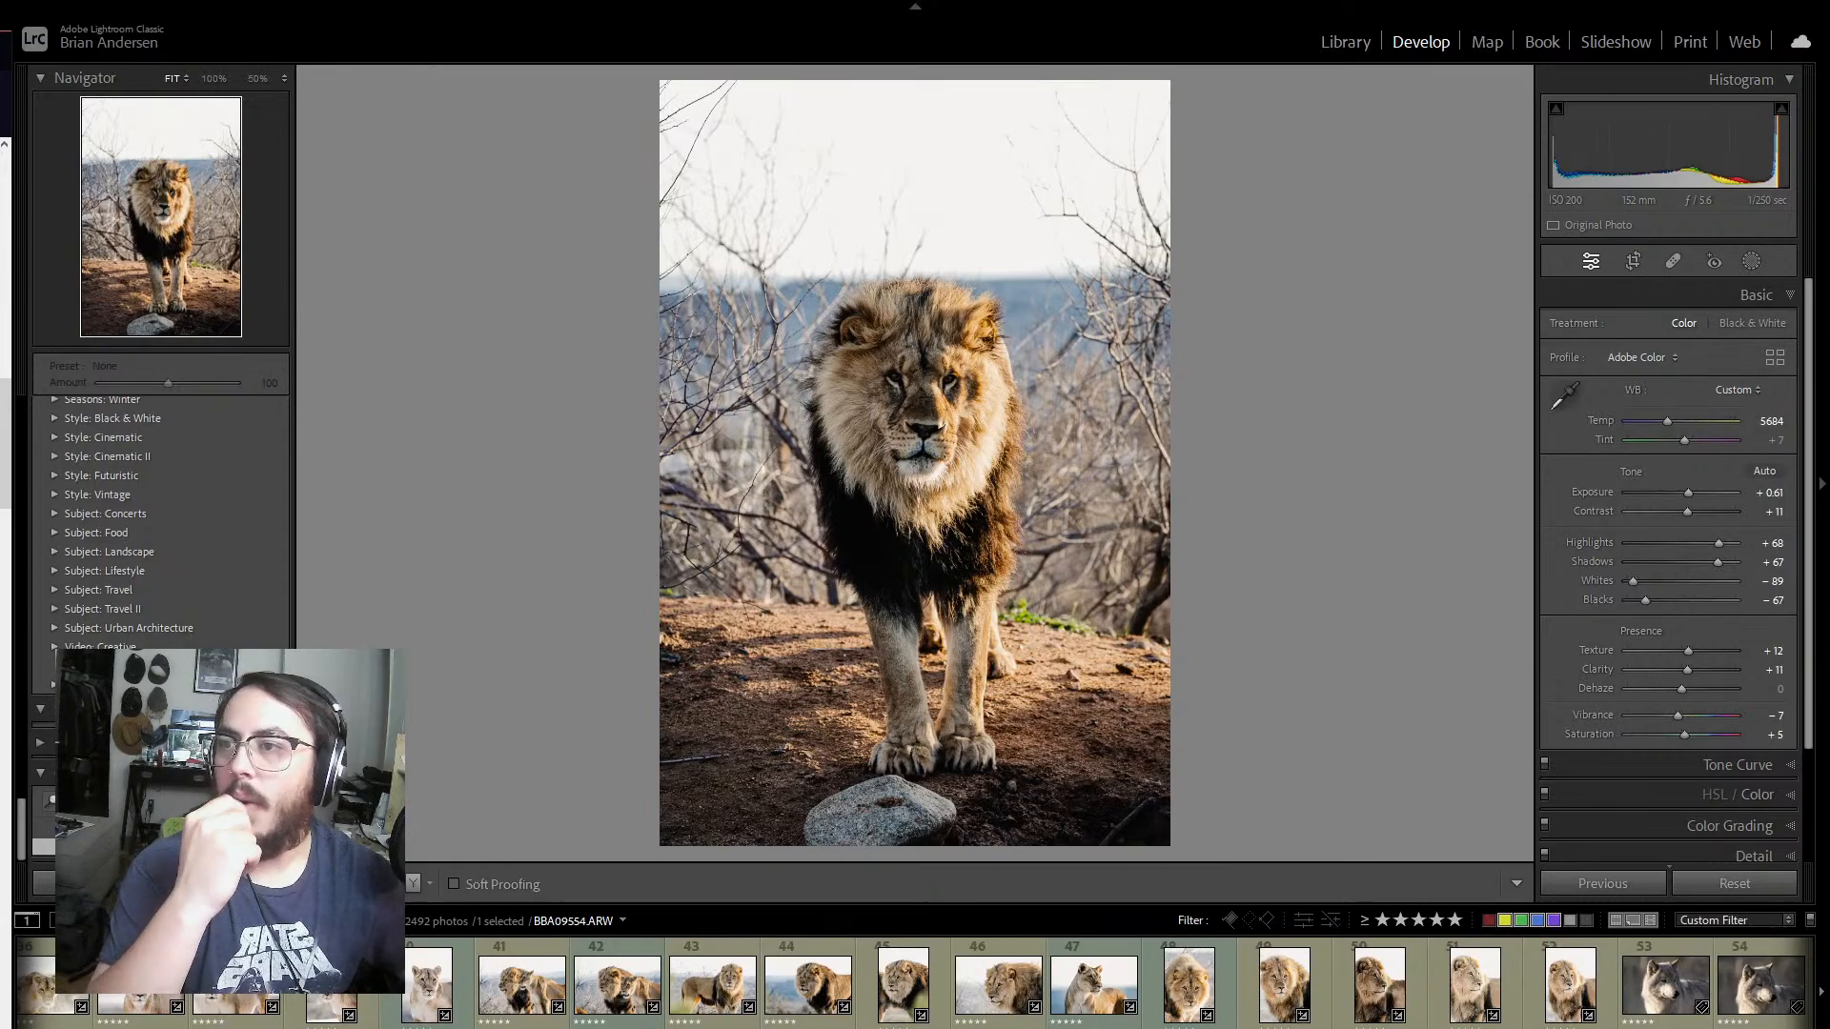
Step: Switch to the web browser and examine the animal photos on the wildlife photographer's gallery home page
{"action": "left_click_drag", "start_coordinate": [448, 604], "coordinate": [1124, 0]}
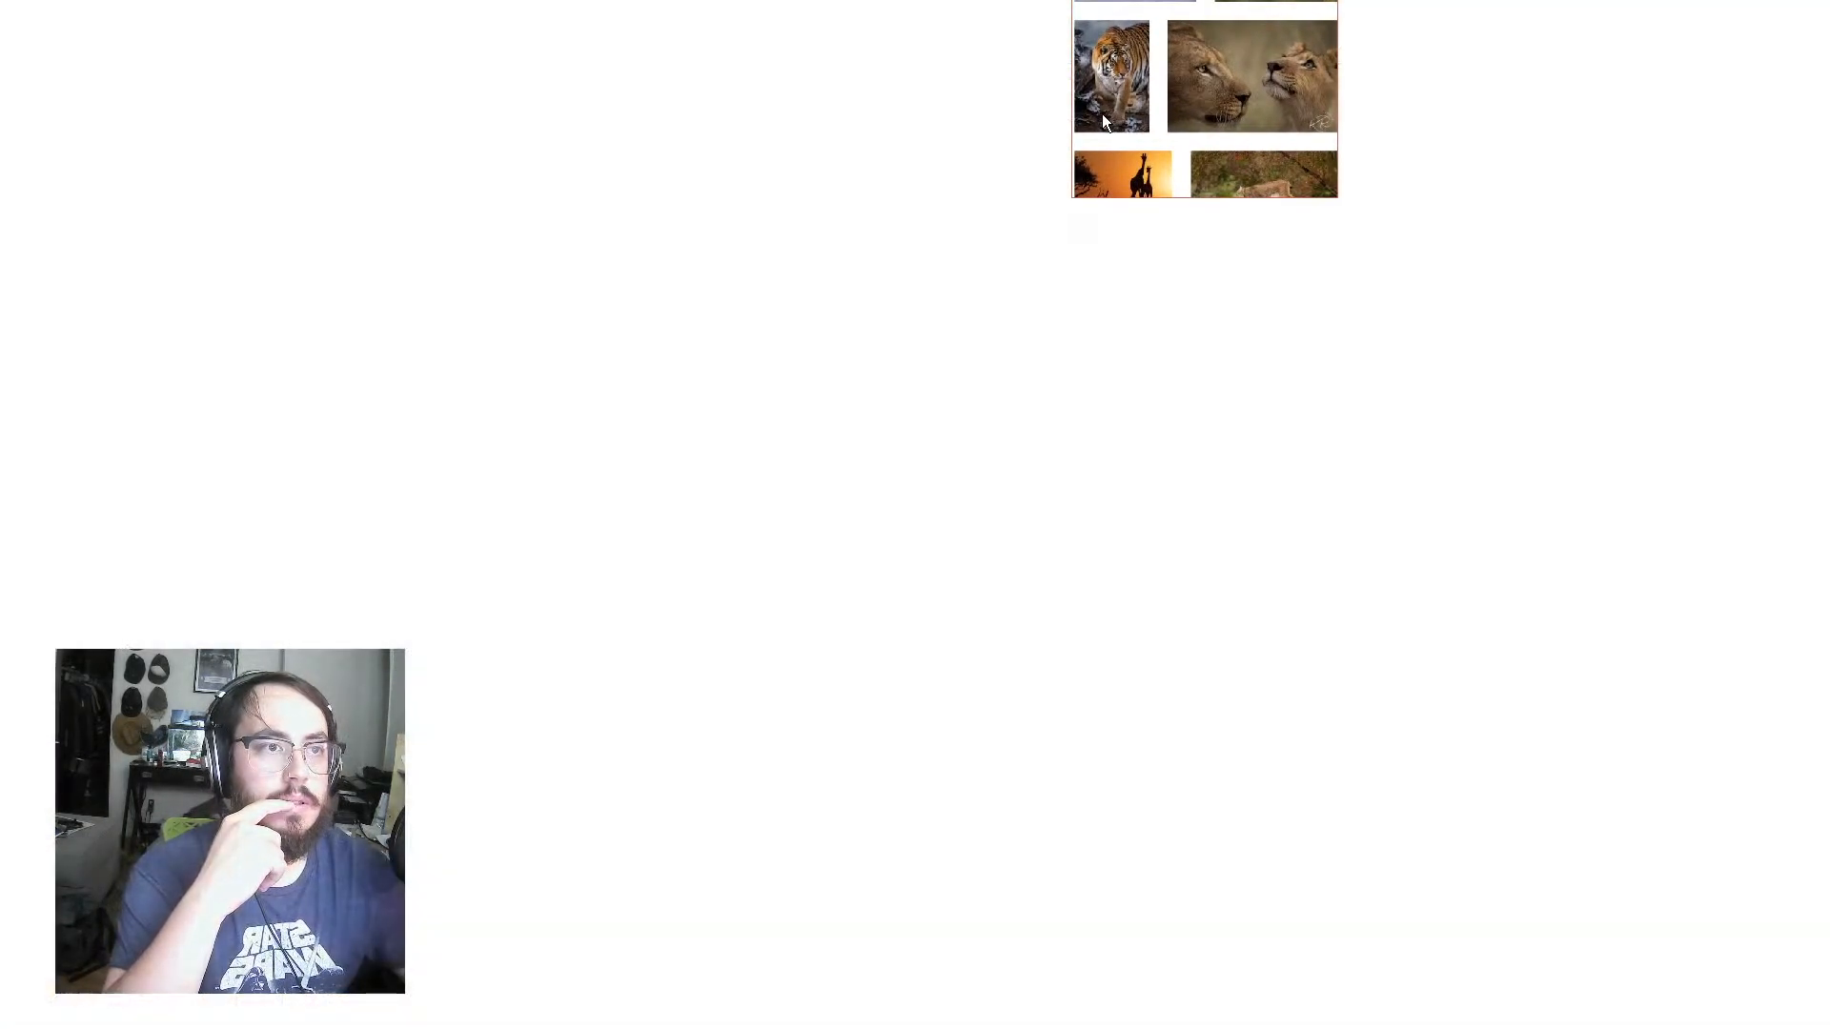
{"action": "scroll", "coordinate": [798, 633], "scroll_direction": "up", "scroll_amount": 10}
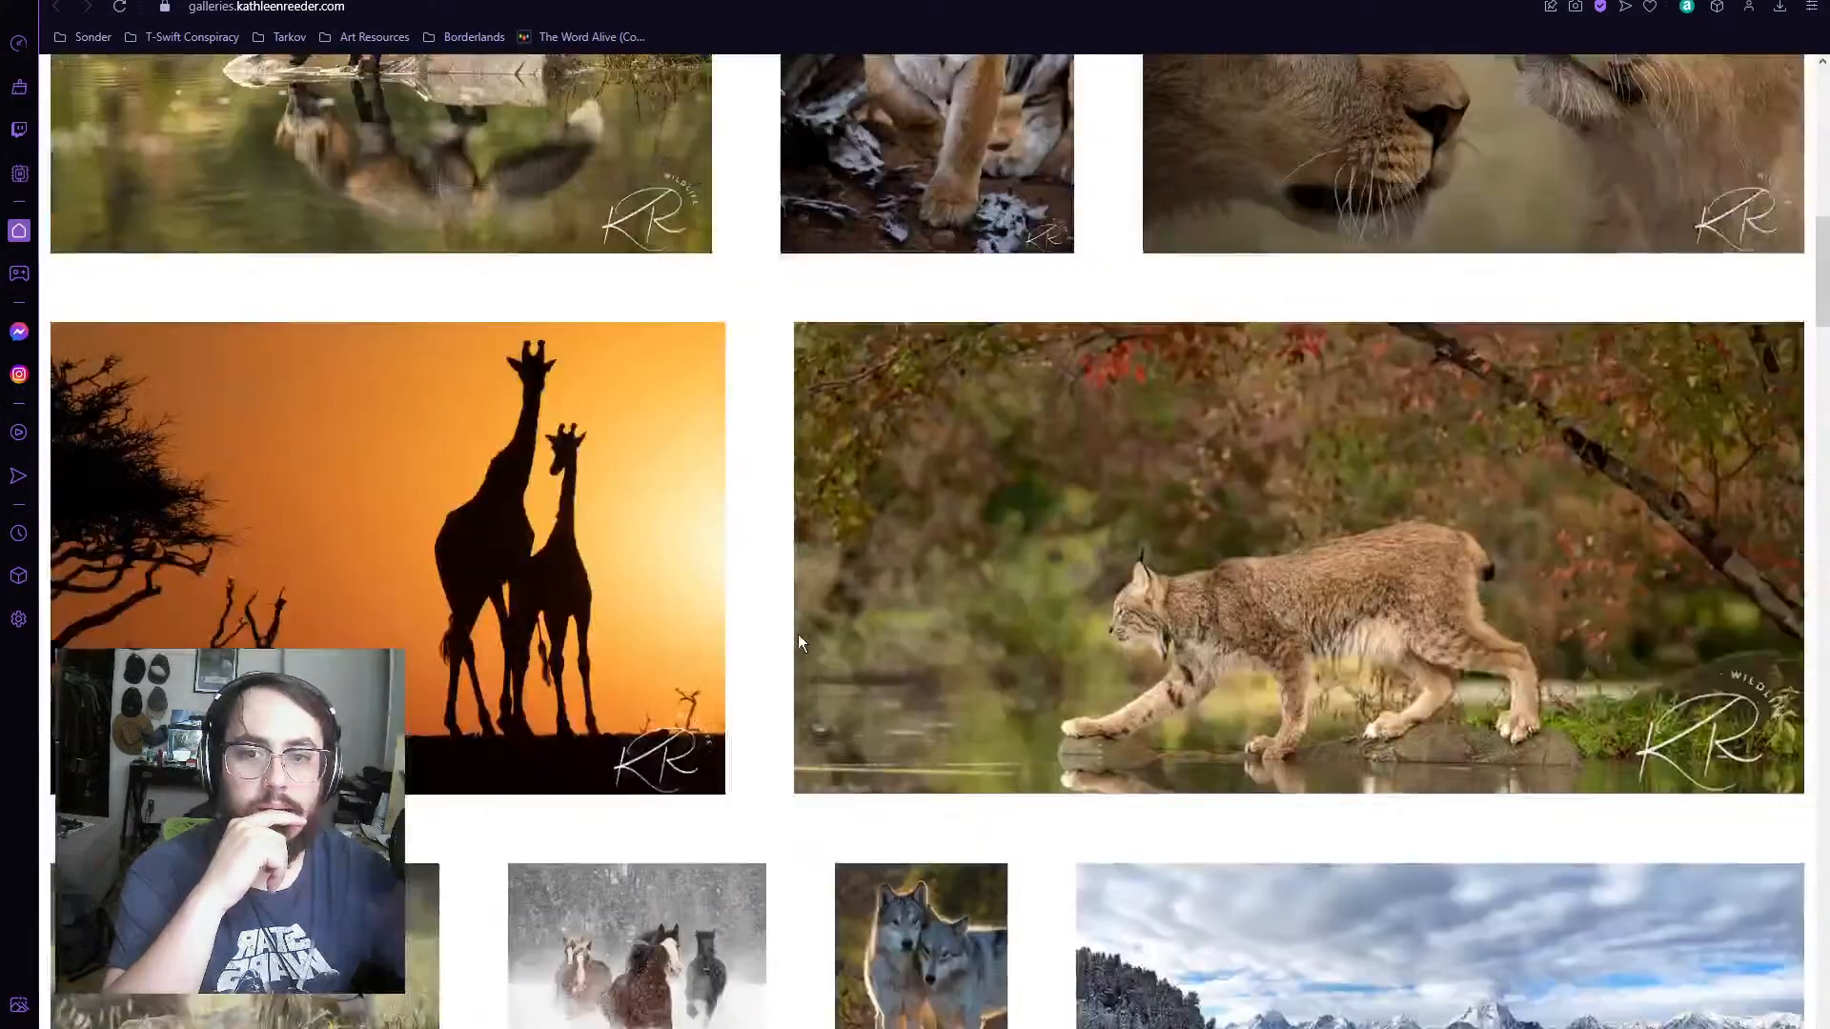
{"action": "scroll", "coordinate": [801, 635], "scroll_direction": "up", "scroll_amount": 5}
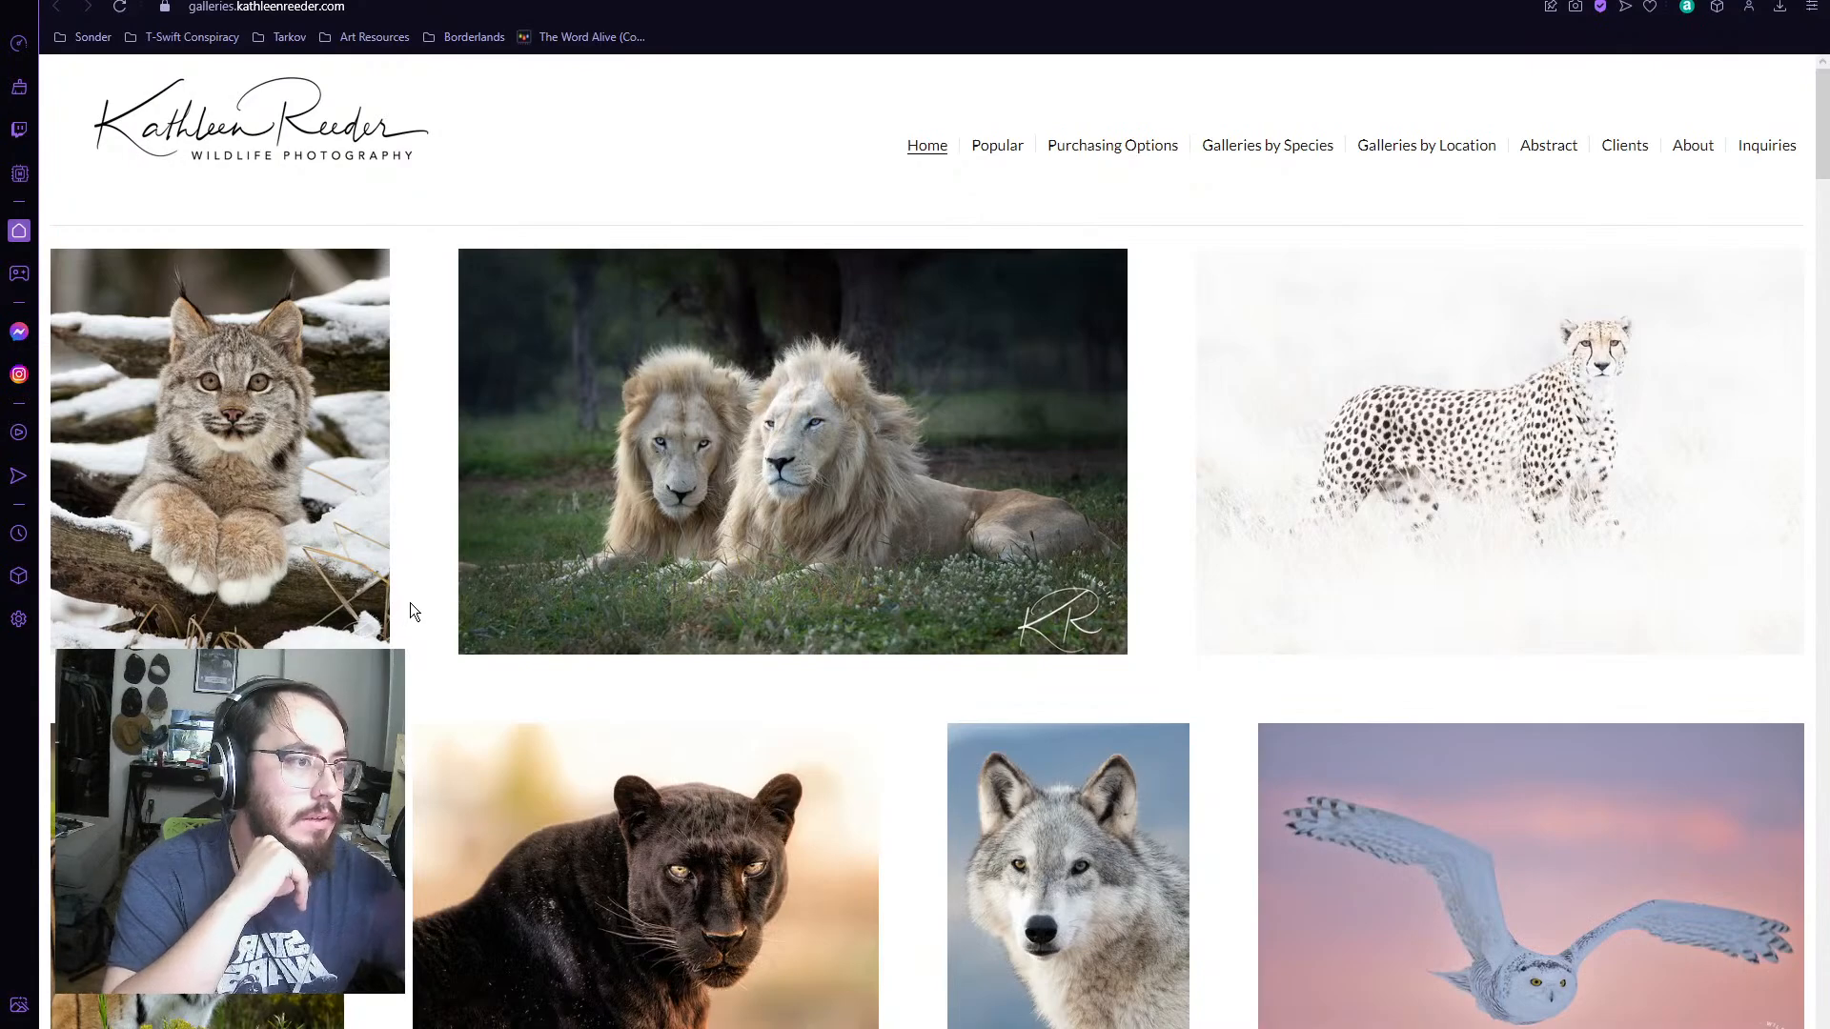
{"action": "scroll", "coordinate": [410, 602], "scroll_direction": "down", "scroll_amount": 1}
{"action": "scroll", "coordinate": [410, 603], "scroll_direction": "down", "scroll_amount": 3}
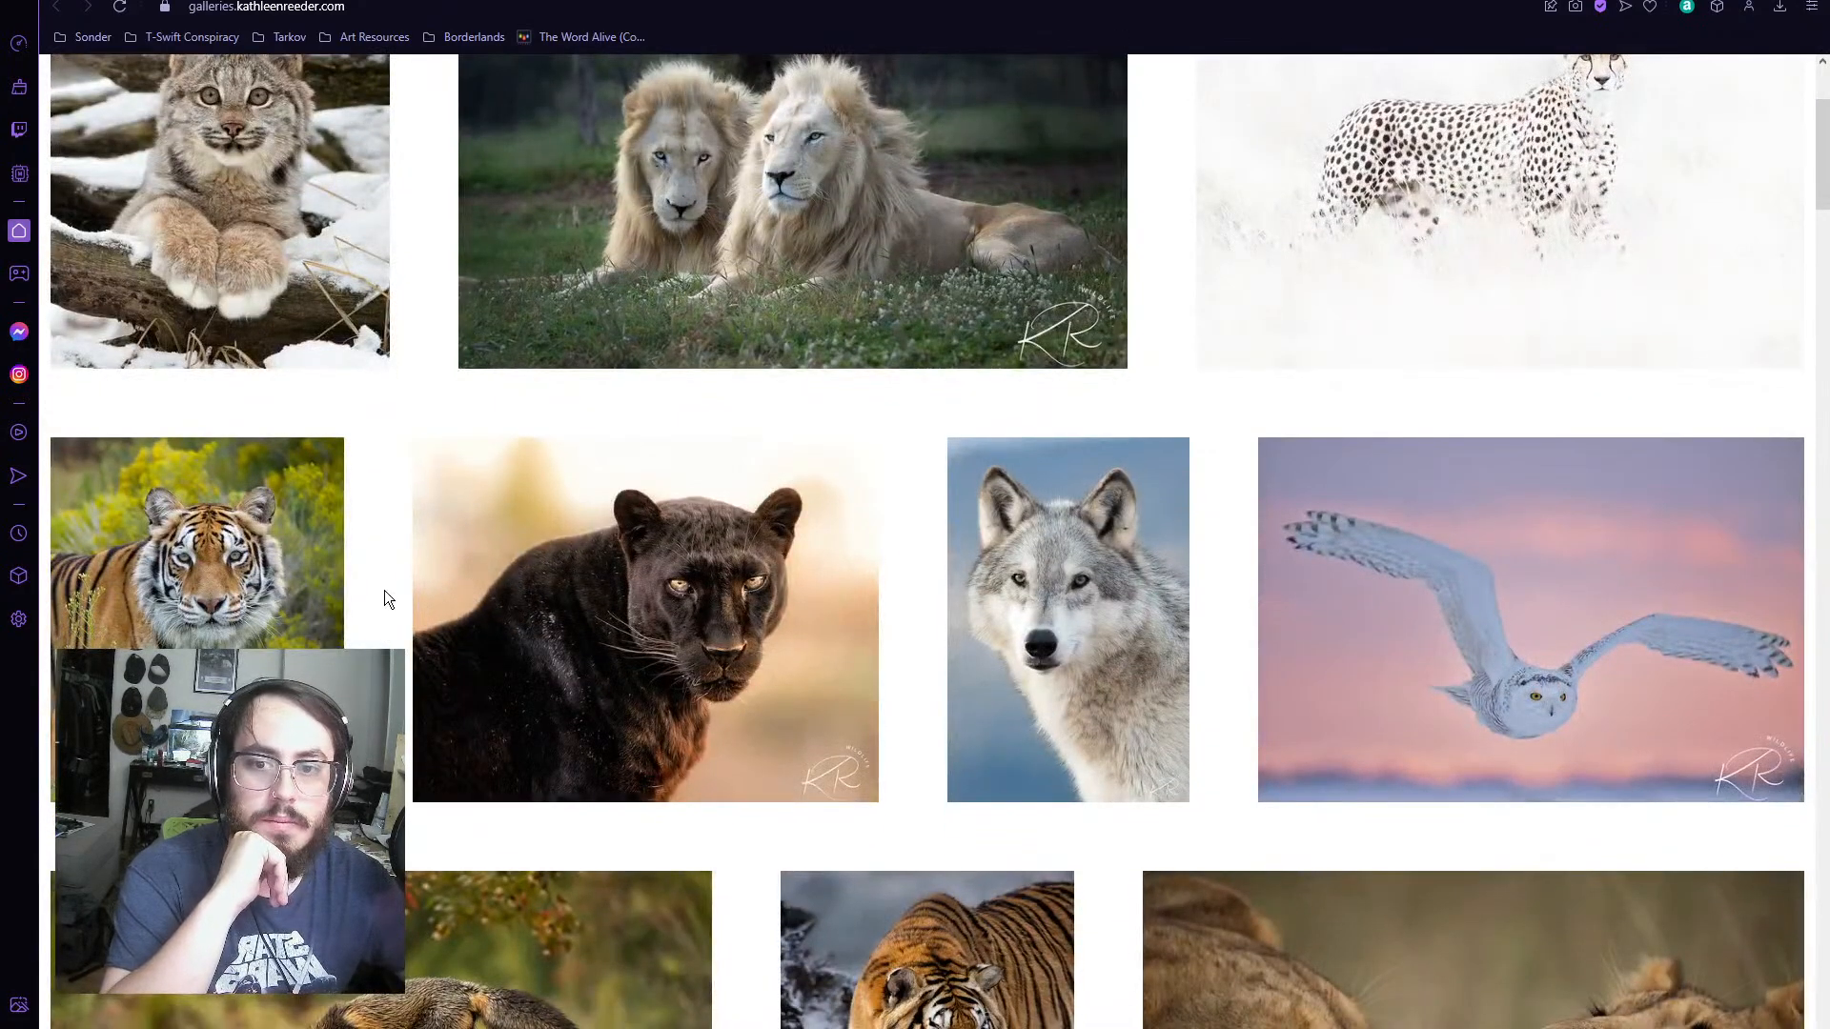
{"action": "scroll", "coordinate": [385, 590], "scroll_direction": "down", "scroll_amount": 1}
{"action": "scroll", "coordinate": [398, 569], "scroll_direction": "down", "scroll_amount": 3}
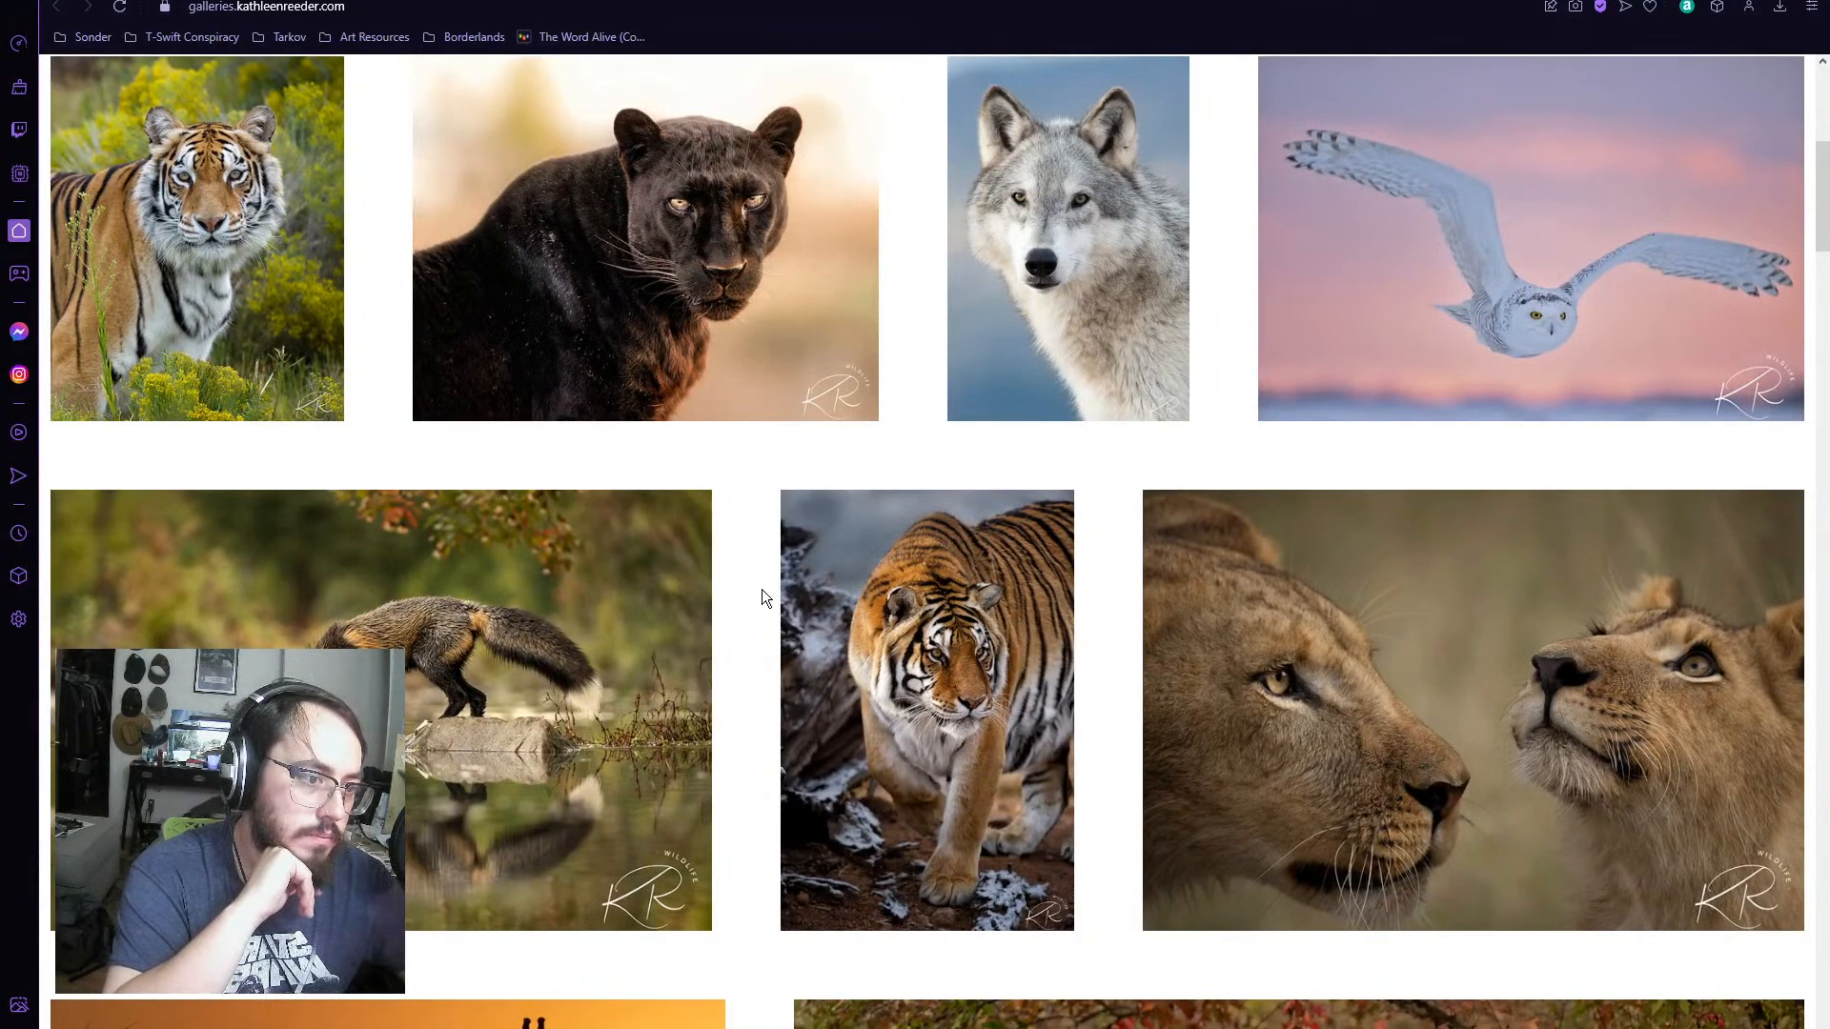
{"action": "scroll", "coordinate": [763, 591], "scroll_direction": "down", "scroll_amount": 5}
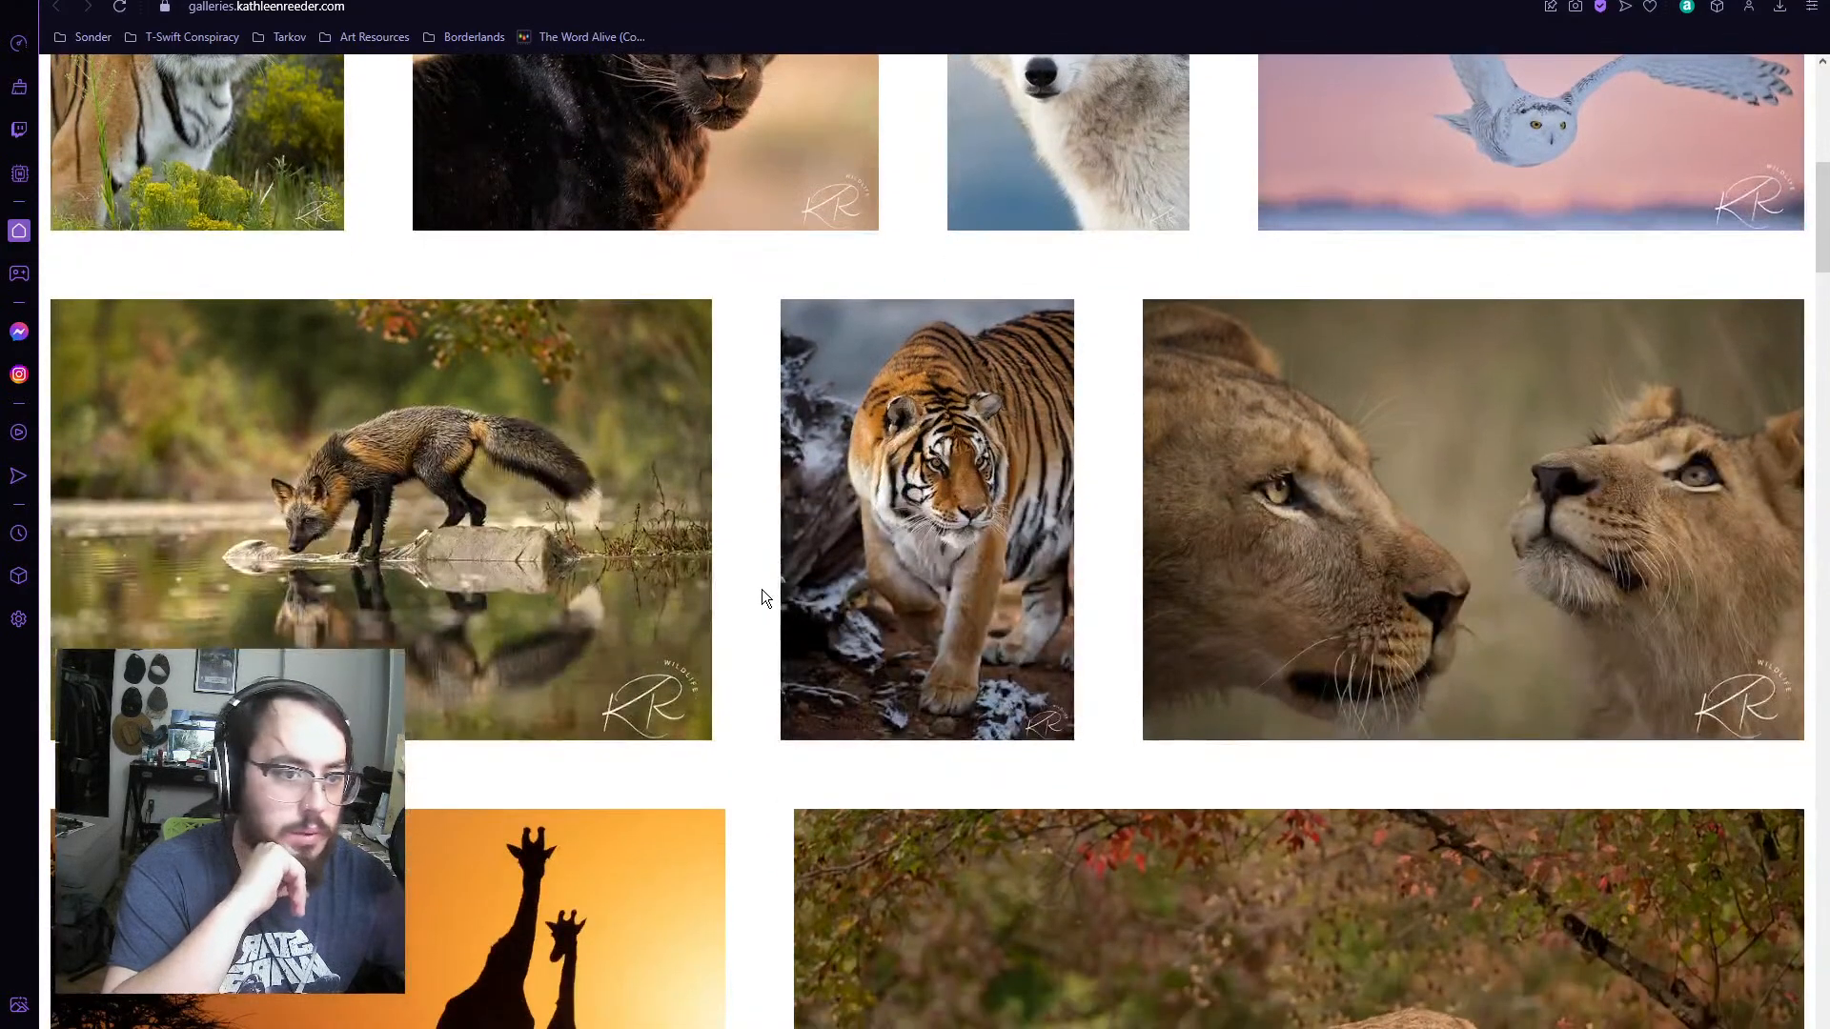
{"action": "scroll", "coordinate": [760, 593], "scroll_direction": "down", "scroll_amount": 3}
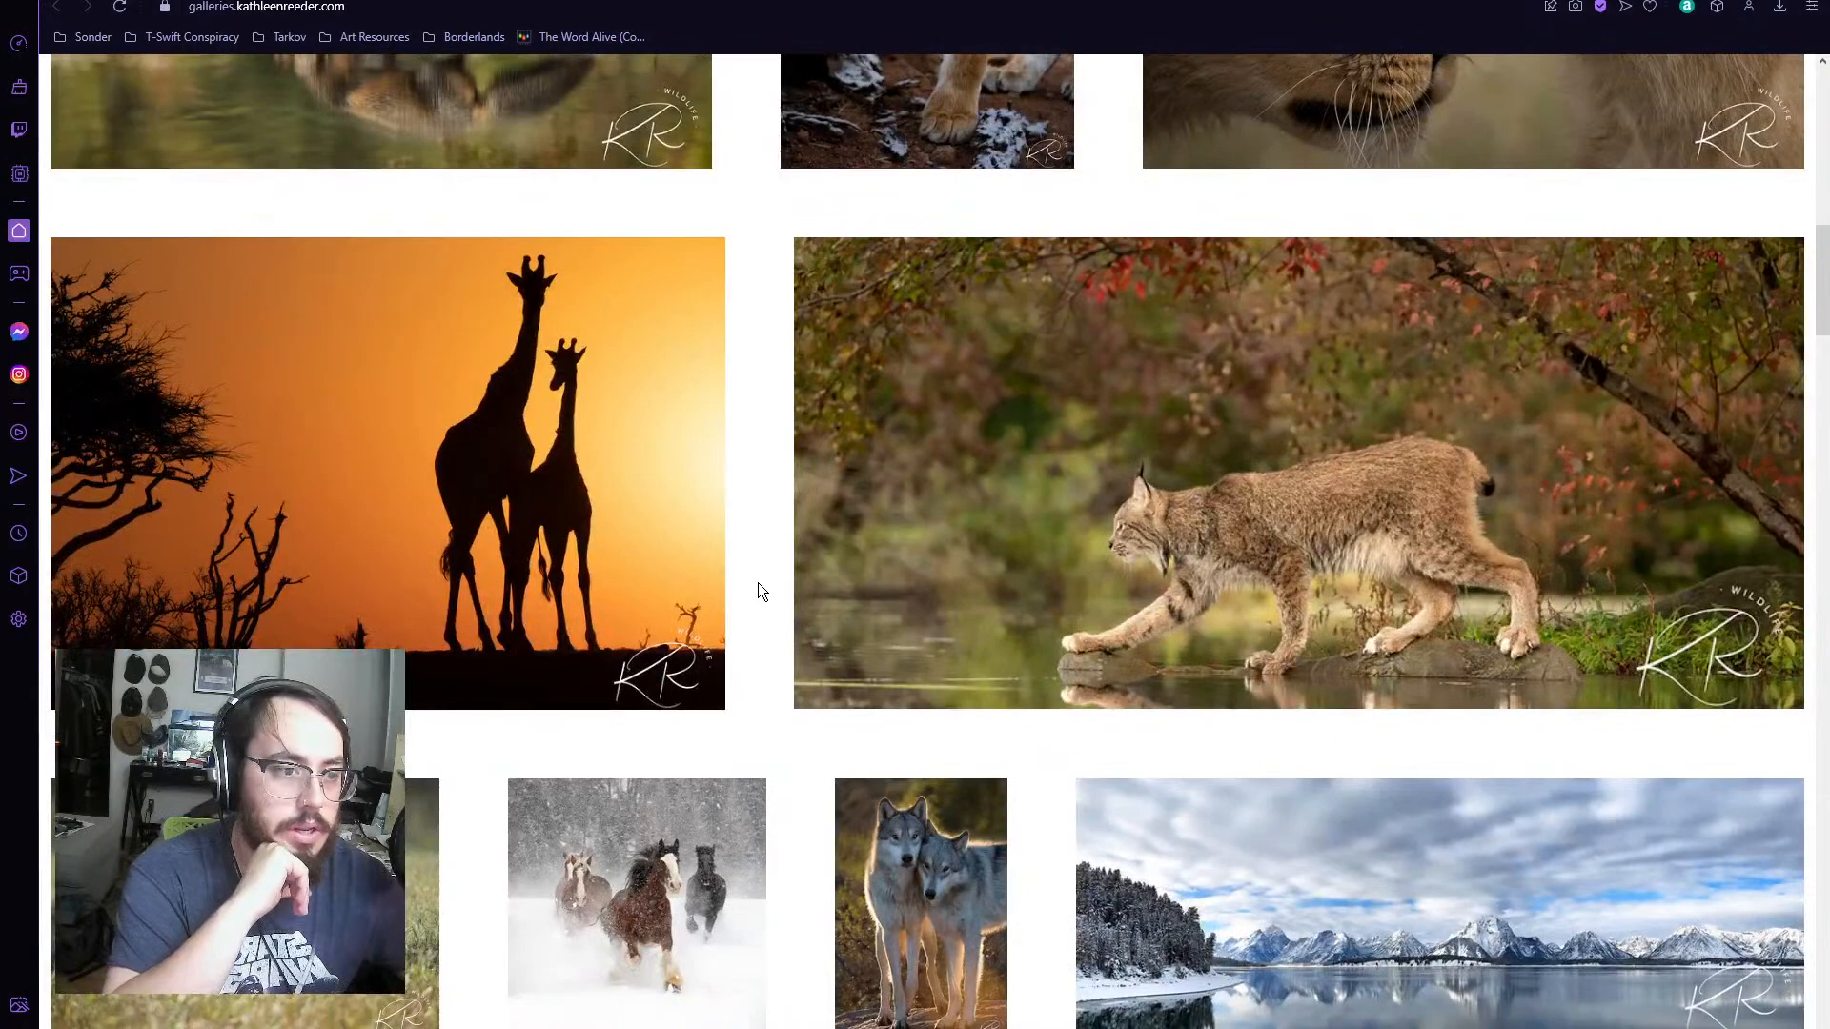
{"action": "scroll", "coordinate": [760, 591], "scroll_direction": "down", "scroll_amount": 2}
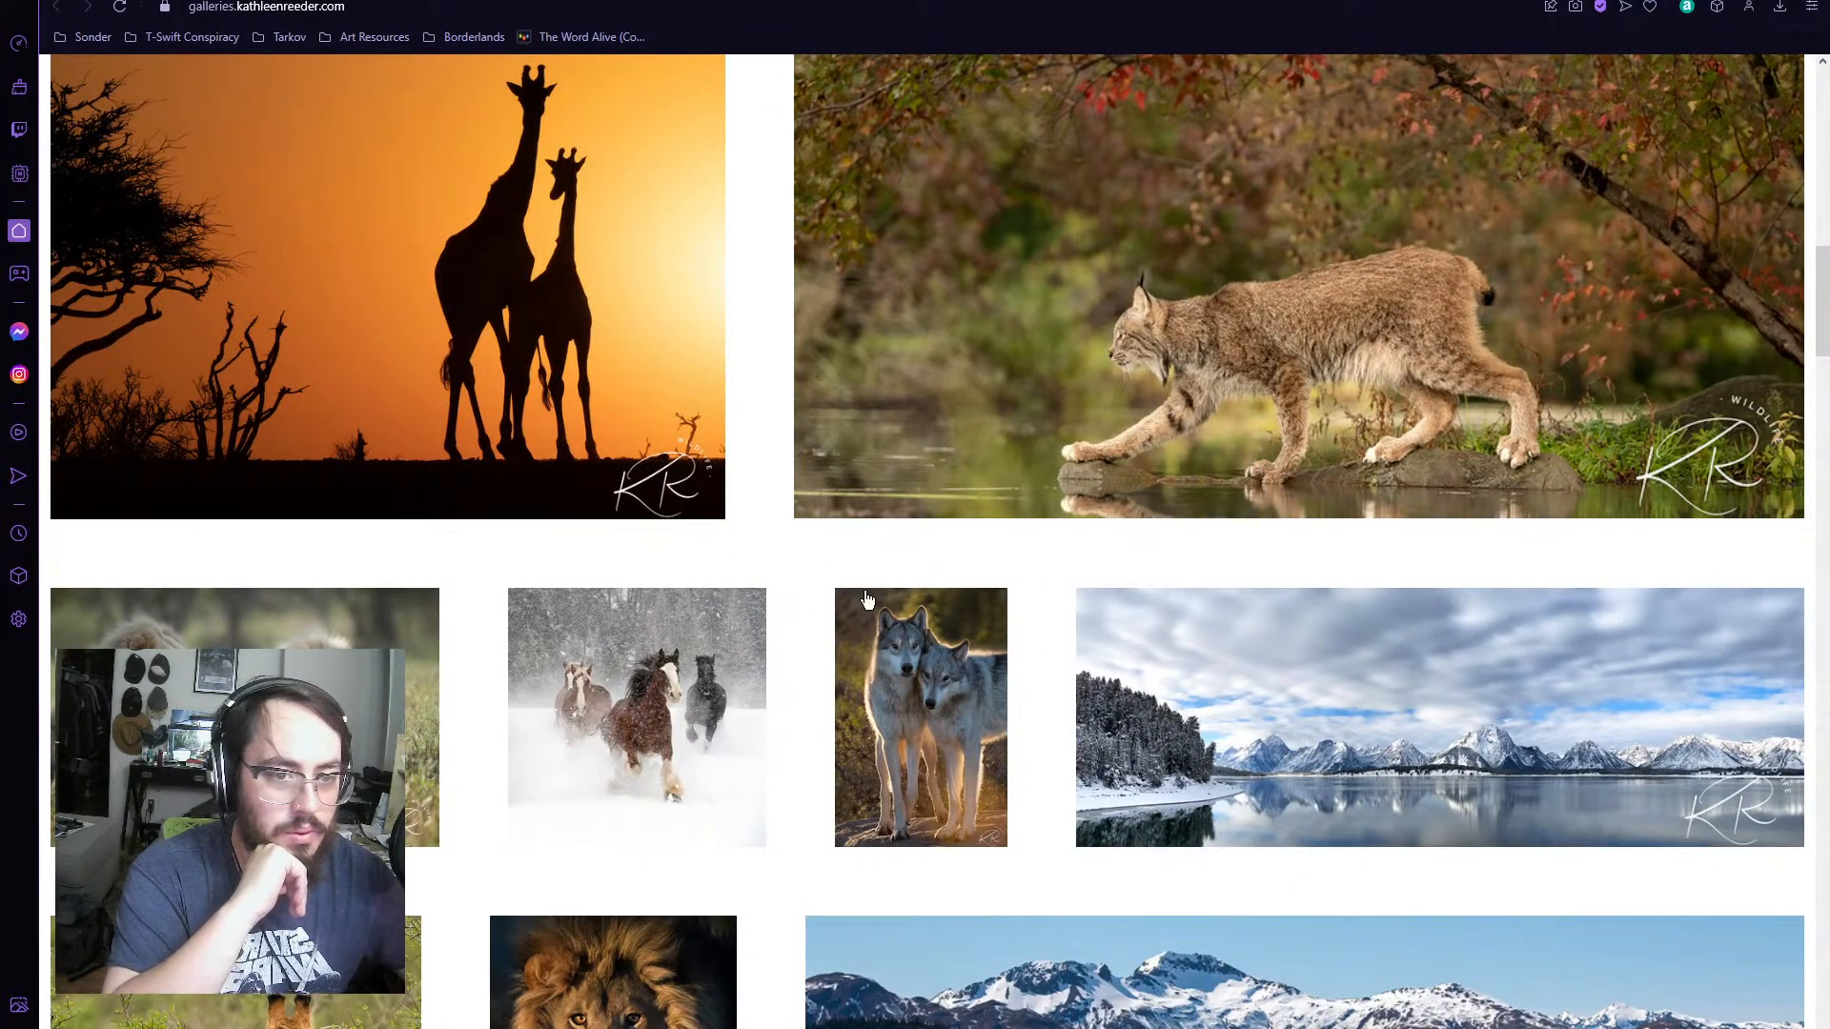
Step: Examine the remaining wildlife and landscape photos on the gallery home page, through to the end of the page
{"action": "scroll", "coordinate": [810, 583], "scroll_direction": "down", "scroll_amount": 2}
{"action": "scroll", "coordinate": [808, 581], "scroll_direction": "down", "scroll_amount": 3}
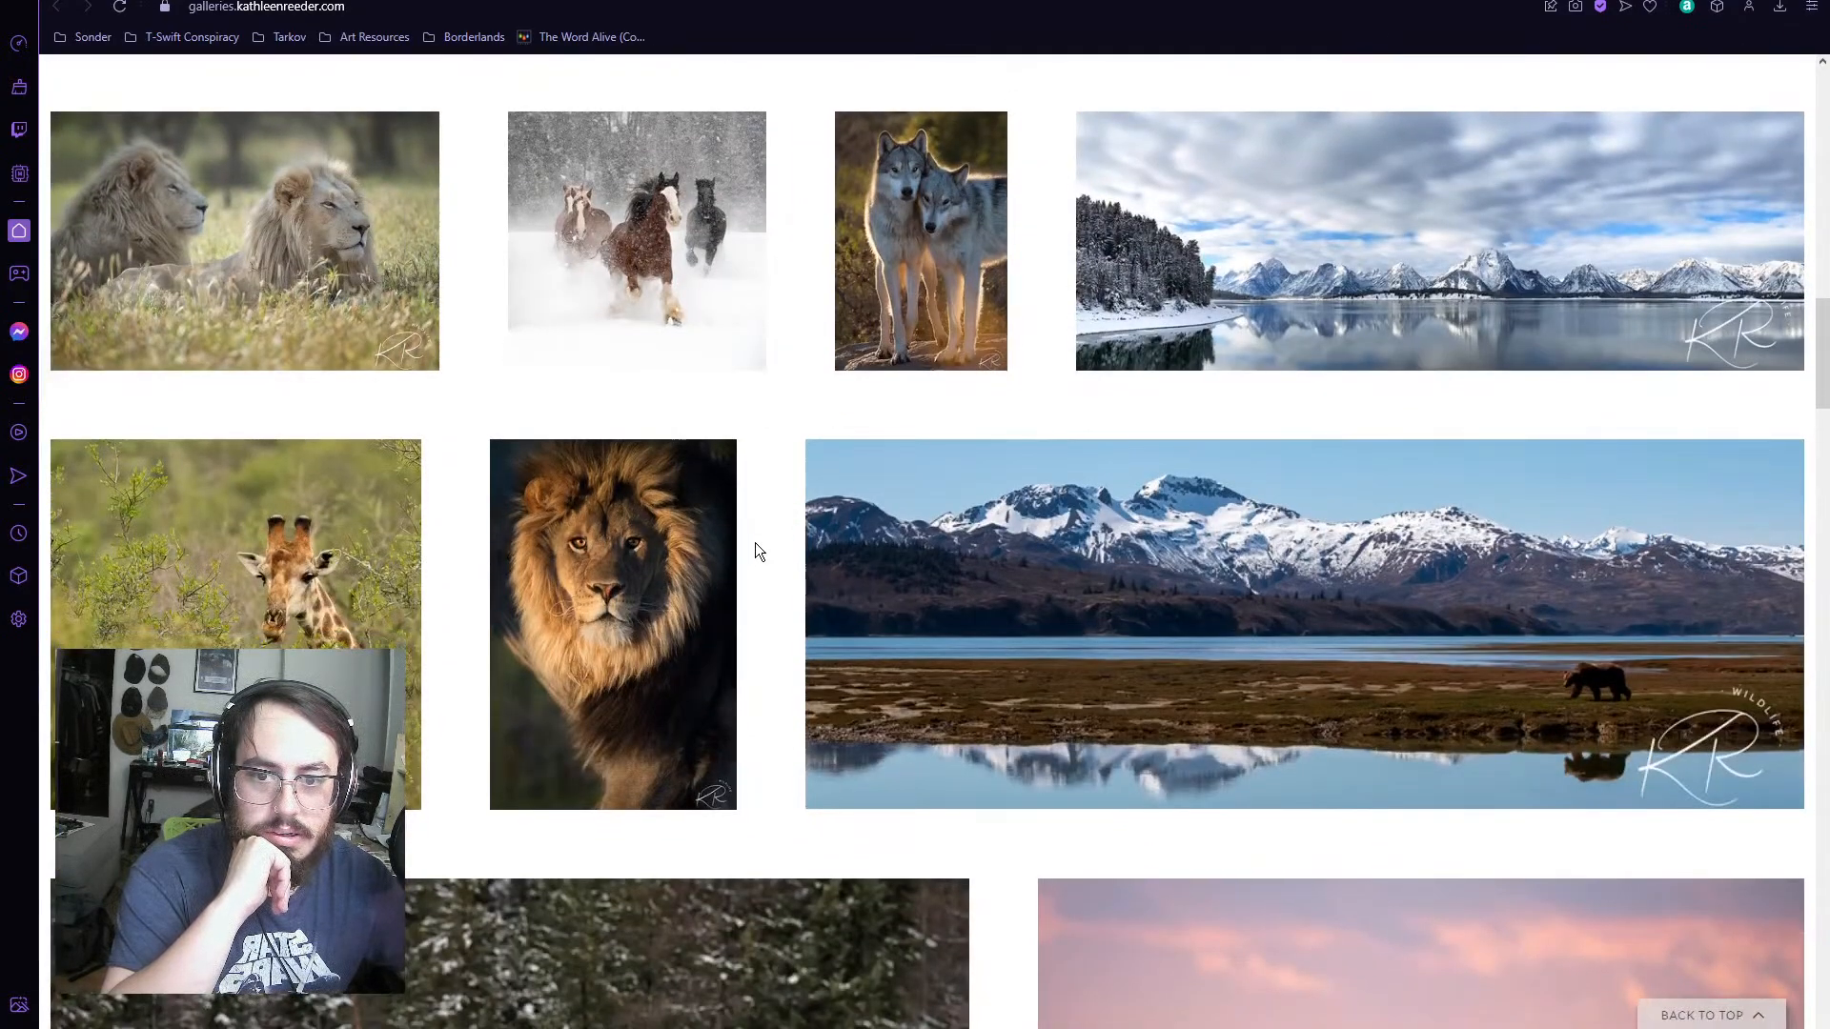
{"action": "scroll", "coordinate": [759, 550], "scroll_direction": "down", "scroll_amount": 3}
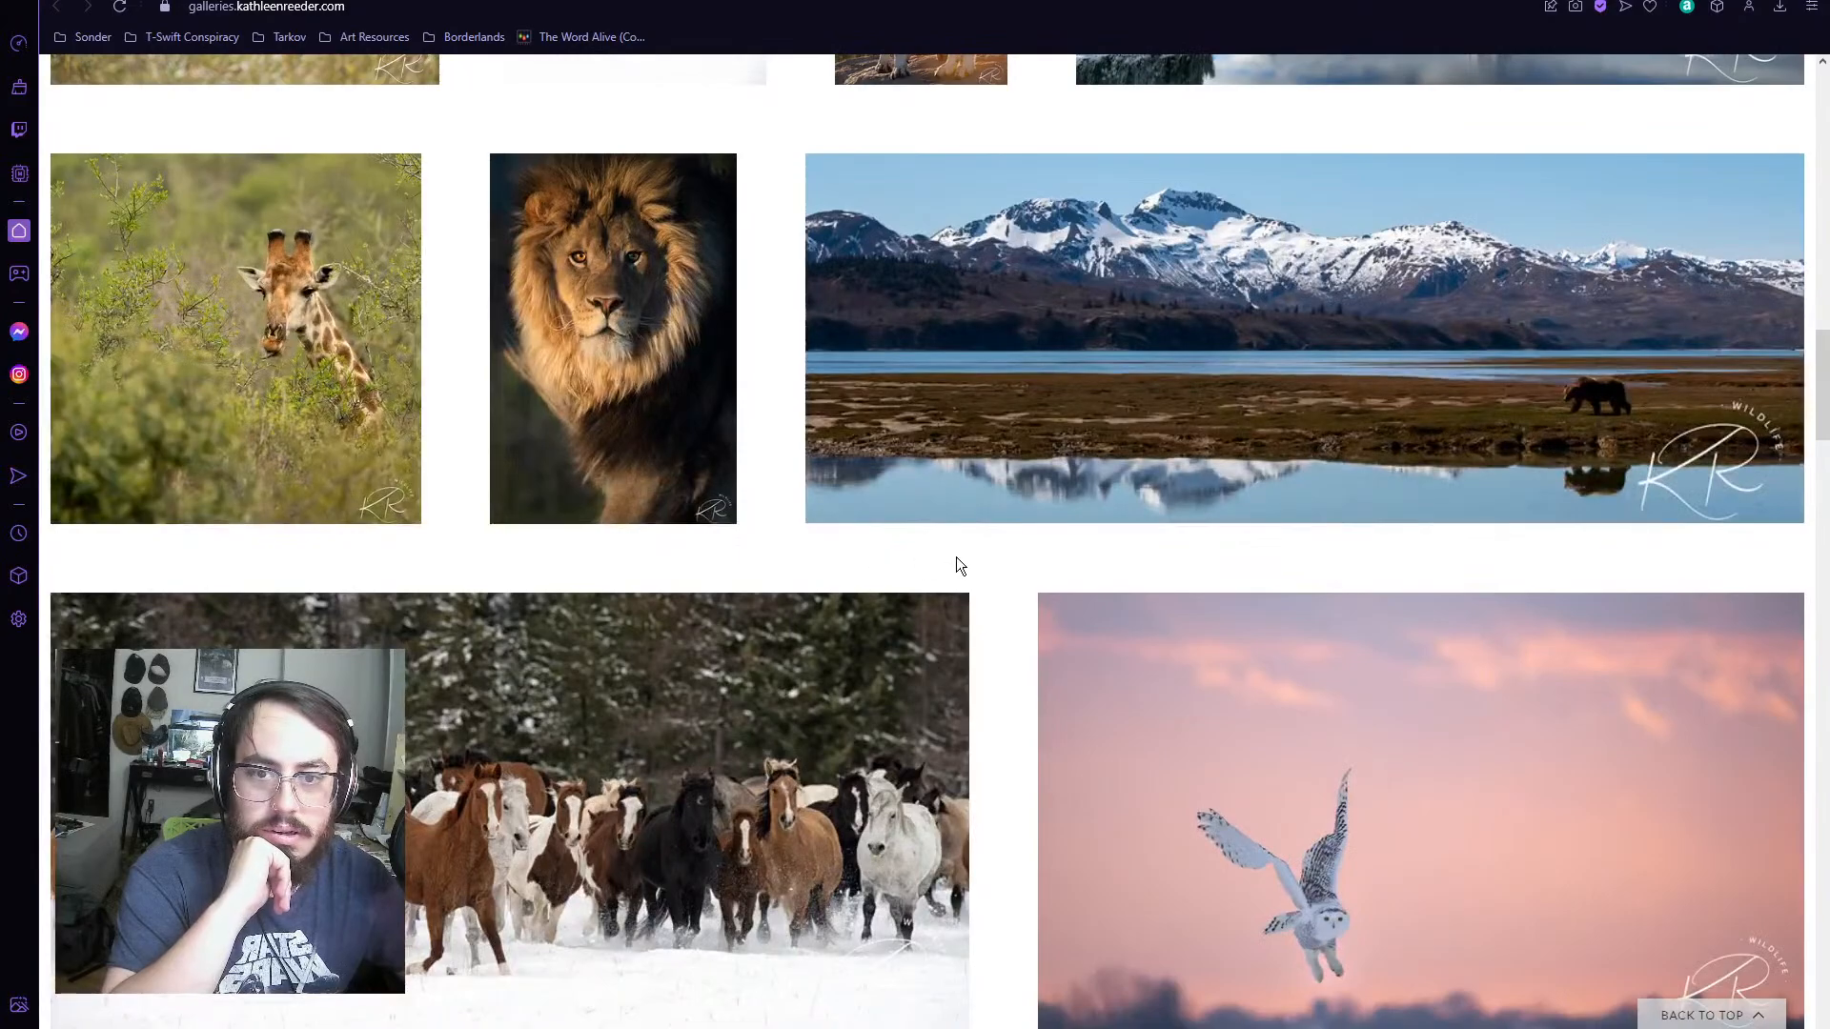
{"action": "scroll", "coordinate": [957, 558], "scroll_direction": "down", "scroll_amount": 6}
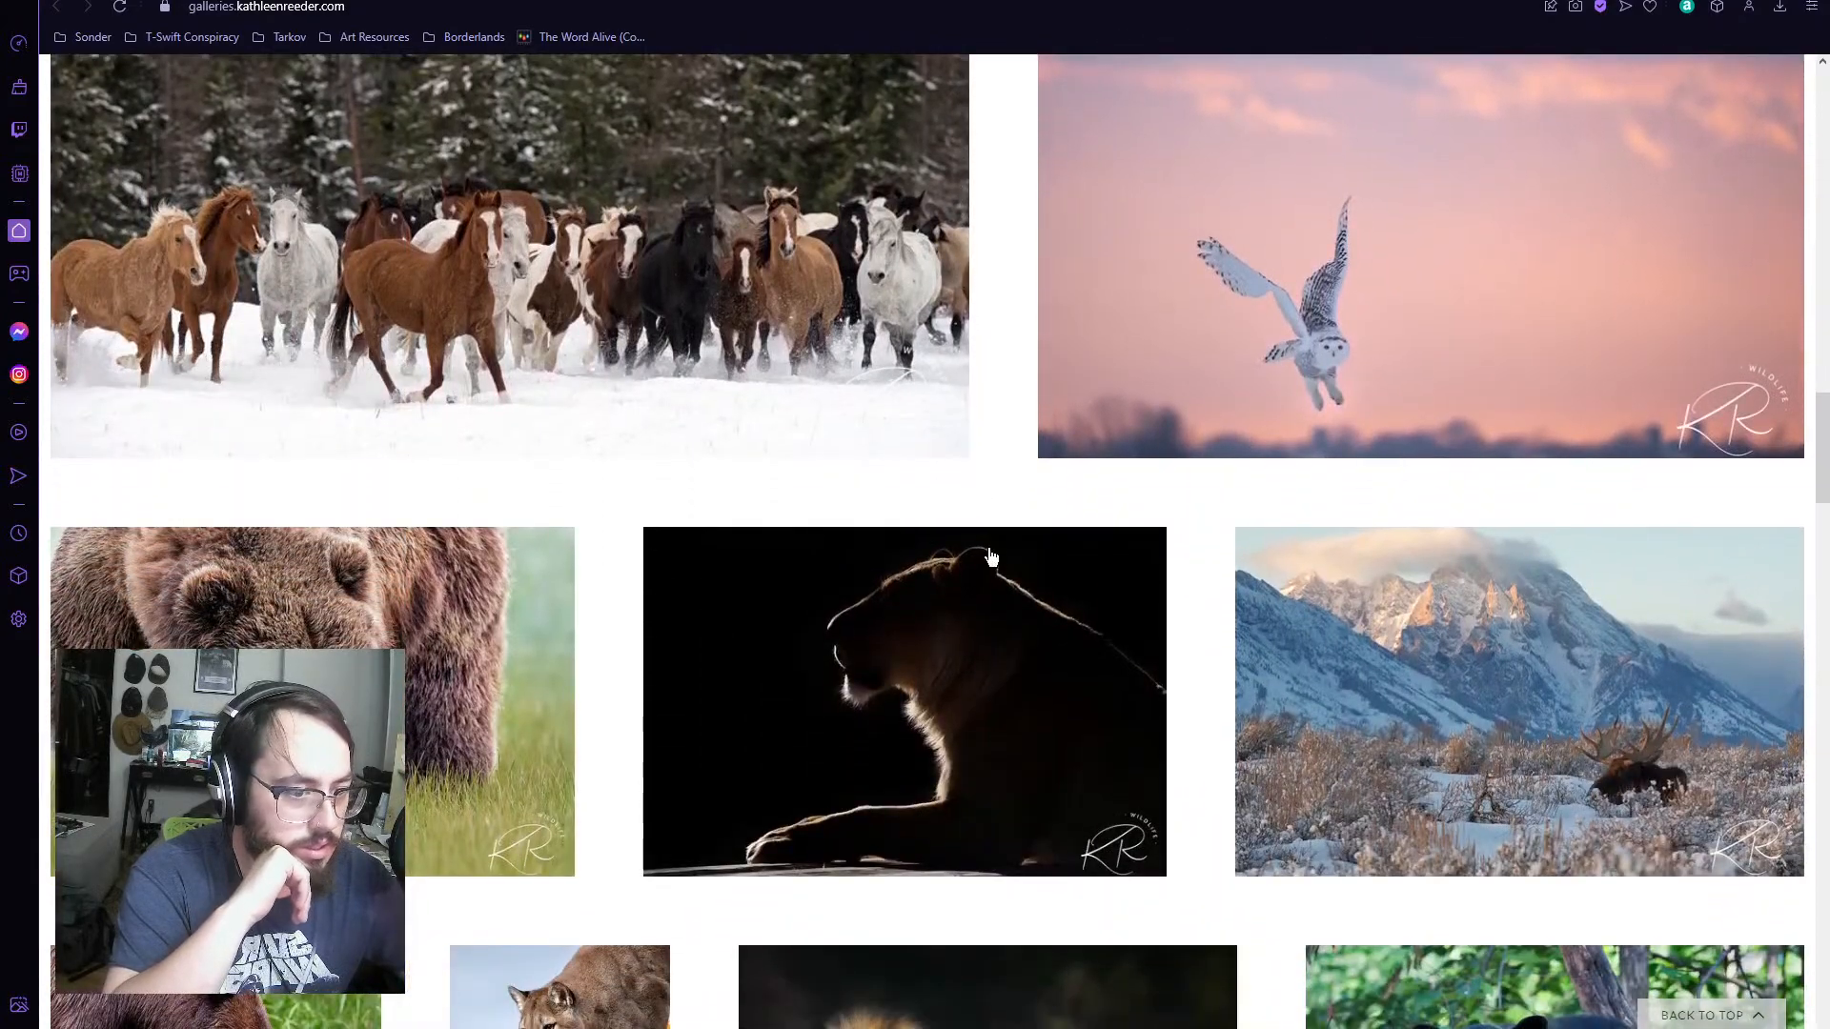
{"action": "scroll", "coordinate": [989, 555], "scroll_direction": "down", "scroll_amount": 3}
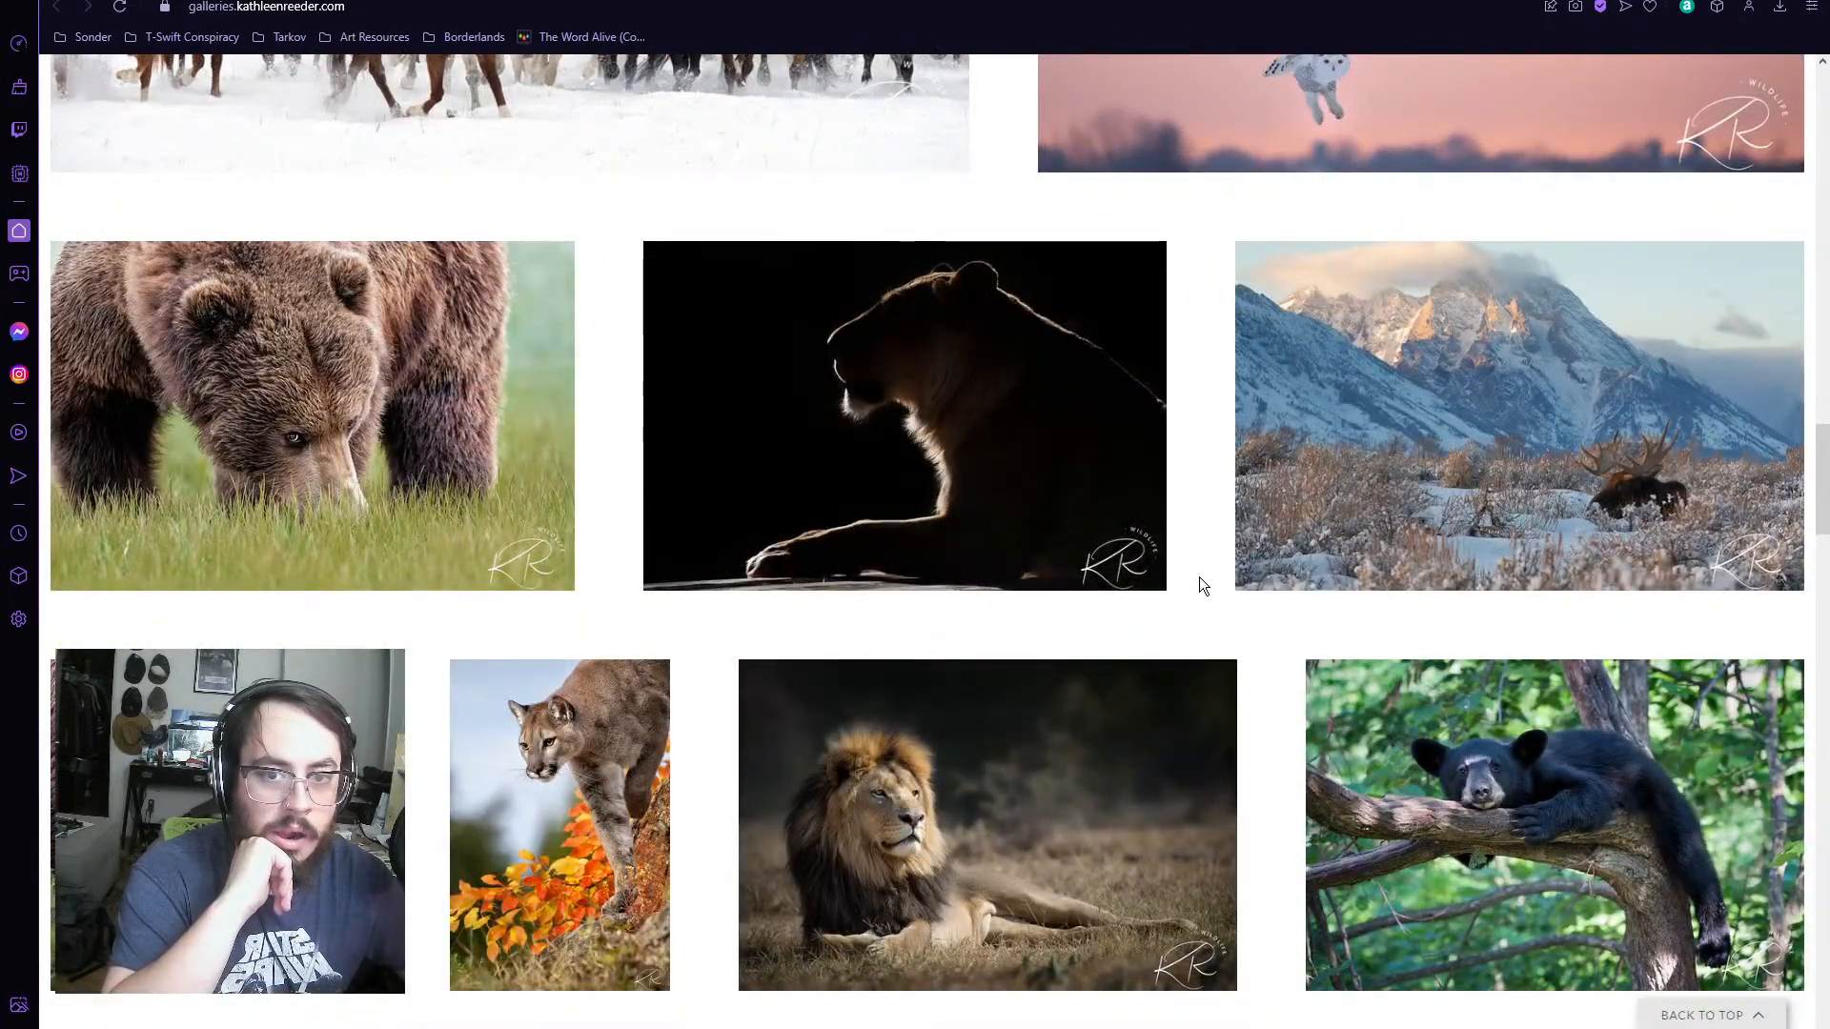
{"action": "scroll", "coordinate": [1199, 585], "scroll_direction": "down", "scroll_amount": 2}
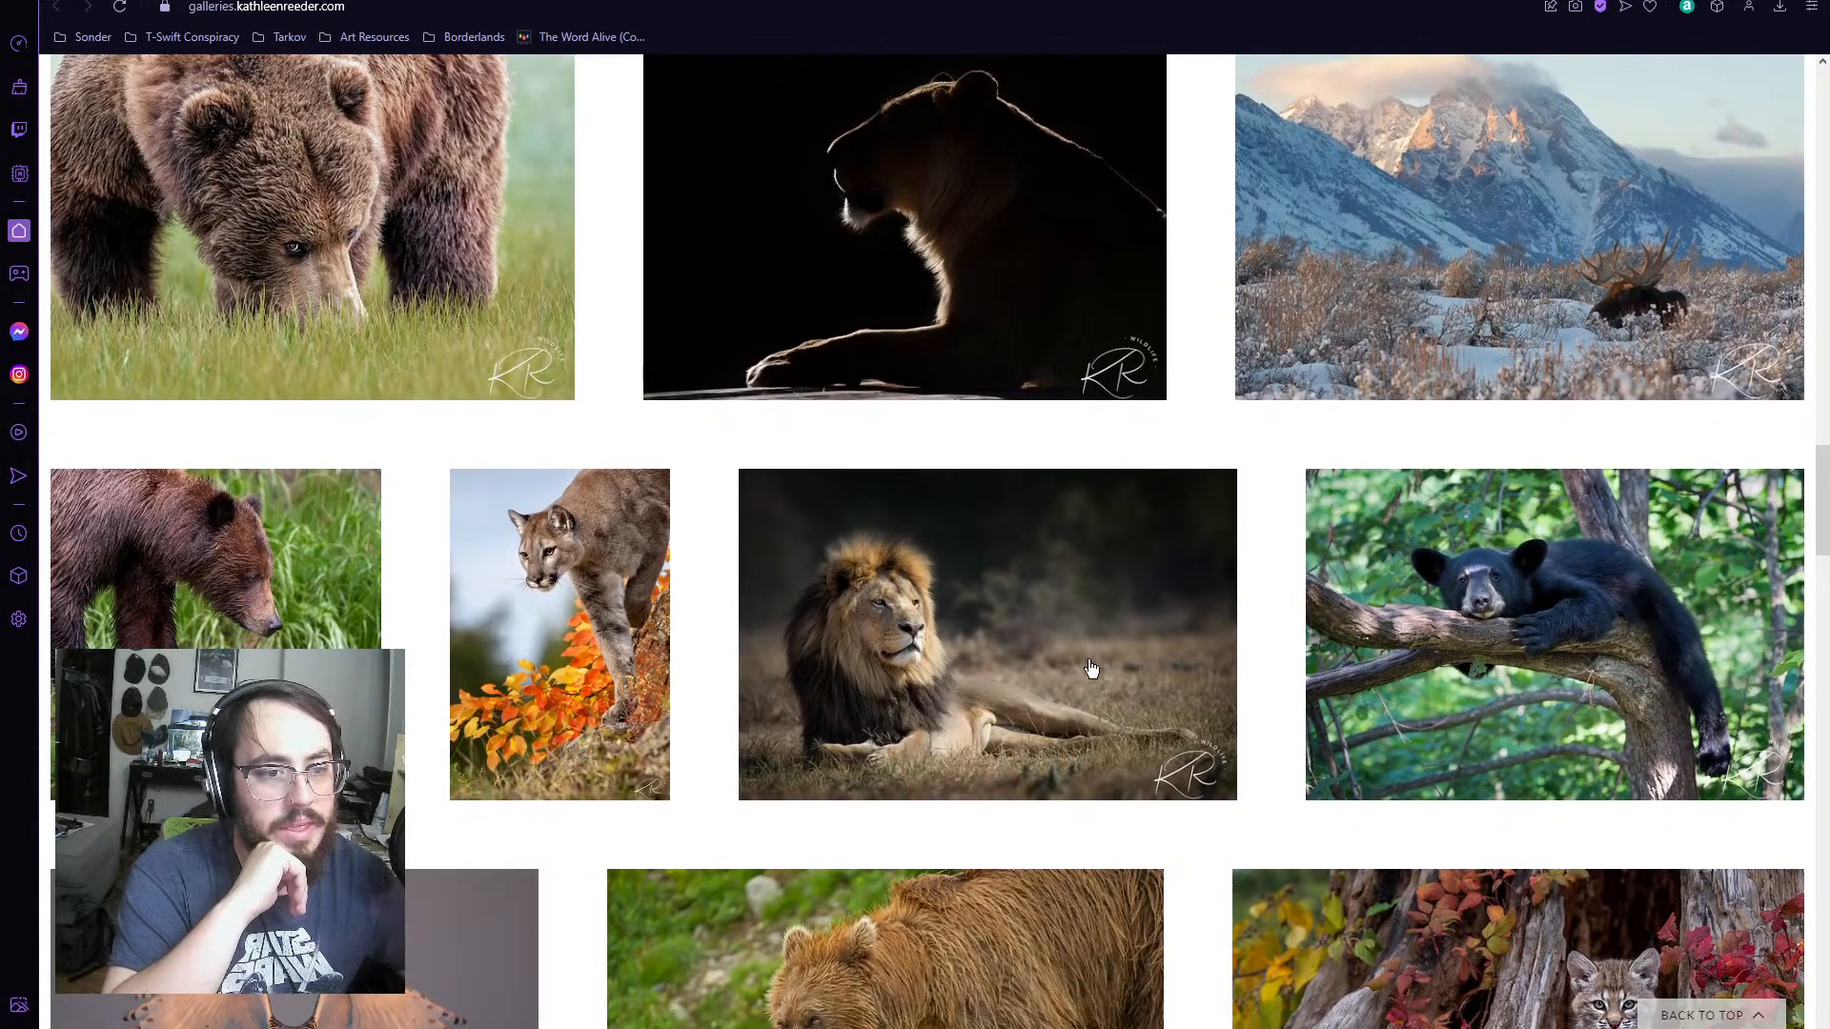
{"action": "scroll", "coordinate": [1162, 620], "scroll_direction": "up", "scroll_amount": 2}
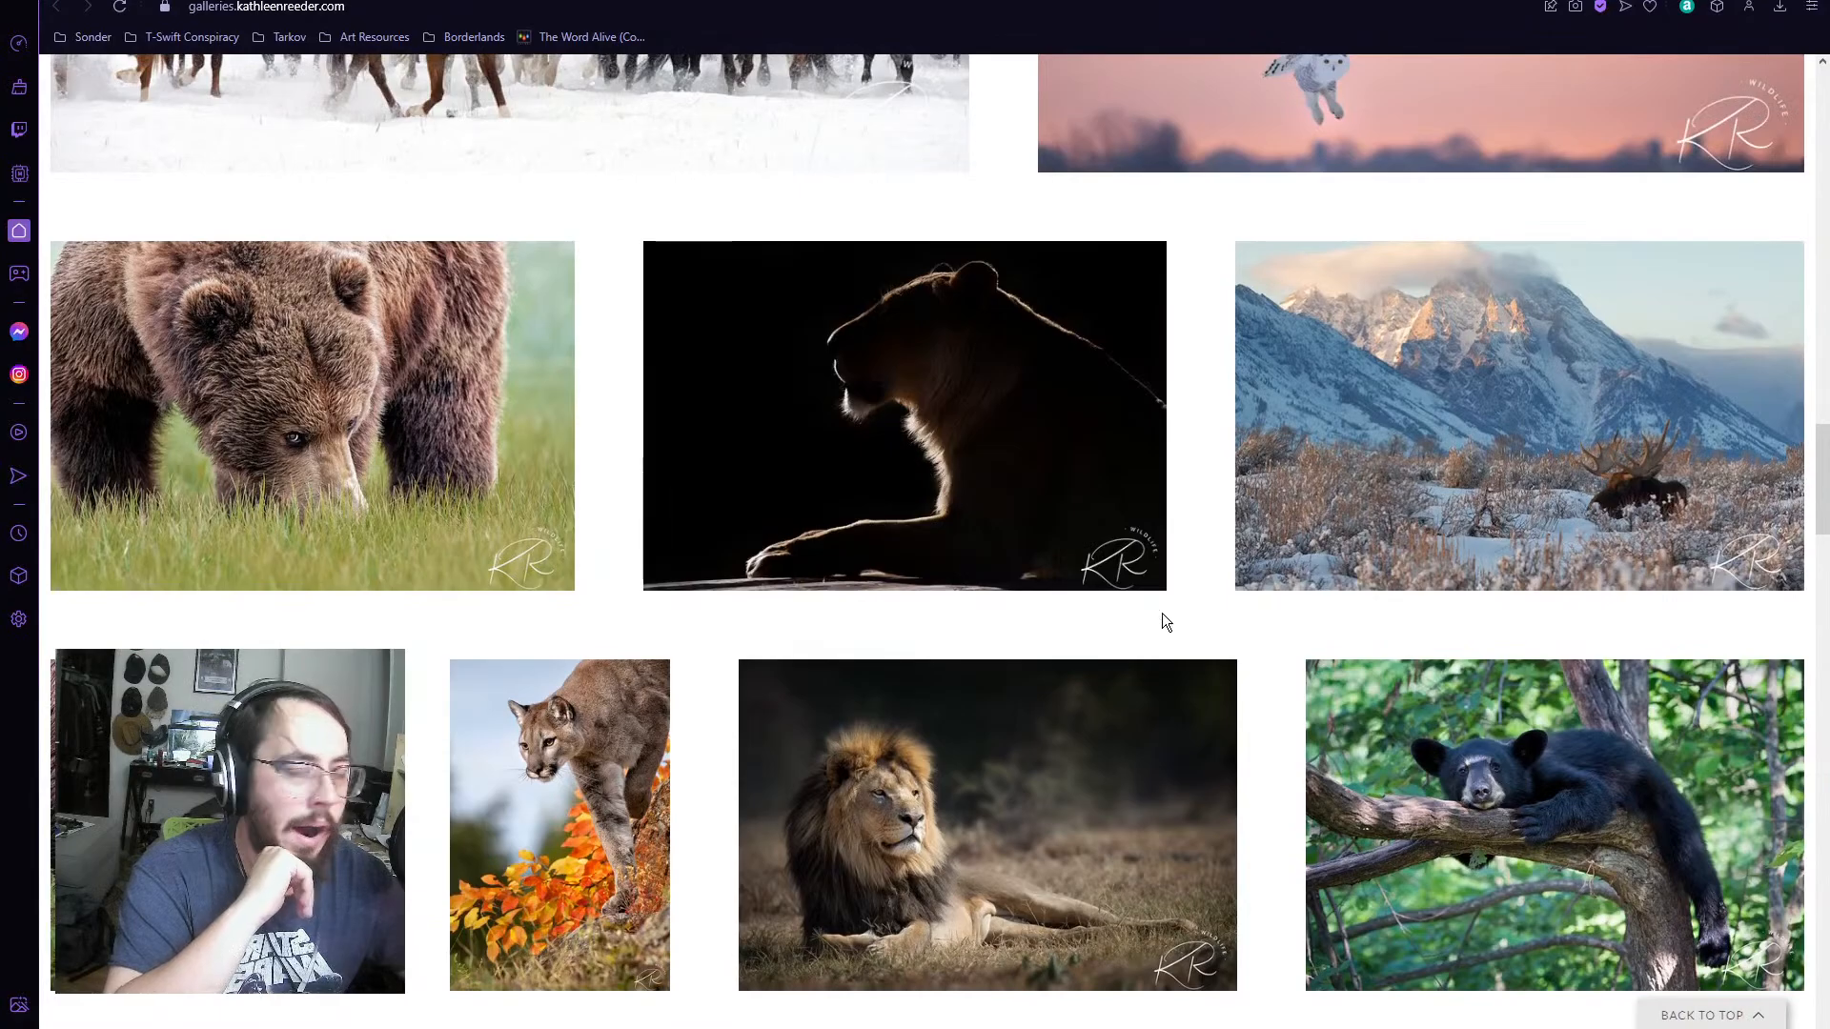
{"action": "scroll", "coordinate": [1164, 621], "scroll_direction": "down", "scroll_amount": 2}
{"action": "scroll", "coordinate": [294, 281], "scroll_direction": "up", "scroll_amount": 2}
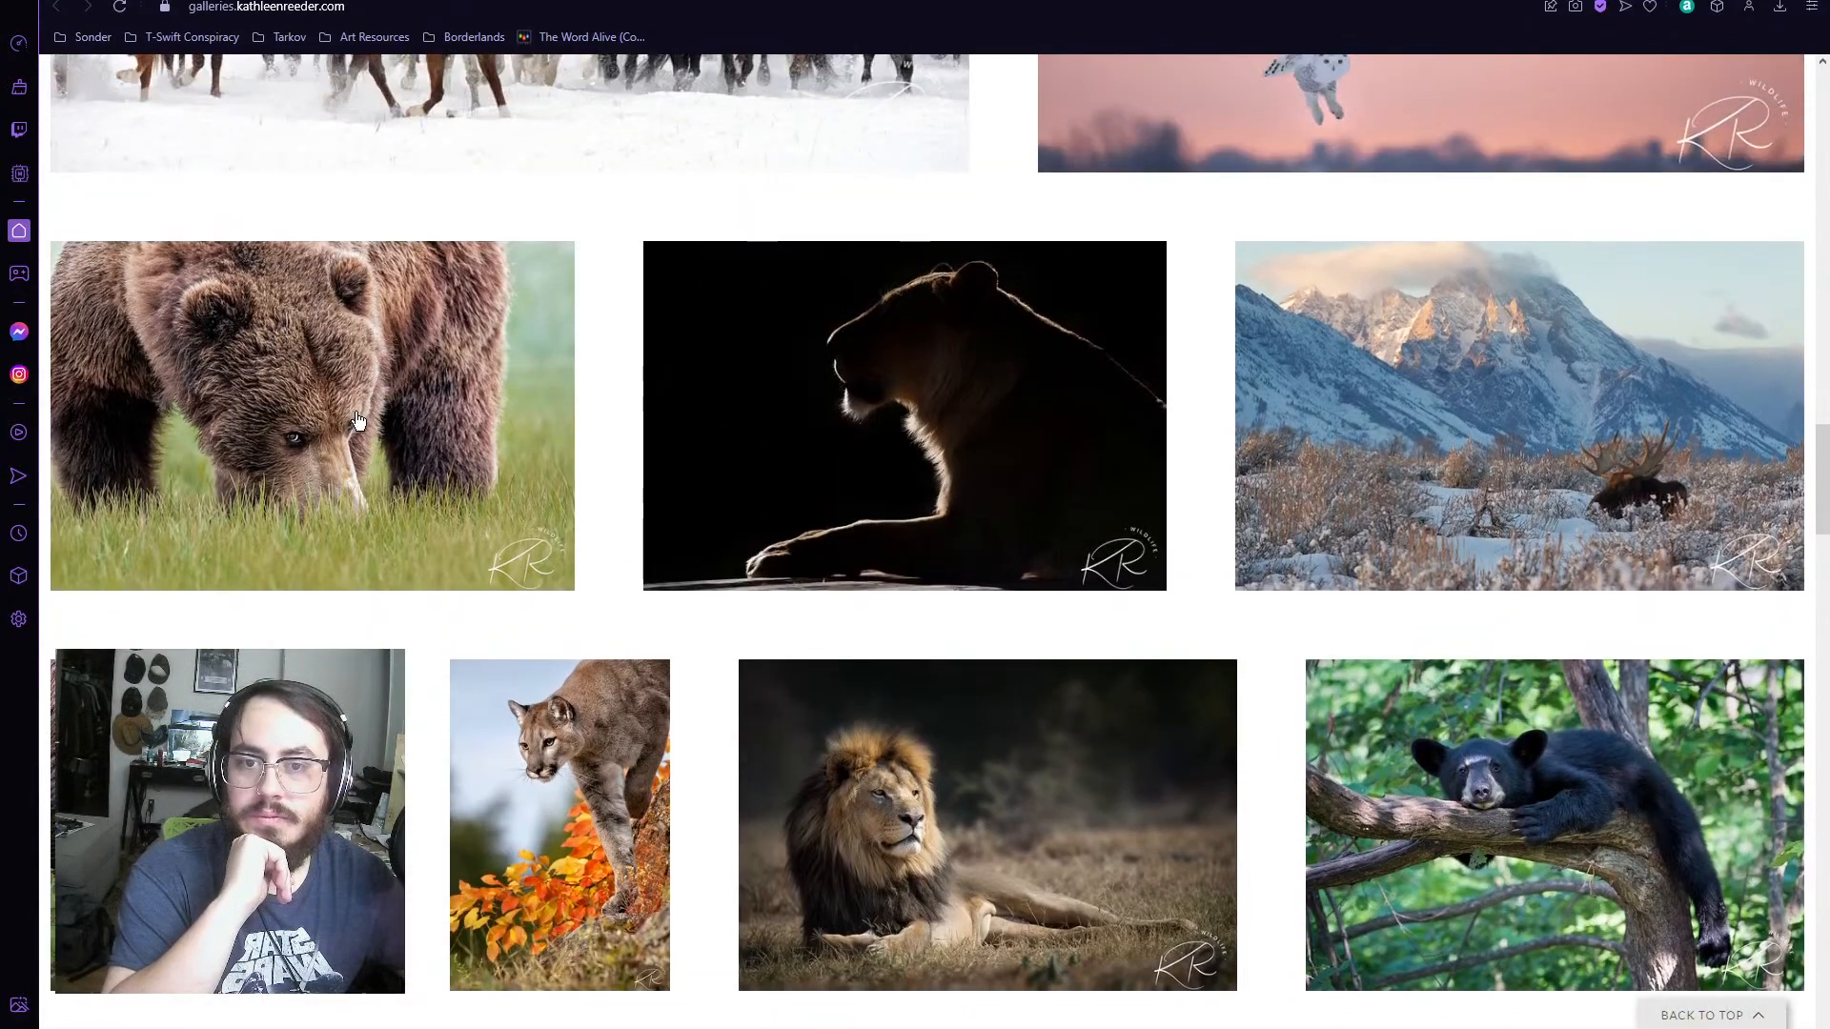
{"action": "scroll", "coordinate": [352, 410], "scroll_direction": "down", "scroll_amount": 5}
{"action": "scroll", "coordinate": [578, 289], "scroll_direction": "down", "scroll_amount": 2}
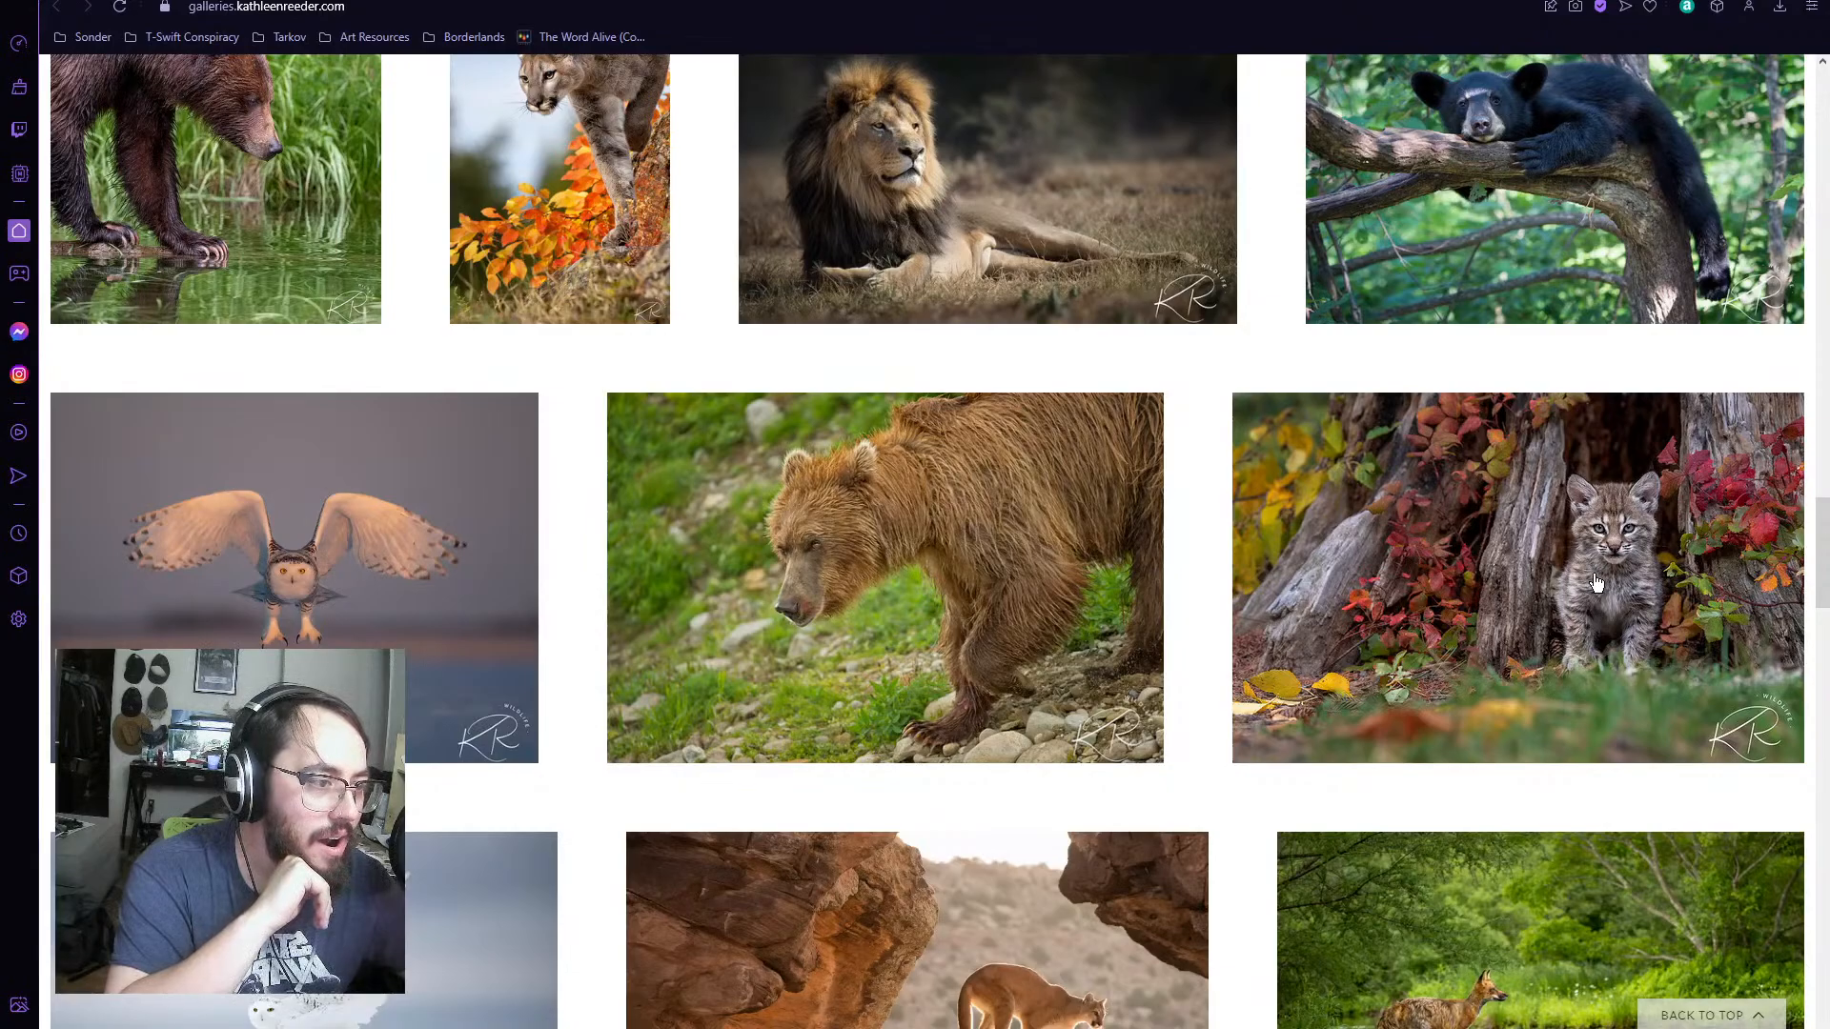
{"action": "scroll", "coordinate": [1182, 649], "scroll_direction": "down", "scroll_amount": 5}
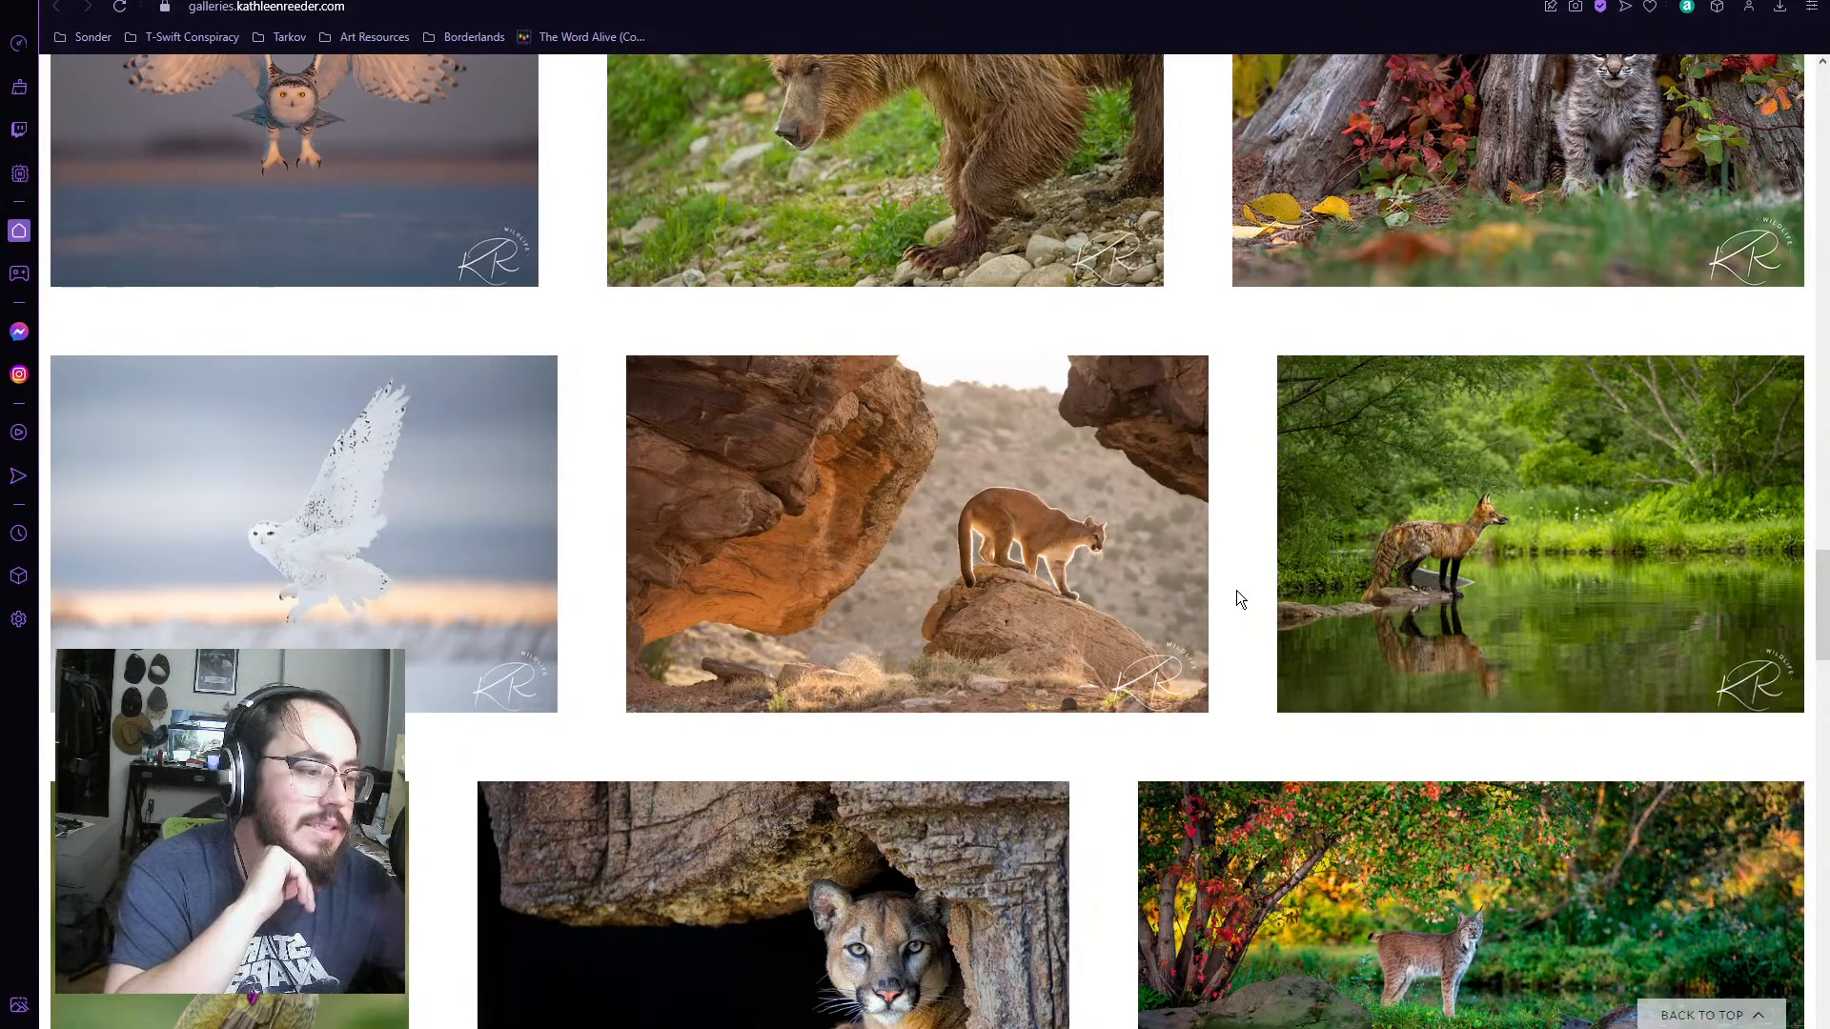
{"action": "scroll", "coordinate": [1237, 596], "scroll_direction": "down", "scroll_amount": 4}
{"action": "scroll", "coordinate": [1376, 487], "scroll_direction": "up", "scroll_amount": 2}
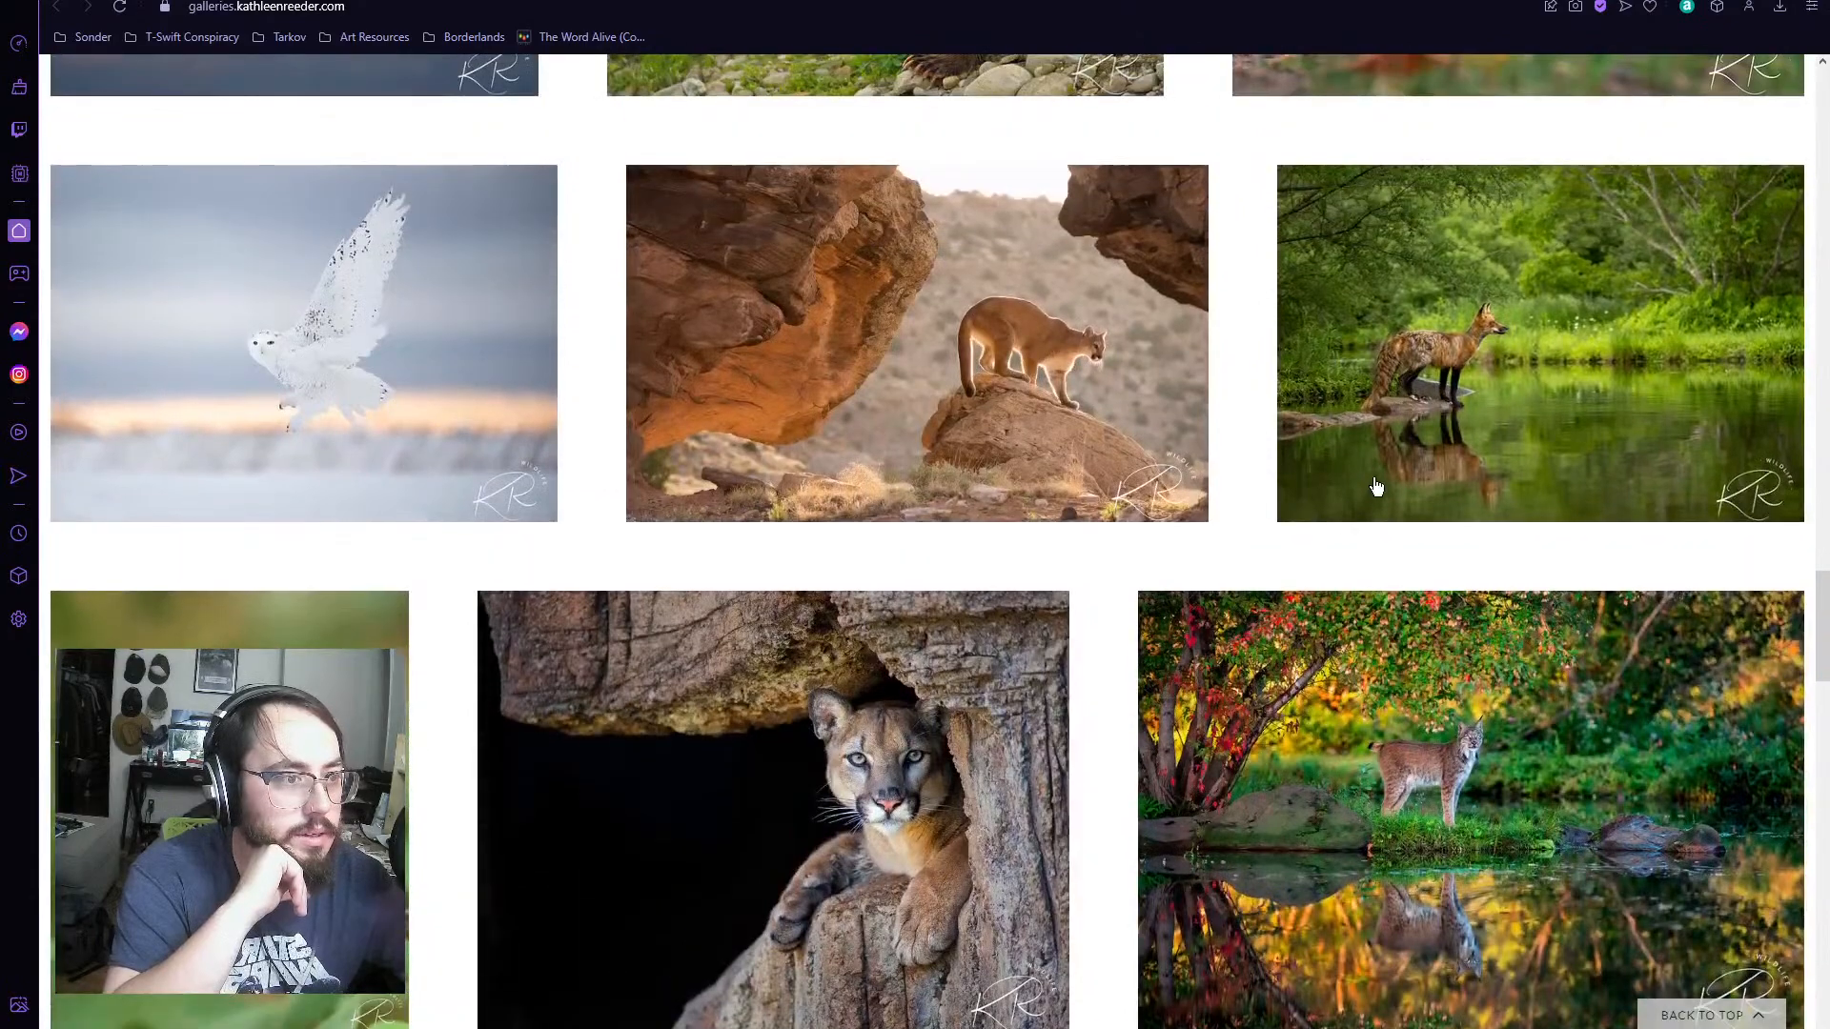
{"action": "scroll", "coordinate": [1084, 562], "scroll_direction": "down", "scroll_amount": 10}
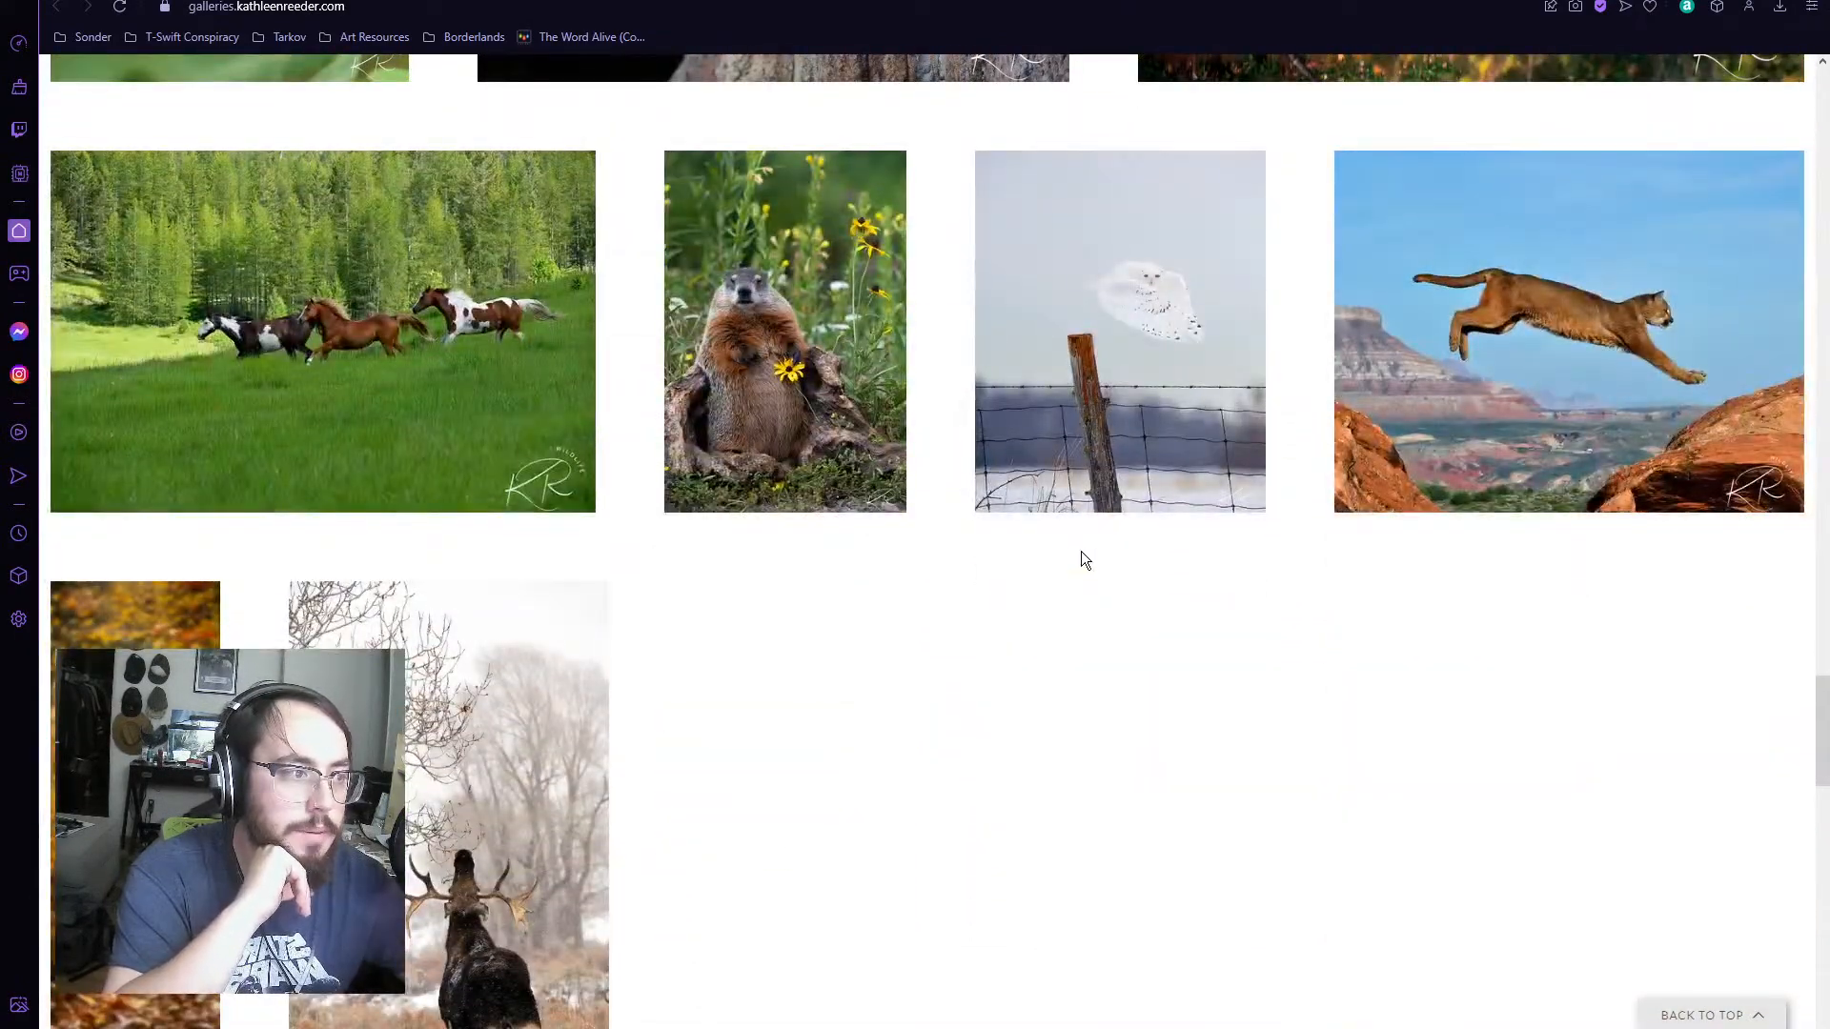
{"action": "scroll", "coordinate": [1068, 560], "scroll_direction": "down", "scroll_amount": 2}
{"action": "scroll", "coordinate": [811, 575], "scroll_direction": "down", "scroll_amount": 3}
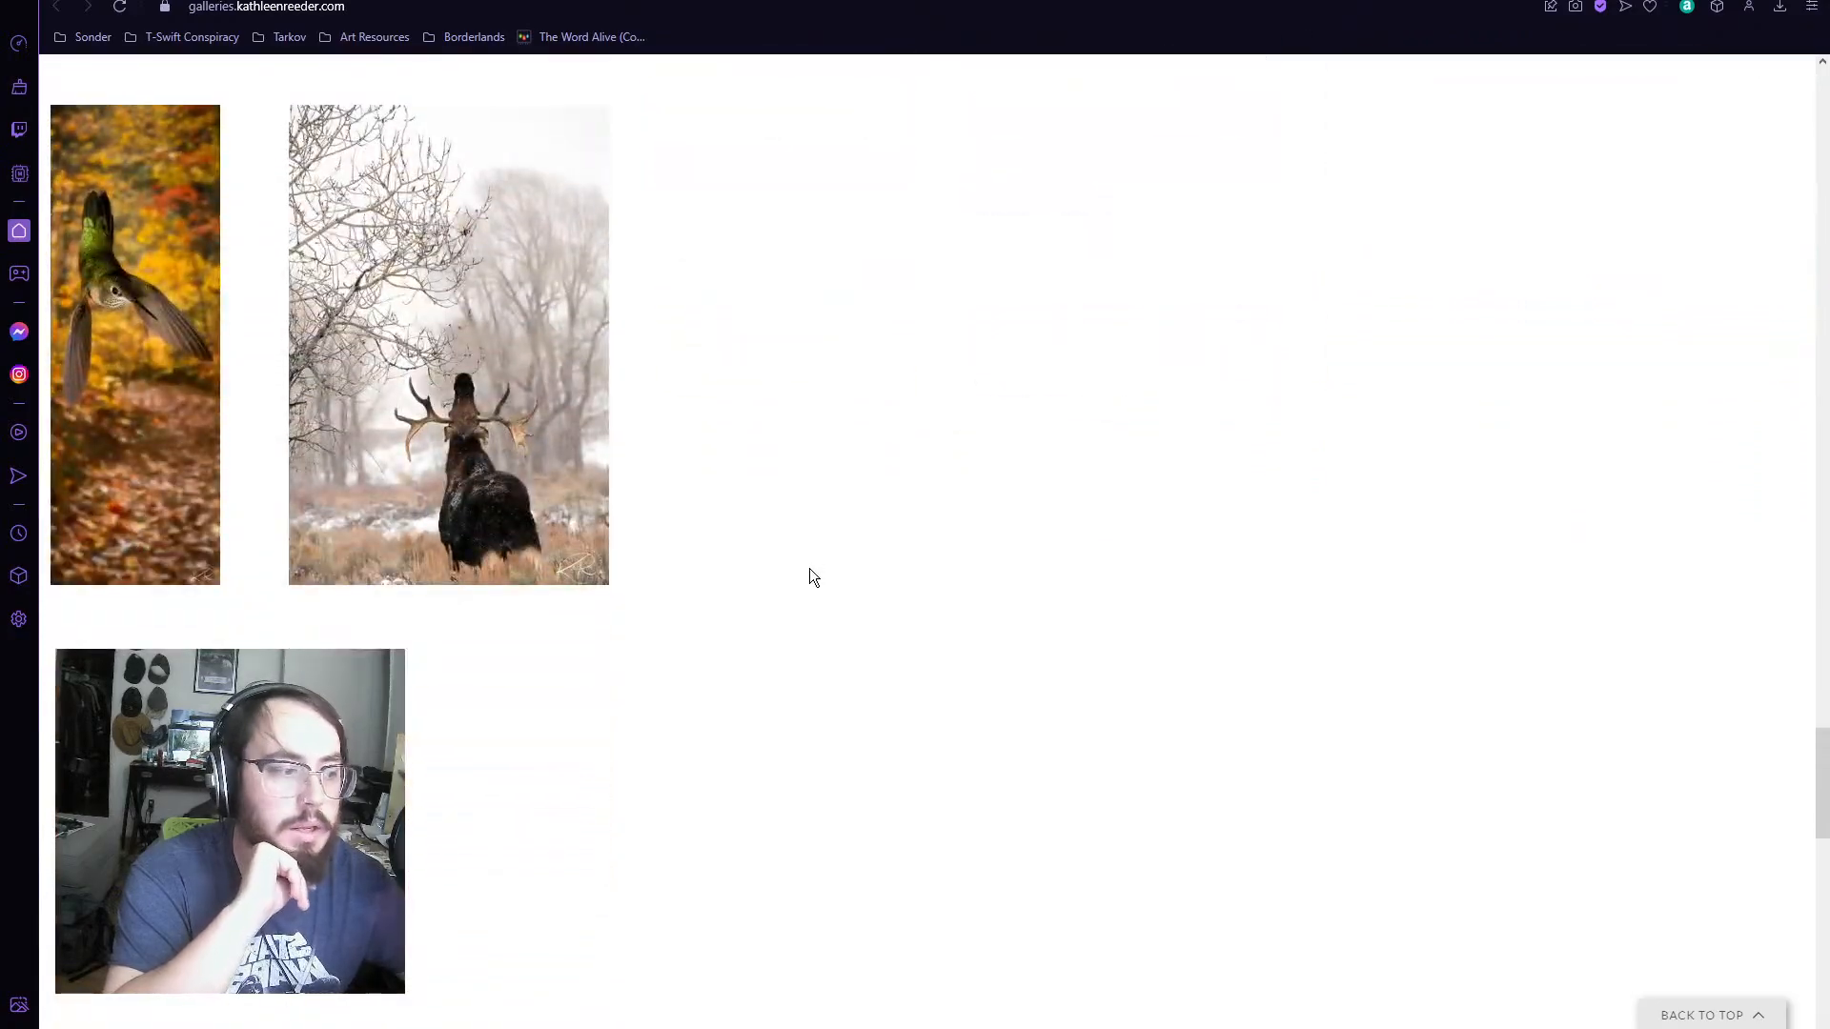
Step: Open the site's Popular gallery and examine its animal photos from the lynx kitten through to the last row
{"action": "scroll", "coordinate": [809, 576], "scroll_direction": "up", "scroll_amount": 20}
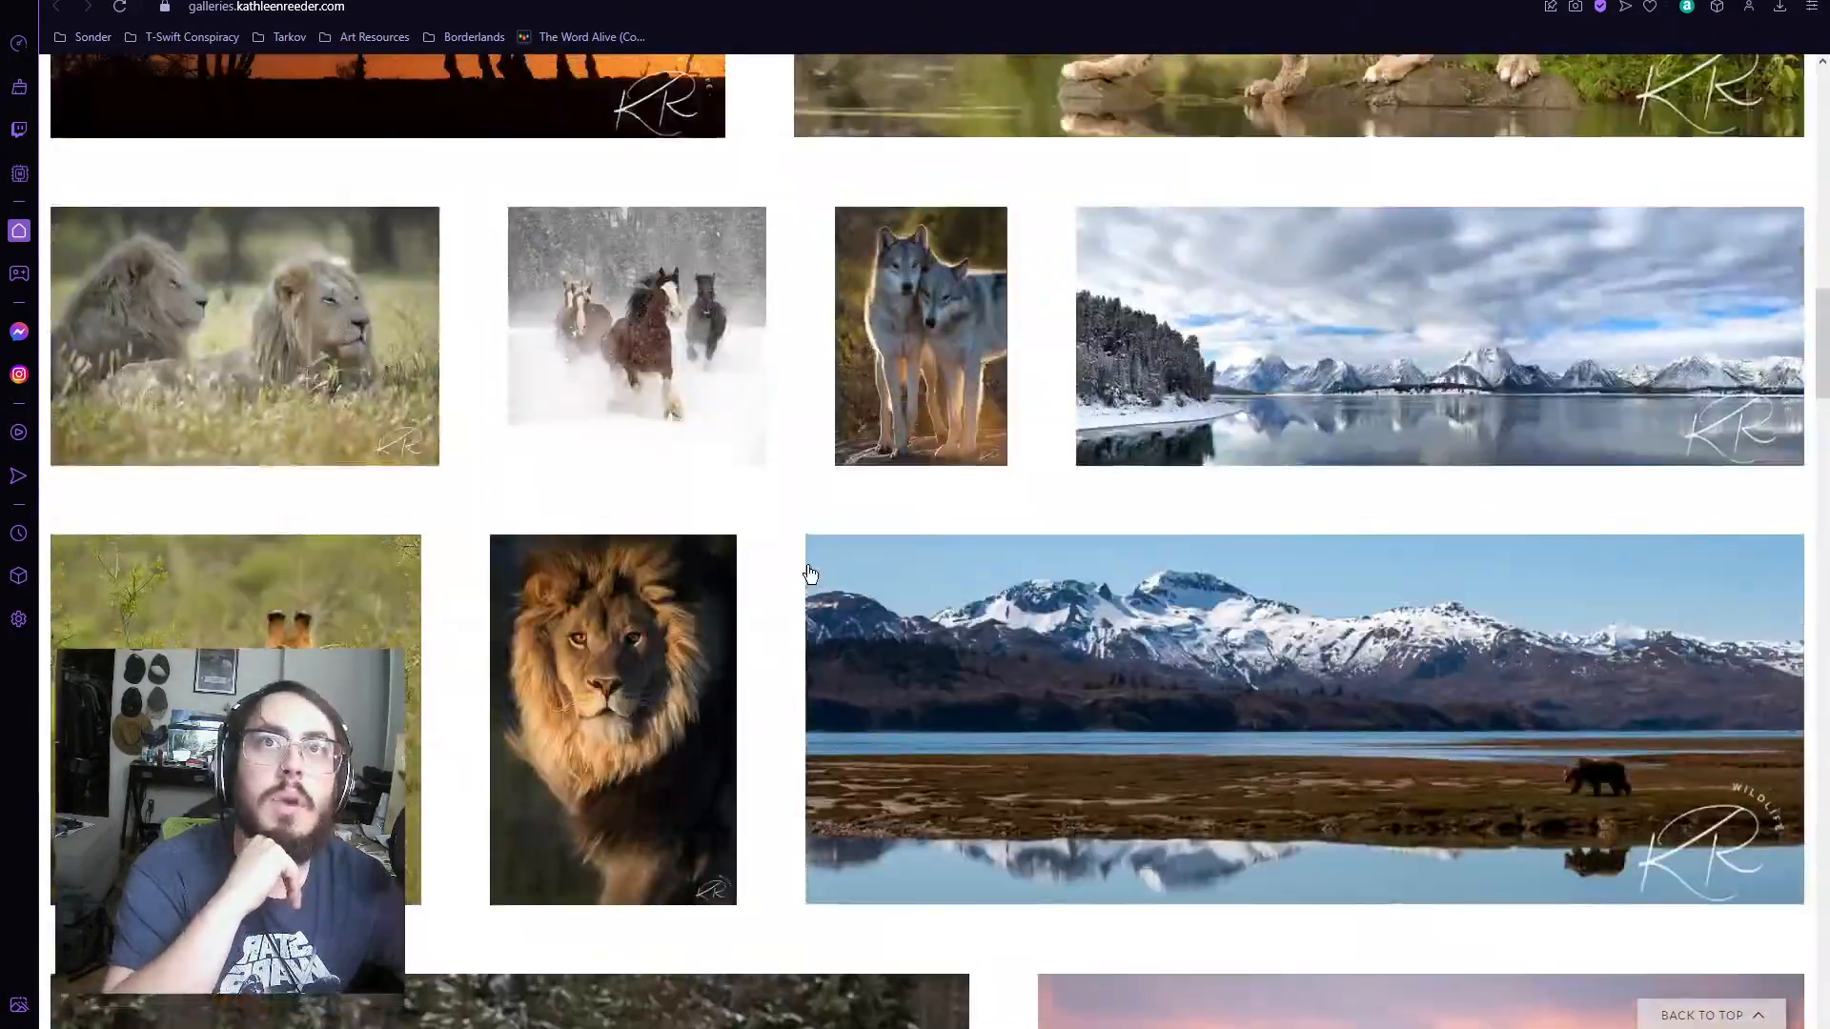
{"action": "scroll", "coordinate": [809, 574], "scroll_direction": "up", "scroll_amount": 15}
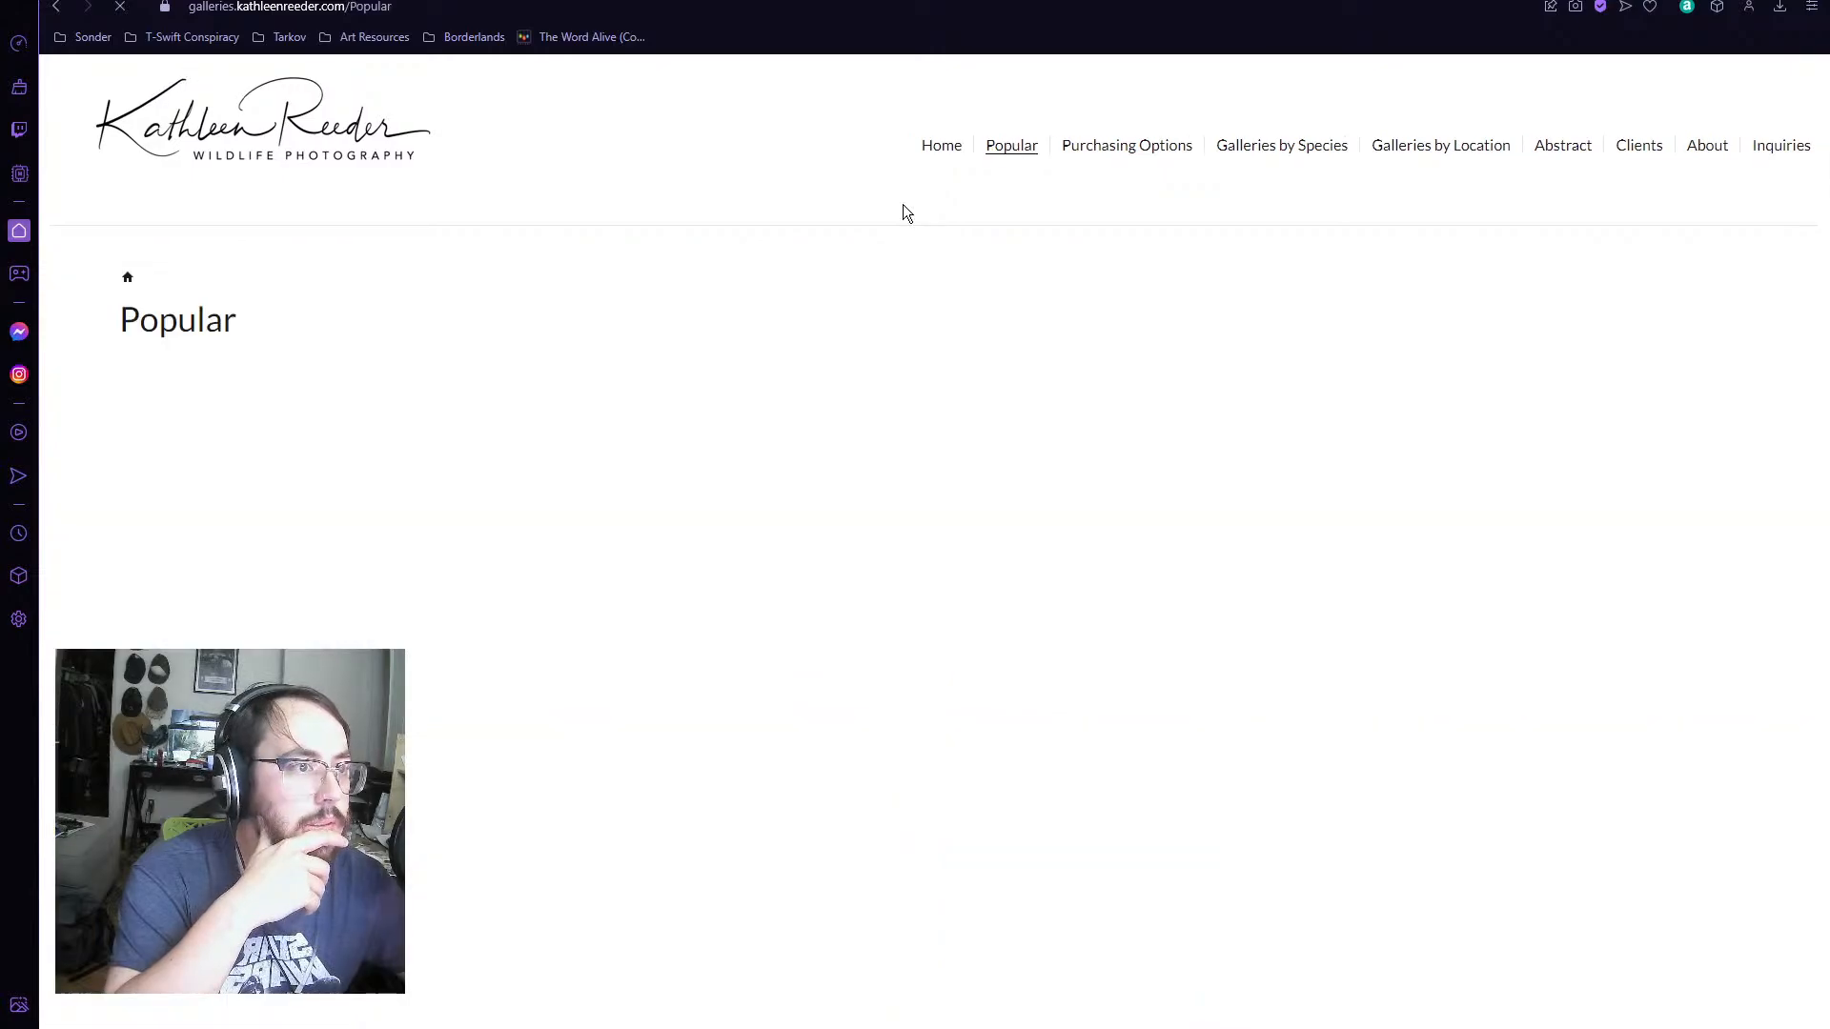
{"action": "scroll", "coordinate": [701, 214], "scroll_direction": "down", "scroll_amount": 2}
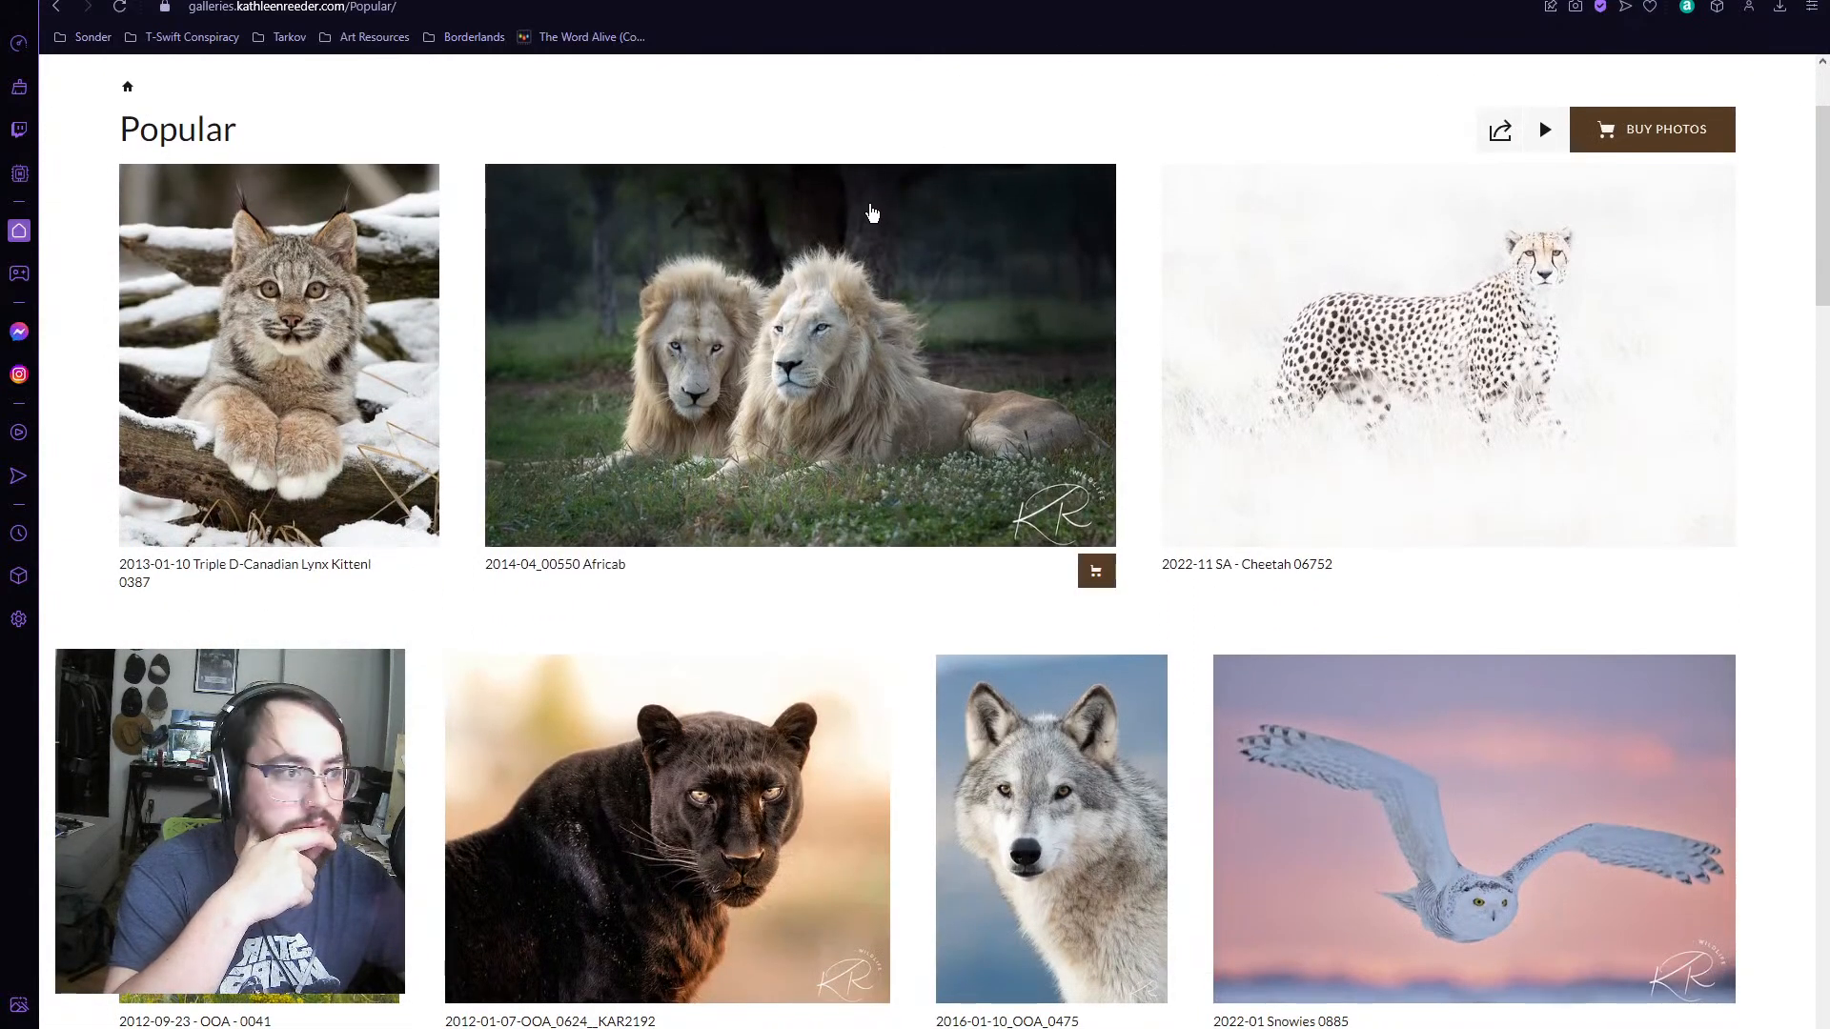
{"action": "scroll", "coordinate": [869, 210], "scroll_direction": "down", "scroll_amount": 3}
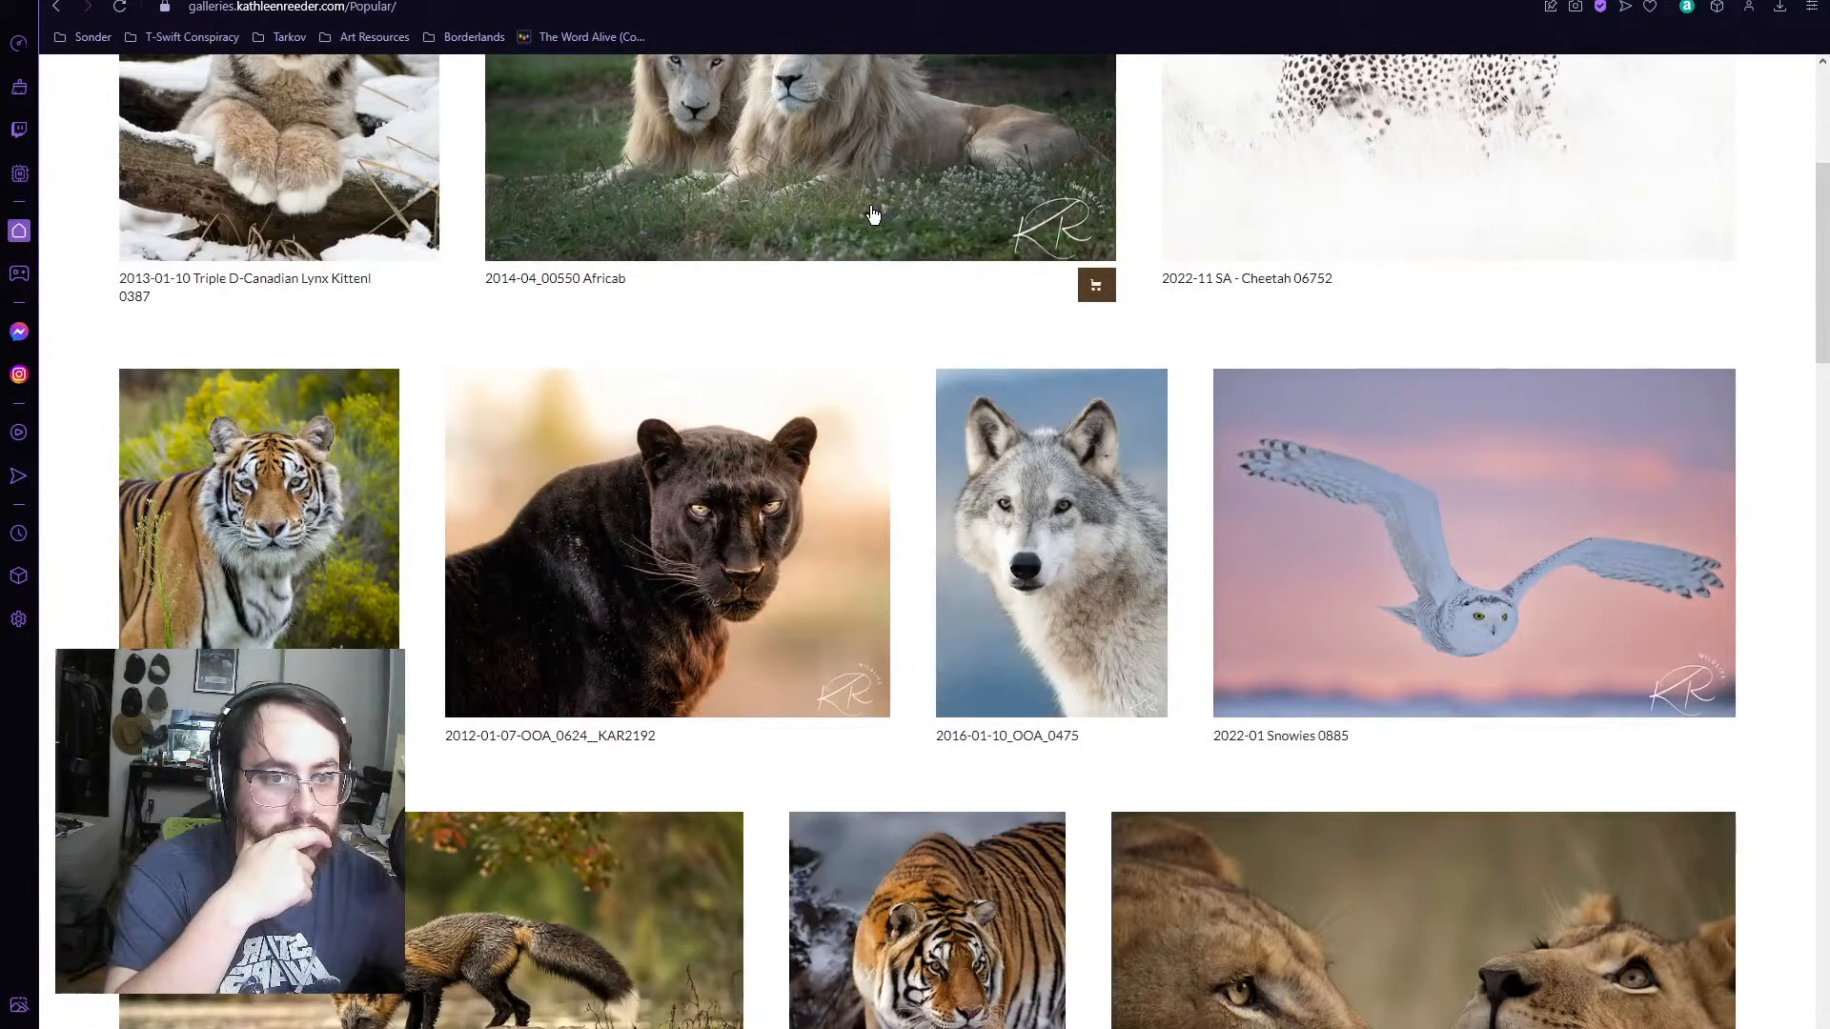
{"action": "scroll", "coordinate": [871, 214], "scroll_direction": "down", "scroll_amount": 1}
{"action": "scroll", "coordinate": [871, 213], "scroll_direction": "down", "scroll_amount": 3}
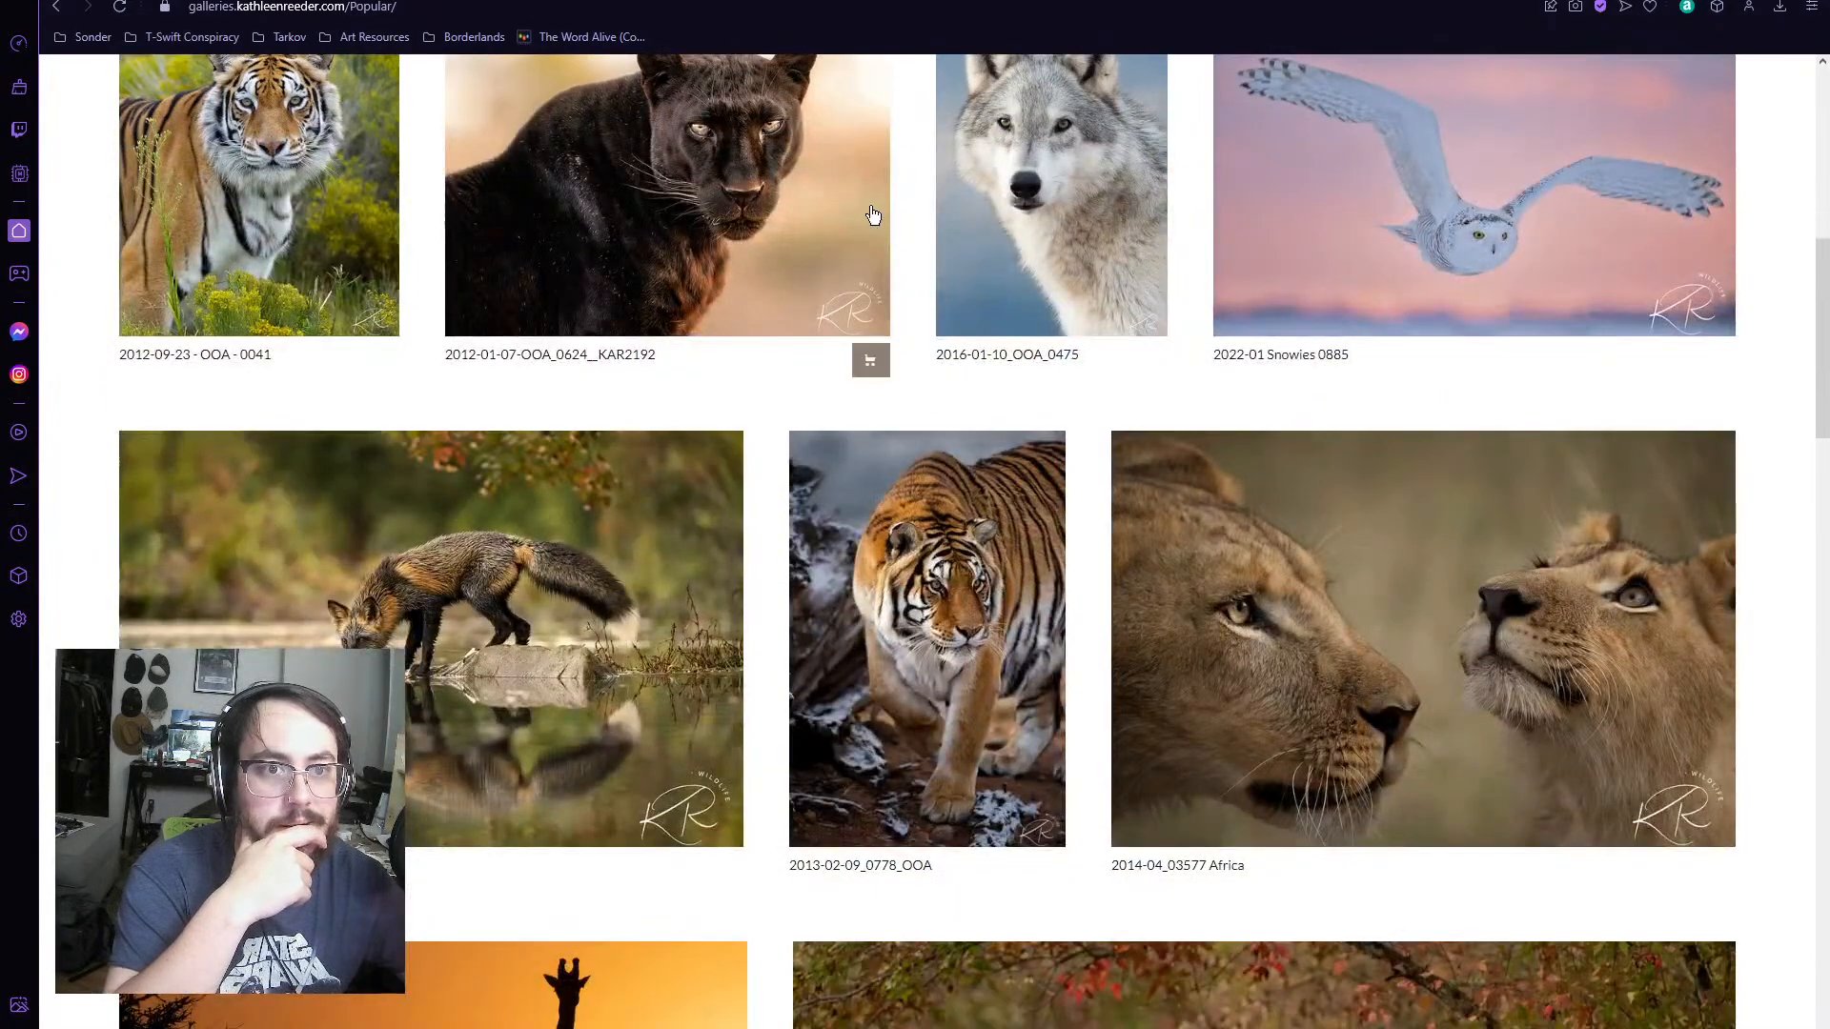
{"action": "scroll", "coordinate": [871, 214], "scroll_direction": "up", "scroll_amount": 1}
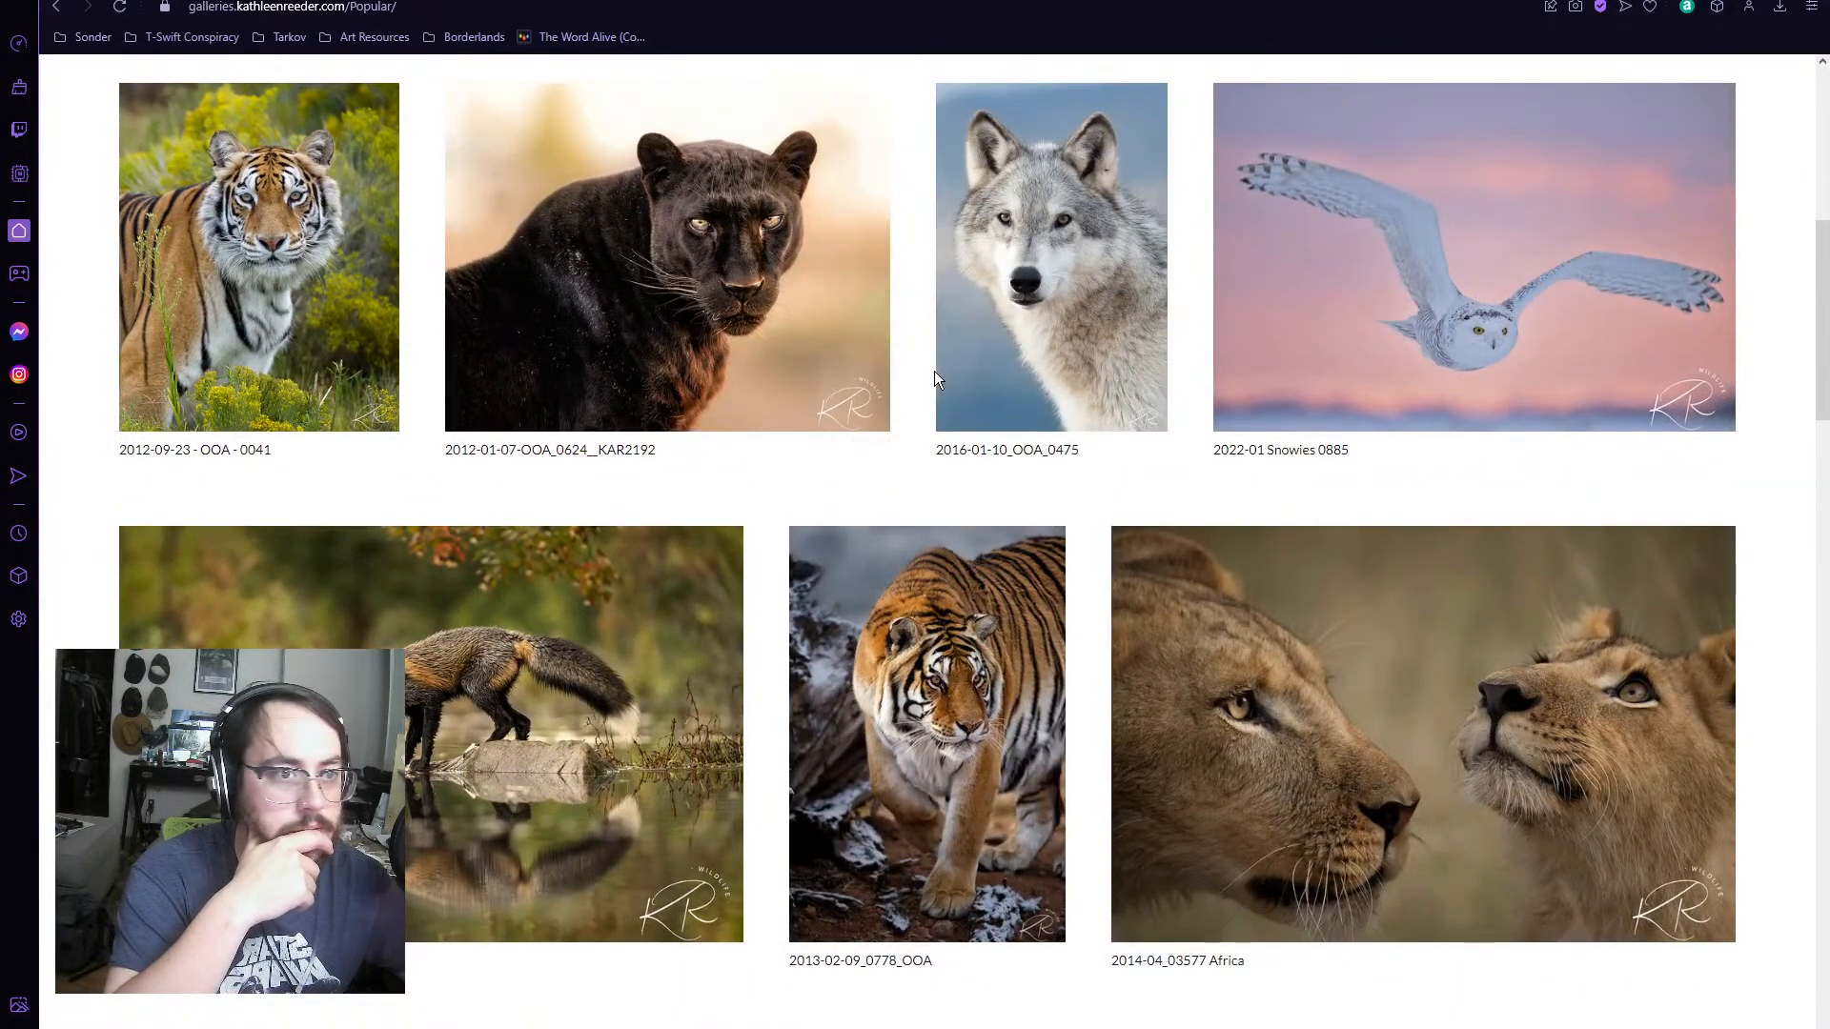
{"action": "scroll", "coordinate": [934, 378], "scroll_direction": "down", "scroll_amount": 2}
{"action": "scroll", "coordinate": [934, 379], "scroll_direction": "up", "scroll_amount": 2}
{"action": "scroll", "coordinate": [933, 379], "scroll_direction": "down", "scroll_amount": 2}
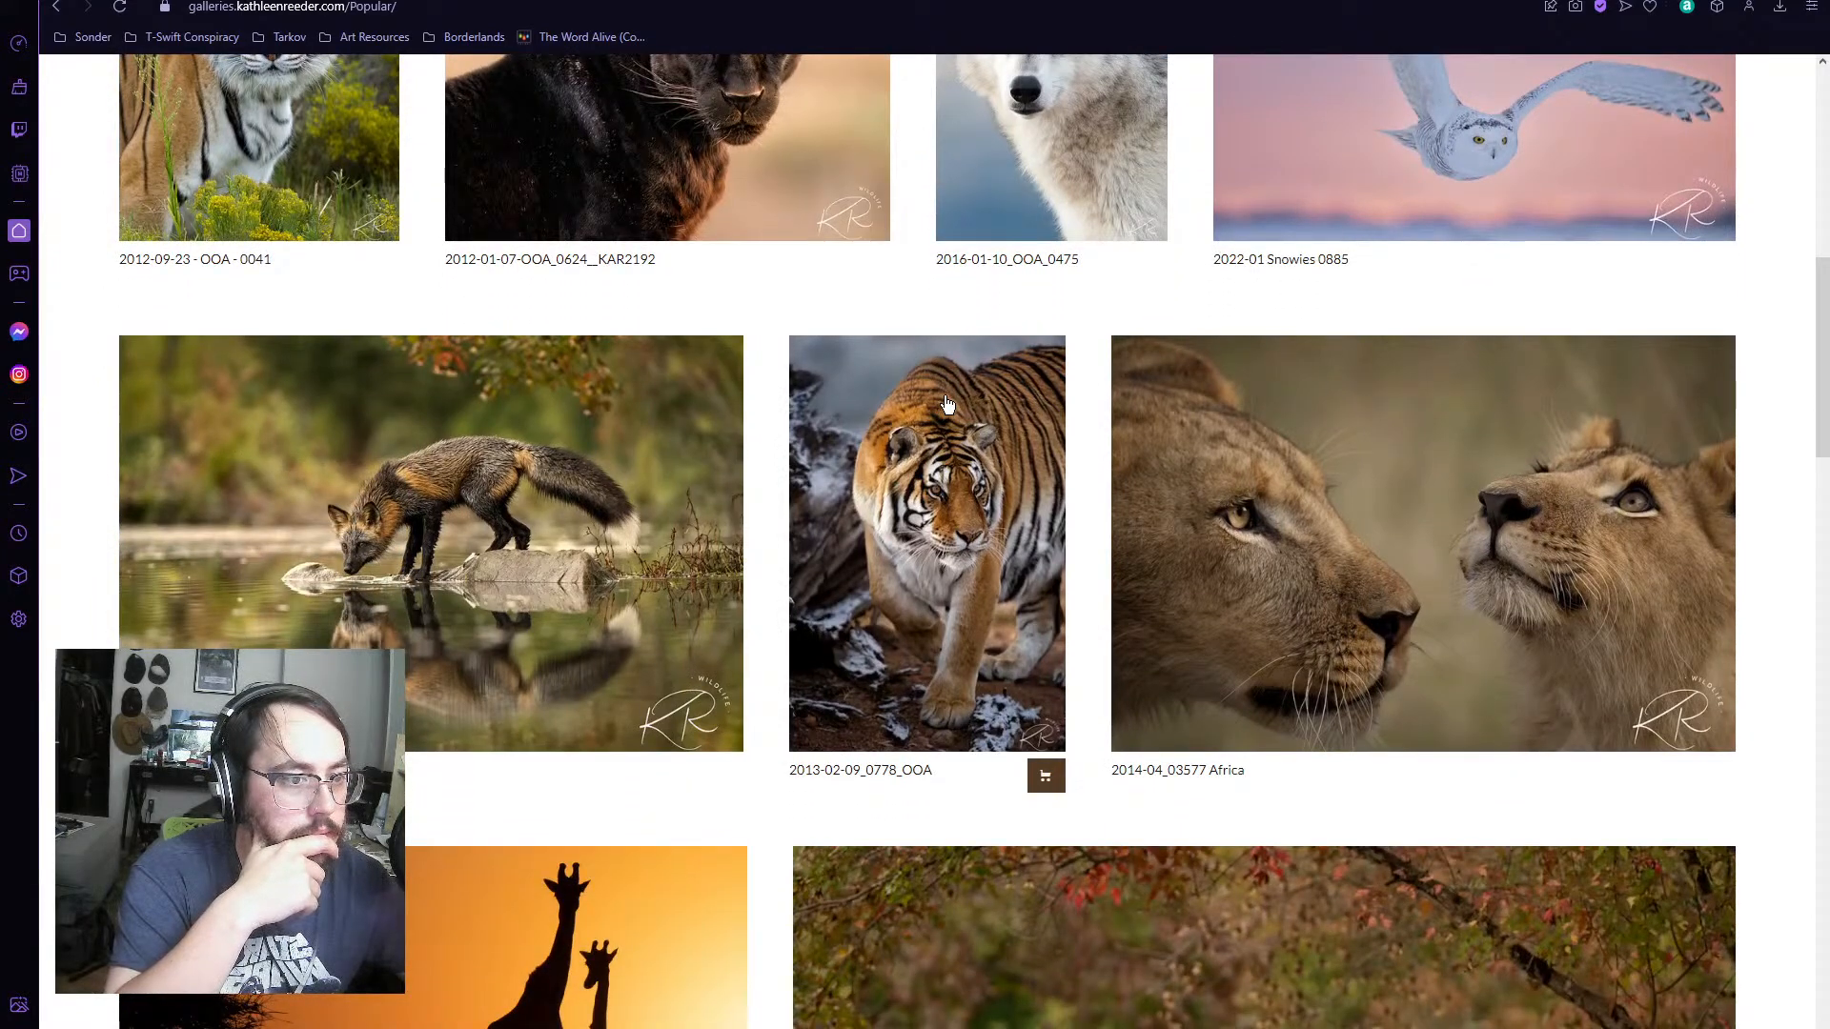
{"action": "scroll", "coordinate": [948, 405], "scroll_direction": "down", "scroll_amount": 9}
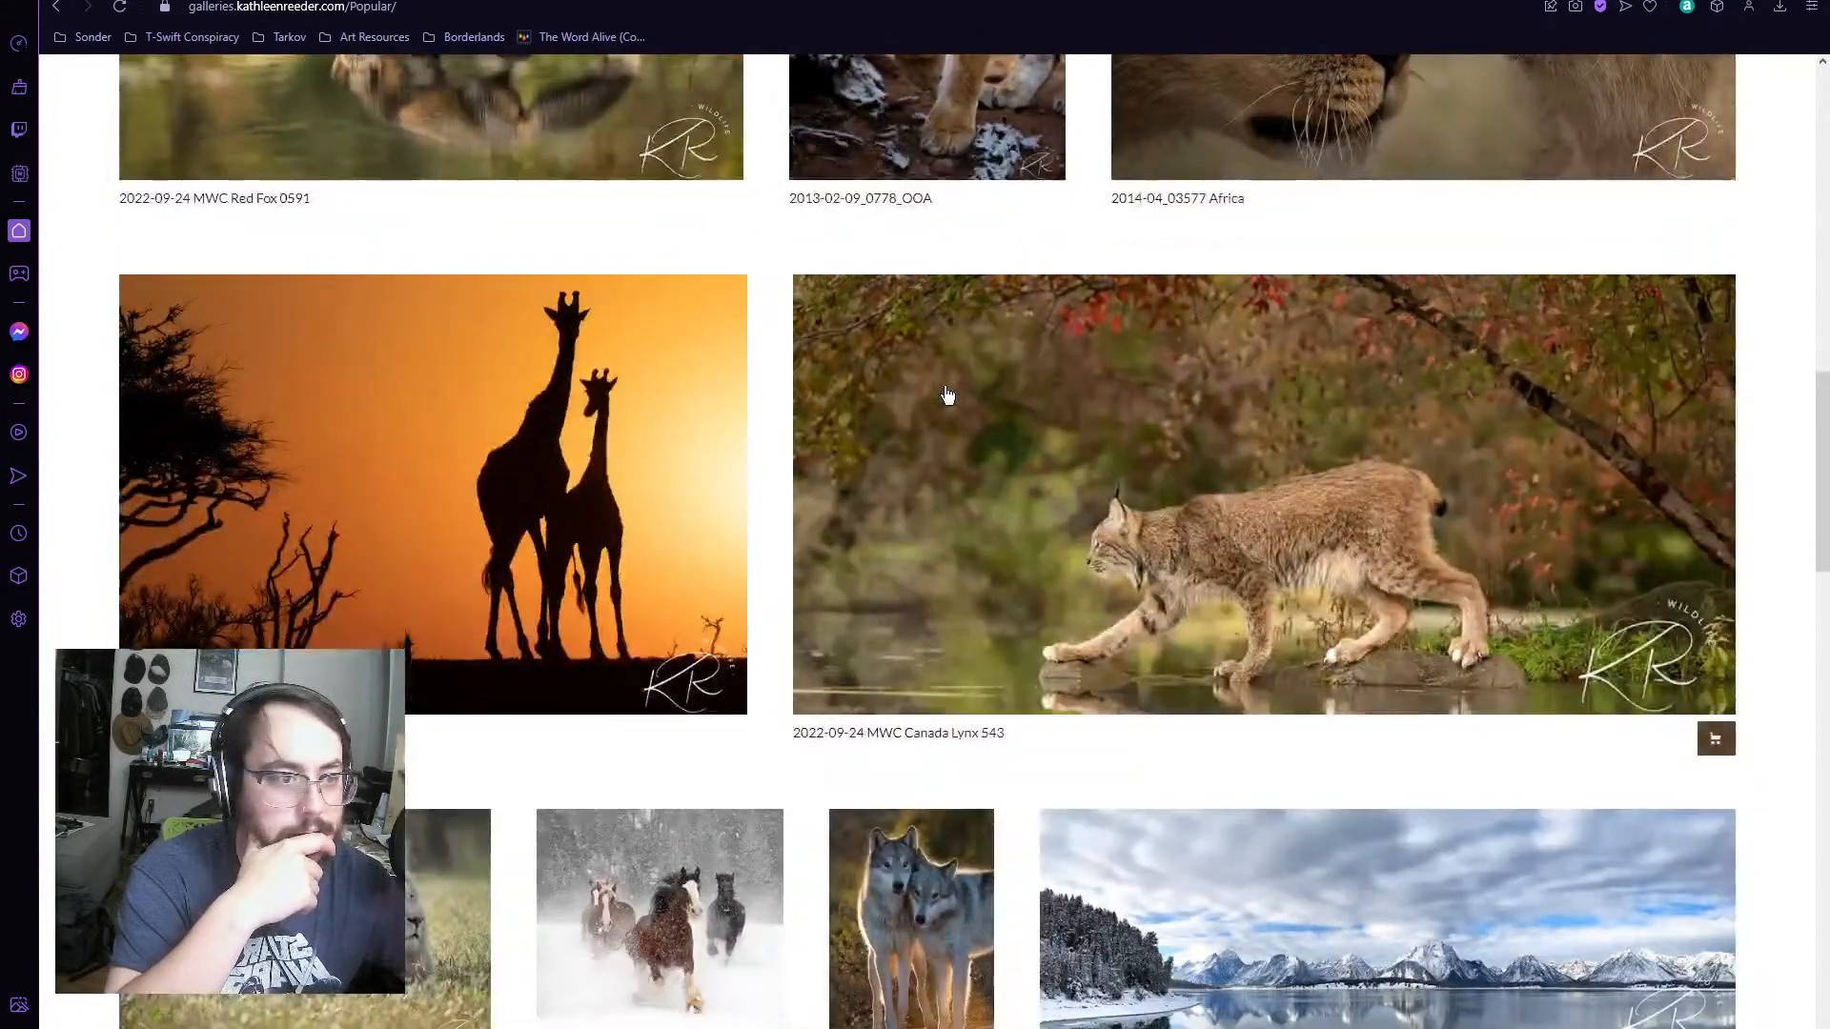
{"action": "scroll", "coordinate": [947, 393], "scroll_direction": "down", "scroll_amount": 6}
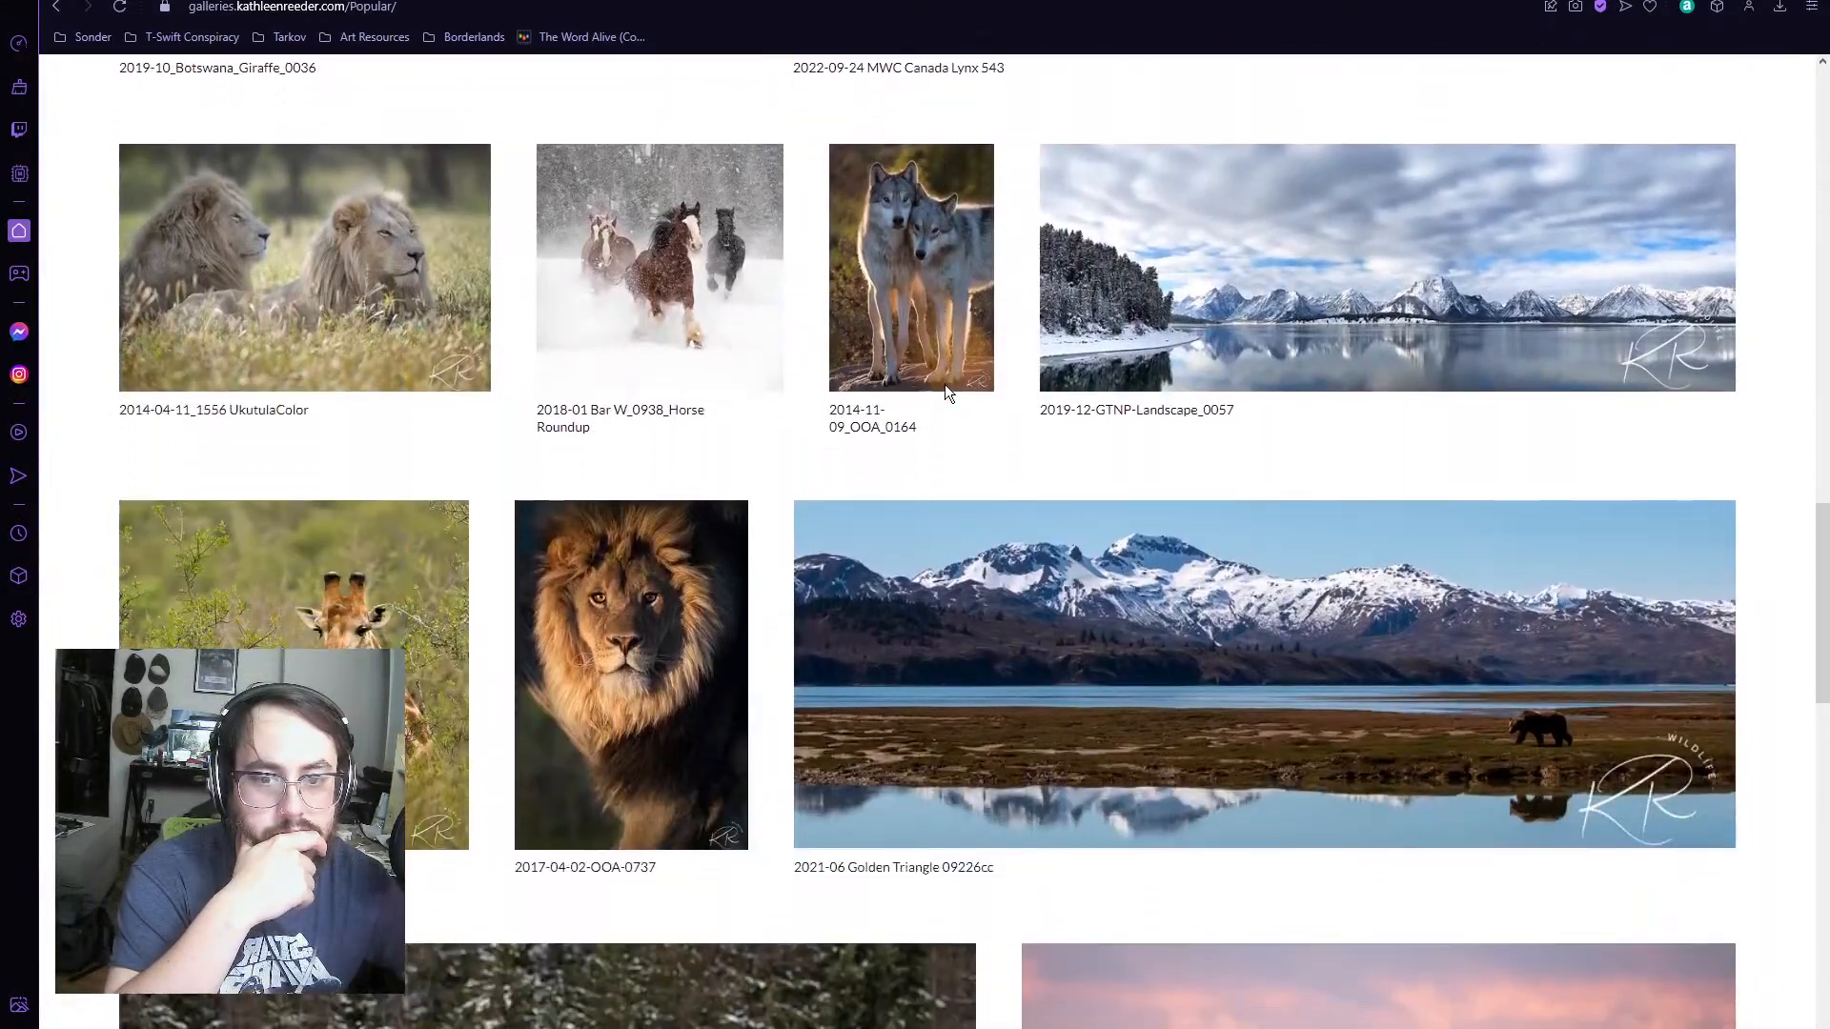
{"action": "scroll", "coordinate": [947, 391], "scroll_direction": "down", "scroll_amount": 5}
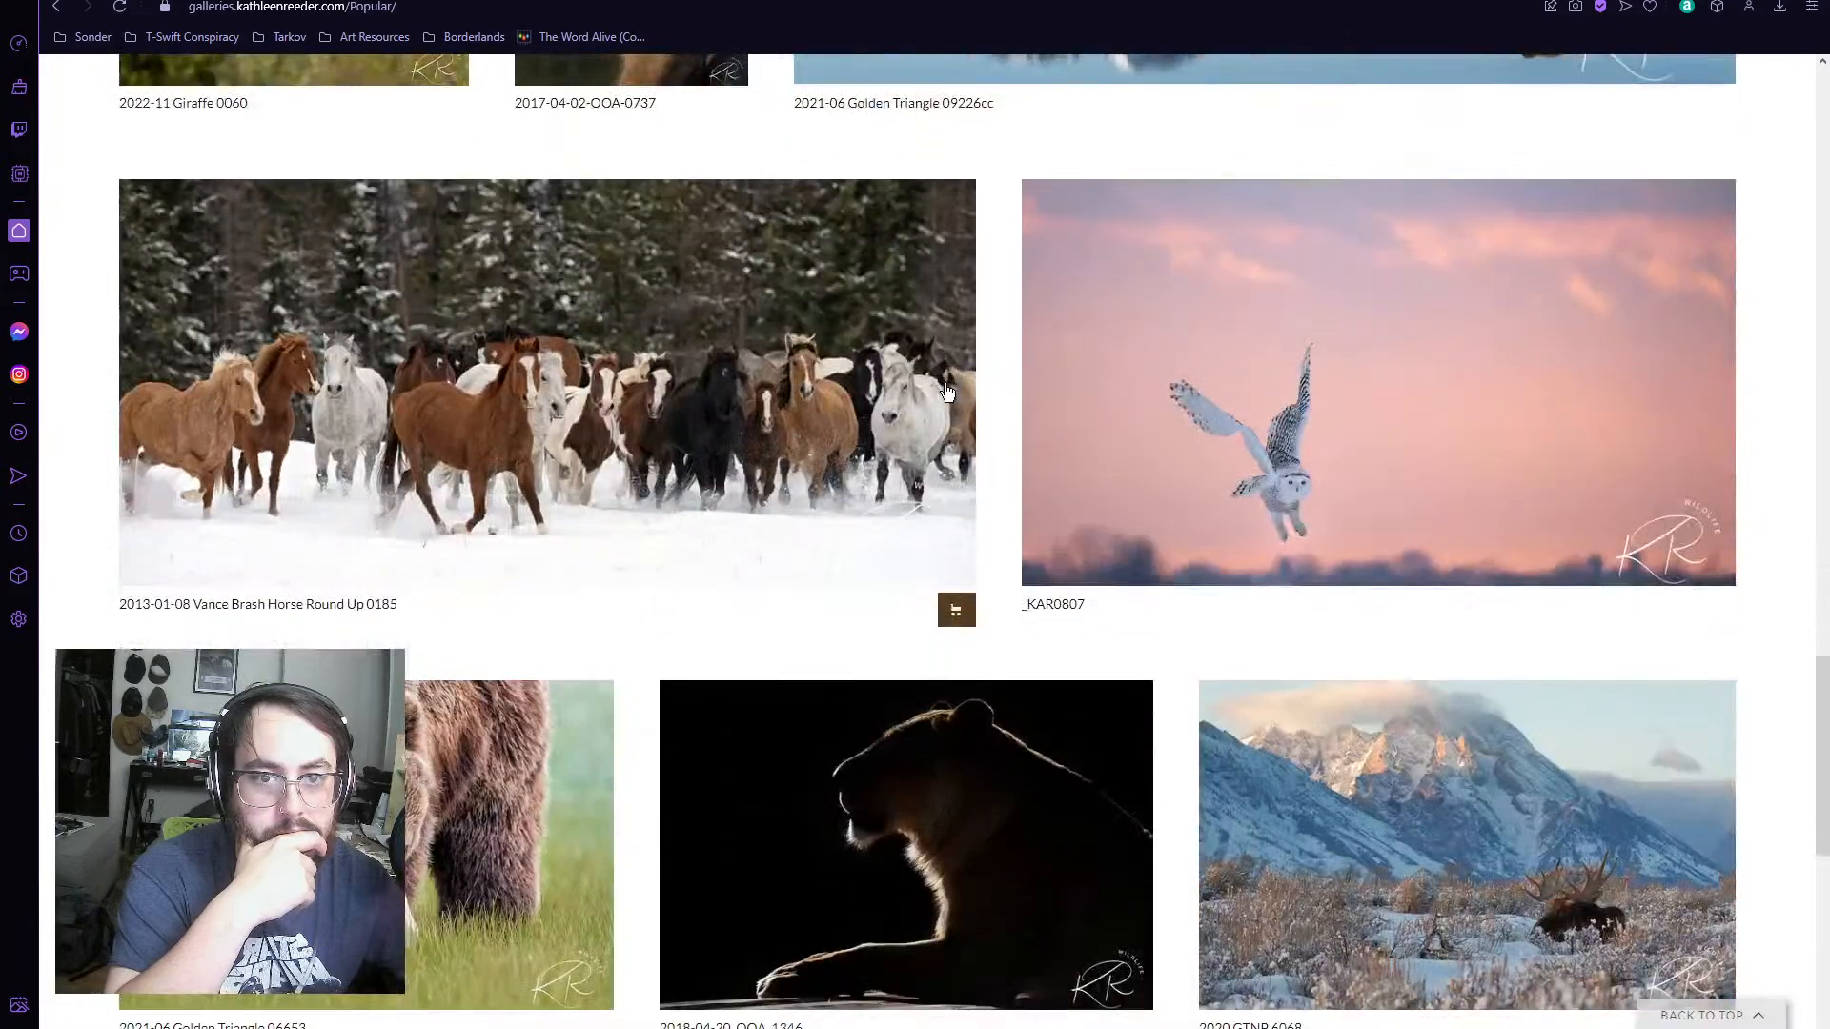
{"action": "scroll", "coordinate": [947, 391], "scroll_direction": "down", "scroll_amount": 3}
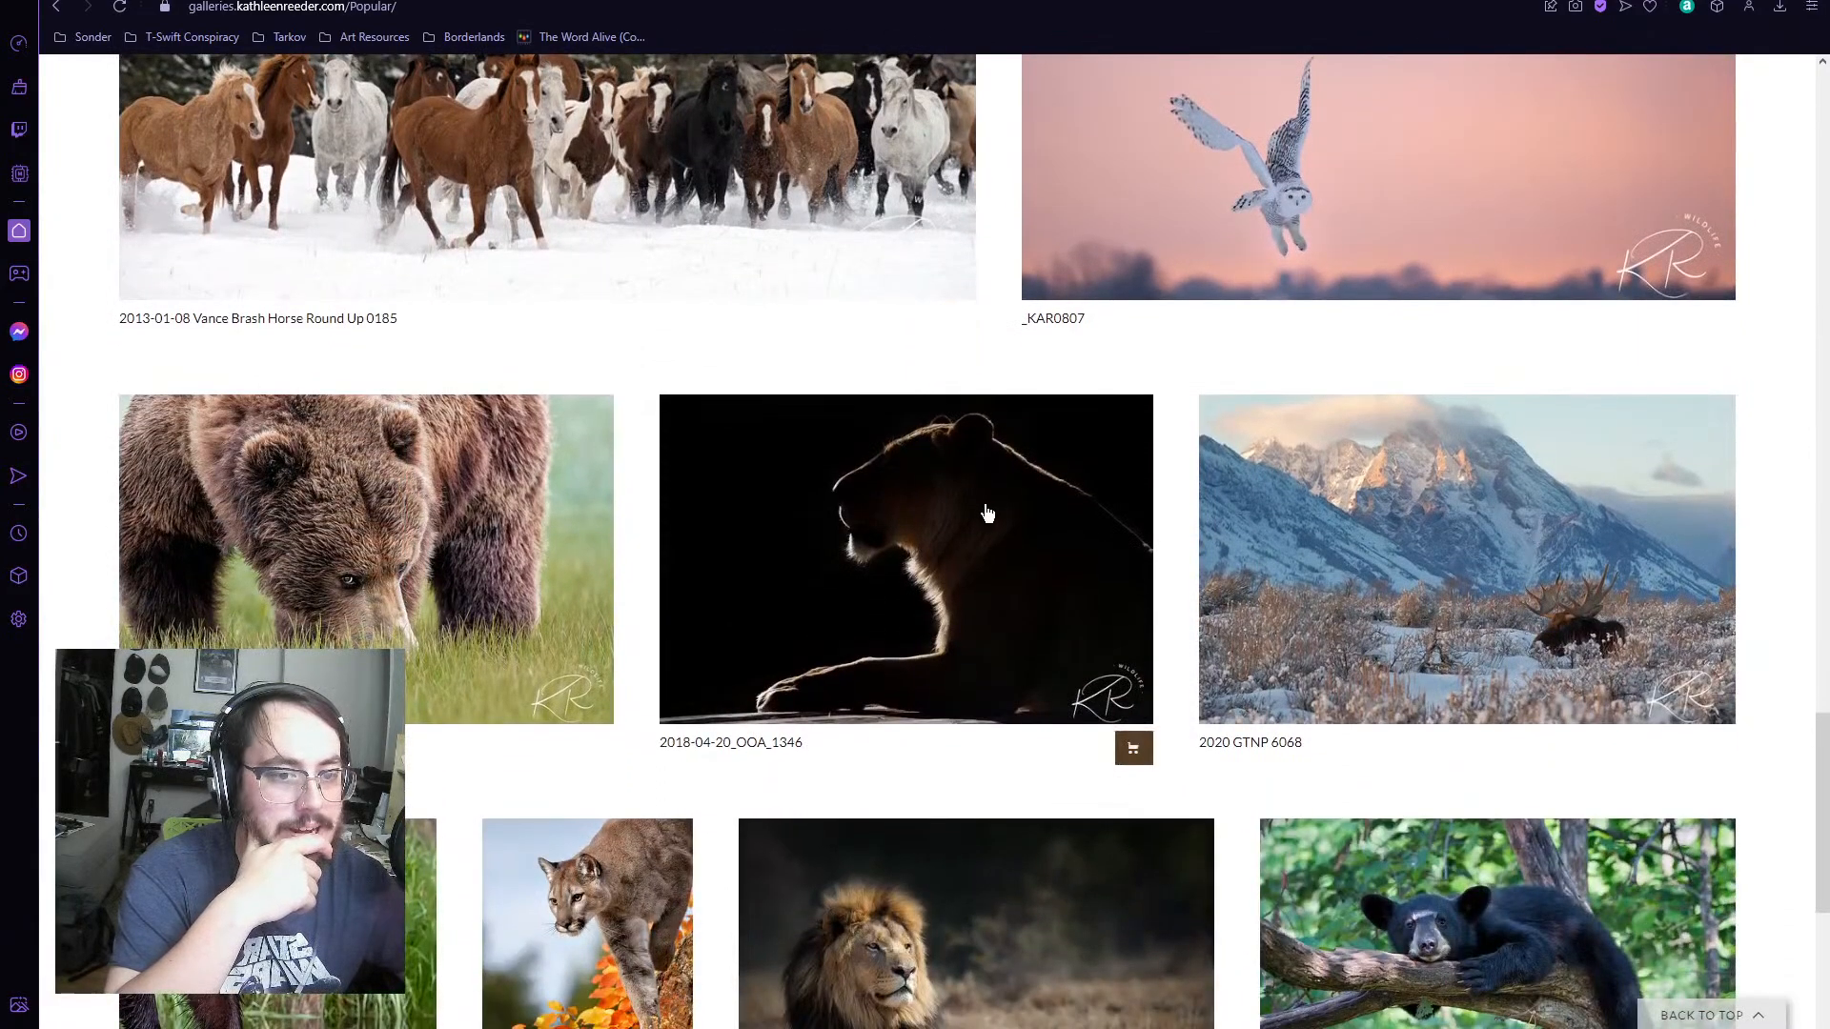
{"action": "scroll", "coordinate": [987, 506], "scroll_direction": "down", "scroll_amount": 3}
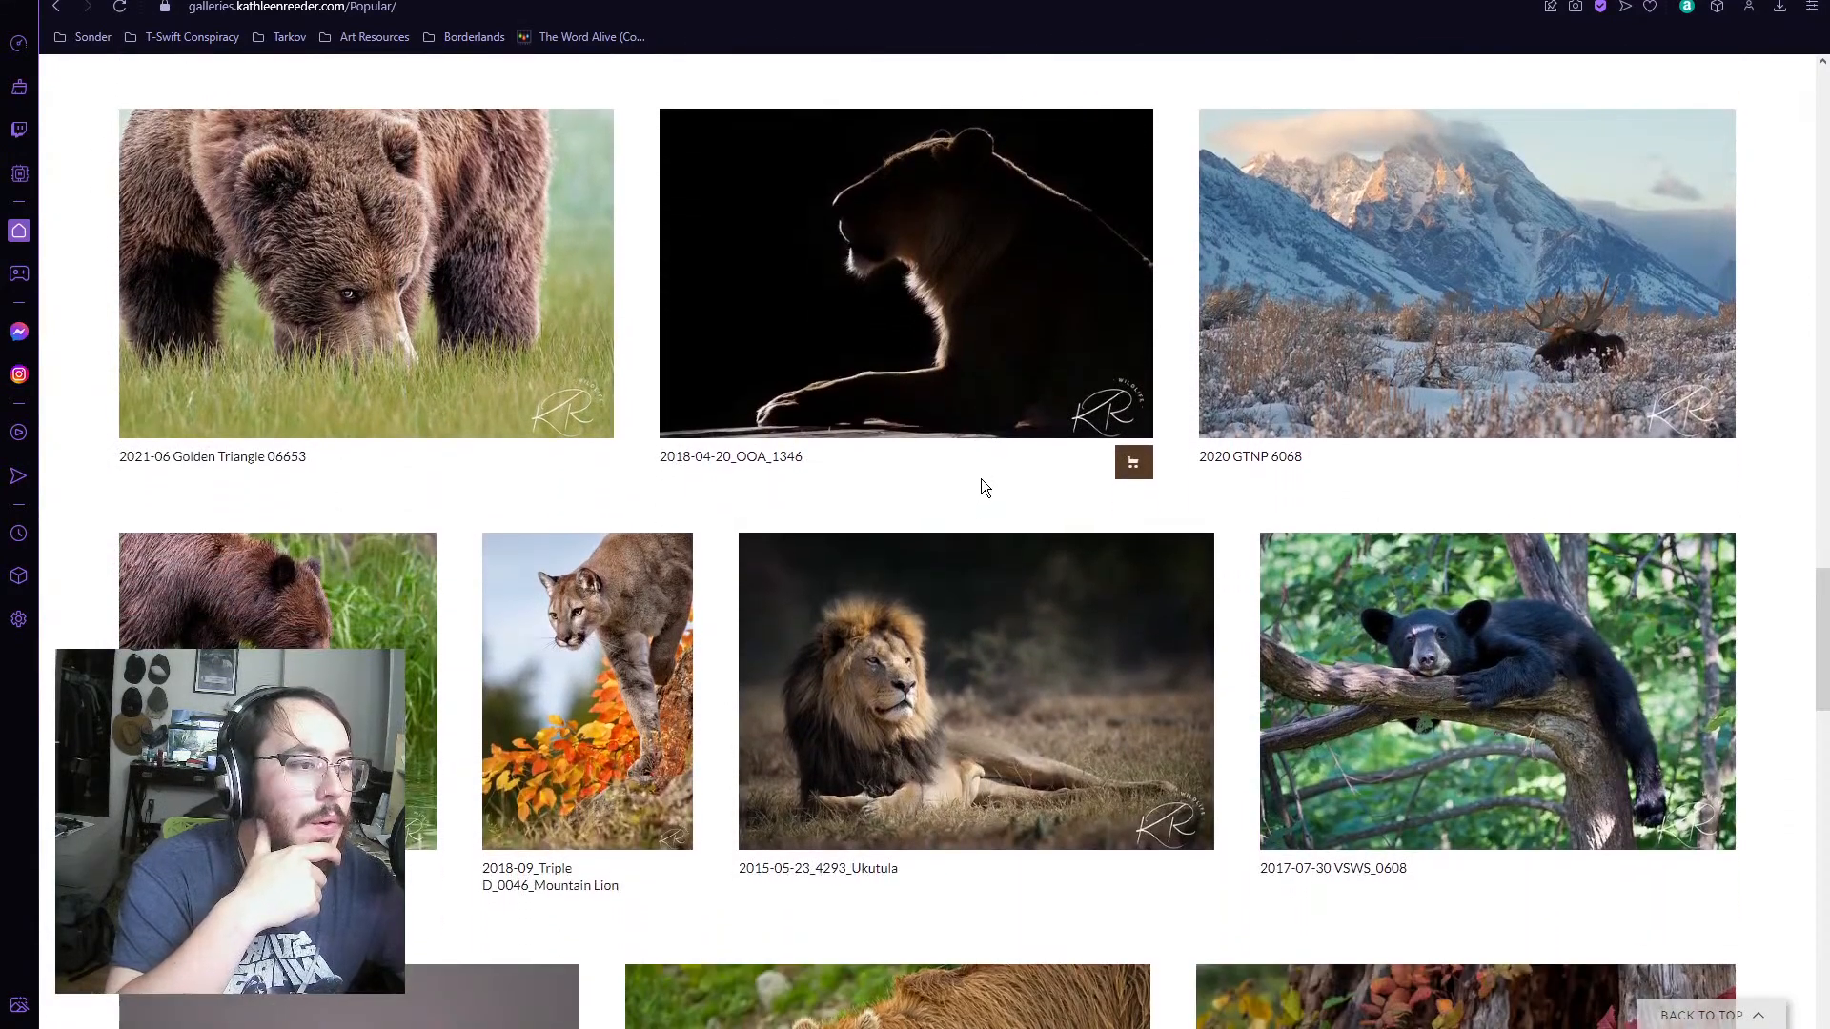
{"action": "scroll", "coordinate": [981, 481], "scroll_direction": "down", "scroll_amount": 8}
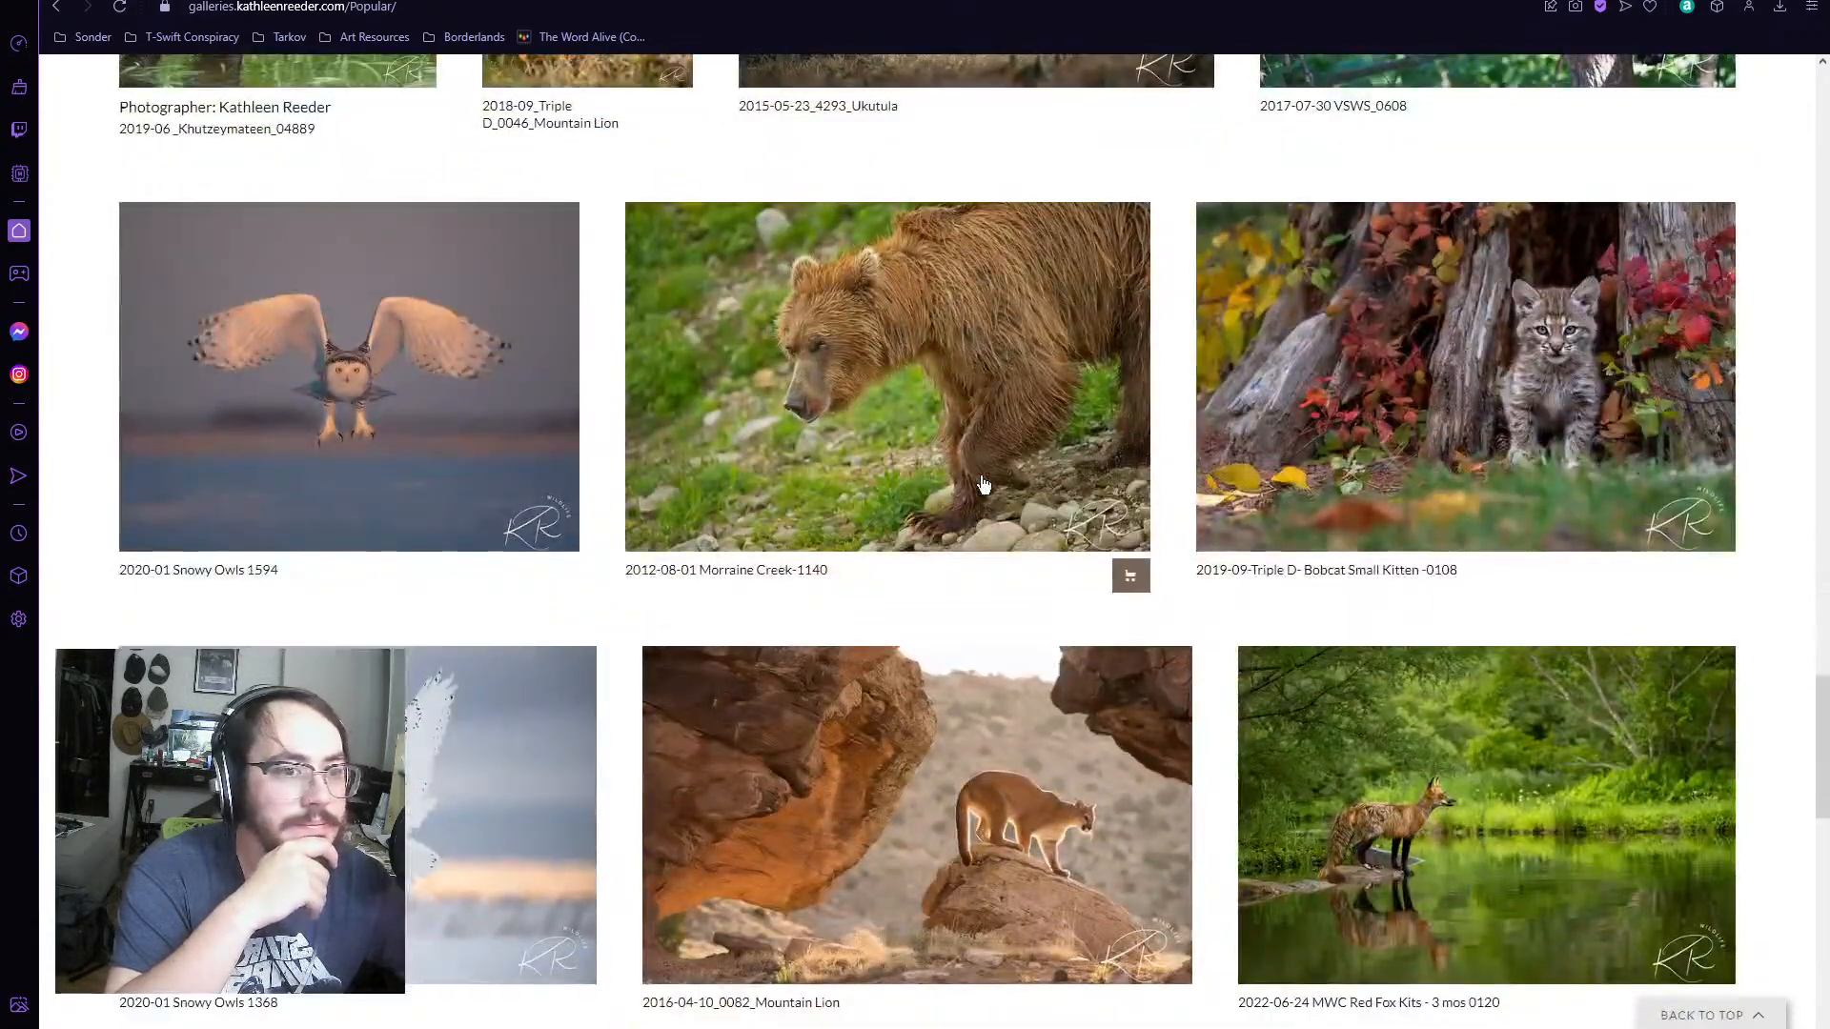
{"action": "scroll", "coordinate": [984, 483], "scroll_direction": "down", "scroll_amount": 3}
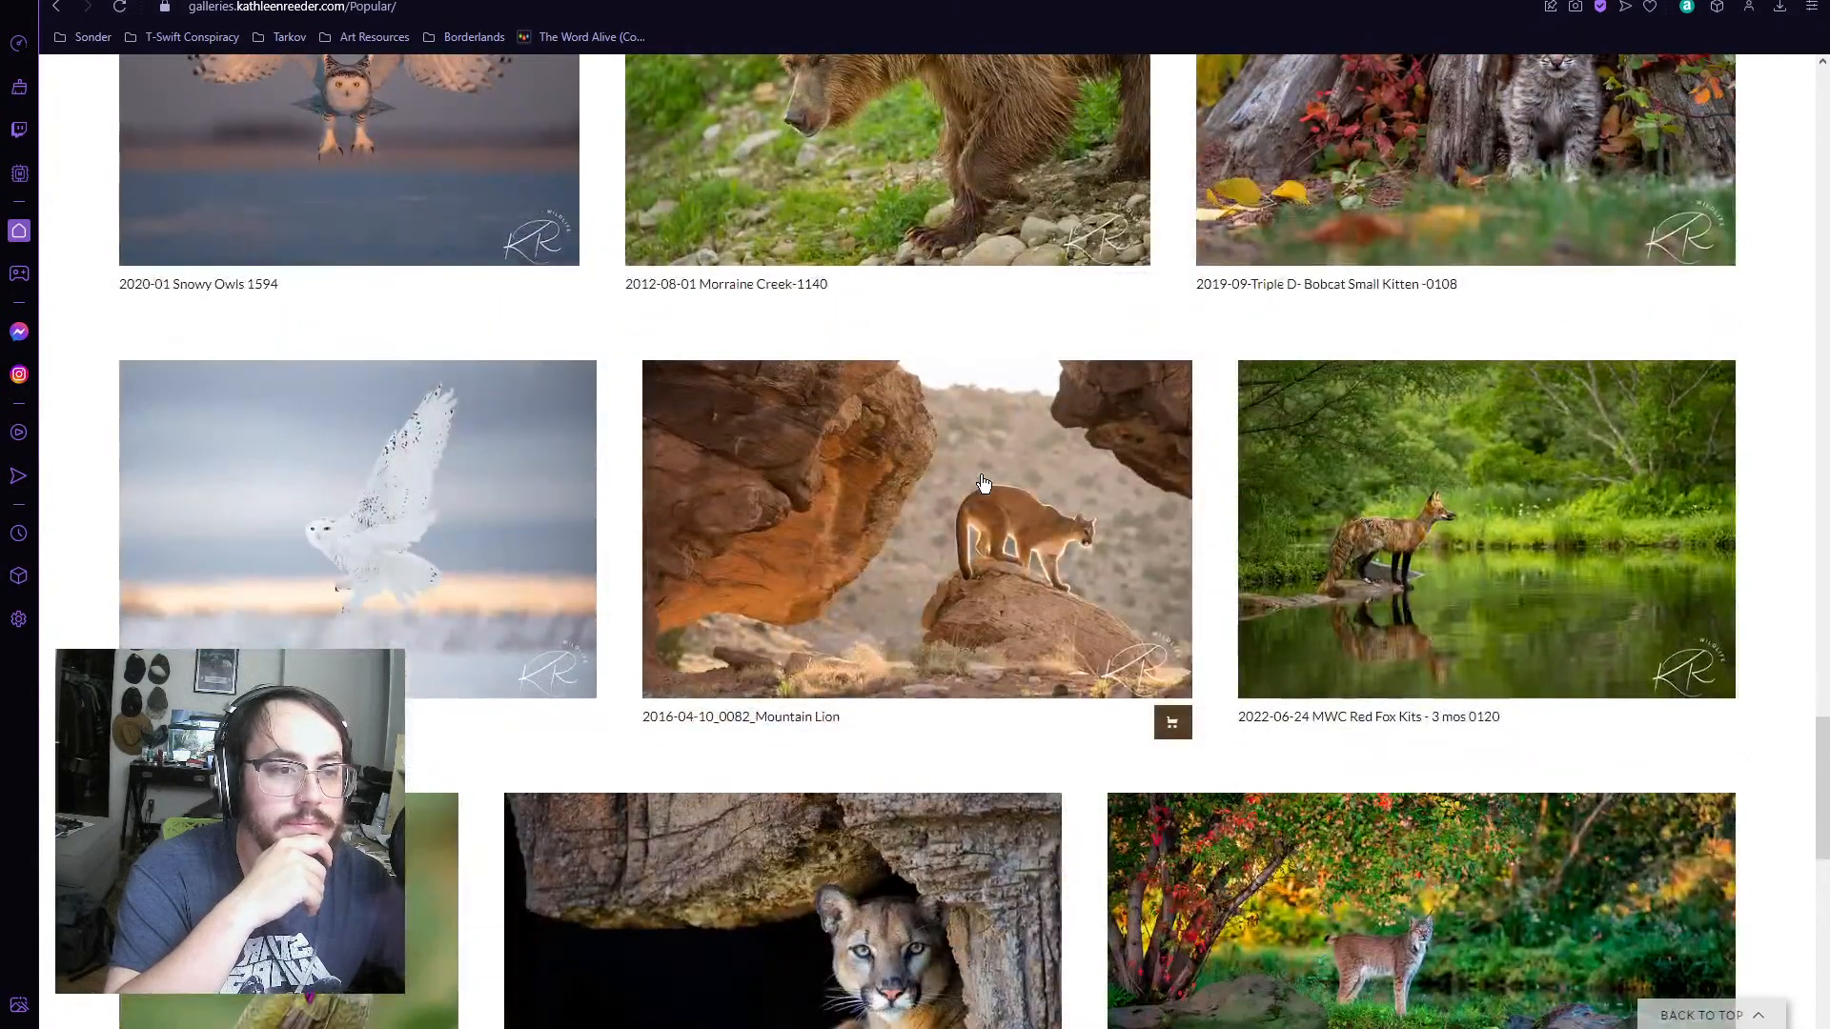
{"action": "scroll", "coordinate": [983, 482], "scroll_direction": "down", "scroll_amount": 4}
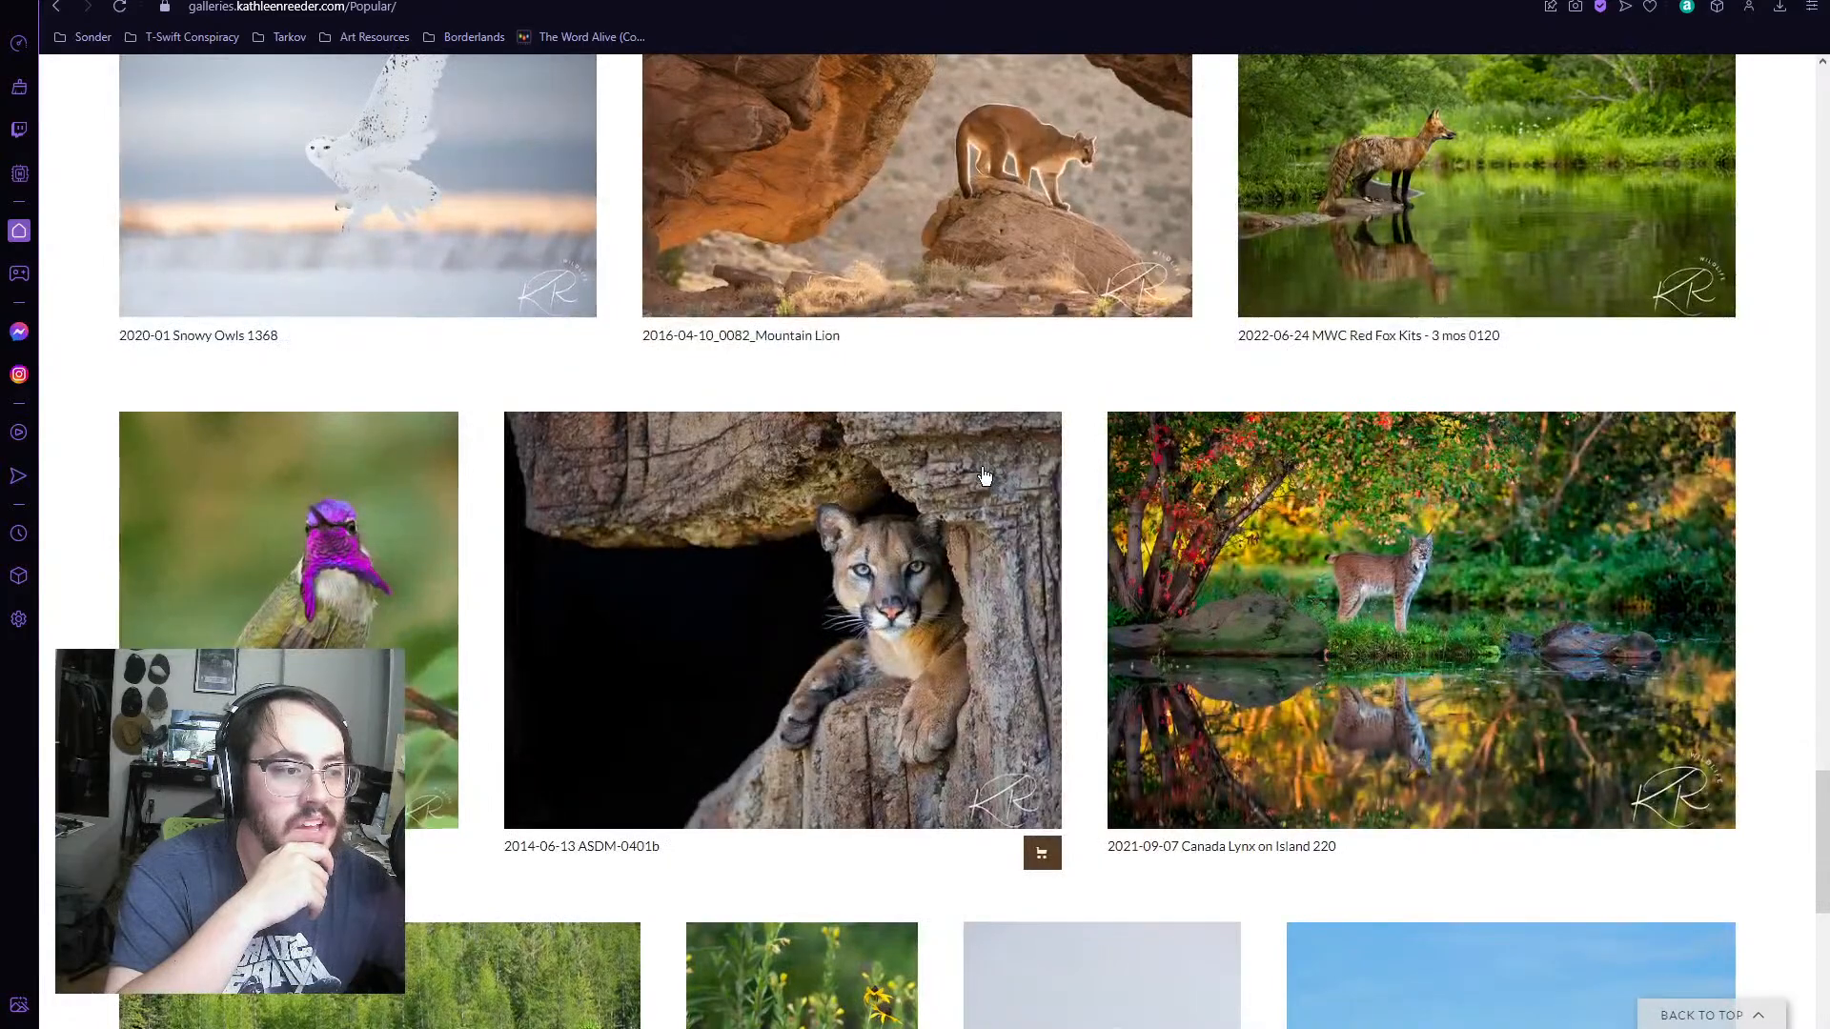
{"action": "scroll", "coordinate": [986, 475], "scroll_direction": "down", "scroll_amount": 2}
{"action": "scroll", "coordinate": [986, 474], "scroll_direction": "down", "scroll_amount": 4}
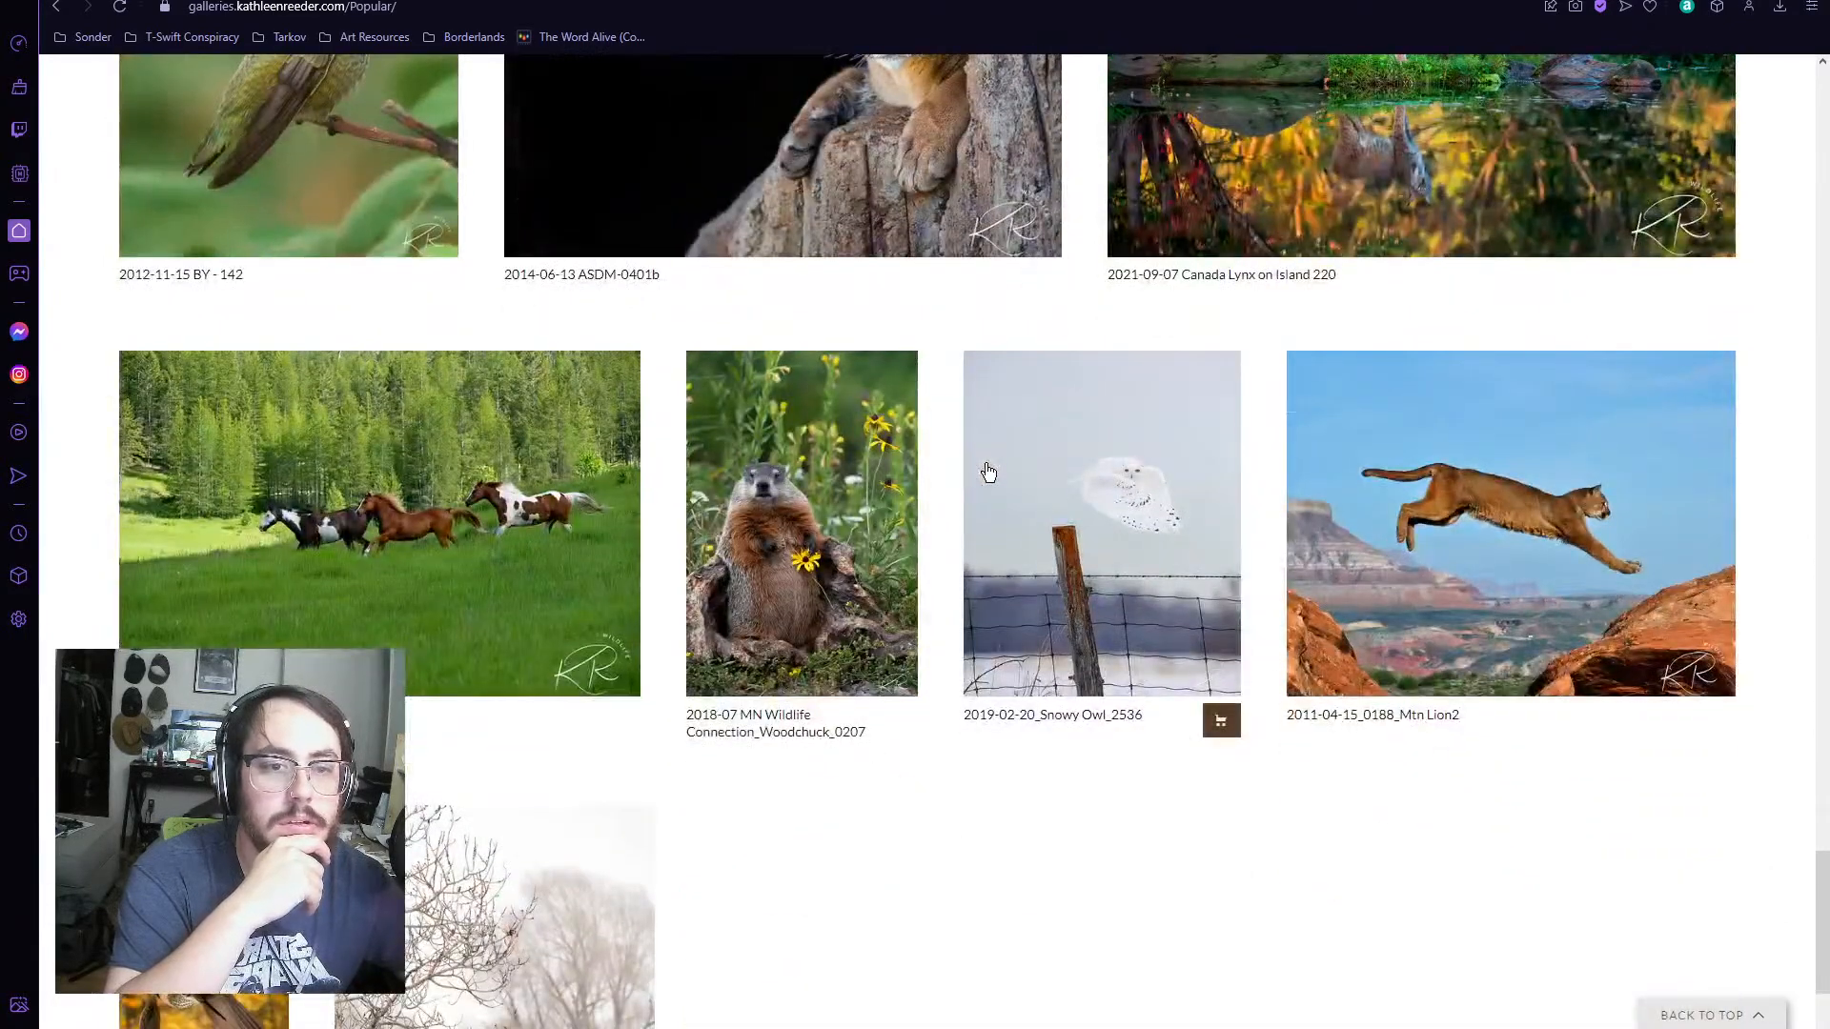
{"action": "scroll", "coordinate": [985, 474], "scroll_direction": "down", "scroll_amount": 4}
{"action": "scroll", "coordinate": [988, 469], "scroll_direction": "up", "scroll_amount": 8}
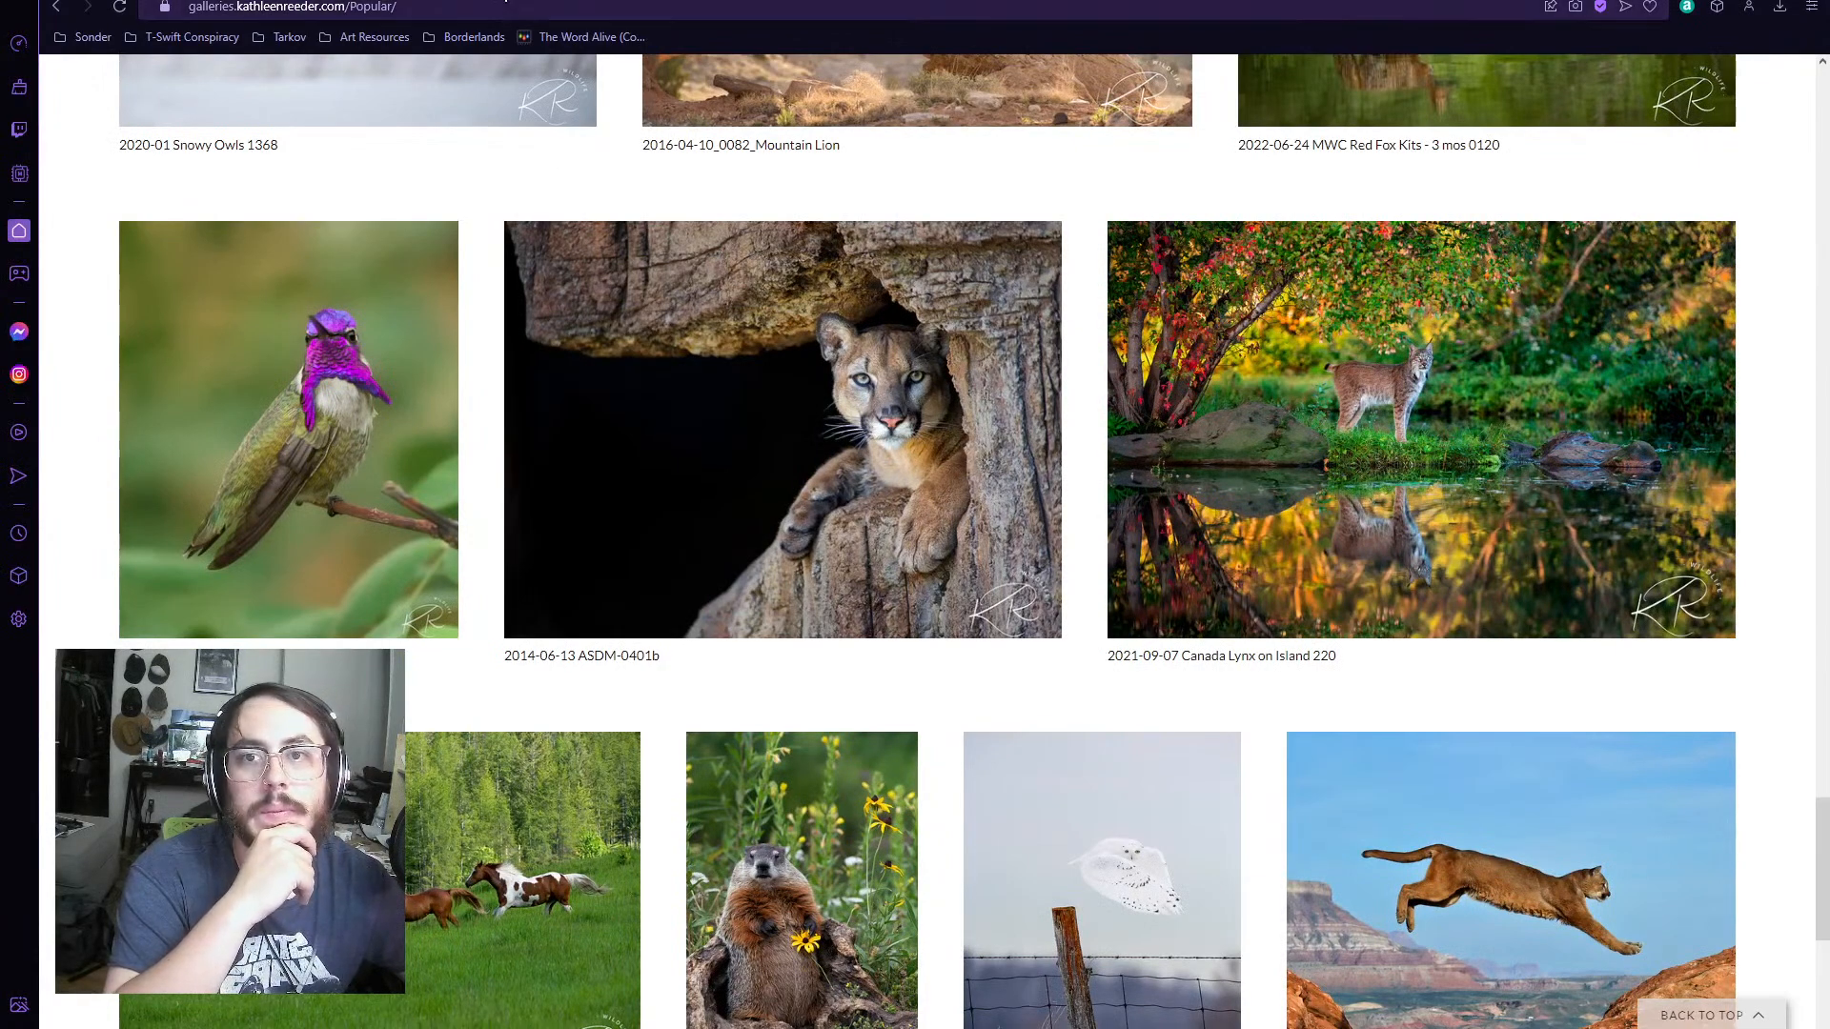
Step: Switch back to Lightroom Classic and set the exposure of the standing lion photo BBA09554 to +0.88
{"action": "left_click", "coordinate": [300, 1]}
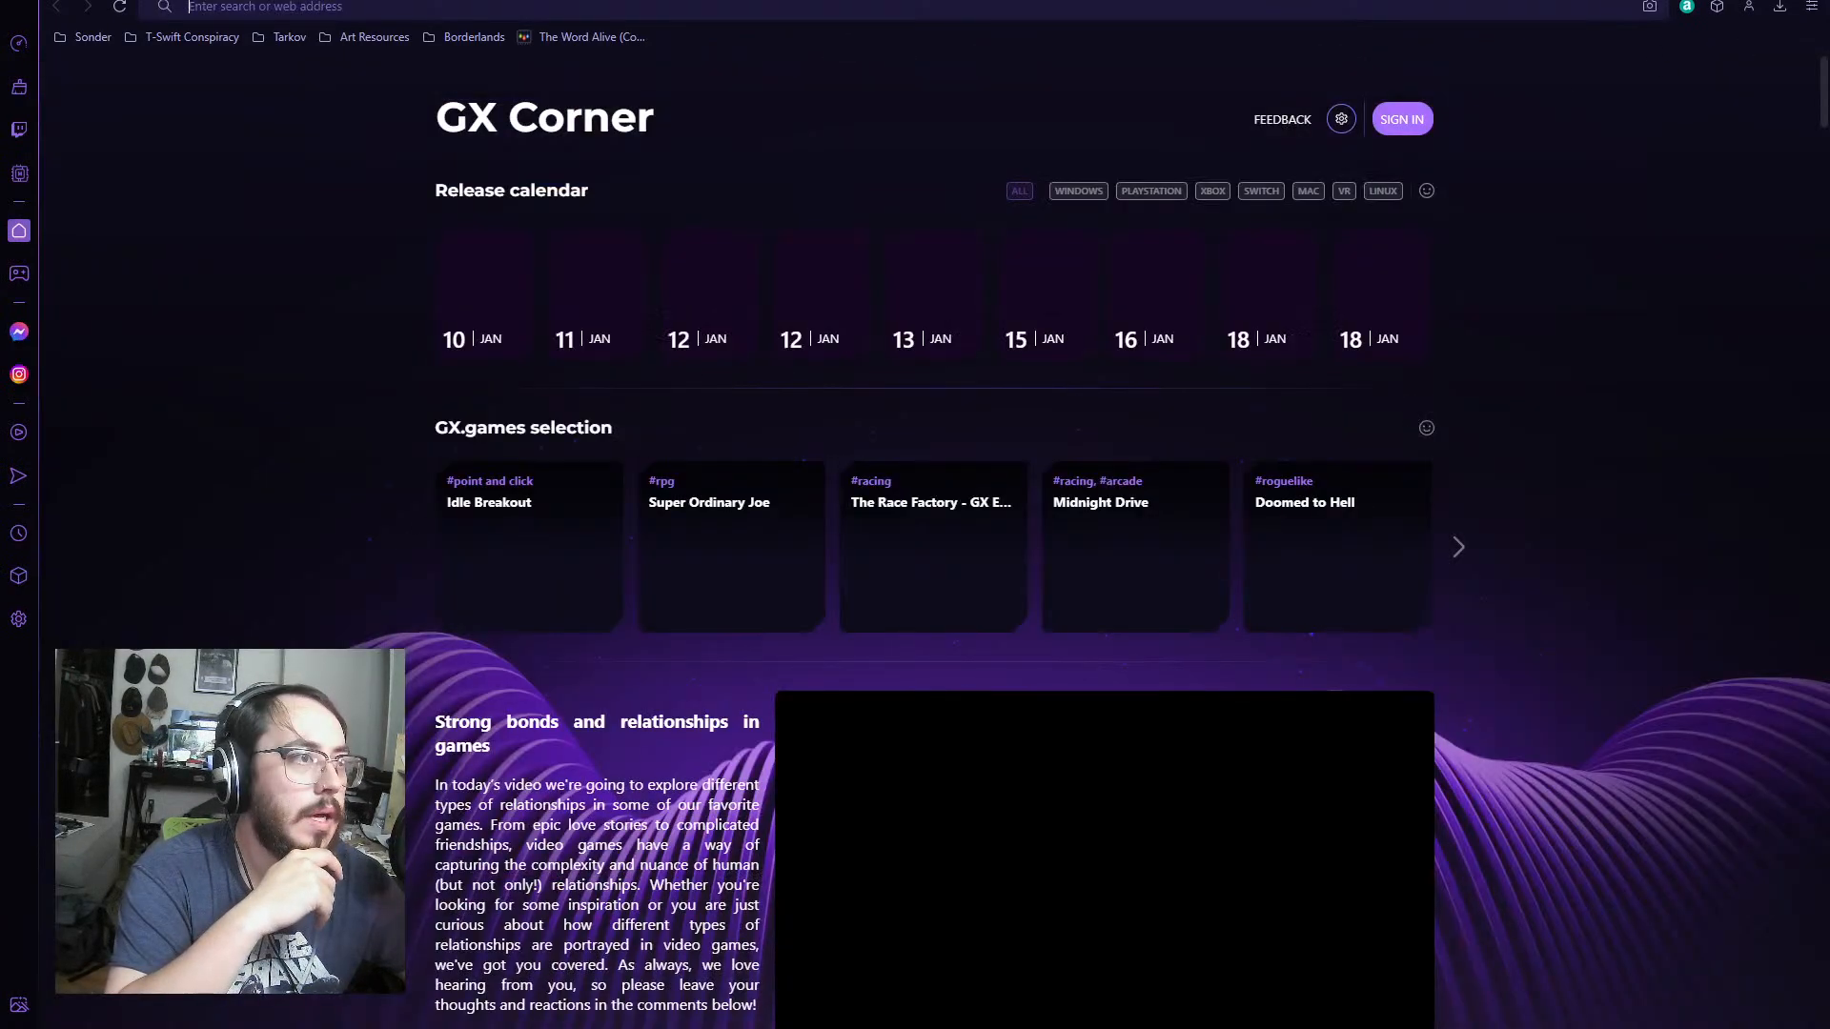
{"action": "left_click", "coordinate": [1723, 1]}
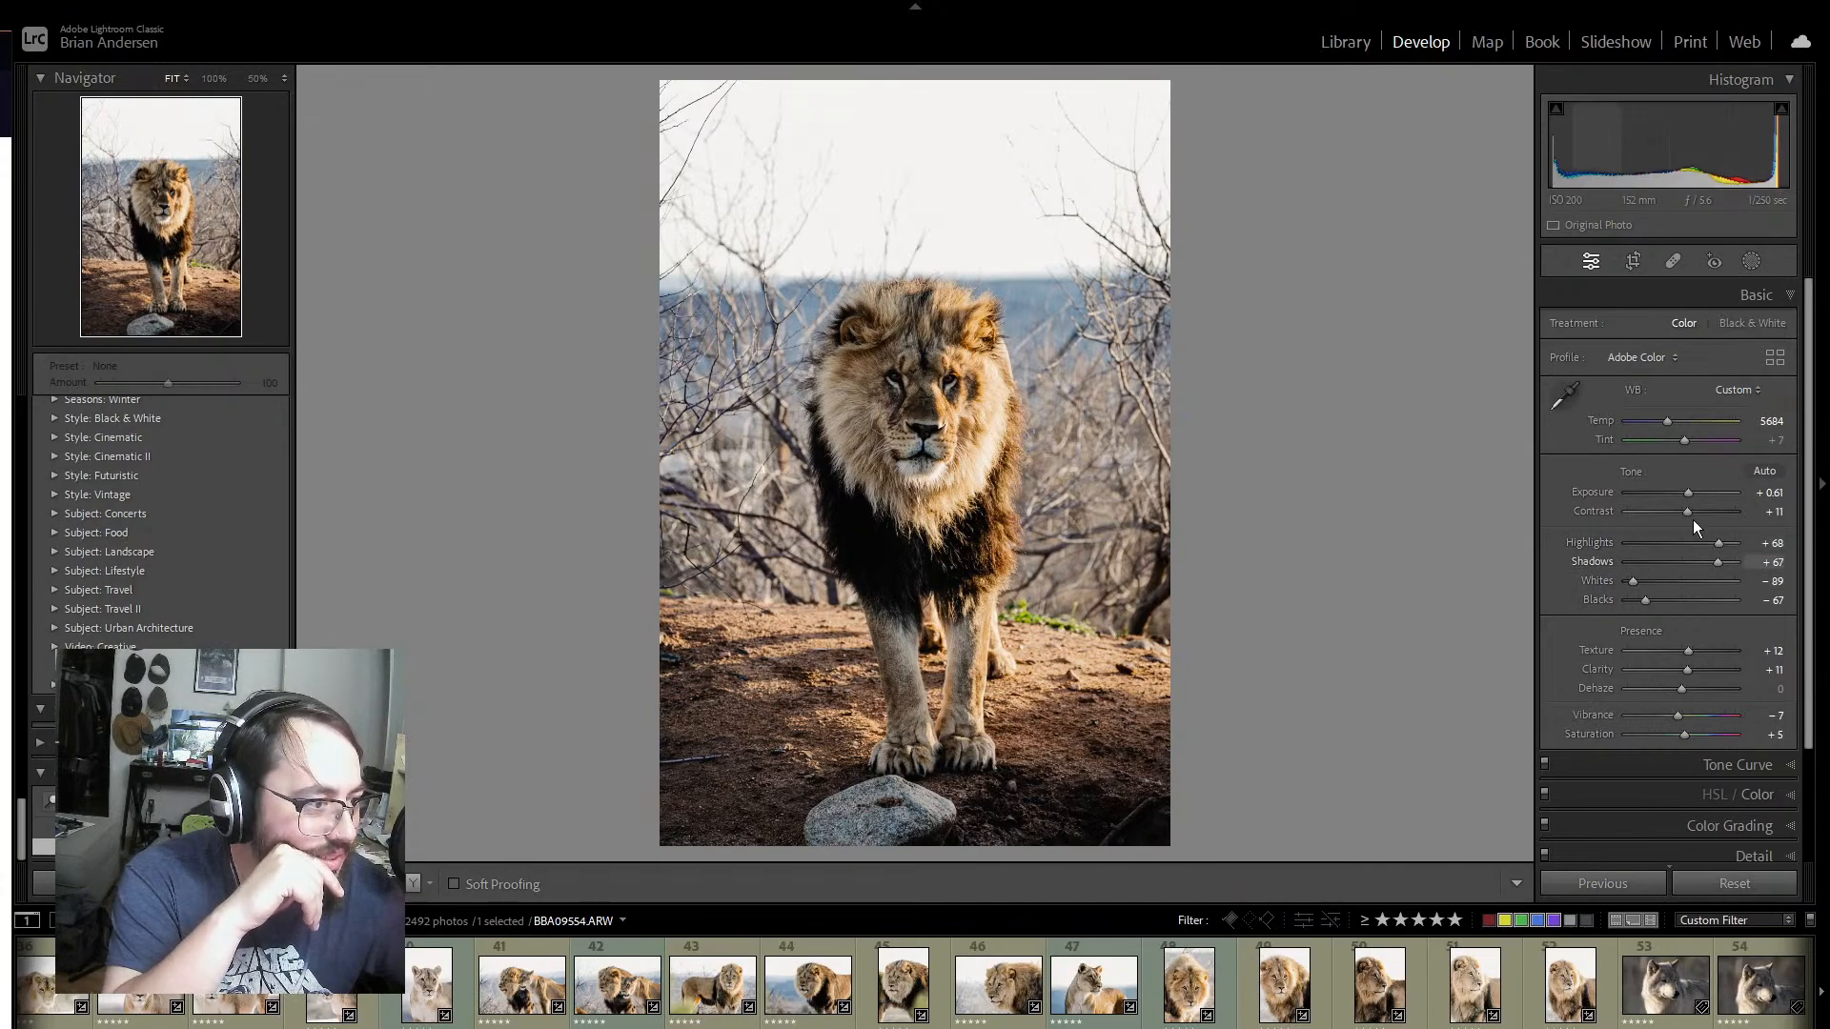
{"action": "left_click_drag", "start_coordinate": [1689, 490], "coordinate": [1692, 488]}
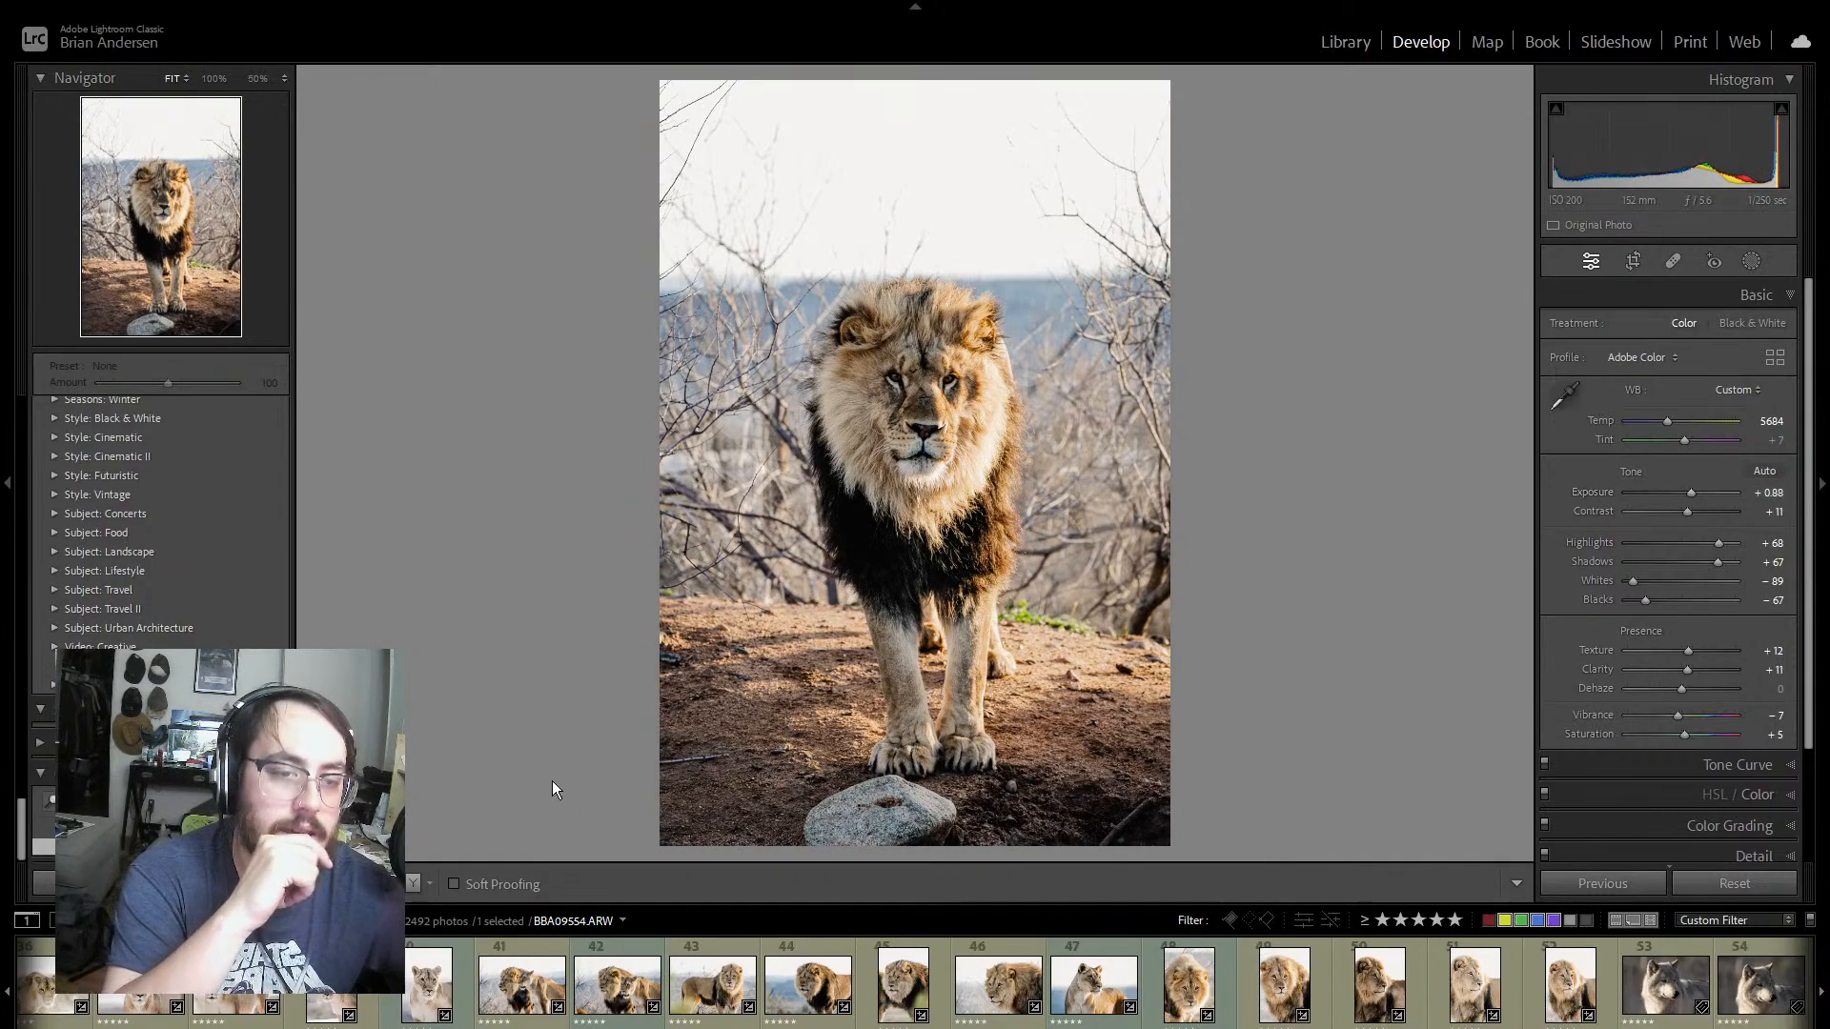
{"action": "scroll", "coordinate": [1112, 986], "scroll_direction": "down", "scroll_amount": 7}
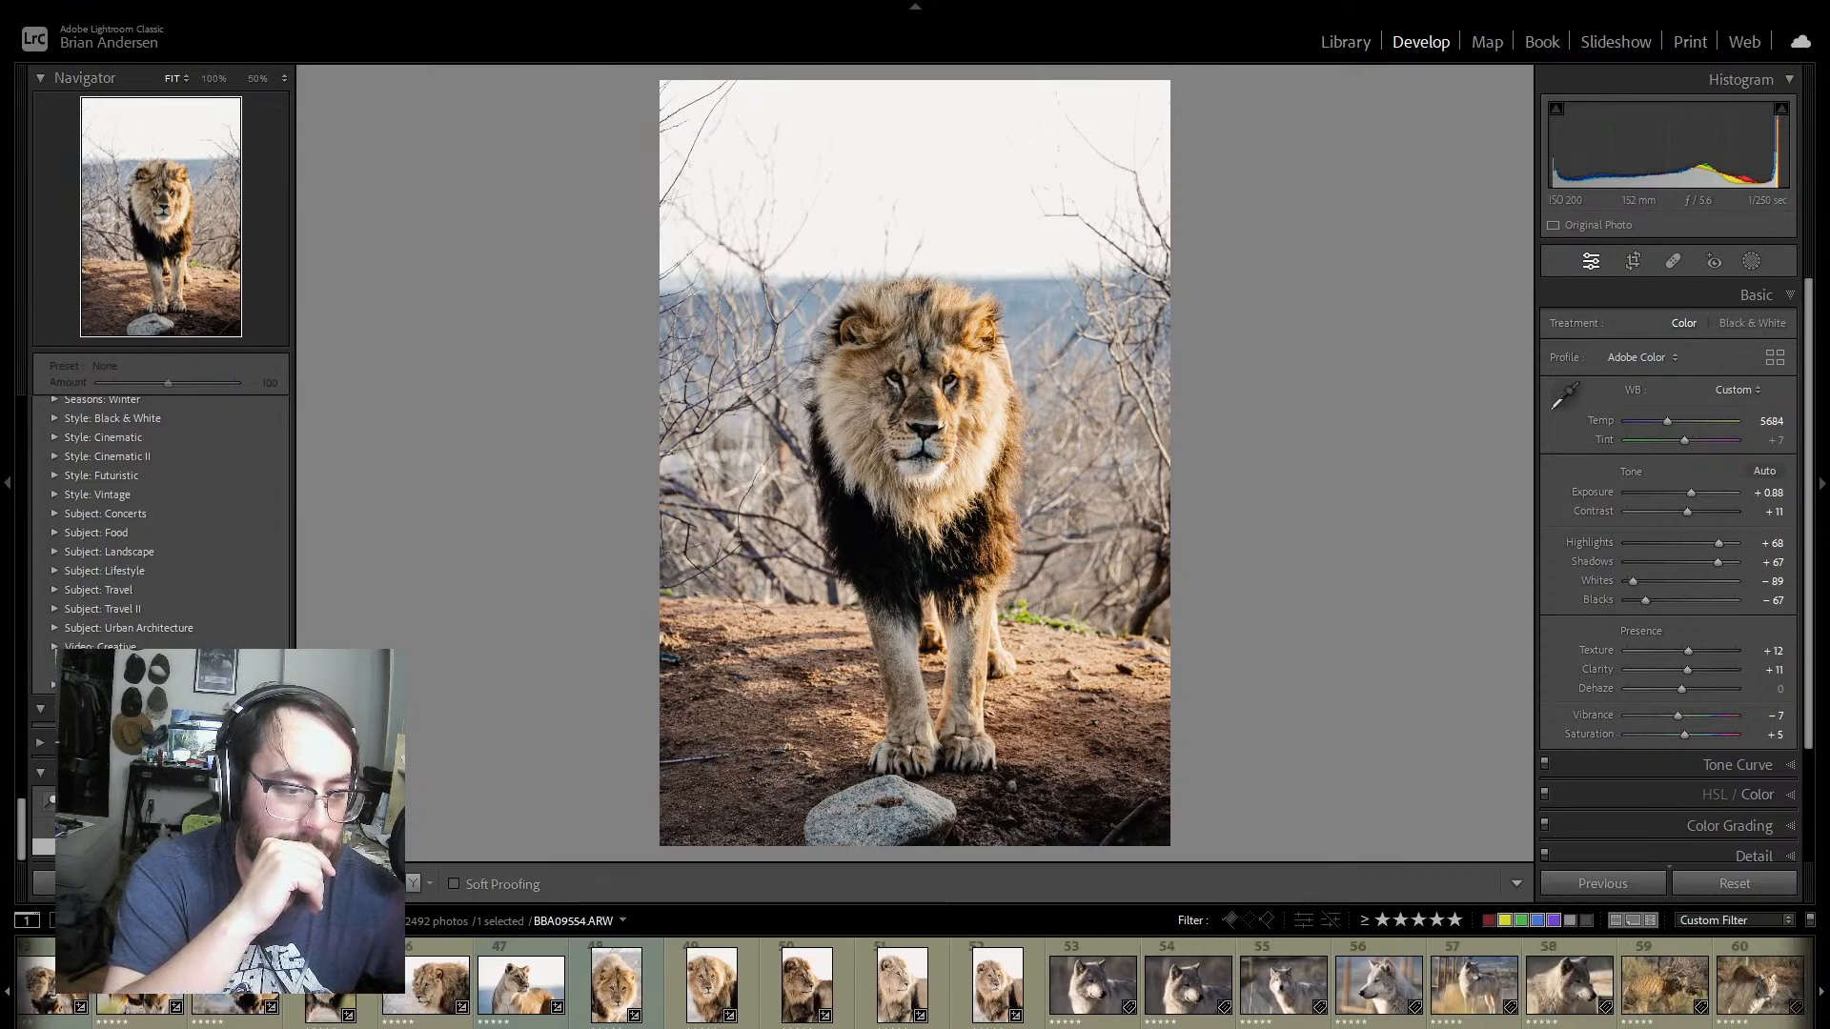
{"action": "scroll", "coordinate": [1111, 985], "scroll_direction": "up", "scroll_amount": 1}
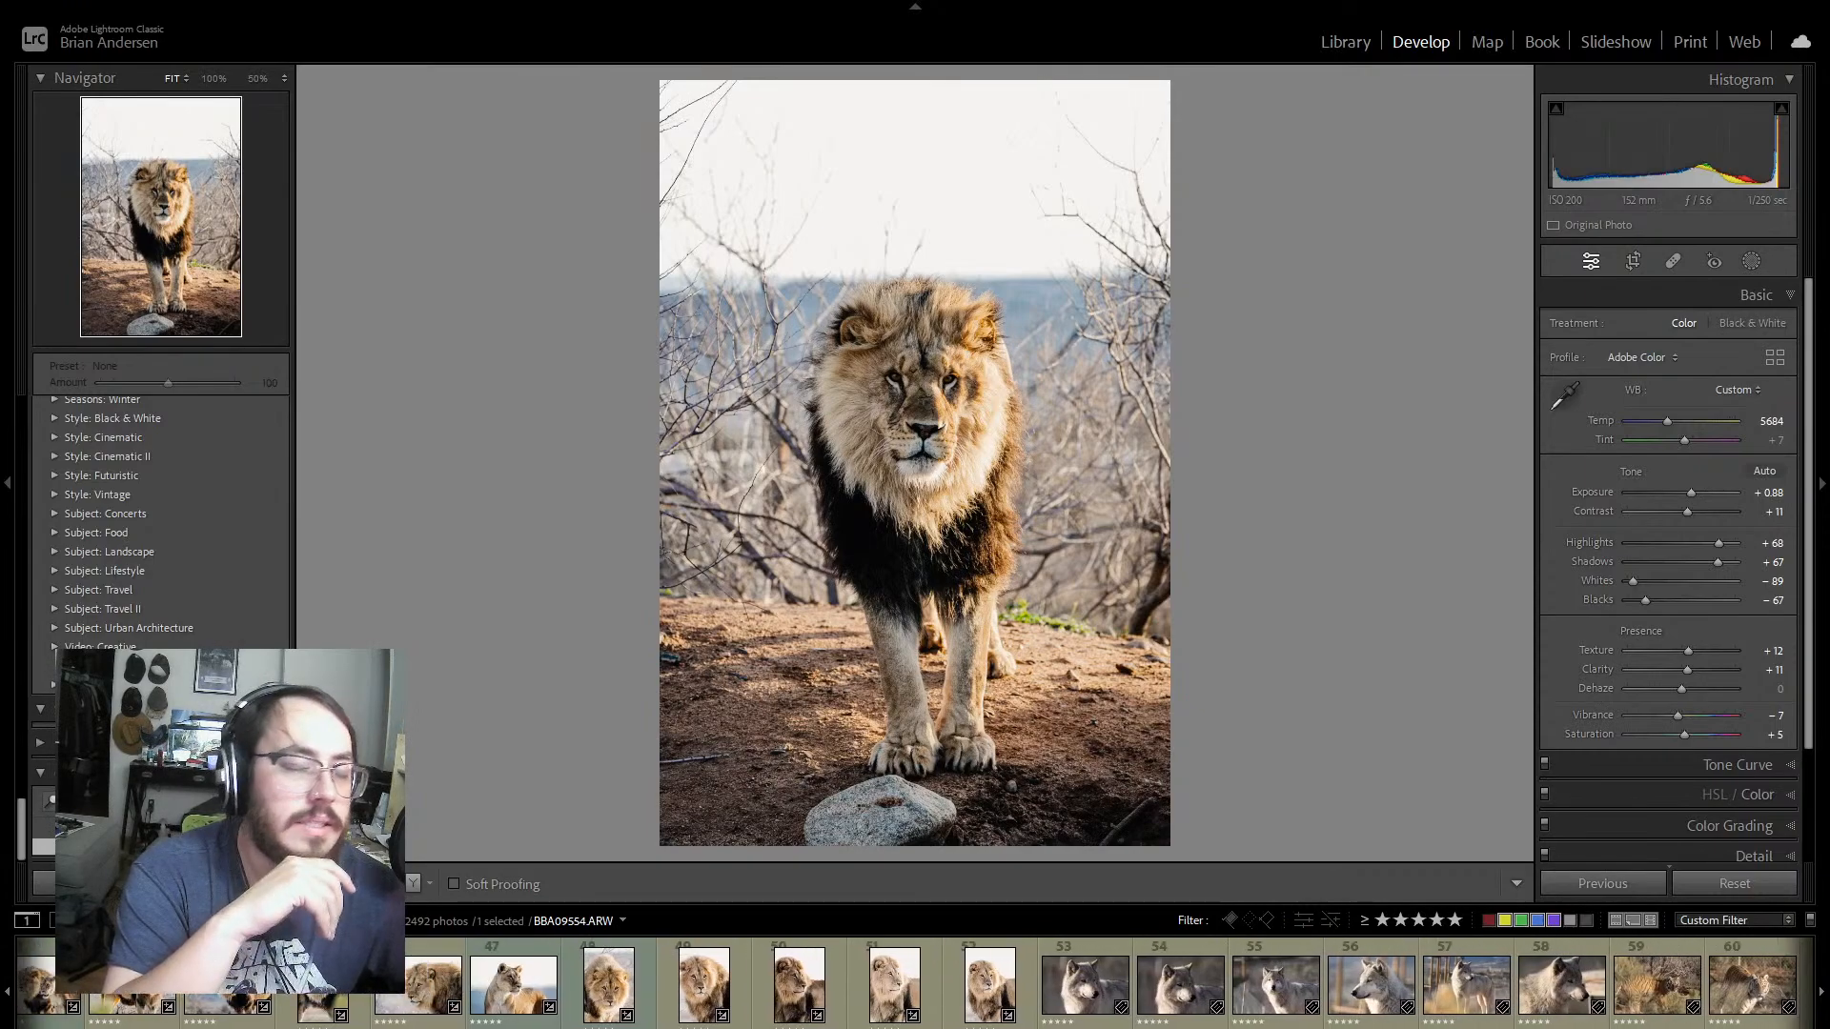
{"action": "scroll", "coordinate": [1111, 986], "scroll_direction": "up", "scroll_amount": 5}
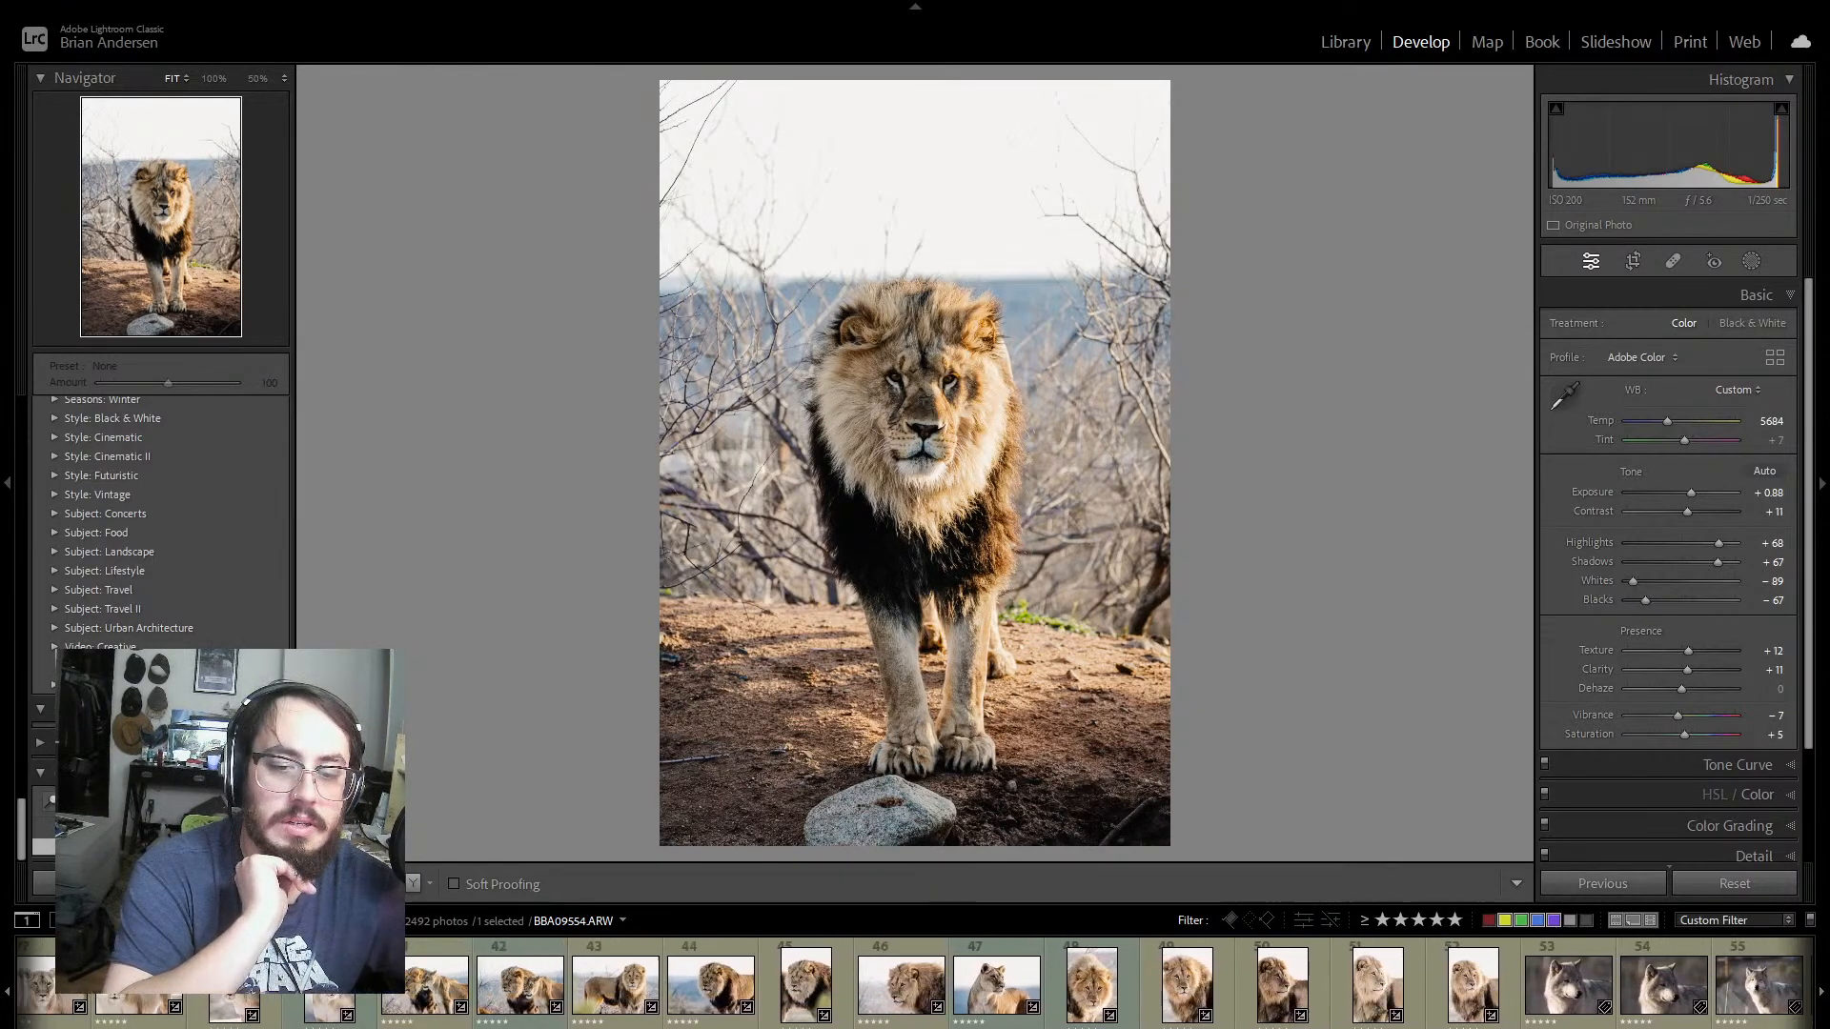
Step: Try to synchronize the develop settings of lion portrait BBA09934 to the next two lion portraits, and undo the synchronization
{"action": "scroll", "coordinate": [1111, 985], "scroll_direction": "down", "scroll_amount": 3}
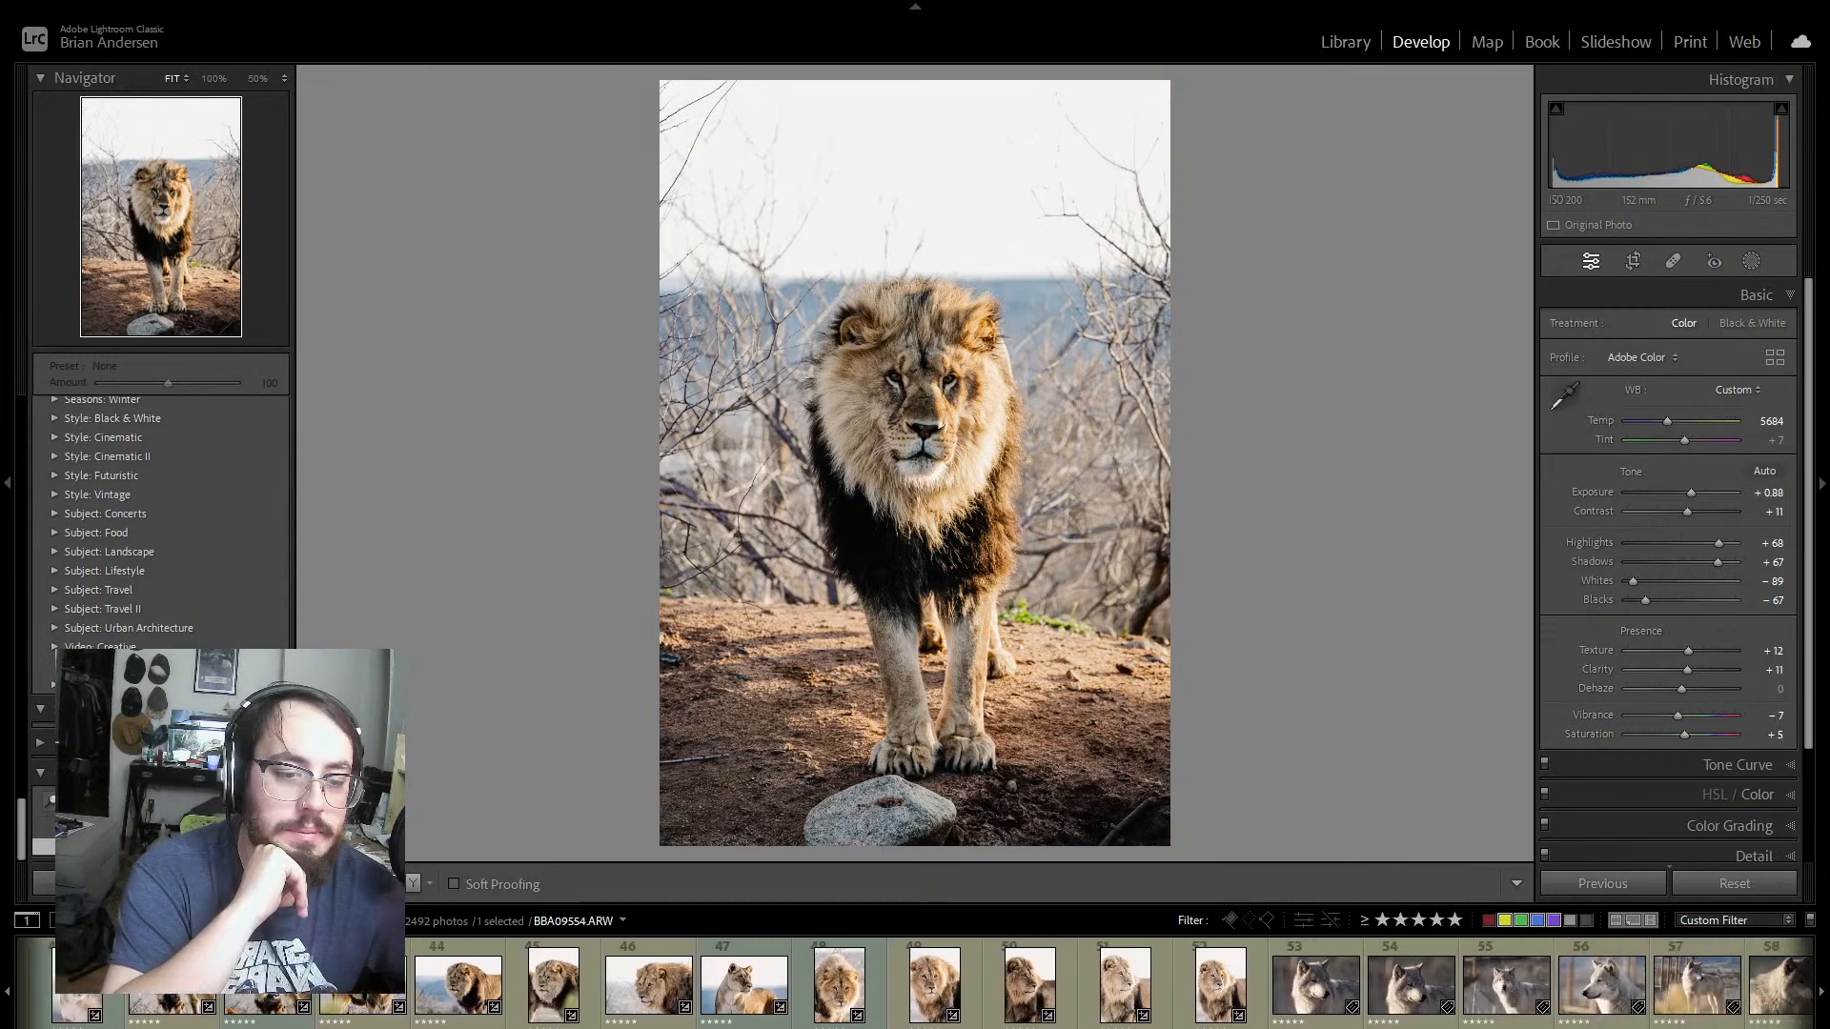
{"action": "left_click", "coordinate": [875, 965]}
{"action": "left_click", "coordinate": [919, 998]}
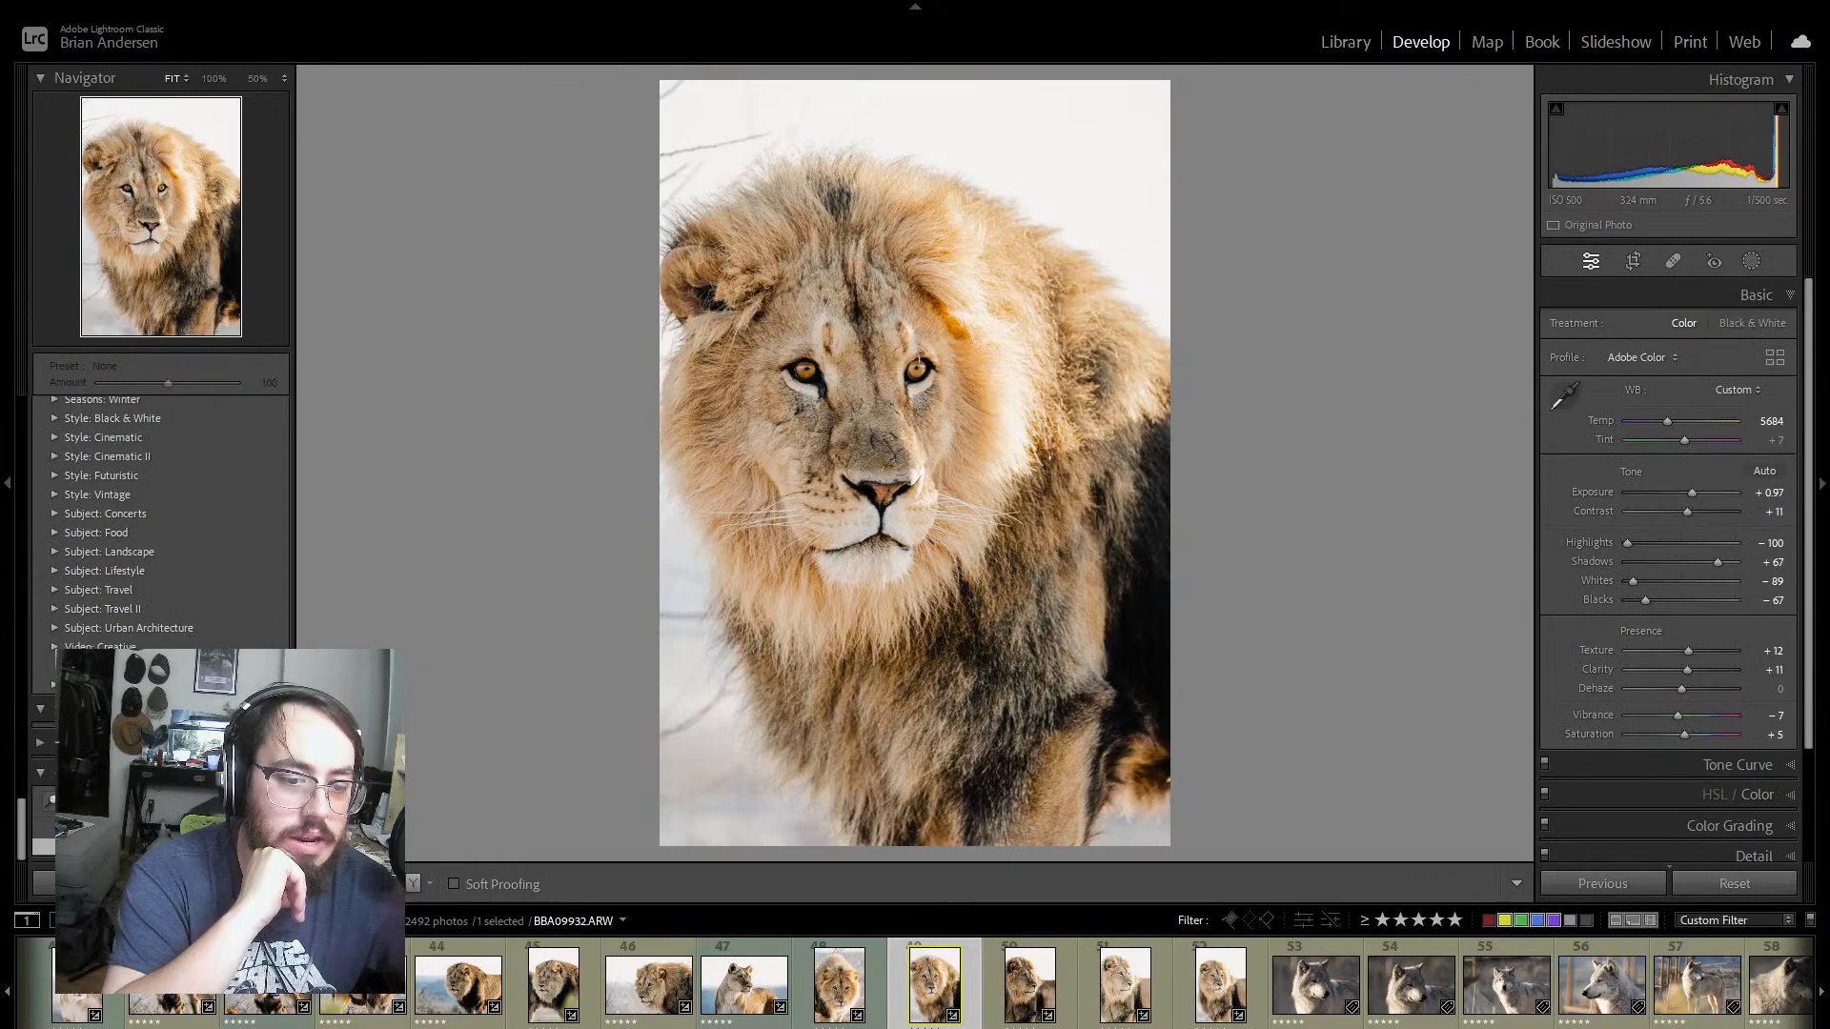
{"action": "scroll", "coordinate": [795, 982], "scroll_direction": "down", "scroll_amount": 3}
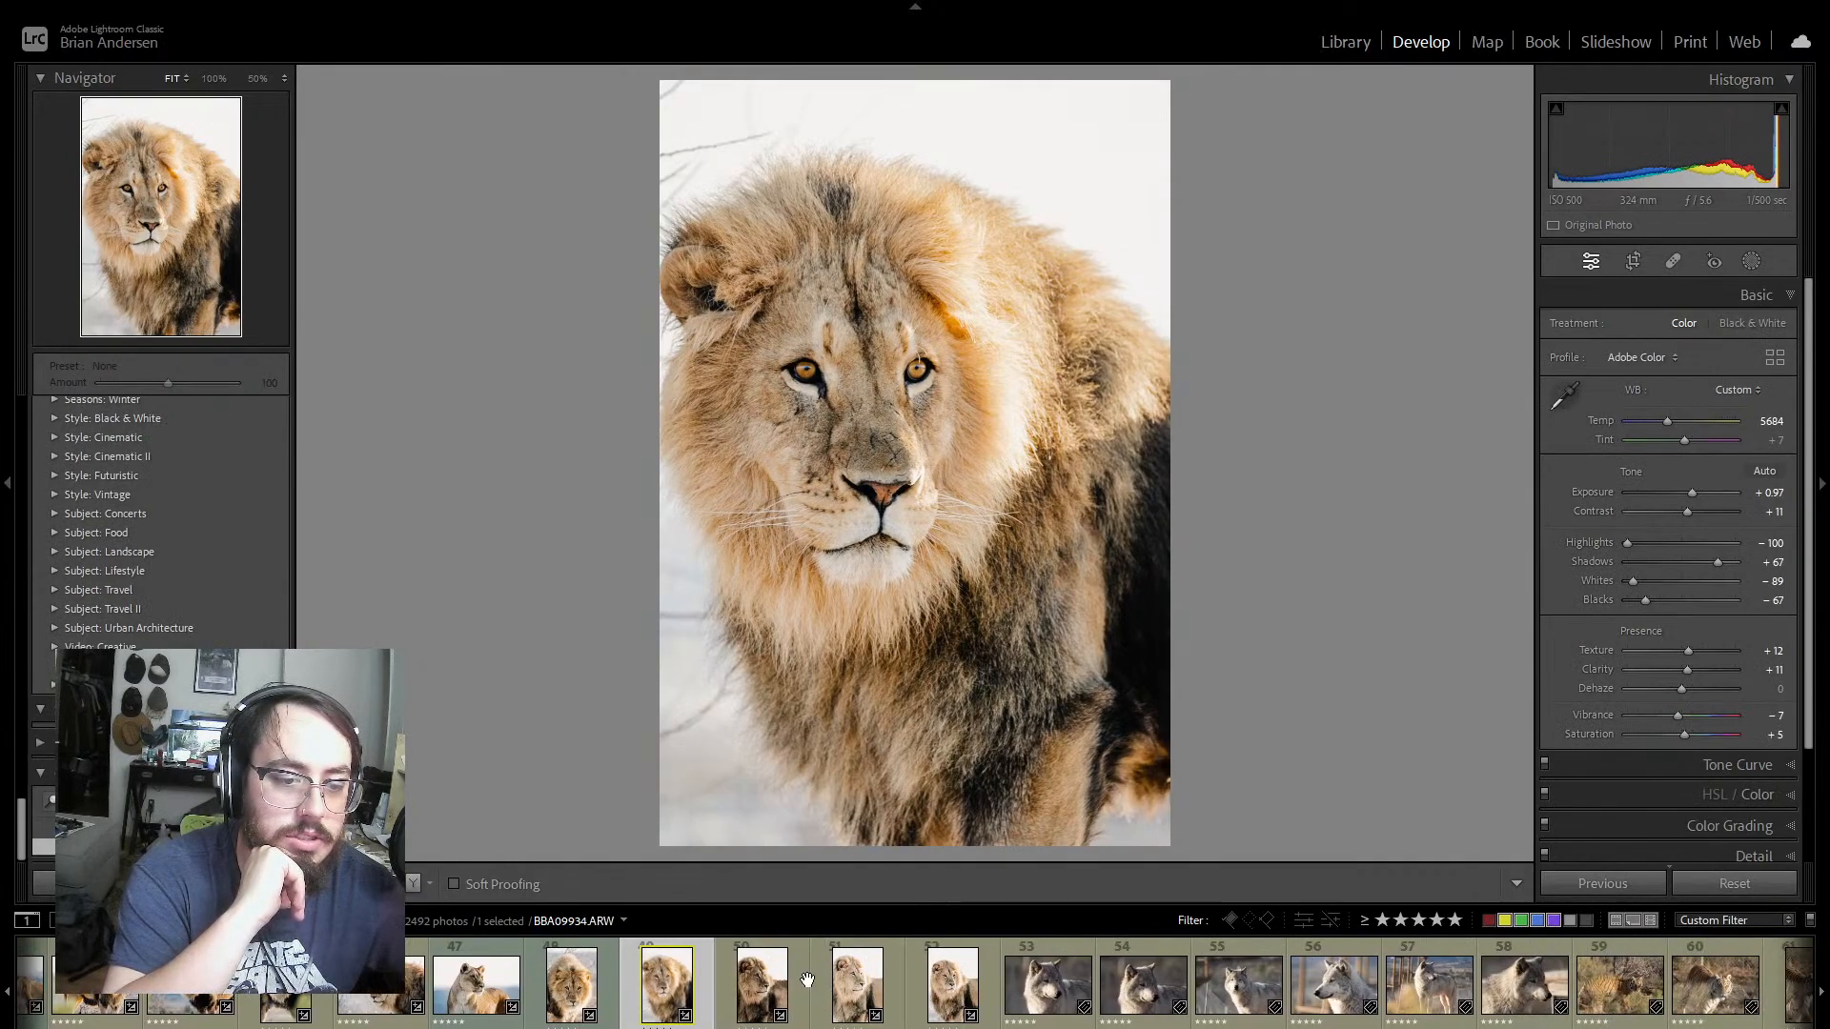
{"action": "left_click", "coordinate": [795, 982]}
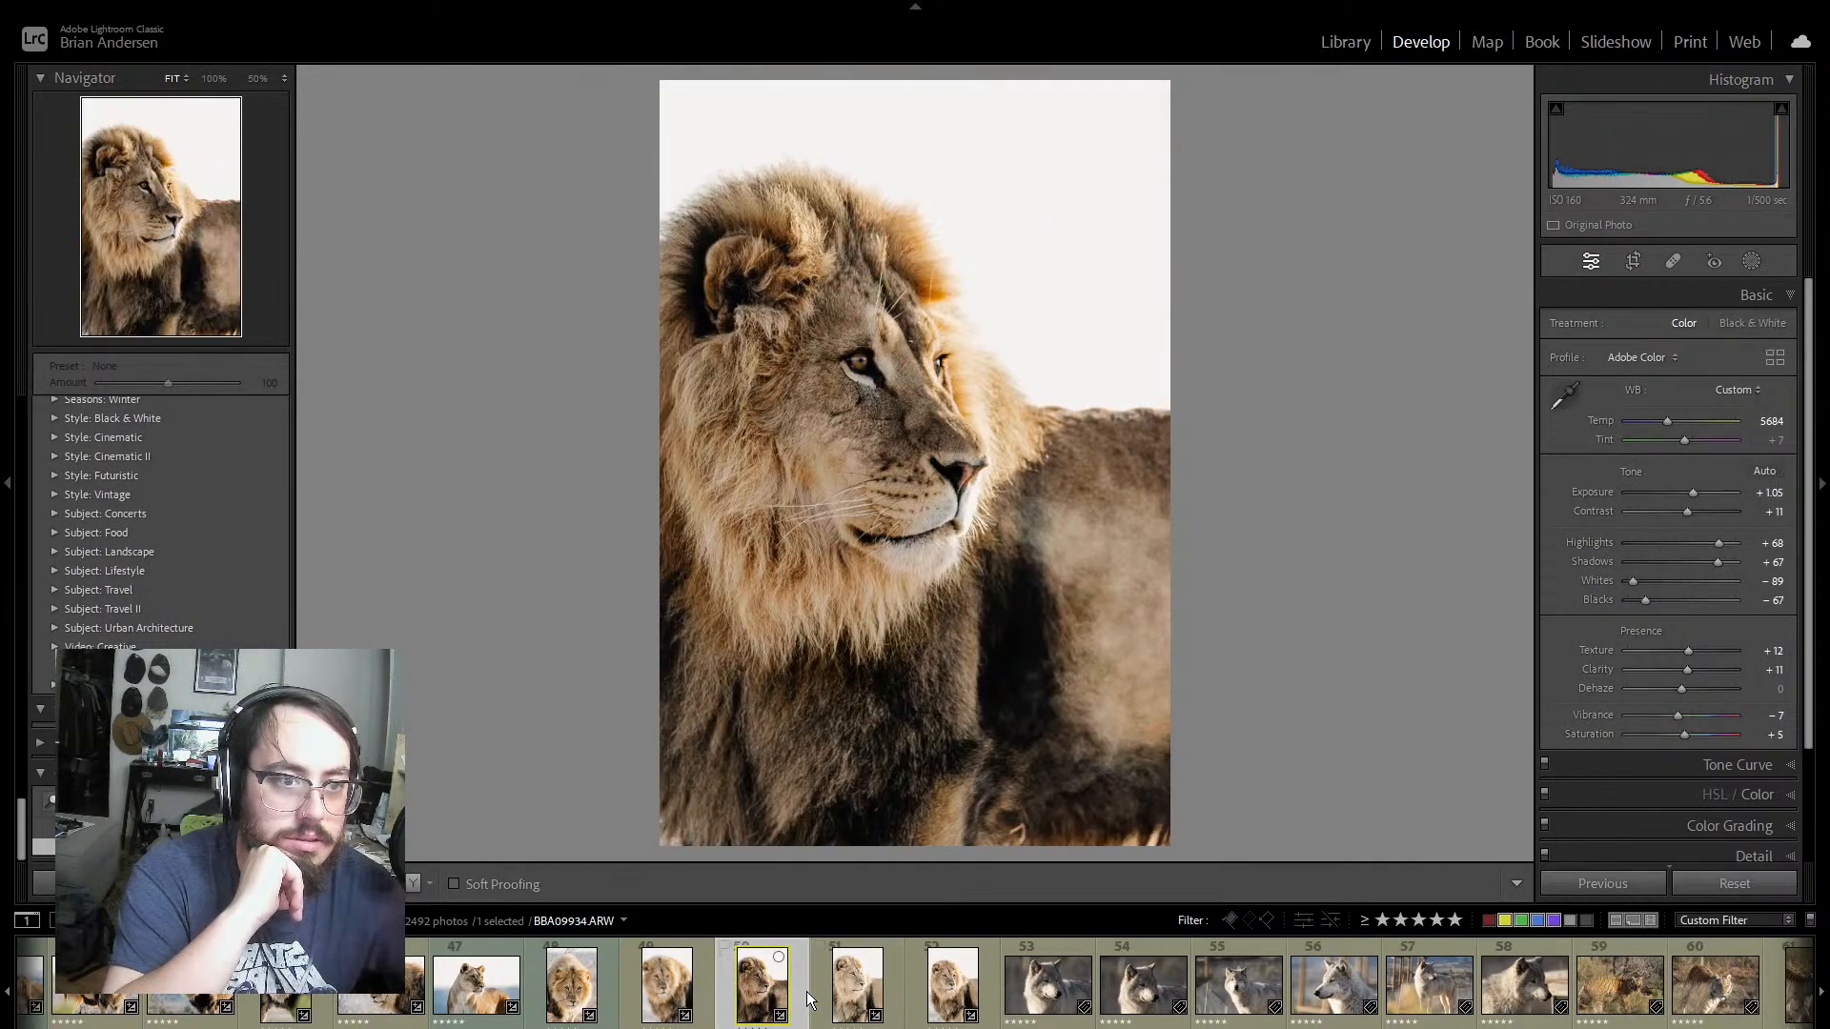
{"action": "left_click", "coordinate": [953, 982], "text": "shift"}
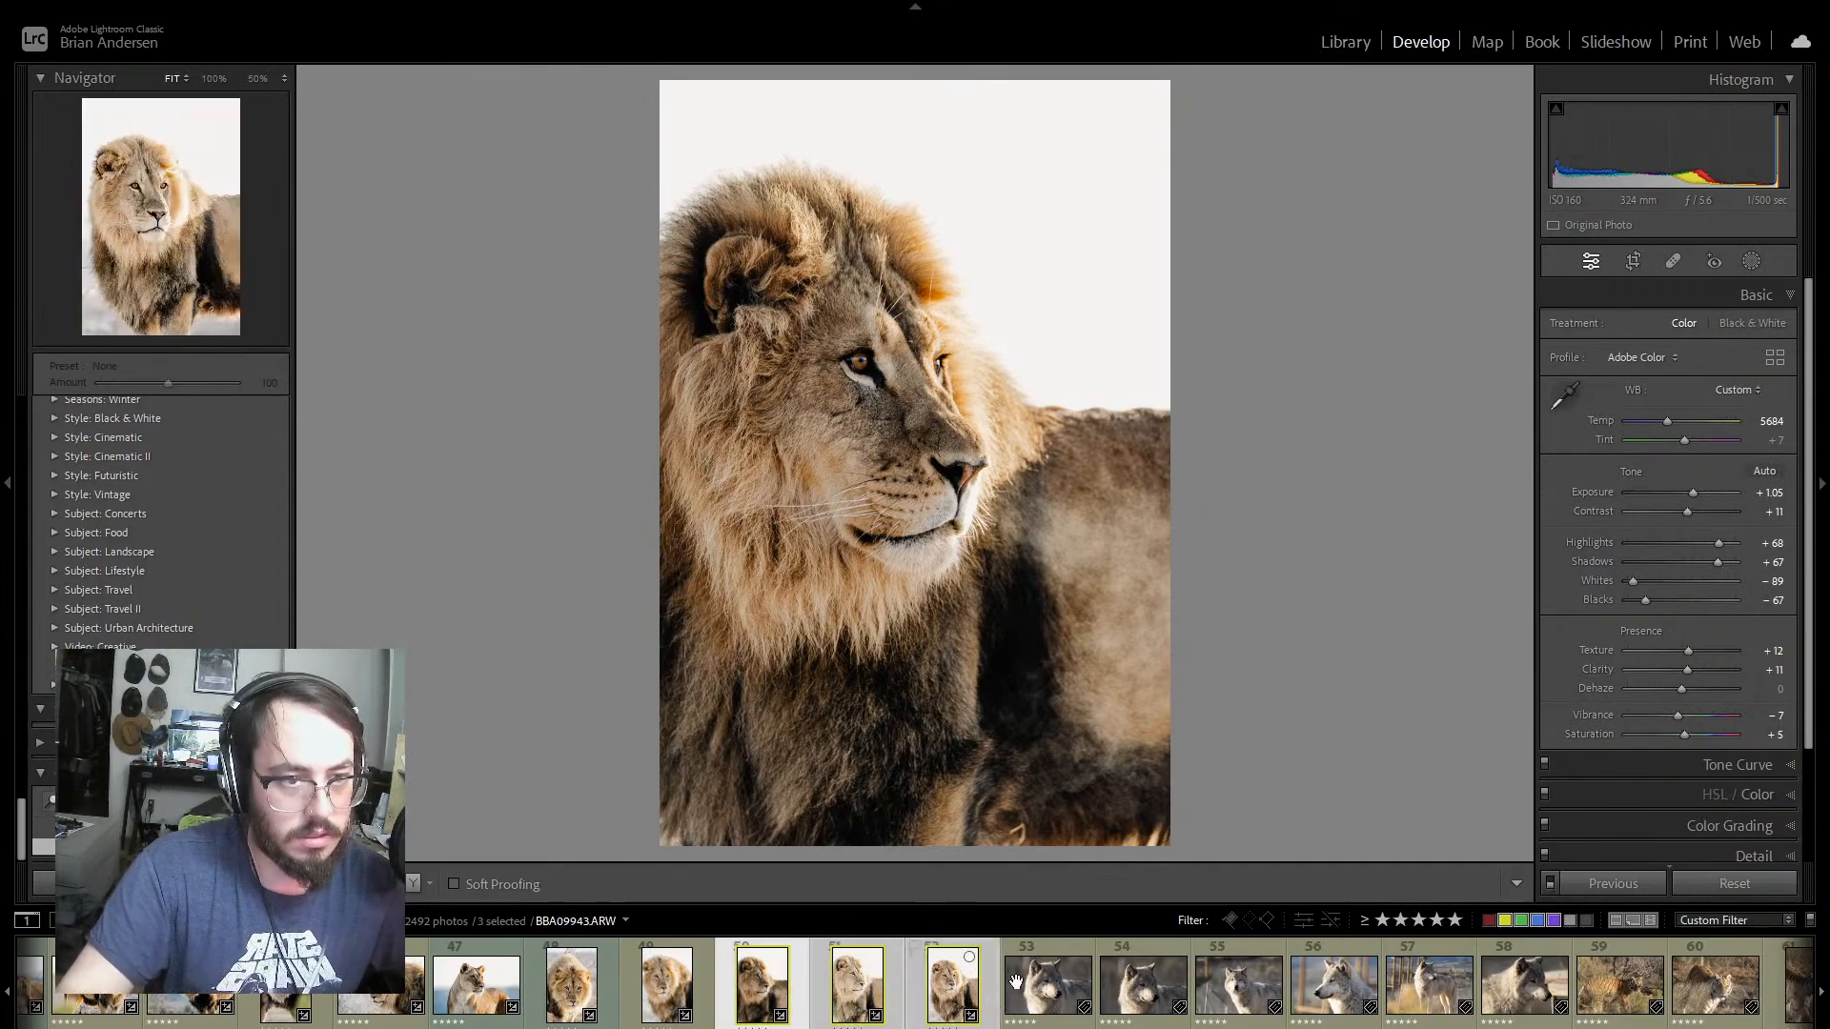
{"action": "left_click", "coordinate": [1623, 884]}
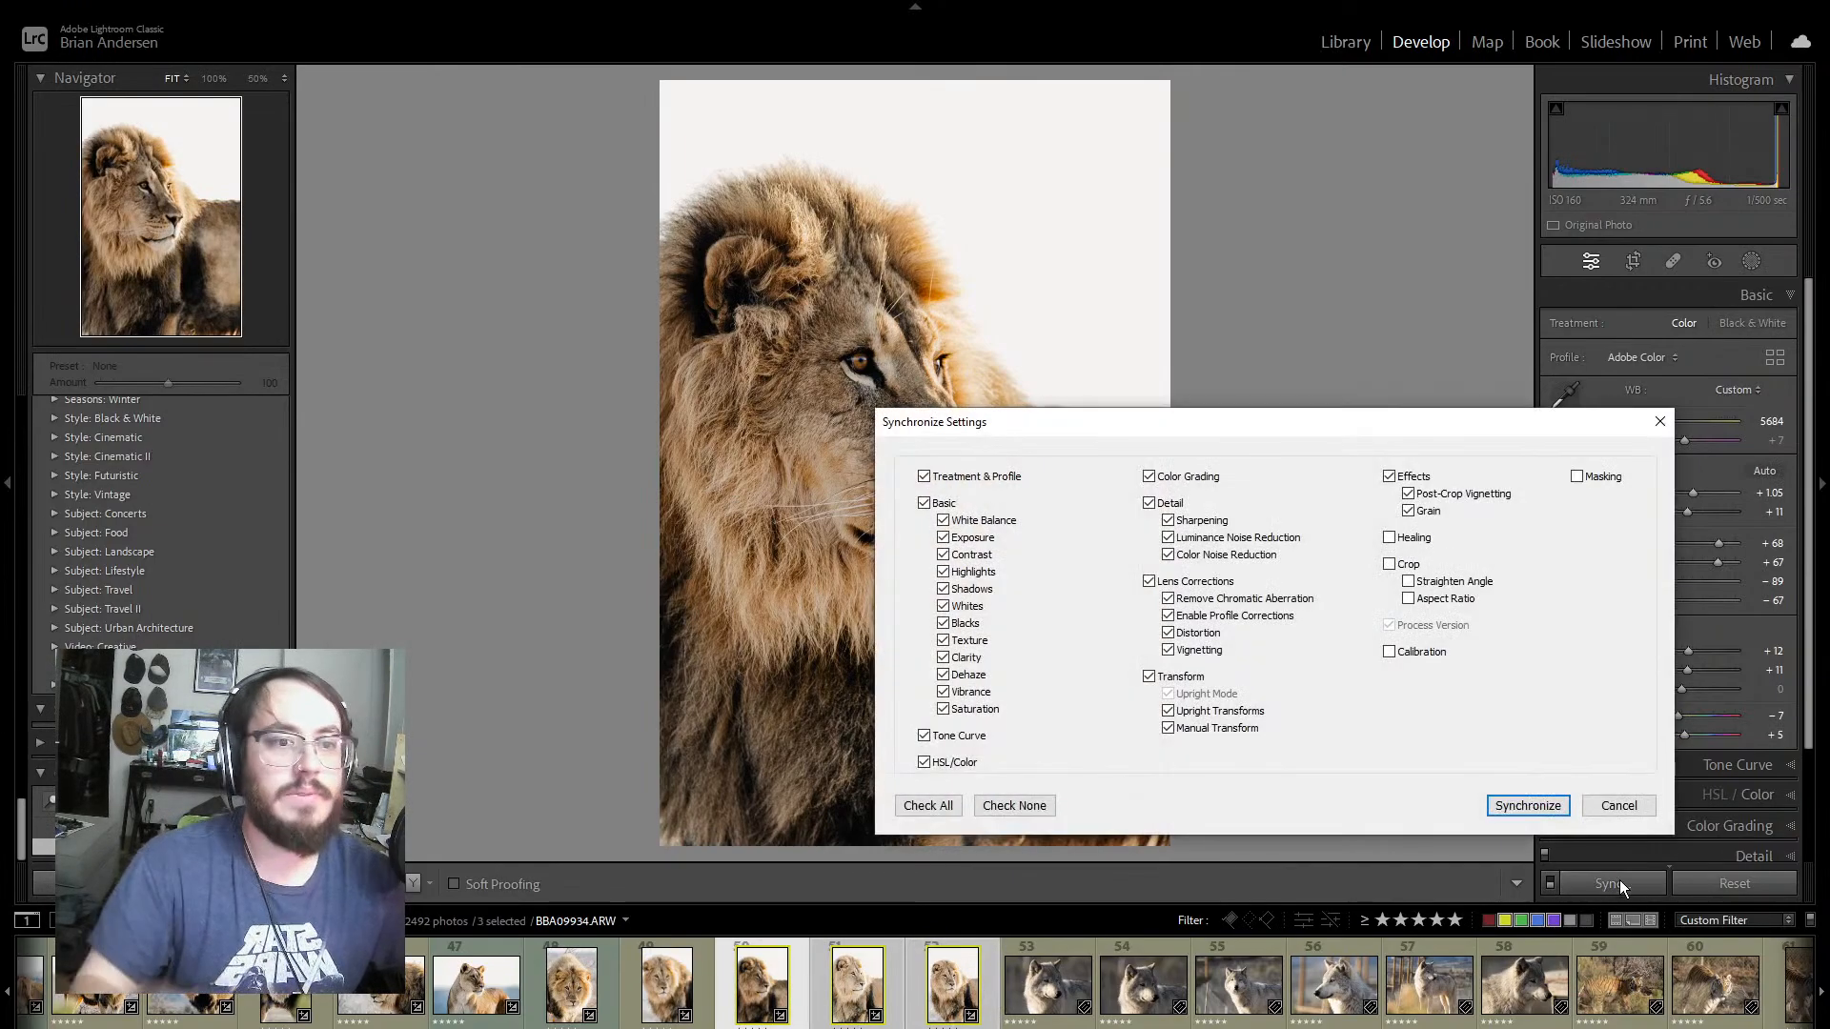
{"action": "left_click", "coordinate": [1513, 804]}
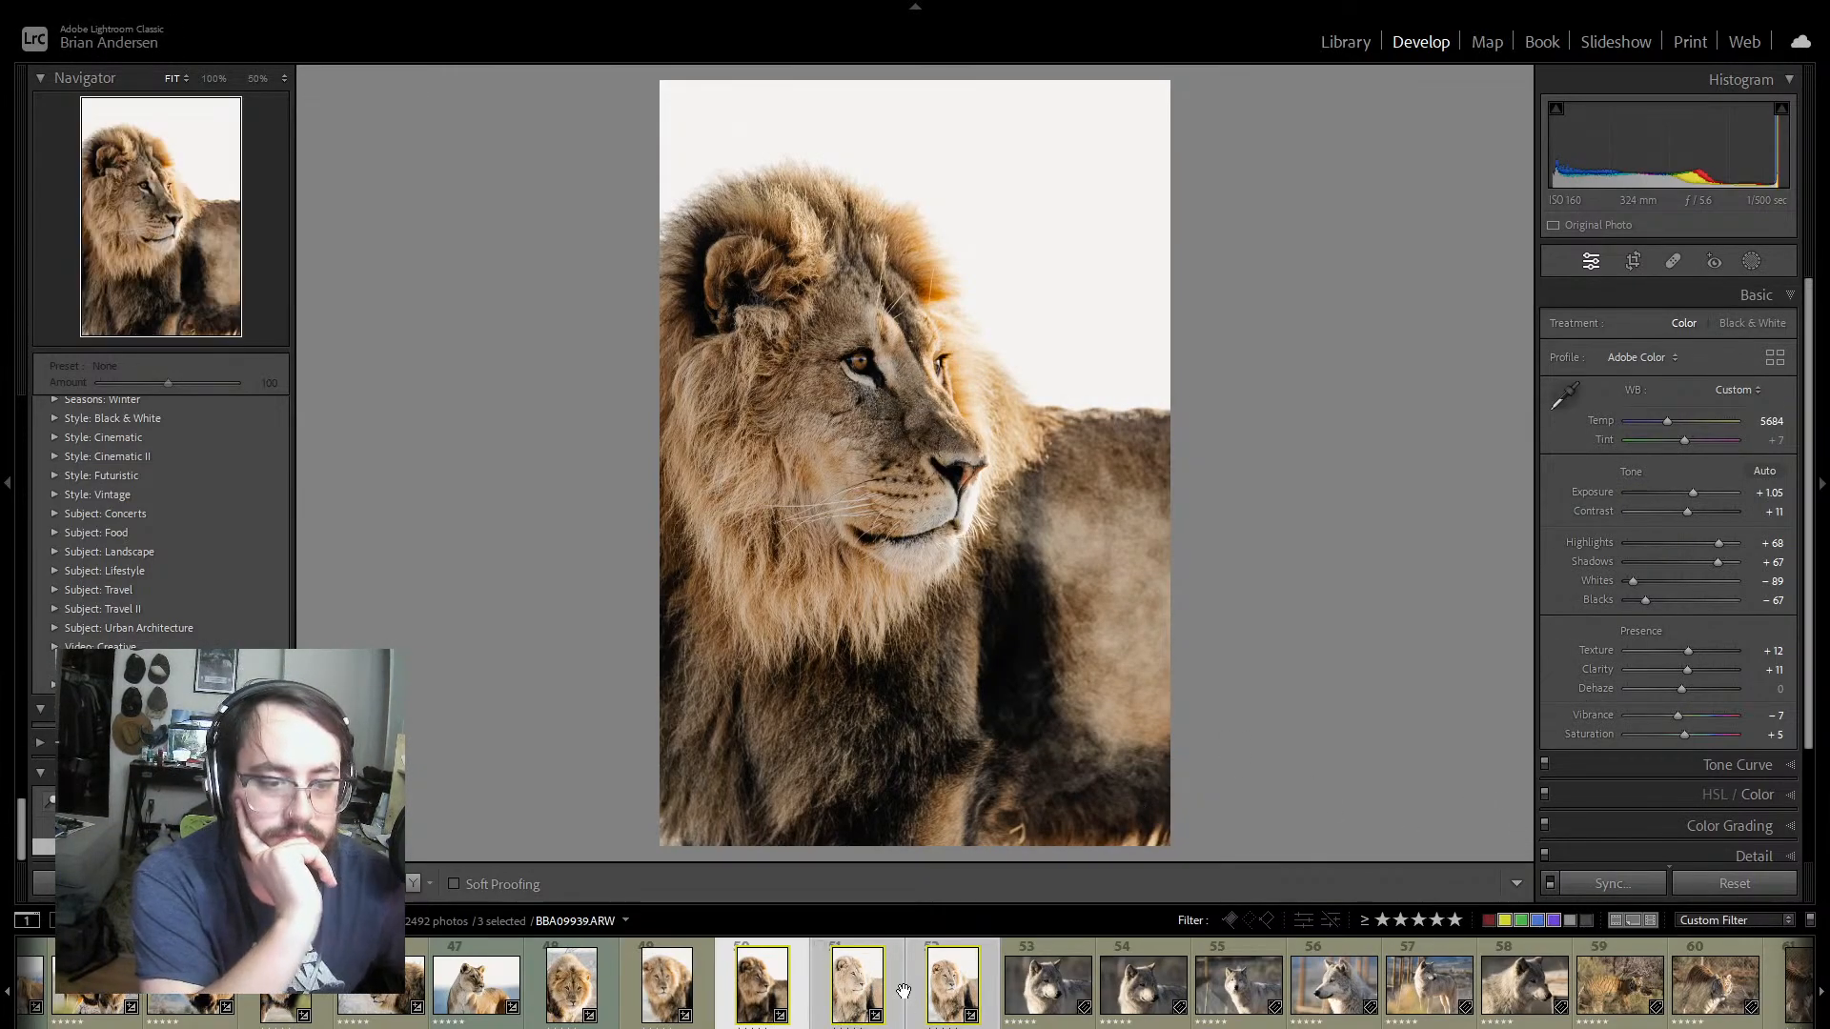
{"action": "key", "text": "ctrl+z"}
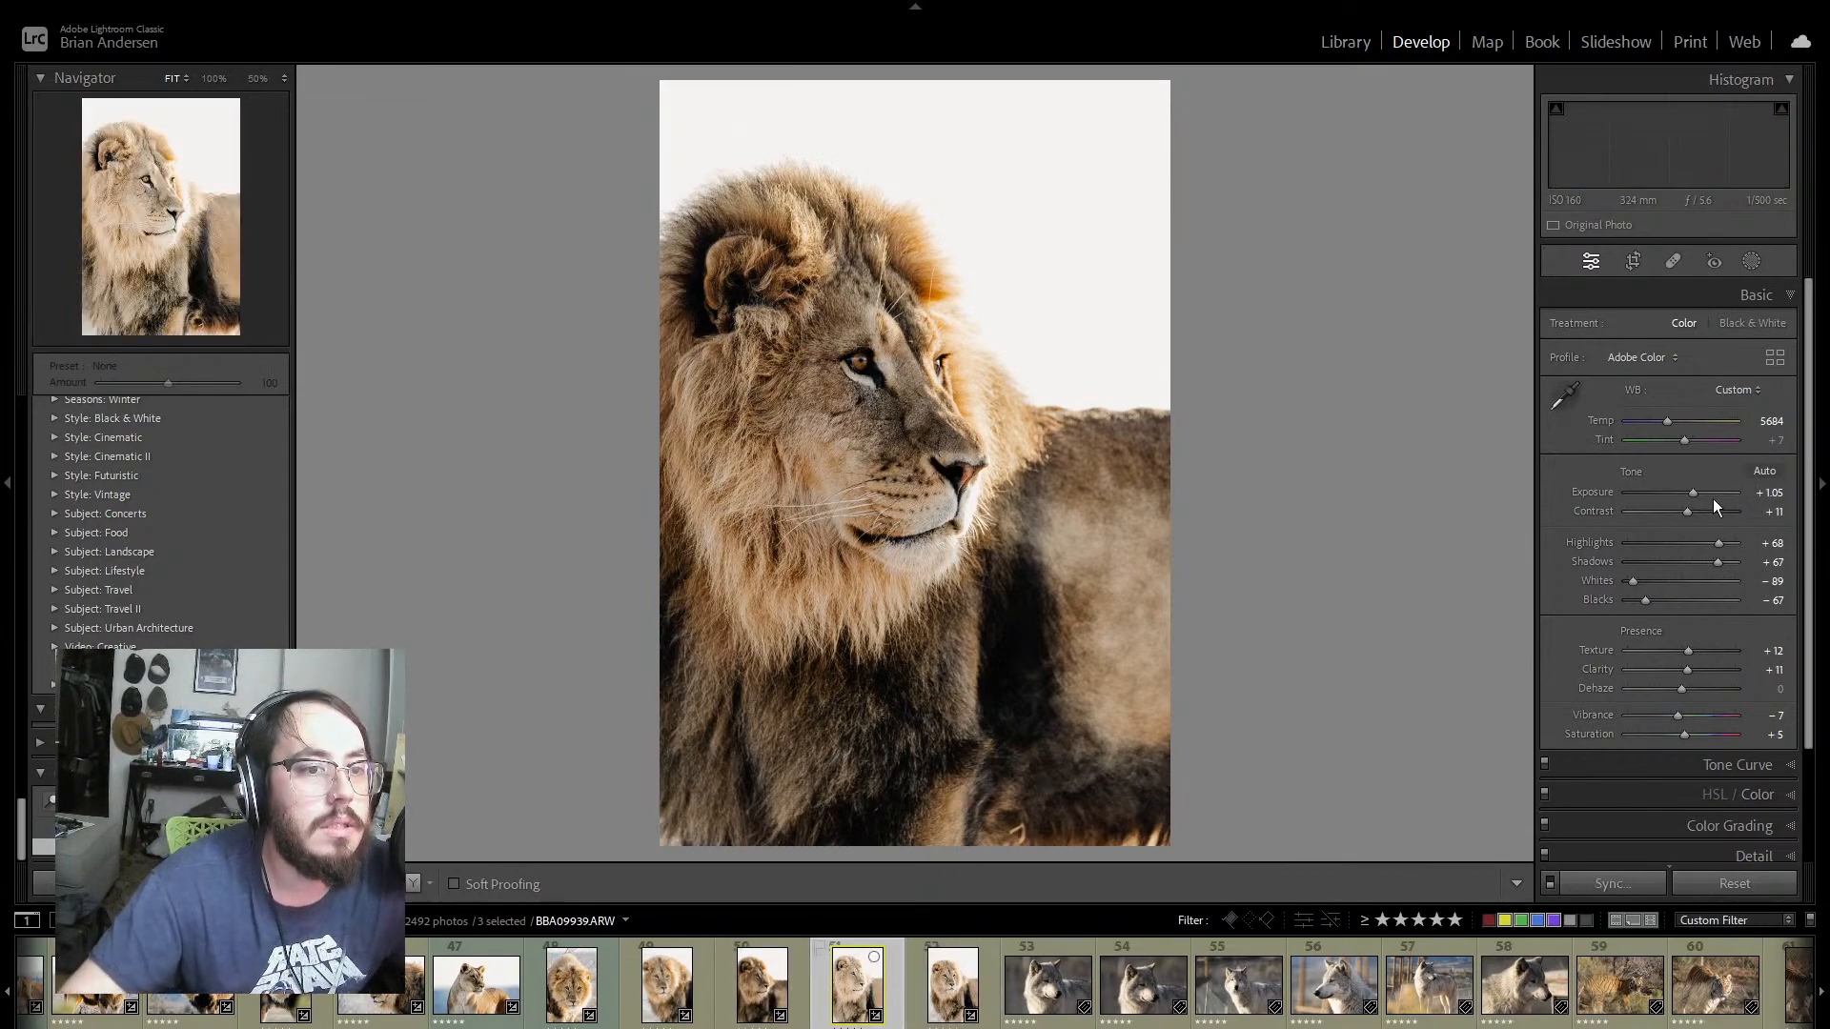
Step: Set the exposure of lion portrait BBA09939 to -0.44 and synchronize its settings to the following lion portrait
{"action": "left_click", "coordinate": [894, 972]}
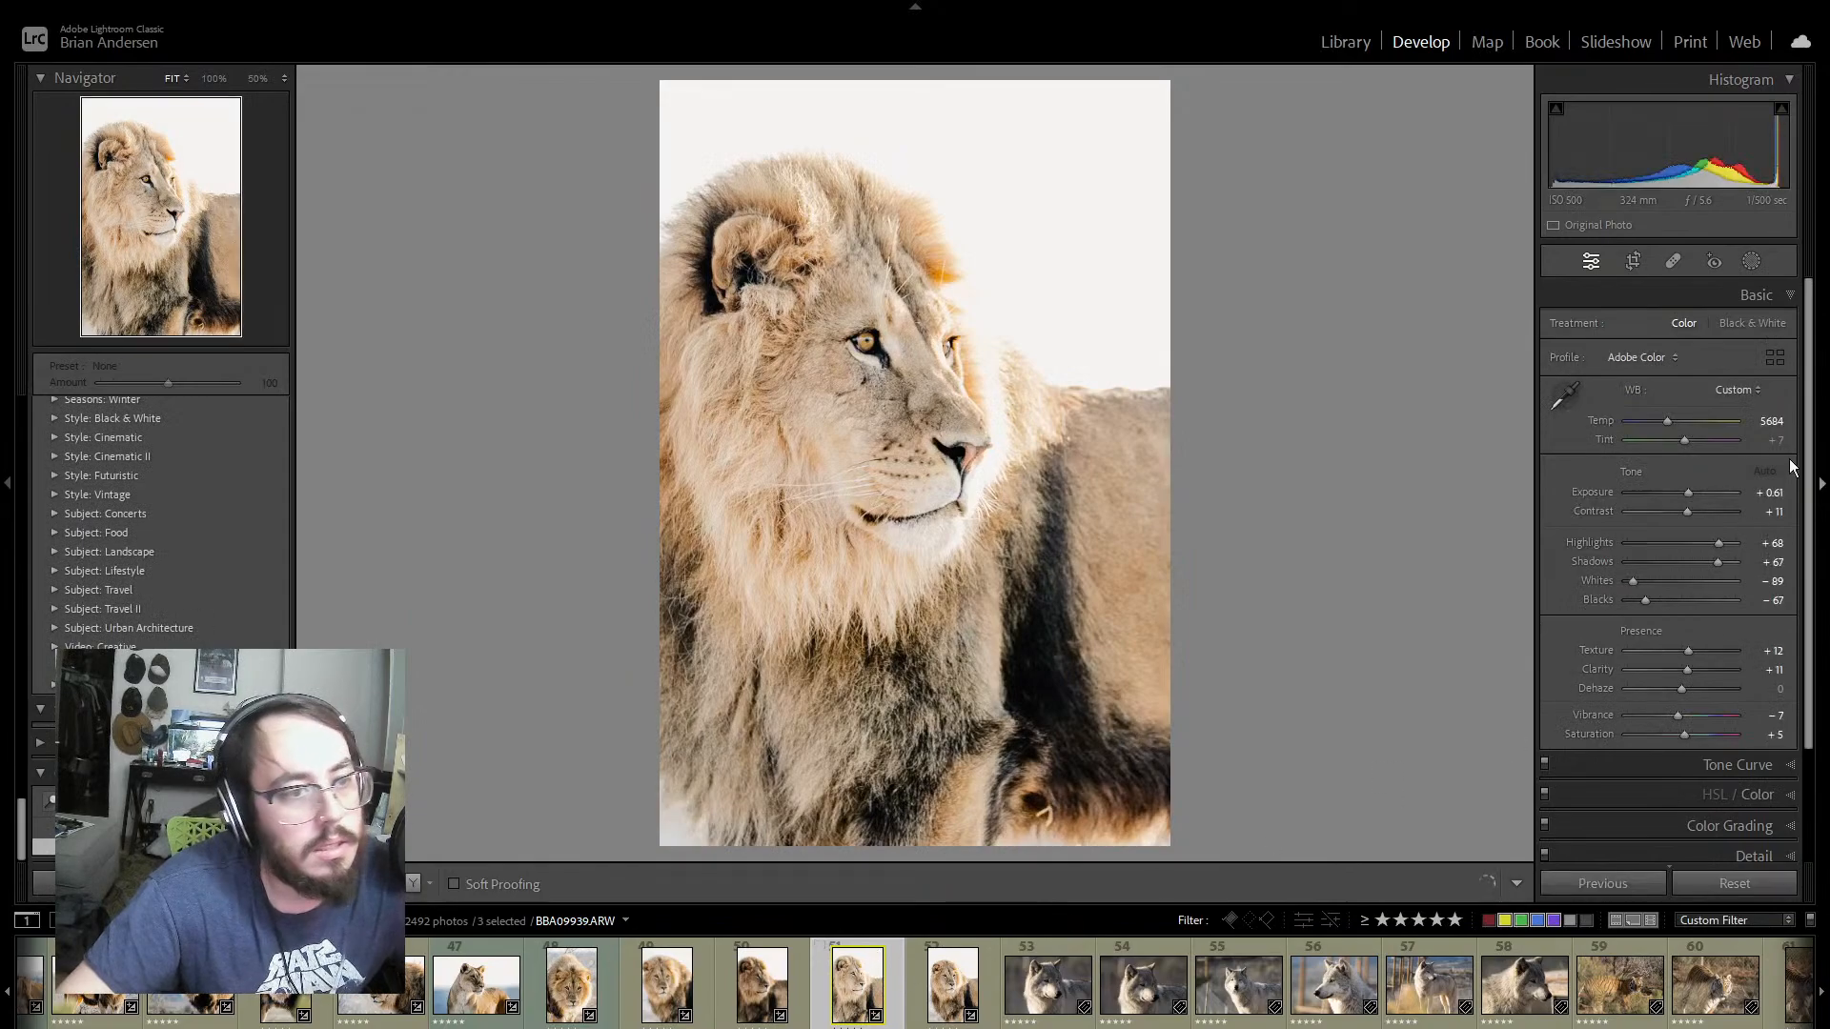
{"action": "left_click_drag", "start_coordinate": [1687, 494], "coordinate": [1677, 492]}
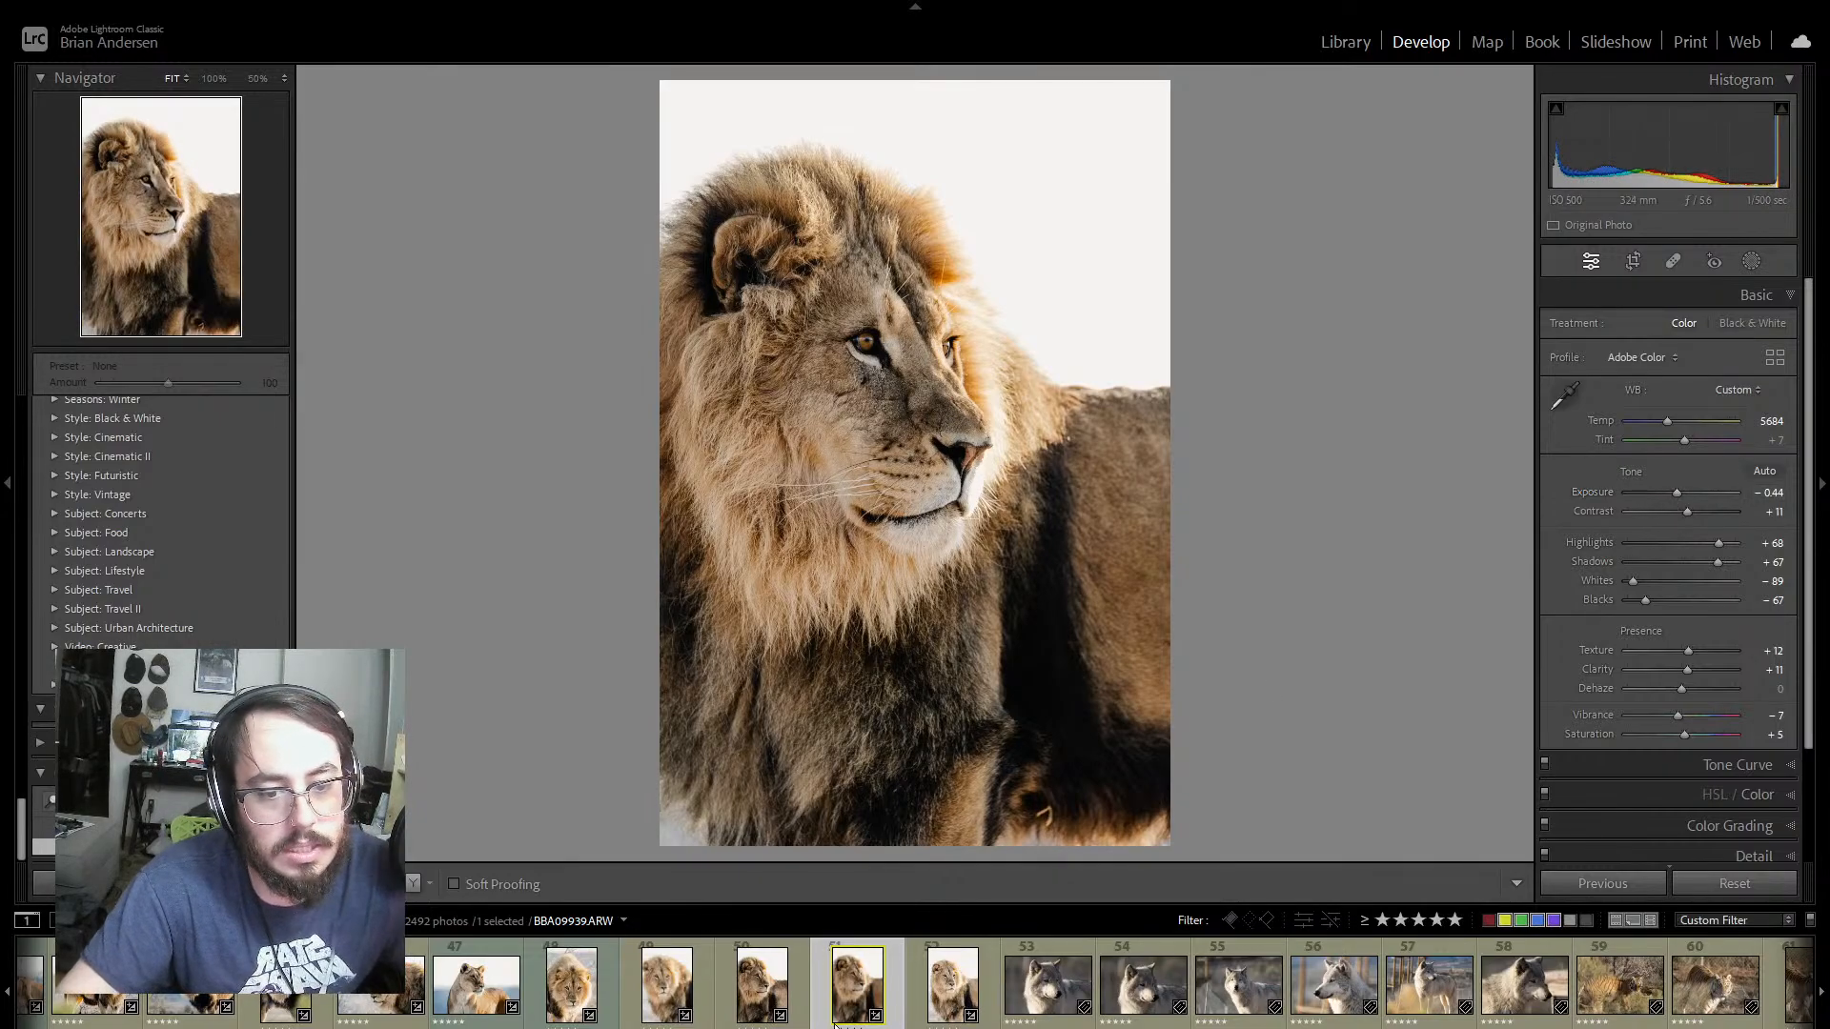
{"action": "left_click", "coordinate": [920, 1005], "text": "ctrl"}
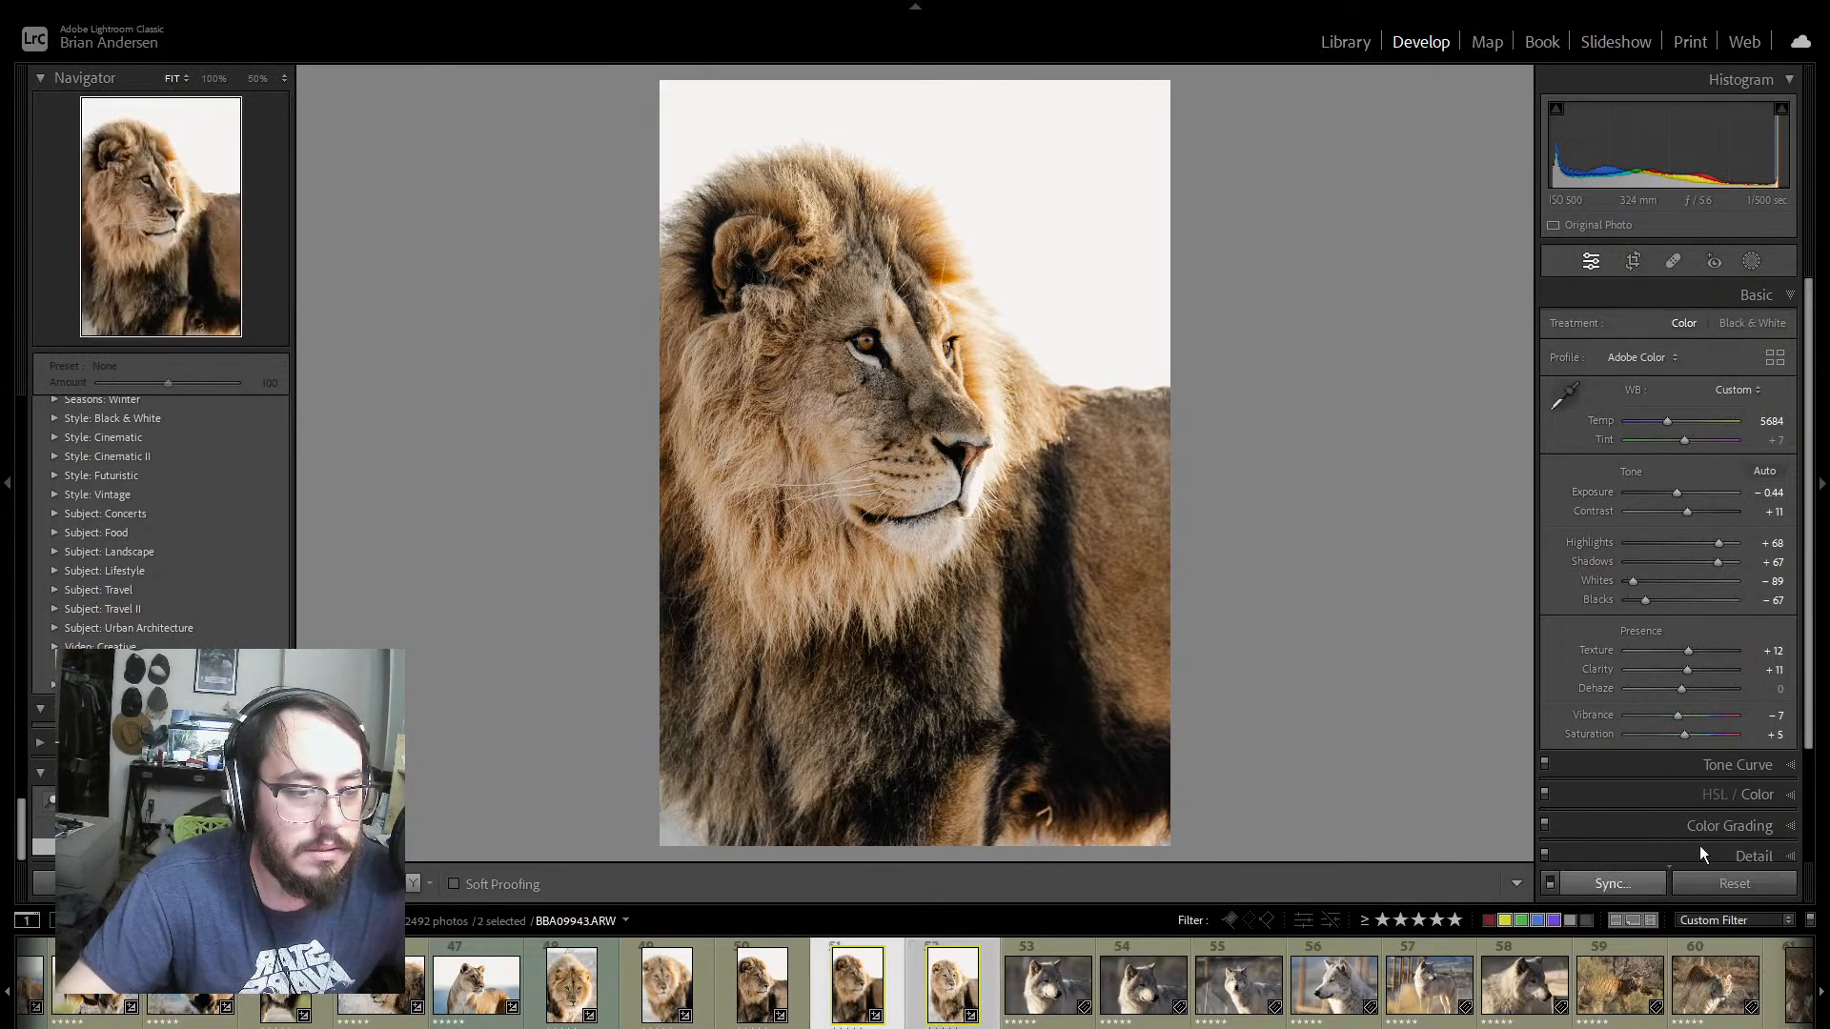
{"action": "left_click", "coordinate": [1609, 883]}
{"action": "left_click", "coordinate": [1529, 806]}
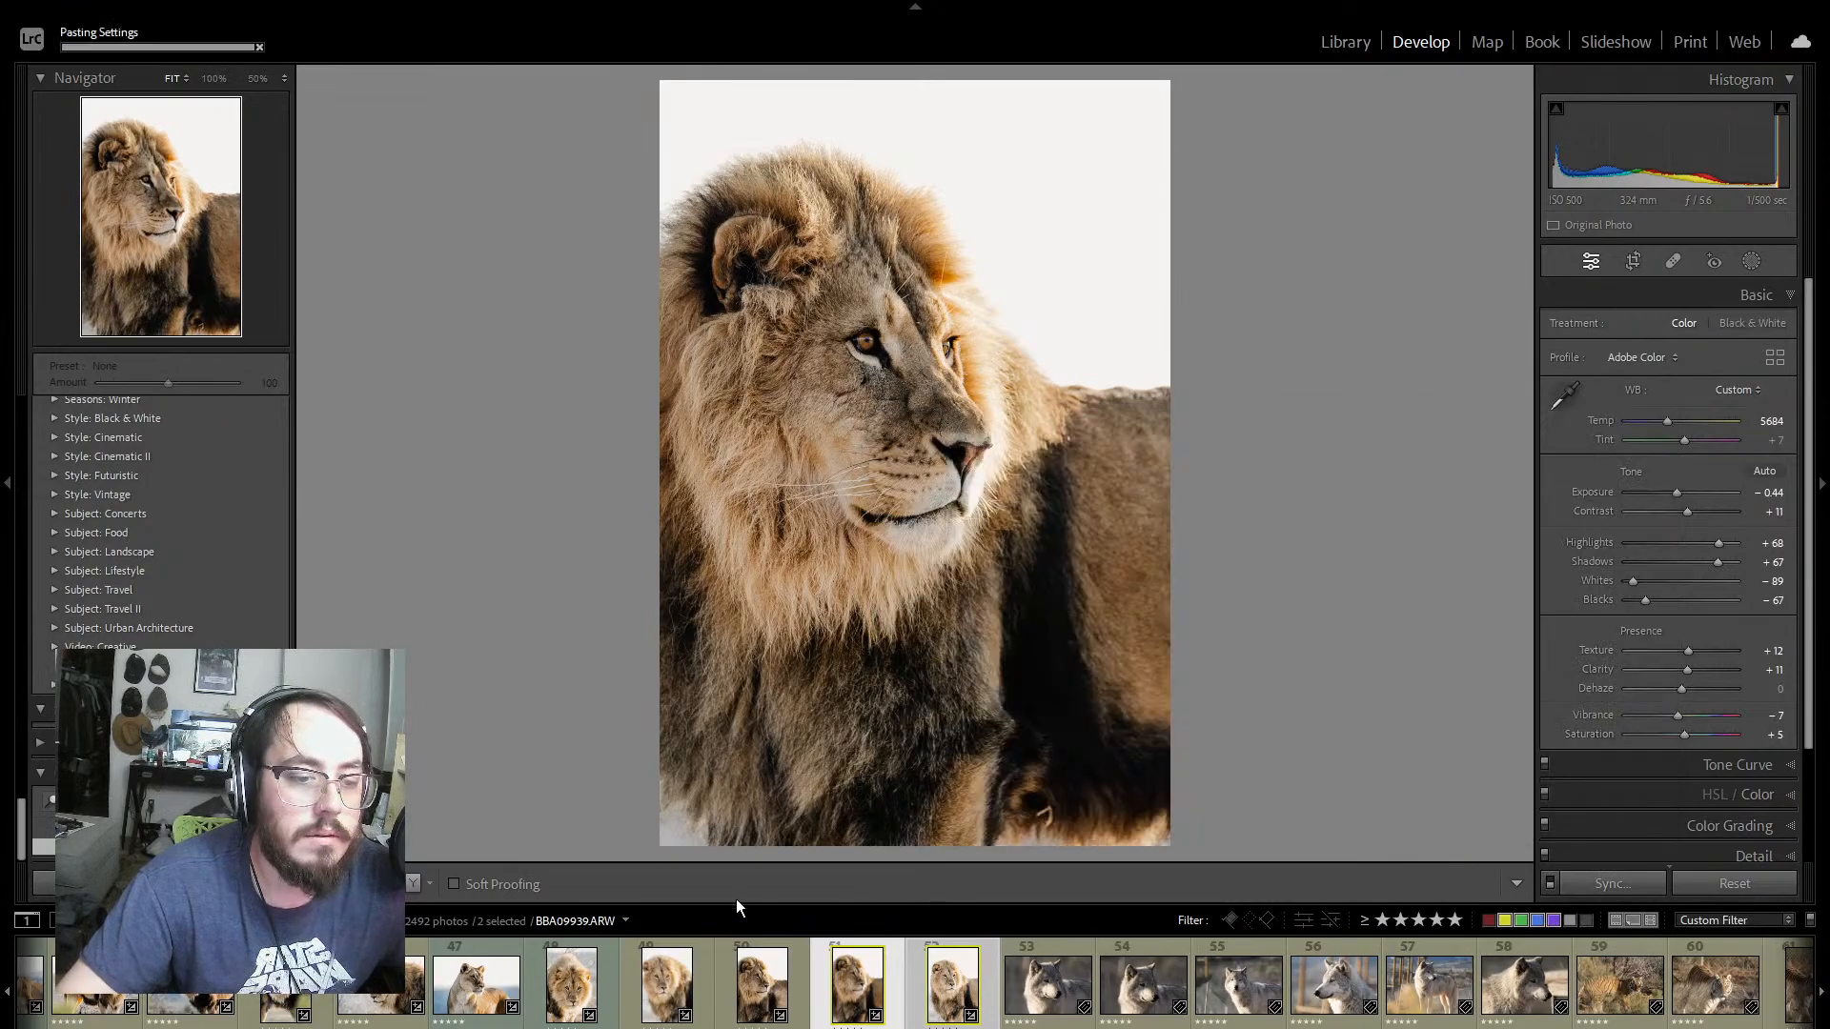
Step: Compare the lion portraits BBA09934, BBA09939 and BBA09943 by viewing them alternately
{"action": "left_click", "coordinate": [798, 987]}
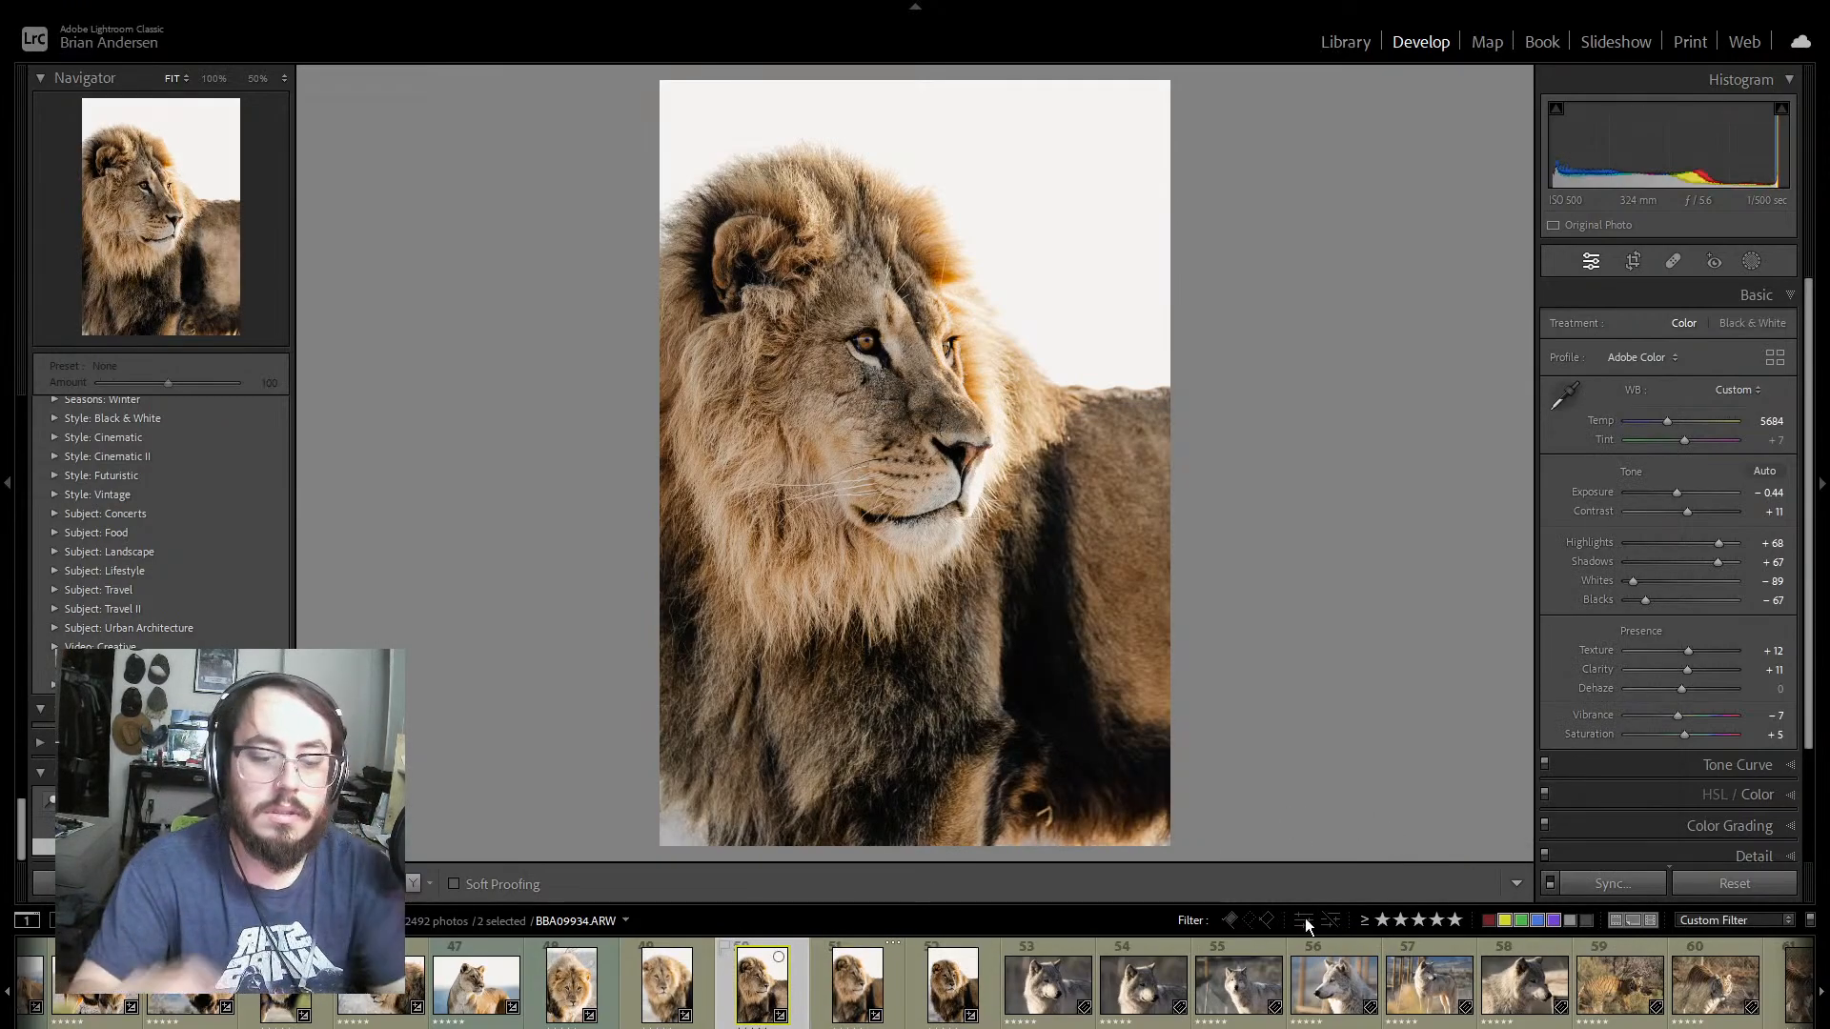
{"action": "key", "text": "Right"}
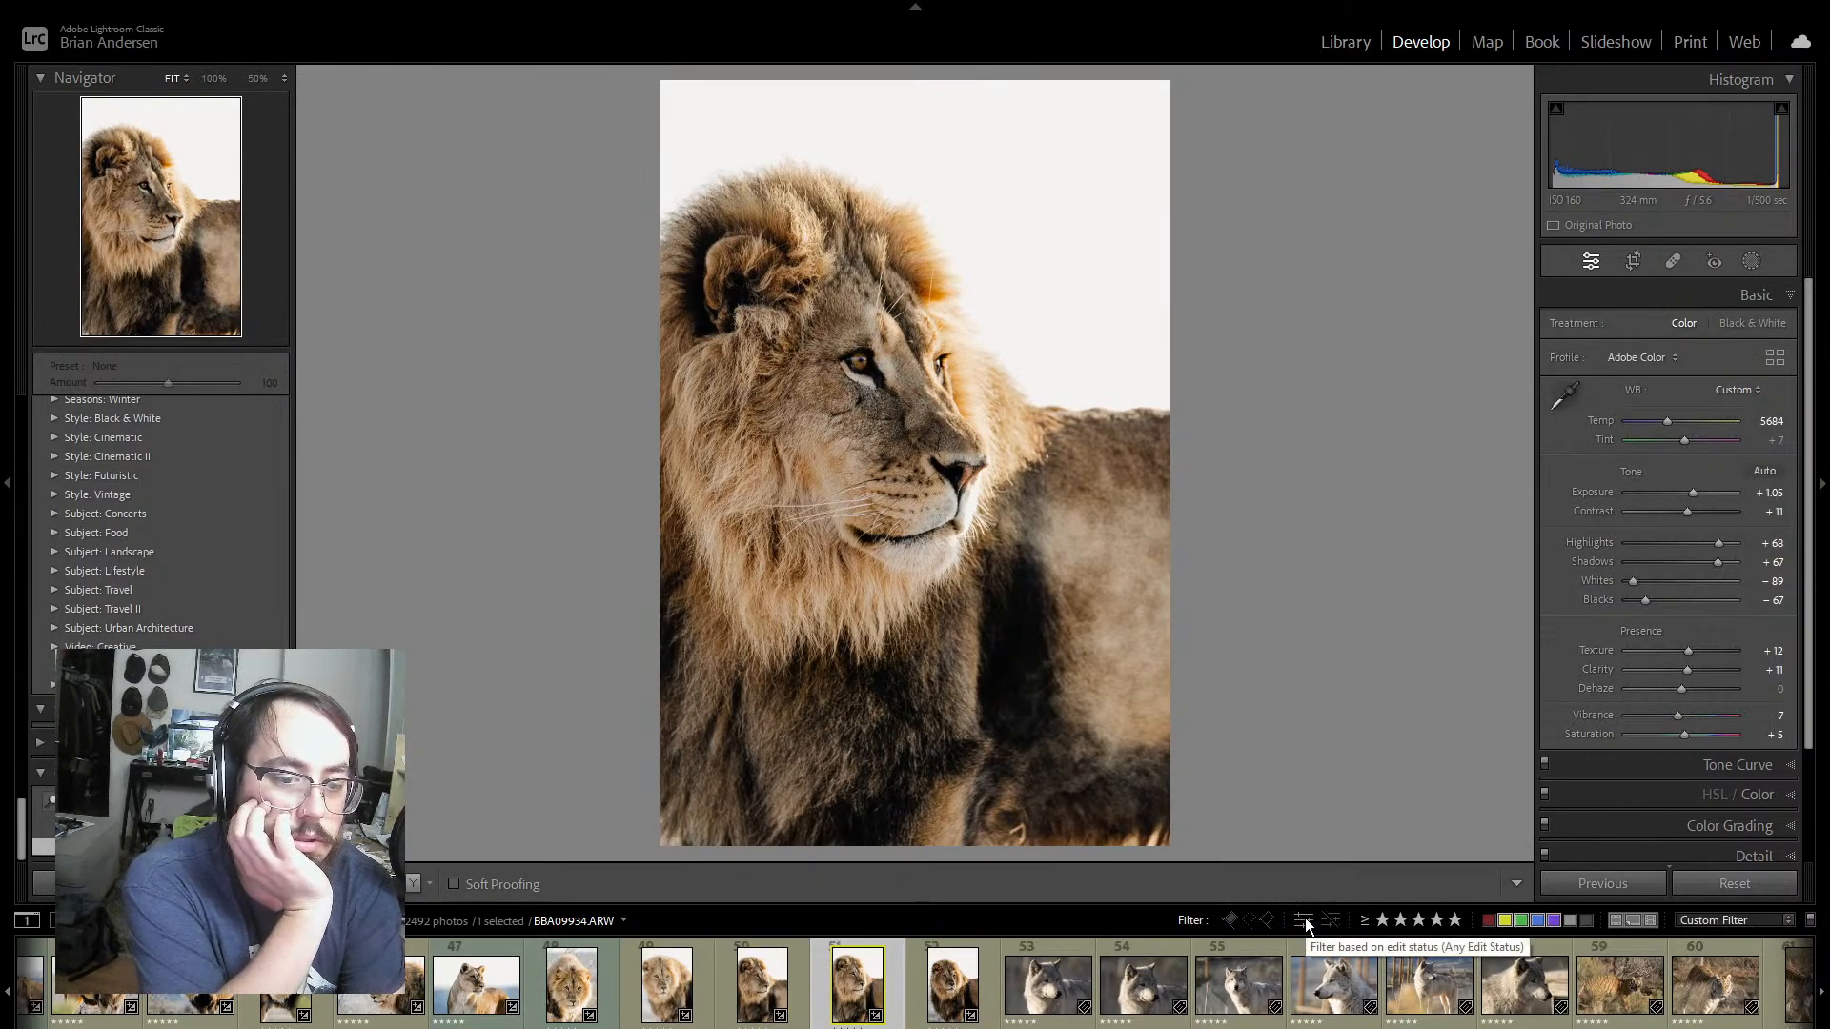
{"action": "key", "text": "Right"}
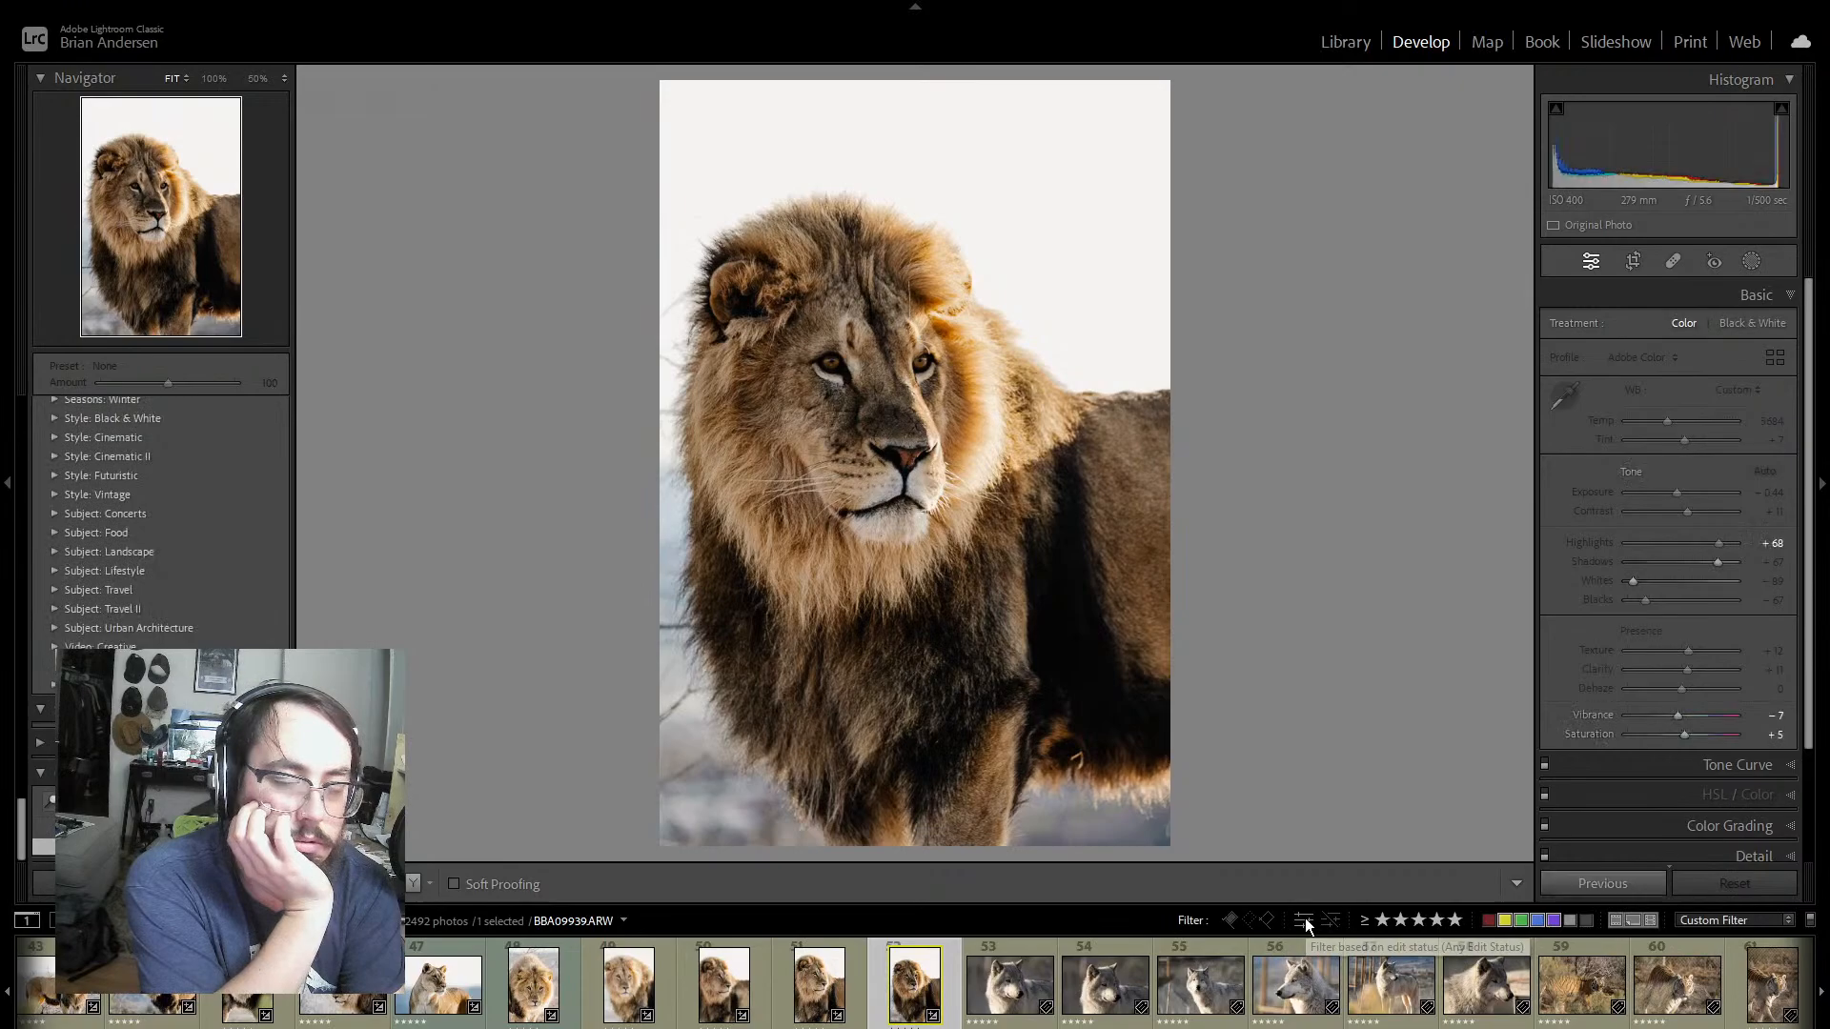
{"action": "key", "text": "Left"}
{"action": "key", "text": "Left"}
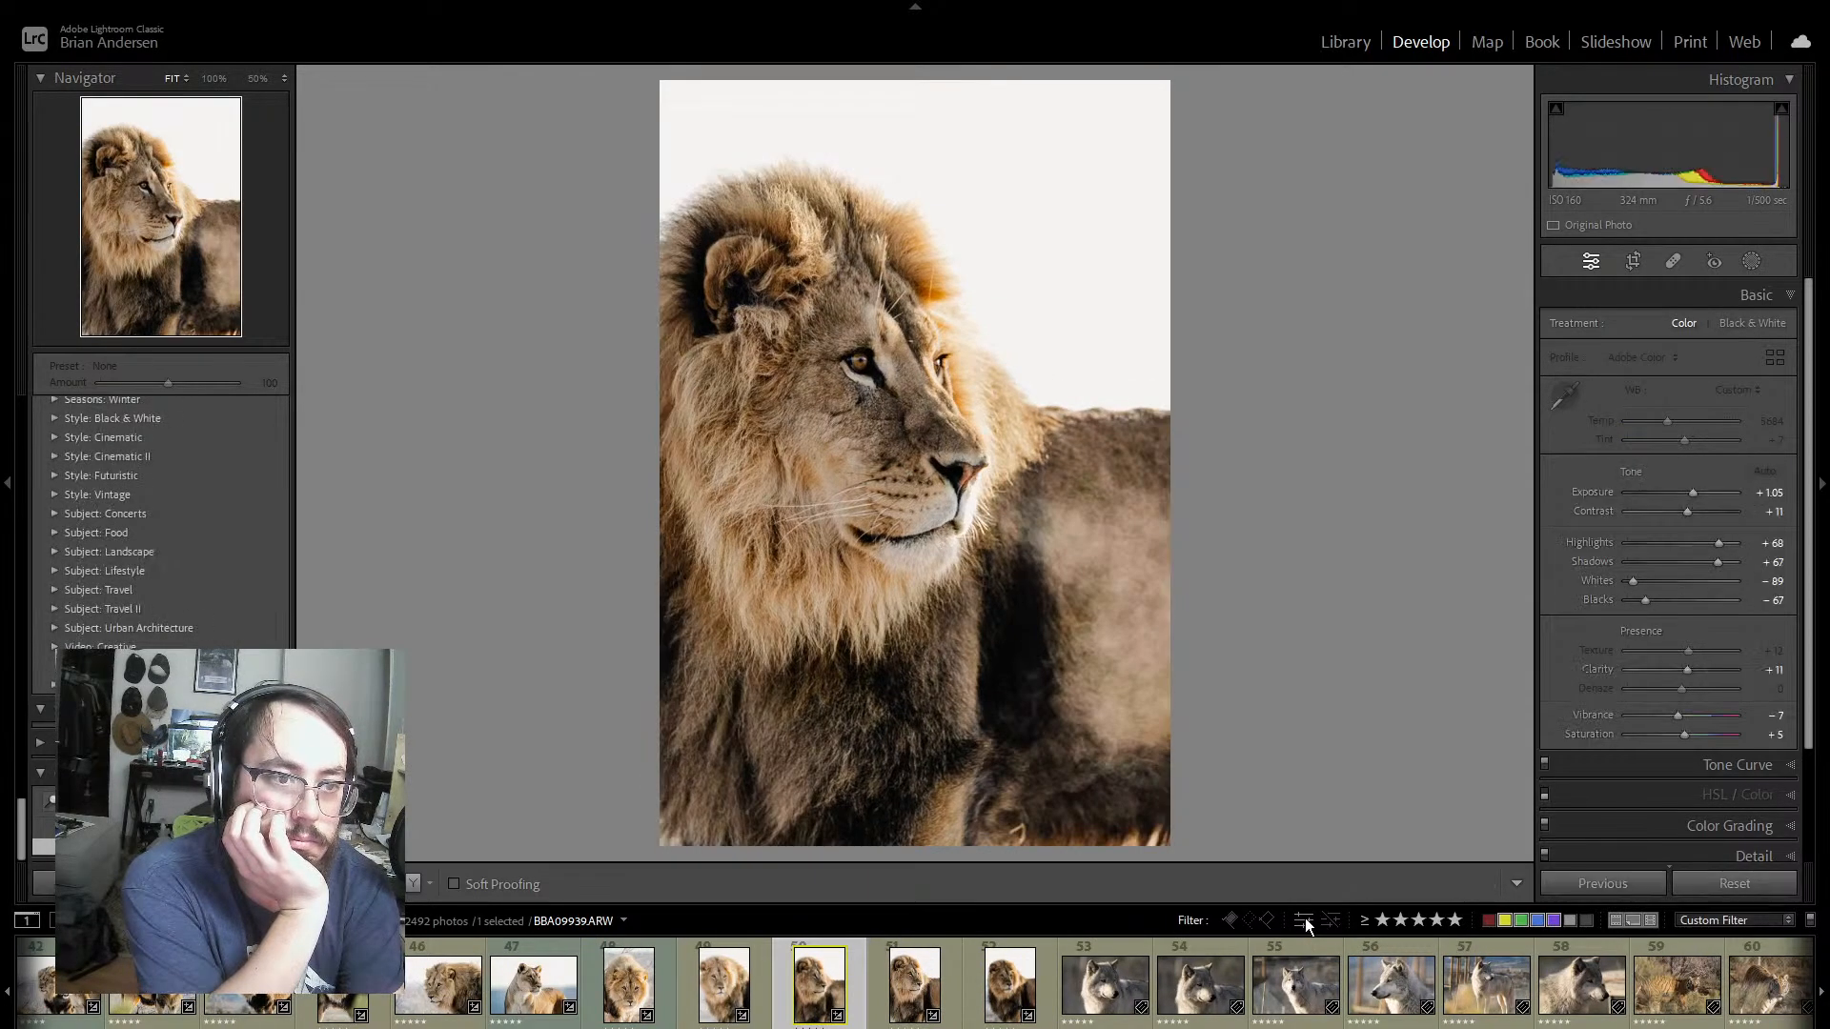
{"action": "key", "text": "Right"}
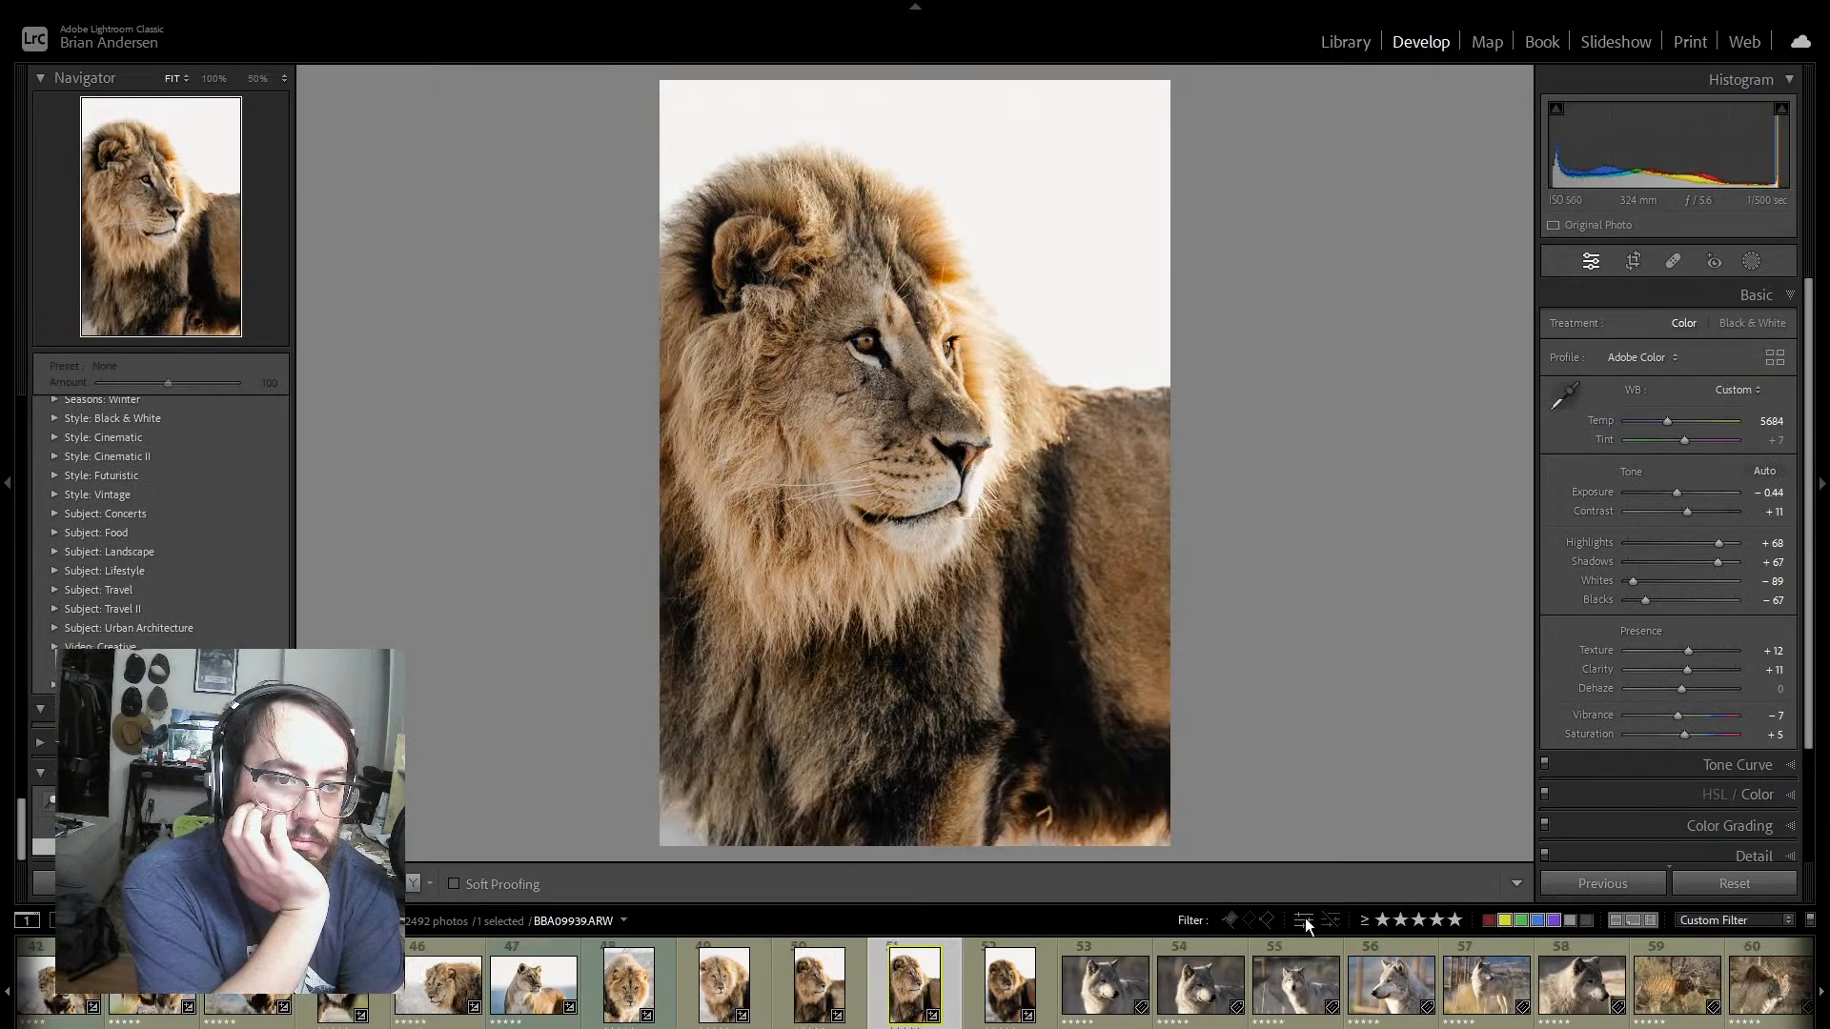
{"action": "key", "text": "Left"}
{"action": "key", "text": "Right"}
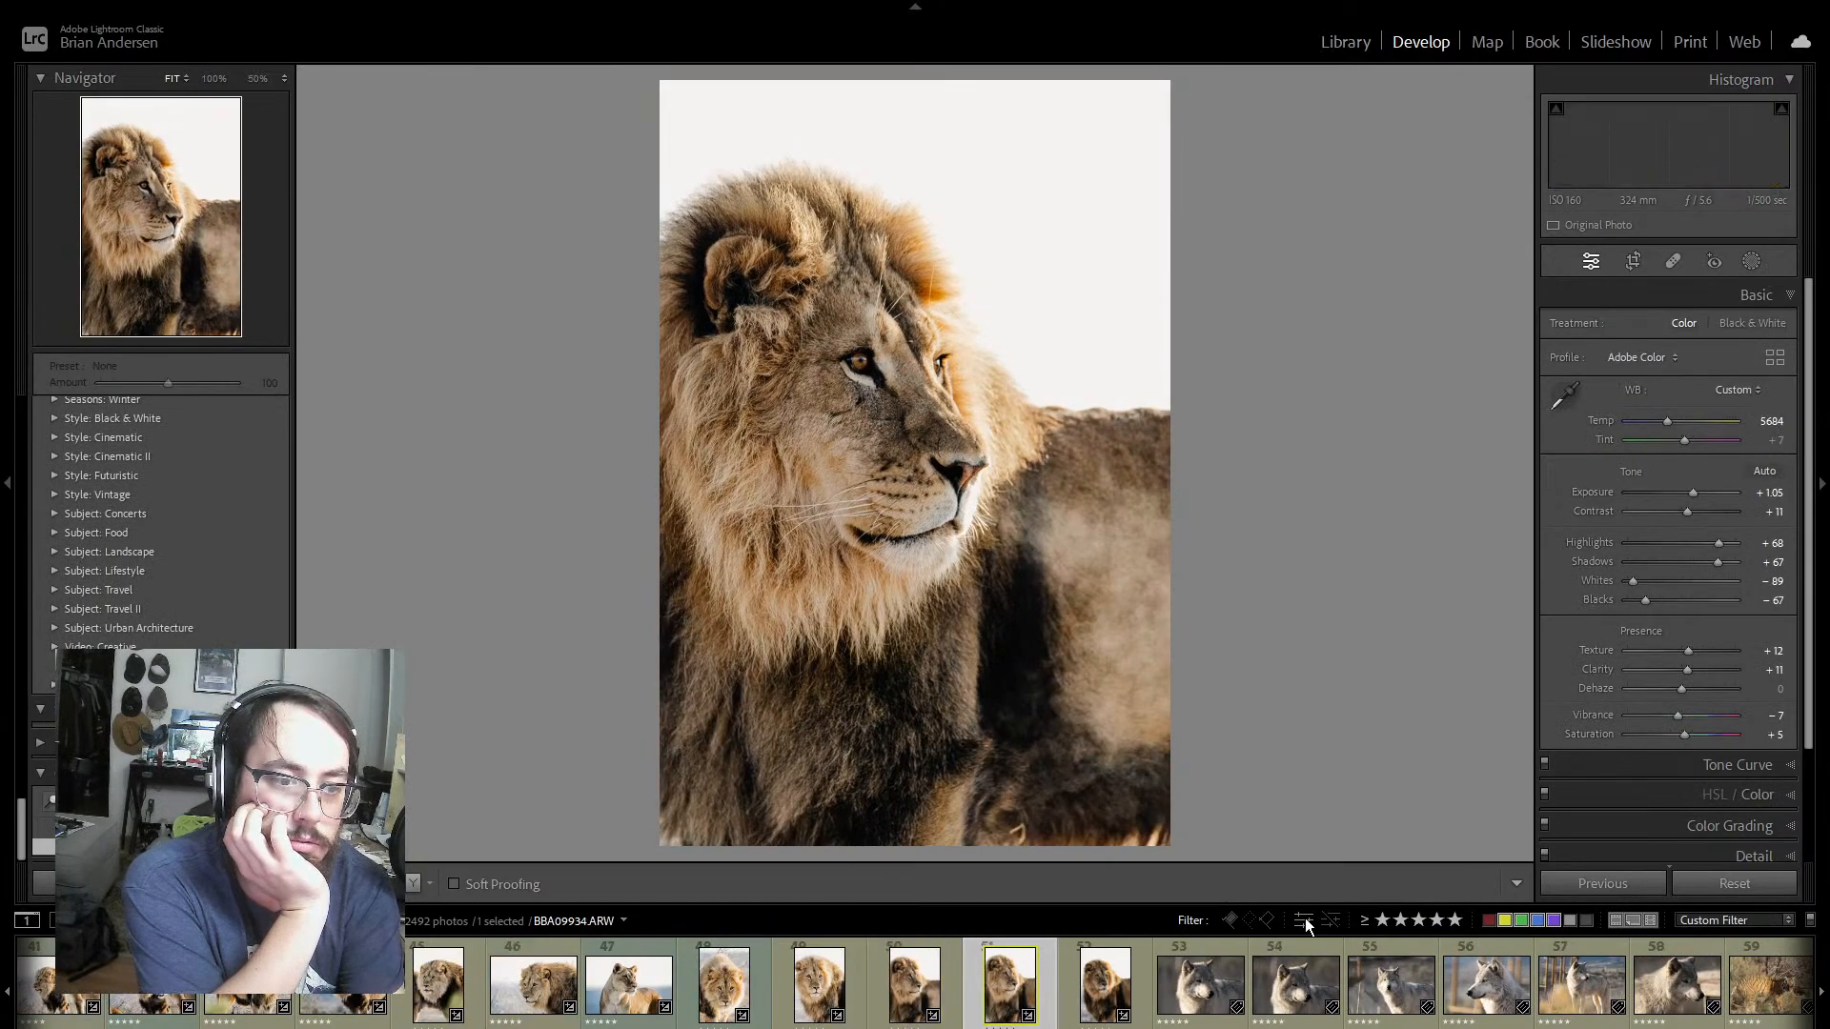
{"action": "key", "text": "Left"}
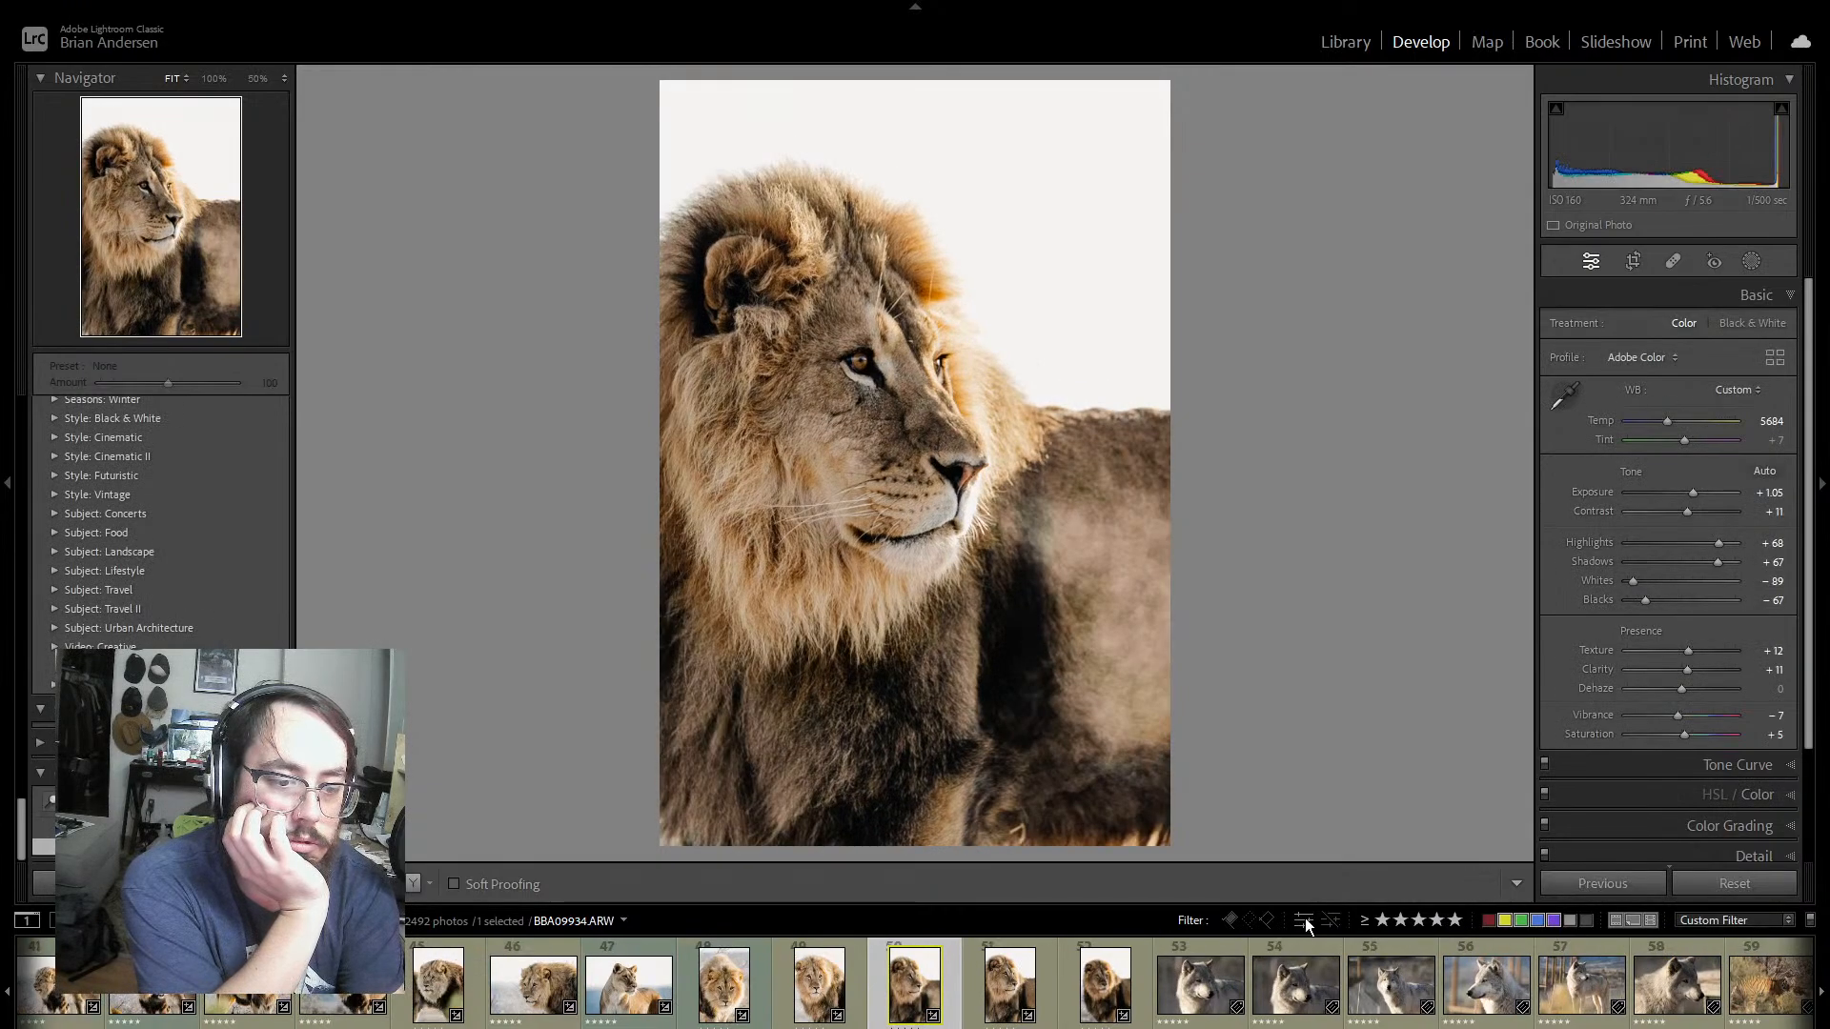
{"action": "key", "text": "Right"}
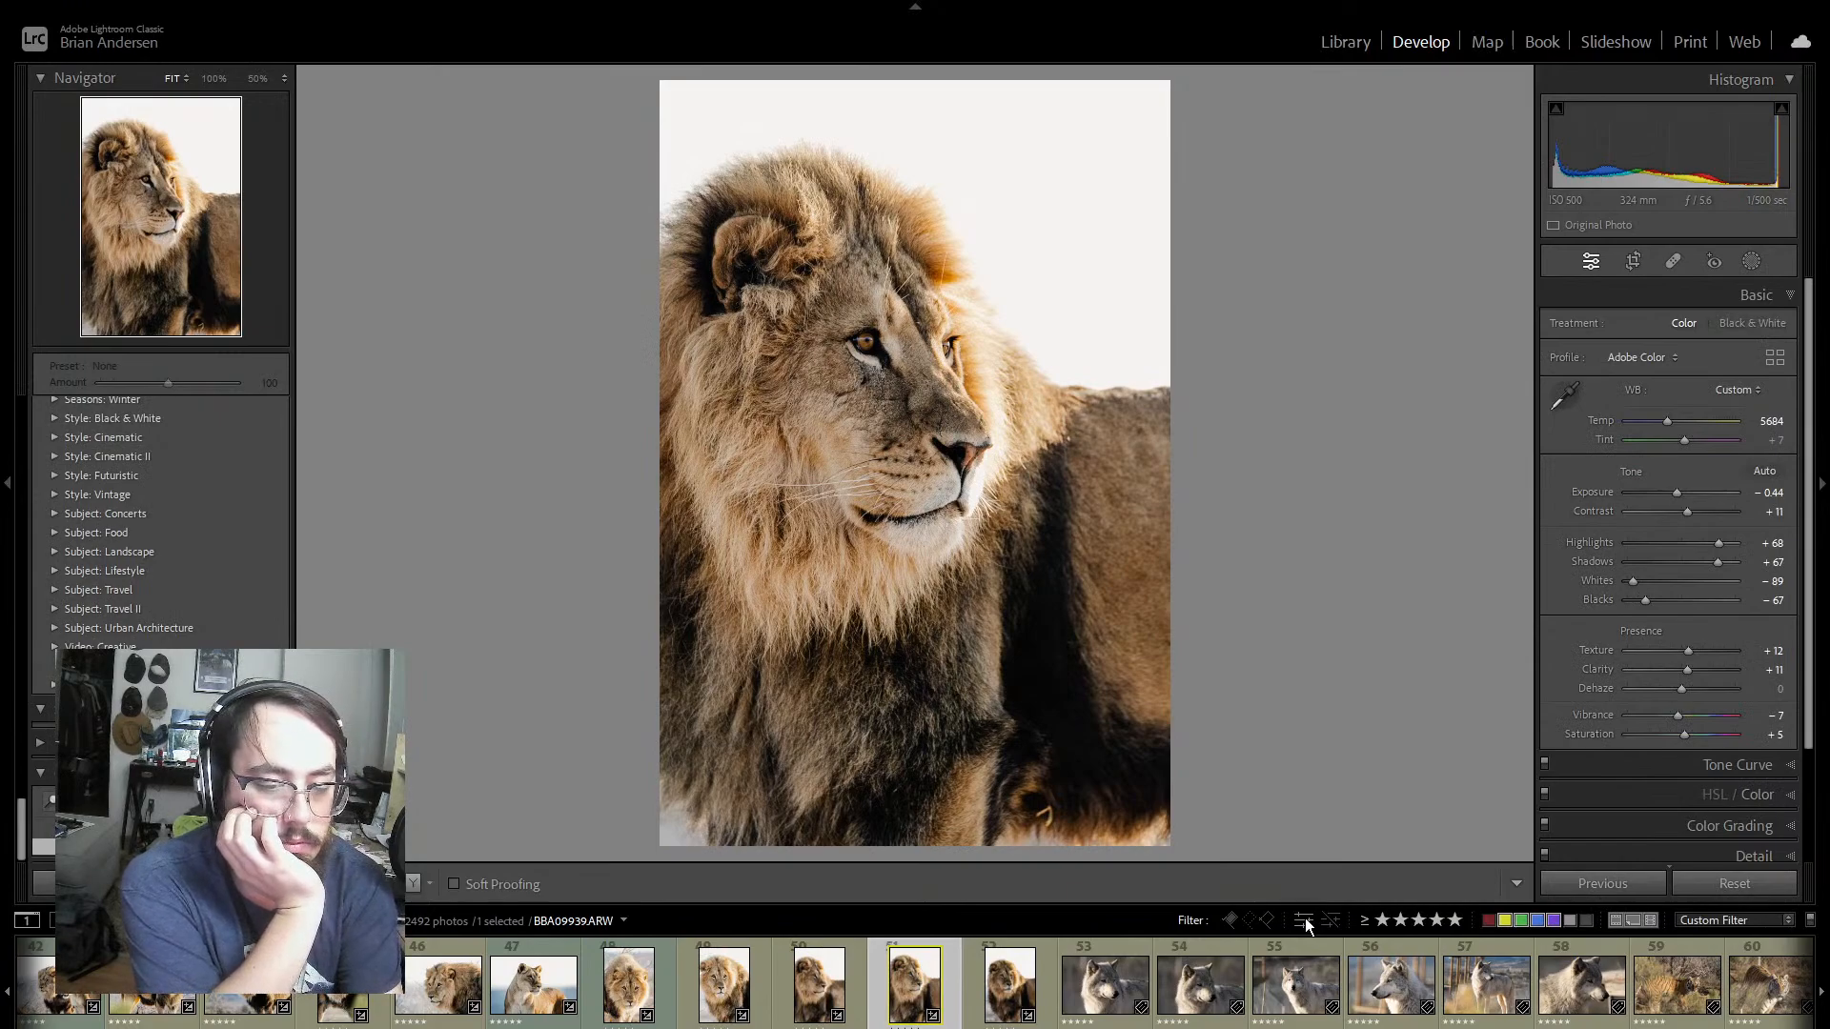
{"action": "key", "text": "Right"}
{"action": "key", "text": "Left"}
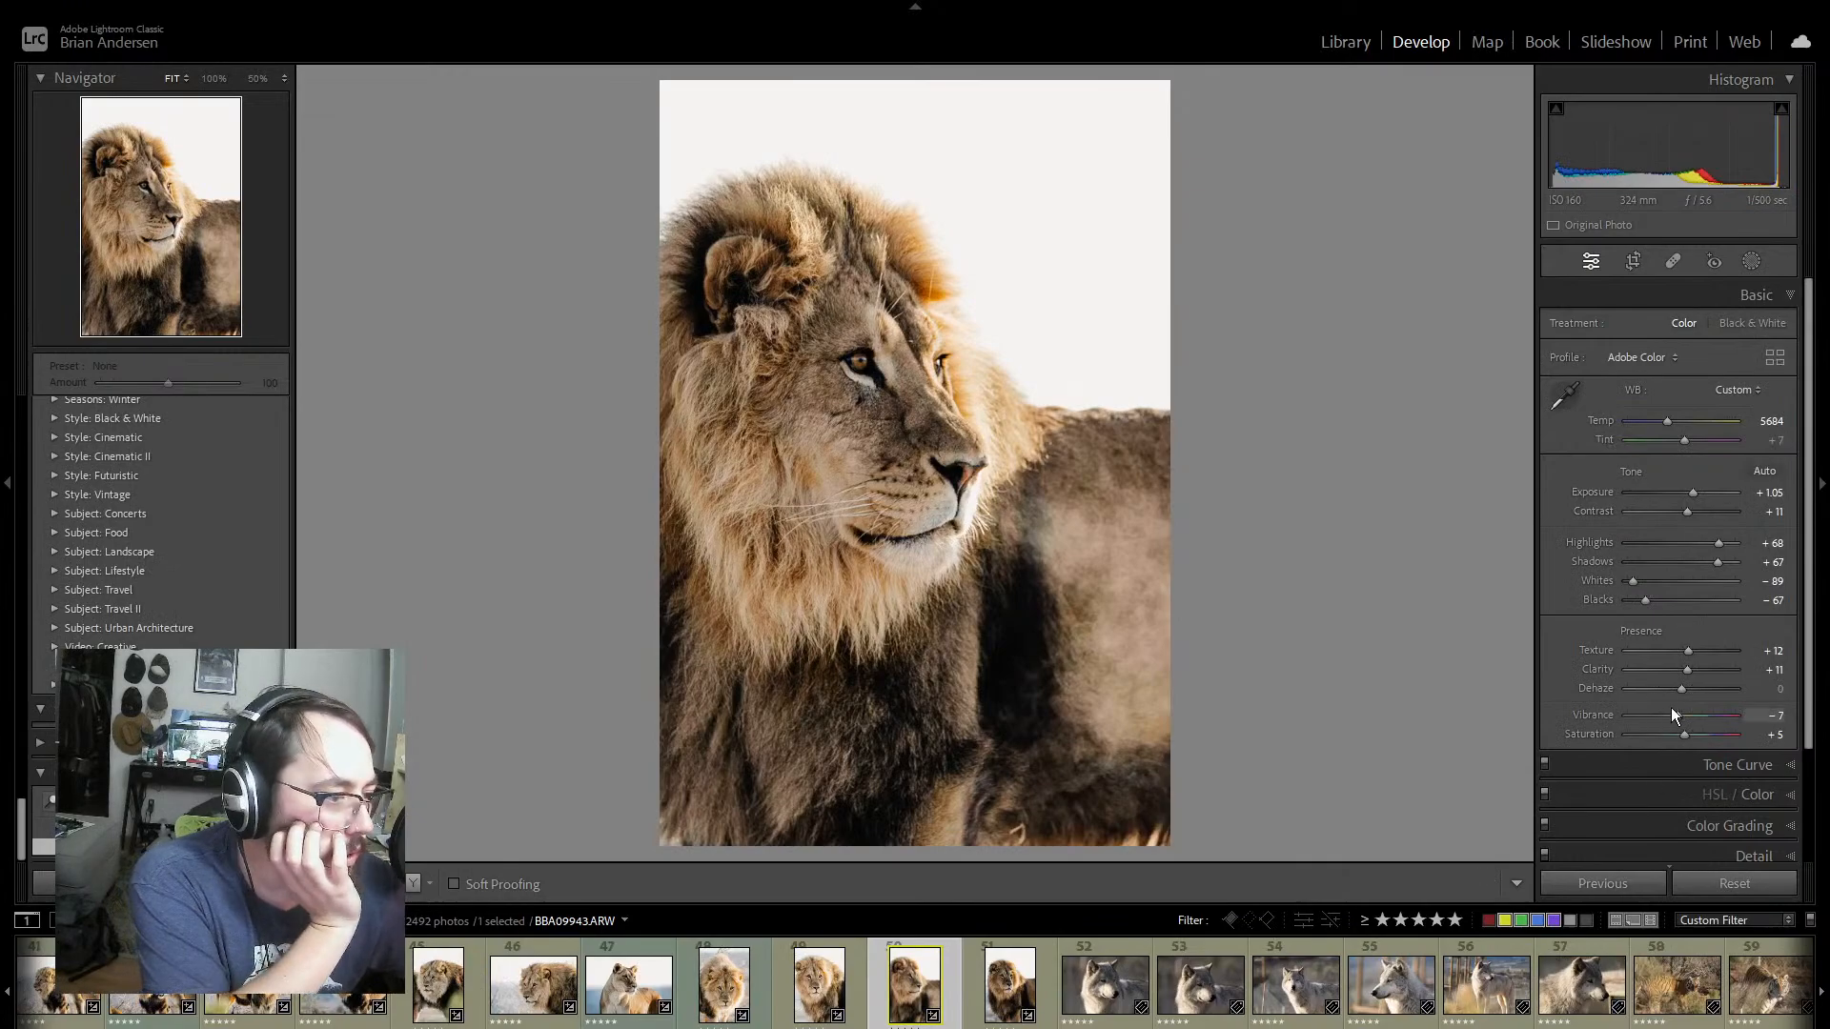
Step: Try different Dehaze amounts down to -39 on lion portrait BBA09934, and undo the Dehaze adjustment
{"action": "mouse_move", "coordinate": [1683, 690]}
{"action": "left_mouse_down"}
{"action": "mouse_move", "coordinate": [1700, 690]}
{"action": "mouse_move", "coordinate": [1685, 694]}
{"action": "left_mouse_up"}
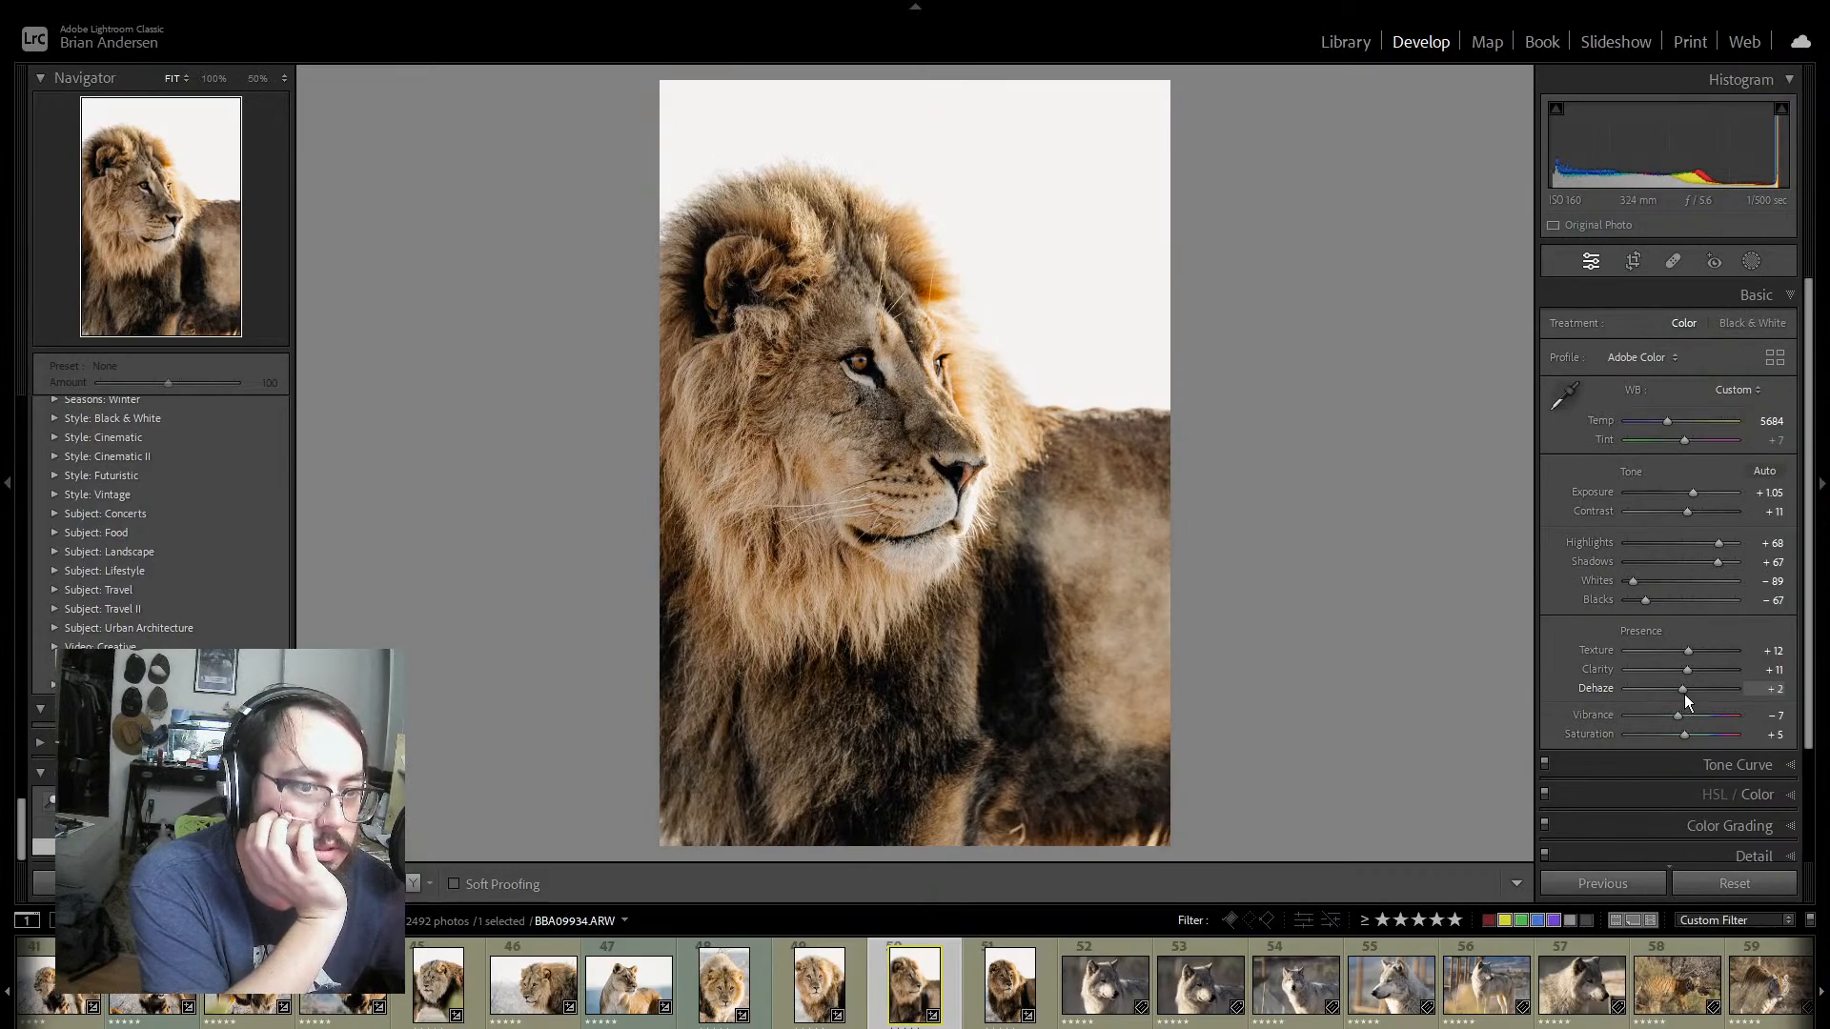
{"action": "left_click_drag", "start_coordinate": [1684, 694], "coordinate": [1662, 695]}
{"action": "key", "text": "ctrl+z"}
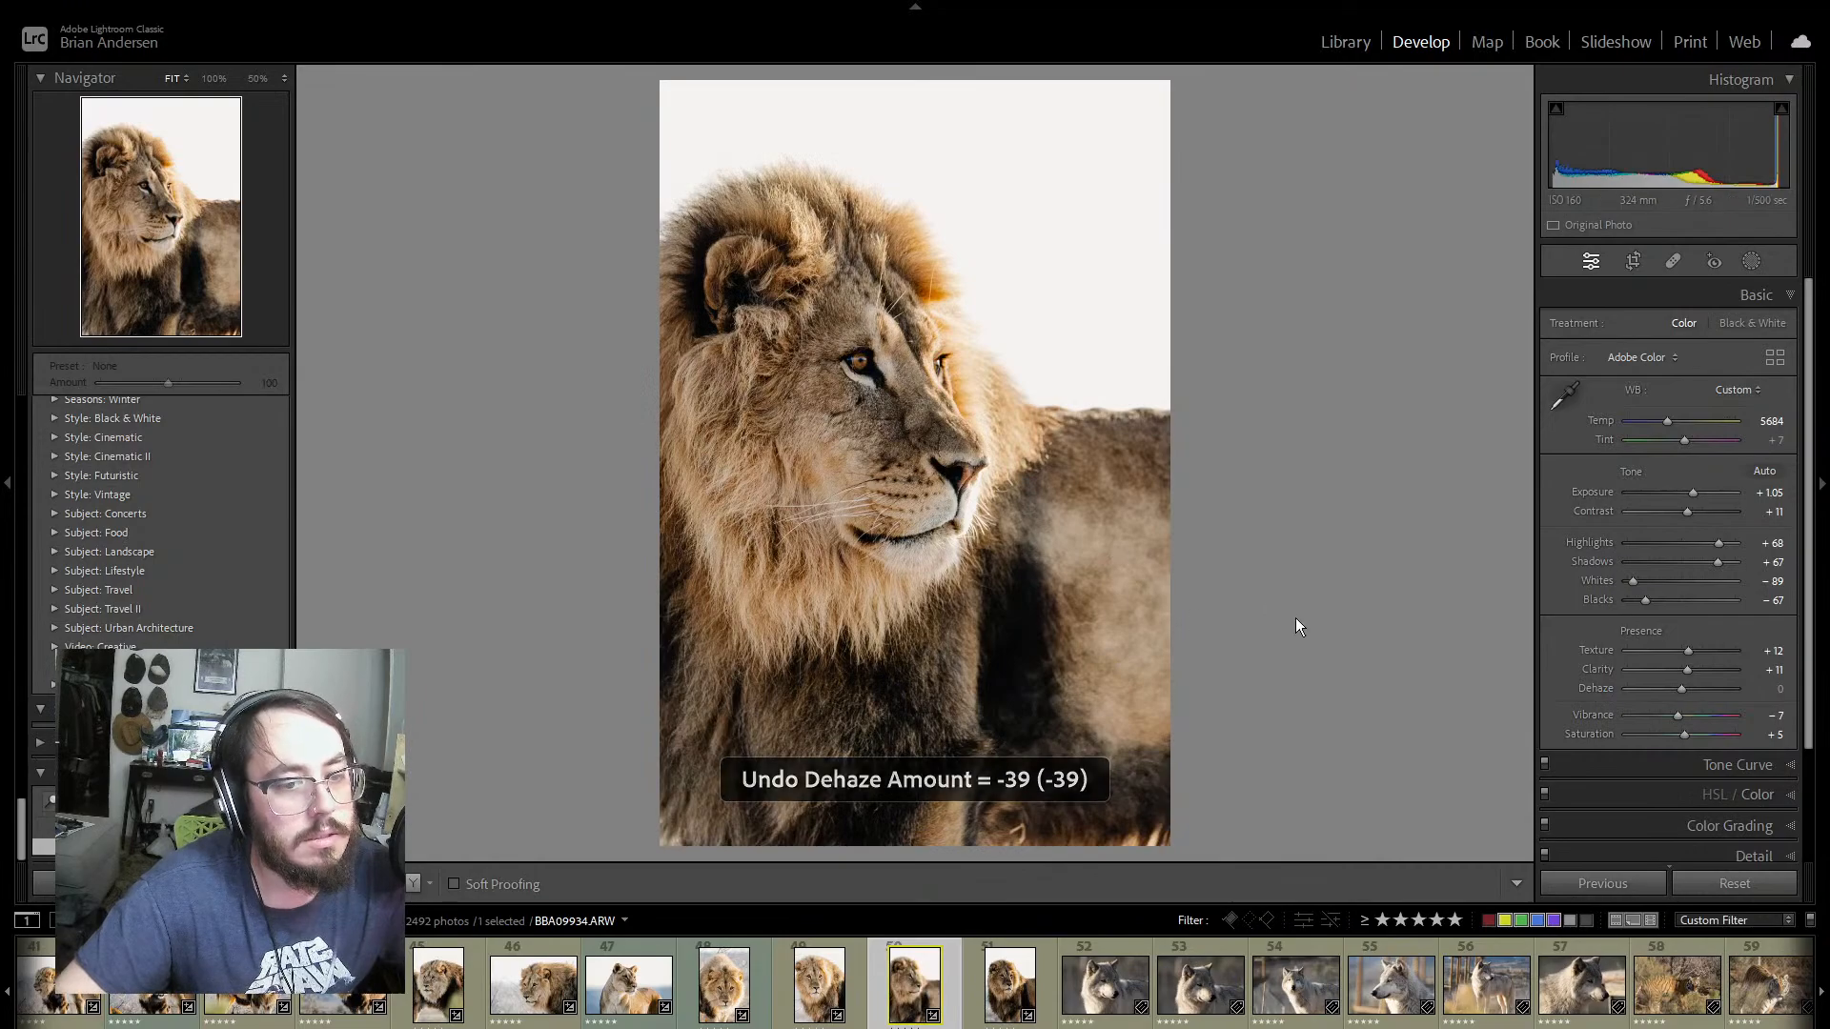
Step: Set the exposure of lion portrait BBA09943 to -0.09 and check the photo against the preceding lion portrait
{"action": "left_click", "coordinate": [1044, 976]}
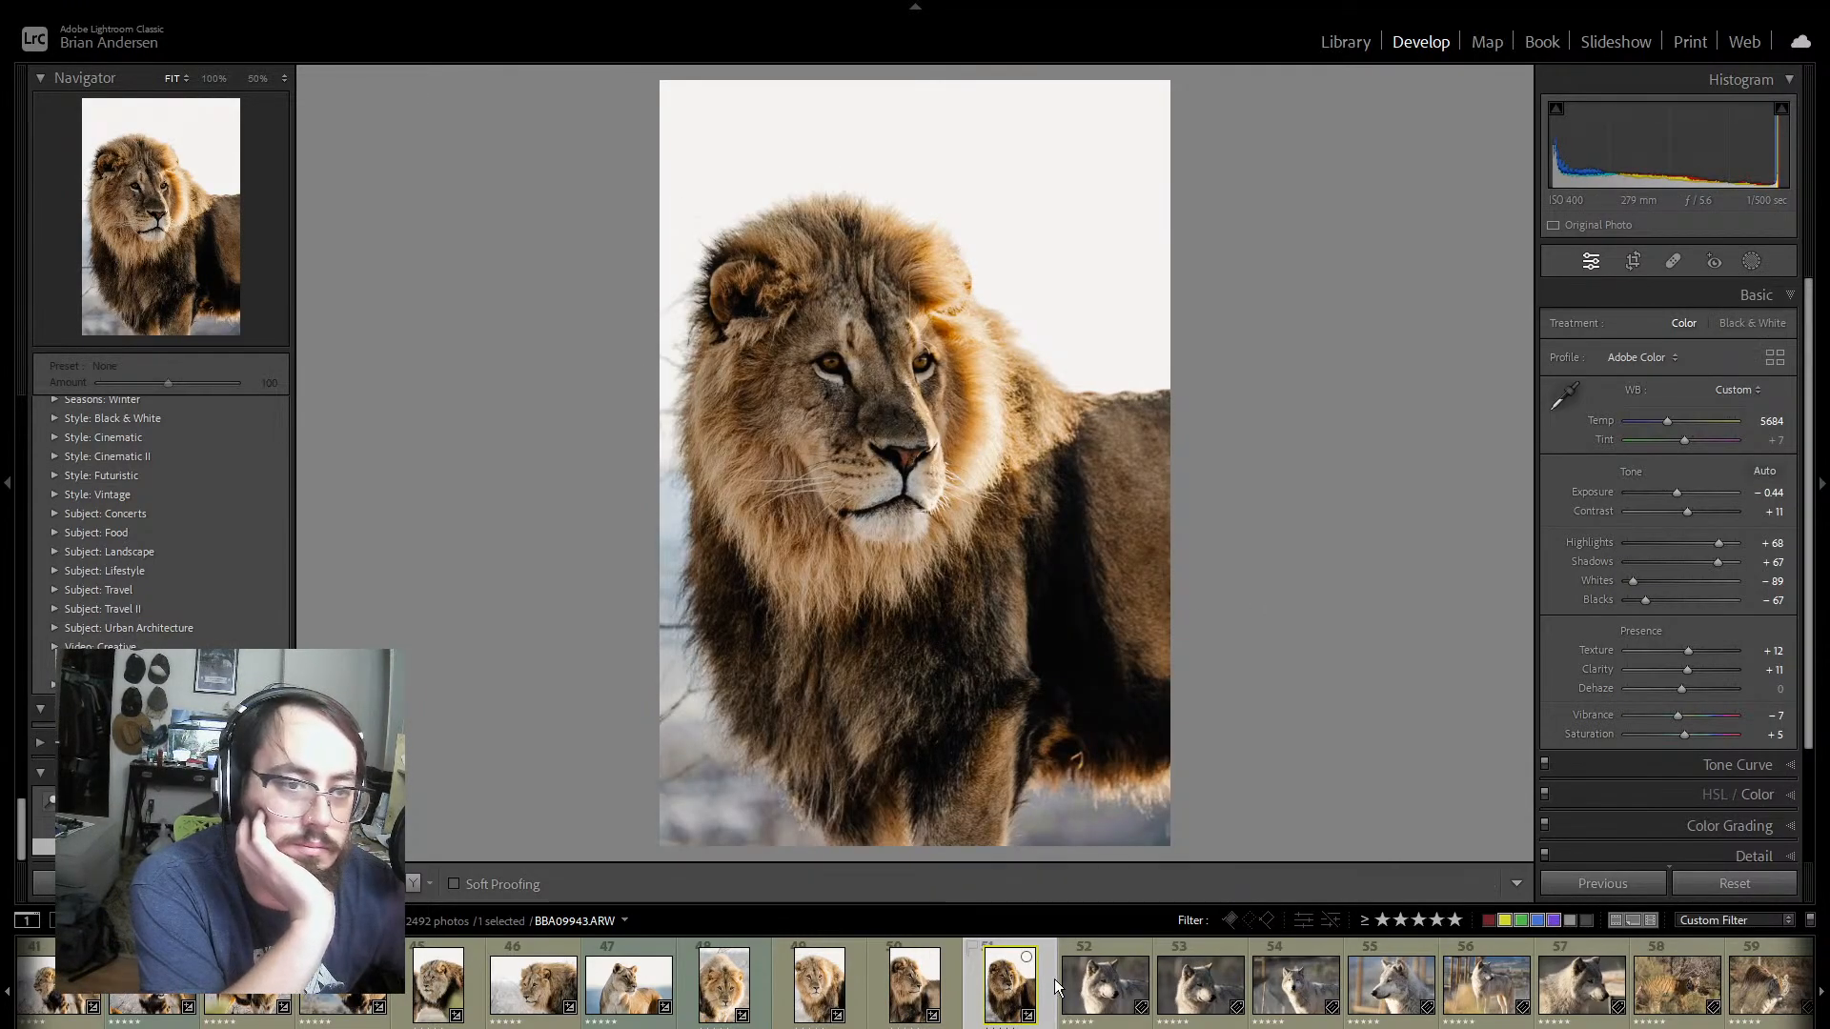
{"action": "left_click_drag", "start_coordinate": [1678, 490], "coordinate": [1681, 490]}
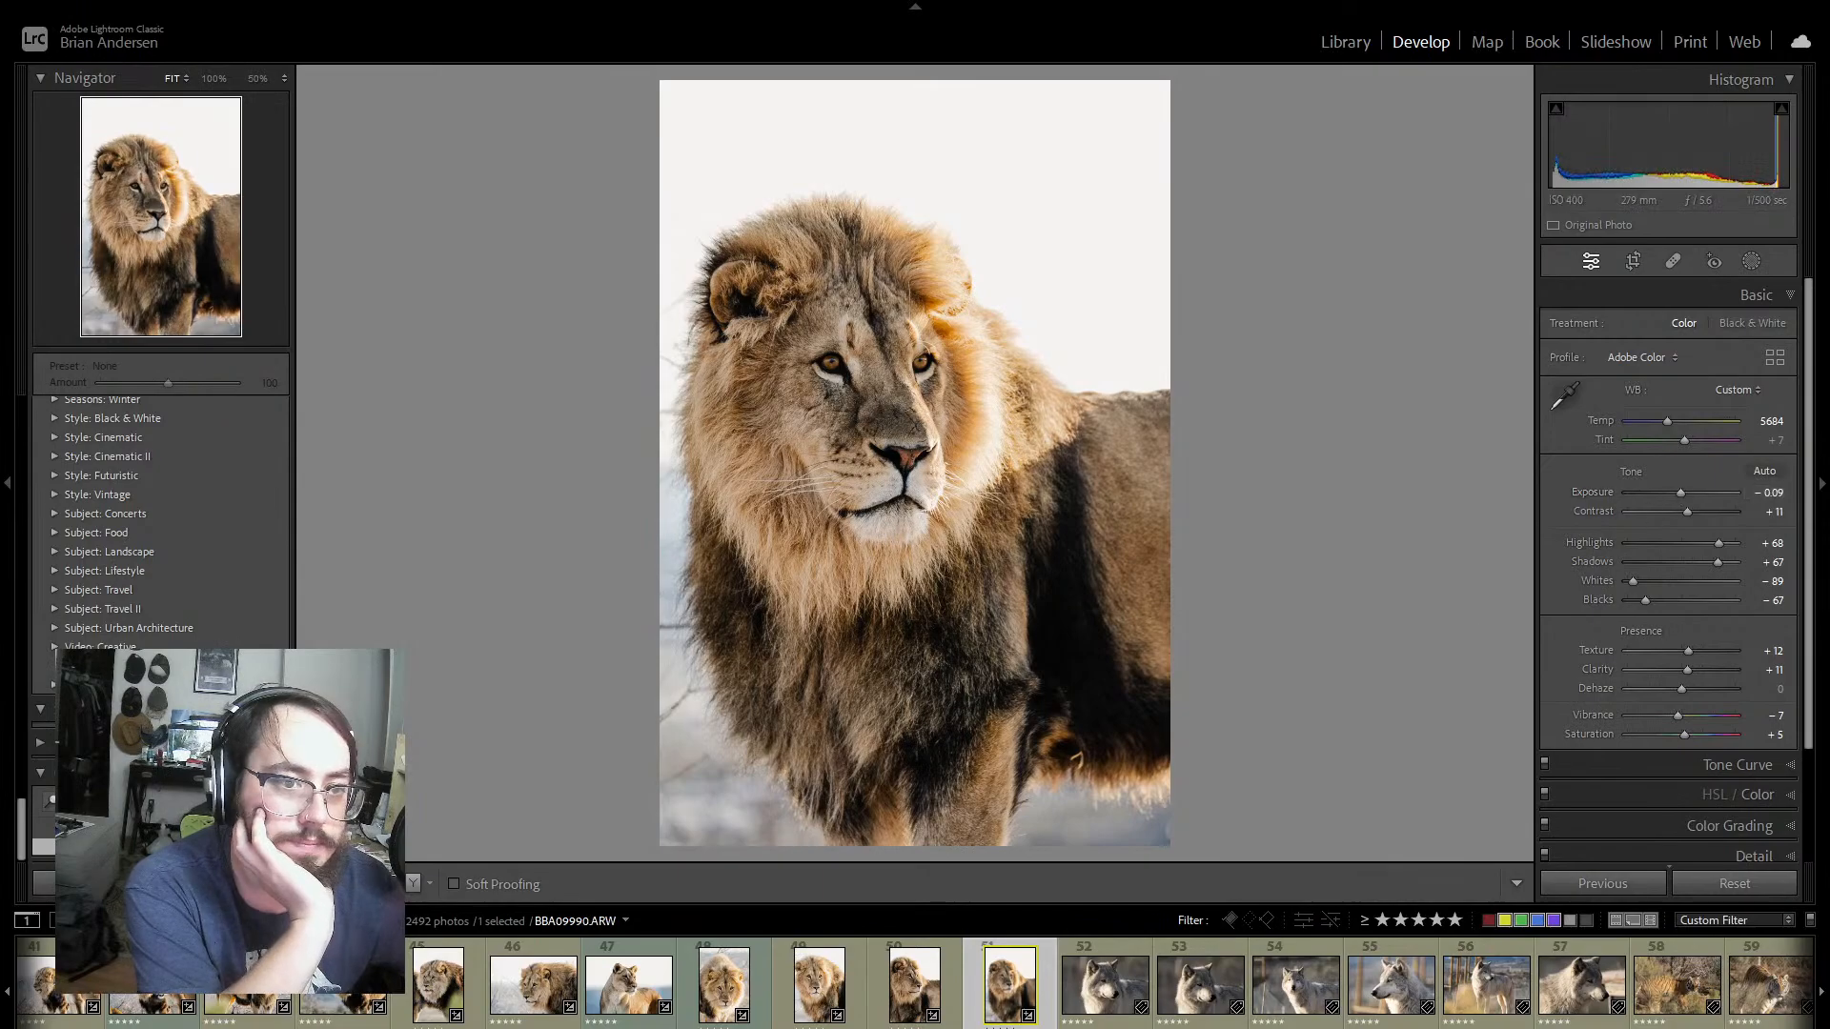
{"action": "left_click", "coordinate": [946, 1005]}
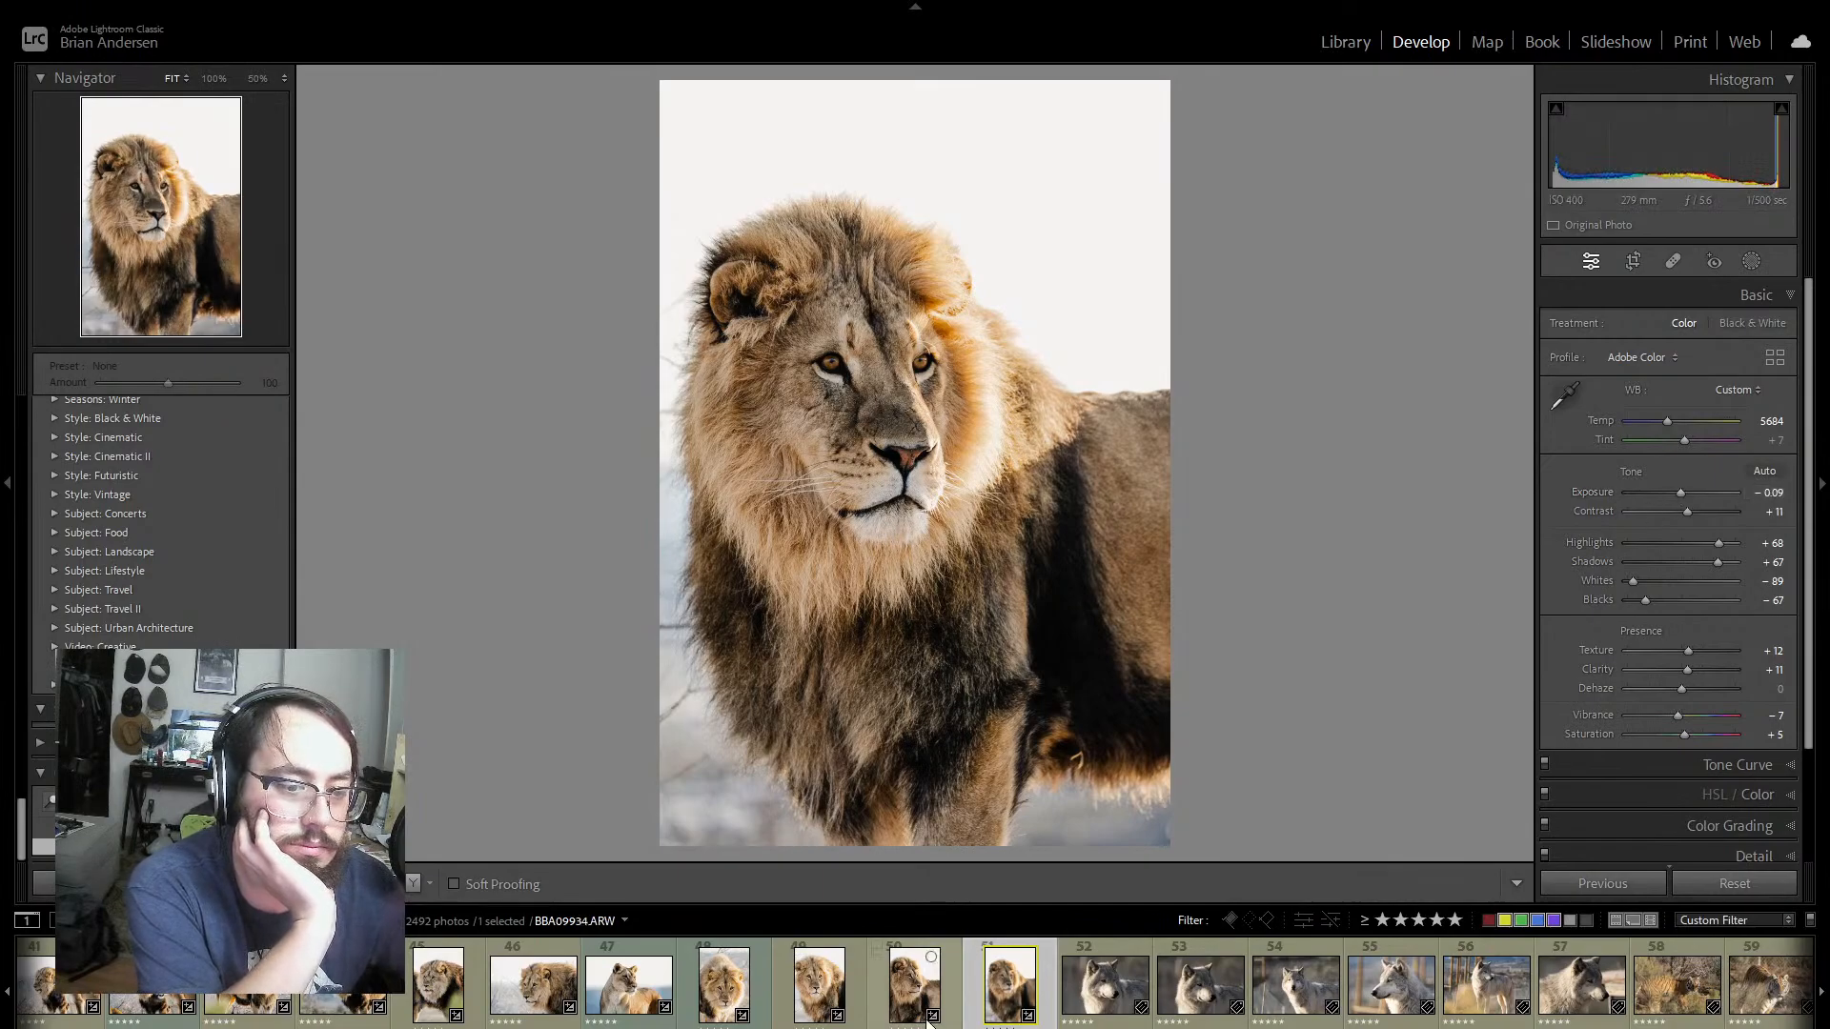
{"action": "left_click", "coordinate": [978, 1003]}
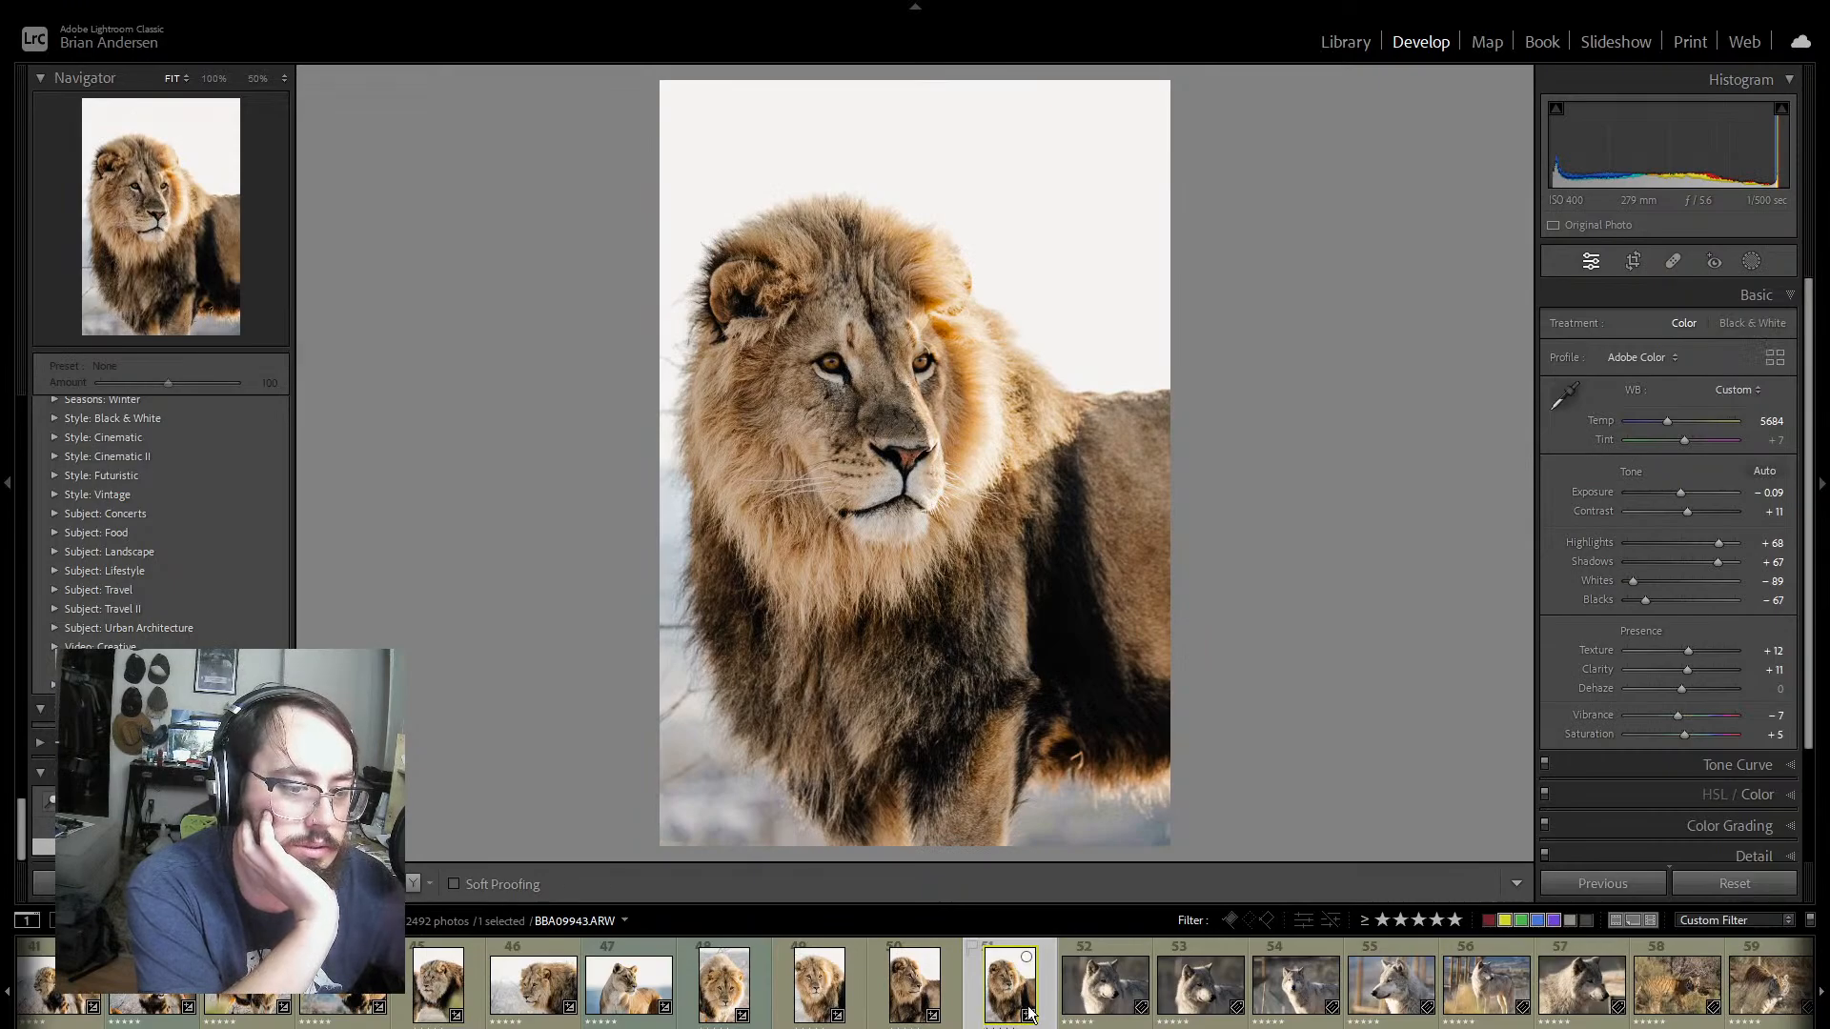
Step: Adjust wolf photo BBA09990 to Exposure +1.14, Contrast +2, Highlights -75, Shadows +81, Whites -35, Blacks -82, Texture +14 and Clarity +21
{"action": "left_click", "coordinate": [1106, 995]}
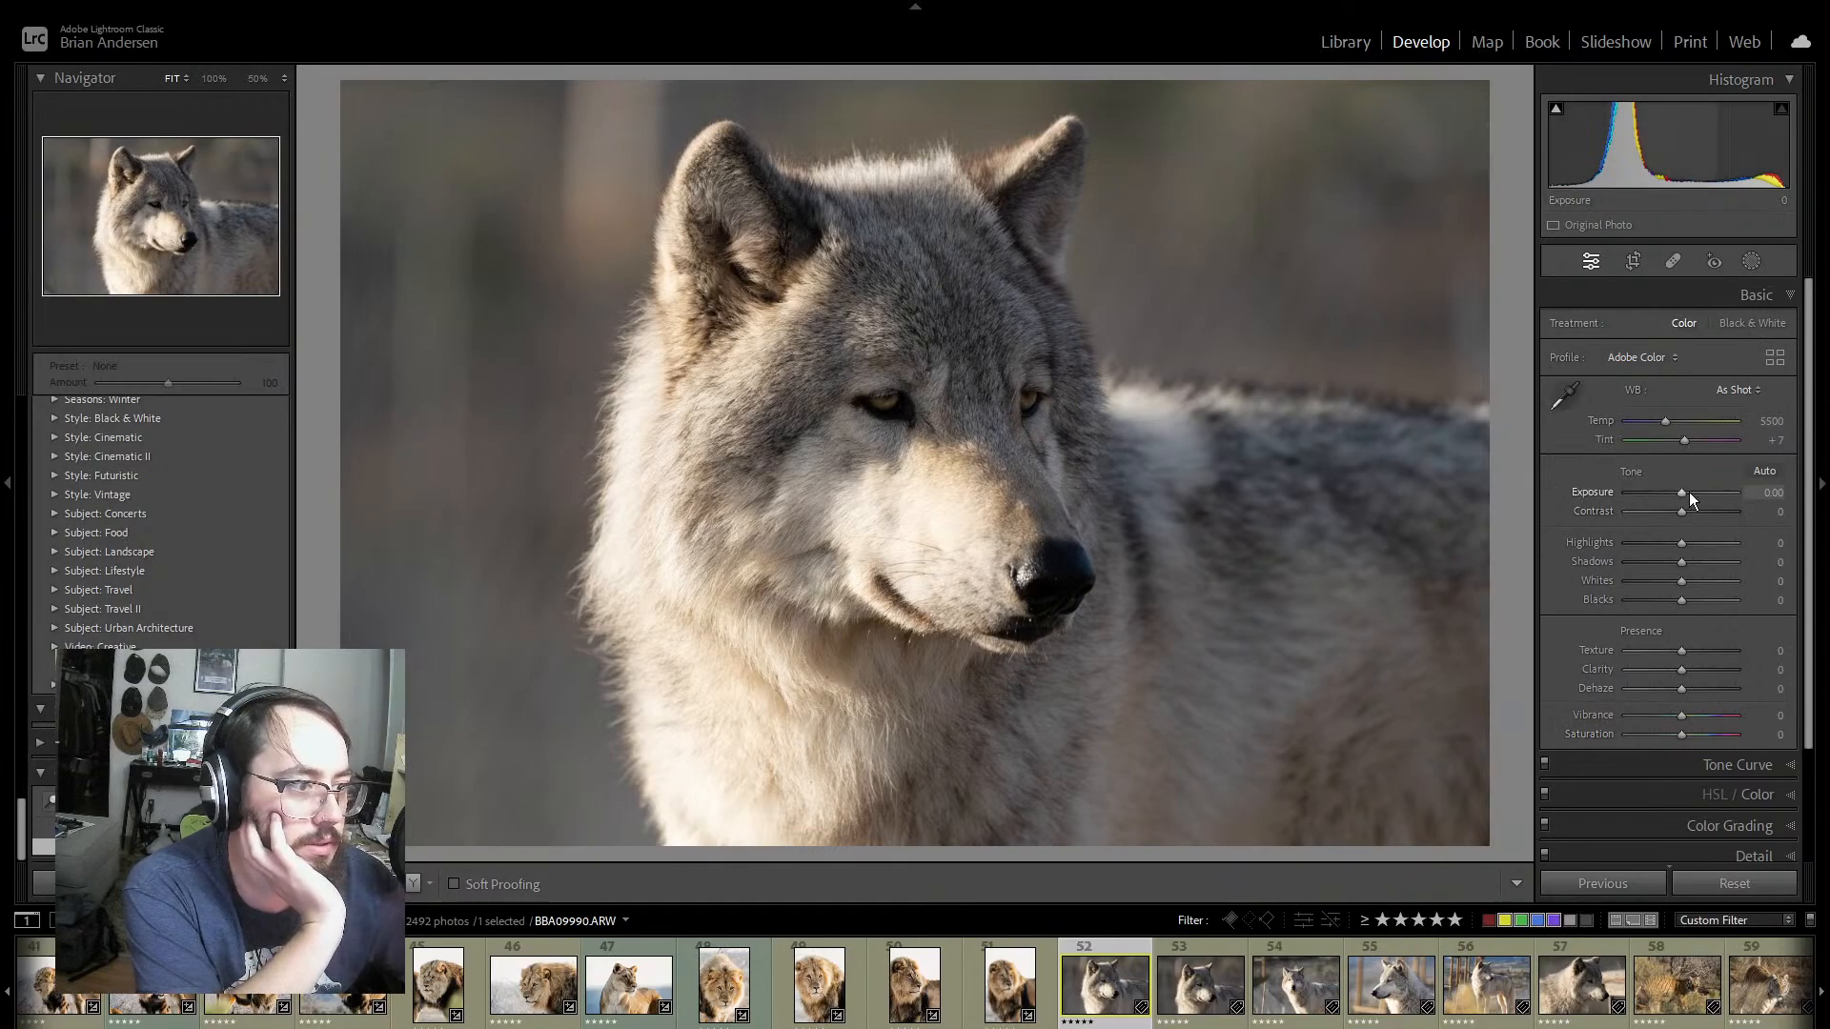
{"action": "left_click_drag", "start_coordinate": [1681, 491], "coordinate": [1686, 490]}
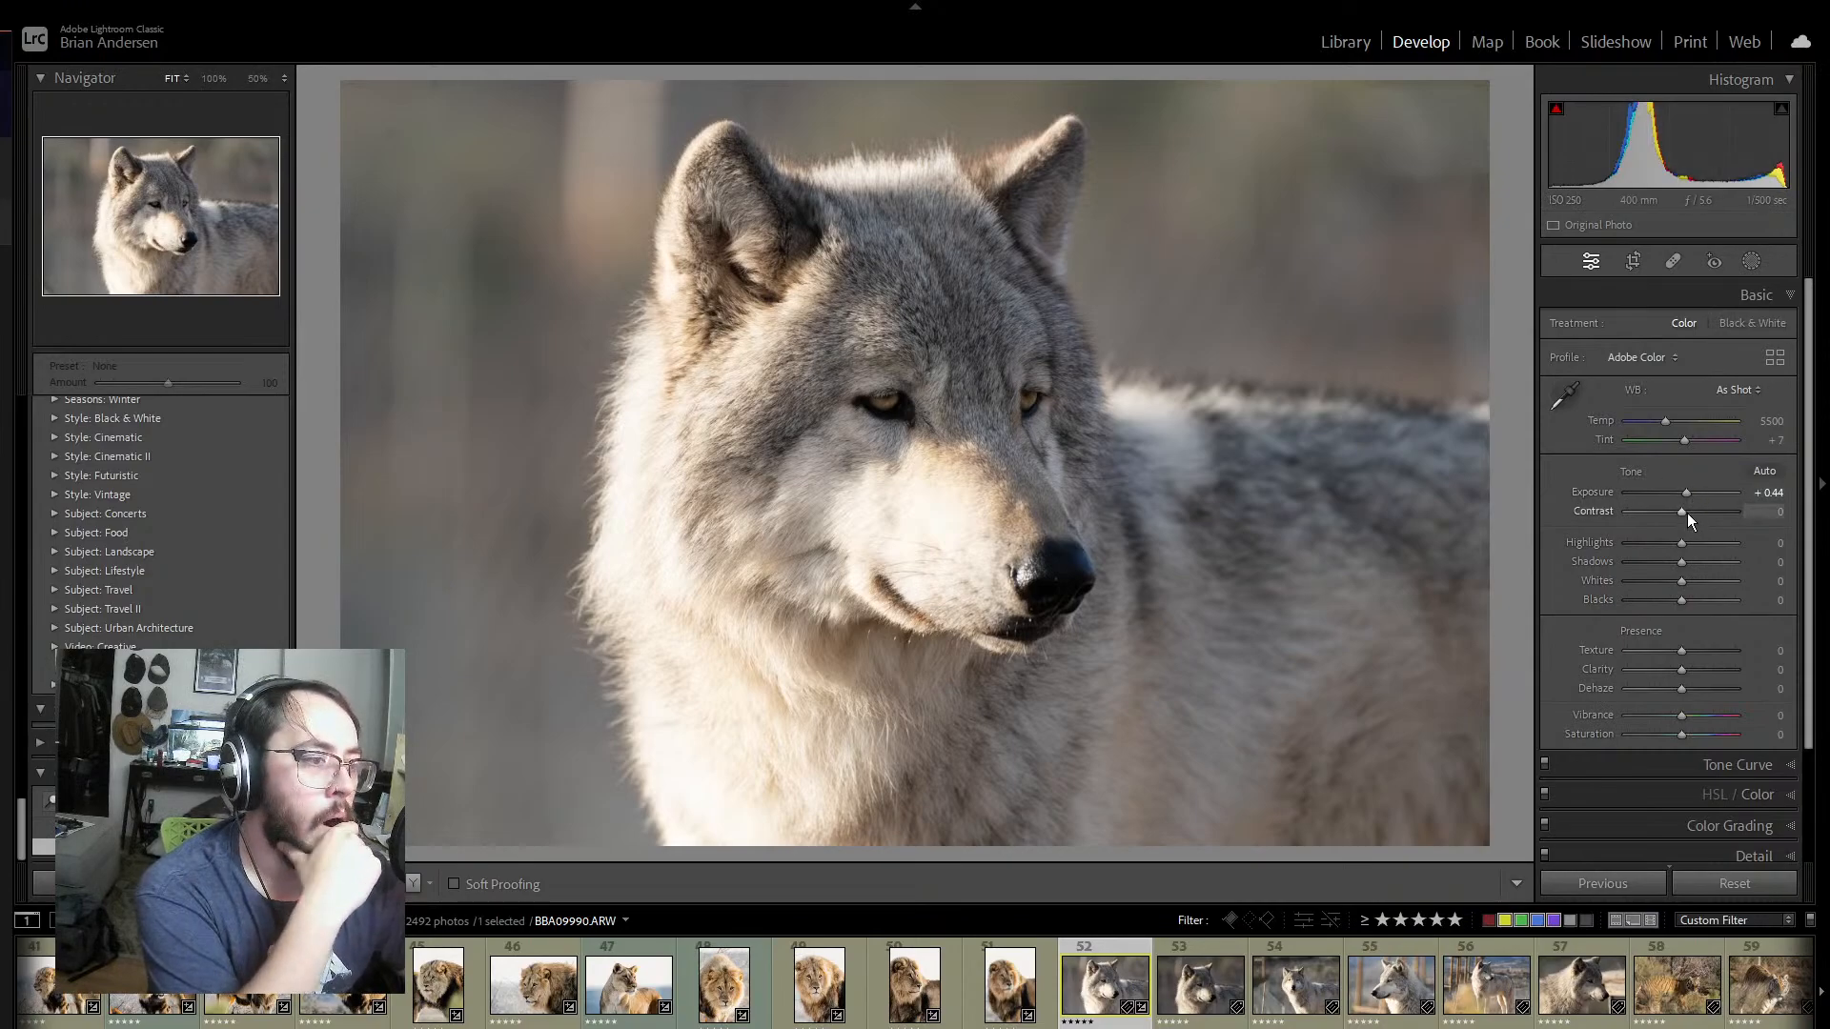
{"action": "left_click_drag", "start_coordinate": [1683, 507], "coordinate": [1669, 578]}
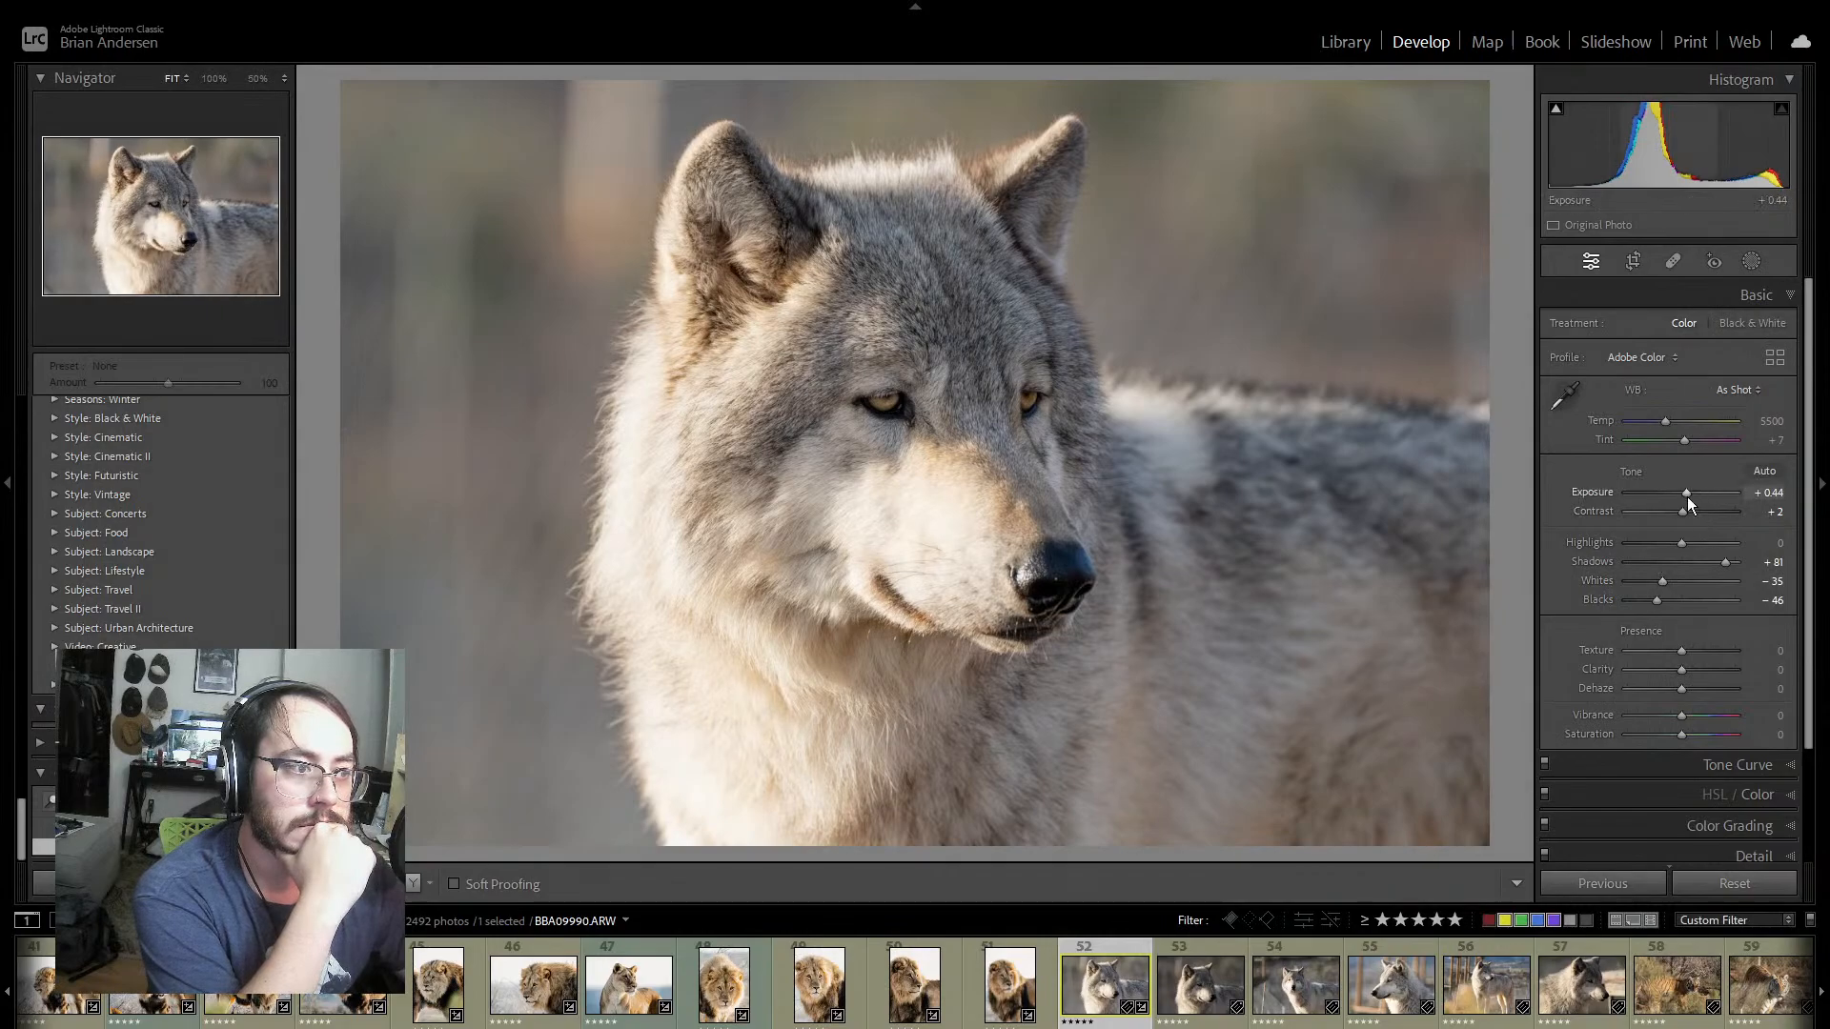
{"action": "left_click_drag", "start_coordinate": [1687, 496], "coordinate": [1695, 493]}
{"action": "left_click_drag", "start_coordinate": [1650, 604], "coordinate": [1634, 598]}
{"action": "left_click_drag", "start_coordinate": [1705, 546], "coordinate": [1643, 543]}
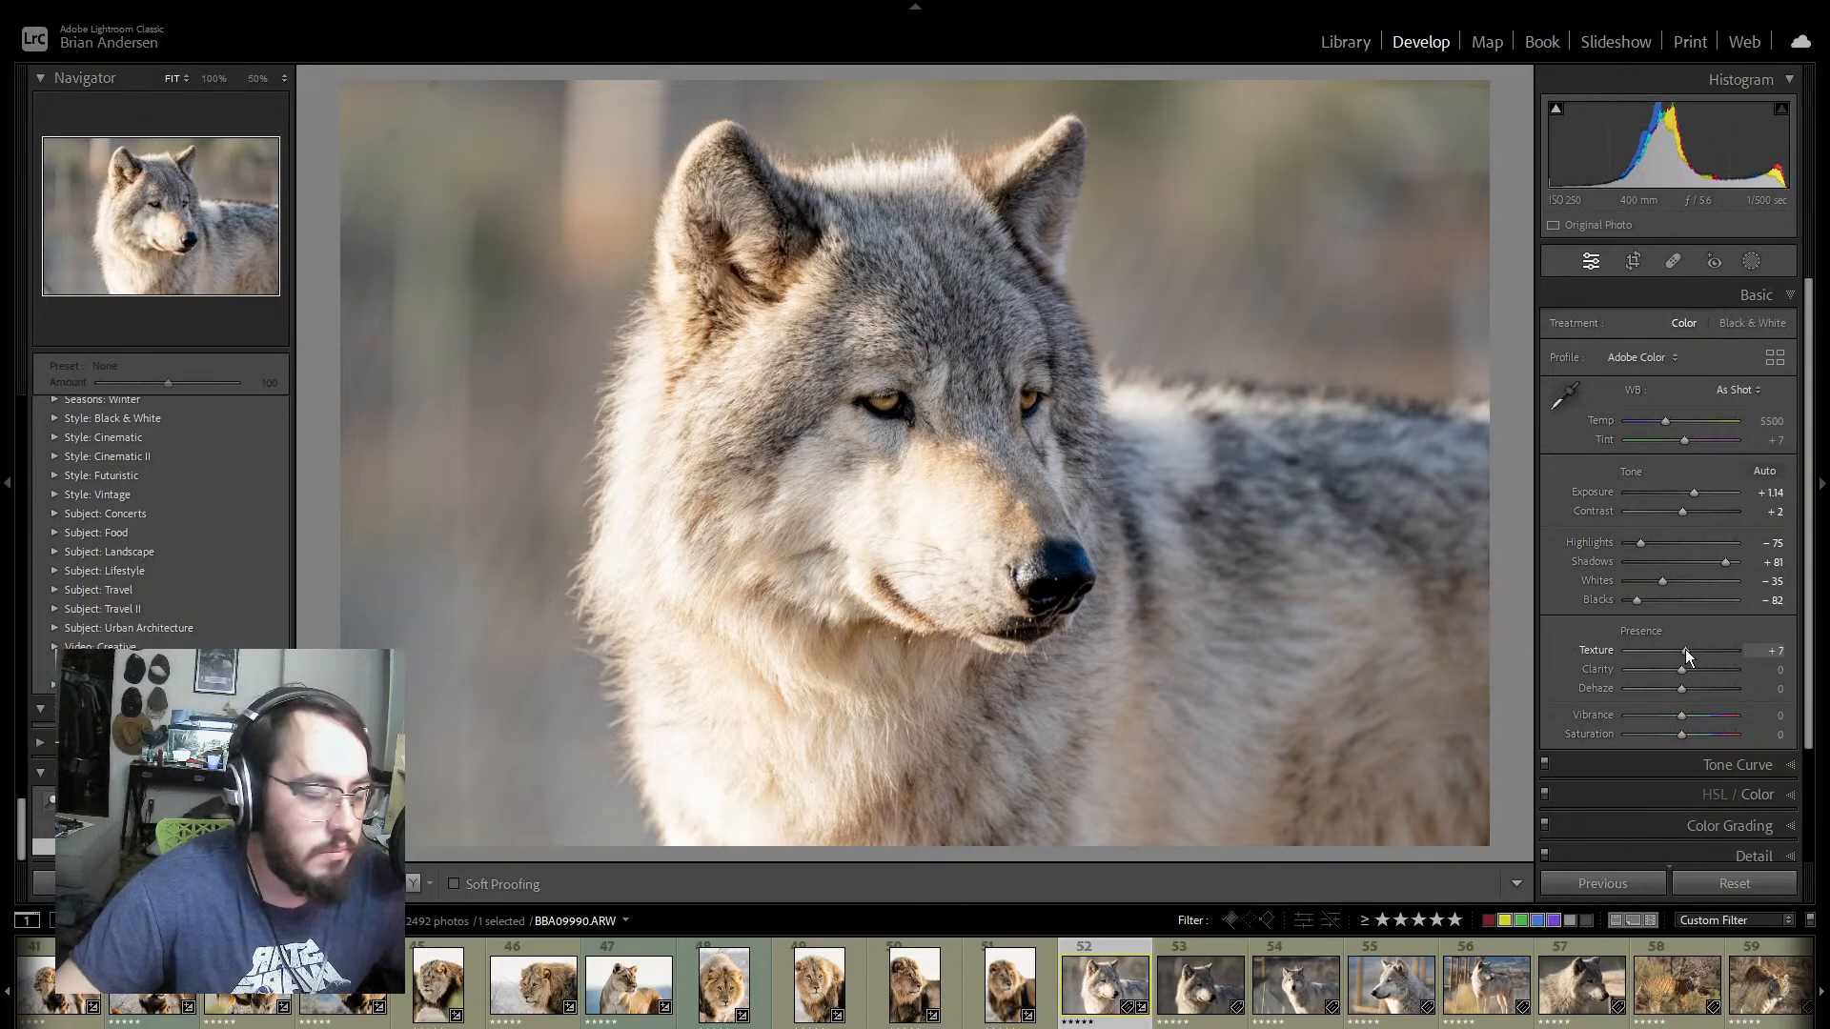
{"action": "left_click_drag", "start_coordinate": [1687, 649], "coordinate": [1695, 669]}
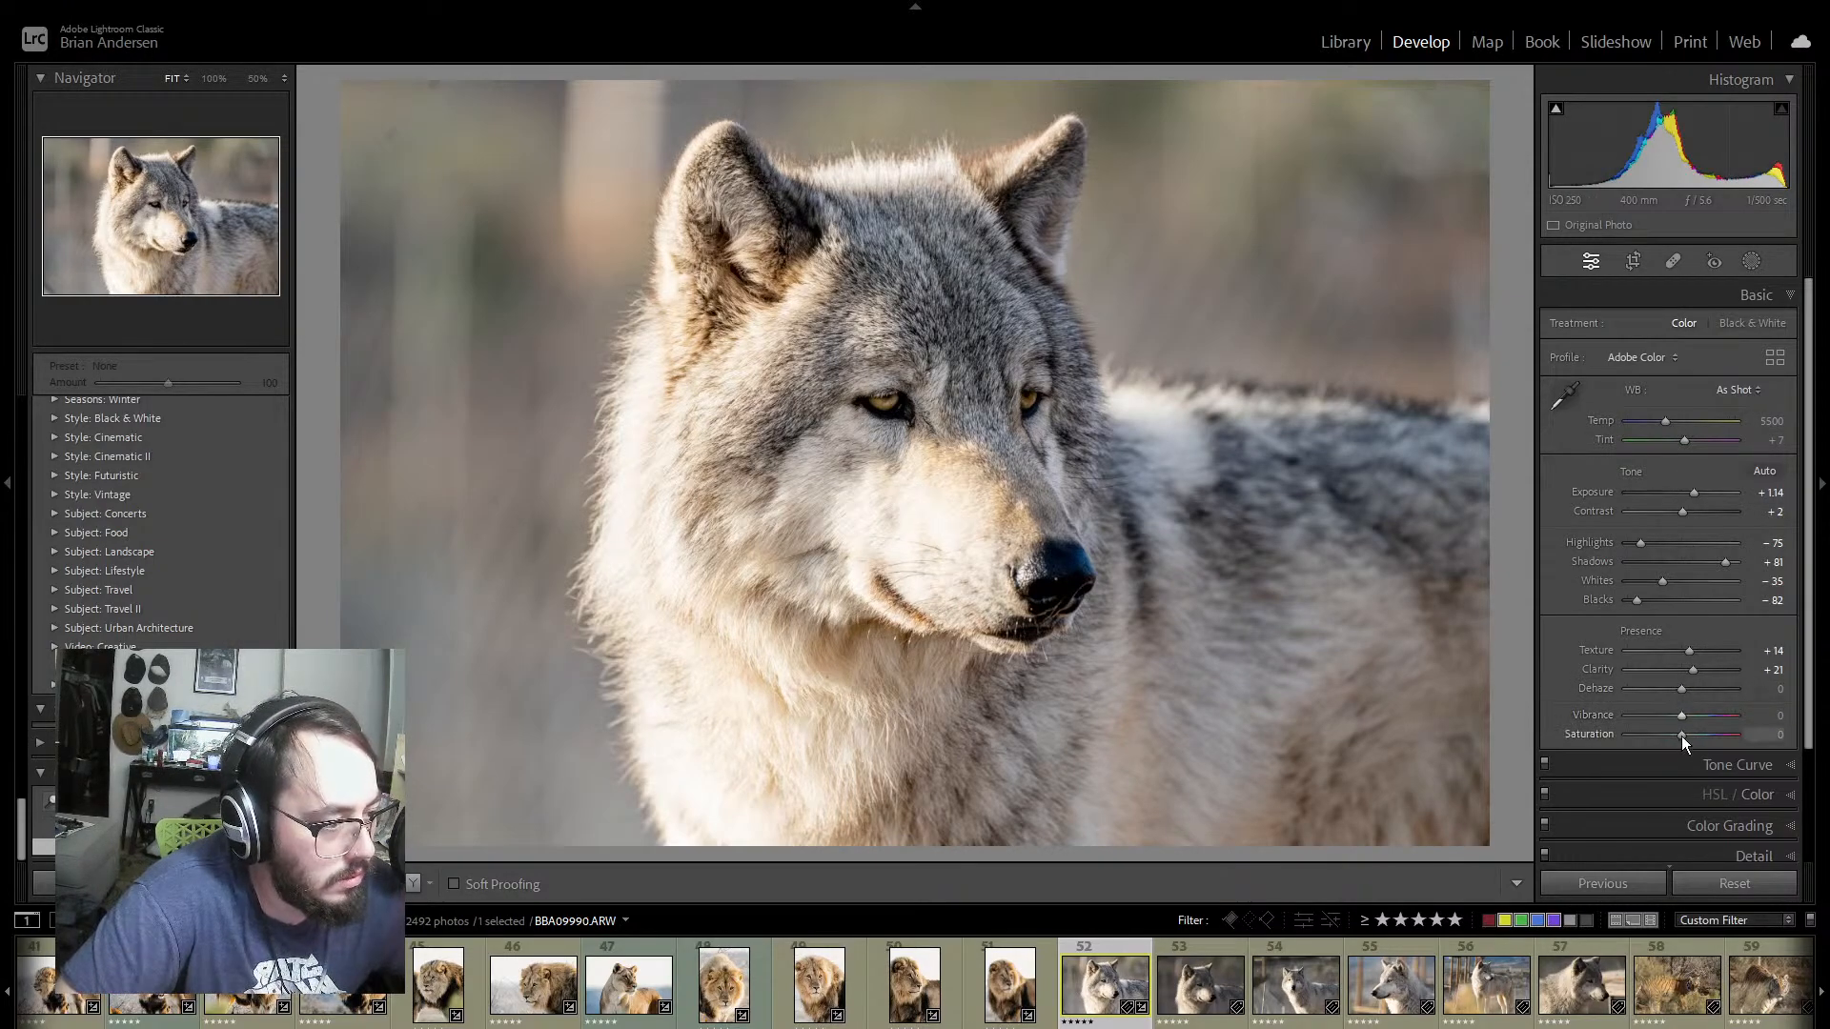
Step: Shape wolf photo BBA09990's point curve by anchoring the upper tones, placing input 128 at output 121, lowering the shadows, and raising the black point to output 19
{"action": "left_click", "coordinate": [1770, 765]}
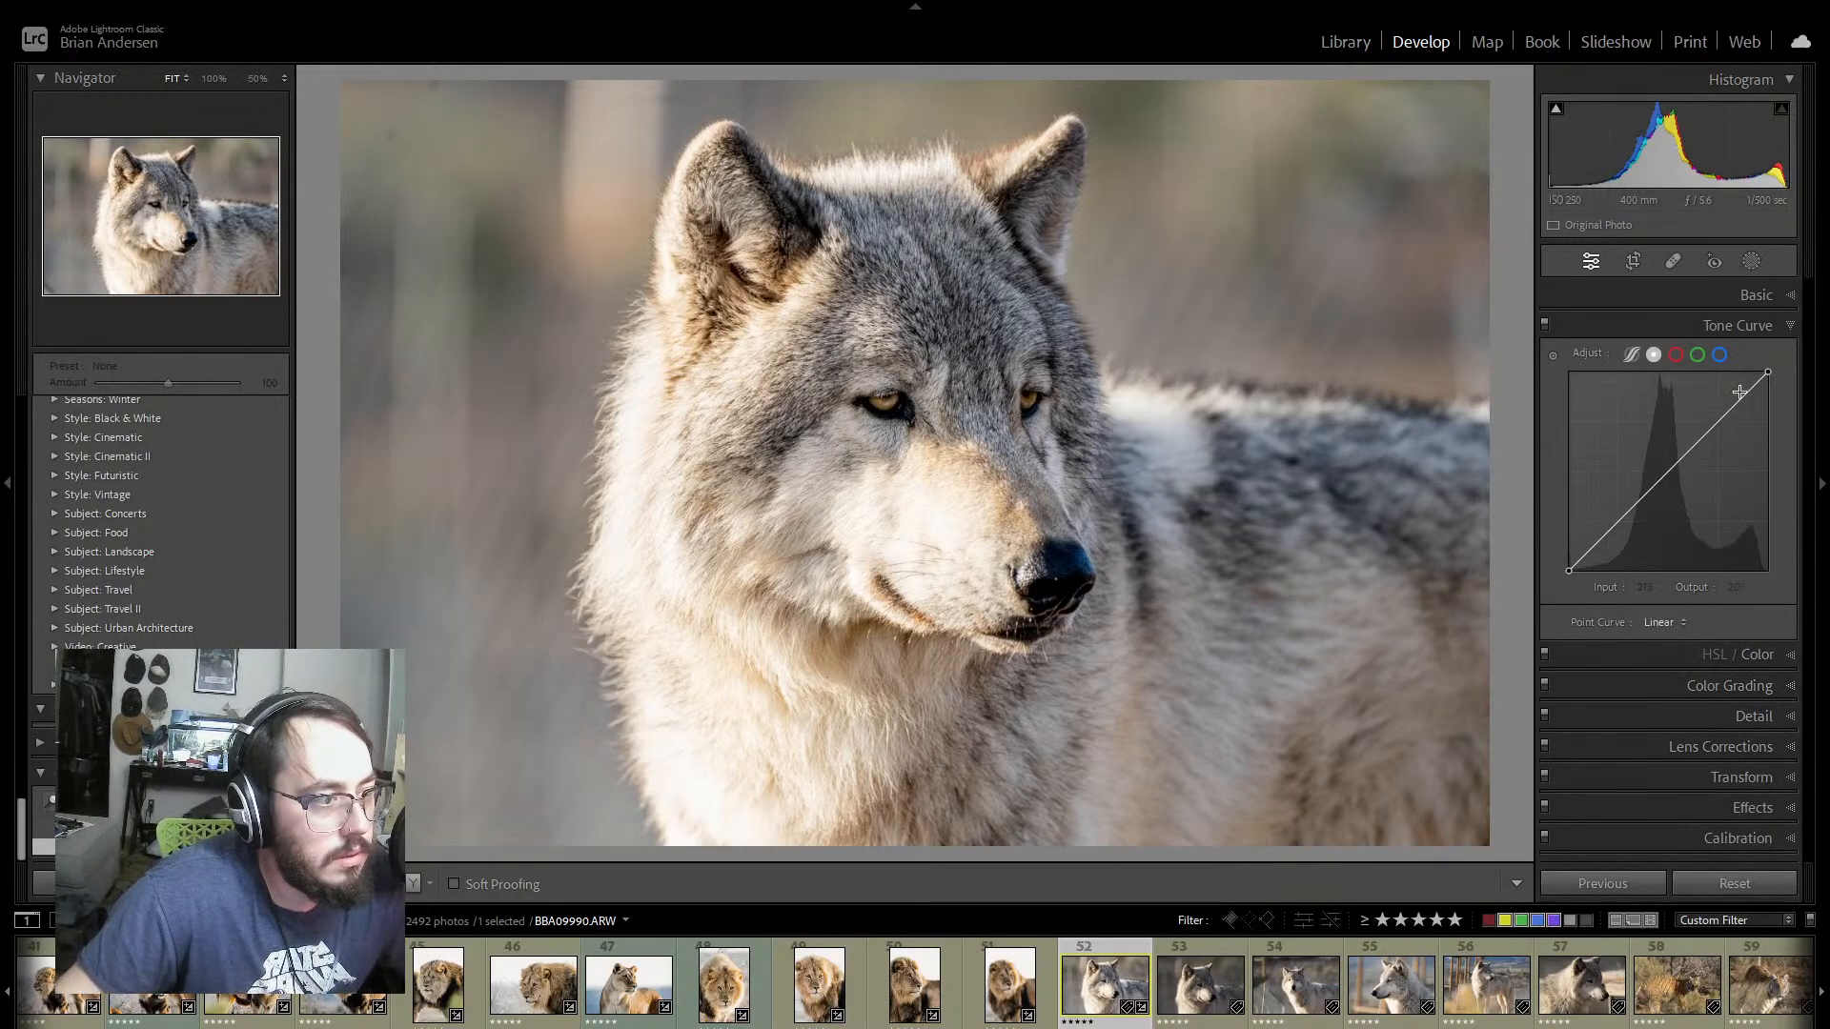
{"action": "left_click_drag", "start_coordinate": [1740, 402], "coordinate": [1706, 433]}
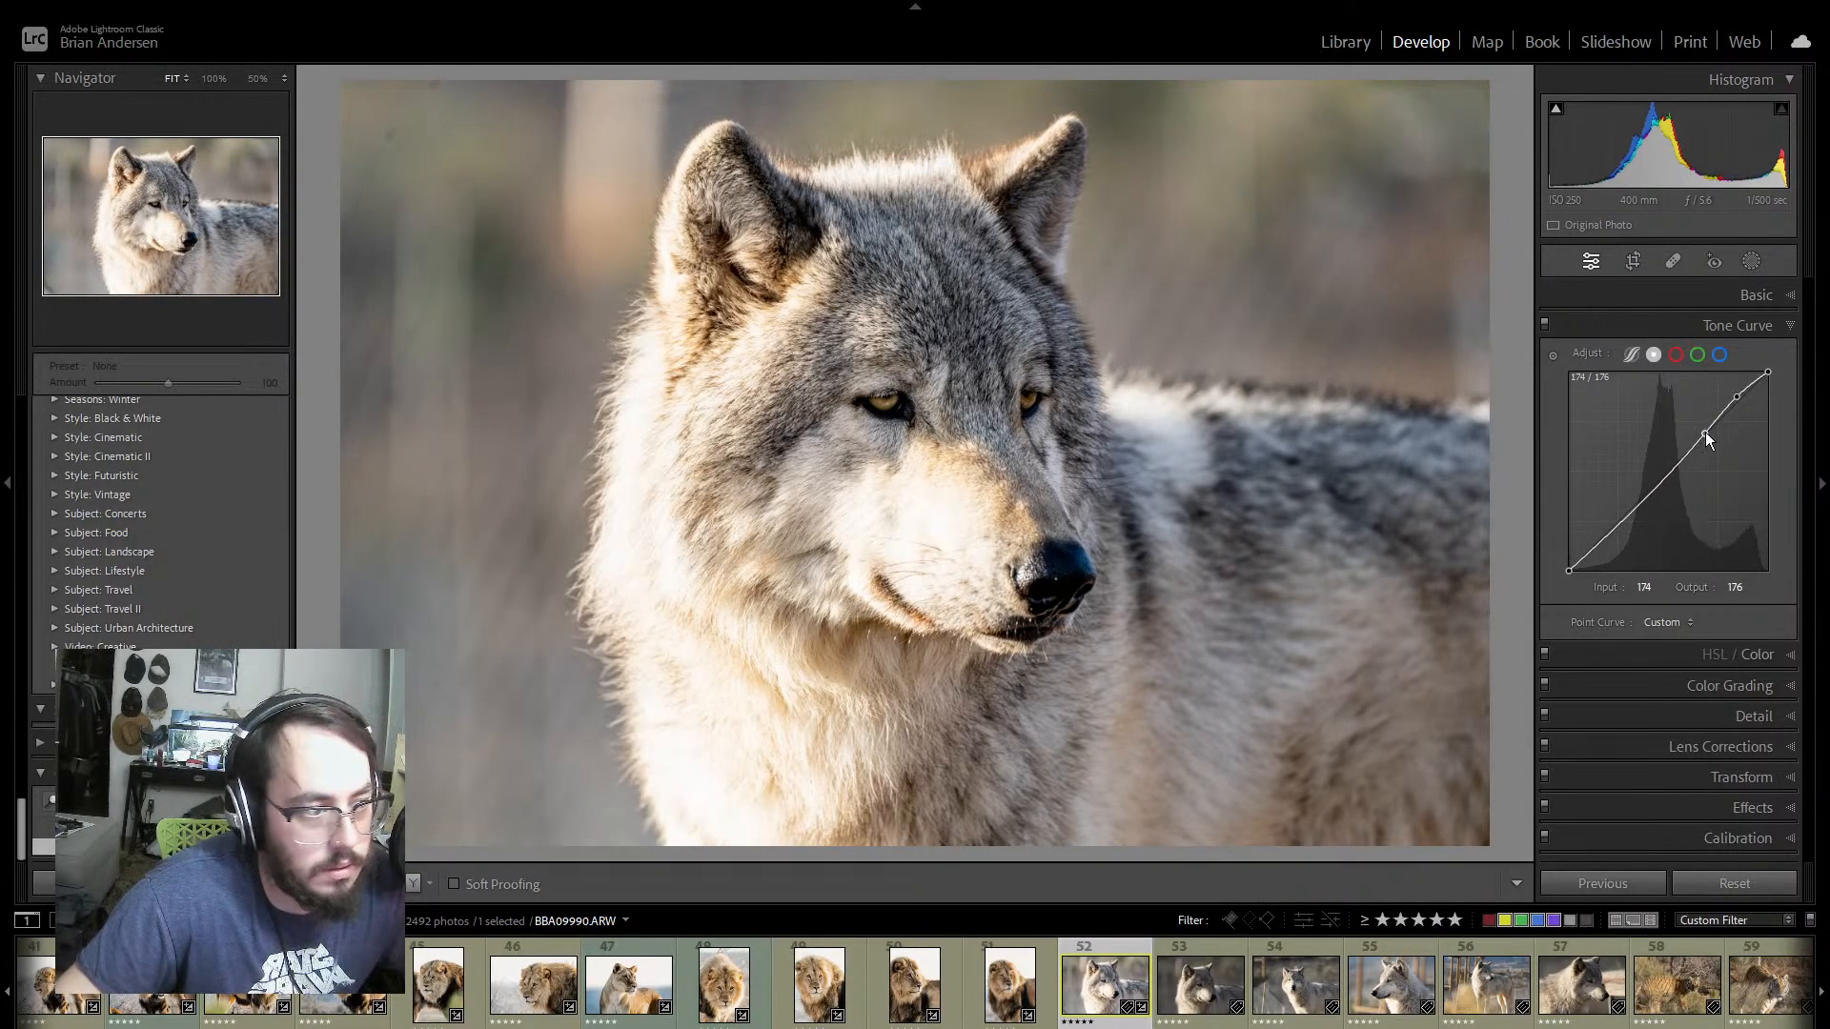
{"action": "left_click", "coordinate": [1669, 476]}
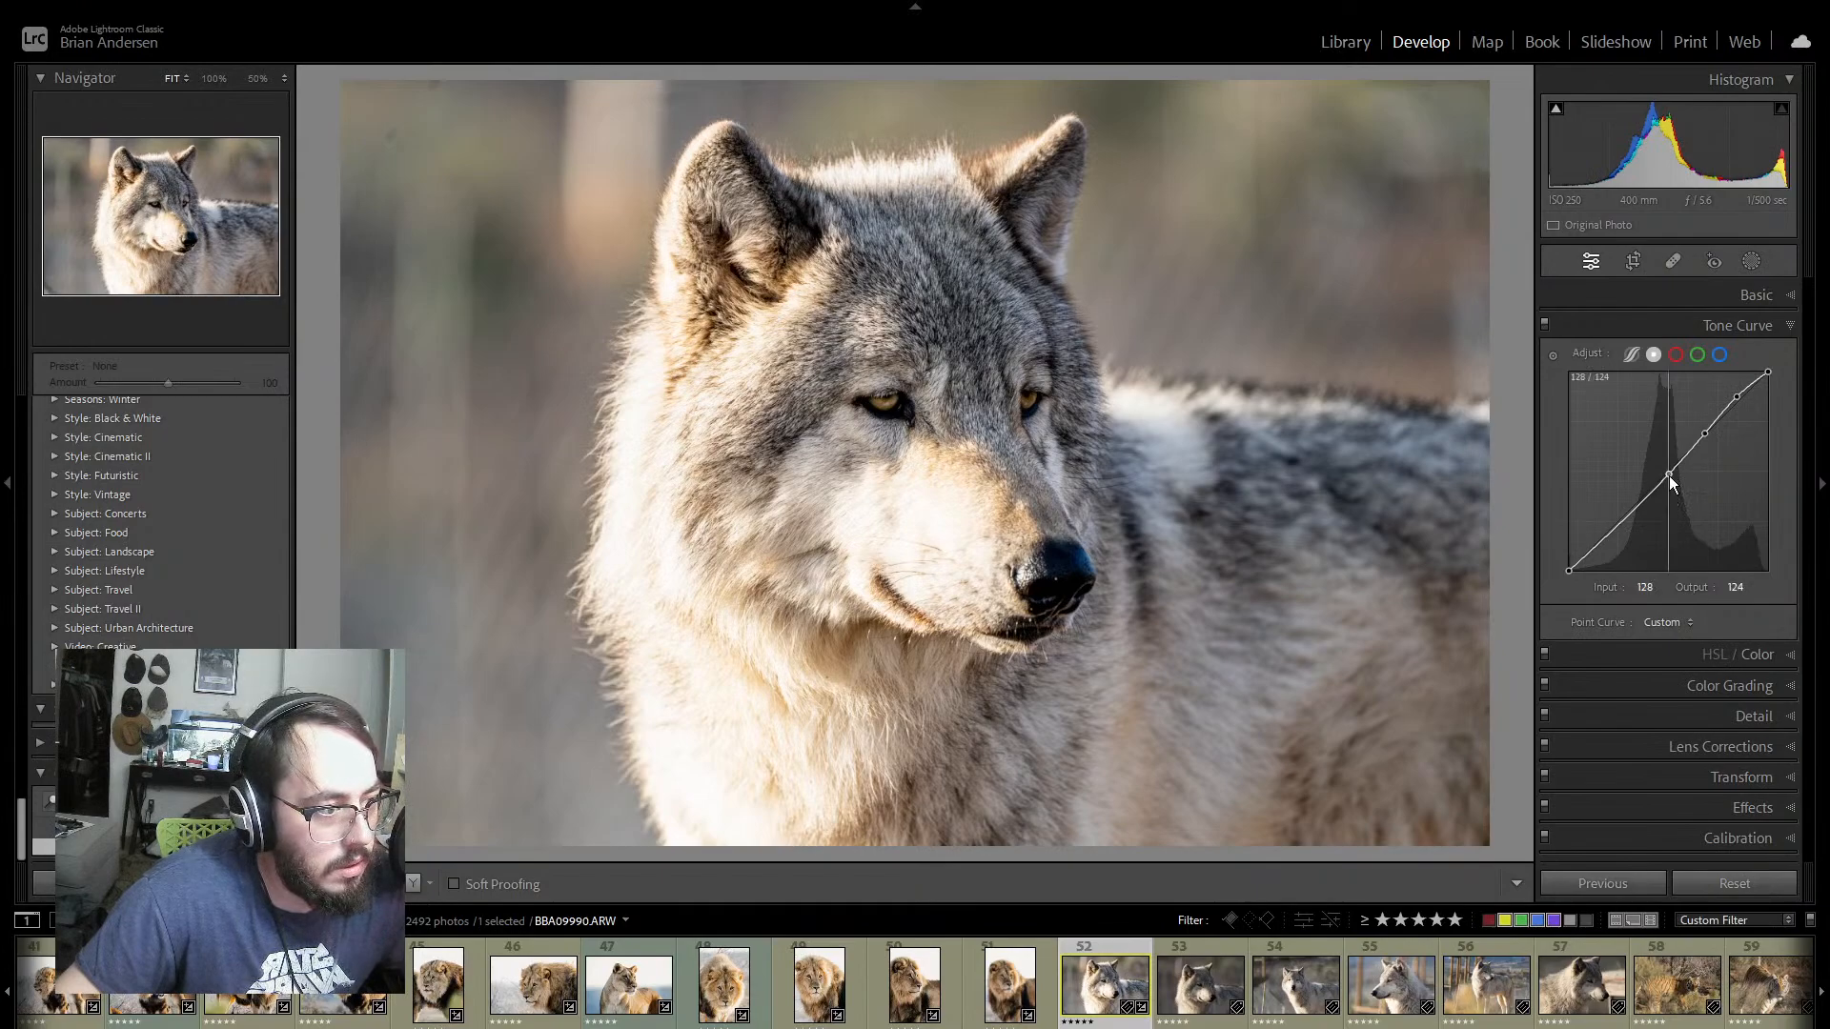
{"action": "left_click_drag", "start_coordinate": [1667, 476], "coordinate": [1668, 480]}
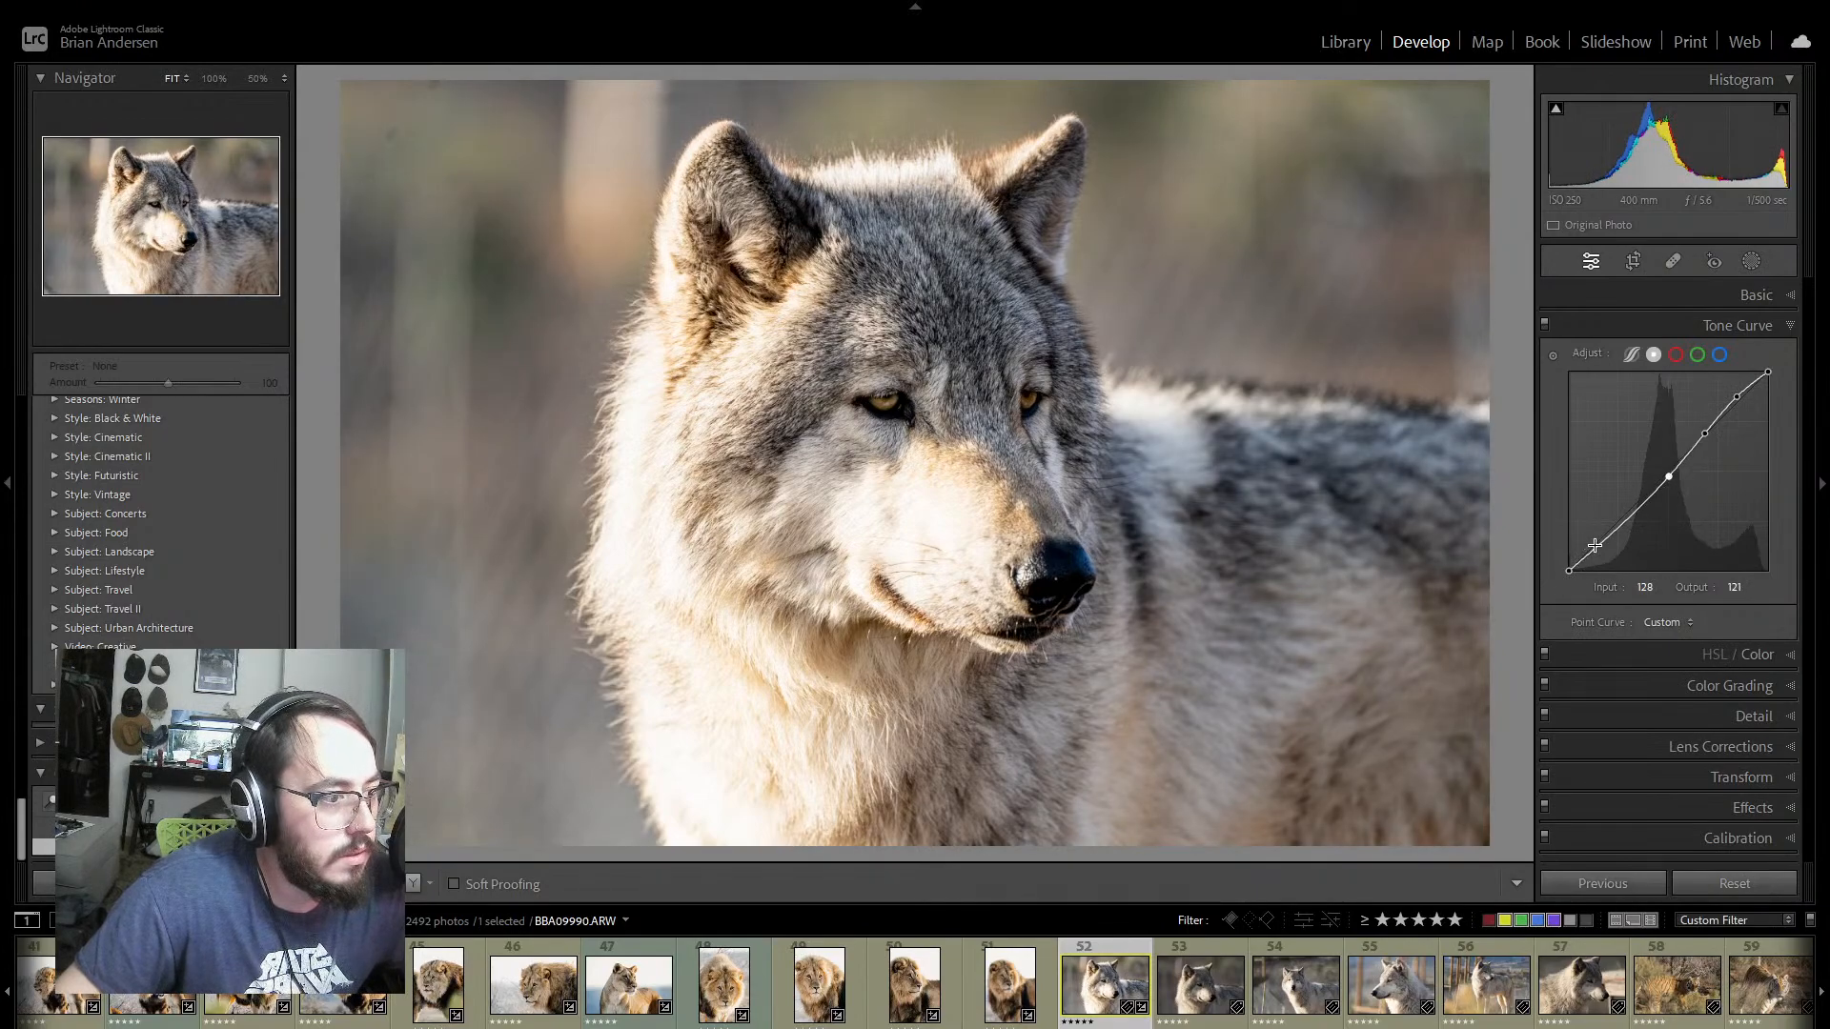
{"action": "left_click_drag", "start_coordinate": [1611, 531], "coordinate": [1567, 558]}
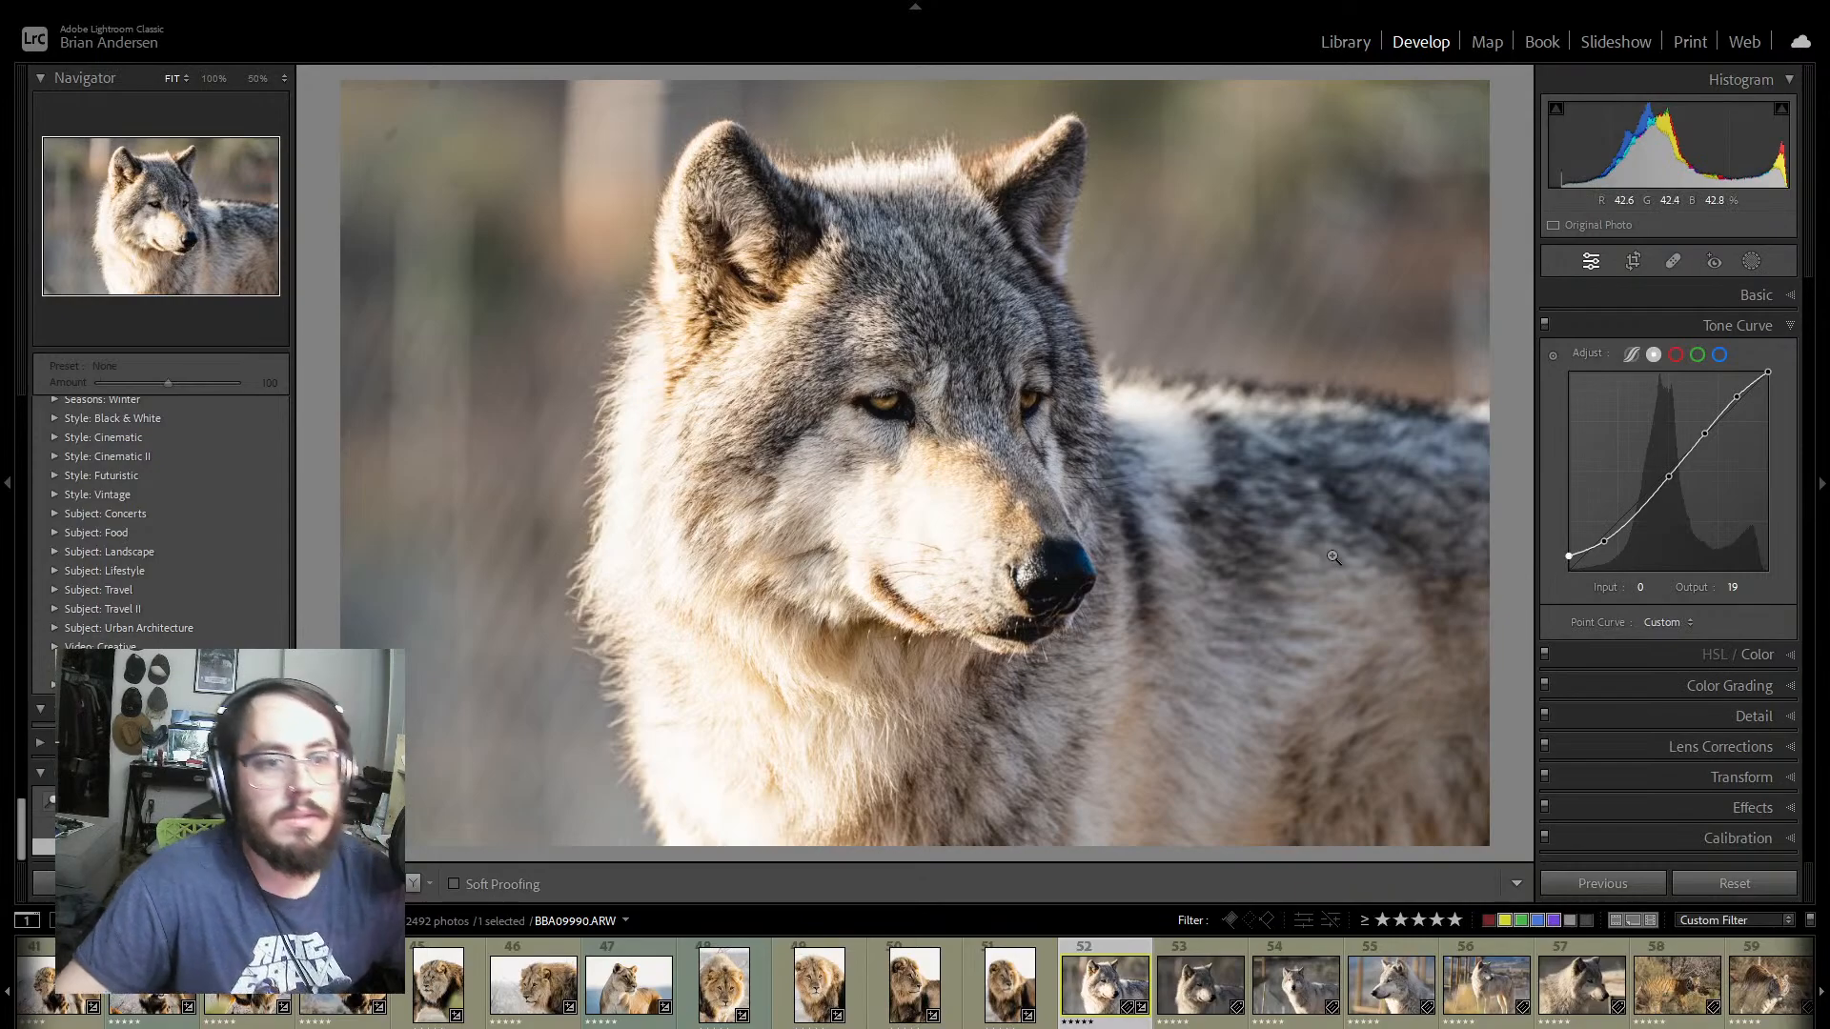
Step: Erase the first dust spots in the blurred background beside and above the wolf's ear, converting the initial clone spot to content-aware Remove
{"action": "left_click", "coordinate": [1666, 259]}
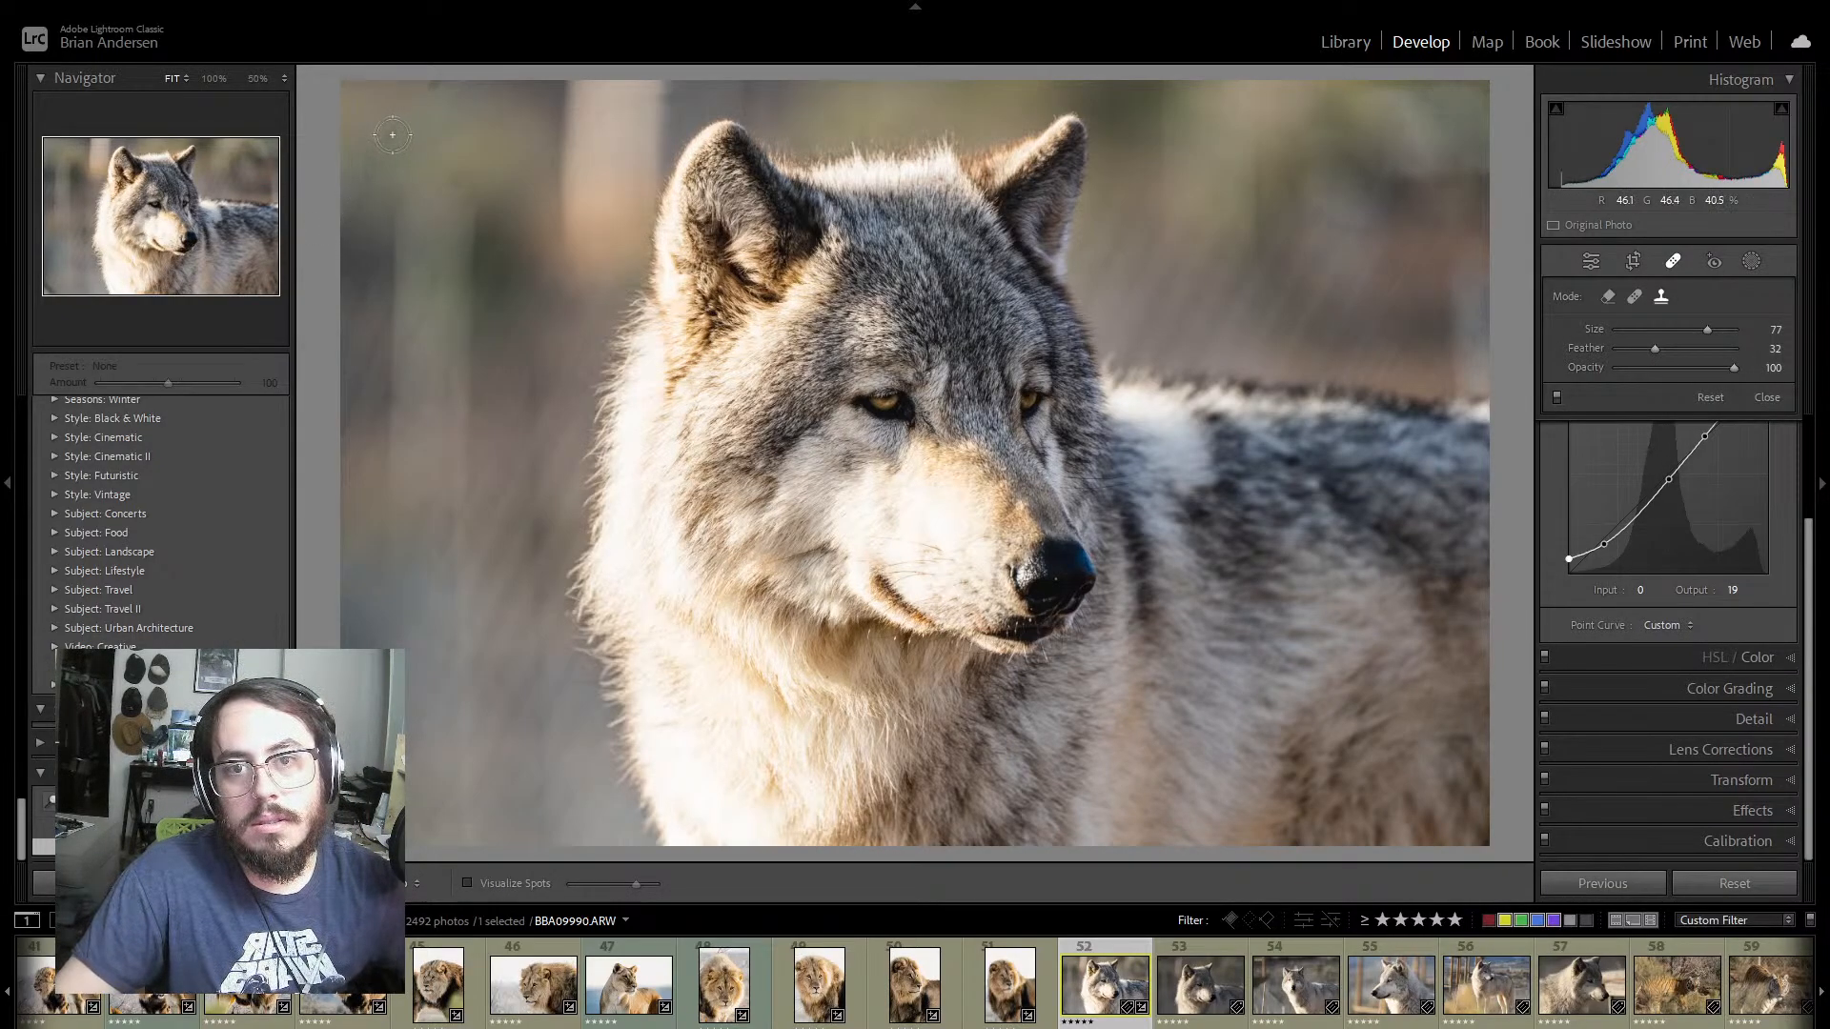
{"action": "scroll", "coordinate": [392, 135], "scroll_direction": "up", "scroll_amount": 1}
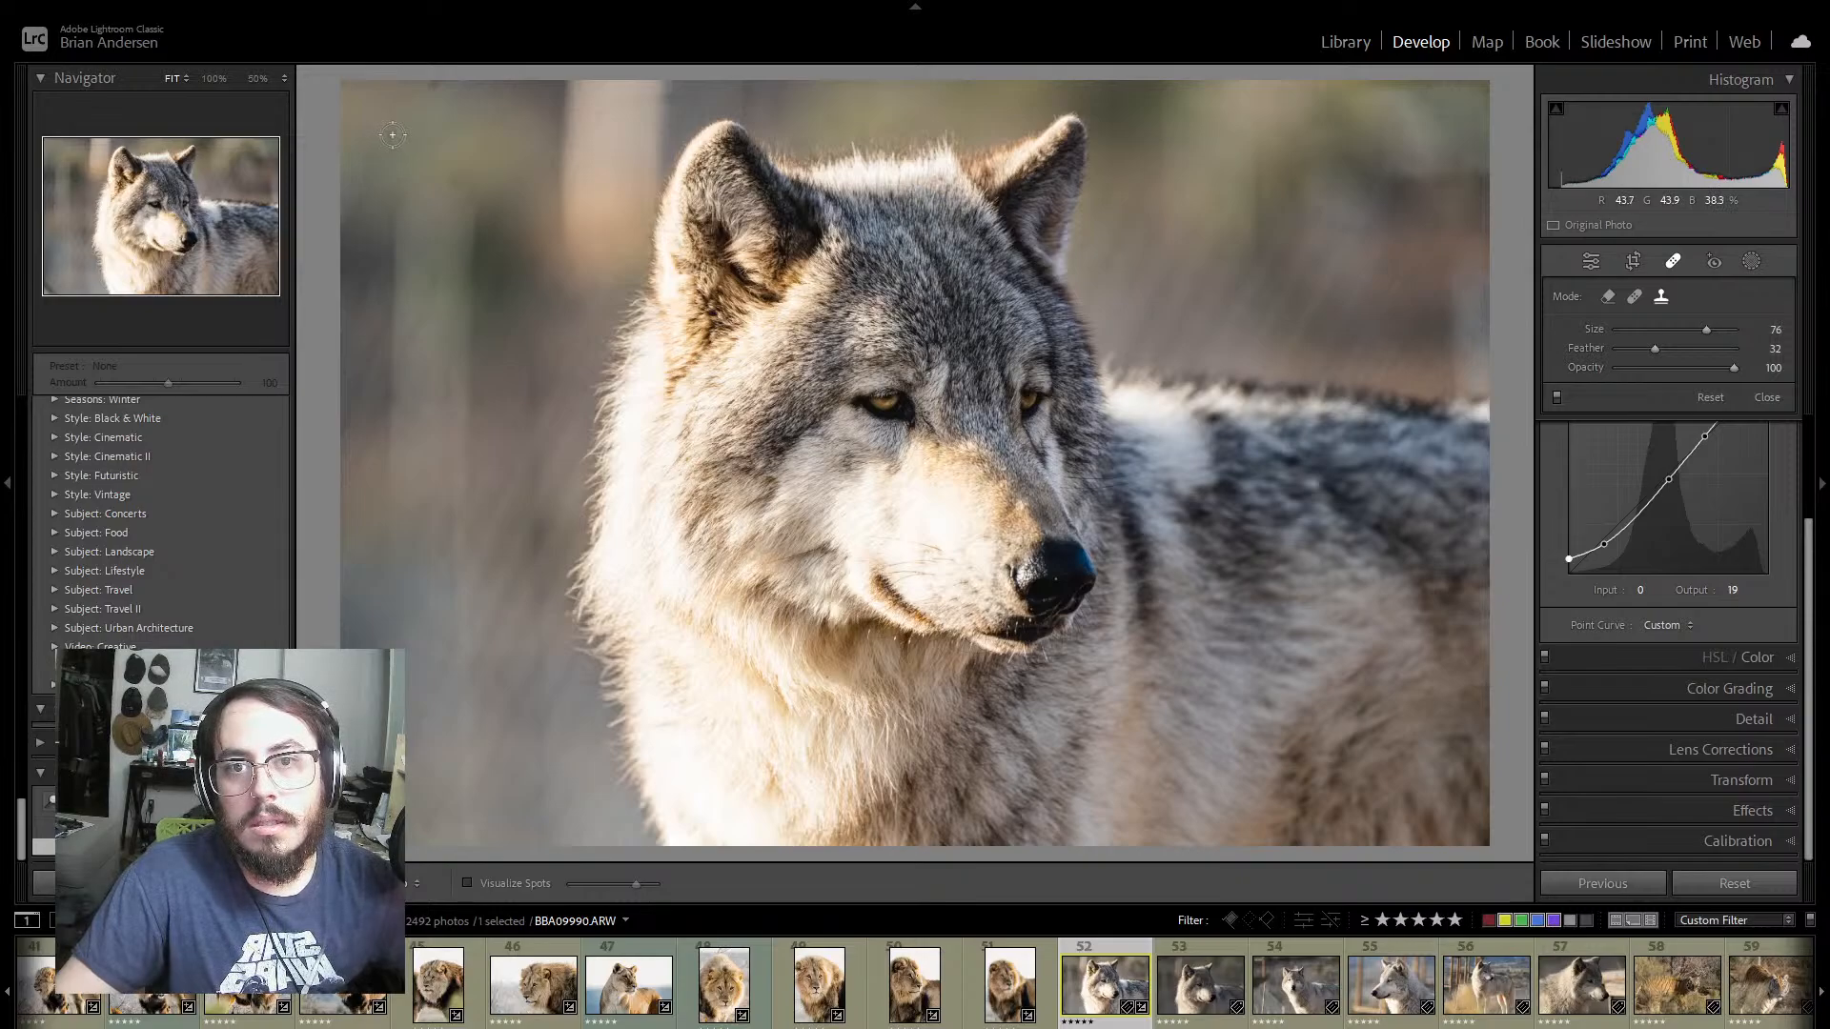
{"action": "left_click", "coordinate": [392, 134]}
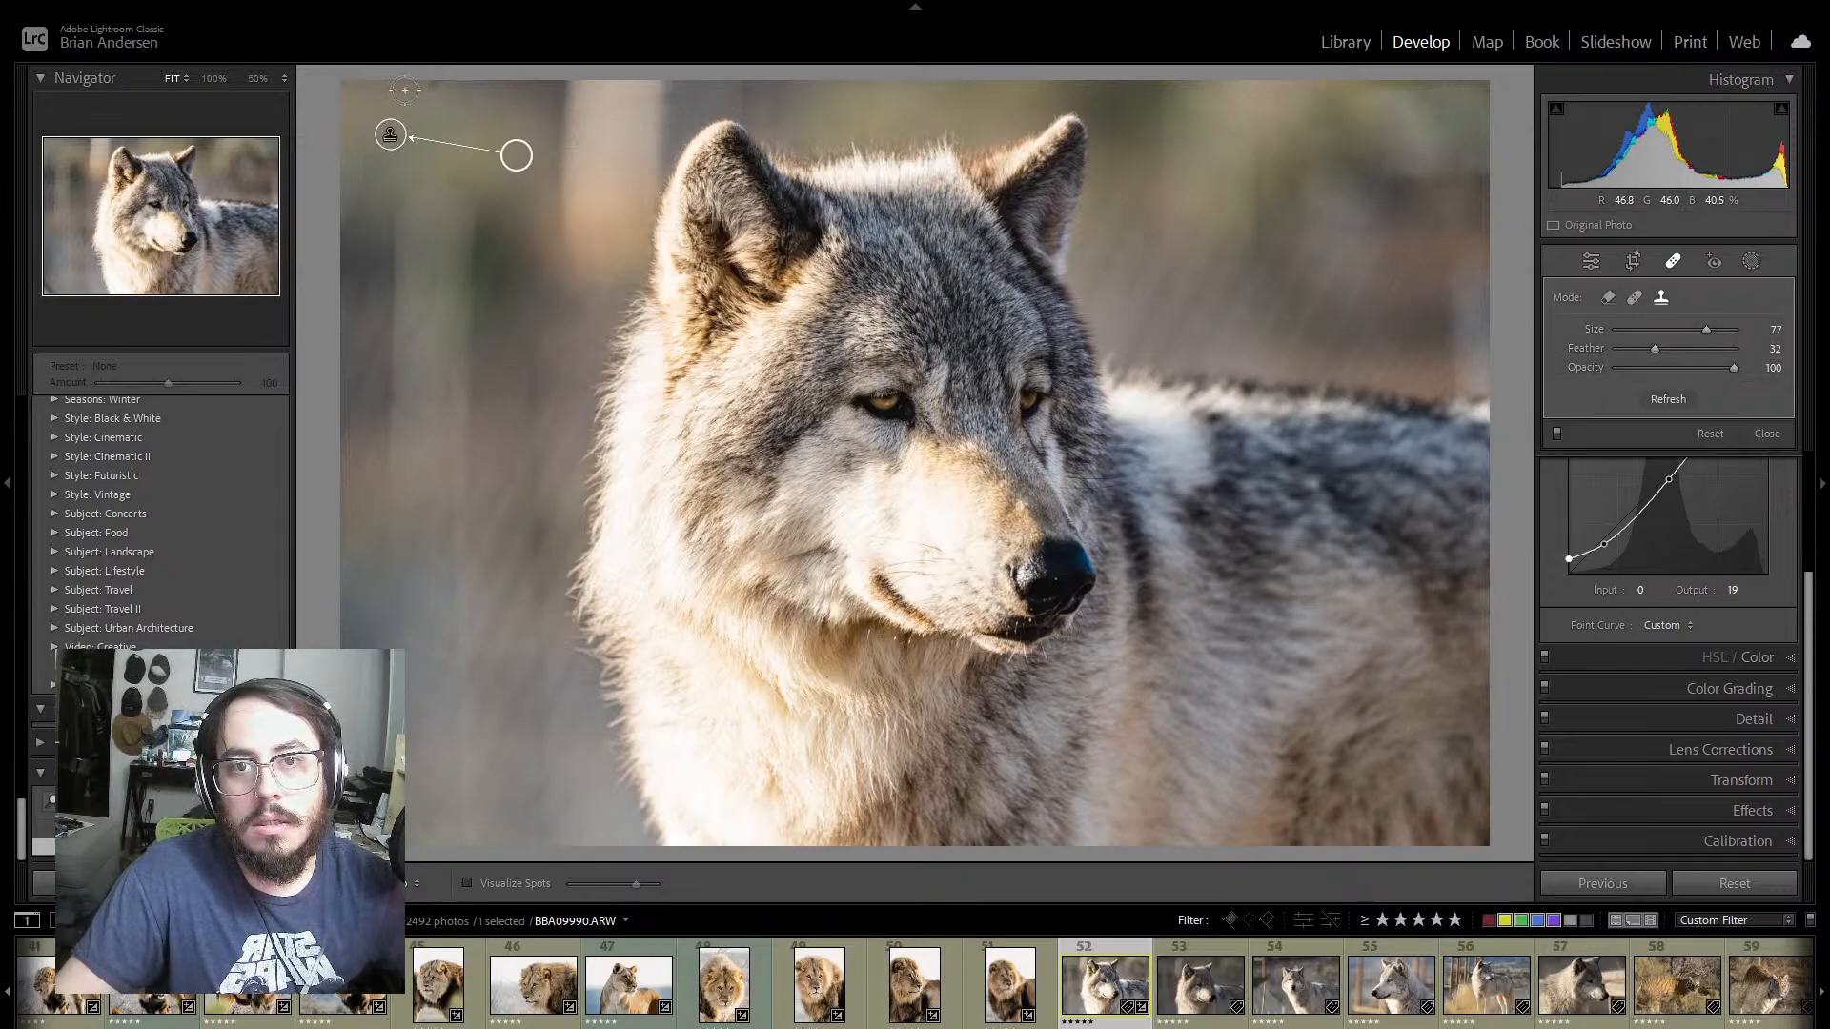
{"action": "left_click", "coordinate": [1609, 301]}
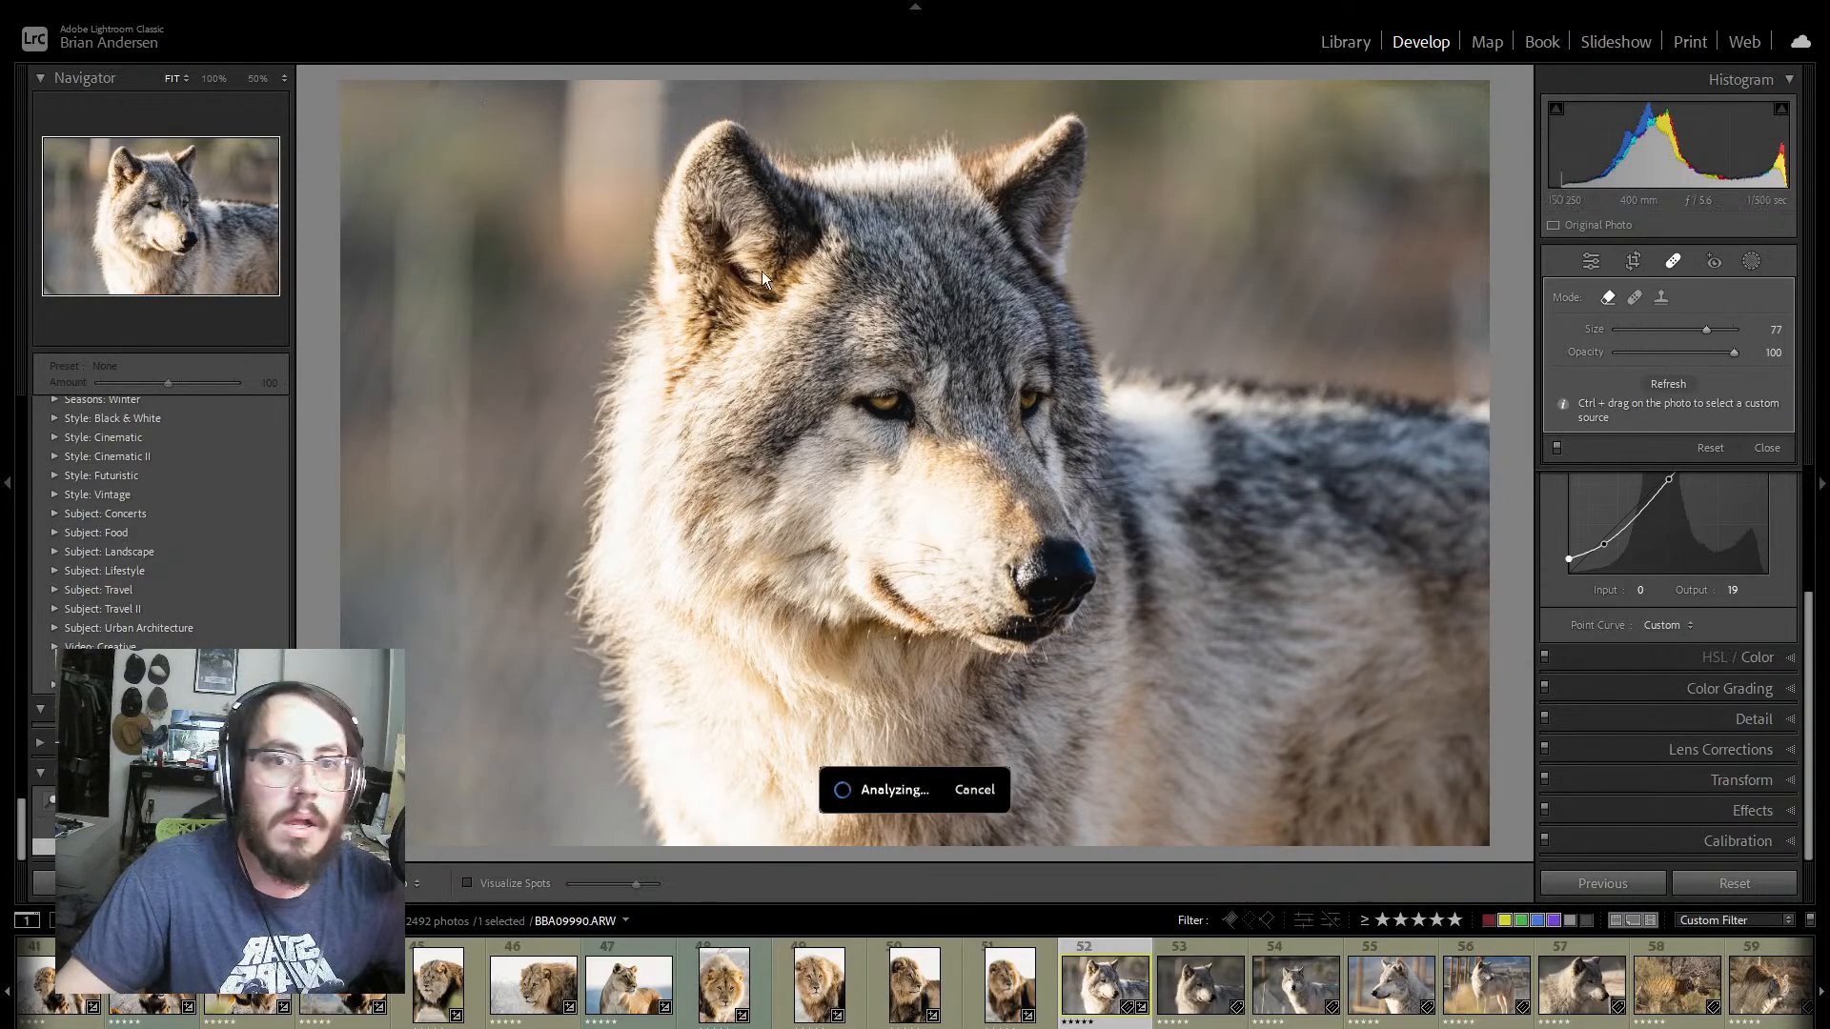
{"action": "left_click", "coordinate": [432, 86]}
{"action": "left_click", "coordinate": [452, 179]}
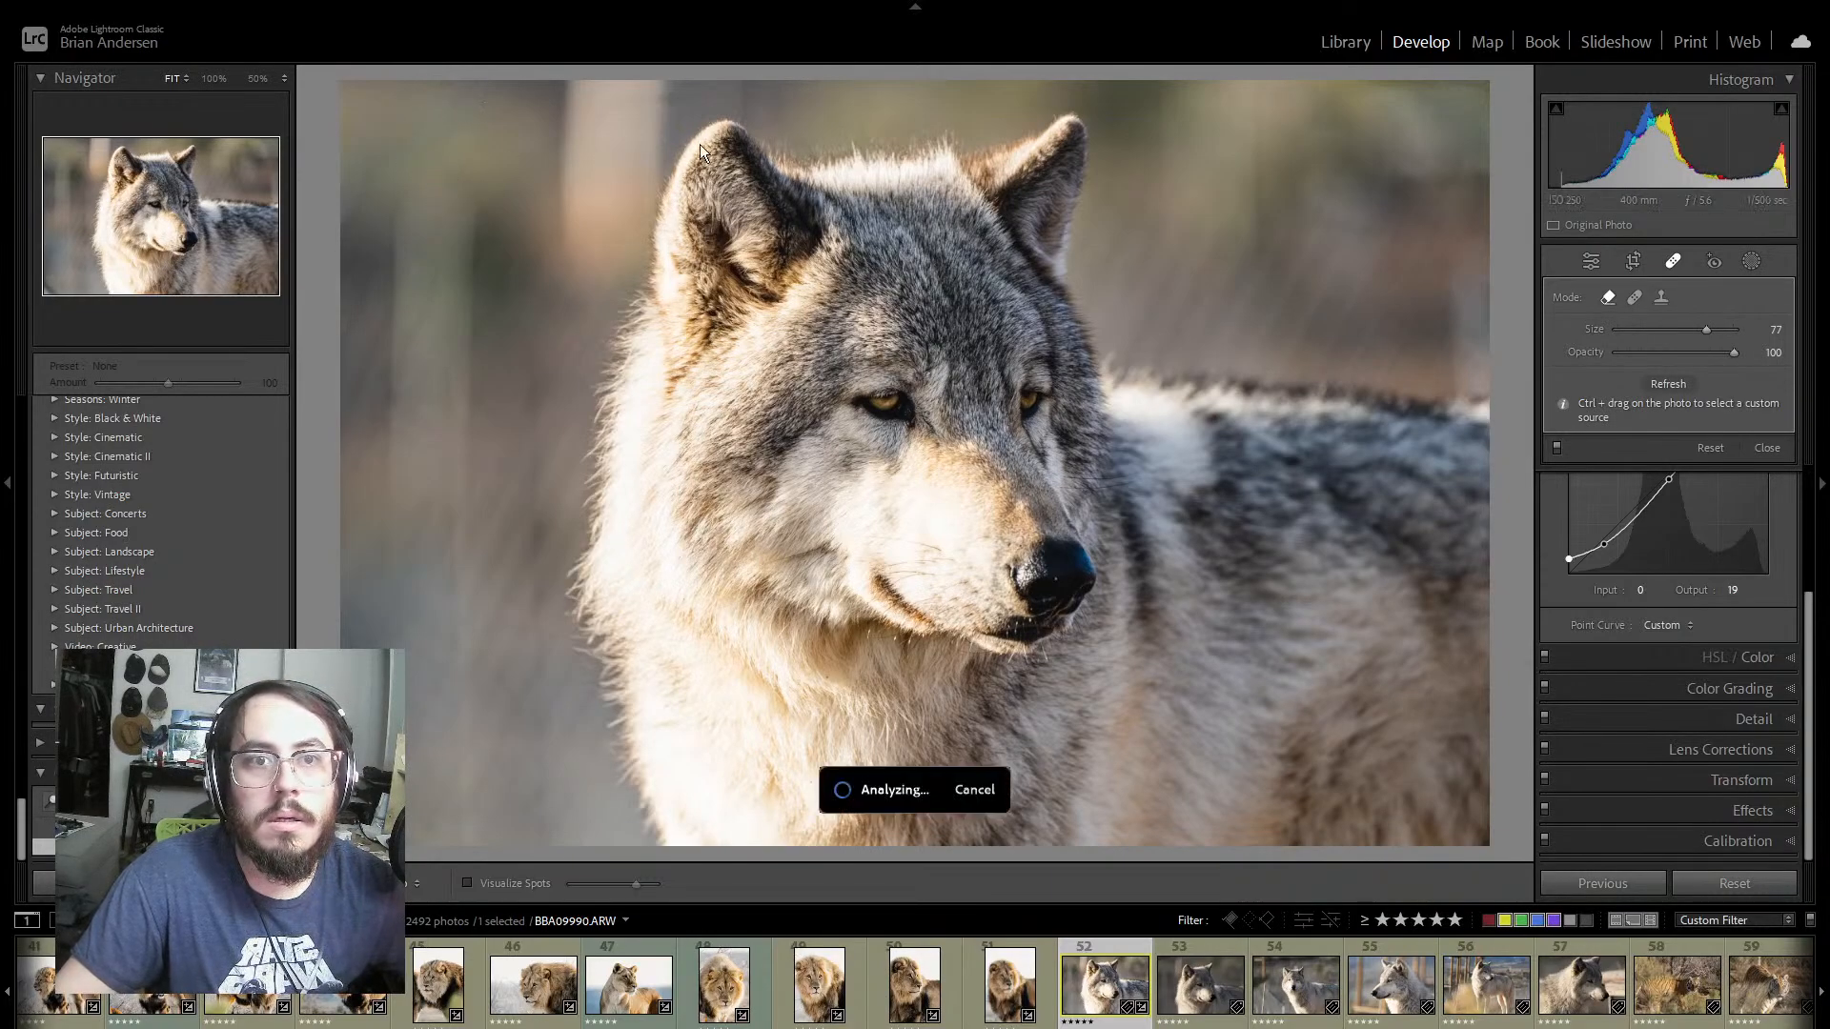
{"action": "left_click_drag", "start_coordinate": [600, 112], "coordinate": [704, 100]}
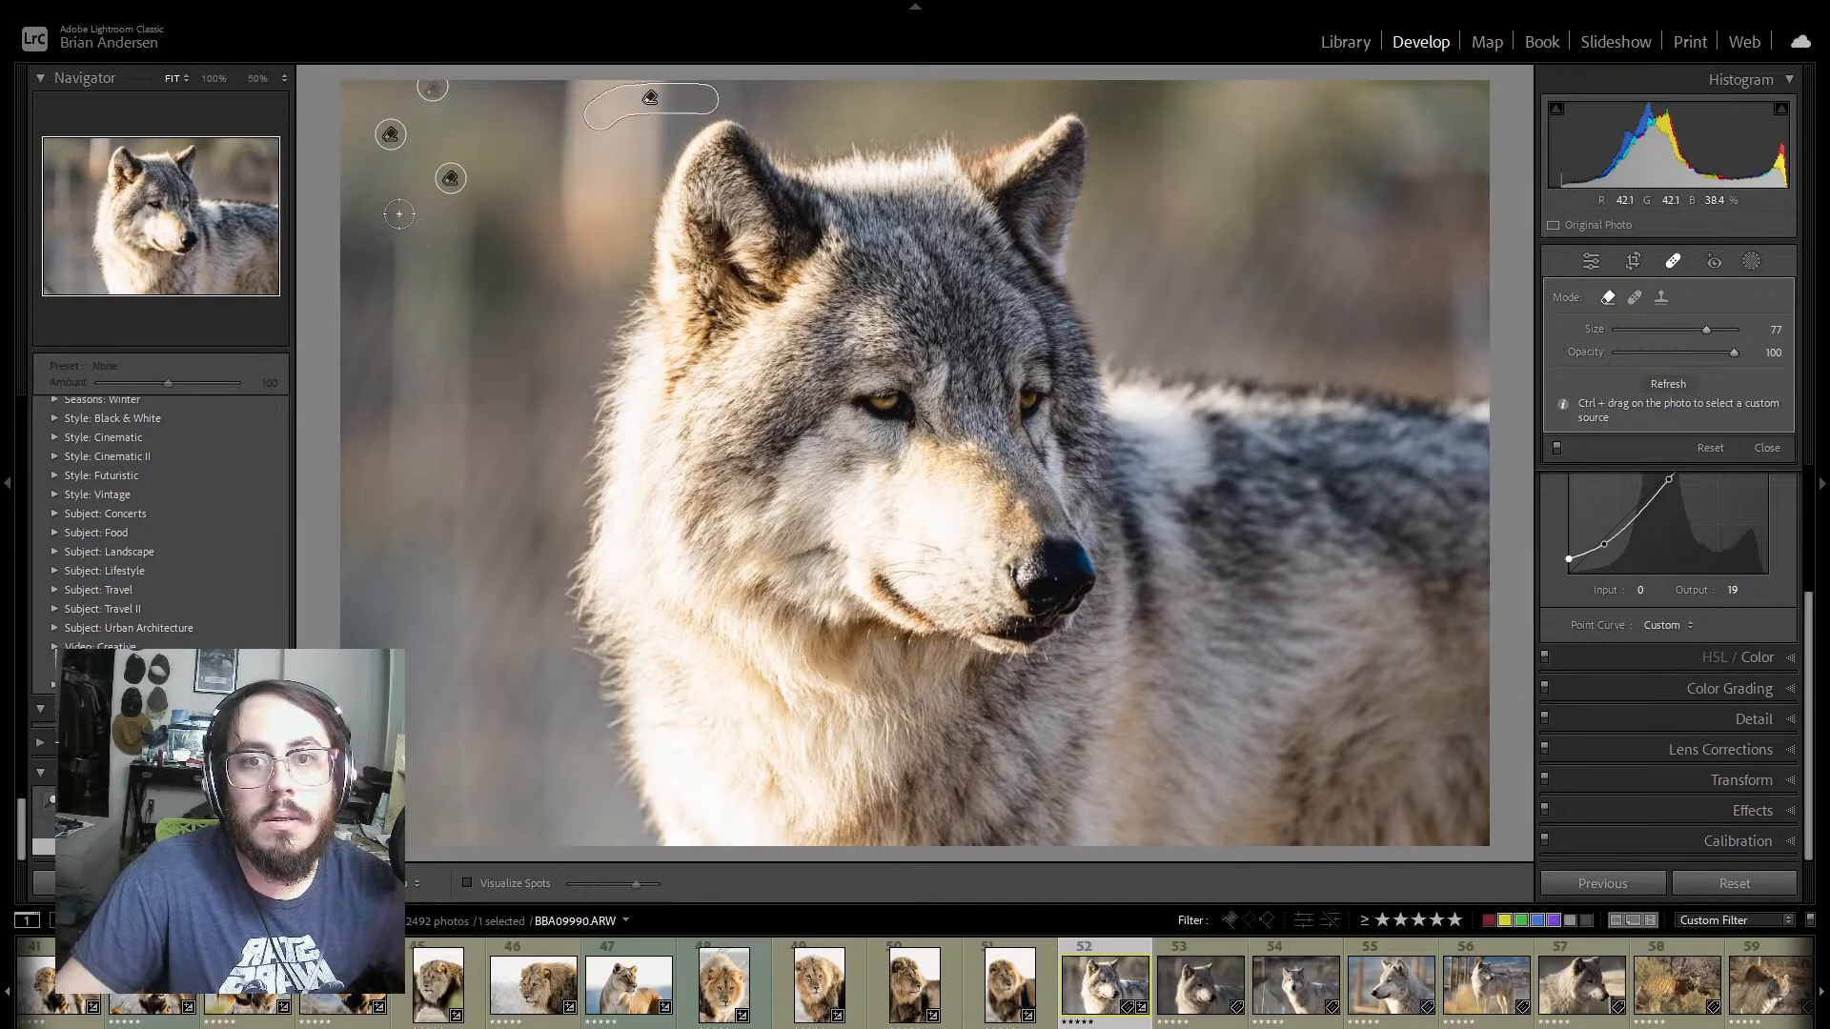
Step: Erase further spots in the background beside the wolf and on its cheek with a size 76 brush, and return to the editing controls
{"action": "scroll", "coordinate": [366, 176], "scroll_direction": "down", "scroll_amount": 1}
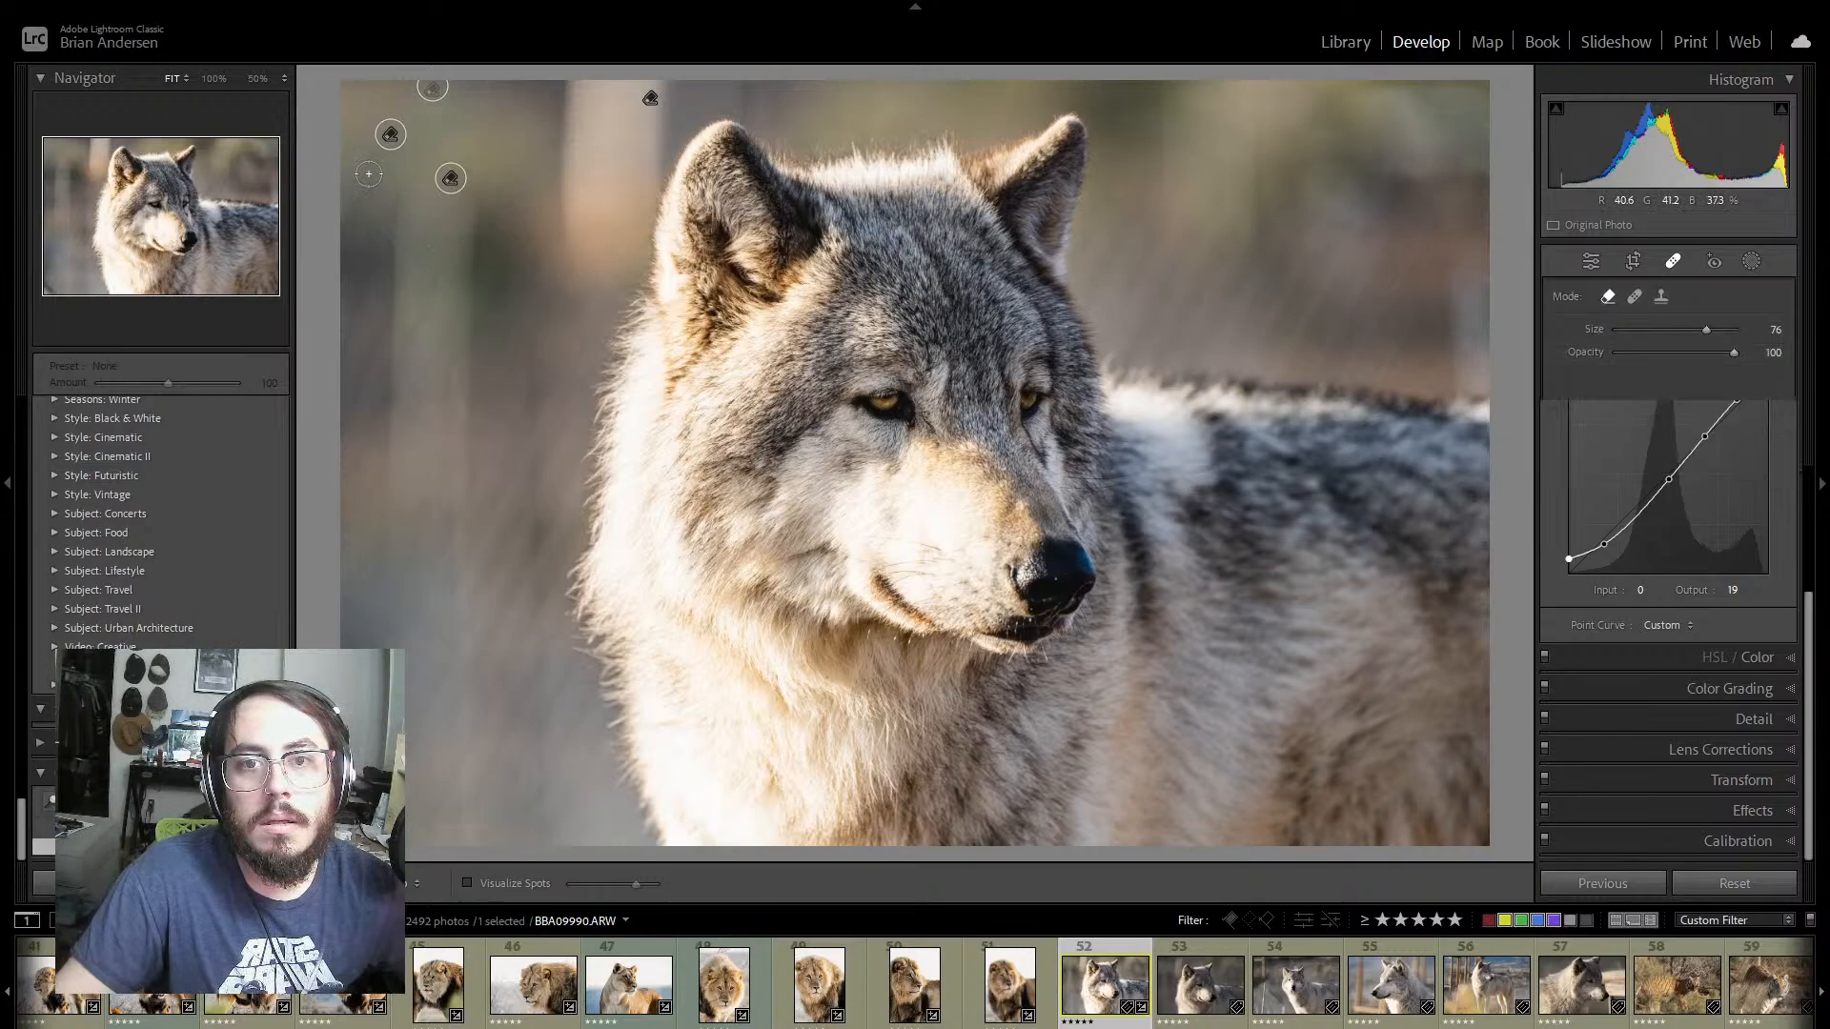
{"action": "left_click", "coordinate": [353, 160]}
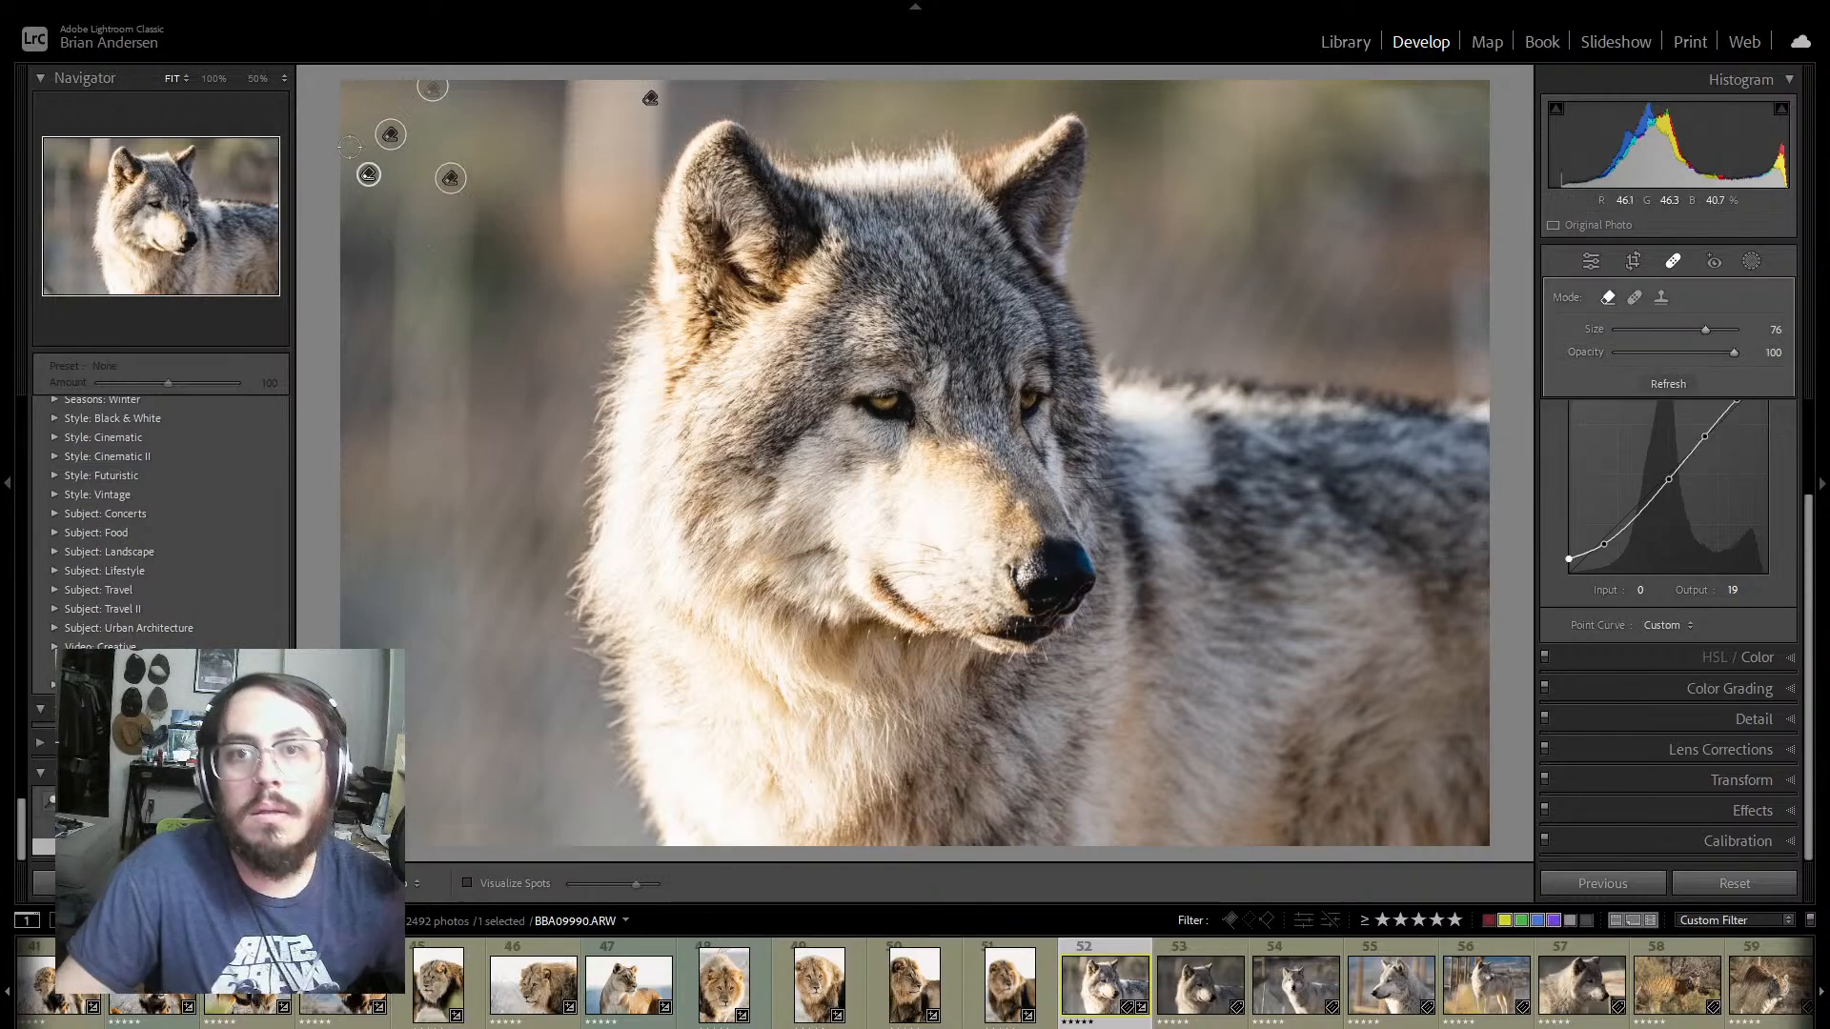
{"action": "left_click", "coordinate": [658, 250]}
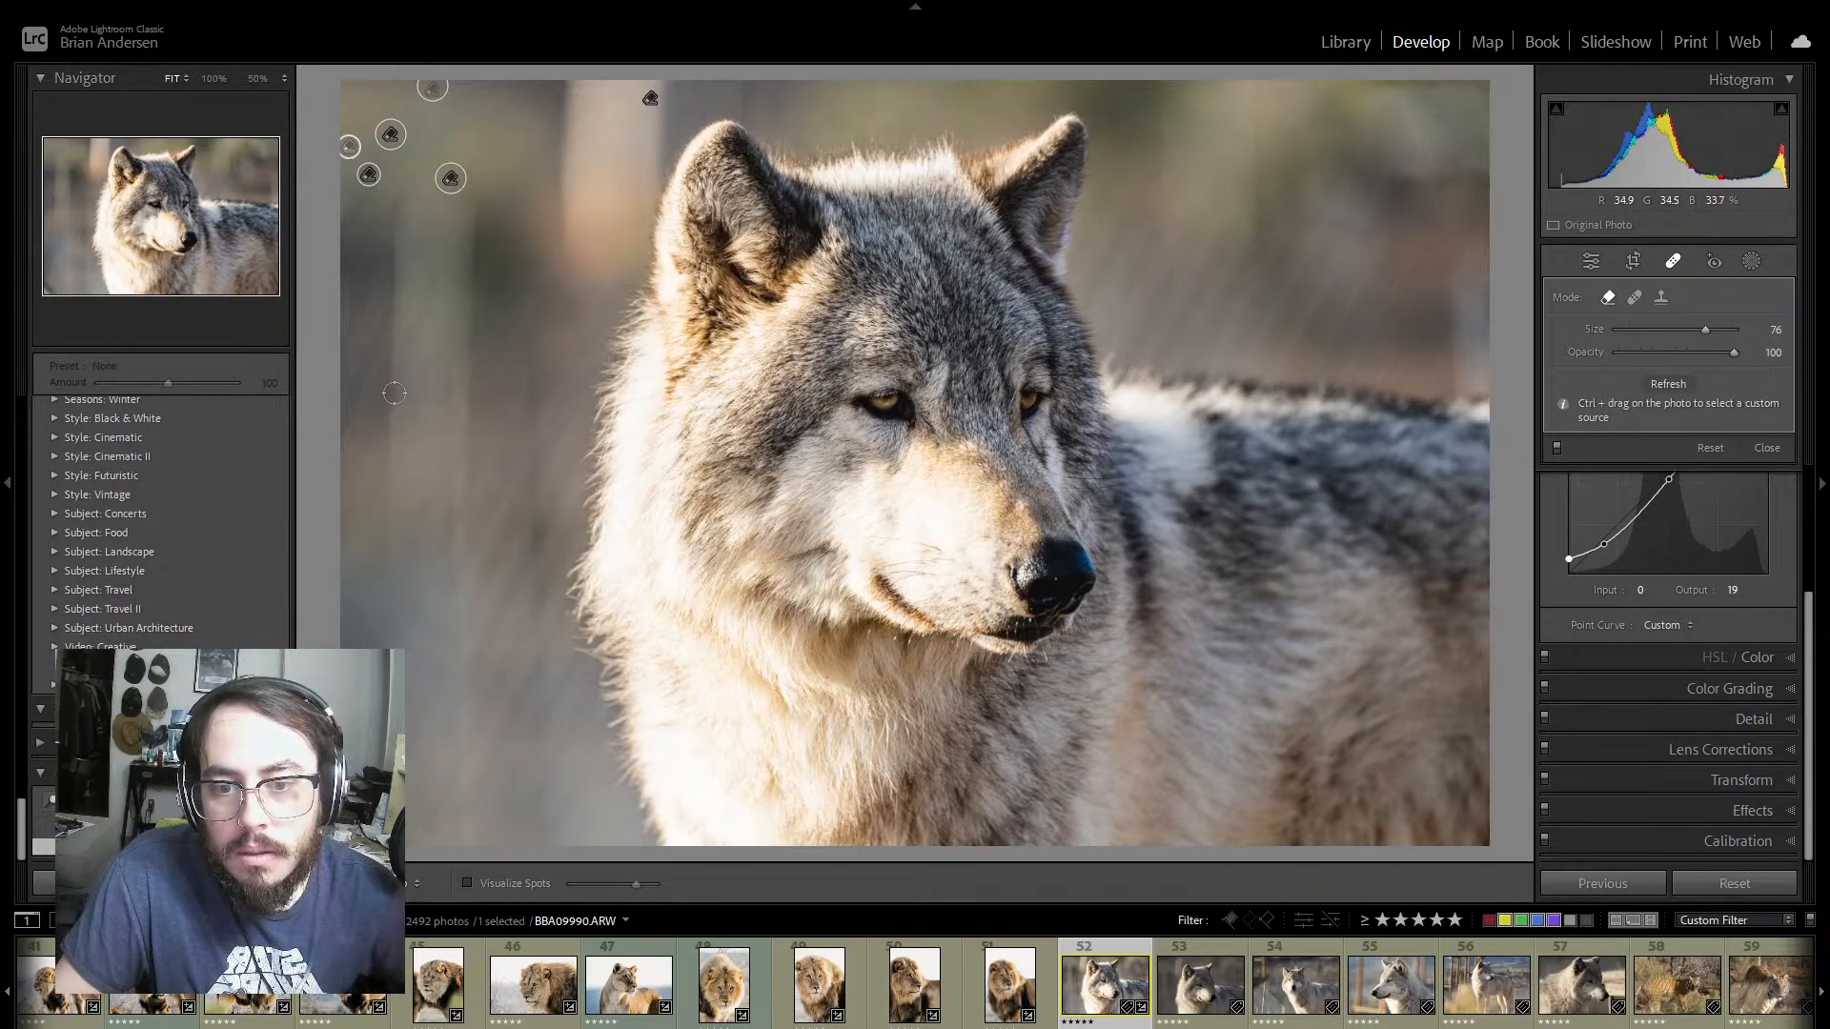
{"action": "left_click", "coordinate": [825, 575]}
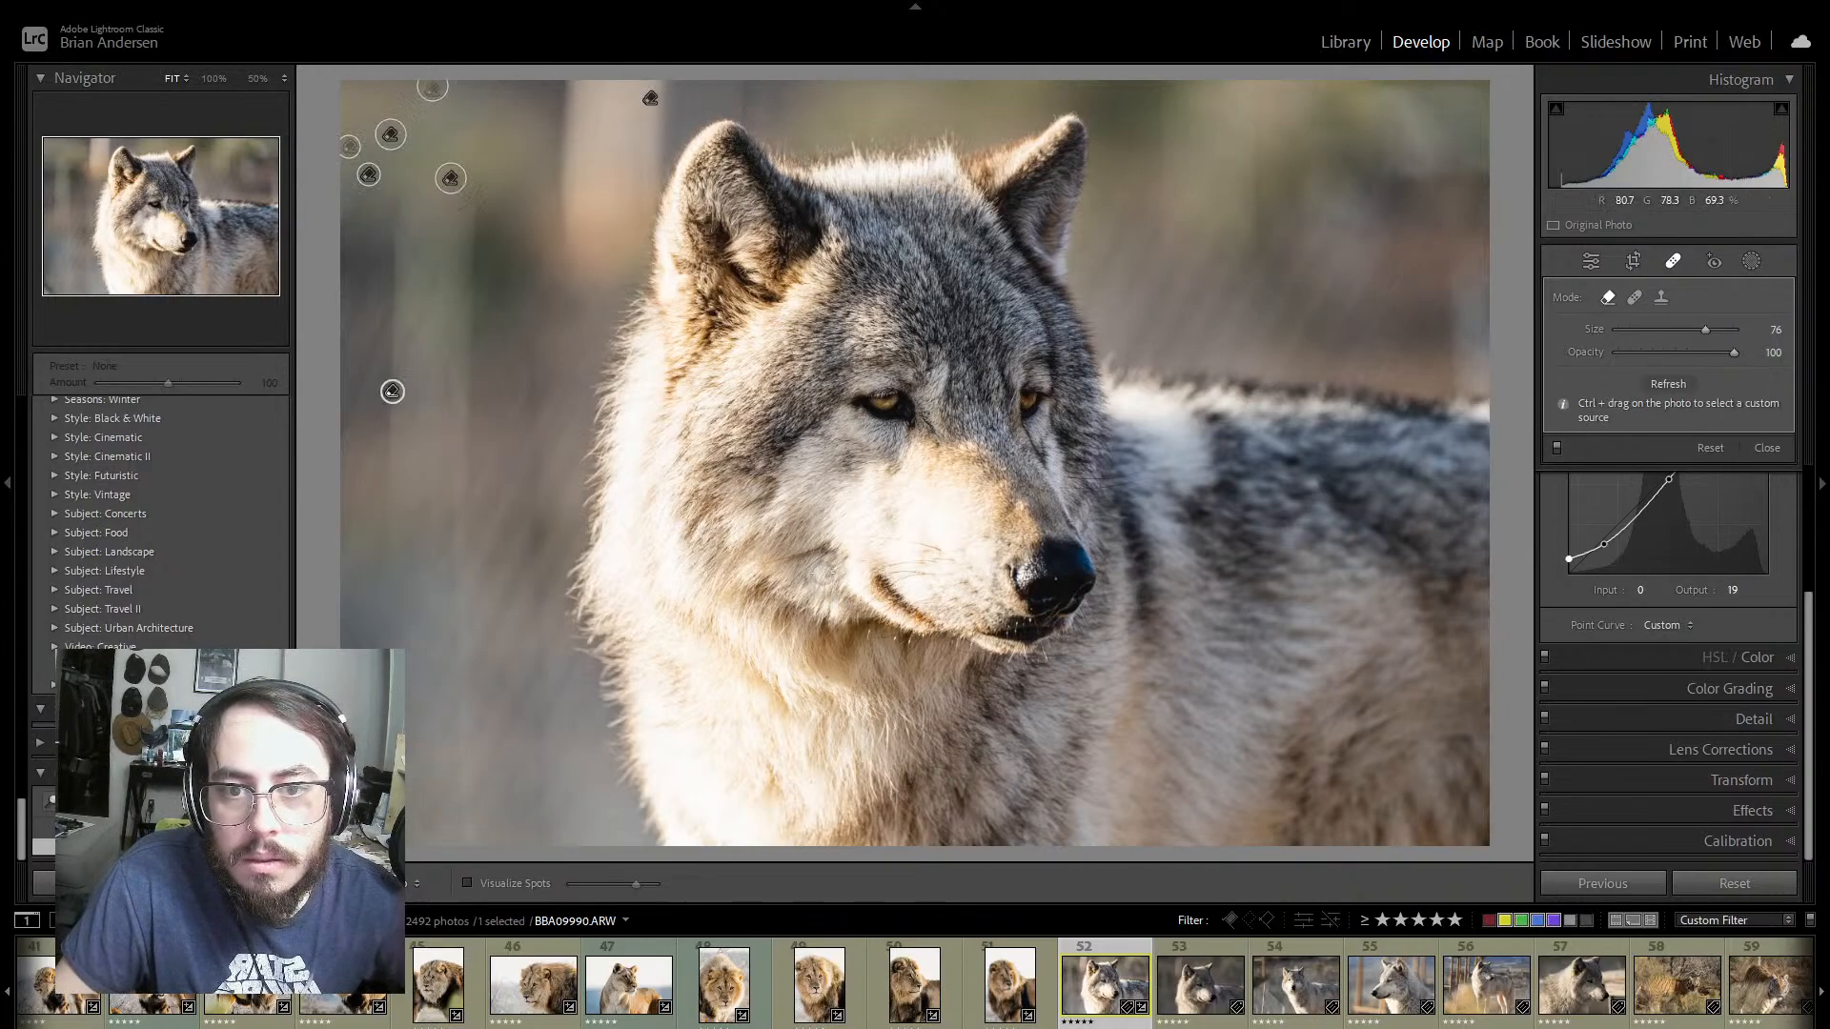
{"action": "key", "text": "ctrl+z"}
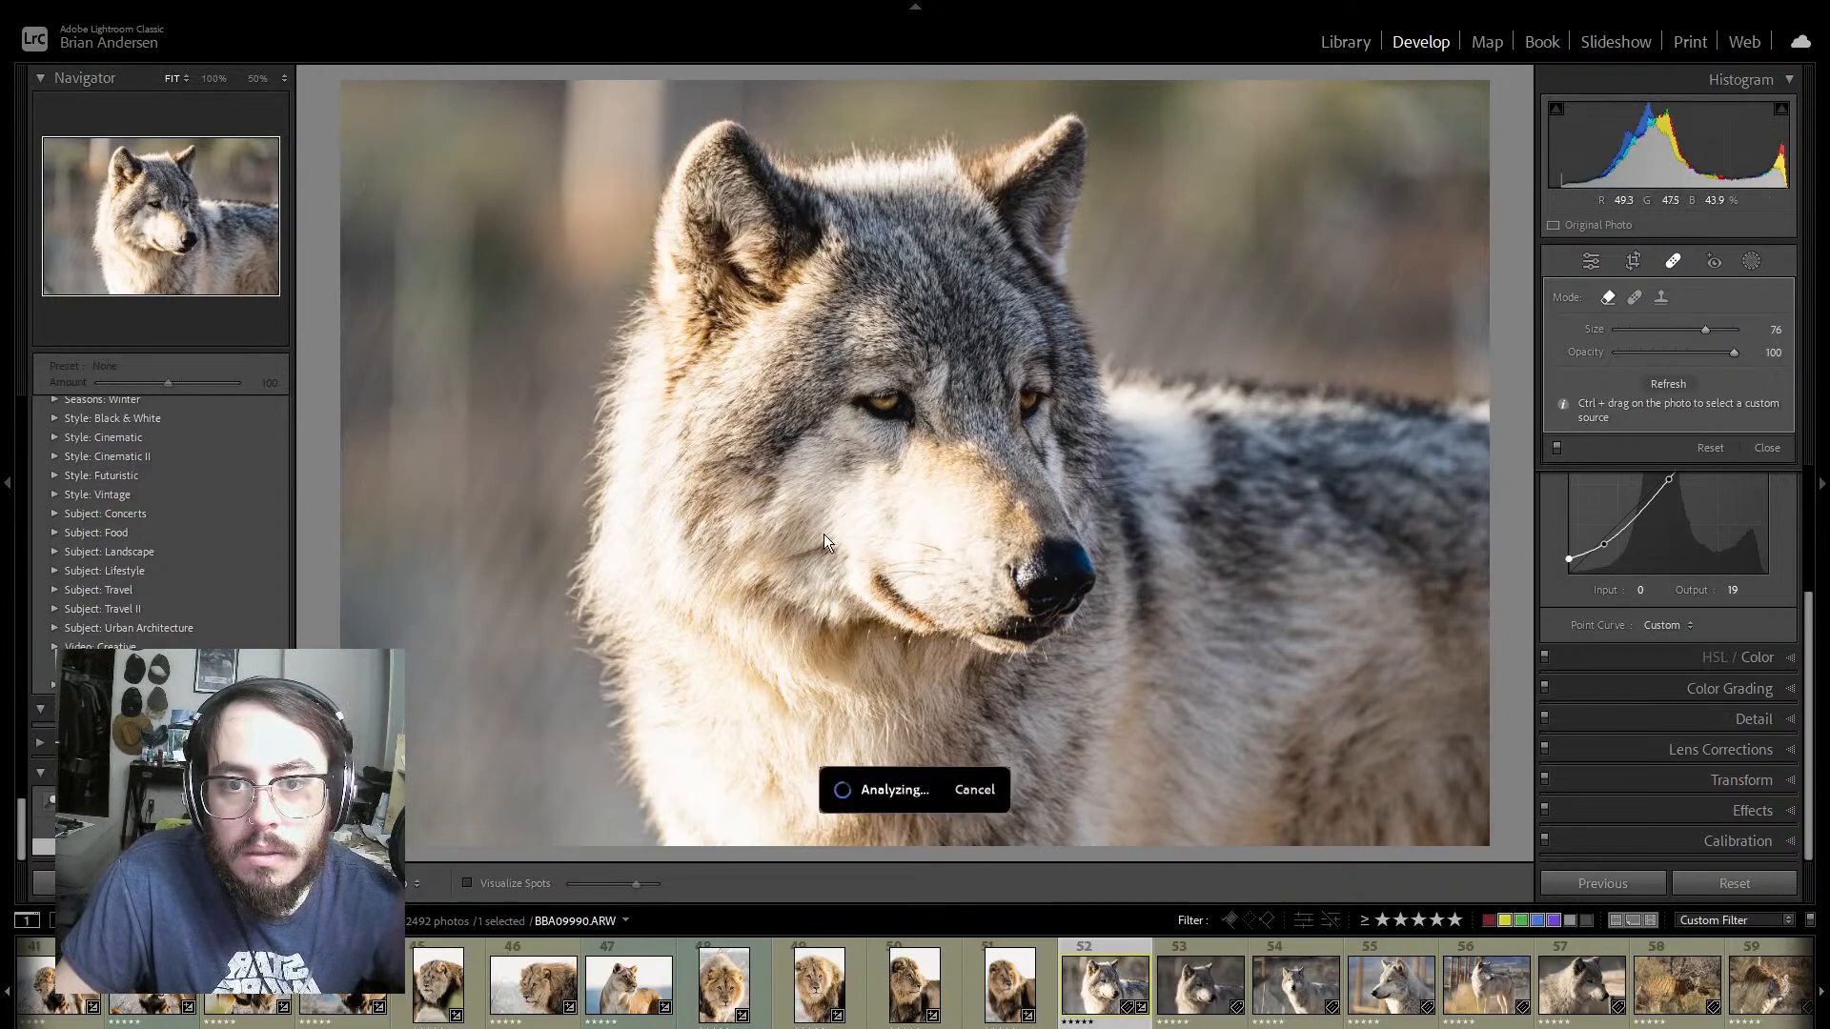
{"action": "left_click", "coordinate": [1591, 261]}
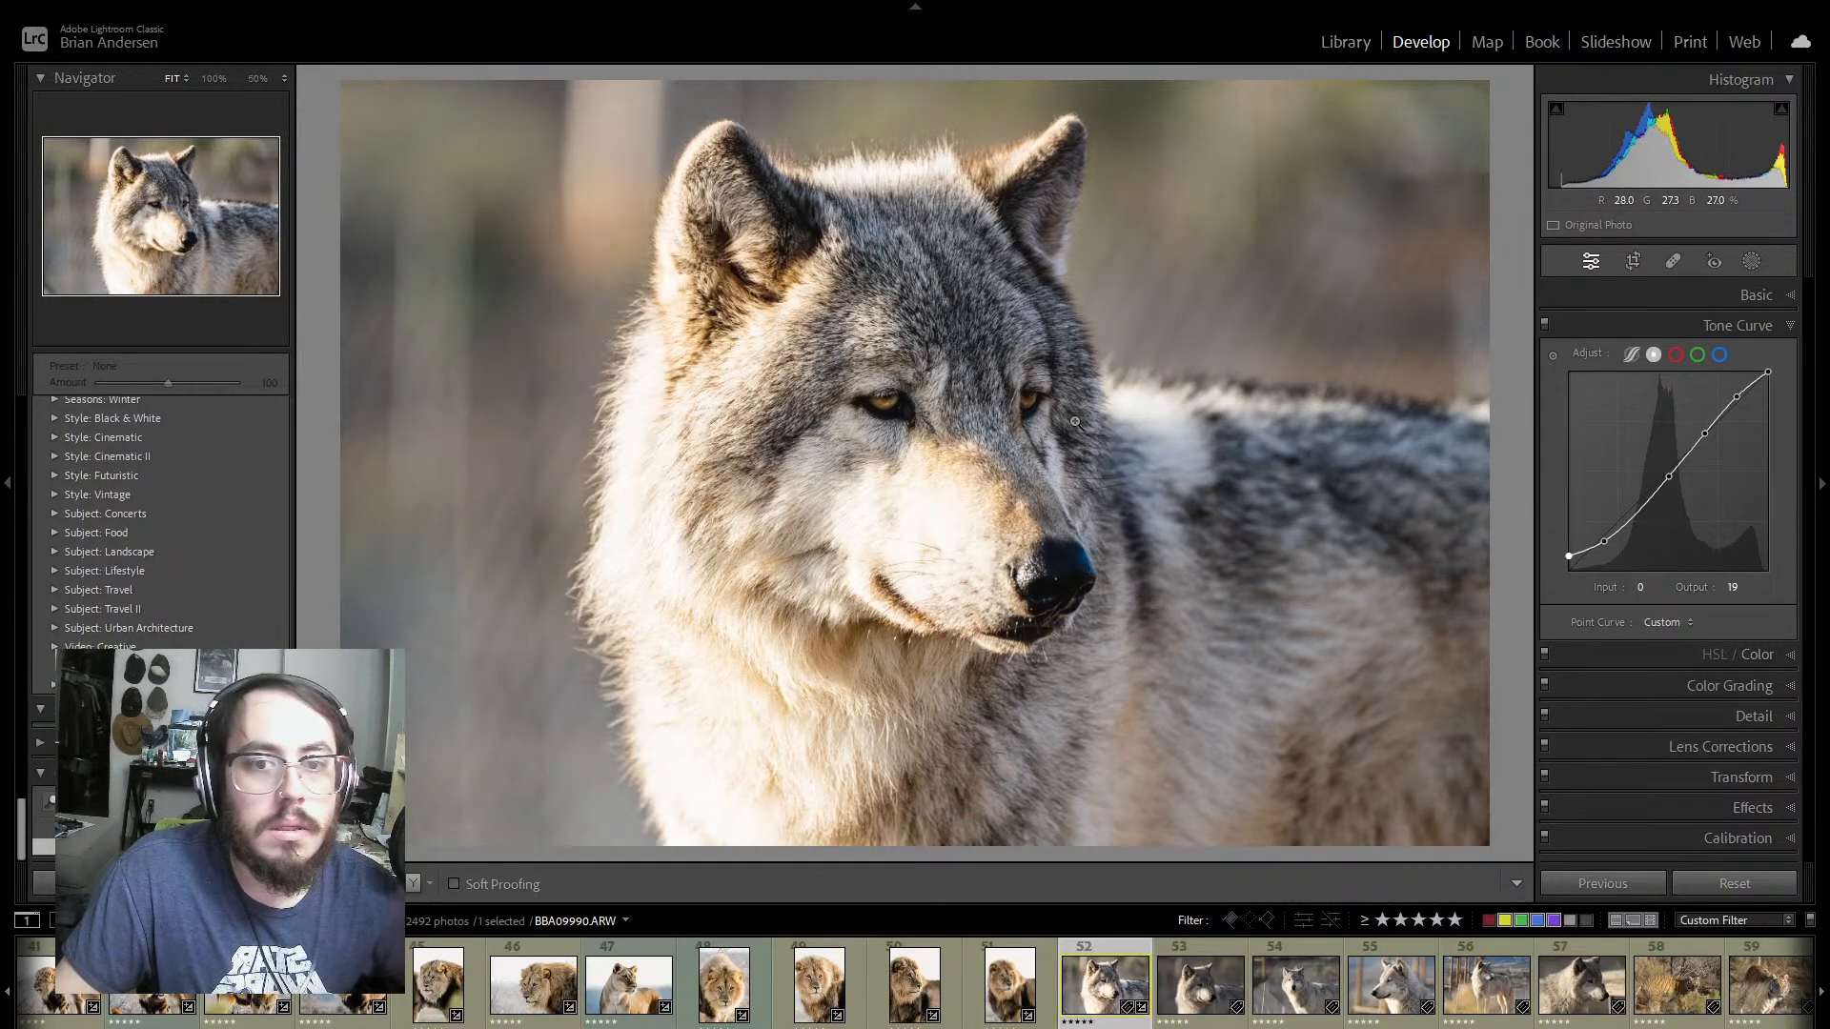
{"action": "key", "text": "ctrl+z"}
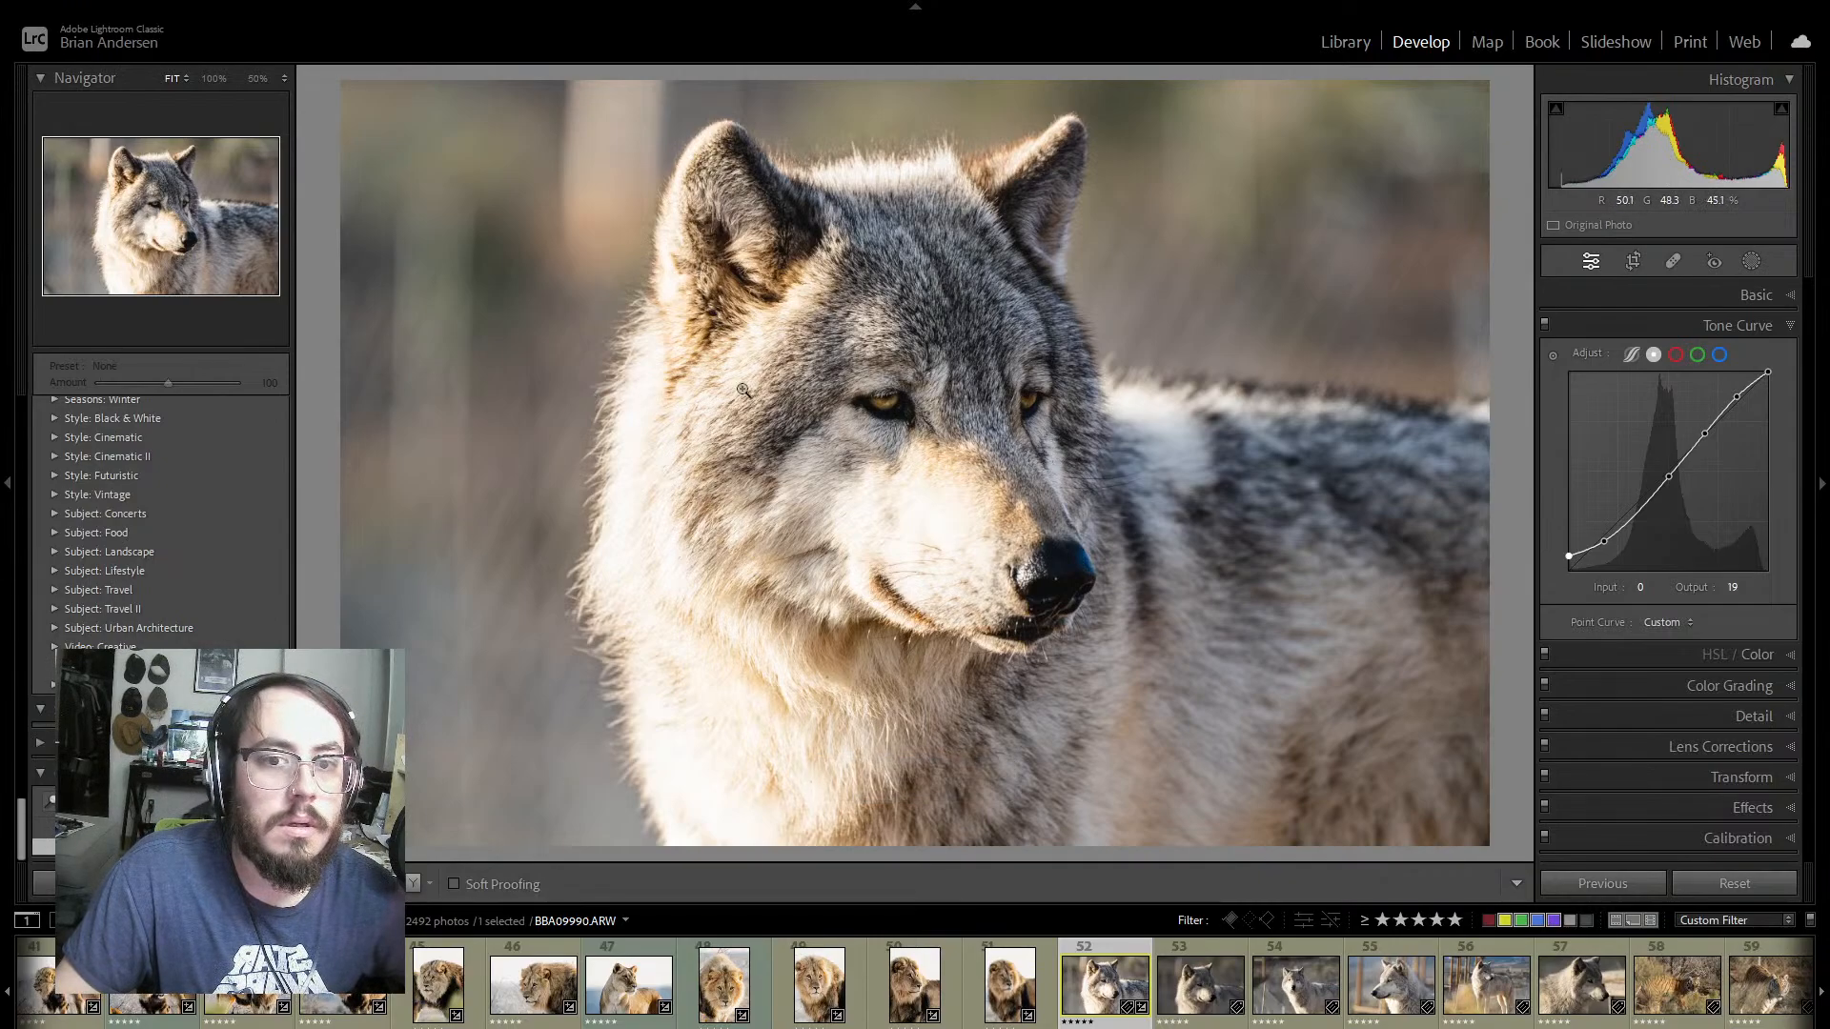
{"action": "key", "text": "alt"}
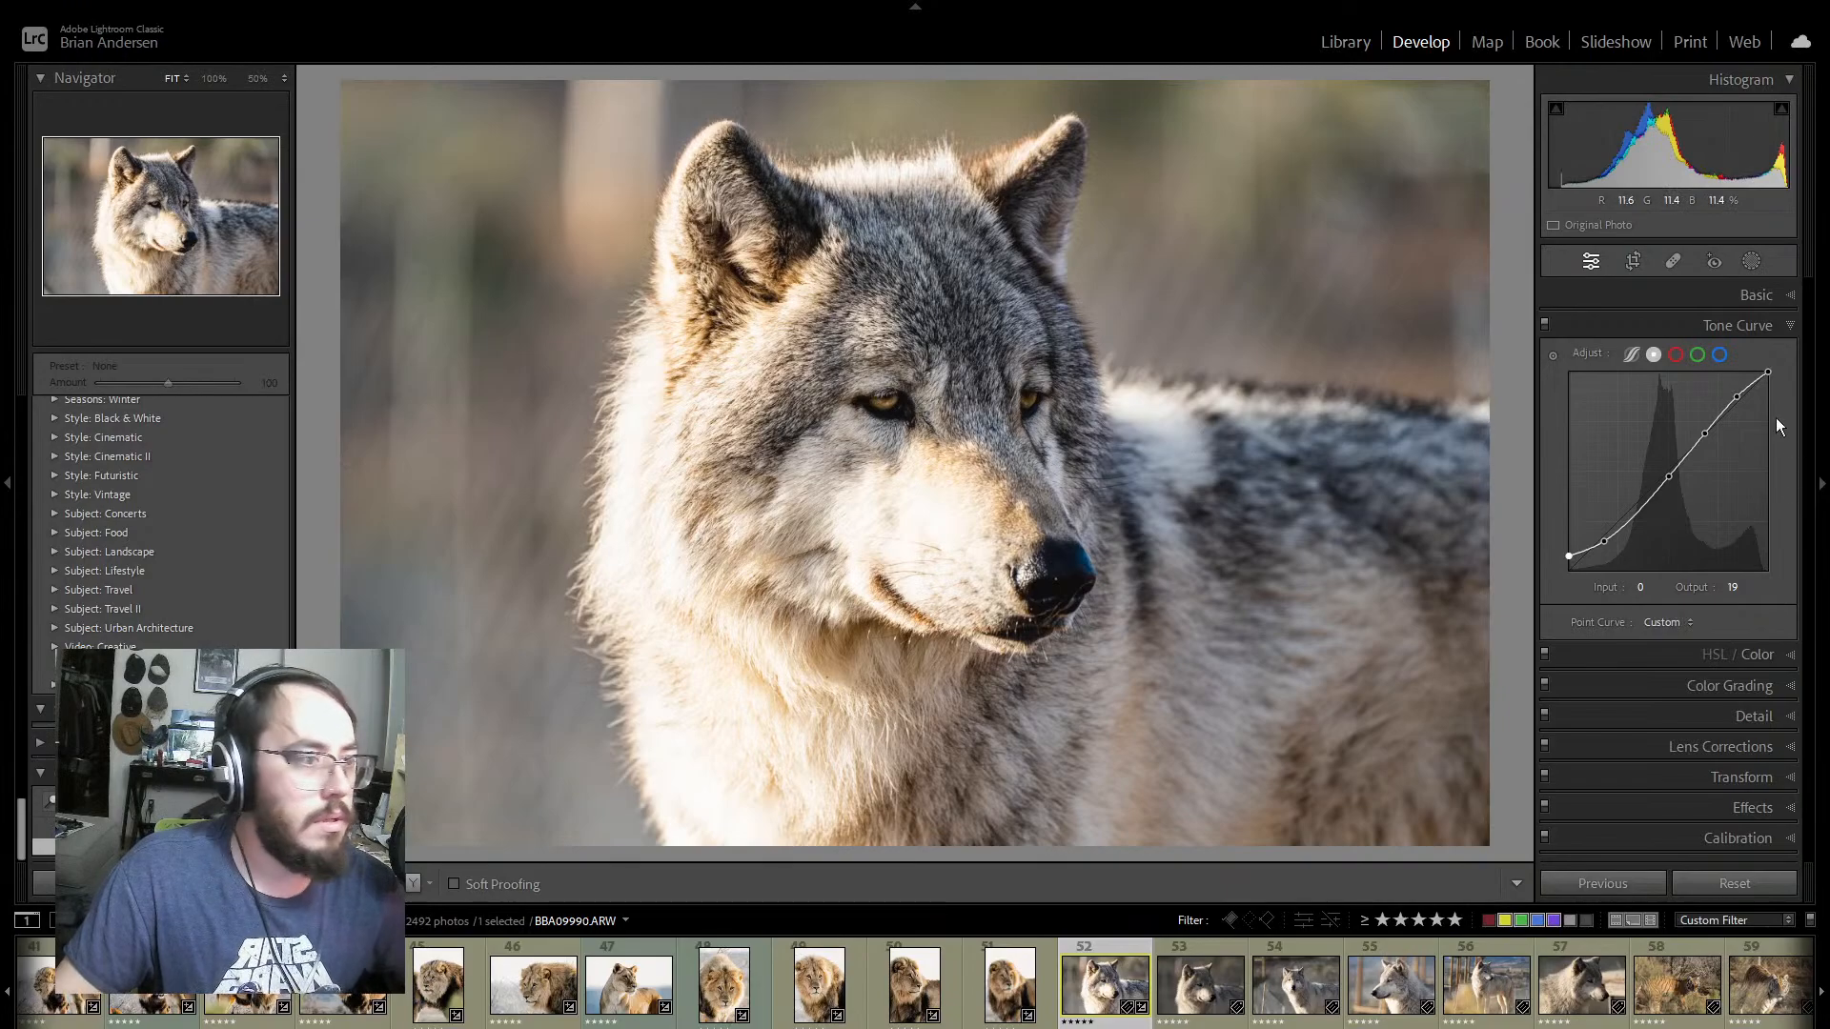
Step: Cool the wolf photo's white balance by setting Temp to 5246
{"action": "left_click", "coordinate": [1773, 297]}
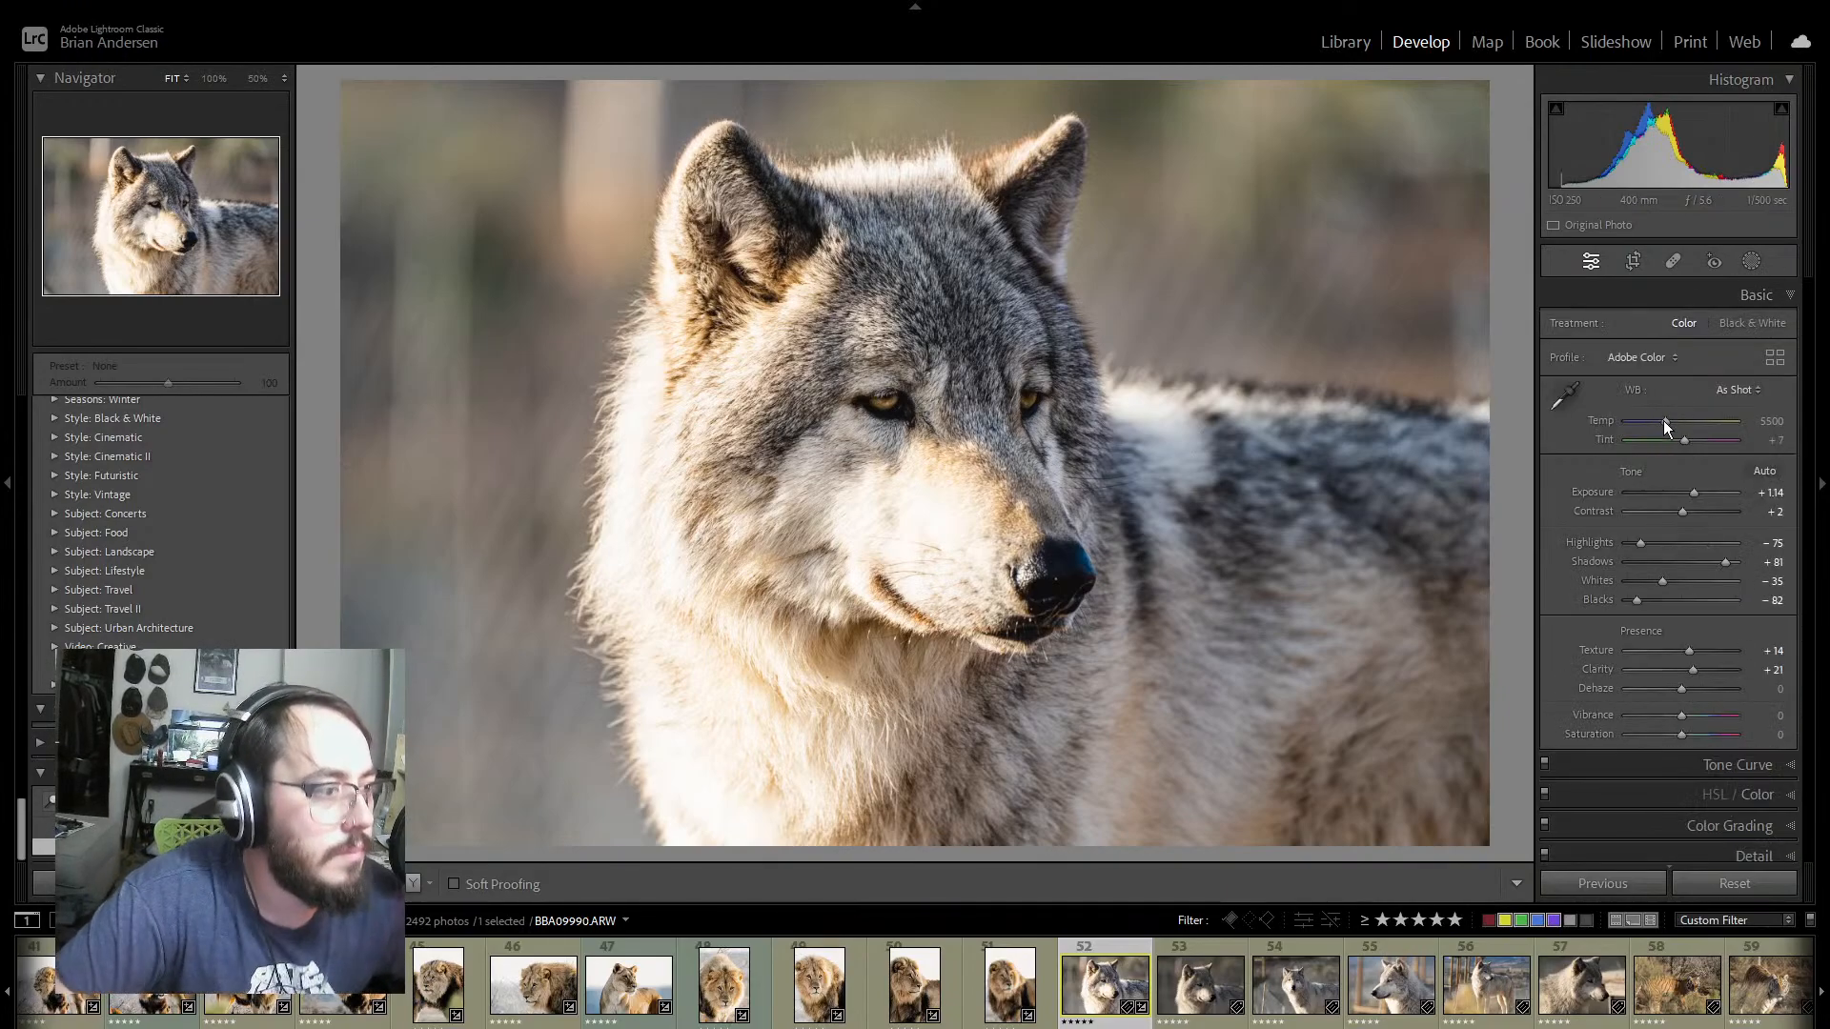
{"action": "left_click", "coordinate": [1662, 421]}
{"action": "left_click_drag", "start_coordinate": [1662, 420], "coordinate": [1662, 420]}
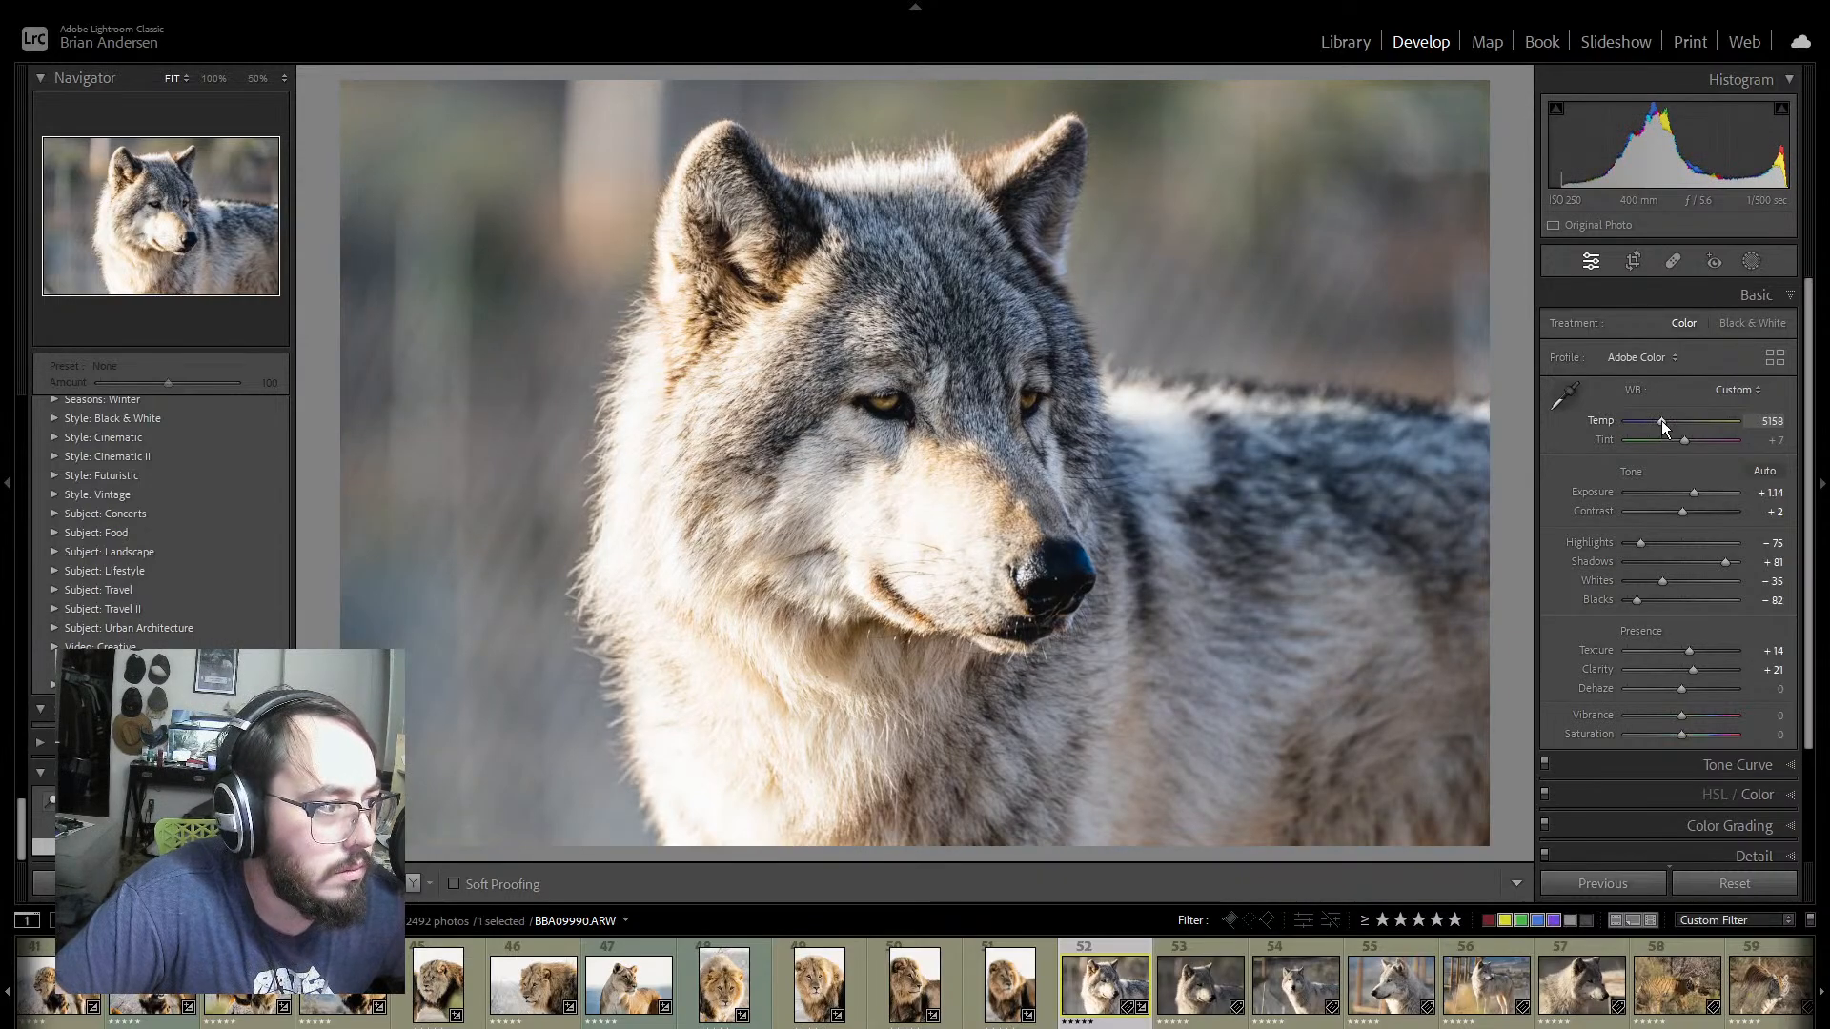
{"action": "left_click_drag", "start_coordinate": [1661, 420], "coordinate": [1662, 420]}
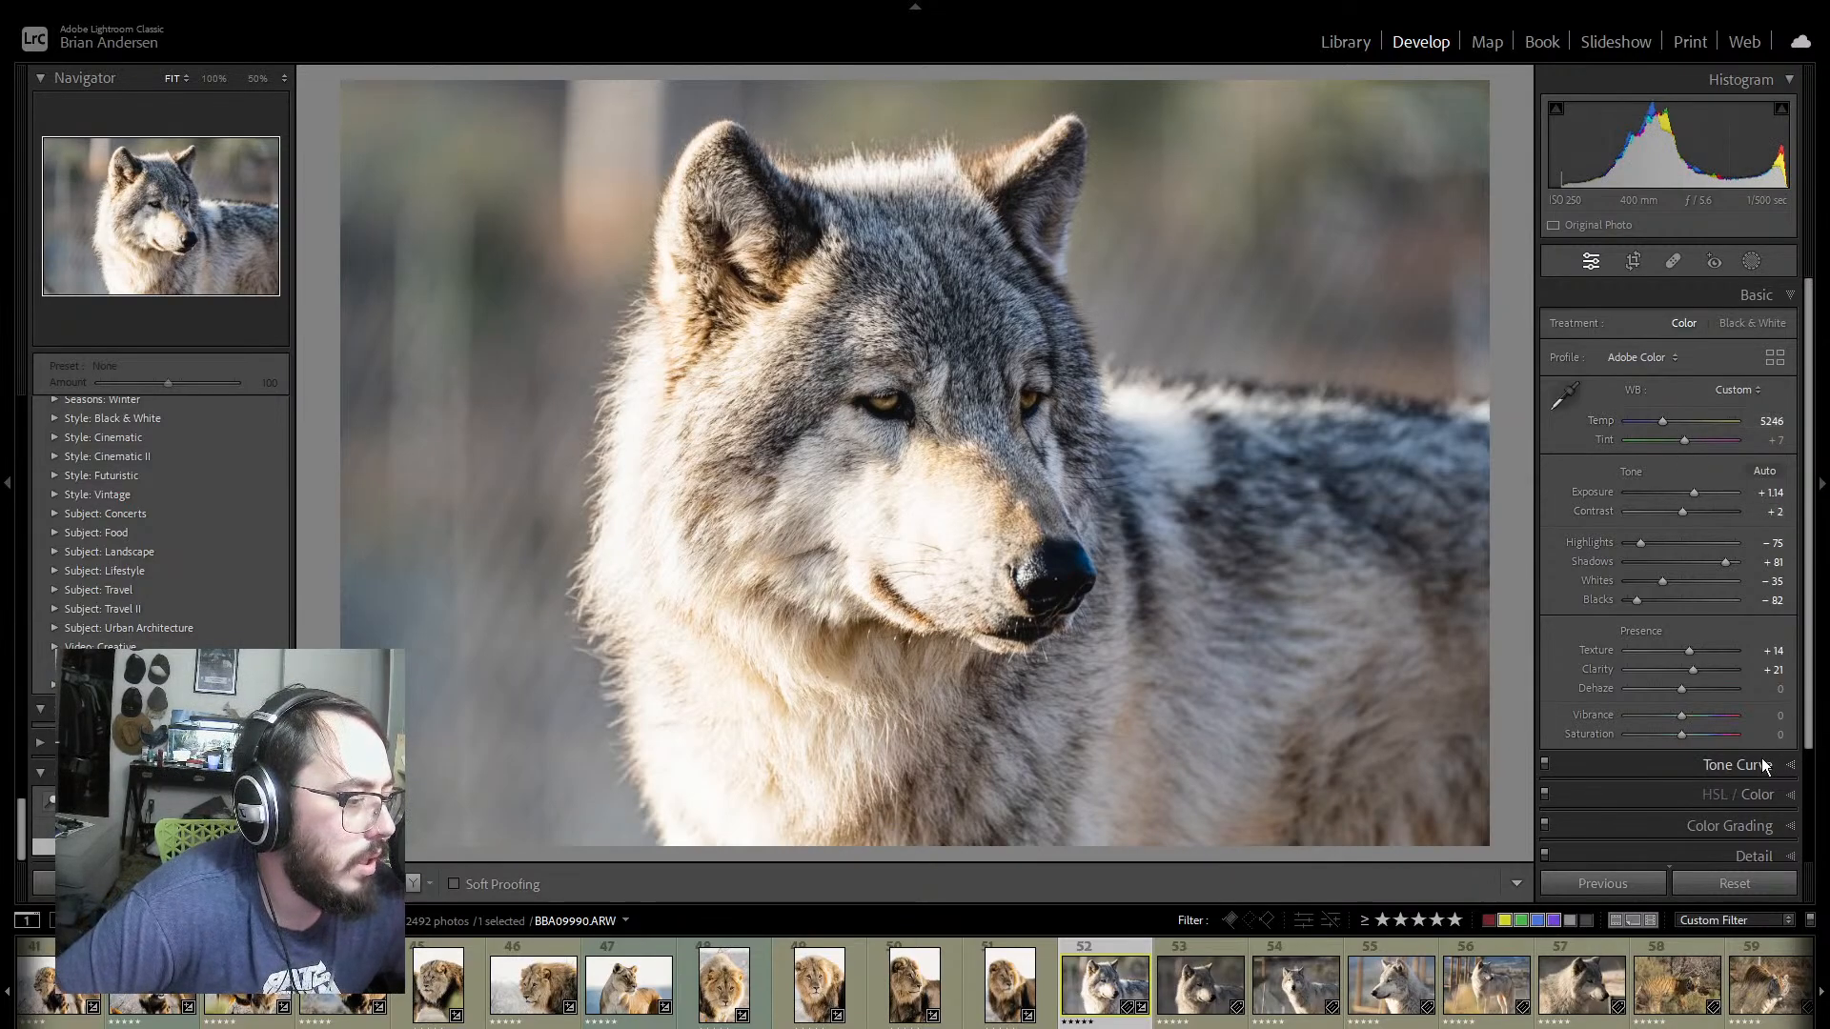
Step: Adjust the color mix to Orange Saturation -15, Aqua Saturation +2, Blue Saturation +15 and Blue Luminance +22
{"action": "left_click", "coordinate": [1791, 769]}
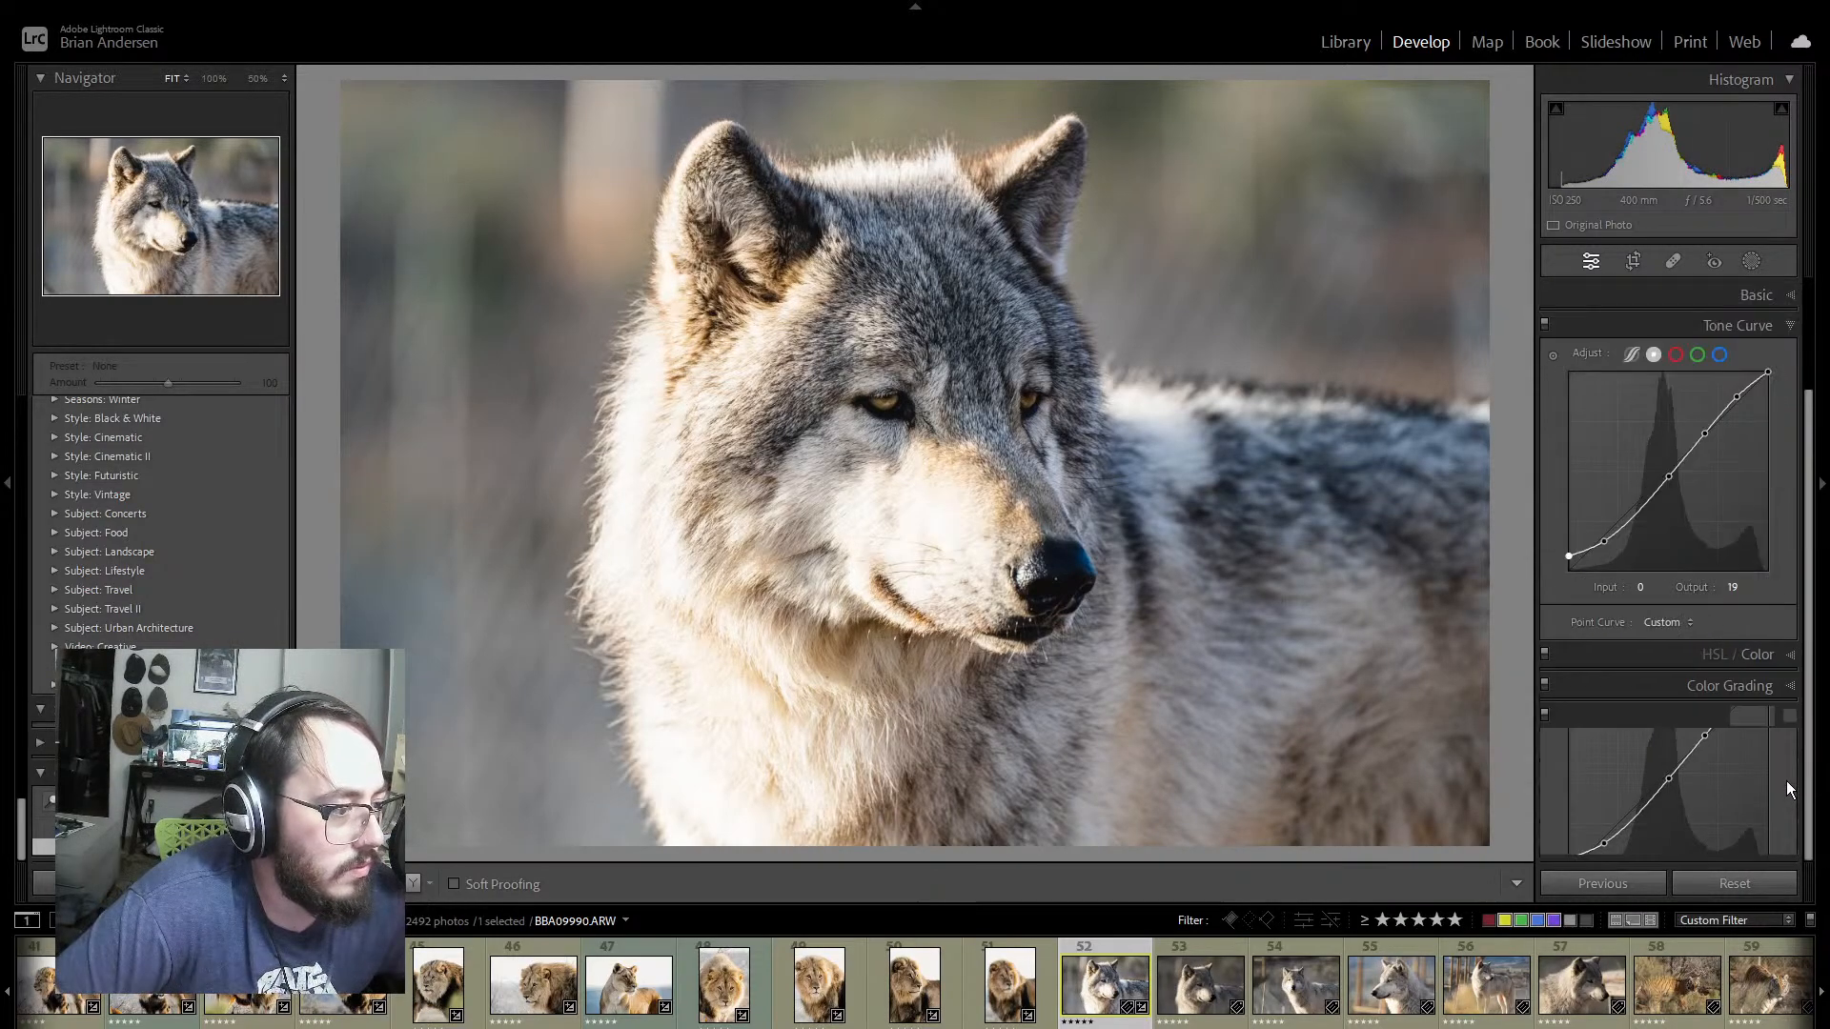
{"action": "left_click", "coordinate": [1791, 657]}
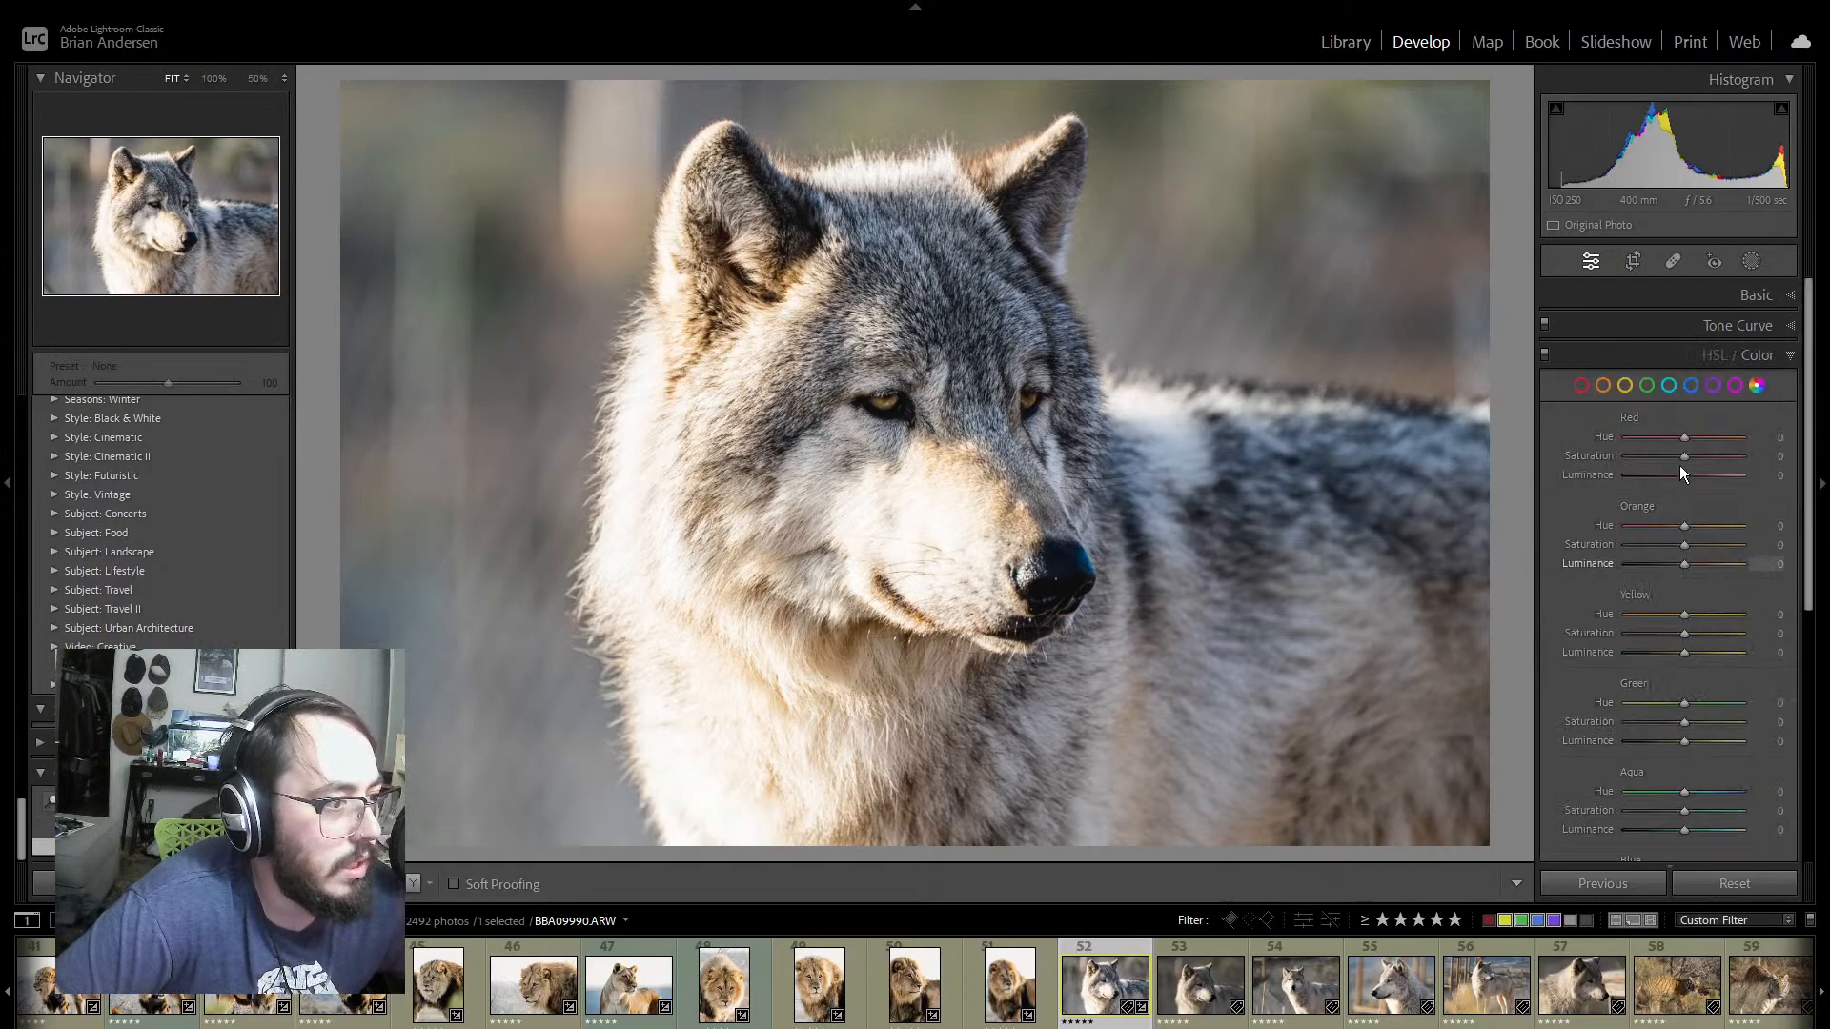
{"action": "left_click_drag", "start_coordinate": [1679, 544], "coordinate": [1673, 544]}
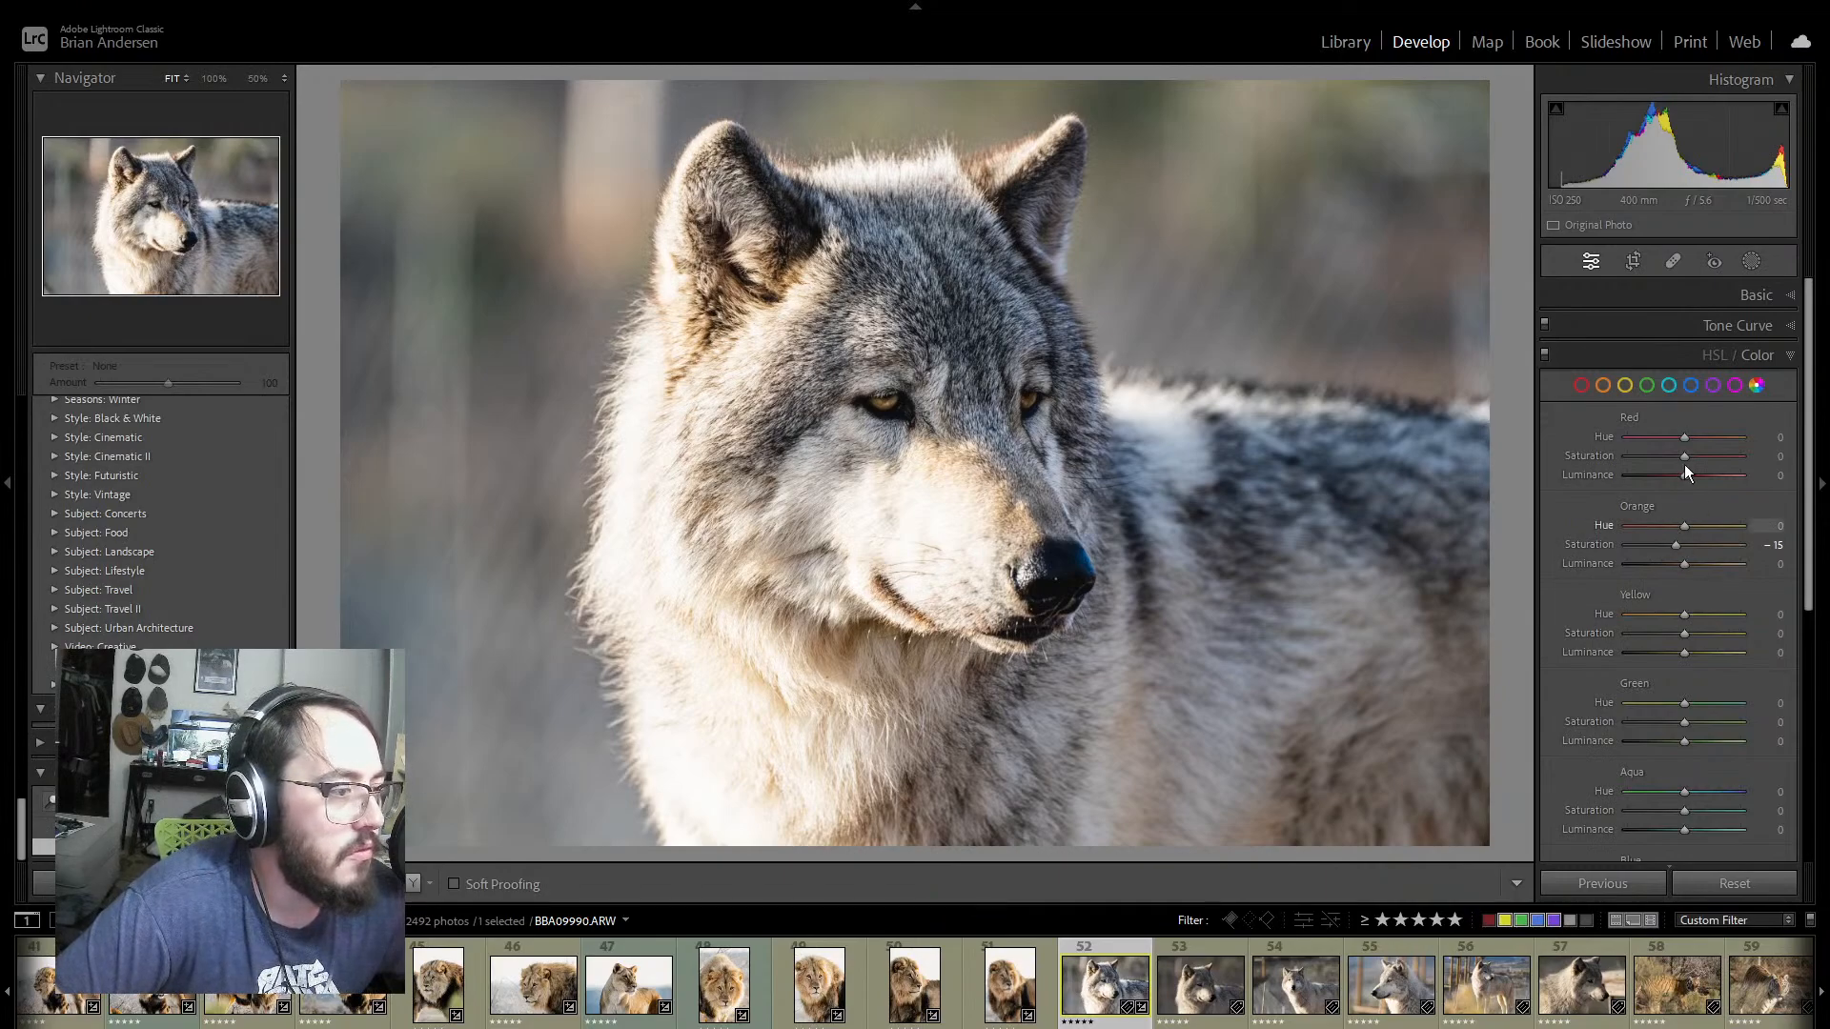
{"action": "scroll", "coordinate": [1715, 572], "scroll_direction": "down", "scroll_amount": 3}
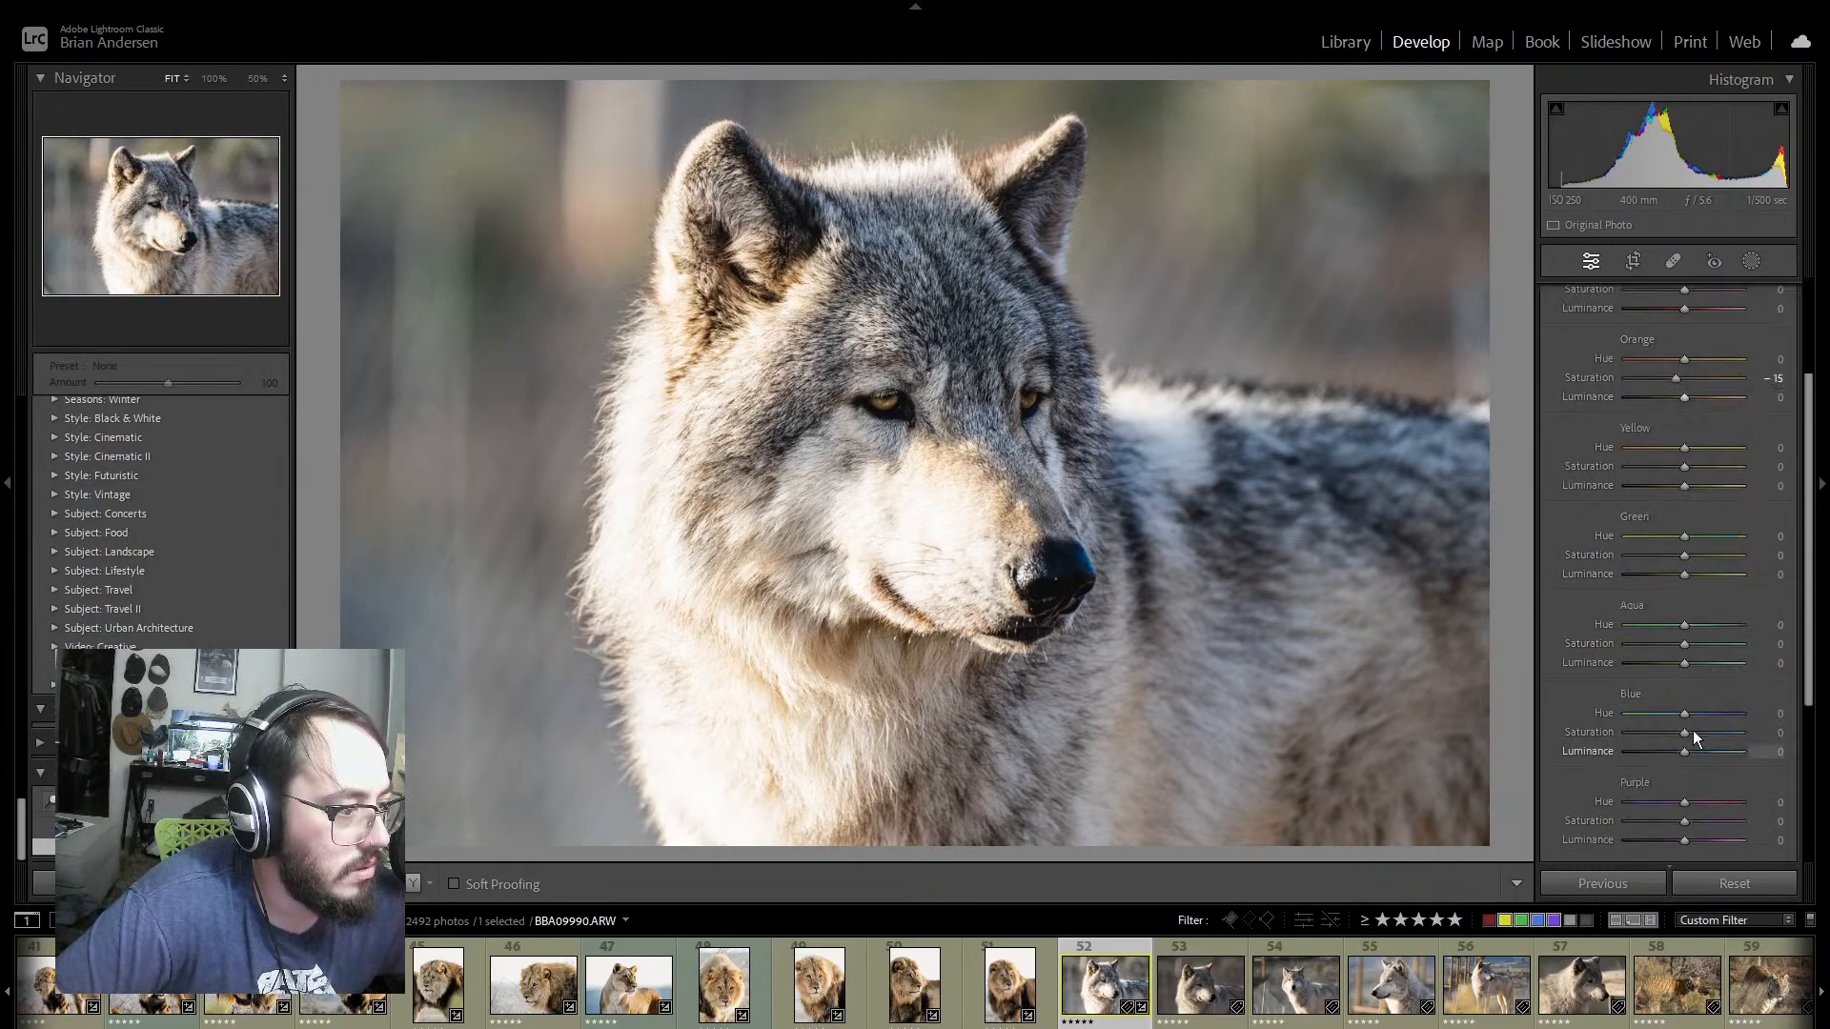
{"action": "mouse_move", "coordinate": [1683, 751]}
{"action": "left_mouse_down"}
{"action": "mouse_move", "coordinate": [1668, 752]}
{"action": "mouse_move", "coordinate": [1698, 758]}
{"action": "mouse_move", "coordinate": [1694, 735]}
{"action": "left_mouse_up"}
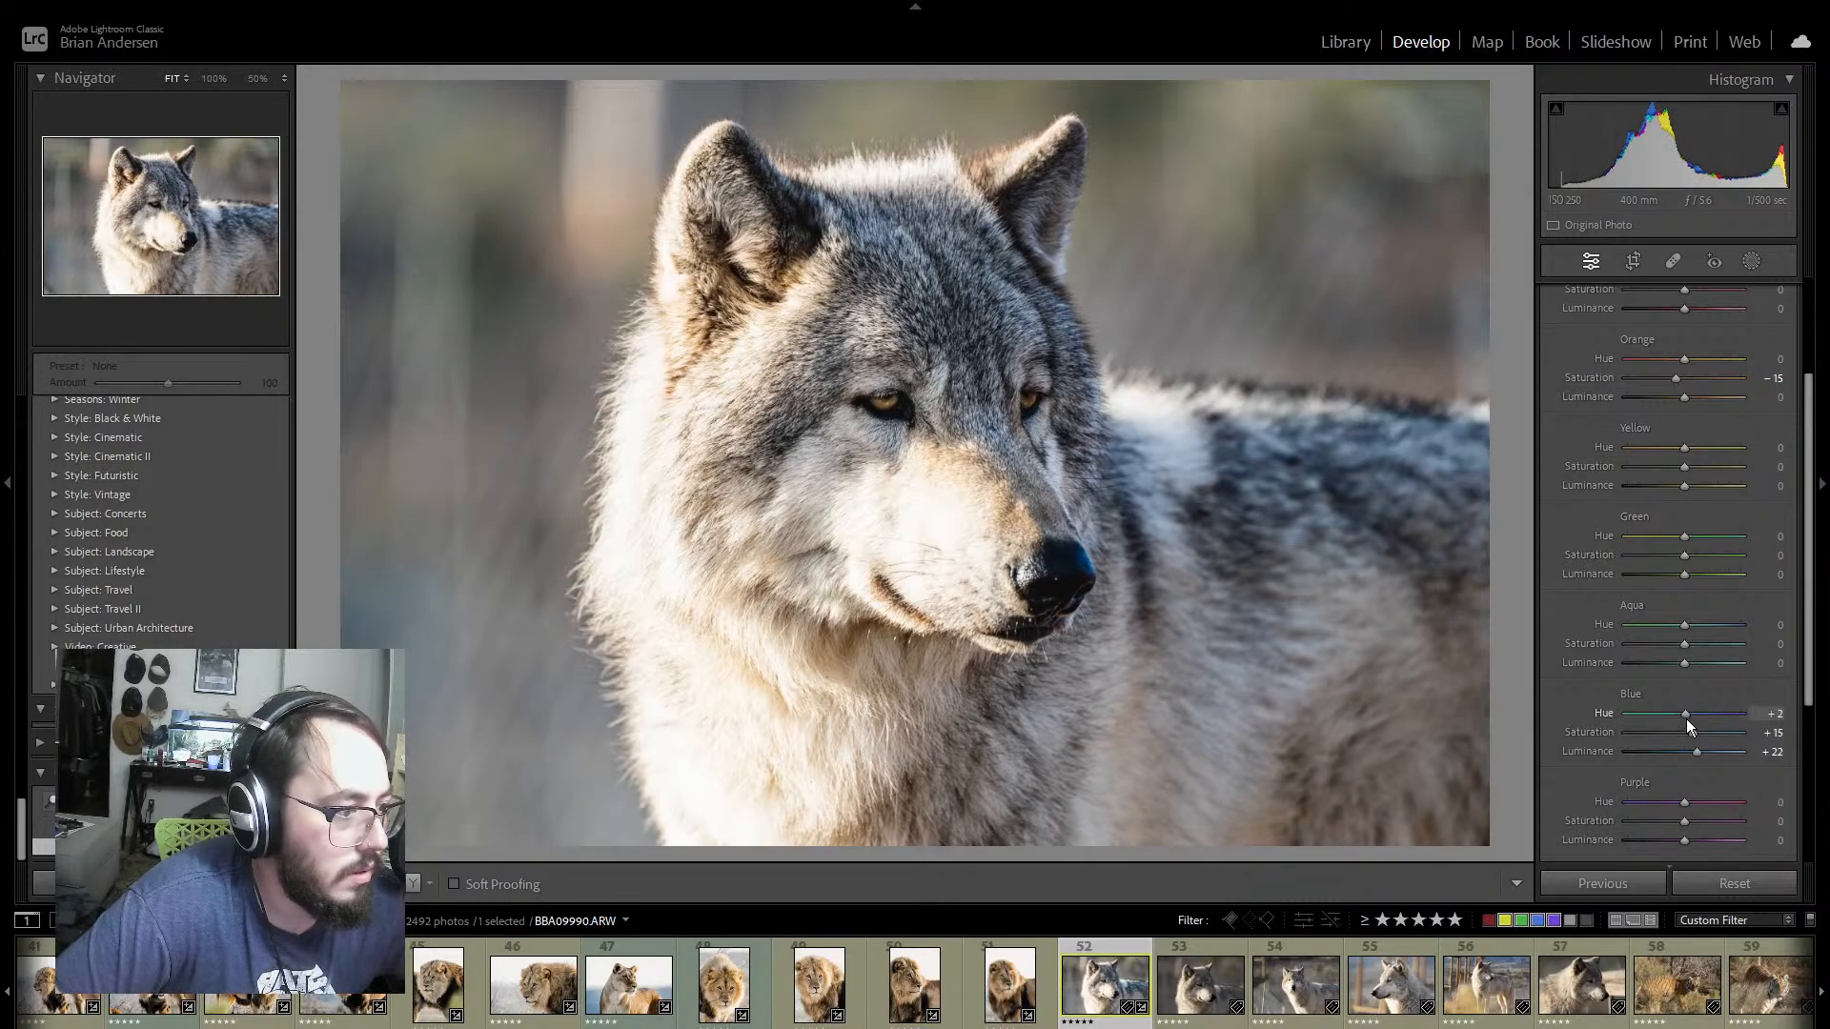
{"action": "scroll", "coordinate": [1762, 777], "scroll_direction": "down", "scroll_amount": 3}
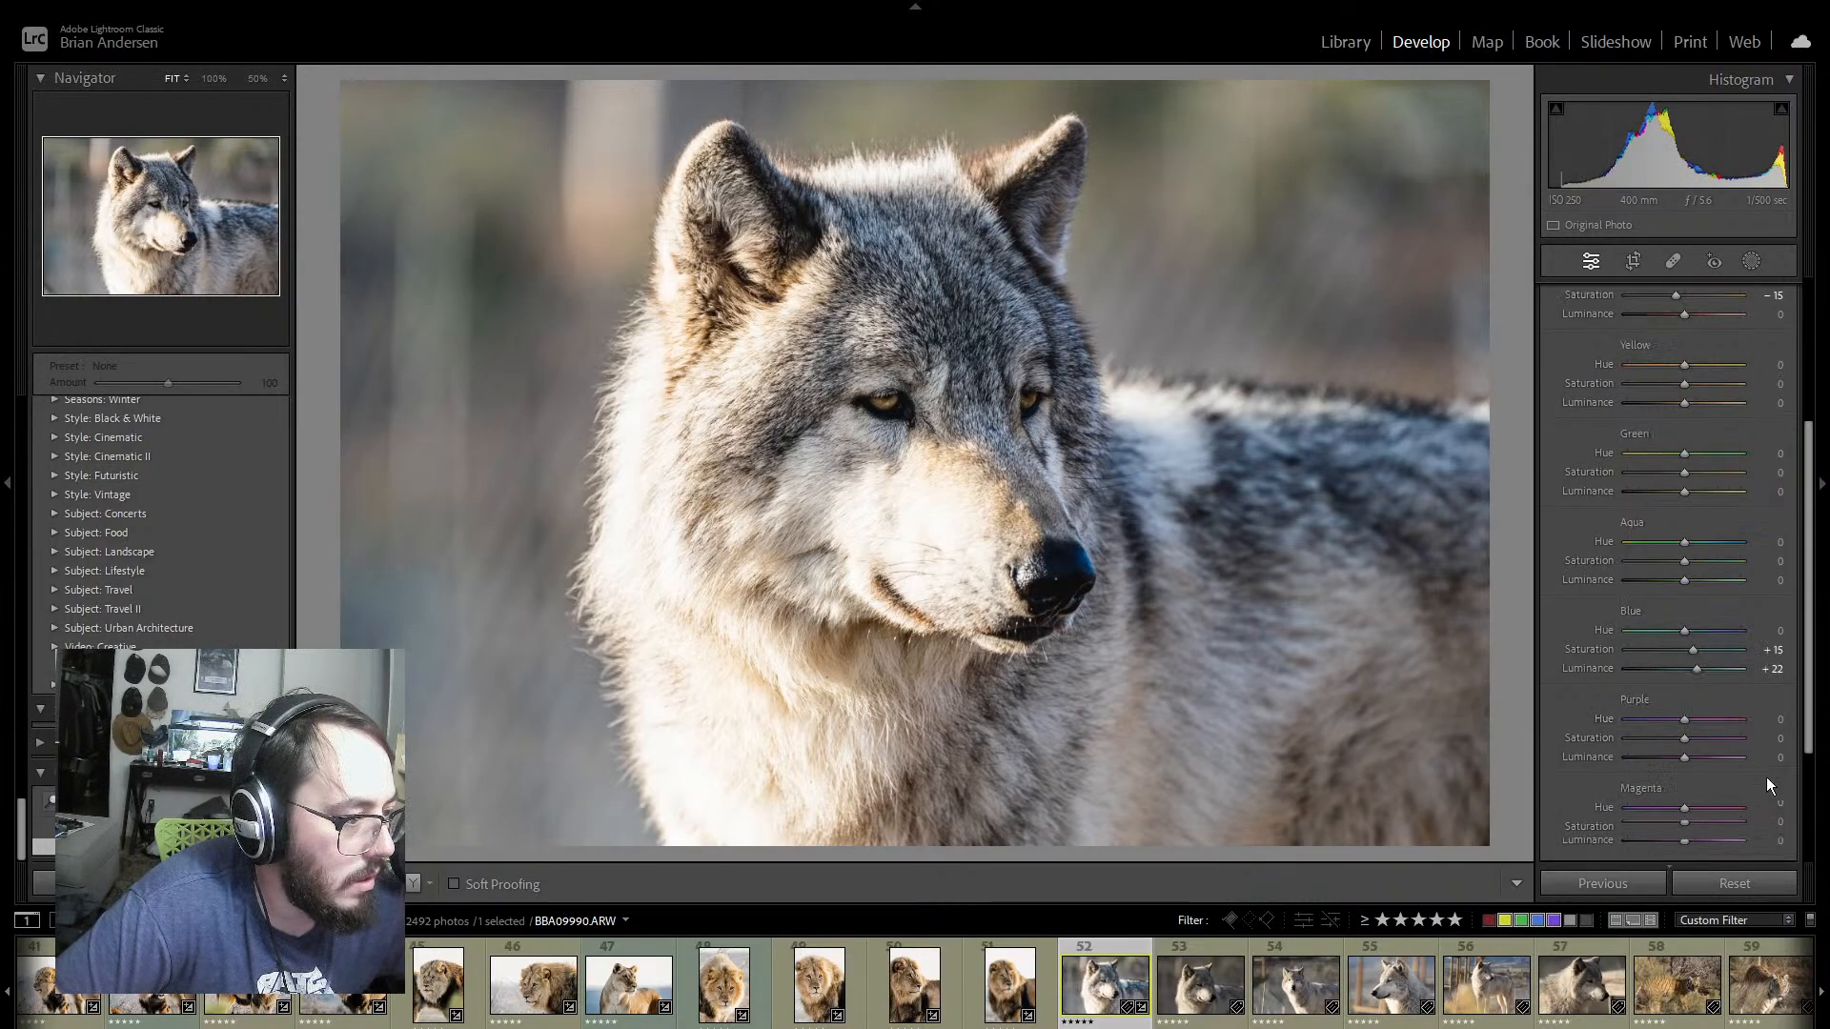
{"action": "mouse_move", "coordinate": [1684, 476]}
{"action": "left_mouse_down"}
{"action": "mouse_move", "coordinate": [1632, 475]}
{"action": "mouse_move", "coordinate": [1658, 476]}
{"action": "left_mouse_up"}
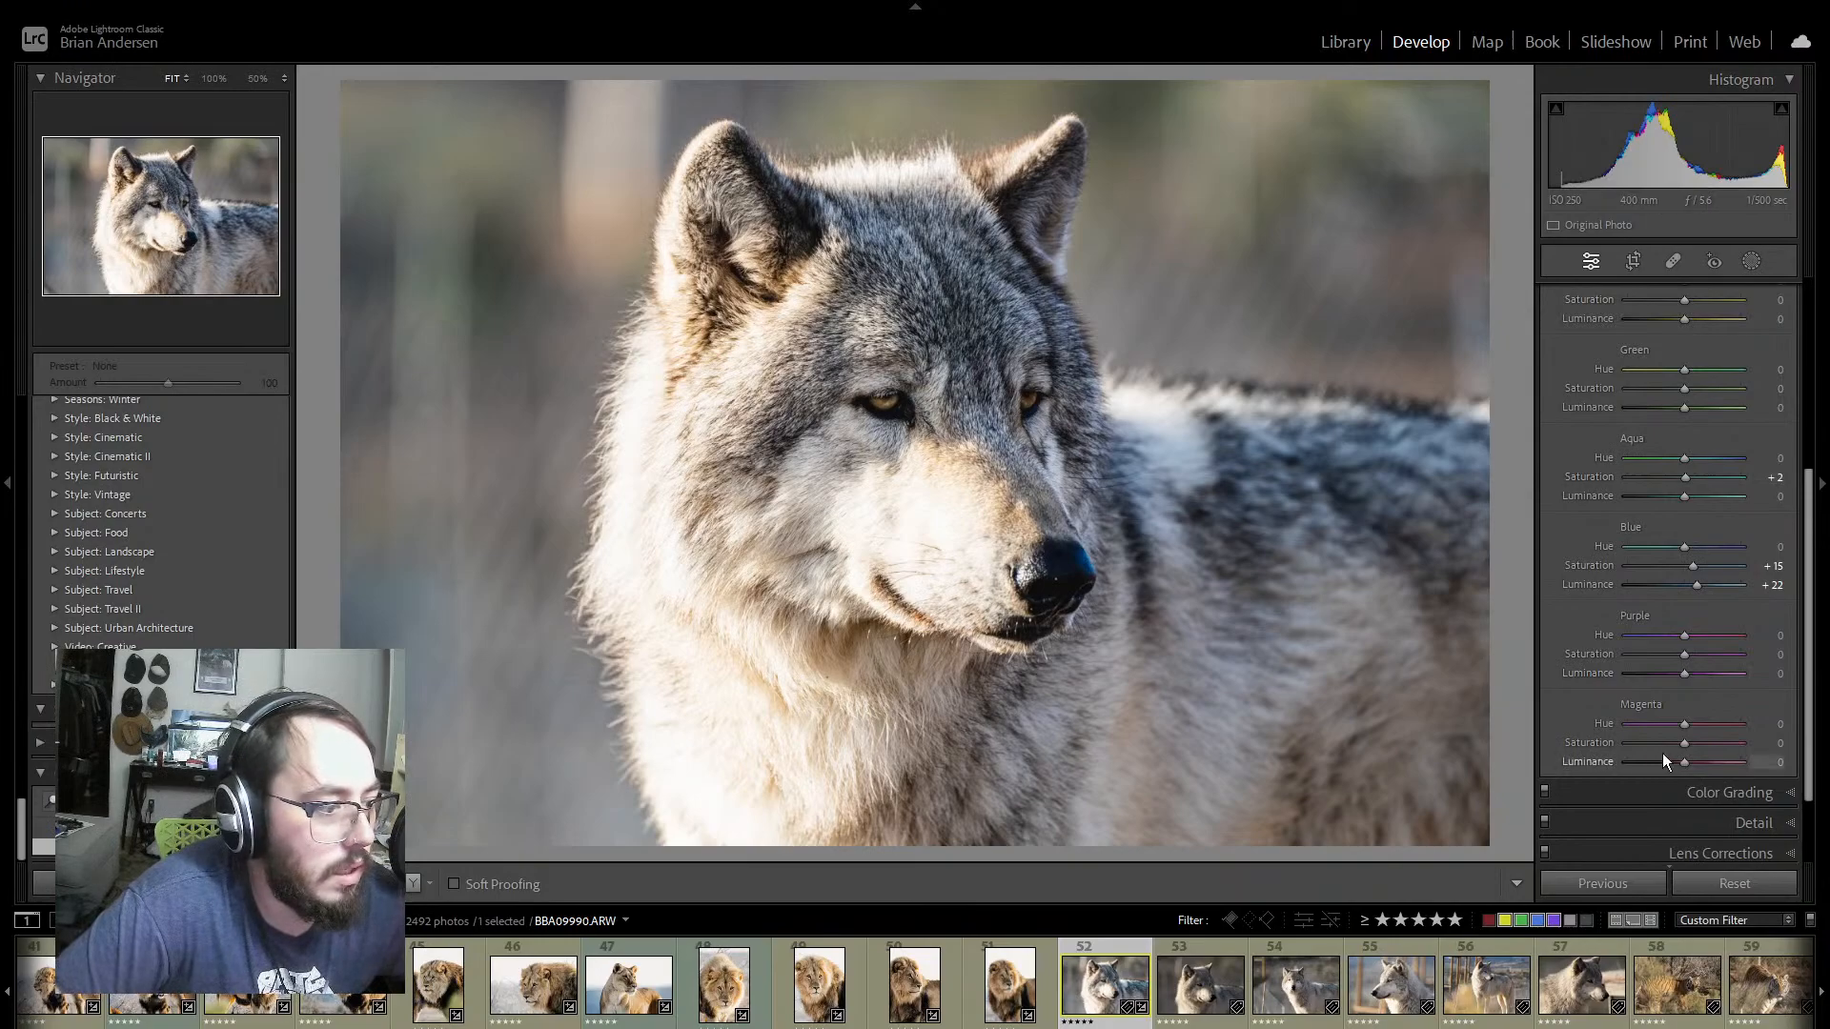
Step: Color grade the midtones to hue 220, saturation 7 and luminance +47, and tint the shadows slightly toward a warm hue
{"action": "left_click", "coordinate": [1791, 793]}
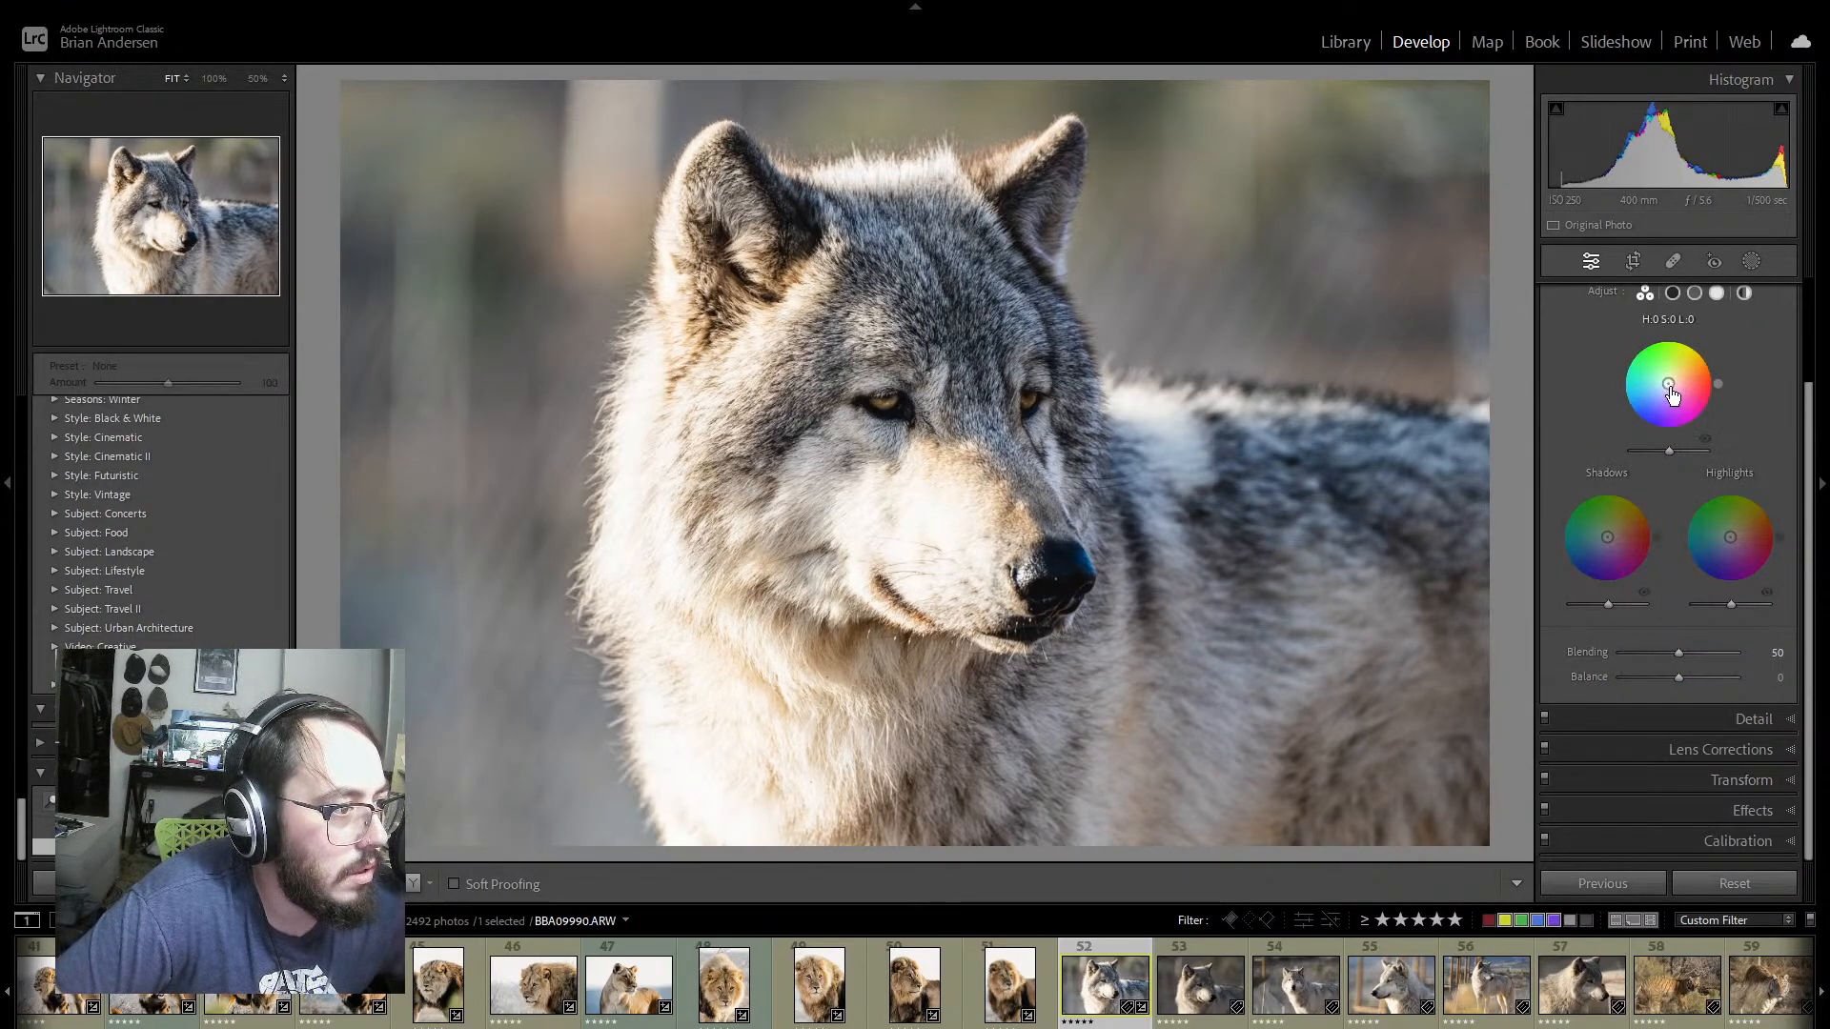
{"action": "mouse_move", "coordinate": [1669, 387]}
{"action": "left_mouse_down"}
{"action": "mouse_move", "coordinate": [1711, 362]}
{"action": "mouse_move", "coordinate": [1647, 339]}
{"action": "mouse_move", "coordinate": [1688, 339]}
{"action": "mouse_move", "coordinate": [1663, 334]}
{"action": "mouse_move", "coordinate": [1639, 343]}
{"action": "mouse_move", "coordinate": [1628, 411]}
{"action": "mouse_move", "coordinate": [1620, 393]}
{"action": "mouse_move", "coordinate": [1661, 433]}
{"action": "mouse_move", "coordinate": [1699, 421]}
{"action": "mouse_move", "coordinate": [1712, 362]}
{"action": "mouse_move", "coordinate": [1690, 339]}
{"action": "mouse_move", "coordinate": [1645, 341]}
{"action": "mouse_move", "coordinate": [1622, 366]}
{"action": "mouse_move", "coordinate": [1631, 416]}
{"action": "mouse_move", "coordinate": [1665, 386]}
{"action": "left_mouse_up"}
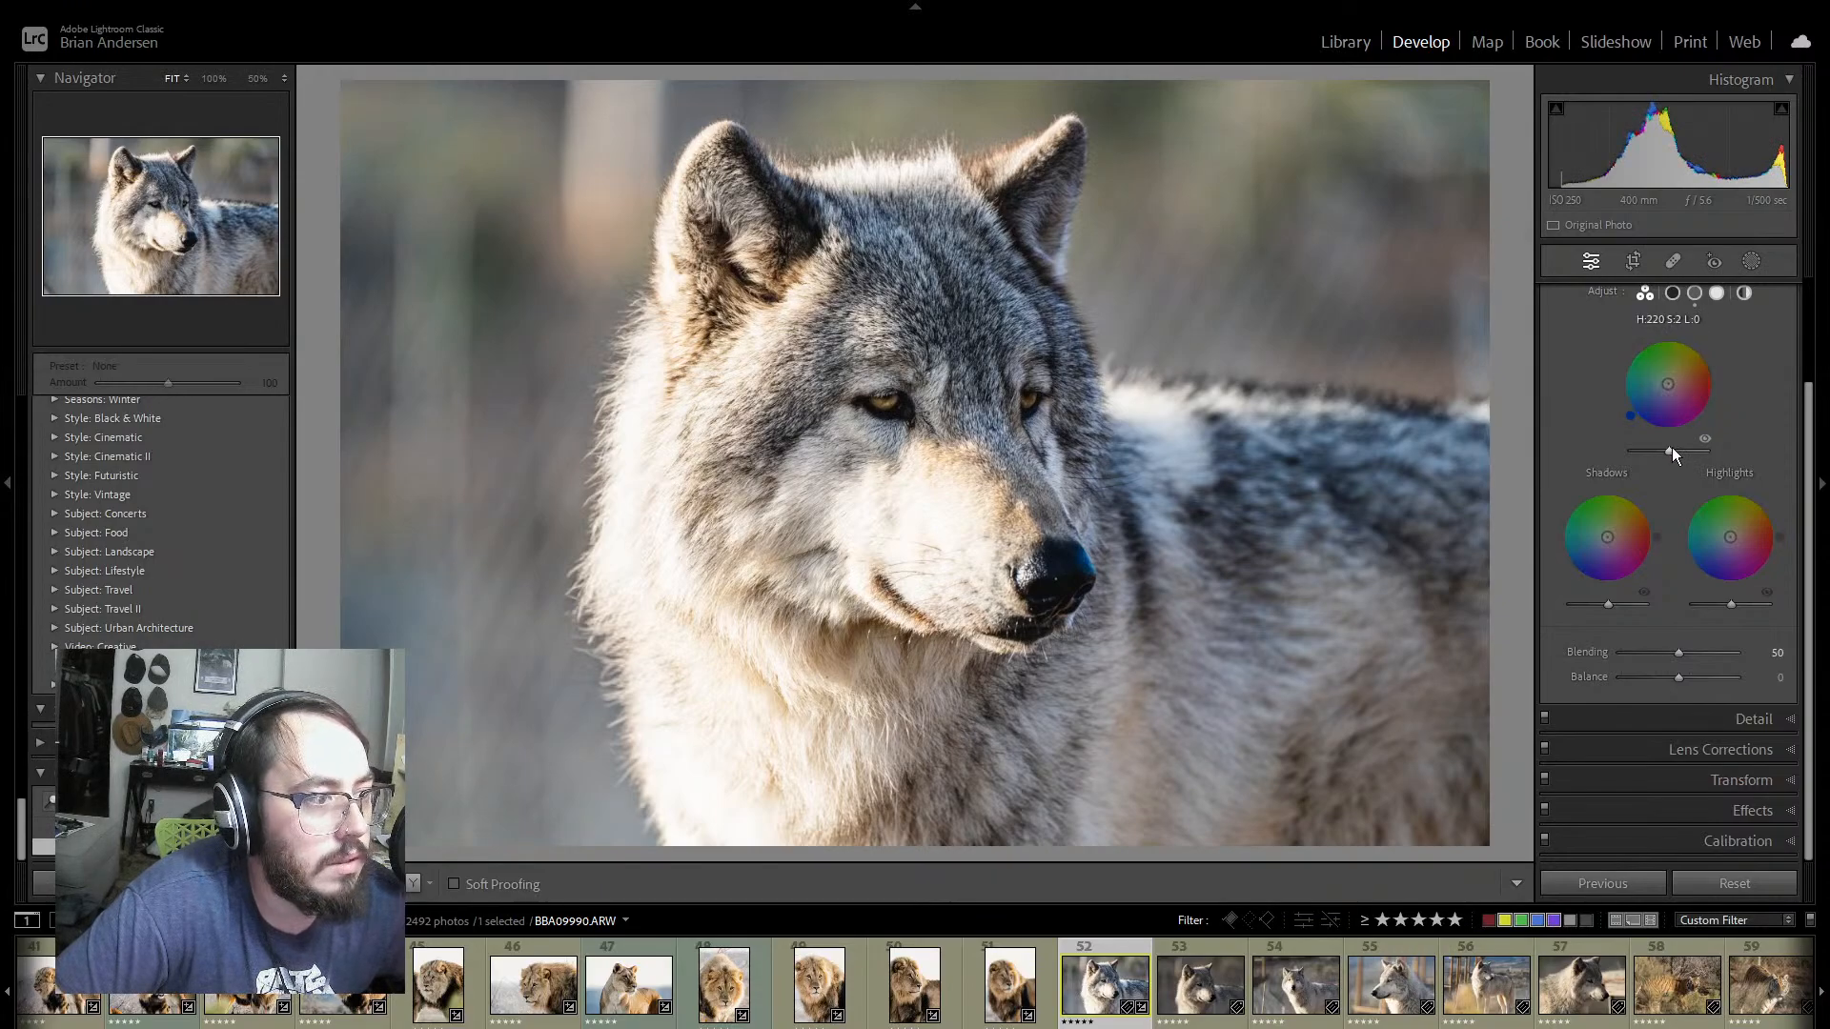
{"action": "left_click", "coordinate": [1705, 440]}
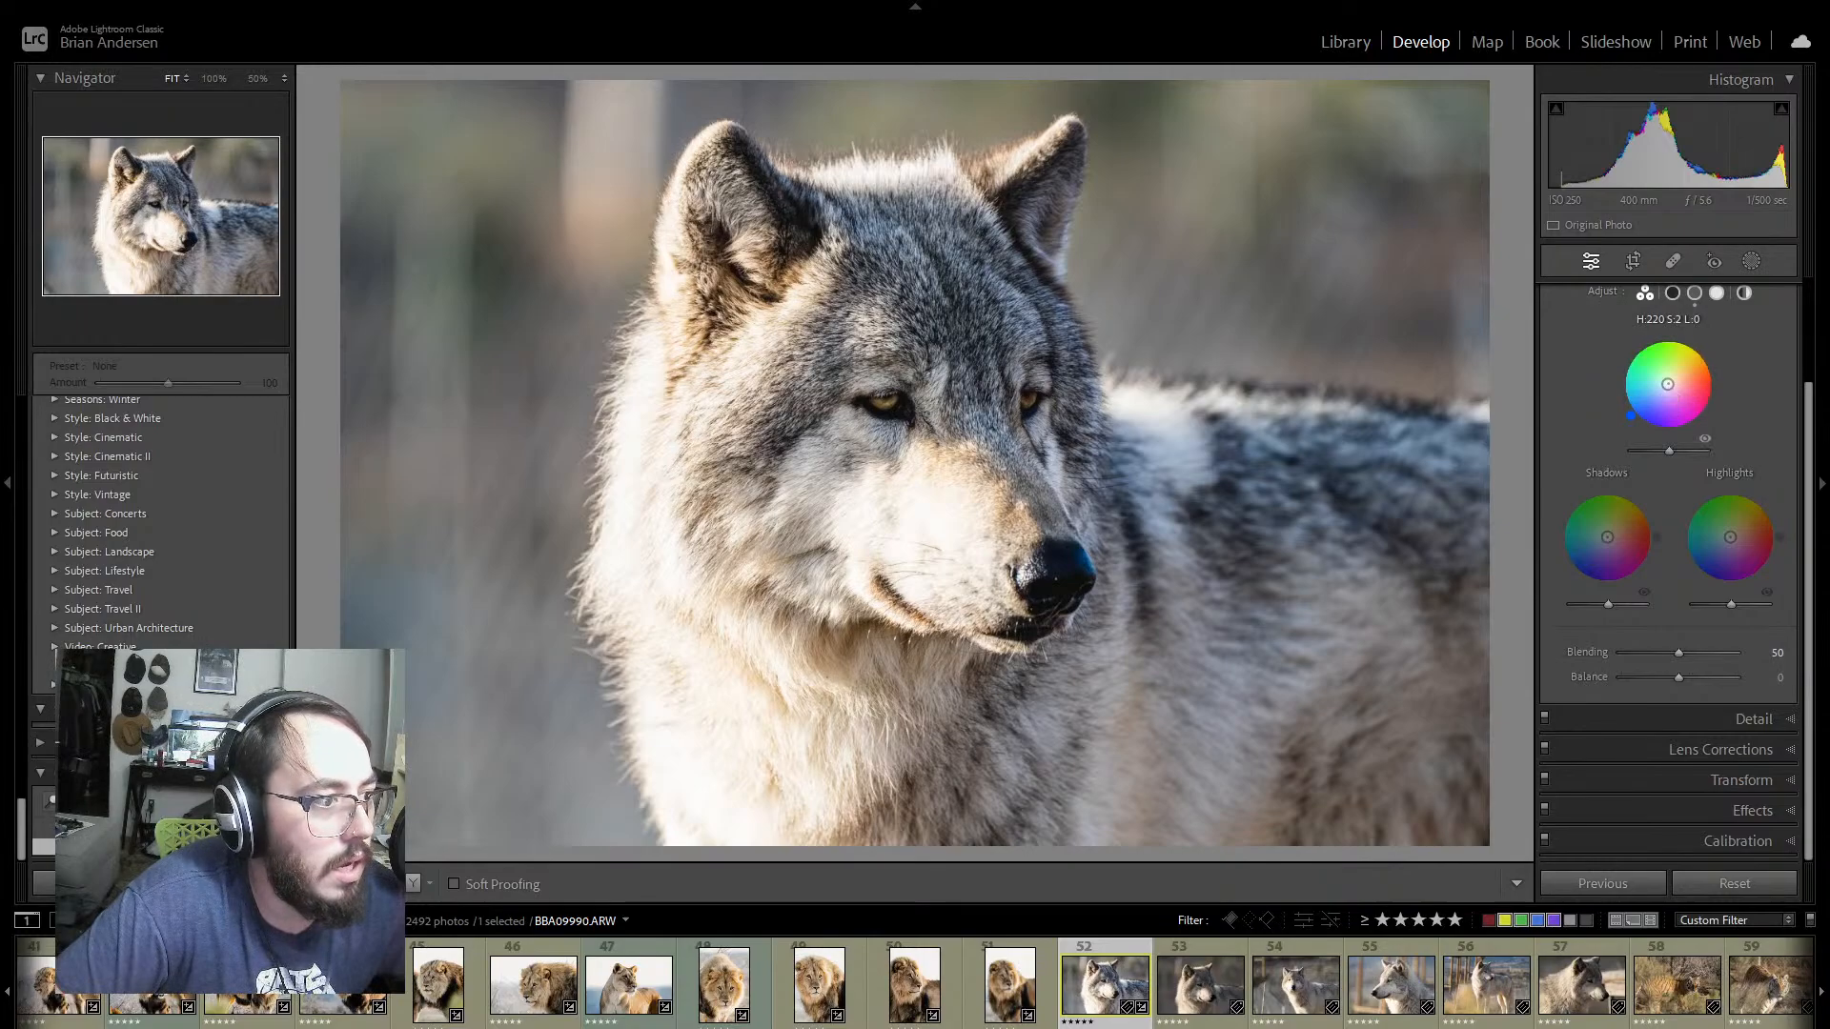
{"action": "left_click_drag", "start_coordinate": [1667, 385], "coordinate": [1665, 385]}
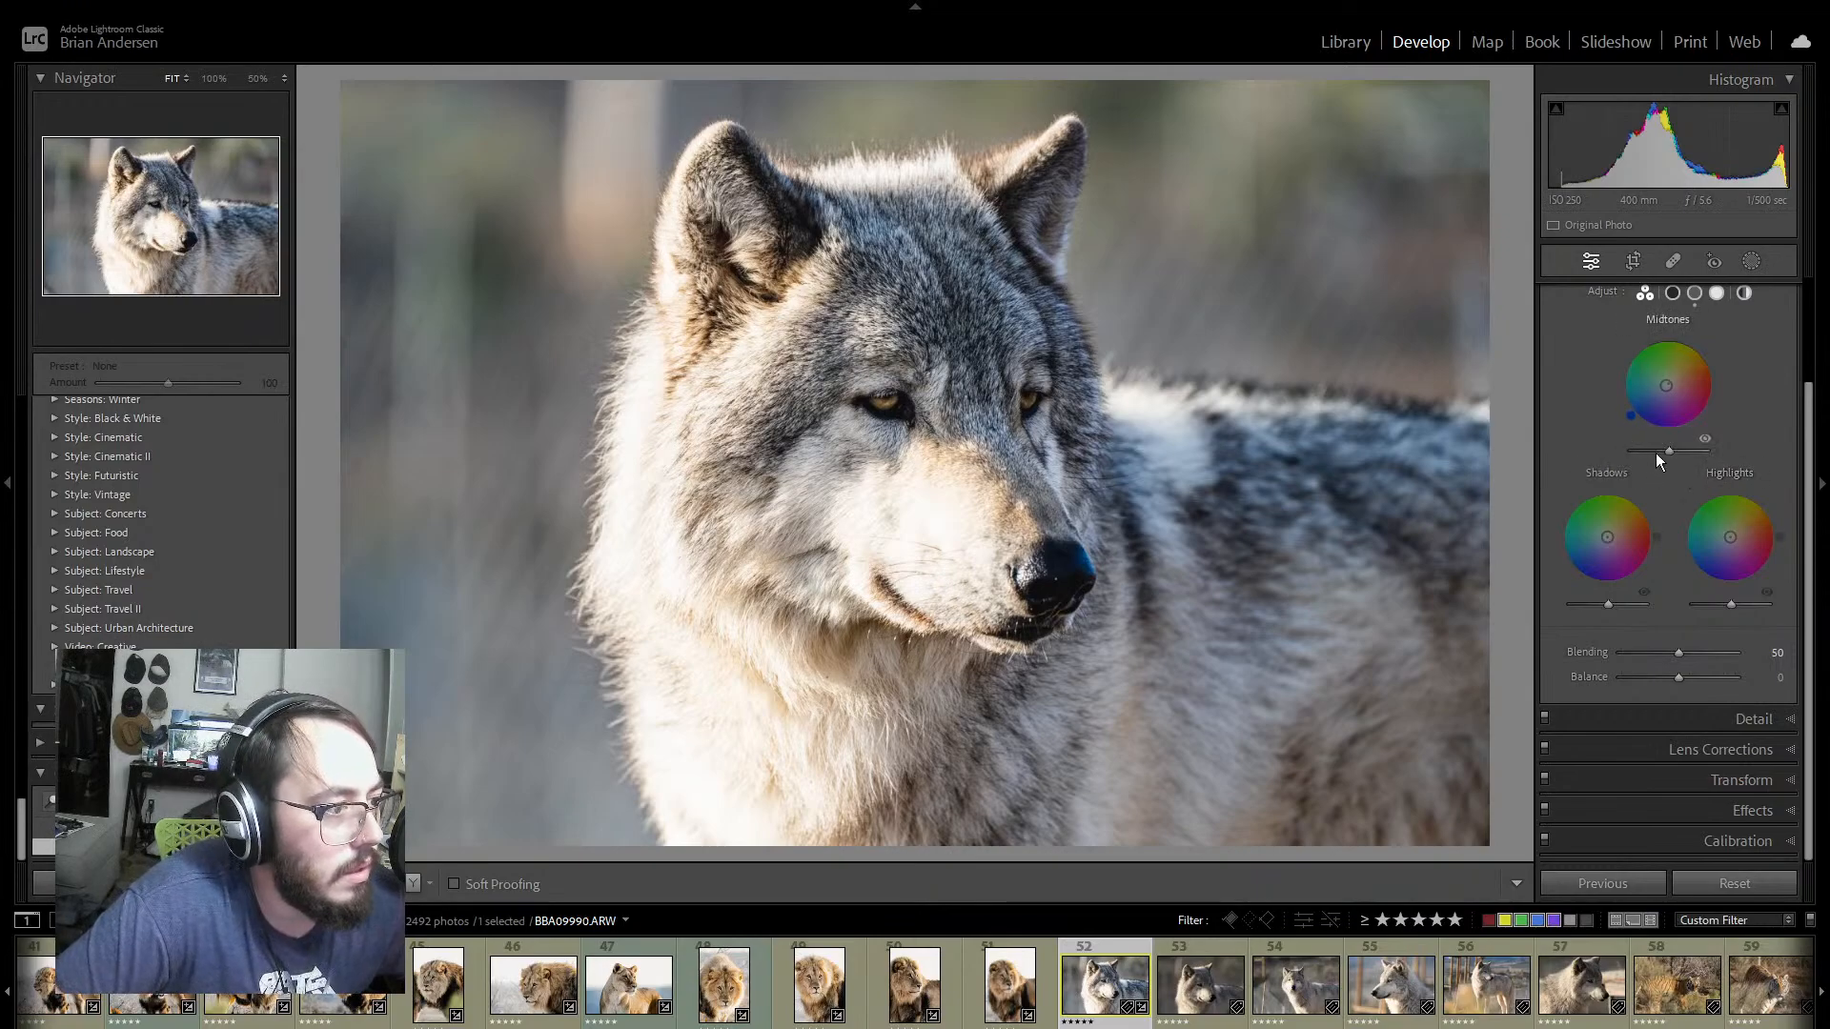
{"action": "left_click_drag", "start_coordinate": [1680, 459], "coordinate": [1692, 460]}
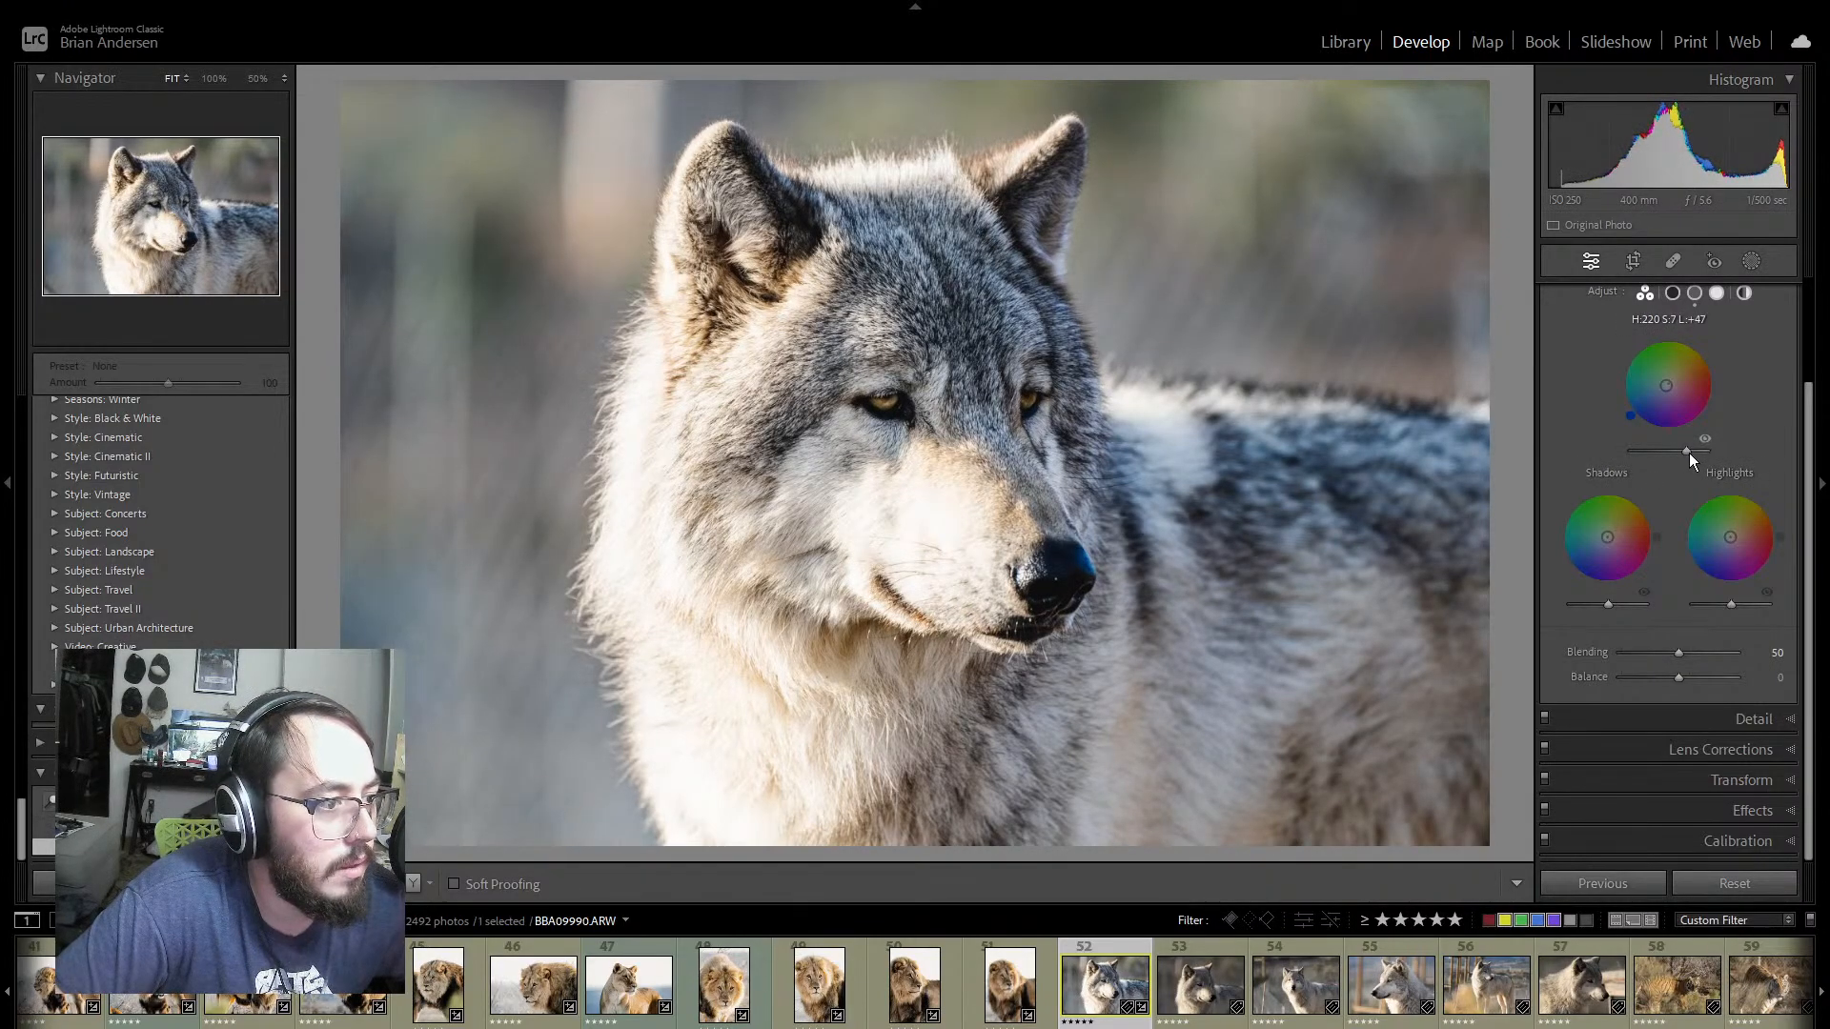
{"action": "left_click_drag", "start_coordinate": [1608, 537], "coordinate": [1611, 533]}
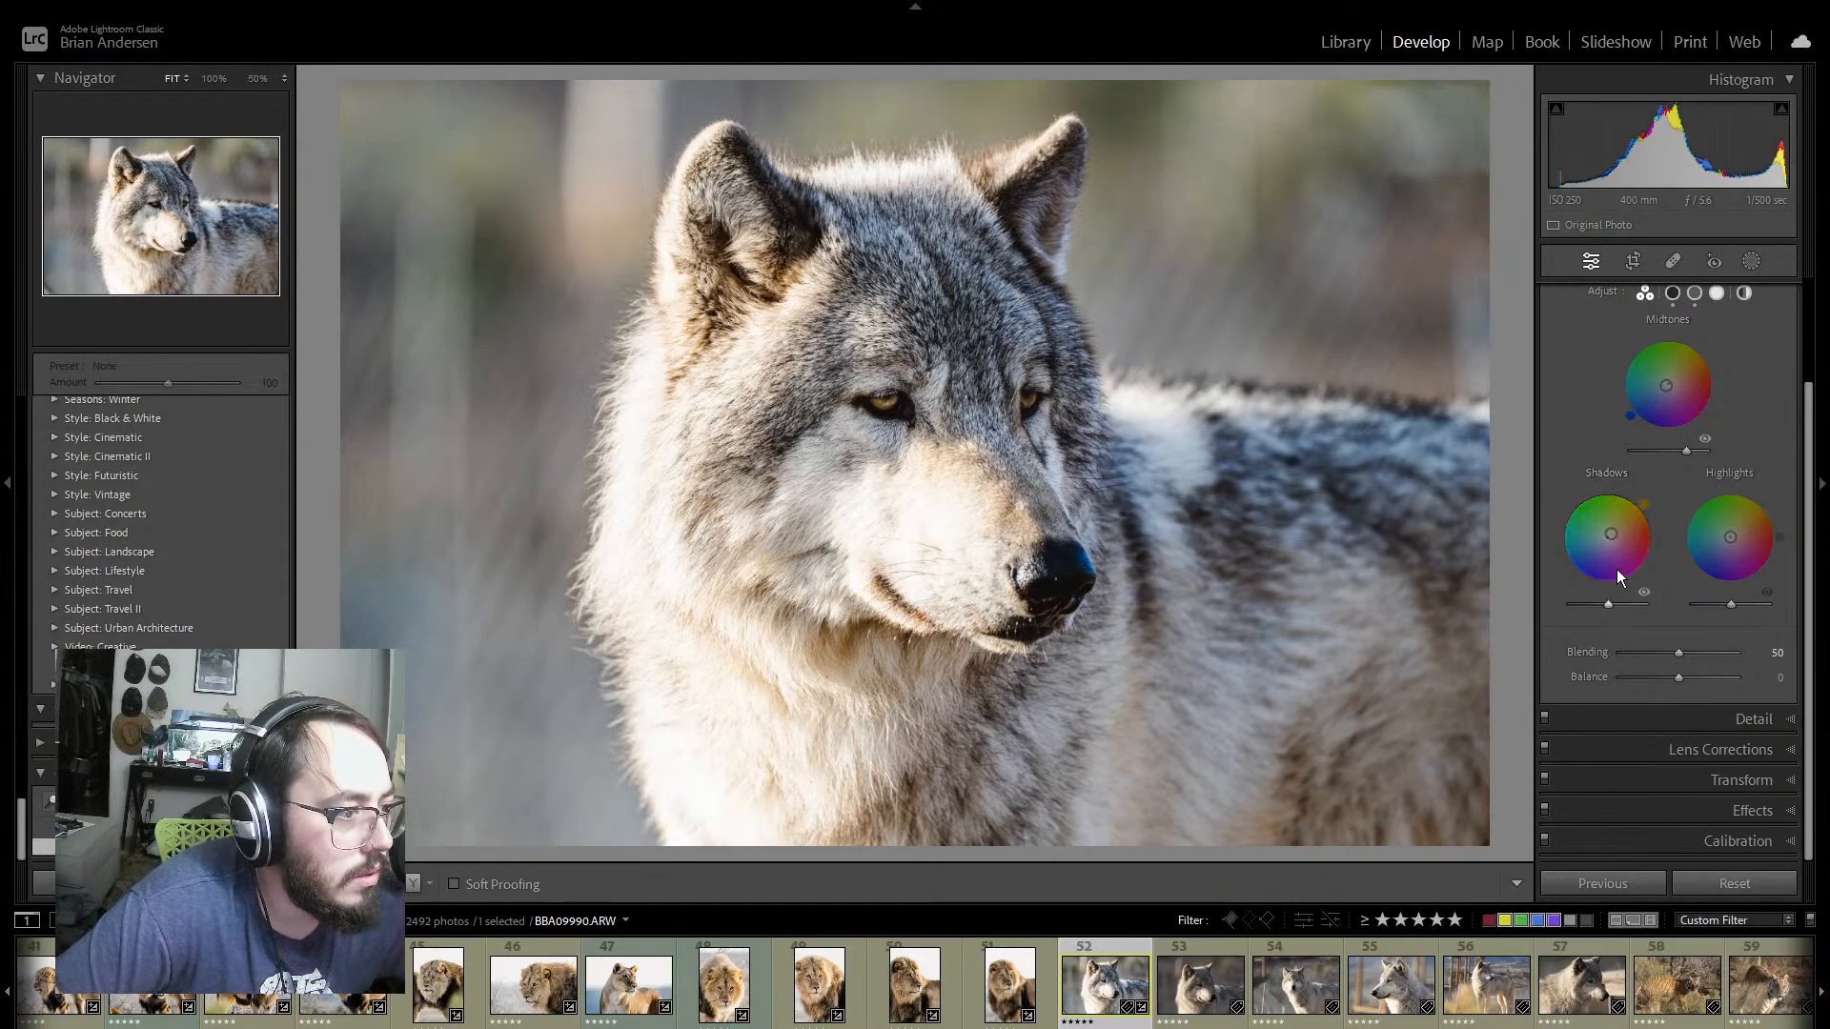
Step: Check the shadow tint by switching it off and on, and slightly lower the shadows' luminance in the color grading
{"action": "left_click", "coordinate": [1642, 592]}
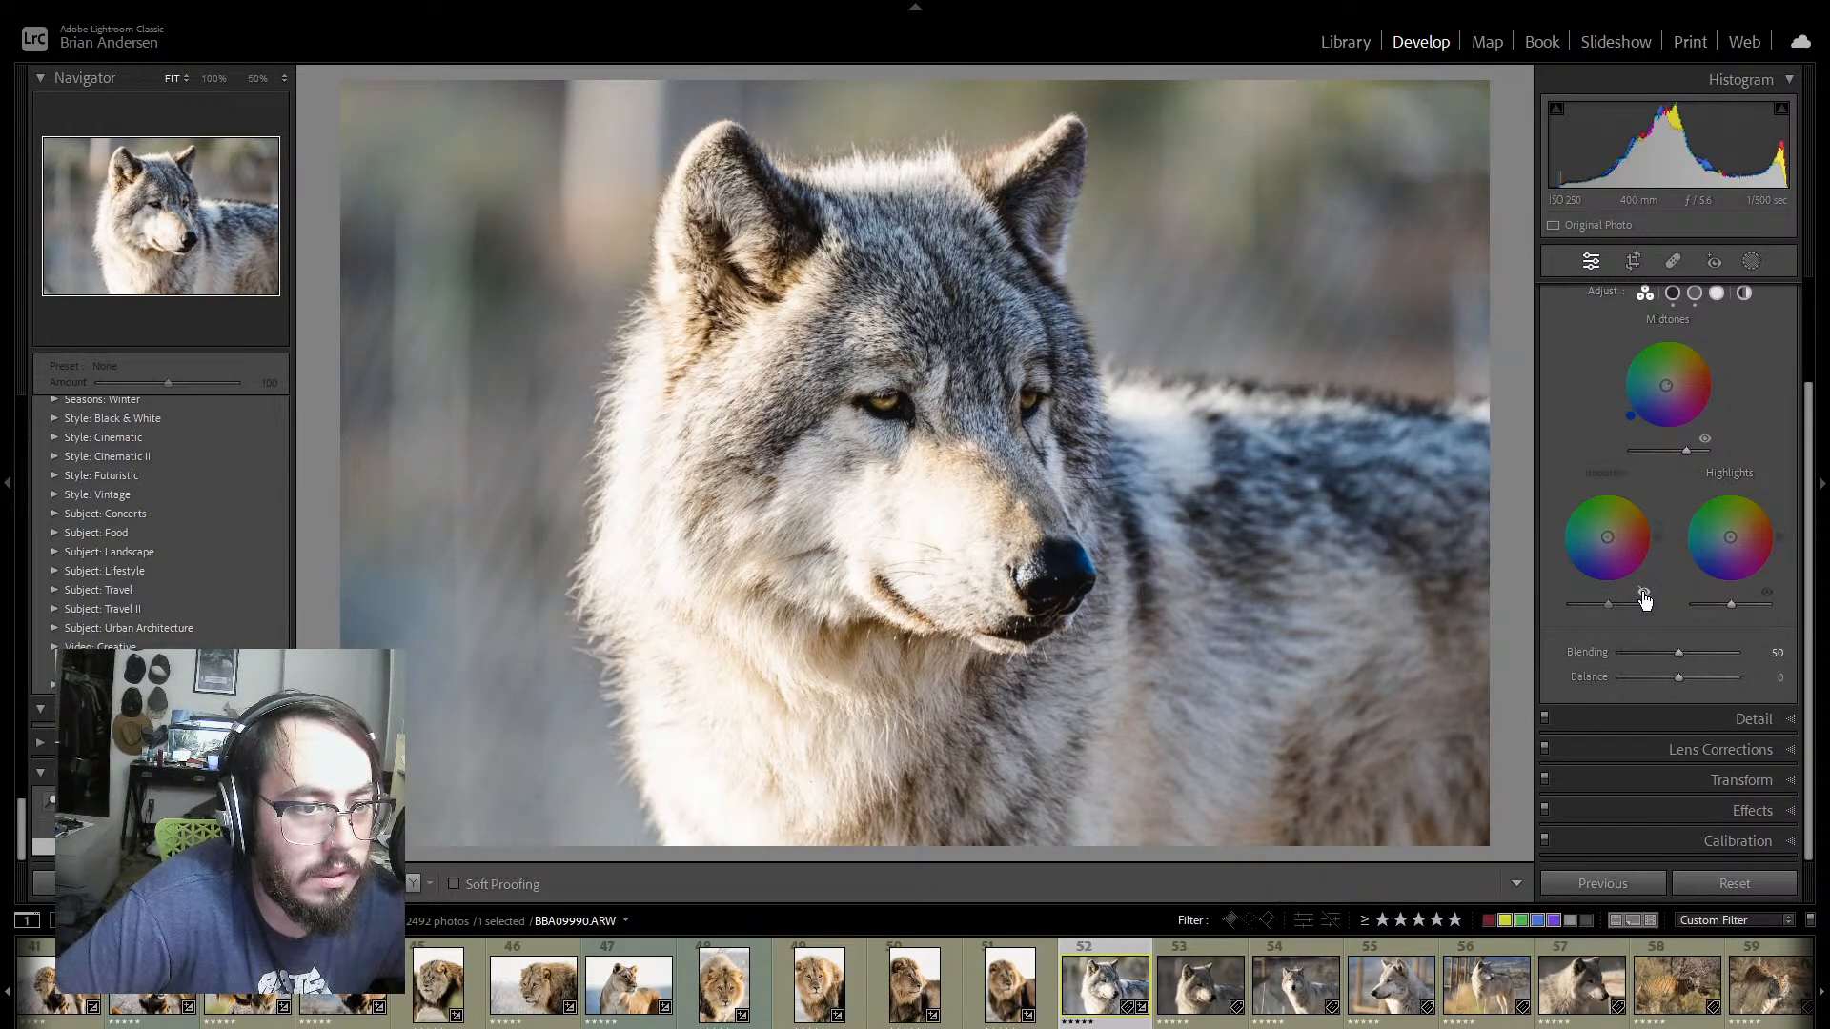
{"action": "left_click", "coordinate": [1643, 591]}
{"action": "mouse_move", "coordinate": [1608, 604]}
{"action": "left_mouse_down"}
{"action": "mouse_move", "coordinate": [1633, 597]}
{"action": "mouse_move", "coordinate": [1571, 598]}
{"action": "mouse_move", "coordinate": [1661, 600]}
{"action": "mouse_move", "coordinate": [1603, 604]}
{"action": "left_mouse_up"}
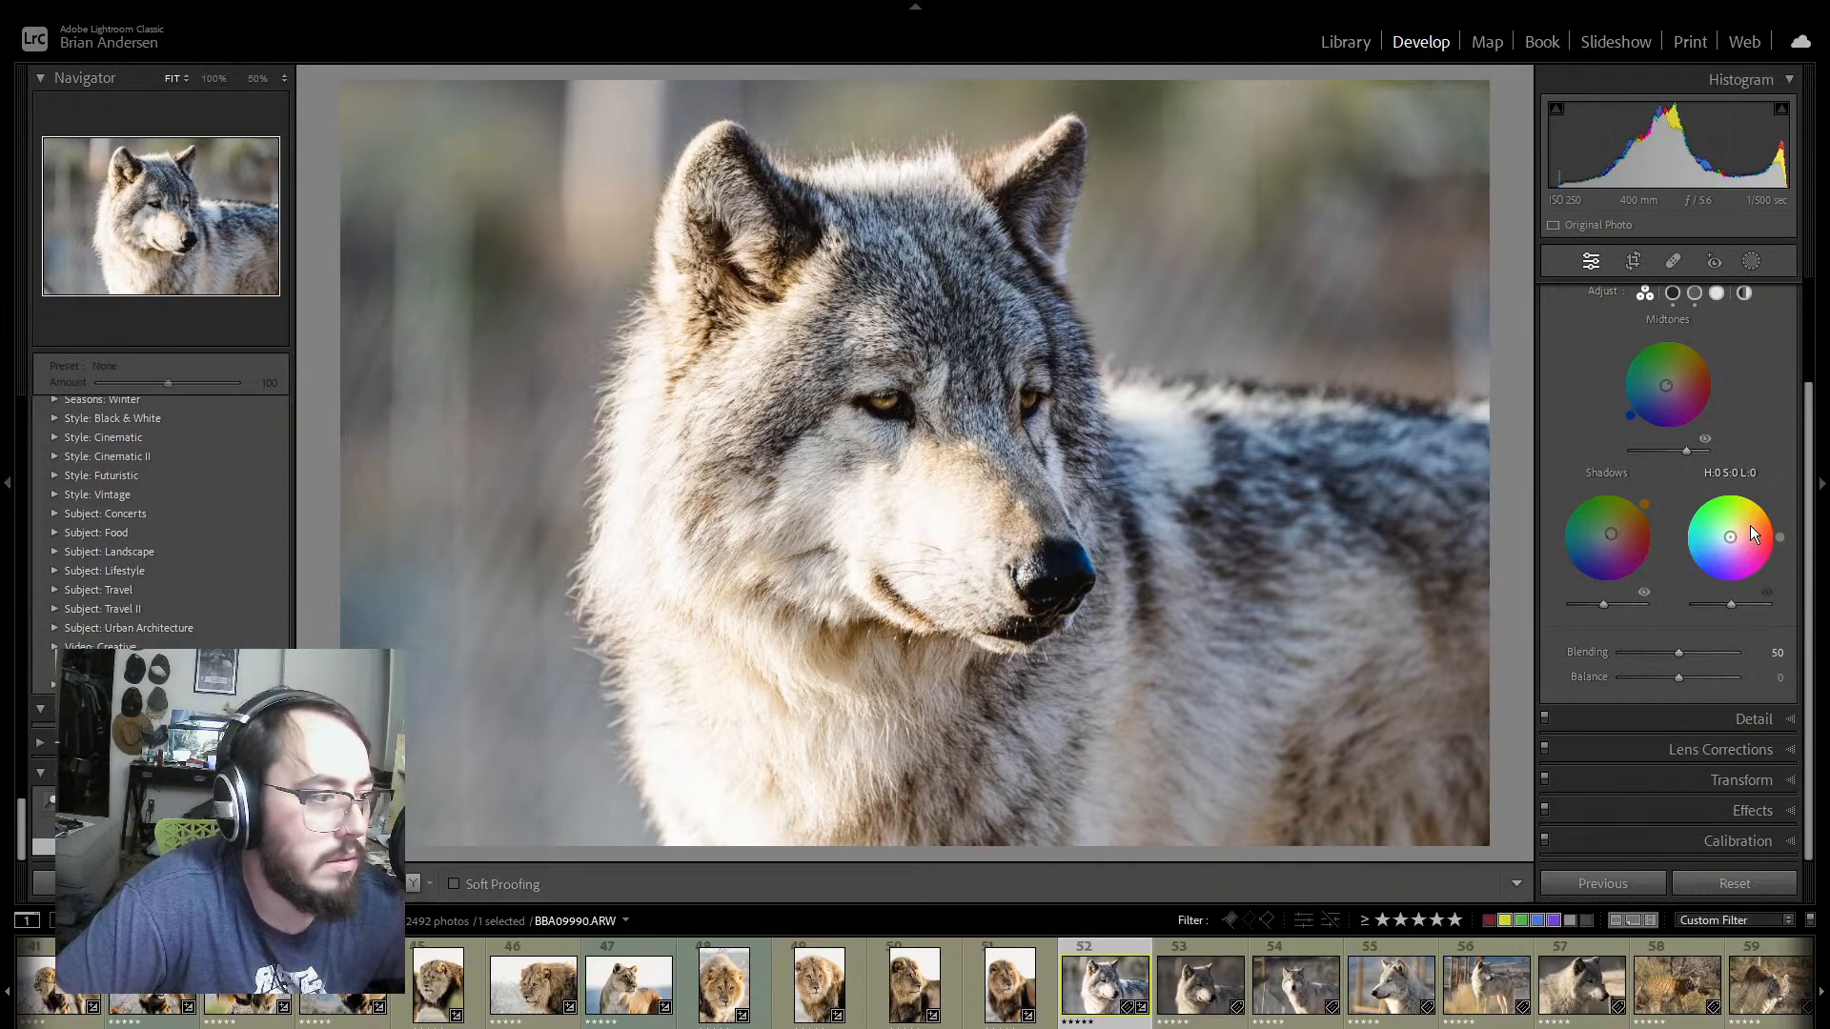
Step: Color grade the highlights to hue 50 and saturation 4, with Blending at 62 and Balance at -8
{"action": "left_click_drag", "start_coordinate": [1732, 545], "coordinate": [1684, 517]}
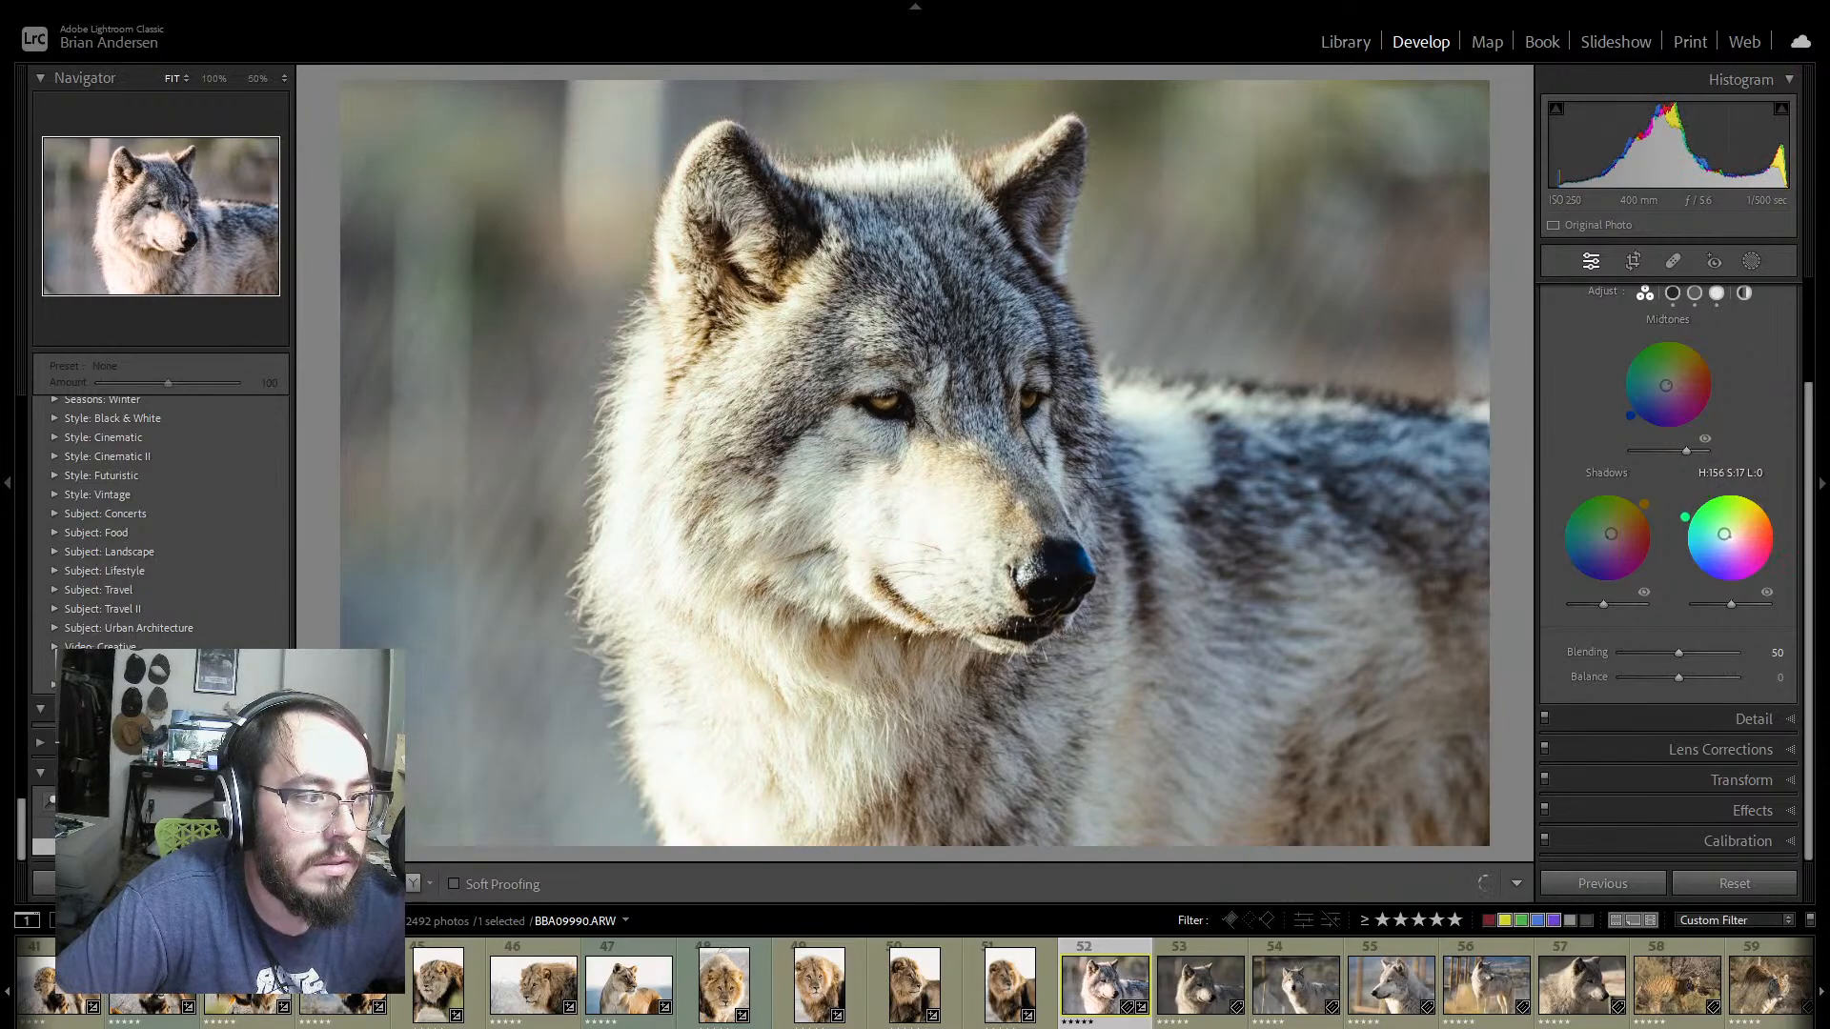
{"action": "left_click", "coordinate": [1766, 591]}
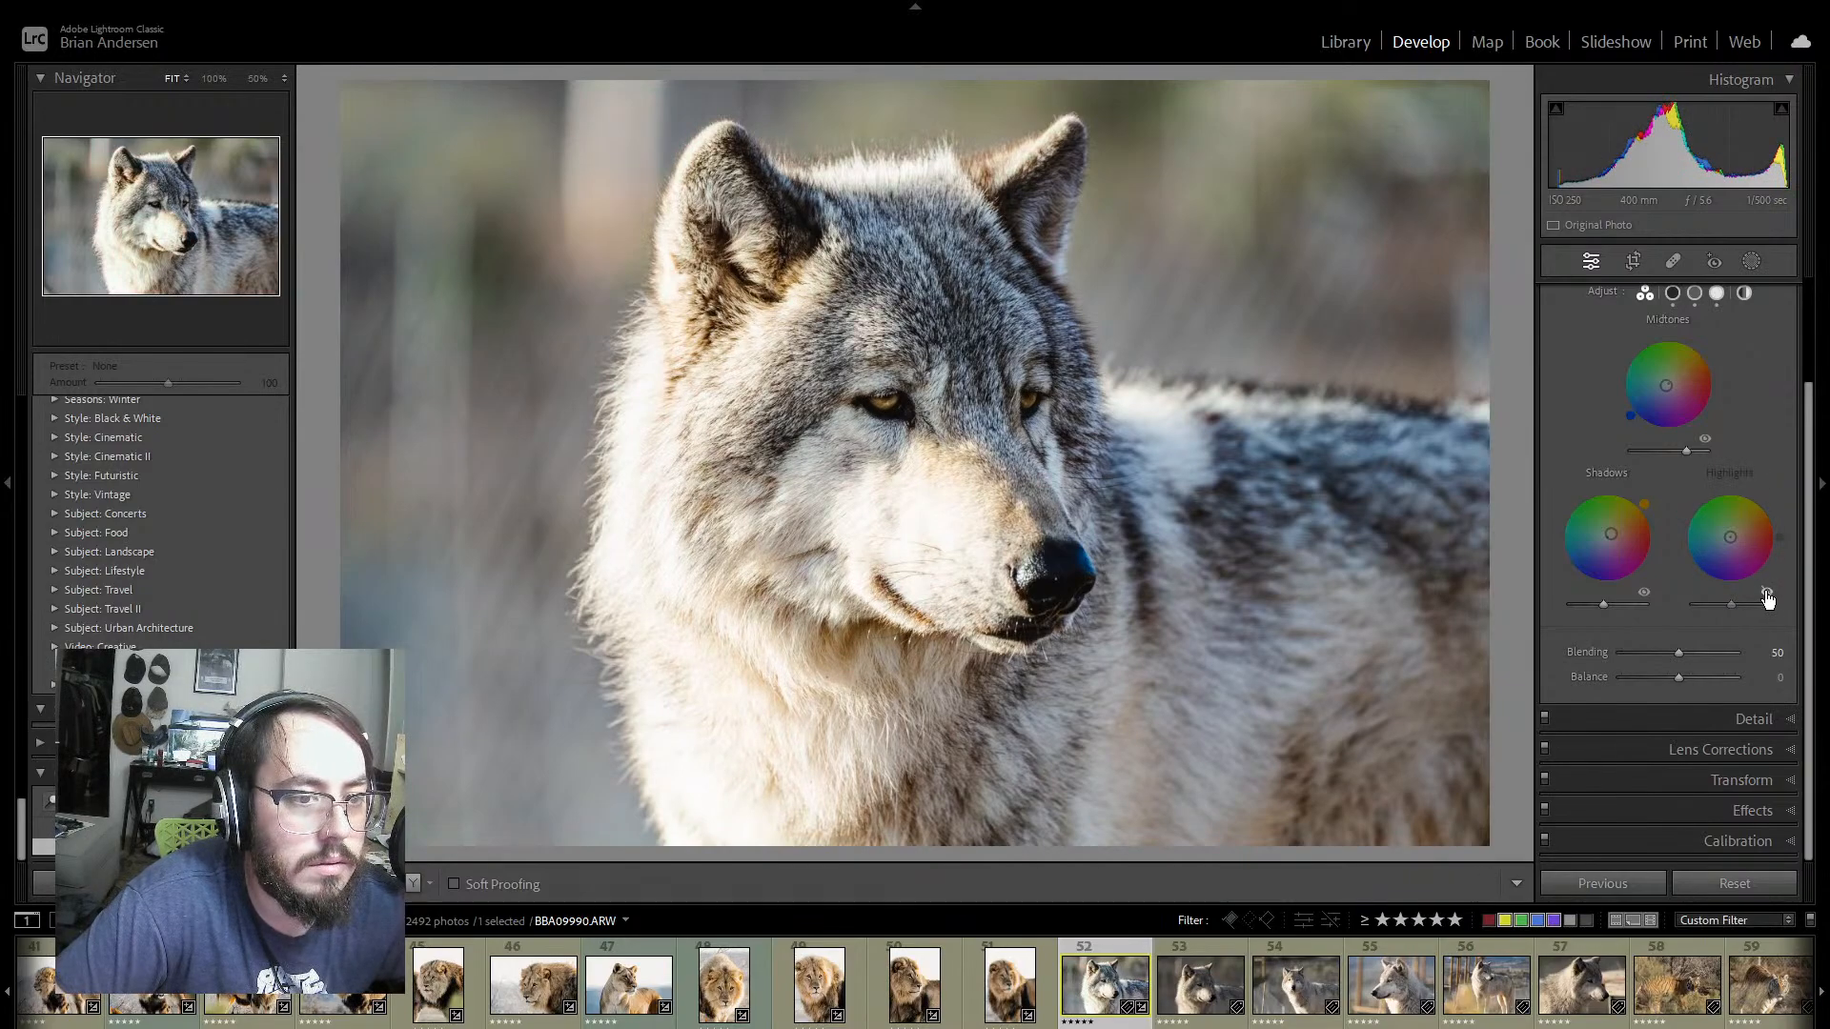
{"action": "left_click", "coordinate": [1766, 591]}
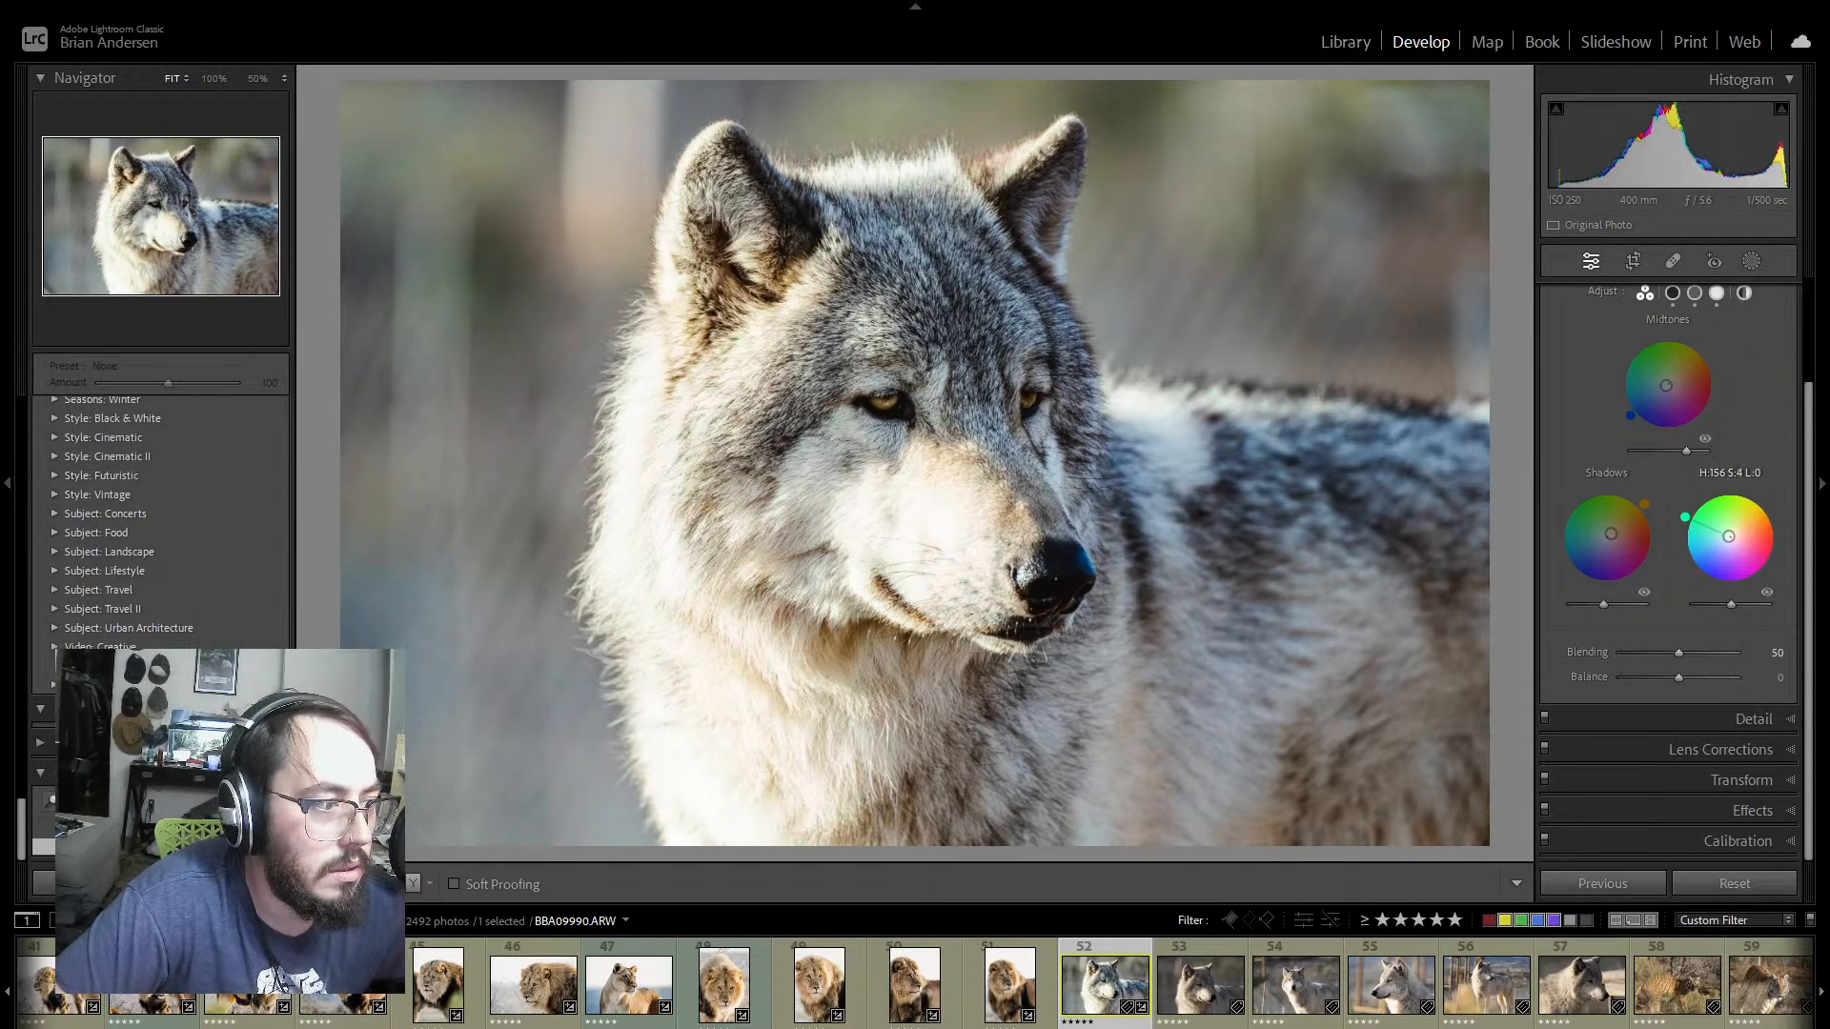
{"action": "left_click_drag", "start_coordinate": [1679, 517], "coordinate": [1762, 498]}
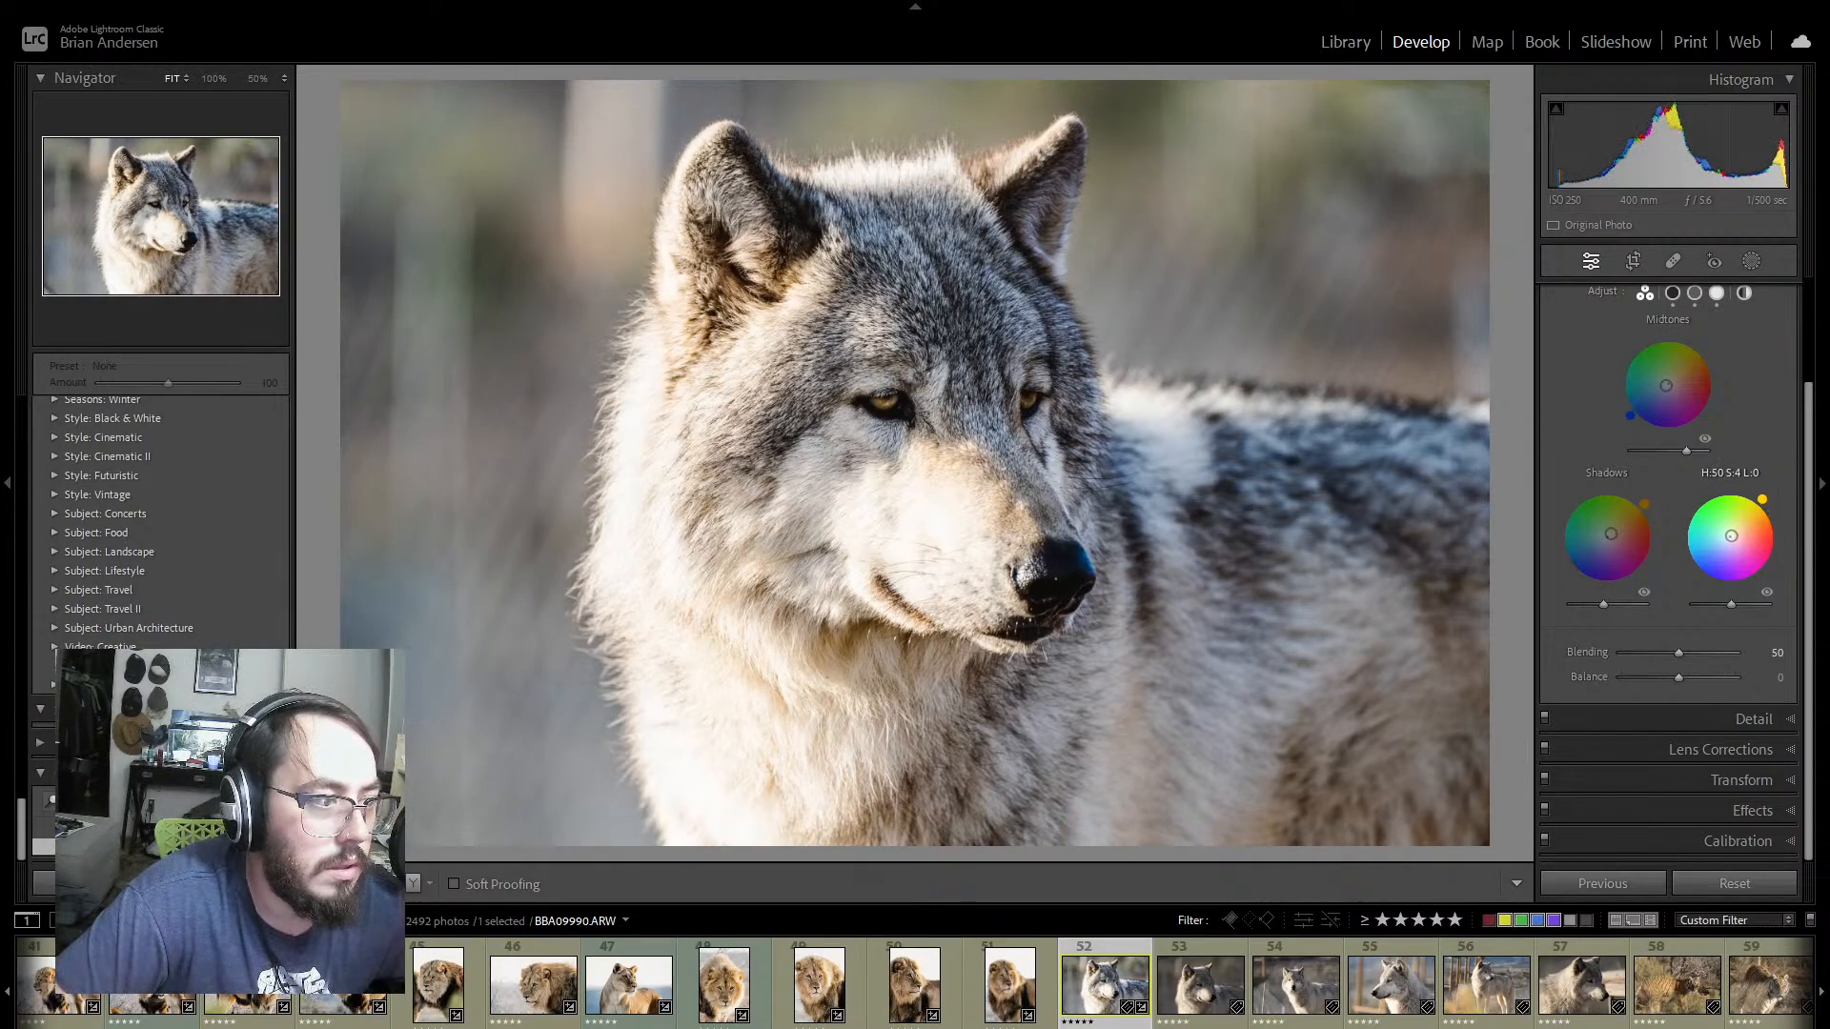
{"action": "left_click_drag", "start_coordinate": [1730, 603], "coordinate": [1682, 682]}
{"action": "left_click_drag", "start_coordinate": [1682, 677], "coordinate": [1673, 678]}
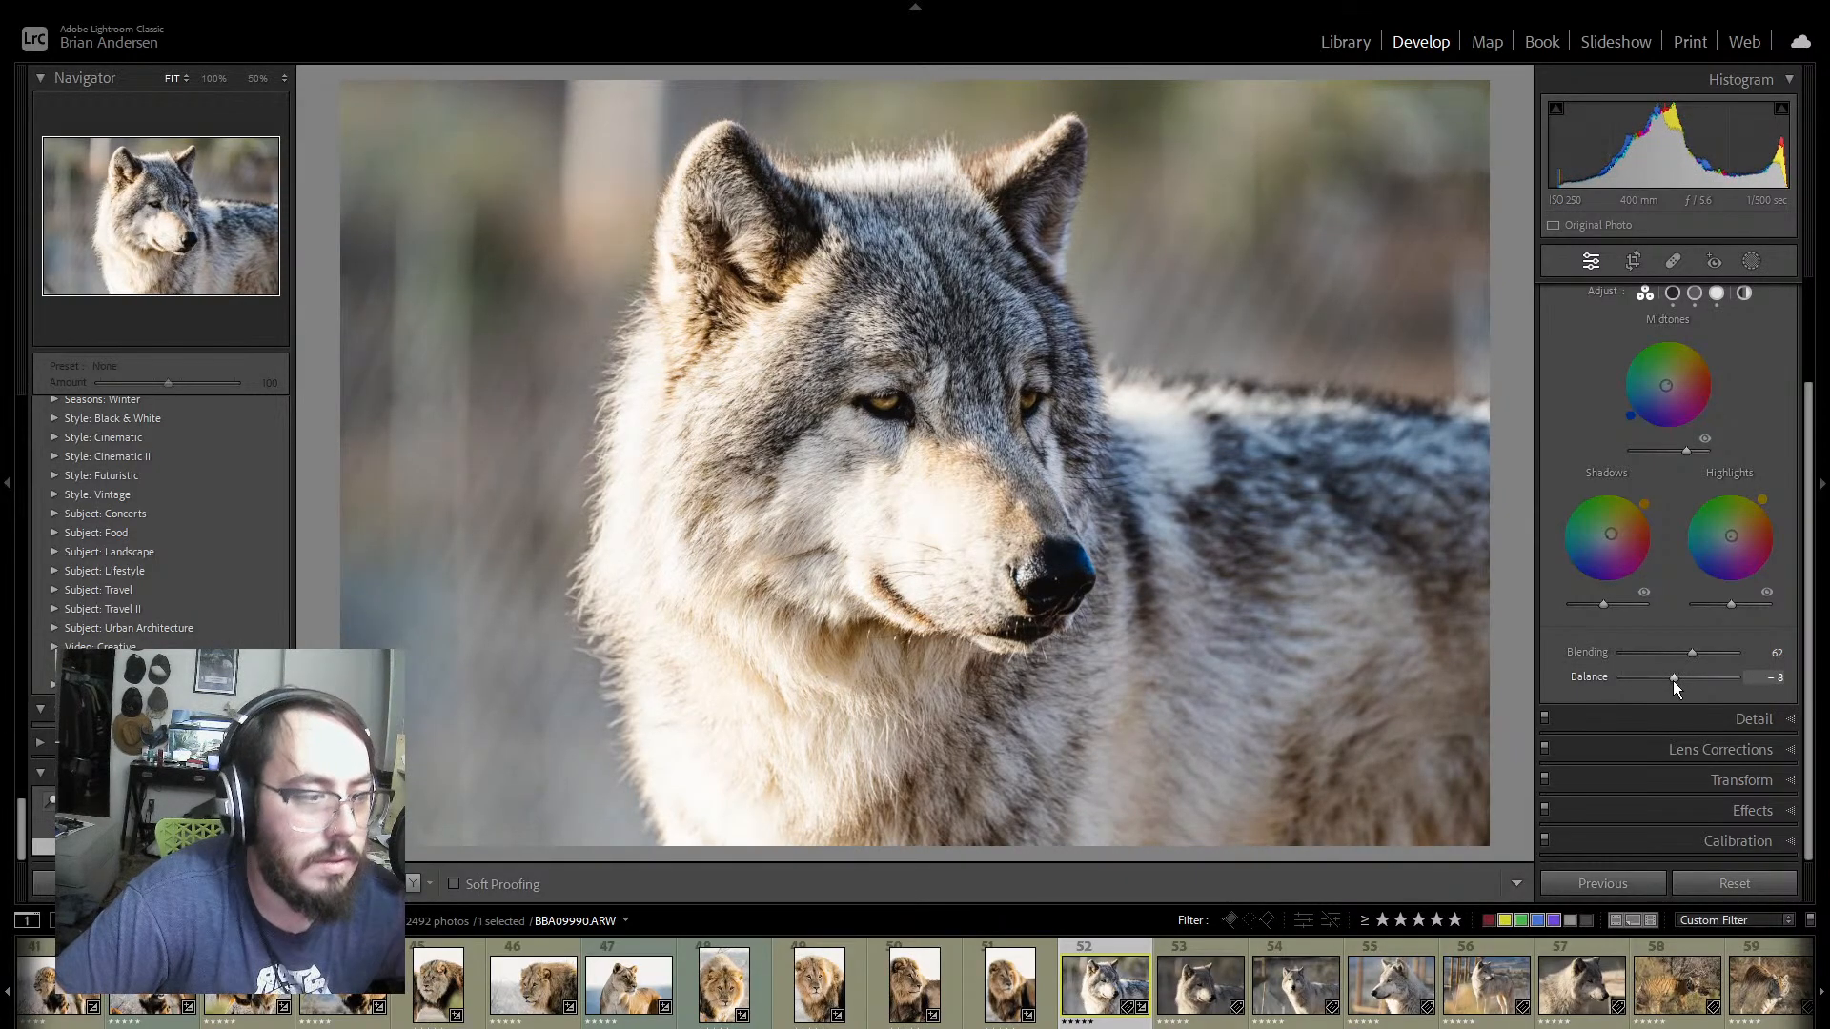
Step: Enable lens profile corrections for the wolf photo, and check its basic, transform and detail settings
{"action": "scroll", "coordinate": [1787, 619], "scroll_direction": "up", "scroll_amount": 2}
{"action": "scroll", "coordinate": [1788, 610], "scroll_direction": "up", "scroll_amount": 1}
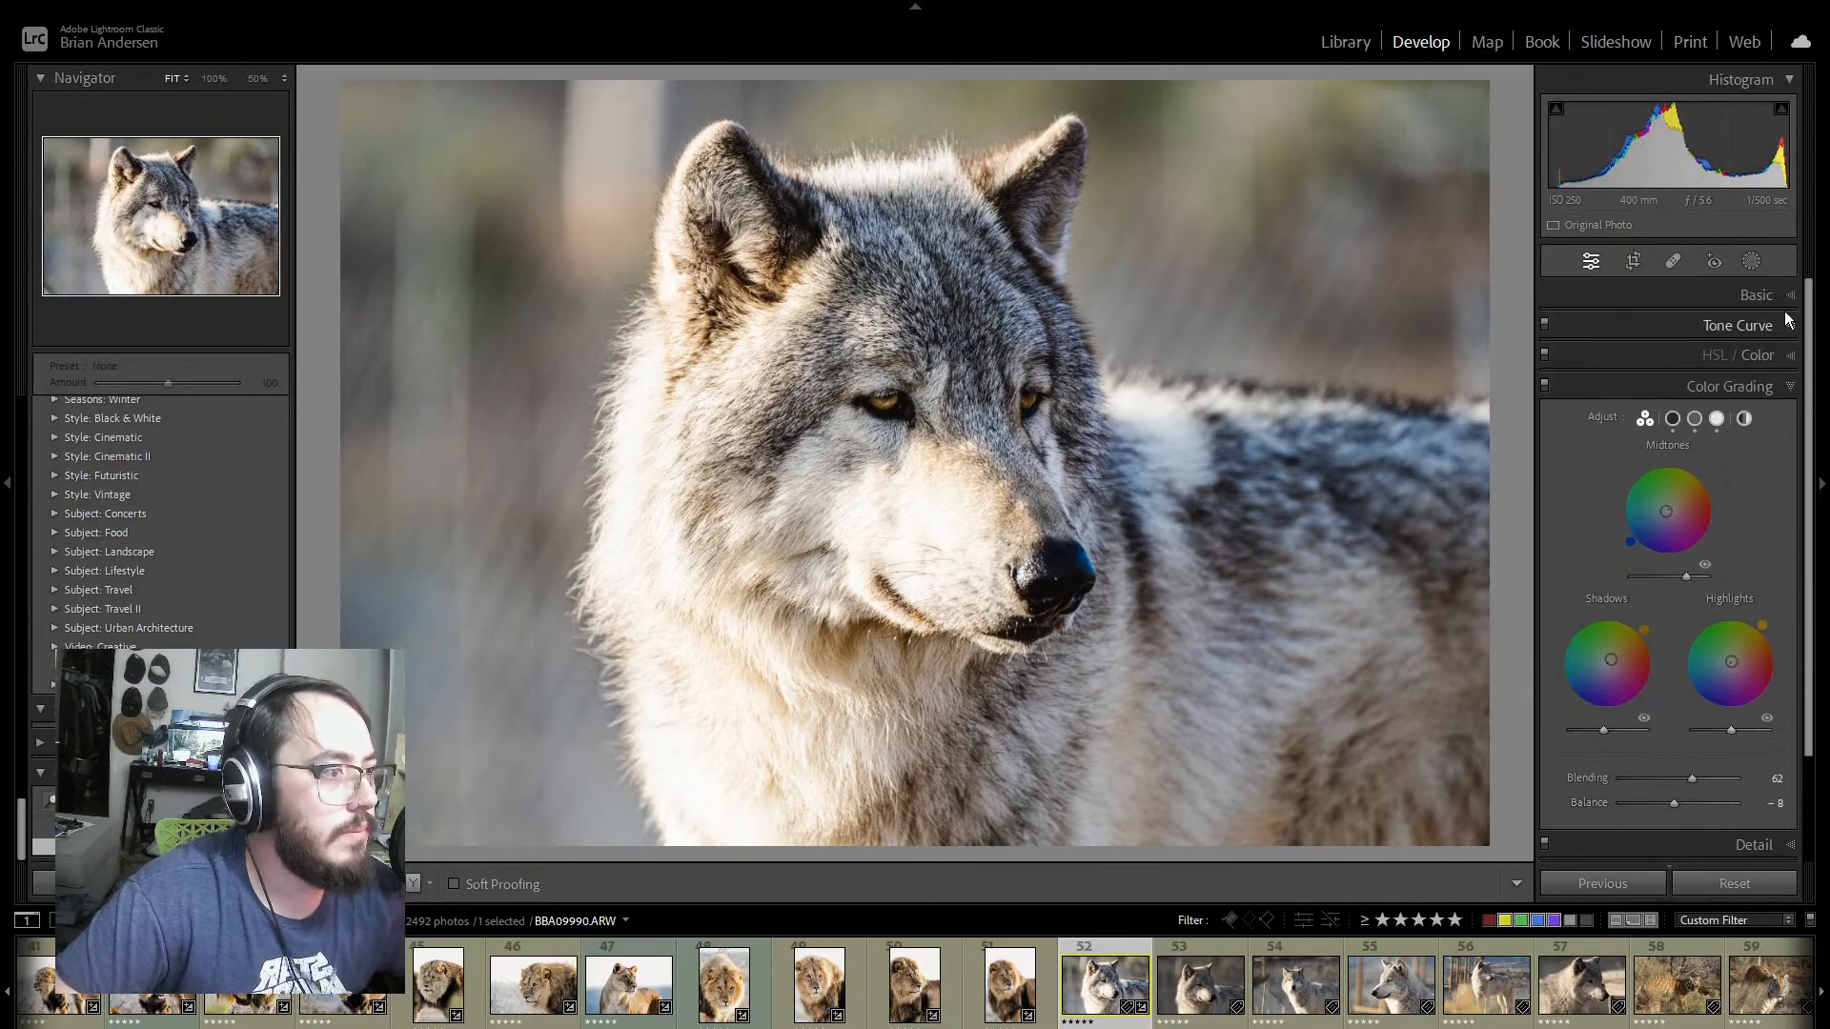
{"action": "left_click", "coordinate": [1788, 295]}
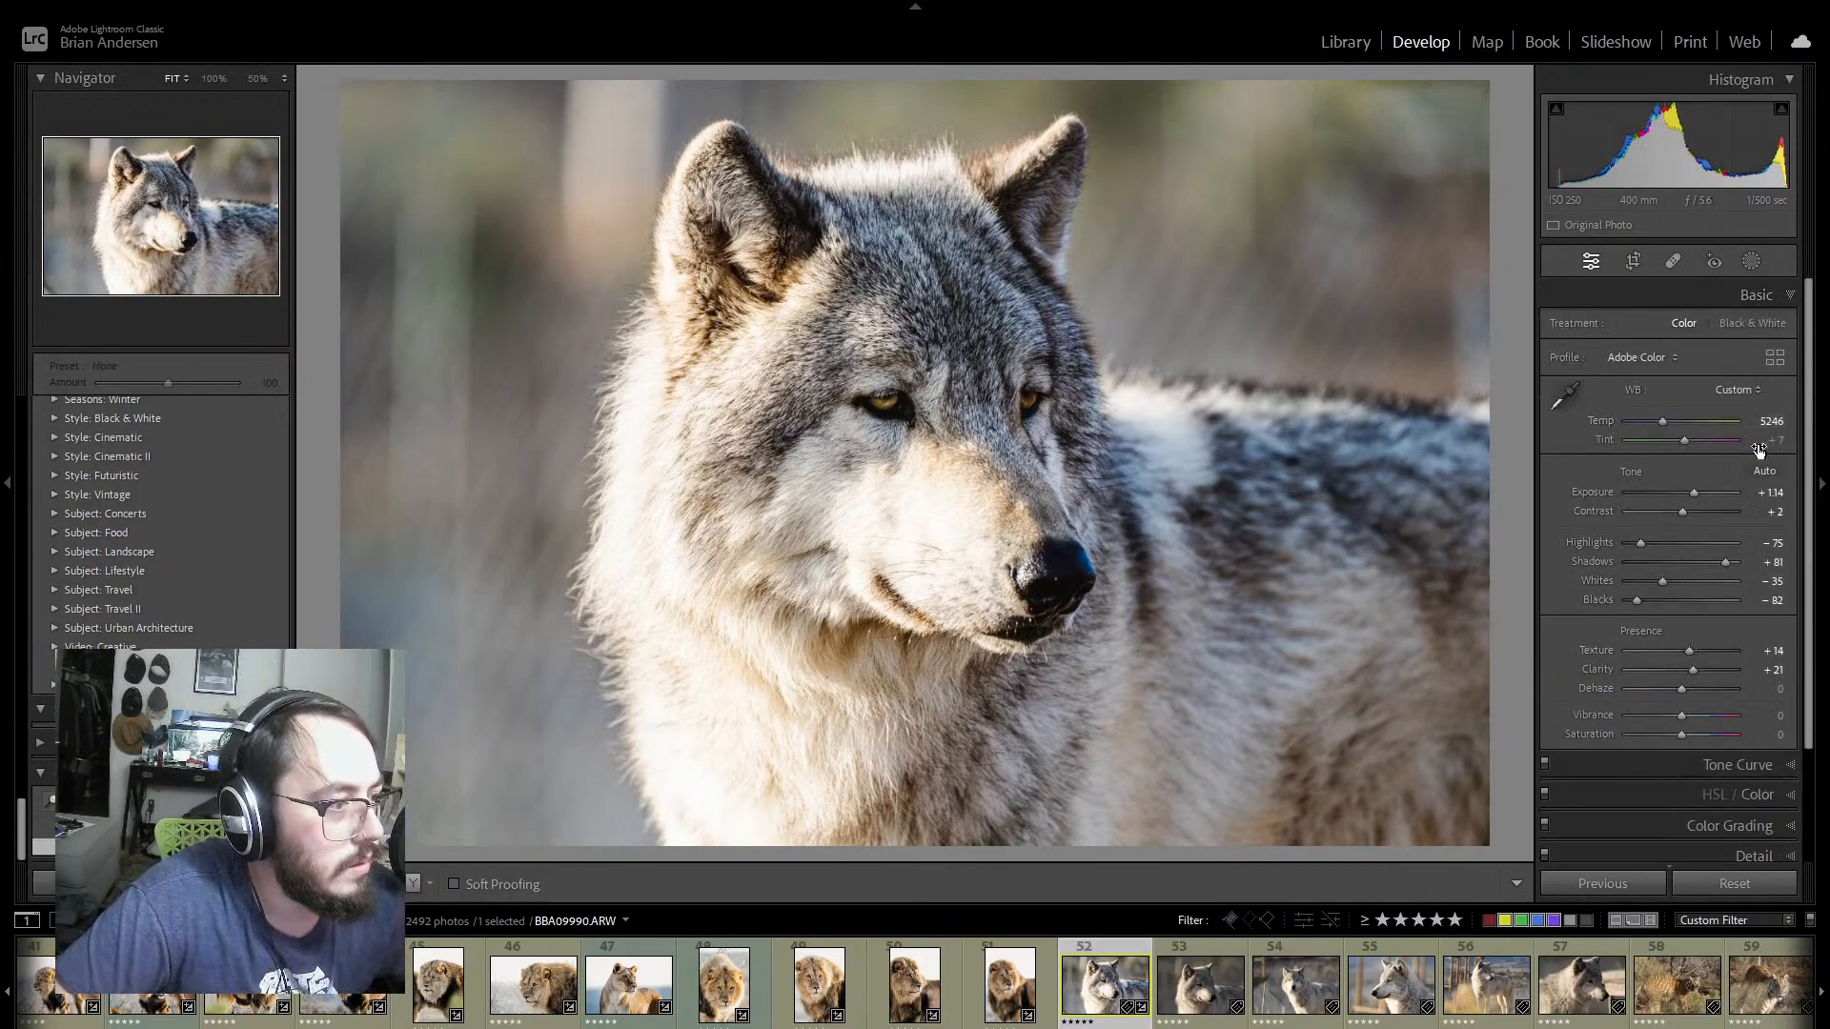
{"action": "left_click", "coordinate": [1788, 295]}
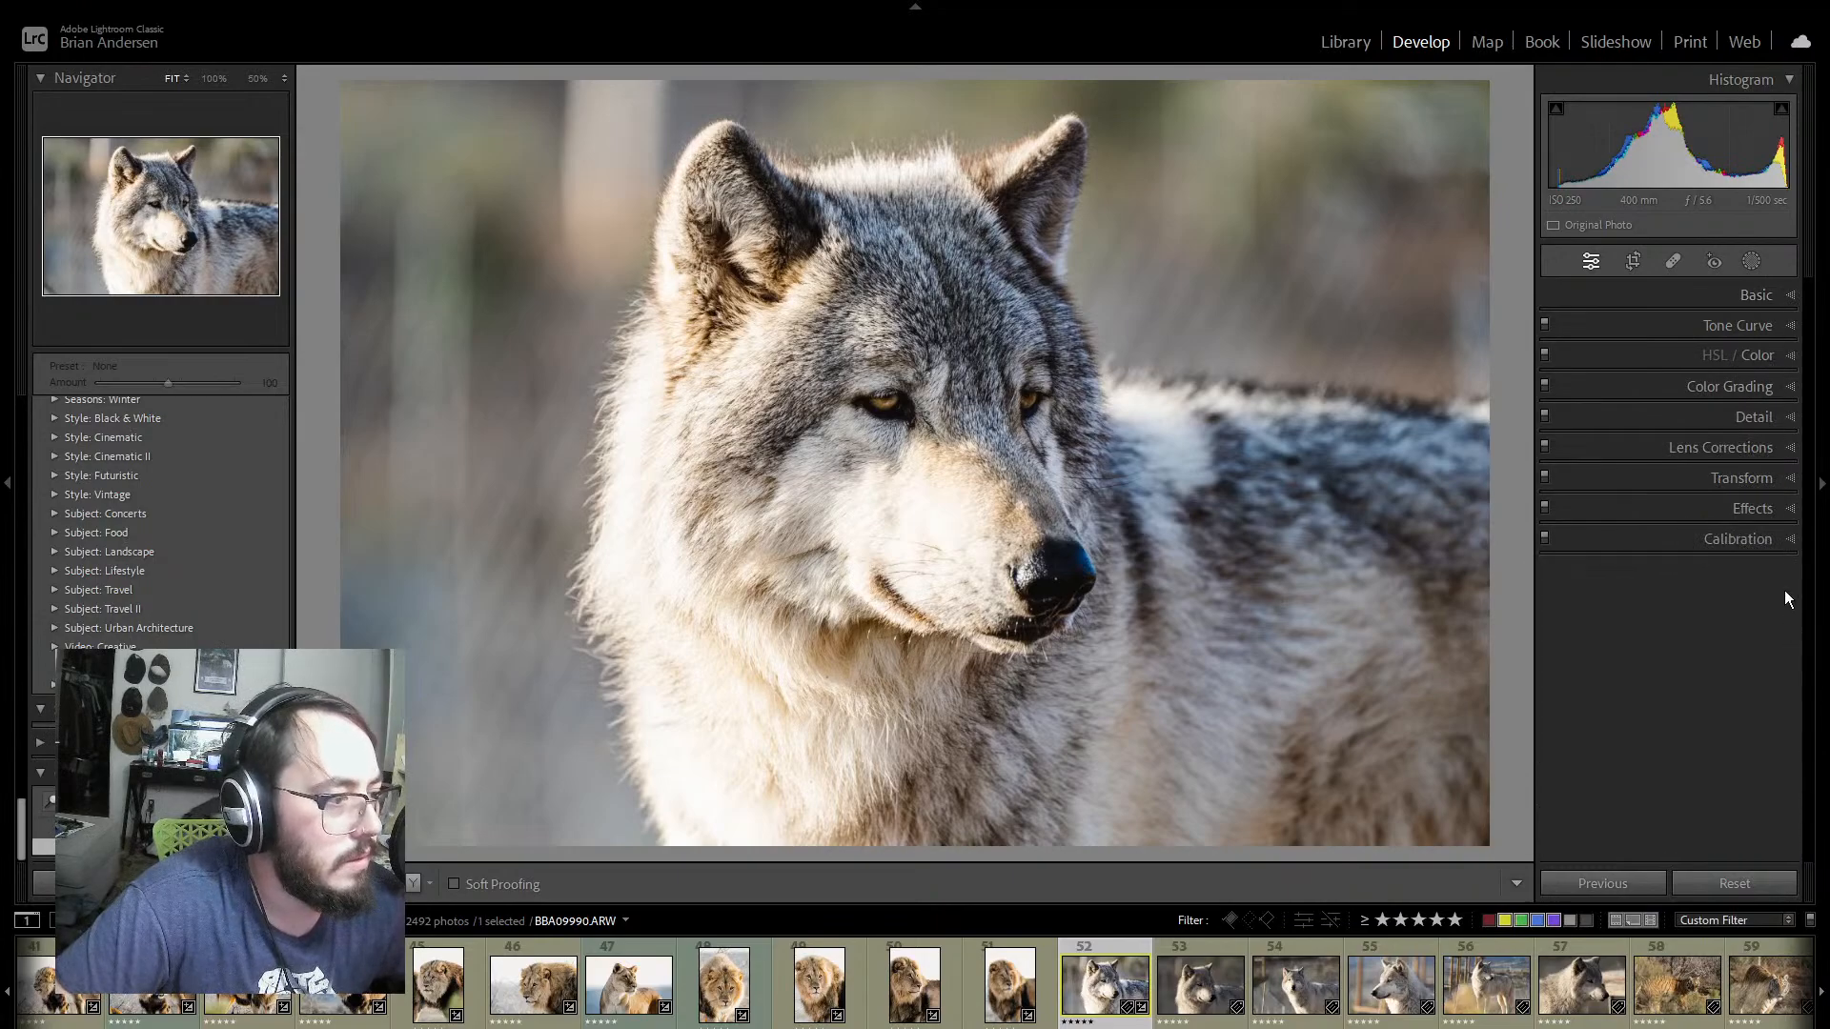
{"action": "left_click", "coordinate": [1789, 479]}
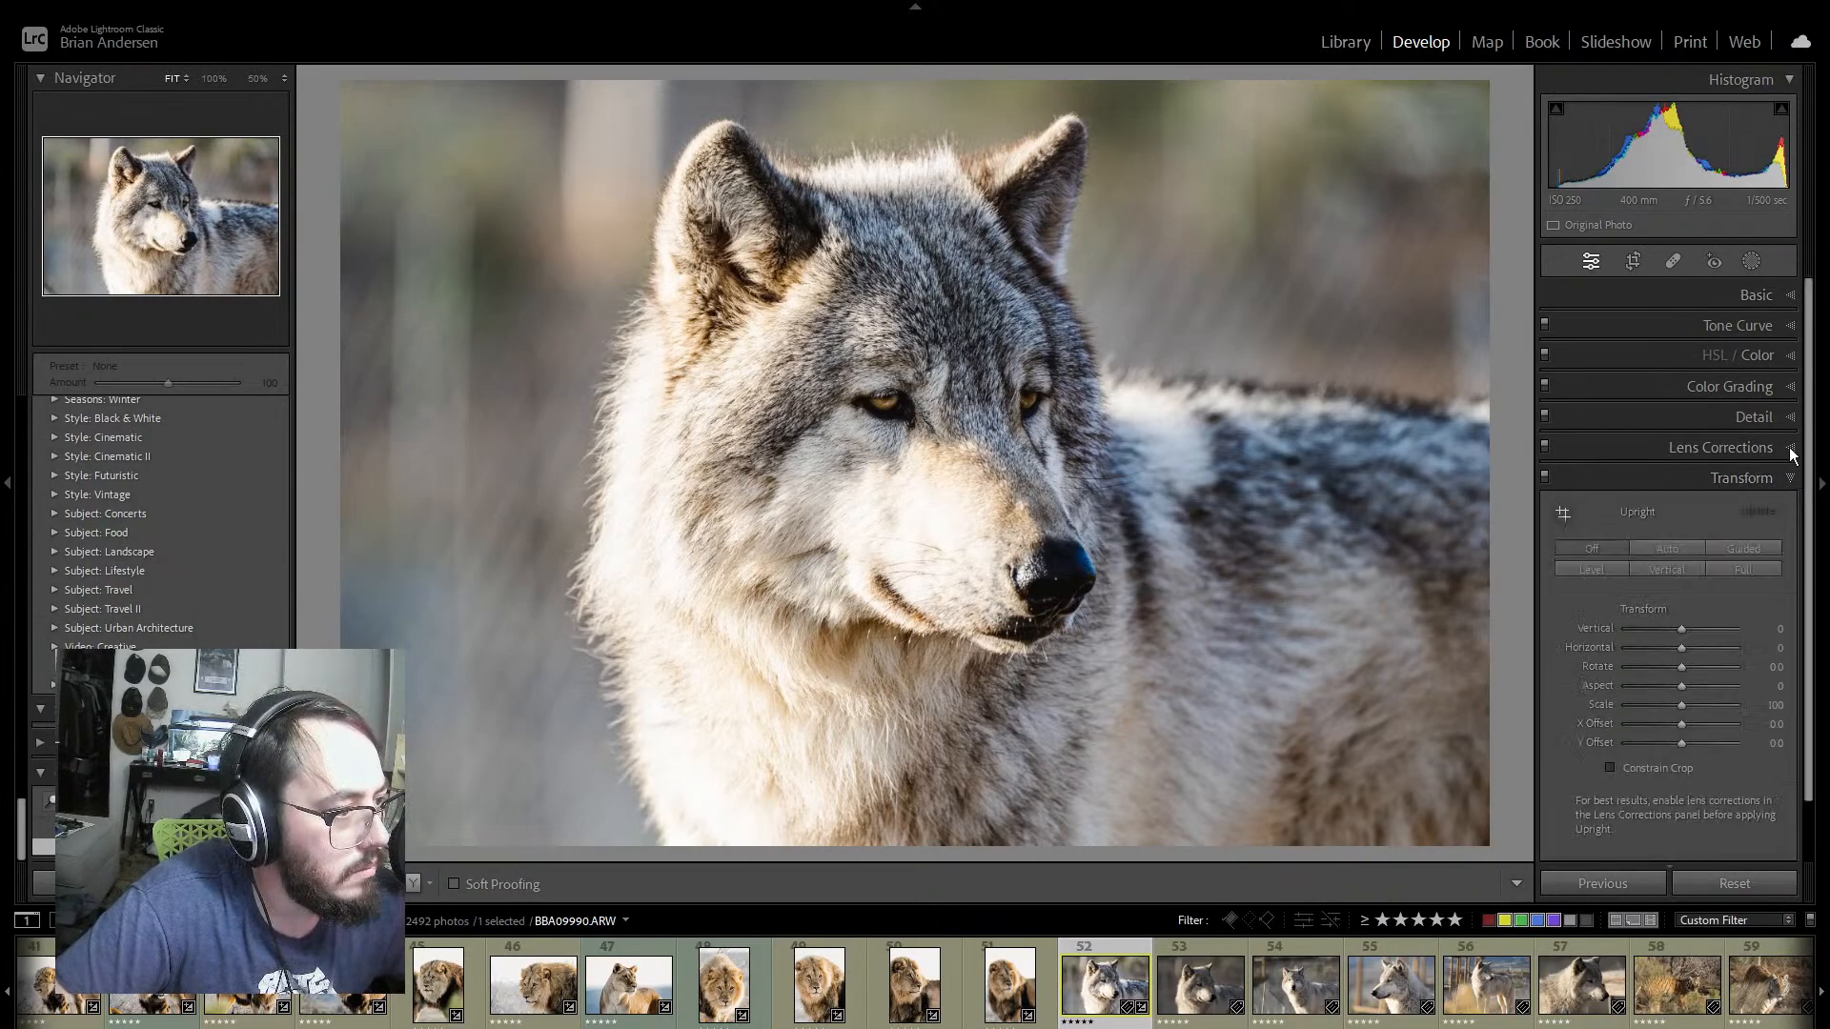
{"action": "left_click", "coordinate": [1791, 448]}
{"action": "left_click", "coordinate": [1557, 525]}
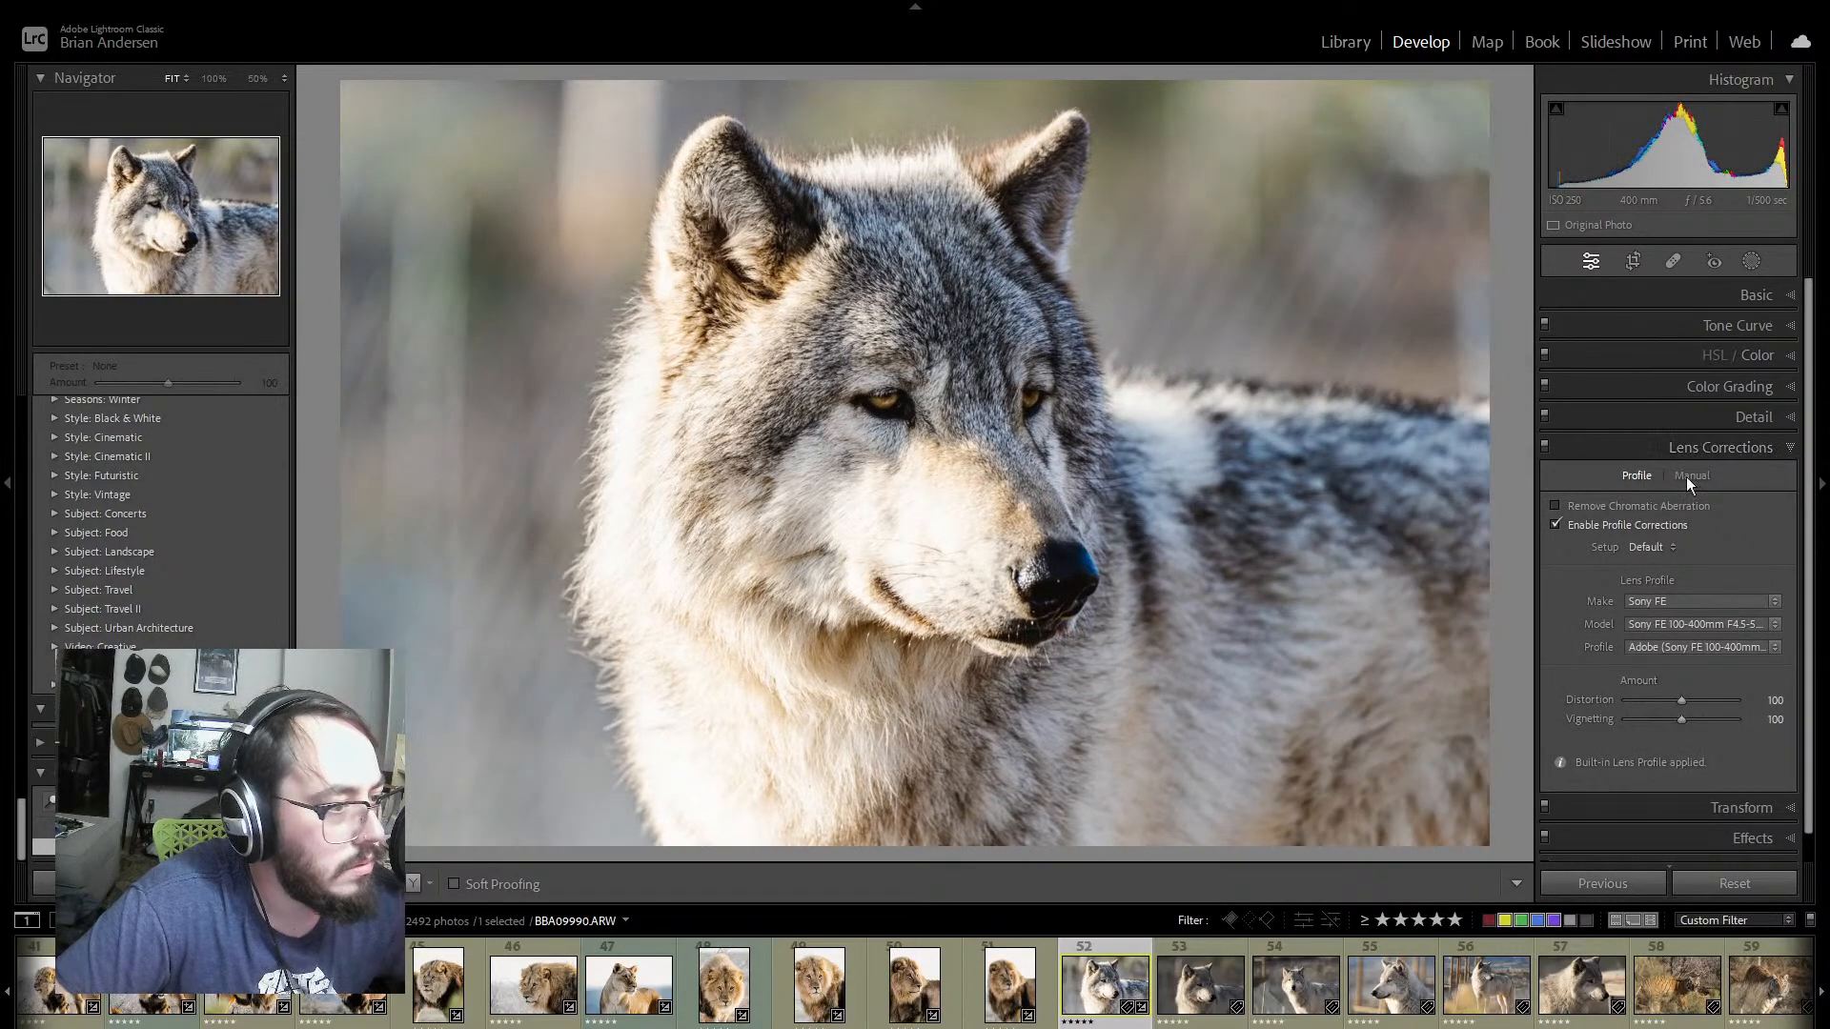
{"action": "left_click", "coordinate": [1788, 448]}
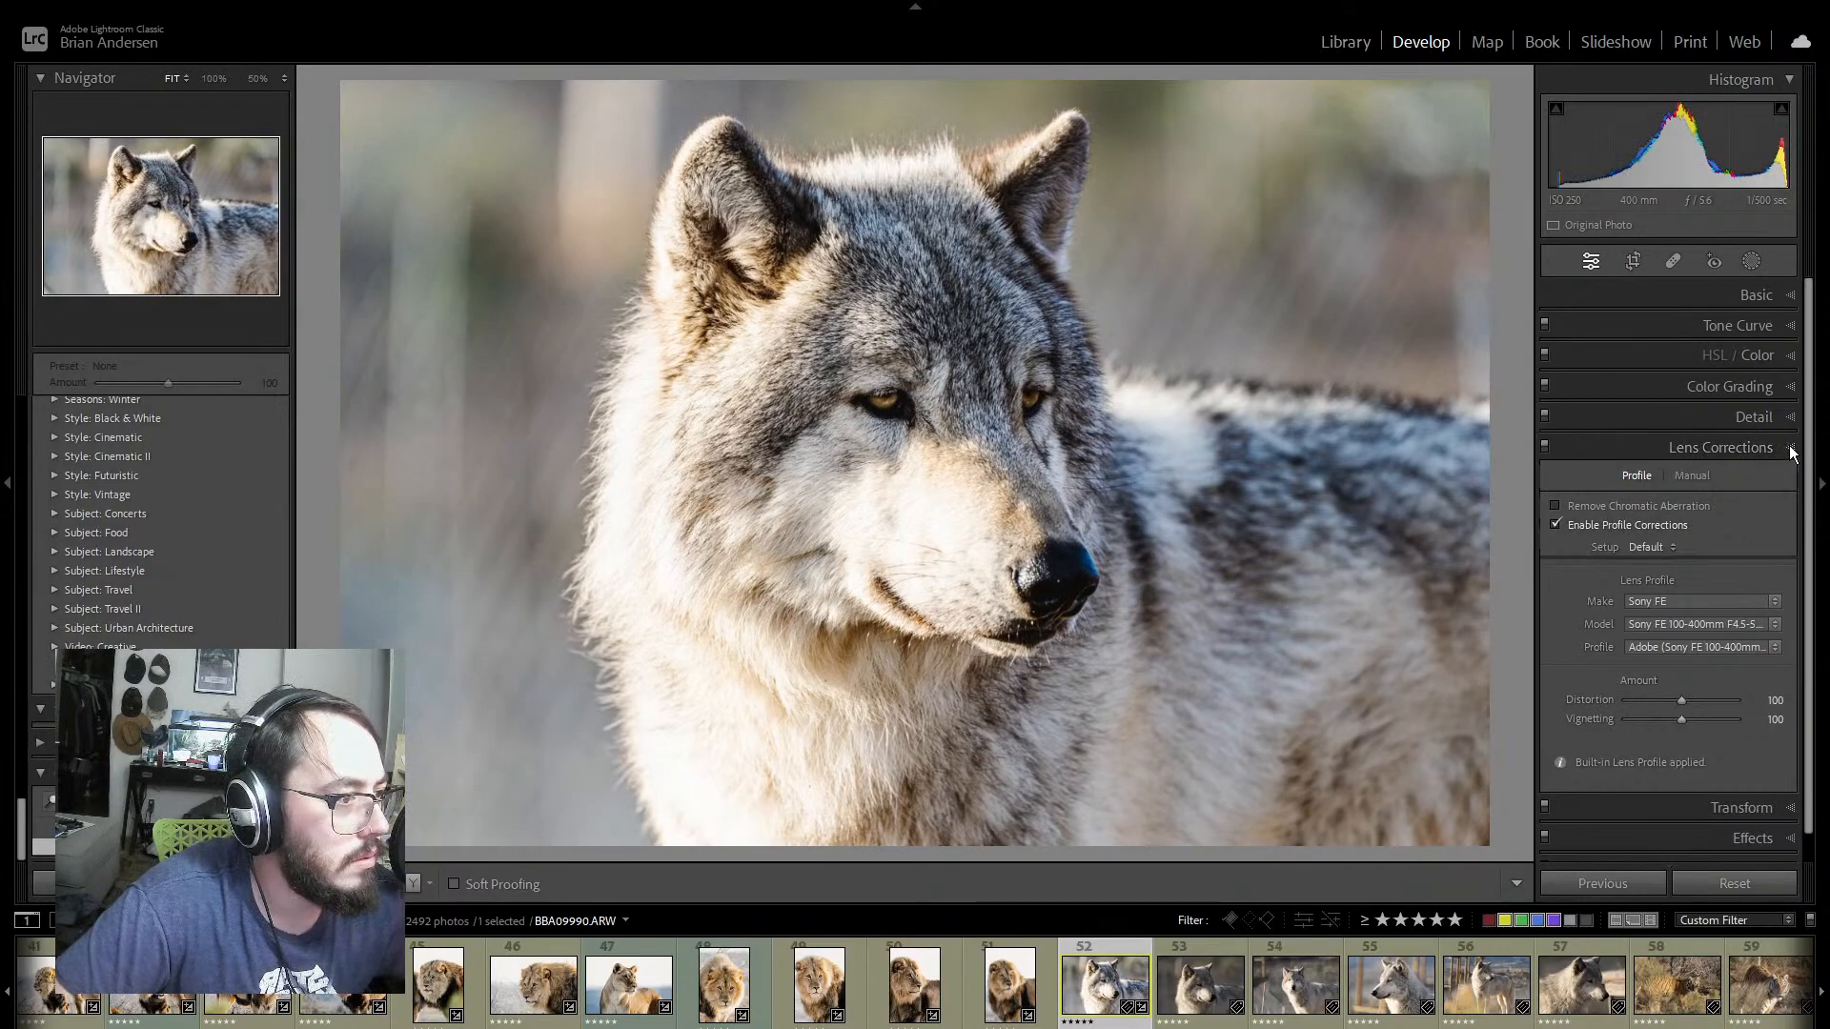
{"action": "left_click", "coordinate": [1791, 417]}
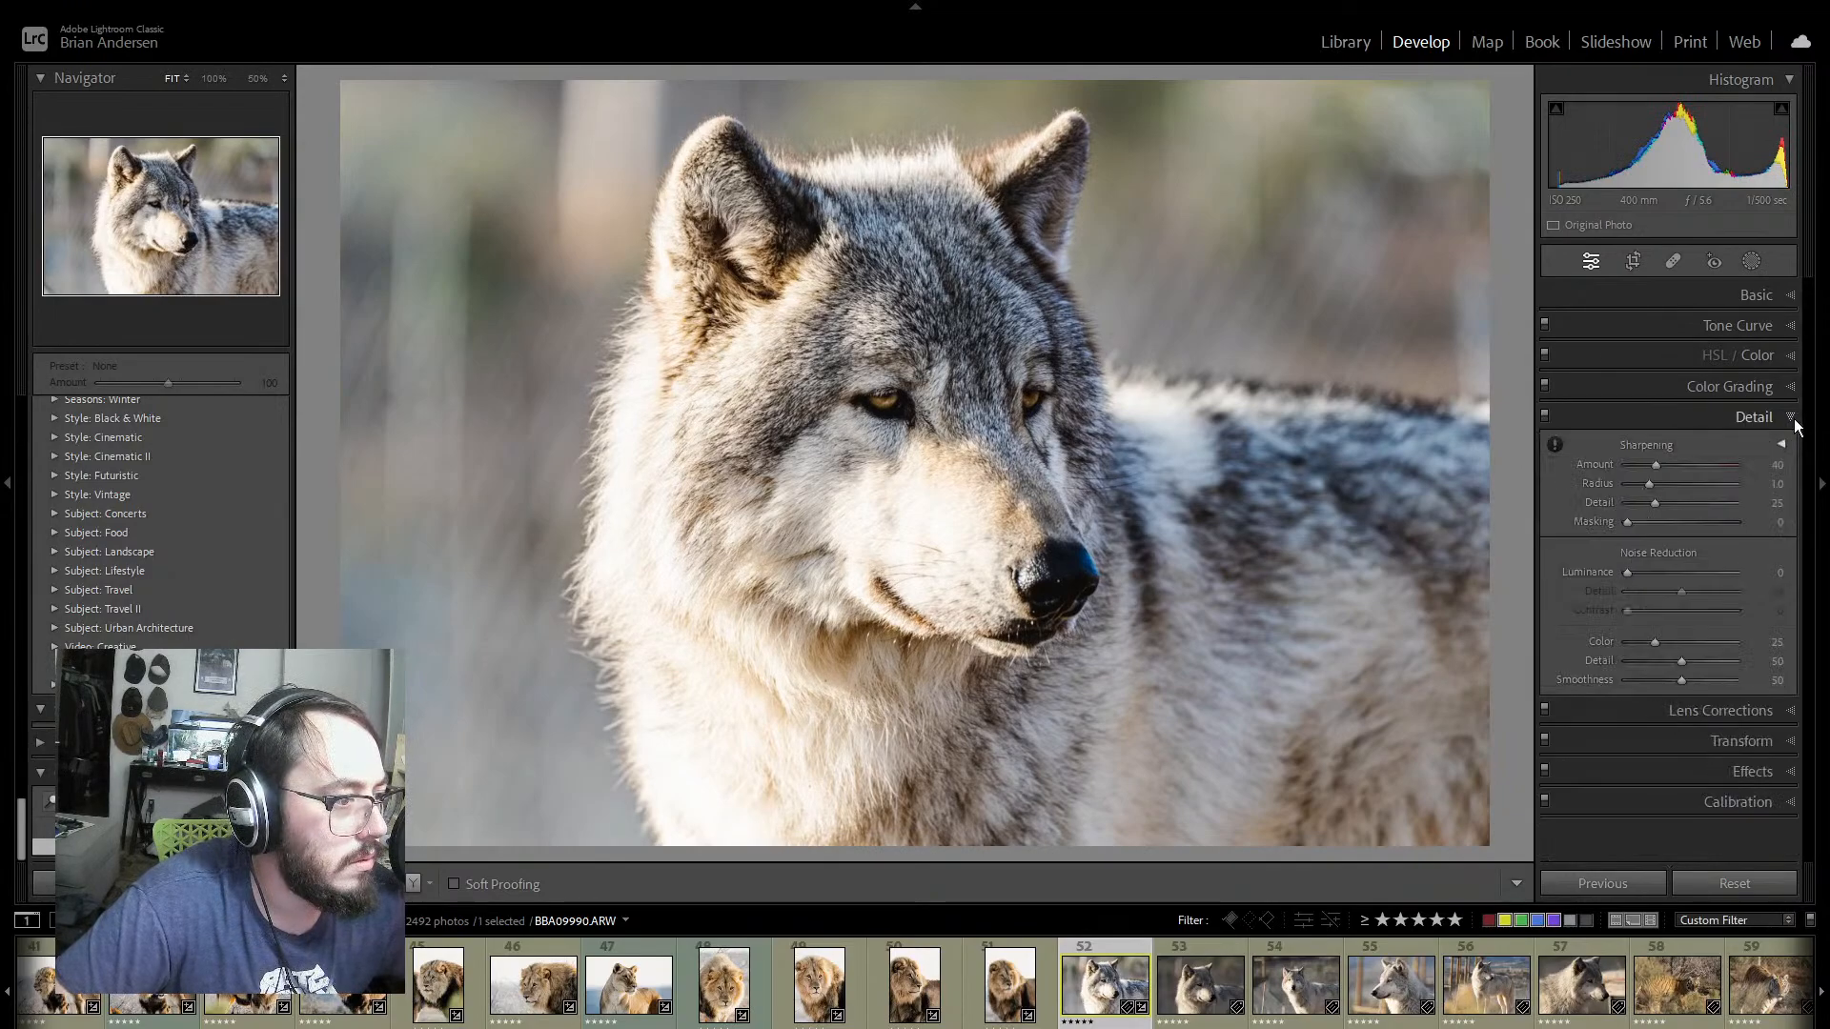
{"action": "left_click", "coordinate": [1792, 420]}
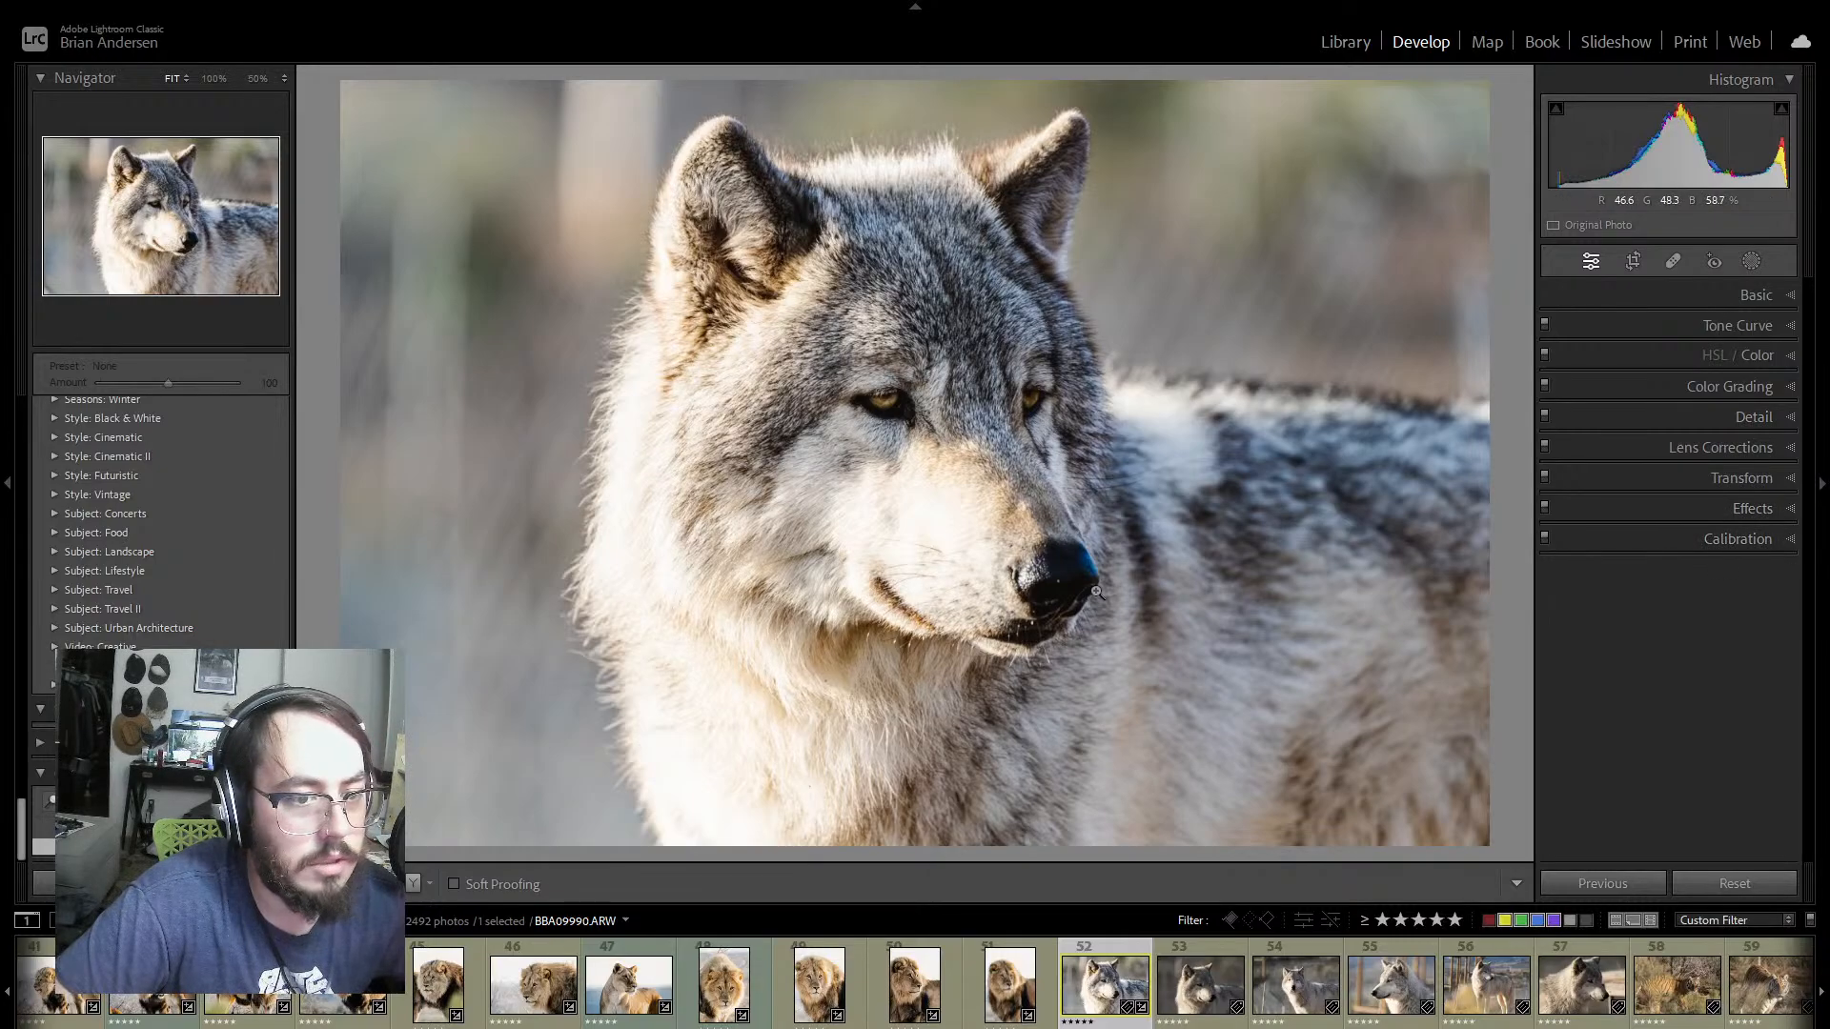
Step: Compare the wolf photo before and after editing in side-by-side, split and stacked views
{"action": "left_click", "coordinate": [410, 884]}
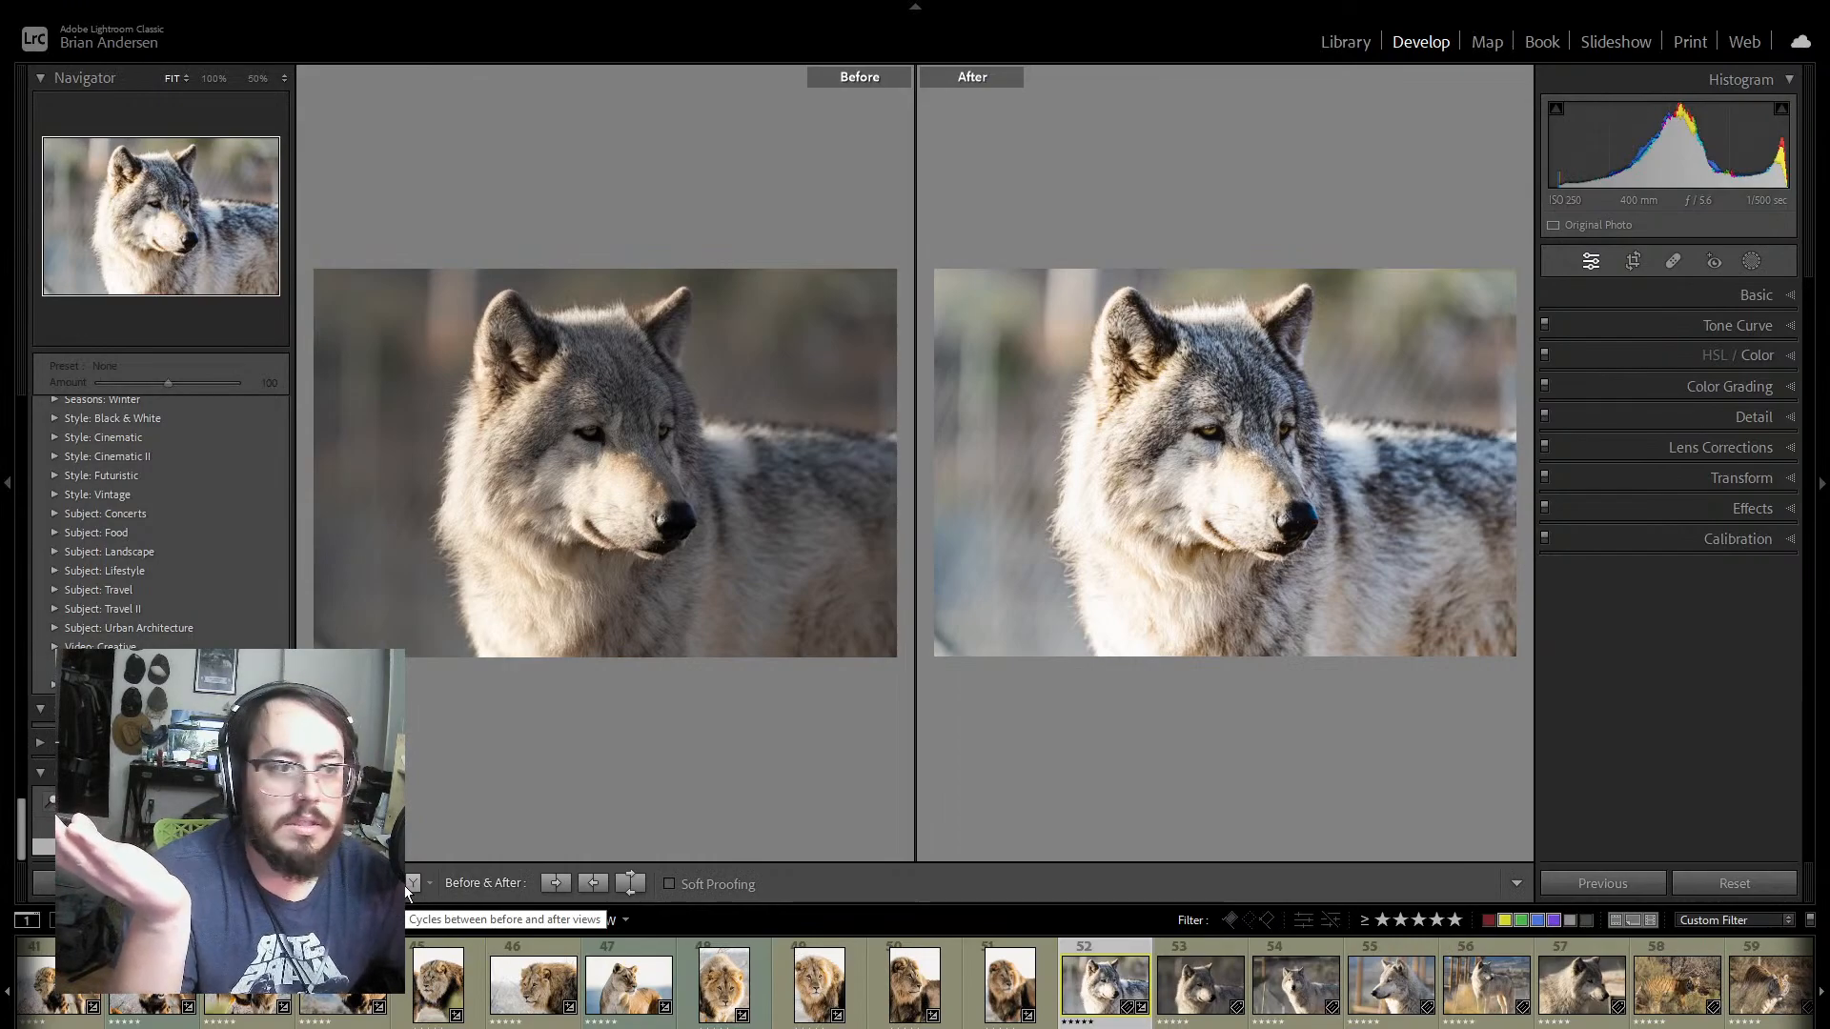
{"action": "left_click", "coordinate": [411, 883]}
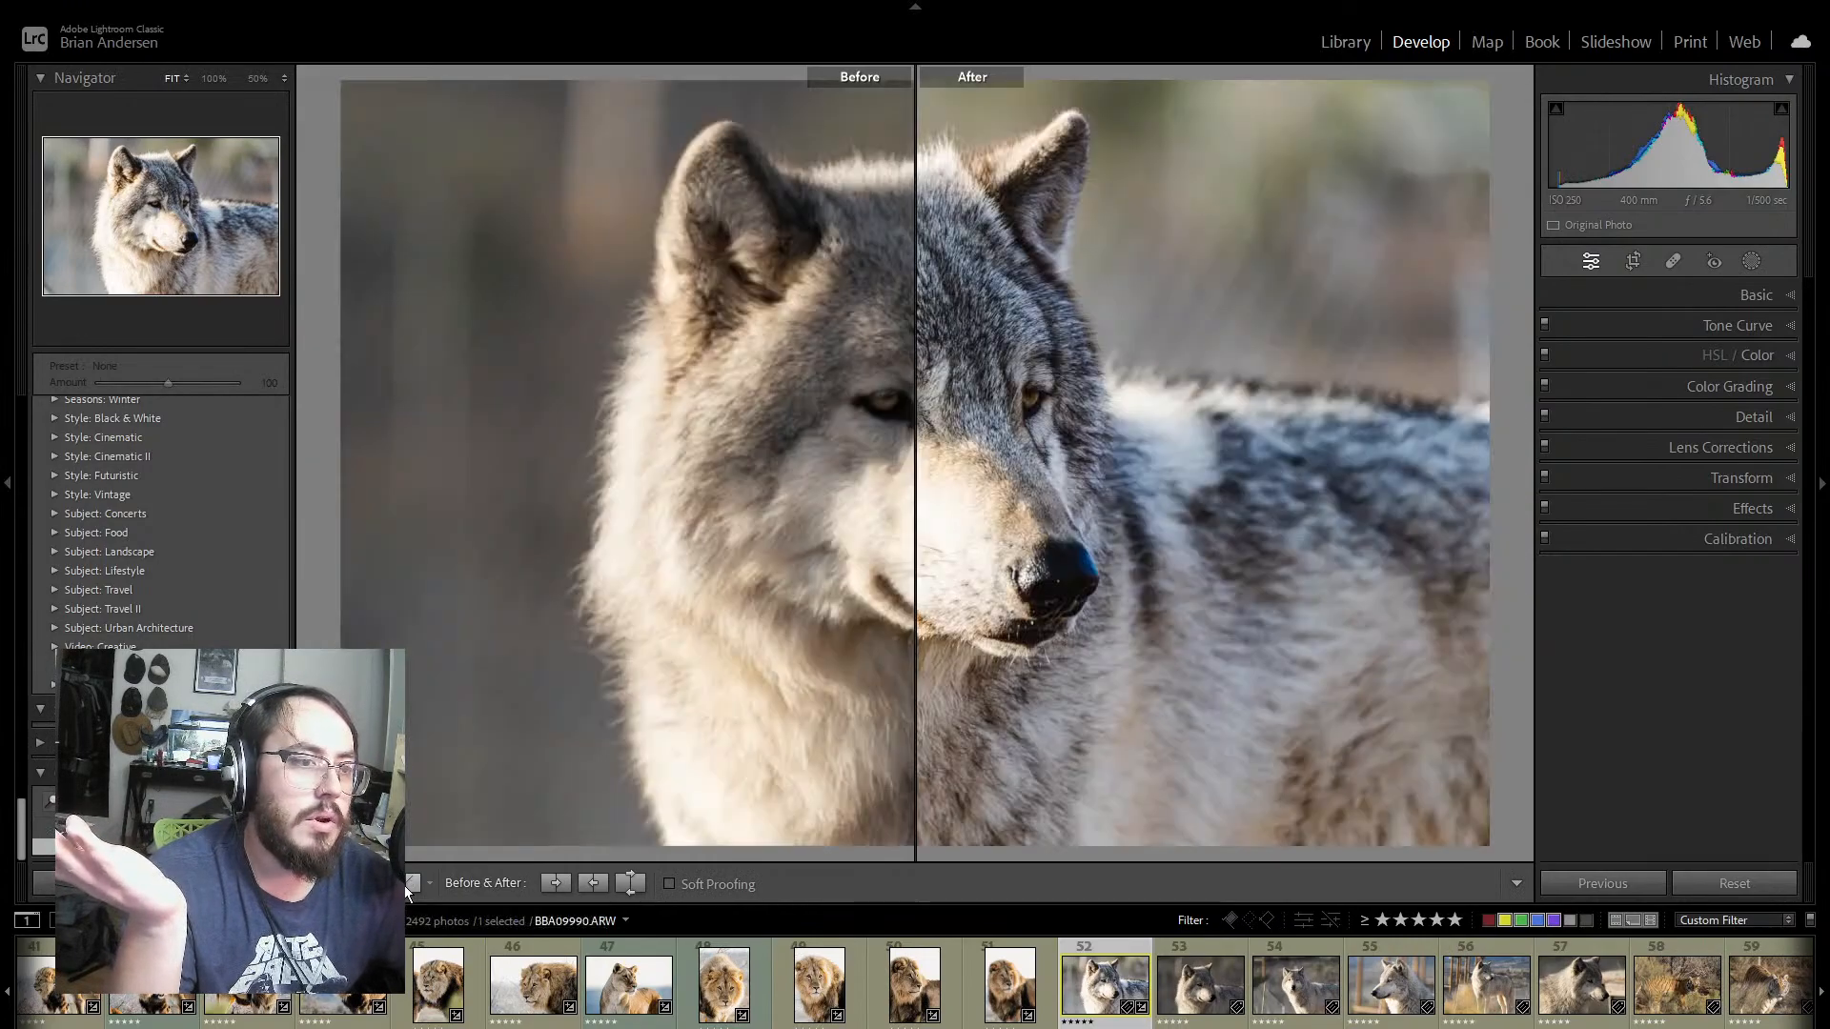
{"action": "left_click", "coordinate": [411, 884]}
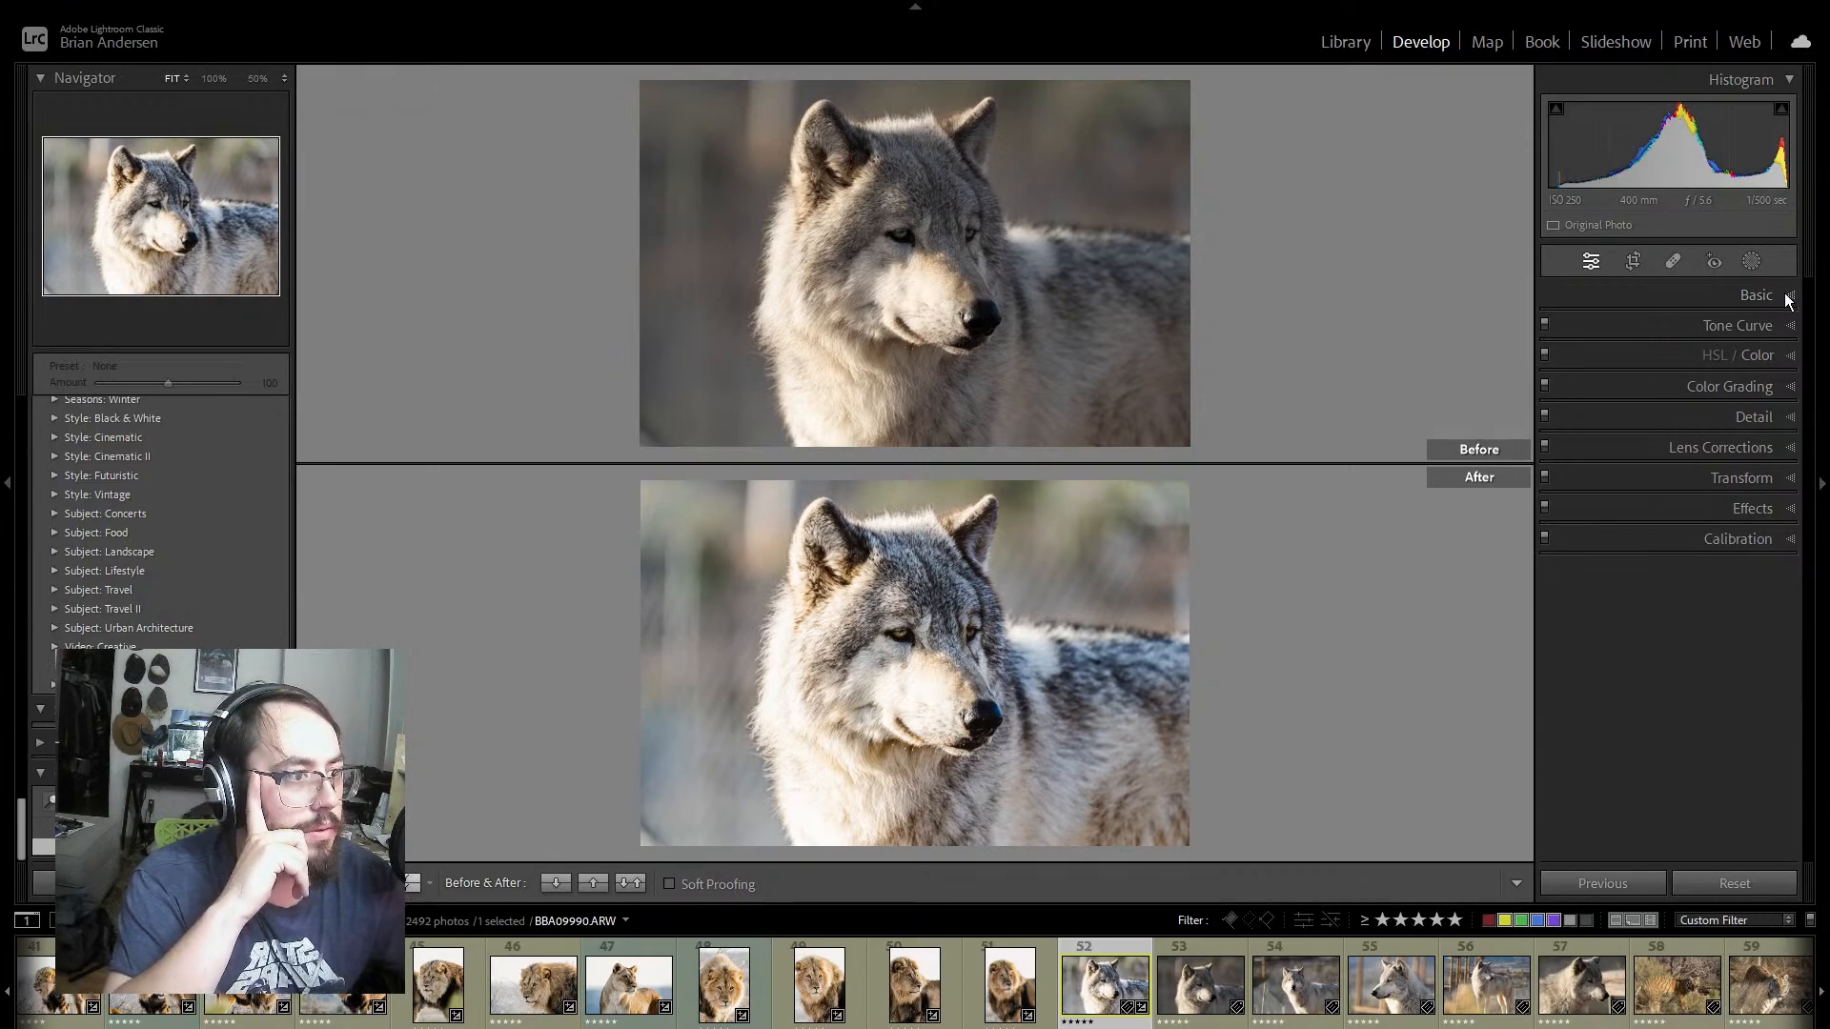
Step: Lower the wolf photo's Whites to -91 and Highlights to -77, and return to the single-image view
{"action": "left_click", "coordinate": [1756, 294]}
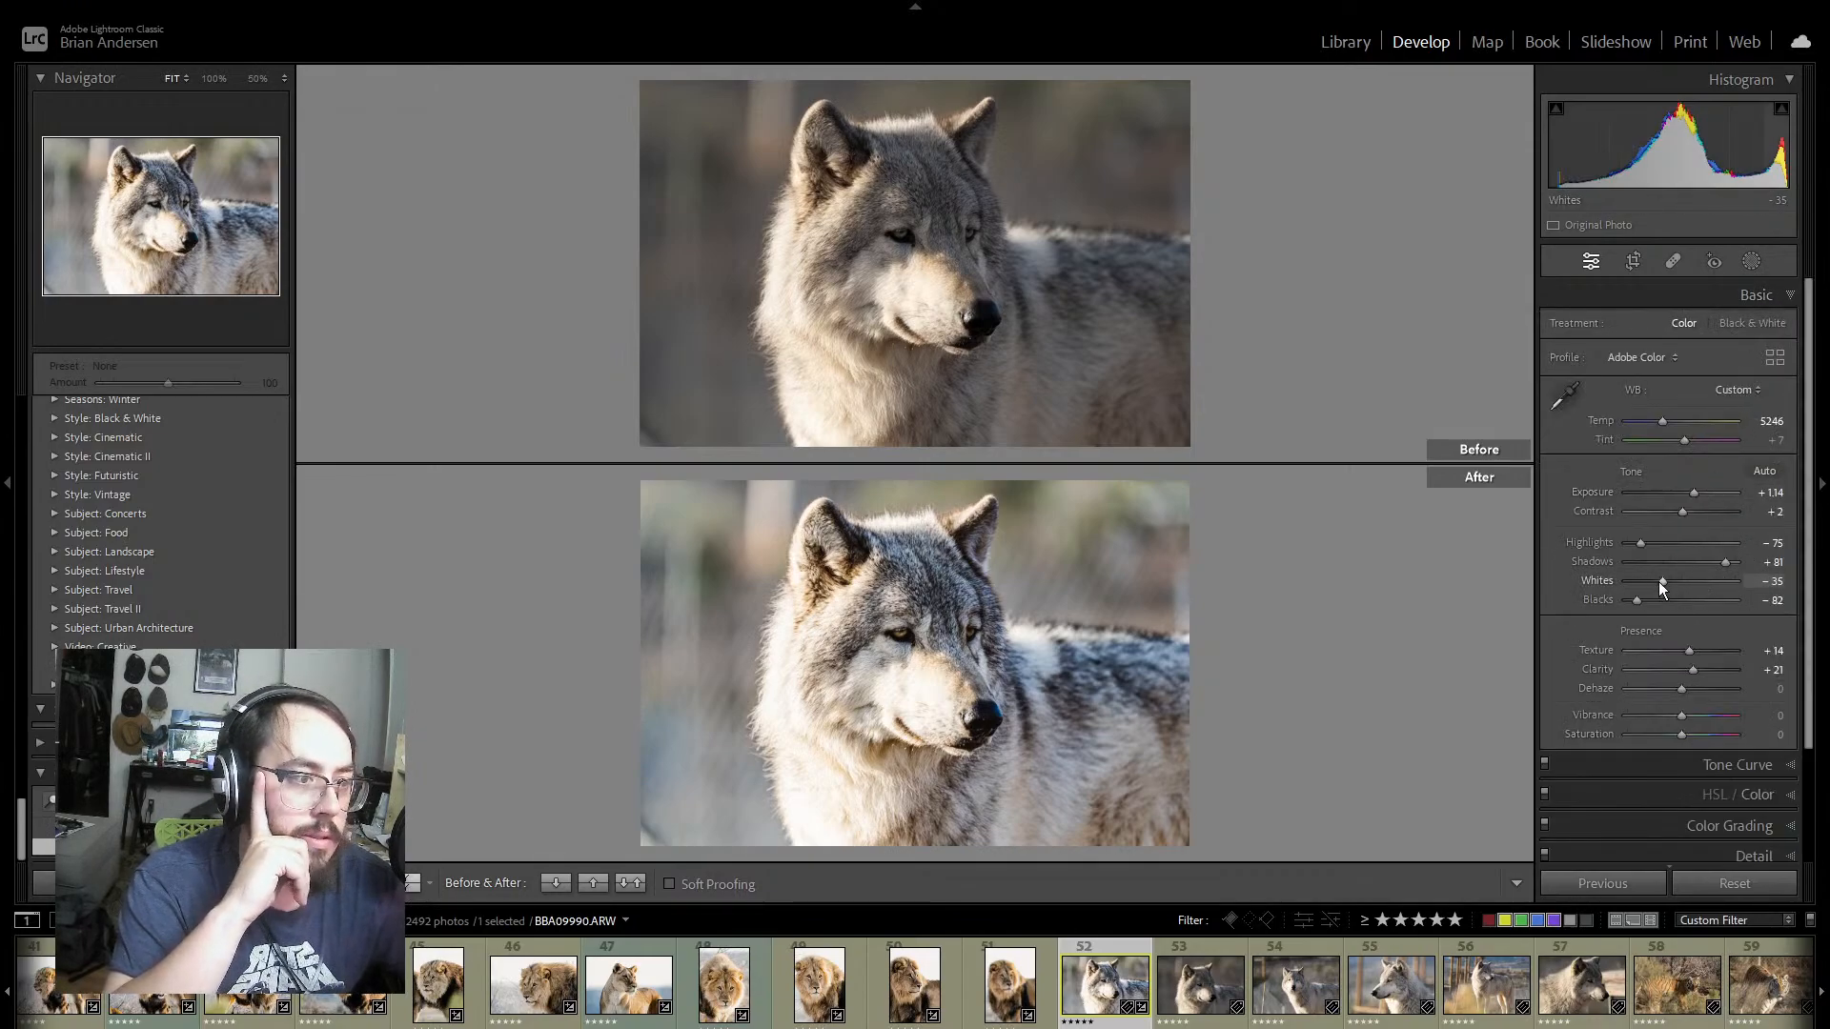
{"action": "left_click_drag", "start_coordinate": [1662, 579], "coordinate": [1639, 543]}
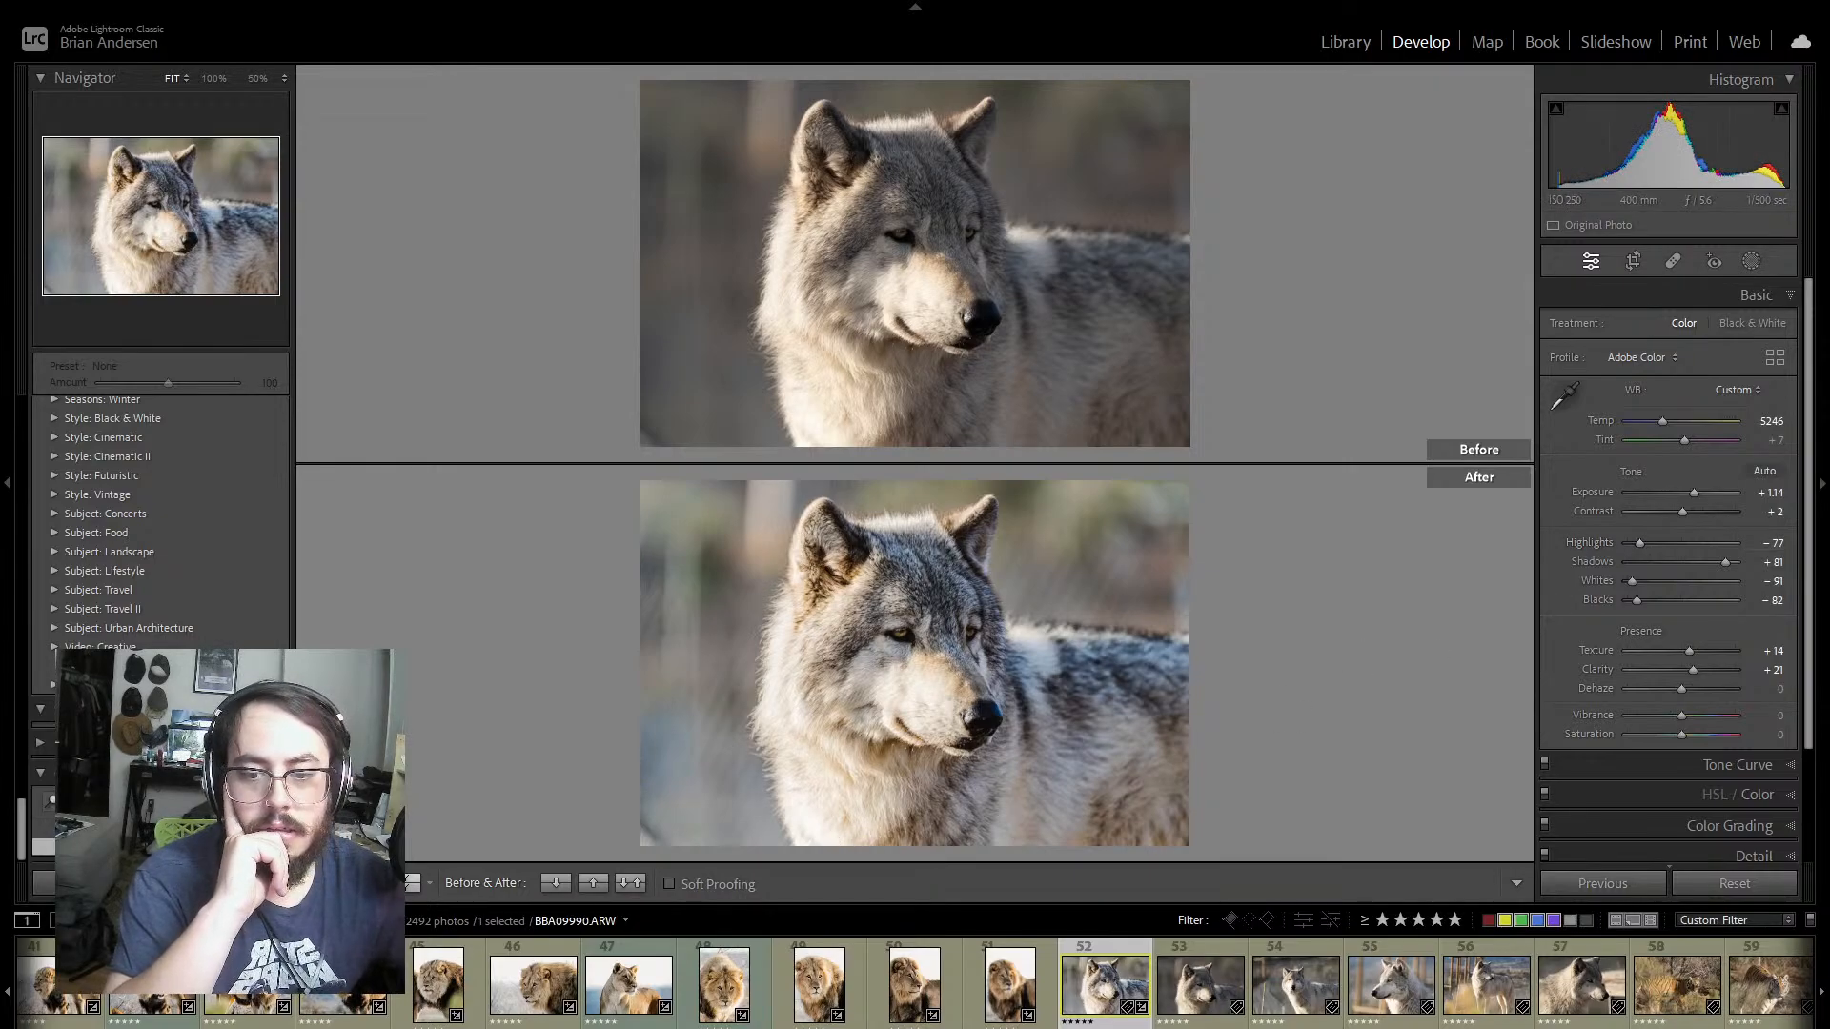
{"action": "key", "text": "y"}
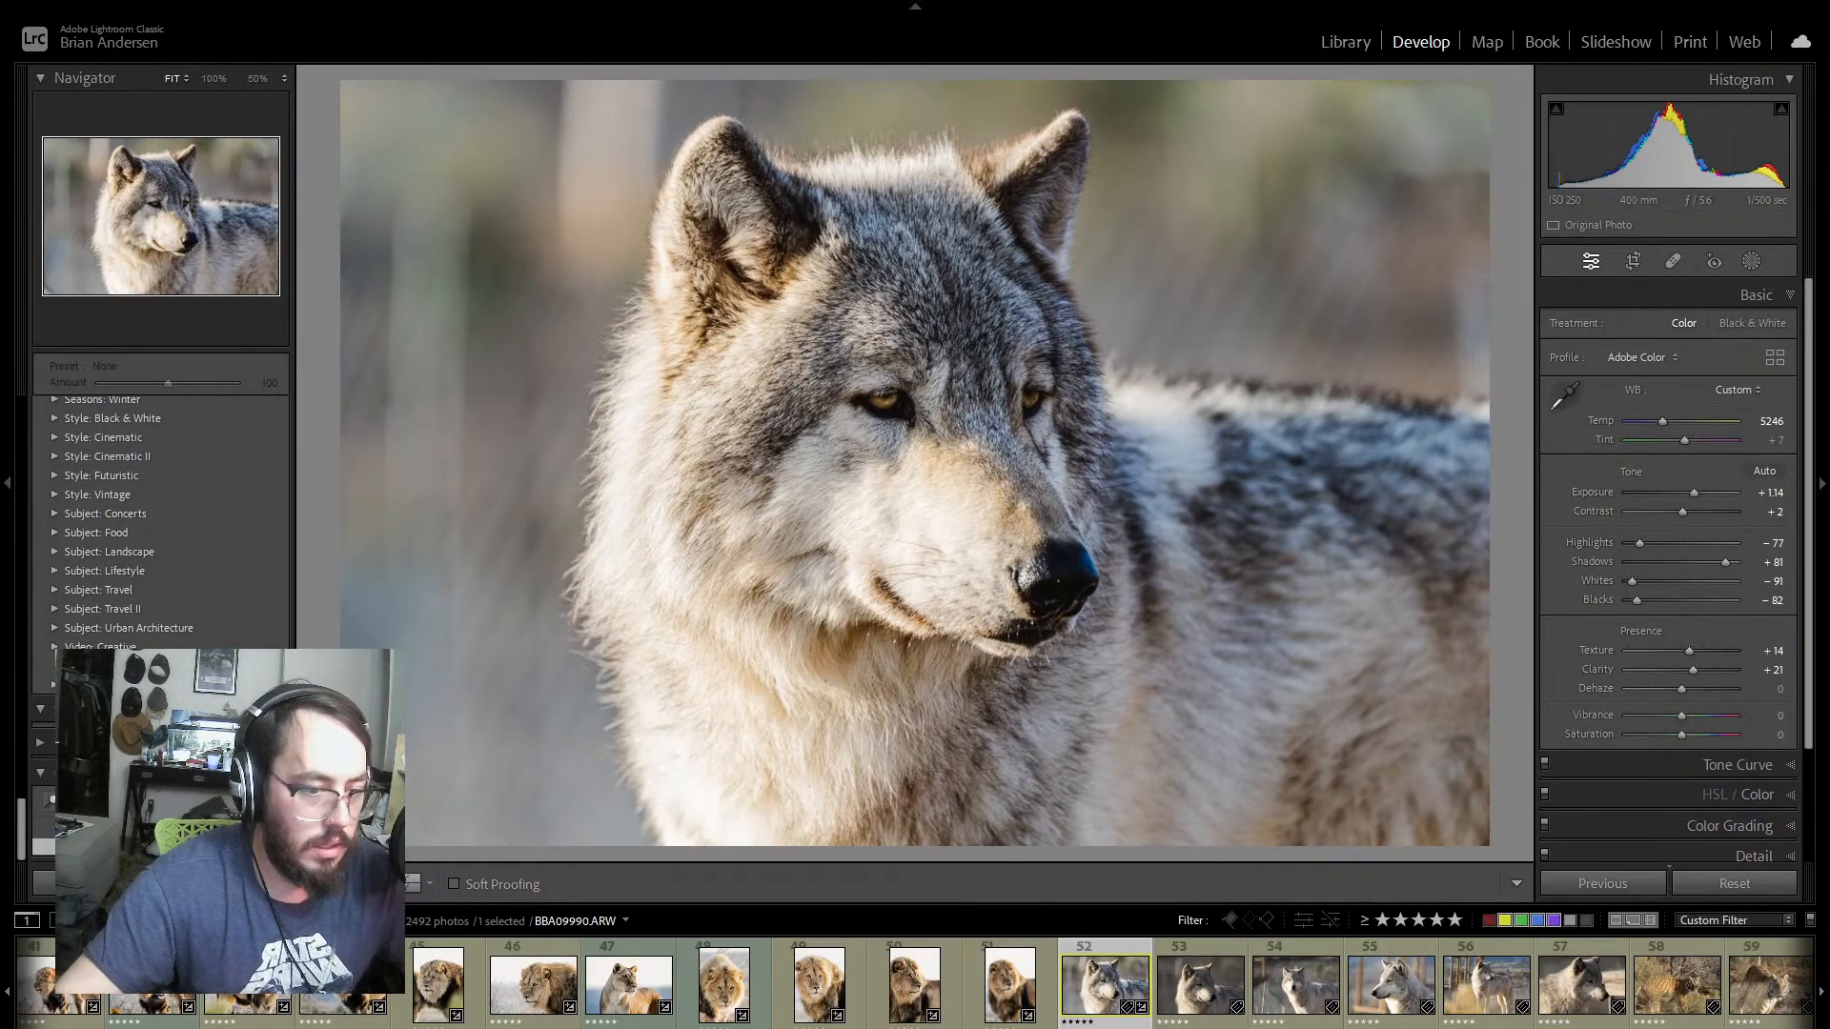
Step: Synchronize the wolf portrait's settings to the next five wolf photos, leaving out healing, crop, calibration and masking
{"action": "scroll", "coordinate": [1017, 991], "scroll_direction": "down", "scroll_amount": 5}
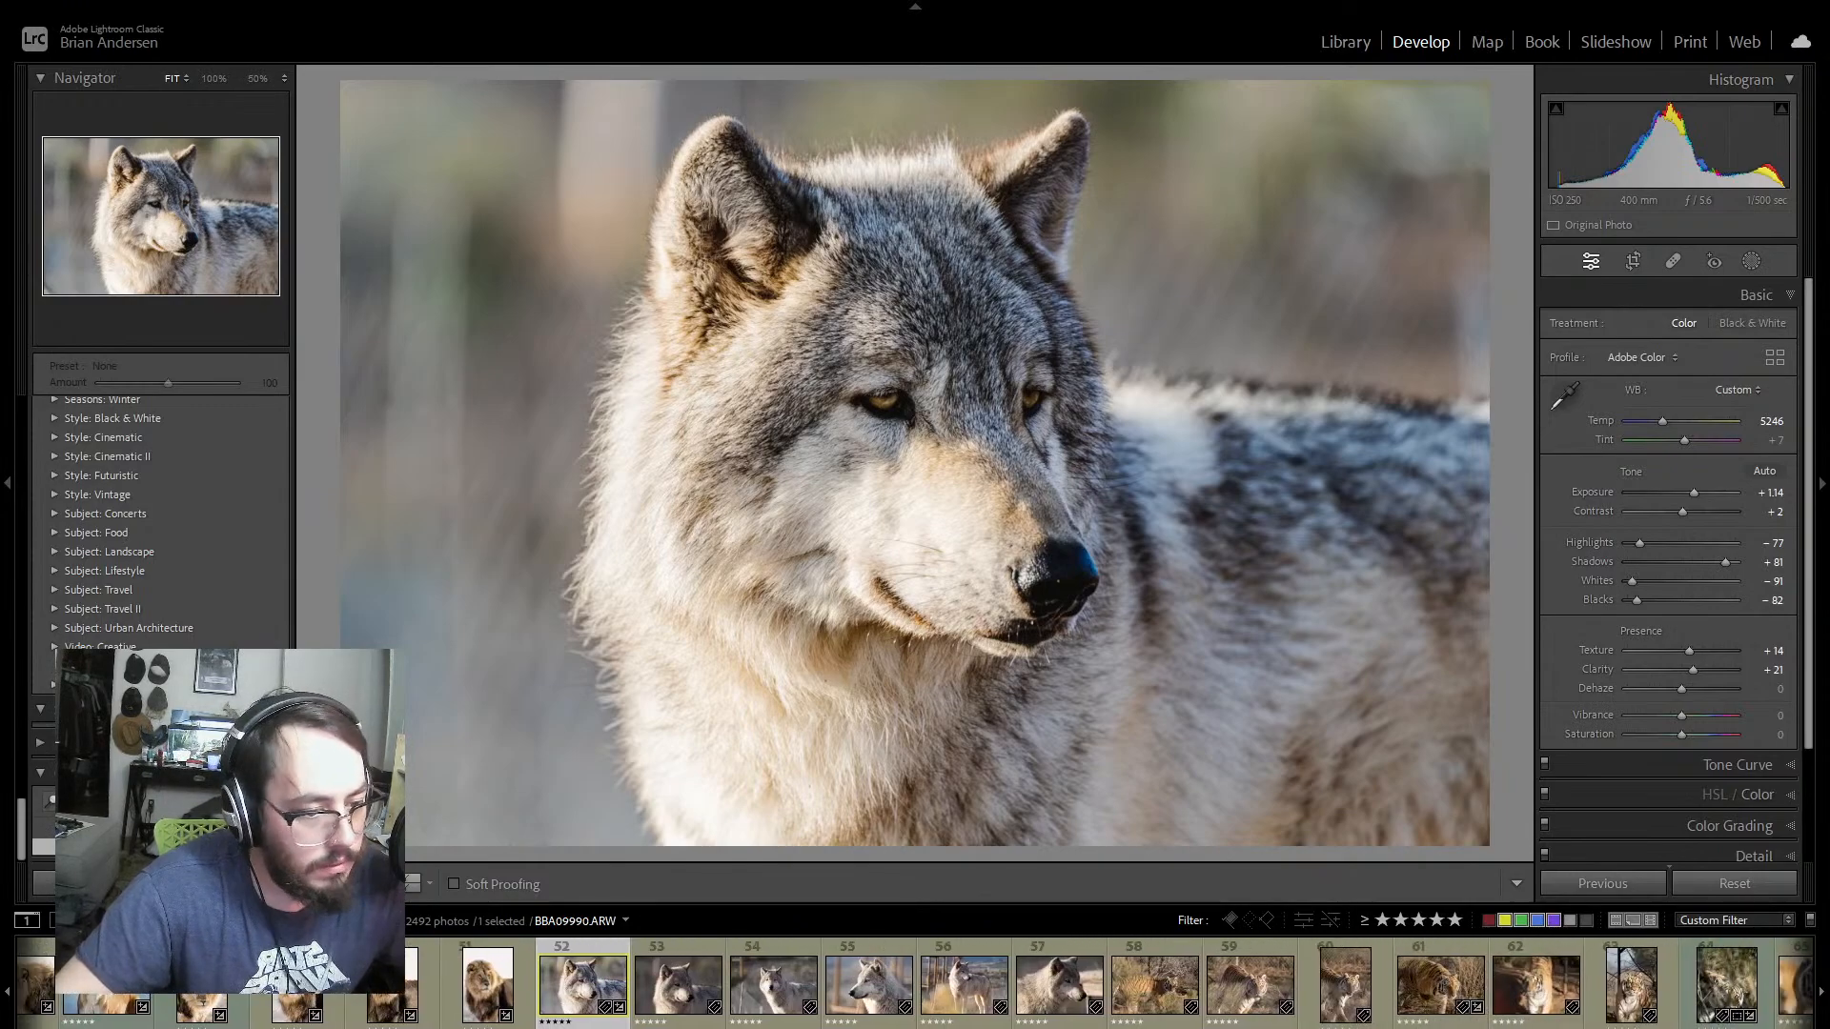
{"action": "left_click", "coordinate": [1070, 991], "text": "shift"}
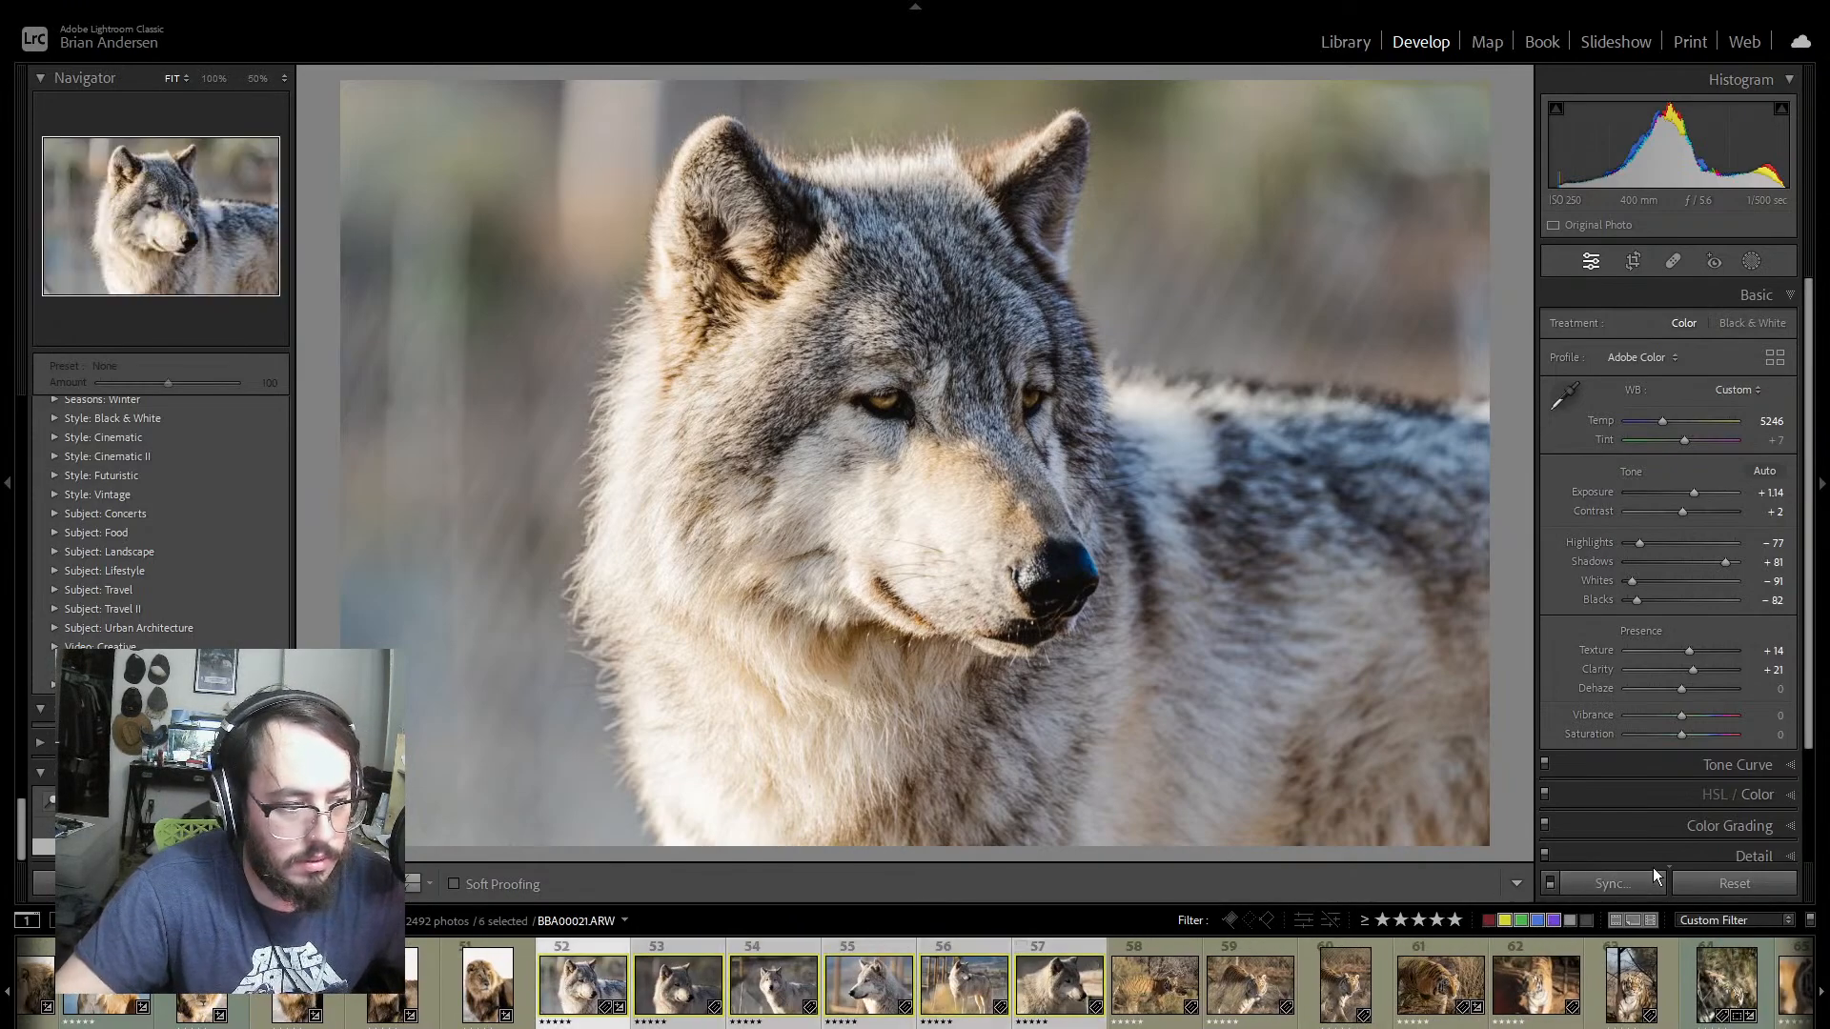
{"action": "left_click", "coordinate": [1630, 882]}
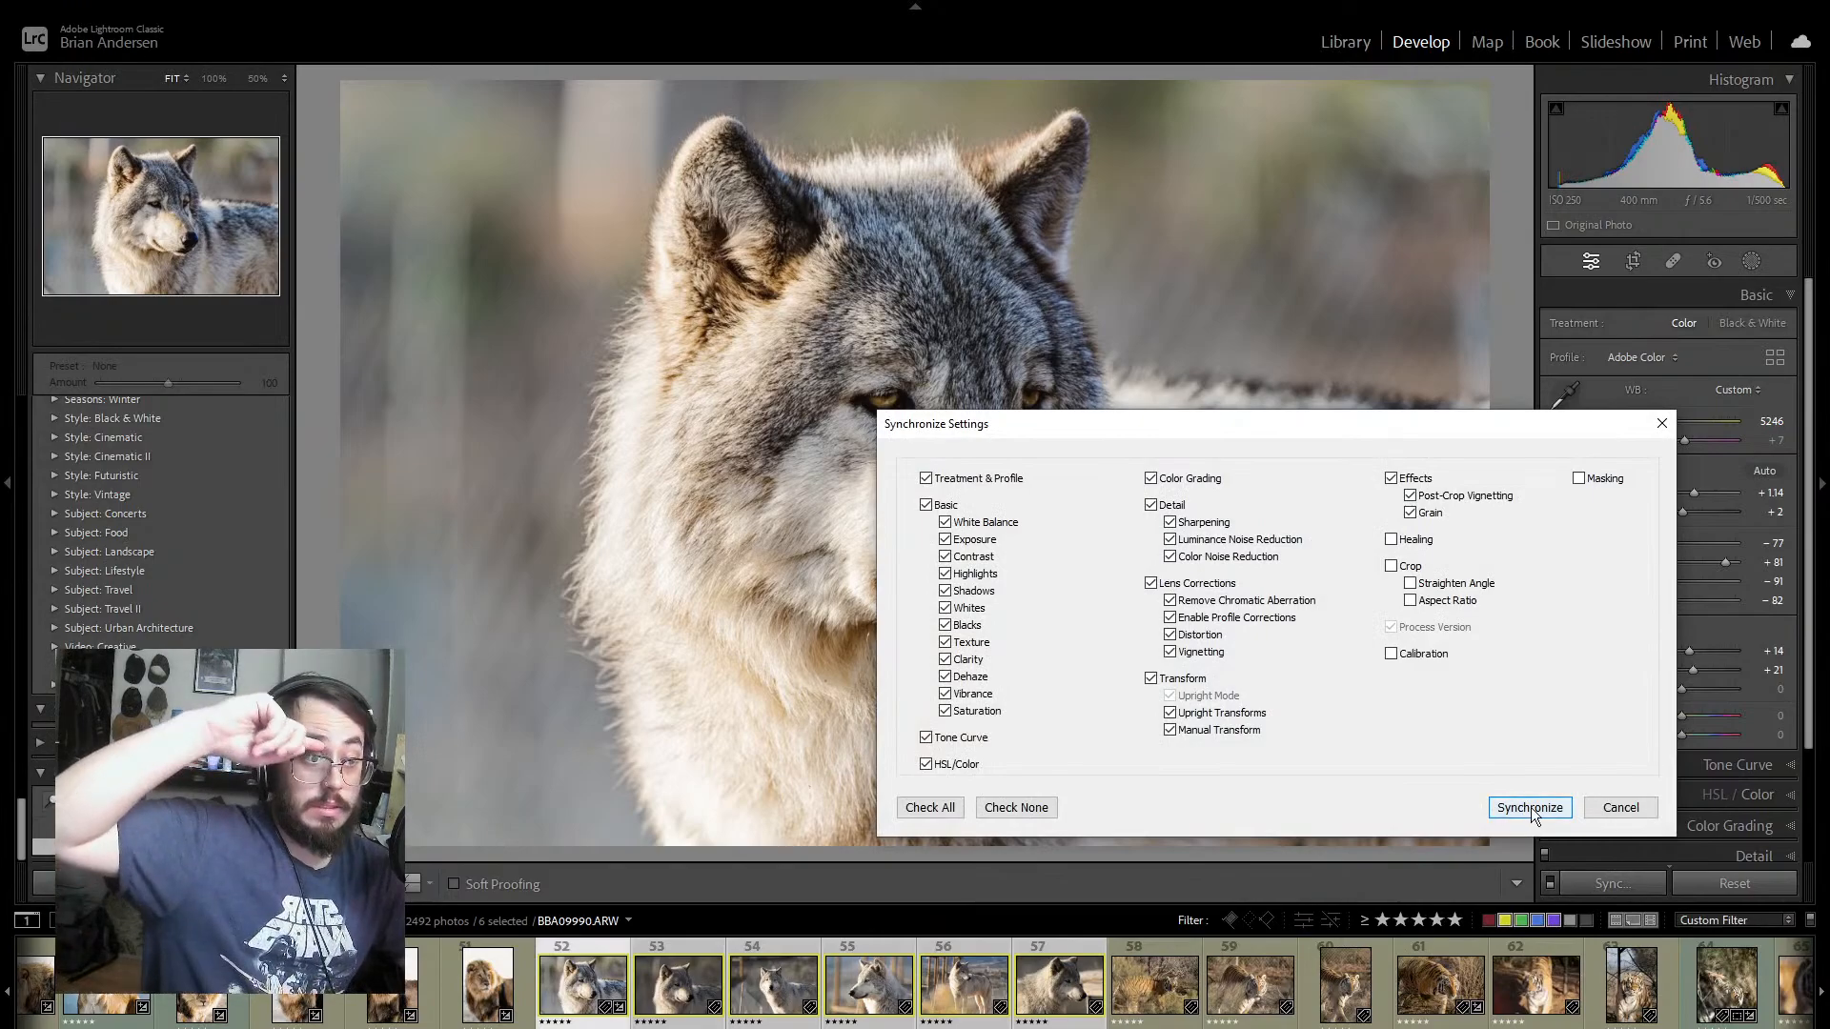
{"action": "key", "text": "Return"}
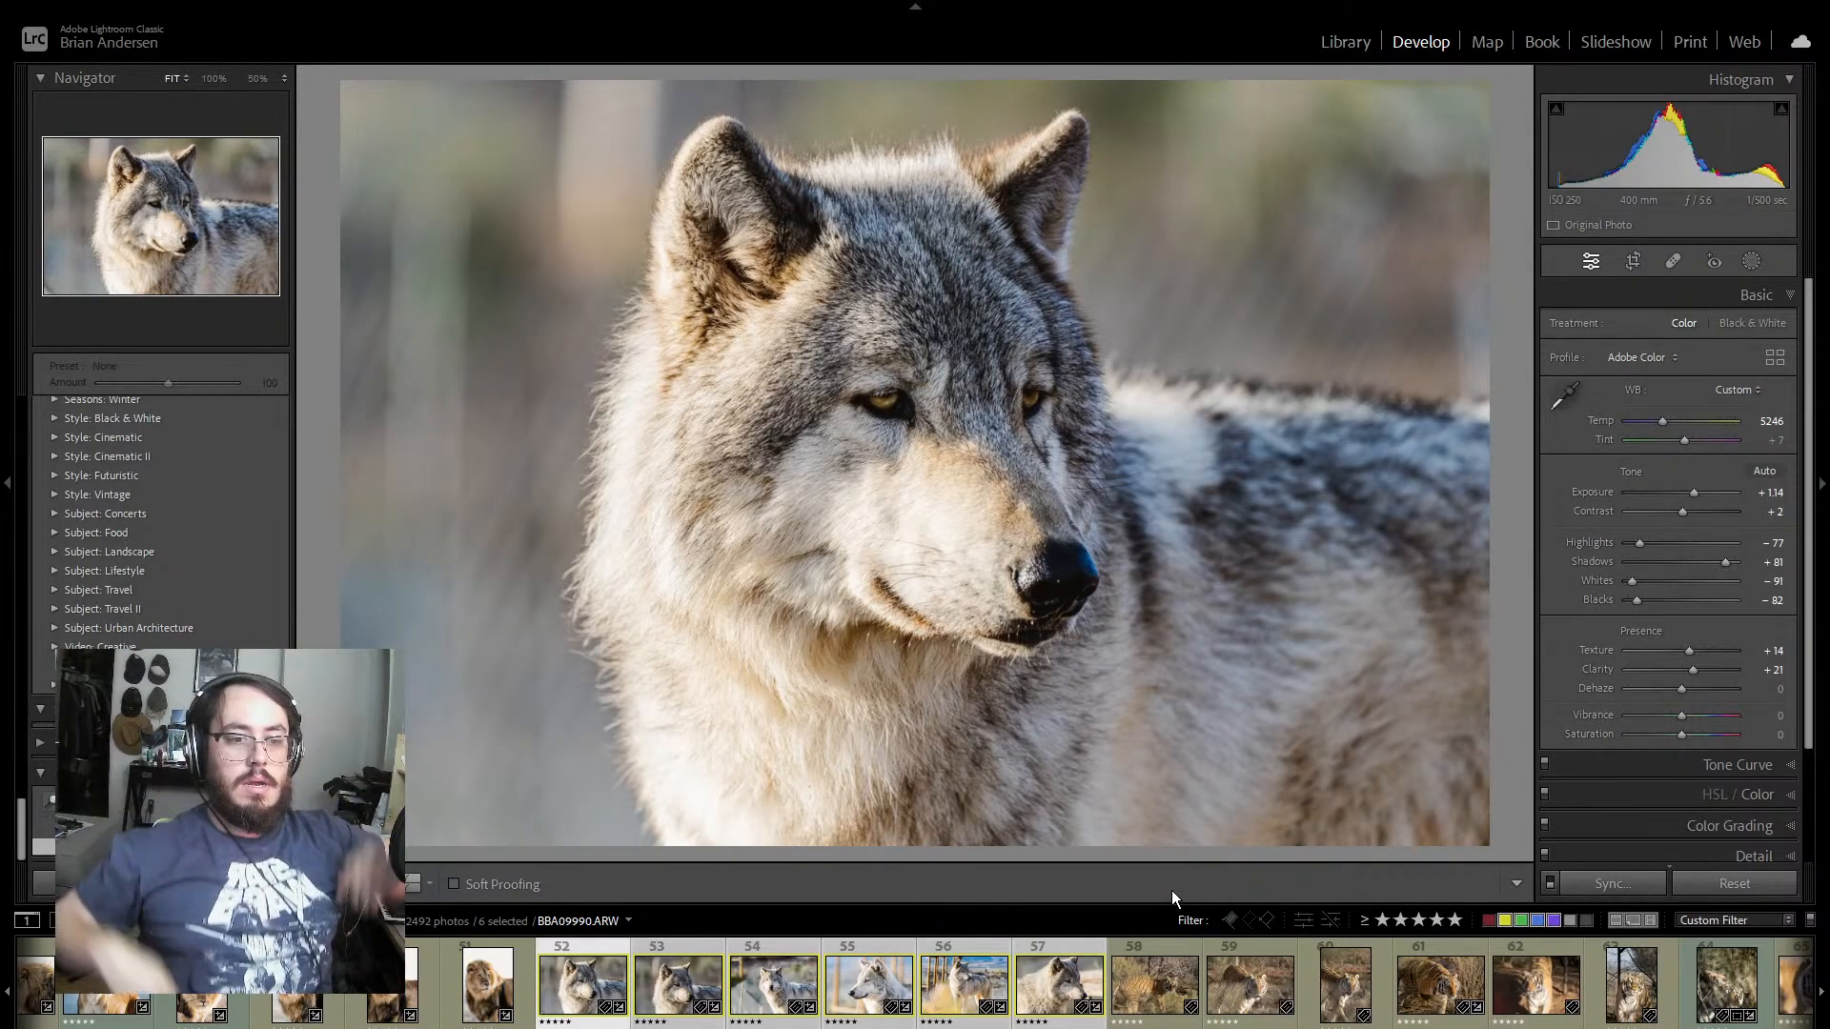
Step: Compare the first two similar wolf portraits and move on to the front-facing wolf photo
{"action": "left_click", "coordinate": [685, 952]}
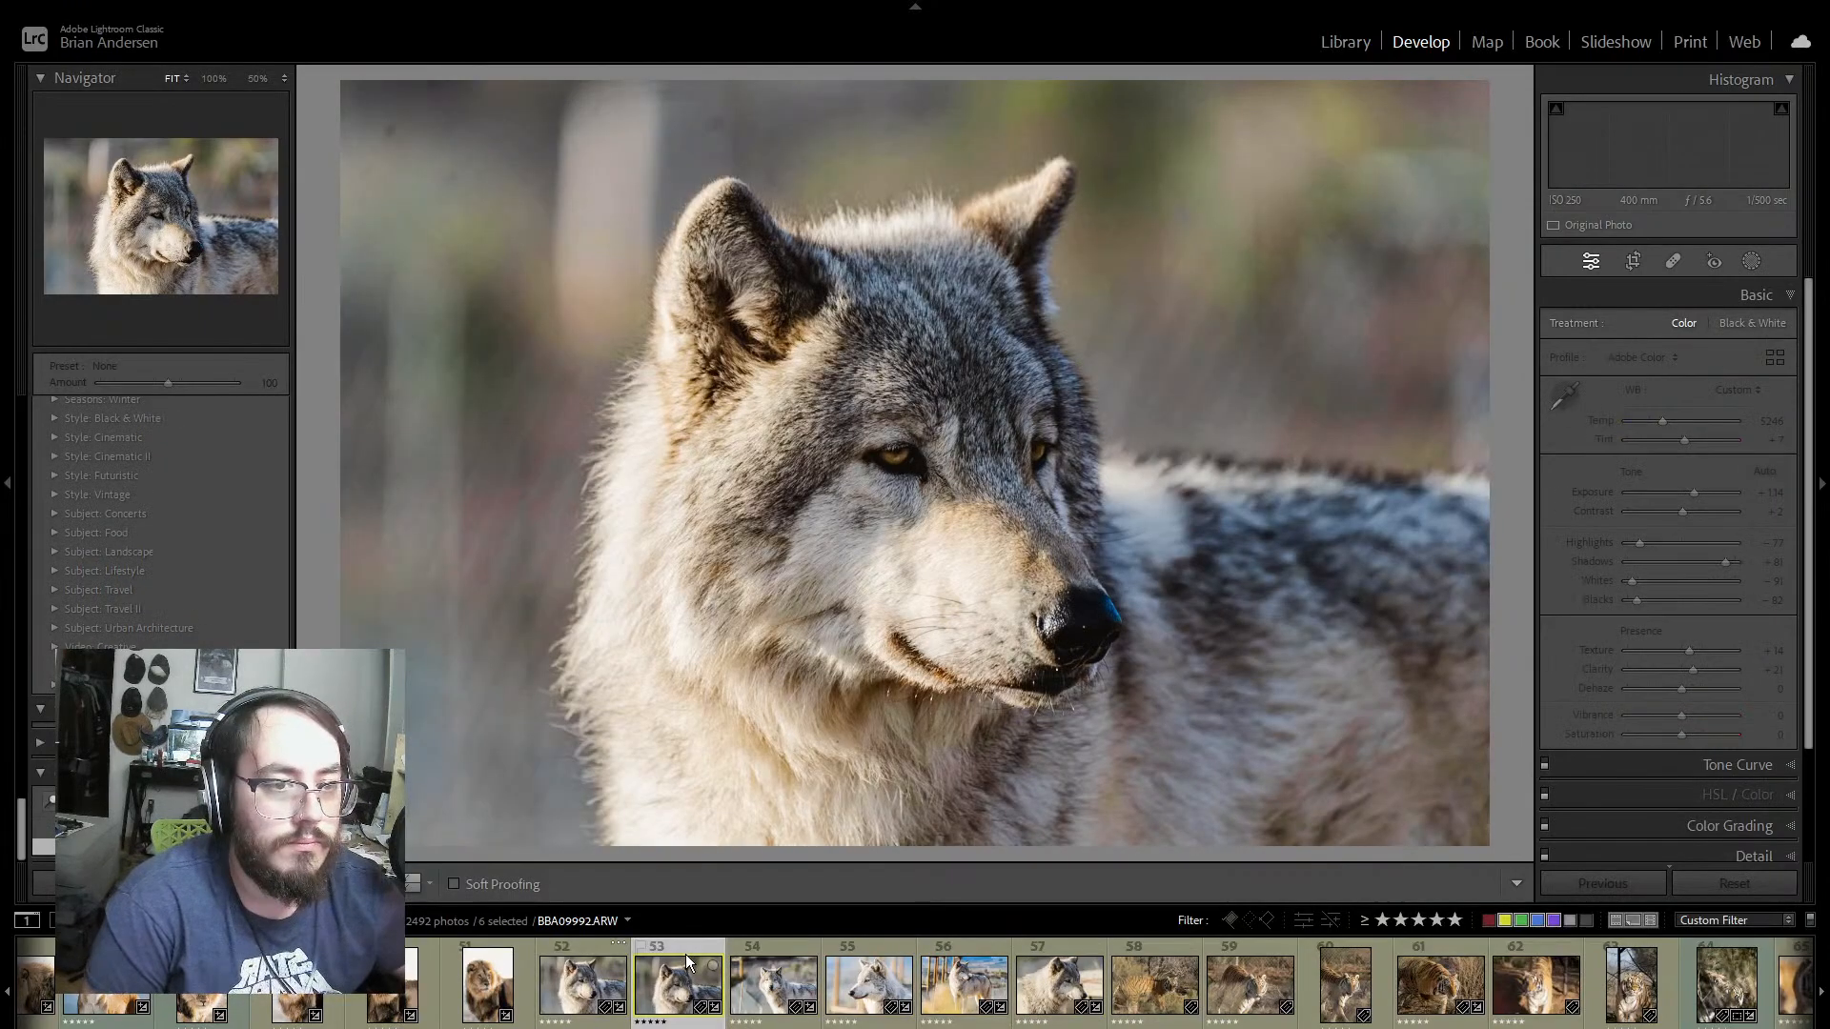
{"action": "left_click", "coordinate": [593, 945]}
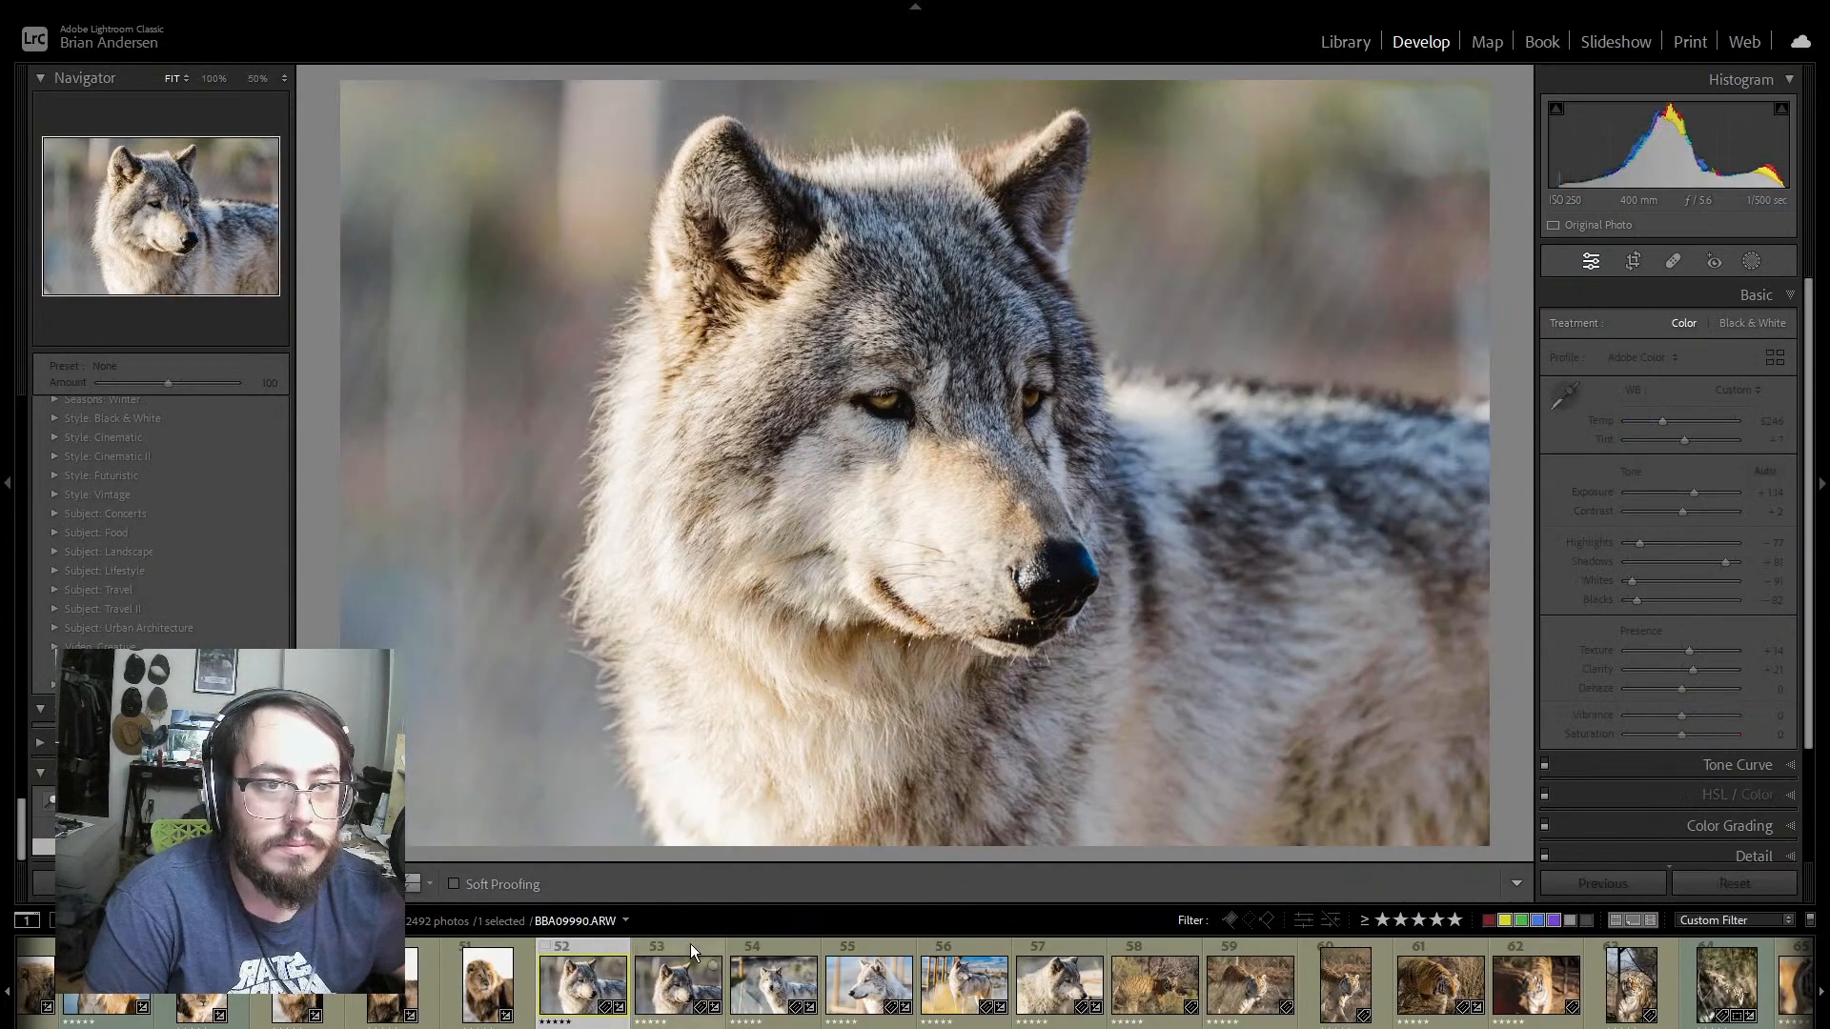
{"action": "left_click", "coordinate": [697, 944]}
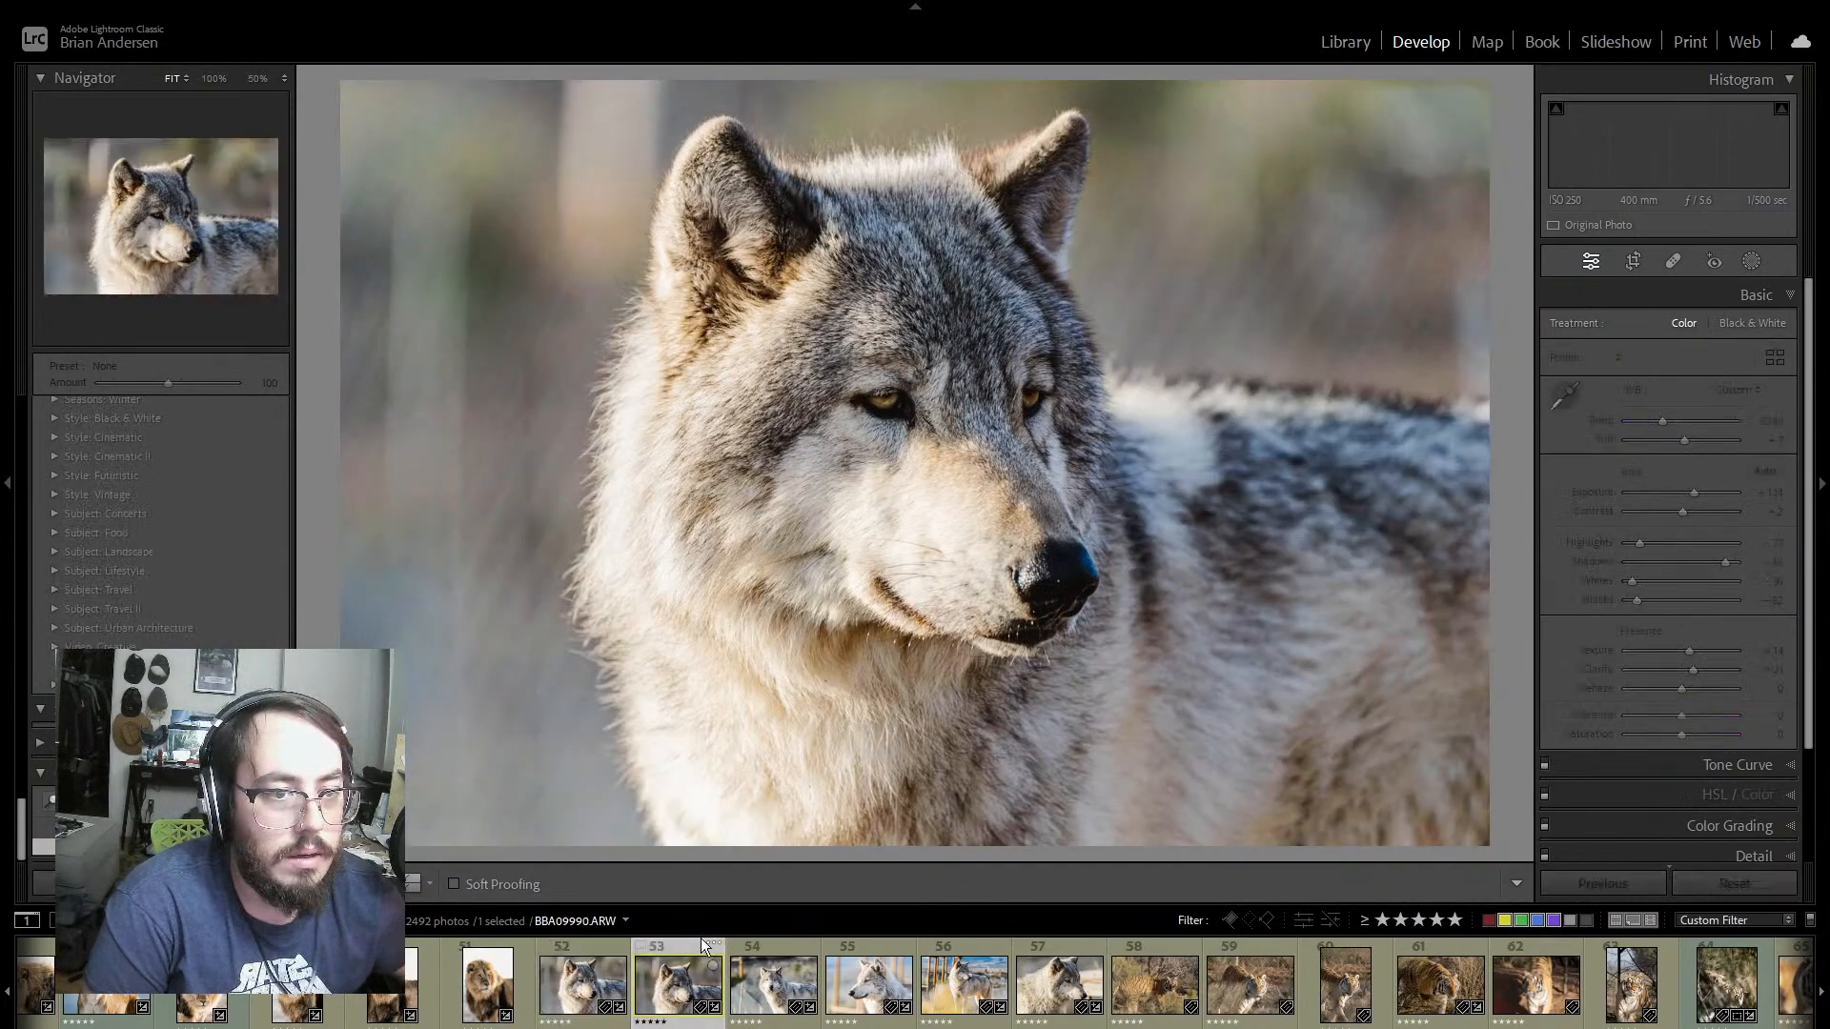
{"action": "key", "text": "Right"}
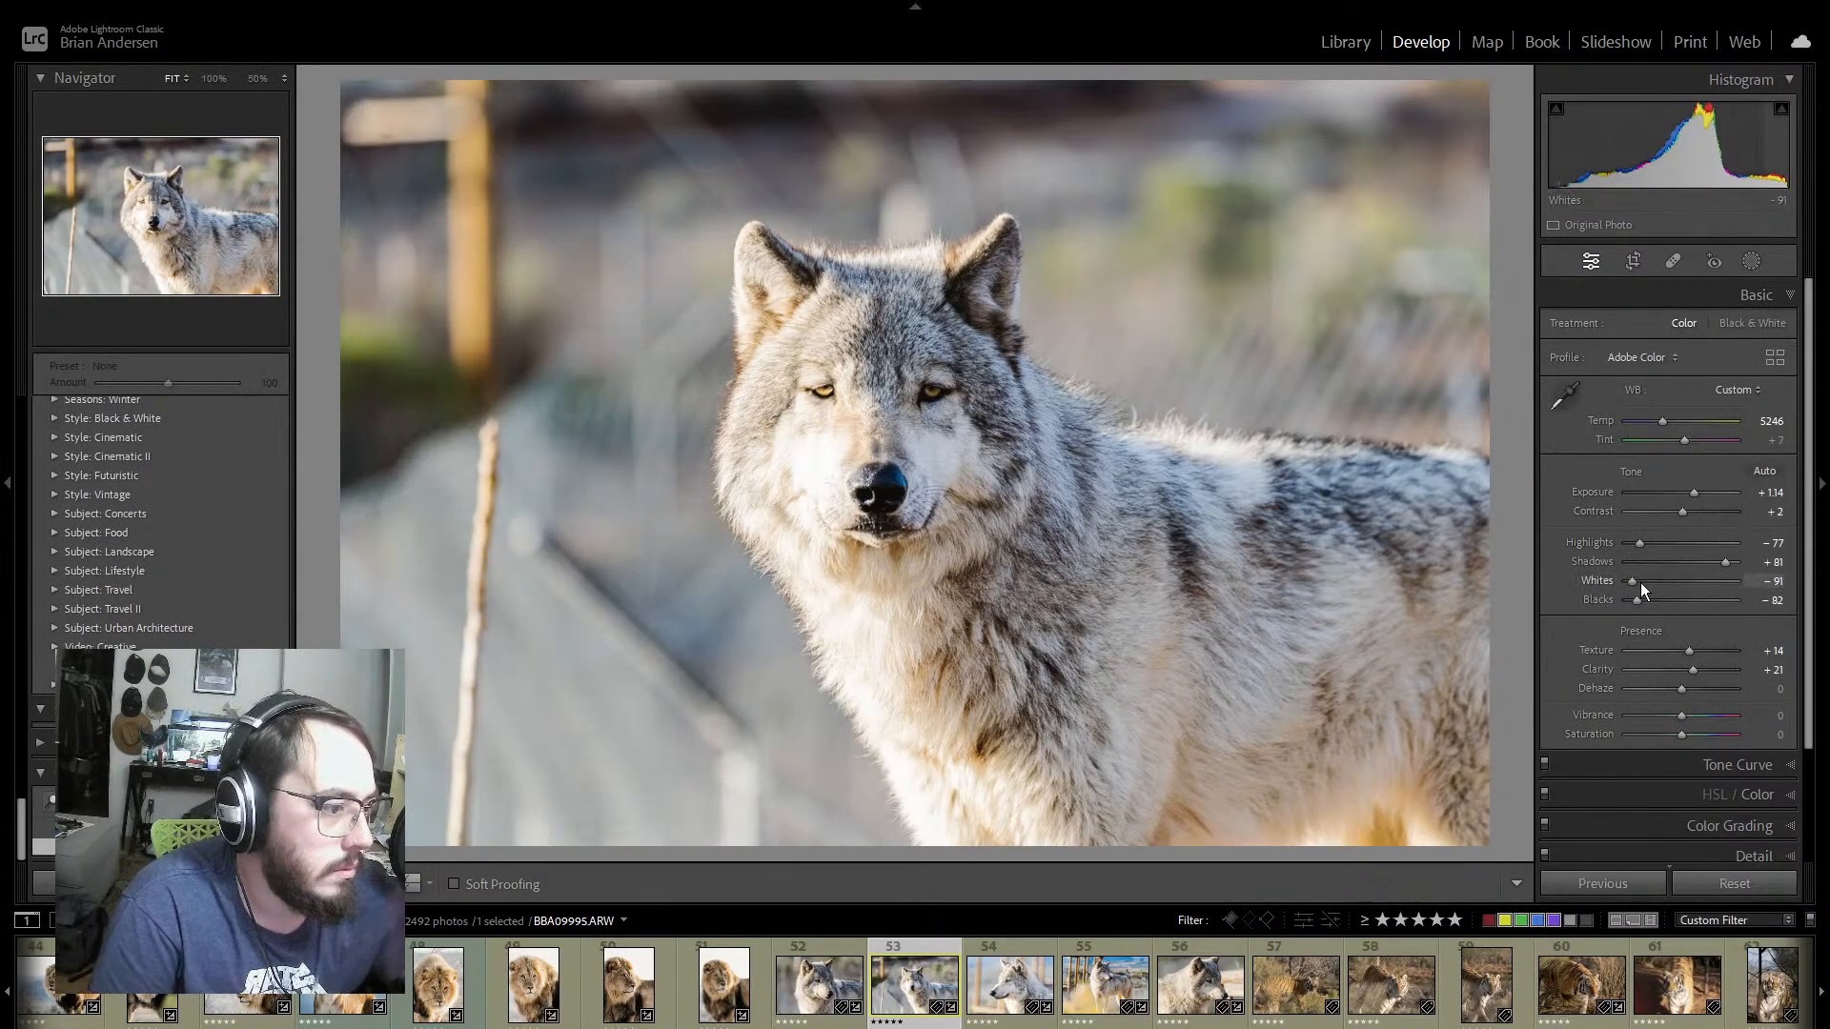
Step: Set the front-facing wolf photo's Exposure to +0.88 and inspect its eyes and muzzle at 100%
{"action": "left_click_drag", "start_coordinate": [1695, 496], "coordinate": [1691, 497]}
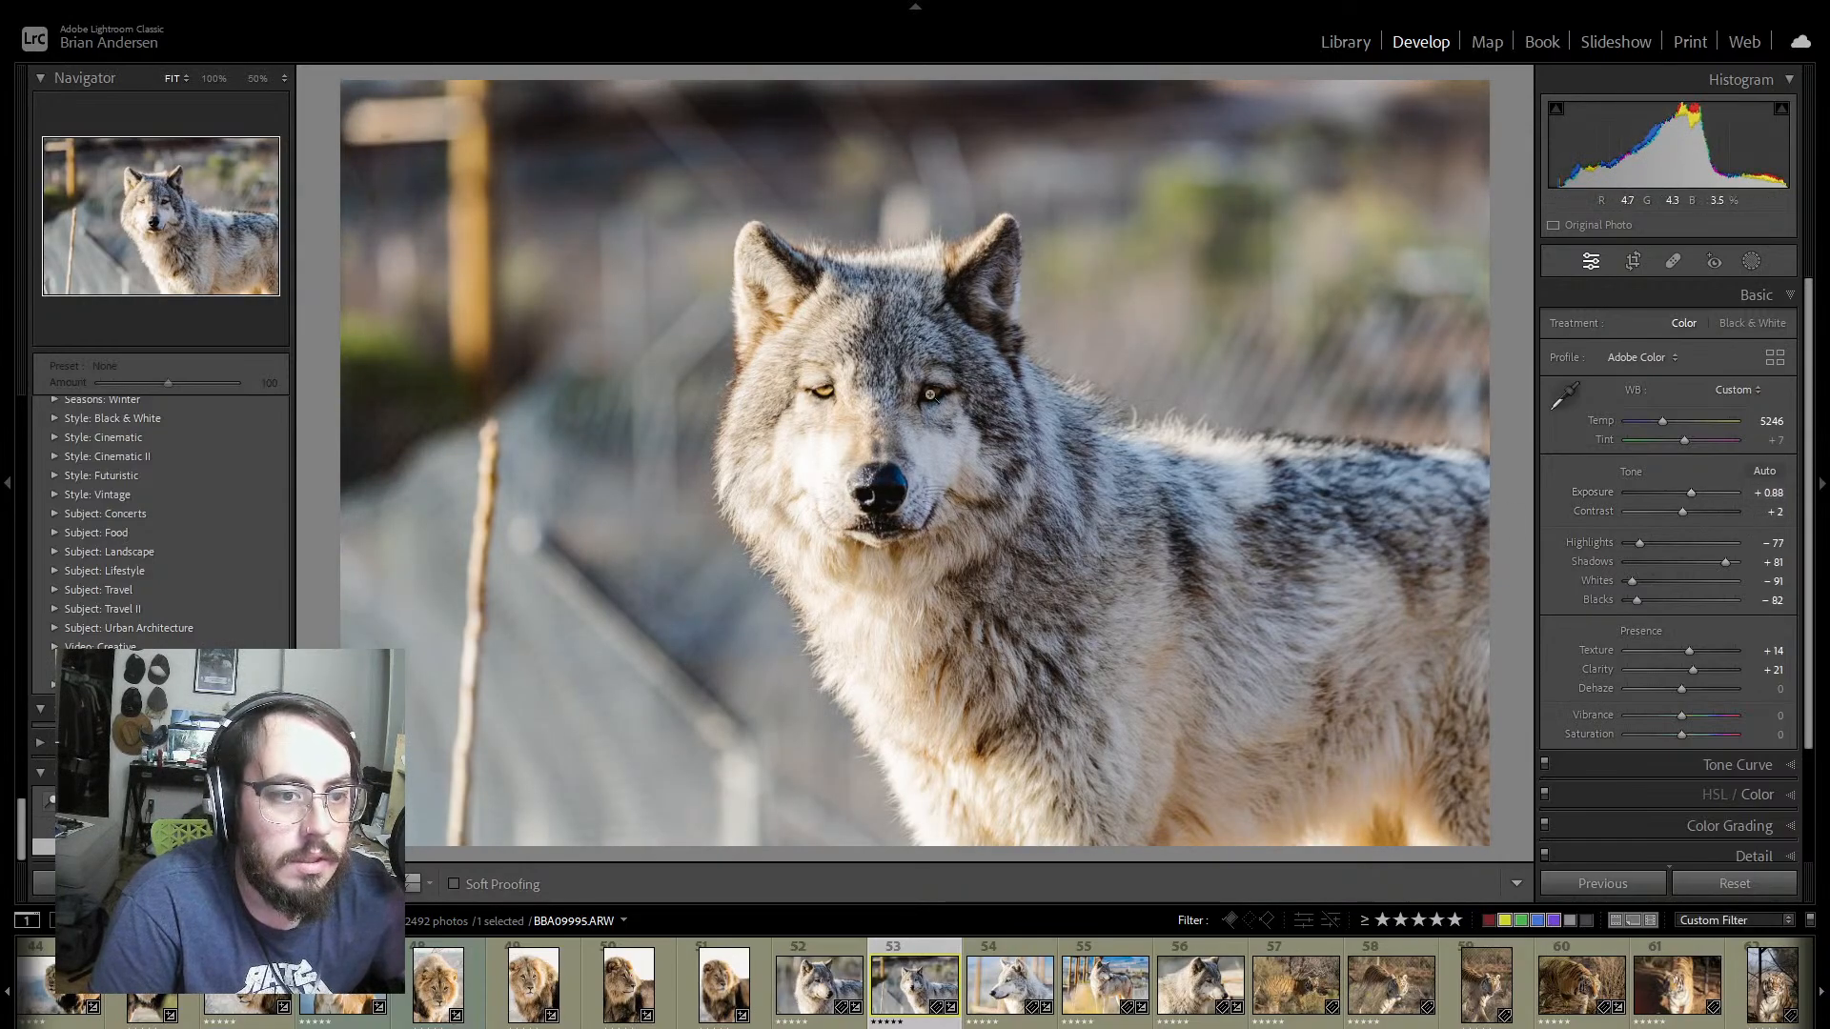
{"action": "left_click", "coordinate": [903, 491]}
{"action": "left_click_drag", "start_coordinate": [904, 492], "coordinate": [1160, 509]}
{"action": "left_click_drag", "start_coordinate": [932, 550], "coordinate": [938, 545]}
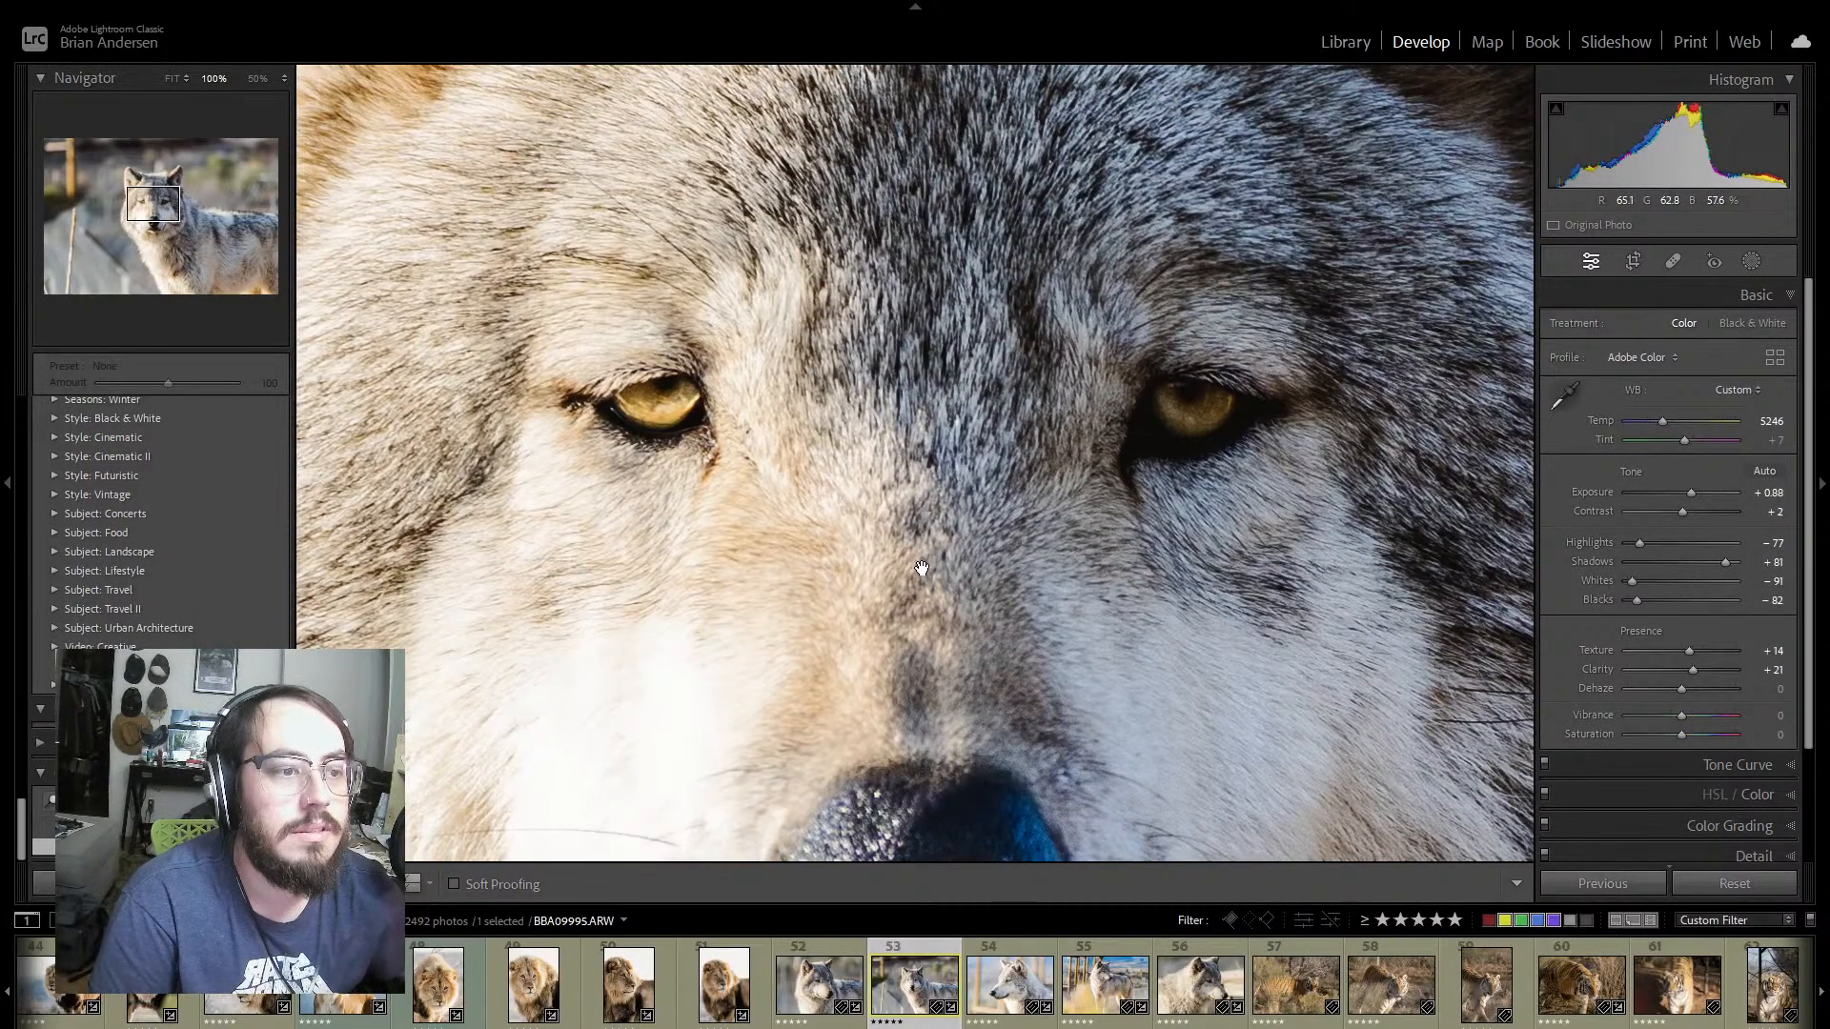
{"action": "left_click", "coordinate": [922, 569]}
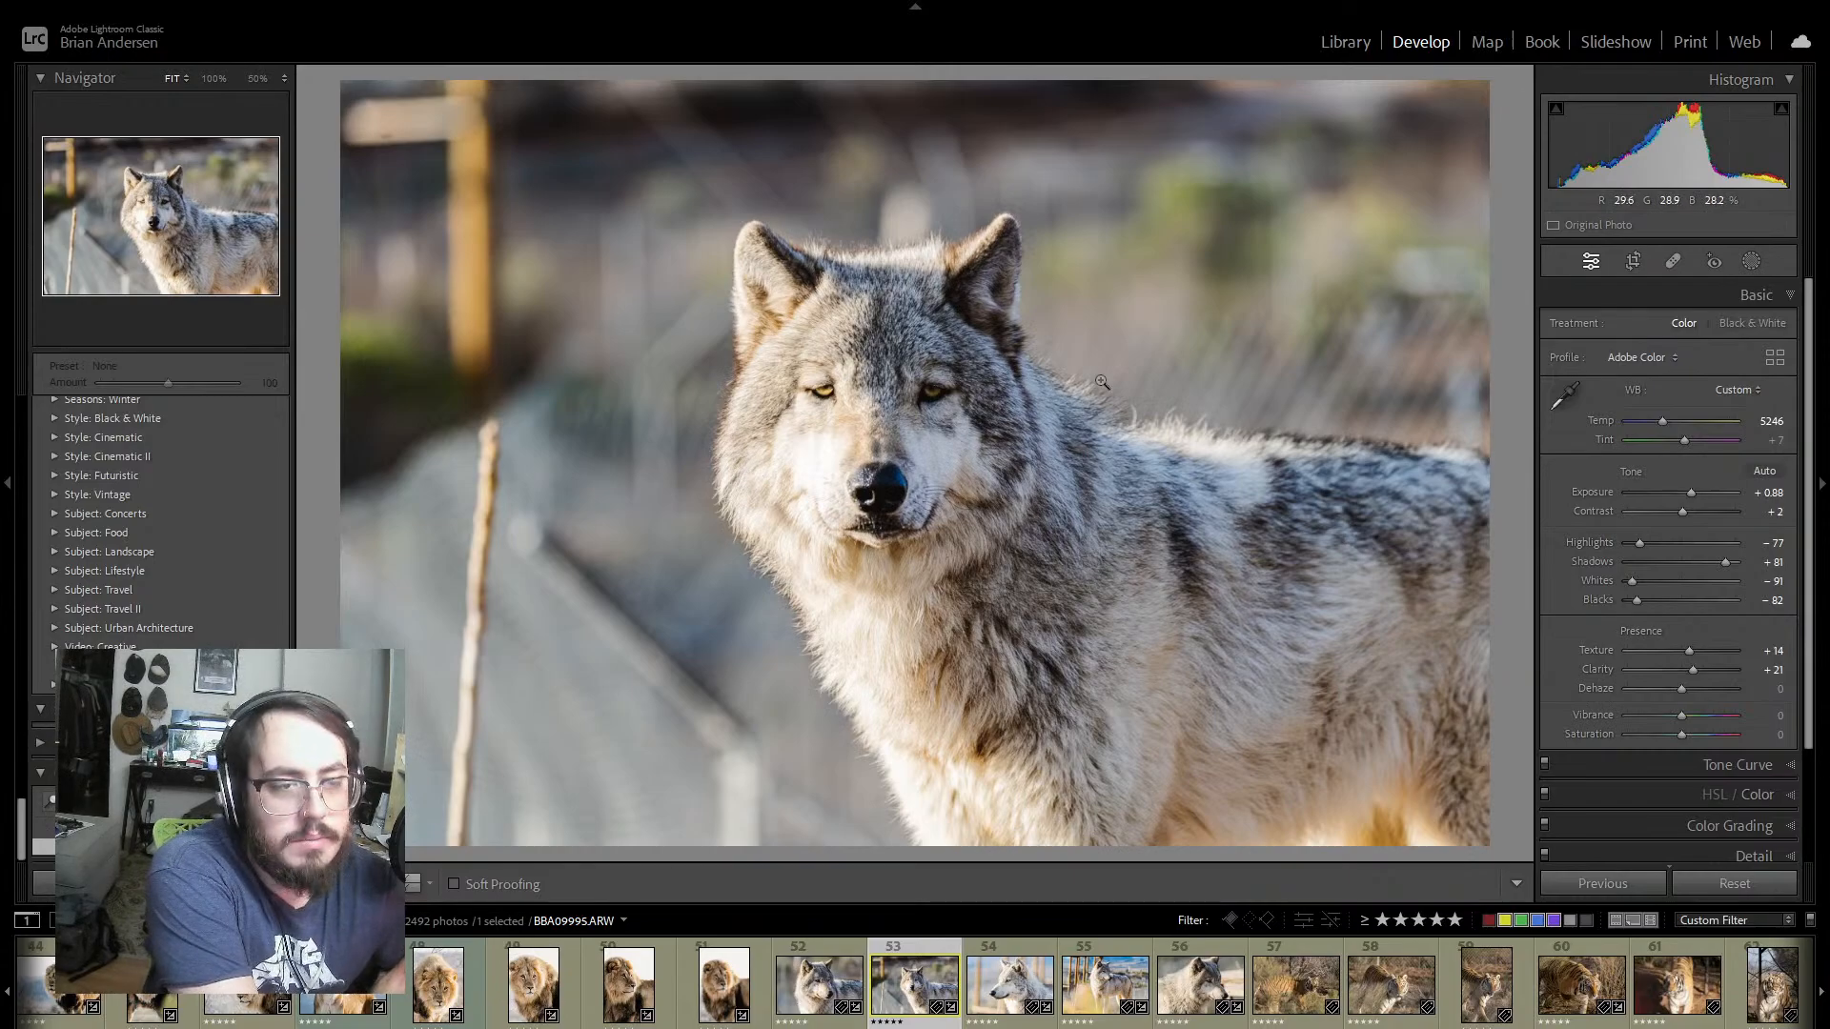
Step: Review the synchronized look on the wolf profile and the standing wolf photo, and return to the profile shot
{"action": "left_click", "coordinate": [1011, 982]}
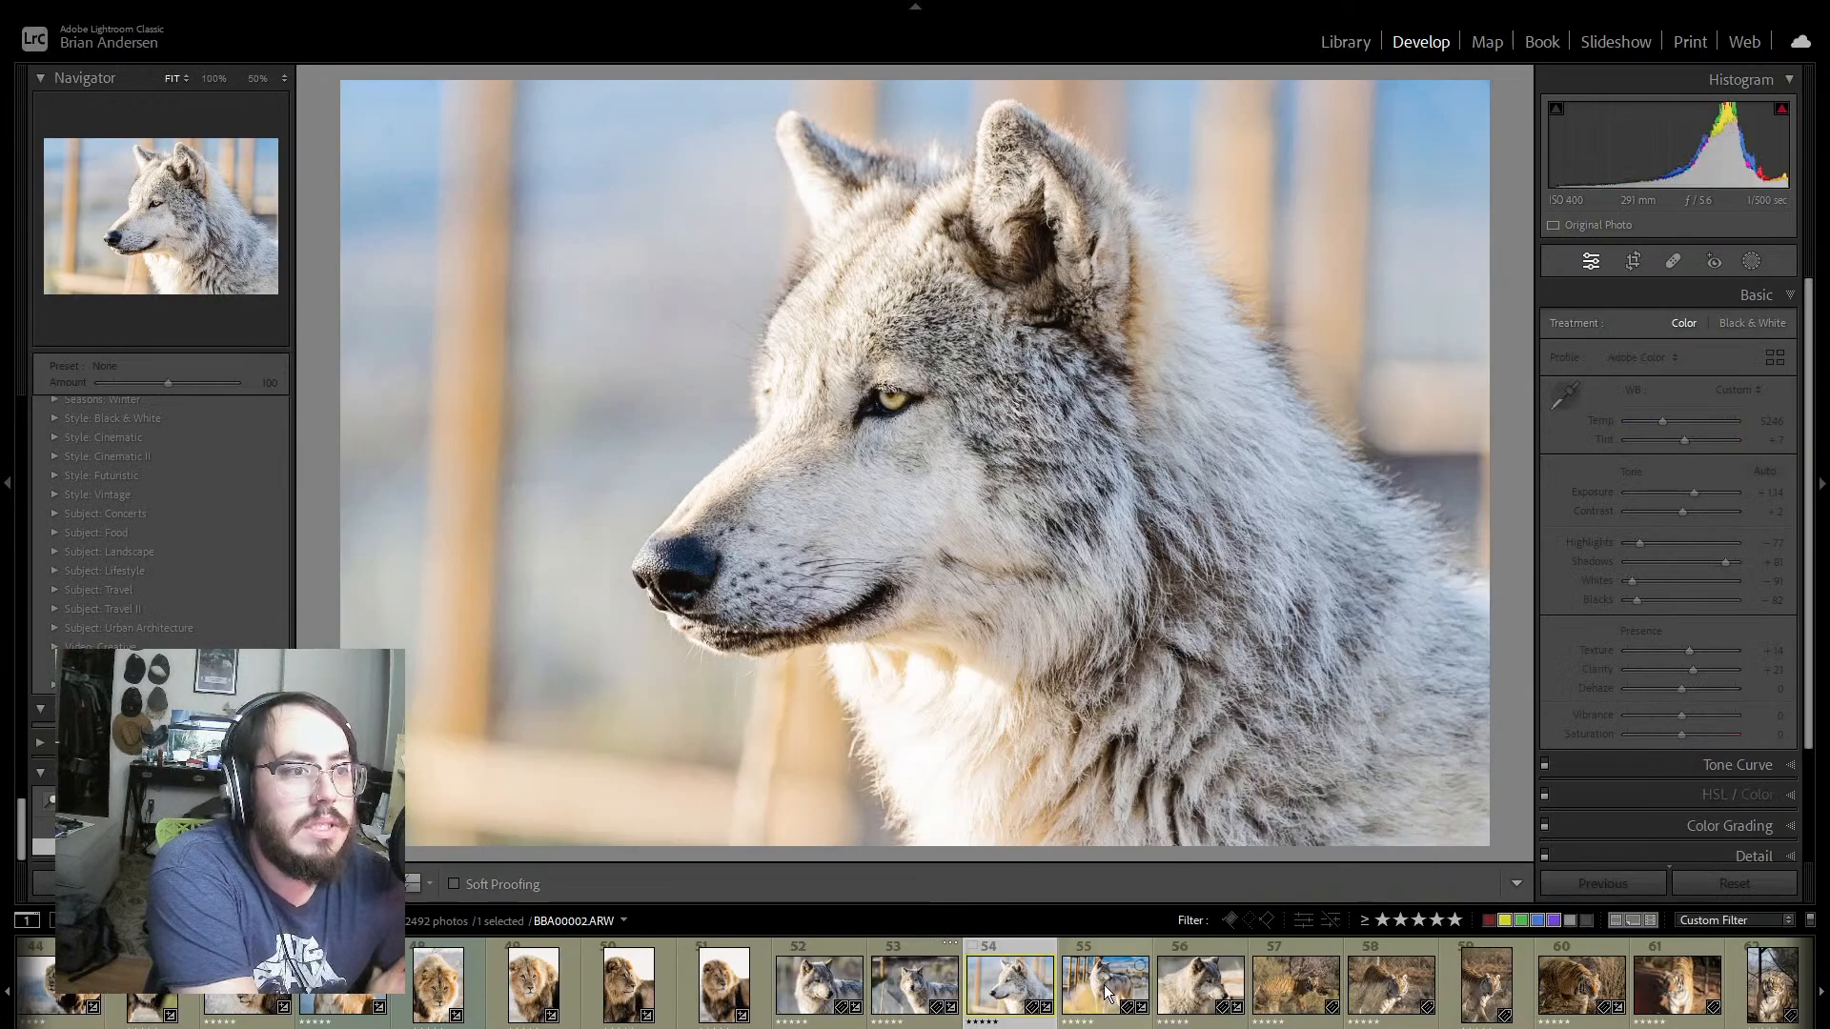
{"action": "left_click", "coordinate": [1102, 991]}
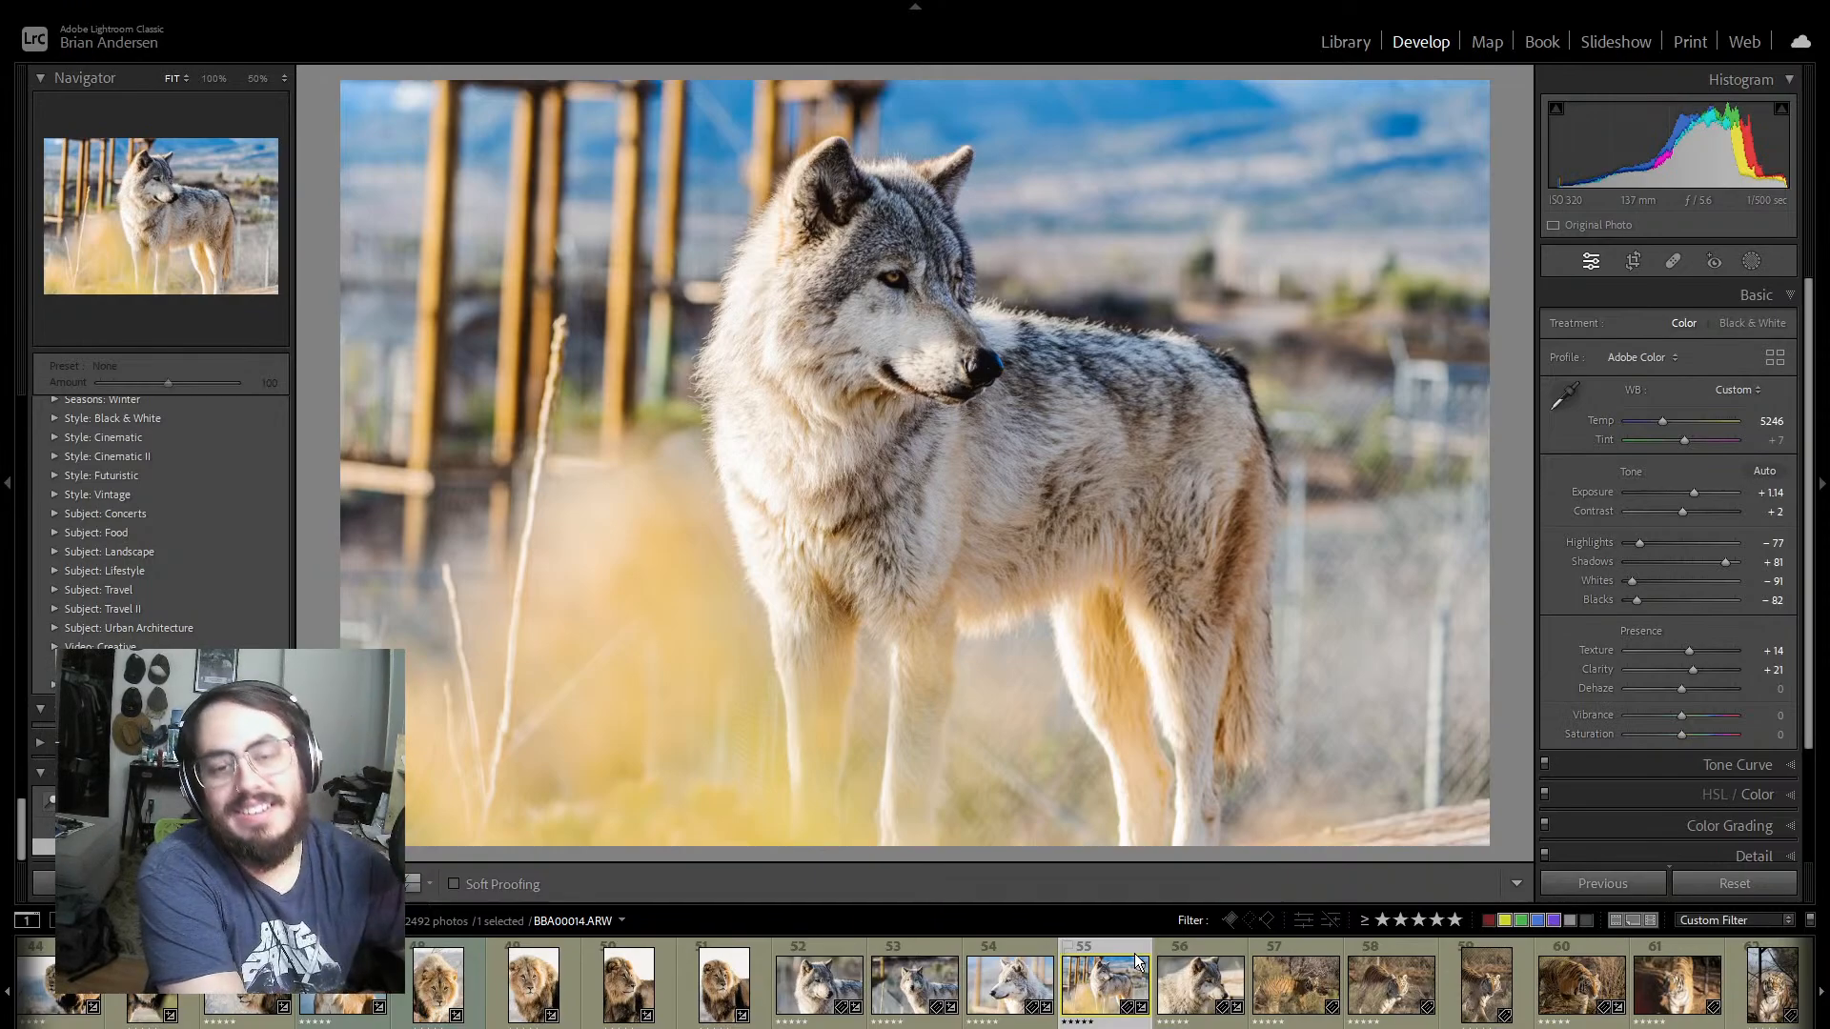
{"action": "left_click", "coordinate": [1021, 951]}
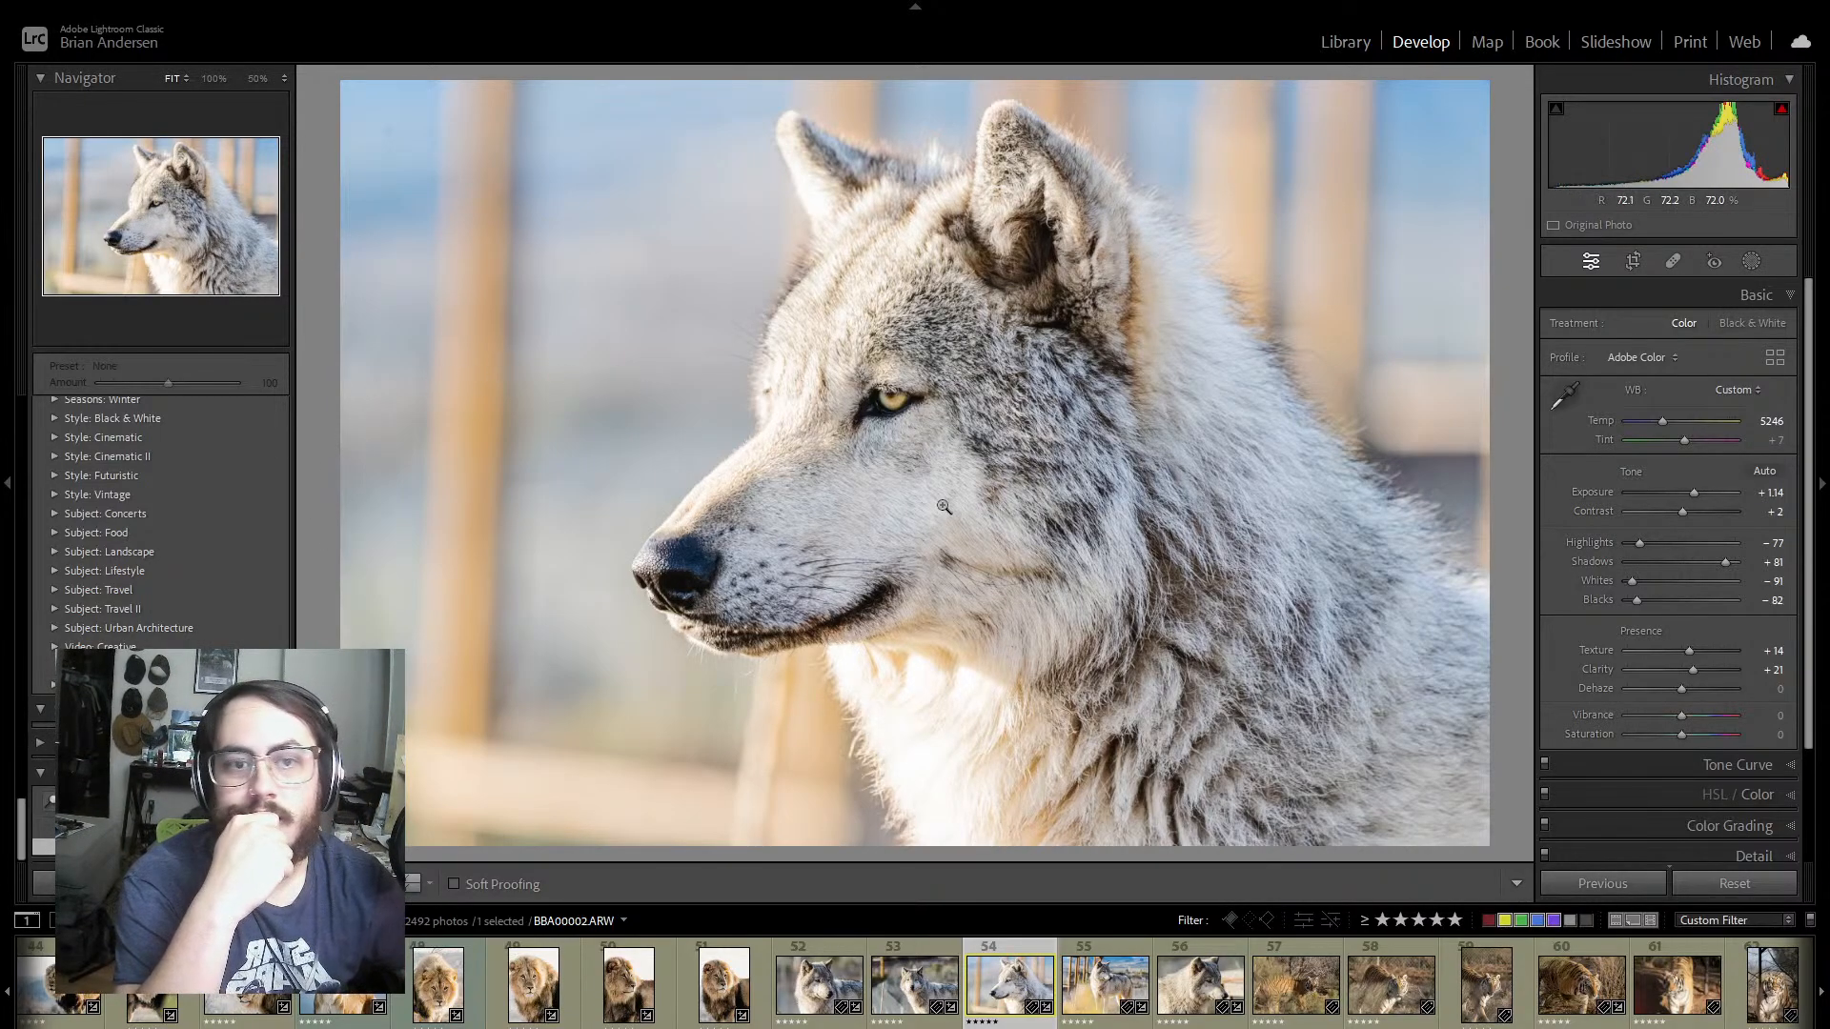
Step: Compare the wolf profile photo with the previous wolf shot, and lower the profile photo's Exposure to +0.61
{"action": "left_click", "coordinate": [928, 953]}
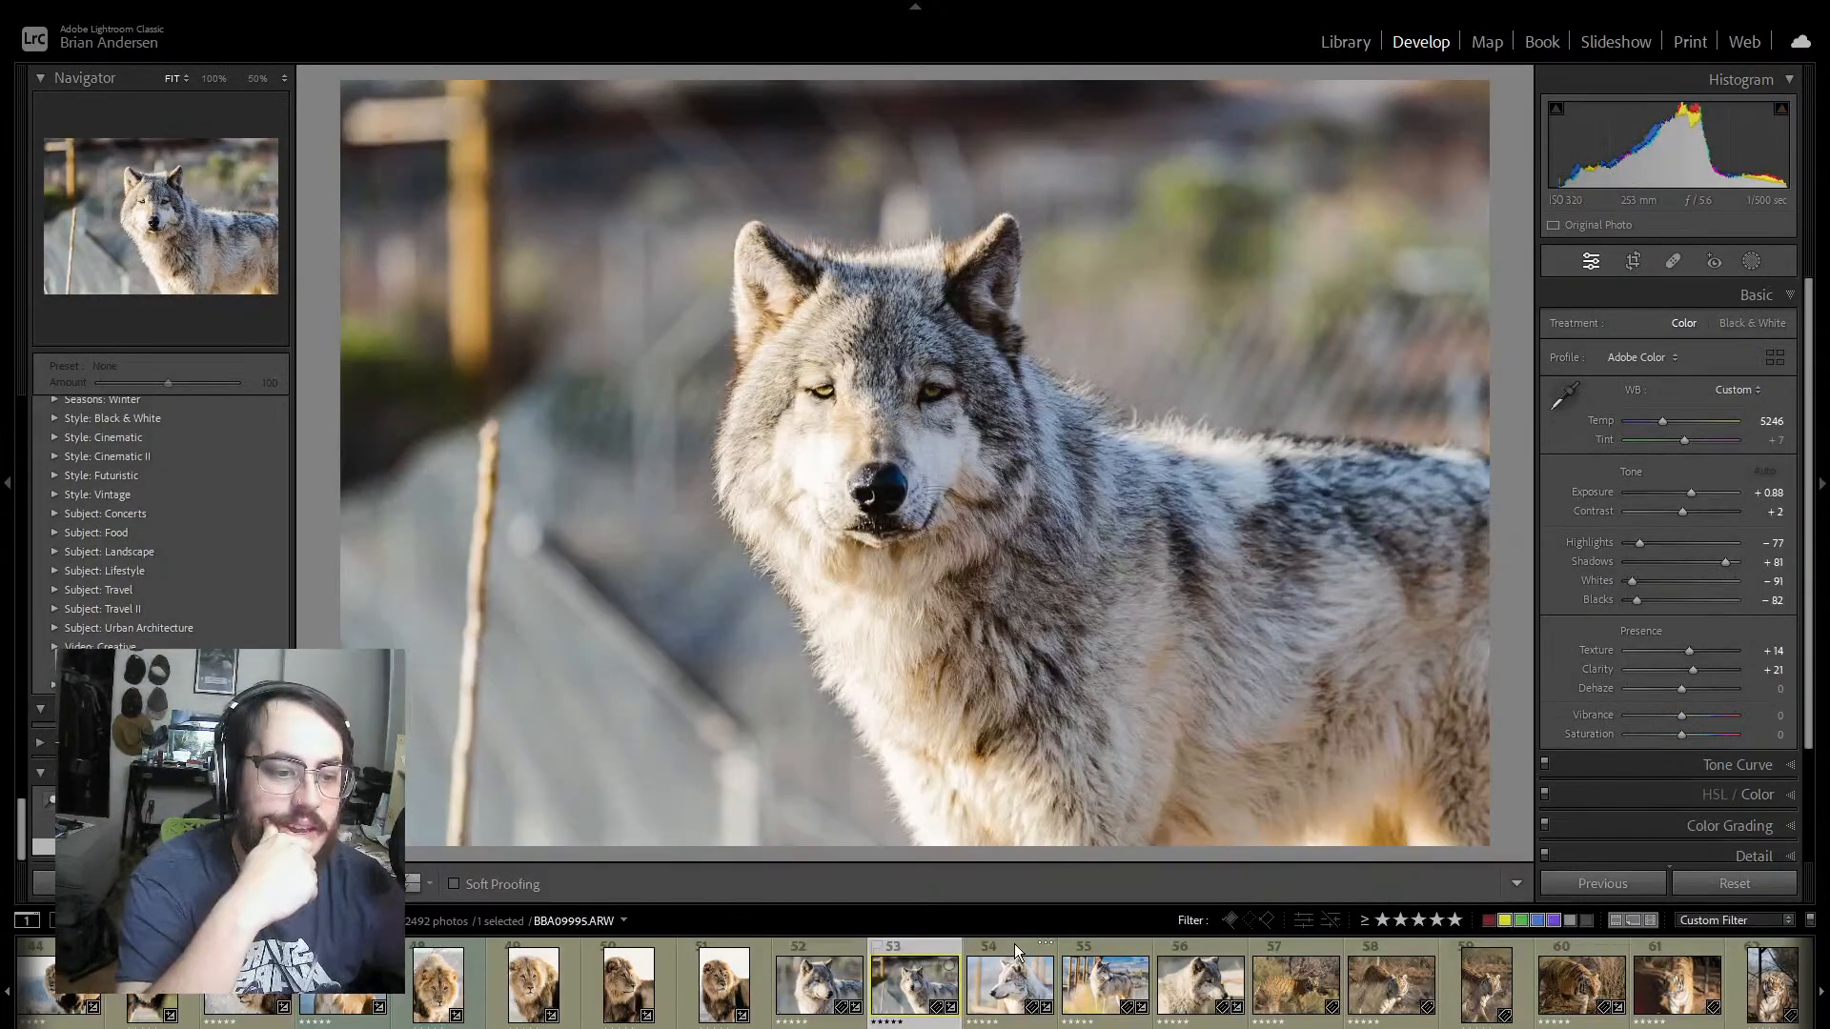
{"action": "left_click", "coordinate": [1015, 943]}
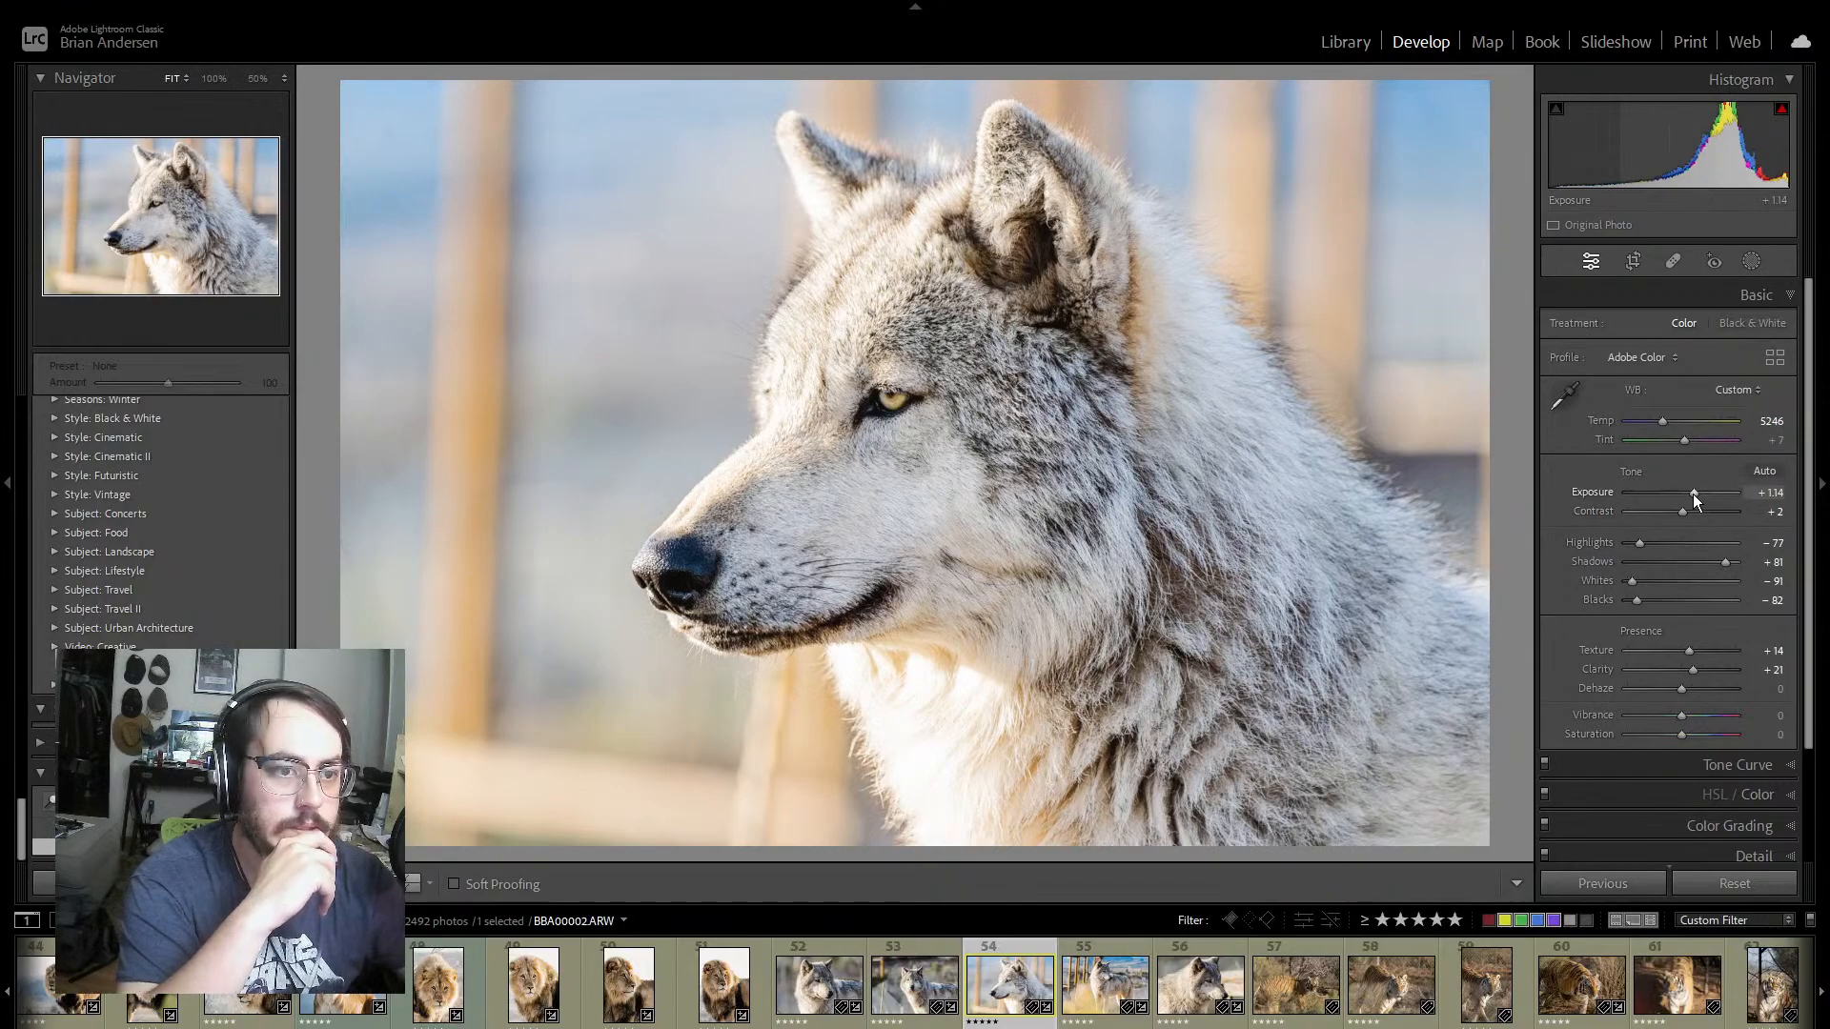
{"action": "left_click_drag", "start_coordinate": [1693, 494], "coordinate": [1689, 495]}
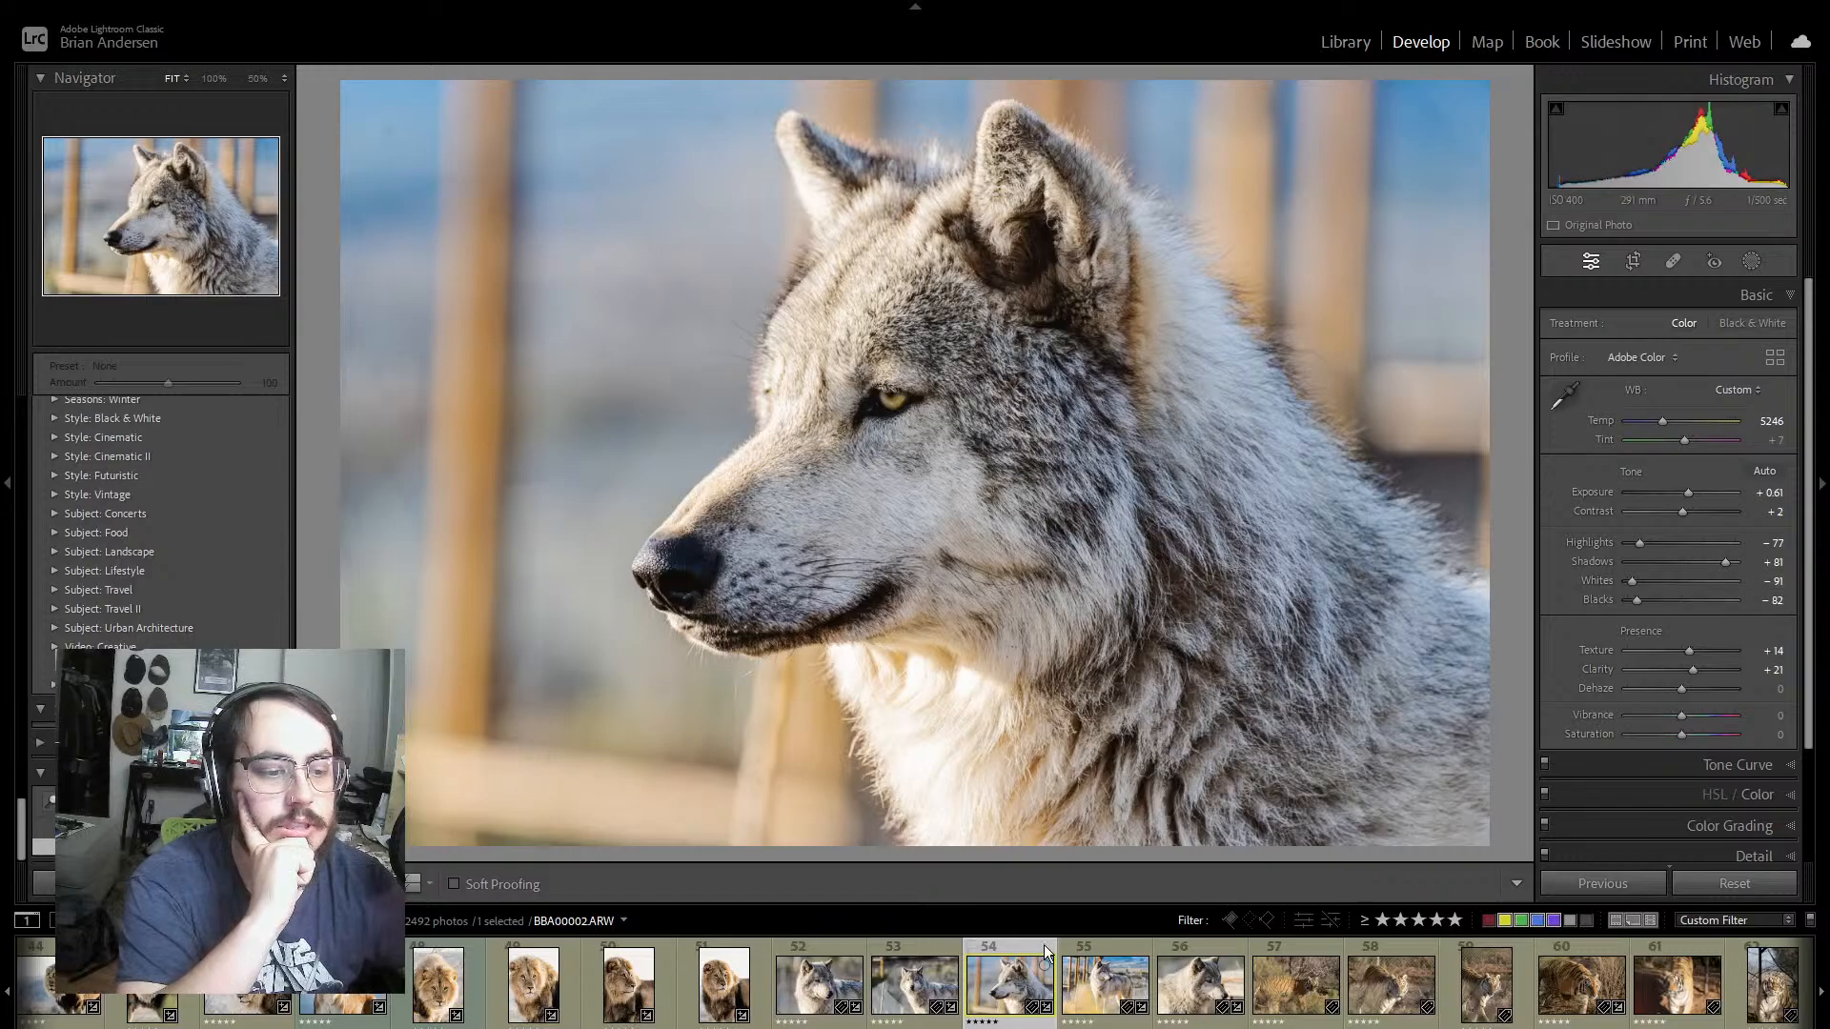
Step: Set Exposure to +0.97 on both the standing wolf photo and the right-facing wolf portrait after it
{"action": "left_click", "coordinate": [1111, 947]}
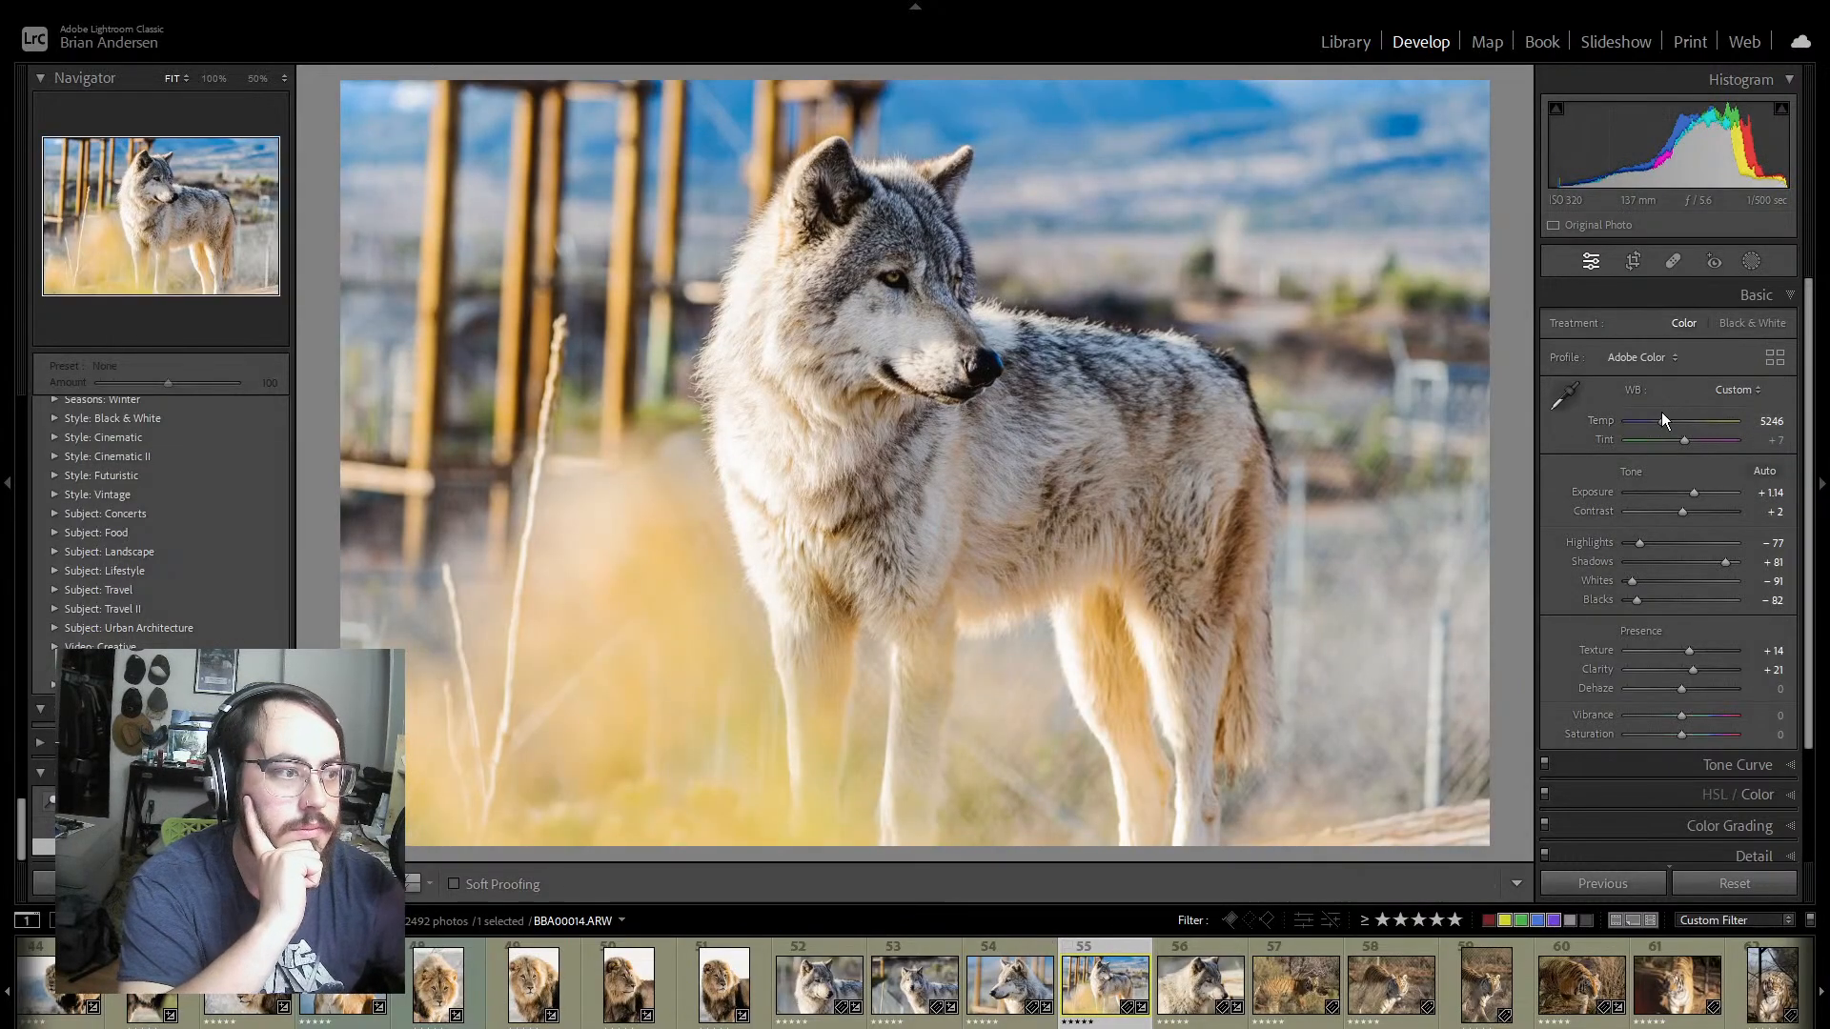
{"action": "left_click_drag", "start_coordinate": [1695, 496], "coordinate": [1693, 497]}
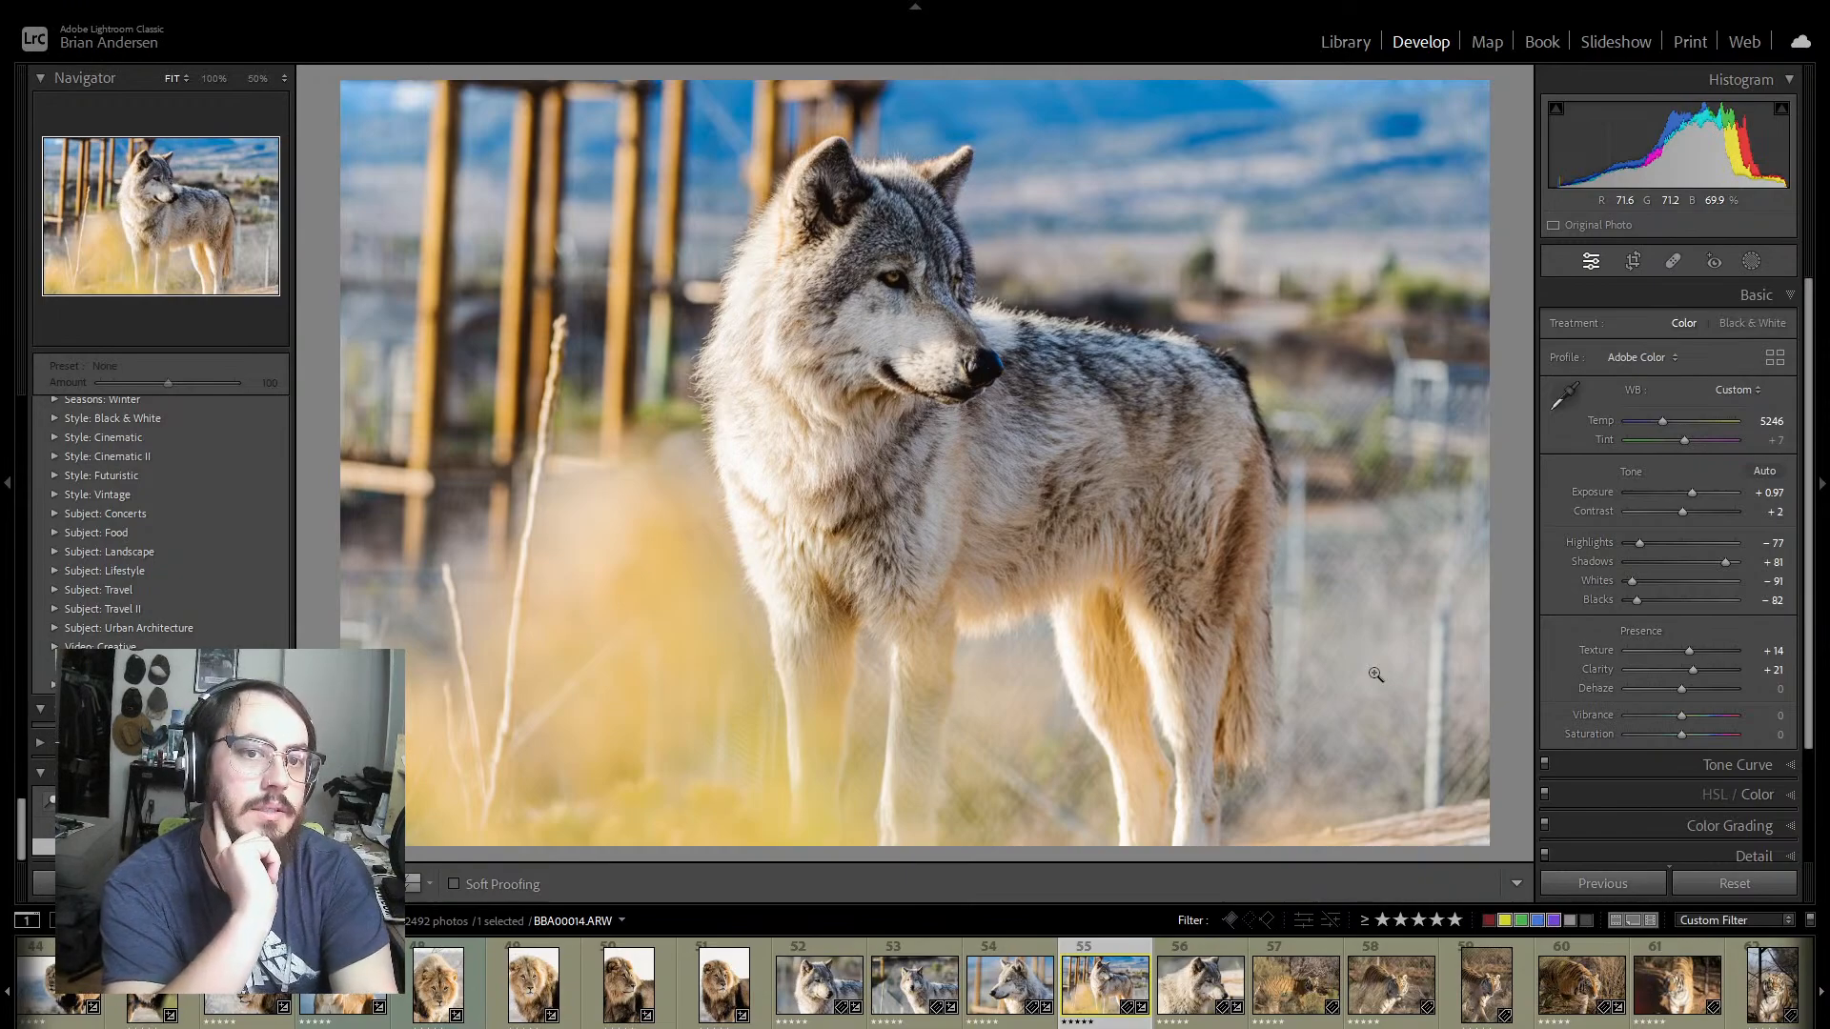
{"action": "key", "text": "Right"}
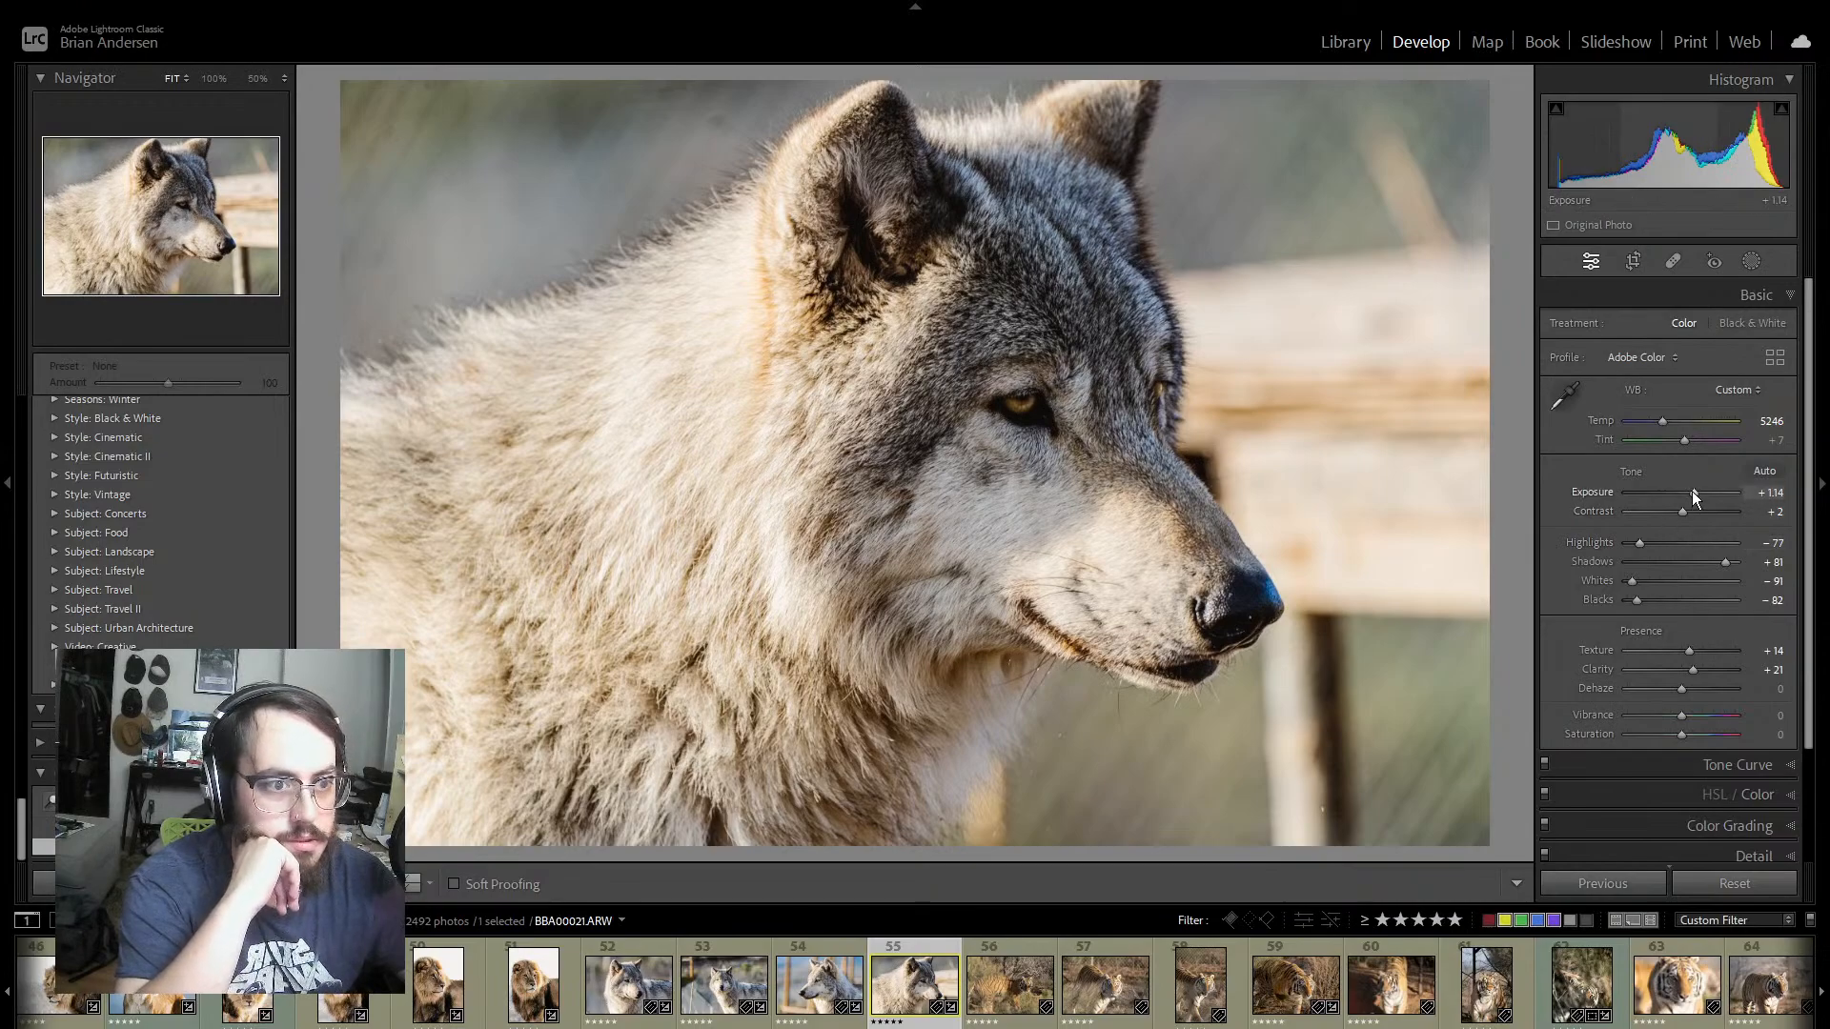
{"action": "left_click_drag", "start_coordinate": [1693, 492], "coordinate": [1691, 492]}
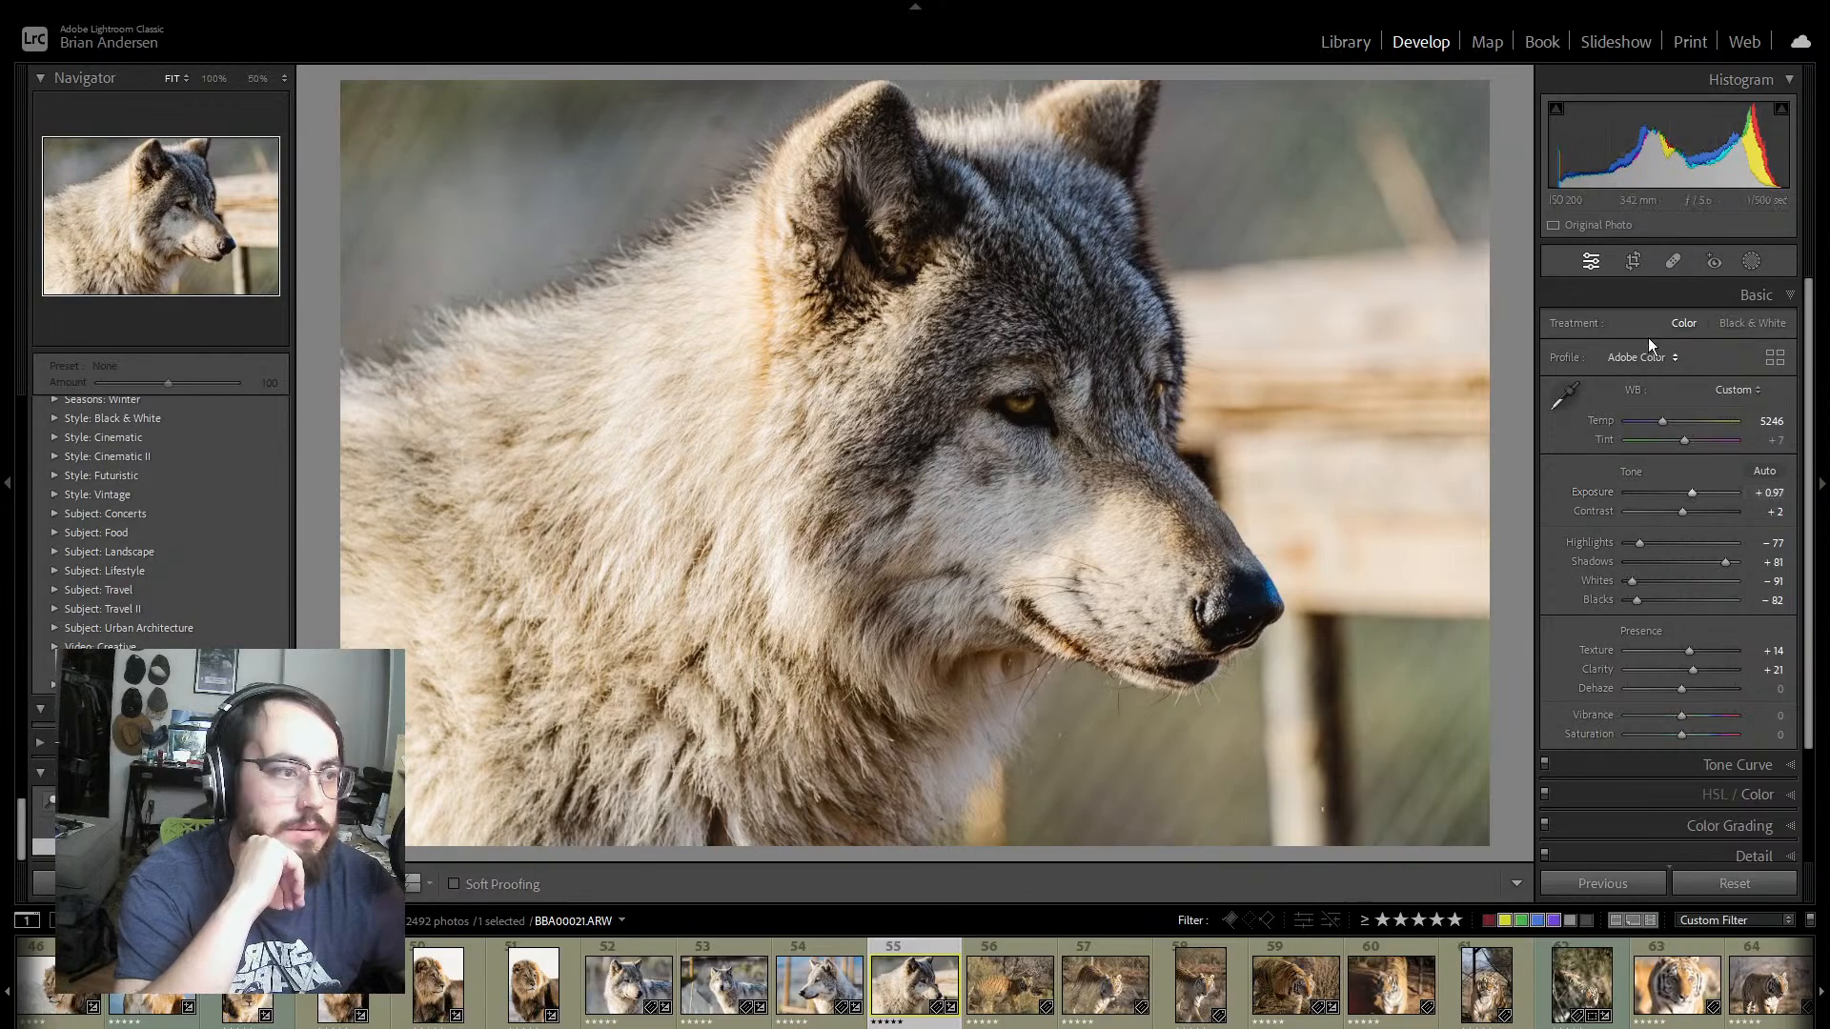
Step: Remove the spot at the left edge of the background in the left-facing wolf profile photo
{"action": "left_click", "coordinate": [835, 955]}
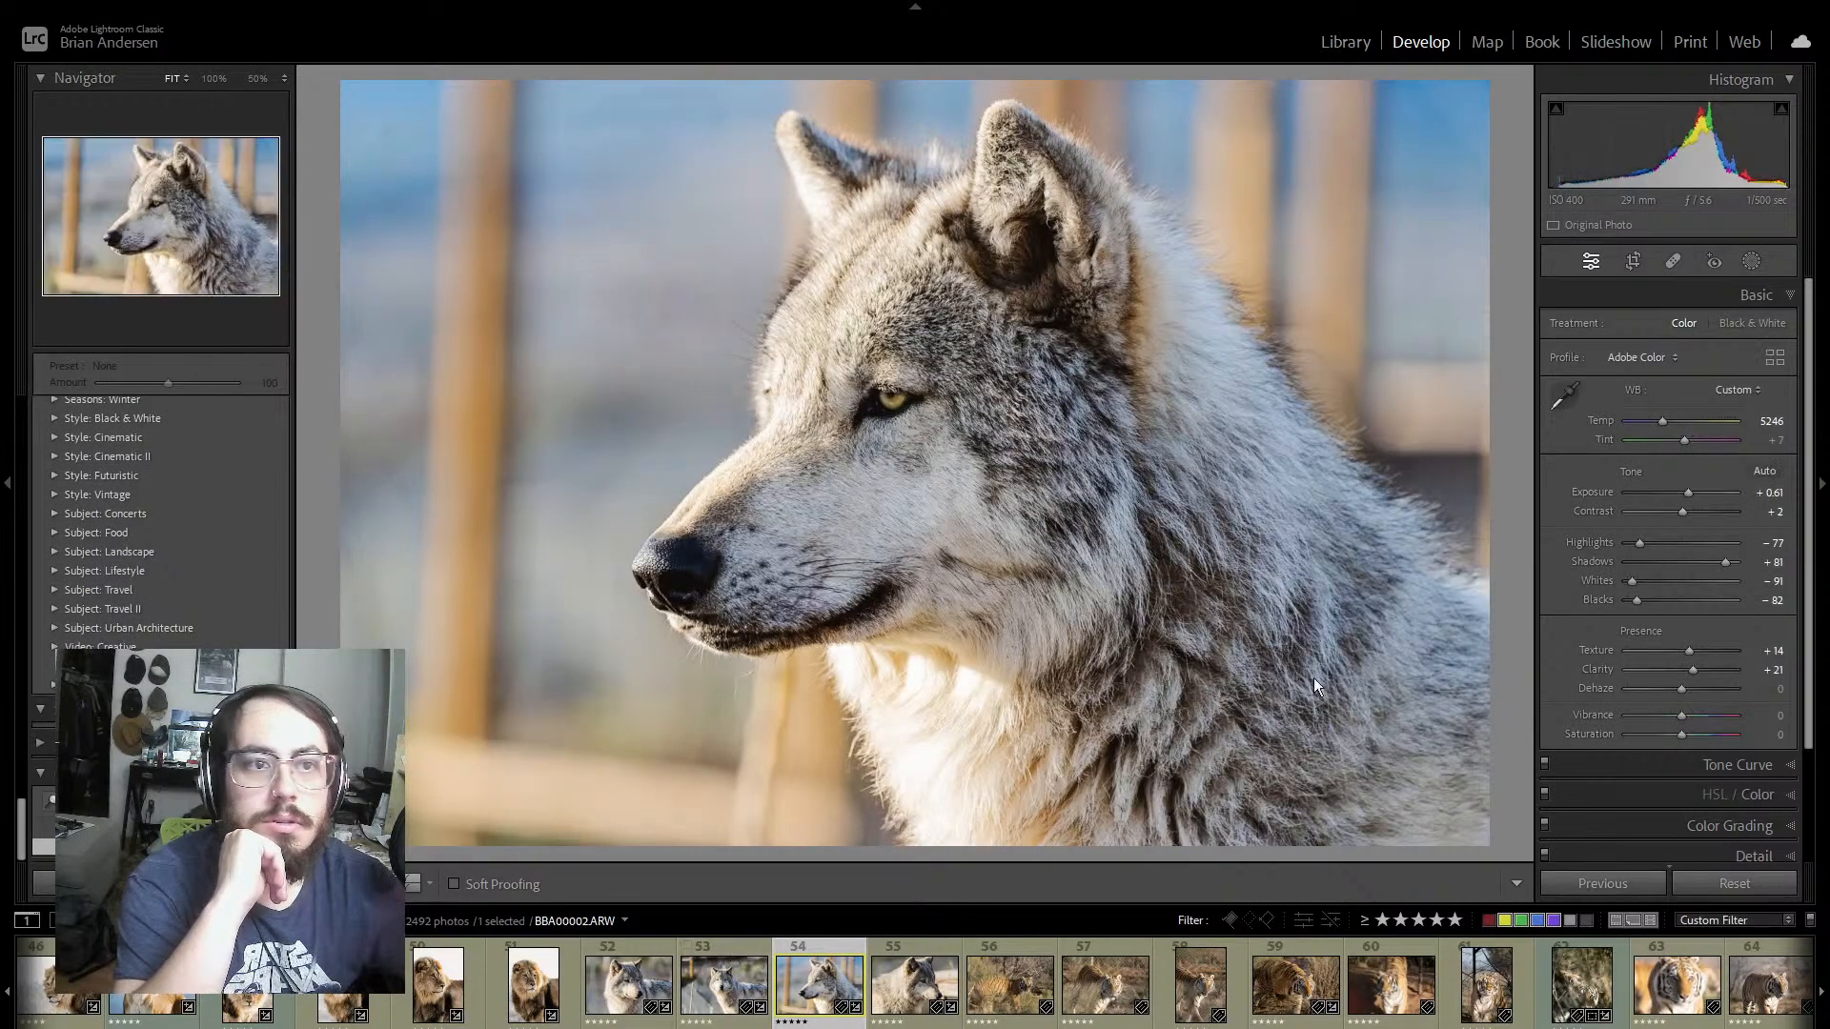
{"action": "left_click", "coordinate": [1671, 262]}
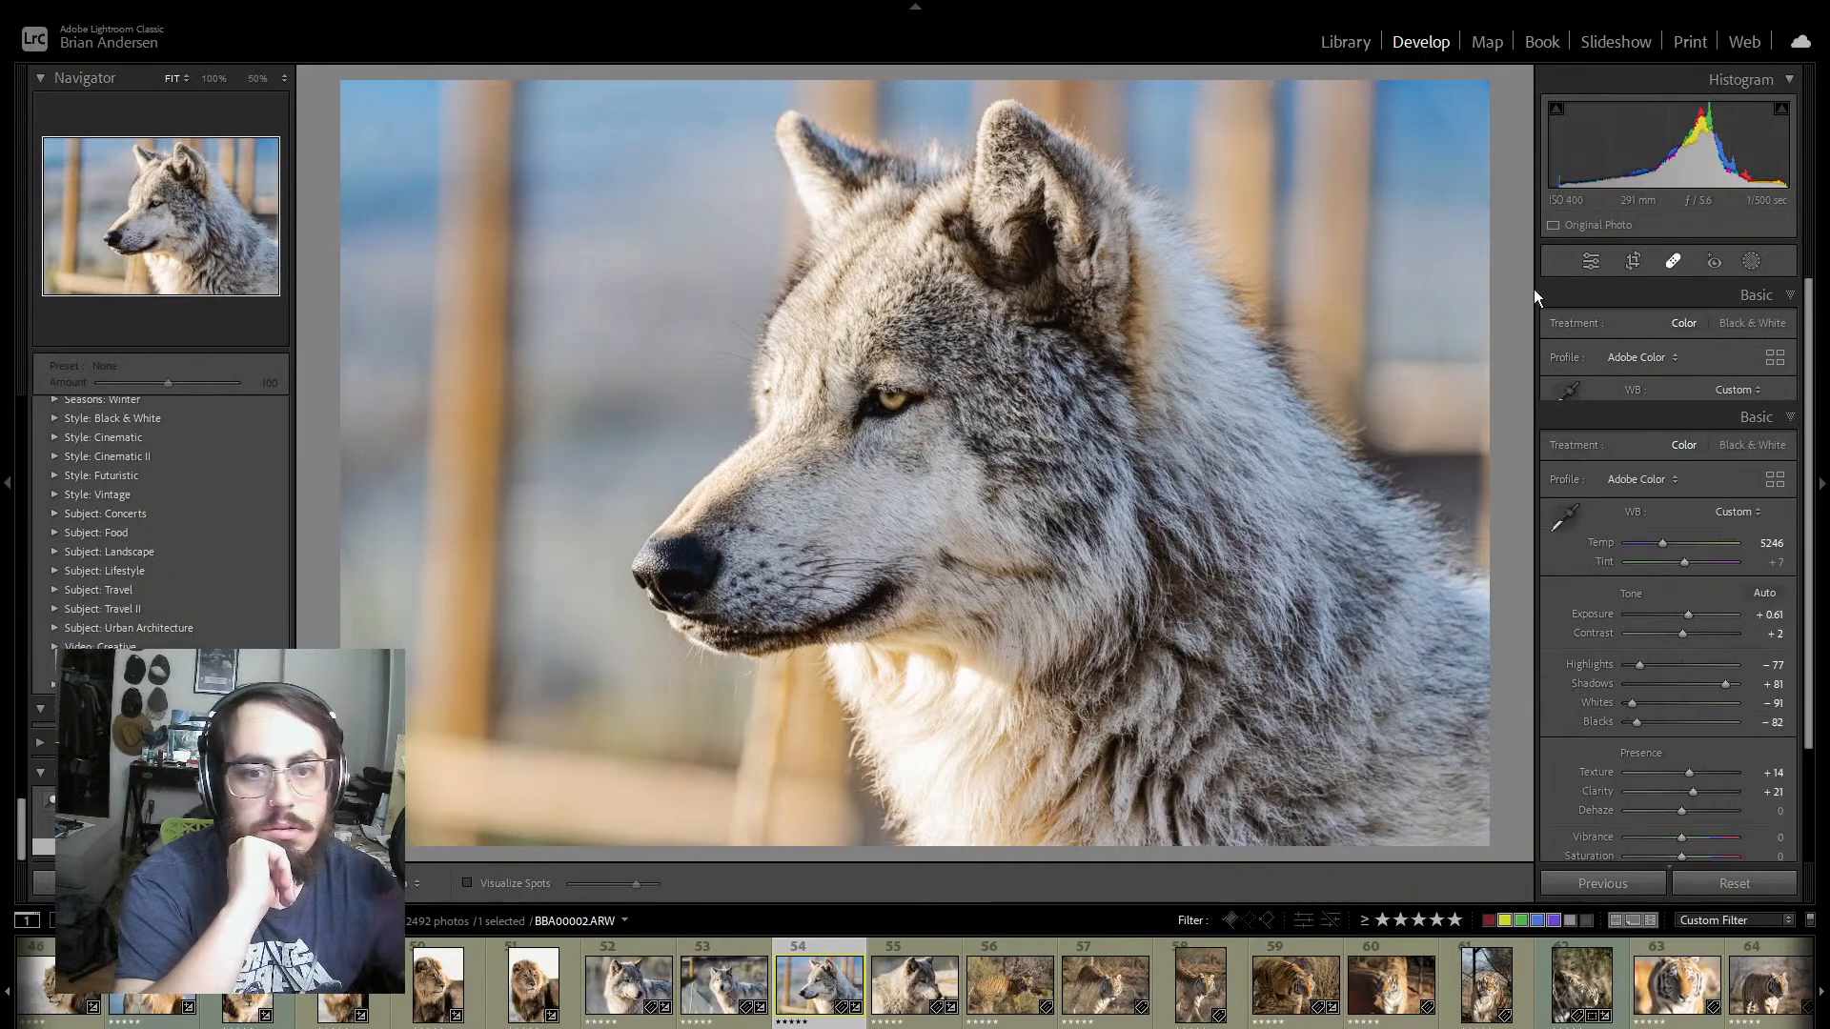
{"action": "left_click", "coordinate": [385, 401]}
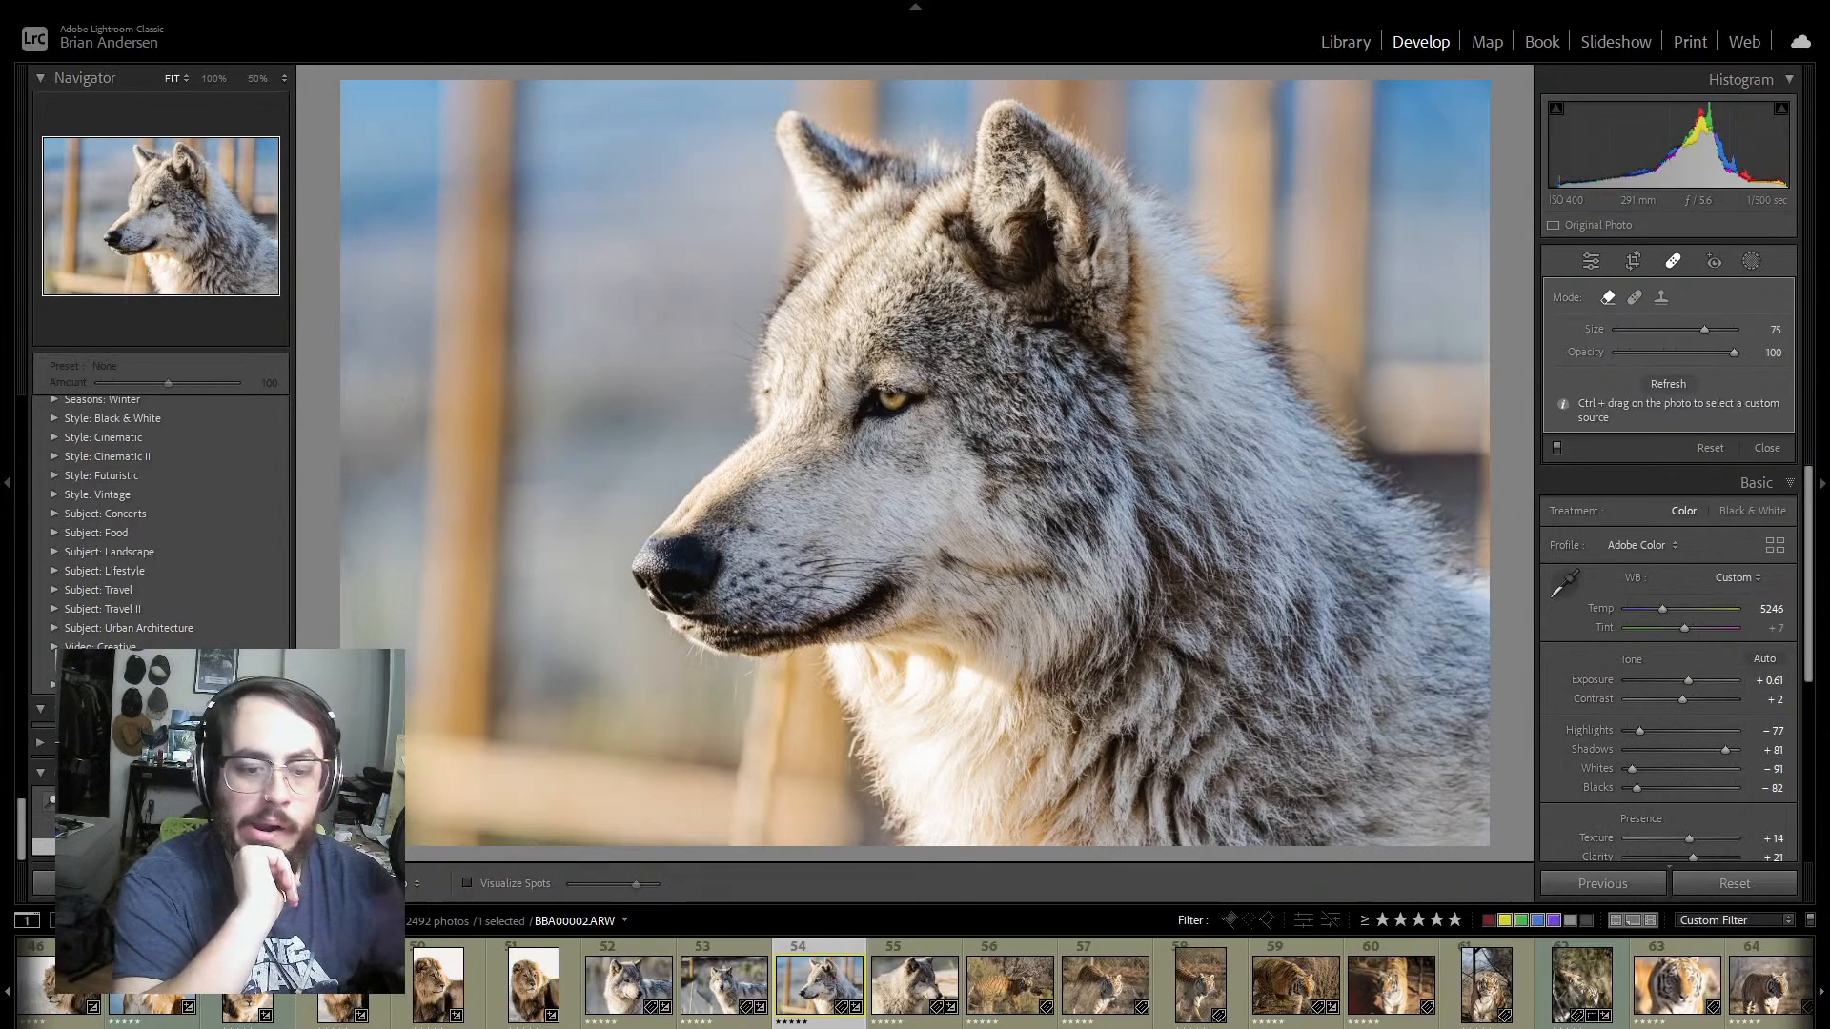
Step: Remove the spots scattered across the upper-left background of the right-facing wolf portrait
{"action": "left_click", "coordinate": [929, 957]}
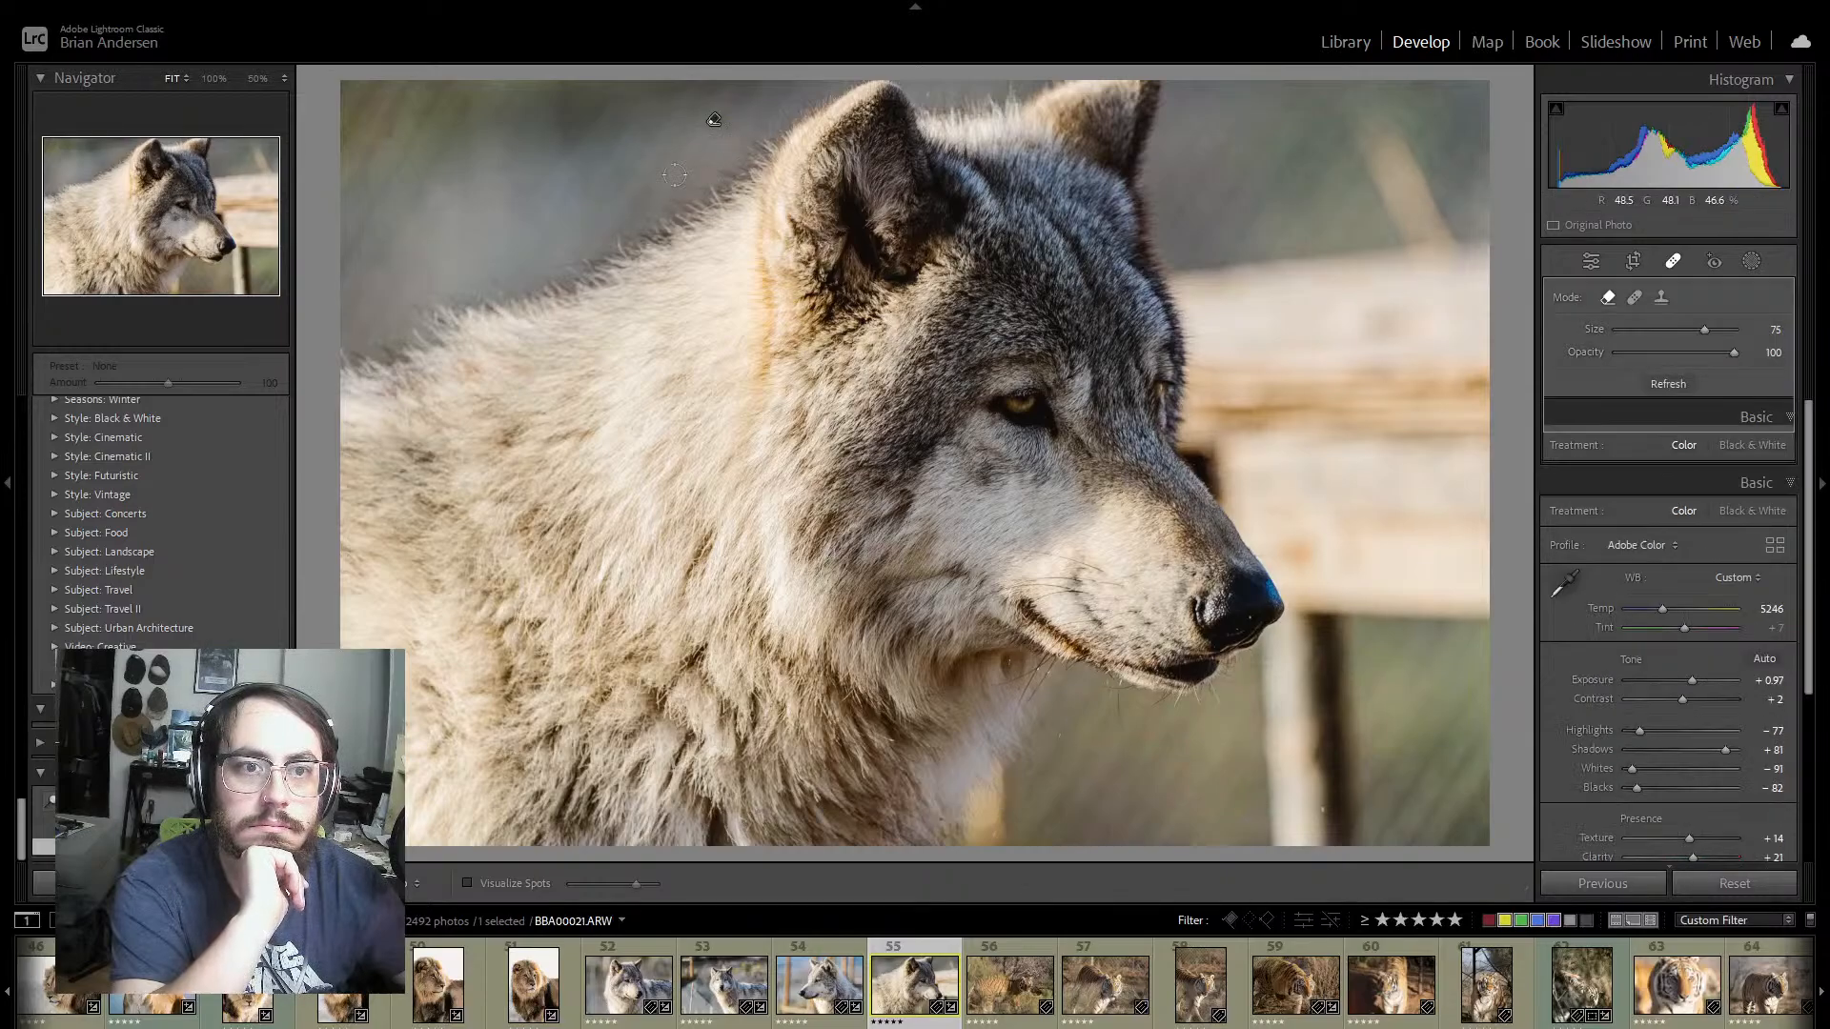
{"action": "left_click_drag", "start_coordinate": [691, 100], "coordinate": [601, 100]}
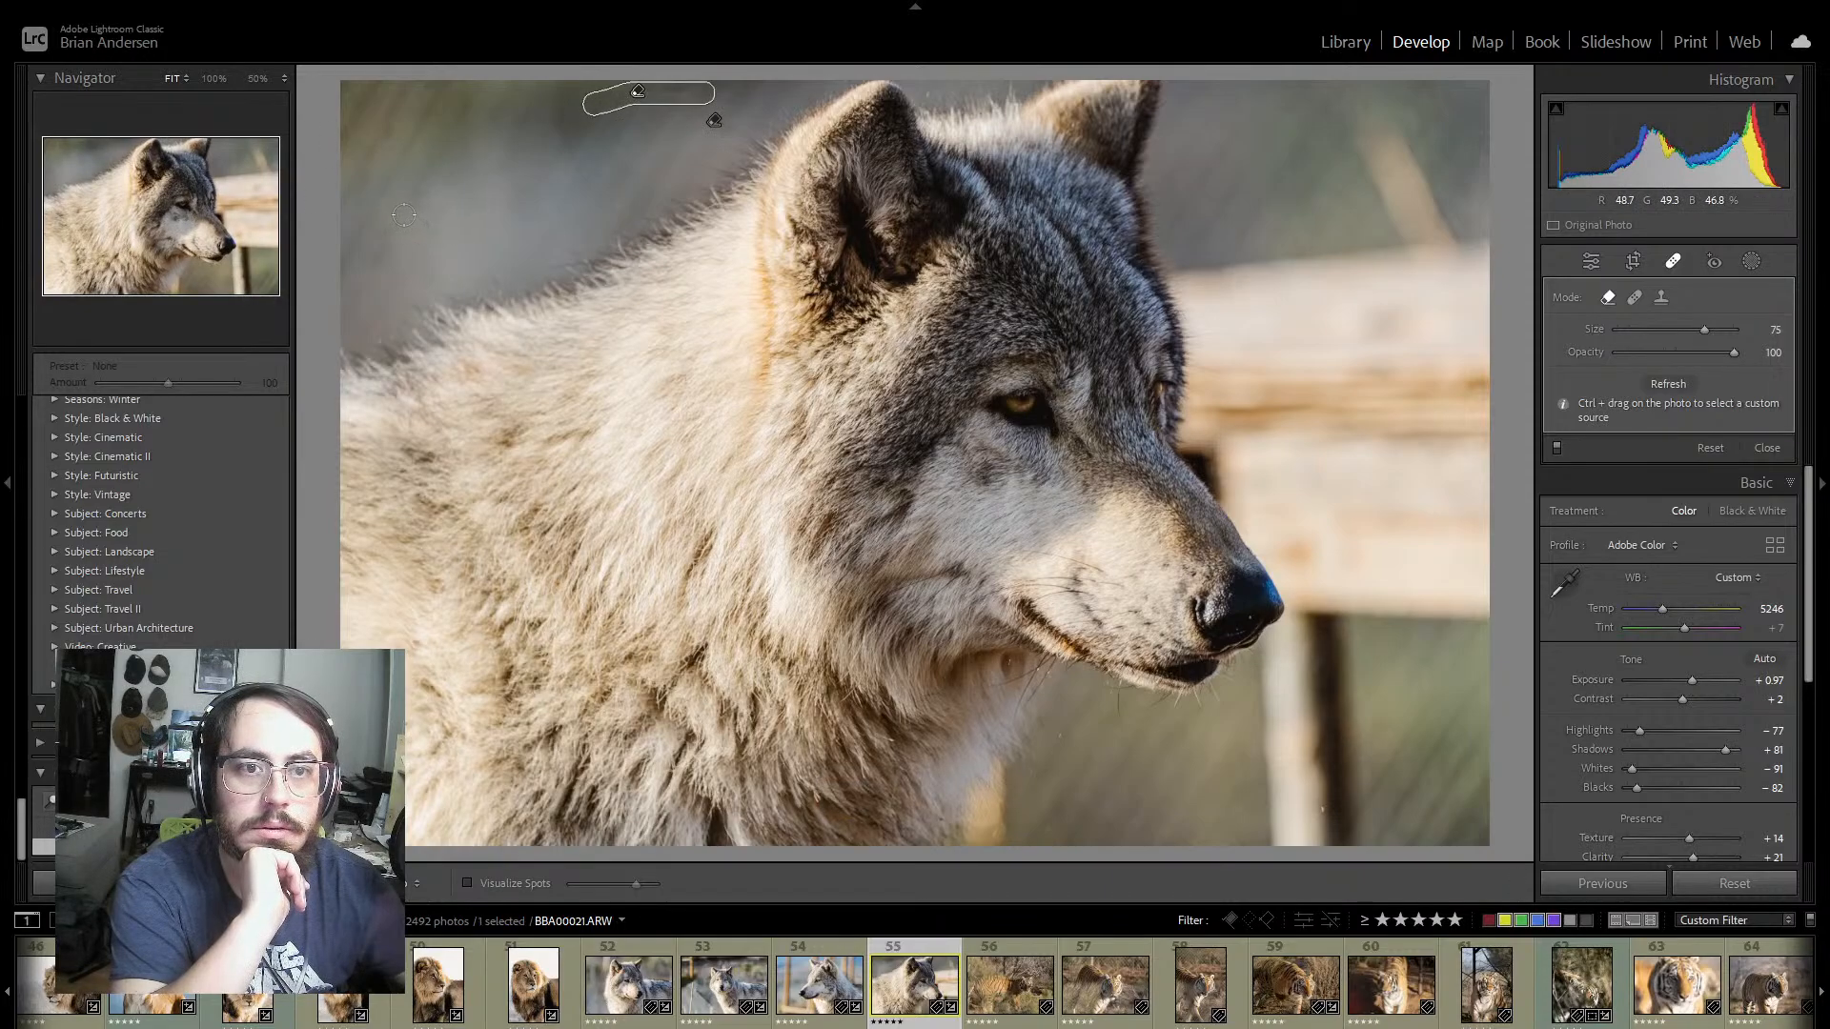
{"action": "scroll", "coordinate": [431, 85], "scroll_direction": "up", "scroll_amount": 1}
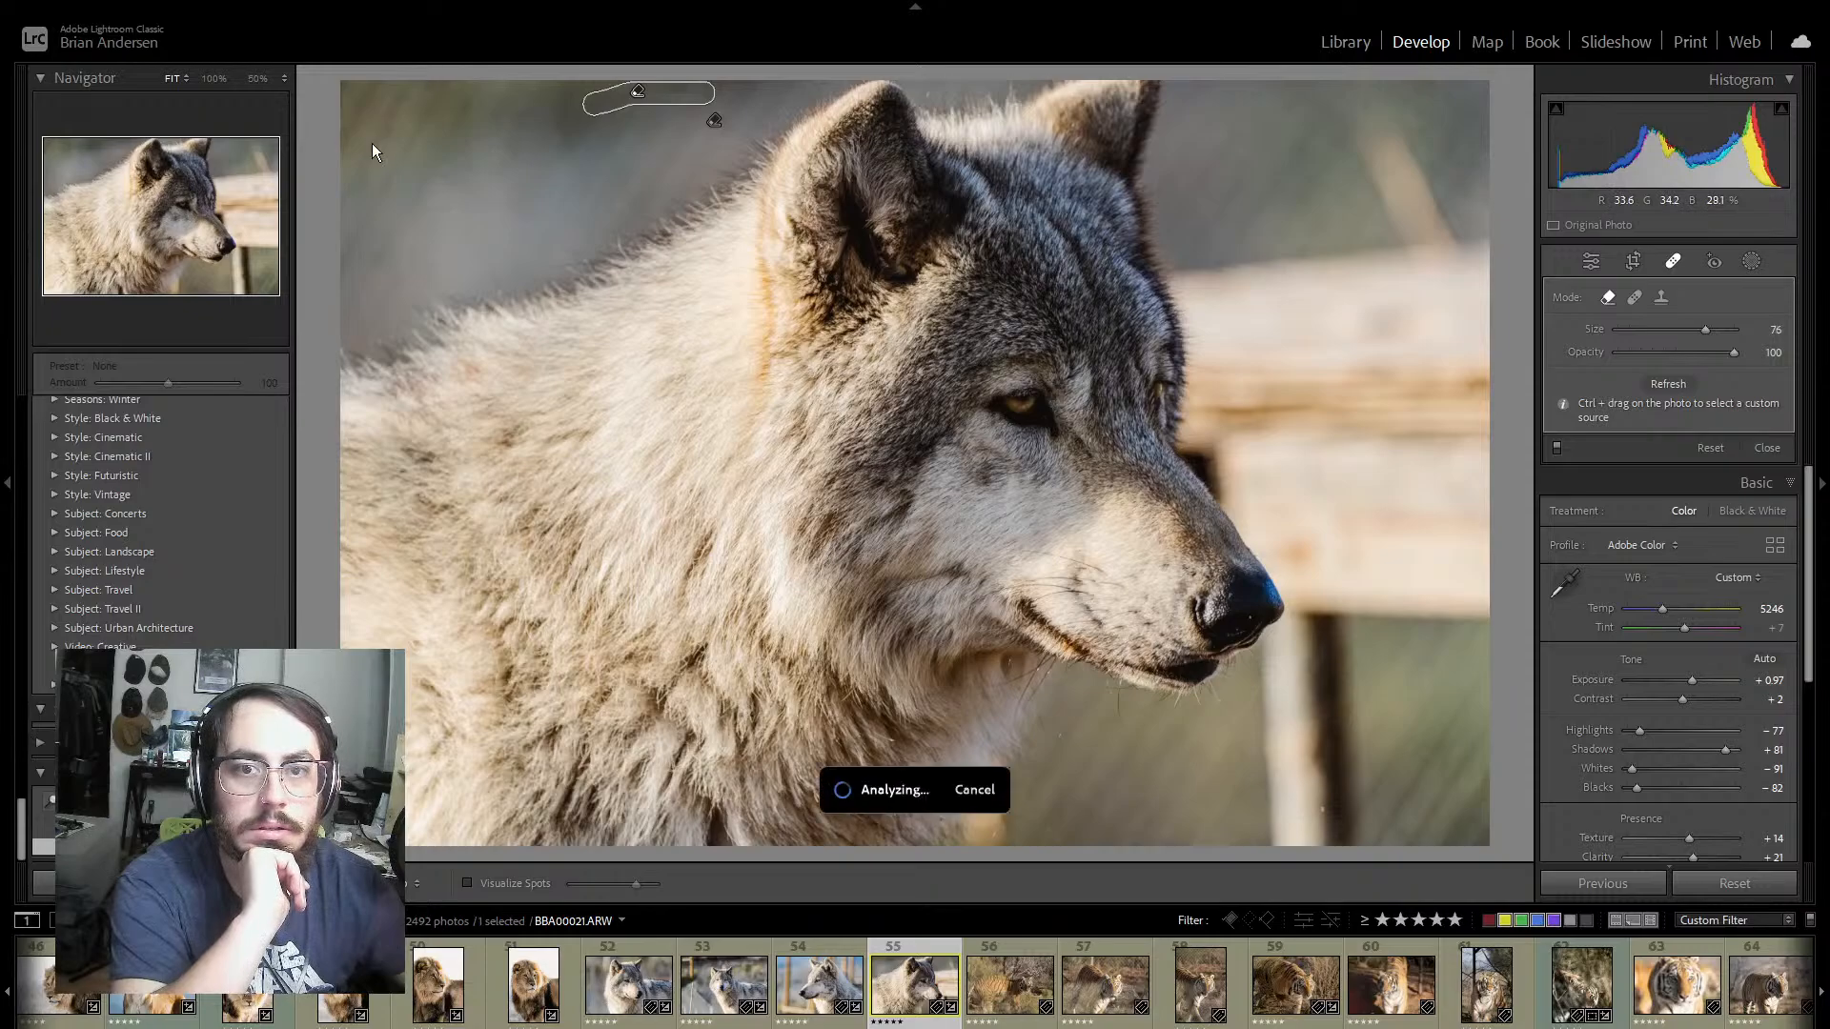
{"action": "left_click", "coordinate": [427, 86]}
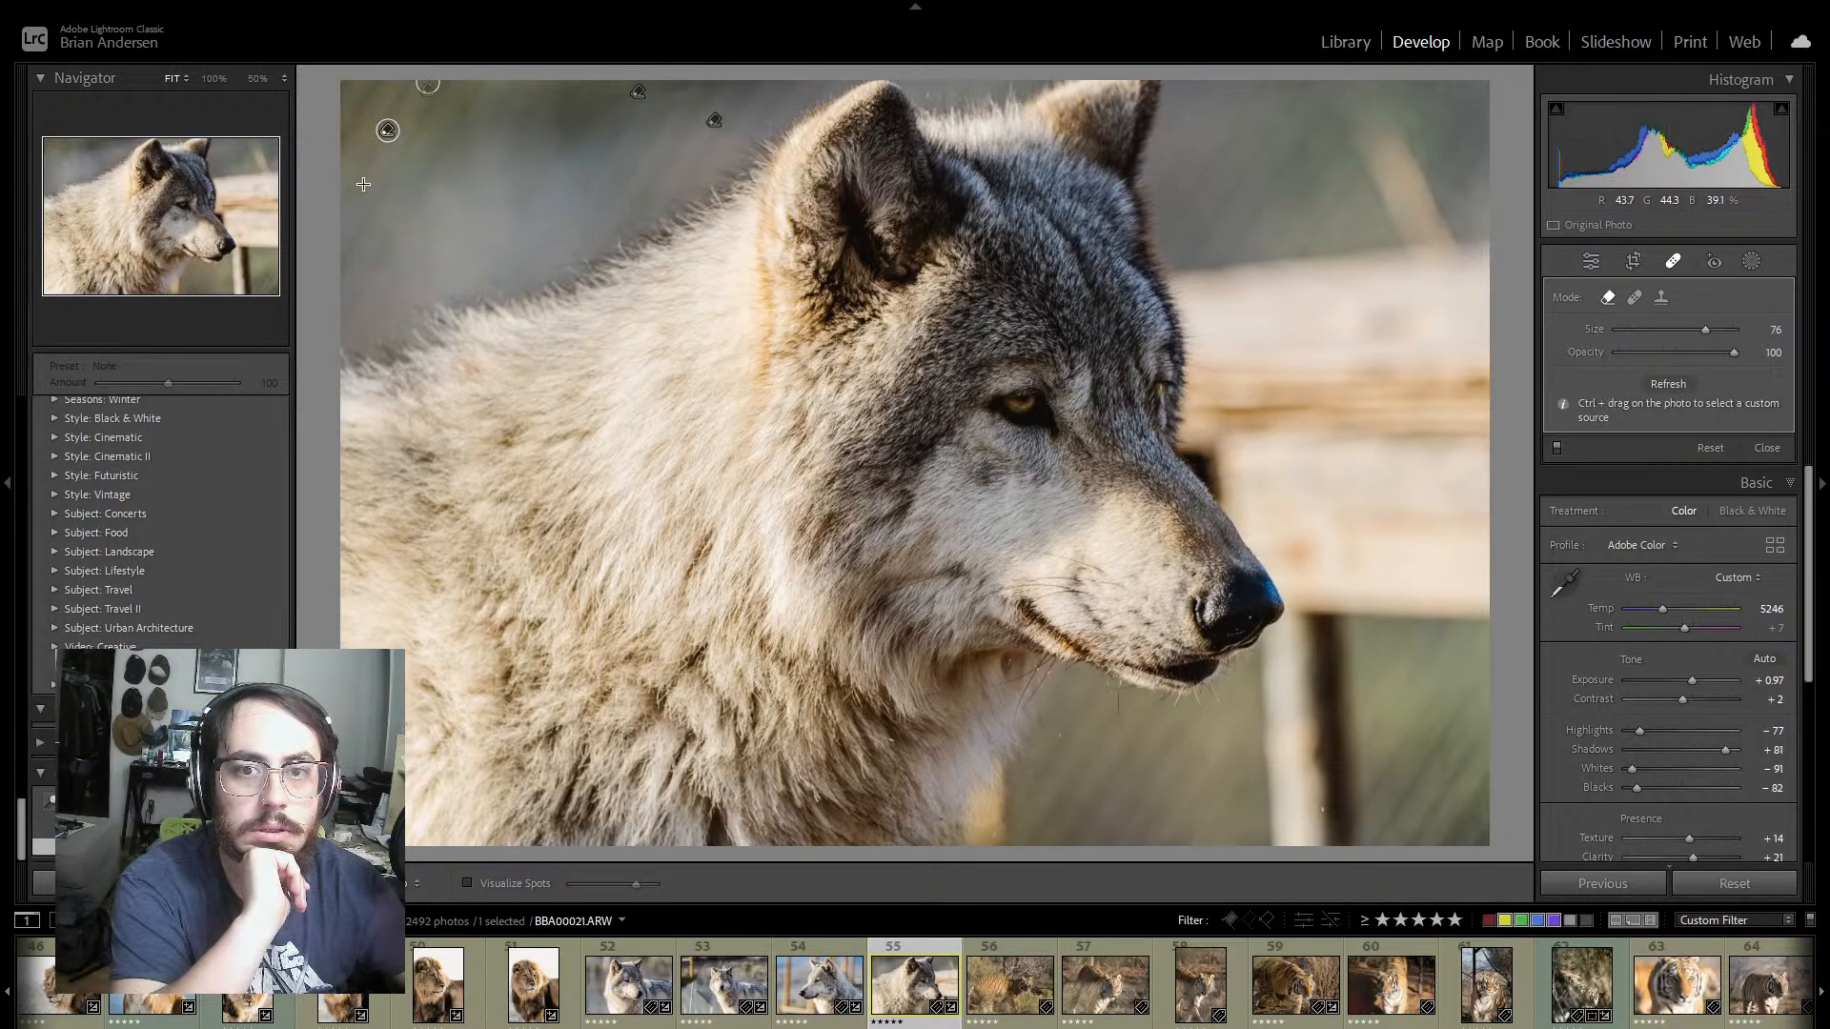
{"action": "left_click_drag", "start_coordinate": [369, 175], "coordinate": [353, 203]}
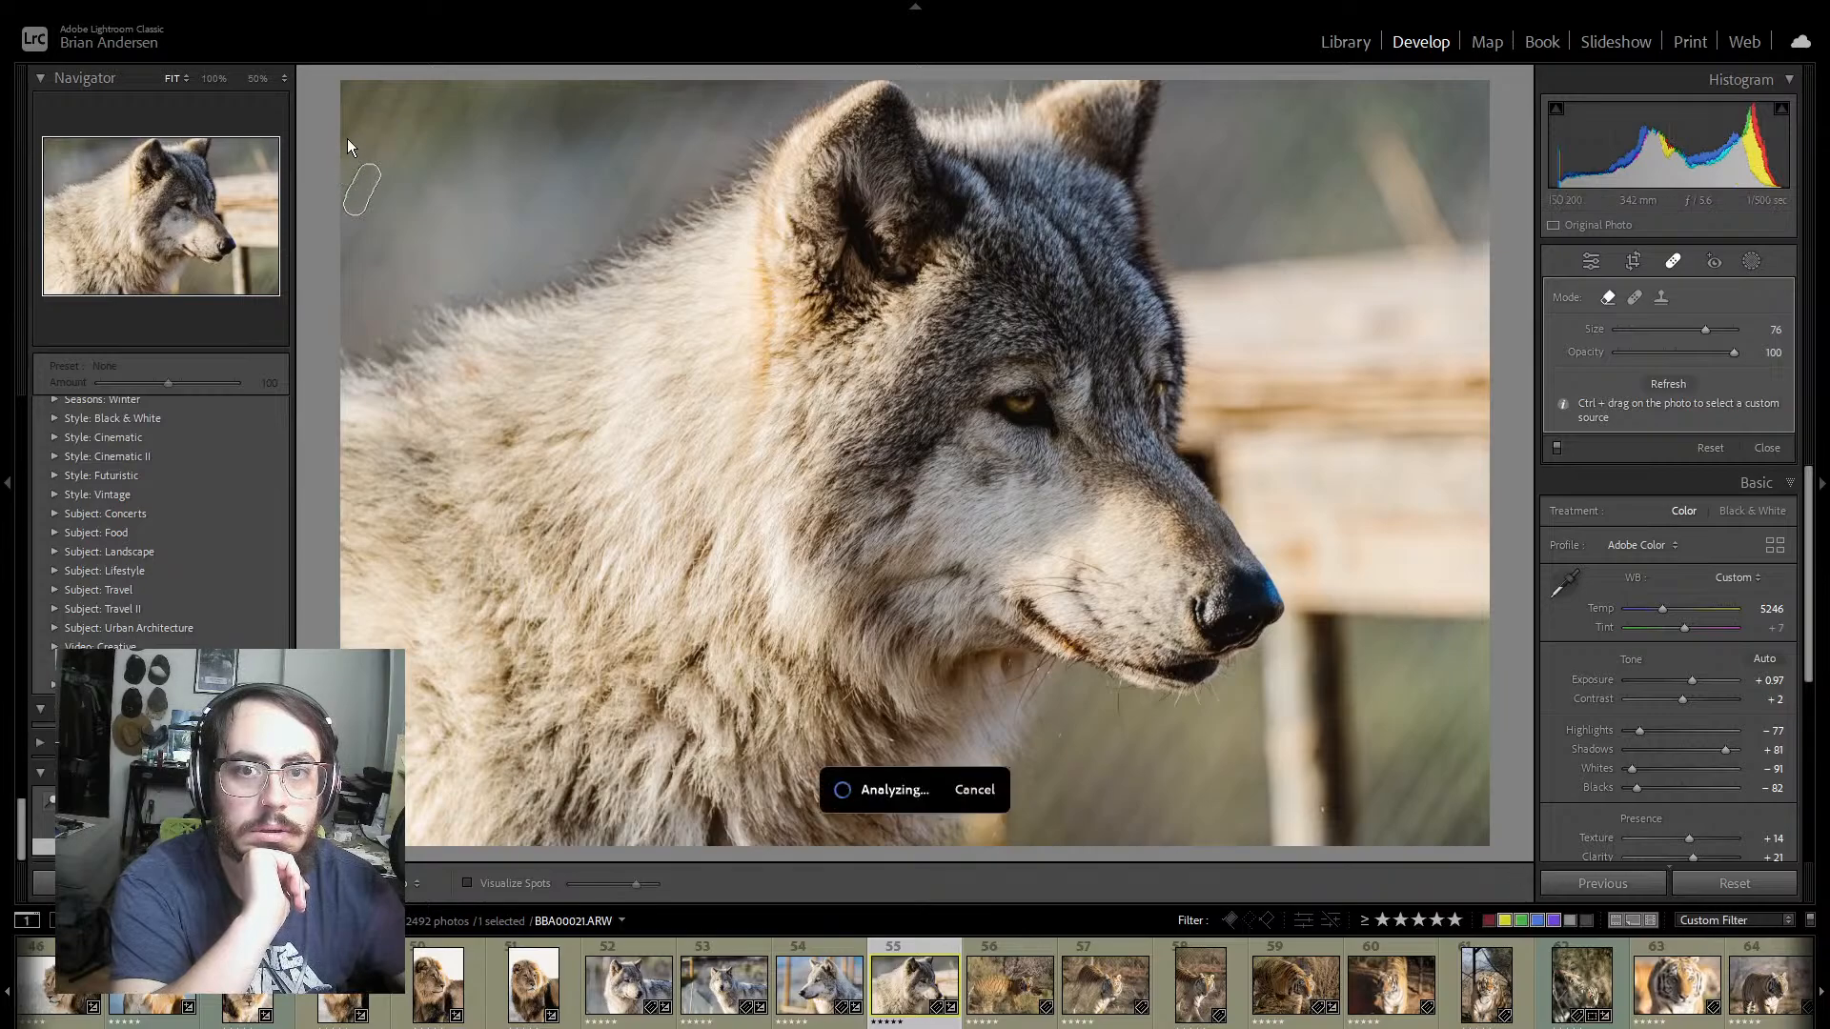
{"action": "left_click_drag", "start_coordinate": [345, 147], "coordinate": [339, 123]}
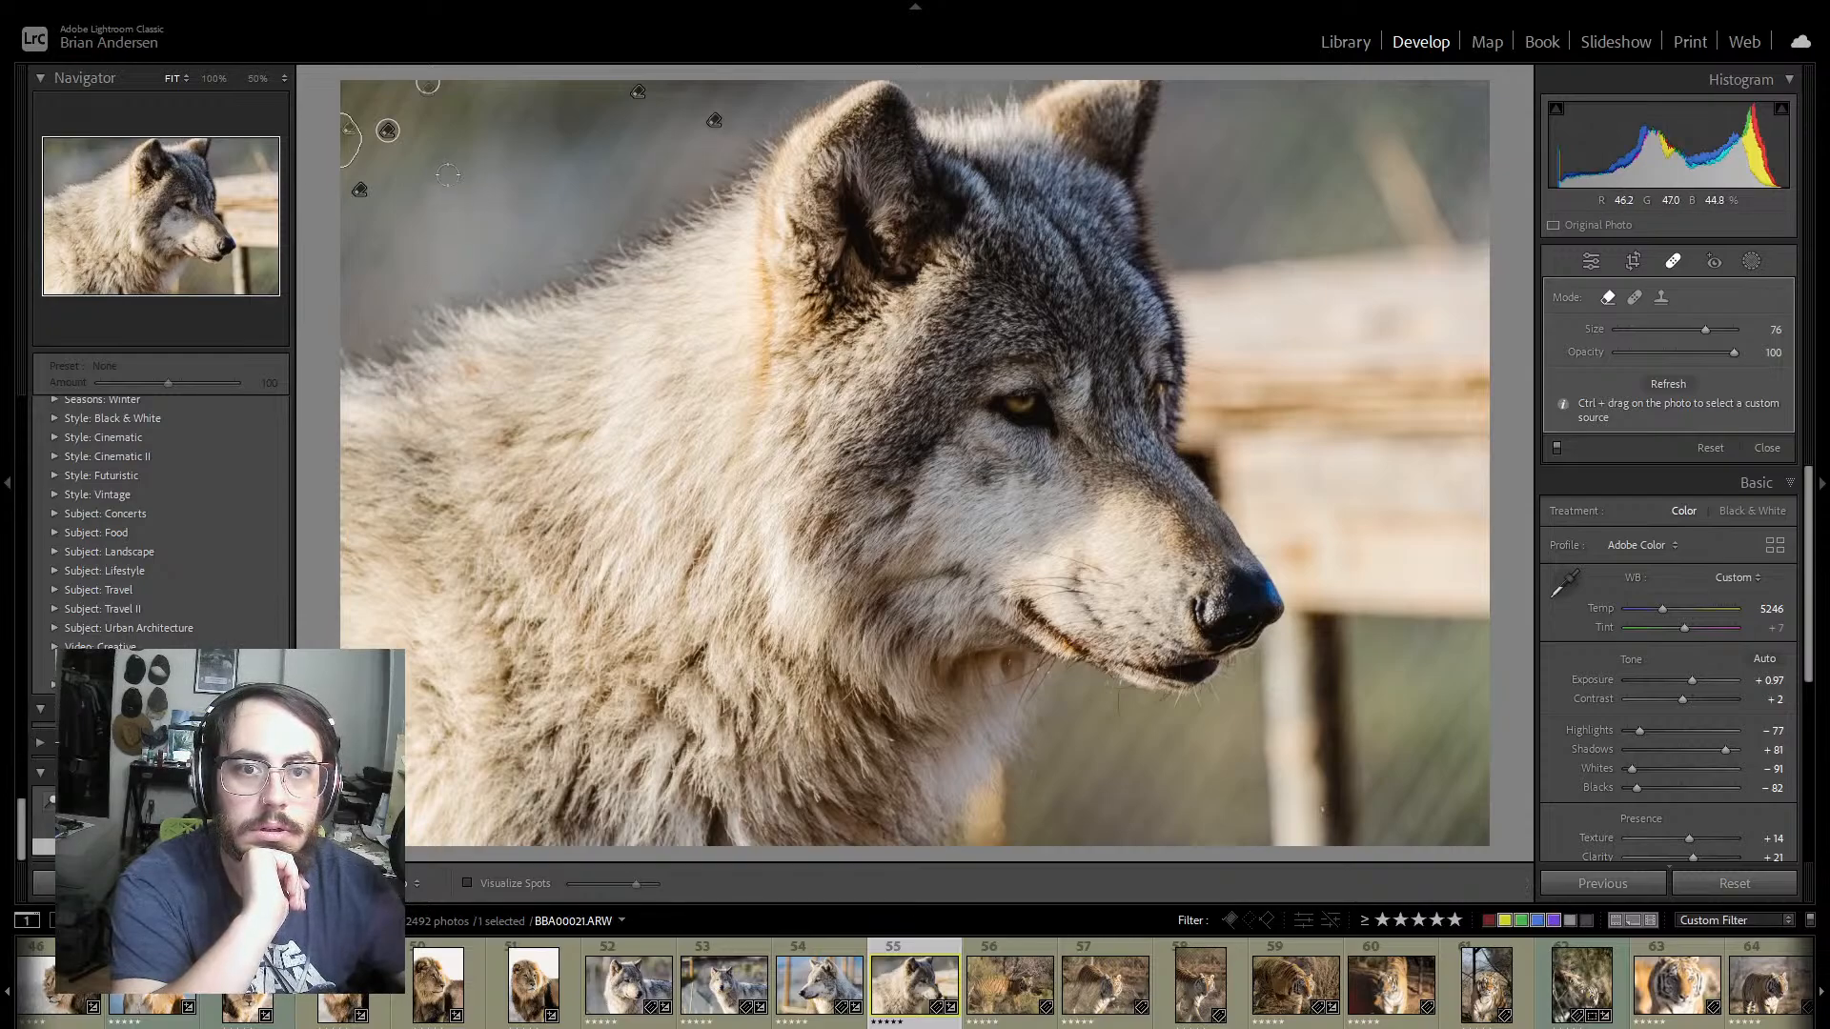
{"action": "left_click_drag", "start_coordinate": [446, 180], "coordinate": [458, 170]}
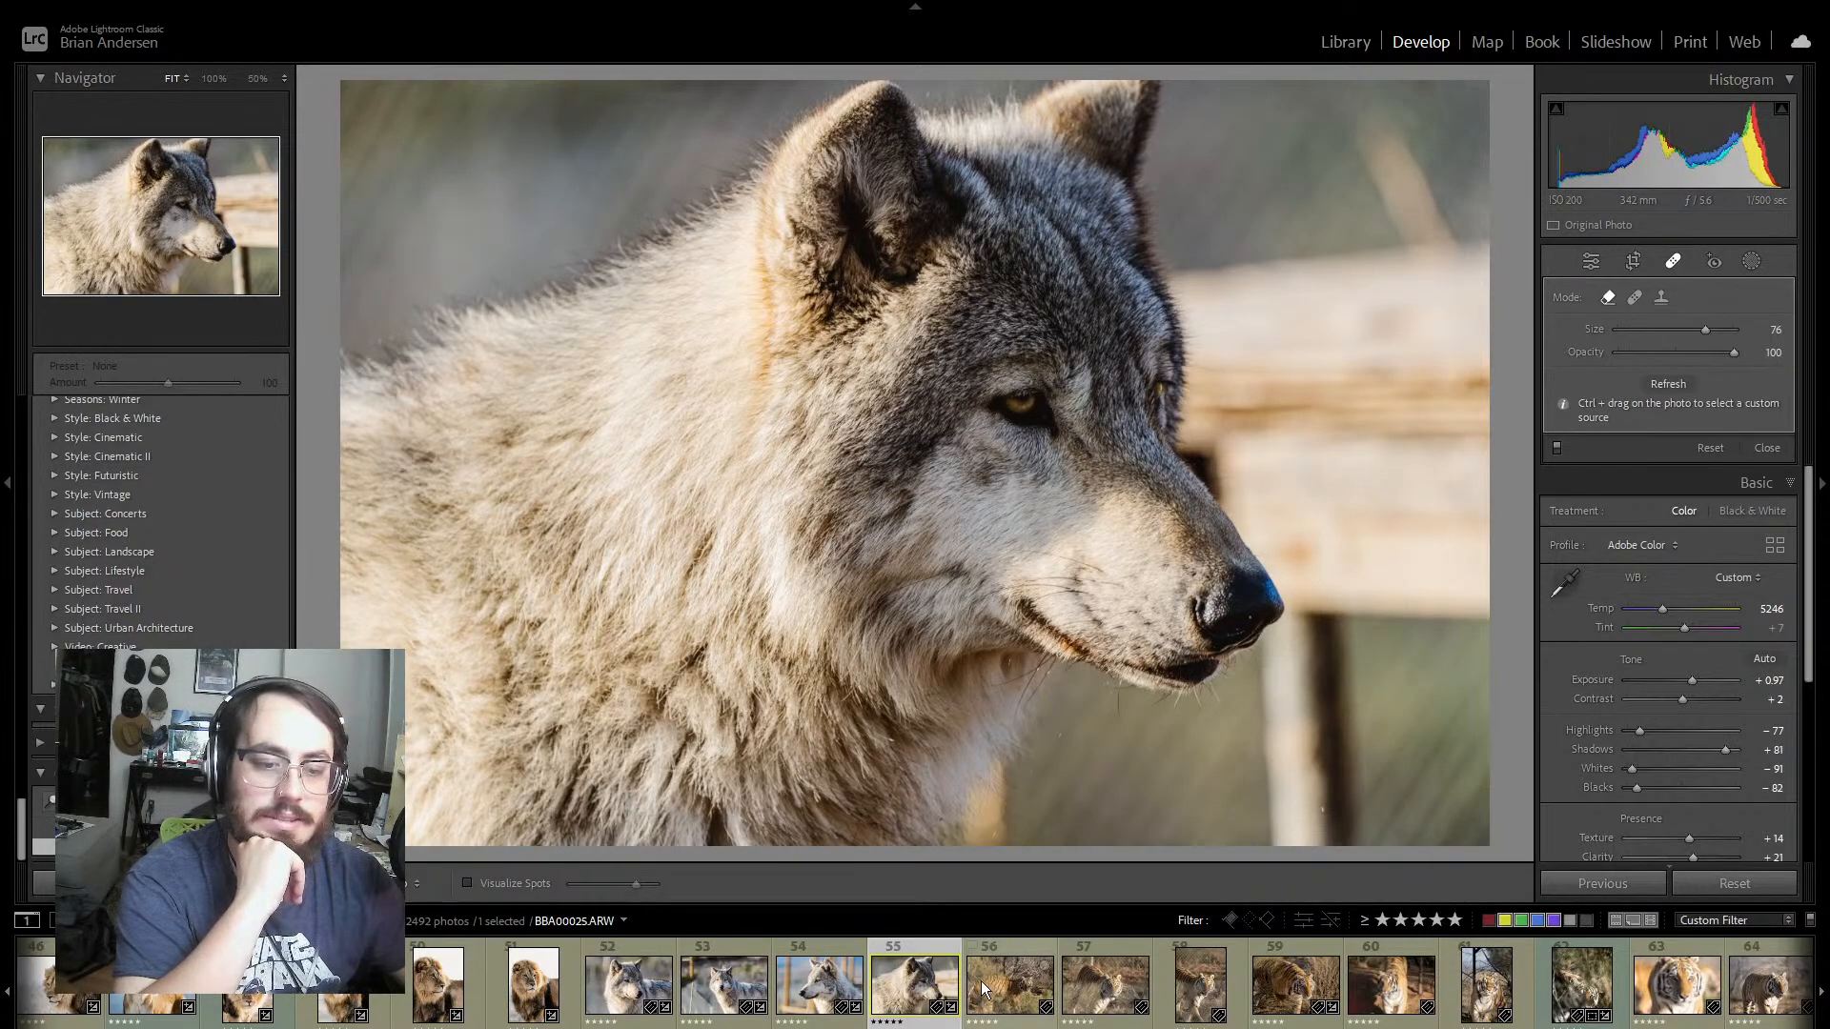
Step: Go on to the first tiger photo and warm its white balance to a Temp of 6211
{"action": "left_click", "coordinate": [1014, 951]}
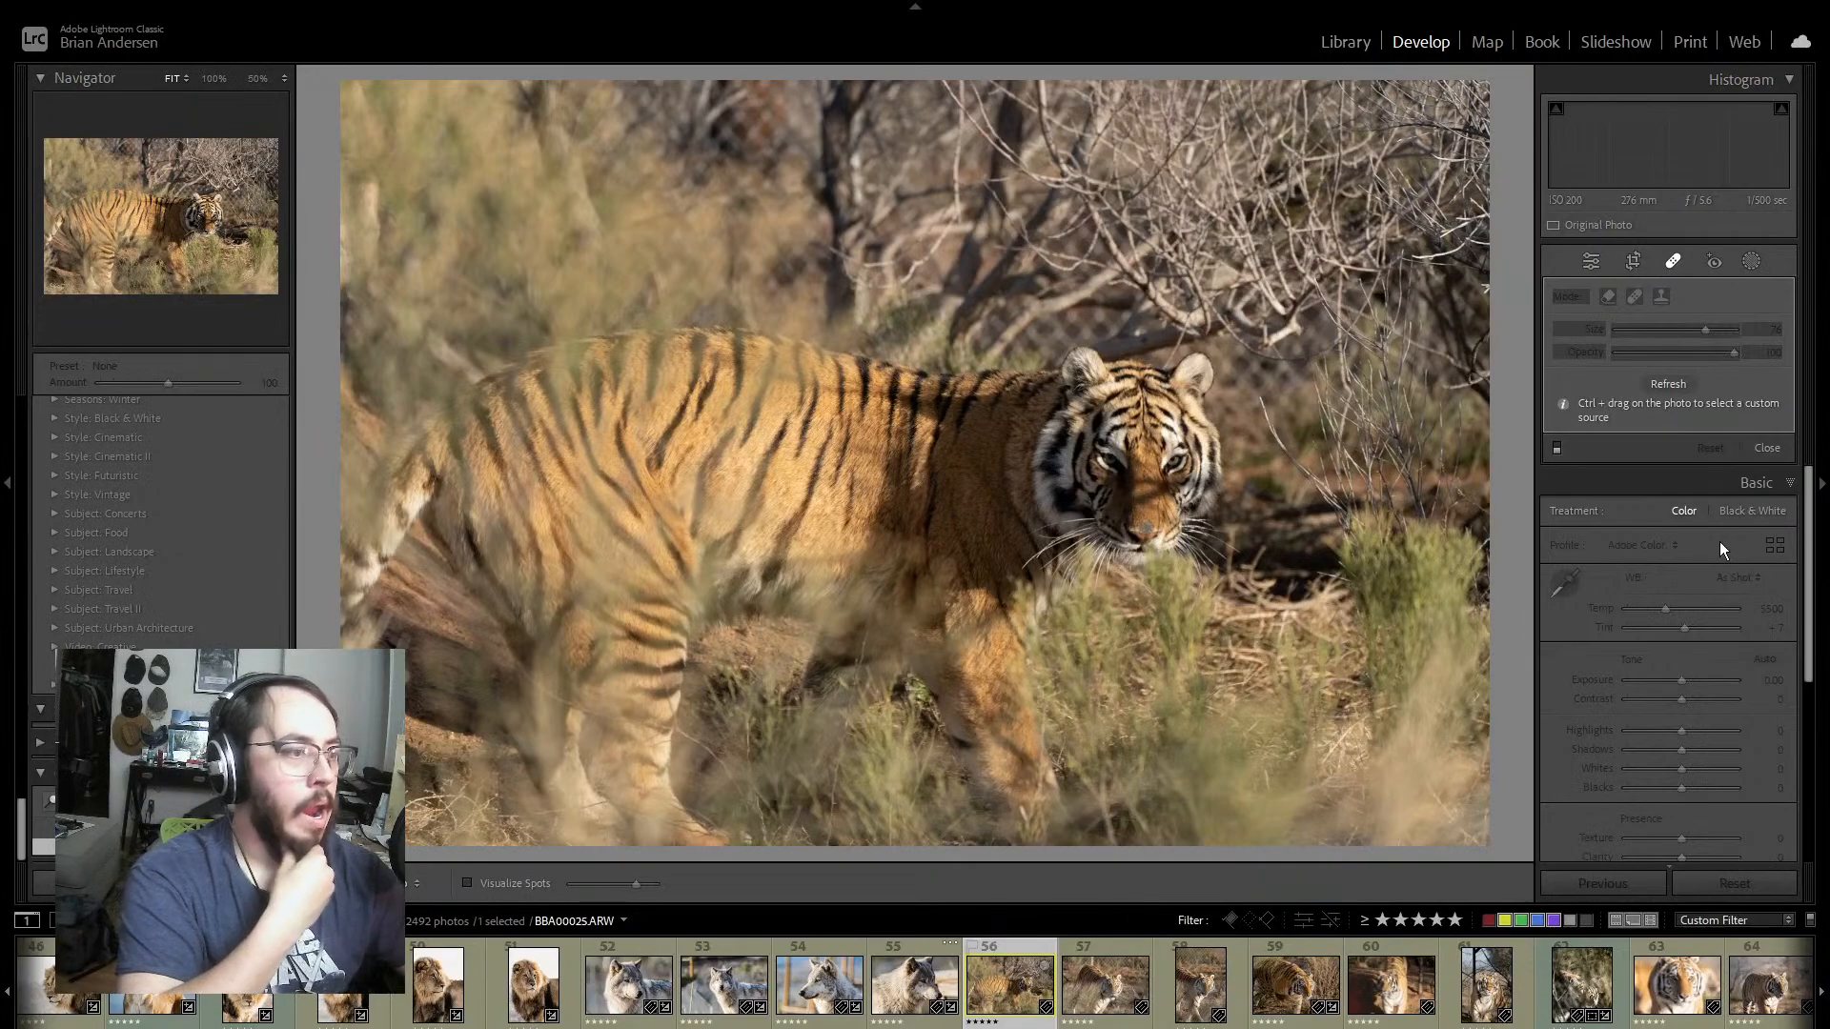
{"action": "left_click", "coordinate": [1594, 261]}
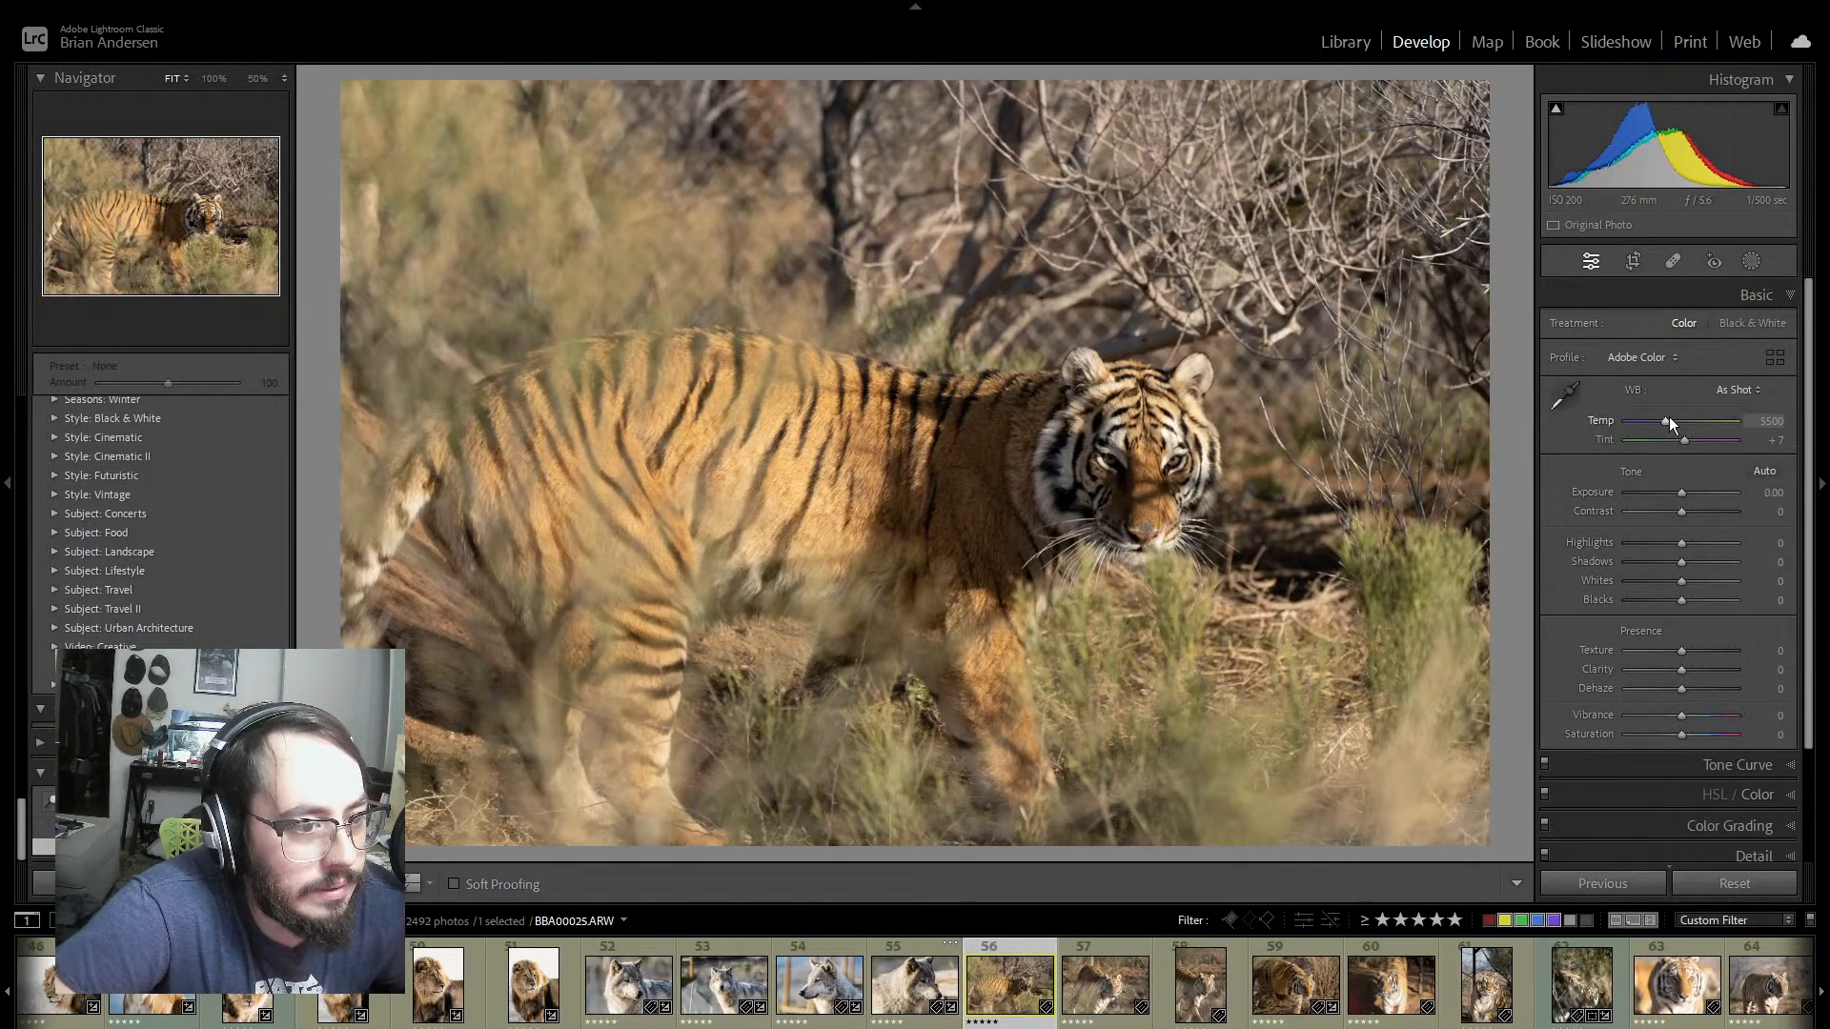
{"action": "left_click_drag", "start_coordinate": [1668, 419], "coordinate": [1672, 416]}
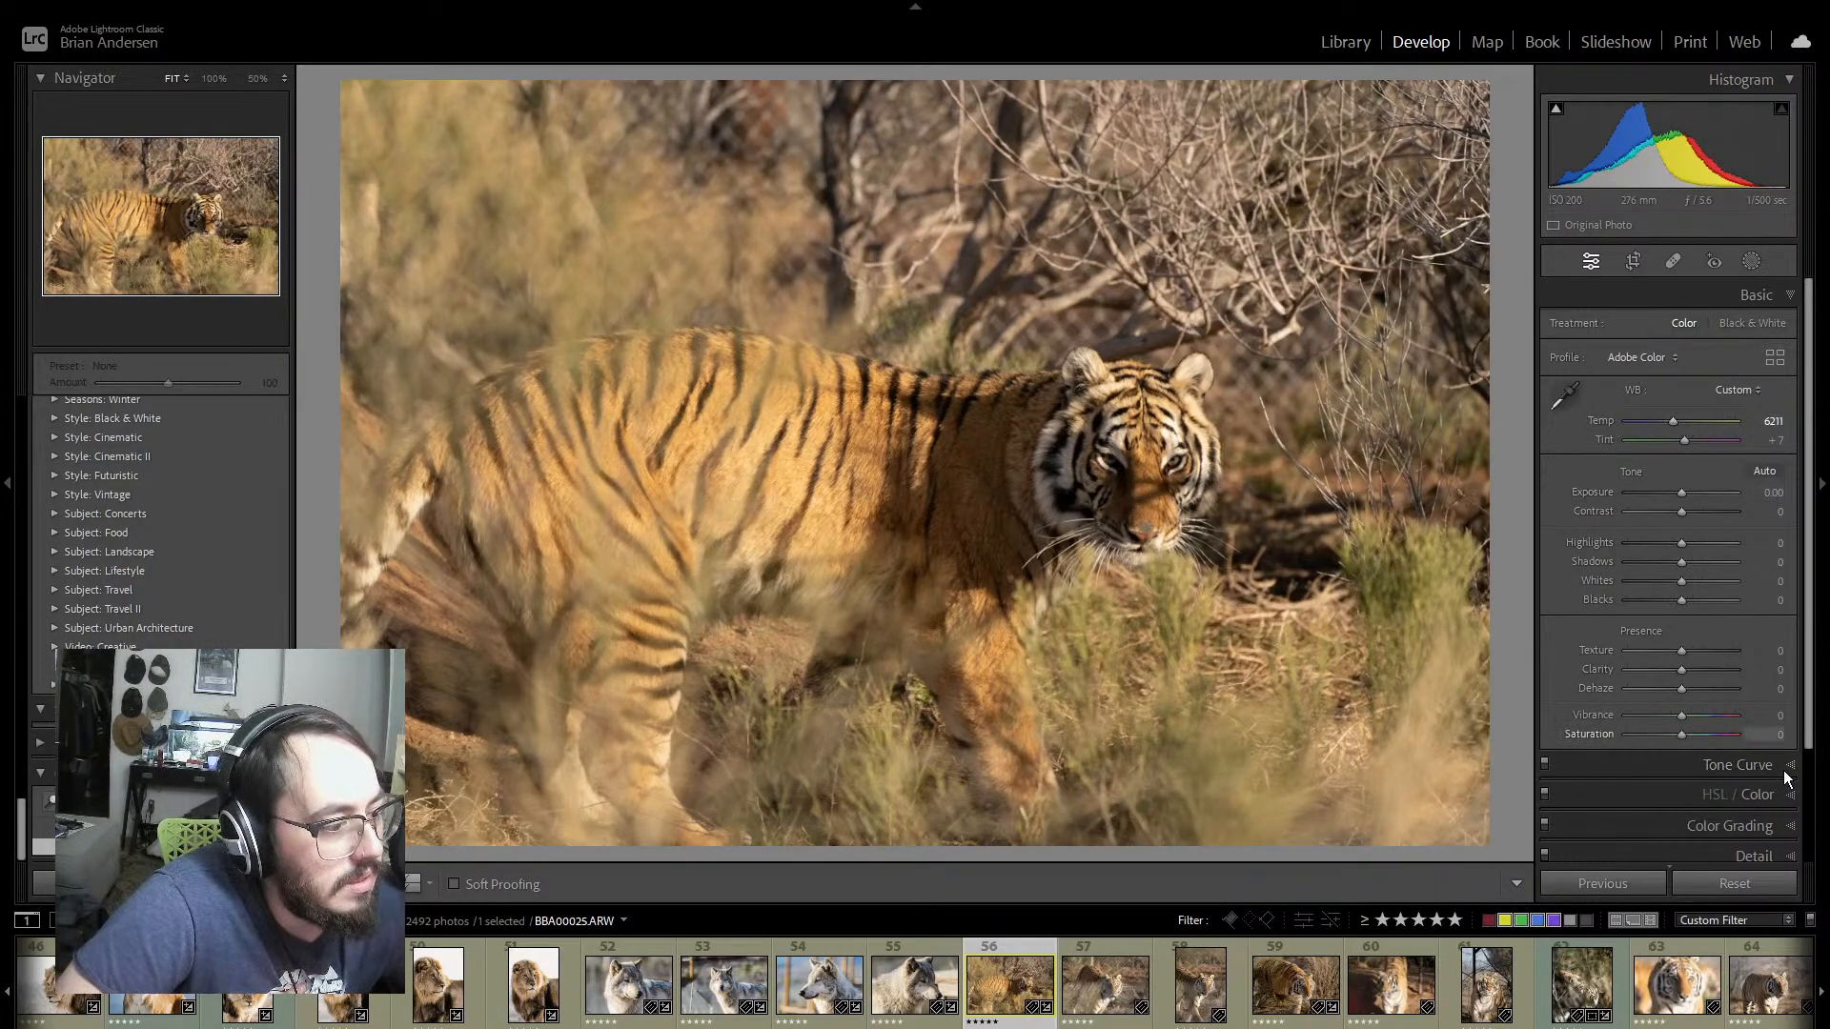
Step: Enable lens profile corrections for the tiger photo
{"action": "scroll", "coordinate": [1787, 774], "scroll_direction": "down", "scroll_amount": 1}
{"action": "scroll", "coordinate": [1791, 777], "scroll_direction": "down", "scroll_amount": 3}
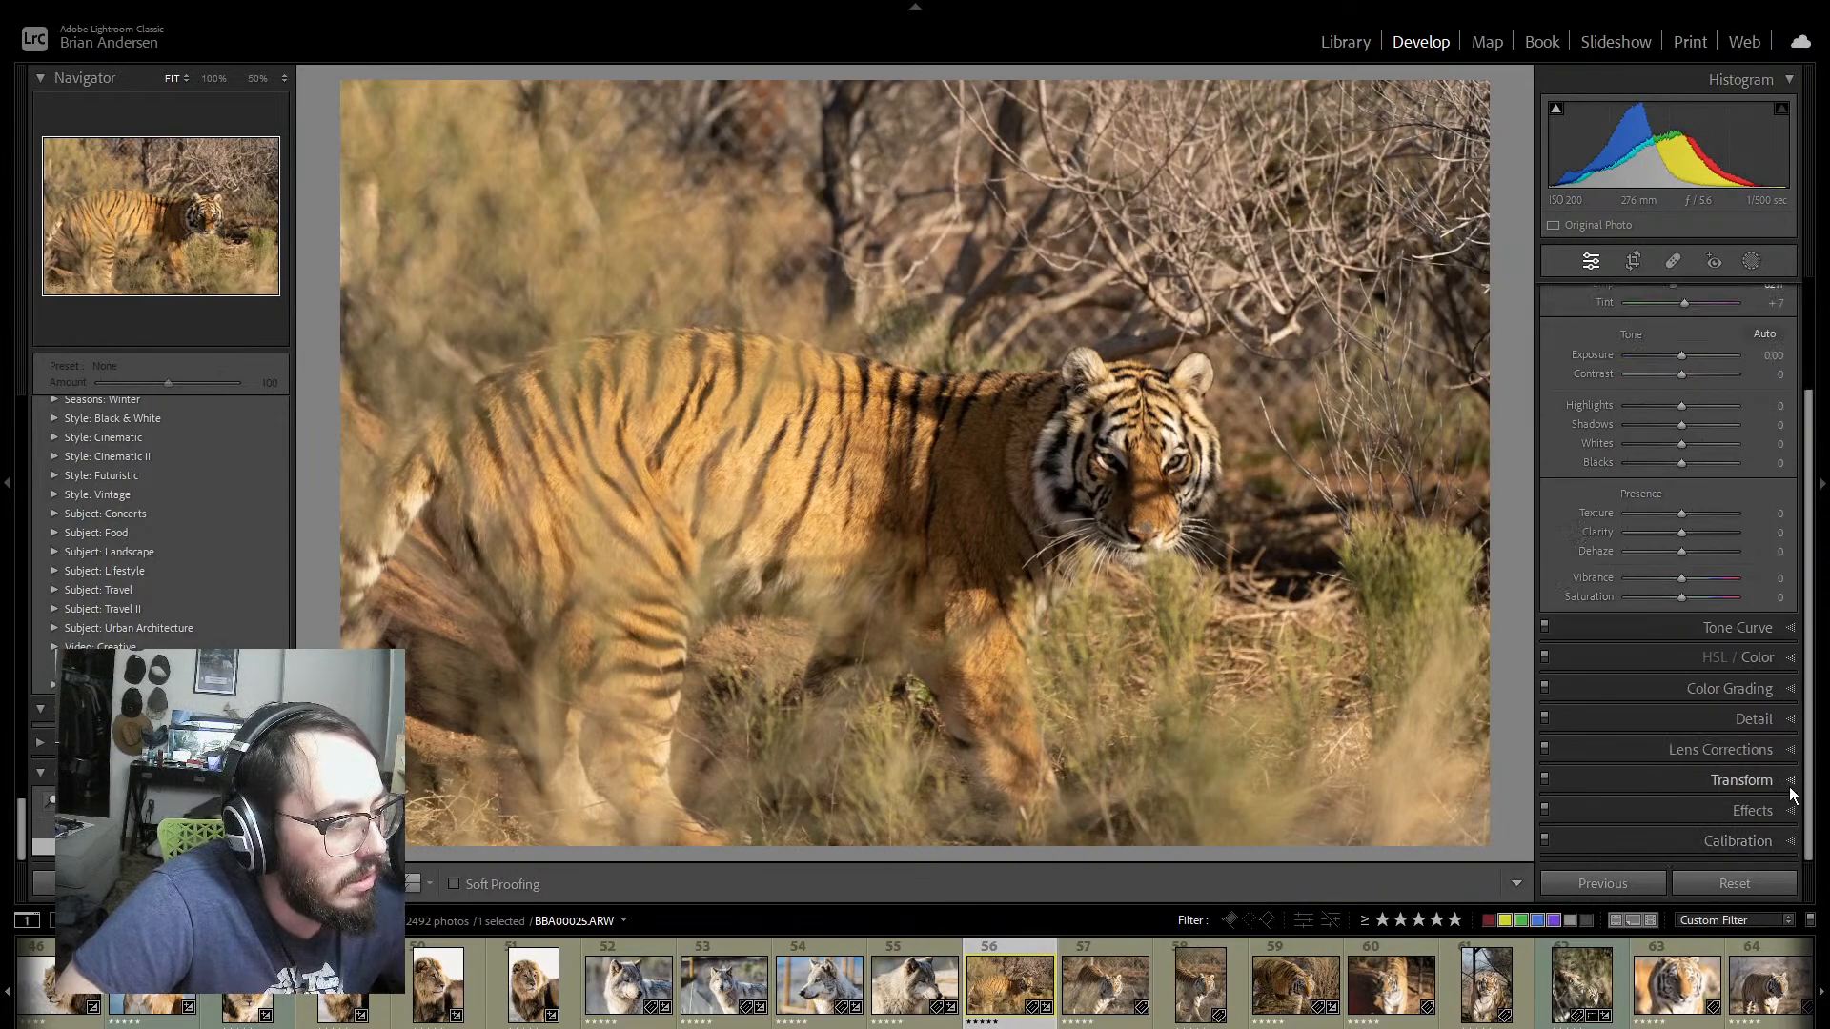
{"action": "left_click", "coordinate": [1792, 842]}
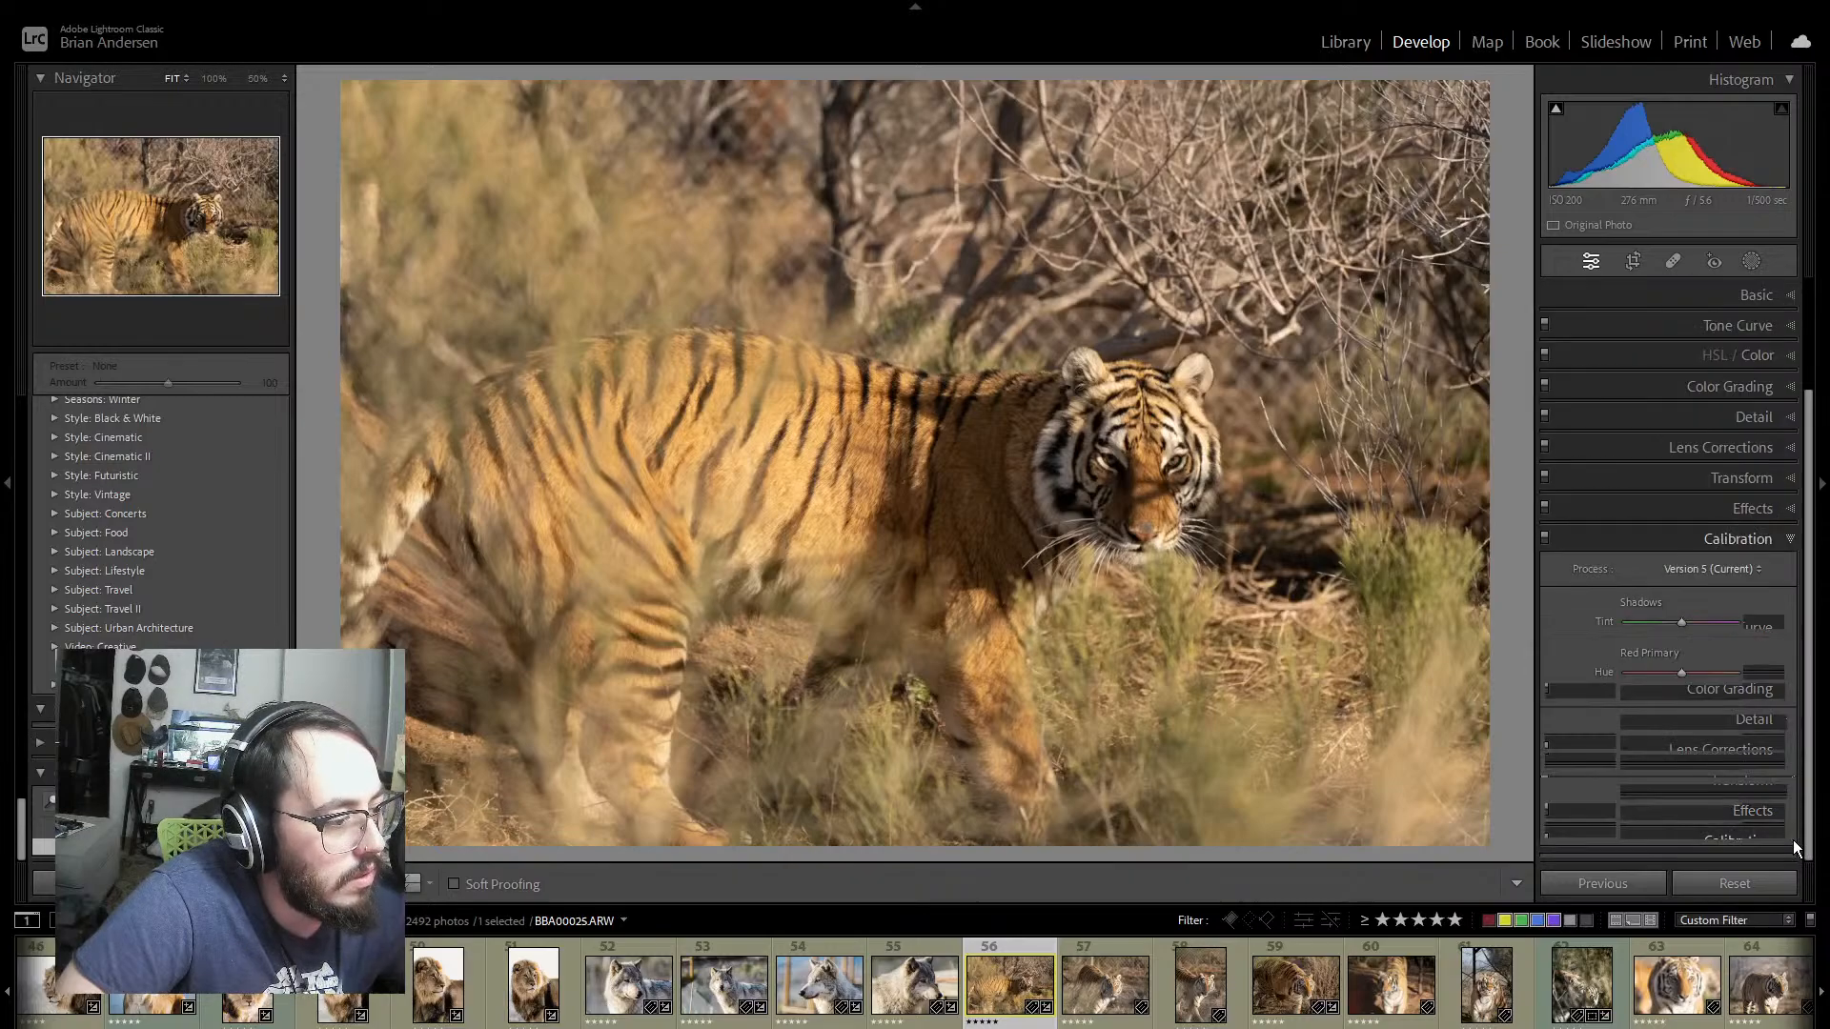
{"action": "left_click", "coordinate": [1791, 541]}
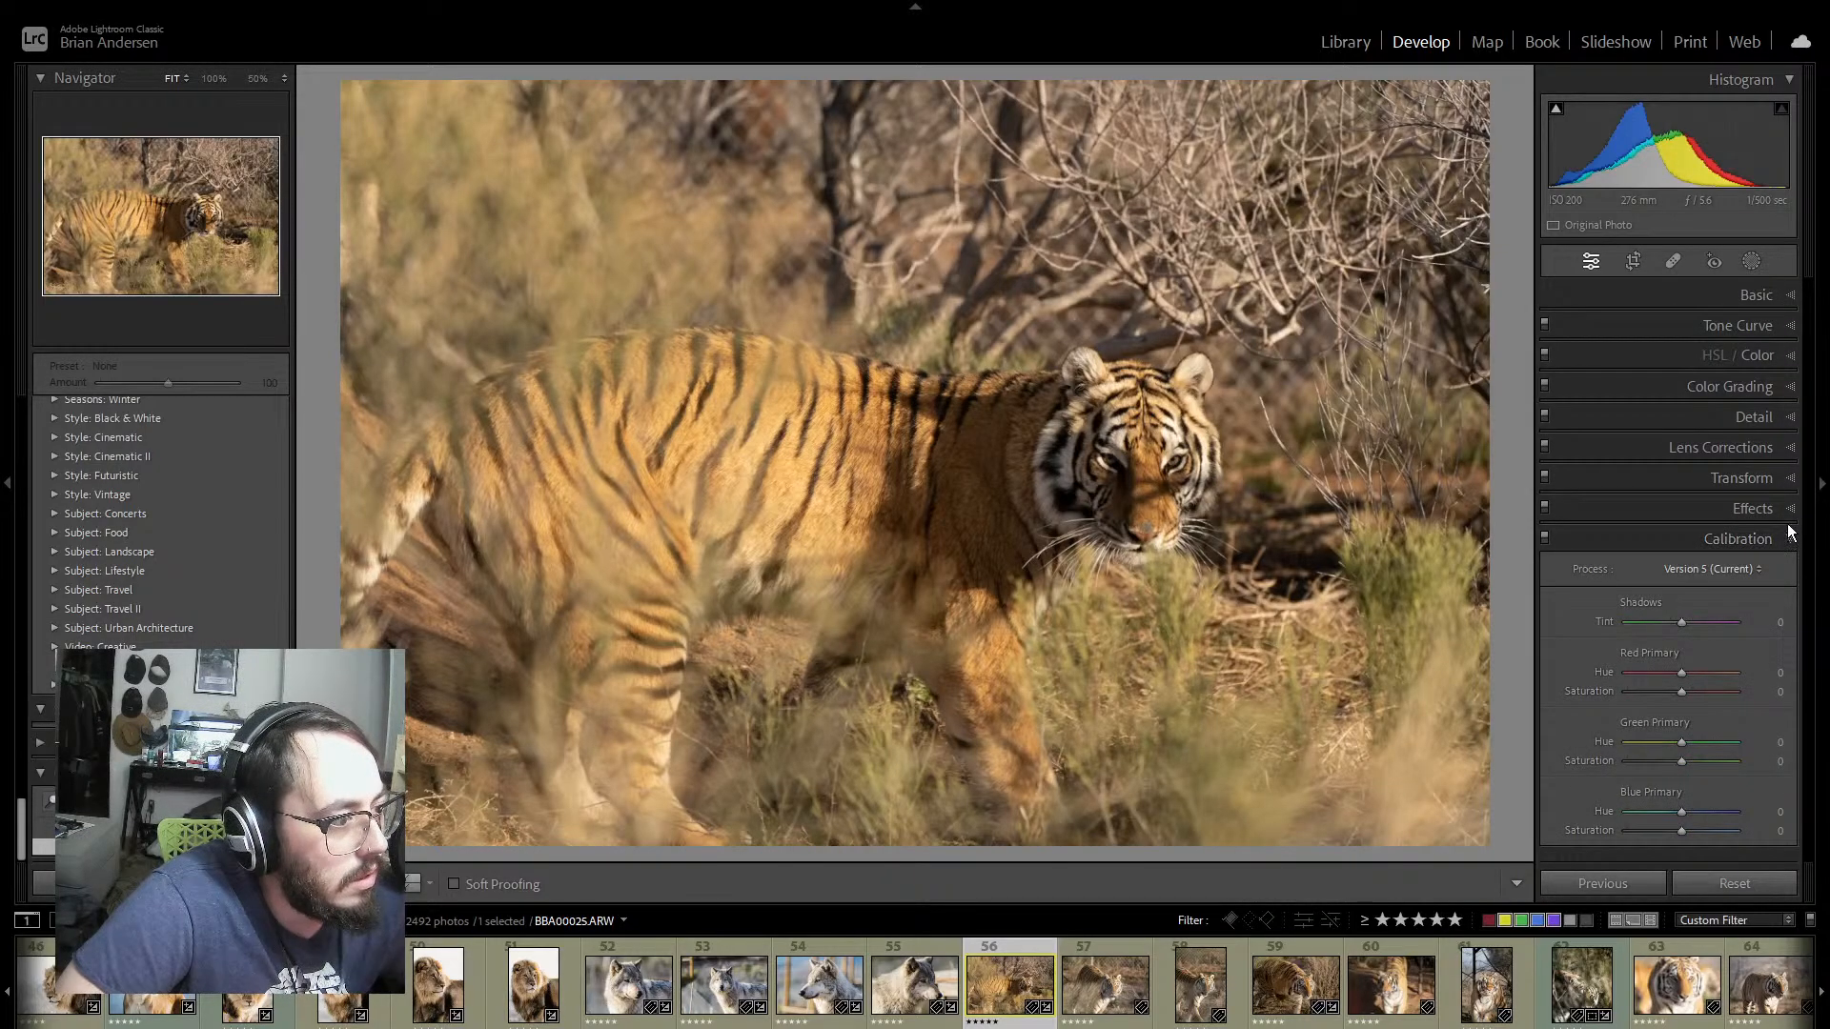
{"action": "left_click", "coordinate": [1790, 450]}
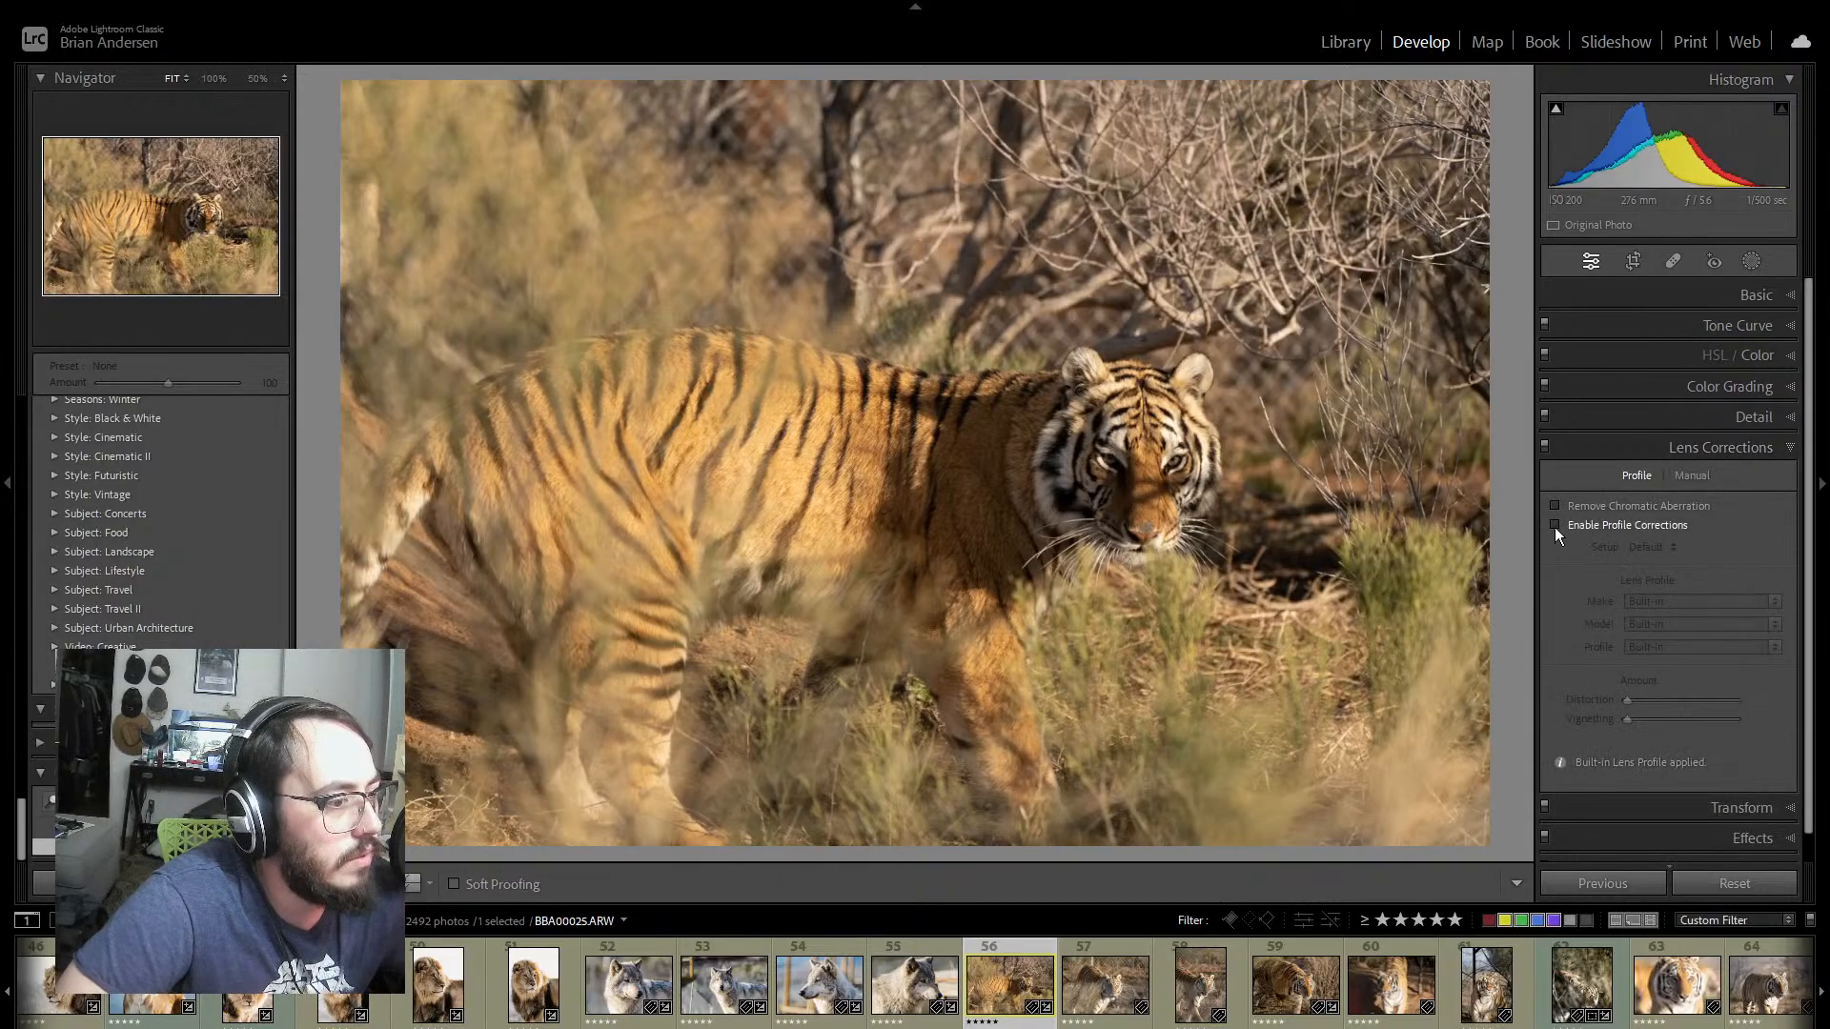
{"action": "left_click", "coordinate": [1555, 525]}
{"action": "left_click", "coordinate": [1787, 447]}
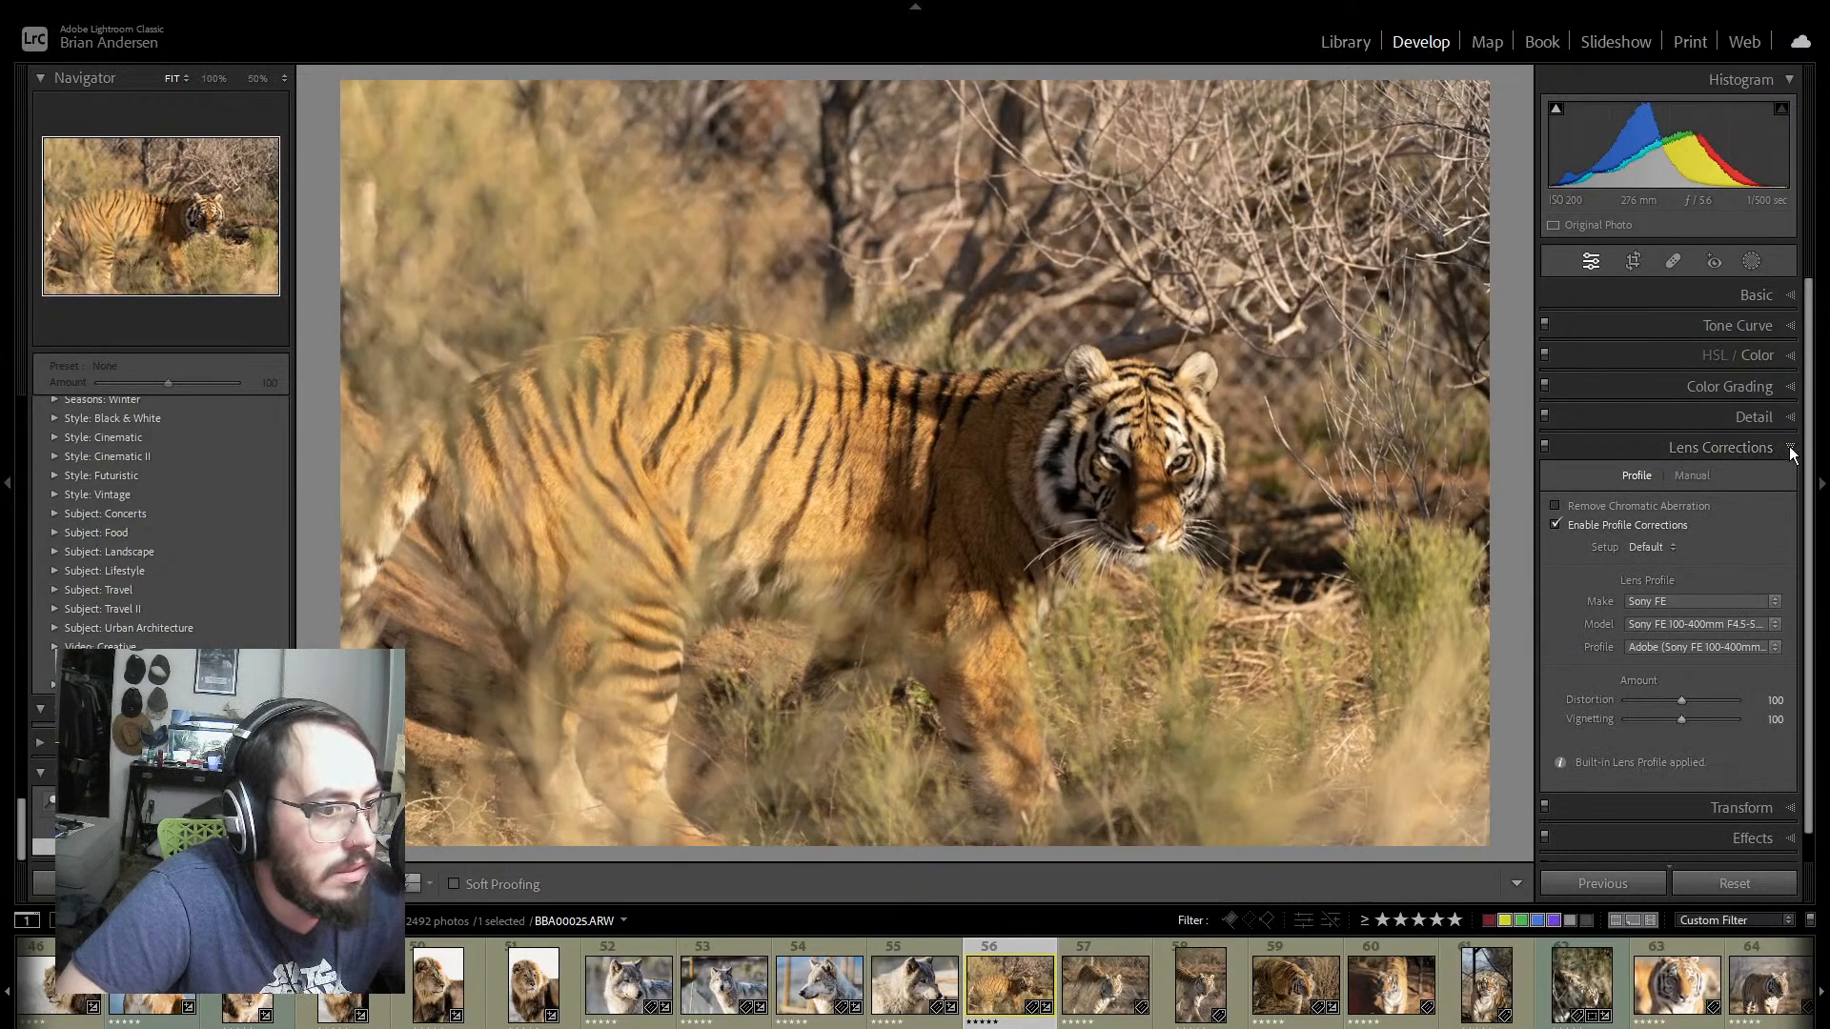
Step: Try shifting the tiger photo's Red, Green and Blue Primary hues in Calibration, reset each one and return to the basic adjustments
{"action": "left_click", "coordinate": [1790, 539]}
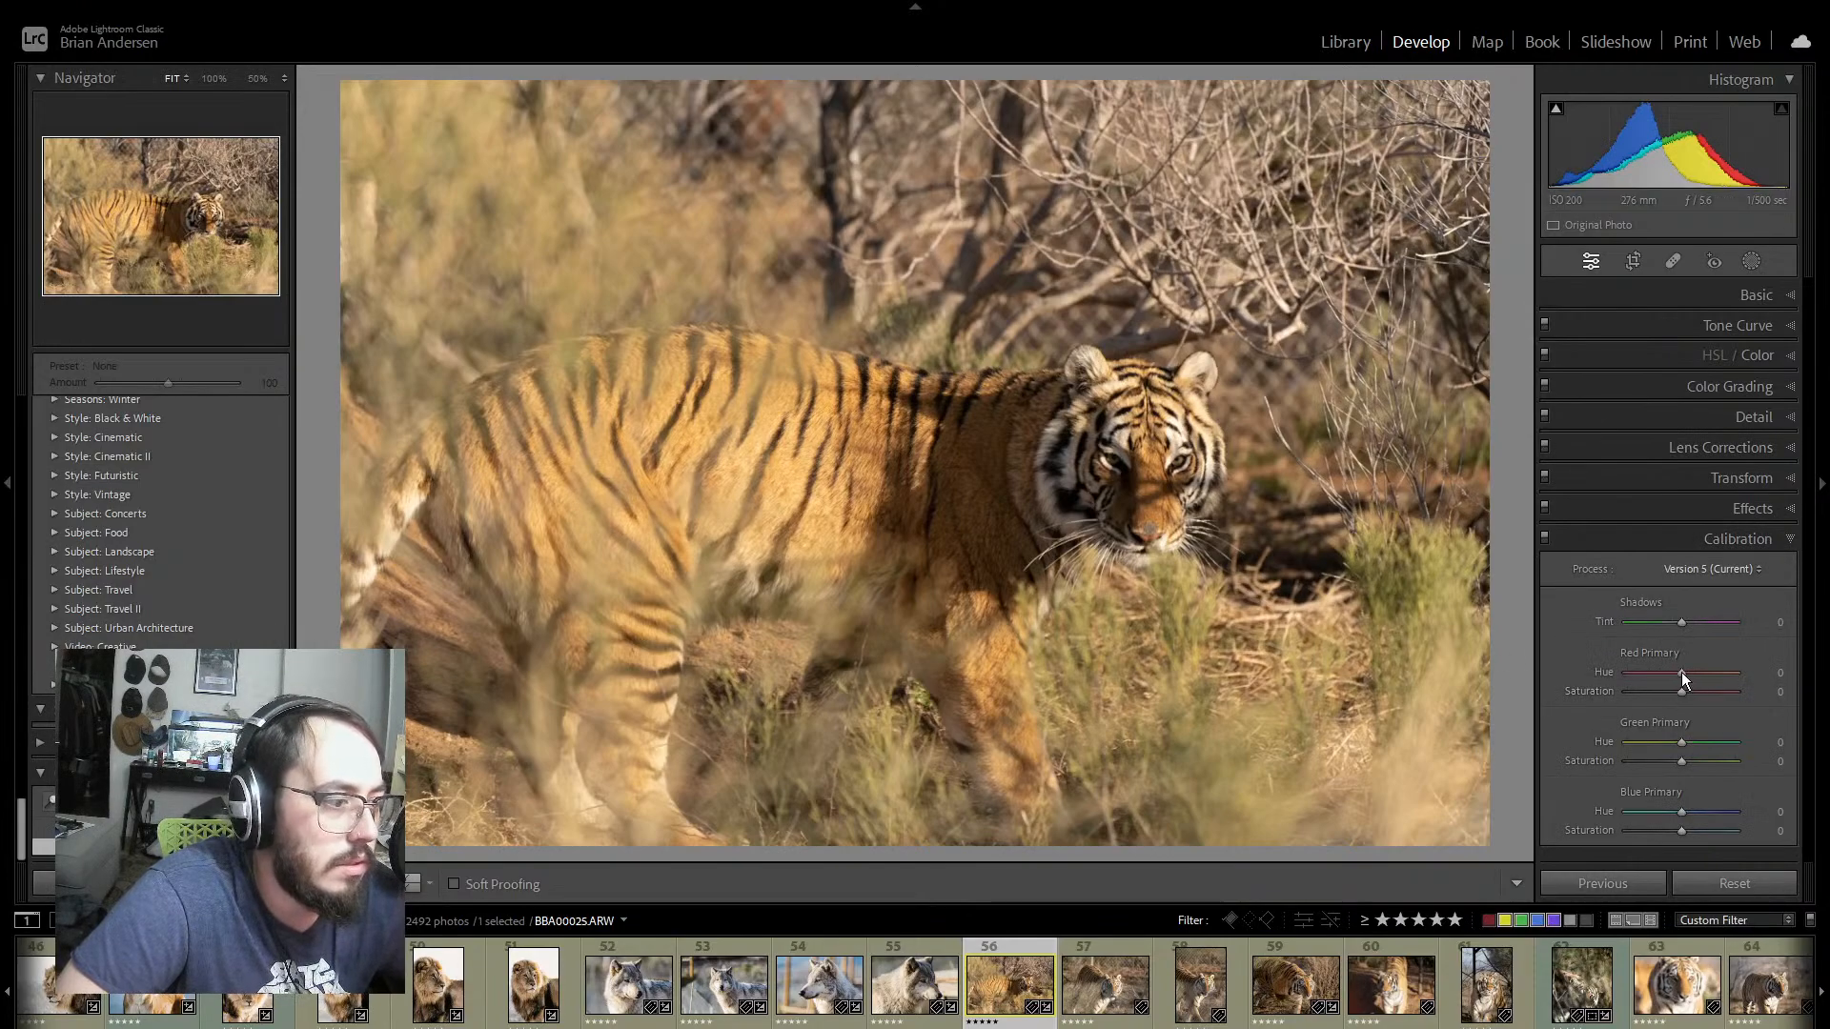
{"action": "left_click_drag", "start_coordinate": [1681, 672], "coordinate": [1668, 677]}
{"action": "left_click", "coordinate": [1771, 673]}
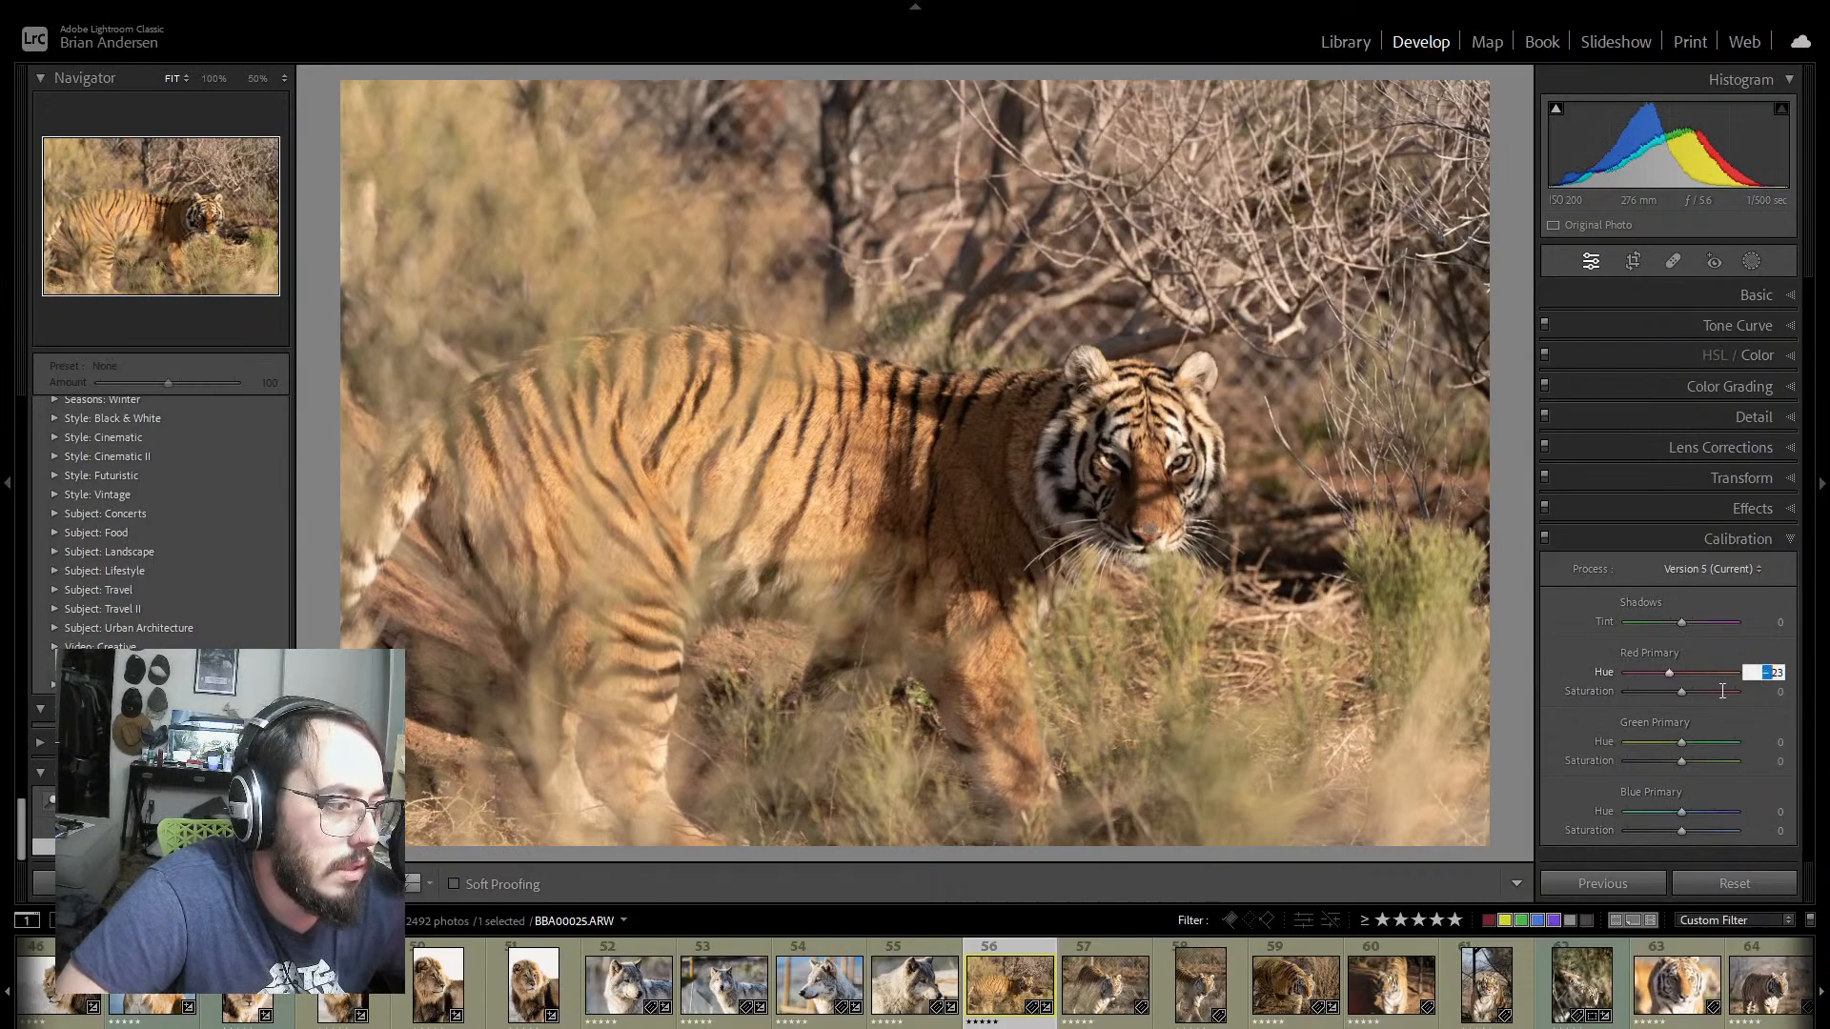
{"action": "double_click", "coordinate": [1603, 672]}
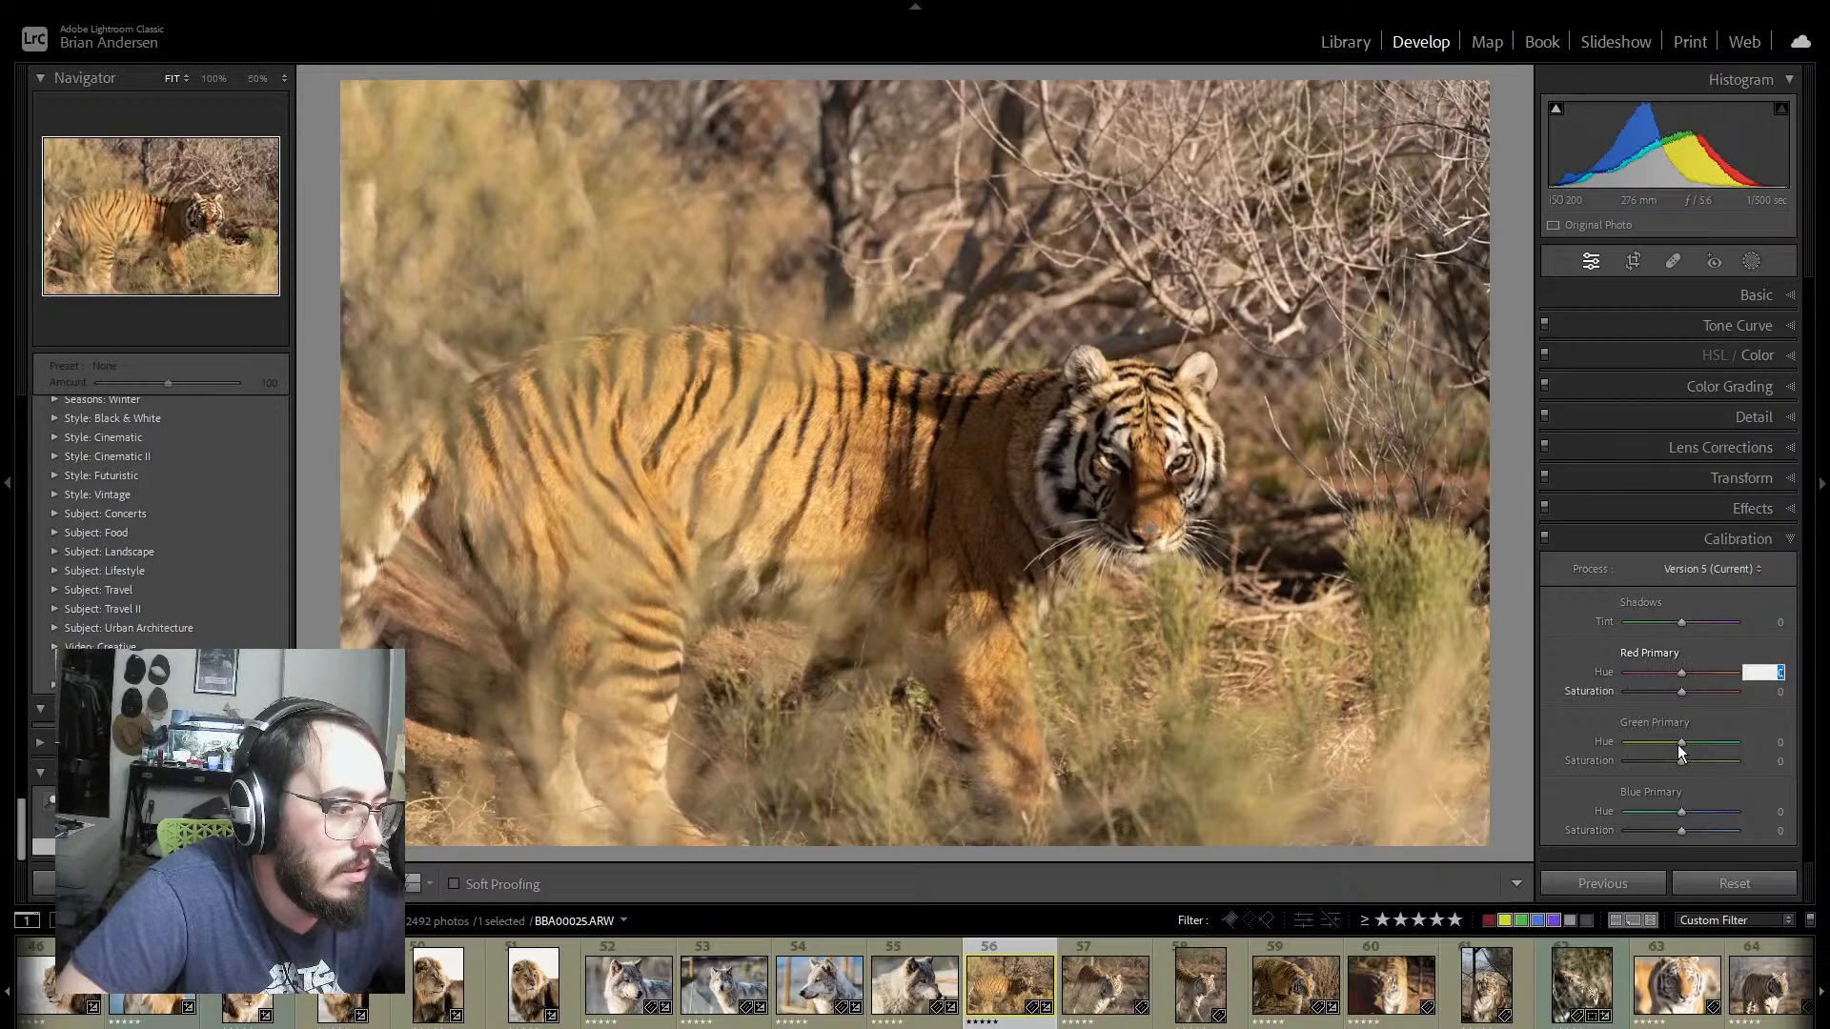
{"action": "left_click_drag", "start_coordinate": [1678, 744], "coordinate": [1698, 751]}
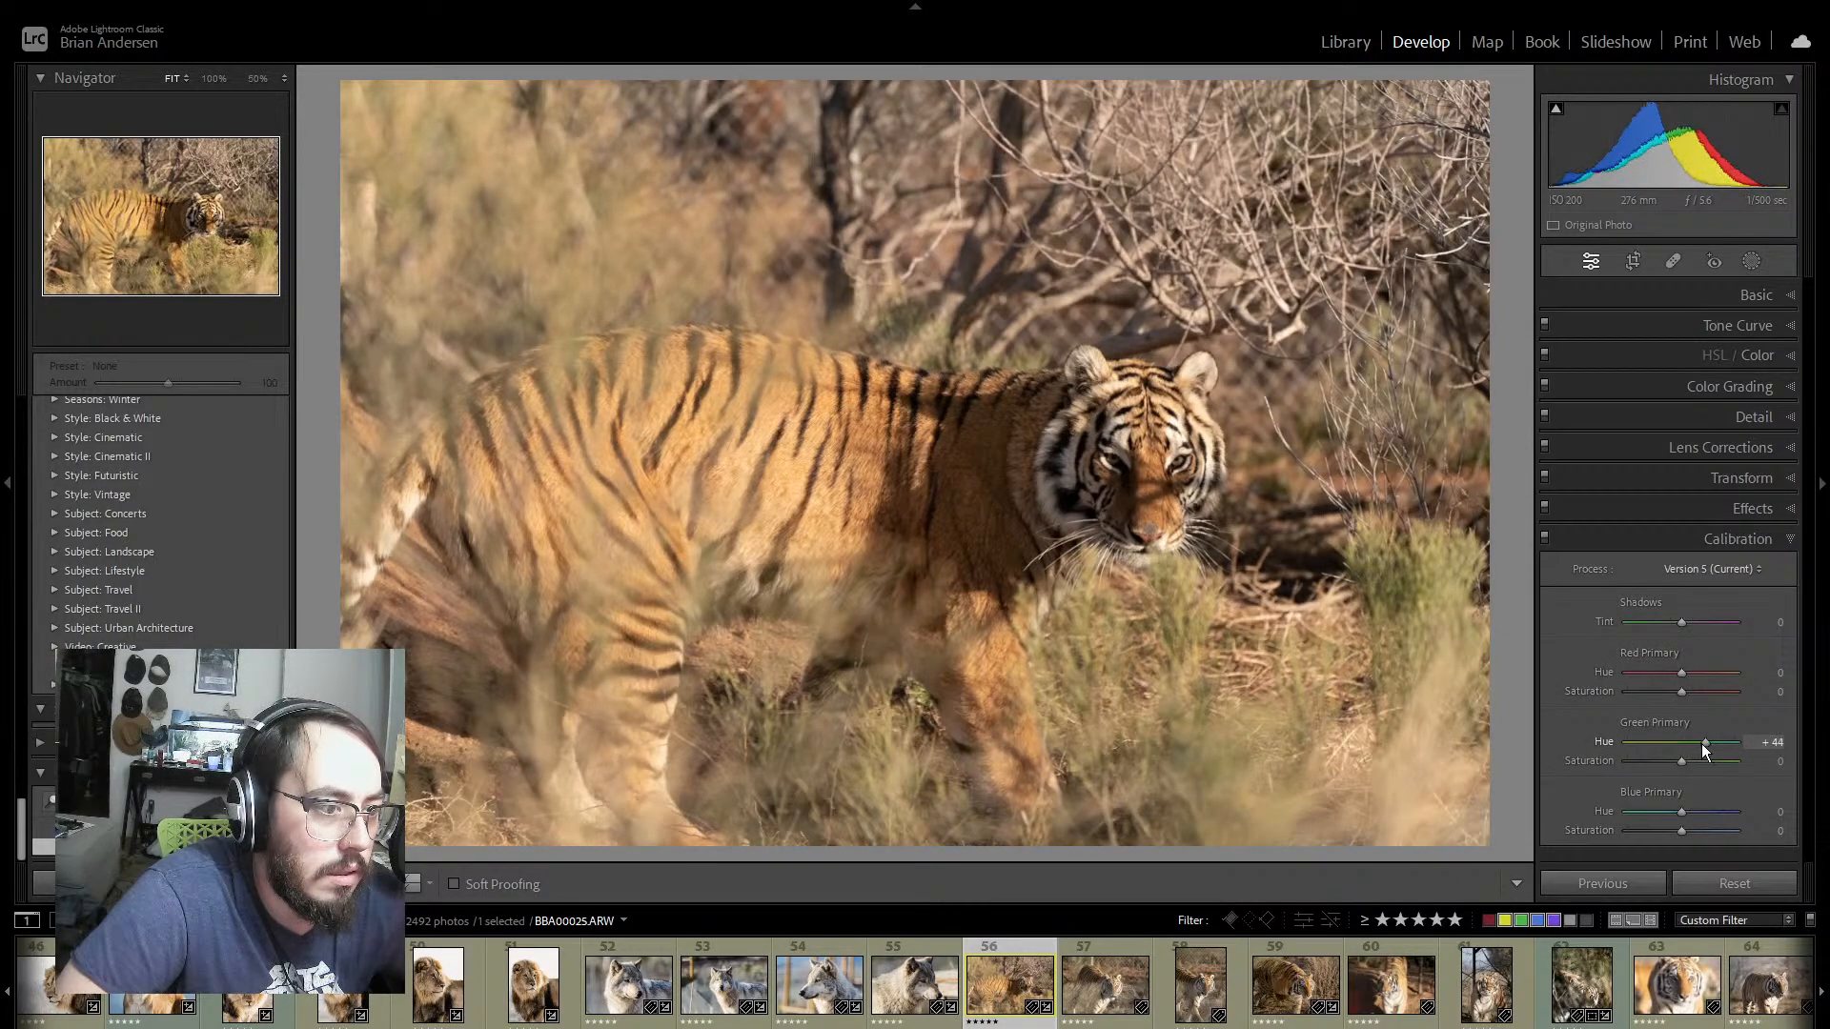
{"action": "double_click", "coordinate": [1604, 742]}
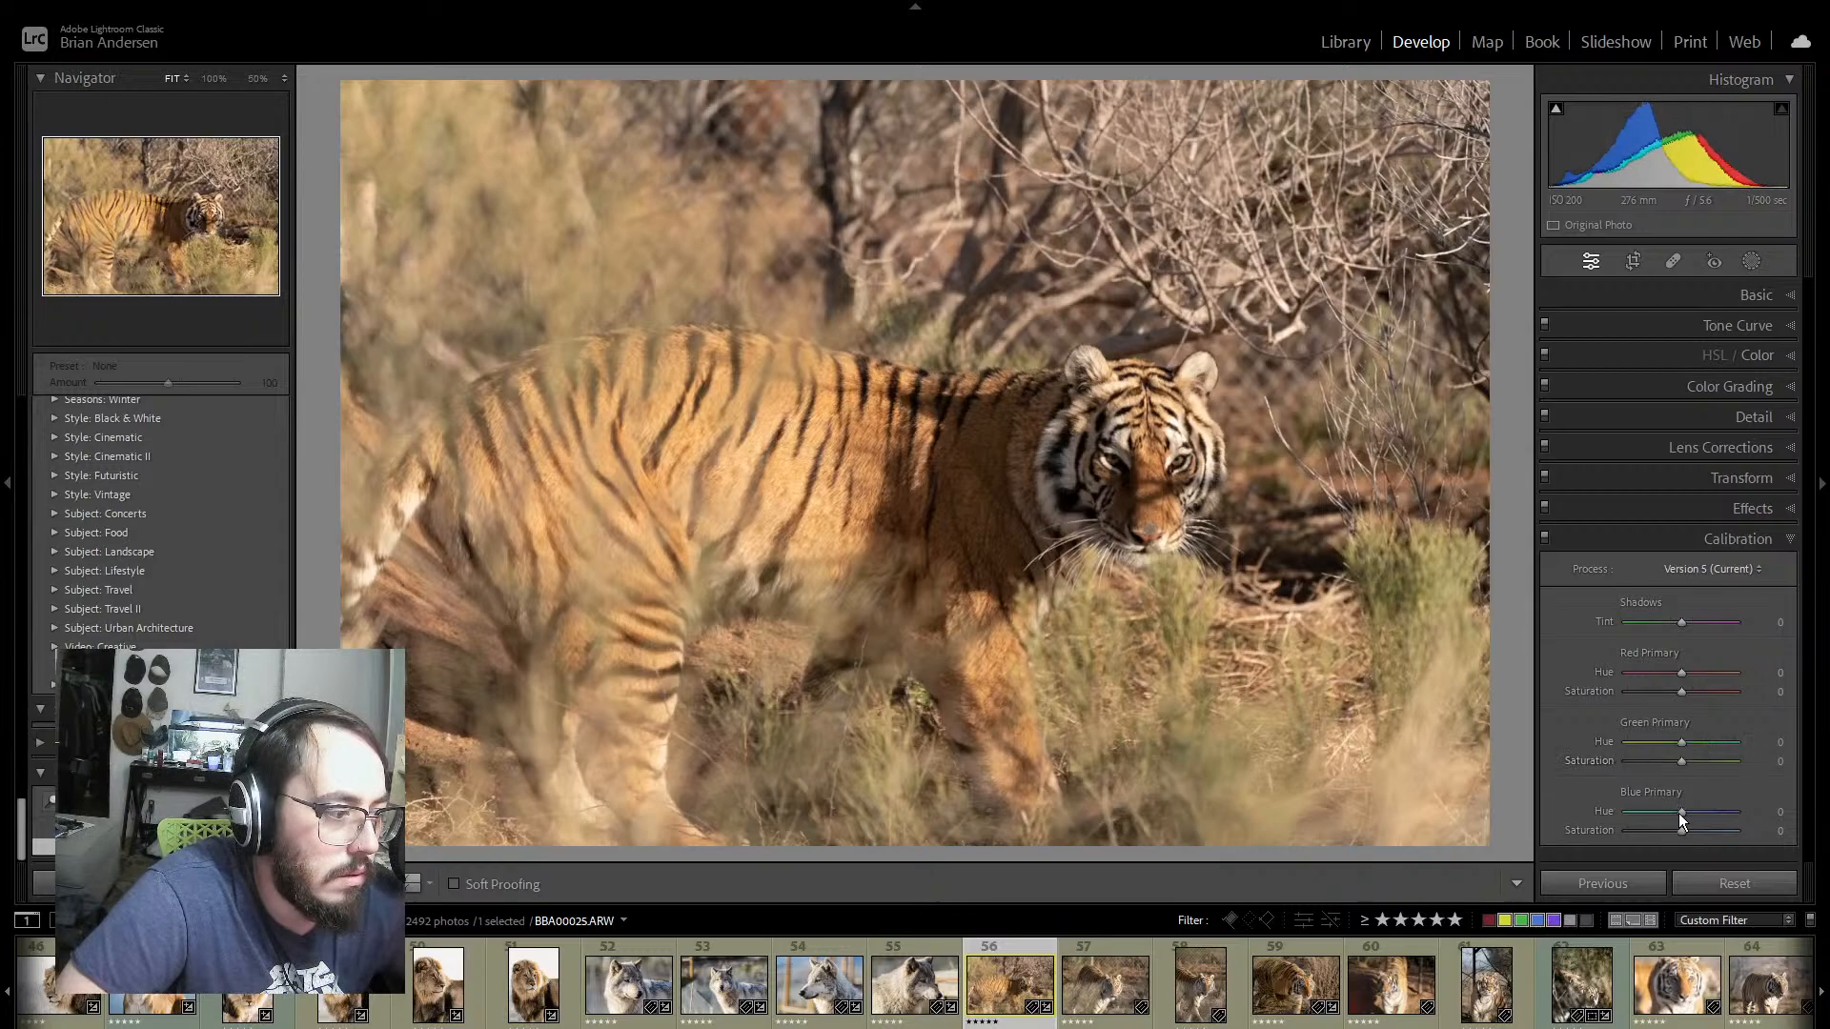
{"action": "left_click_drag", "start_coordinate": [1680, 812], "coordinate": [1690, 812]}
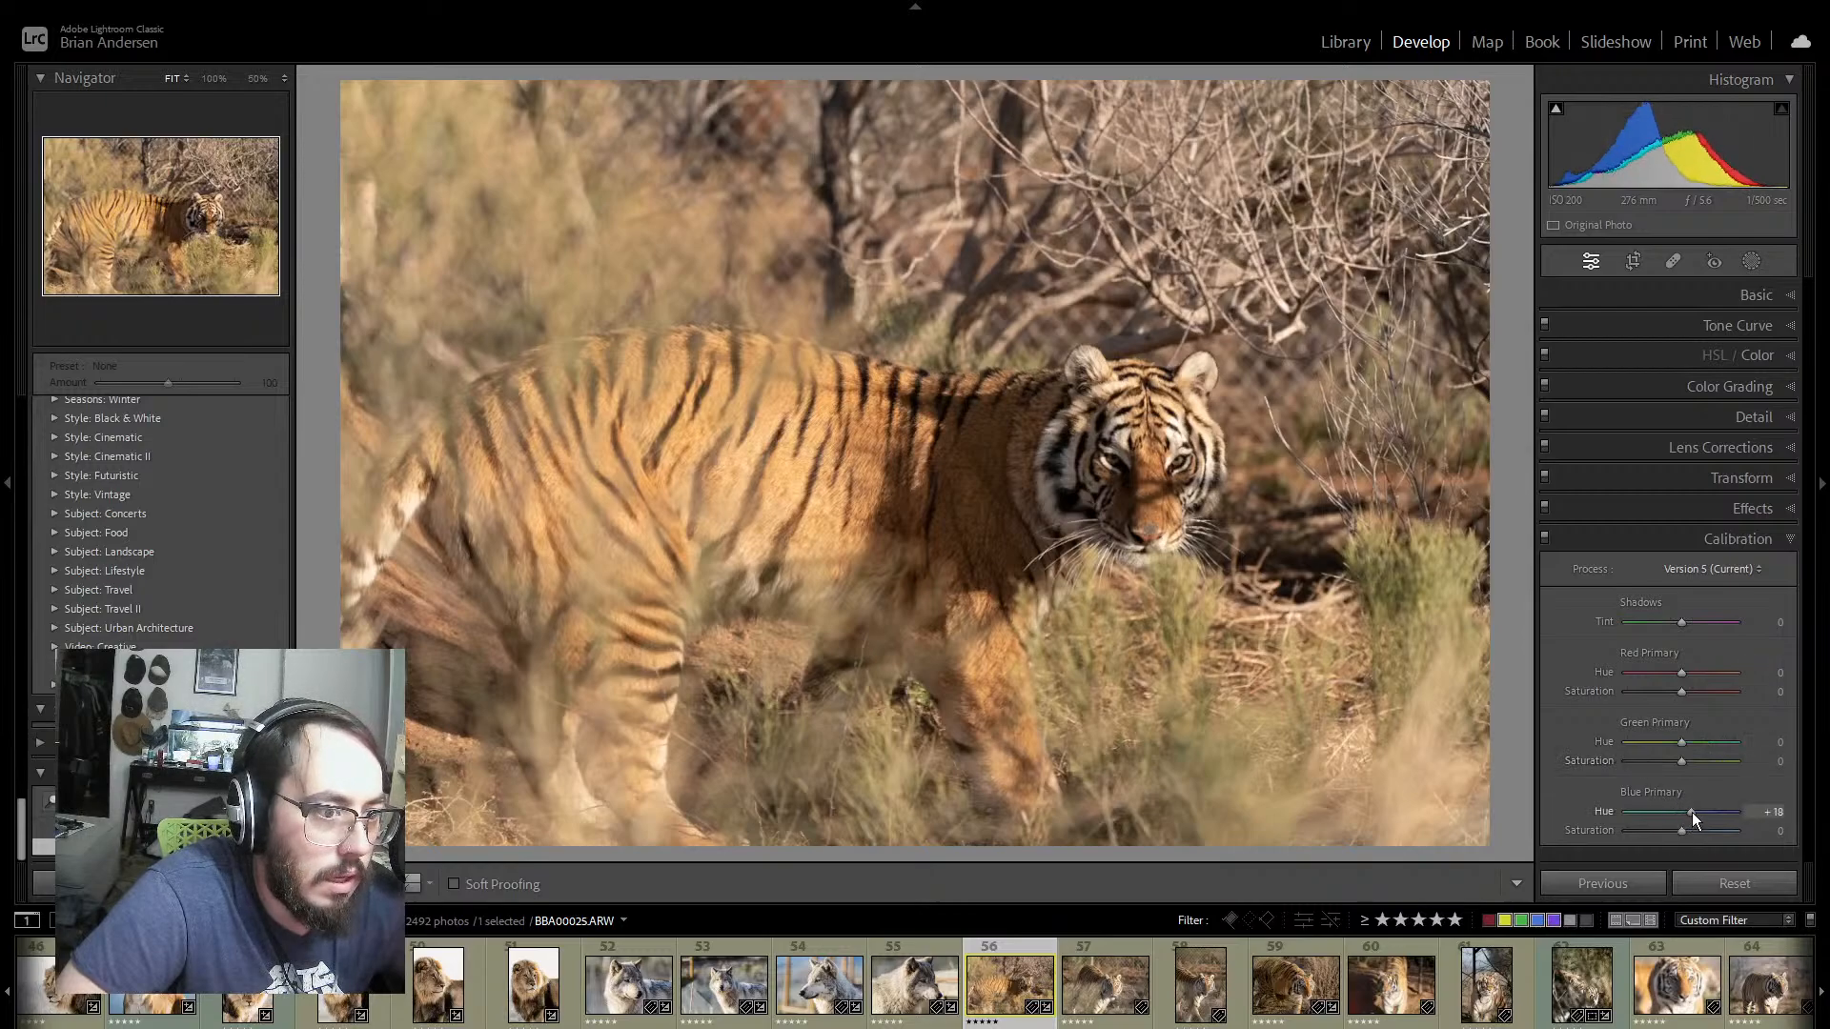
{"action": "double_click", "coordinate": [1598, 811]}
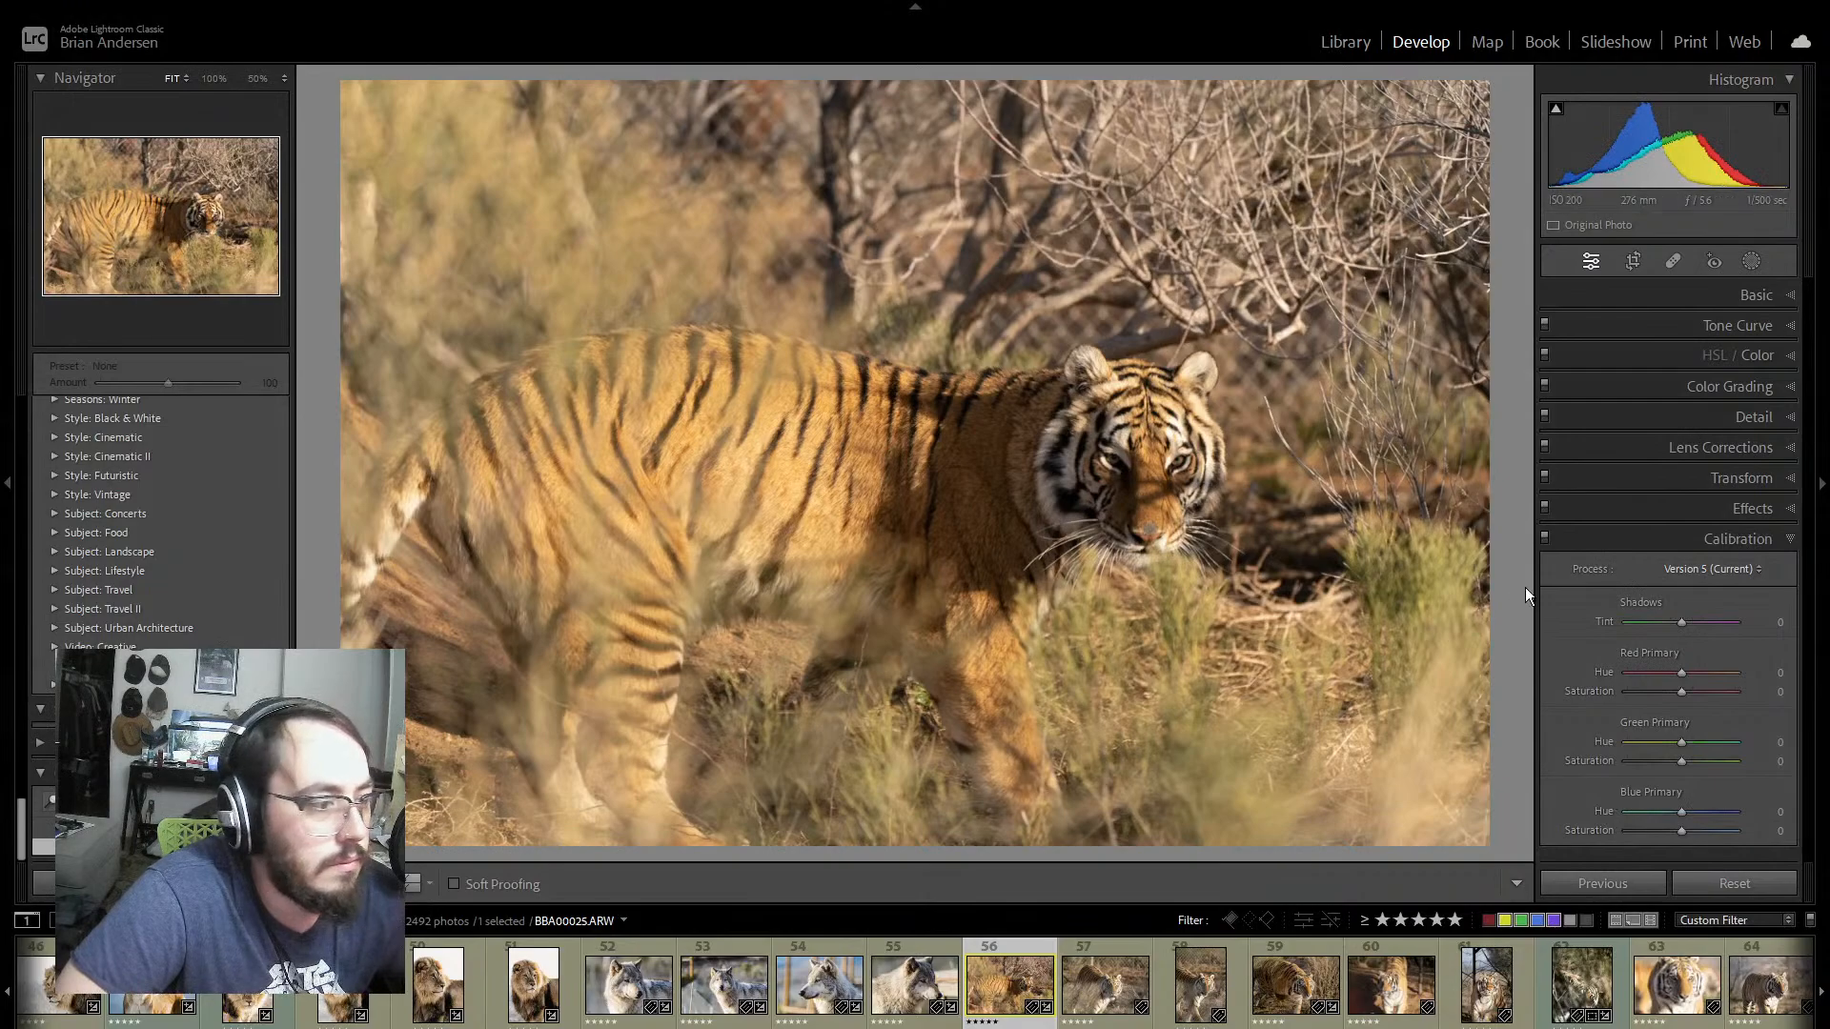
{"action": "left_click", "coordinate": [1785, 541]}
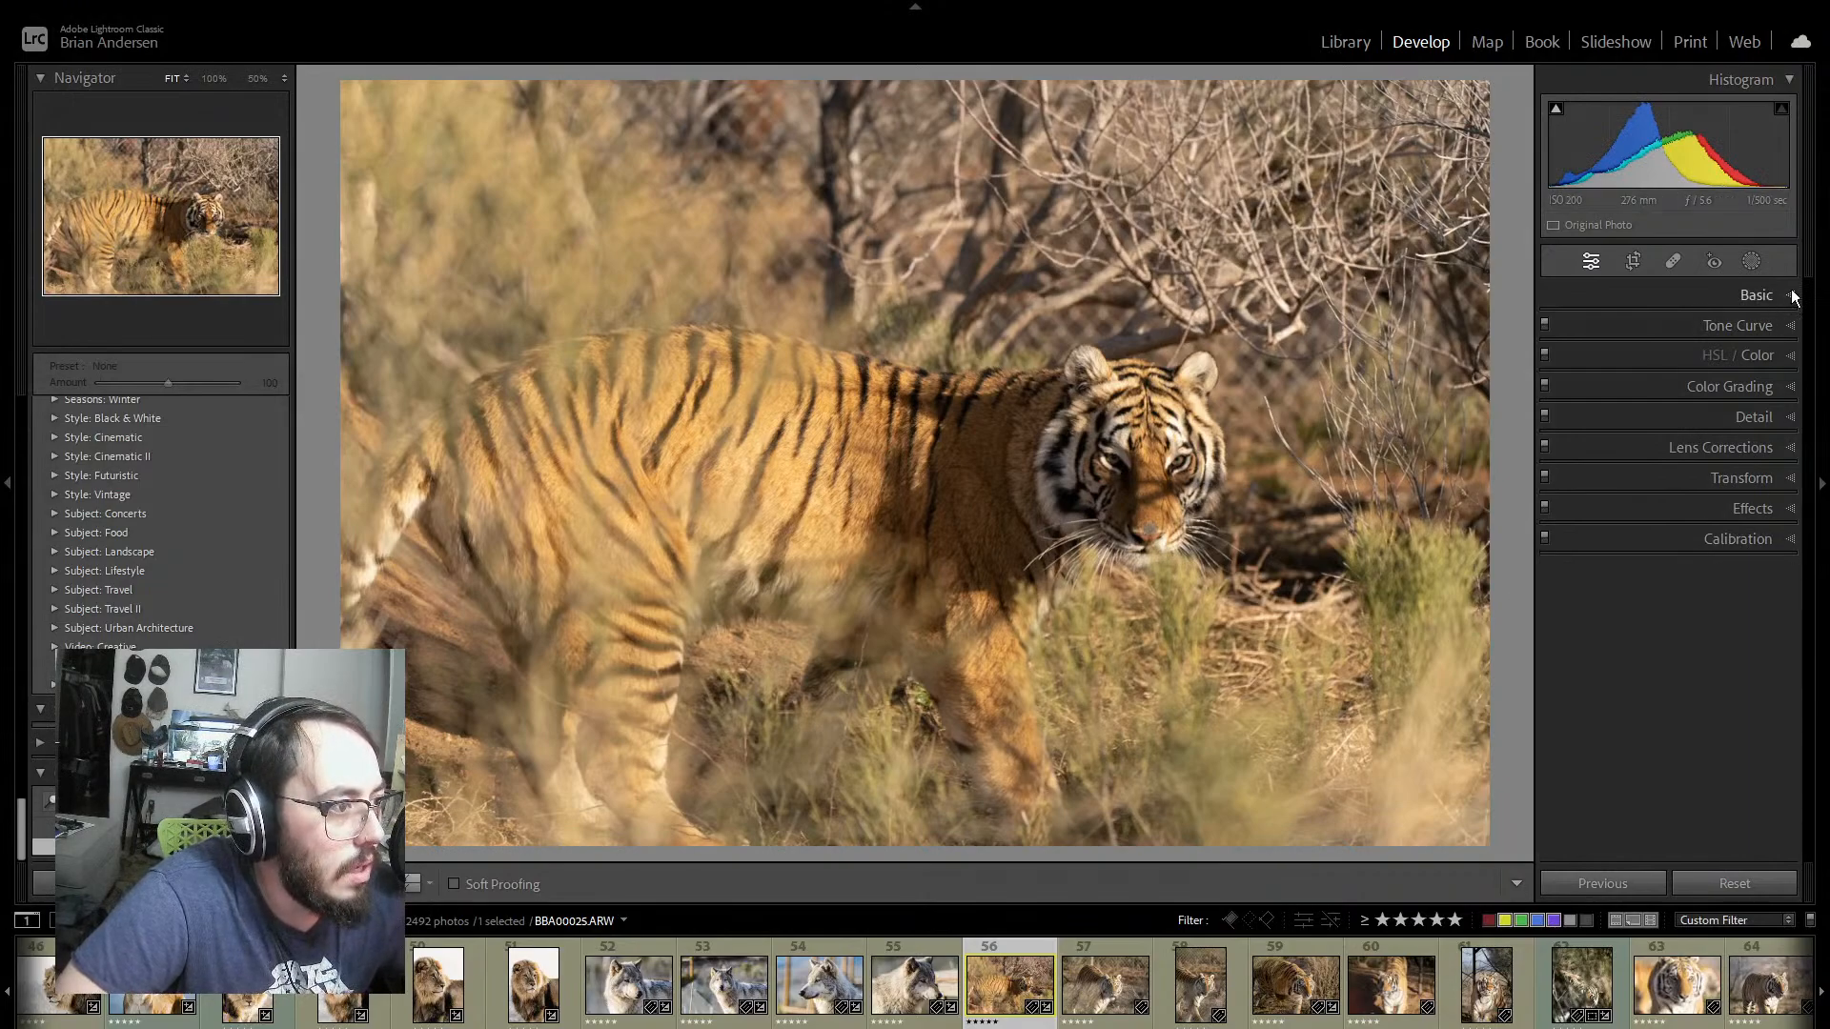
{"action": "left_click", "coordinate": [1774, 293]}
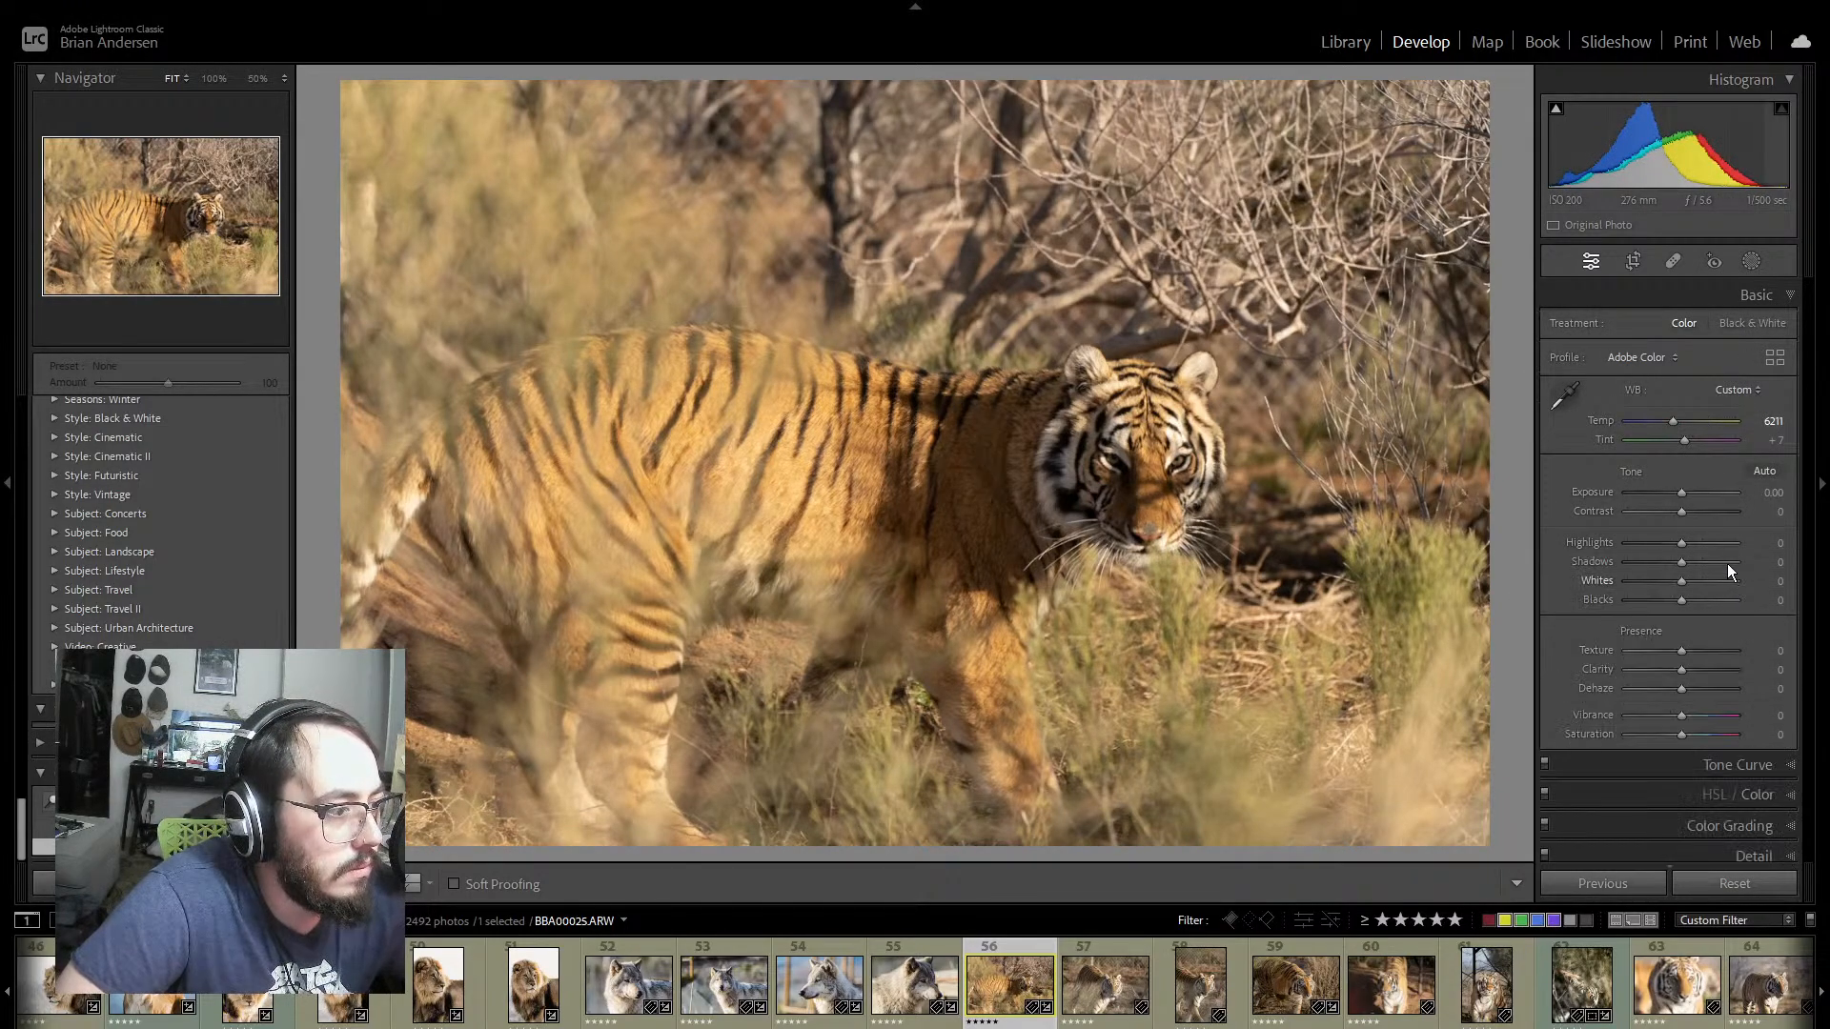
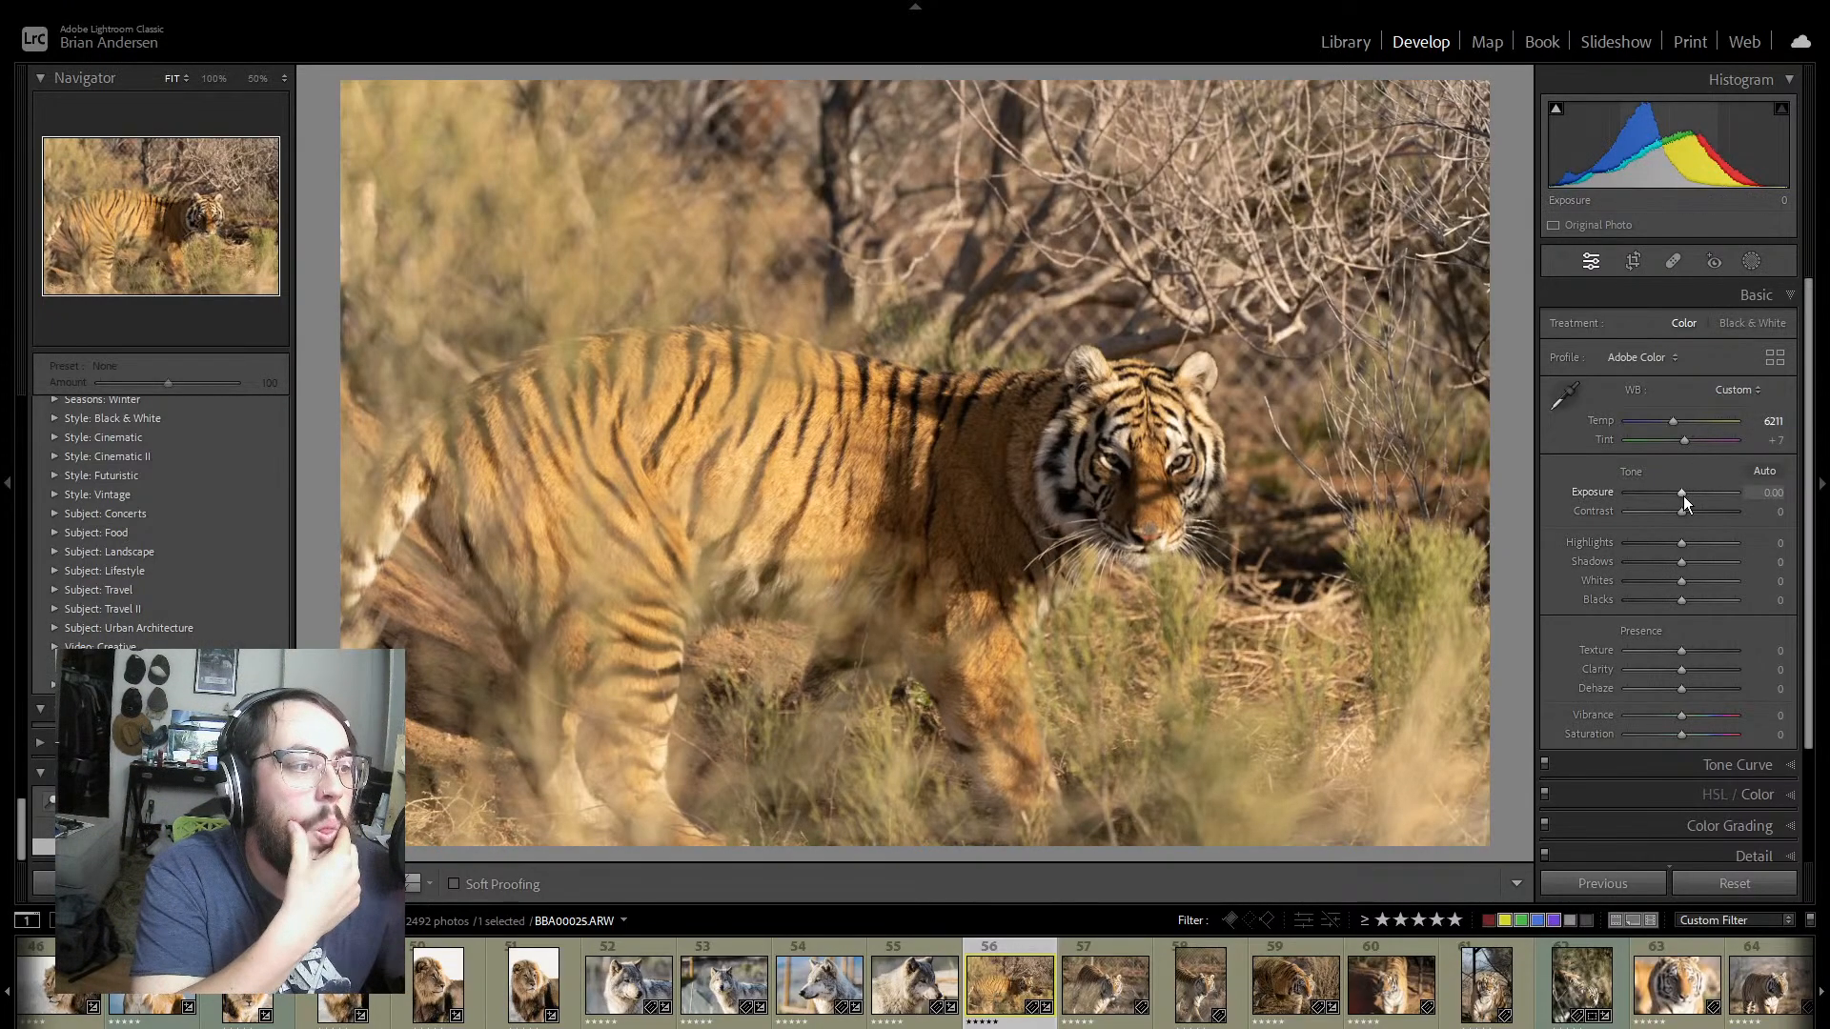
Step: Raise the tiger photo's Exposure to +0.44
{"action": "left_click_drag", "start_coordinate": [1683, 496], "coordinate": [1685, 495]}
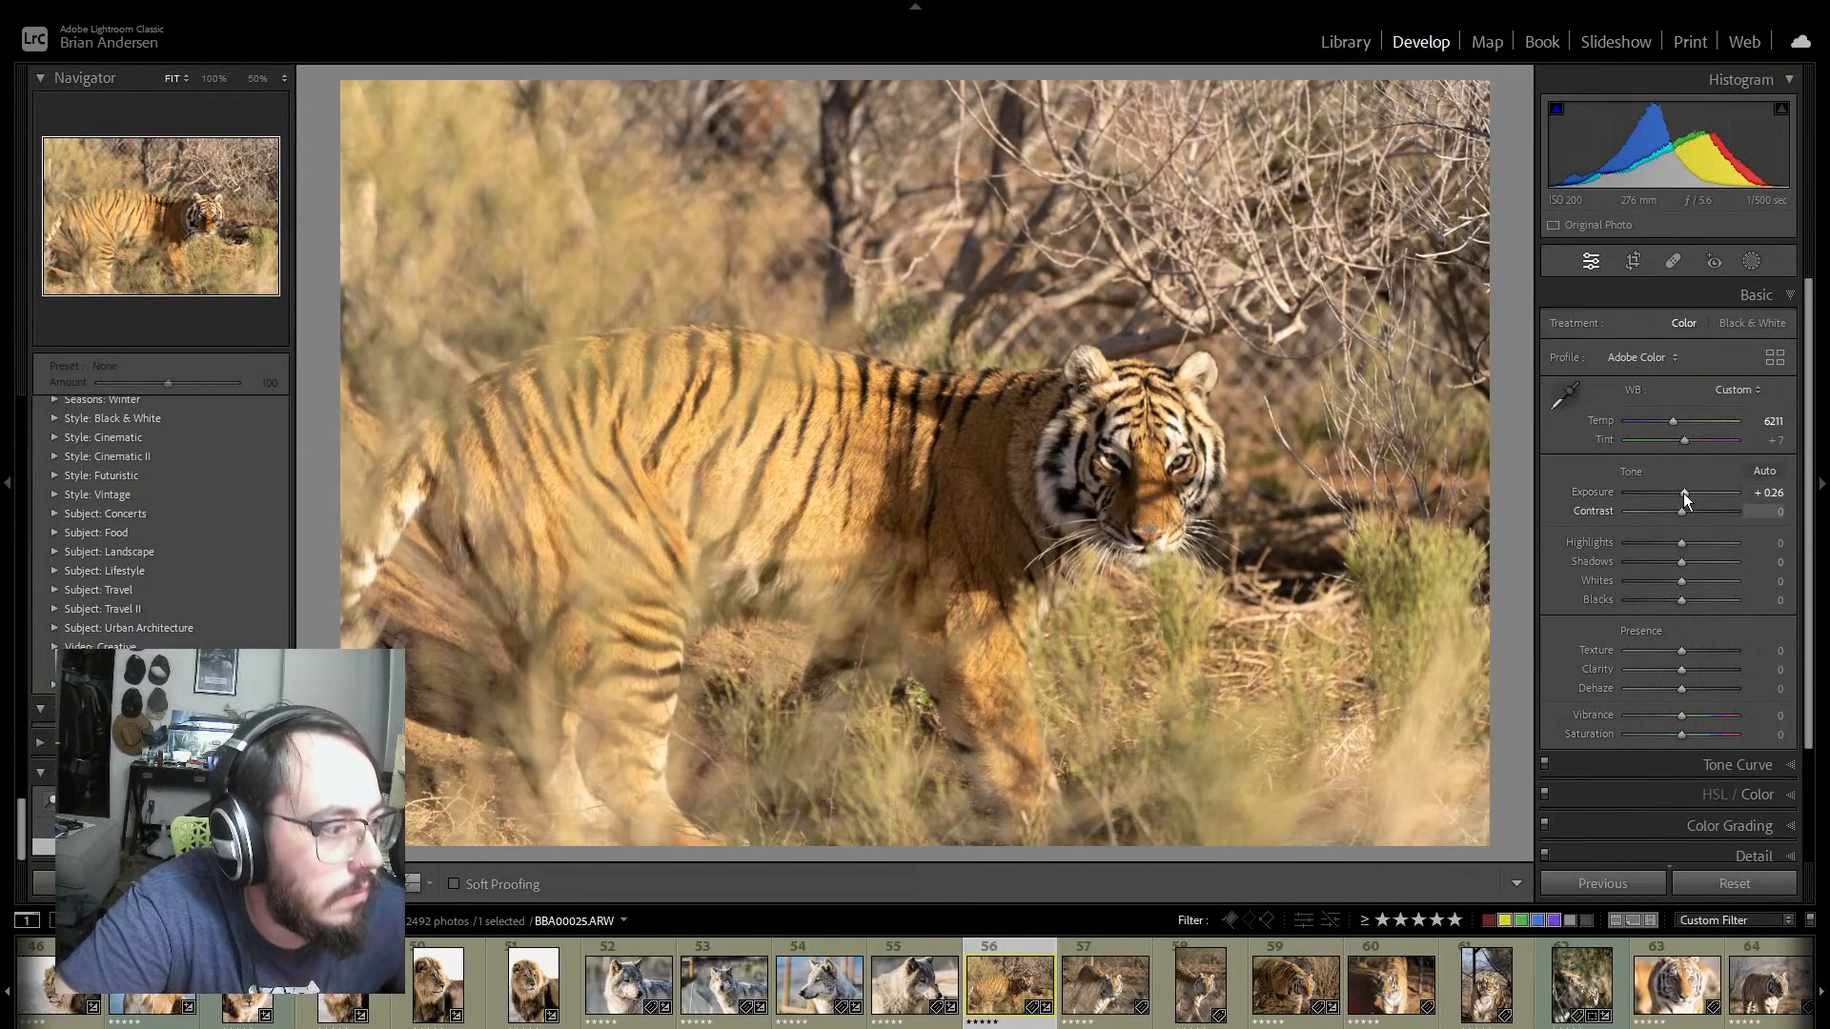
{"action": "left_click_drag", "start_coordinate": [1685, 494], "coordinate": [1687, 495]}
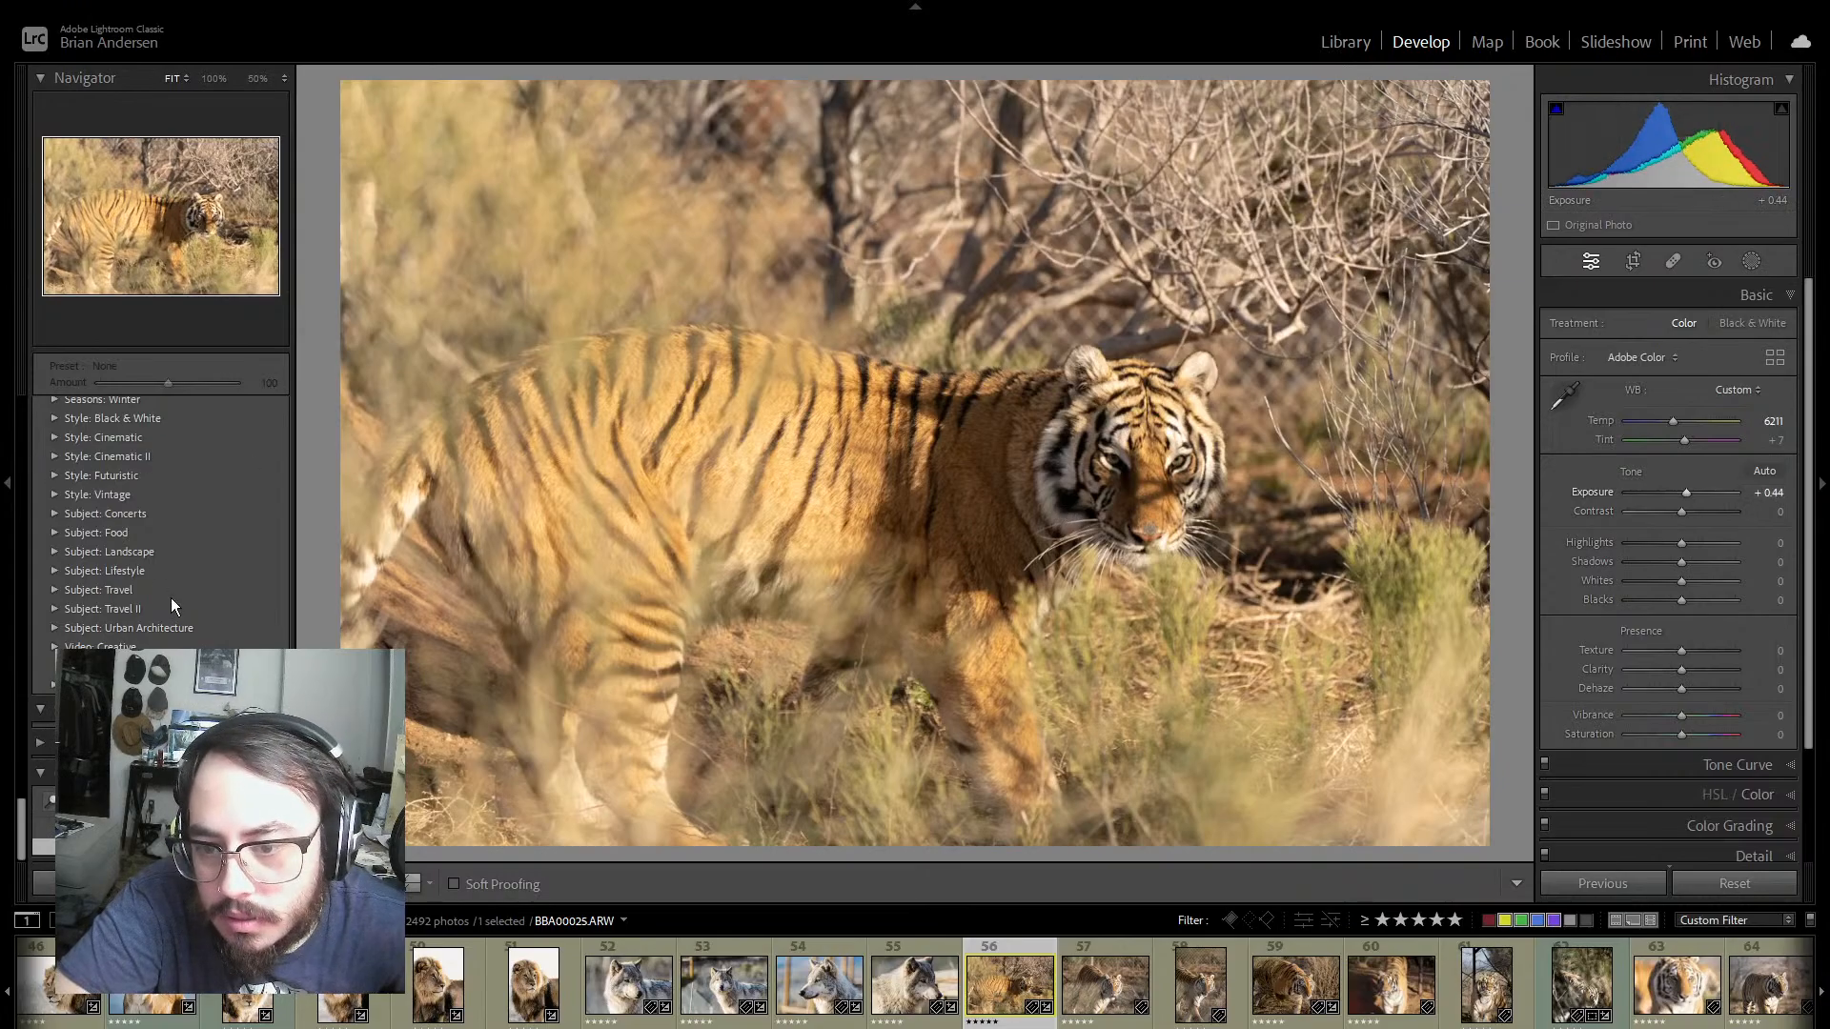
Step: Preview the favorite and user develop presets on the tiger photo without applying one
{"action": "scroll", "coordinate": [215, 572], "scroll_direction": "up", "scroll_amount": 15}
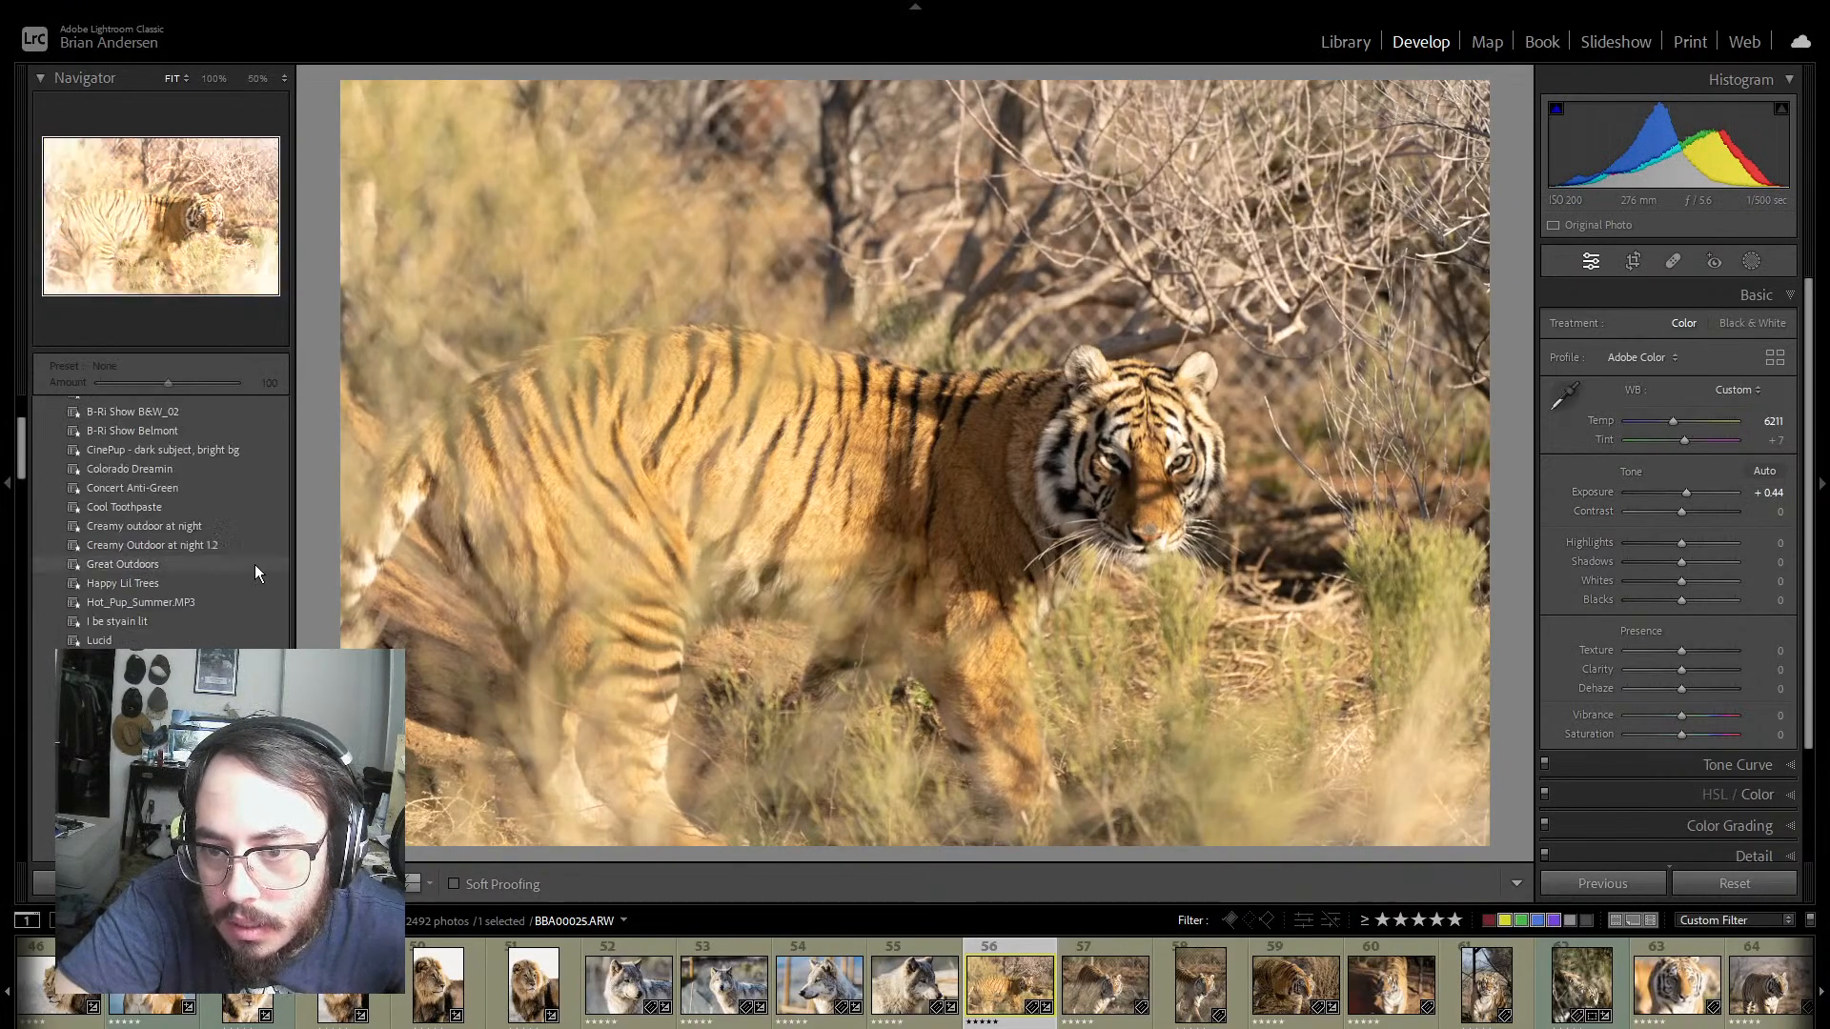
{"action": "scroll", "coordinate": [216, 557], "scroll_direction": "down", "scroll_amount": 5}
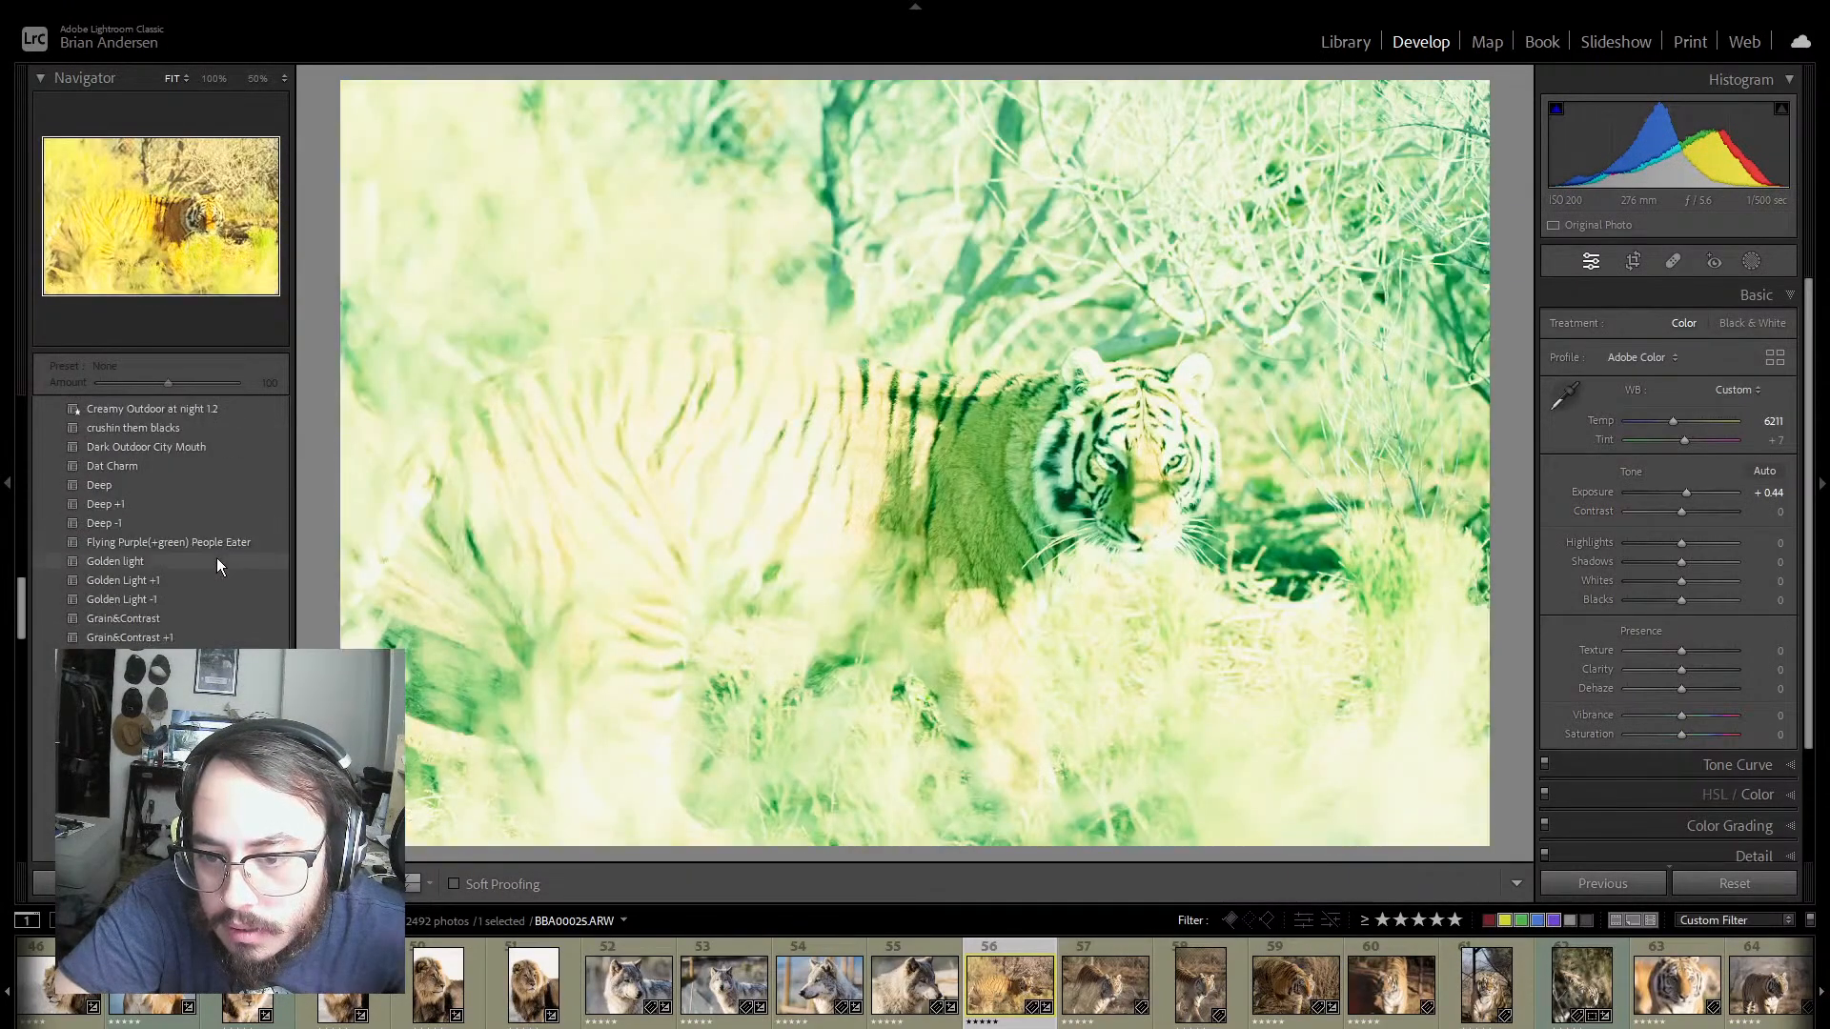
{"action": "scroll", "coordinate": [191, 552], "scroll_direction": "down", "scroll_amount": 8}
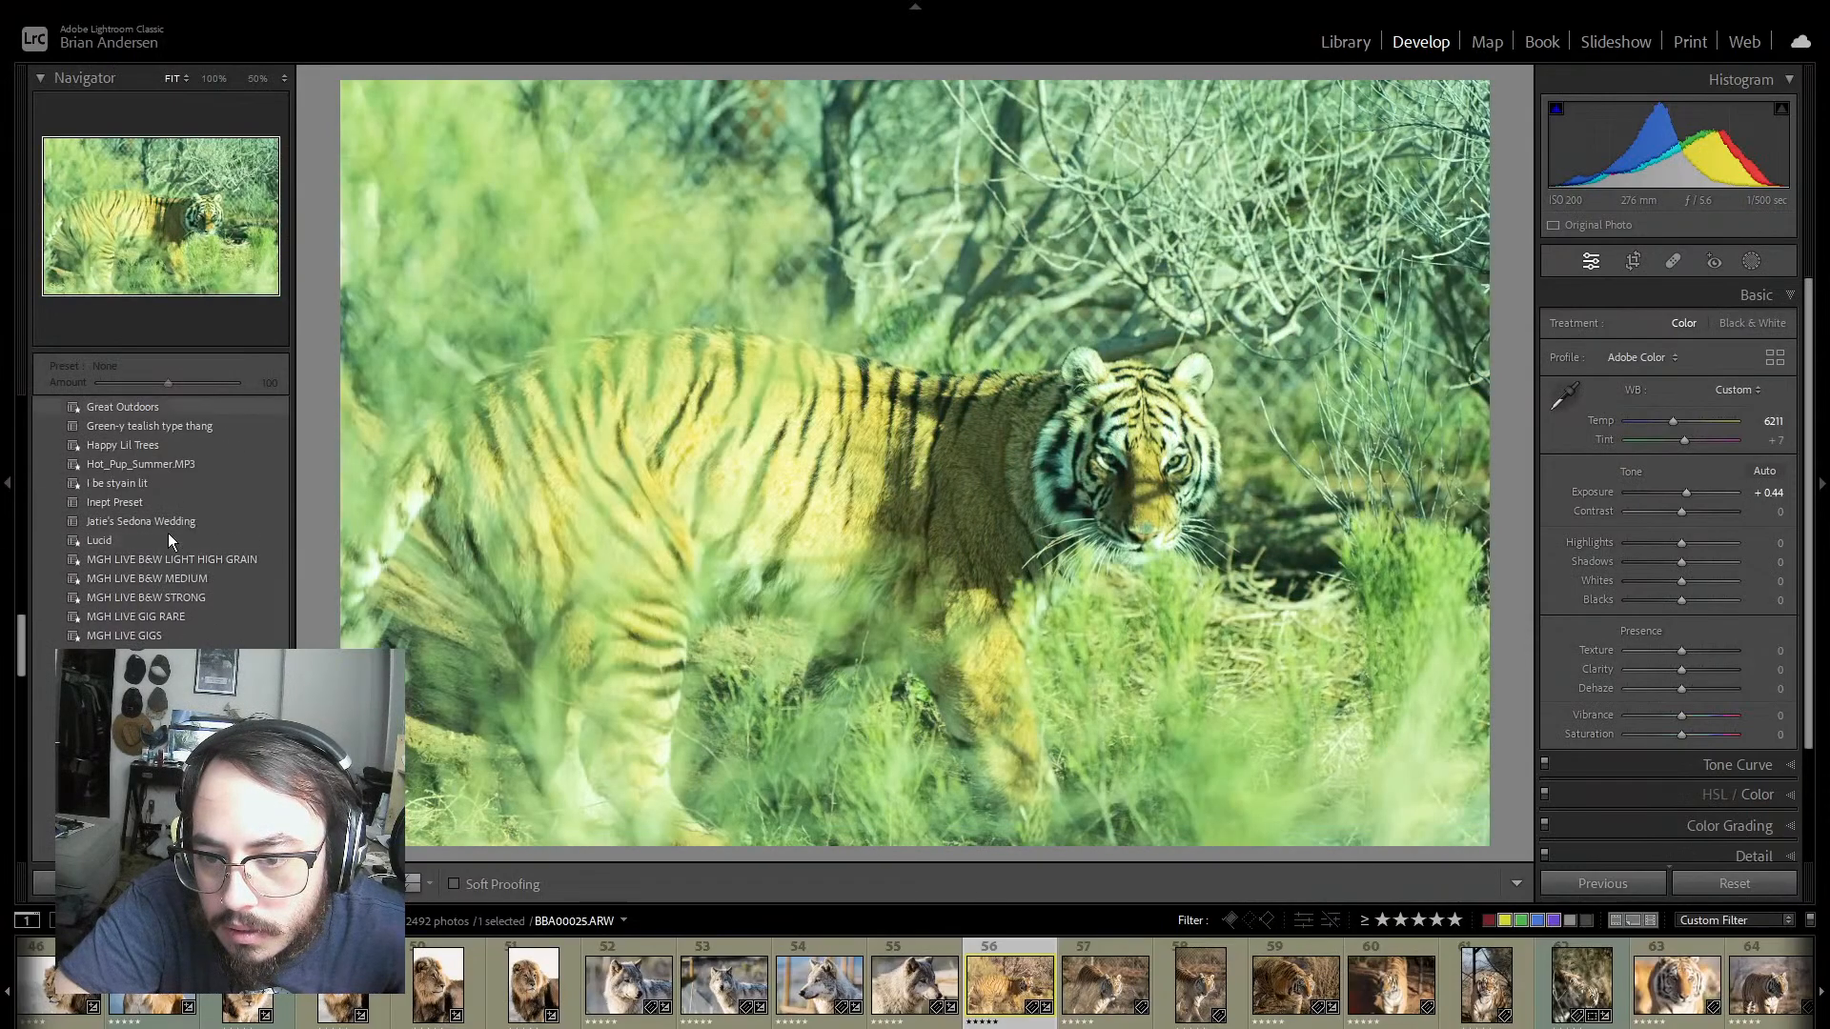
{"action": "scroll", "coordinate": [165, 586], "scroll_direction": "down", "scroll_amount": 5}
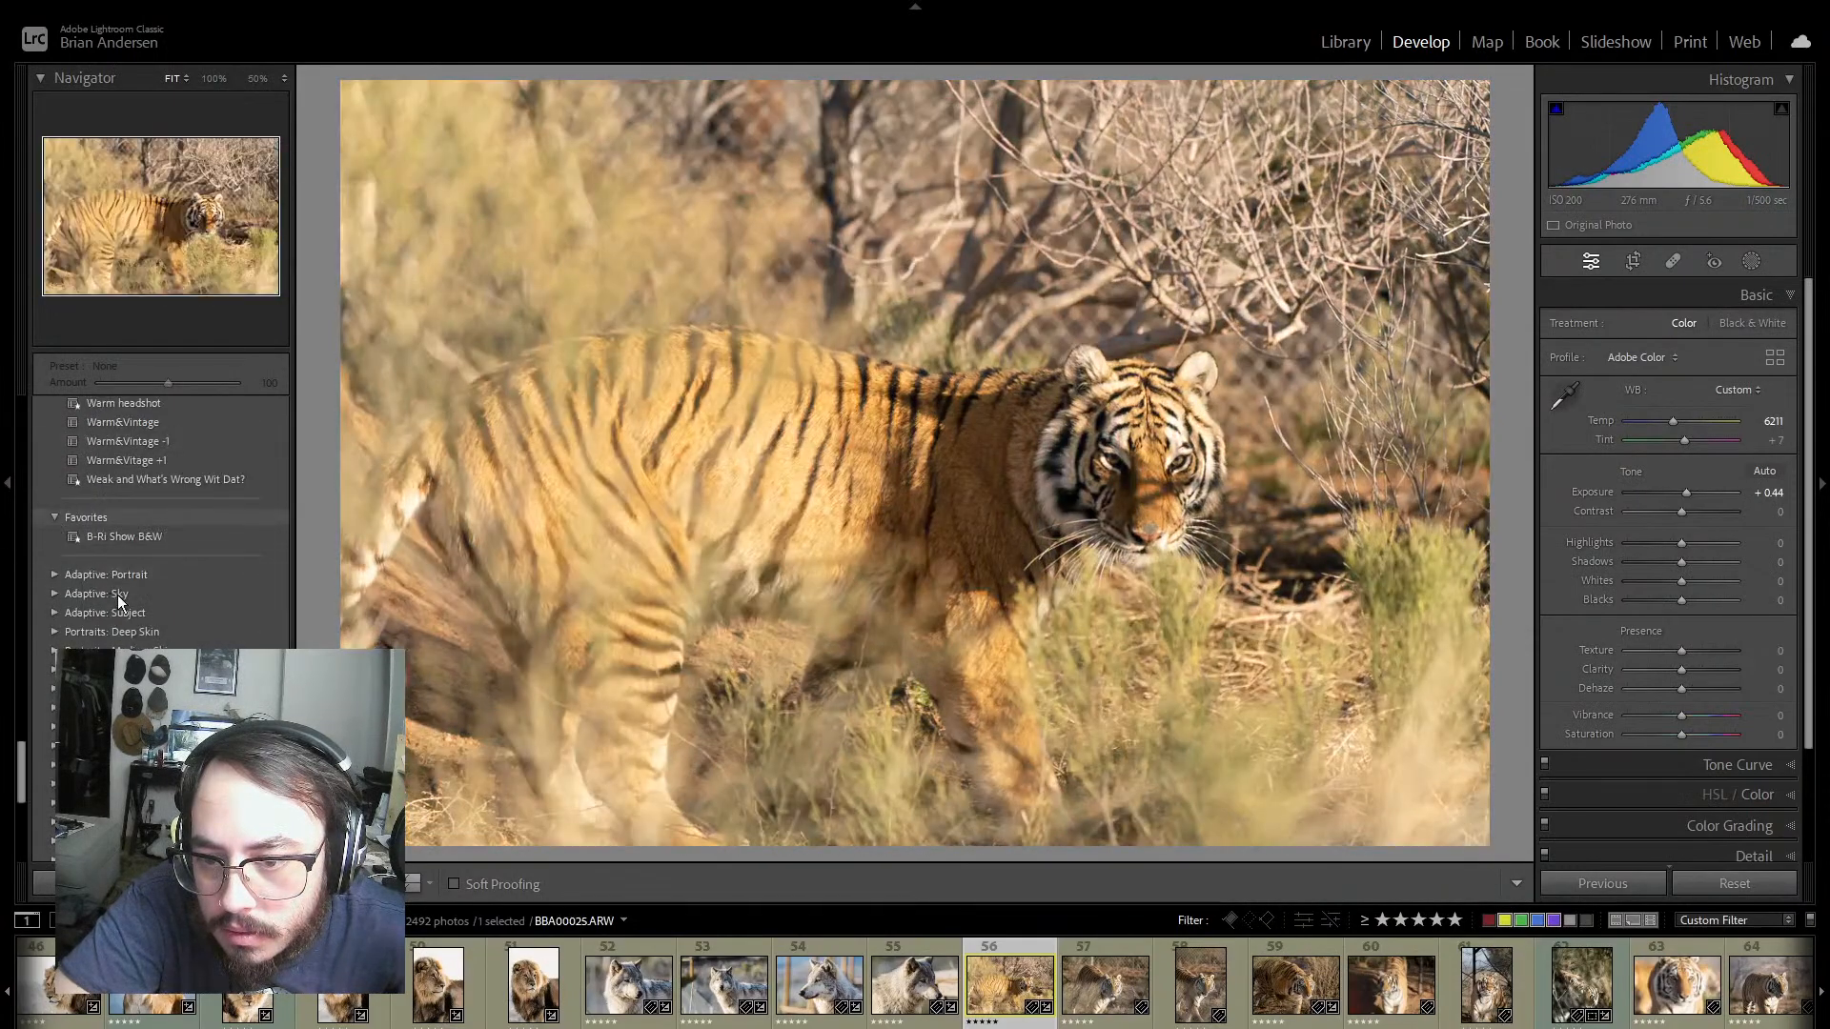
{"action": "scroll", "coordinate": [164, 598], "scroll_direction": "down", "scroll_amount": 5}
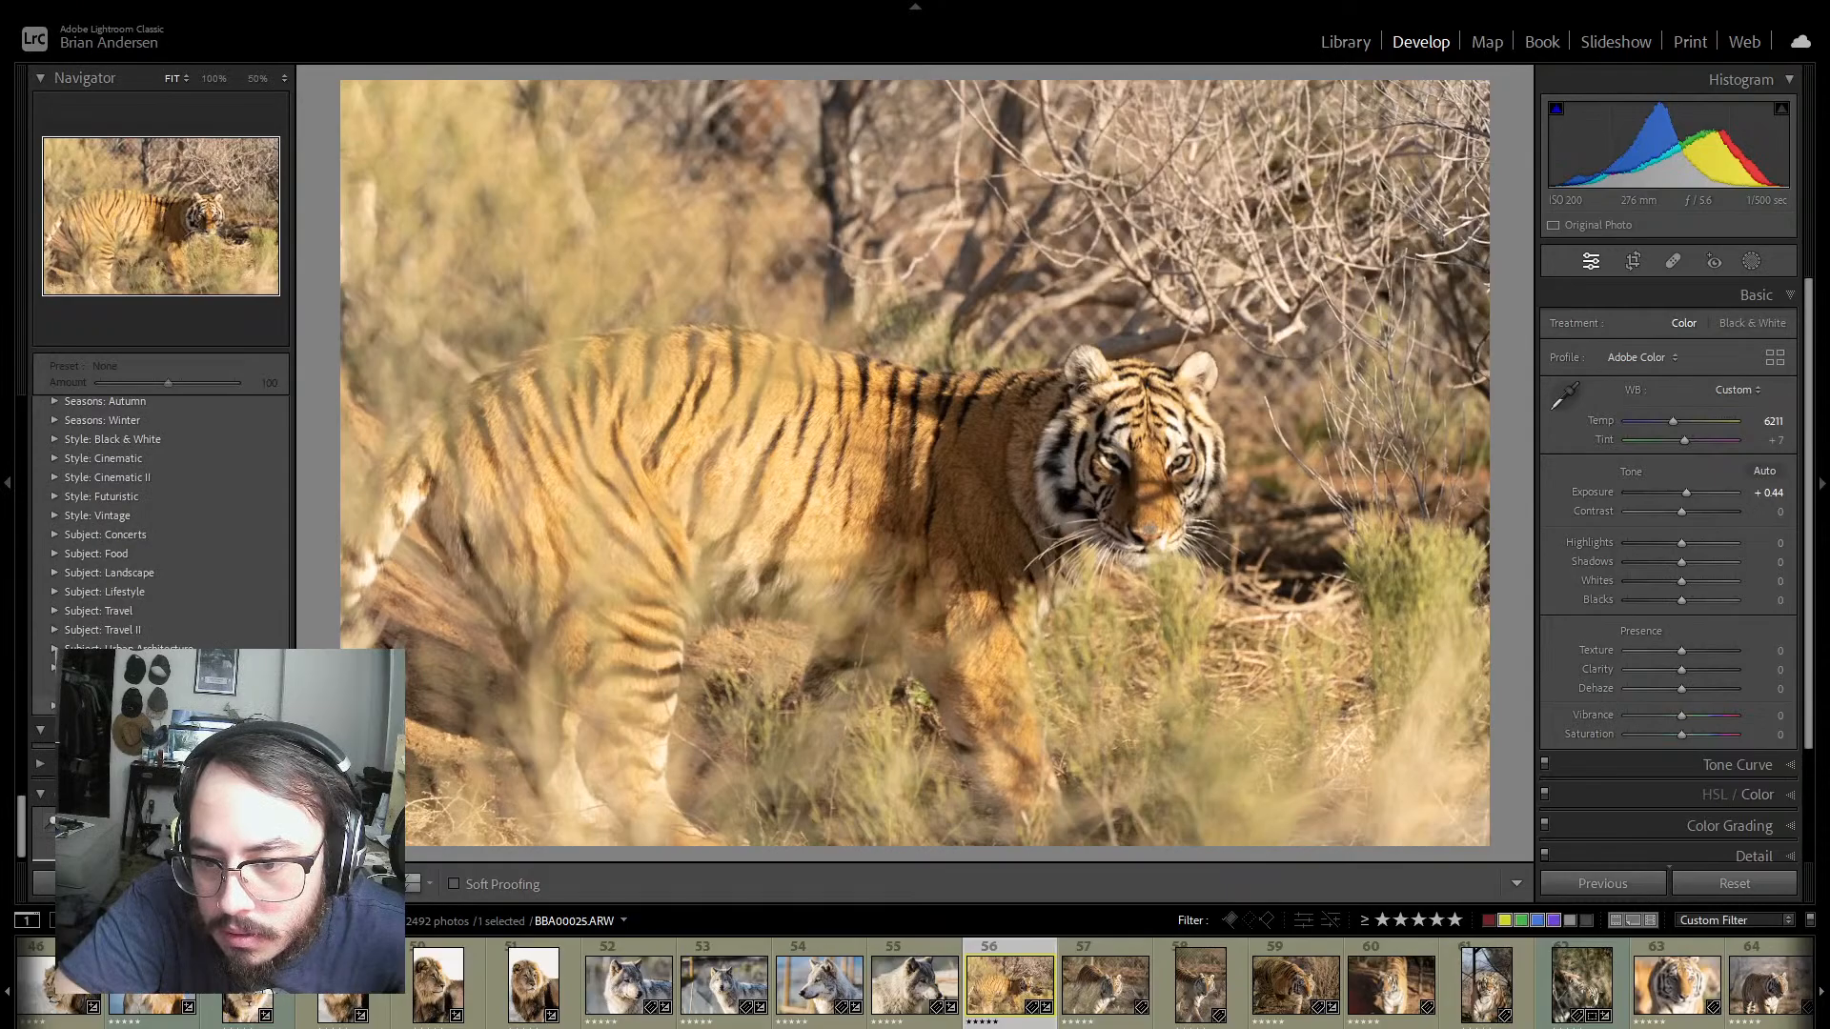
{"action": "scroll", "coordinate": [191, 621], "scroll_direction": "up", "scroll_amount": 6}
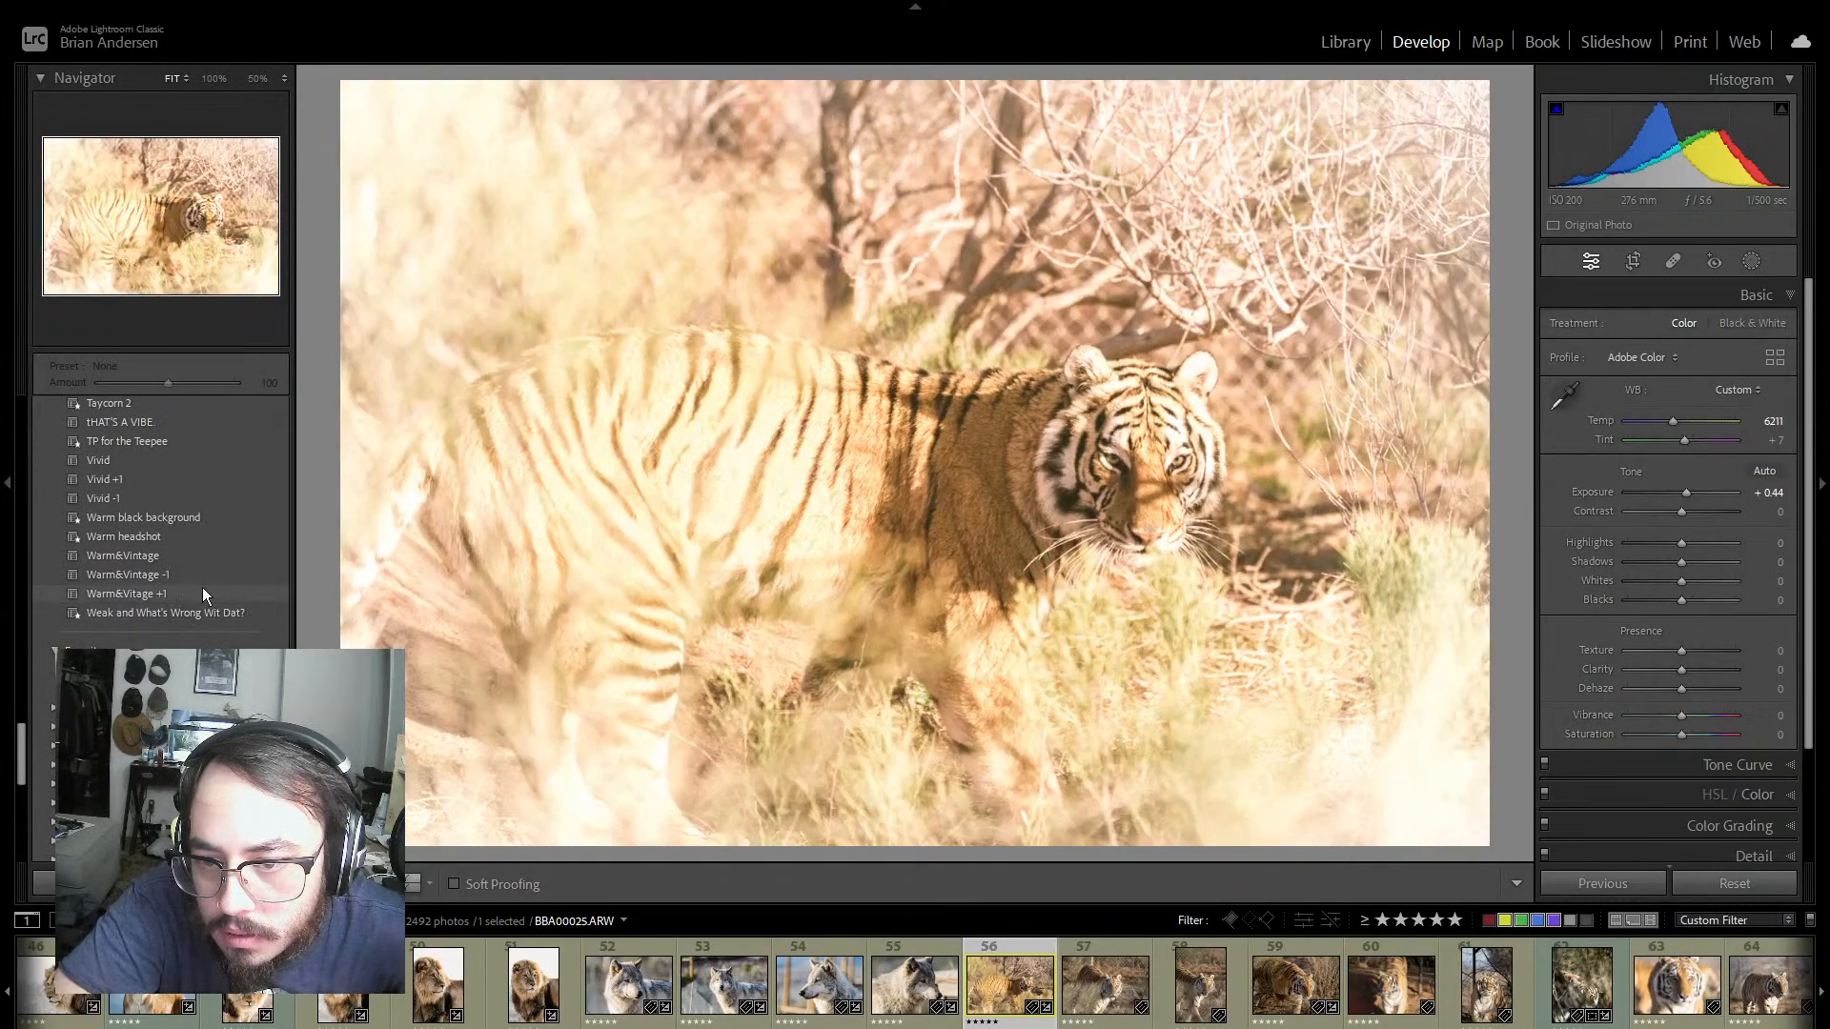
{"action": "scroll", "coordinate": [202, 587], "scroll_direction": "up", "scroll_amount": 15}
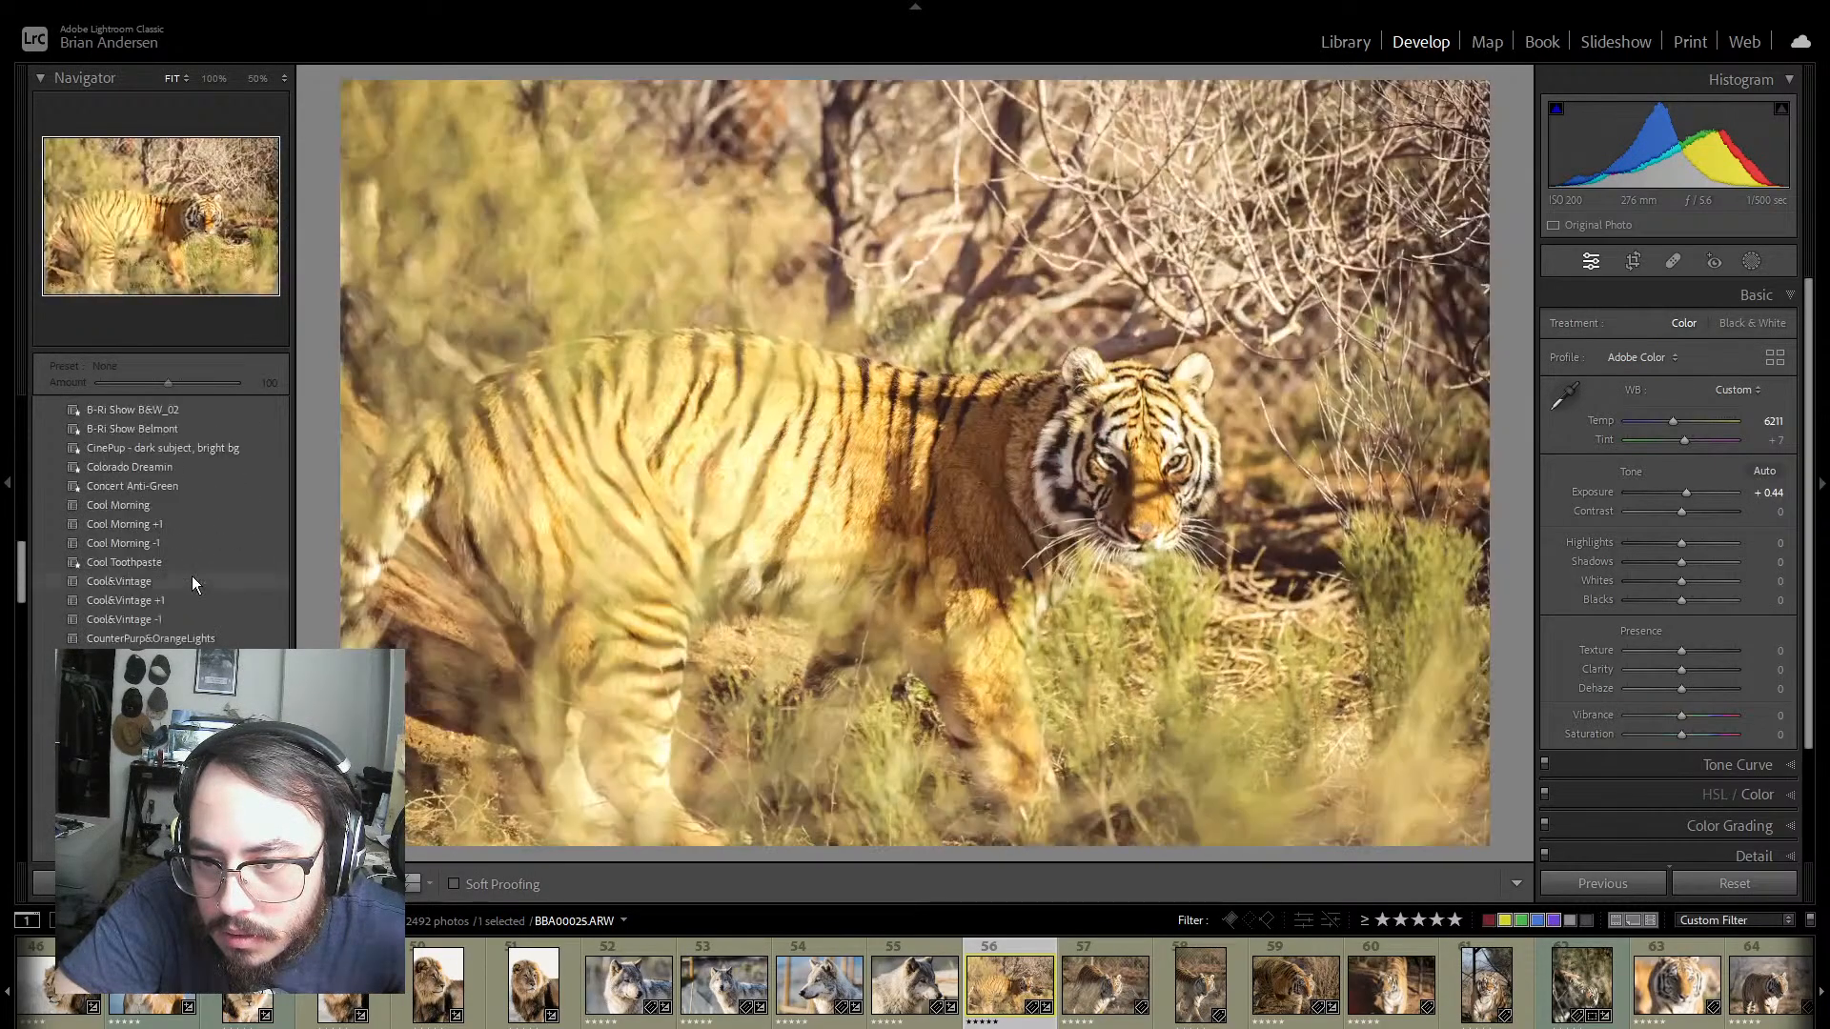
{"action": "scroll", "coordinate": [192, 578], "scroll_direction": "up", "scroll_amount": 3}
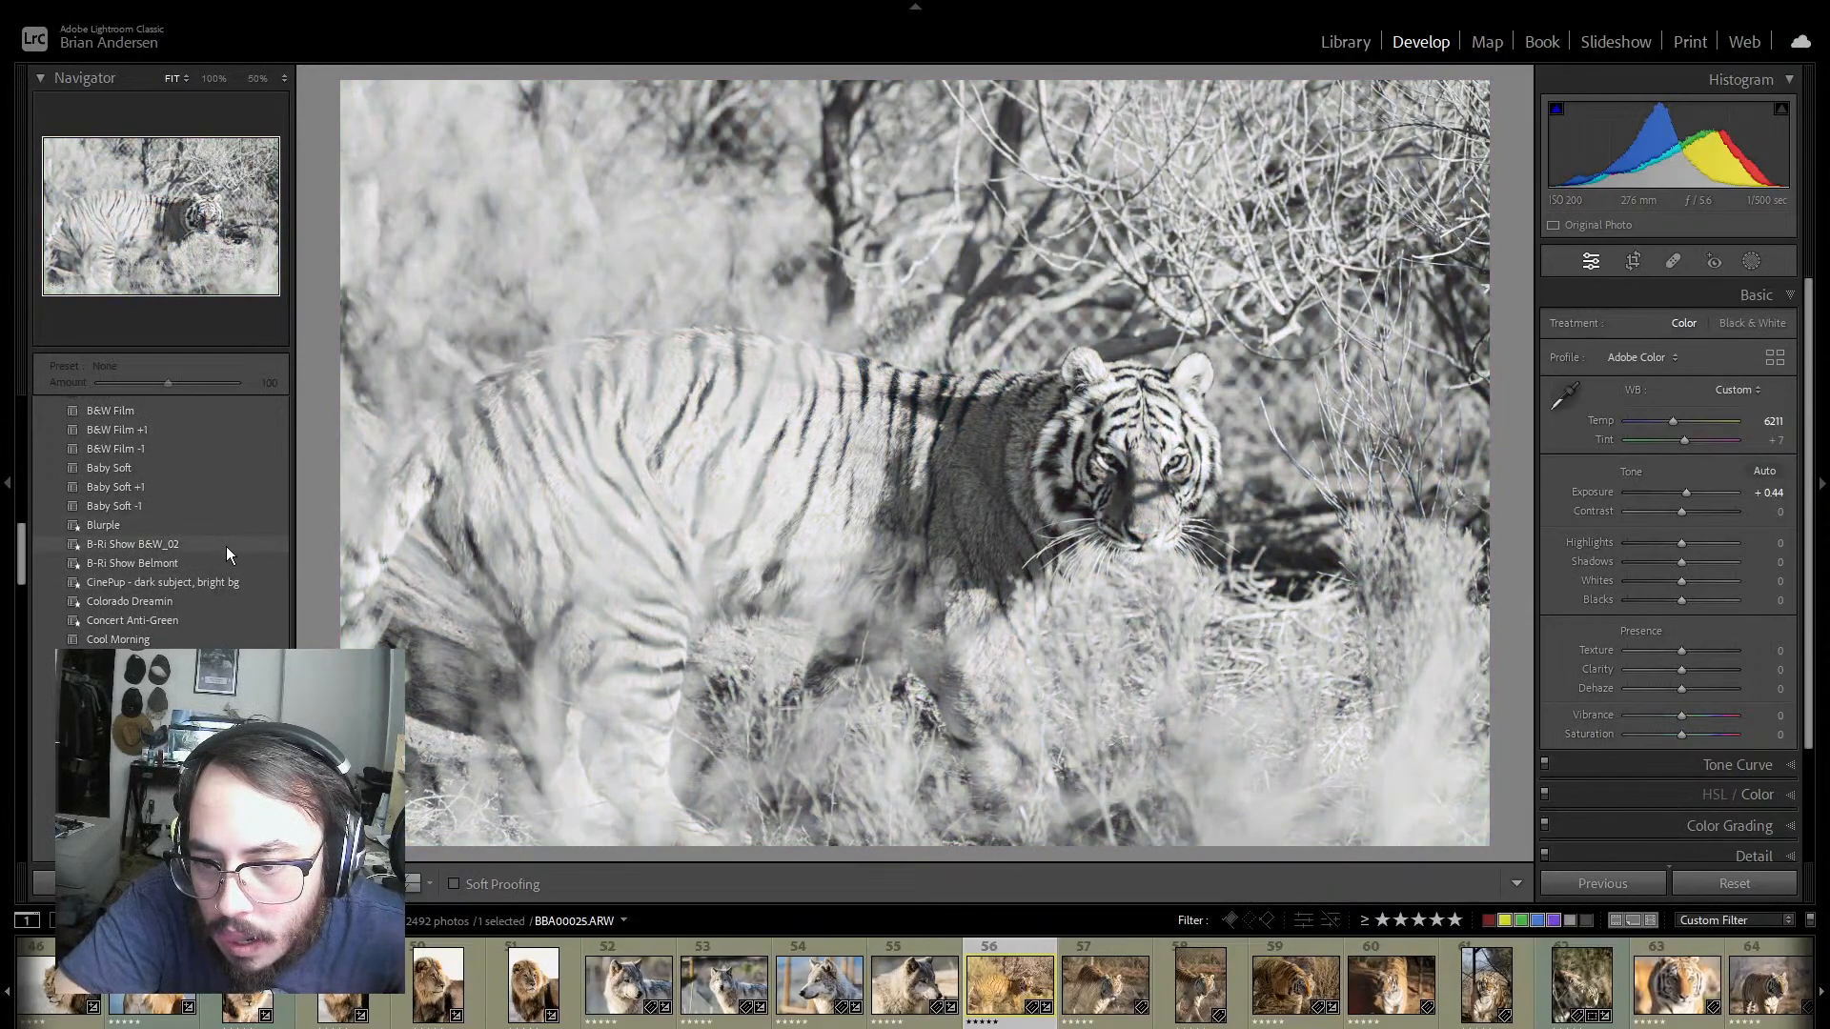
{"action": "scroll", "coordinate": [211, 495], "scroll_direction": "down", "scroll_amount": 15}
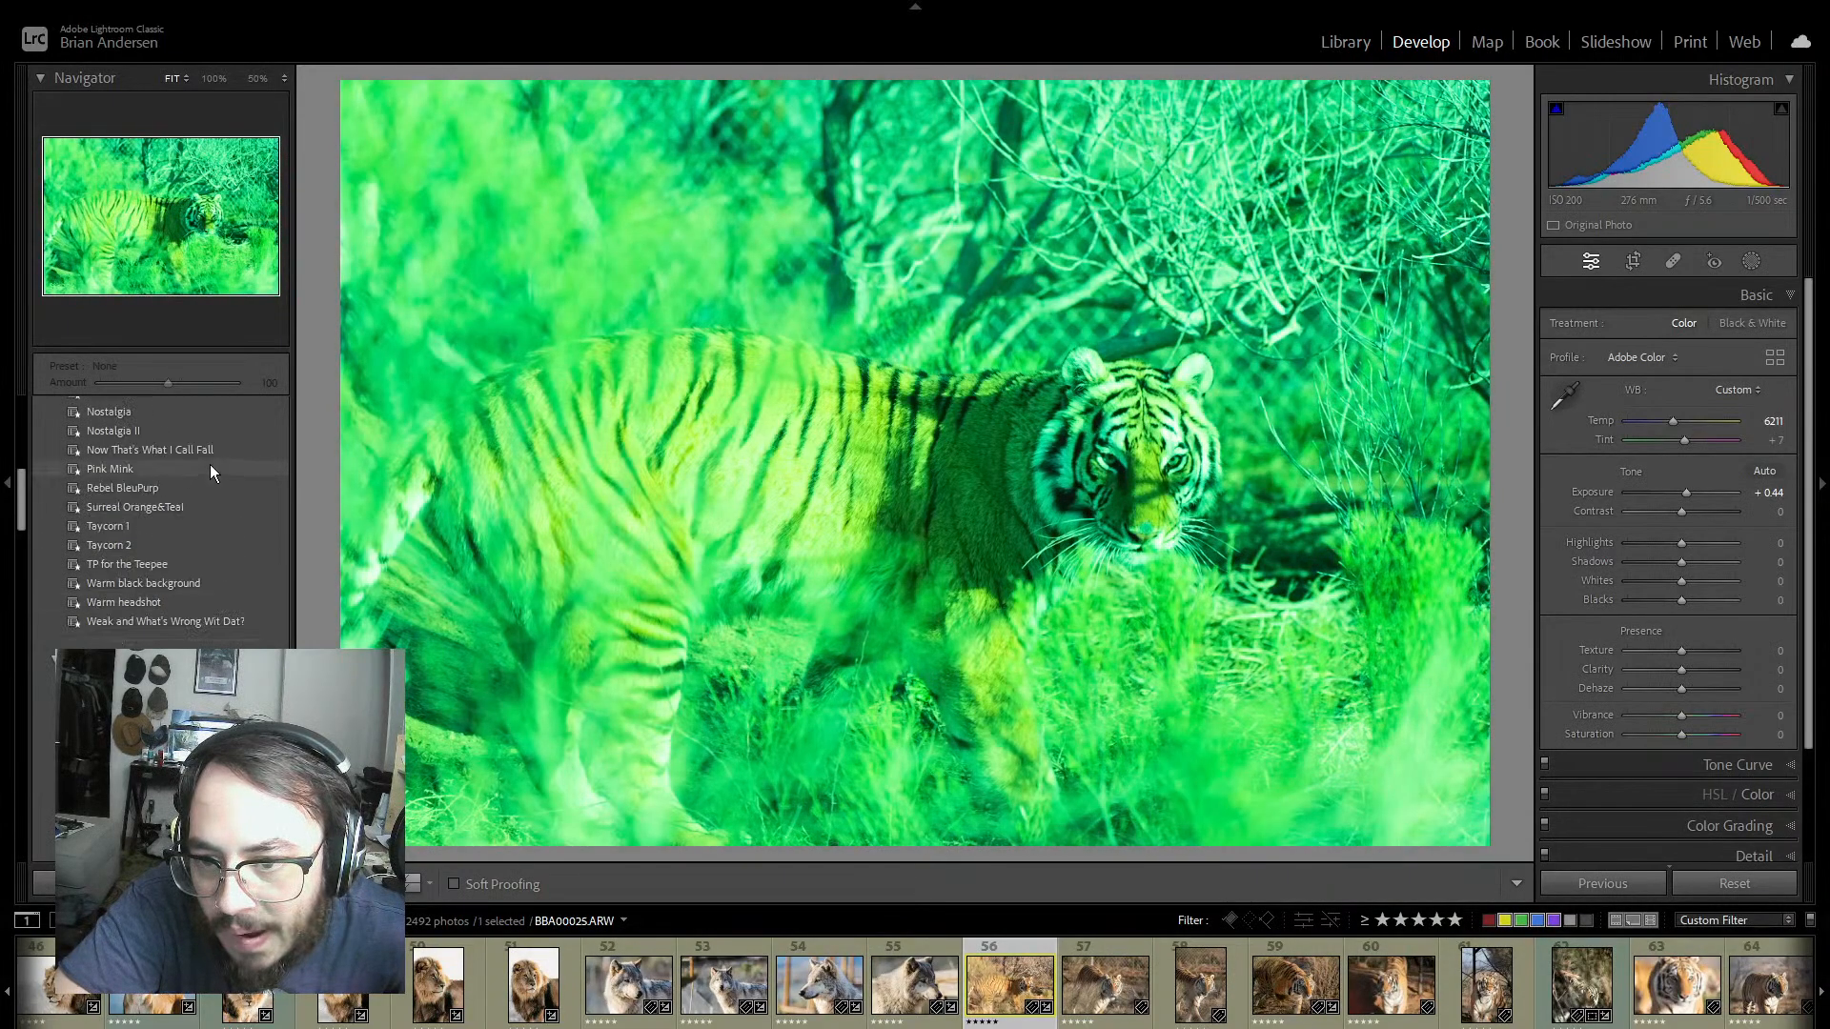
{"action": "scroll", "coordinate": [215, 529], "scroll_direction": "up", "scroll_amount": 10}
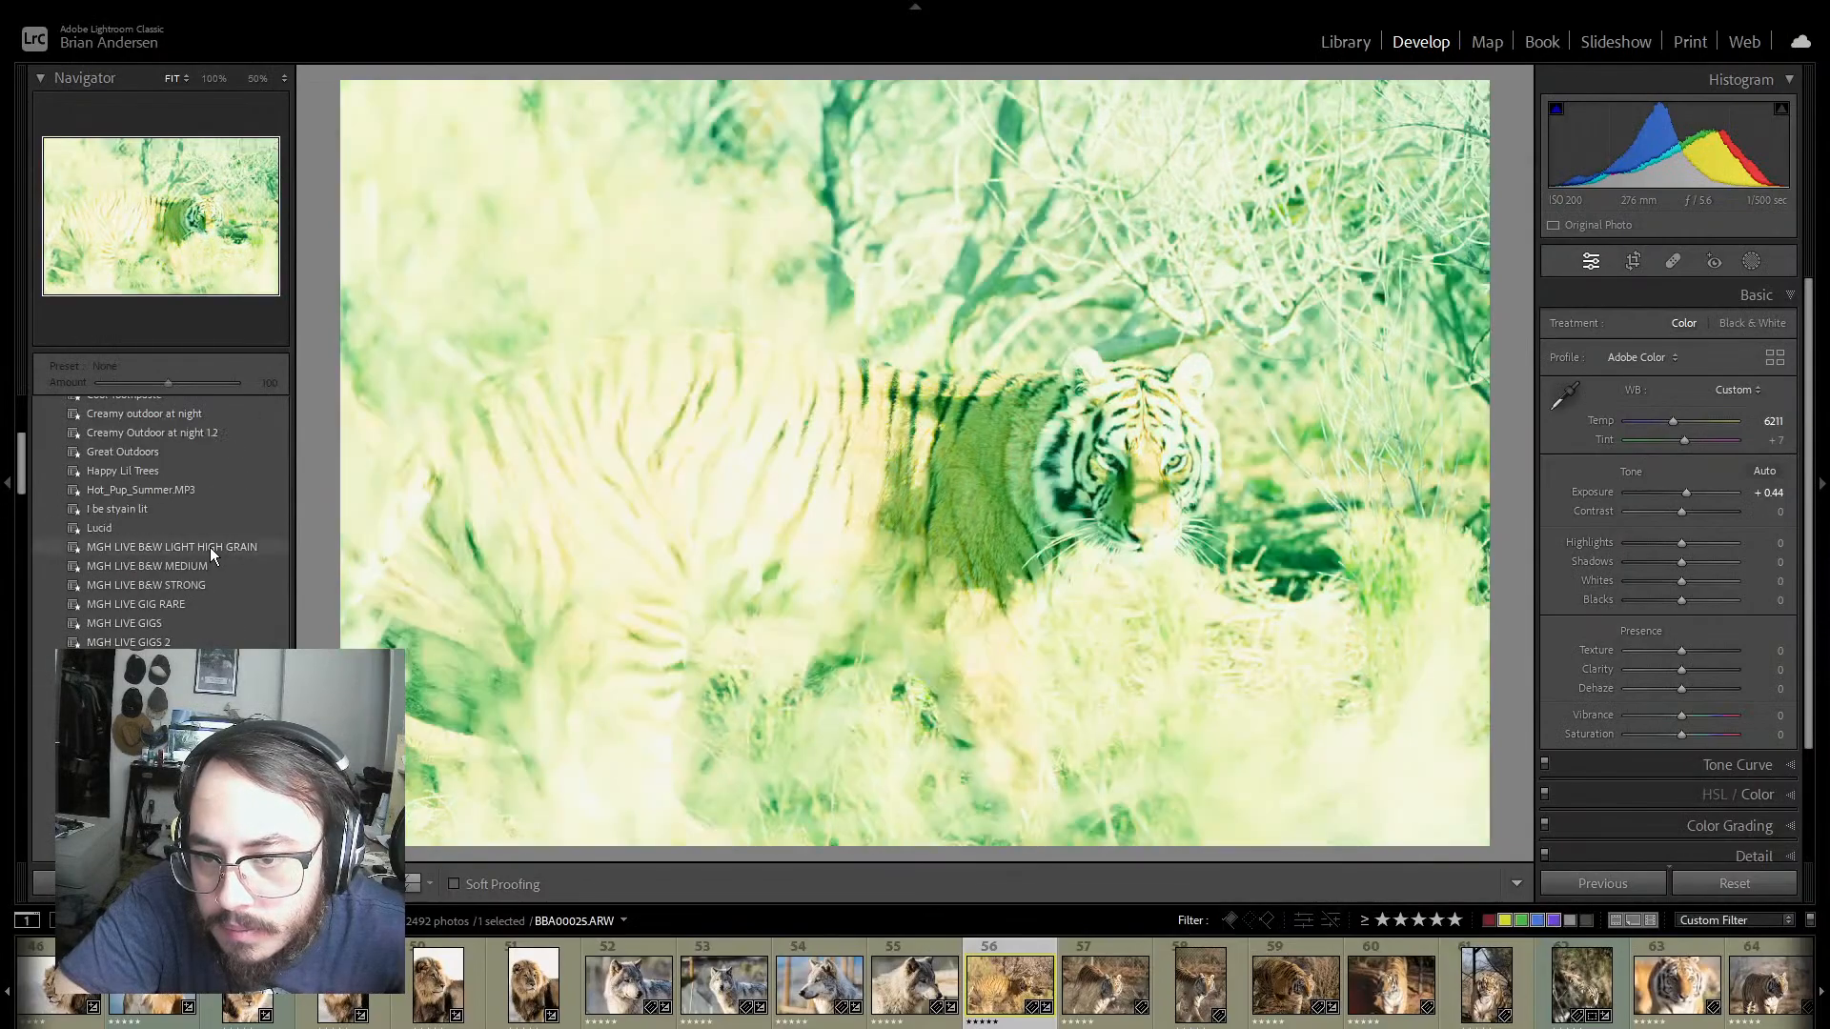
{"action": "scroll", "coordinate": [226, 520], "scroll_direction": "up", "scroll_amount": 3}
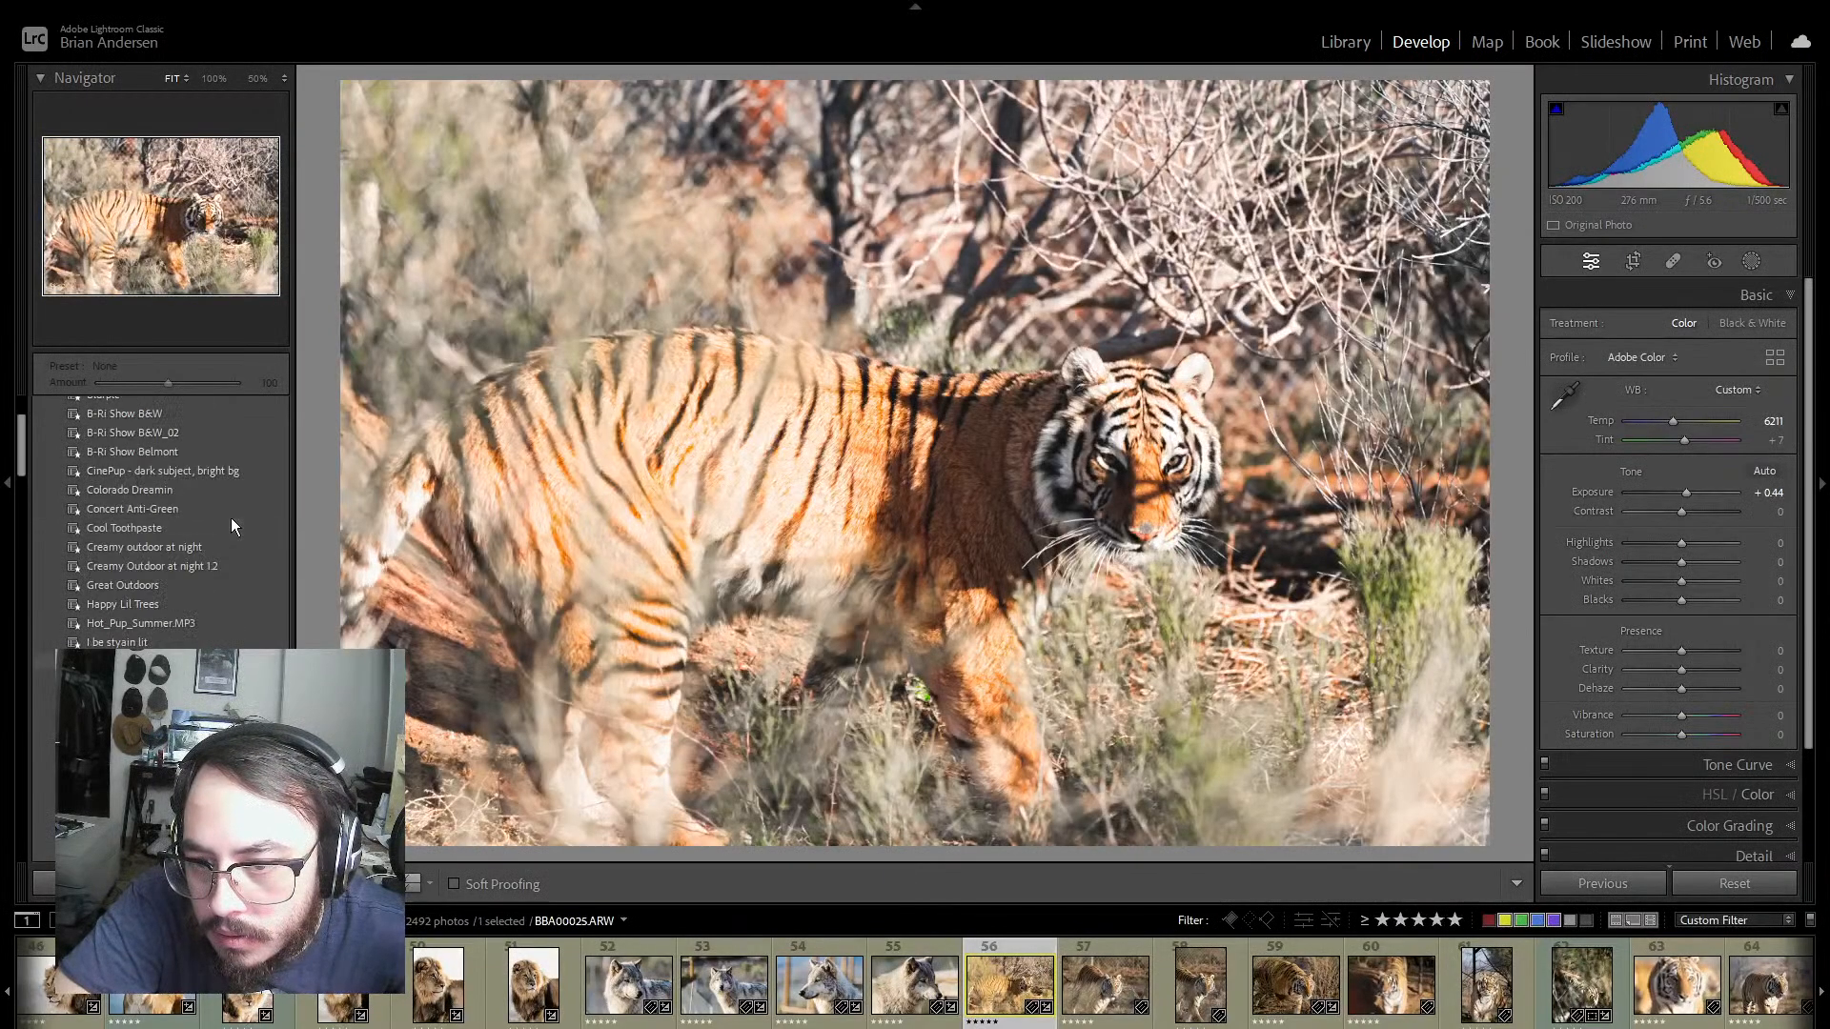
{"action": "scroll", "coordinate": [191, 500], "scroll_direction": "up", "scroll_amount": 3}
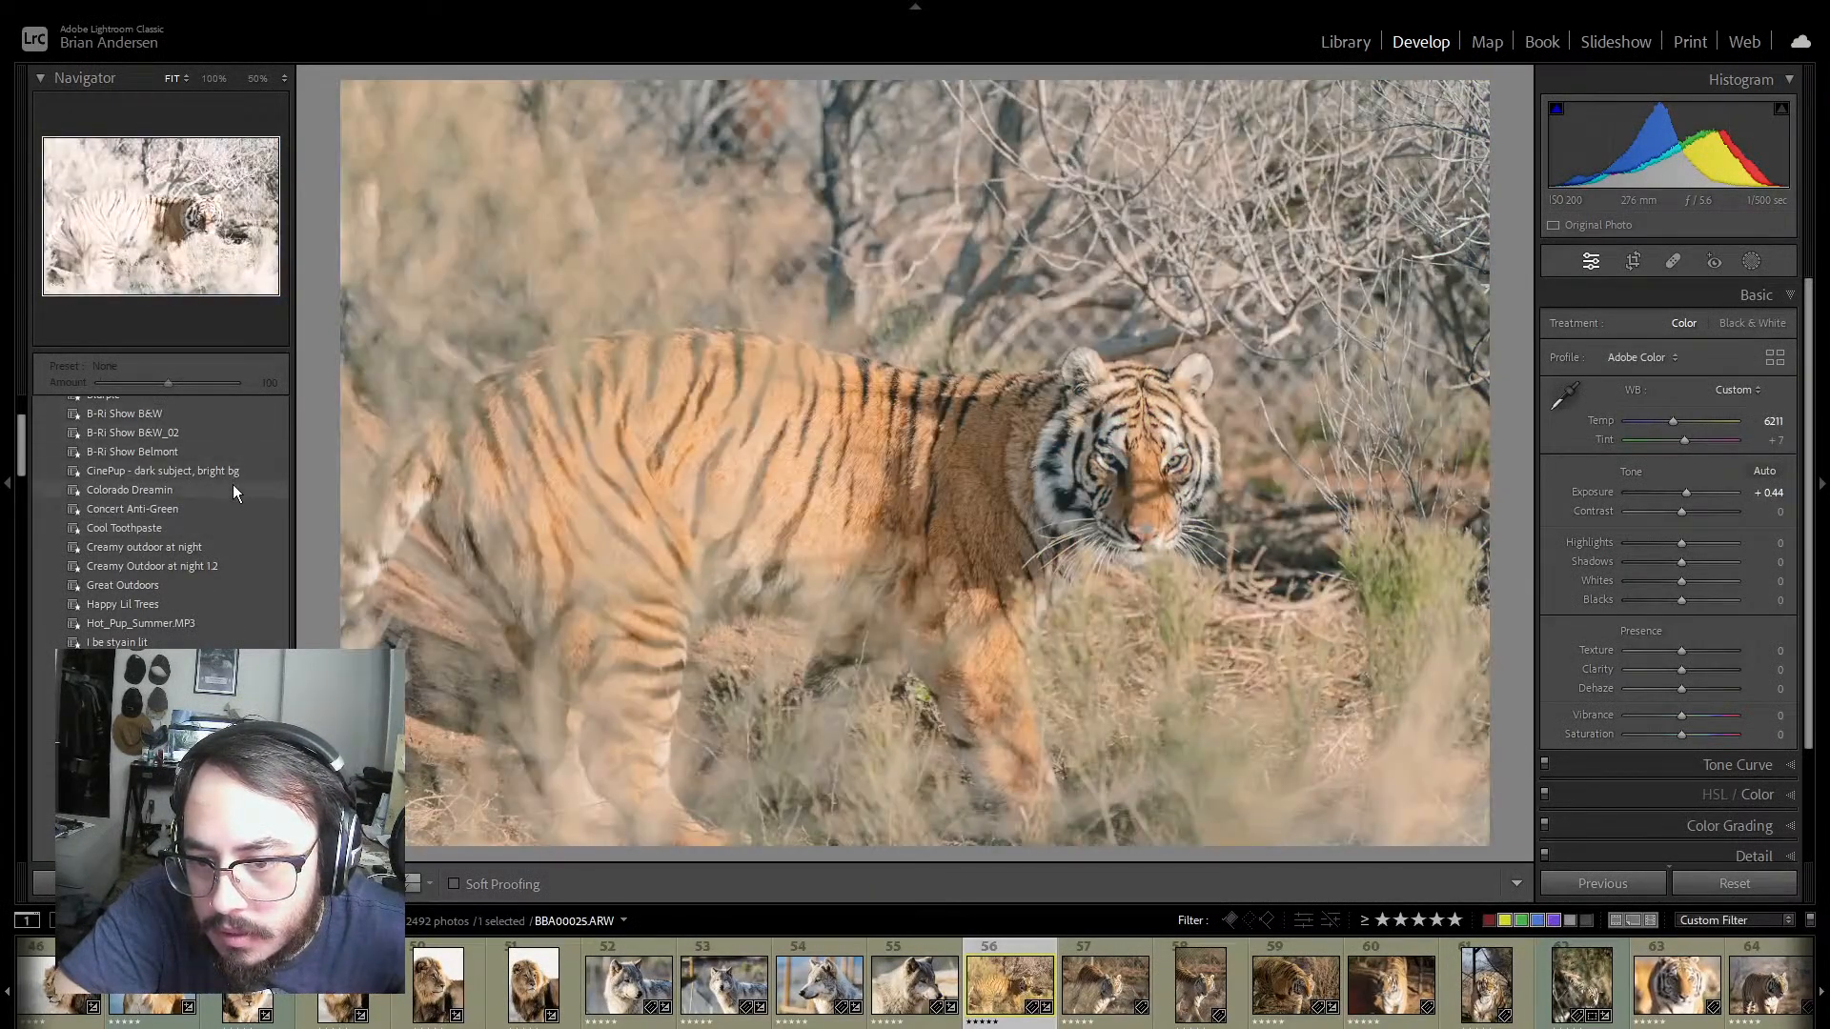
{"action": "scroll", "coordinate": [232, 496], "scroll_direction": "down", "scroll_amount": 15}
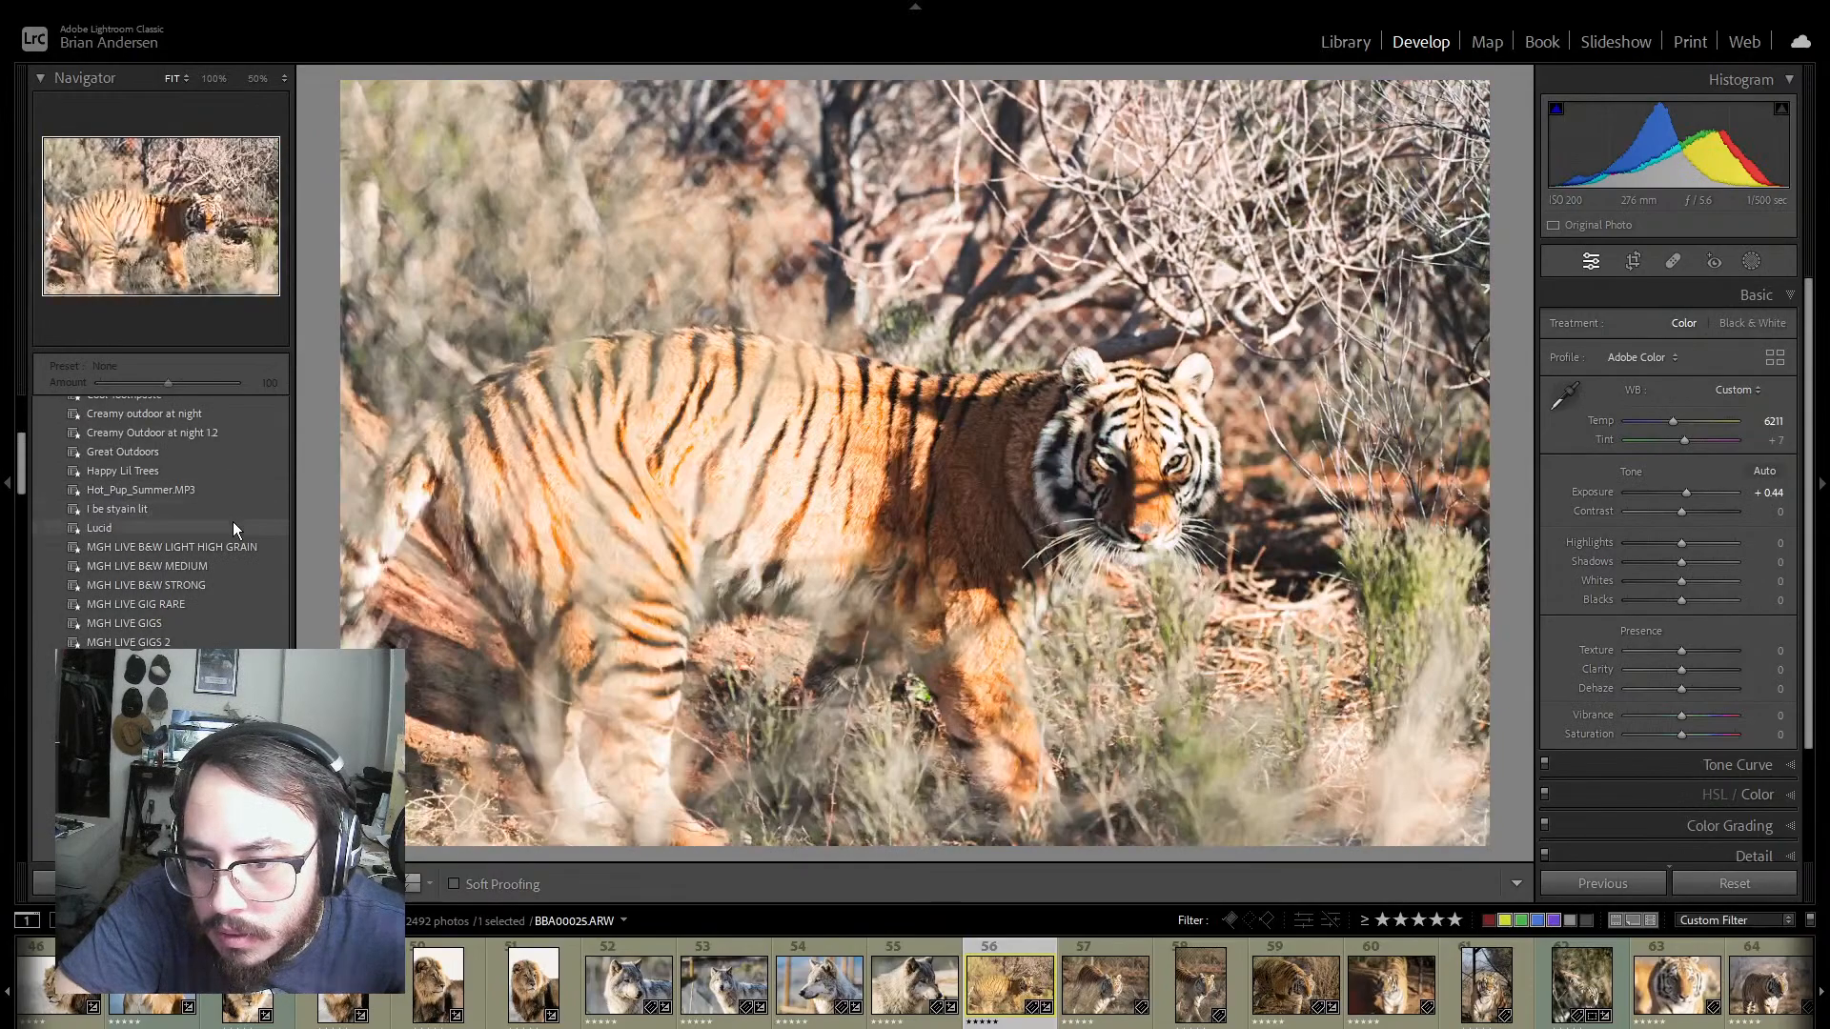
{"action": "scroll", "coordinate": [232, 522], "scroll_direction": "up", "scroll_amount": 5}
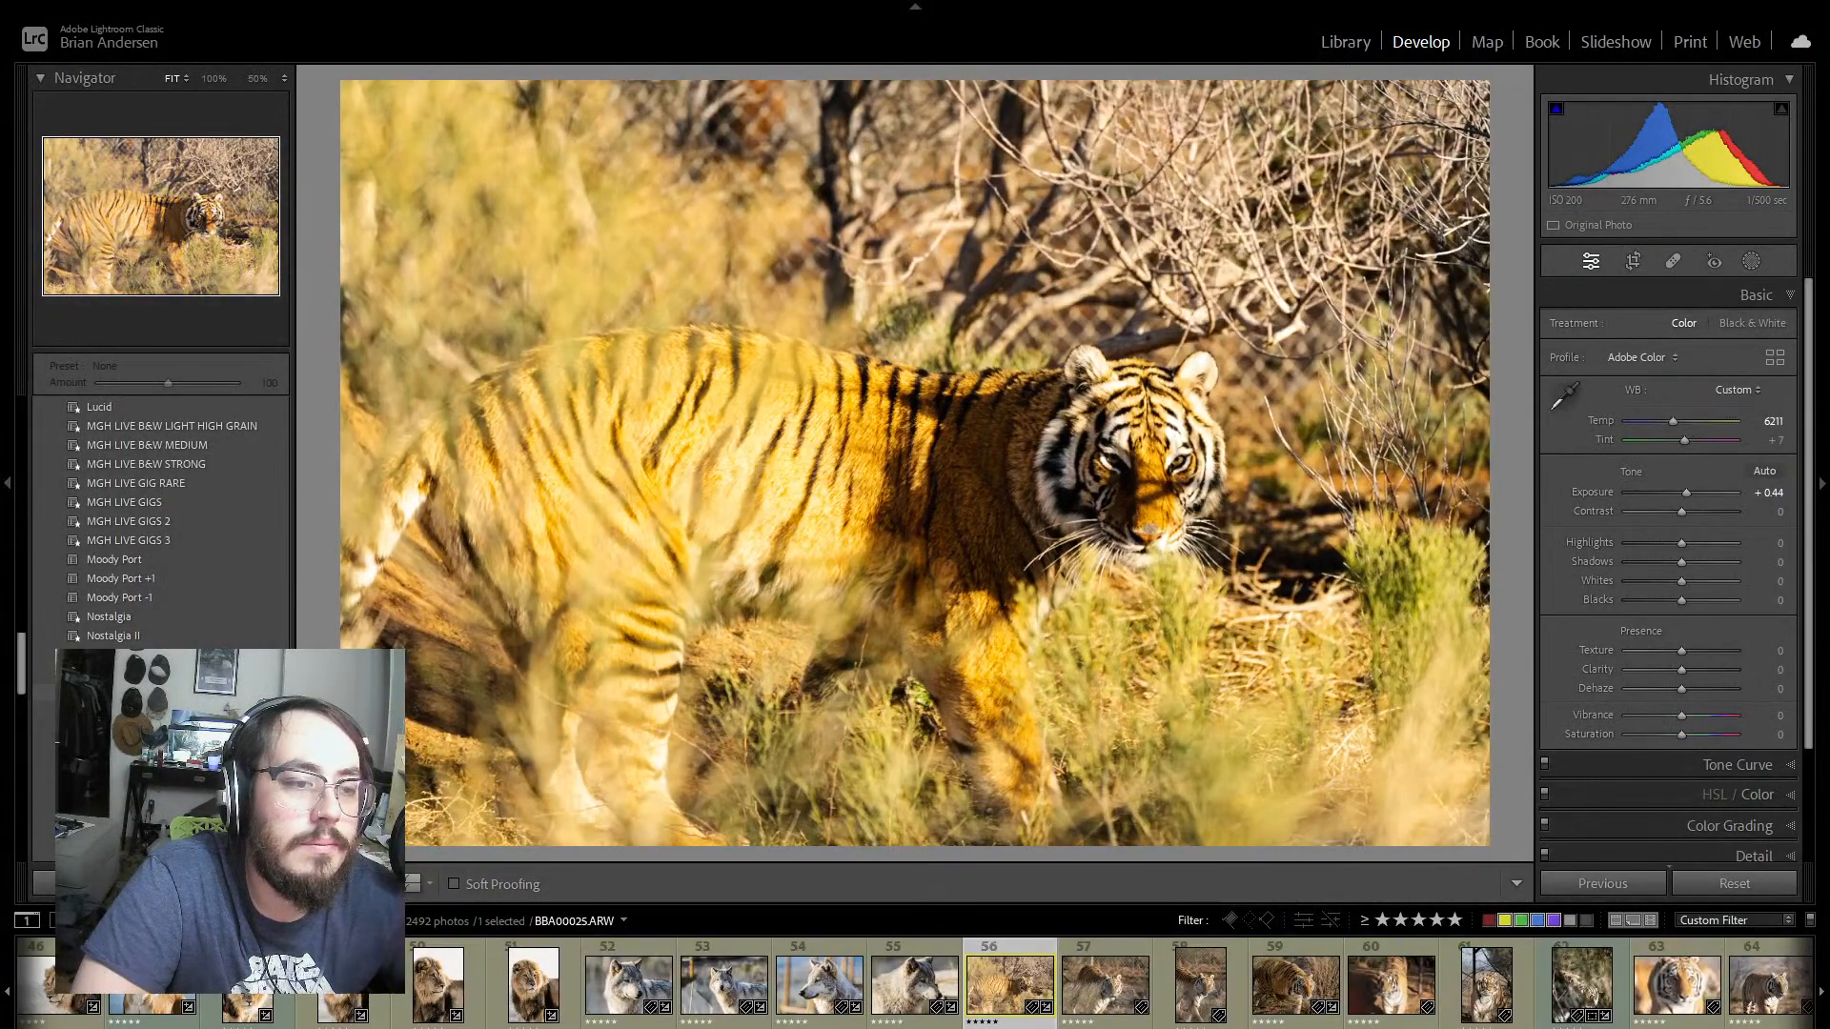
Step: Go back to the first photo, the cougar portrait, and compare its before and after versions before returning to the single view
{"action": "key", "text": "Home"}
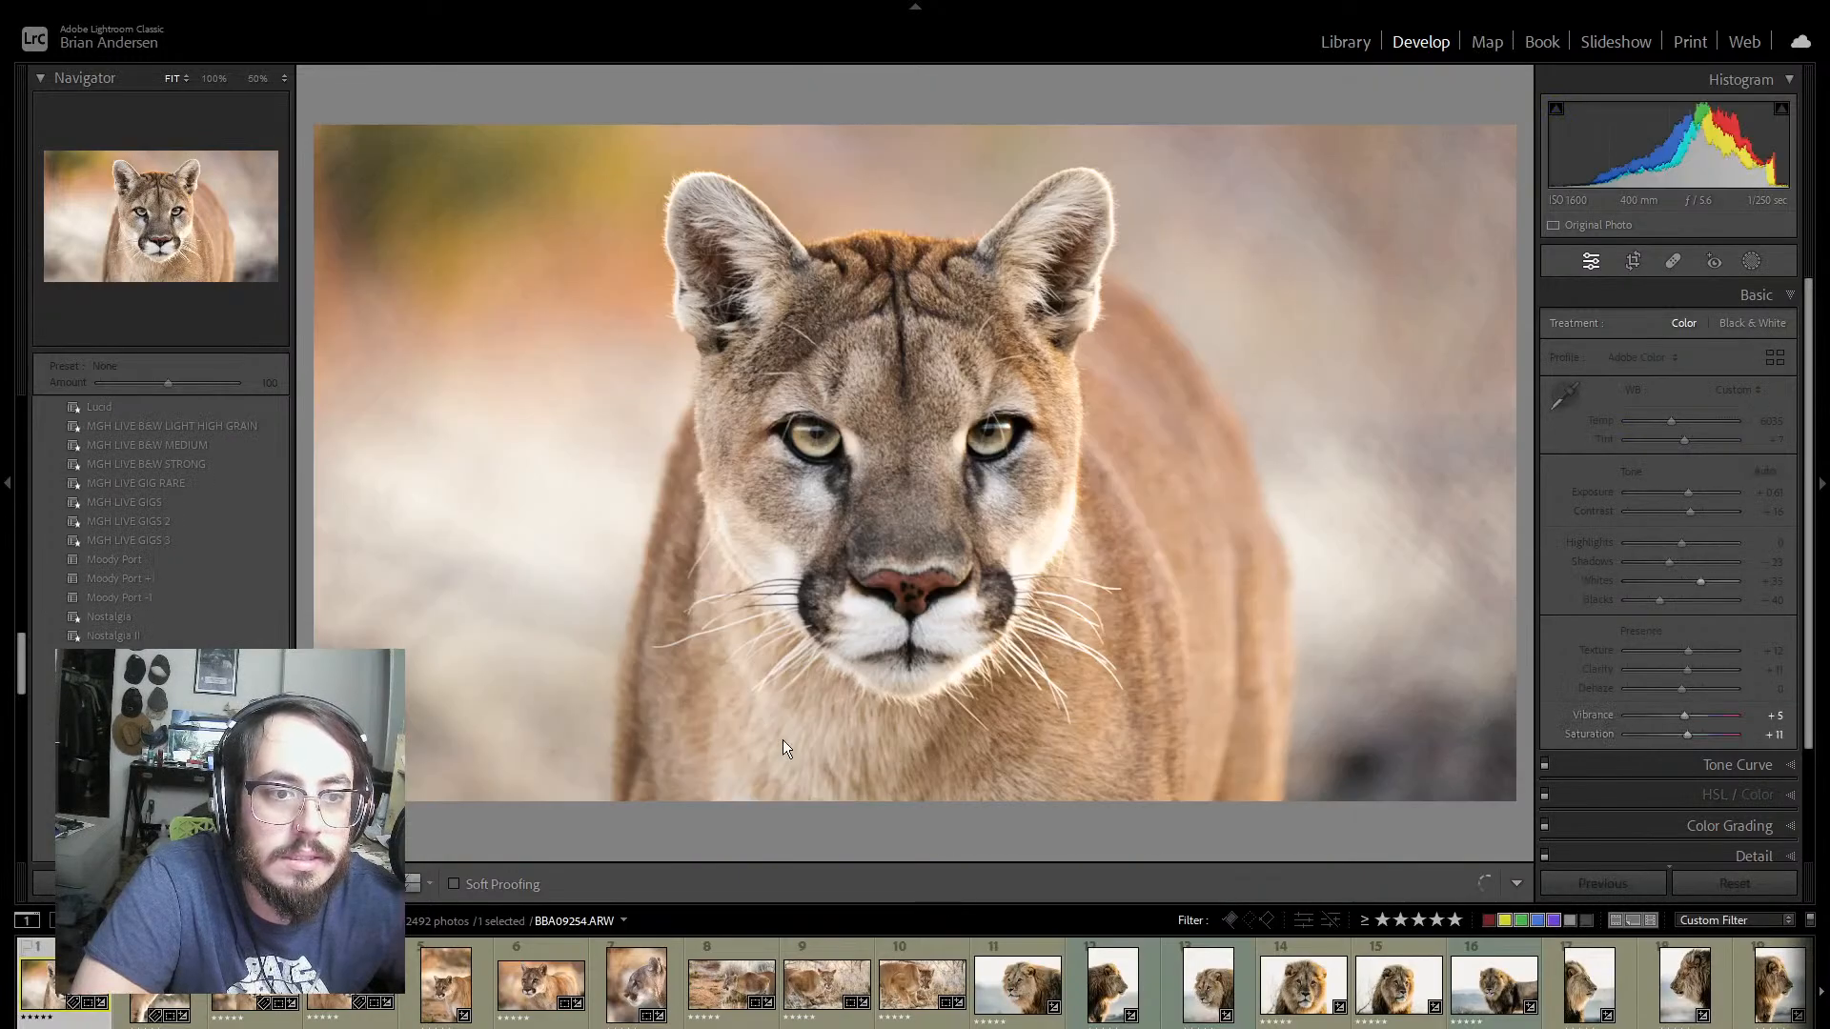
{"action": "scroll", "coordinate": [162, 575], "scroll_direction": "down", "scroll_amount": 12}
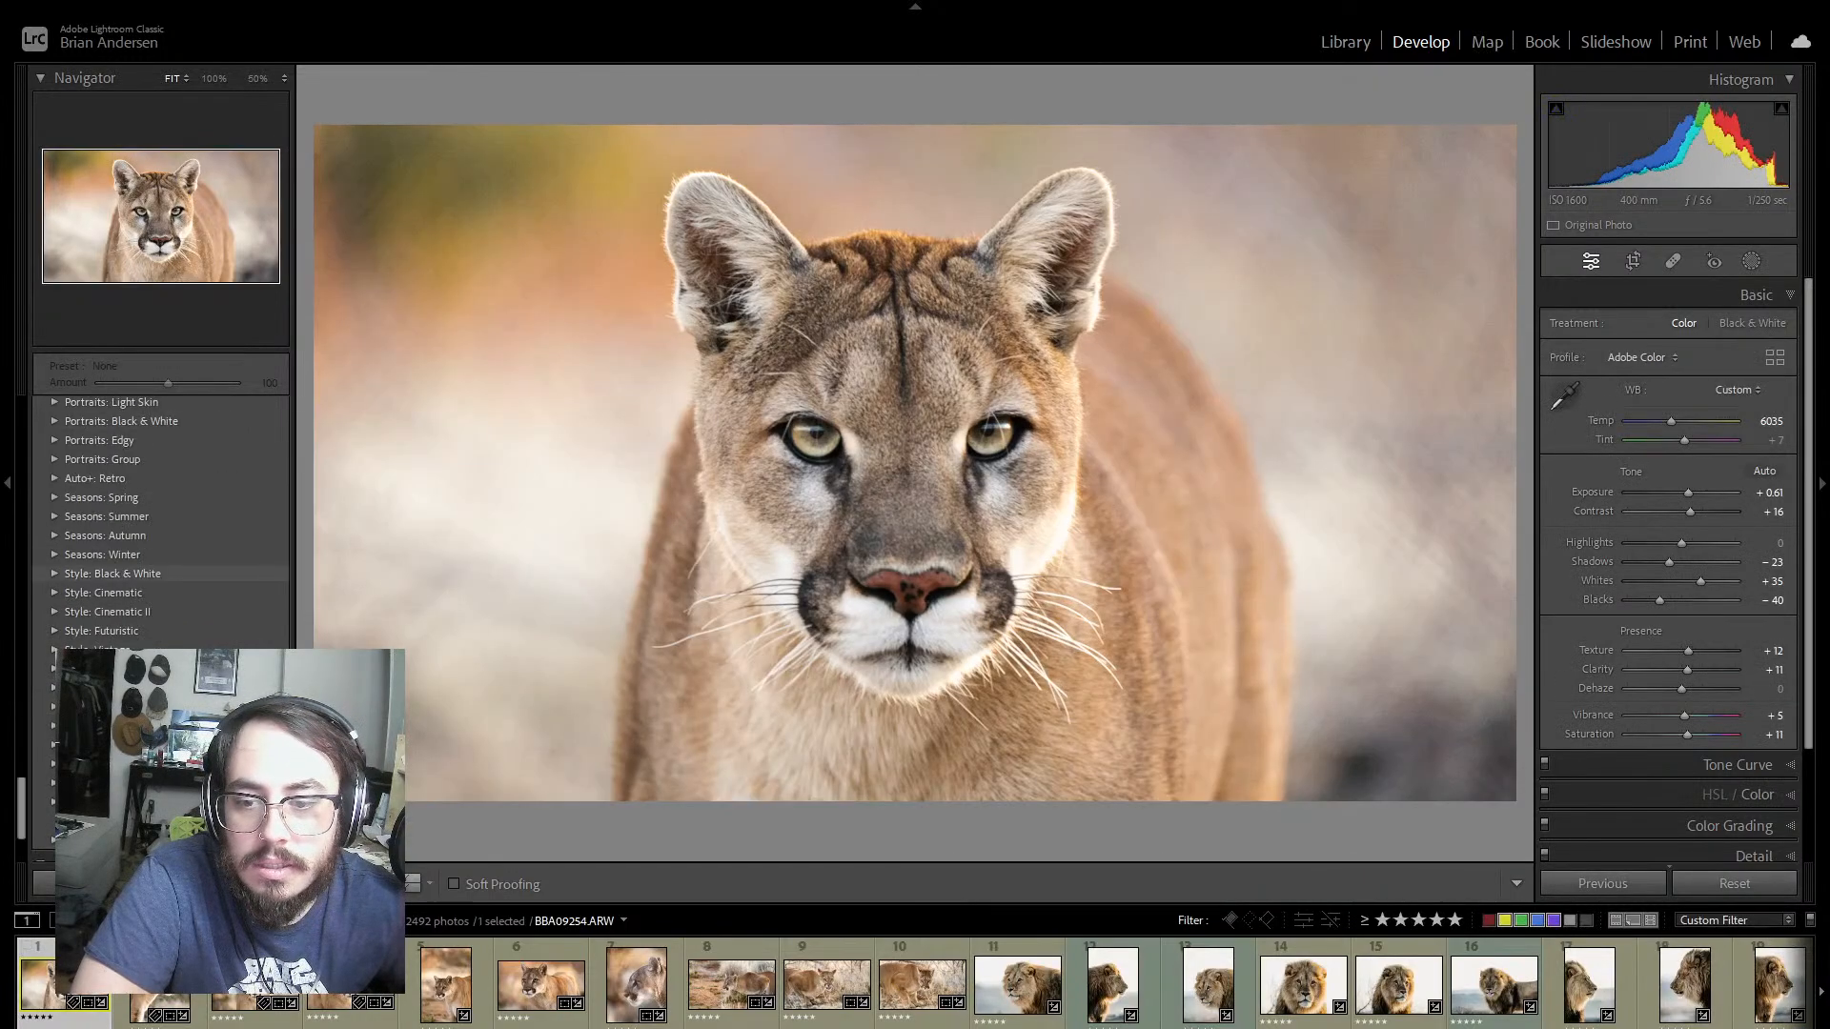
{"action": "scroll", "coordinate": [162, 575], "scroll_direction": "up", "scroll_amount": 11}
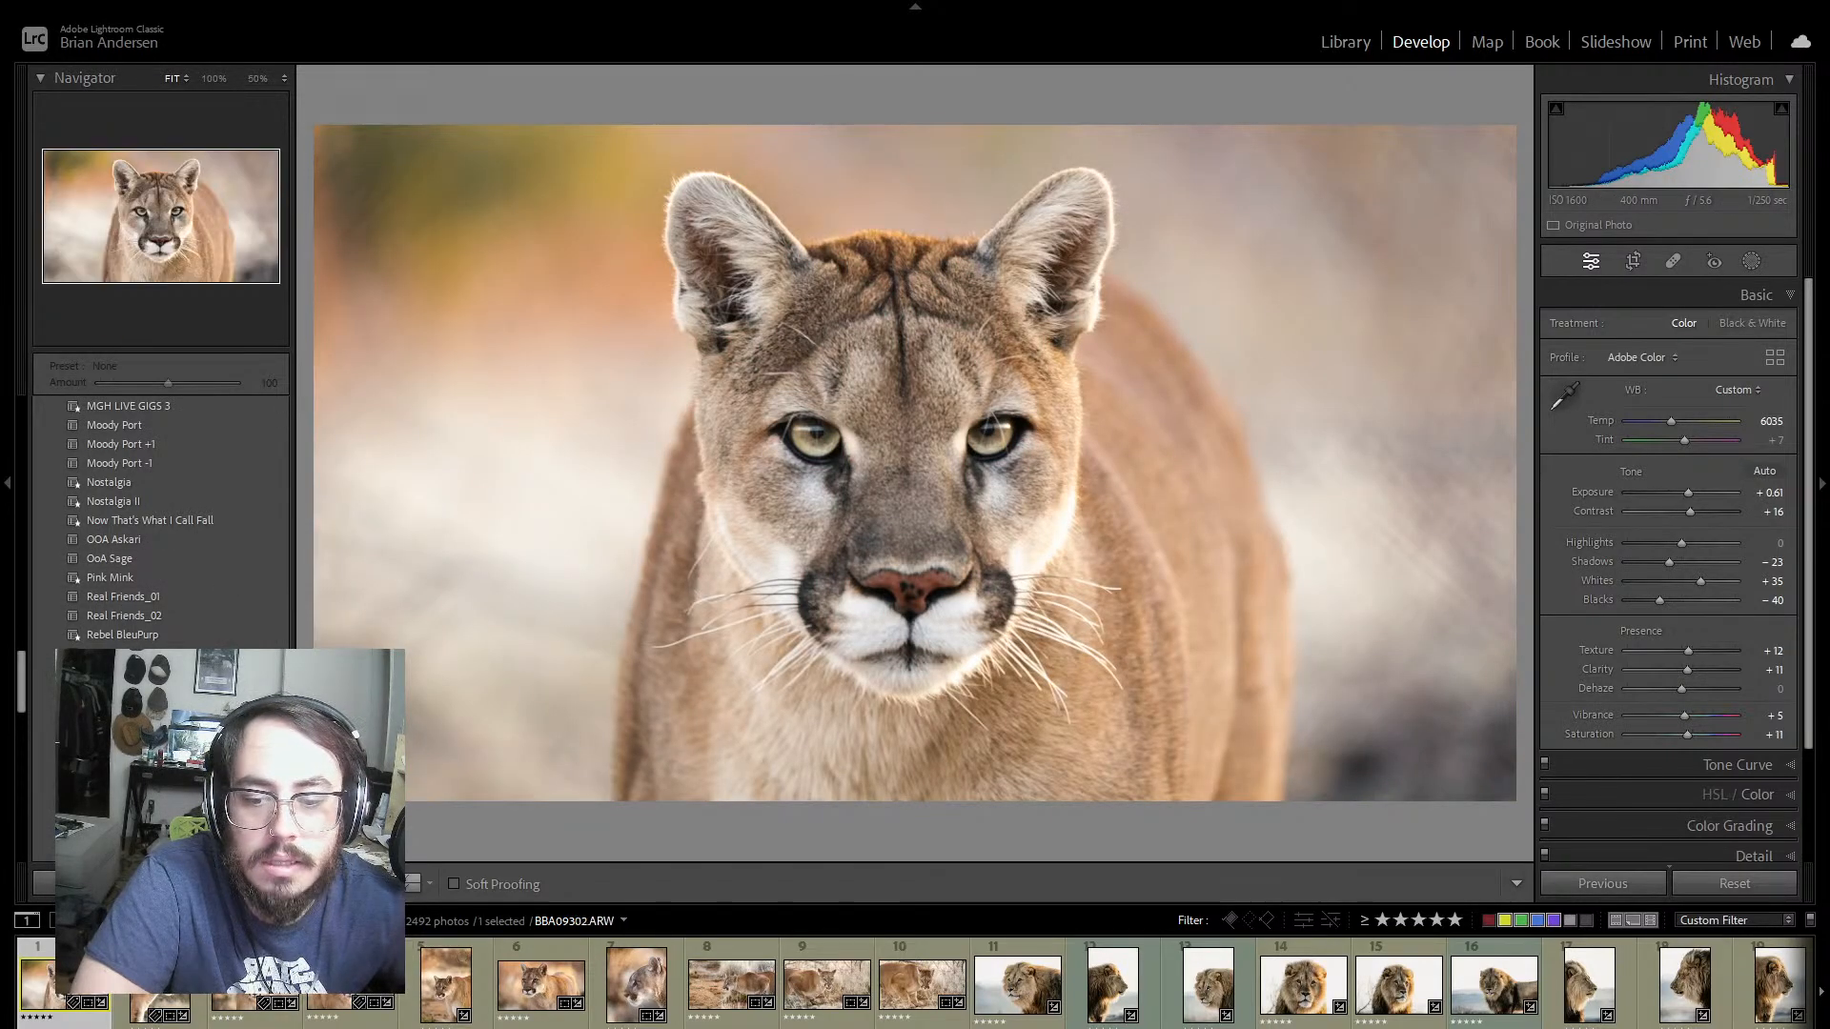
{"action": "scroll", "coordinate": [421, 953], "scroll_direction": "down", "scroll_amount": 10}
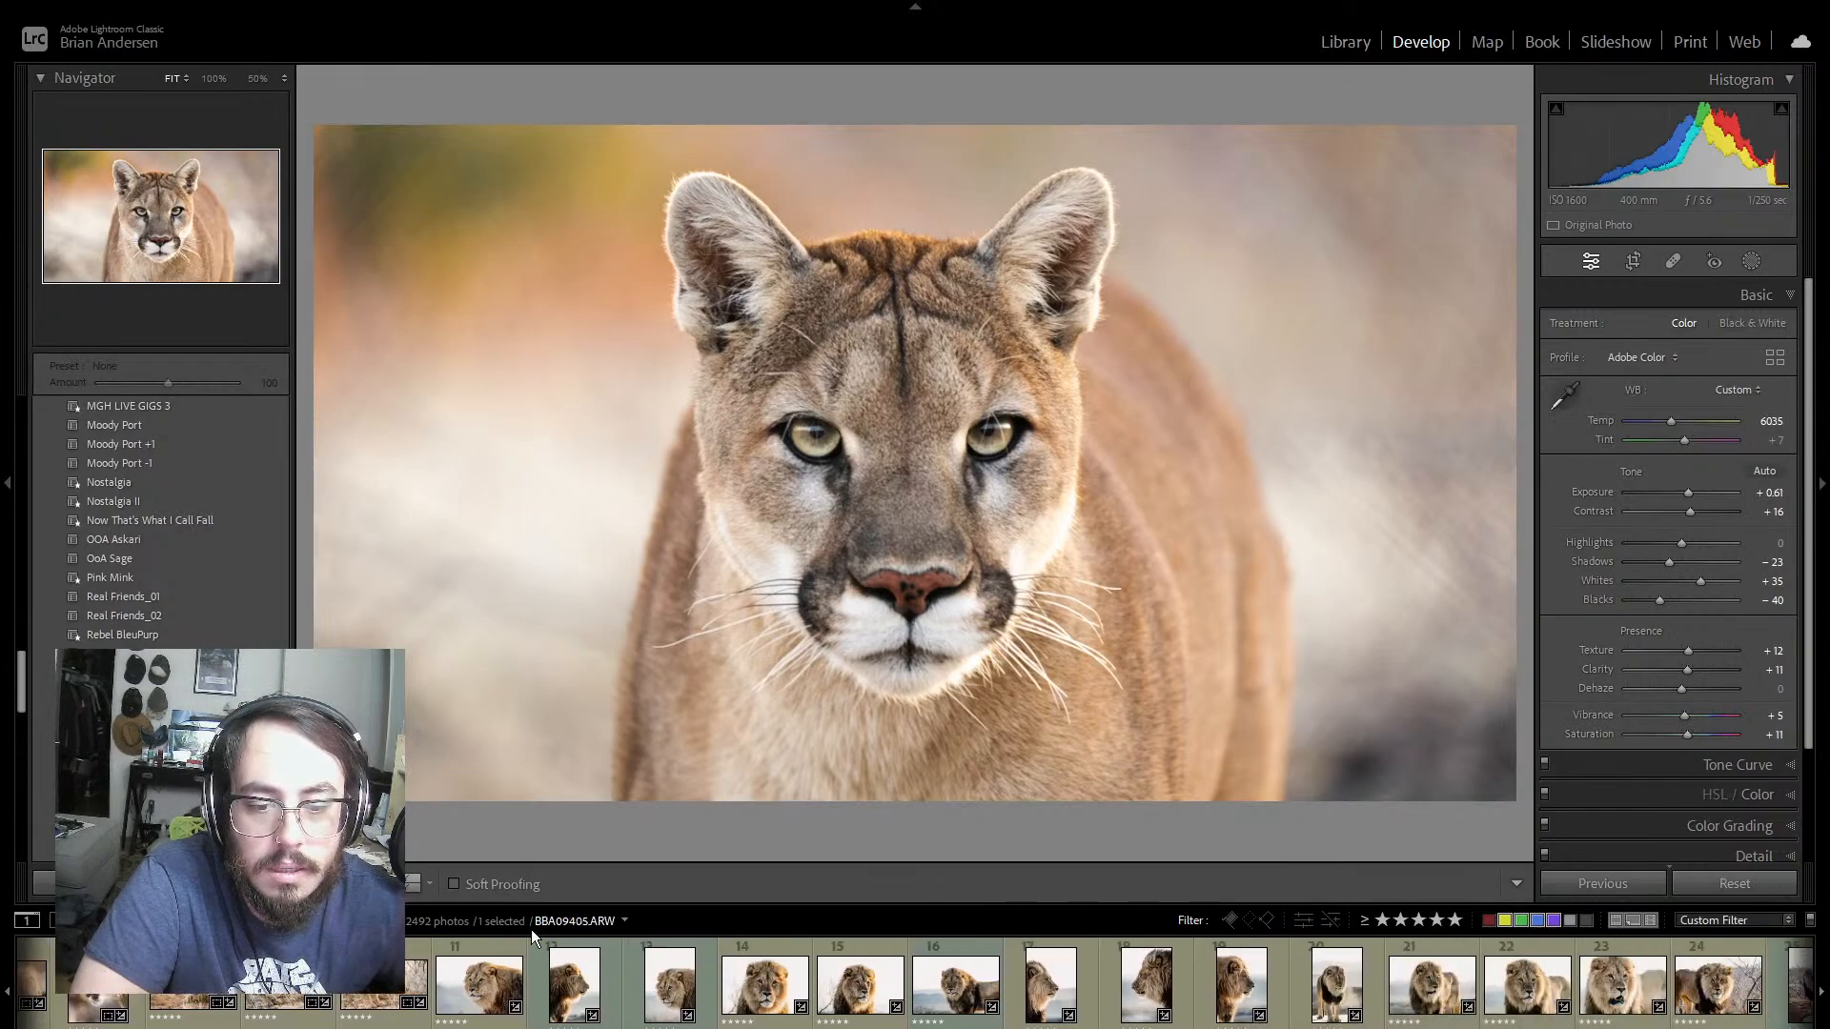
{"action": "left_click", "coordinate": [413, 884]}
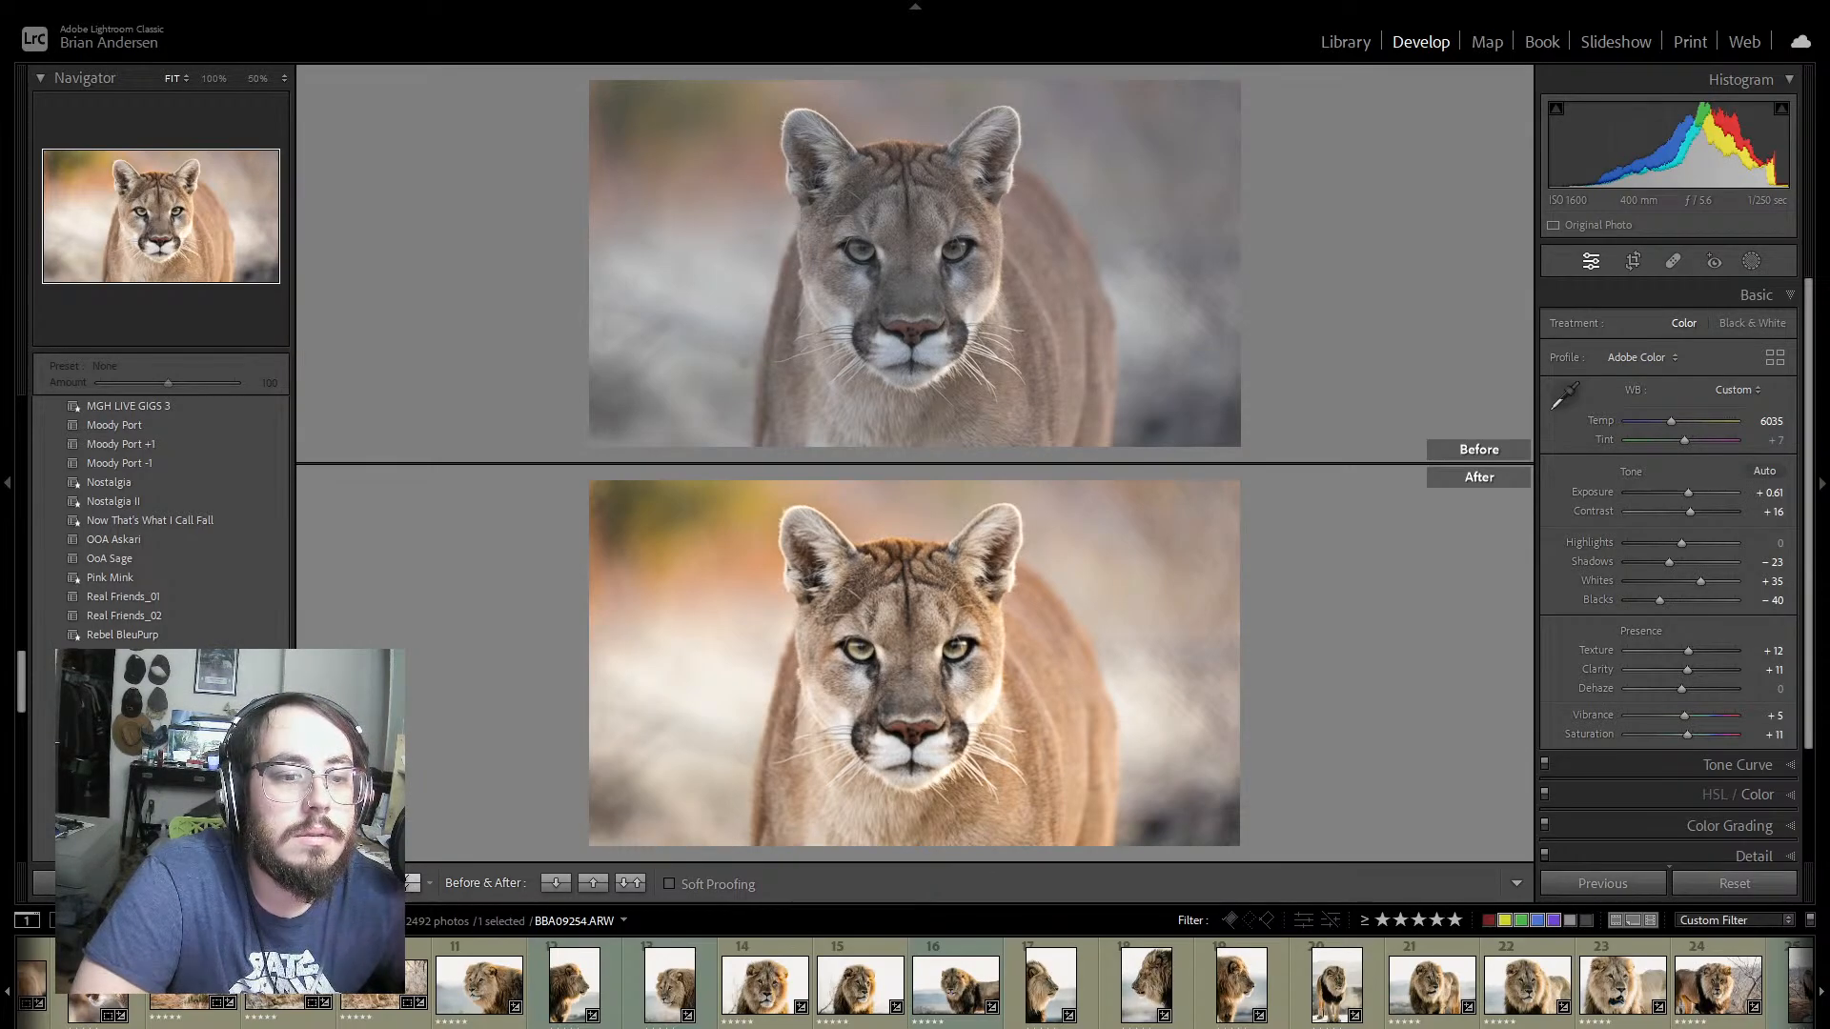
{"action": "key", "text": "y"}
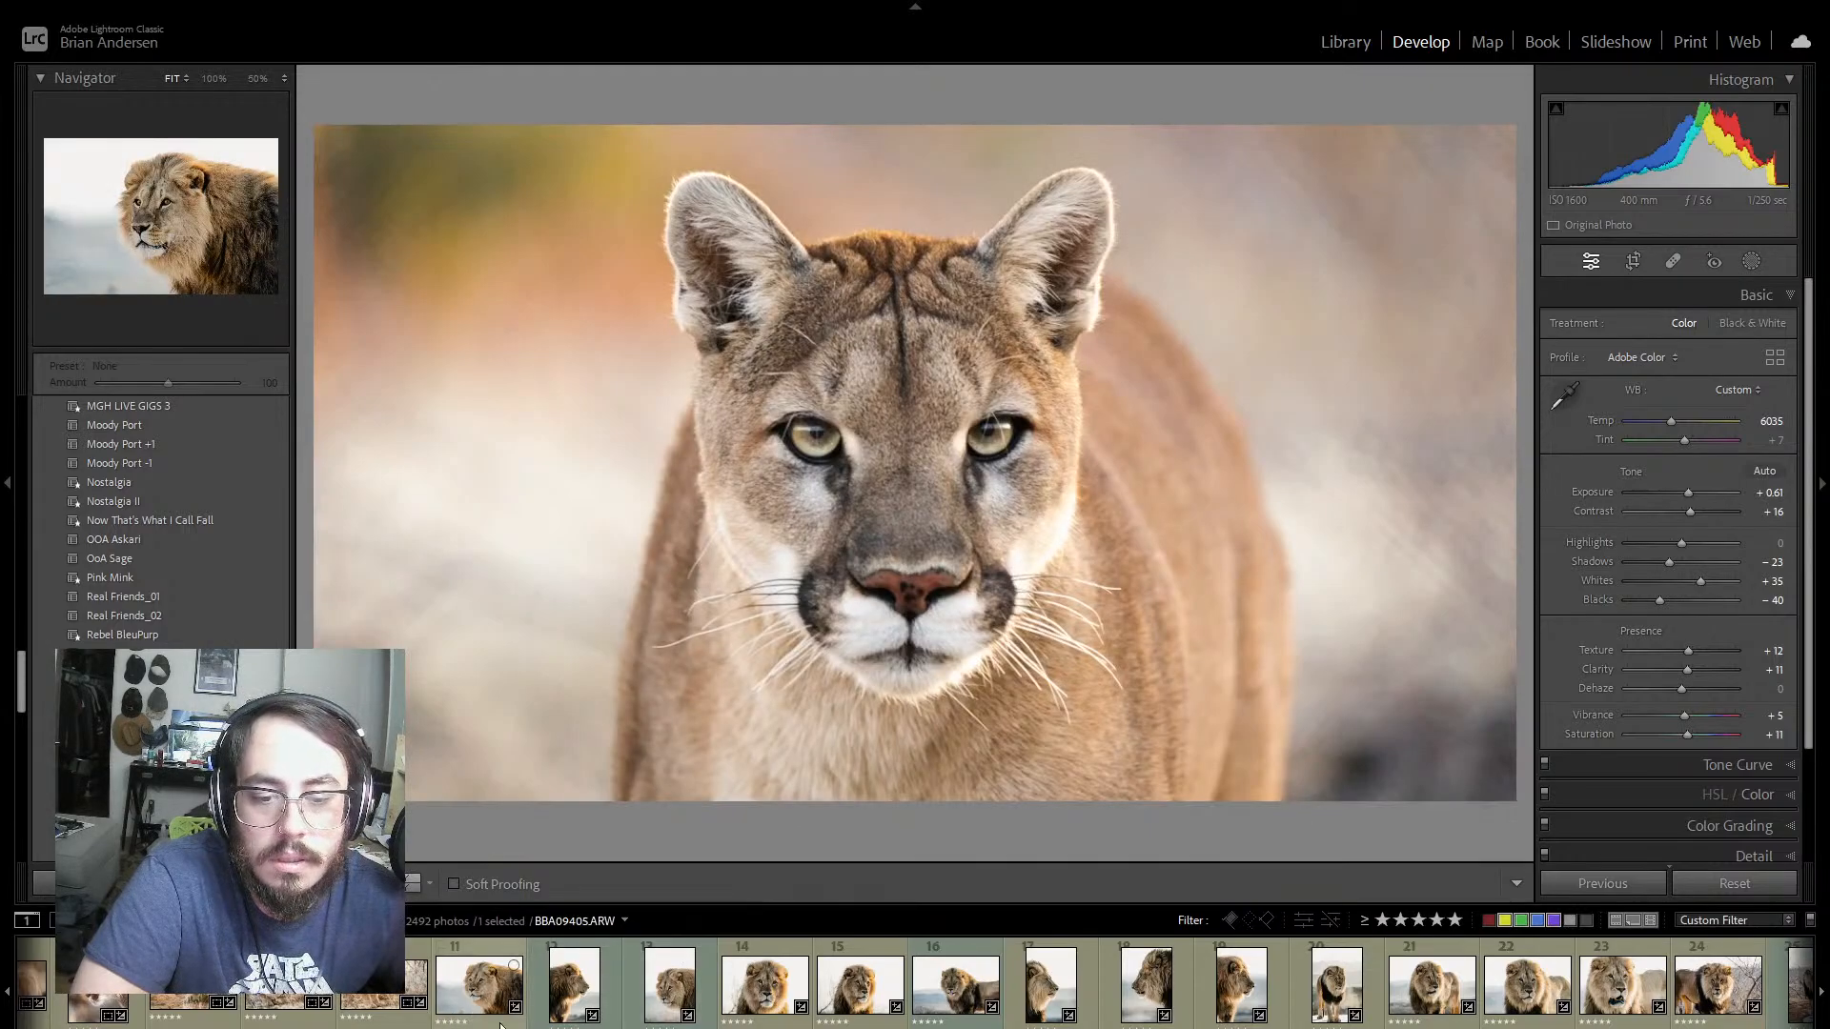
Step: Open the left-facing lion portrait, photo 11, and preview the develop presets on it without applying one
{"action": "left_click", "coordinate": [500, 1025]}
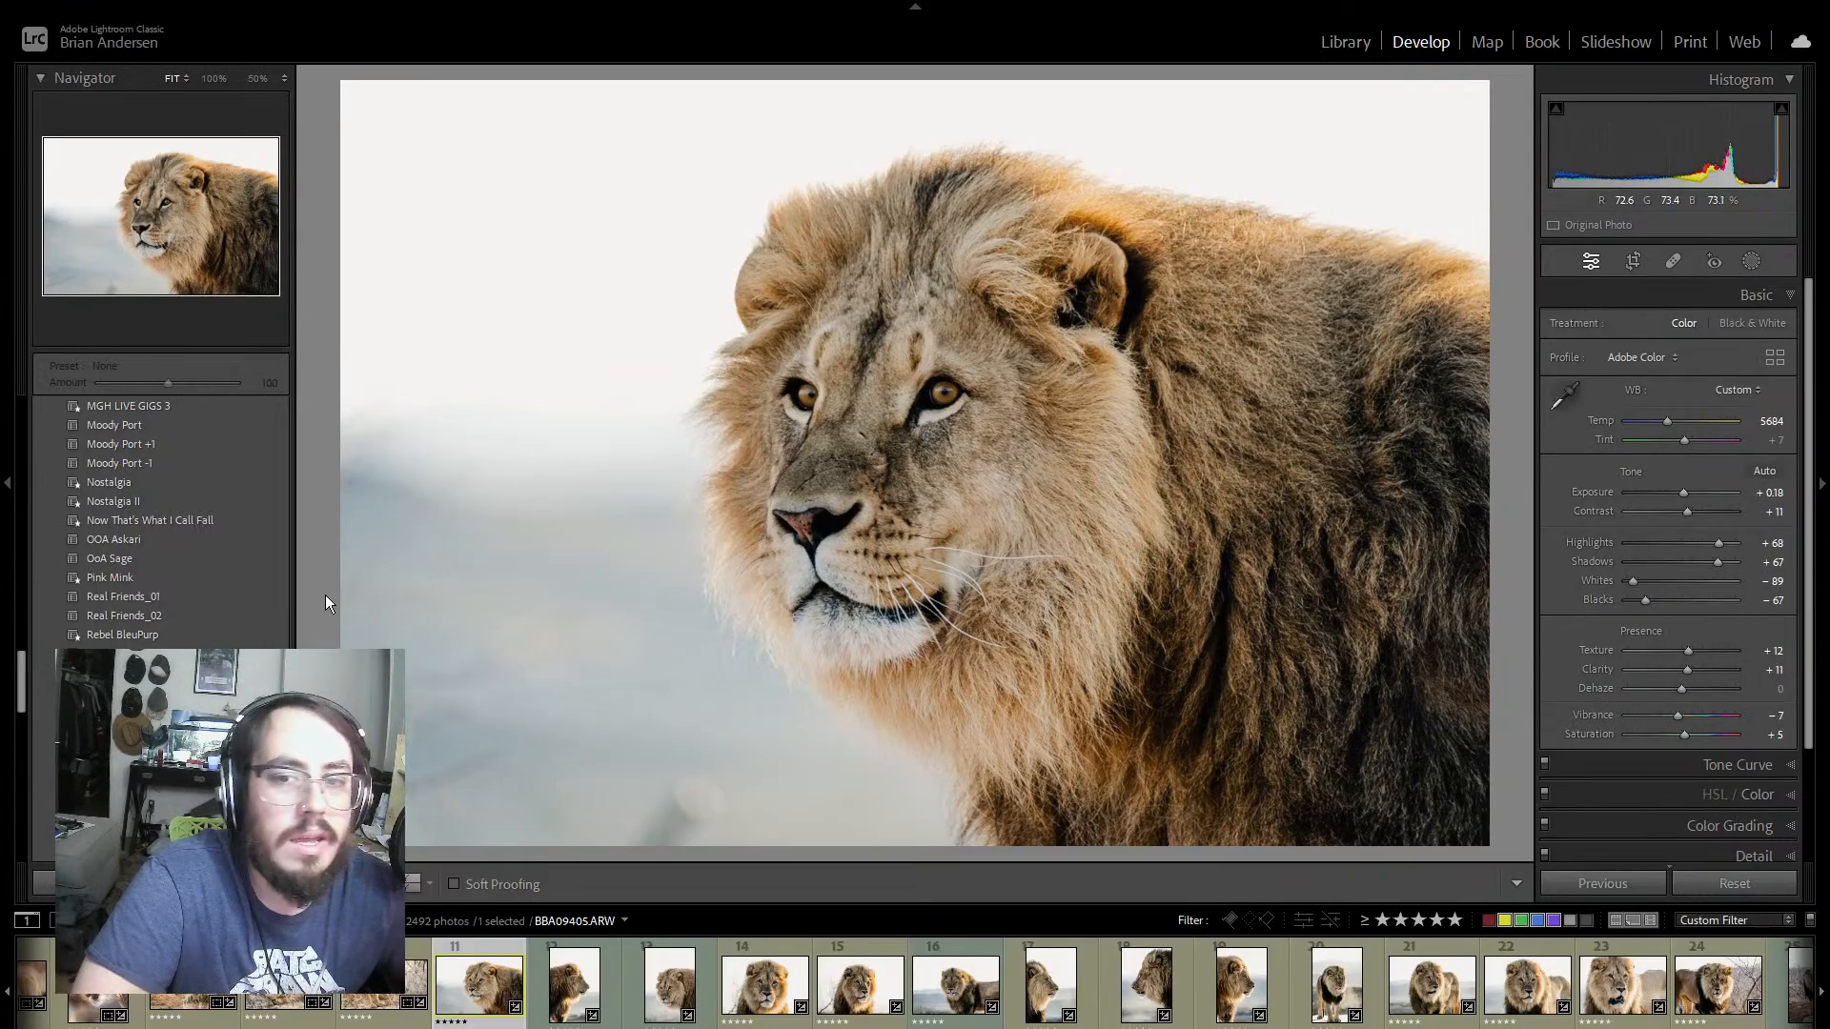
{"action": "scroll", "coordinate": [114, 610], "scroll_direction": "down", "scroll_amount": 10}
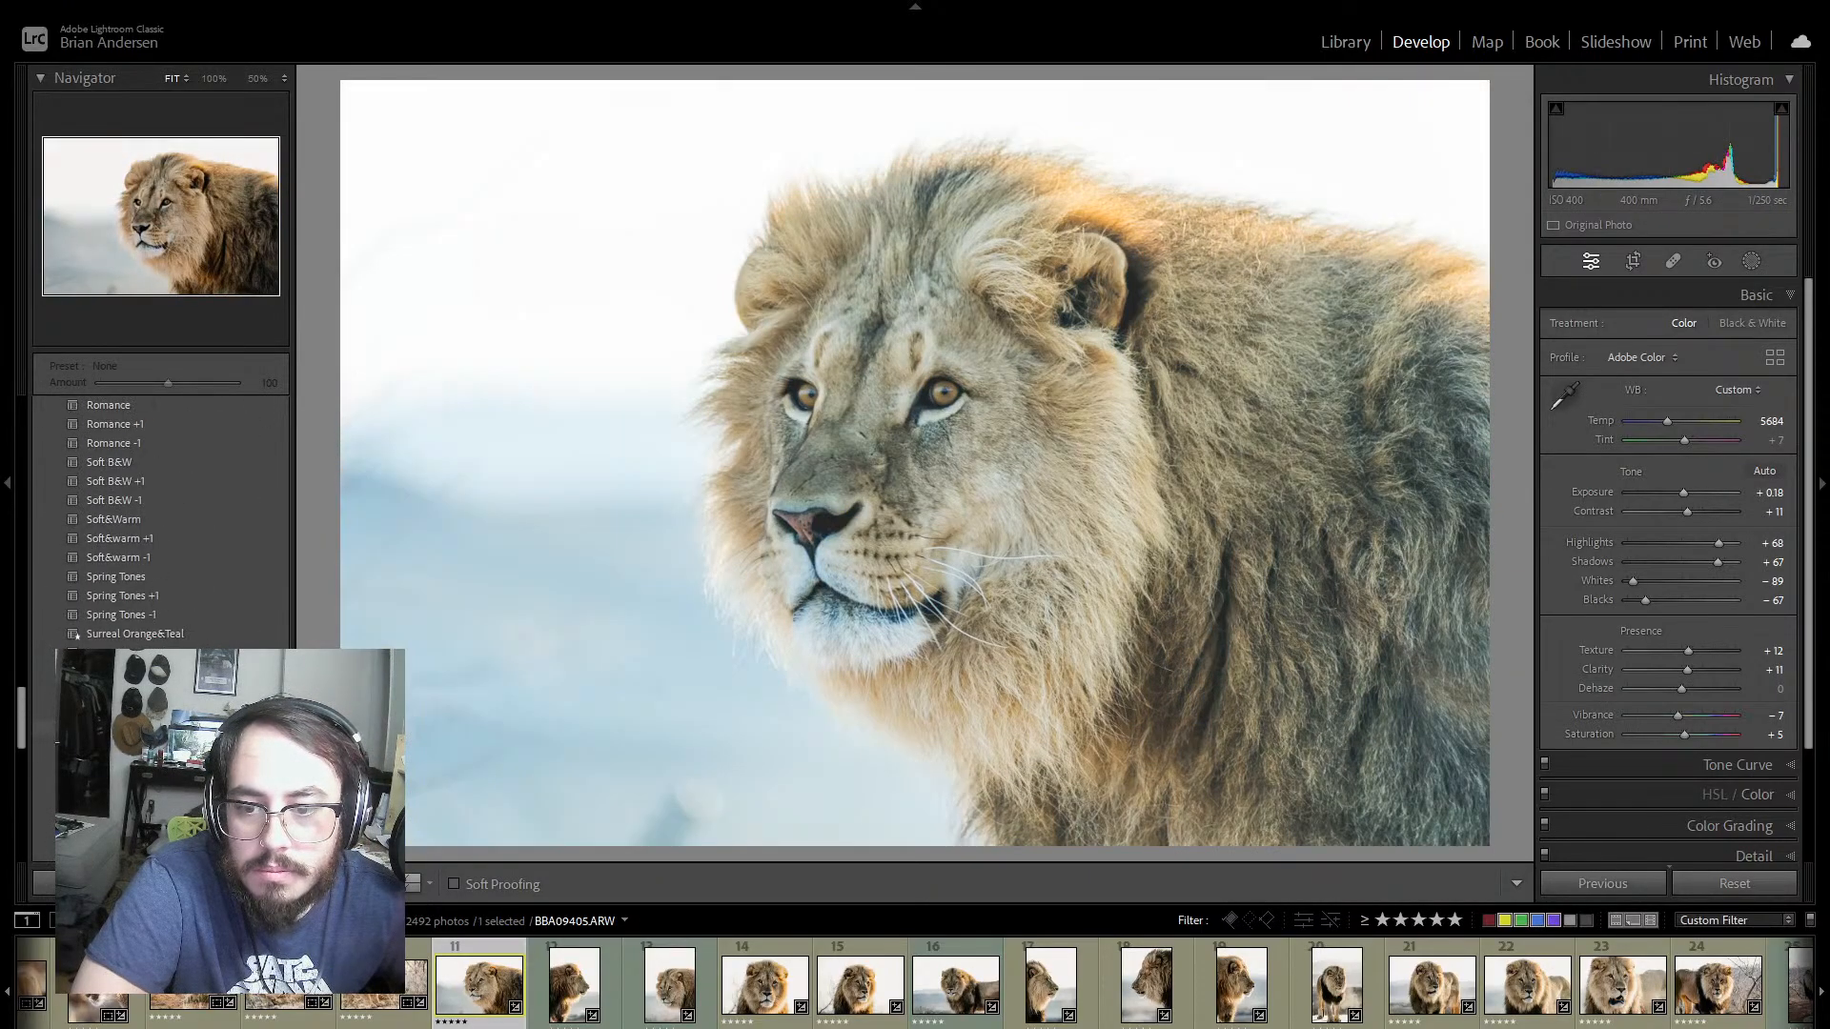
{"action": "scroll", "coordinate": [76, 636], "scroll_direction": "up", "scroll_amount": 10}
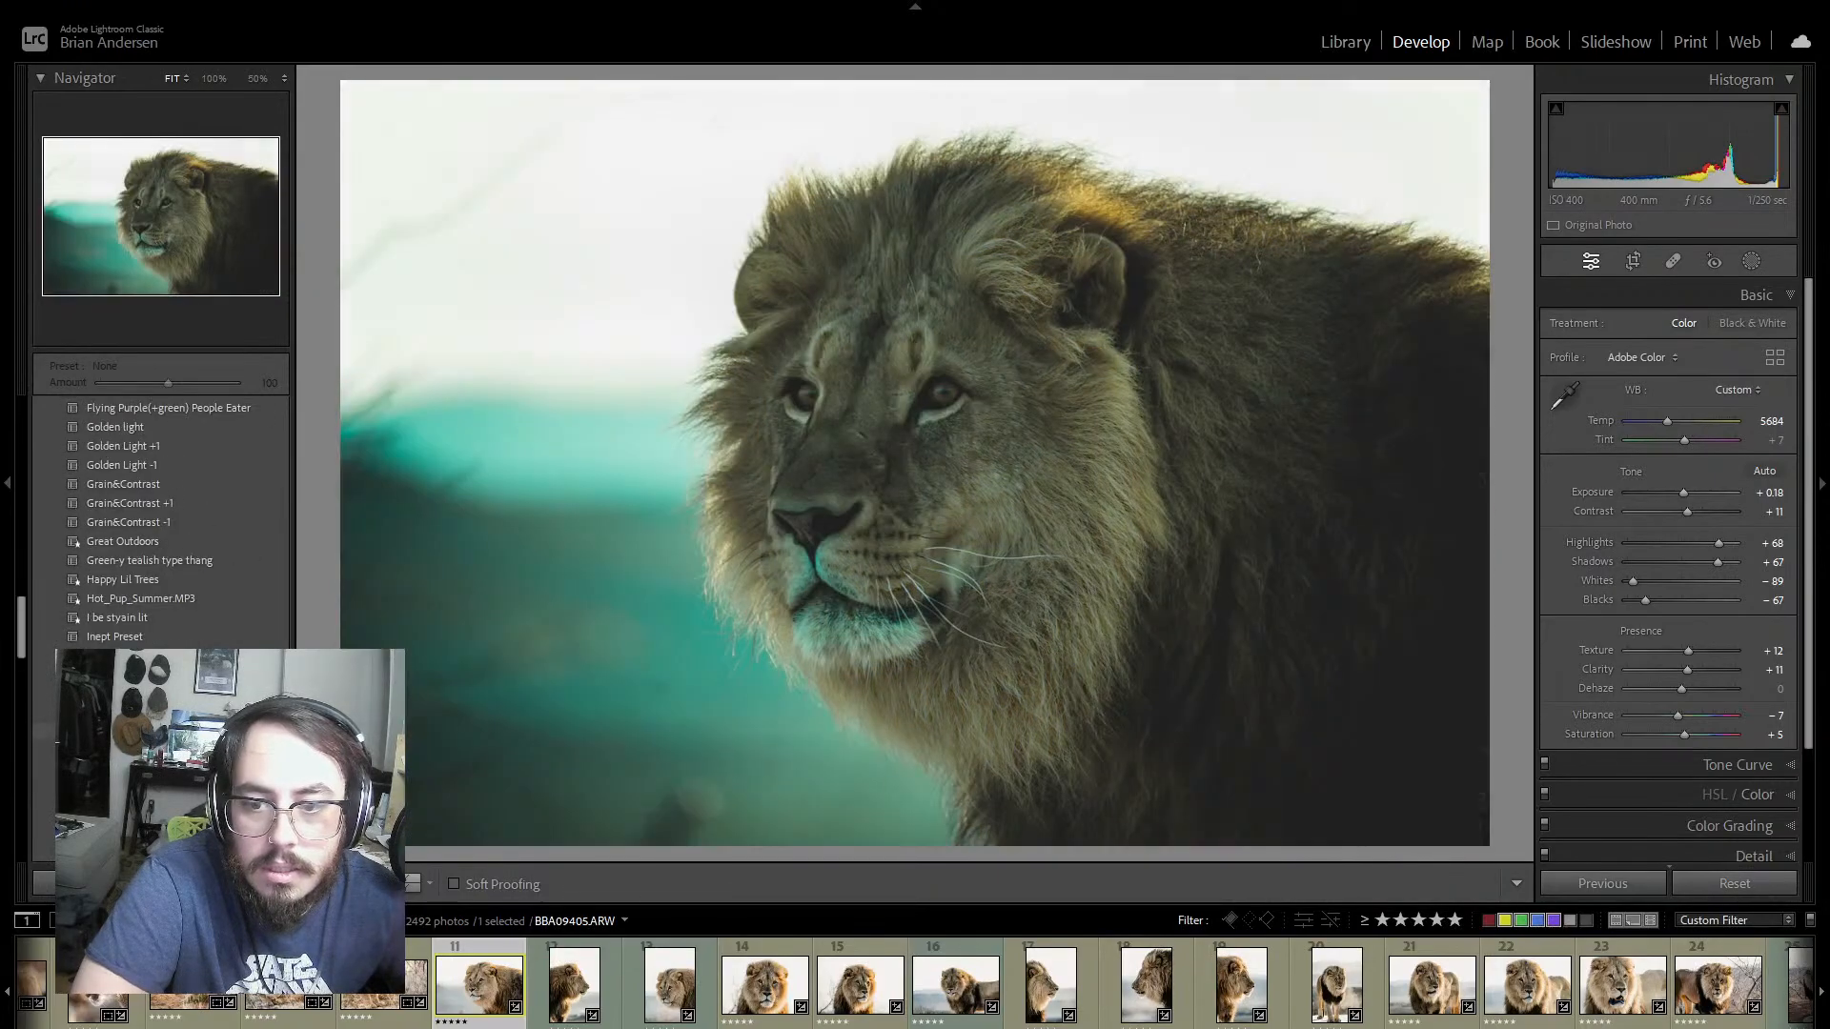
{"action": "scroll", "coordinate": [76, 635], "scroll_direction": "down", "scroll_amount": 3}
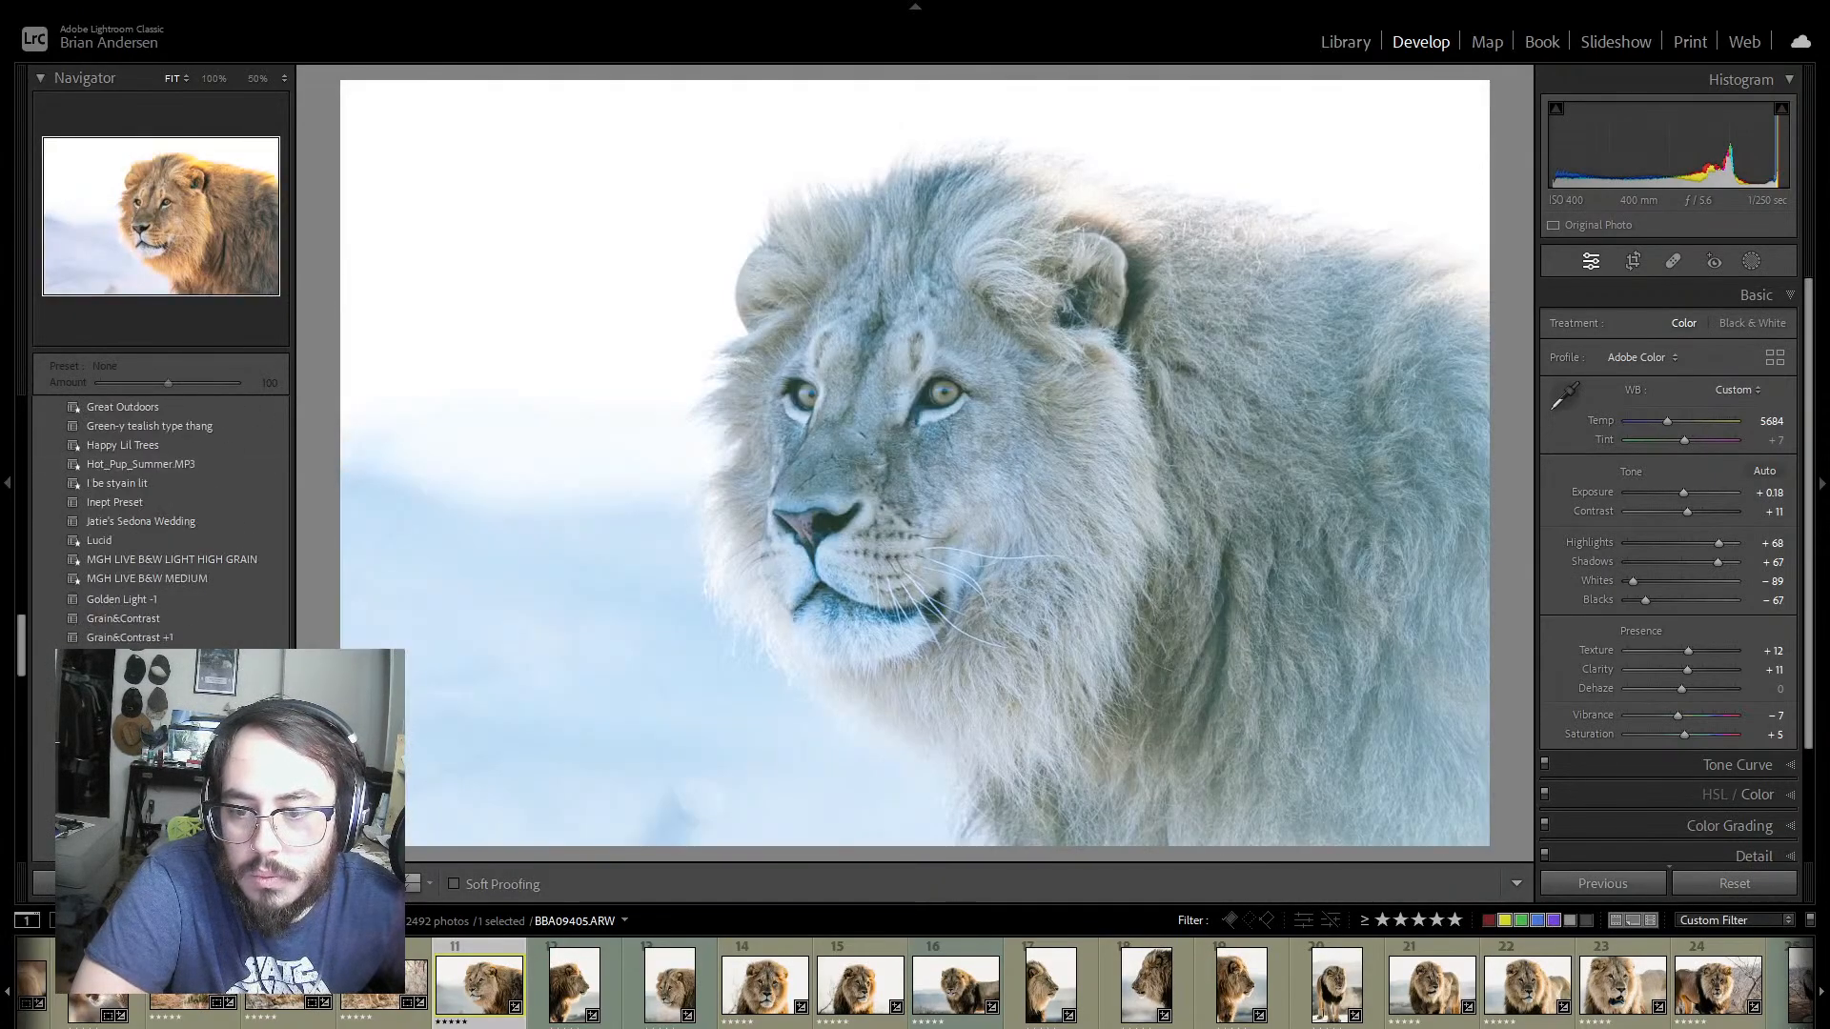
{"action": "scroll", "coordinate": [77, 636], "scroll_direction": "down", "scroll_amount": 5}
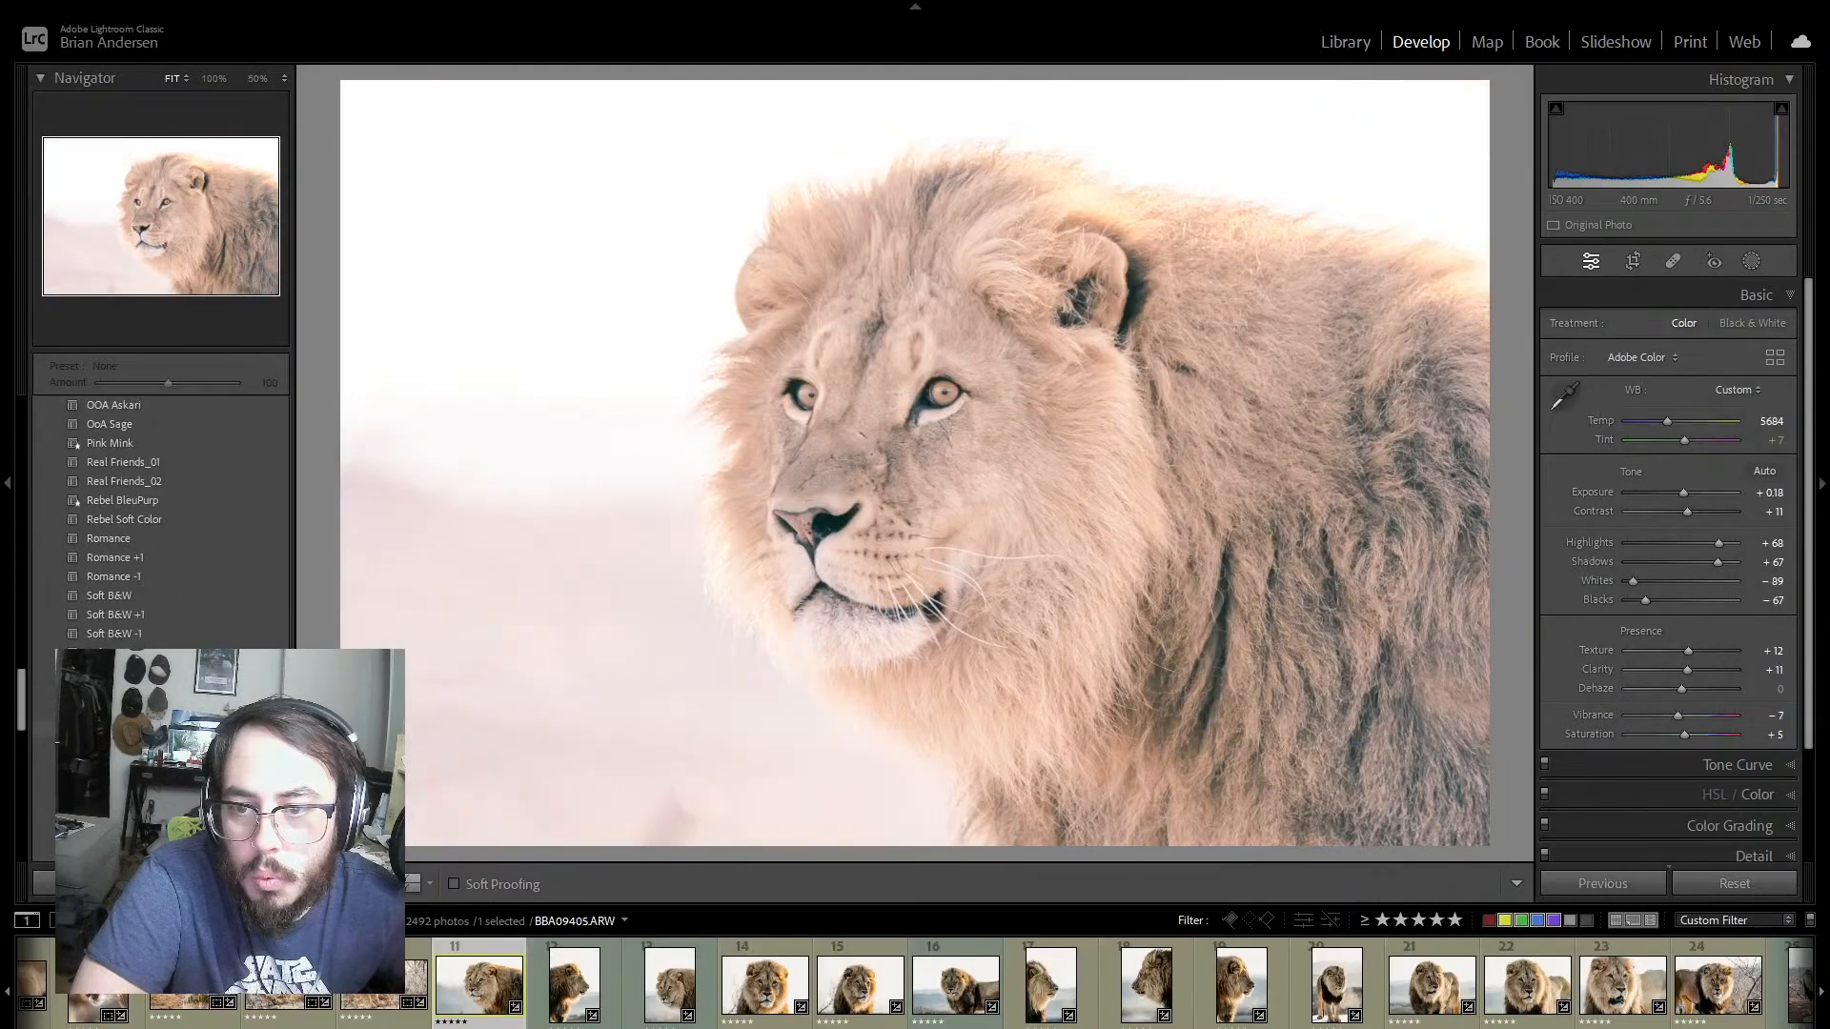
{"action": "scroll", "coordinate": [175, 574], "scroll_direction": "up", "scroll_amount": 3}
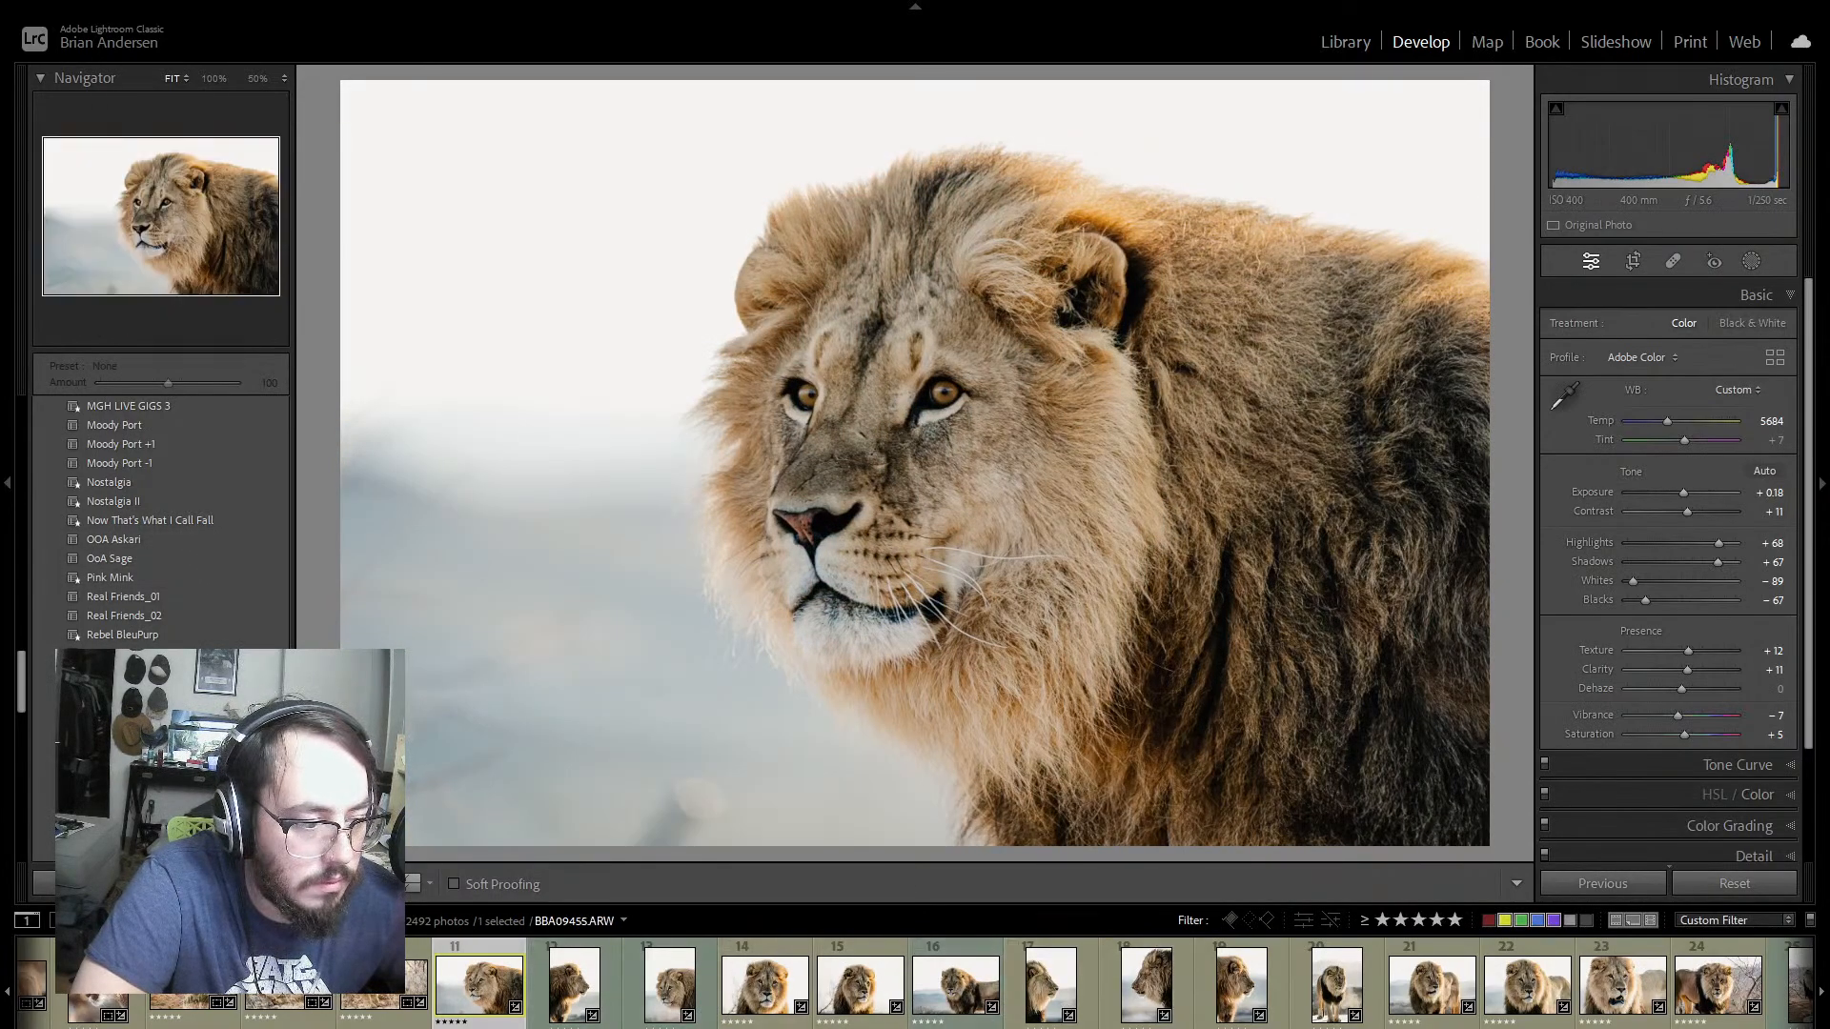
{"action": "scroll", "coordinate": [915, 982], "scroll_direction": "down", "scroll_amount": 15}
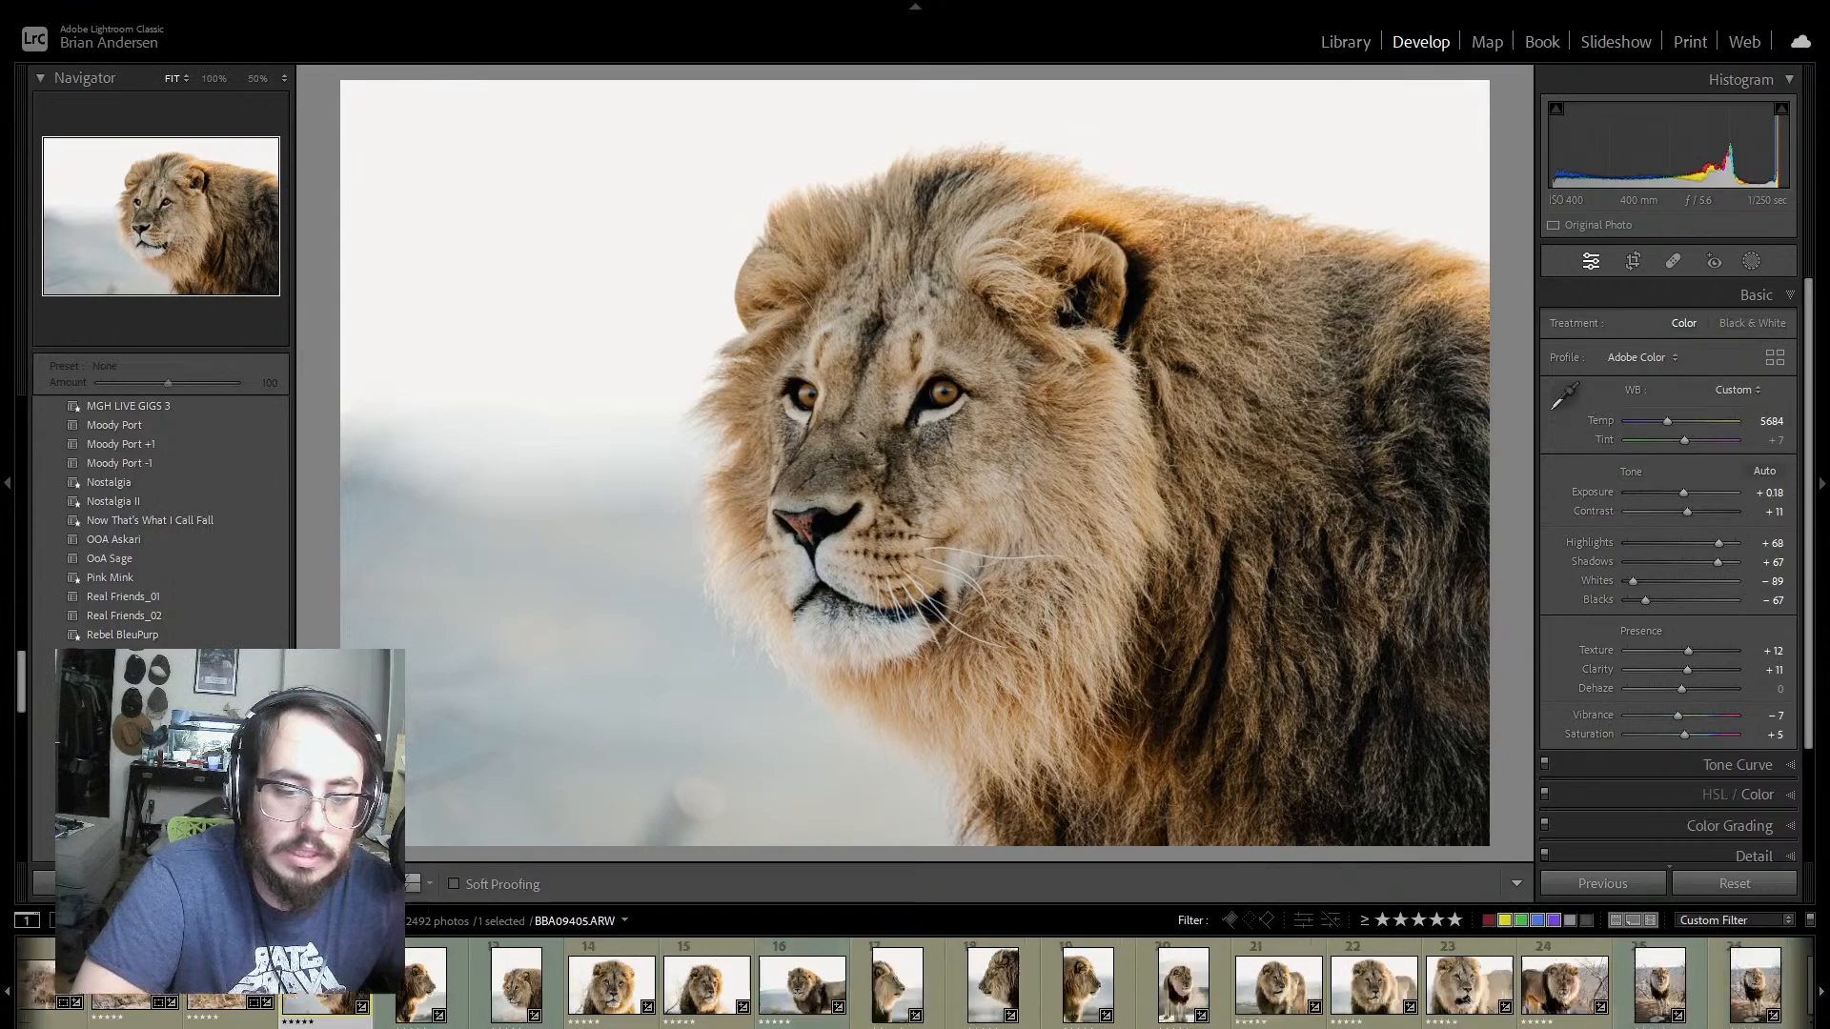
{"action": "scroll", "coordinate": [915, 982], "scroll_direction": "down", "scroll_amount": 10}
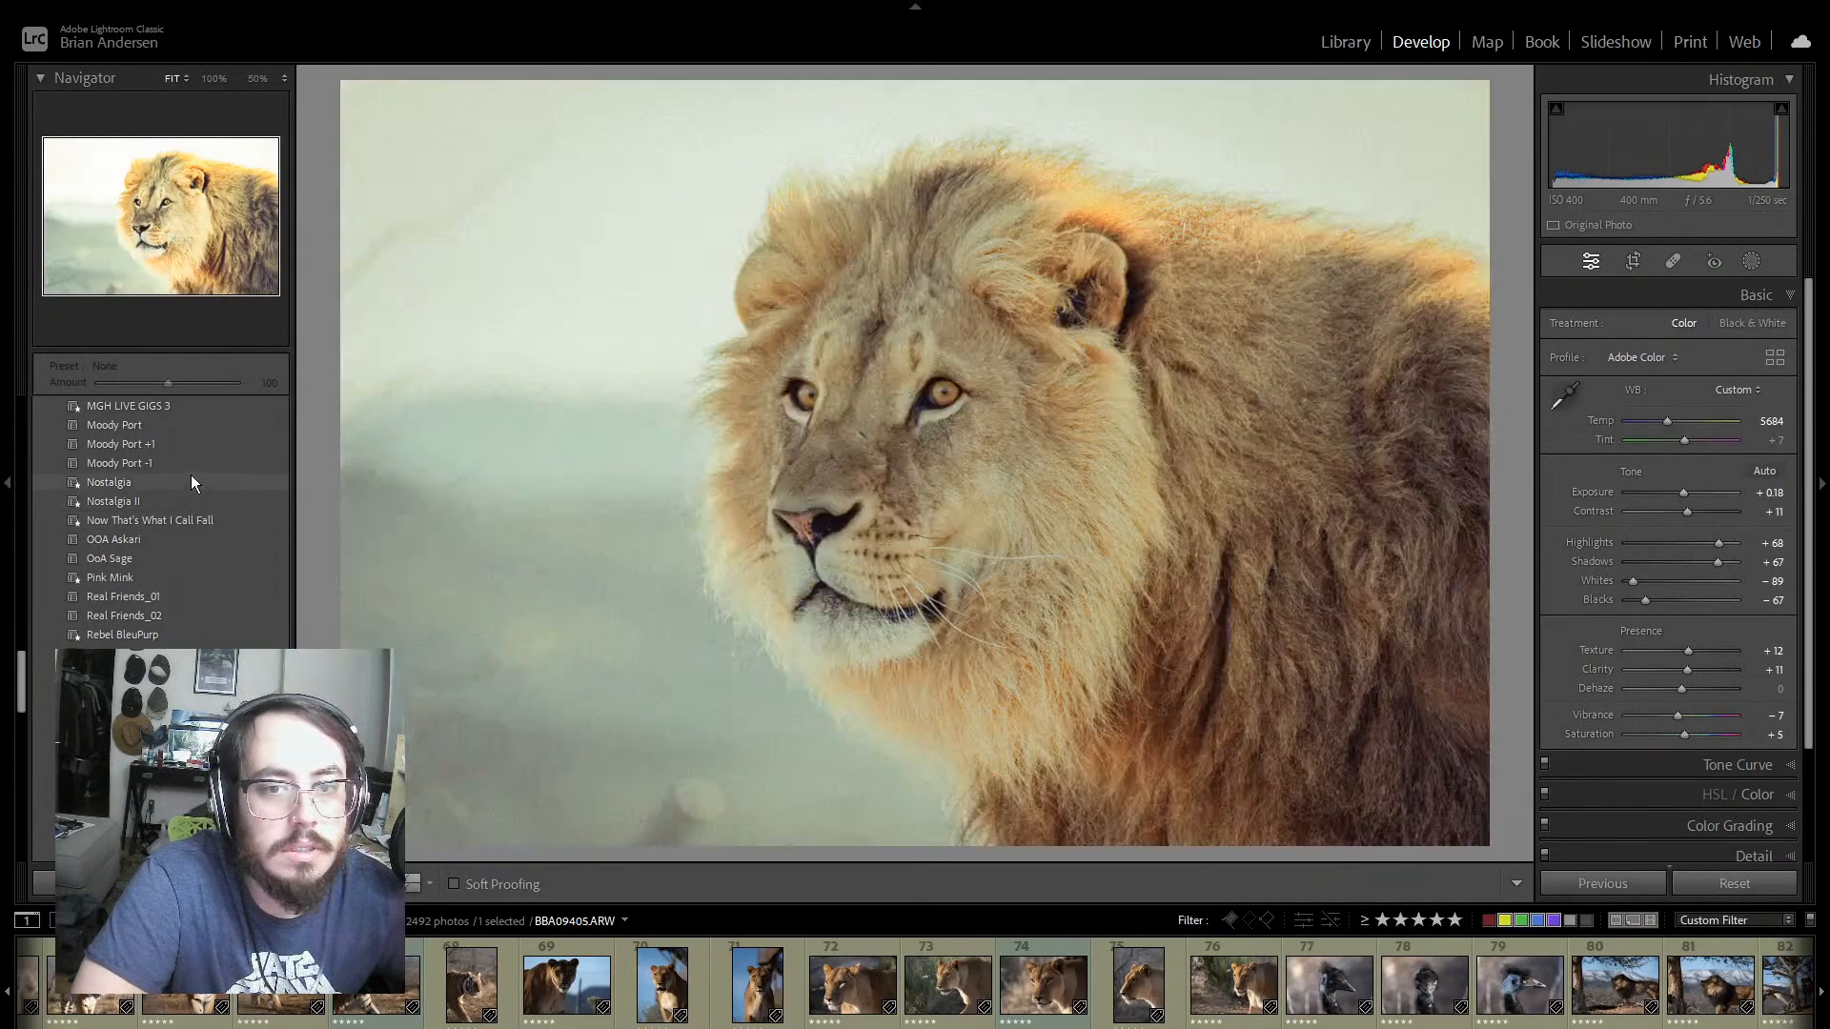
{"action": "scroll", "coordinate": [190, 475], "scroll_direction": "up", "scroll_amount": 15}
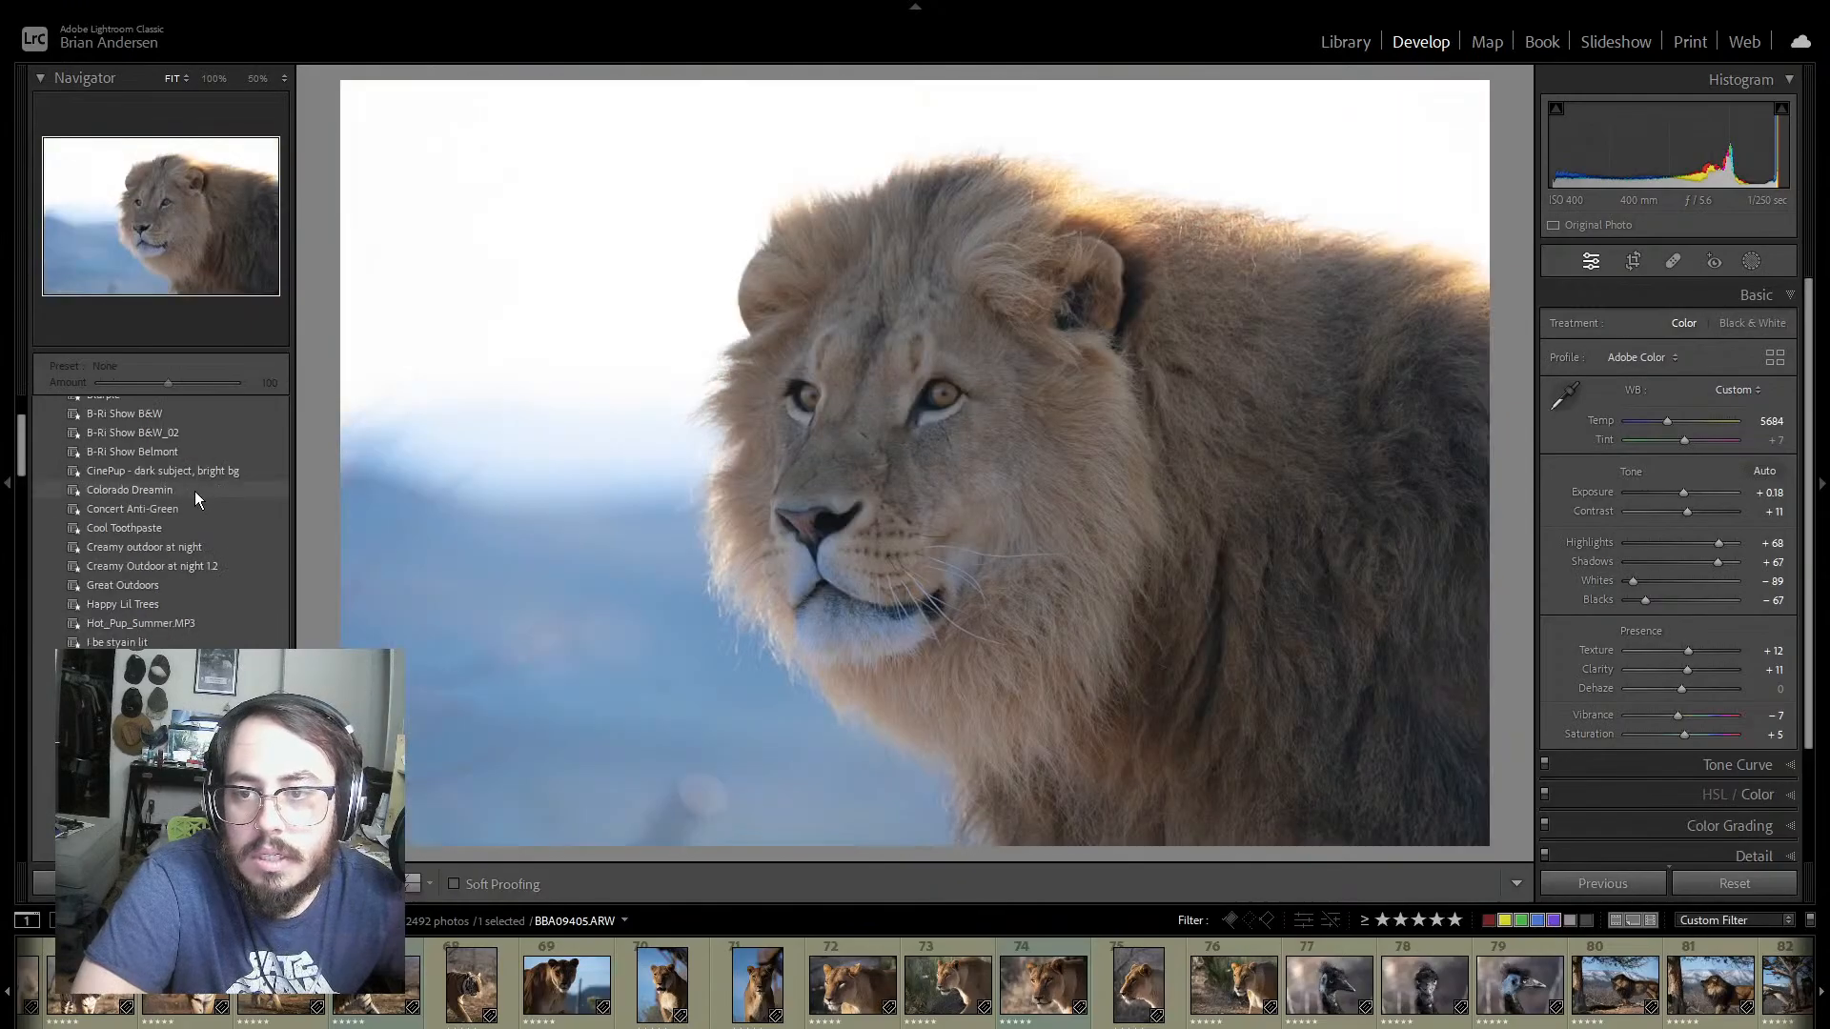
{"action": "scroll", "coordinate": [194, 490], "scroll_direction": "up", "scroll_amount": 2}
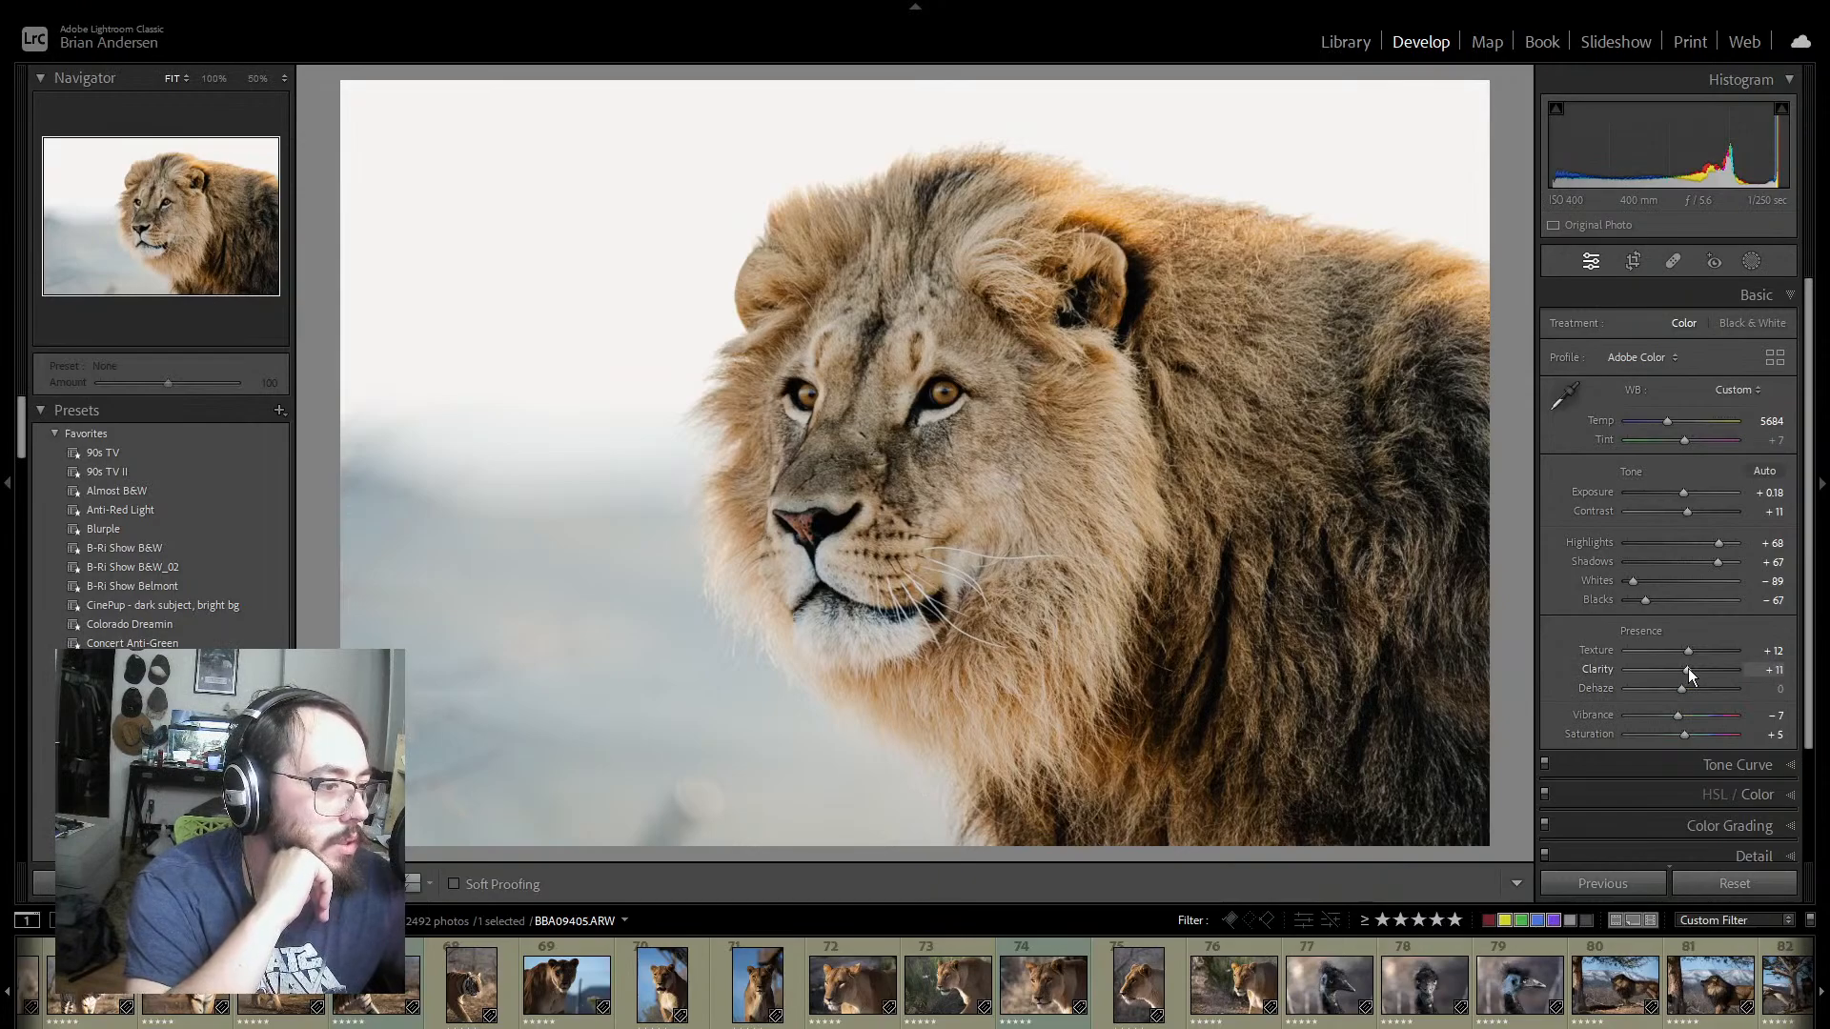
Step: Soften the lion portrait by setting its Texture to +2 and its Clarity to +4
{"action": "left_click_drag", "start_coordinate": [1689, 667], "coordinate": [1685, 650]}
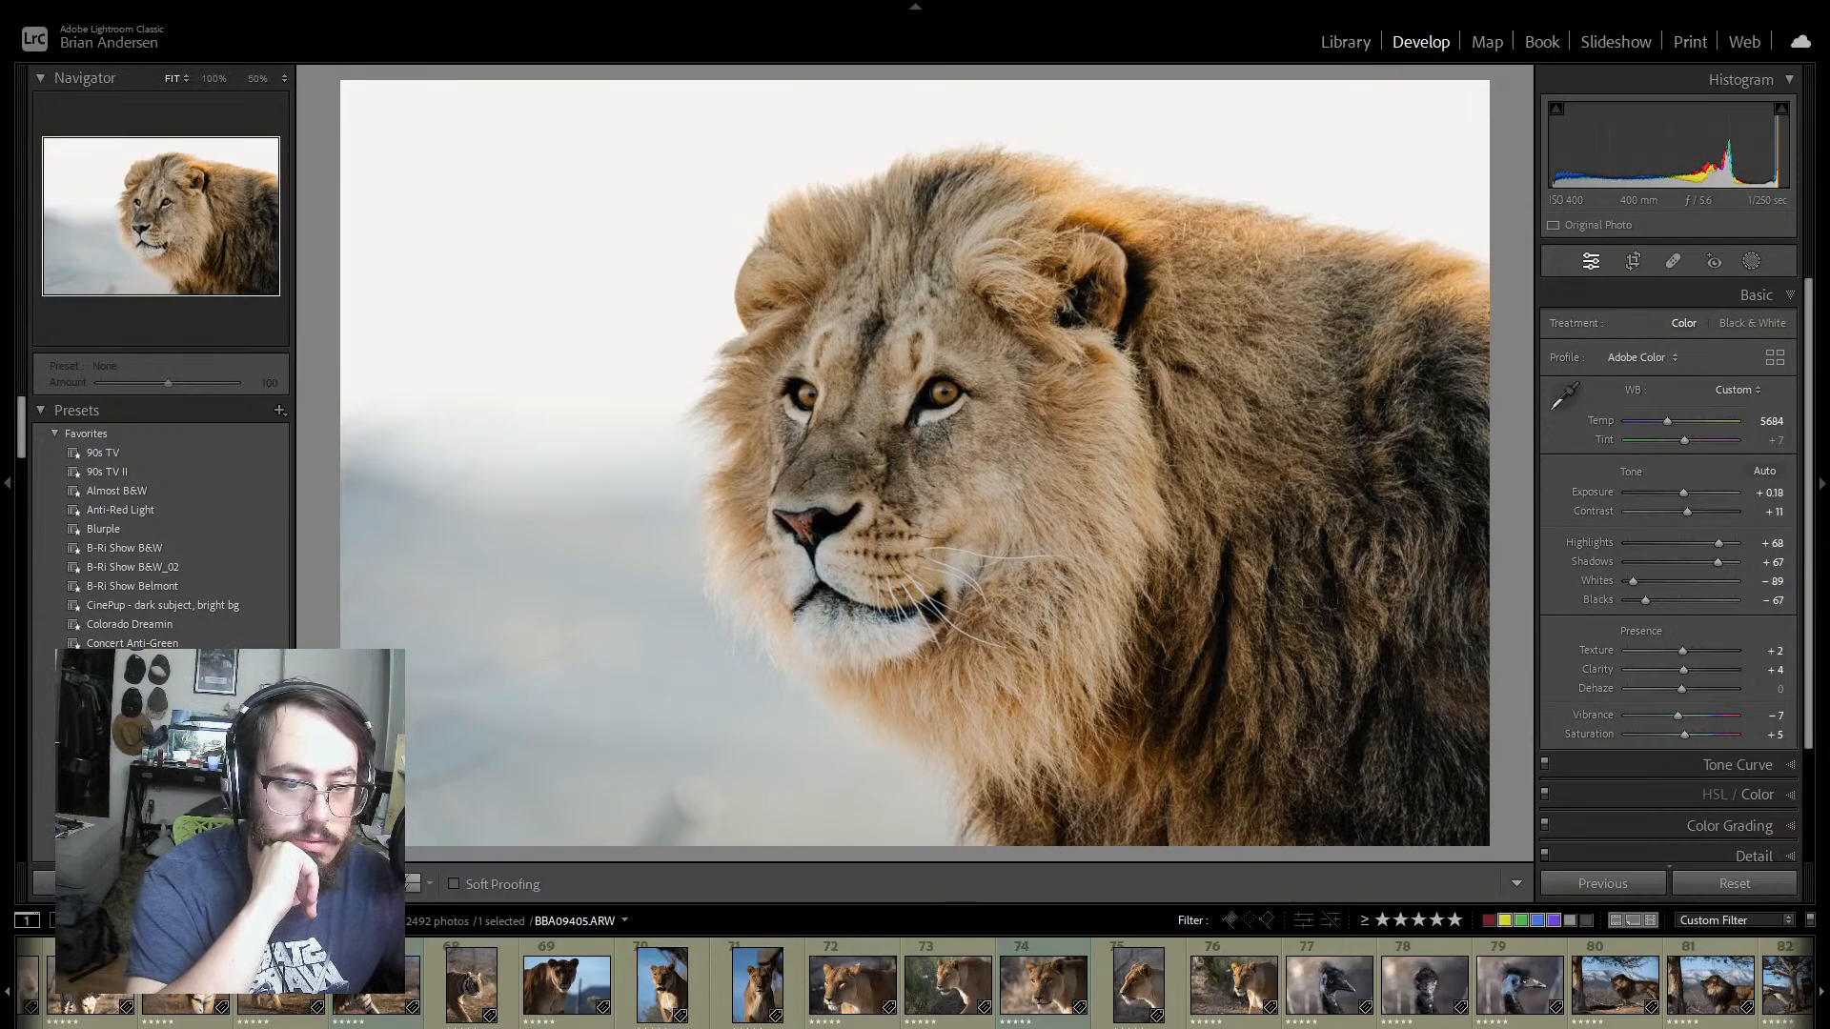
{"action": "scroll", "coordinate": [914, 986], "scroll_direction": "up", "scroll_amount": 15}
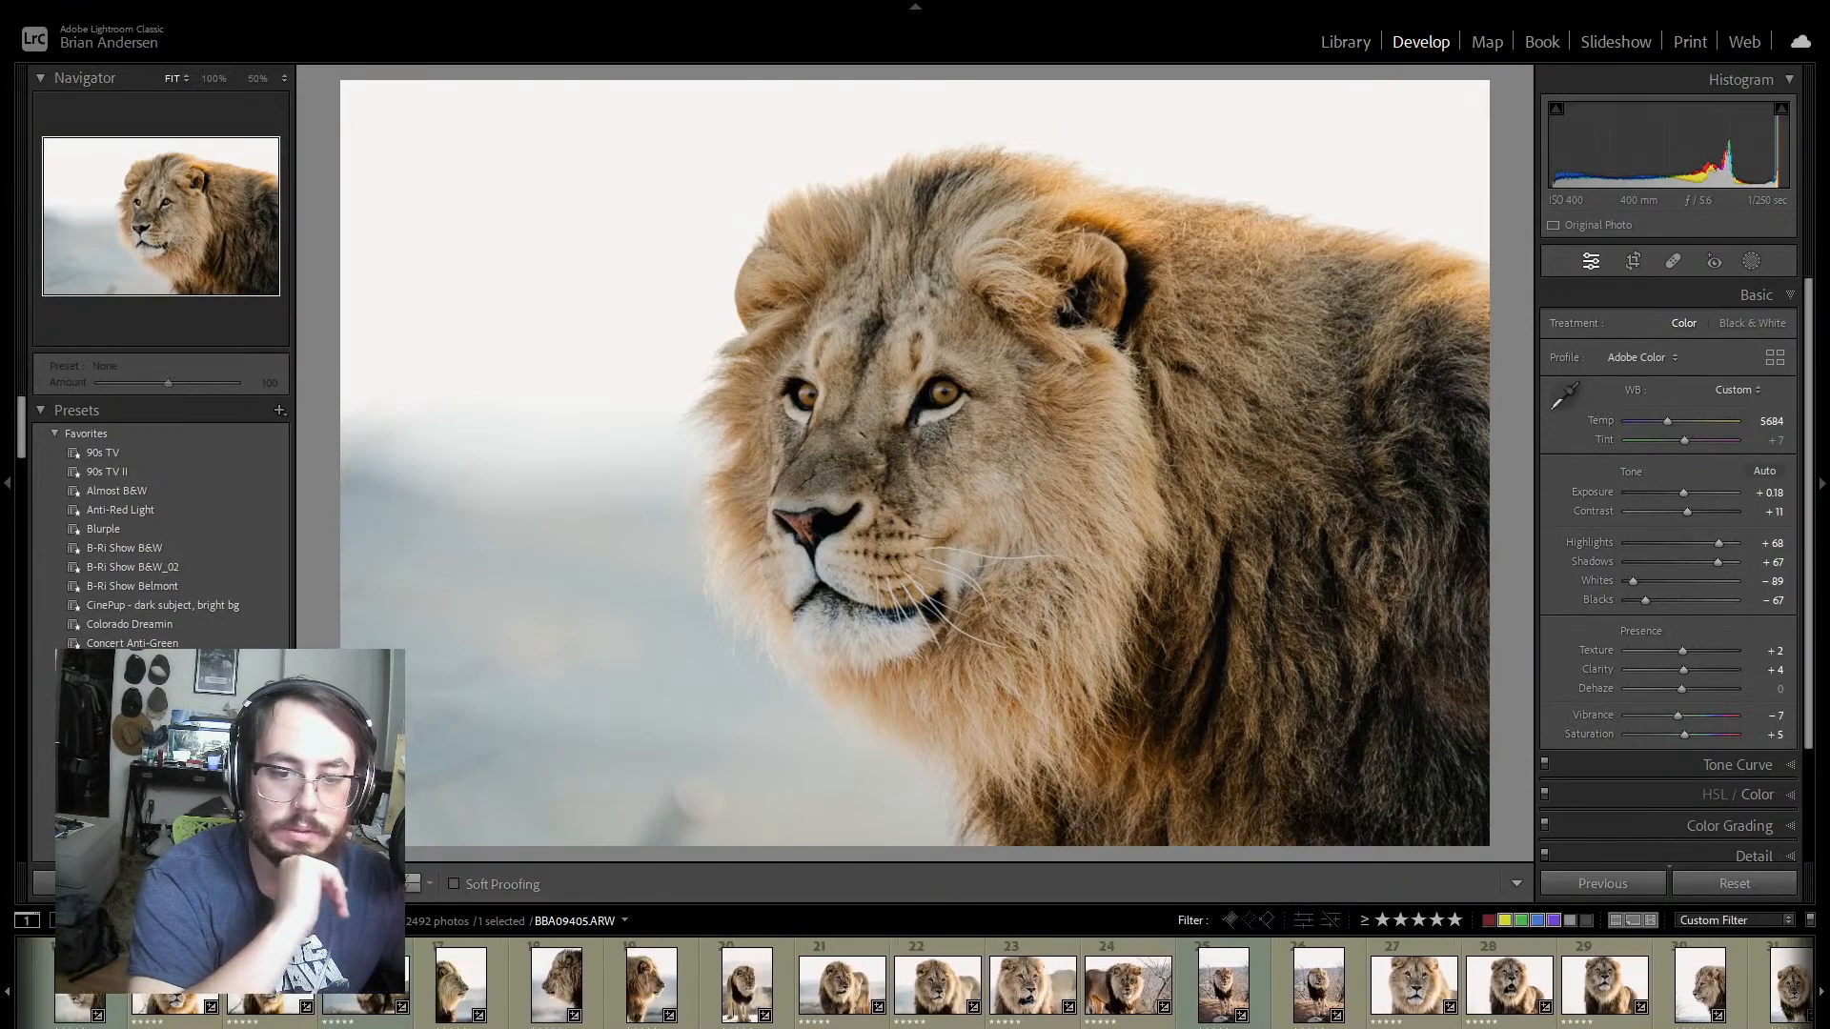
{"action": "scroll", "coordinate": [915, 985], "scroll_direction": "up", "scroll_amount": 6}
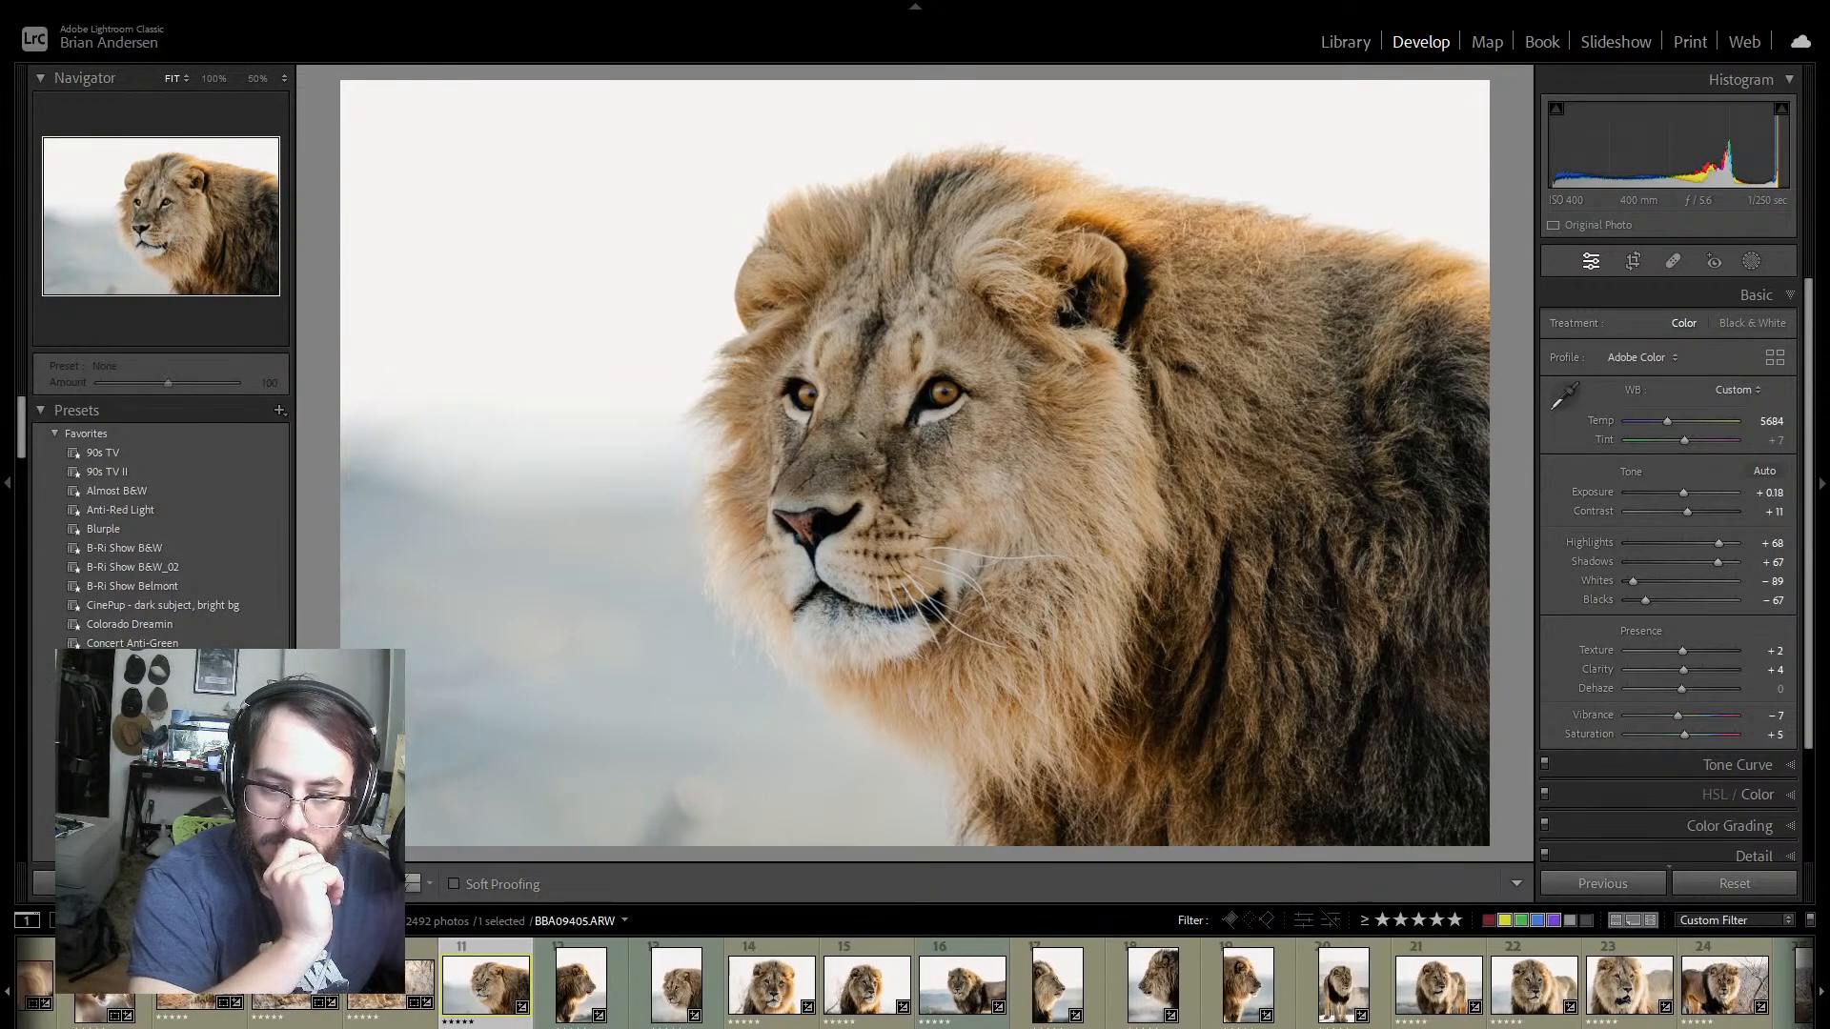
Step: Open photo 12, the right-facing lion profile, and set both its Texture and Clarity to +7
{"action": "left_click", "coordinate": [588, 990]}
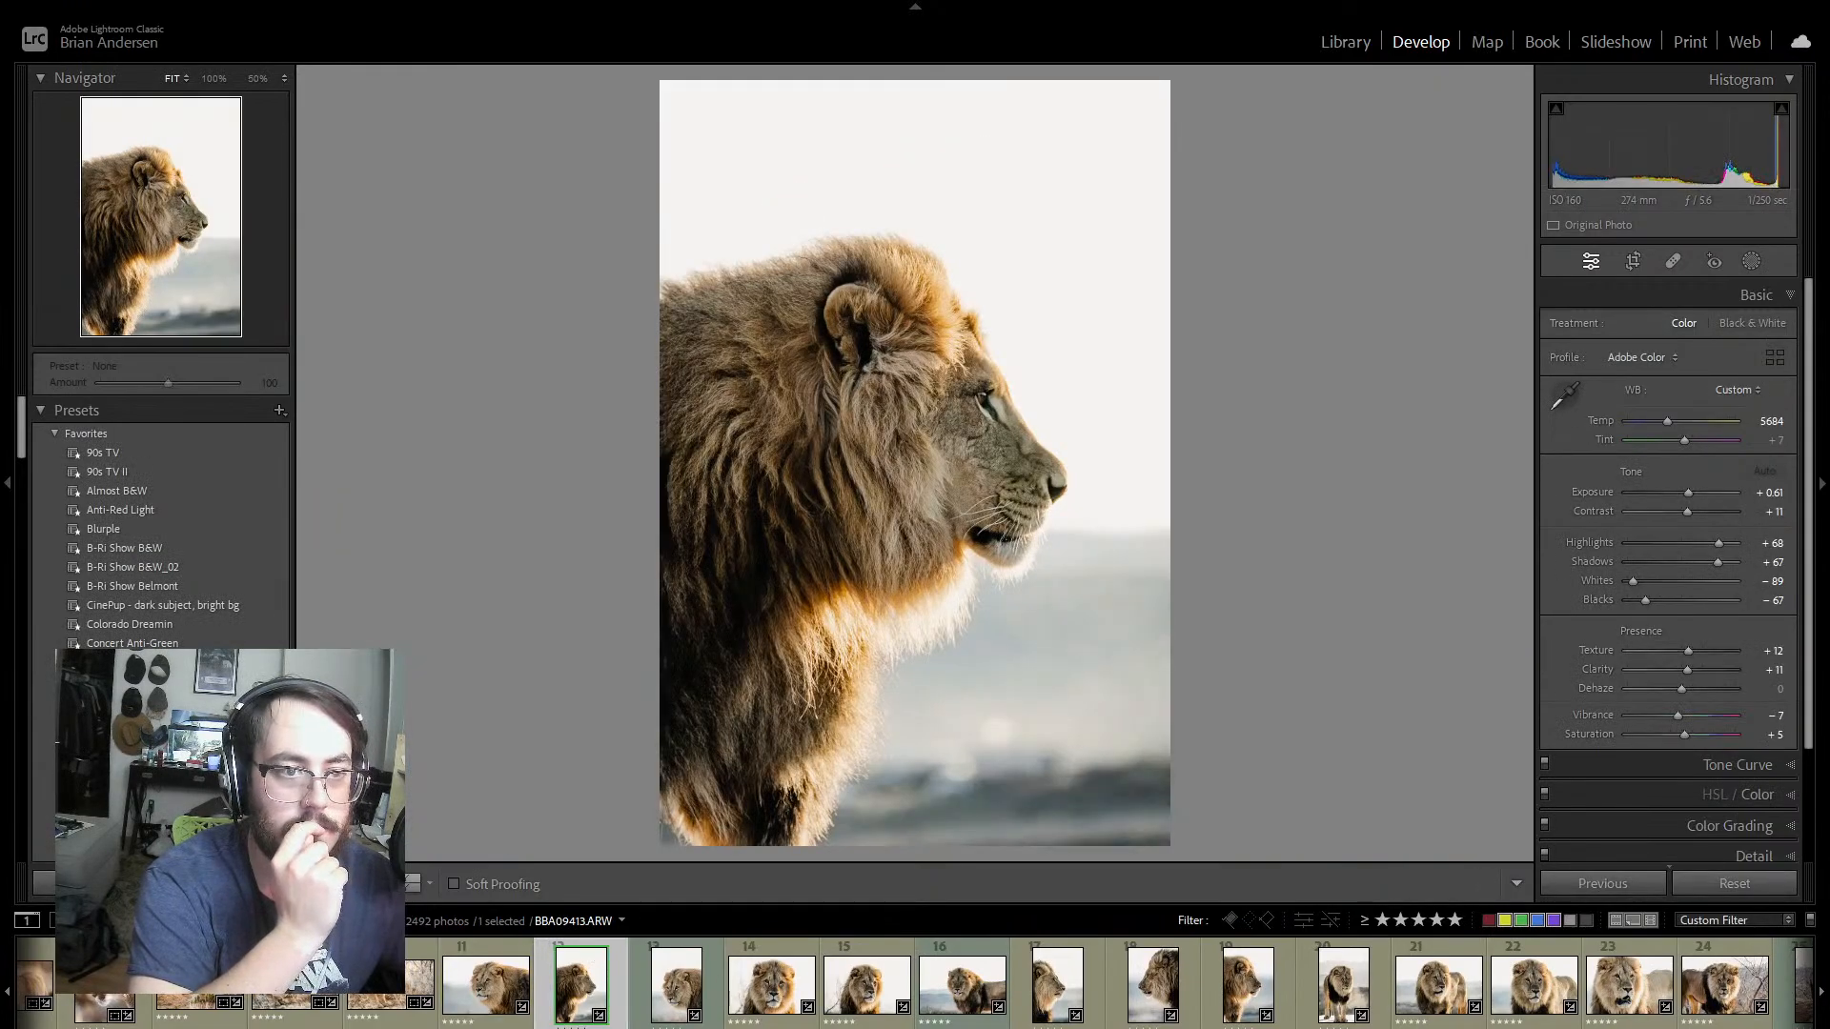
{"action": "left_click_drag", "start_coordinate": [1689, 671], "coordinate": [1688, 649]}
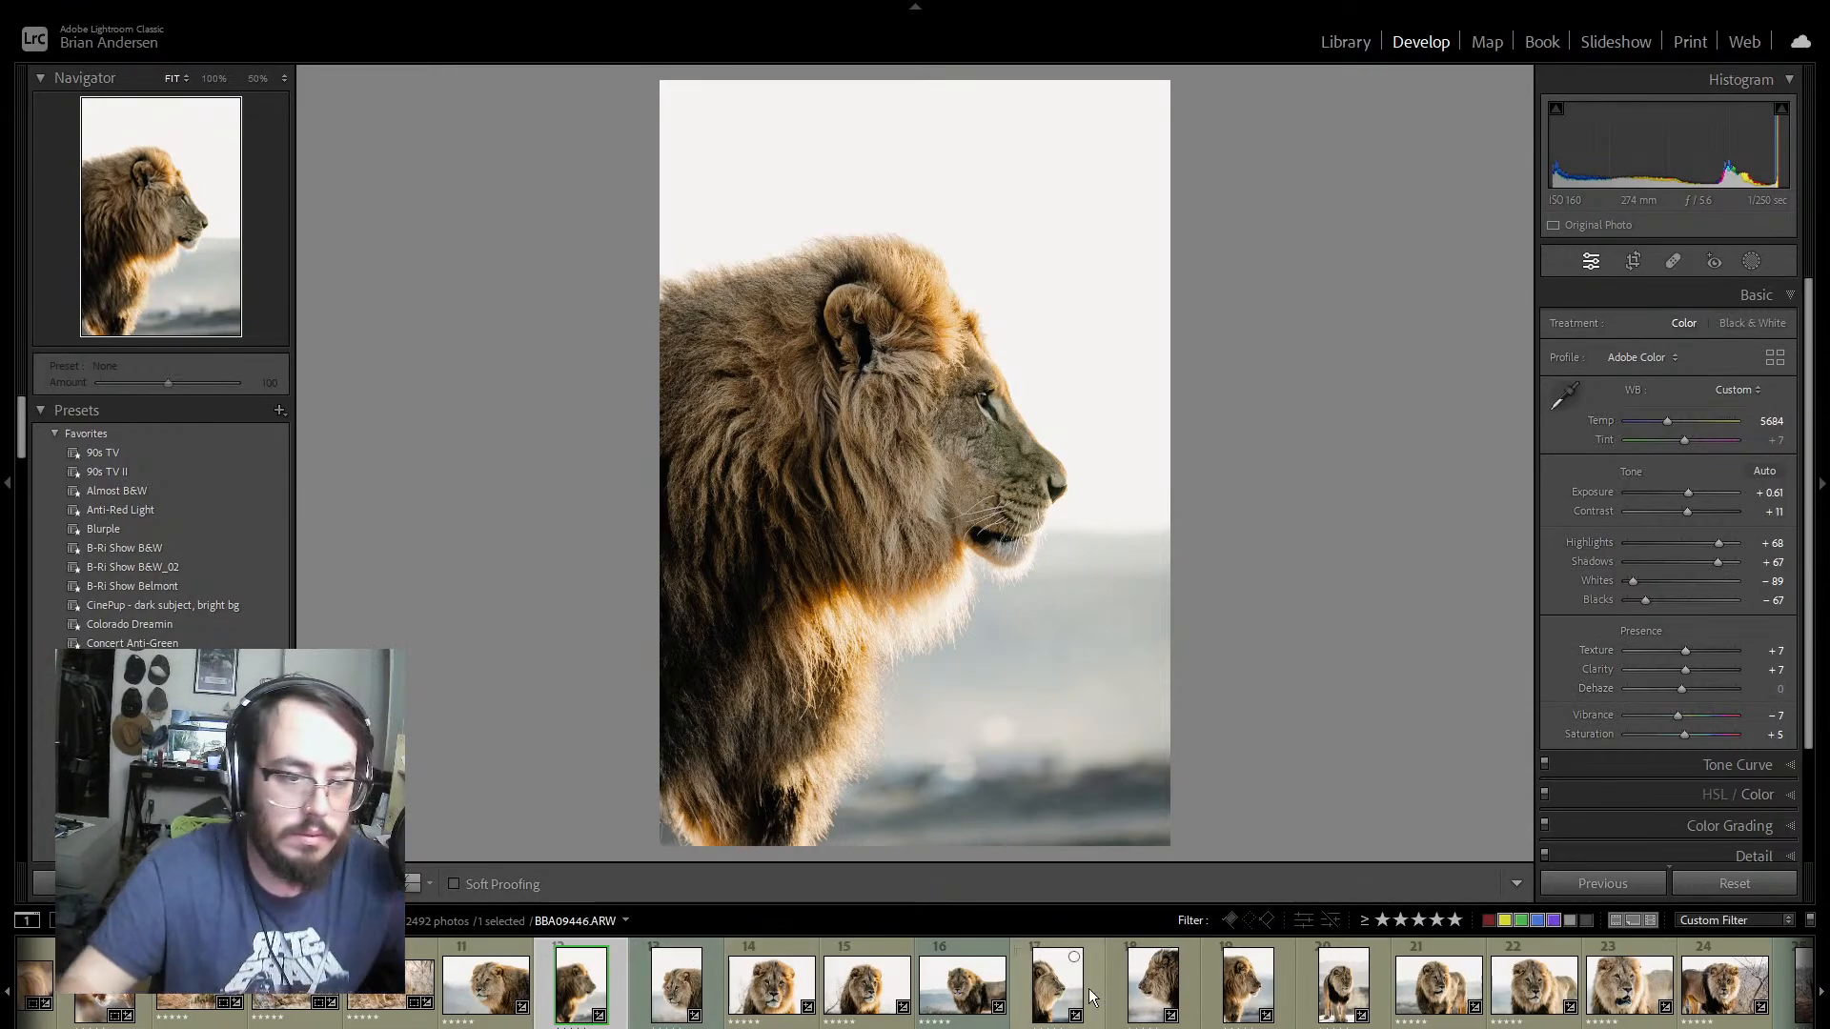
Step: Extend the selection from photo 12 through photo 51 and synchronize only the Texture and Clarity settings across them
{"action": "scroll", "coordinate": [1501, 1007], "scroll_direction": "down", "scroll_amount": 4}
{"action": "scroll", "coordinate": [1501, 1007], "scroll_direction": "down", "scroll_amount": 7}
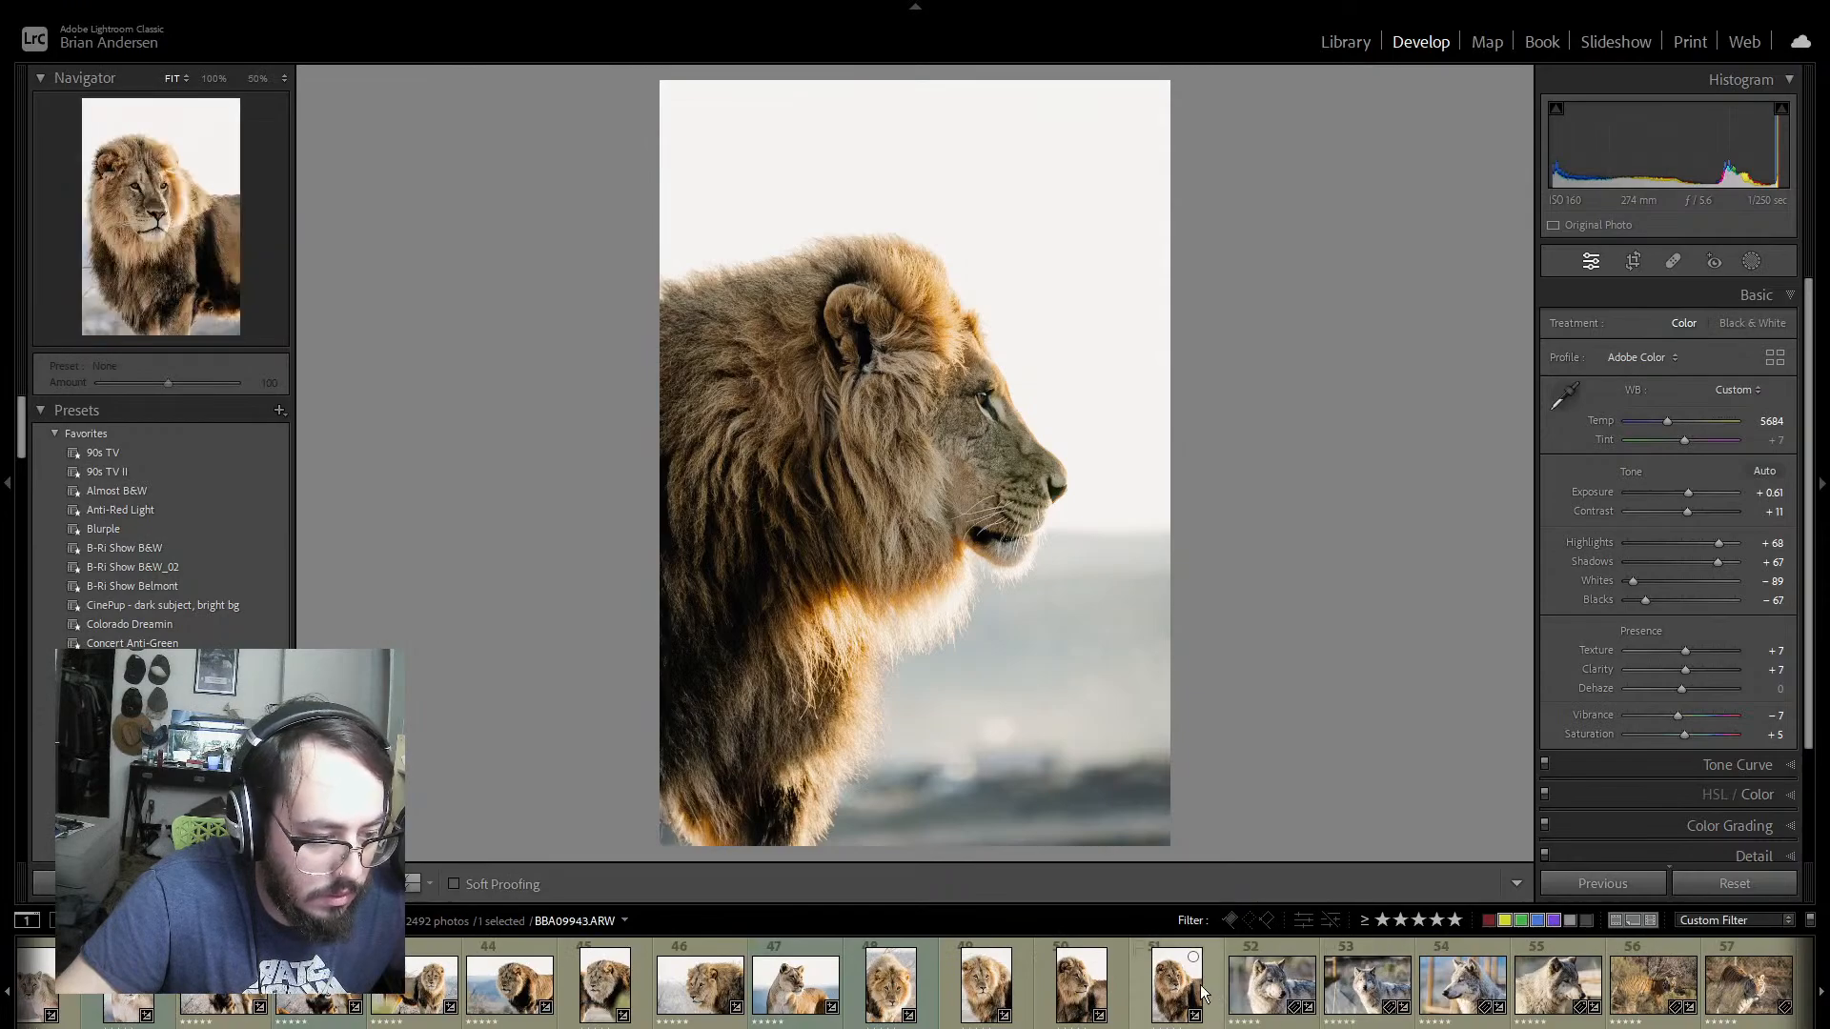
{"action": "left_click", "coordinate": [1210, 983], "text": "shift"}
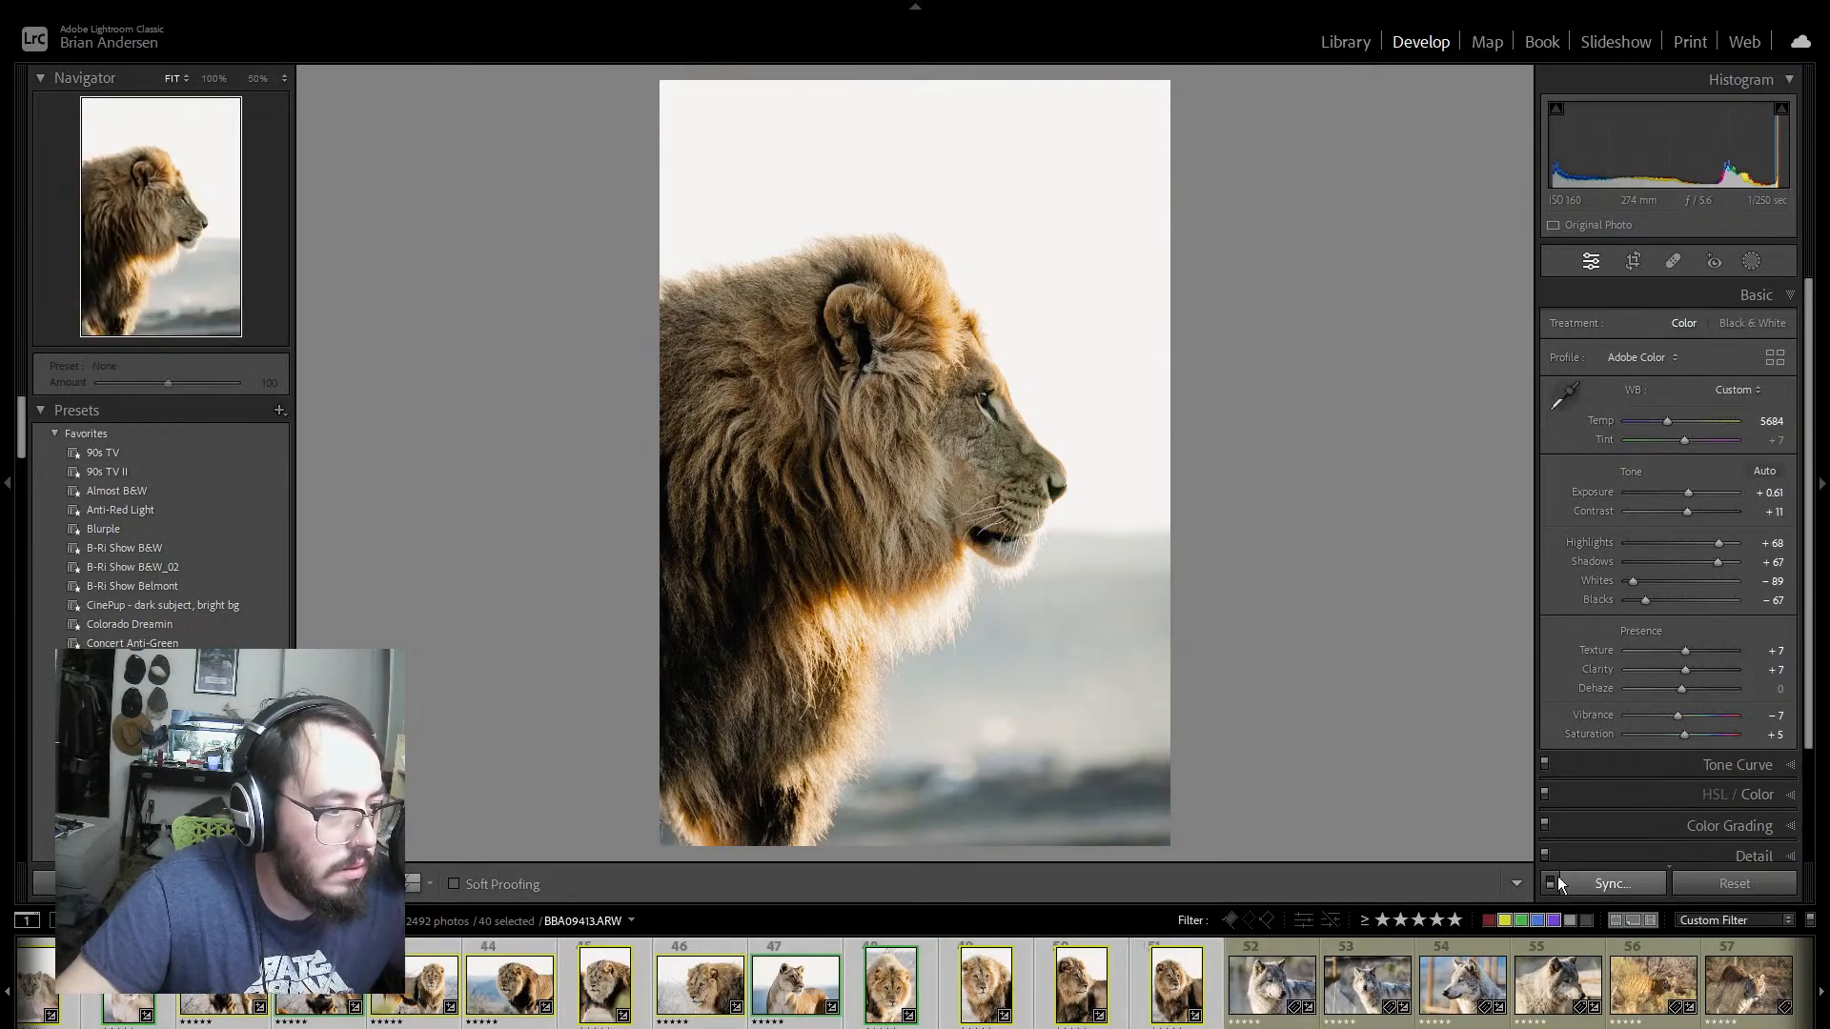
{"action": "left_click", "coordinate": [1587, 884]}
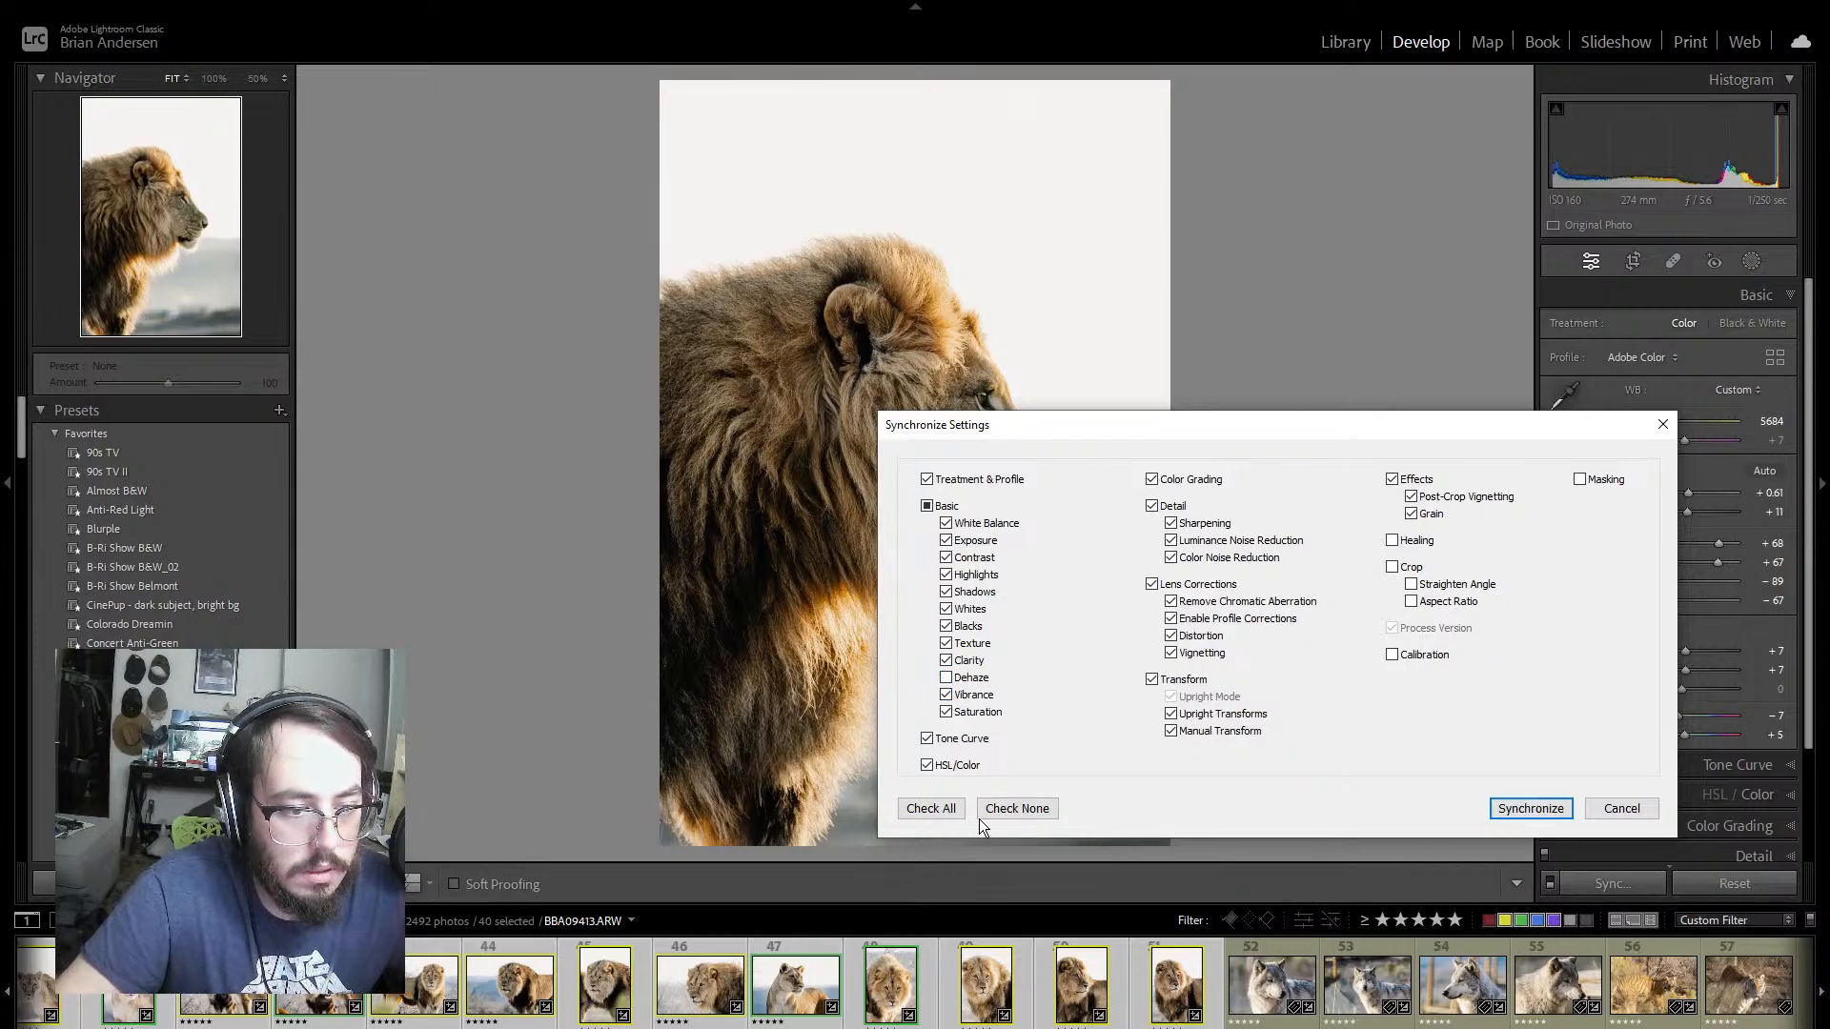
{"action": "left_click", "coordinate": [915, 812]}
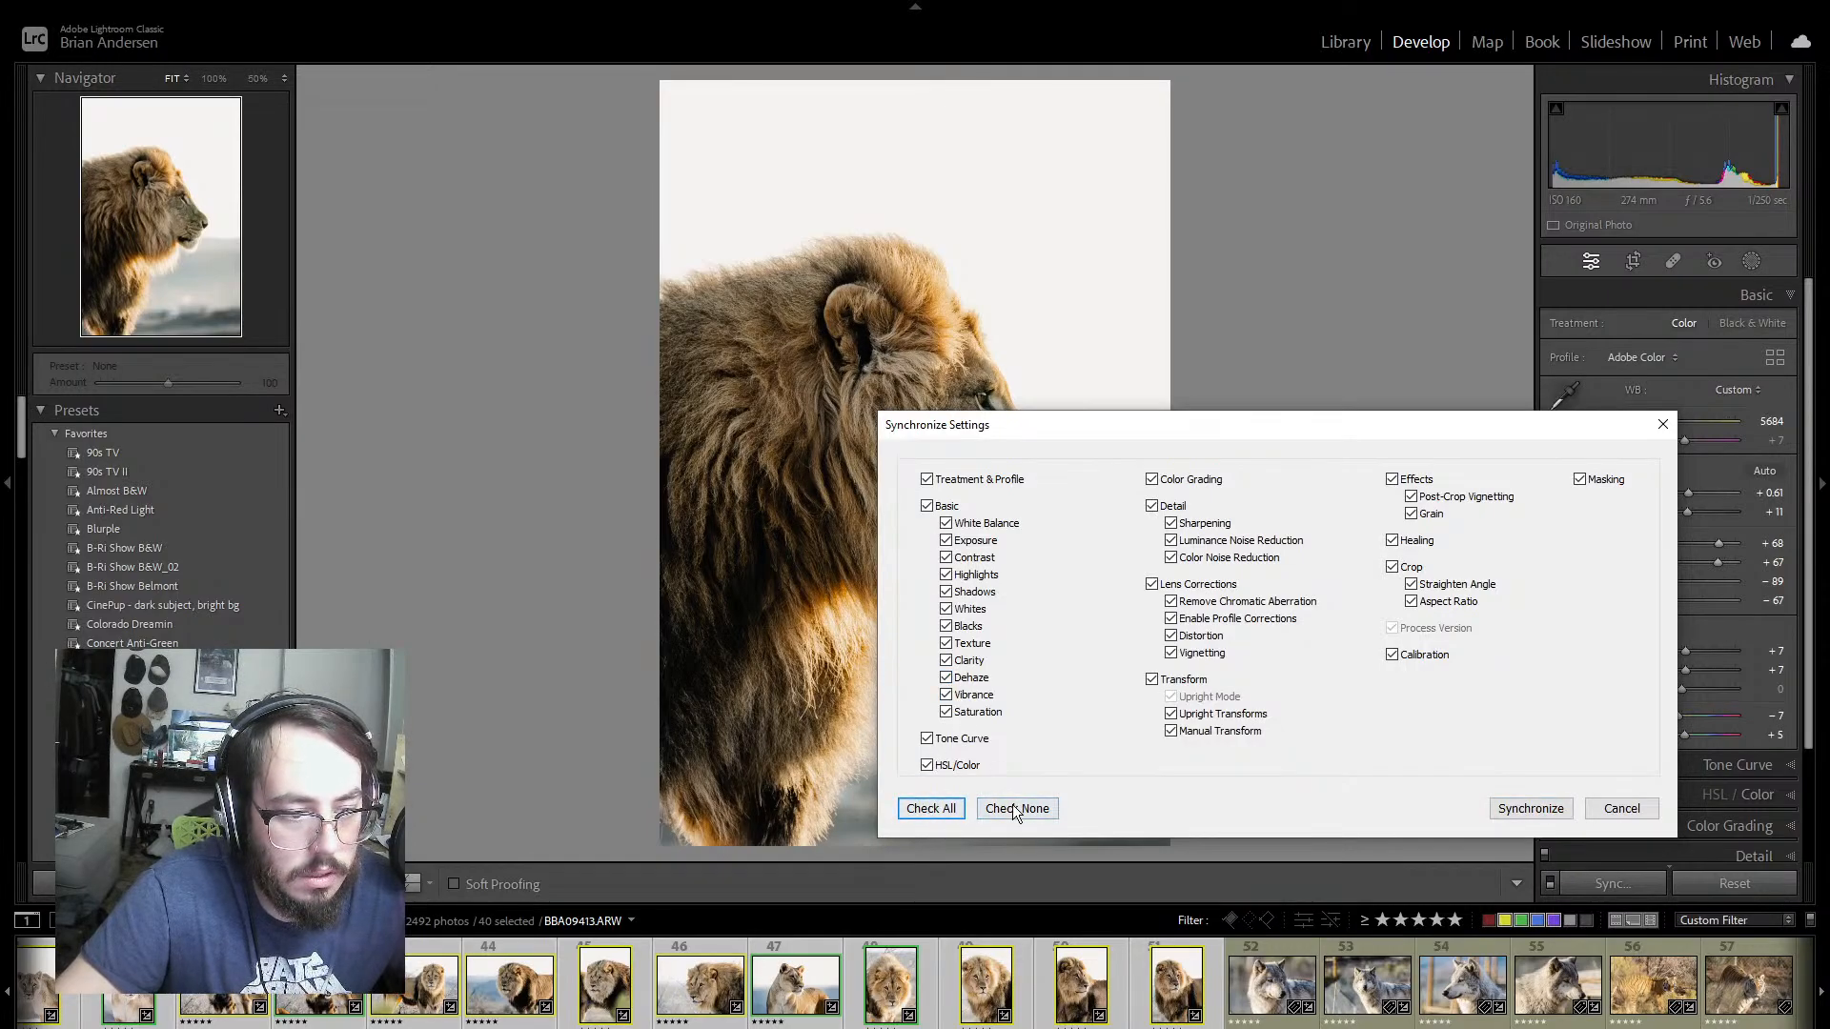
{"action": "left_click", "coordinate": [1017, 808]}
{"action": "left_click", "coordinate": [946, 677]}
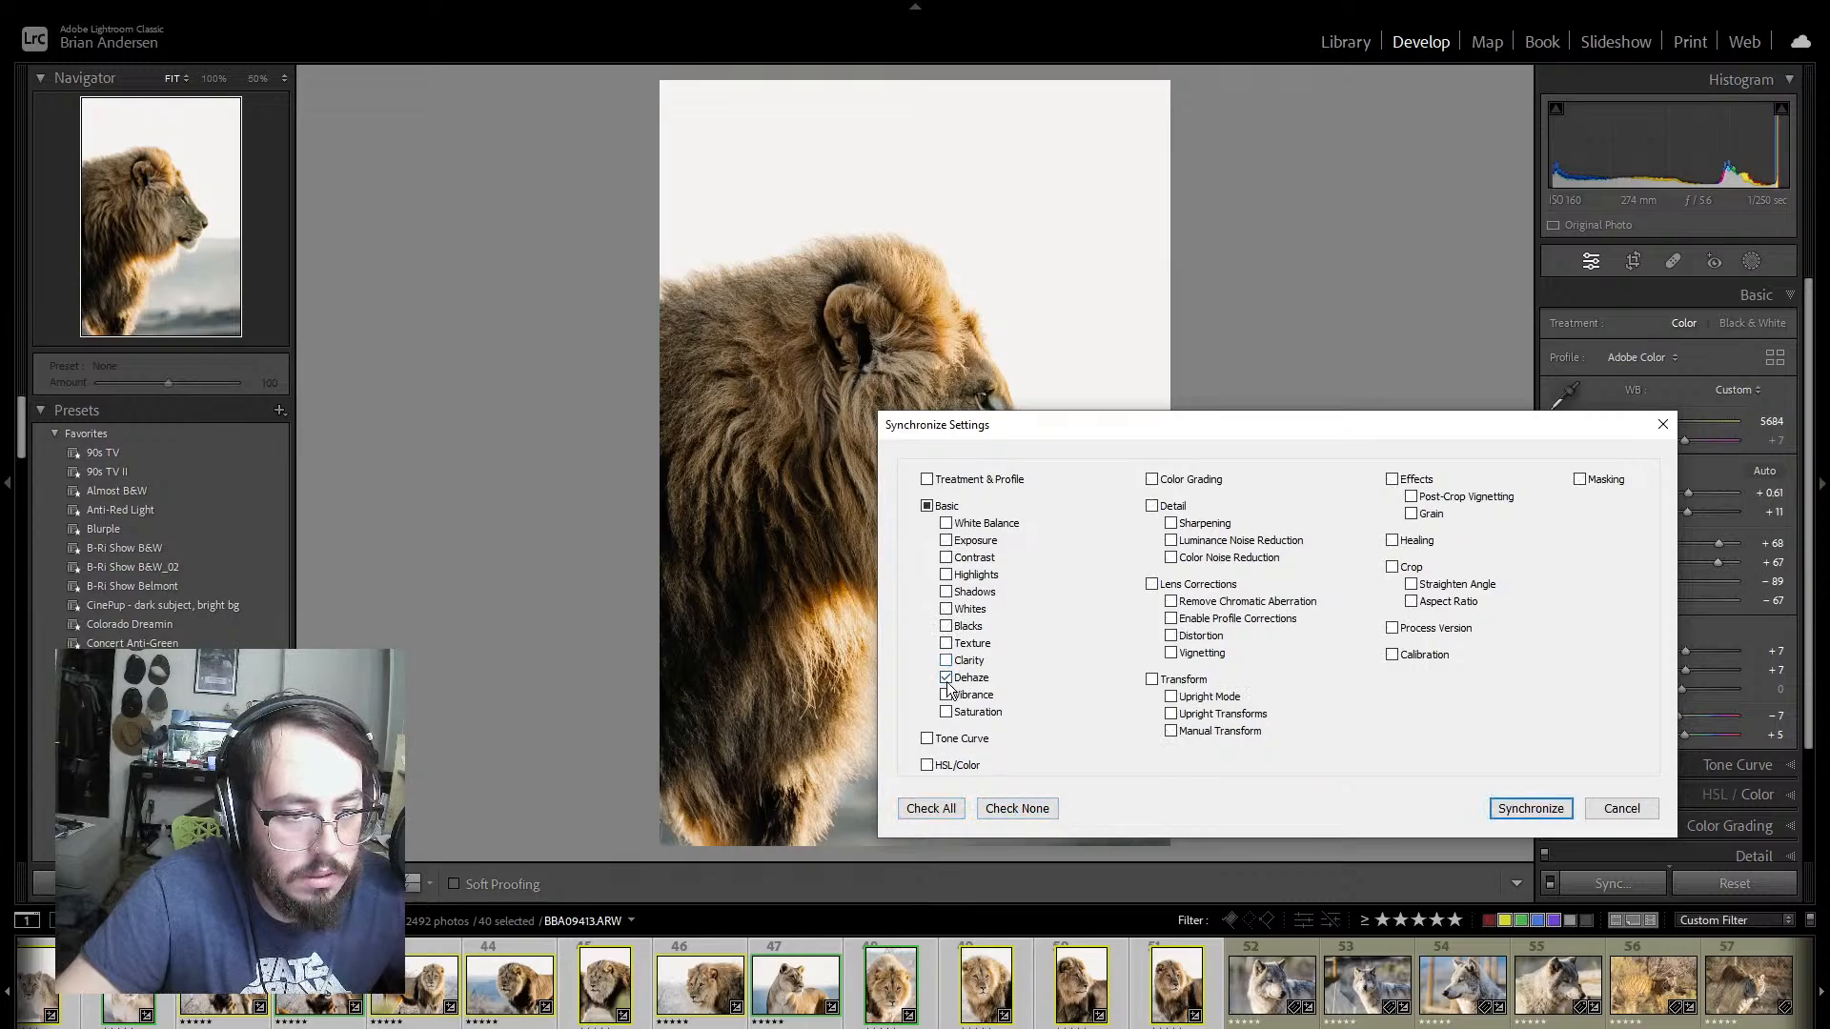
{"action": "left_click", "coordinate": [946, 661]}
{"action": "left_click", "coordinate": [946, 643]}
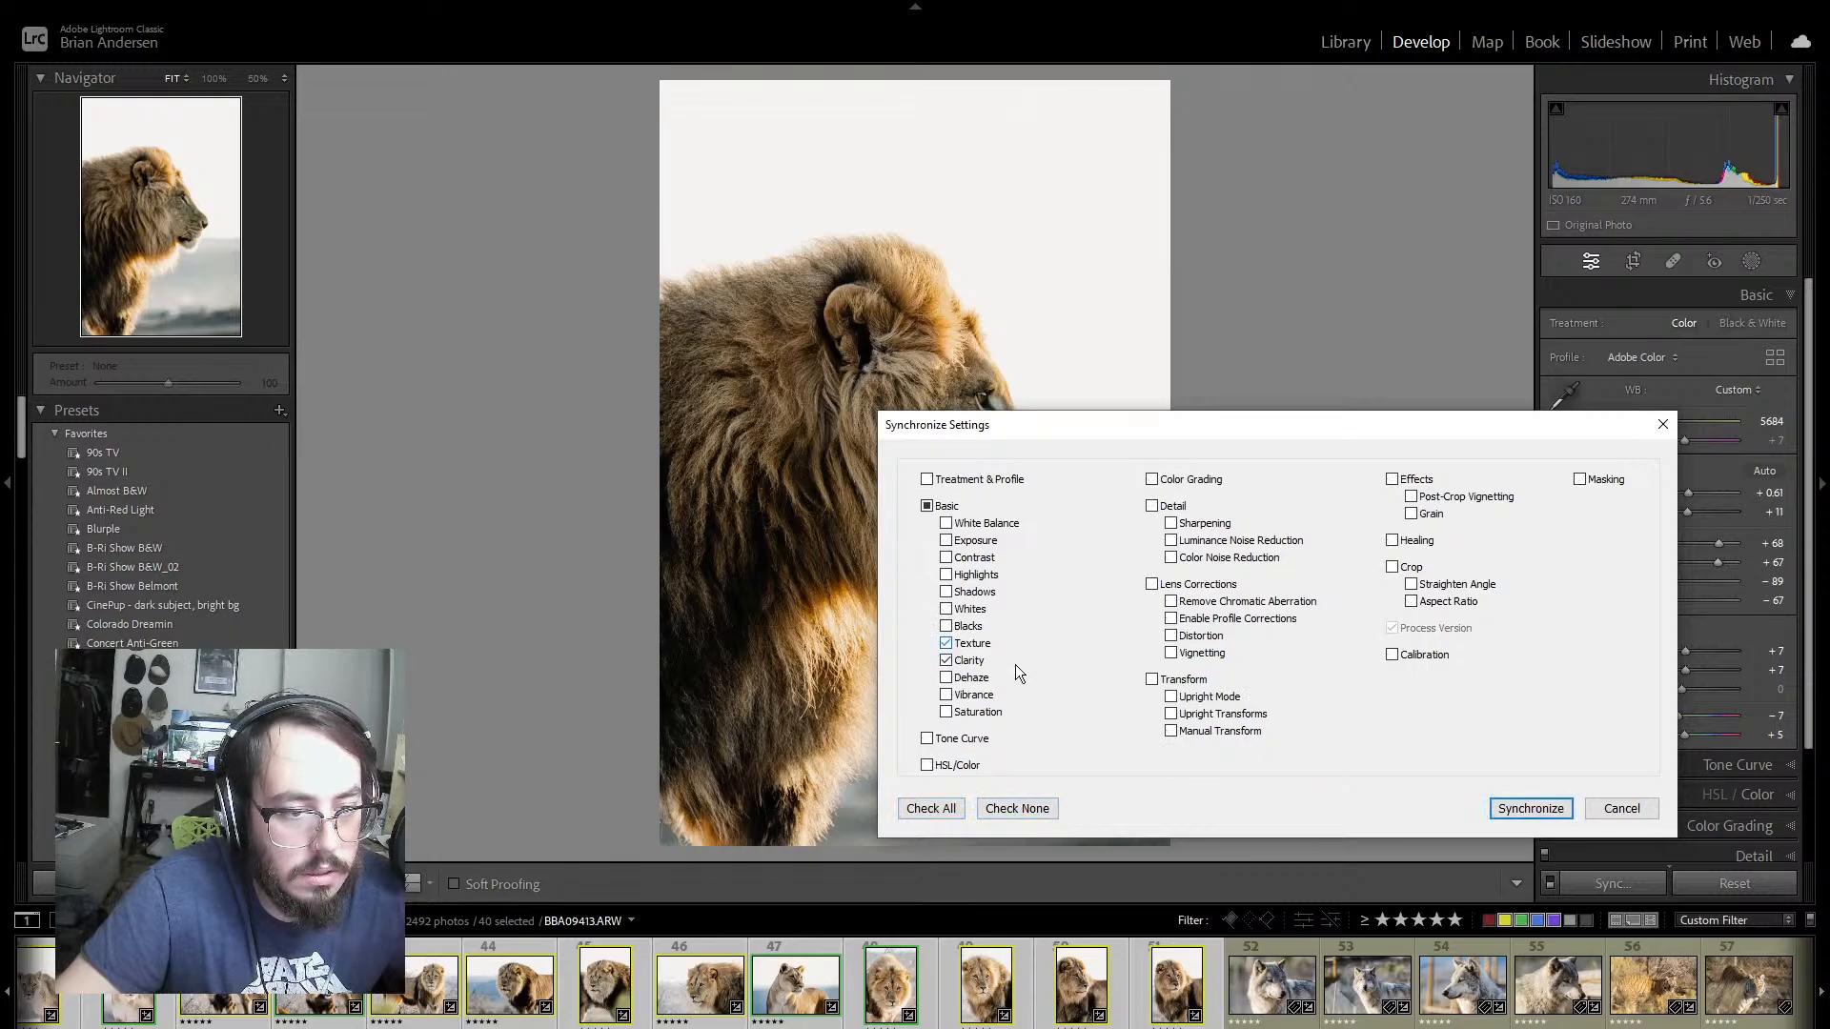
{"action": "left_click", "coordinate": [1525, 808]}
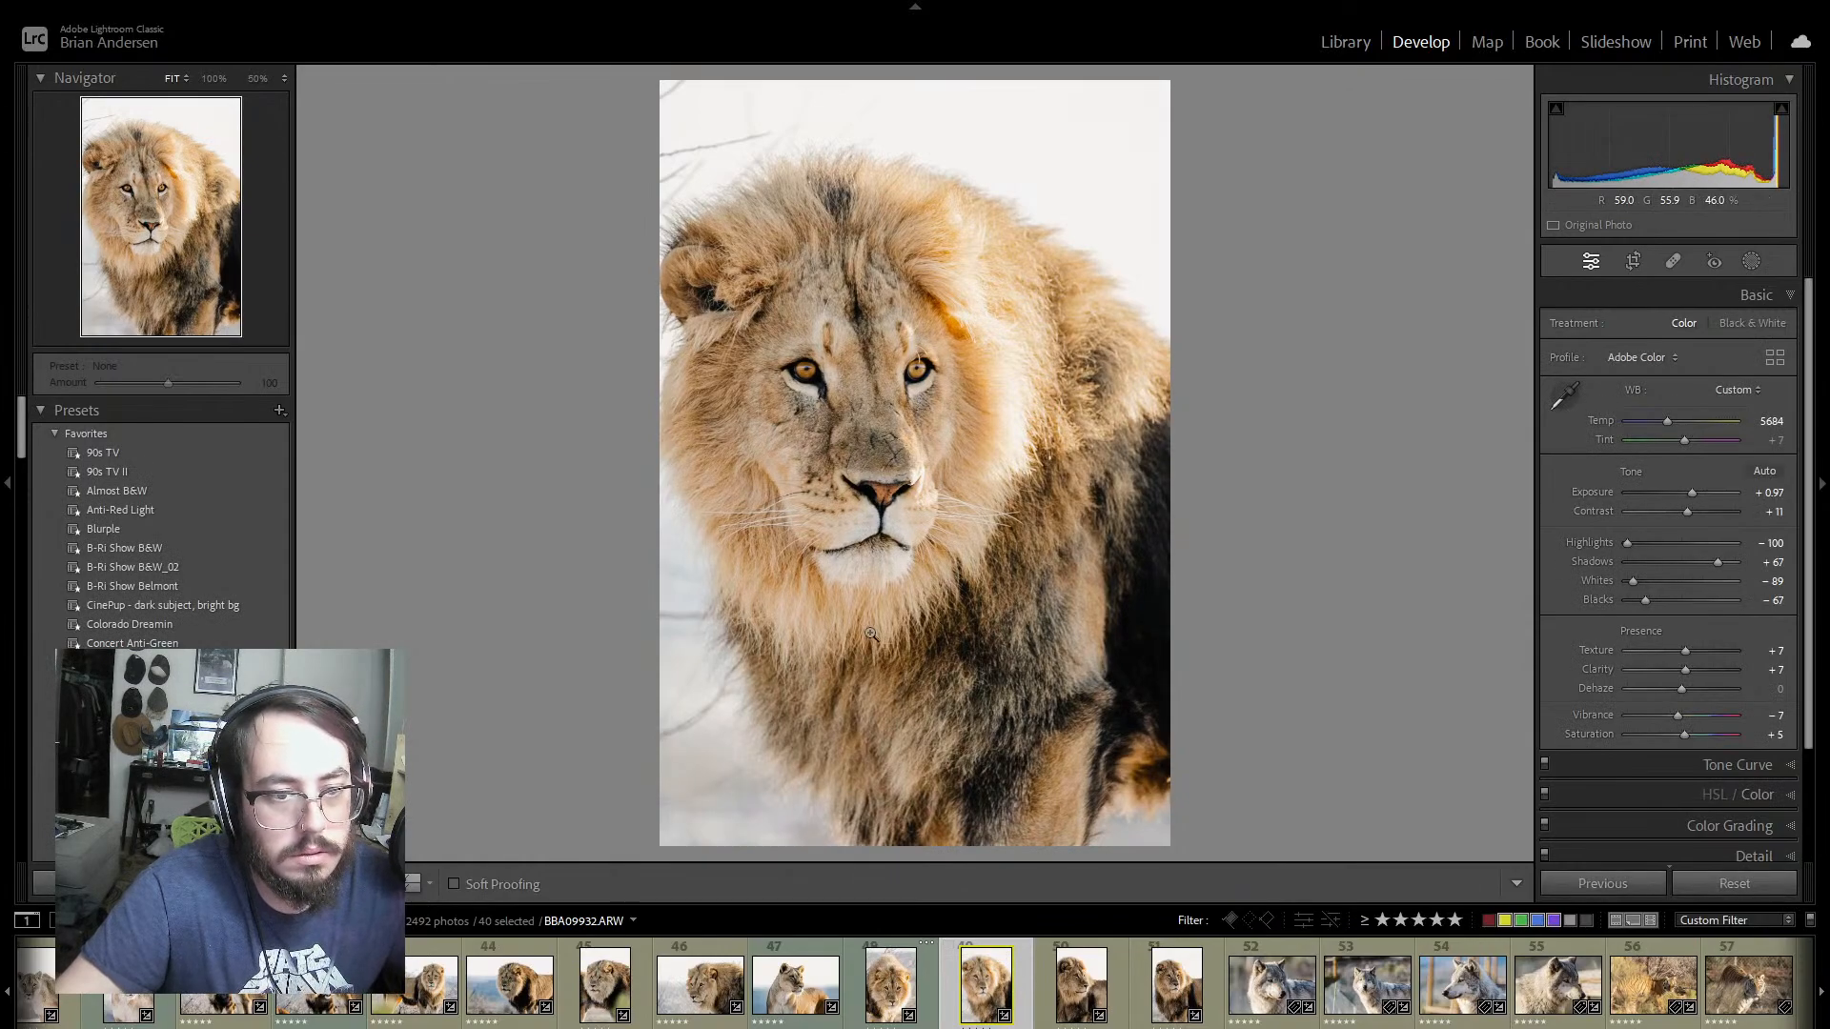
Step: Review the synchronized lion photos one by one, from photos 51 and 50 back through 32, 25, 18, 16 and 13
{"action": "left_click", "coordinate": [1153, 996]}
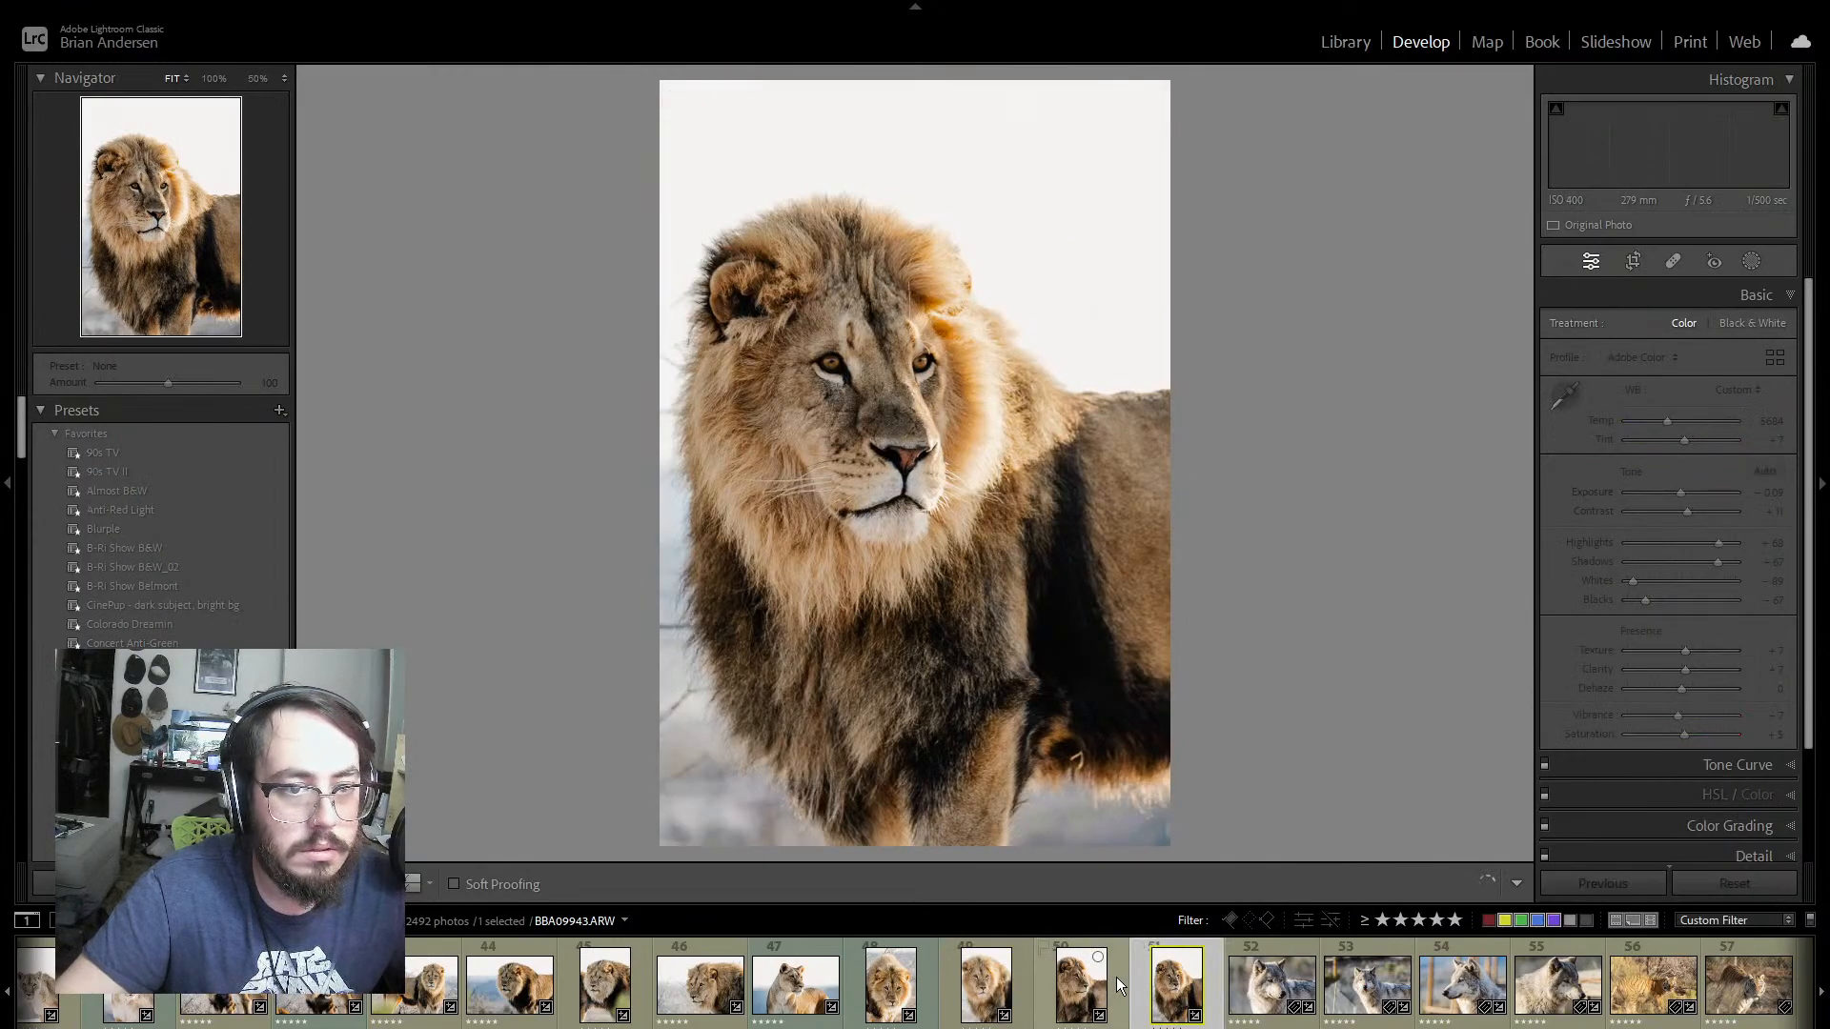
{"action": "left_click", "coordinate": [1117, 976]}
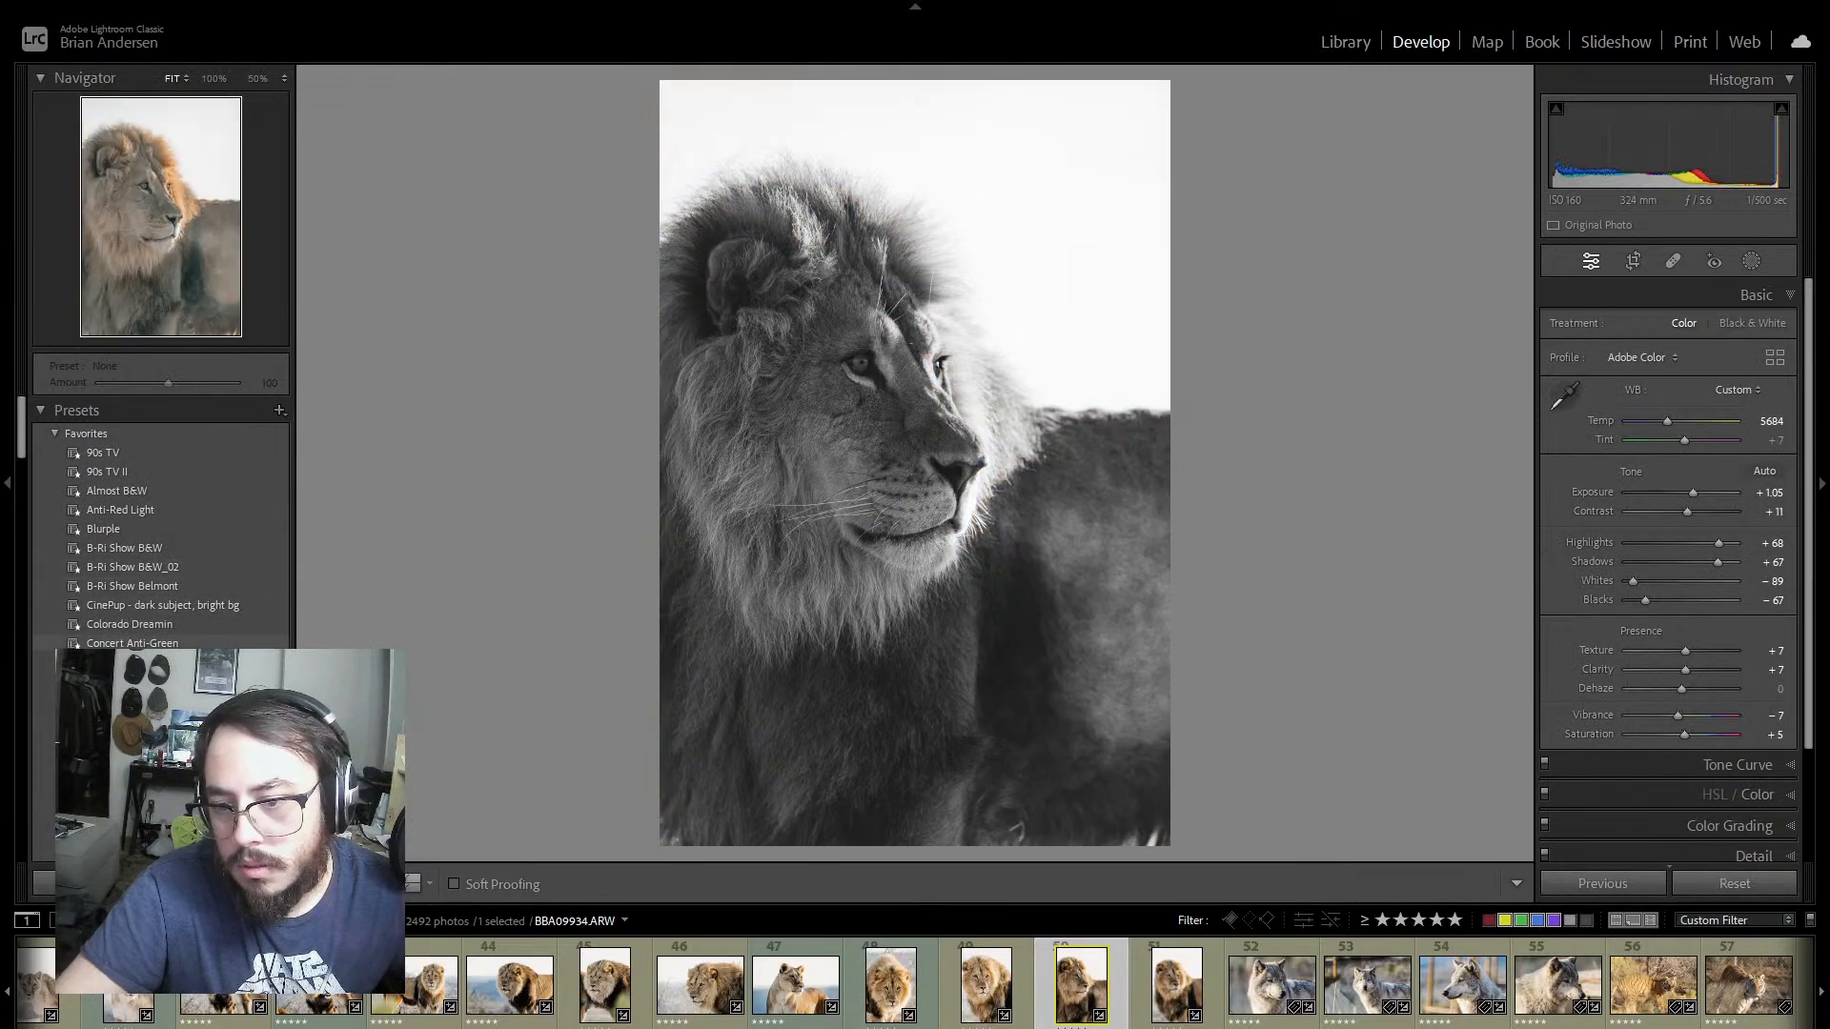
{"action": "scroll", "coordinate": [162, 524], "scroll_direction": "down", "scroll_amount": 3}
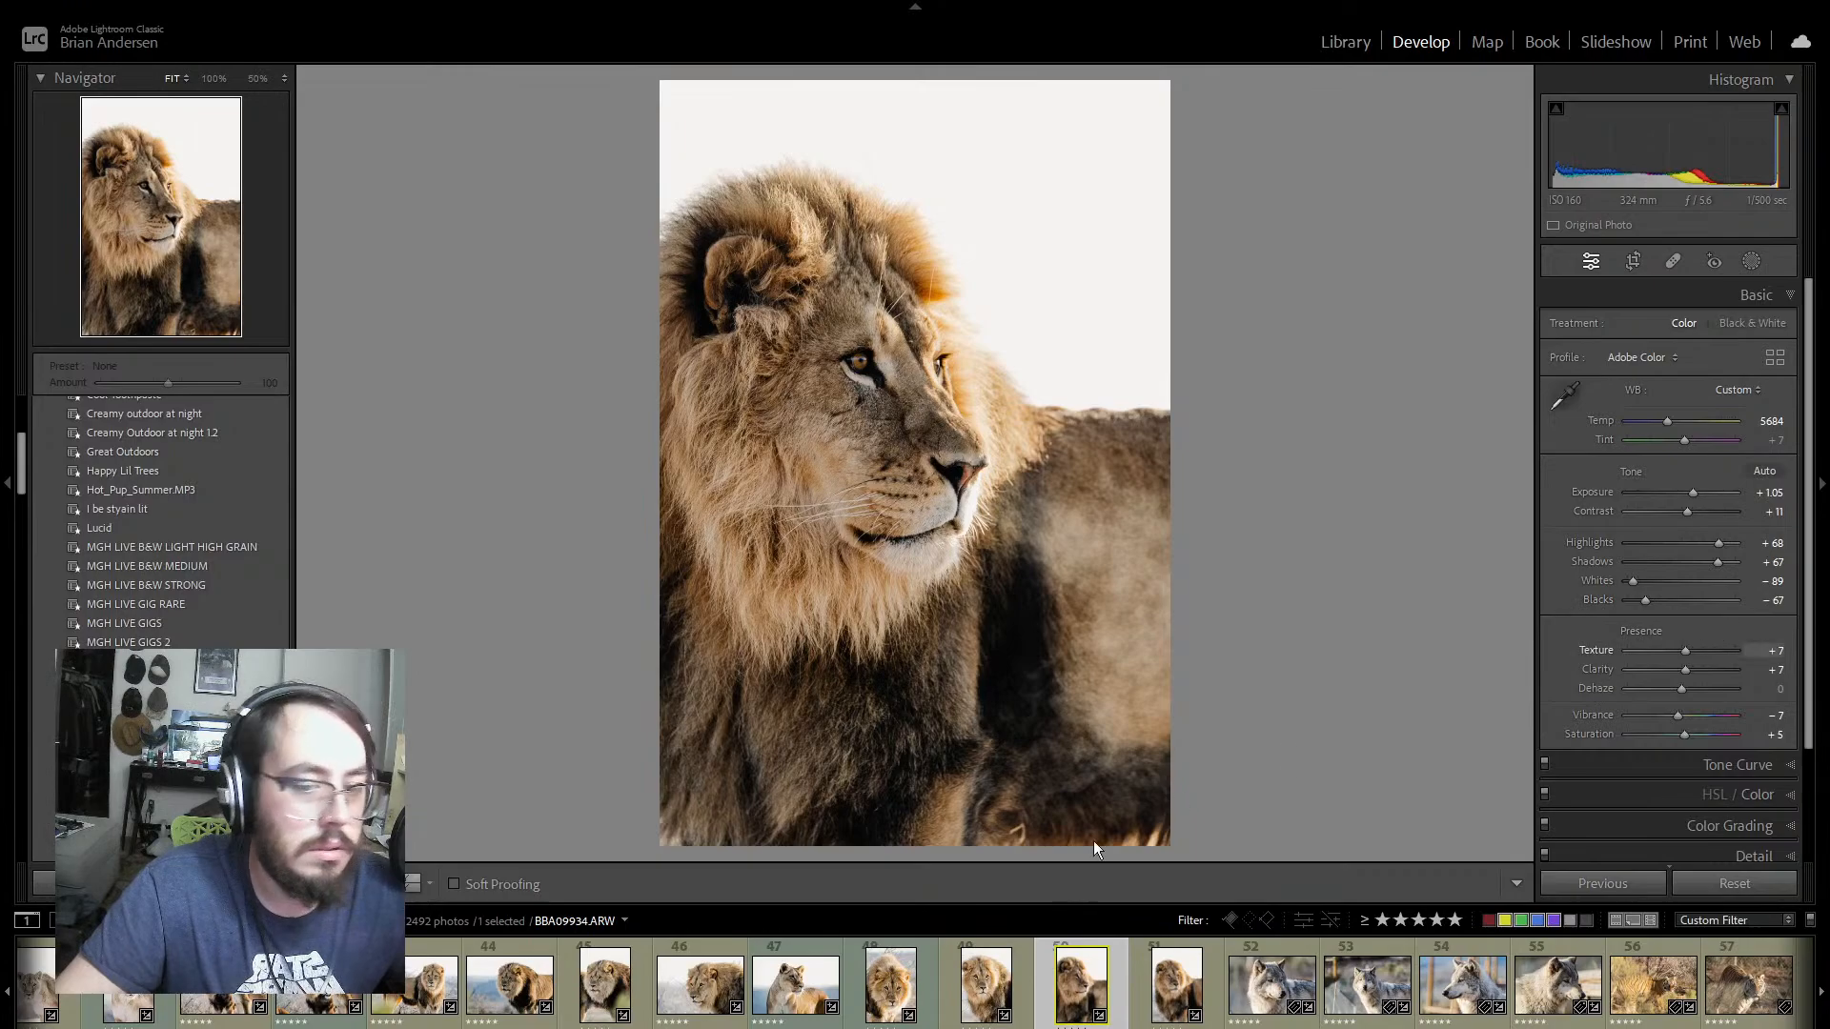
{"action": "scroll", "coordinate": [915, 986], "scroll_direction": "up", "scroll_amount": 10}
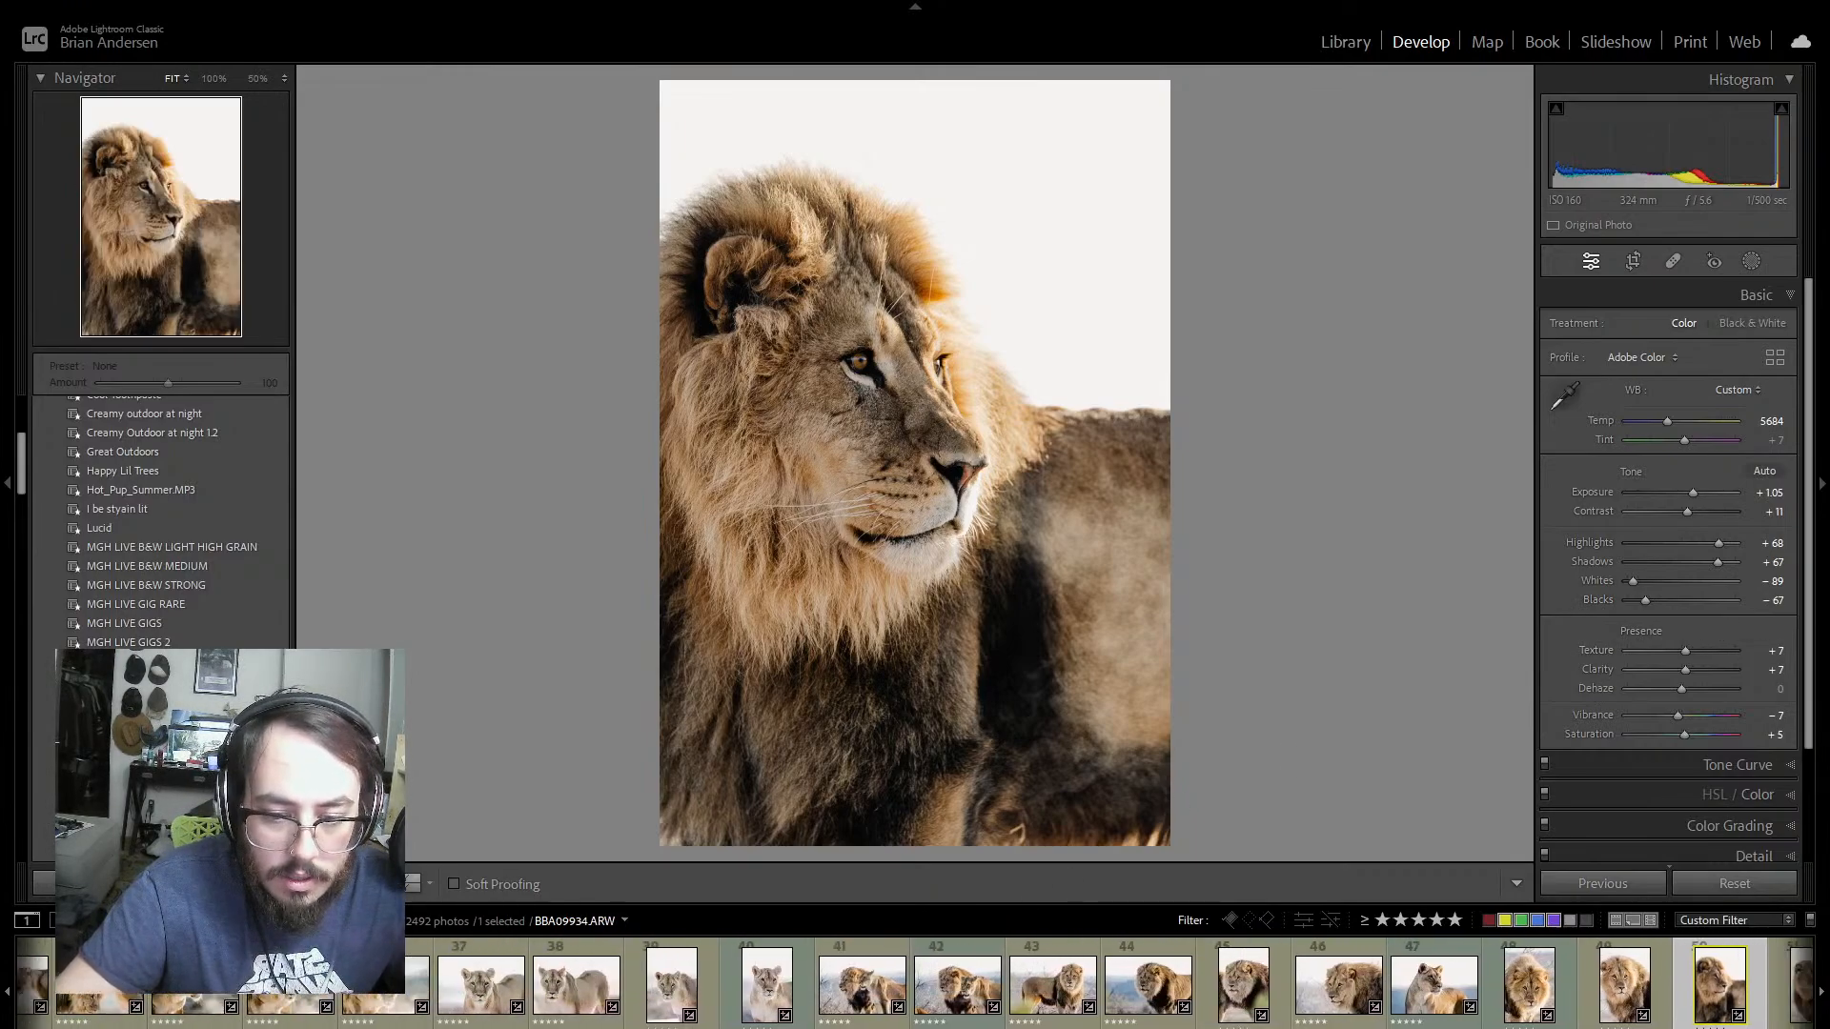
{"action": "left_click", "coordinate": [497, 972]}
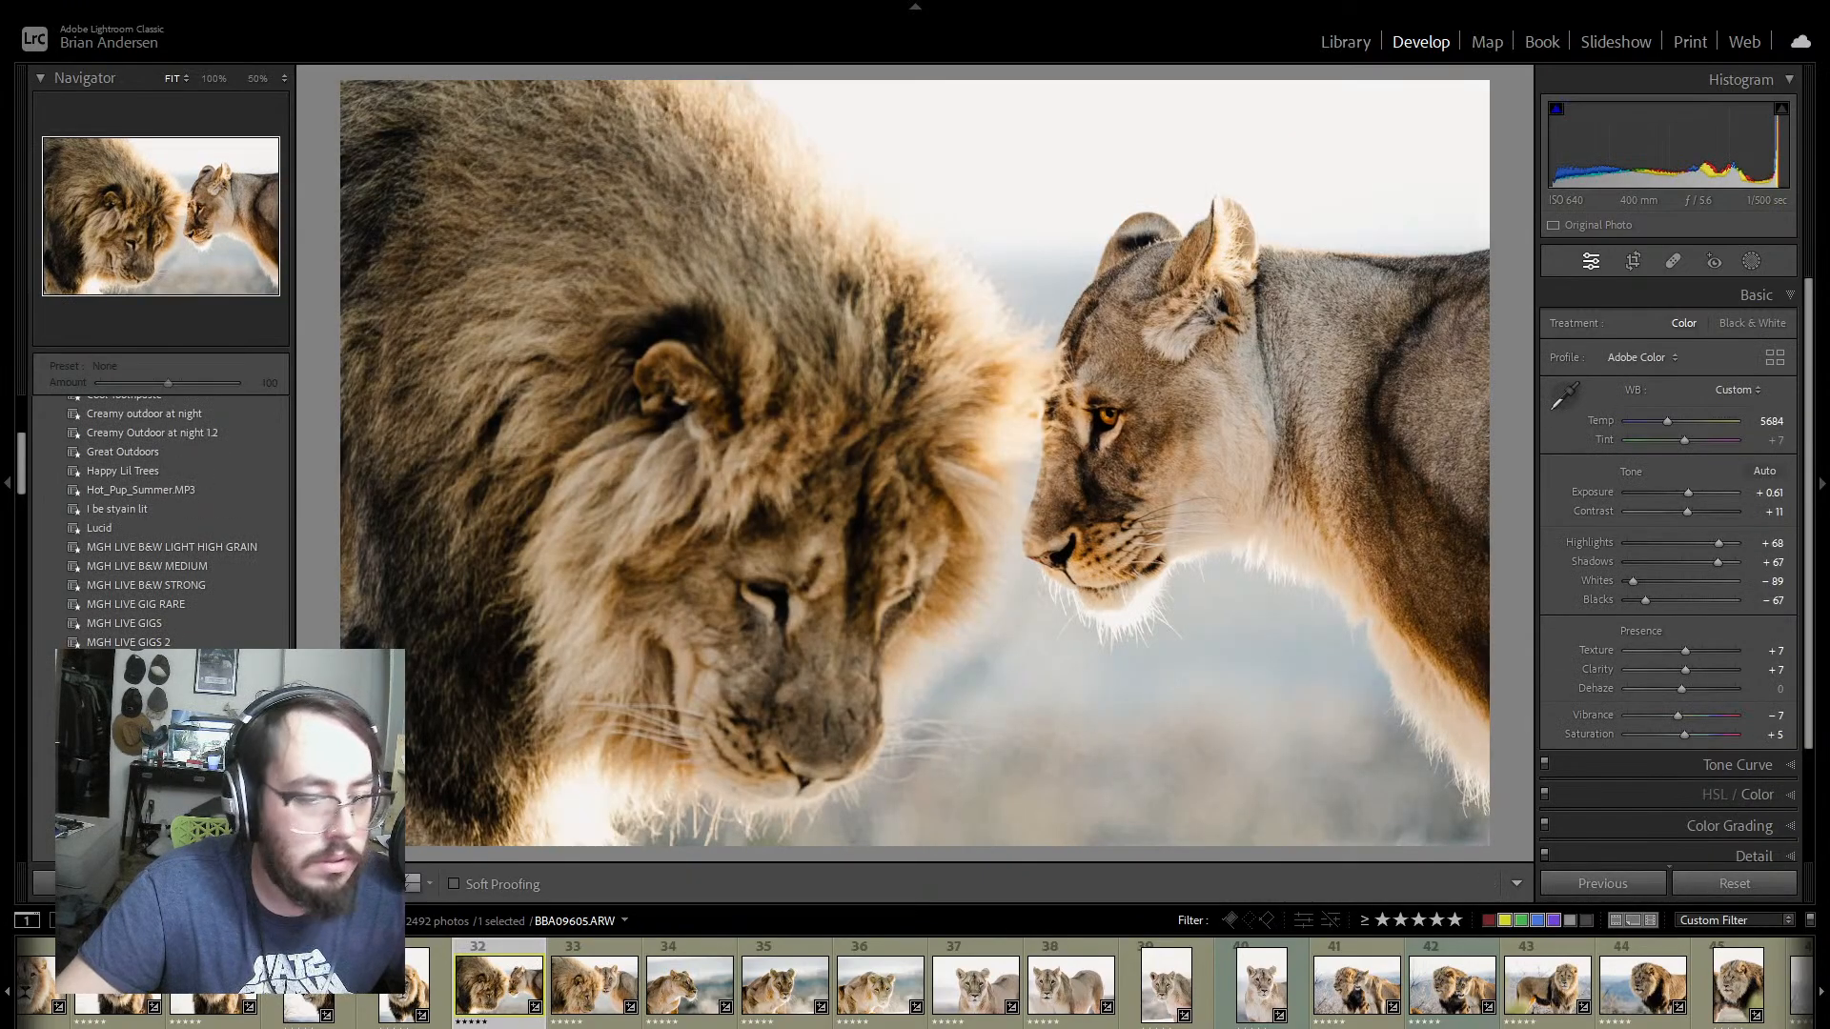
{"action": "scroll", "coordinate": [620, 991], "scroll_direction": "up", "scroll_amount": 8}
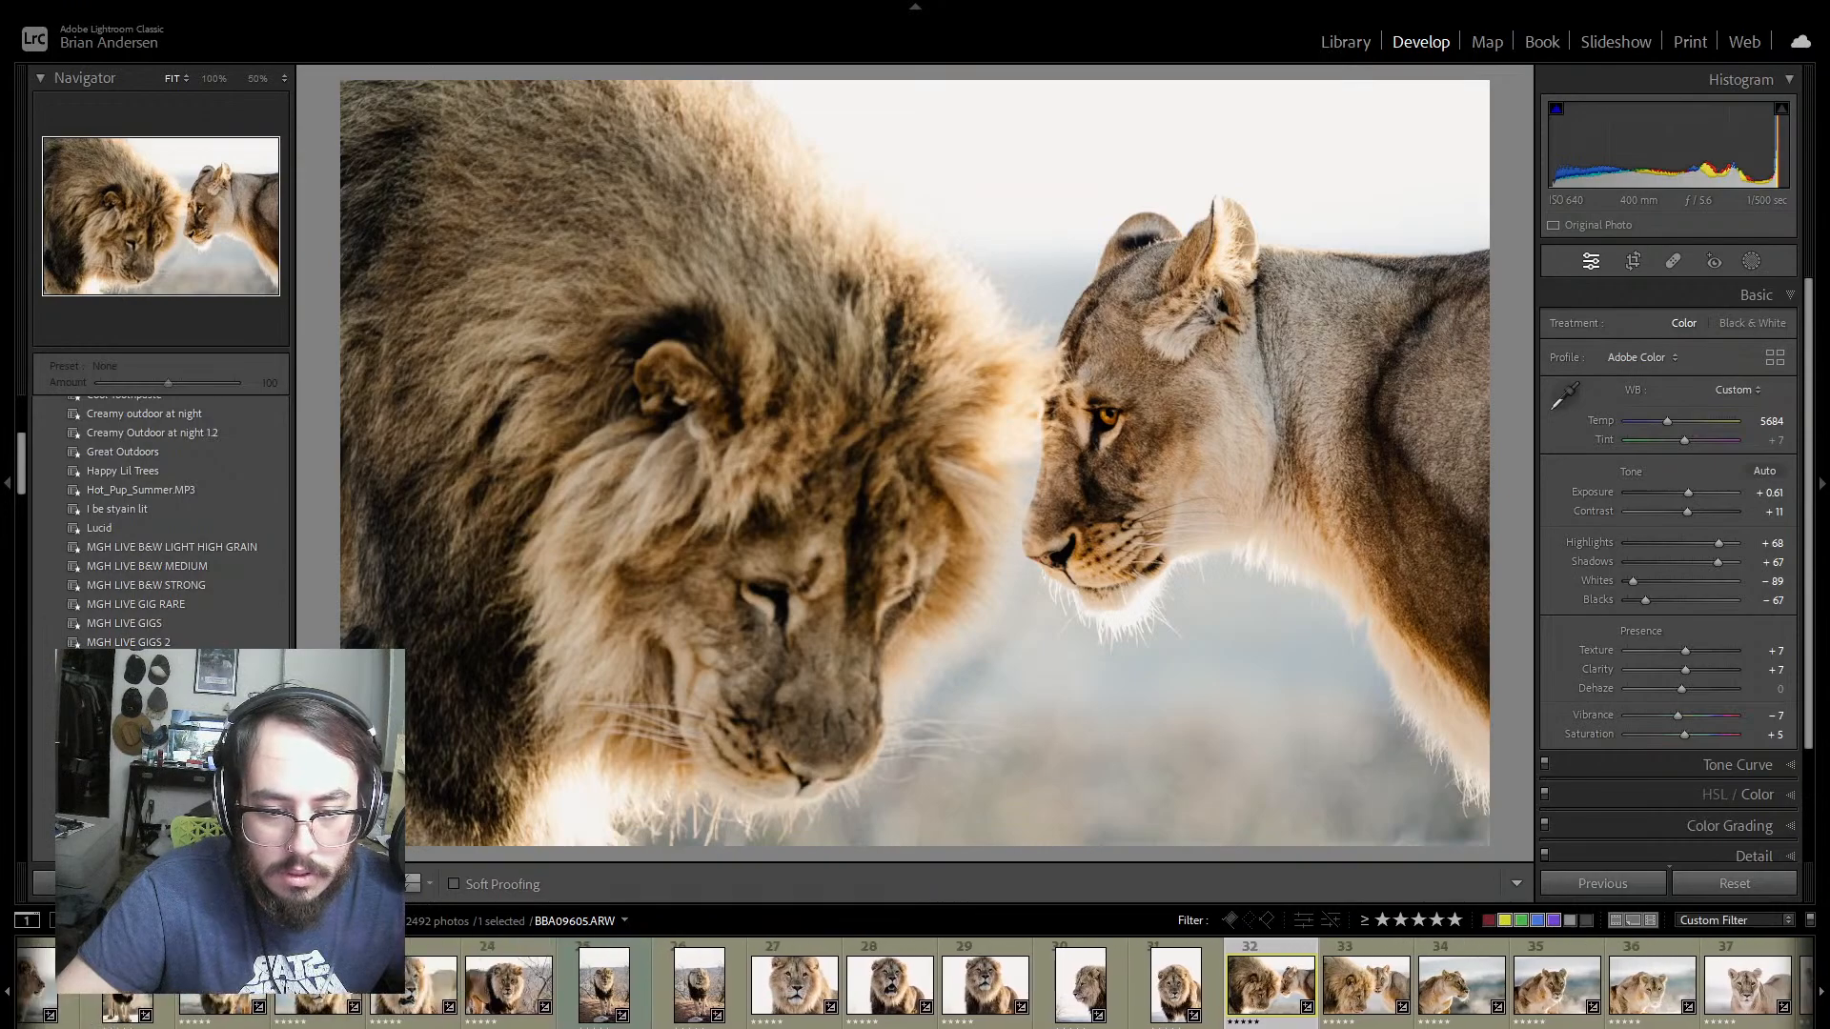
{"action": "left_click", "coordinate": [619, 991]}
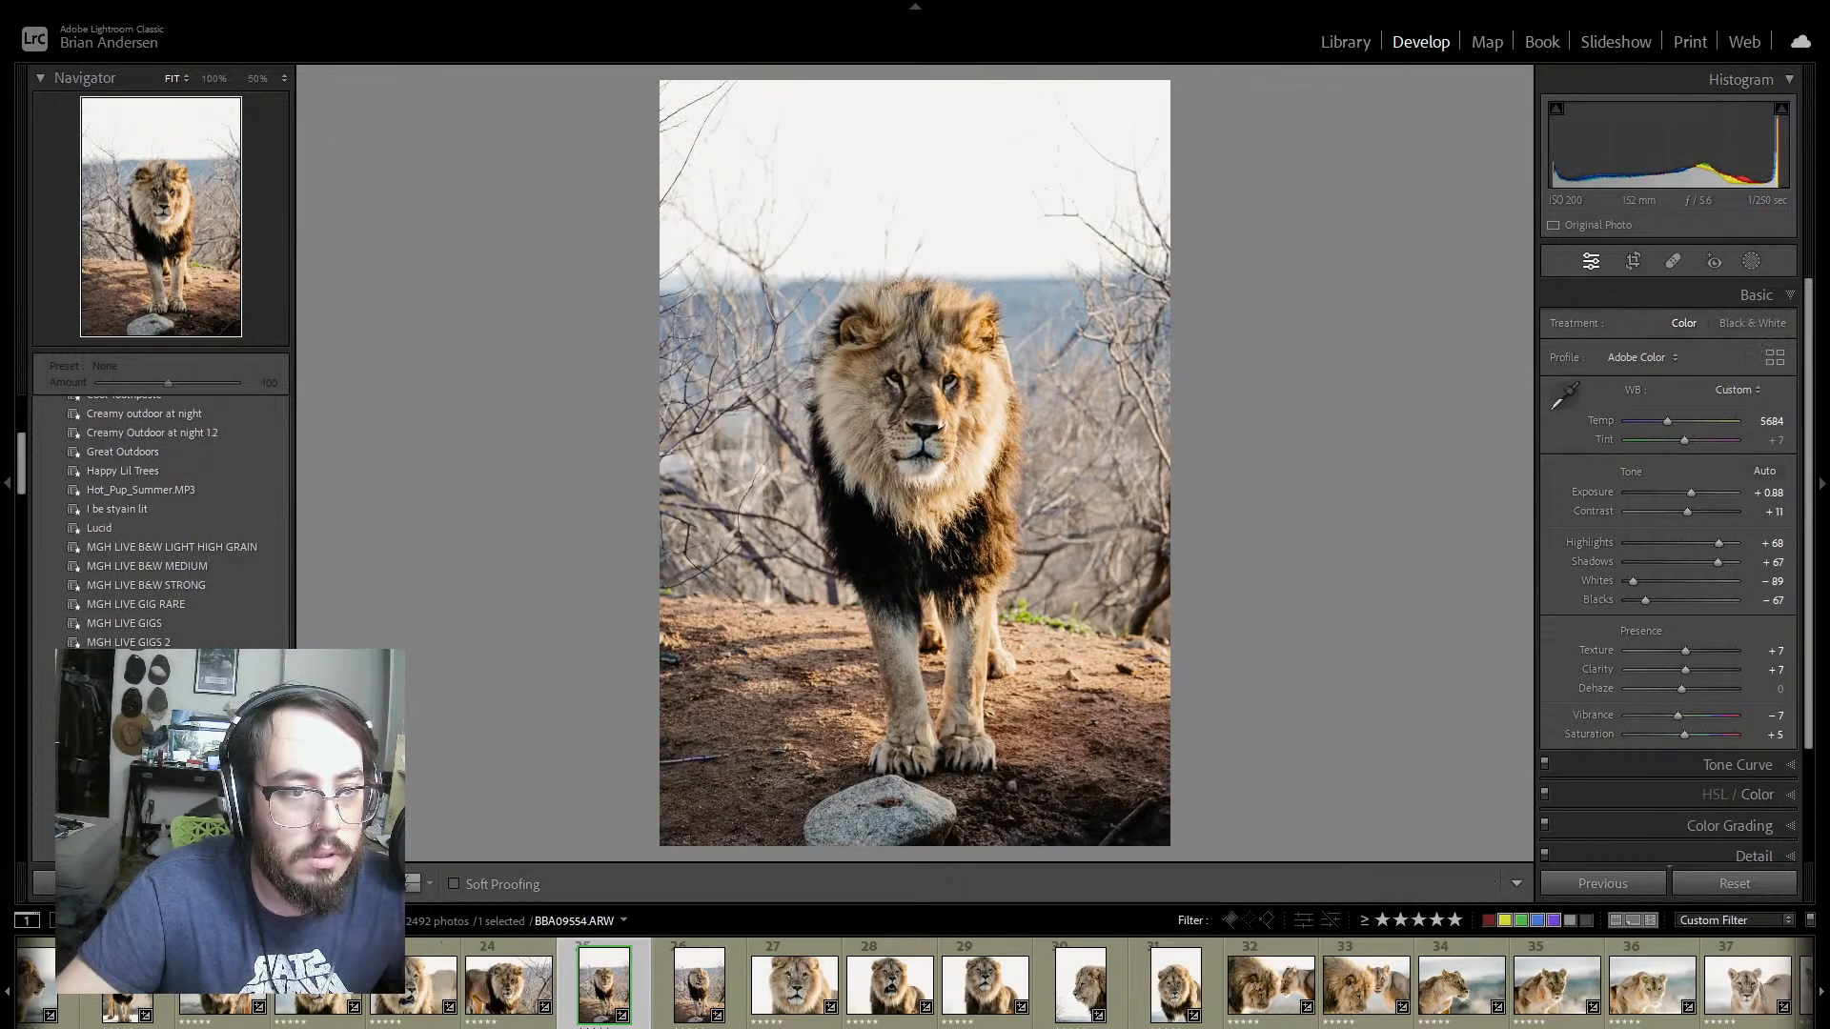
{"action": "scroll", "coordinate": [572, 991], "scroll_direction": "up", "scroll_amount": 6}
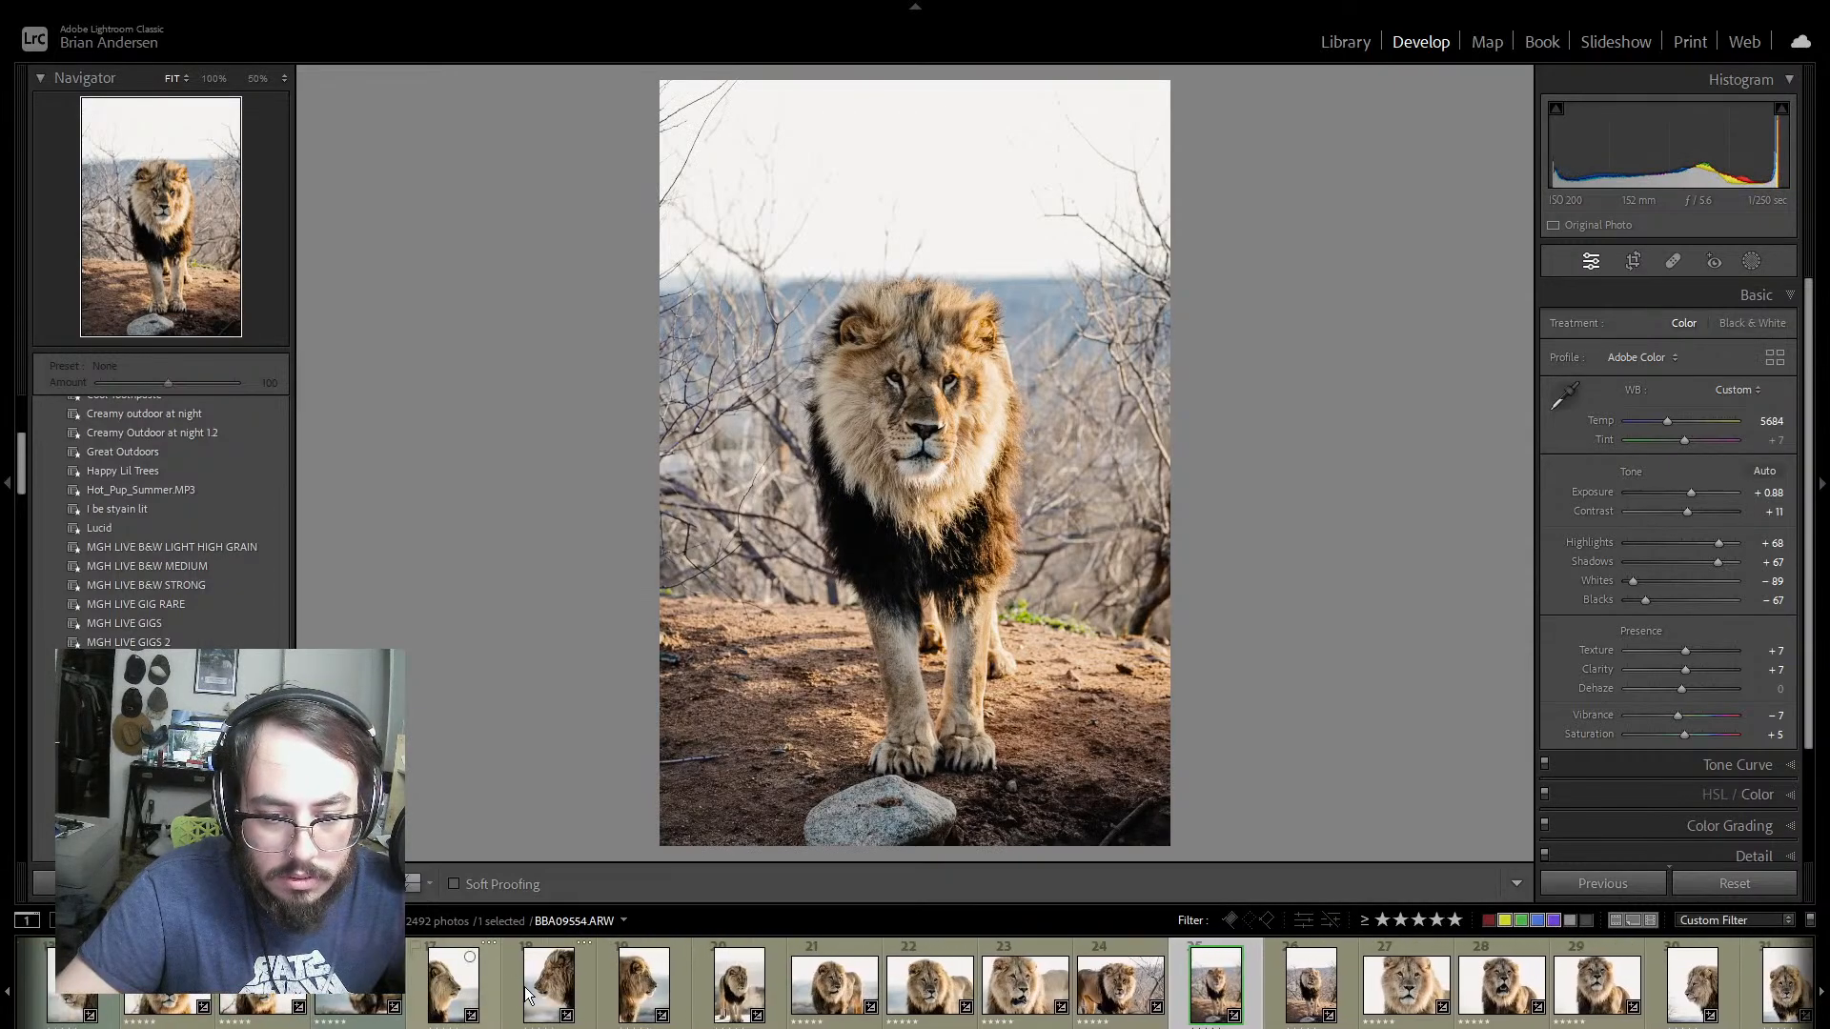
{"action": "left_click", "coordinate": [575, 980]}
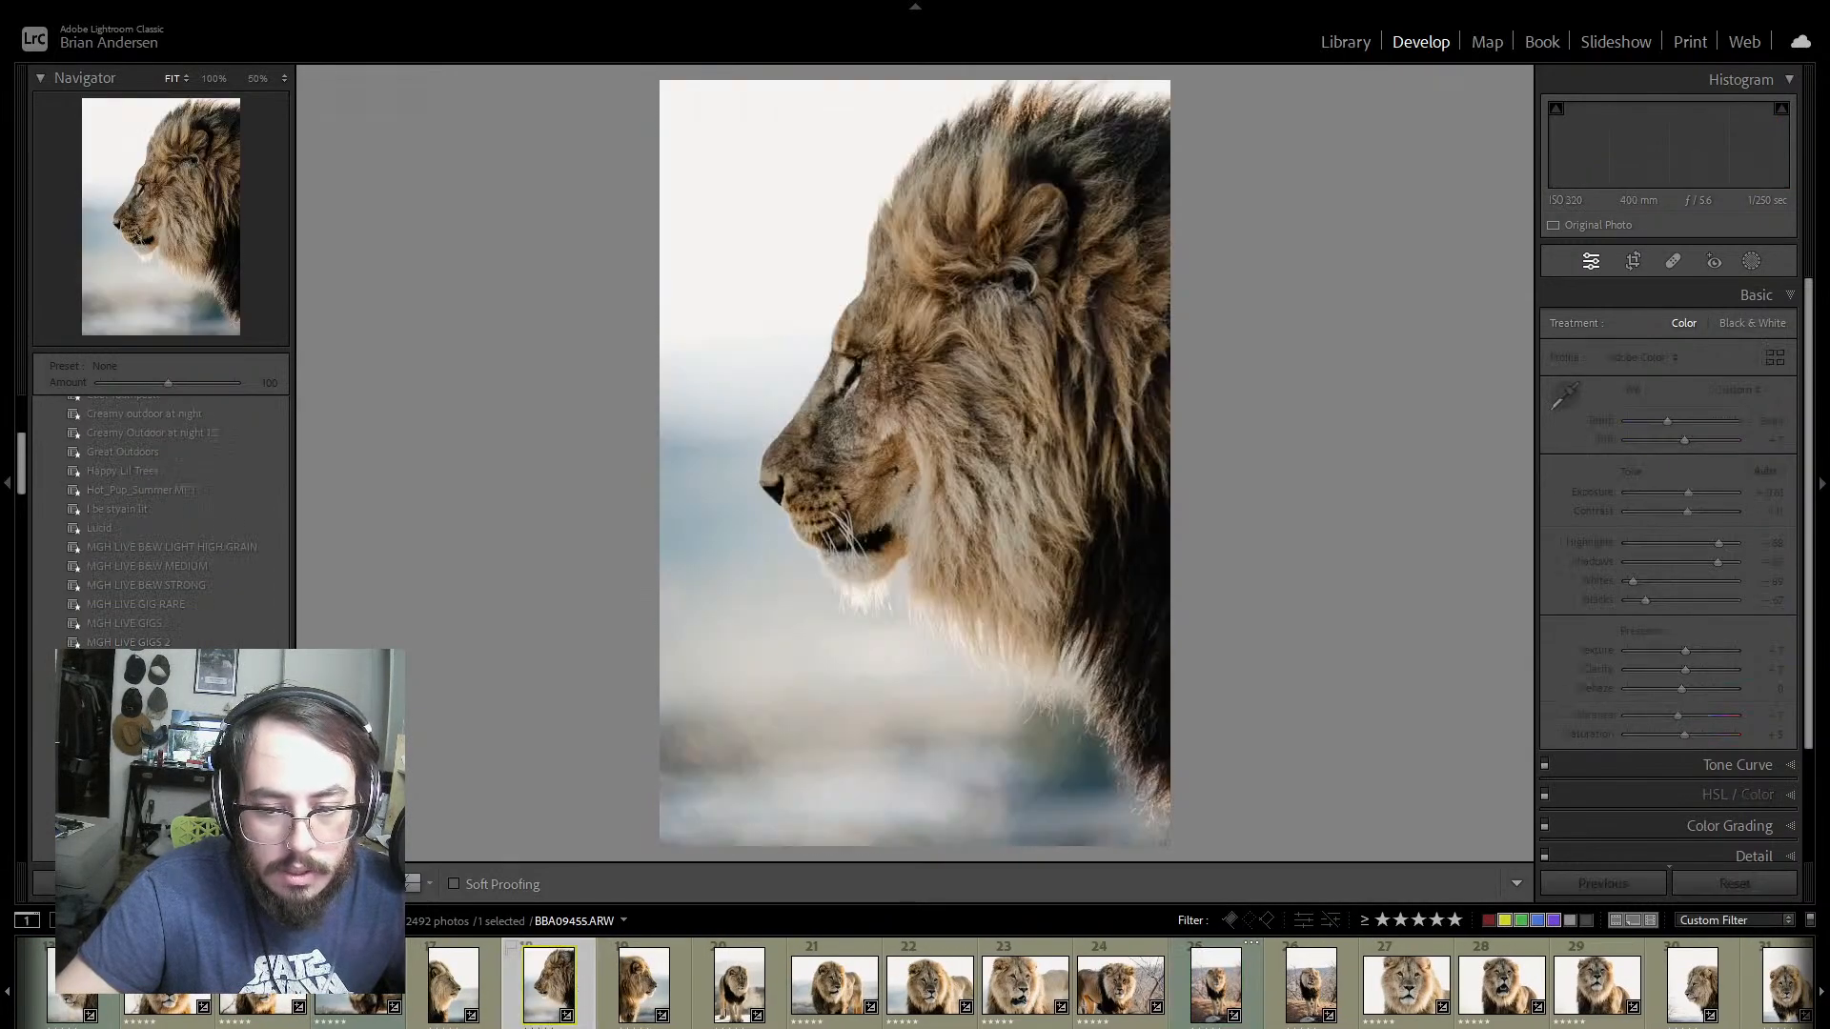
{"action": "left_click", "coordinate": [358, 987]}
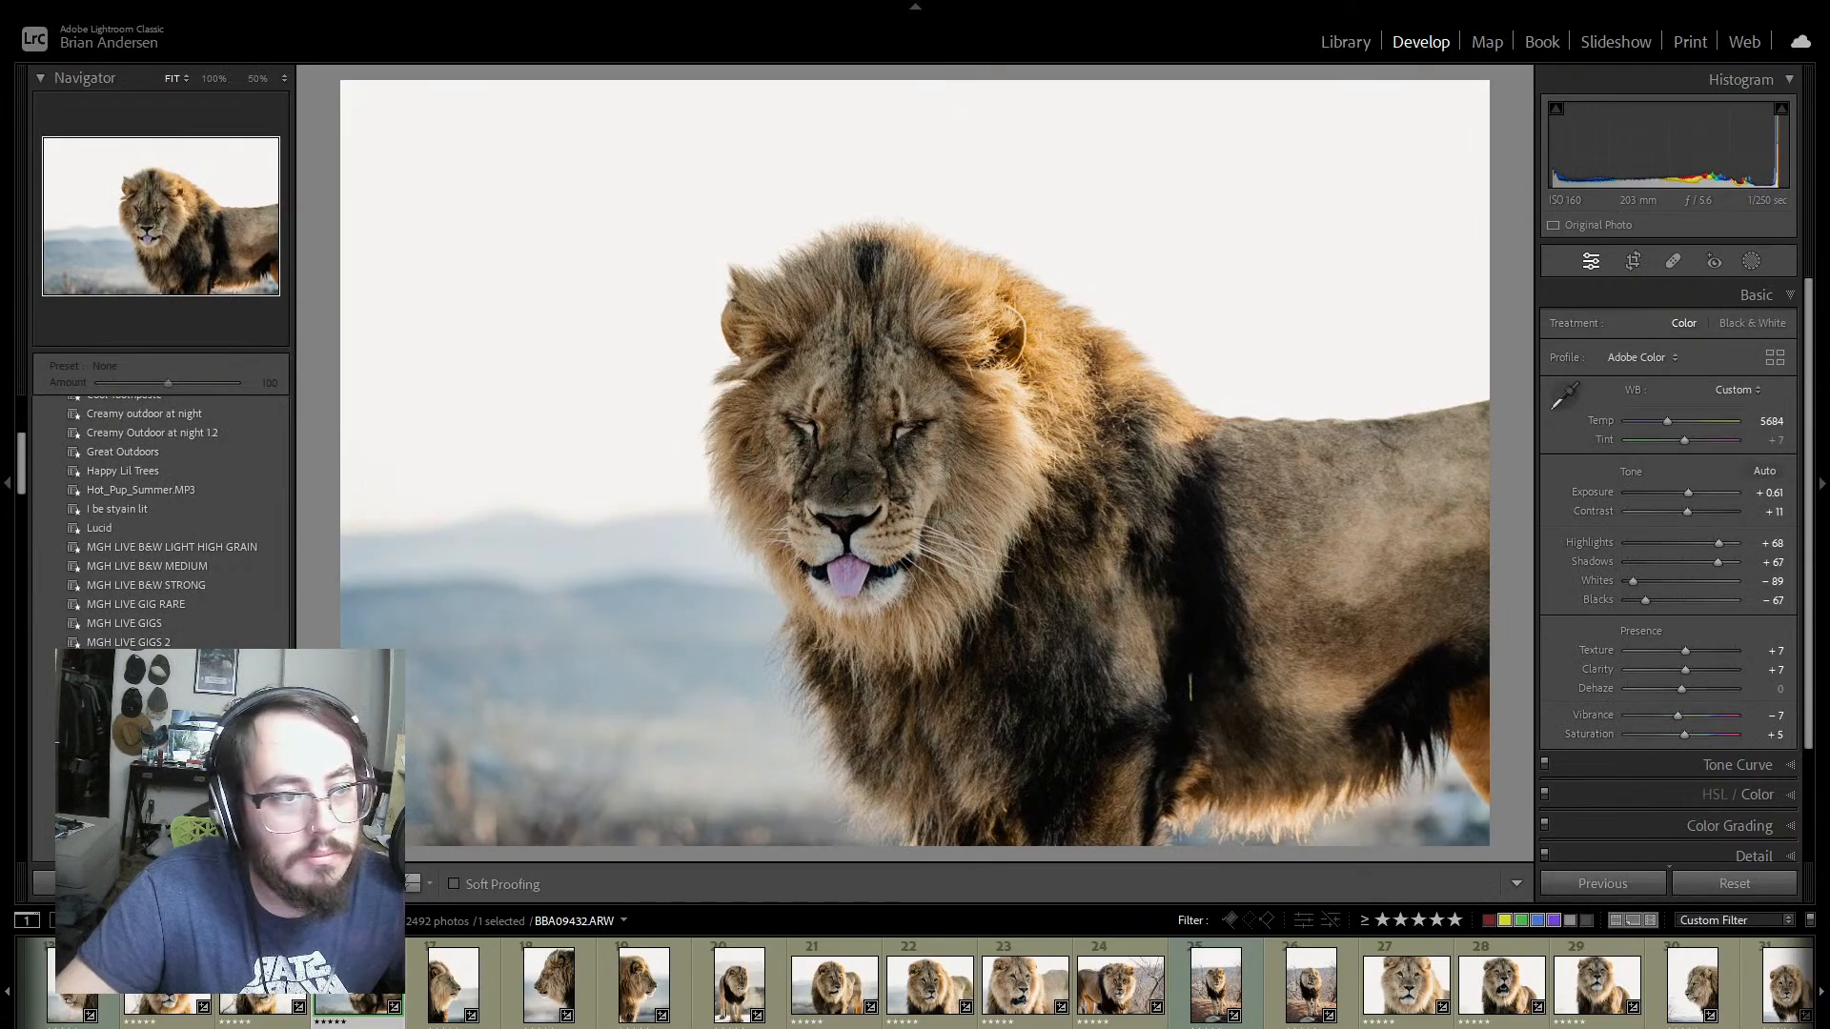
{"action": "scroll", "coordinate": [358, 987], "scroll_direction": "up", "scroll_amount": 2}
{"action": "left_click", "coordinate": [247, 987]}
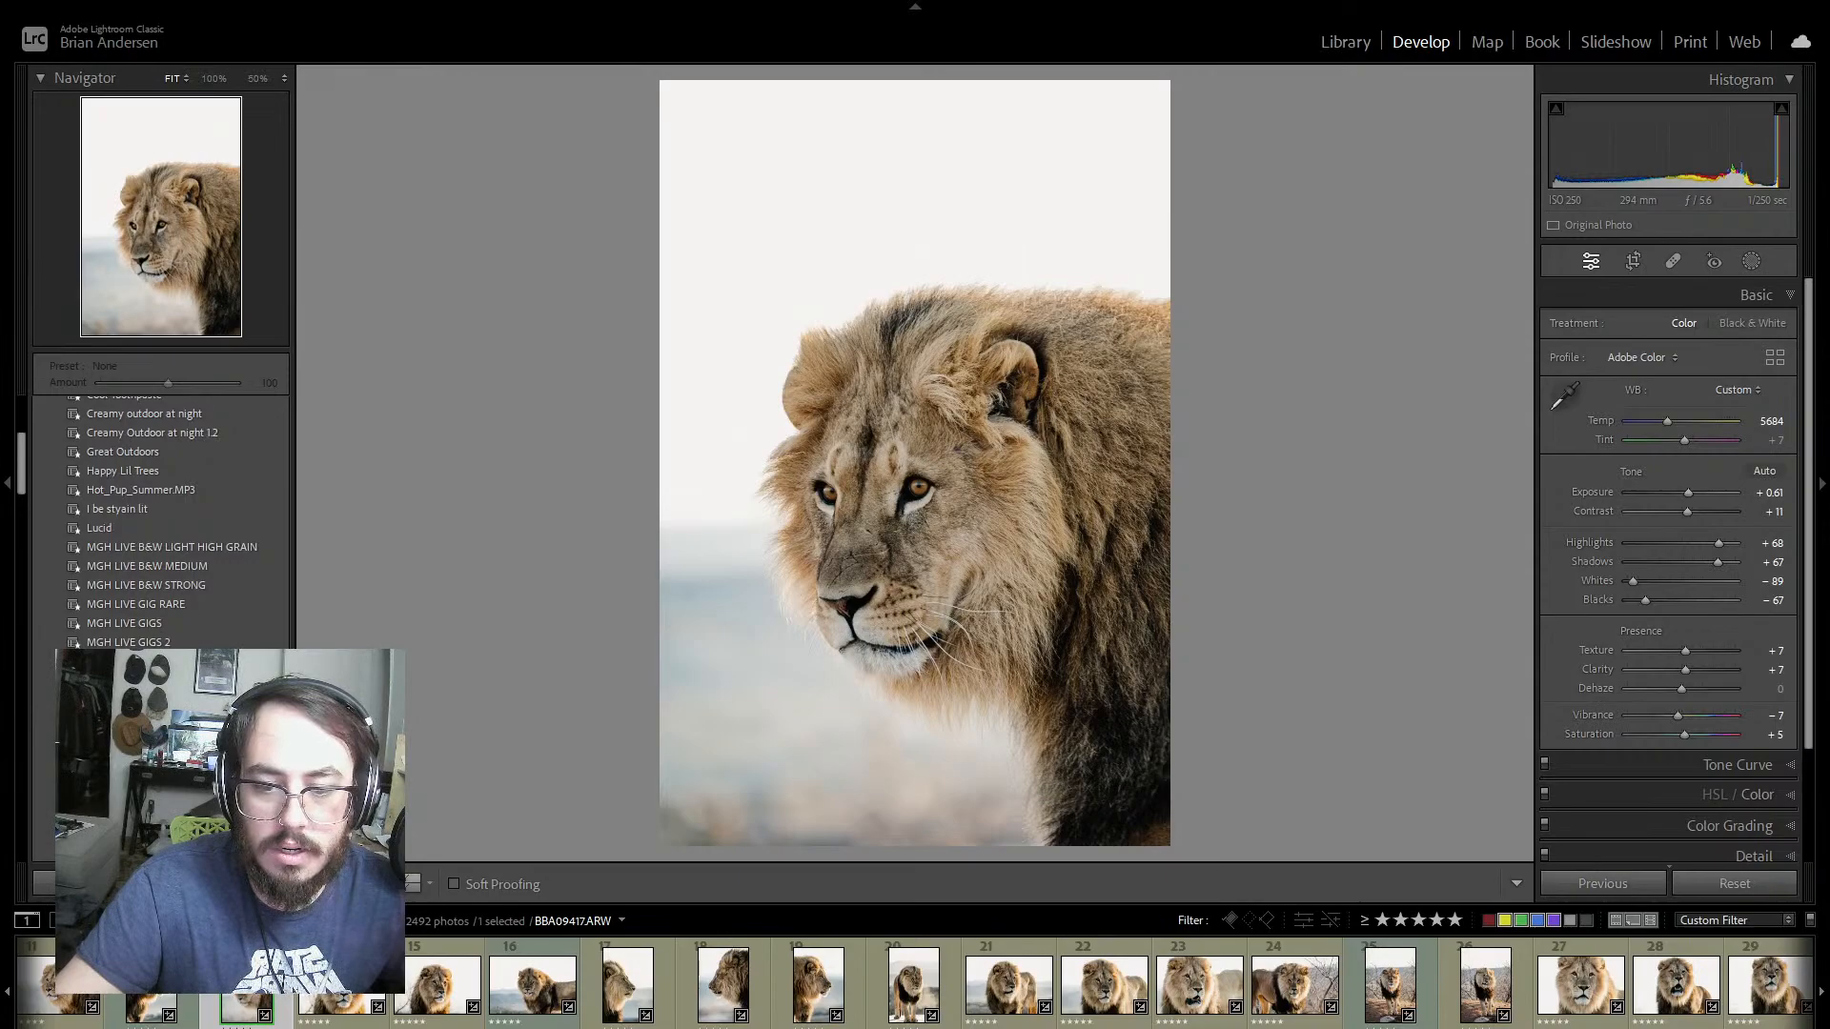
Step: Open photo 56, the tiger in the brush, and set Contrast to +9, Highlights to +12, Shadows to +19 and Whites to −18
{"action": "scroll", "coordinate": [915, 984], "scroll_direction": "down", "scroll_amount": 15}
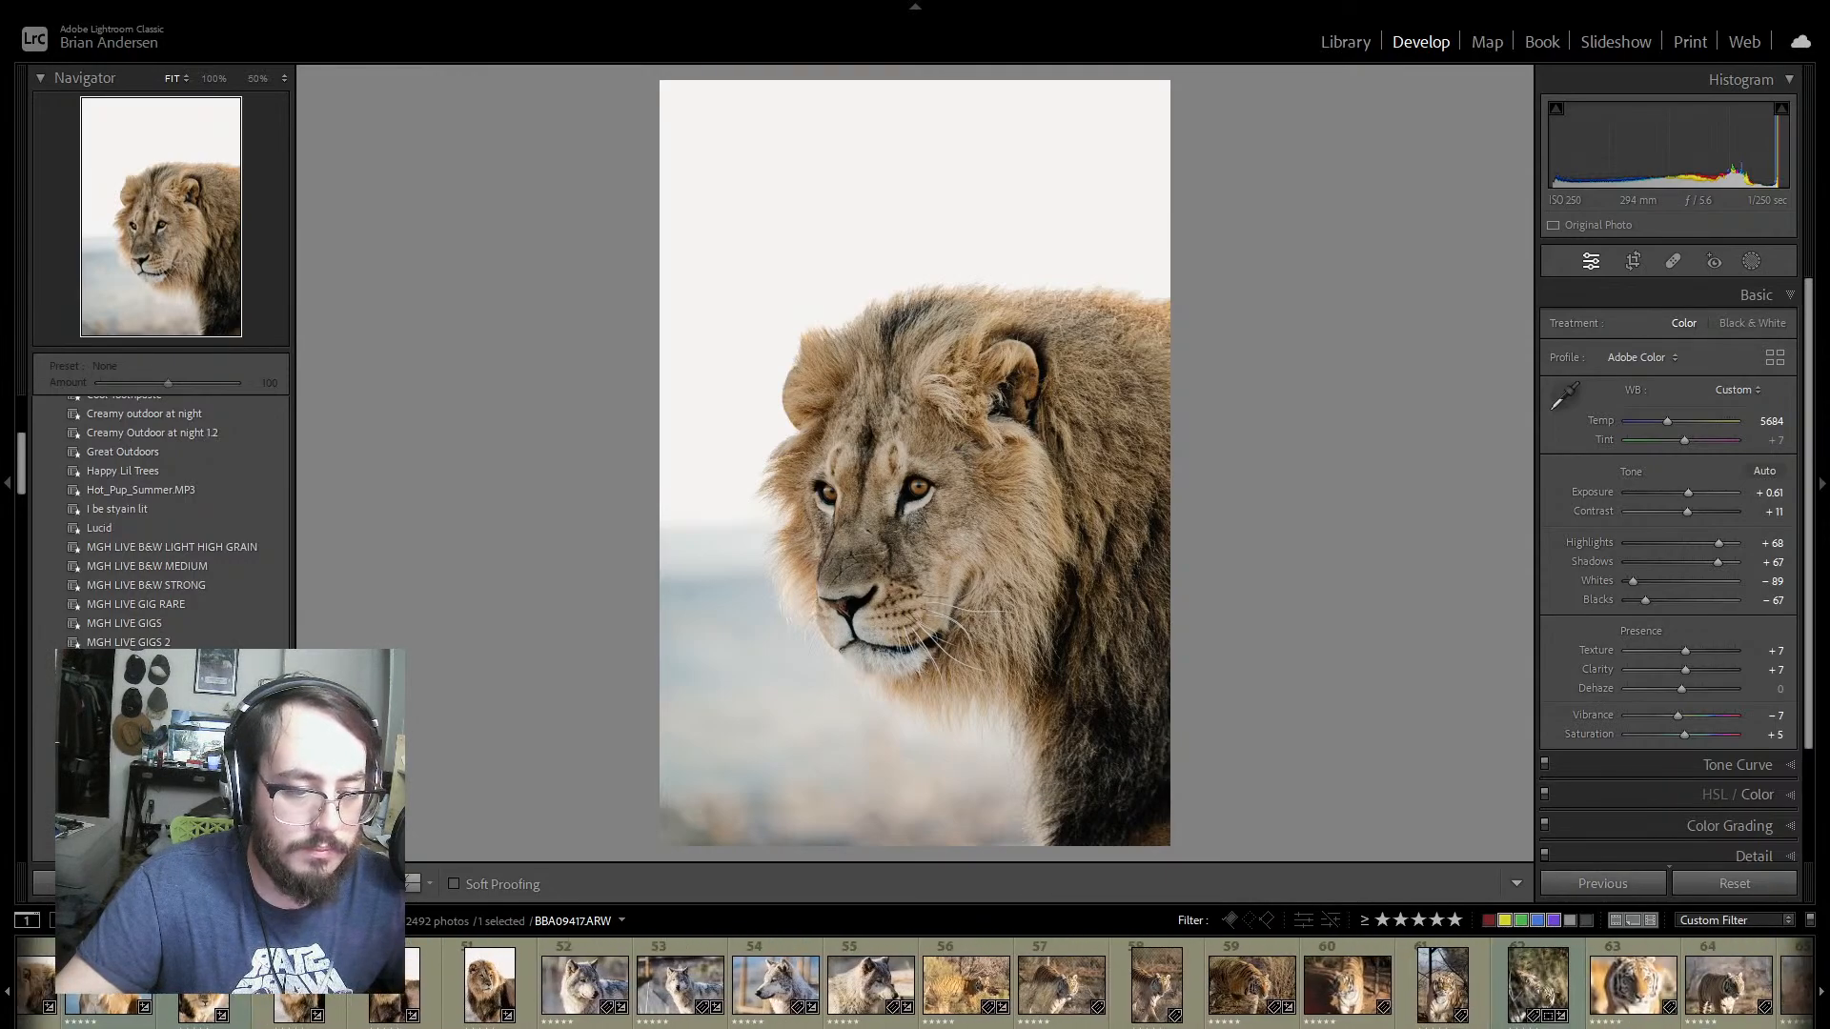
{"action": "scroll", "coordinate": [915, 984], "scroll_direction": "down", "scroll_amount": 3}
{"action": "left_click", "coordinate": [768, 1025]}
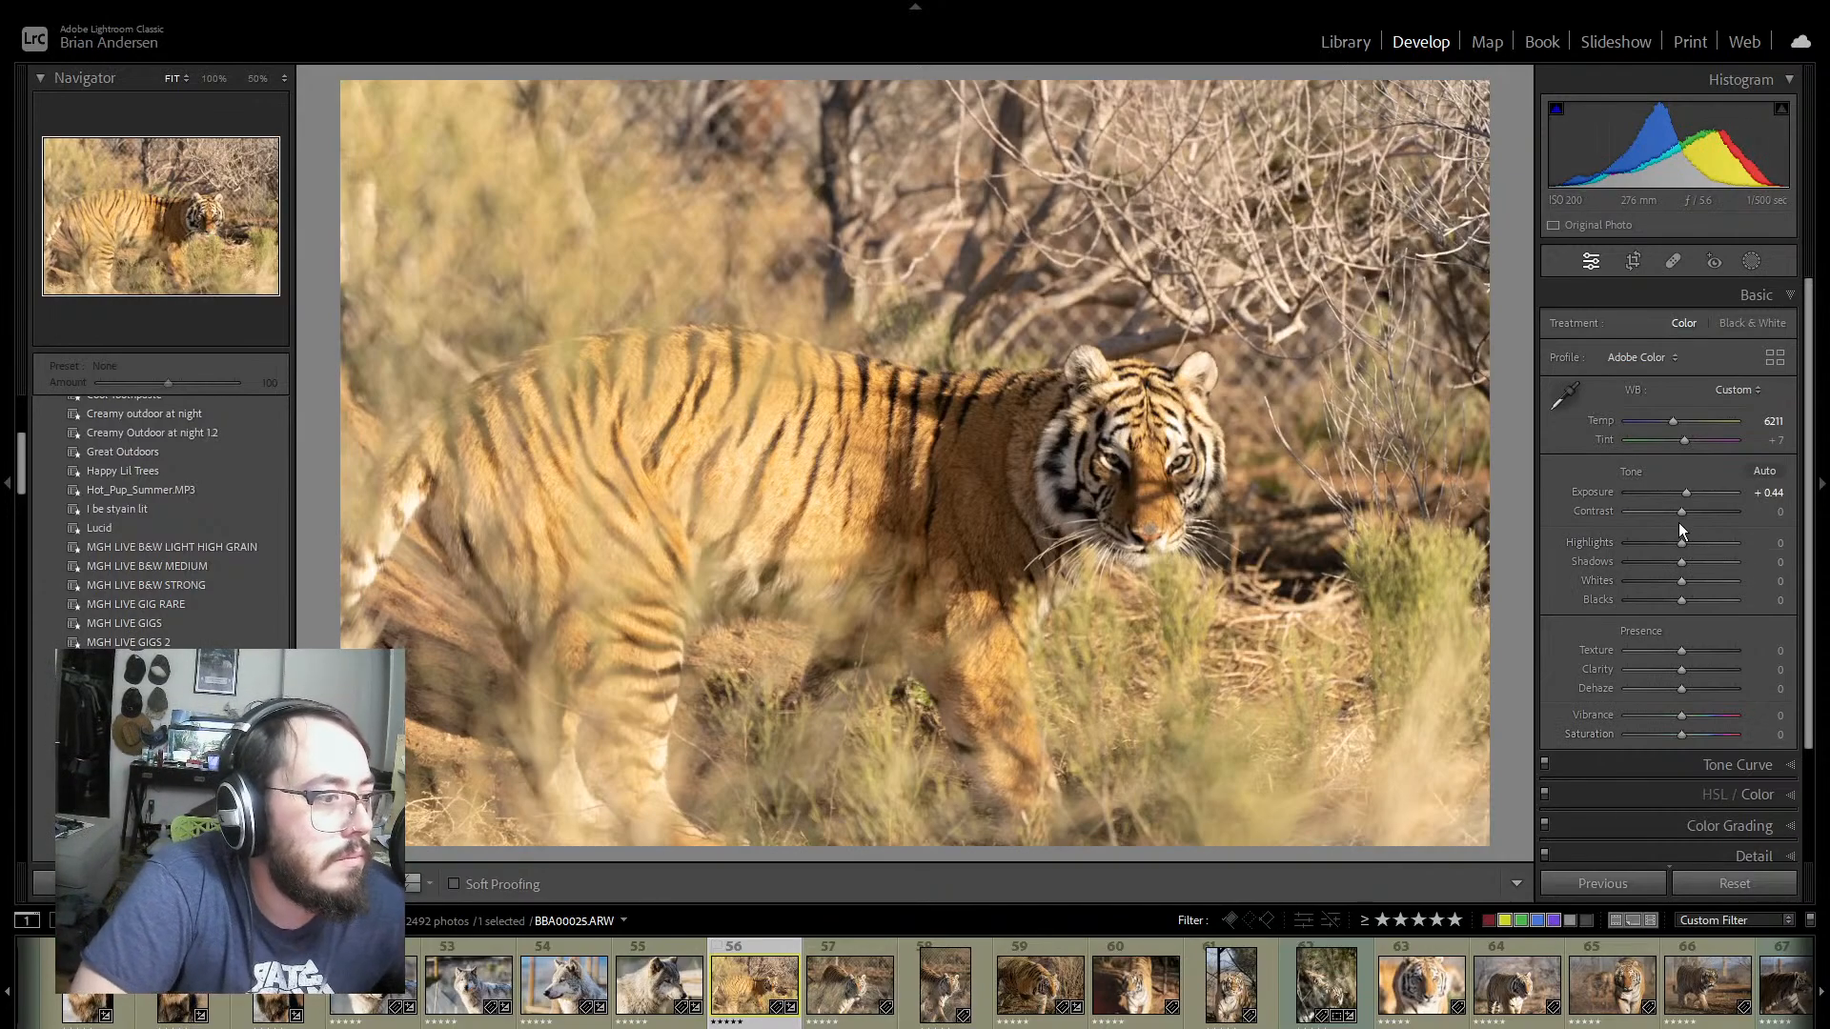
{"action": "left_click_drag", "start_coordinate": [1685, 512], "coordinate": [1690, 511]}
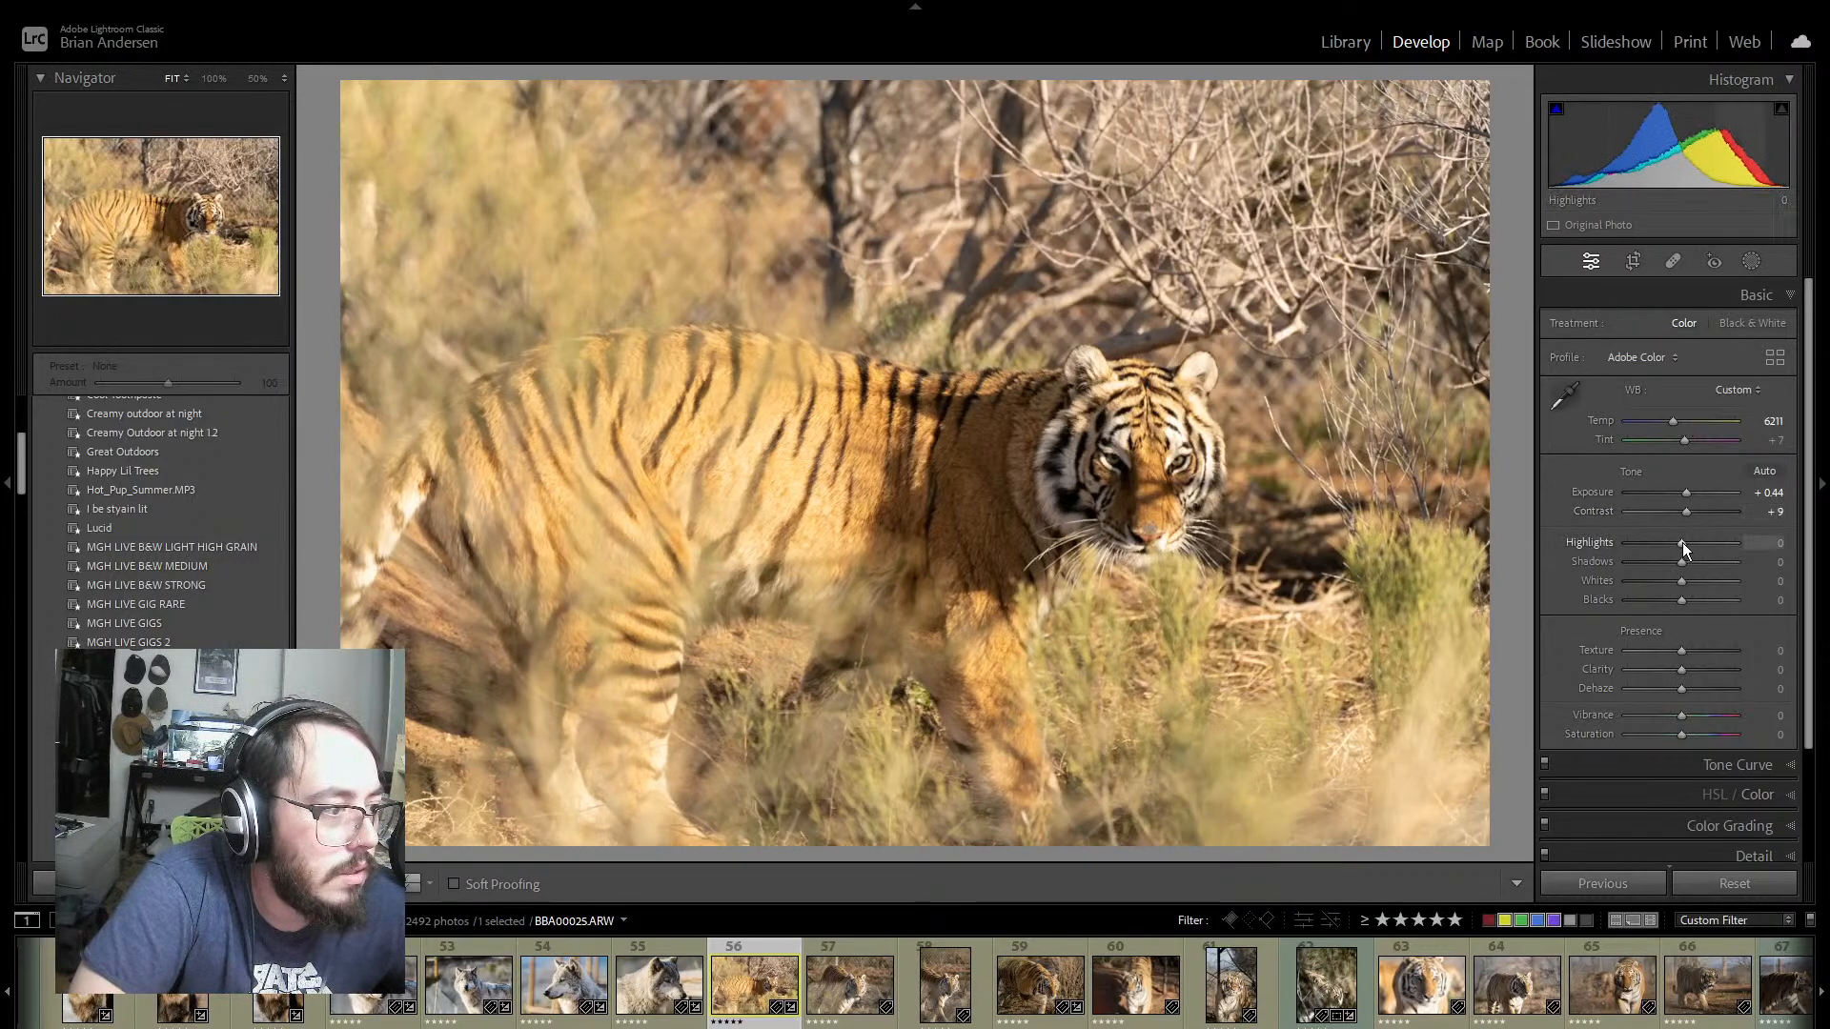
{"action": "mouse_move", "coordinate": [1683, 541]}
{"action": "left_mouse_down"}
{"action": "mouse_move", "coordinate": [1702, 541]}
{"action": "mouse_move", "coordinate": [1668, 541]}
{"action": "mouse_move", "coordinate": [1690, 546]}
{"action": "left_mouse_up"}
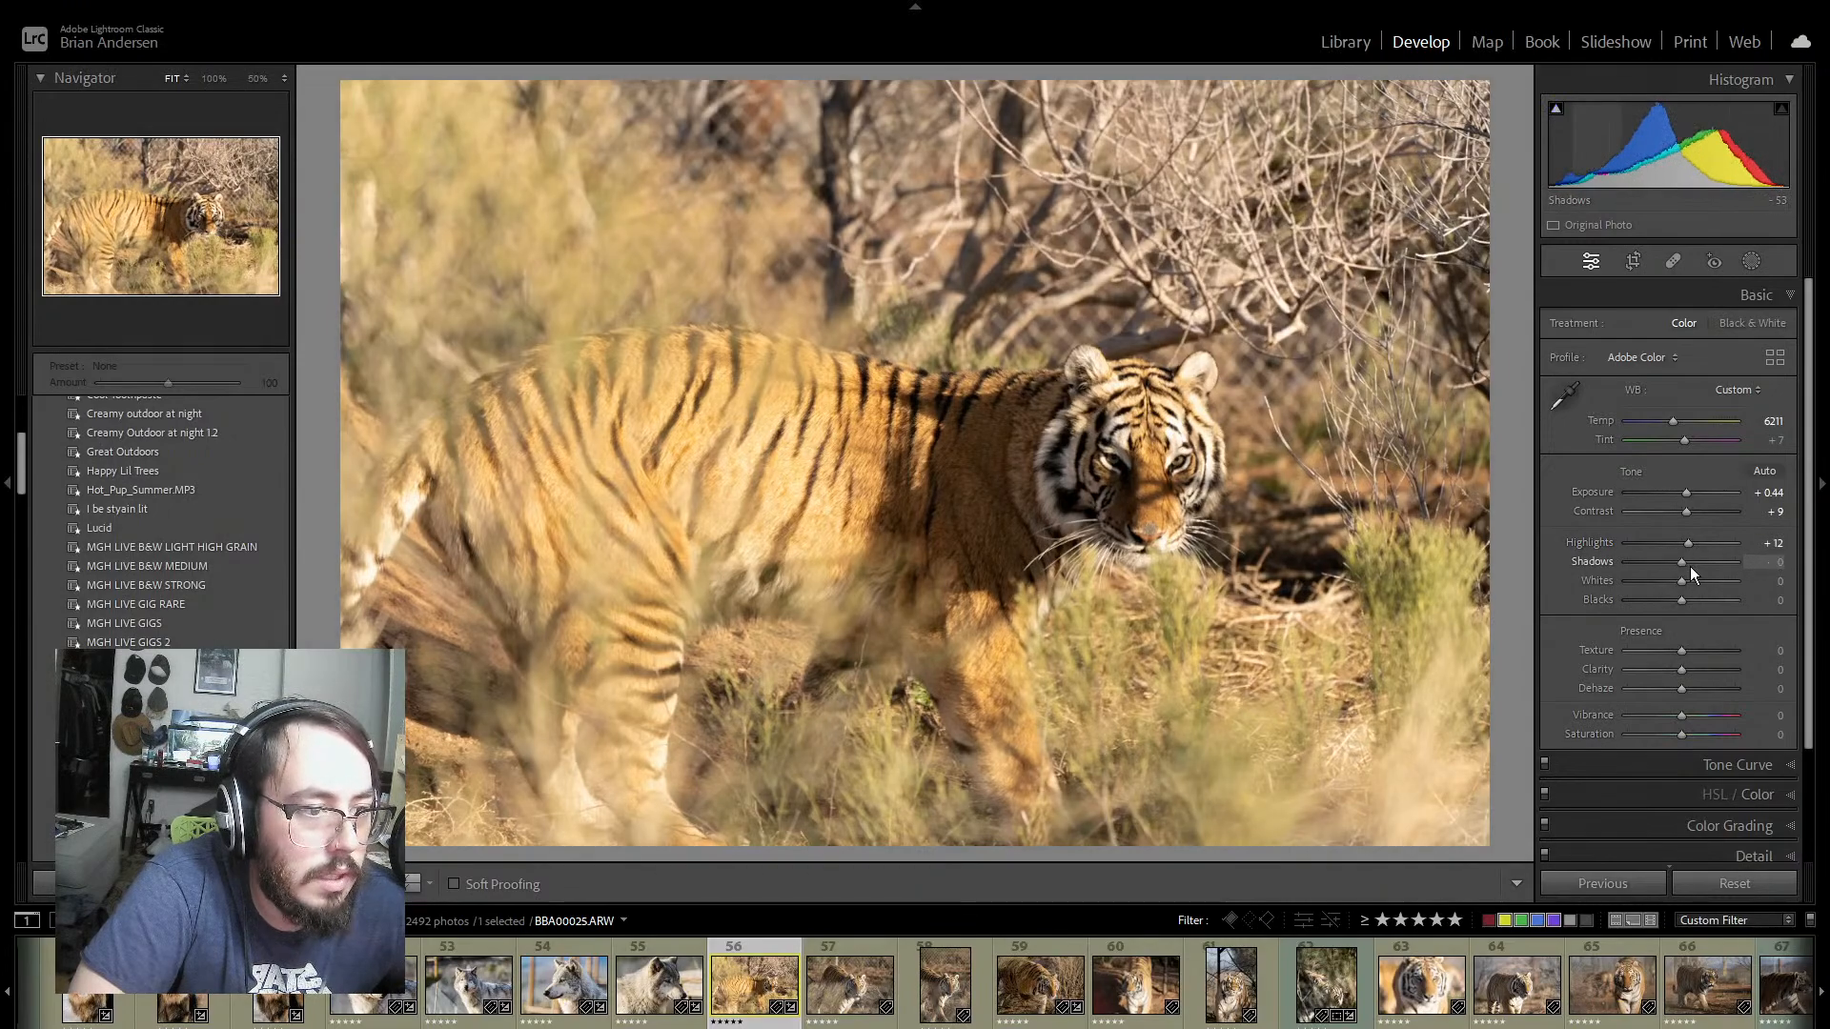
{"action": "mouse_move", "coordinate": [1690, 566]}
{"action": "left_mouse_down"}
{"action": "mouse_move", "coordinate": [1702, 580]}
{"action": "mouse_move", "coordinate": [1671, 581]}
{"action": "left_mouse_up"}
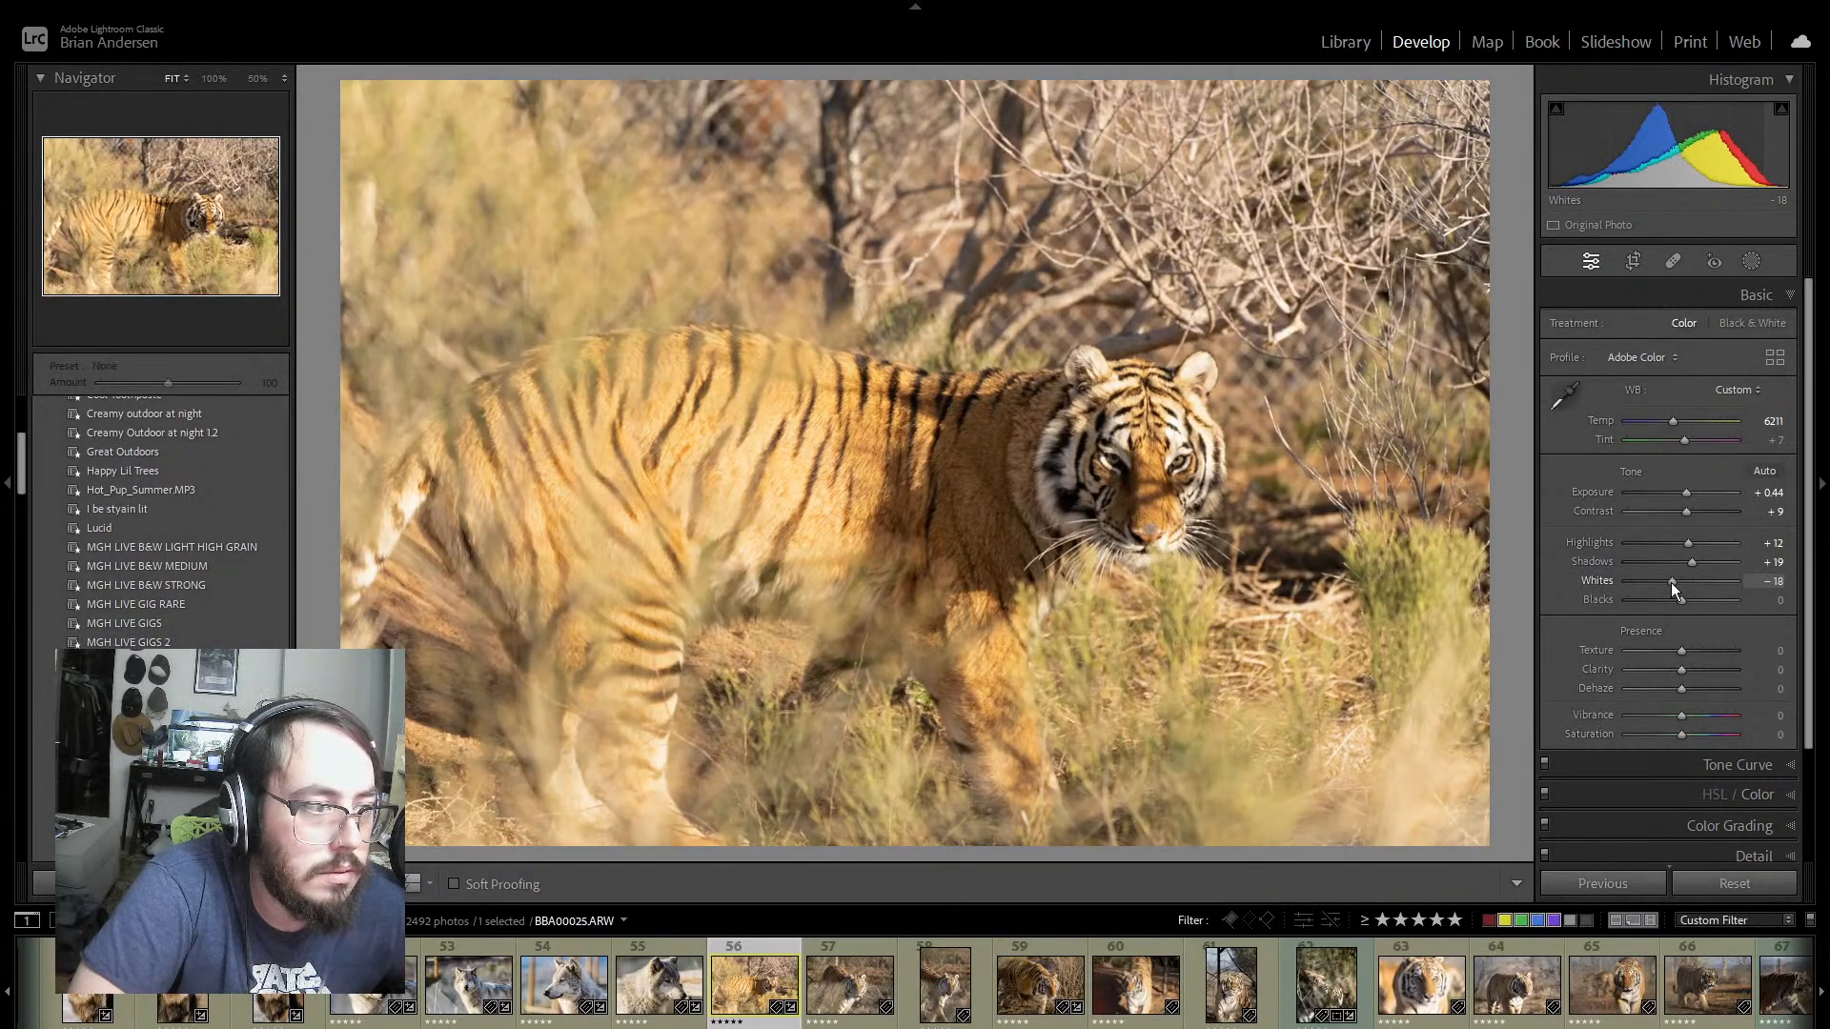
Step: Set the tiger photo's Temp to 6035, Texture to +4, Clarity to +7, Vibrance to −9 and Saturation to +16
{"action": "left_click_drag", "start_coordinate": [1677, 431], "coordinate": [1671, 428]}
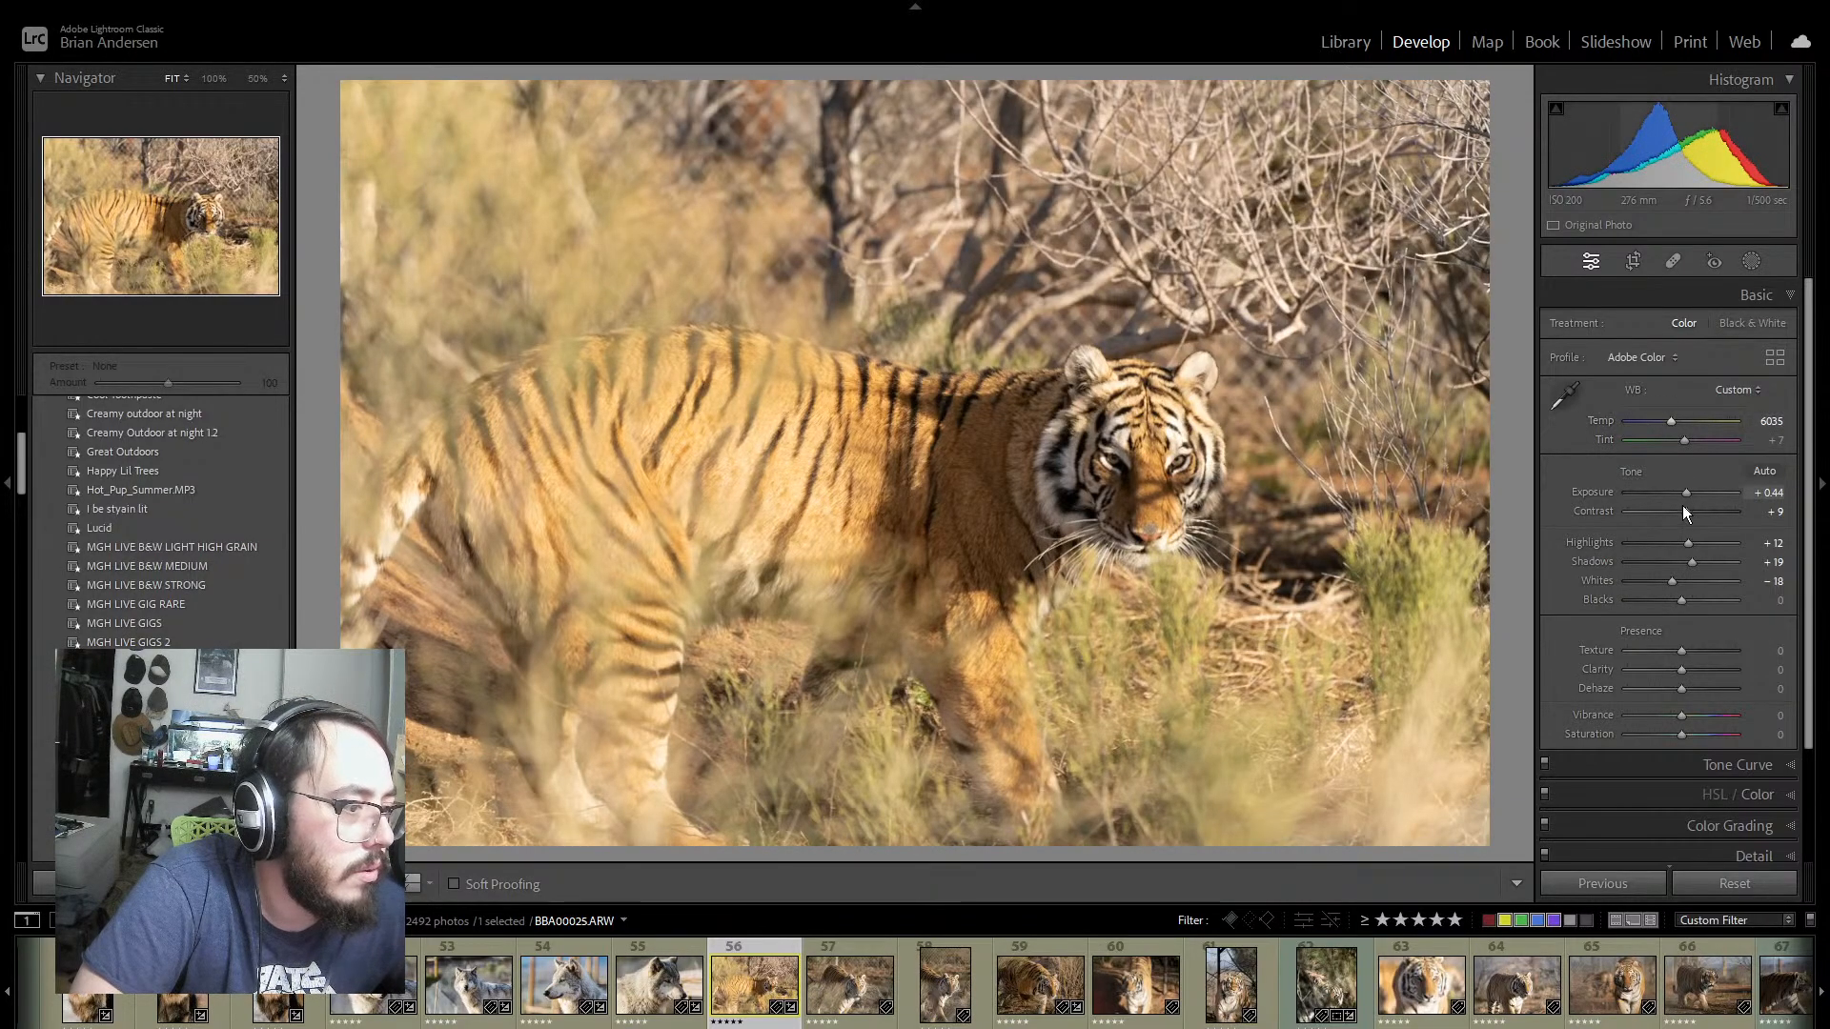
{"action": "left_click_drag", "start_coordinate": [1681, 734], "coordinate": [1671, 712]}
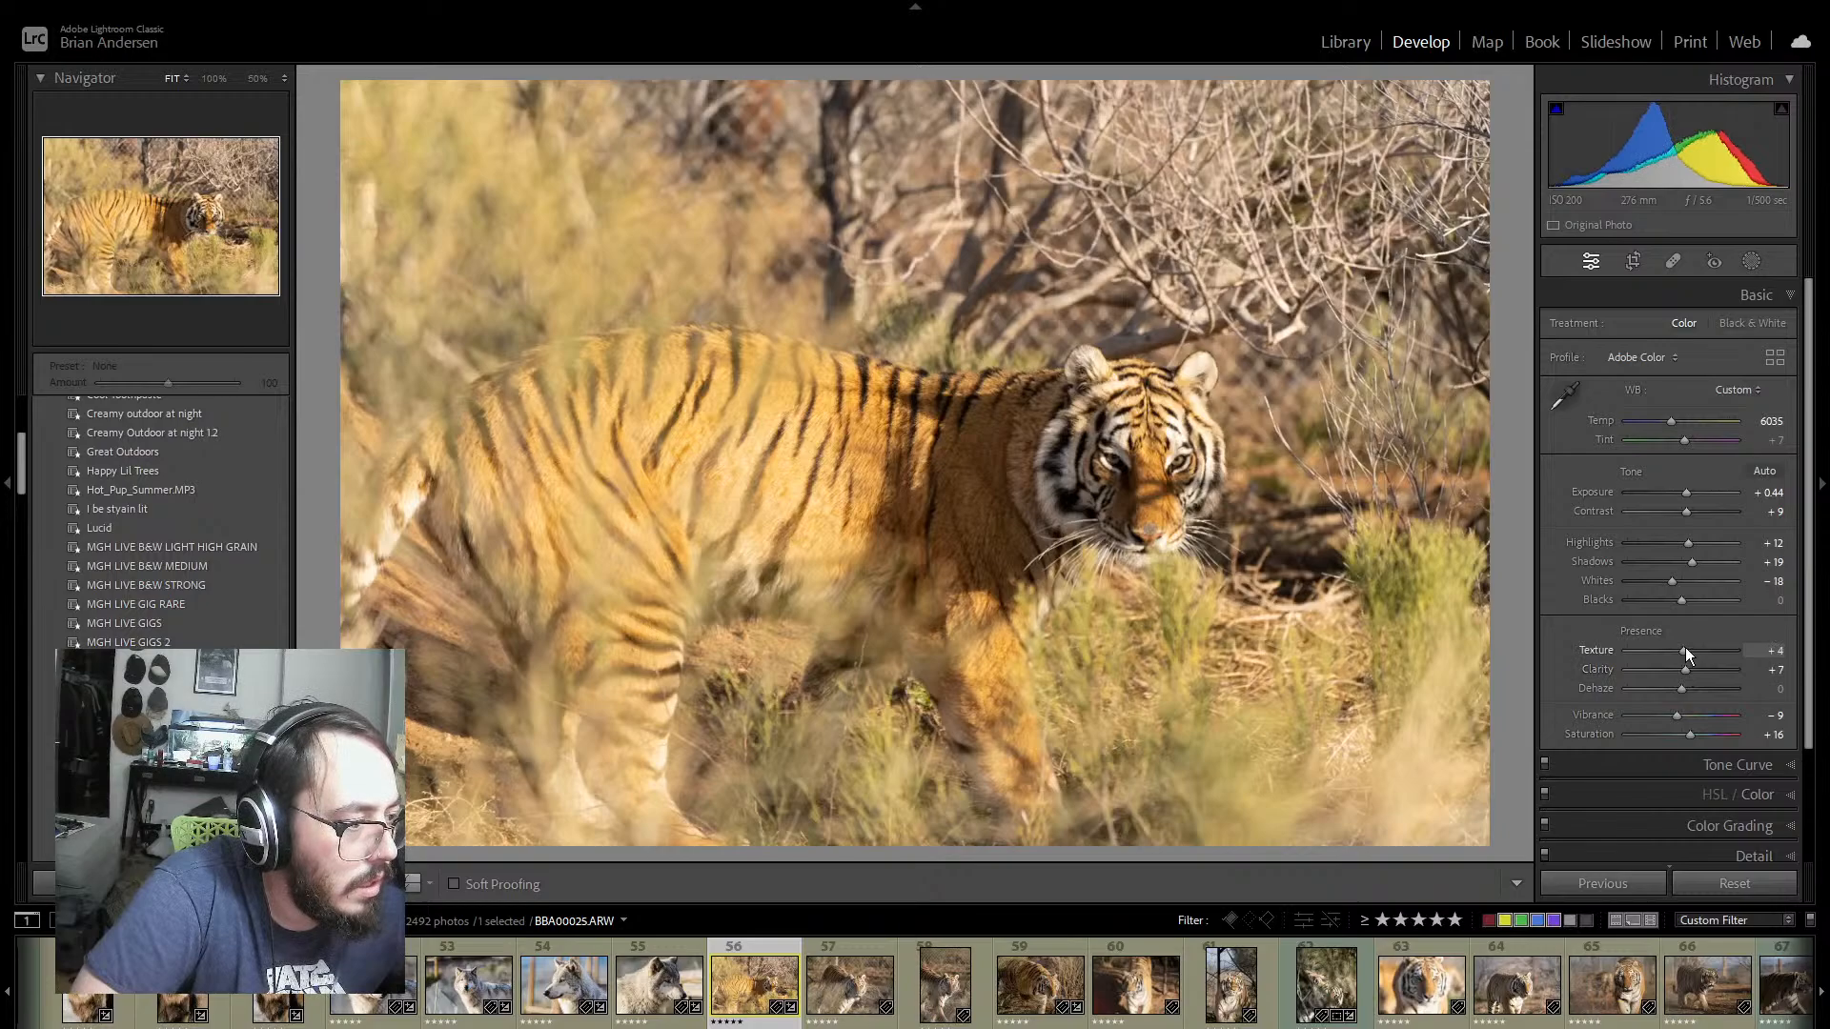
Step: Set Highlights to +42, Shadows to +47, Whites to −35 and Blacks to −30, and compare the tiger photo's before and after versions
{"action": "left_click_drag", "start_coordinate": [1679, 602], "coordinate": [1706, 545]}
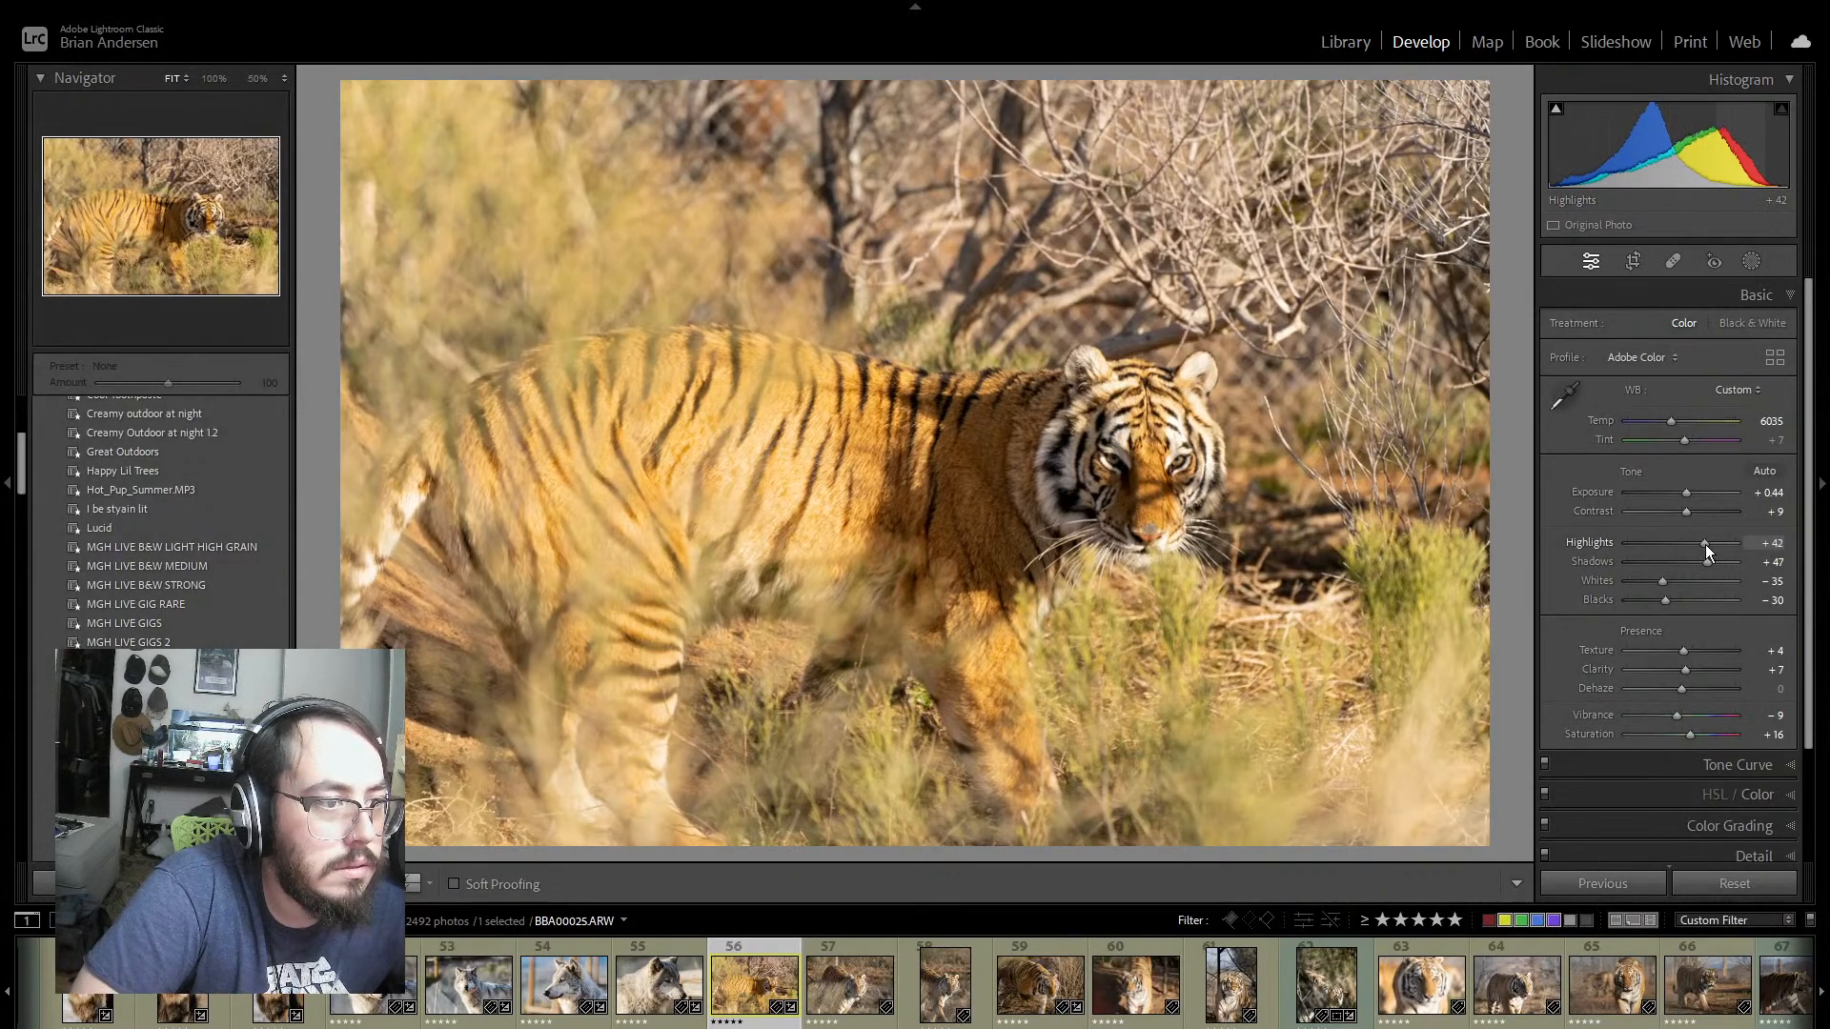
{"action": "left_click", "coordinate": [414, 883]}
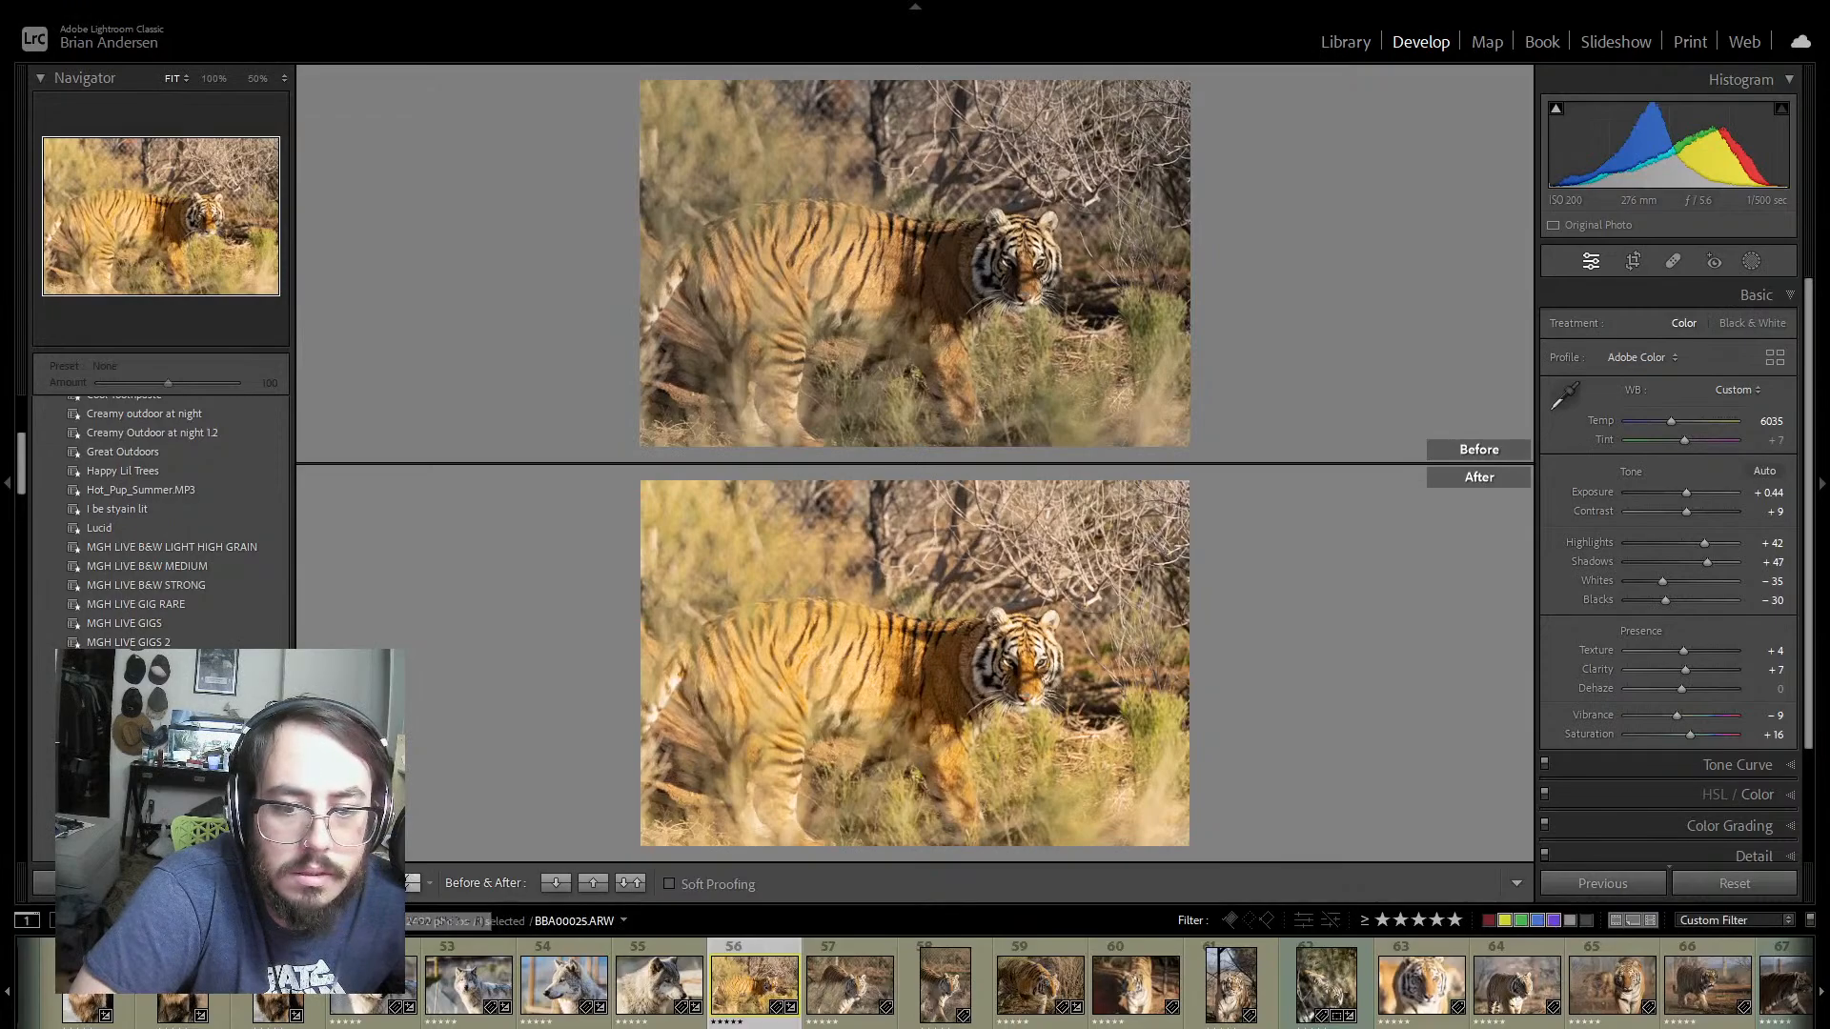
{"action": "left_click", "coordinate": [325, 883]}
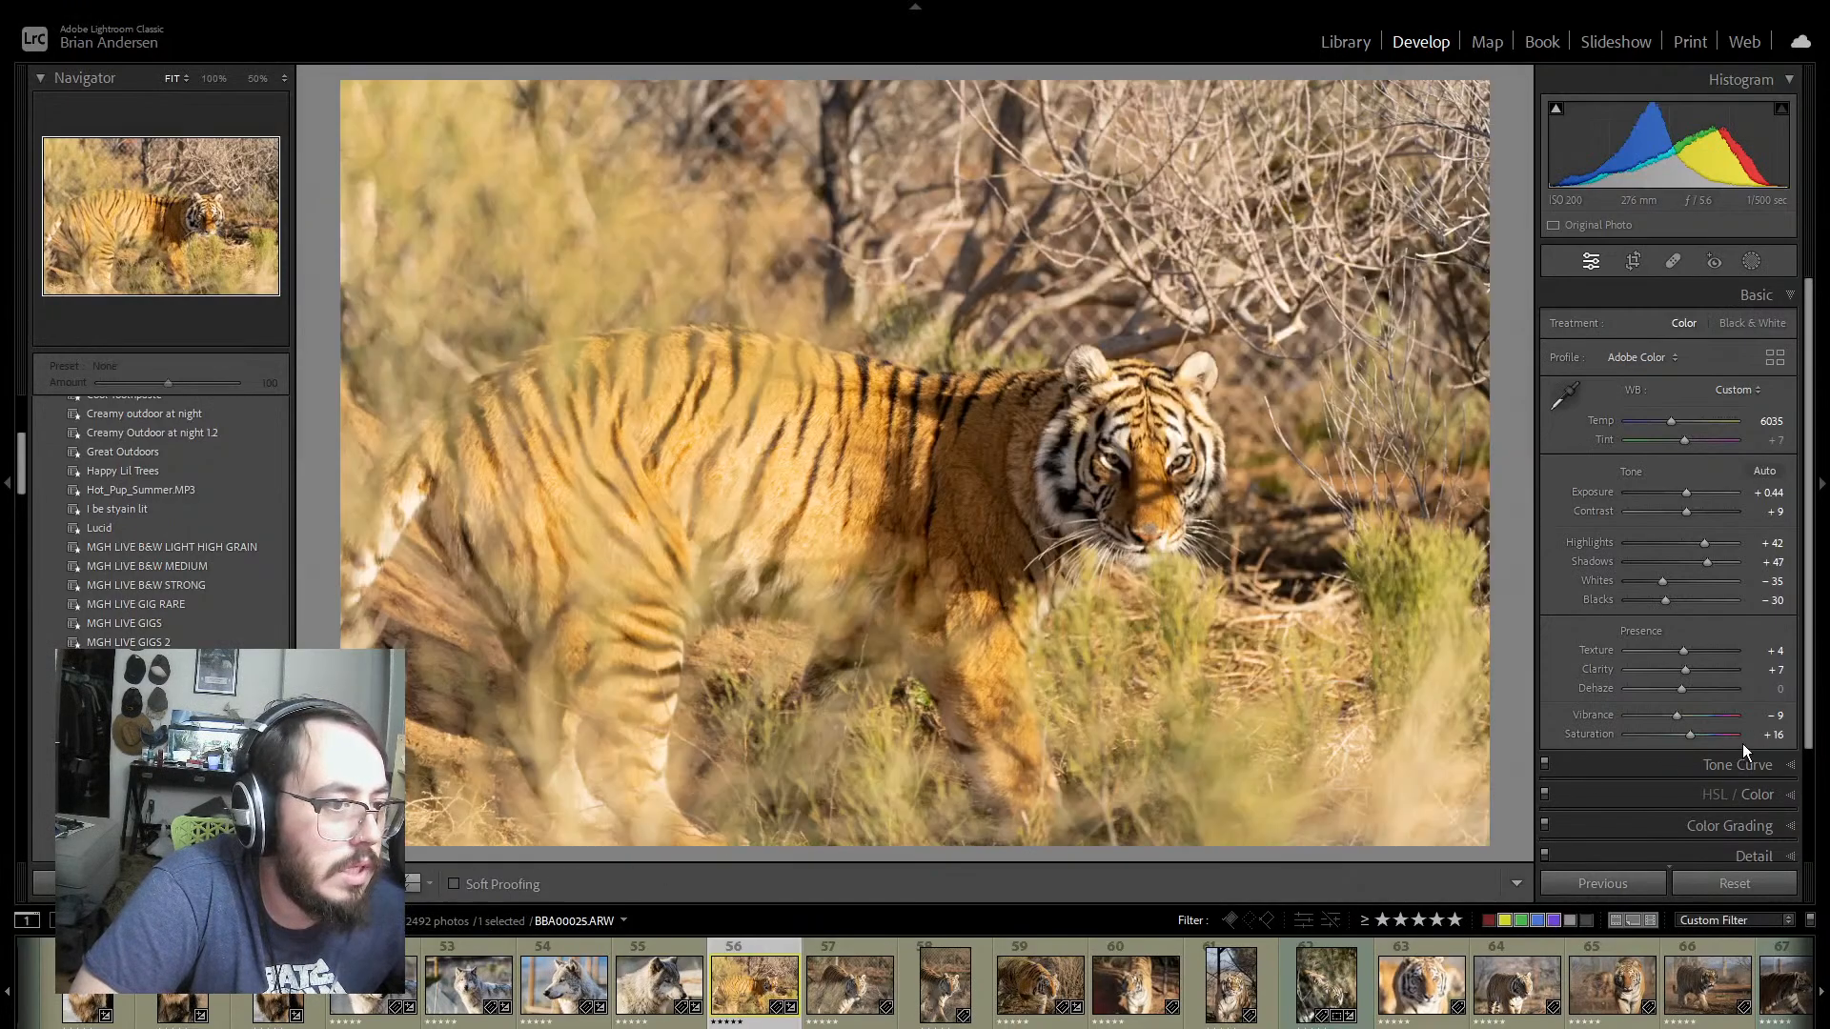
Step: Shape photo 56's tone curve with a slightly lifted black point, points at 41/35, 199/201 and 224/227, and the white point at 251/249
{"action": "left_click", "coordinate": [1720, 763]}
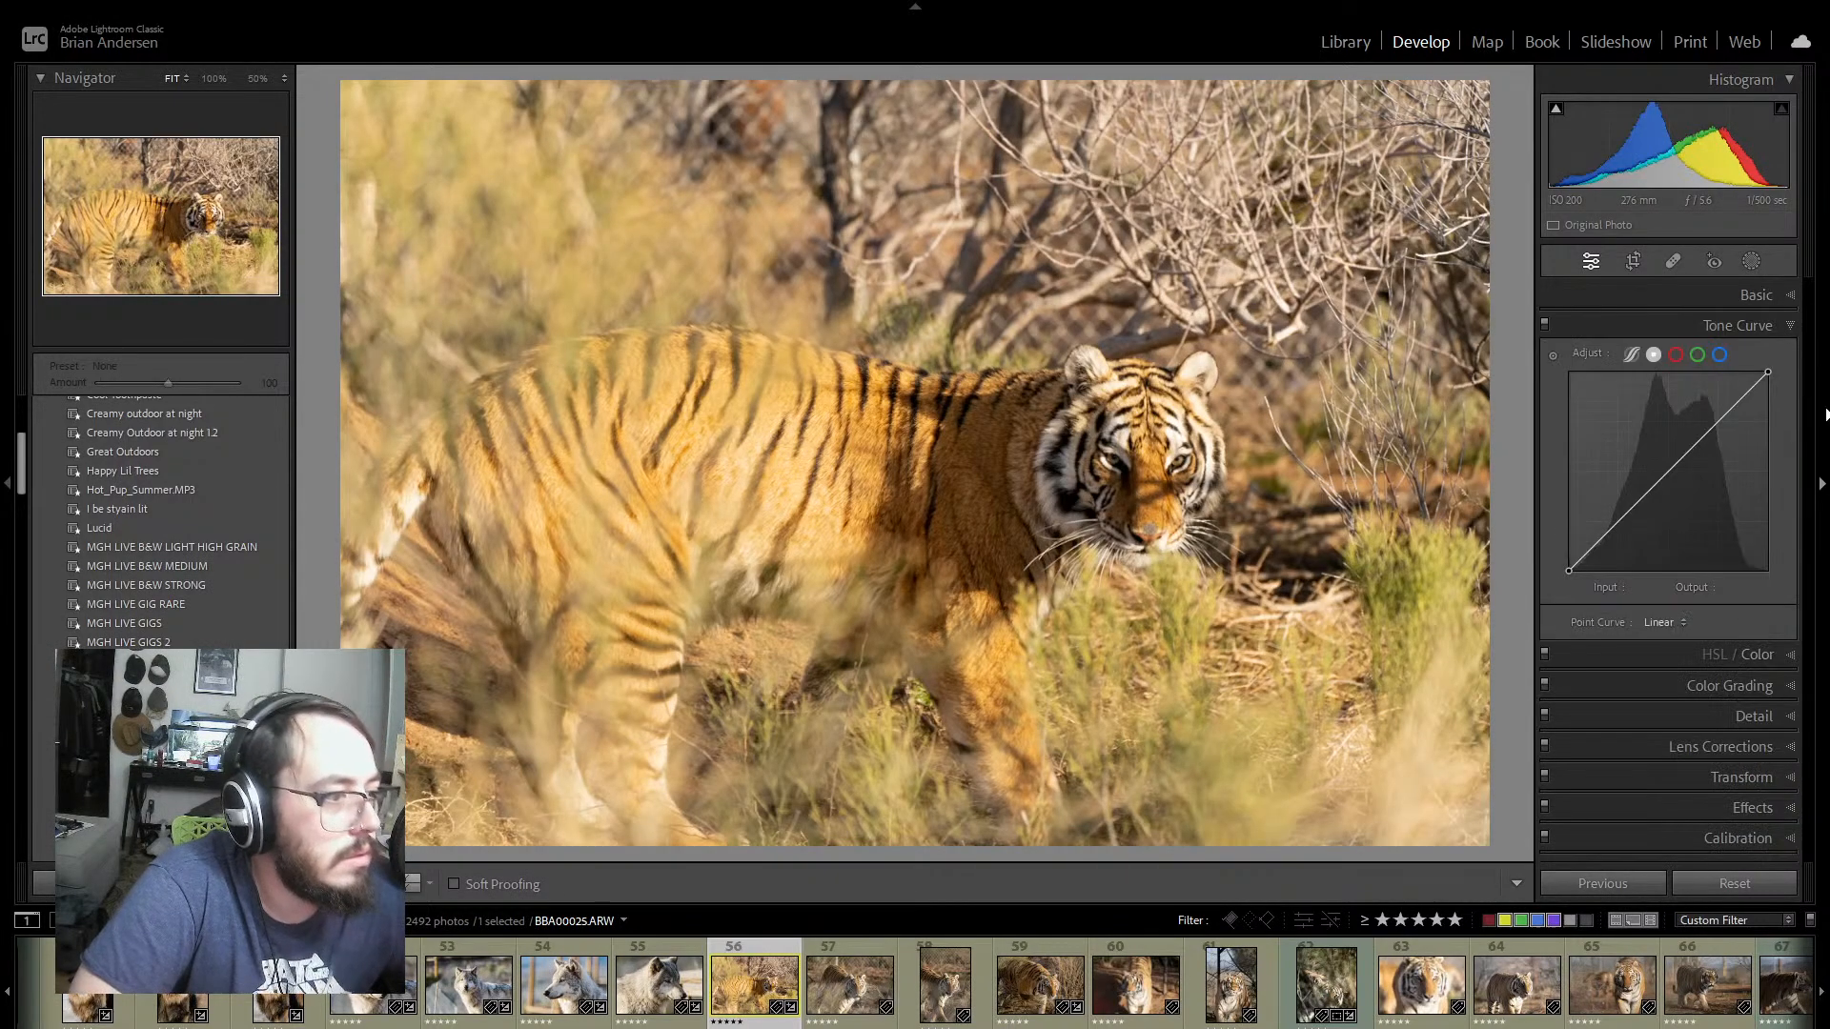
{"action": "left_click", "coordinate": [1588, 551]}
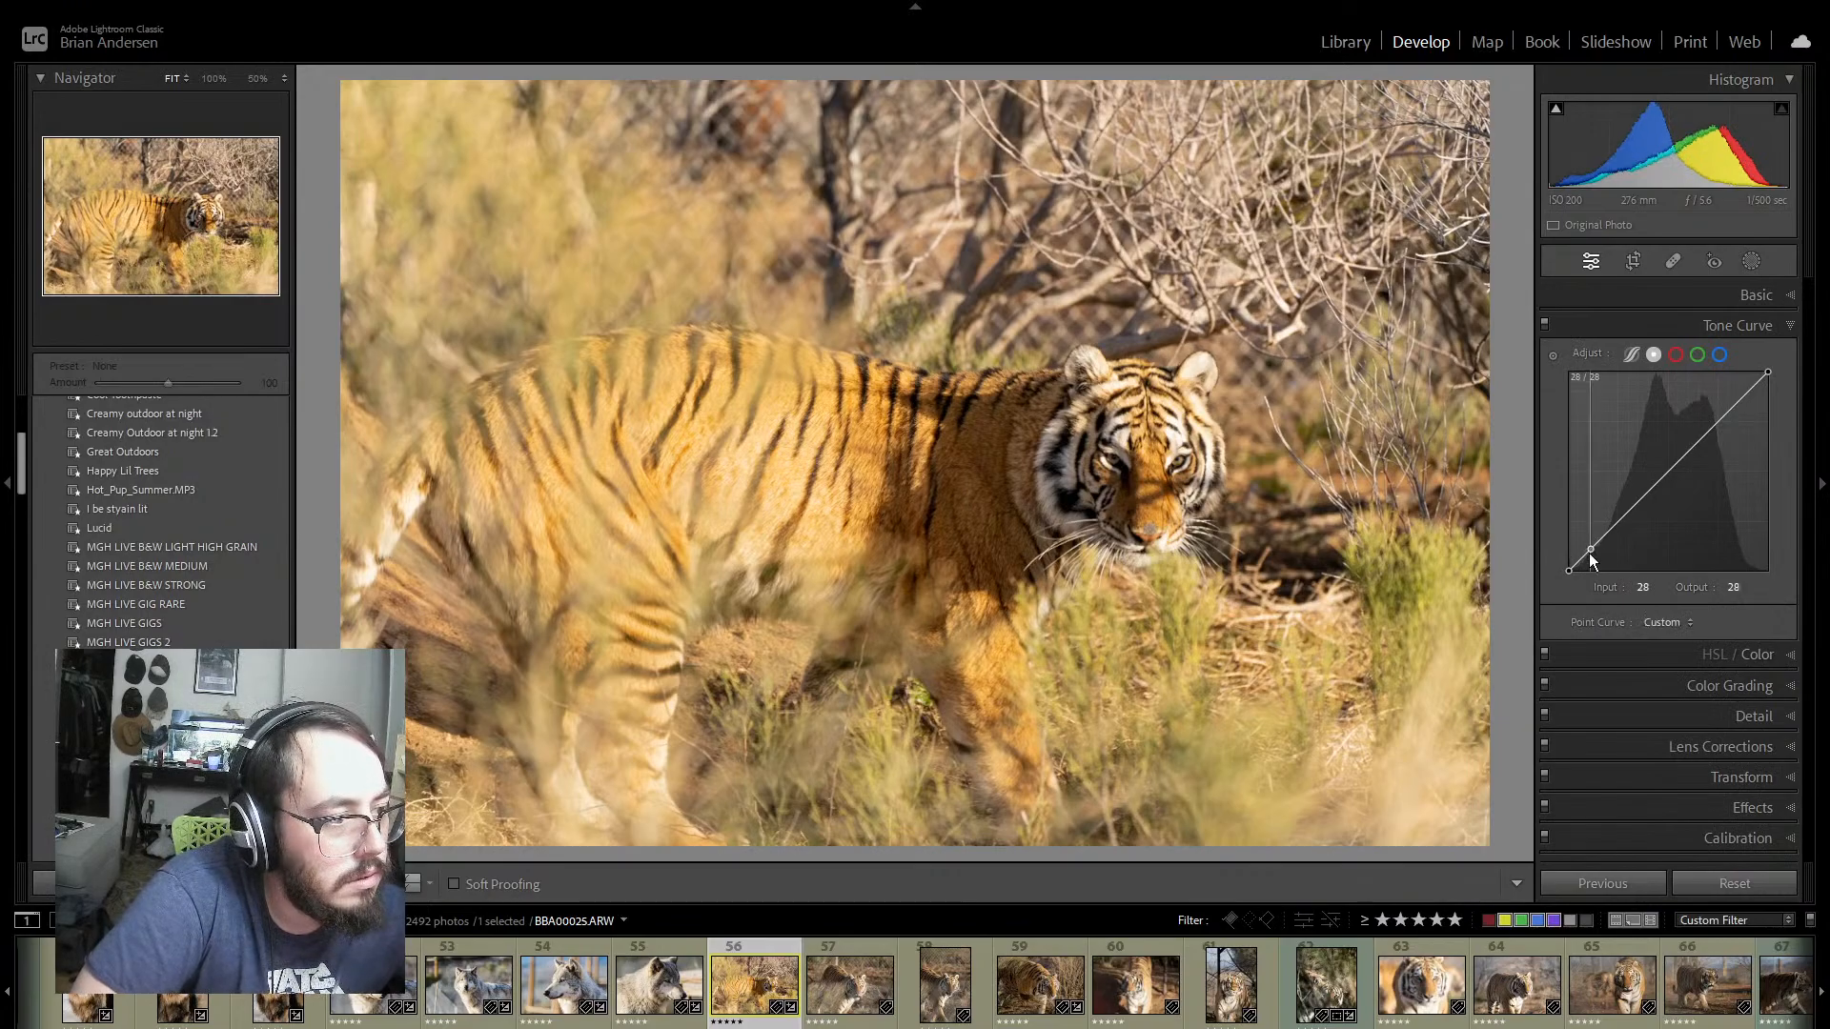
{"action": "left_click_drag", "start_coordinate": [1588, 553], "coordinate": [1592, 553]}
{"action": "left_click_drag", "start_coordinate": [1673, 485], "coordinate": [1669, 477]}
{"action": "left_click", "coordinate": [1725, 416]}
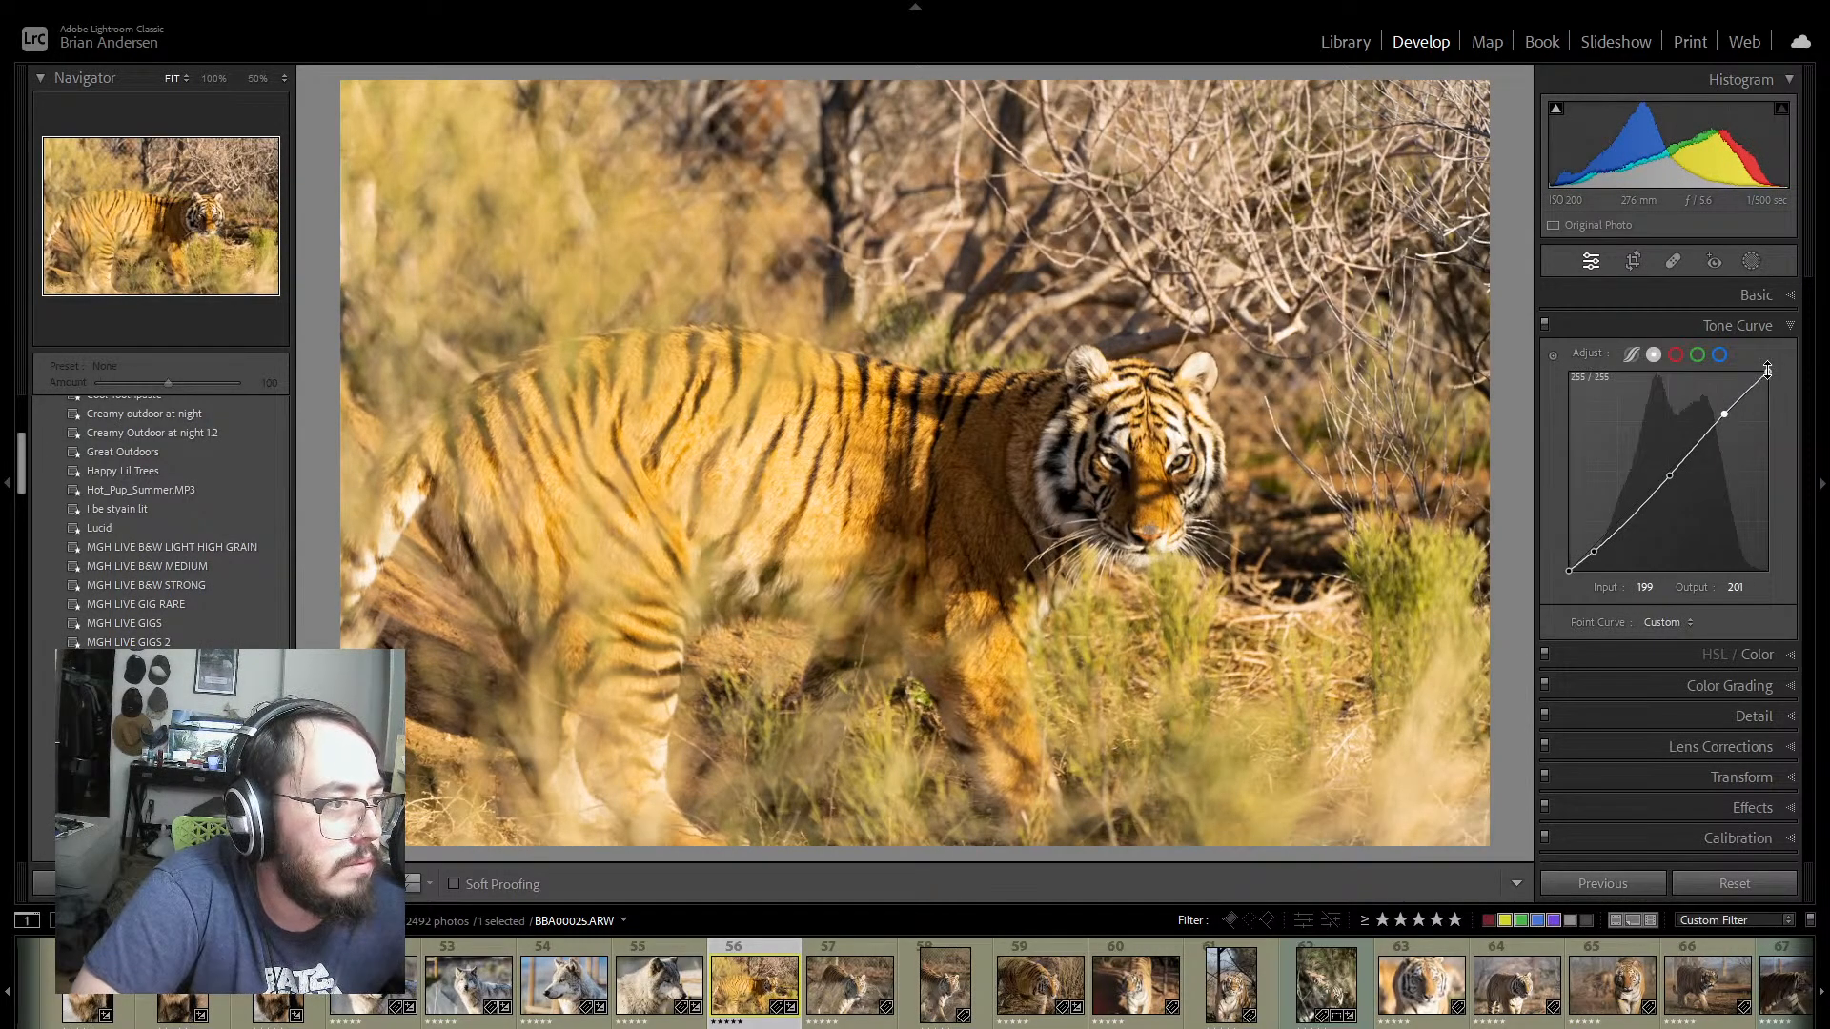
{"action": "left_click_drag", "start_coordinate": [1767, 370], "coordinate": [1764, 377]}
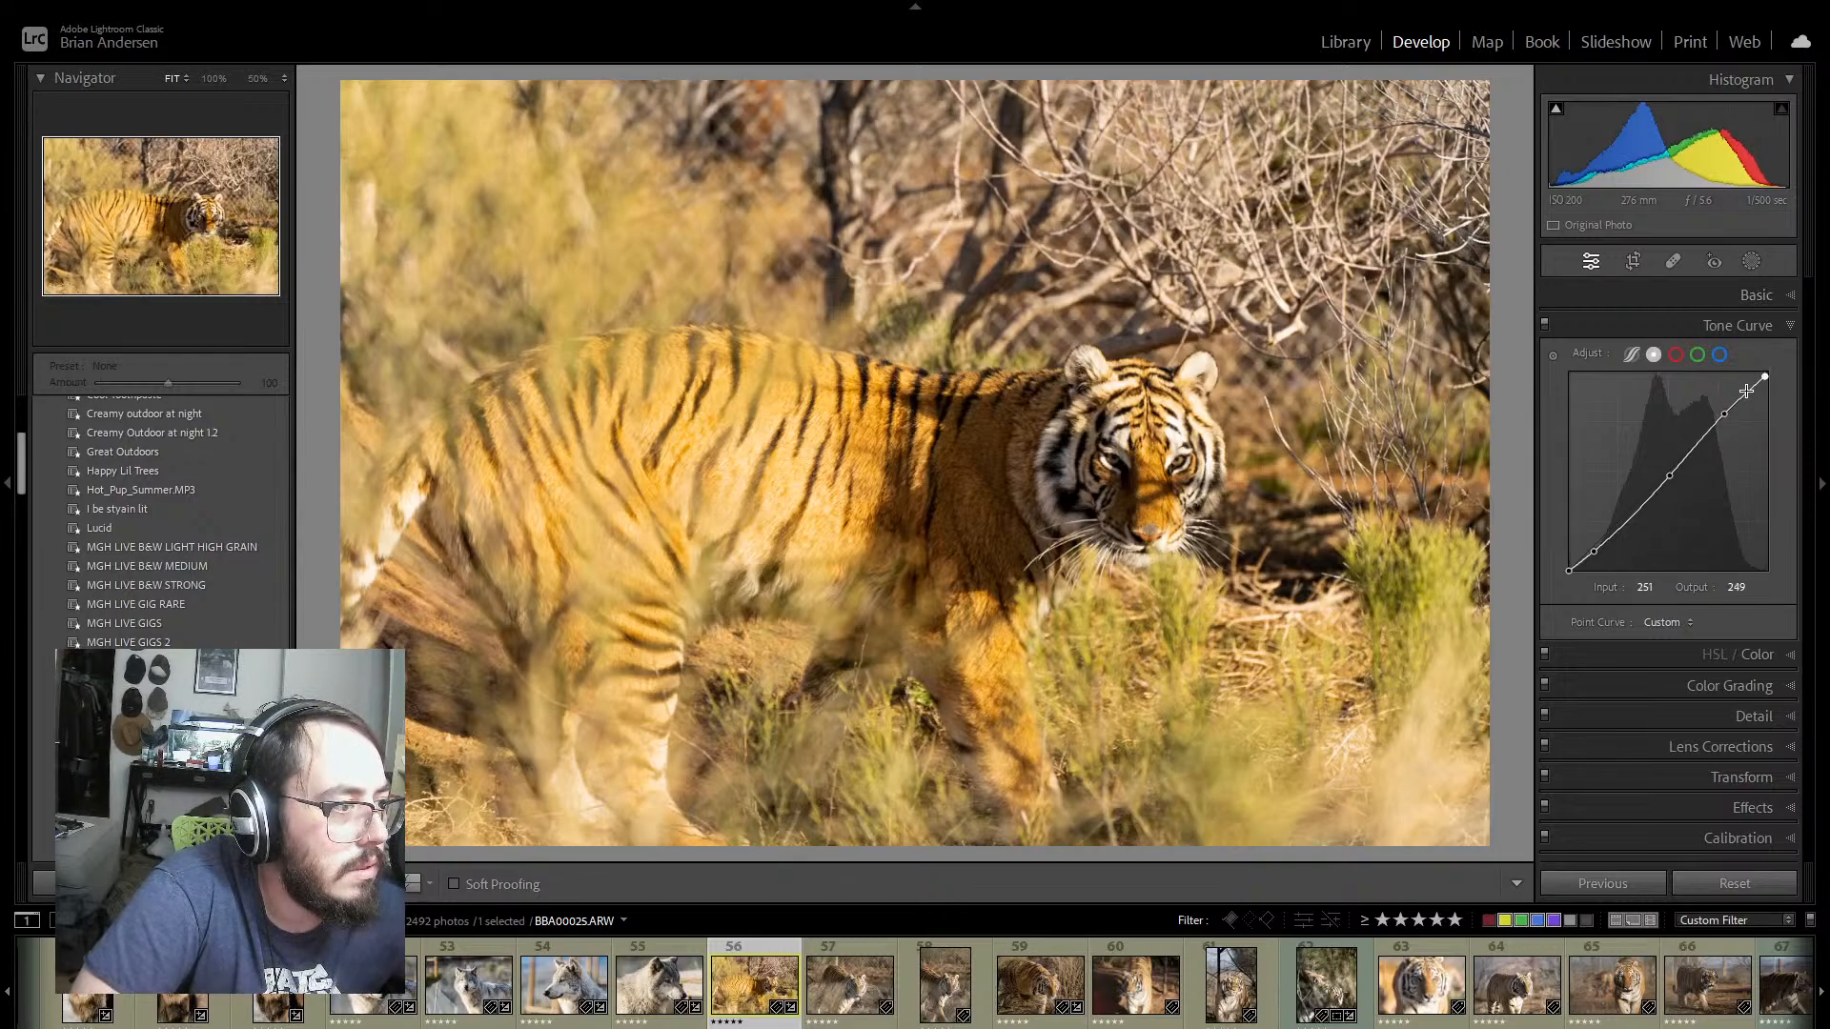
{"action": "left_click", "coordinate": [1745, 395]}
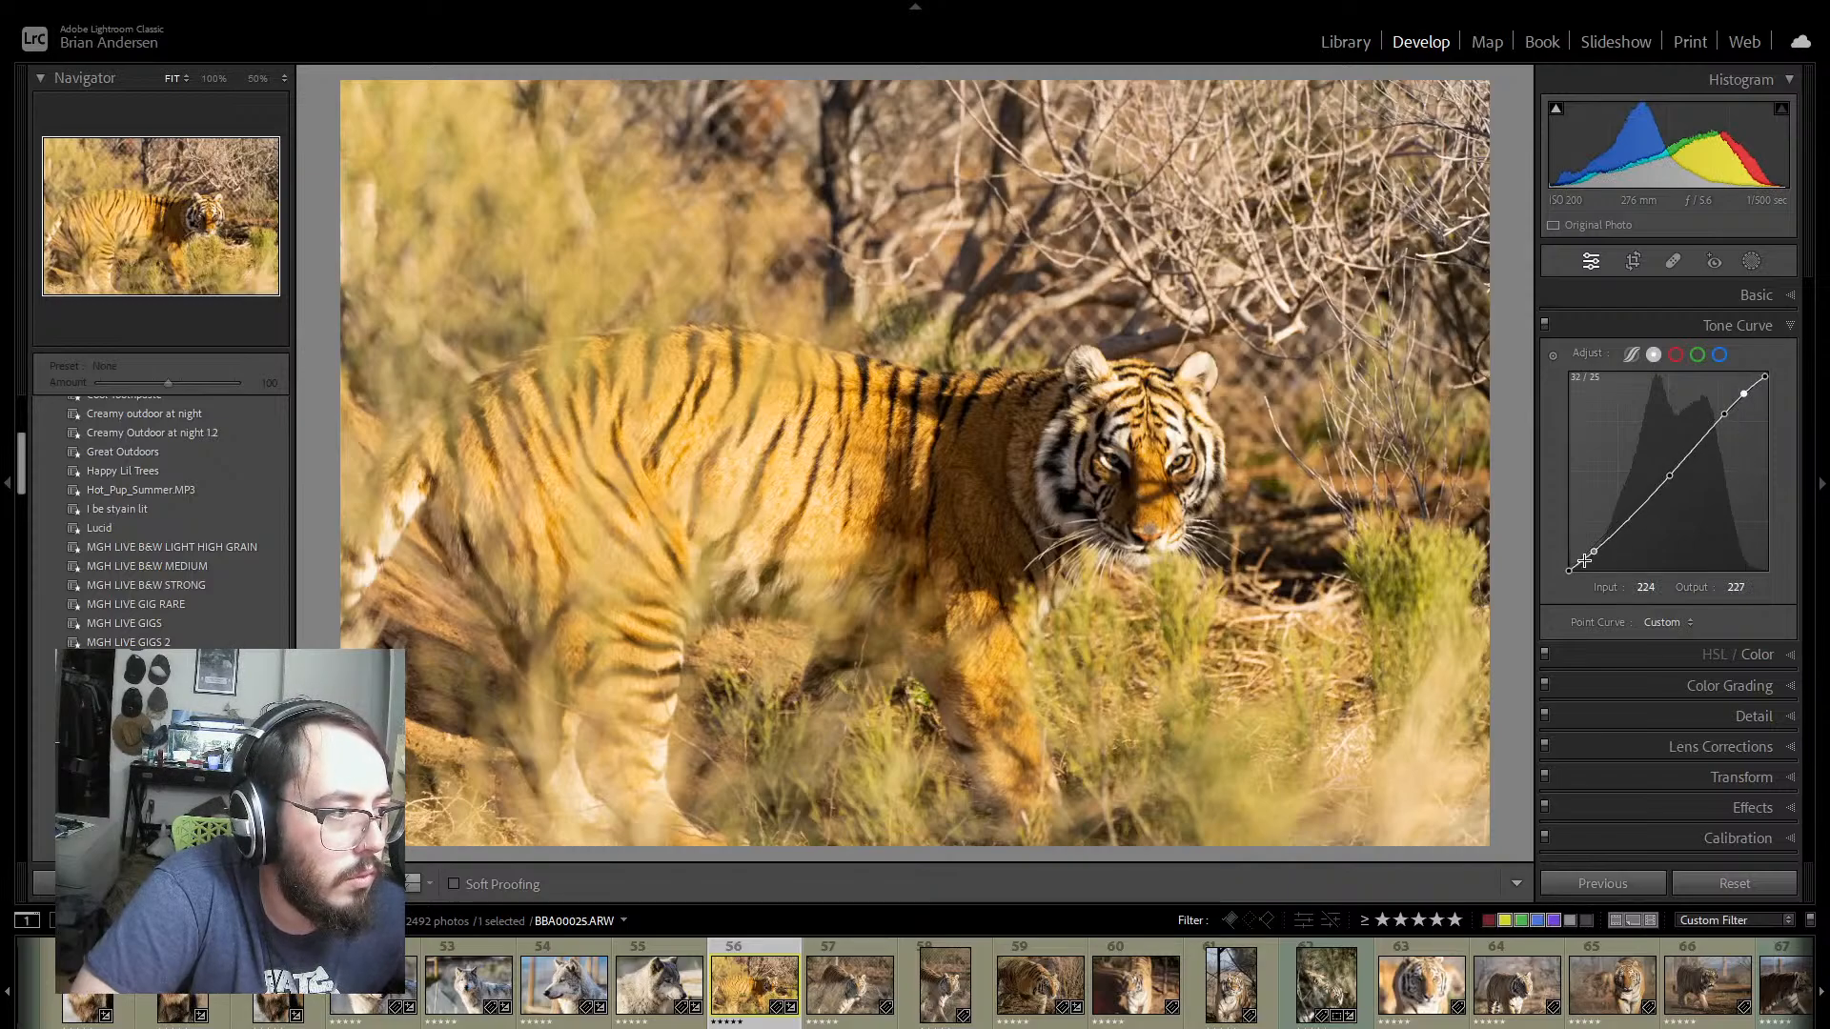
{"action": "left_click_drag", "start_coordinate": [1570, 572], "coordinate": [1599, 545]}
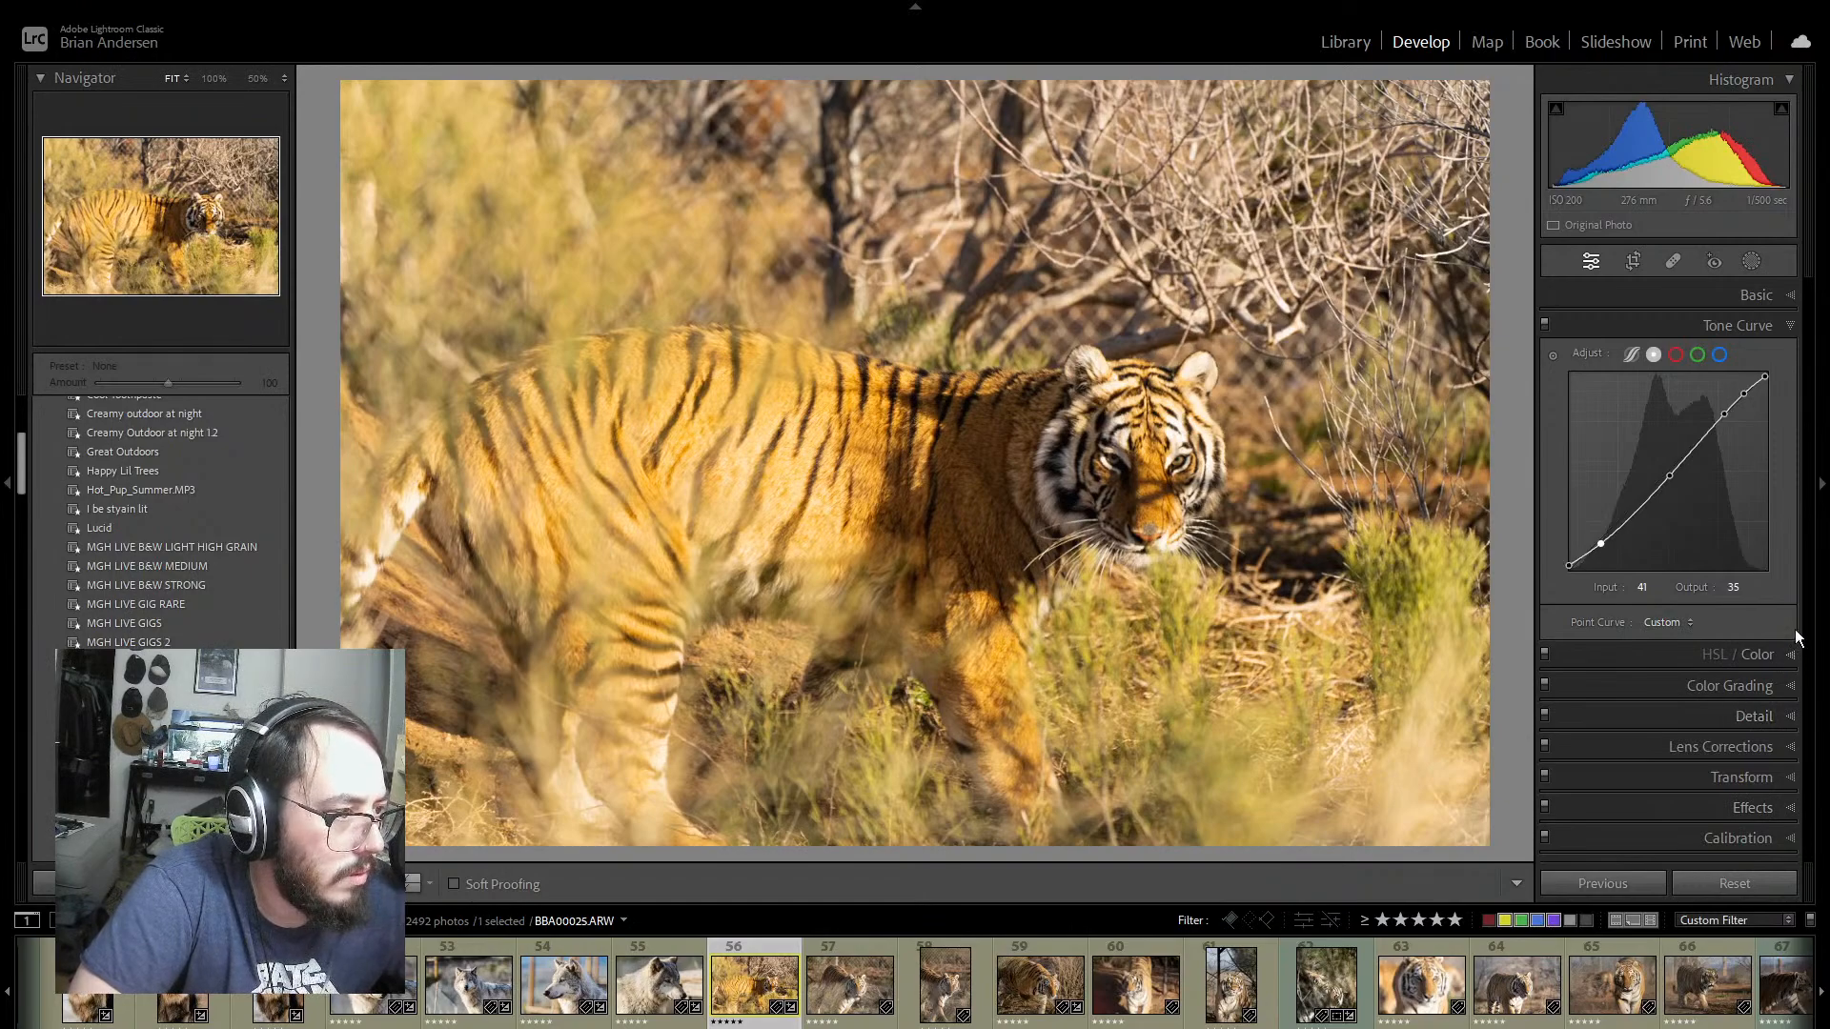
{"action": "left_click", "coordinate": [1791, 327]}
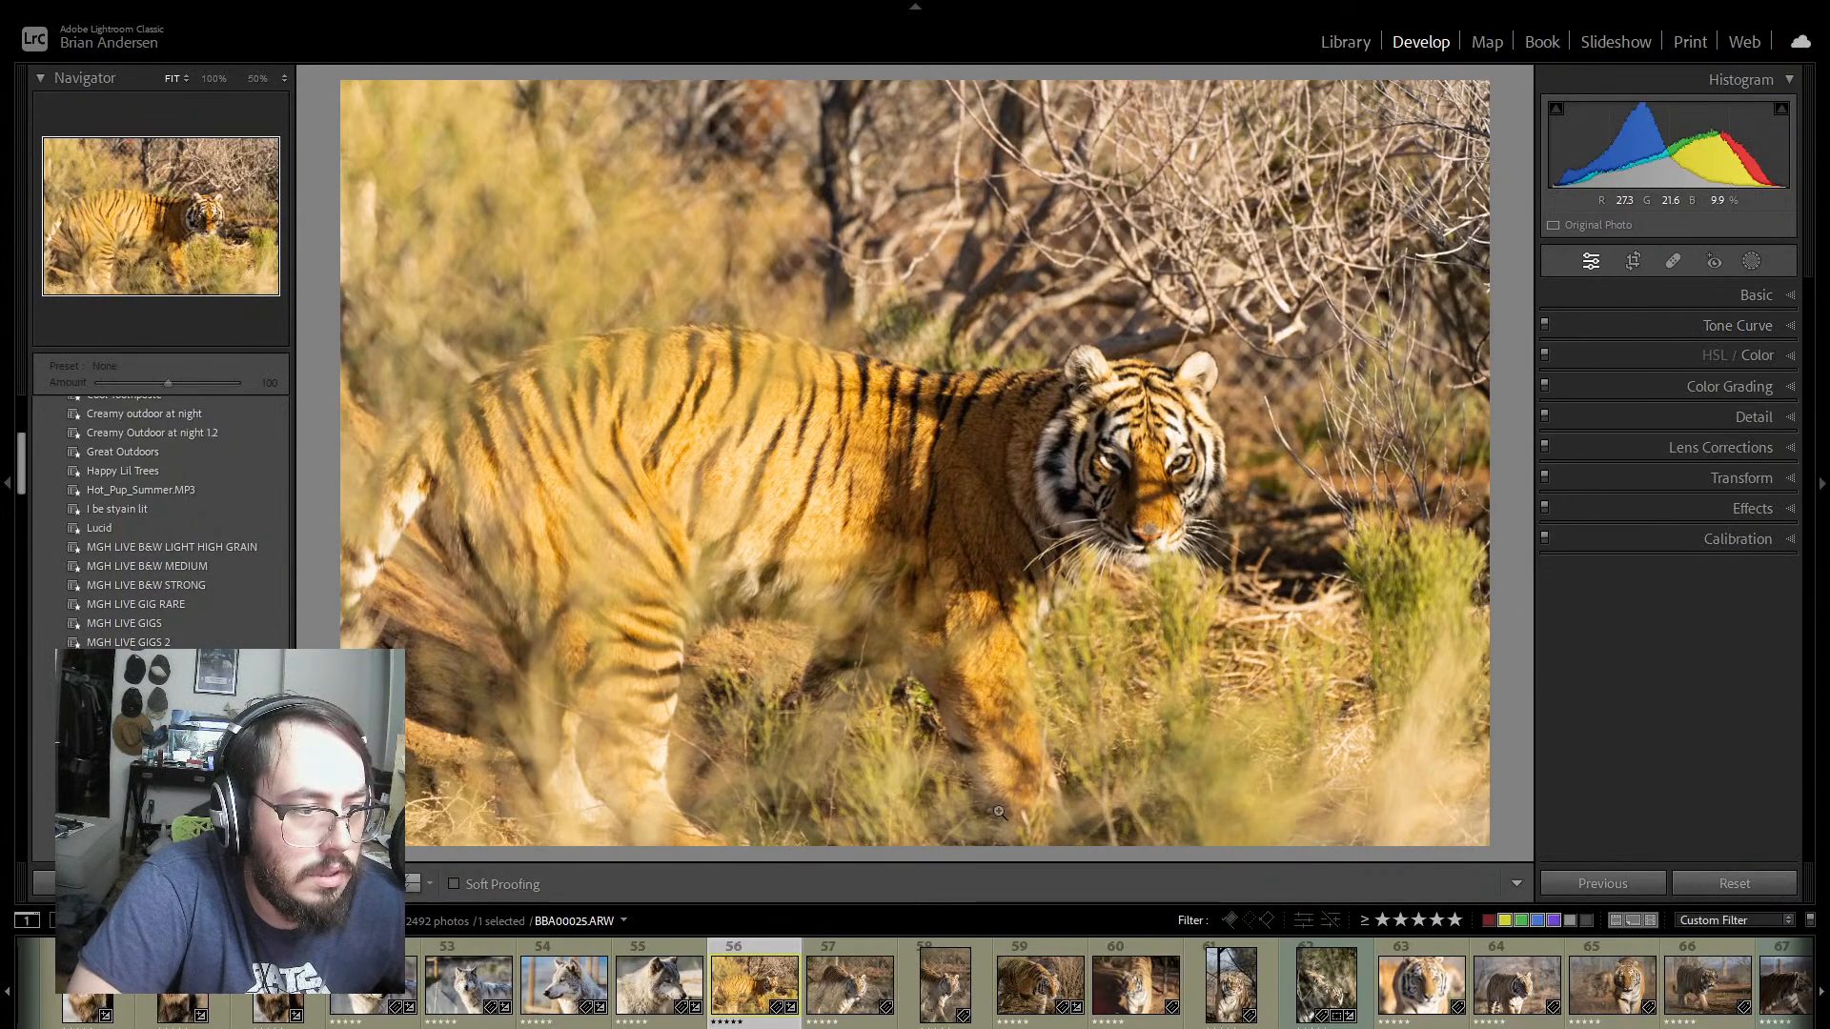
Step: Open tiger photos 58 and 59 in turn to review them against the graded photo 56
{"action": "left_click", "coordinate": [875, 1024]}
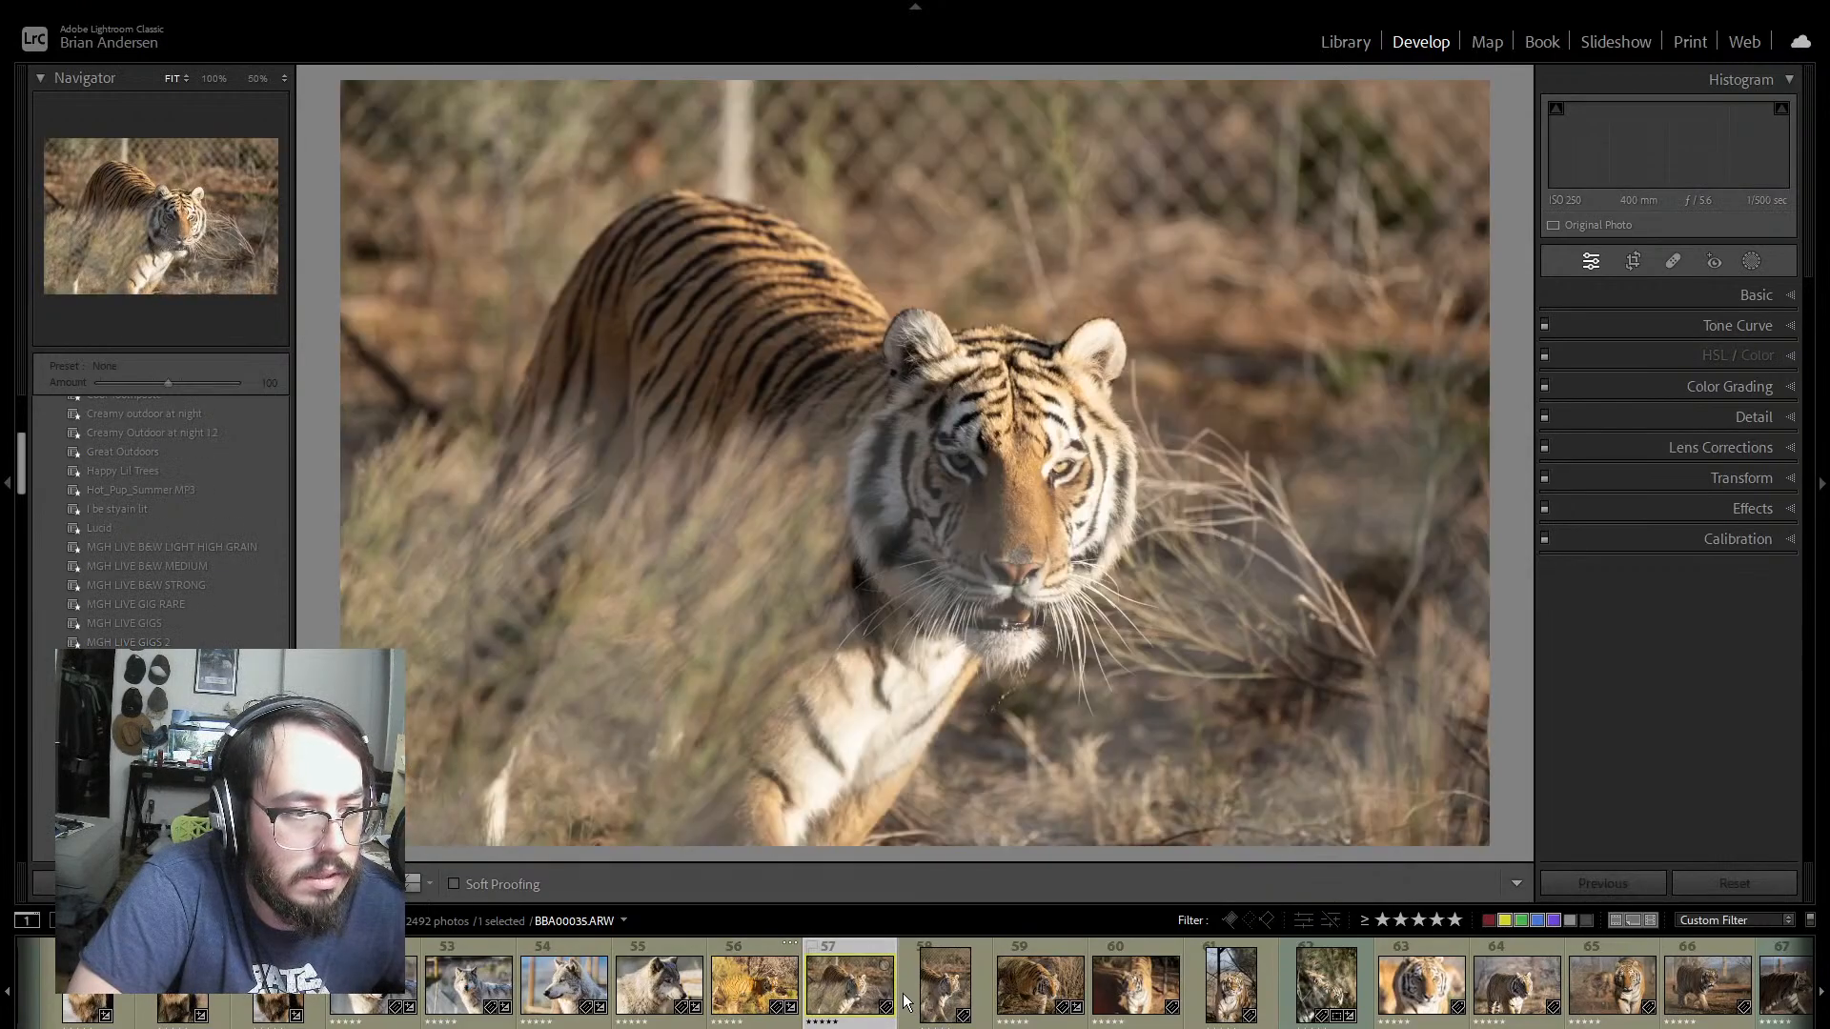
{"action": "left_click", "coordinate": [910, 999]}
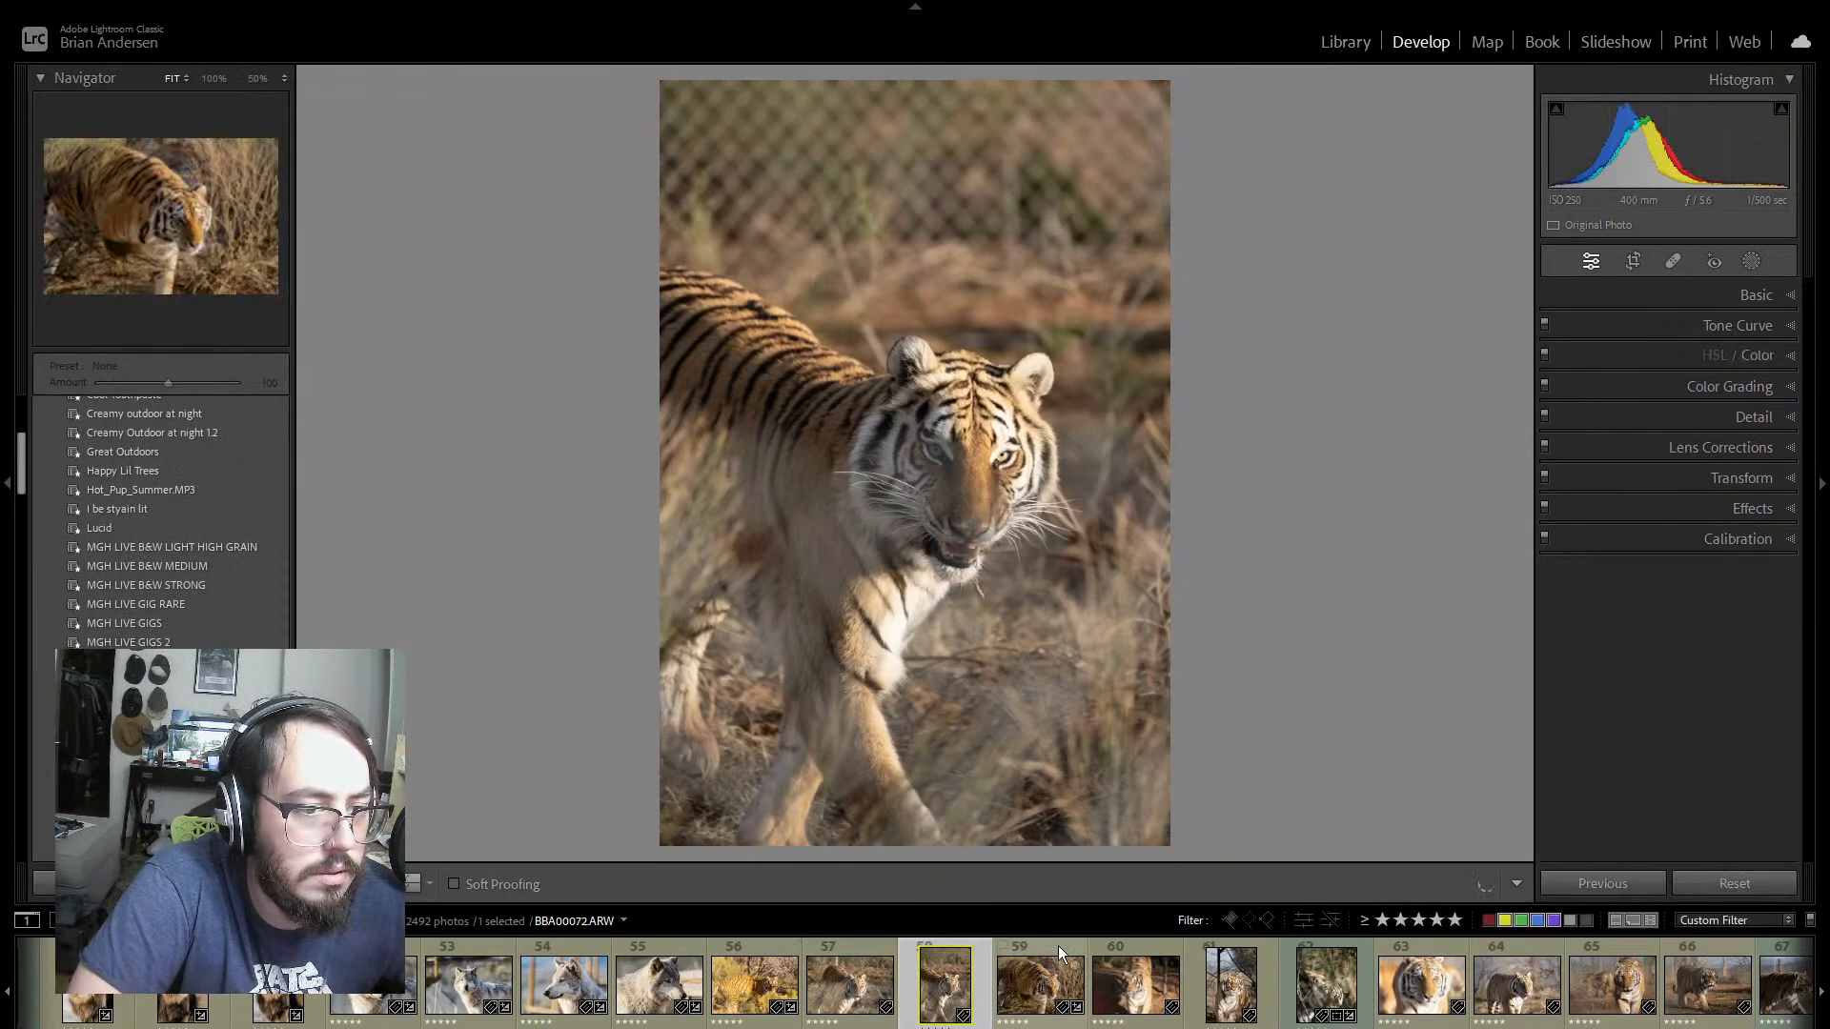
{"action": "left_click", "coordinate": [1058, 947]}
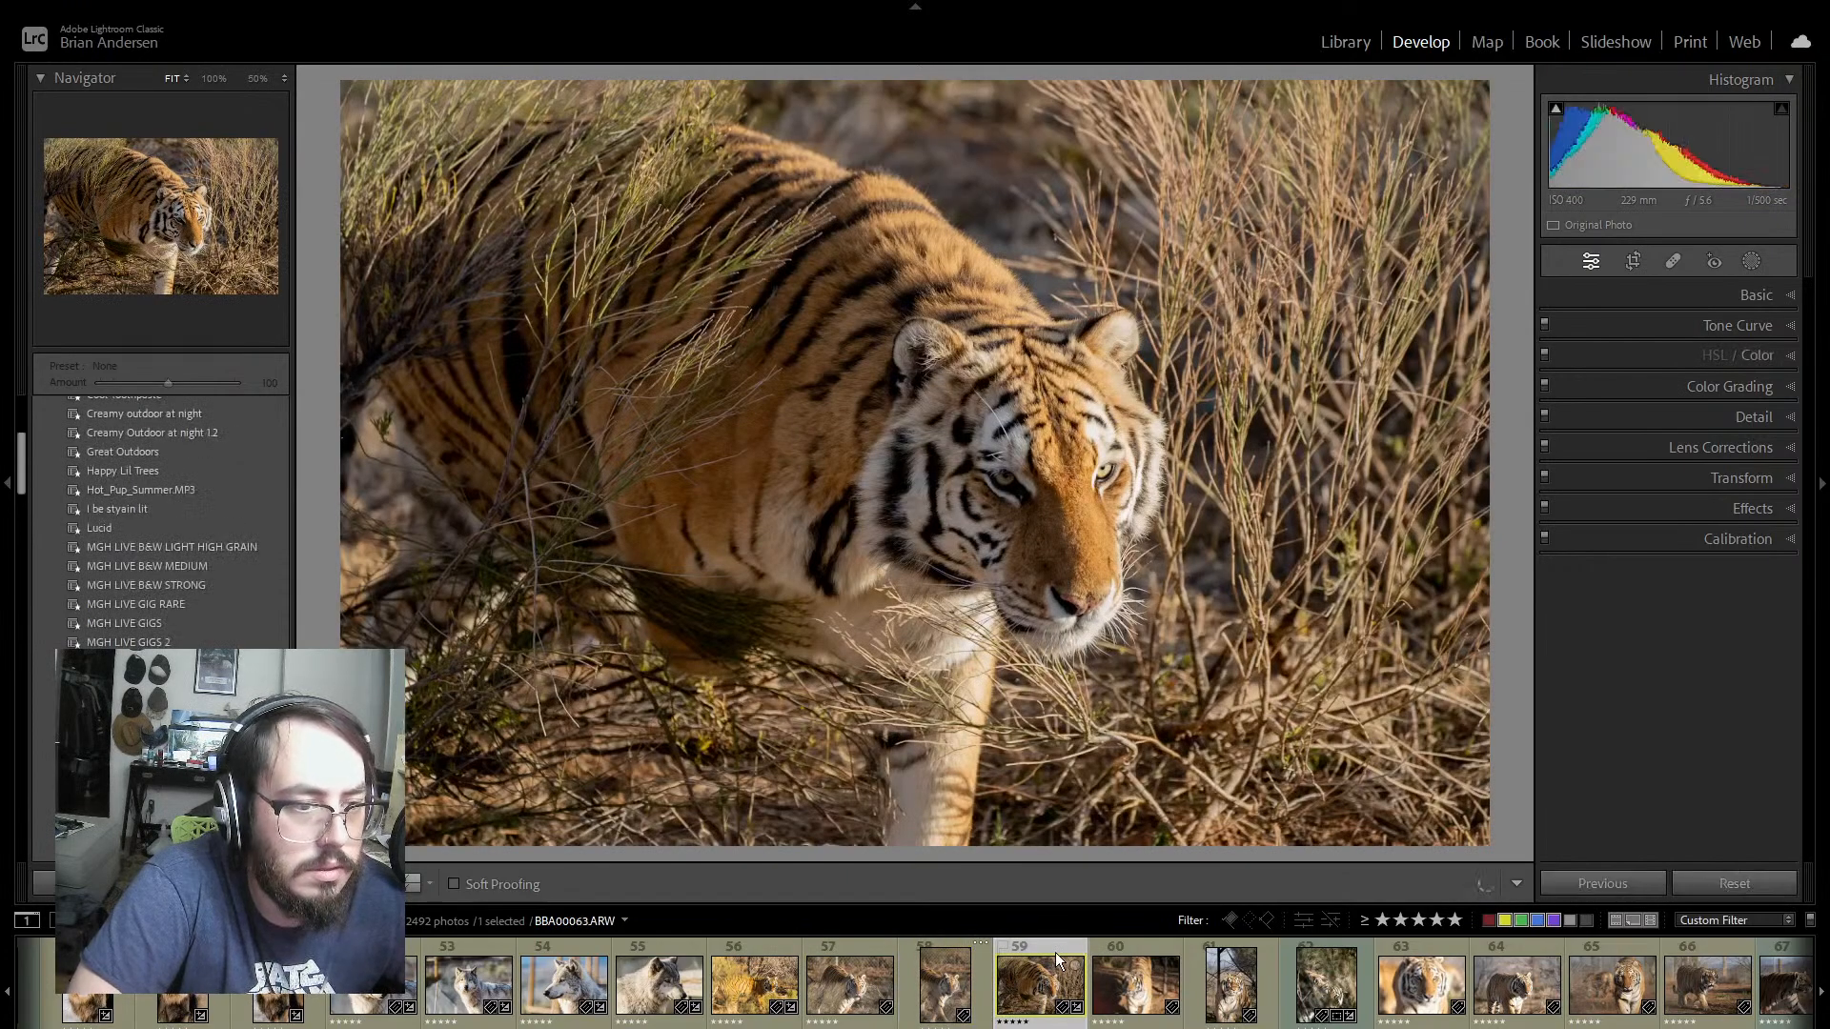
Step: Synchronize all settings from photo 56 to photo 59 and compare photo 59's before and after versions
{"action": "left_click", "coordinate": [731, 941]}
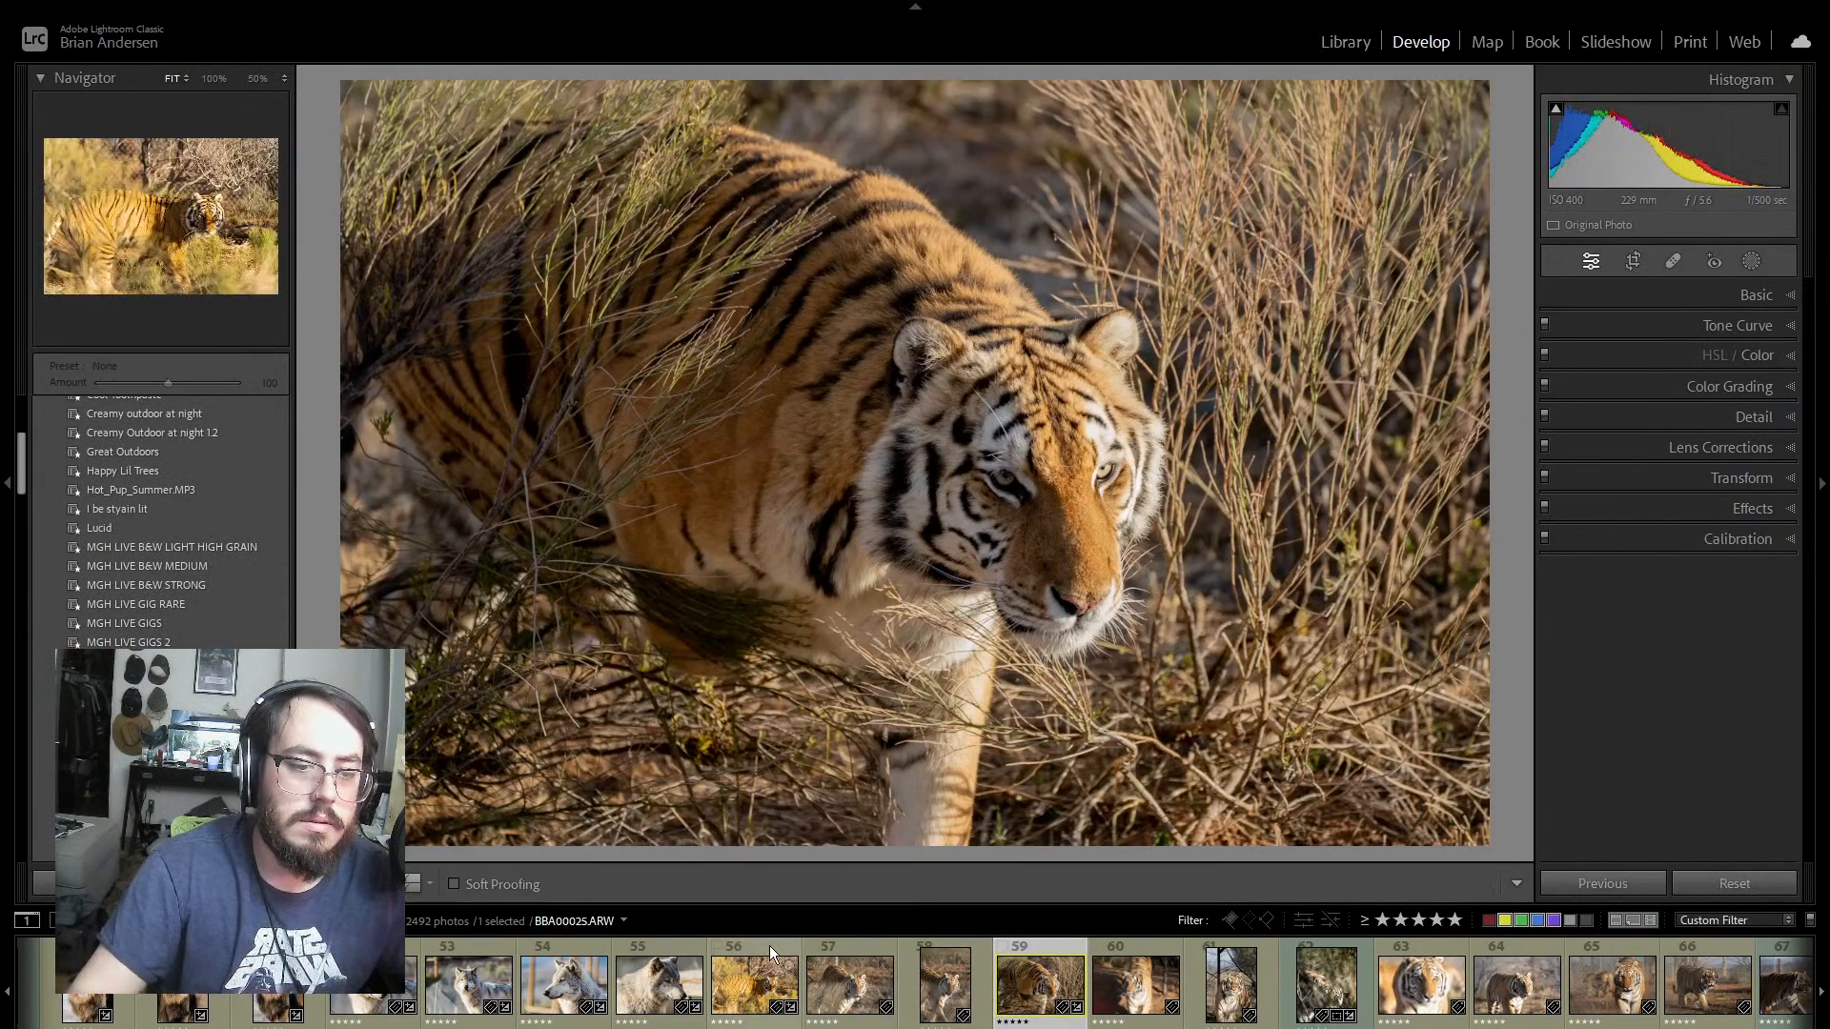
{"action": "left_click", "coordinate": [1050, 951], "text": "ctrl"}
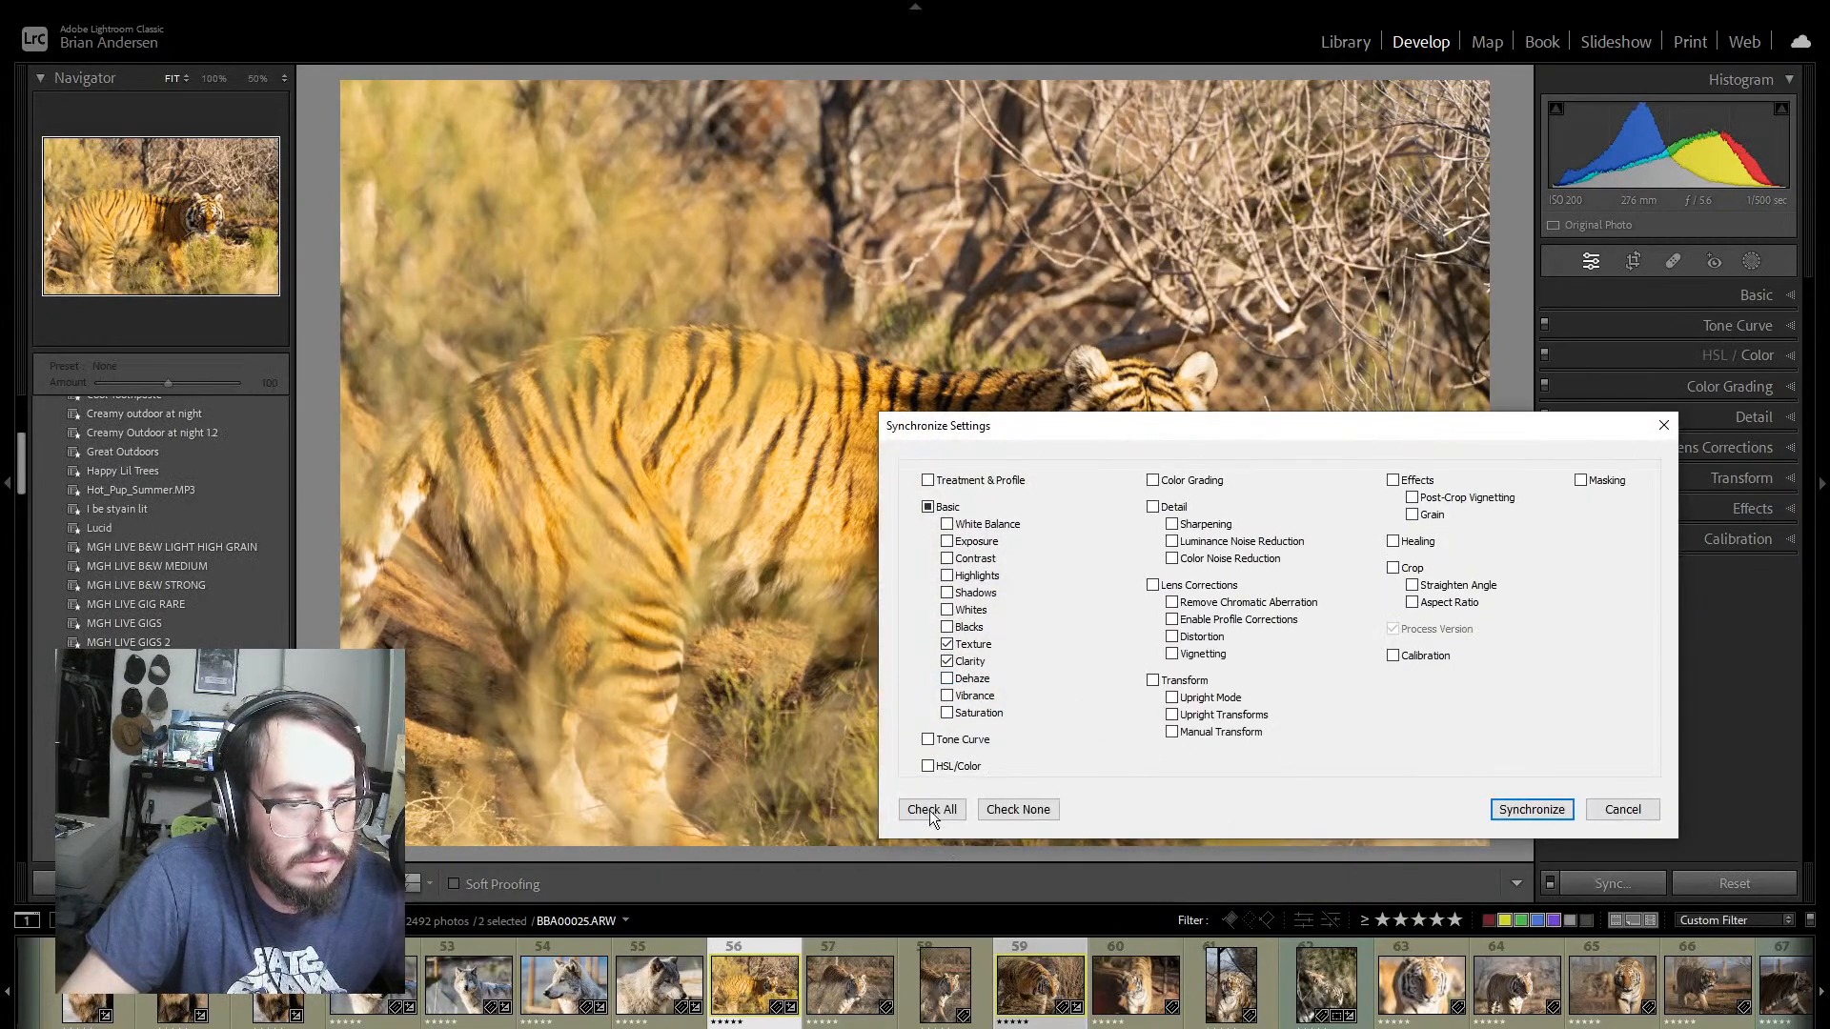
{"action": "left_click", "coordinate": [1530, 811]}
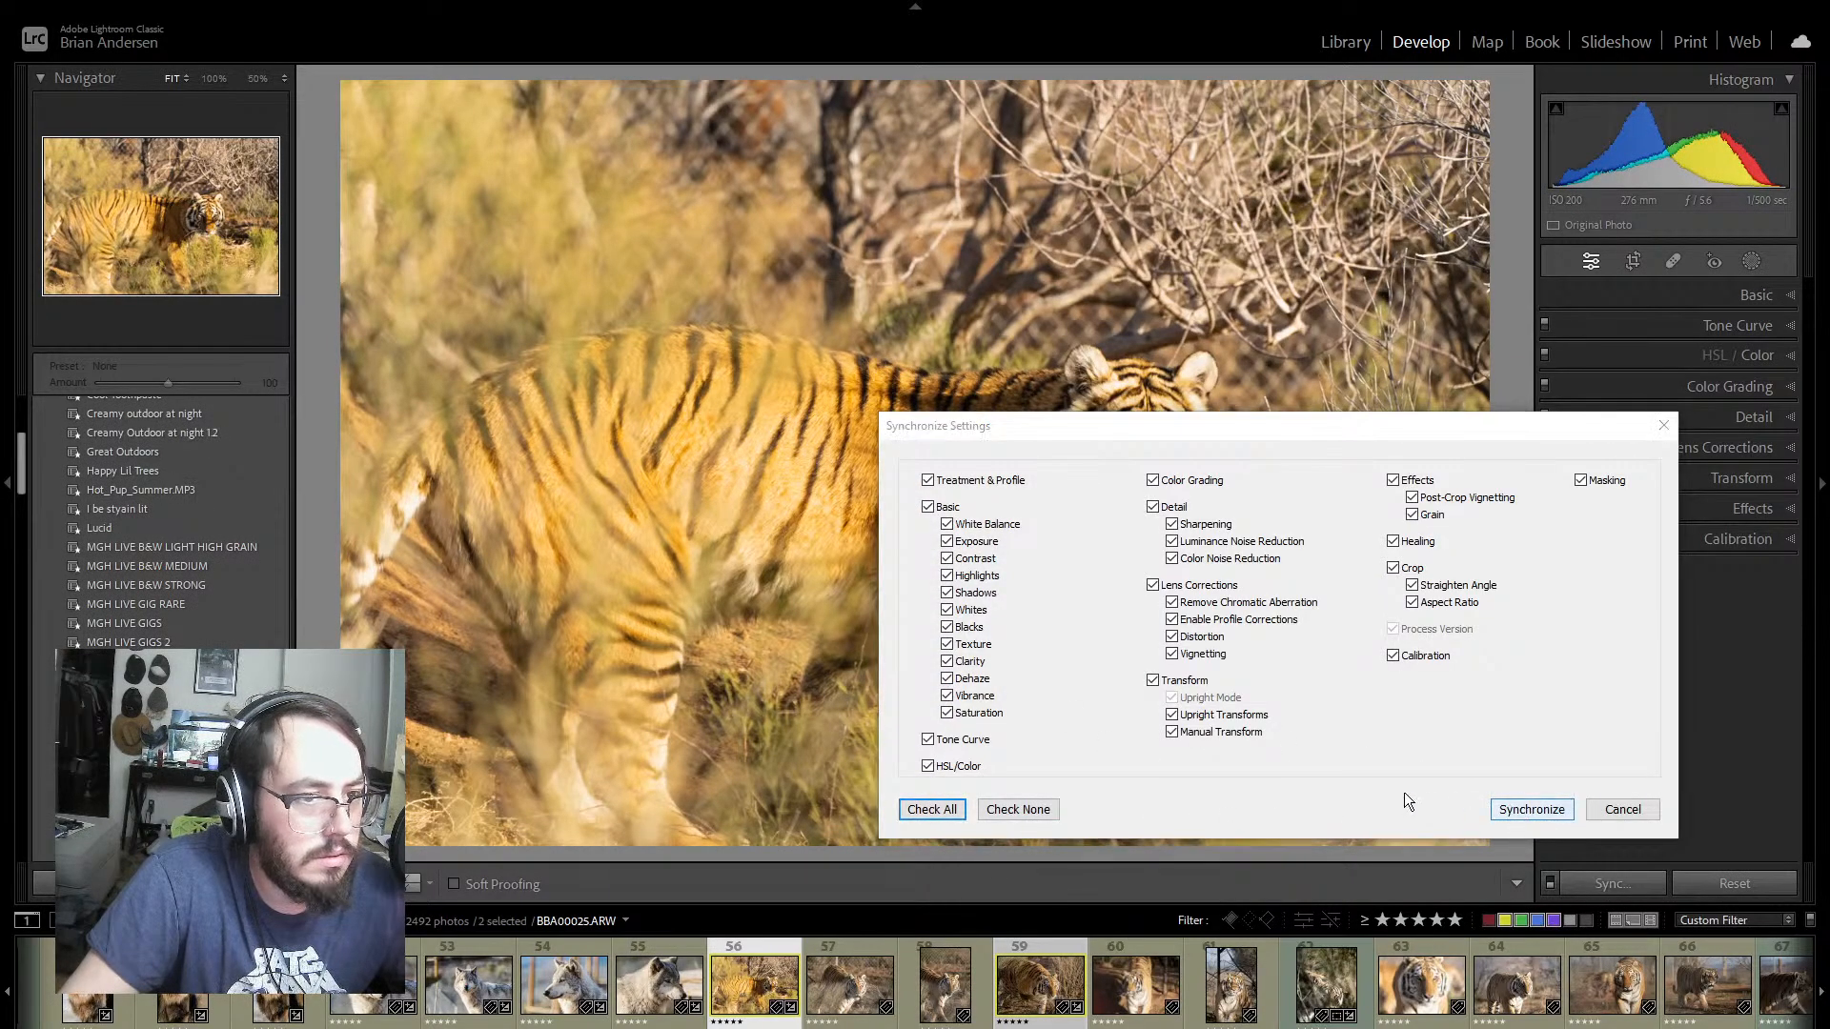
{"action": "left_click", "coordinate": [1061, 945]}
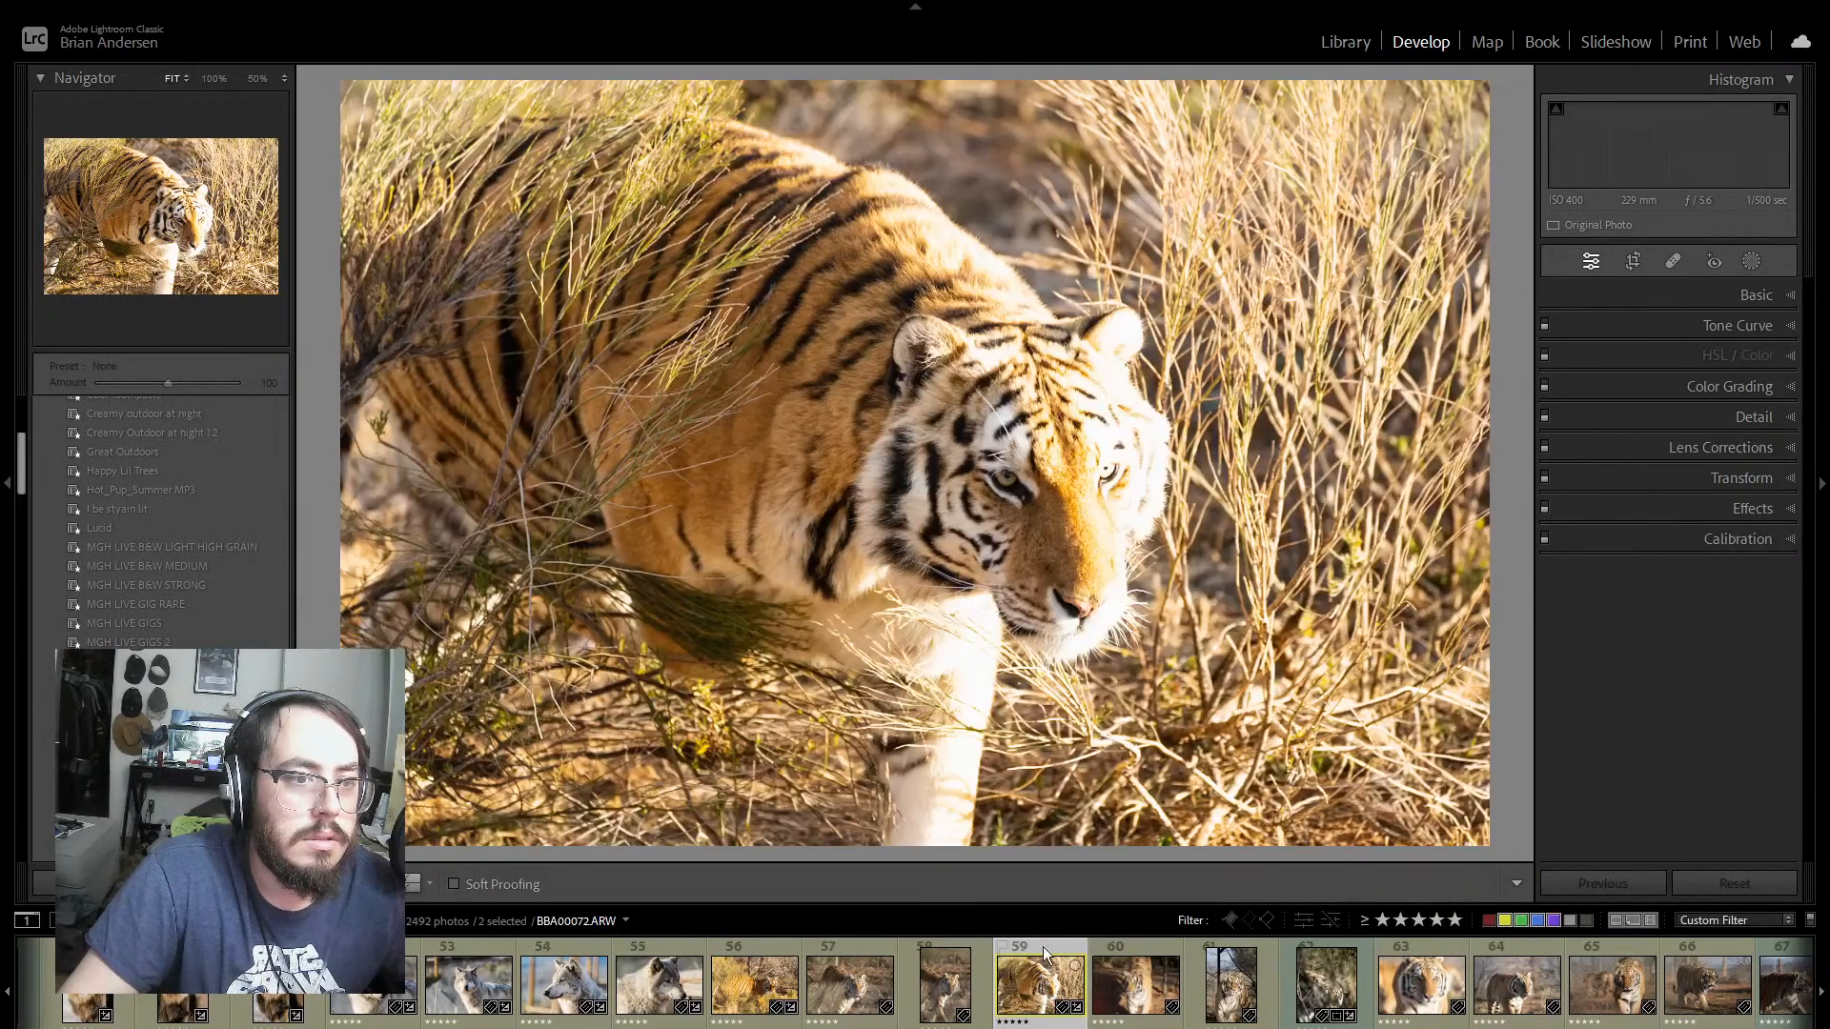
{"action": "left_click", "coordinate": [407, 885]}
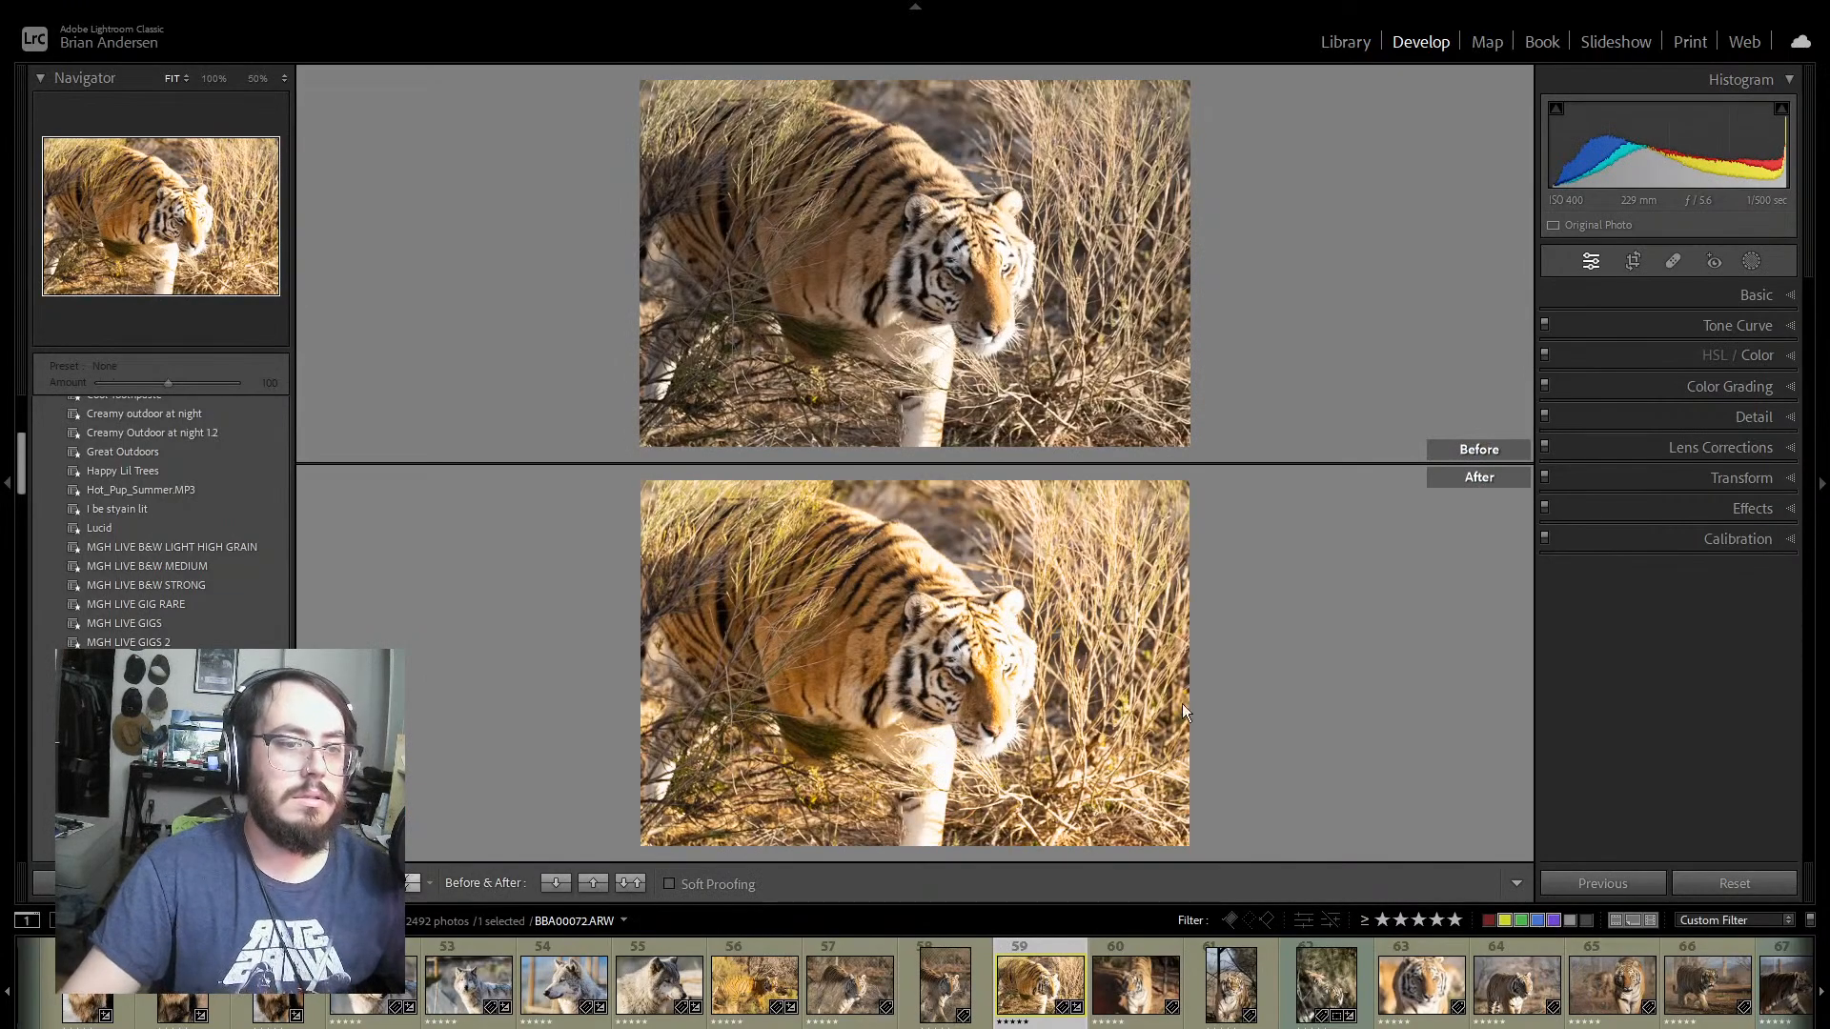
Step: Set photo 59's Highlights to −19 and return from the before/after comparison to the single-photo view
{"action": "left_click", "coordinate": [1777, 297]}
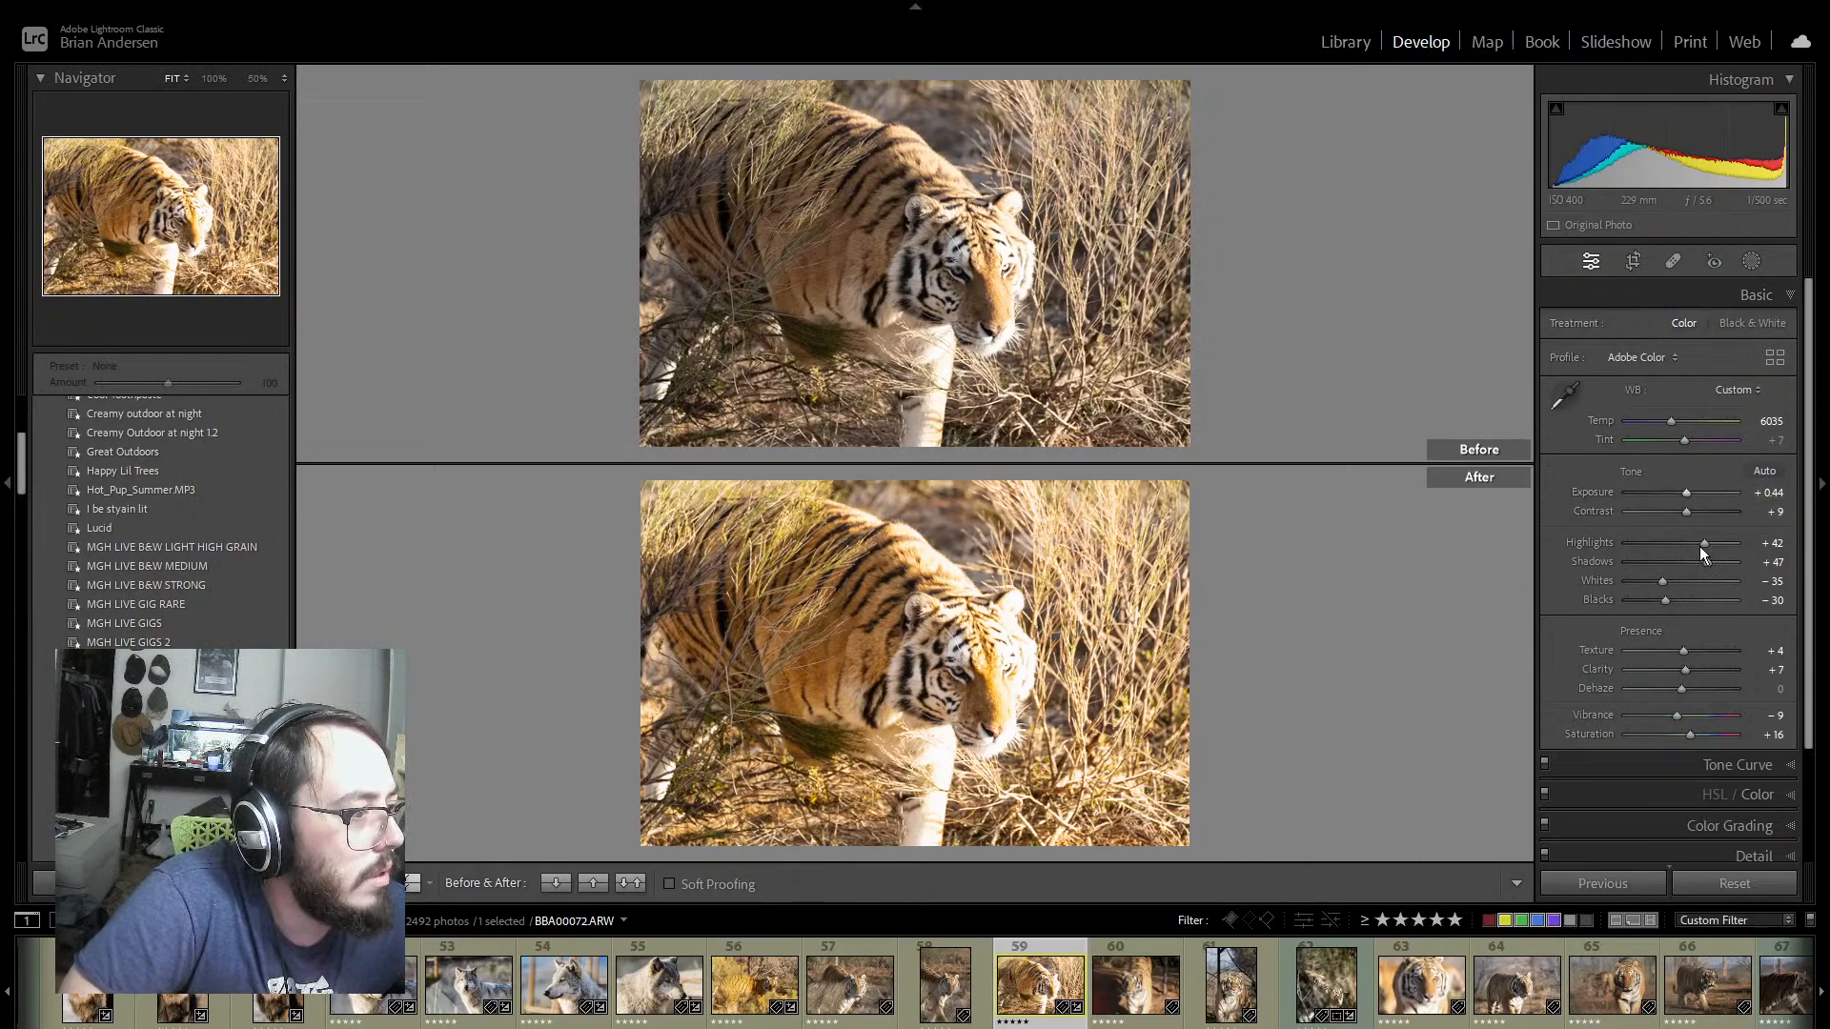
{"action": "left_click_drag", "start_coordinate": [1706, 541], "coordinate": [1670, 544]}
{"action": "key", "text": "y"}
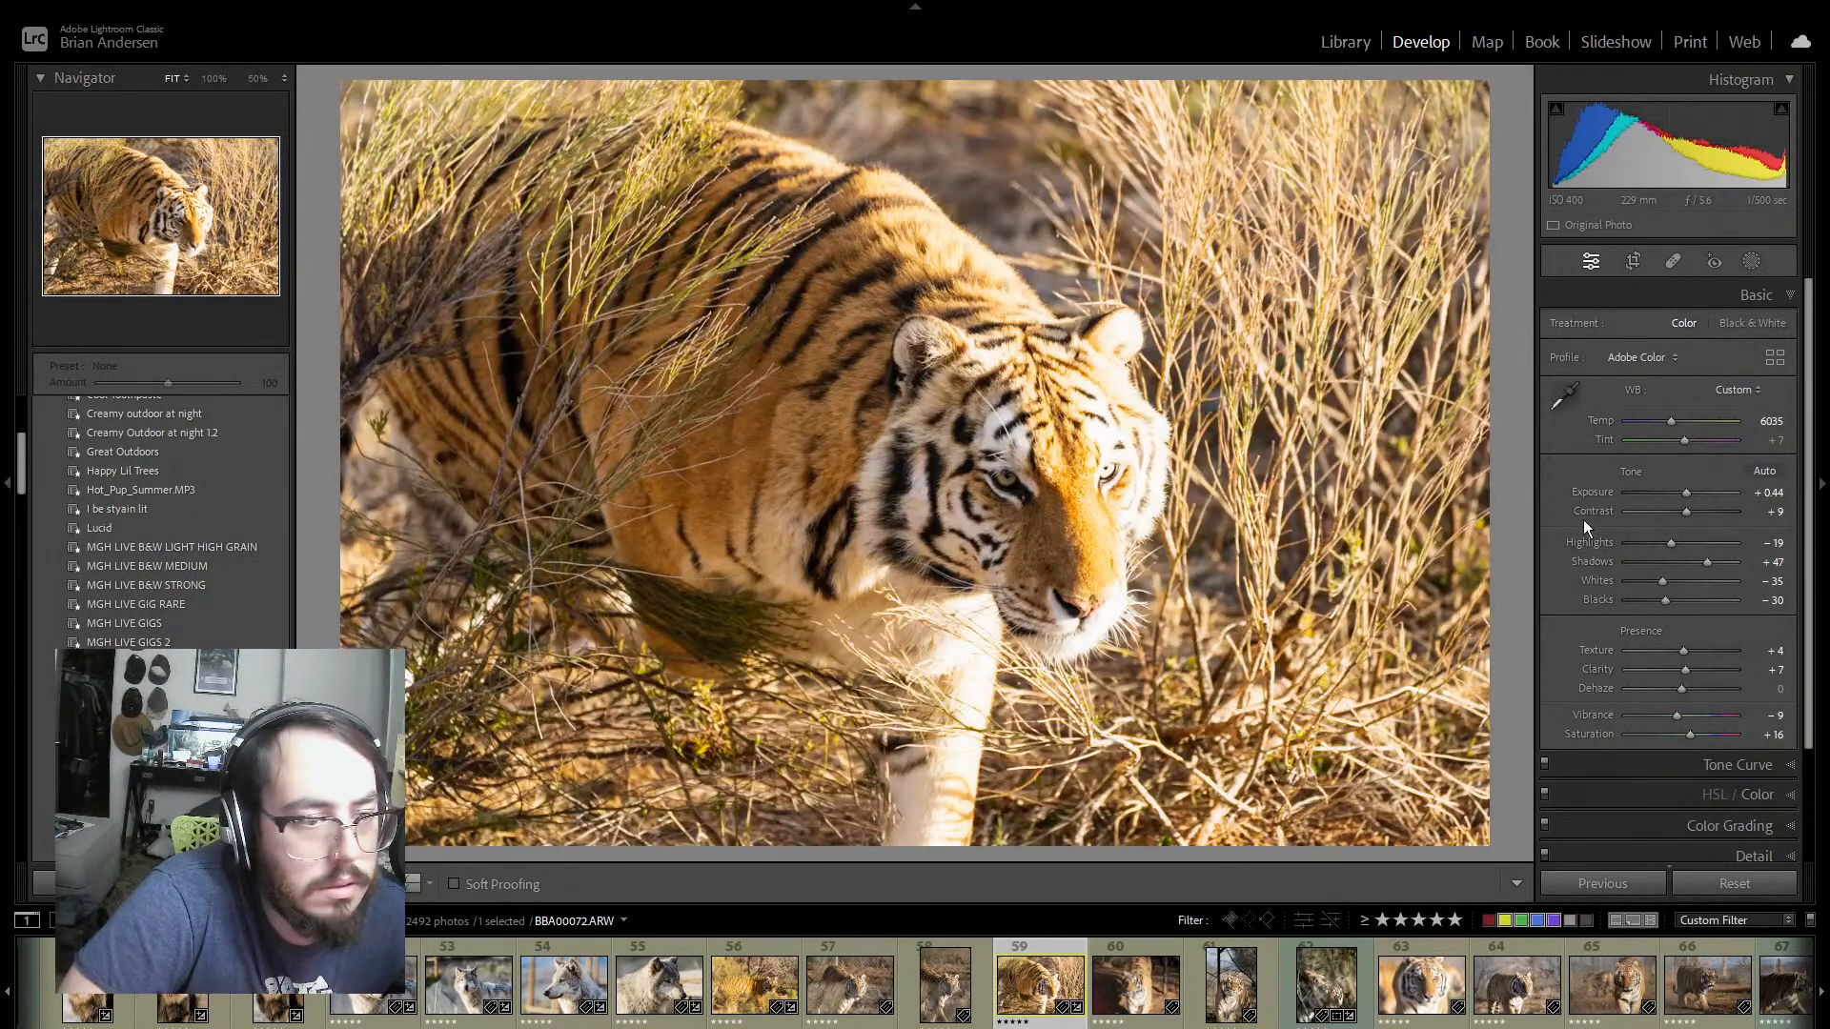
Step: Try Whites at −84 and Exposure at 0.00 on photo 59, and undo both changes
{"action": "left_click_drag", "start_coordinate": [1663, 580], "coordinate": [1635, 581]}
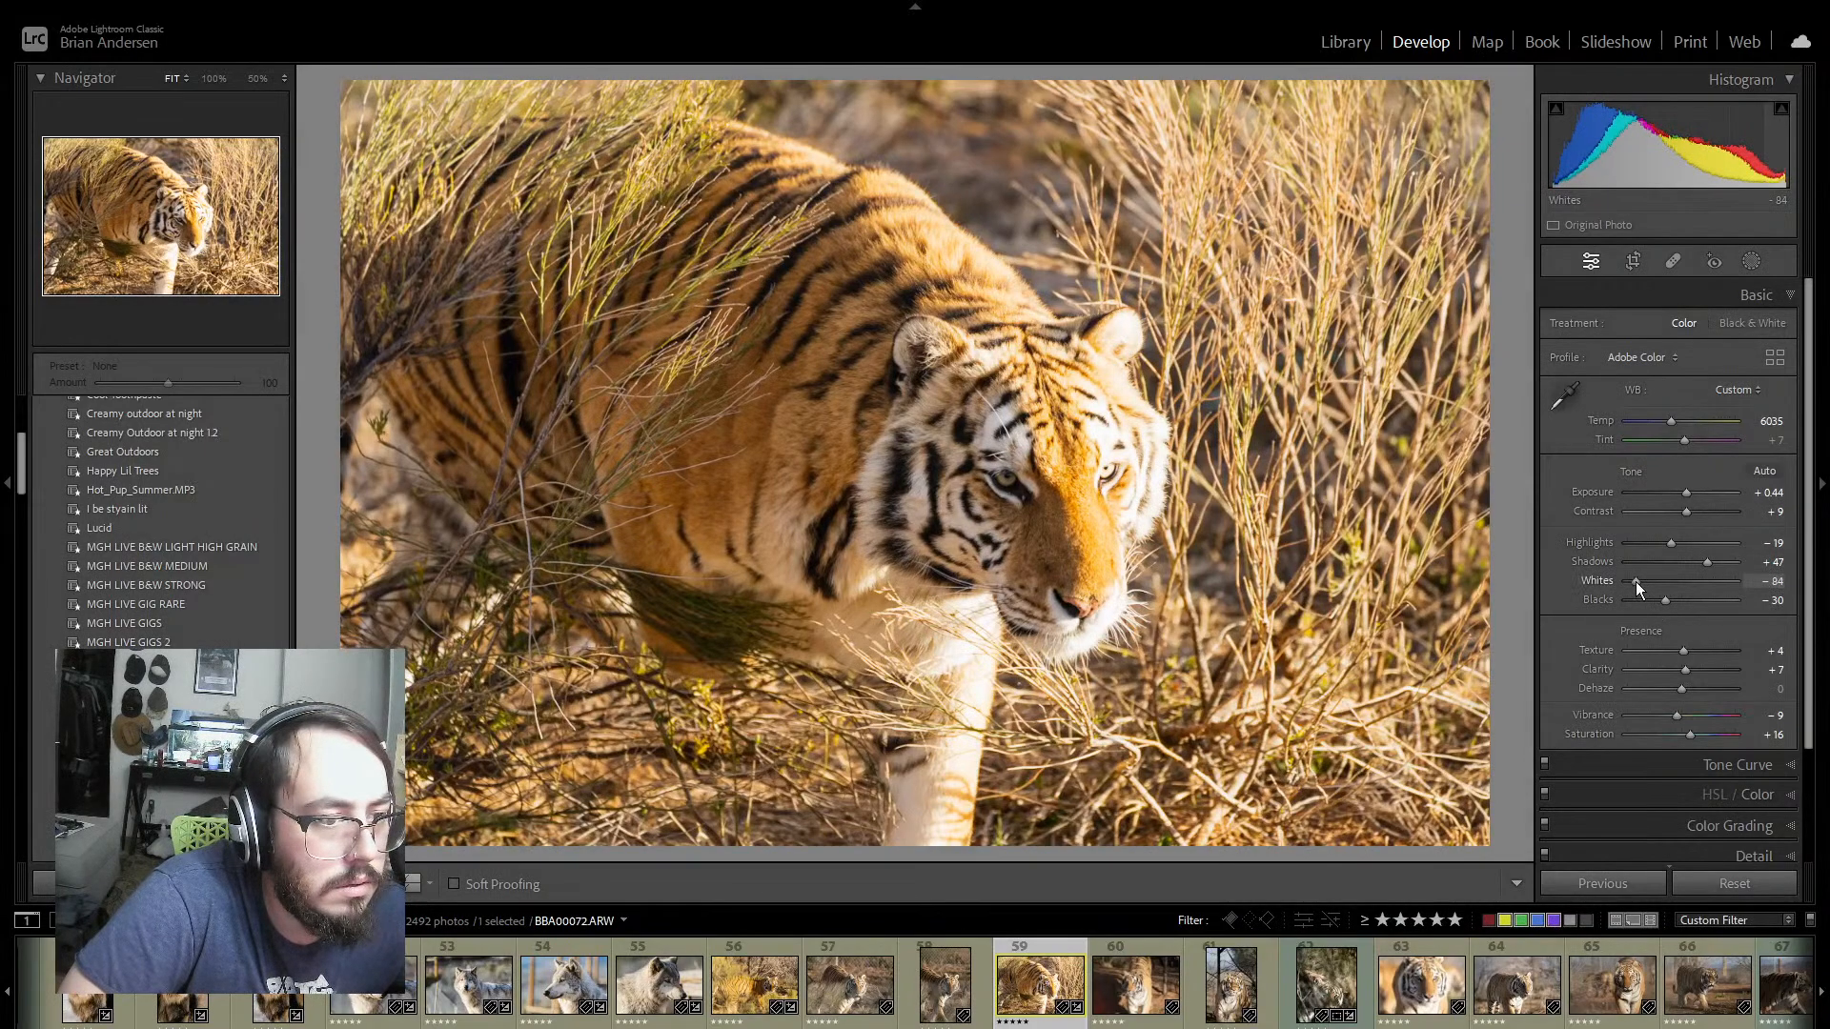
{"action": "double_click", "coordinate": [1684, 490]}
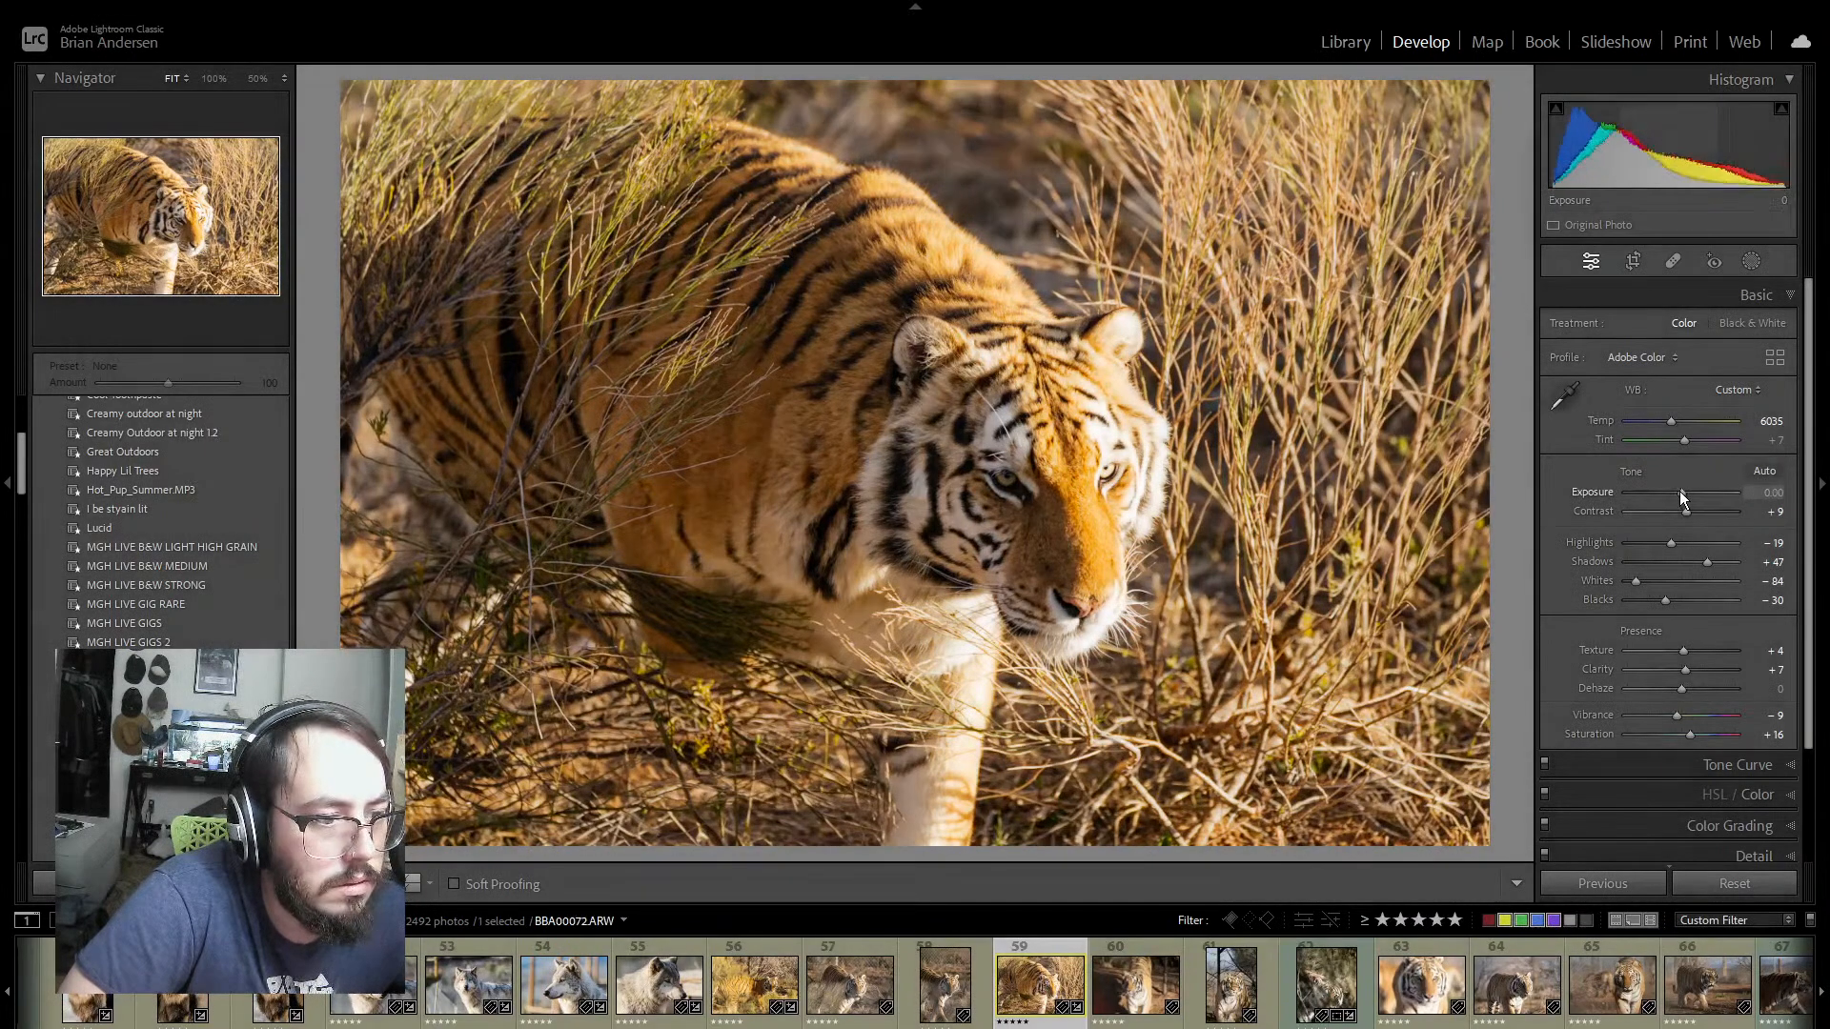
{"action": "key", "text": "ctrl+z"}
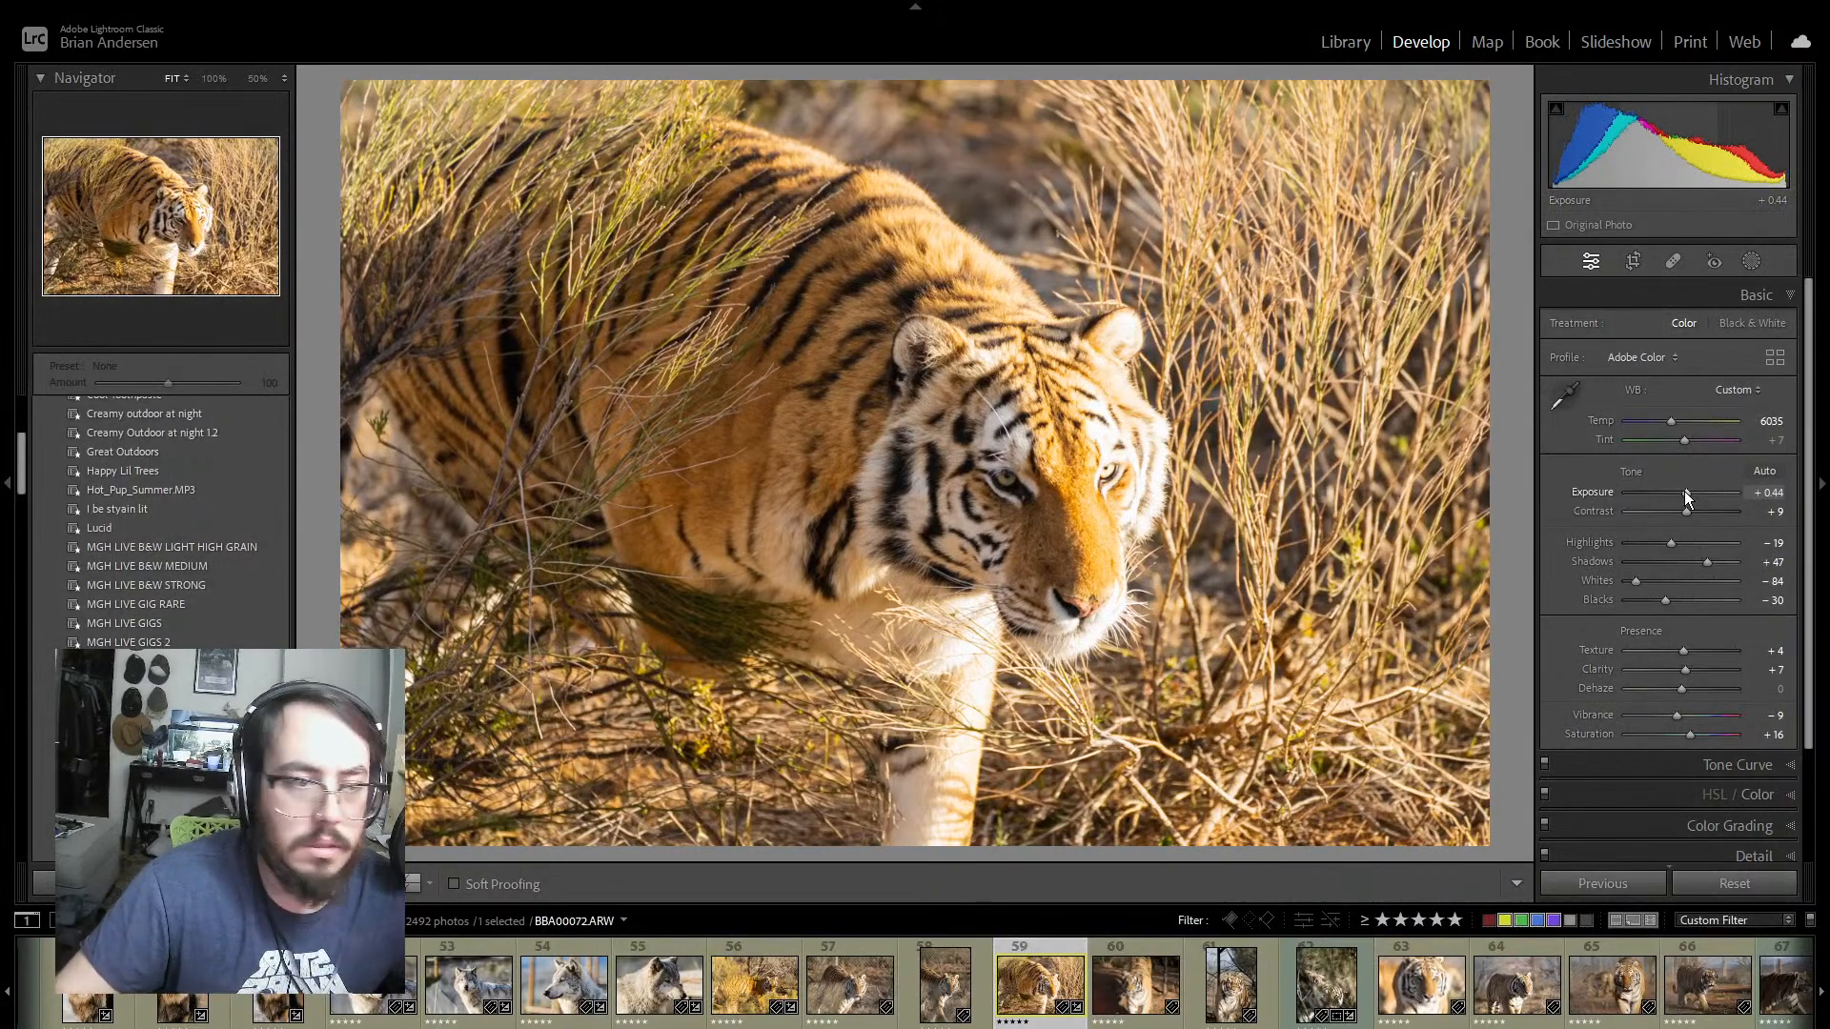
{"action": "key", "text": "ctrl+z"}
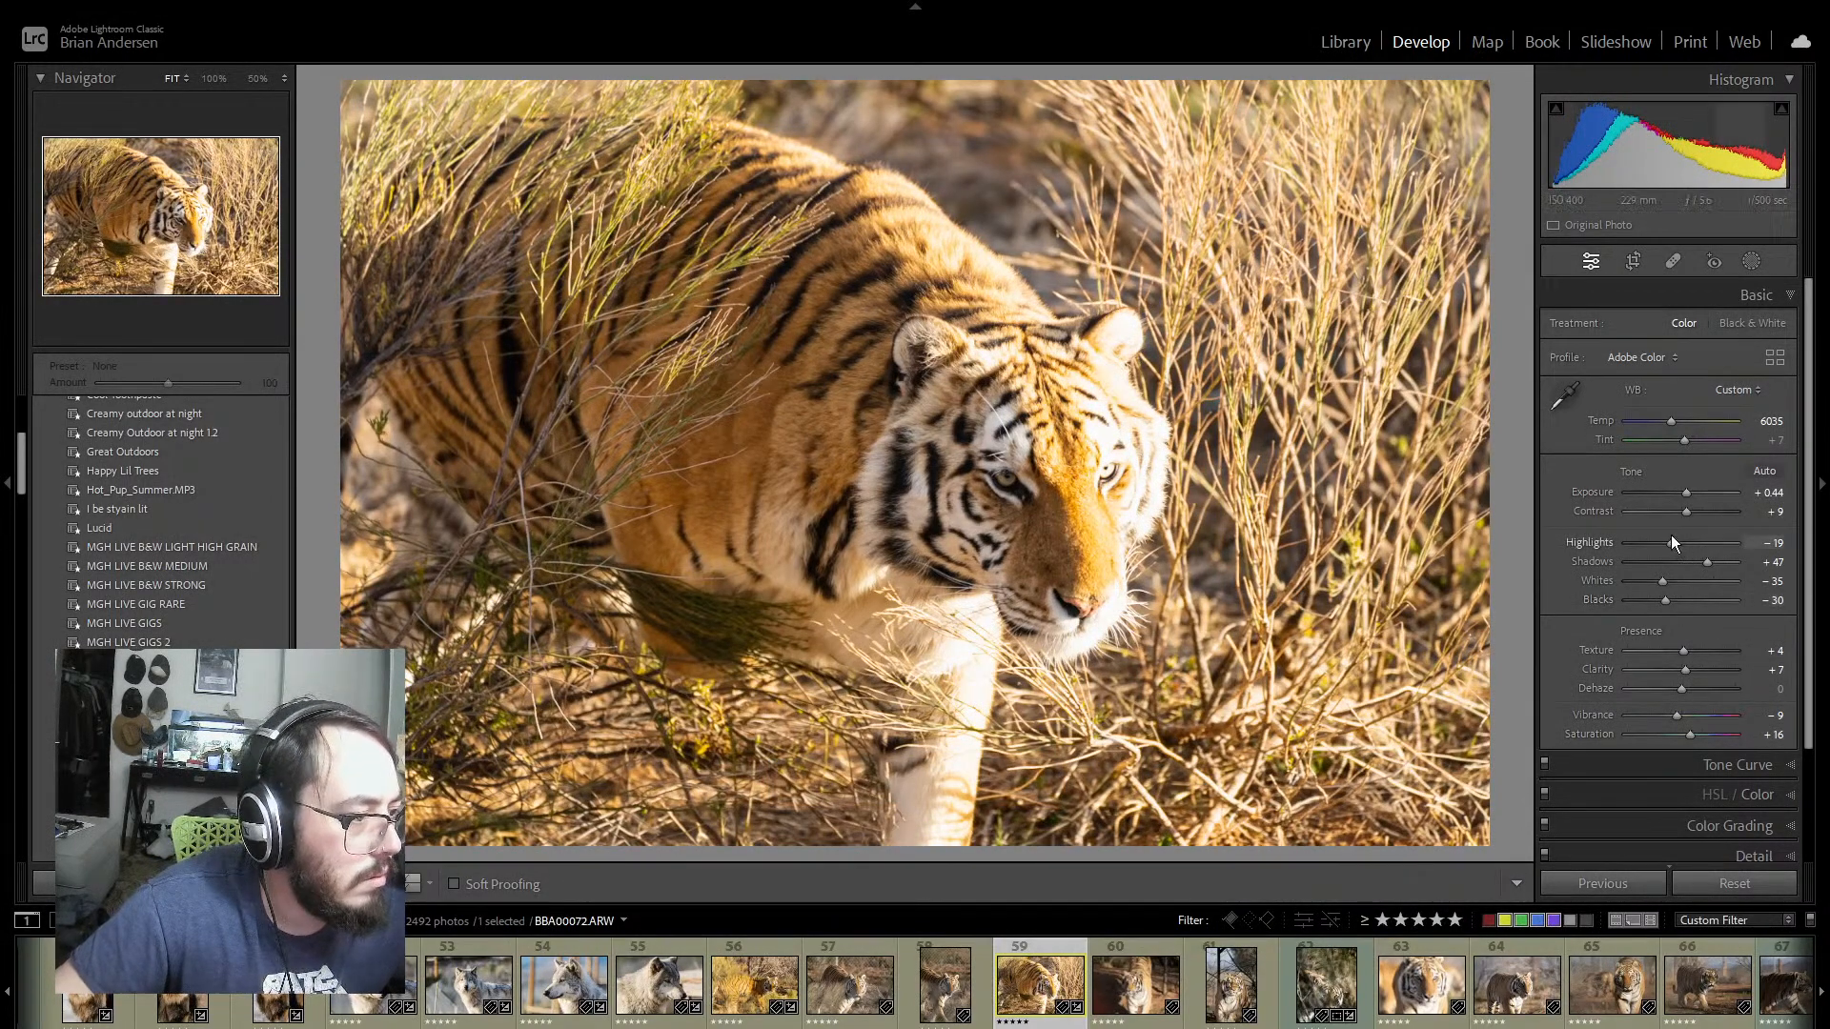
Step: Set photo 59's Exposure to +0.56, Contrast to −47, Highlights to −41, Shadows to +25, Whites to −100 and Blacks to −63
{"action": "left_click_drag", "start_coordinate": [1670, 542], "coordinate": [1603, 589]}
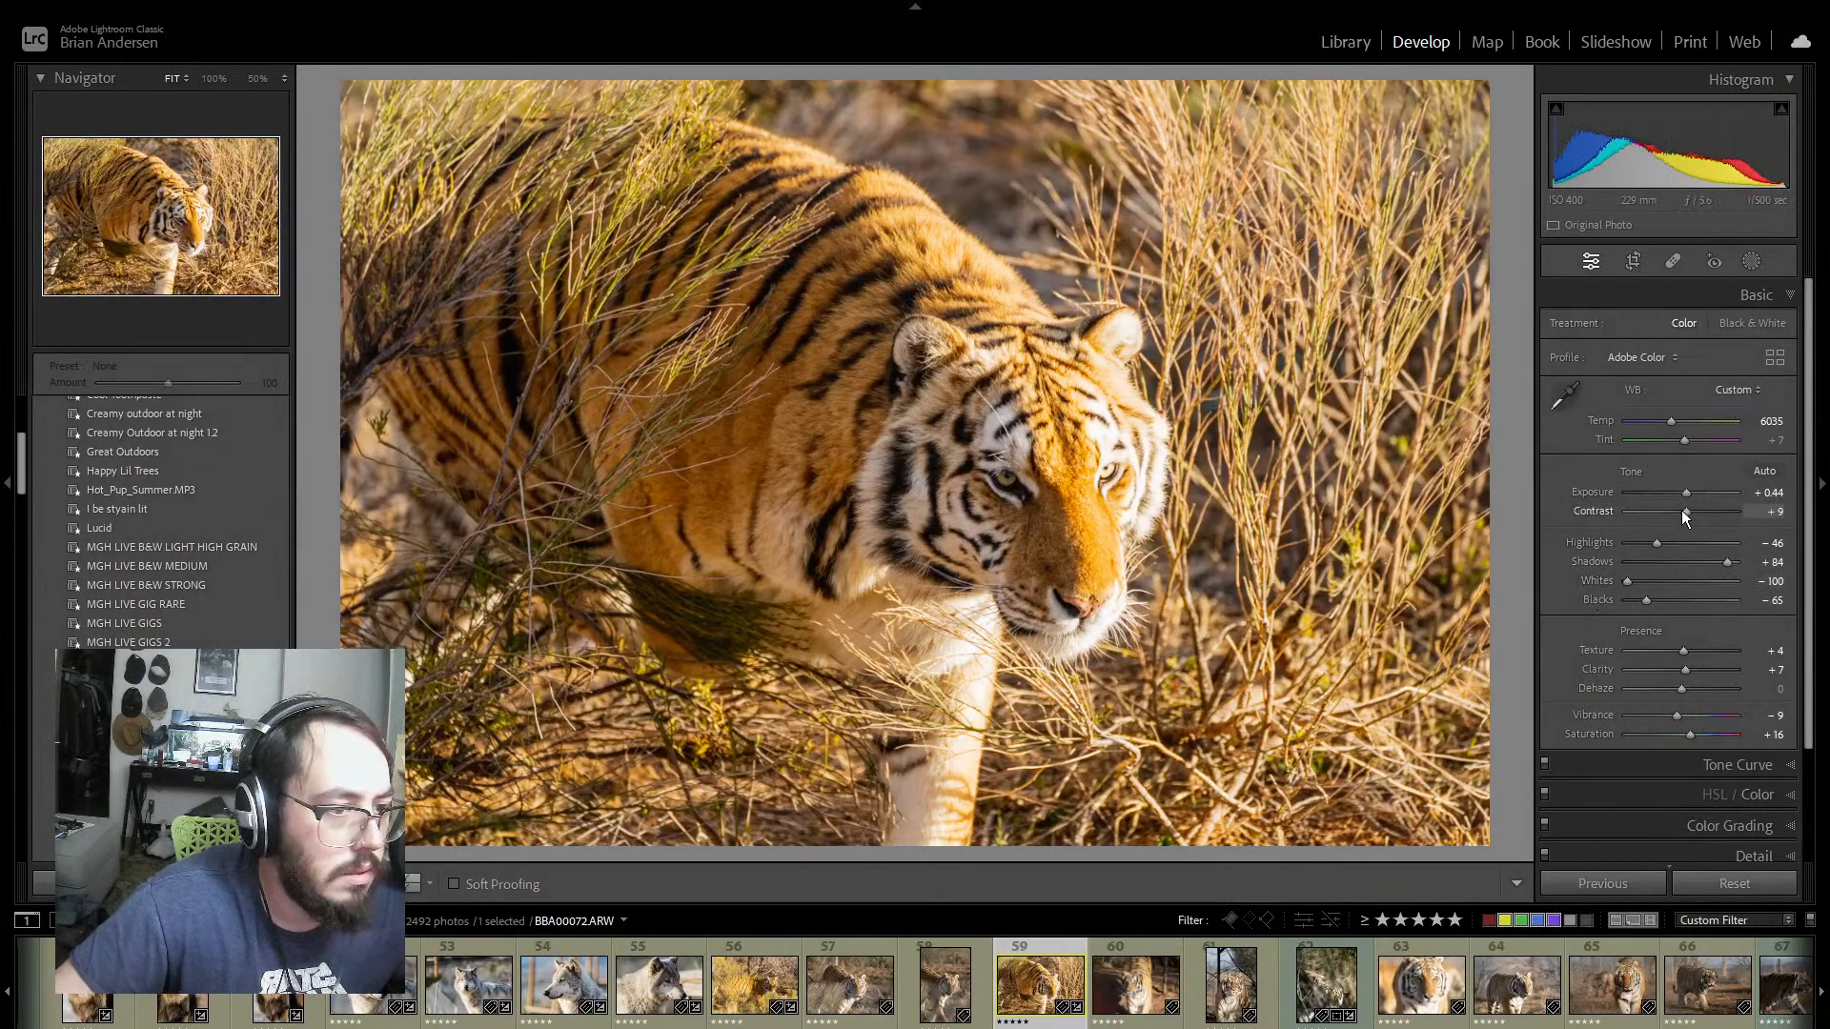
{"action": "left_click_drag", "start_coordinate": [1681, 511], "coordinate": [1656, 511]}
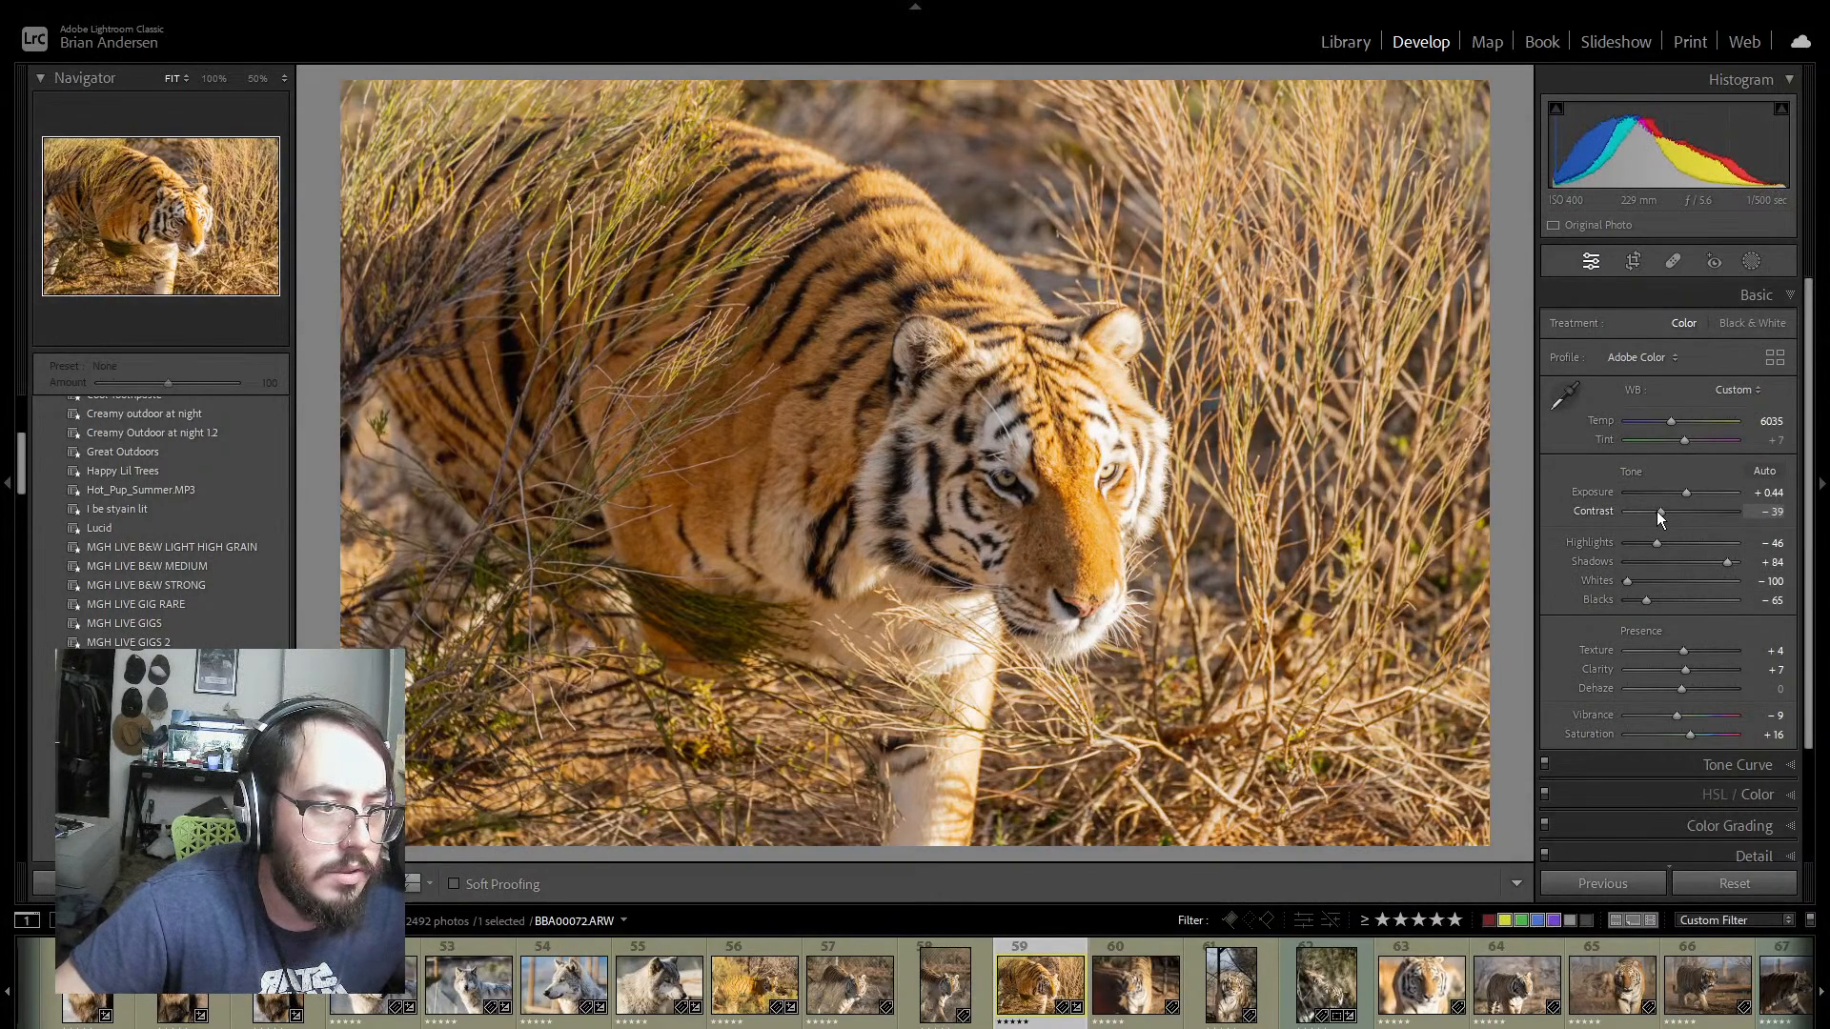
{"action": "left_click_drag", "start_coordinate": [1726, 561], "coordinate": [1647, 598]}
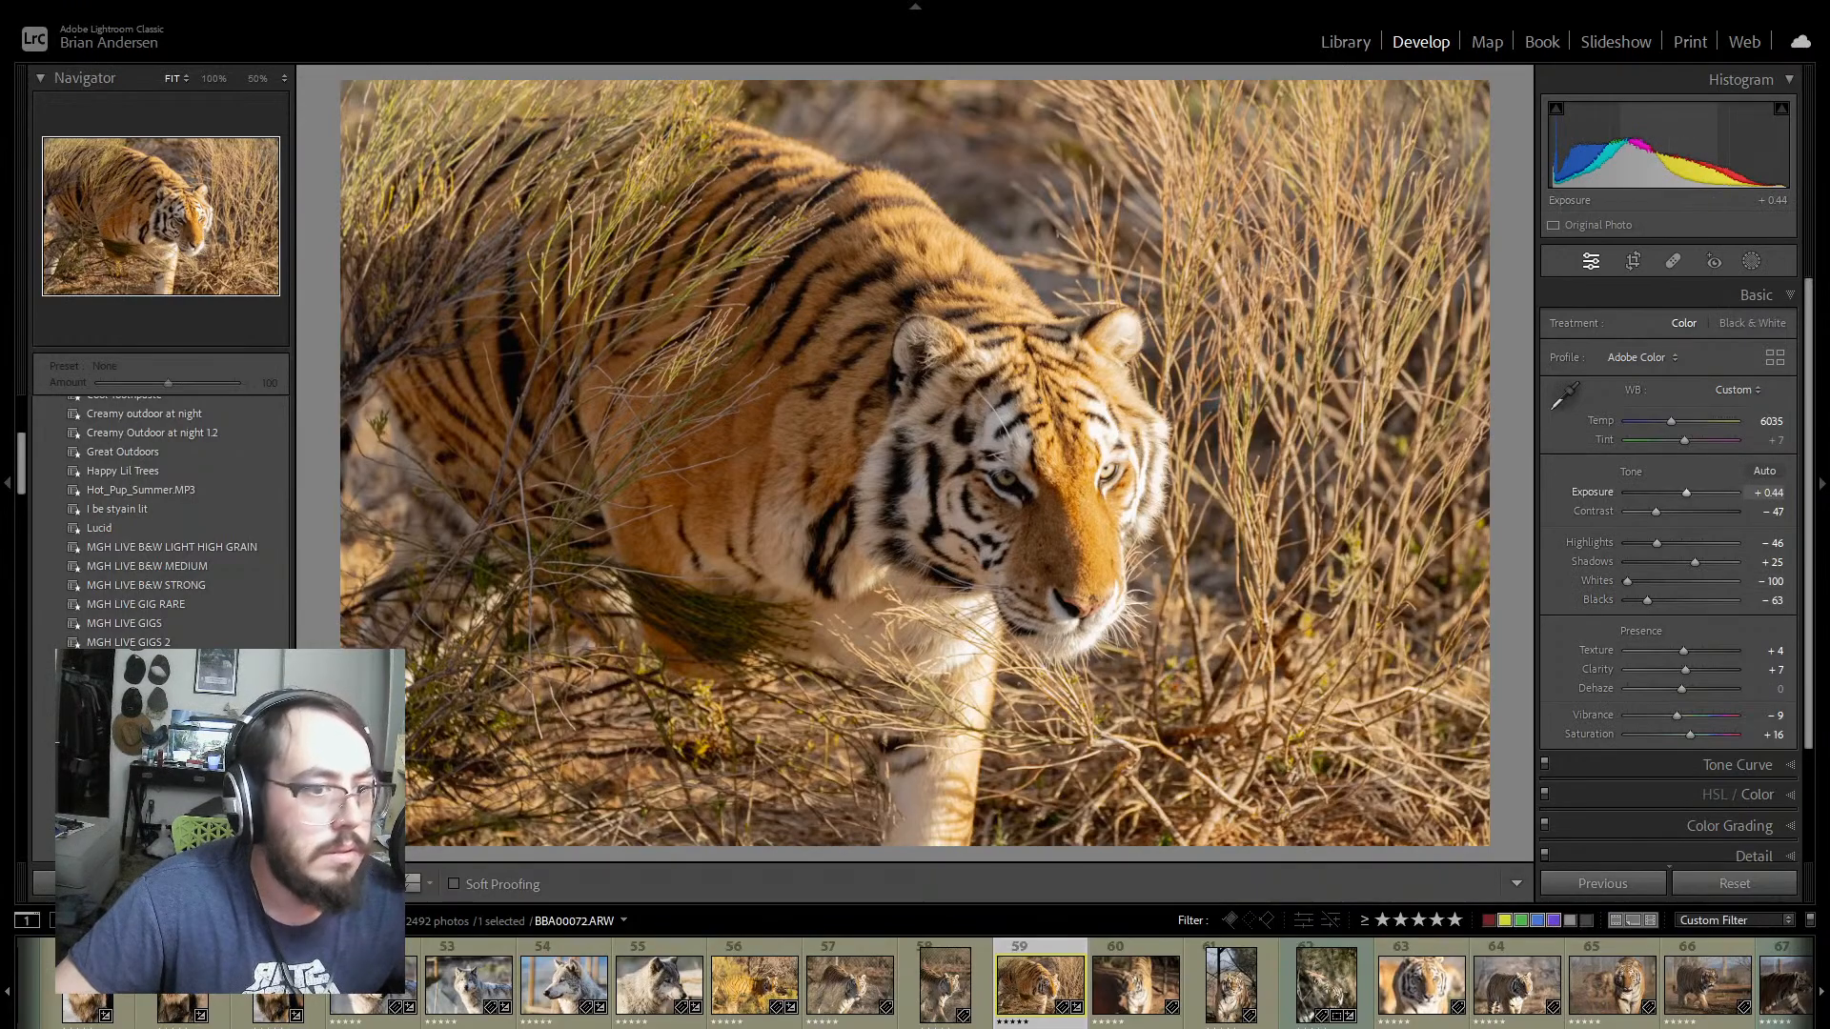
{"action": "left_click_drag", "start_coordinate": [1686, 493], "coordinate": [1659, 543]}
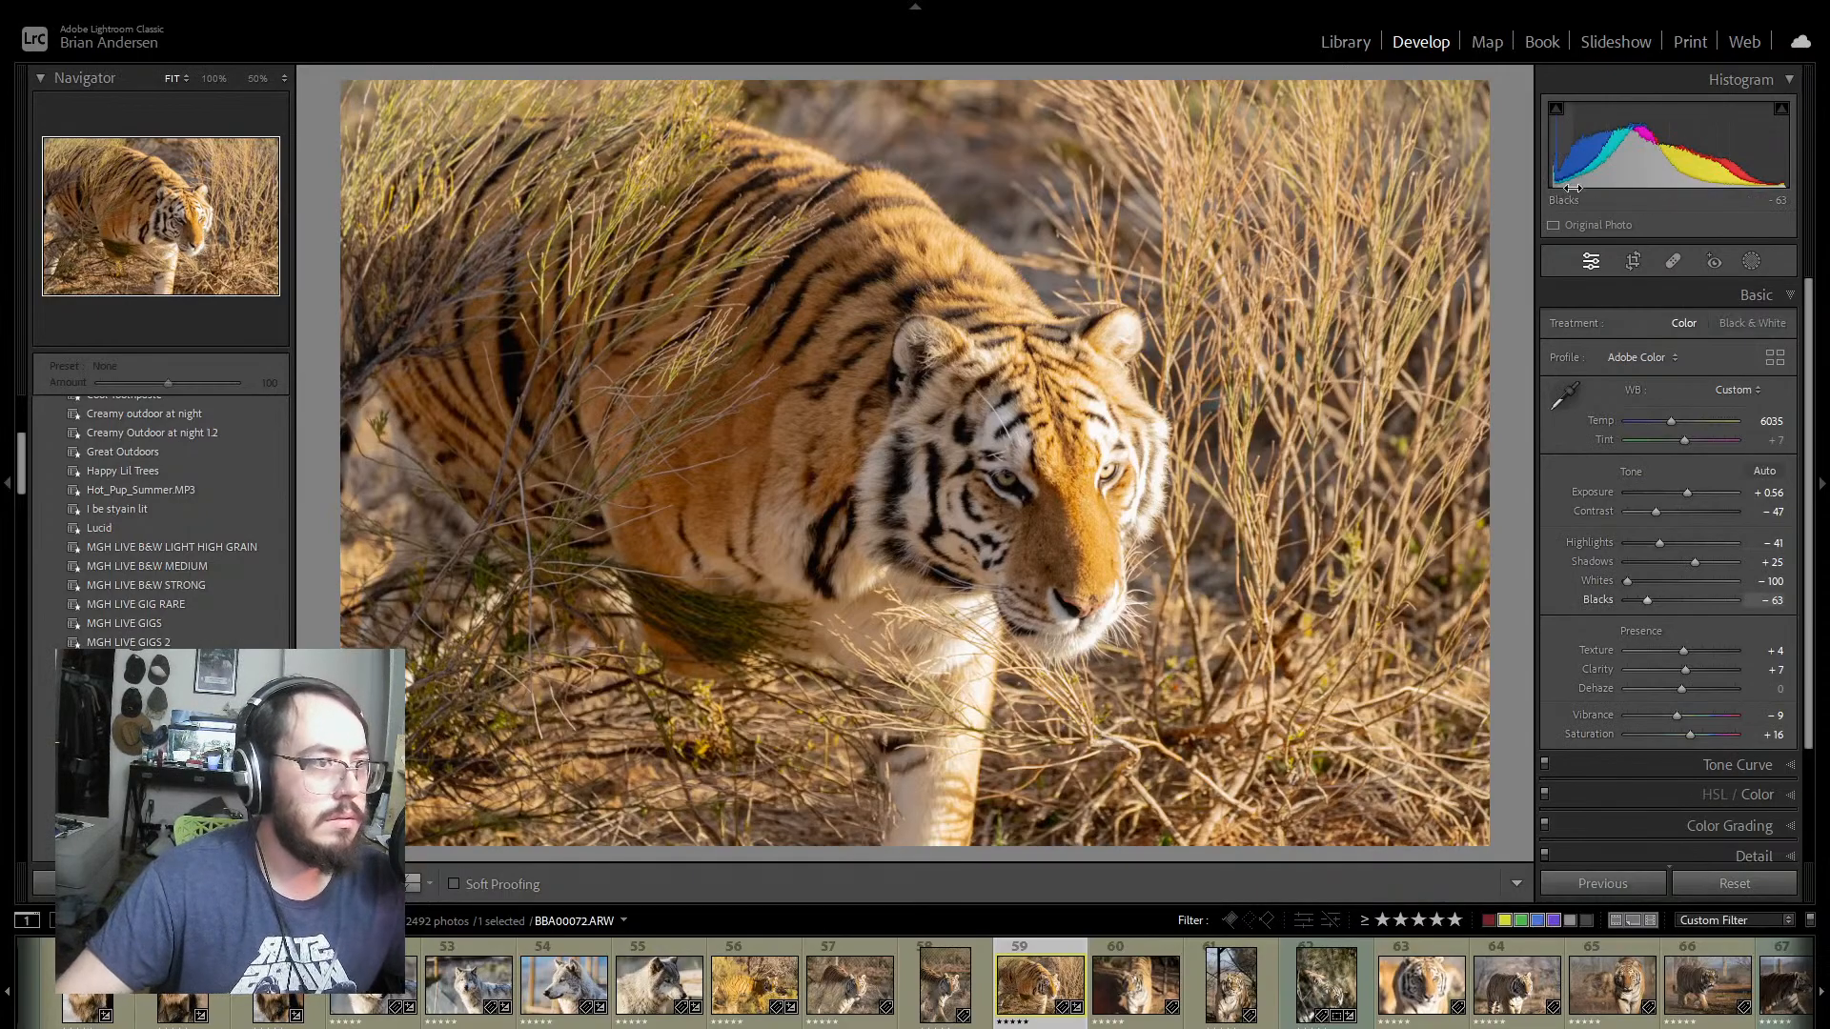
Step: Adjust photo 59's tone curve by moving the upper highlight point to 227/229 and returning the white point to the corner
{"action": "left_click", "coordinate": [1792, 765]}
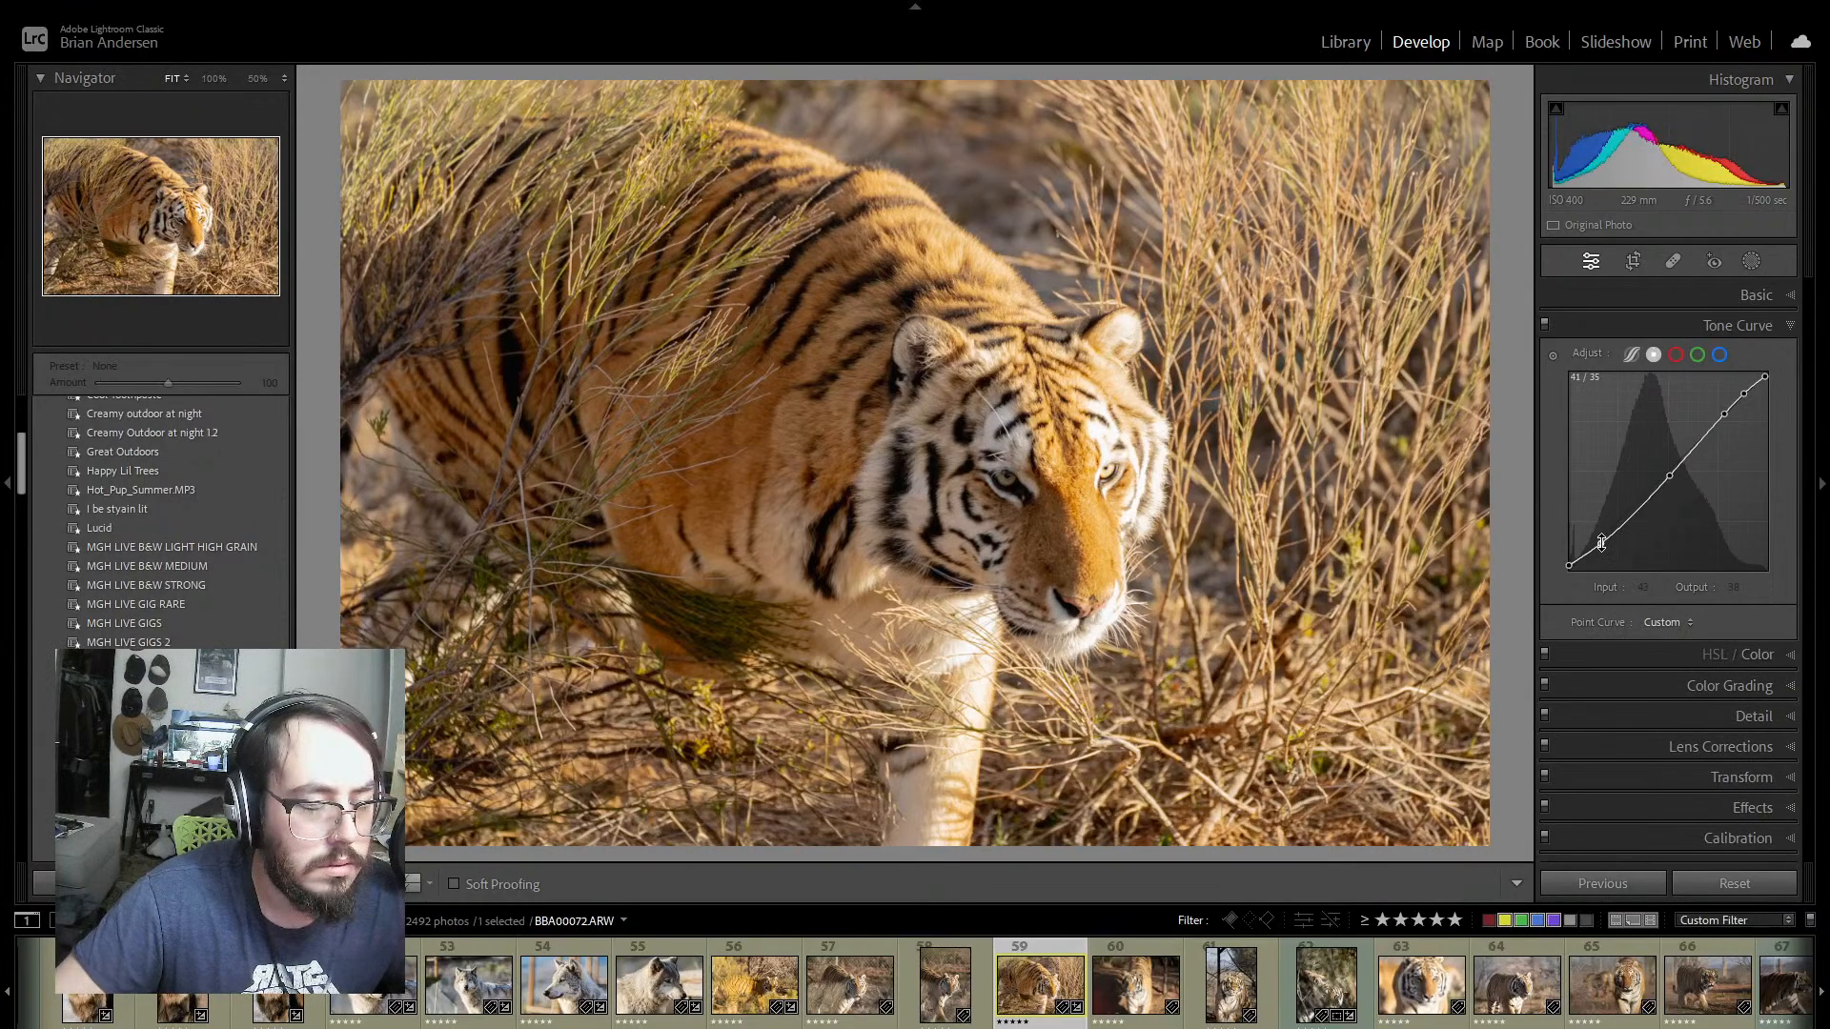
{"action": "left_click", "coordinate": [1724, 416]}
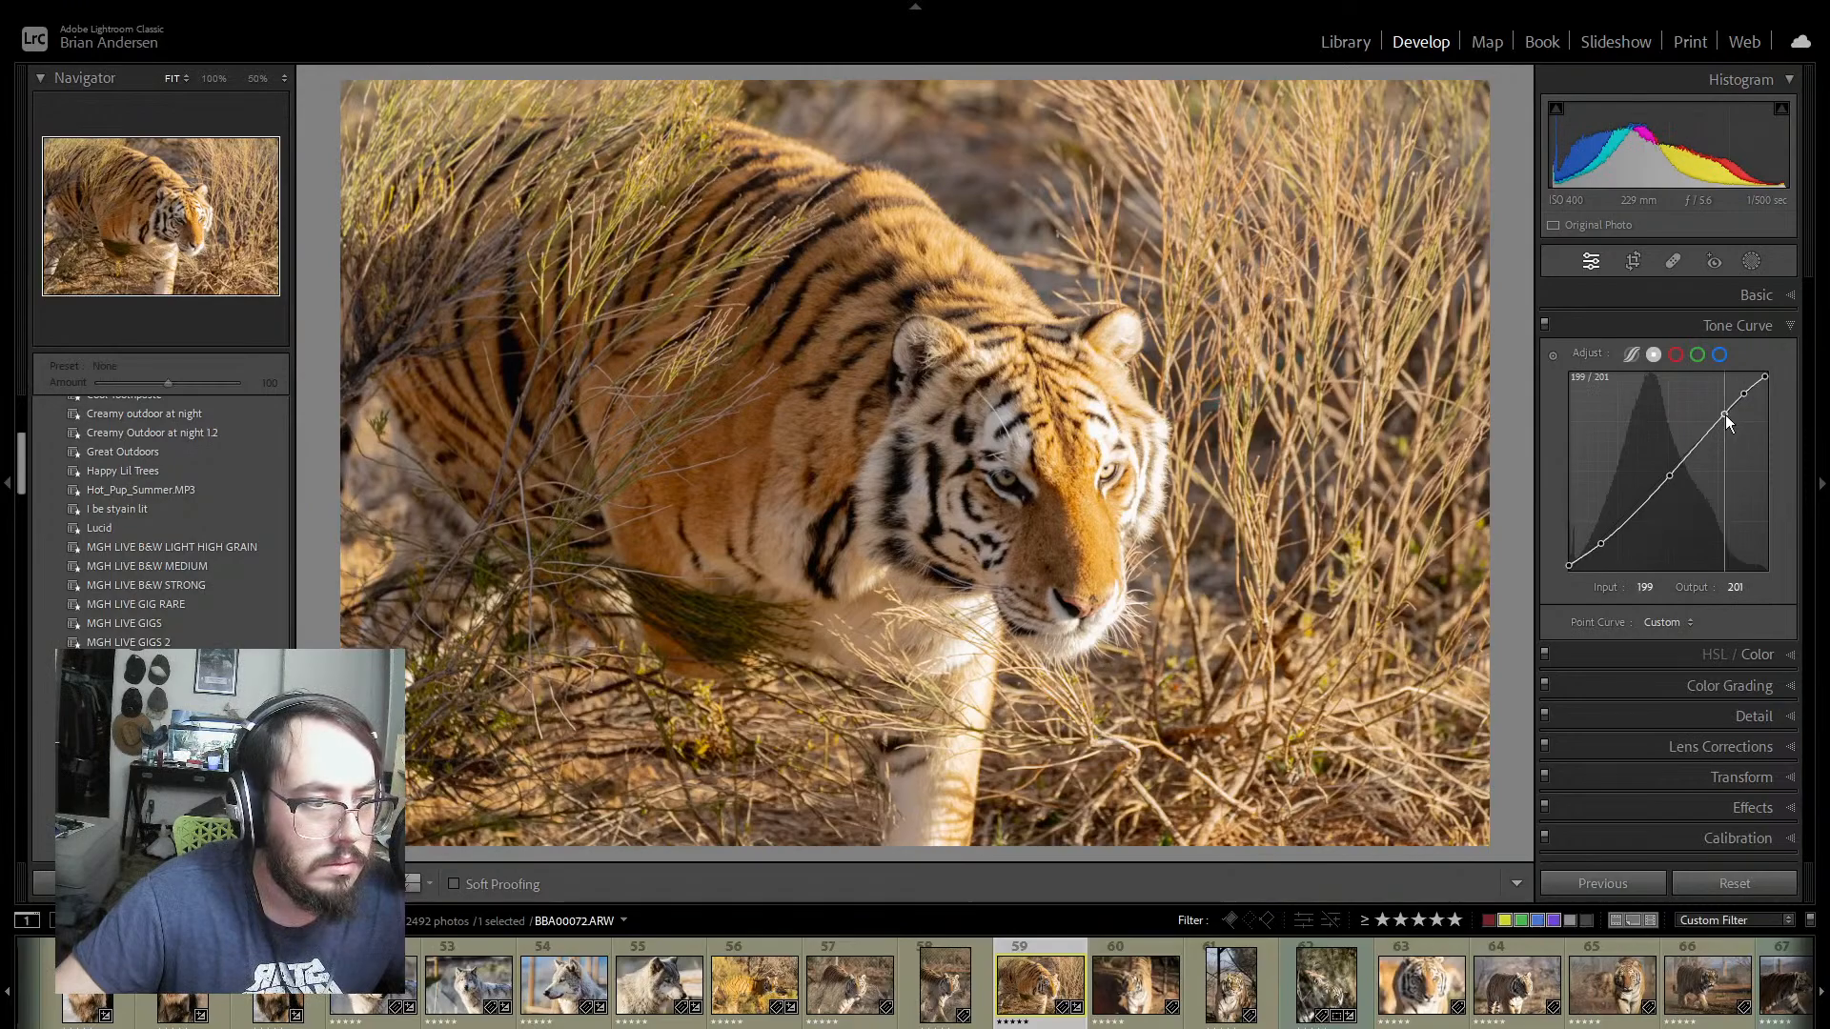
{"action": "mouse_move", "coordinate": [1745, 394]}
{"action": "left_mouse_down"}
{"action": "mouse_move", "coordinate": [1775, 369]}
{"action": "mouse_move", "coordinate": [1747, 393]}
{"action": "left_mouse_up"}
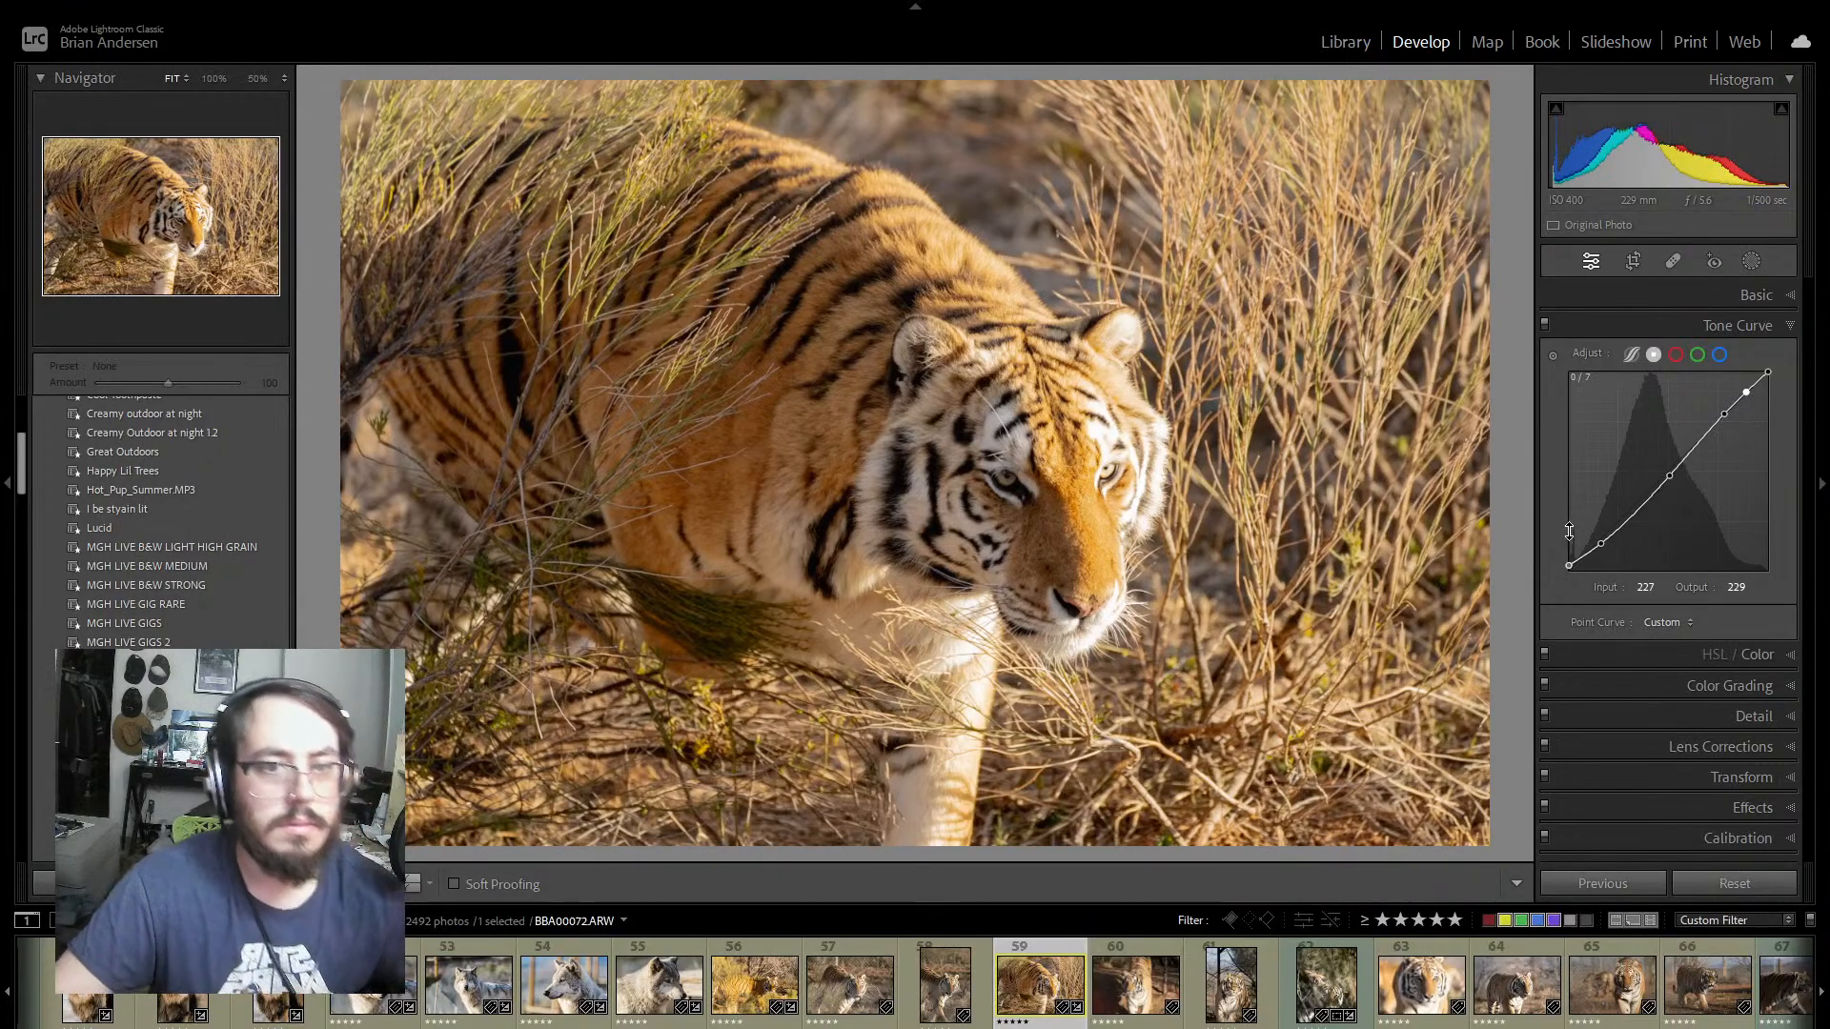
{"action": "left_click", "coordinate": [1790, 327]}
{"action": "left_click", "coordinate": [1791, 327]}
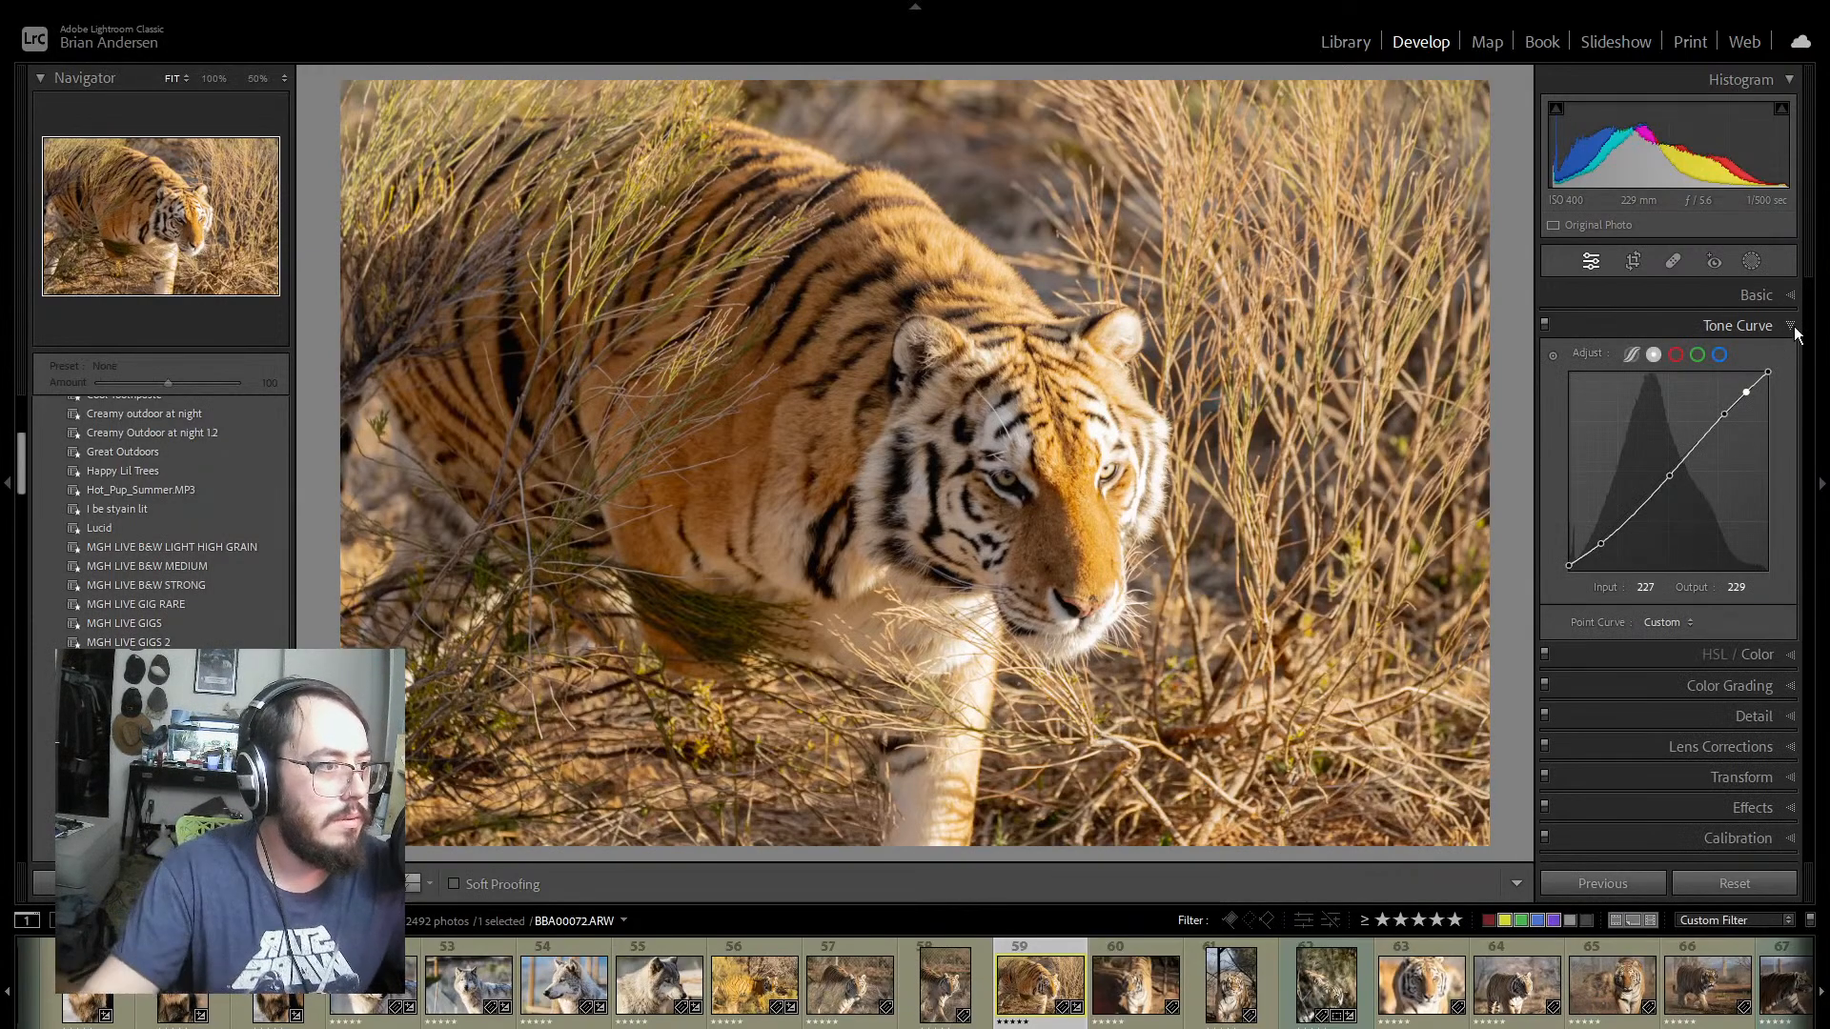
Step: Set photo 59's Orange color values to Hue +5, Saturation +10 and Luminance +2
{"action": "left_click", "coordinate": [1790, 325]}
{"action": "left_click", "coordinate": [1790, 354]}
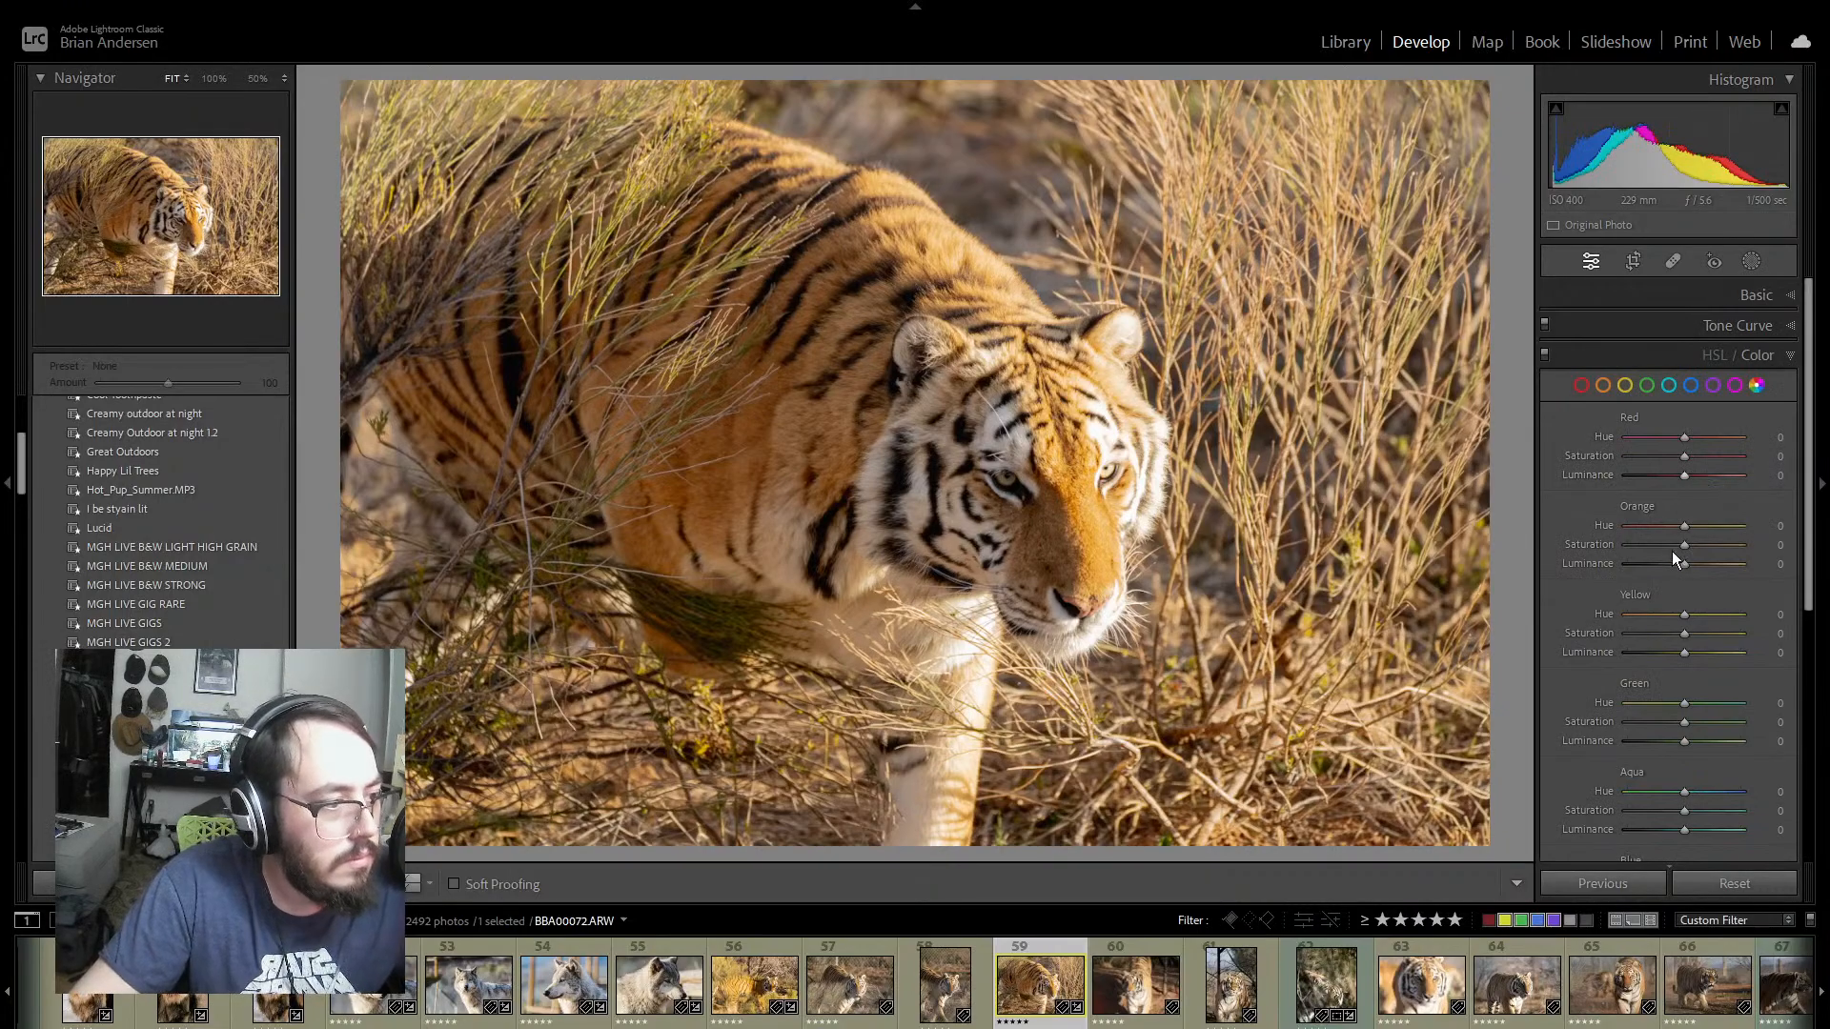
{"action": "mouse_move", "coordinate": [1684, 544]}
{"action": "left_mouse_down"}
{"action": "mouse_move", "coordinate": [1762, 545]}
{"action": "mouse_move", "coordinate": [1660, 541]}
{"action": "mouse_move", "coordinate": [1691, 541]}
{"action": "mouse_move", "coordinate": [1693, 564]}
{"action": "mouse_move", "coordinate": [1676, 528]}
{"action": "mouse_move", "coordinate": [1690, 535]}
{"action": "left_mouse_up"}
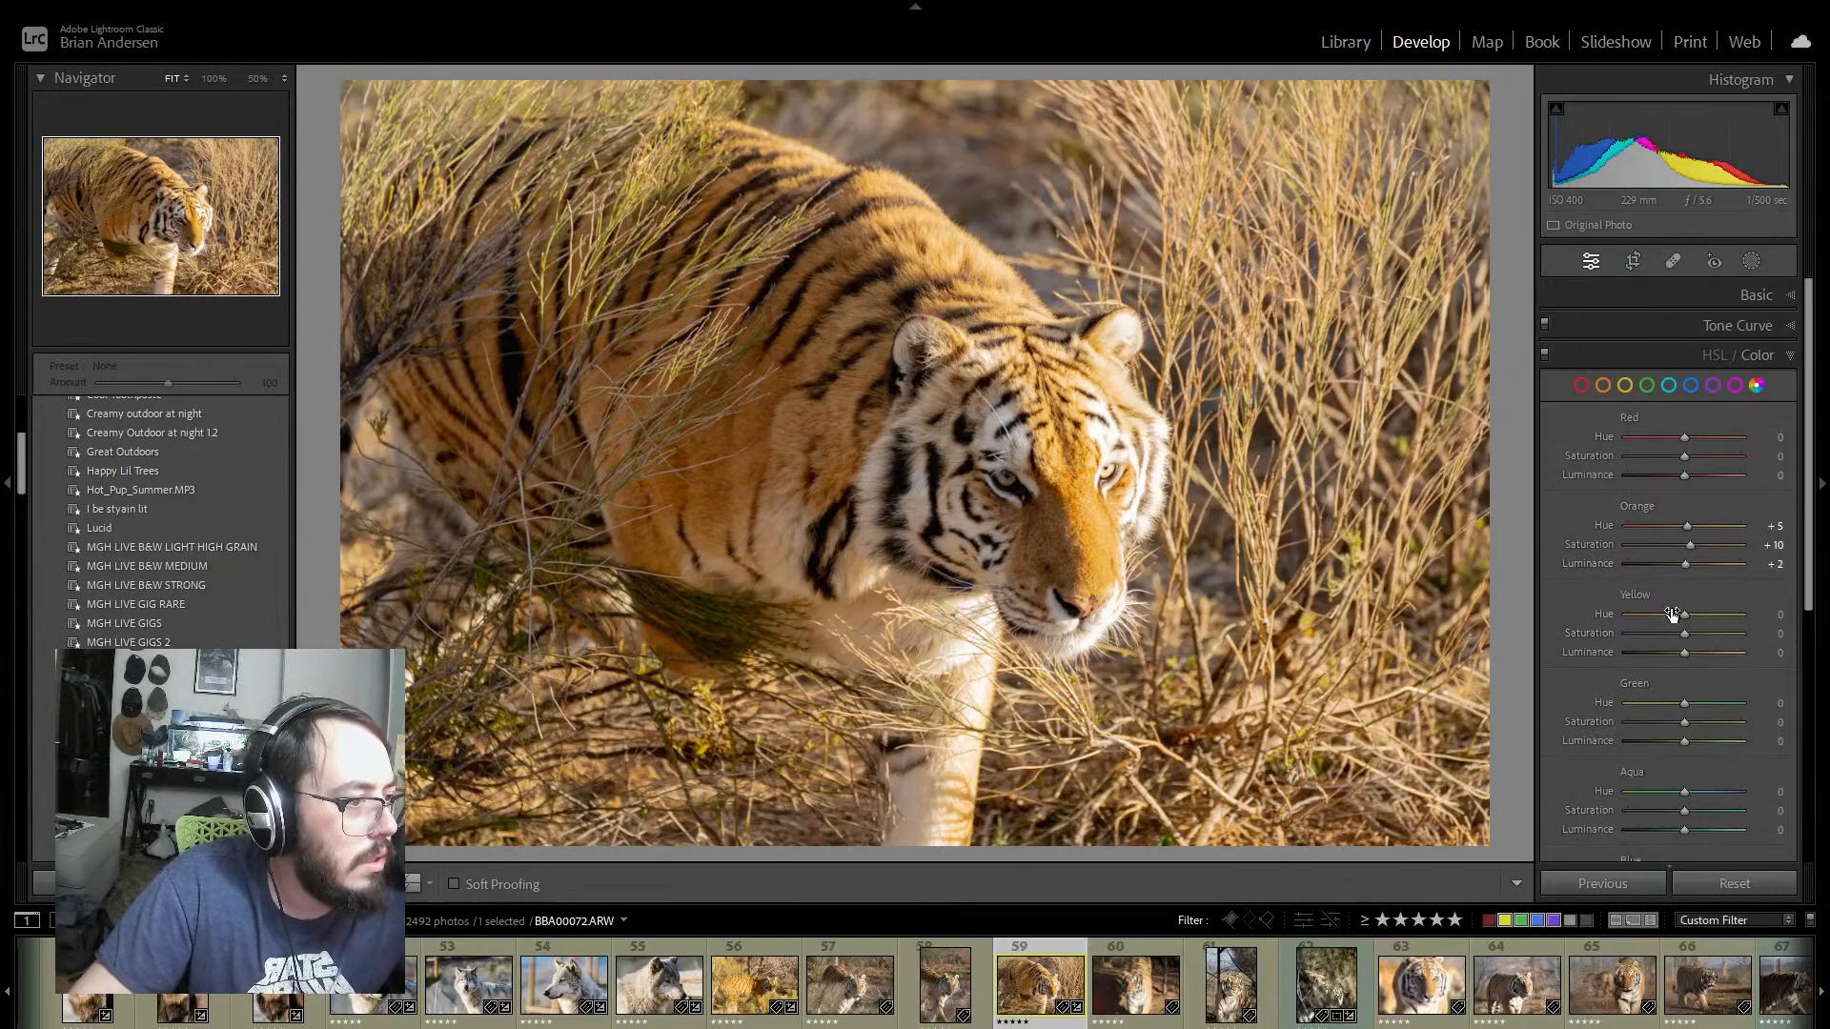
Step: Calibrate photo 59 with Red Primary Hue at −12, Red Primary Saturation at +26 and Green Primary Hue at +7
{"action": "scroll", "coordinate": [1723, 629], "scroll_direction": "down", "scroll_amount": 5}
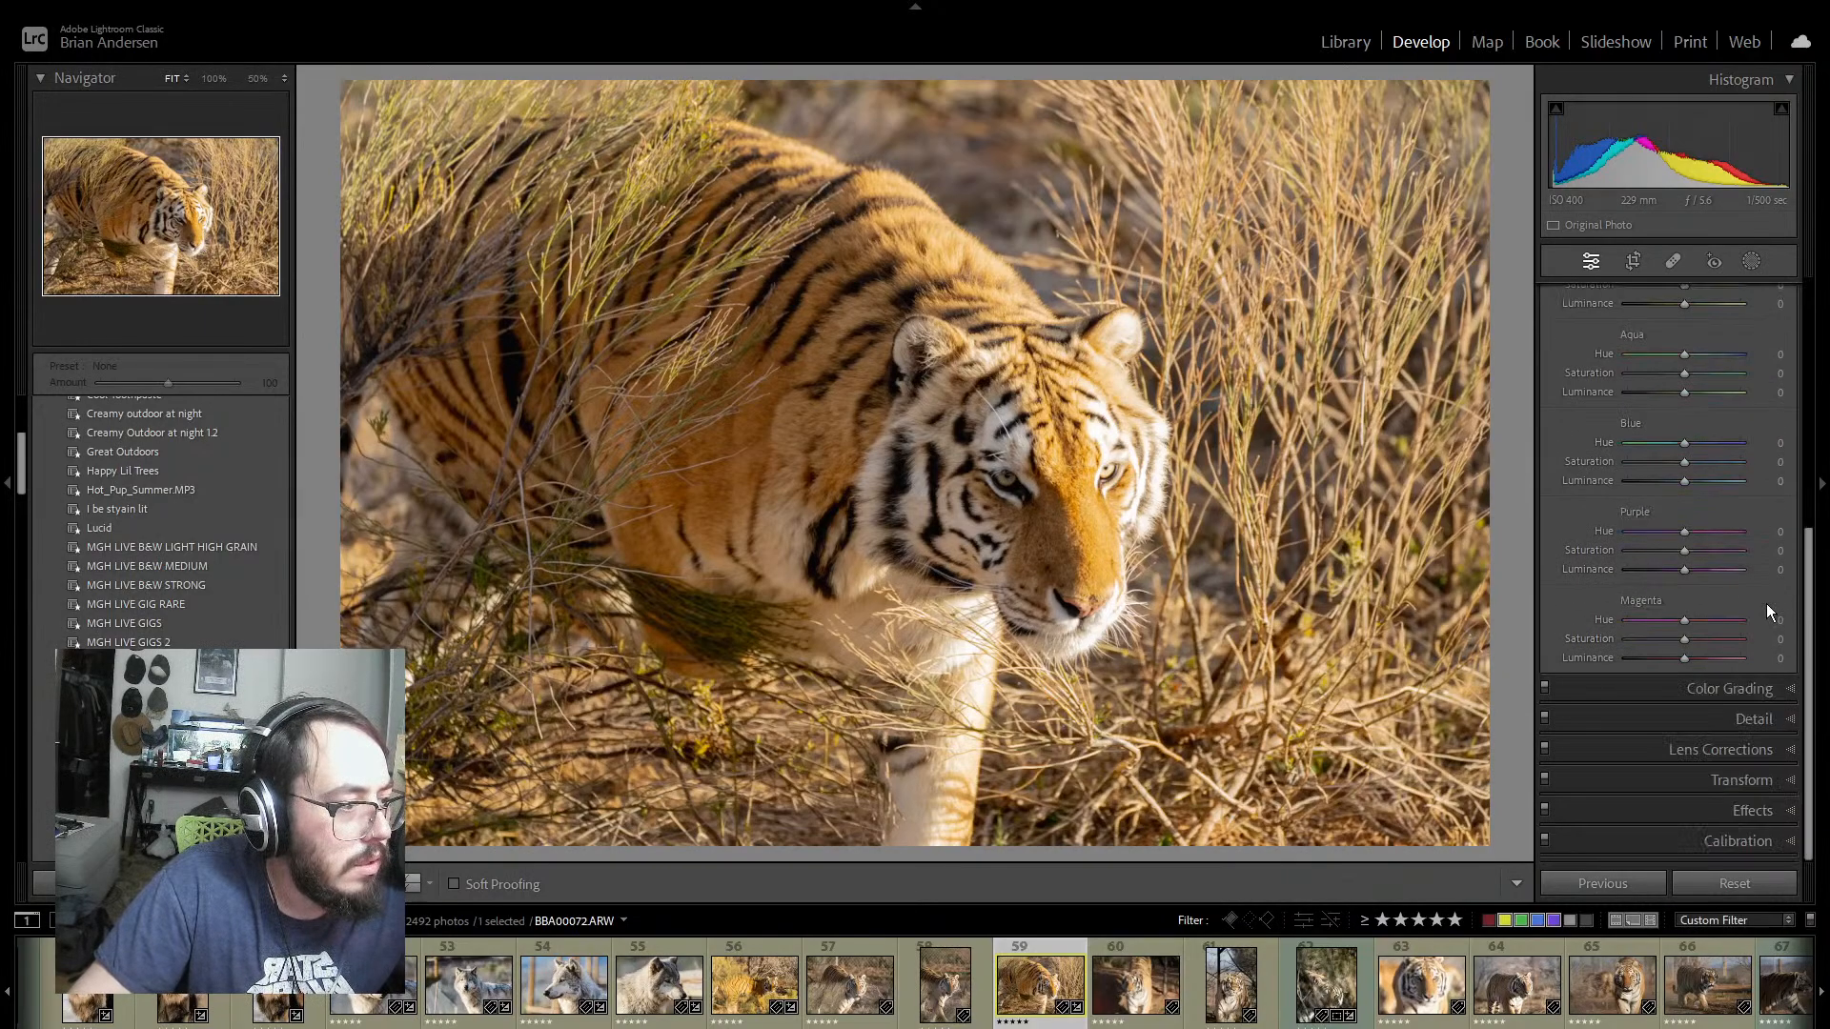
{"action": "left_click", "coordinate": [1778, 842]}
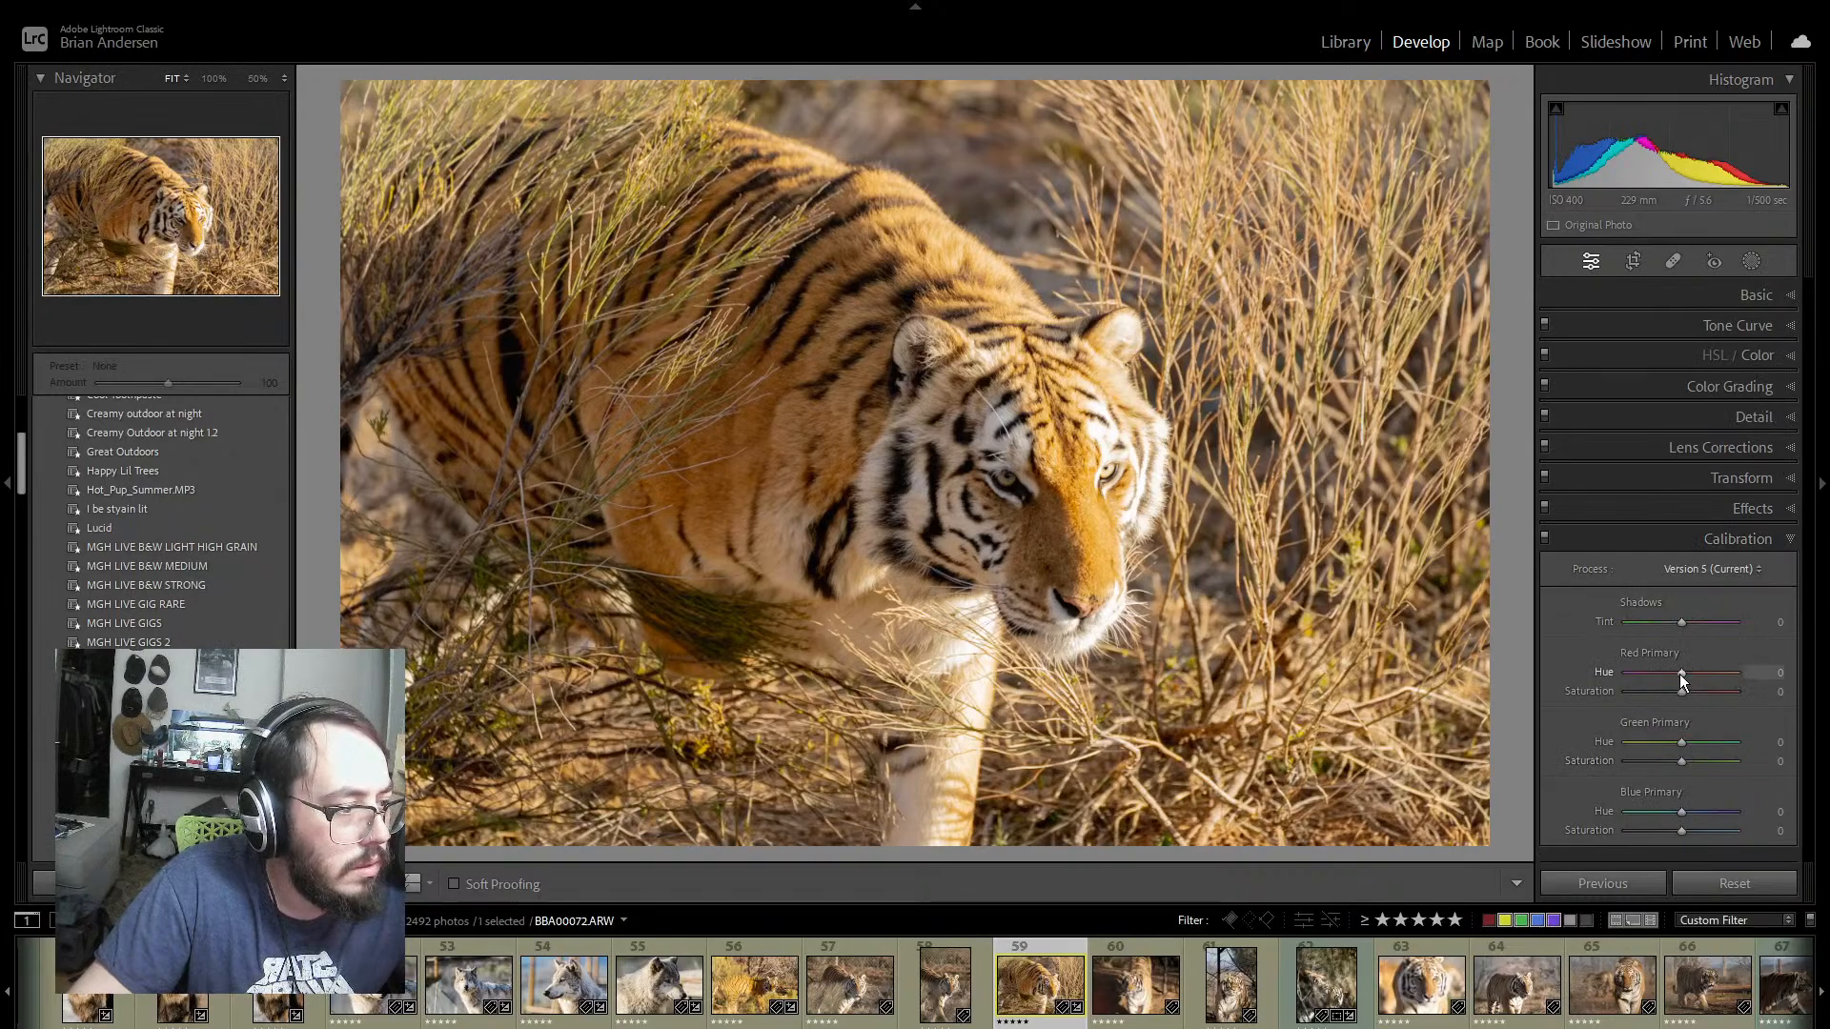
{"action": "left_click_drag", "start_coordinate": [1680, 675], "coordinate": [1672, 671]}
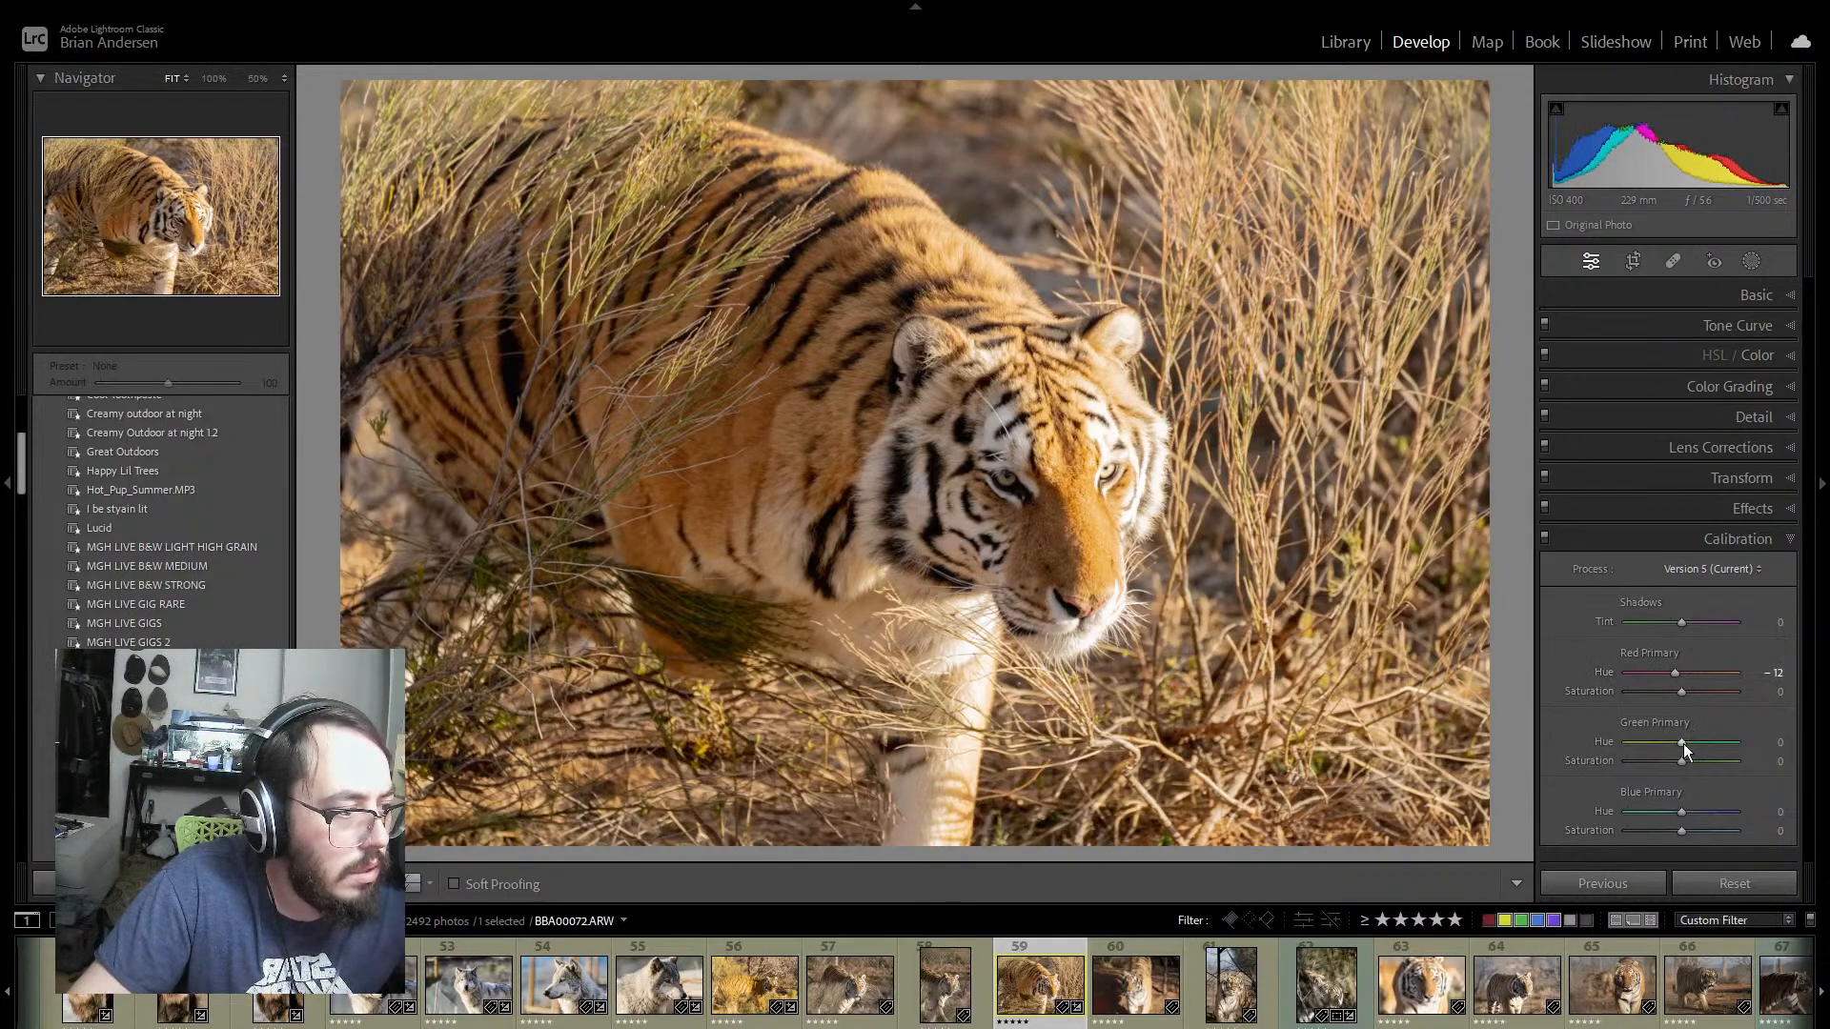
{"action": "left_click_drag", "start_coordinate": [1682, 741], "coordinate": [1696, 694]}
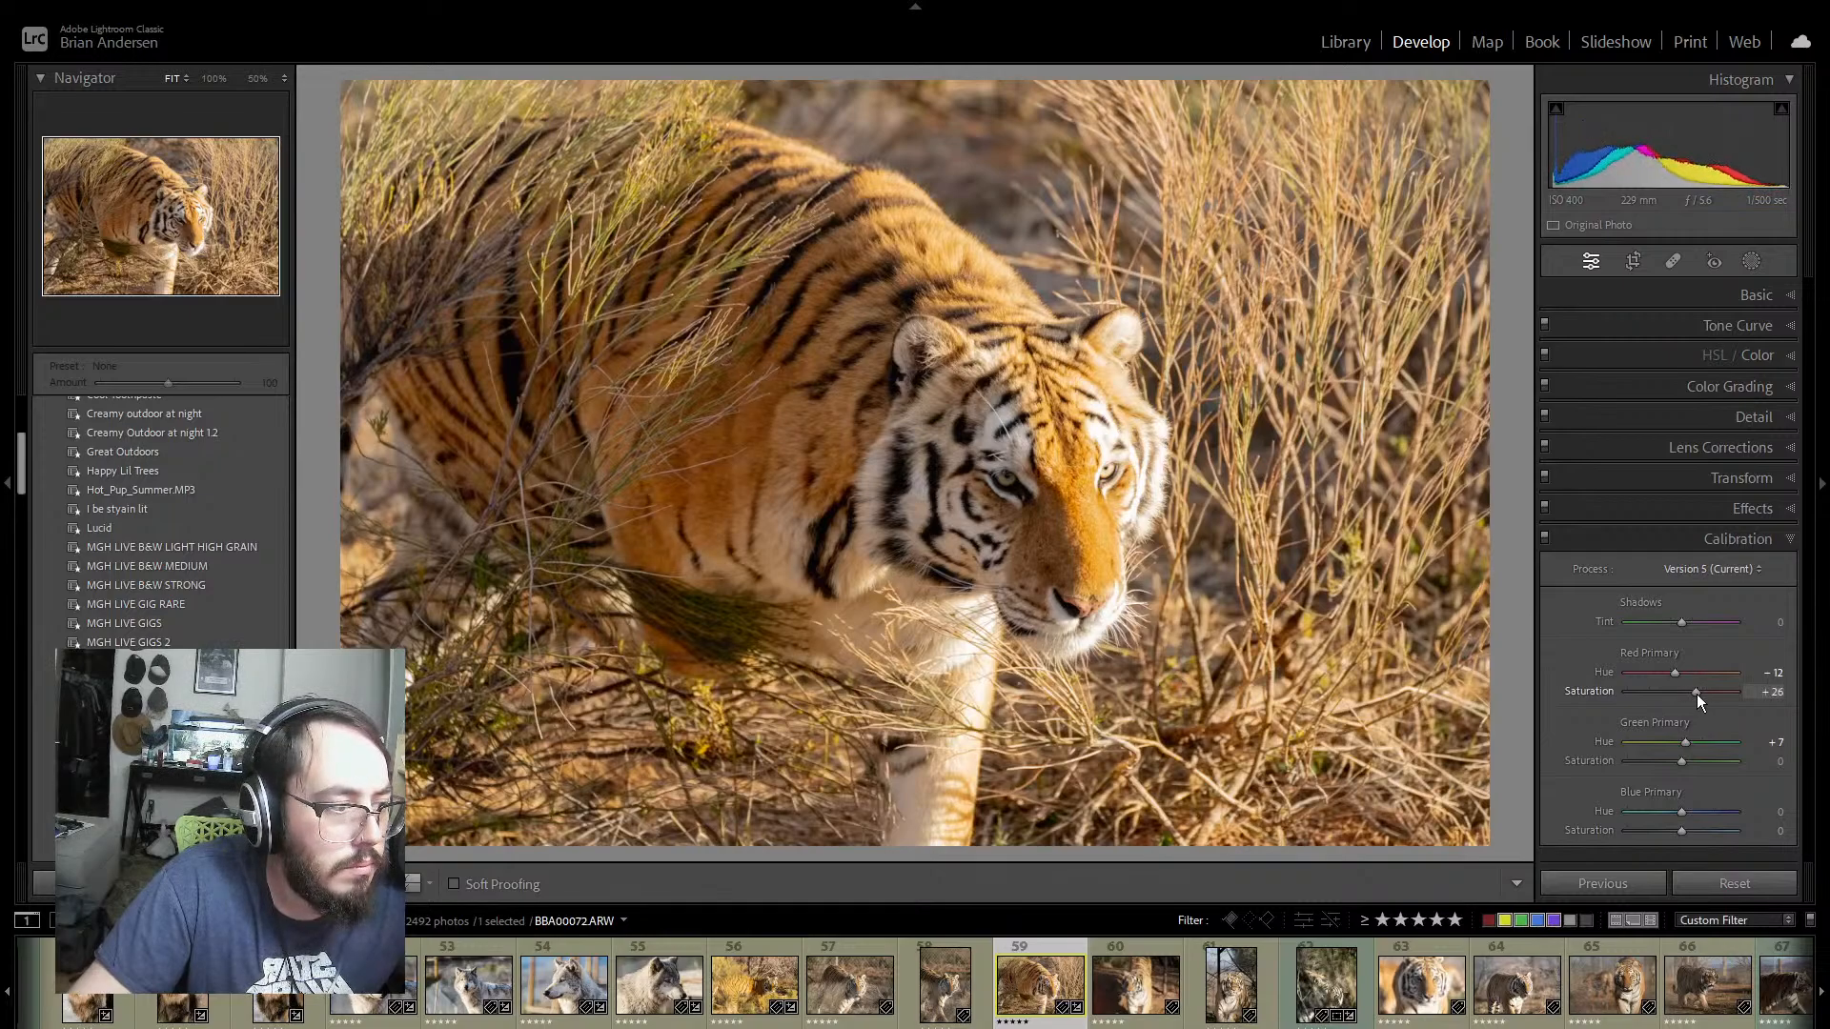
Step: Reset photo 59's Green Primary and Blue Primary Hue to 0, with Green Primary Saturation at −25 and Blue Primary Saturation at +21
{"action": "mouse_move", "coordinate": [1684, 759]}
{"action": "left_mouse_down"}
{"action": "mouse_move", "coordinate": [1666, 744]}
{"action": "mouse_move", "coordinate": [1683, 742]}
{"action": "left_mouse_up"}
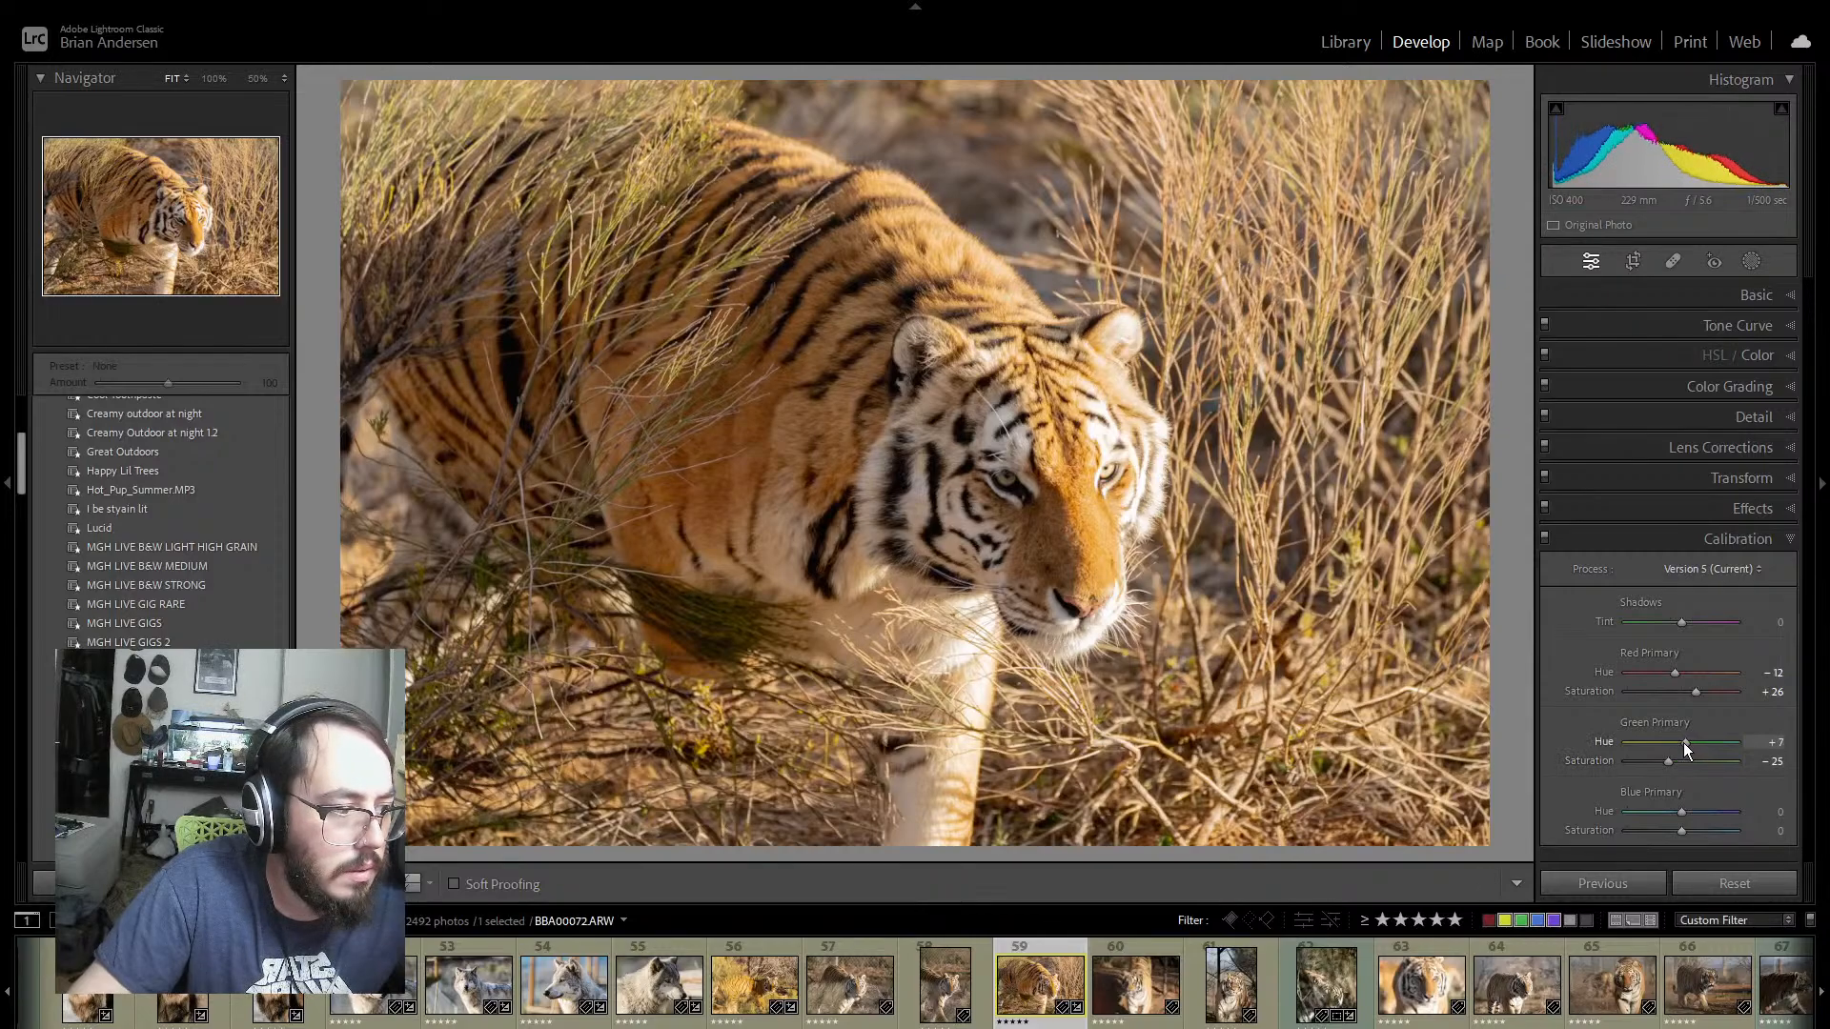
{"action": "double_click", "coordinate": [1610, 740]}
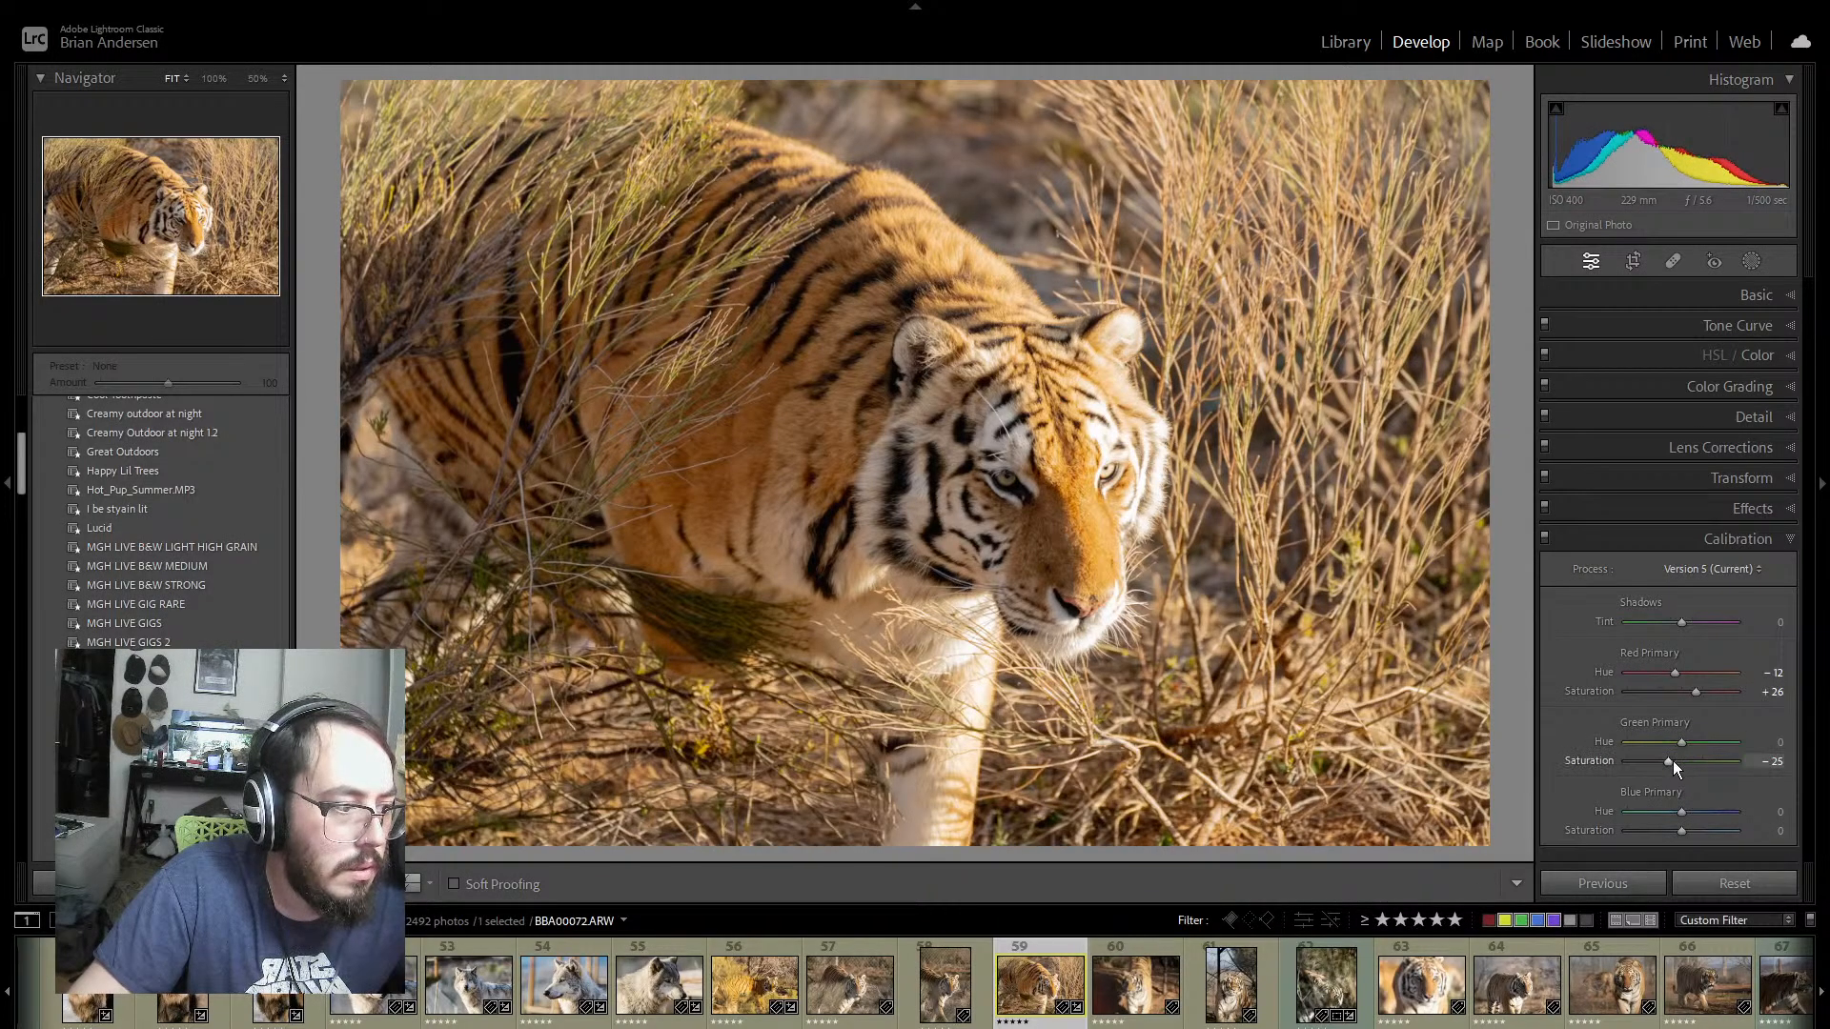
{"action": "left_click_drag", "start_coordinate": [1661, 764], "coordinate": [1674, 812]}
{"action": "left_click_drag", "start_coordinate": [1666, 811], "coordinate": [1690, 810]}
{"action": "double_click", "coordinate": [1601, 810]}
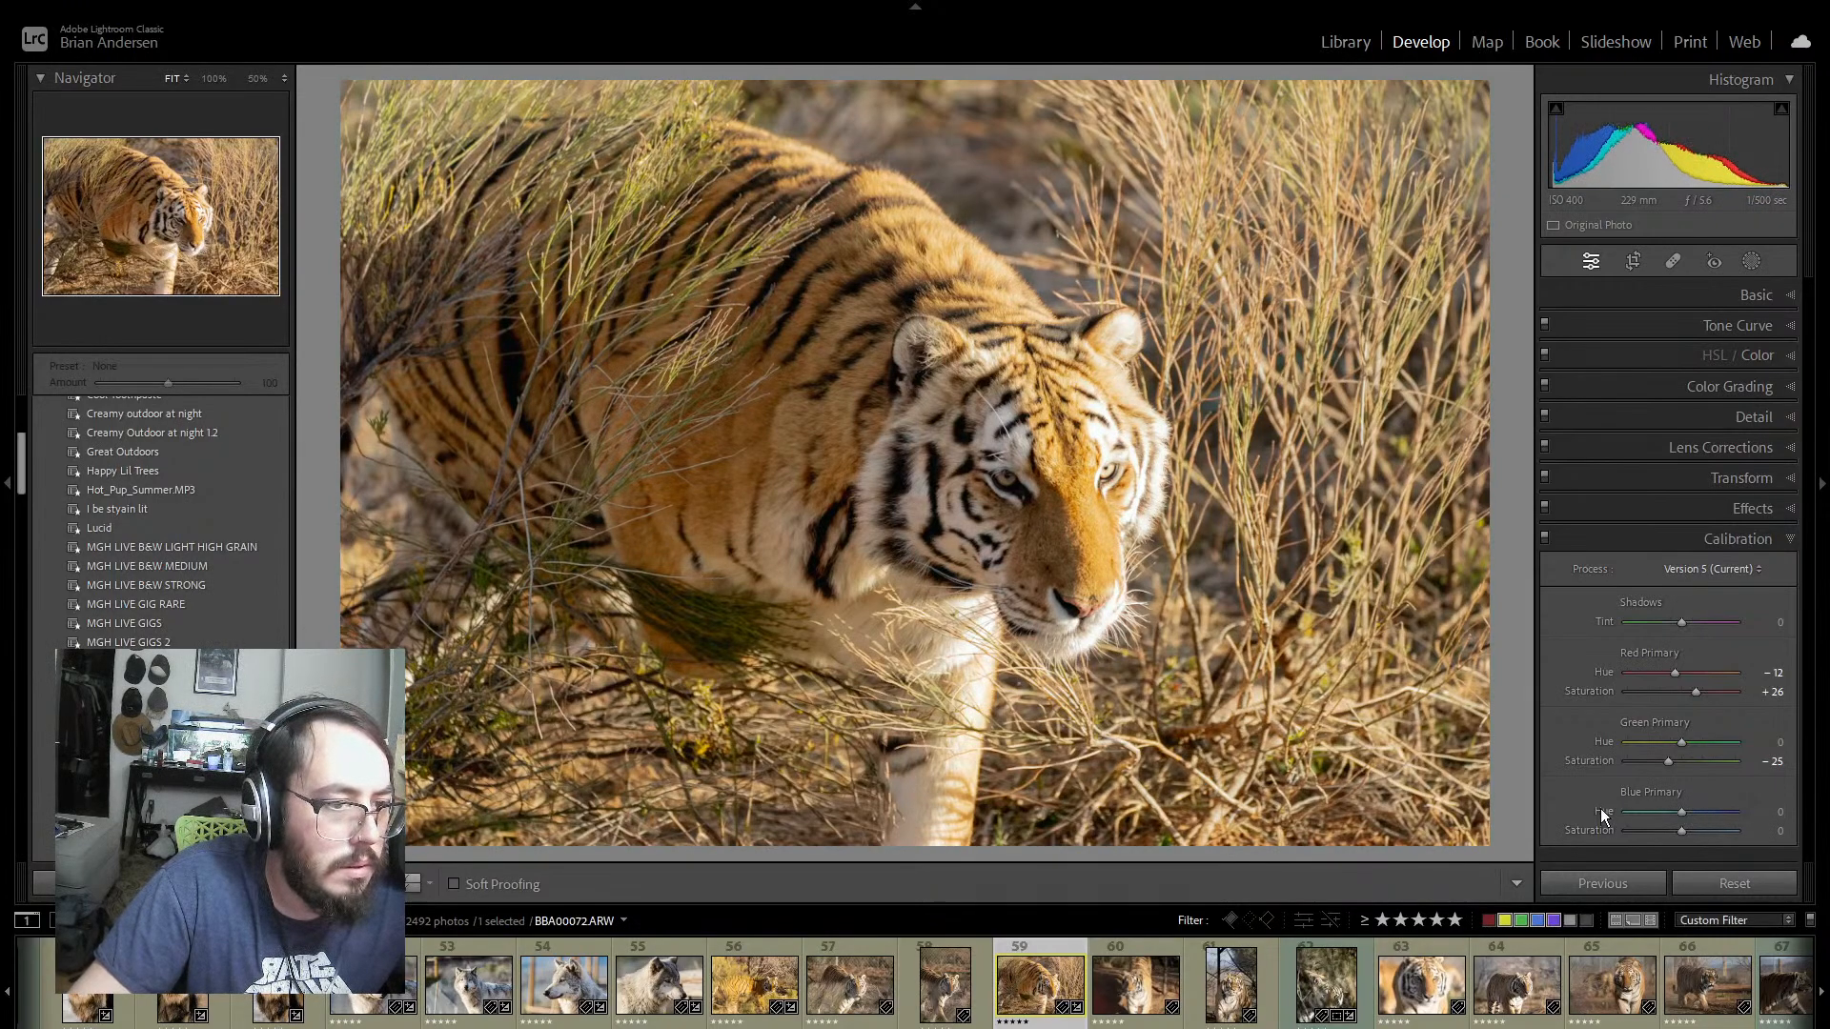
{"action": "mouse_move", "coordinate": [1681, 831]}
{"action": "left_mouse_down"}
{"action": "mouse_move", "coordinate": [1658, 831]}
{"action": "mouse_move", "coordinate": [1692, 825]}
{"action": "left_mouse_up"}
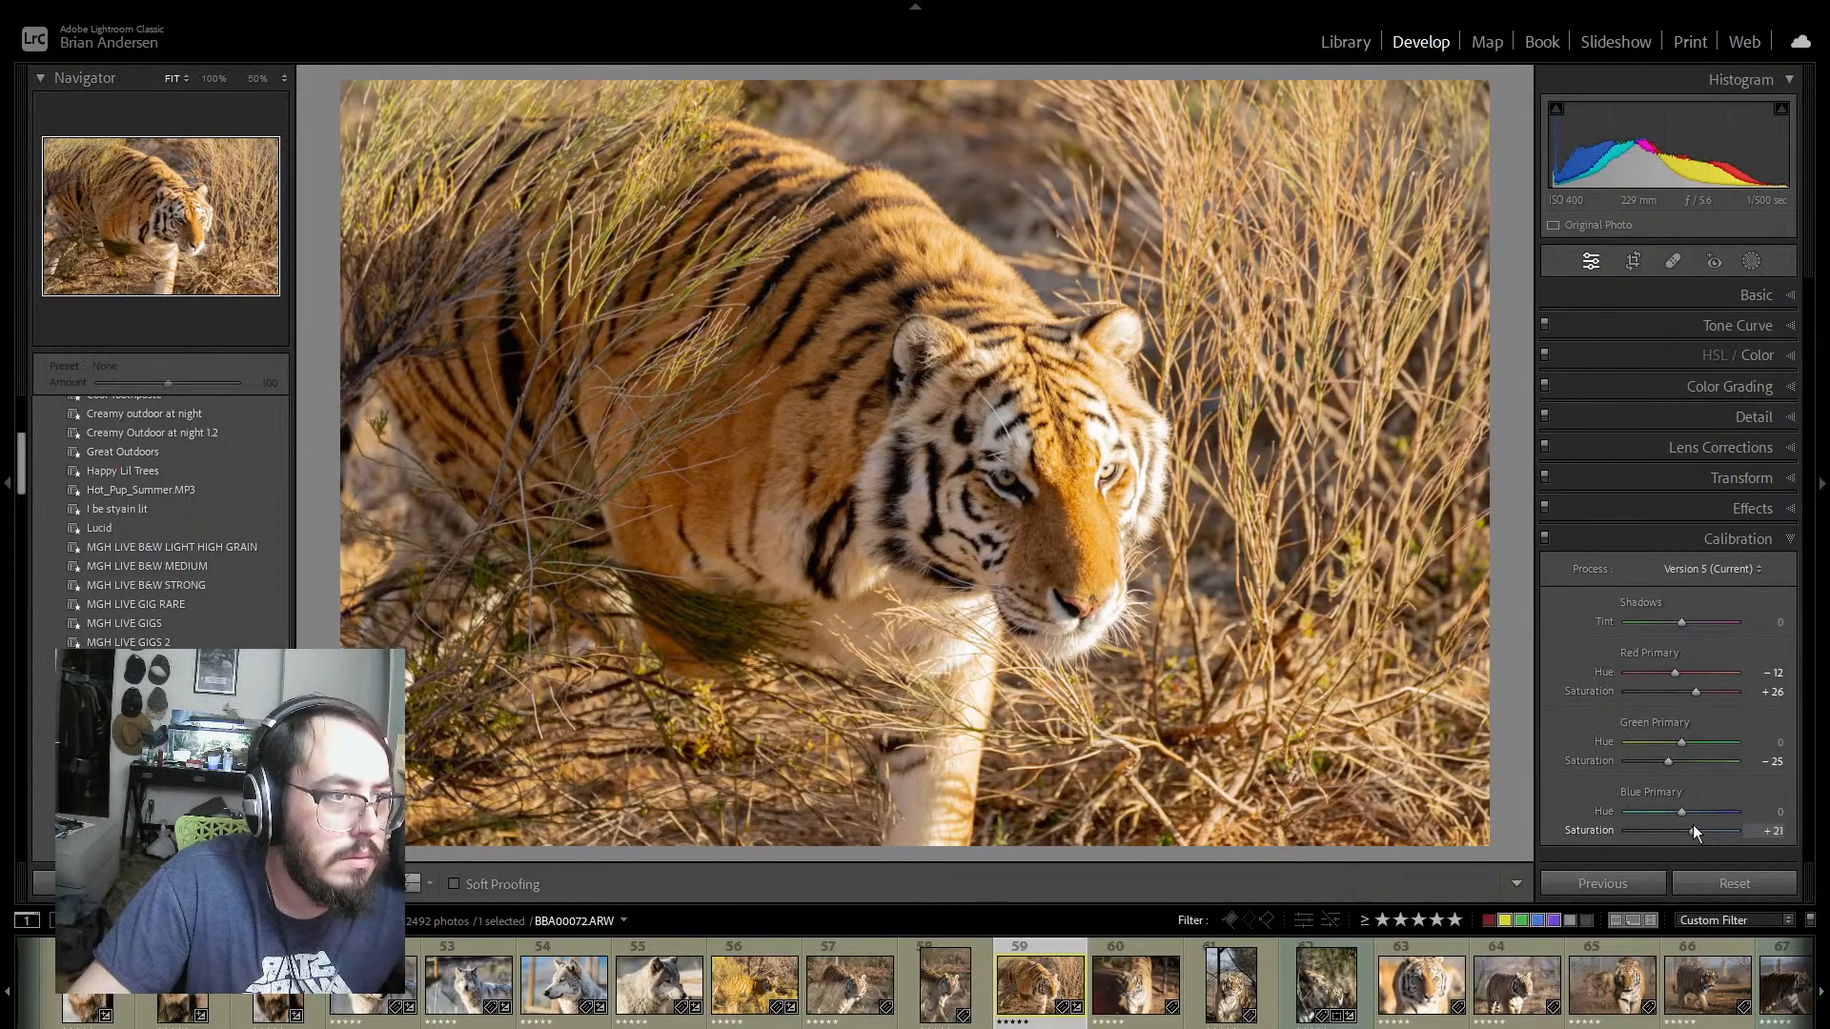
{"action": "left_click", "coordinate": [1777, 540]}
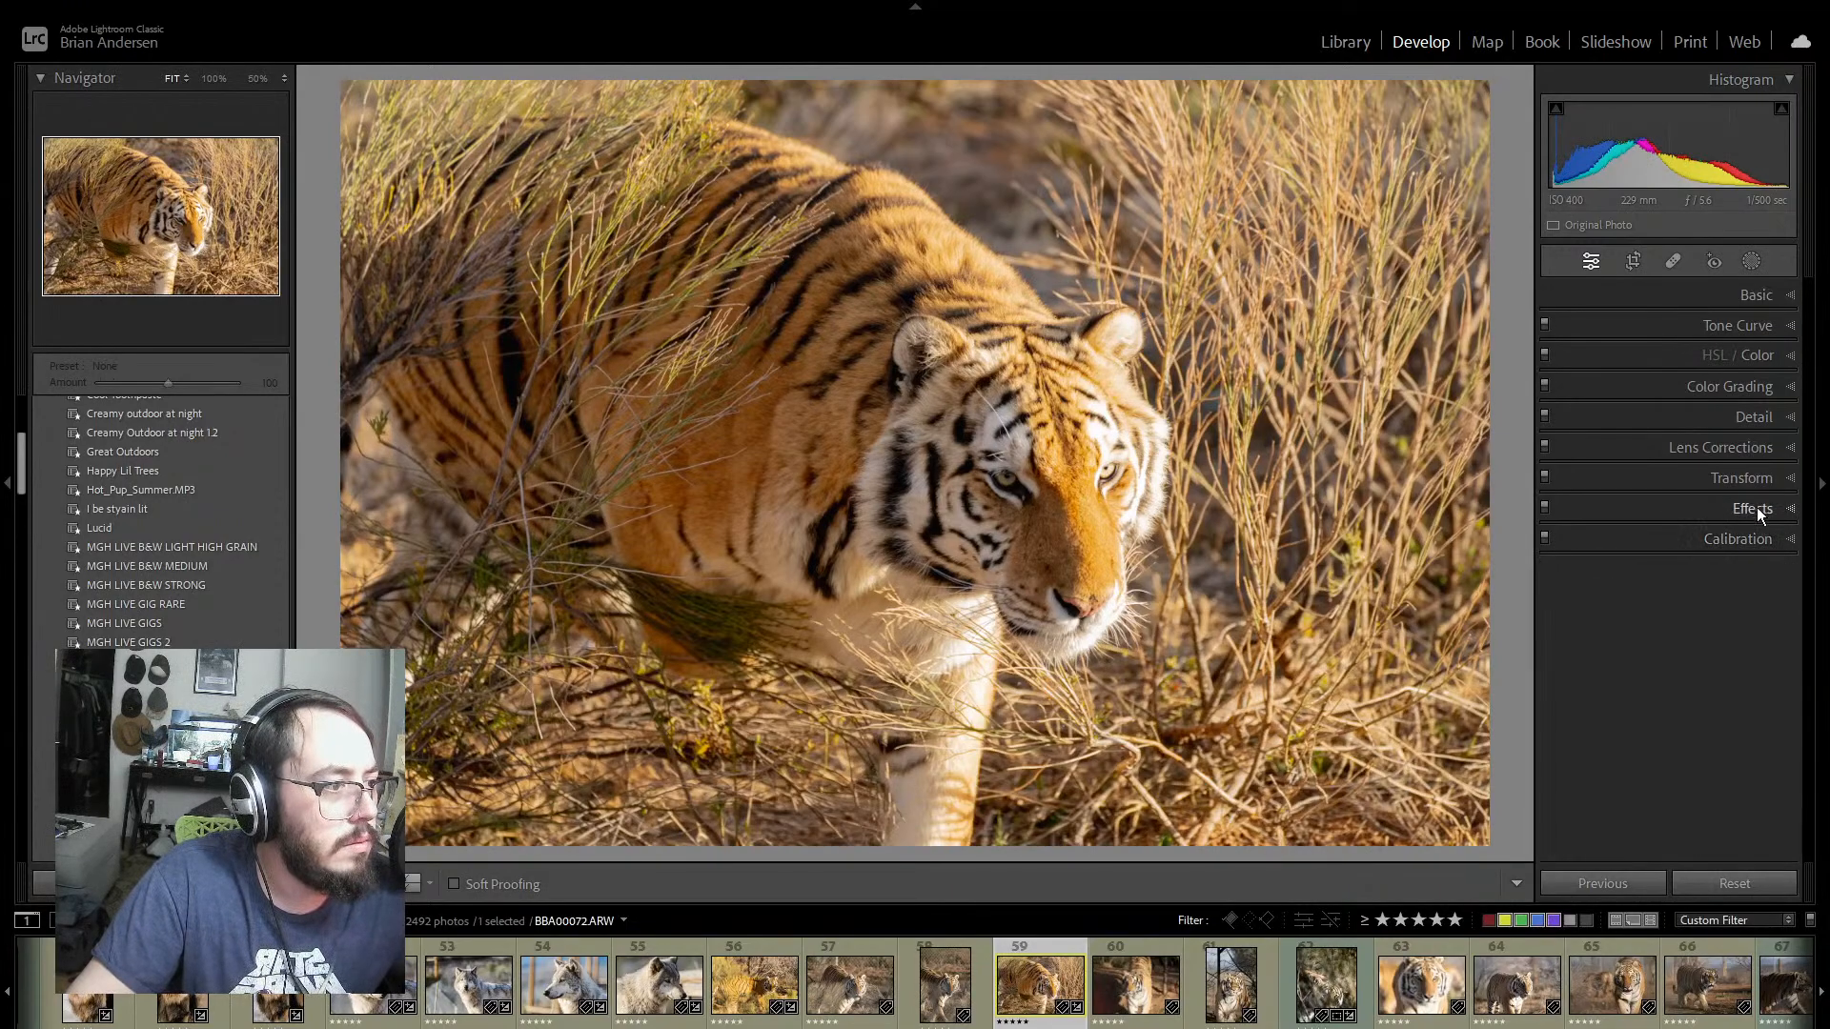
Step: Set photo 59's Yellow Saturation to −28 and Luminance to +12, keeping Yellow Hue at its default of 0
{"action": "left_click", "coordinate": [1784, 387]}
{"action": "left_click", "coordinate": [1777, 360]}
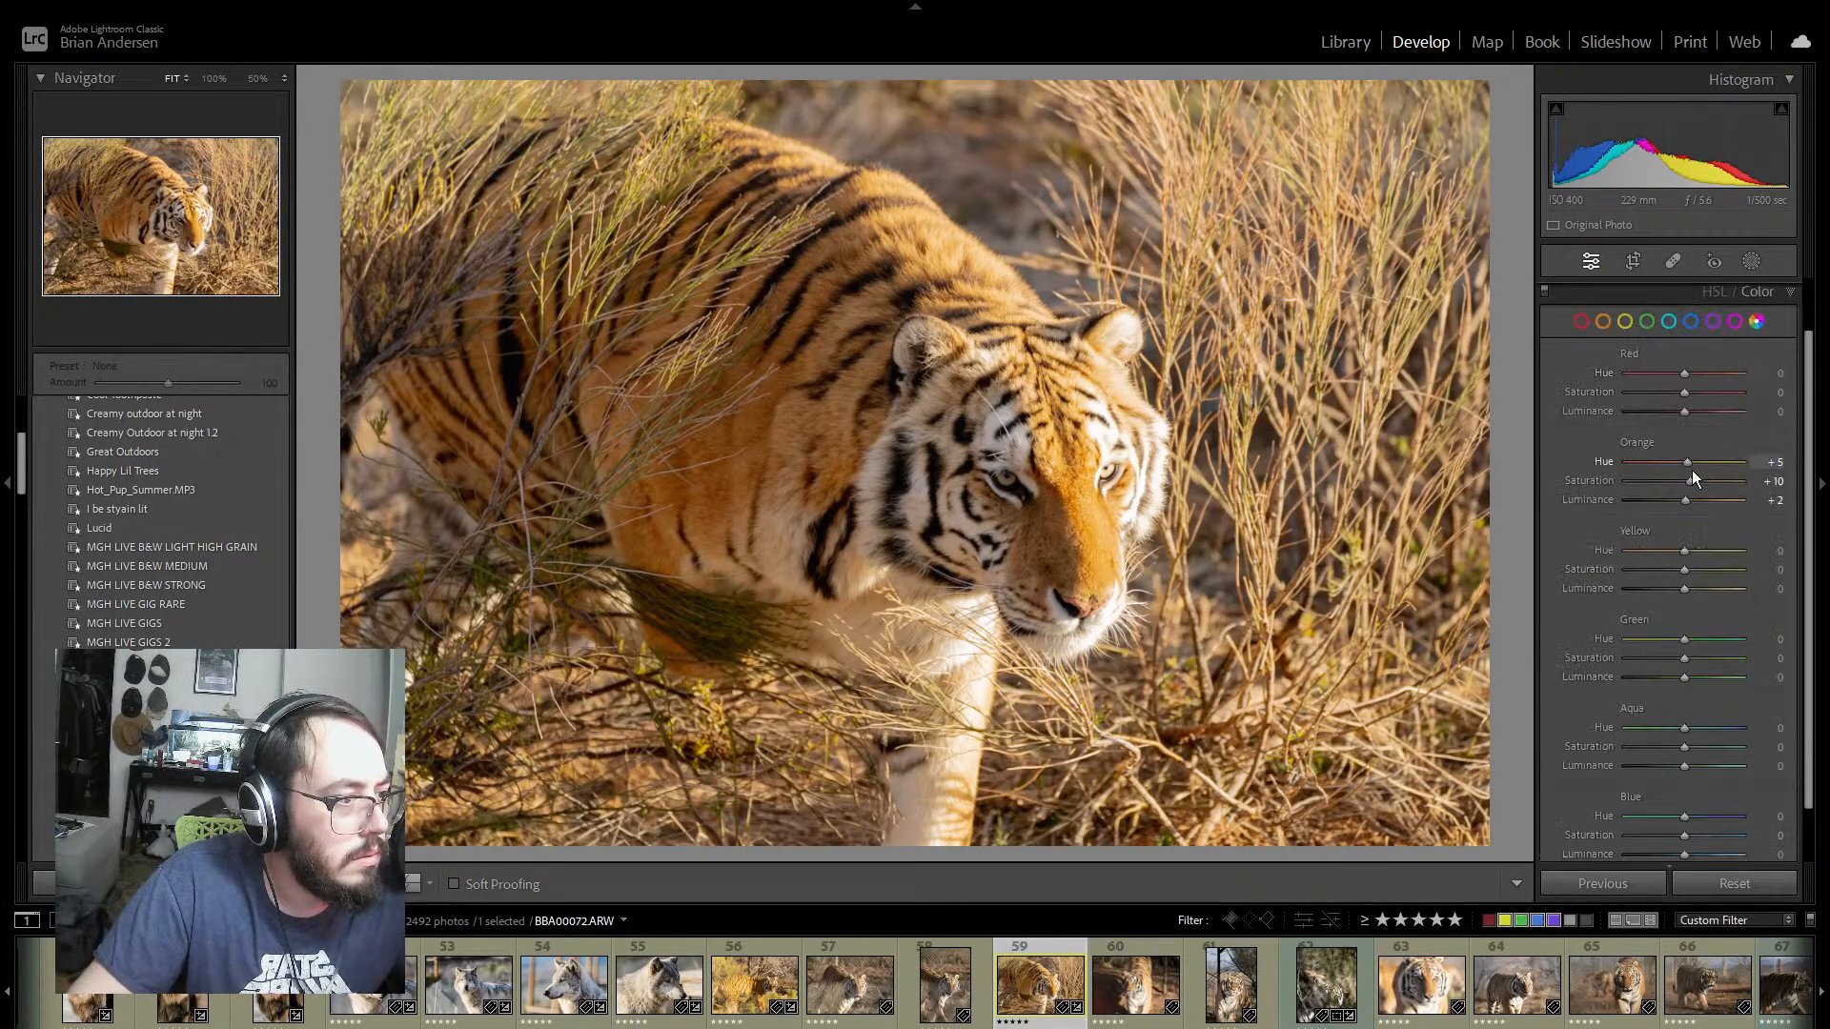
{"action": "mouse_move", "coordinate": [1683, 569]}
{"action": "left_mouse_down"}
{"action": "mouse_move", "coordinate": [1645, 570]}
{"action": "mouse_move", "coordinate": [1700, 588]}
{"action": "mouse_move", "coordinate": [1670, 550]}
{"action": "mouse_move", "coordinate": [1689, 550]}
{"action": "left_mouse_up"}
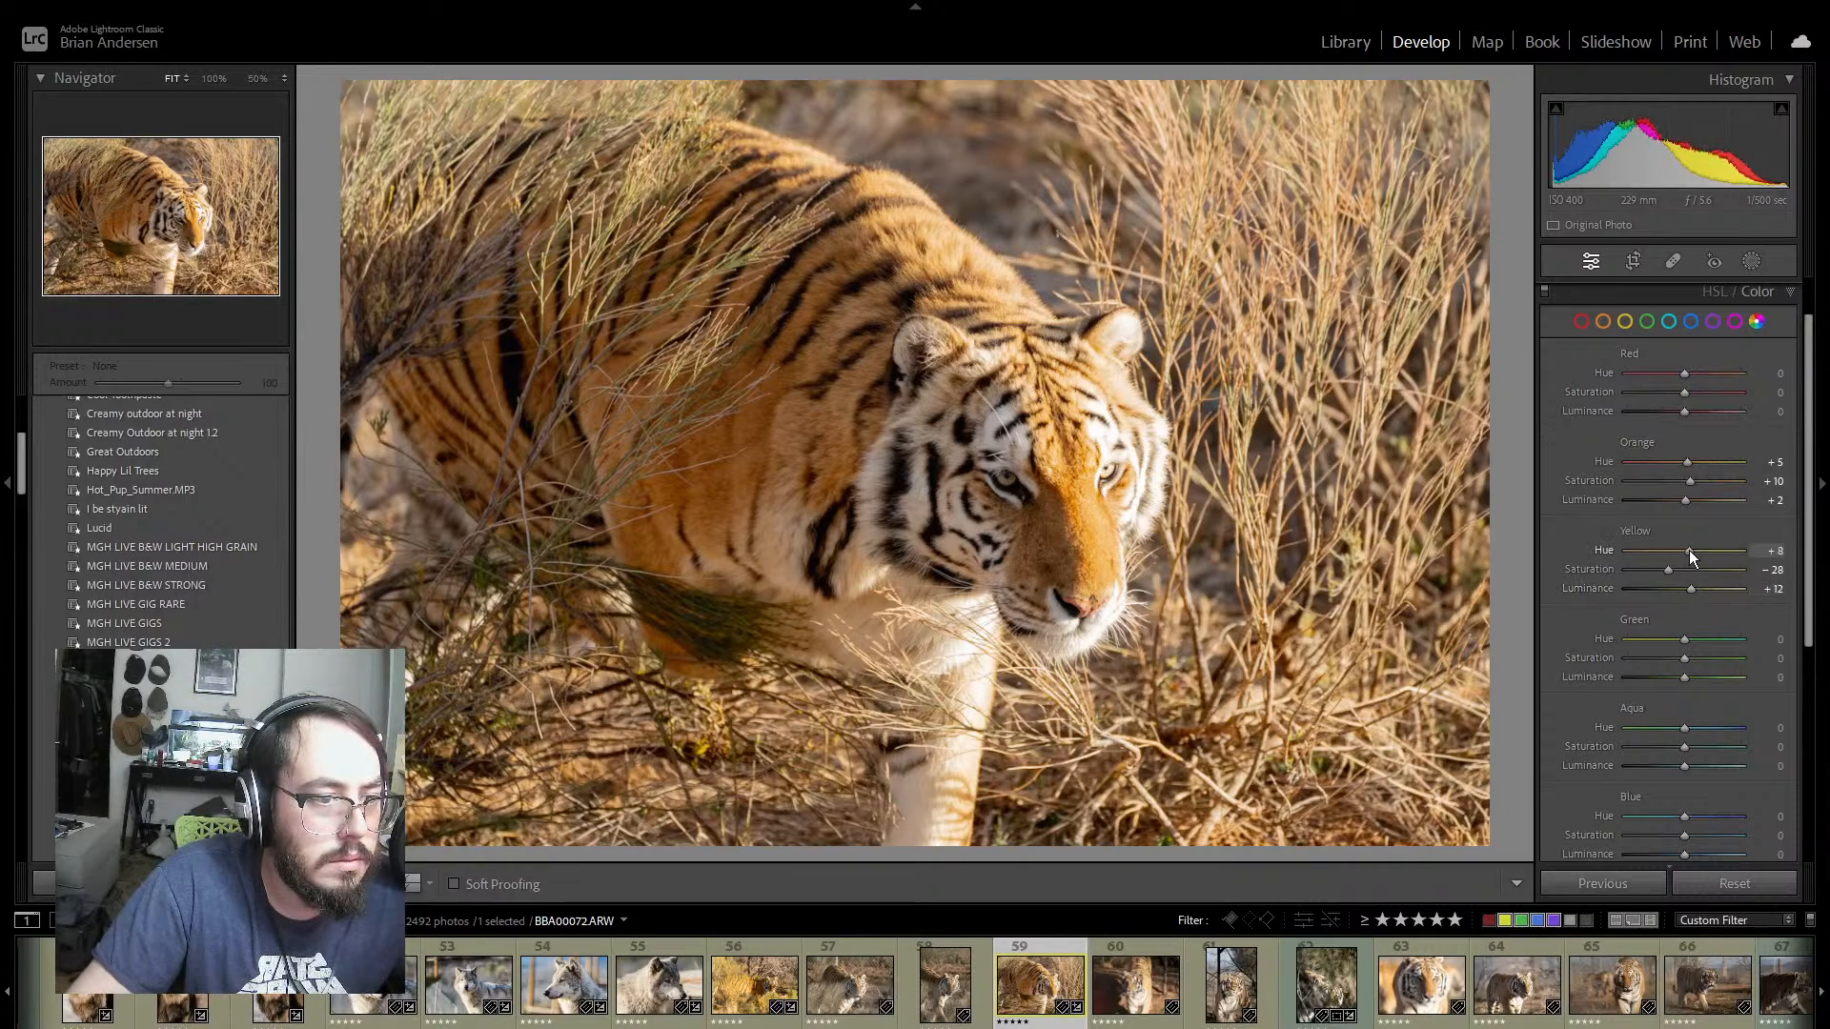
{"action": "double_click", "coordinate": [1607, 551]}
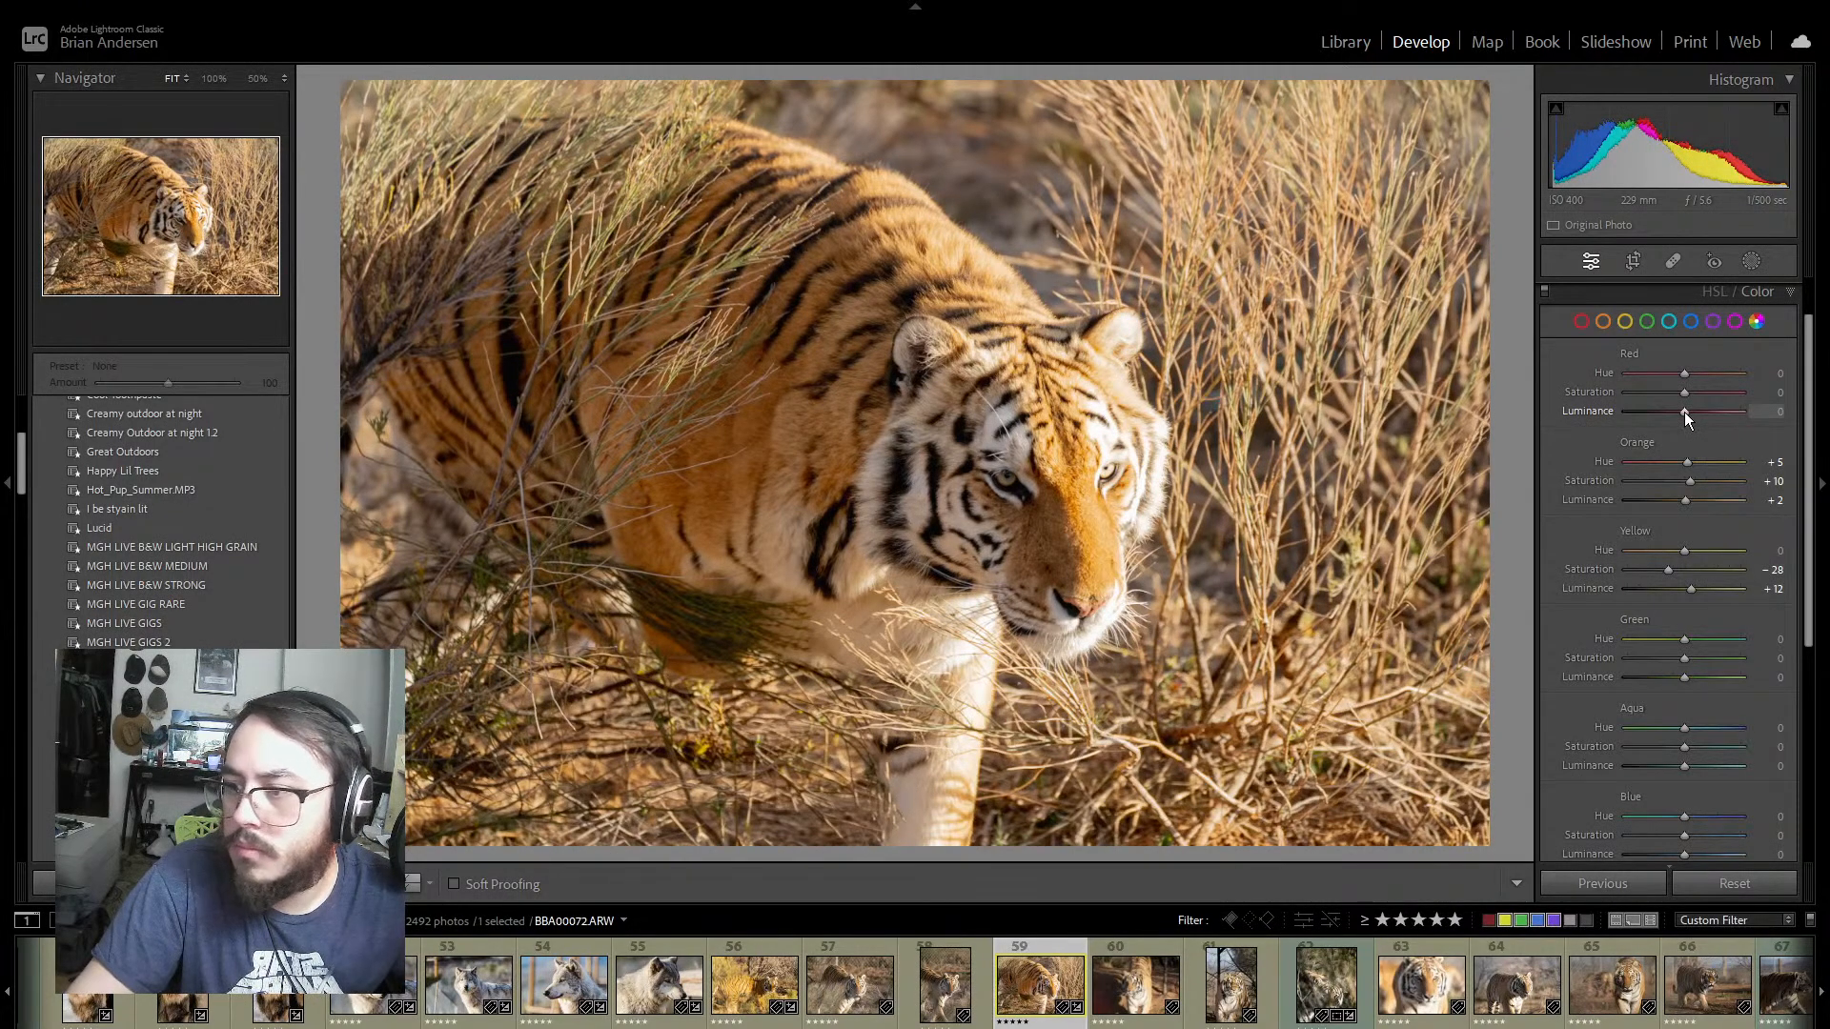
{"action": "mouse_move", "coordinate": [1692, 410]}
{"action": "left_mouse_down"}
{"action": "mouse_move", "coordinate": [1676, 416]}
{"action": "mouse_move", "coordinate": [1746, 429]}
{"action": "mouse_move", "coordinate": [1593, 421]}
{"action": "mouse_move", "coordinate": [1771, 429]}
{"action": "mouse_move", "coordinate": [1632, 426]}
{"action": "mouse_move", "coordinate": [1683, 392]}
{"action": "mouse_move", "coordinate": [1622, 394]}
{"action": "mouse_move", "coordinate": [1740, 398]}
{"action": "mouse_move", "coordinate": [1632, 399]}
{"action": "mouse_move", "coordinate": [1658, 398]}
{"action": "left_mouse_up"}
{"action": "key", "text": "ctrl+z"}
{"action": "key", "text": "ctrl+z"}
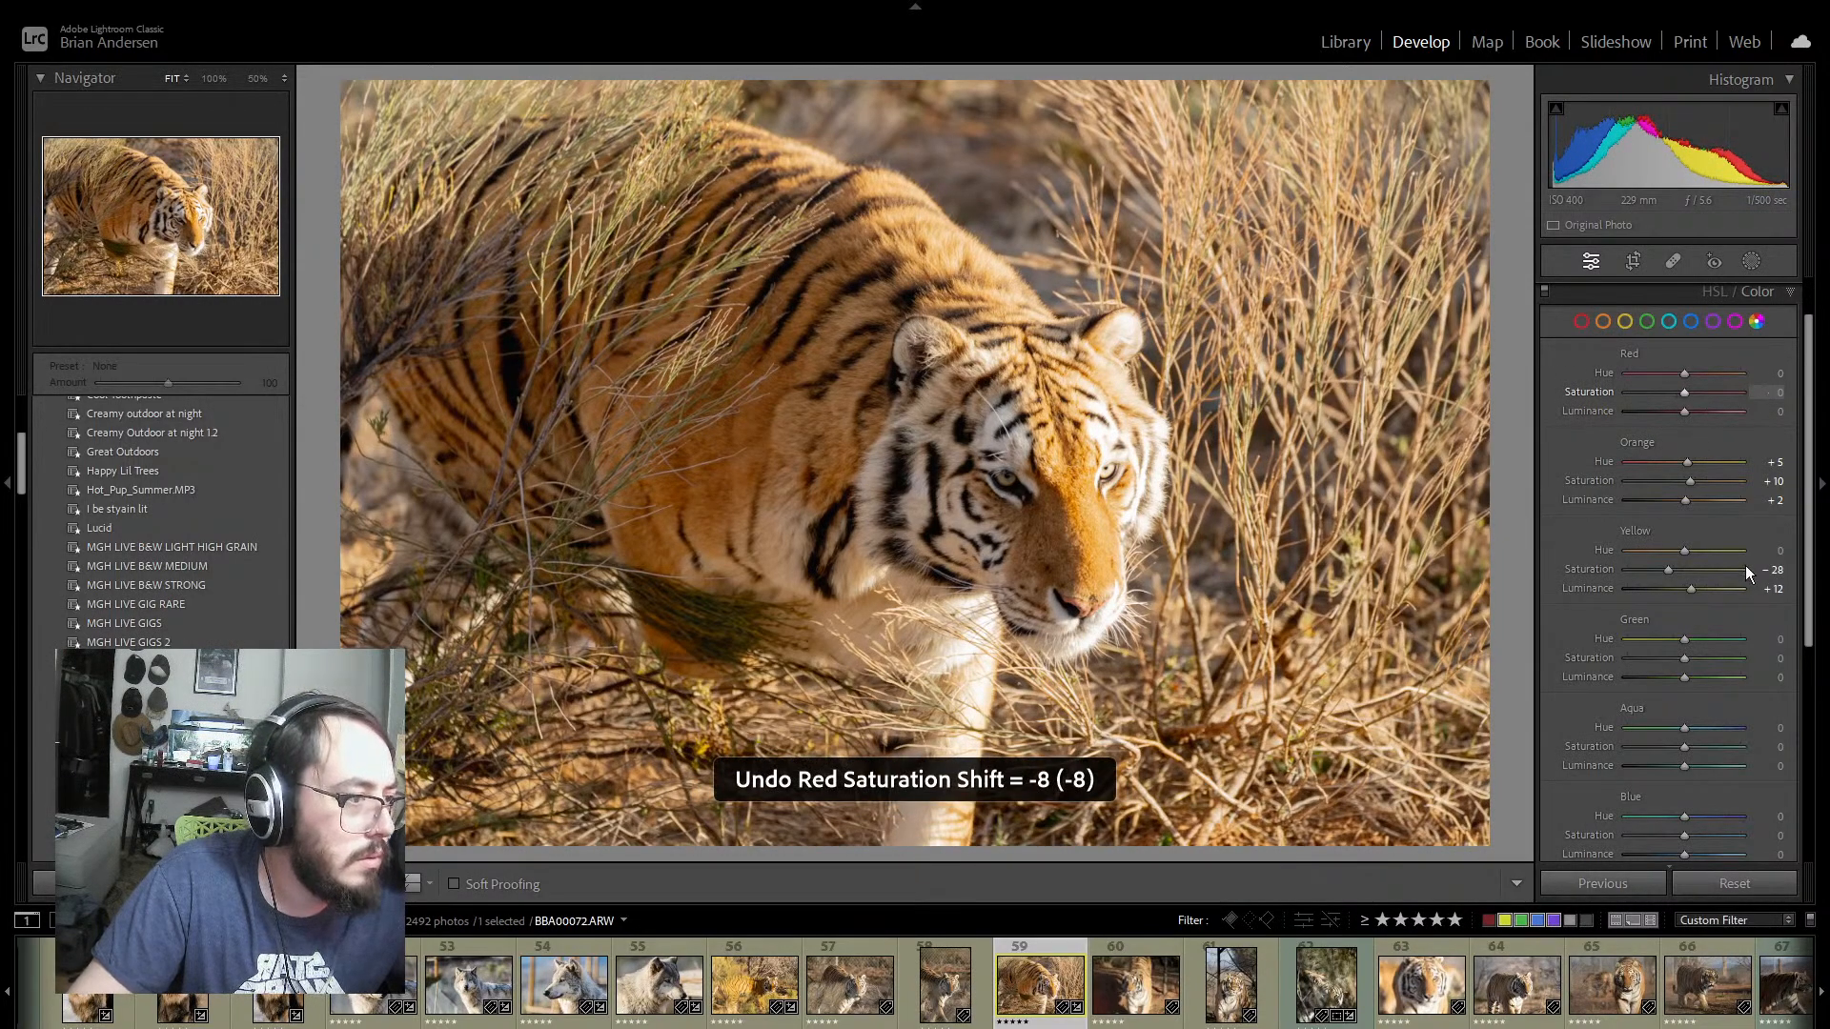
Step: Set photo 59's Green color values to Hue −10, Saturation −45 and Luminance −15
{"action": "scroll", "coordinate": [1763, 591], "scroll_direction": "down", "scroll_amount": 1}
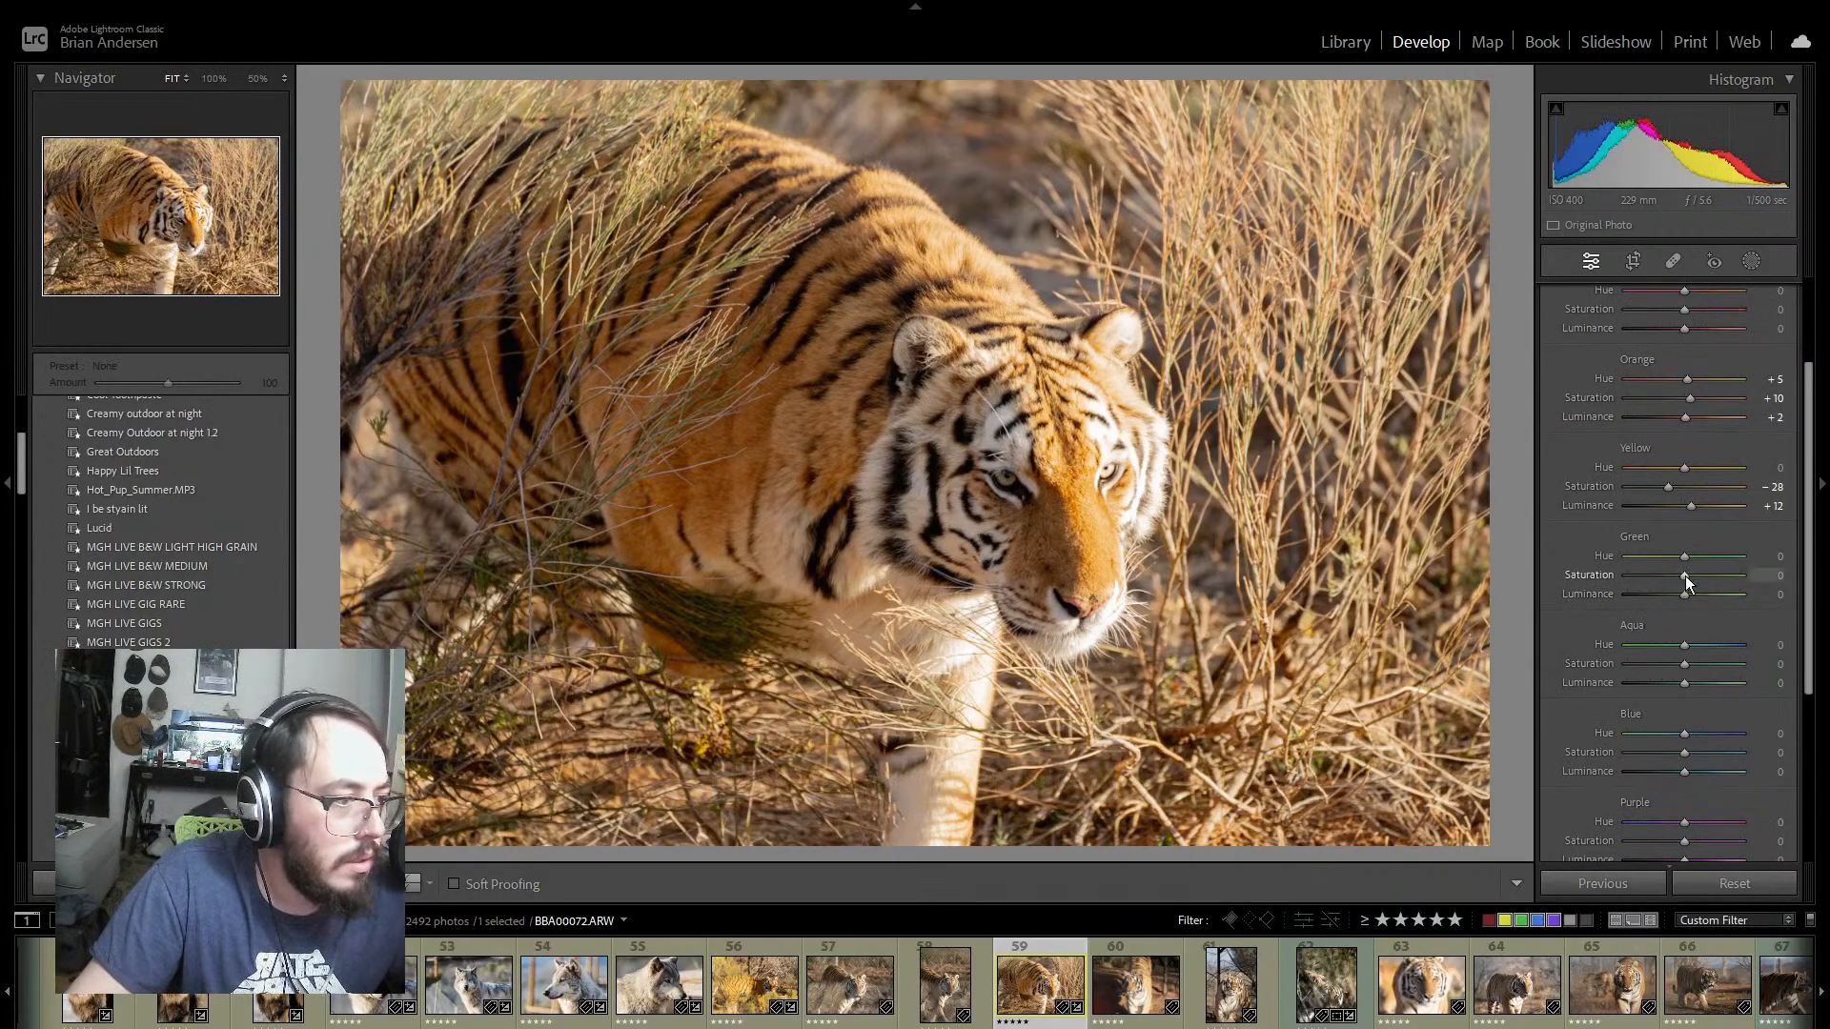
{"action": "mouse_move", "coordinate": [1632, 577]}
{"action": "left_mouse_down"}
{"action": "mouse_move", "coordinate": [1748, 587]}
{"action": "mouse_move", "coordinate": [1622, 581]}
{"action": "mouse_move", "coordinate": [1708, 586]}
{"action": "mouse_move", "coordinate": [1644, 580]}
{"action": "left_mouse_up"}
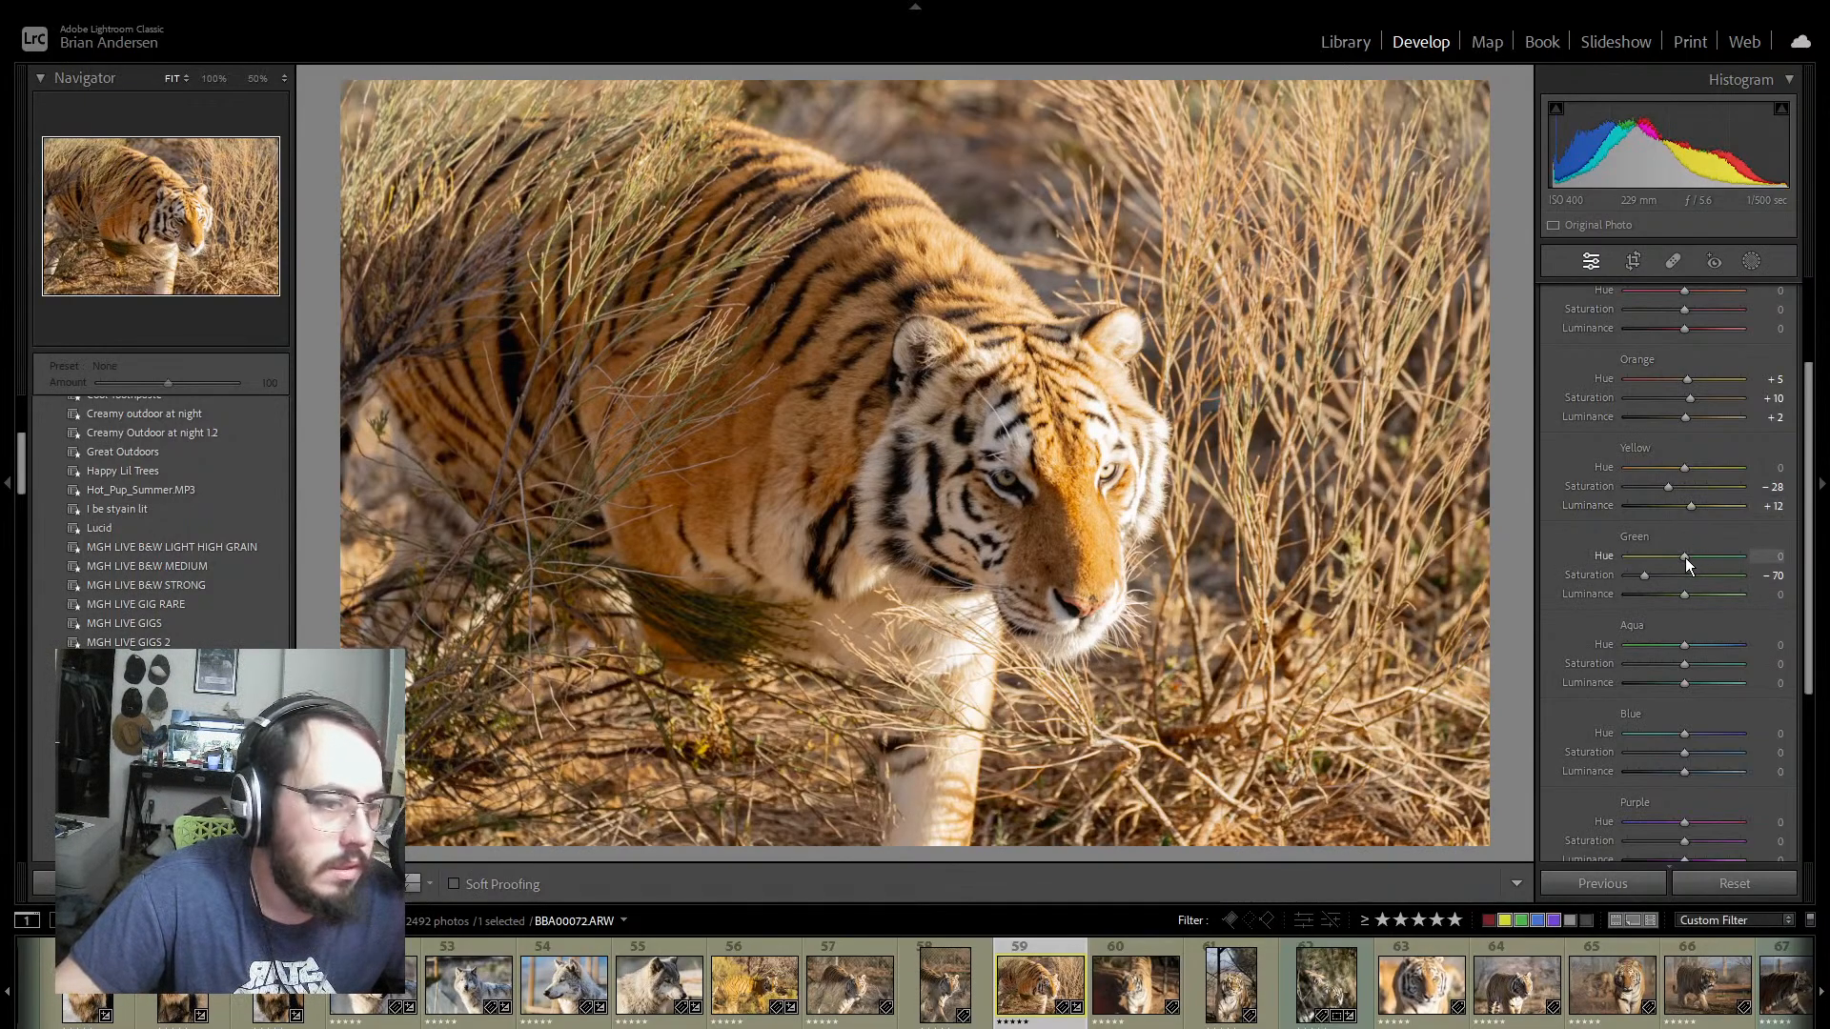
{"action": "mouse_move", "coordinate": [1684, 557]}
{"action": "left_mouse_down"}
{"action": "mouse_move", "coordinate": [1642, 558]}
{"action": "mouse_move", "coordinate": [1701, 557]}
{"action": "mouse_move", "coordinate": [1583, 558]}
{"action": "mouse_move", "coordinate": [1679, 565]}
{"action": "left_mouse_up"}
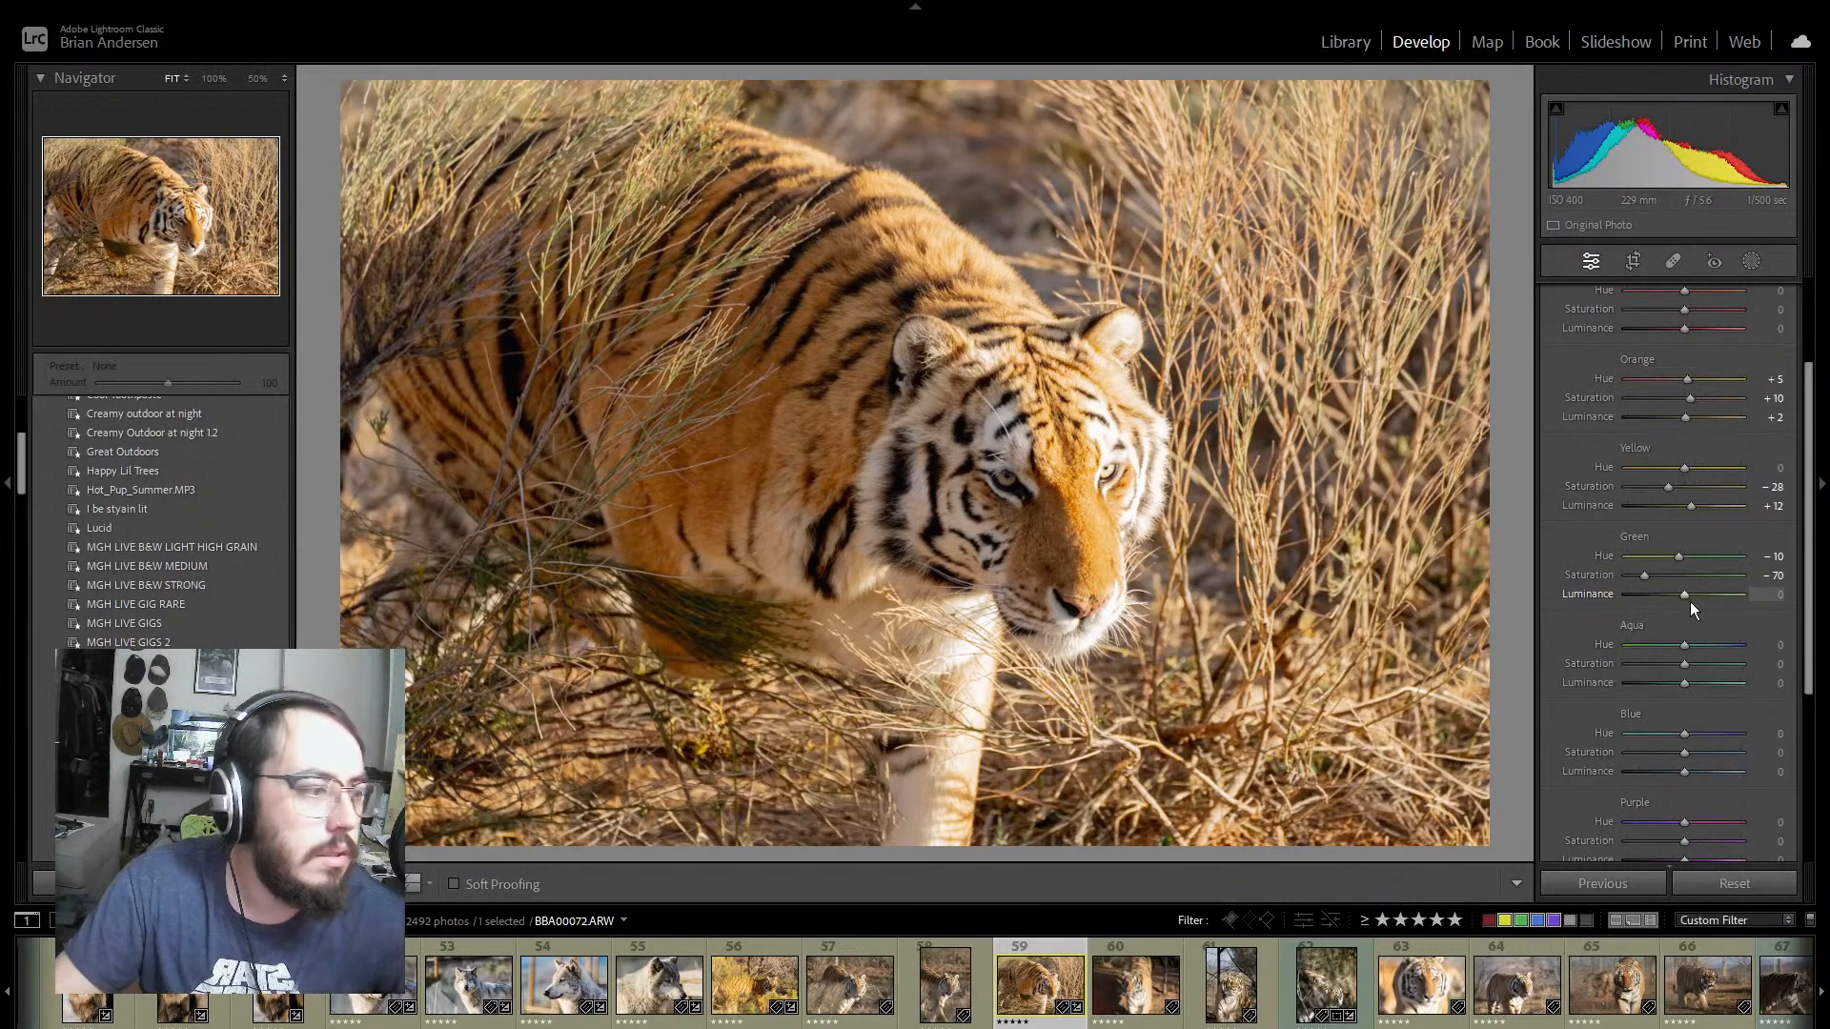
{"action": "mouse_move", "coordinate": [1683, 592]}
{"action": "left_mouse_down"}
{"action": "mouse_move", "coordinate": [1630, 595]}
{"action": "mouse_move", "coordinate": [1764, 614]}
{"action": "mouse_move", "coordinate": [1677, 600]}
{"action": "mouse_move", "coordinate": [1649, 574]}
{"action": "mouse_move", "coordinate": [1665, 563]}
{"action": "left_mouse_up"}
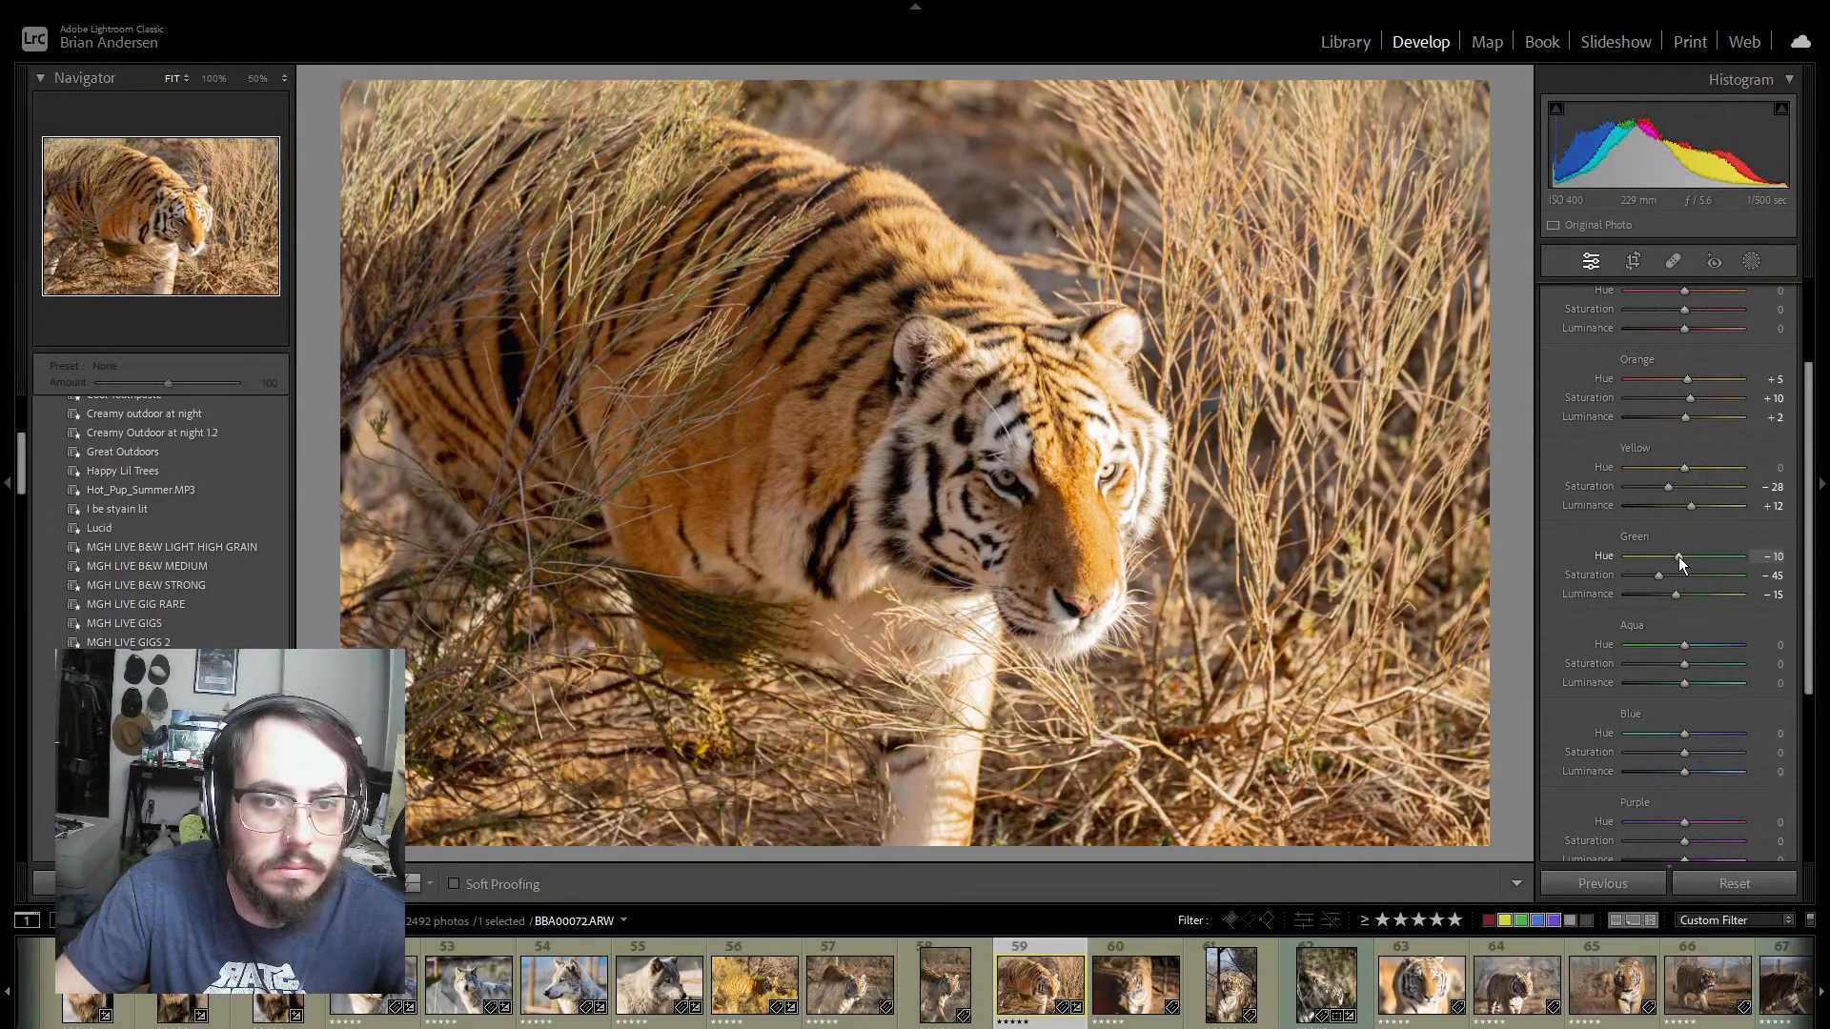
{"action": "left_click_drag", "start_coordinate": [1683, 659], "coordinate": [1570, 666]}
{"action": "left_click_drag", "start_coordinate": [1731, 669], "coordinate": [1483, 671]}
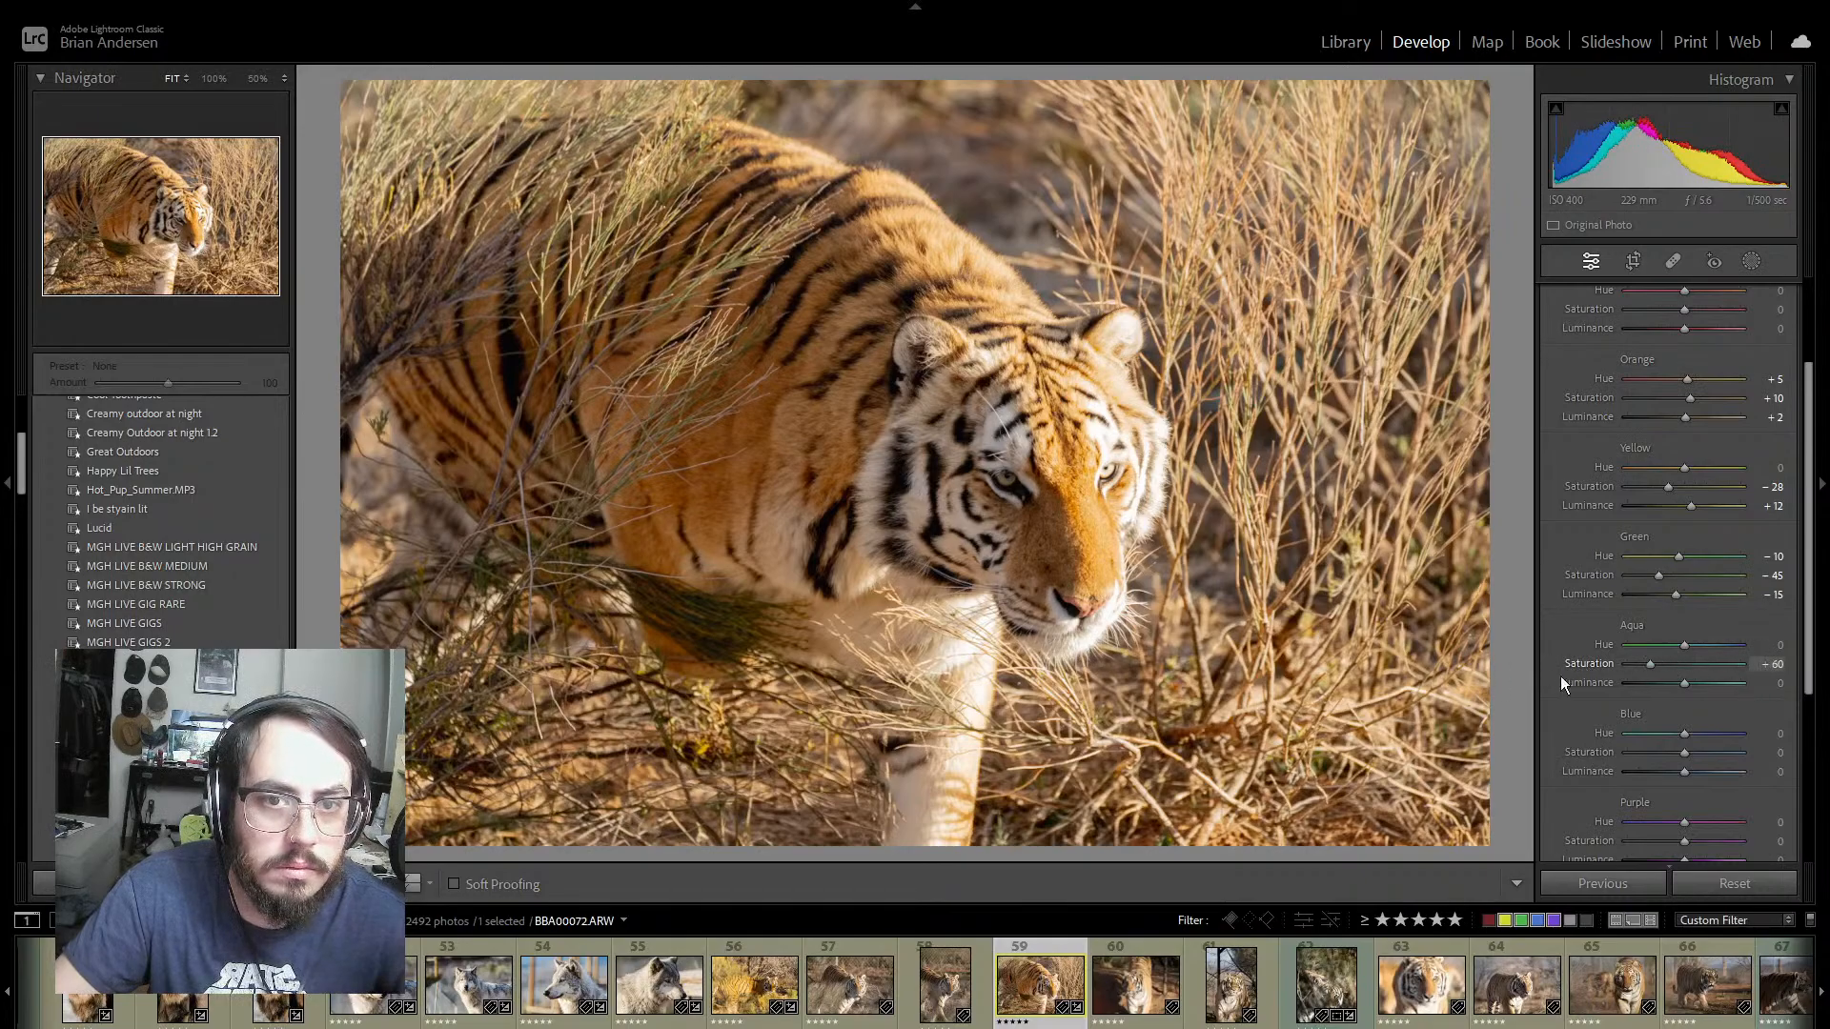
{"action": "left_click_drag", "start_coordinate": [1656, 692], "coordinate": [1661, 689]}
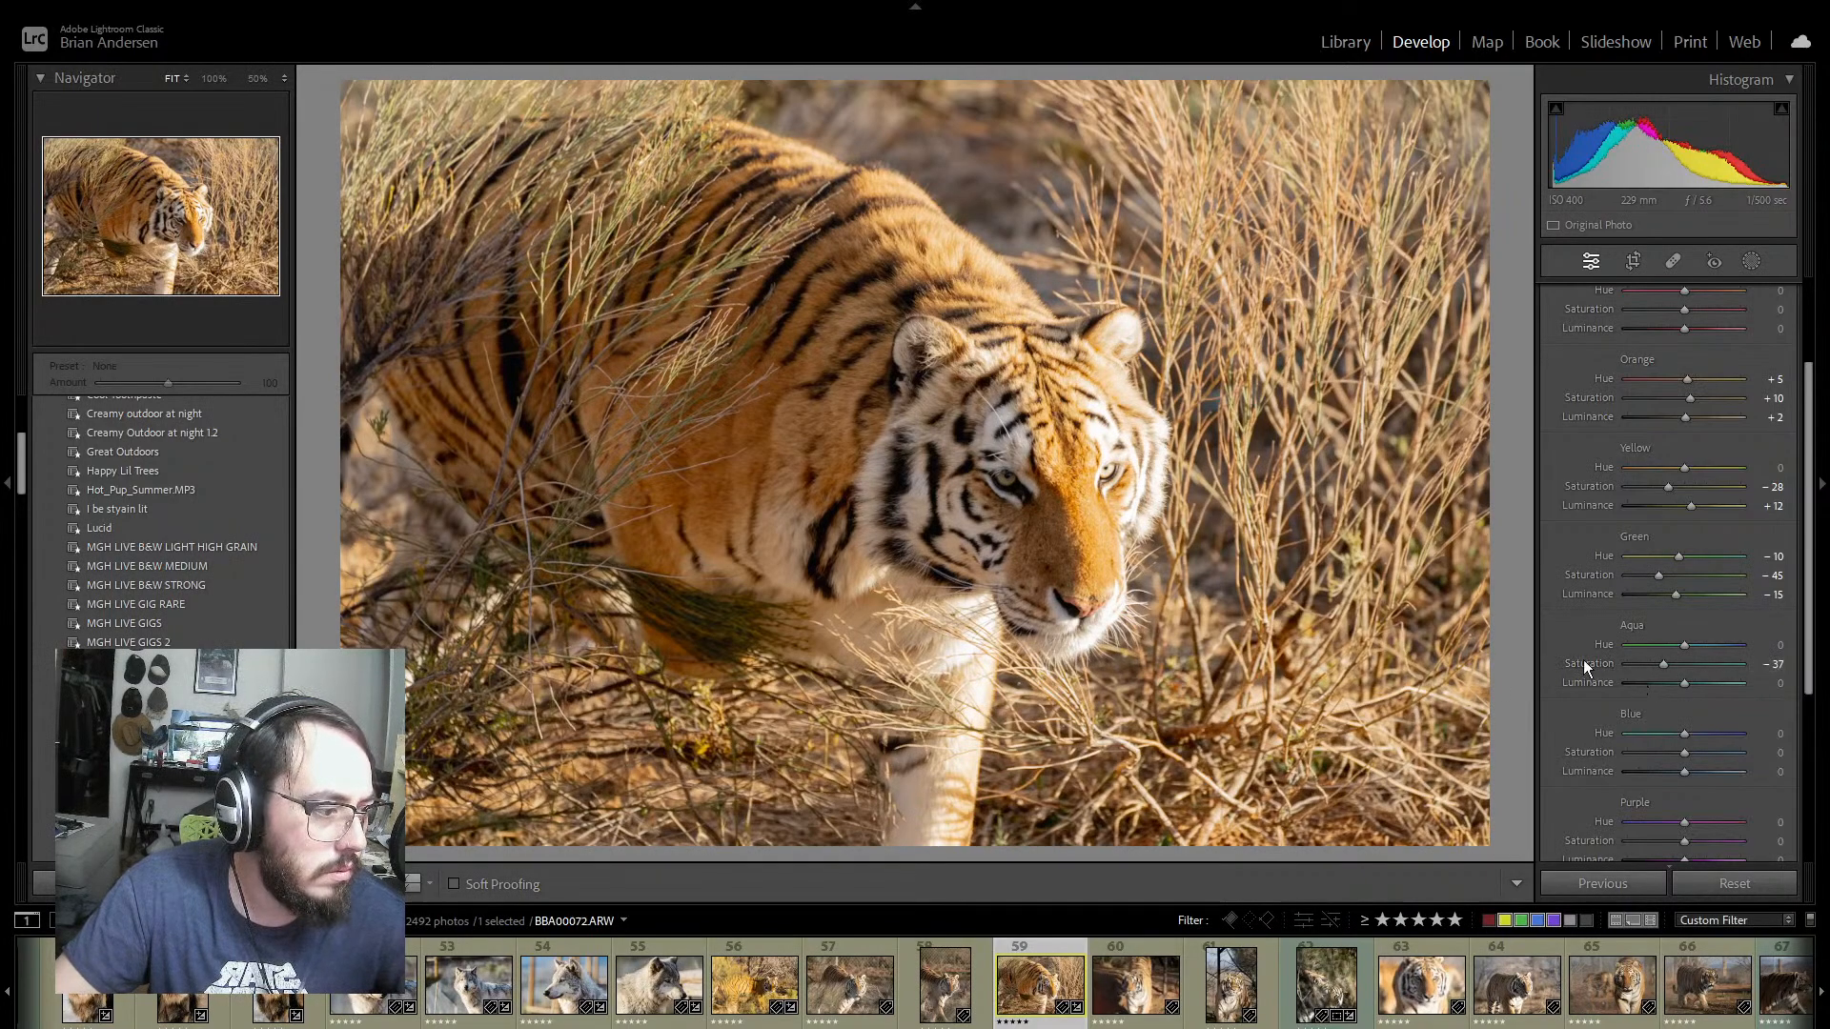
{"action": "double_click", "coordinate": [1582, 659]}
Step: Inspect the tiger's face at 100% and lower photo 59's Orange Saturation to −2
{"action": "left_click", "coordinate": [896, 533]}
{"action": "left_click", "coordinate": [916, 524]}
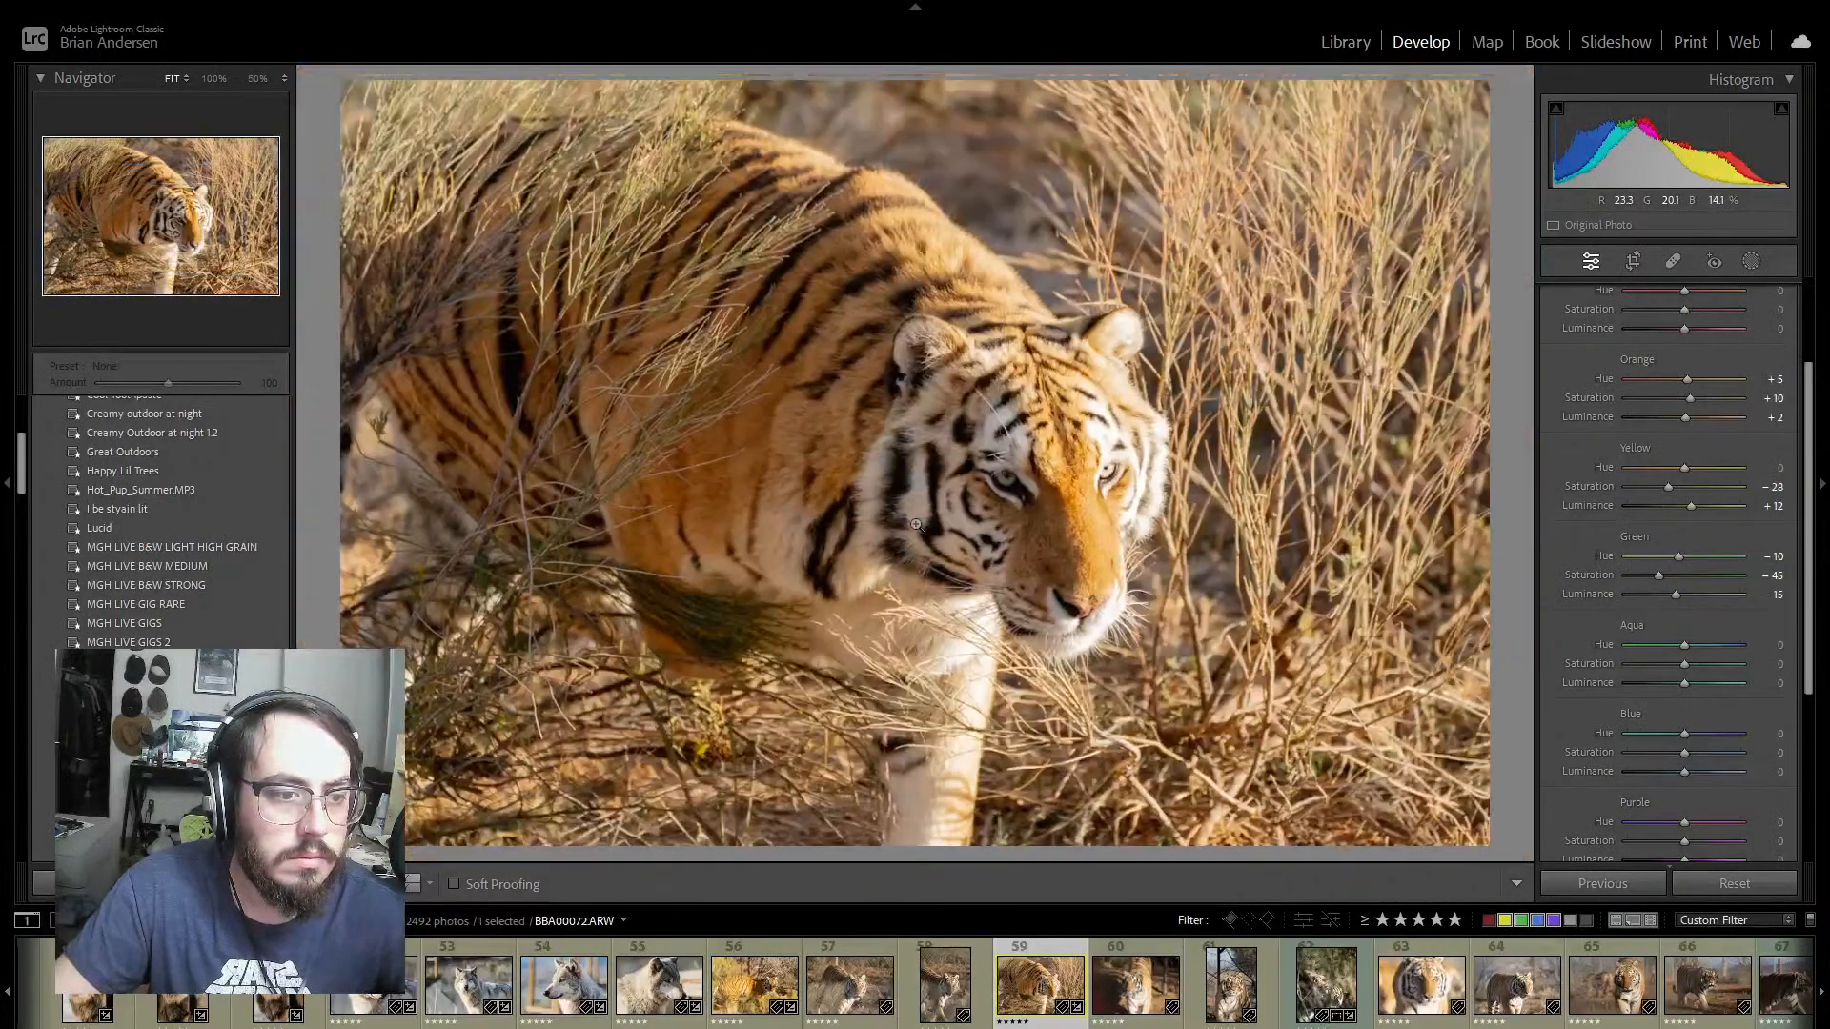
{"action": "left_click", "coordinate": [916, 524]}
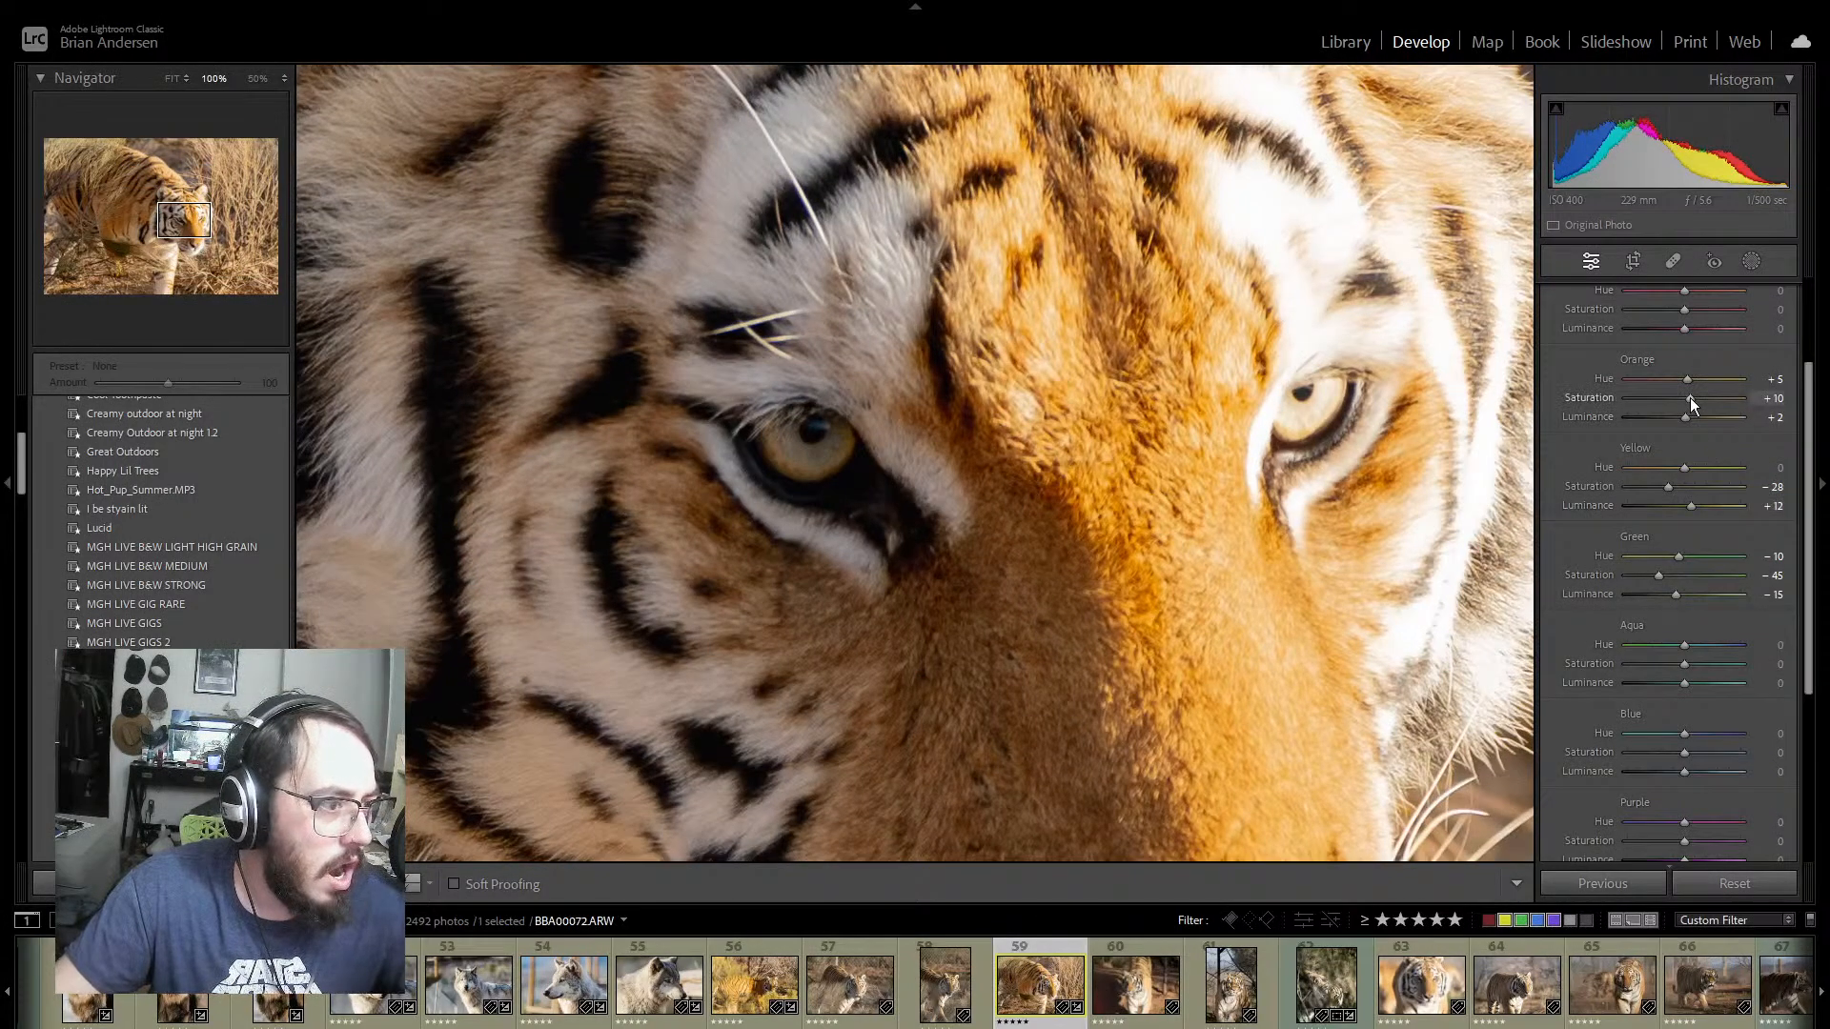
{"action": "left_click_drag", "start_coordinate": [1690, 398], "coordinate": [1685, 398]}
{"action": "left_click", "coordinate": [913, 454]}
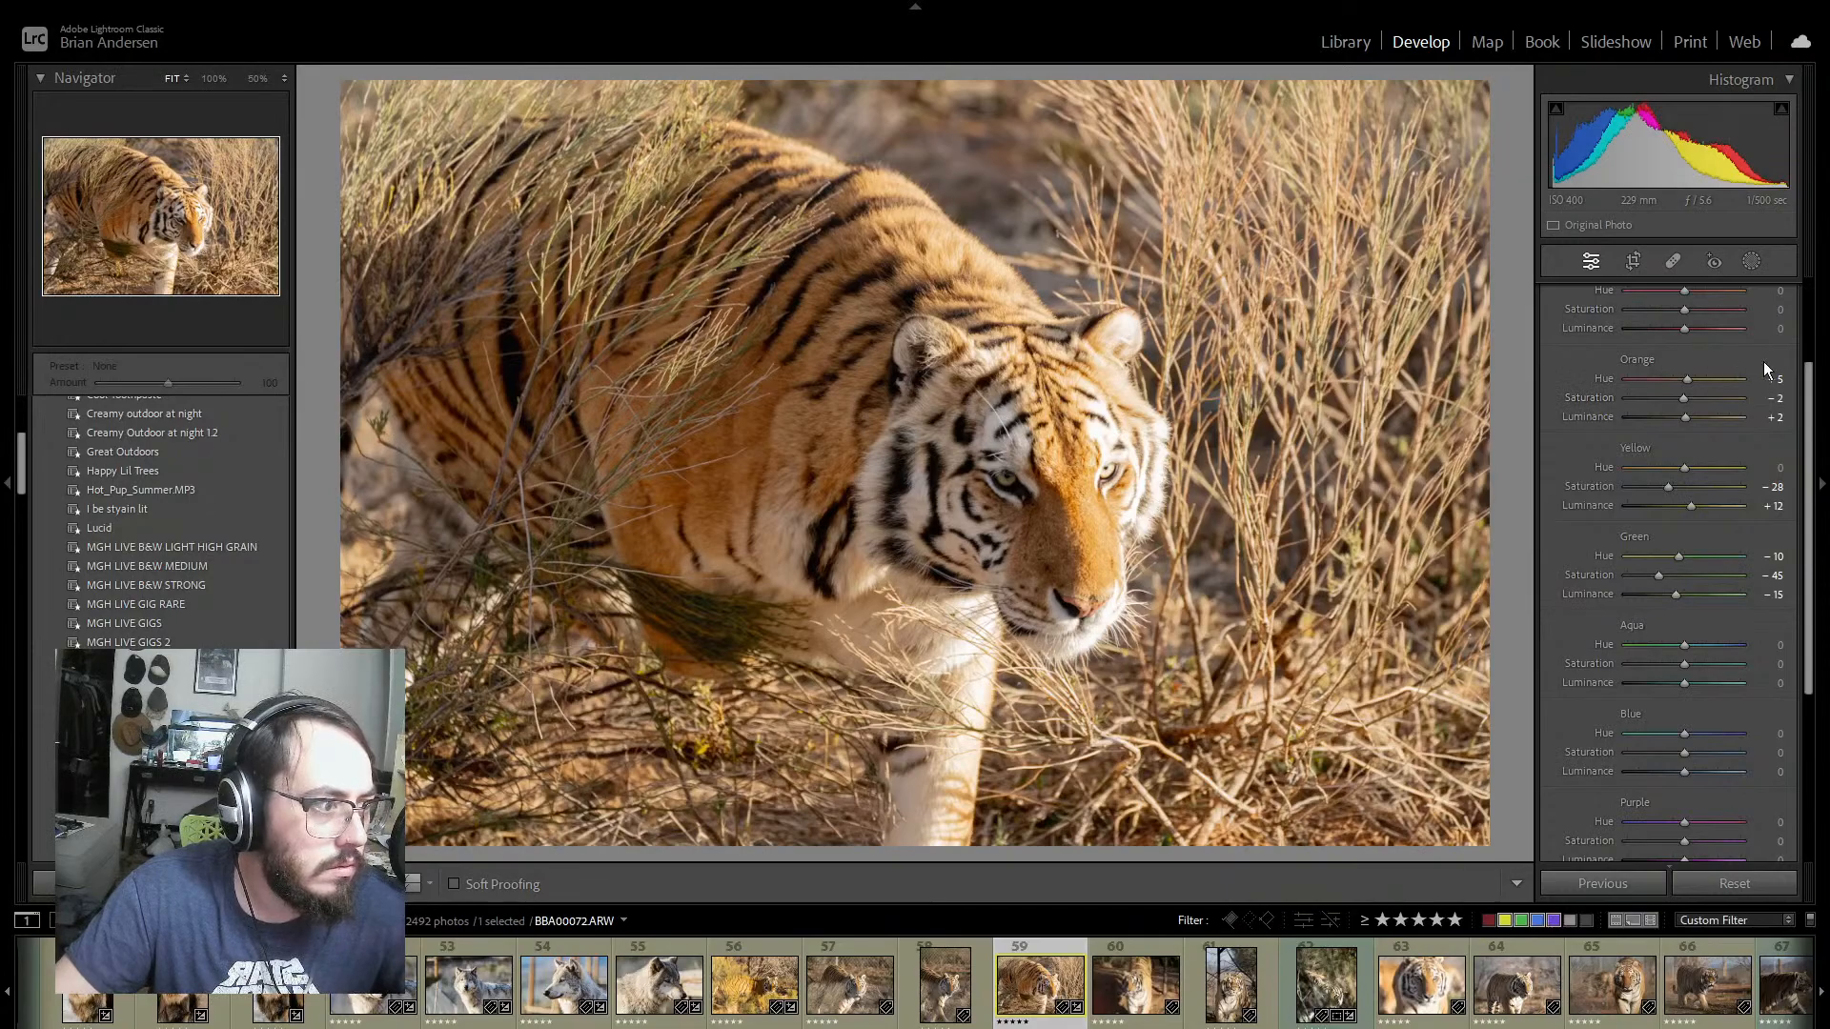
{"action": "scroll", "coordinate": [1762, 400], "scroll_direction": "up", "scroll_amount": 3}
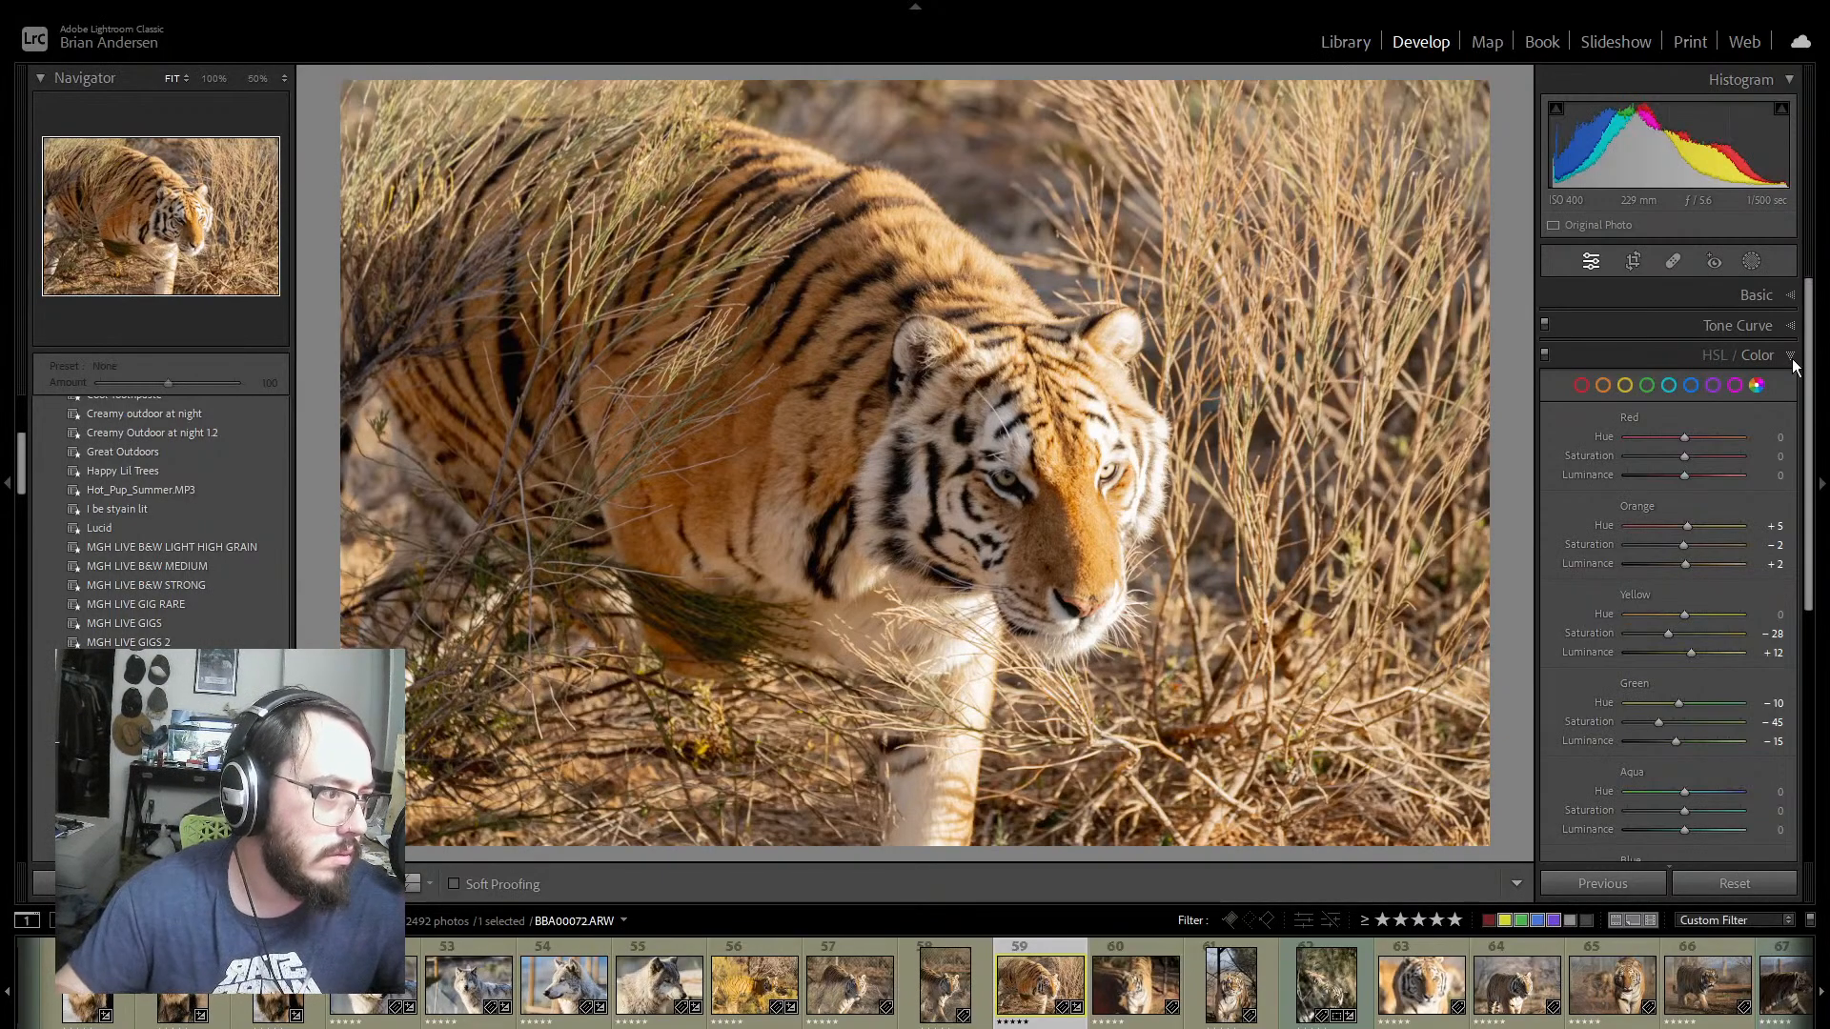
{"action": "left_click", "coordinate": [1791, 362]}
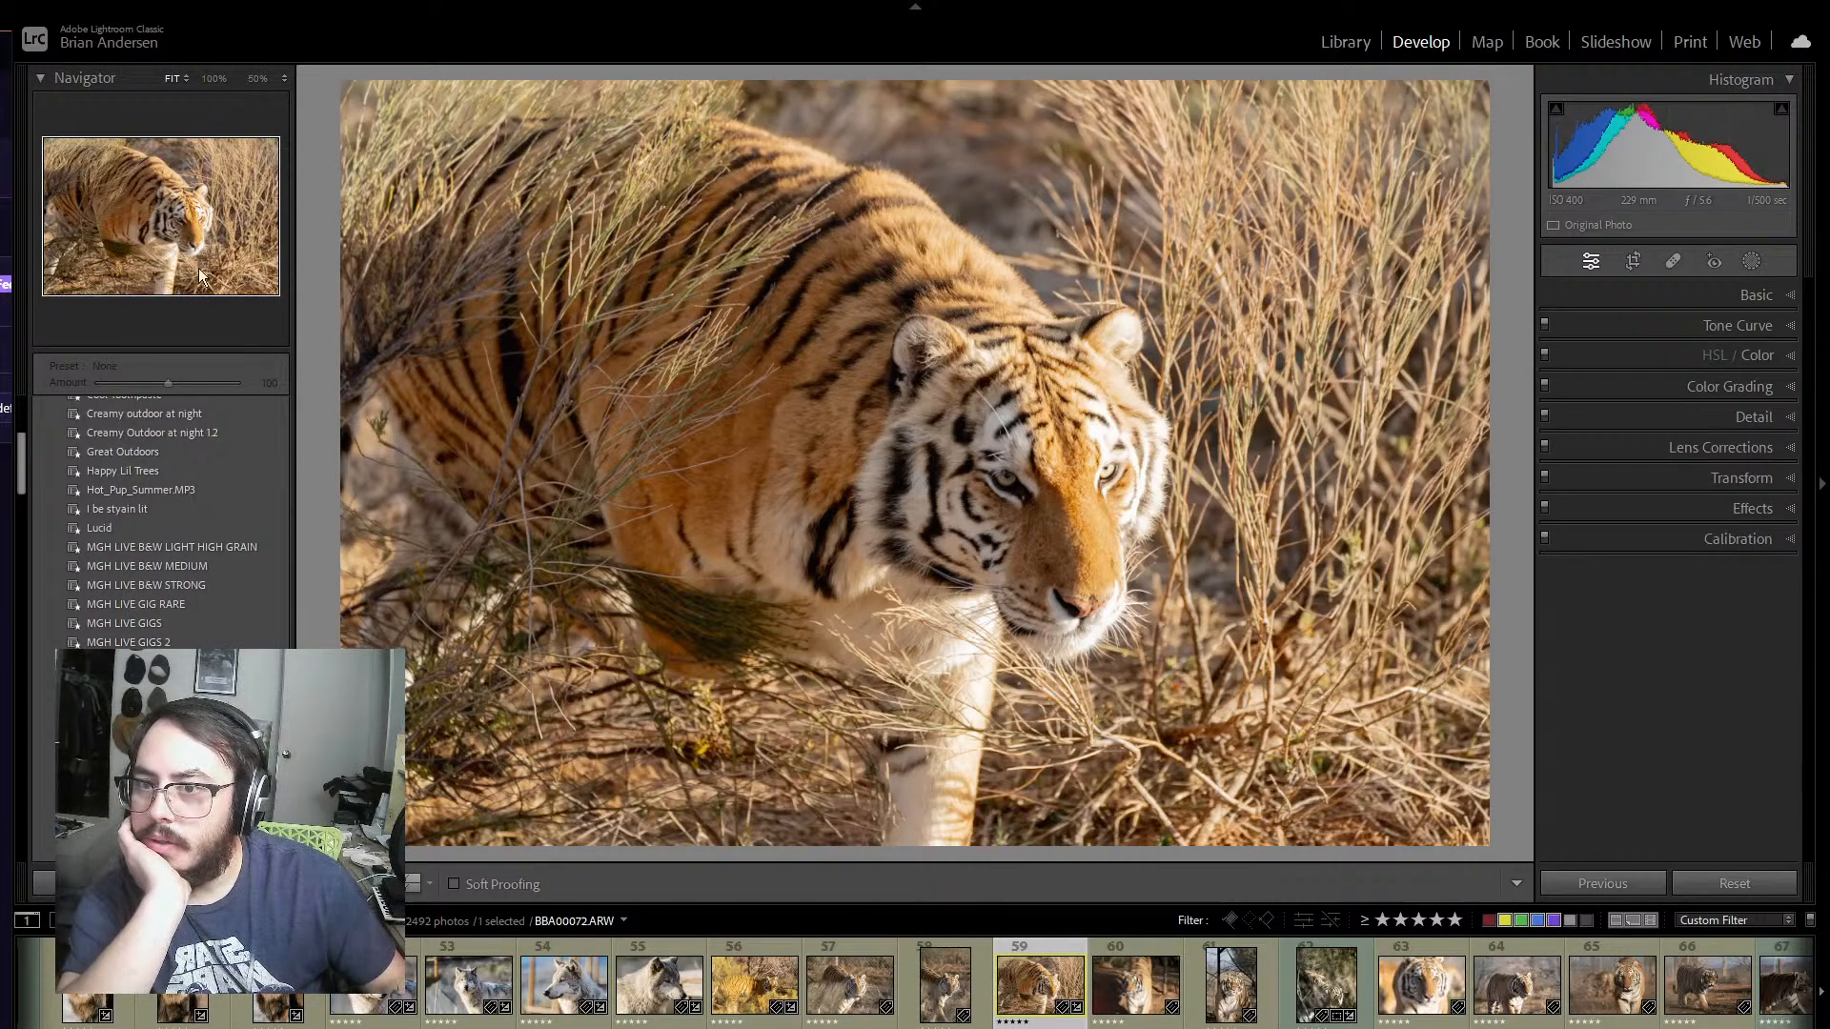
{"action": "left_click_drag", "start_coordinate": [64, 332], "coordinate": [0, 354]}
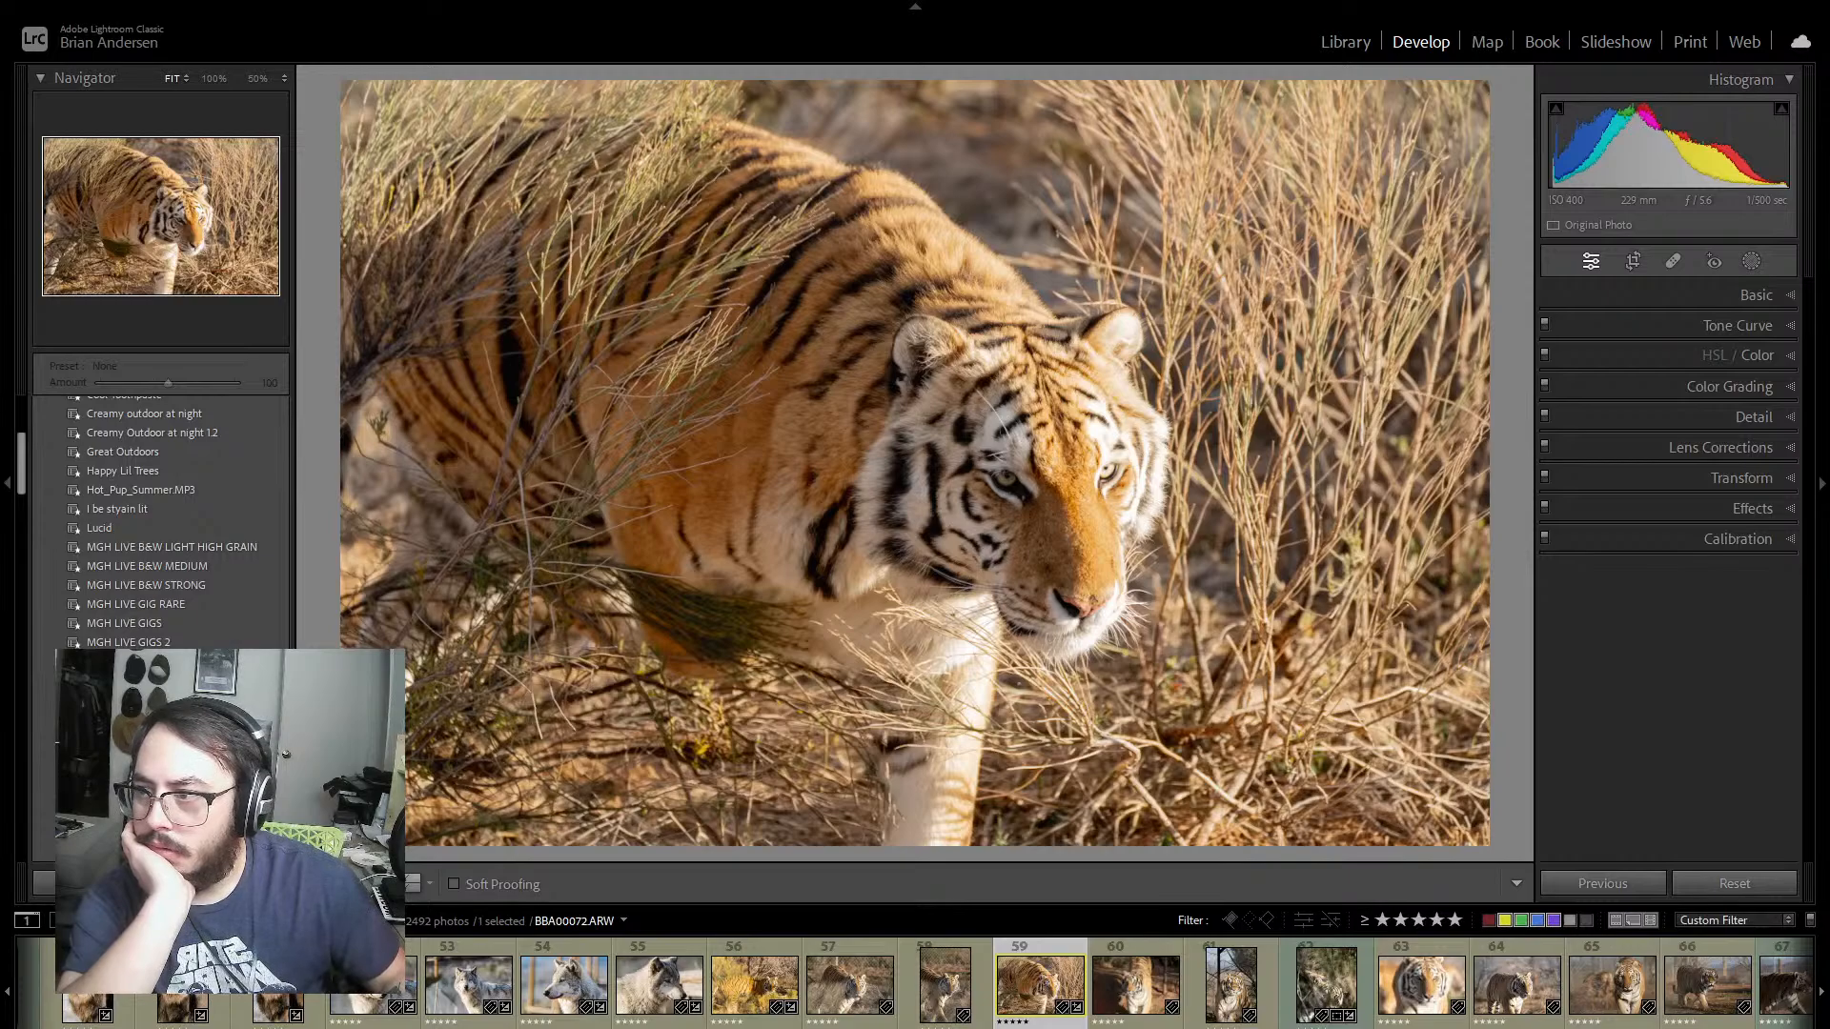
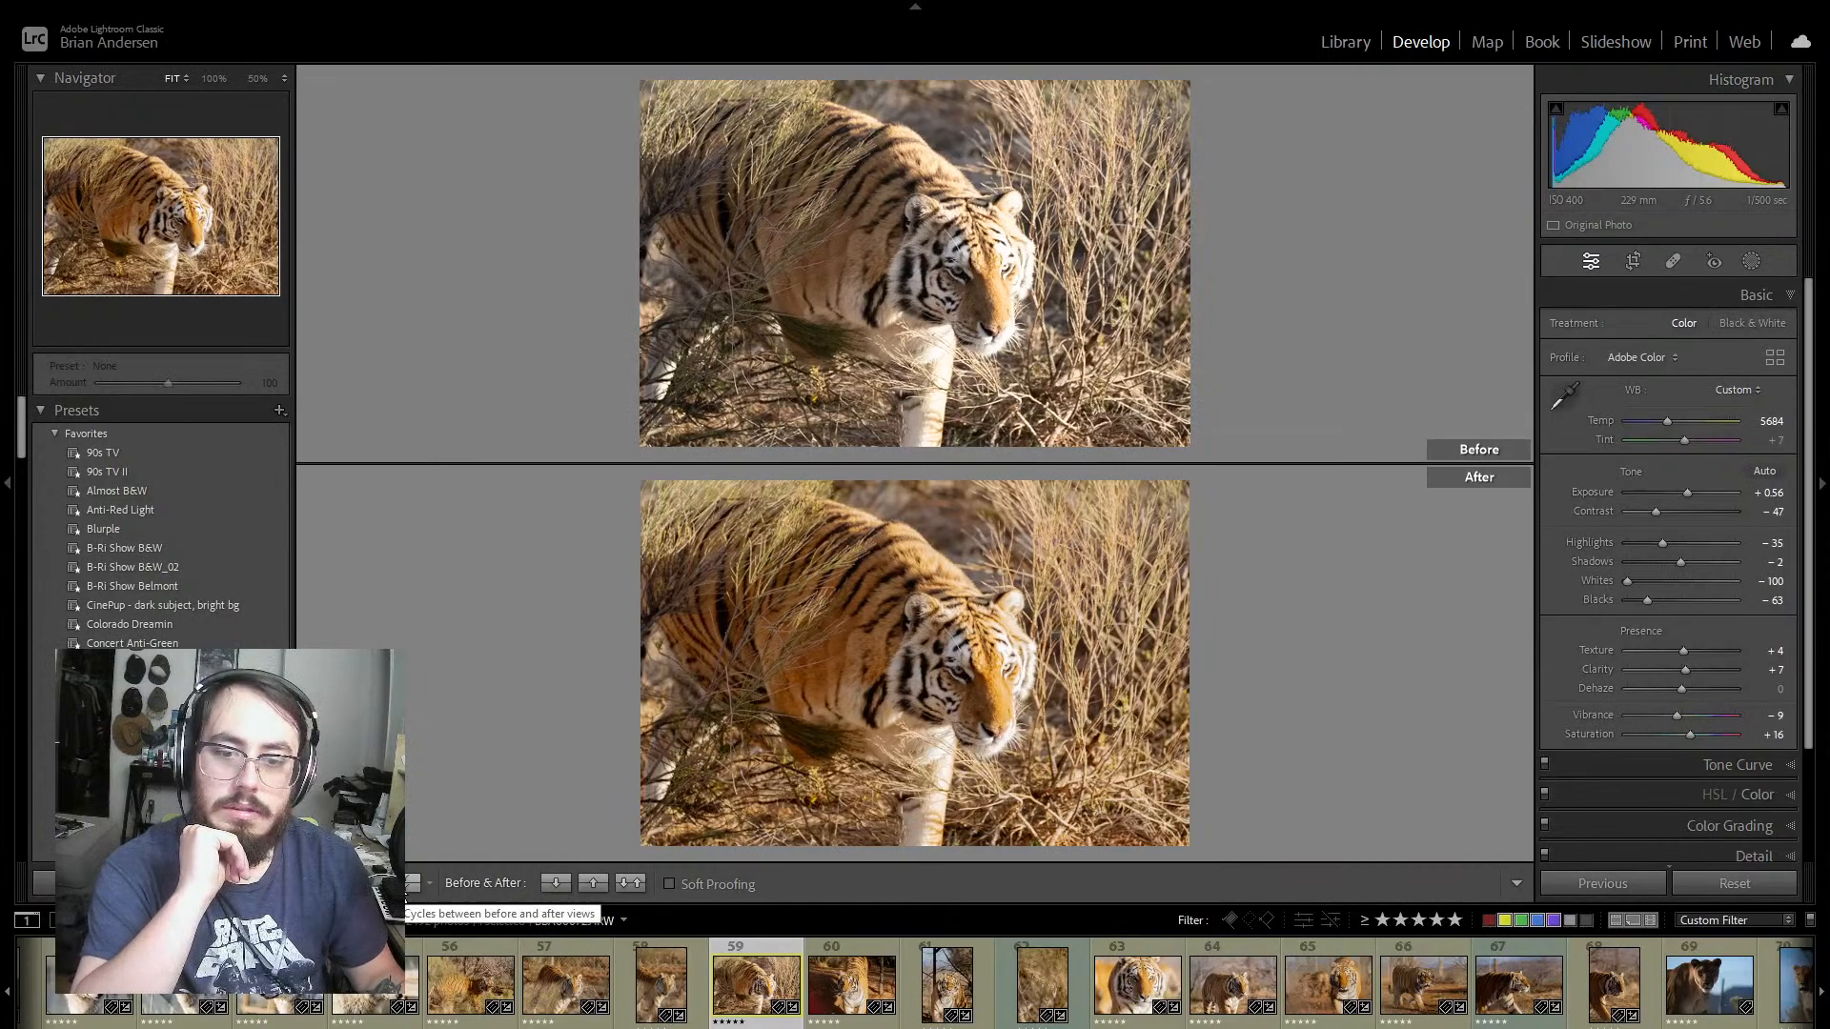
Step: Return photo 59 to the single view and save its settings as a develop preset named "OoA- Katar" in the User Presets group
{"action": "left_click", "coordinate": [321, 884]}
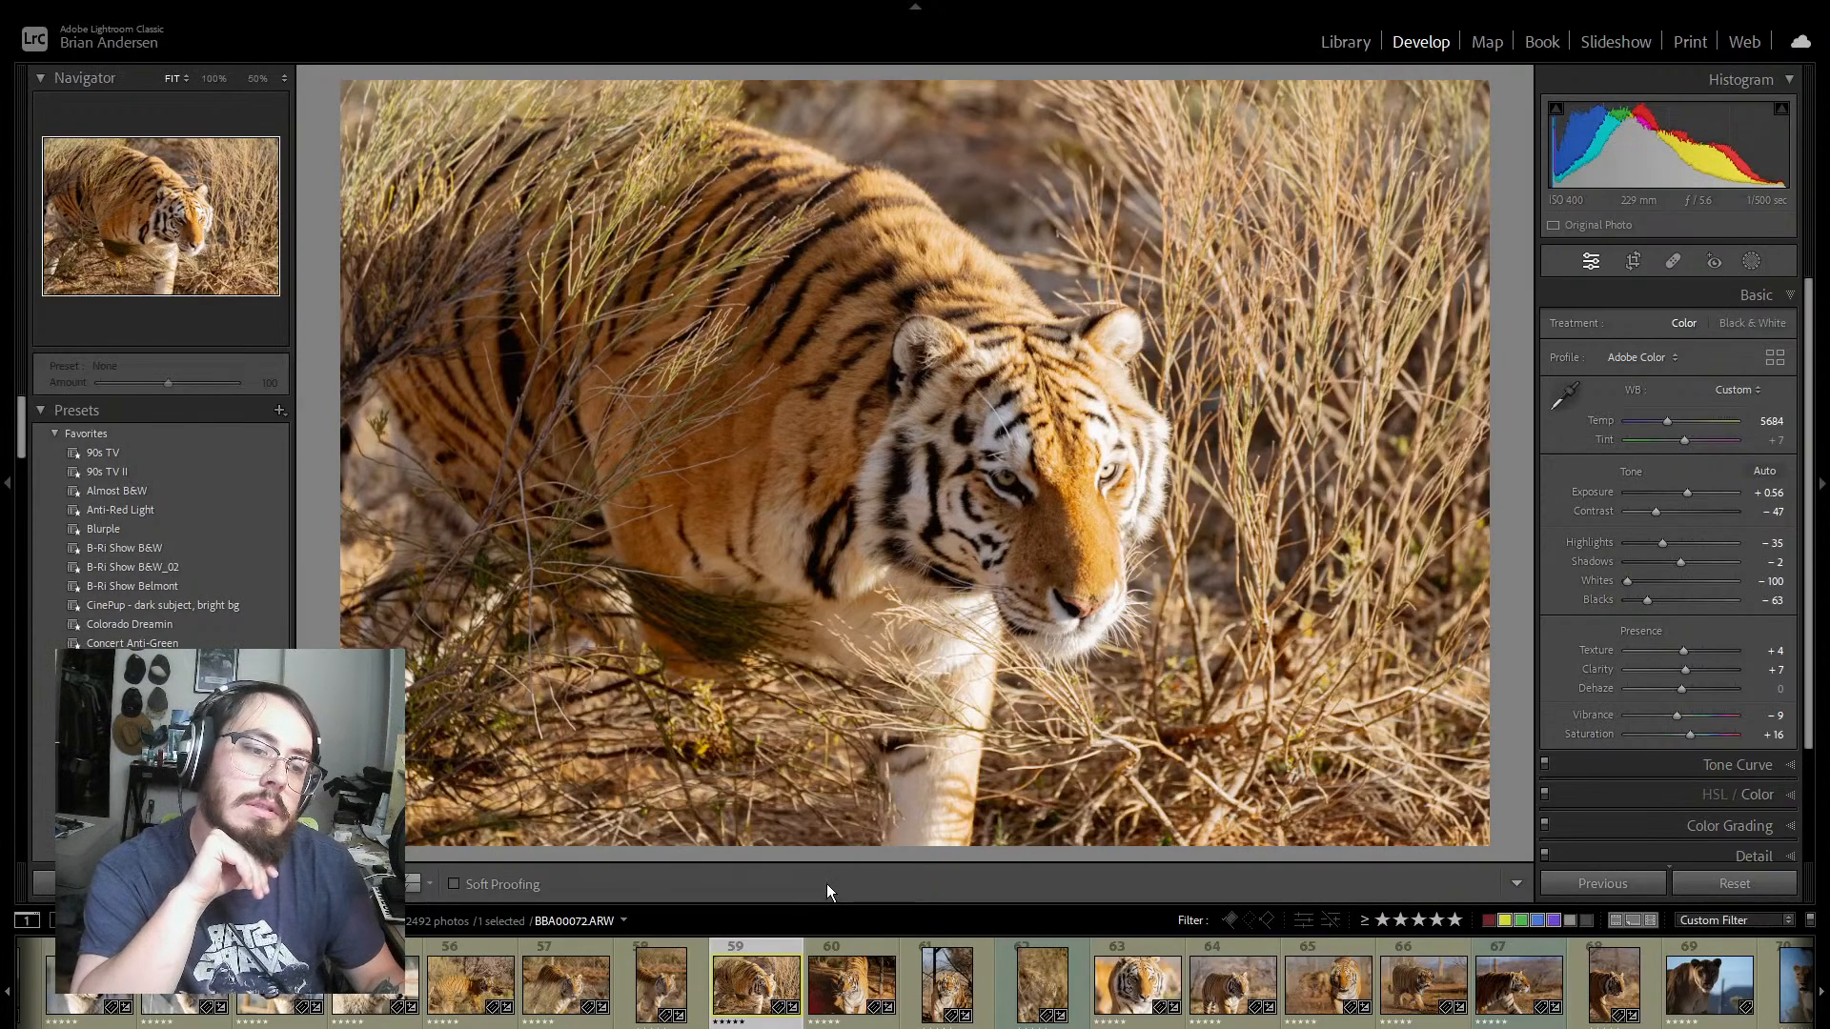
{"action": "left_click", "coordinate": [279, 411]}
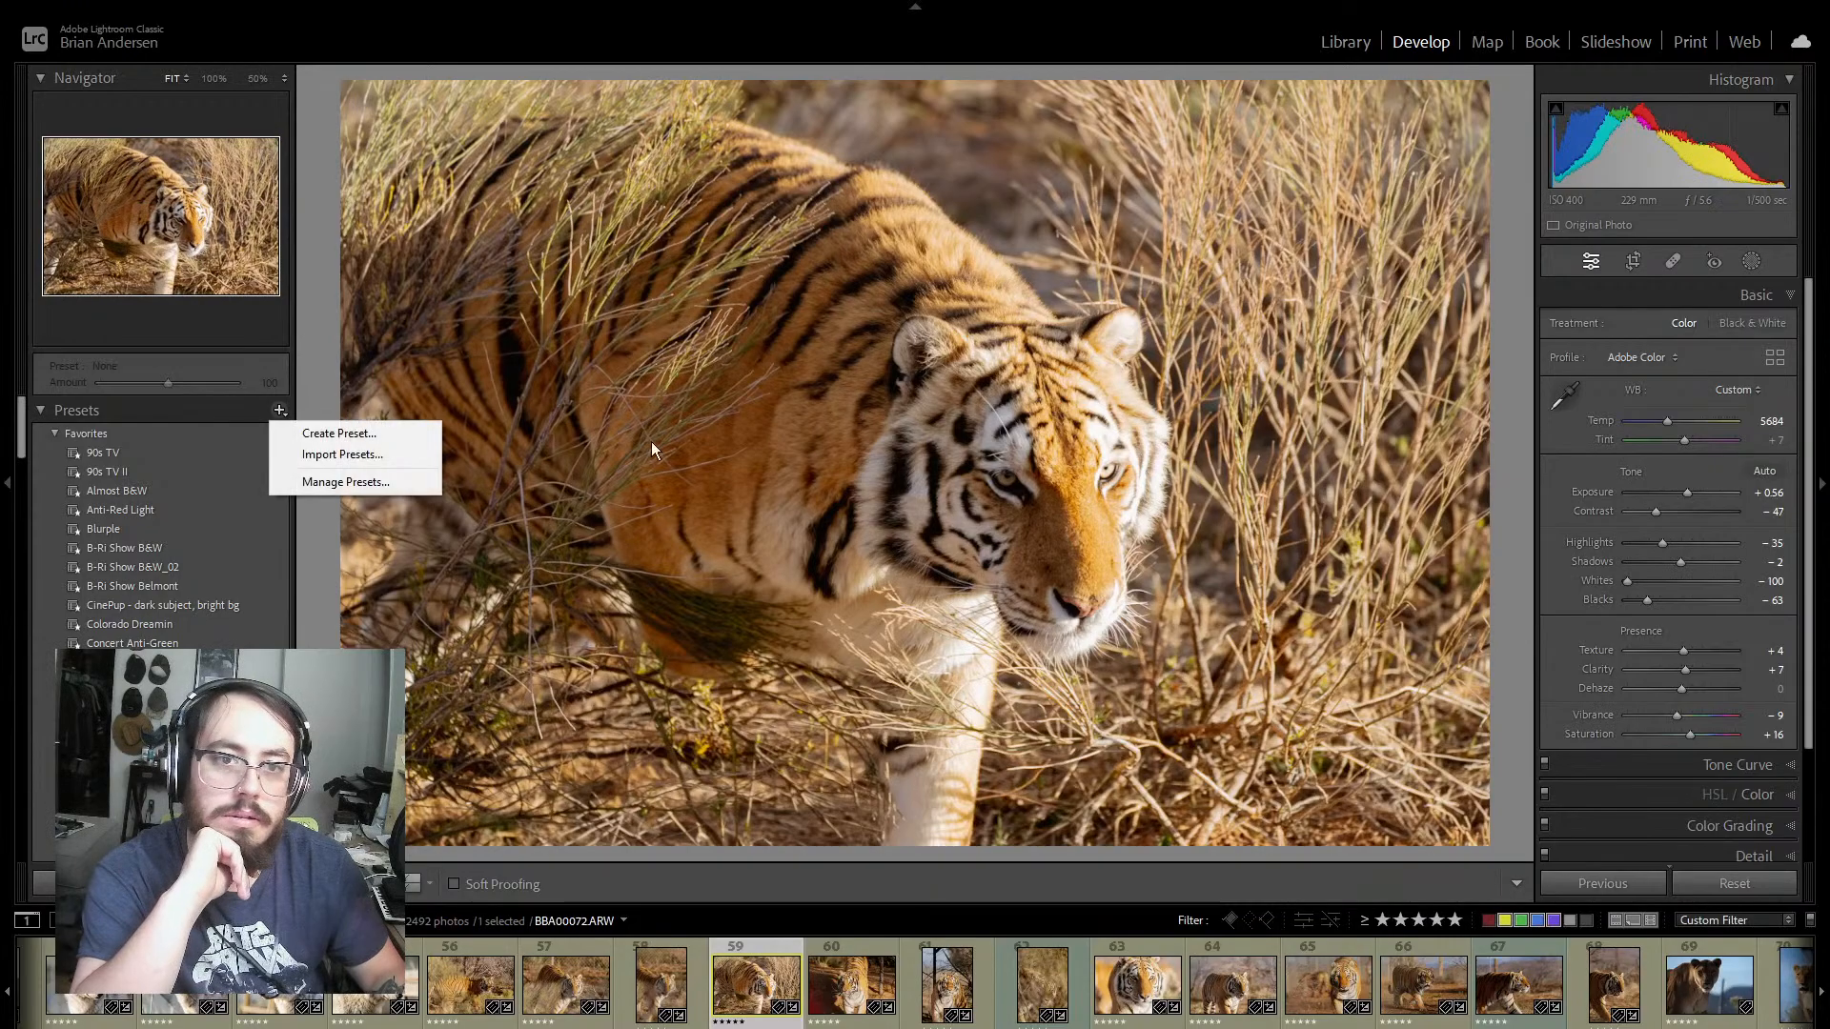
{"action": "left_click", "coordinate": [370, 436]}
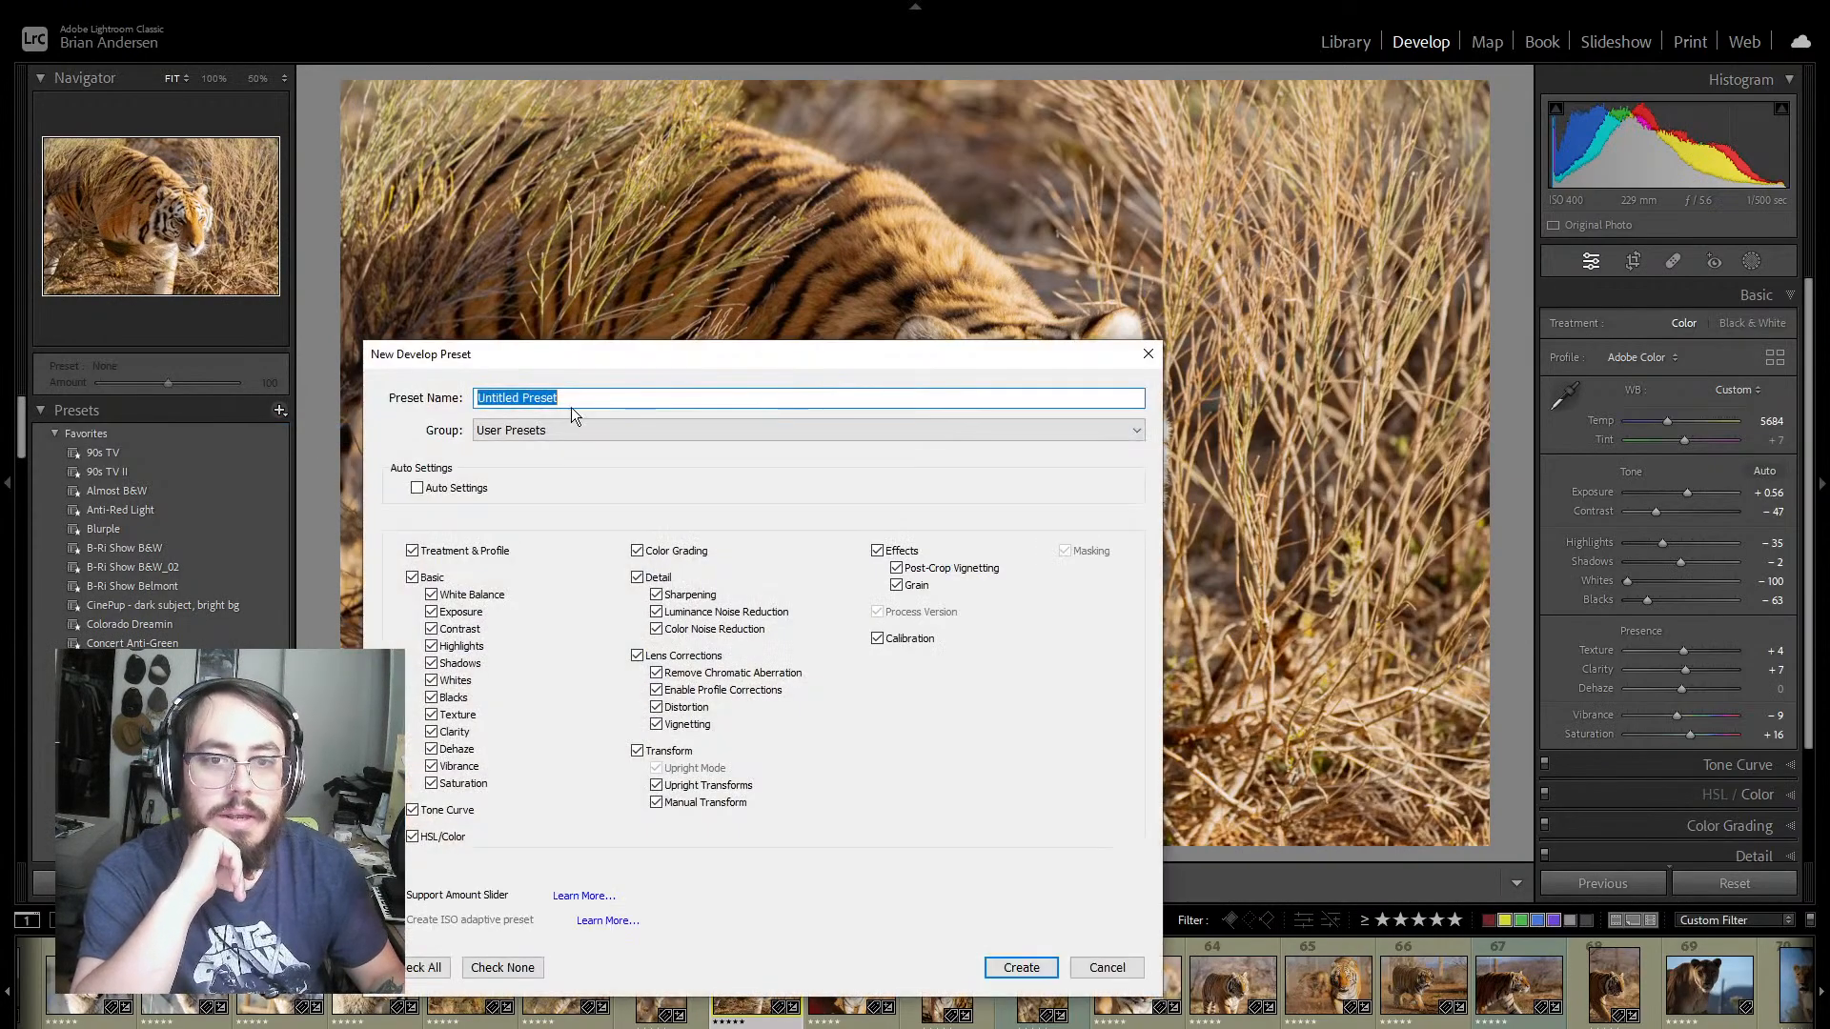
{"action": "type", "text": "OoA-"}
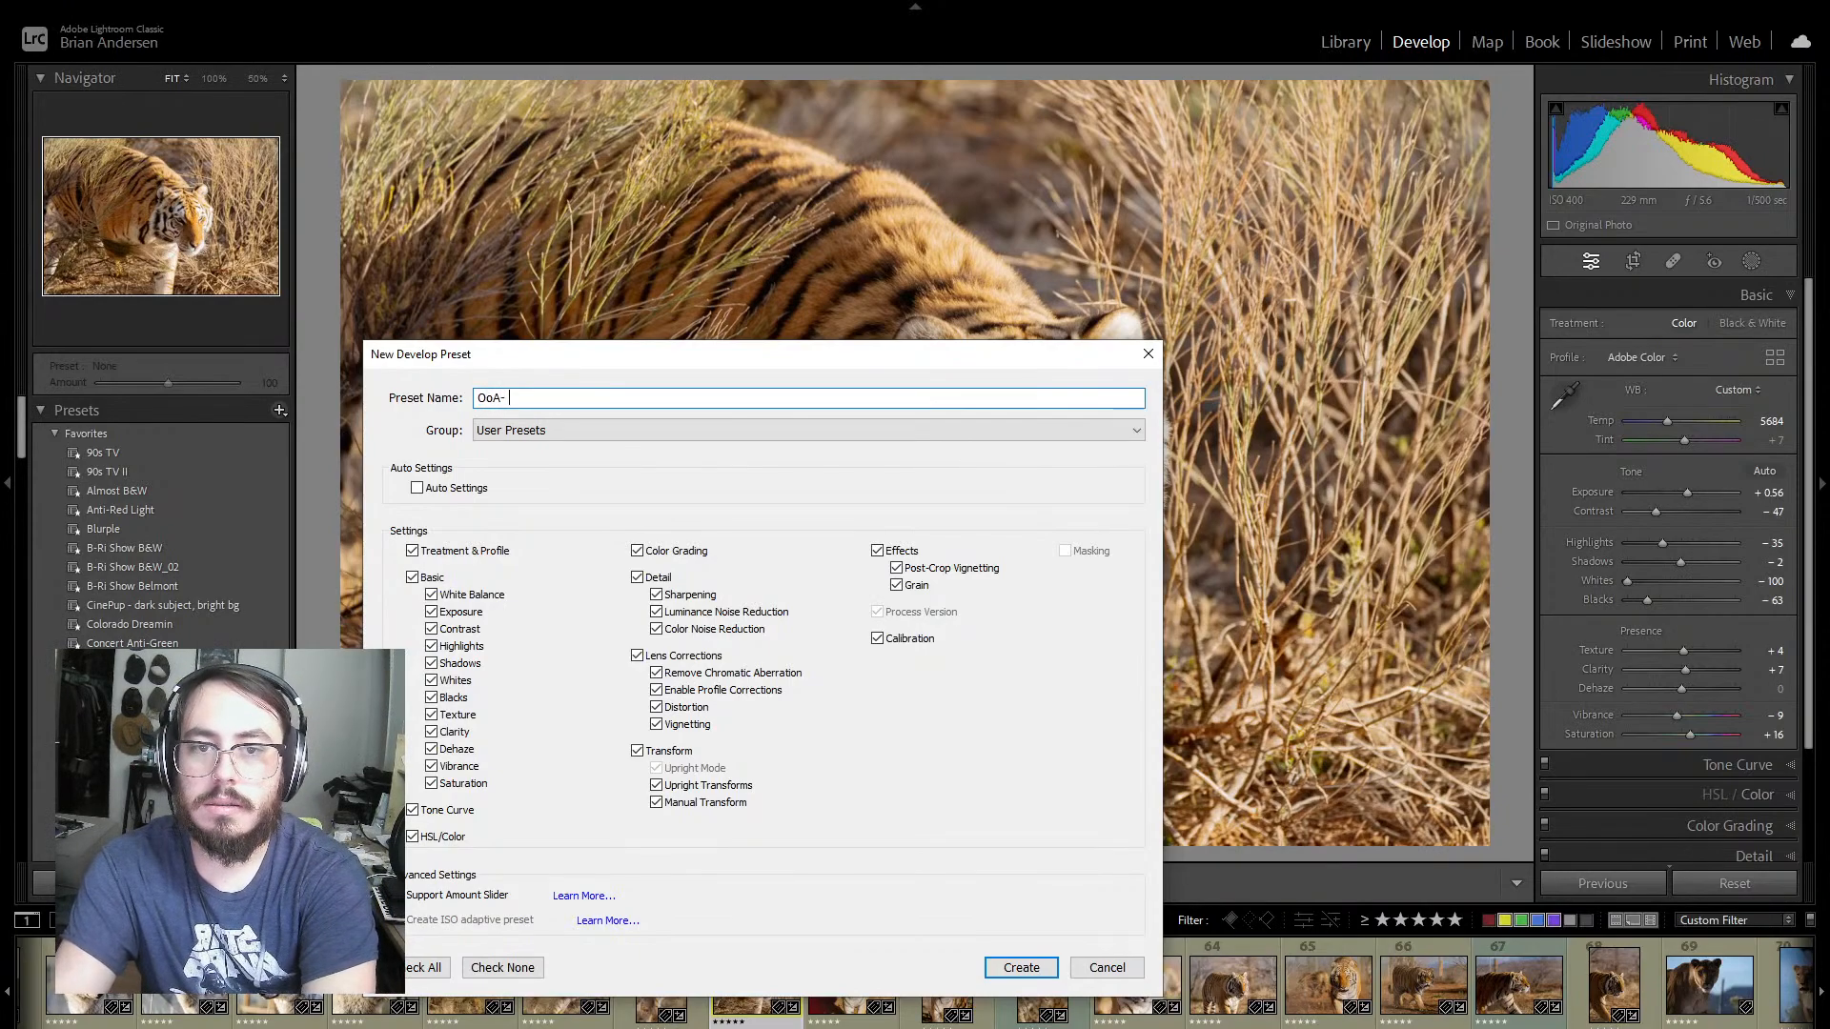
{"action": "type", "text": " Sun"}
{"action": "key", "text": "BackSpace"}
{"action": "key", "text": "BackSpace"}
{"action": "key", "text": "BackSpace"}
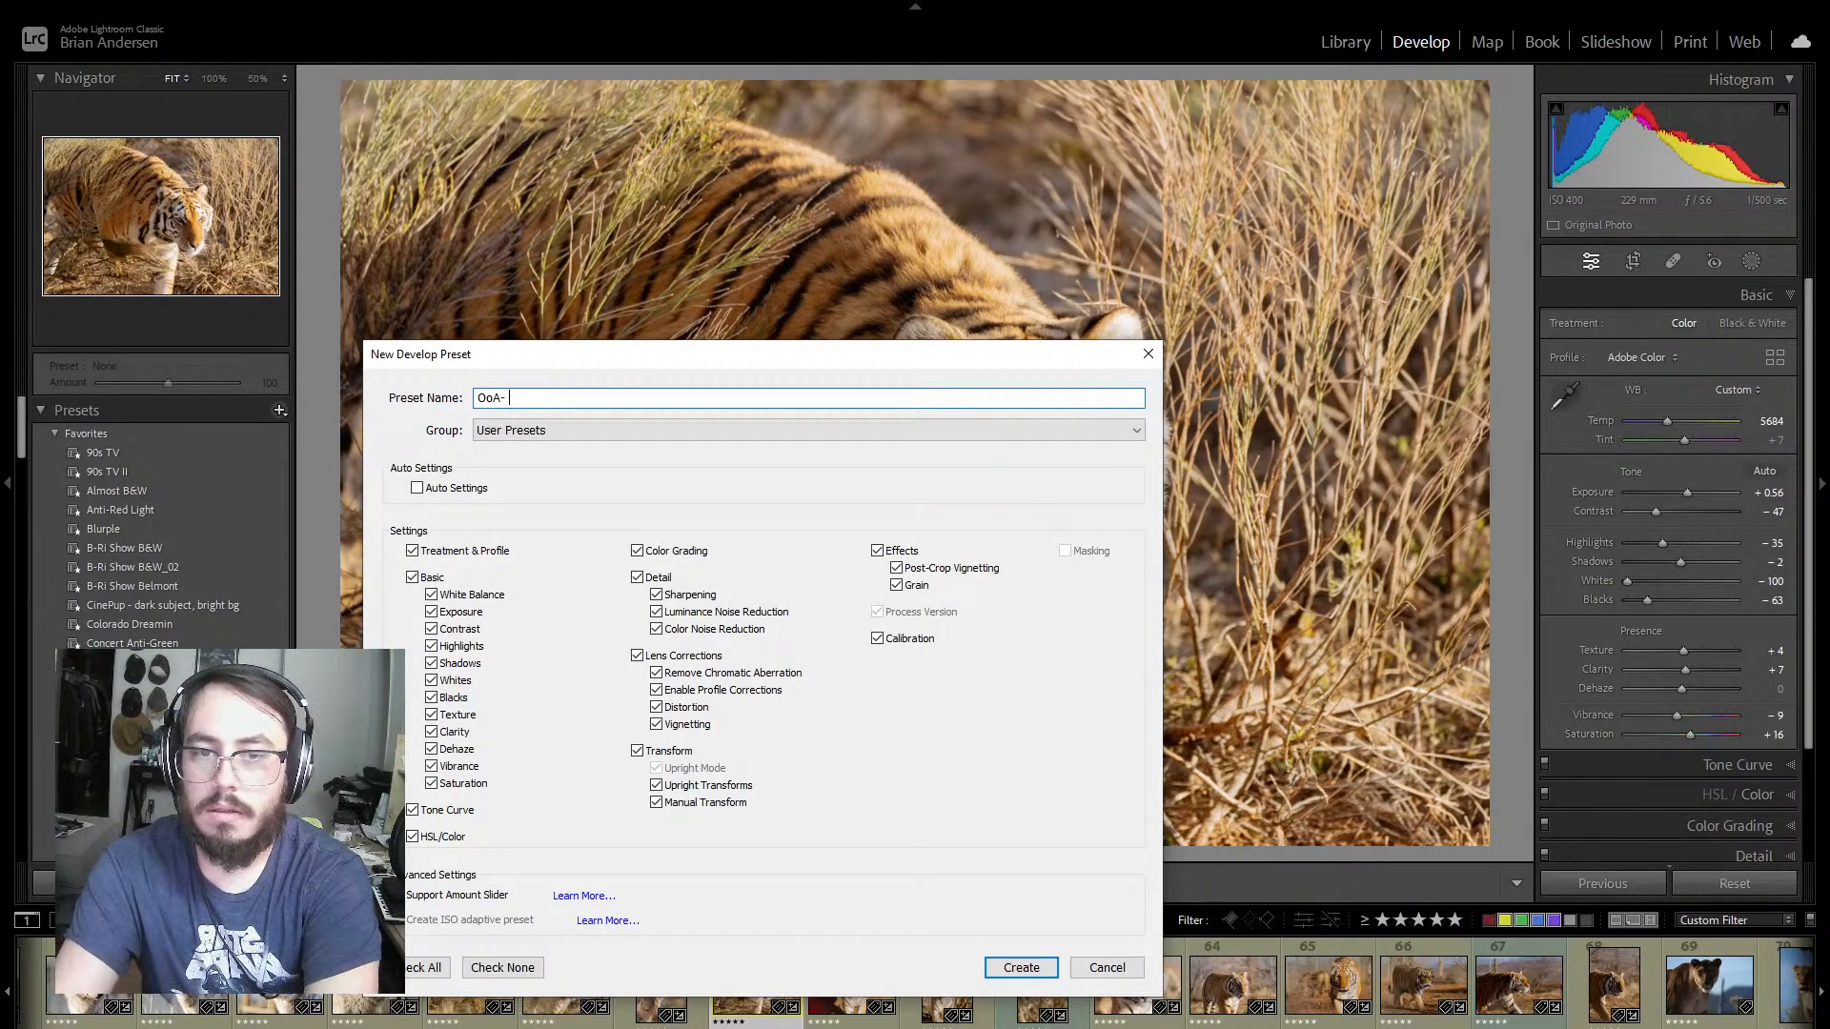
{"action": "type", "text": "Katara"}
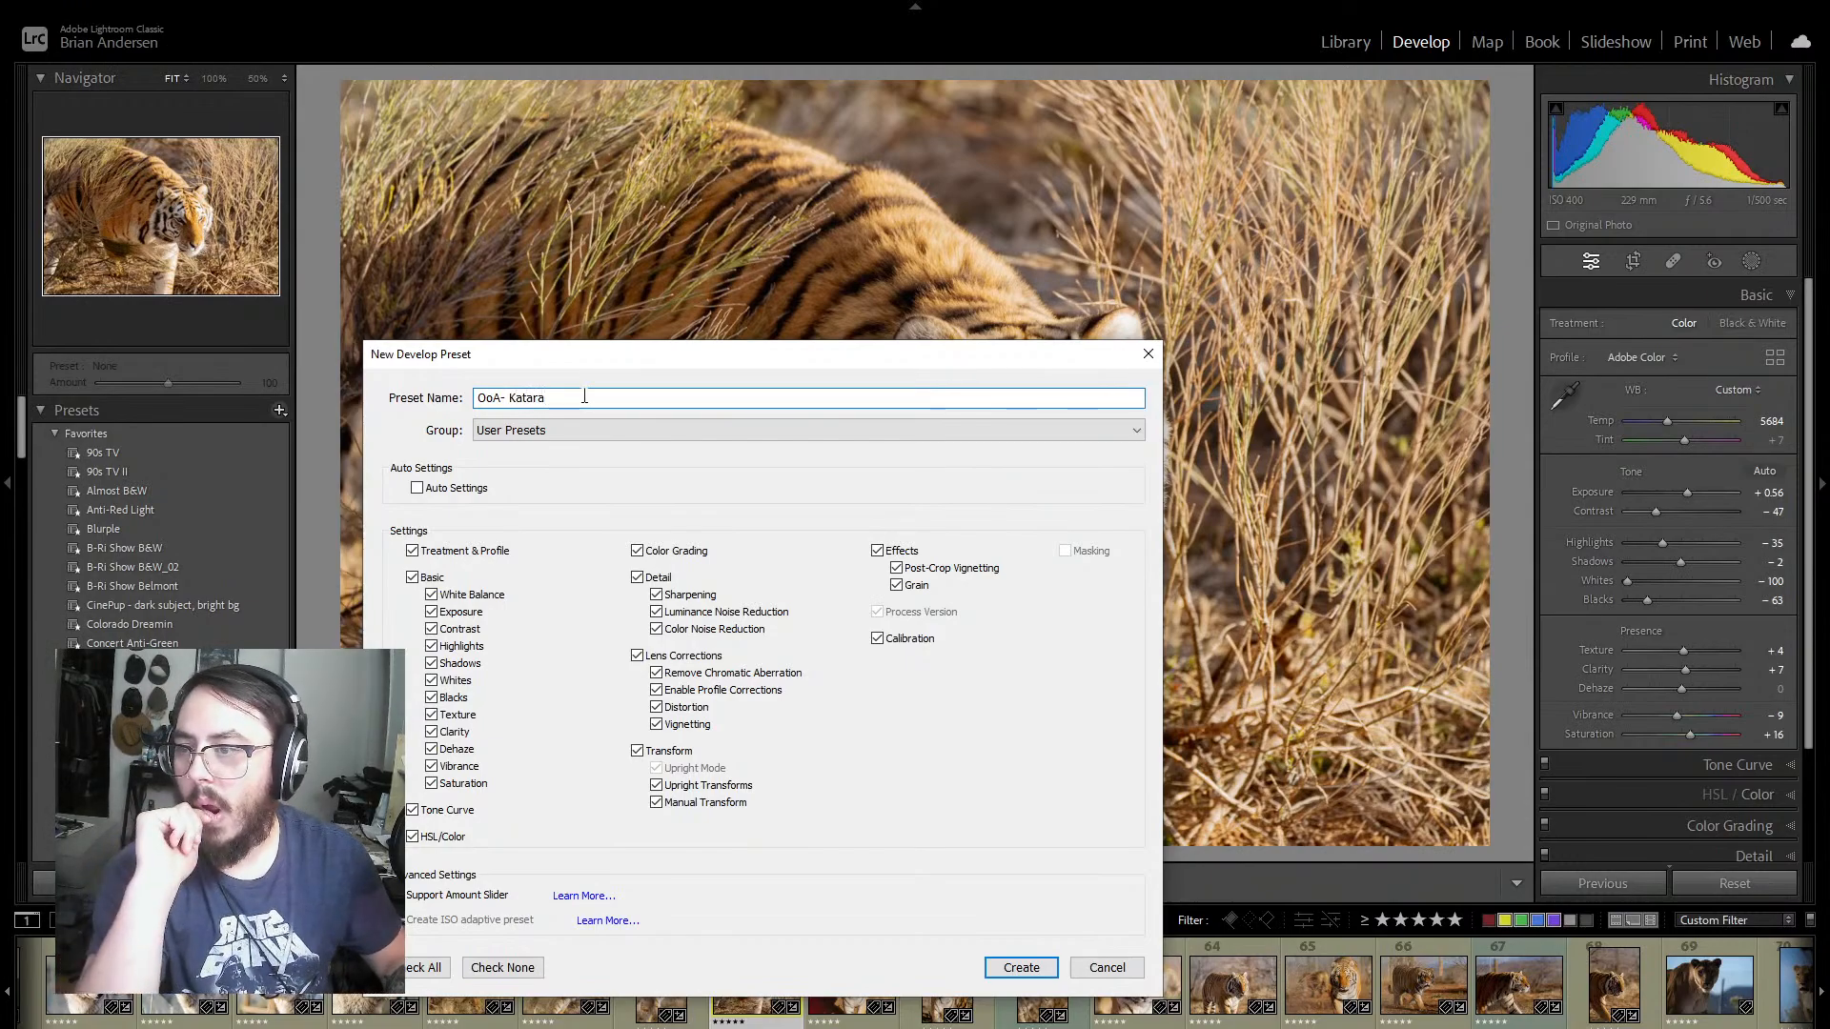
{"action": "key", "text": "BackSpace"}
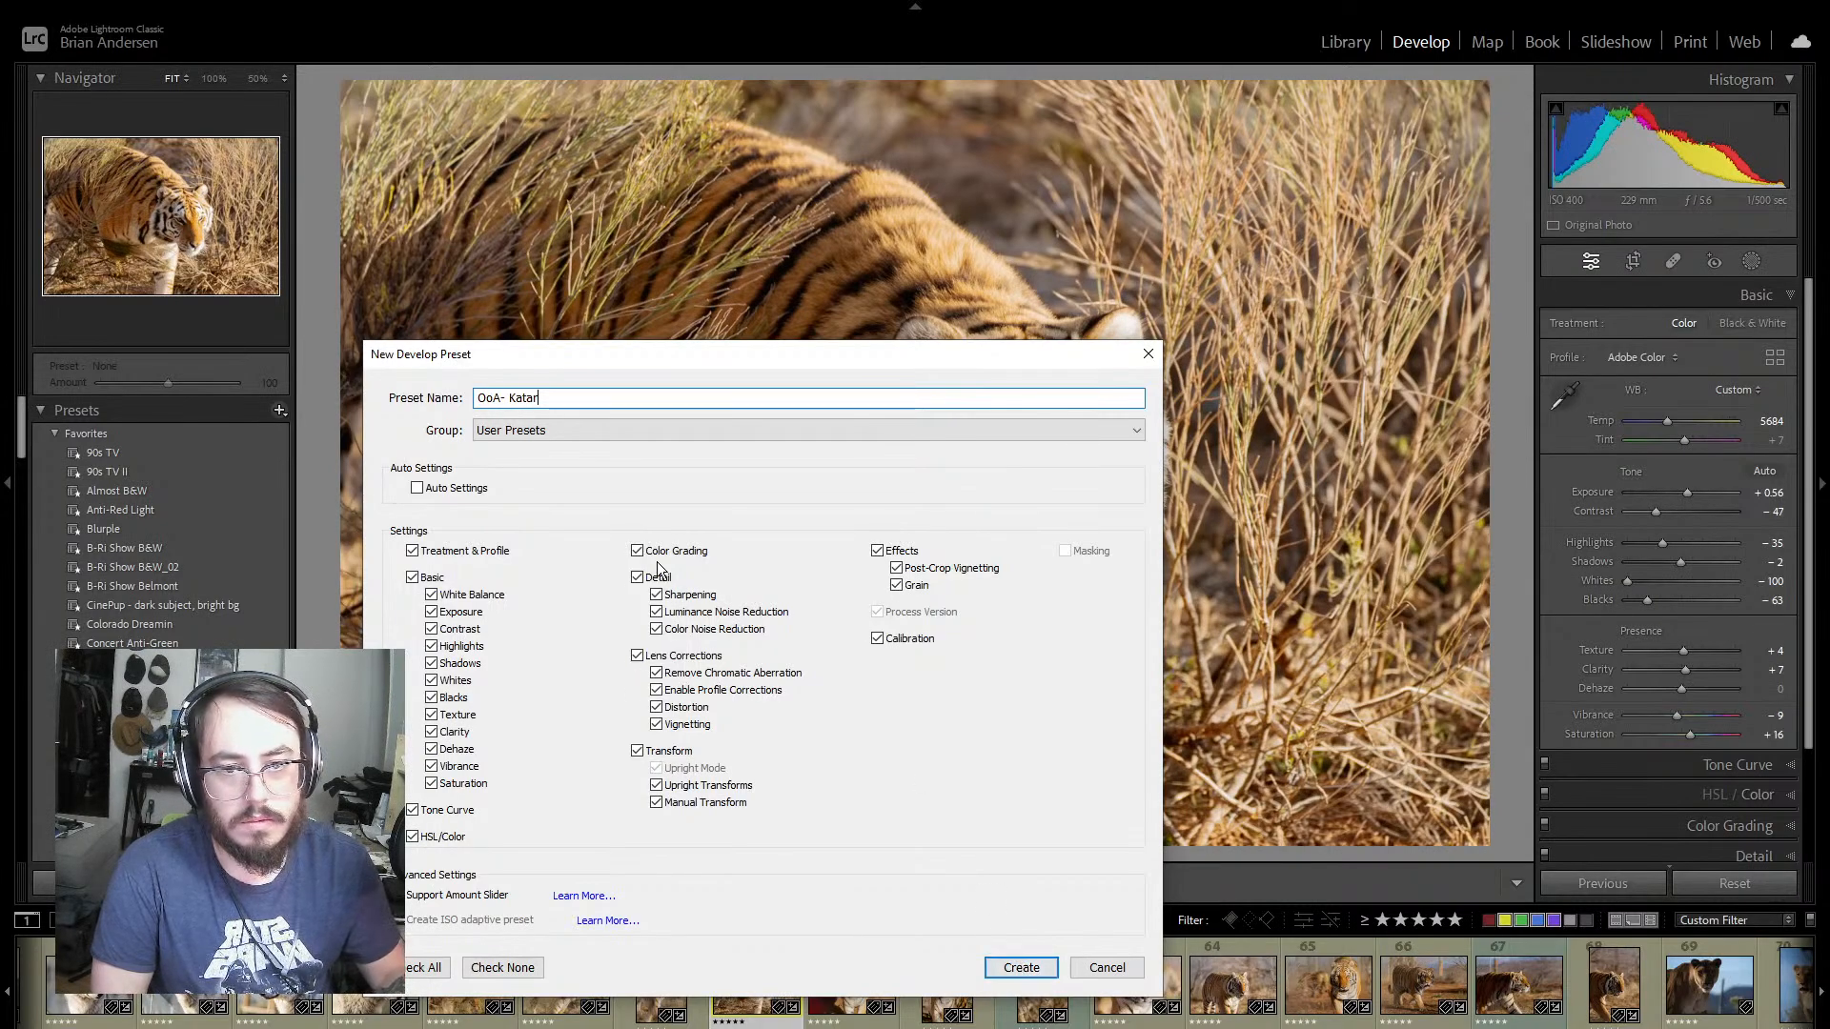
{"action": "left_click", "coordinate": [1054, 974]}
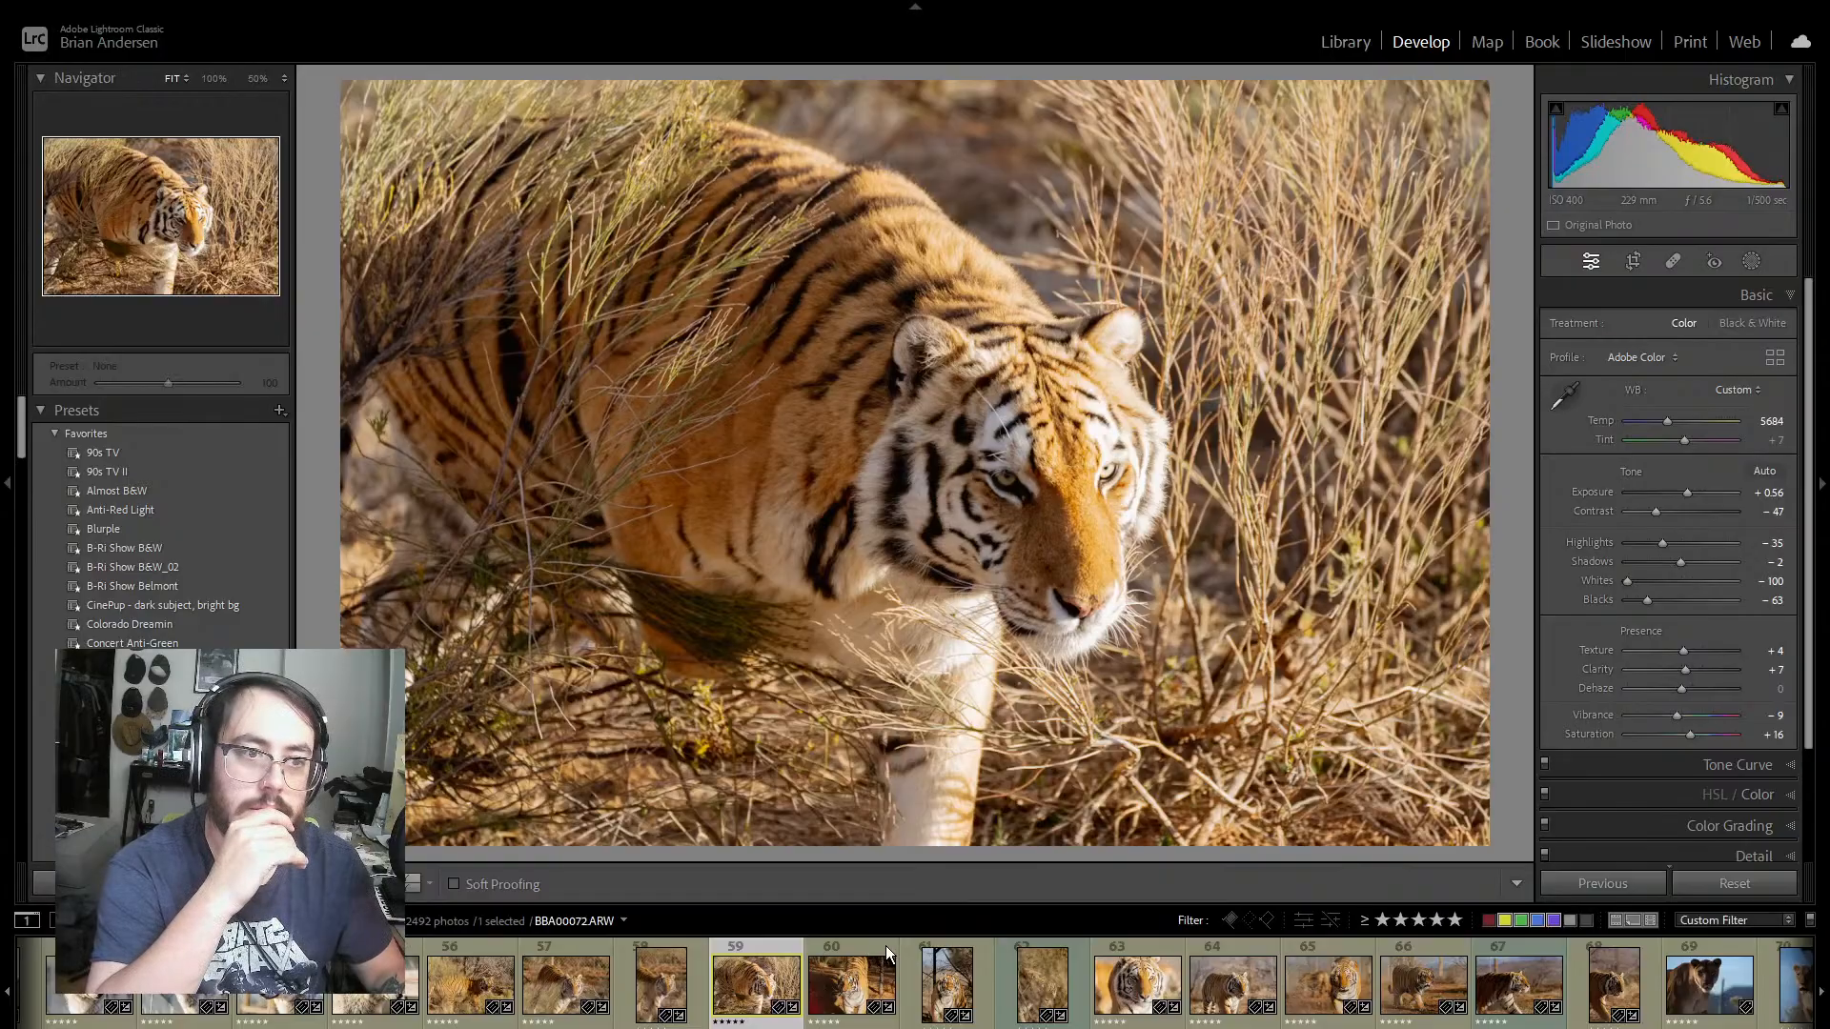
Step: Inspect the tiger's face in photo 60 at 100% and set the Sharpening Amount to 76
{"action": "left_click", "coordinate": [854, 956]}
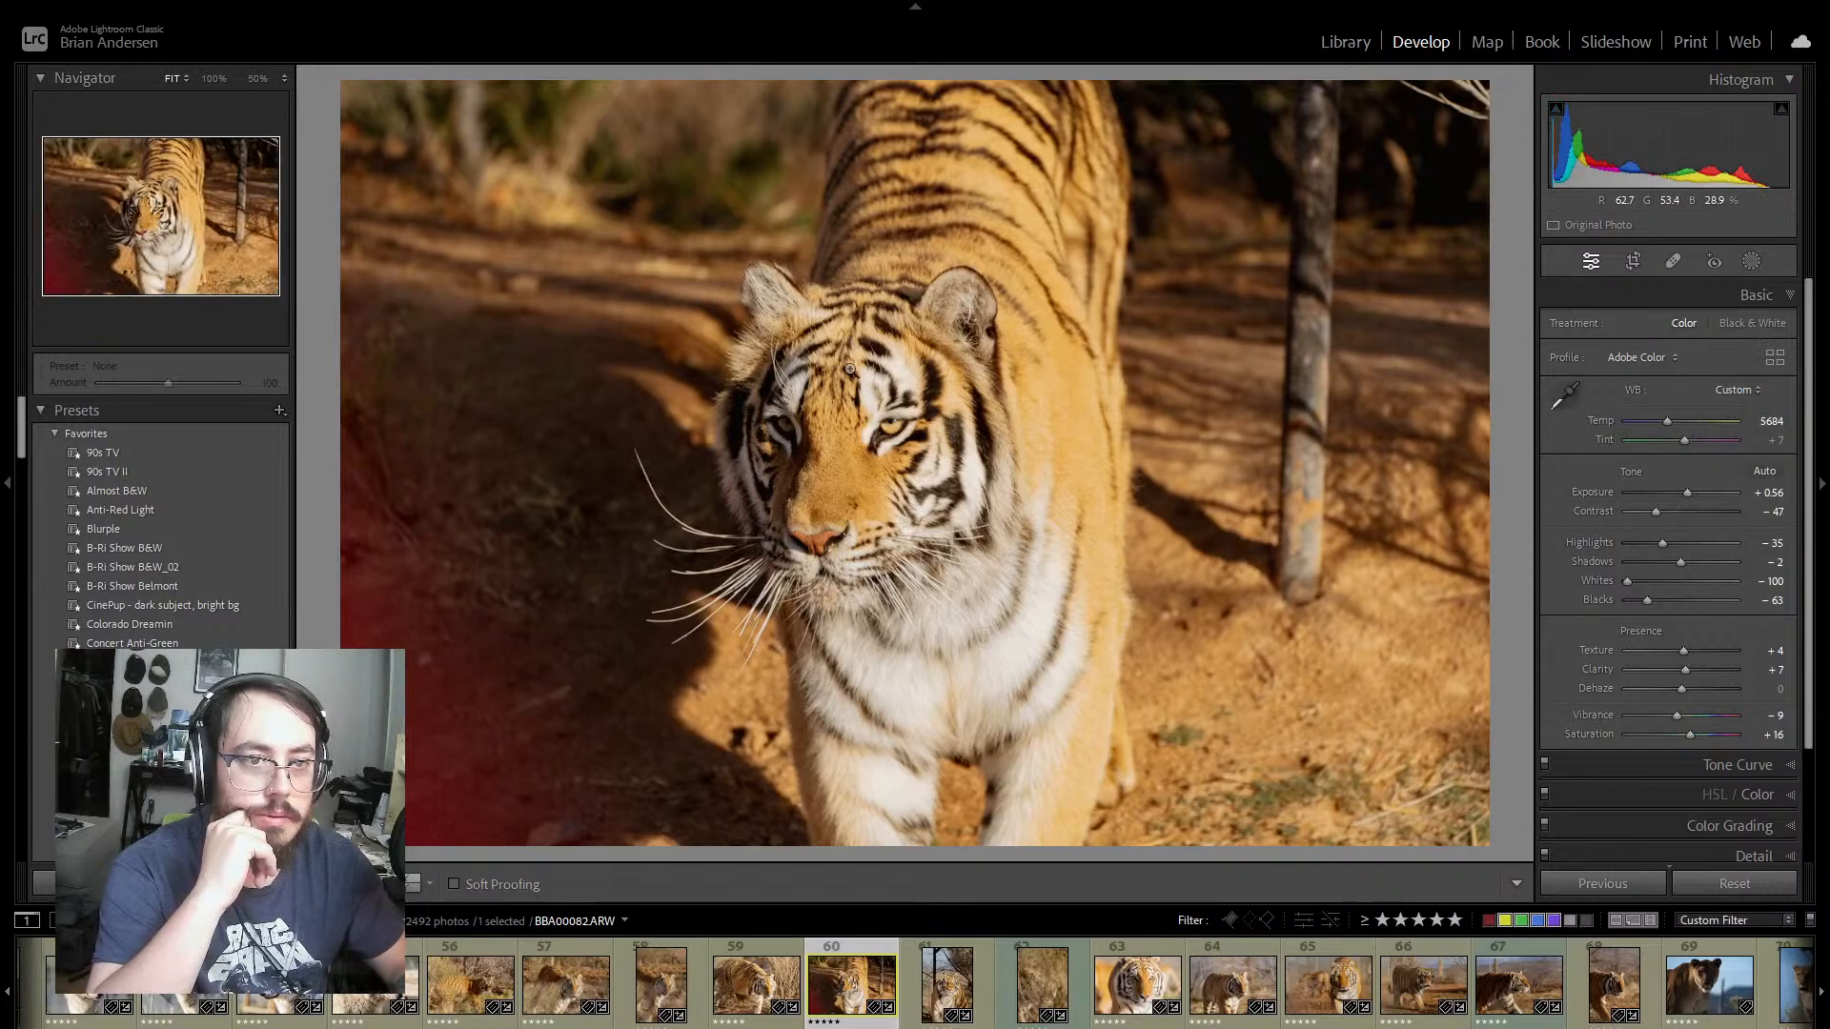
{"action": "left_click", "coordinate": [877, 429]}
{"action": "left_click_drag", "start_coordinate": [696, 543], "coordinate": [906, 400]}
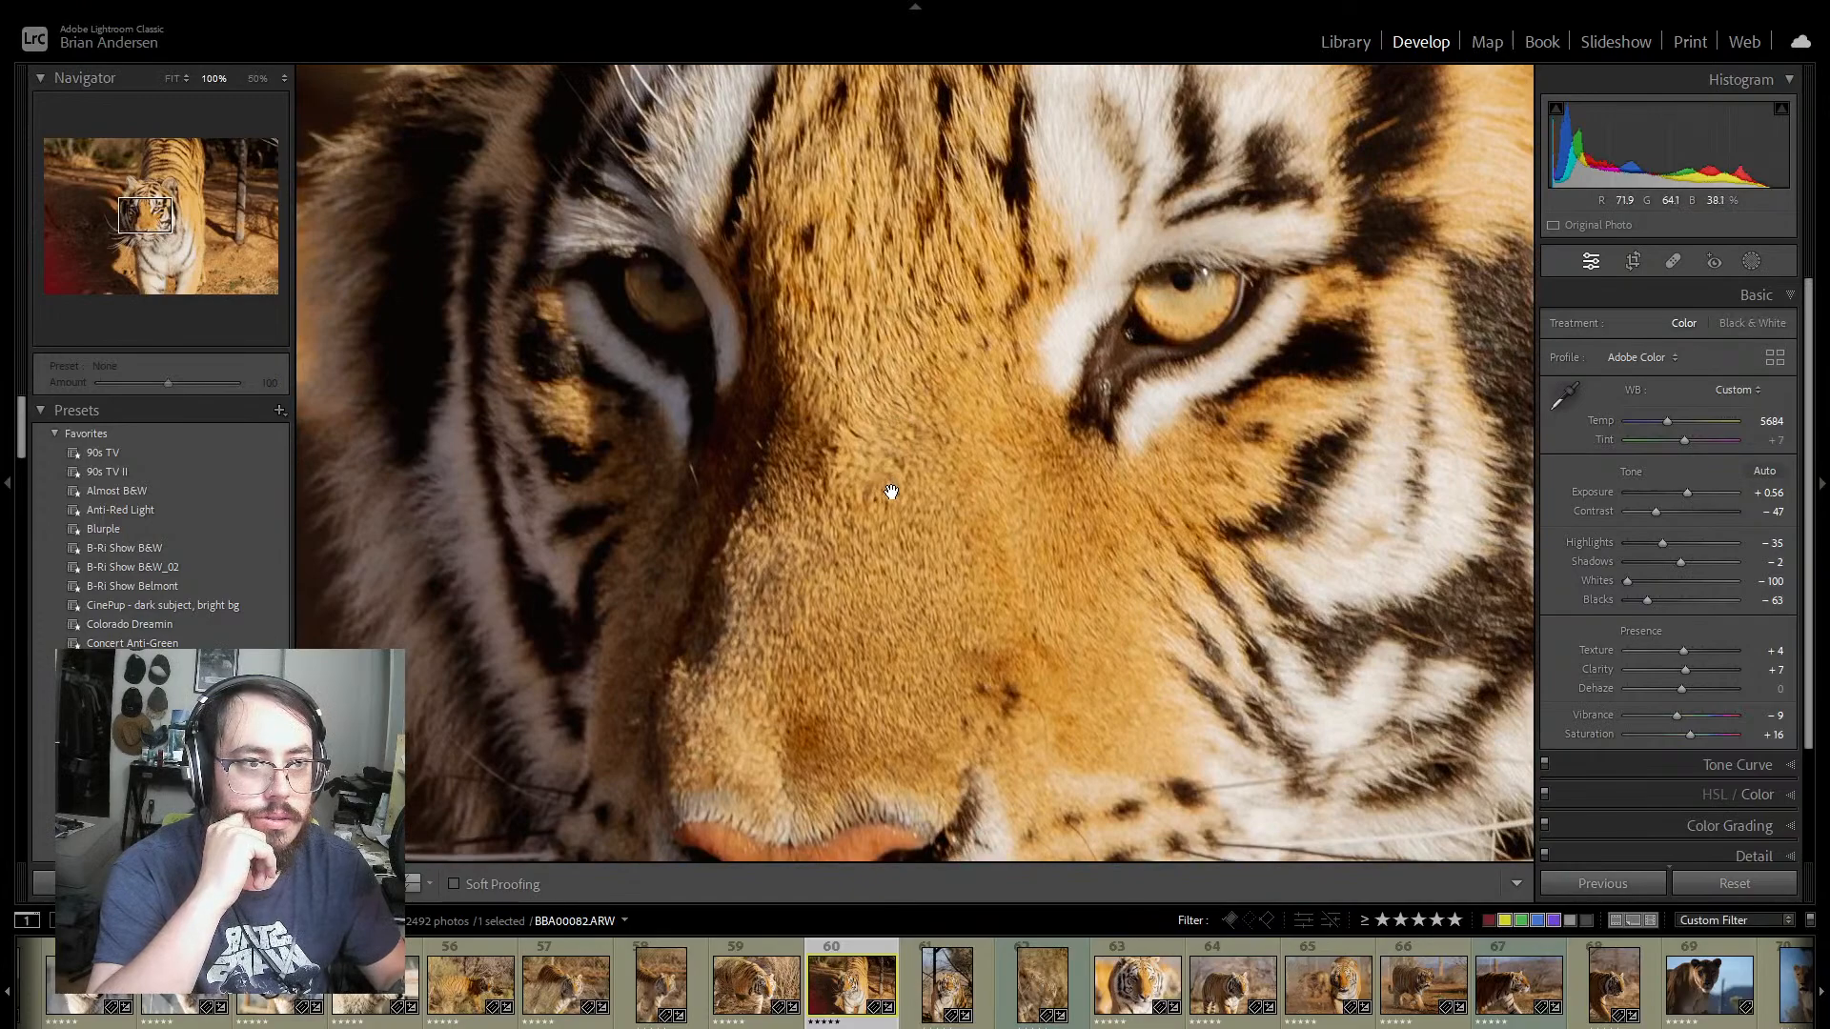
{"action": "scroll", "coordinate": [1763, 758], "scroll_direction": "down", "scroll_amount": 2}
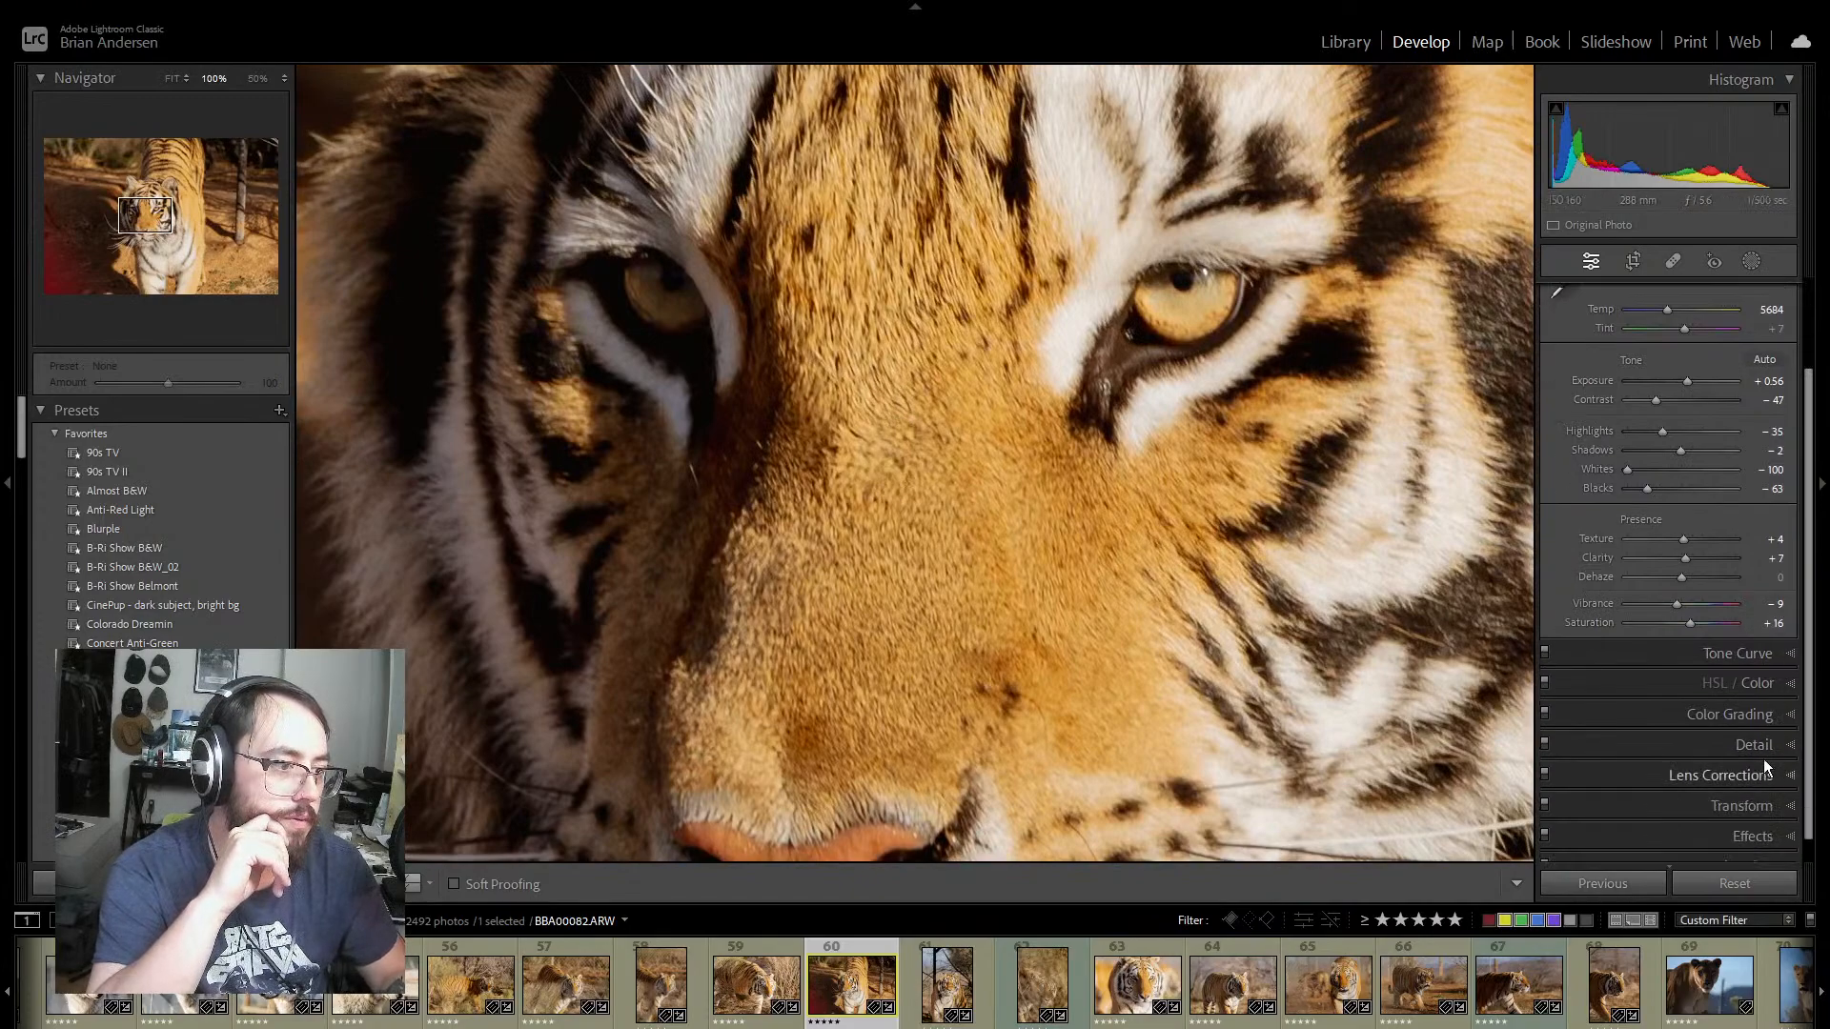
{"action": "left_click", "coordinate": [1754, 744]}
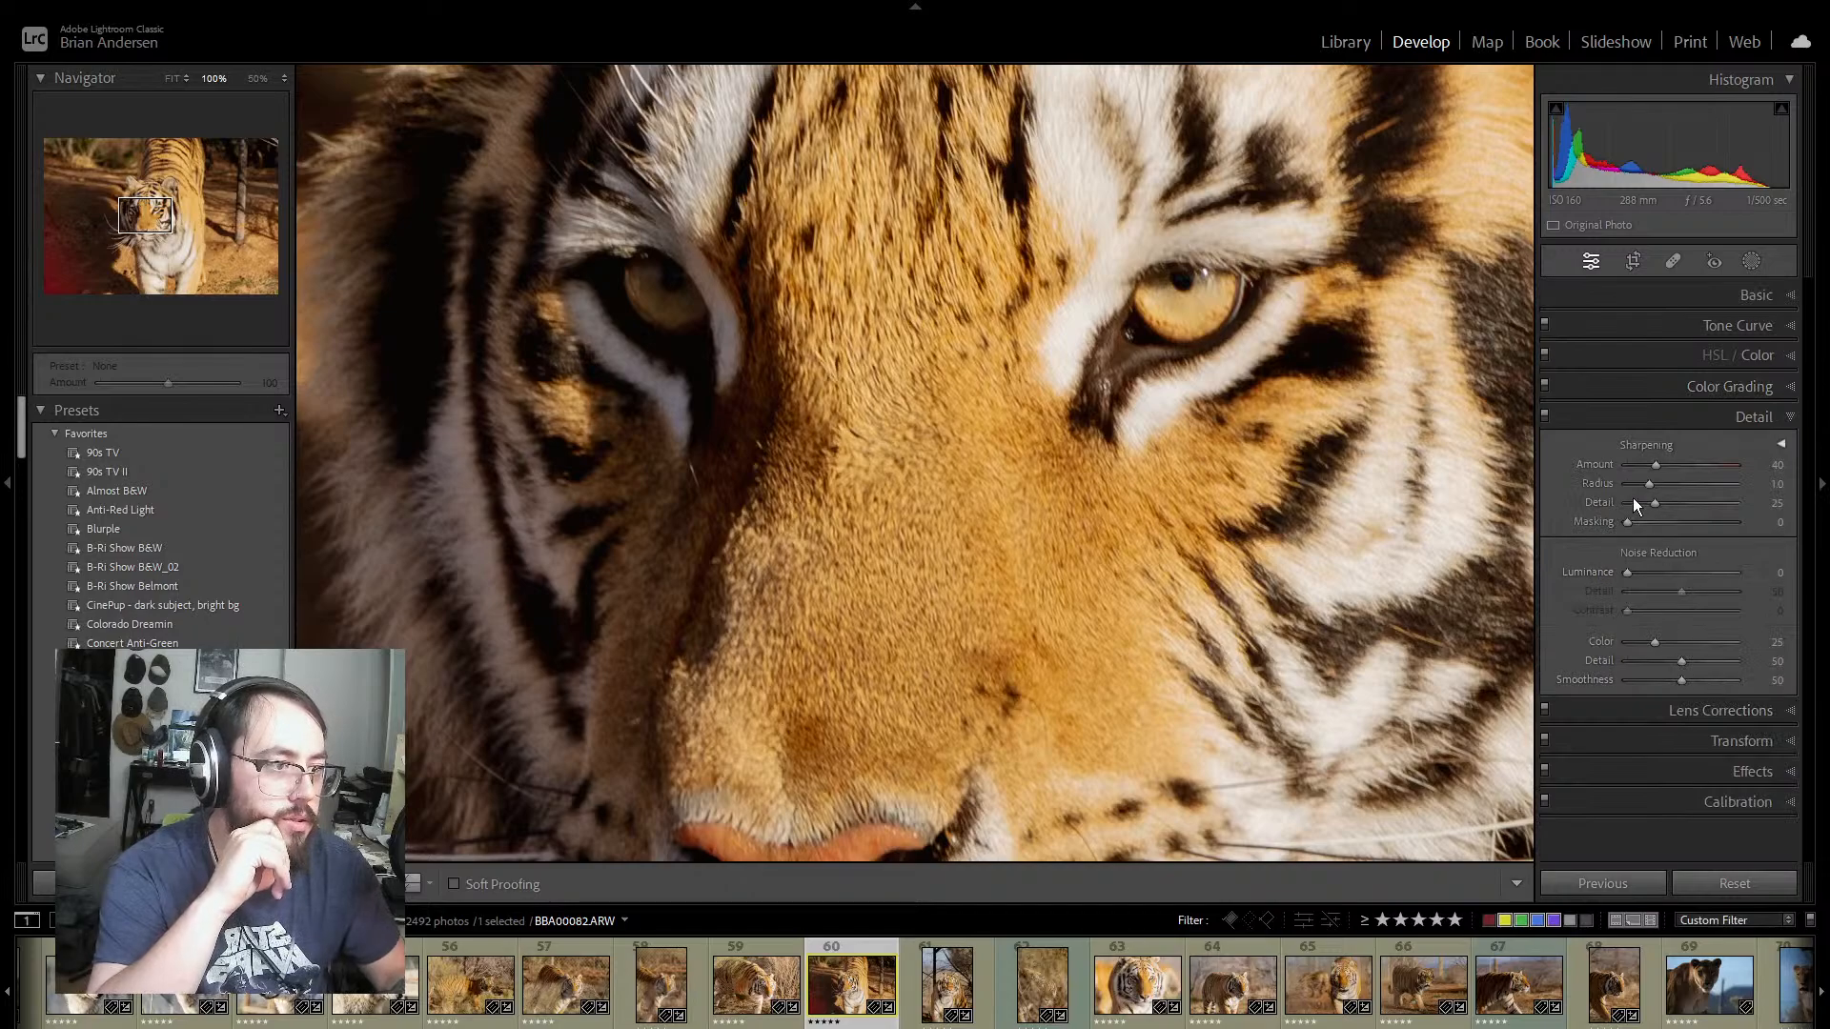
{"action": "left_click_drag", "start_coordinate": [1658, 465], "coordinate": [1667, 501]}
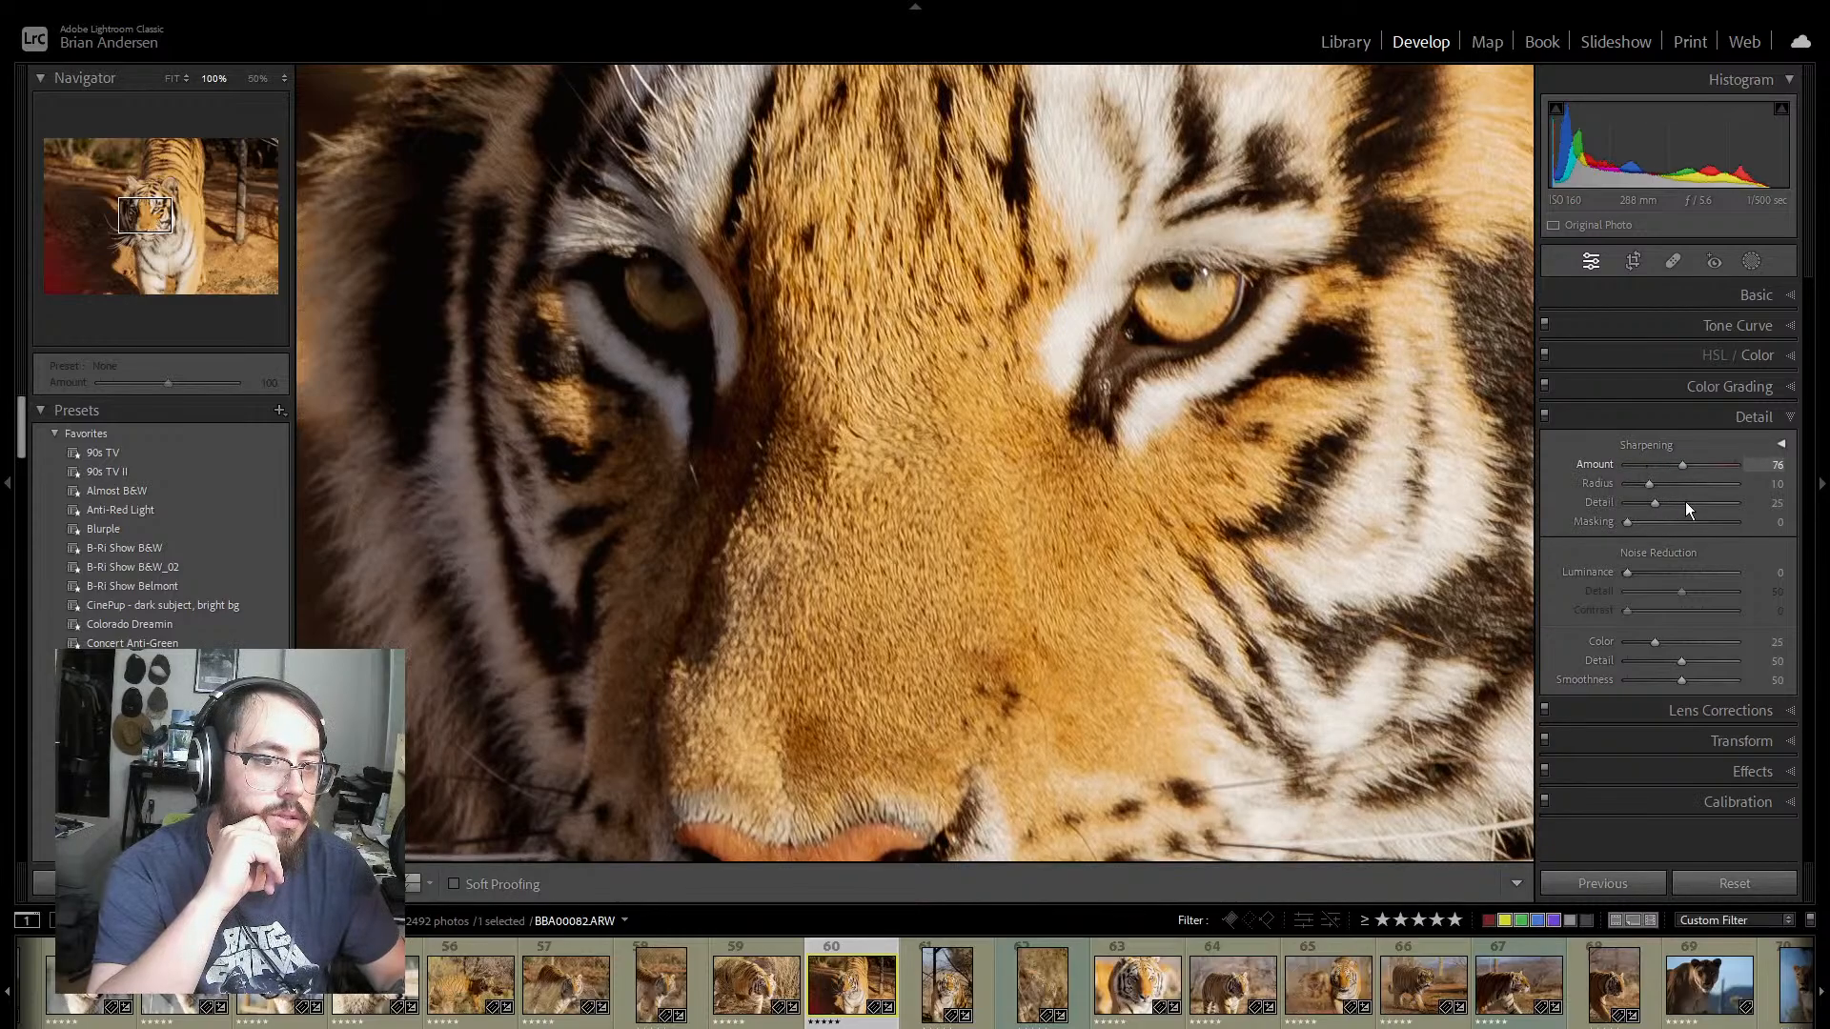
{"action": "left_click", "coordinate": [1199, 373]}
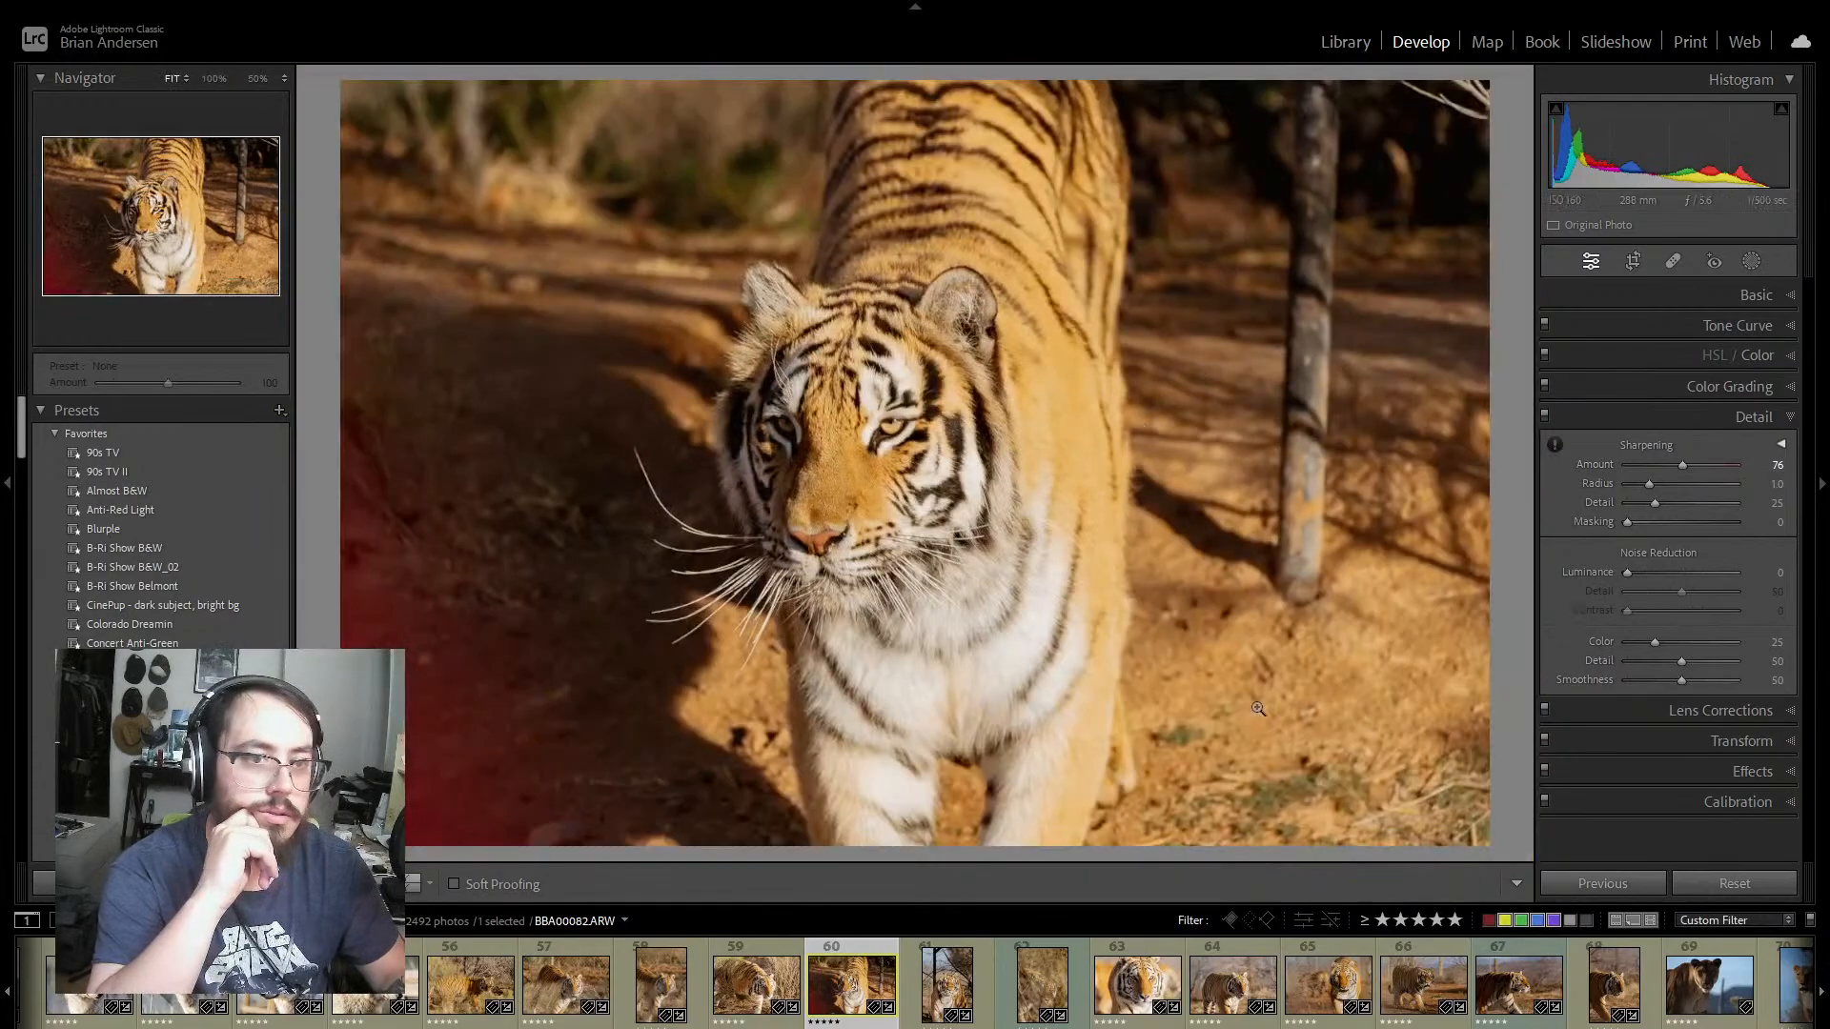
Step: Check the tiger's eyes in photo 61 at 100% and set the Sharpening Amount to 61
{"action": "left_click", "coordinate": [921, 986]}
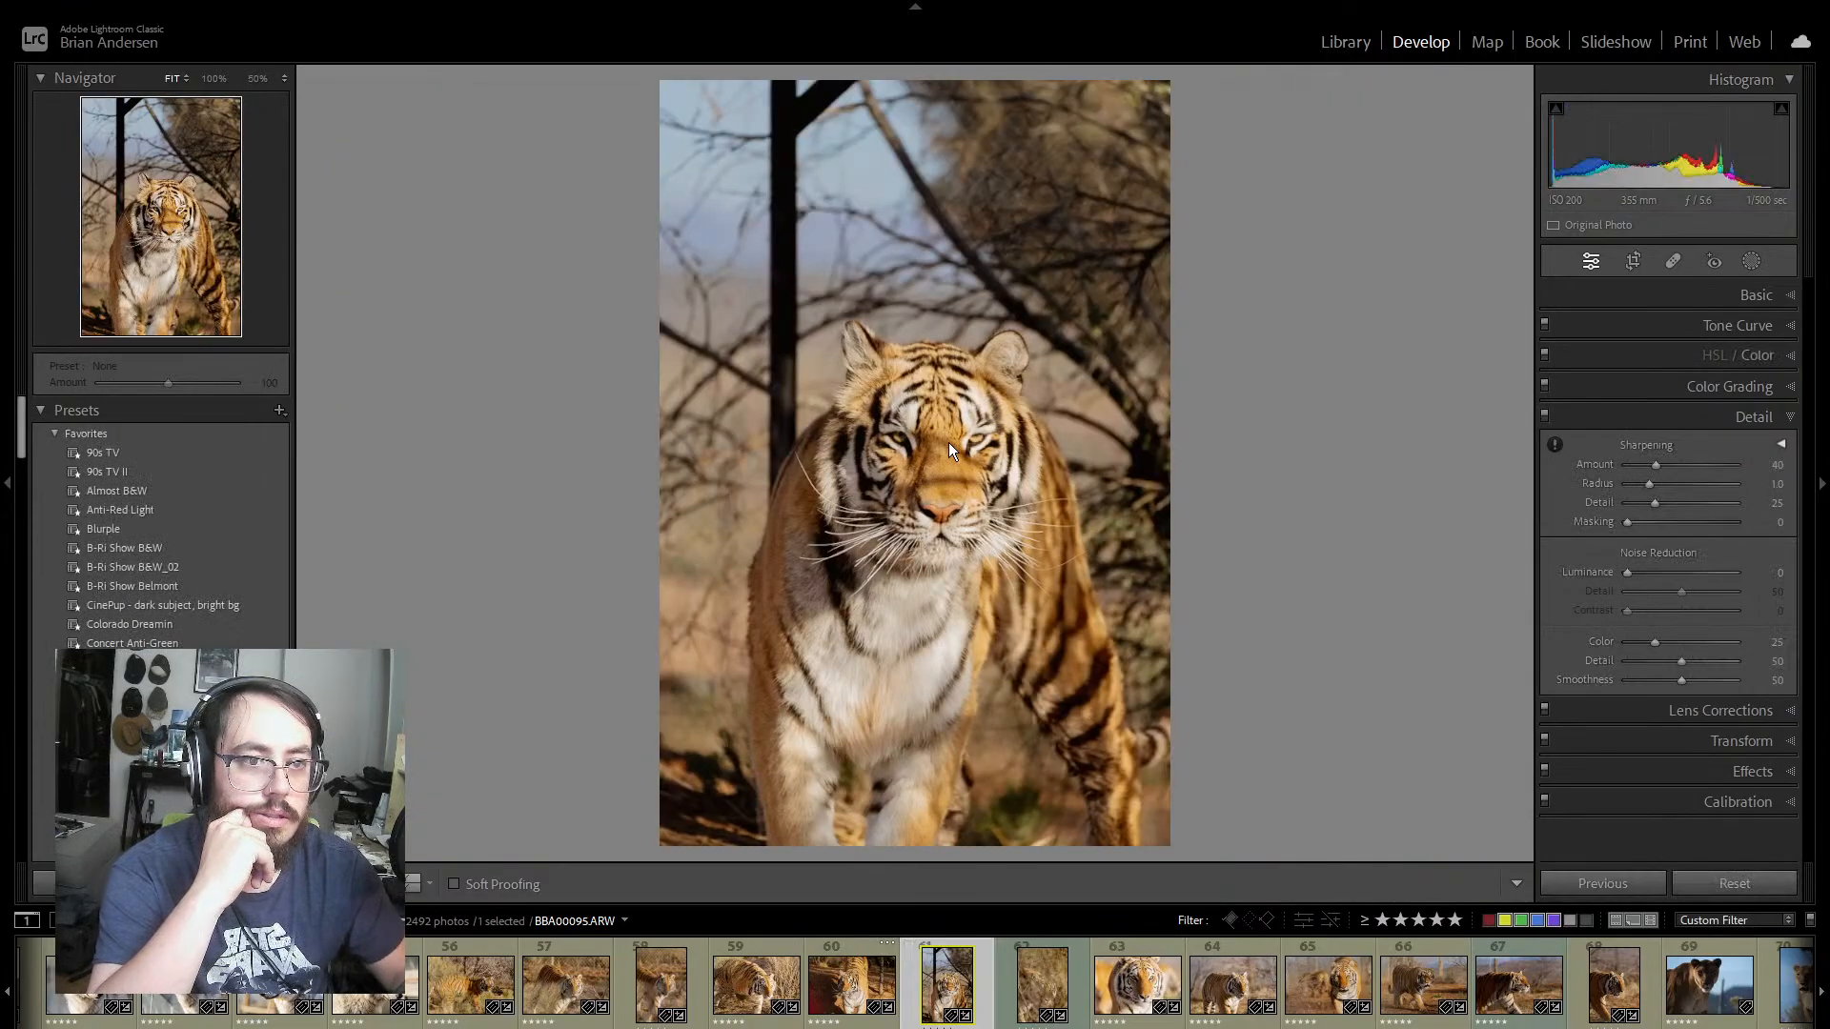
{"action": "left_click", "coordinate": [932, 464]}
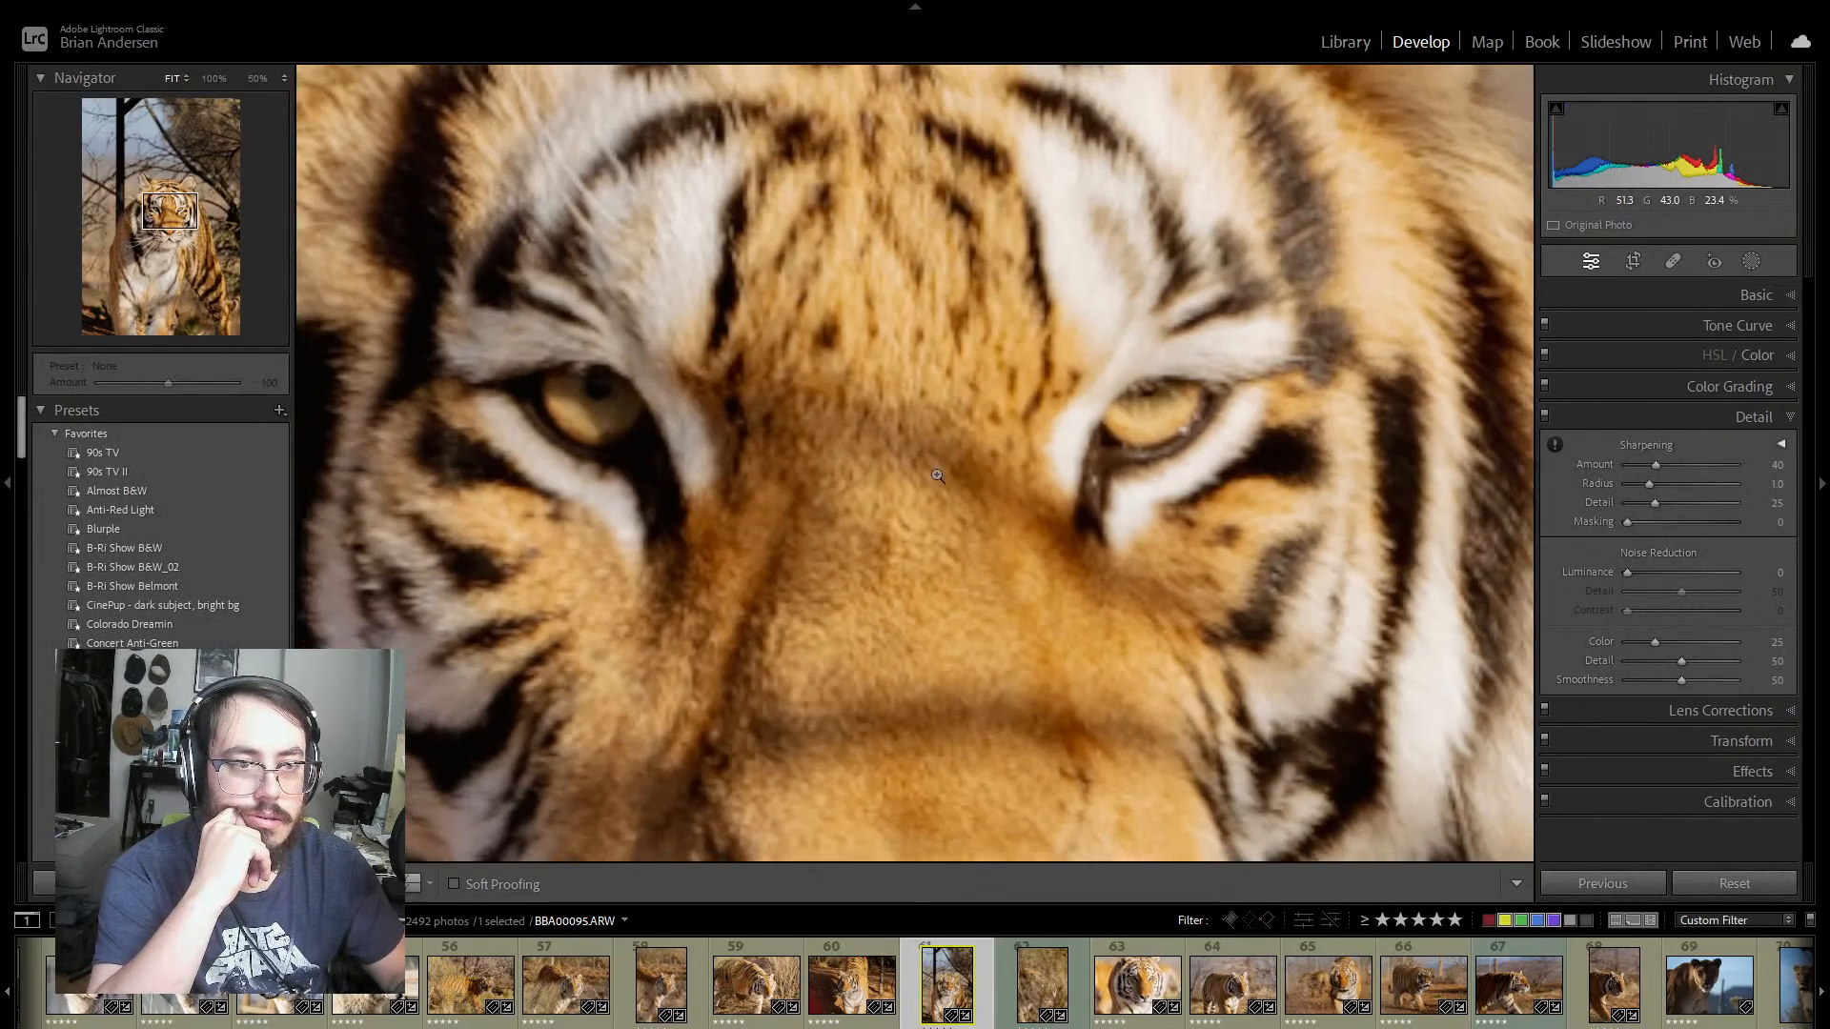
{"action": "left_click", "coordinate": [925, 511]}
{"action": "left_click", "coordinate": [926, 512]}
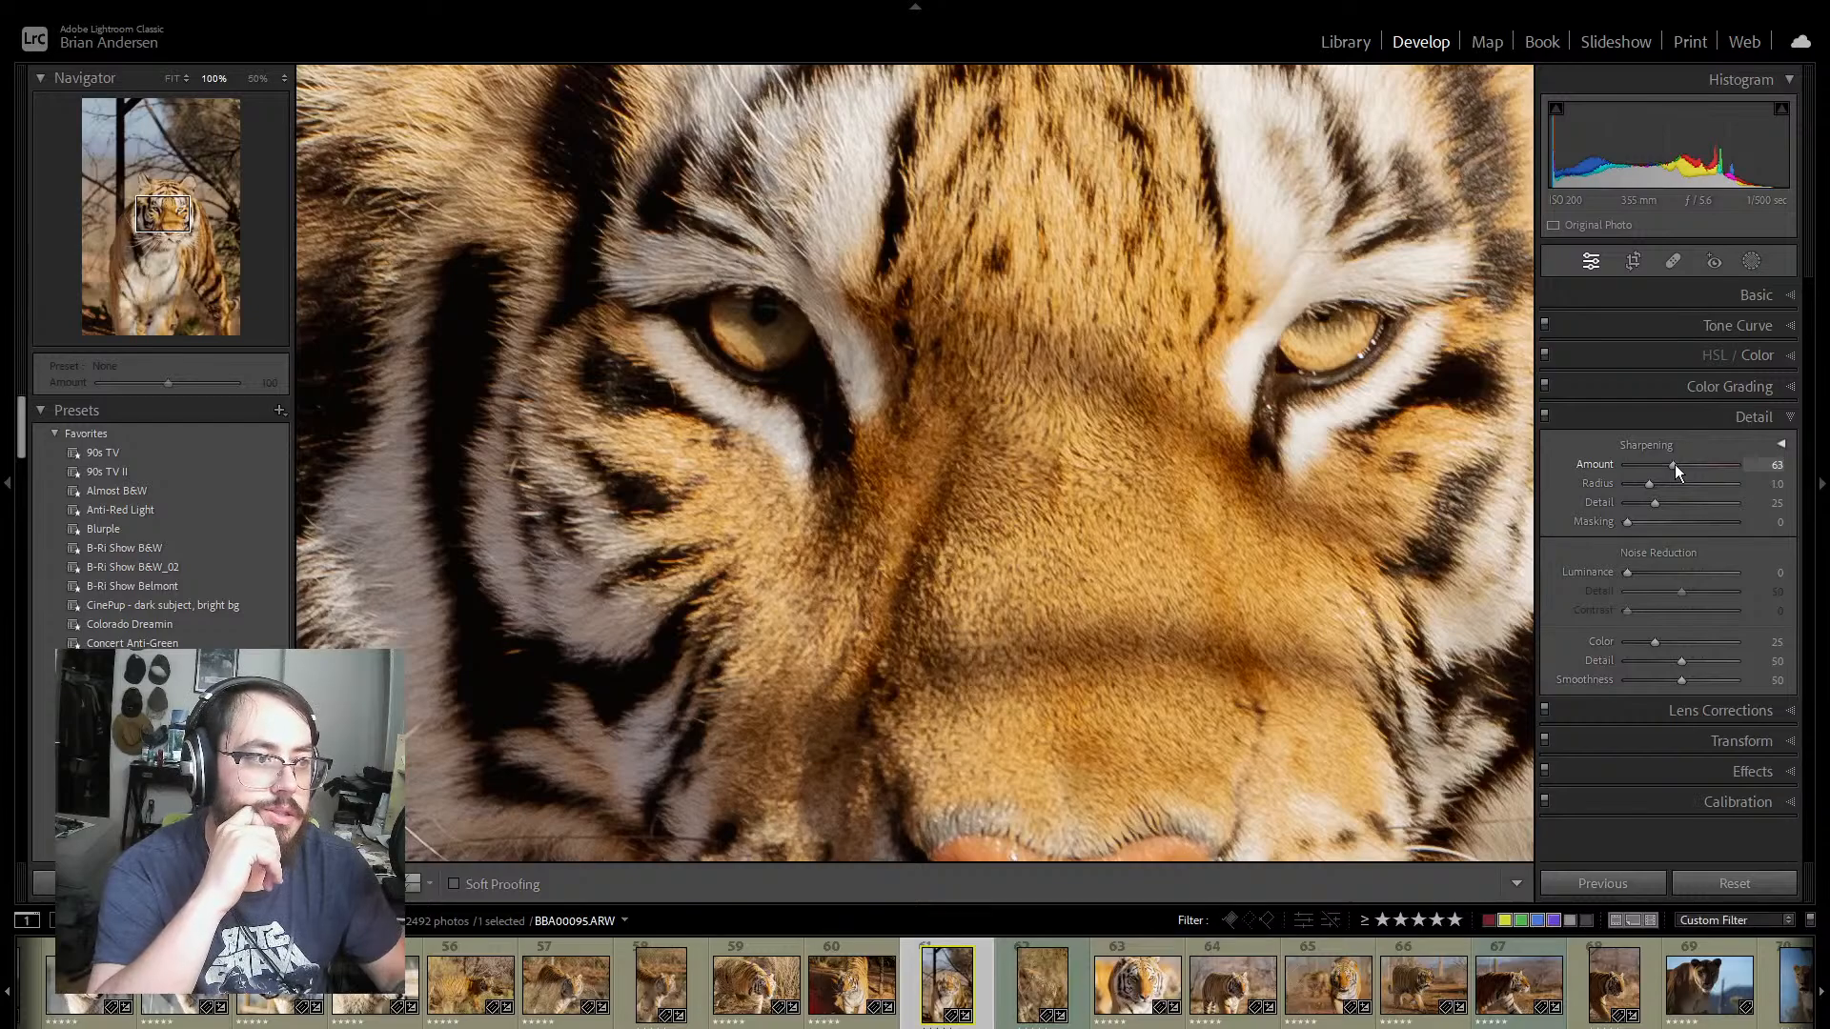
{"action": "left_click_drag", "start_coordinate": [1675, 465], "coordinate": [1672, 466]}
{"action": "left_click", "coordinate": [1097, 462]}
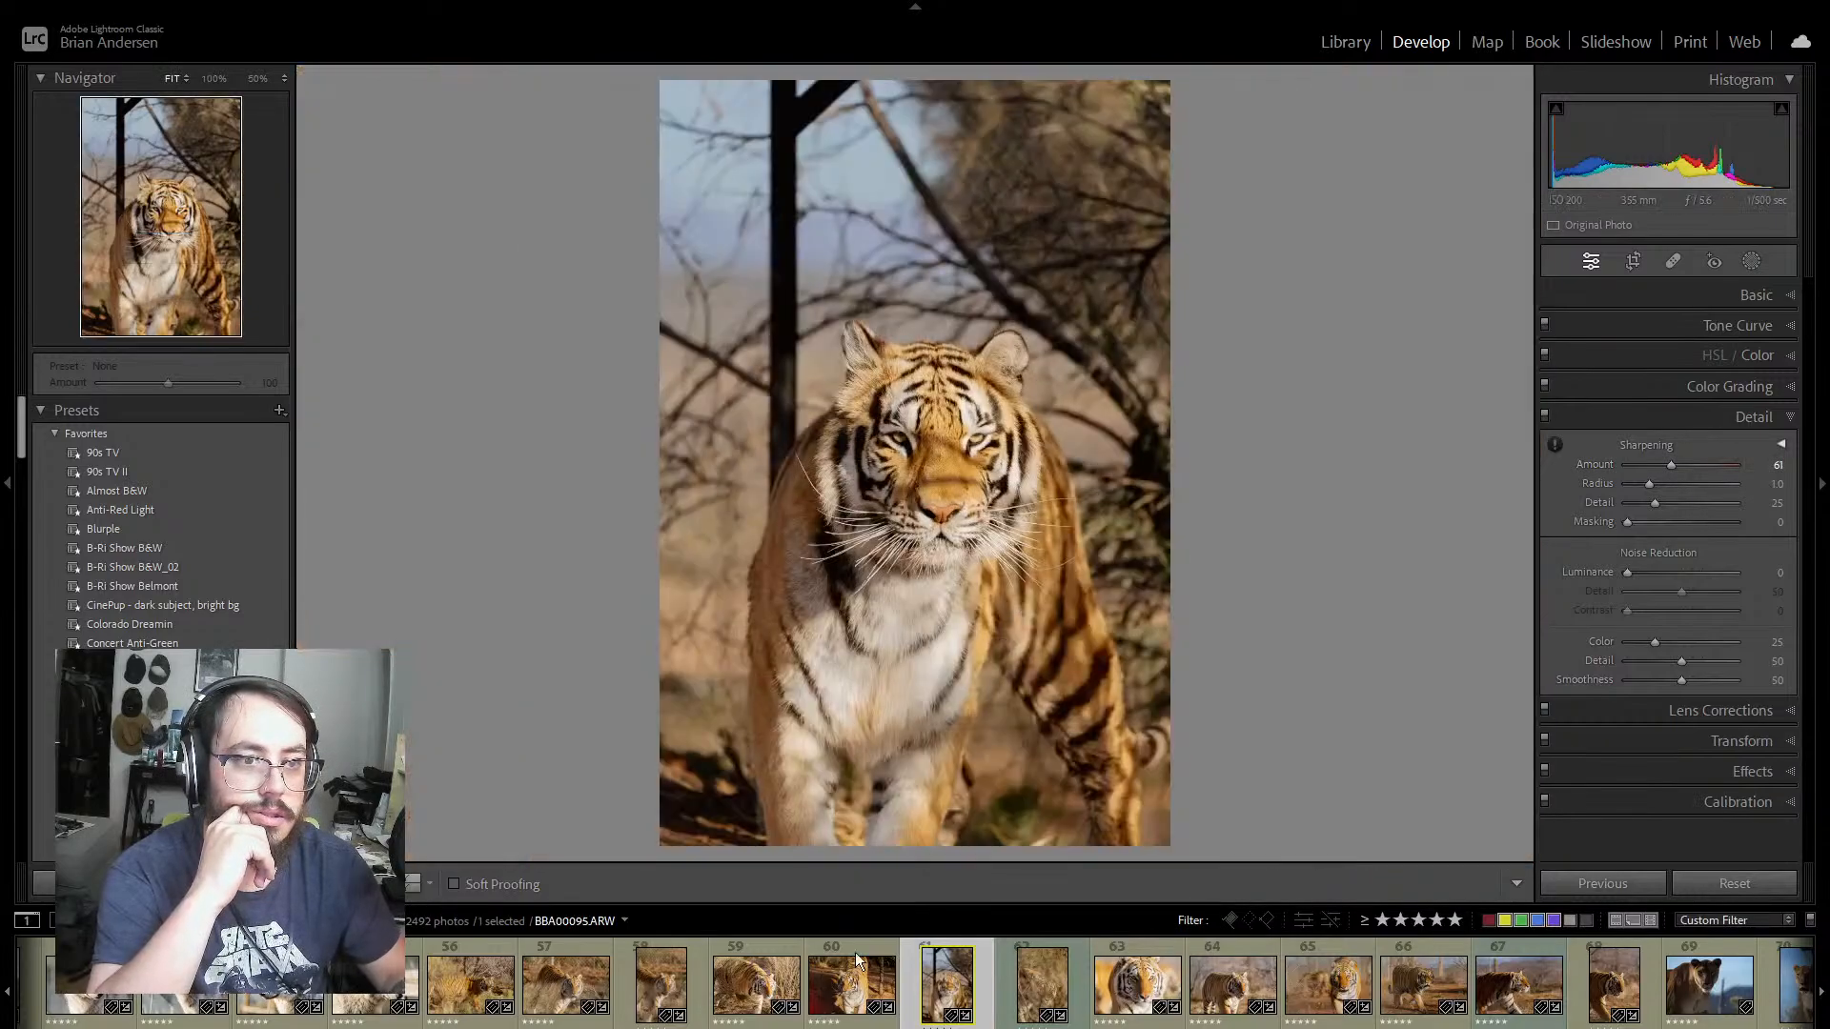
Step: Inspect the eye of the tiger hidden in the grass in photo 62 at 100%, and collapse the Detail settings
{"action": "left_click", "coordinate": [1002, 984]}
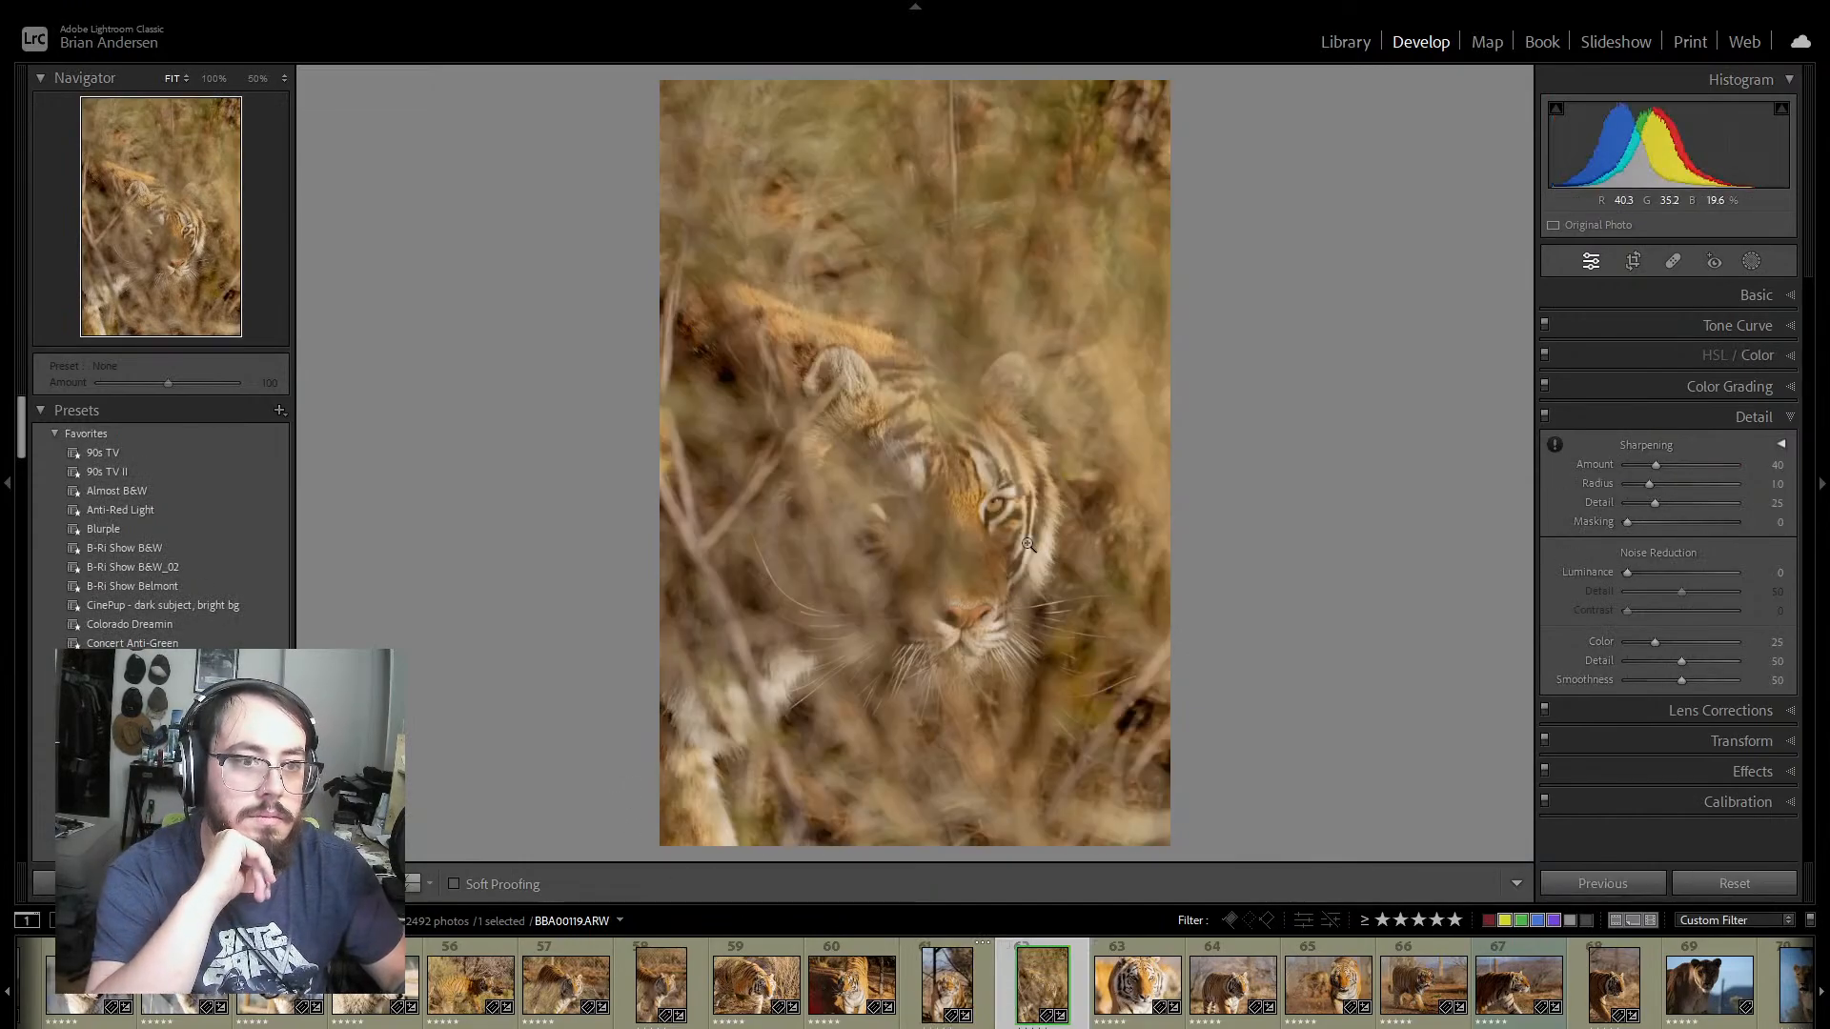
{"action": "left_click", "coordinate": [993, 518]}
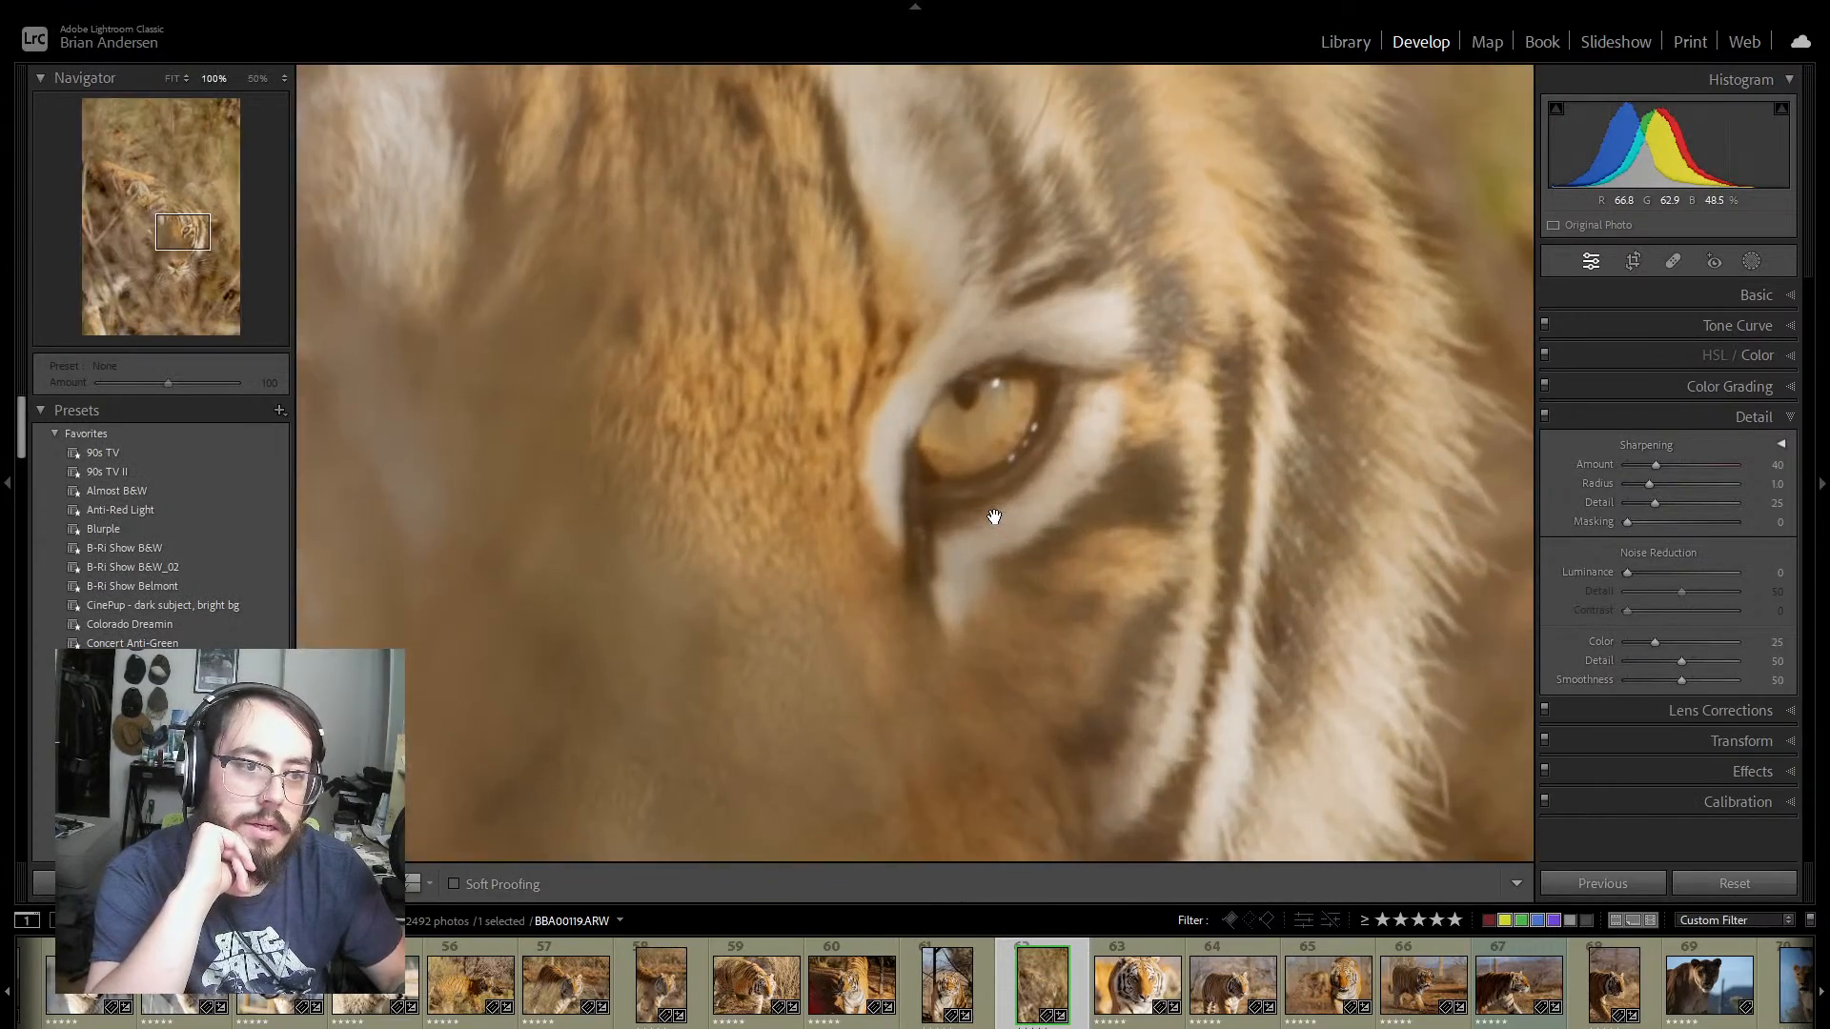
{"action": "left_click", "coordinate": [993, 517]}
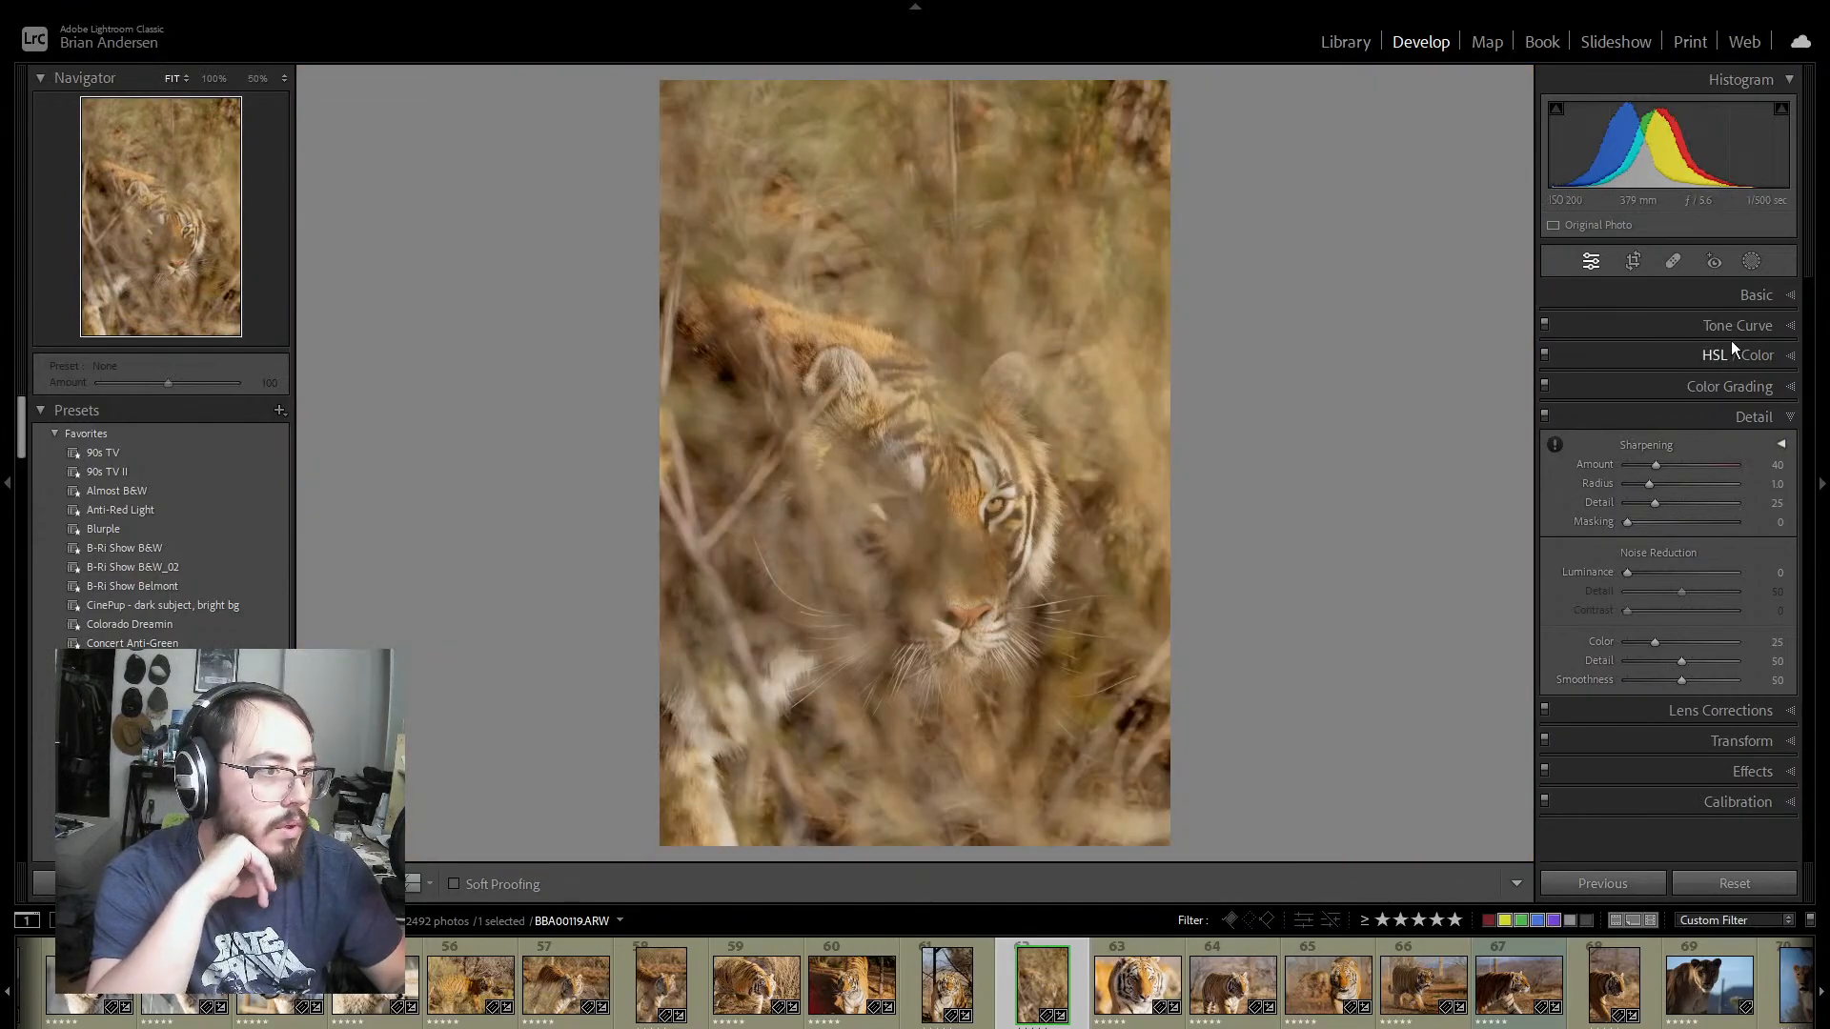
{"action": "left_click", "coordinate": [1787, 419]}
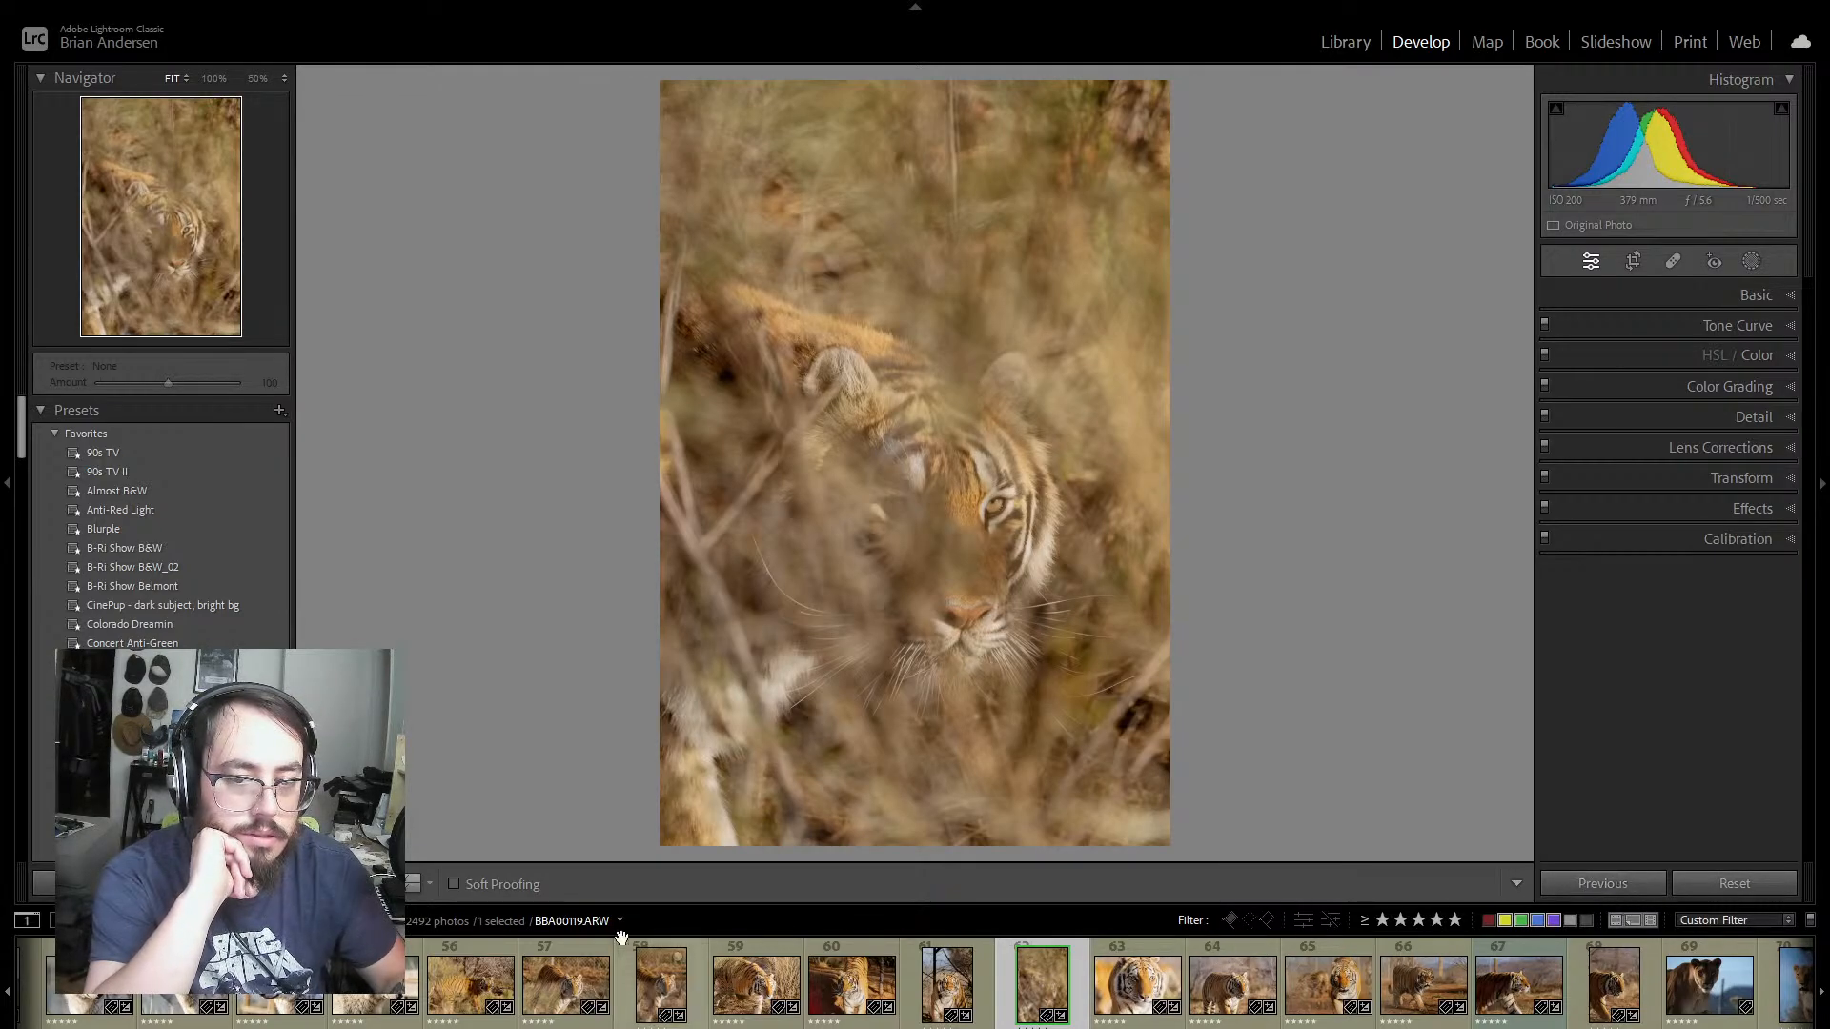
Step: Undo the recent photo selections and edits, back through the sync of photo 59's settings to the other tiger photos
{"action": "key", "text": "ctrl+z"}
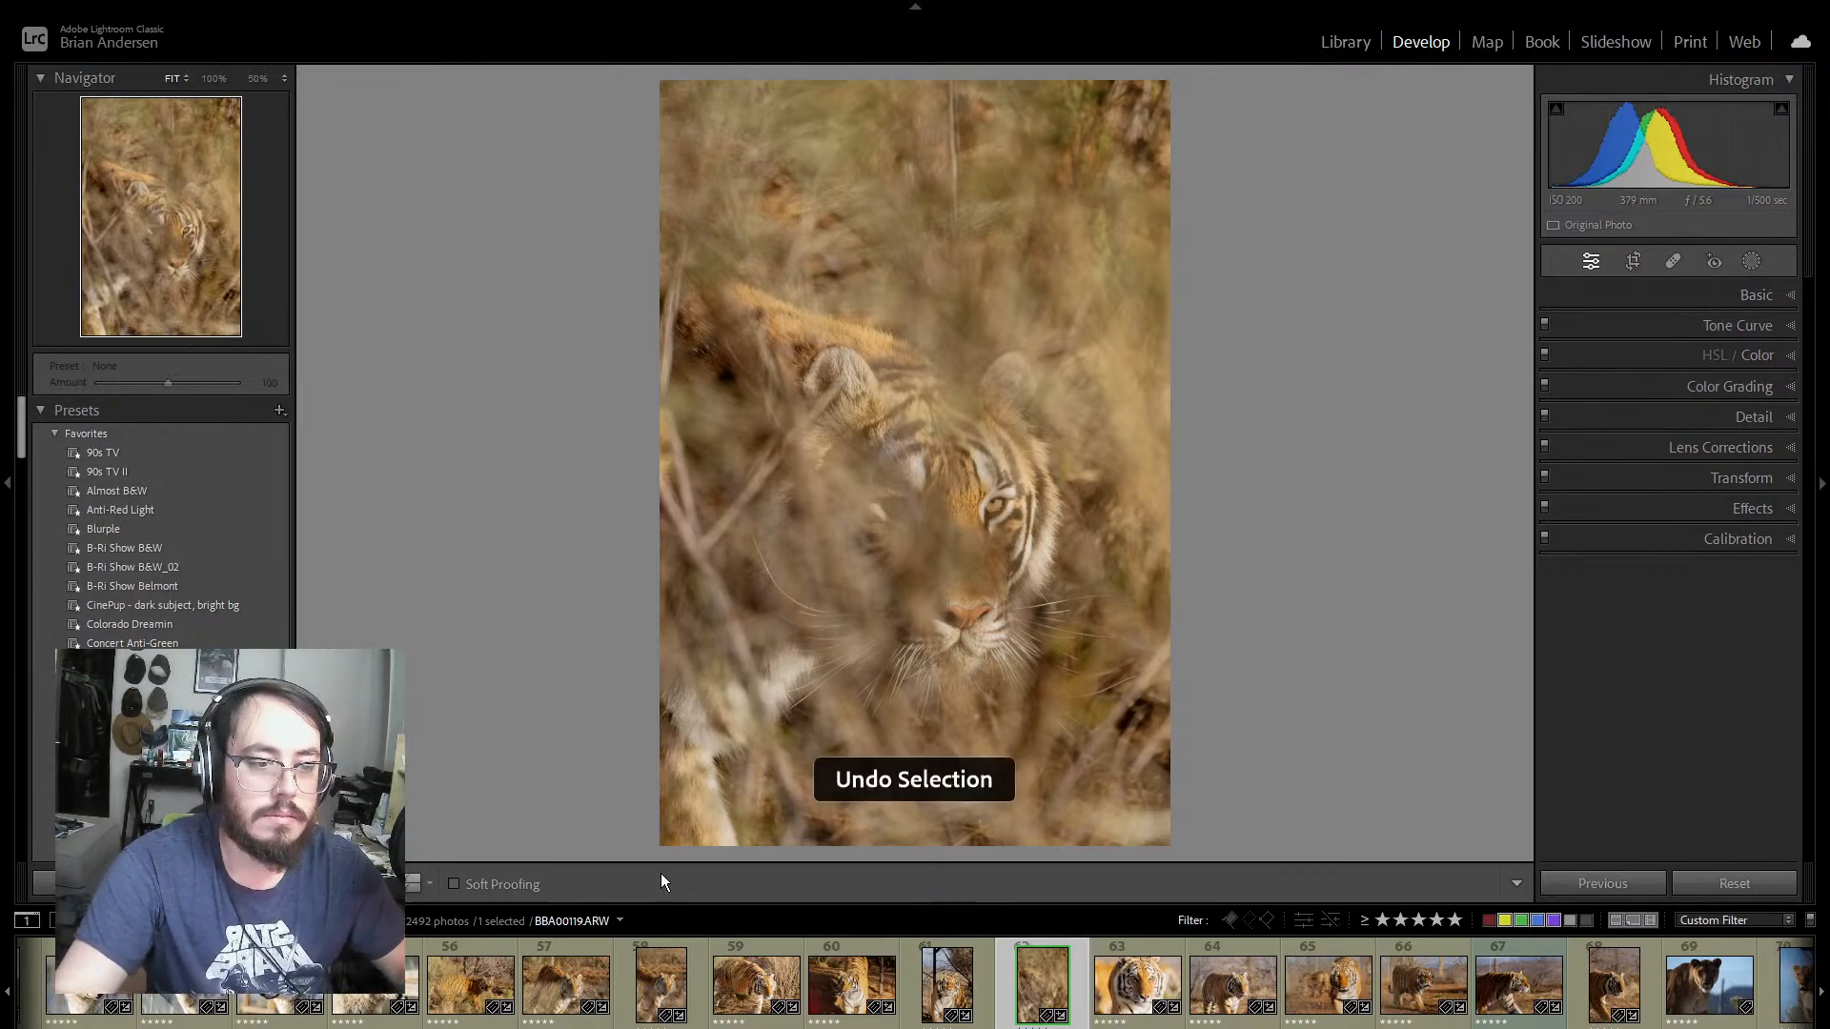
{"action": "key", "text": "ctrl+z"}
{"action": "key", "text": "ctrl+z"}
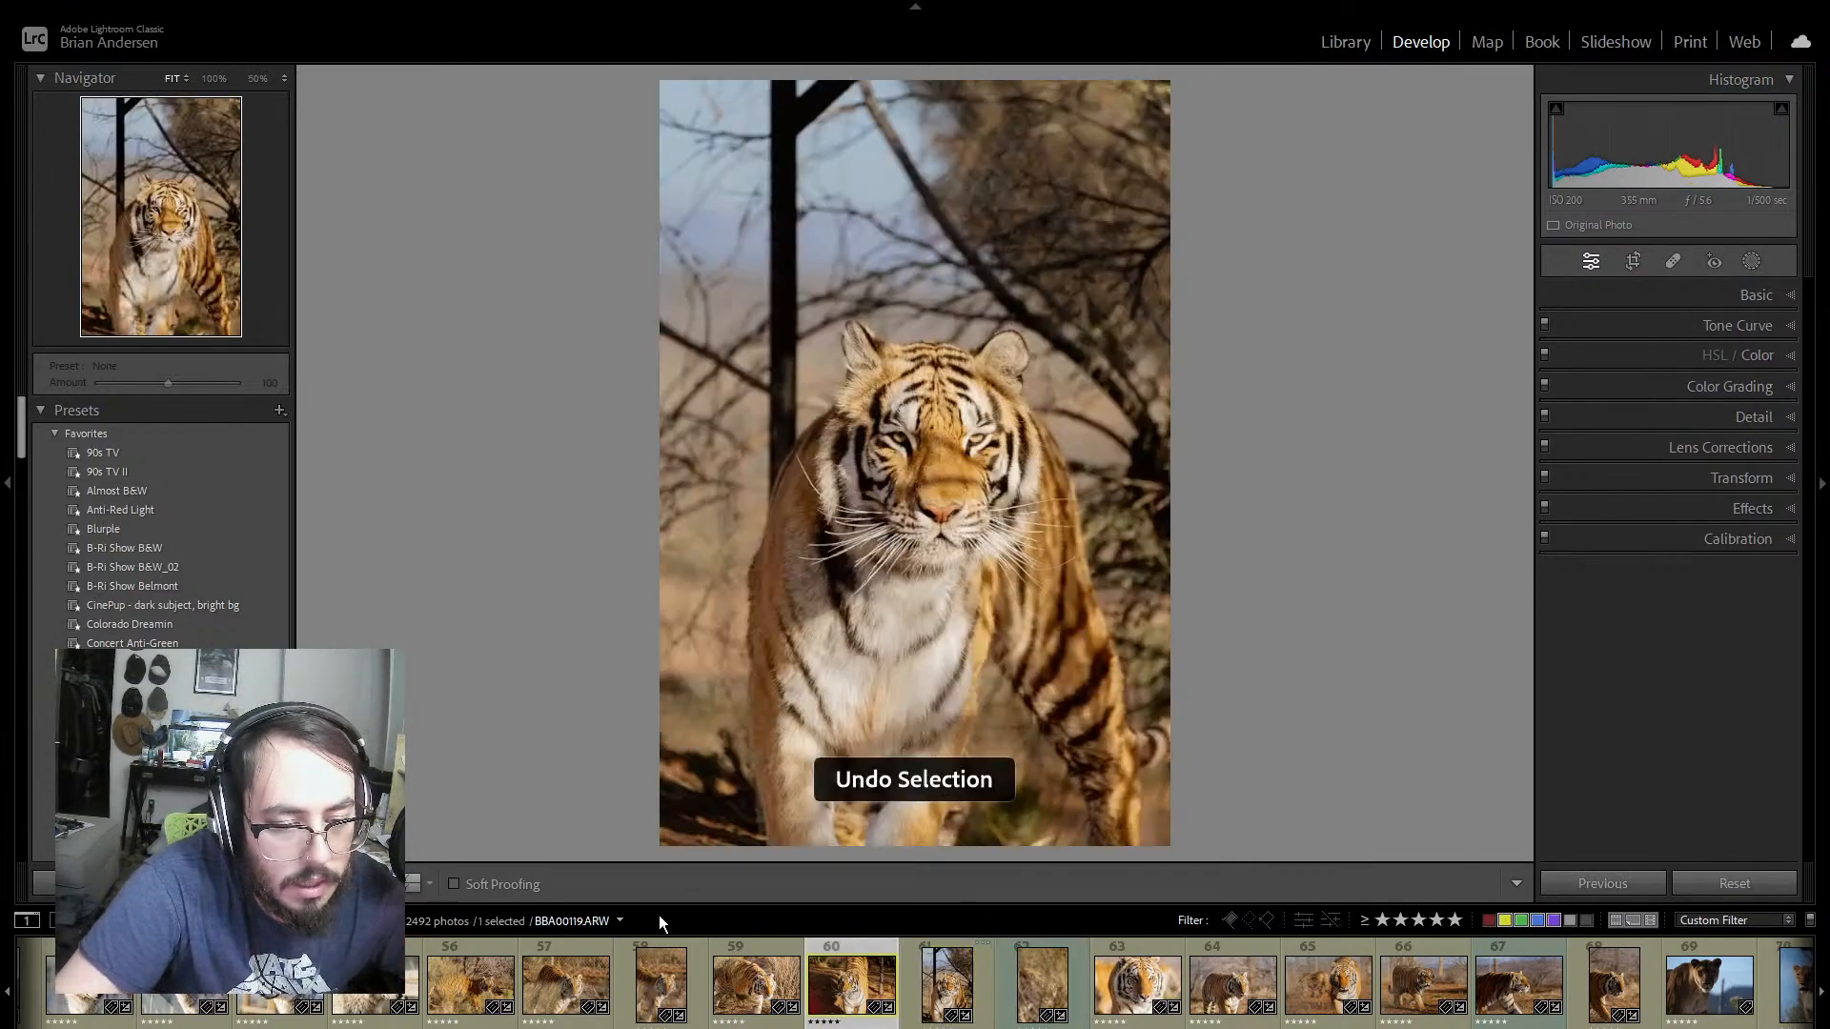
{"action": "key", "text": "ctrl+z"}
{"action": "key", "text": "ctrl+z"}
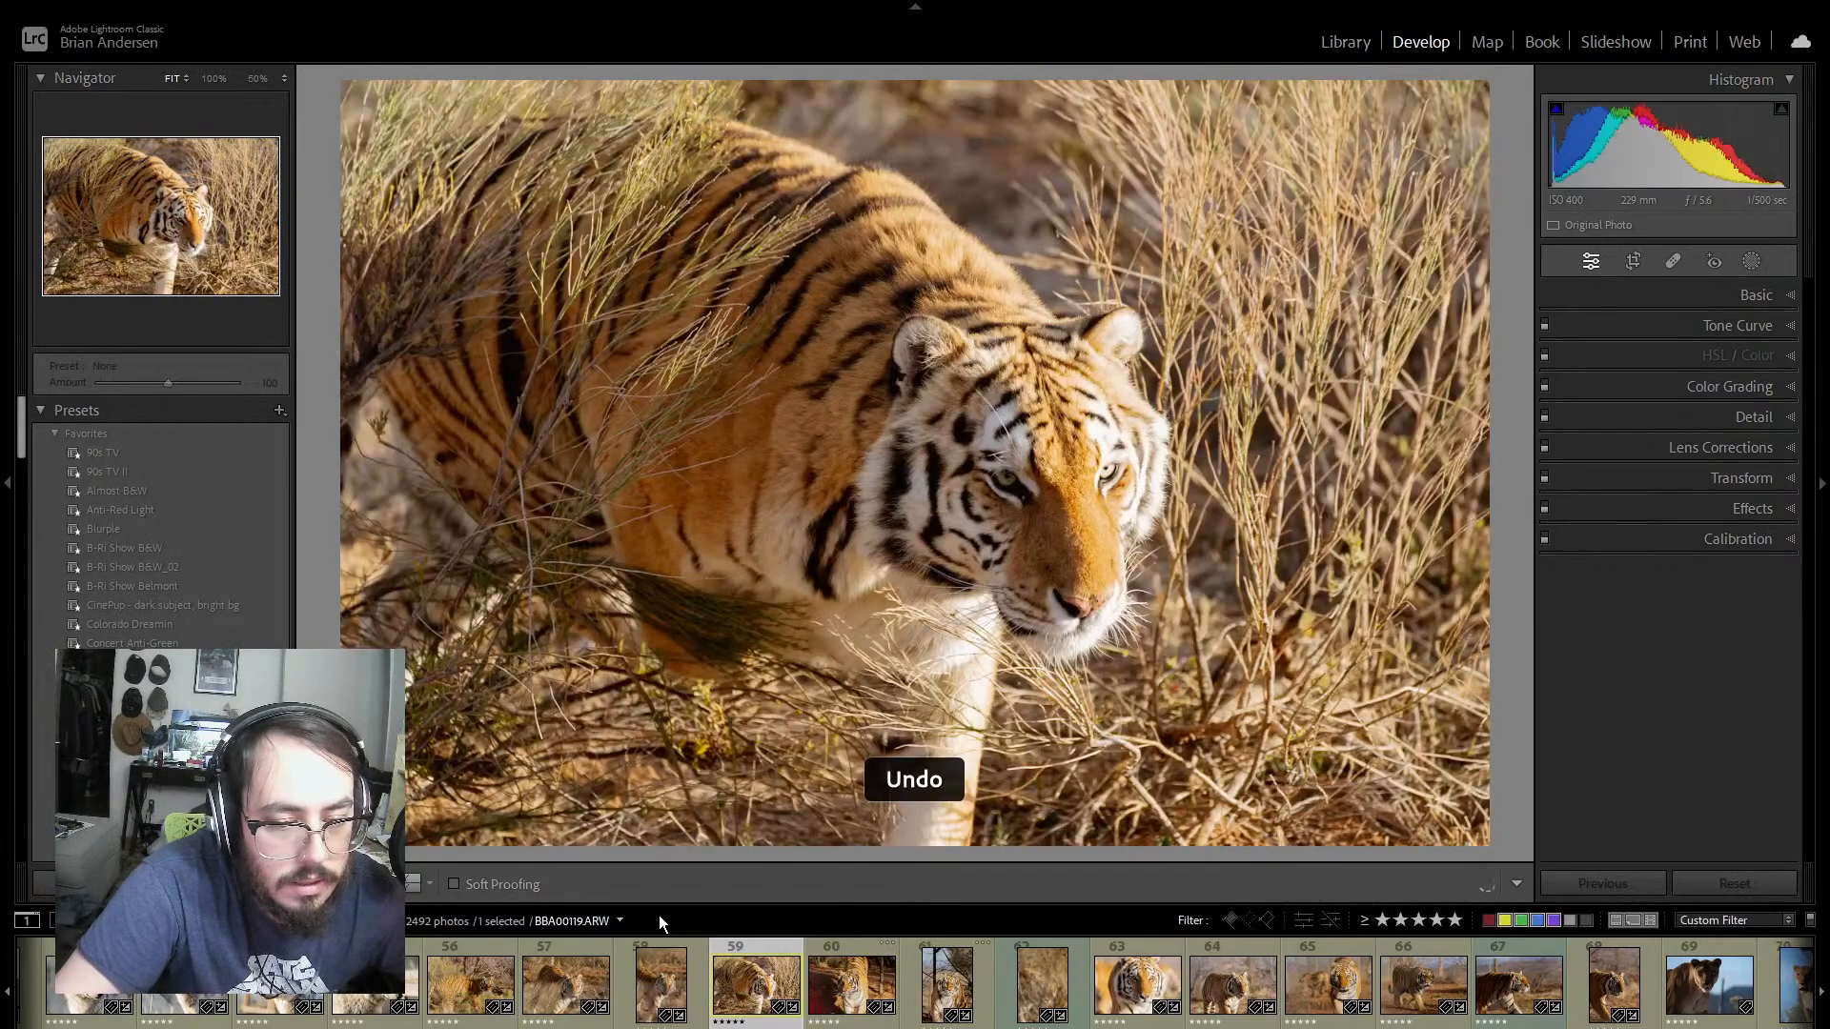
{"action": "key", "text": "ctrl+z"}
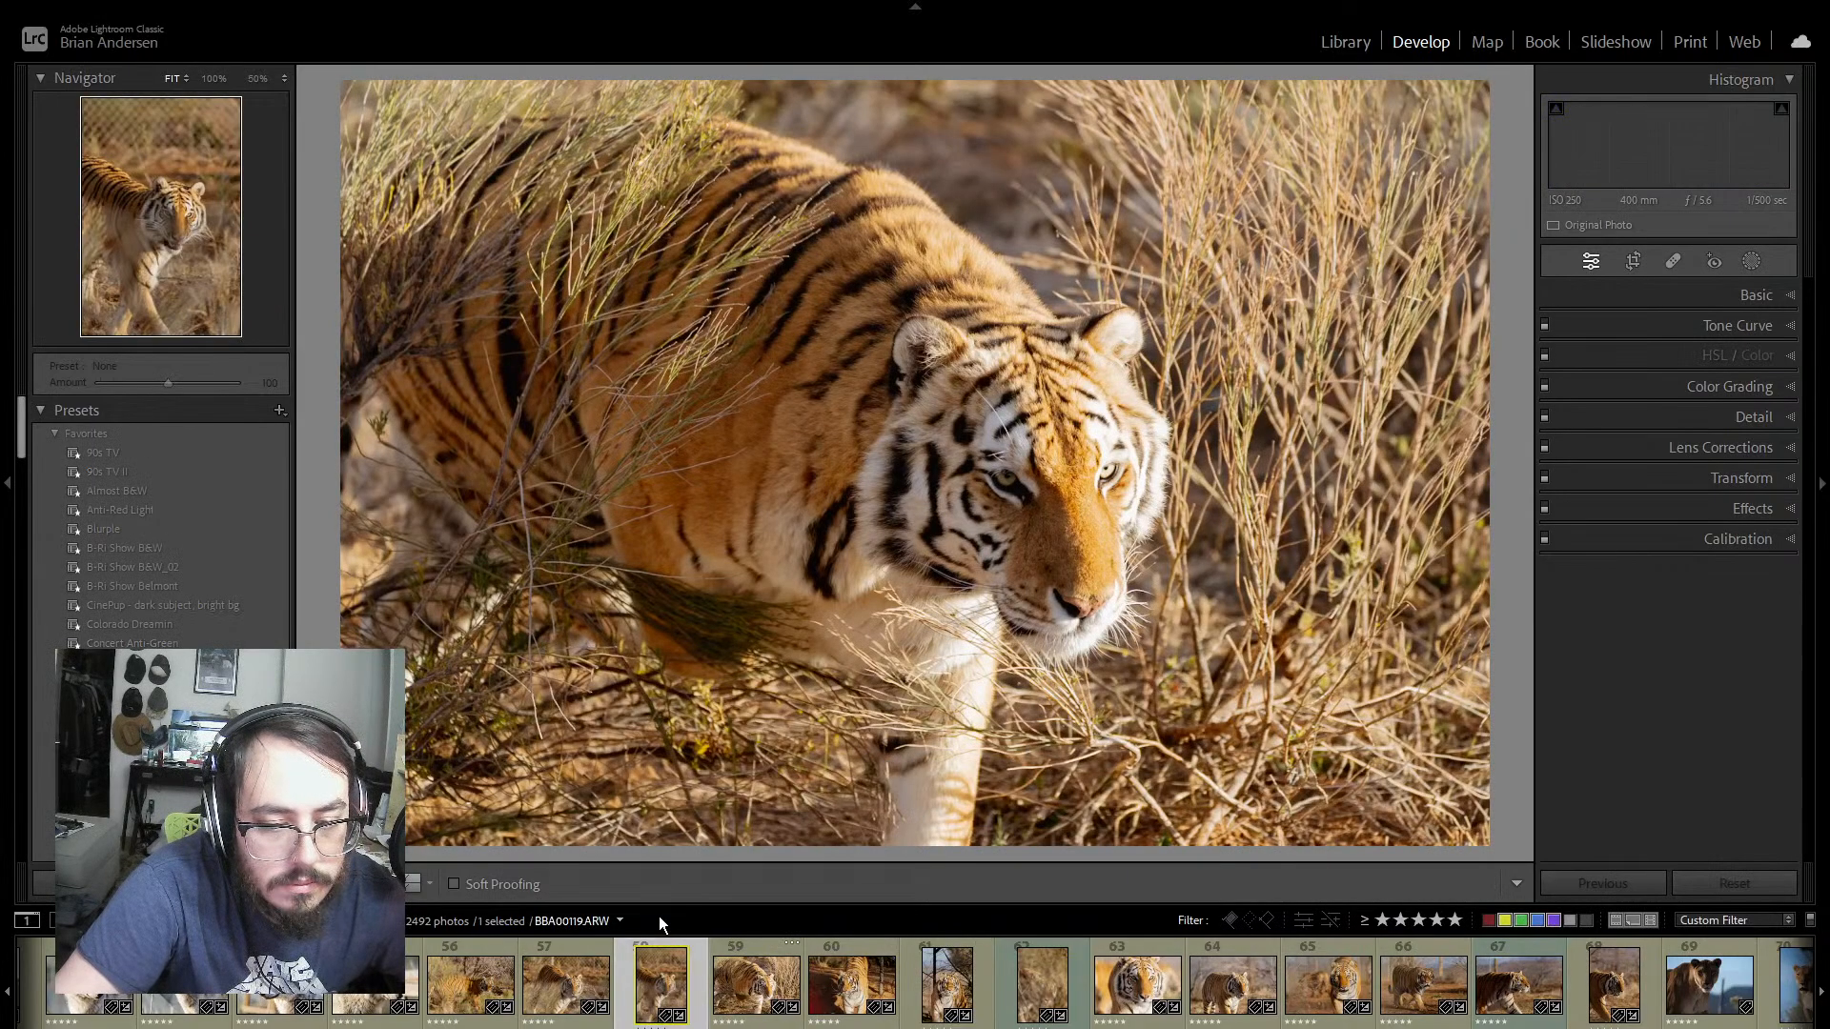
{"action": "key", "text": "ctrl+z"}
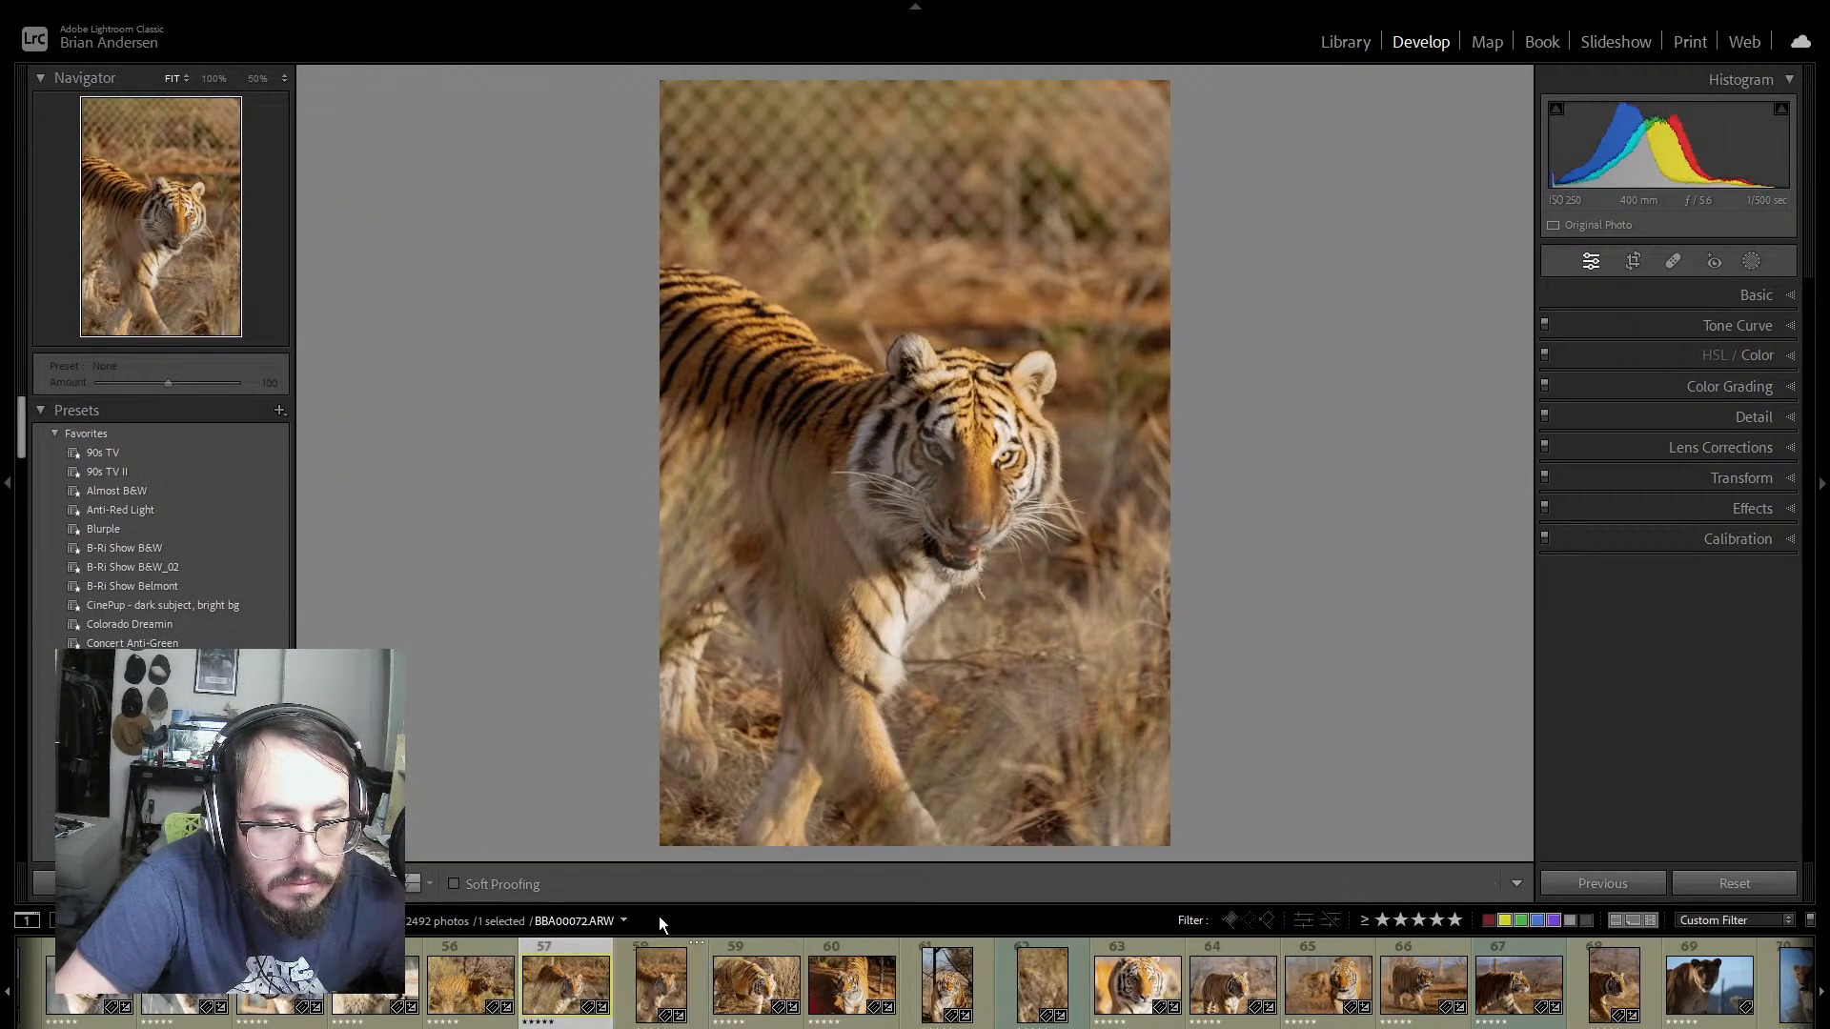
{"action": "key", "text": "ctrl+z"}
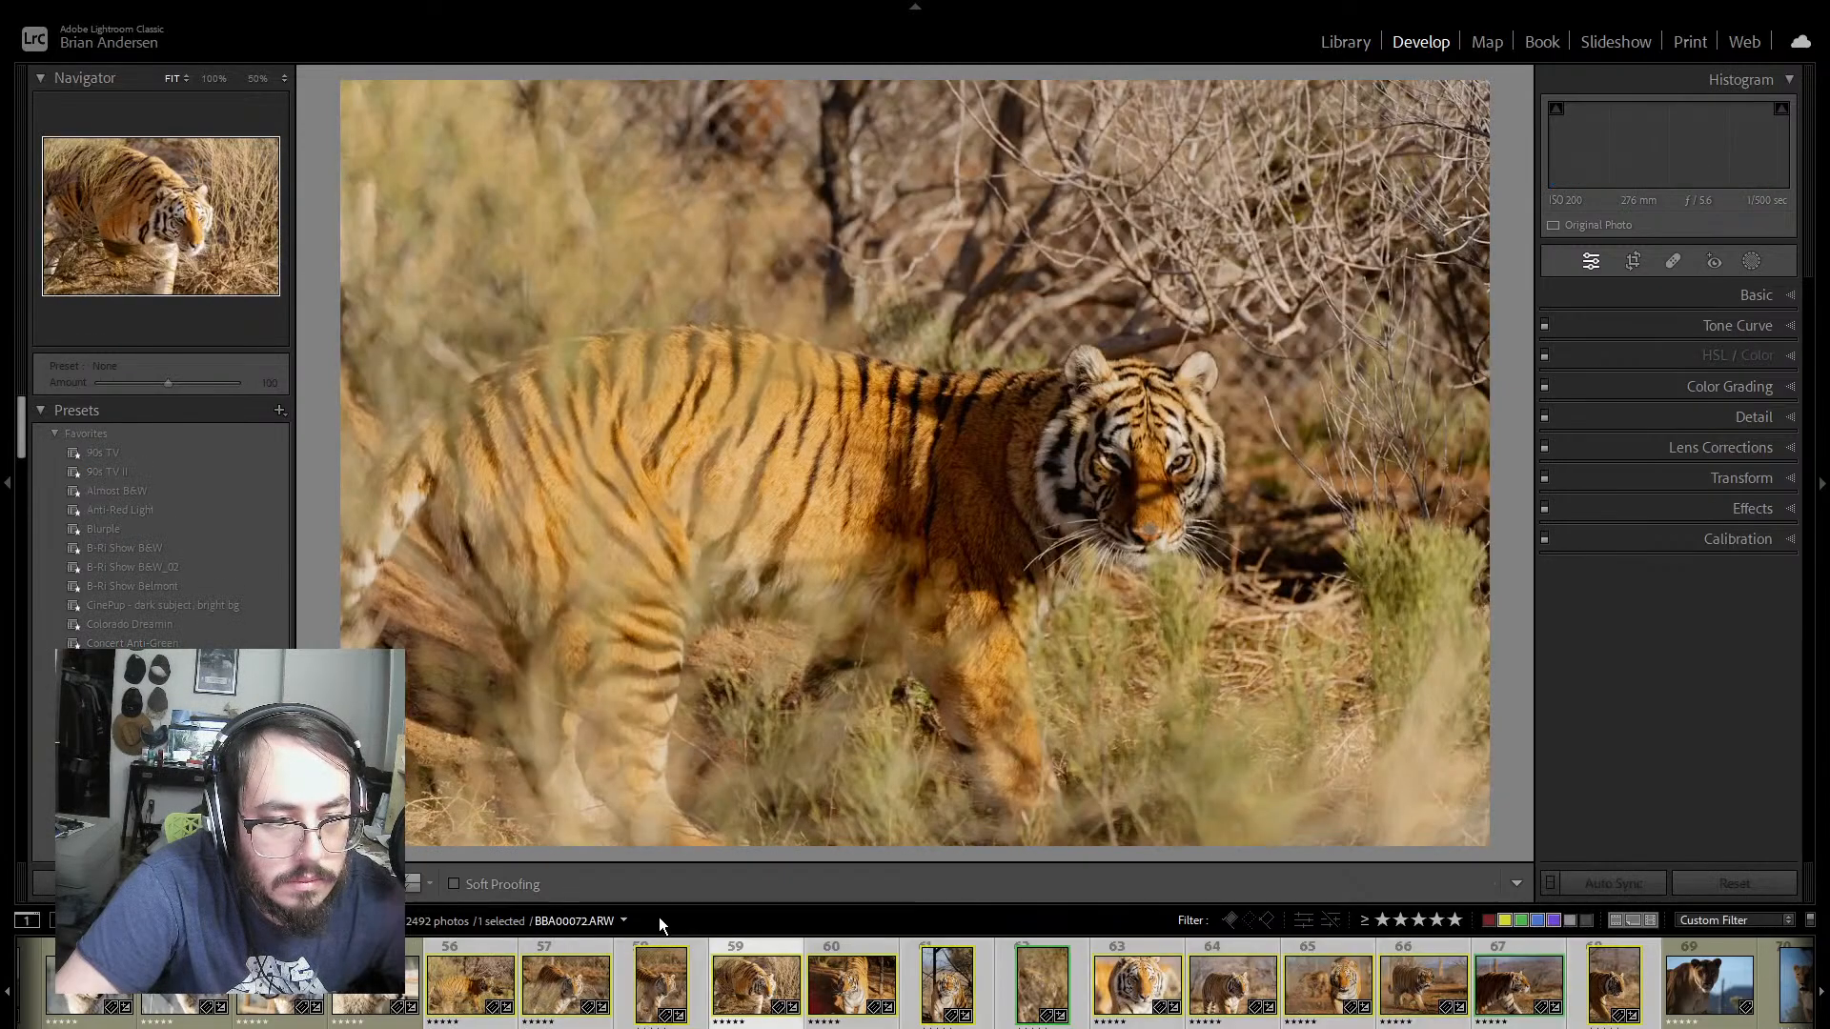
{"action": "key", "text": "ctrl+z"}
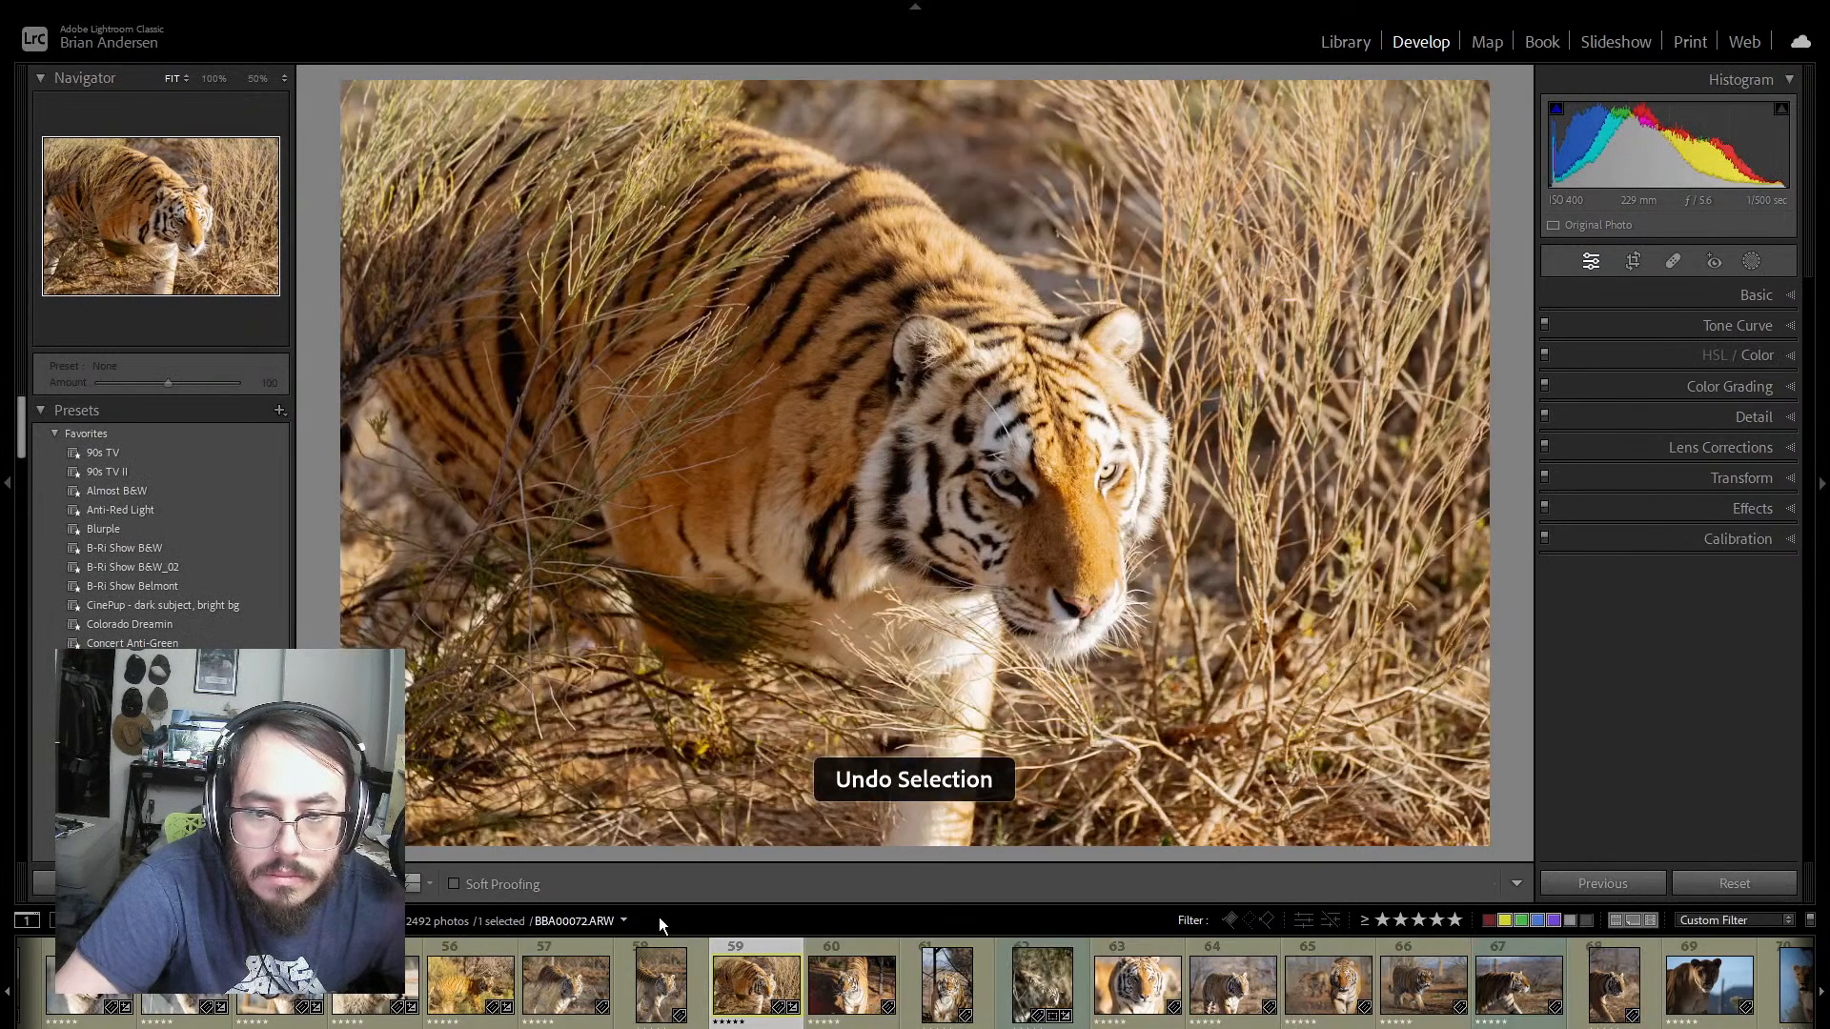
{"action": "key", "text": "ctrl+z"}
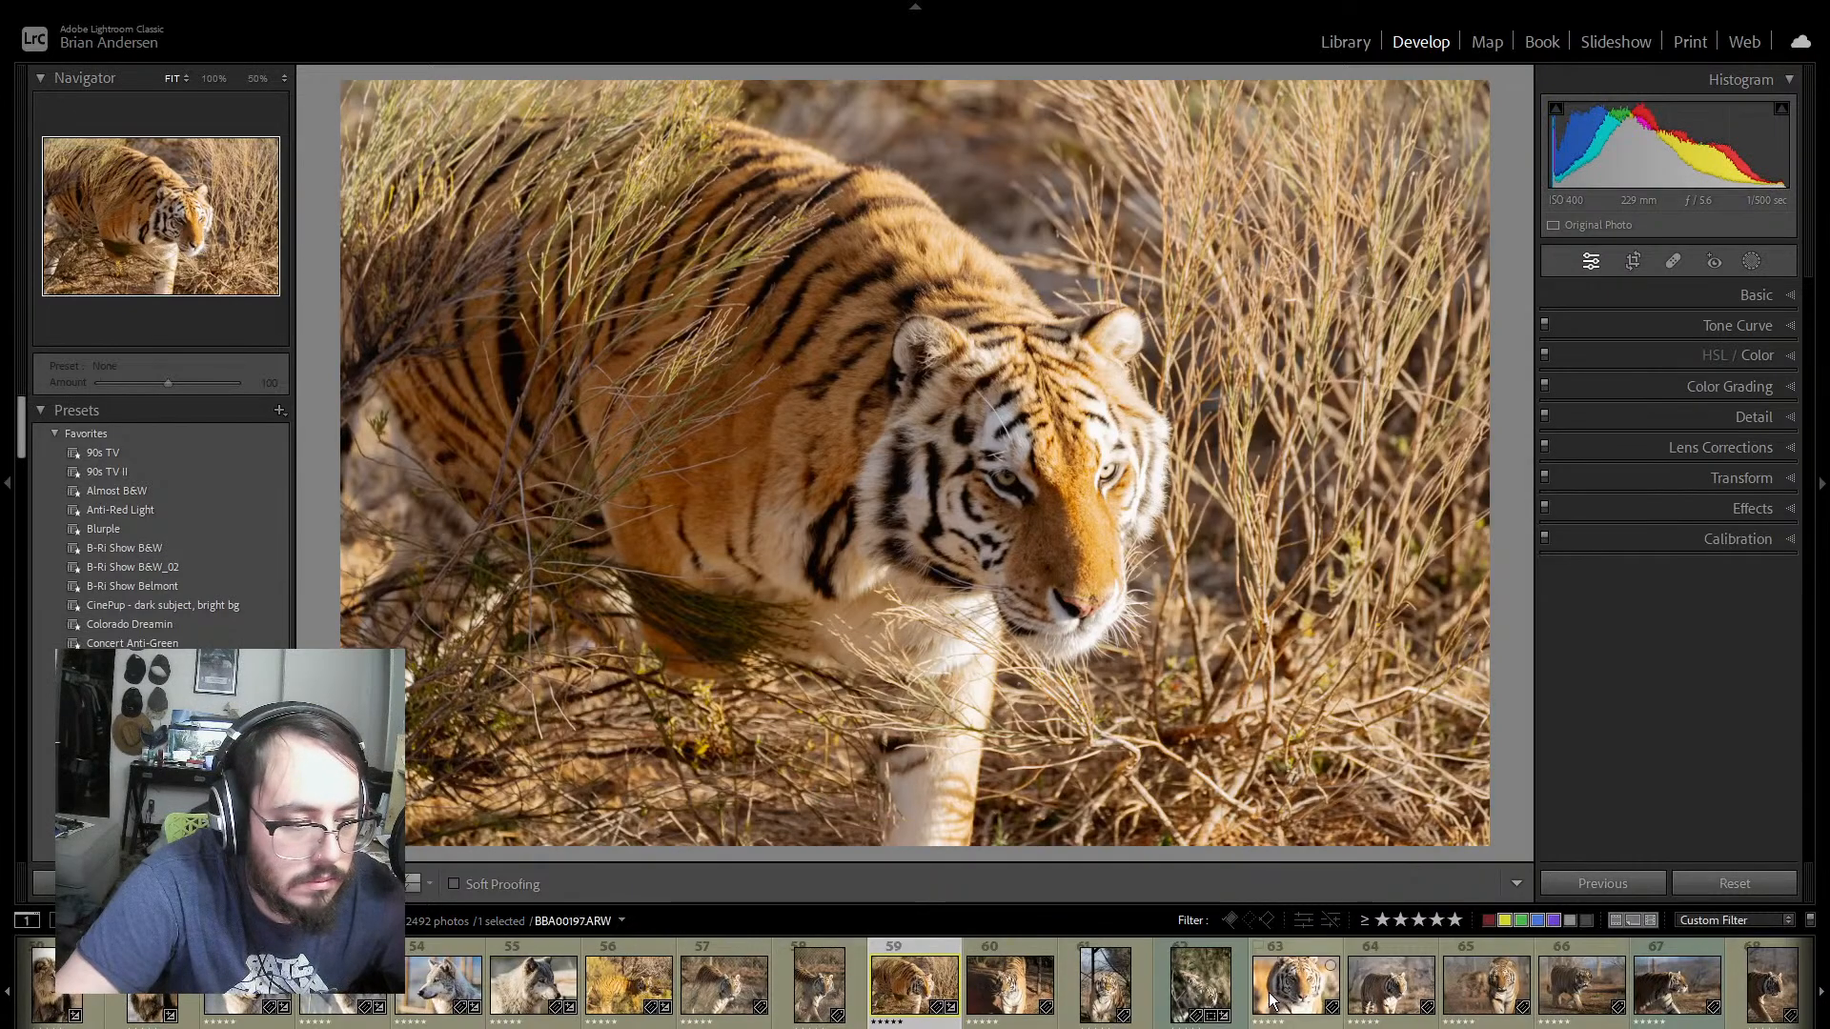
Step: Select photo 62 and browse the develop presets, previewing their looks on the tiger in the grass
{"action": "left_click", "coordinate": [1237, 976]}
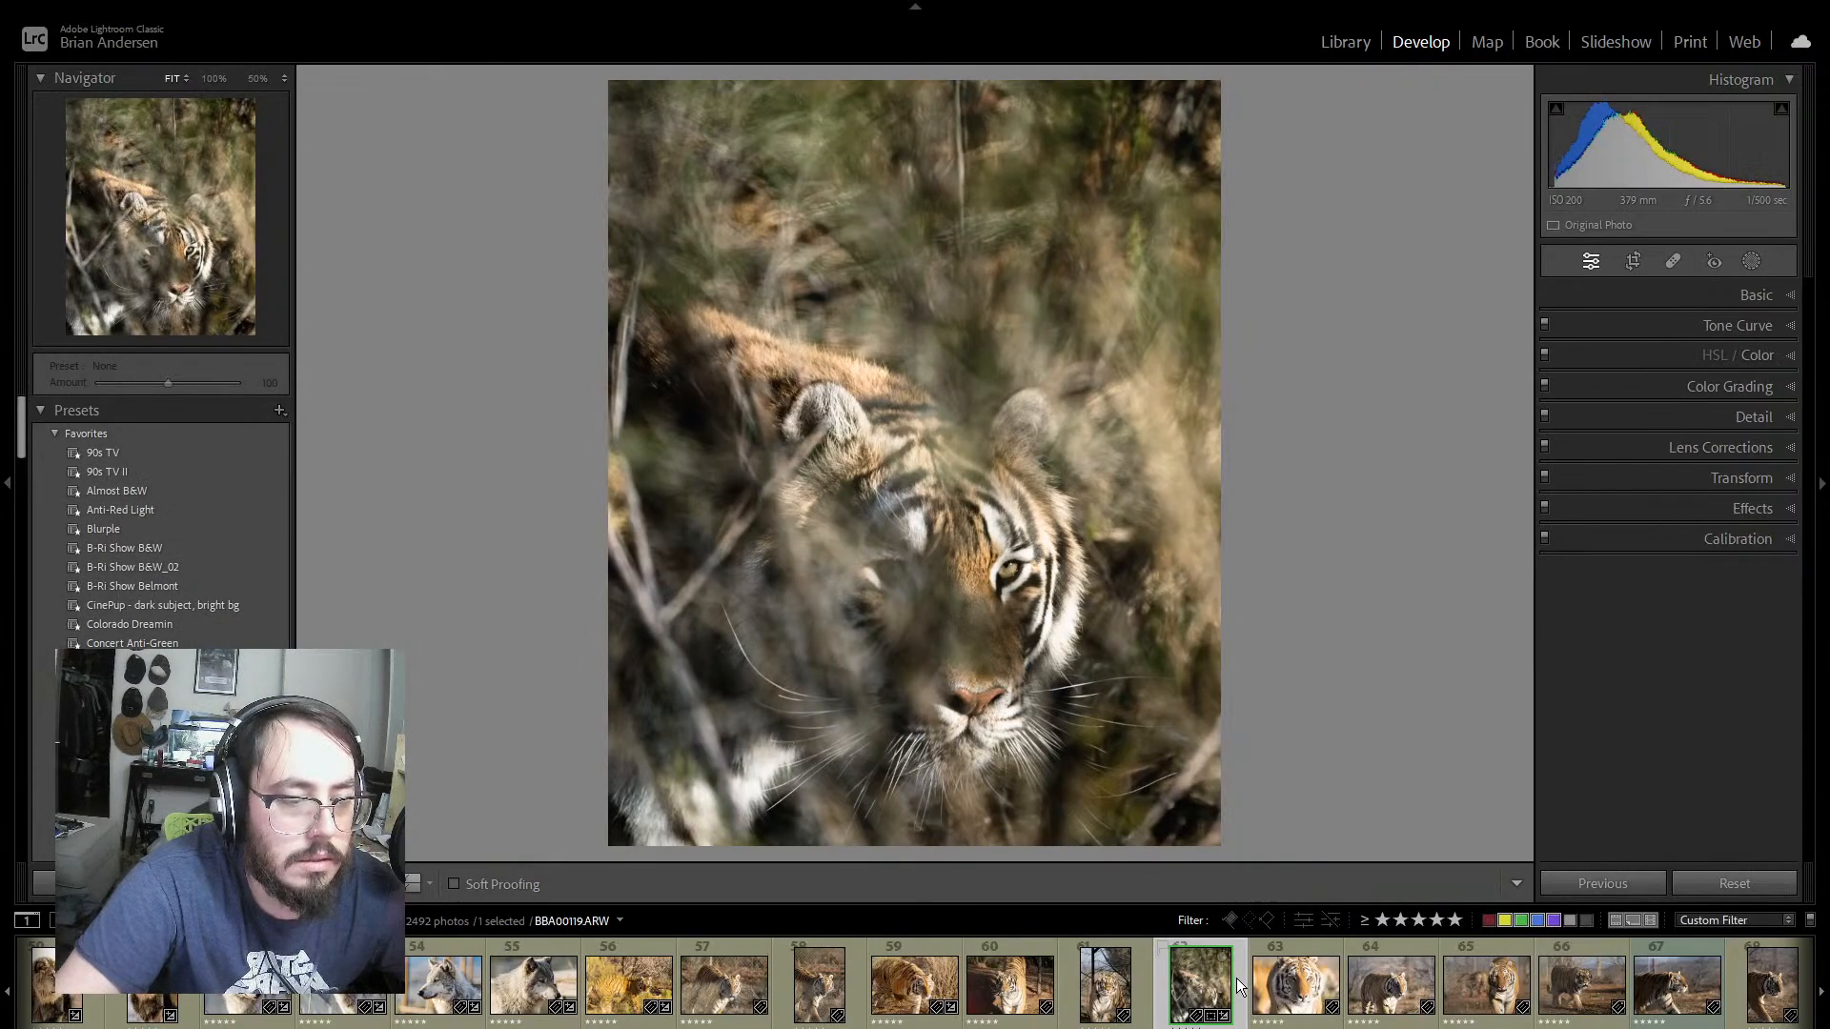
{"action": "scroll", "coordinate": [157, 520], "scroll_direction": "down", "scroll_amount": 10}
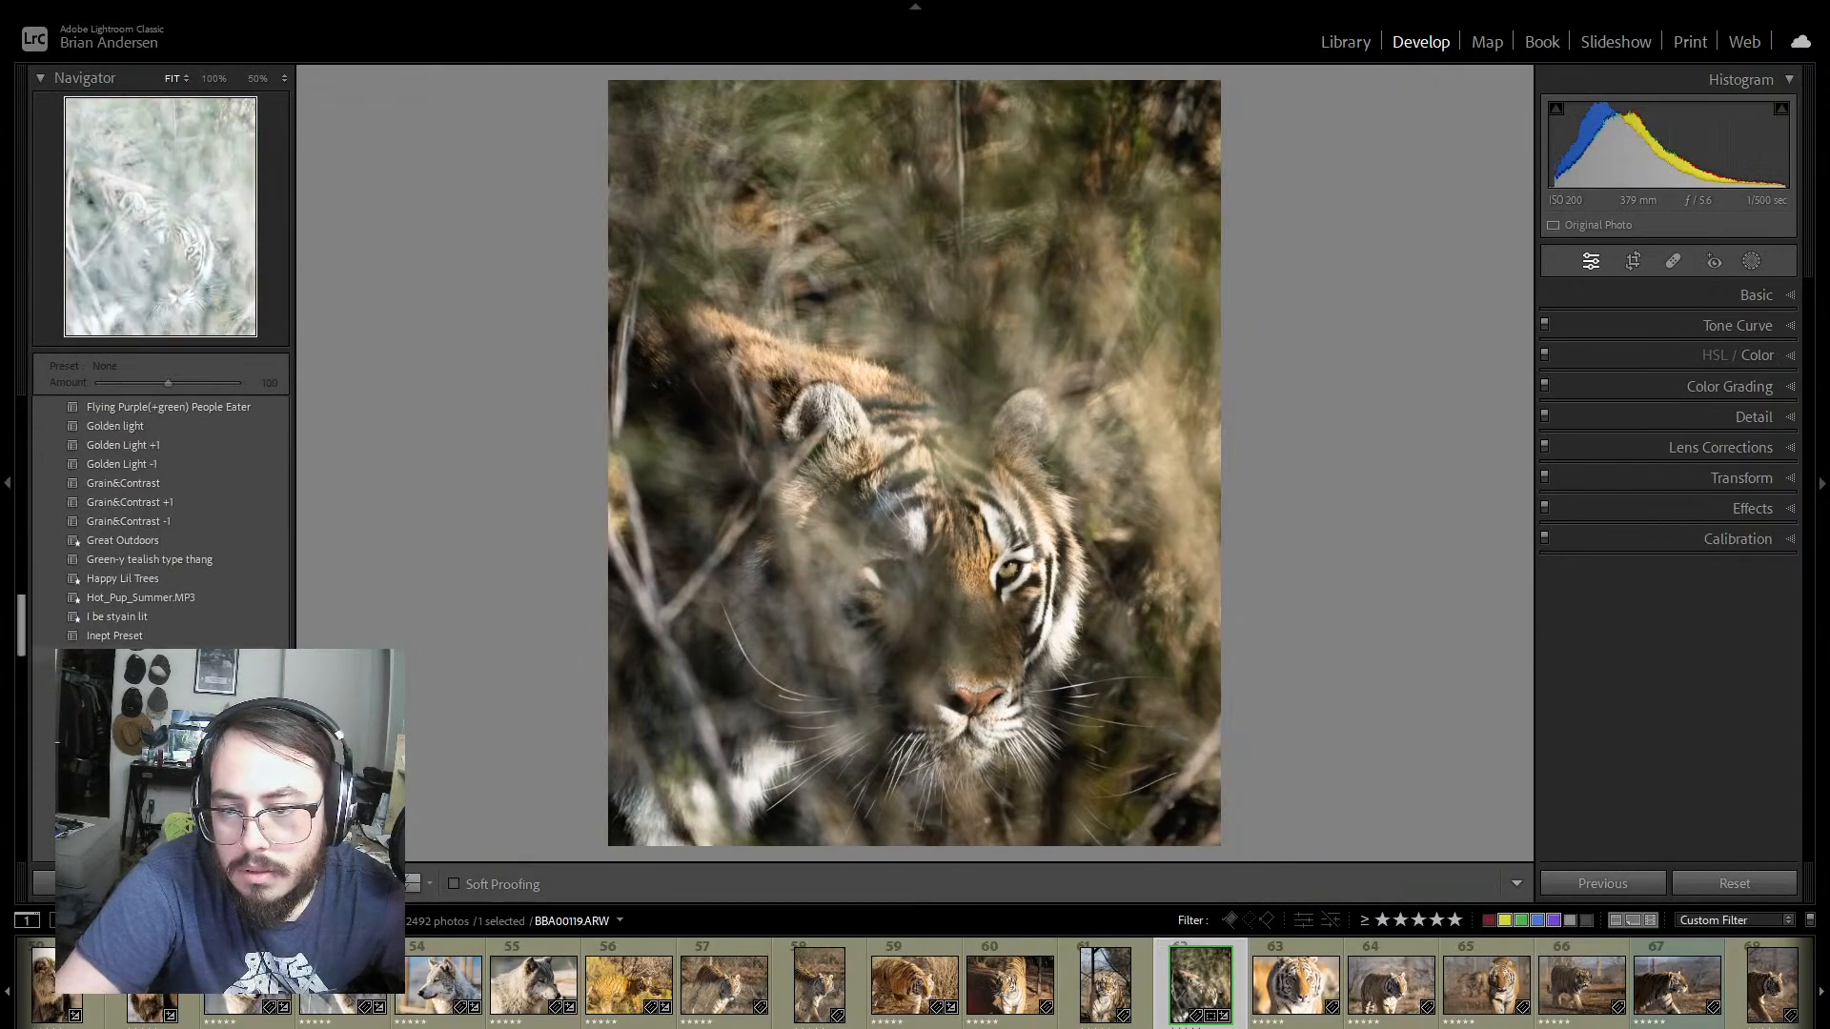
{"action": "scroll", "coordinate": [152, 420], "scroll_direction": "up", "scroll_amount": 10}
{"action": "scroll", "coordinate": [76, 518], "scroll_direction": "up", "scroll_amount": 5}
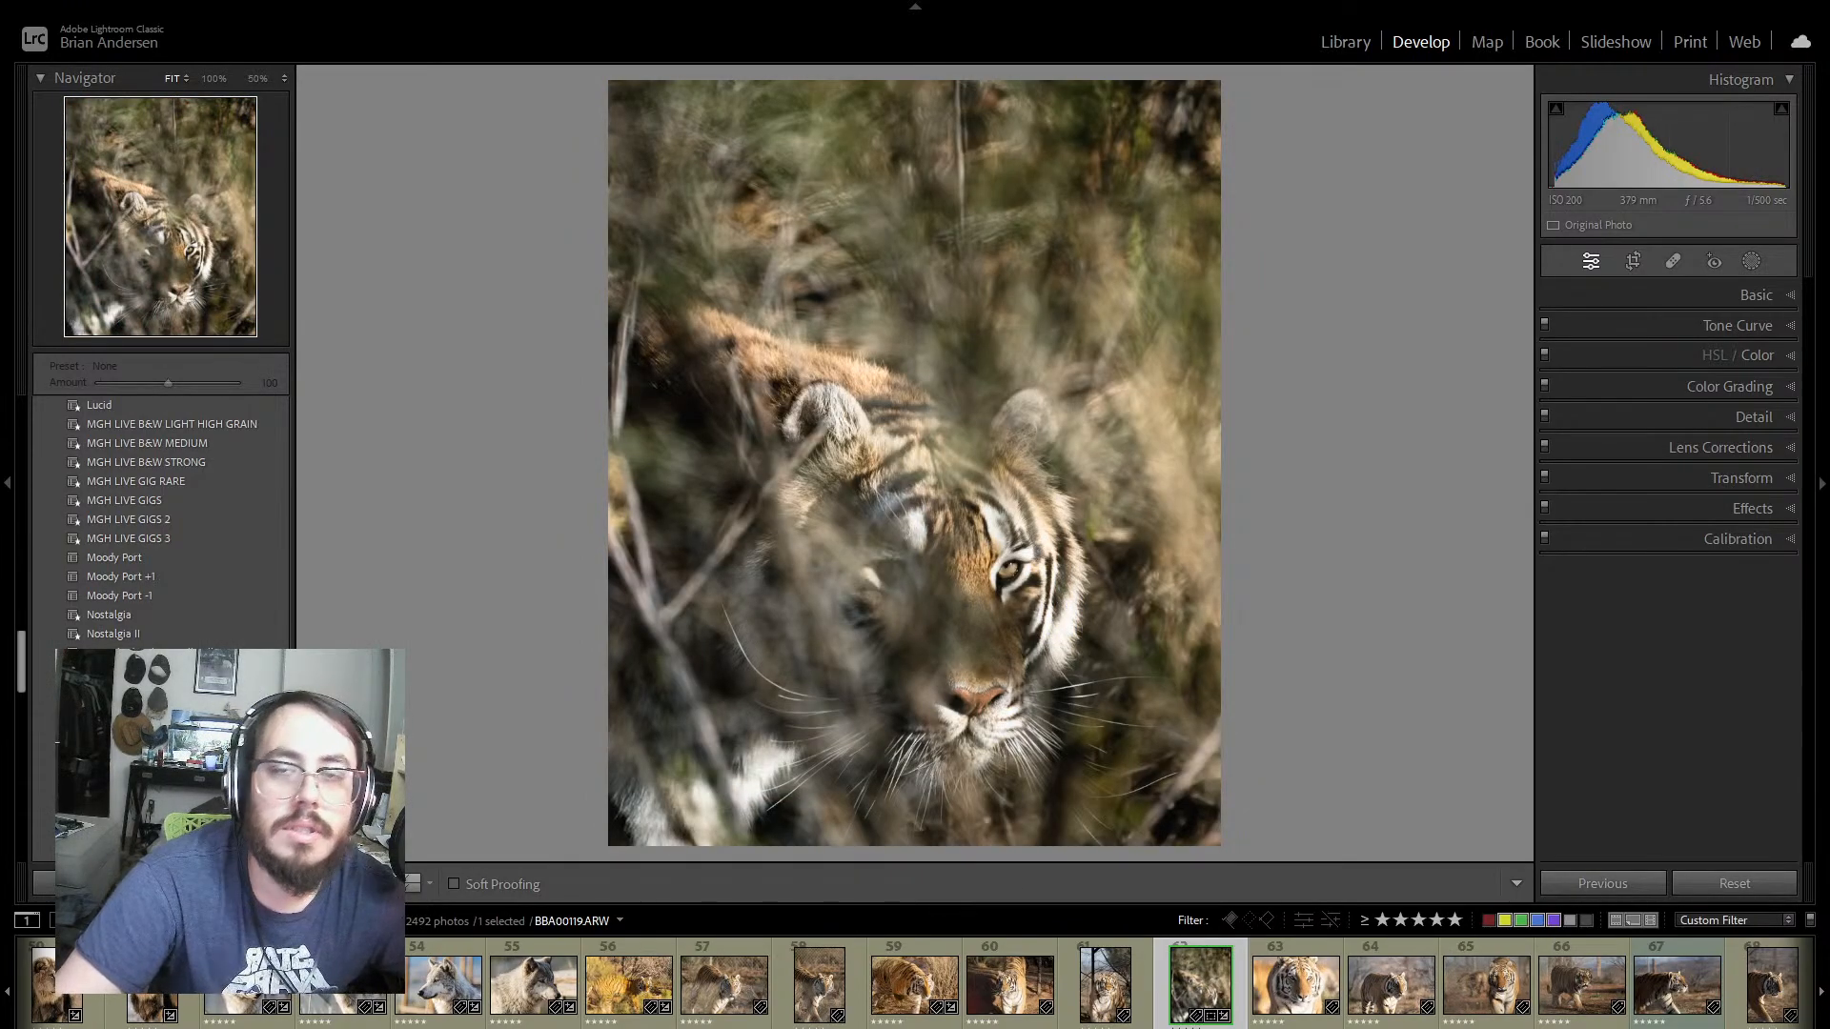
{"action": "scroll", "coordinate": [272, 505], "scroll_direction": "down", "scroll_amount": 5}
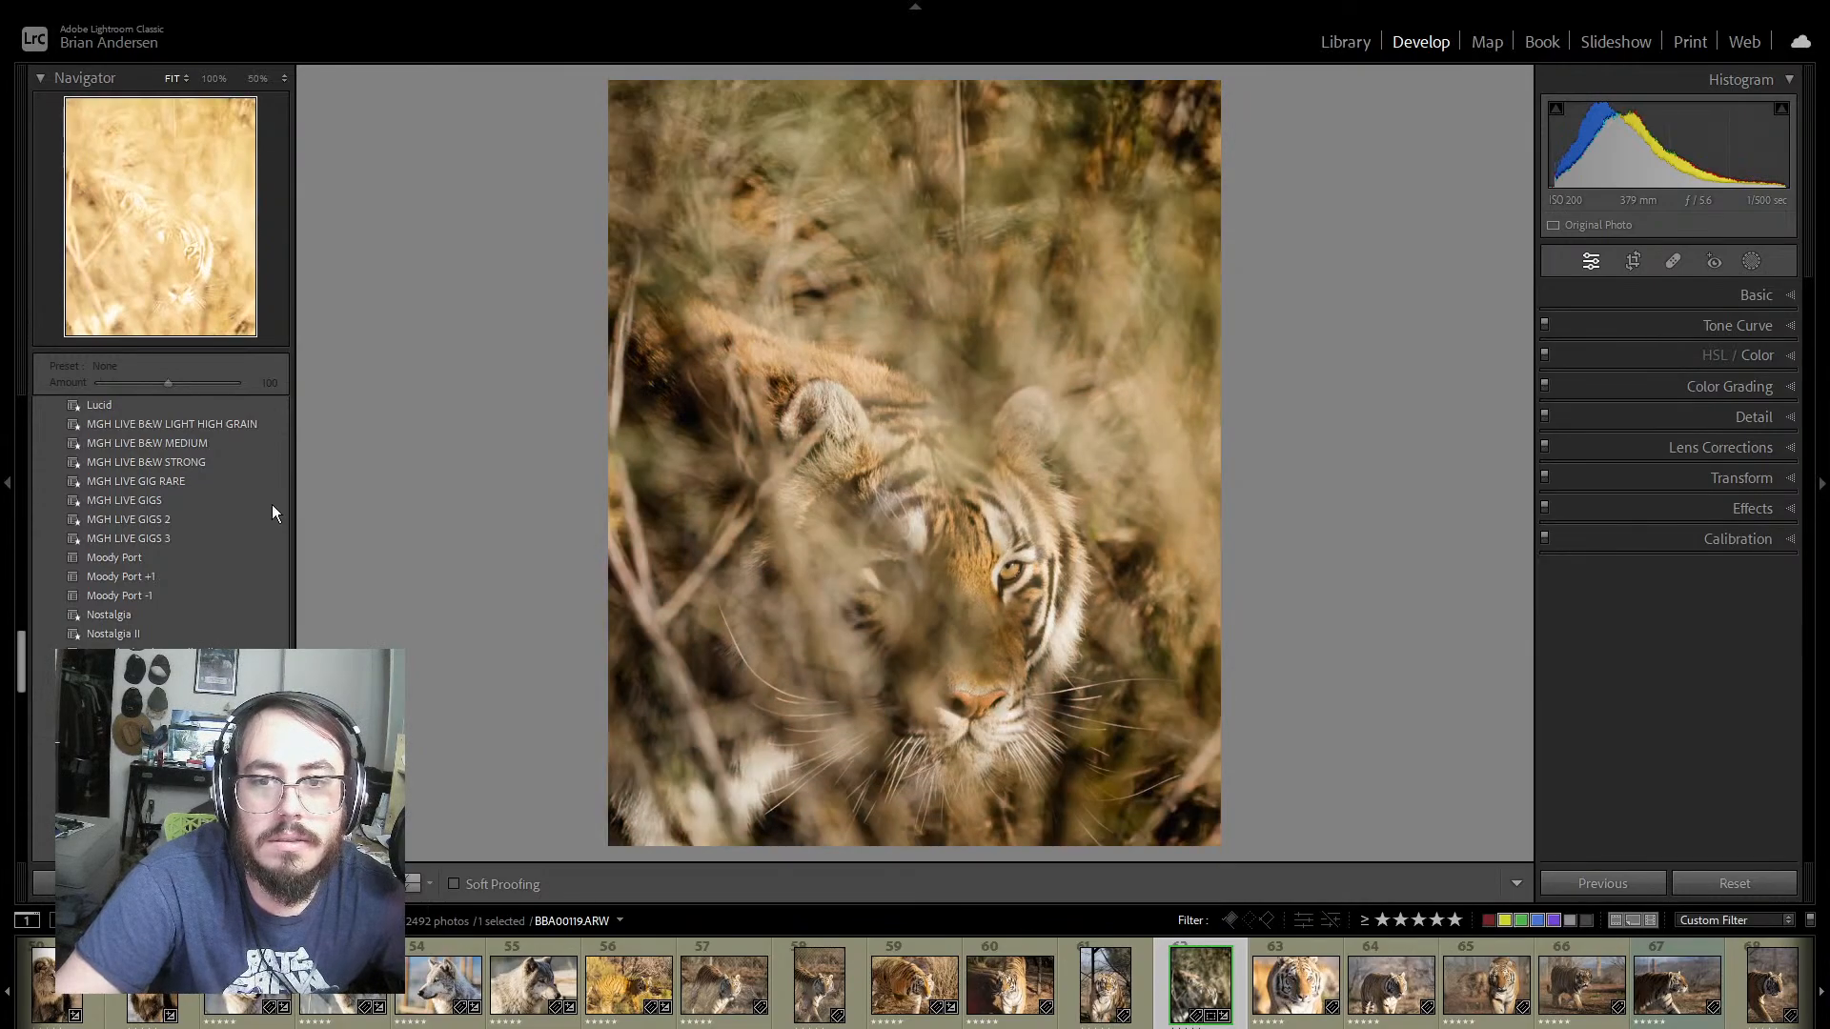
{"action": "scroll", "coordinate": [254, 507], "scroll_direction": "up", "scroll_amount": 8}
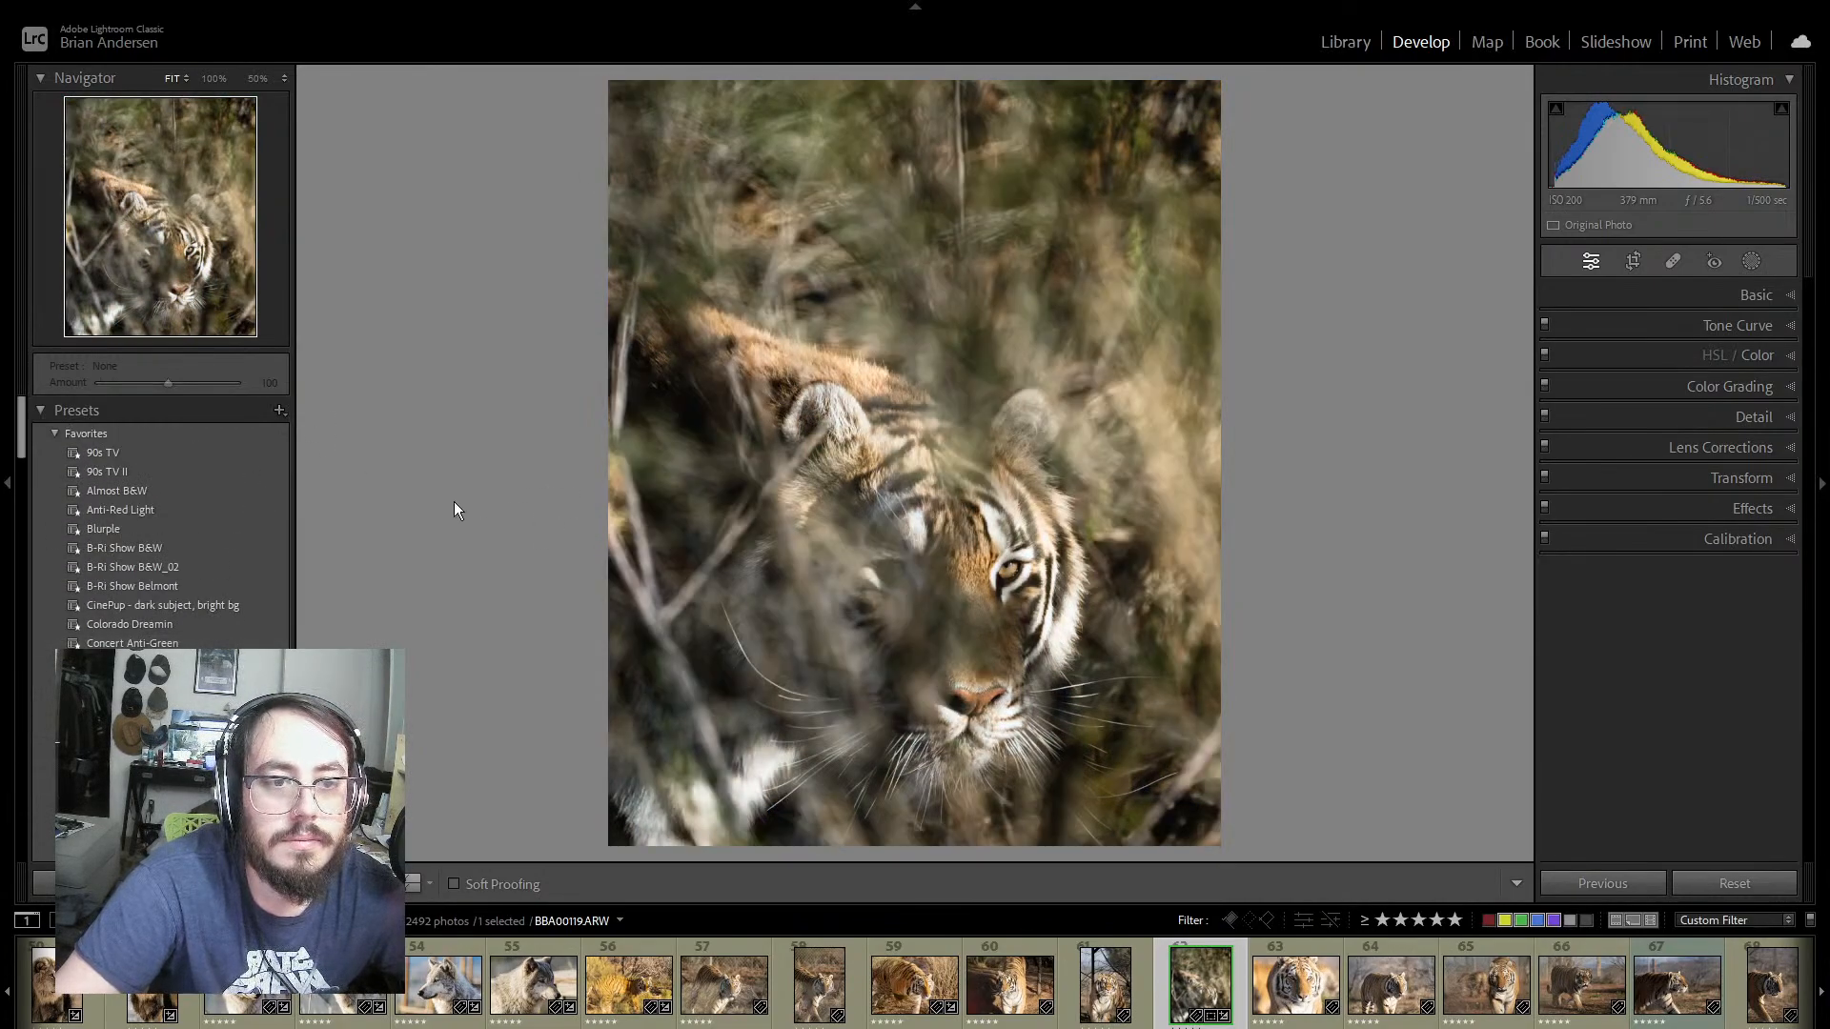
Step: Save photo 62's develop settings as a new preset named OoA Katar in the User Presets group
{"action": "left_click", "coordinate": [280, 409]}
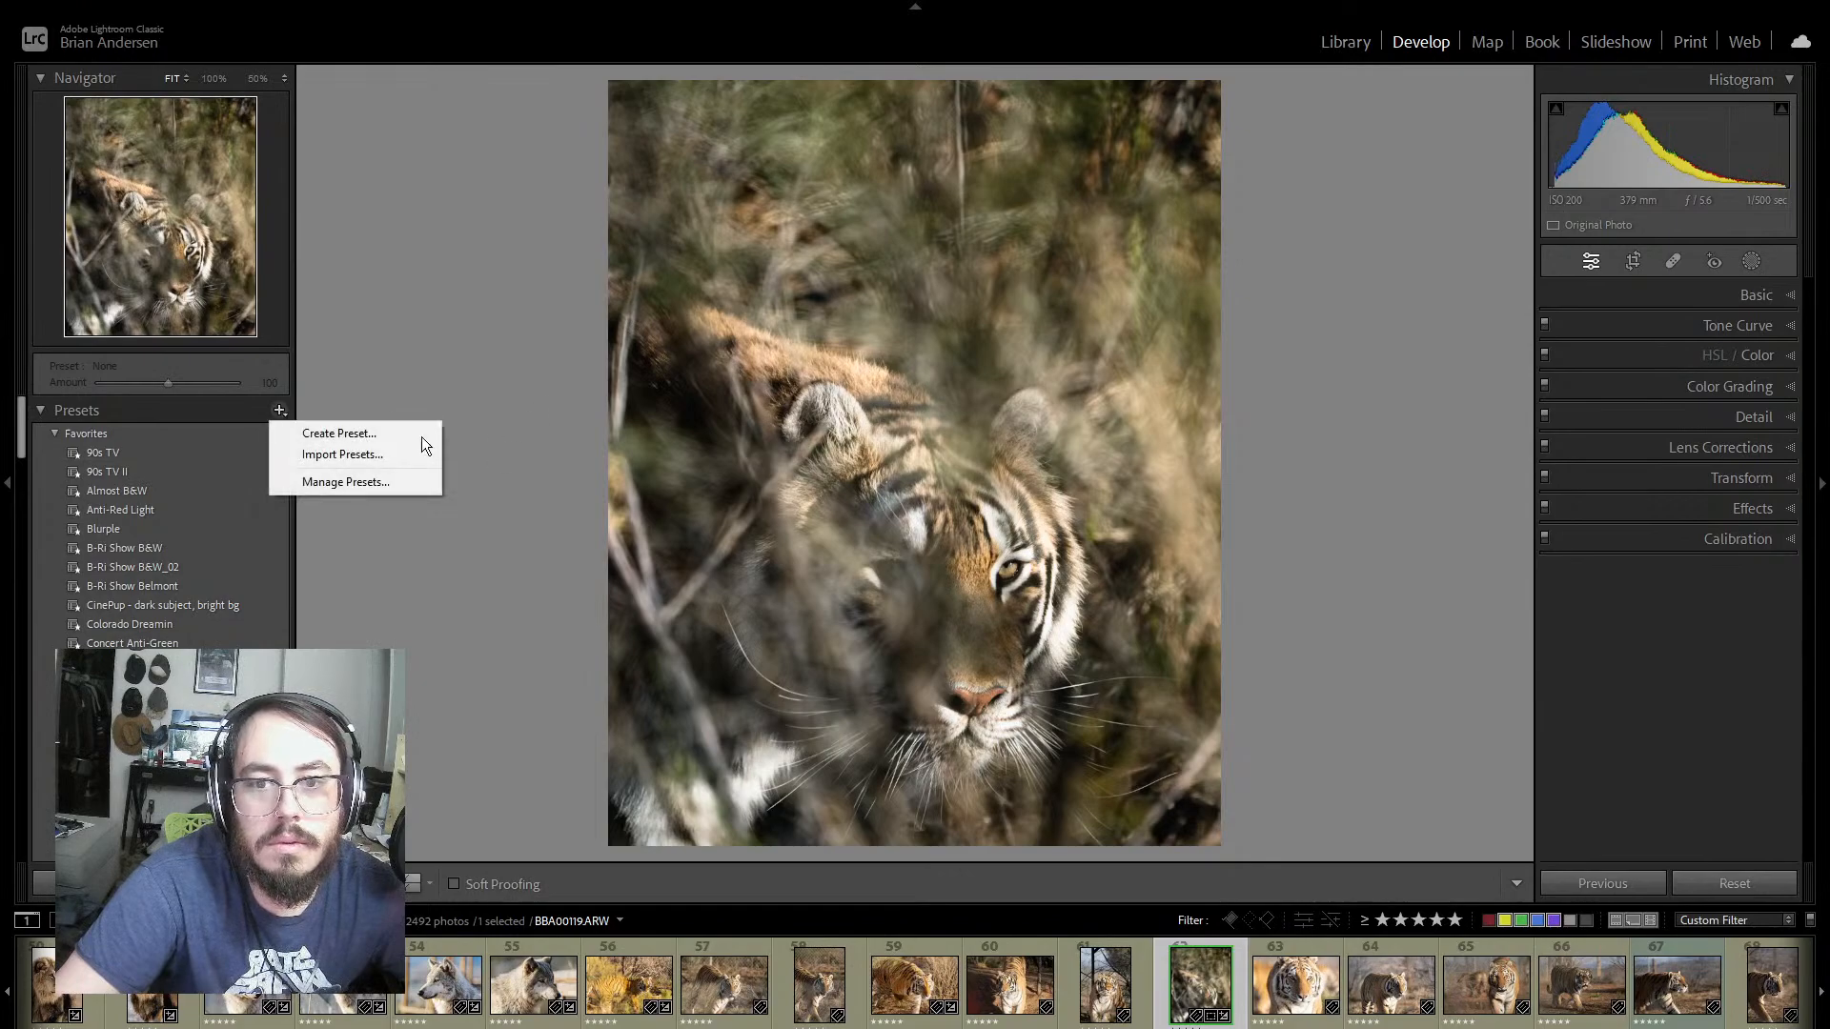
{"action": "left_click", "coordinate": [387, 434]}
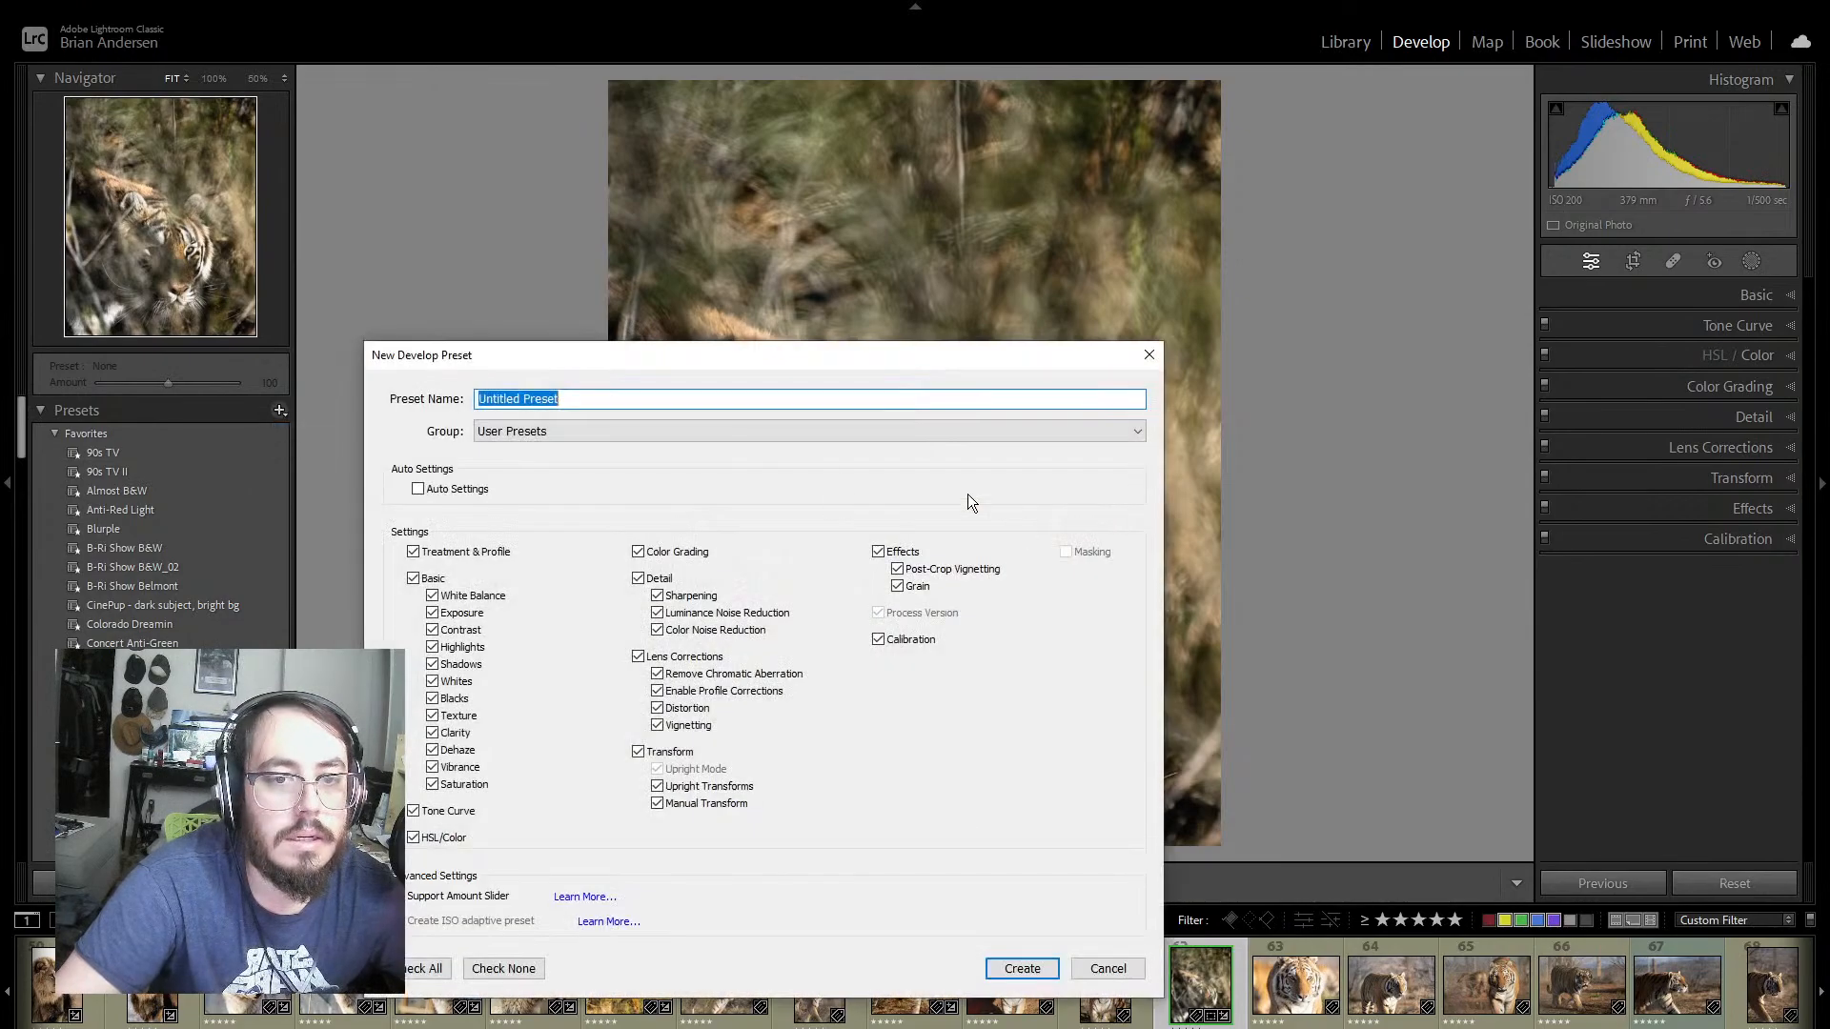
{"action": "type", "text": "Oo"}
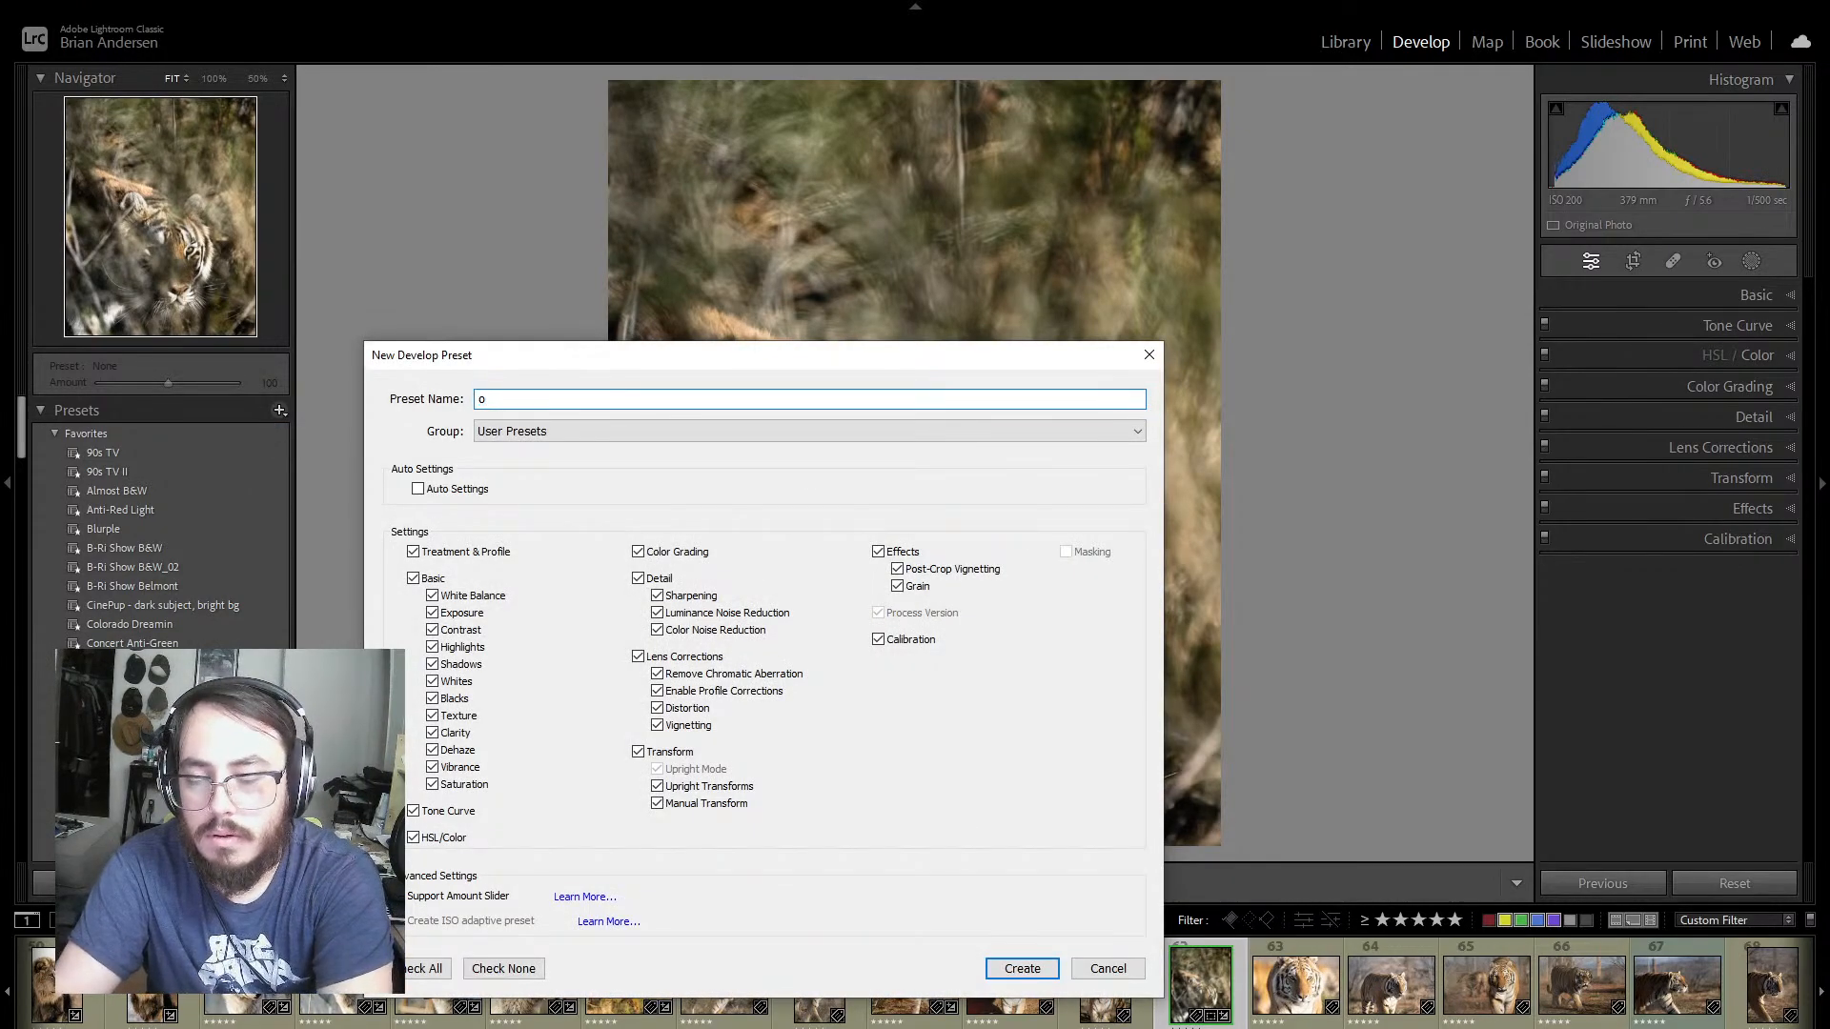
{"action": "type", "text": "A"}
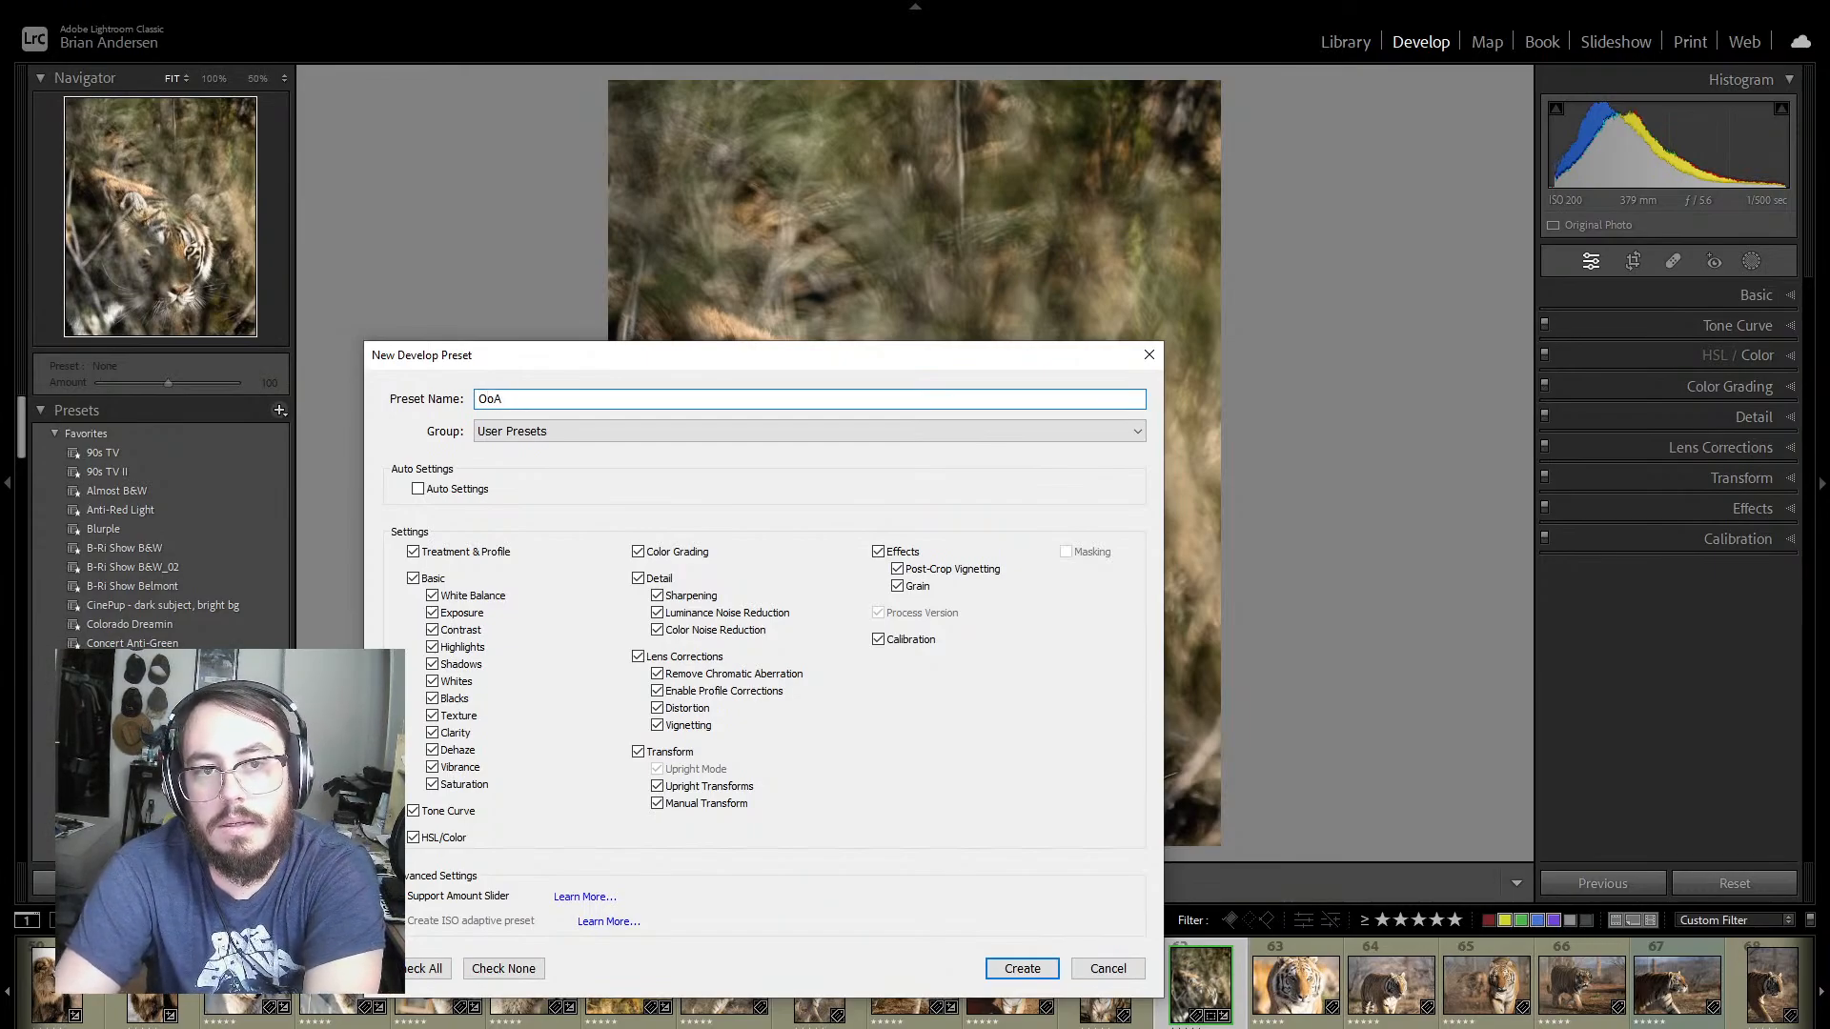
{"action": "type", "text": " Katar"}
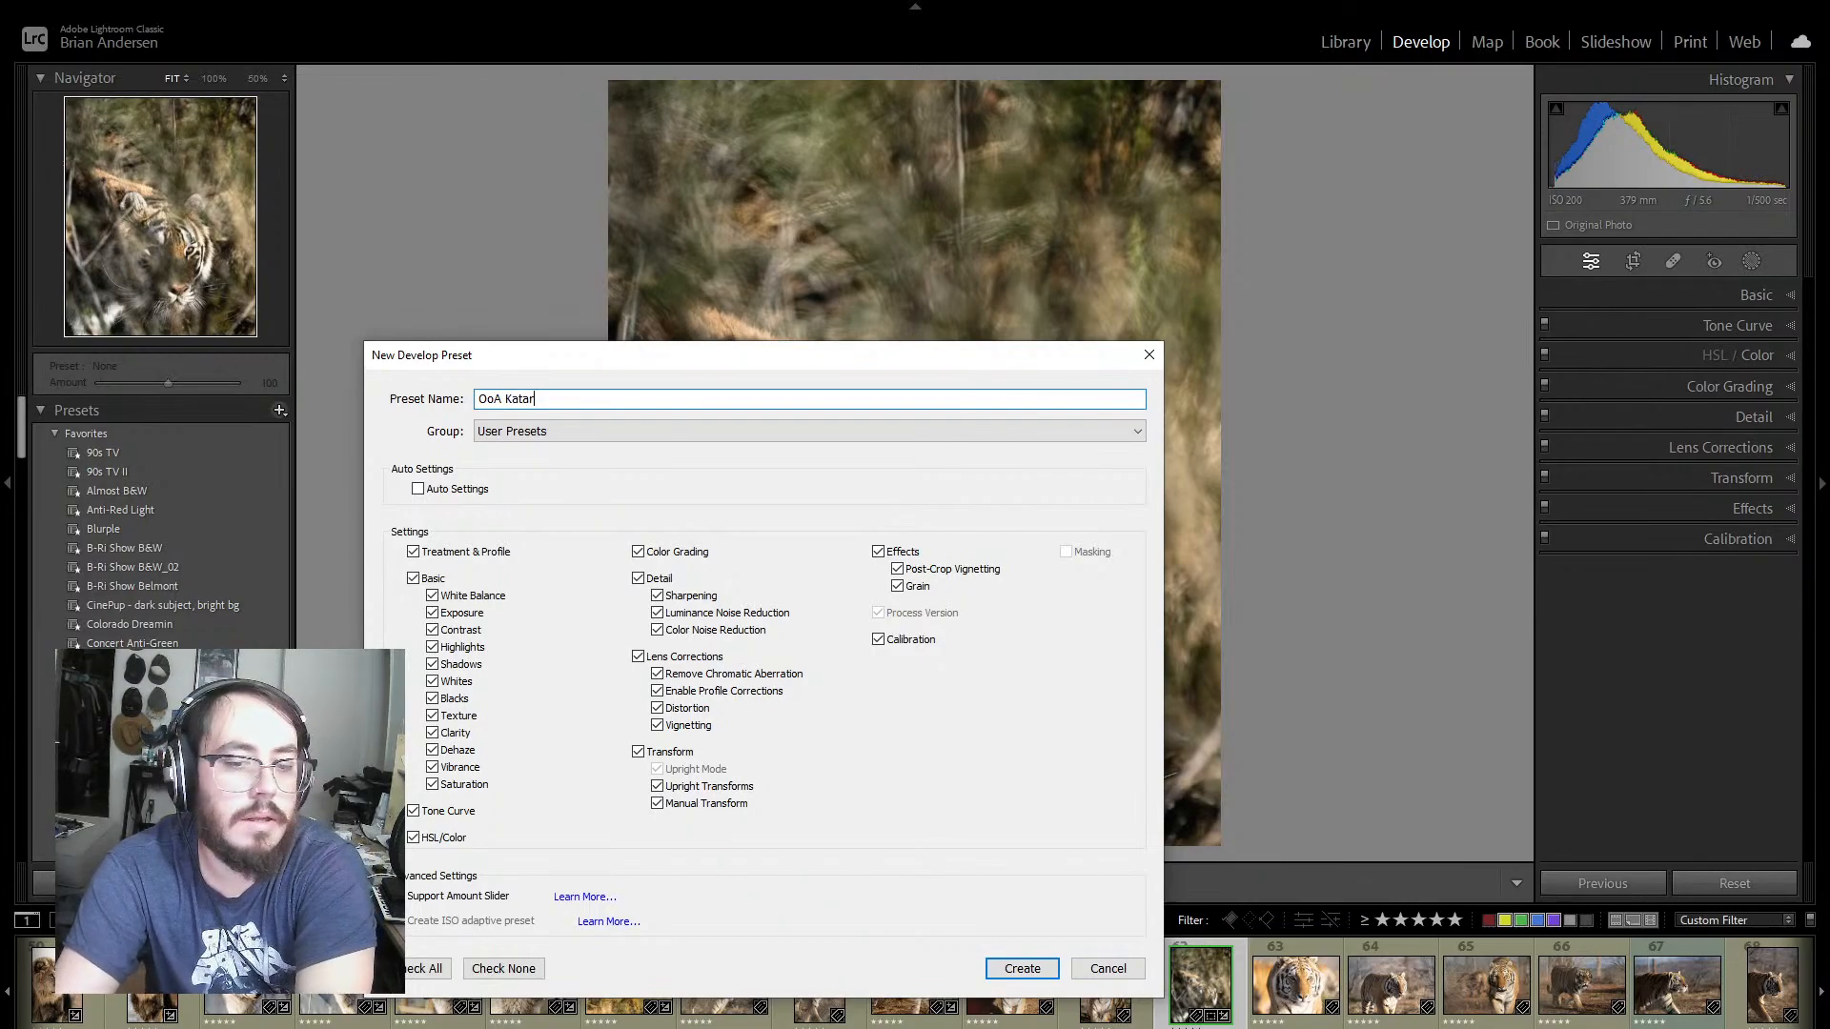
{"action": "key", "text": "Return"}
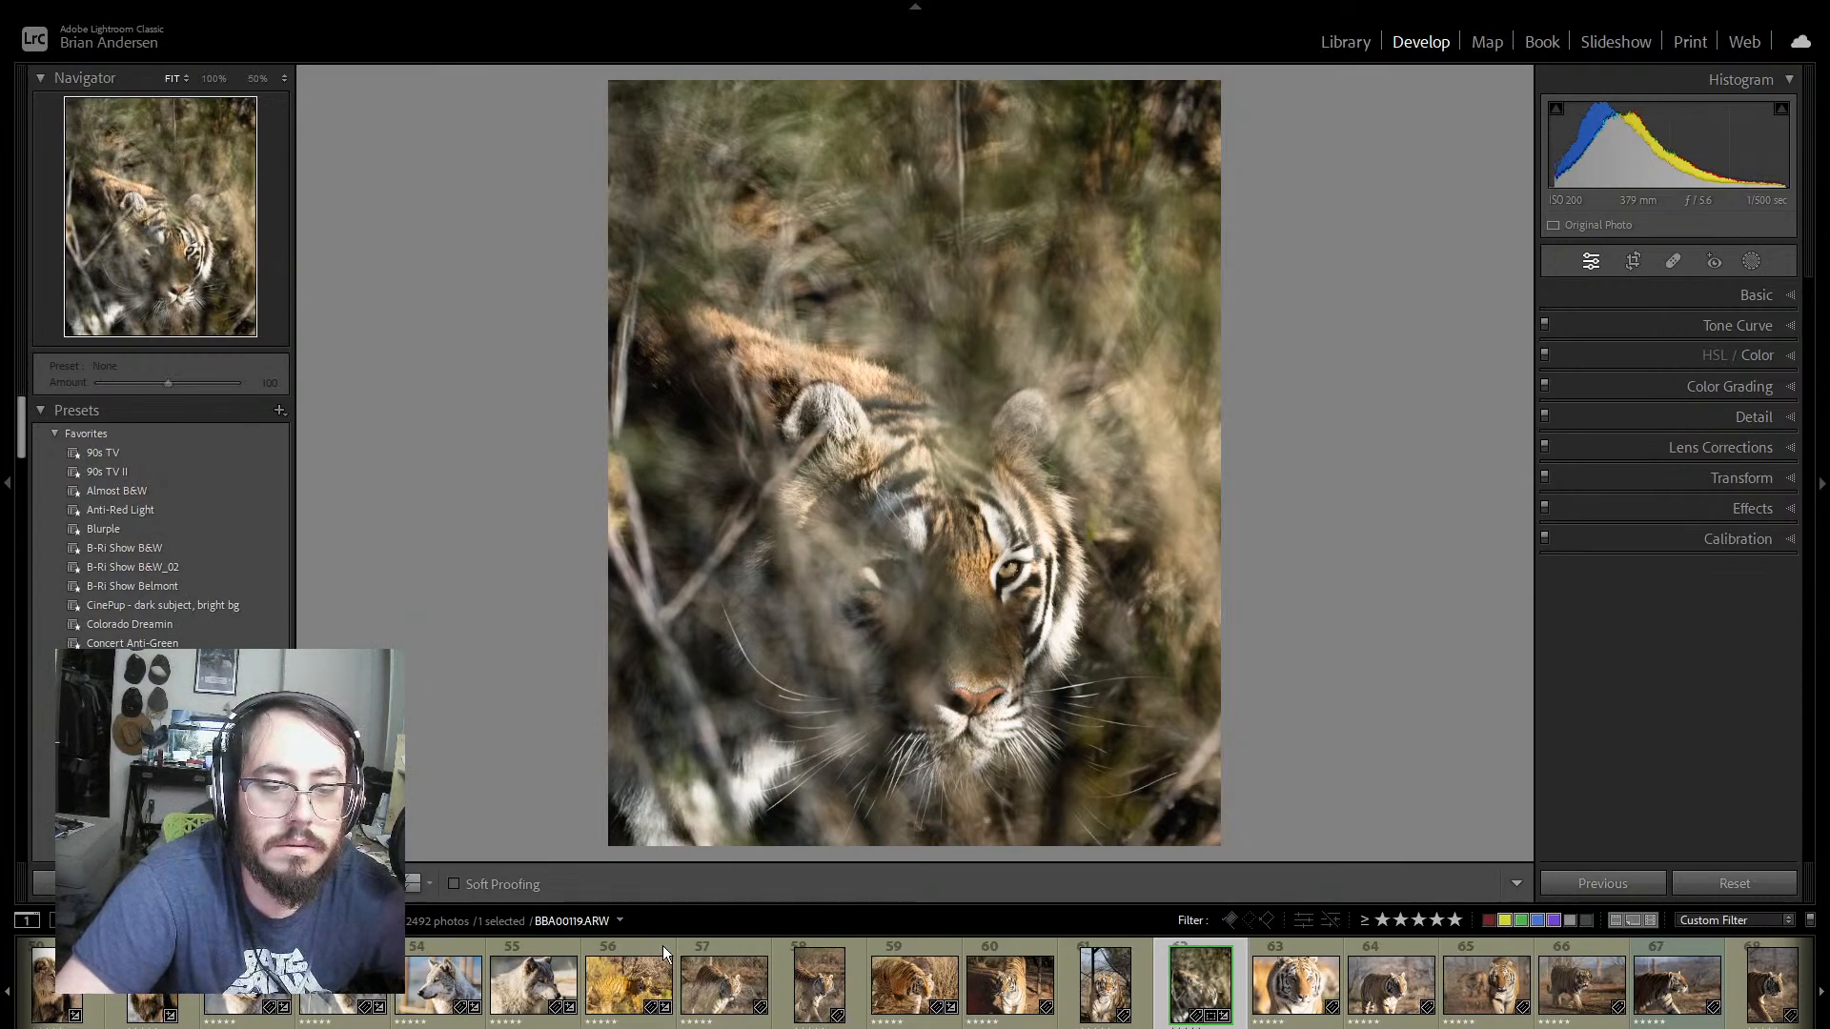
Step: Find the OoA presets among the user presets and rename the duplicate OoA Katar preset as OoA Sunrise
{"action": "key", "text": "f"}
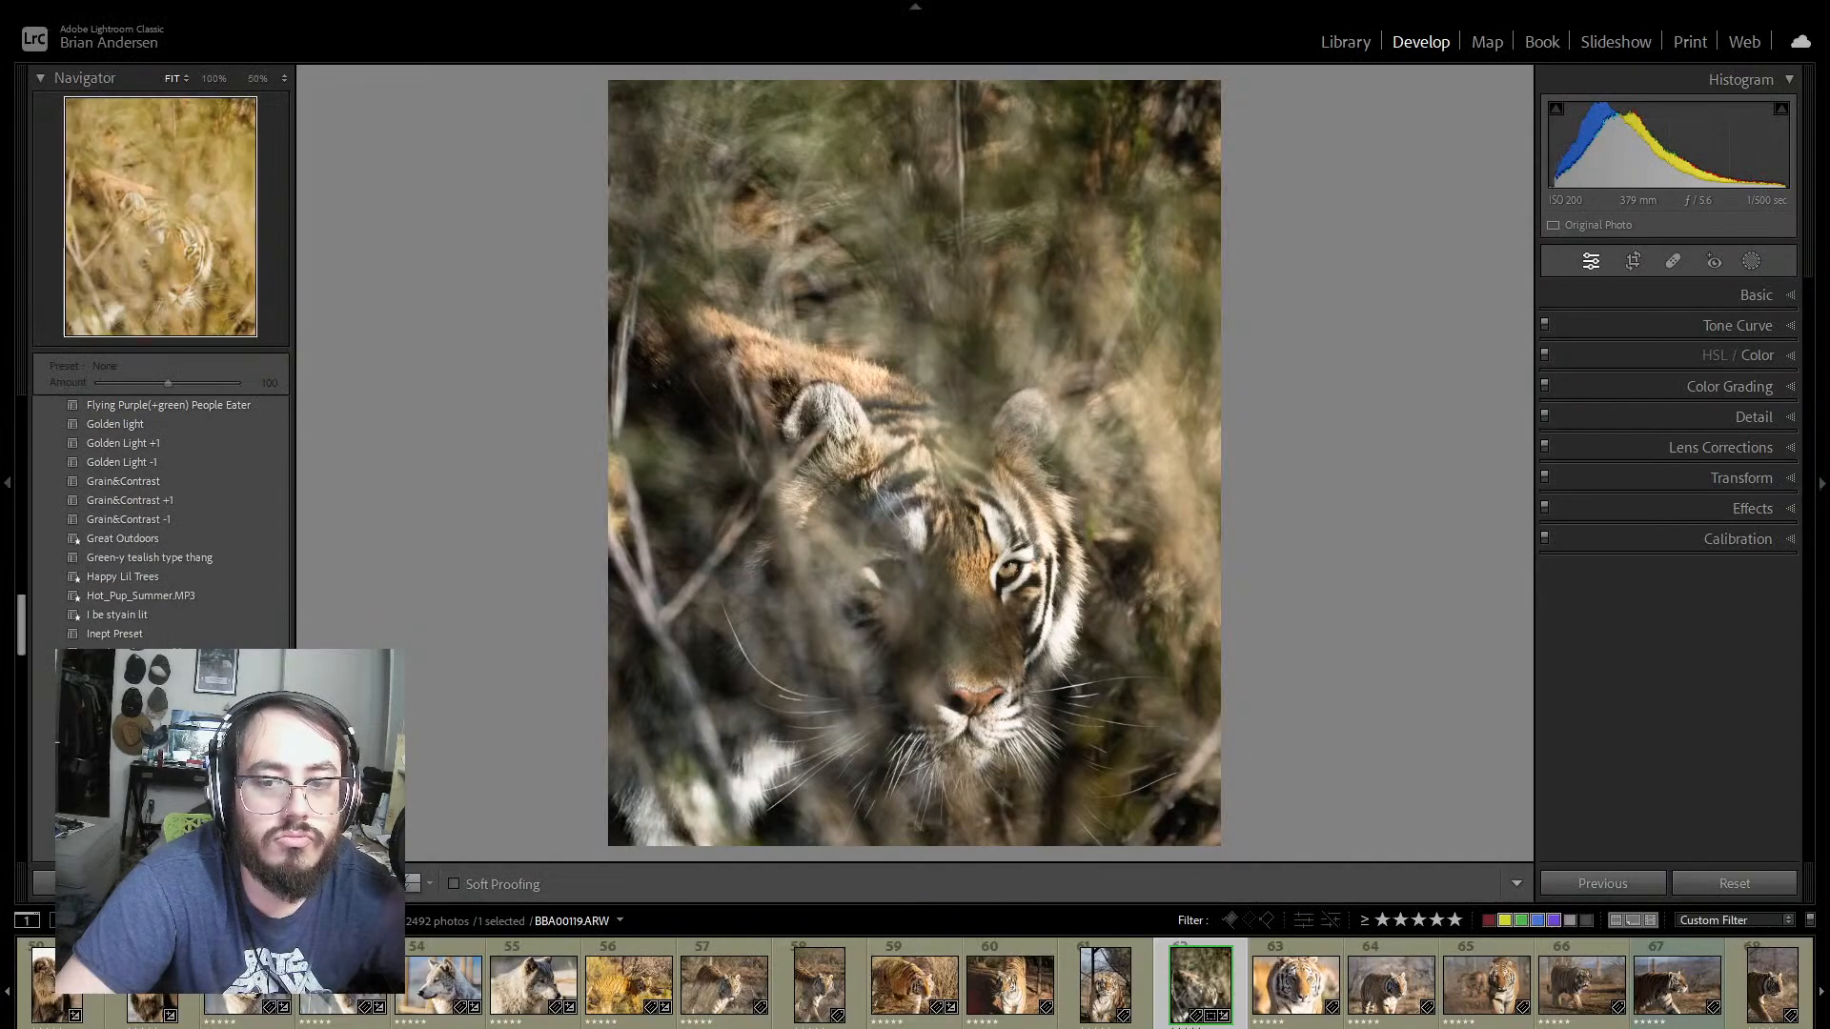
{"action": "scroll", "coordinate": [173, 597], "scroll_direction": "down", "scroll_amount": 12}
{"action": "scroll", "coordinate": [173, 596], "scroll_direction": "up", "scroll_amount": 8}
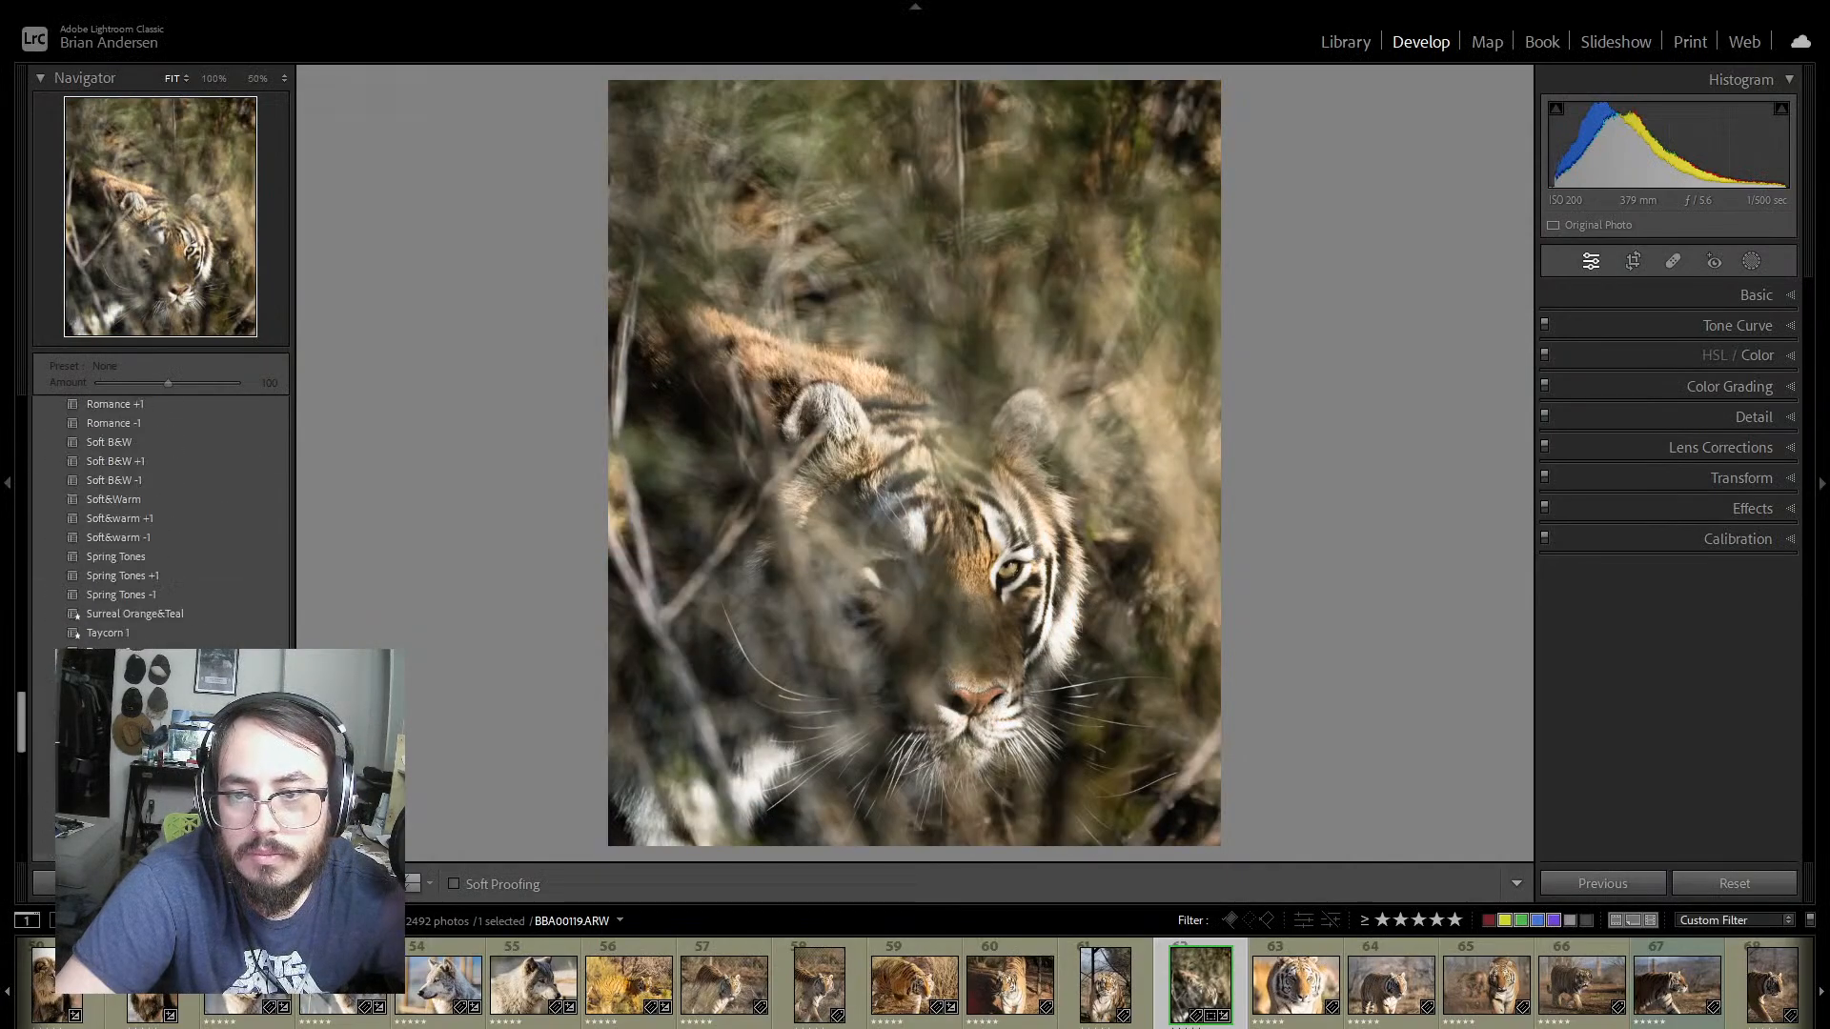
{"action": "scroll", "coordinate": [169, 619], "scroll_direction": "up", "scroll_amount": 5}
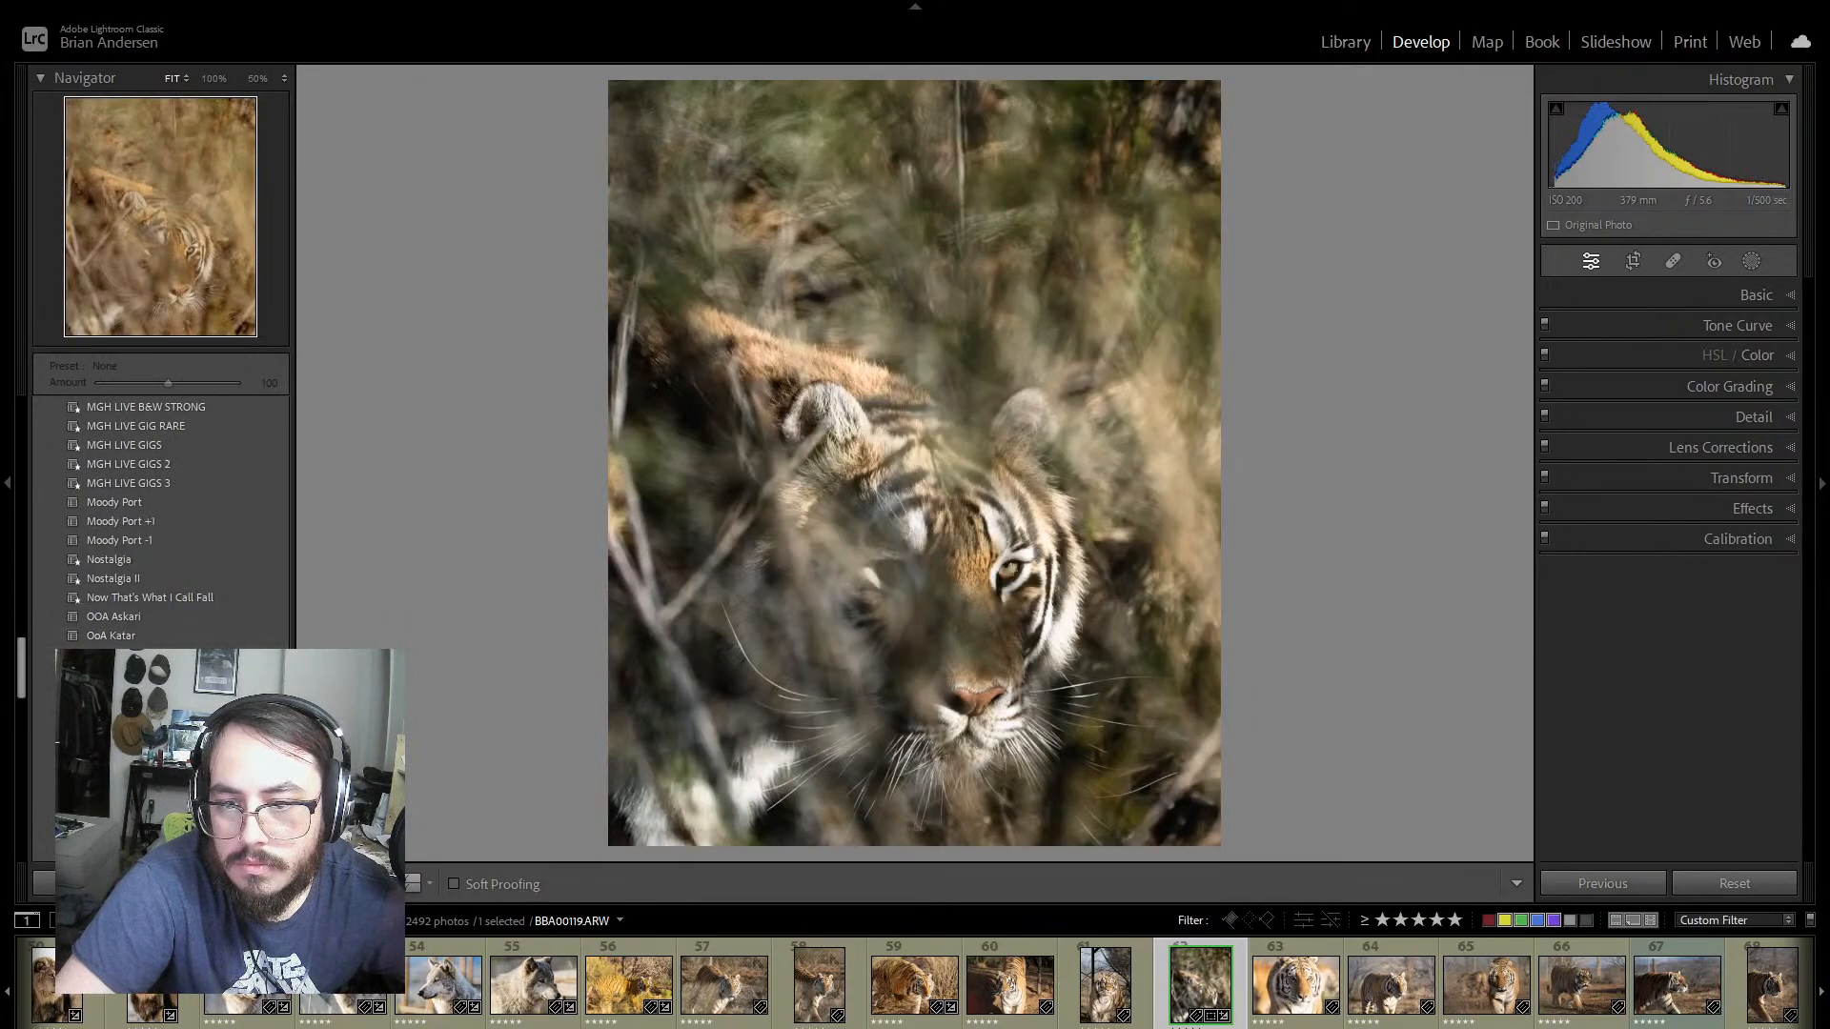
{"action": "left_click", "coordinate": [158, 667]}
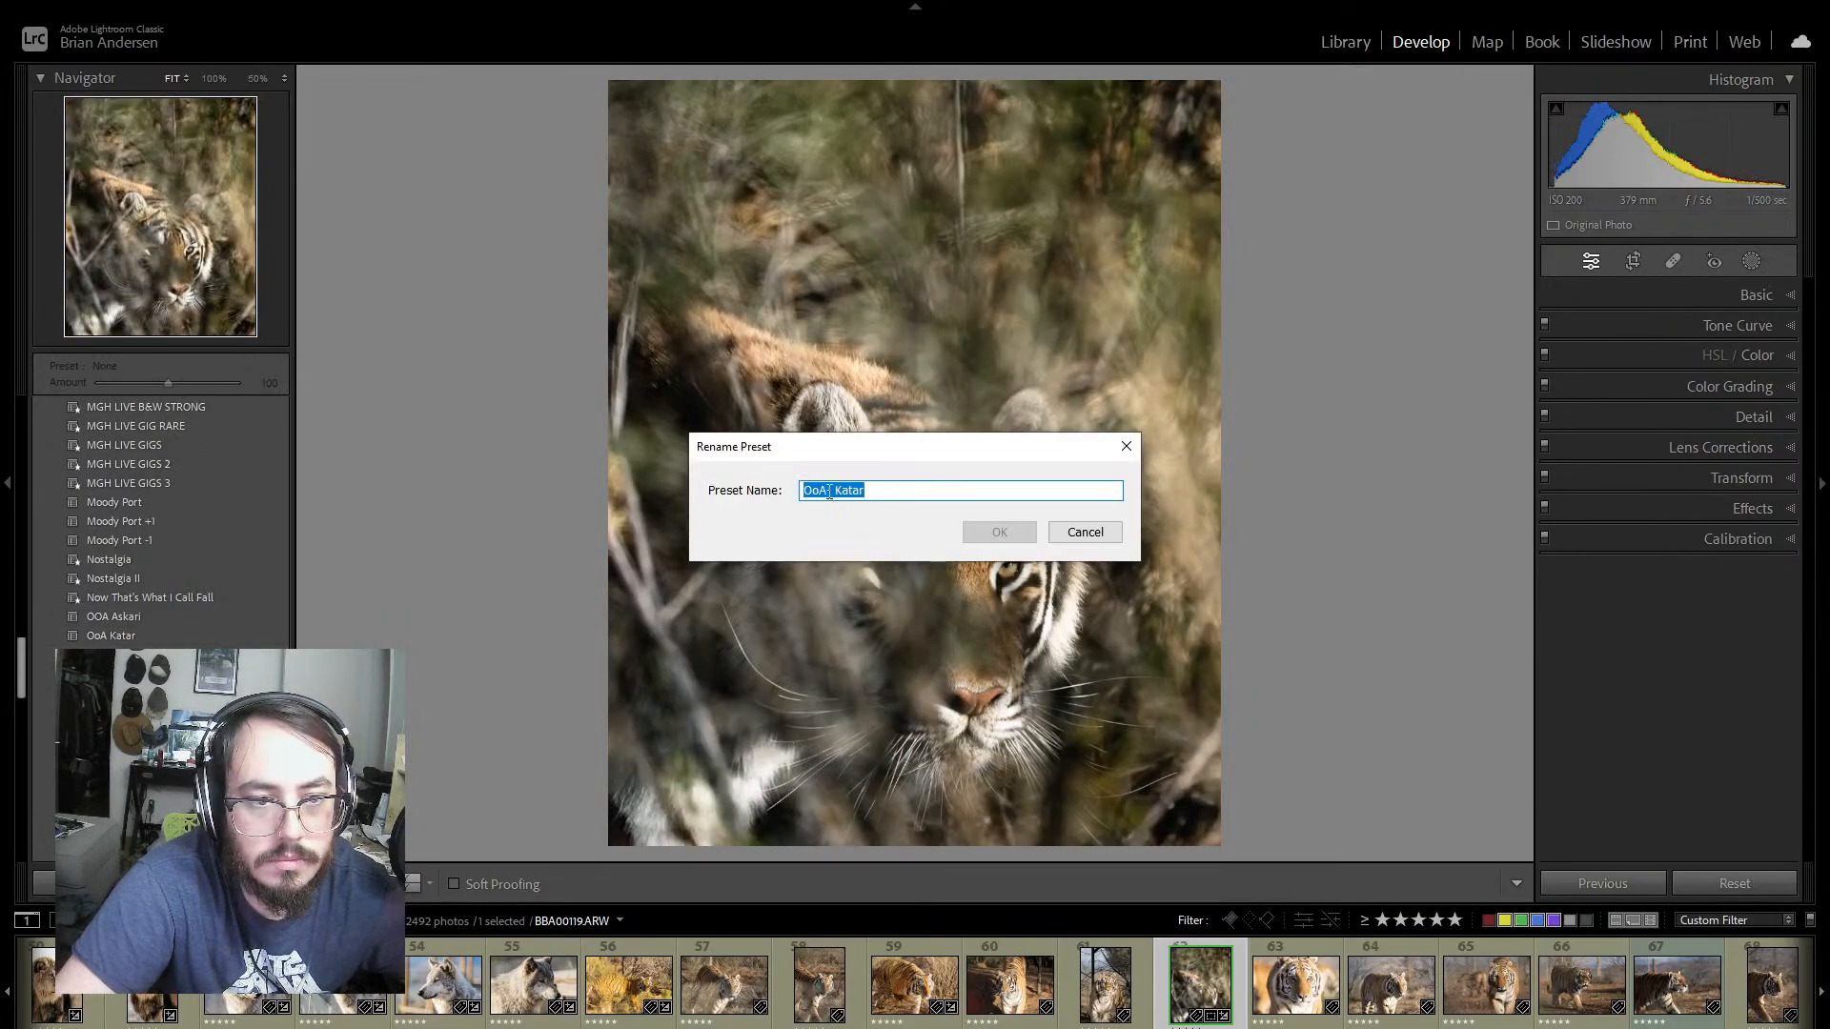
{"action": "left_click_drag", "start_coordinate": [884, 493], "coordinate": [960, 493]}
{"action": "type", "text": "S"}
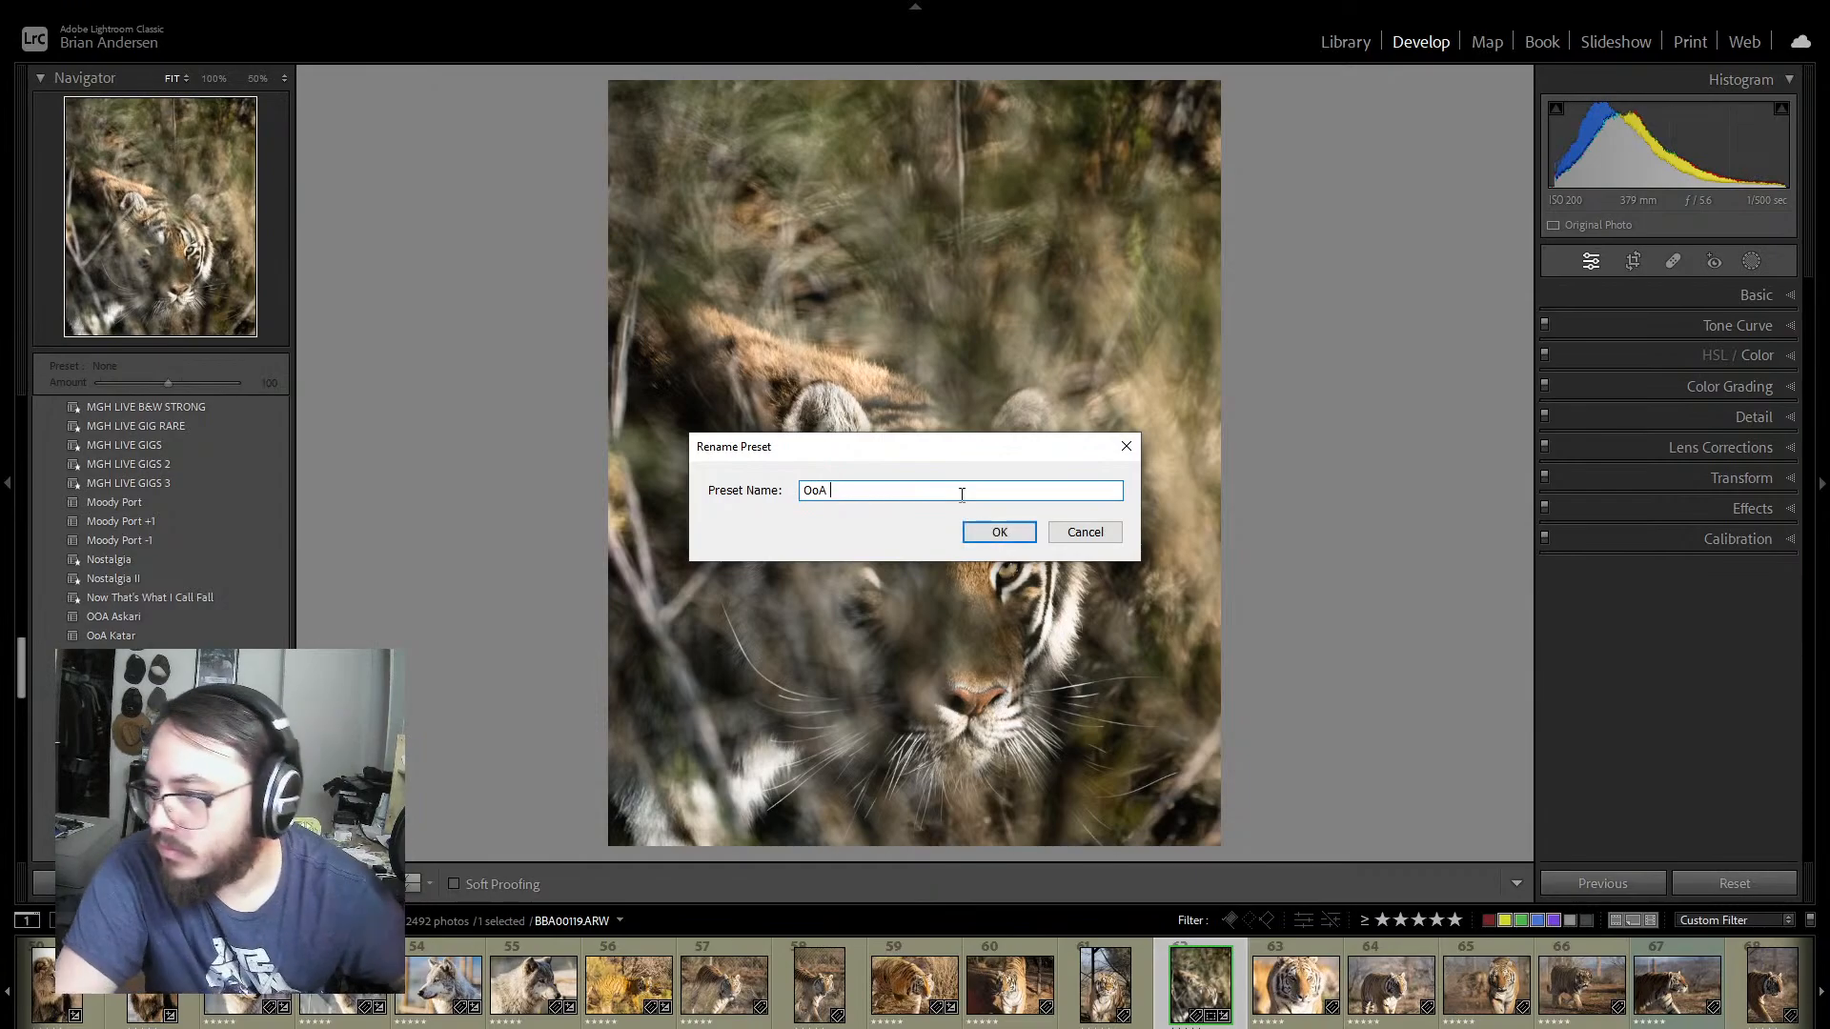
{"action": "type", "text": "unrise"}
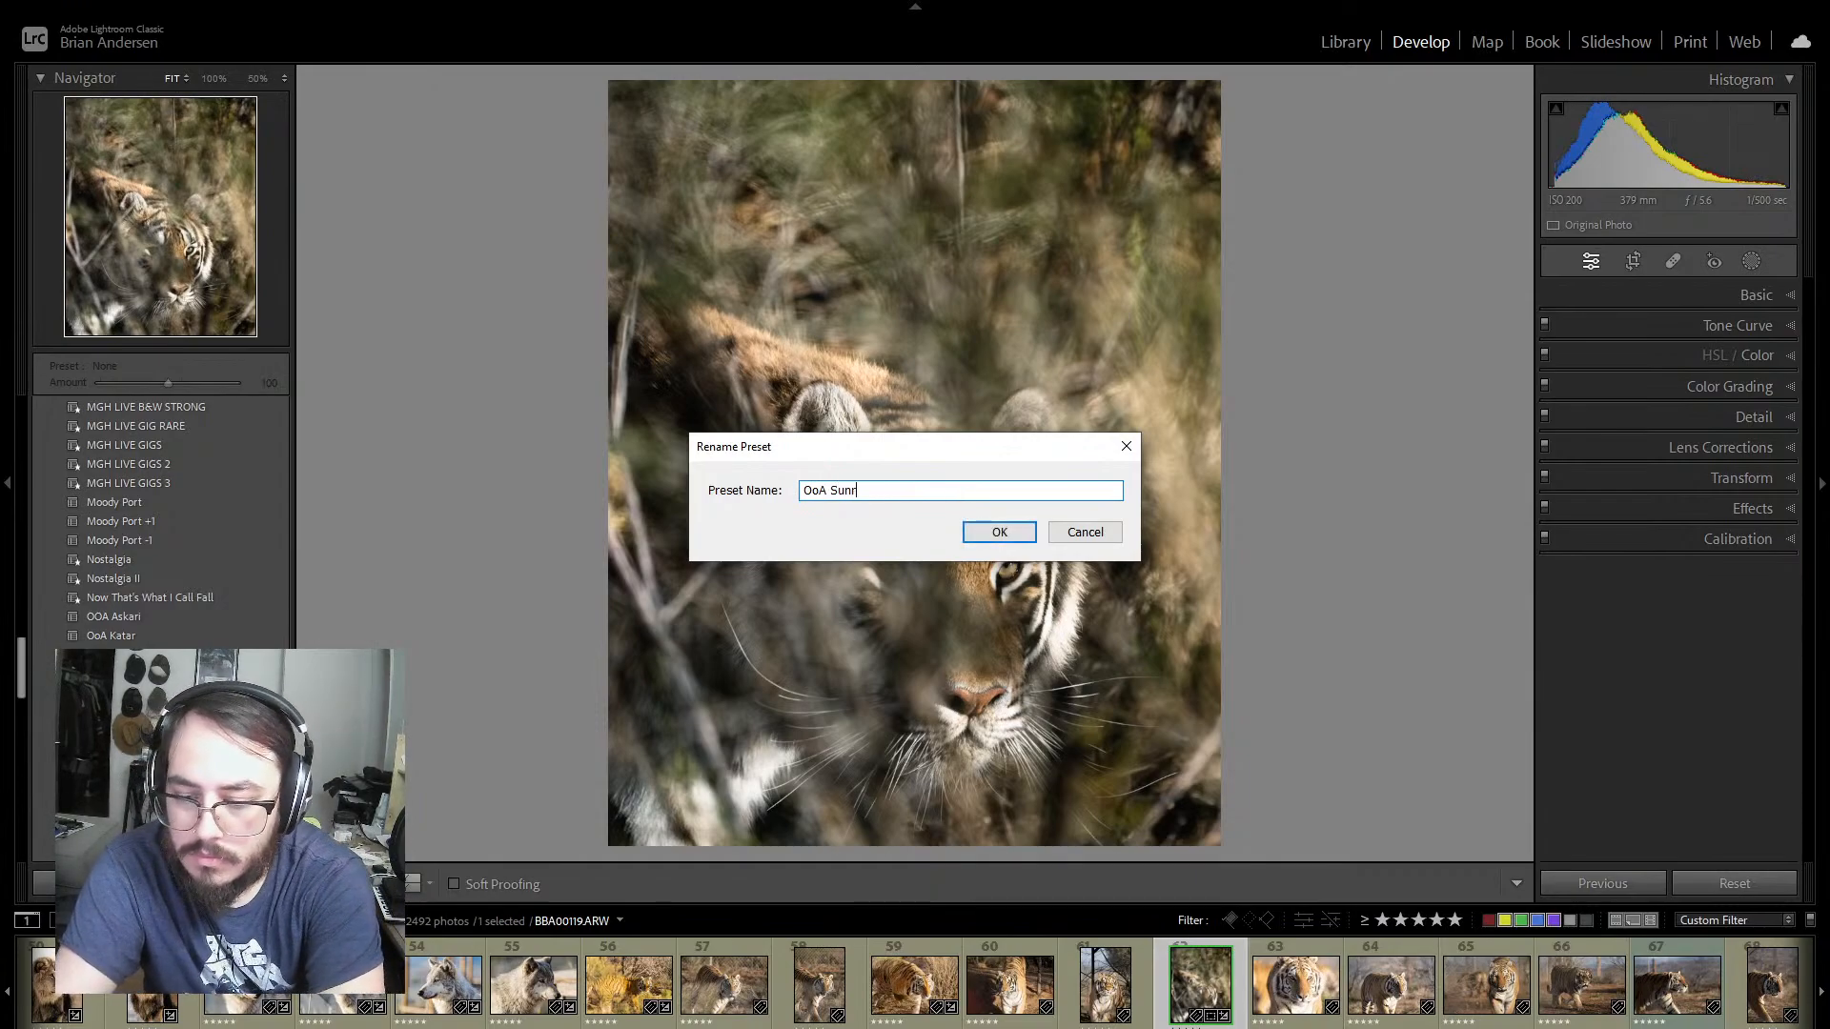
{"action": "left_click", "coordinate": [999, 530]}
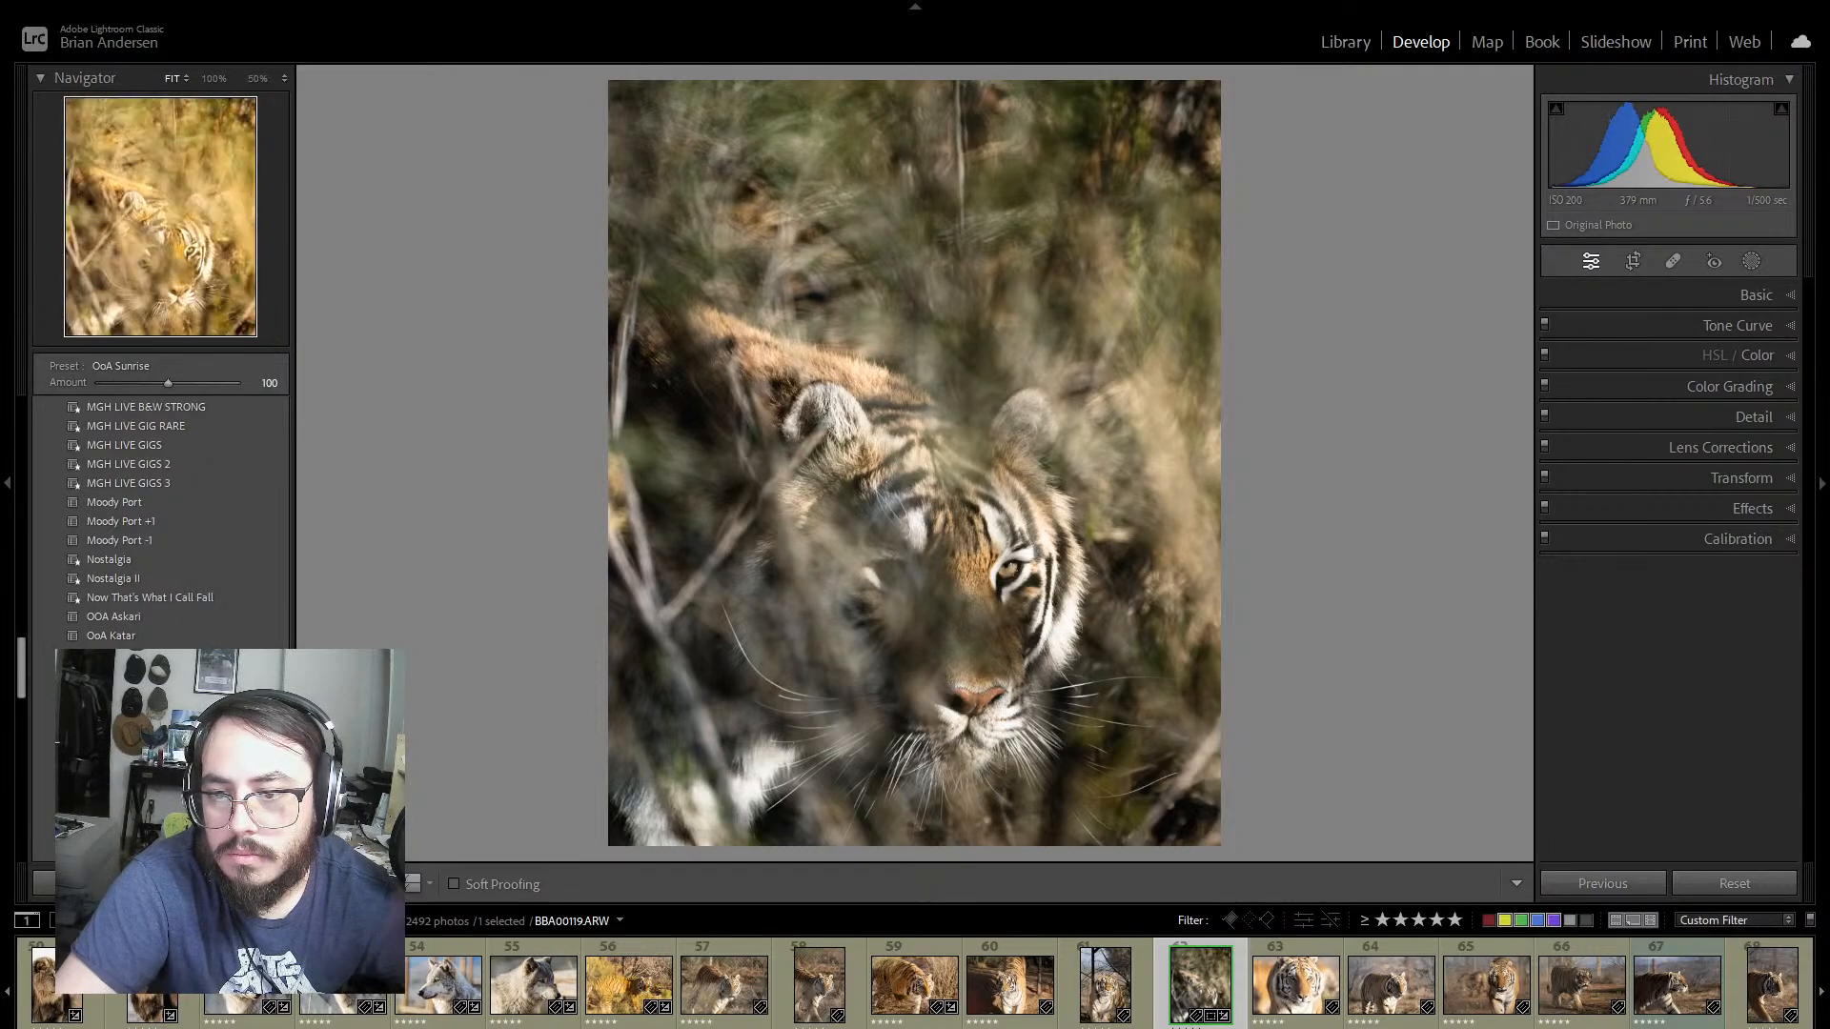
Step: Try the OoA Sunrise, OoA Sage and OoA Askari presets on photo 62, and undo the applied presets
{"action": "right_click", "coordinate": [124, 616]}
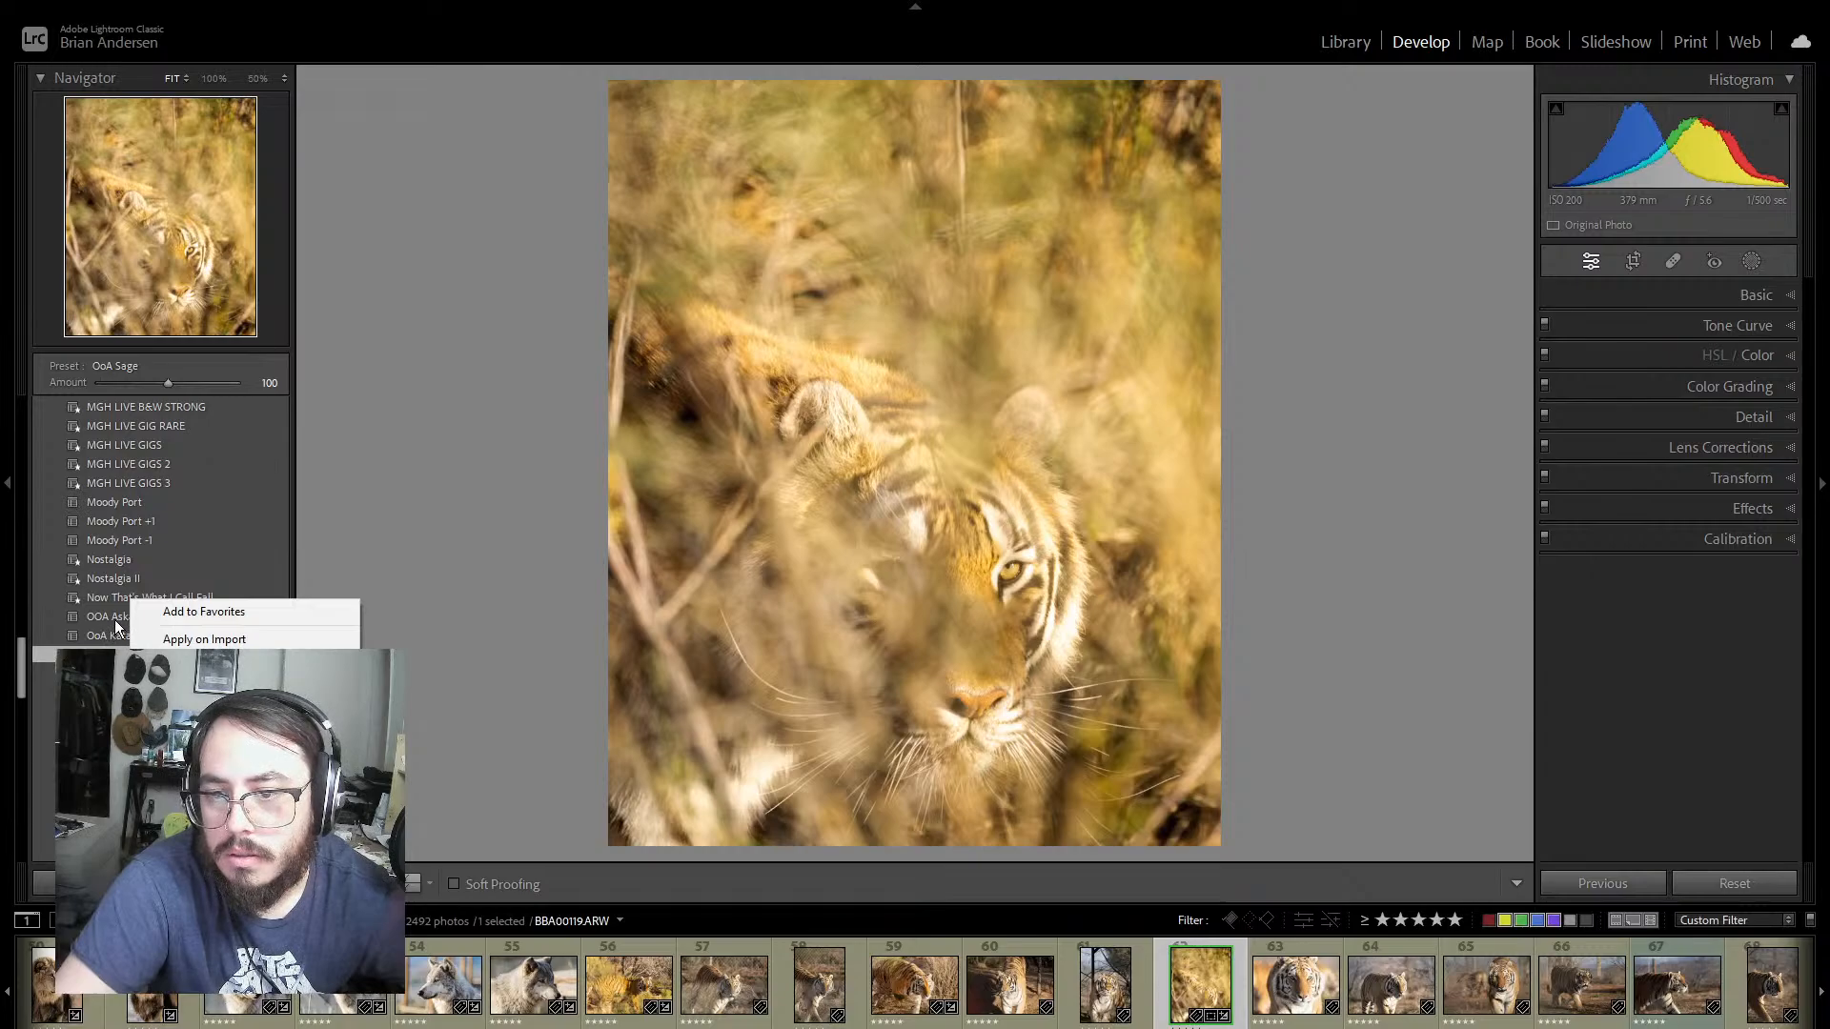
{"action": "right_click", "coordinate": [107, 616]}
{"action": "left_click", "coordinate": [100, 617]}
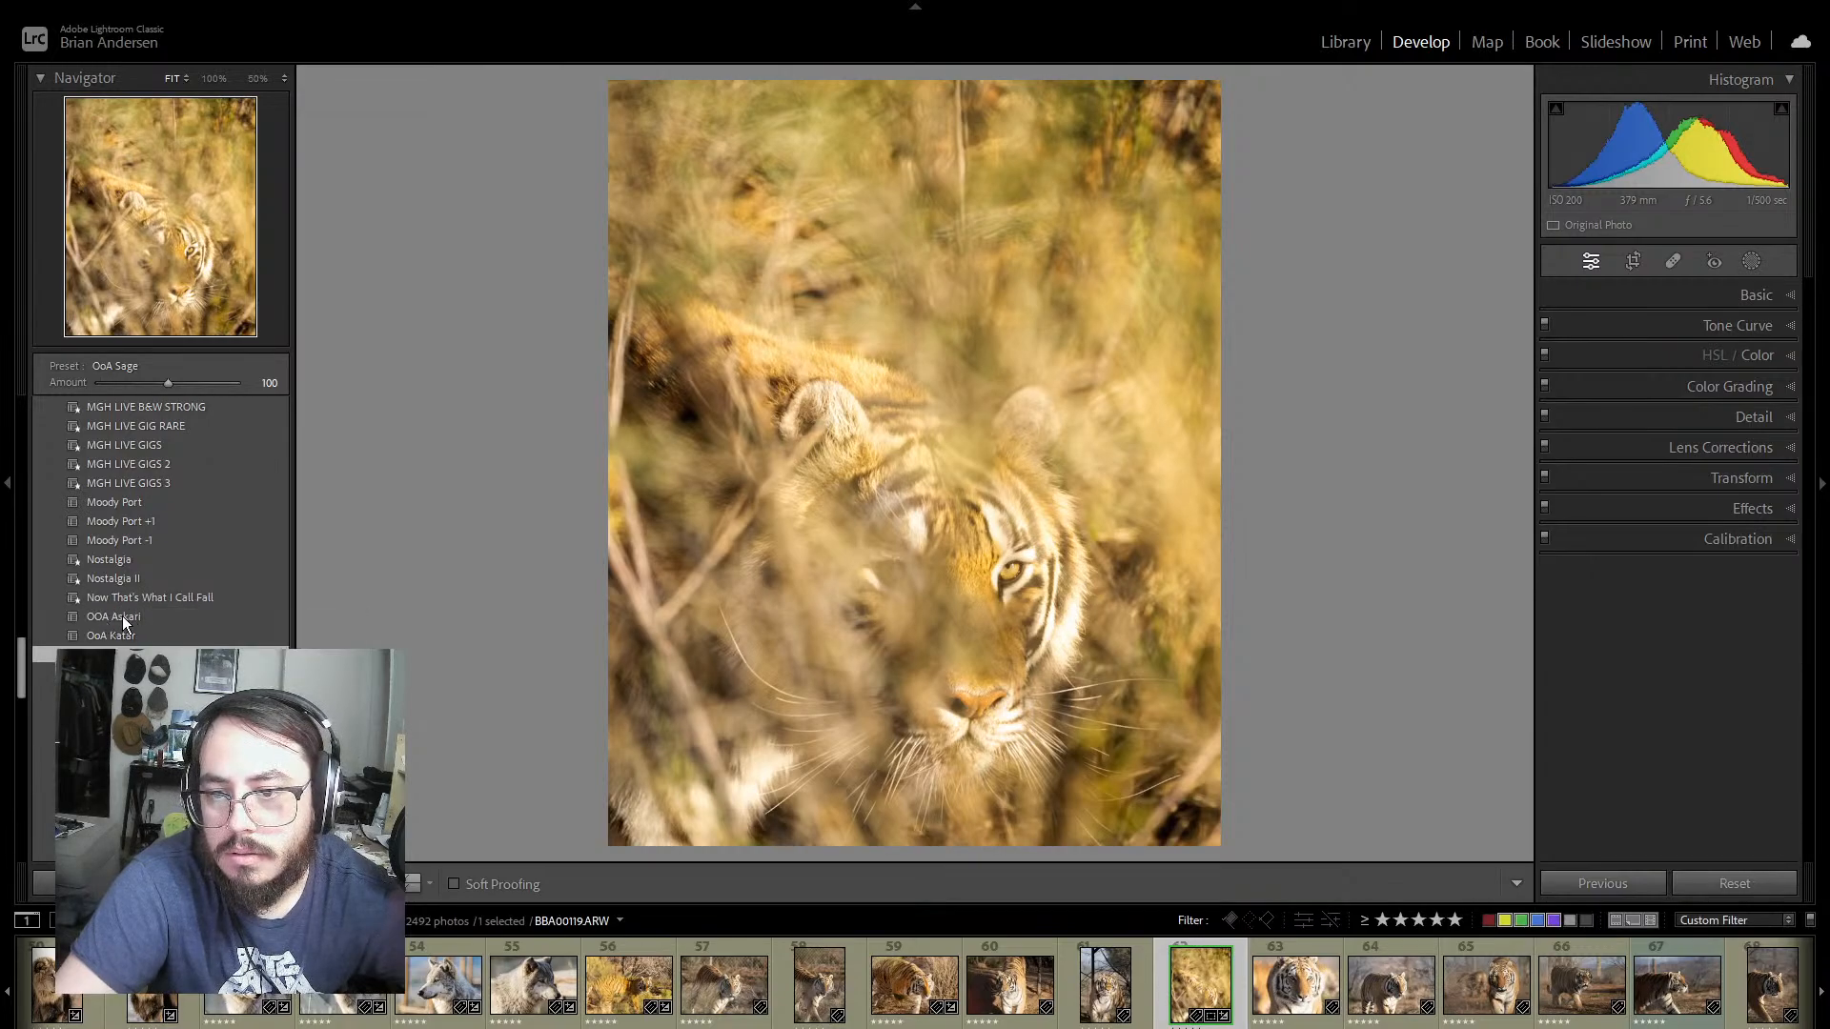
{"action": "left_click", "coordinate": [122, 616]}
{"action": "key", "text": "ctrl+z"}
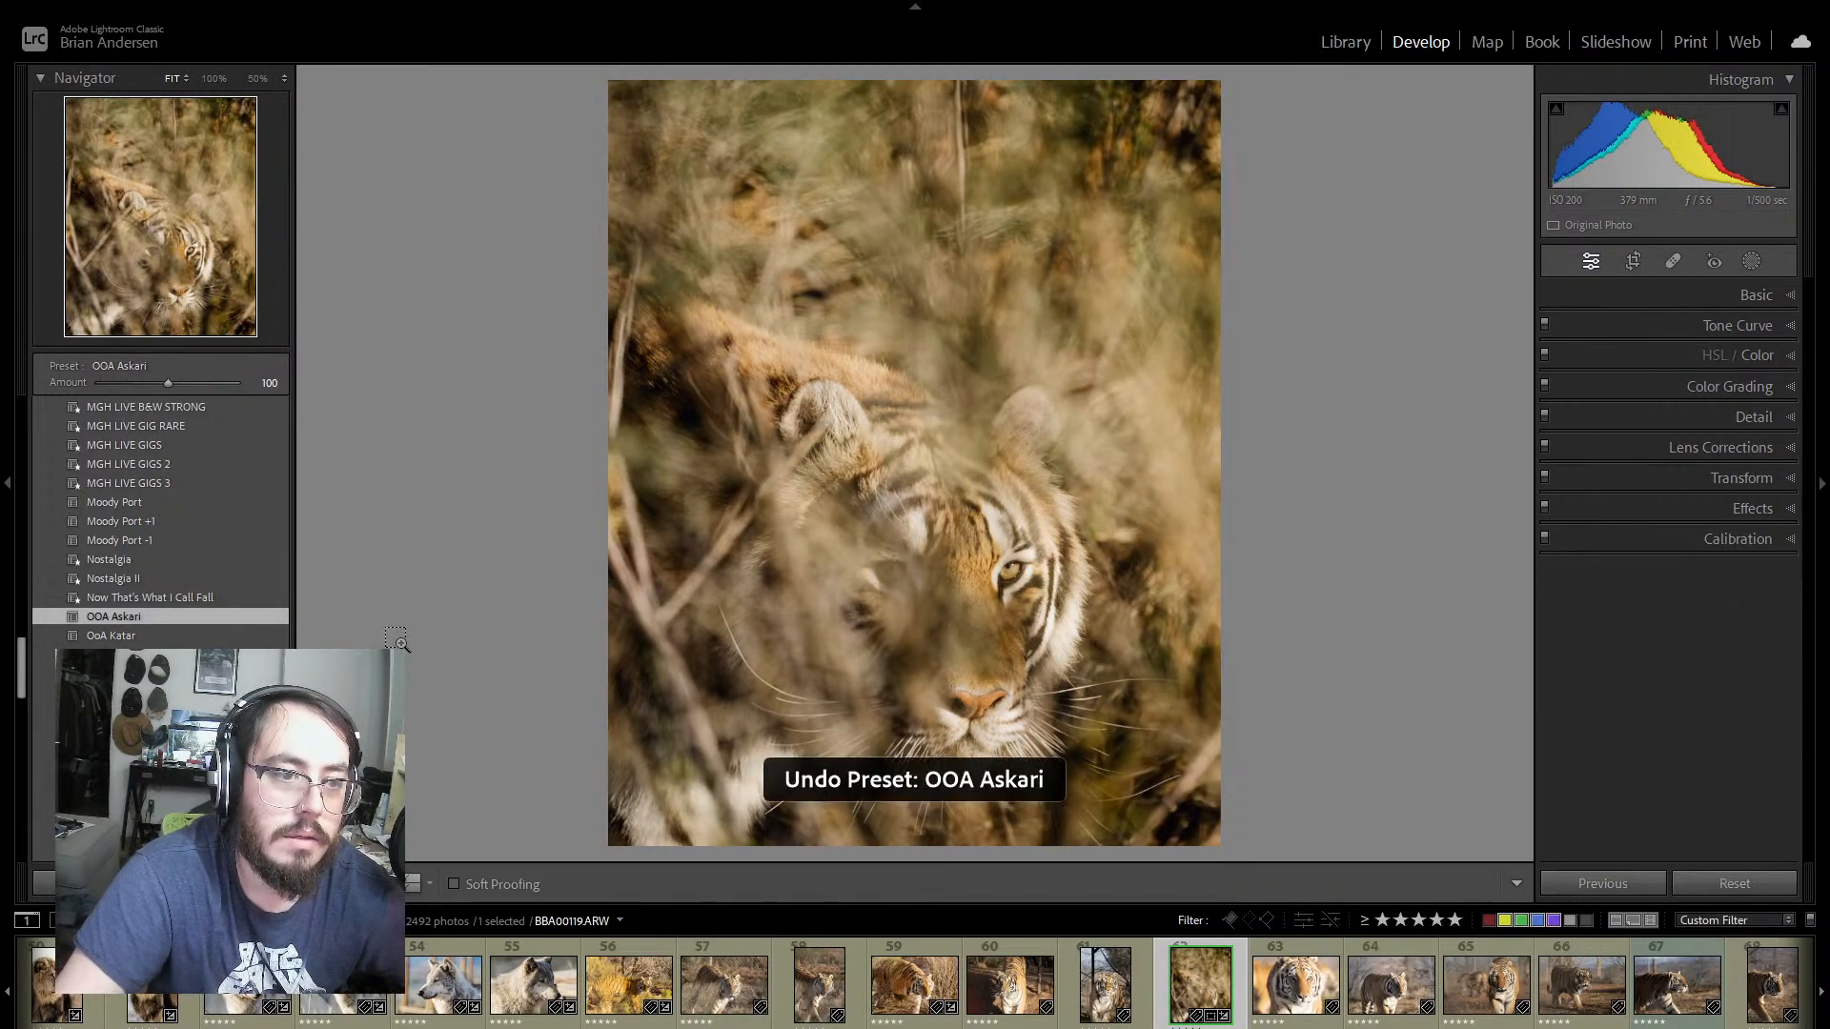
{"action": "key", "text": "ctrl+z"}
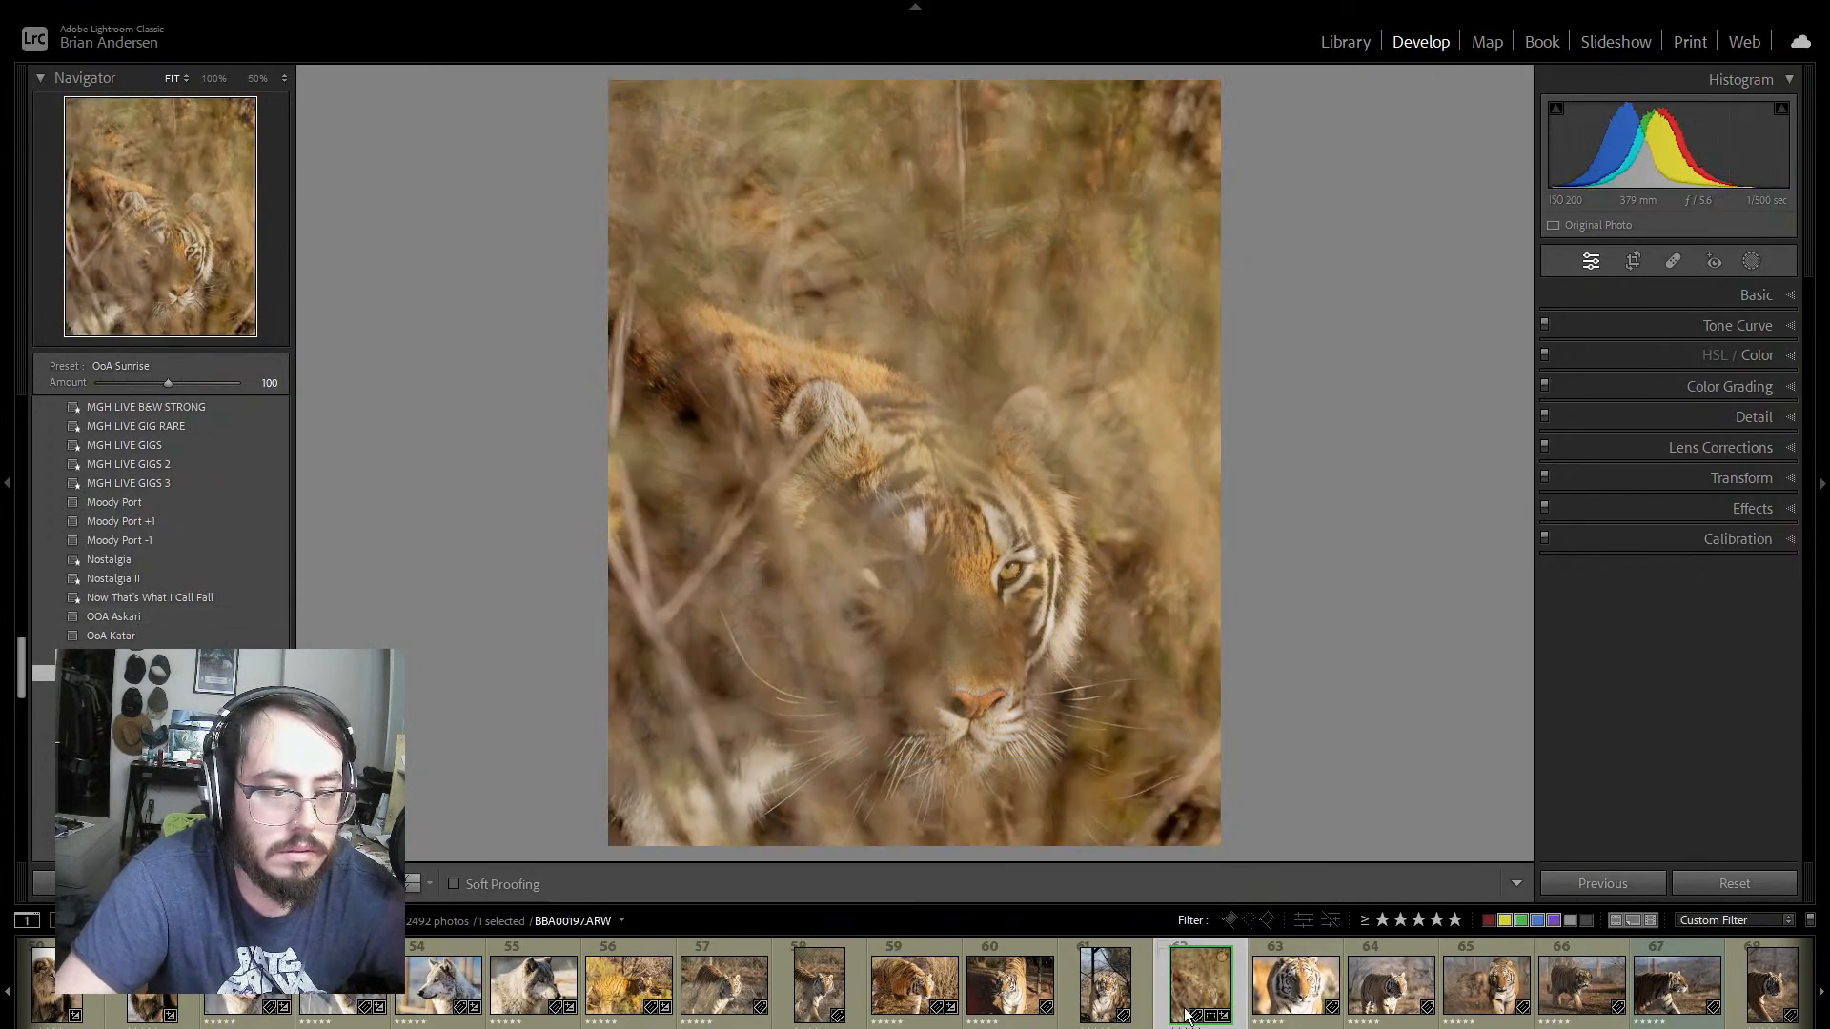
{"action": "key", "text": "ctrl+z"}
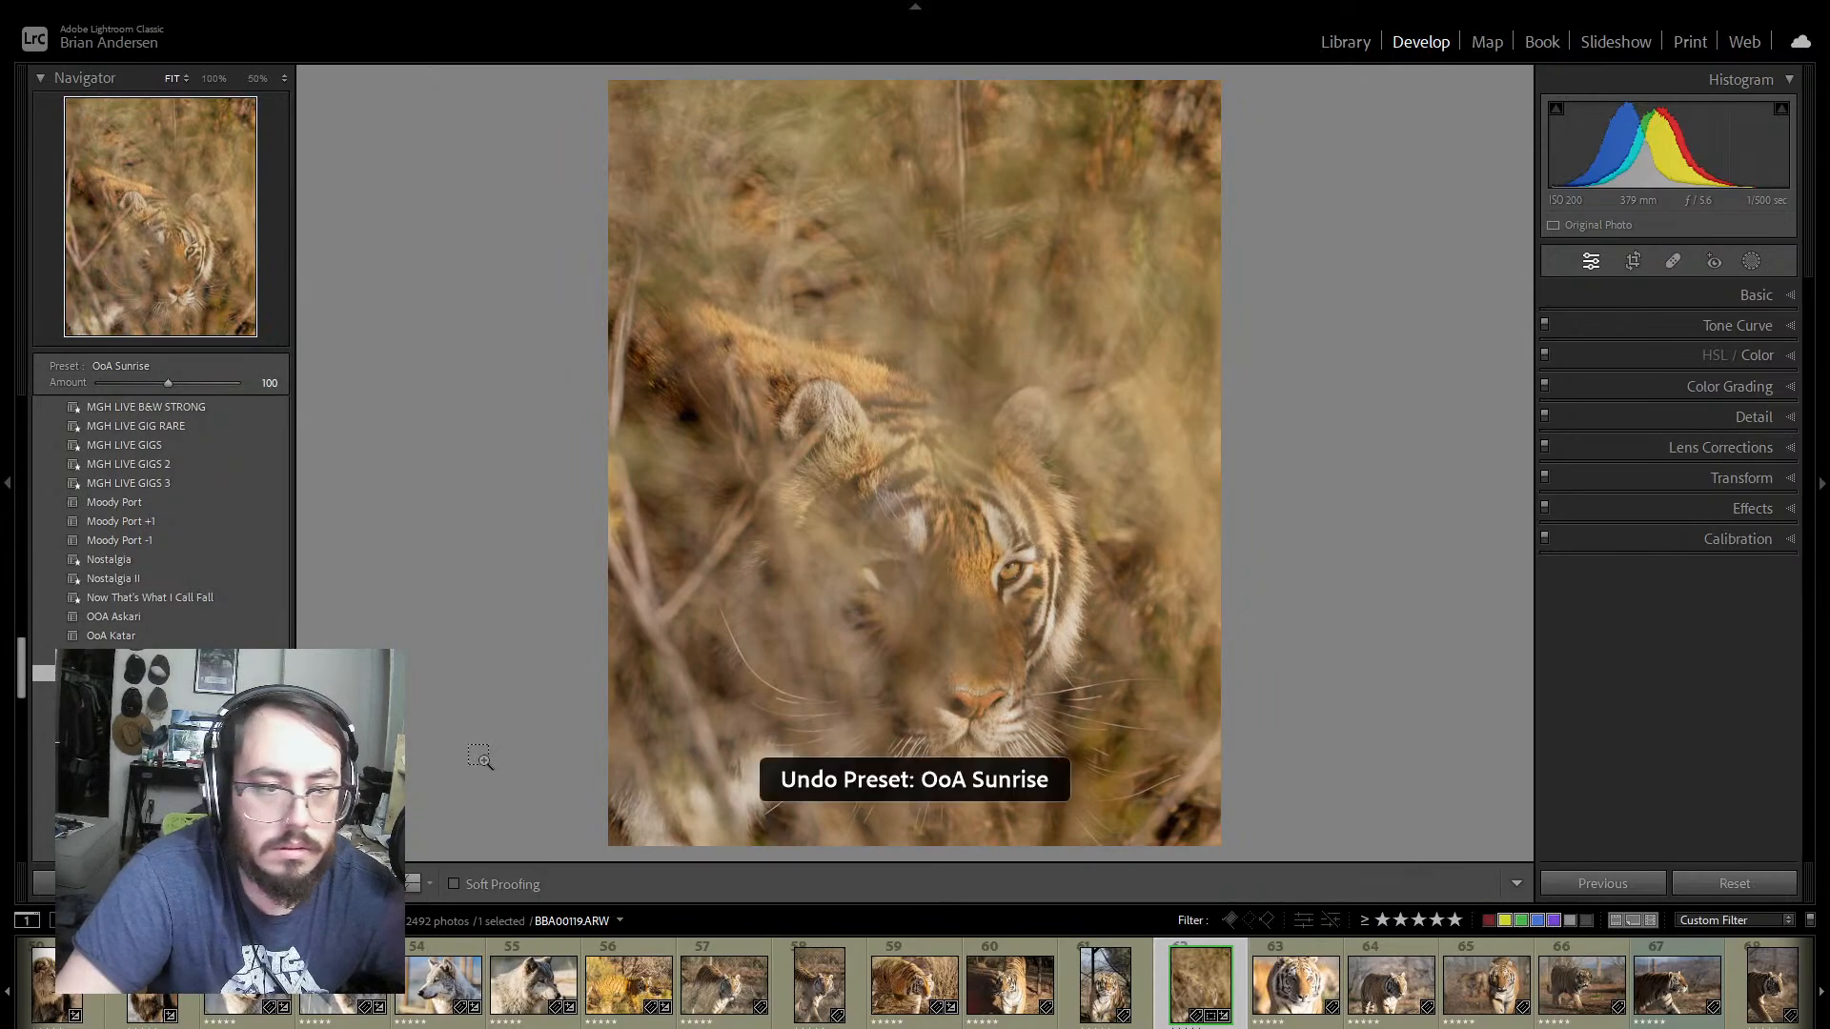
{"action": "key", "text": "ctrl+z"}
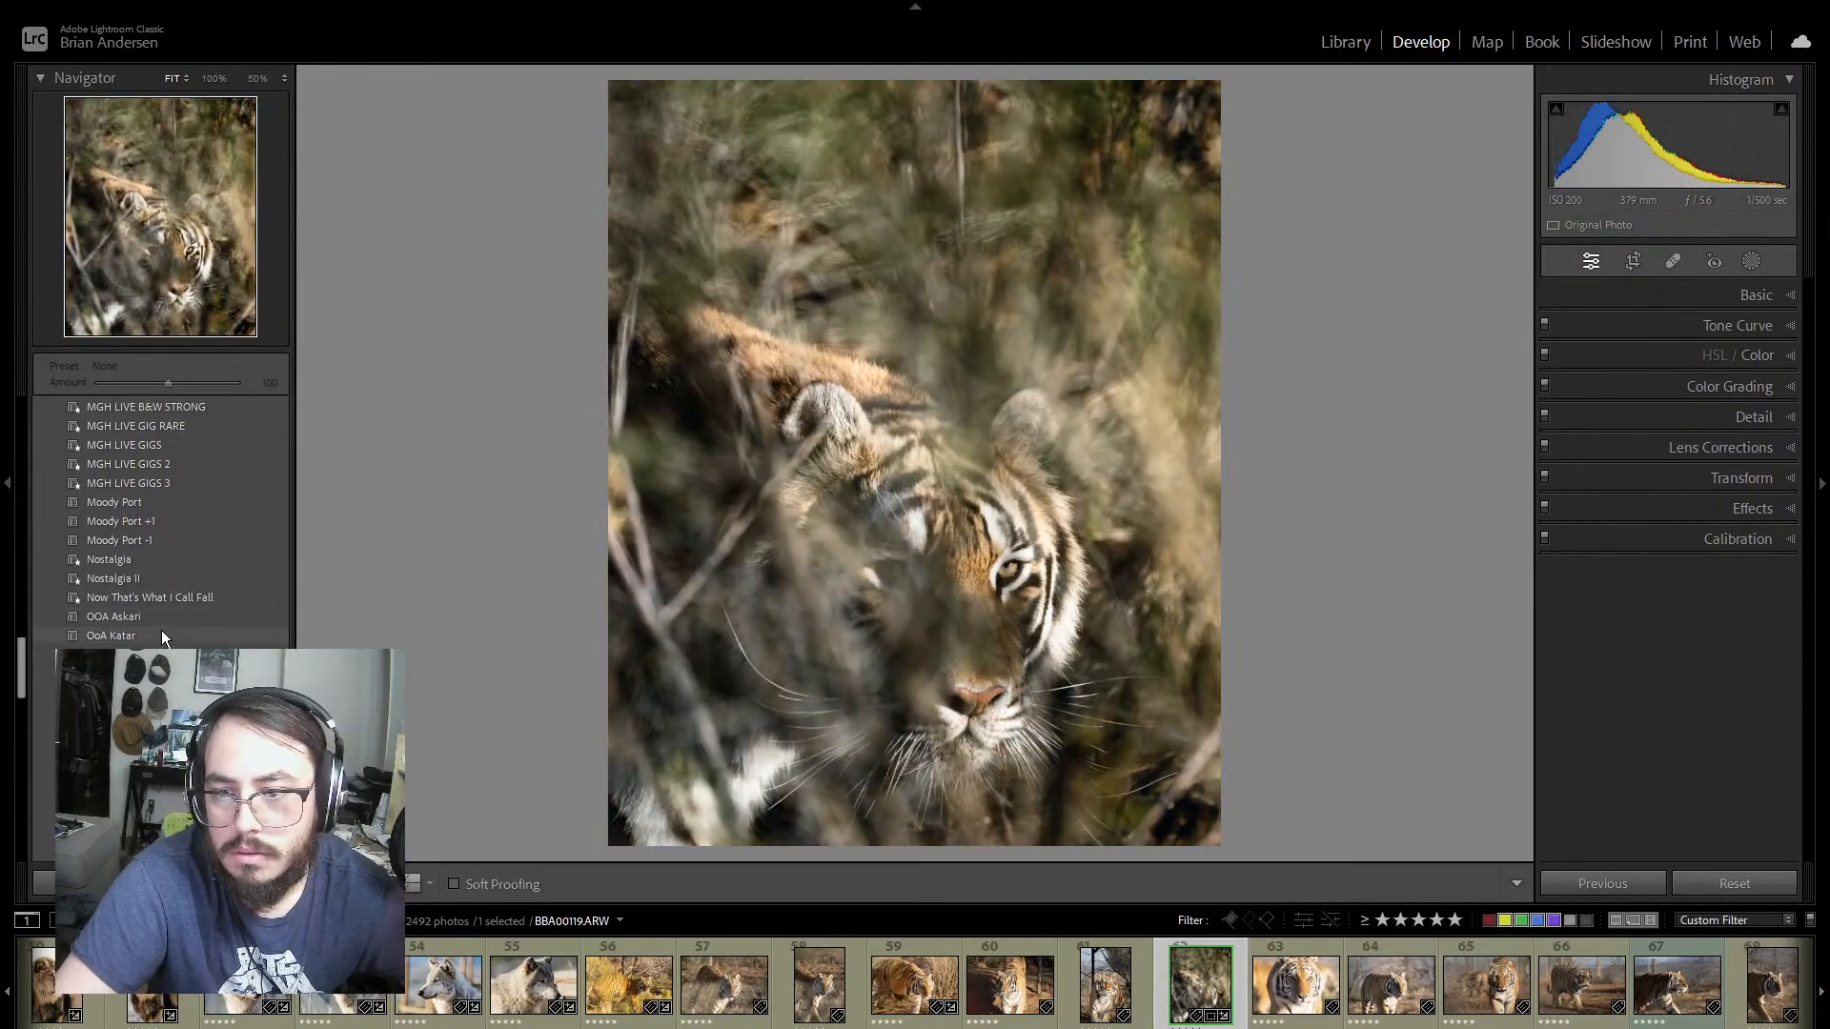
Step: Rename the OOA Askari preset as OoA Askari to match the other OoA preset names
{"action": "right_click", "coordinate": [159, 614]}
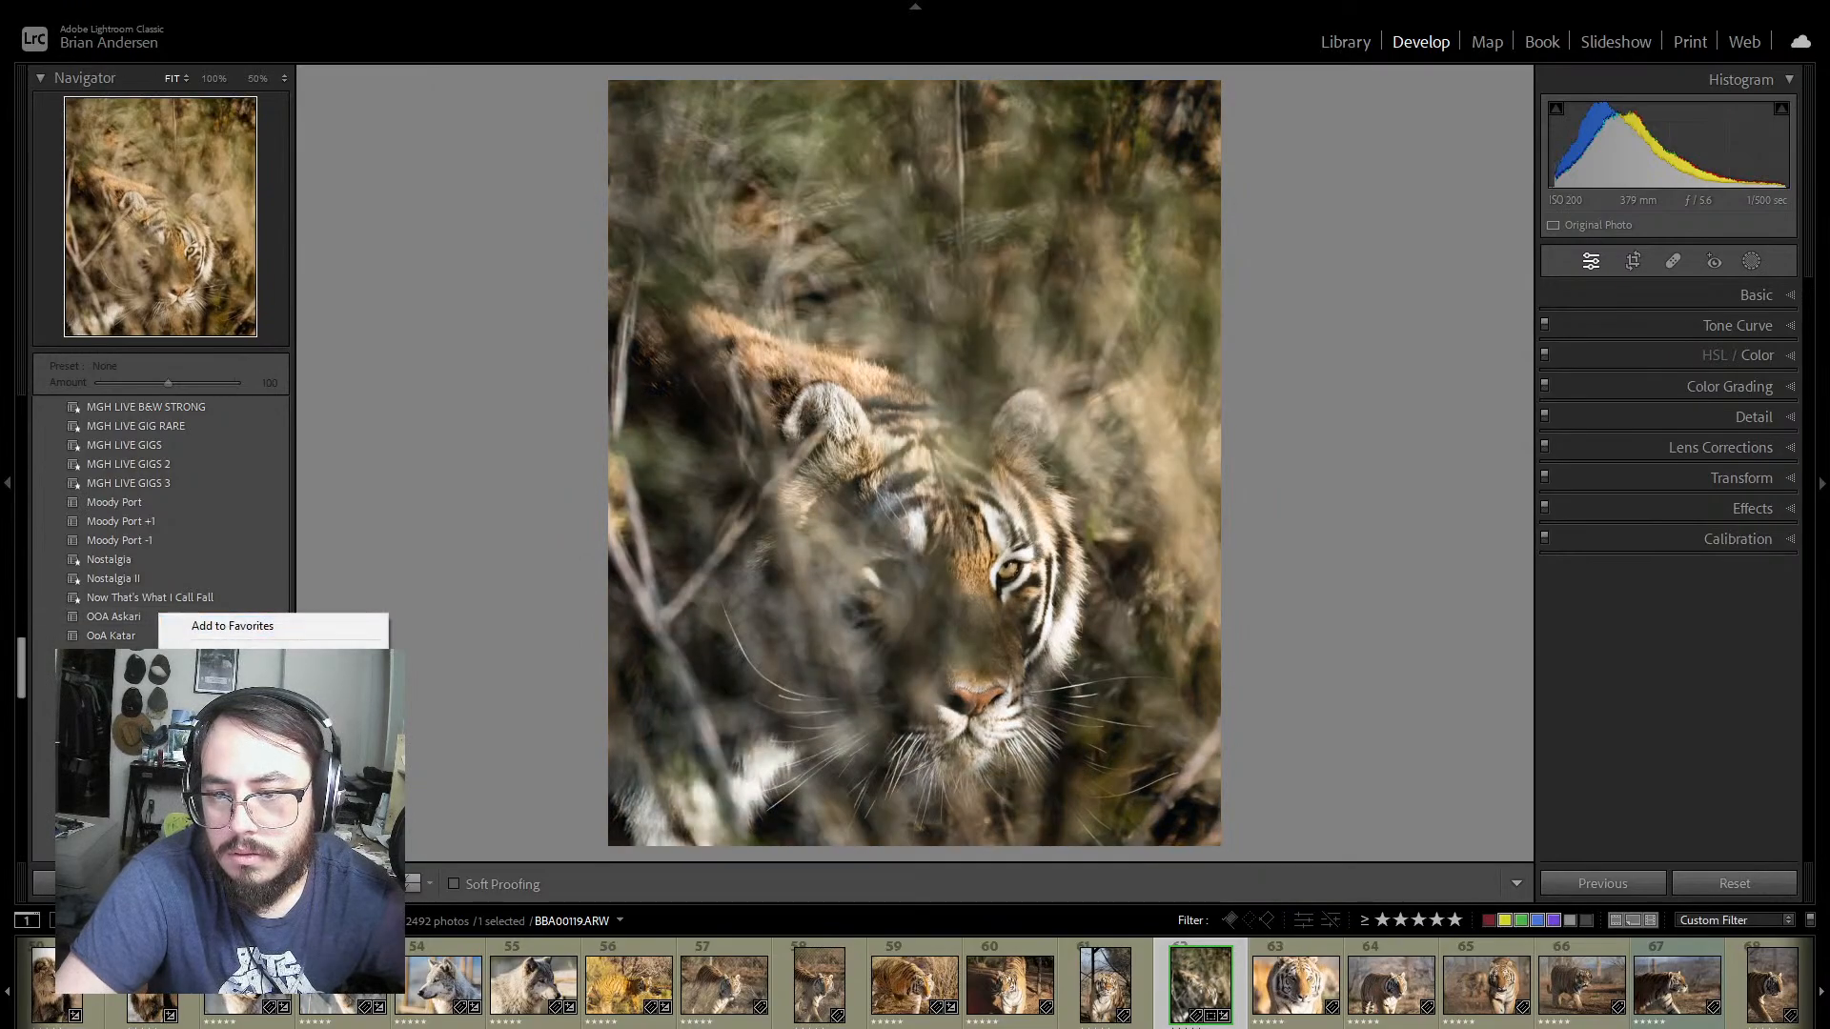
{"action": "left_click", "coordinate": [220, 672]}
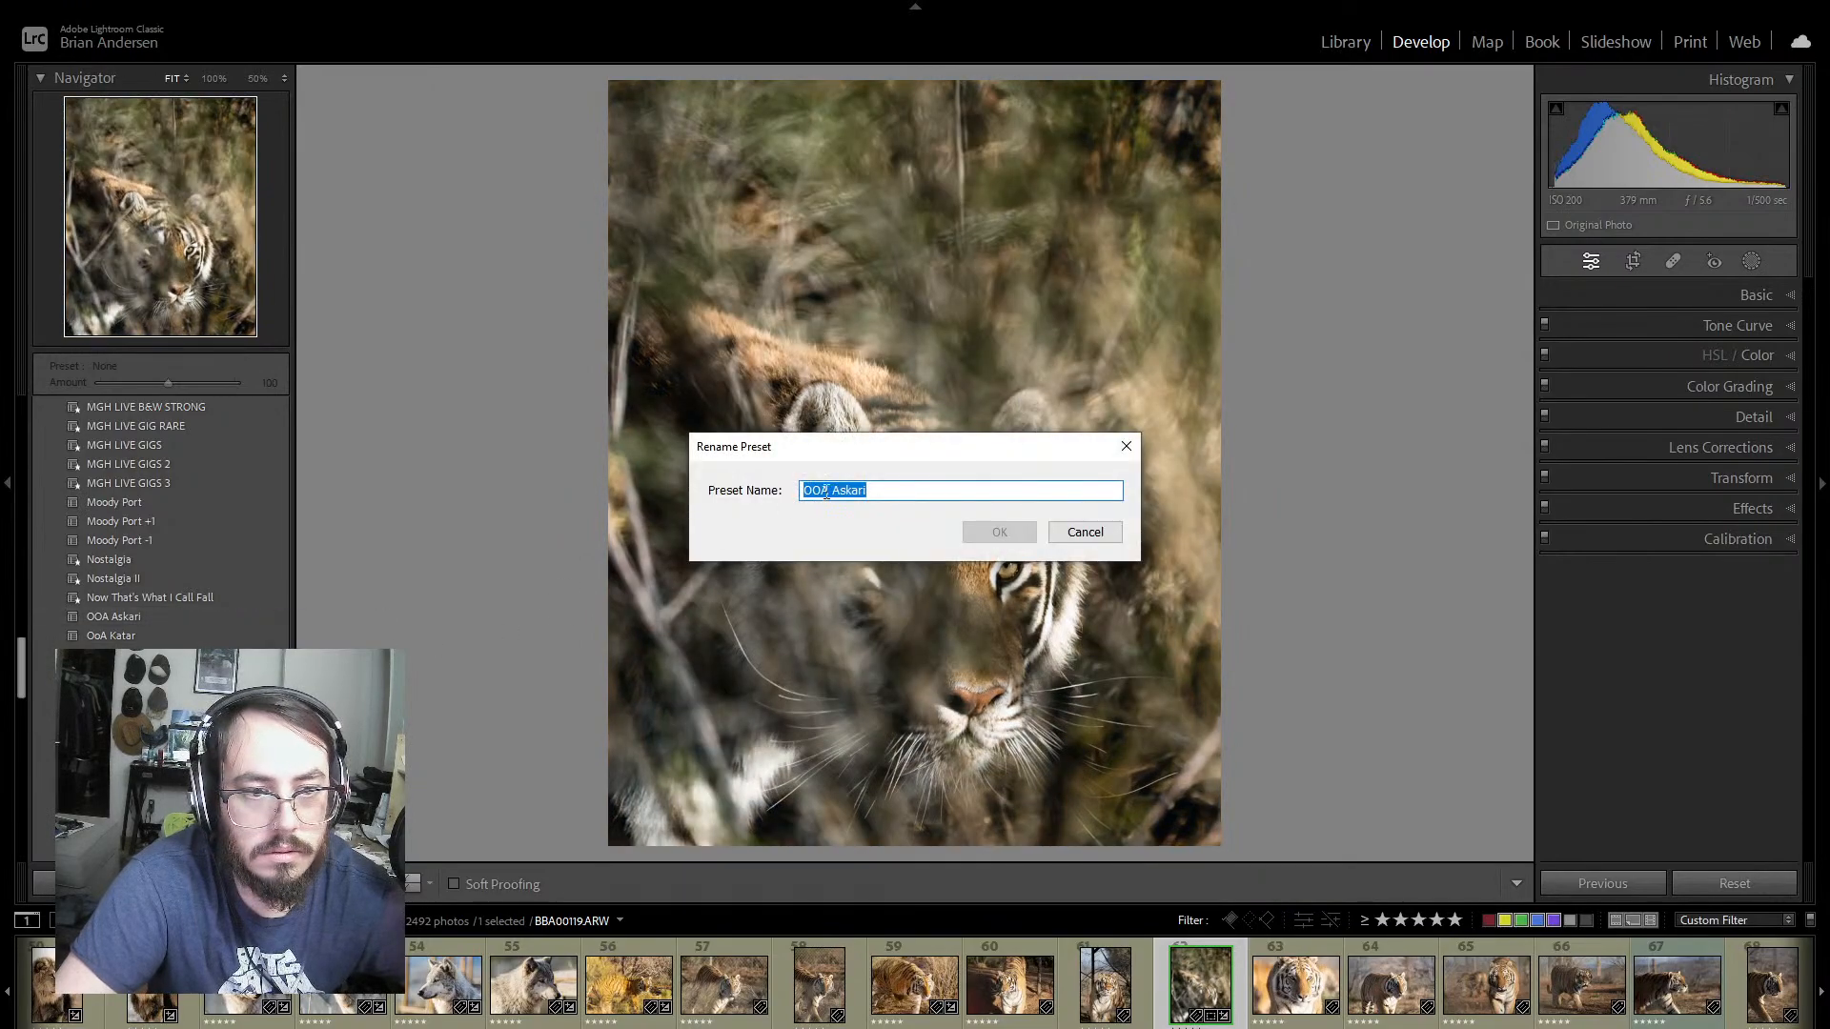
{"action": "key", "text": "BackSpace"}
{"action": "type", "text": "o"}
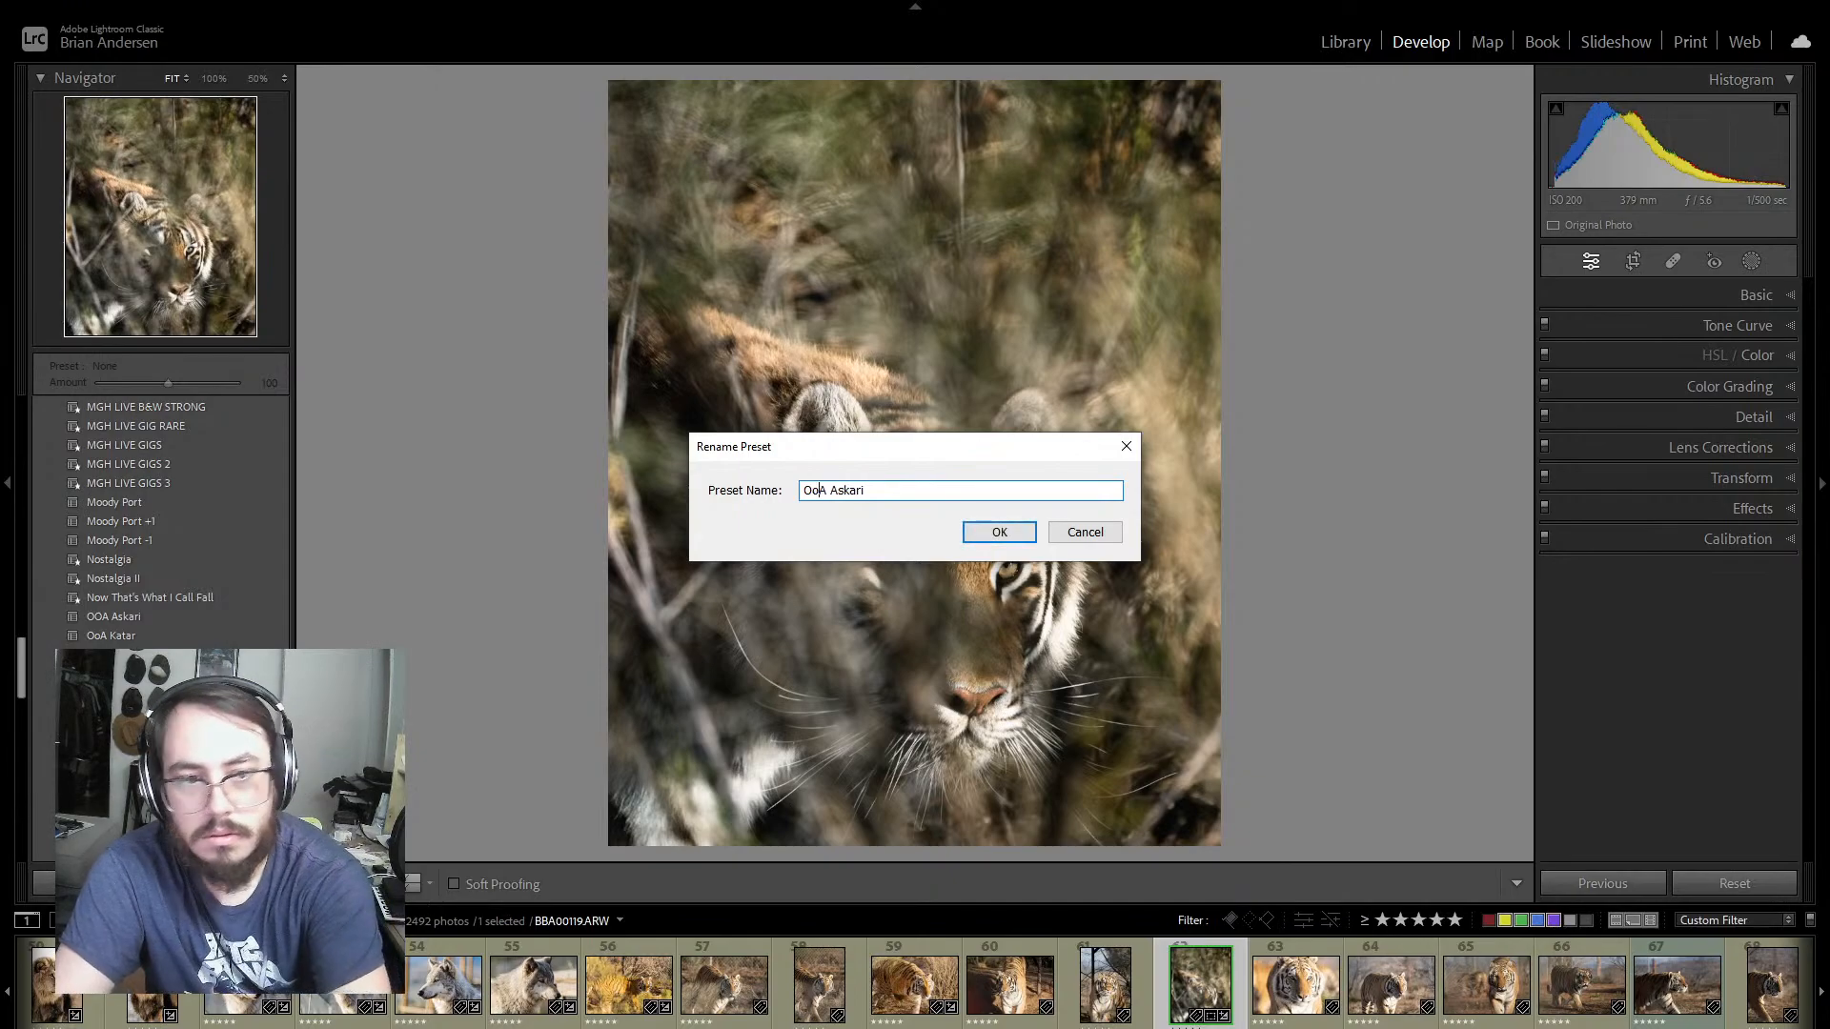
{"action": "left_click", "coordinate": [1001, 534]}
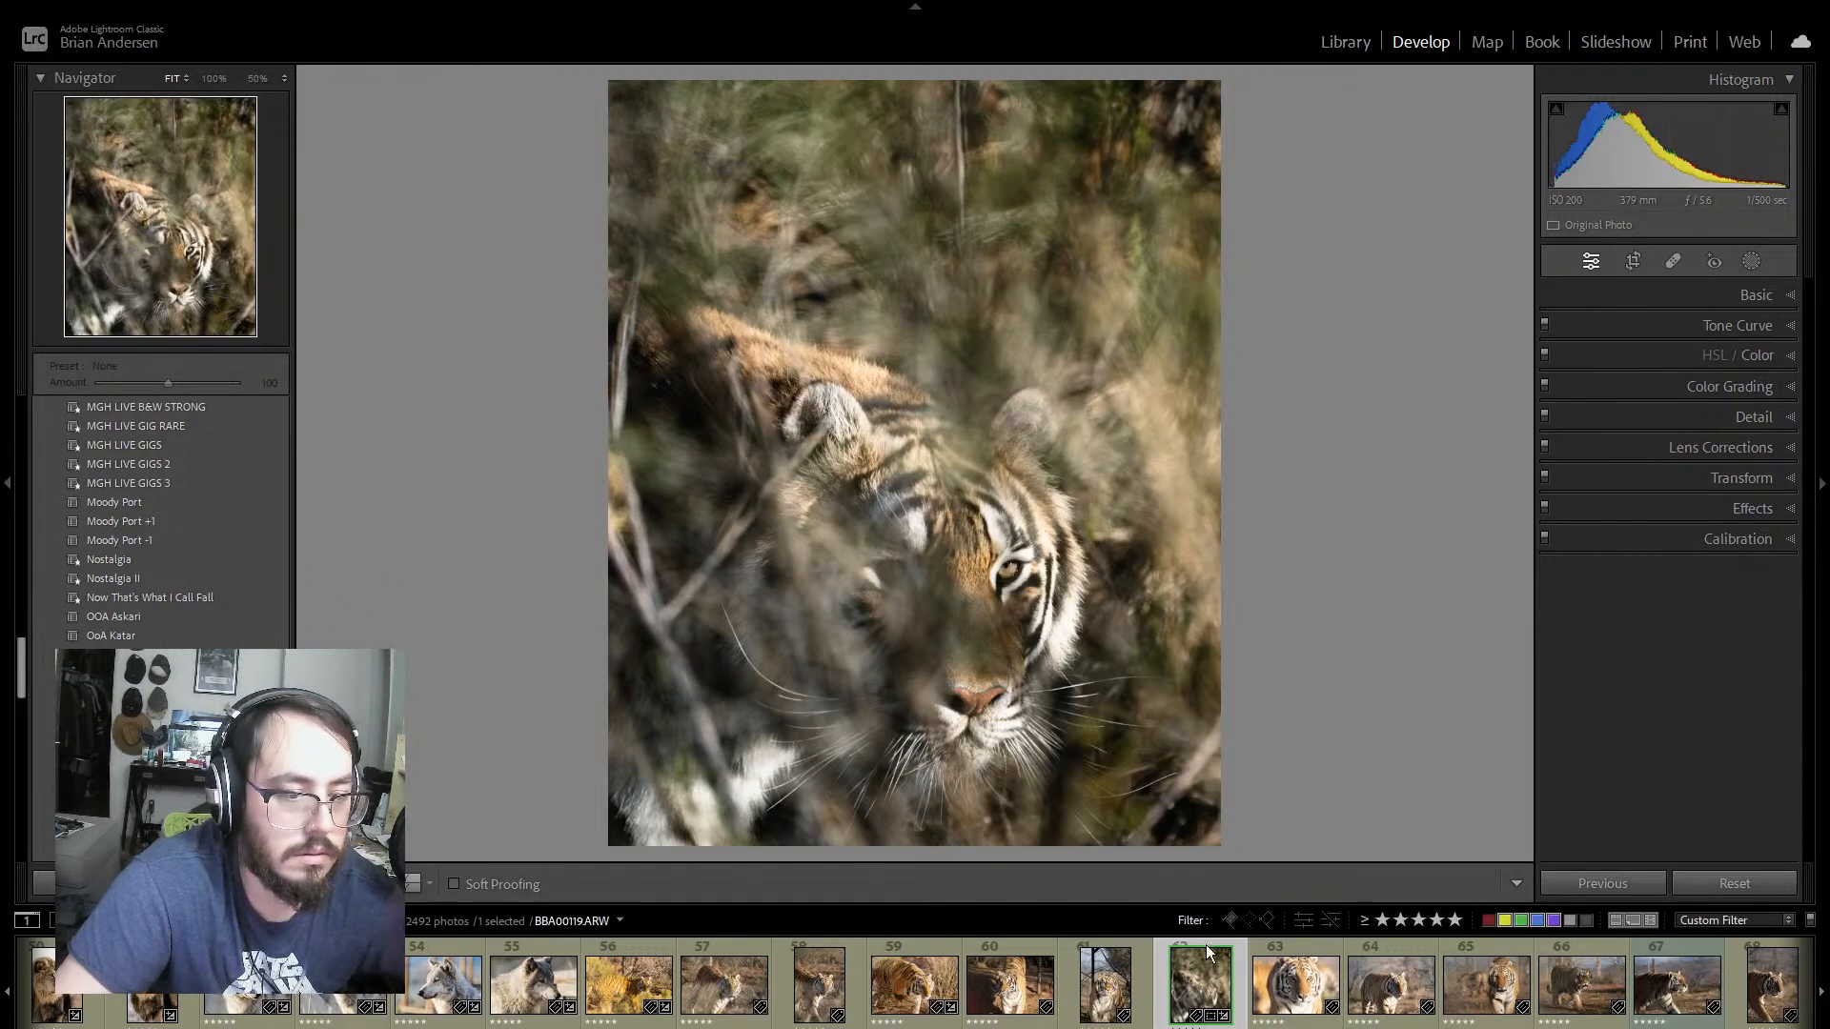
{"action": "key", "text": "f"}
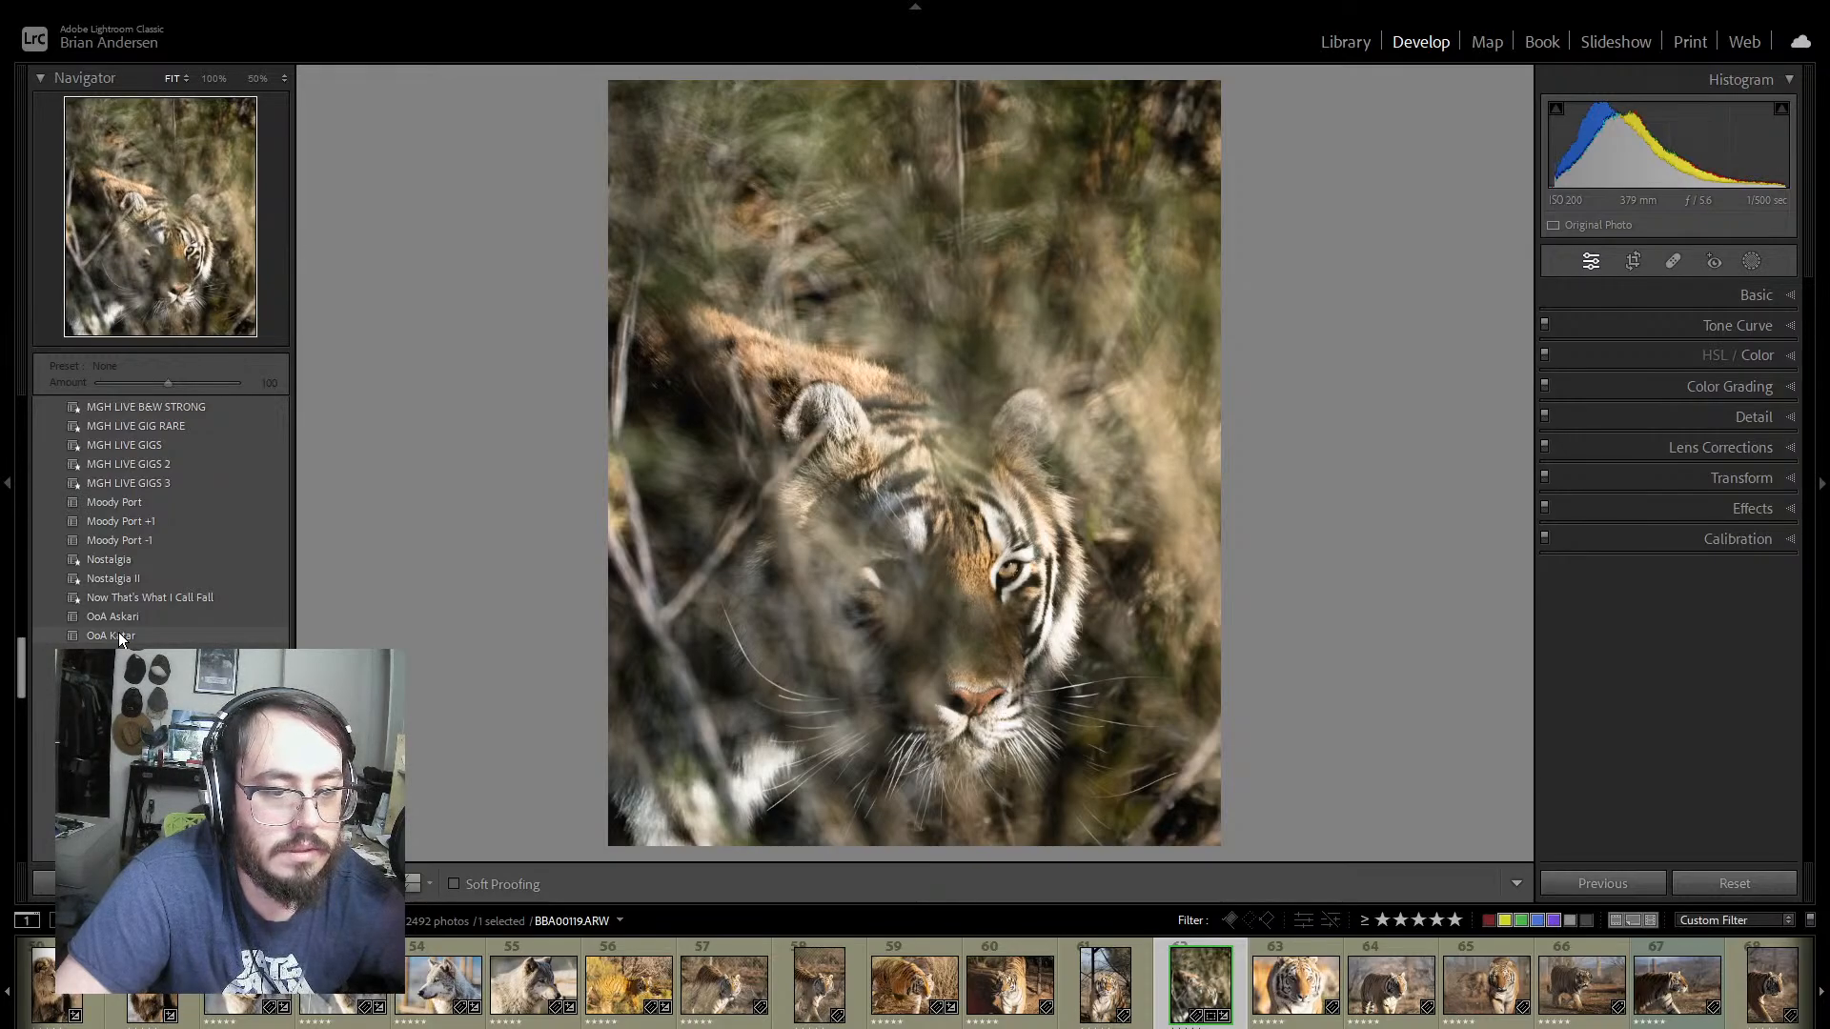
Step: Preview the OoA Katar preset on tiger photos 56 to 59, and look at photo 63 for comparison
{"action": "left_click", "coordinate": [652, 1025]}
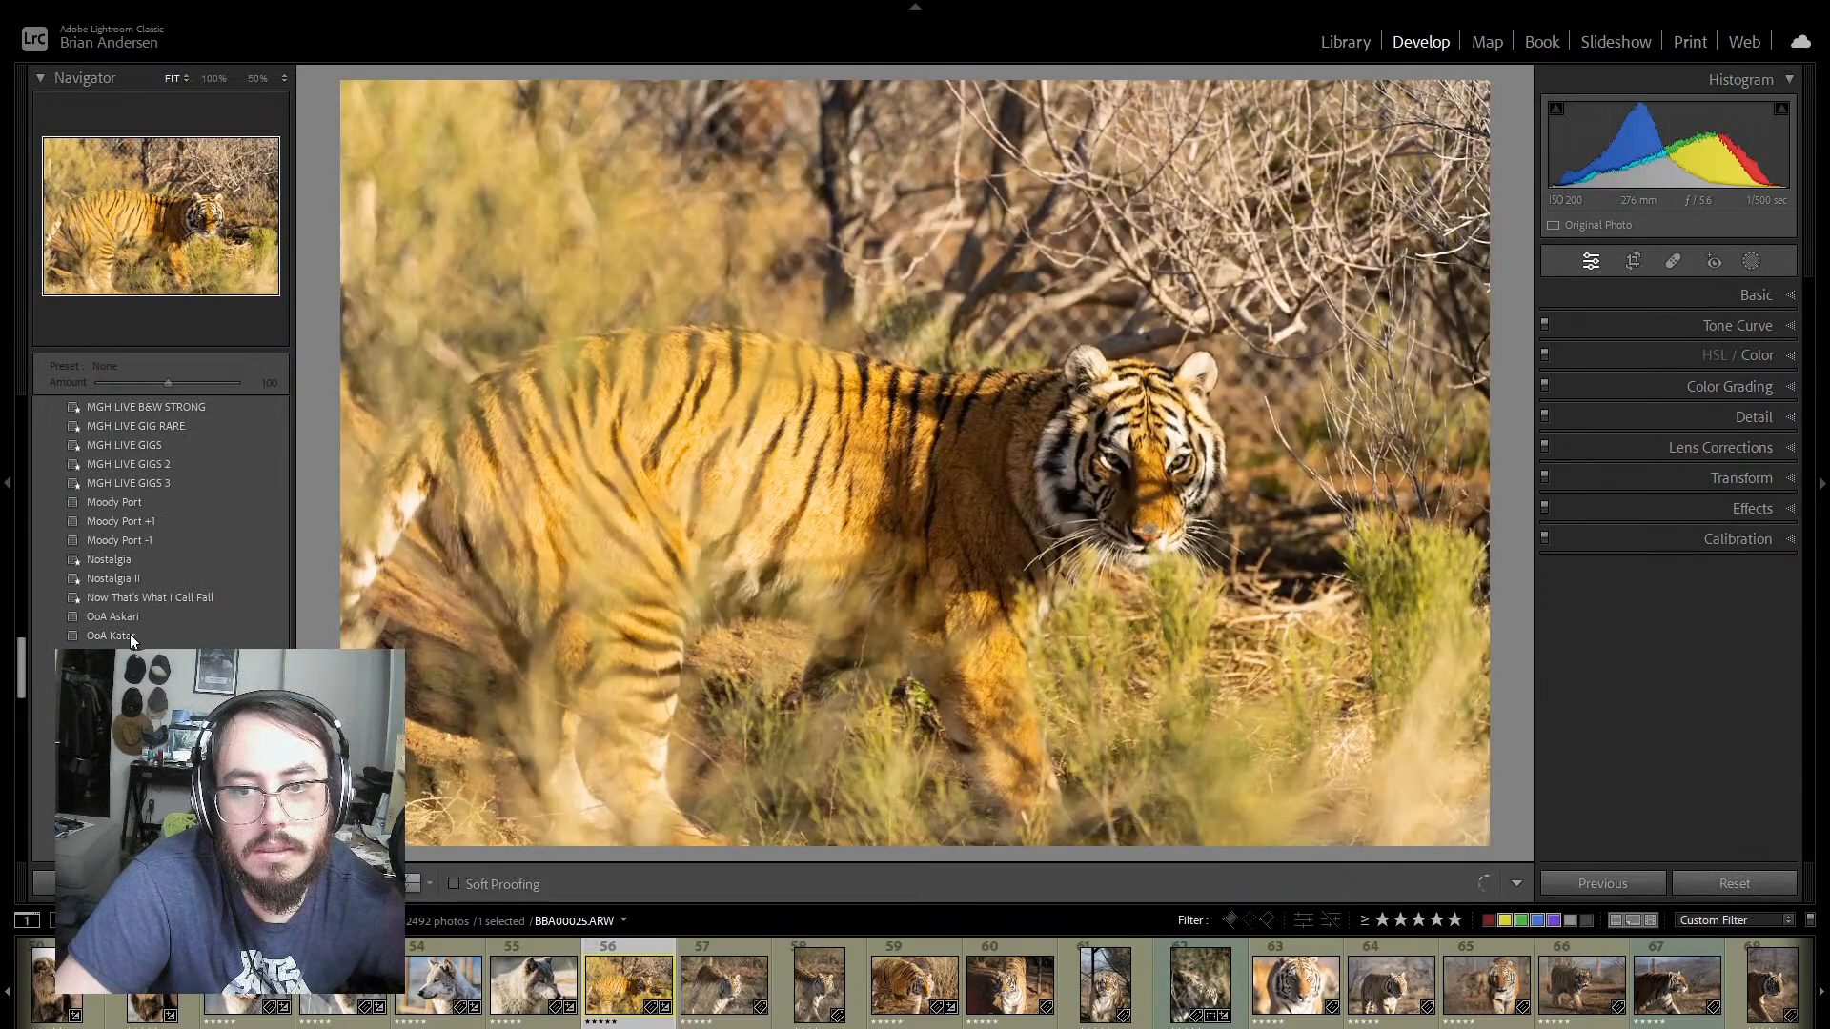
{"action": "mouse_move", "coordinate": [130, 633]}
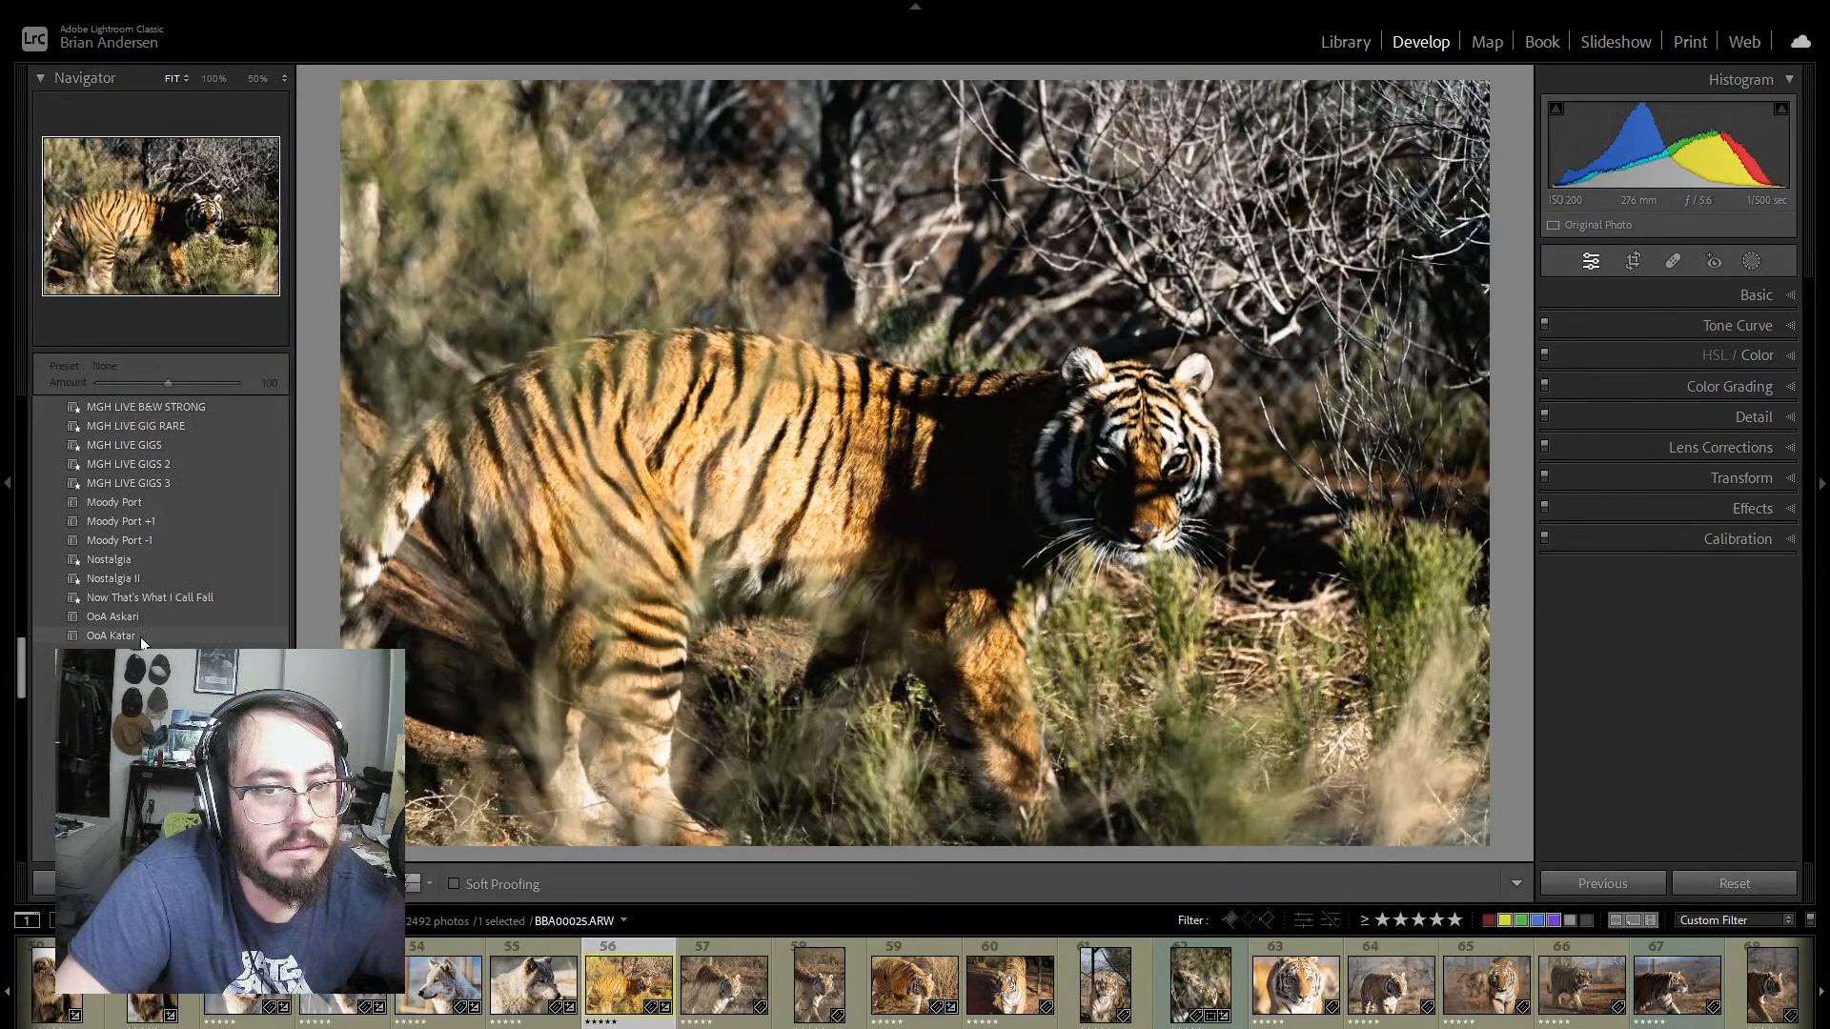
{"action": "left_click", "coordinate": [729, 982]}
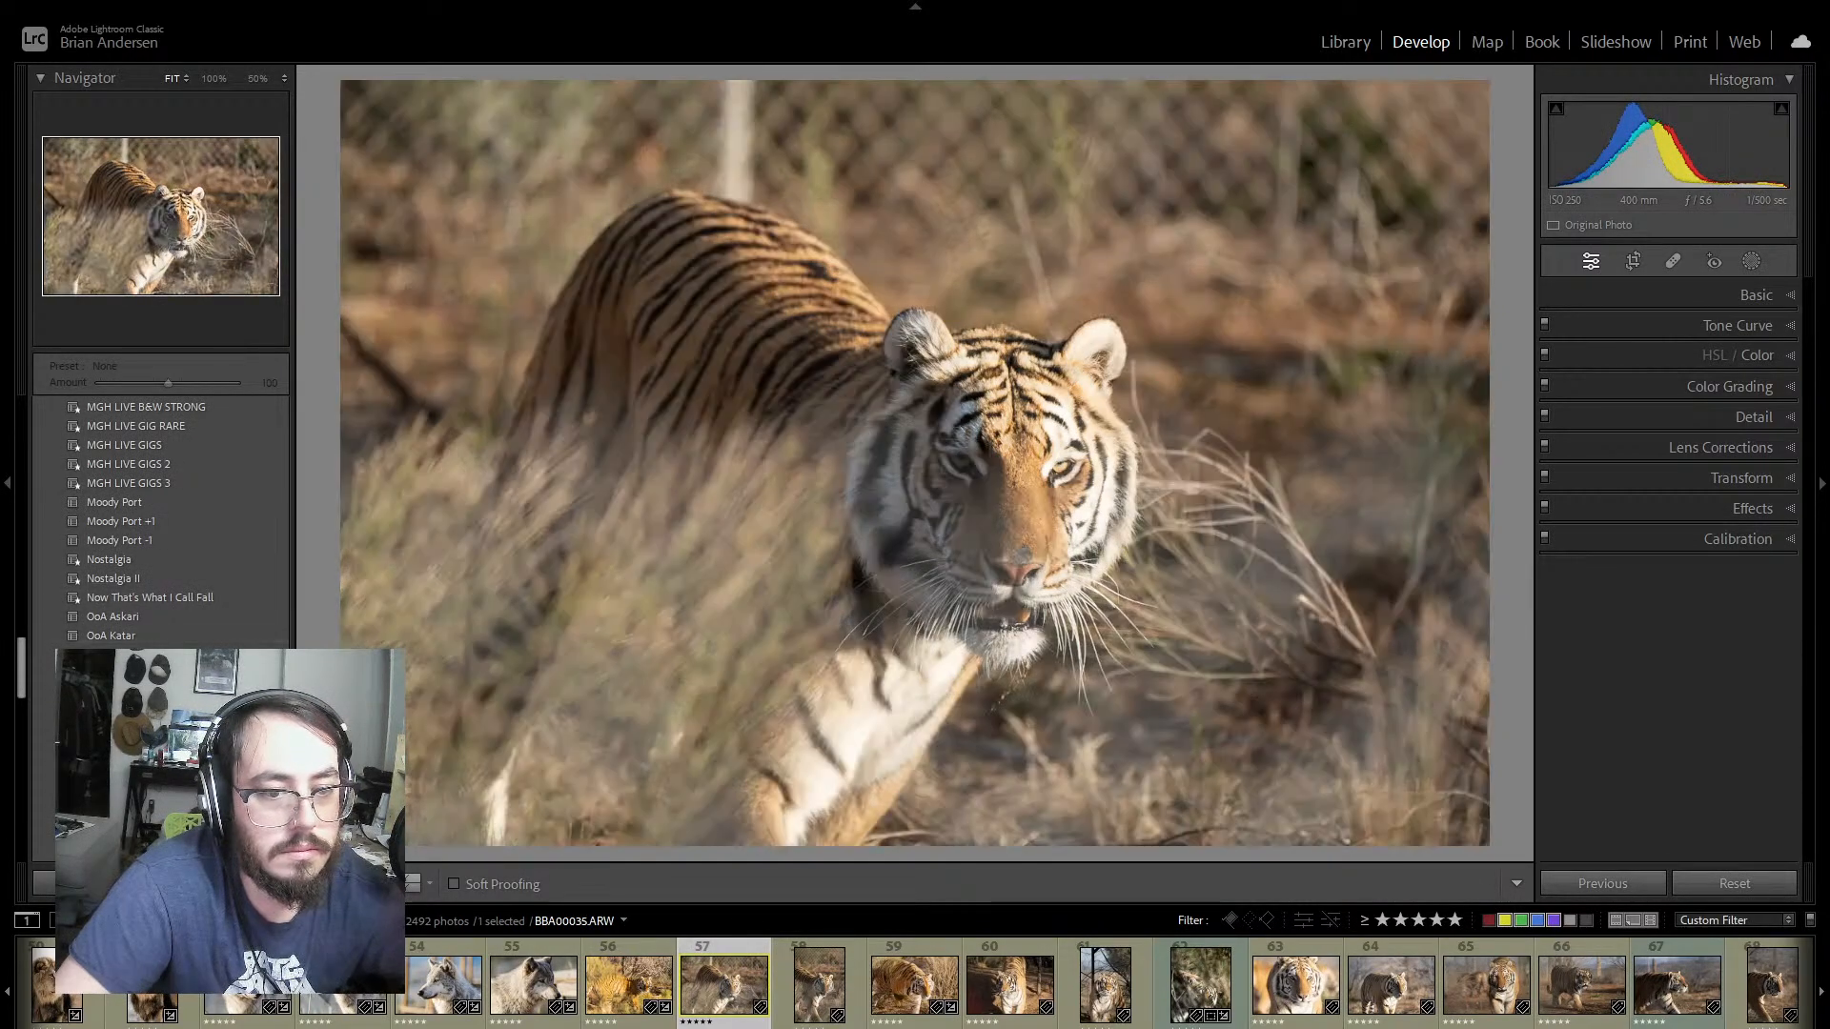
{"action": "left_click", "coordinate": [846, 977]}
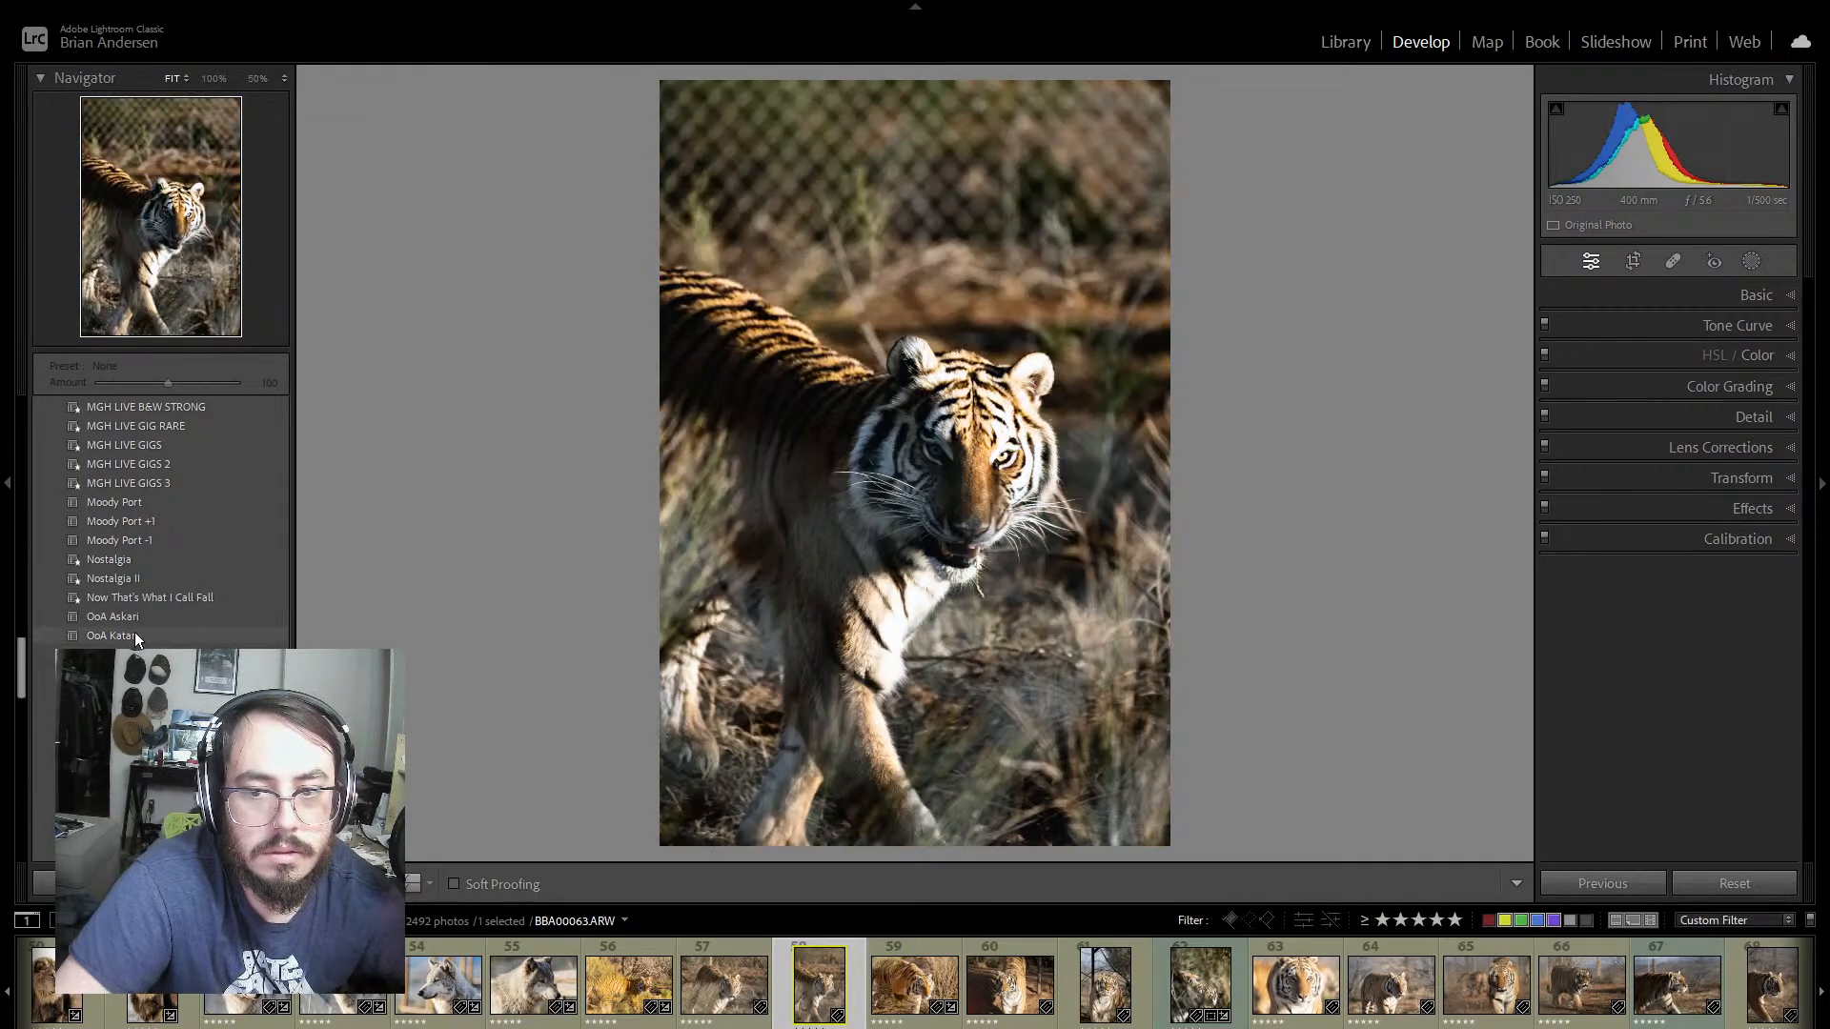
{"action": "left_click", "coordinate": [943, 953]}
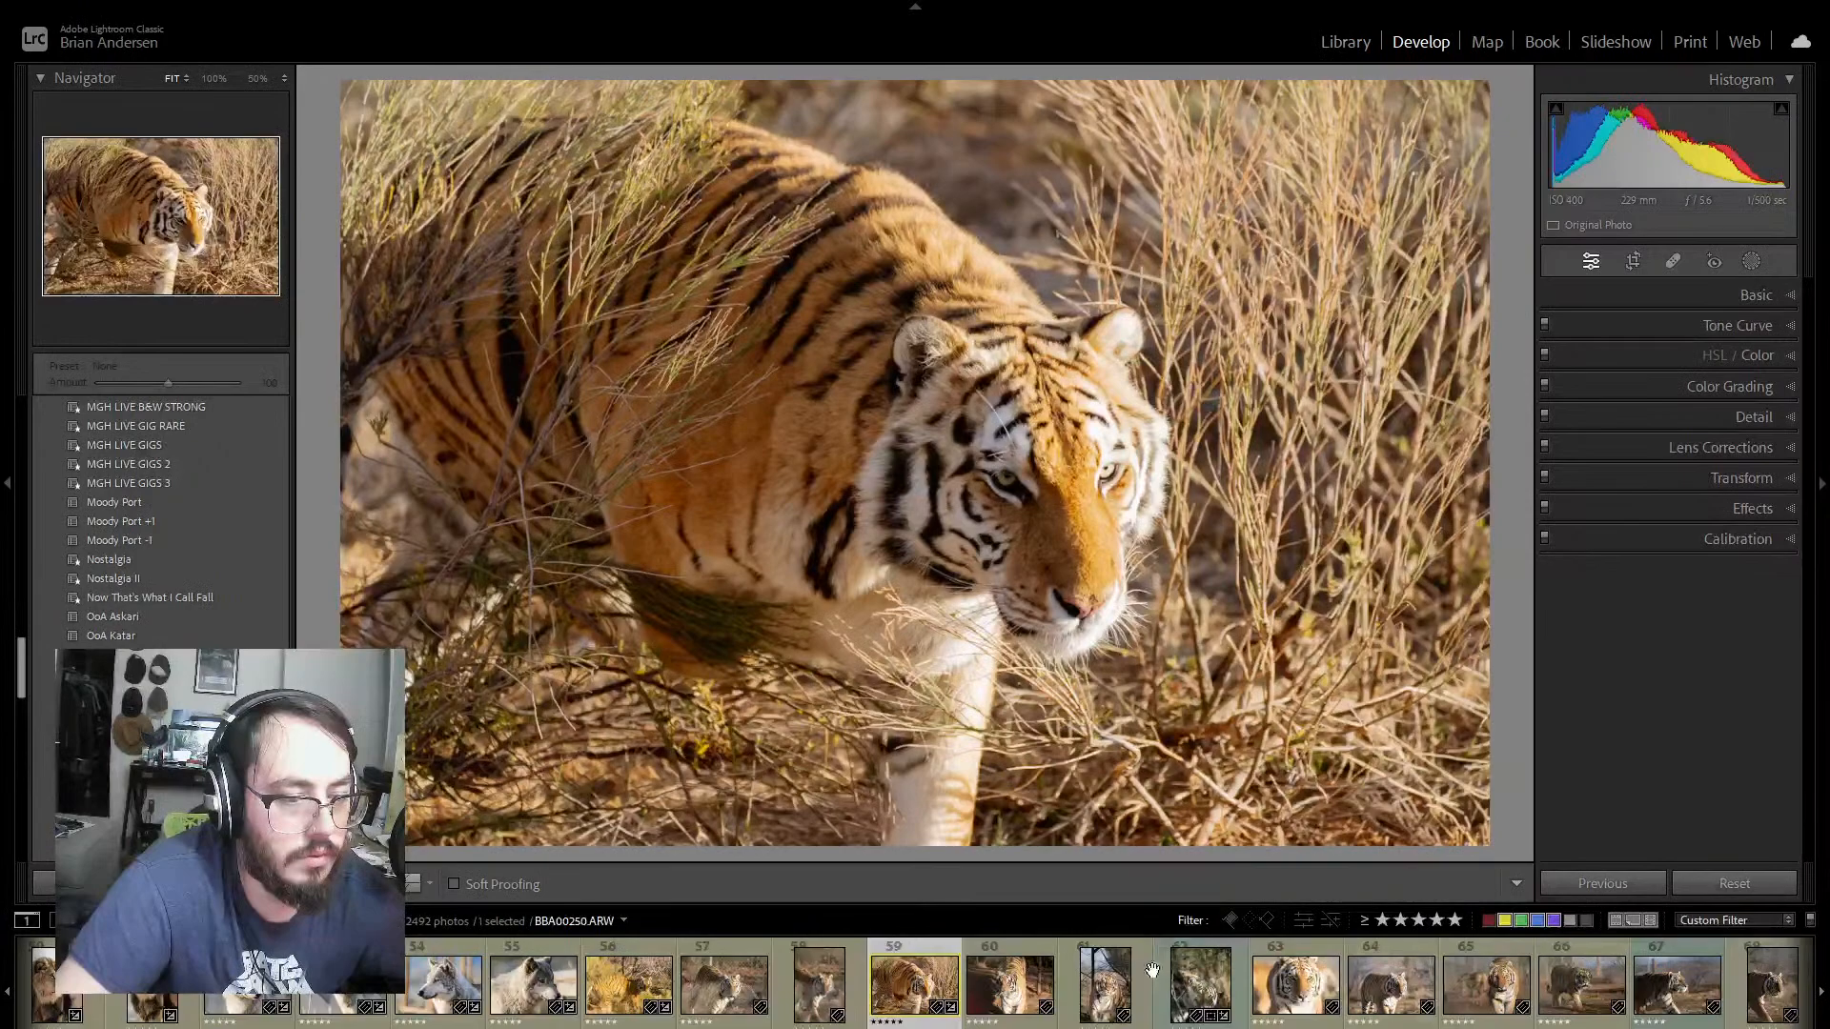
{"action": "left_click", "coordinate": [835, 965]}
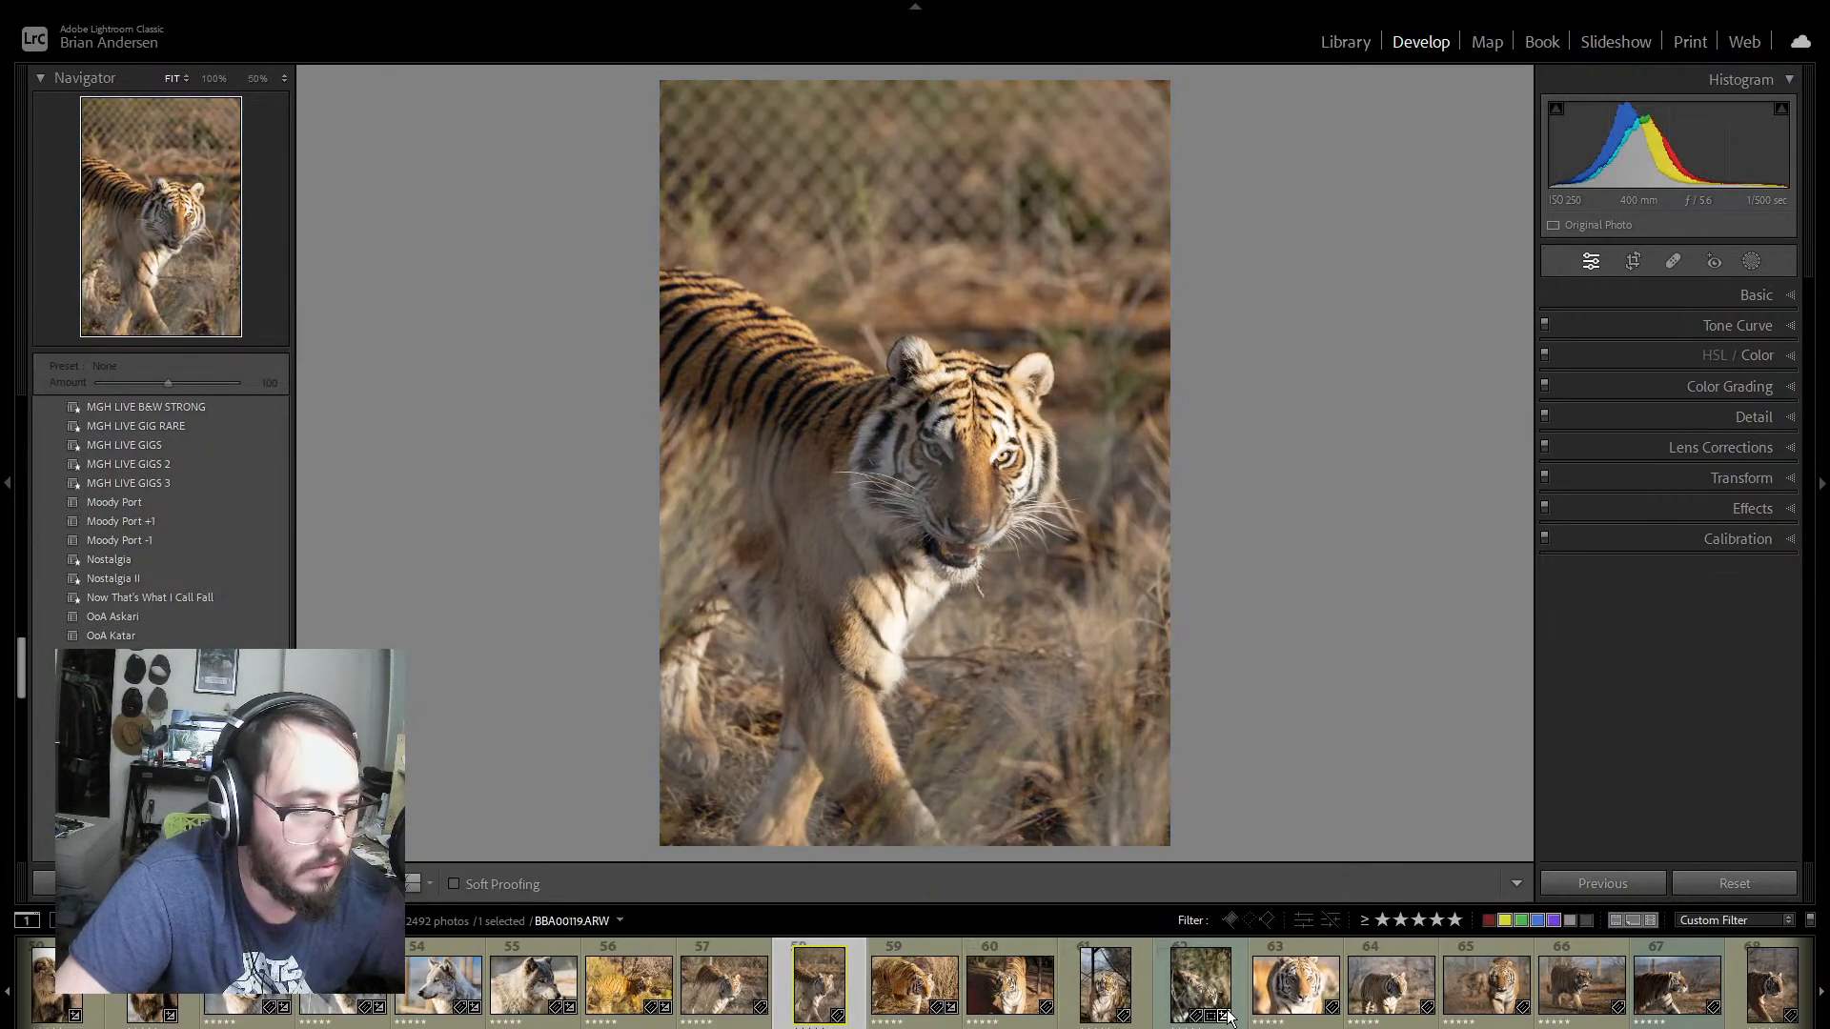
{"action": "left_click", "coordinate": [1309, 1010]}
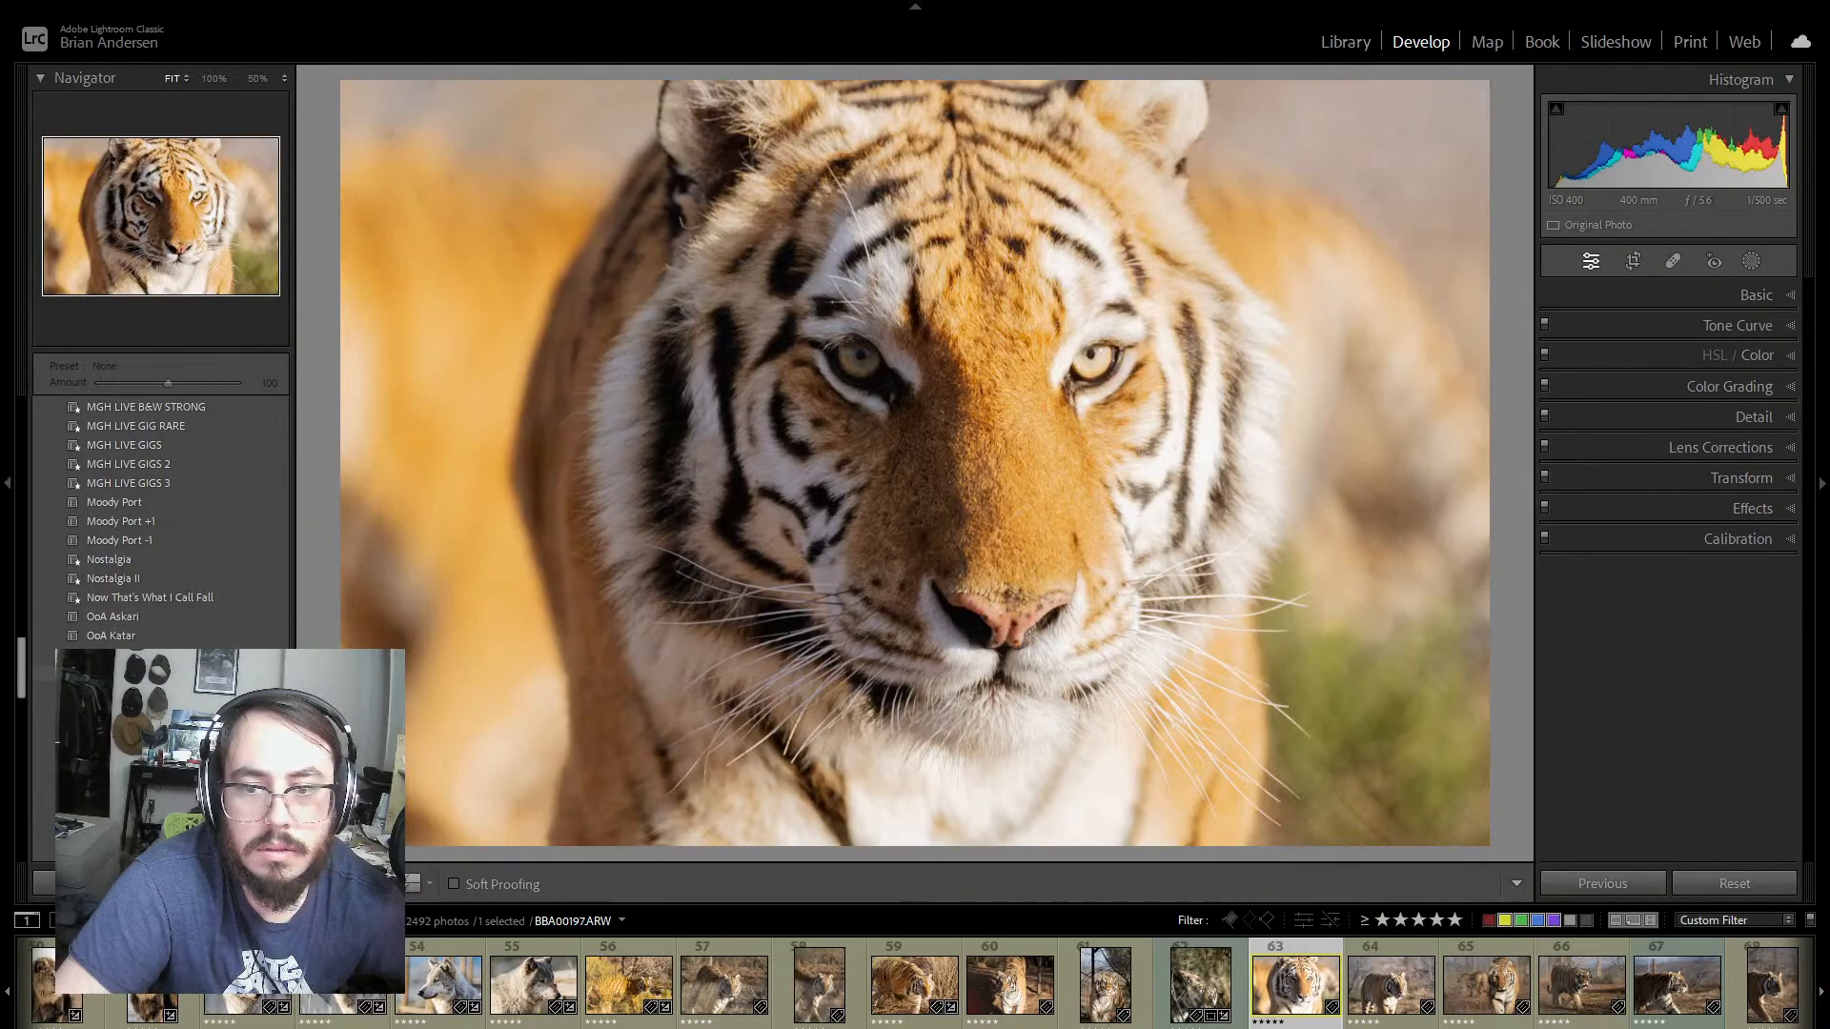
Step: Return to photo 62 and compare its before and after versions side by side
{"action": "left_click", "coordinate": [1182, 991]}
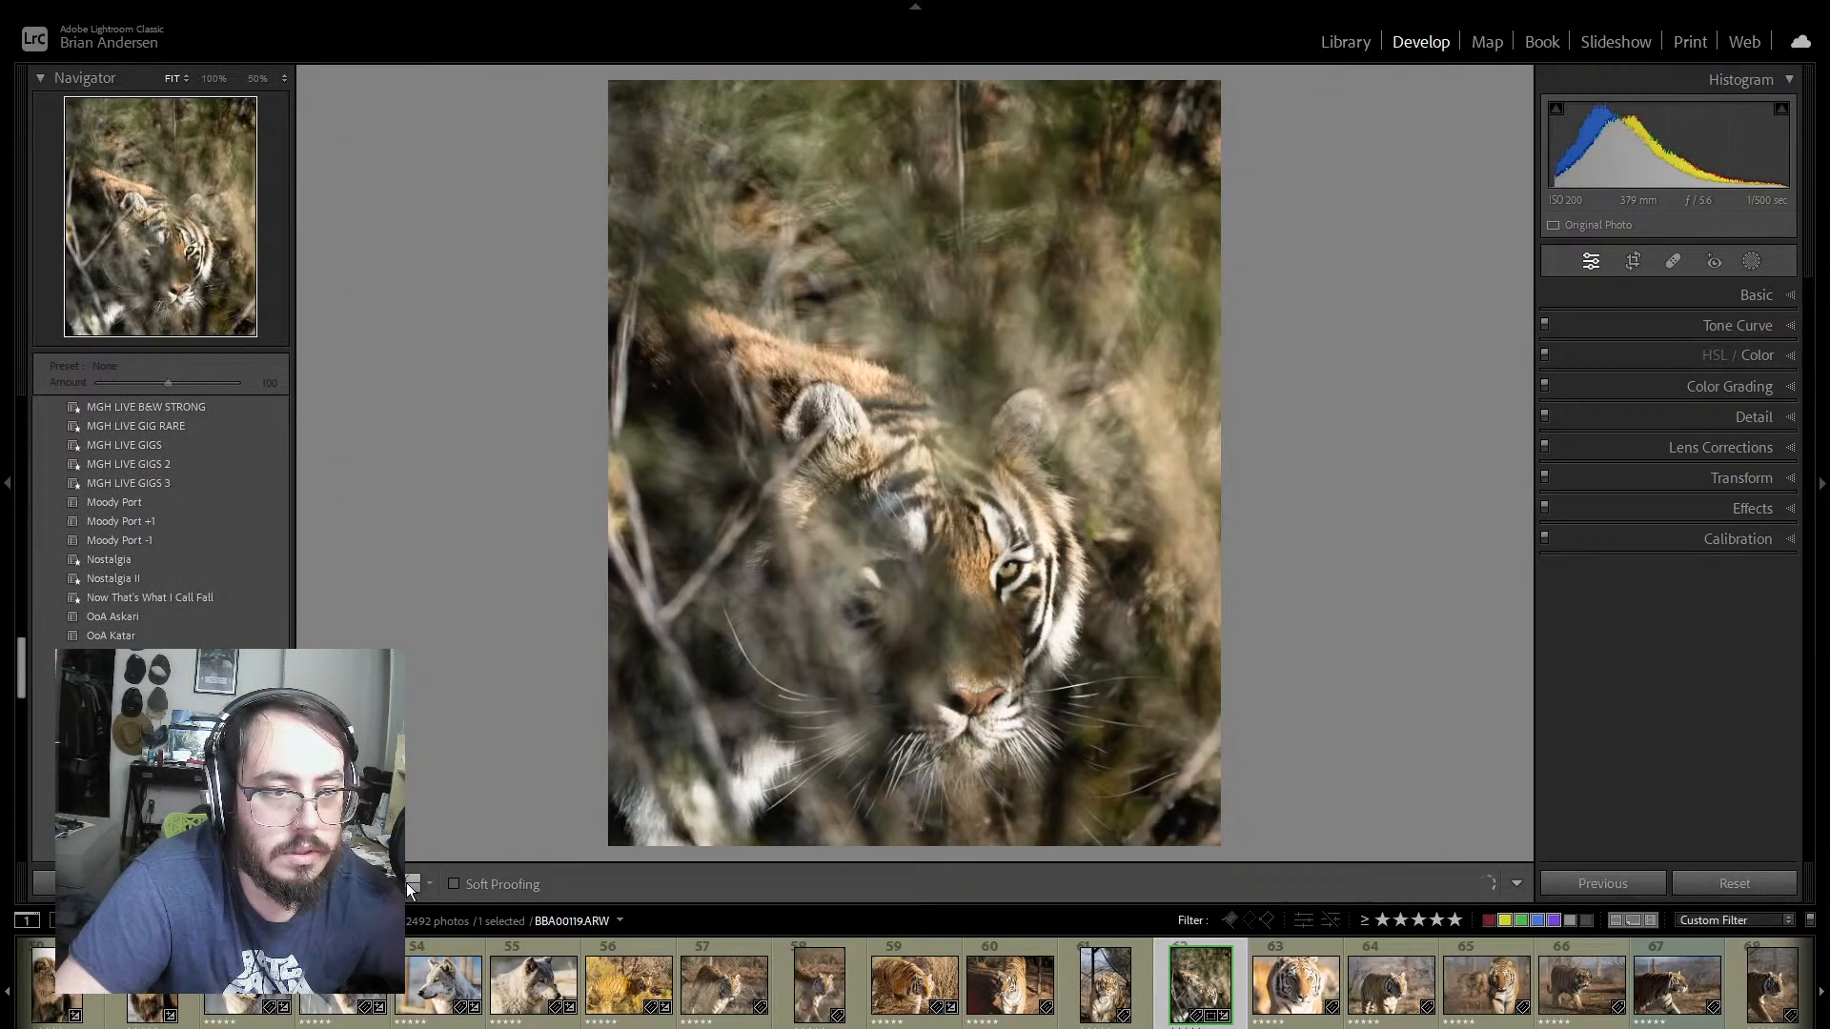
{"action": "left_click", "coordinate": [406, 883]}
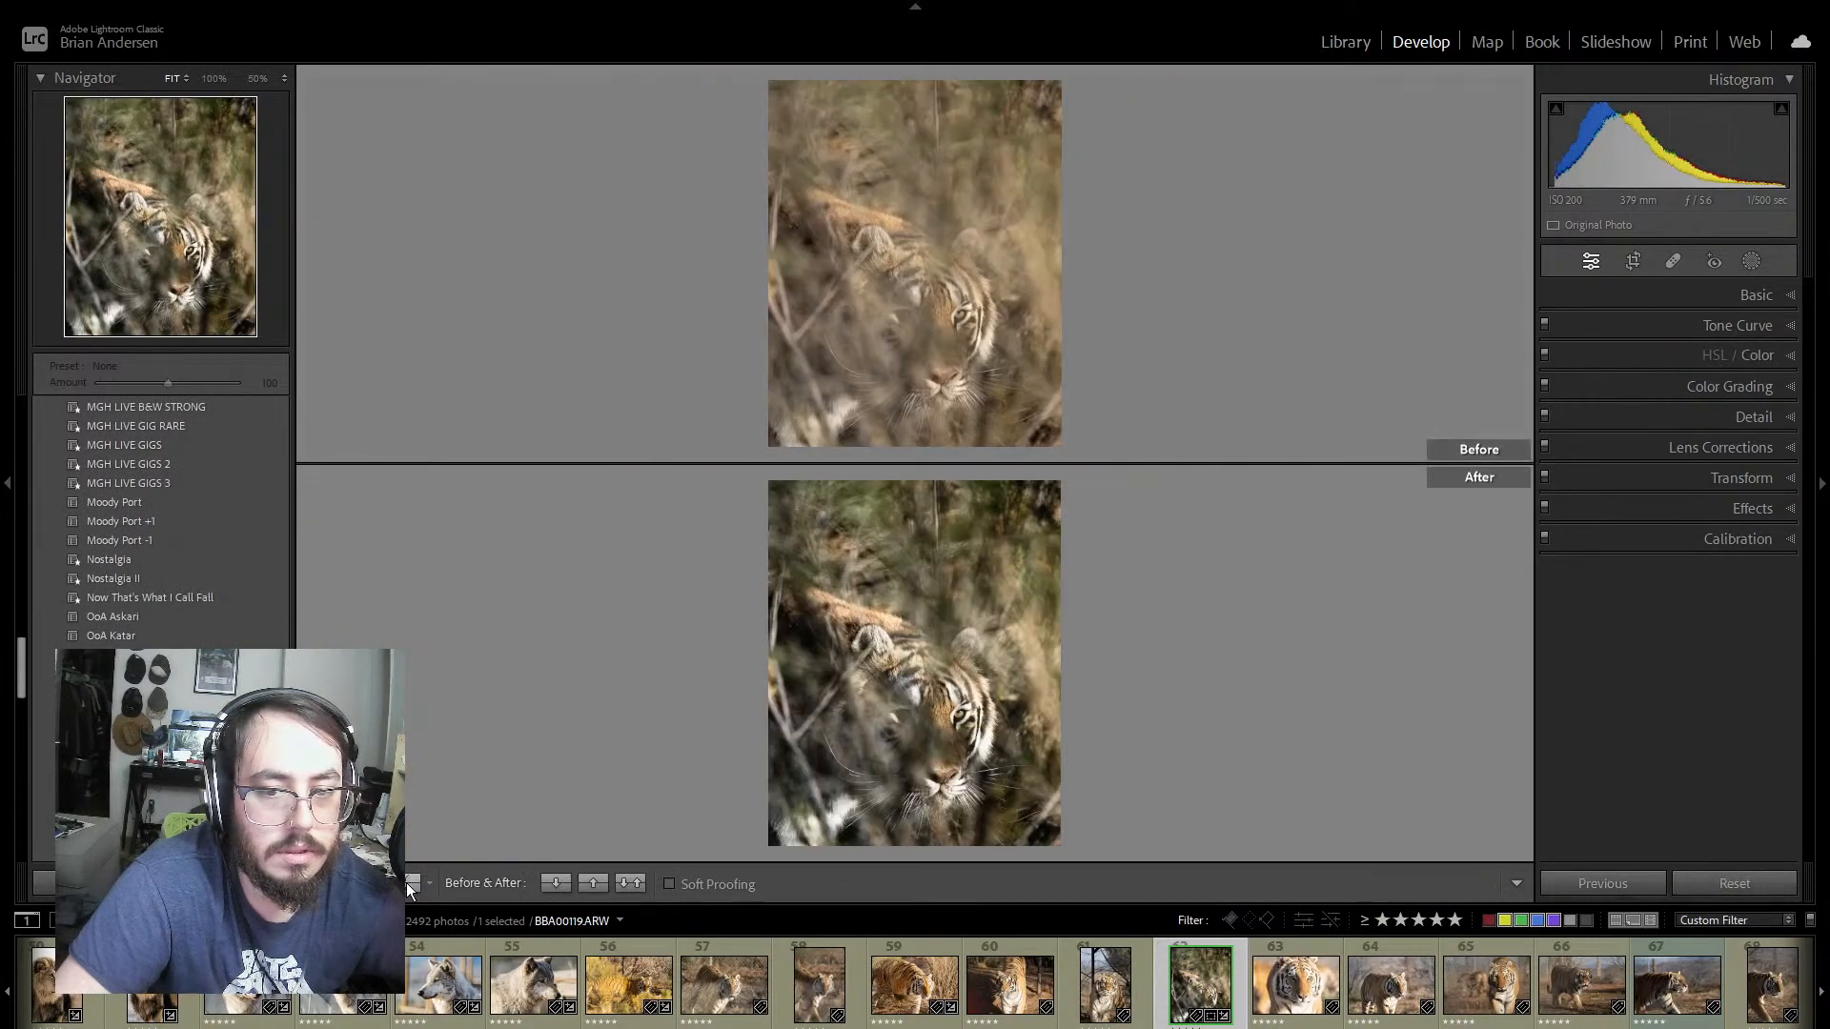
{"action": "left_click", "coordinate": [406, 883]}
{"action": "left_click", "coordinate": [406, 882]}
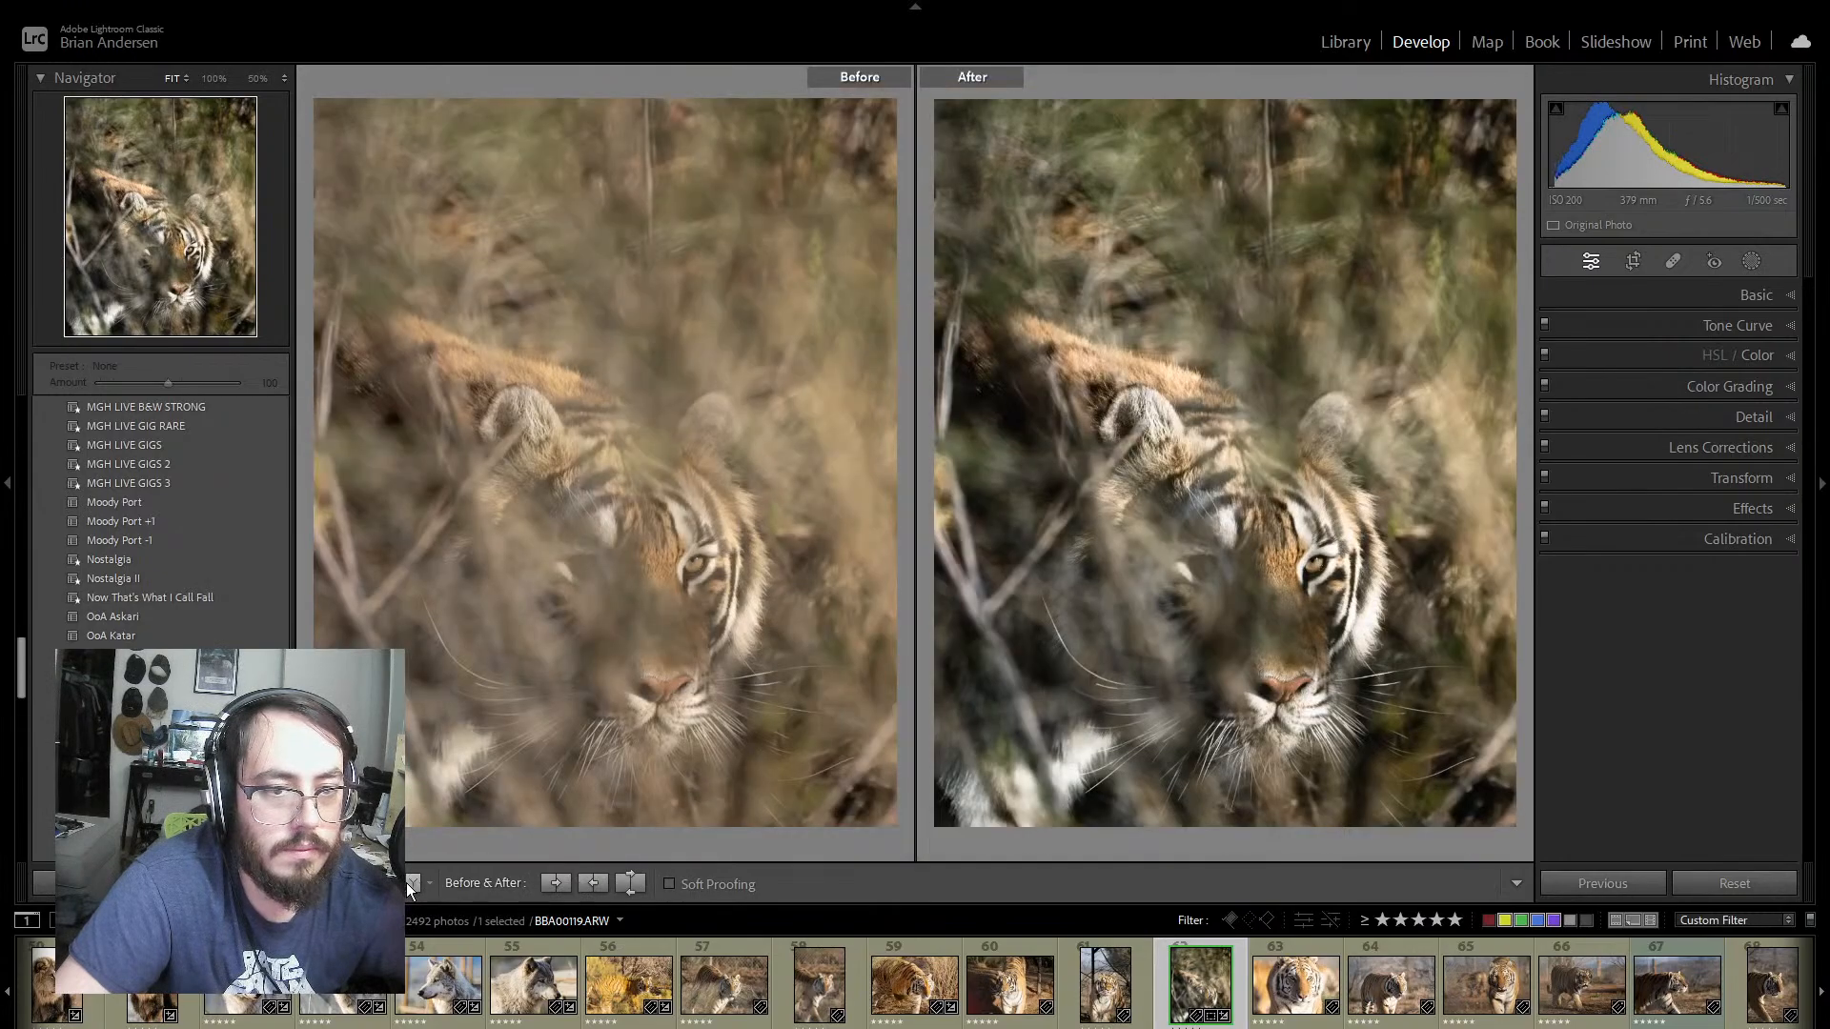
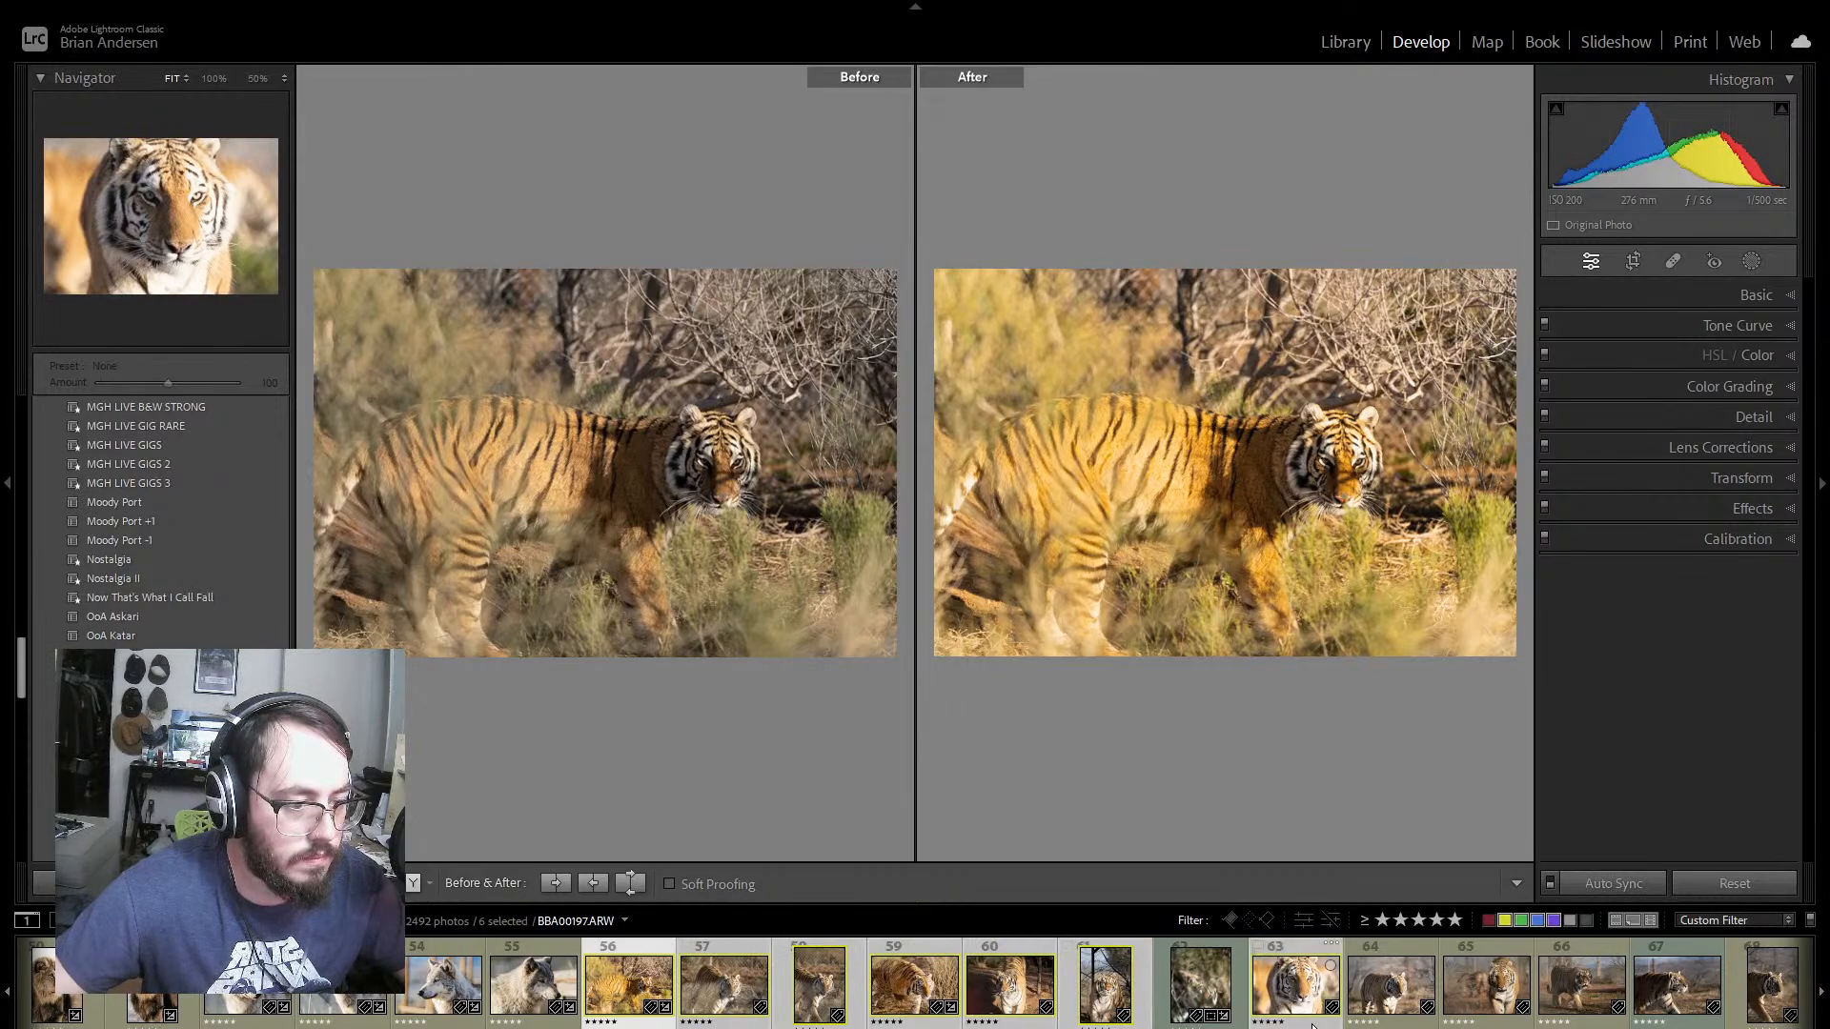
Step: Select the tiger photos through photo 68 without photo 62, apply the OoA Sunrise preset and sync its settings across the selection
{"action": "scroll", "coordinate": [915, 986], "scroll_direction": "down", "scroll_amount": 8}
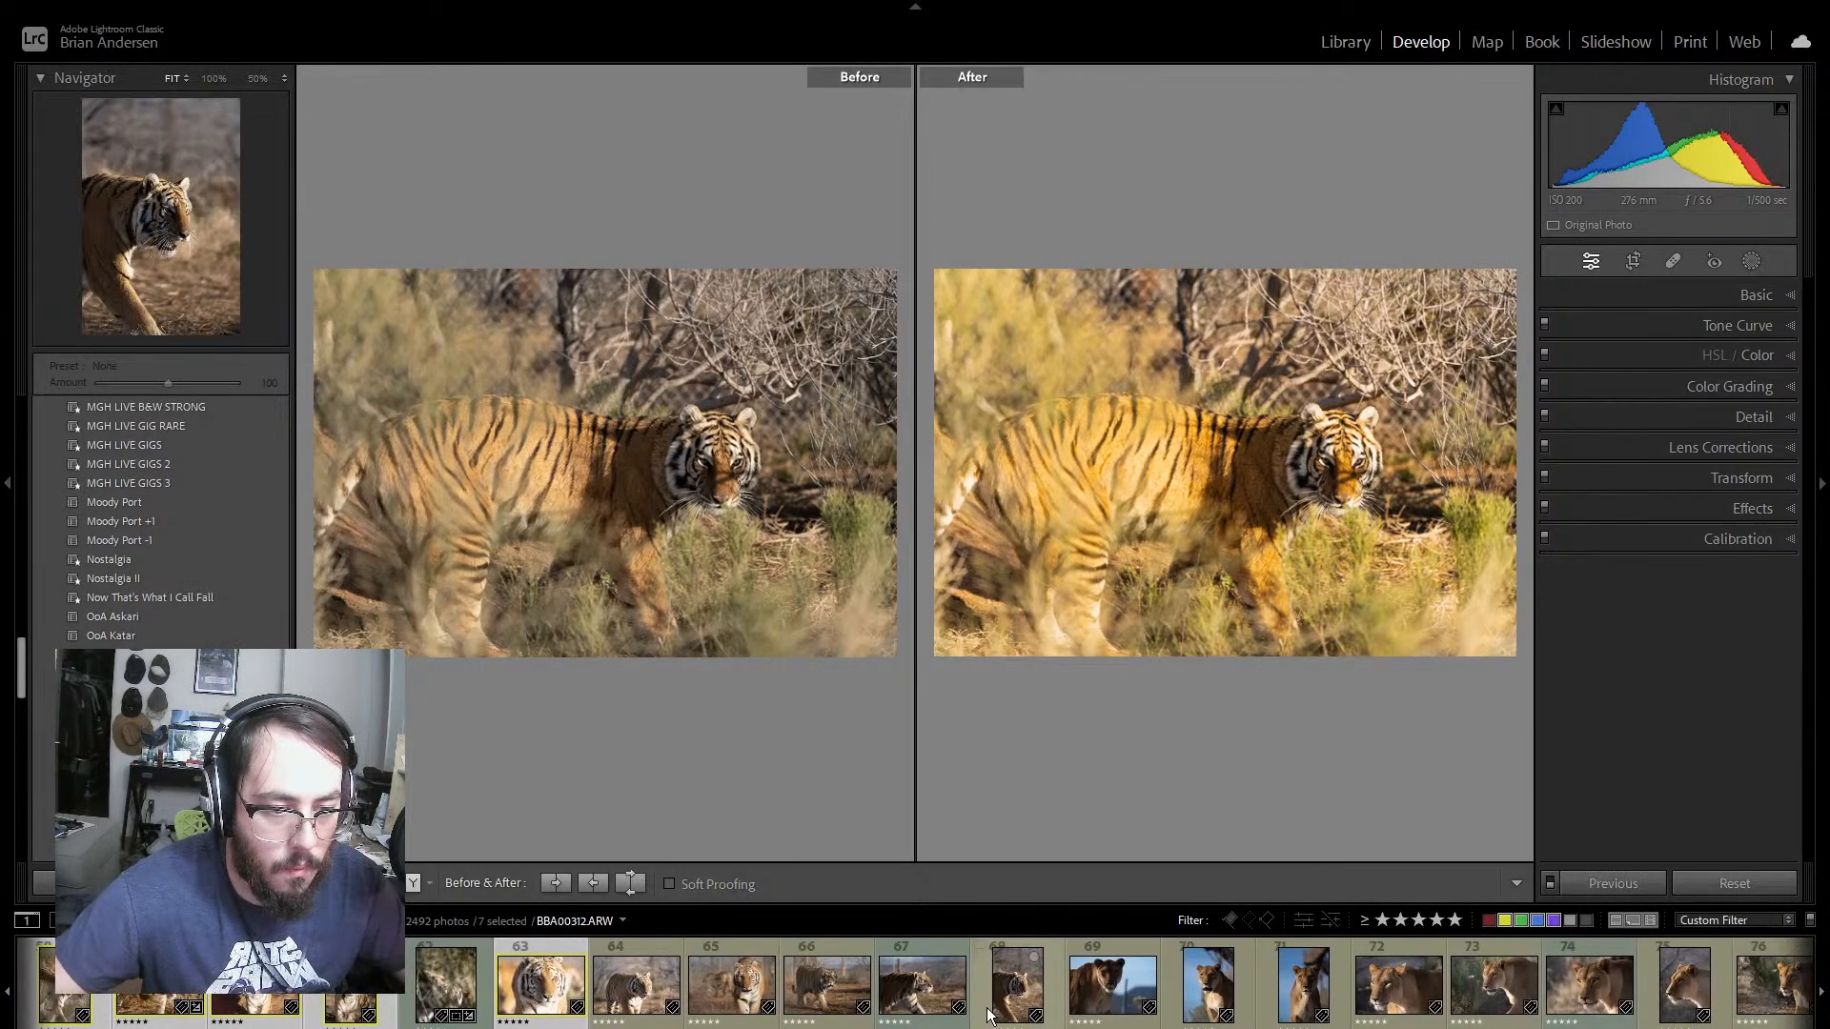
{"action": "left_click", "coordinate": [1016, 986], "text": "shift"}
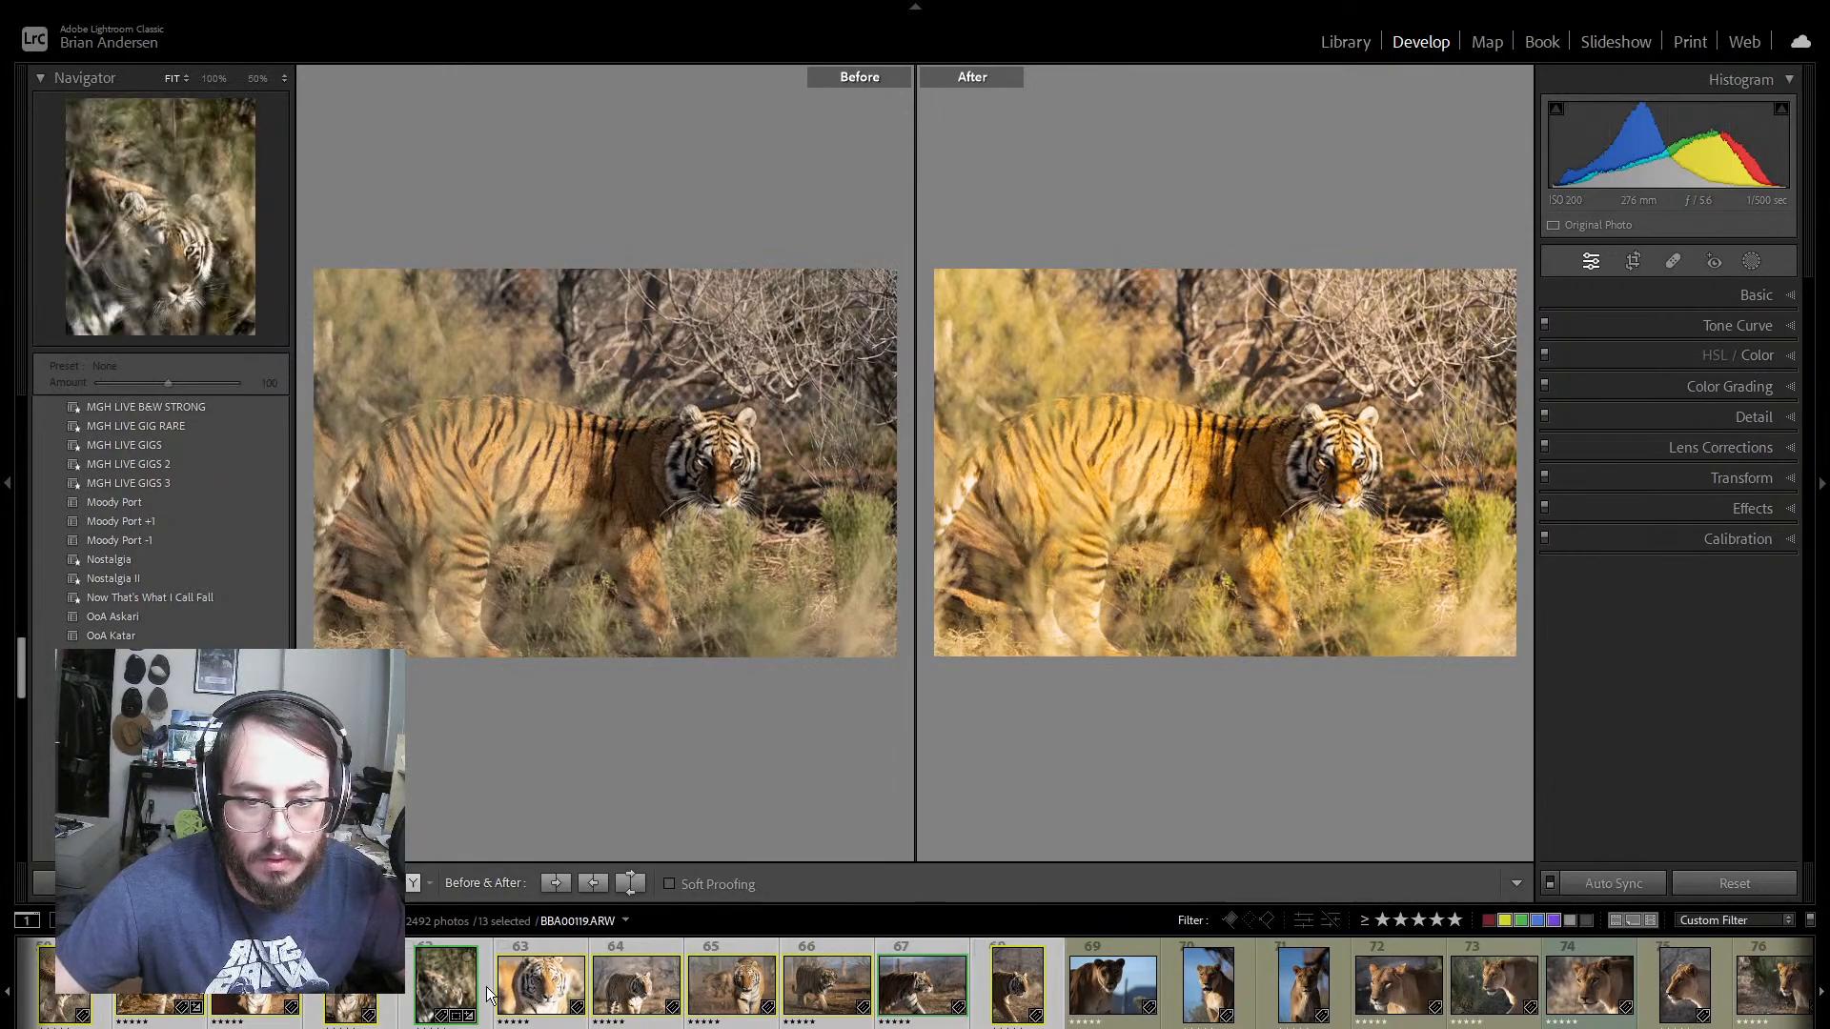
{"action": "left_click", "coordinate": [455, 988], "text": "ctrl"}
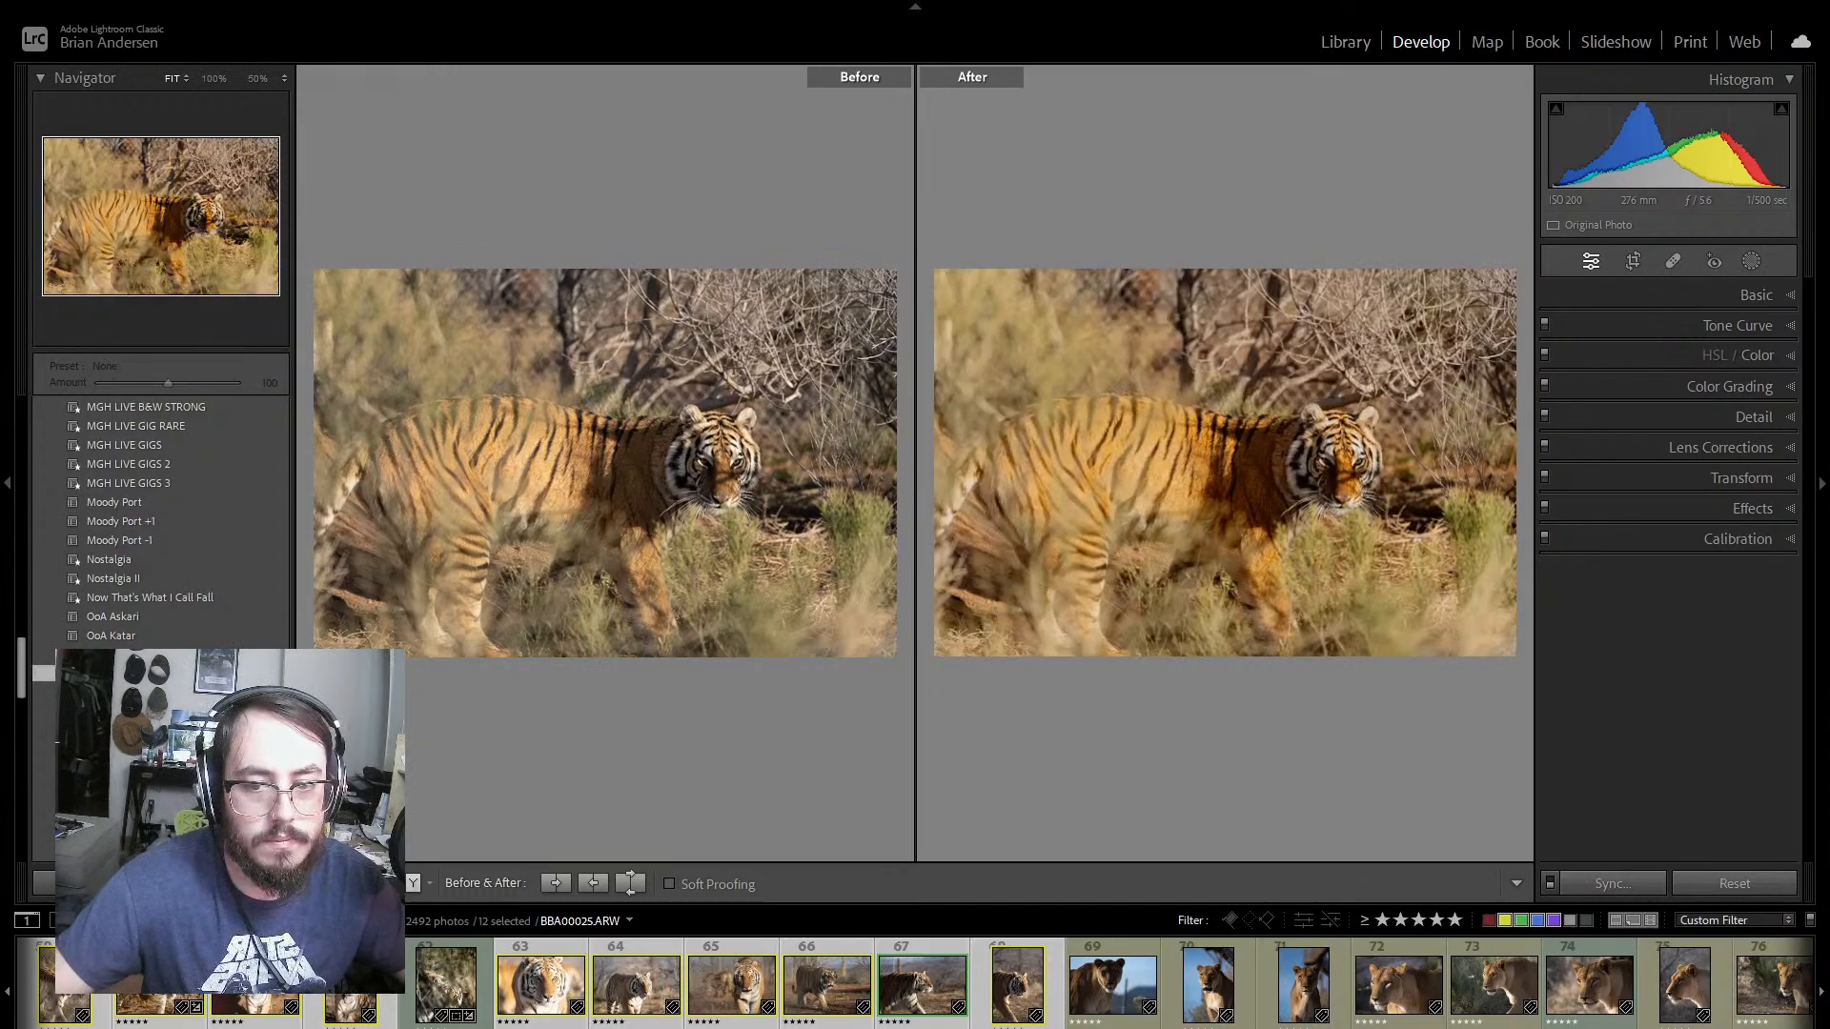
{"action": "left_click", "coordinate": [116, 673]}
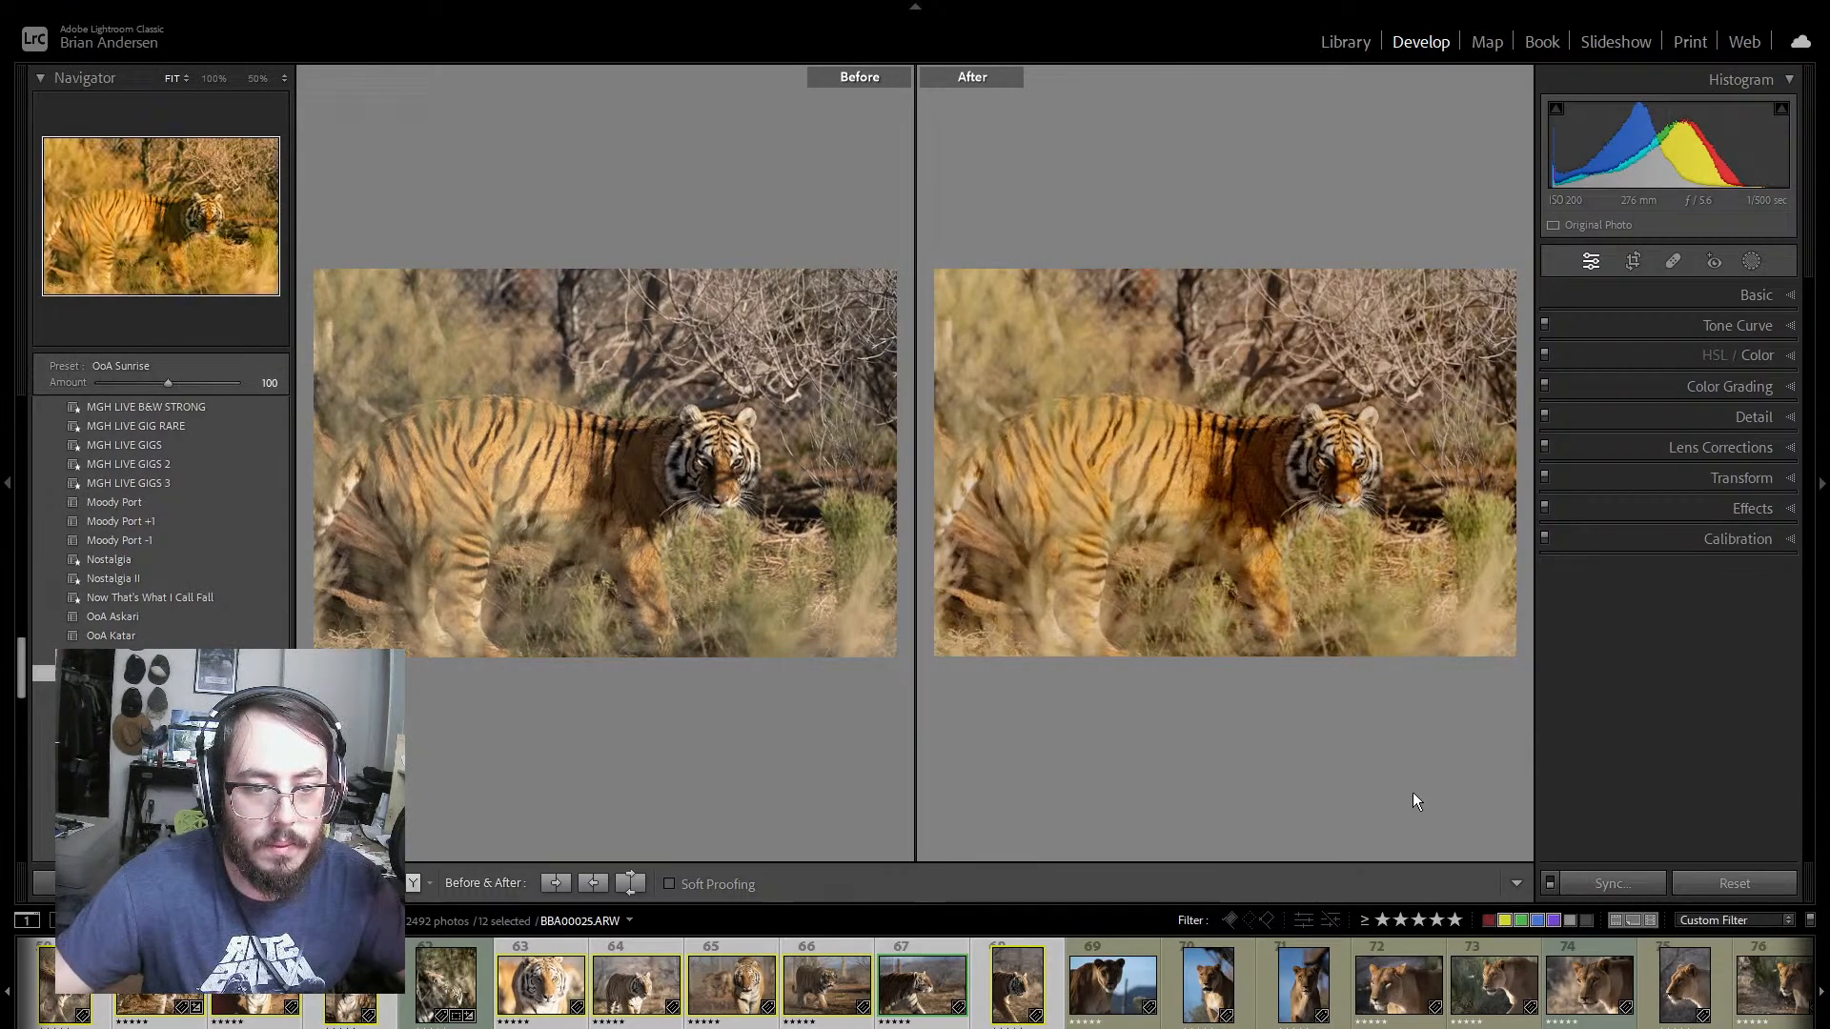
{"action": "left_click", "coordinate": [1627, 883]}
{"action": "left_click", "coordinate": [1010, 743]}
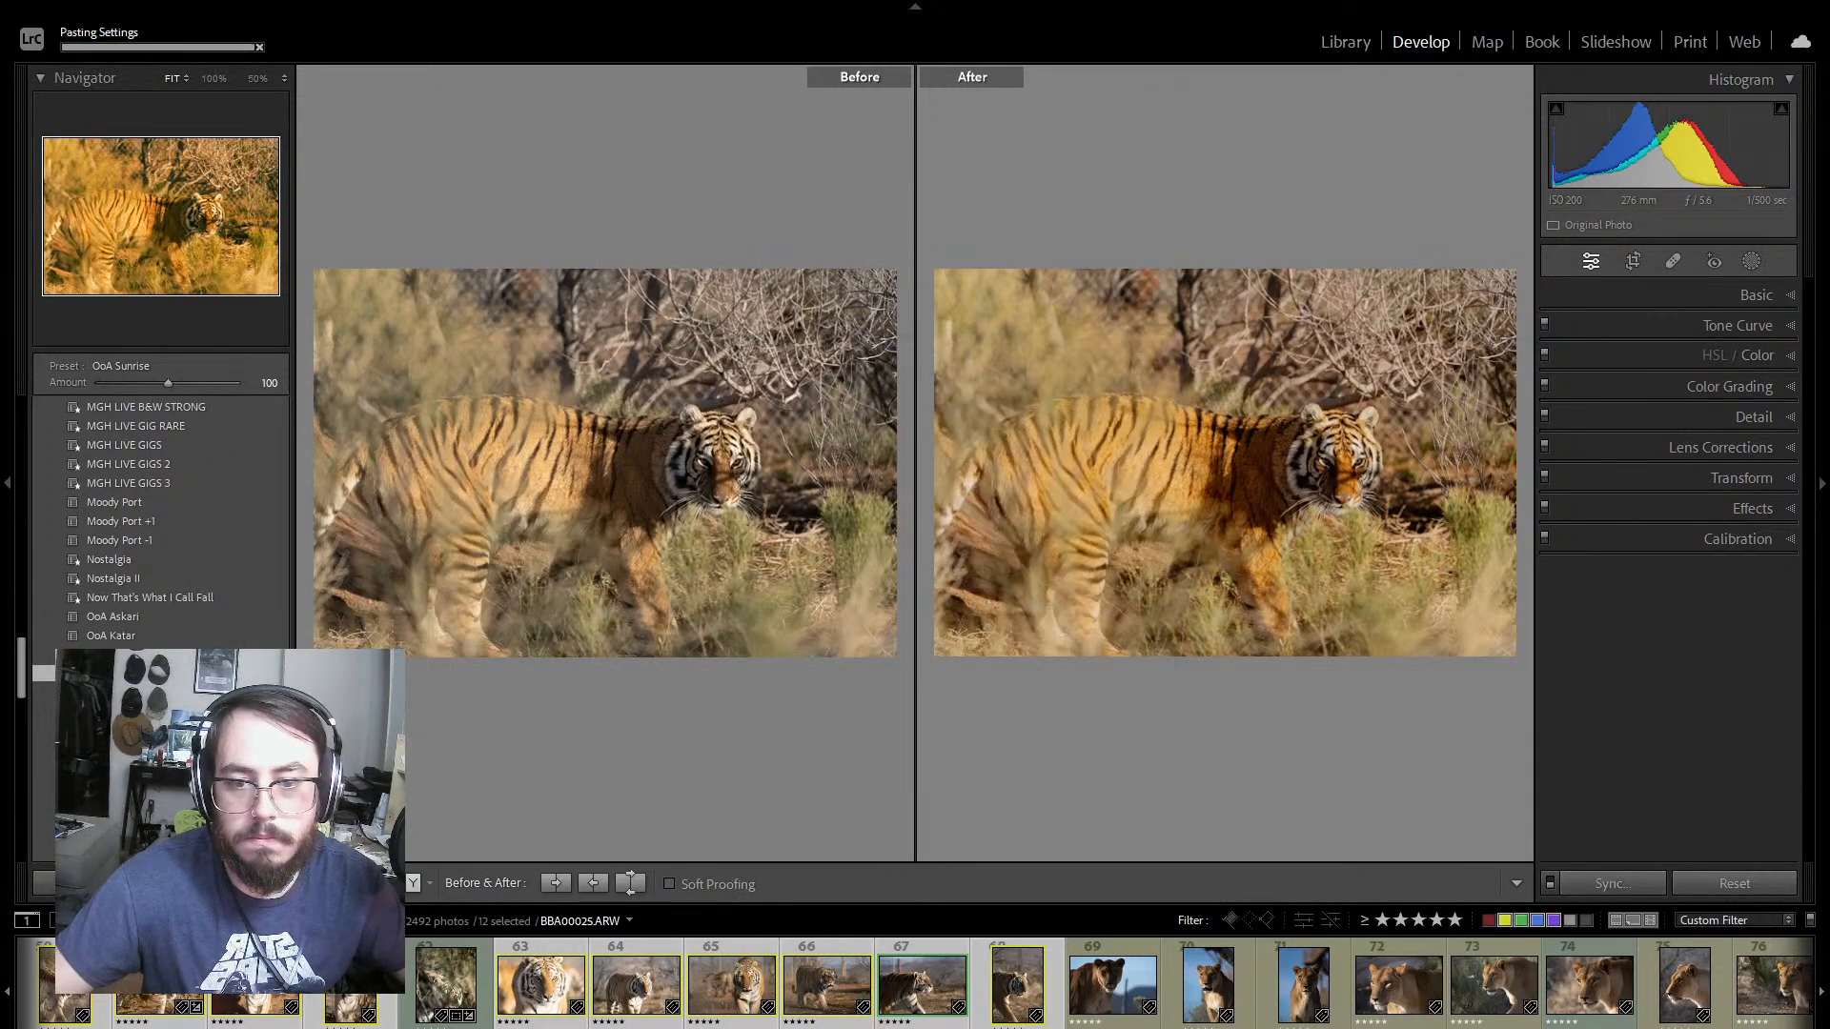
{"action": "key", "text": "y"}
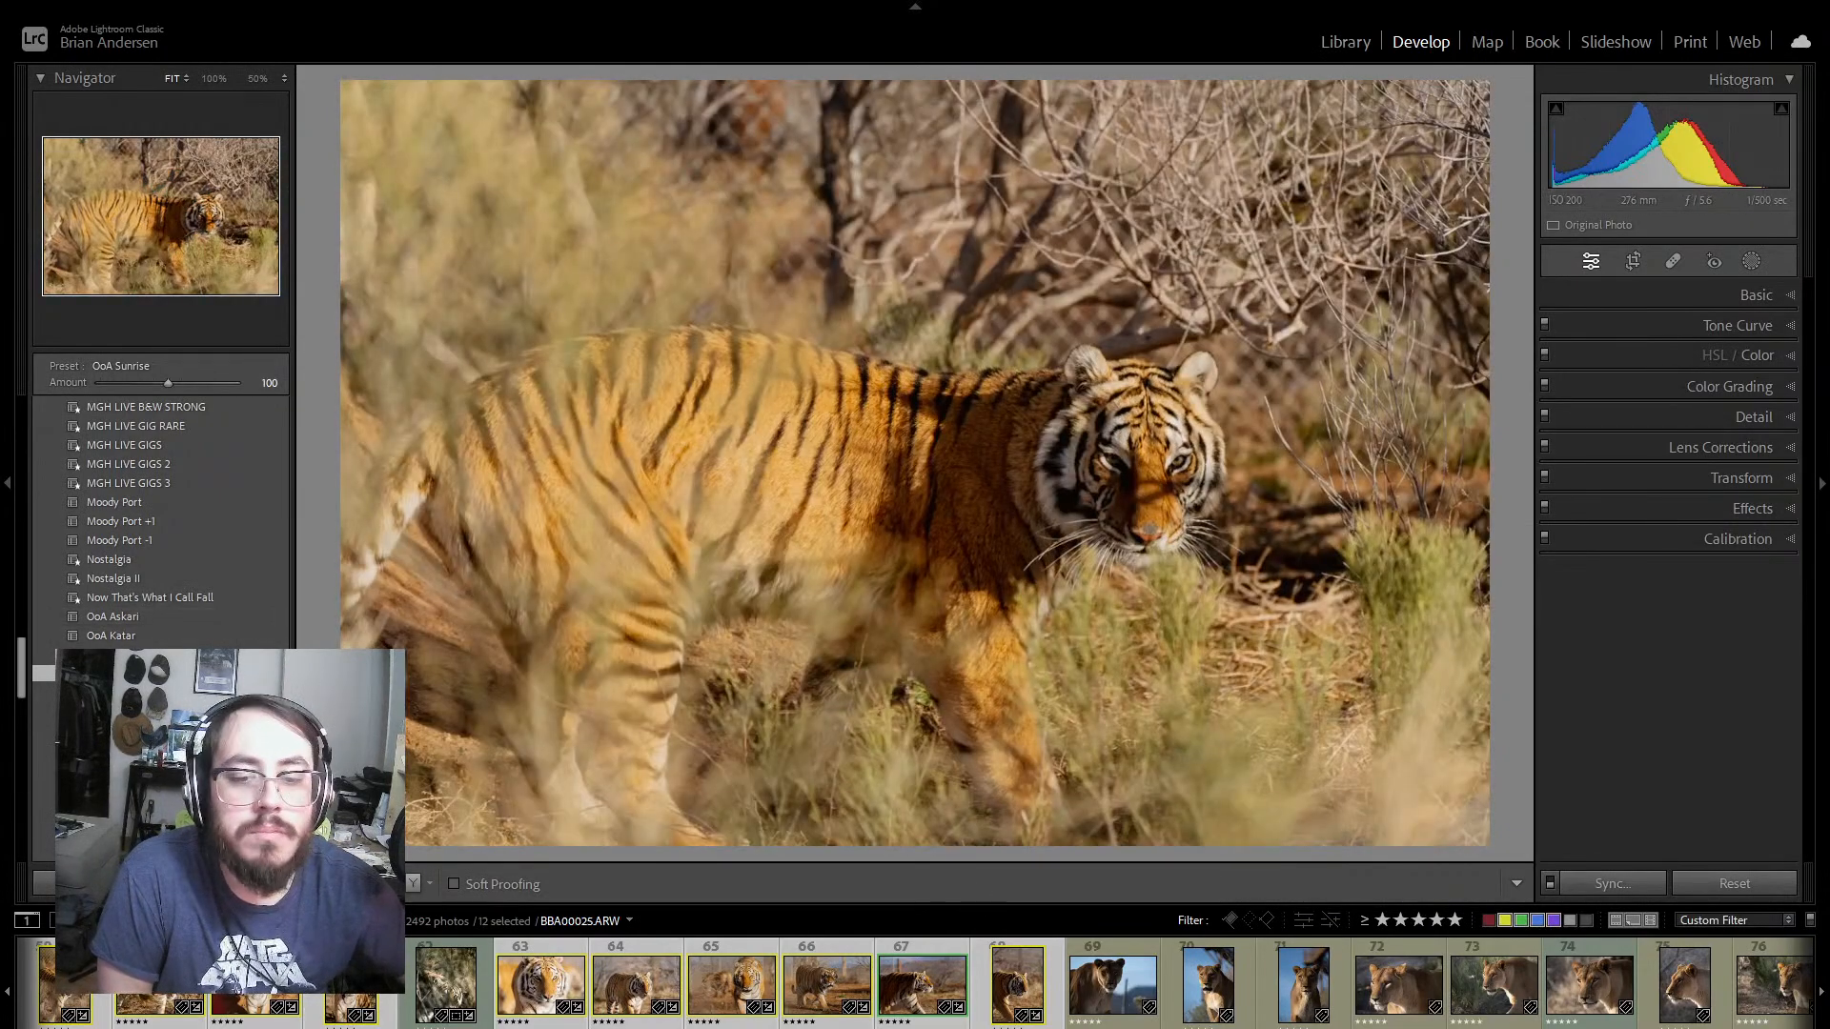
Step: Inspect the tiger's eyes on photo 57 up close and set the photo's sharpening amount to 67
{"action": "scroll", "coordinate": [230, 968], "scroll_direction": "up", "scroll_amount": 3}
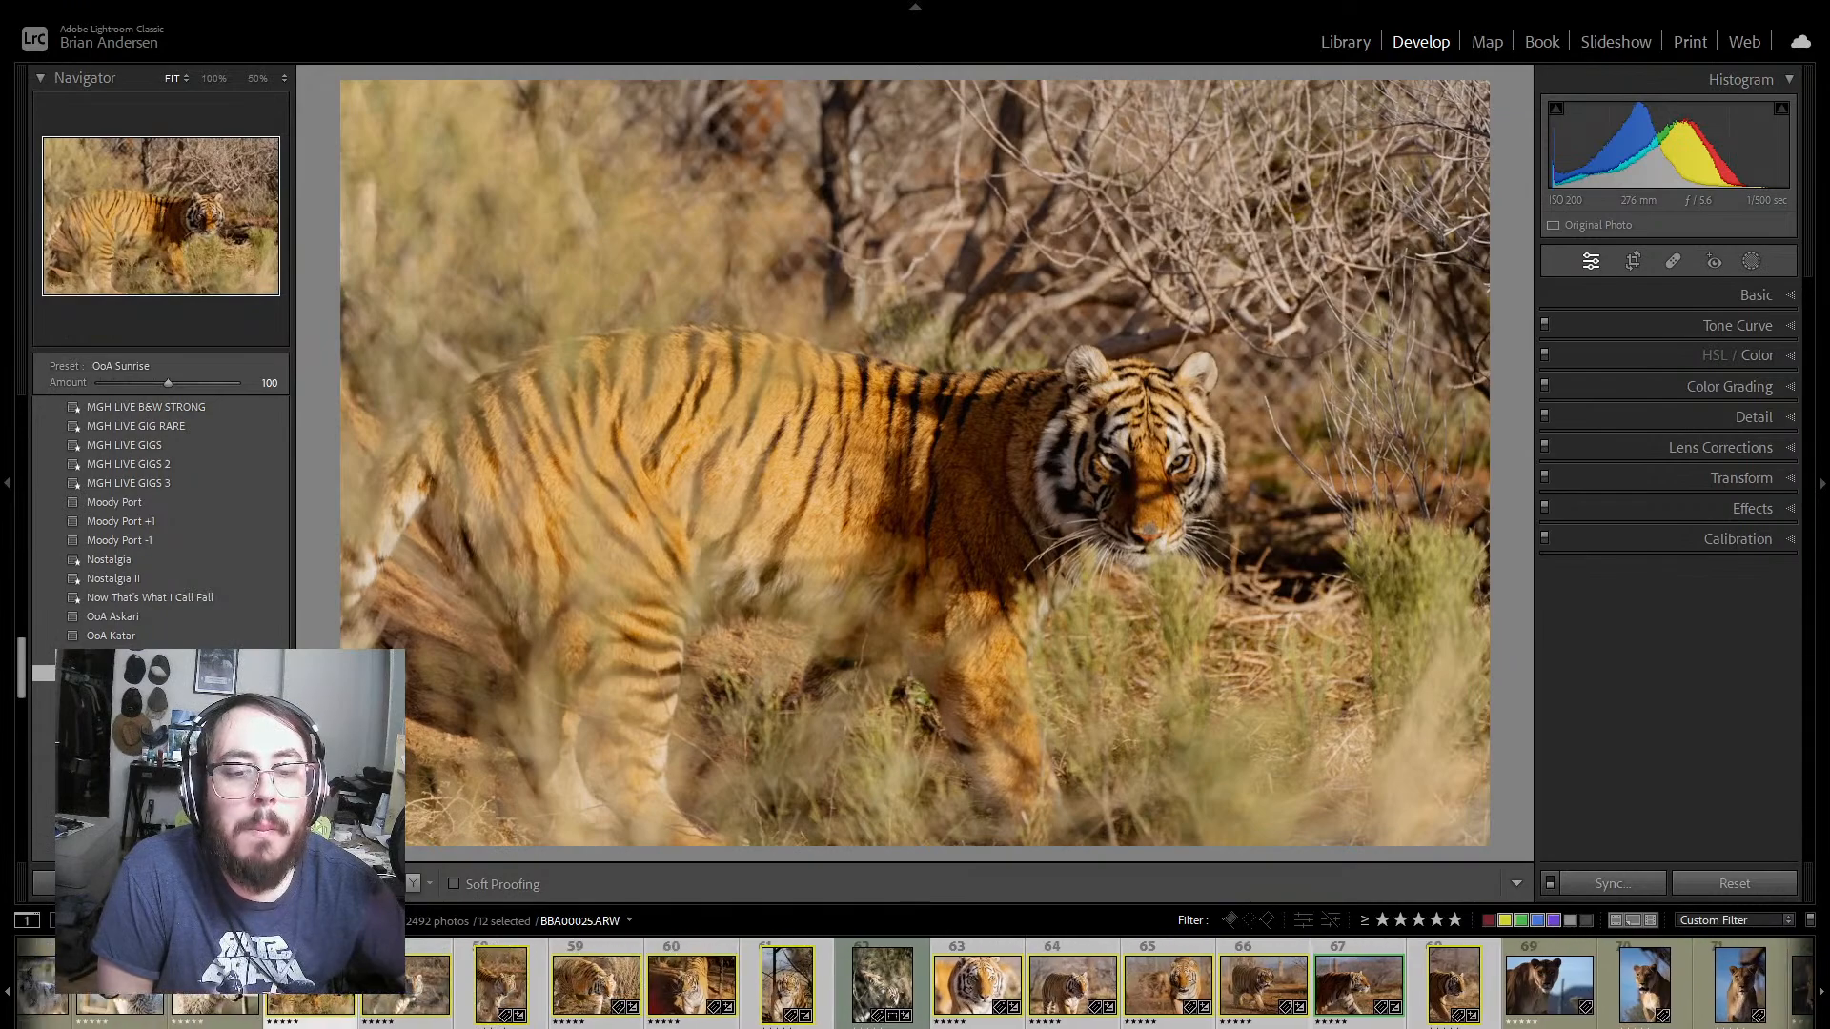
{"action": "left_click", "coordinate": [314, 950]}
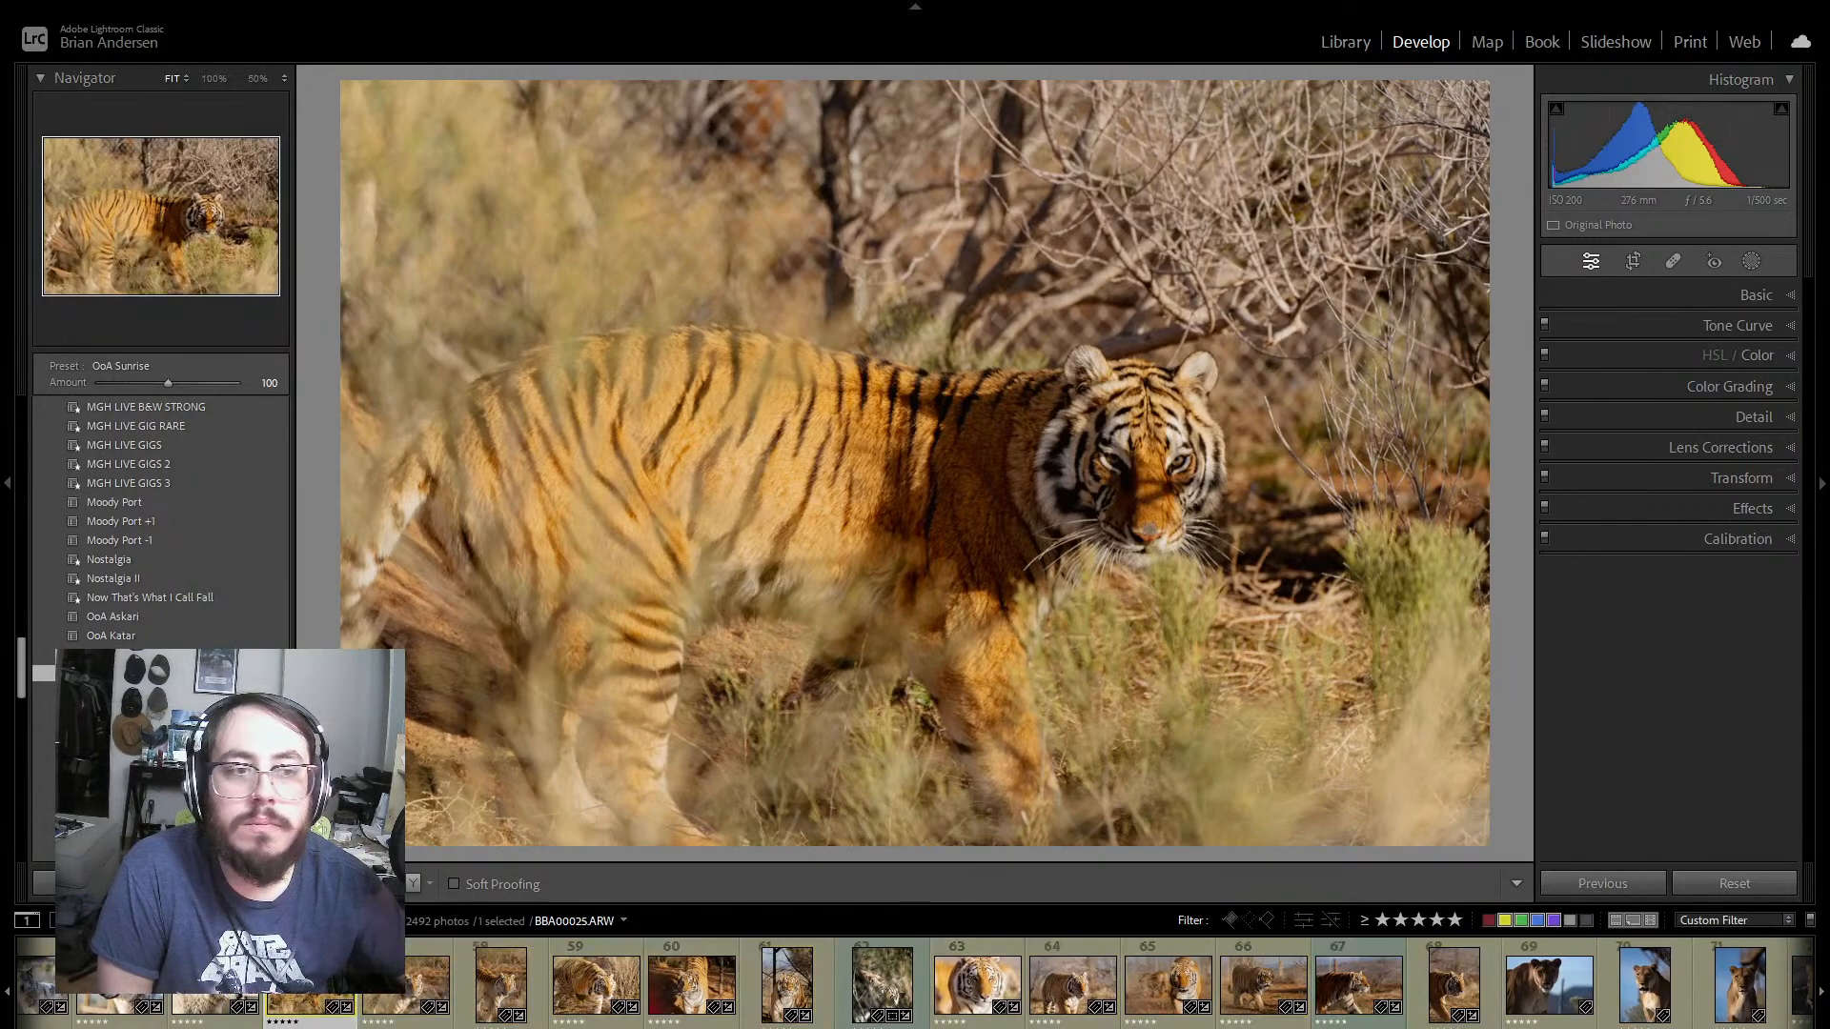
{"action": "left_click", "coordinate": [413, 947]}
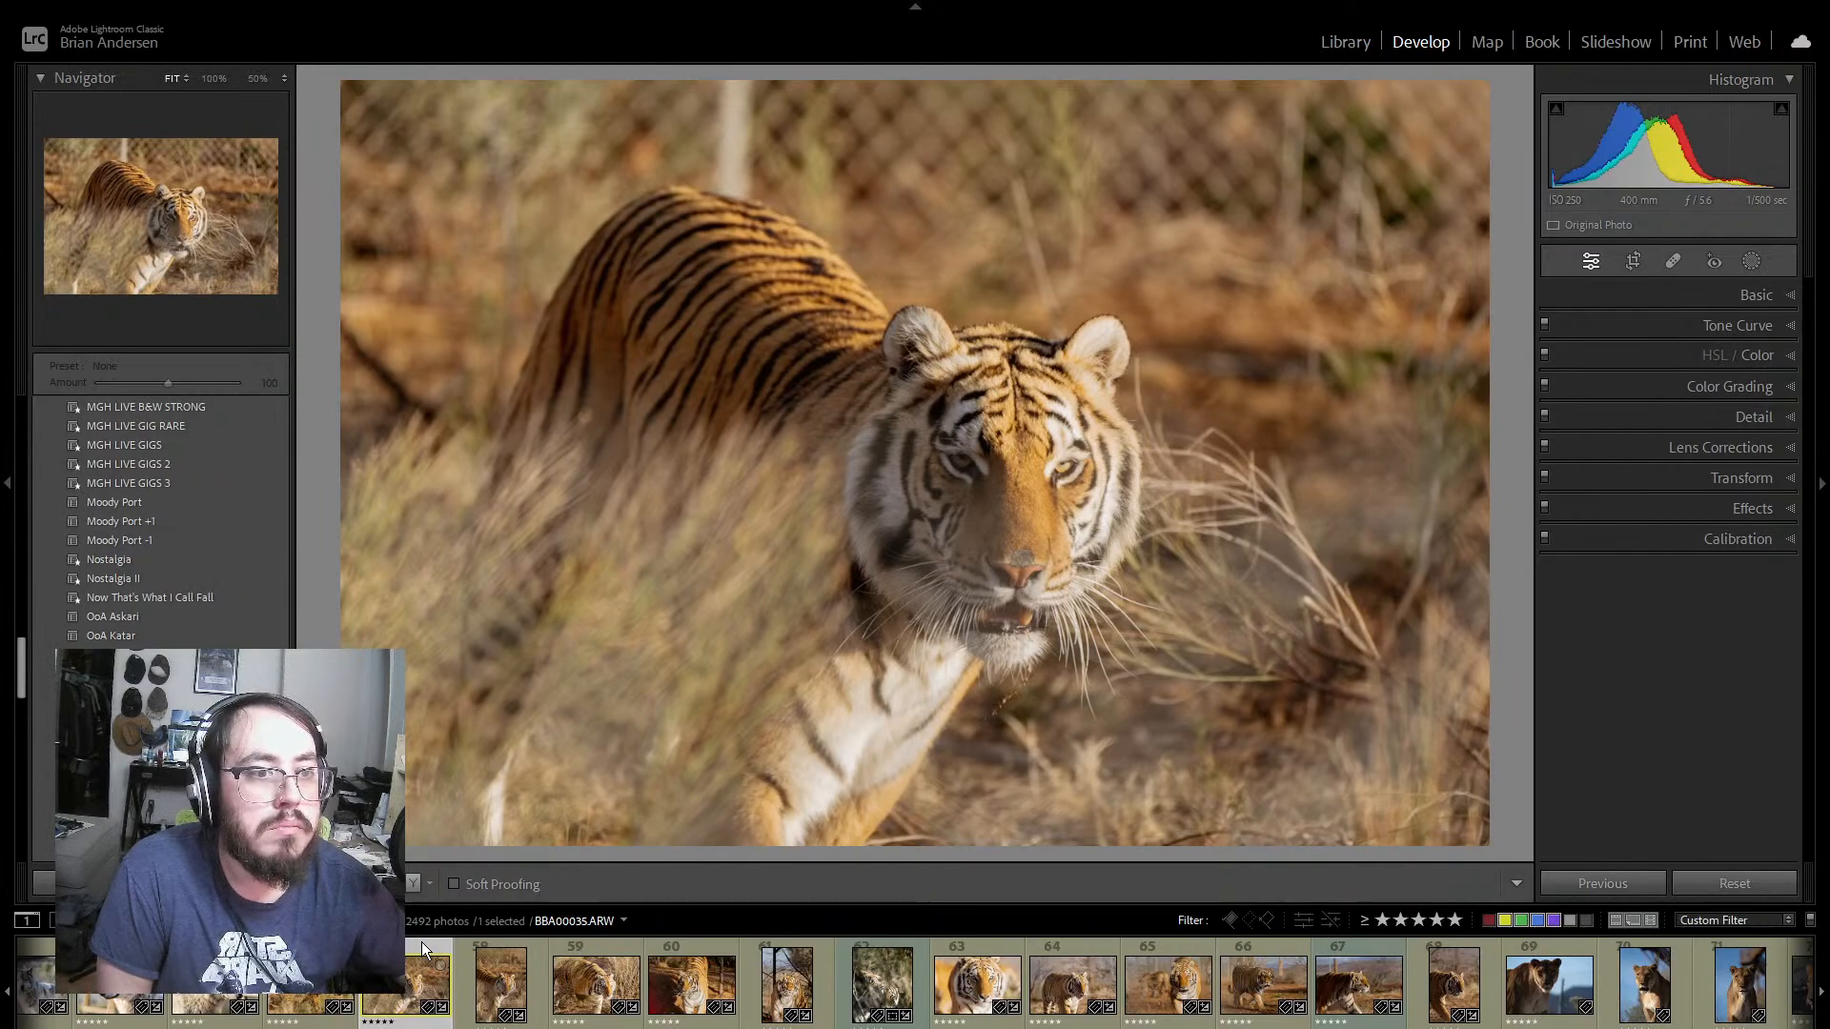
{"action": "left_click", "coordinate": [1027, 479]}
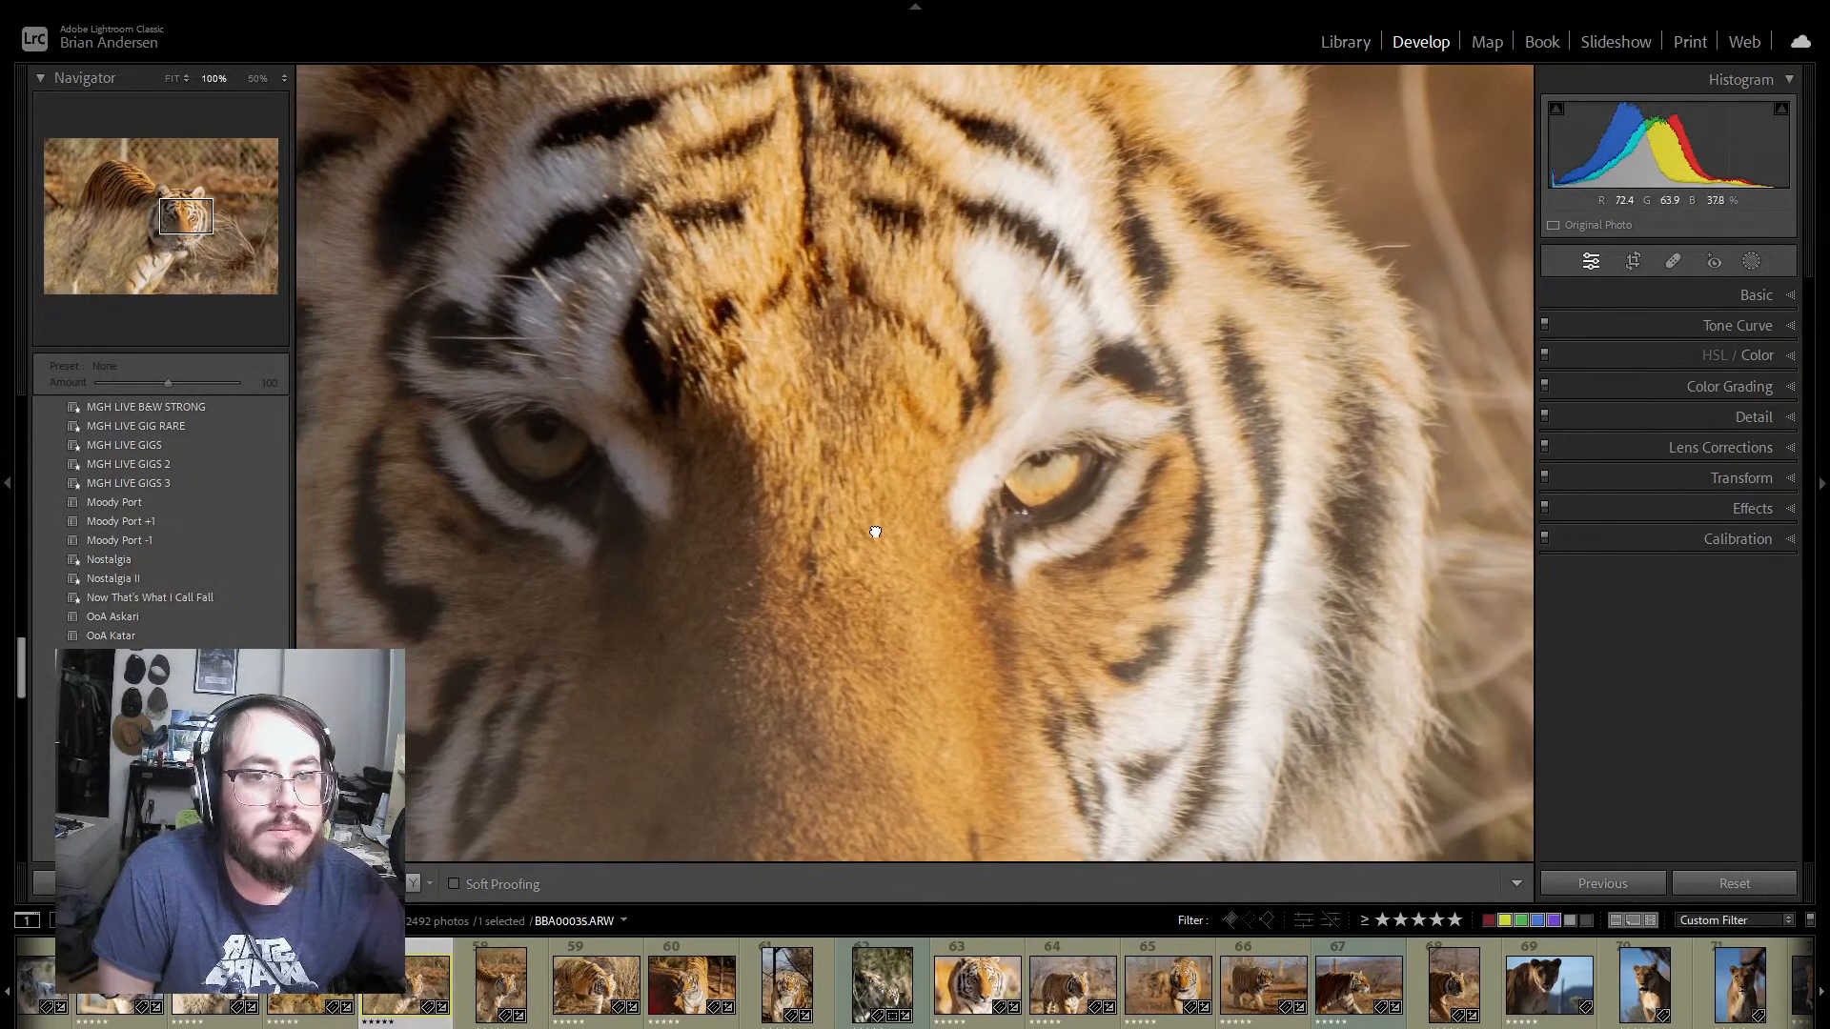
{"action": "left_click_drag", "start_coordinate": [876, 532], "coordinate": [959, 535]}
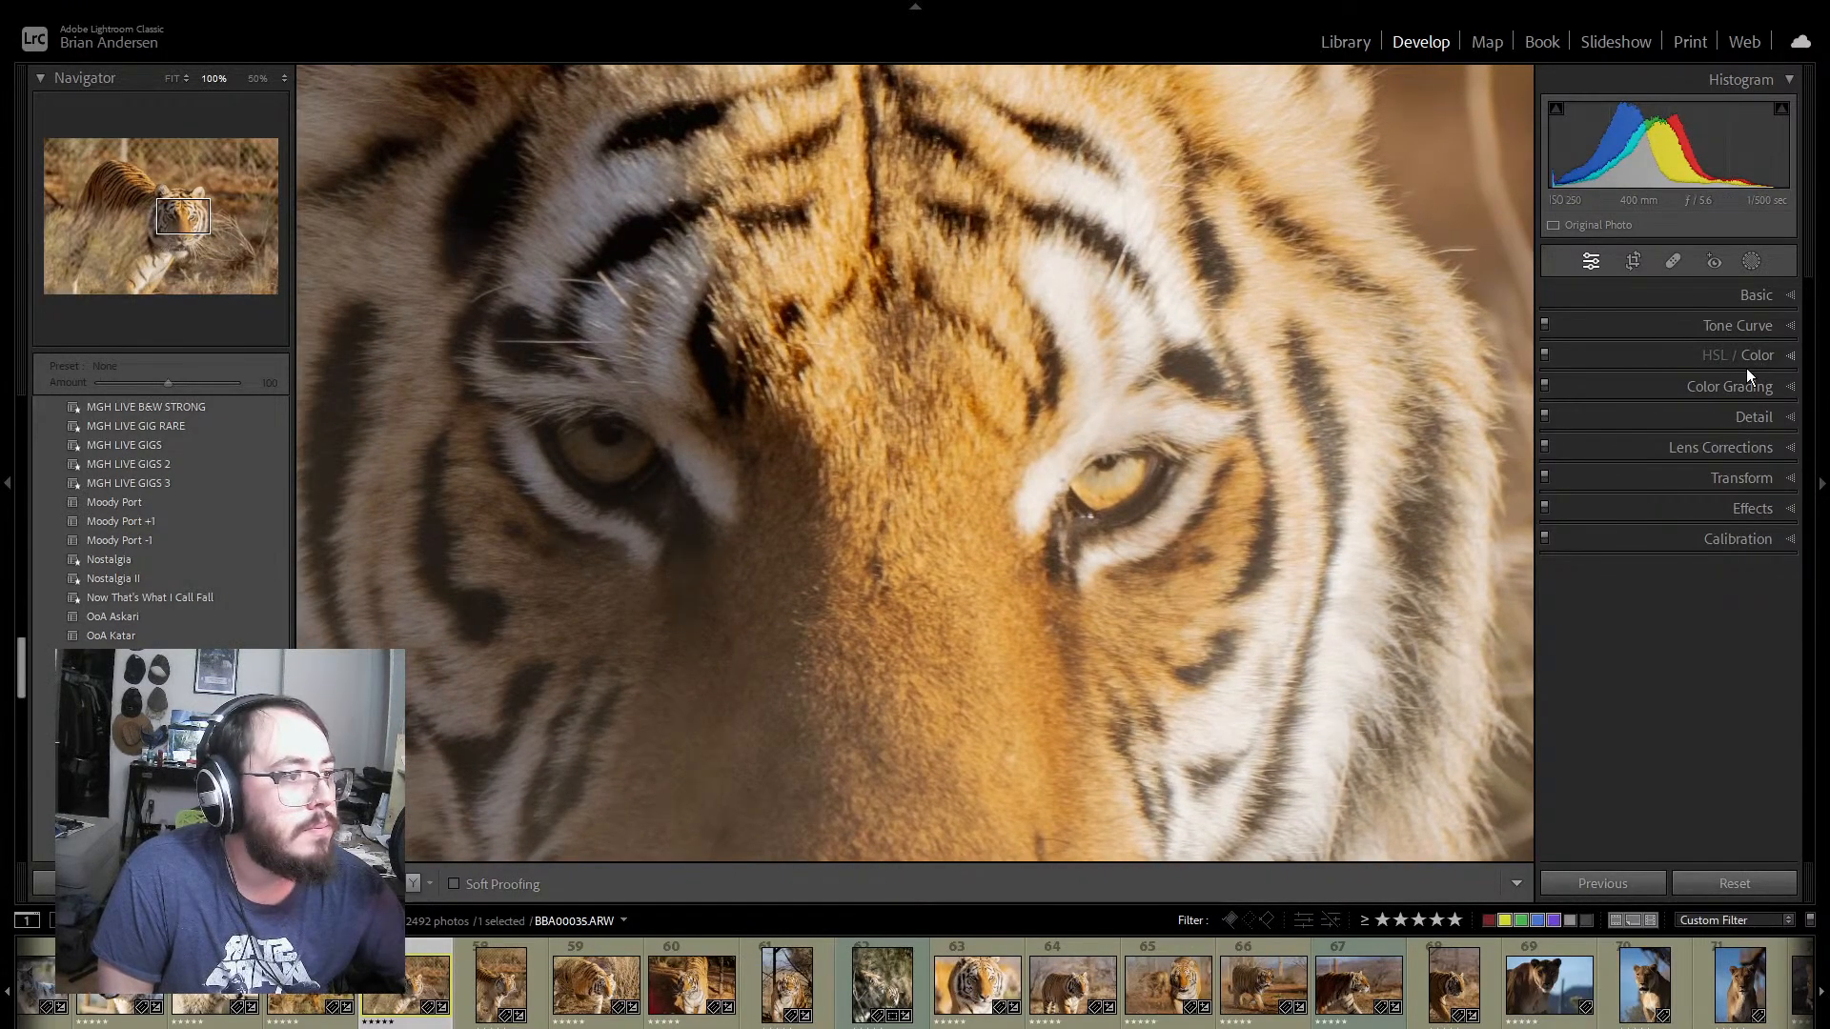
{"action": "left_click", "coordinate": [1791, 423]}
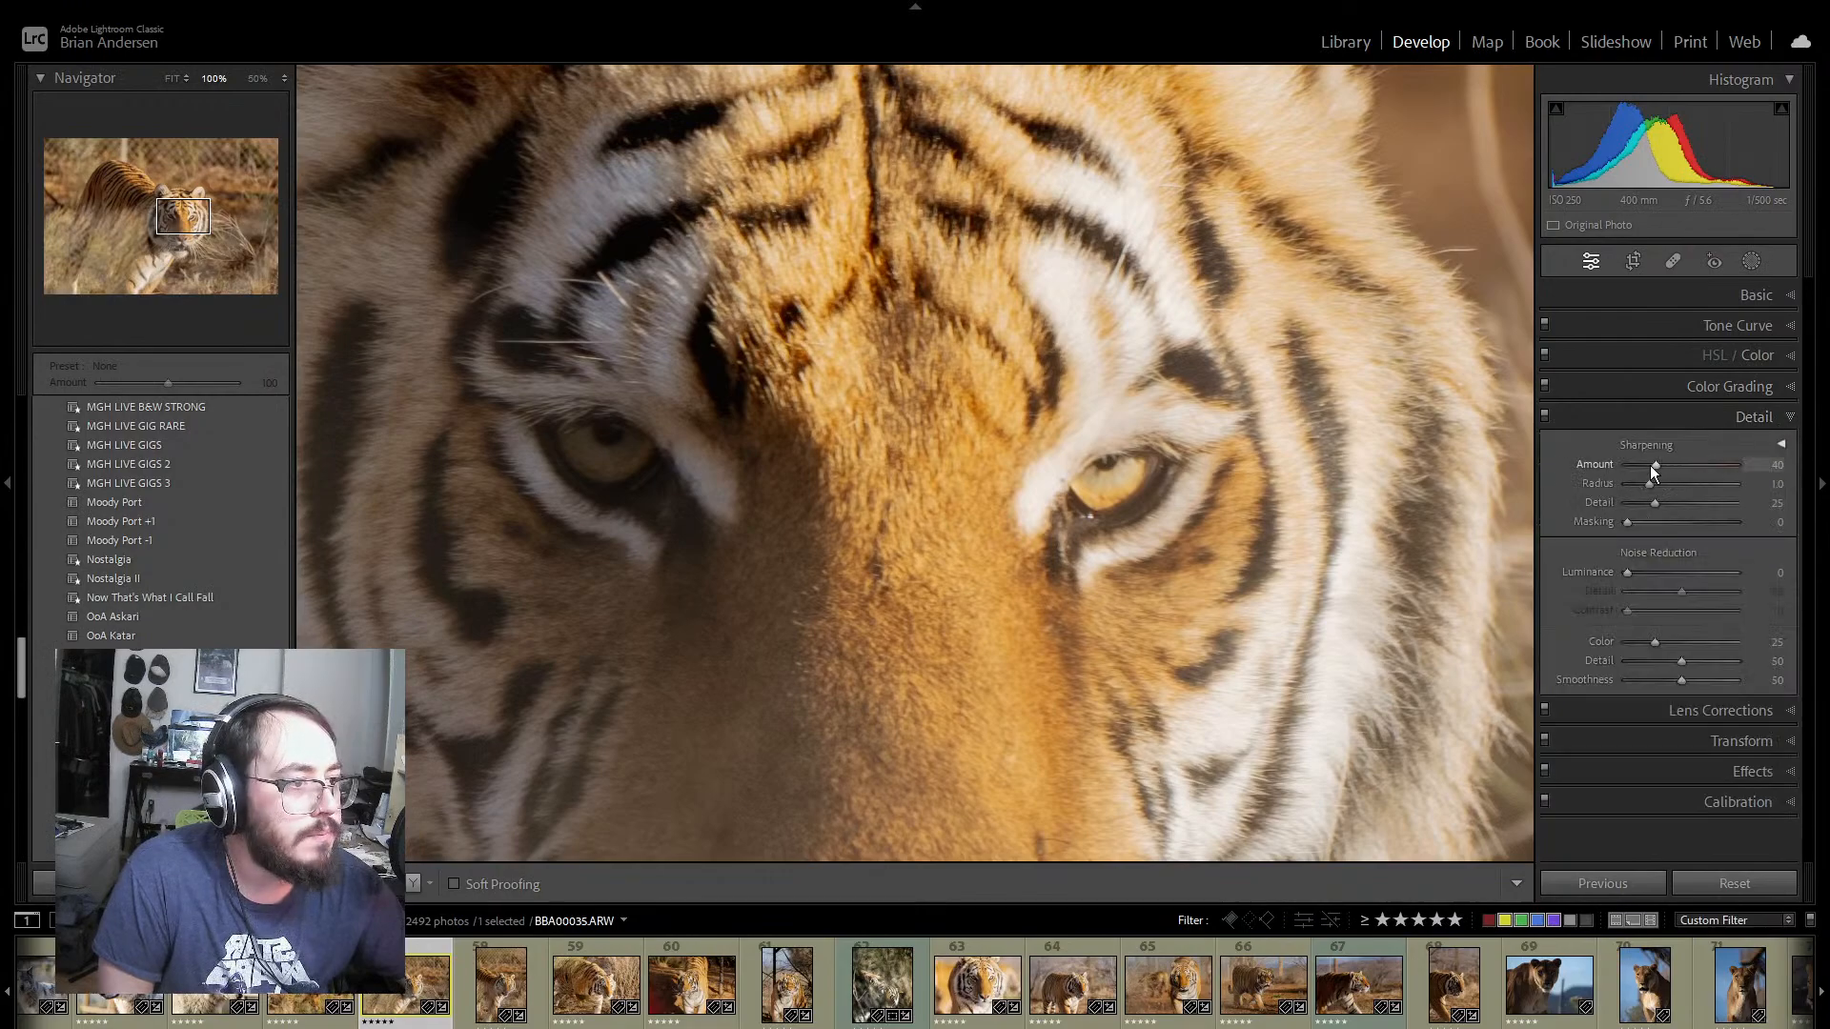
{"action": "left_click_drag", "start_coordinate": [1662, 463], "coordinate": [1678, 462]}
{"action": "left_click", "coordinate": [895, 455]}
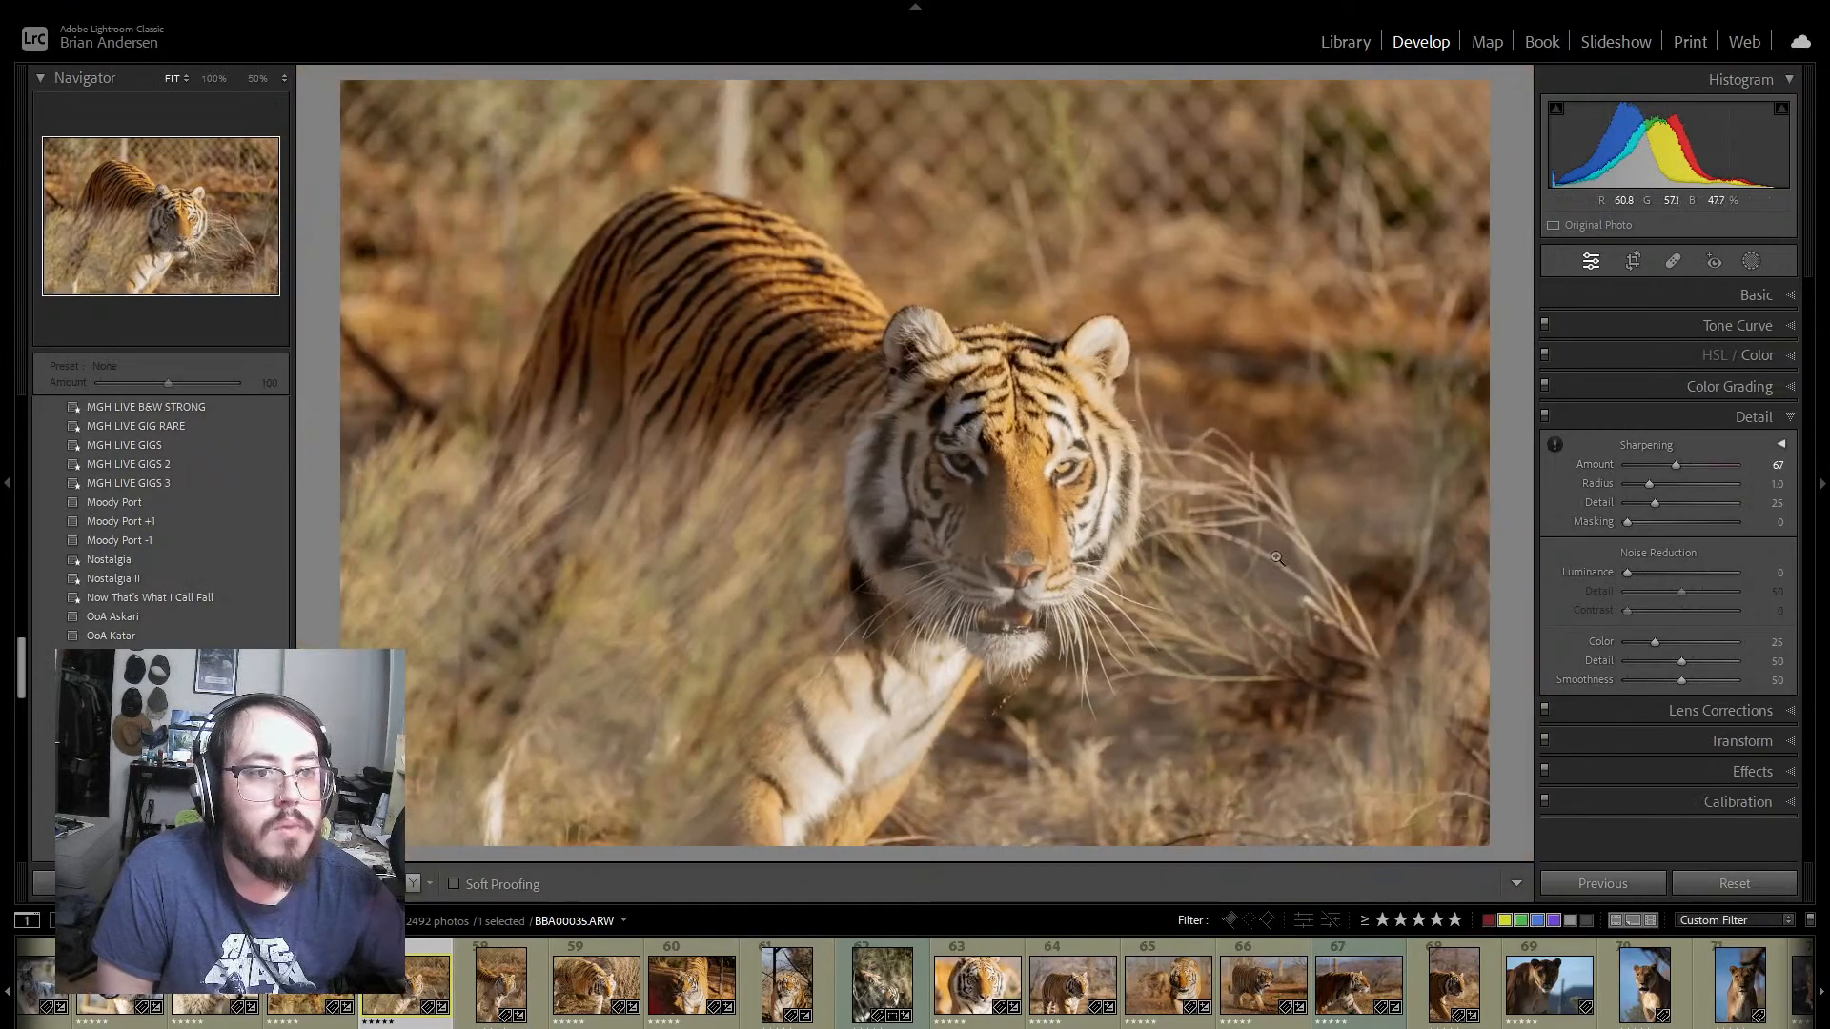
Step: Review the synced look on tiger photos 58 to 61, and view photo 62 for comparison
{"action": "left_click", "coordinate": [536, 978]}
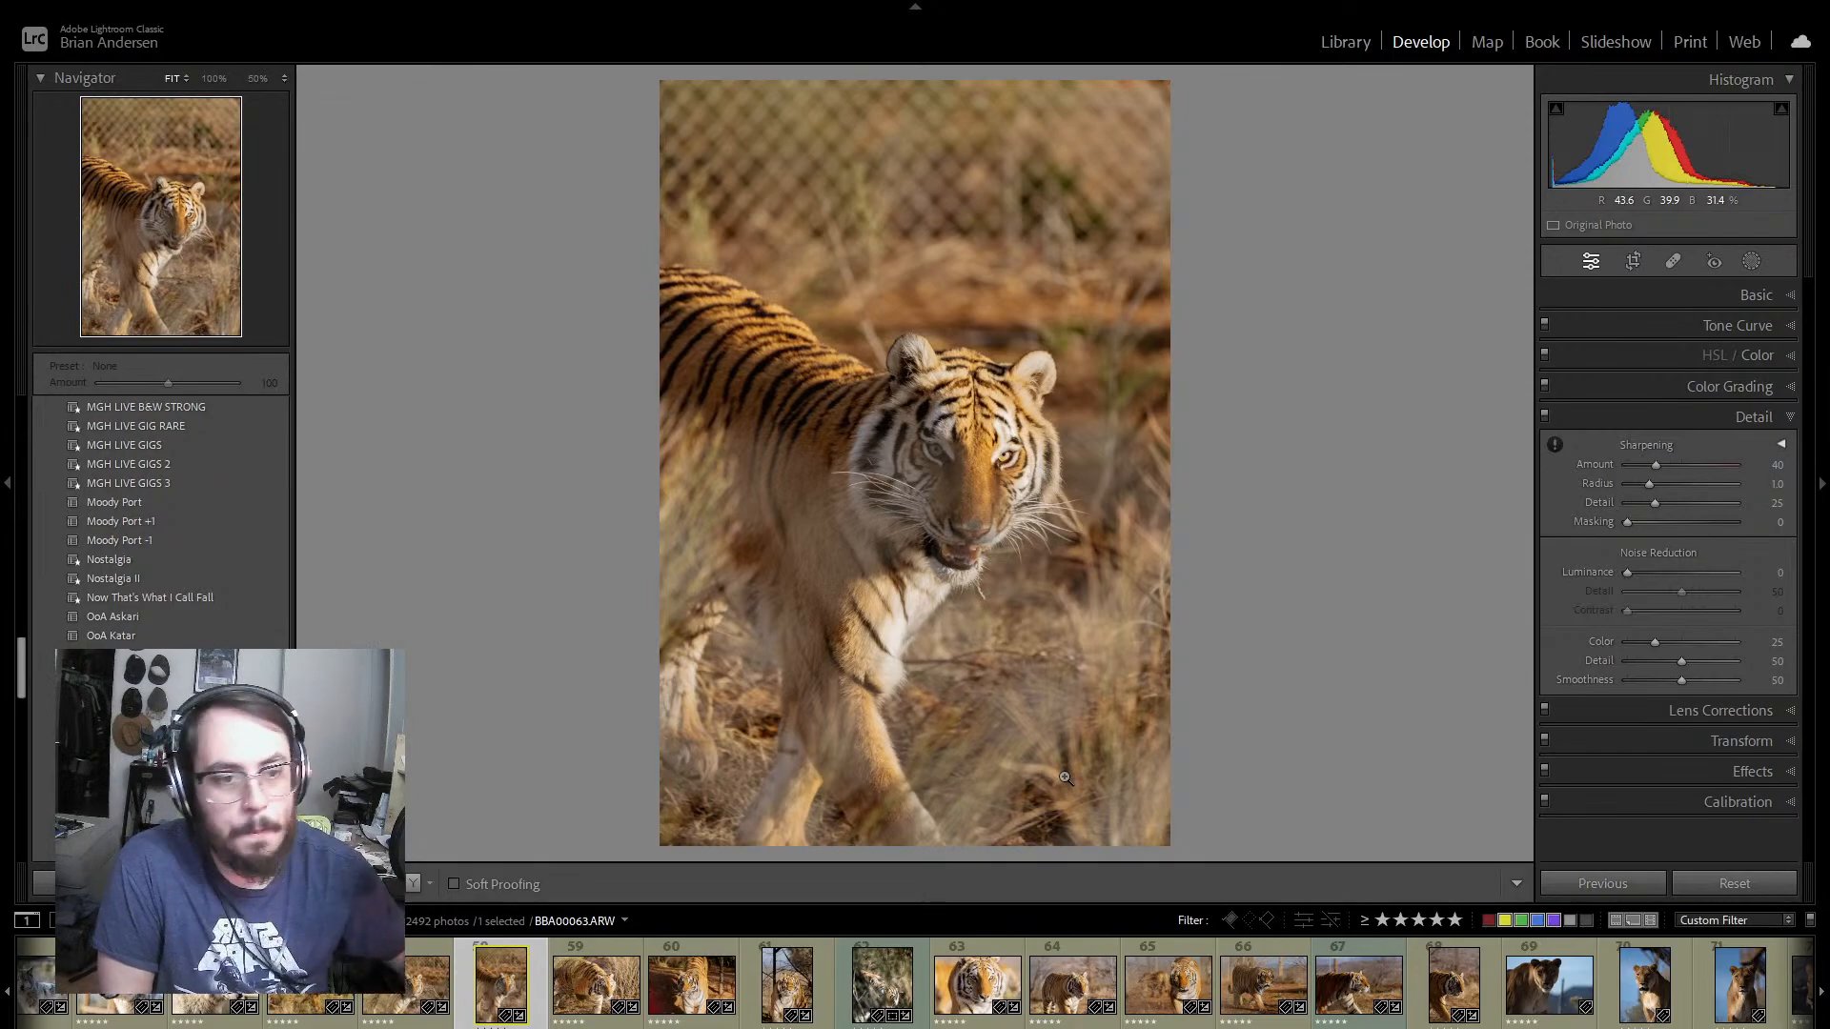
{"action": "left_click", "coordinate": [606, 947]}
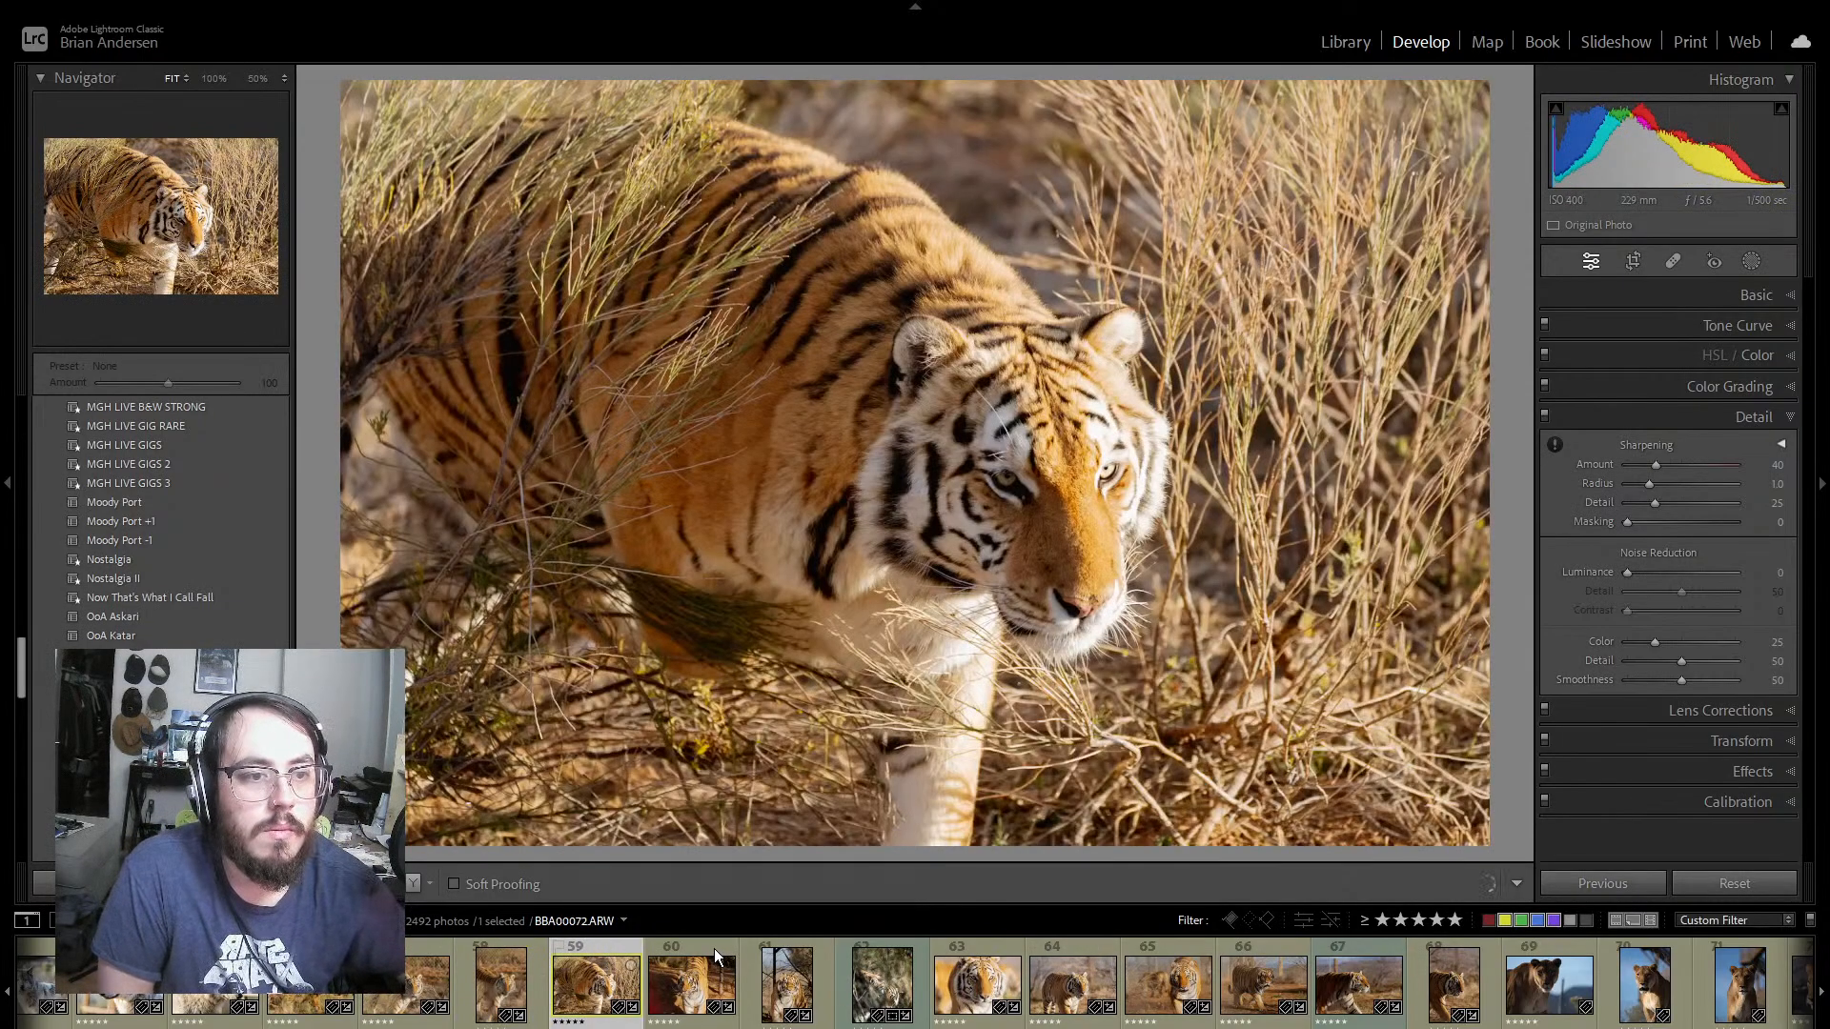
{"action": "left_click", "coordinate": [714, 951]}
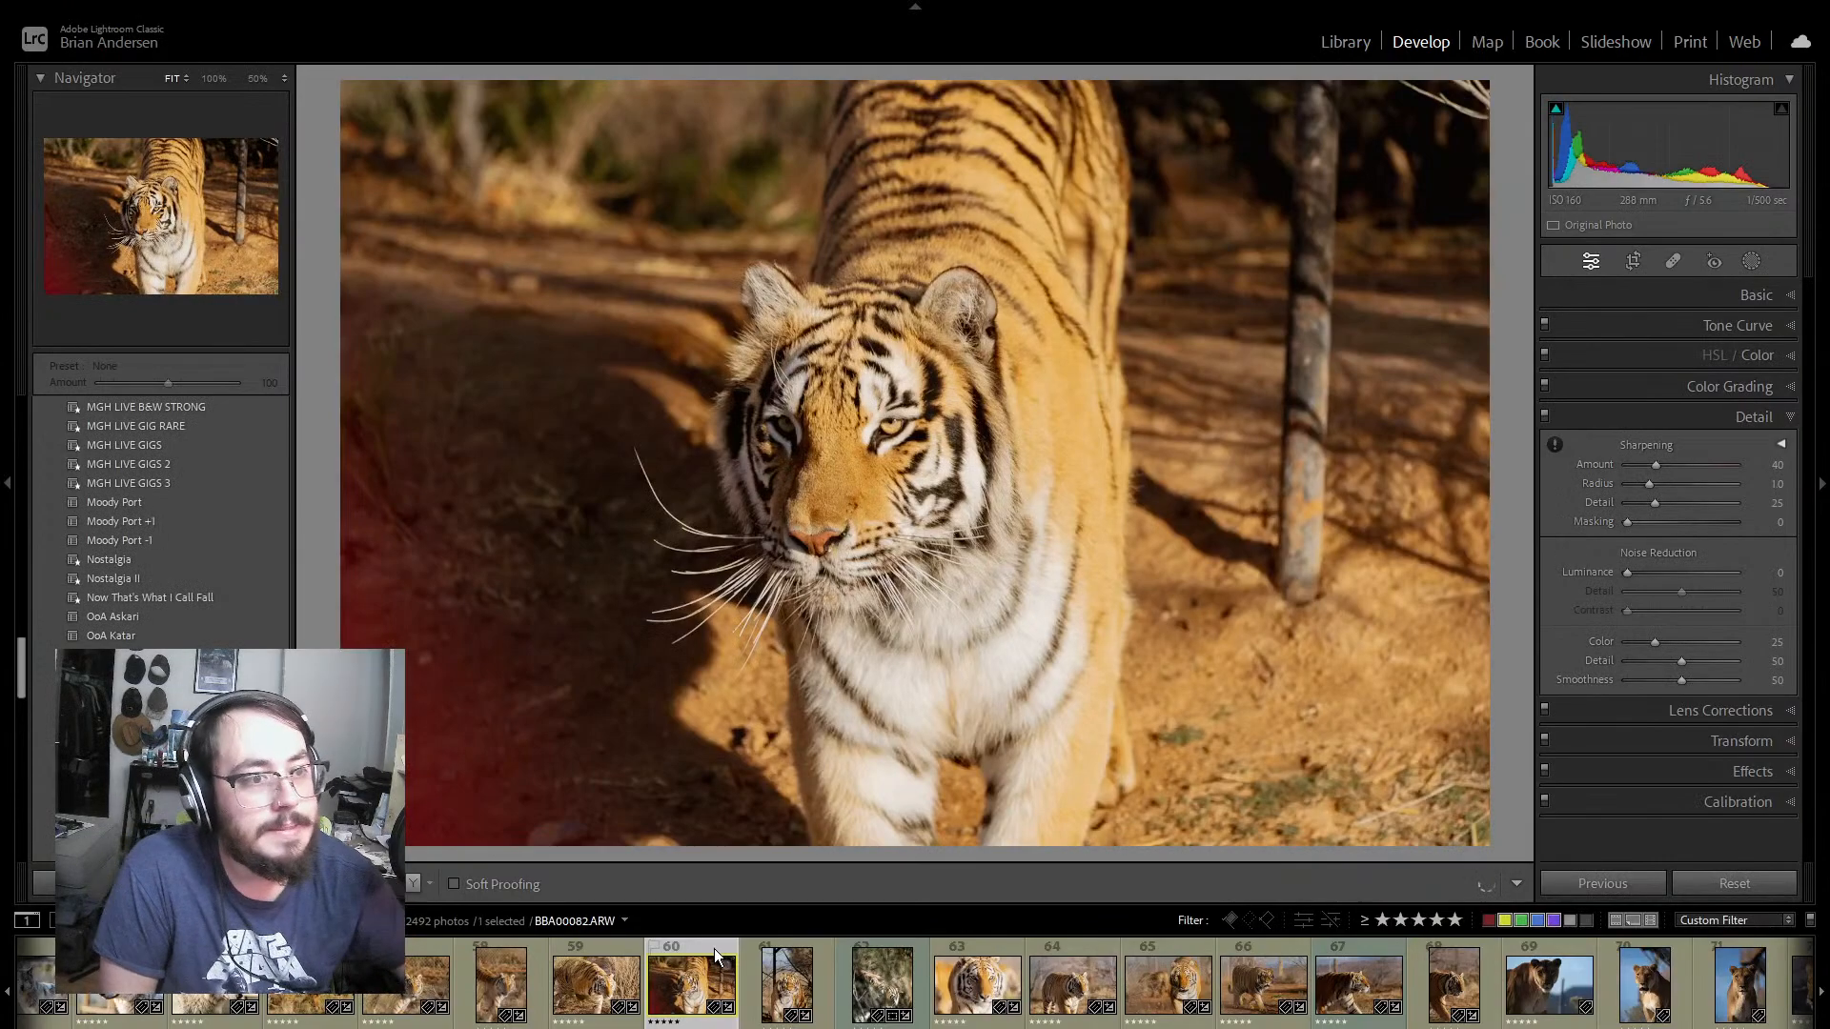
{"action": "left_click", "coordinate": [776, 972]}
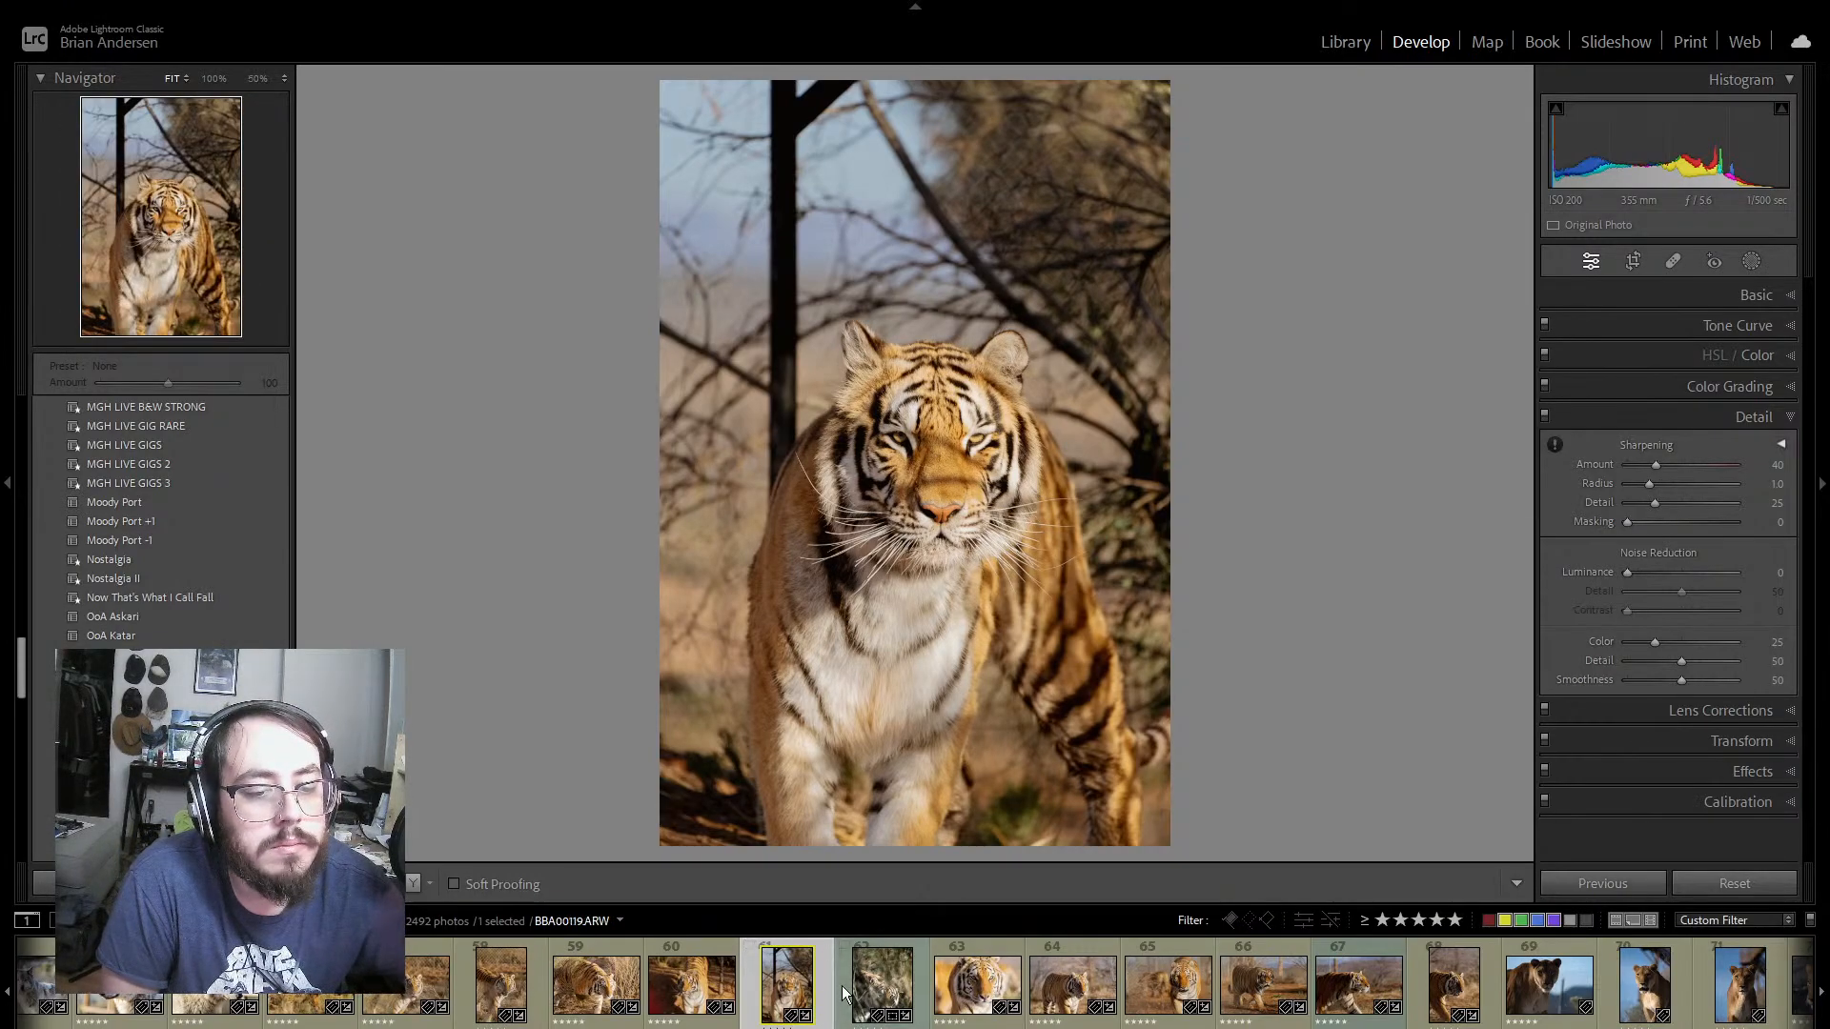
{"action": "left_click", "coordinate": [844, 991]}
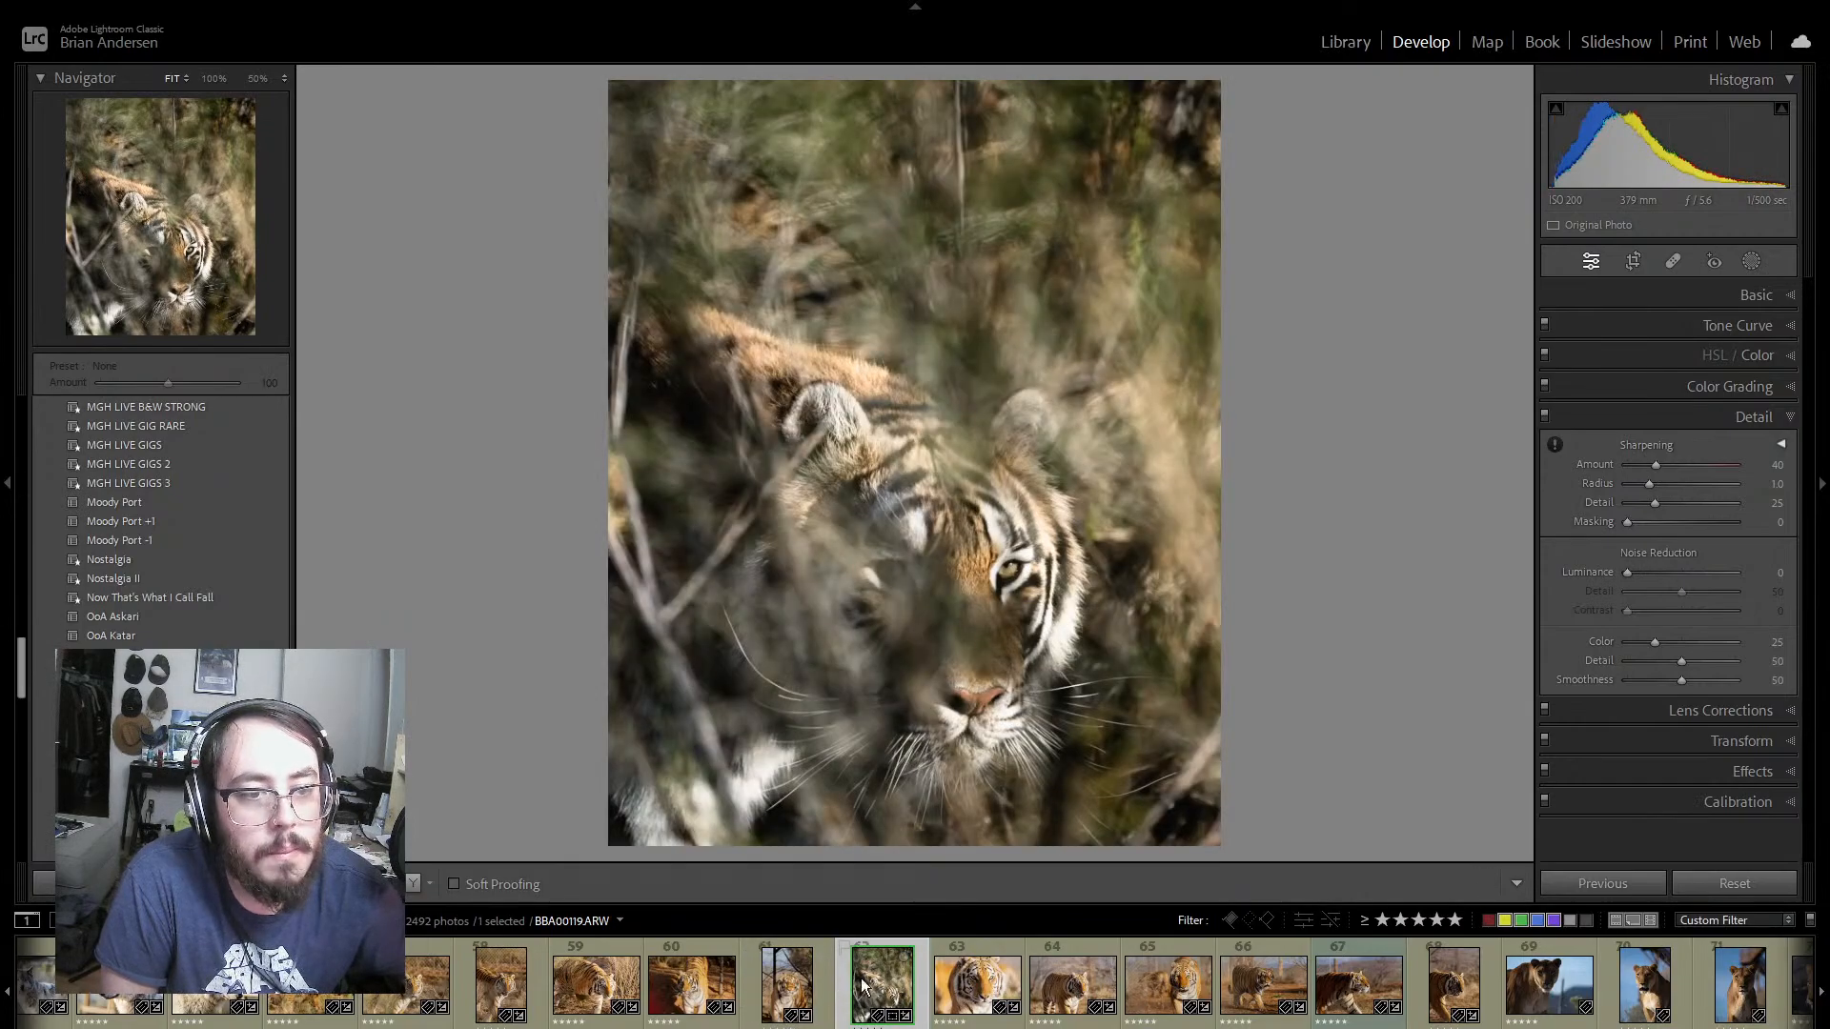
Step: On tiger photo 63, set the exposure to +0.35 and the sharpening amount to 51, judging the eye up close
{"action": "left_click", "coordinate": [991, 949]}
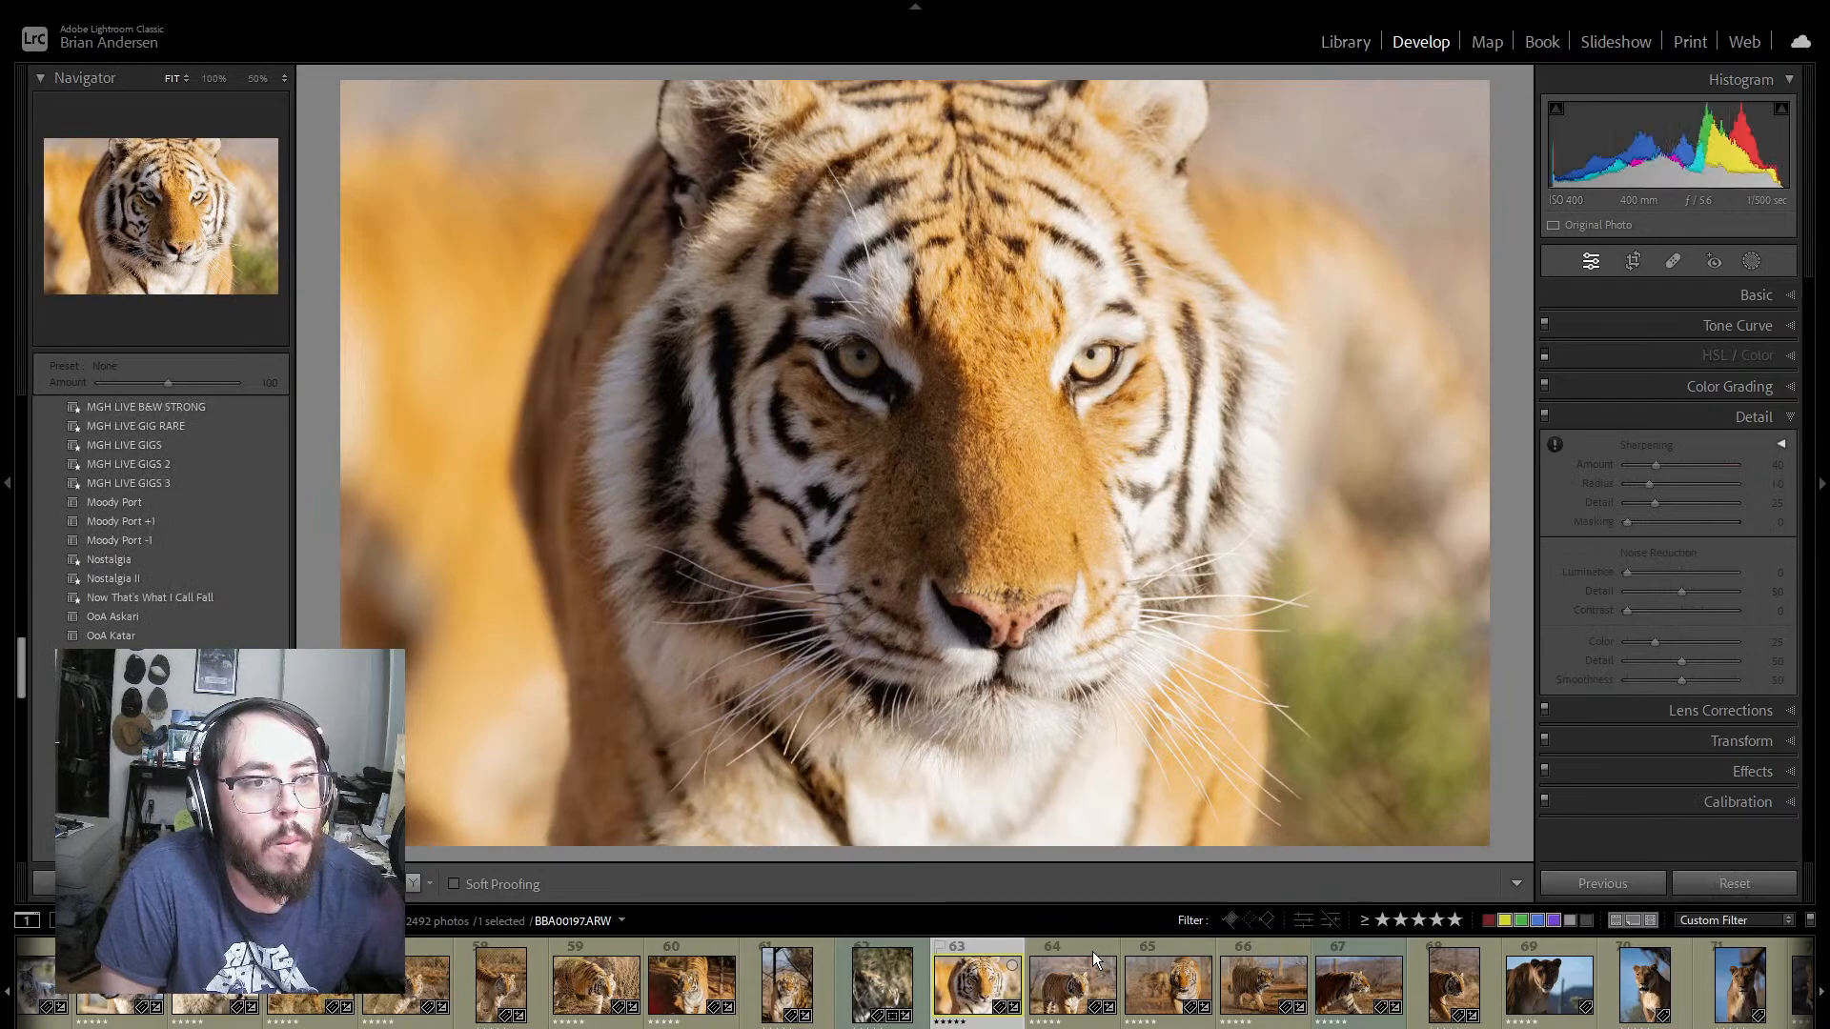
{"action": "left_click", "coordinate": [1792, 296]}
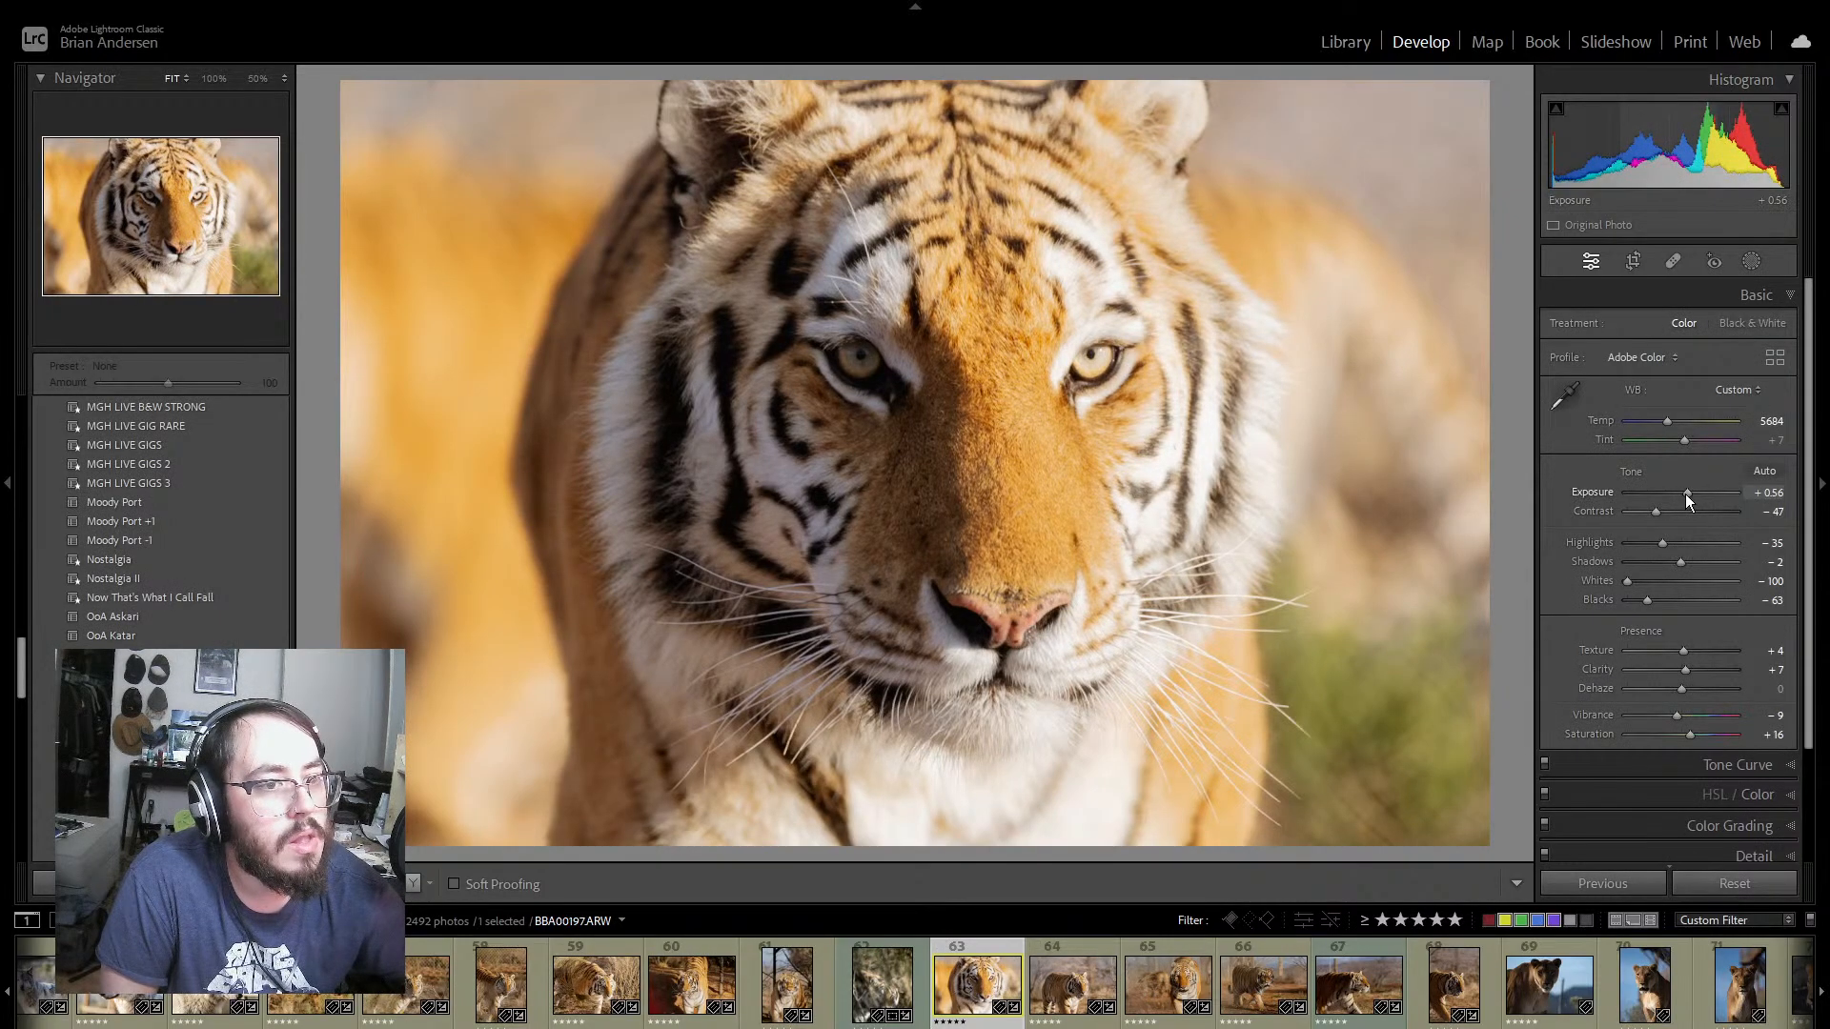
{"action": "left_click_drag", "start_coordinate": [1685, 493], "coordinate": [1683, 494]}
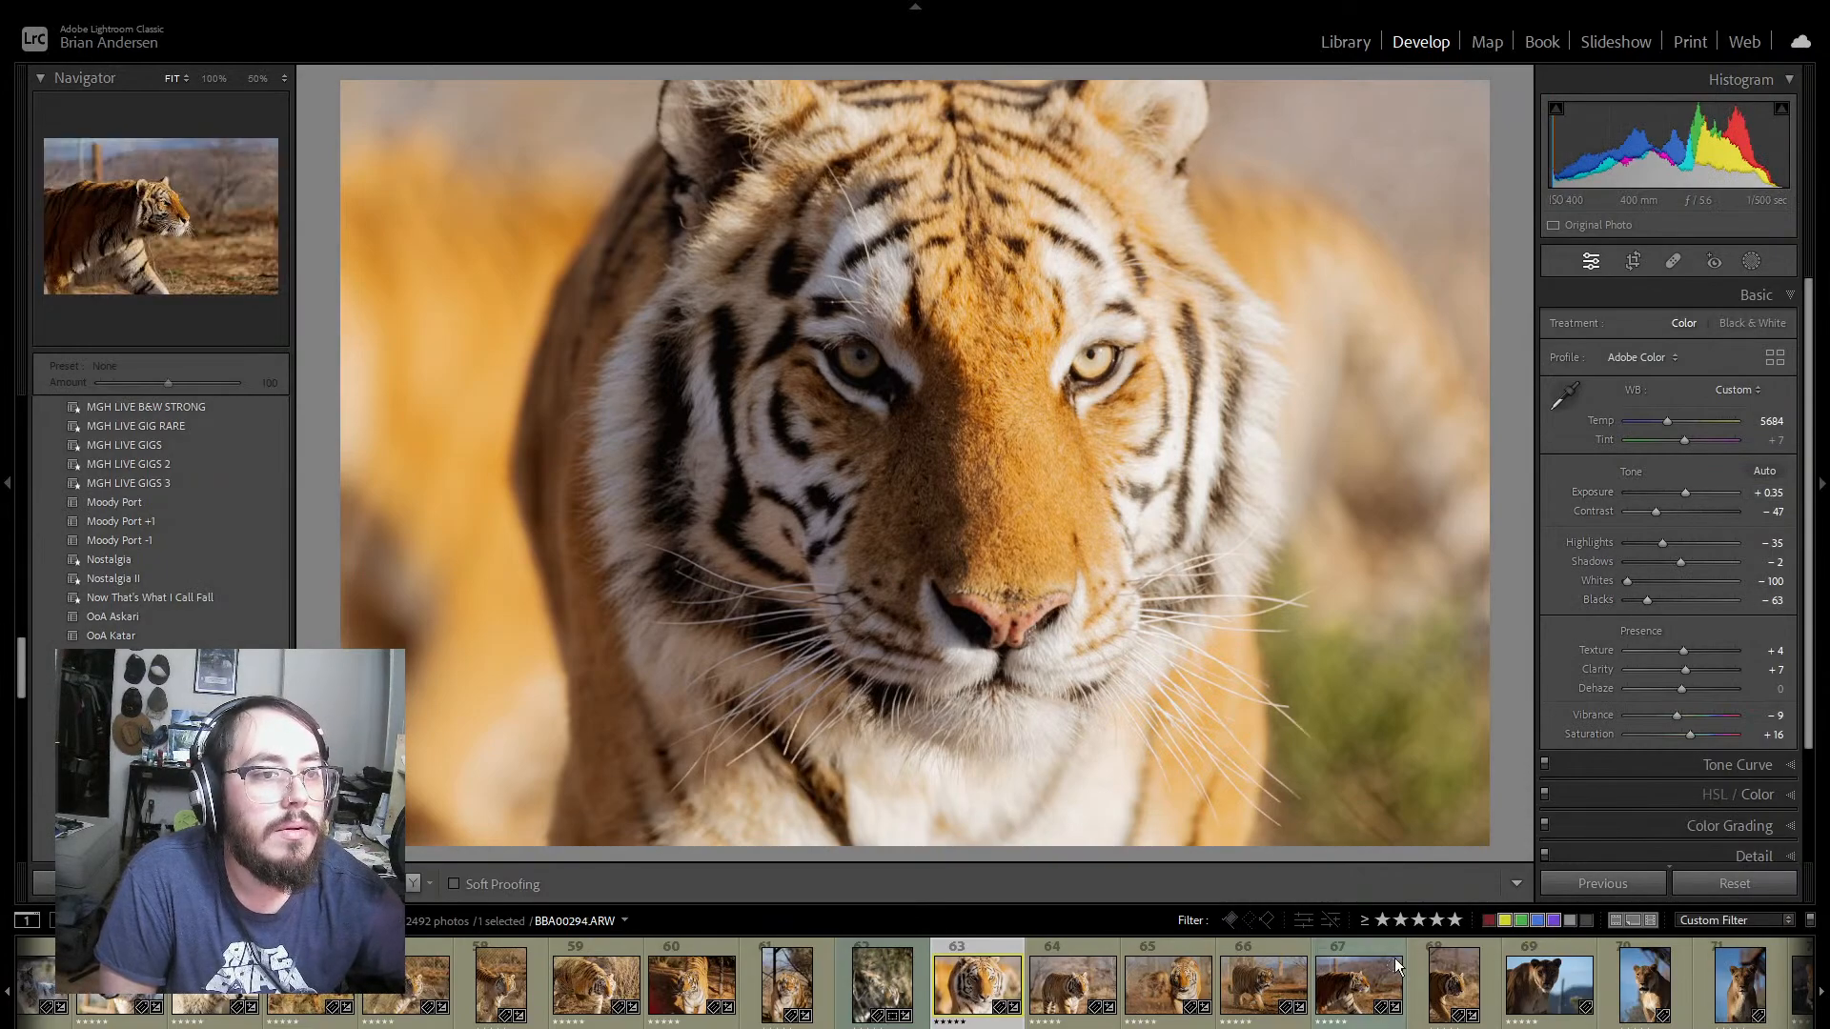
{"action": "left_click", "coordinate": [1096, 365]}
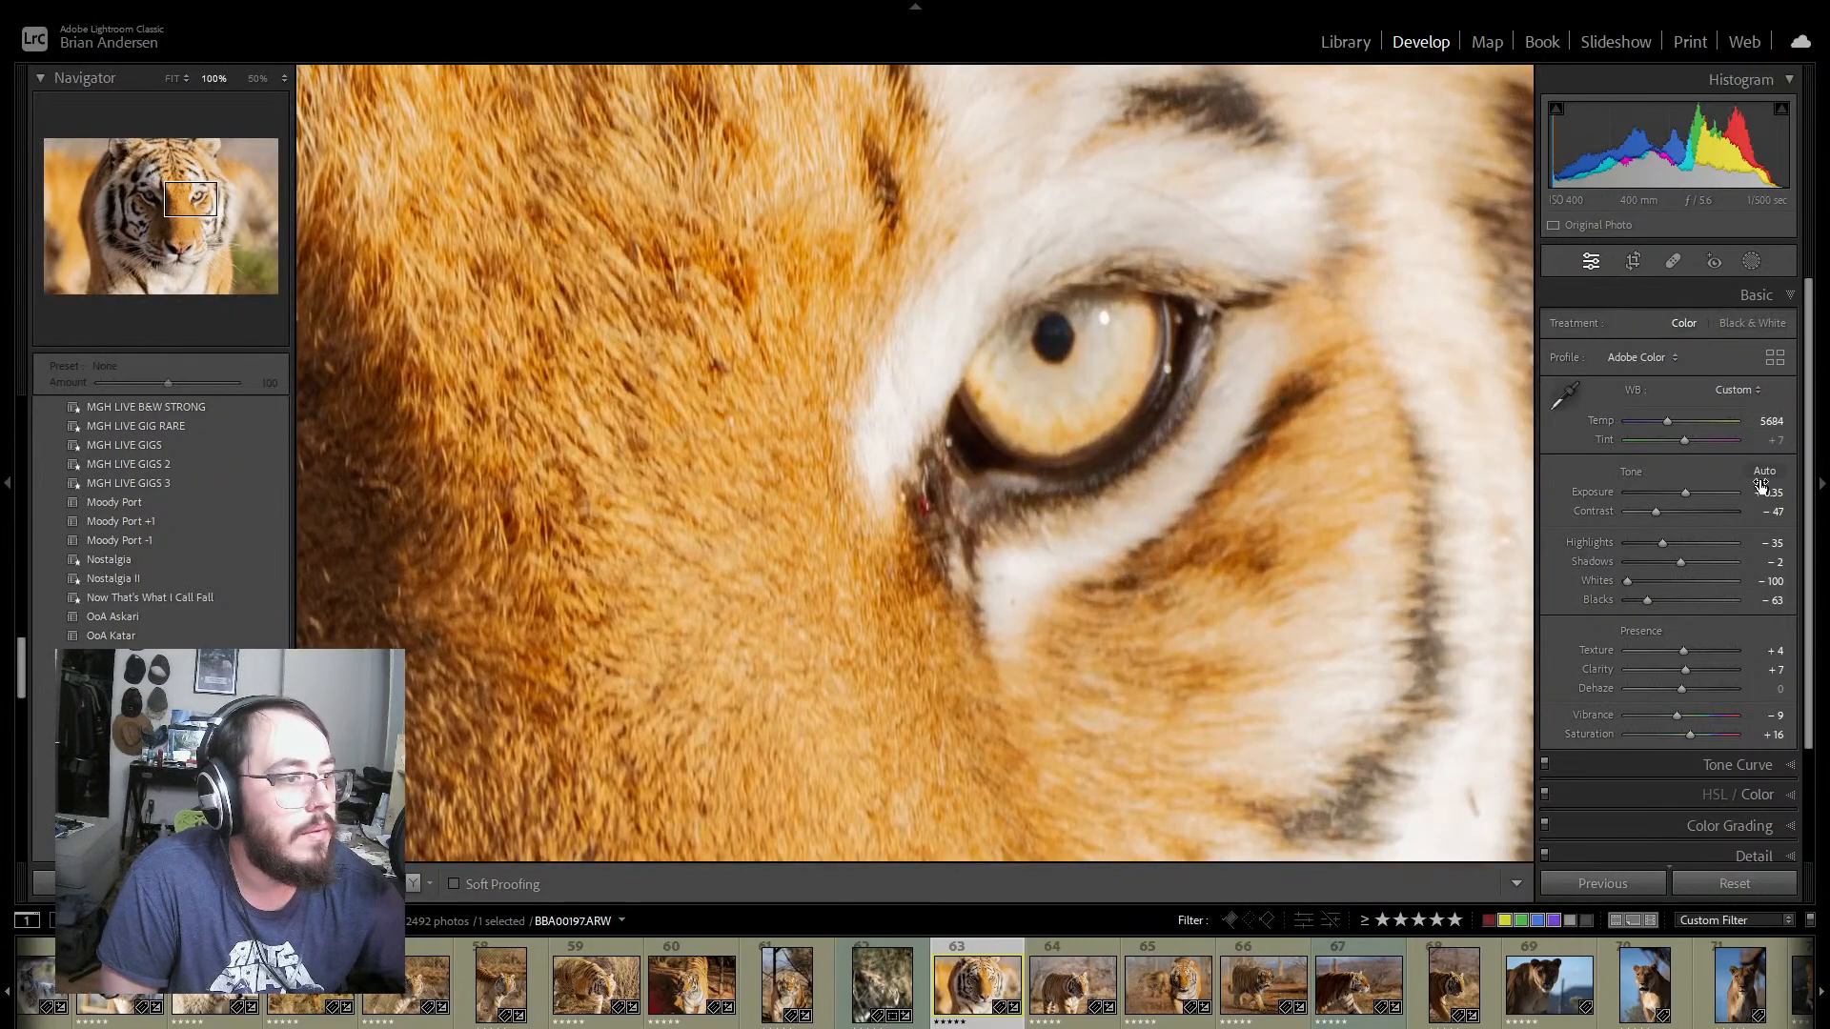
{"action": "scroll", "coordinate": [1788, 800], "scroll_direction": "down", "scroll_amount": 2}
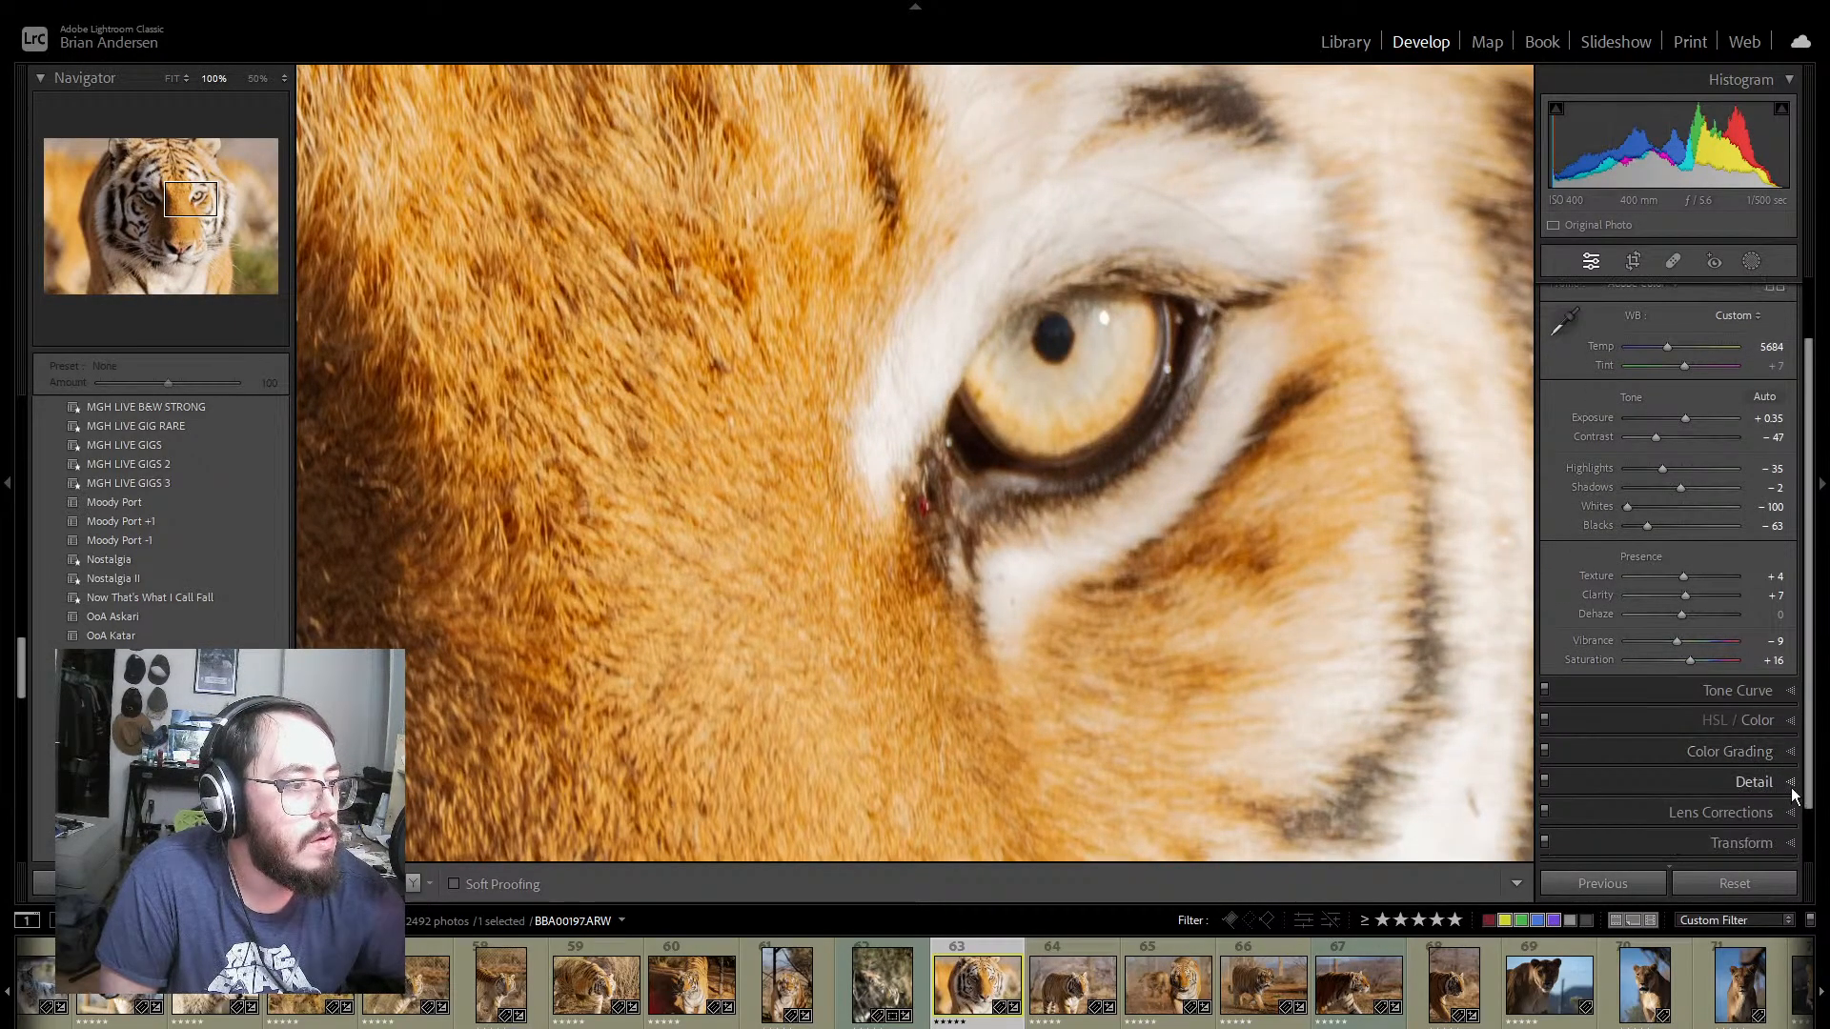
{"action": "left_click", "coordinate": [1790, 788]}
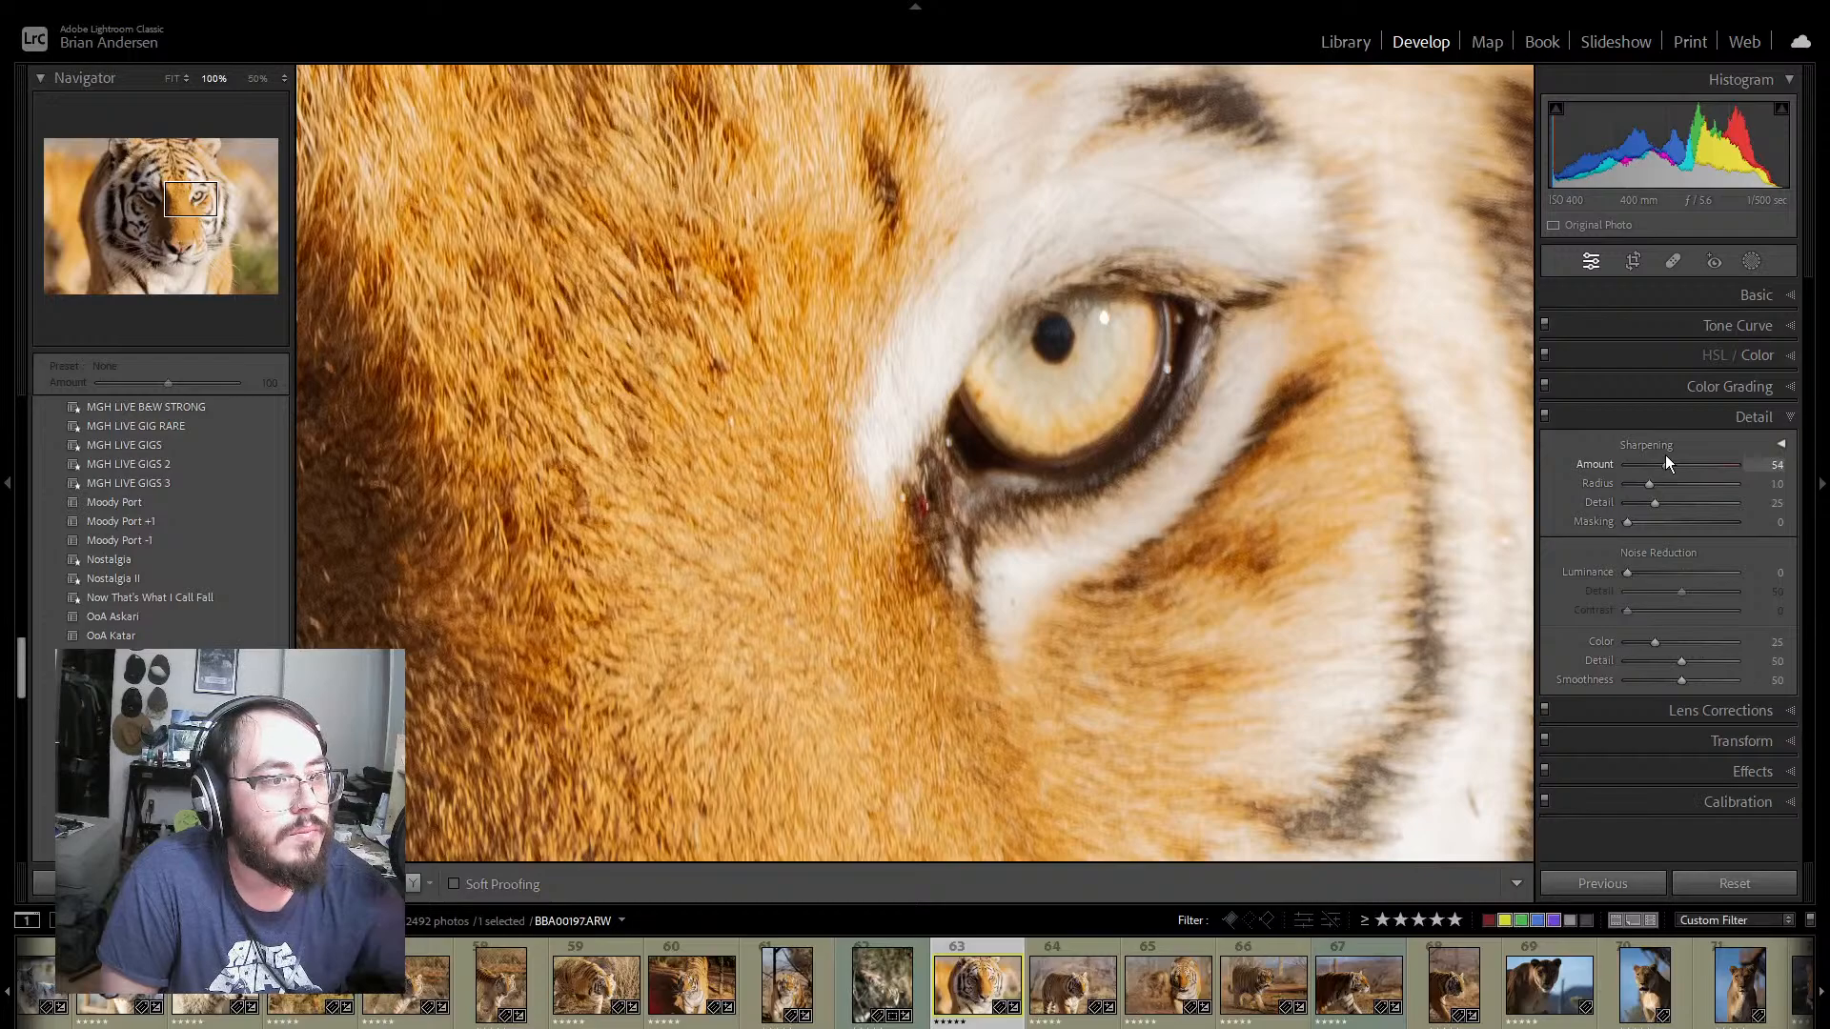
{"action": "left_click_drag", "start_coordinate": [1663, 458], "coordinate": [1661, 457]}
{"action": "left_click", "coordinate": [1066, 561]}
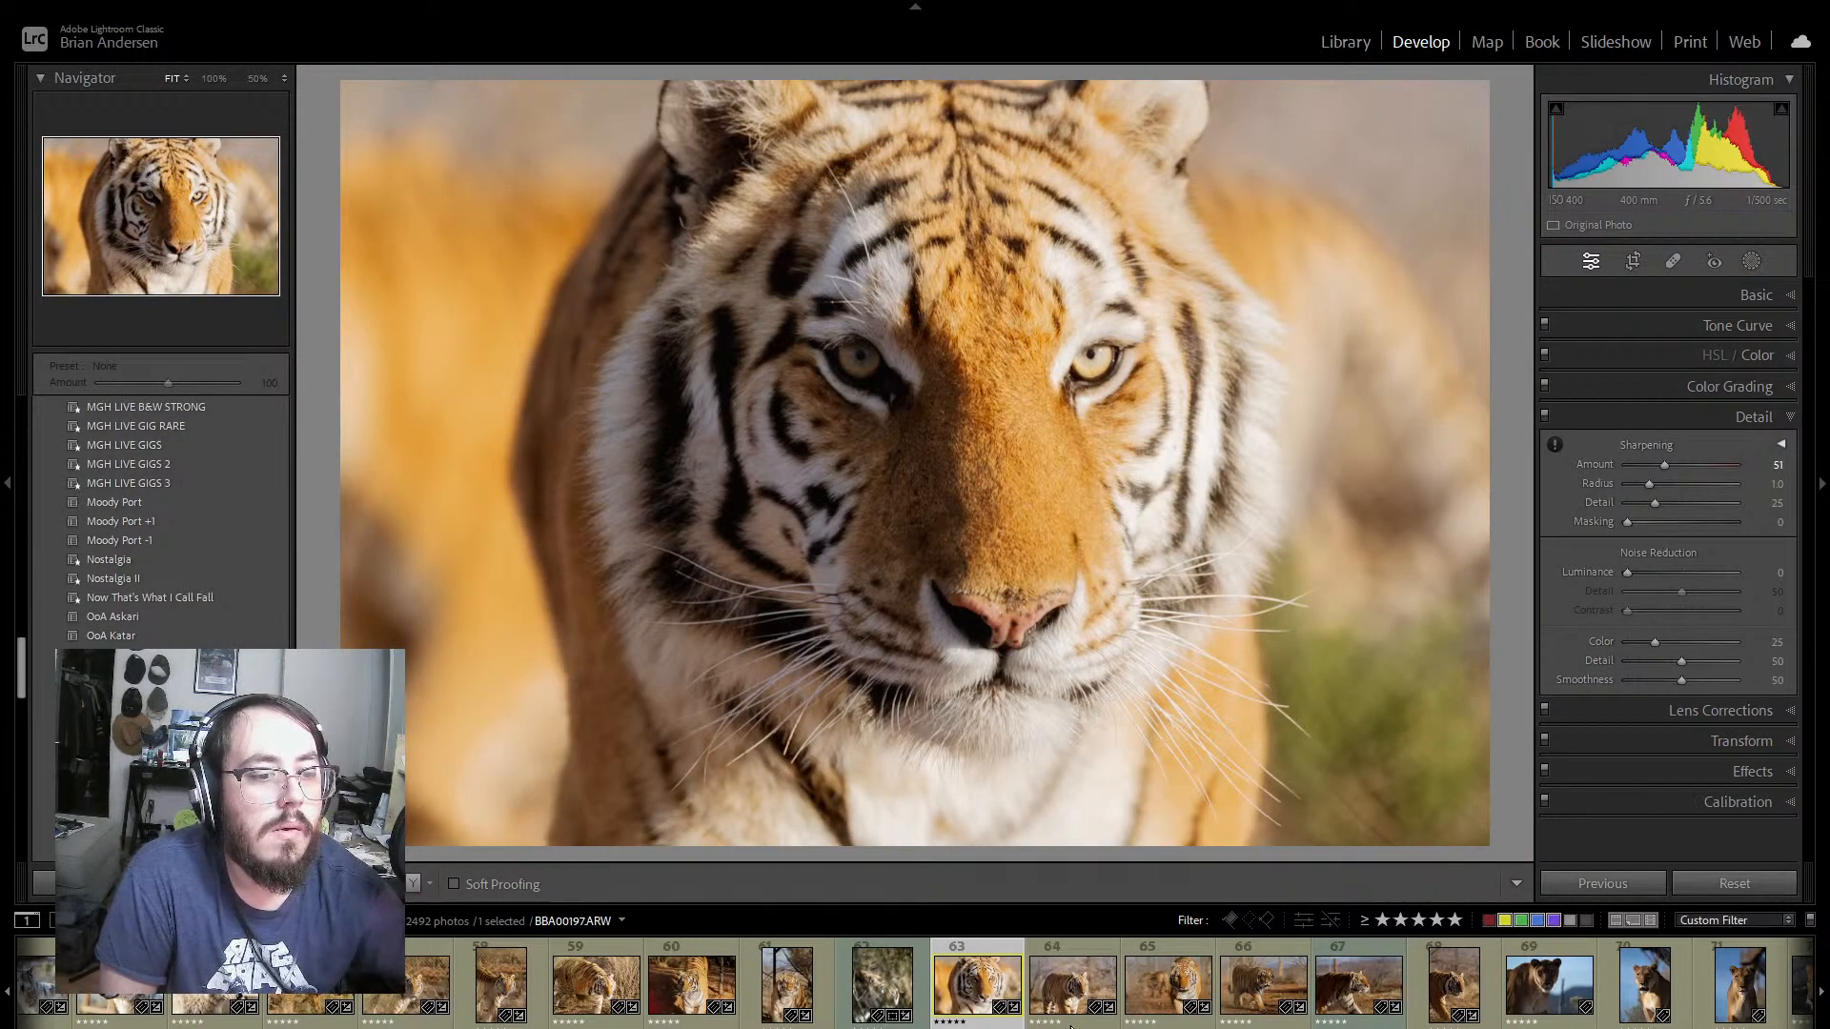
Step: After checking photo 64, try a repositioned 1 x 1 crop on tiger photo 65, and return it to the As Shot aspect
{"action": "left_click", "coordinate": [1083, 950]}
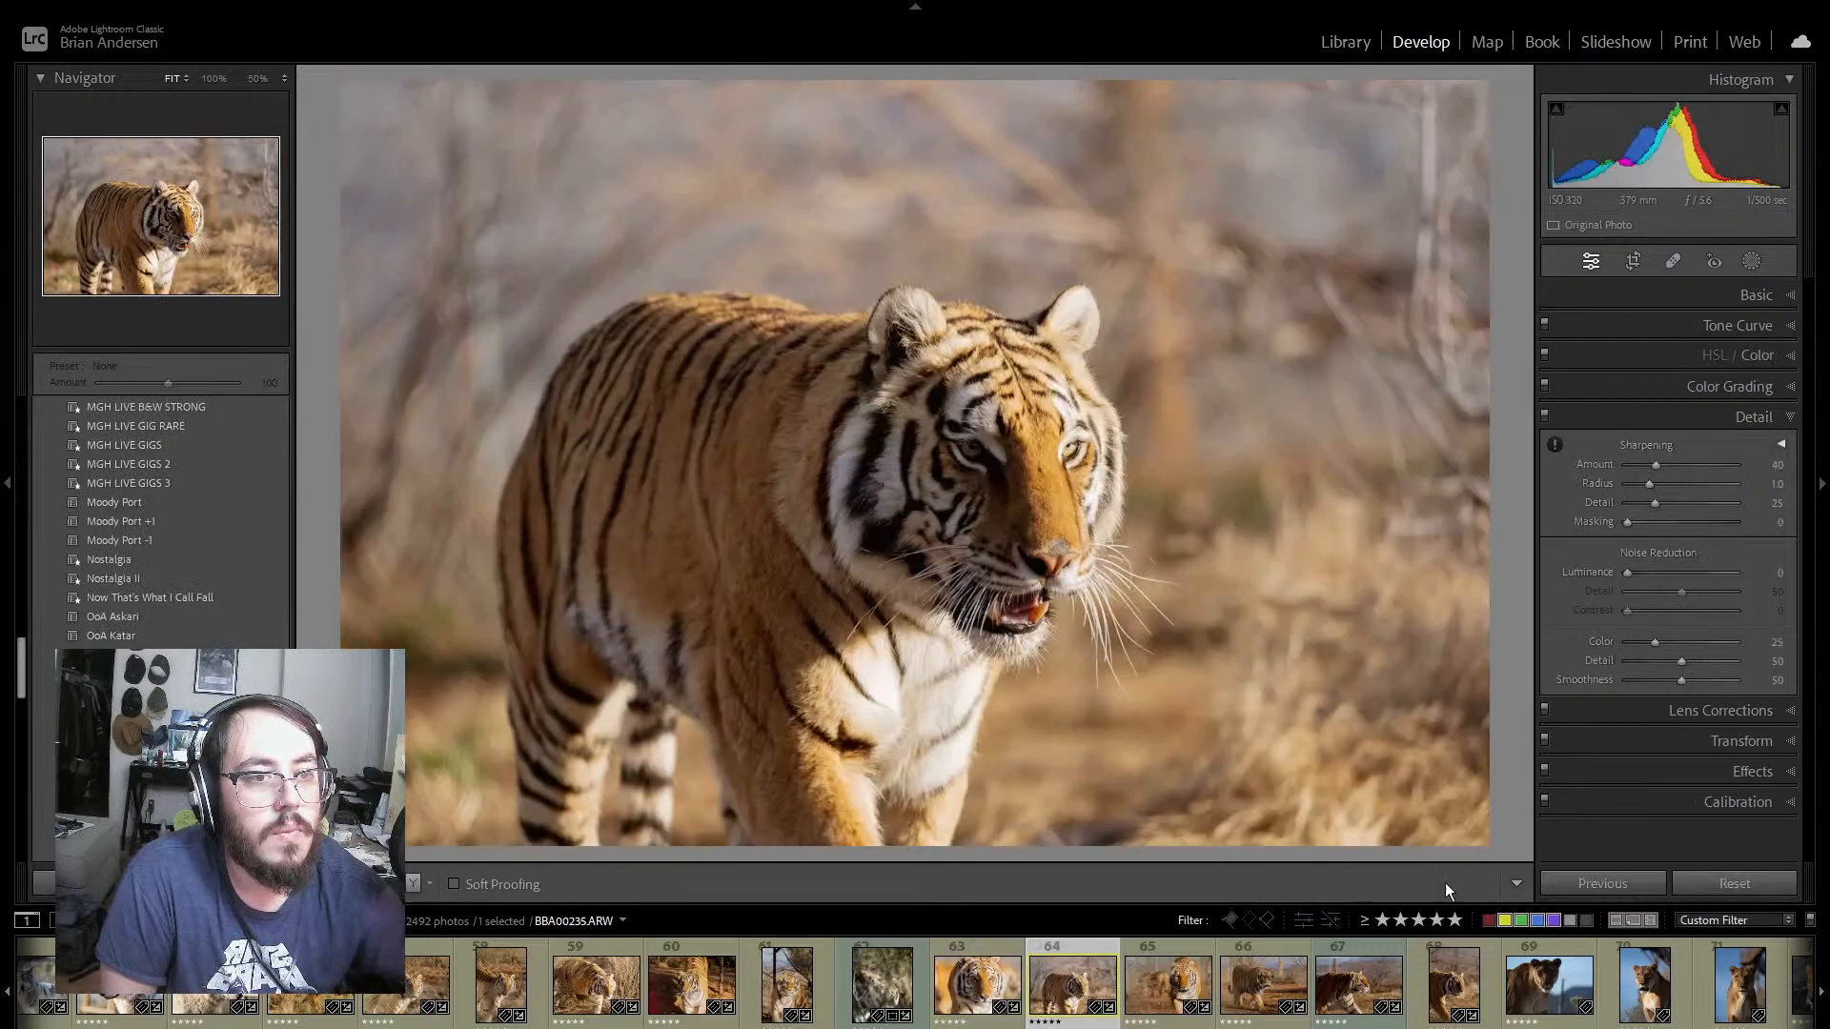
{"action": "left_click", "coordinate": [1130, 968]}
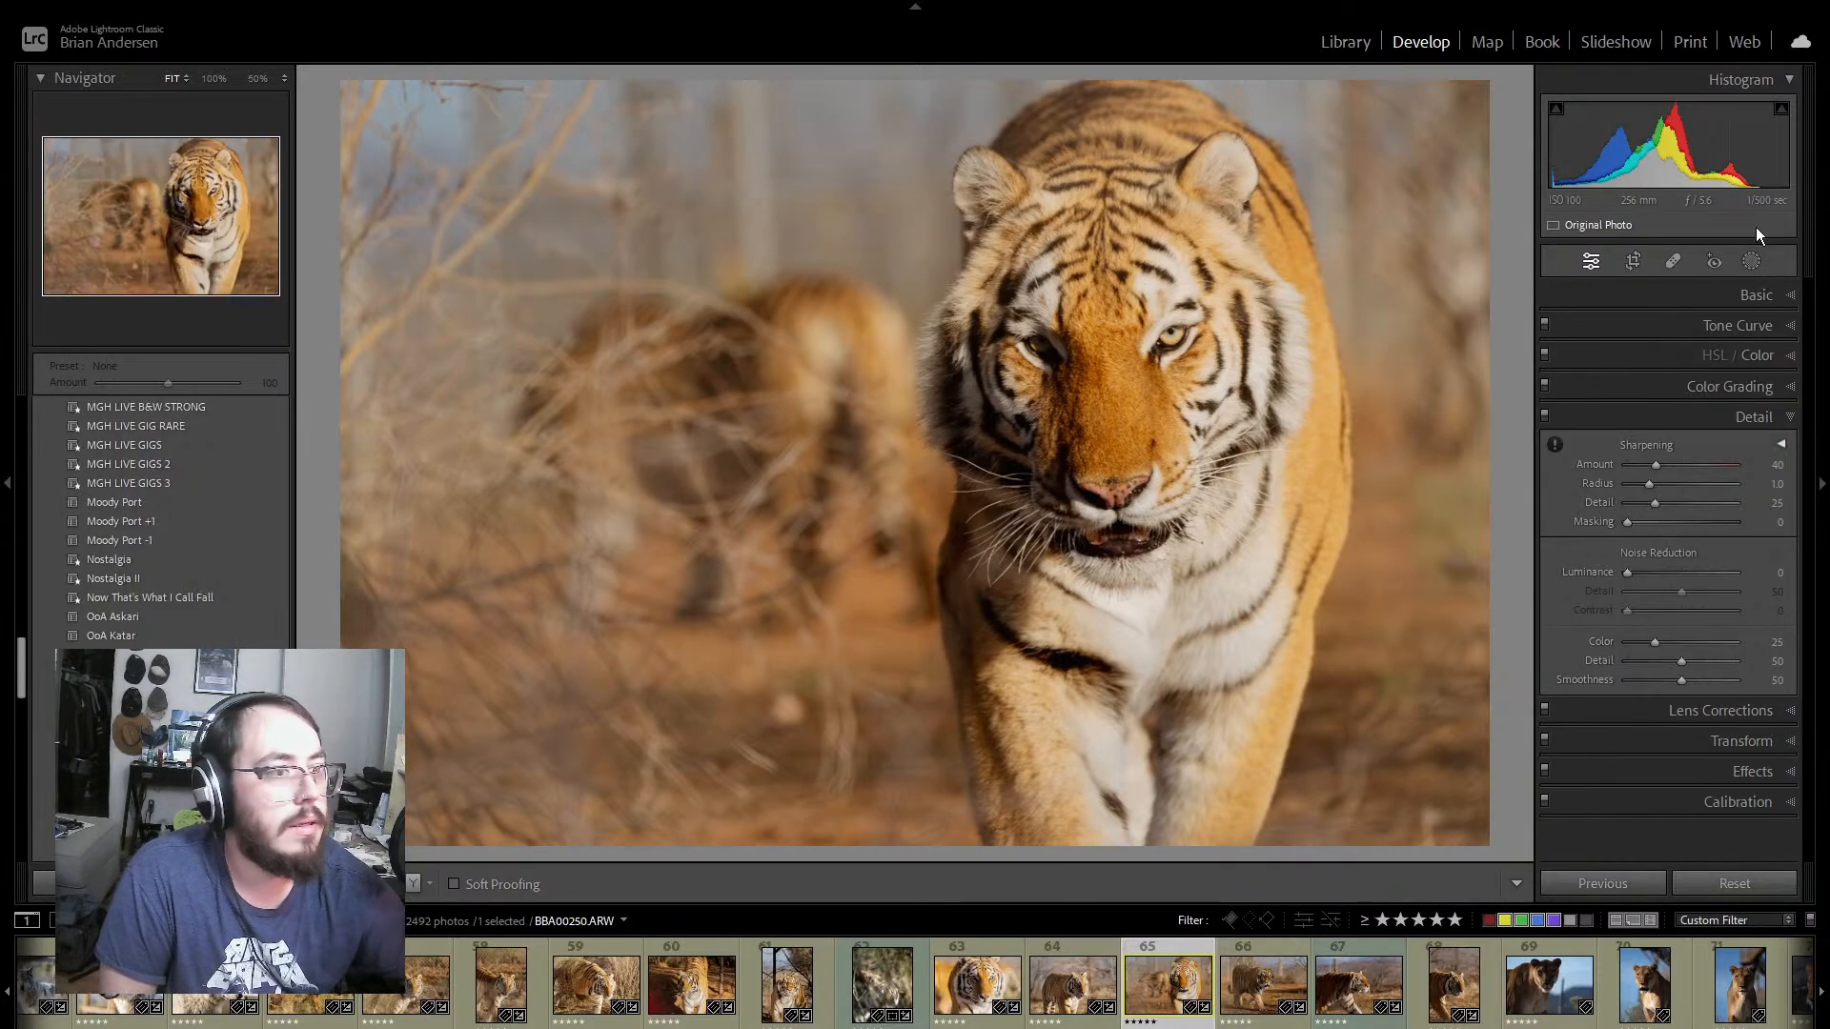
{"action": "left_click", "coordinate": [1632, 261]}
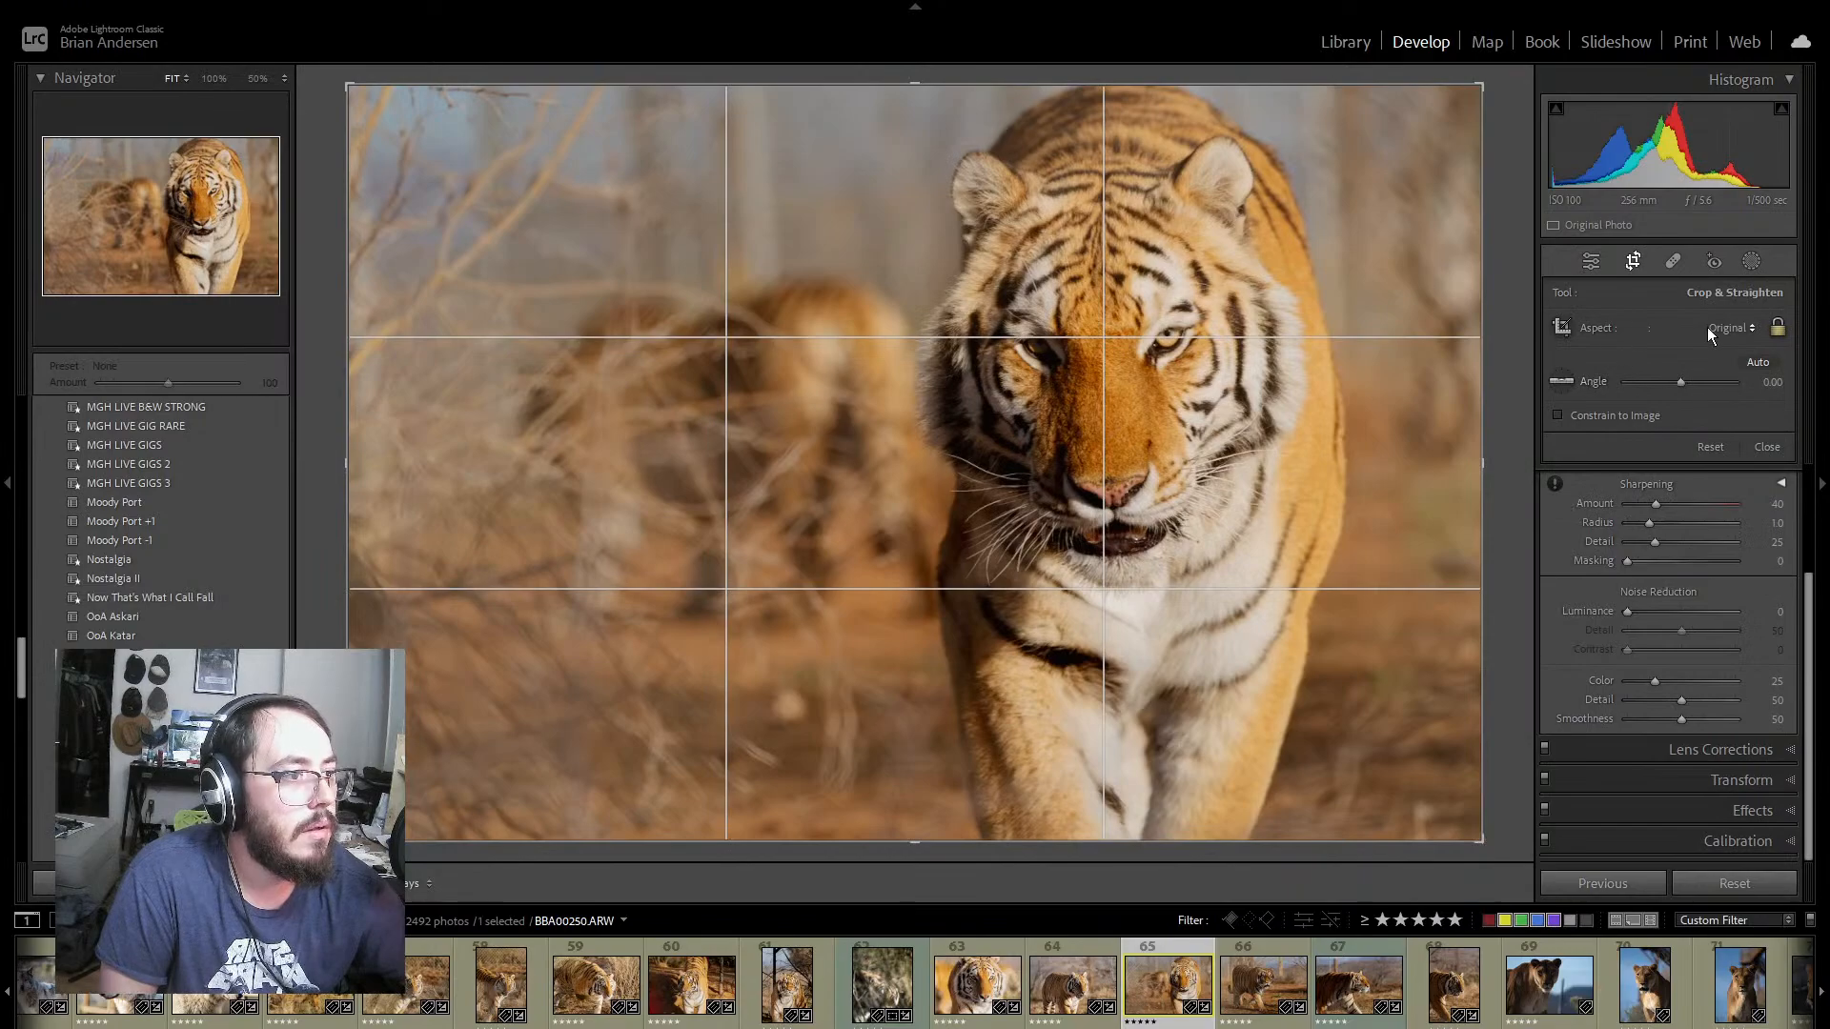
{"action": "left_click", "coordinate": [1707, 328]}
{"action": "left_click", "coordinate": [1650, 417]}
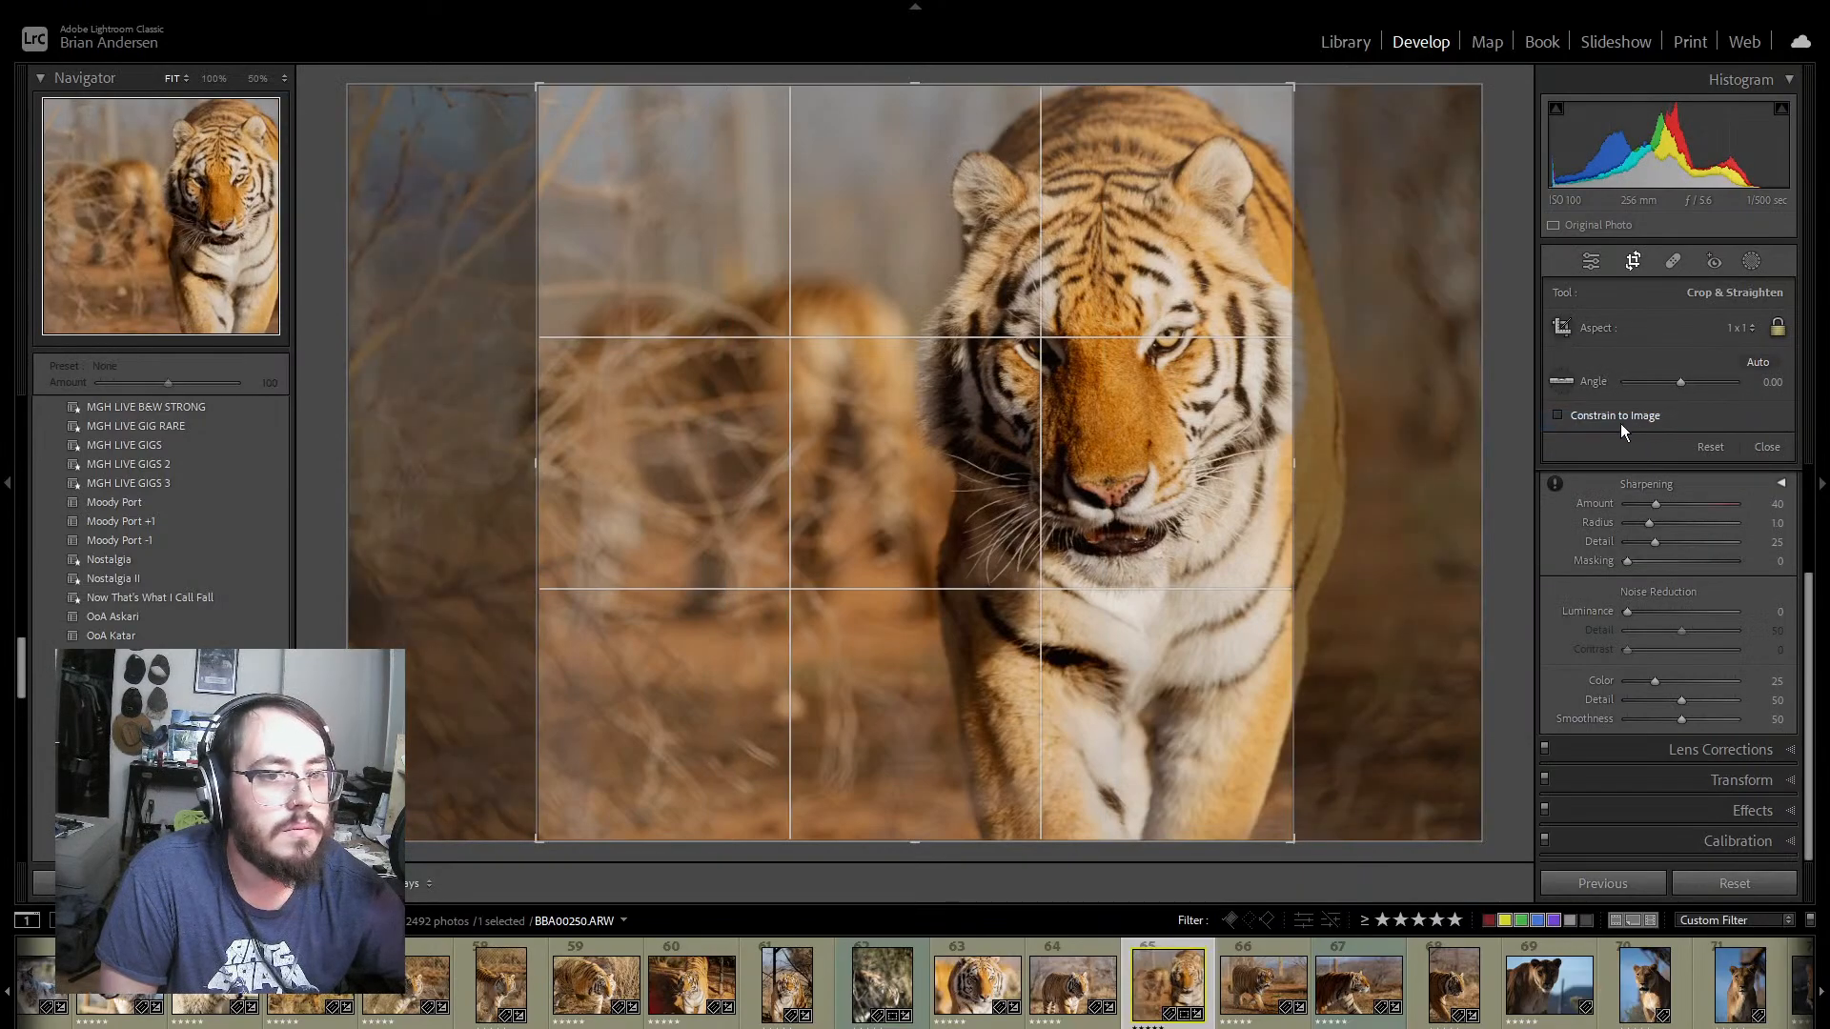
{"action": "left_click_drag", "start_coordinate": [1163, 433], "coordinate": [1090, 425]}
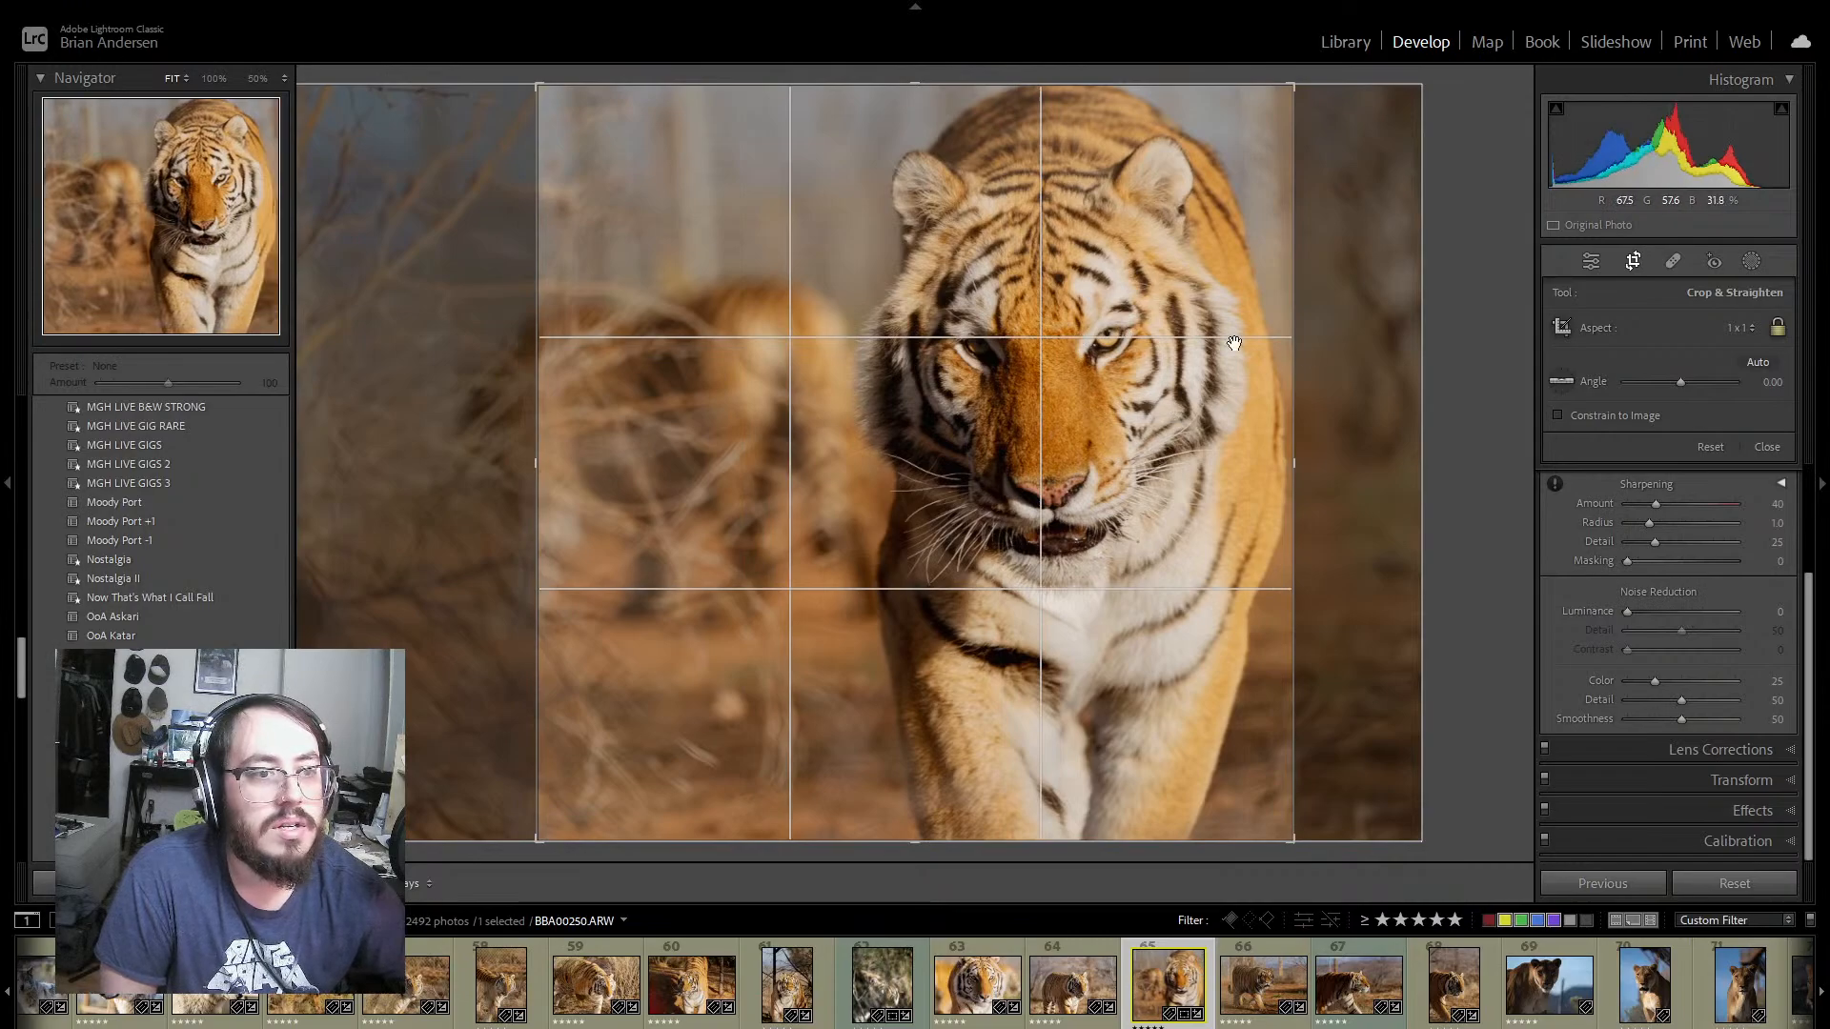
{"action": "left_click", "coordinate": [1749, 331]}
{"action": "left_click", "coordinate": [1627, 347]}
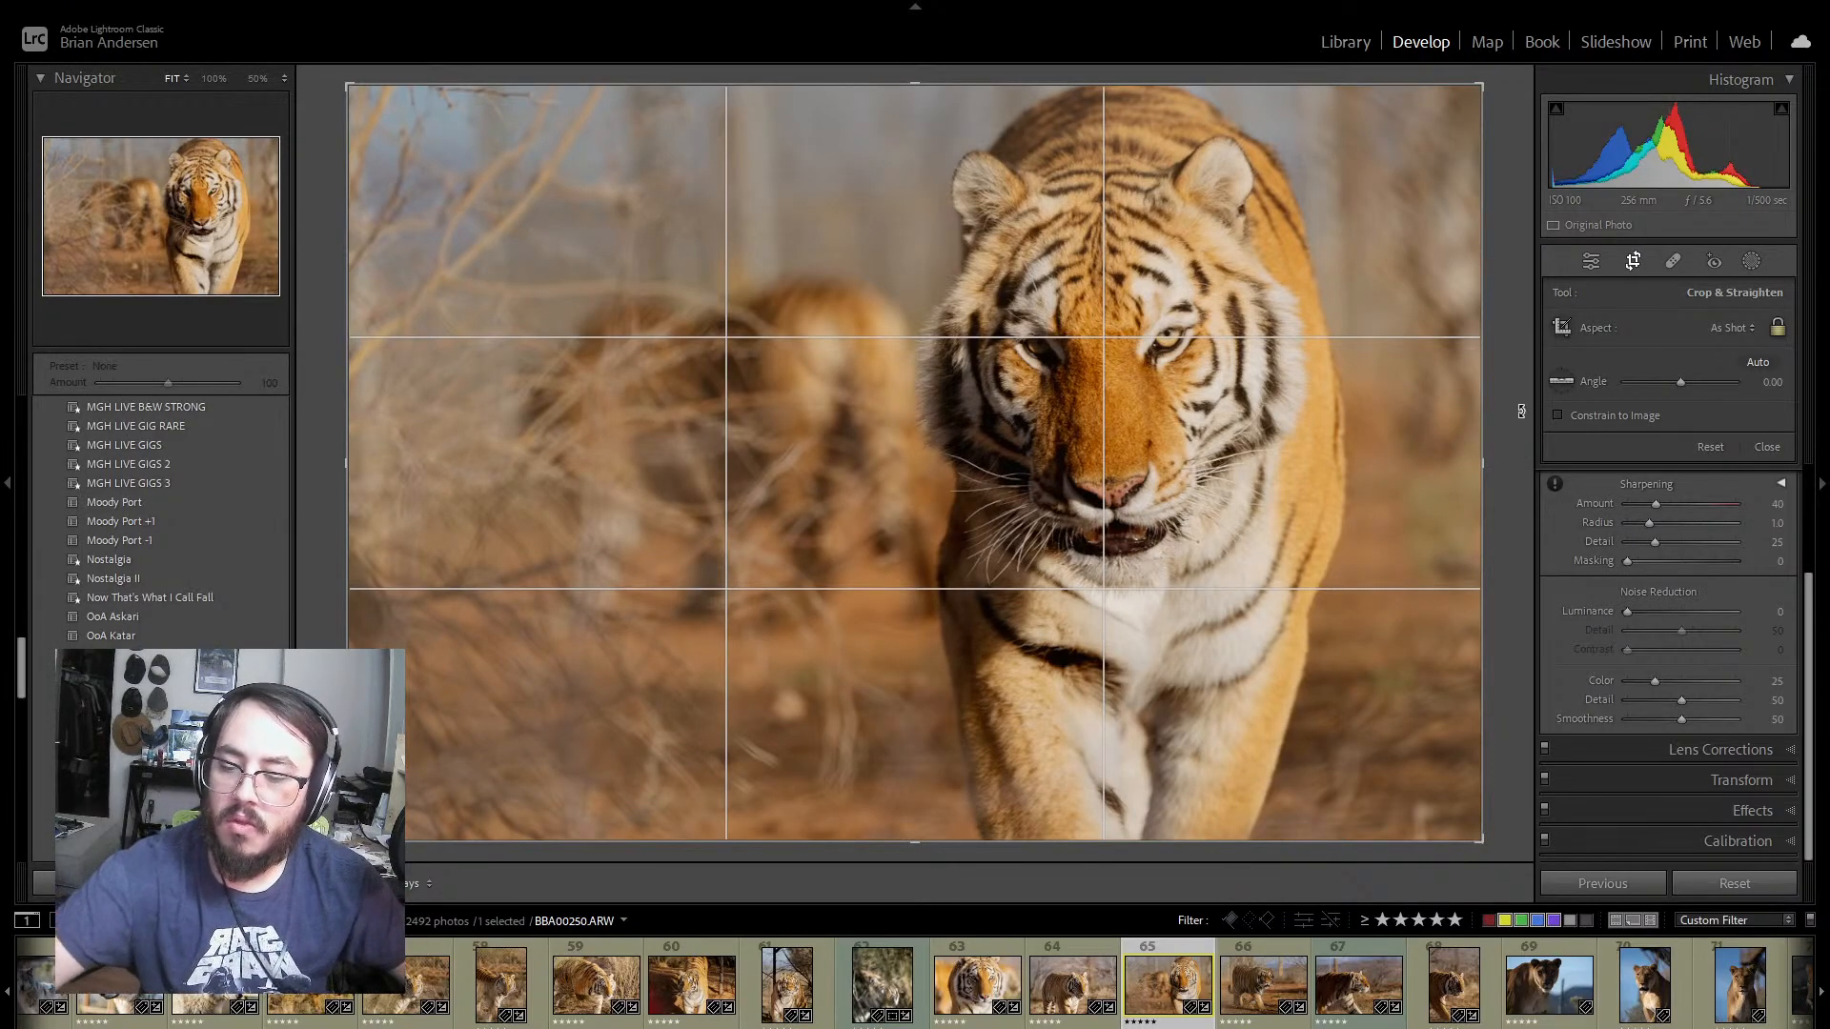
Step: Take a screen snip of the whole uncropped photo 65 with its crop grid
{"action": "key", "text": "super+shift+s"}
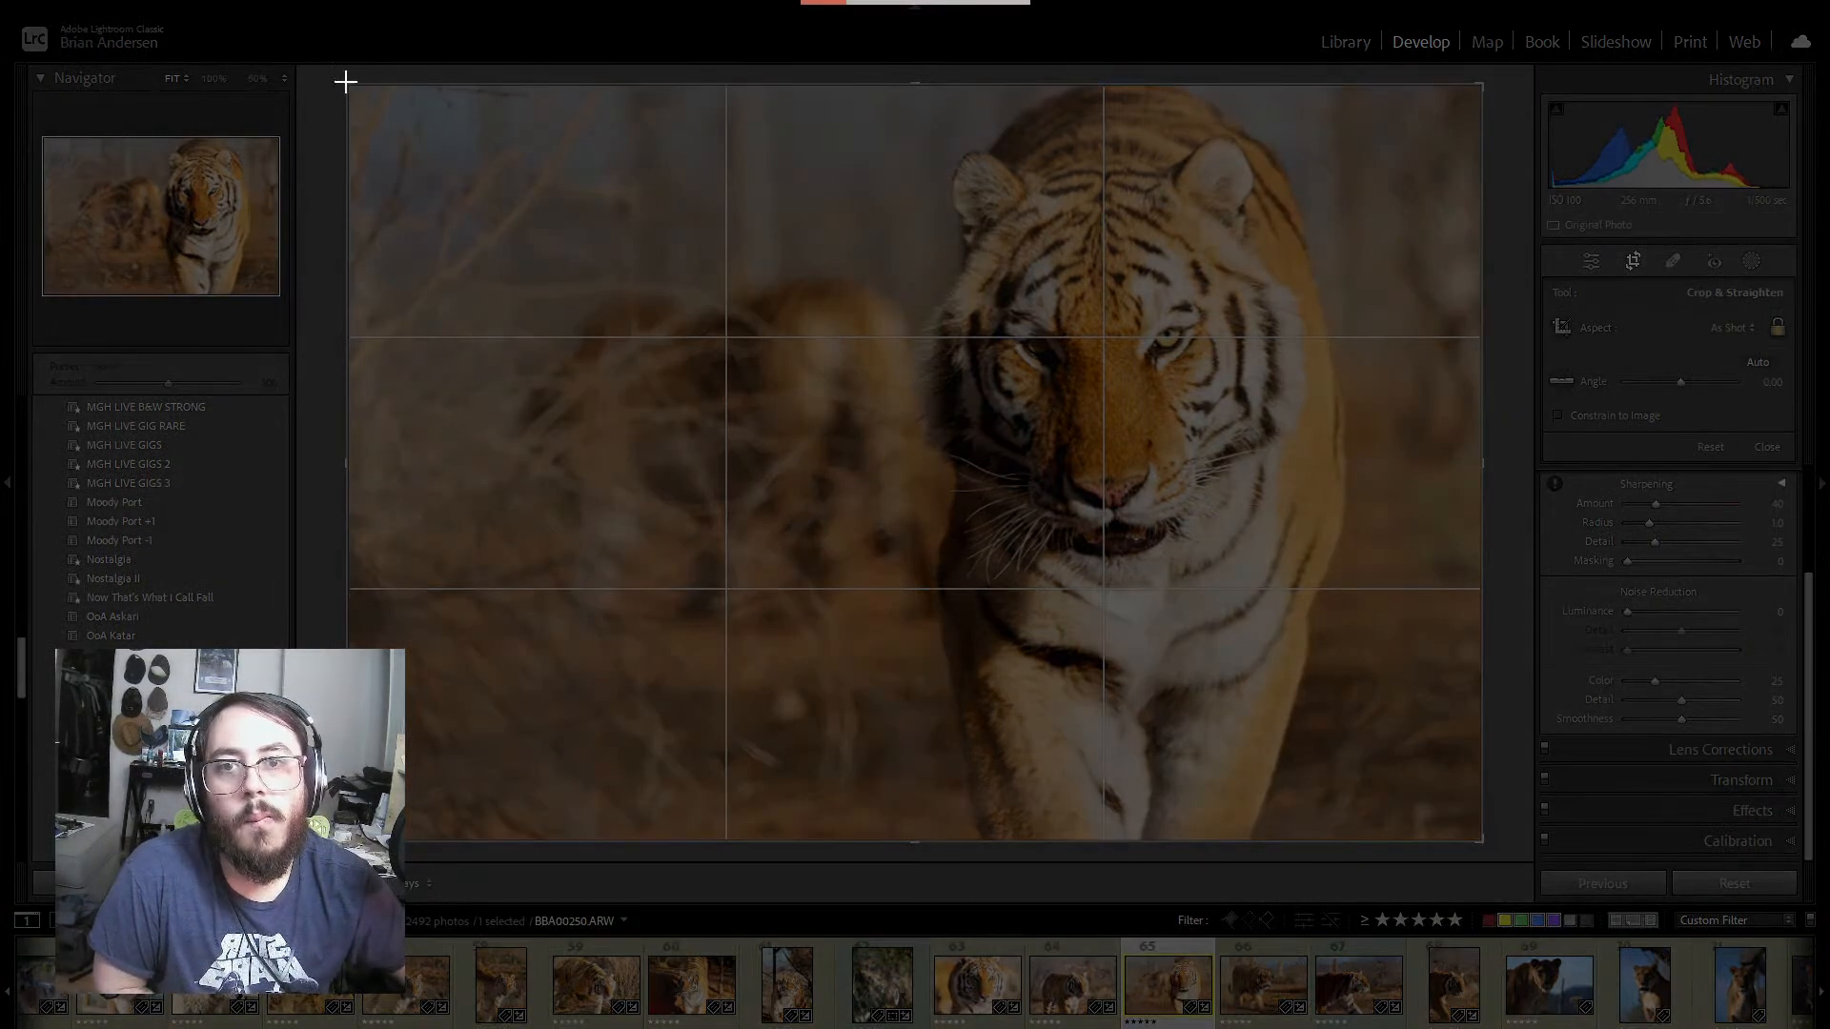
{"action": "left_click_drag", "start_coordinate": [346, 84], "coordinate": [1483, 842]}
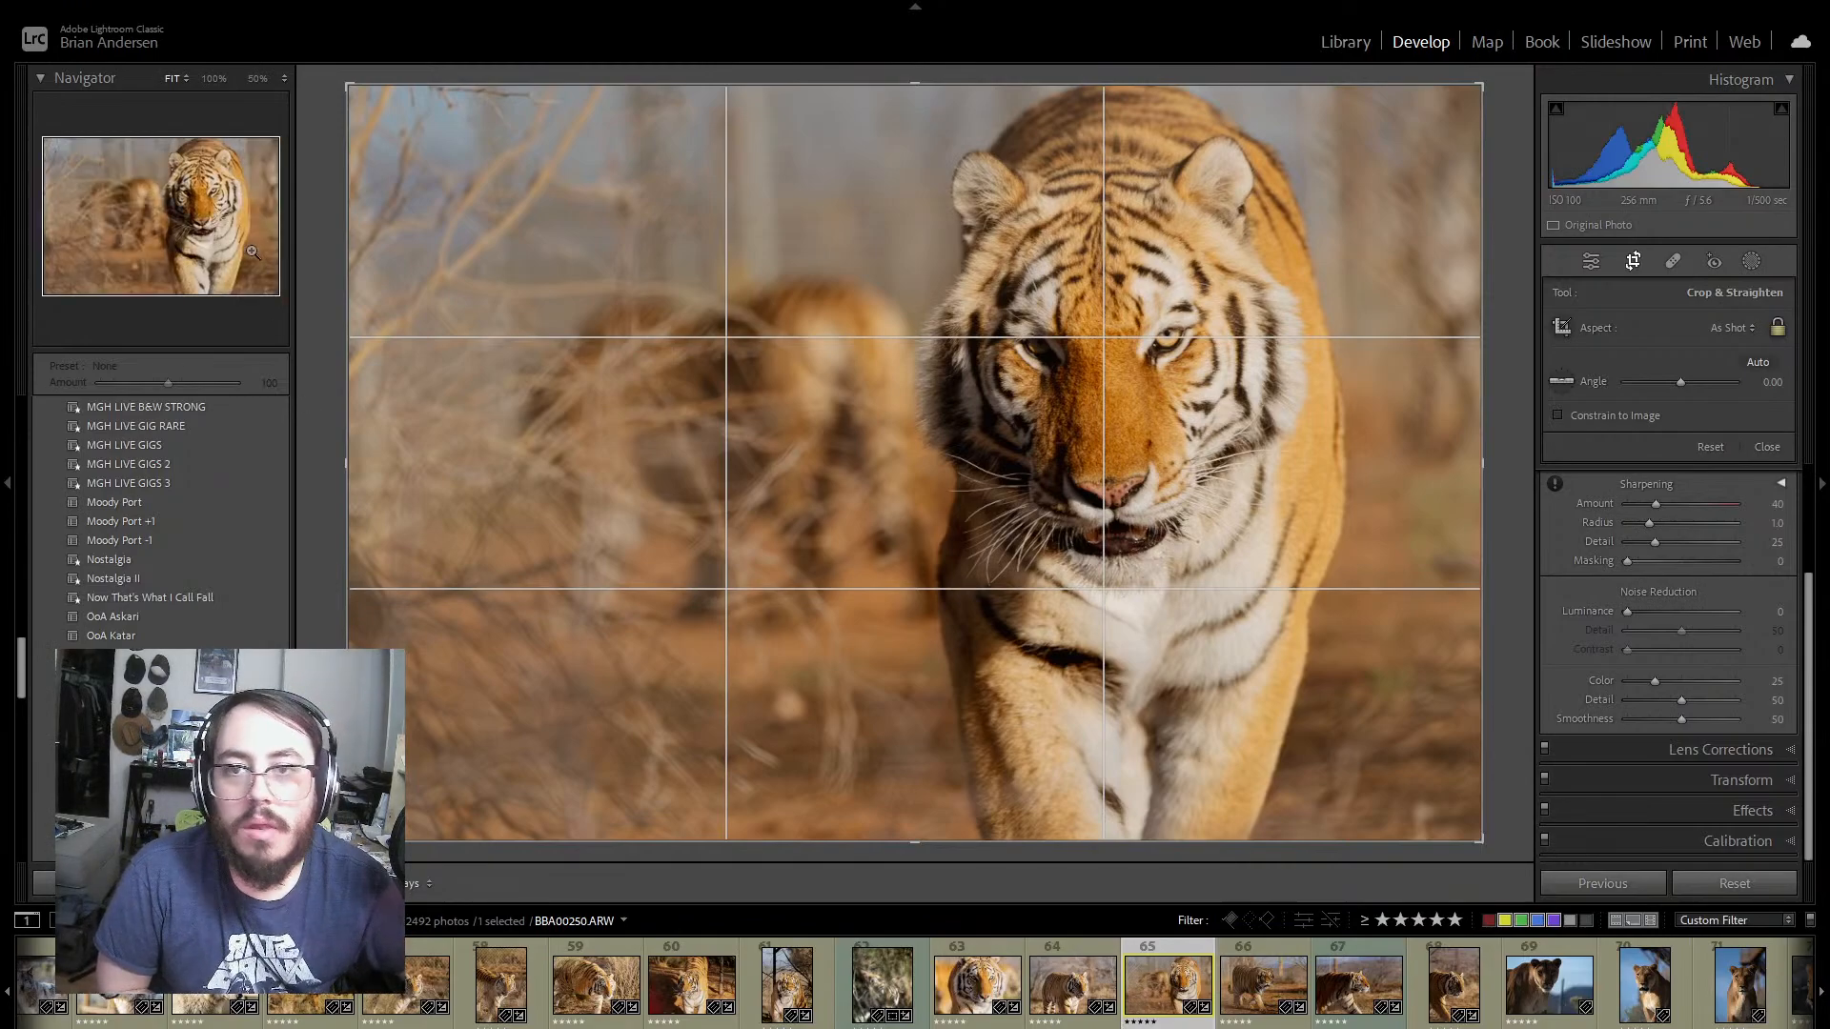
Step: Leave cropping on tiger photo 65, try the Black & White treatment, and return the photo to Color
{"action": "left_click", "coordinate": [1592, 261]}
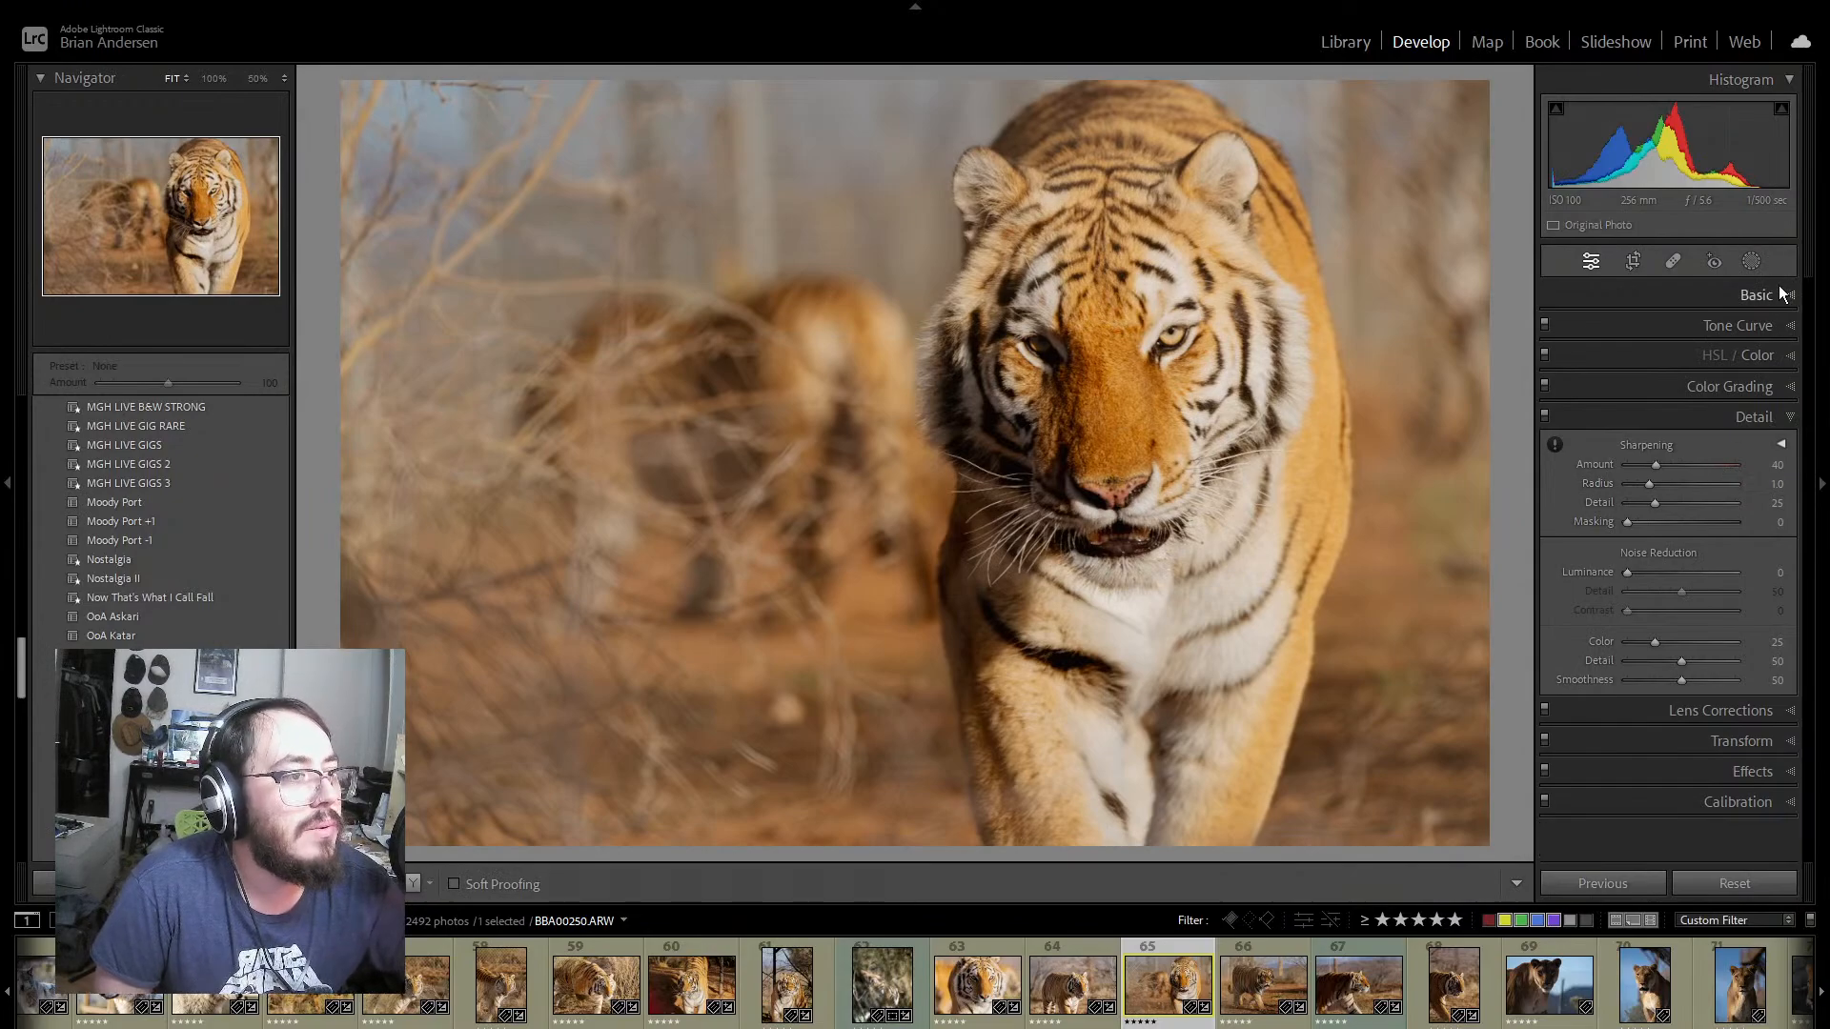
{"action": "left_click", "coordinate": [1784, 295]}
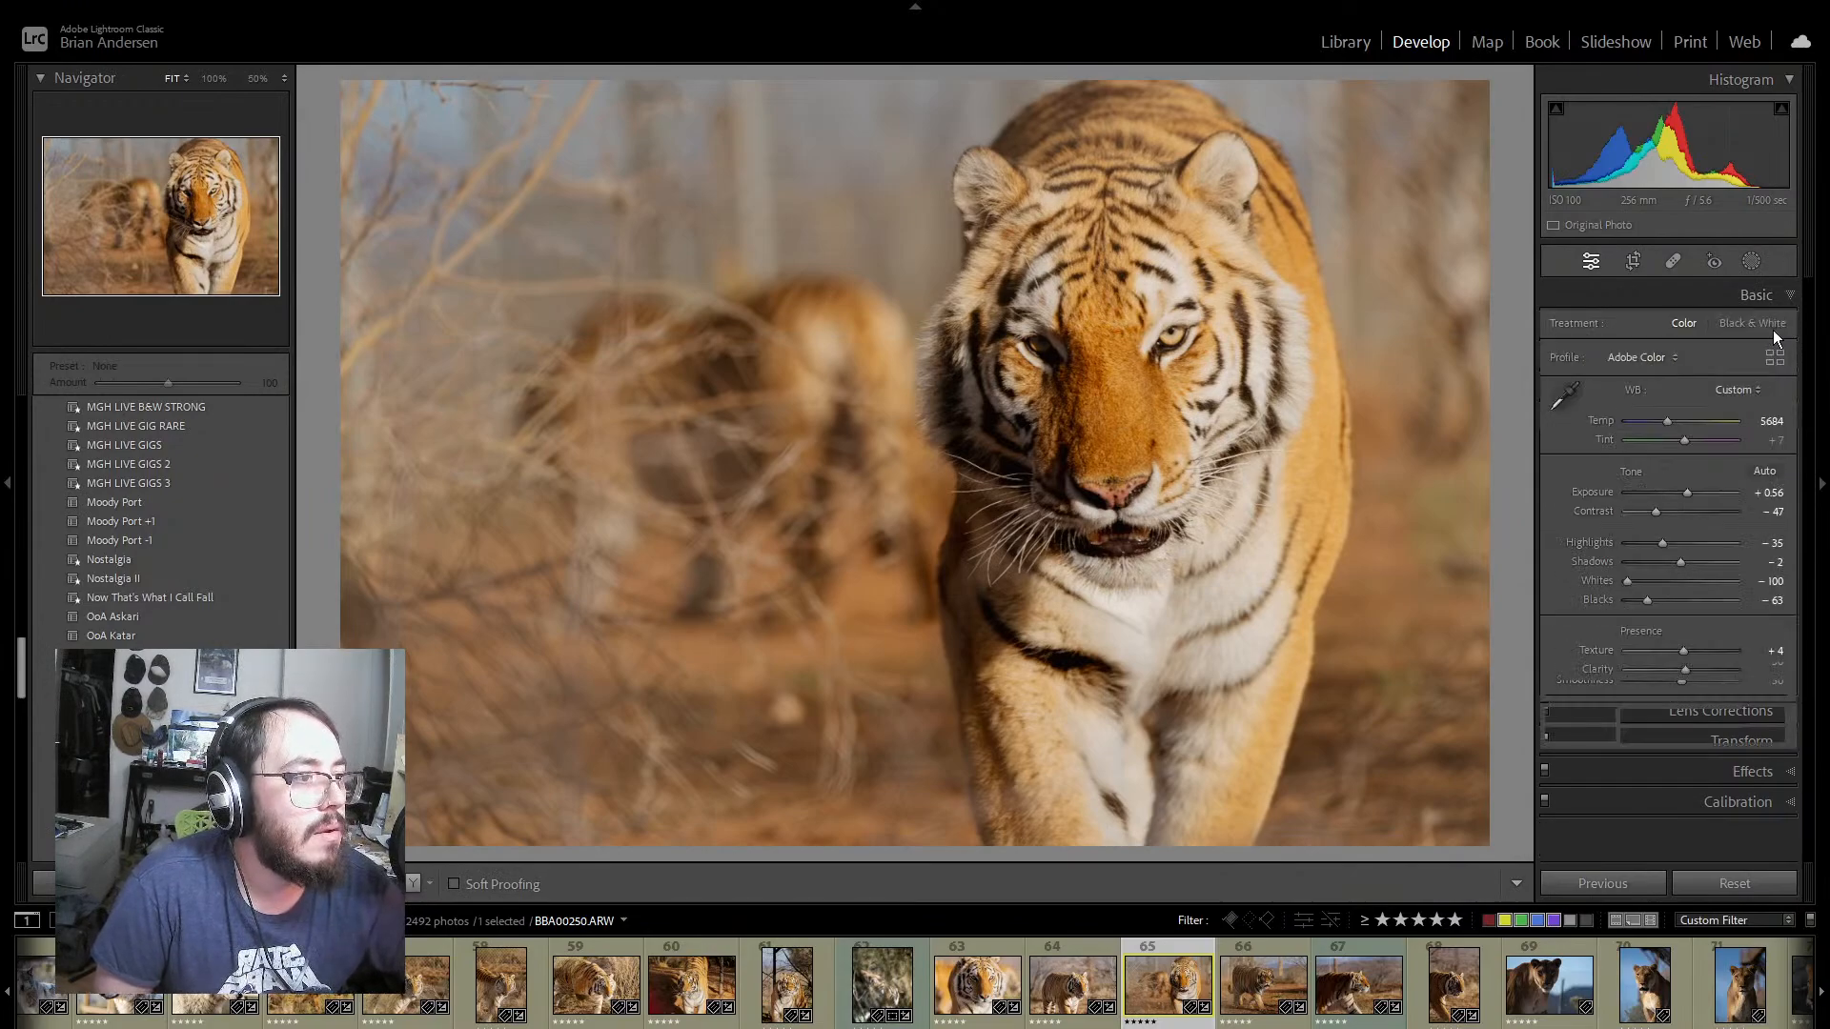
{"action": "left_click", "coordinate": [1762, 322]}
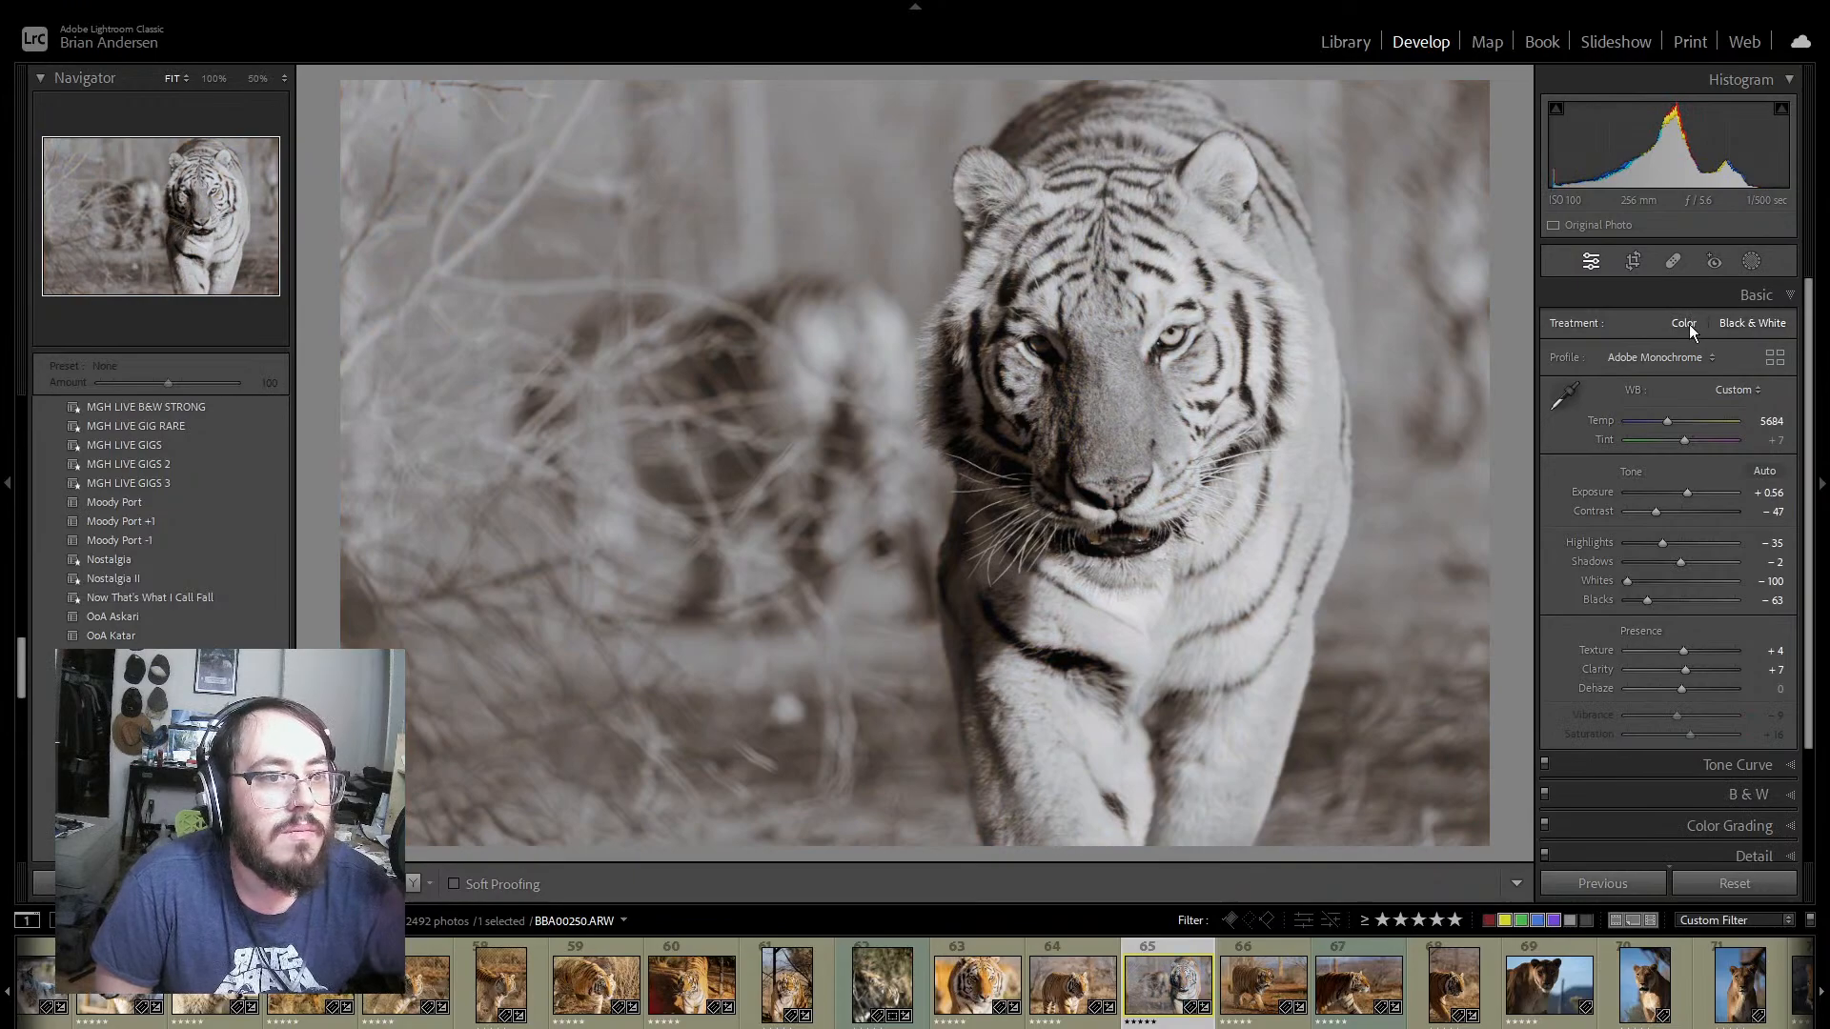
{"action": "left_click", "coordinate": [1687, 323]}
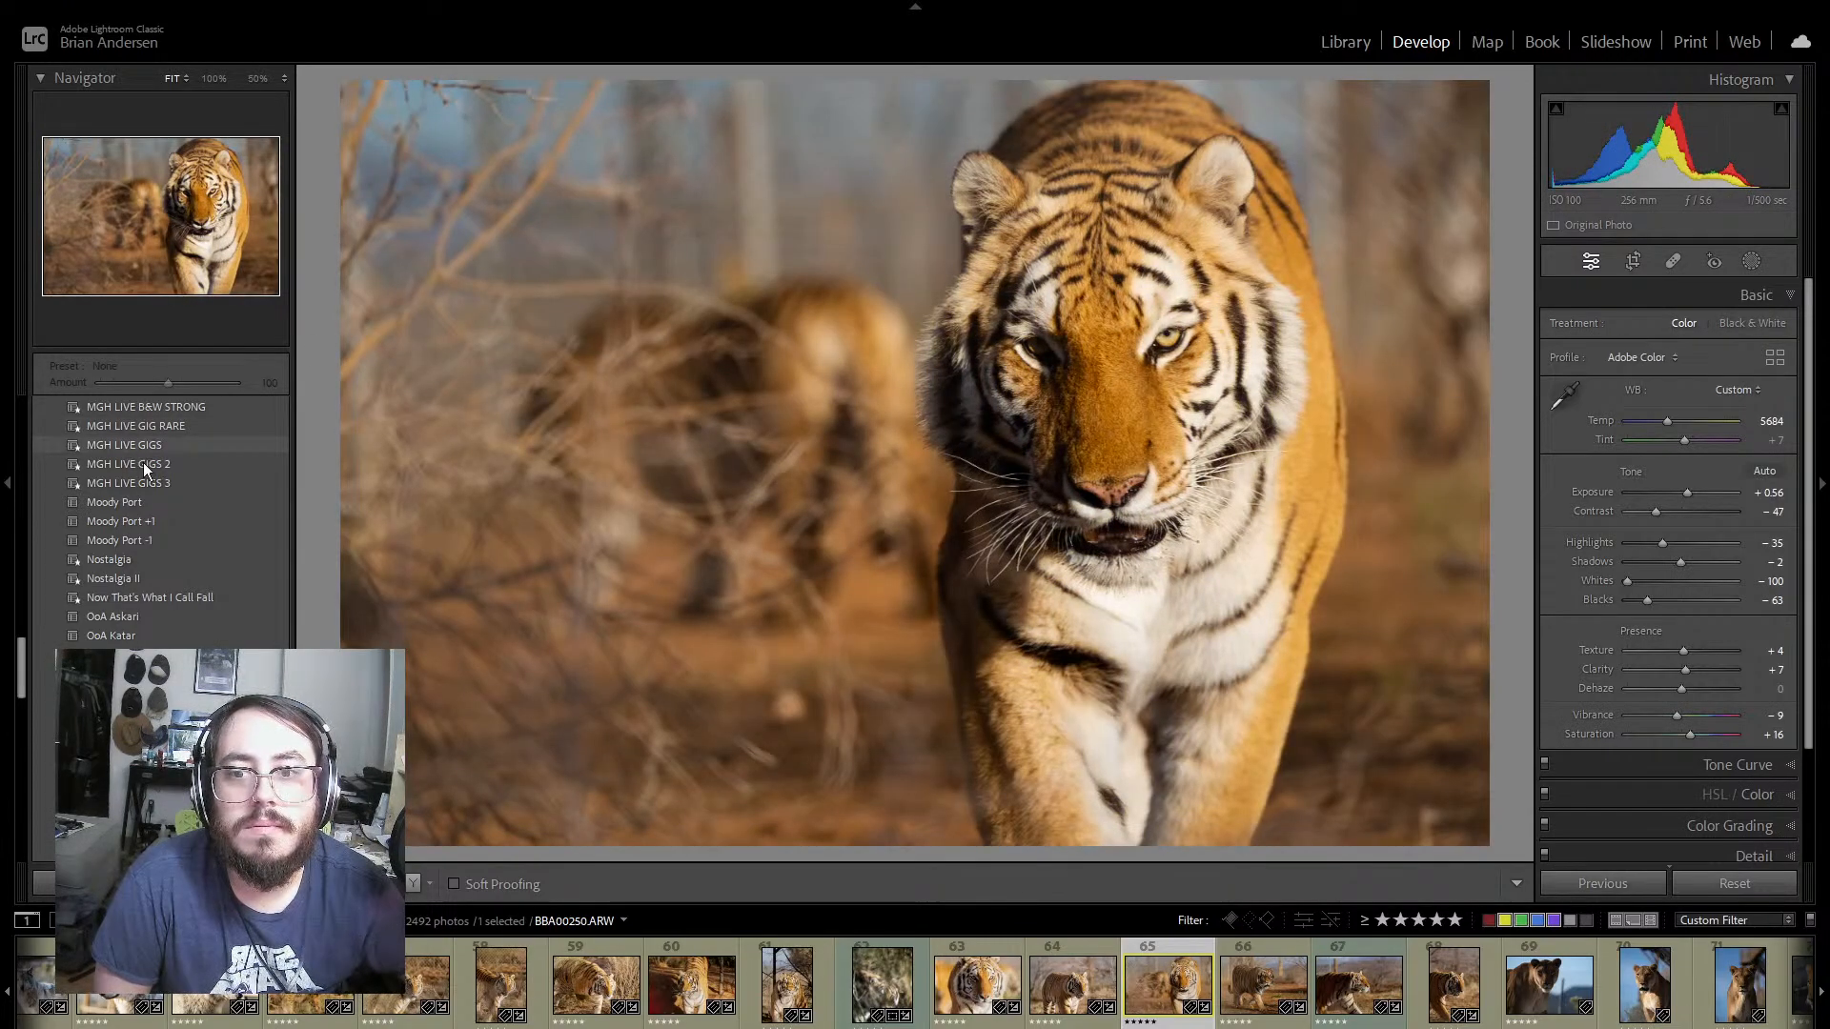
Step: Preview the favorite and user presets on tiger photo 65 to compare alternative color and black-and-white looks
{"action": "scroll", "coordinate": [143, 461], "scroll_direction": "up", "scroll_amount": 5}
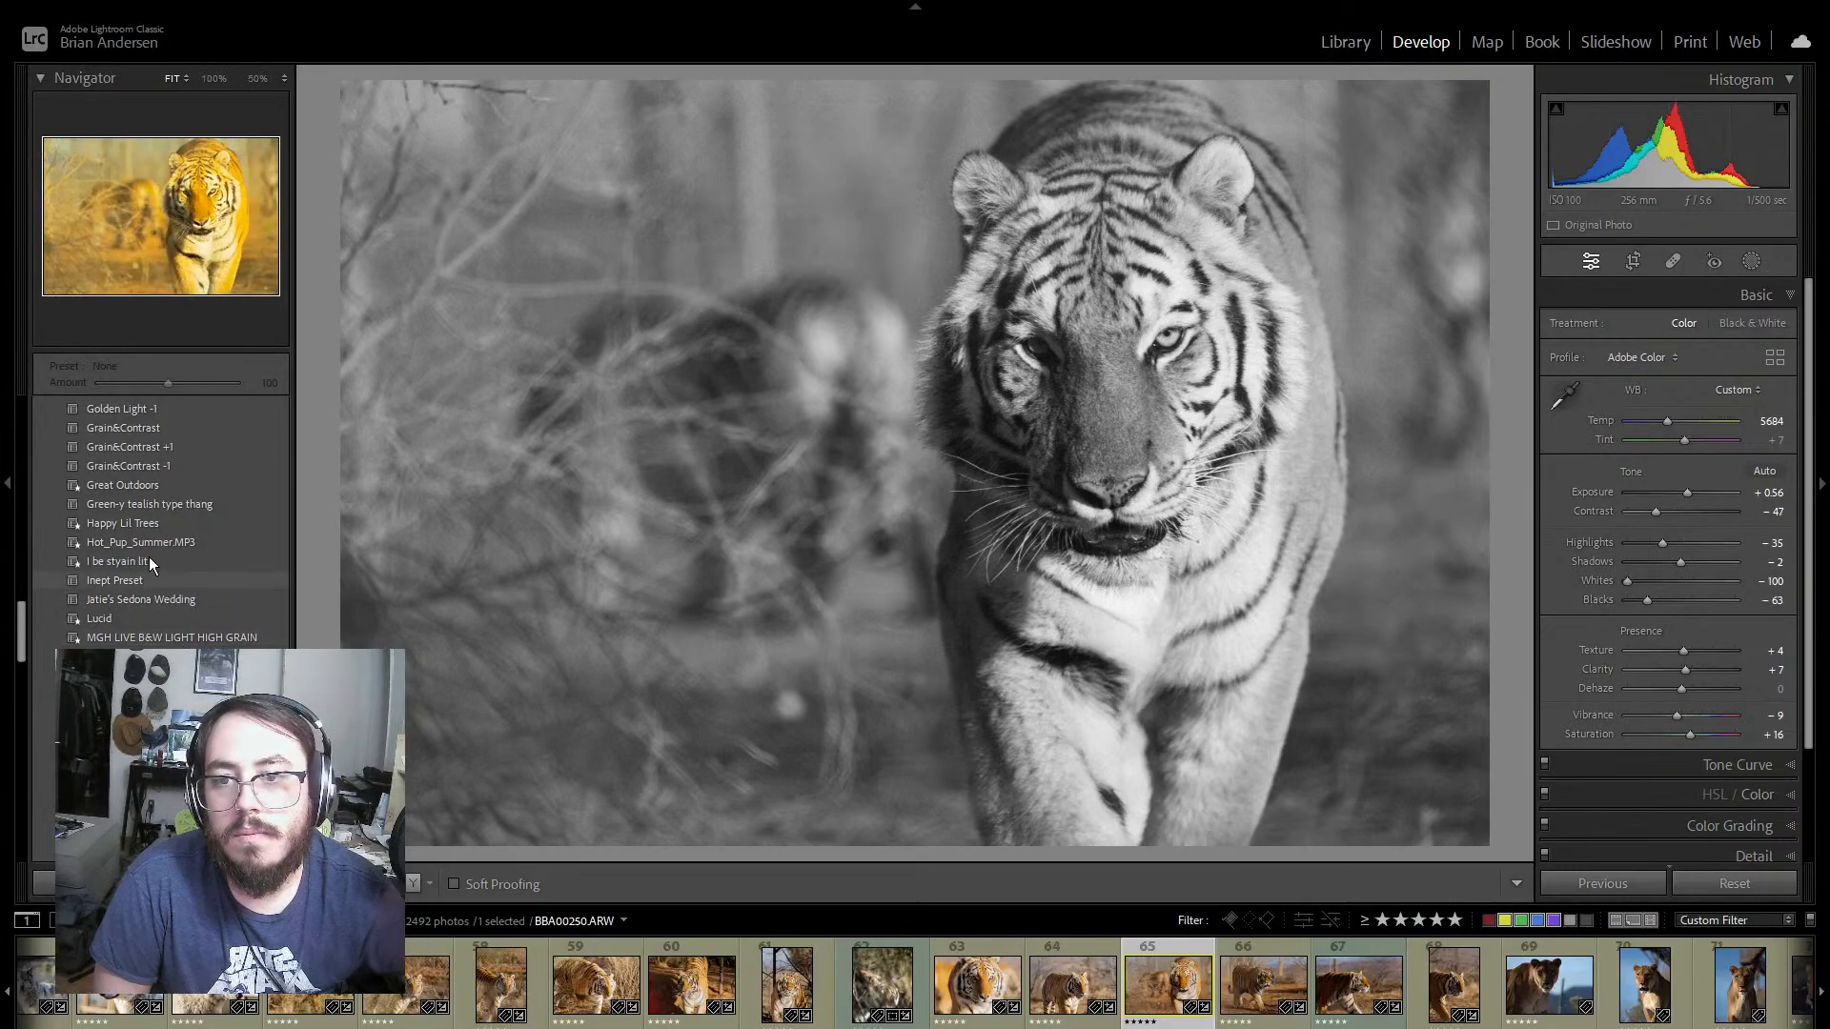
{"action": "scroll", "coordinate": [176, 581], "scroll_direction": "down", "scroll_amount": 5}
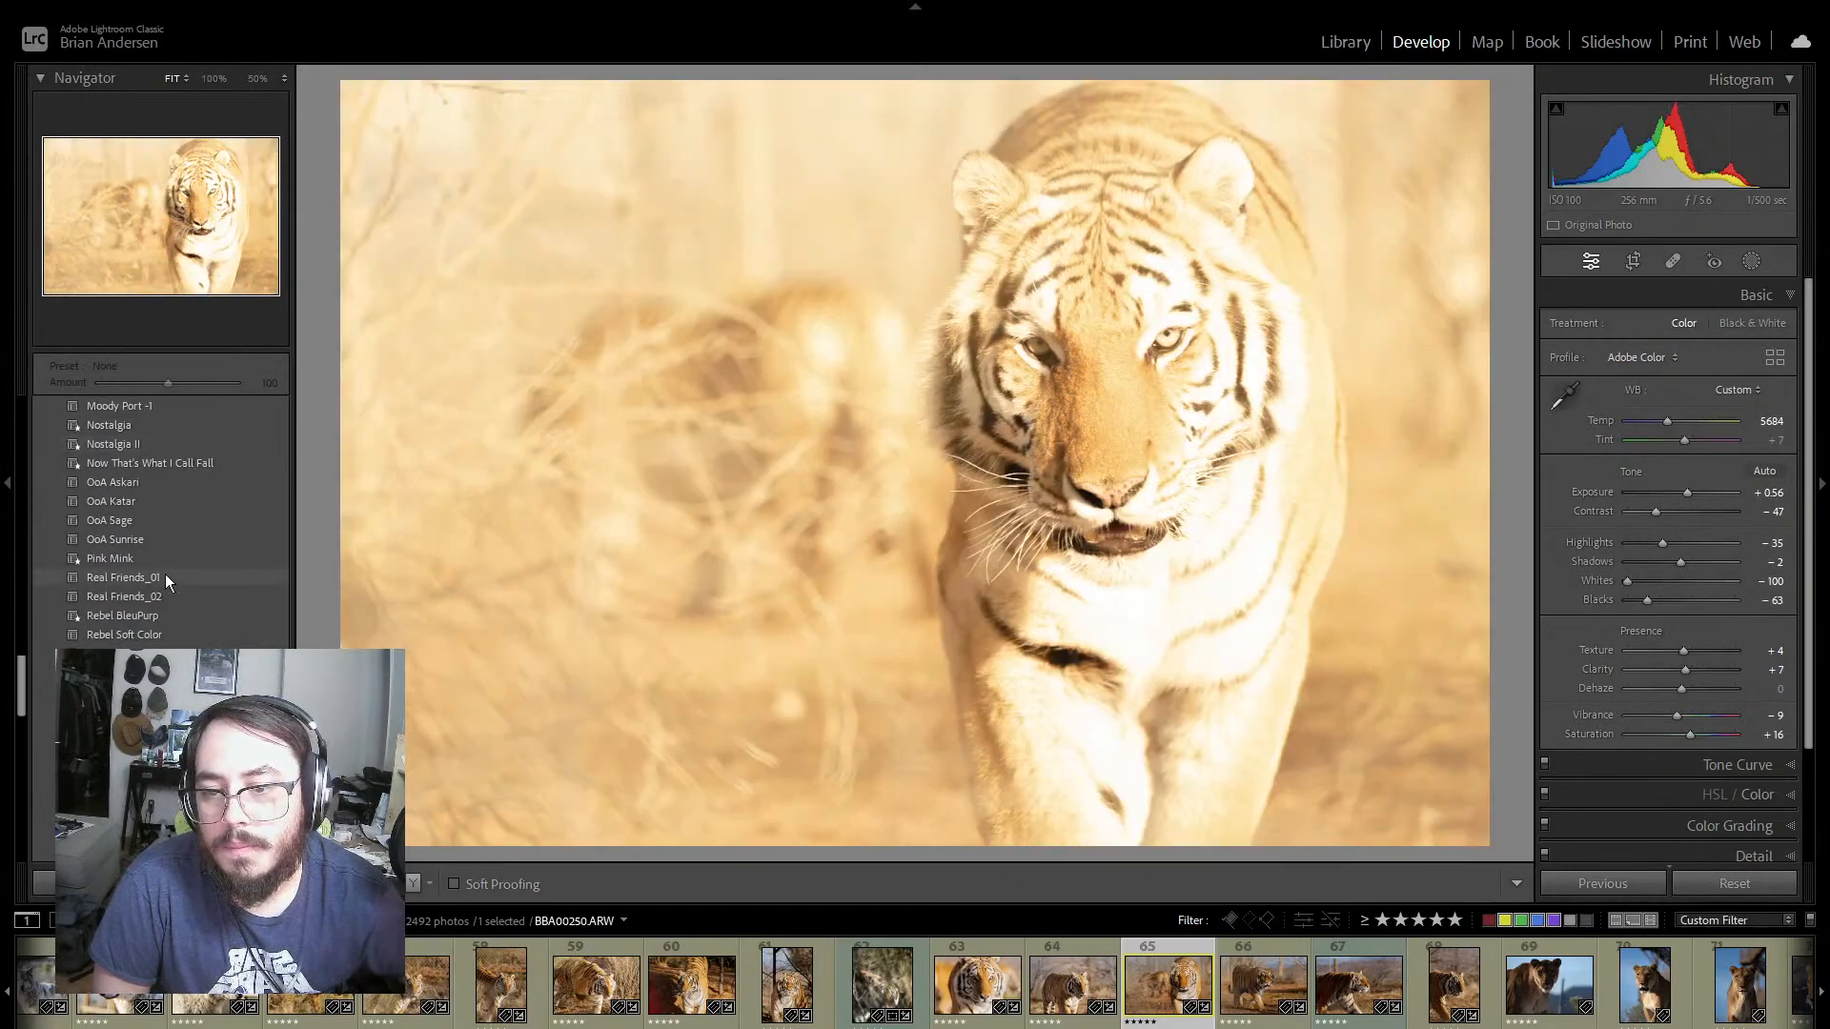
{"action": "scroll", "coordinate": [162, 520], "scroll_direction": "up", "scroll_amount": 15}
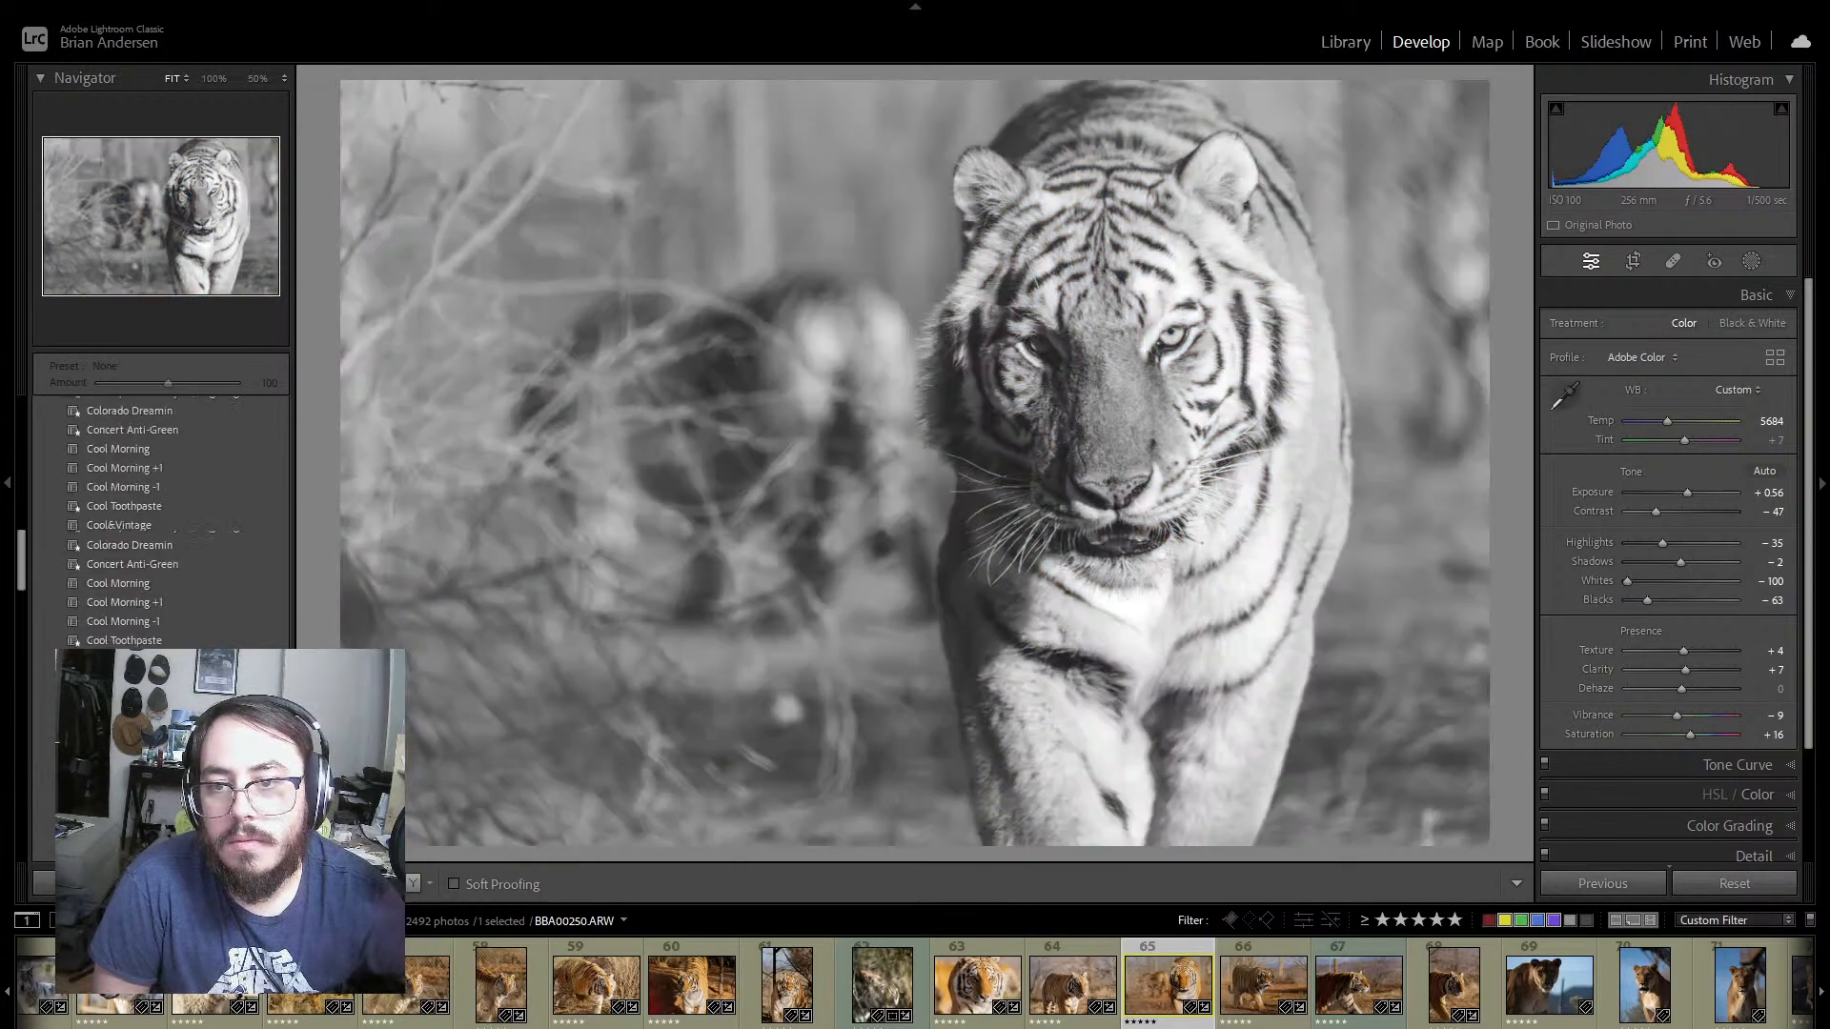
{"action": "scroll", "coordinate": [181, 533], "scroll_direction": "up", "scroll_amount": 2}
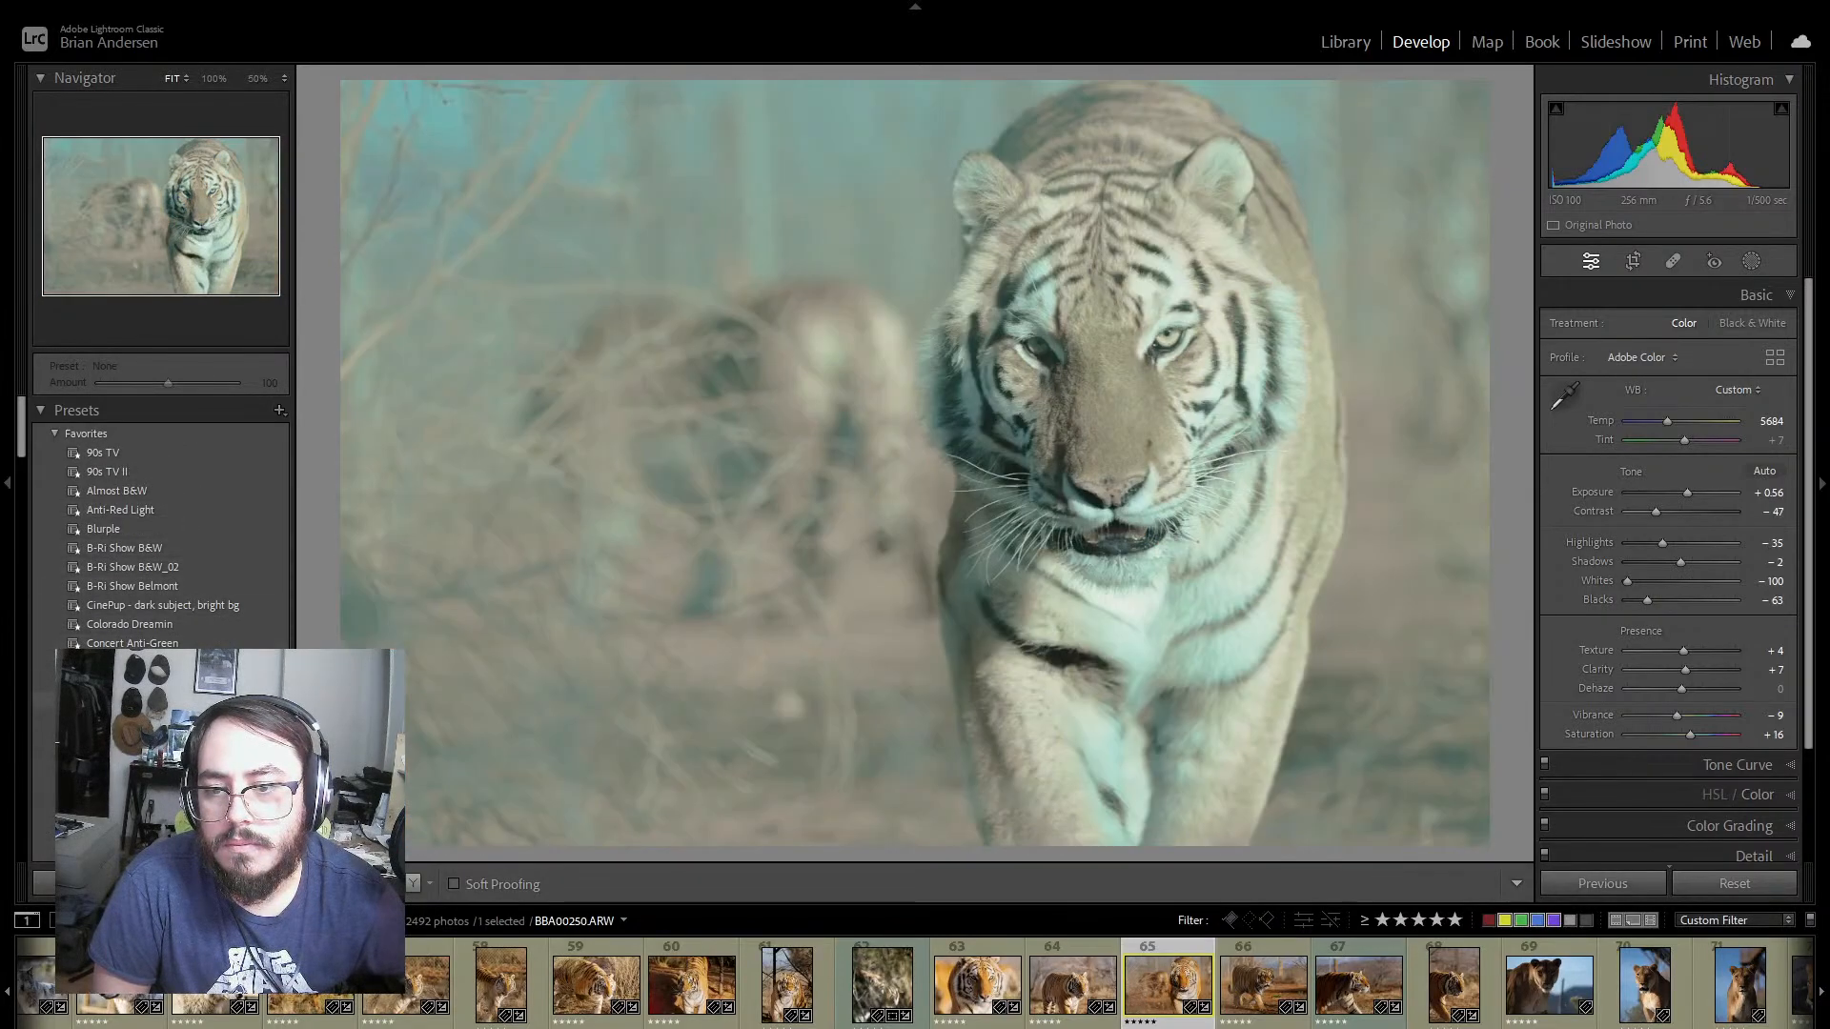
{"action": "scroll", "coordinate": [162, 519], "scroll_direction": "down", "scroll_amount": 3}
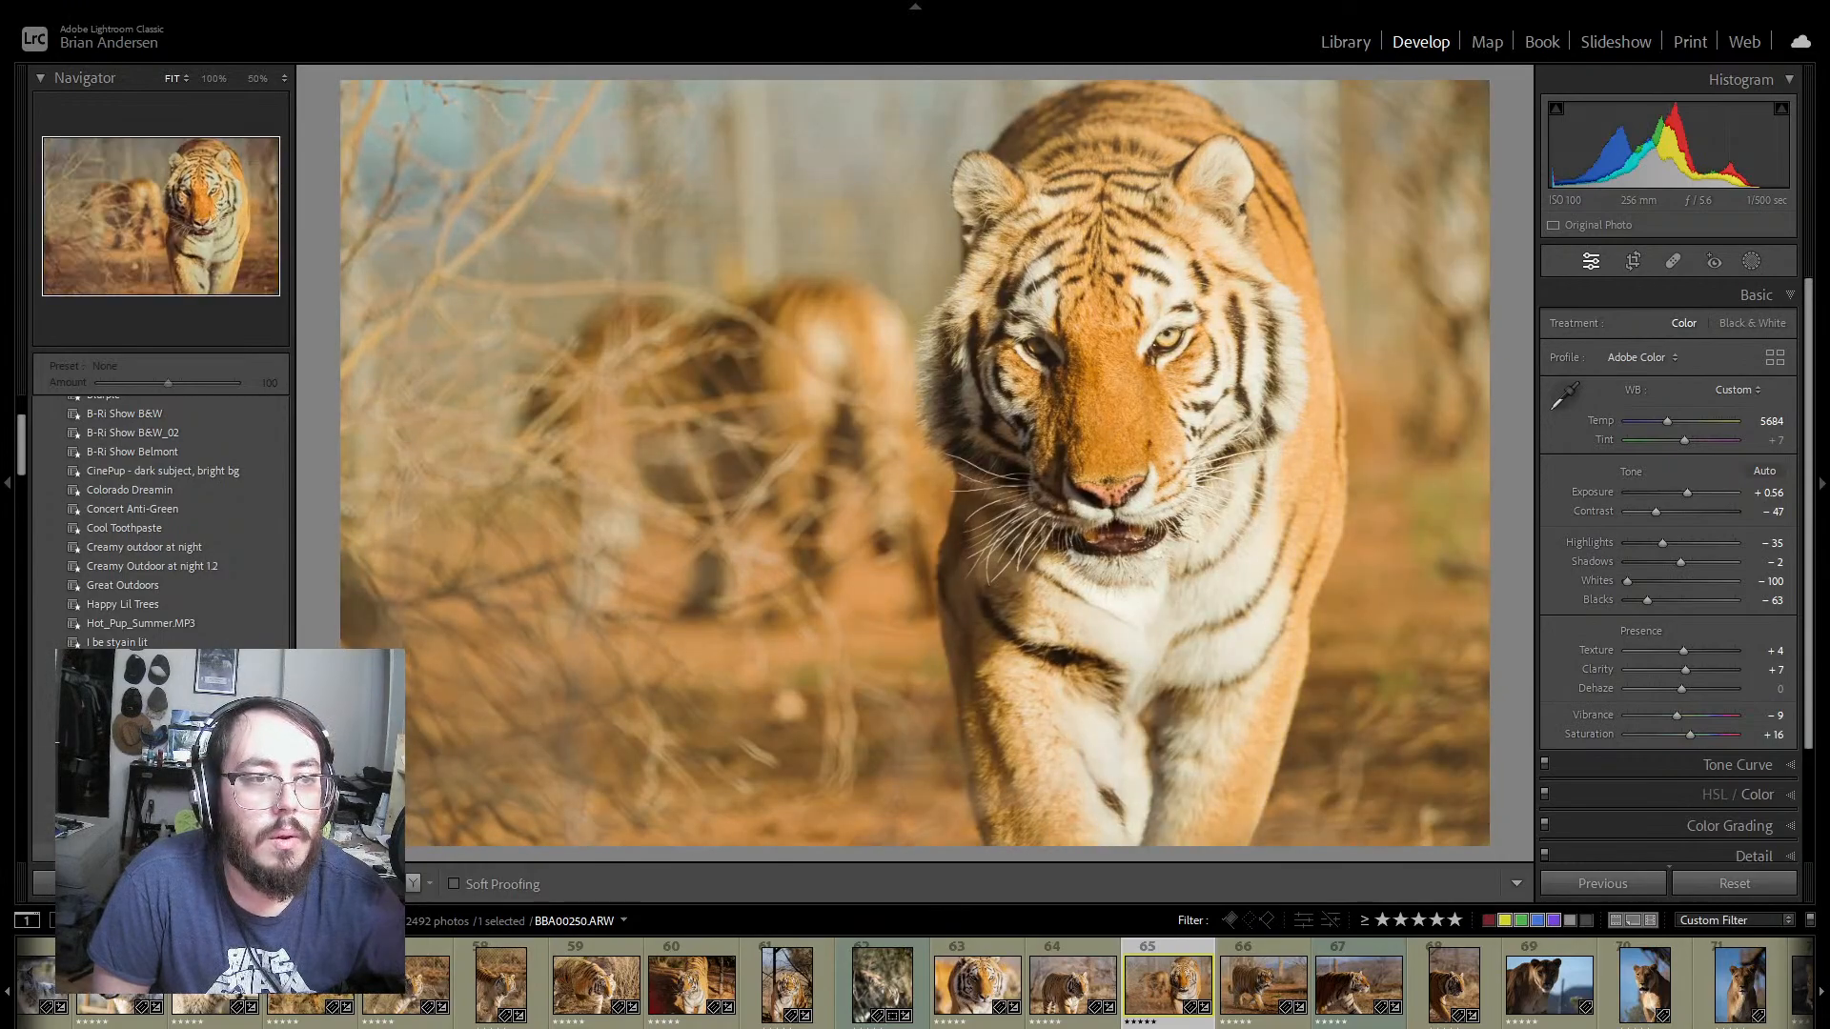
{"action": "scroll", "coordinate": [162, 520], "scroll_direction": "down", "scroll_amount": 5}
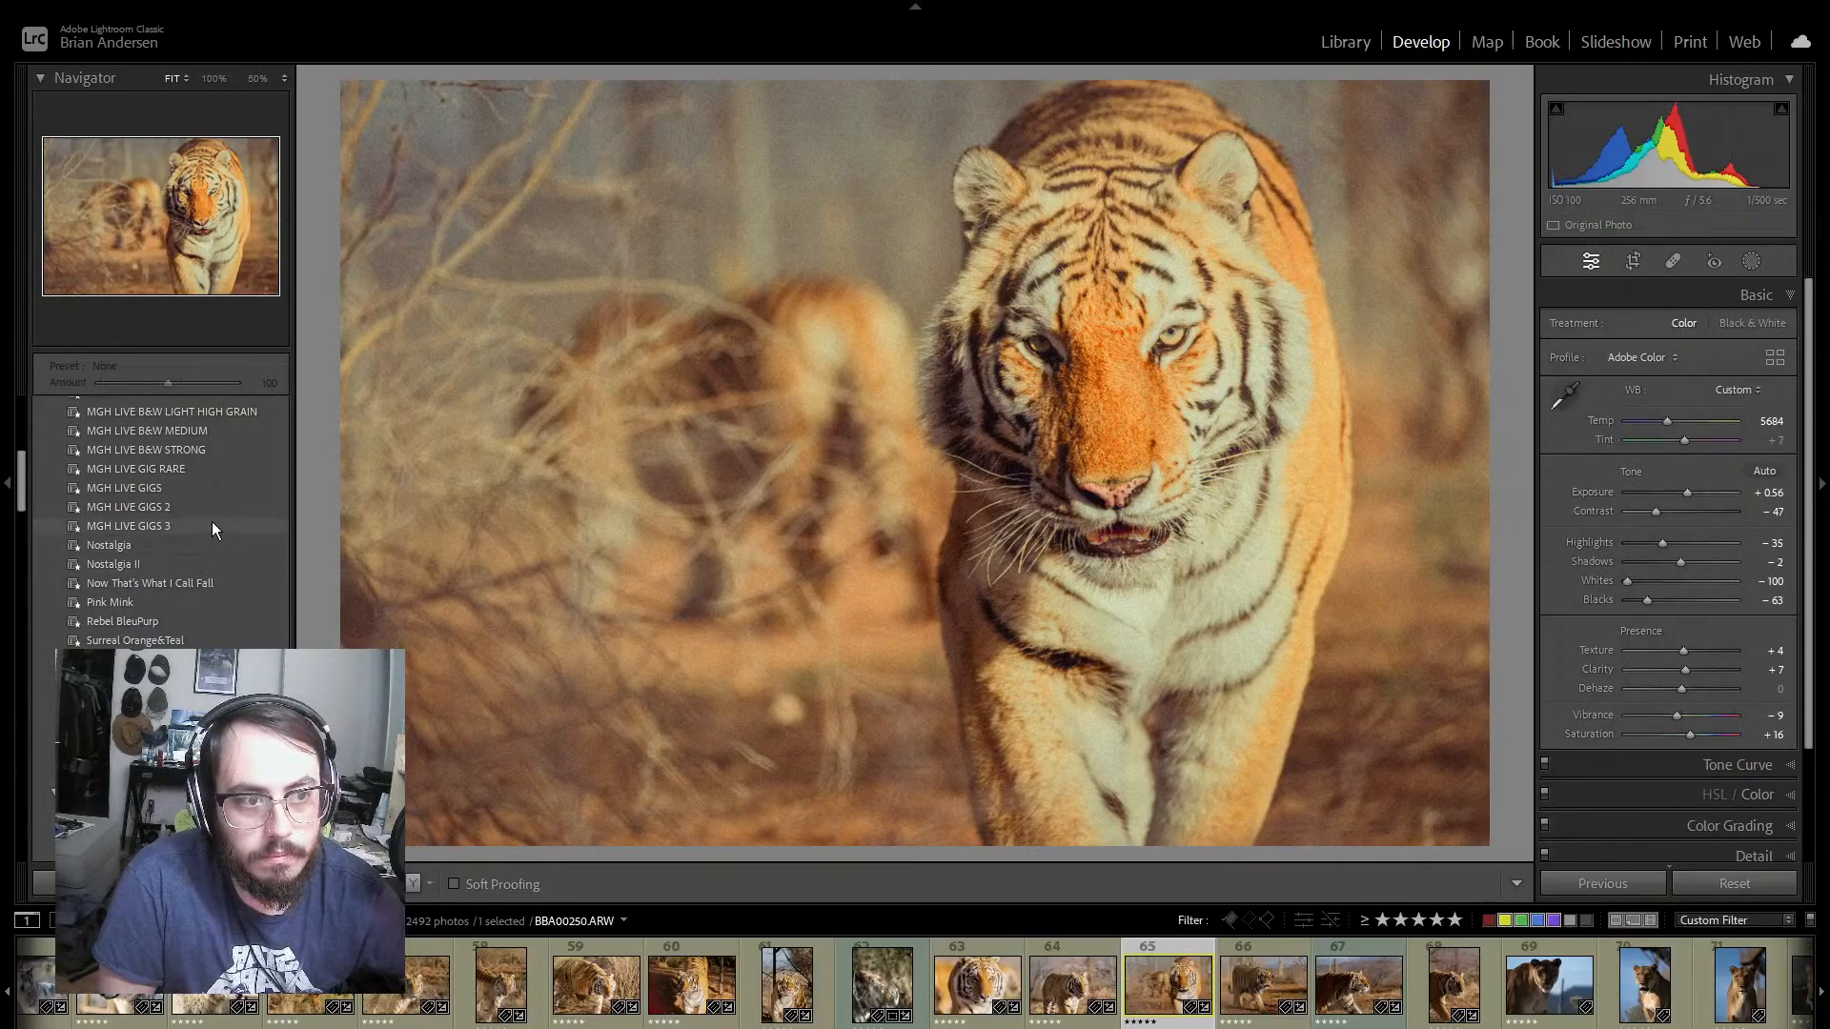
{"action": "scroll", "coordinate": [212, 505], "scroll_direction": "up", "scroll_amount": 5}
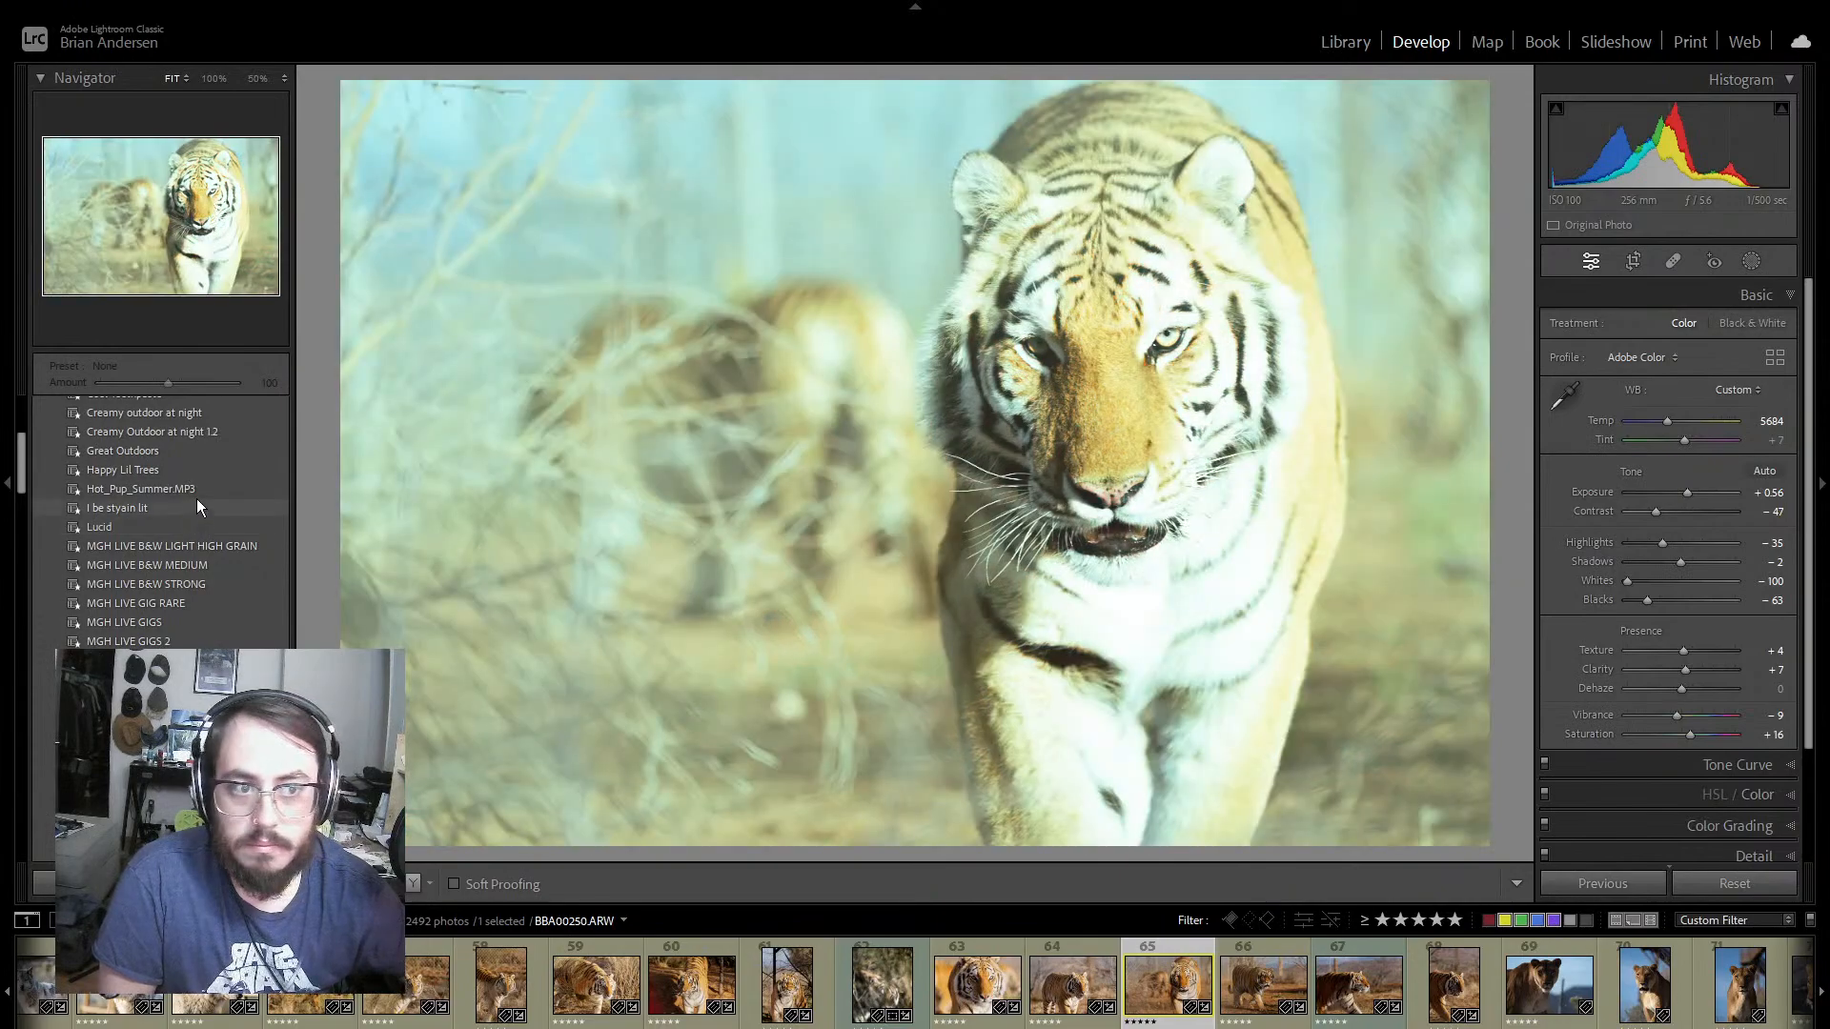
{"action": "scroll", "coordinate": [196, 491], "scroll_direction": "up", "scroll_amount": 5}
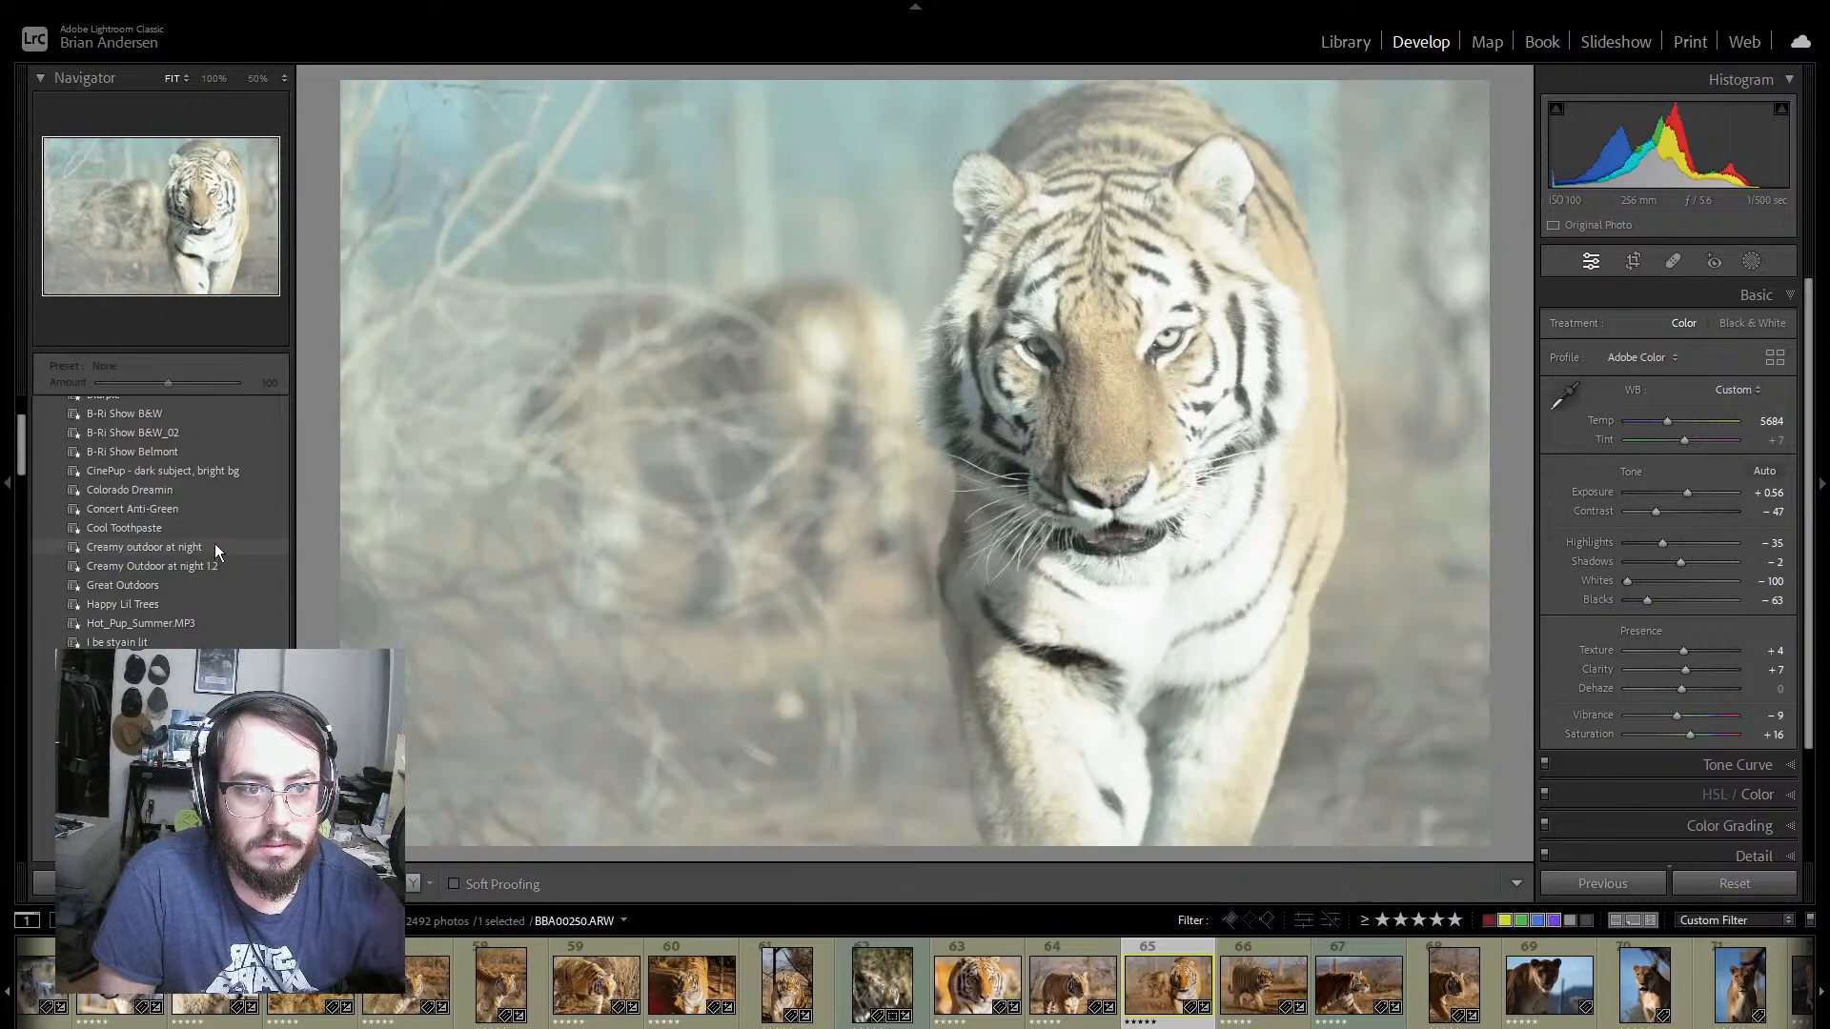
{"action": "scroll", "coordinate": [215, 501], "scroll_direction": "up", "scroll_amount": 3}
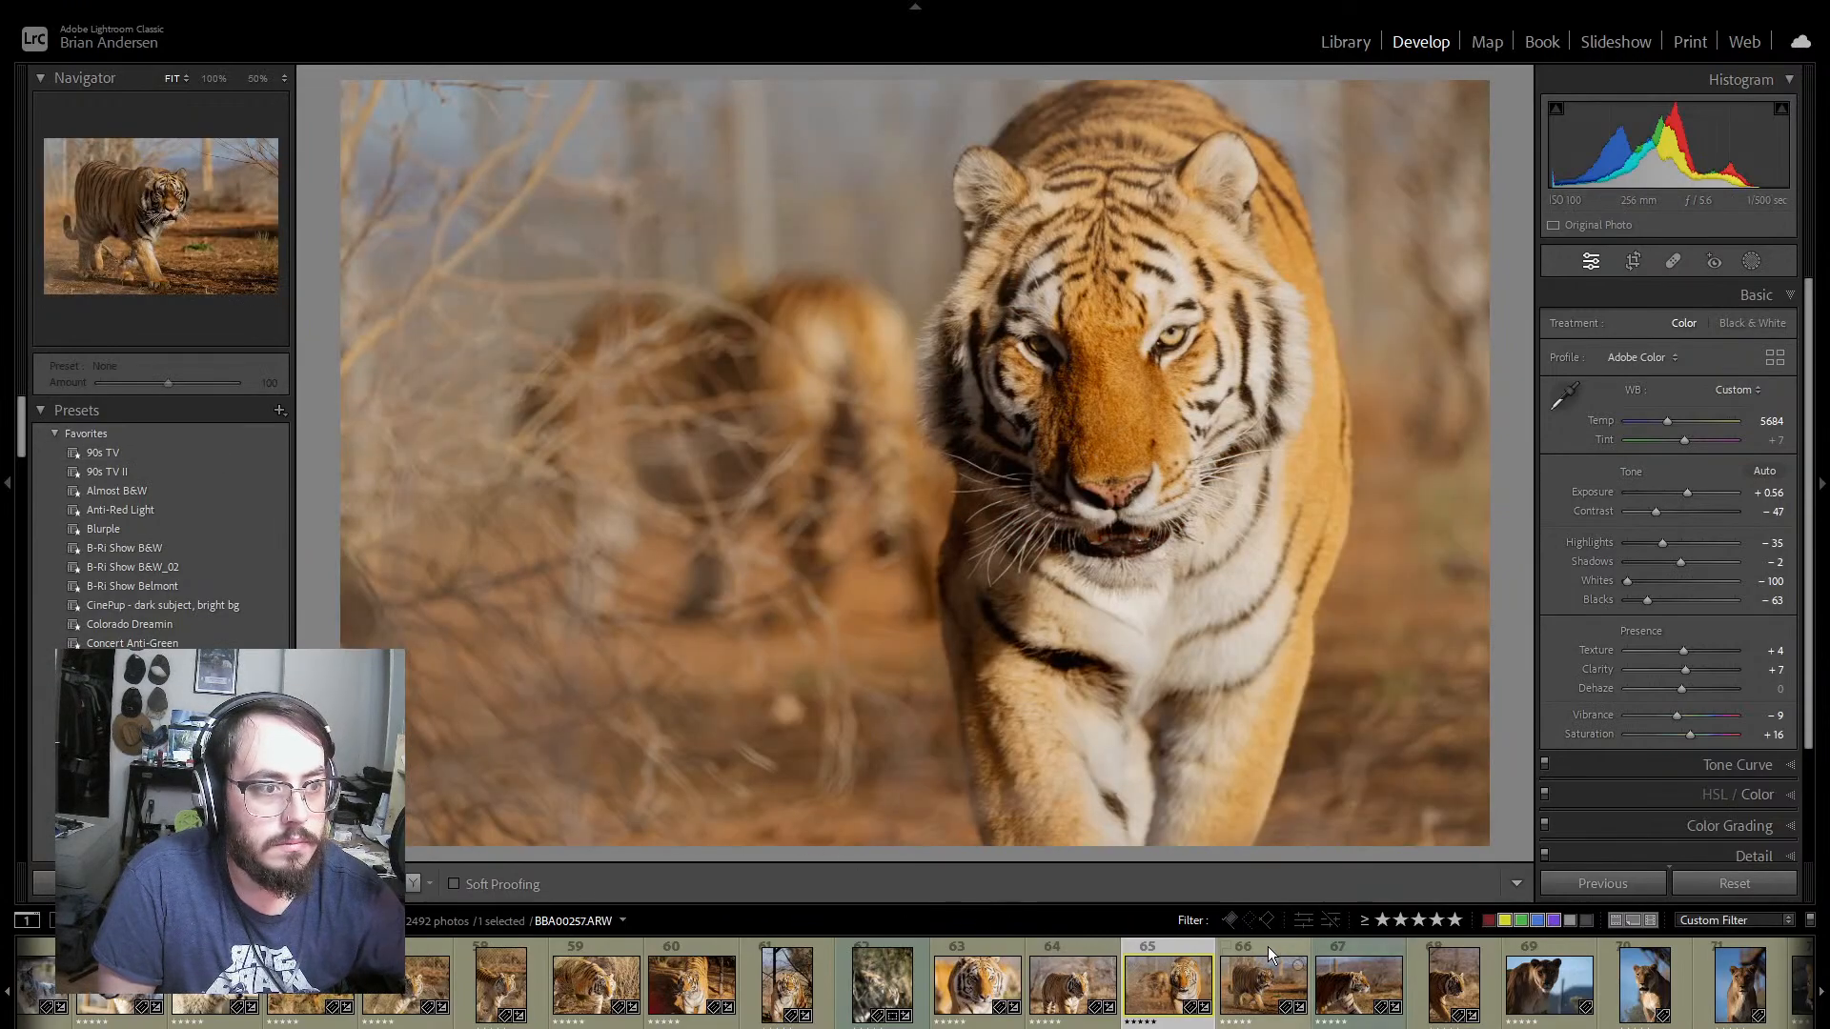
Step: Set photo 65 to exposure +1.23, contrast -21 and shadows +19, and photo 64 to exposure +0.97, contrast -40, shadows 0 and blacks -68
{"action": "left_click_drag", "start_coordinate": [1689, 494], "coordinate": [1690, 563]}
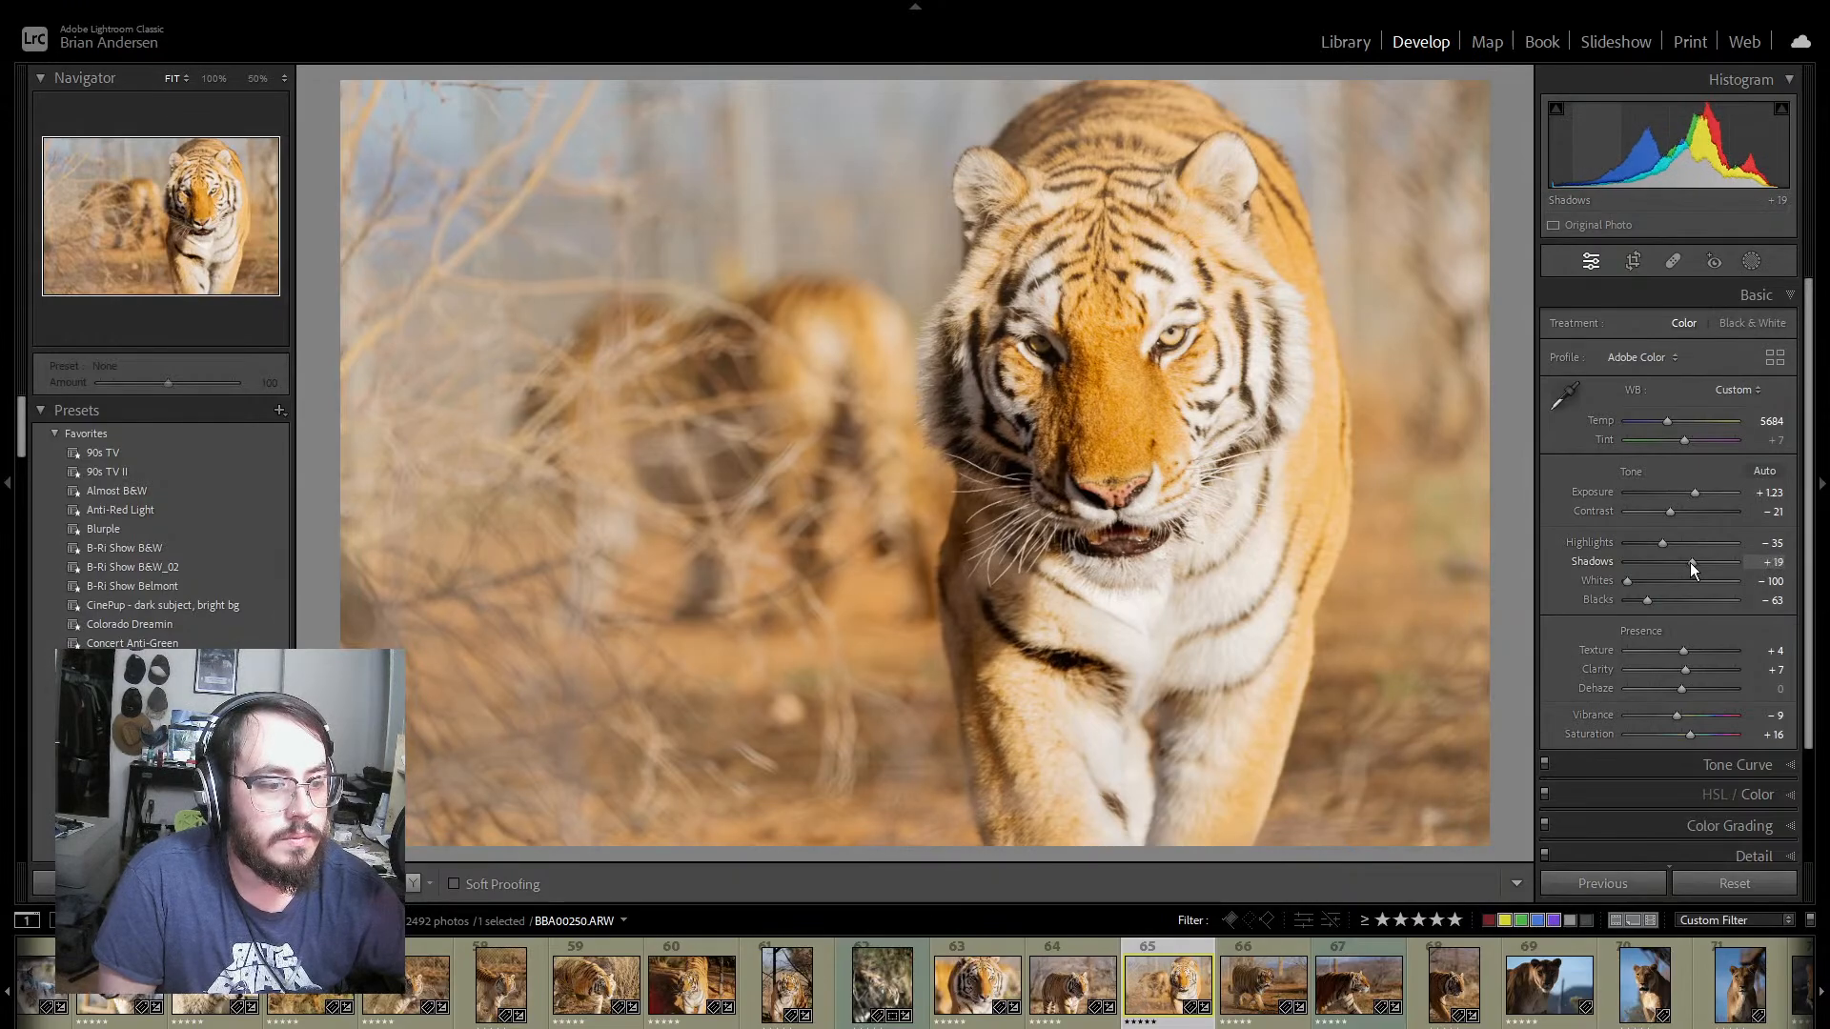
{"action": "left_click", "coordinate": [1083, 948]}
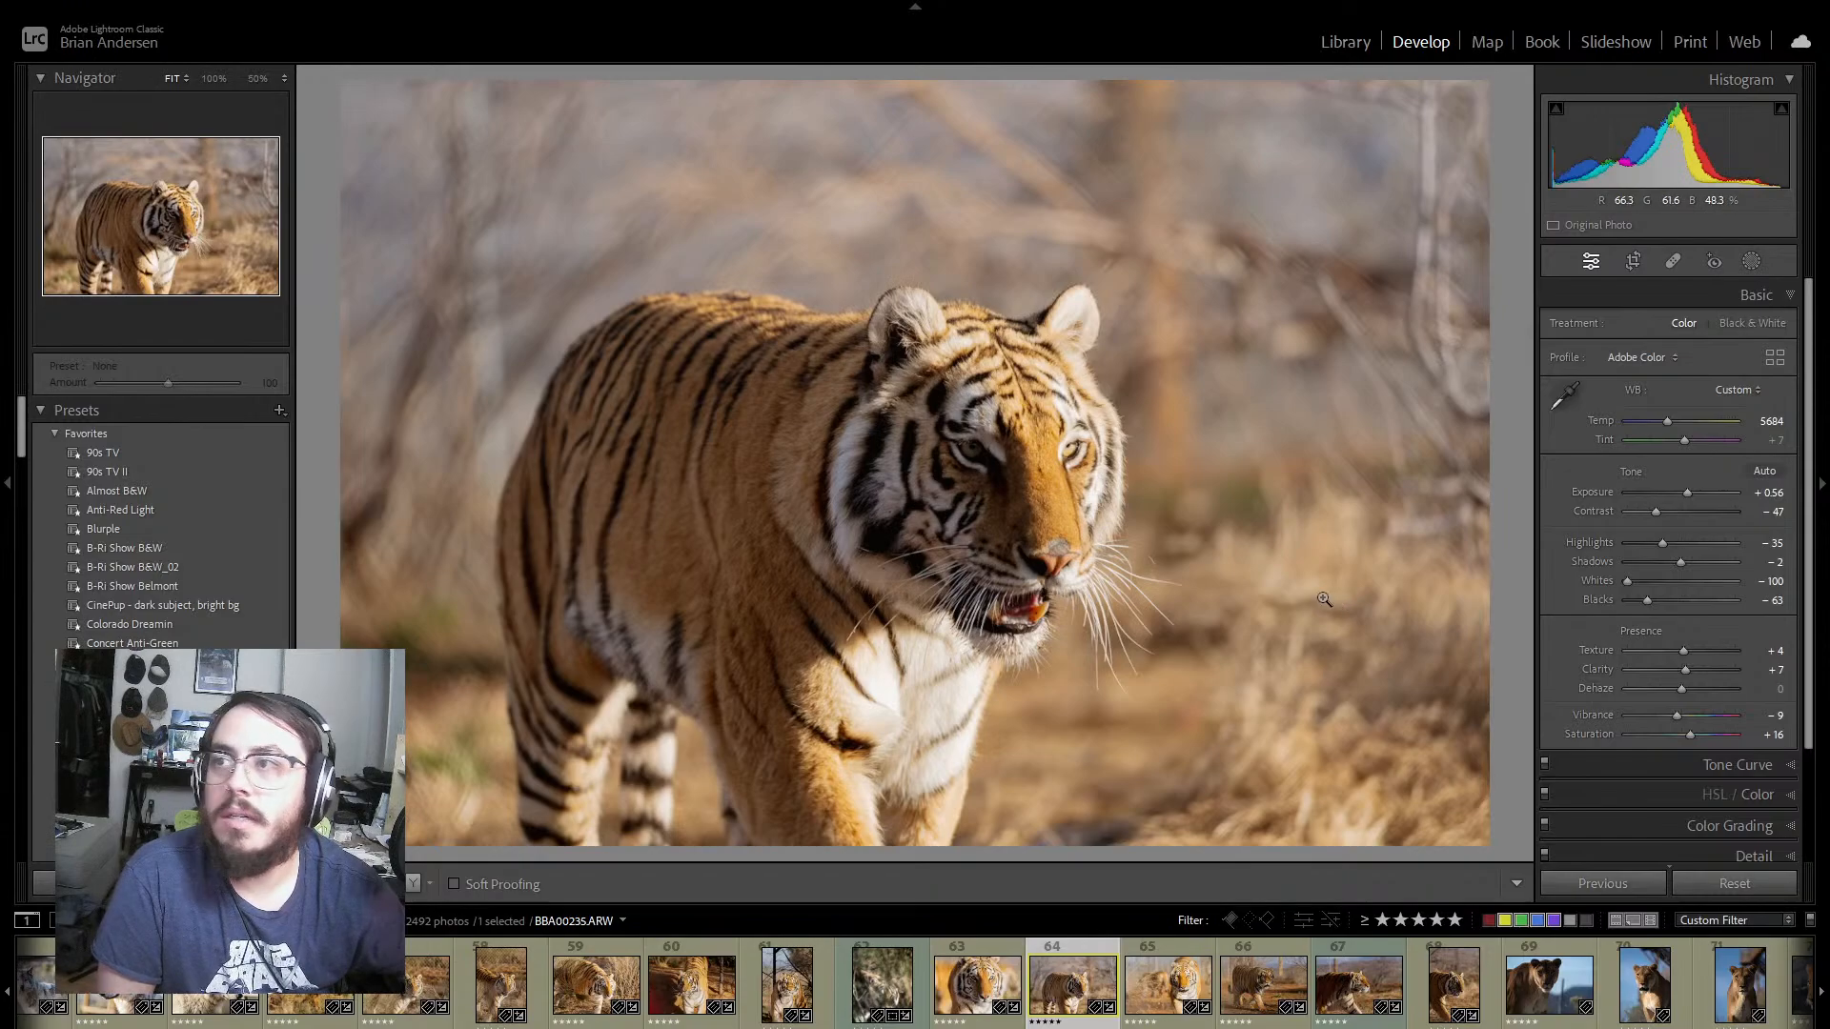
{"action": "mouse_move", "coordinate": [1689, 493]}
{"action": "left_mouse_down"}
{"action": "mouse_move", "coordinate": [1645, 510]}
{"action": "mouse_move", "coordinate": [1683, 509]}
{"action": "mouse_move", "coordinate": [1663, 509]}
{"action": "left_mouse_up"}
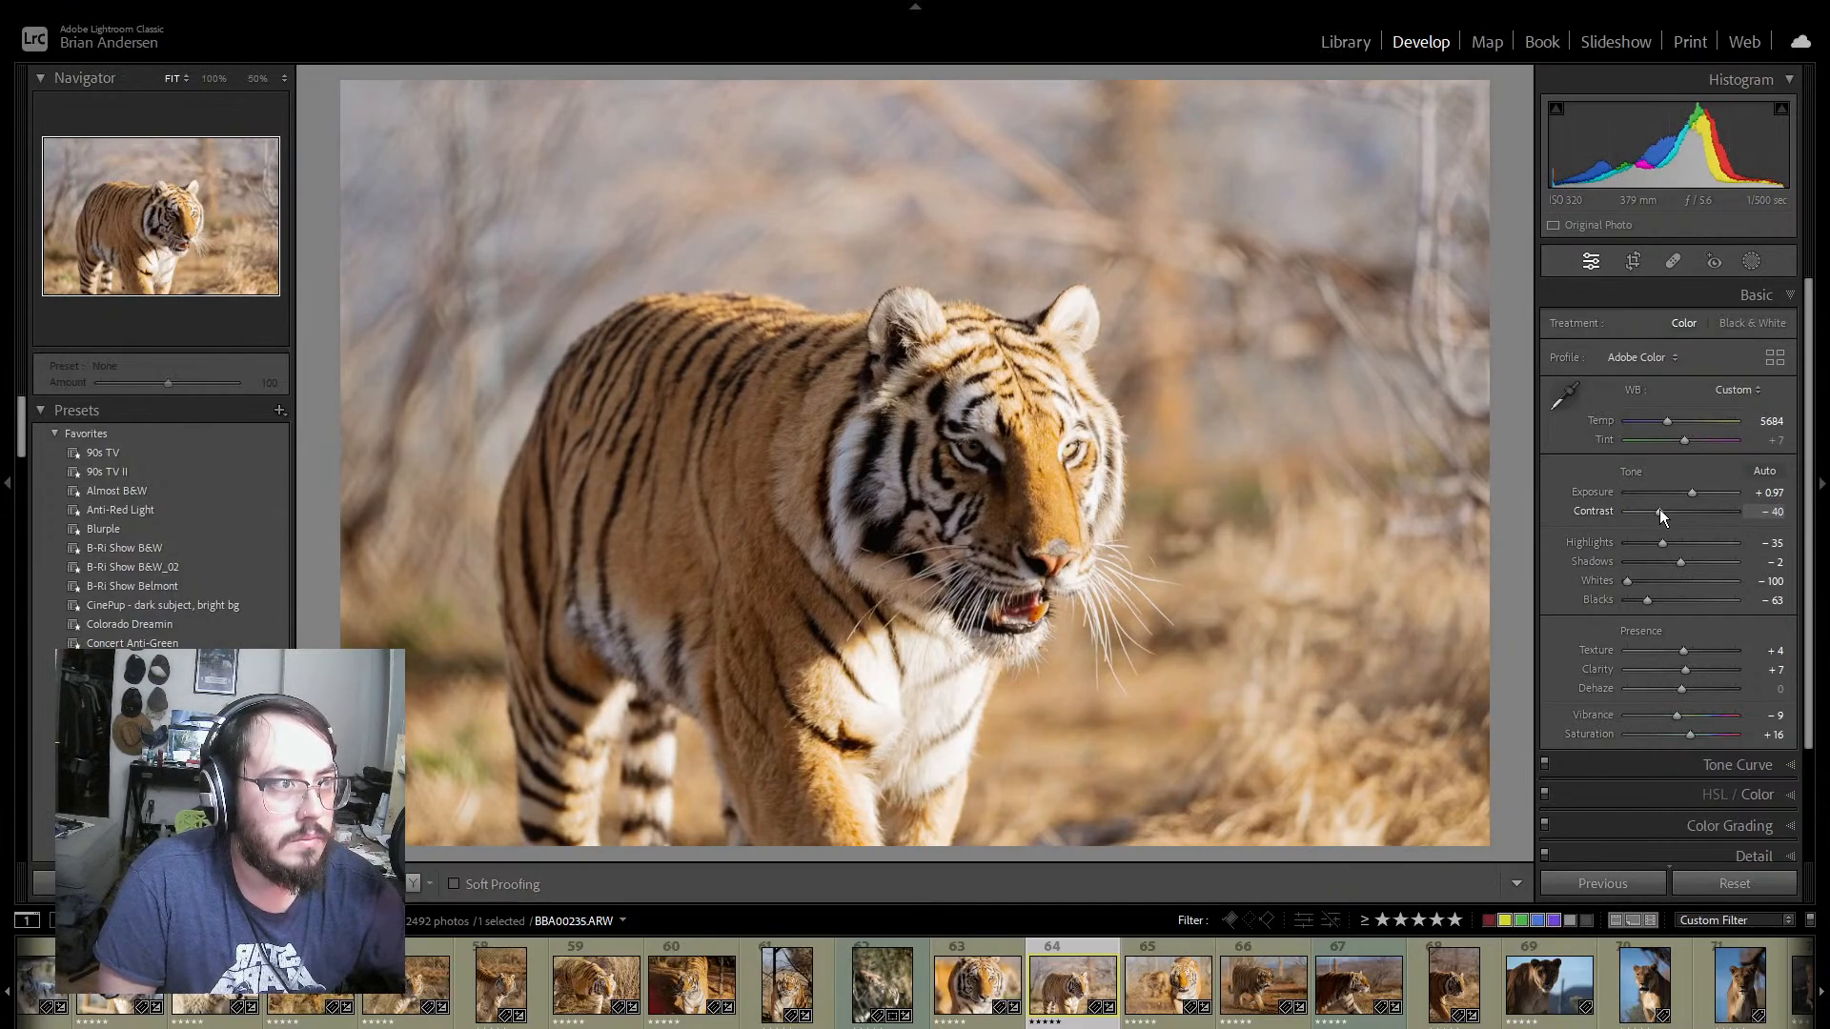
{"action": "left_click_drag", "start_coordinate": [1683, 566], "coordinate": [1643, 604]}
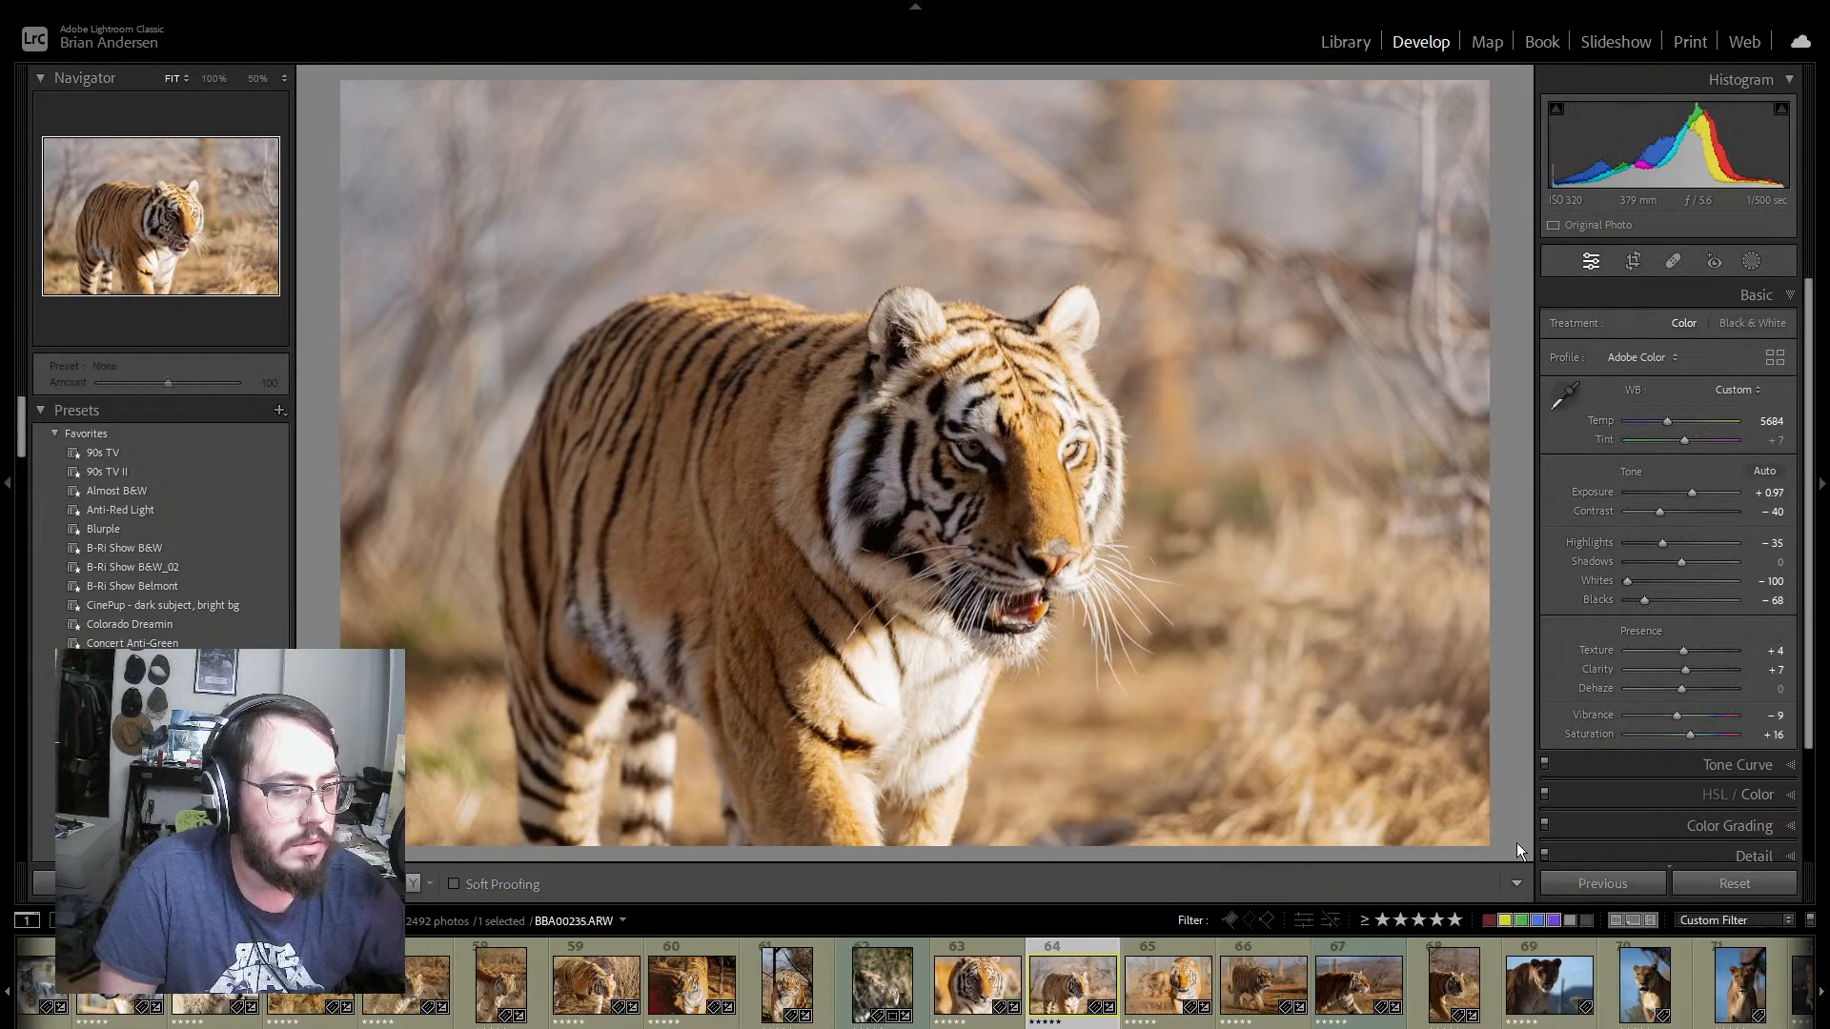
Step: On tiger photo 66, preview other presets, and set exposure to +1.23, contrast to -26, shadows to -5 and saturation to +32
{"action": "left_click", "coordinate": [1277, 951]}
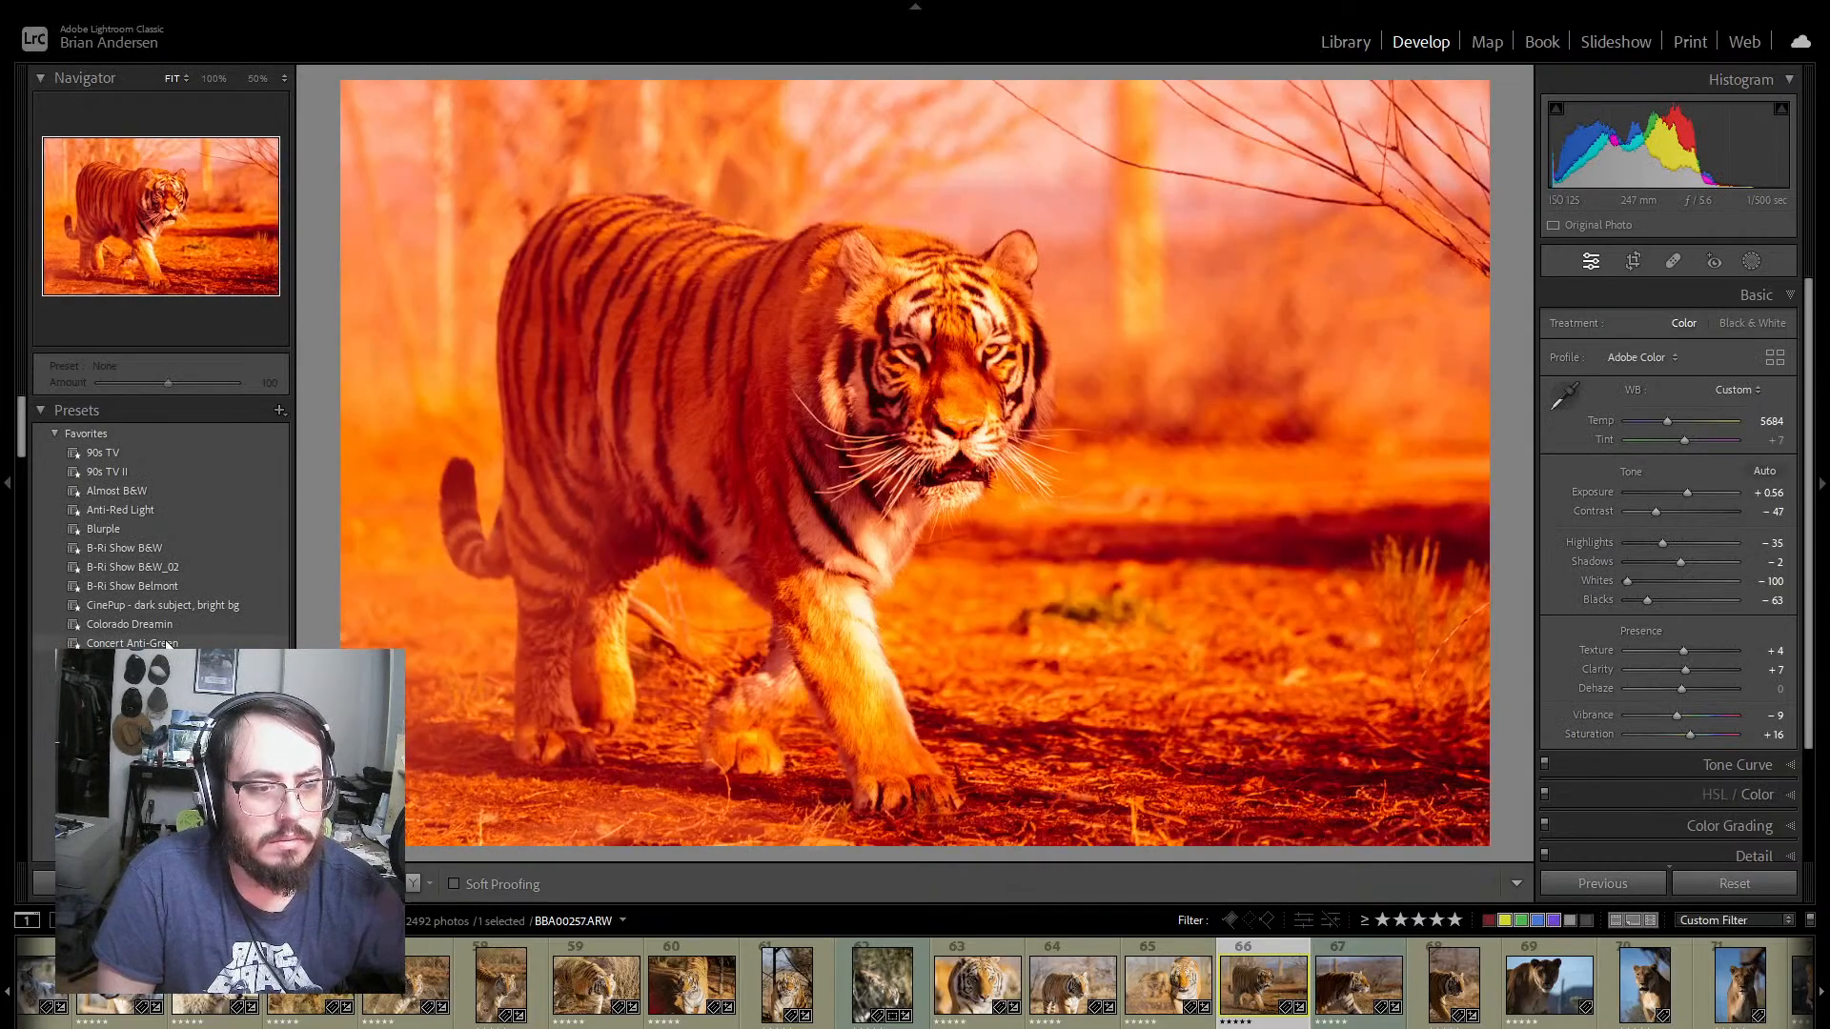
{"action": "scroll", "coordinate": [162, 524], "scroll_direction": "down", "scroll_amount": 8}
{"action": "scroll", "coordinate": [162, 515], "scroll_direction": "down", "scroll_amount": 10}
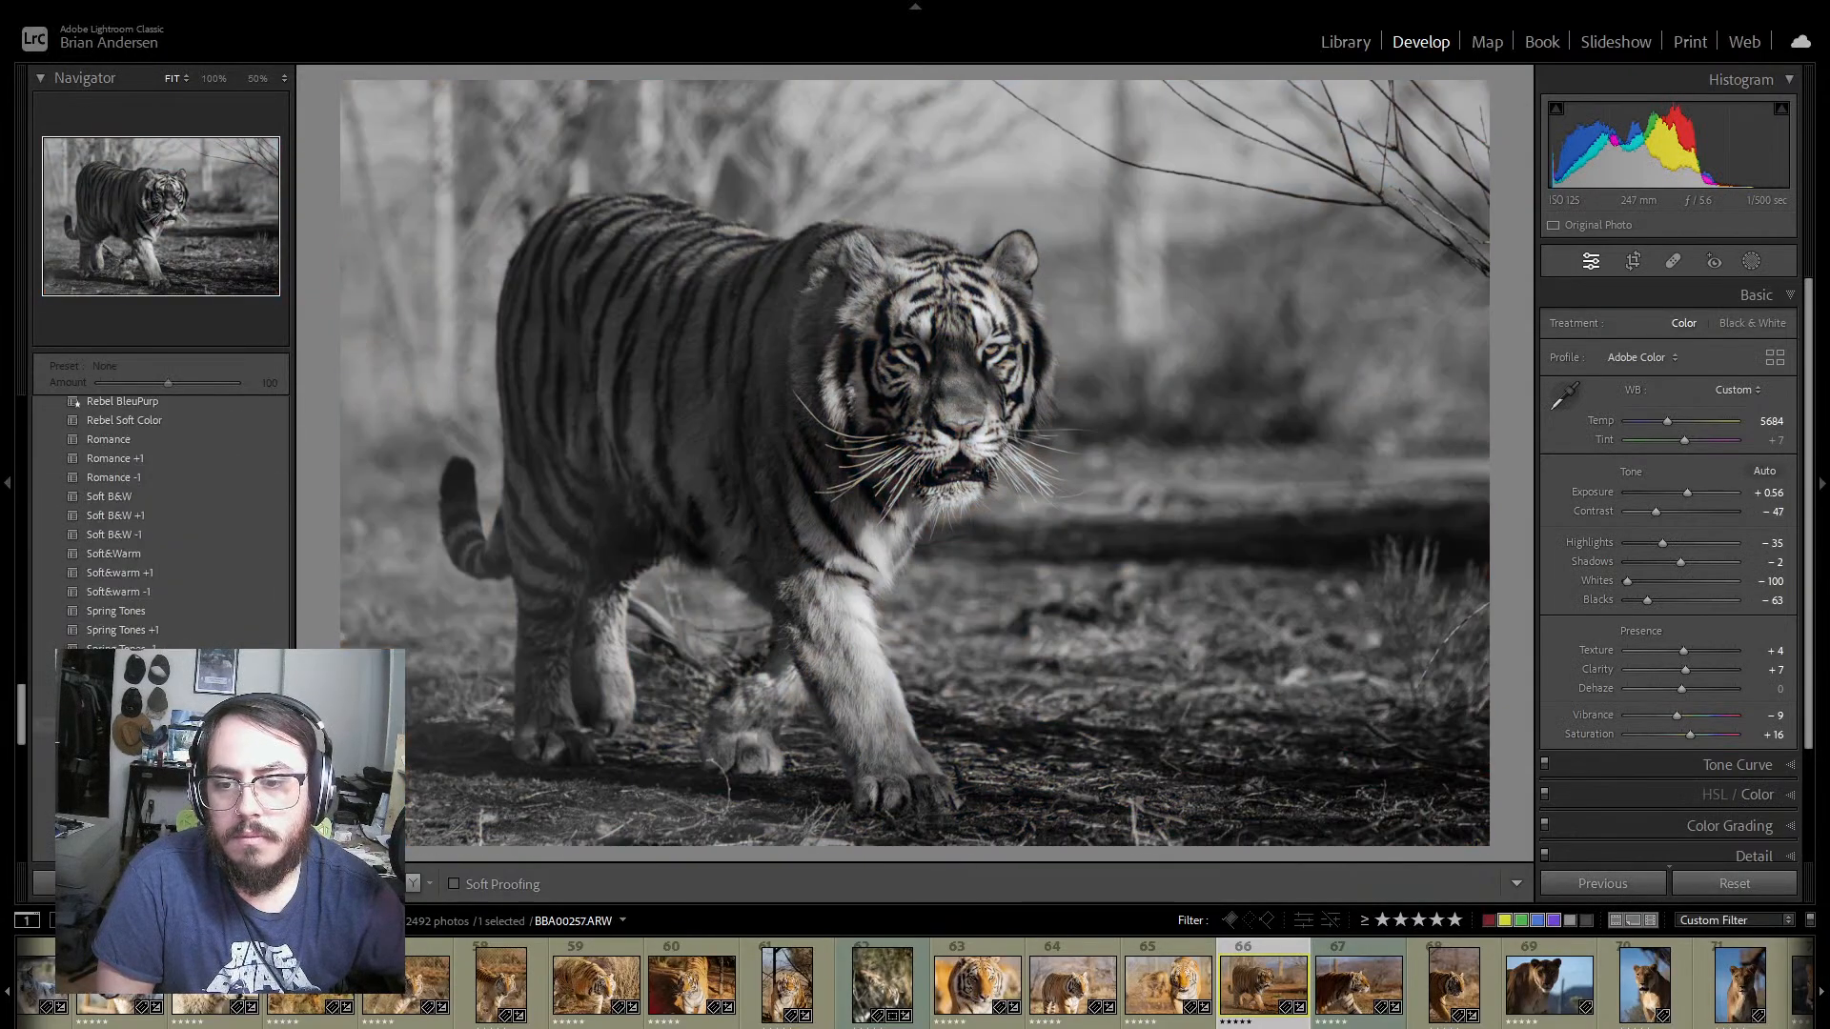
{"action": "scroll", "coordinate": [152, 455], "scroll_direction": "up", "scroll_amount": 3}
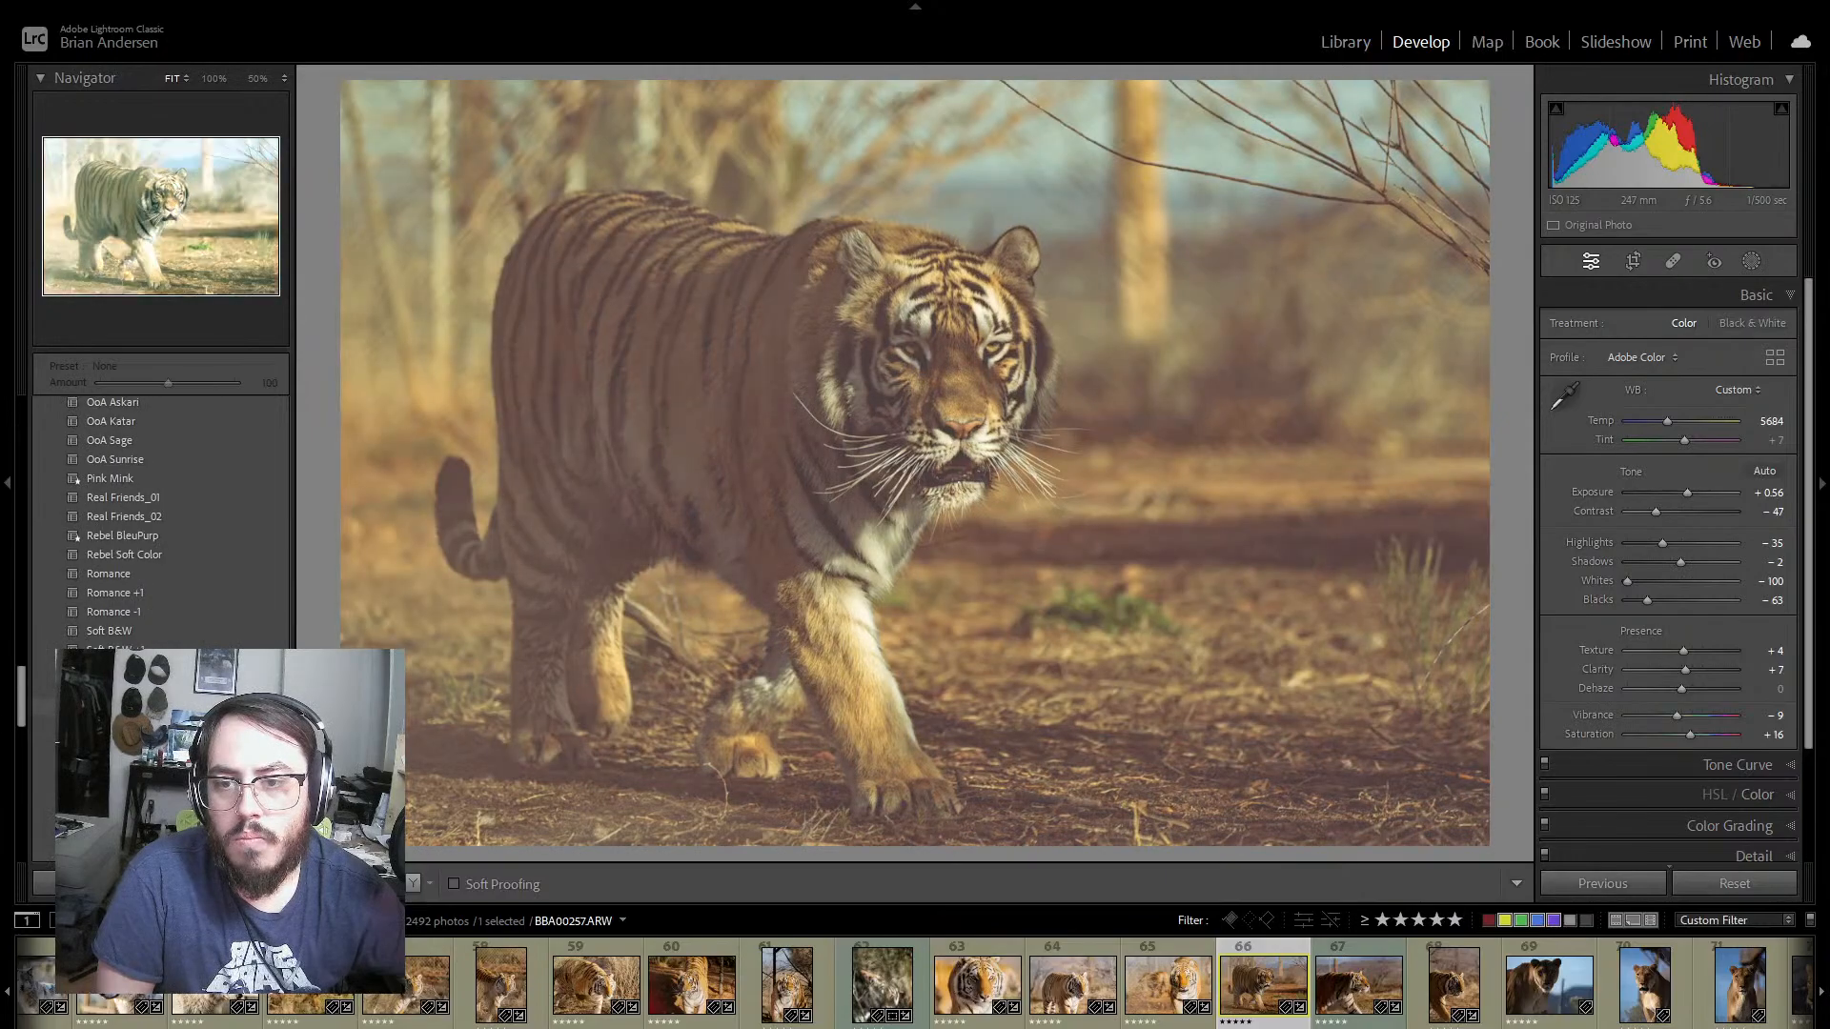
{"action": "scroll", "coordinate": [129, 600], "scroll_direction": "up", "scroll_amount": 3}
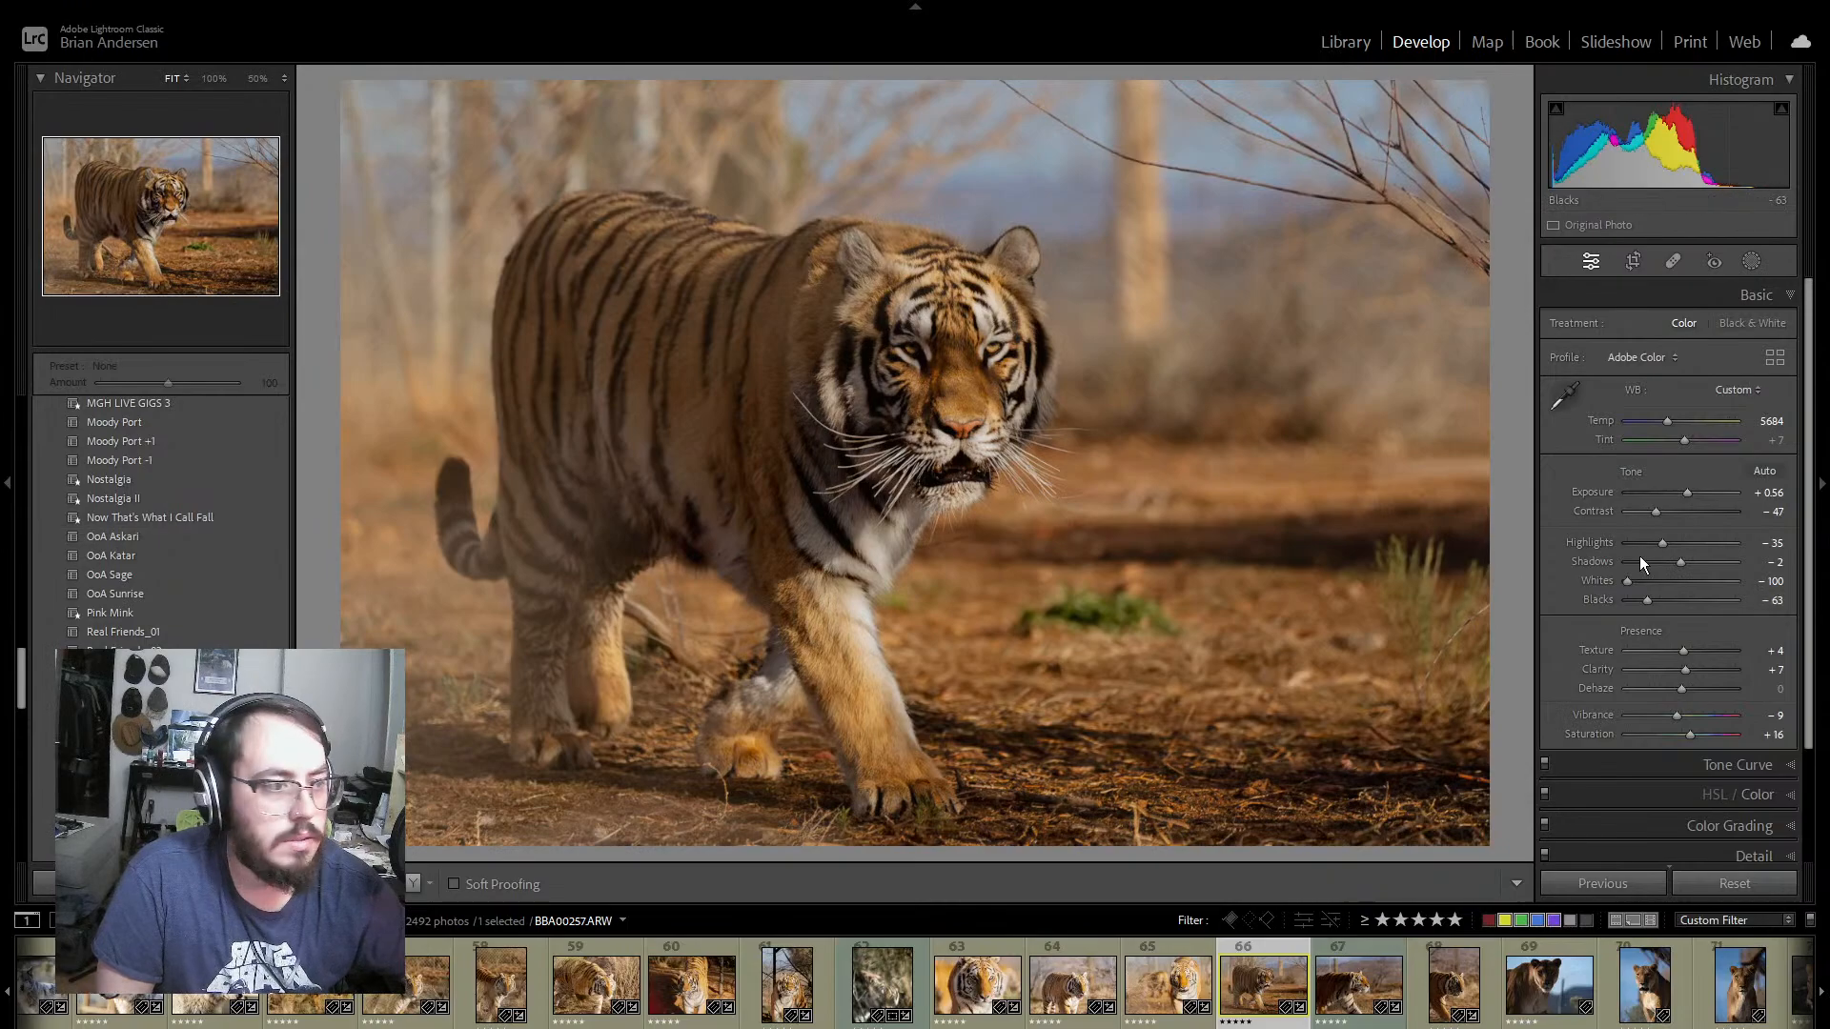
{"action": "left_click_drag", "start_coordinate": [1686, 493], "coordinate": [1689, 490]}
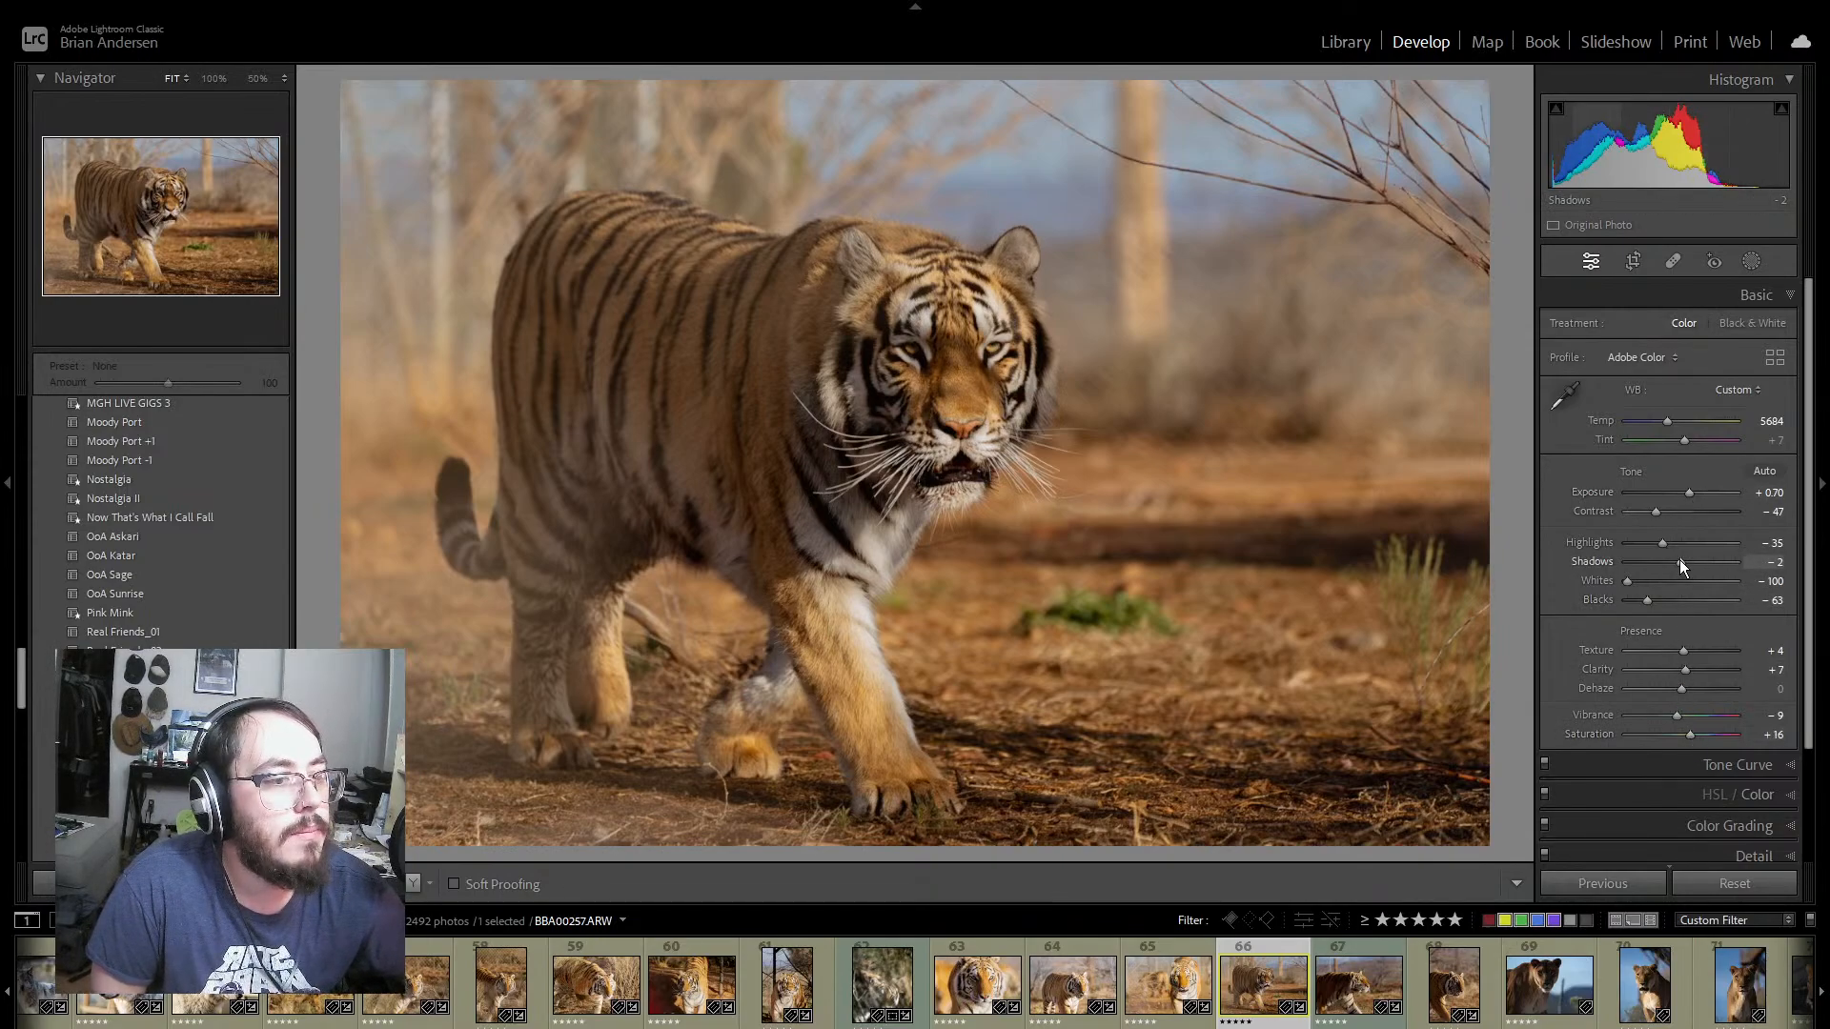
{"action": "mouse_move", "coordinate": [1683, 563]}
{"action": "left_mouse_down"}
{"action": "mouse_move", "coordinate": [1735, 568]}
{"action": "mouse_move", "coordinate": [1681, 568]}
{"action": "left_mouse_up"}
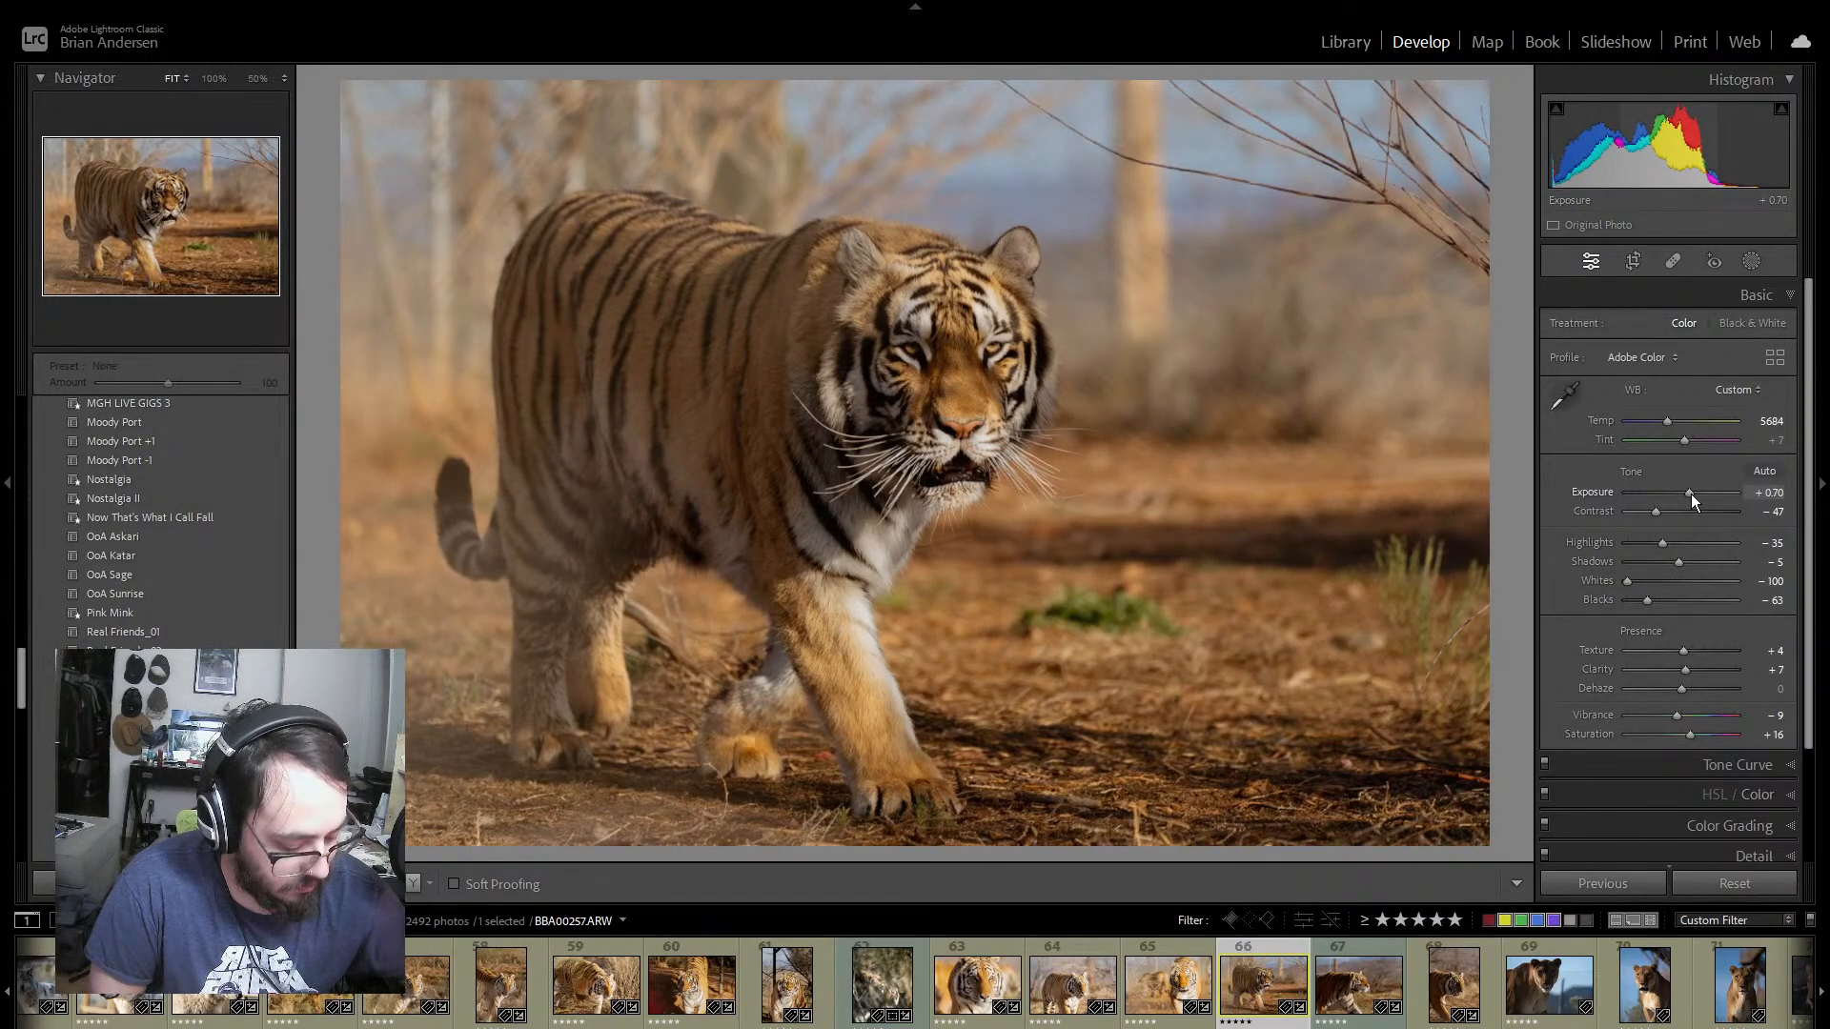
{"action": "left_click_drag", "start_coordinate": [1690, 494], "coordinate": [1667, 512]}
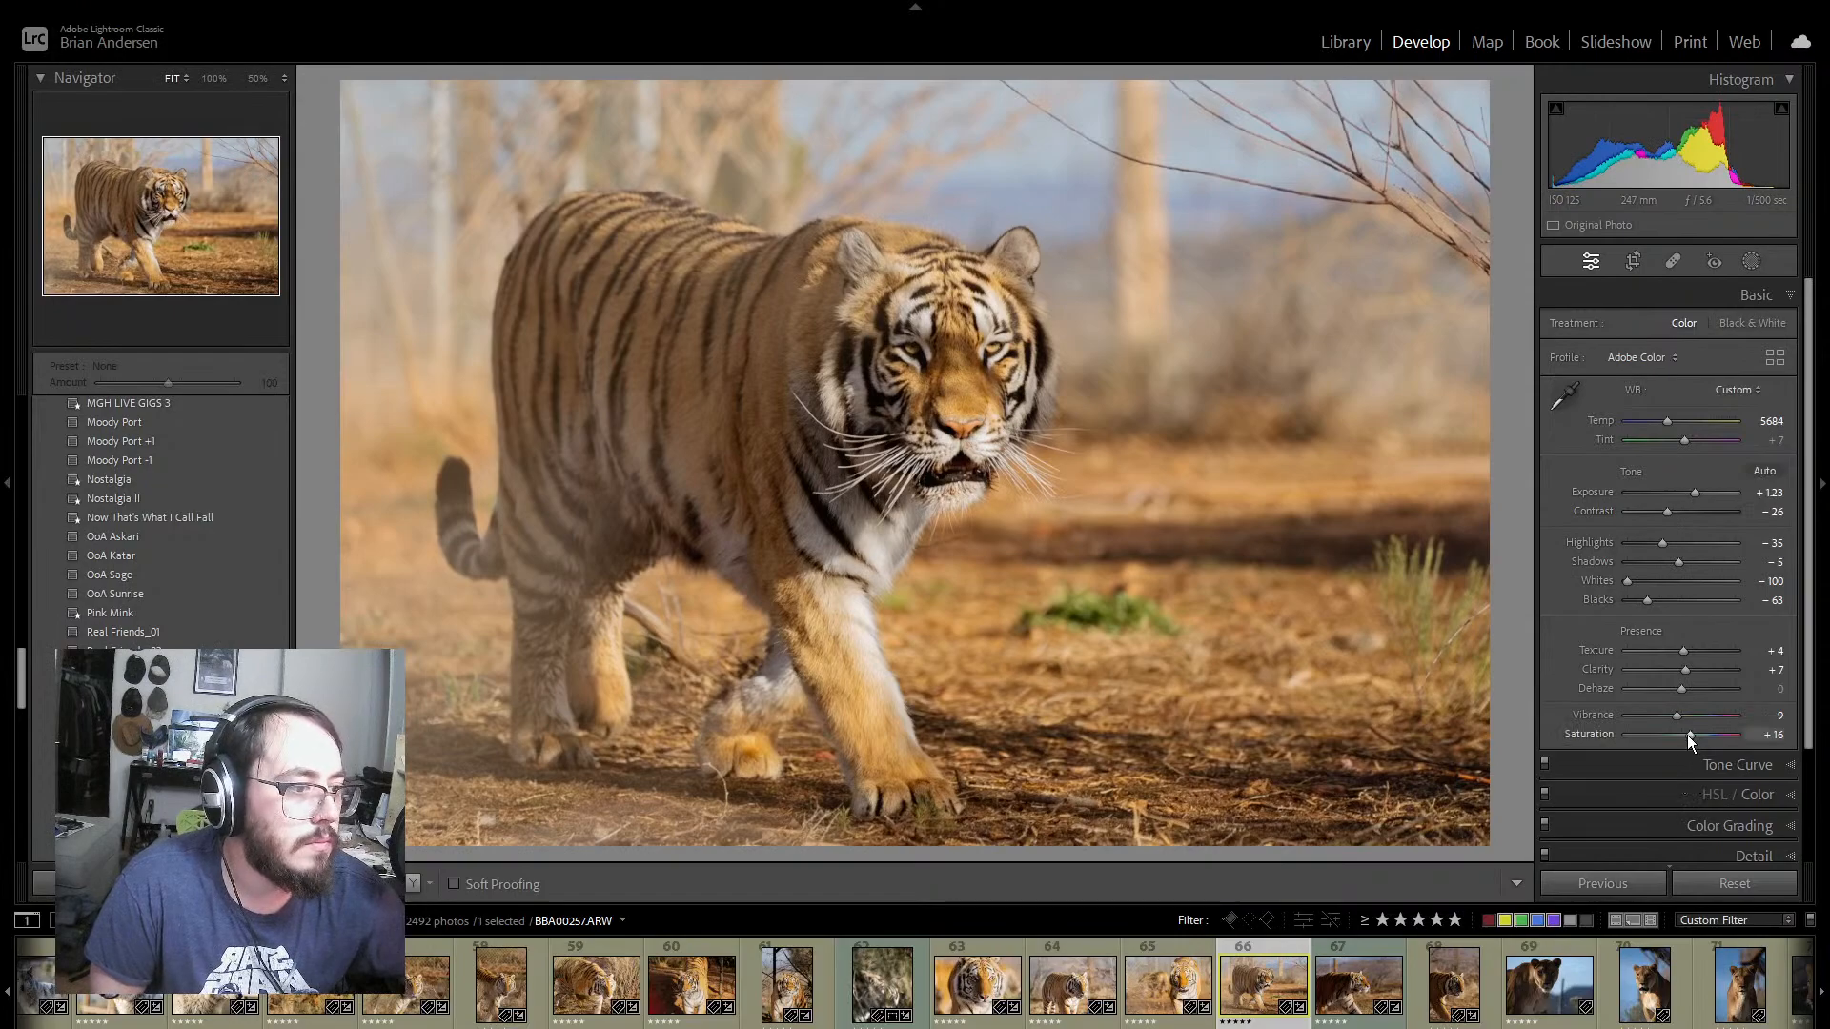
{"action": "left_click_drag", "start_coordinate": [1695, 735], "coordinate": [1697, 735]}
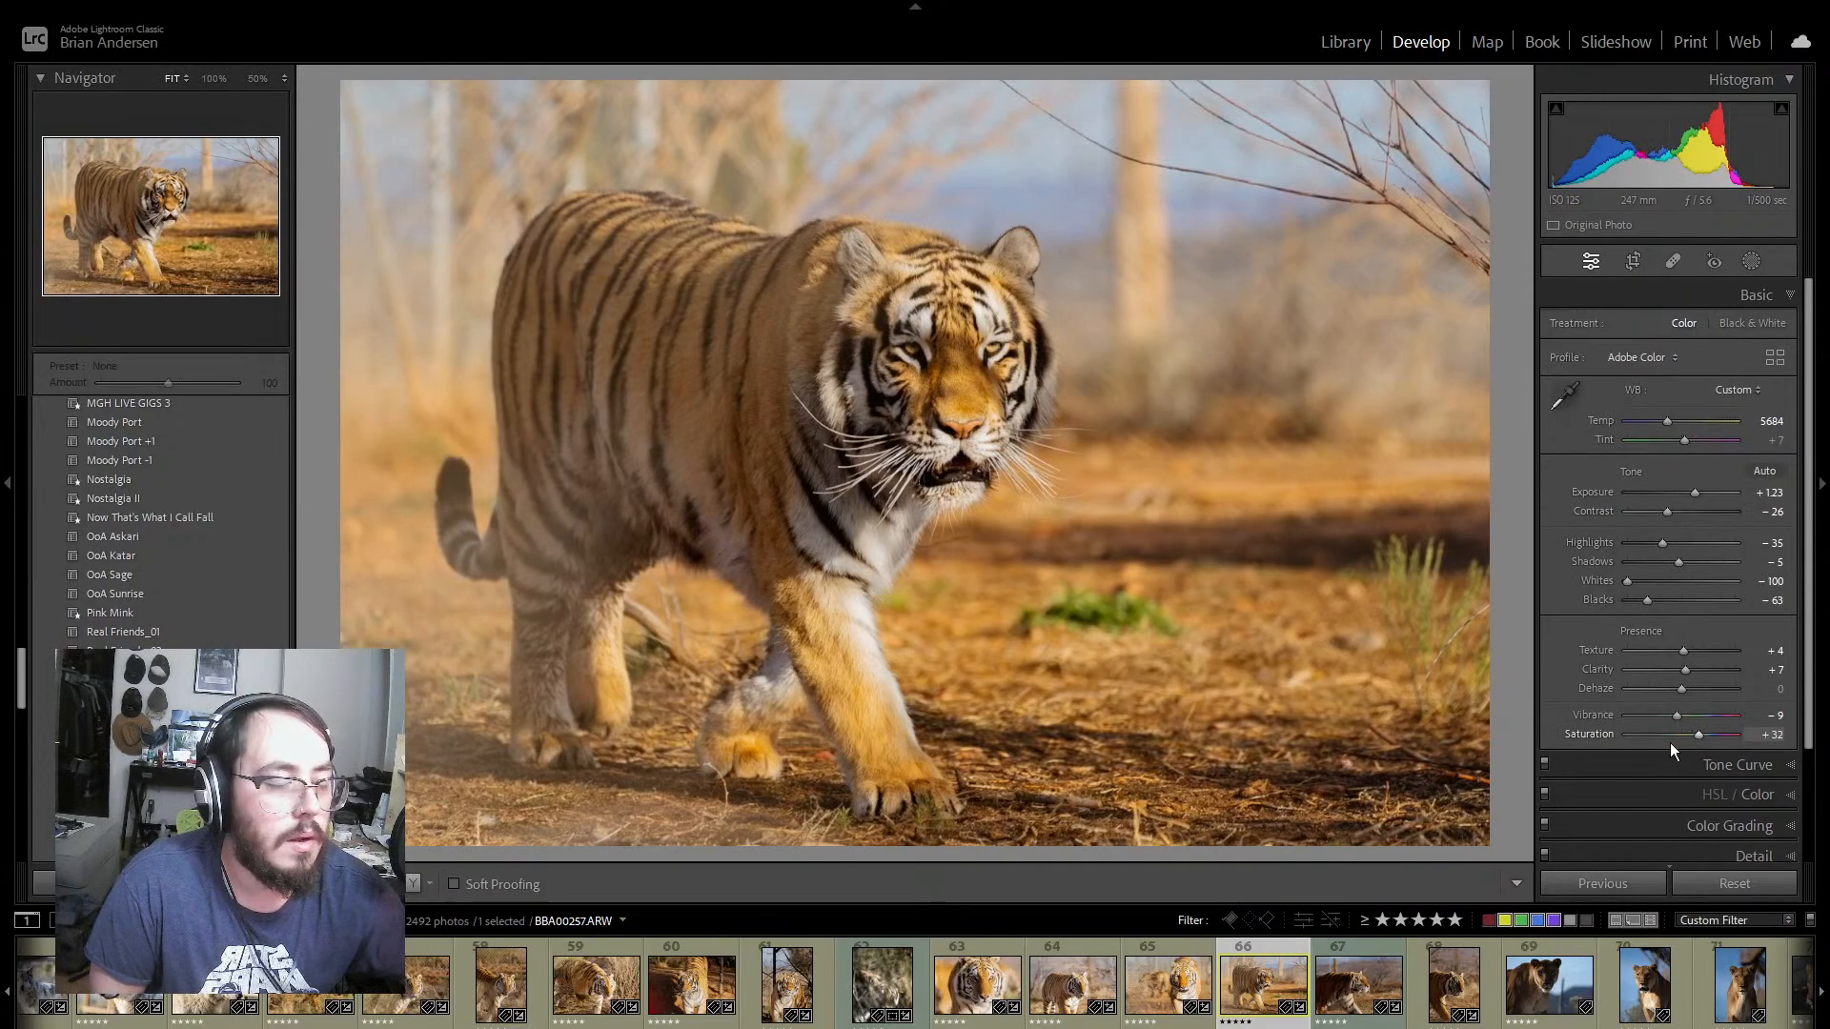
Step: Compare tiger photo 67 before and after its edits, and set its shadows to +100 and blacks to -72
{"action": "left_click", "coordinate": [1360, 946]}
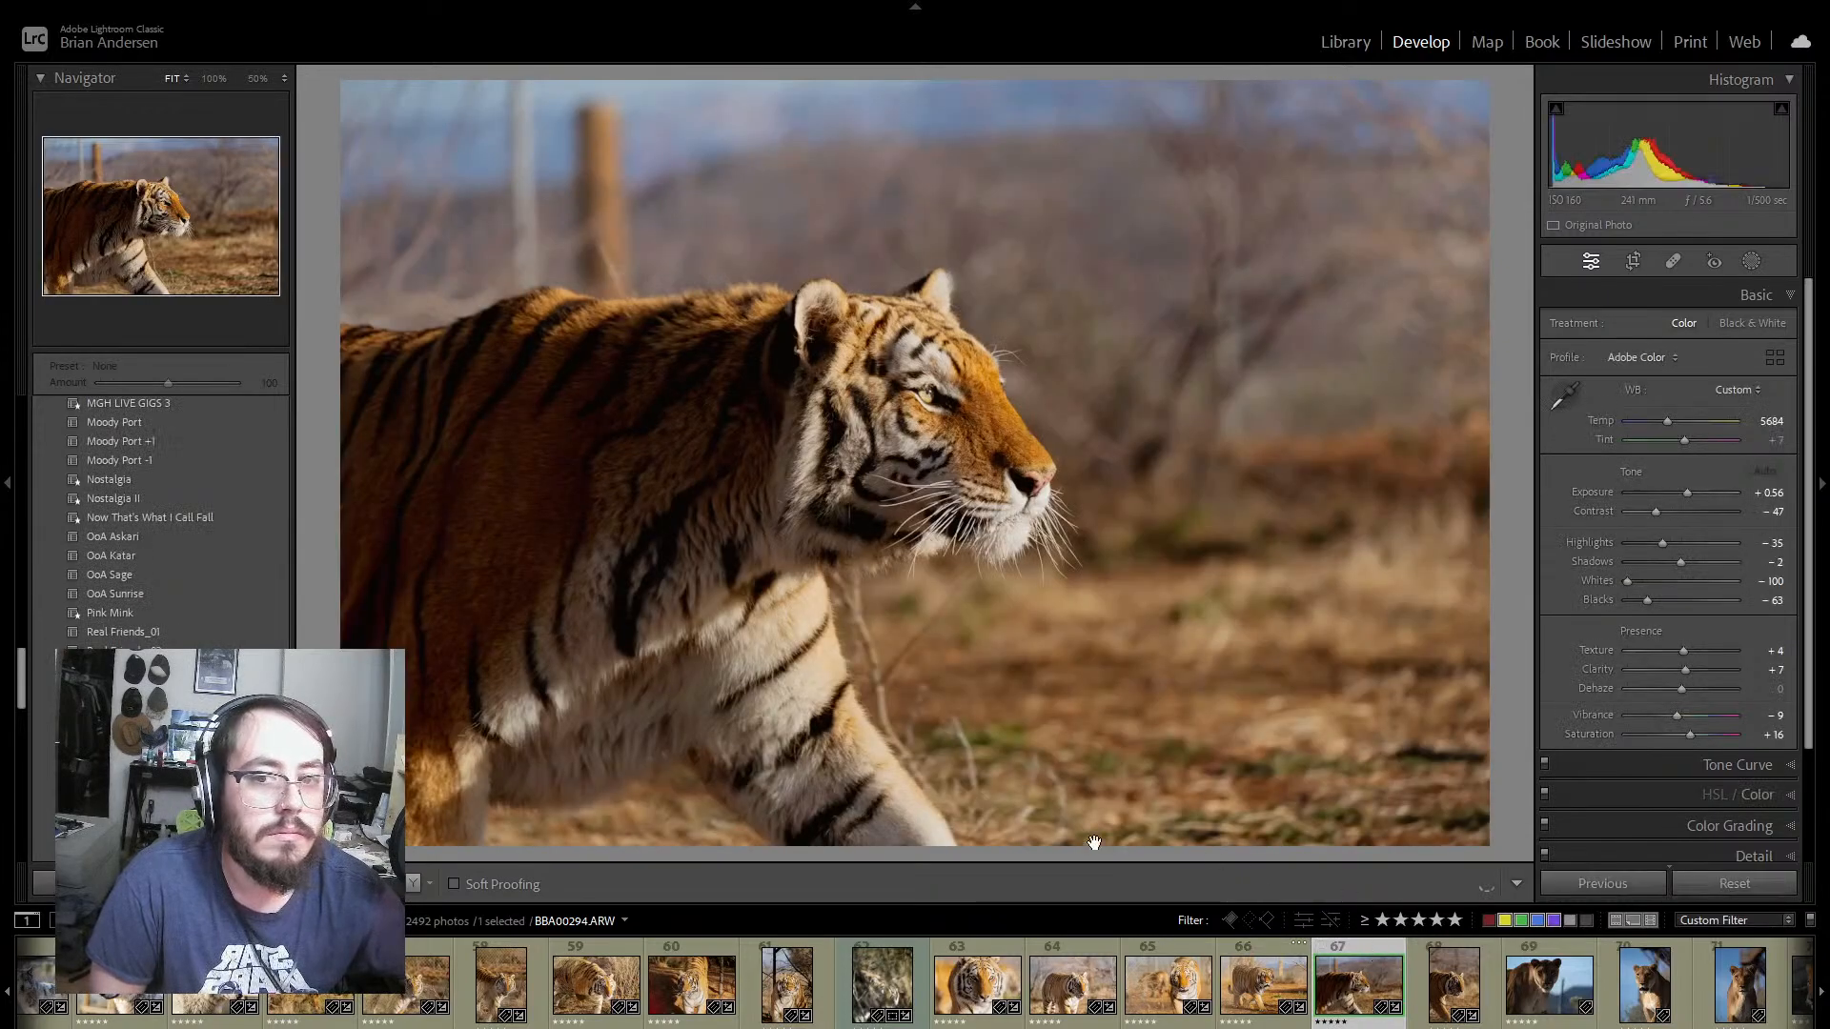
{"action": "left_click", "coordinate": [411, 883]}
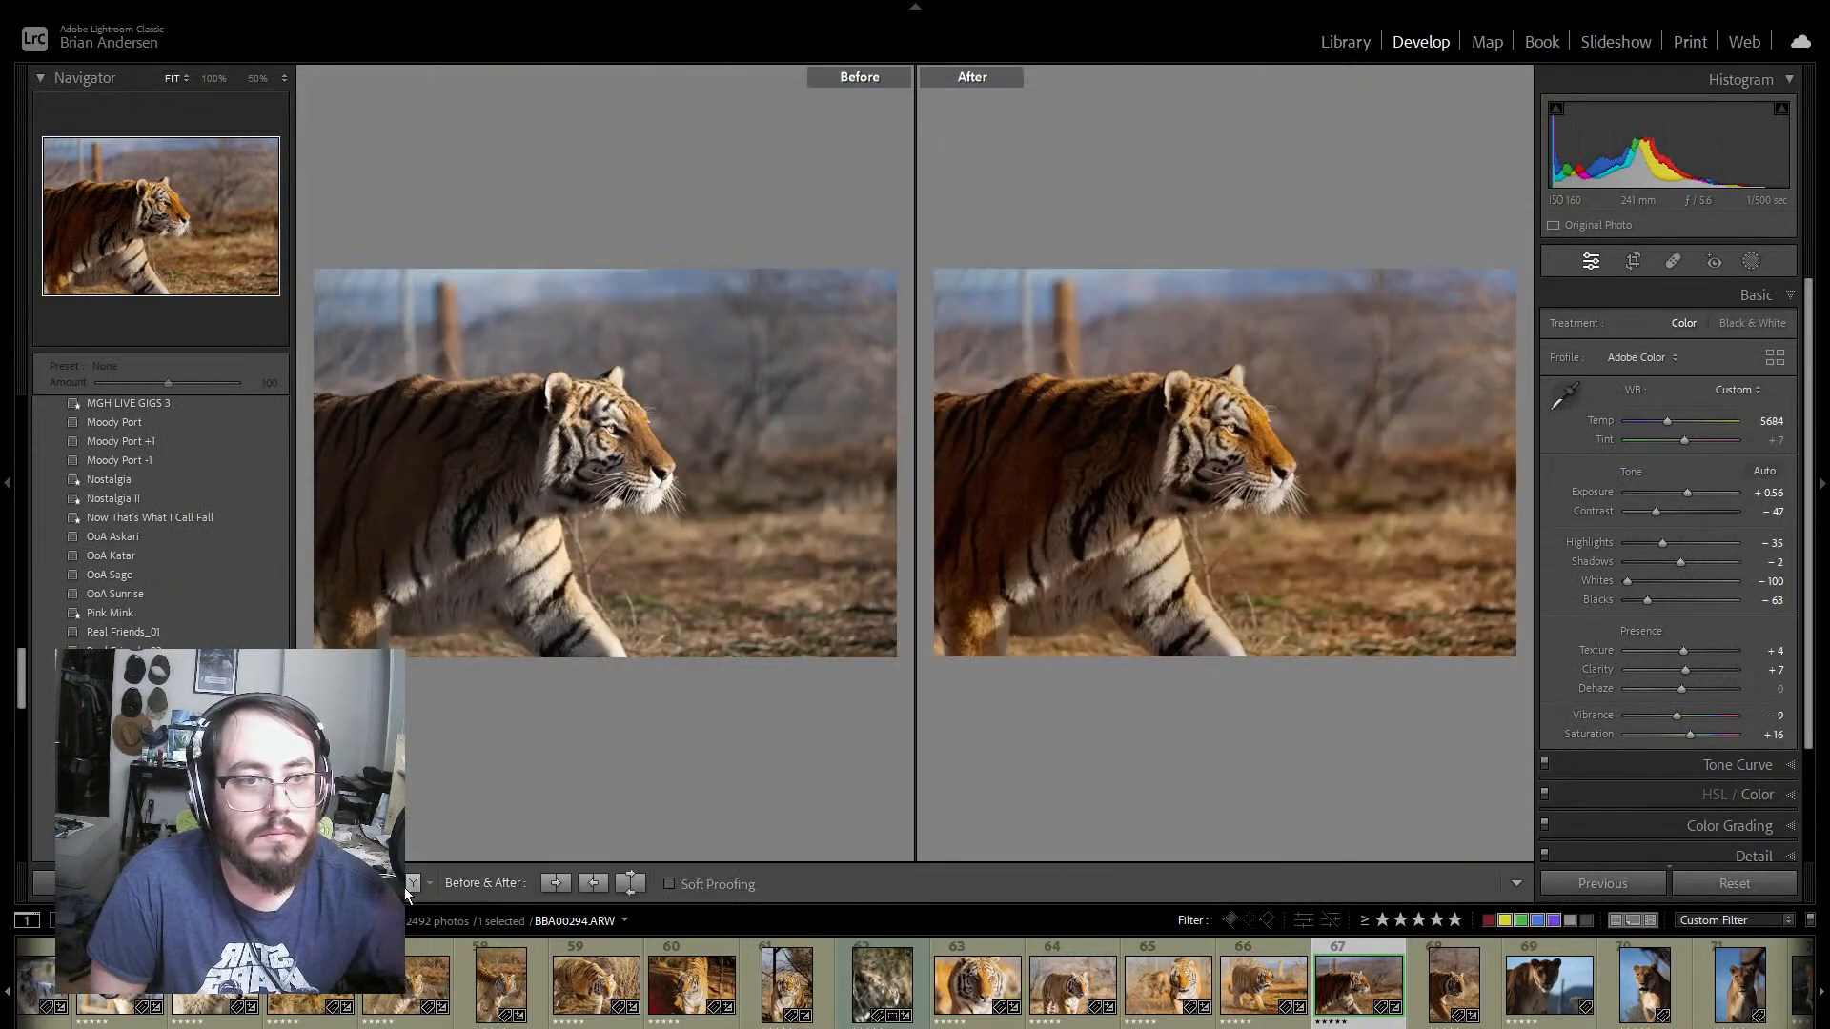
{"action": "left_click", "coordinate": [412, 883]}
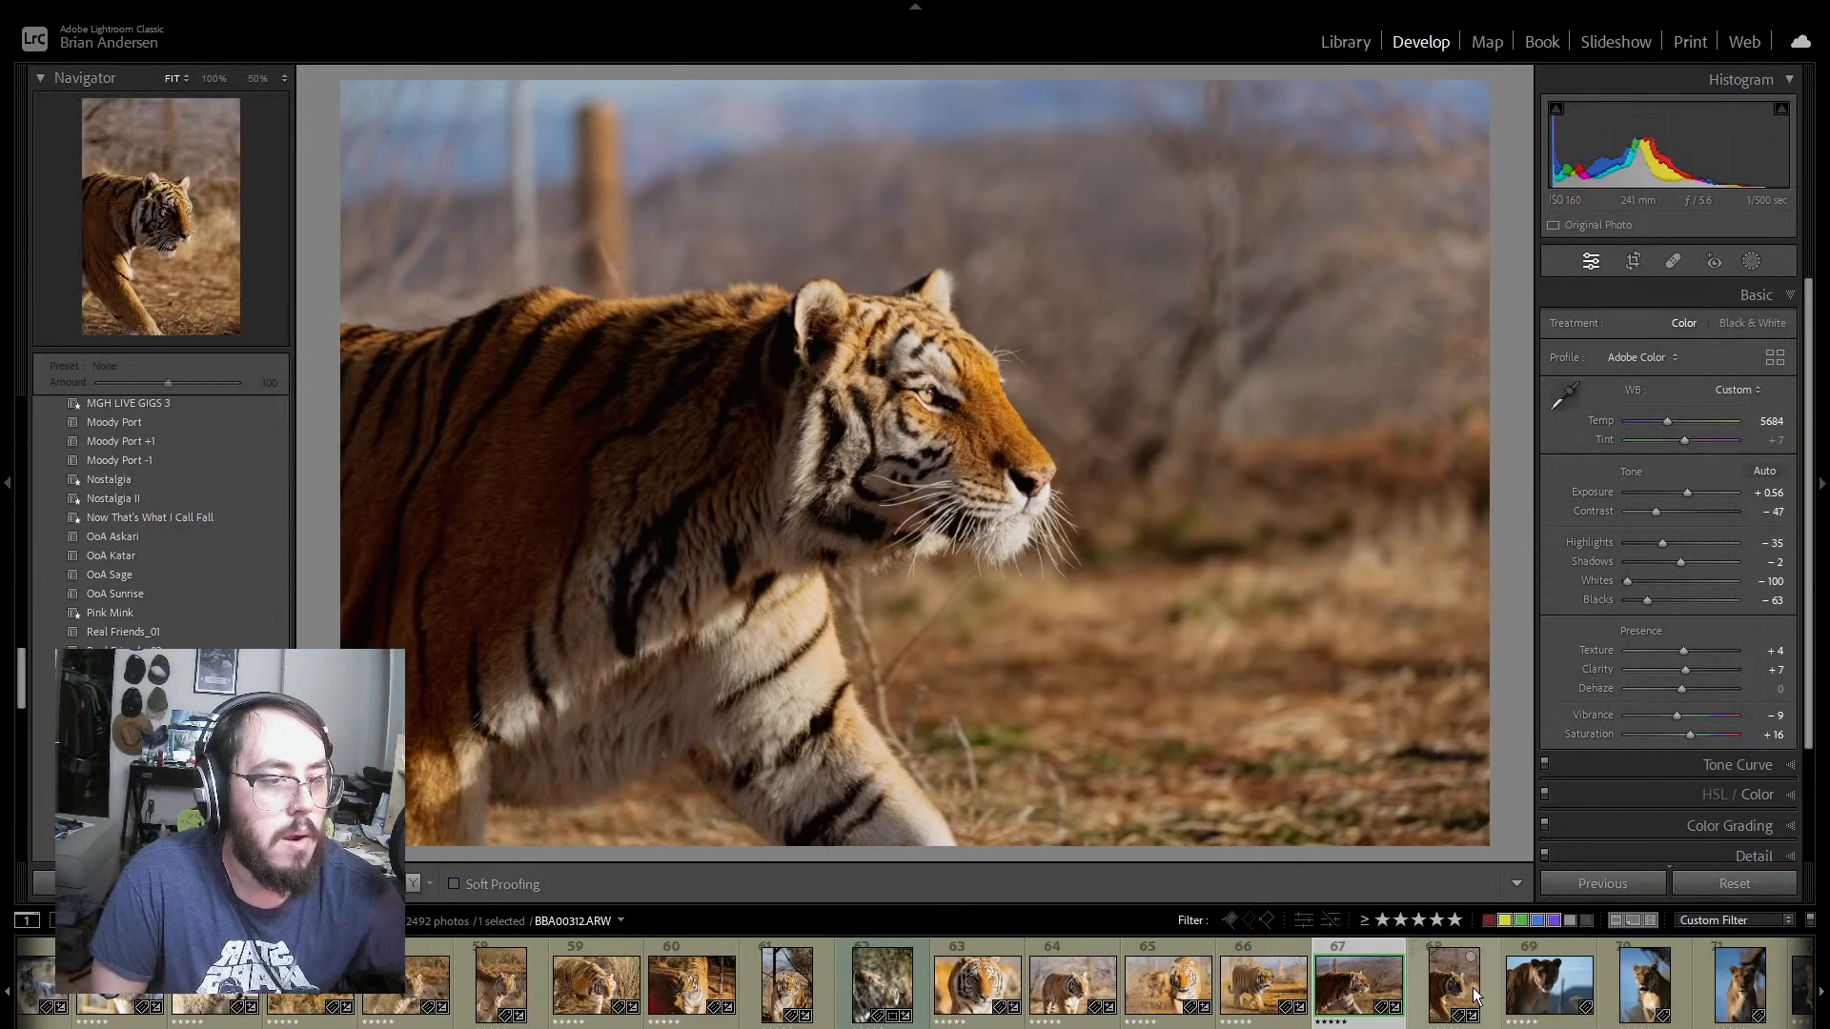
{"action": "left_click_drag", "start_coordinate": [1649, 602], "coordinate": [1741, 560]}
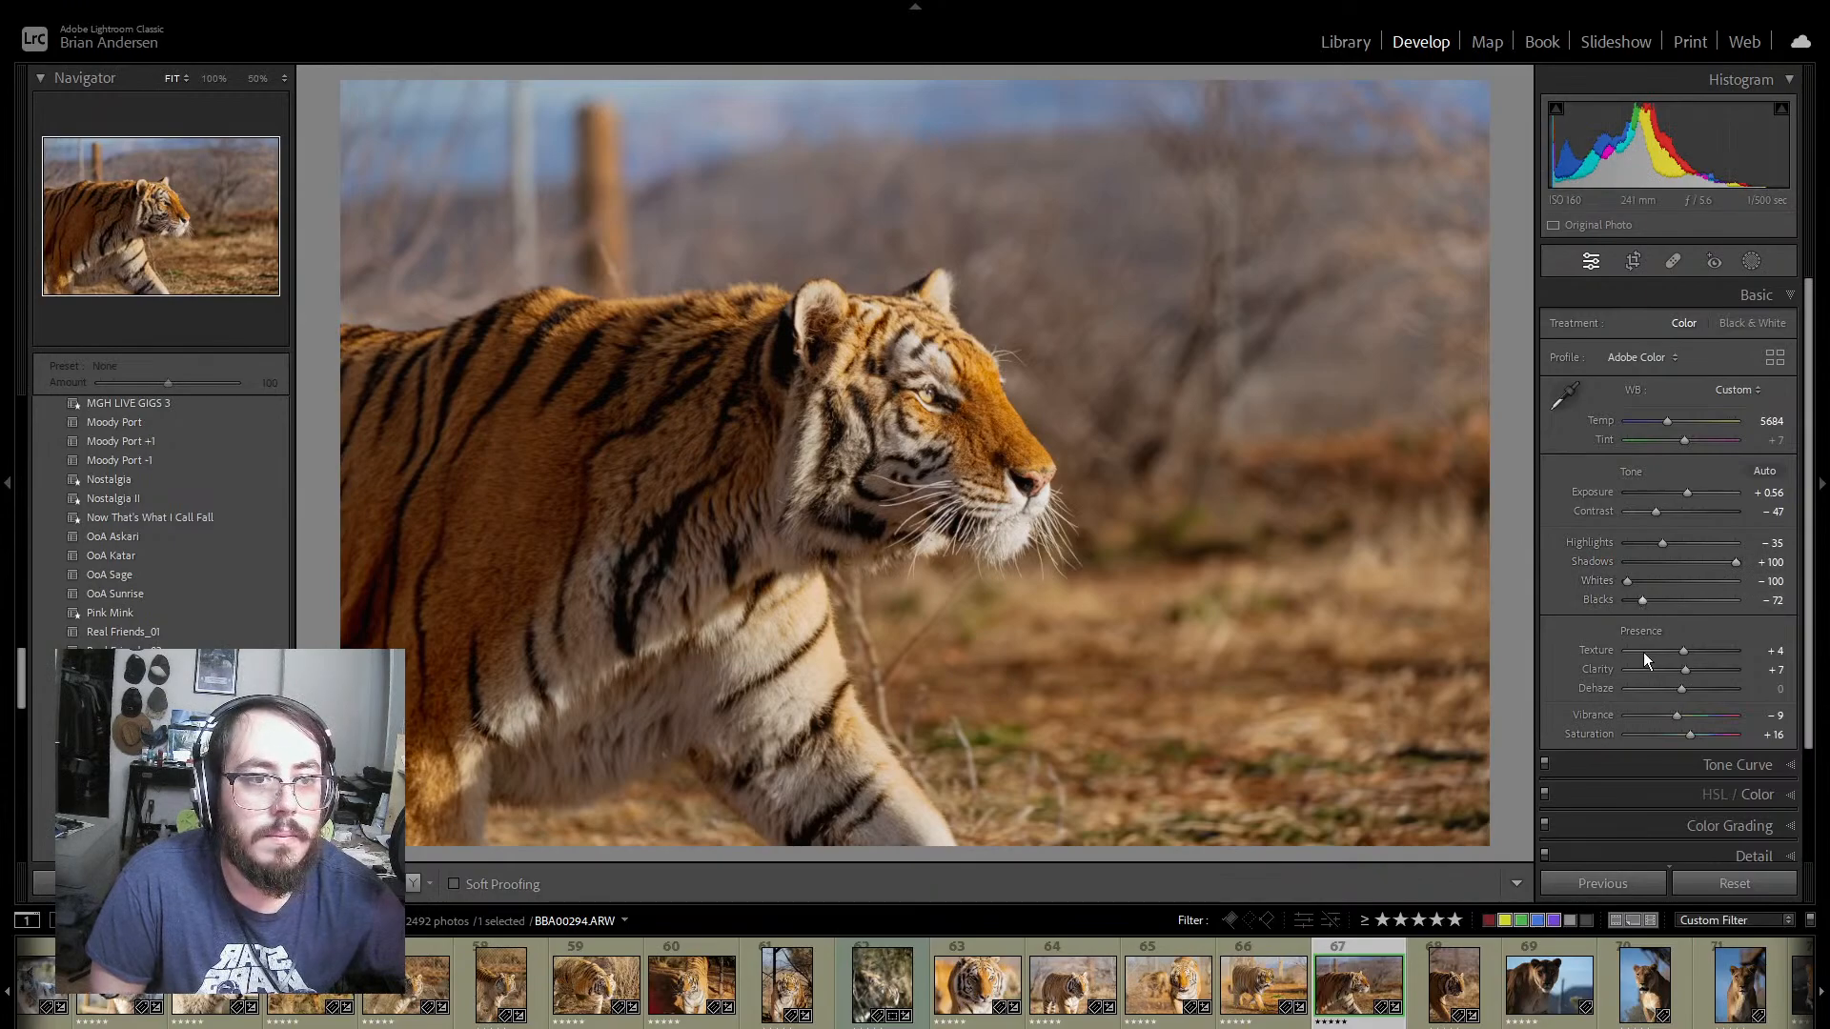
Step: Synchronize the develop settings of tiger photo 67 to photo 68
{"action": "left_click", "coordinate": [1490, 970], "text": "ctrl"}
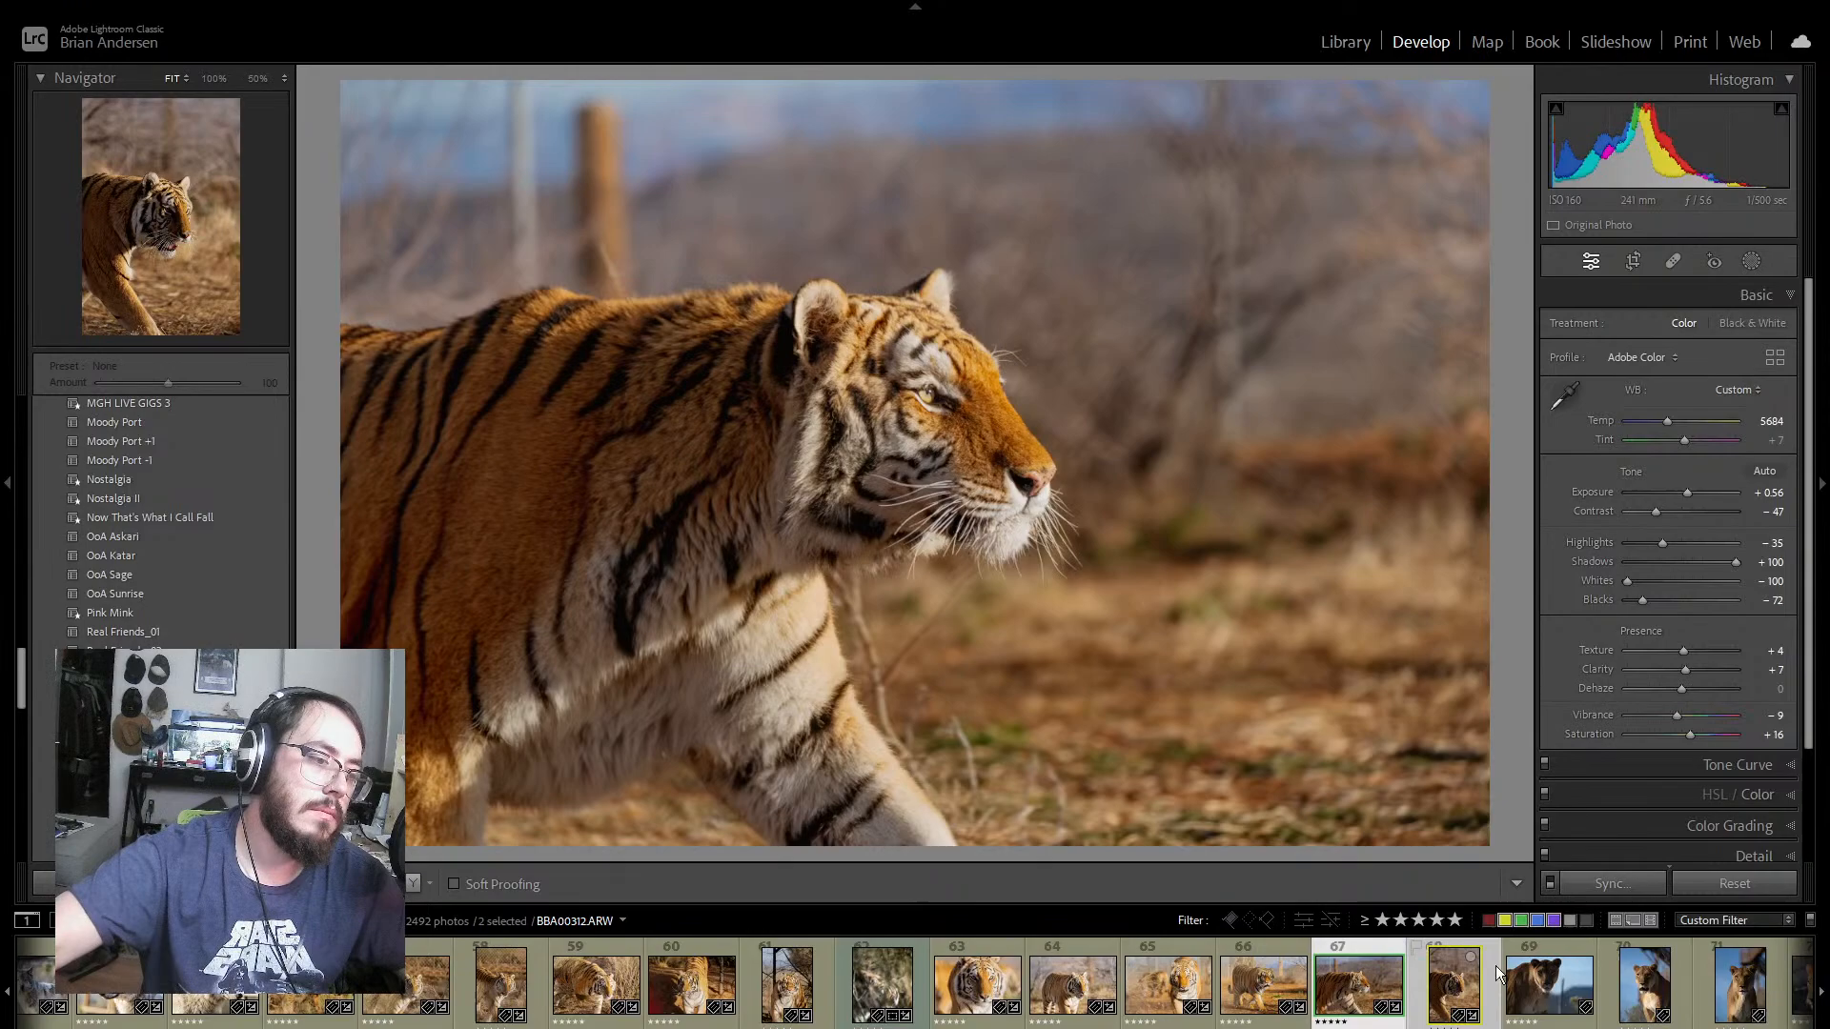
{"action": "left_click", "coordinate": [1620, 881]}
{"action": "left_click", "coordinate": [1032, 741]}
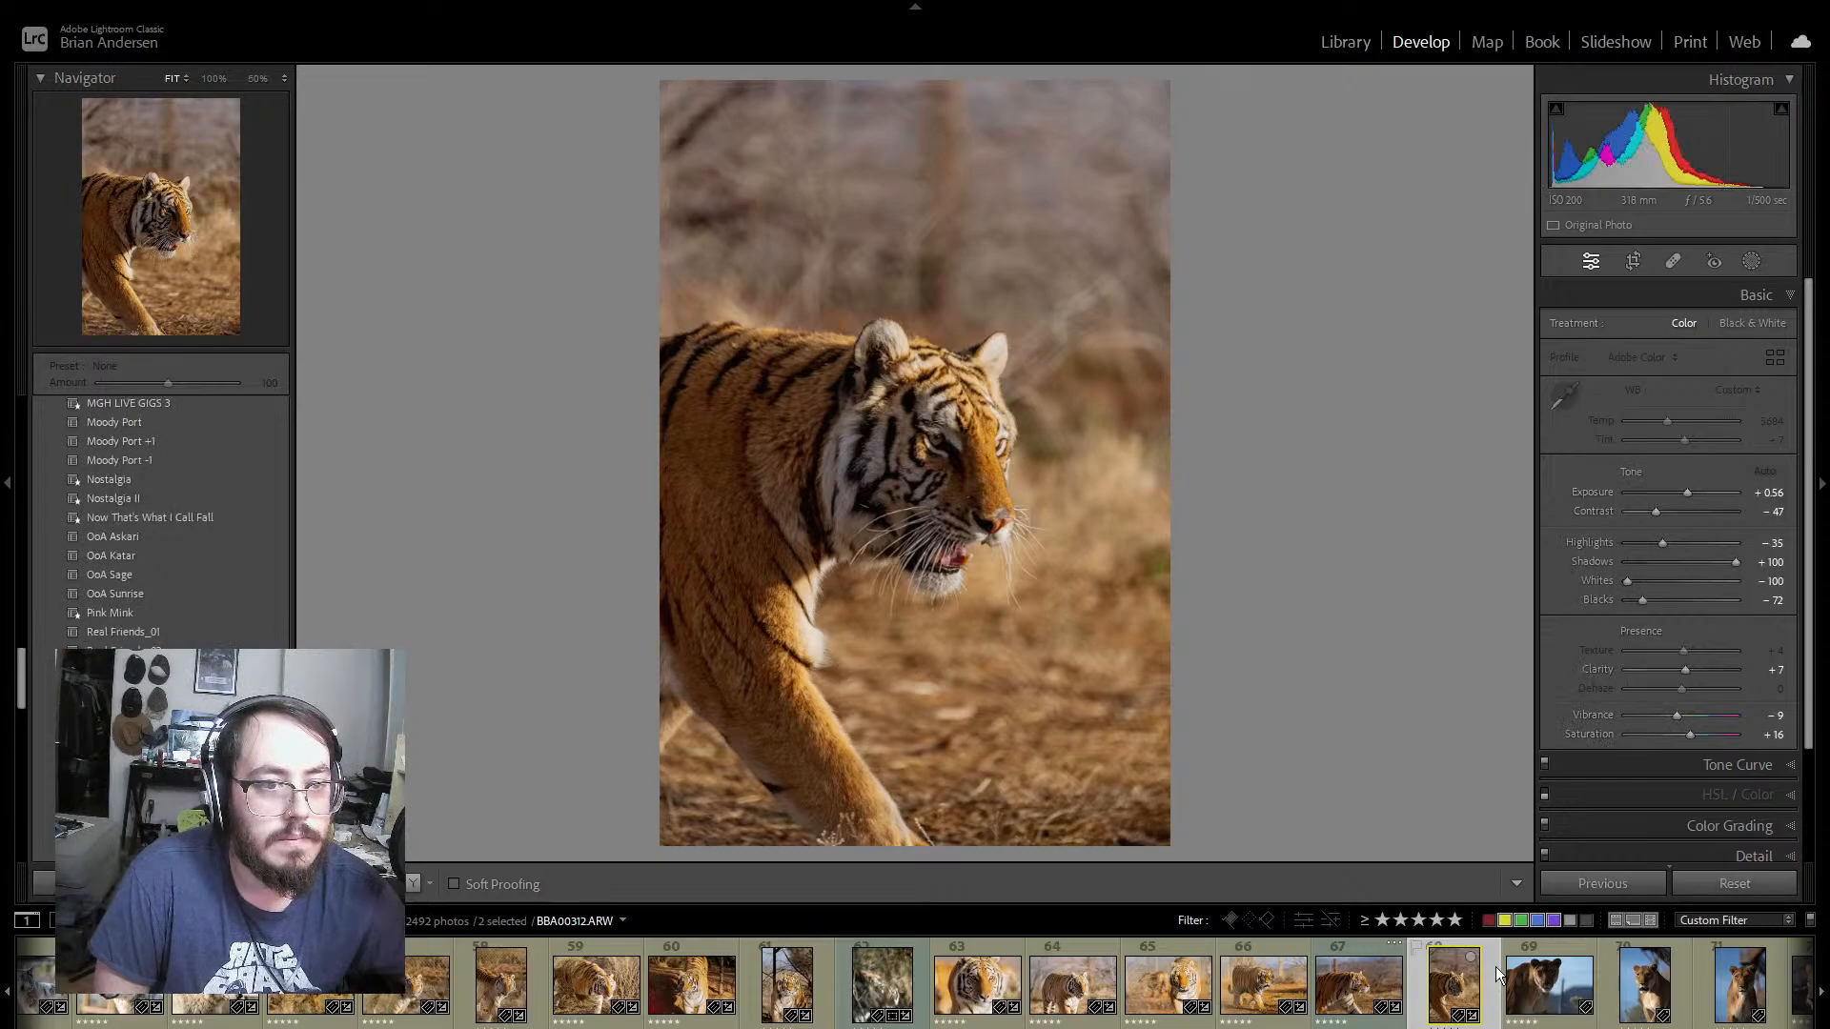
Step: On lioness photo 69, try the OoA Askari preset, and set the exposure to +1.05 and the contrast to +25
{"action": "left_click", "coordinate": [1569, 947]}
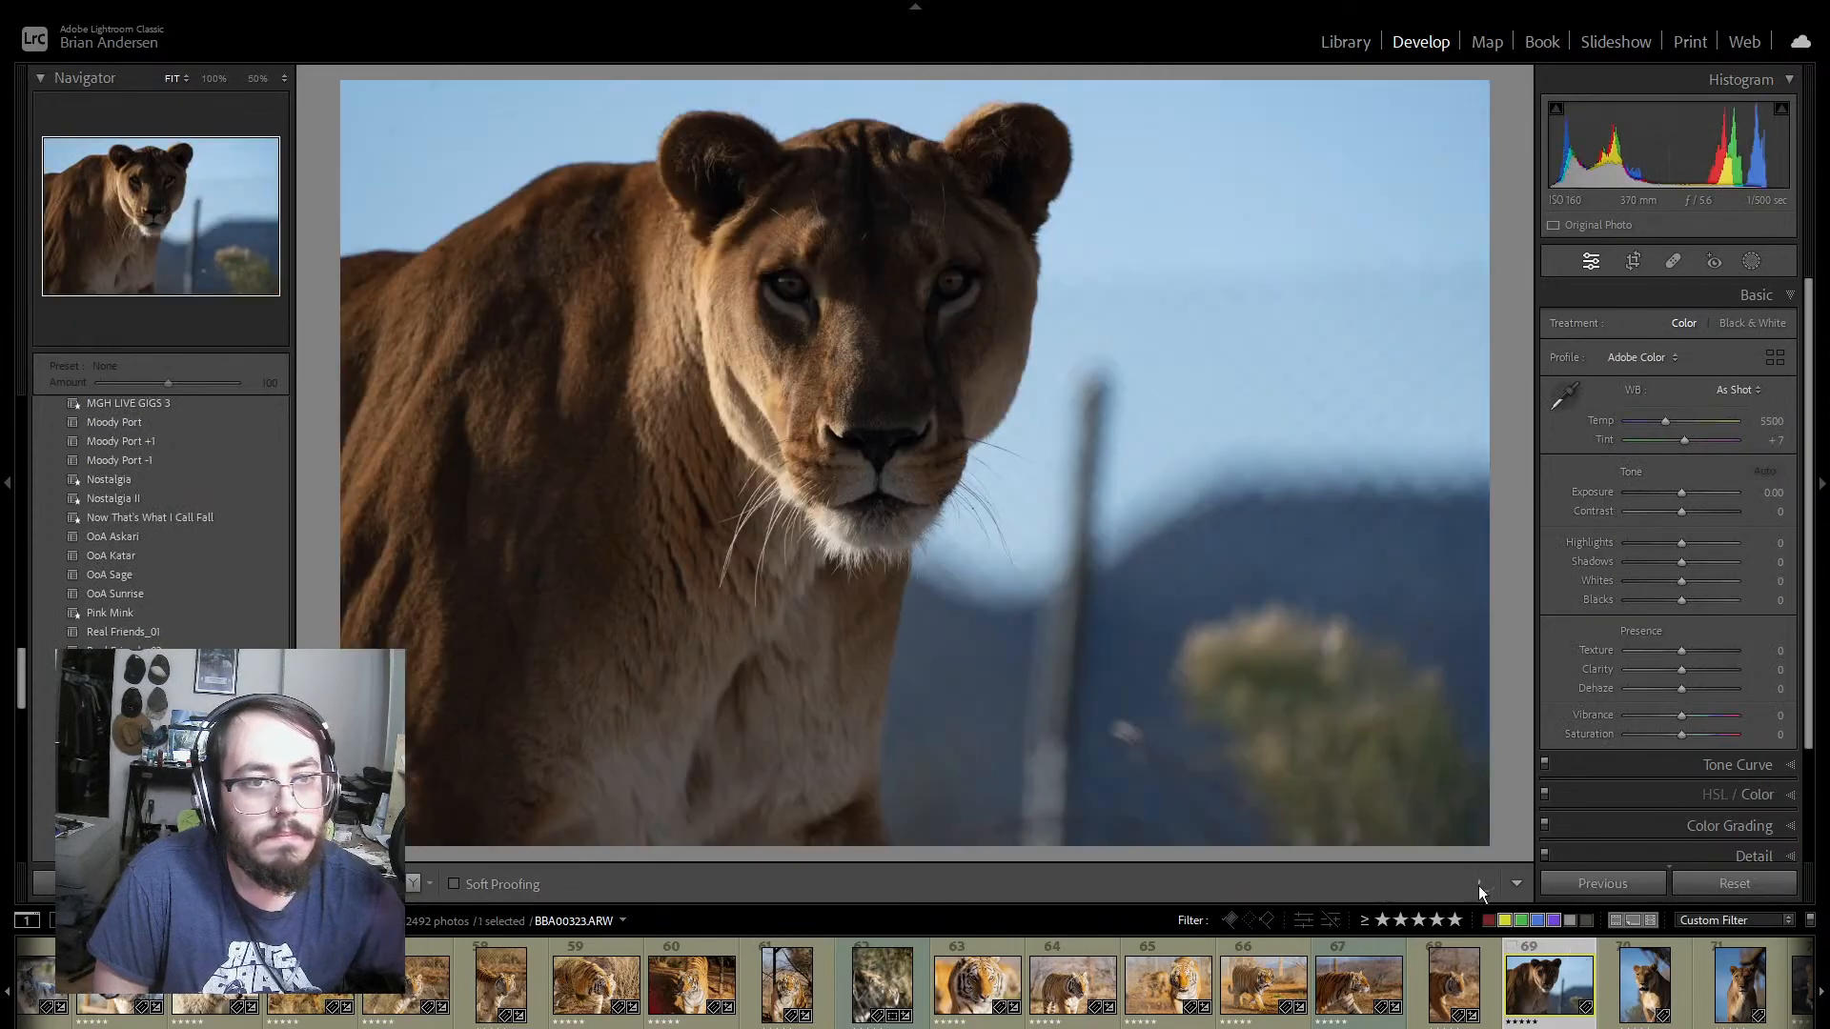
{"action": "scroll", "coordinate": [190, 529], "scroll_direction": "down", "scroll_amount": 10}
{"action": "scroll", "coordinate": [162, 524], "scroll_direction": "down", "scroll_amount": 10}
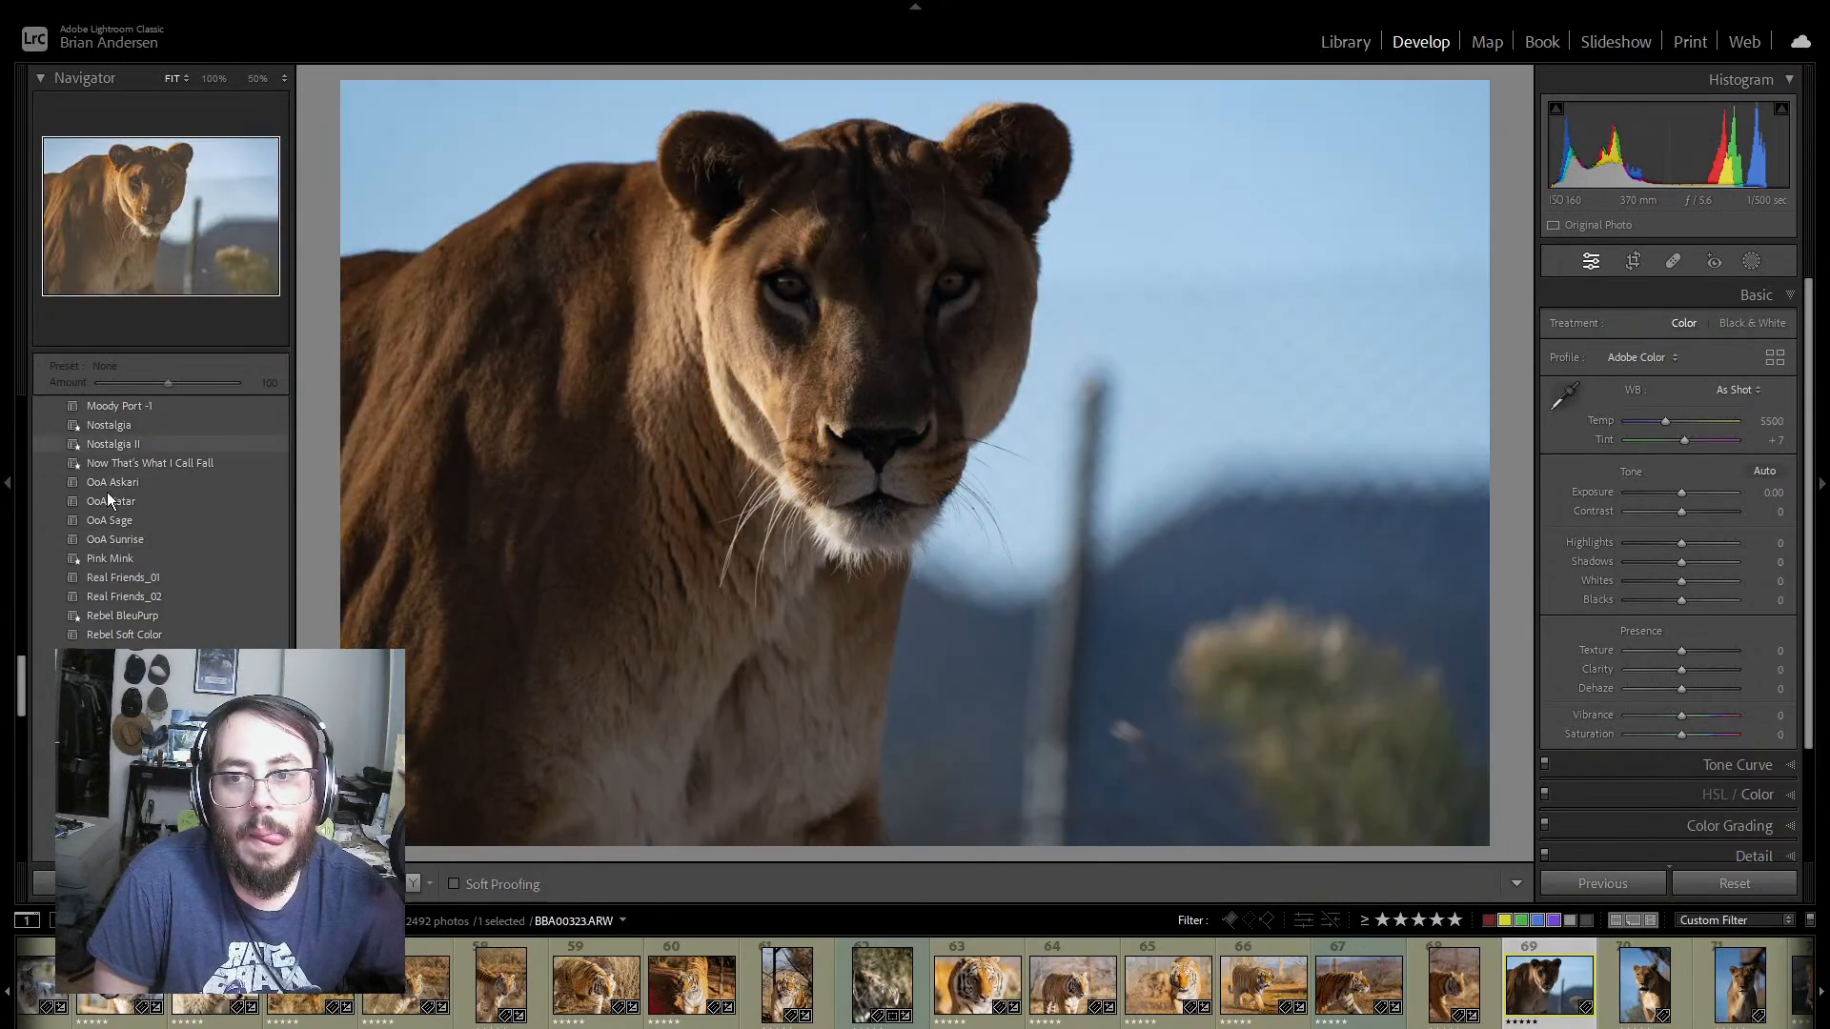
{"action": "left_click", "coordinate": [122, 477]}
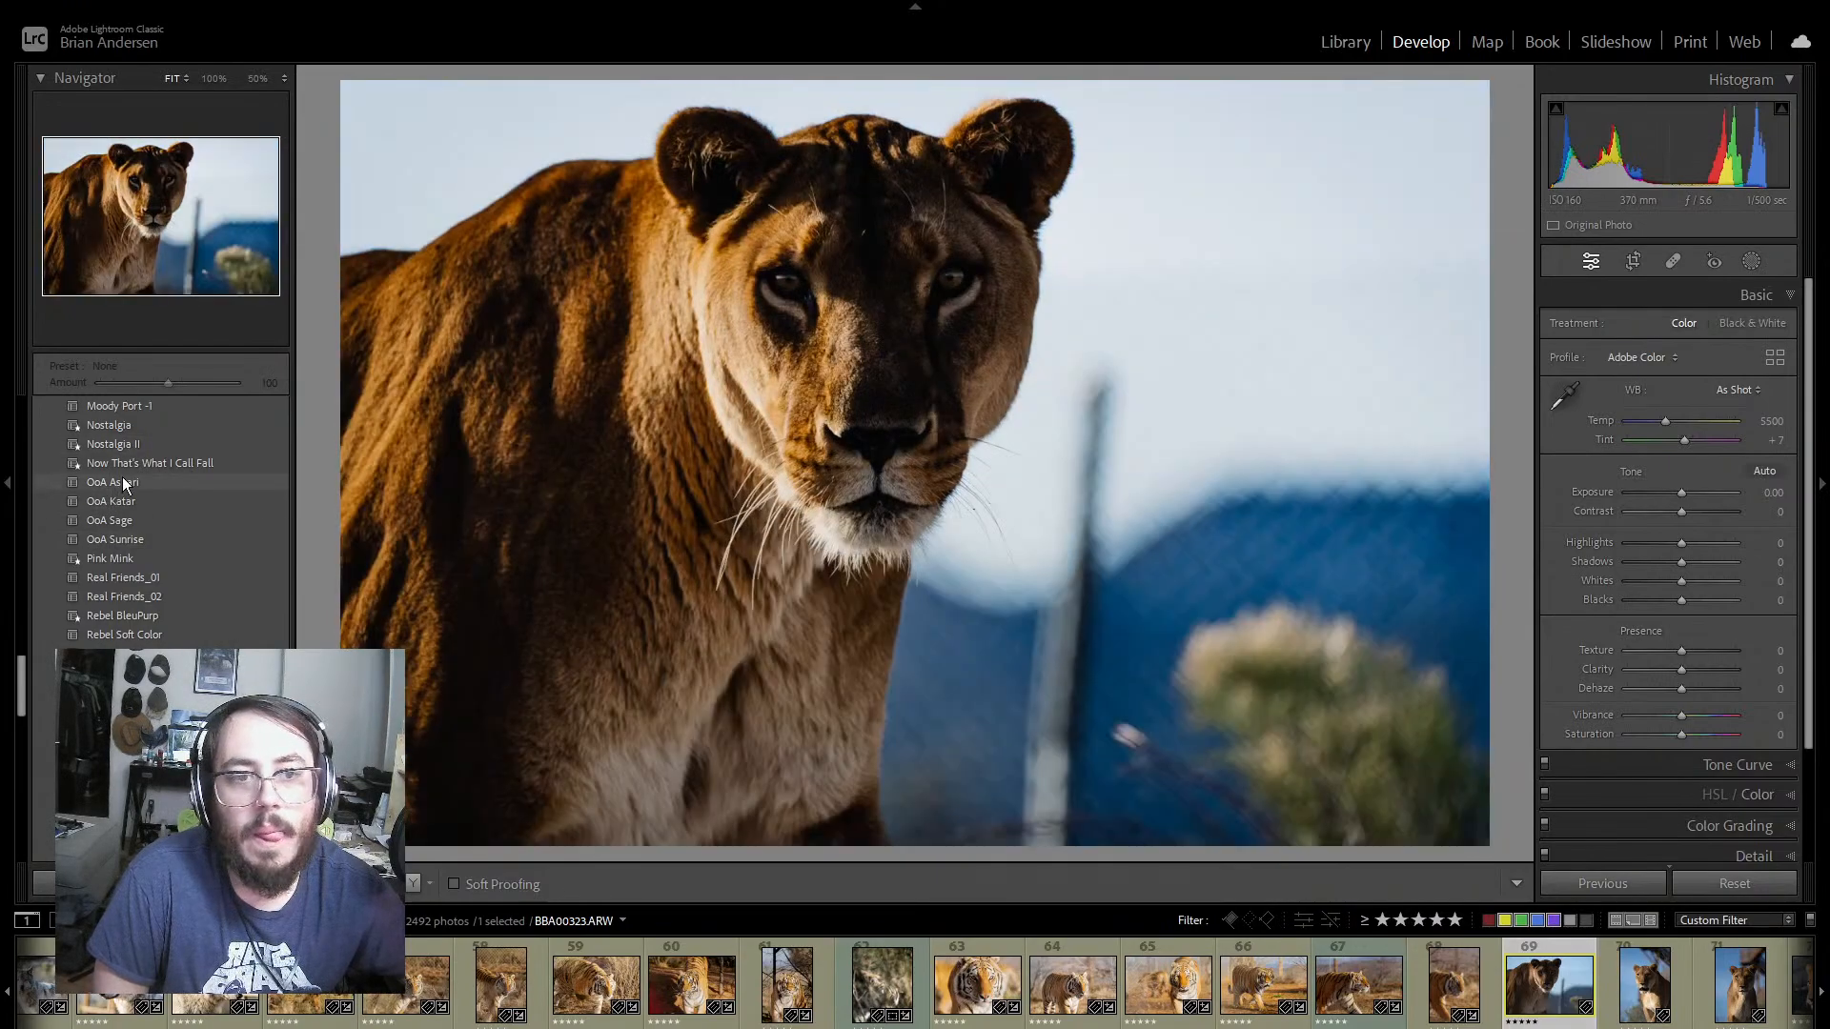
{"action": "left_click_drag", "start_coordinate": [1681, 492], "coordinate": [1696, 513]}
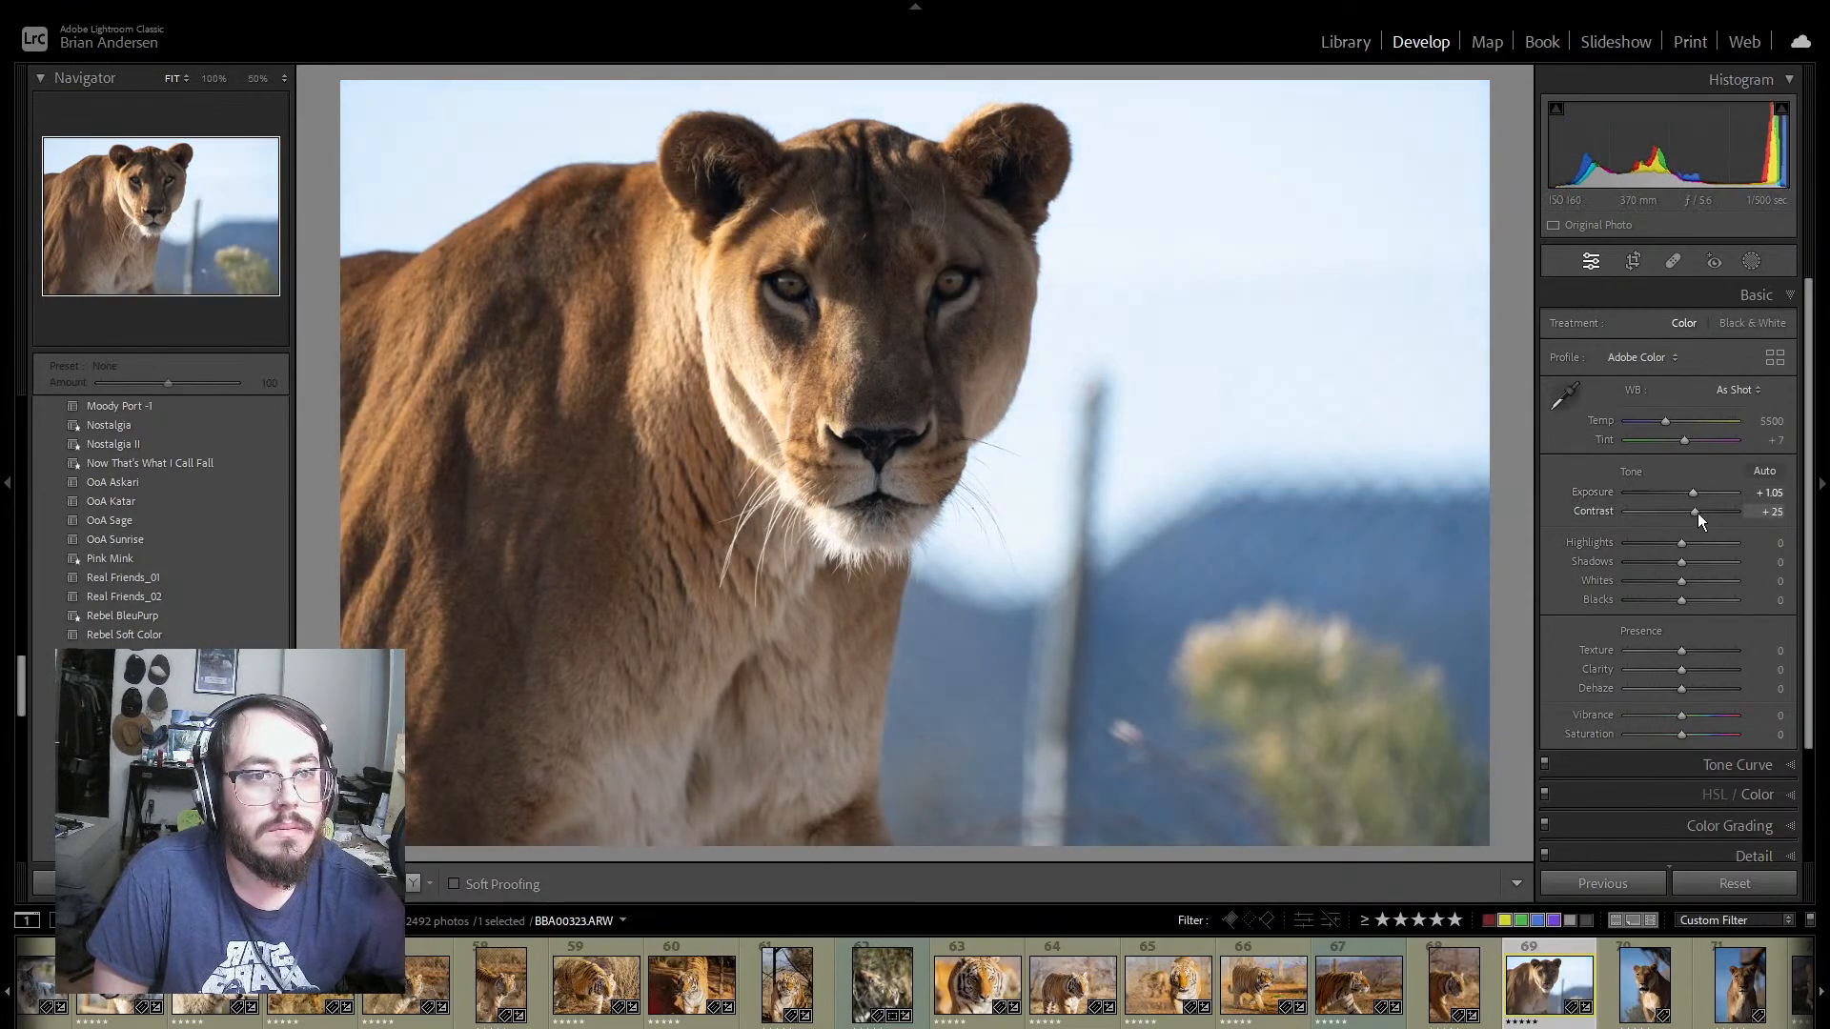
Step: Set temperature to 6912, highlights to +26, shadows to +49, whites to -96, blacks to -40, texture and clarity to +5, and inspect the eyes at 100%
{"action": "left_click_drag", "start_coordinate": [1670, 419], "coordinate": [1685, 421]}
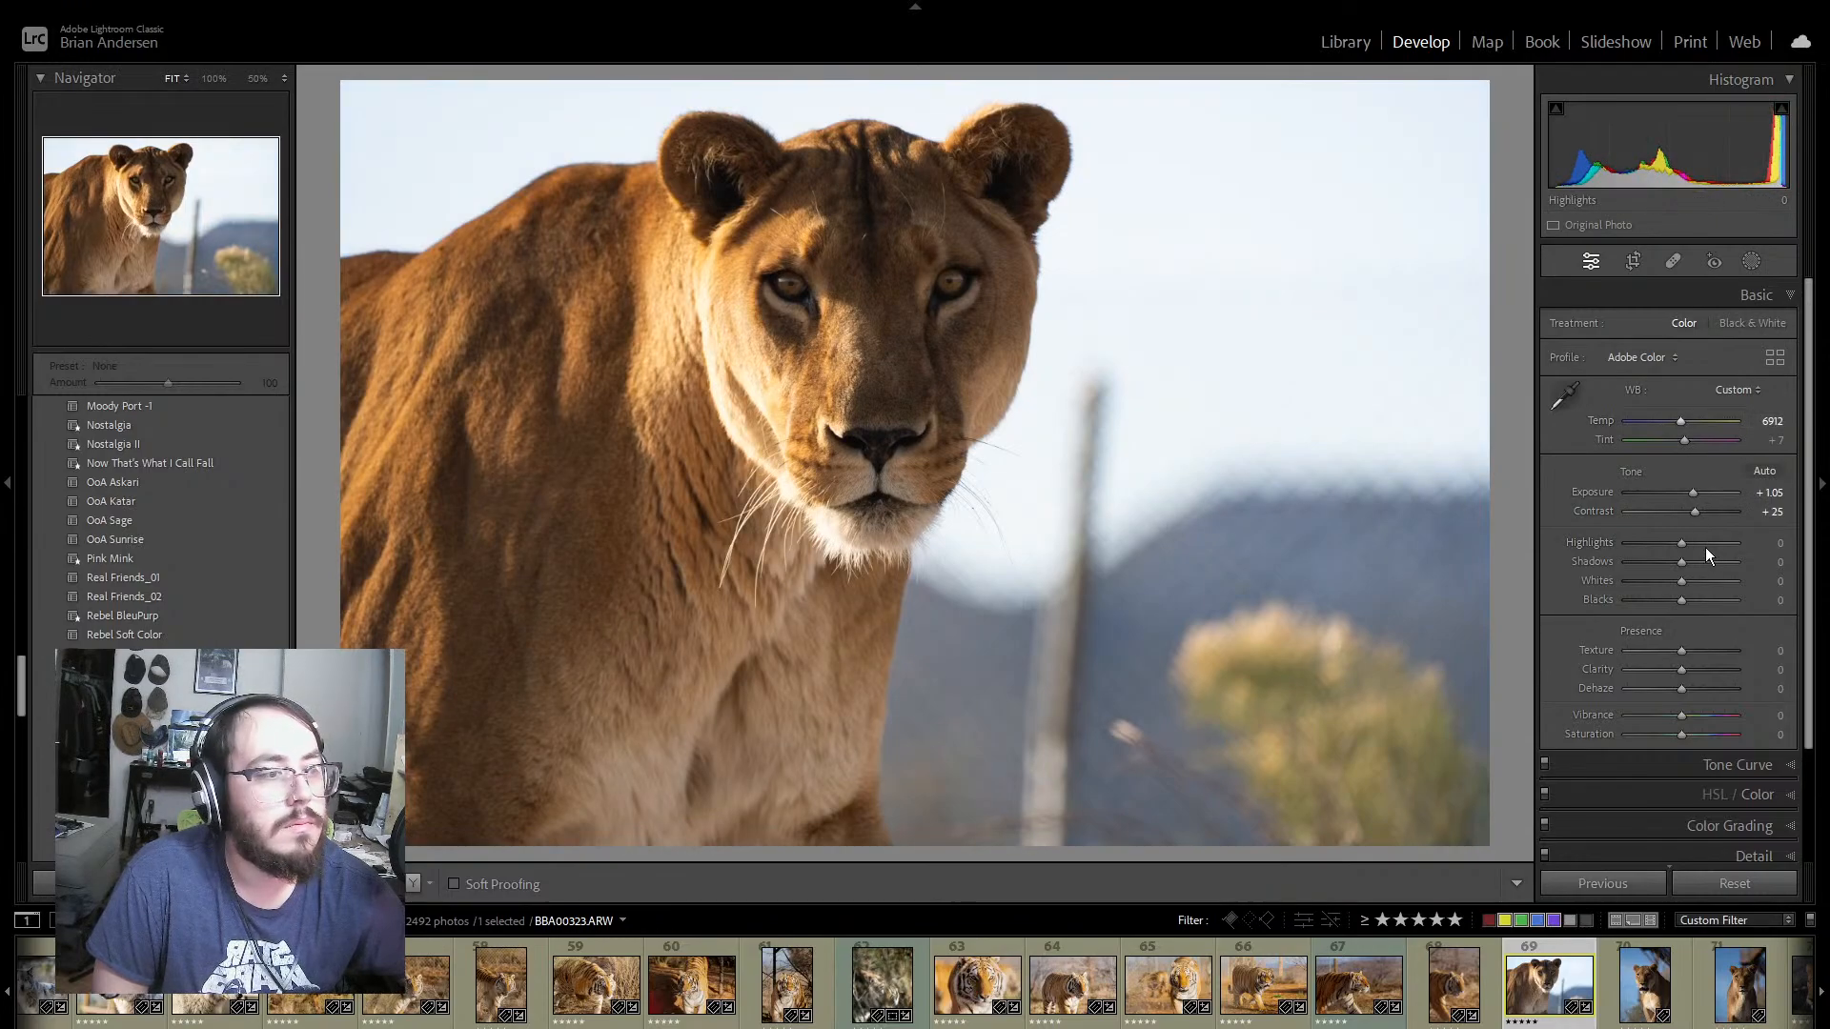
{"action": "left_click_drag", "start_coordinate": [1685, 541], "coordinate": [1632, 585]}
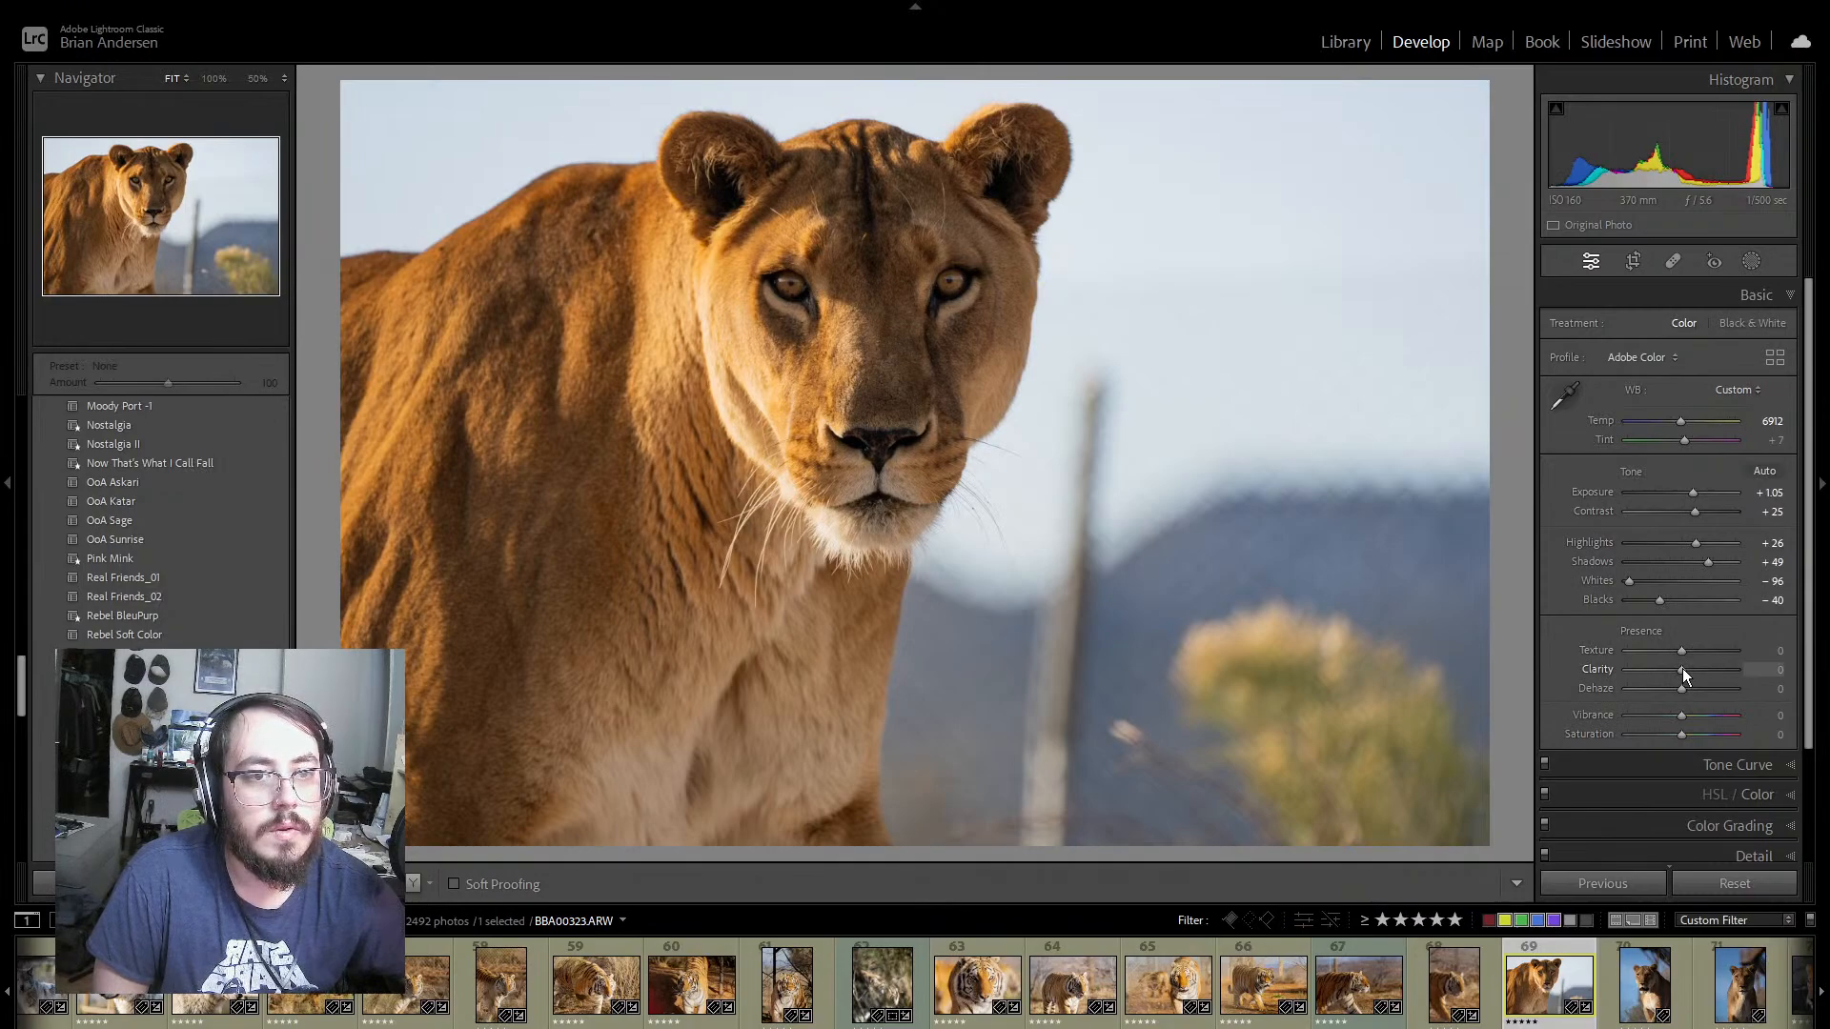
{"action": "left_click_drag", "start_coordinate": [1684, 667], "coordinate": [1685, 650]}
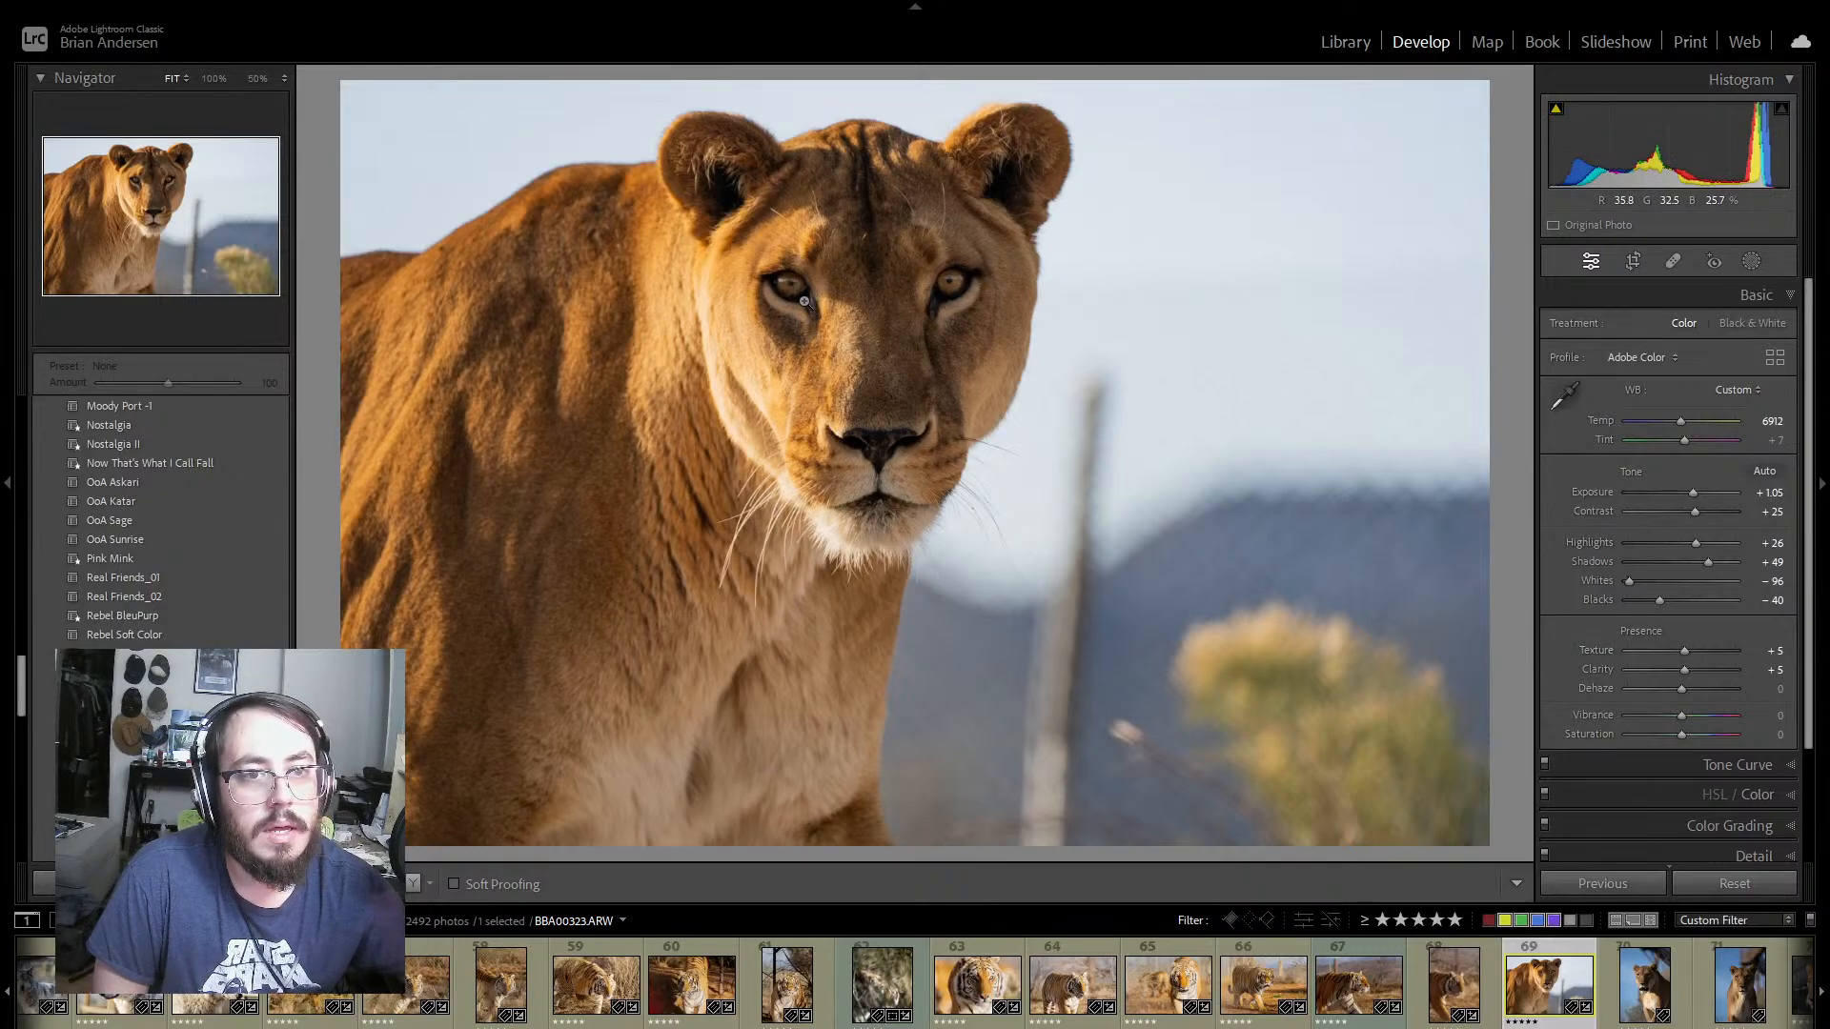
{"action": "left_click", "coordinate": [829, 320]}
{"action": "left_click_drag", "start_coordinate": [946, 318], "coordinate": [947, 515]}
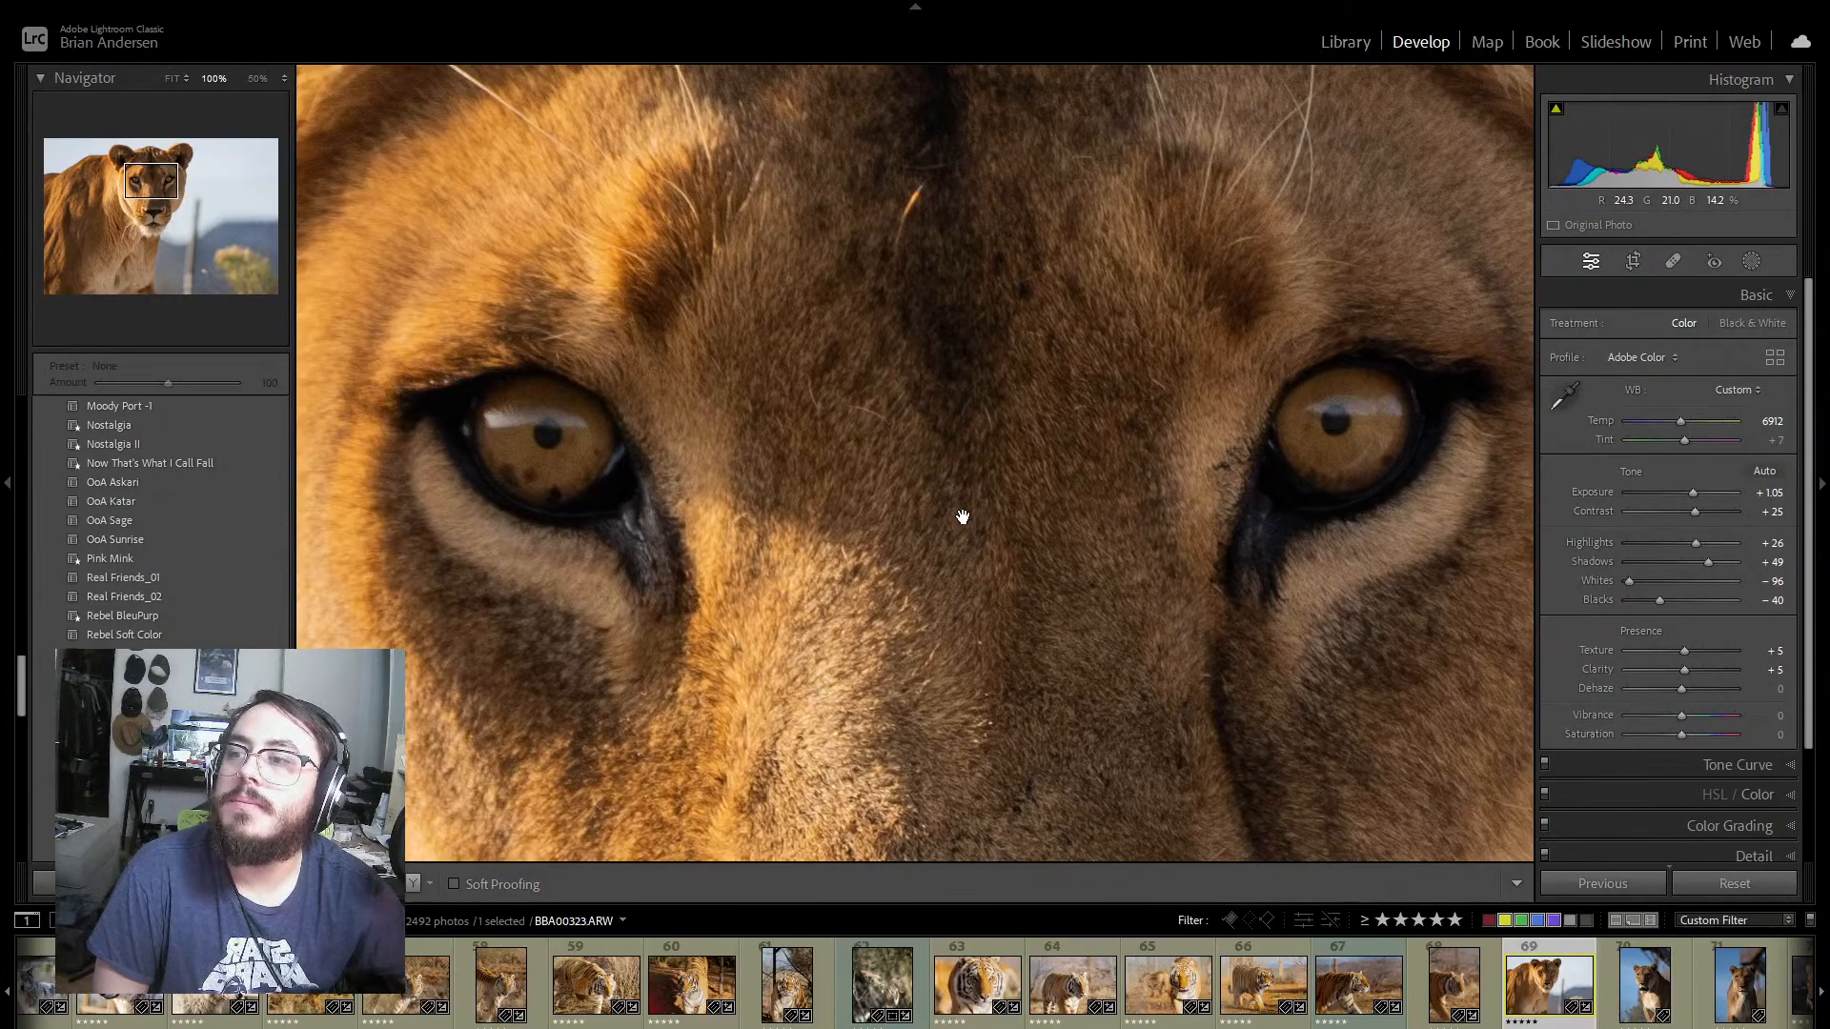
{"action": "left_click", "coordinate": [962, 516]}
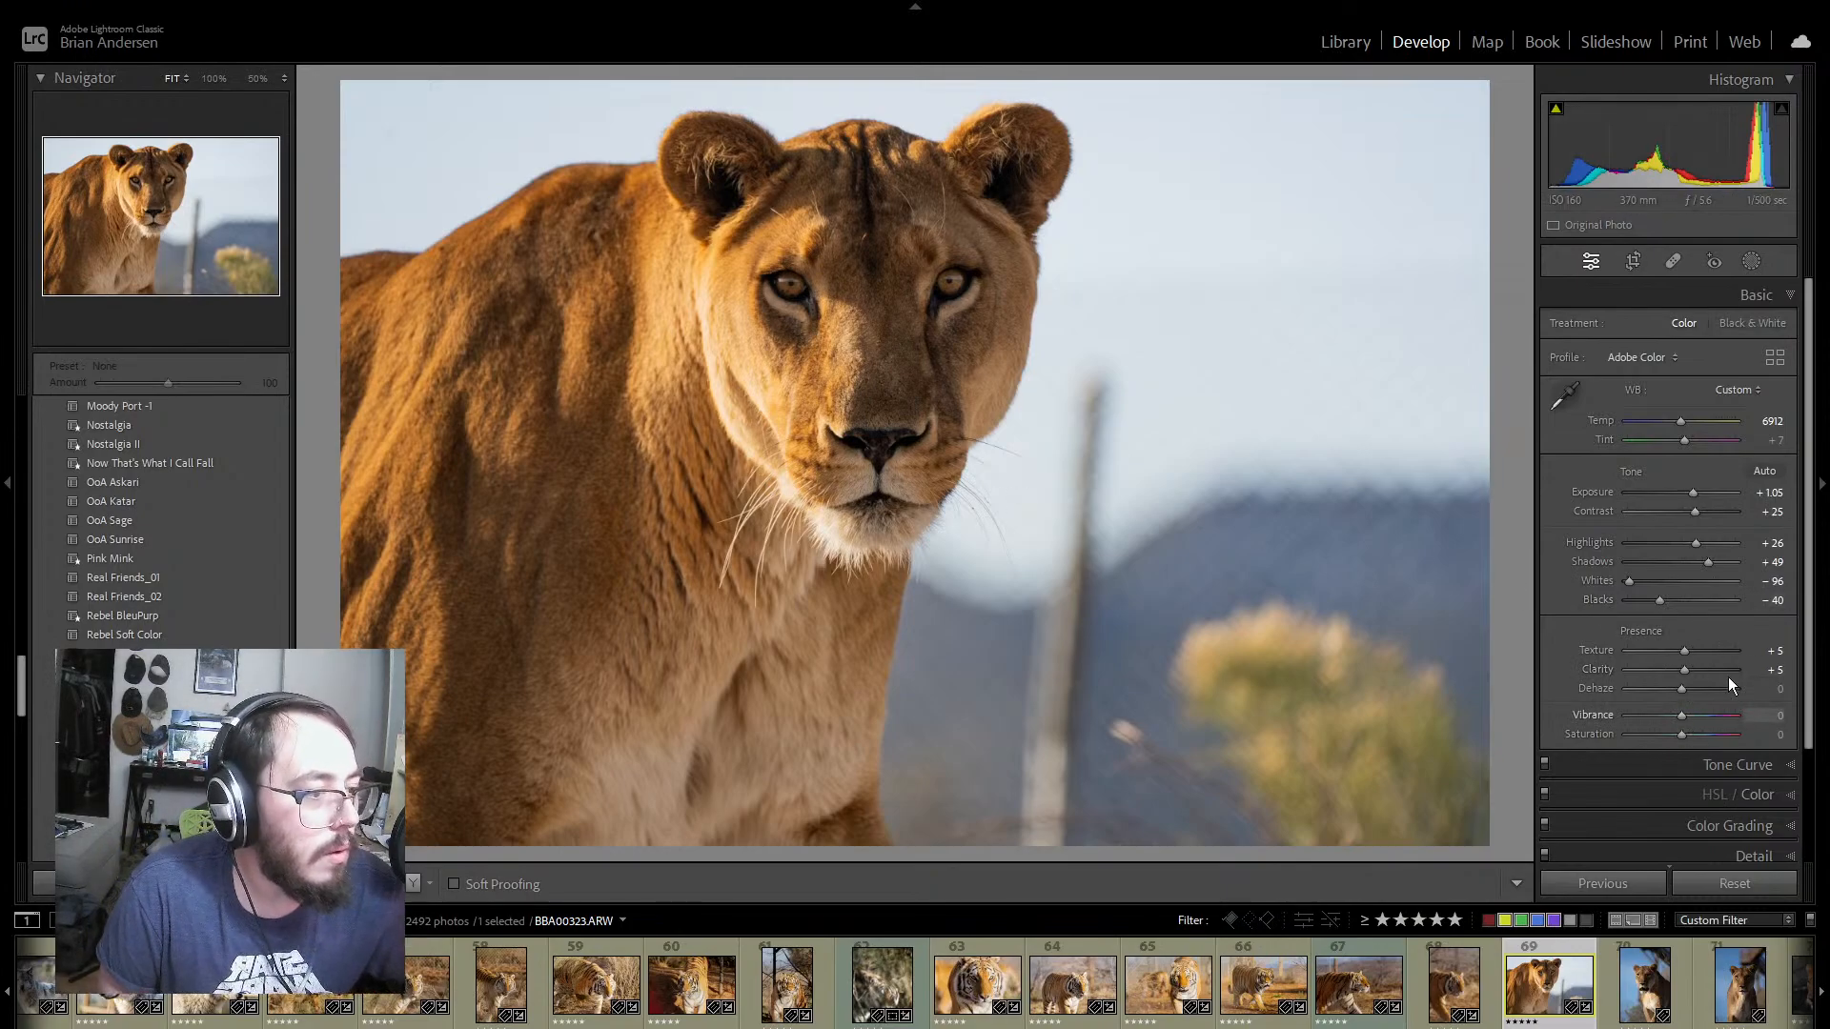
Step: Shape the tone curve with a shadow point at 41/35, a midtone point at 95/89 and raised points in the highlights
{"action": "left_click", "coordinate": [1788, 764]}
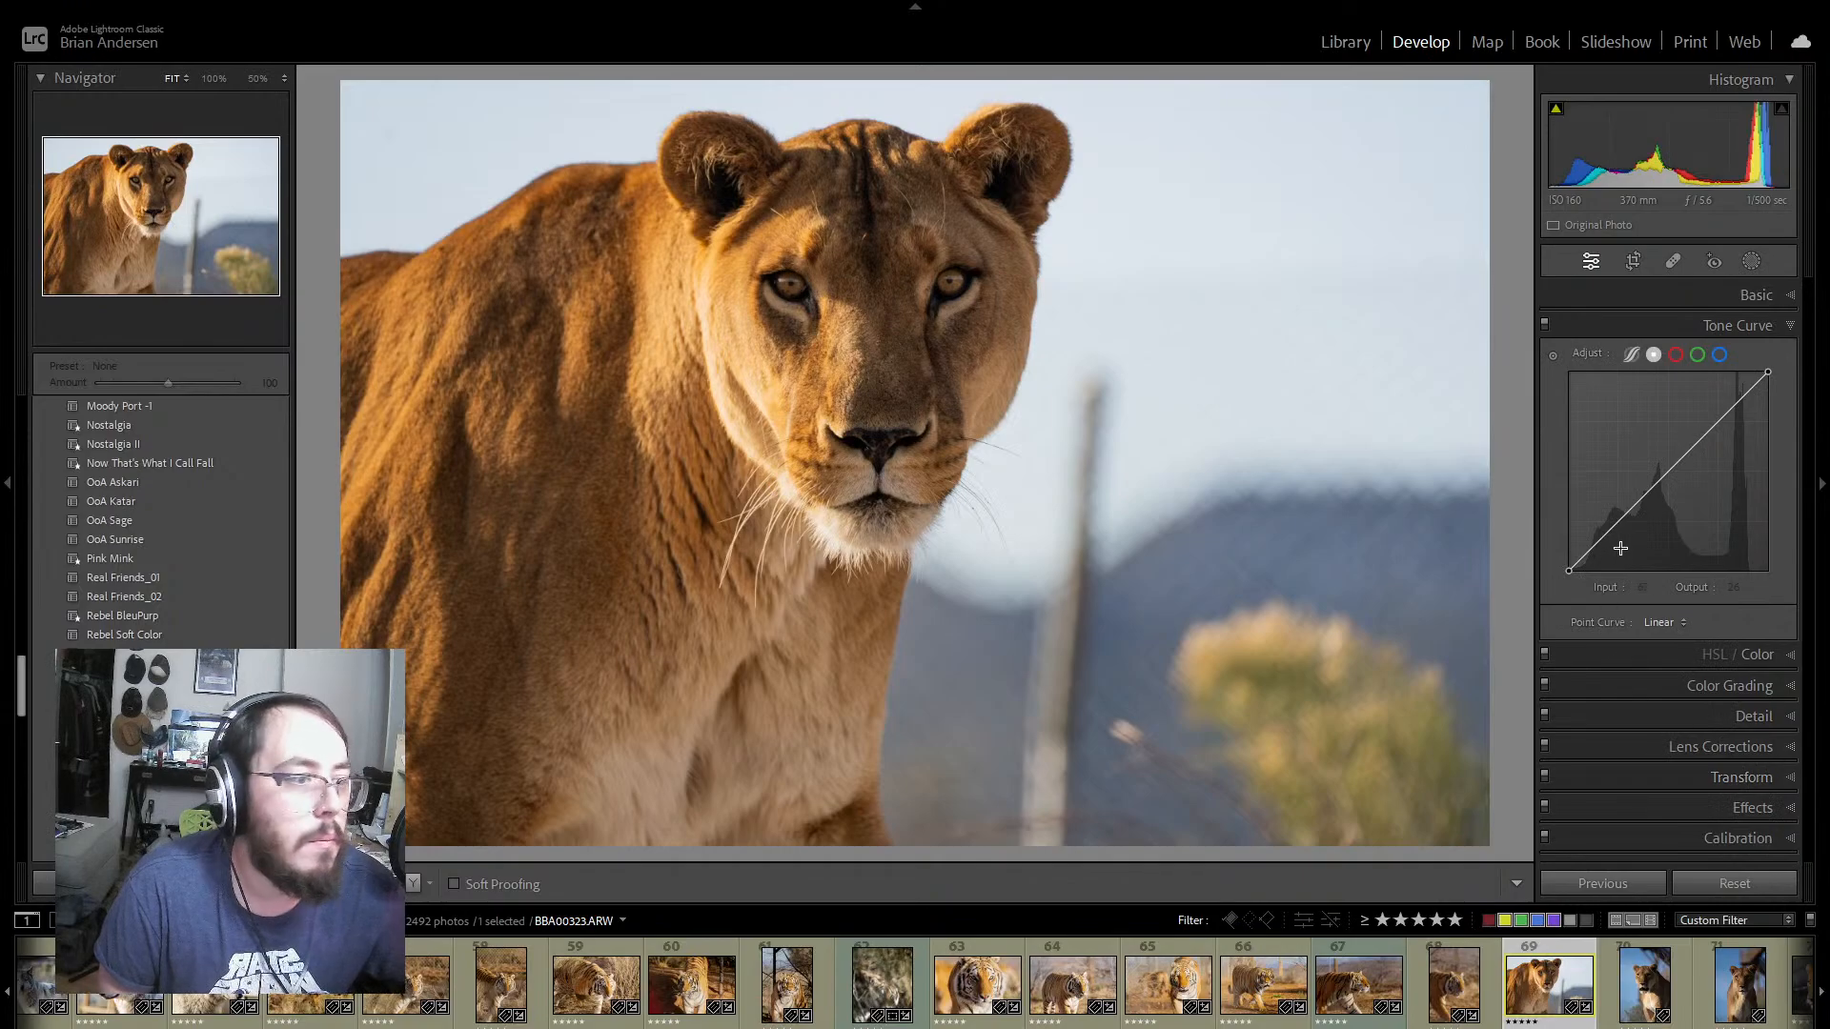
{"action": "left_click_drag", "start_coordinate": [1599, 538], "coordinate": [1599, 545]}
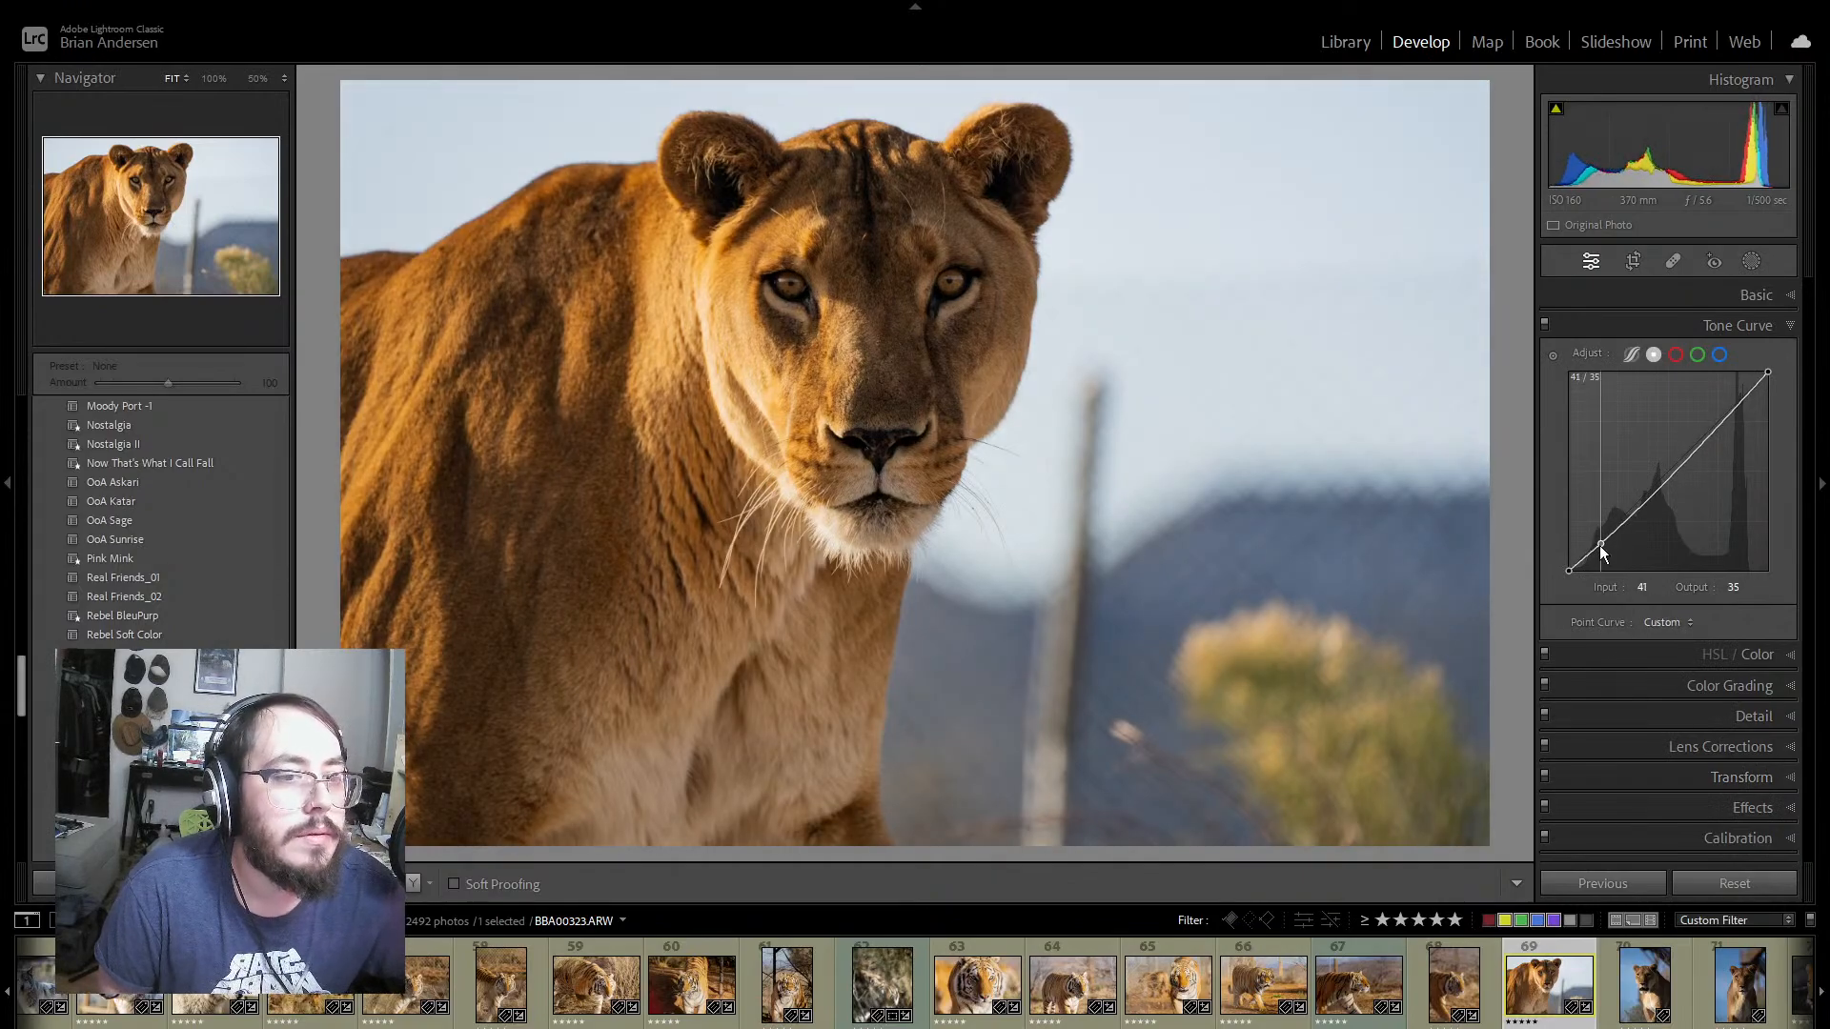
{"action": "left_click", "coordinate": [1706, 436]}
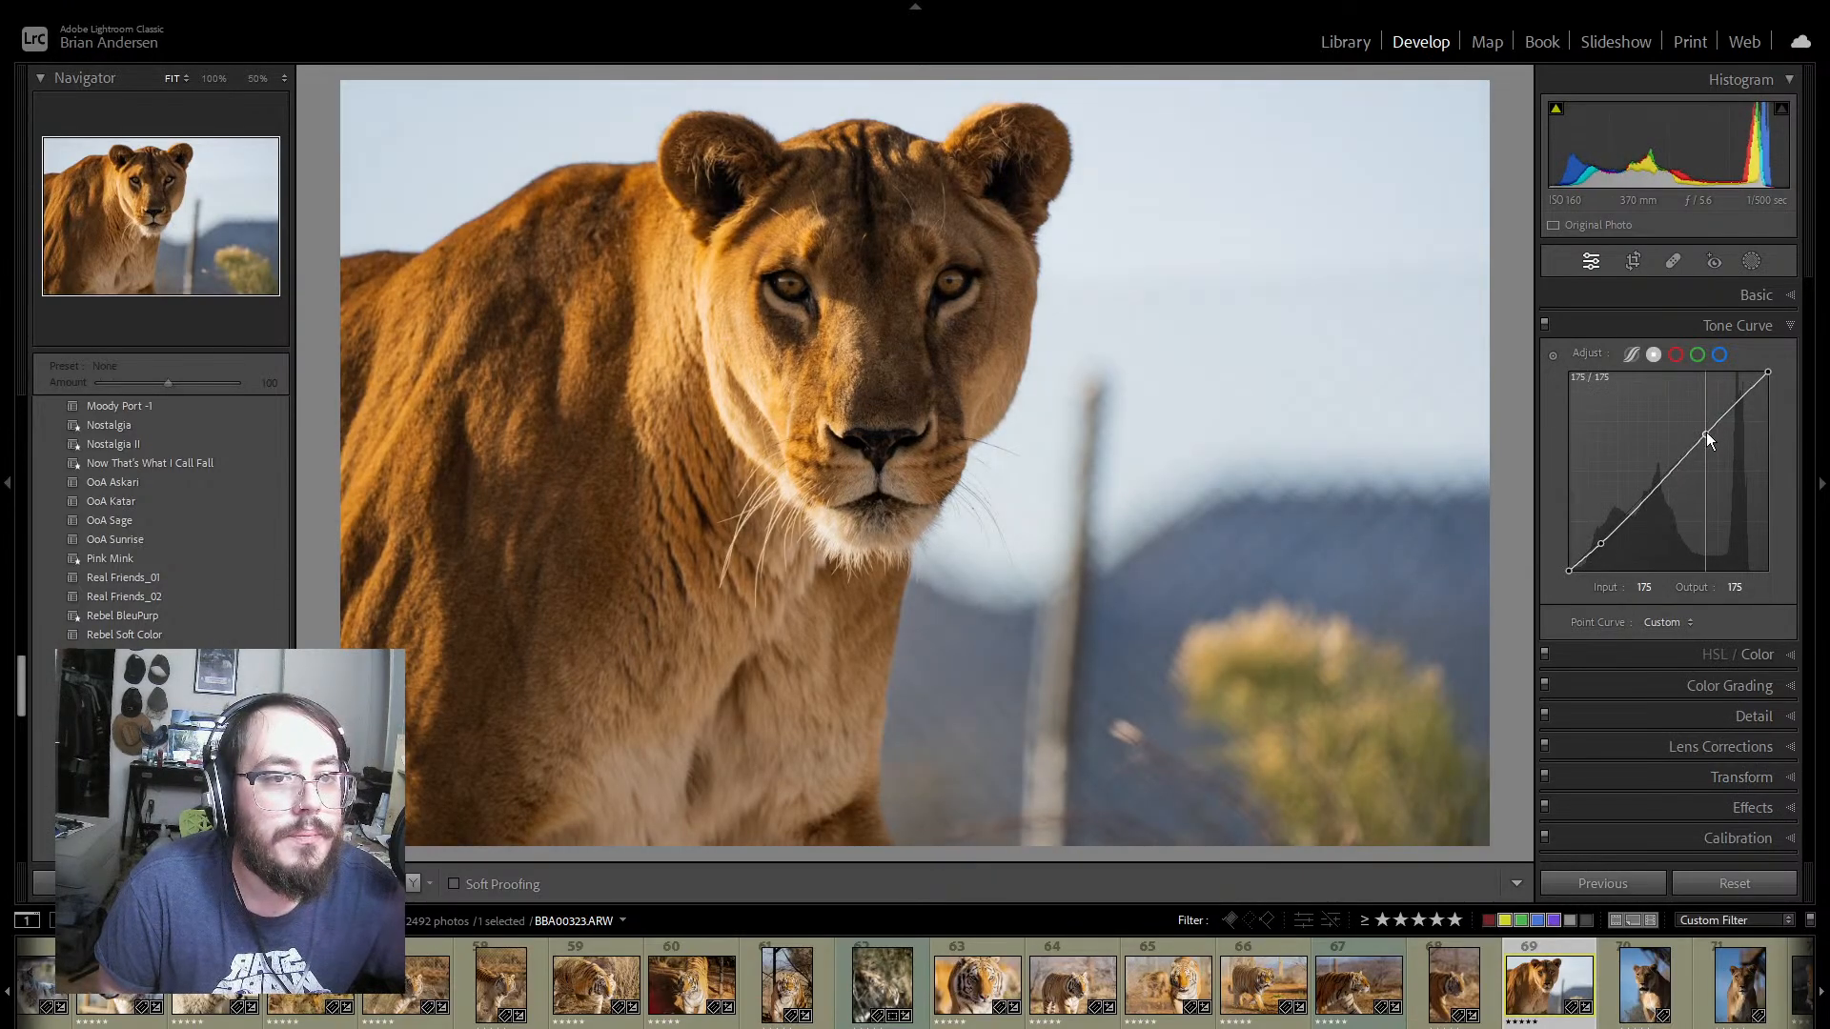
{"action": "left_click_drag", "start_coordinate": [1706, 432], "coordinate": [1741, 389]}
{"action": "left_click", "coordinate": [1638, 503]}
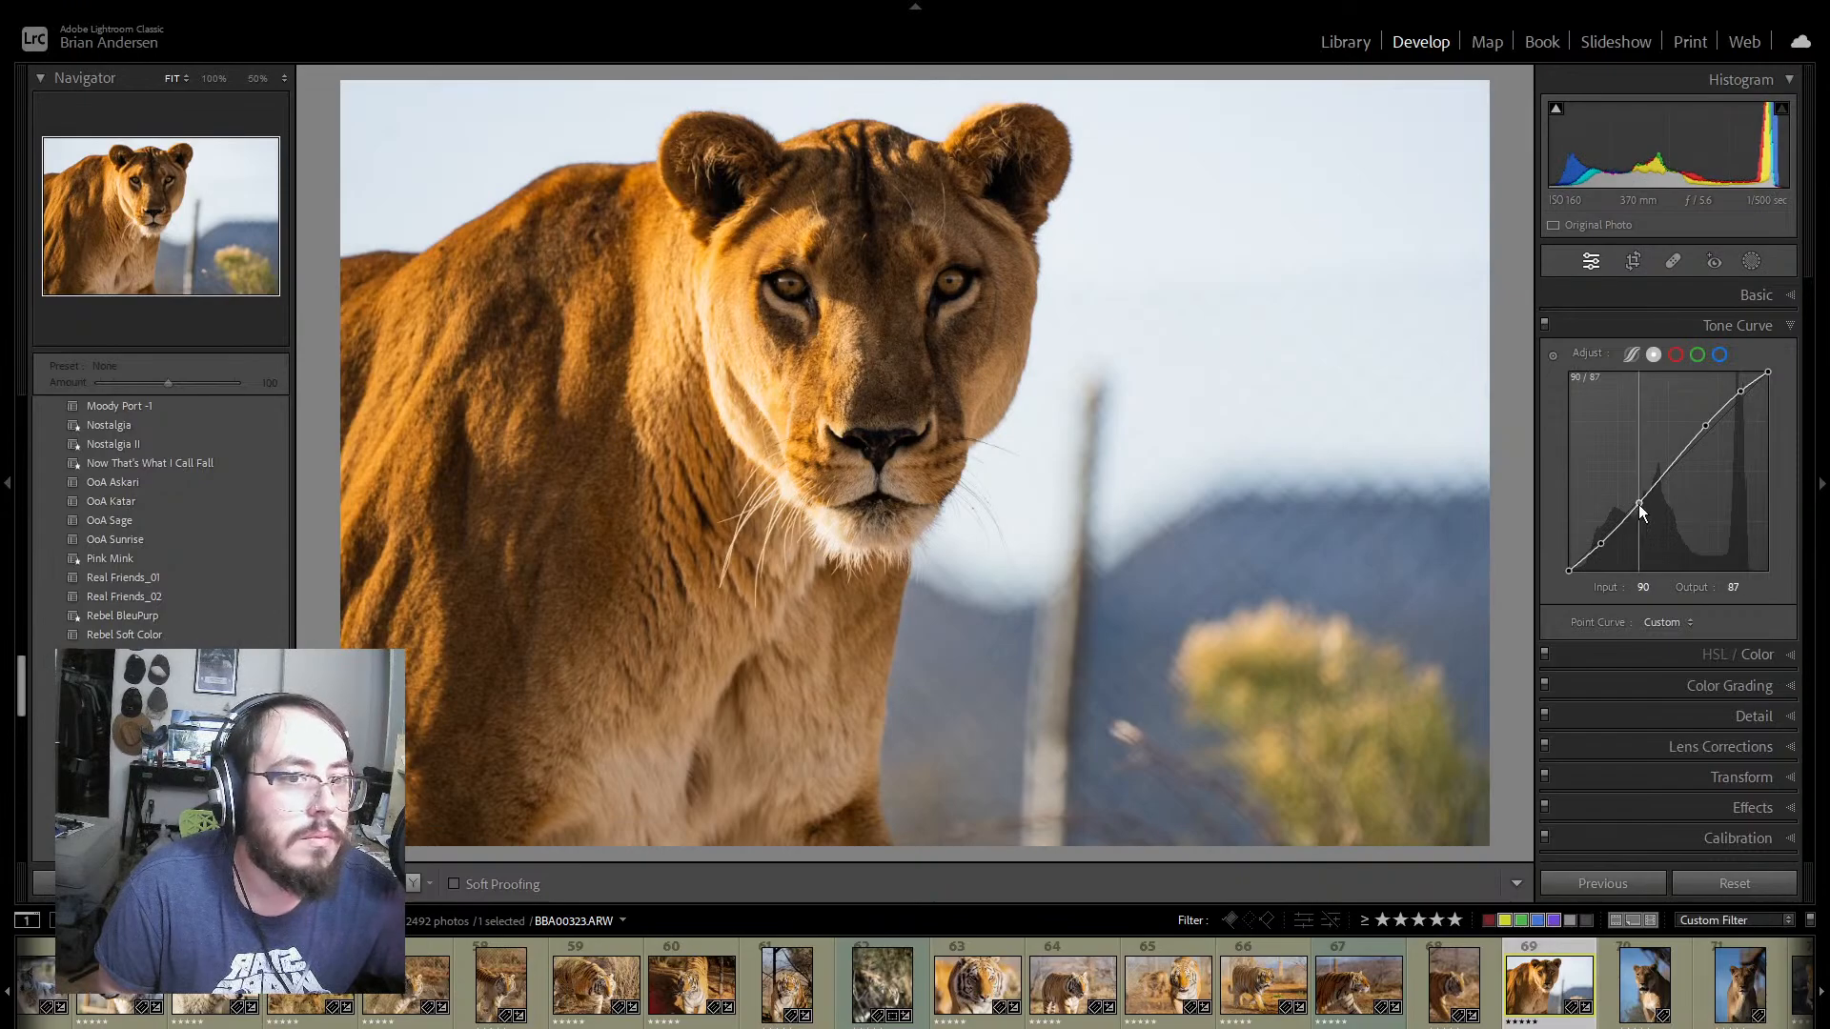
{"action": "left_click_drag", "start_coordinate": [1638, 505], "coordinate": [1643, 501]}
{"action": "left_click", "coordinate": [1780, 295]}
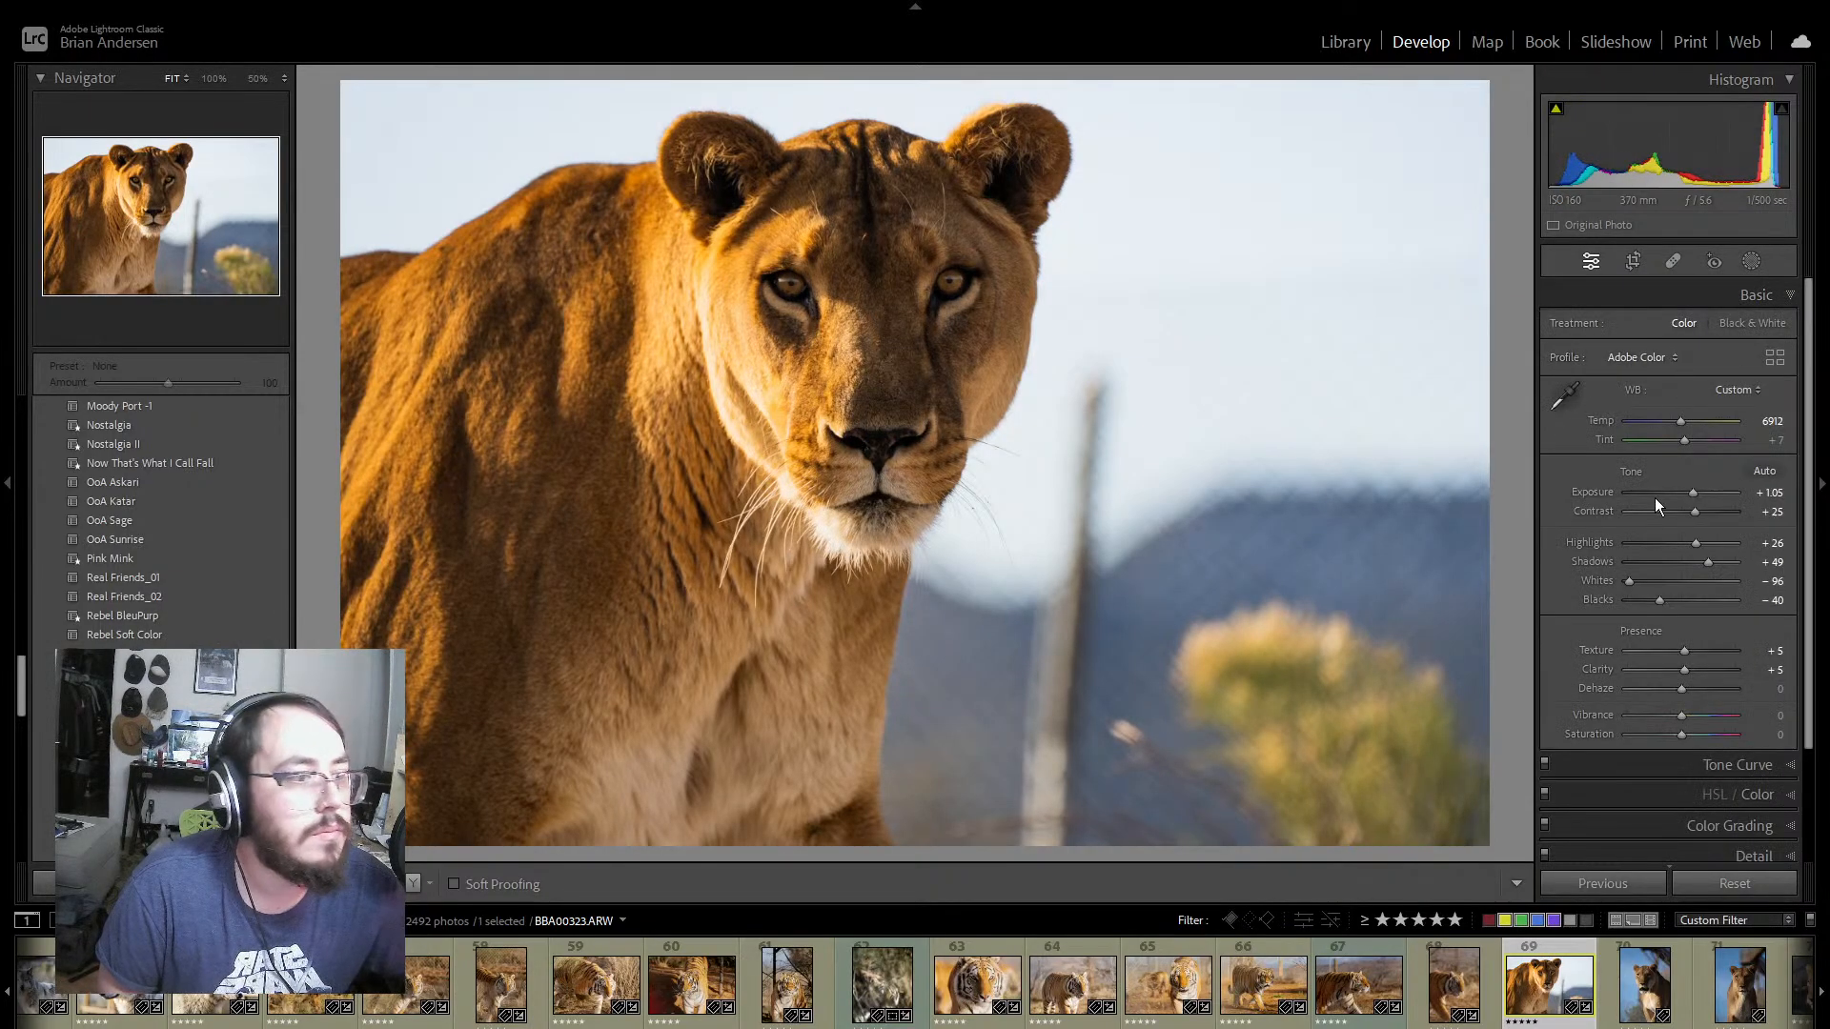
{"action": "left_click", "coordinate": [1790, 295]}
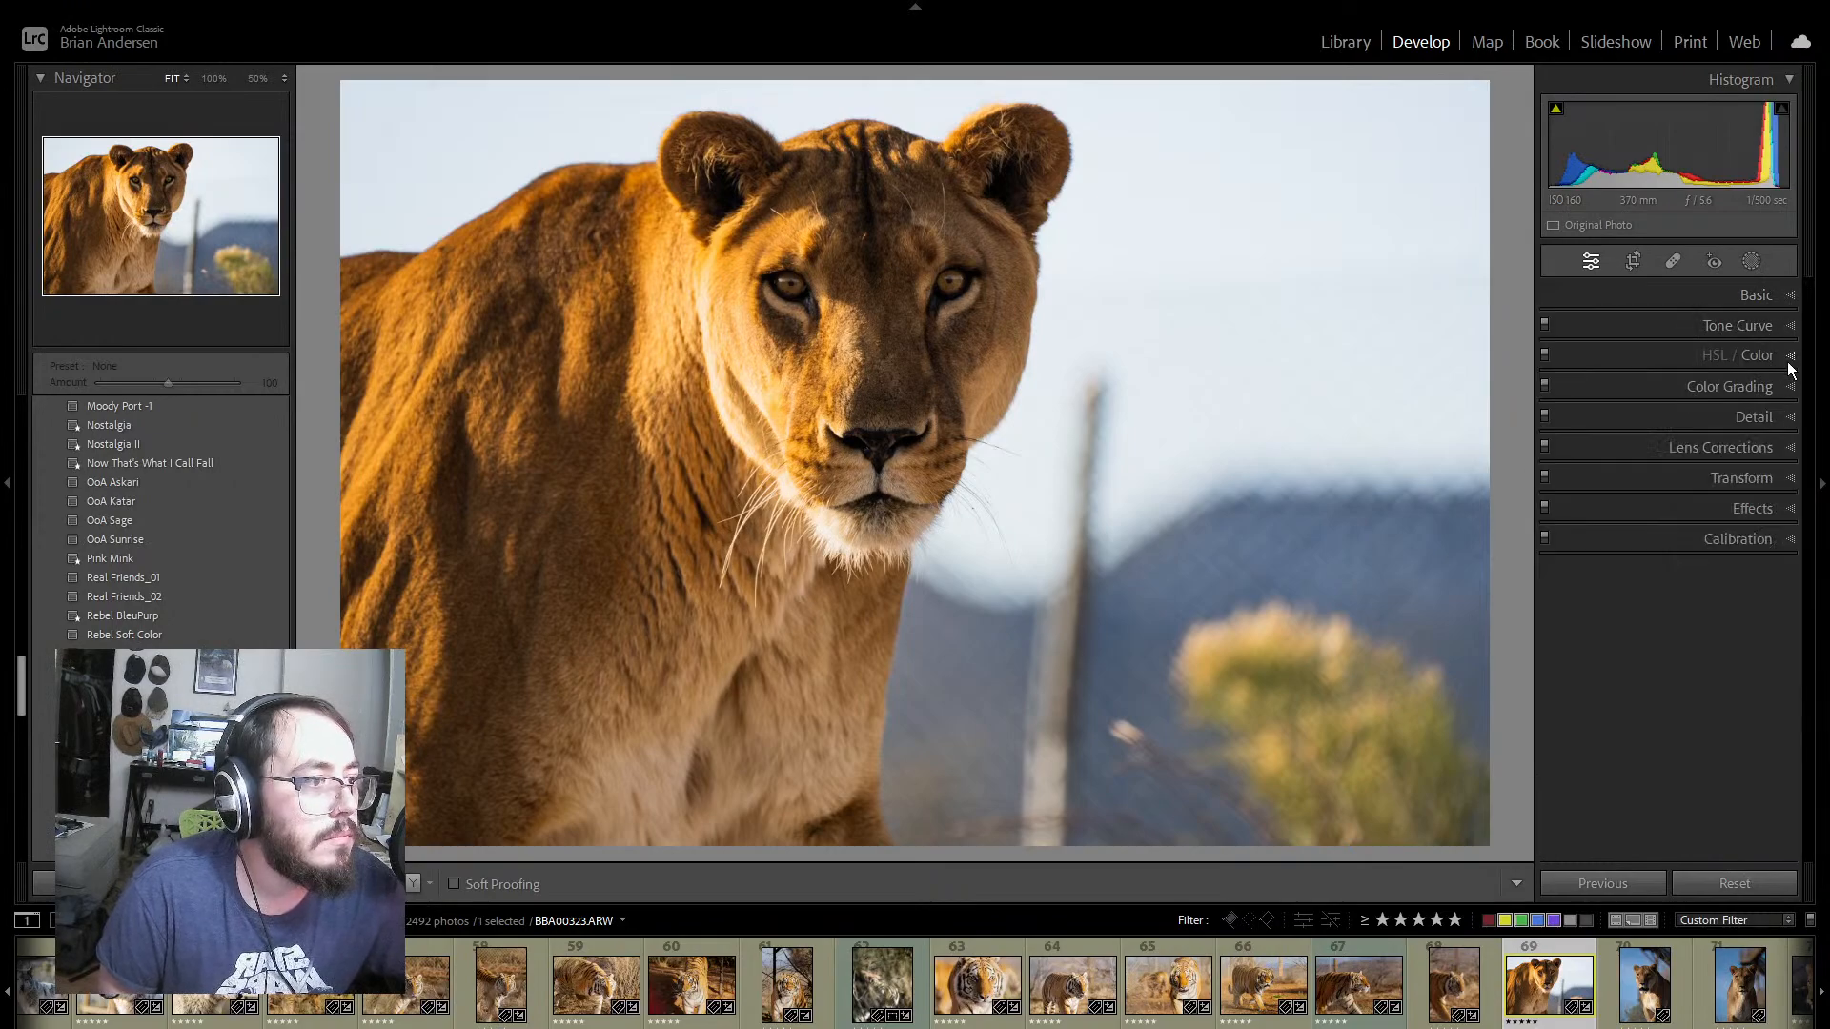
Step: Set orange saturation to -15 and luminance to +15, reset orange hue and red saturation, and set yellow saturation to -42 and luminance to +8
{"action": "left_click", "coordinate": [1791, 358]}
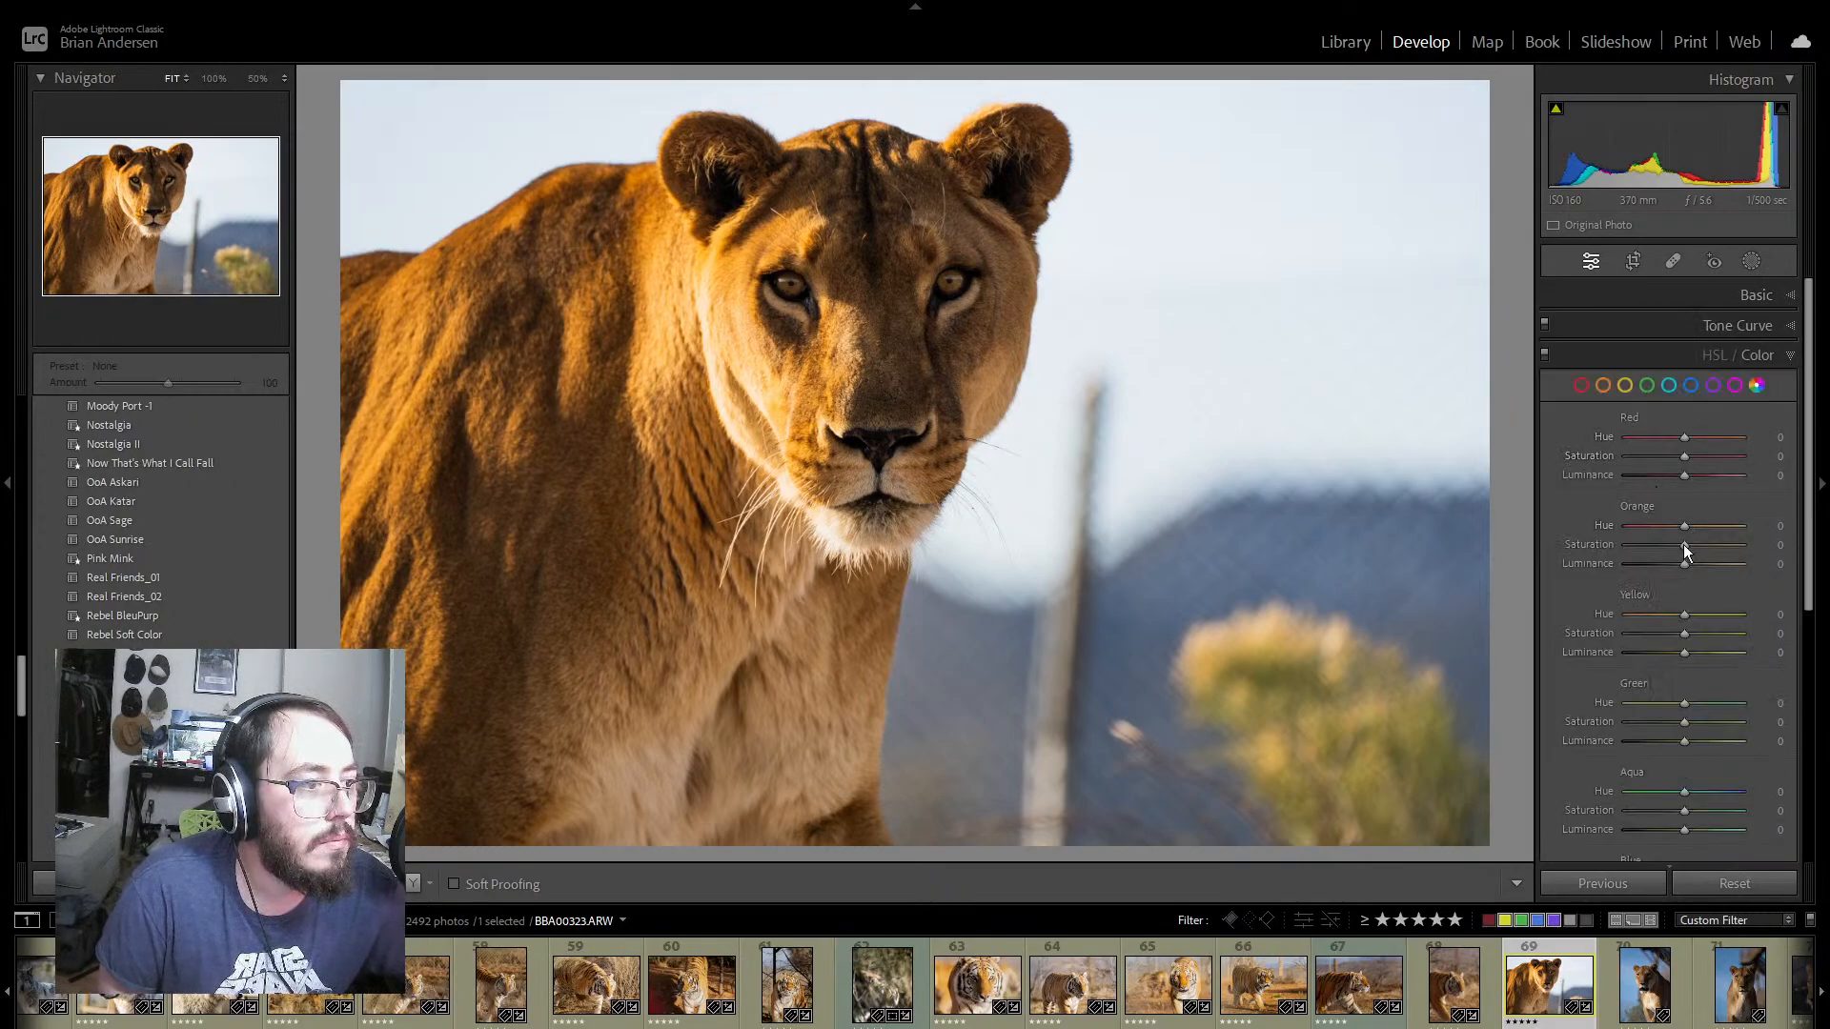
{"action": "left_click_drag", "start_coordinate": [1683, 545], "coordinate": [1693, 565]}
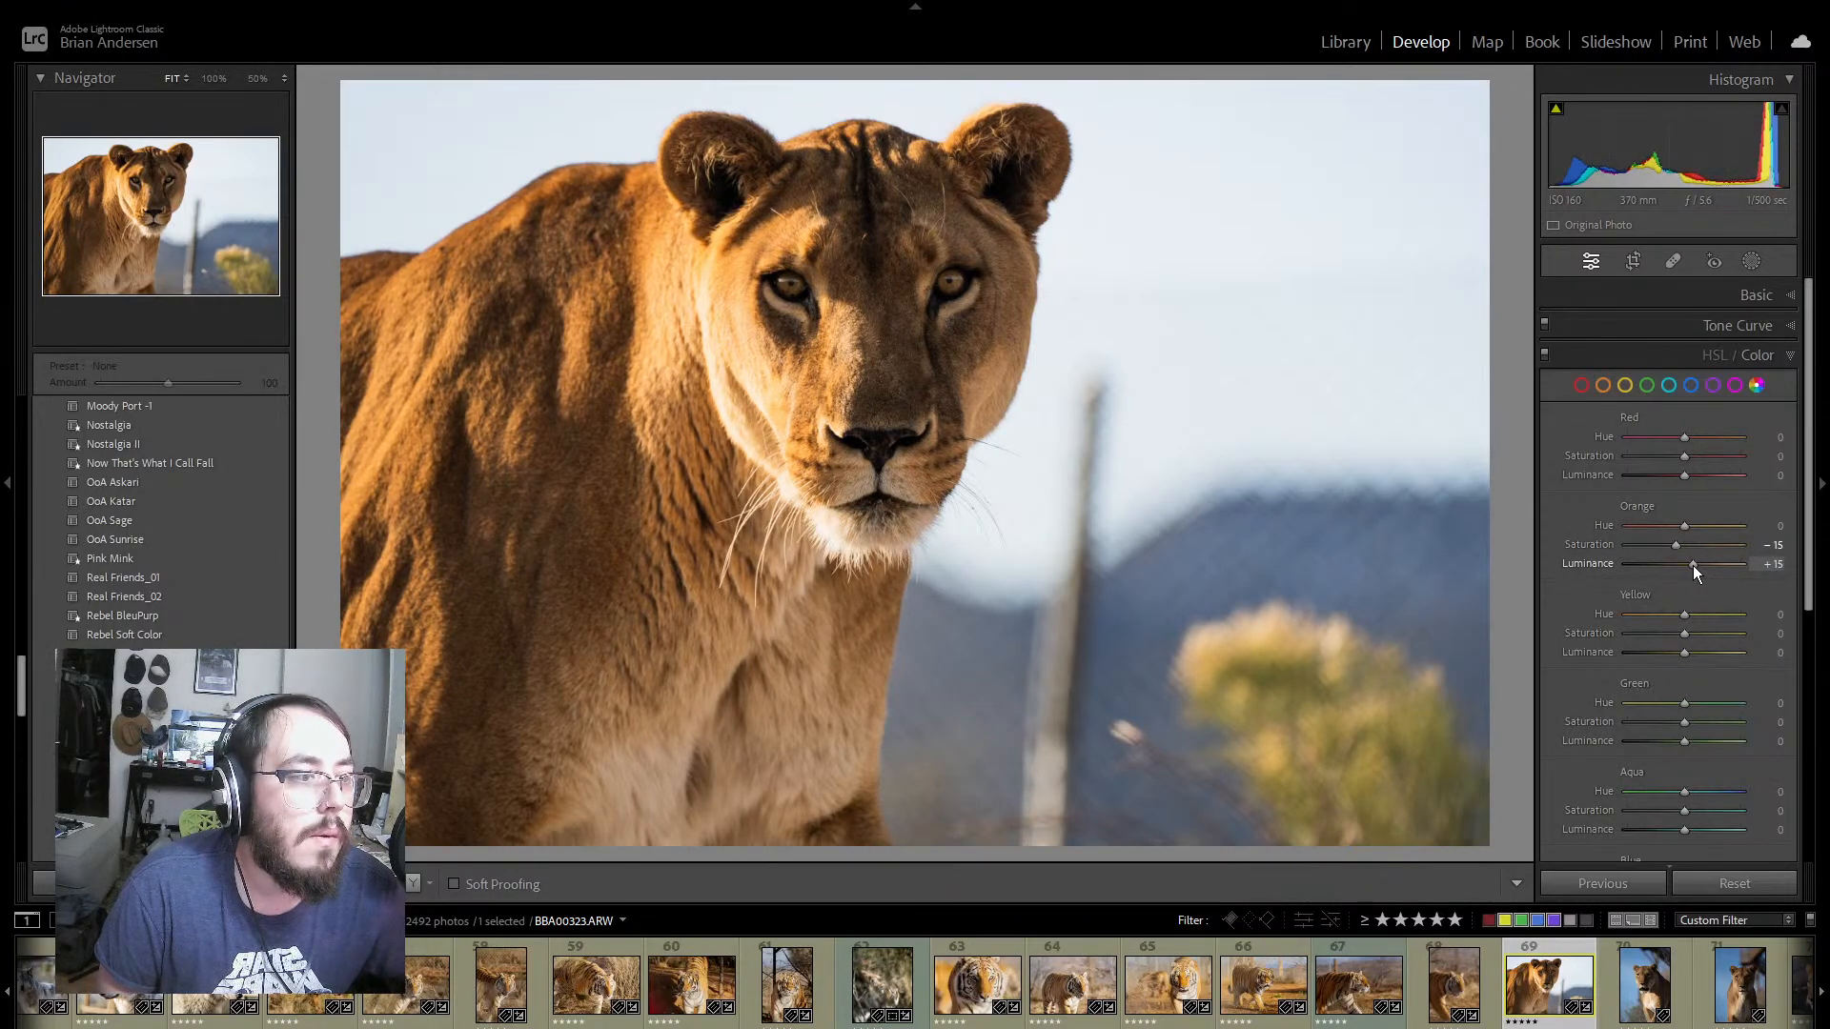
{"action": "left_click_drag", "start_coordinate": [1687, 526], "coordinate": [1685, 526]}
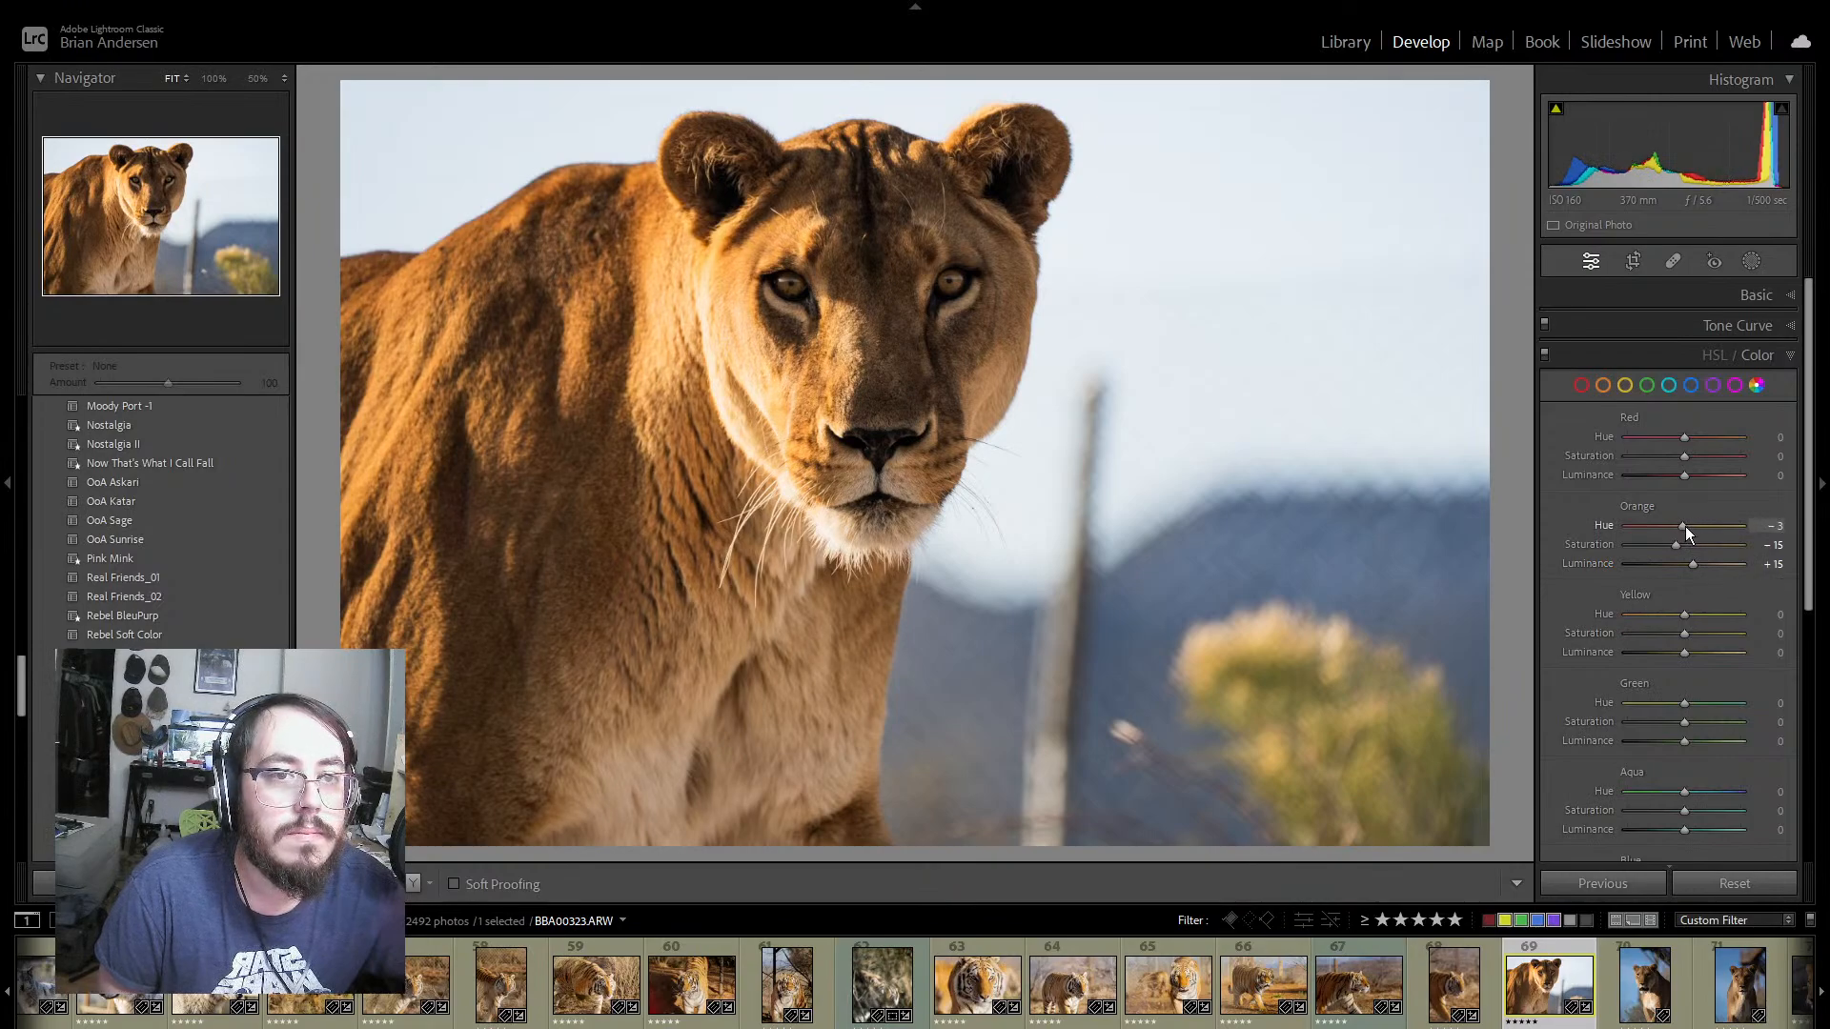
{"action": "double_click", "coordinate": [1603, 525]}
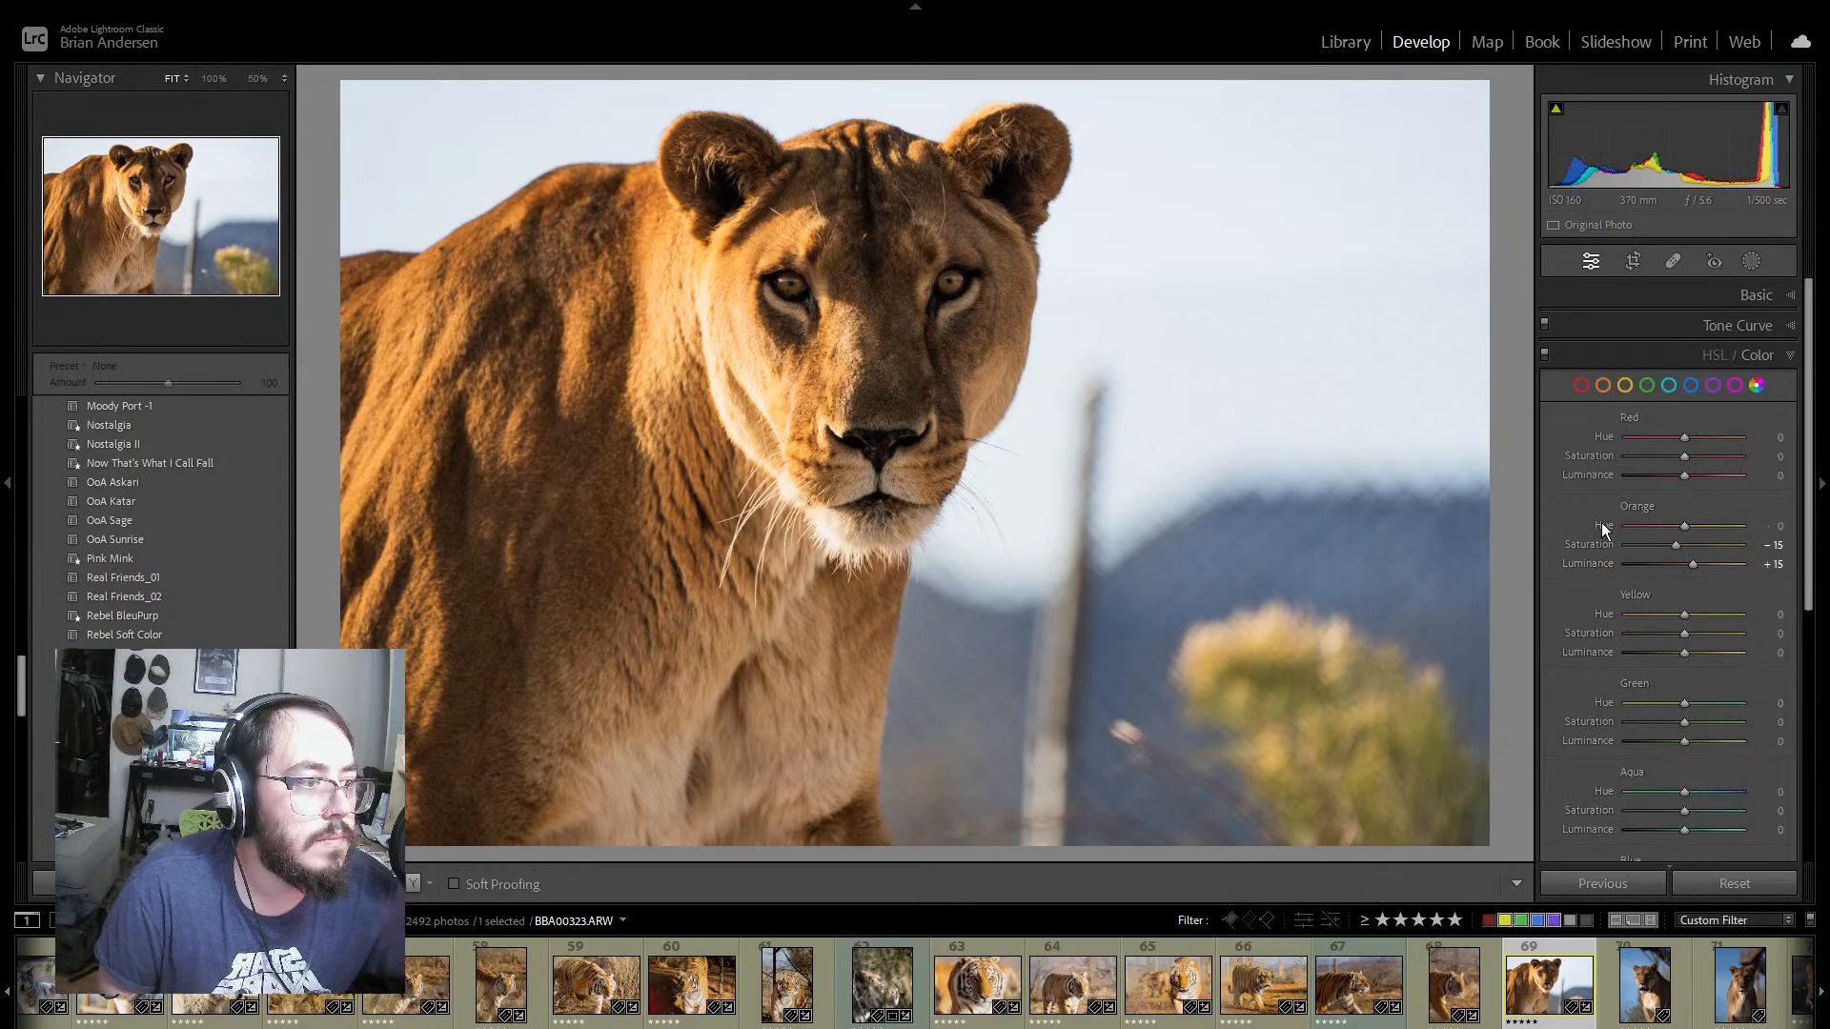
{"action": "left_click_drag", "start_coordinate": [1679, 457], "coordinate": [1643, 459]}
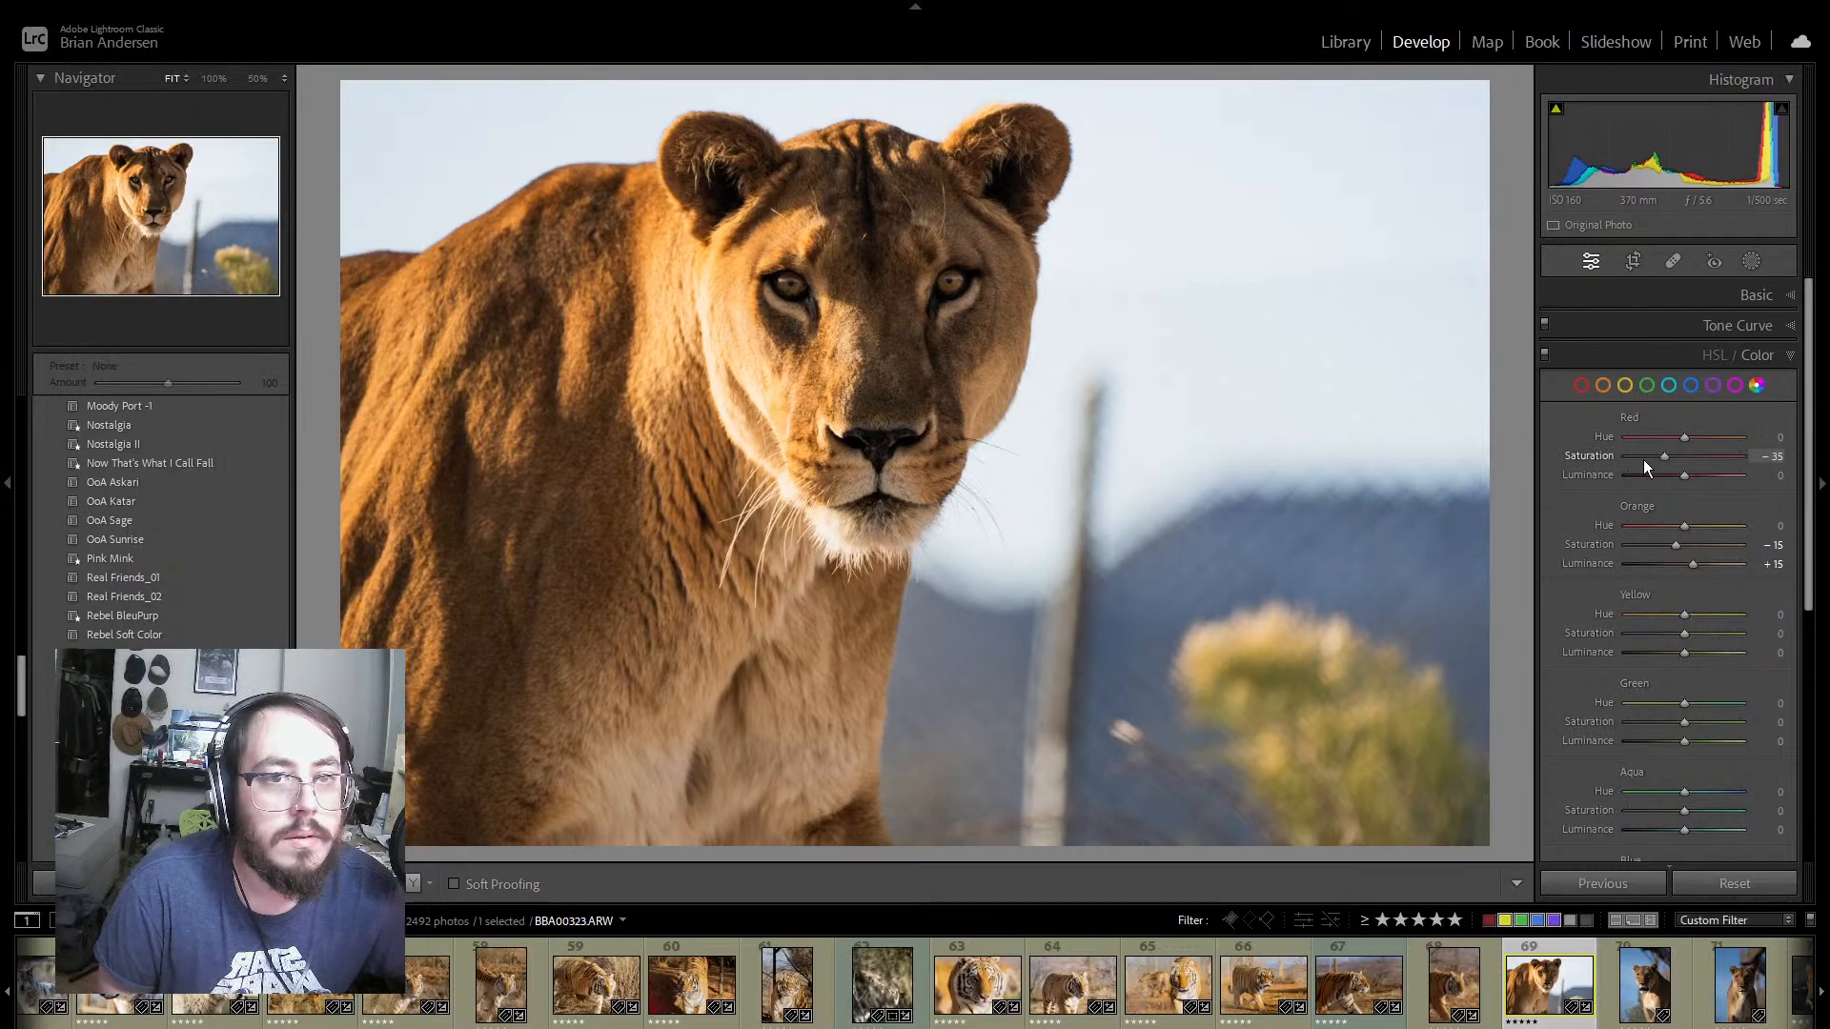
{"action": "double_click", "coordinate": [1582, 460]}
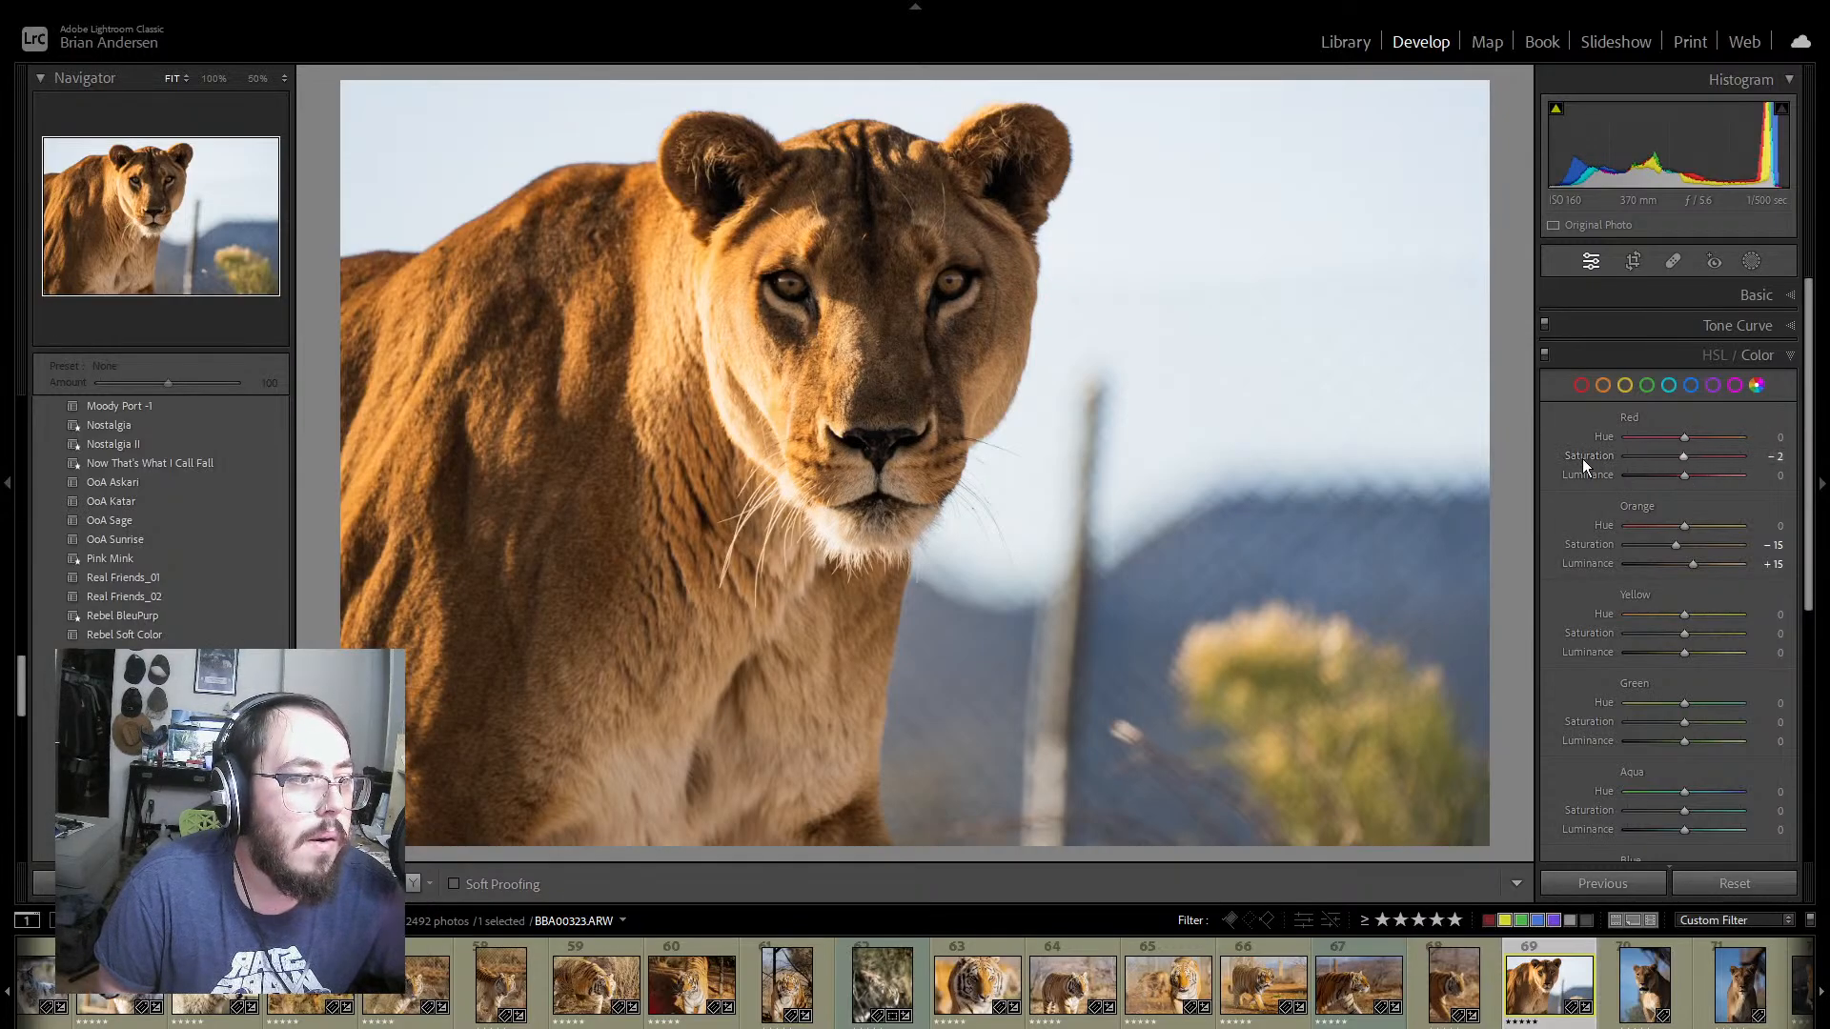
{"action": "mouse_move", "coordinate": [1690, 634]}
{"action": "left_mouse_down"}
{"action": "mouse_move", "coordinate": [1643, 638]}
{"action": "mouse_move", "coordinate": [1665, 636]}
{"action": "left_mouse_up"}
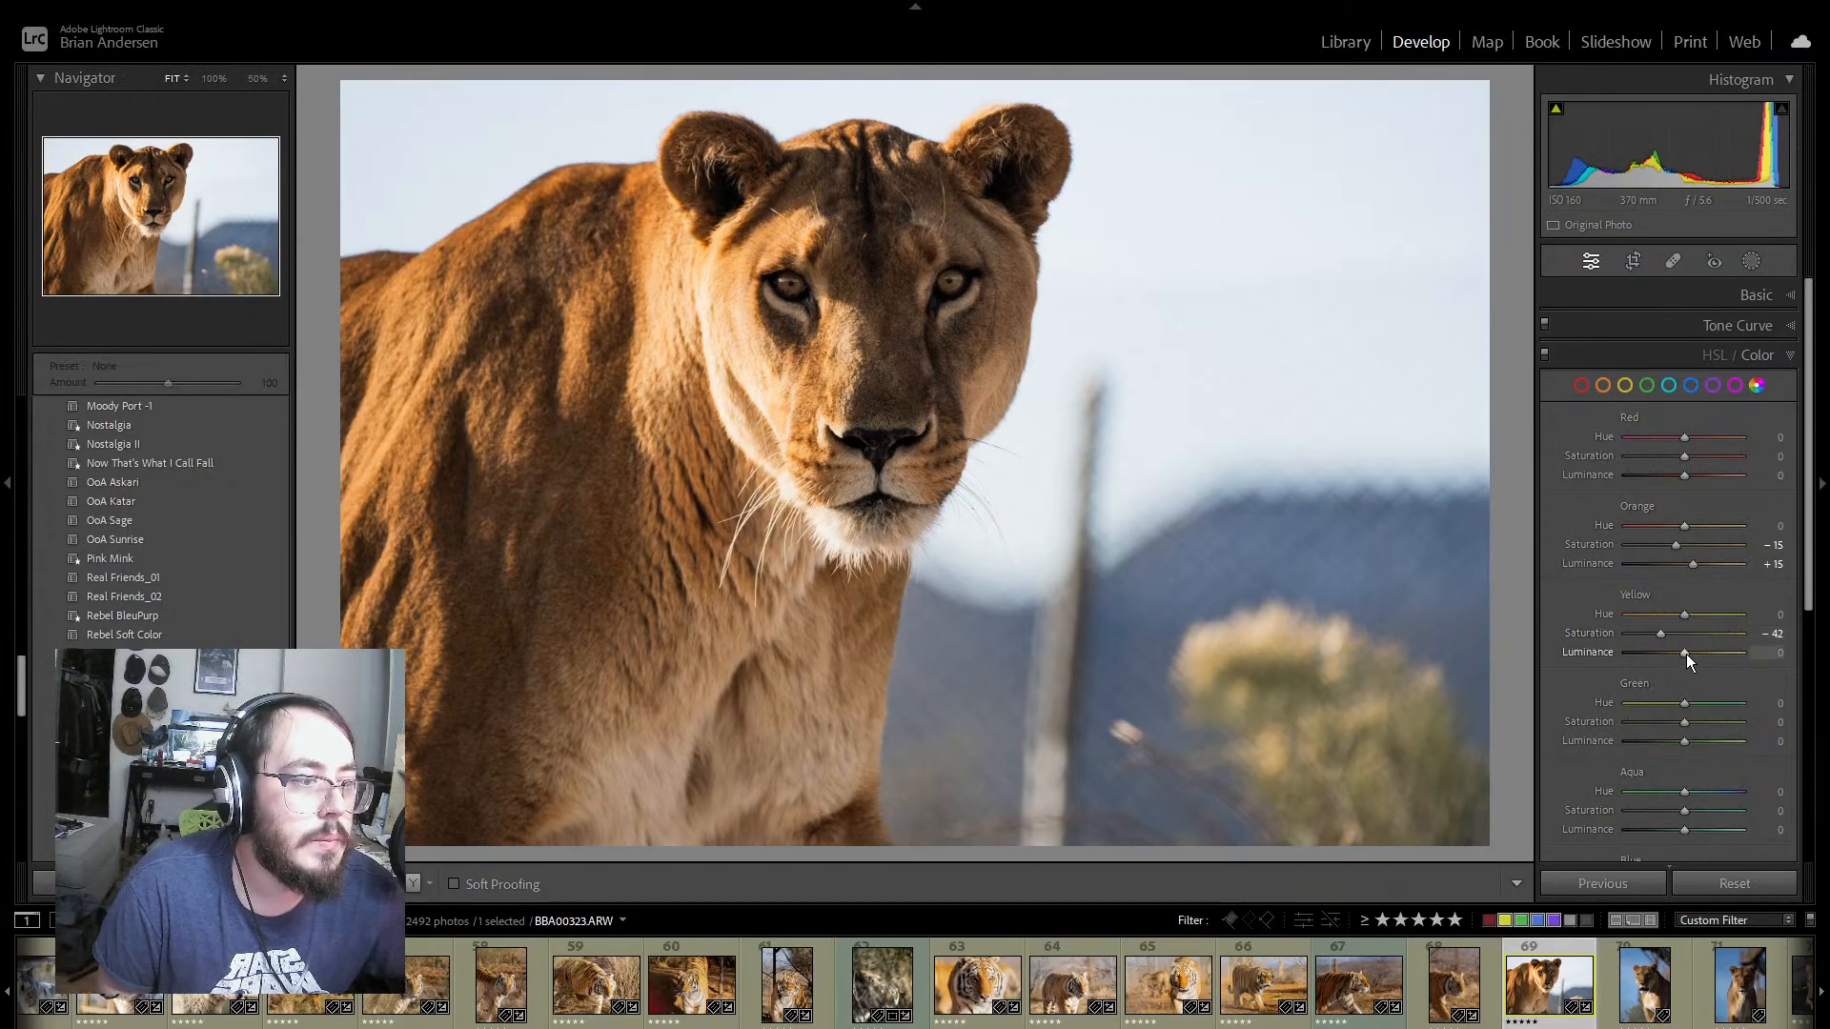
{"action": "left_click_drag", "start_coordinate": [1685, 654], "coordinate": [1691, 654]}
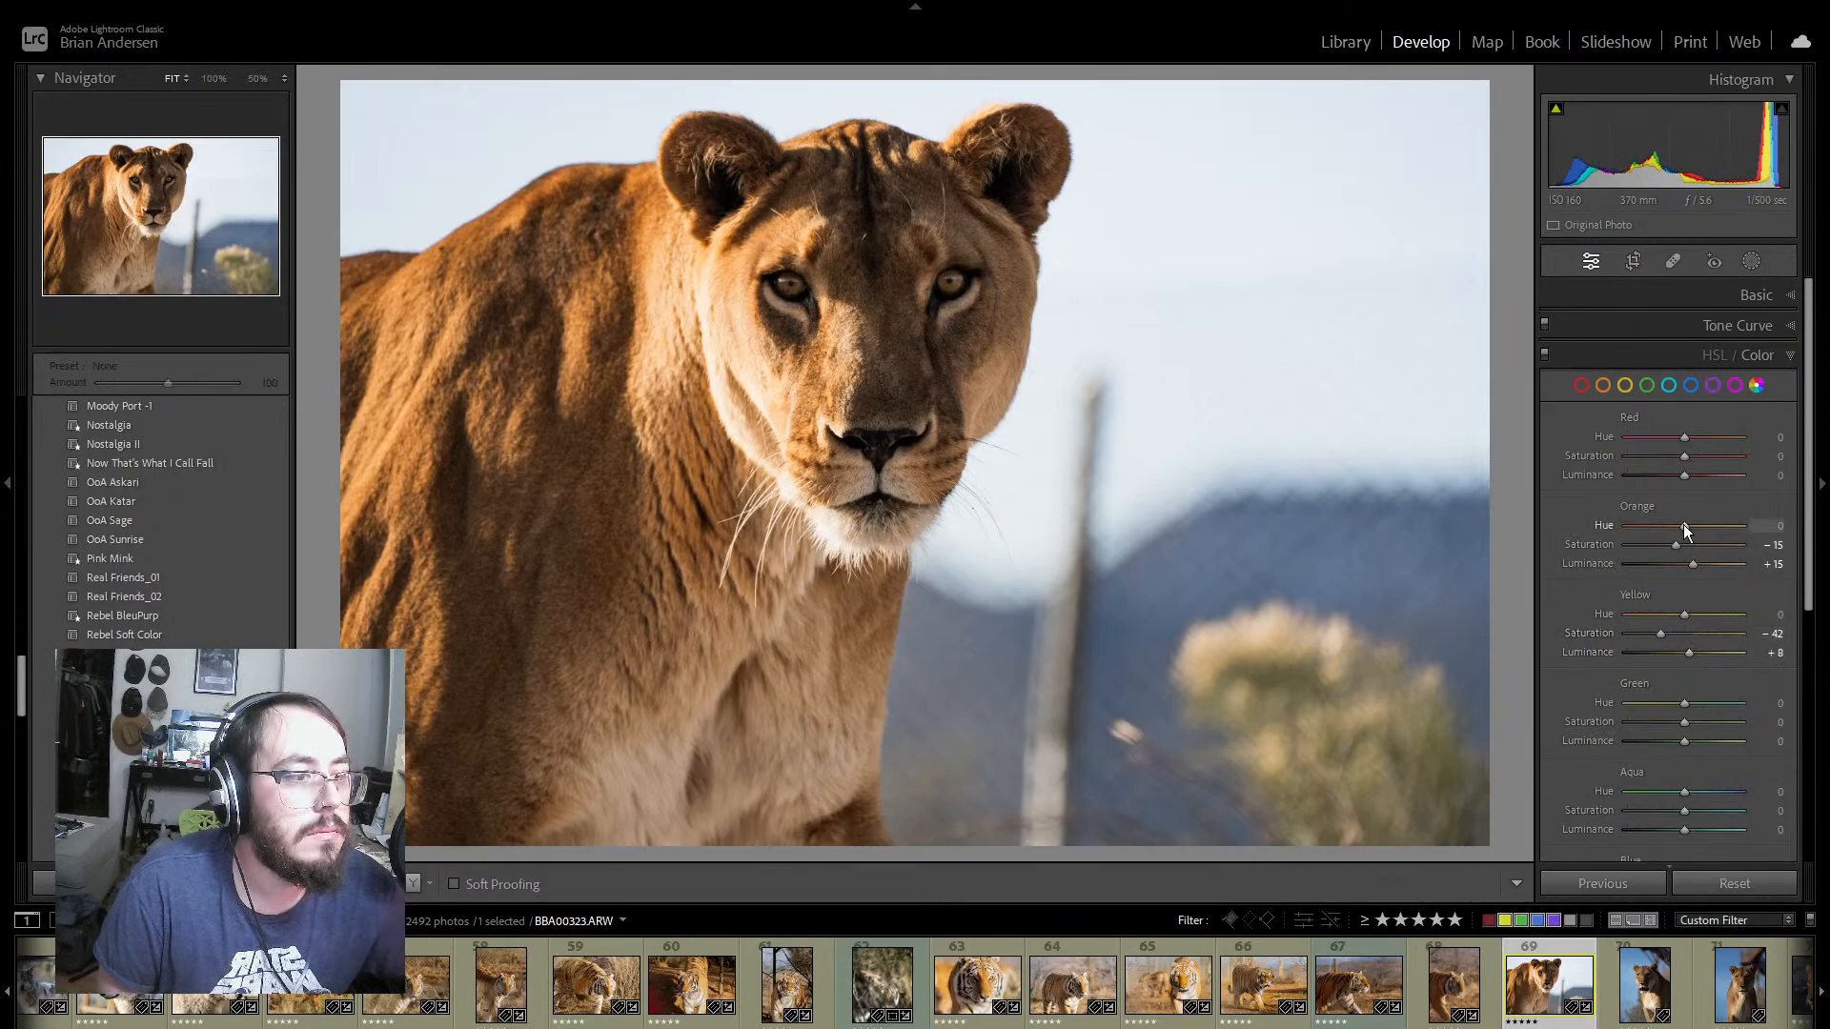
Step: Readjust the basic tone of lioness photo 69 with contrast -2, shadows +74, blacks -58 and tint 0
{"action": "left_click", "coordinate": [1788, 326]}
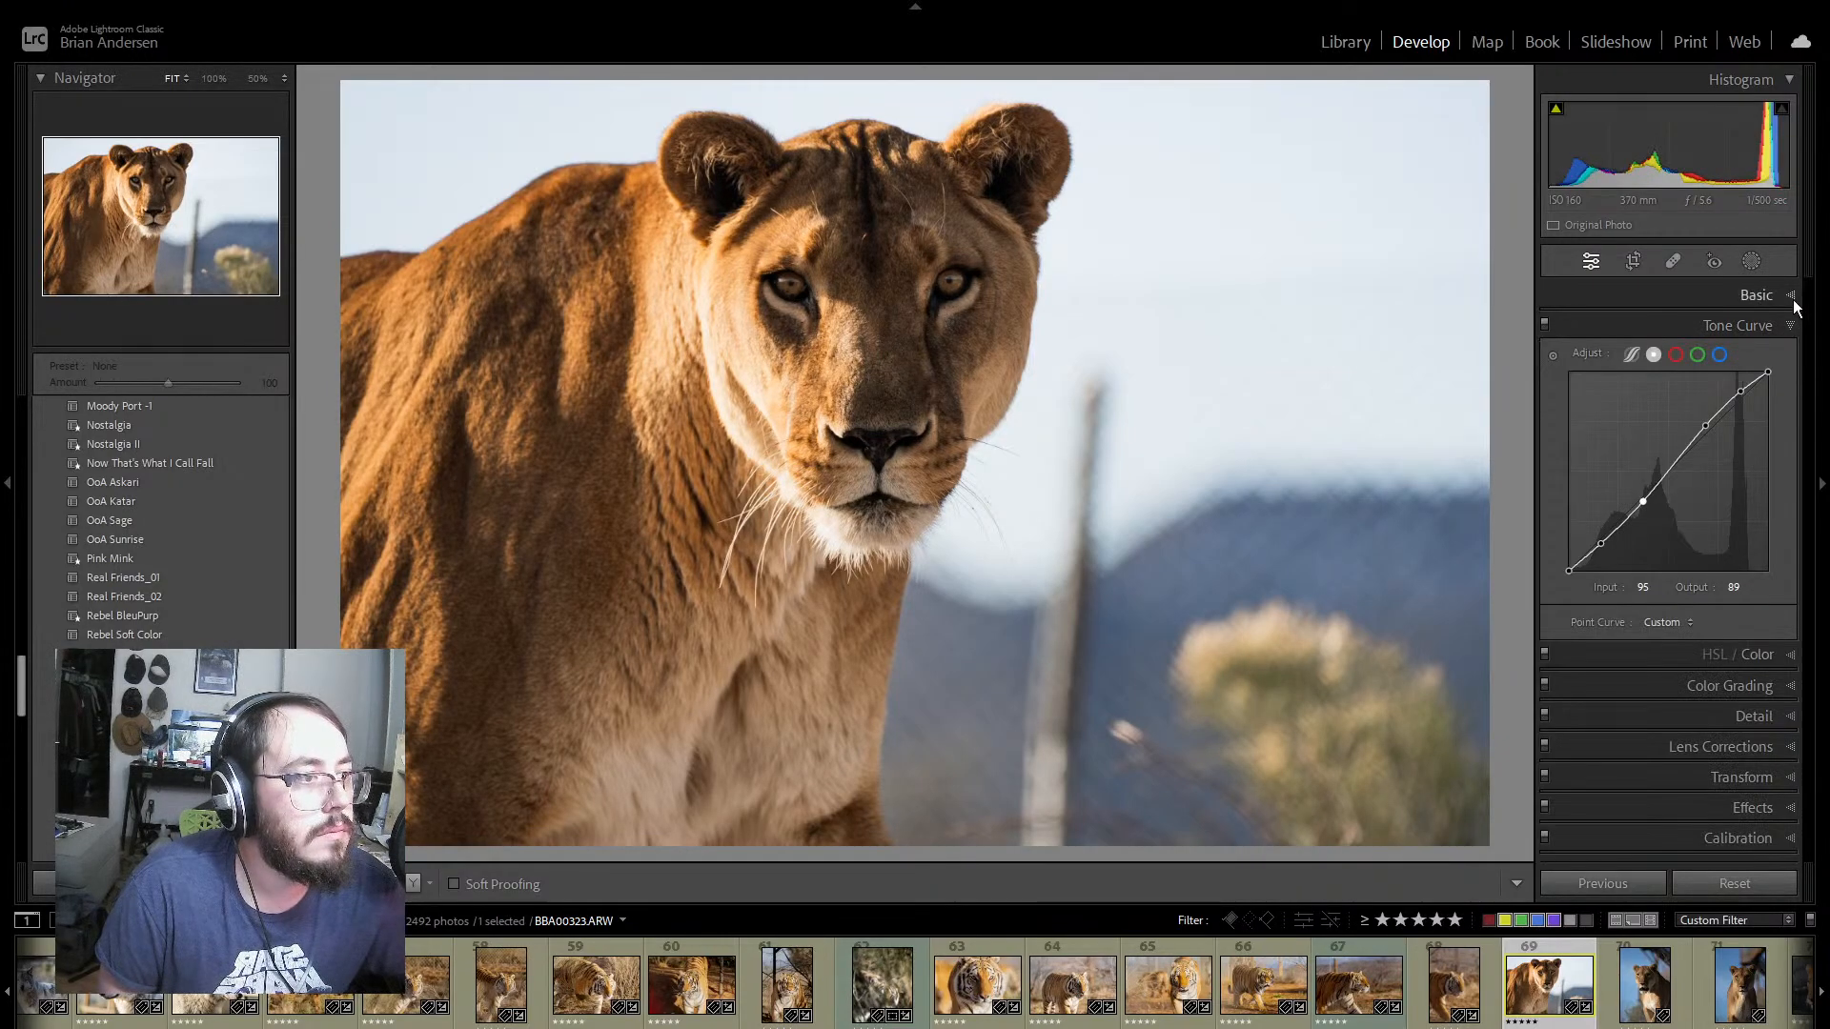
{"action": "left_click", "coordinate": [1788, 297]}
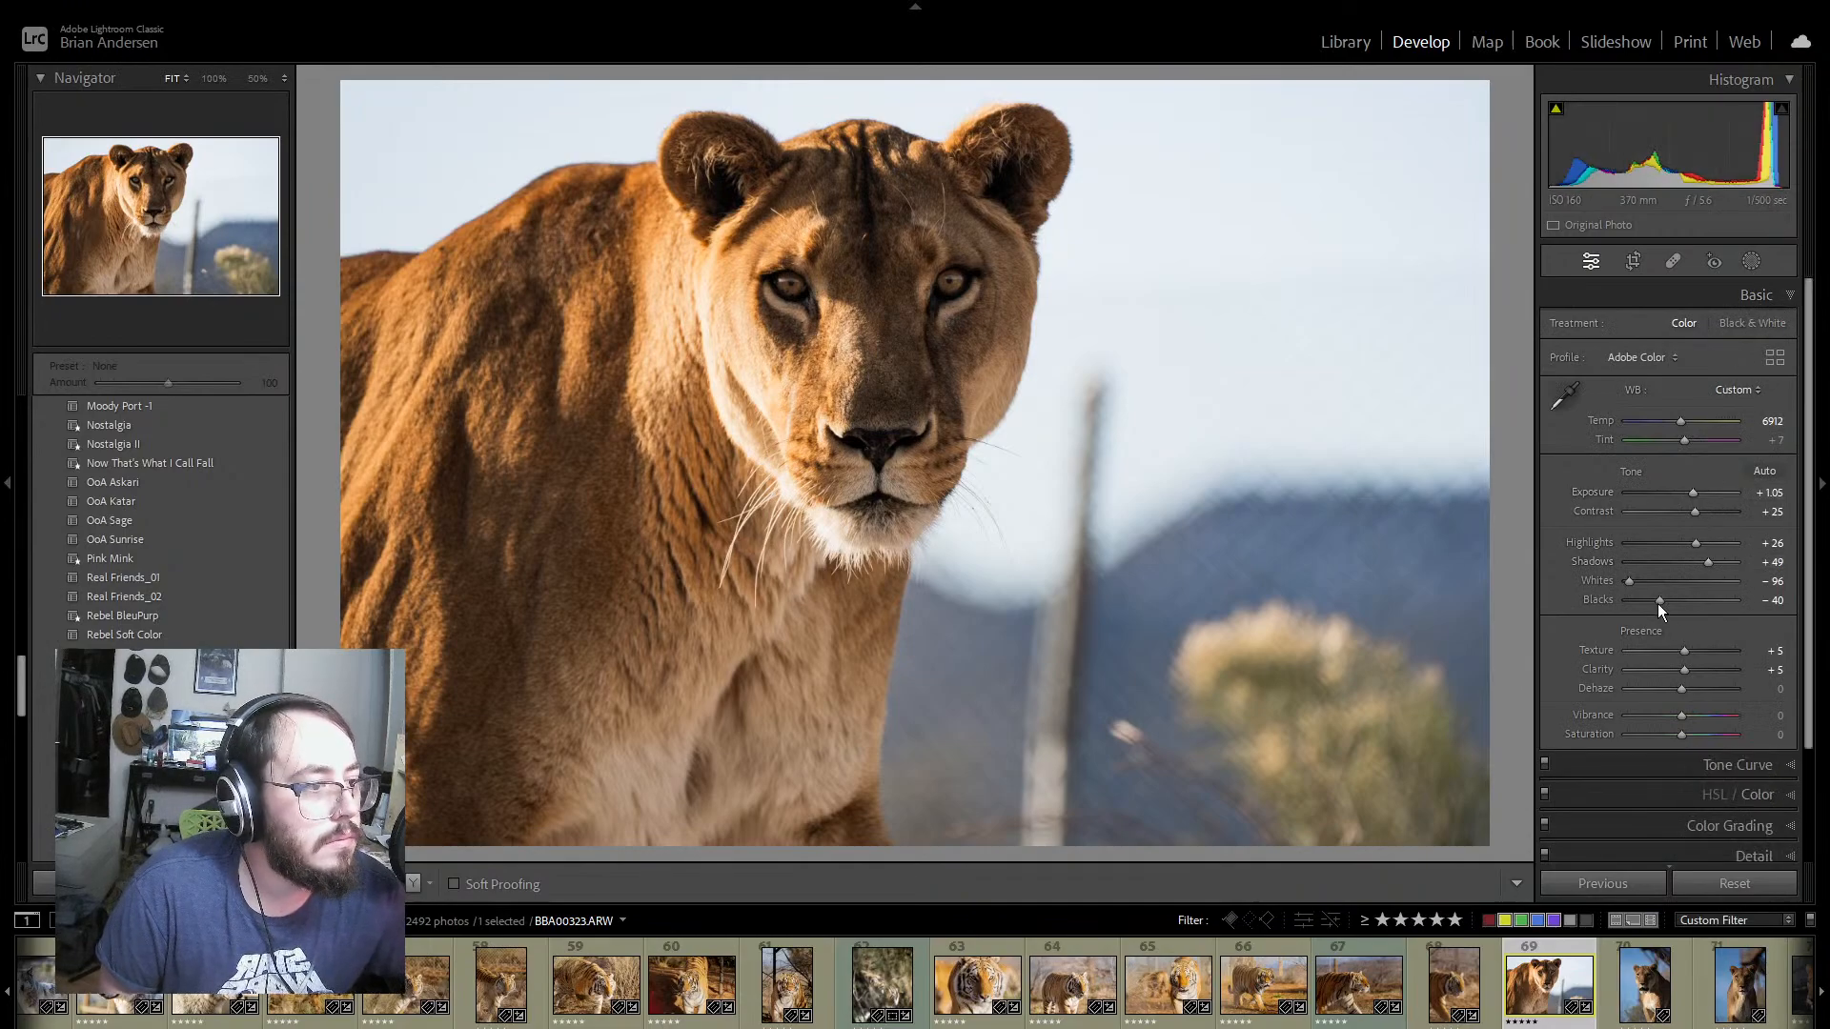
{"action": "left_click_drag", "start_coordinate": [1658, 602], "coordinate": [1679, 522]}
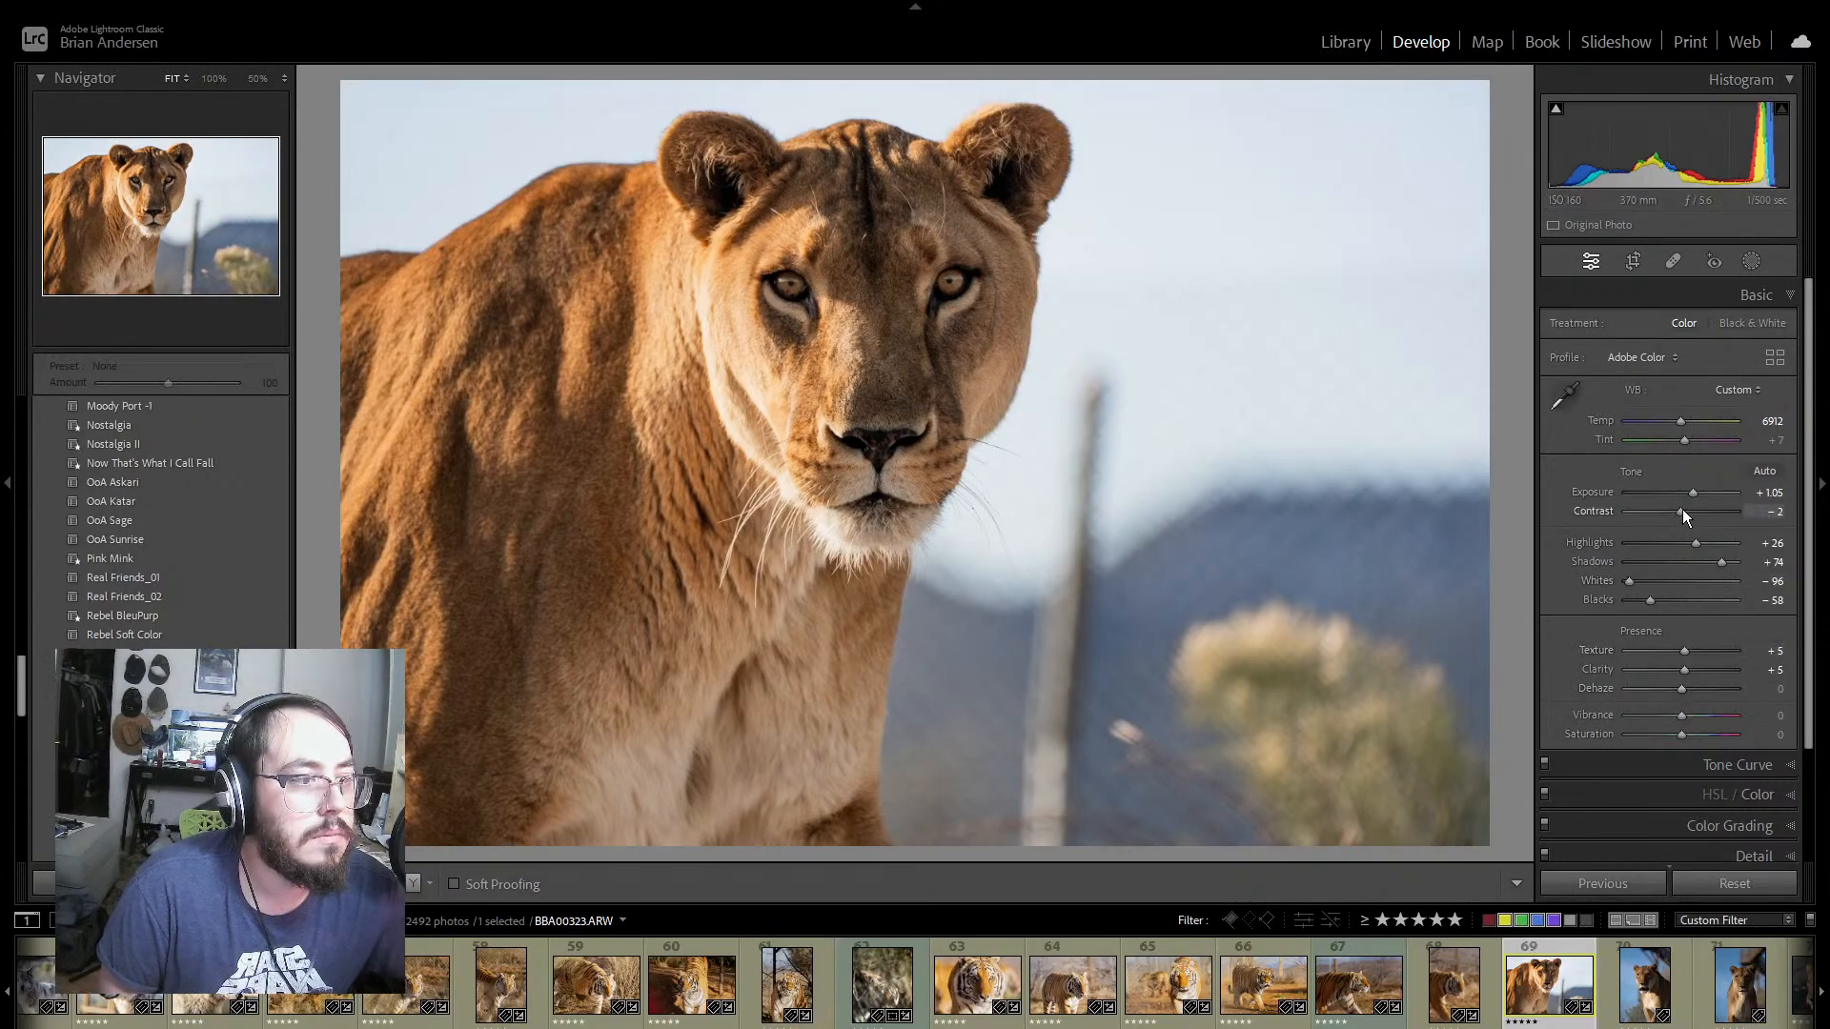
{"action": "left_click_drag", "start_coordinate": [1678, 447], "coordinate": [1684, 440]}
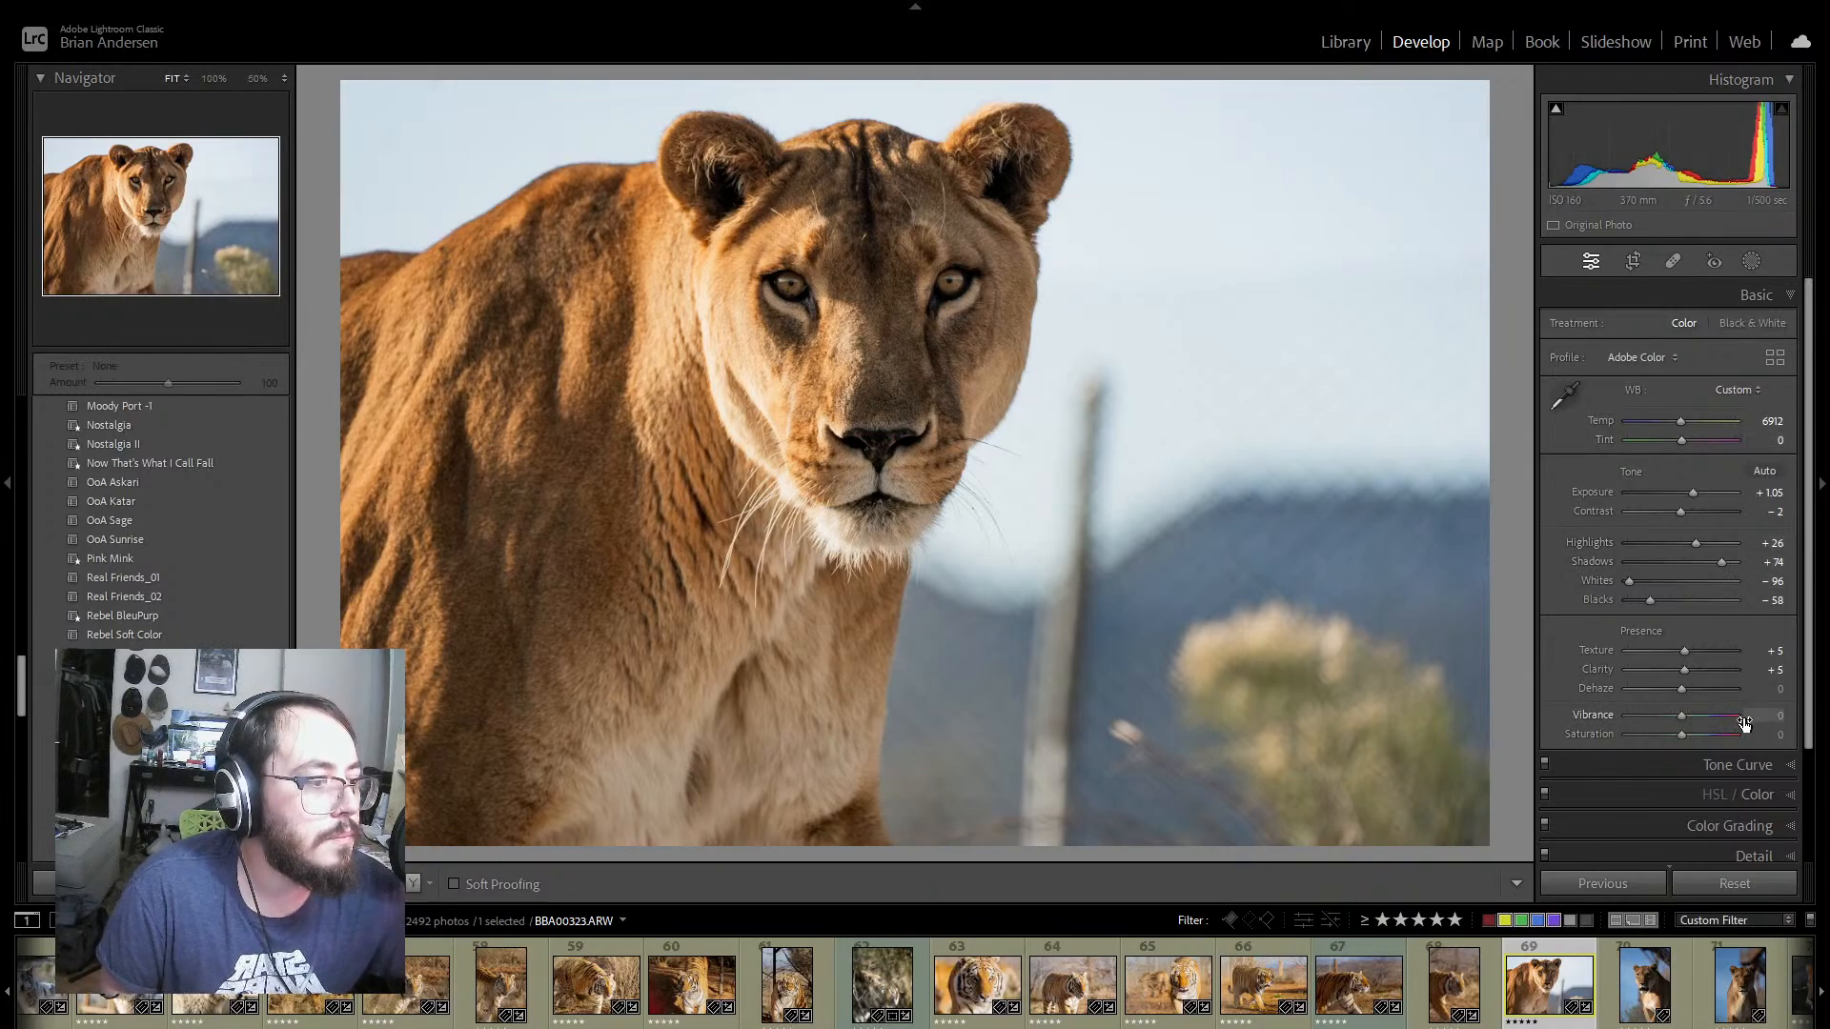
Step: Set blue saturation to -12, green saturation to -67 and green luminance to -37 in the color mix
{"action": "scroll", "coordinate": [1768, 716], "scroll_direction": "down", "scroll_amount": 1}
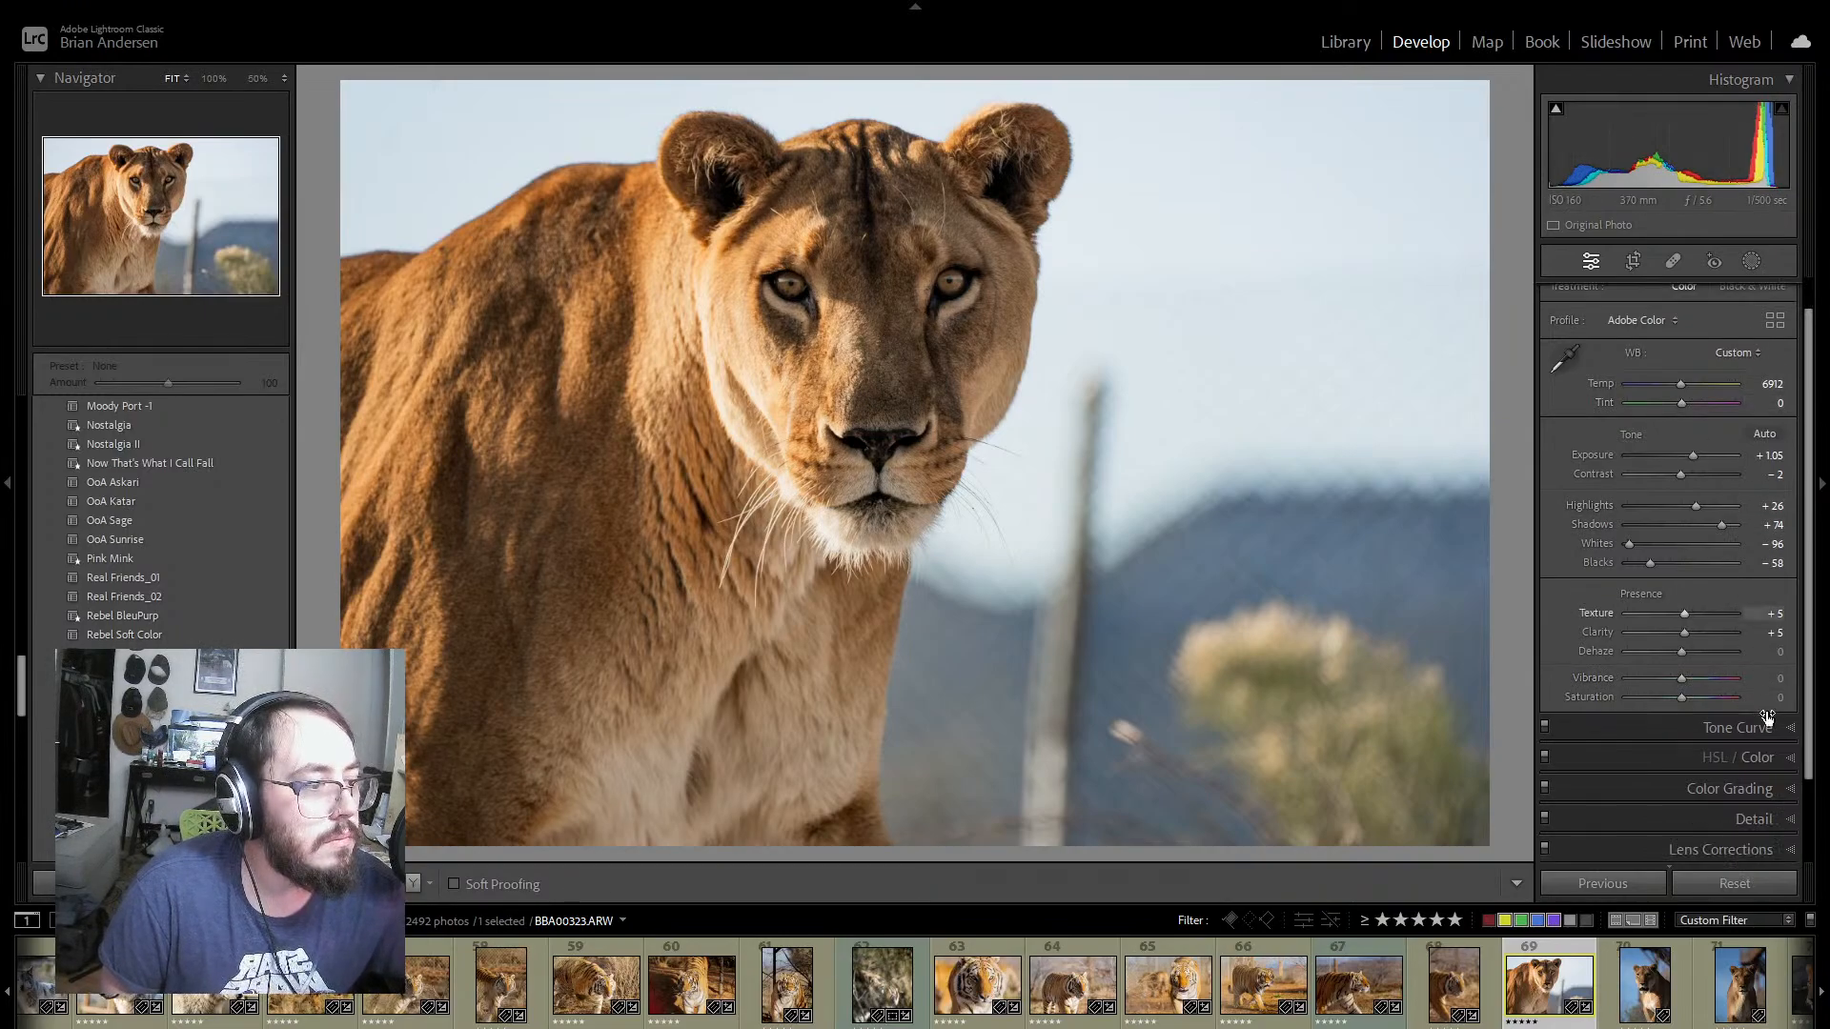
{"action": "scroll", "coordinate": [1790, 767], "scroll_direction": "down", "scroll_amount": 1}
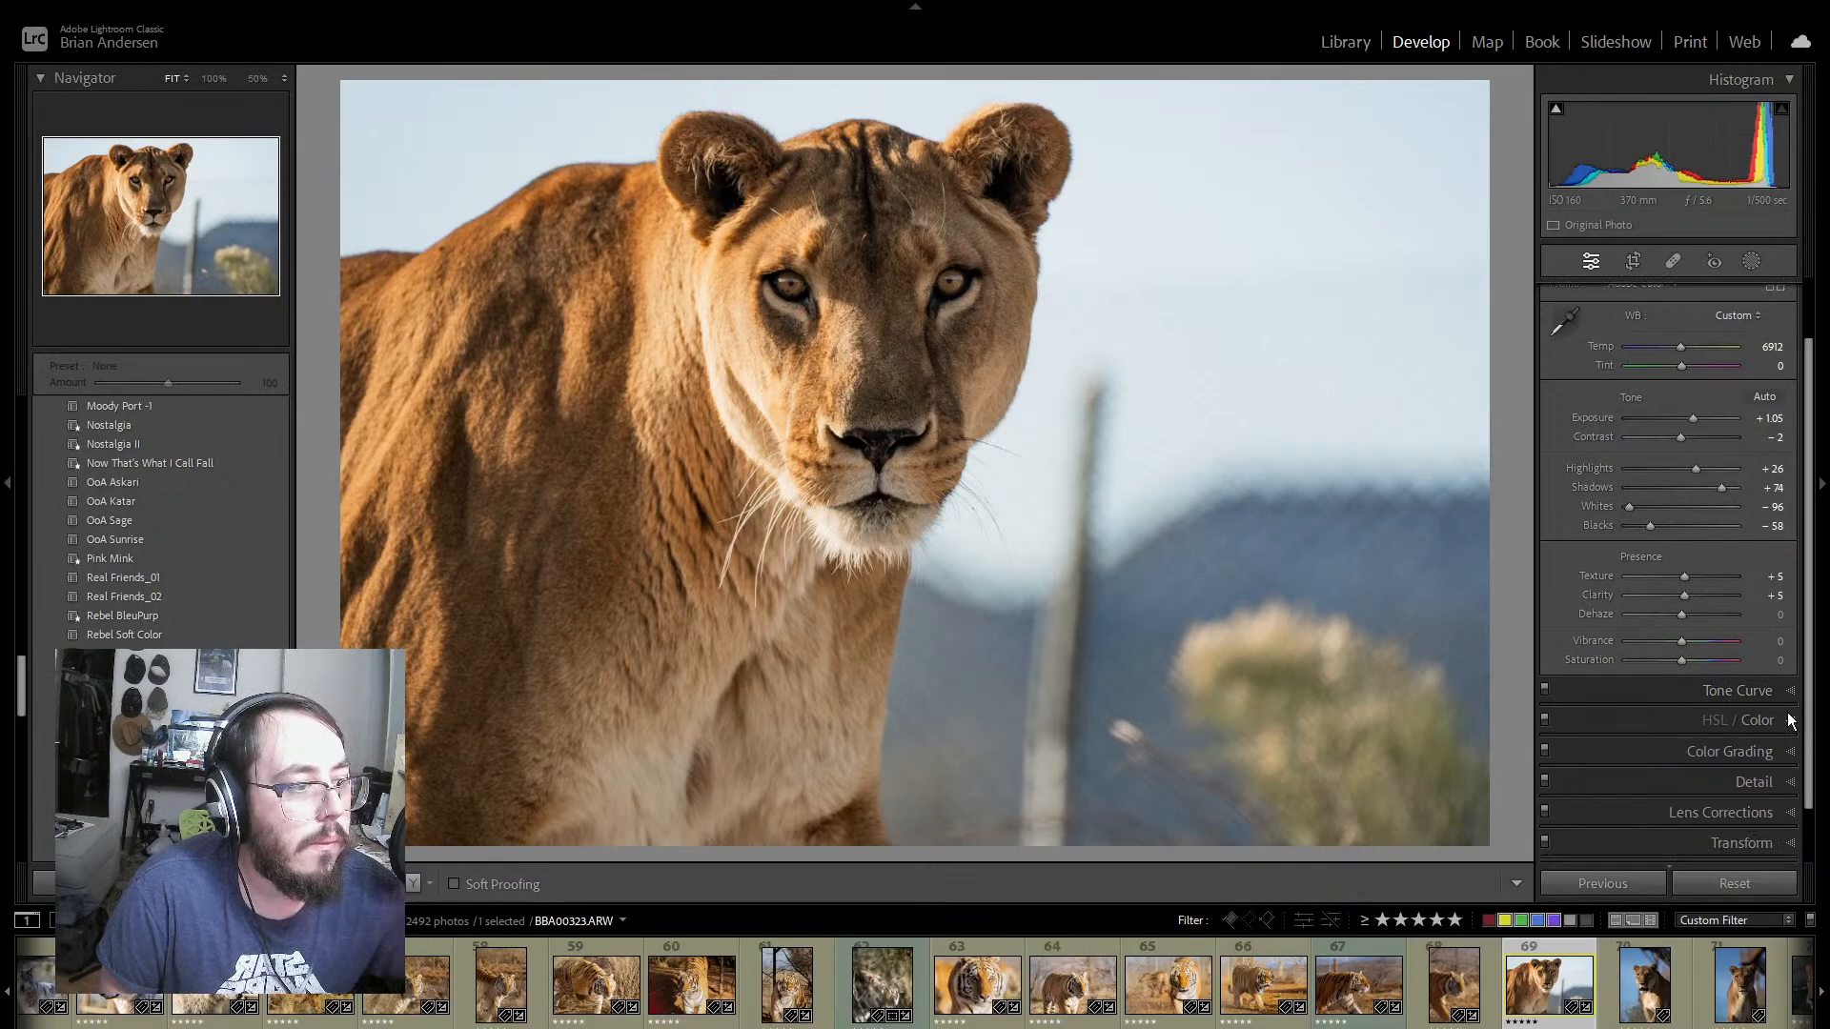
{"action": "left_click", "coordinate": [1790, 721]}
{"action": "scroll", "coordinate": [1757, 674], "scroll_direction": "down", "scroll_amount": 10}
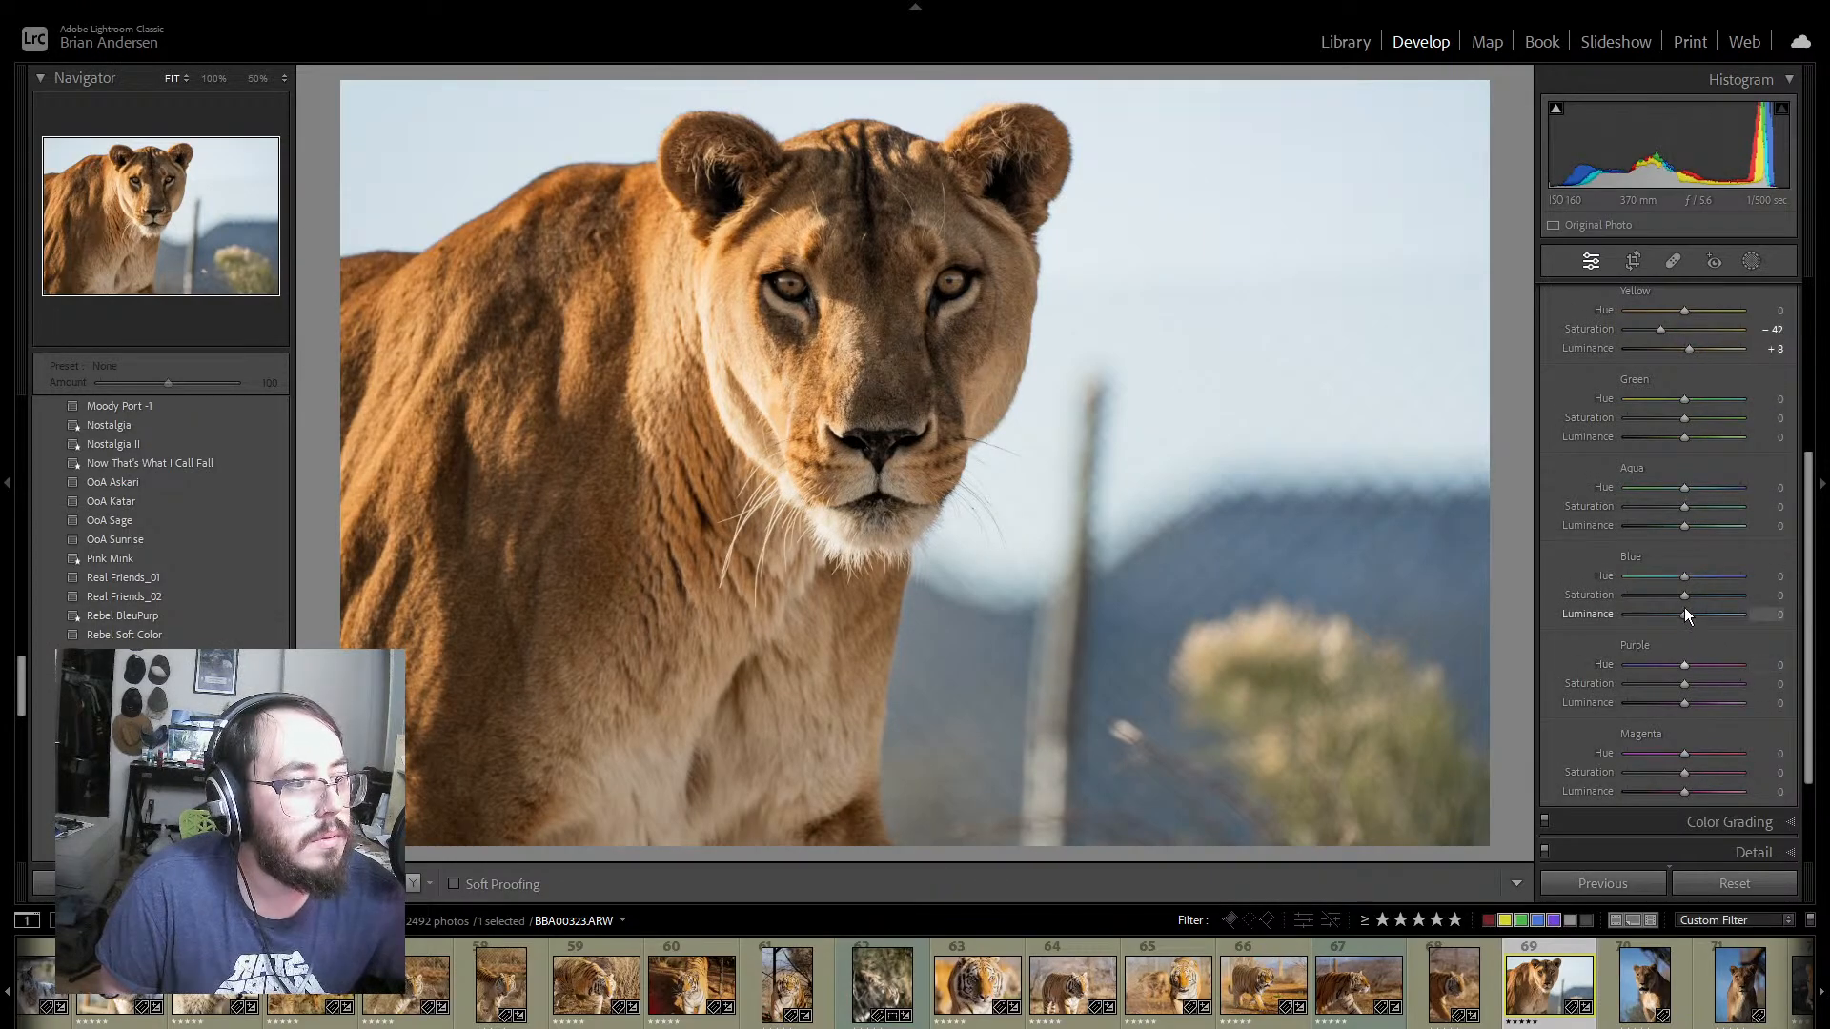
{"action": "mouse_move", "coordinate": [1684, 595]}
{"action": "left_mouse_down"}
{"action": "mouse_move", "coordinate": [1621, 597]}
{"action": "mouse_move", "coordinate": [1677, 596]}
{"action": "left_mouse_up"}
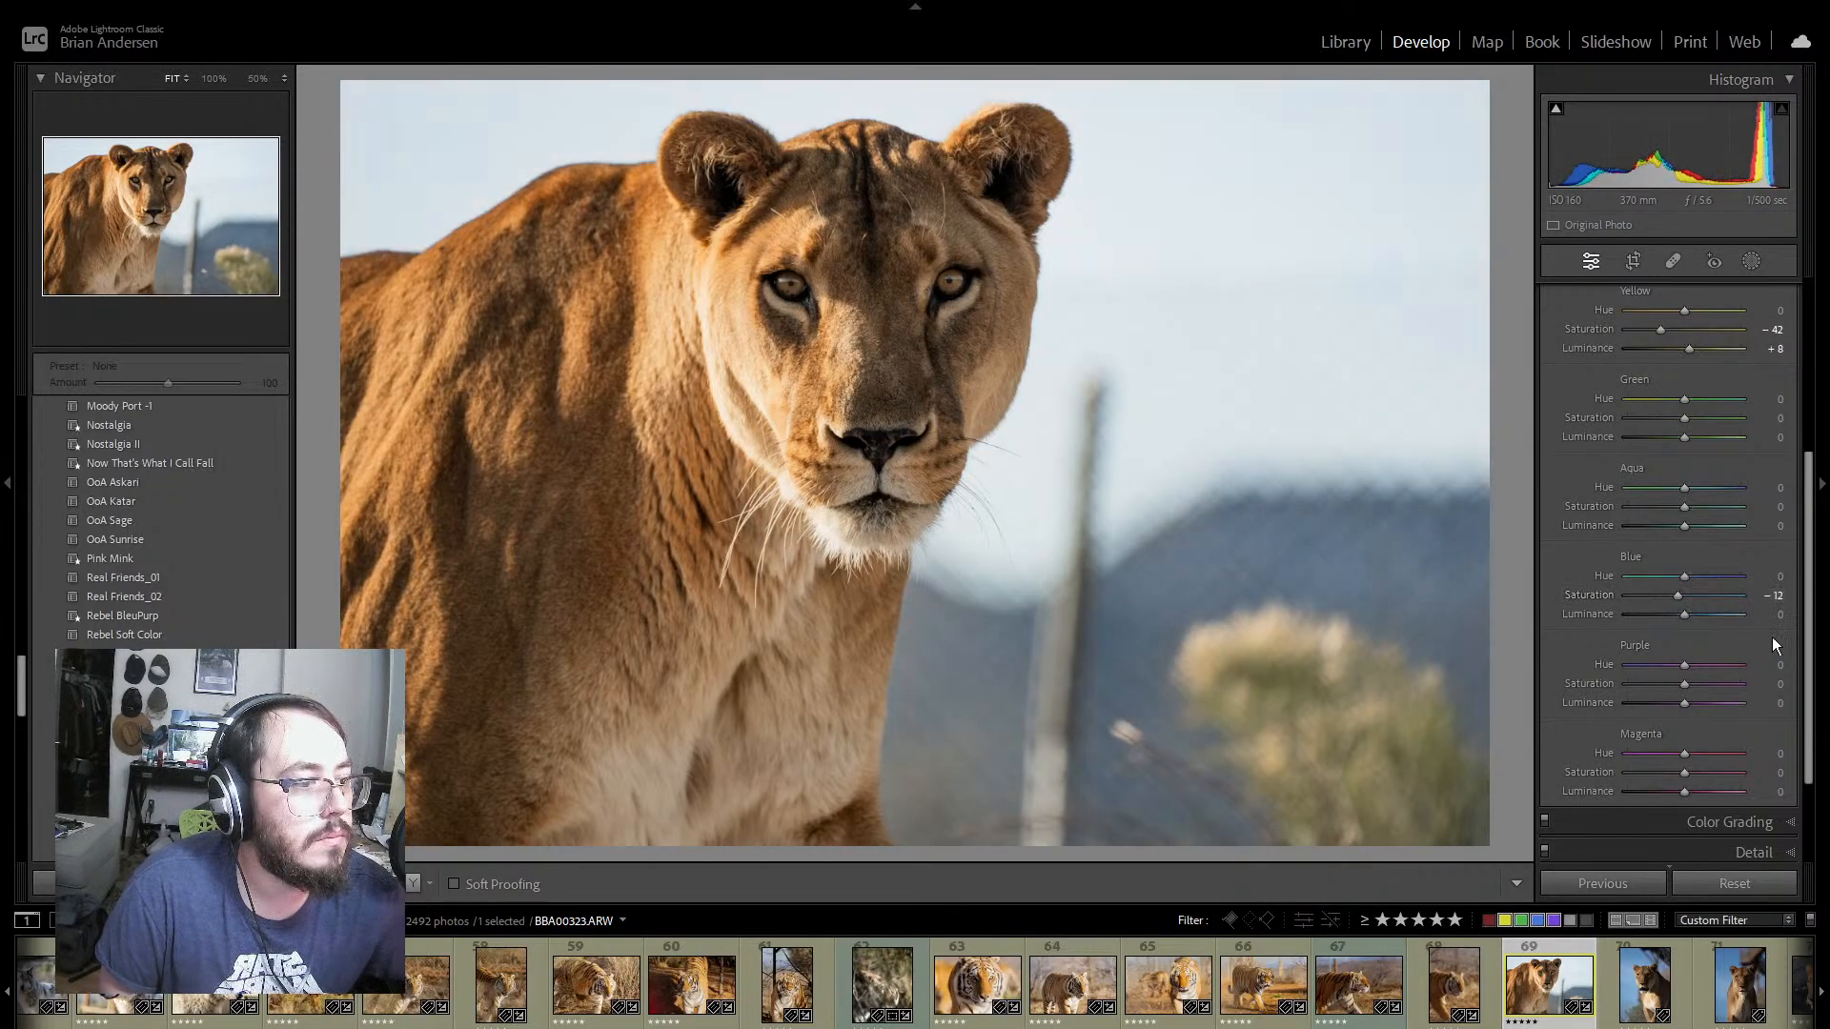
{"action": "mouse_move", "coordinate": [1683, 415]}
{"action": "left_mouse_down"}
{"action": "mouse_move", "coordinate": [1644, 416]}
{"action": "mouse_move", "coordinate": [1679, 436]}
{"action": "mouse_move", "coordinate": [1664, 438]}
{"action": "left_mouse_up"}
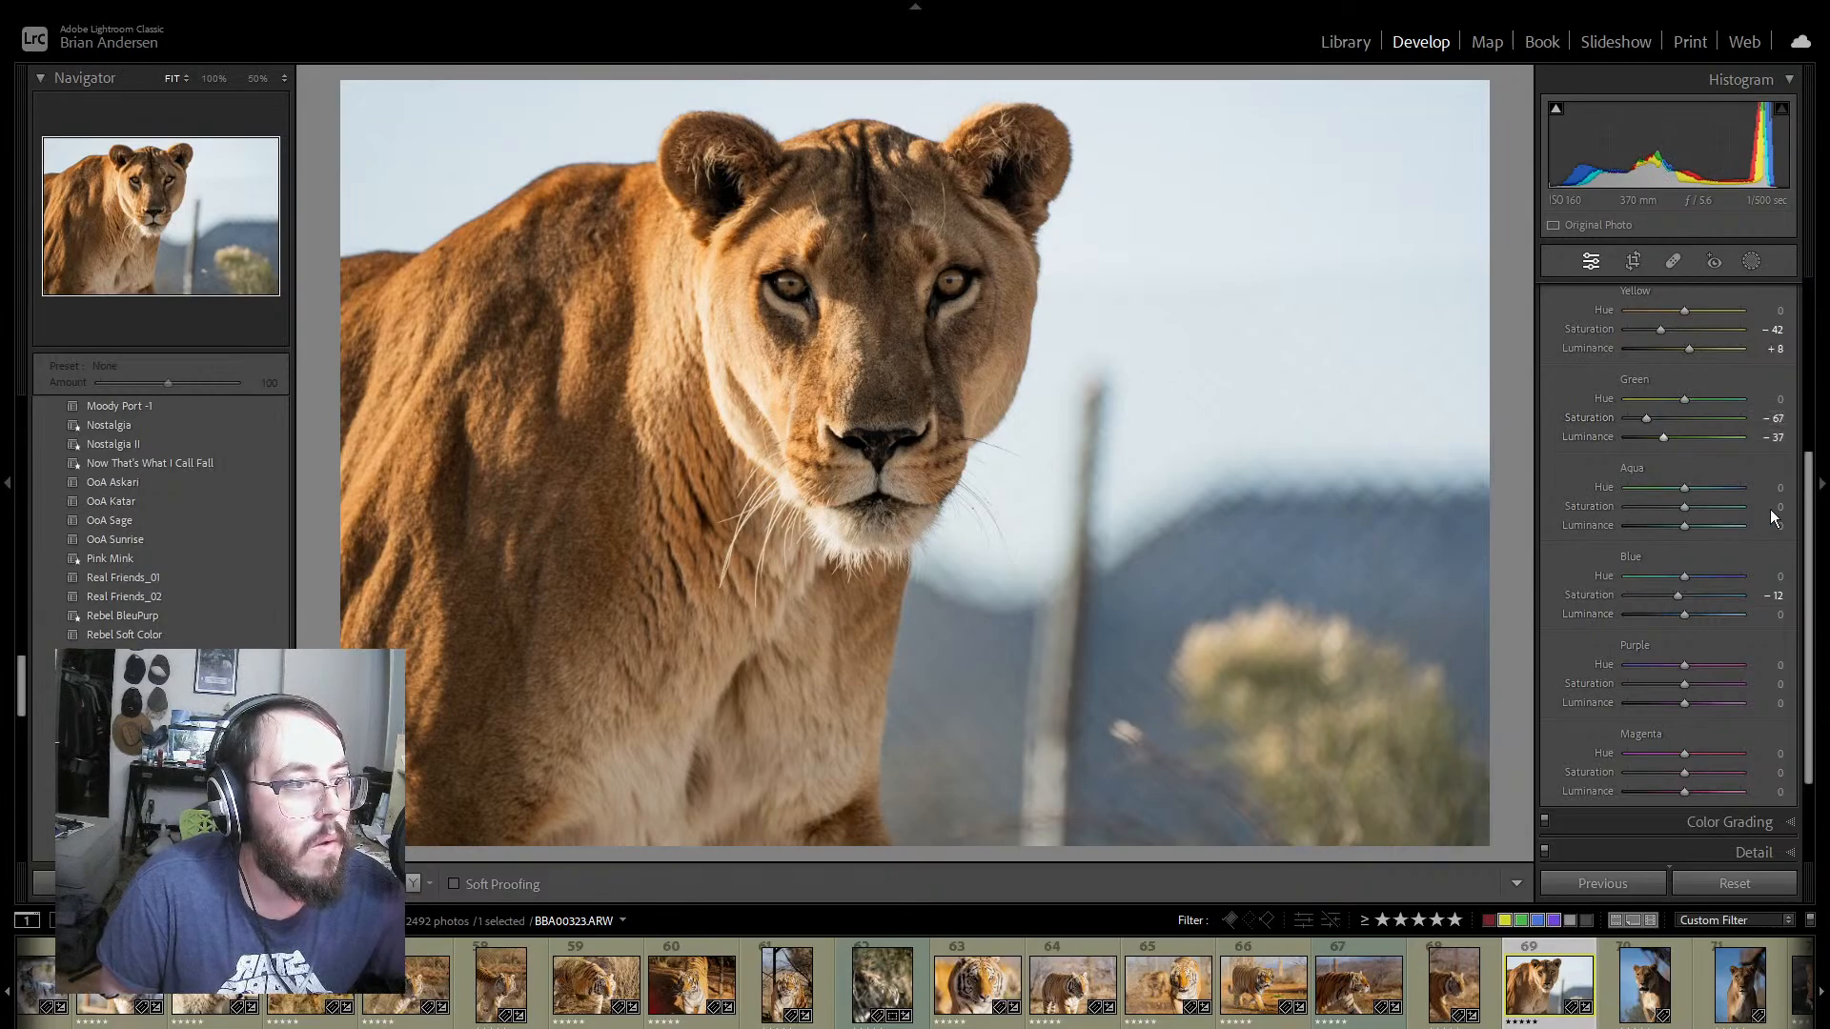
Step: Enable lens profile corrections for lioness photo 69
{"action": "scroll", "coordinate": [1777, 519], "scroll_direction": "down", "scroll_amount": 2}
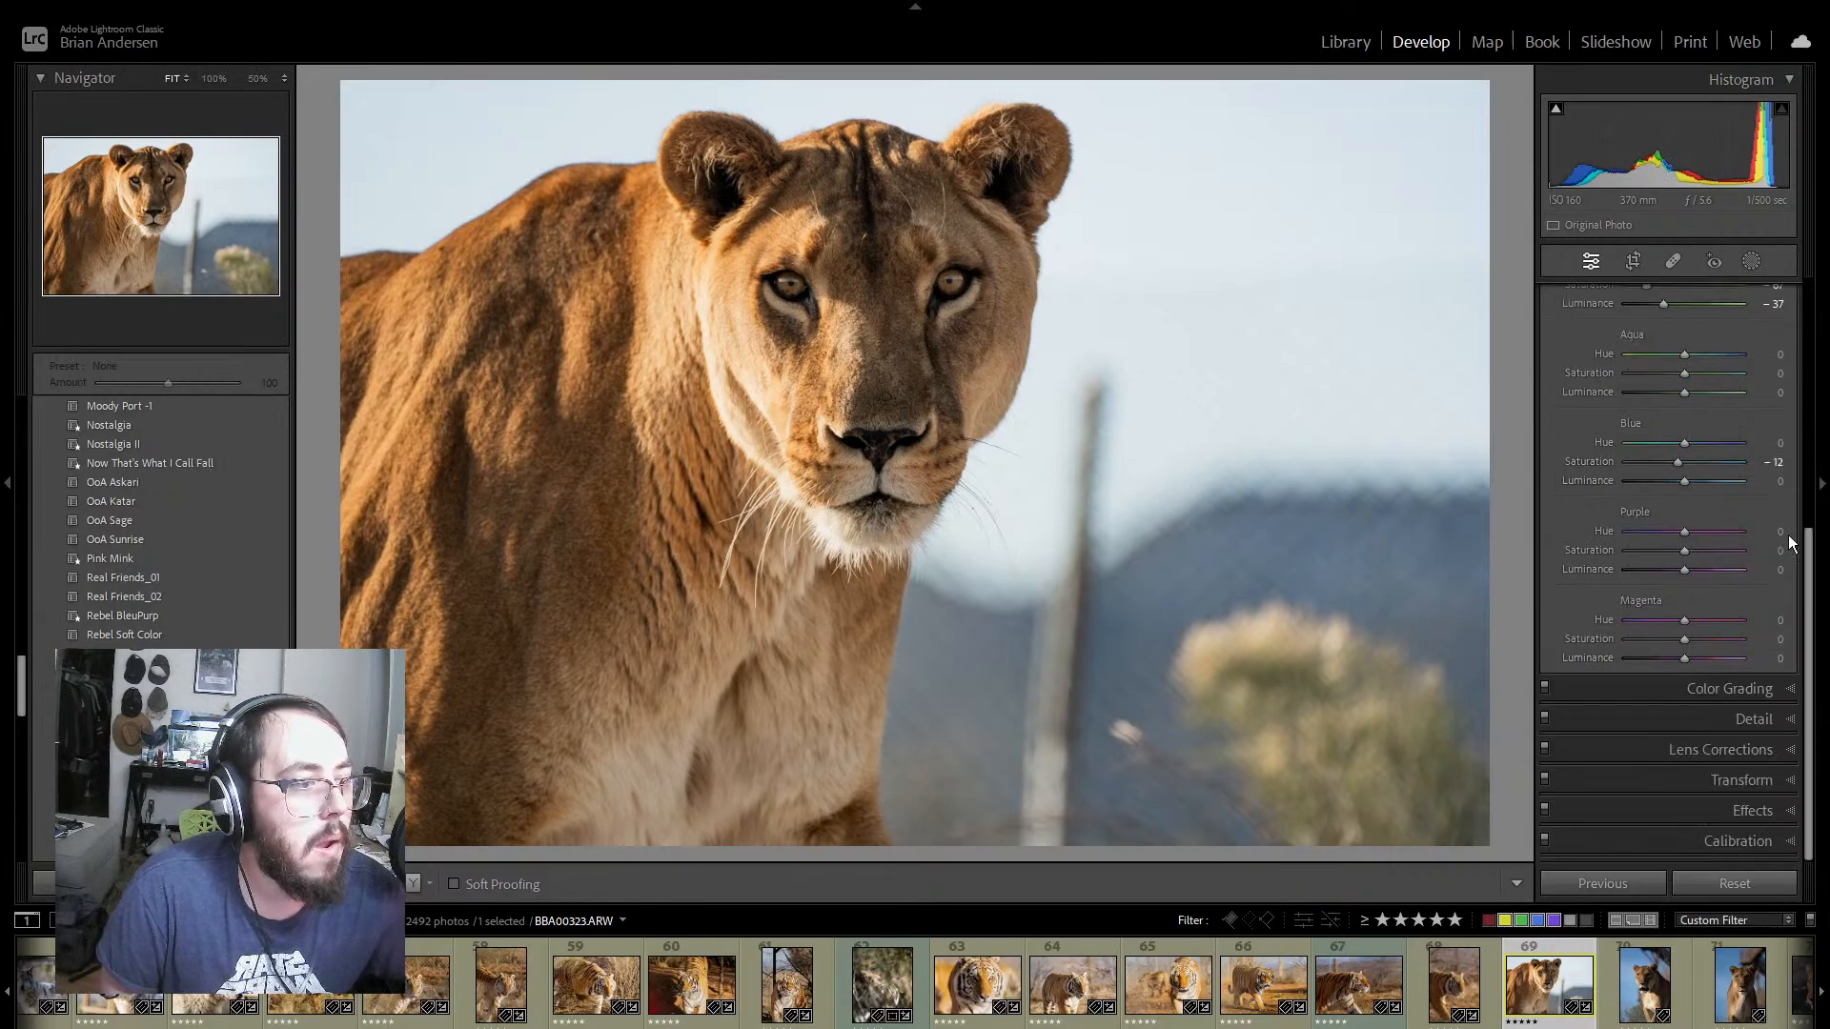
{"action": "left_click", "coordinate": [1792, 750]}
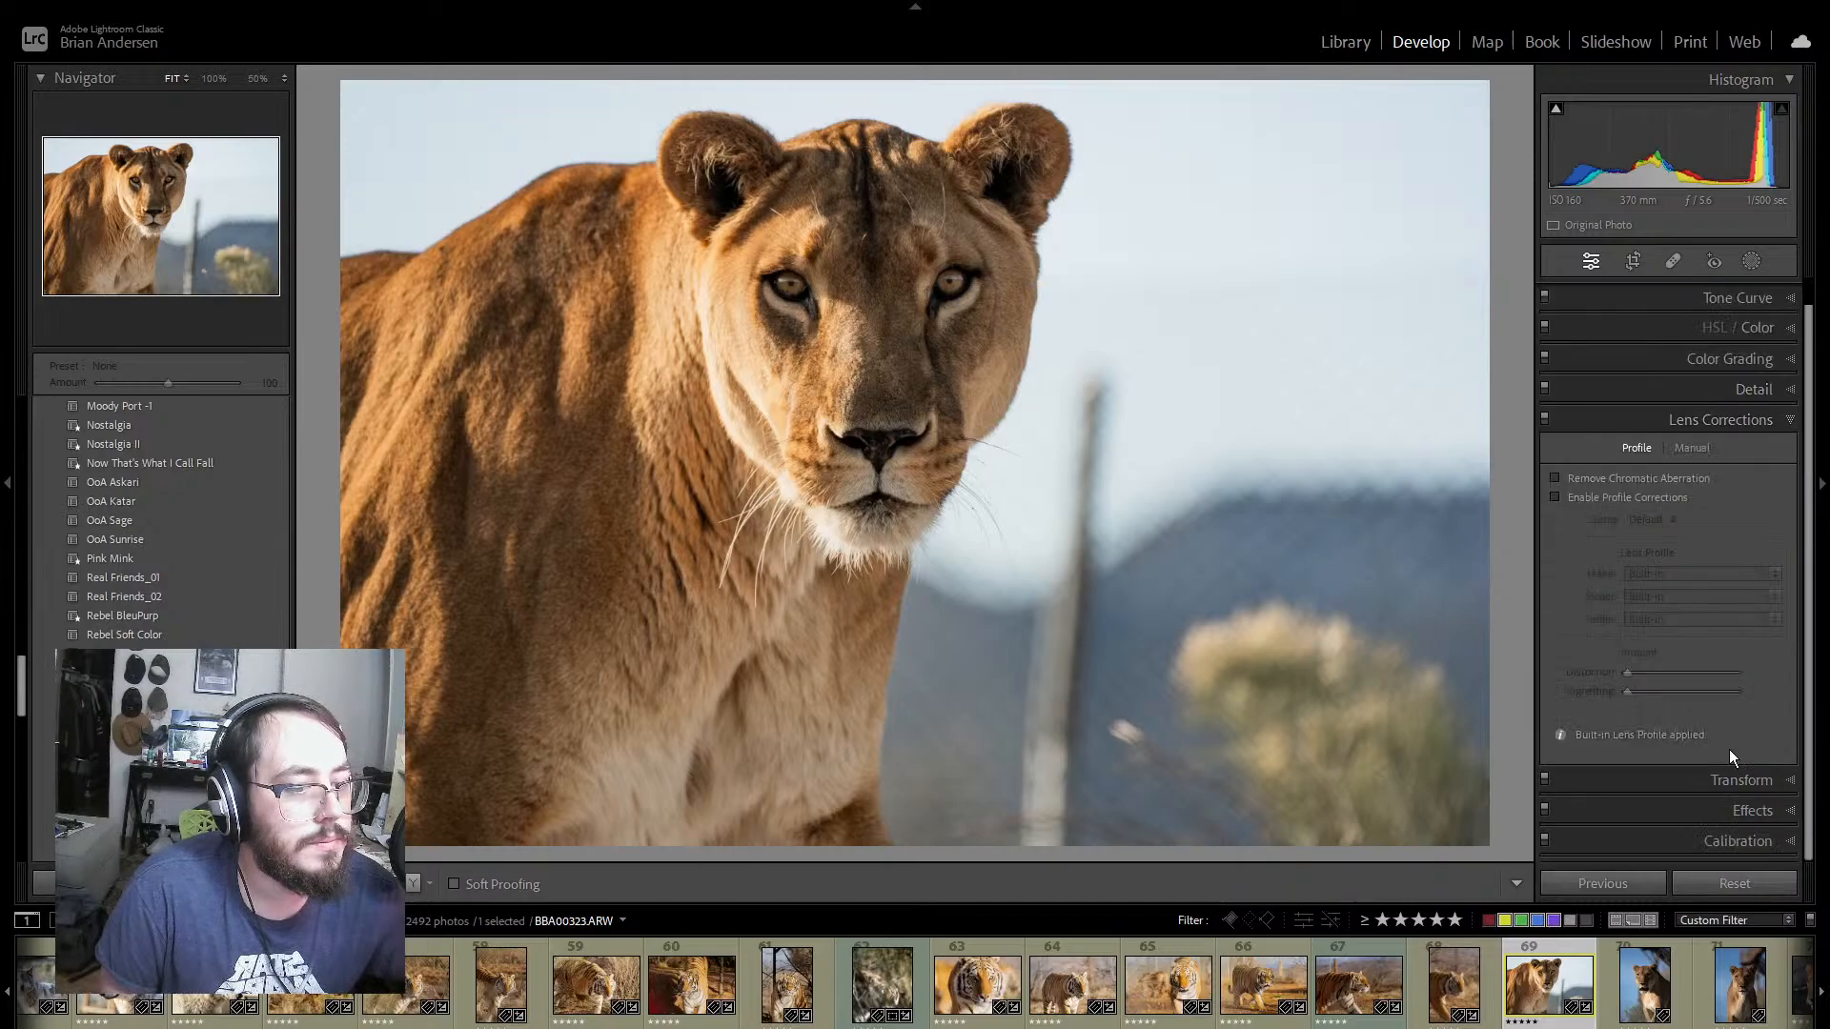
{"action": "left_click", "coordinate": [1554, 497]}
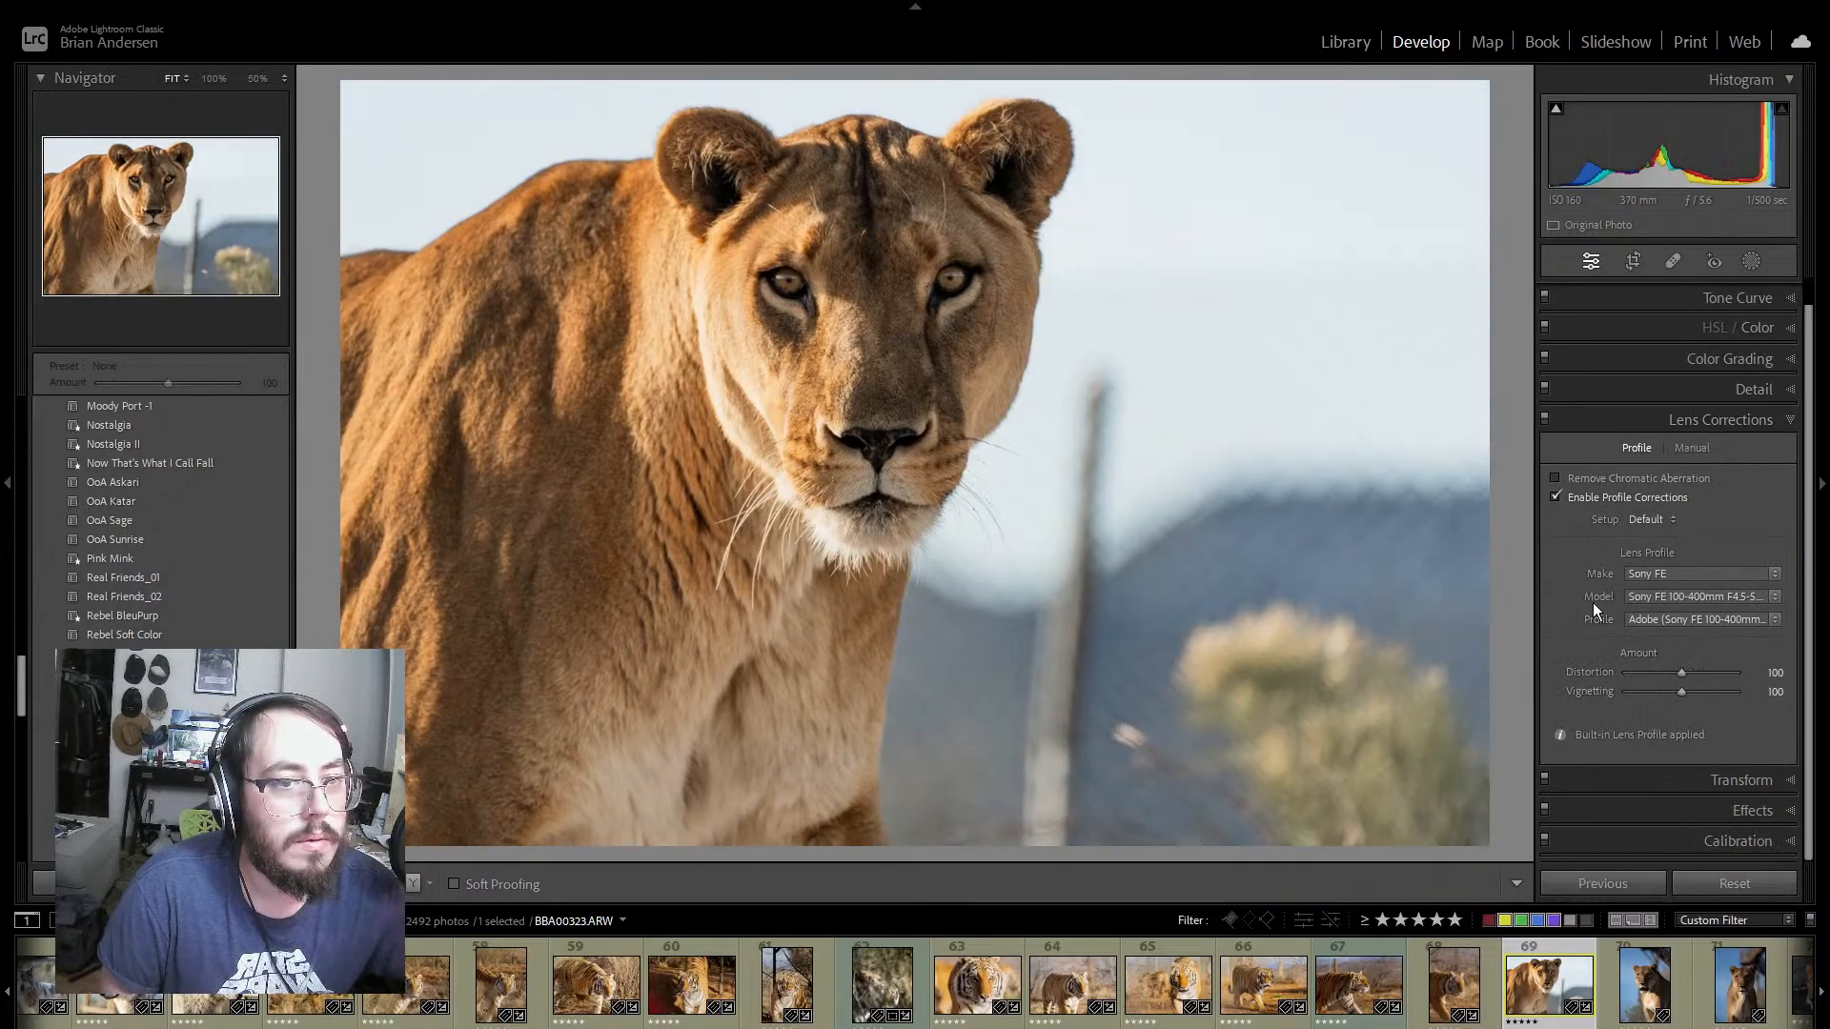
{"action": "left_click", "coordinate": [1788, 419]}
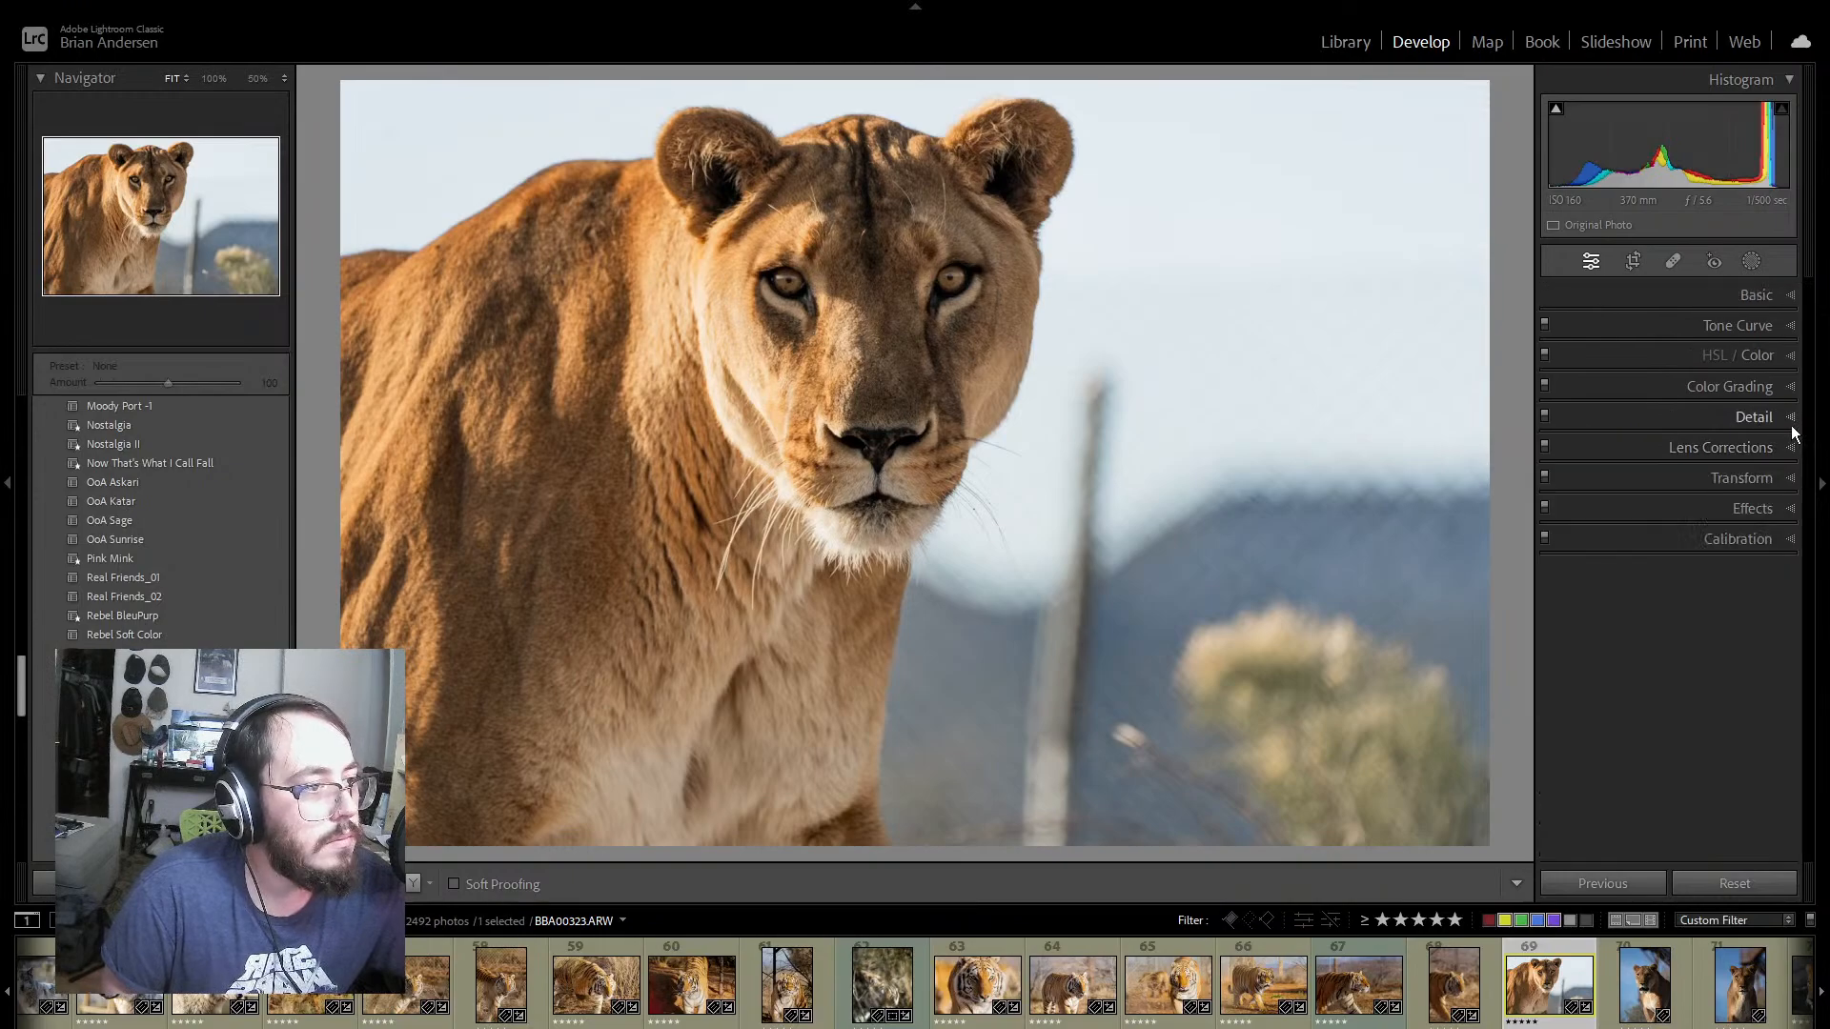
Step: Tint the midtones faintly blue with hue 208 and saturation 6 in color grading, and raise their luminance slightly
{"action": "left_click", "coordinate": [1781, 386]}
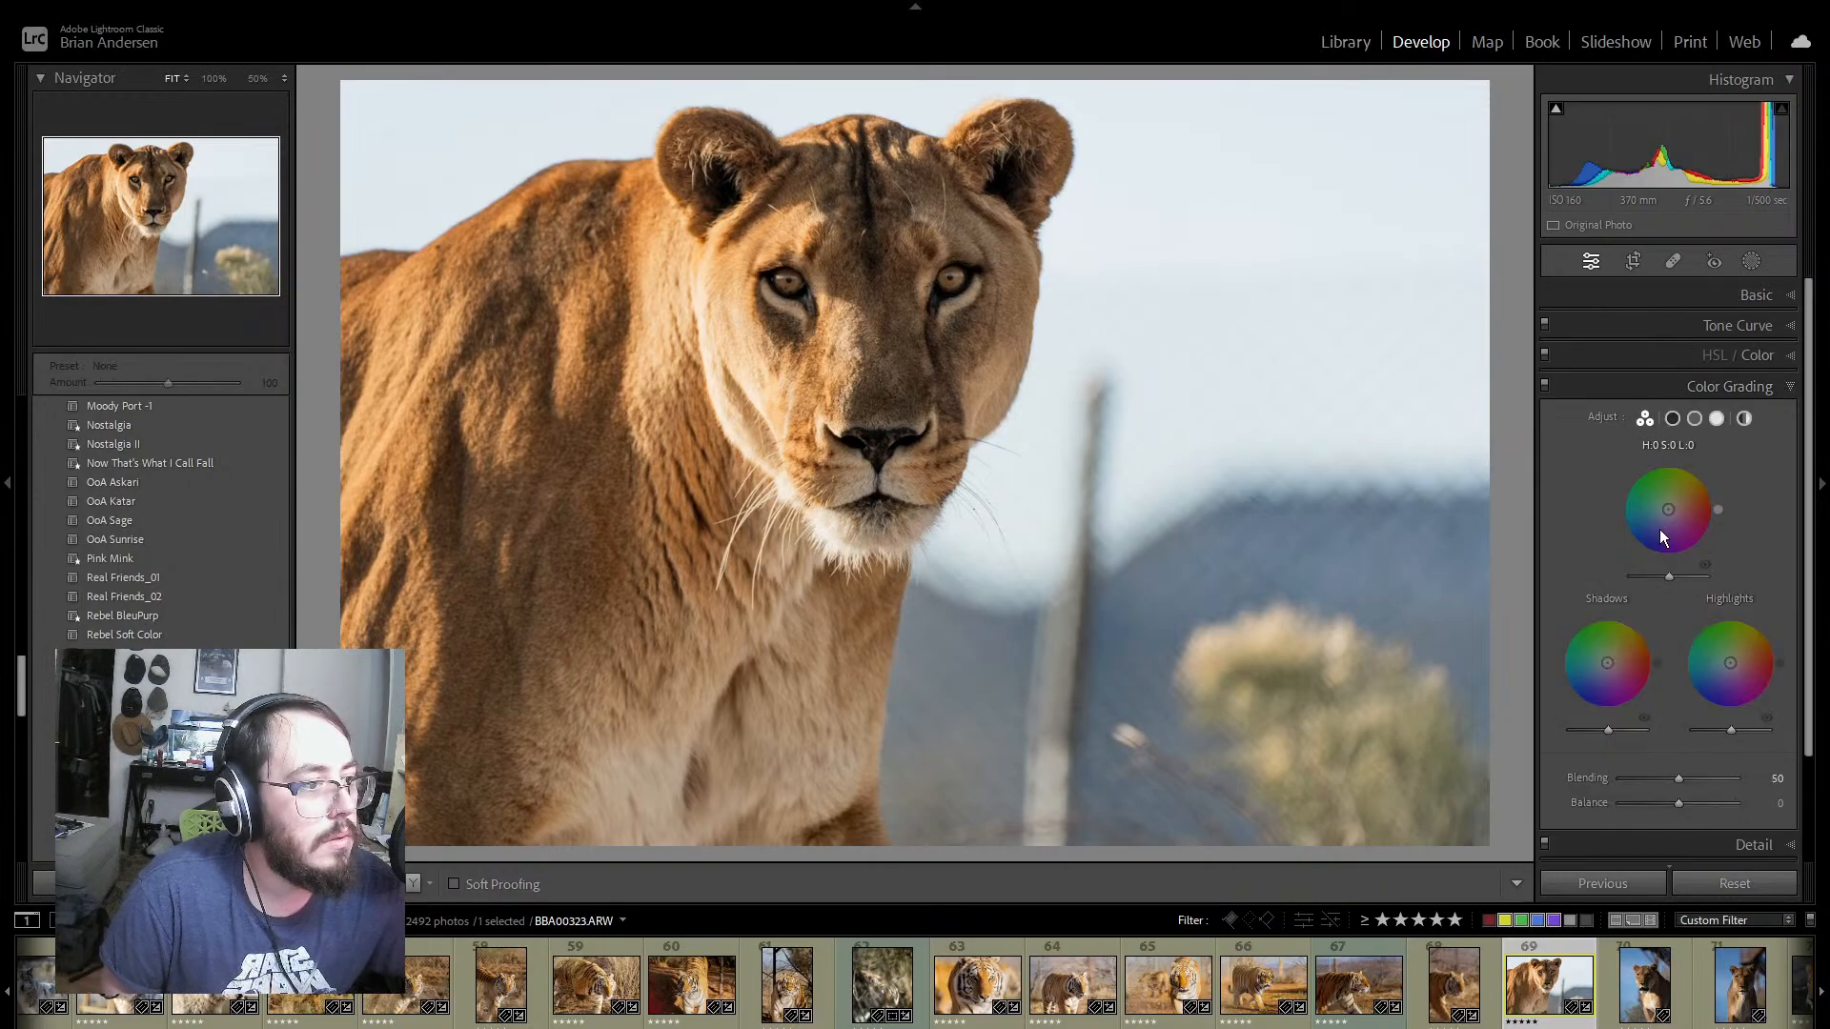
{"action": "mouse_move", "coordinate": [1669, 514]}
{"action": "left_mouse_down"}
{"action": "mouse_move", "coordinate": [1685, 461]}
{"action": "mouse_move", "coordinate": [1631, 477]}
{"action": "mouse_move", "coordinate": [1619, 521]}
{"action": "mouse_move", "coordinate": [1618, 503]}
{"action": "mouse_move", "coordinate": [1625, 534]}
{"action": "mouse_move", "coordinate": [1675, 557]}
{"action": "mouse_move", "coordinate": [1701, 543]}
{"action": "mouse_move", "coordinate": [1707, 478]}
{"action": "mouse_move", "coordinate": [1639, 477]}
{"action": "mouse_move", "coordinate": [1618, 514]}
{"action": "mouse_move", "coordinate": [1660, 535]}
{"action": "mouse_move", "coordinate": [1666, 509]}
{"action": "left_mouse_up"}
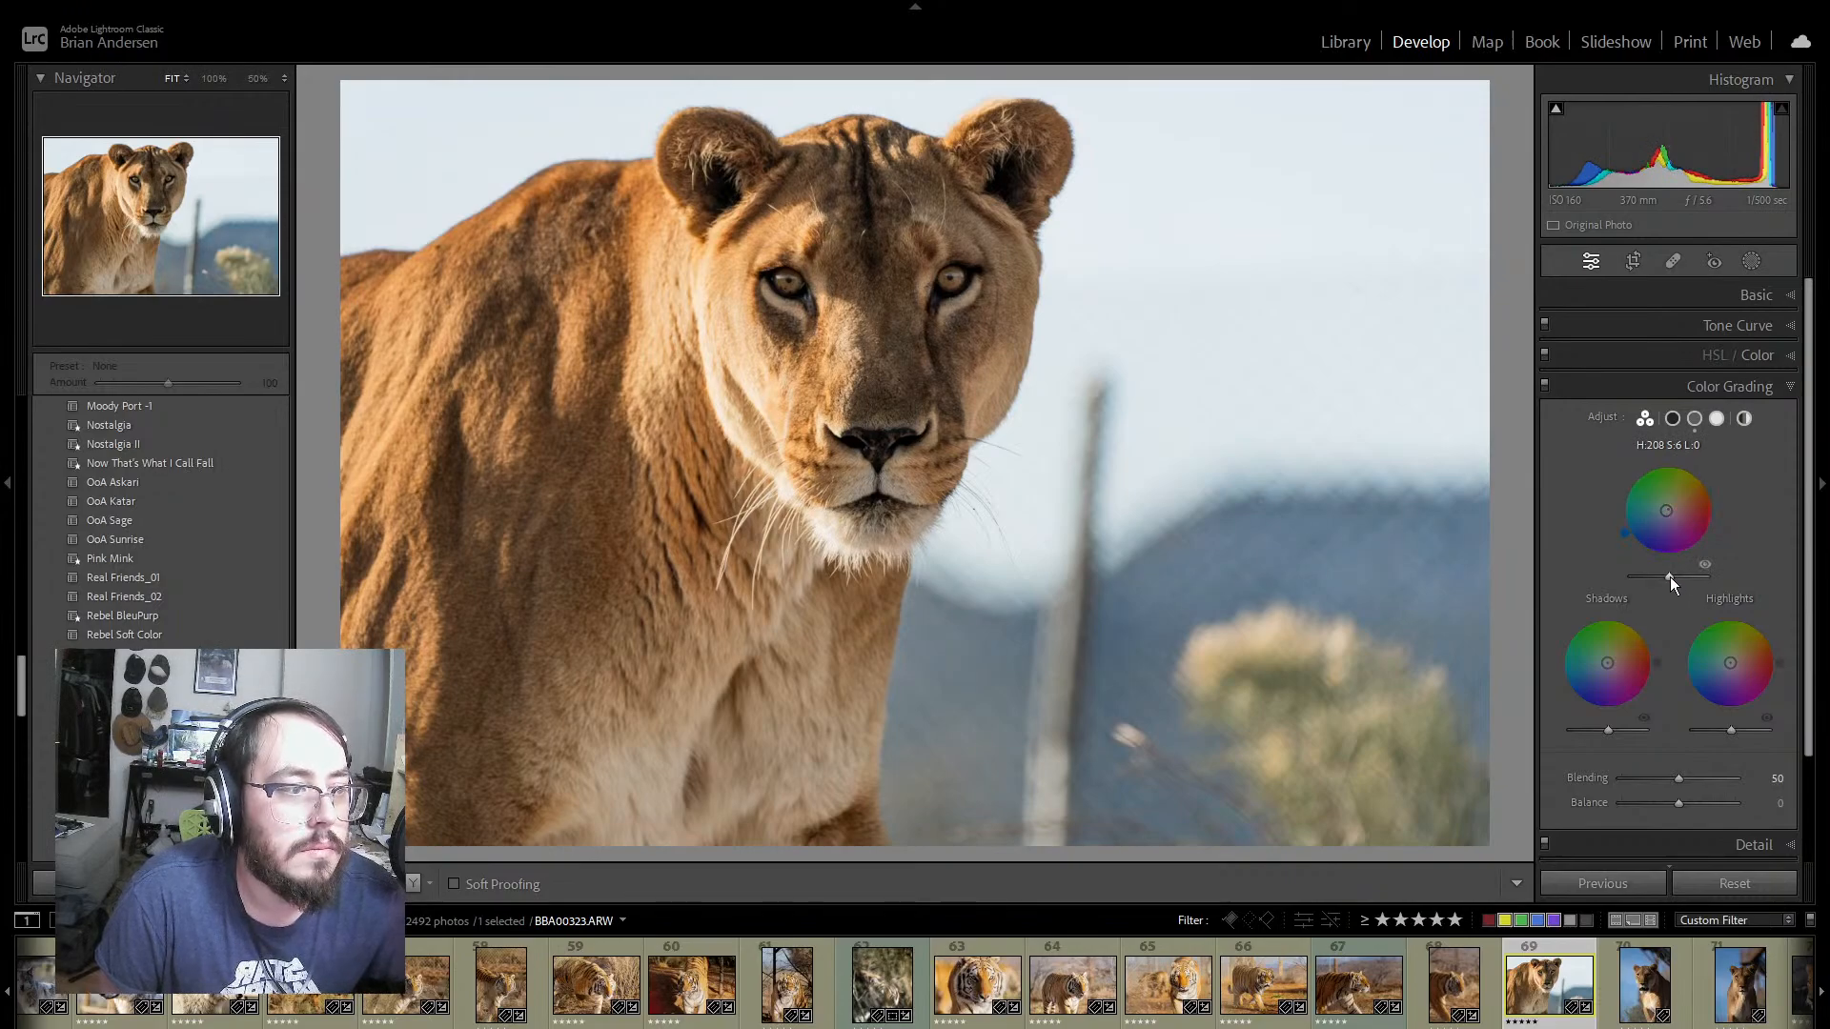
{"action": "mouse_move", "coordinate": [1669, 576]}
{"action": "left_mouse_down"}
{"action": "mouse_move", "coordinate": [1695, 575]}
{"action": "mouse_move", "coordinate": [1673, 575]}
{"action": "left_mouse_up"}
Step: Warm and slightly darken the shadows, and give the highlights hue 204 and saturation 2 with slightly higher luminance
{"action": "mouse_move", "coordinate": [1608, 664]}
{"action": "left_mouse_down"}
{"action": "mouse_move", "coordinate": [1656, 659]}
{"action": "mouse_move", "coordinate": [1630, 619]}
{"action": "mouse_move", "coordinate": [1567, 635]}
{"action": "mouse_move", "coordinate": [1557, 662]}
{"action": "mouse_move", "coordinate": [1563, 686]}
{"action": "mouse_move", "coordinate": [1627, 618]}
{"action": "mouse_move", "coordinate": [1651, 640]}
{"action": "mouse_move", "coordinate": [1638, 627]}
{"action": "mouse_move", "coordinate": [1609, 660]}
{"action": "left_mouse_up"}
{"action": "mouse_move", "coordinate": [1607, 730]}
{"action": "left_mouse_down"}
{"action": "mouse_move", "coordinate": [1627, 732]}
{"action": "mouse_move", "coordinate": [1601, 732]}
{"action": "left_mouse_up"}
{"action": "mouse_move", "coordinate": [1730, 662]}
{"action": "left_mouse_down"}
{"action": "mouse_move", "coordinate": [1771, 691]}
{"action": "mouse_move", "coordinate": [1776, 646]}
{"action": "mouse_move", "coordinate": [1747, 617]}
{"action": "mouse_move", "coordinate": [1765, 628]}
{"action": "mouse_move", "coordinate": [1723, 621]}
{"action": "mouse_move", "coordinate": [1685, 683]}
{"action": "mouse_move", "coordinate": [1729, 662]}
{"action": "left_mouse_up"}
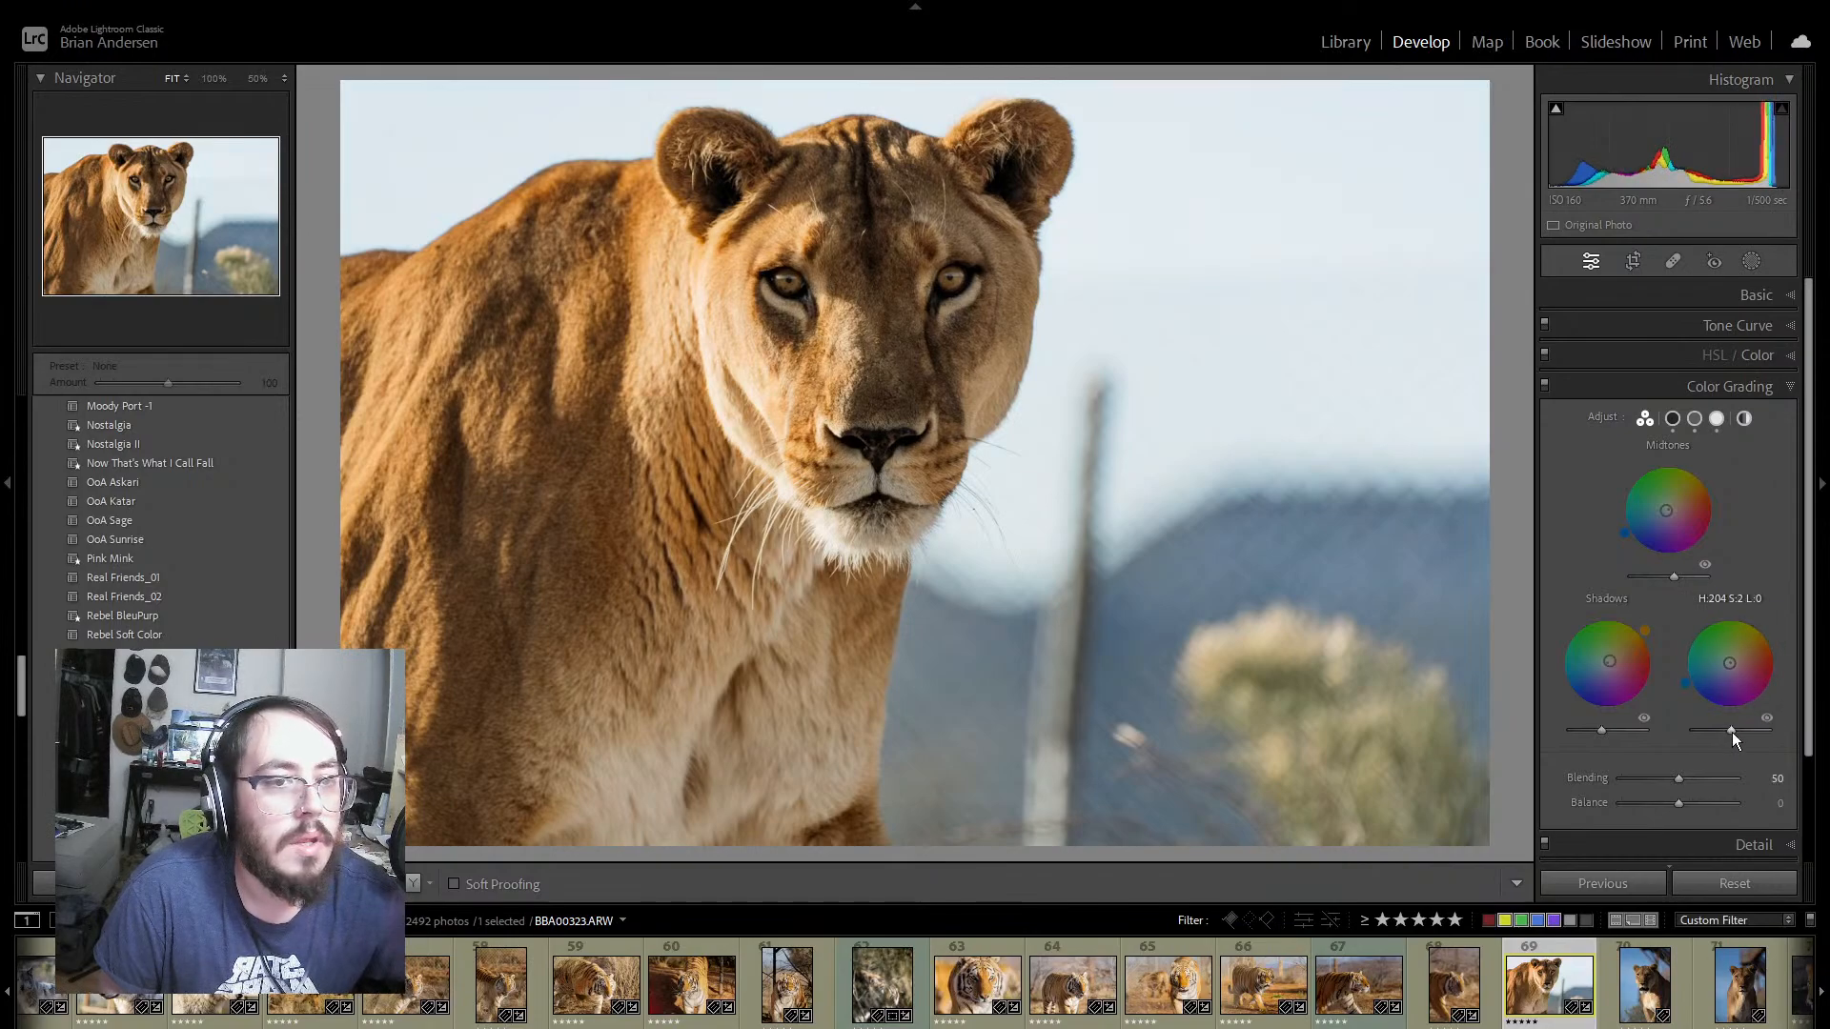
{"action": "mouse_move", "coordinate": [1731, 731]}
{"action": "left_mouse_down"}
{"action": "mouse_move", "coordinate": [1752, 729]}
{"action": "mouse_move", "coordinate": [1733, 730]}
{"action": "left_mouse_up"}
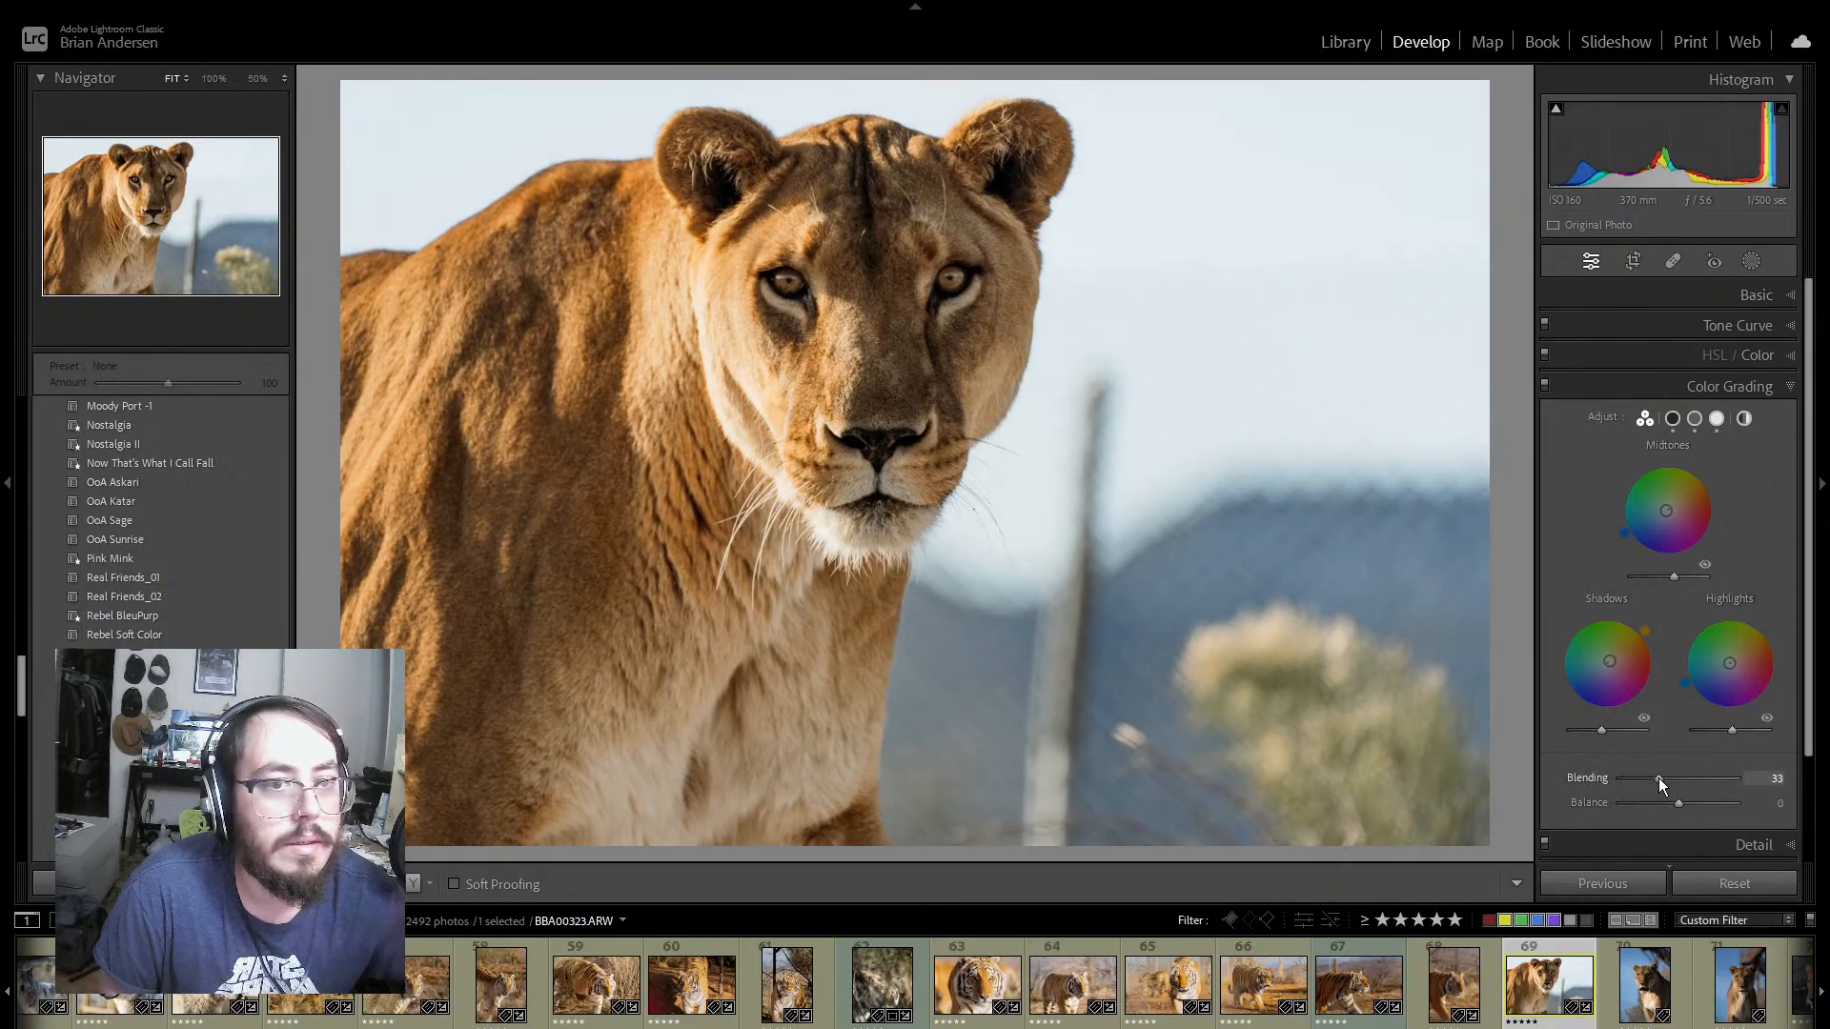
Step: Set the color grading blending to 5 and balance to +33, and compare the photo before and after
{"action": "left_click_drag", "start_coordinate": [1658, 778], "coordinate": [1706, 800]}
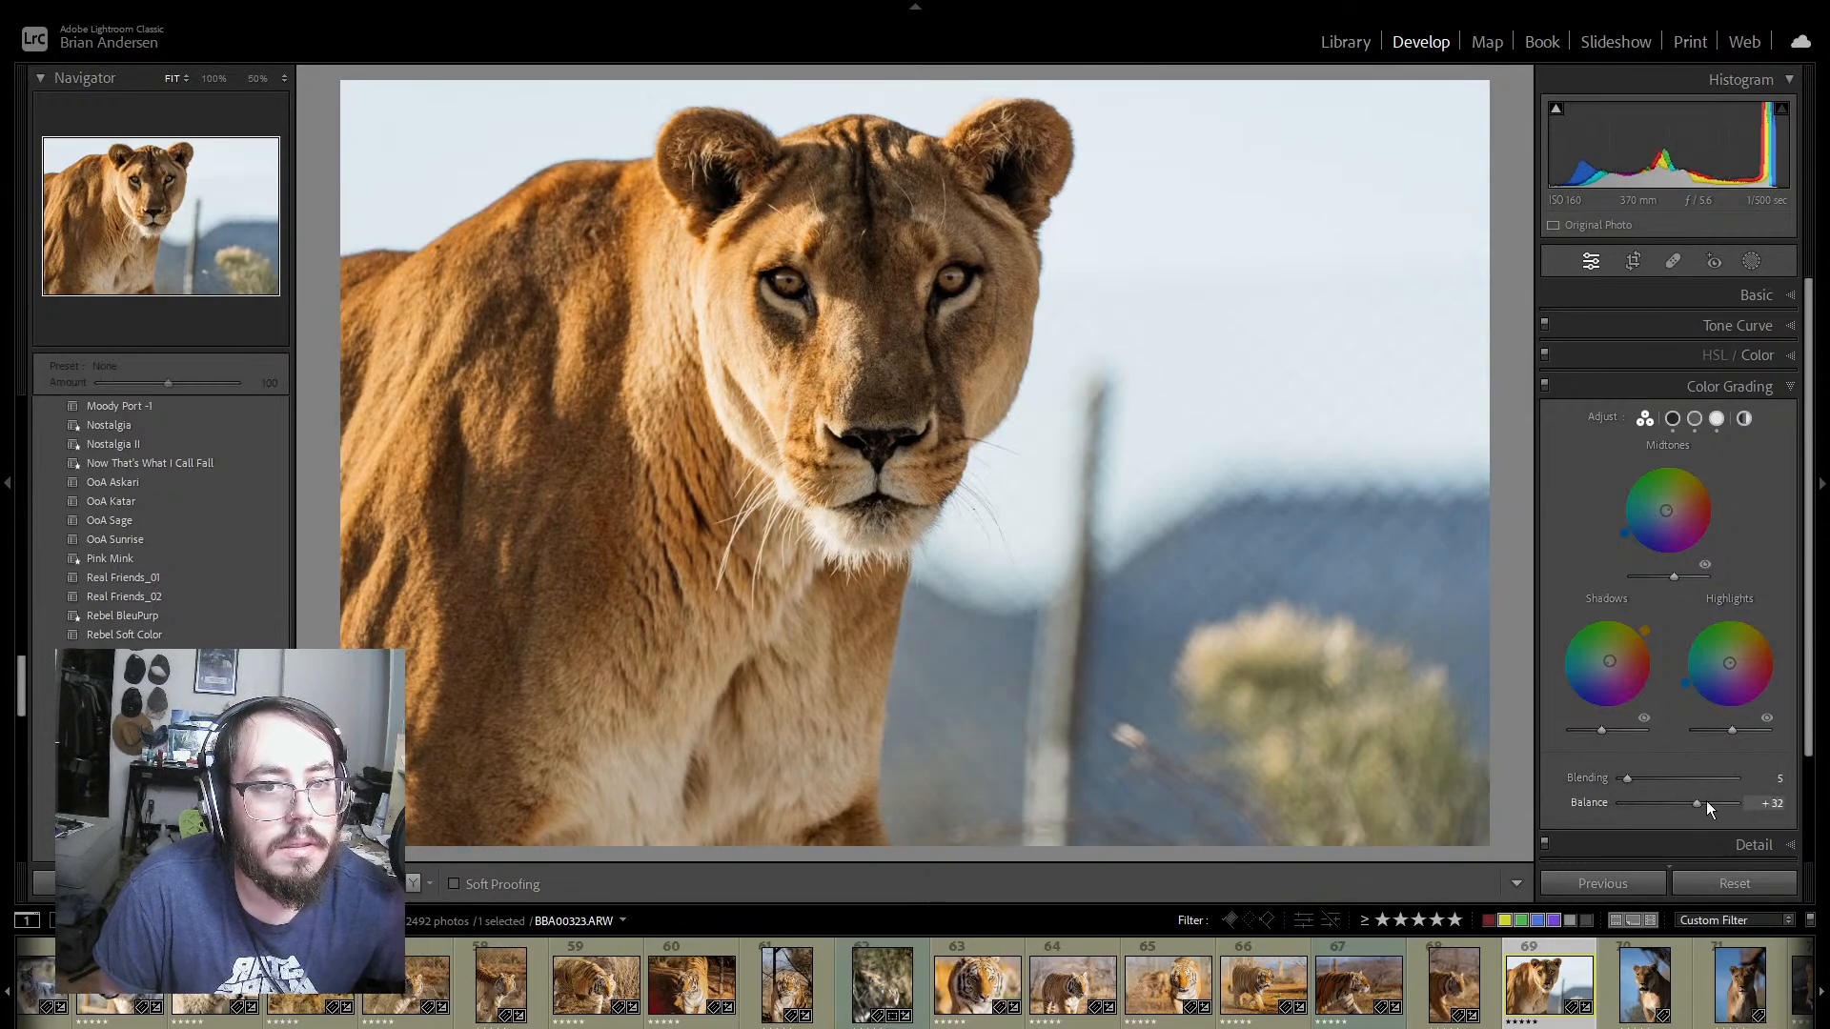
{"action": "left_click_drag", "start_coordinate": [1696, 799], "coordinate": [1698, 798]}
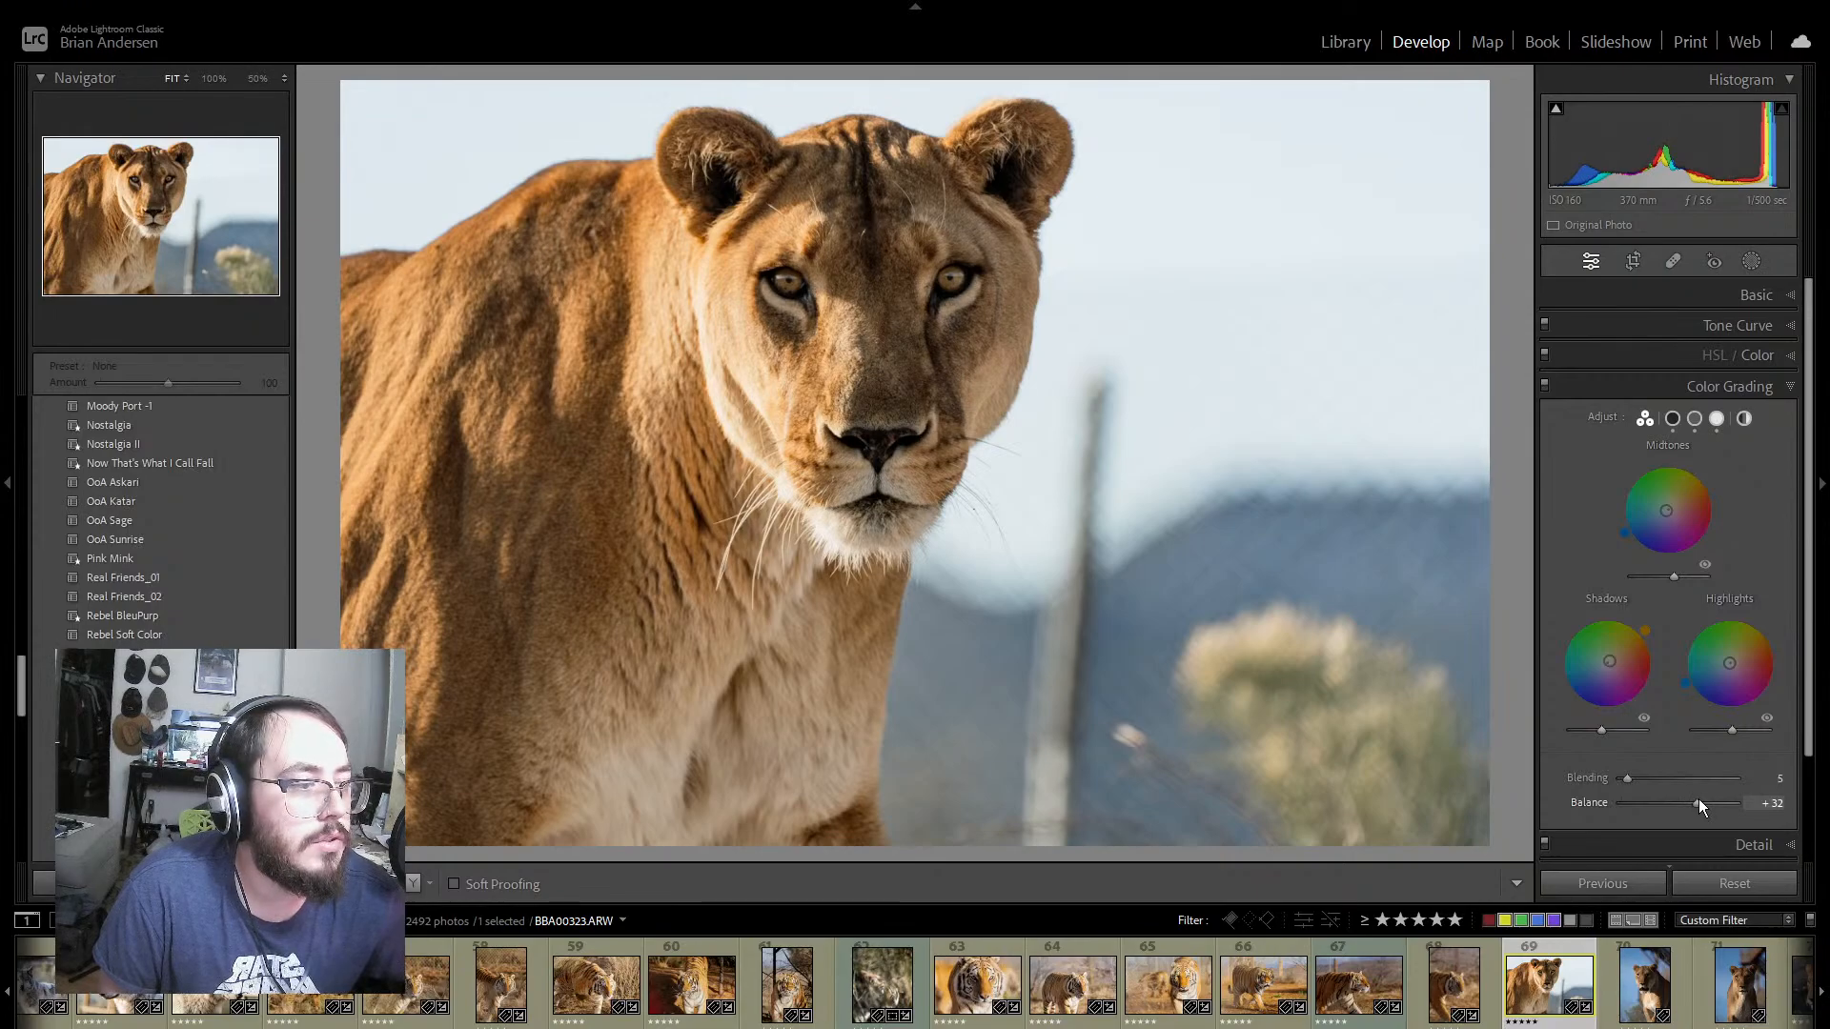
{"action": "scroll", "coordinate": [1787, 738], "scroll_direction": "down", "scroll_amount": 2}
{"action": "scroll", "coordinate": [1787, 735], "scroll_direction": "down", "scroll_amount": 1}
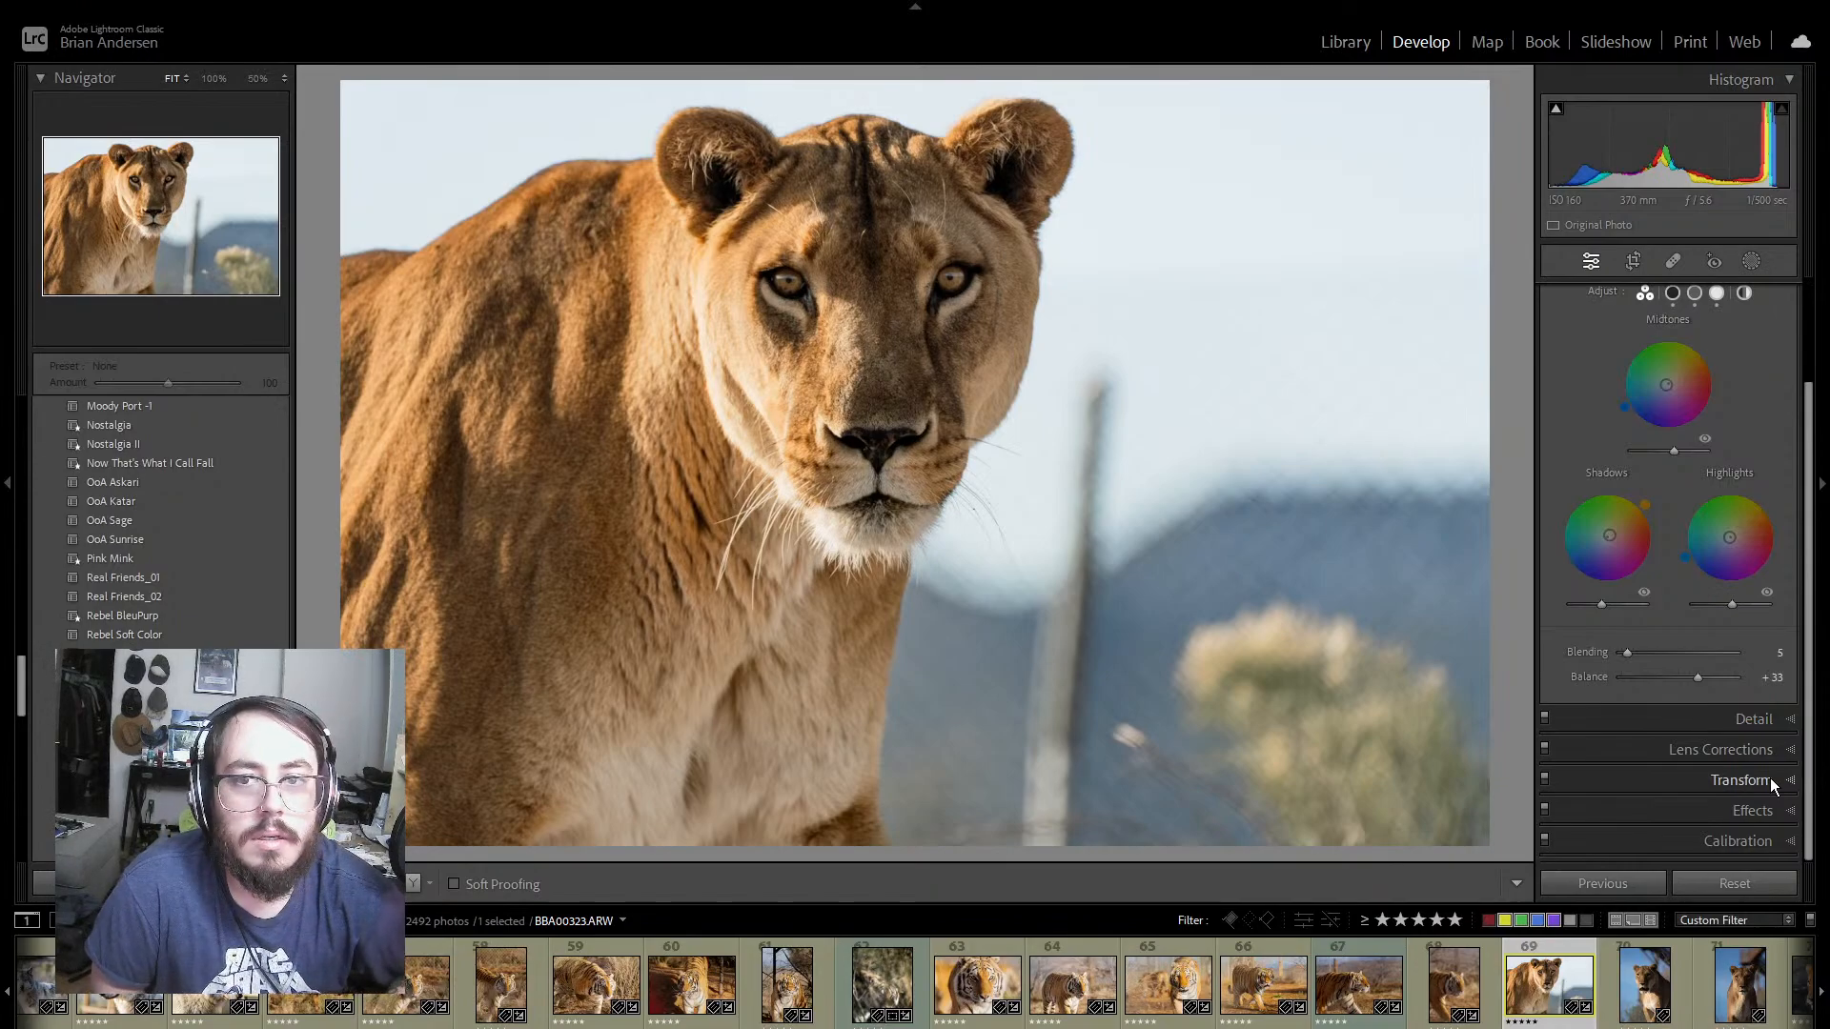
{"action": "key", "text": "y"}
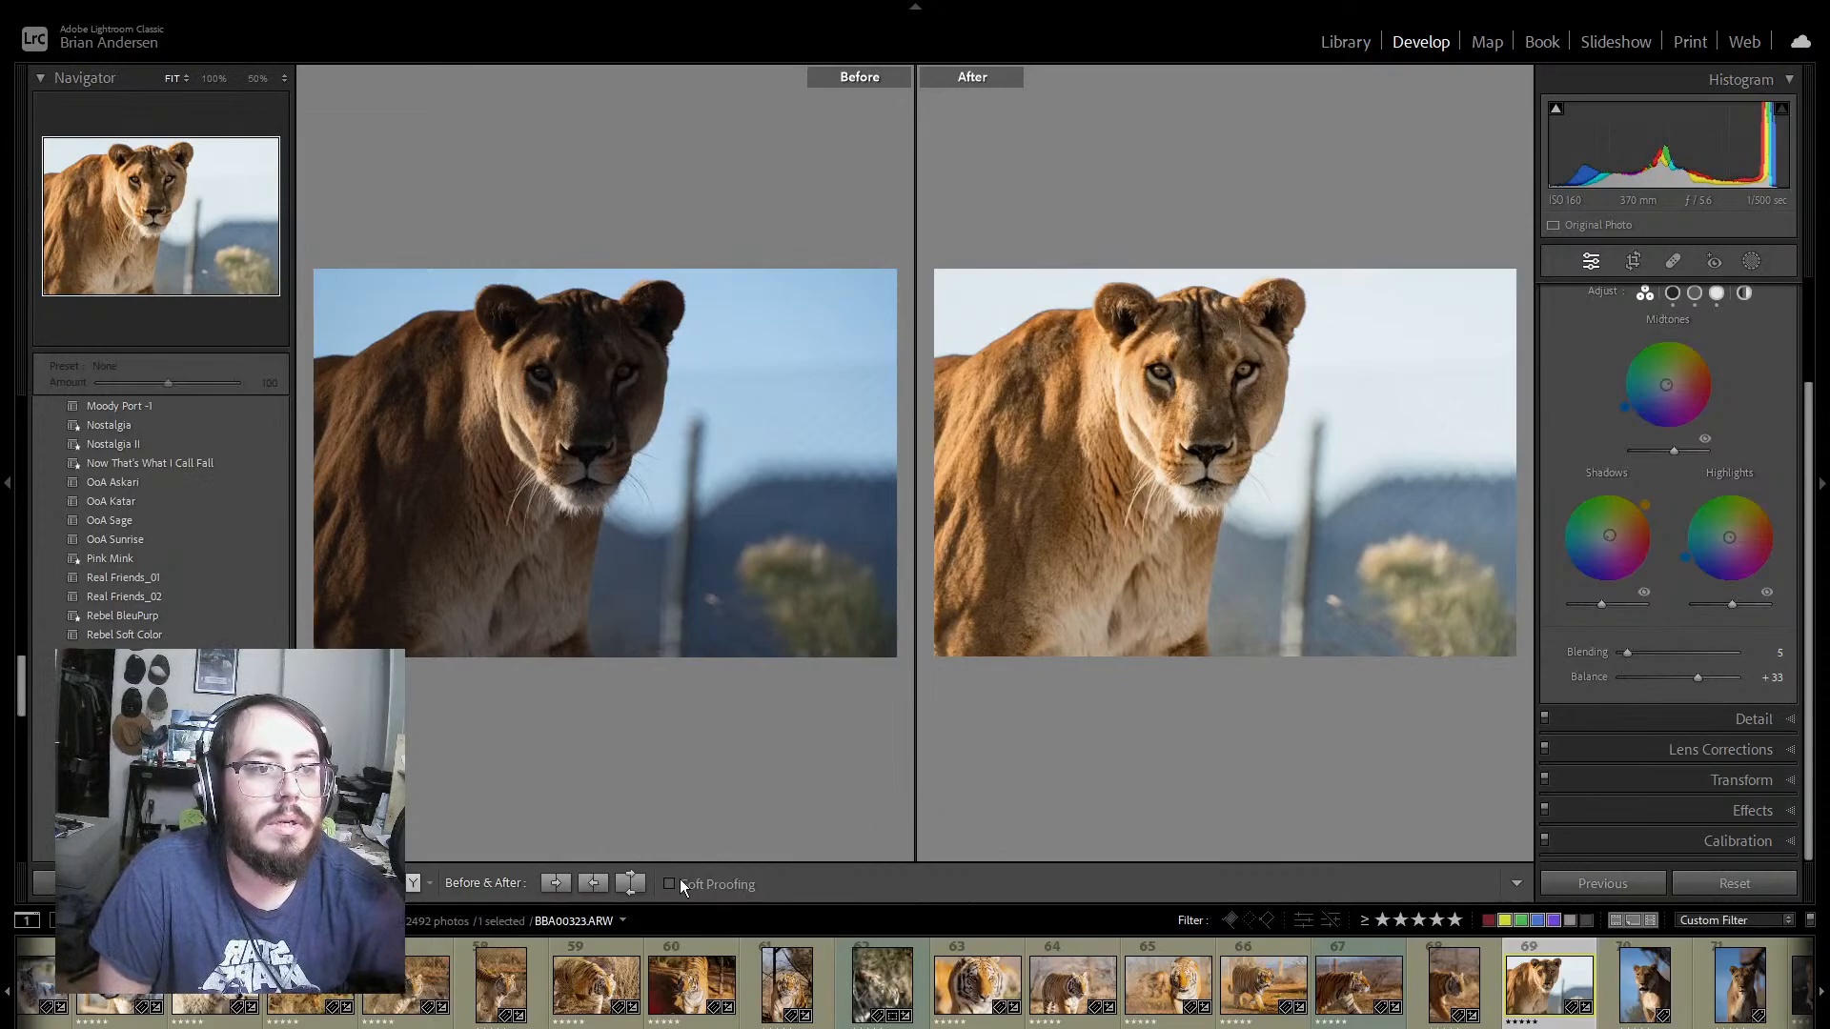
{"action": "key", "text": "y"}
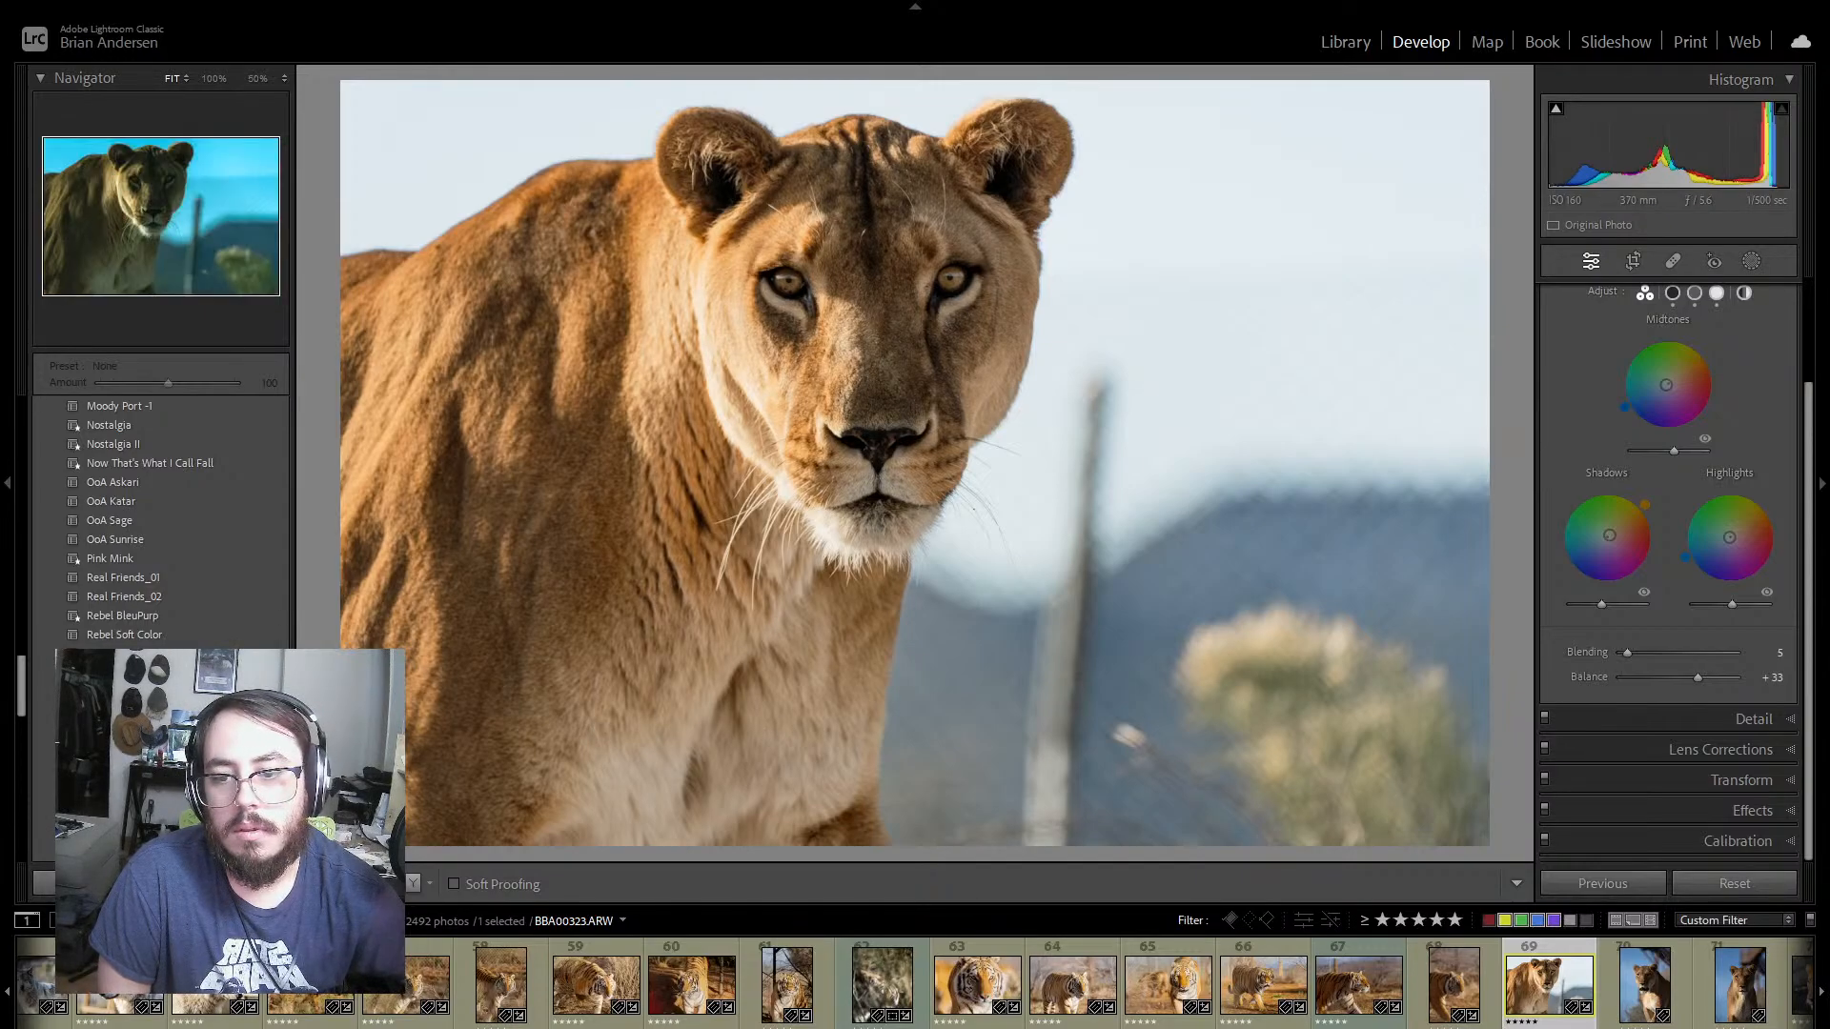
Step: Save the current settings of lioness photo 69 as a develop preset named OoA Kora in User Presets
{"action": "scroll", "coordinate": [261, 467], "scroll_direction": "up", "scroll_amount": 10}
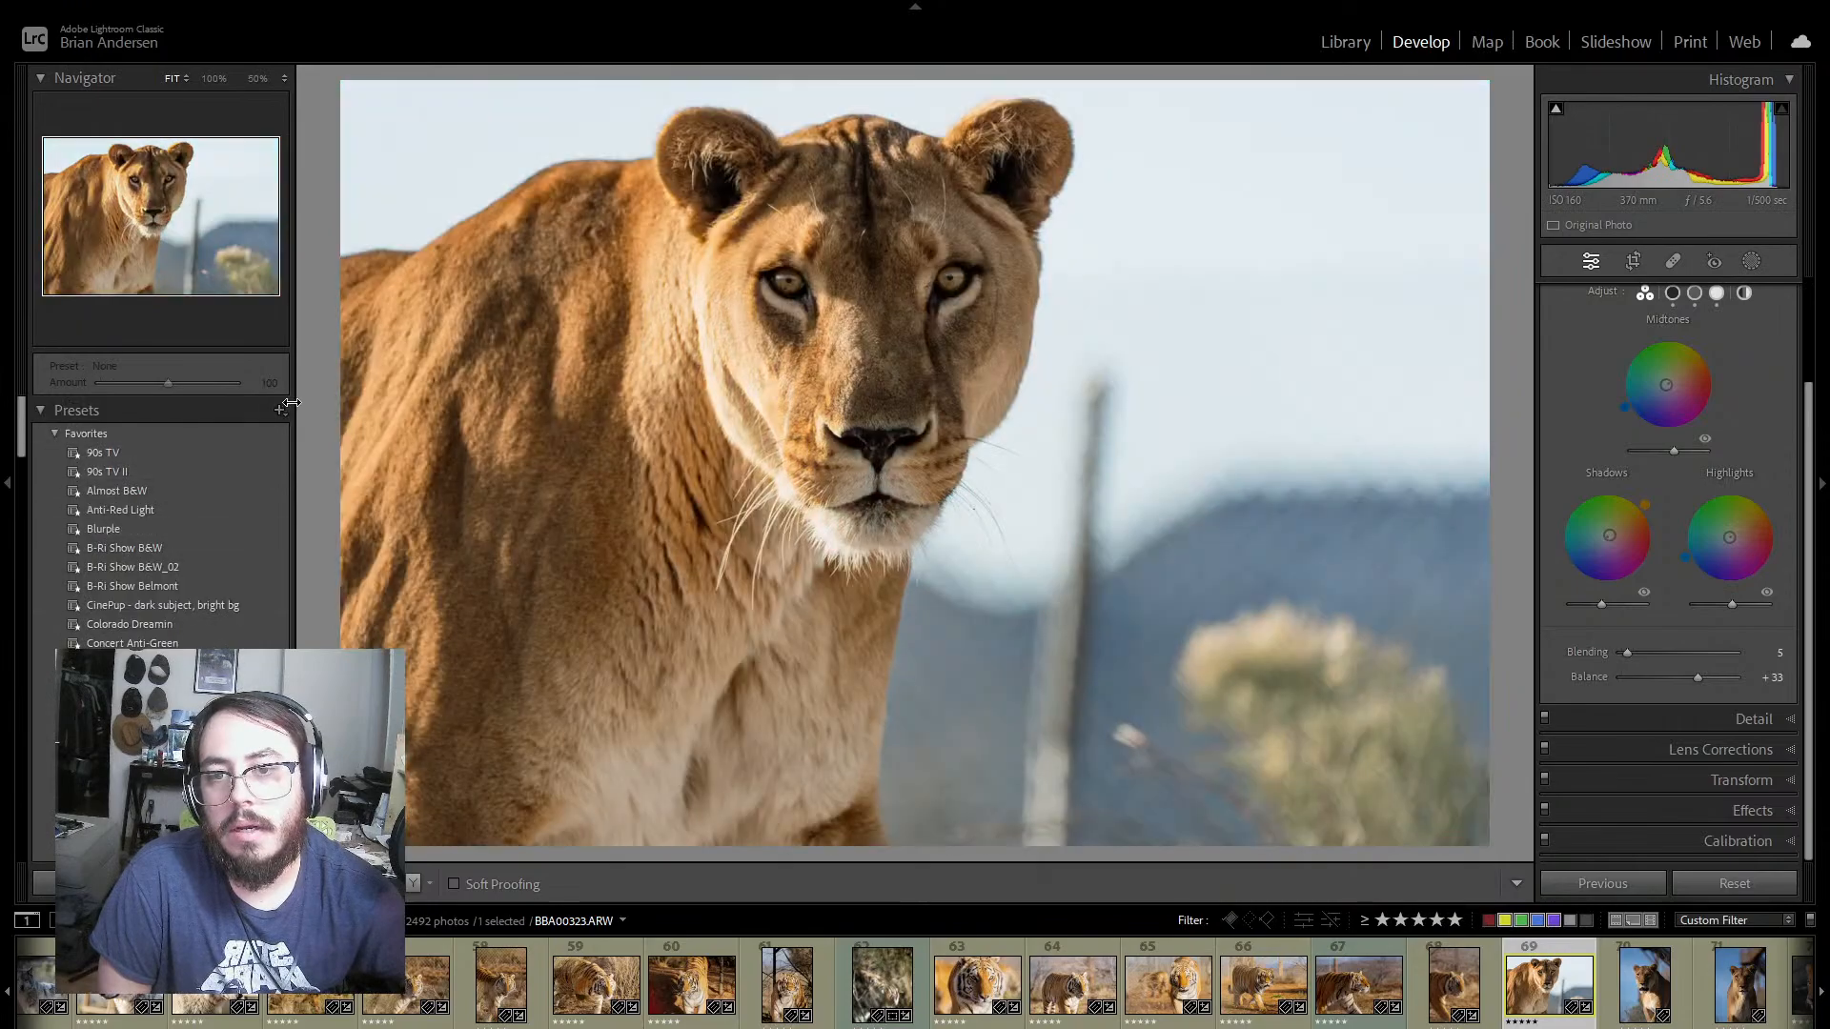
{"action": "left_click", "coordinate": [280, 409]}
{"action": "left_click", "coordinate": [335, 433]}
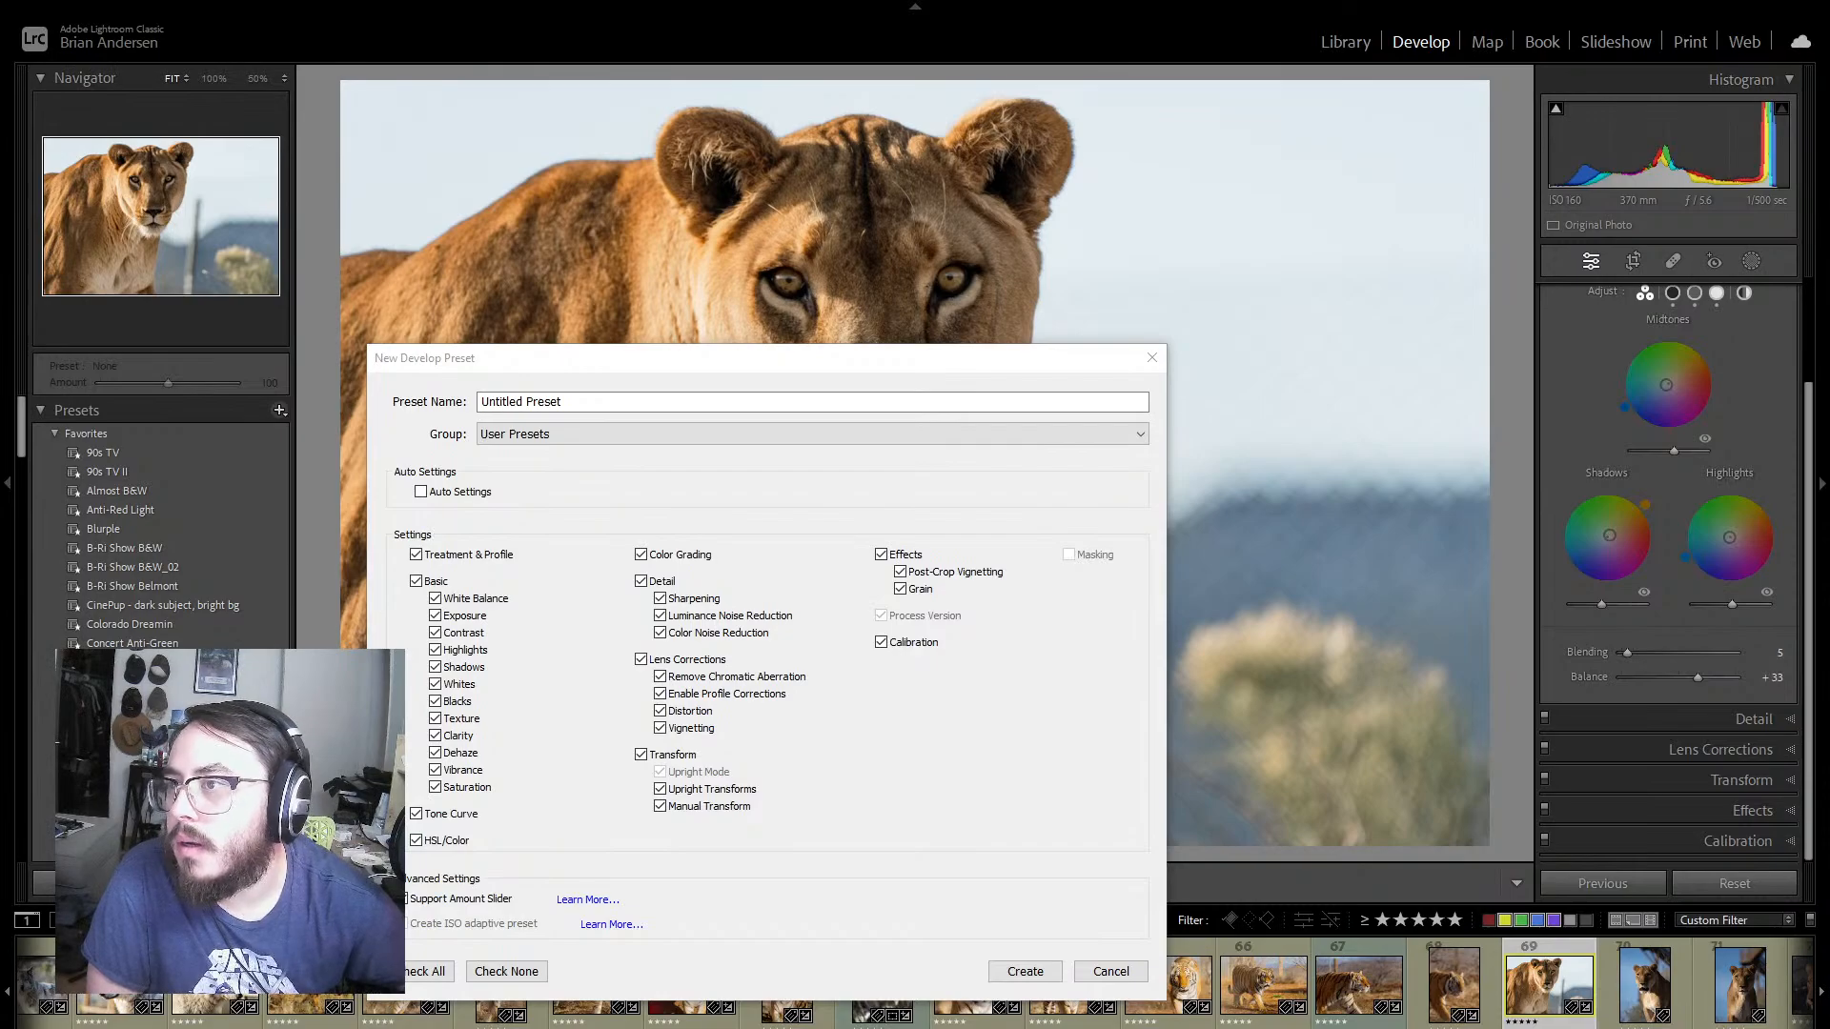
{"action": "left_click", "coordinate": [627, 410]}
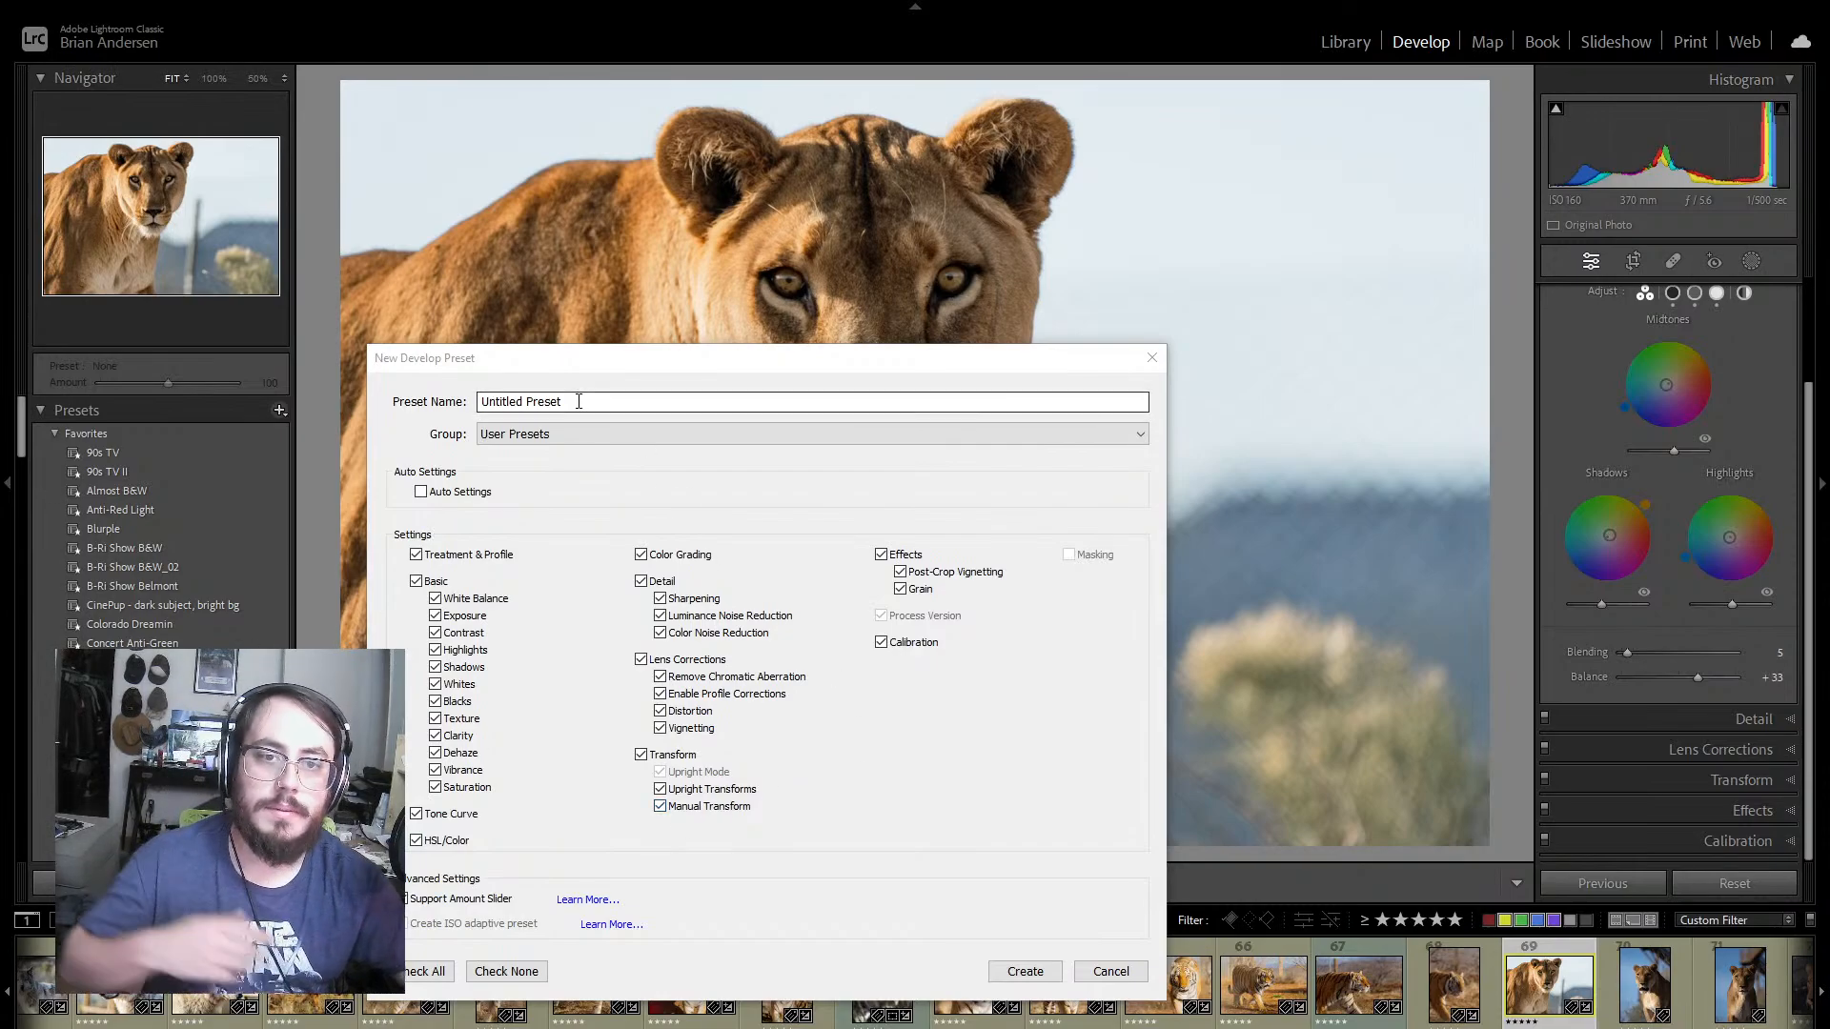
{"action": "triple_click", "coordinate": [549, 414]}
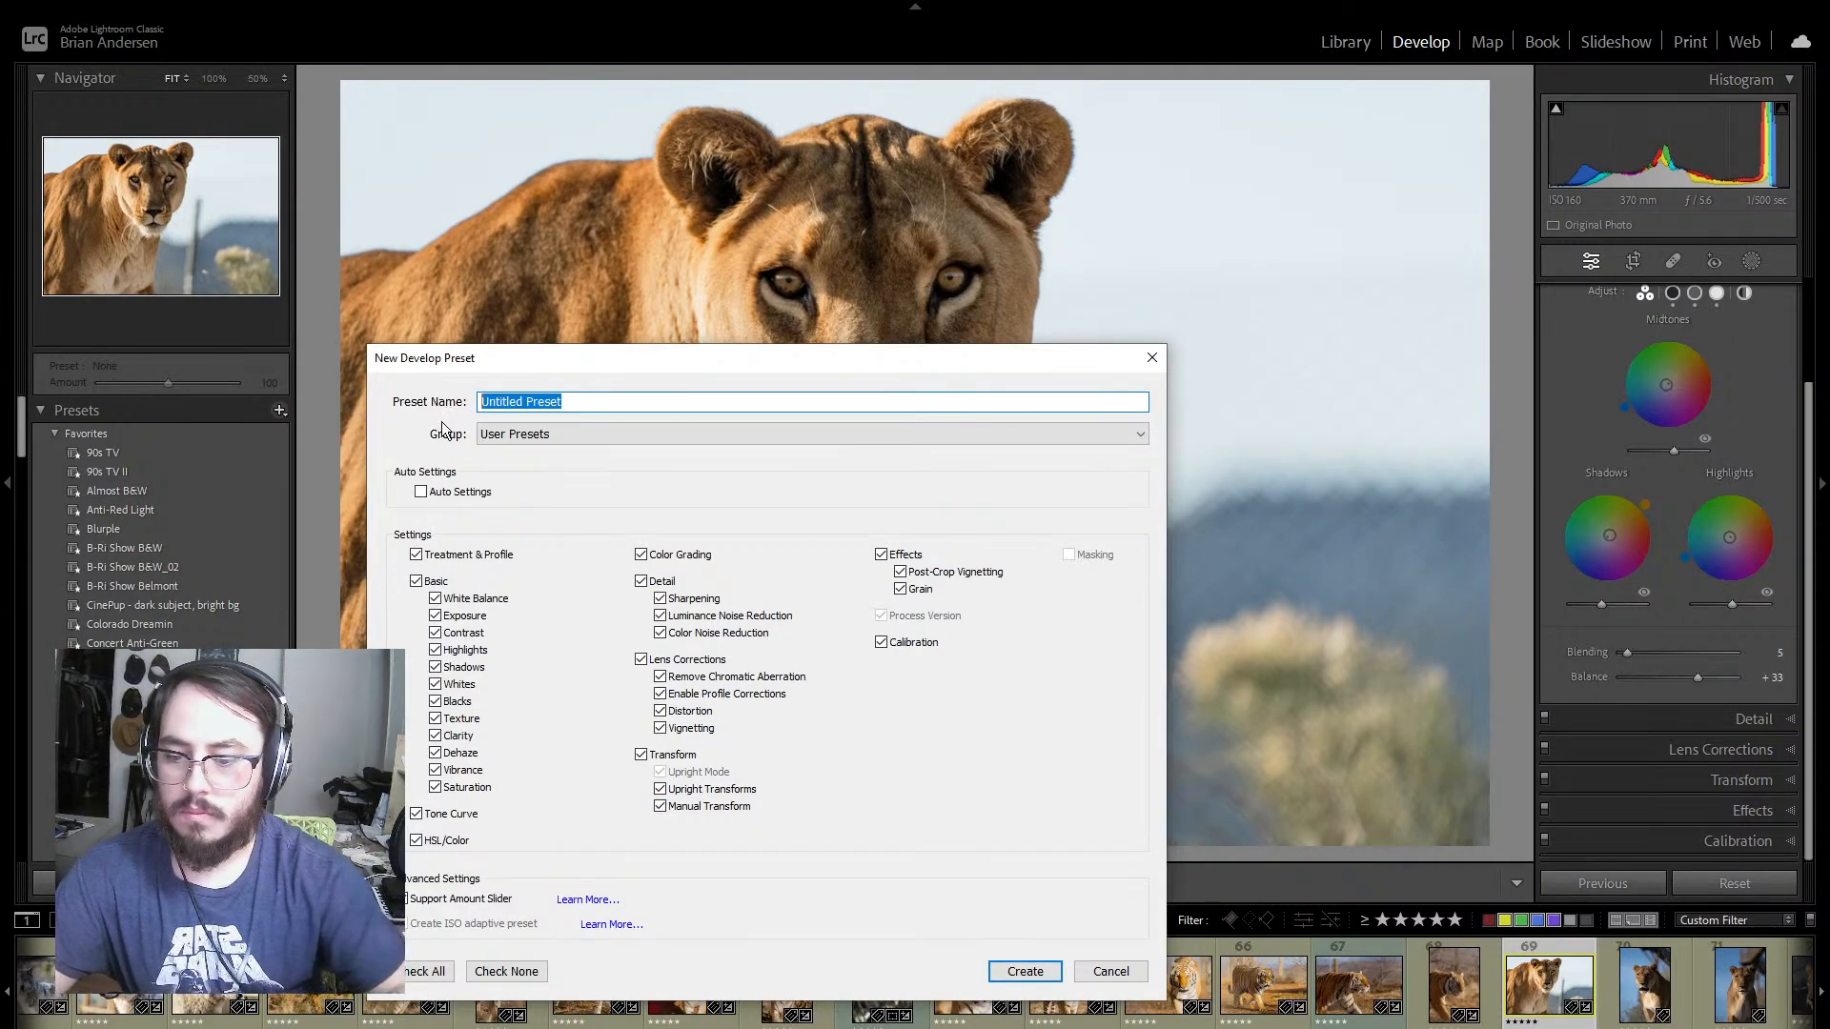
{"action": "type", "text": "OoA"}
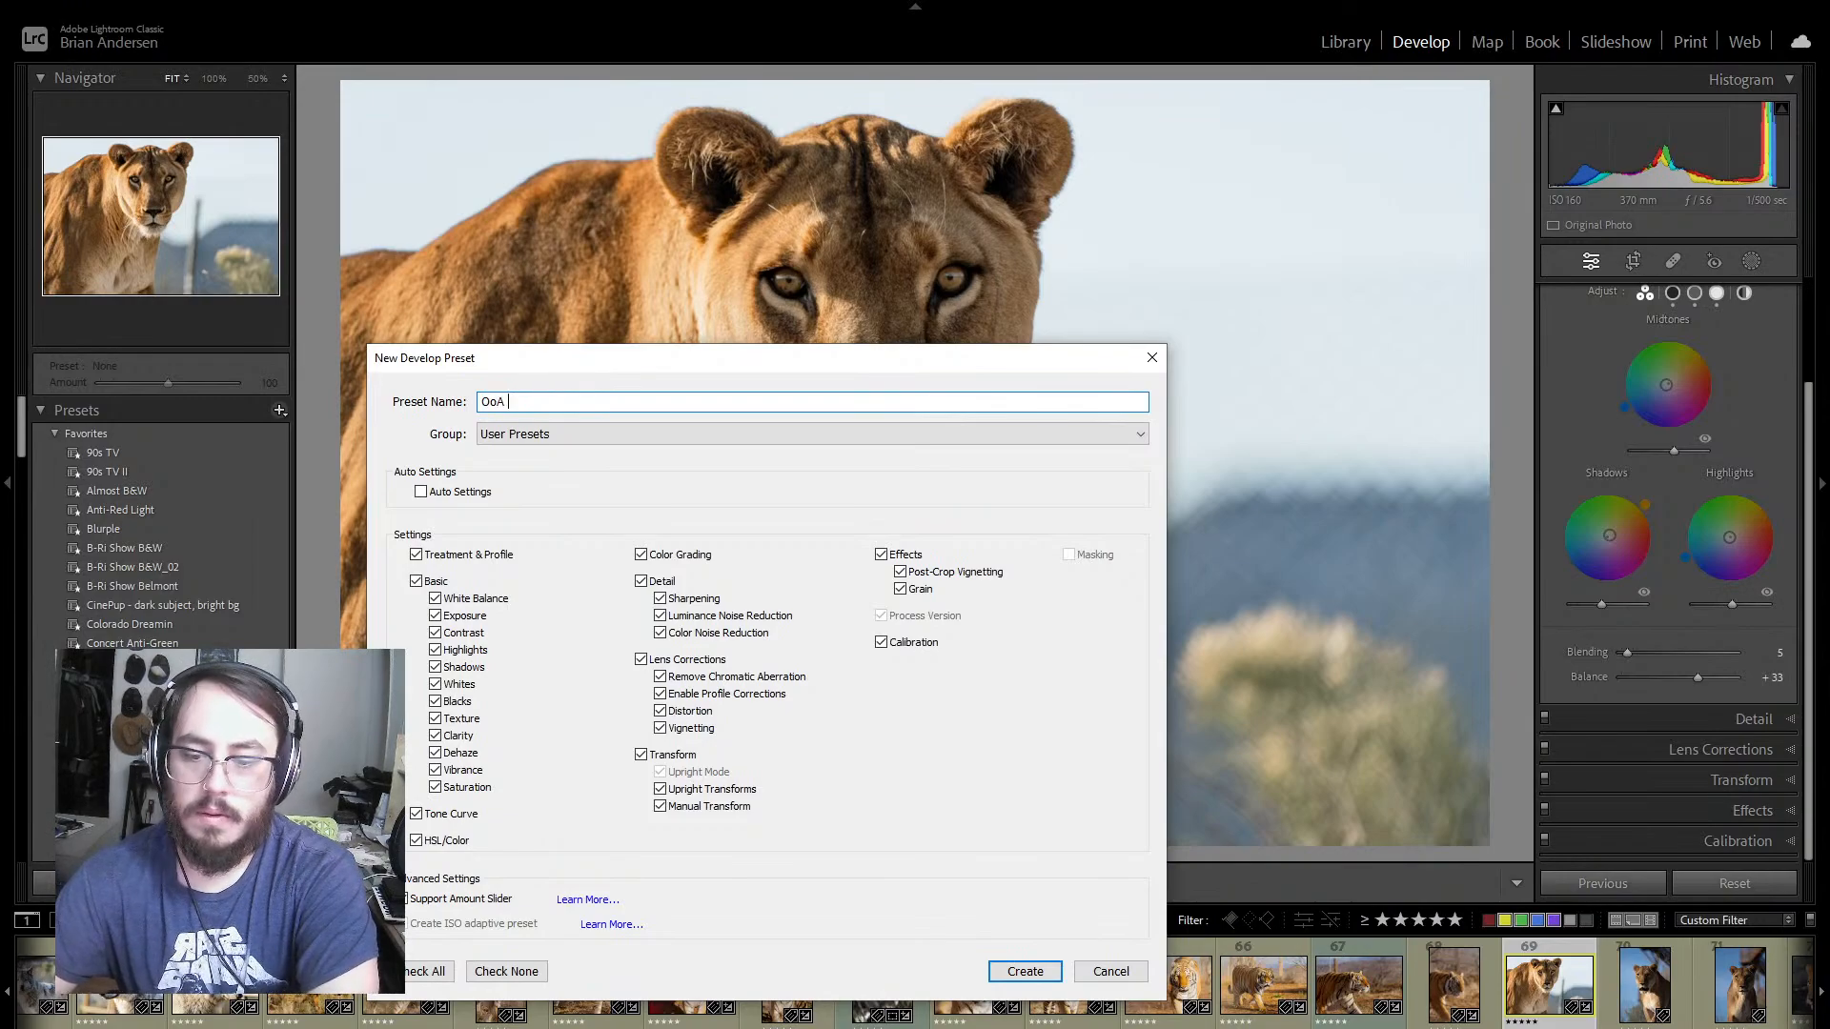
{"action": "type", "text": " Kora"}
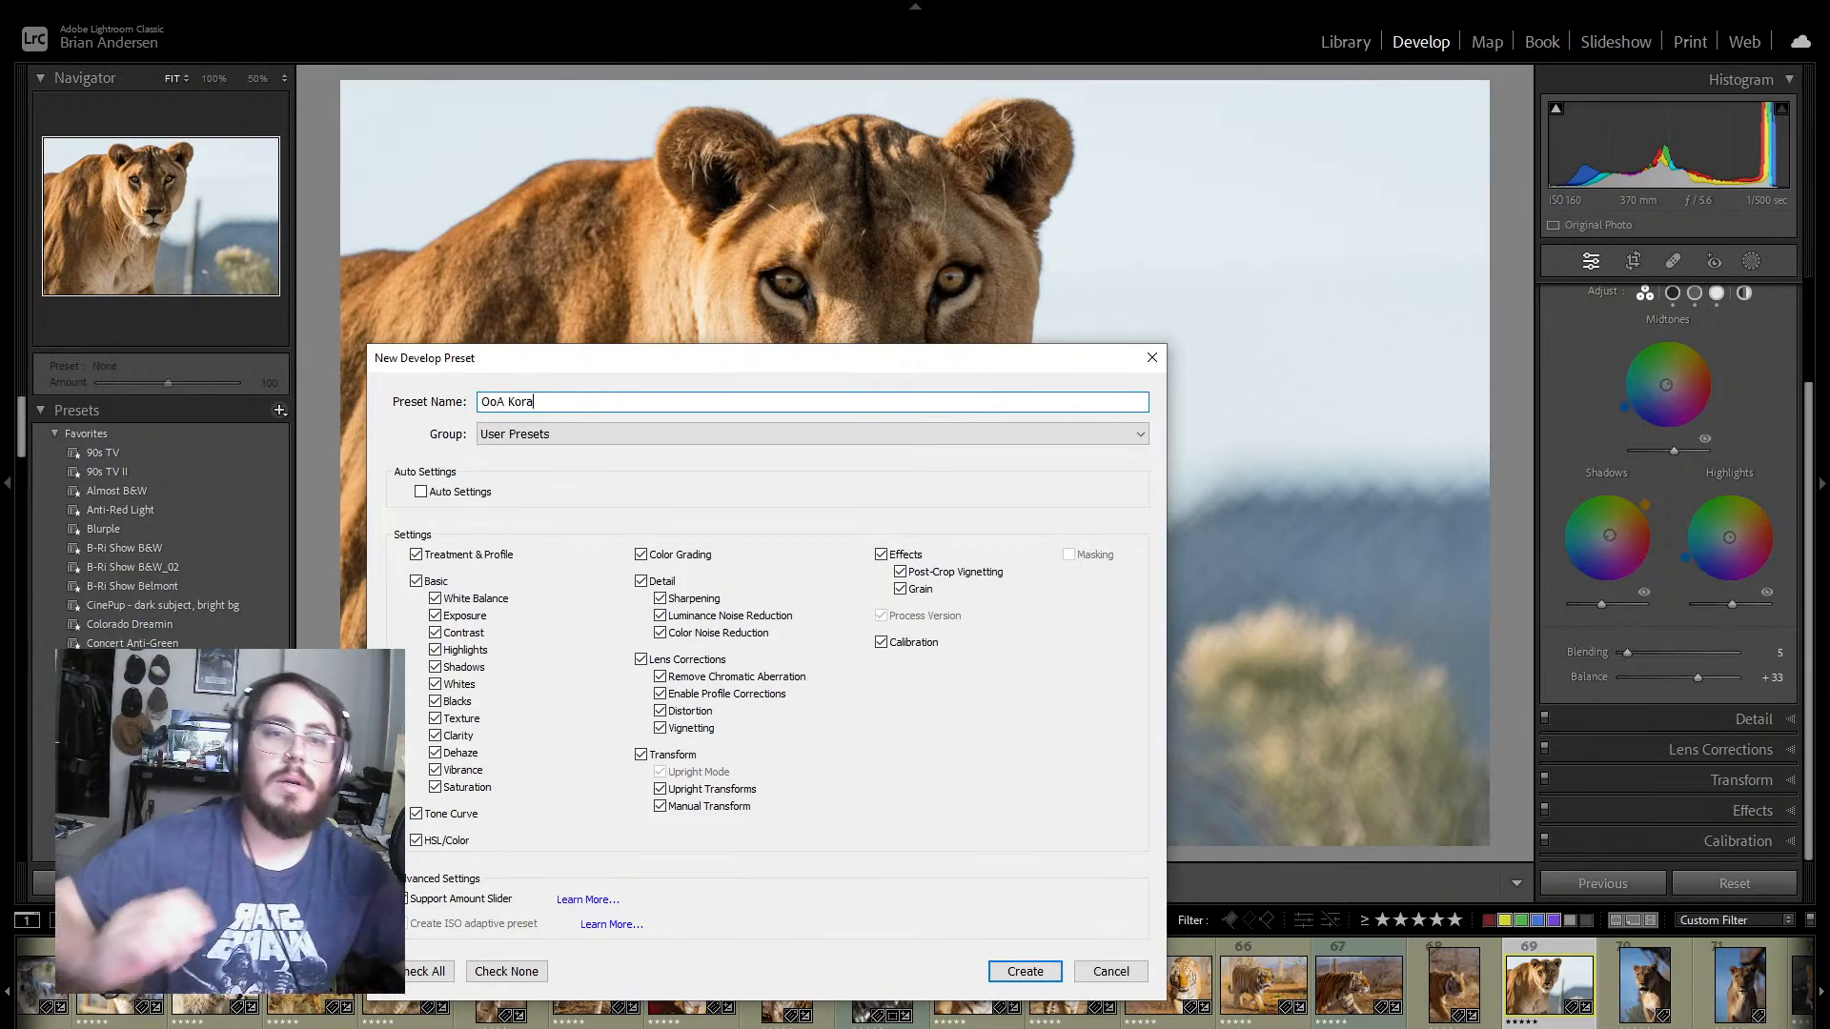
{"action": "left_click", "coordinate": [1026, 970]}
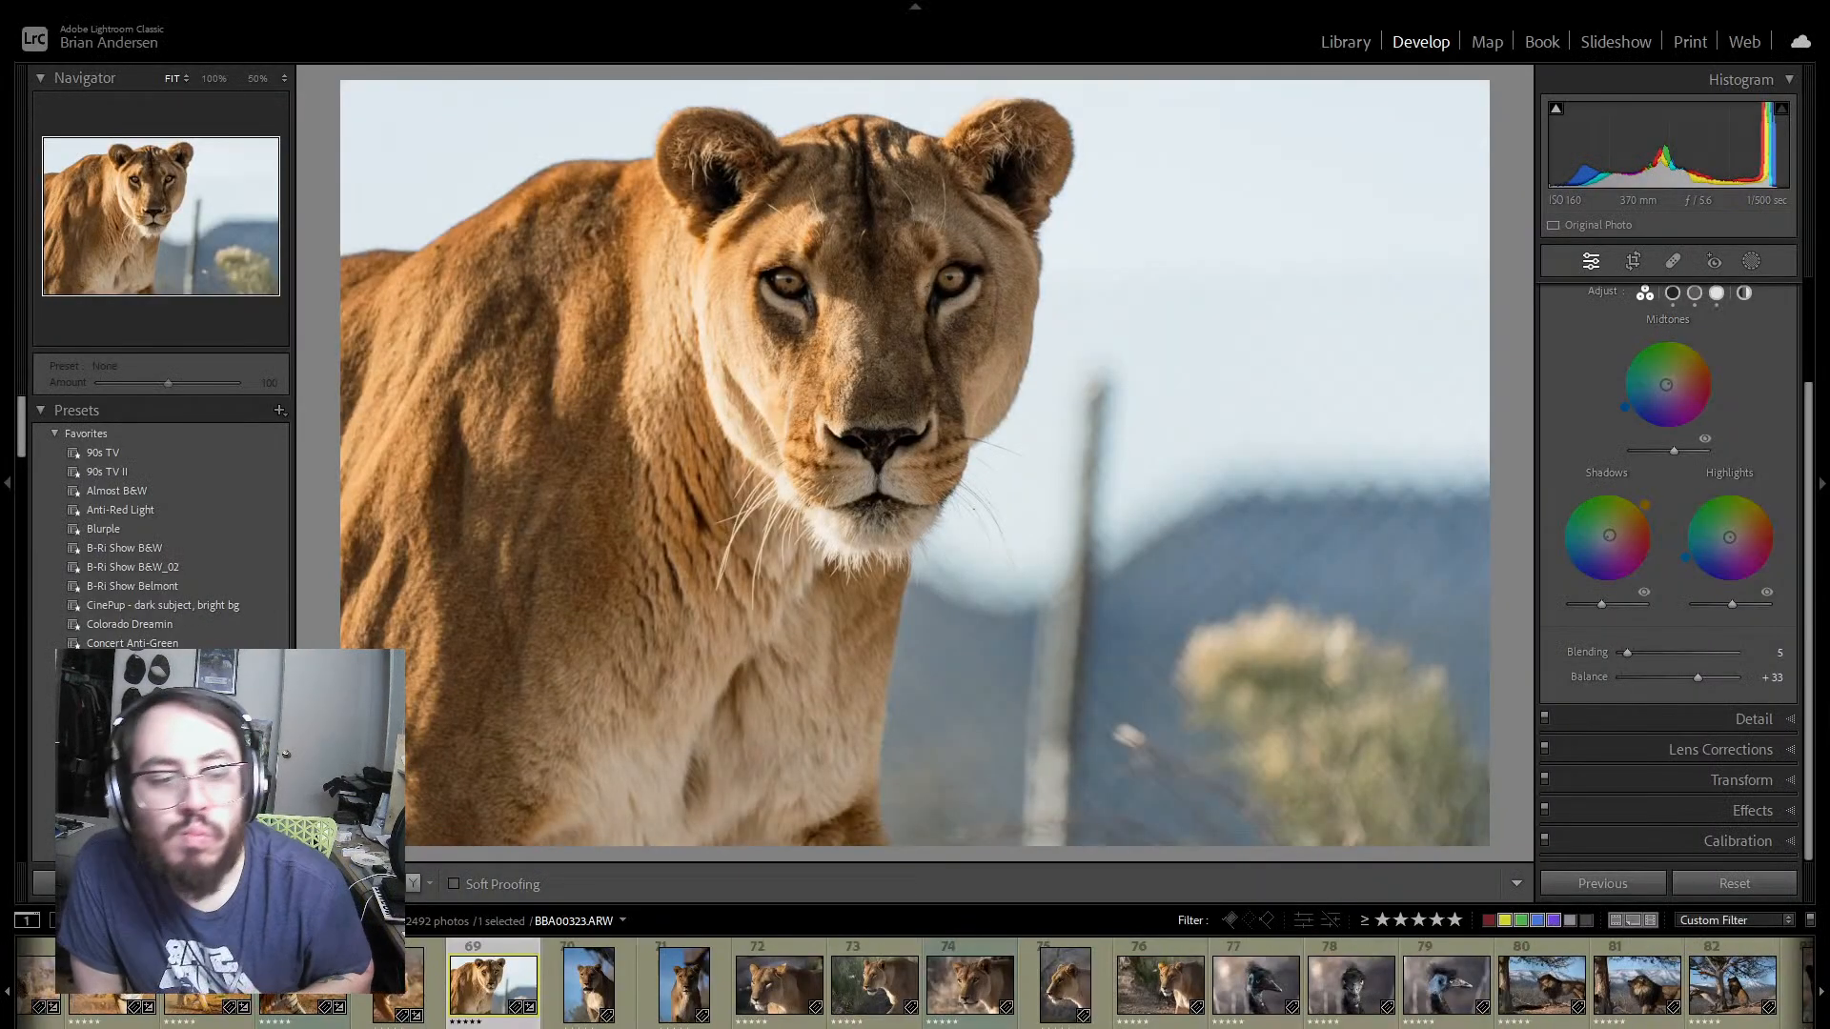
Step: Widen the photo filter to custom-labeled photos with any star rating and look through the black panther shots
{"action": "scroll", "coordinate": [1021, 1025], "scroll_direction": "down", "scroll_amount": 10}
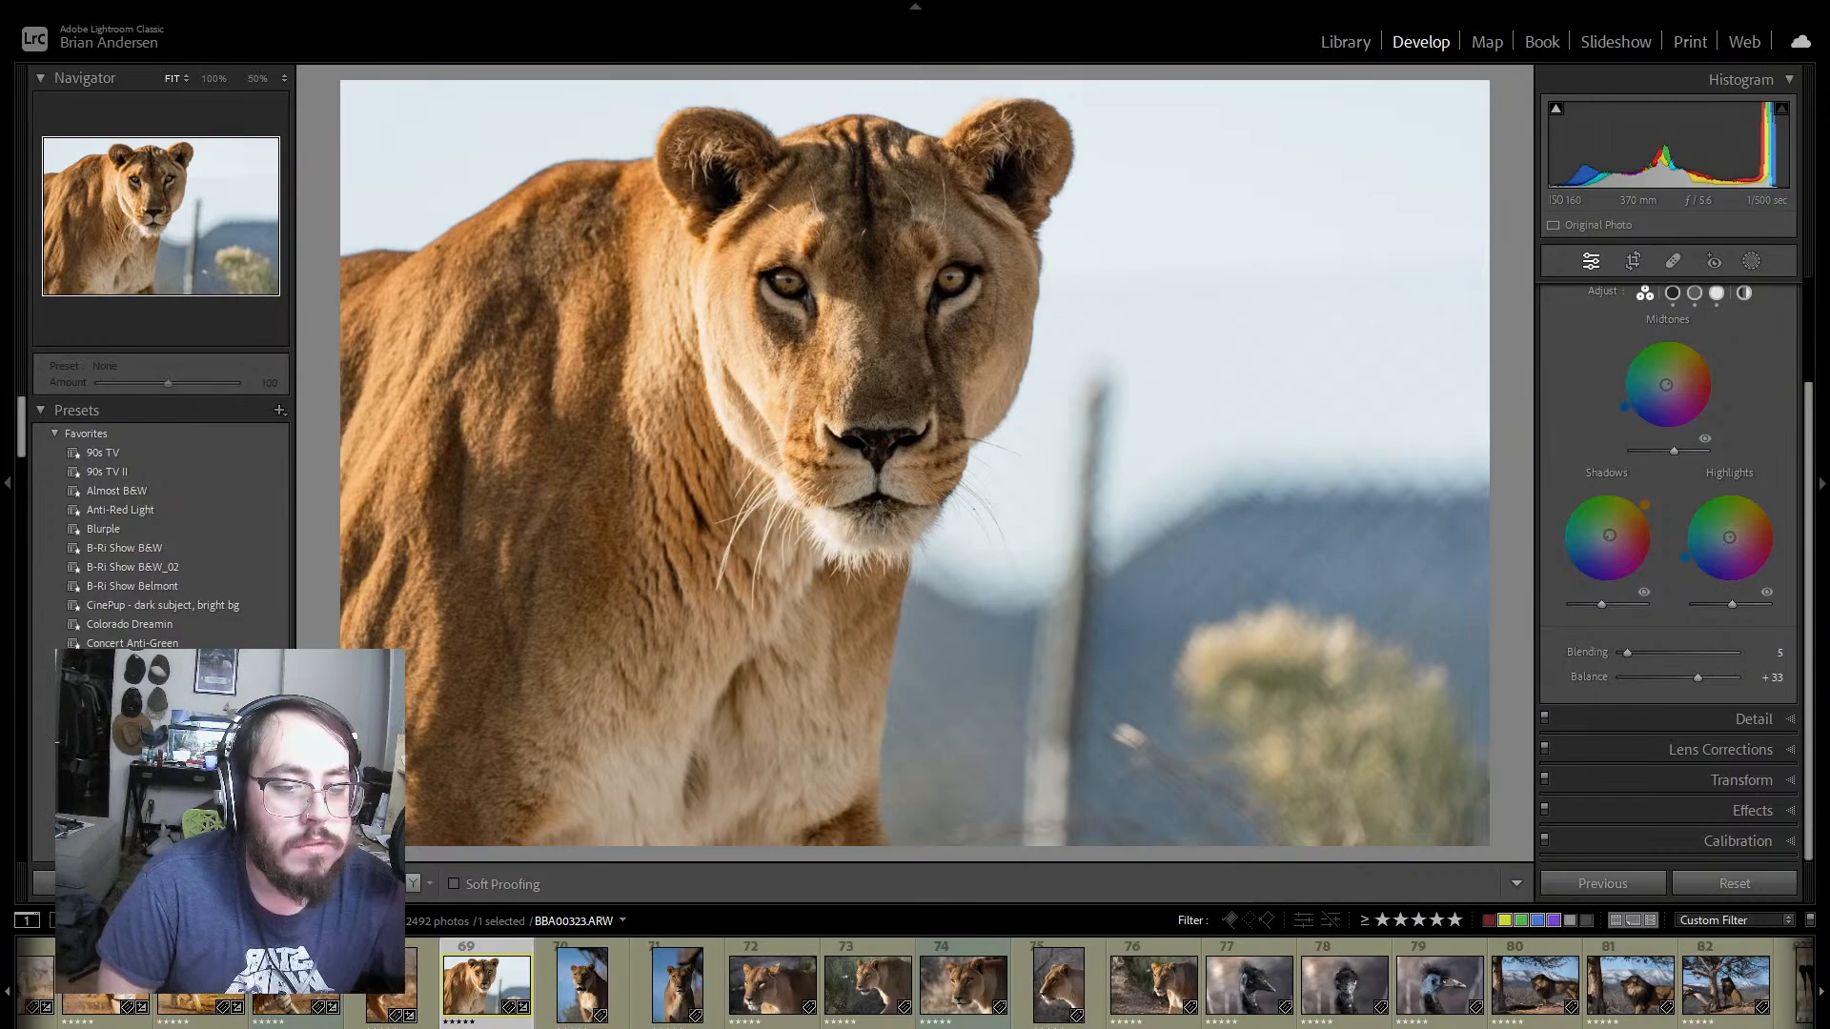
{"action": "left_click", "coordinate": [918, 982]}
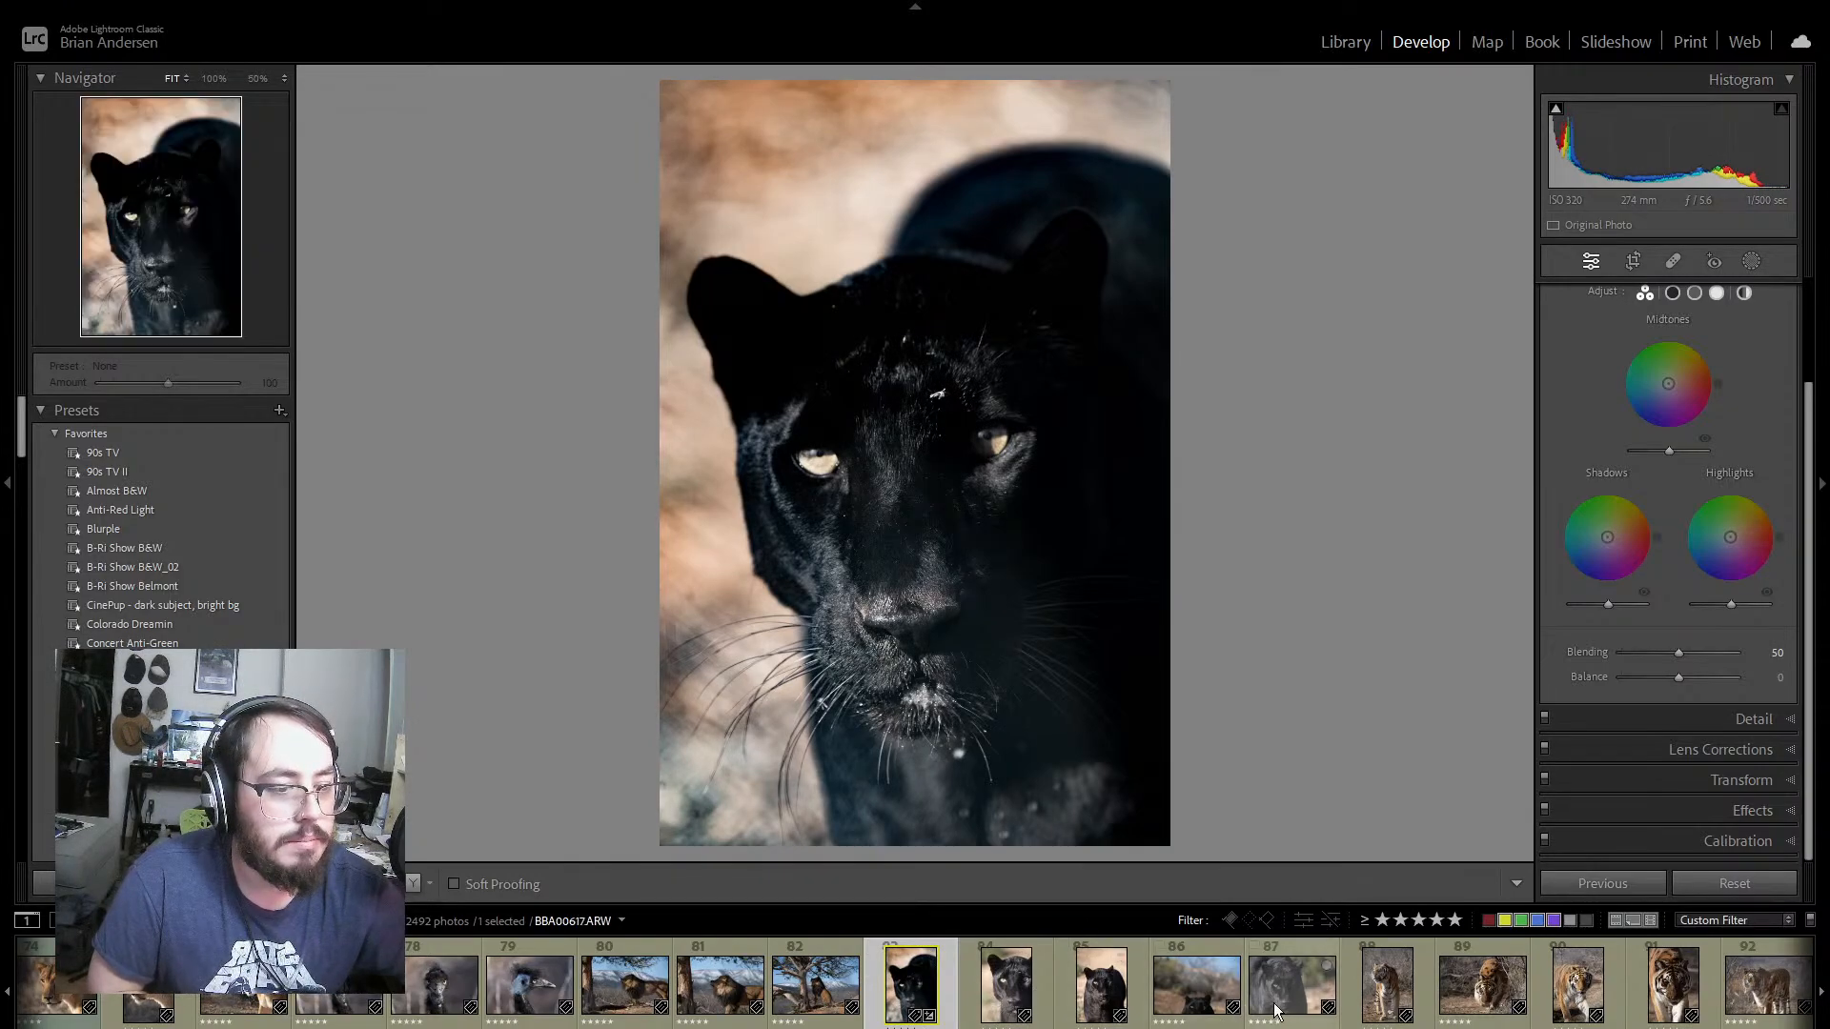
{"action": "left_click", "coordinate": [1570, 919]}
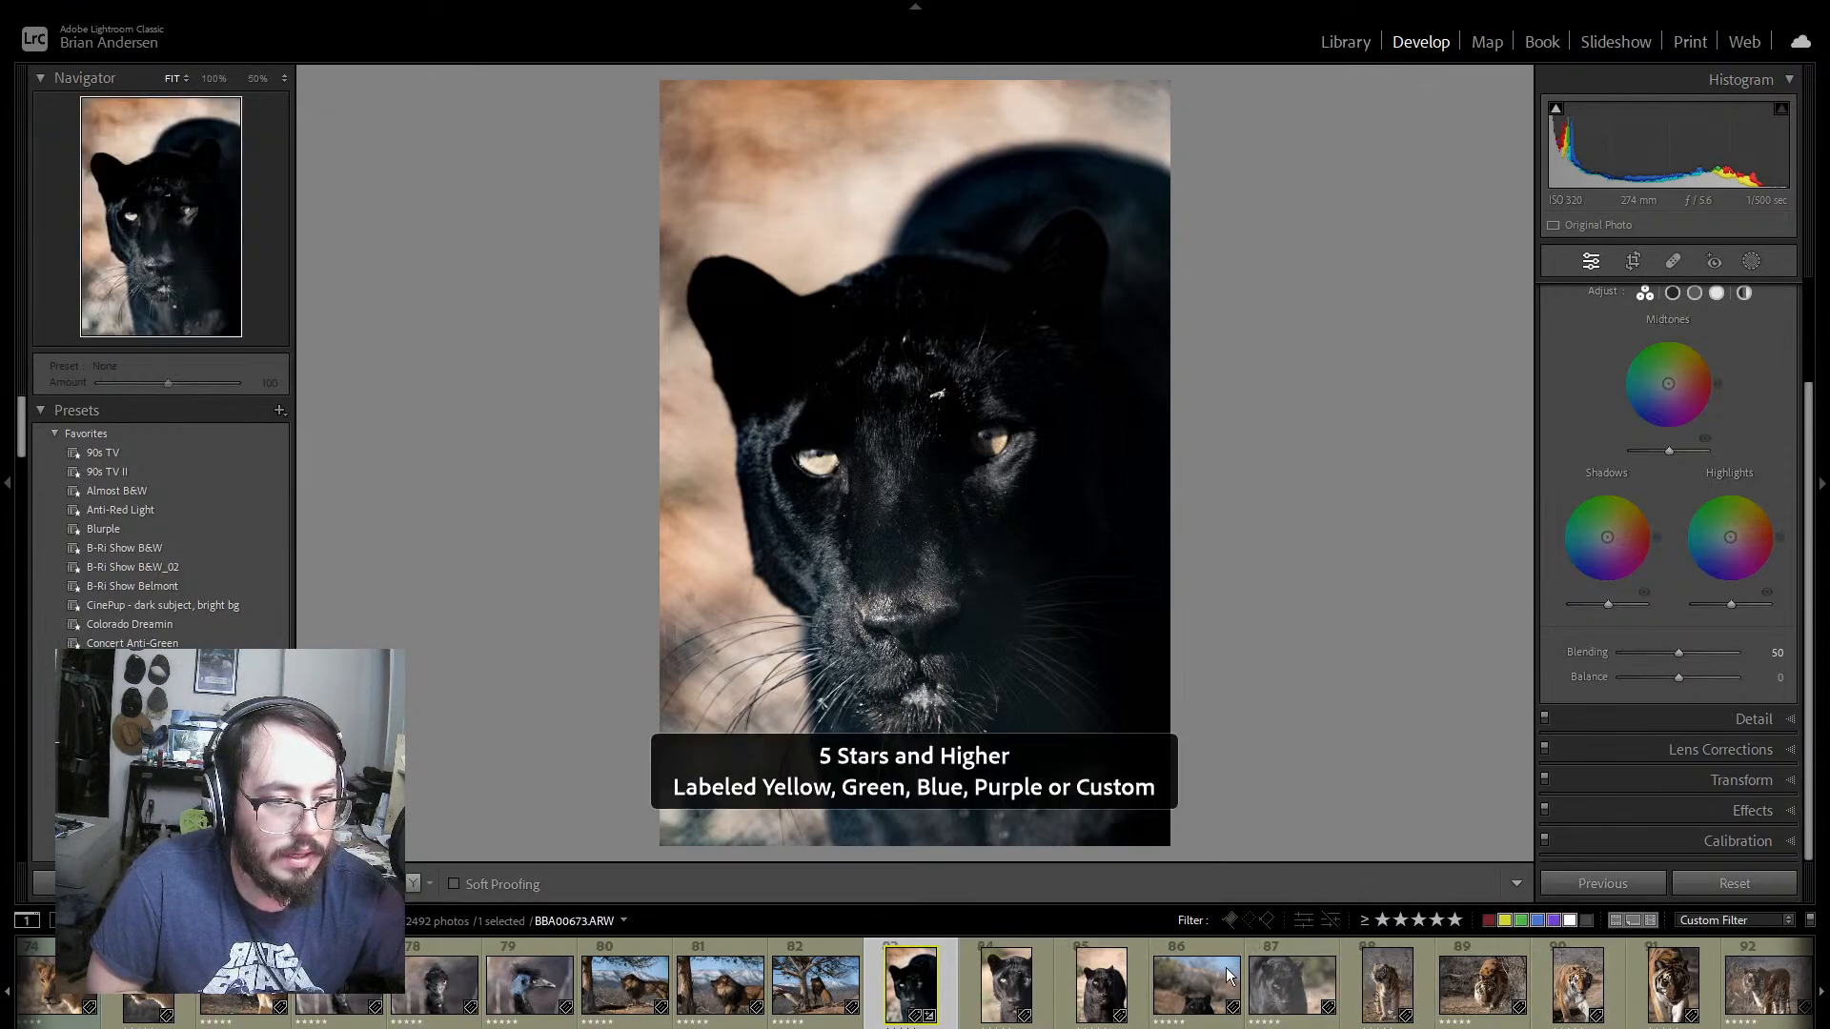
{"action": "left_click", "coordinate": [1416, 920]}
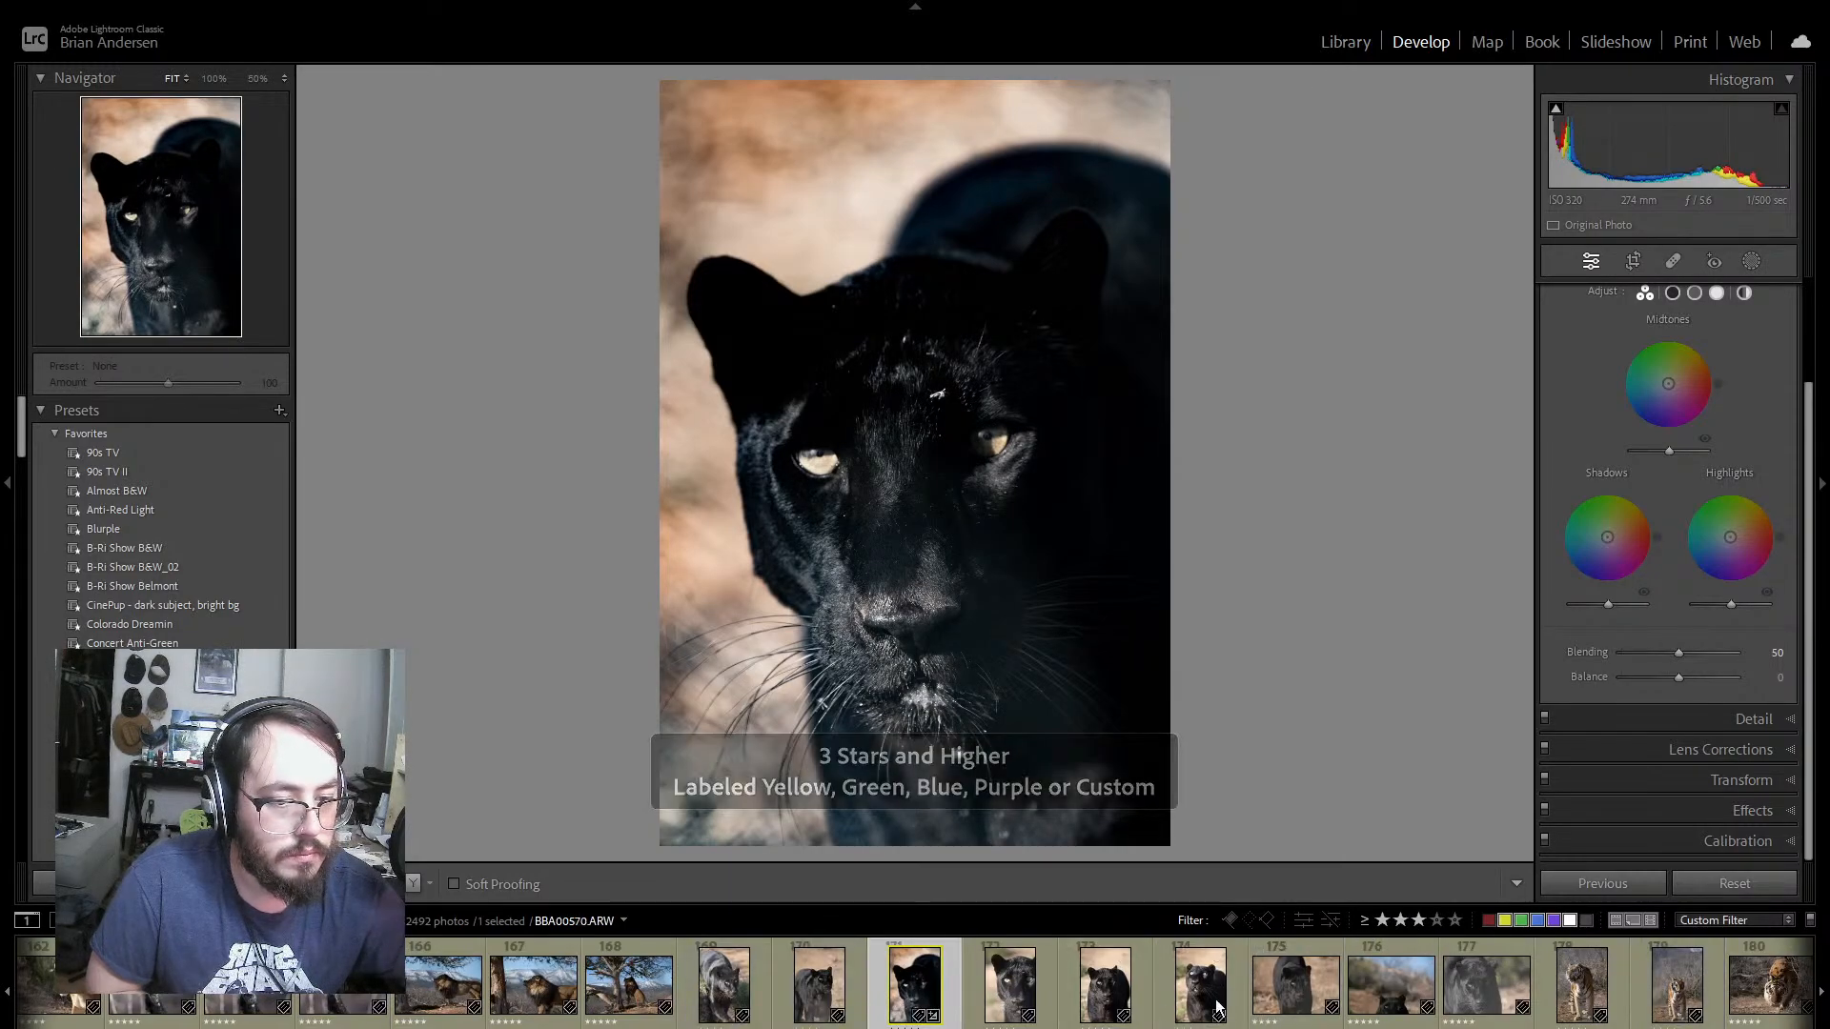
{"action": "left_click", "coordinate": [1382, 919]}
{"action": "left_click", "coordinate": [1366, 922]}
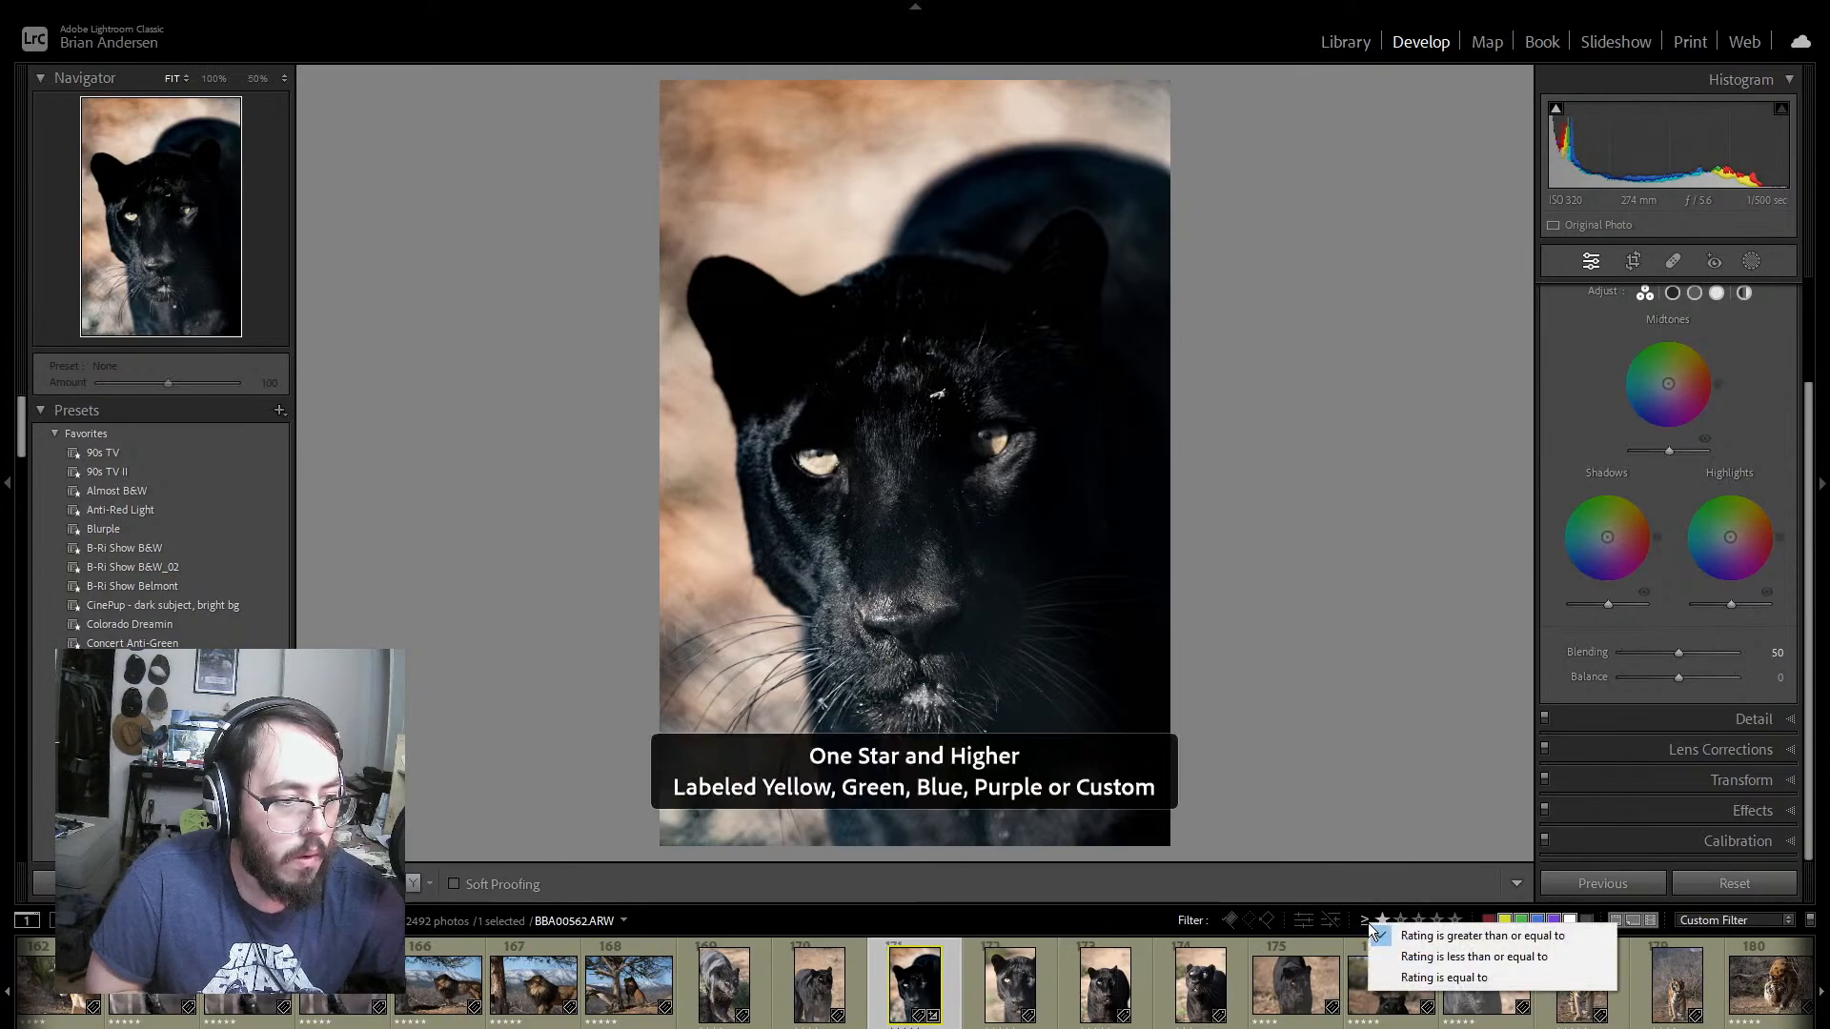
{"action": "left_click", "coordinate": [1385, 925]}
{"action": "left_click", "coordinate": [1383, 923]}
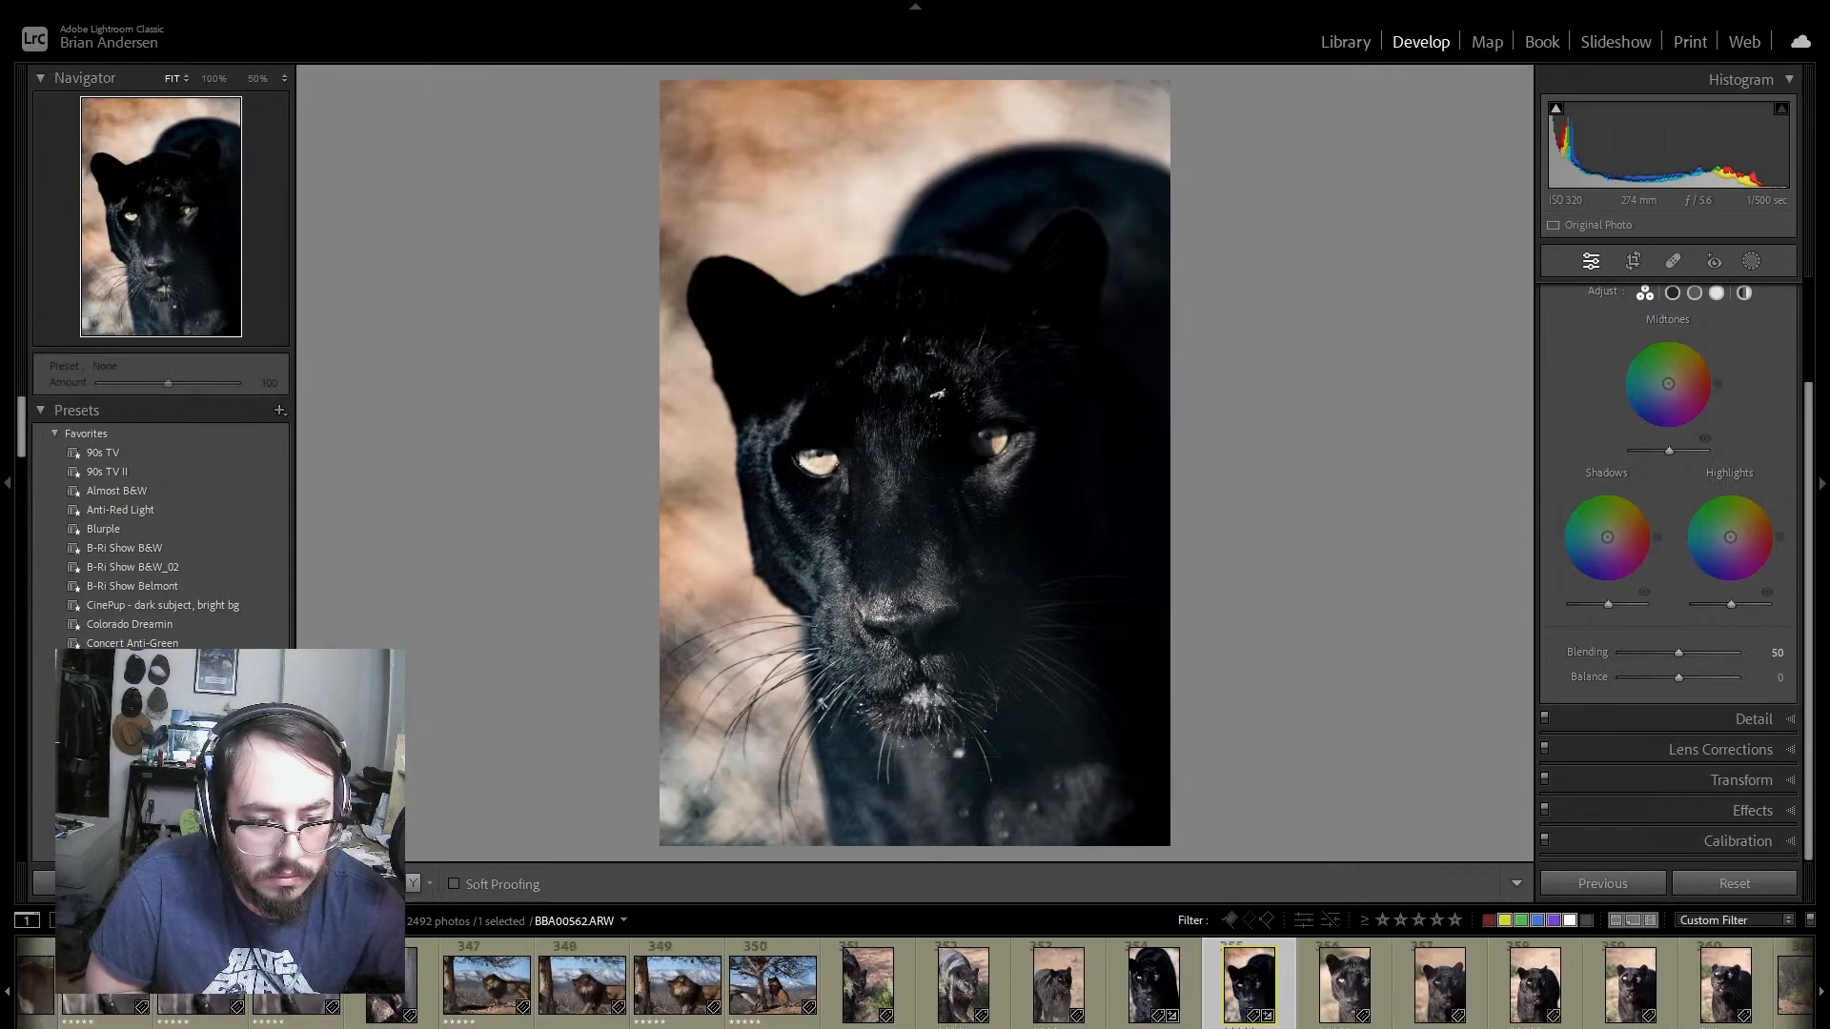
{"action": "scroll", "coordinate": [1049, 984], "scroll_direction": "down", "scroll_amount": 6}
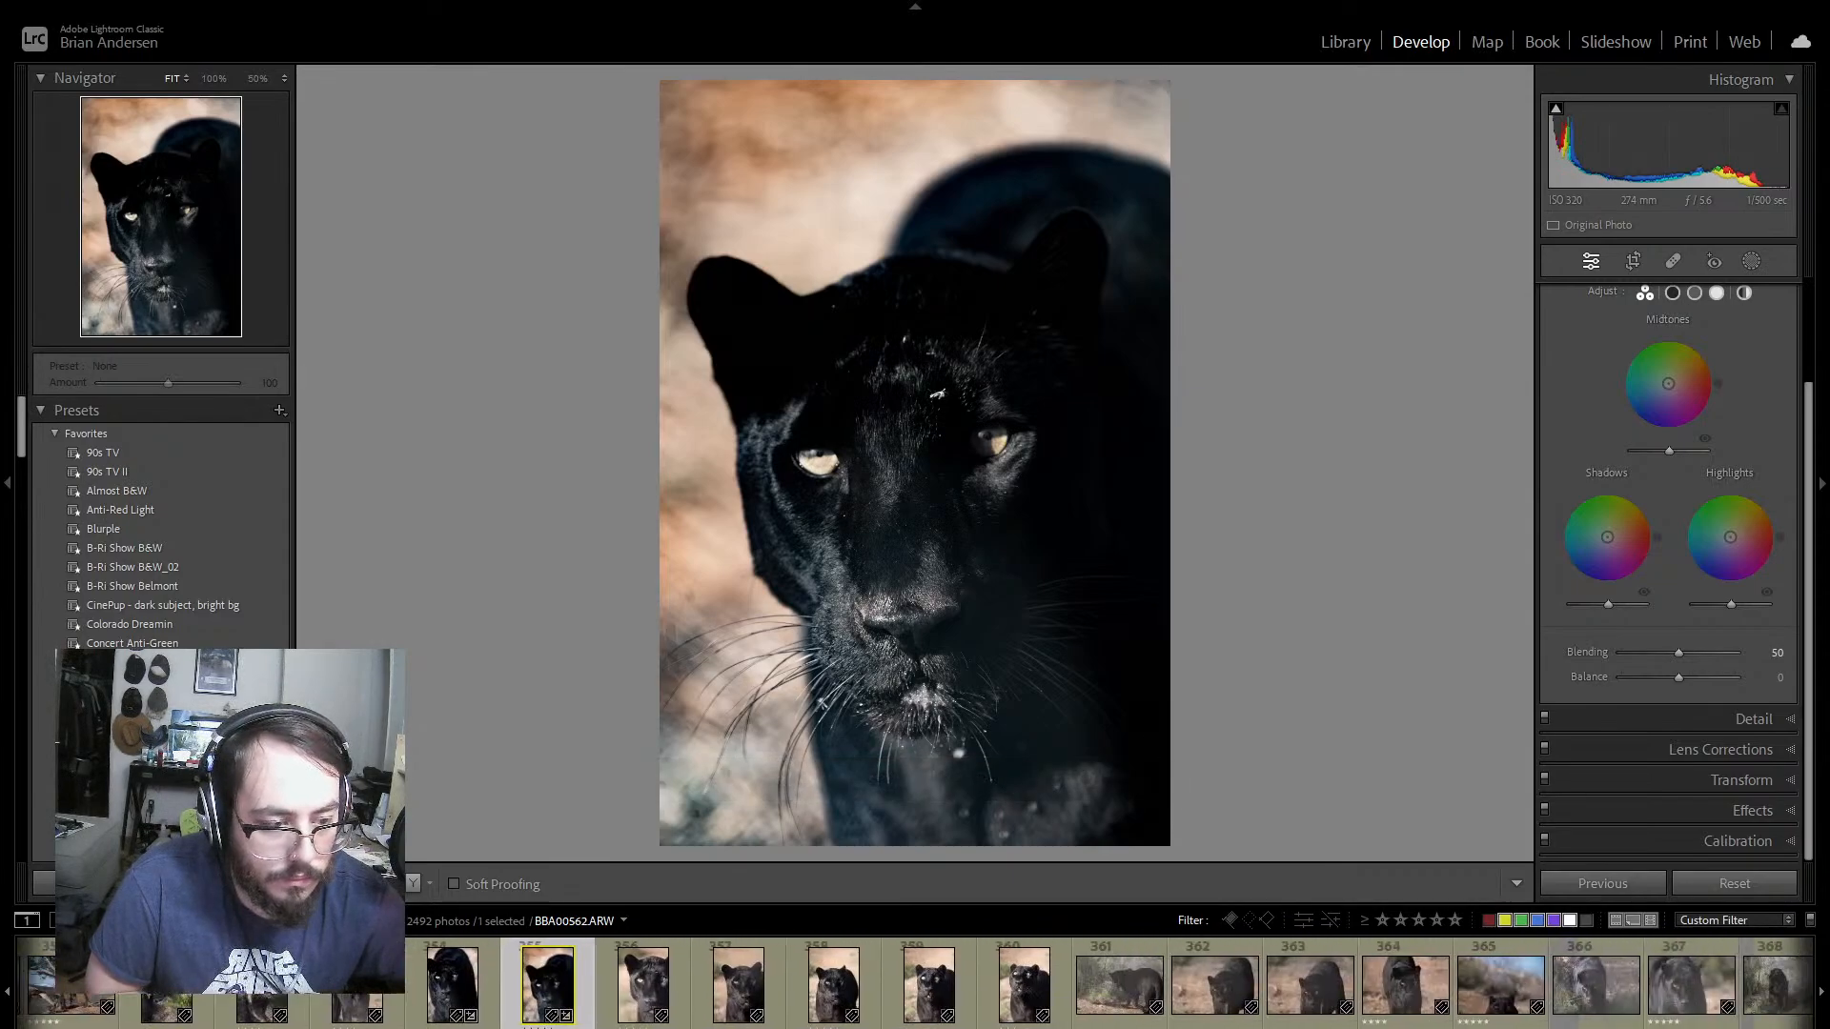
{"action": "left_click", "coordinate": [1049, 984]}
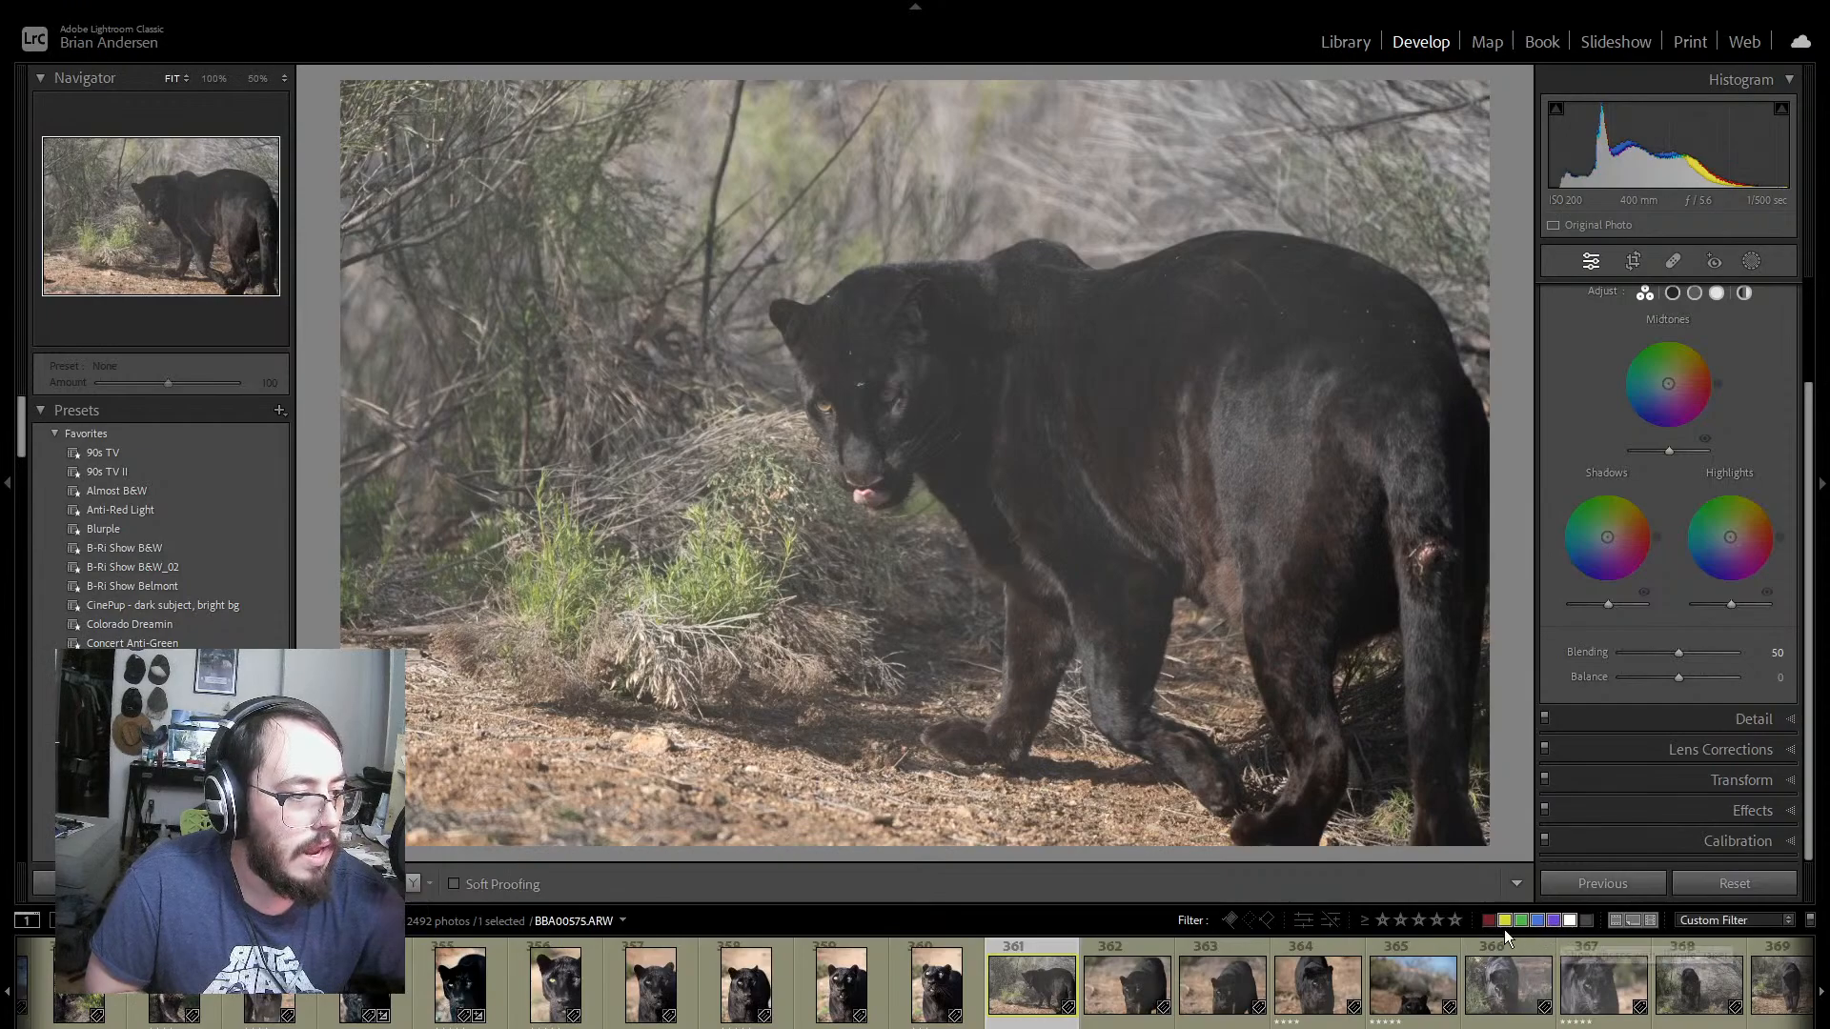
Step: Restrict the filter to five stars with yellow, green, blue or purple labels, and reselect lioness photo 69
{"action": "left_click", "coordinate": [1571, 921]}
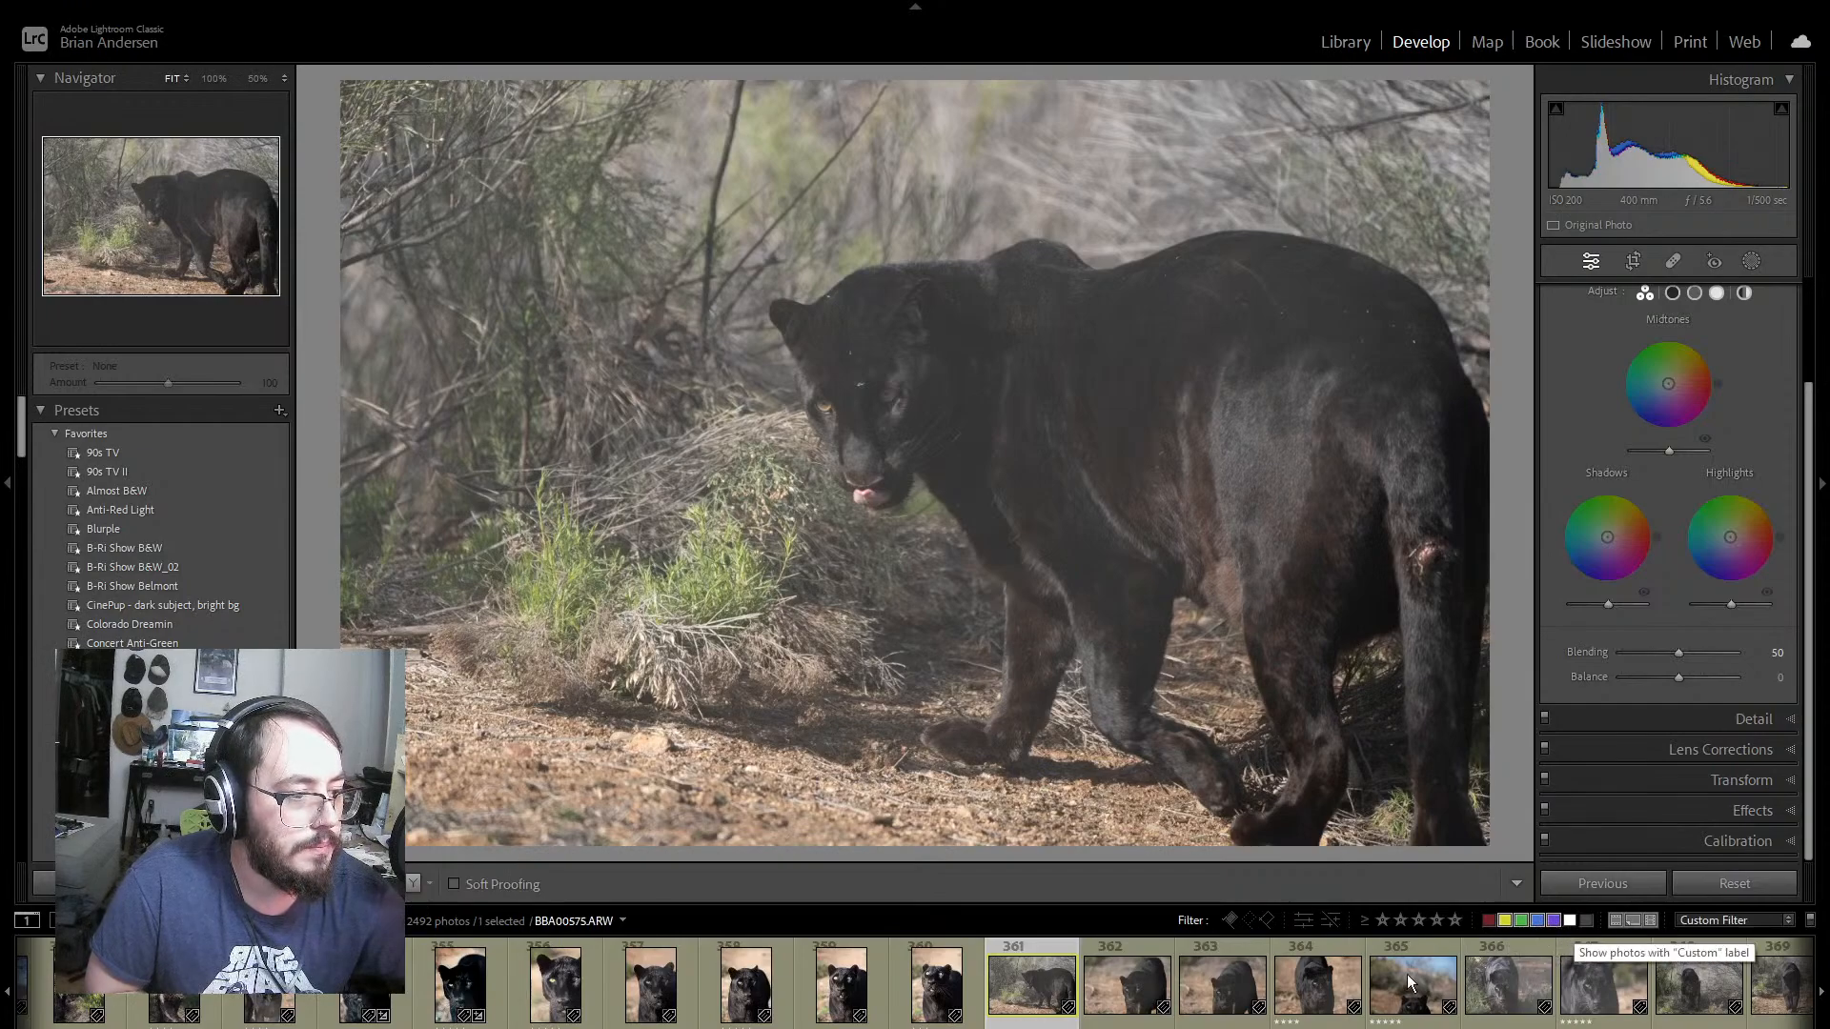
{"action": "left_click", "coordinate": [1455, 921]}
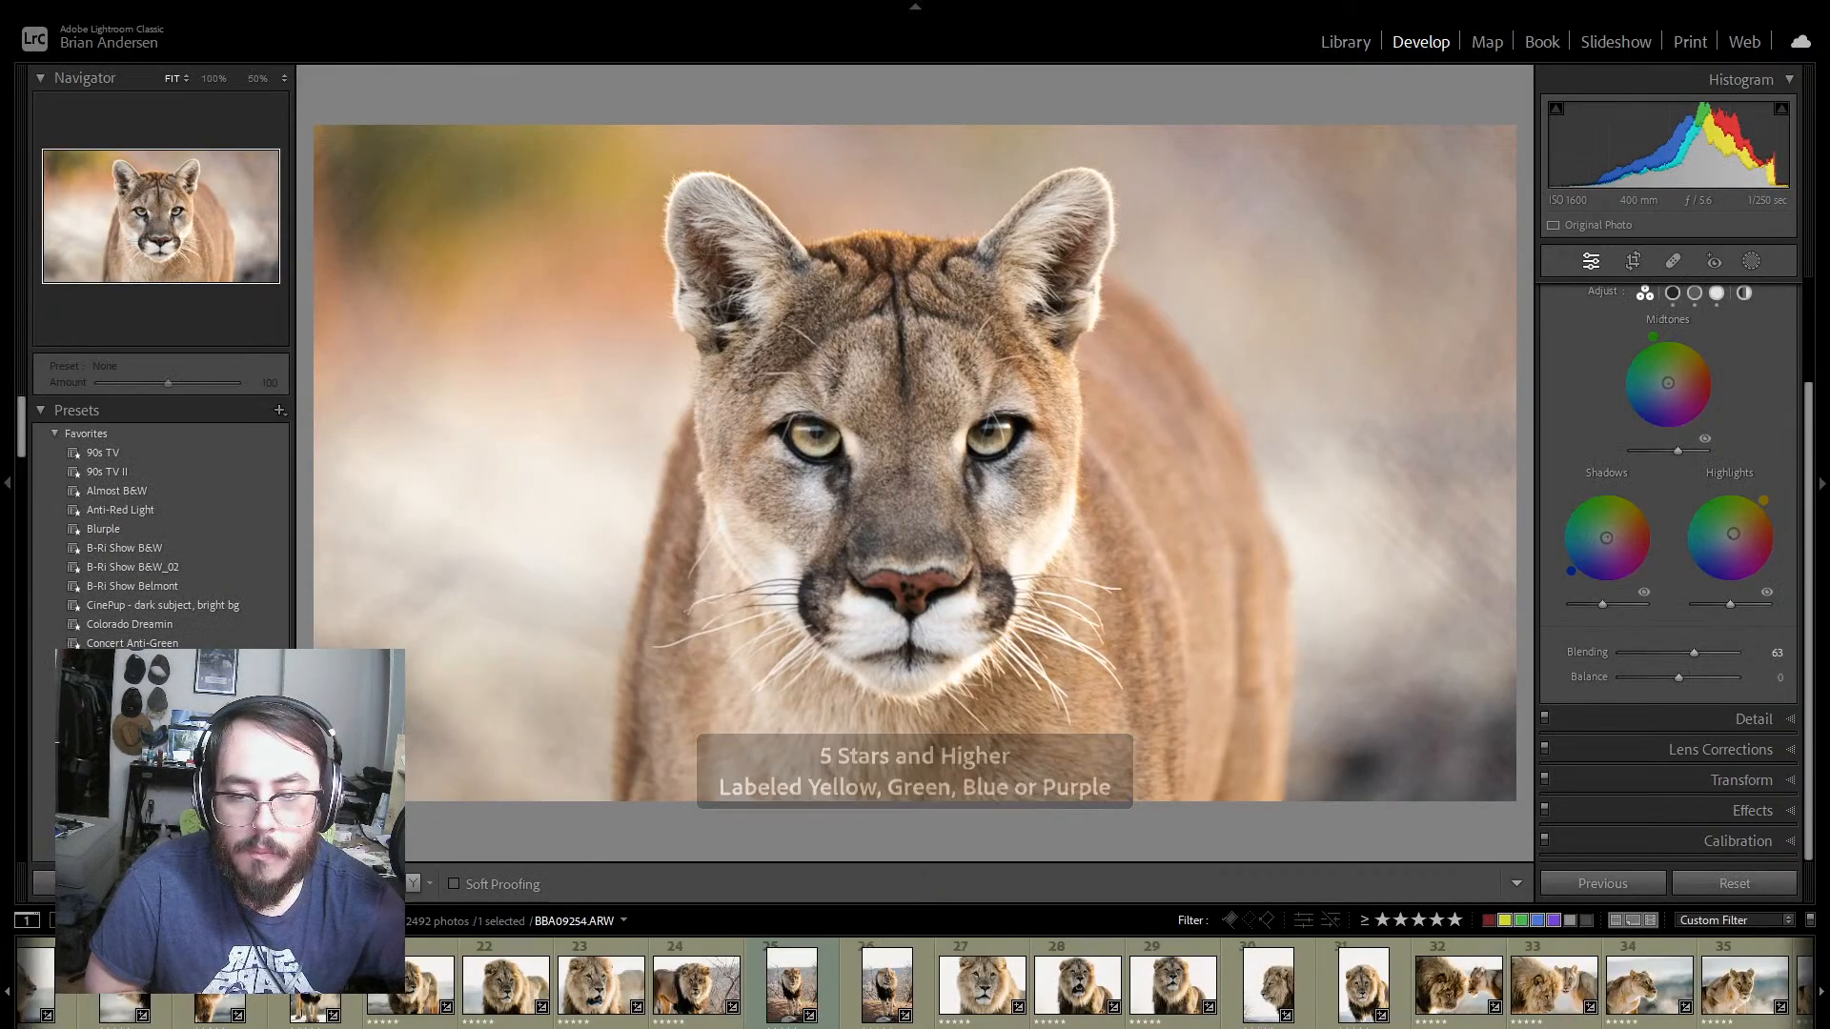
{"action": "scroll", "coordinate": [985, 984], "scroll_direction": "down", "scroll_amount": 10}
{"action": "scroll", "coordinate": [986, 983], "scroll_direction": "down", "scroll_amount": 5}
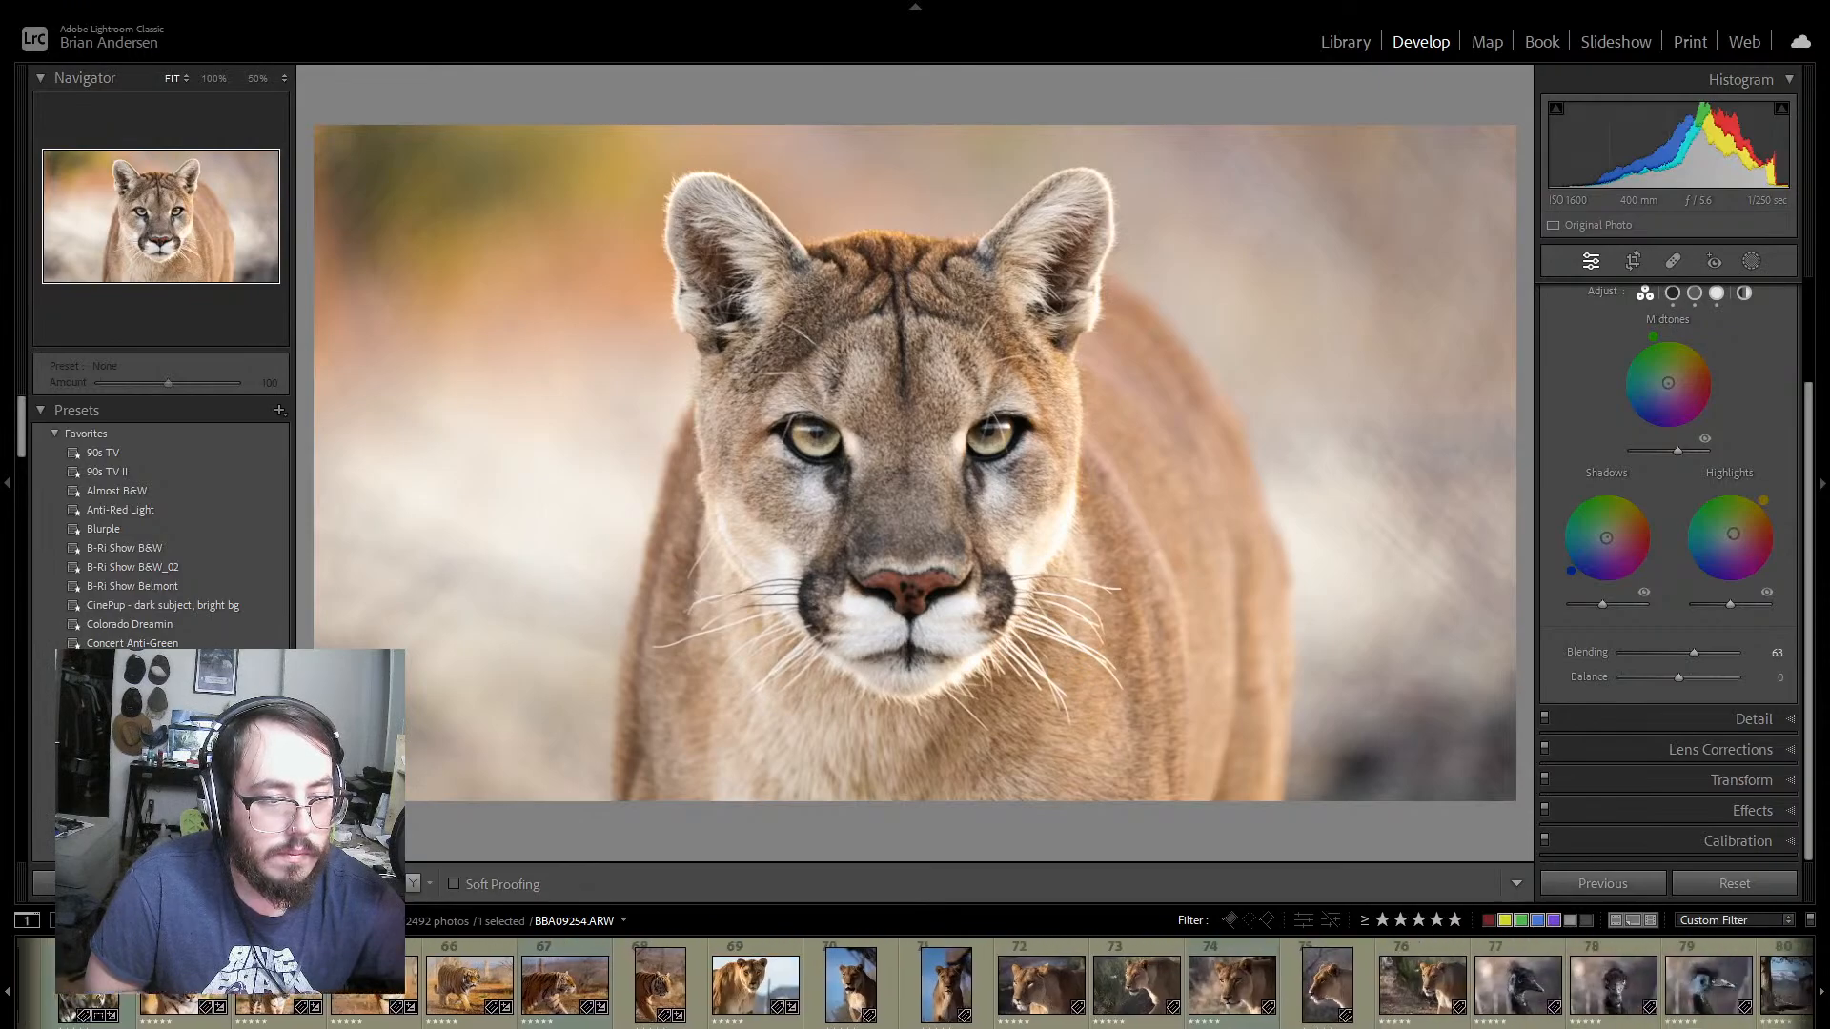
{"action": "left_click", "coordinate": [581, 985]}
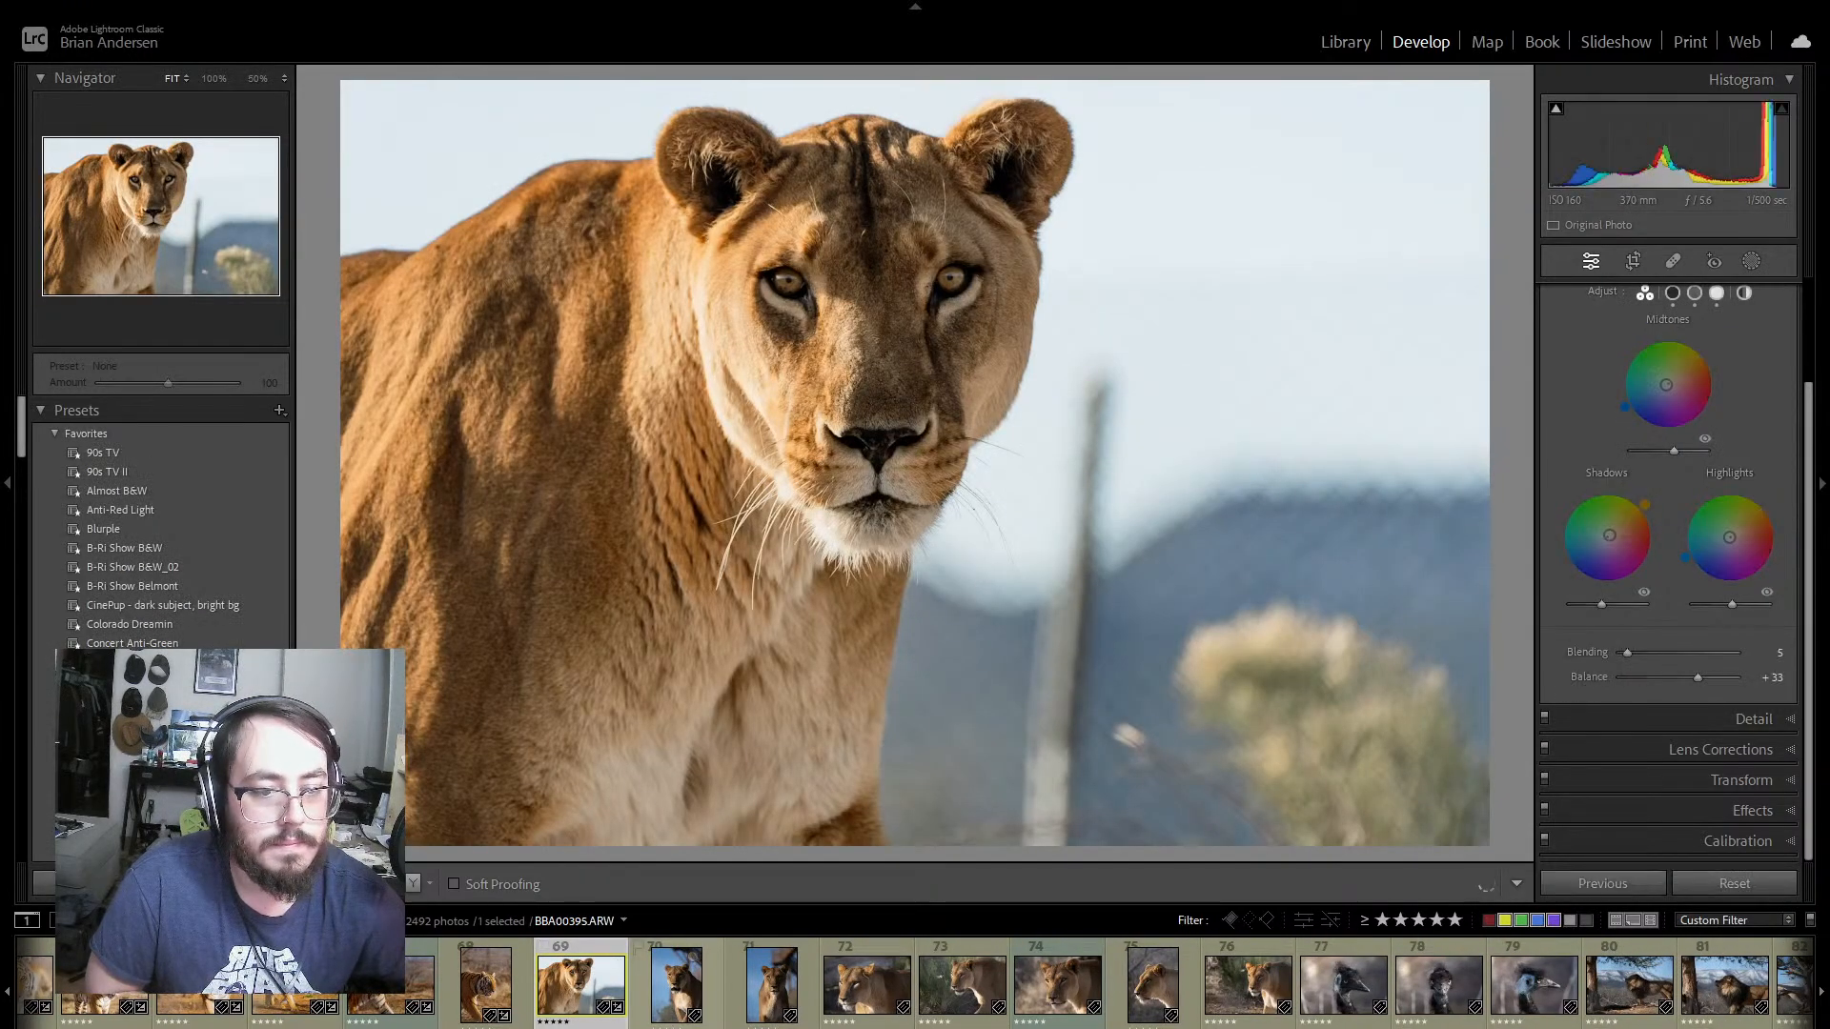
Step: Select lioness photos 69 through 76 and synchronize photo 69's develop settings to them
{"action": "scroll", "coordinate": [653, 1025], "scroll_direction": "down", "scroll_amount": 3}
{"action": "left_click", "coordinate": [1006, 1024]}
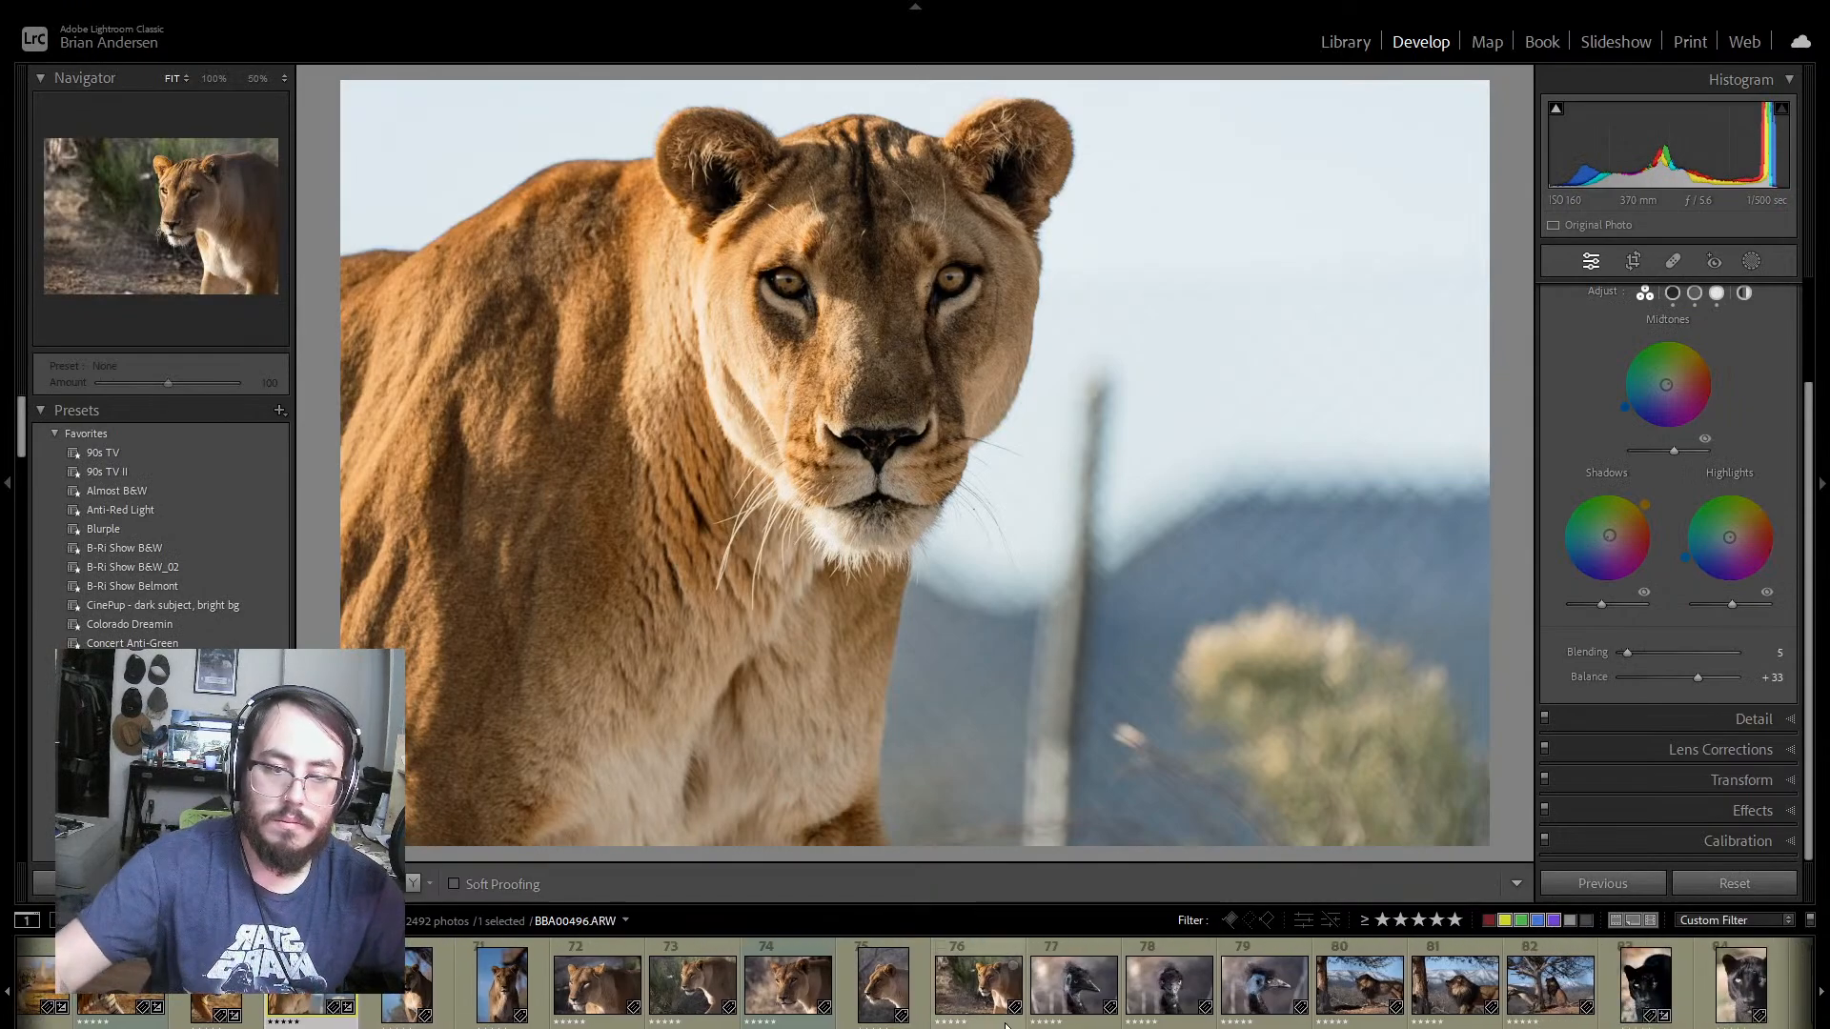
{"action": "left_click", "coordinate": [1006, 1024], "text": "shift"}
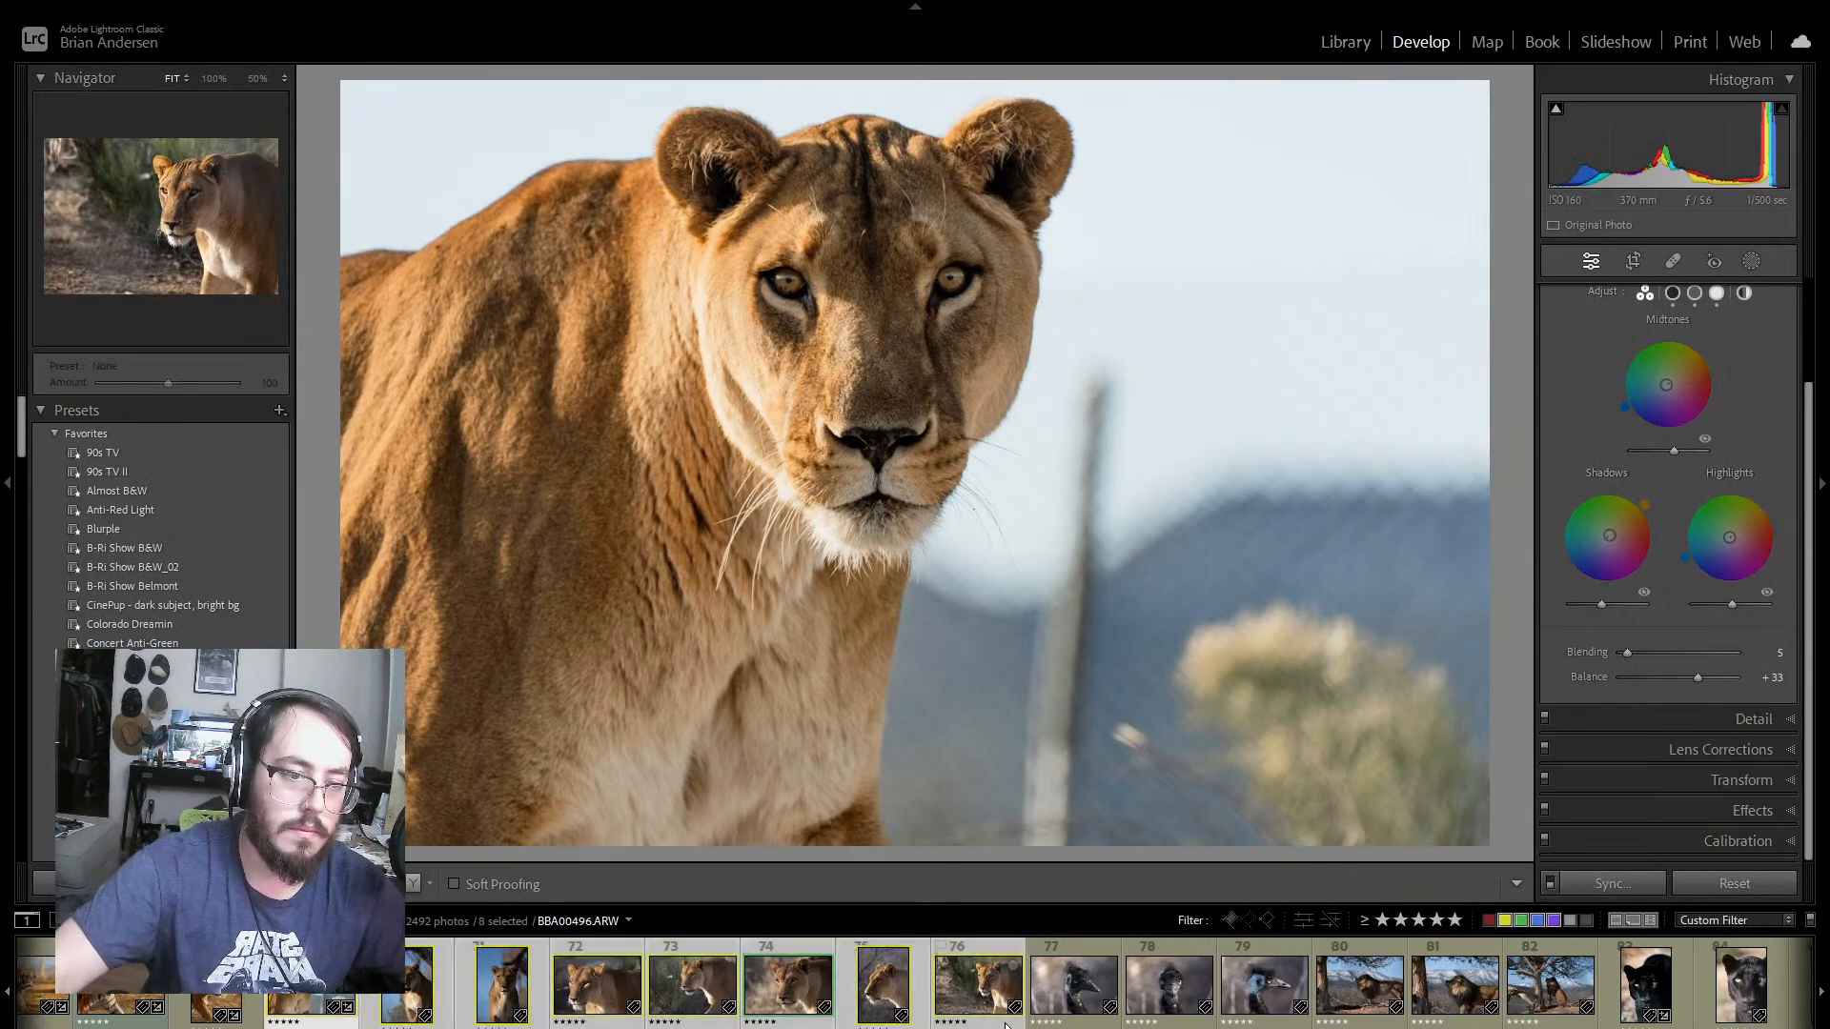
{"action": "left_click", "coordinate": [1644, 877]}
{"action": "left_click", "coordinate": [1020, 743]}
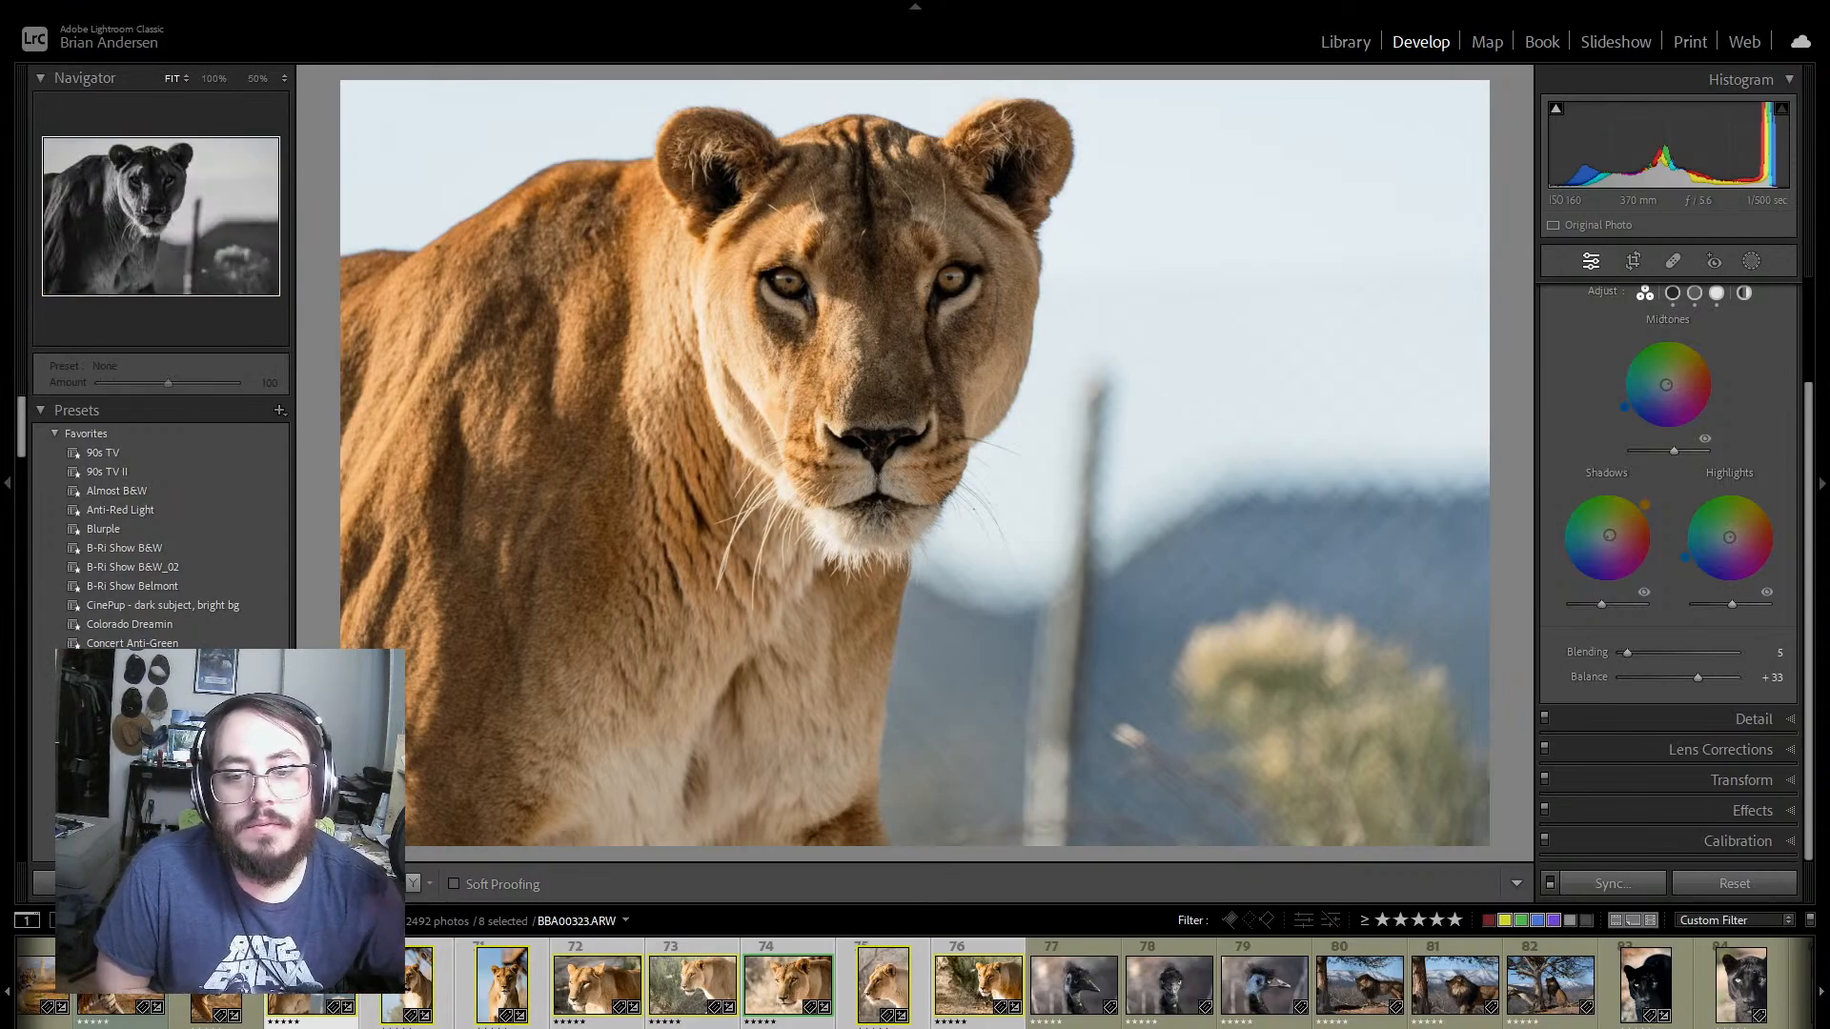
Step: Check the synced lioness photos 69 to 71 and remove the star rating from portrait photo 71 (BBA00409.ARW)
{"action": "left_click", "coordinate": [331, 1023]}
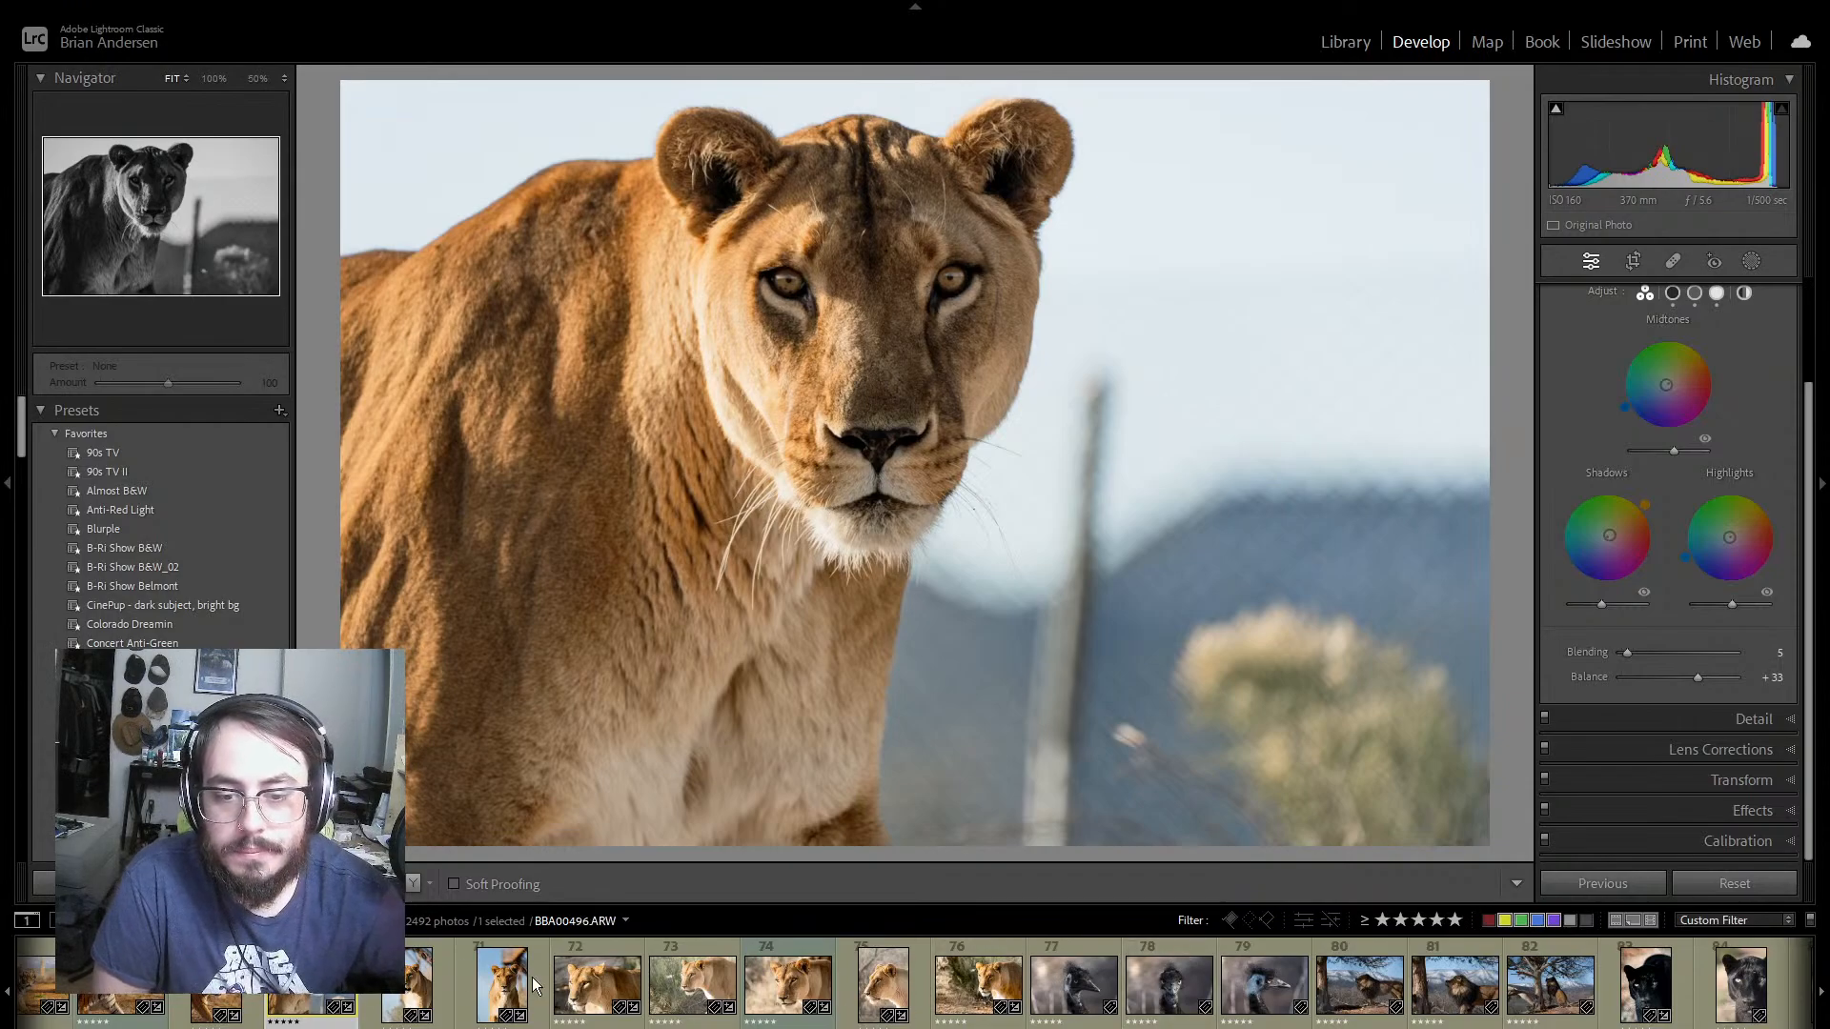
{"action": "left_click", "coordinate": [444, 978]}
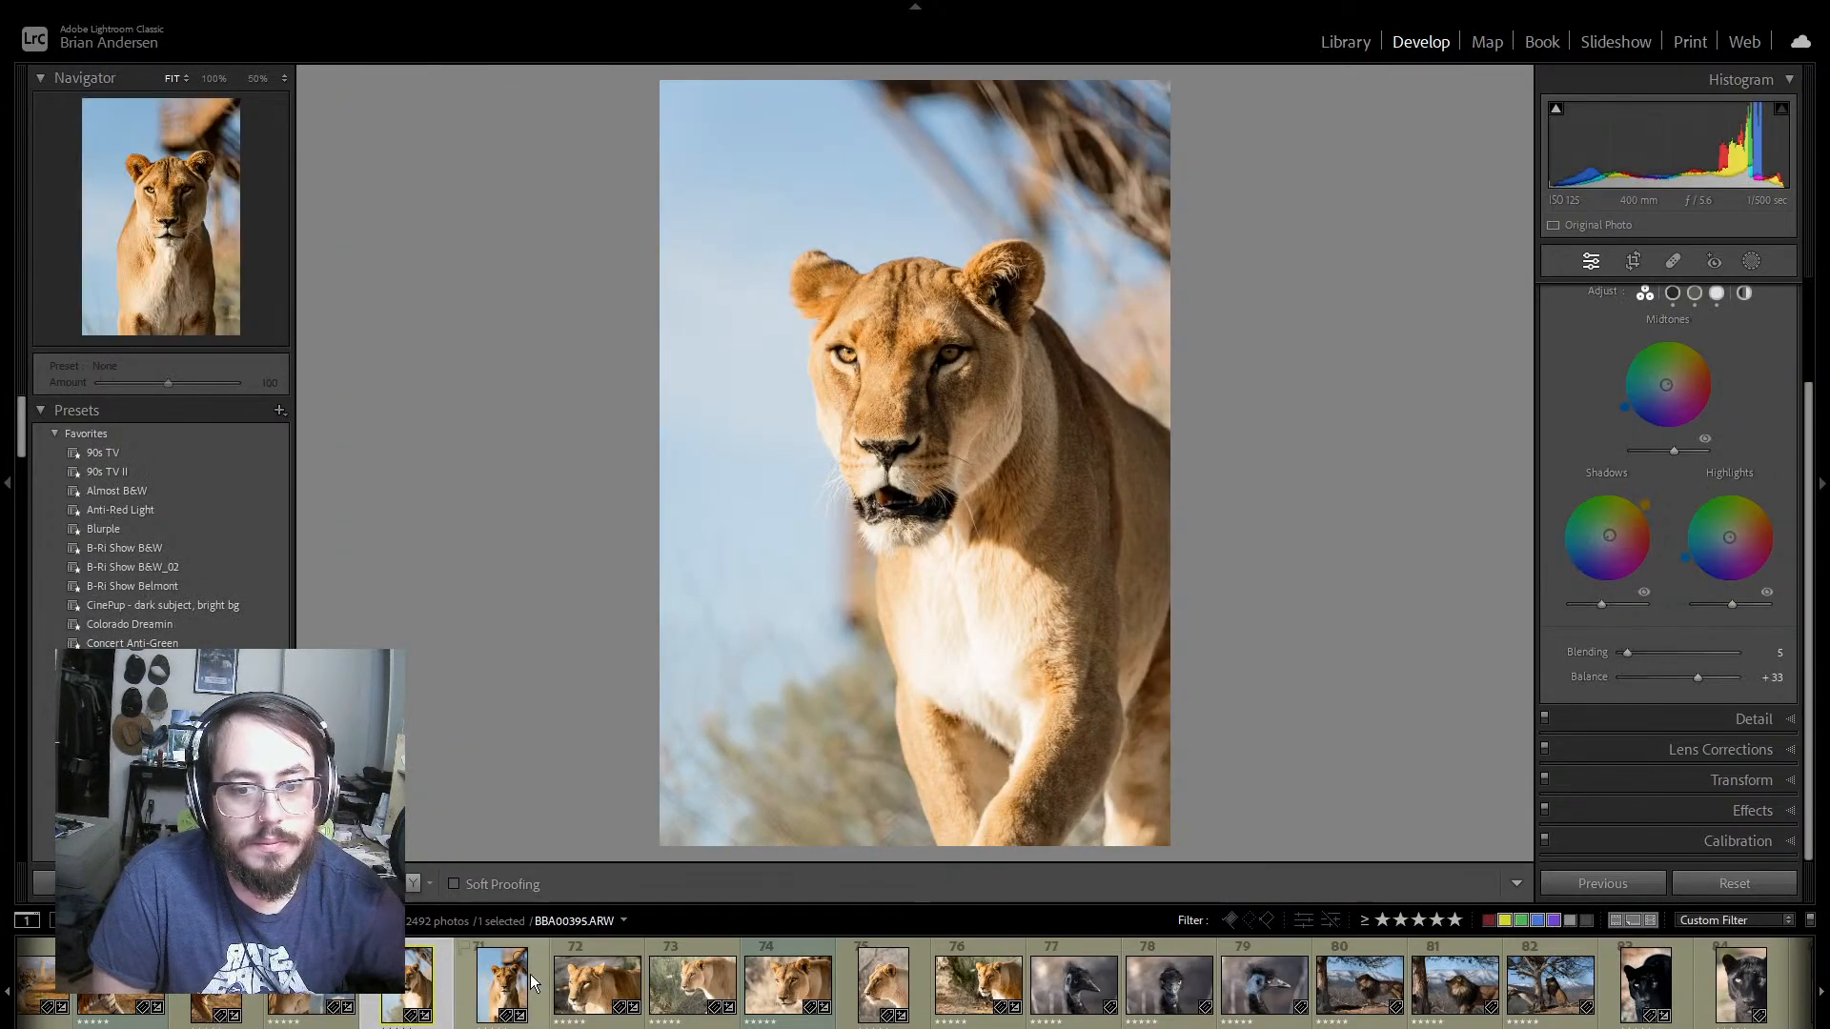
{"action": "left_click", "coordinate": [471, 991]}
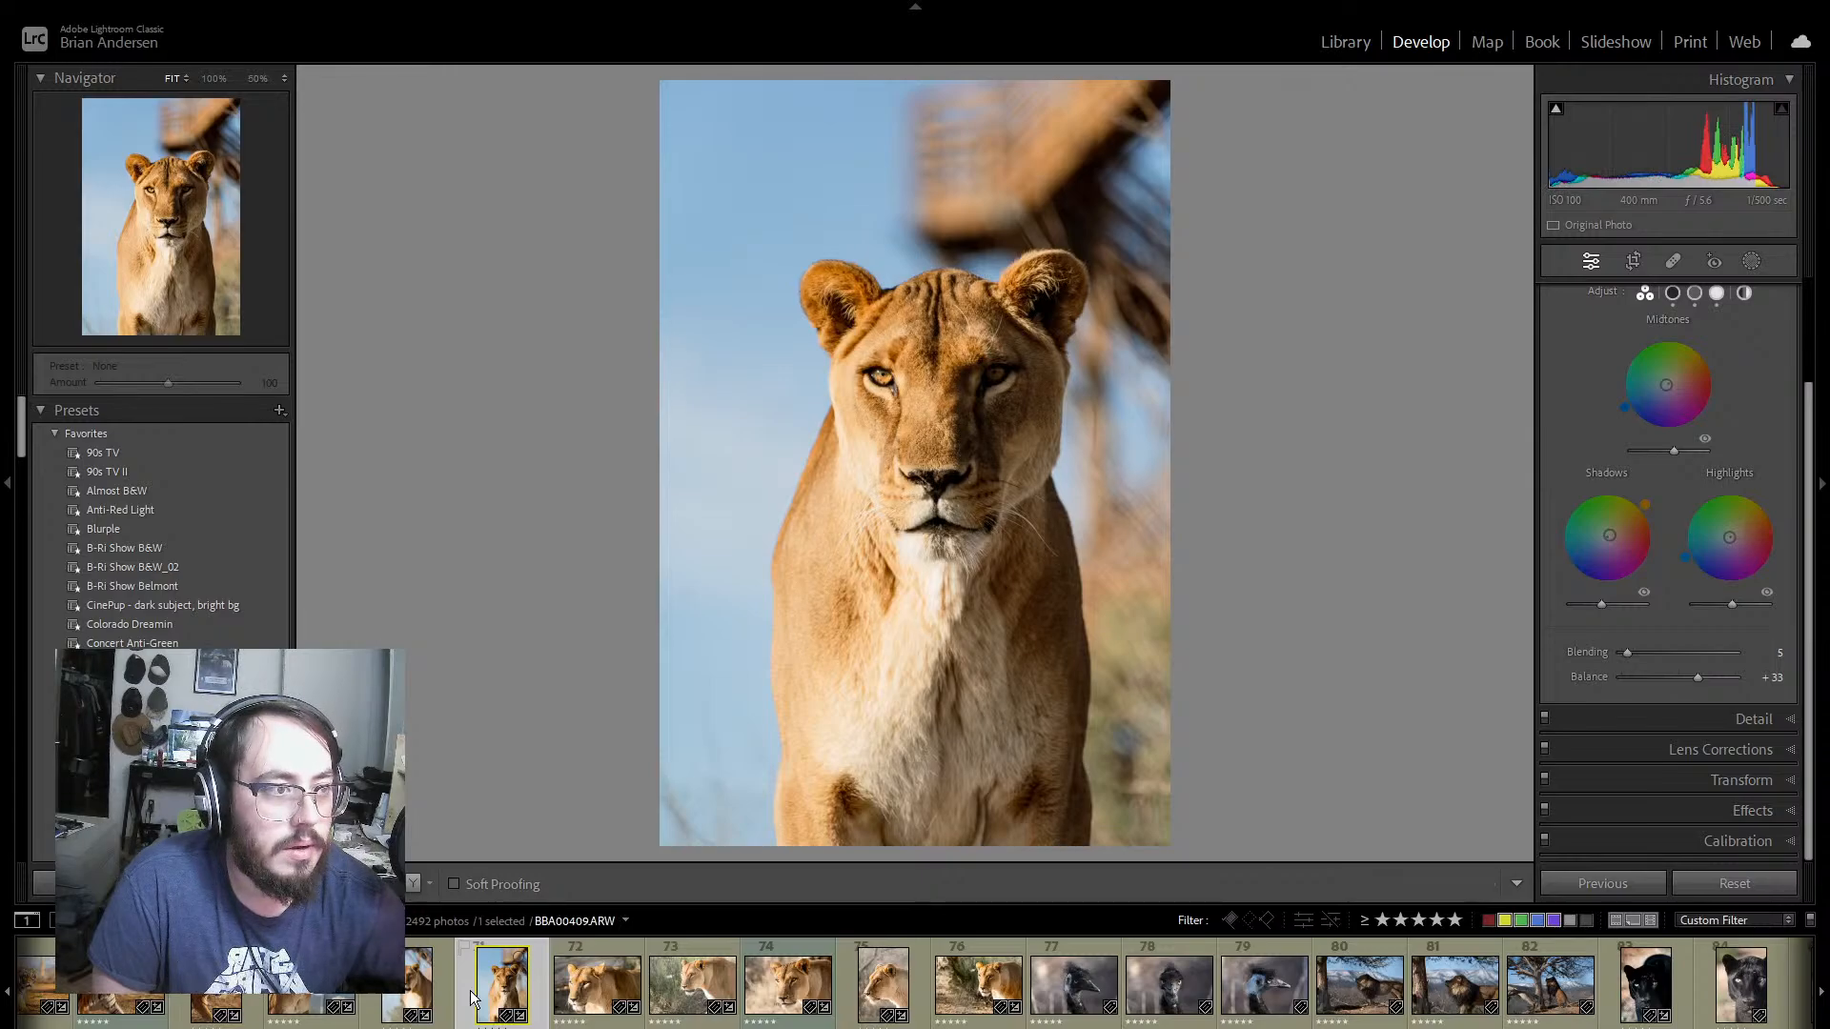
{"action": "left_click", "coordinate": [1632, 261]}
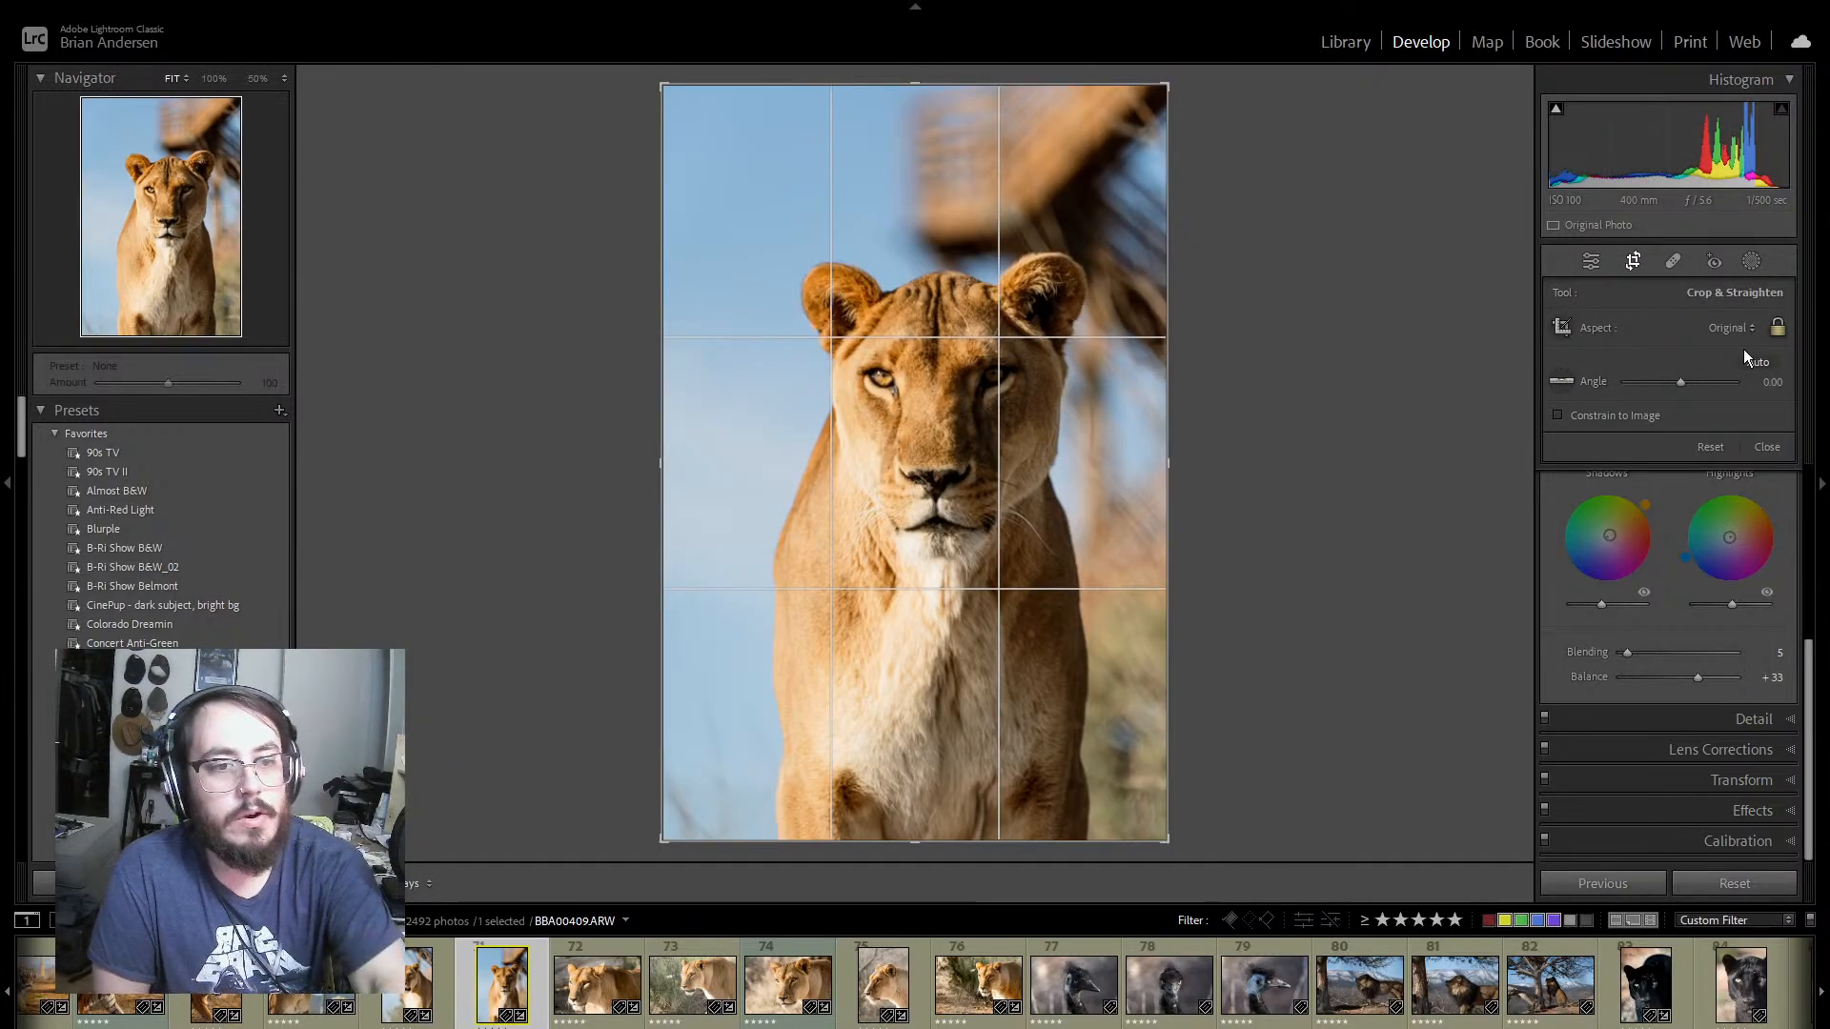
{"action": "key", "text": "0"}
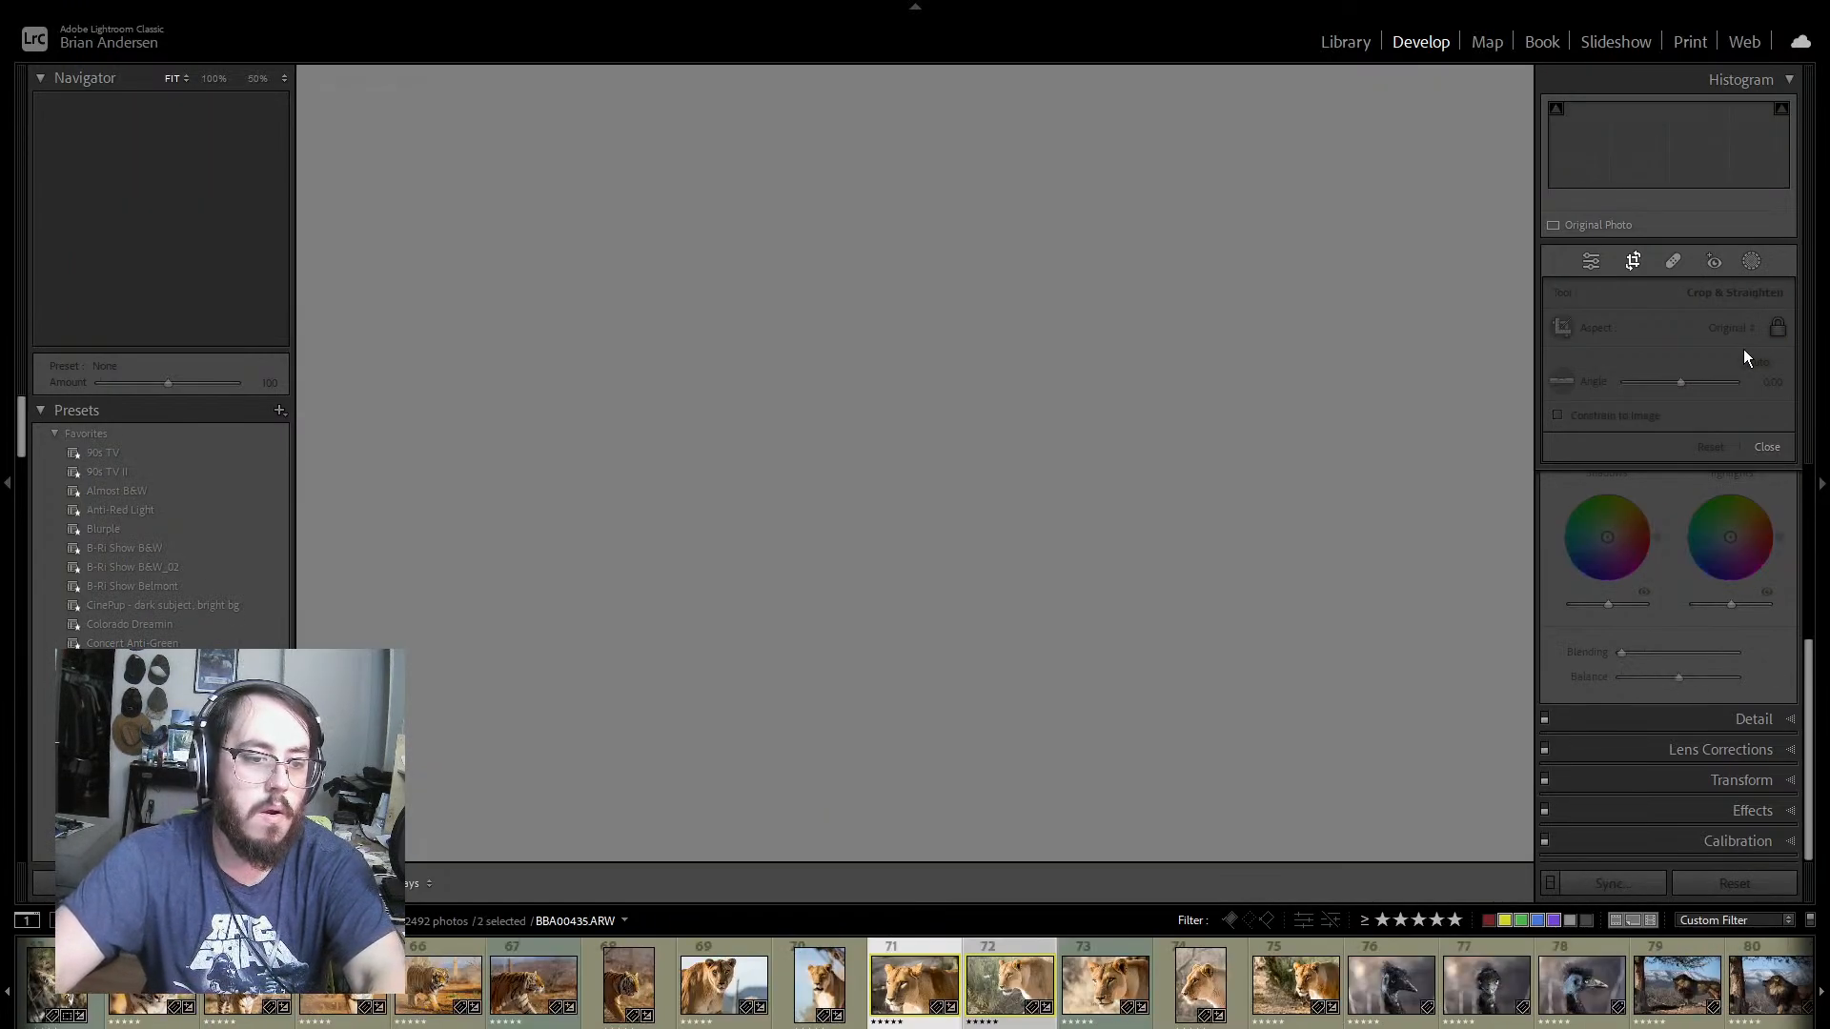
Step: Close the Crop tool, compare lioness photos 70 to 72, and rate photo 71 (BBA00435.ARW) four stars
{"action": "left_click", "coordinate": [975, 947]}
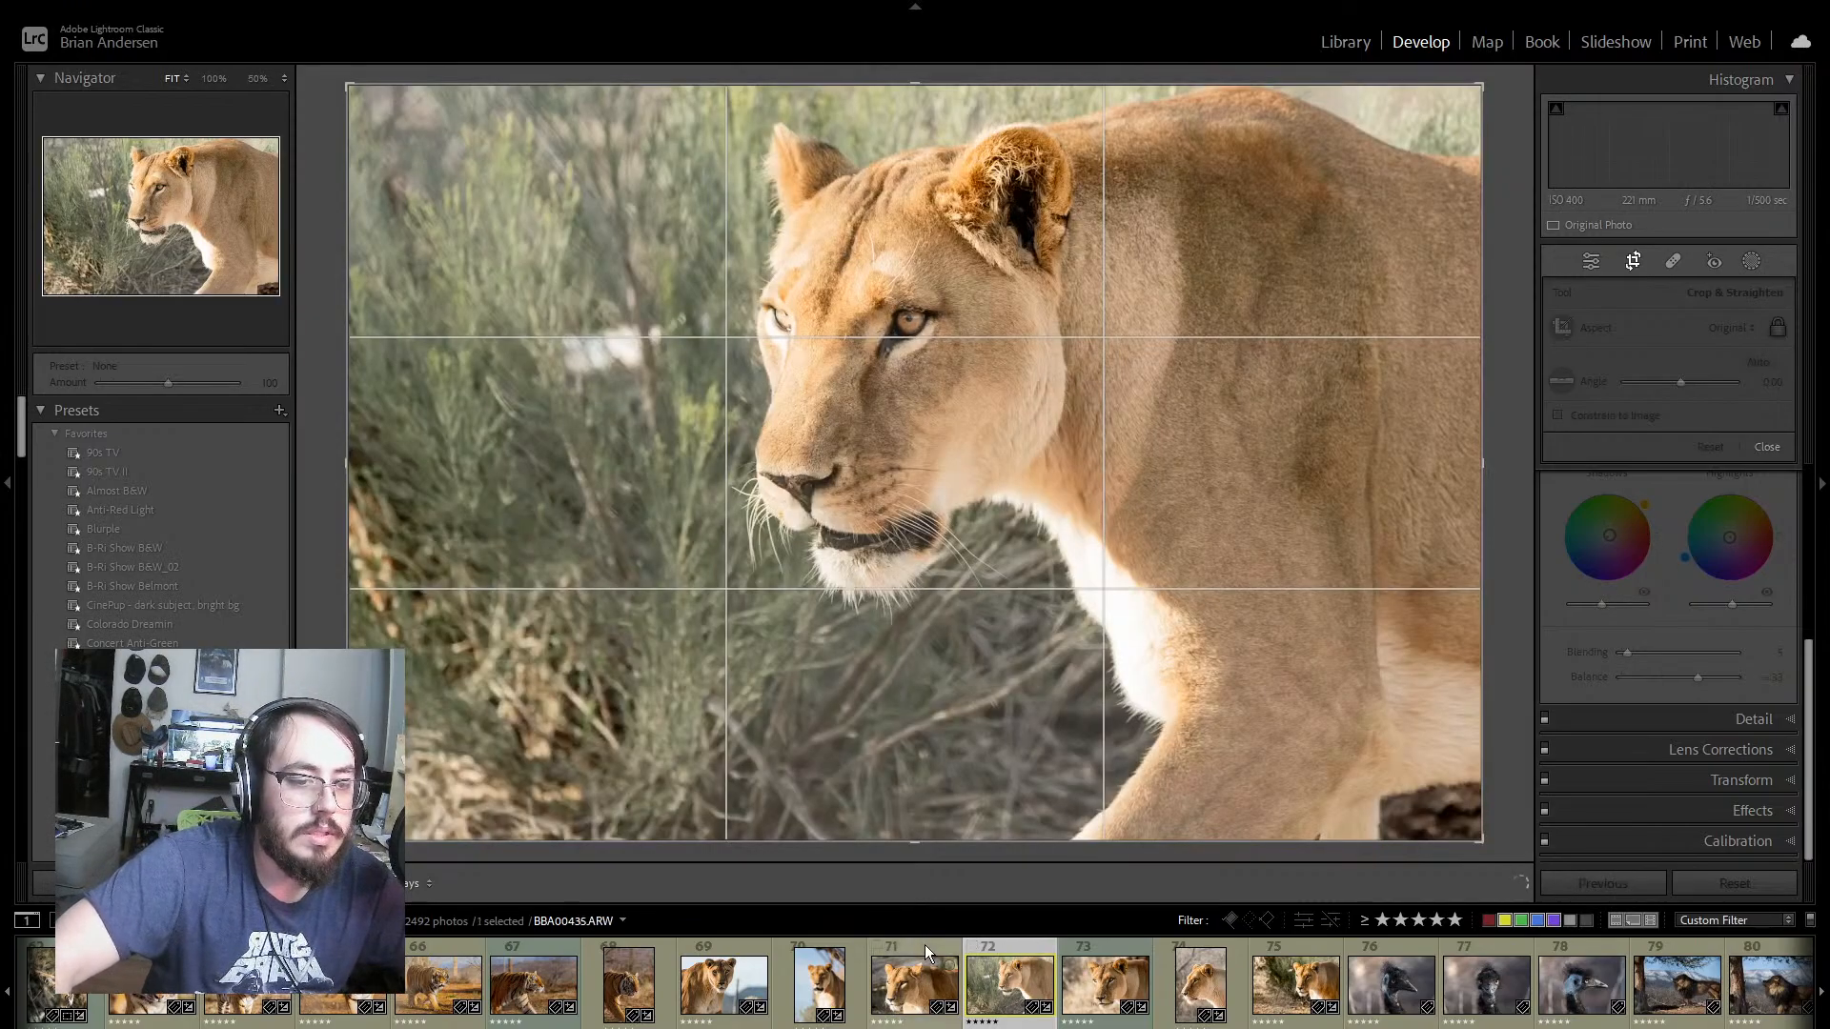
{"action": "left_click", "coordinate": [894, 957]}
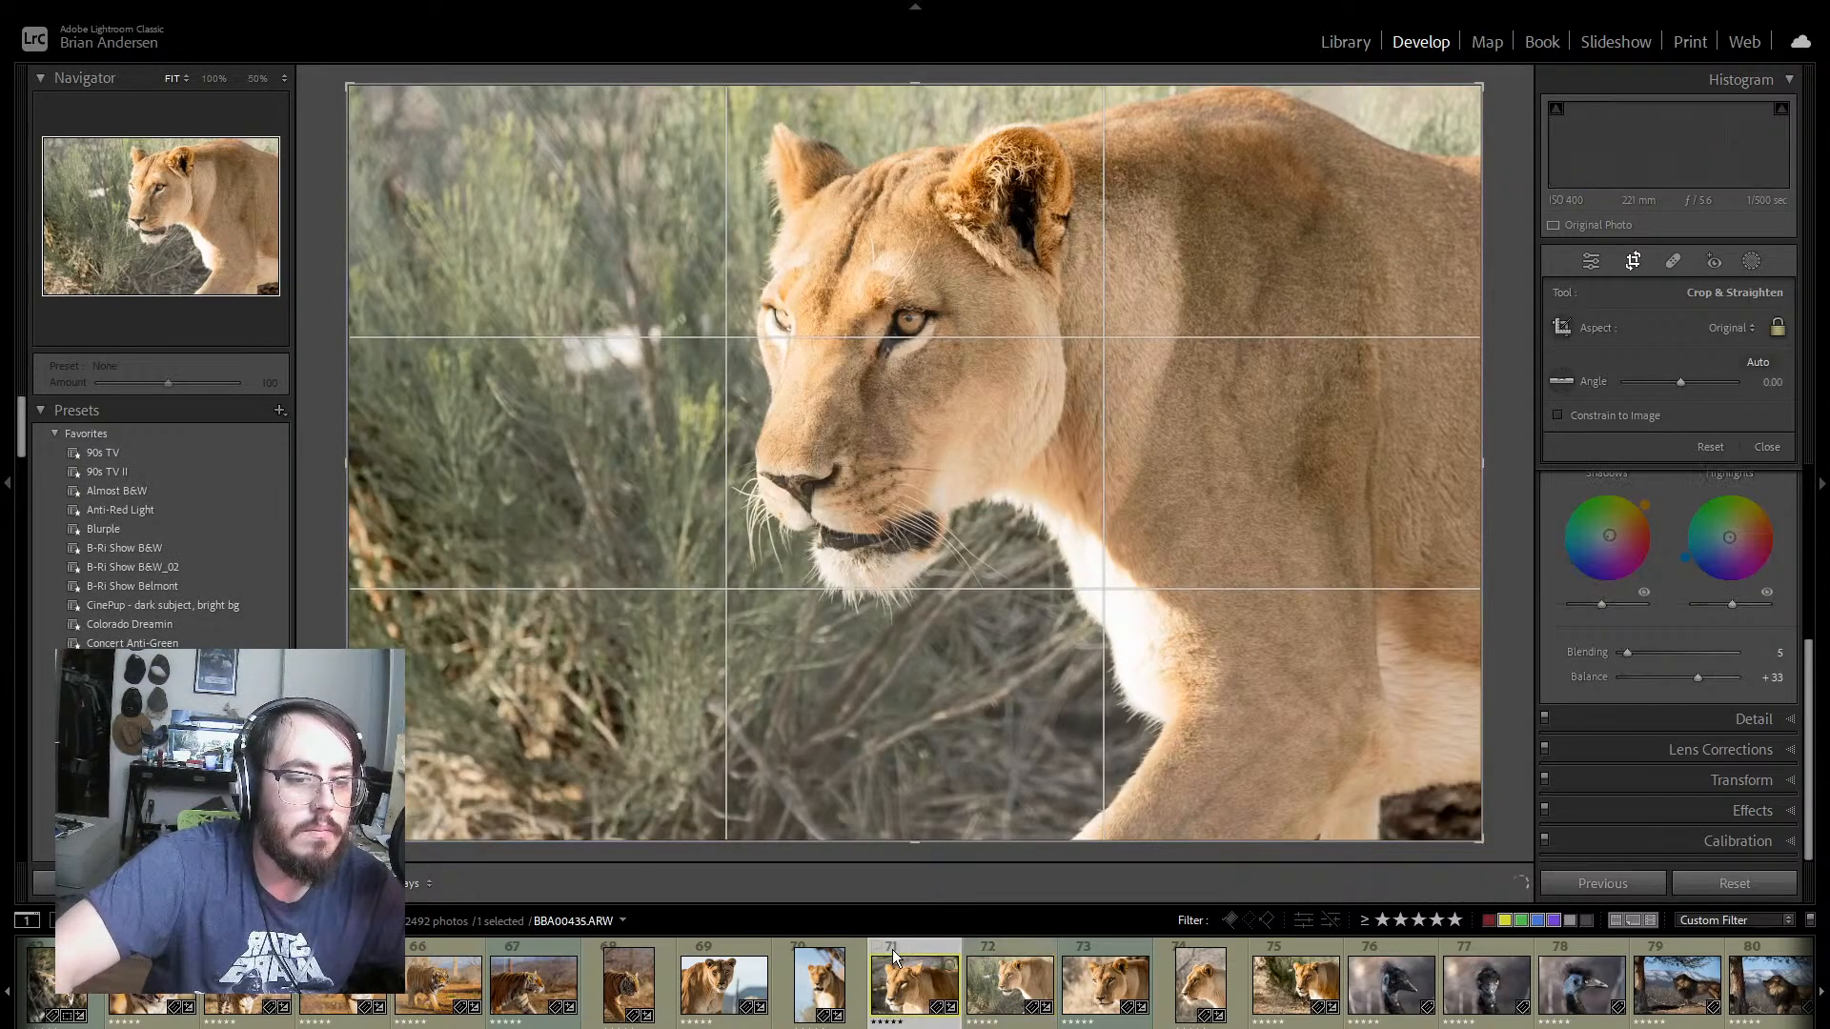
{"action": "left_click", "coordinate": [844, 945]}
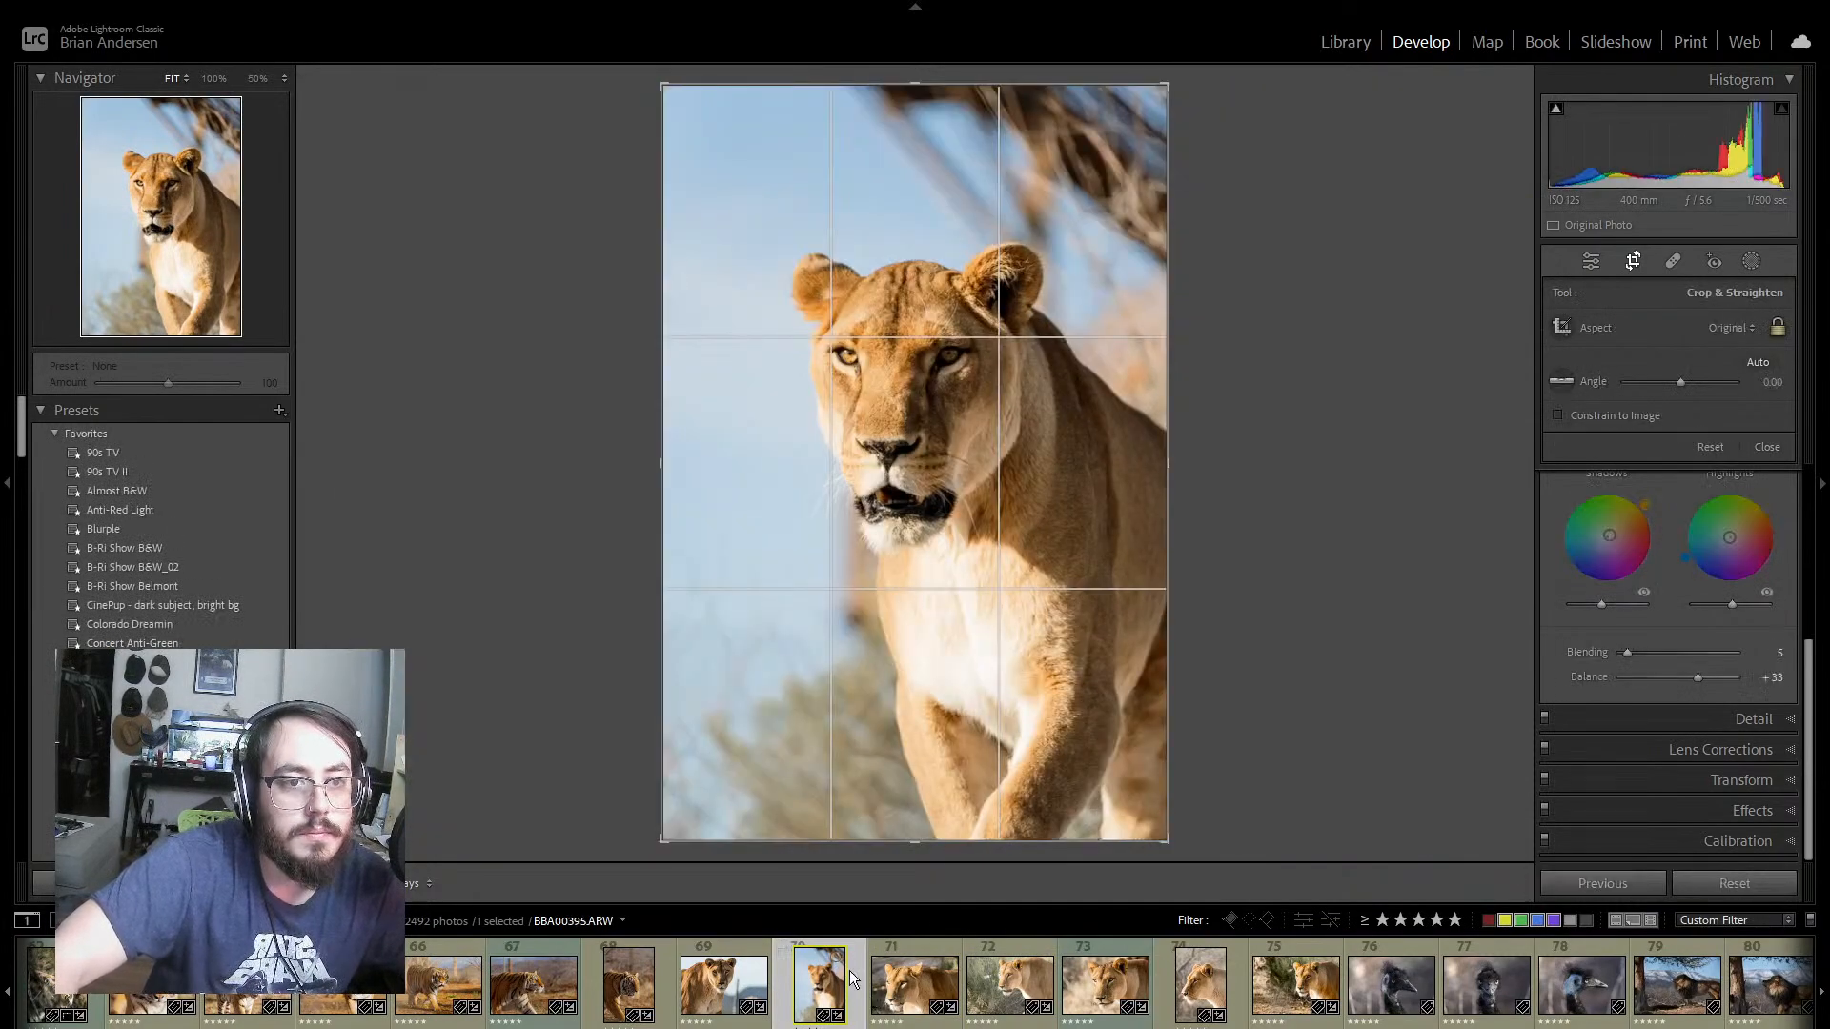
{"action": "left_click", "coordinate": [1592, 261]}
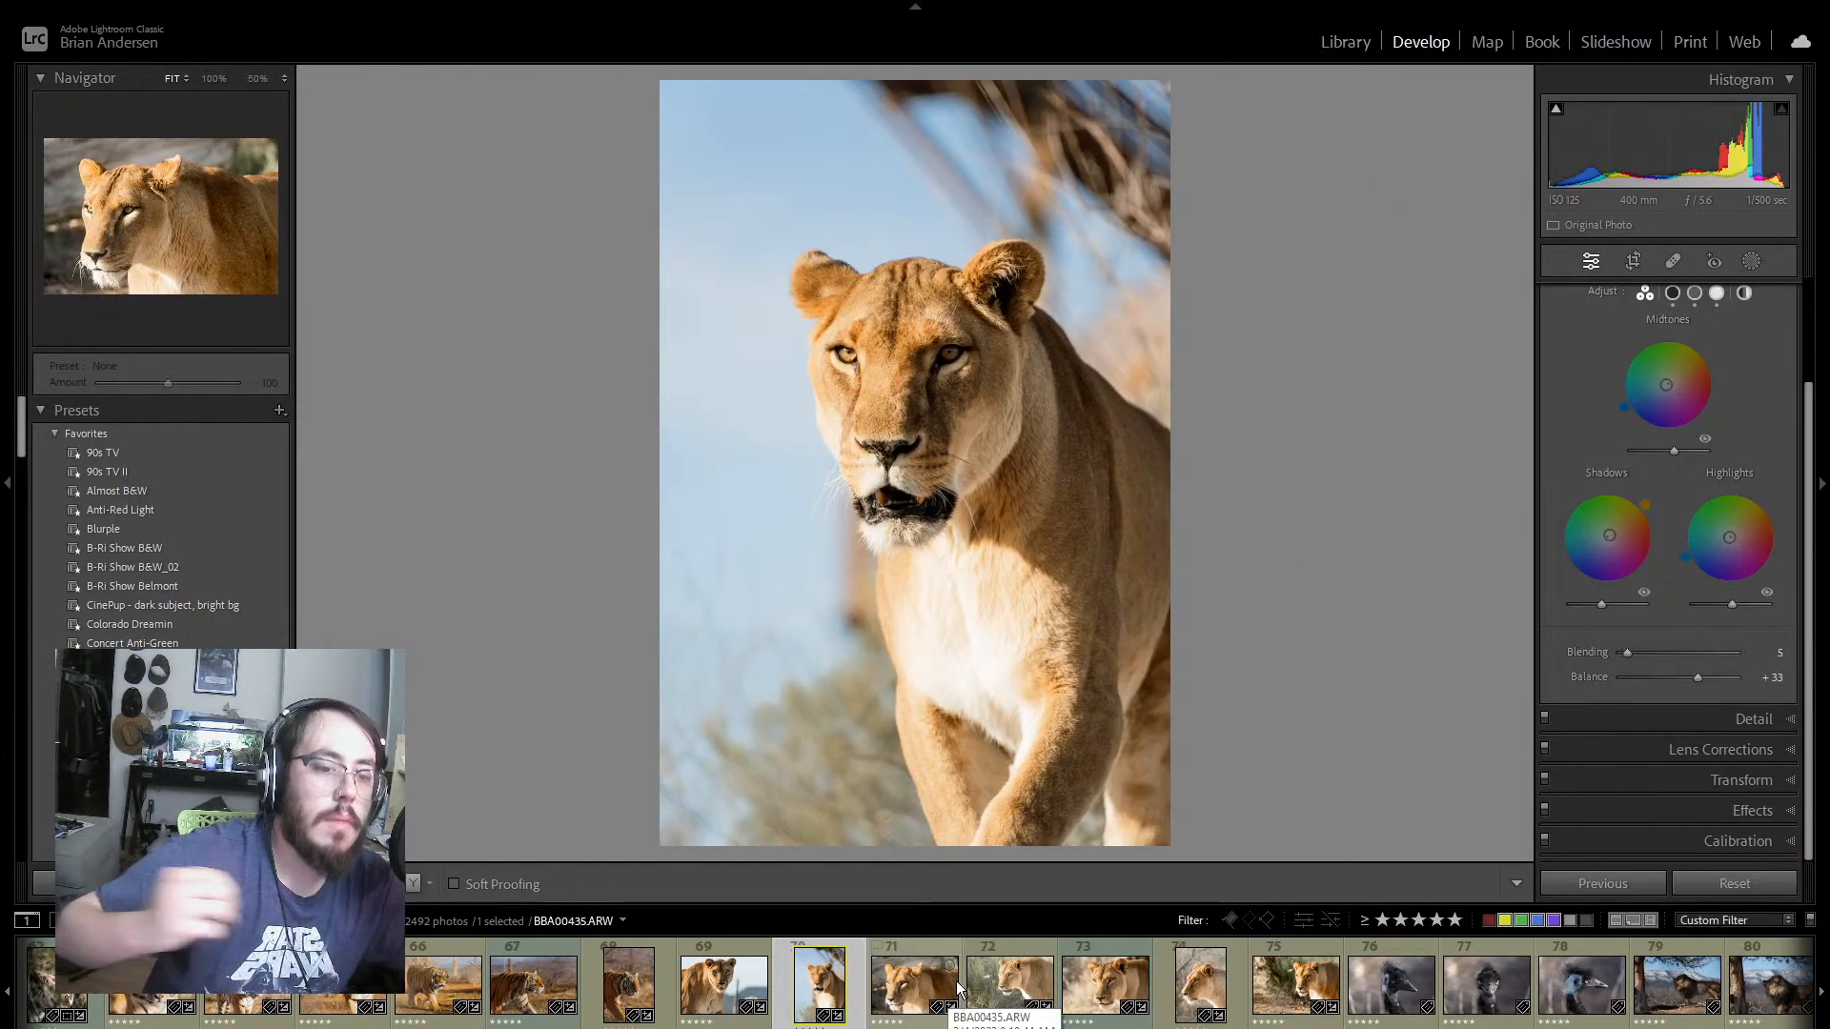
{"action": "left_click", "coordinate": [923, 991]}
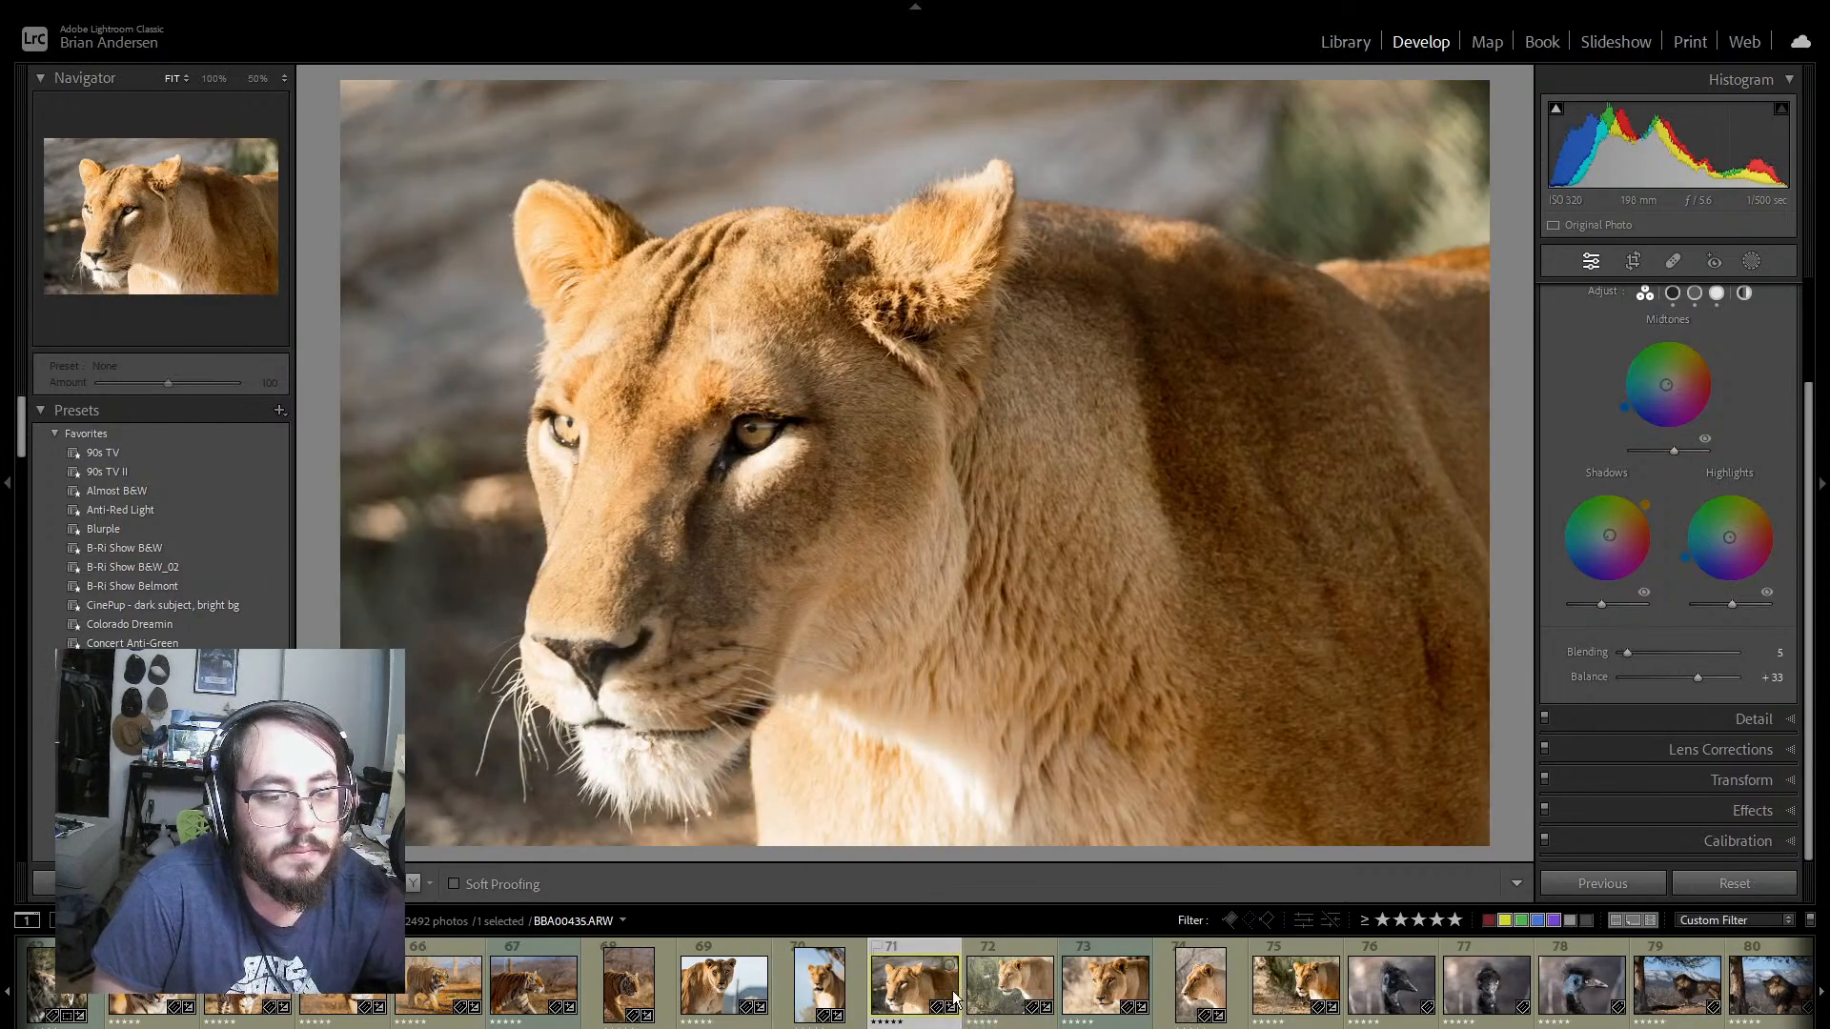
{"action": "key", "text": "4"}
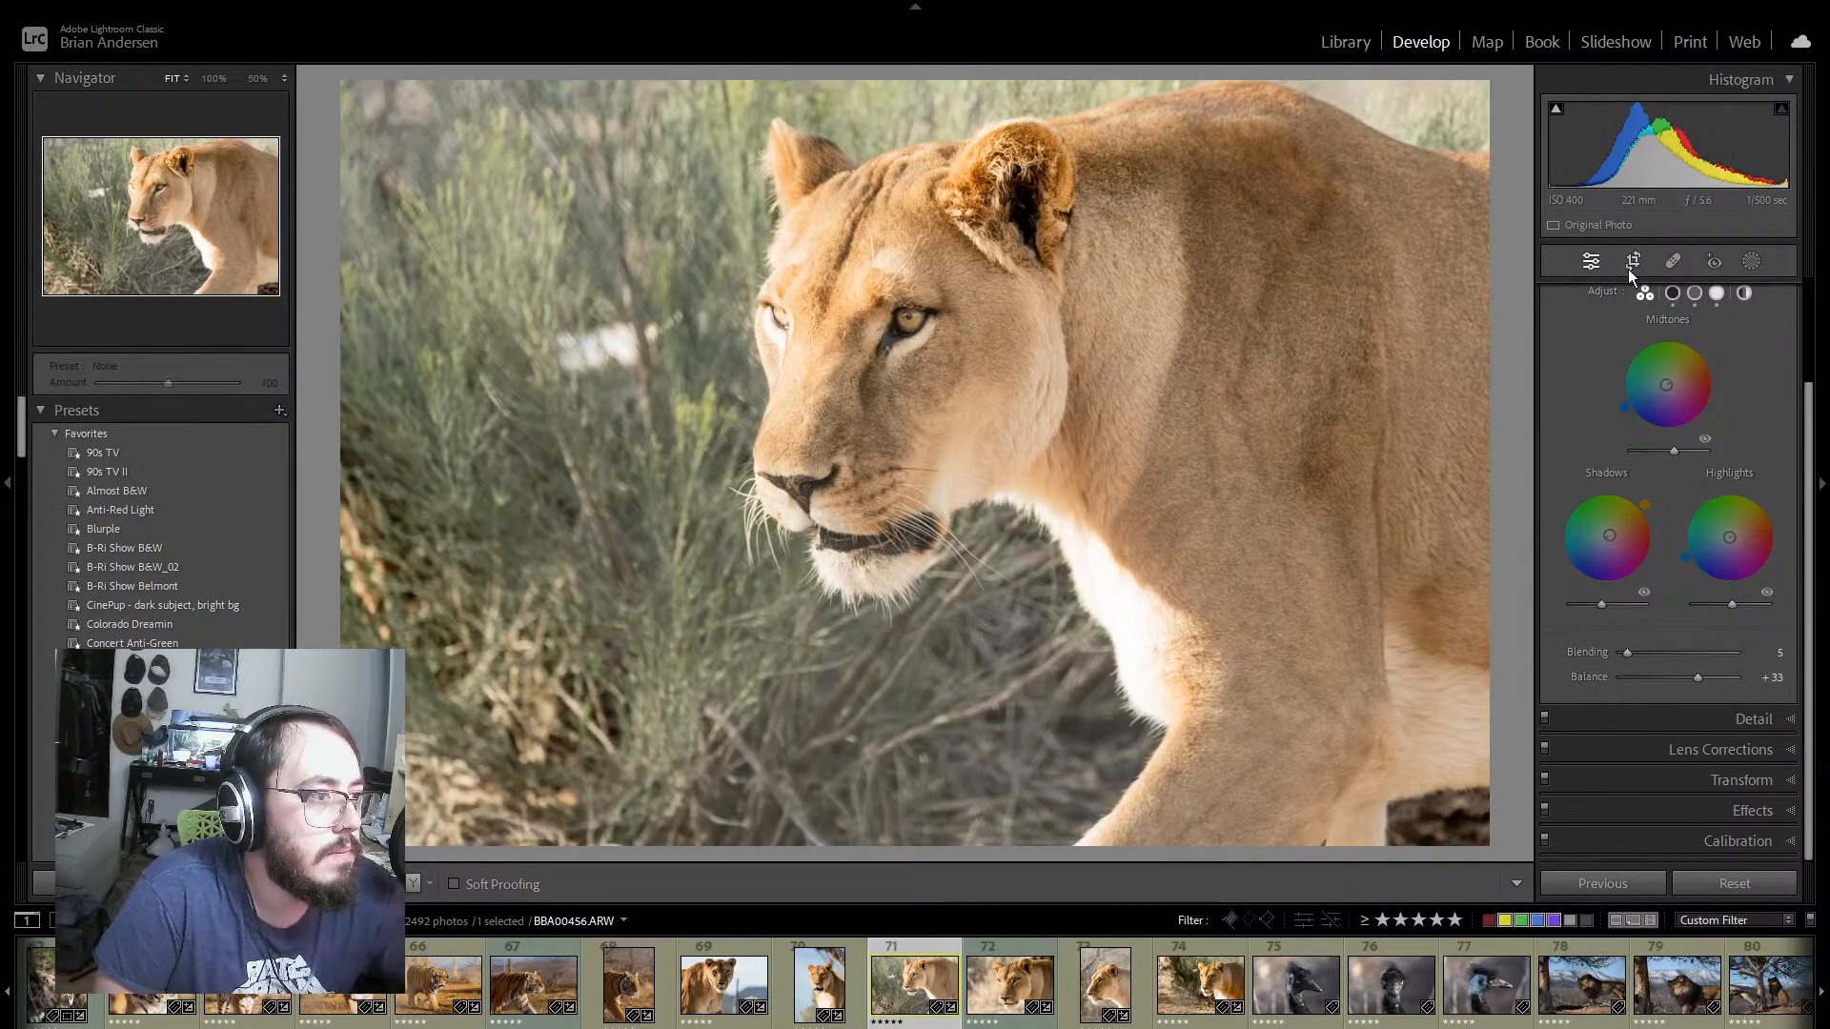
Step: On lioness photo BBA00456.ARW, set Contrast to +7, Shadows to −19, Blacks to −72 and orange Saturation to −10
{"action": "scroll", "coordinate": [1677, 400], "scroll_direction": "up", "scroll_amount": 10}
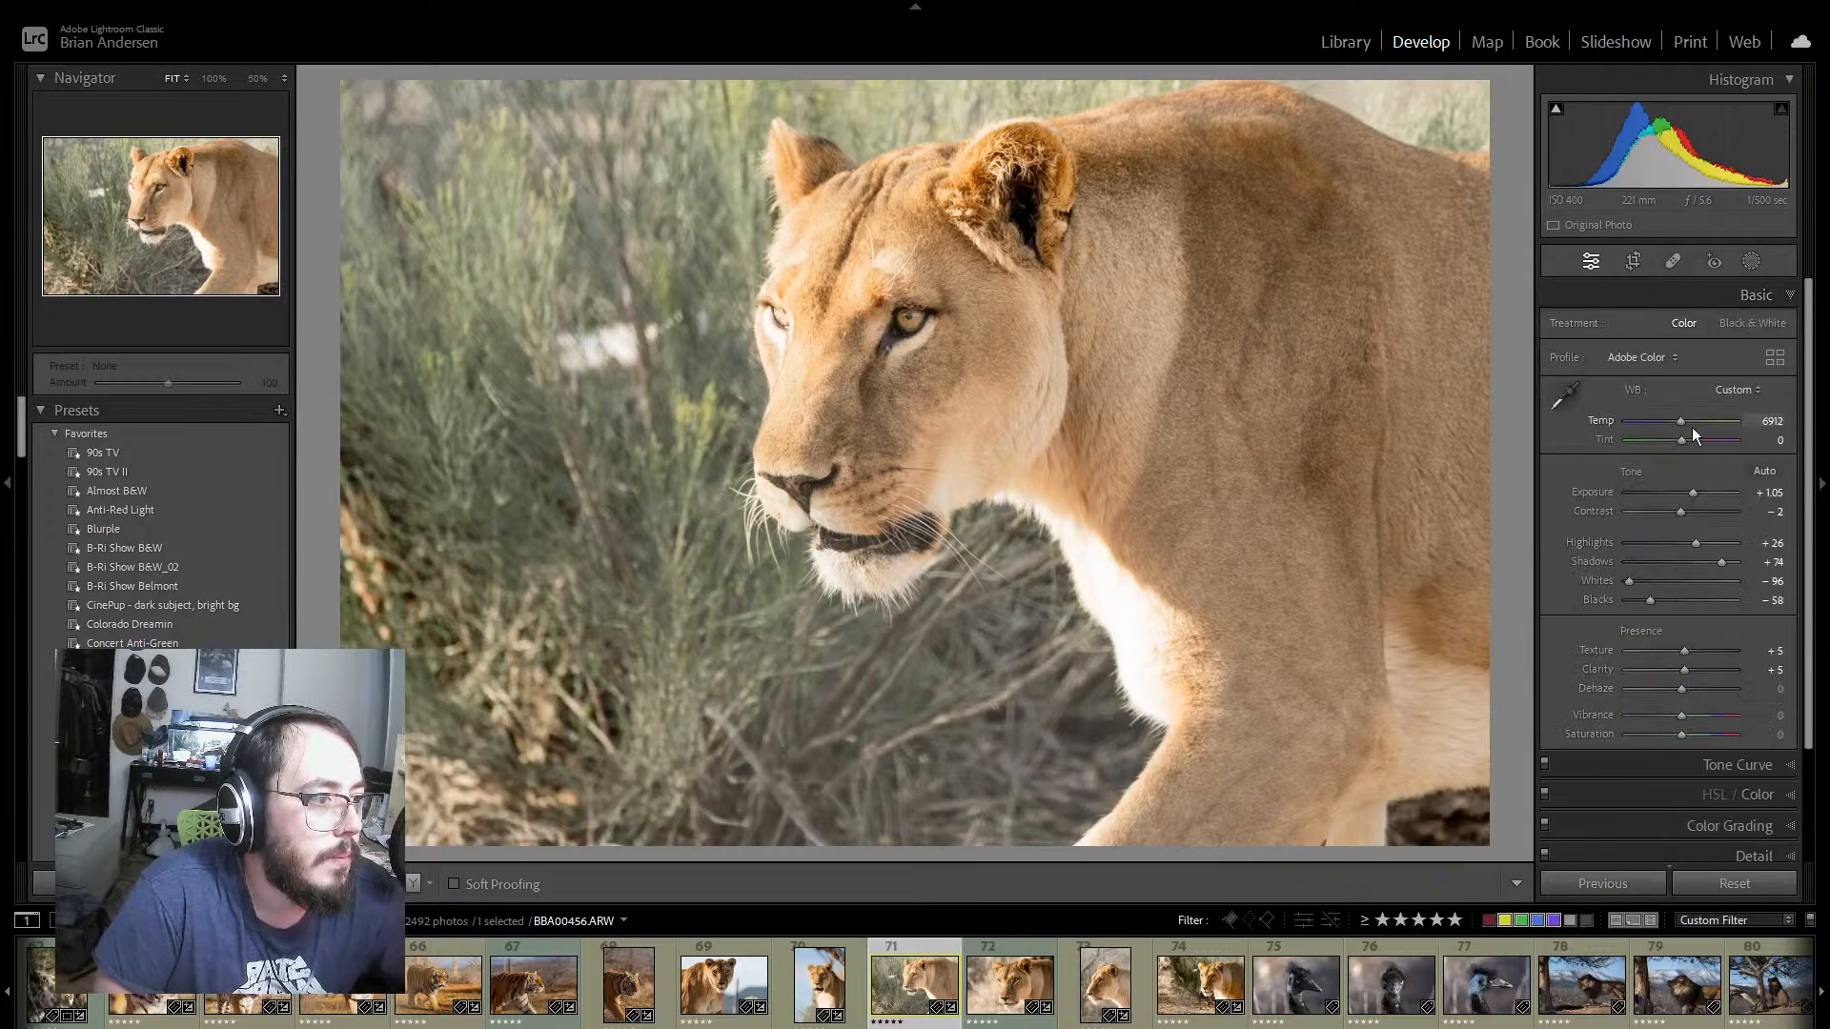
{"action": "left_click_drag", "start_coordinate": [1683, 512], "coordinate": [1672, 566]}
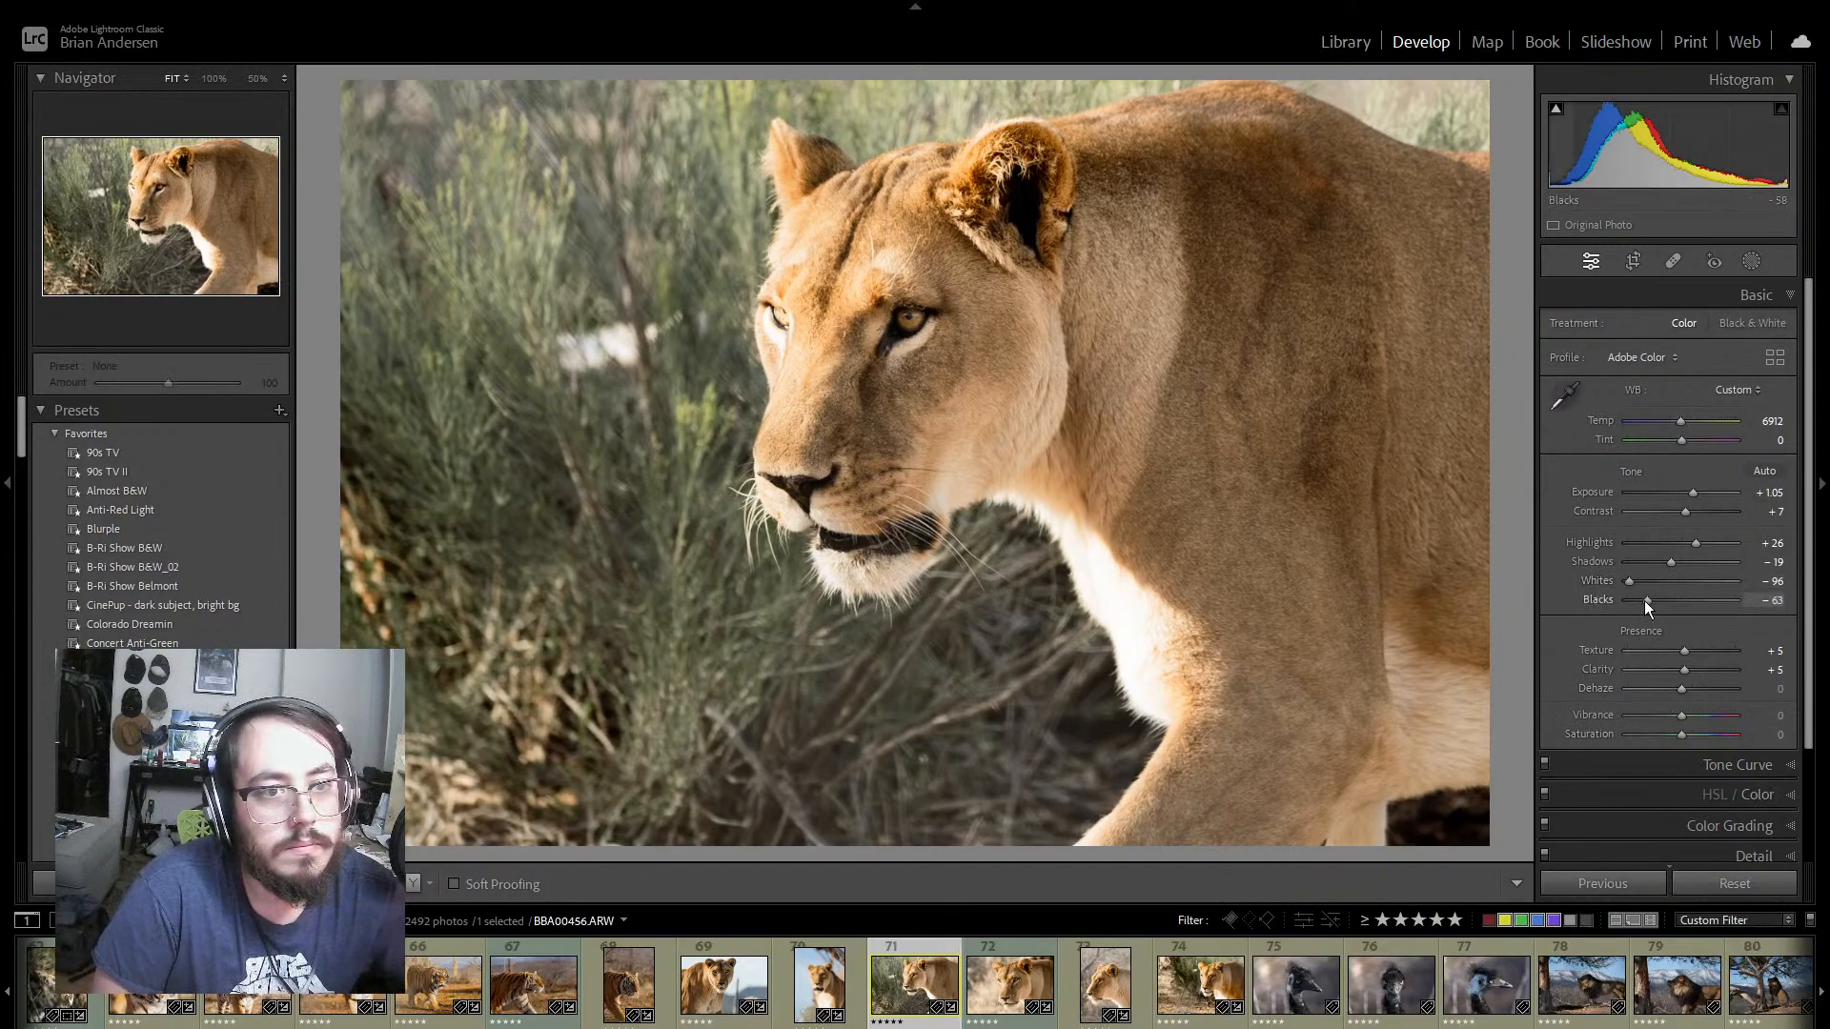
{"action": "left_click_drag", "start_coordinate": [1647, 600], "coordinate": [1643, 600]}
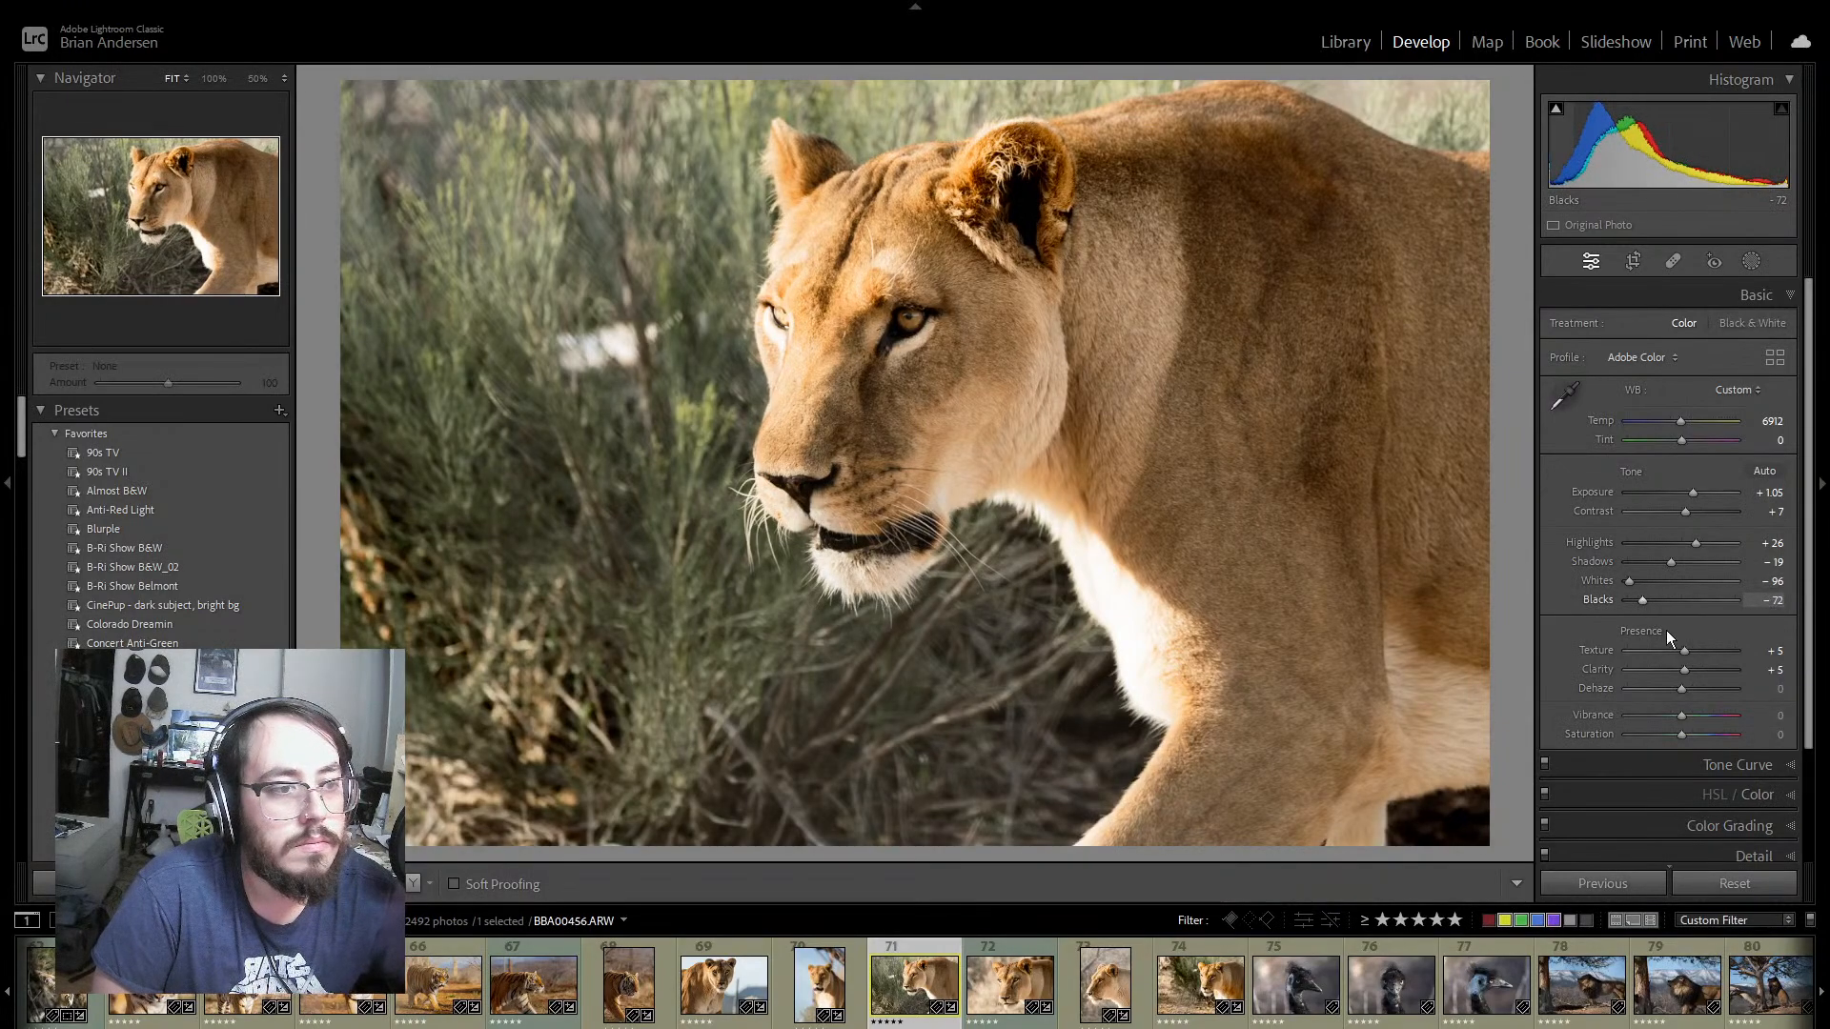
{"action": "left_click", "coordinate": [1792, 796]}
{"action": "scroll", "coordinate": [1646, 642], "scroll_direction": "down", "scroll_amount": 5}
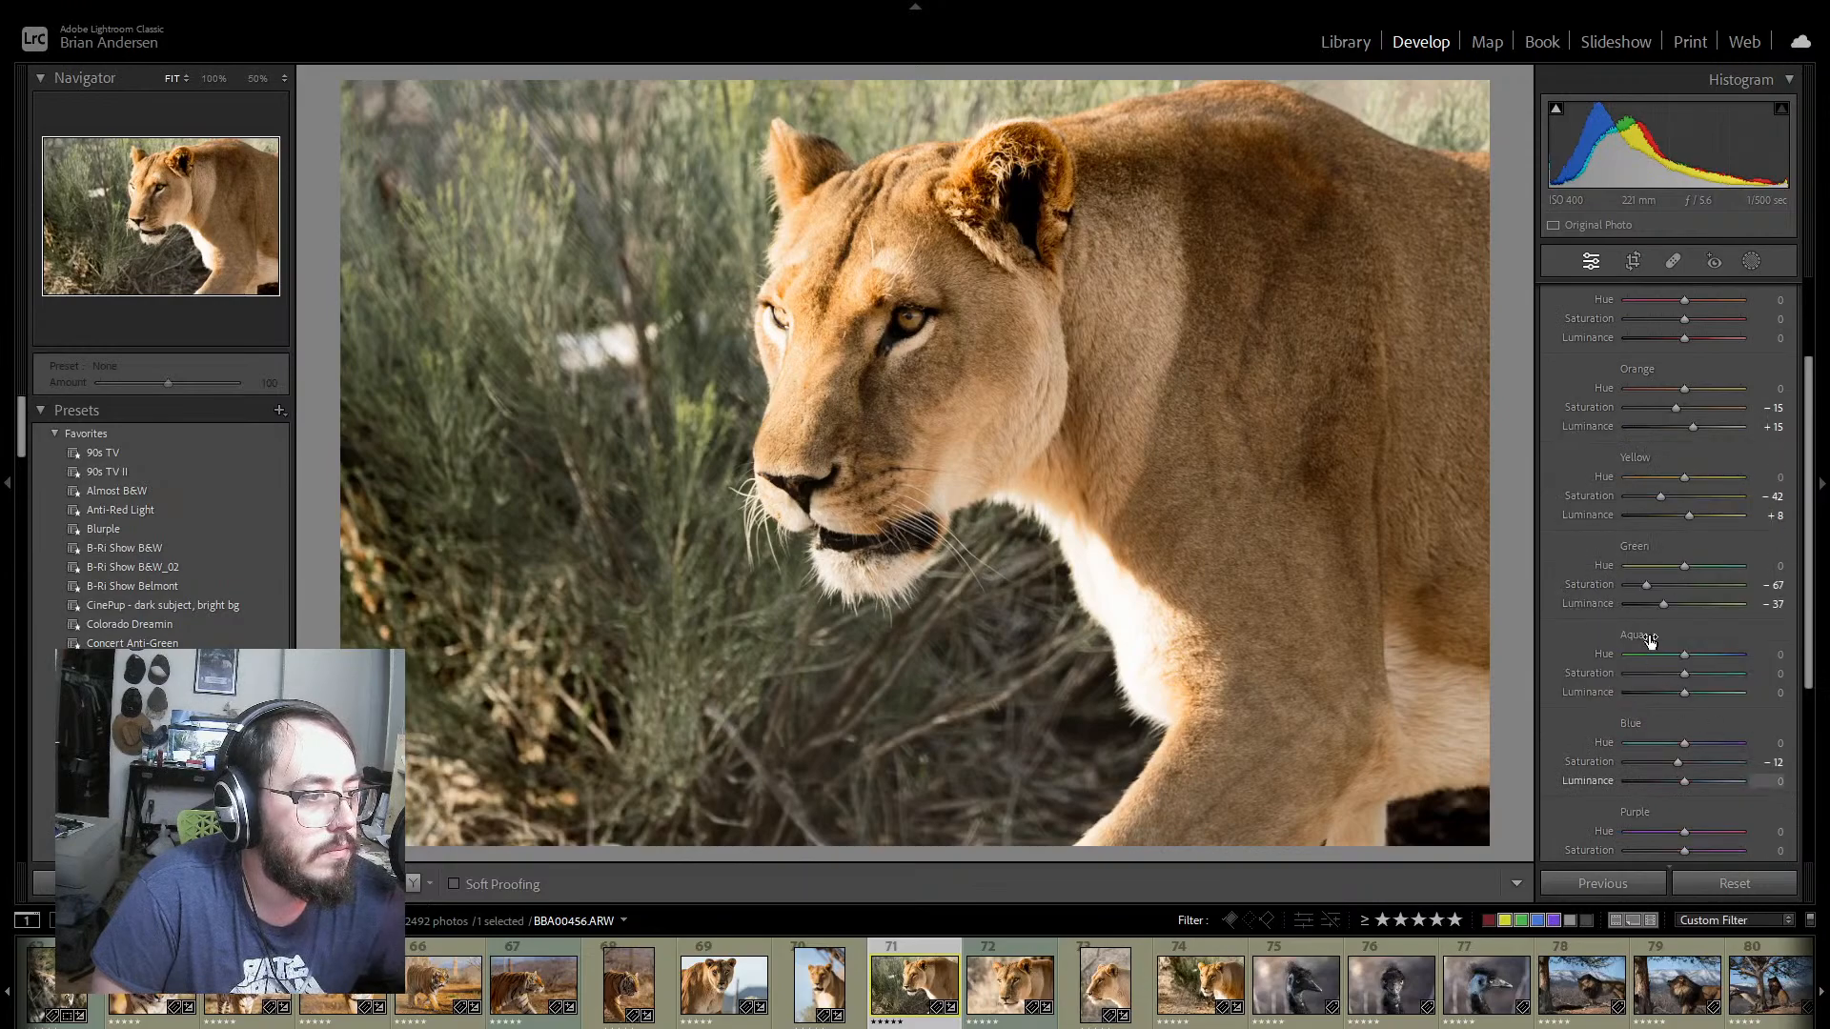
{"action": "left_click_drag", "start_coordinate": [1675, 407], "coordinate": [1678, 410]}
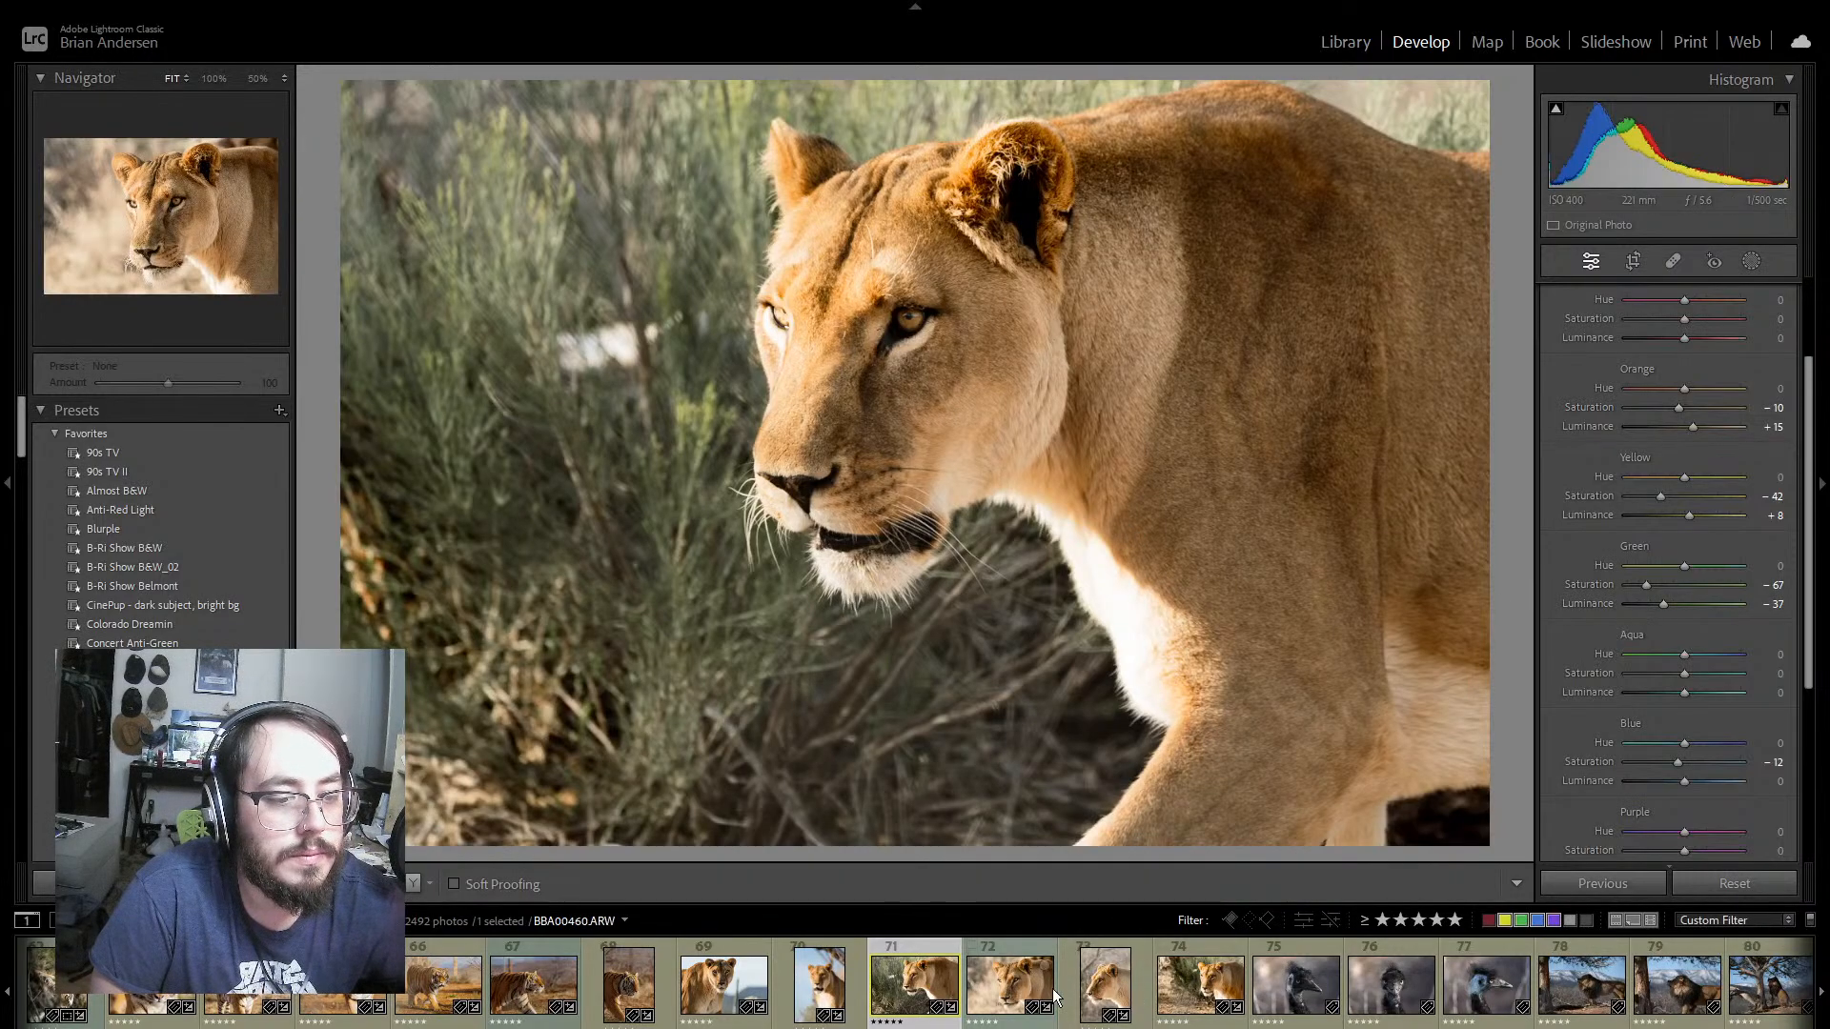
Step: Look over lioness photos 72 and 73, and set yellow Saturation to −40 on photo 74 (BBA00496.ARW)
{"action": "left_click", "coordinate": [1009, 1025]}
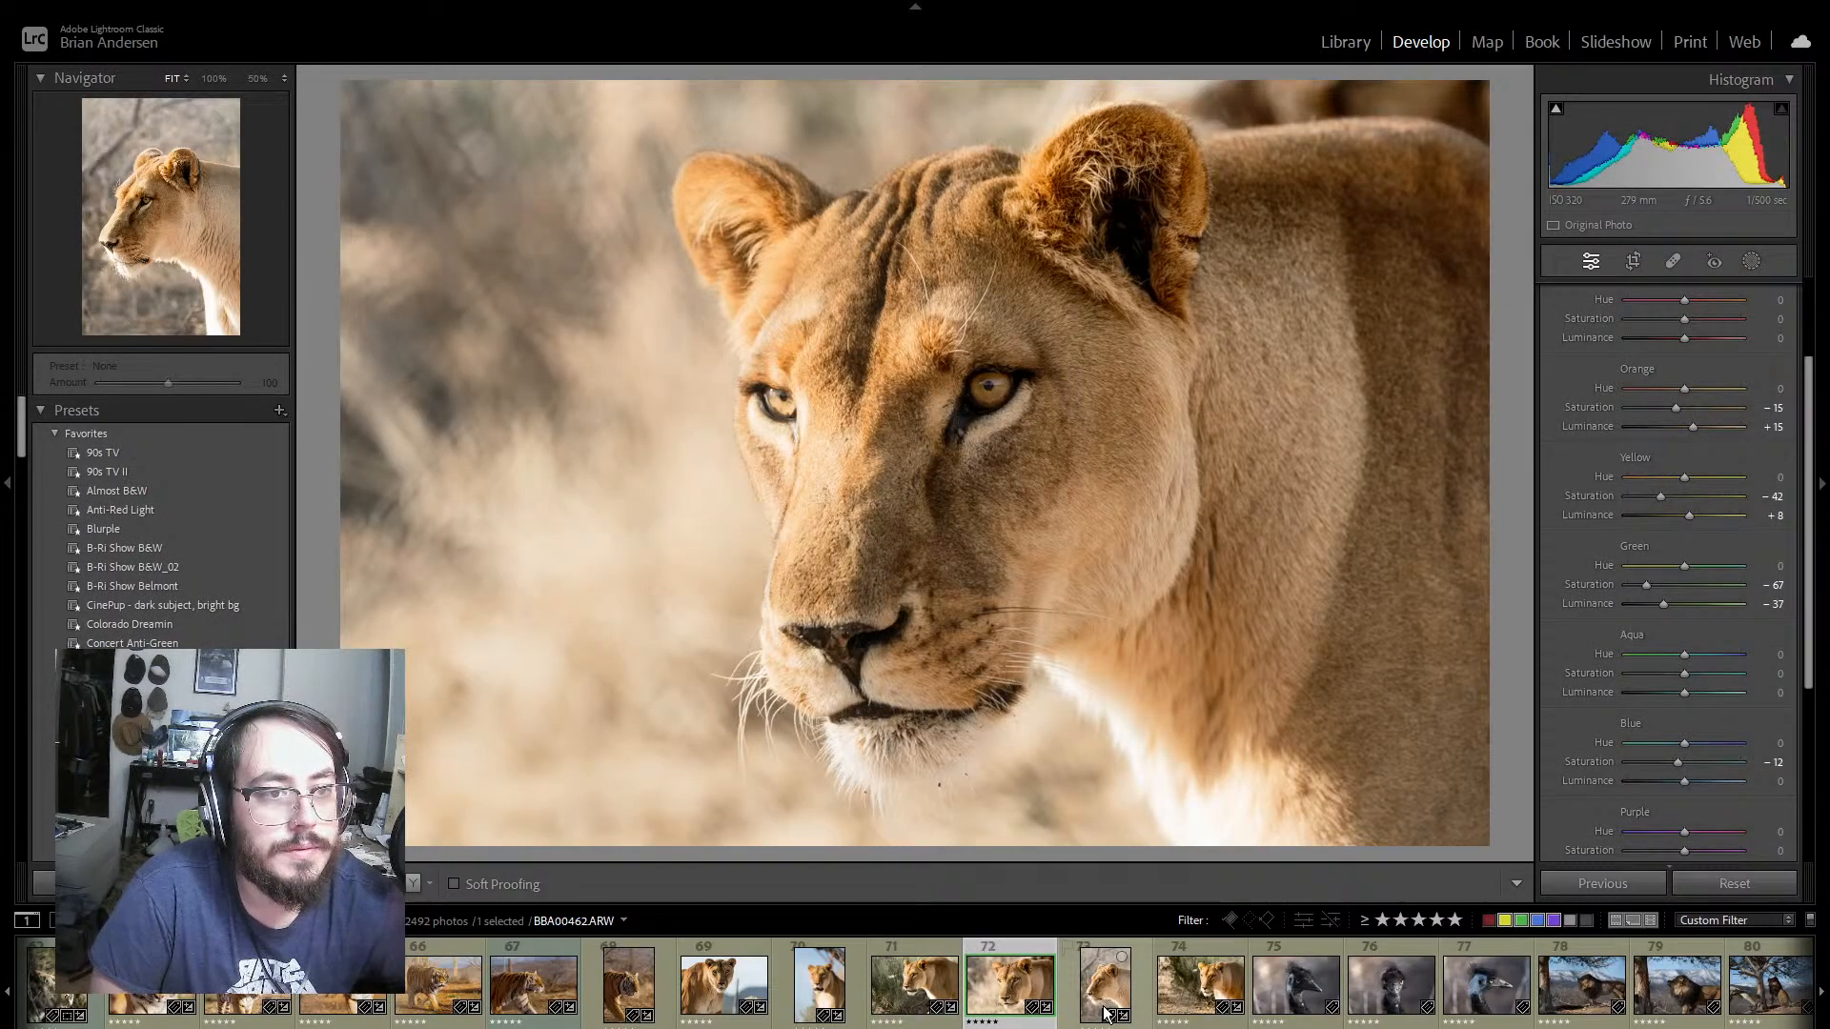
{"action": "left_click", "coordinate": [1141, 994]}
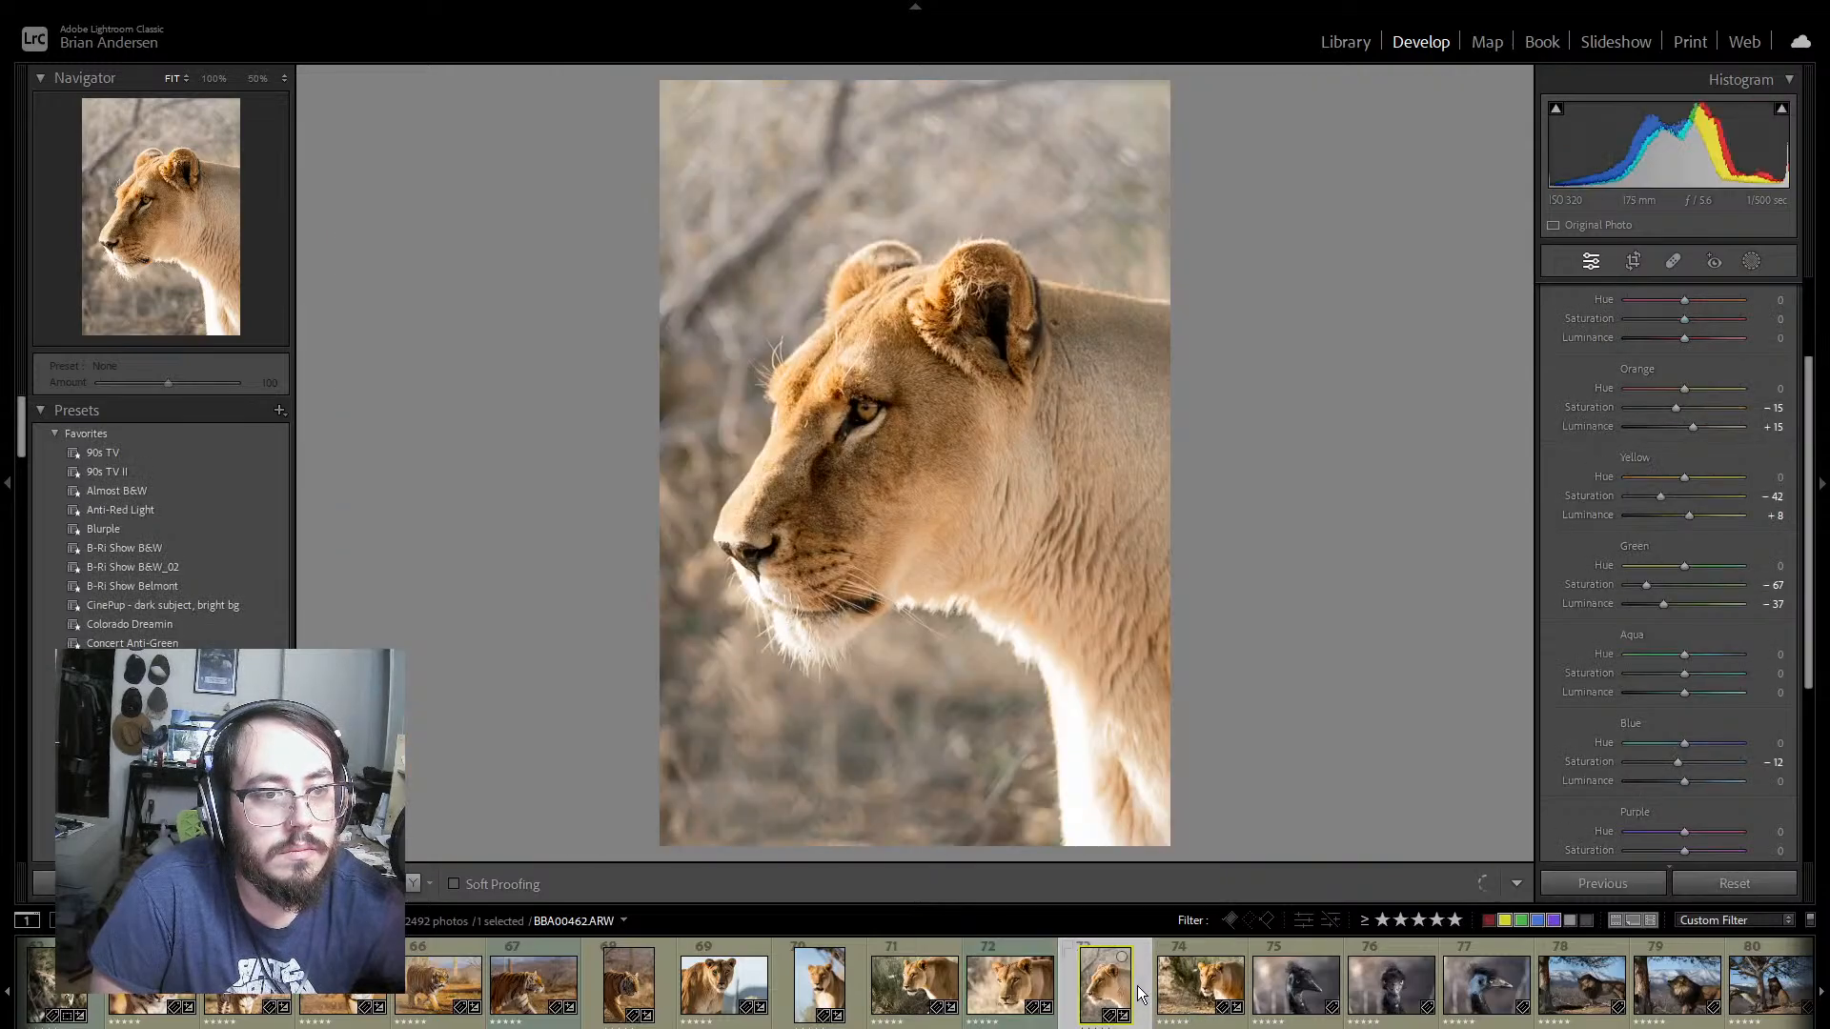
{"action": "left_click", "coordinate": [1208, 1017]}
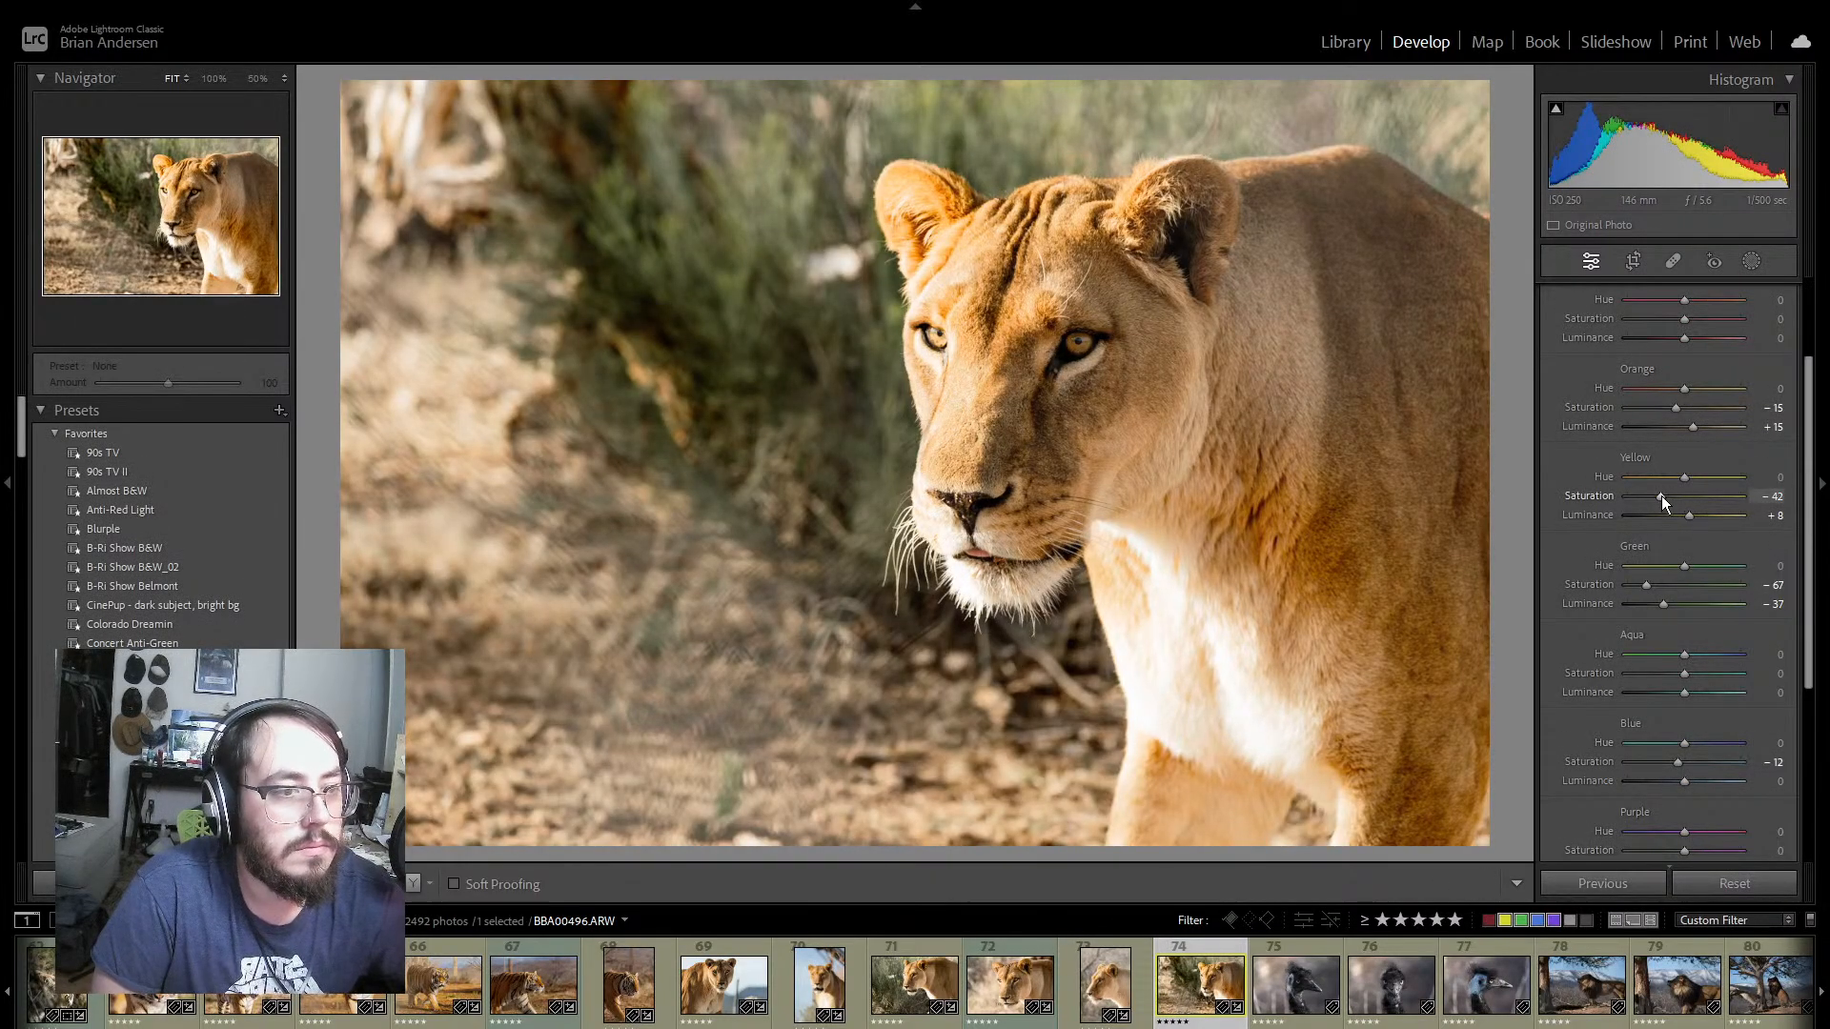
{"action": "left_click_drag", "start_coordinate": [1660, 495], "coordinate": [1661, 494]}
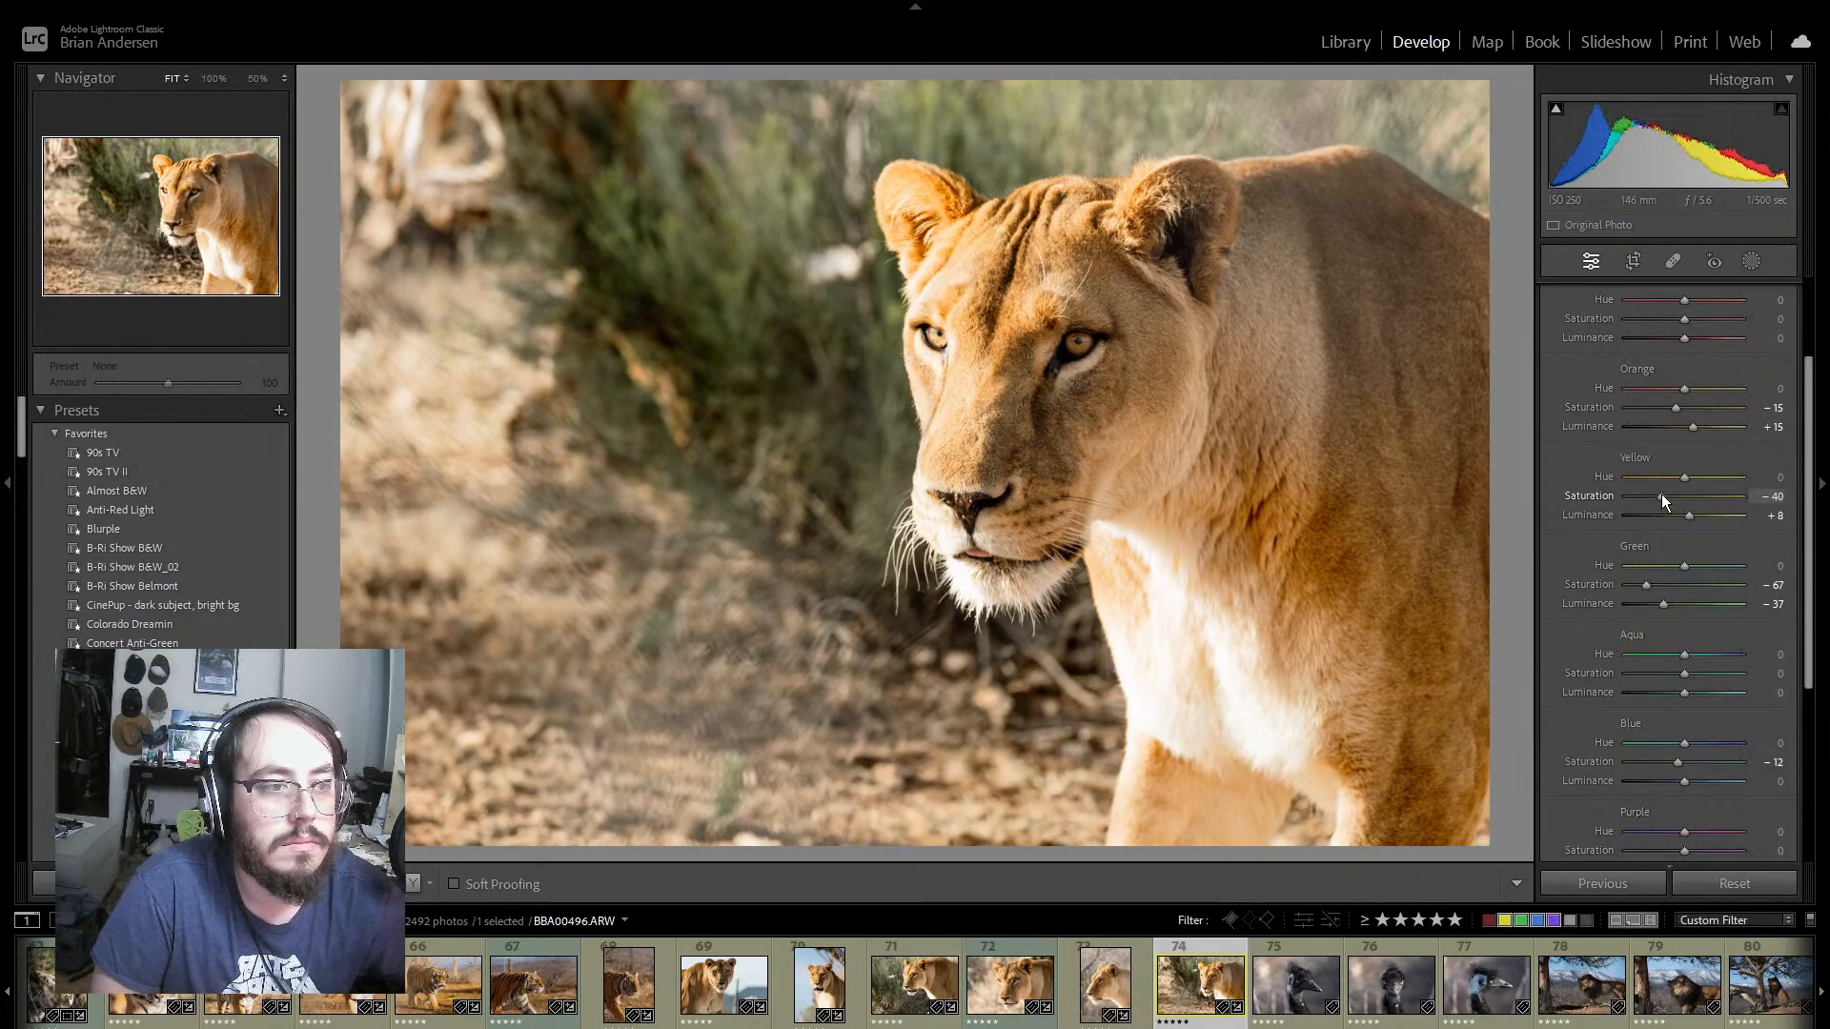
Step: Set Highlights to −23 and Whites to −100 on lioness photo 74
{"action": "scroll", "coordinate": [1790, 424], "scroll_direction": "up", "scroll_amount": 2}
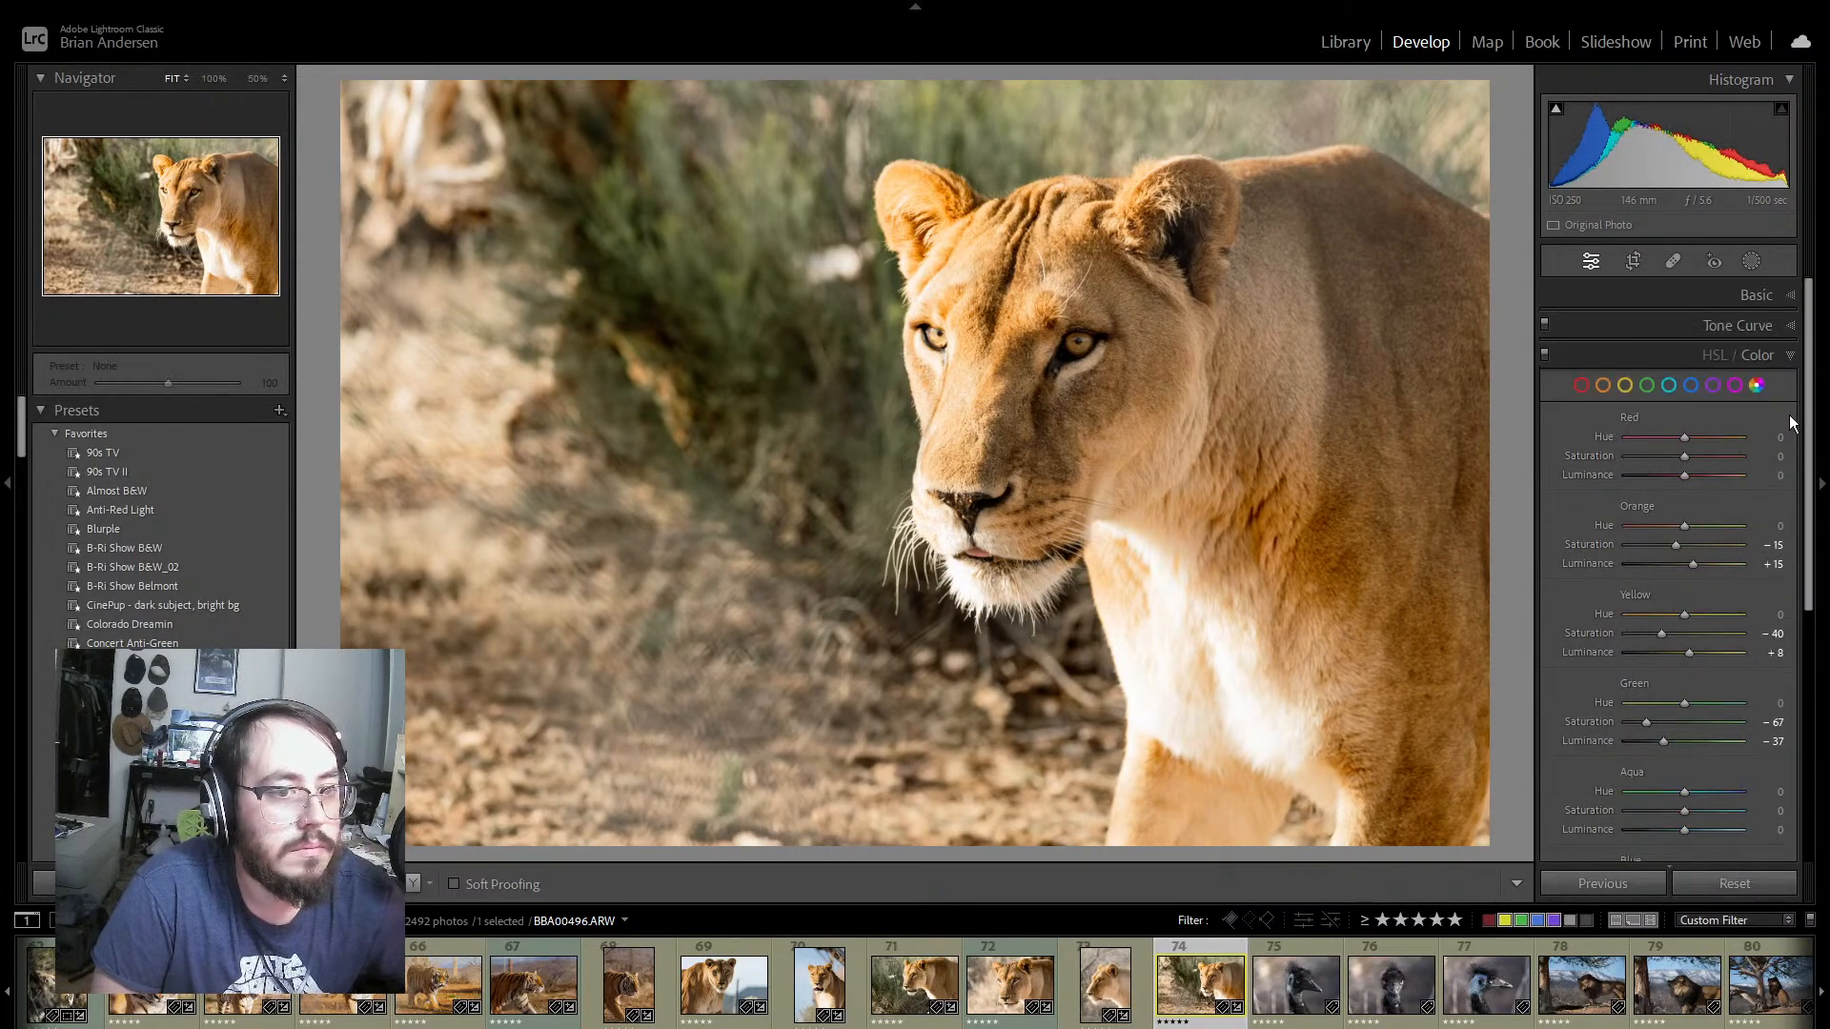
{"action": "left_click", "coordinate": [1781, 295]}
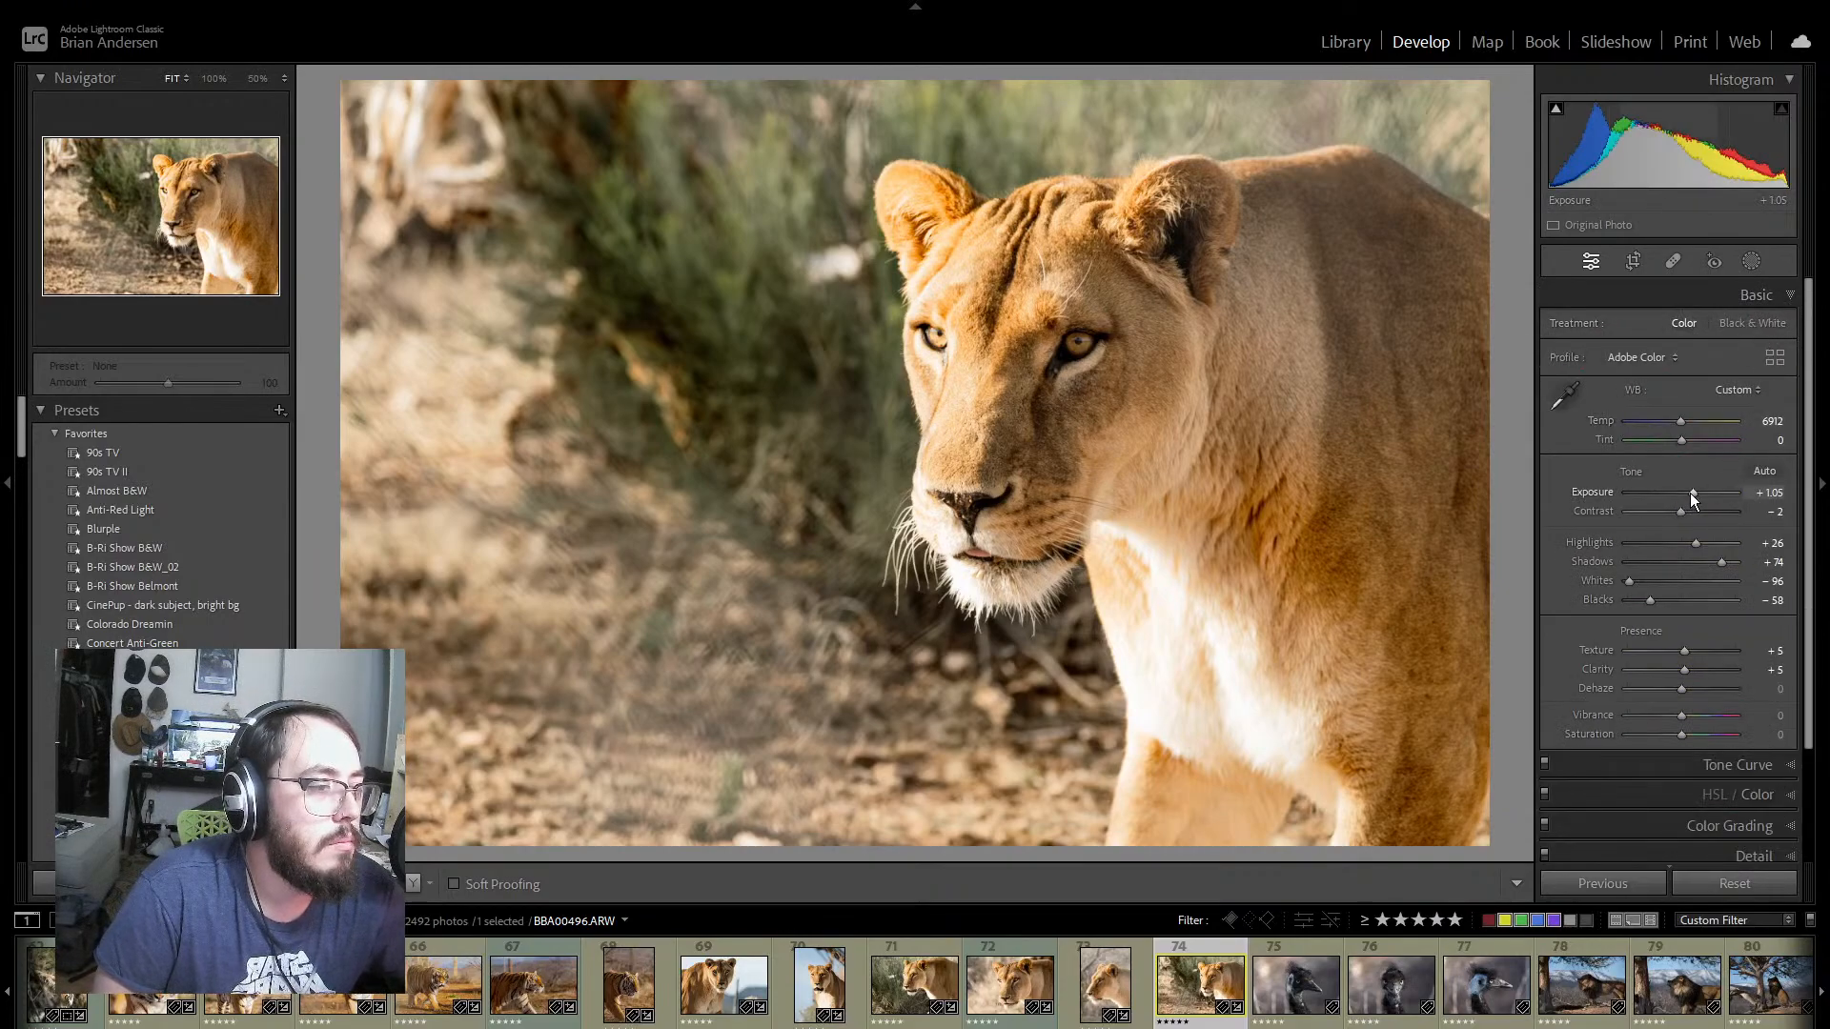
{"action": "double_click", "coordinate": [1690, 543]}
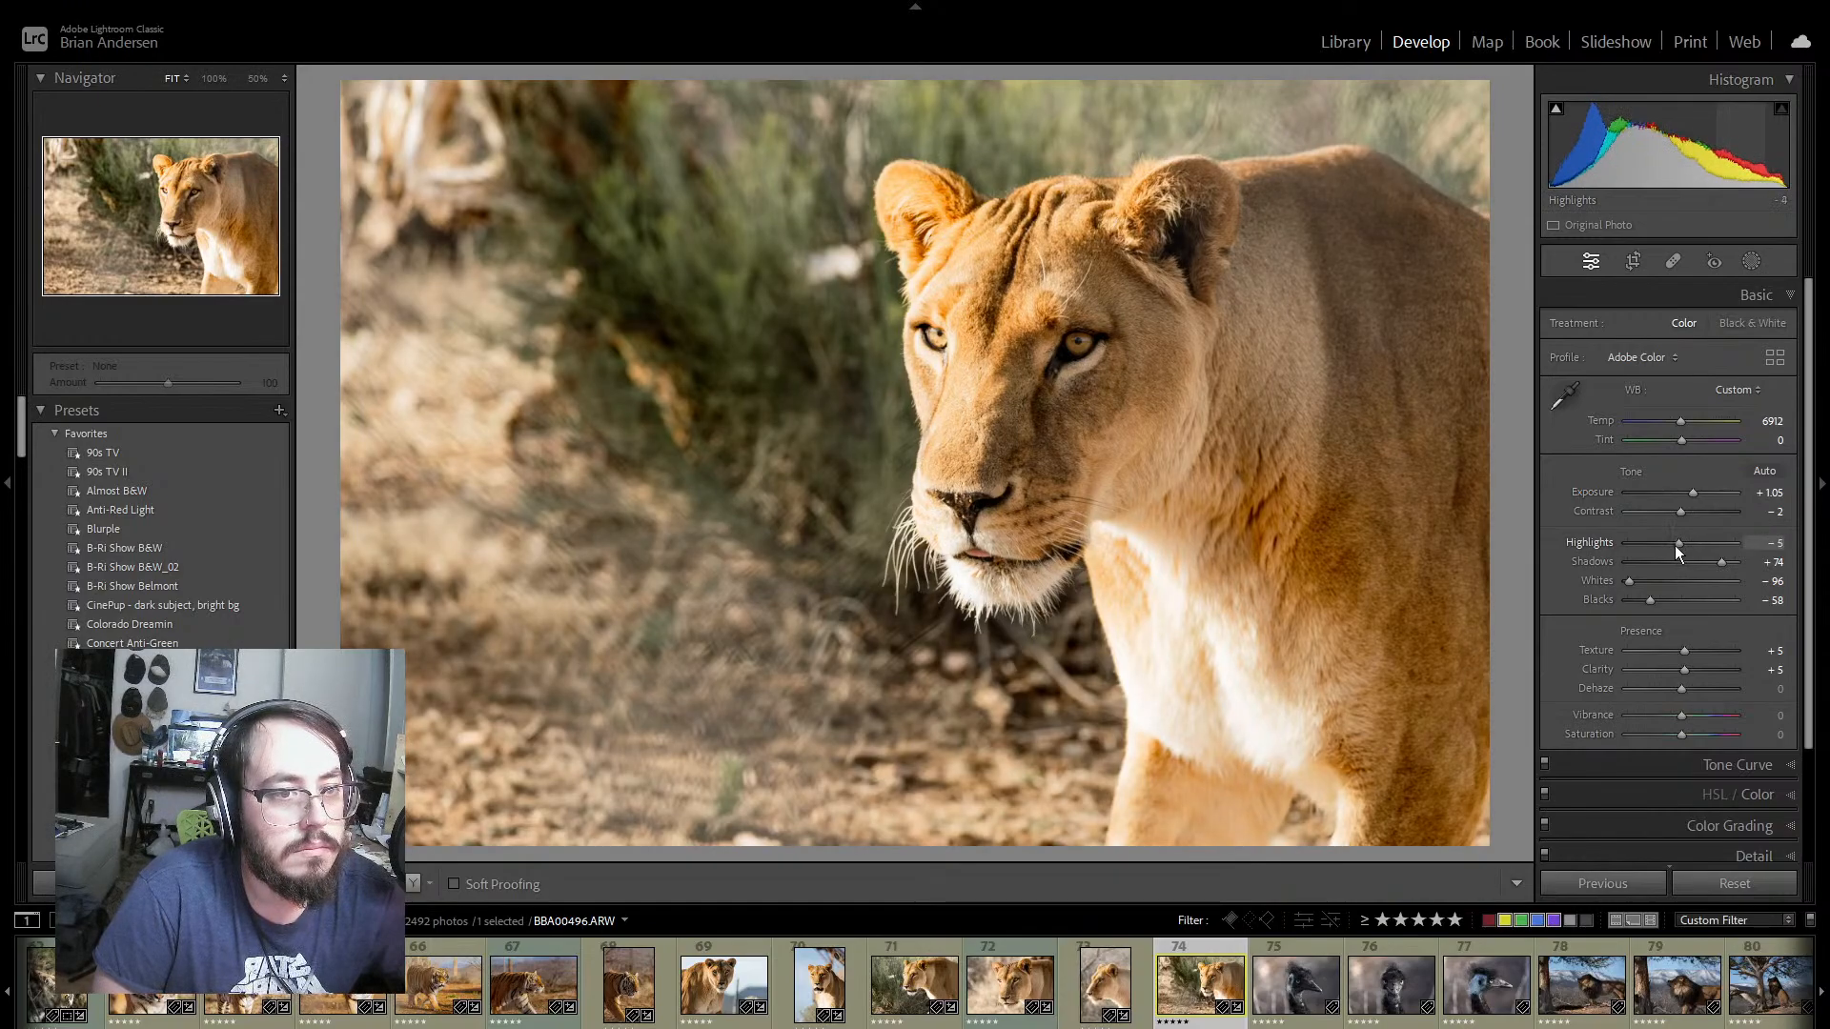
{"action": "left_click_drag", "start_coordinate": [1675, 545], "coordinate": [1667, 546]}
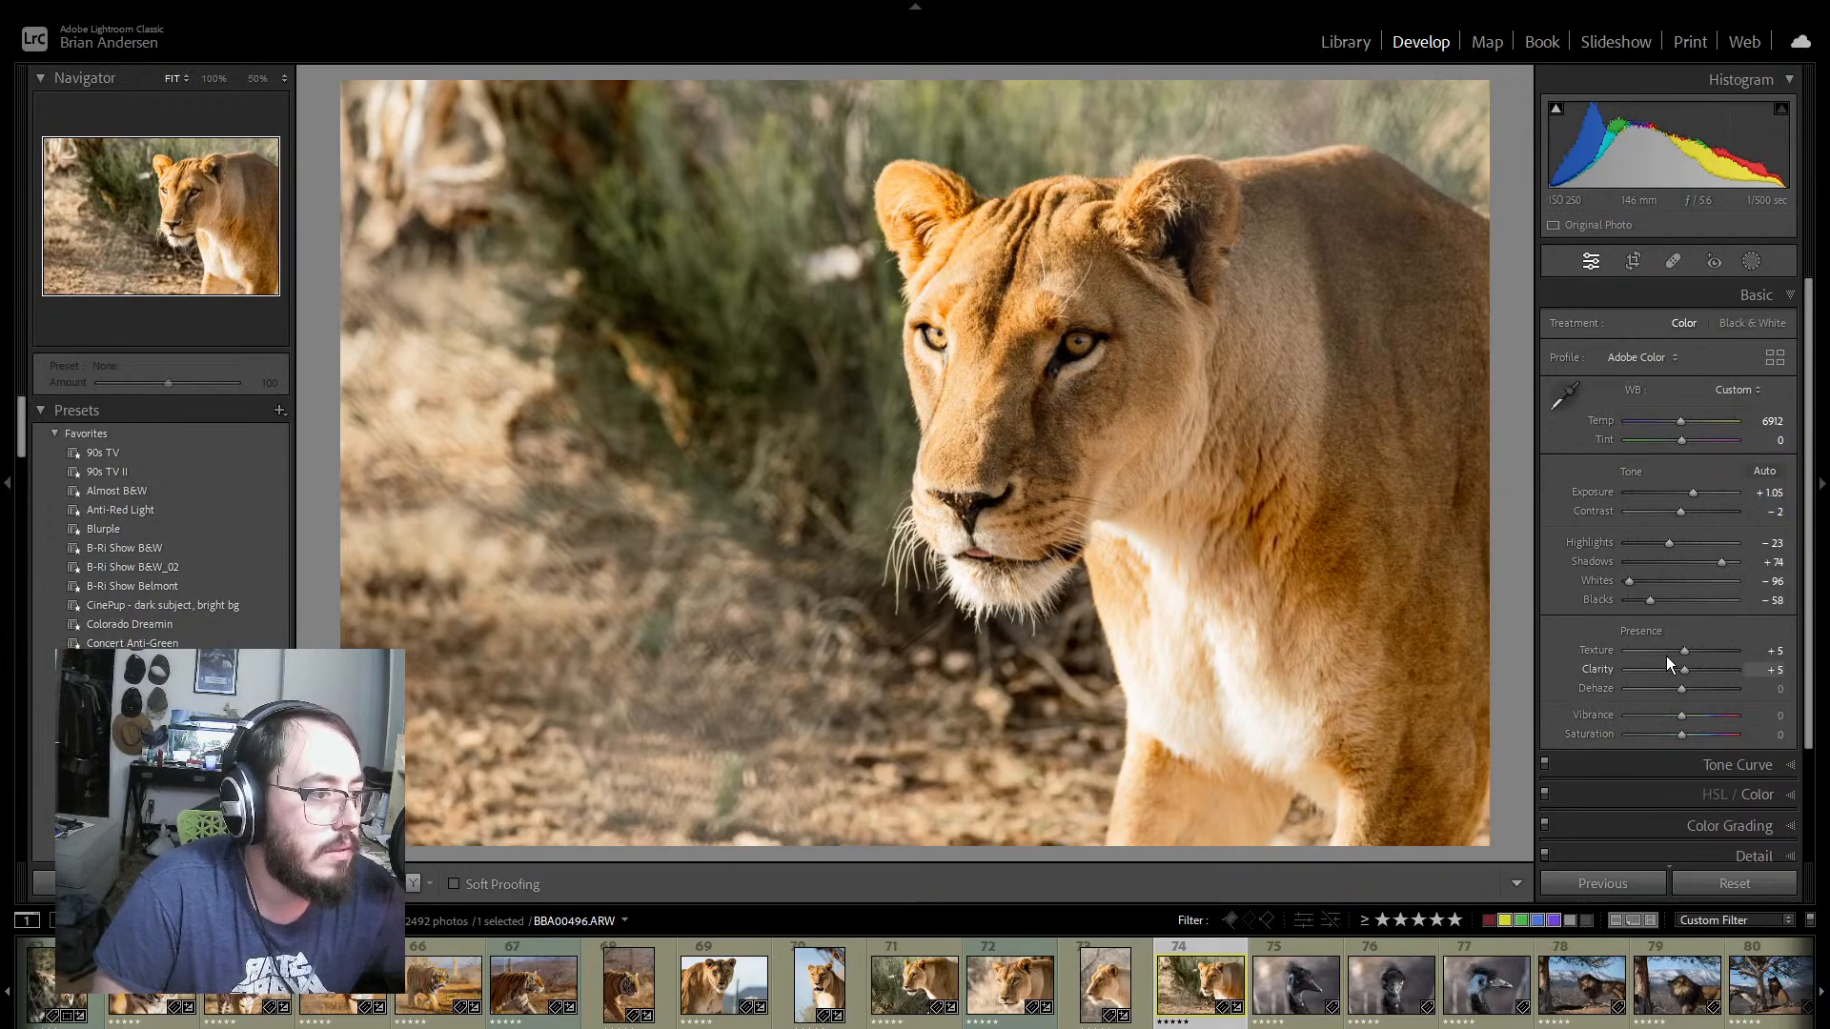
{"action": "left_click_drag", "start_coordinate": [1627, 583], "coordinate": [1621, 581]}
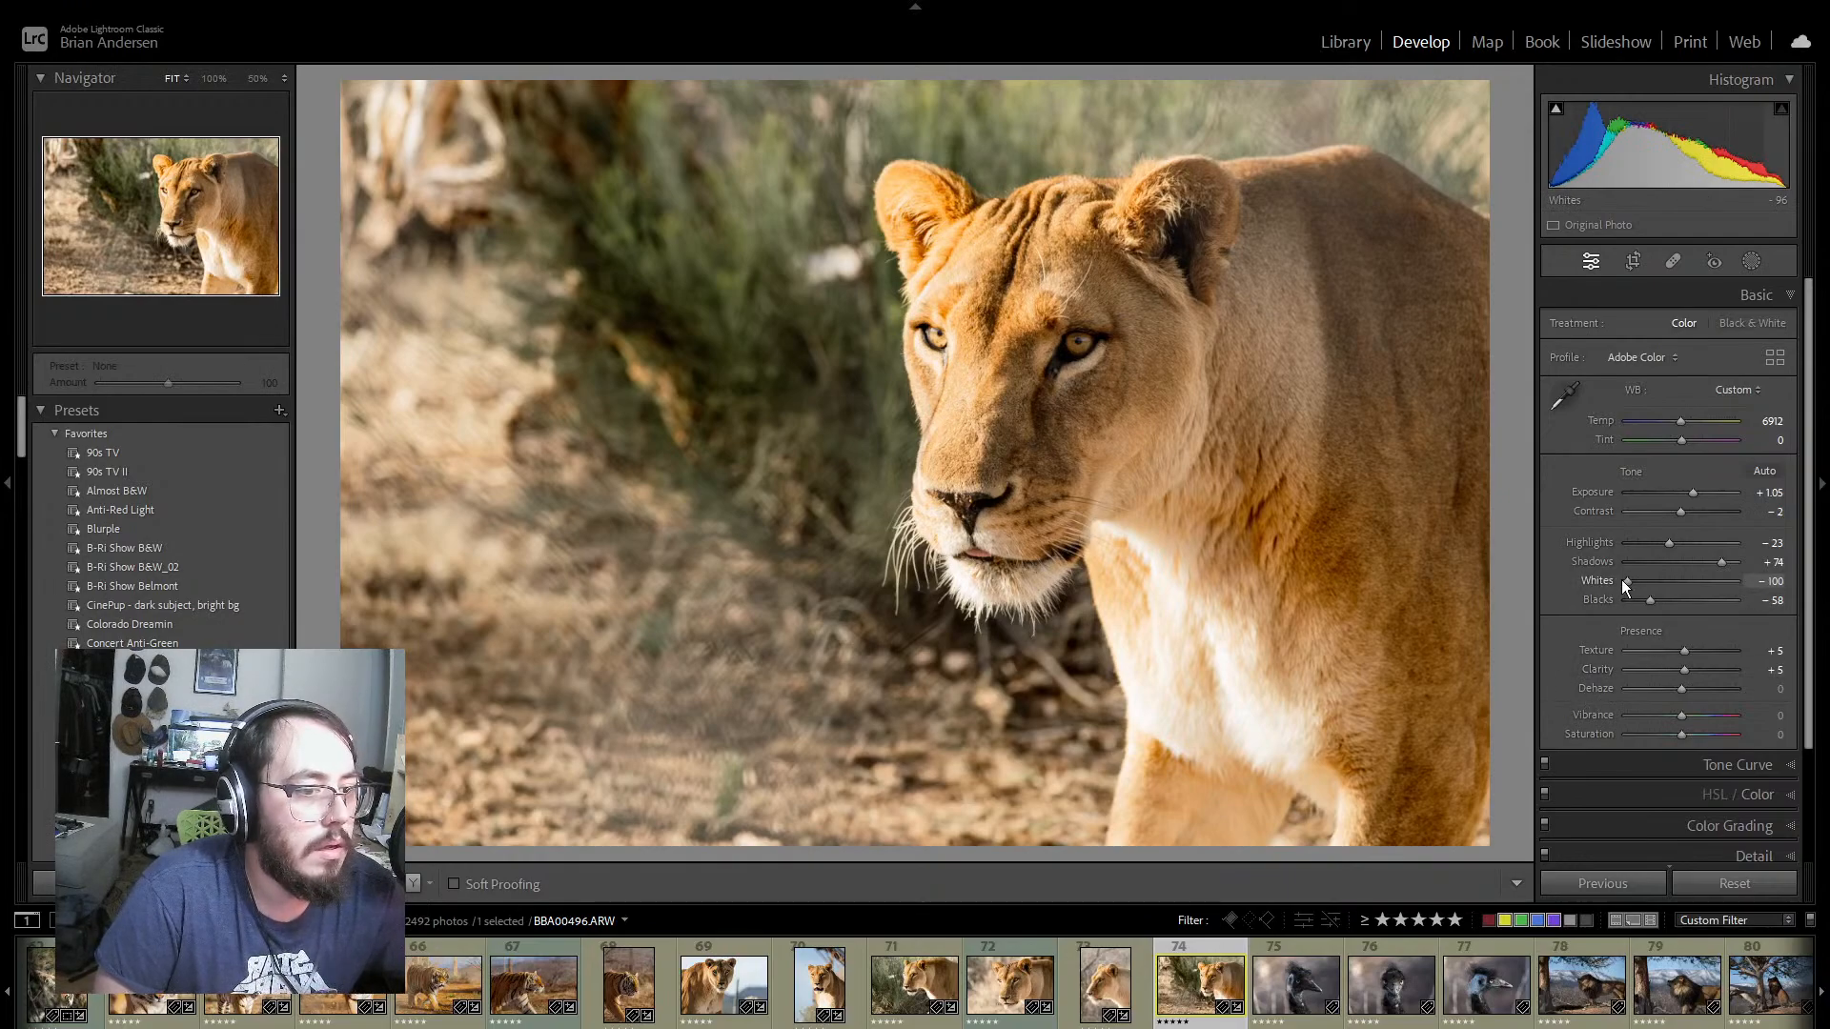
Step: On emu photo 75, set Exposure +0.79, Contrast +32, Highlights +51, Shadows +51, Whites +60 and Blacks −53
{"action": "left_click", "coordinate": [1308, 952]}
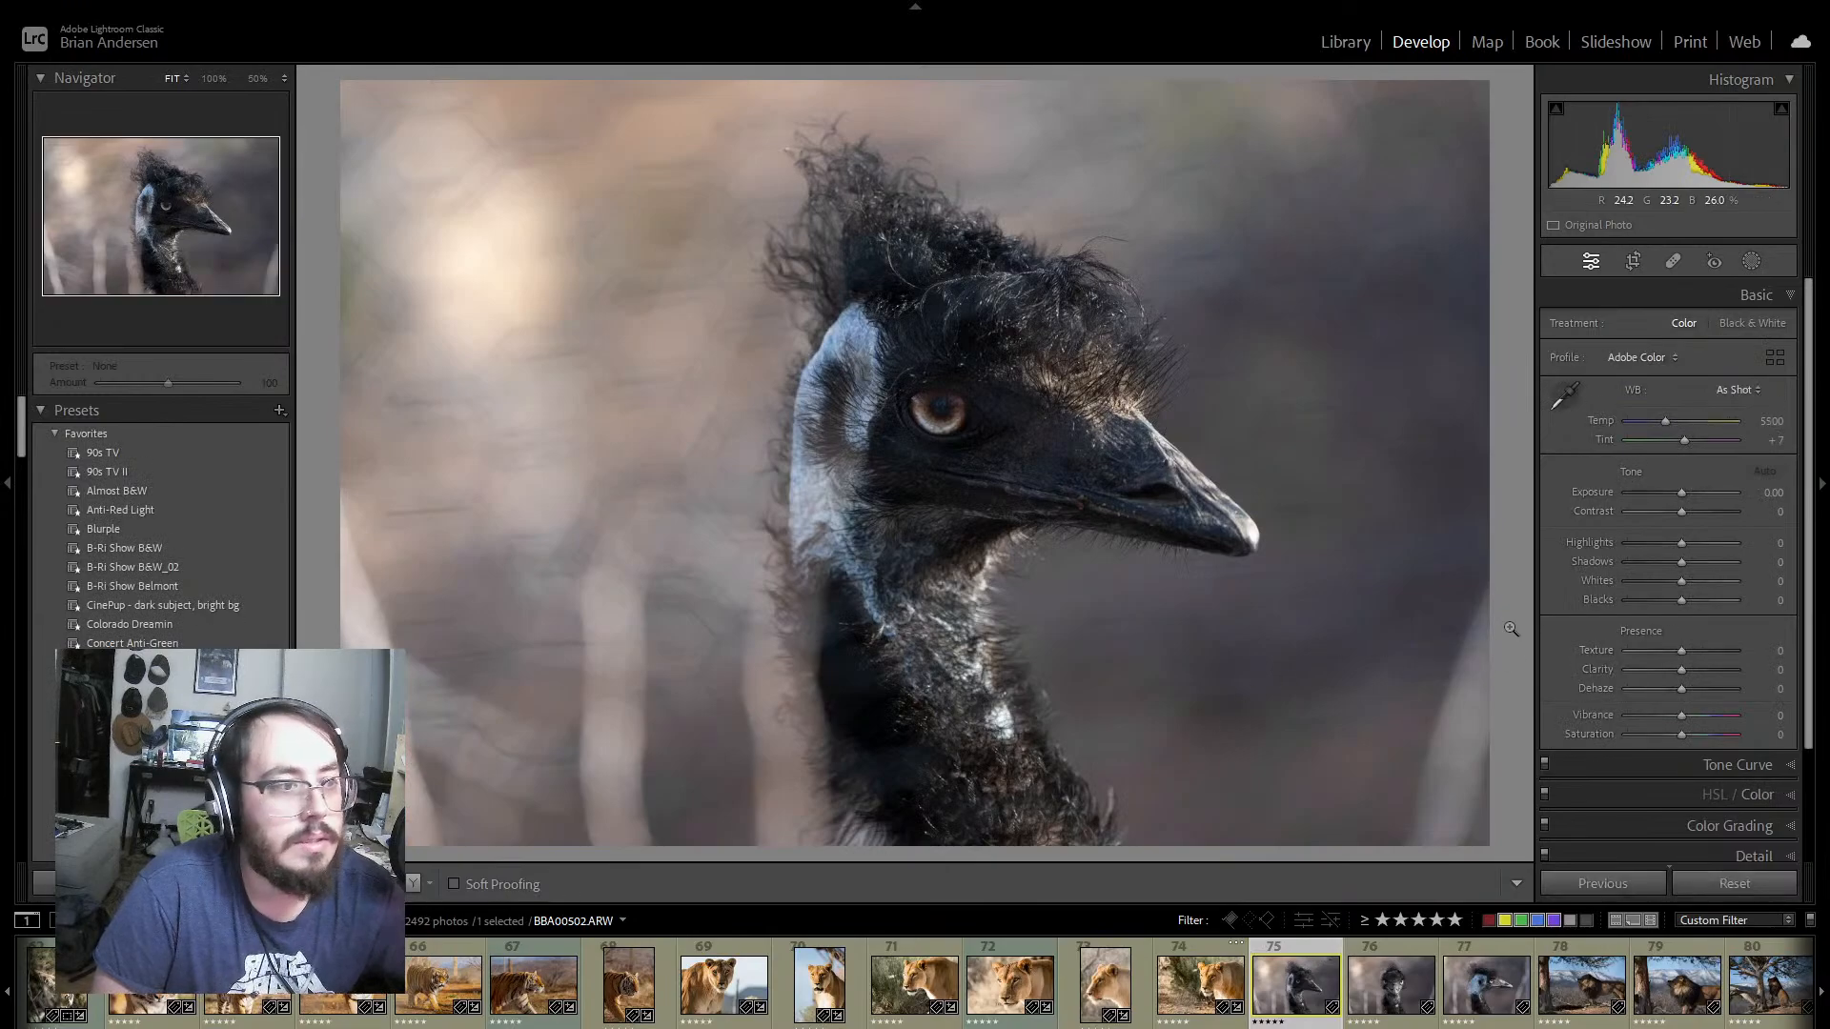
{"action": "left_click_drag", "start_coordinate": [1683, 493], "coordinate": [1712, 586]}
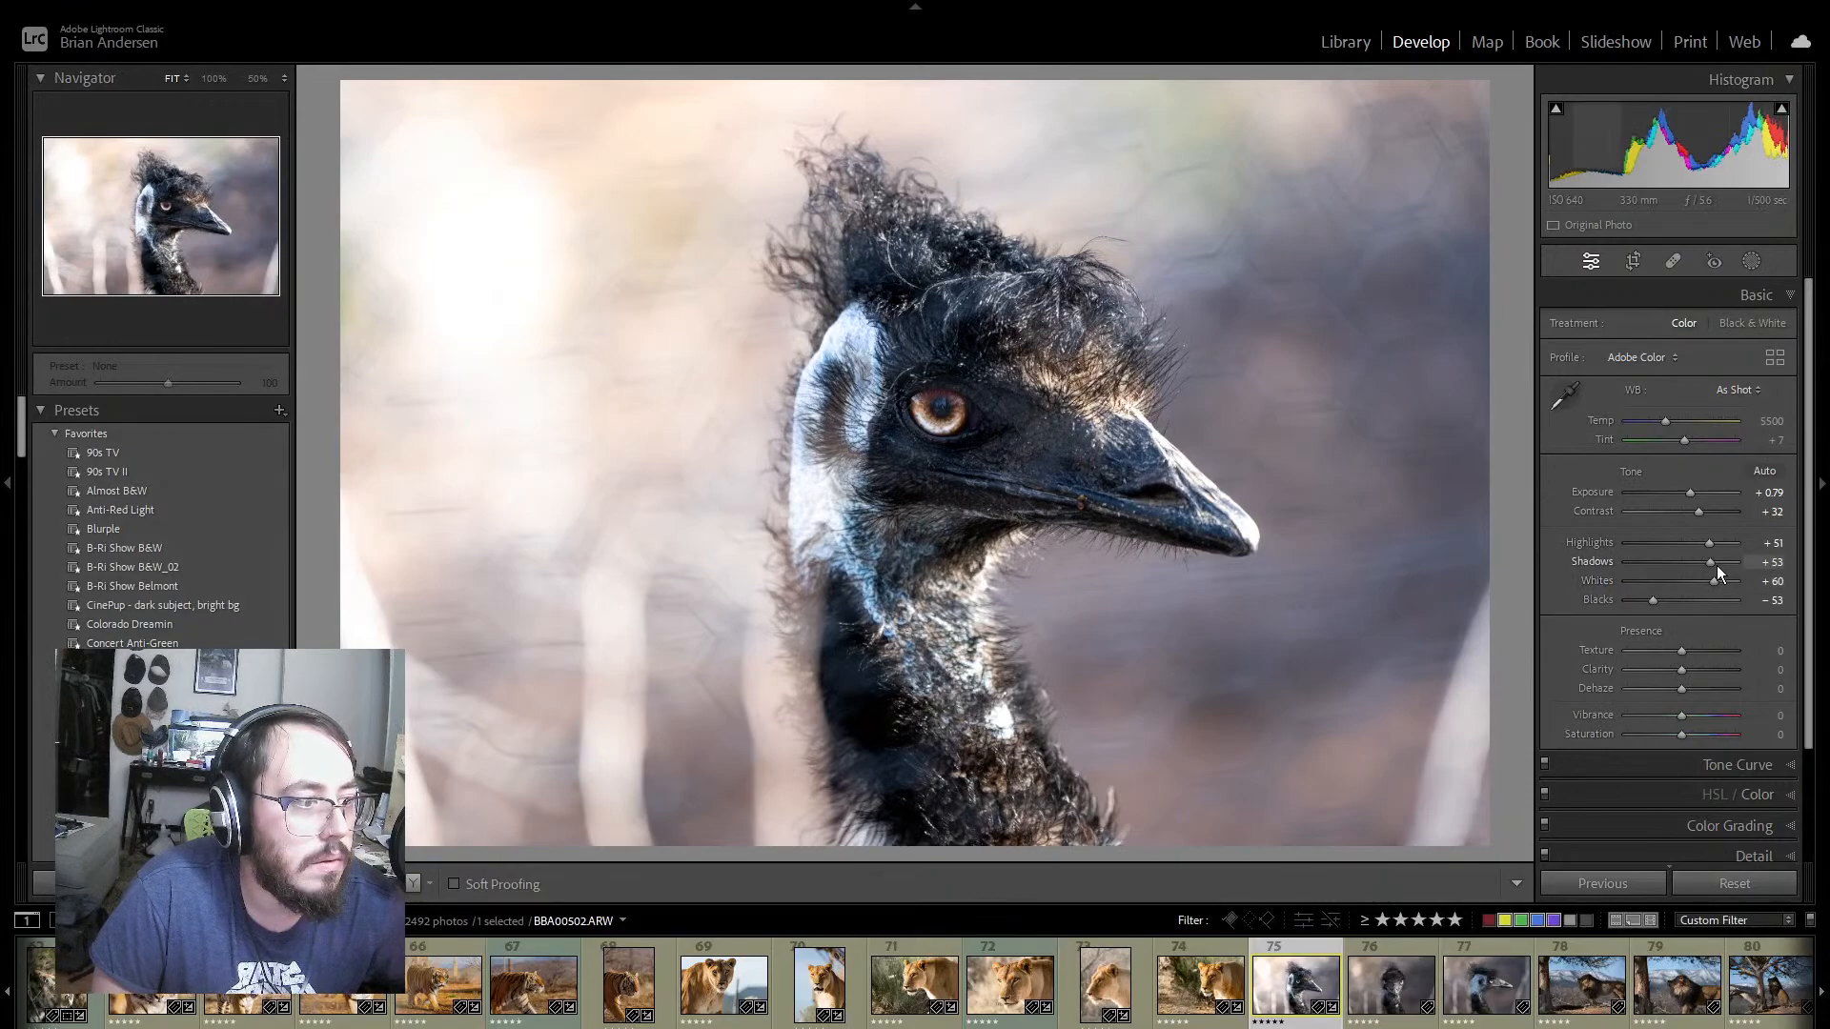
{"action": "mouse_move", "coordinate": [1711, 562]}
{"action": "left_mouse_down"}
{"action": "mouse_move", "coordinate": [1696, 562]}
{"action": "mouse_move", "coordinate": [1712, 562]}
{"action": "left_mouse_up"}
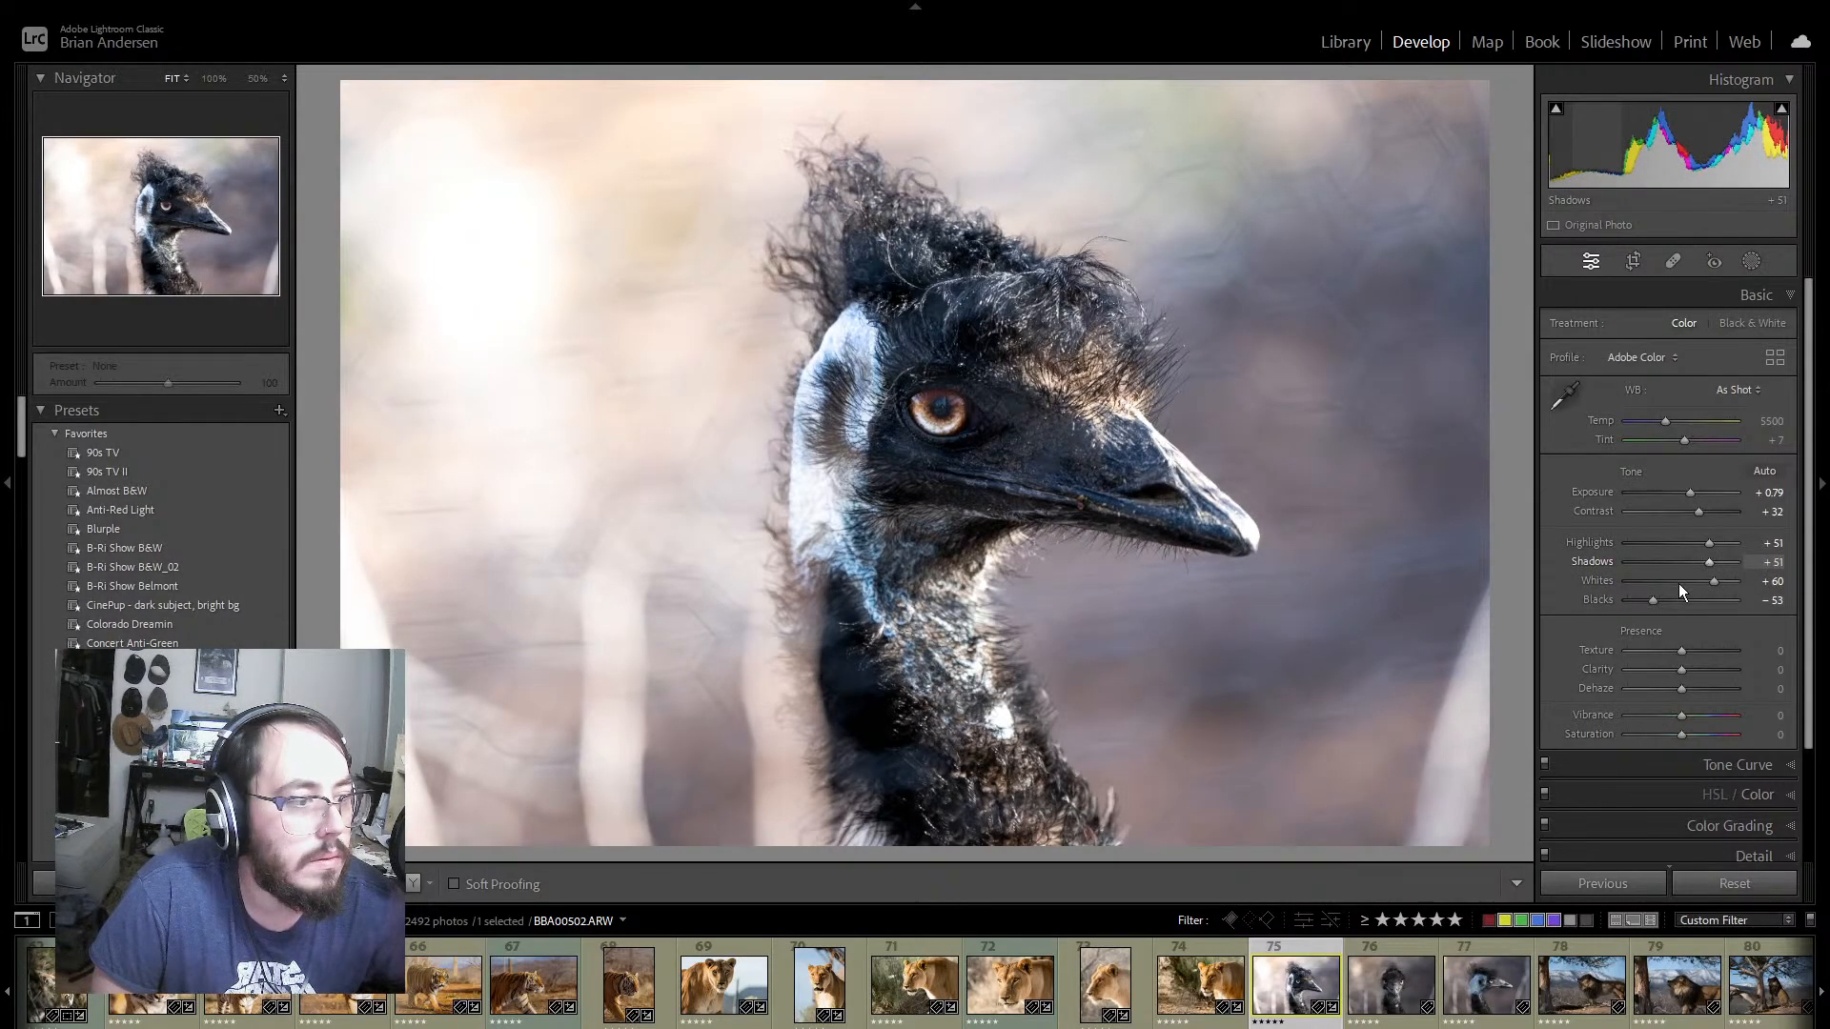
Step: Set the emu photo's Texture to +5, Clarity to +7, Dehaze to −2, Vibrance to −5 and Saturation to +39
{"action": "left_click_drag", "start_coordinate": [1684, 650], "coordinate": [1680, 689]}
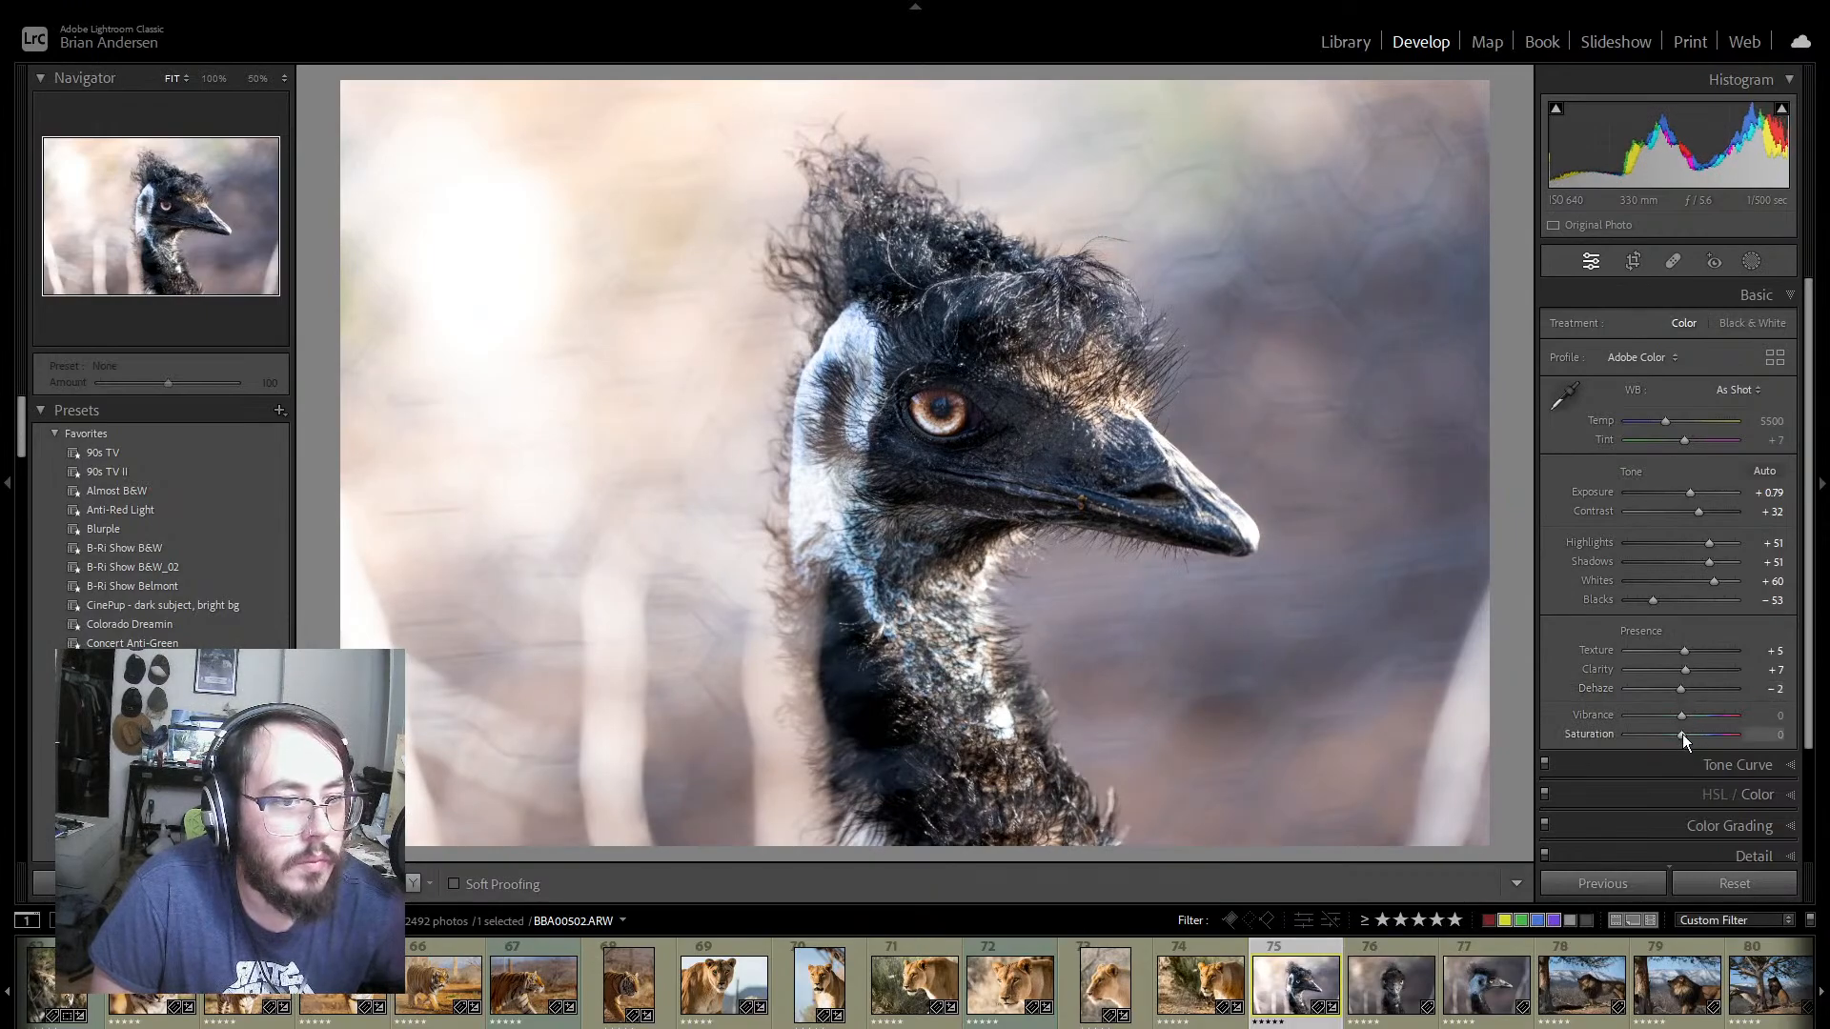
{"action": "mouse_move", "coordinate": [1683, 734]}
{"action": "left_mouse_down"}
{"action": "mouse_move", "coordinate": [1702, 731]}
{"action": "mouse_move", "coordinate": [1677, 713]}
{"action": "left_mouse_up"}
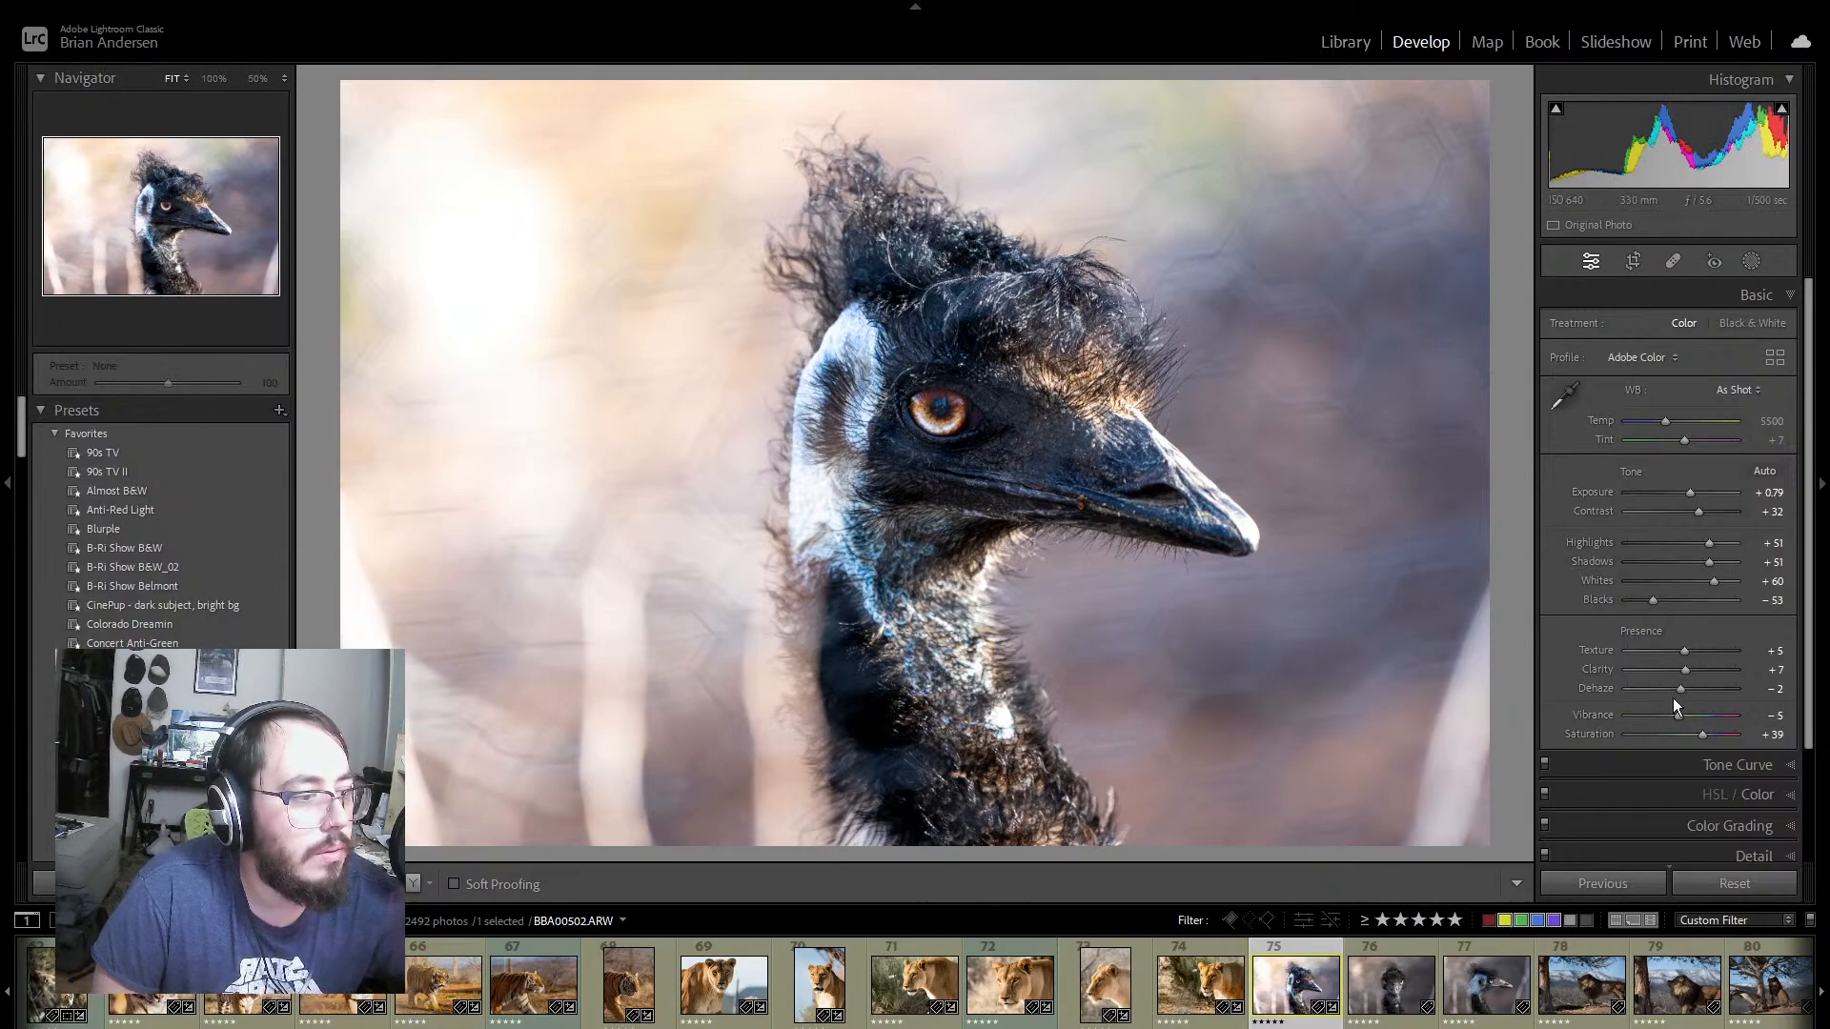
Step: Shape the emu photo's point curve into a gentle S with a slightly lifted black point and four intermediate points
{"action": "left_click", "coordinate": [1791, 766]}
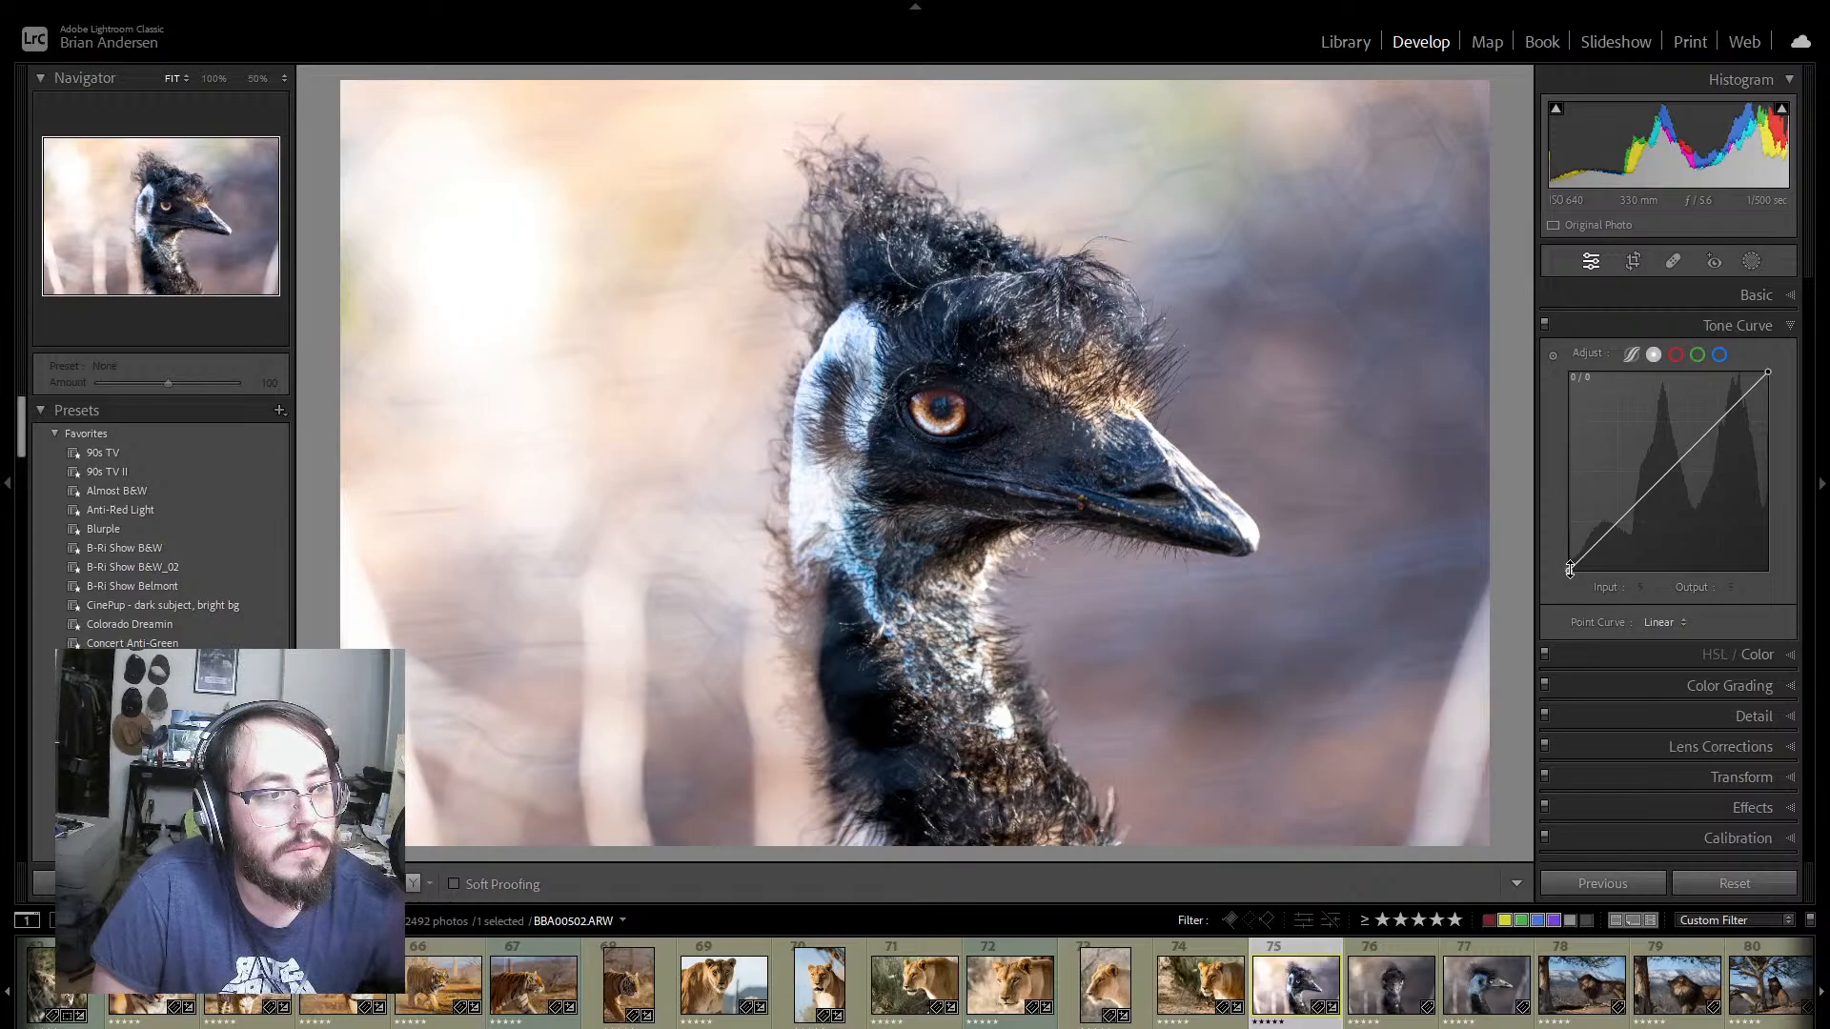
{"action": "left_click_drag", "start_coordinate": [1570, 569], "coordinate": [1775, 363]}
{"action": "left_click", "coordinate": [1715, 422]}
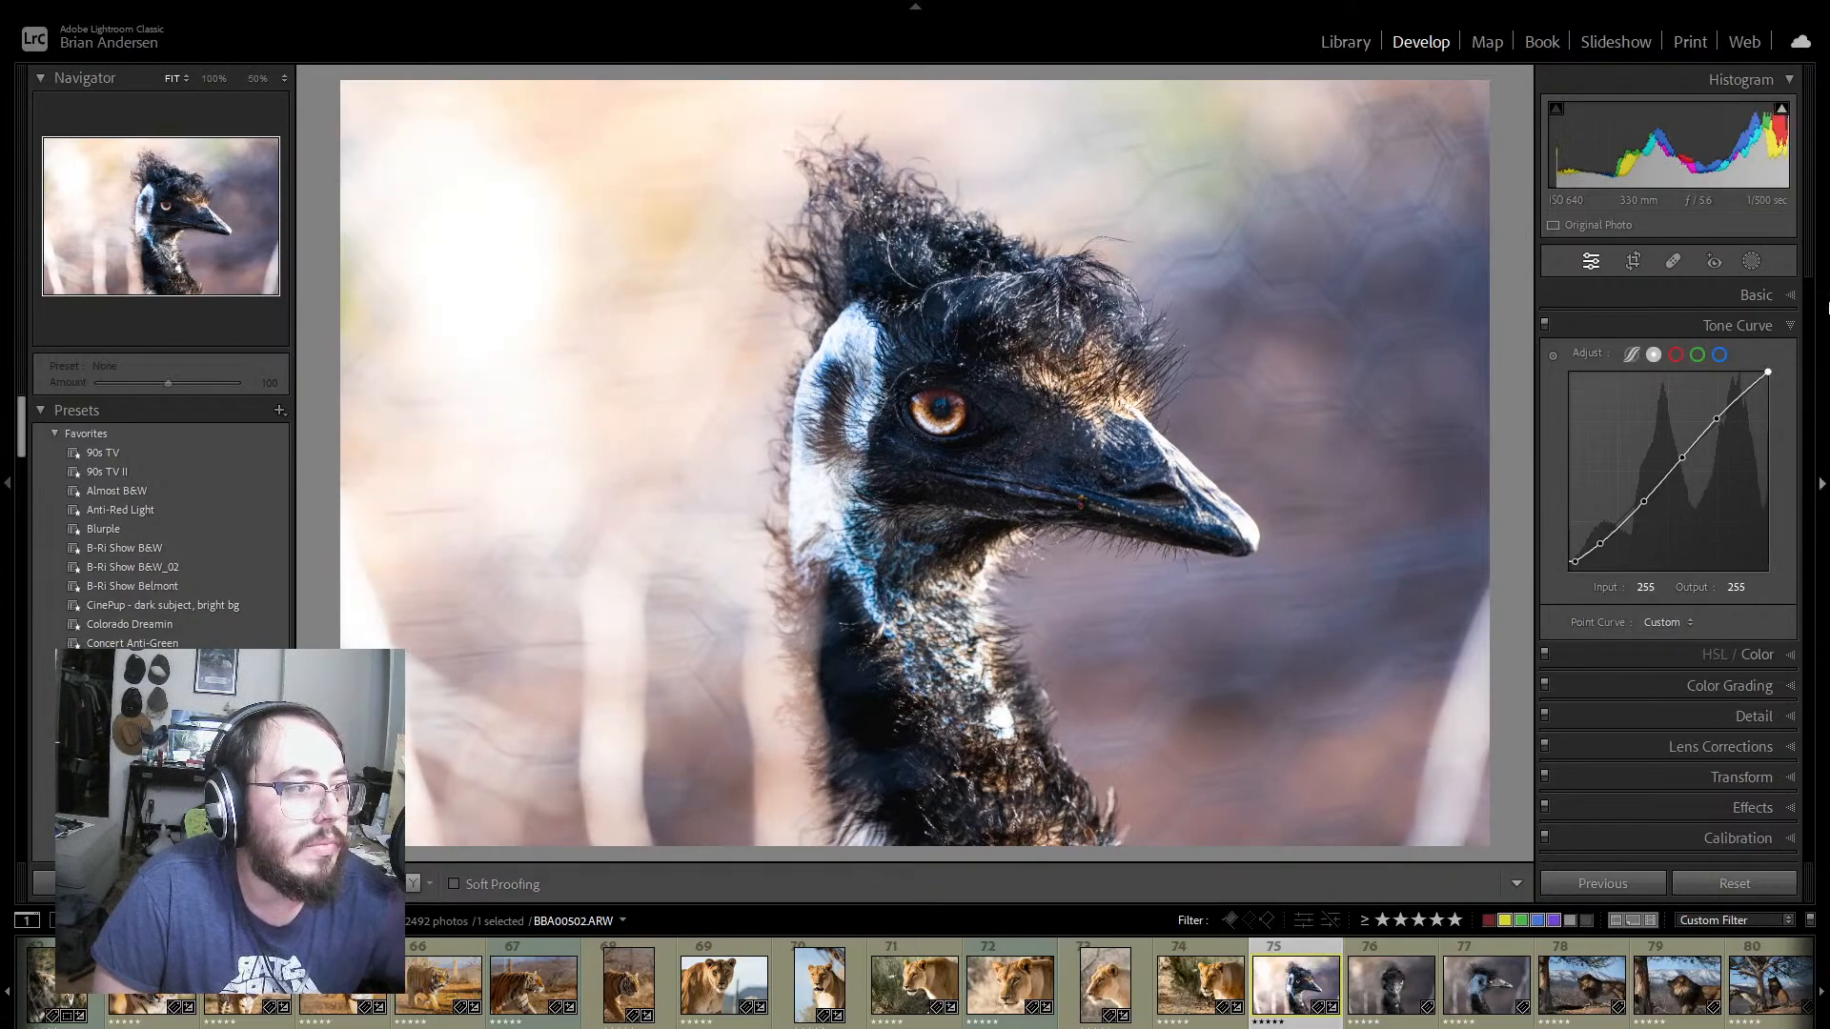
{"action": "left_click", "coordinate": [1784, 327]}
Step: On emu photo 75, set Aqua Saturation +22; Blue Hue +5, Saturation +25, Luminance −17; Purple Saturation −15, Luminance +40; Magenta Saturation −38, Luminance +28
{"action": "left_click", "coordinate": [1784, 351]}
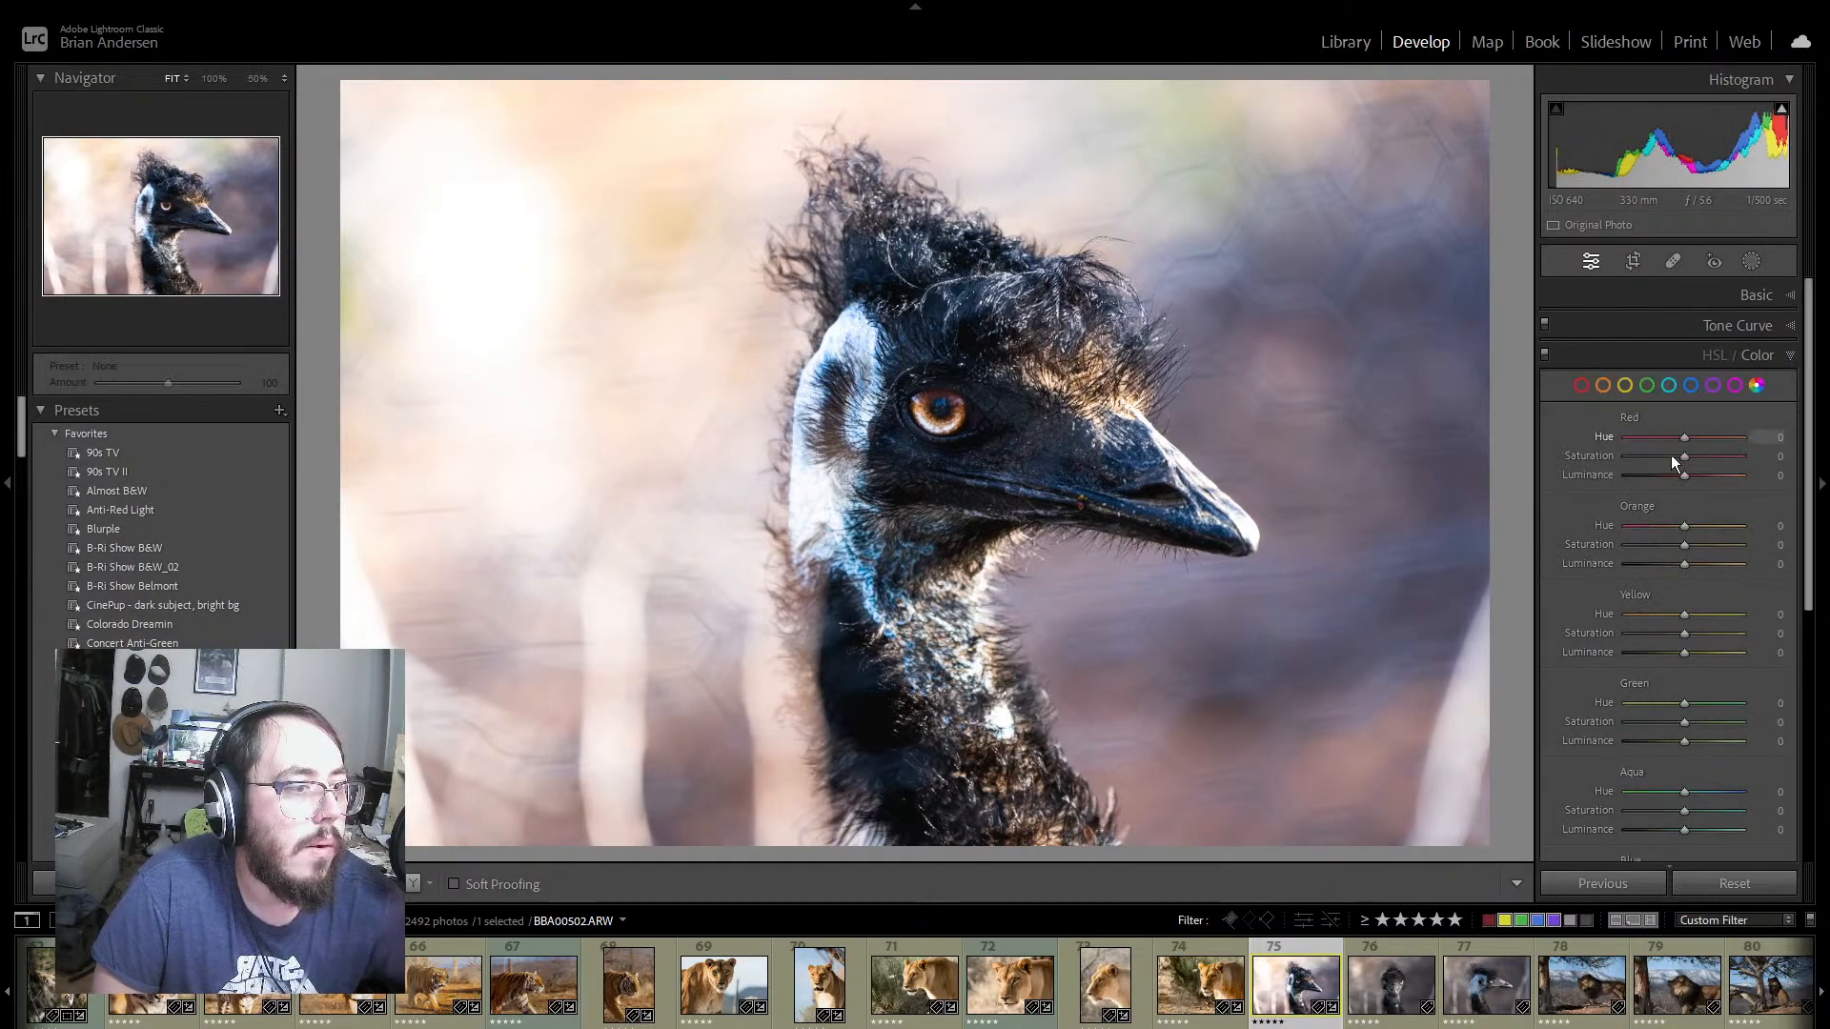
{"action": "scroll", "coordinate": [1721, 671], "scroll_direction": "down", "scroll_amount": 5}
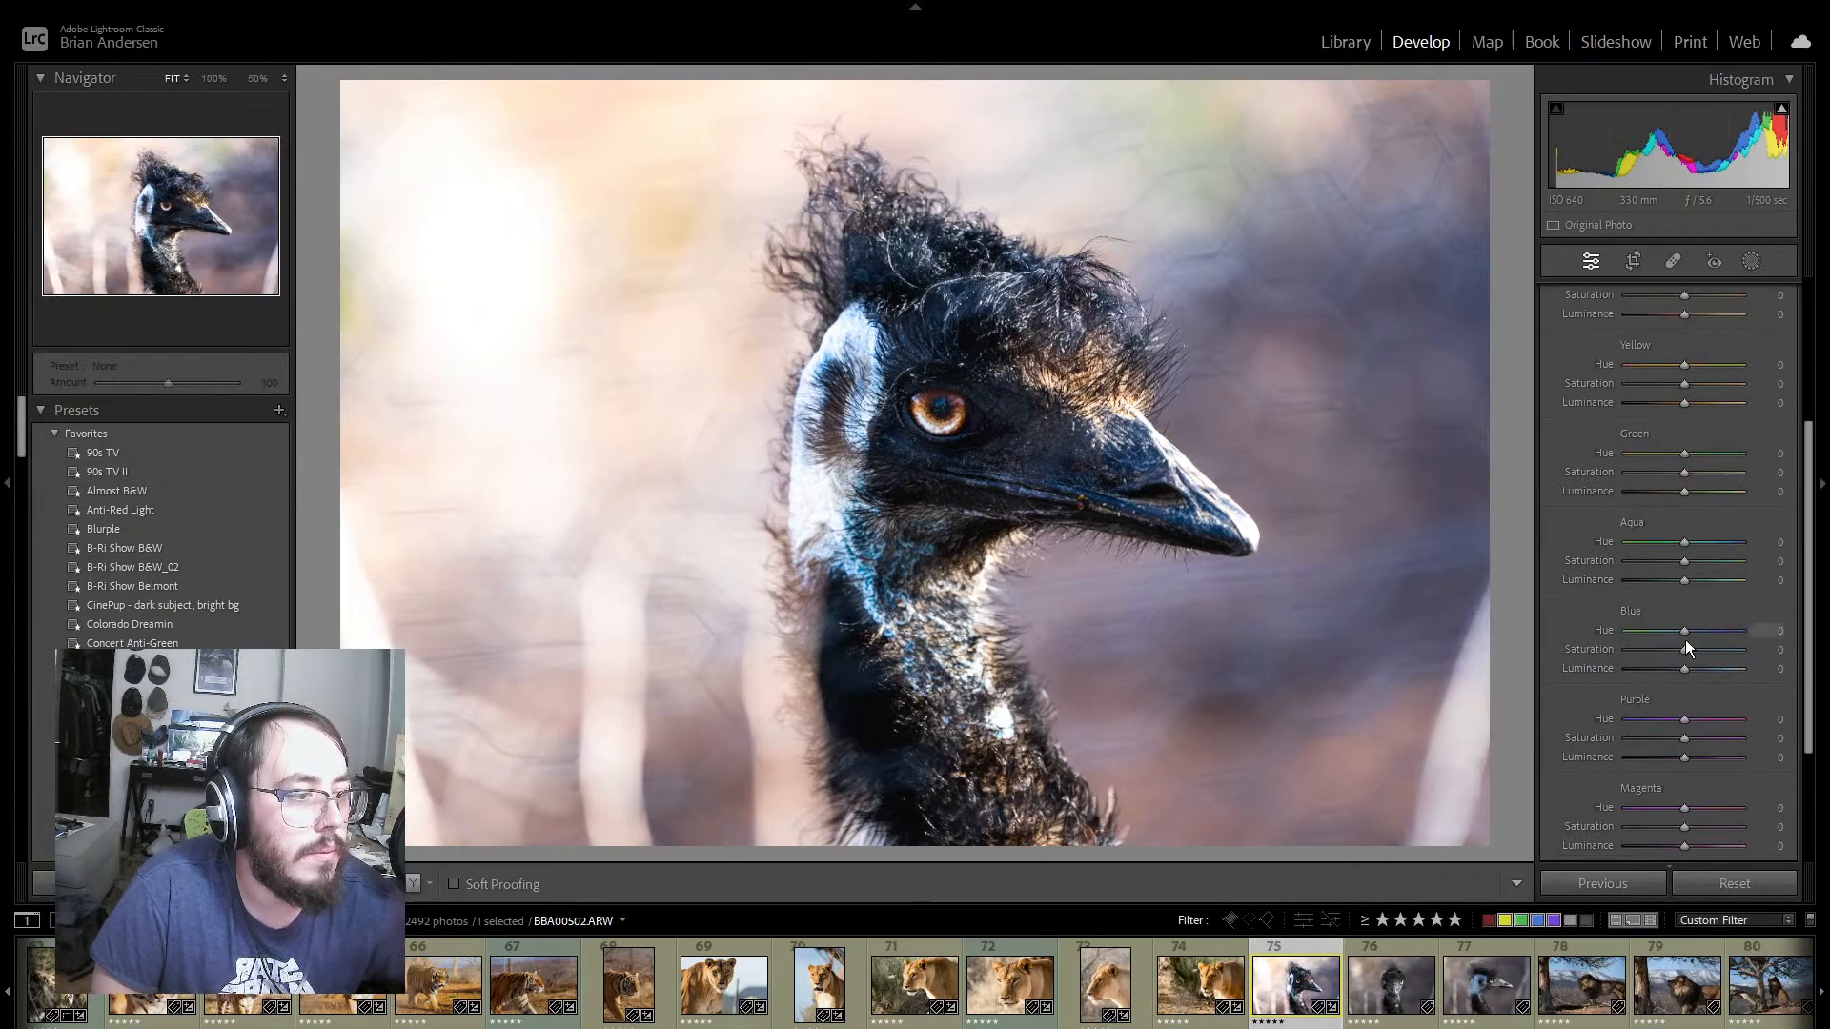
{"action": "left_click_drag", "start_coordinate": [1683, 649], "coordinate": [1707, 654]}
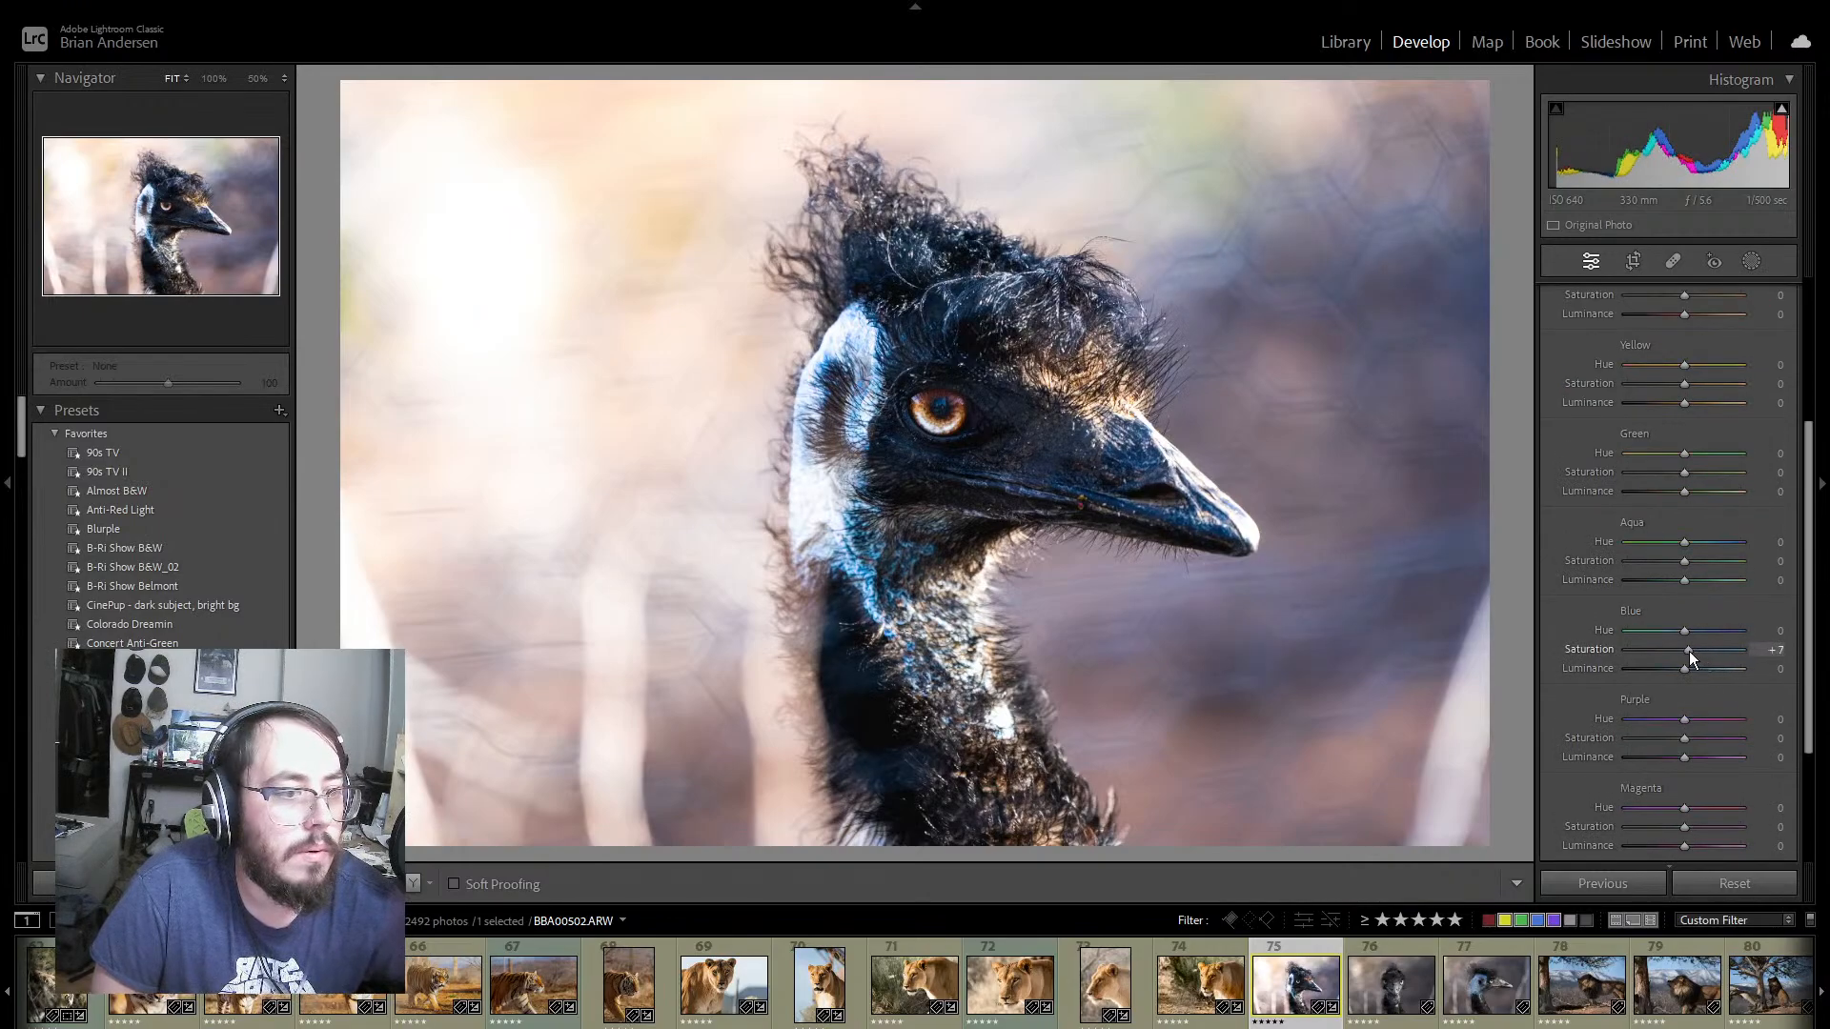
{"action": "left_click_drag", "start_coordinate": [1685, 563], "coordinate": [1695, 563]}
{"action": "mouse_move", "coordinate": [1684, 667]}
{"action": "left_mouse_down"}
{"action": "mouse_move", "coordinate": [1661, 666]}
{"action": "mouse_move", "coordinate": [1680, 634]}
{"action": "left_mouse_up"}
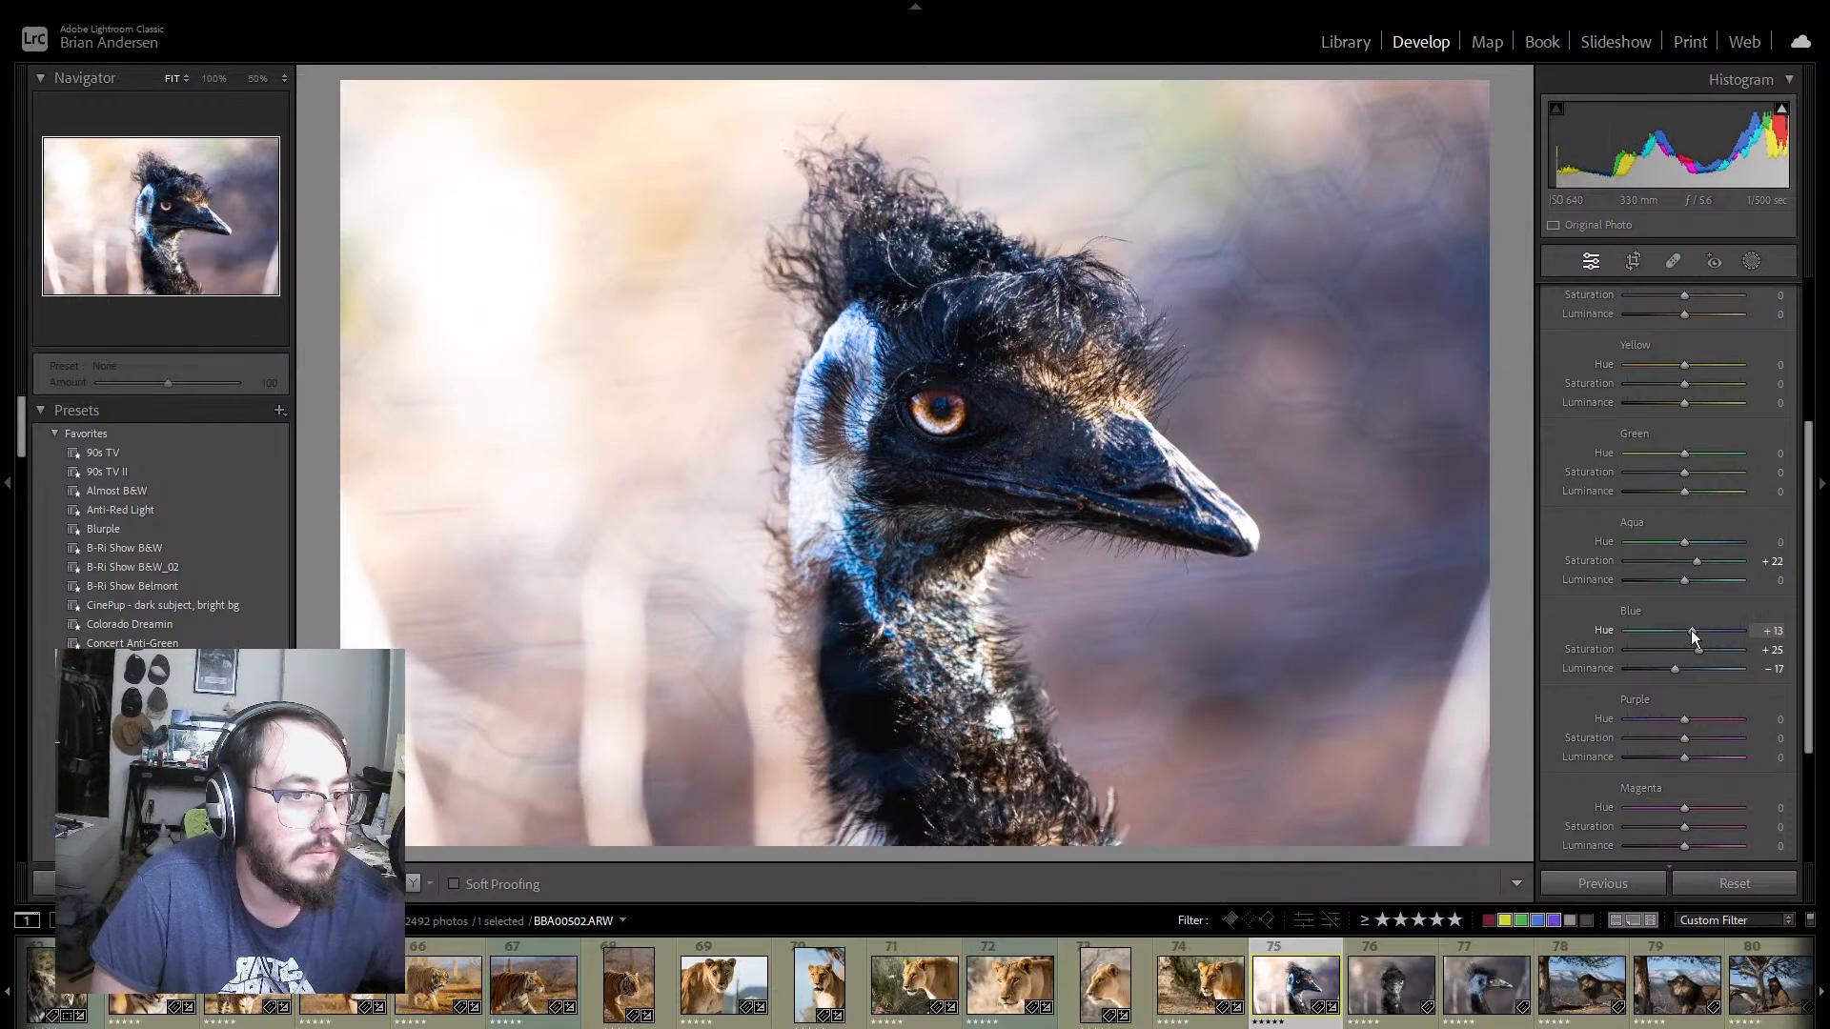
{"action": "left_click_drag", "start_coordinate": [1691, 631], "coordinate": [1685, 629]}
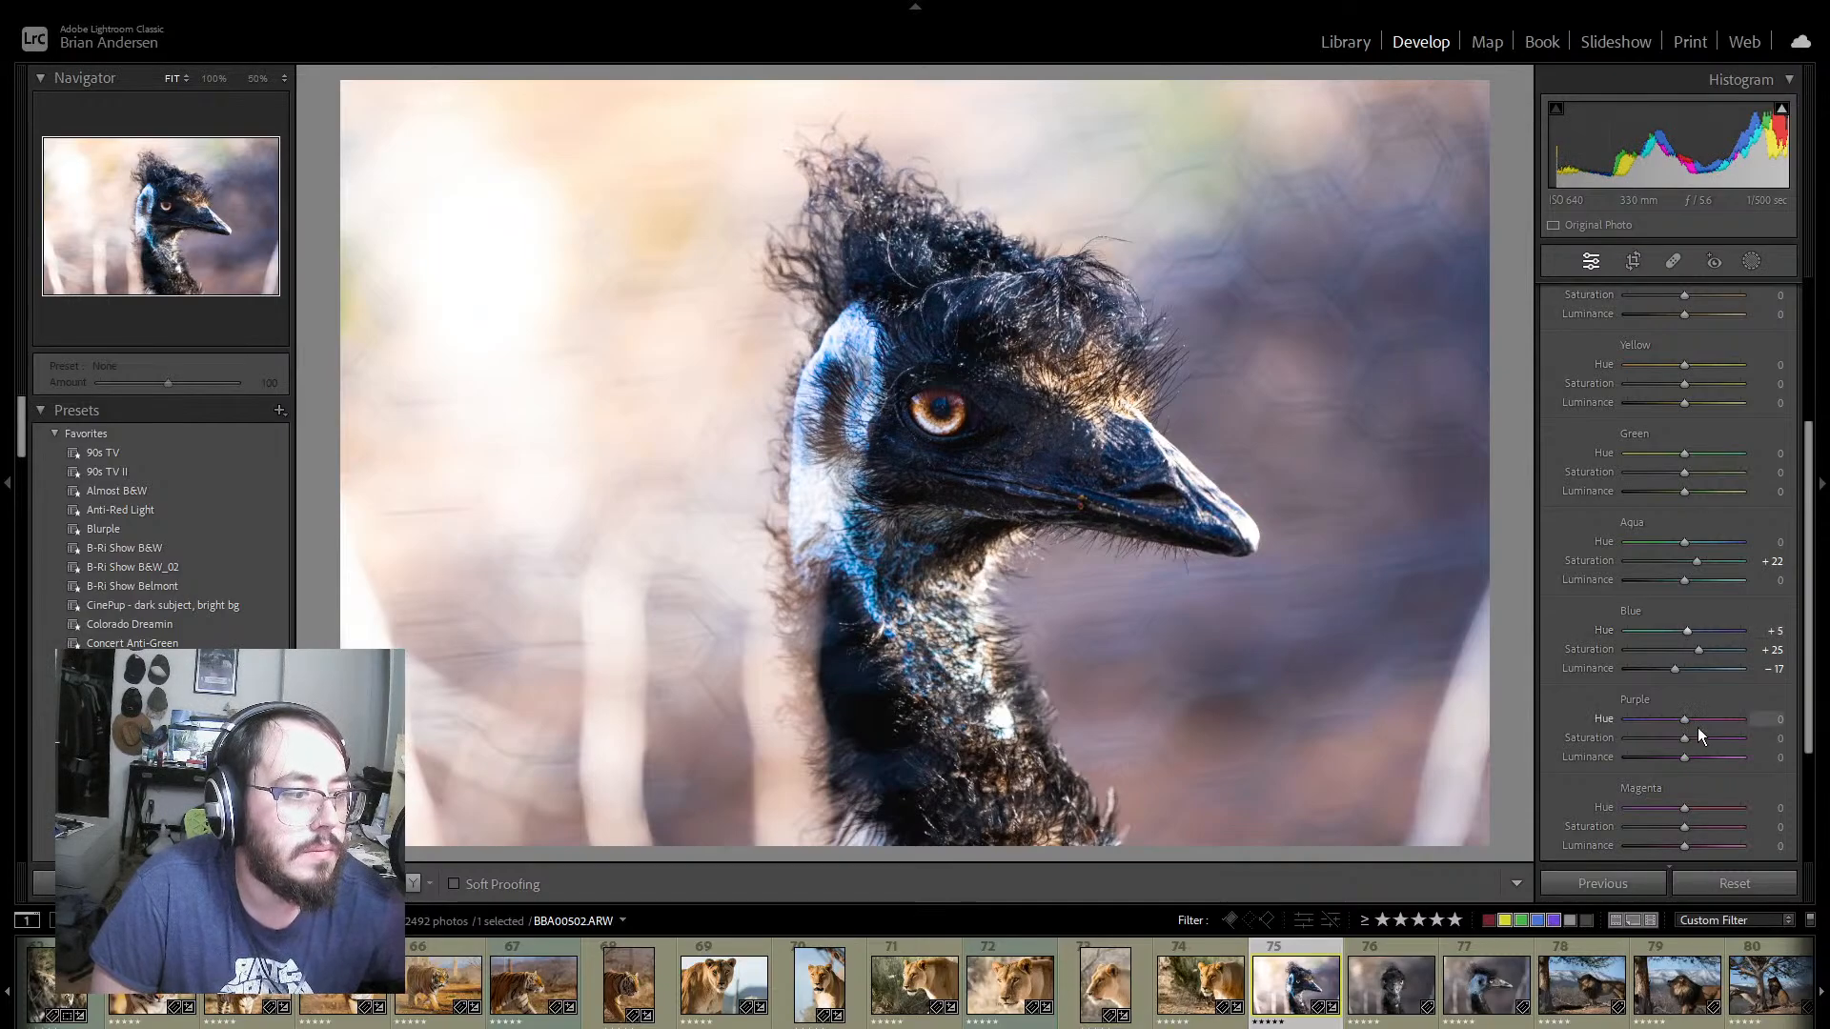
{"action": "mouse_move", "coordinate": [1683, 742]}
{"action": "left_mouse_down"}
{"action": "mouse_move", "coordinate": [1614, 740]}
{"action": "mouse_move", "coordinate": [1706, 757]}
{"action": "left_mouse_up"}
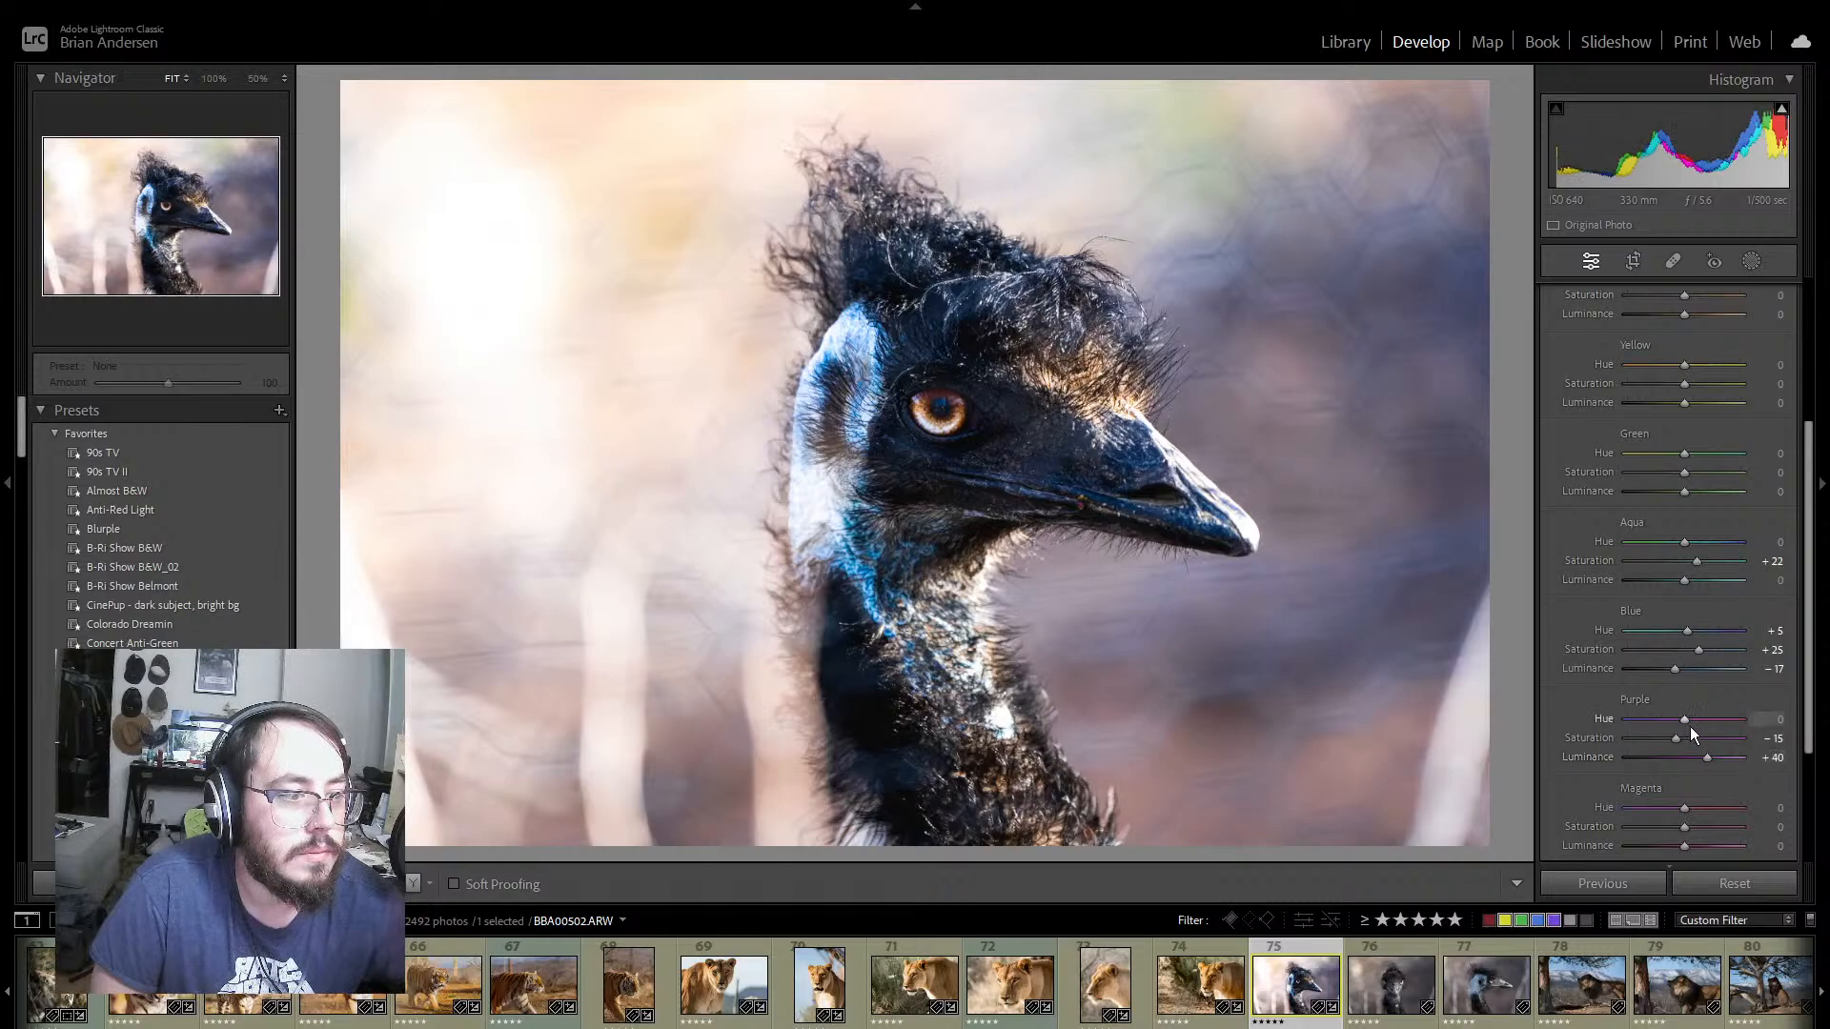
{"action": "left_click_drag", "start_coordinate": [1655, 821], "coordinate": [1698, 844]}
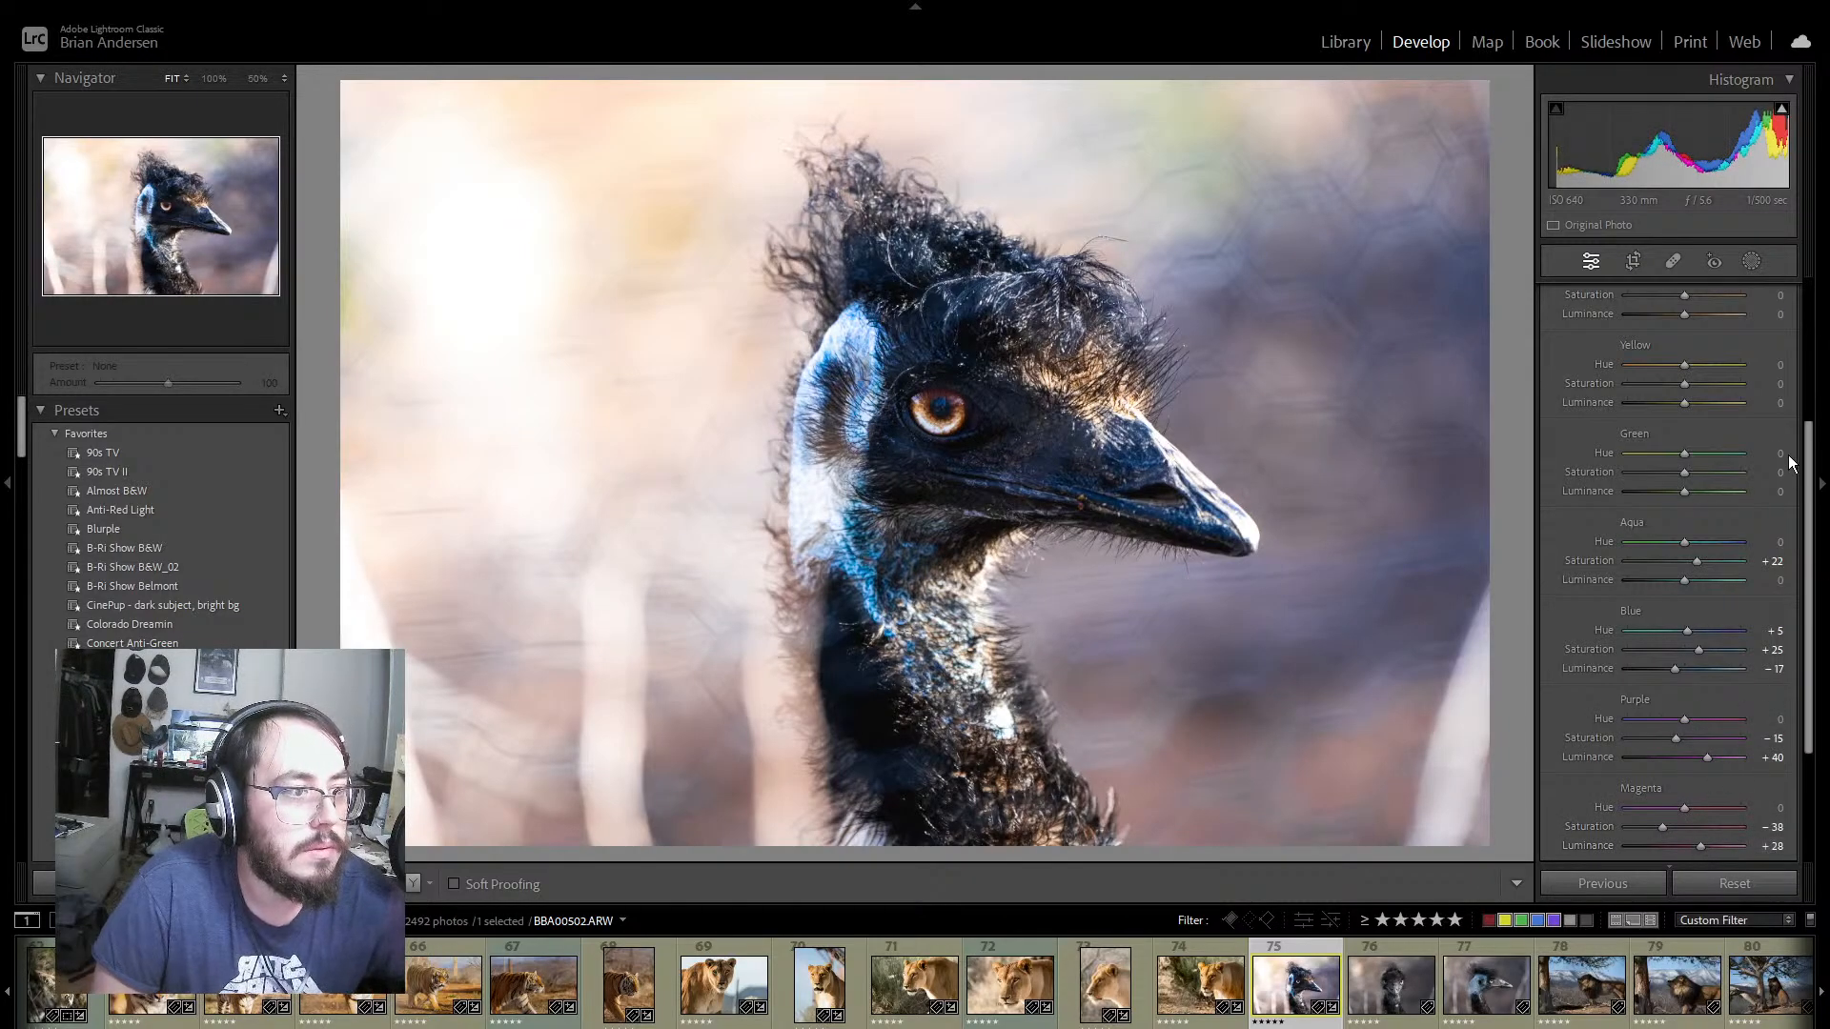
Step: Set the emu photo's Orange Saturation to +10 and Luminance to +20, Yellow Saturation to +42 and Green Saturation to −37
{"action": "scroll", "coordinate": [1776, 501], "scroll_direction": "up", "scroll_amount": 3}
{"action": "mouse_move", "coordinate": [1685, 464]}
{"action": "left_mouse_down"}
{"action": "mouse_move", "coordinate": [1724, 467]}
{"action": "mouse_move", "coordinate": [1666, 466]}
{"action": "mouse_move", "coordinate": [1718, 472]}
{"action": "mouse_move", "coordinate": [1694, 478]}
{"action": "left_mouse_up"}
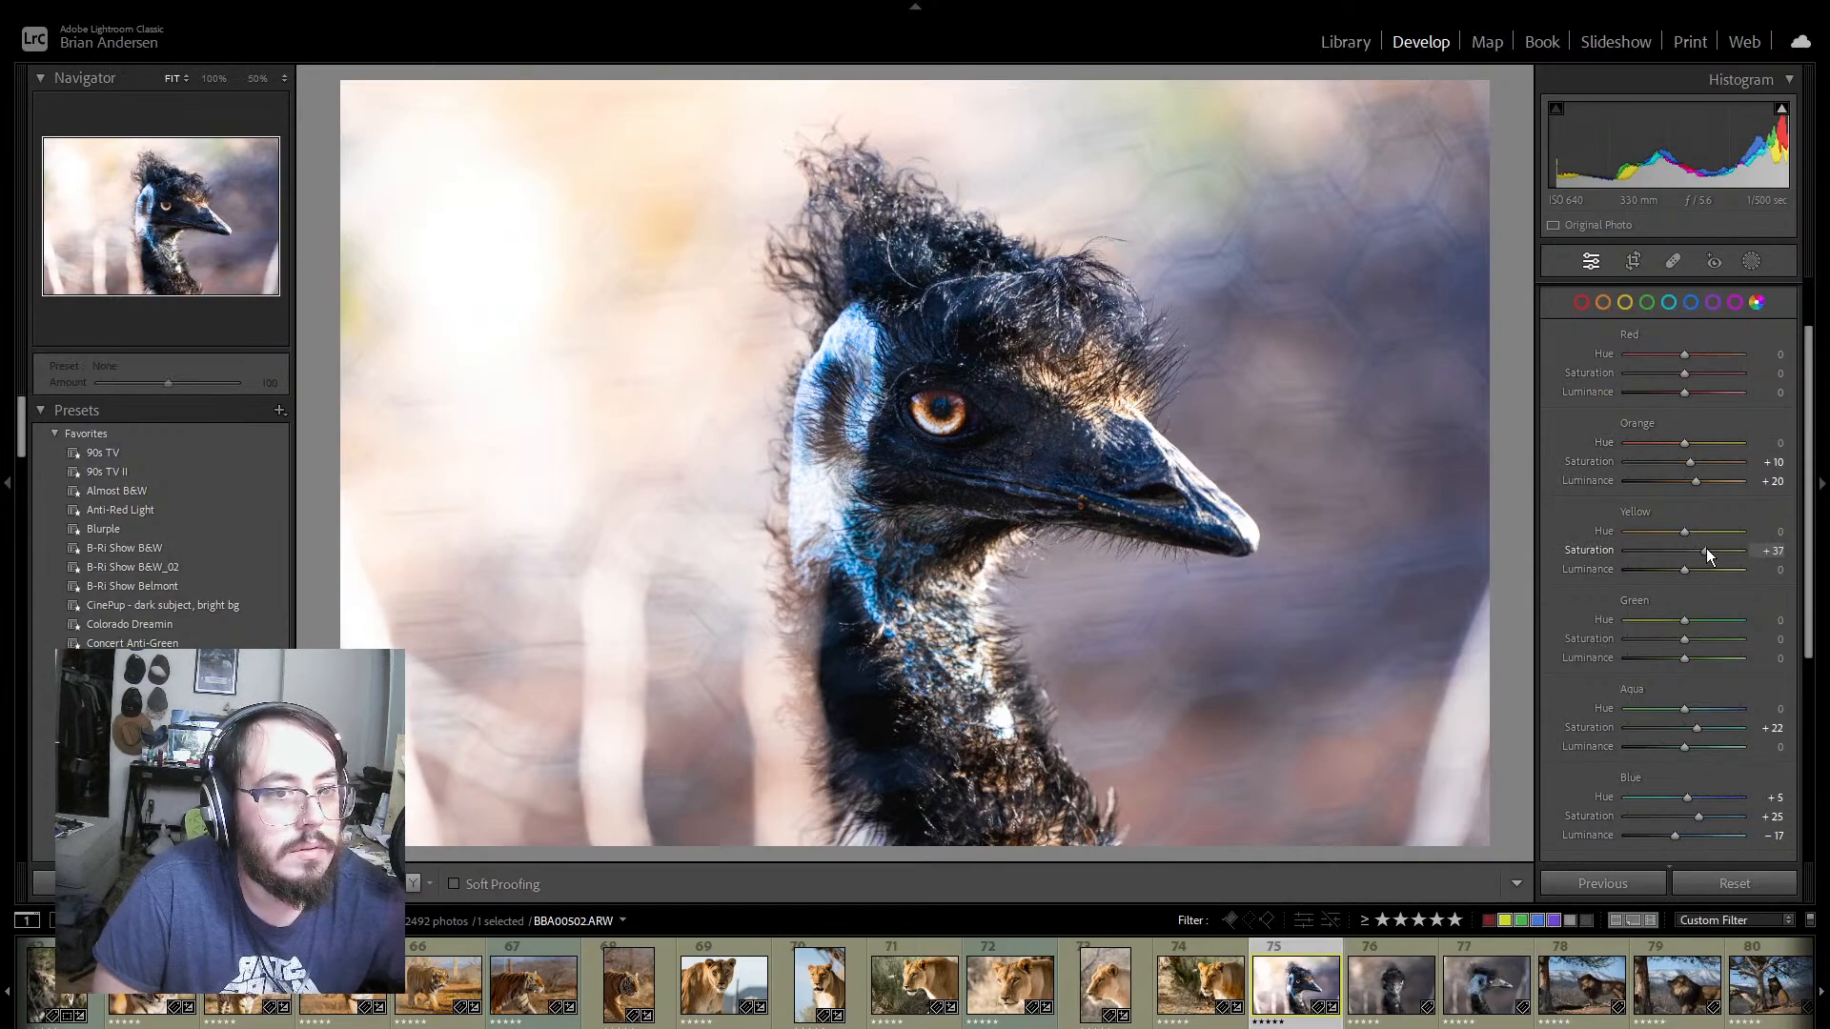
{"action": "mouse_move", "coordinate": [1706, 547]}
{"action": "left_mouse_down"}
{"action": "mouse_move", "coordinate": [1628, 547]}
{"action": "mouse_move", "coordinate": [1740, 553]}
{"action": "mouse_move", "coordinate": [1684, 568]}
{"action": "left_mouse_up"}
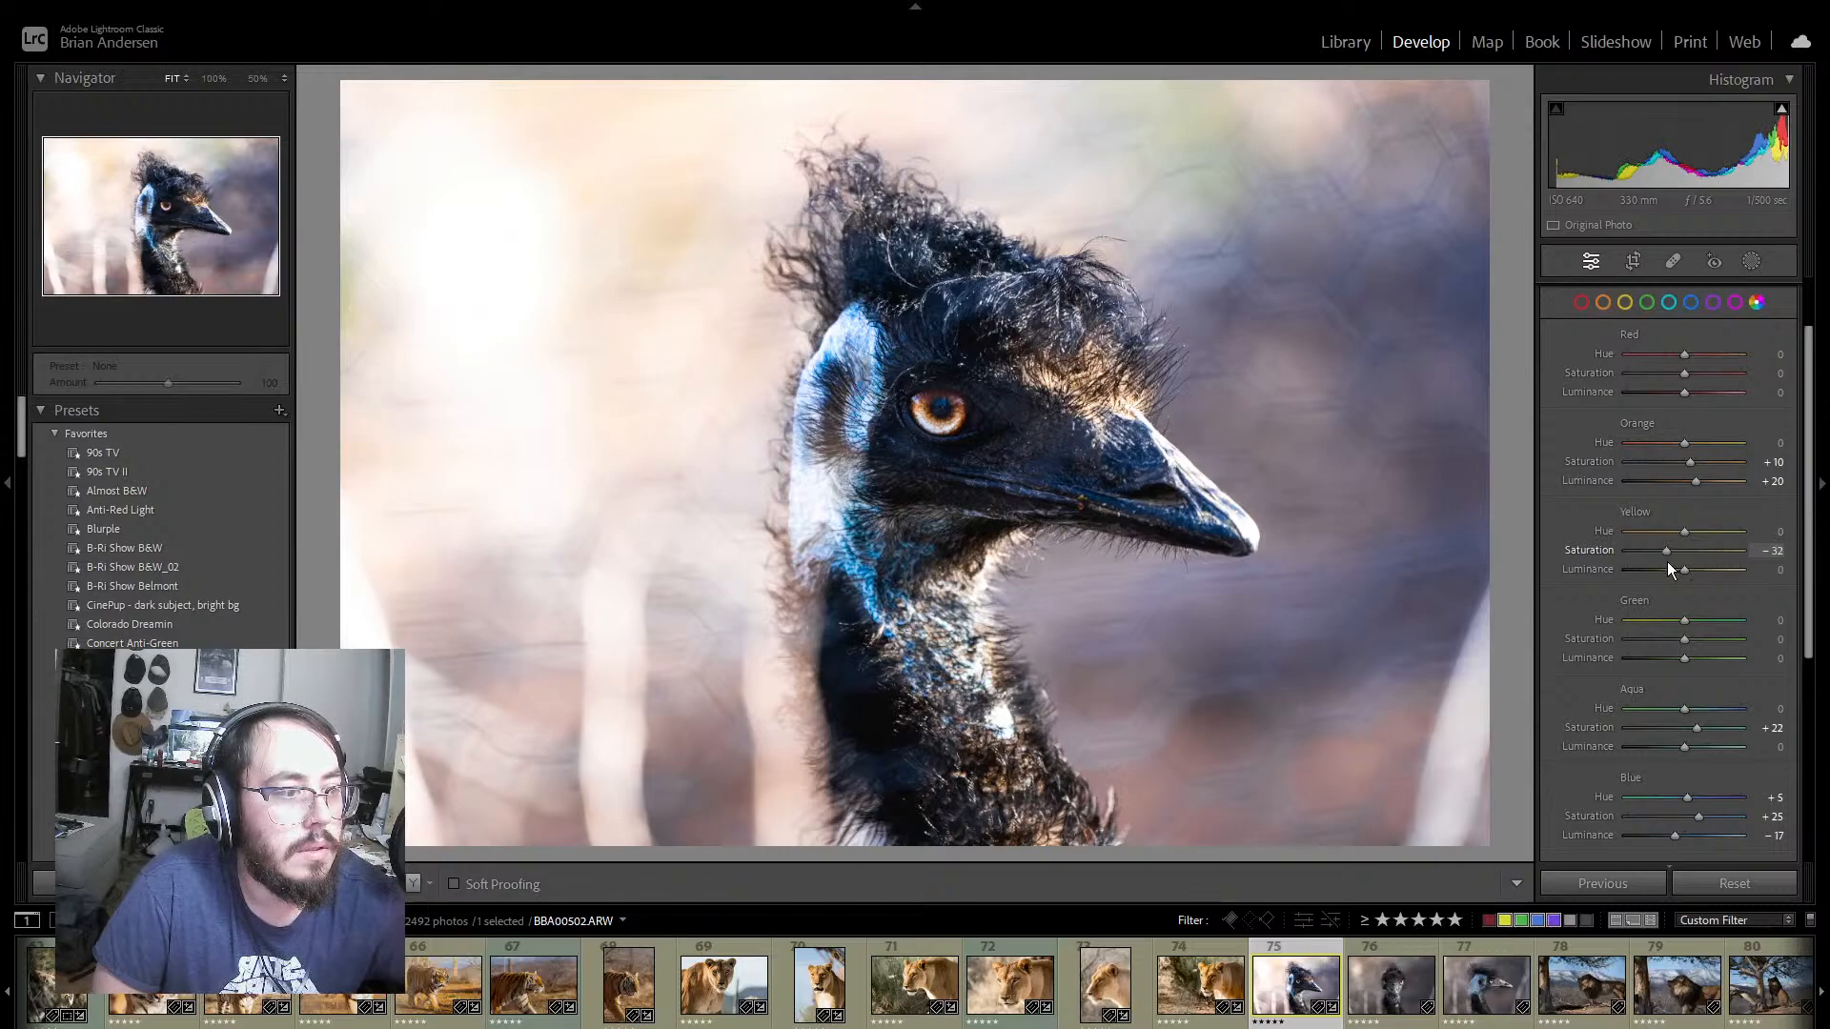
{"action": "left_click_drag", "start_coordinate": [1667, 569], "coordinate": [1720, 571]}
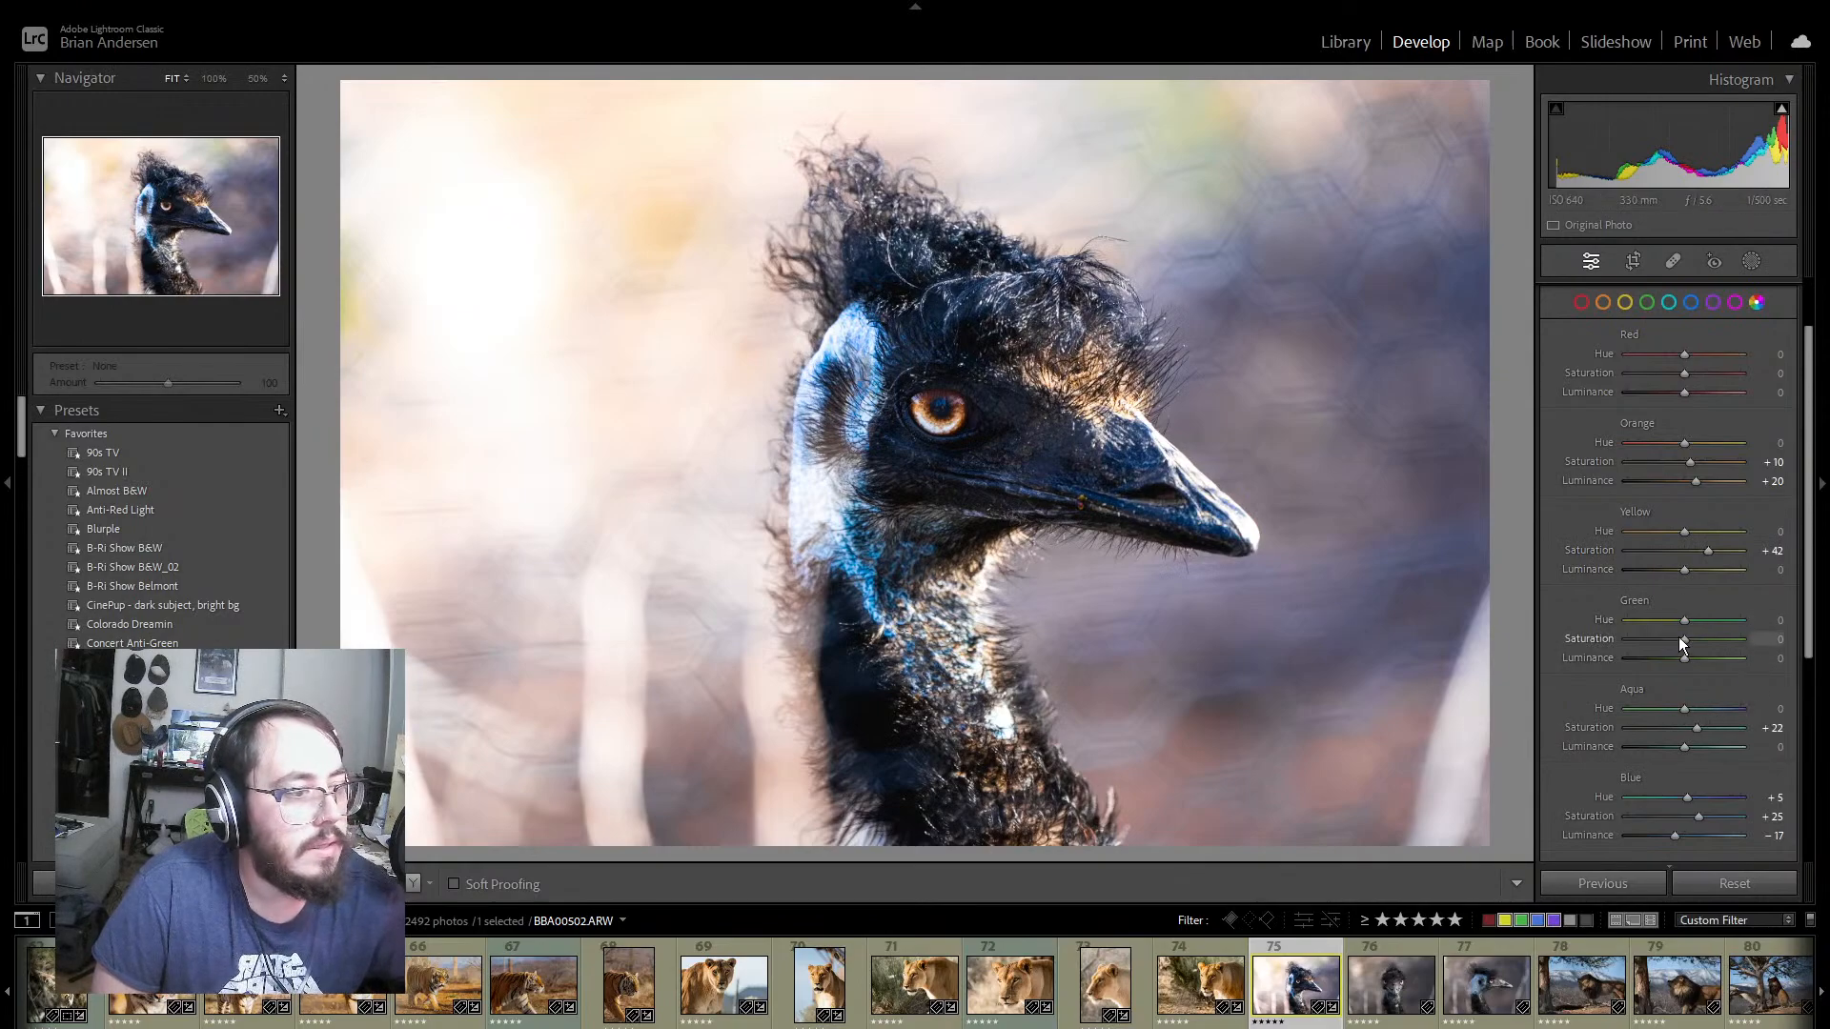
{"action": "mouse_move", "coordinate": [1683, 638]}
{"action": "left_mouse_down"}
{"action": "mouse_move", "coordinate": [1647, 638]}
{"action": "mouse_move", "coordinate": [1713, 648]}
{"action": "left_mouse_up"}
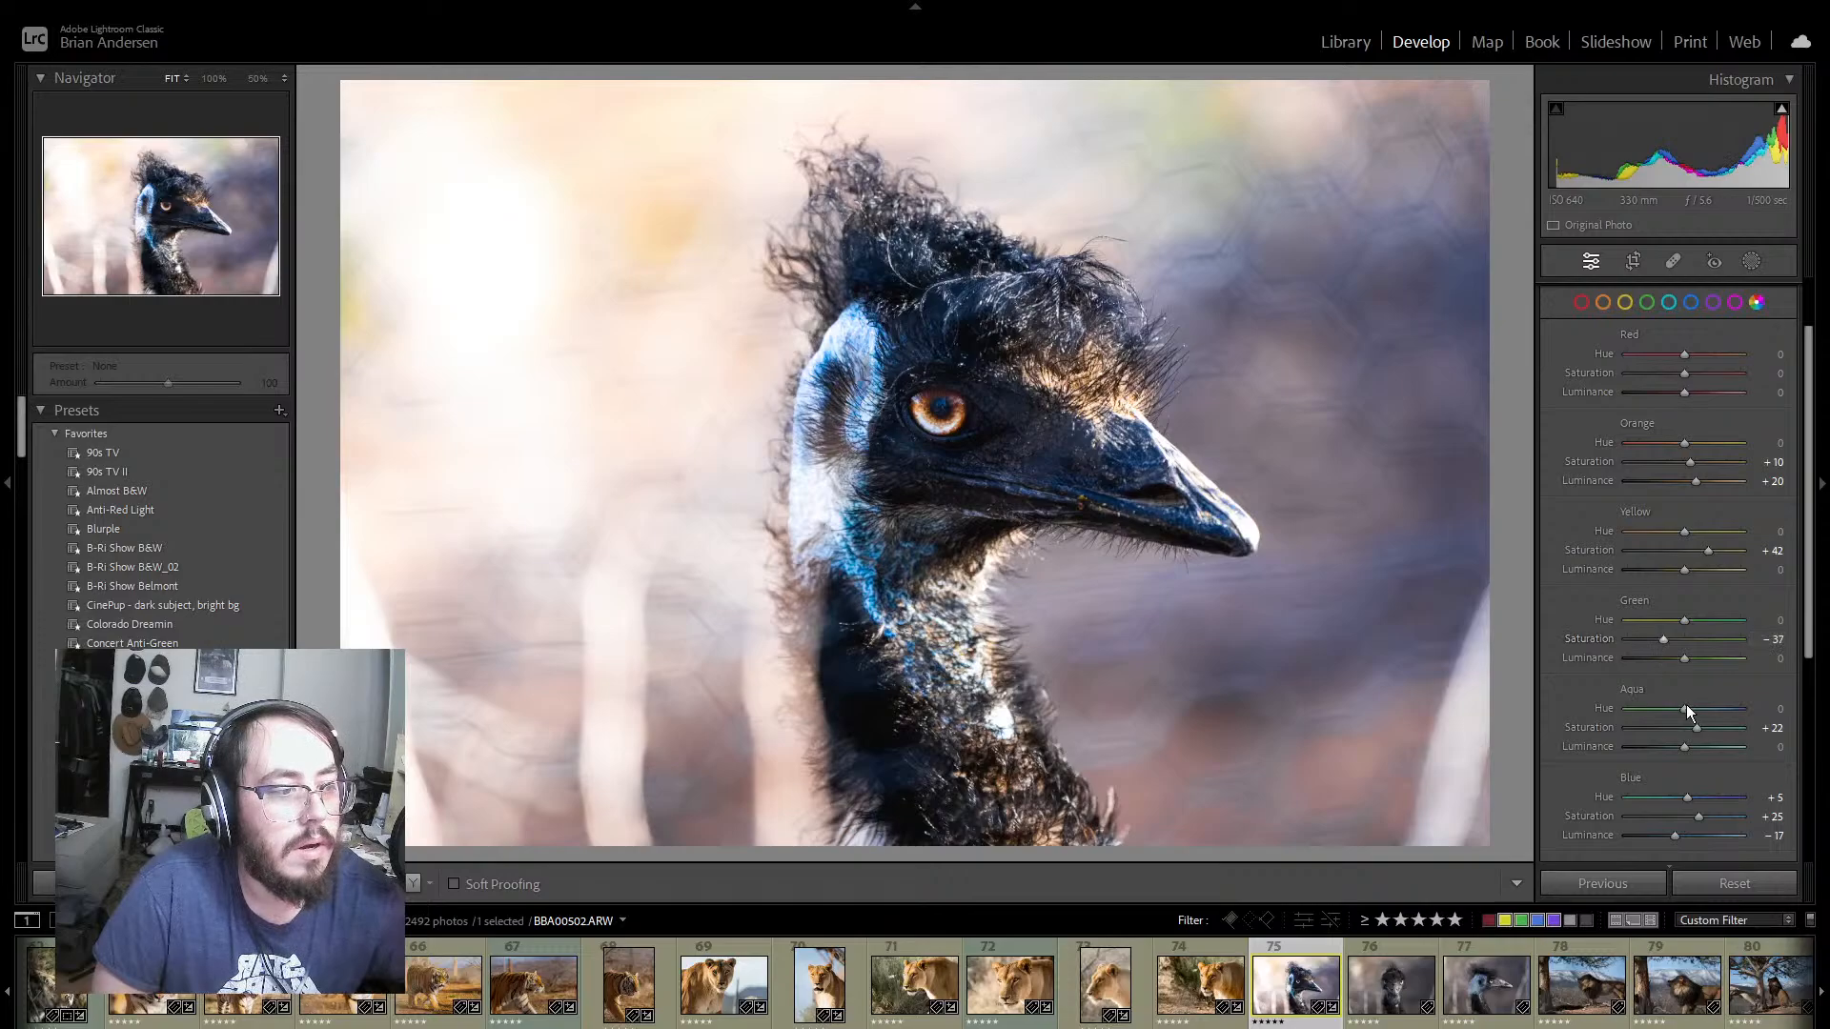
Step: Color-grade midtones blue, shadows violet-blue and highlights yellow-green, darkening each slightly, with Blending 57 and Balance +52, and compare before and after
{"action": "scroll", "coordinate": [1772, 679], "scroll_direction": "down", "scroll_amount": 2}
{"action": "scroll", "coordinate": [1772, 678], "scroll_direction": "down", "scroll_amount": 5}
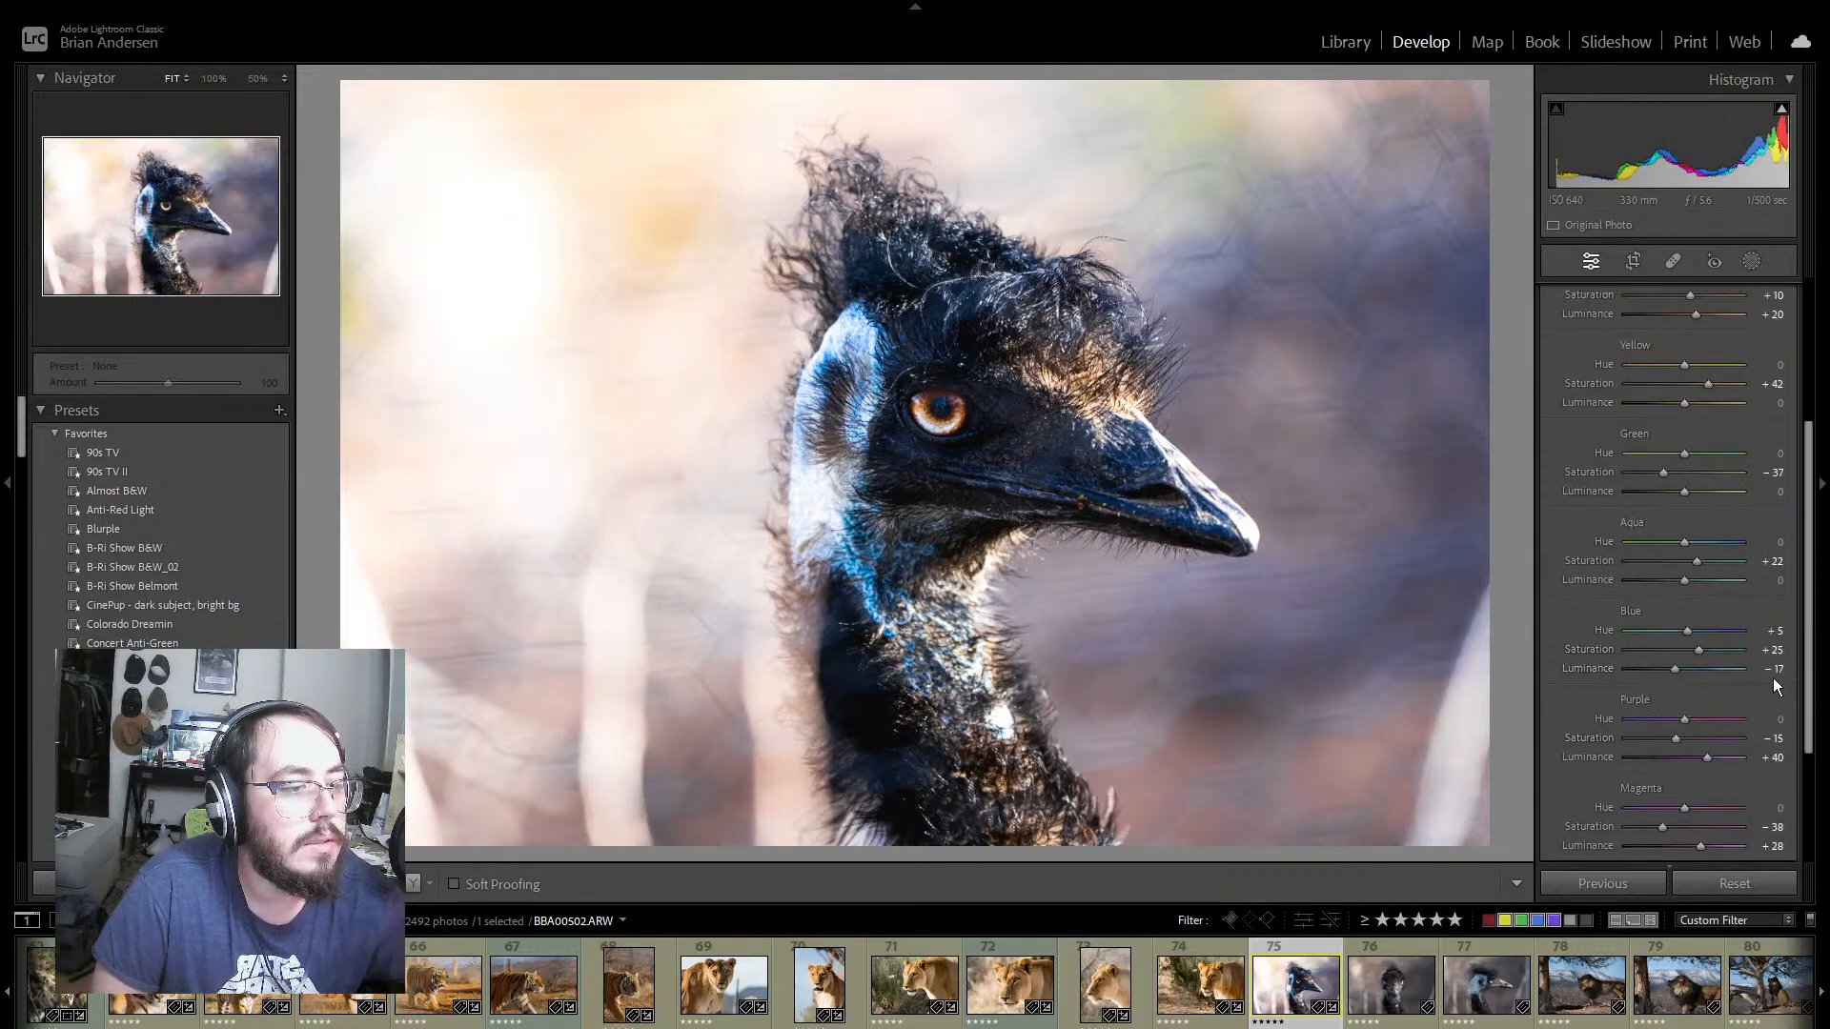
{"action": "left_click", "coordinate": [1780, 687]}
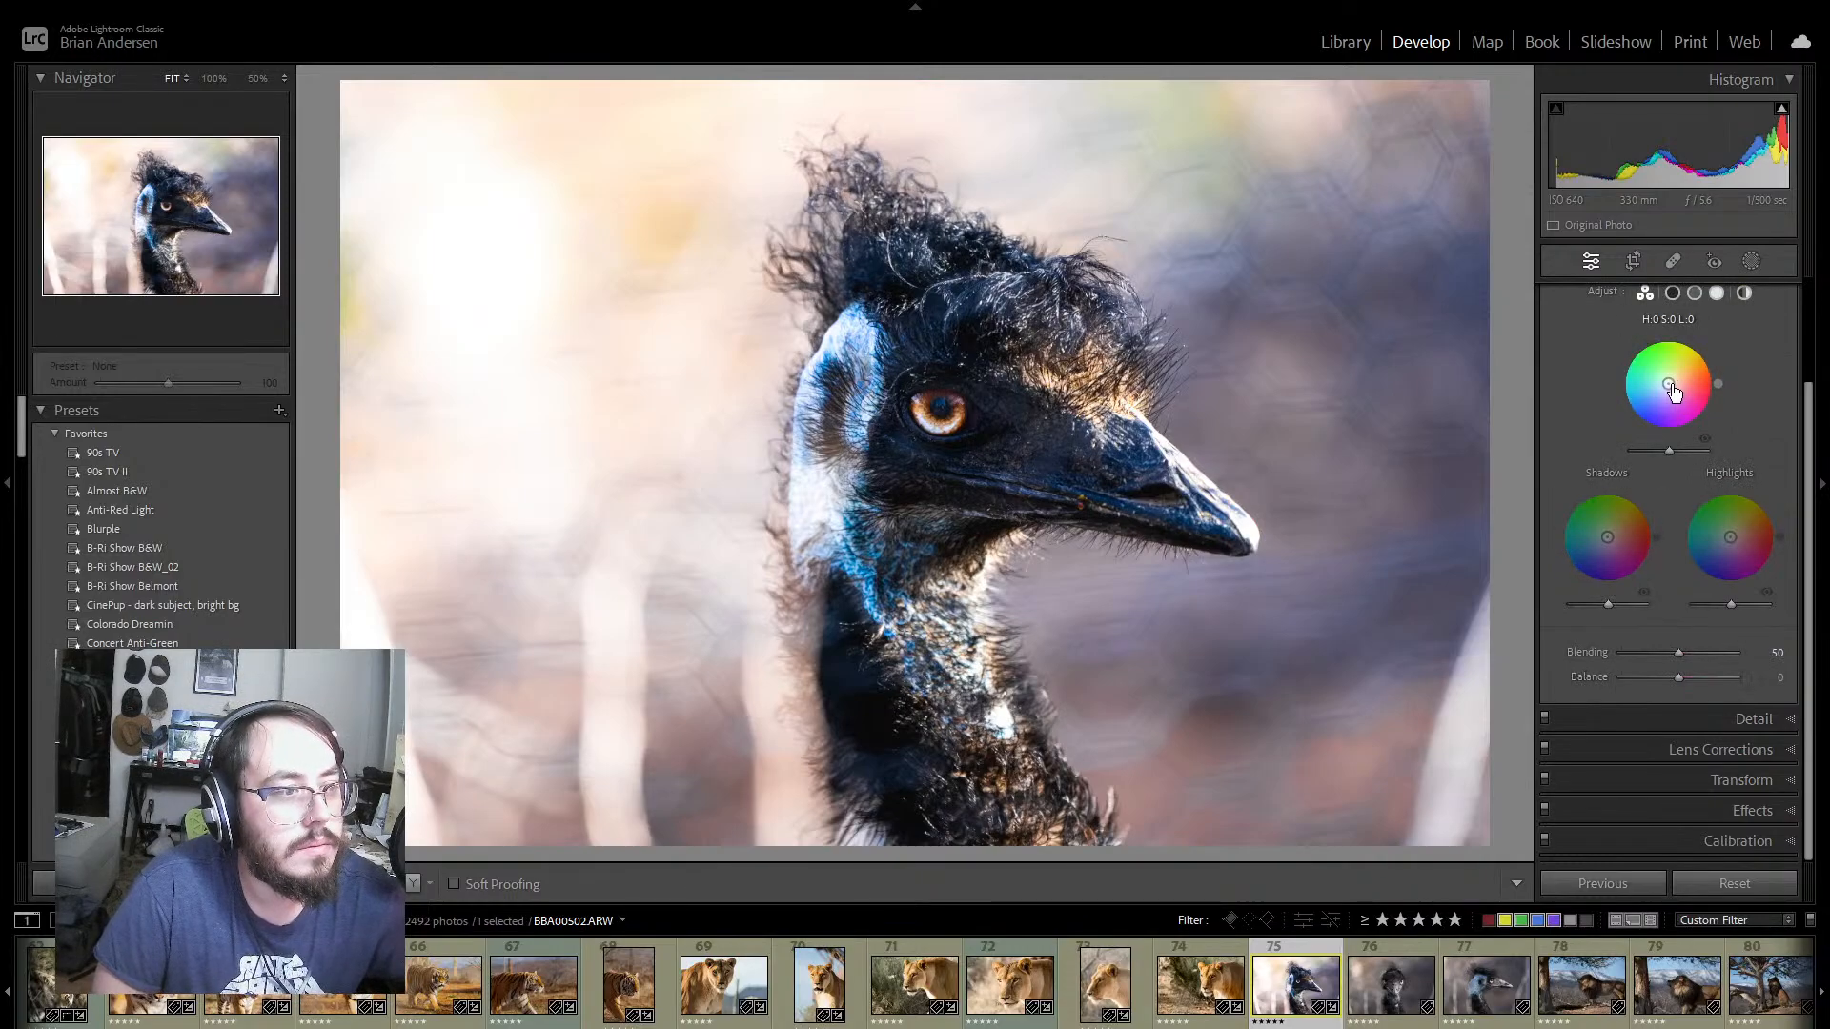
{"action": "left_click_drag", "start_coordinate": [1687, 410], "coordinate": [1662, 450]}
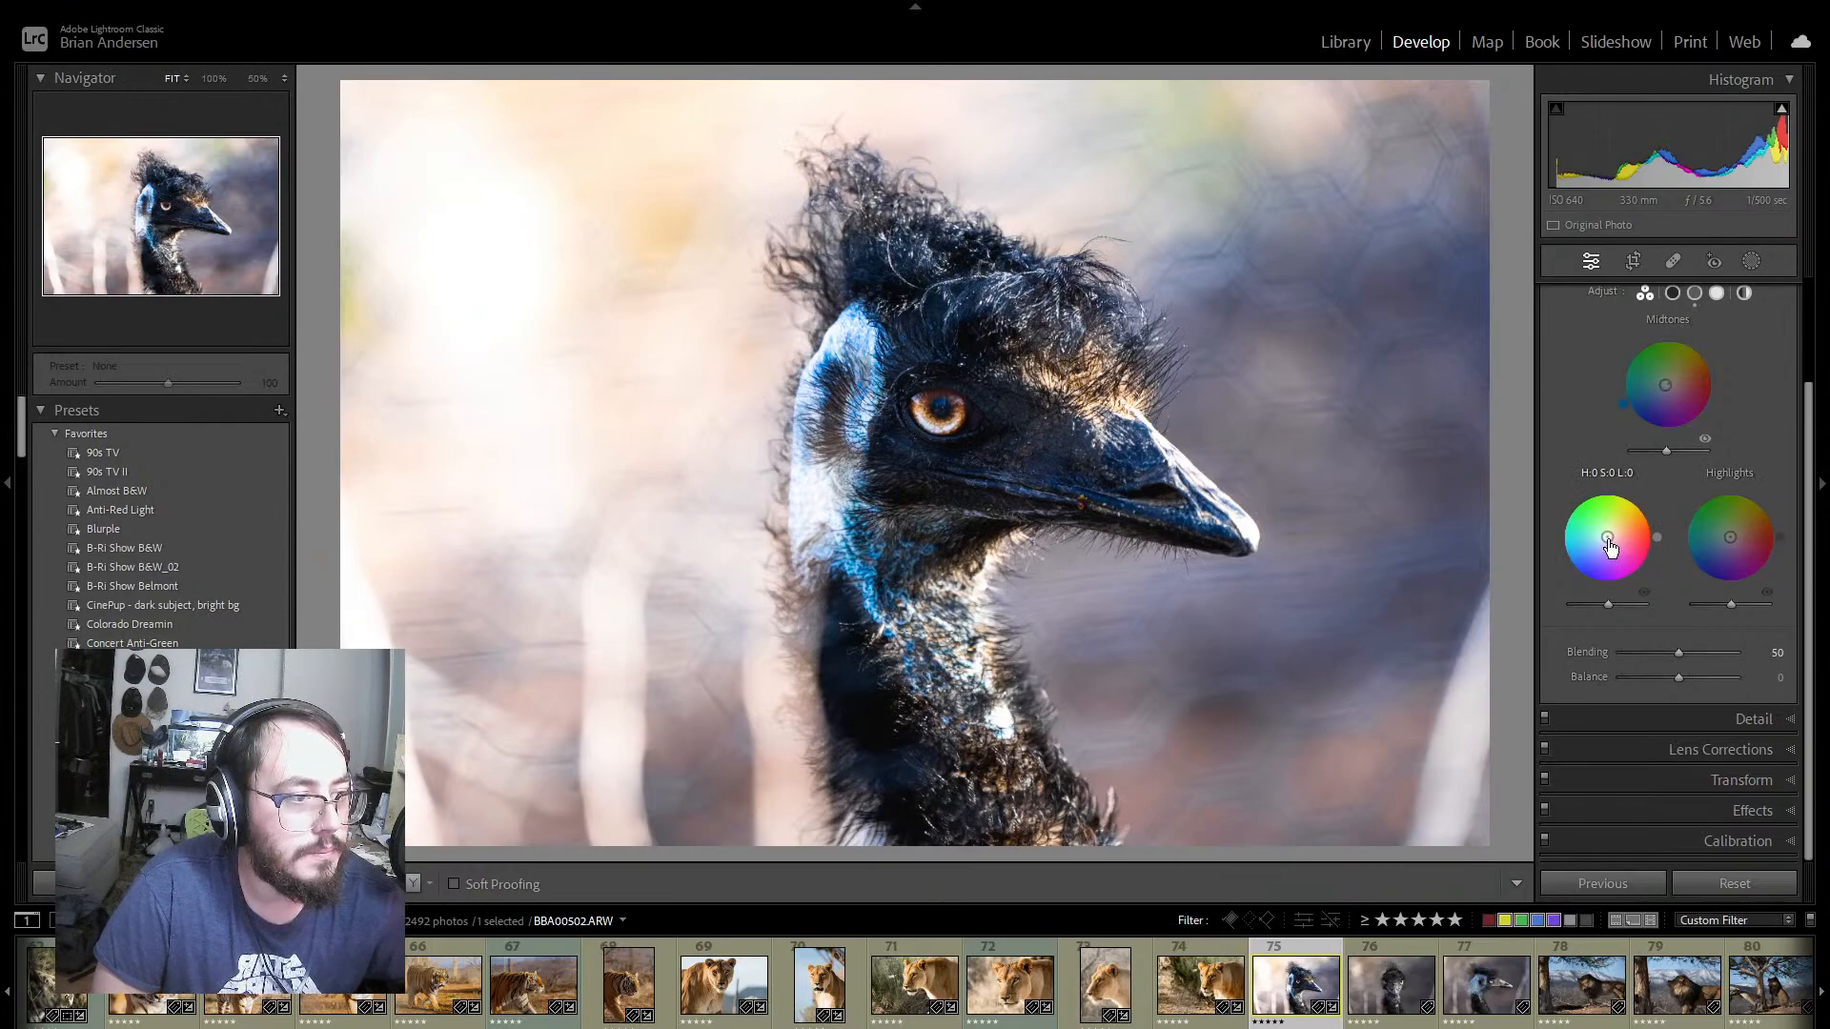
{"action": "left_click_drag", "start_coordinate": [1607, 537], "coordinate": [1601, 602]}
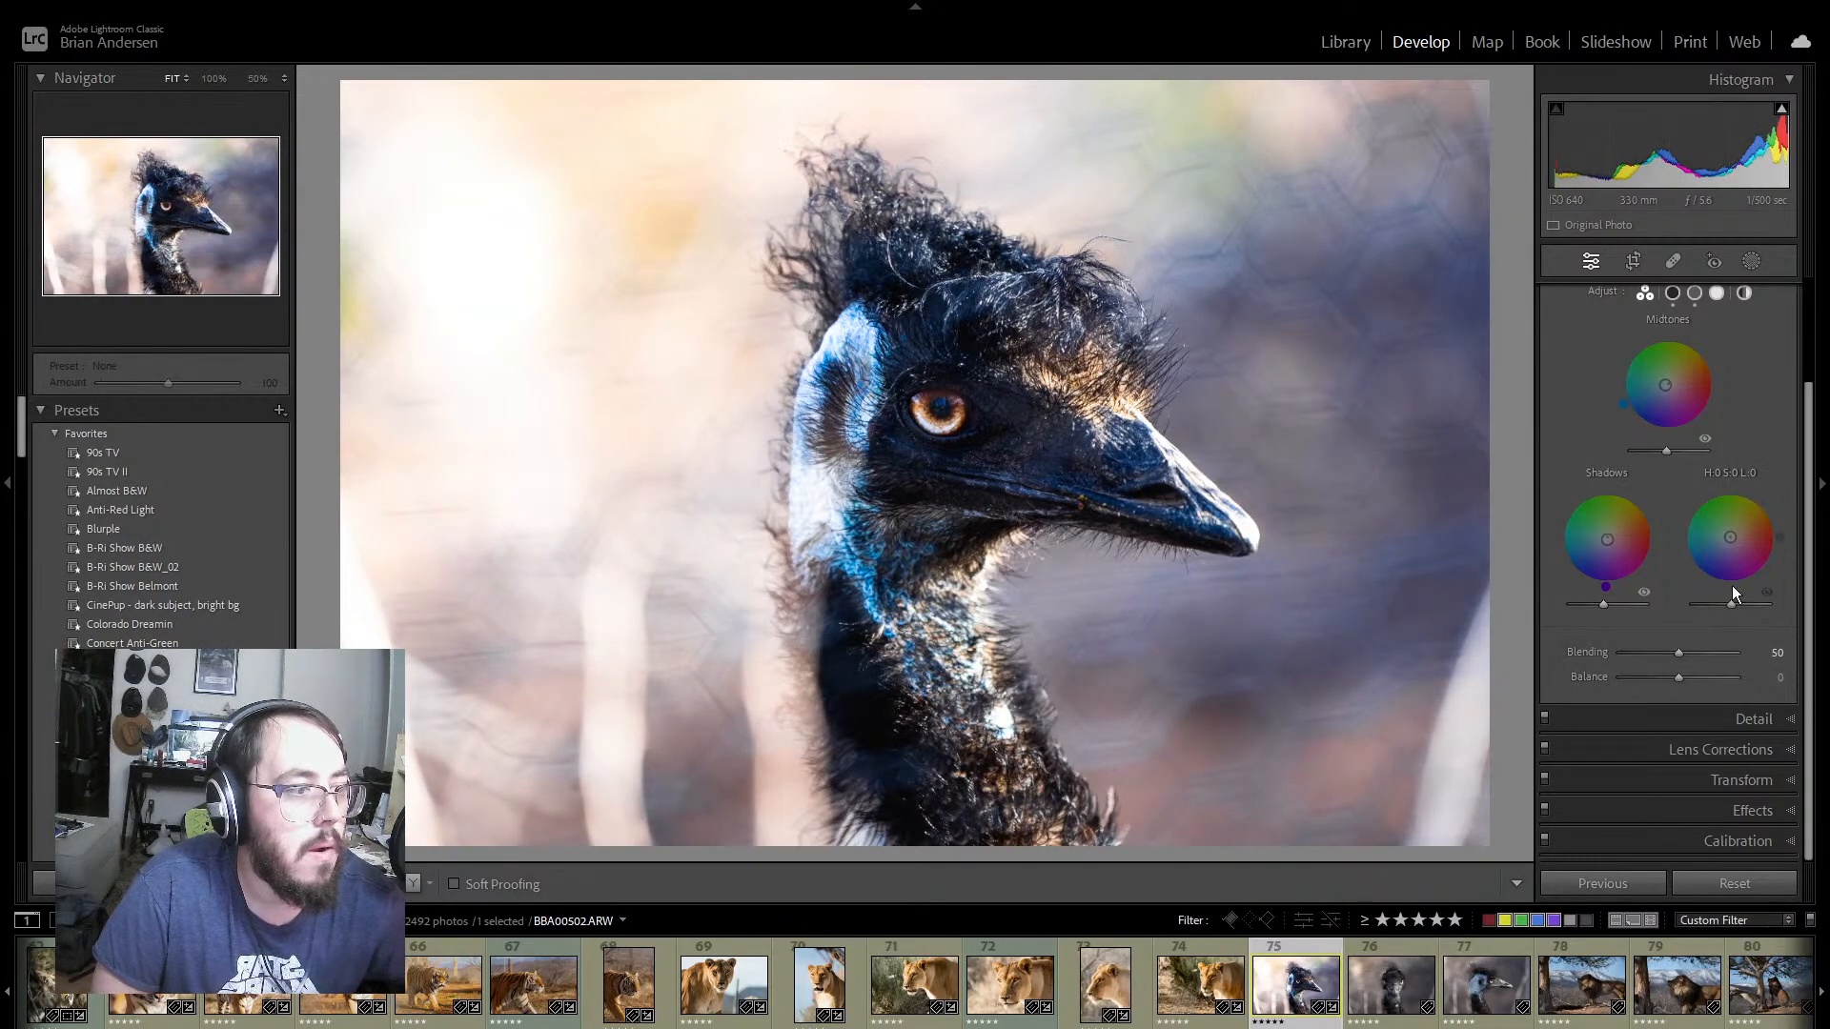
{"action": "mouse_move", "coordinate": [1730, 538]}
{"action": "left_mouse_down"}
{"action": "mouse_move", "coordinate": [1777, 548]}
{"action": "mouse_move", "coordinate": [1762, 500]}
{"action": "mouse_move", "coordinate": [1744, 490]}
{"action": "mouse_move", "coordinate": [1730, 535]}
{"action": "left_mouse_up"}
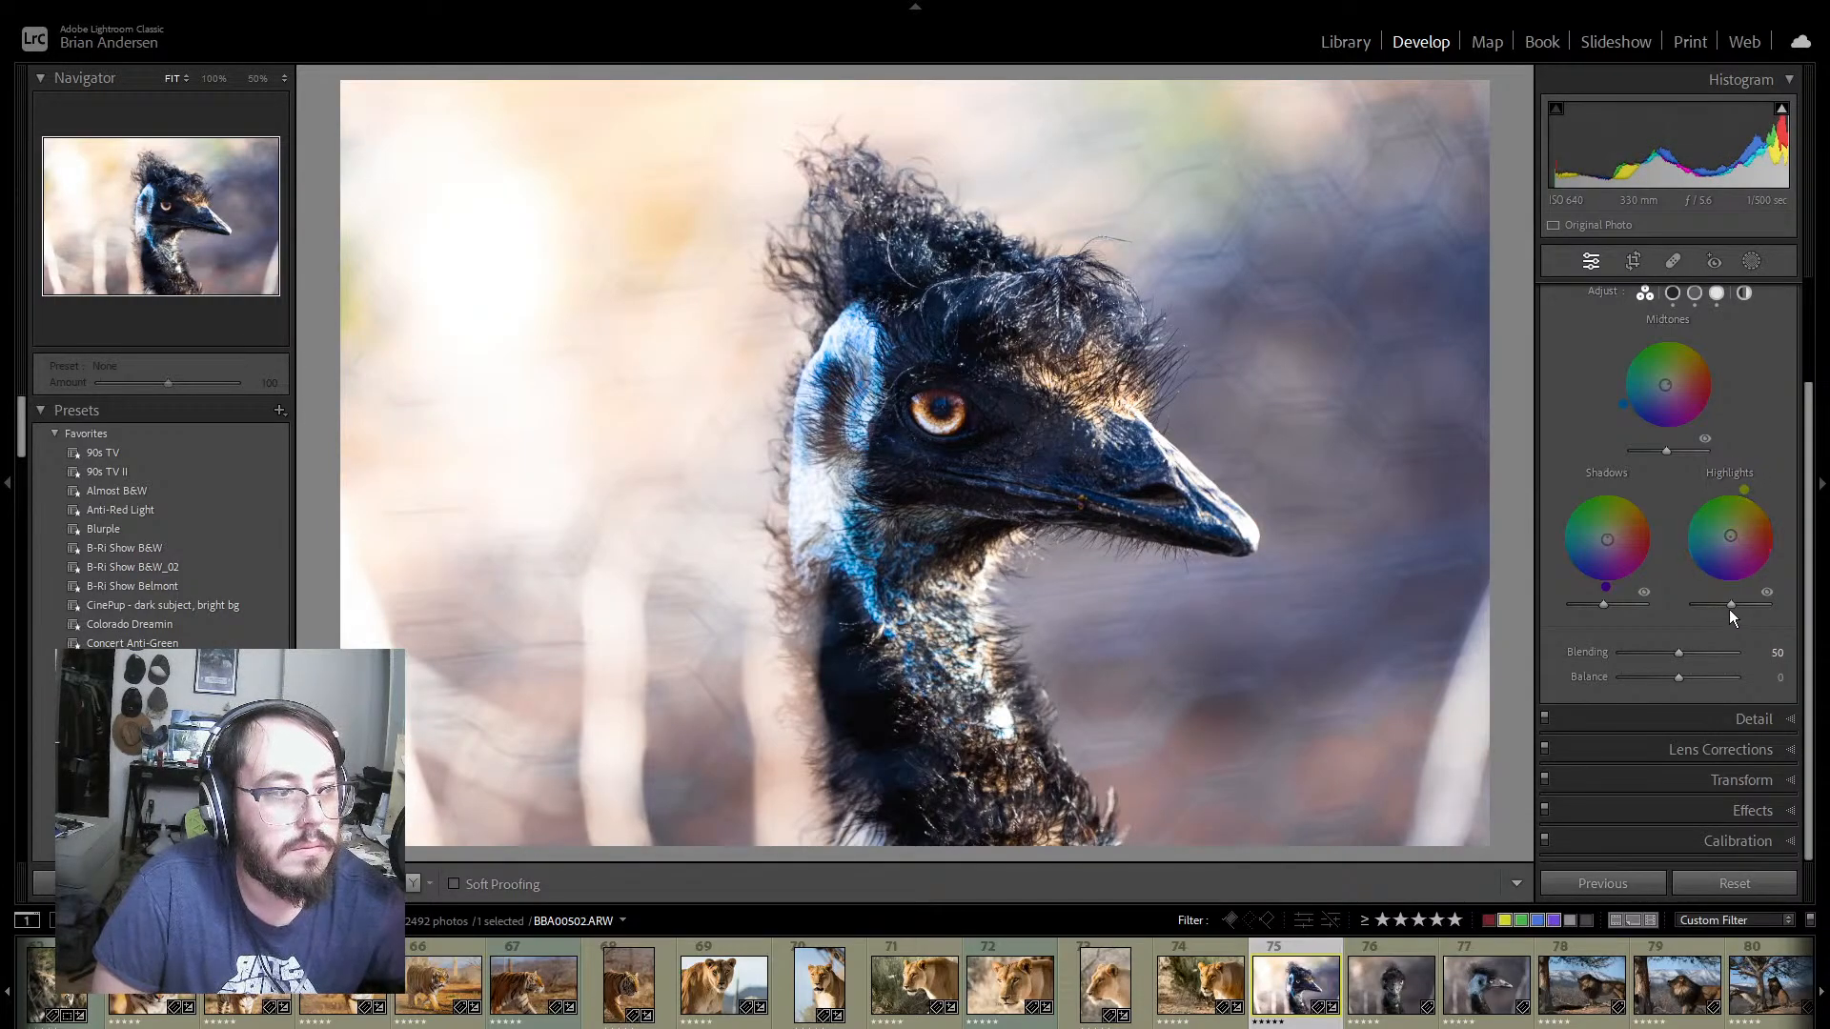
{"action": "left_click_drag", "start_coordinate": [1729, 603], "coordinate": [1683, 659]}
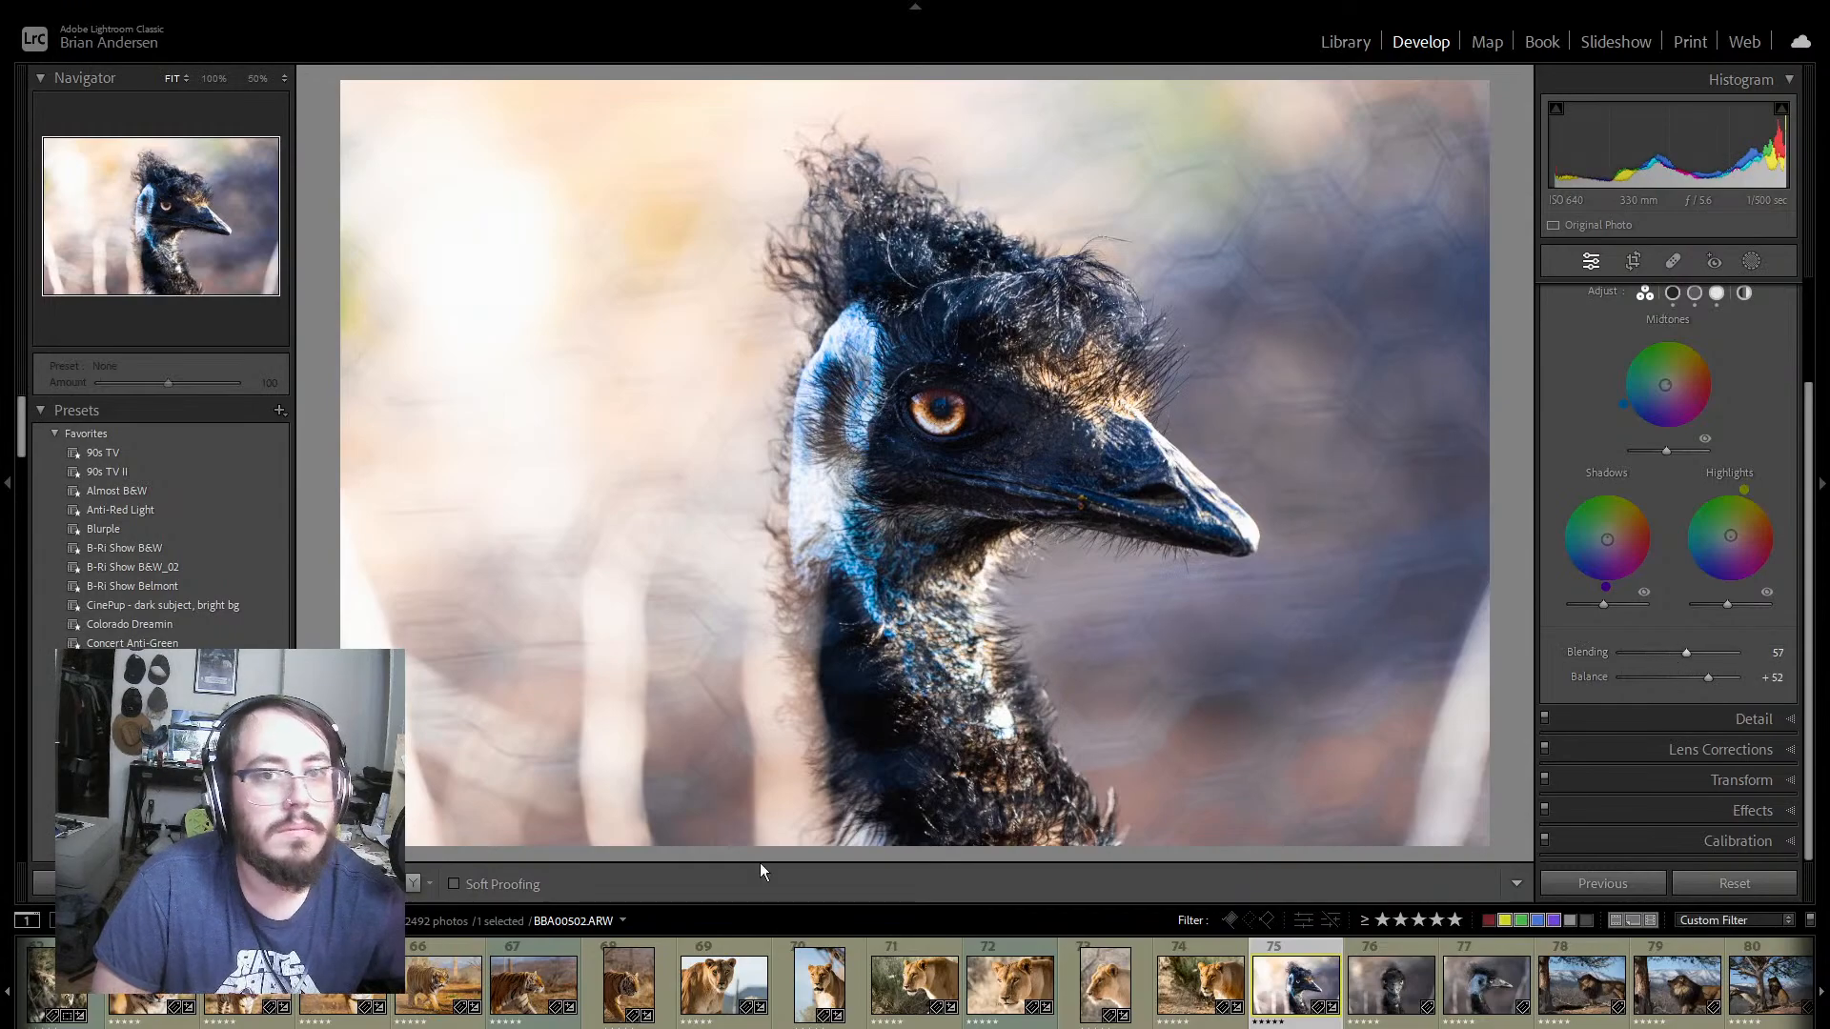
{"action": "left_click", "coordinate": [414, 883]}
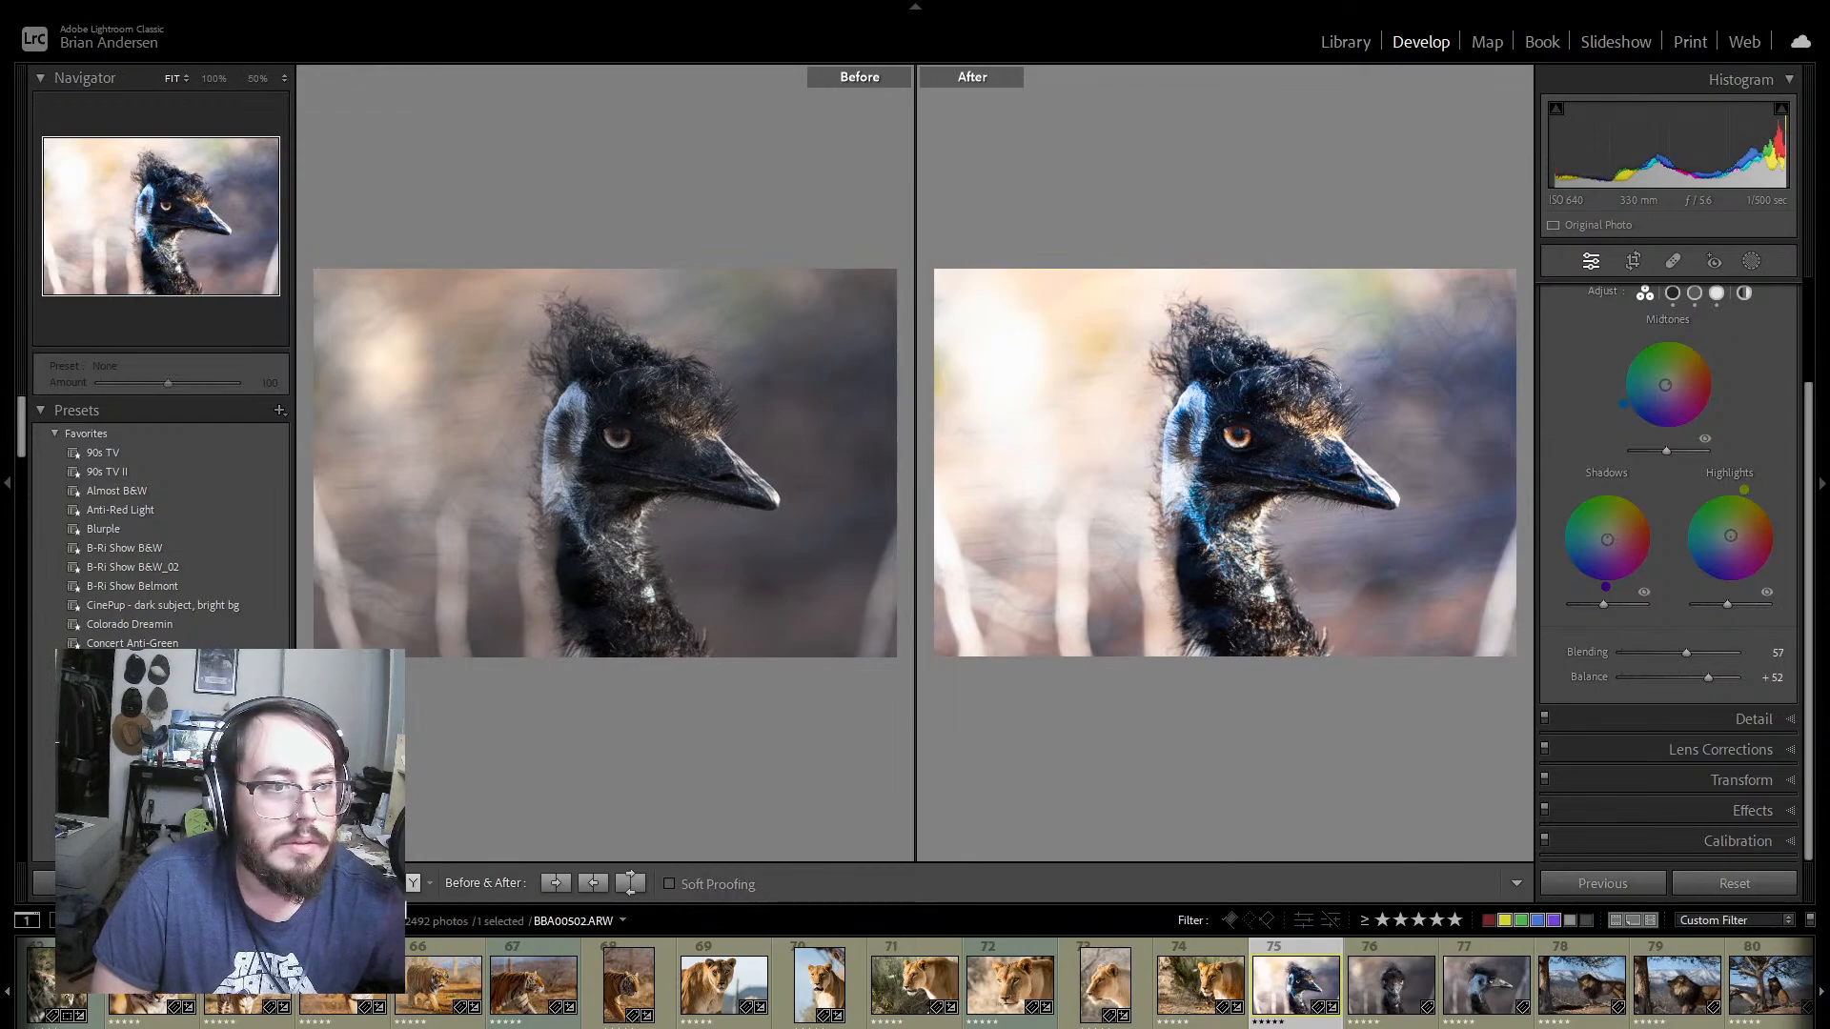
{"action": "key", "text": "y"}
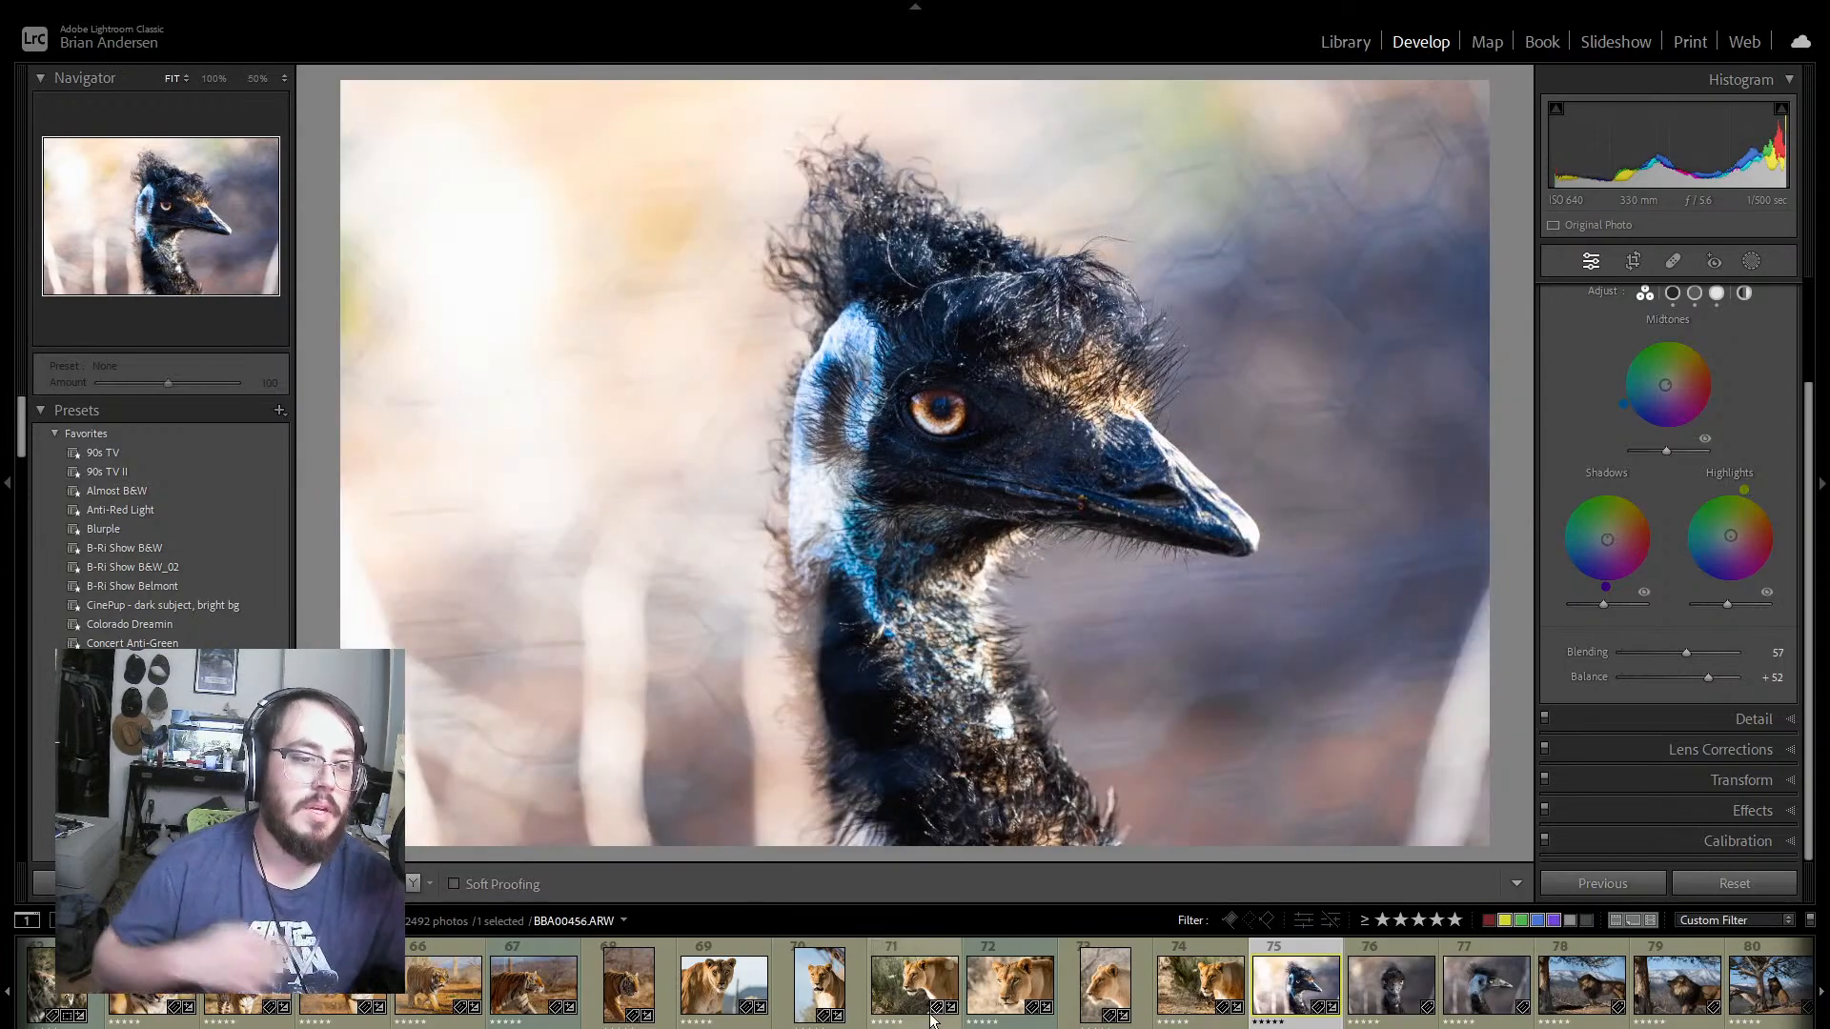
Step: Synchronize emu photo 75's settings, everything except masking, to emu photos 76 and 77
{"action": "left_click", "coordinate": [1486, 986], "text": "shift"}
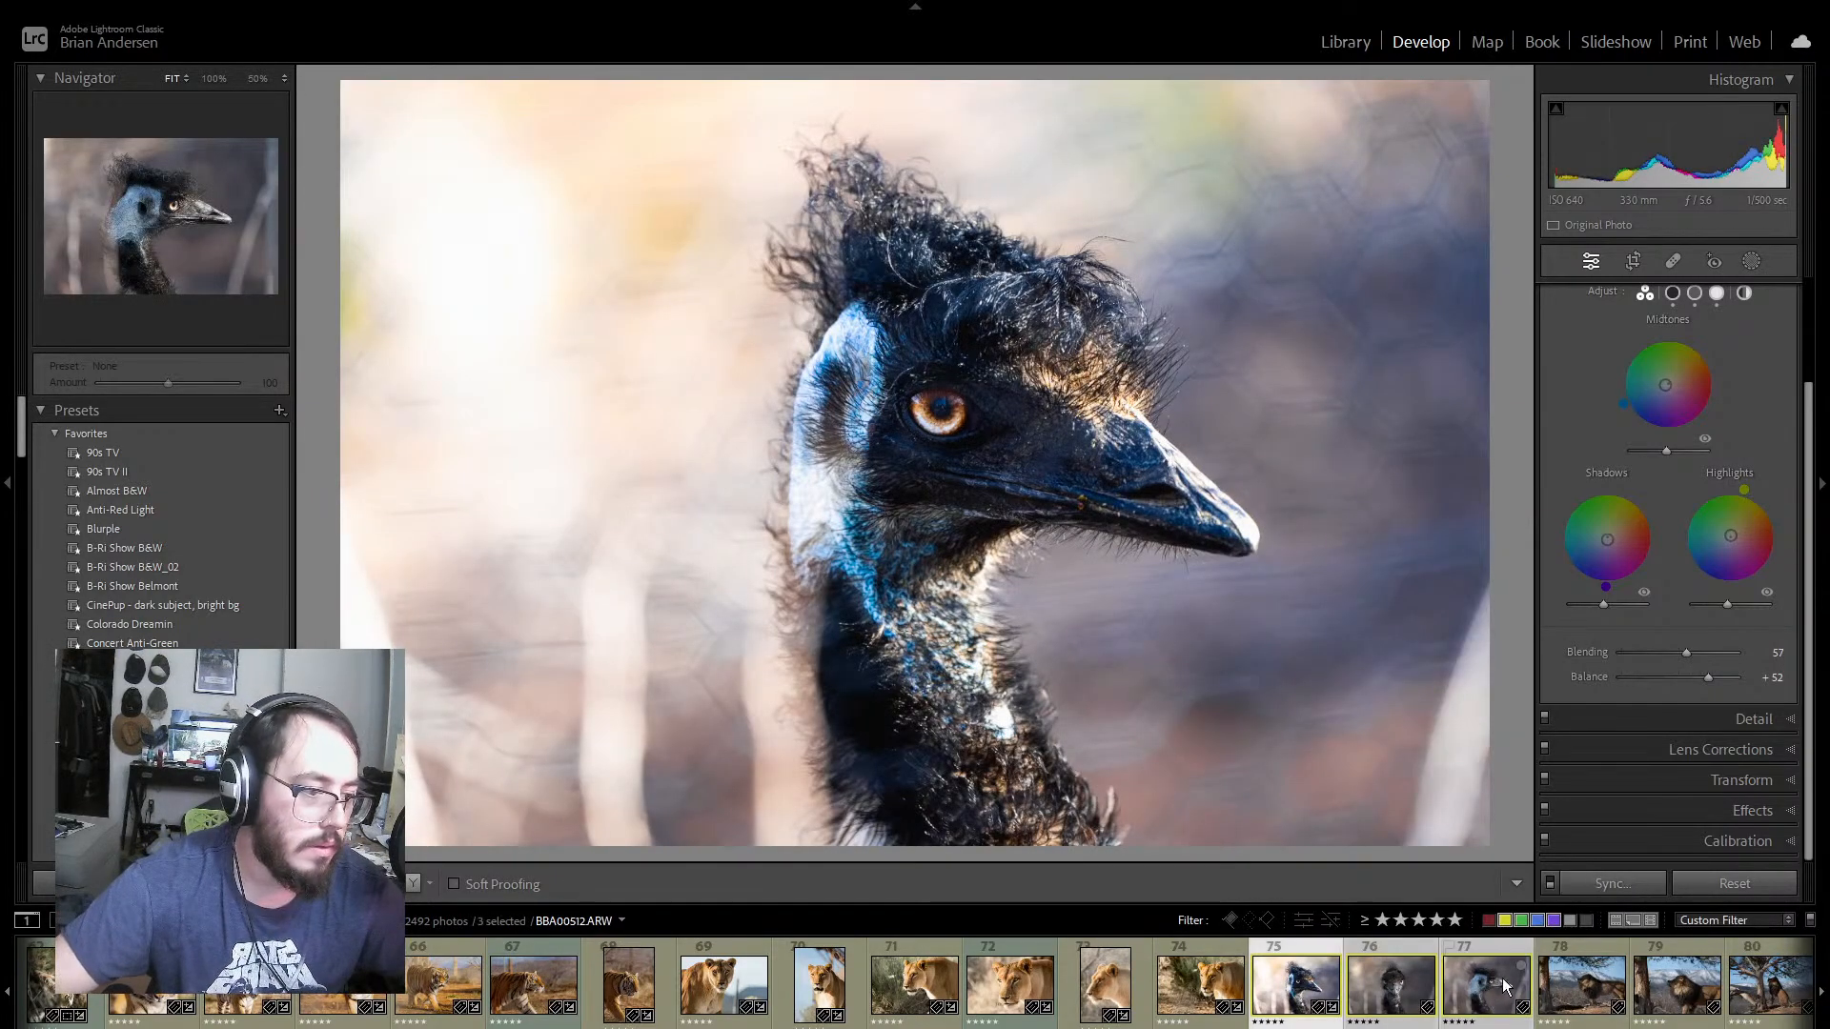
{"action": "left_click", "coordinate": [1609, 883]}
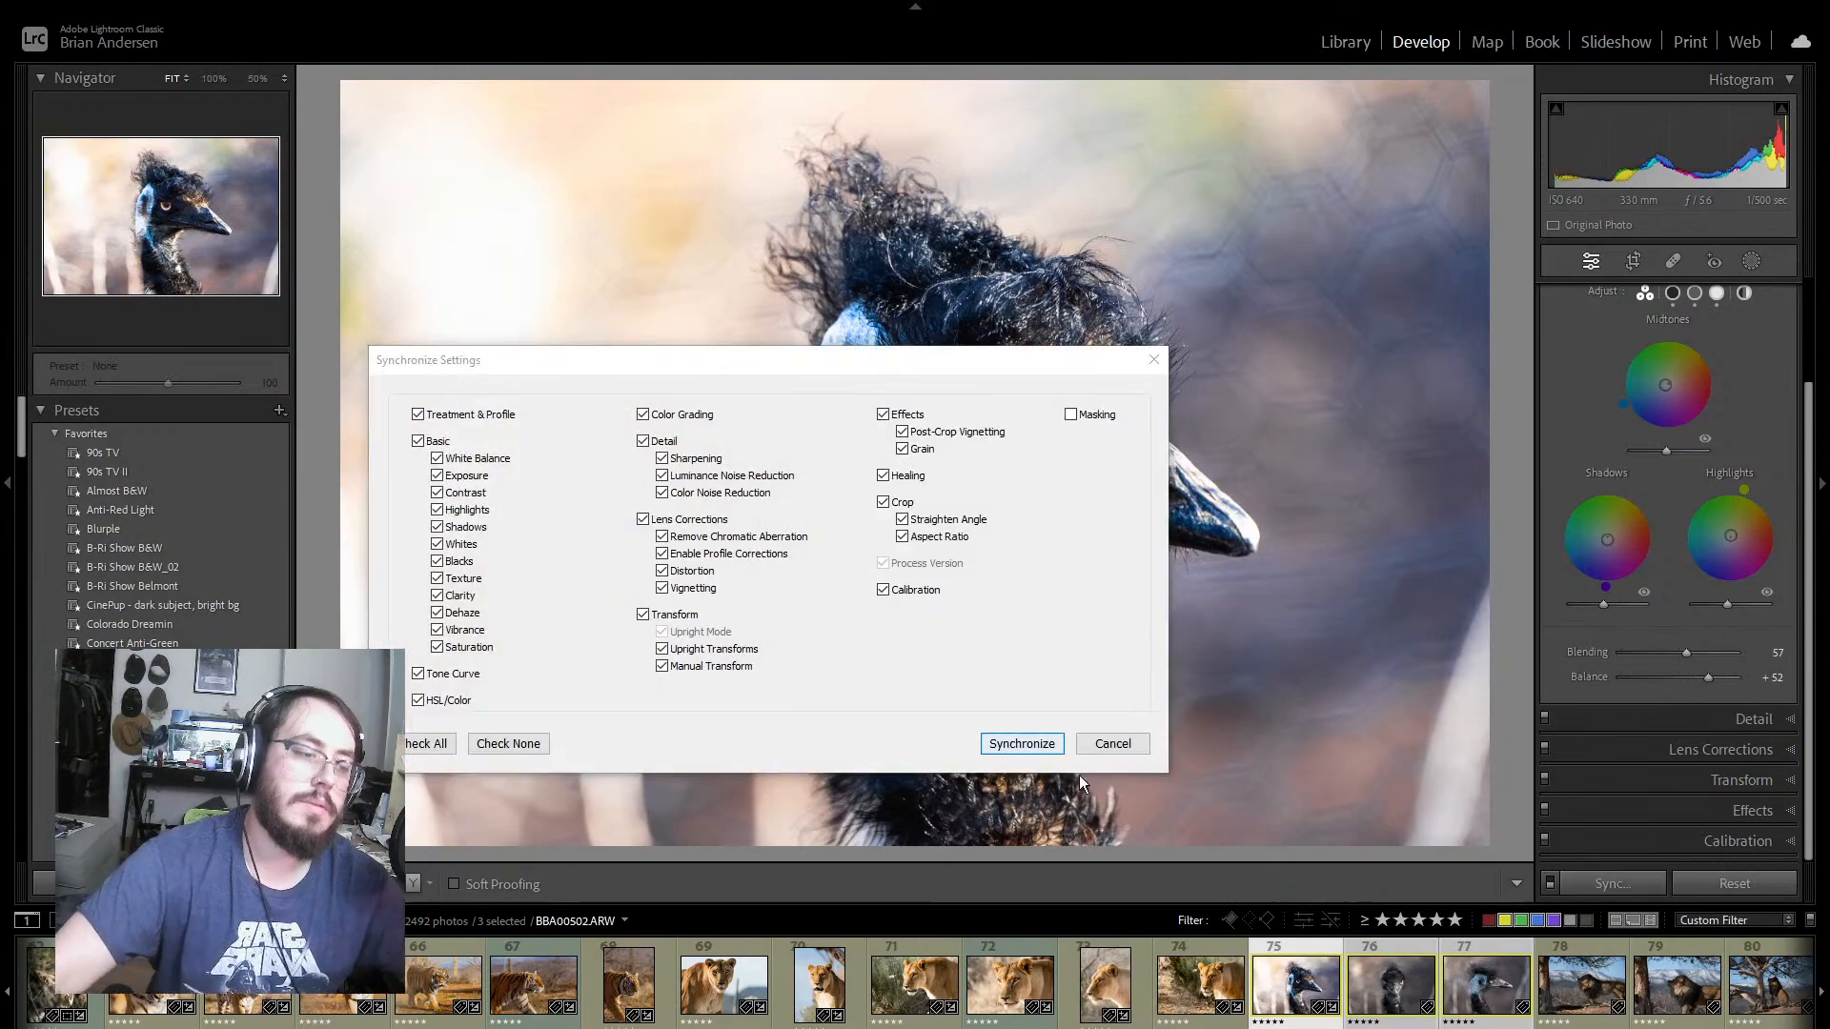
{"action": "left_click", "coordinate": [1019, 741]}
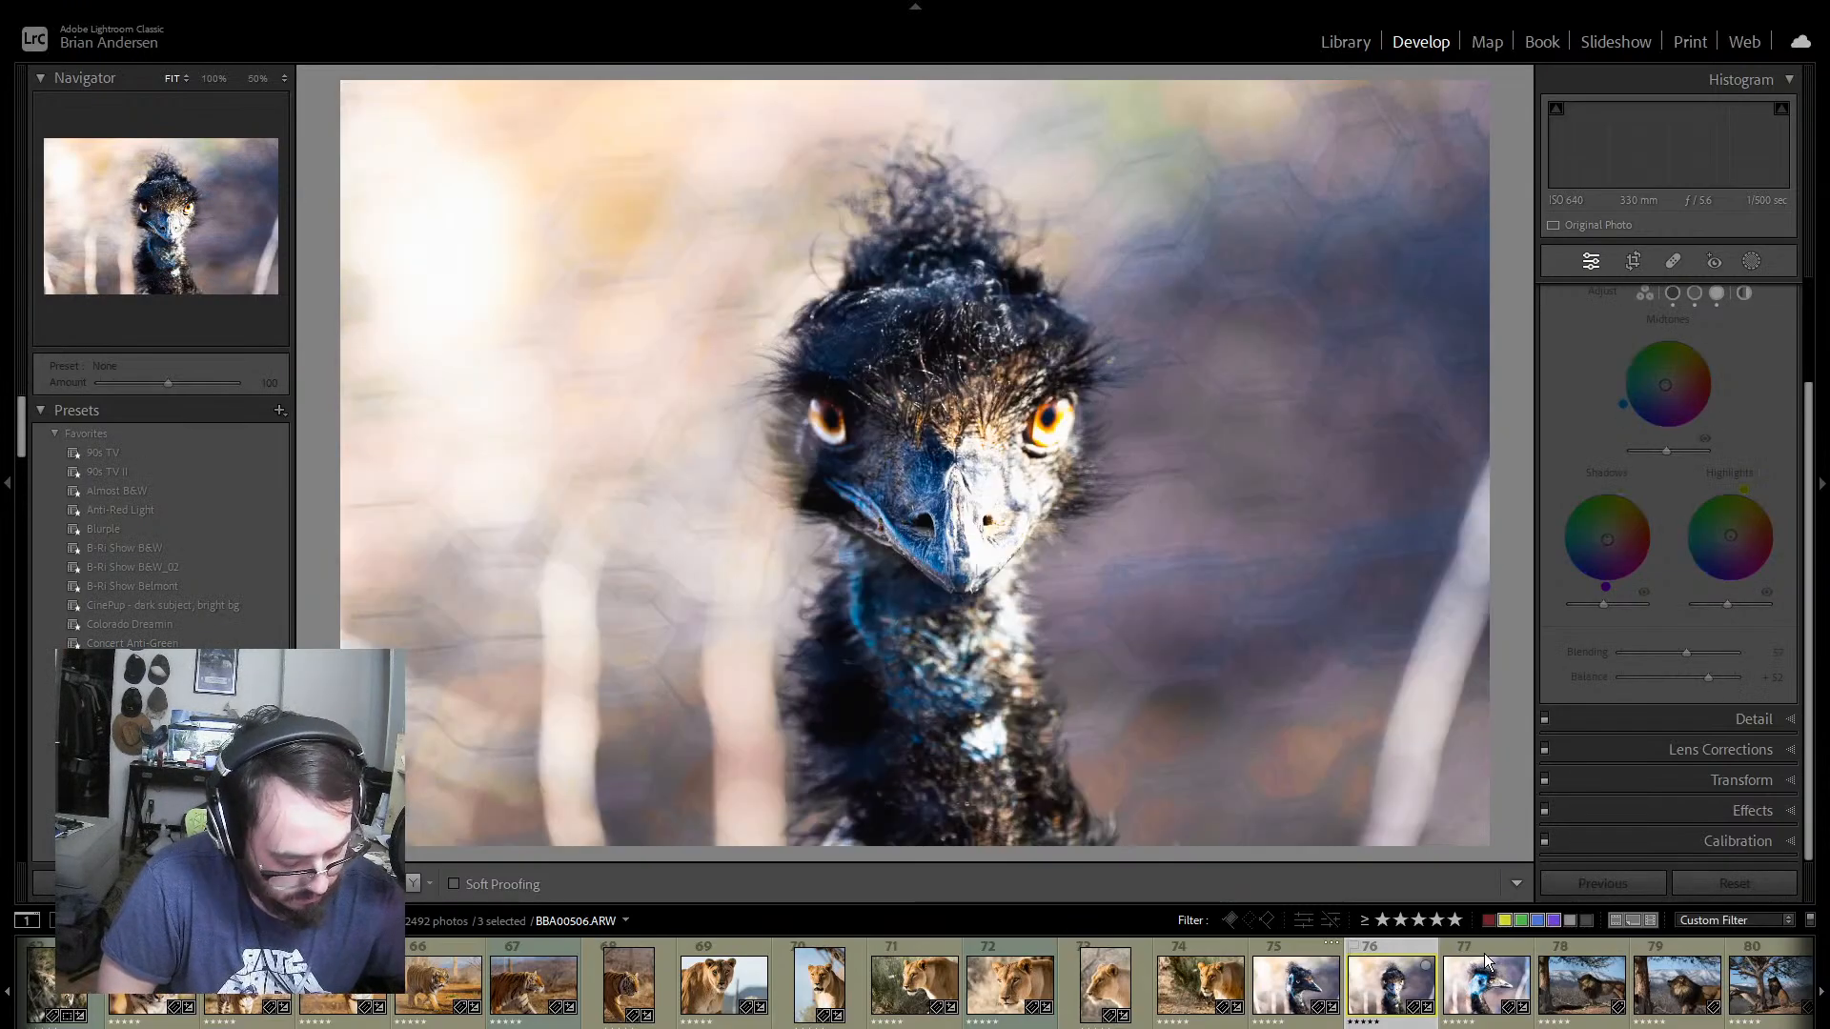
Step: On emu photo 77, reduce Saturation to +19 and Contrast to −2
{"action": "left_click", "coordinate": [1487, 957]}
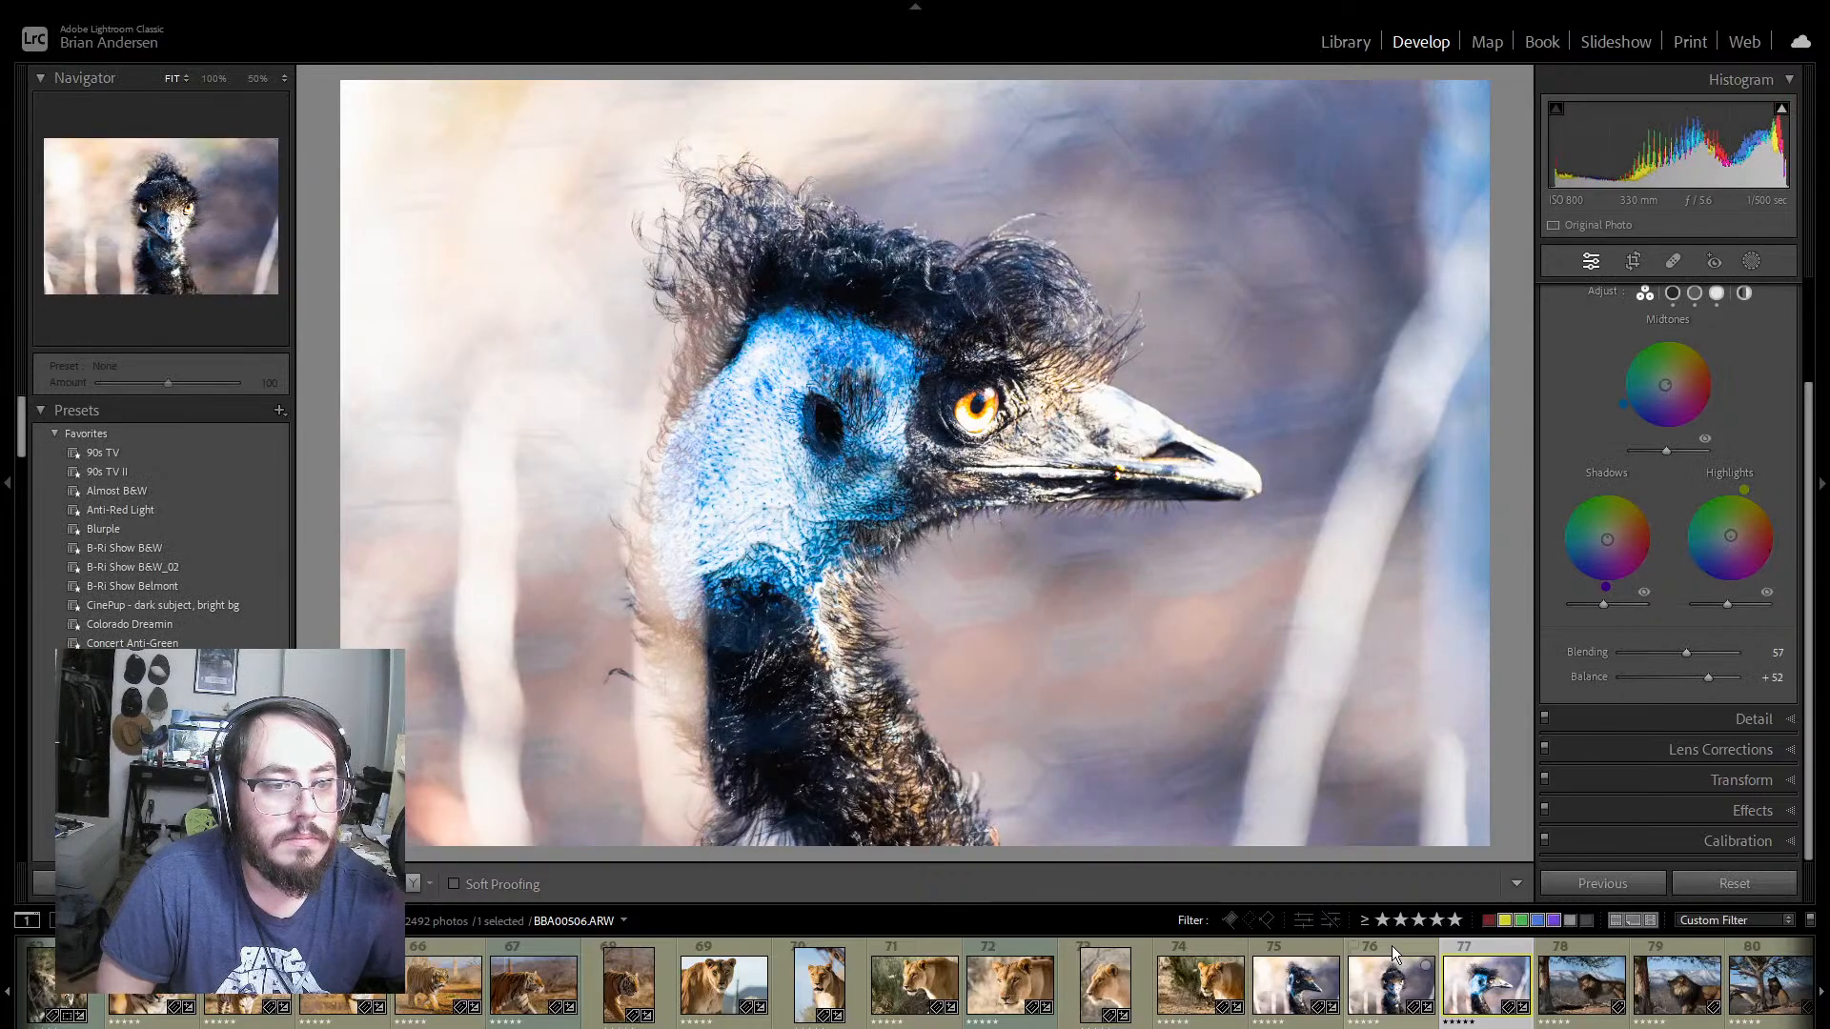
{"action": "scroll", "coordinate": [1764, 330], "scroll_direction": "up", "scroll_amount": 5}
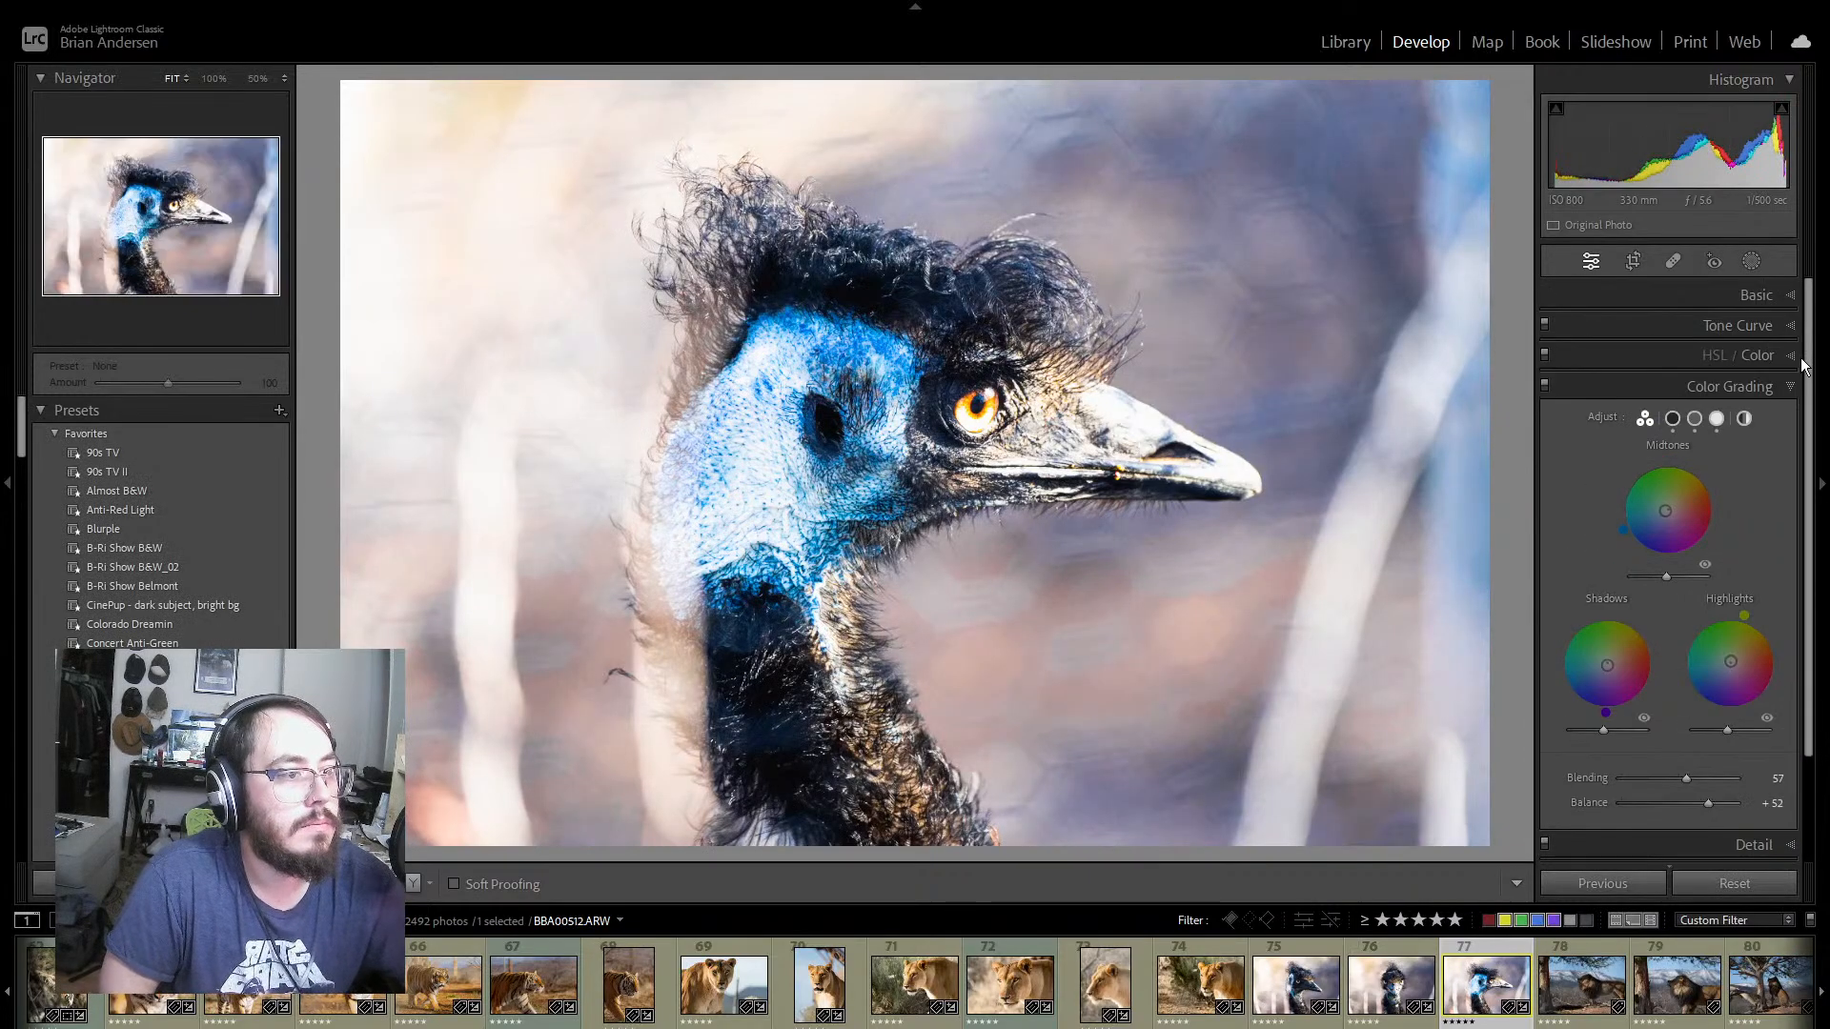
{"action": "left_click", "coordinate": [1761, 295]}
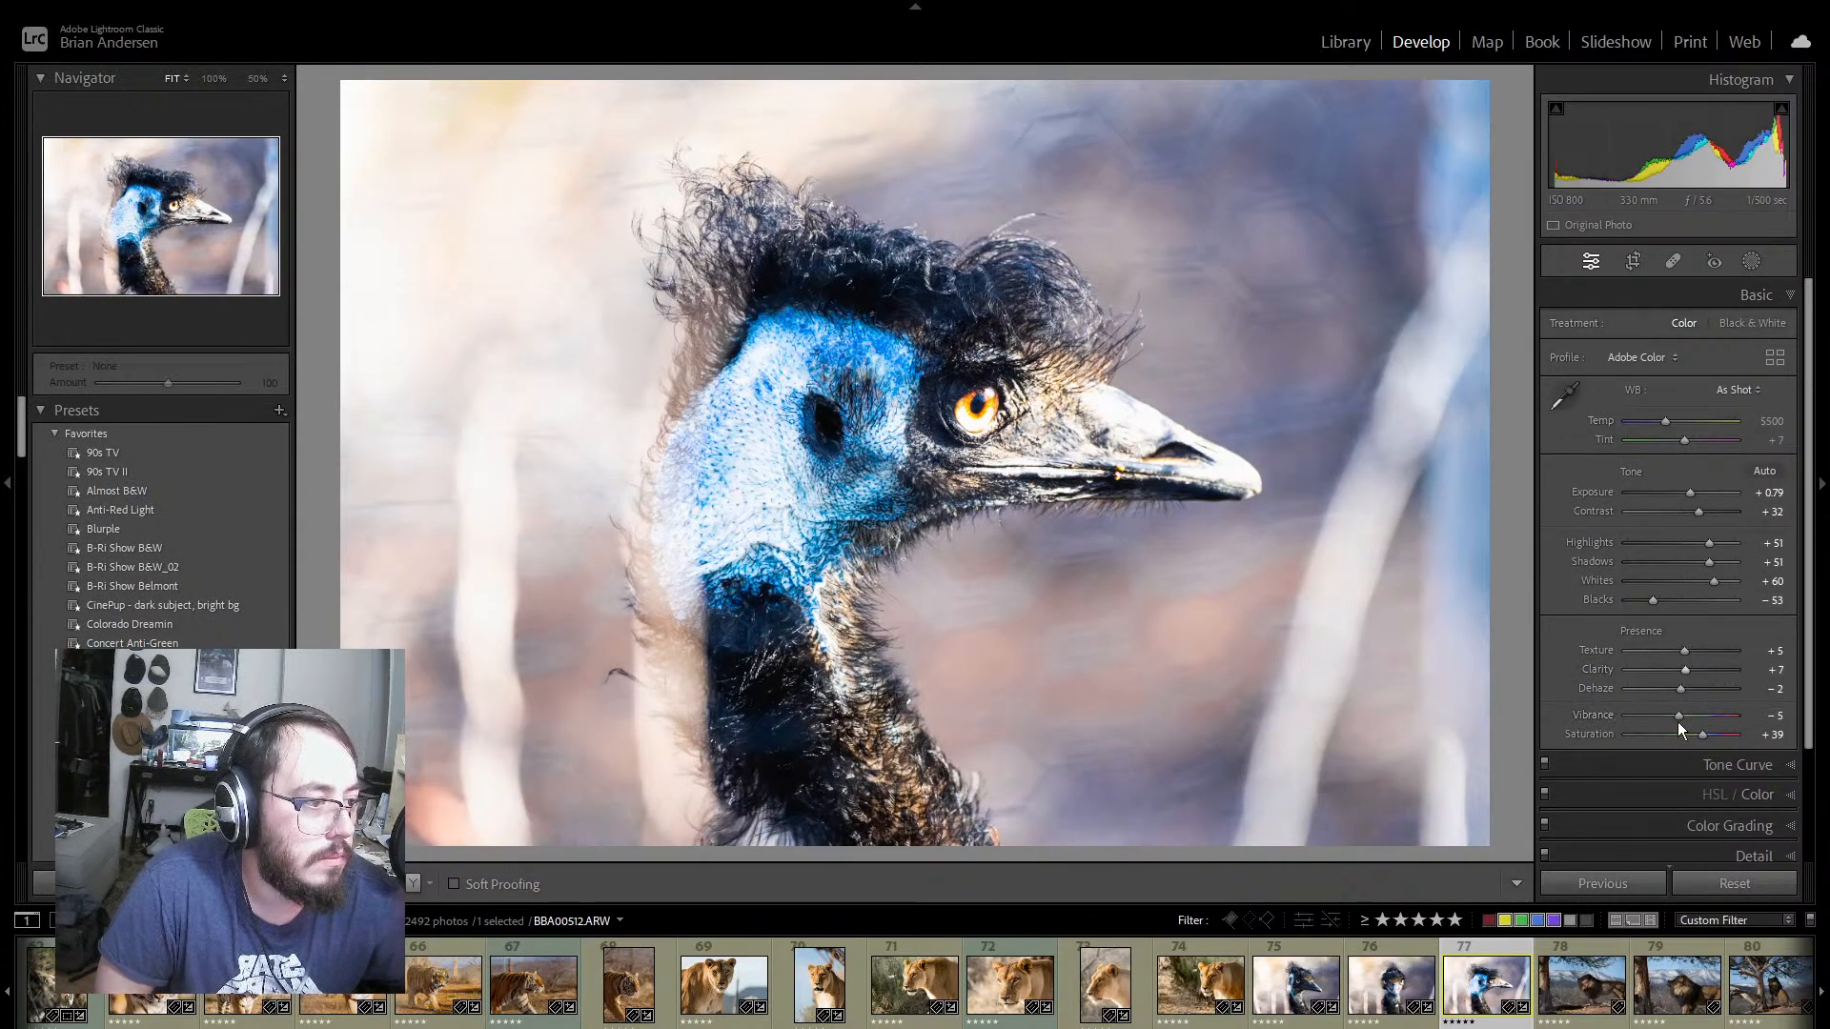
{"action": "mouse_move", "coordinate": [1703, 736]}
{"action": "left_mouse_down"}
{"action": "mouse_move", "coordinate": [1676, 735]}
{"action": "mouse_move", "coordinate": [1689, 741]}
{"action": "left_mouse_up"}
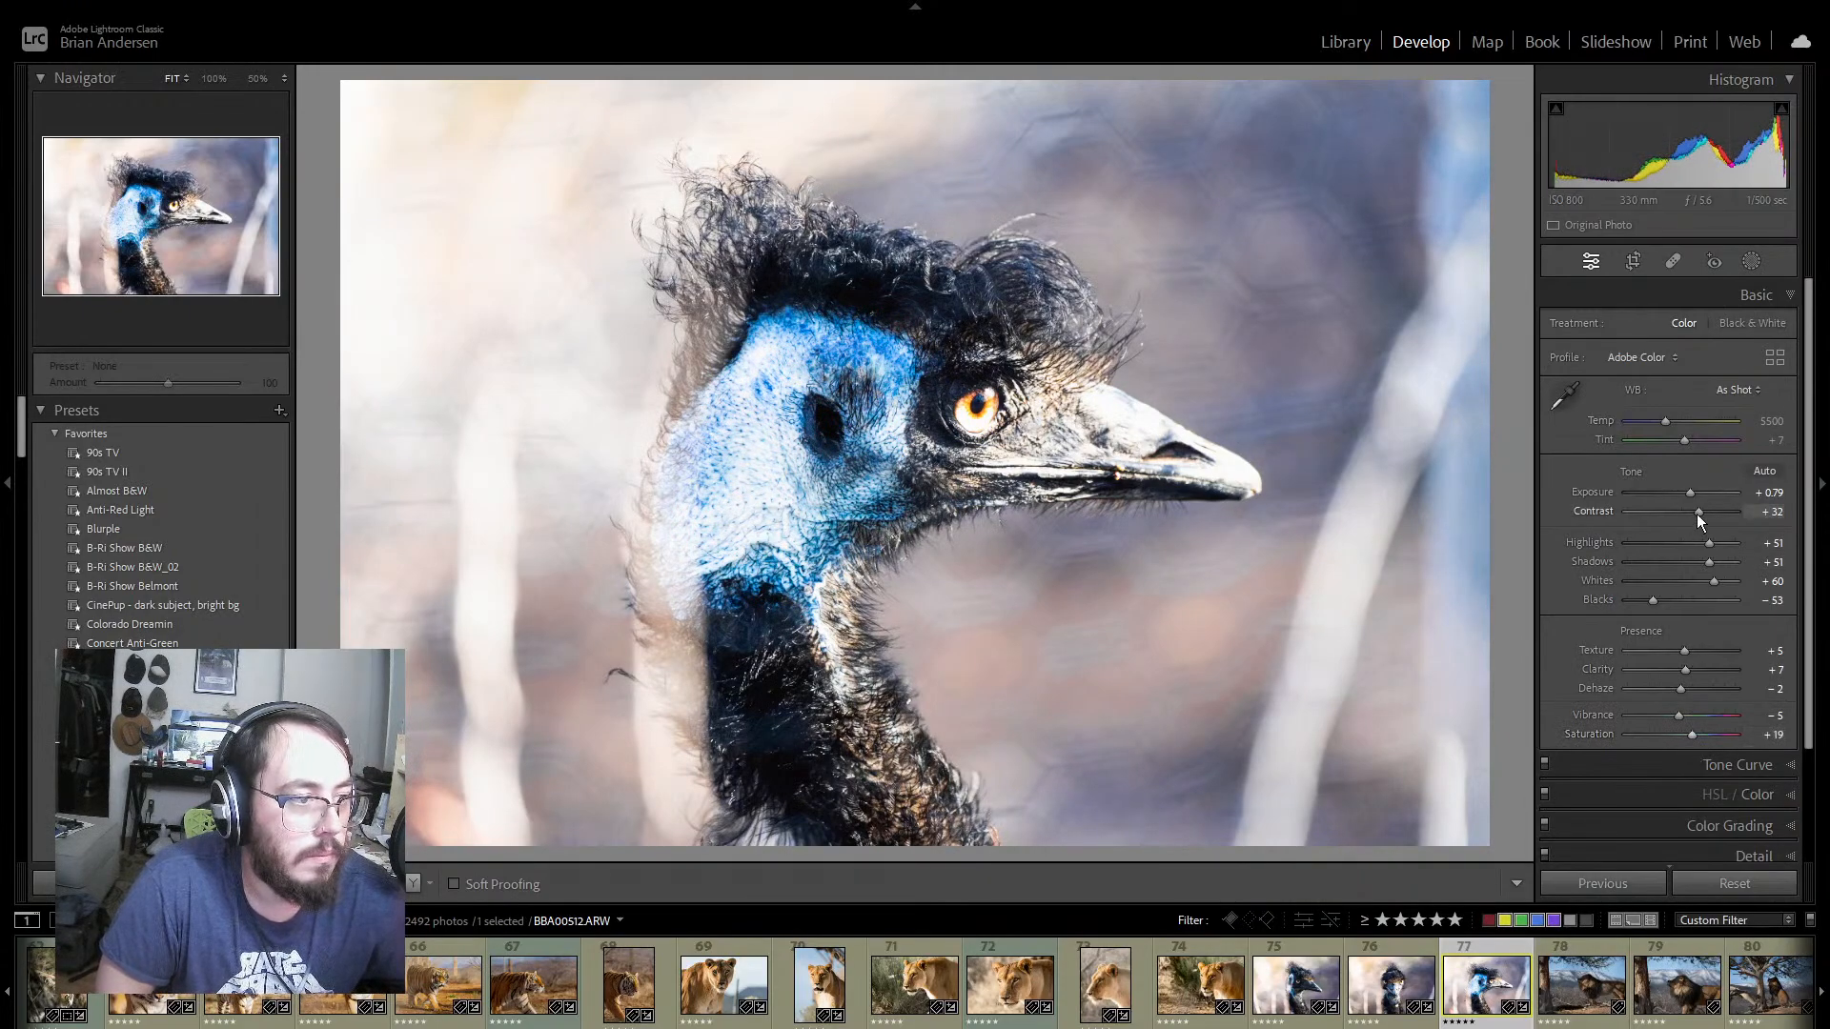
{"action": "mouse_move", "coordinate": [1696, 513]}
{"action": "left_mouse_down"}
{"action": "mouse_move", "coordinate": [1661, 509]}
{"action": "mouse_move", "coordinate": [1681, 517]}
{"action": "left_mouse_up"}
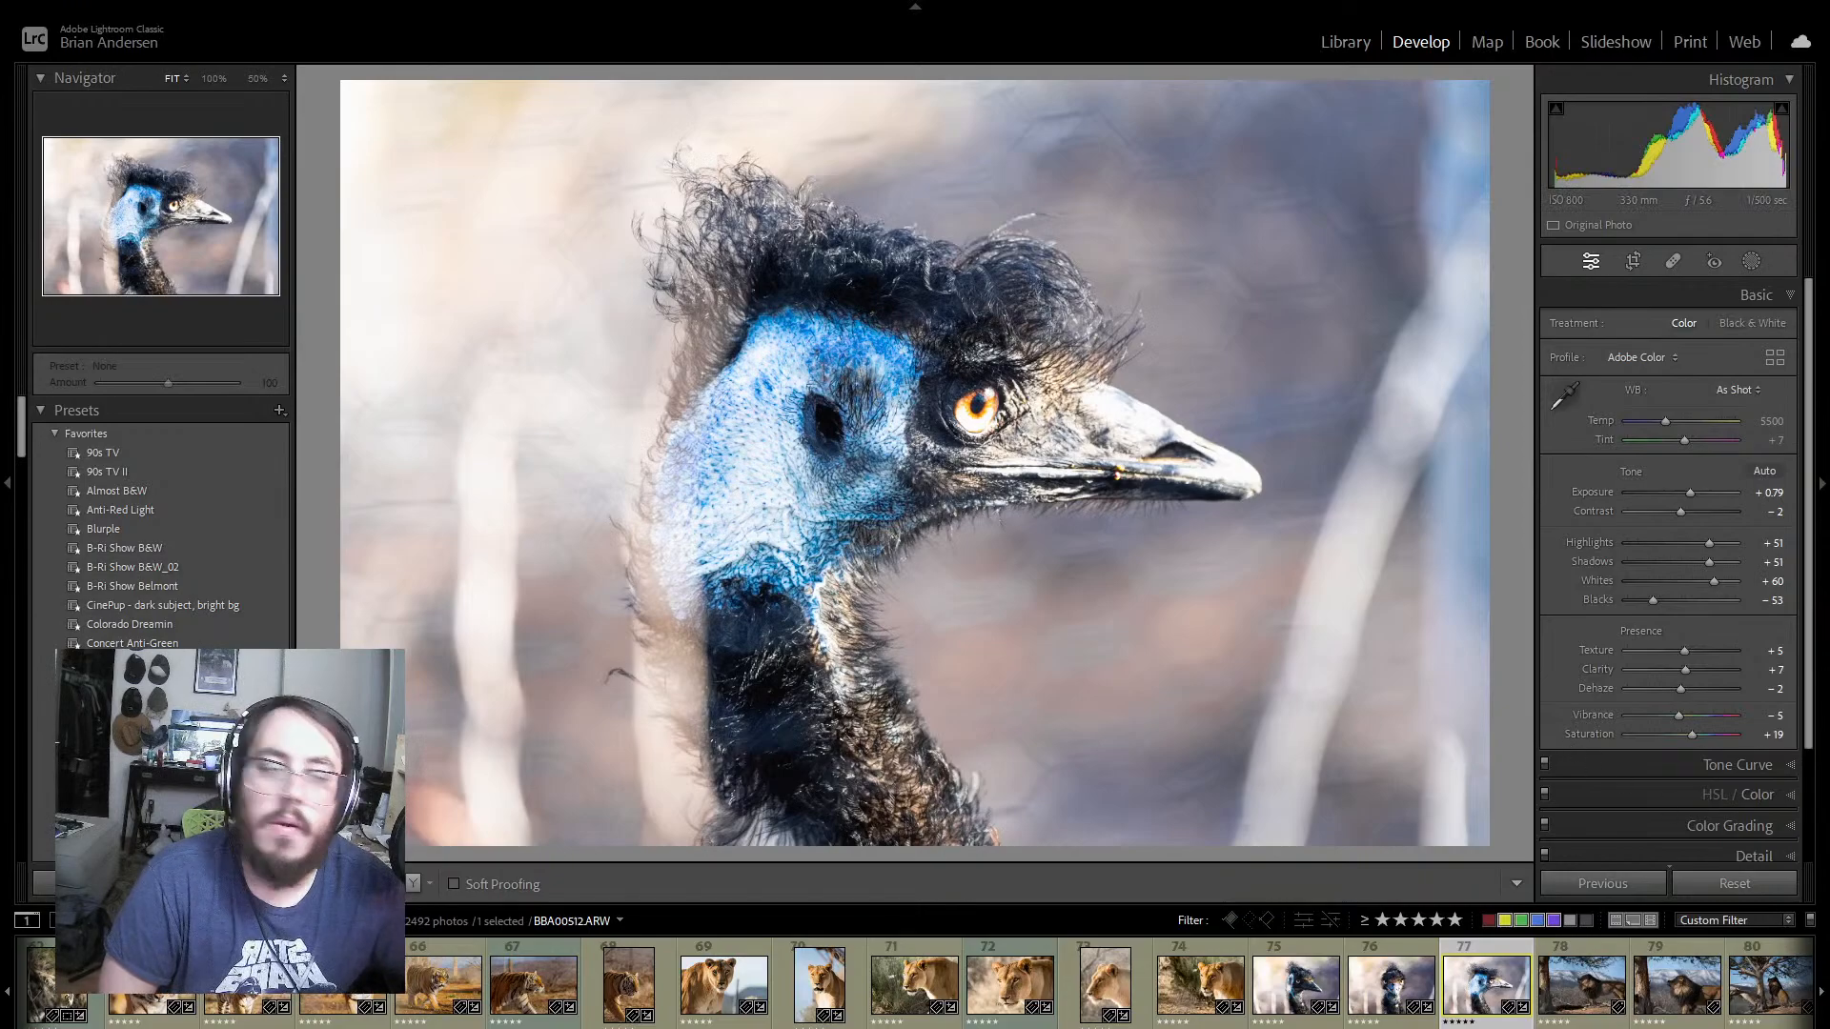
Step: Open male lion photo 78 and look through the remaining five-star photos in the filmstrip
{"action": "left_click", "coordinate": [1606, 1022]}
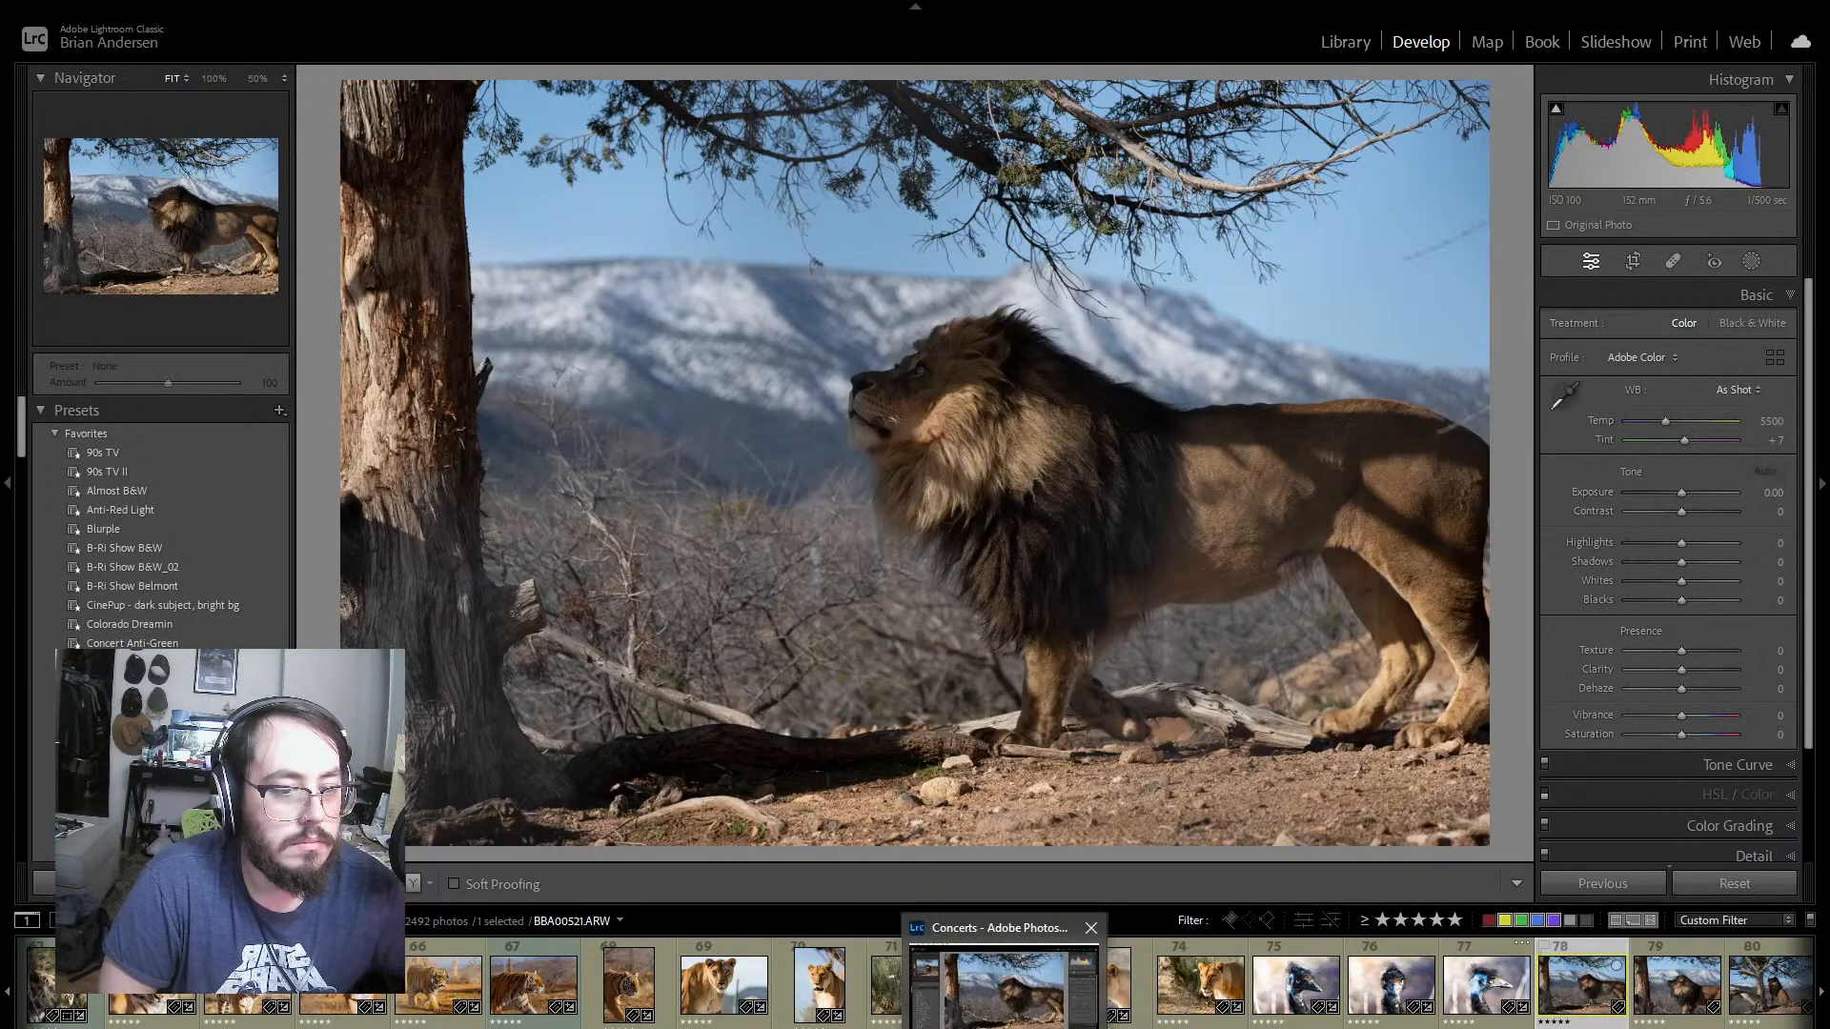
{"action": "left_click", "coordinate": [915, 1027]}
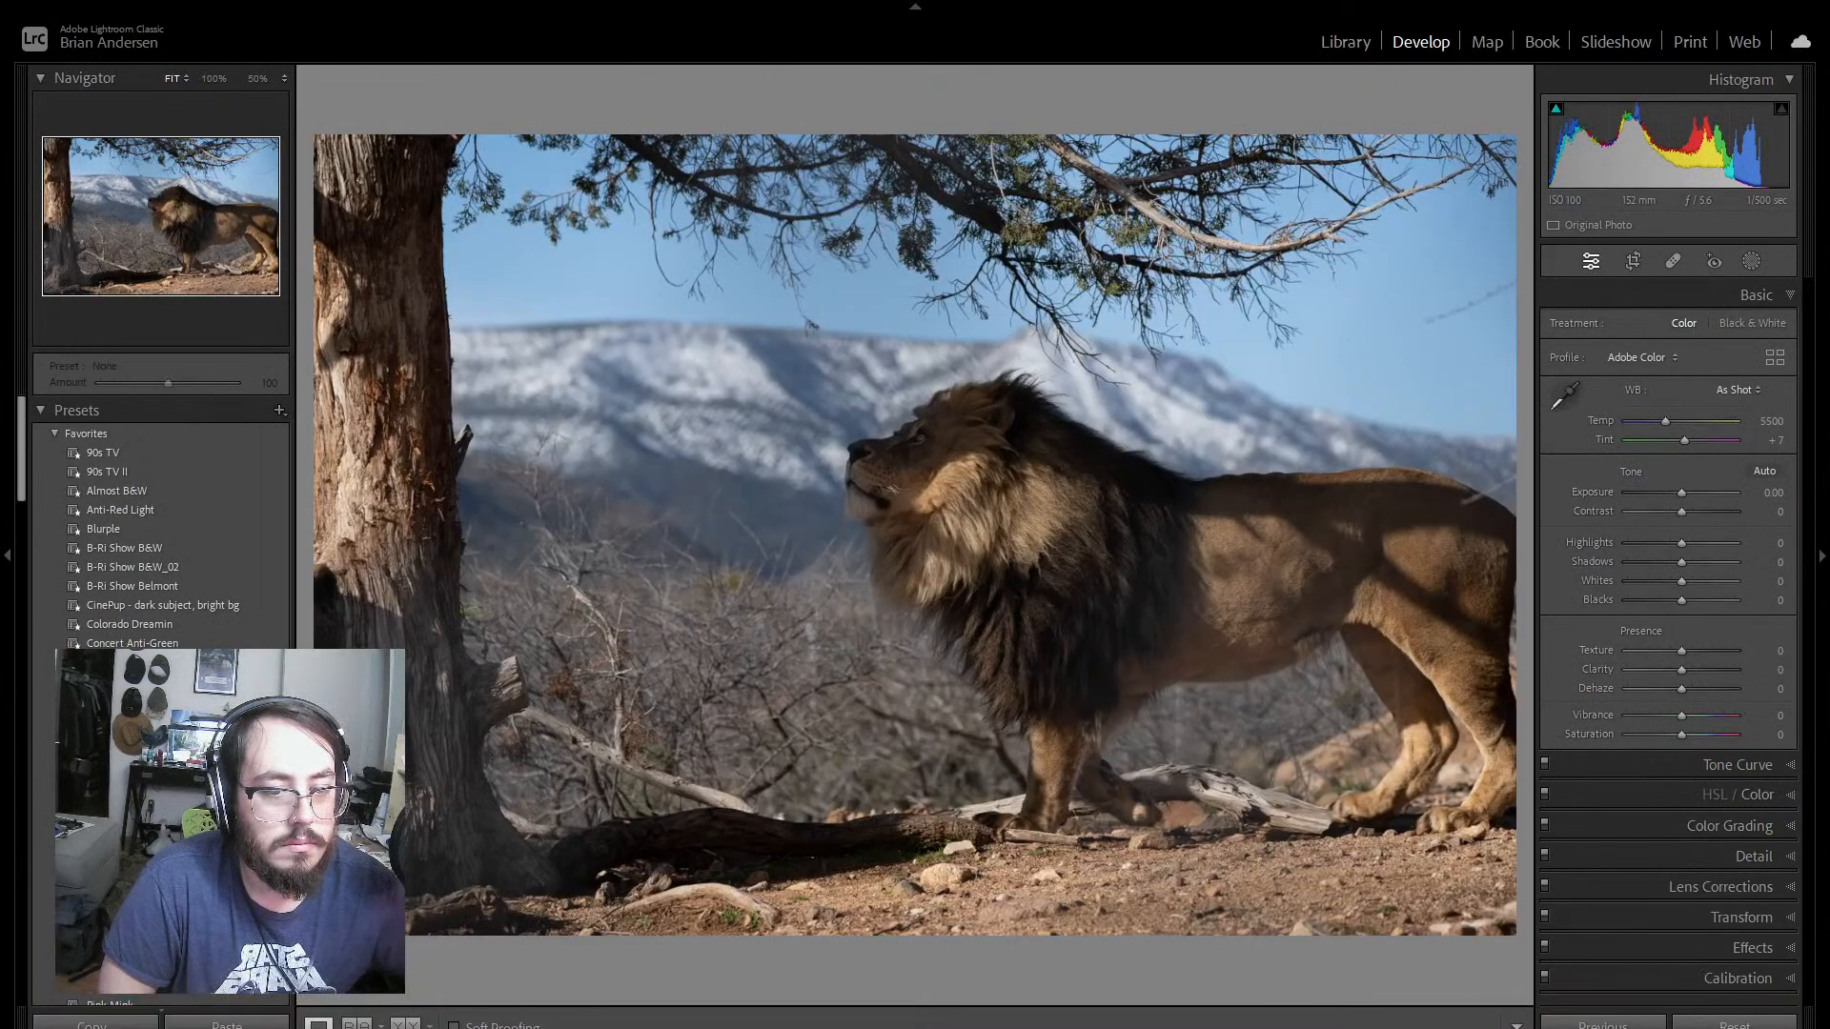
{"action": "left_click", "coordinate": [915, 1027]}
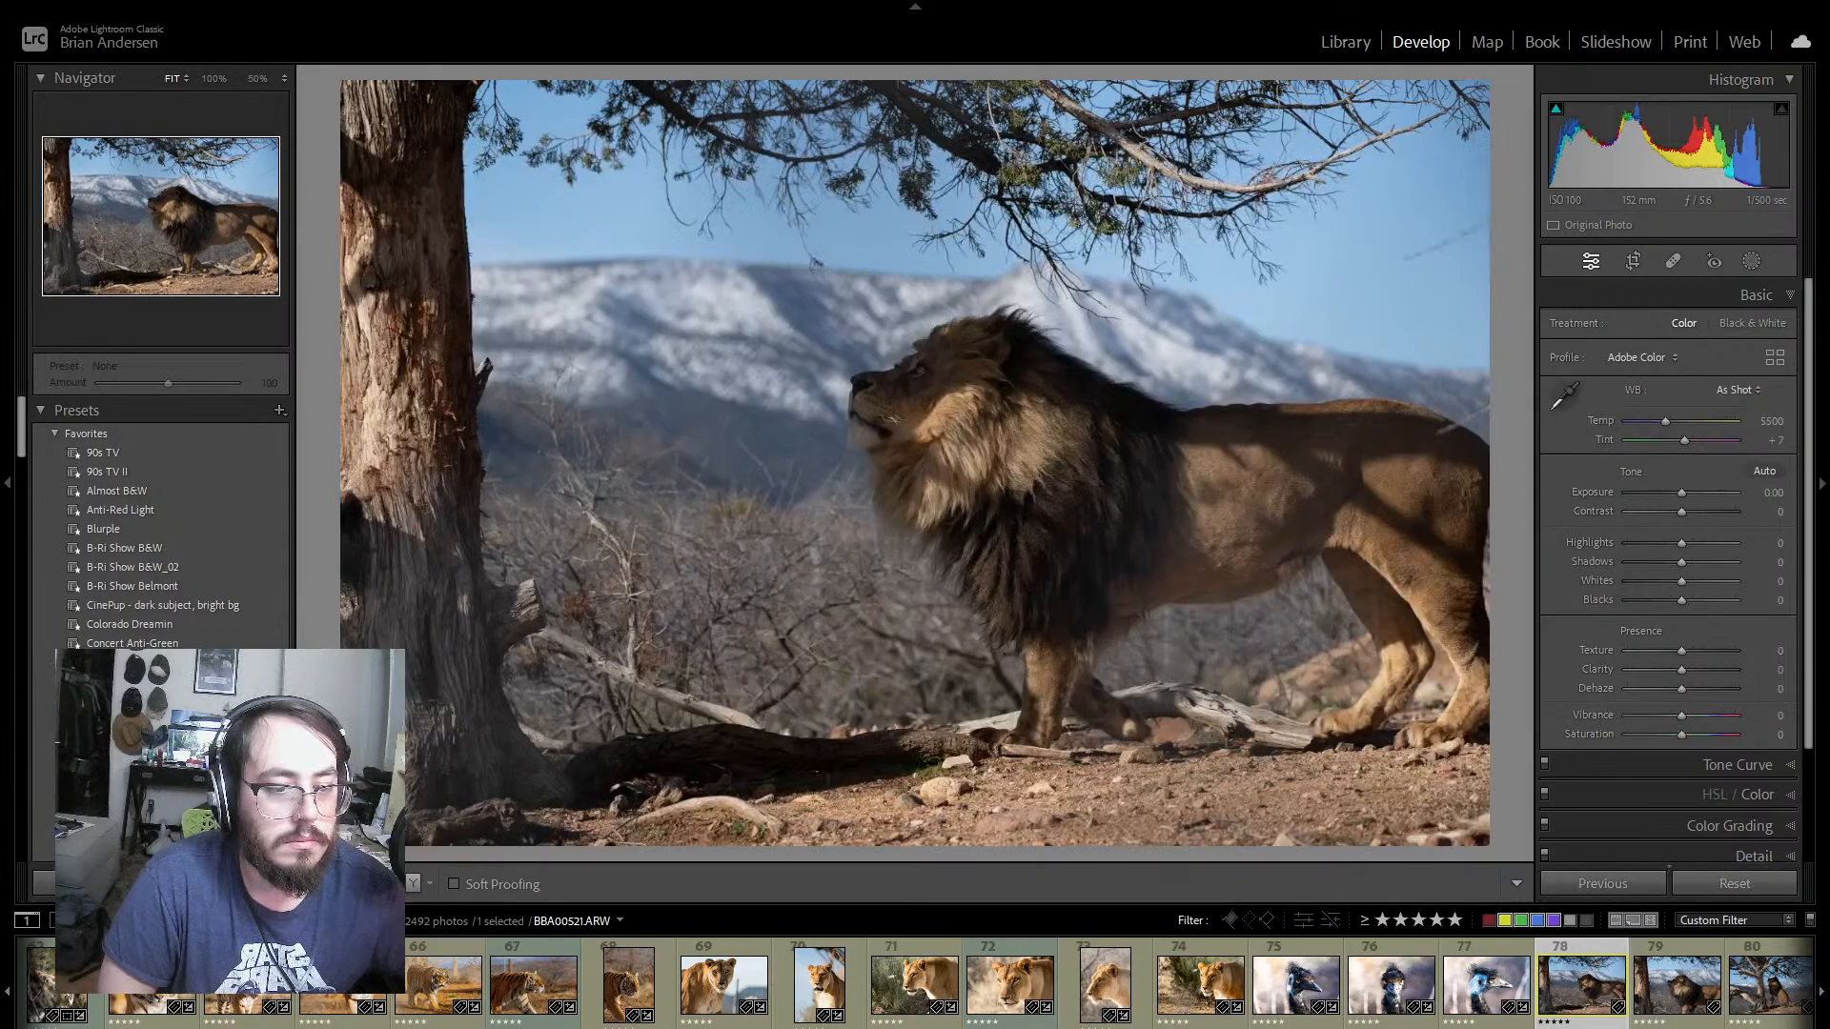
{"action": "left_click", "coordinate": [915, 1028]}
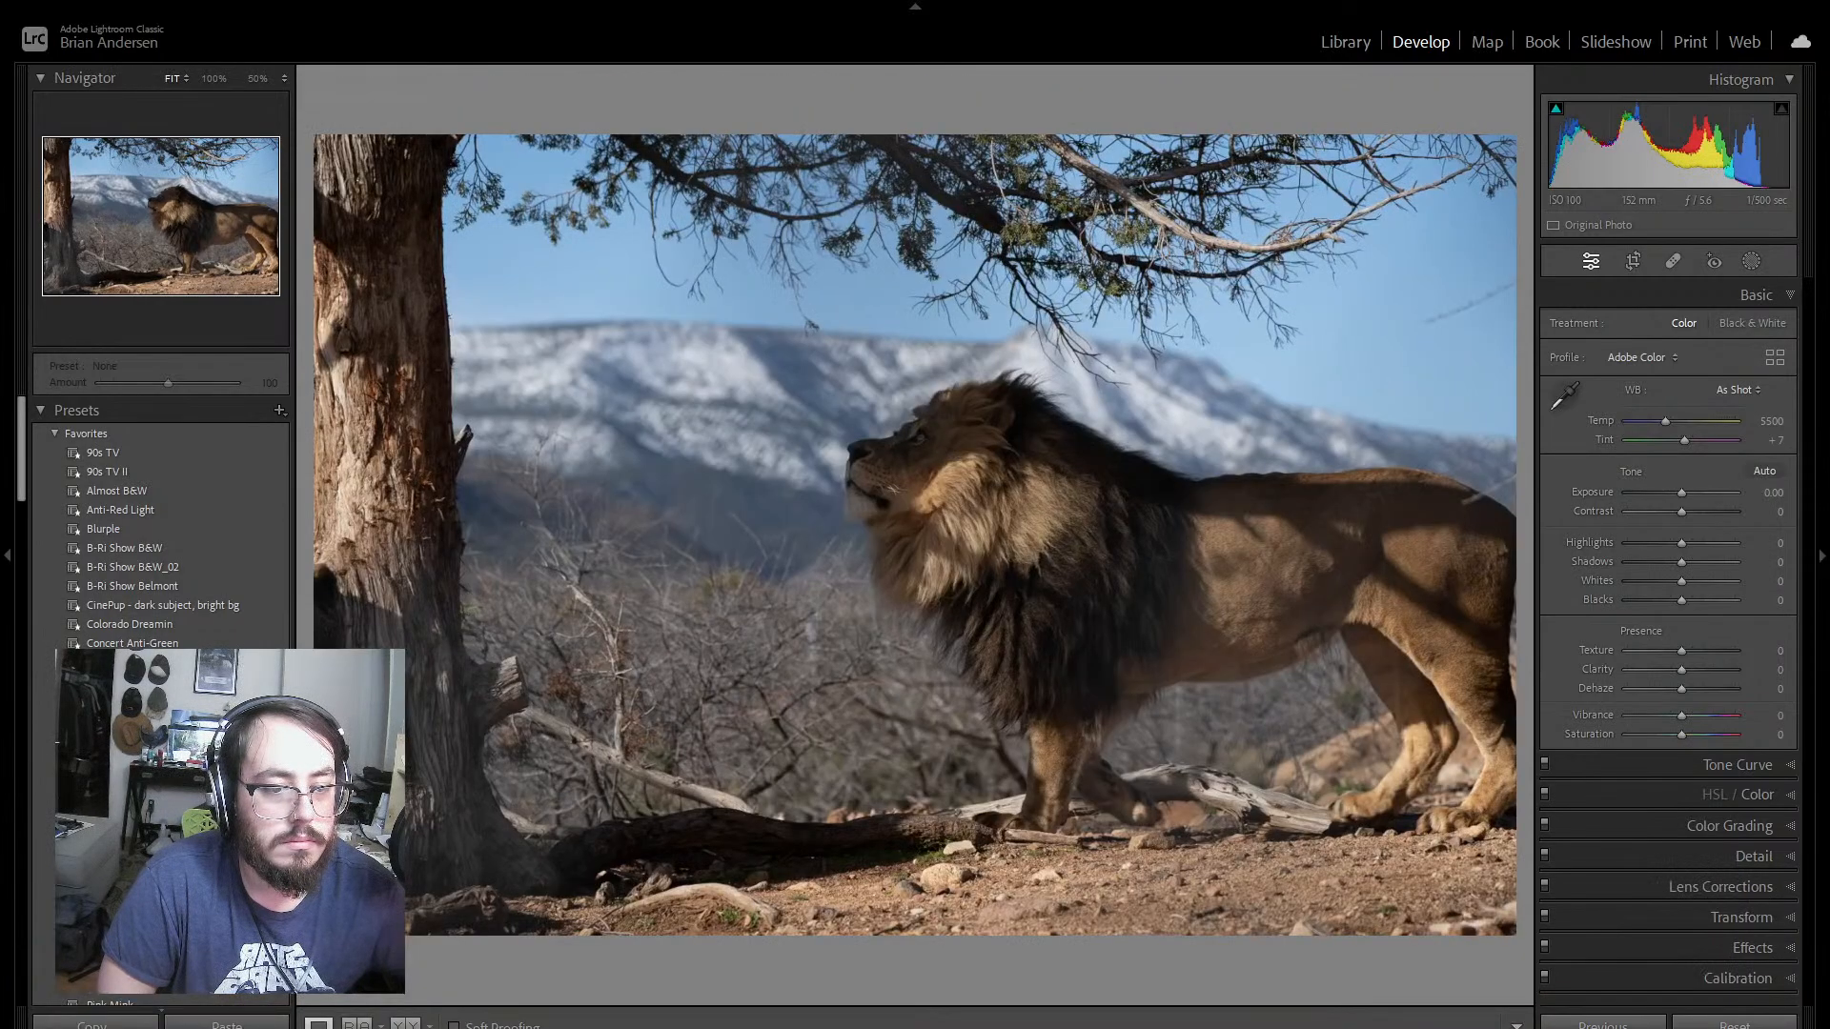
{"action": "left_click", "coordinate": [915, 1027]}
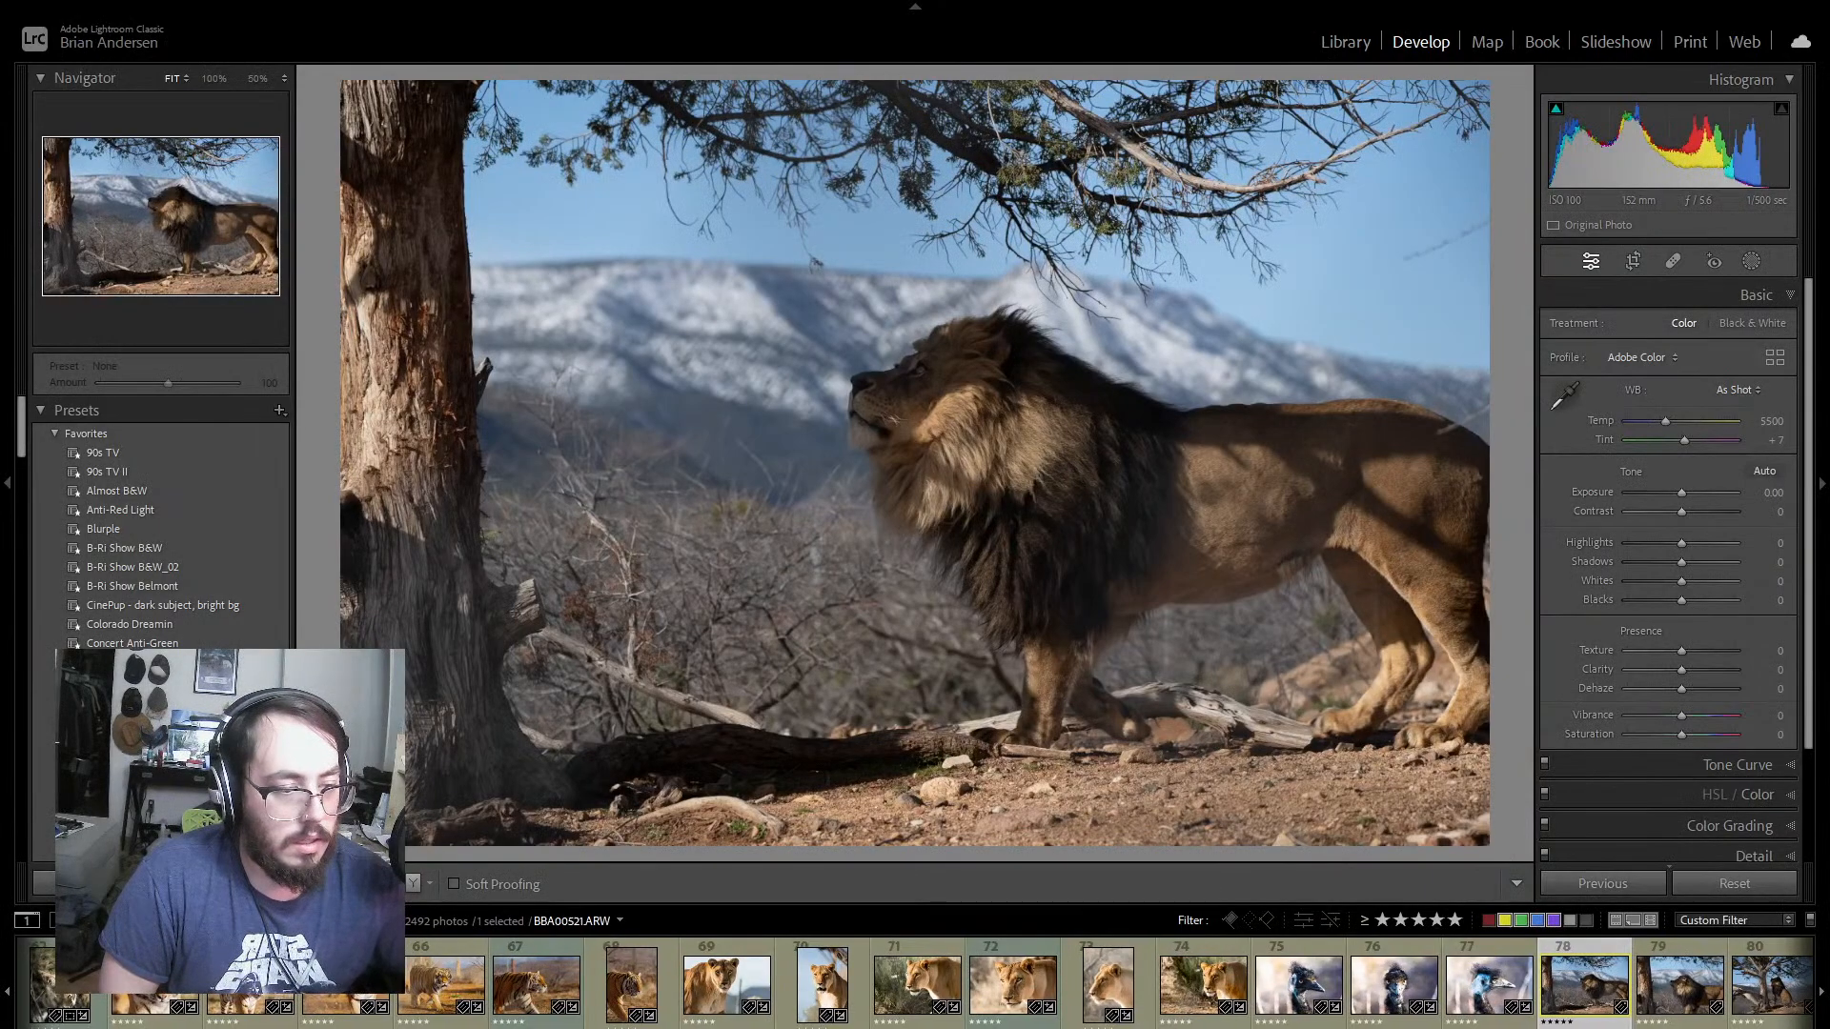
{"action": "scroll", "coordinate": [915, 985], "scroll_direction": "down", "scroll_amount": 16}
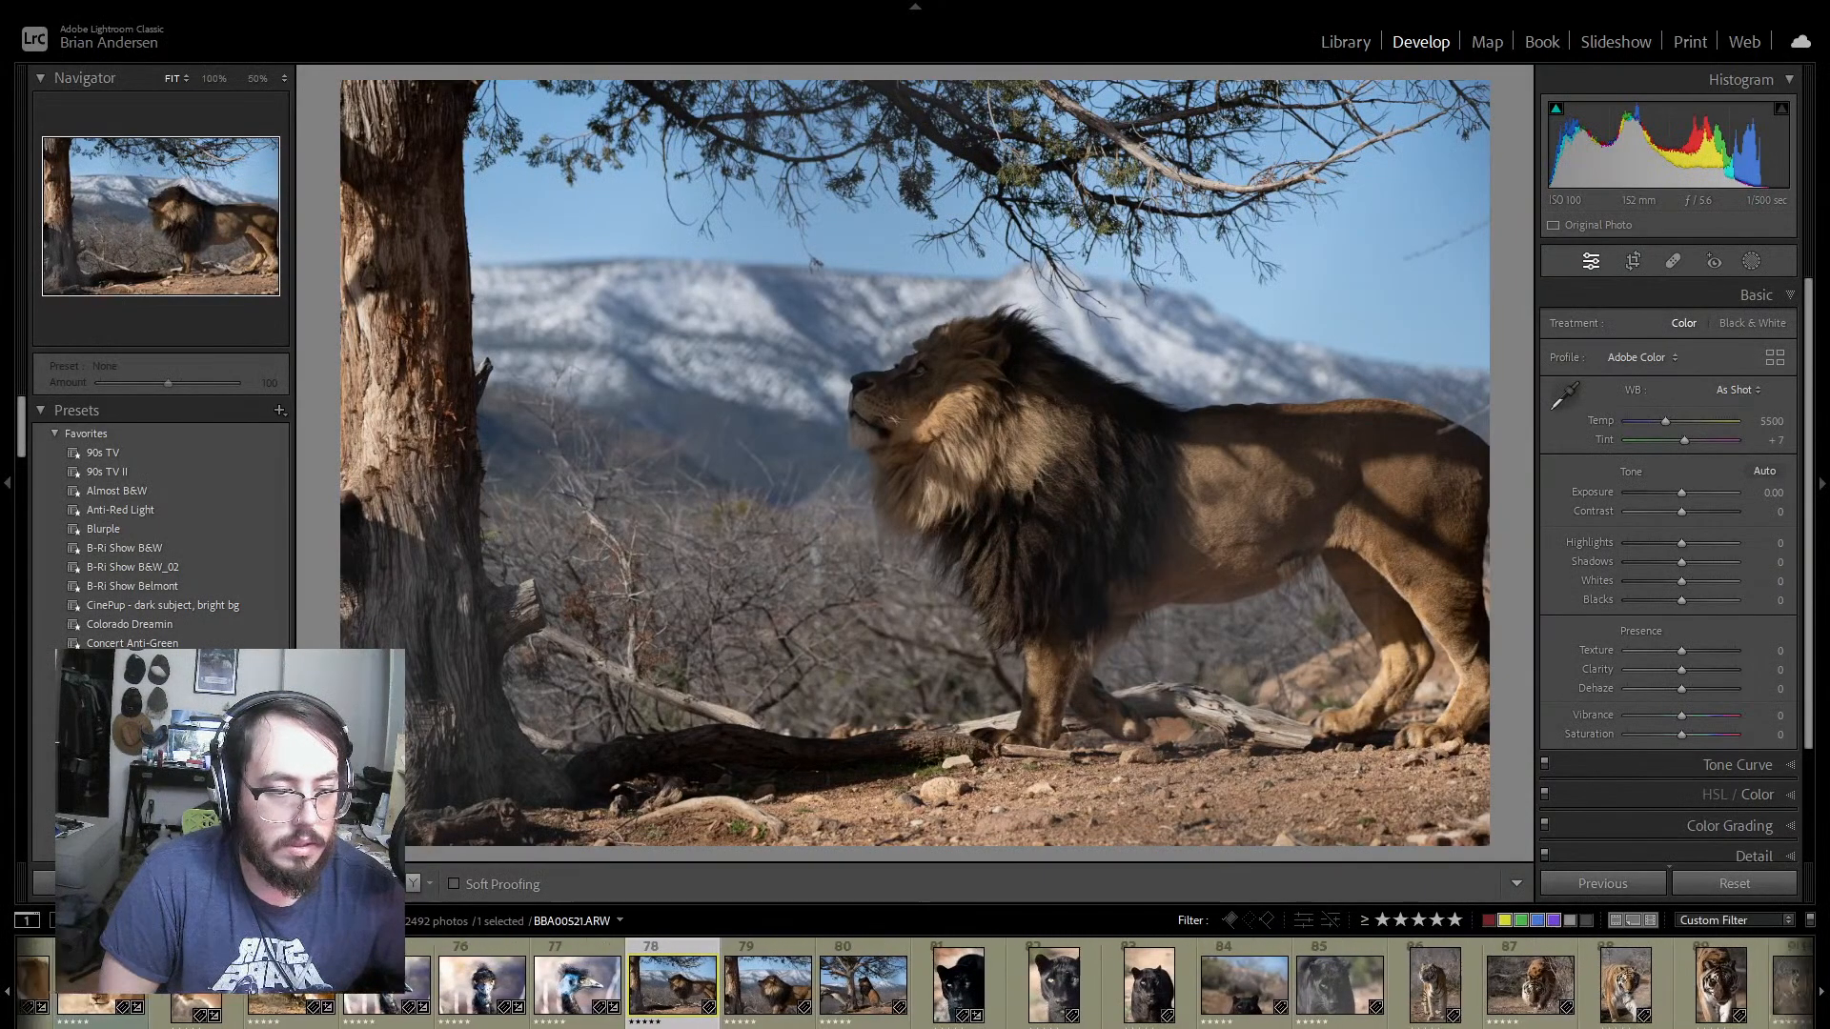
{"action": "scroll", "coordinate": [915, 986], "scroll_direction": "down", "scroll_amount": 20}
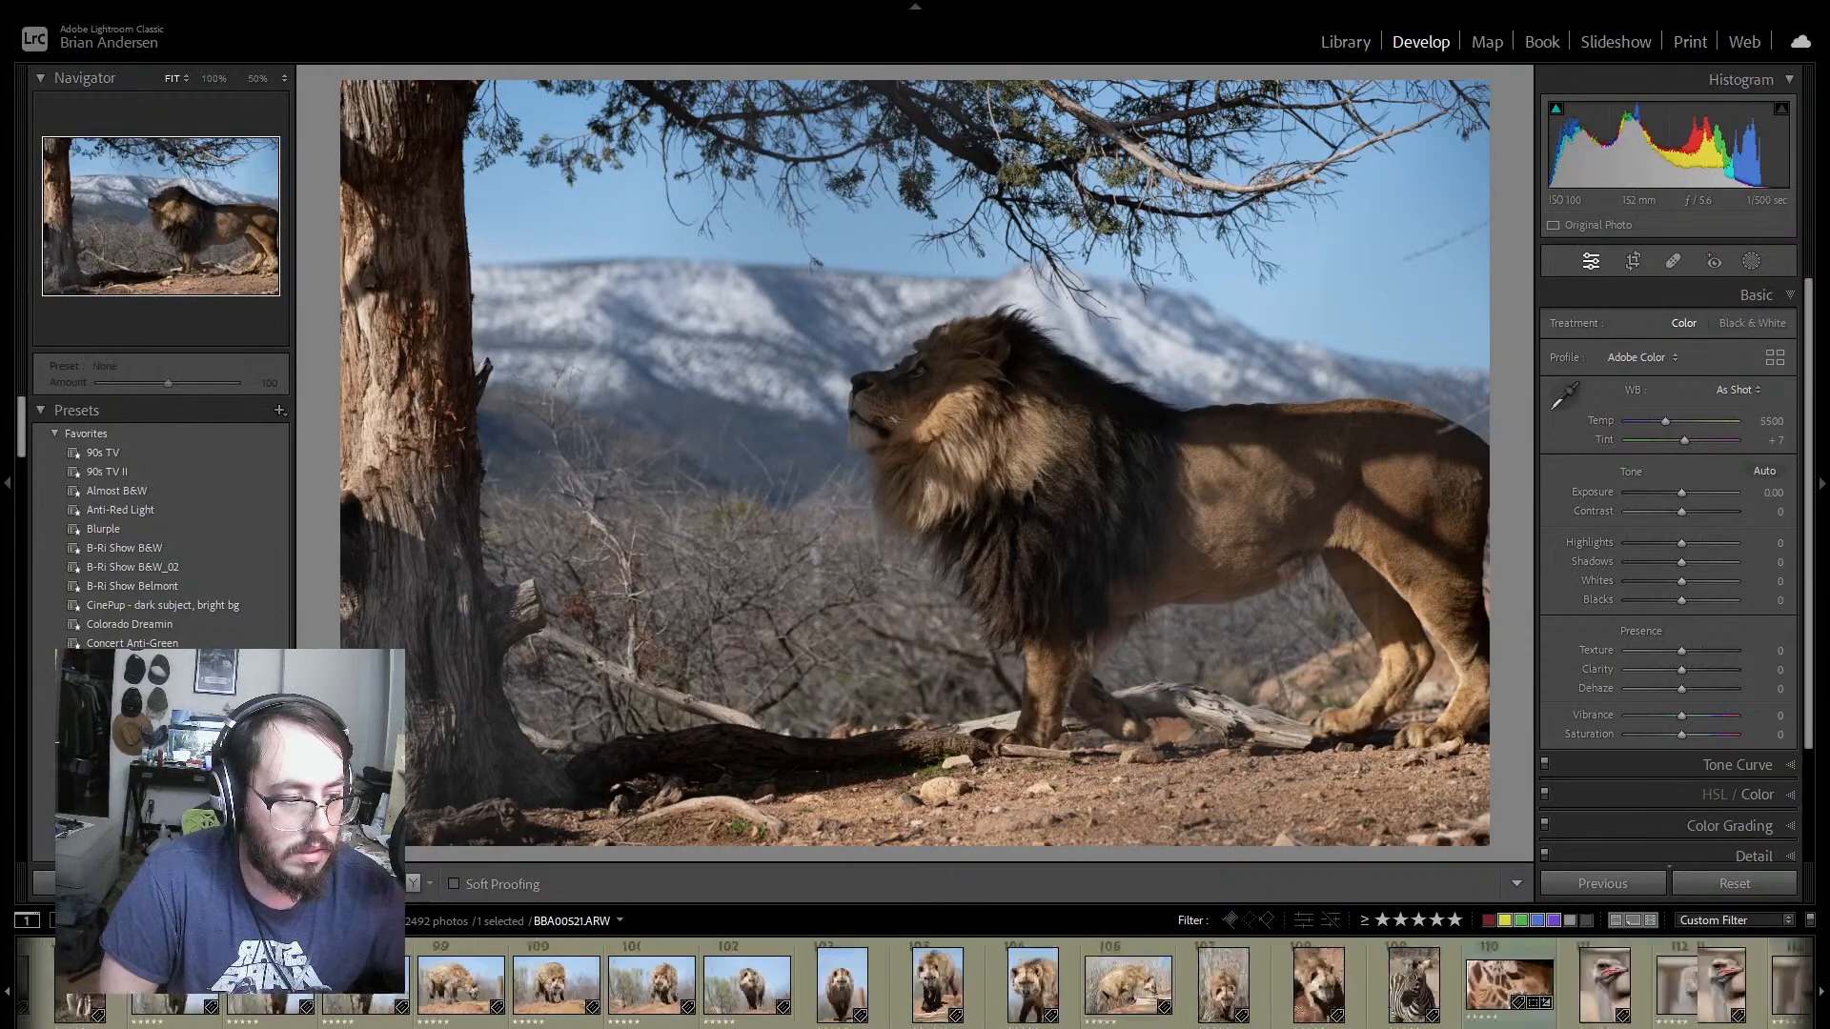
{"action": "scroll", "coordinate": [915, 986], "scroll_direction": "down", "scroll_amount": 20}
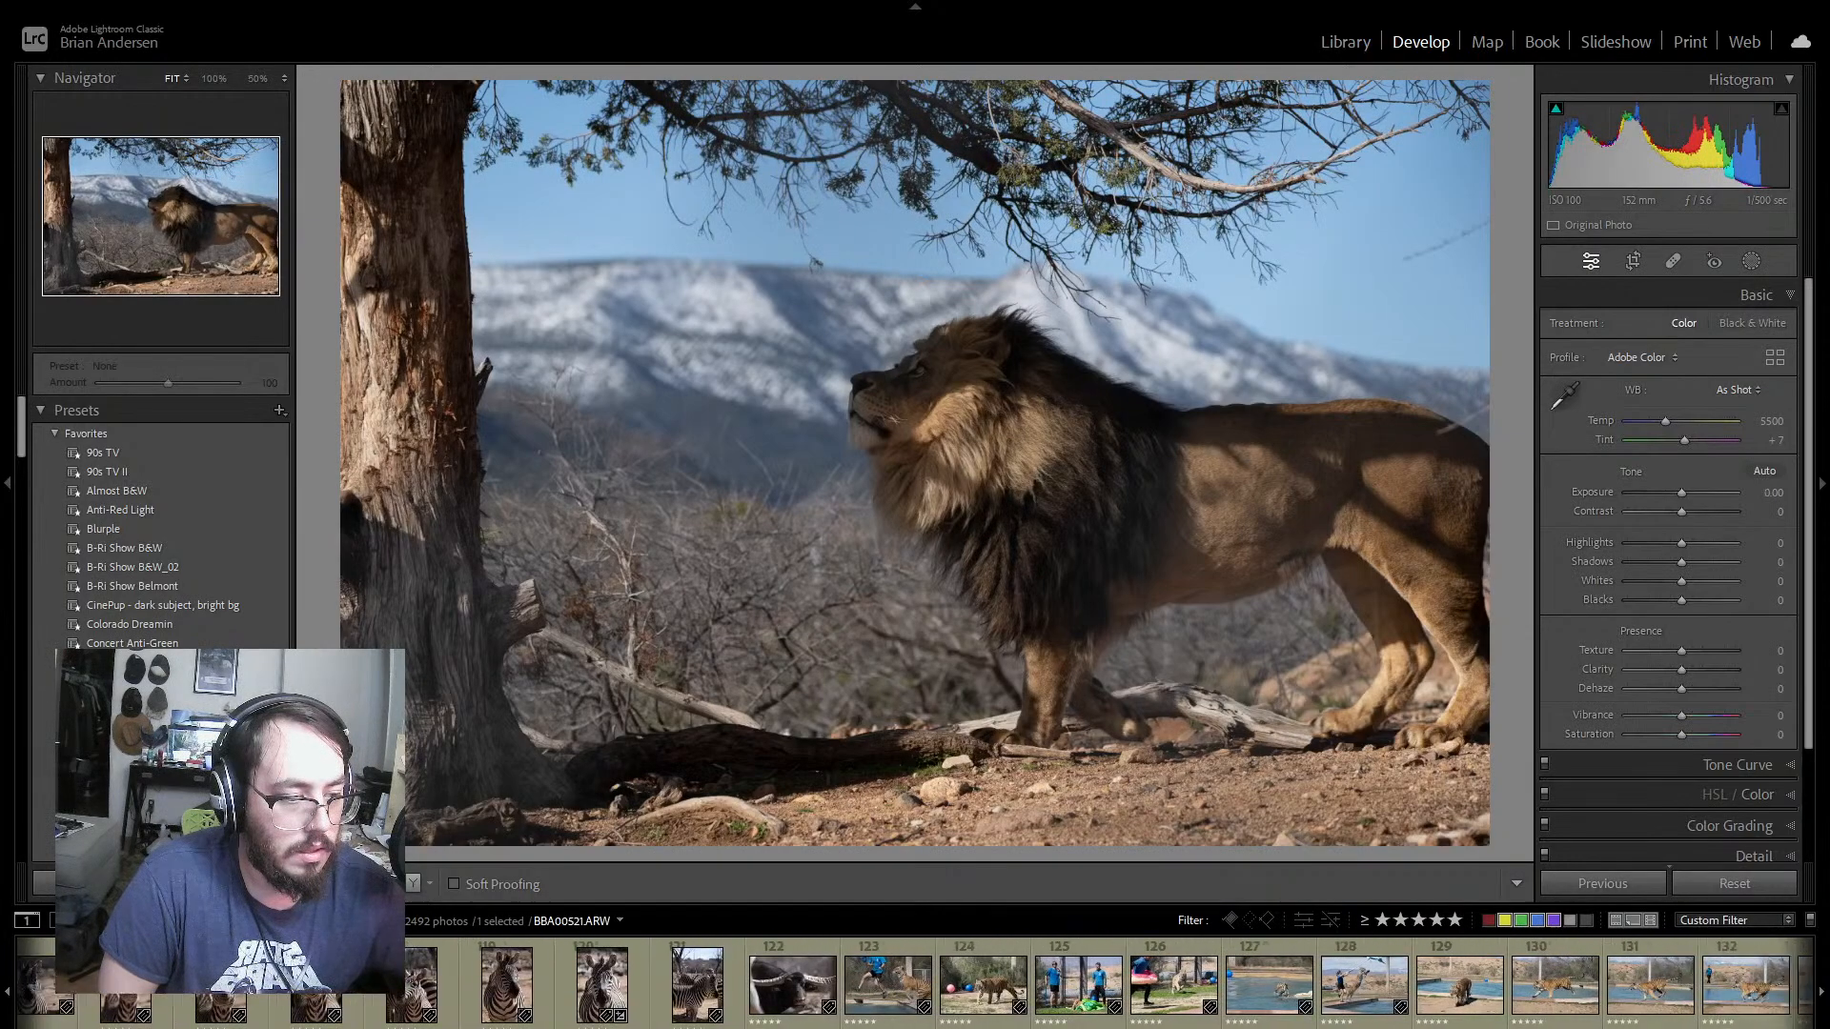
Step: Return to male lion photo 78 among the five-star photos and apply the OoA Kora preset to it
{"action": "scroll", "coordinate": [915, 986], "scroll_direction": "up", "scroll_amount": 20}
{"action": "scroll", "coordinate": [915, 986], "scroll_direction": "up", "scroll_amount": 8}
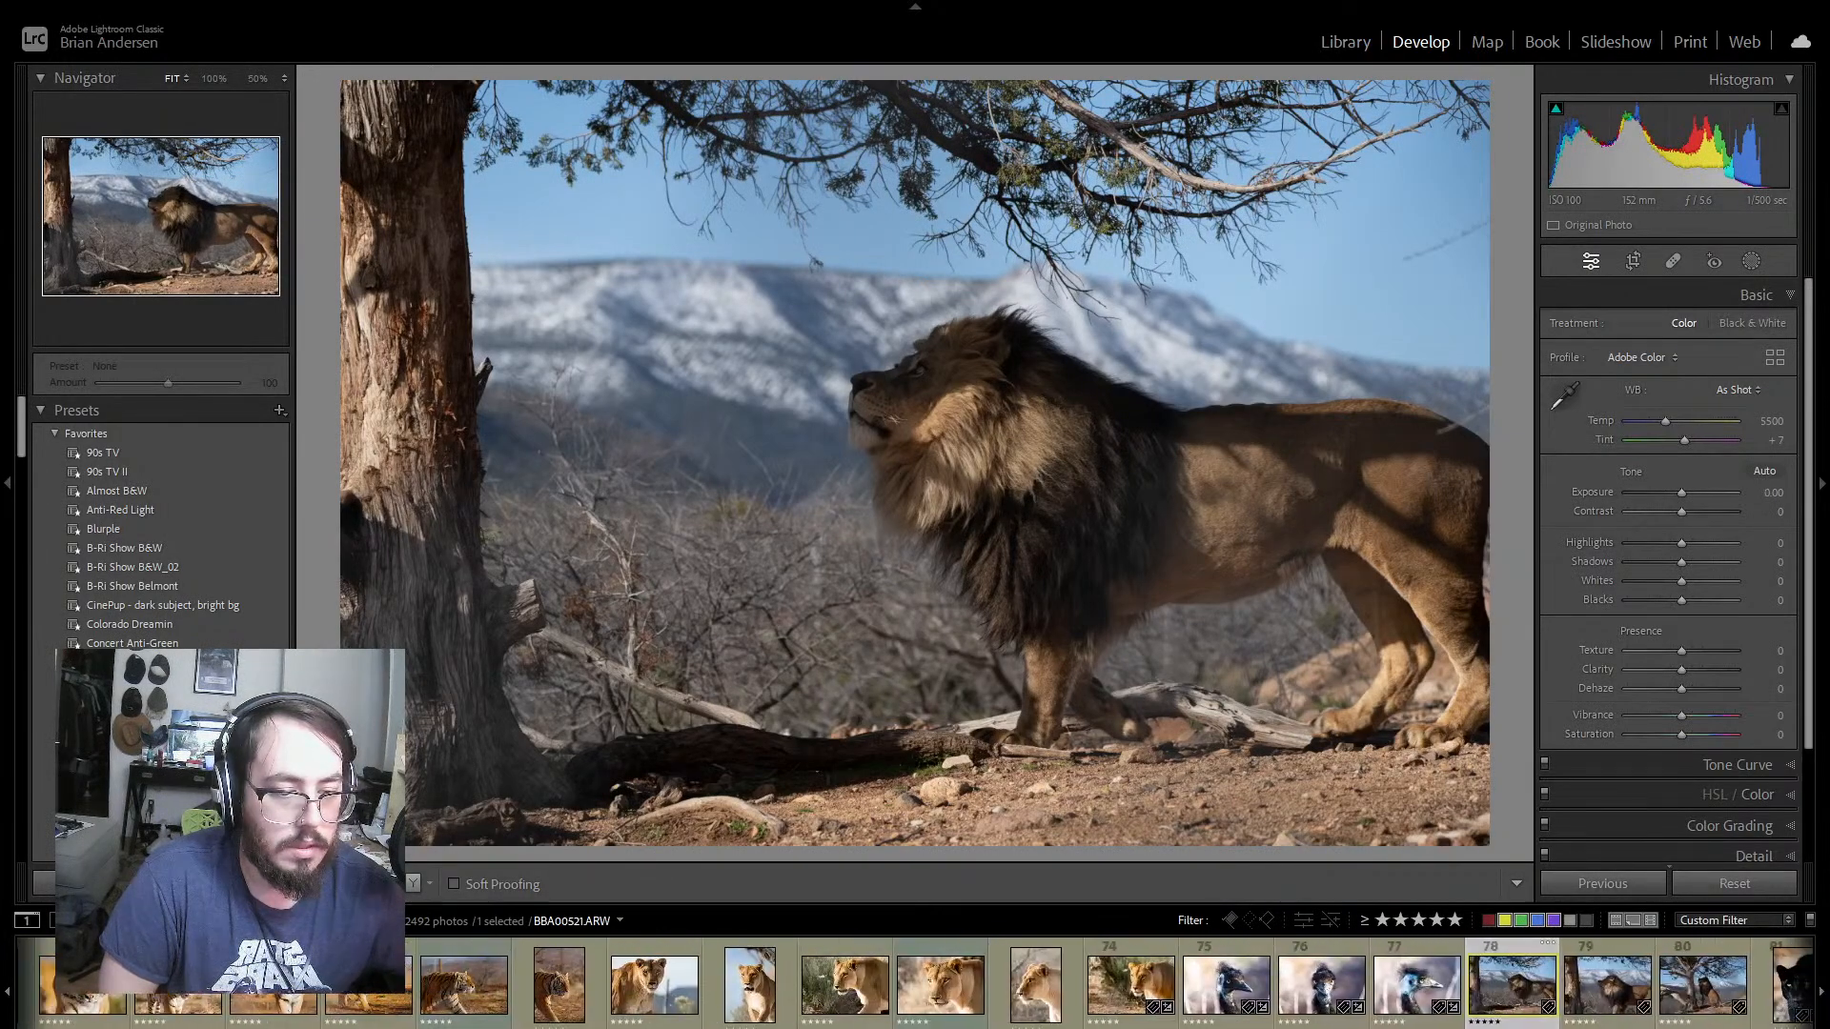
{"action": "scroll", "coordinate": [915, 986], "scroll_direction": "down", "scroll_amount": 6}
{"action": "scroll", "coordinate": [915, 986], "scroll_direction": "up", "scroll_amount": 3}
{"action": "scroll", "coordinate": [915, 985], "scroll_direction": "down", "scroll_amount": 2}
{"action": "scroll", "coordinate": [915, 986], "scroll_direction": "up", "scroll_amount": 1}
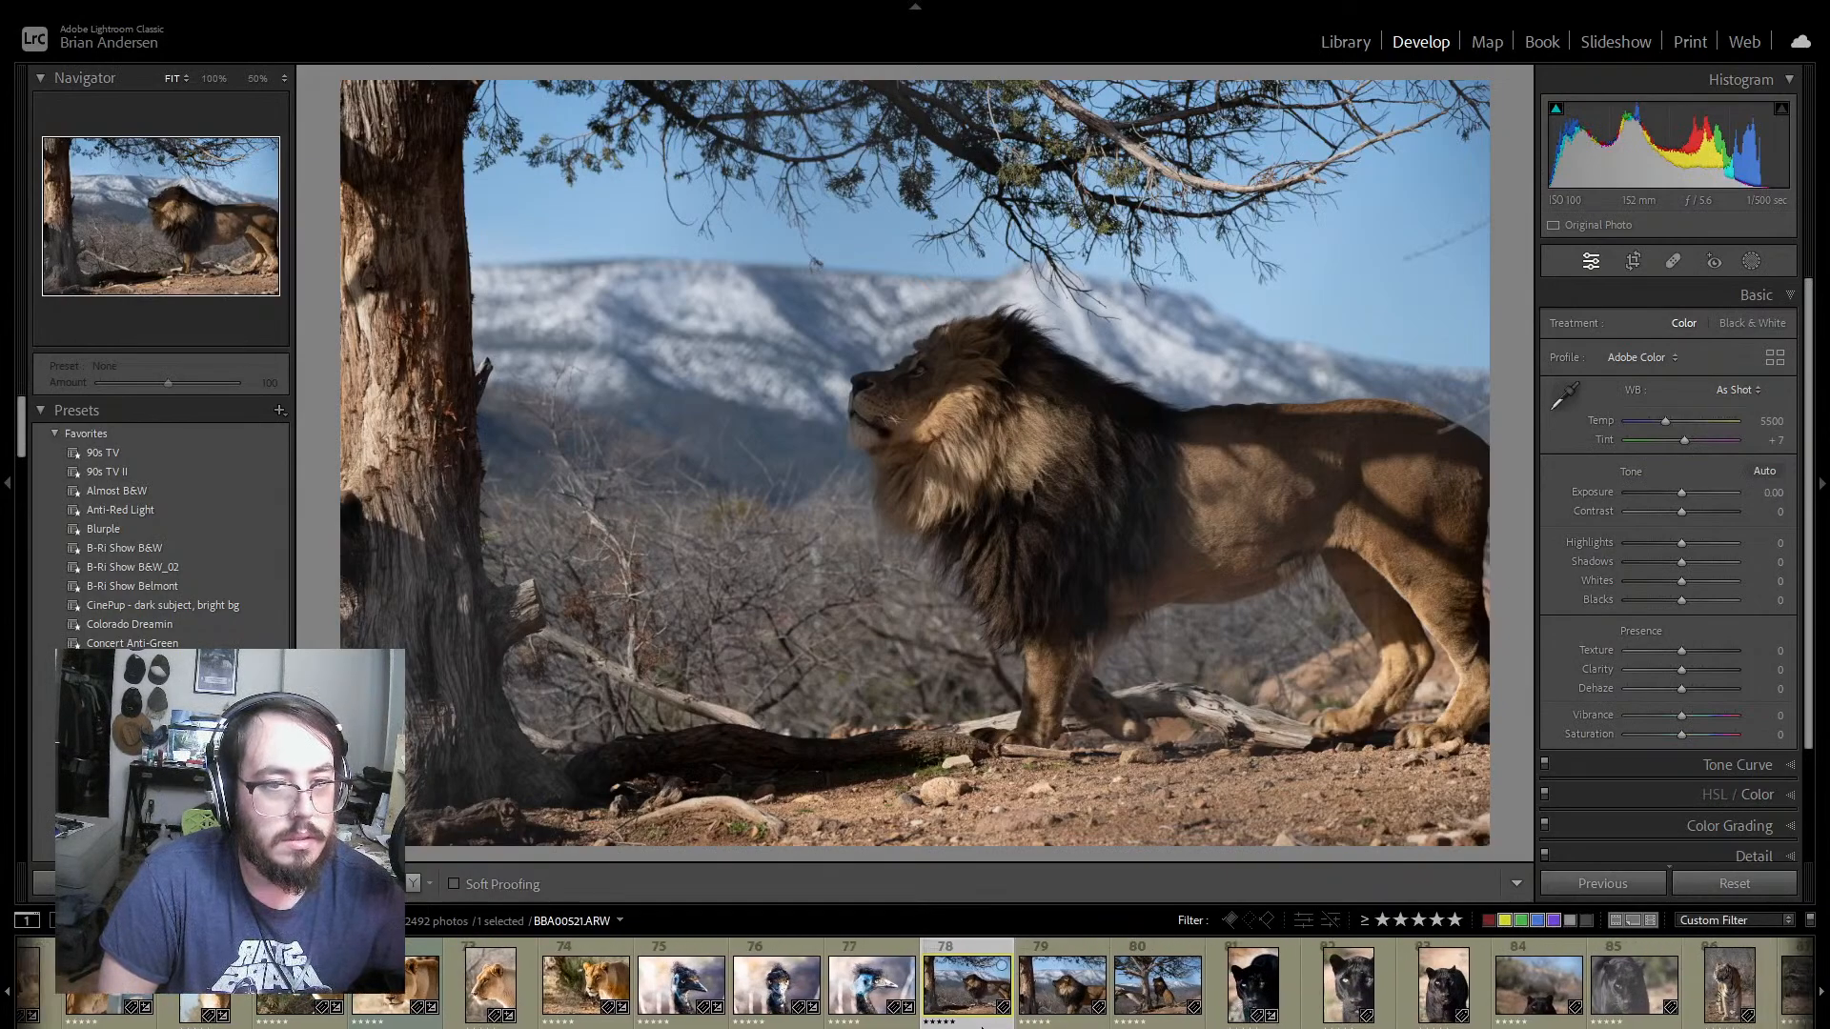
{"action": "scroll", "coordinate": [162, 525], "scroll_direction": "down", "scroll_amount": 8}
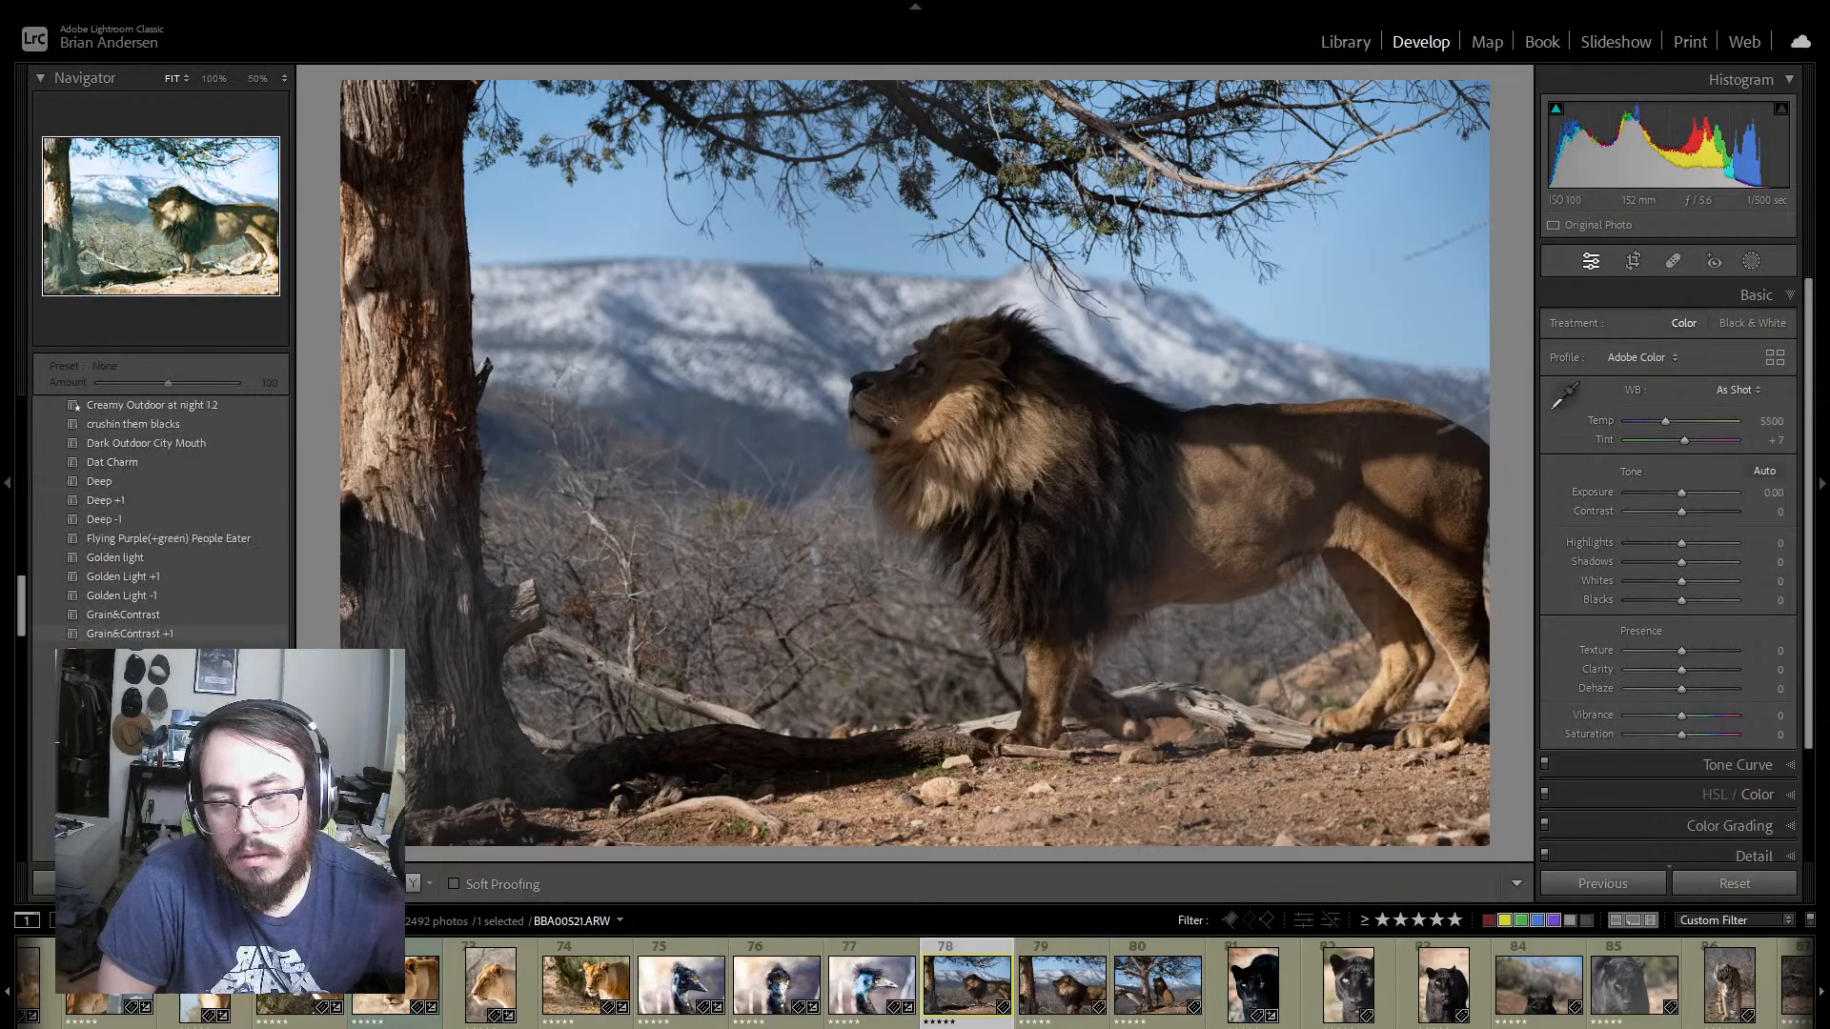
{"action": "scroll", "coordinate": [162, 524], "scroll_direction": "down", "scroll_amount": 8}
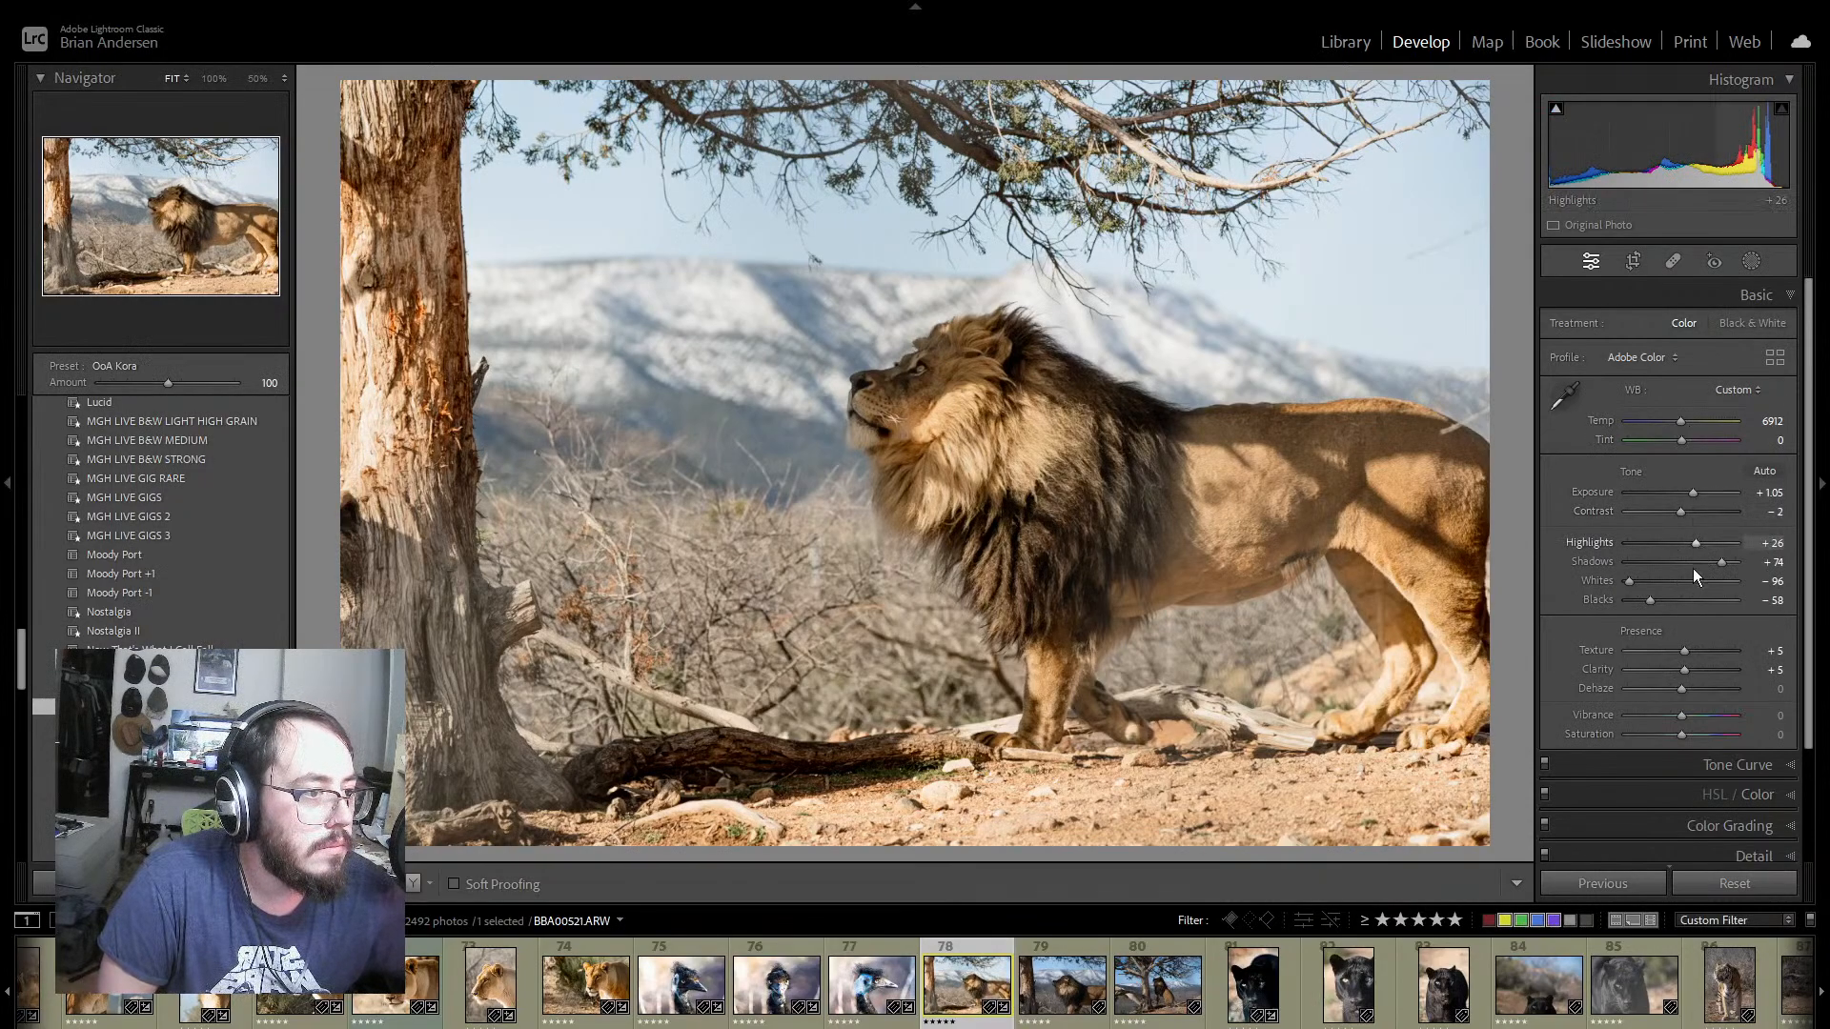
Step: Set Blacks to −67, Contrast to +23, Vibrance to +11 and Saturation to −5 on lion photo 78
{"action": "left_click_drag", "start_coordinate": [1651, 601], "coordinate": [1641, 602]}
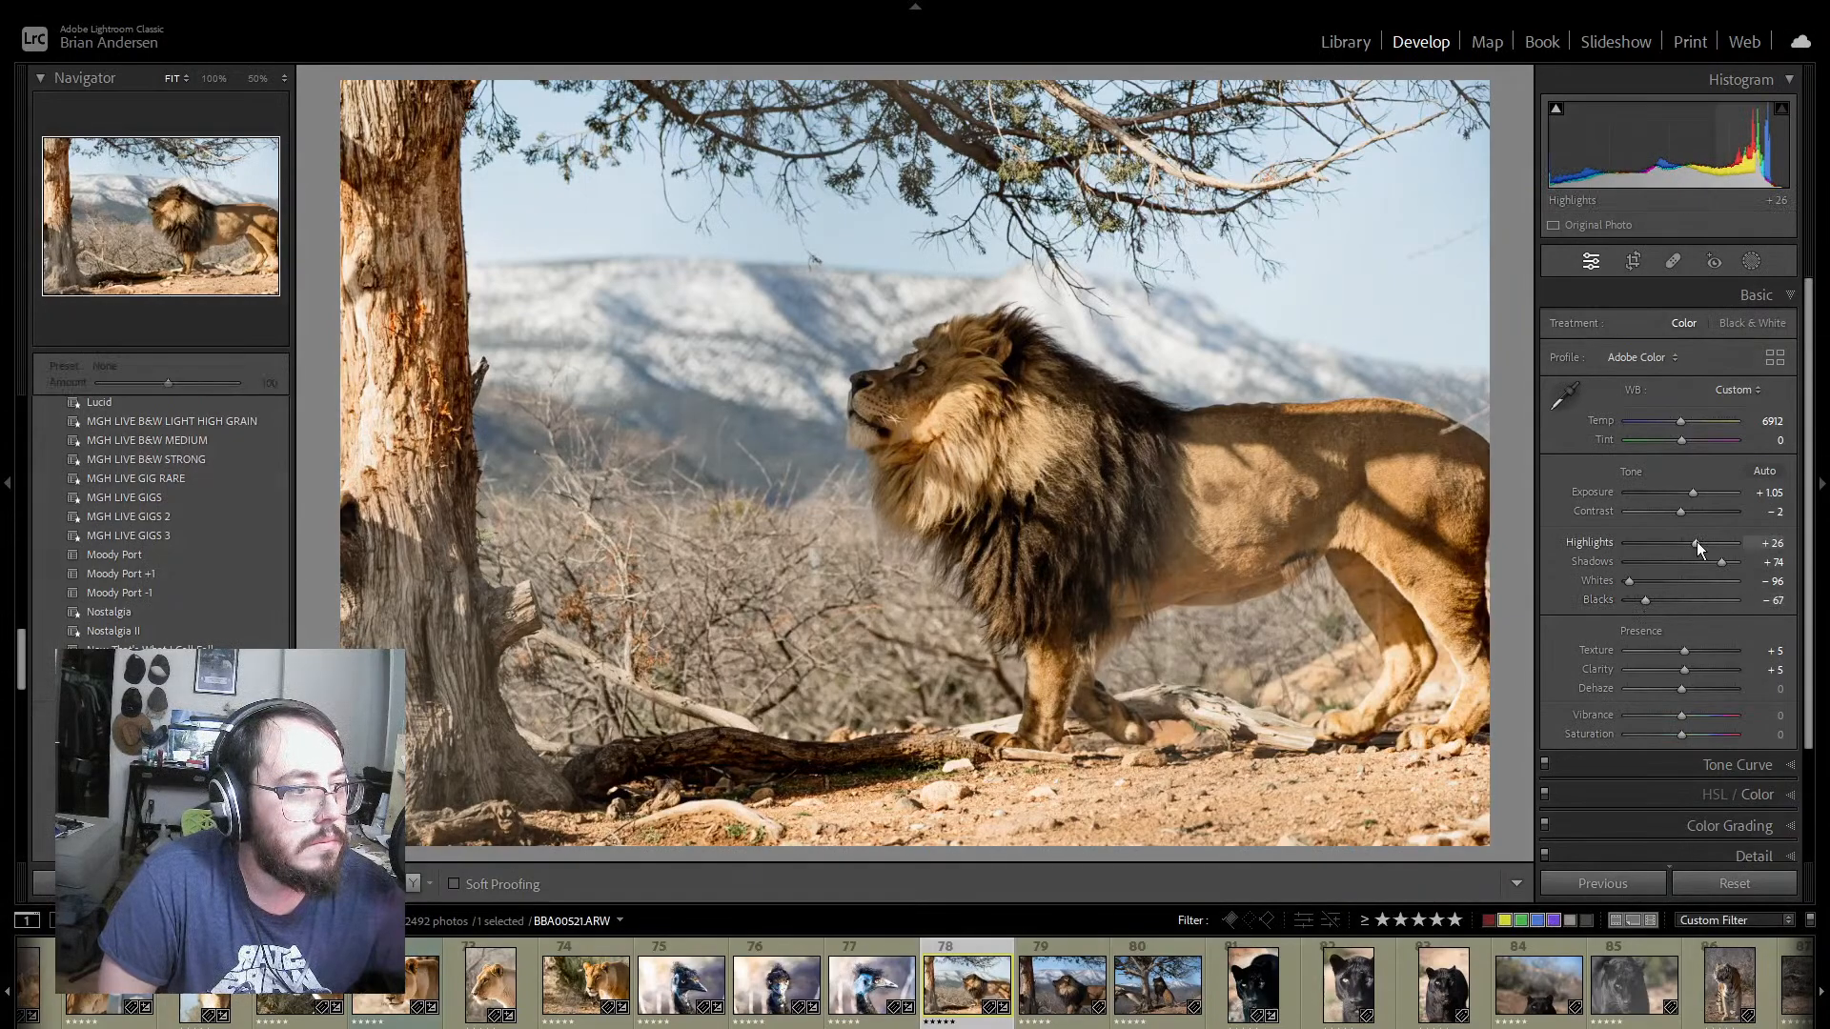
{"action": "left_click_drag", "start_coordinate": [1681, 512], "coordinate": [1693, 513]}
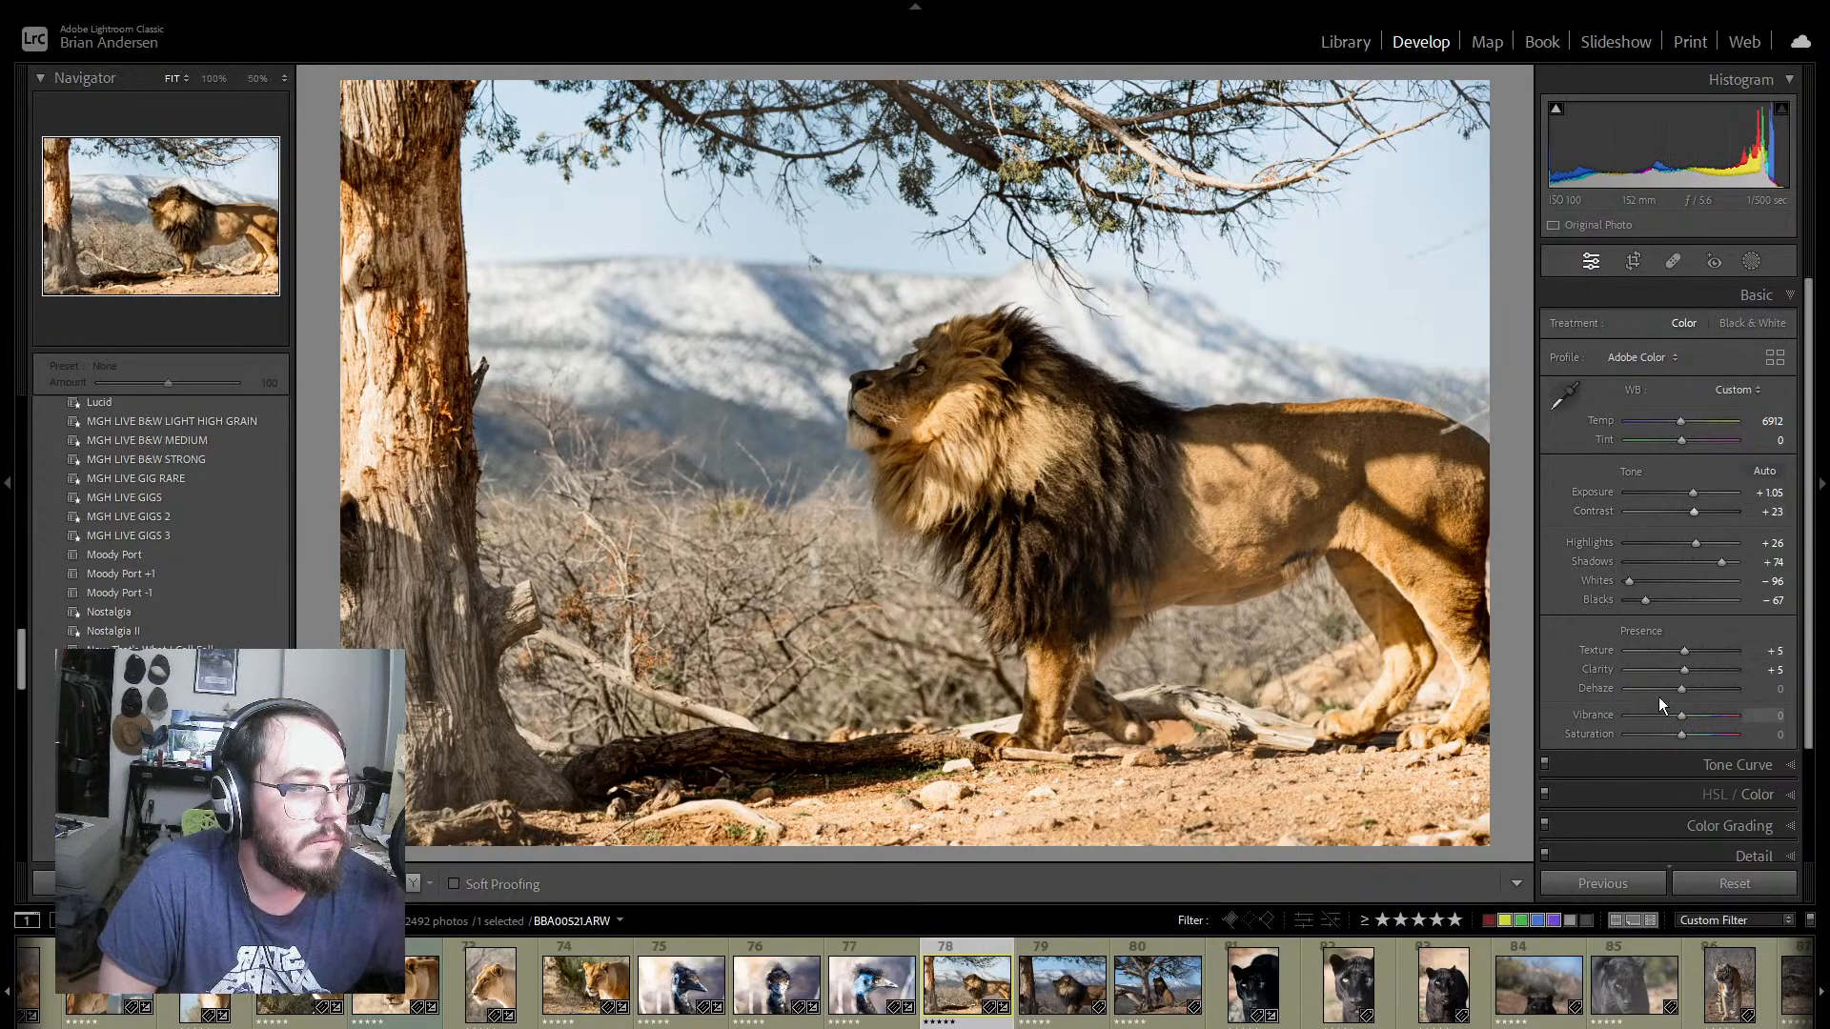
{"action": "left_click_drag", "start_coordinate": [1683, 735], "coordinate": [1688, 718]}
{"action": "left_click_drag", "start_coordinate": [1683, 735], "coordinate": [1677, 736]}
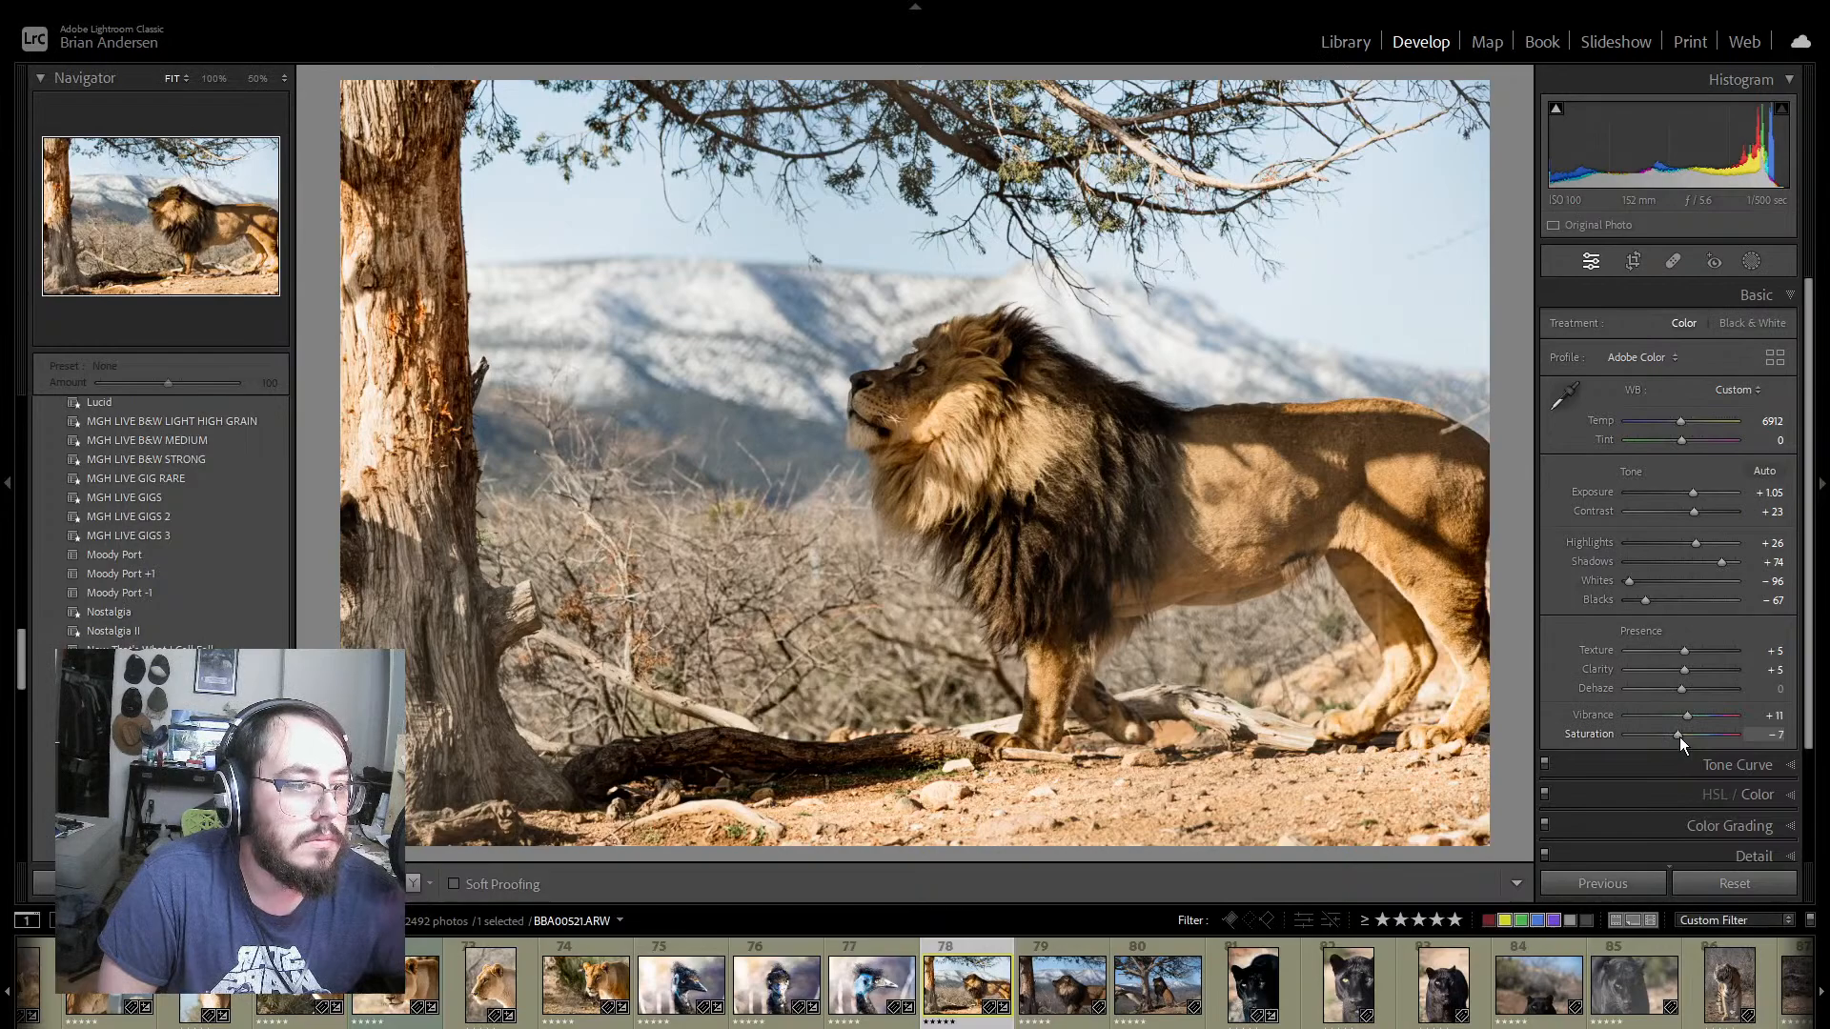
{"action": "left_click_drag", "start_coordinate": [1679, 736], "coordinate": [1681, 735]}
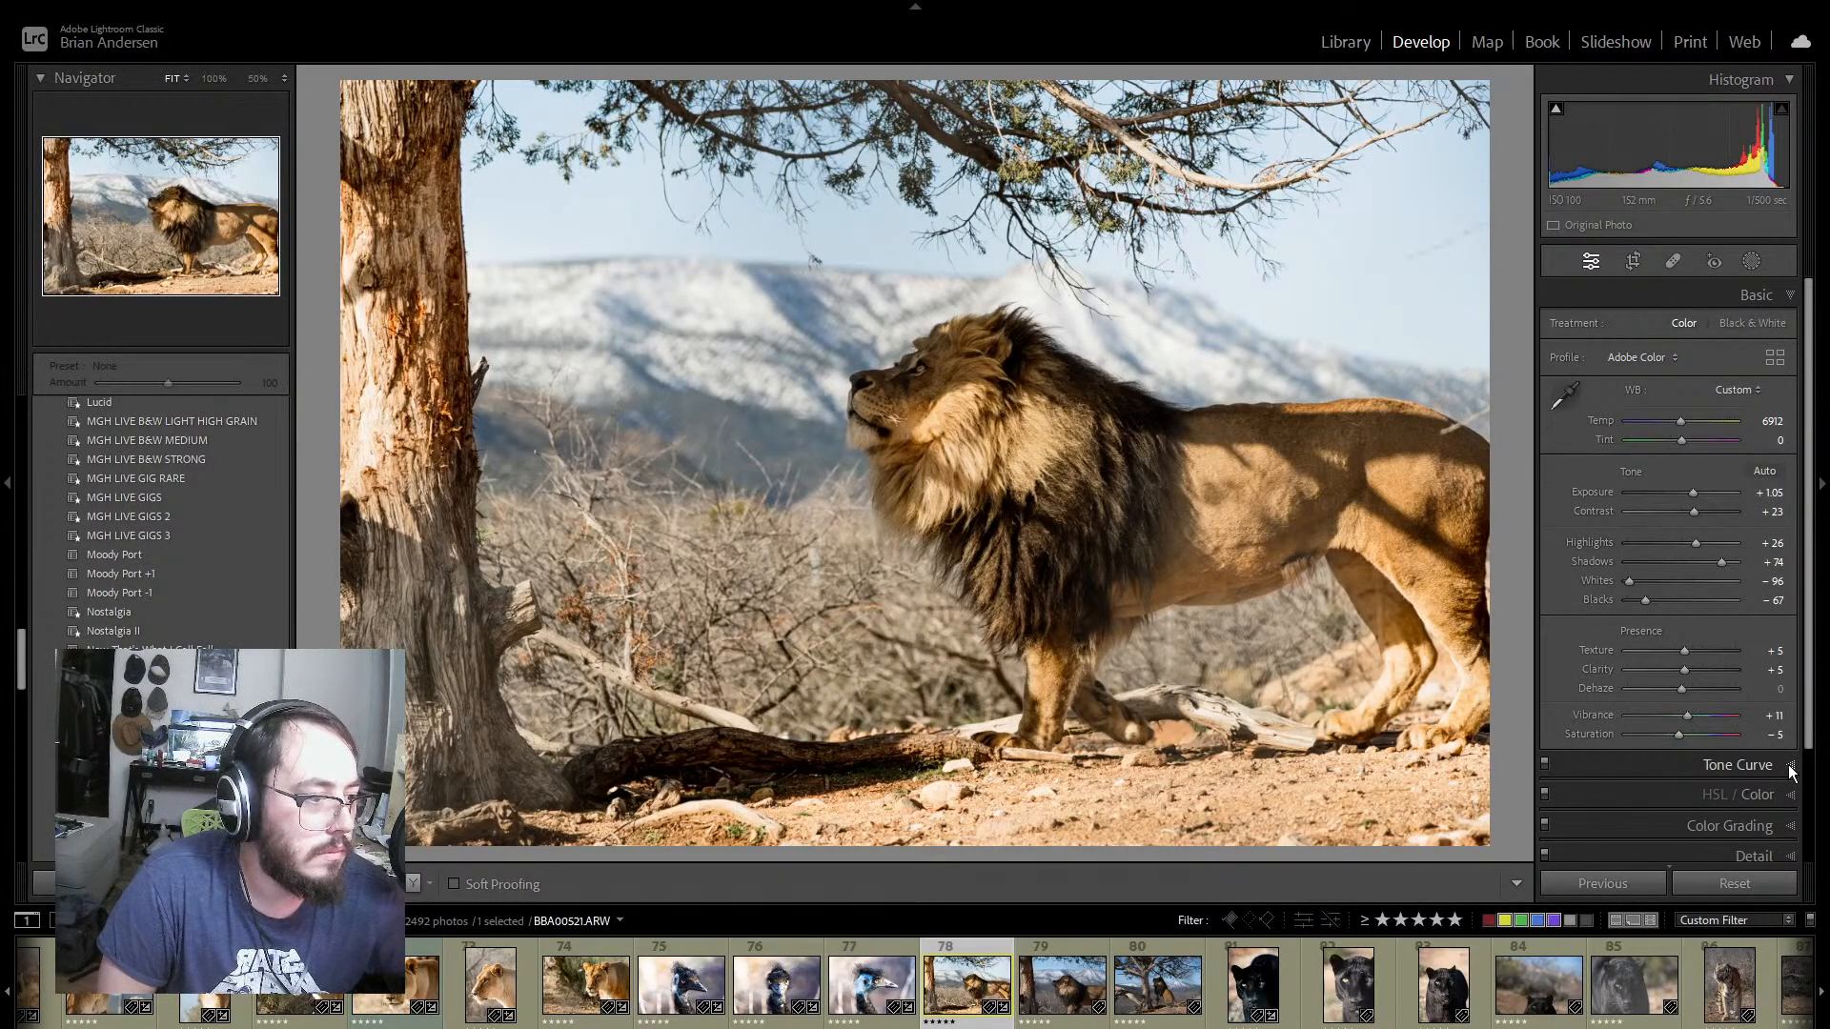
Step: Preview the Favorites presets on lion photo 78 to compare alternative color and black-and-white looks
{"action": "scroll", "coordinate": [225, 551], "scroll_direction": "down", "scroll_amount": 10}
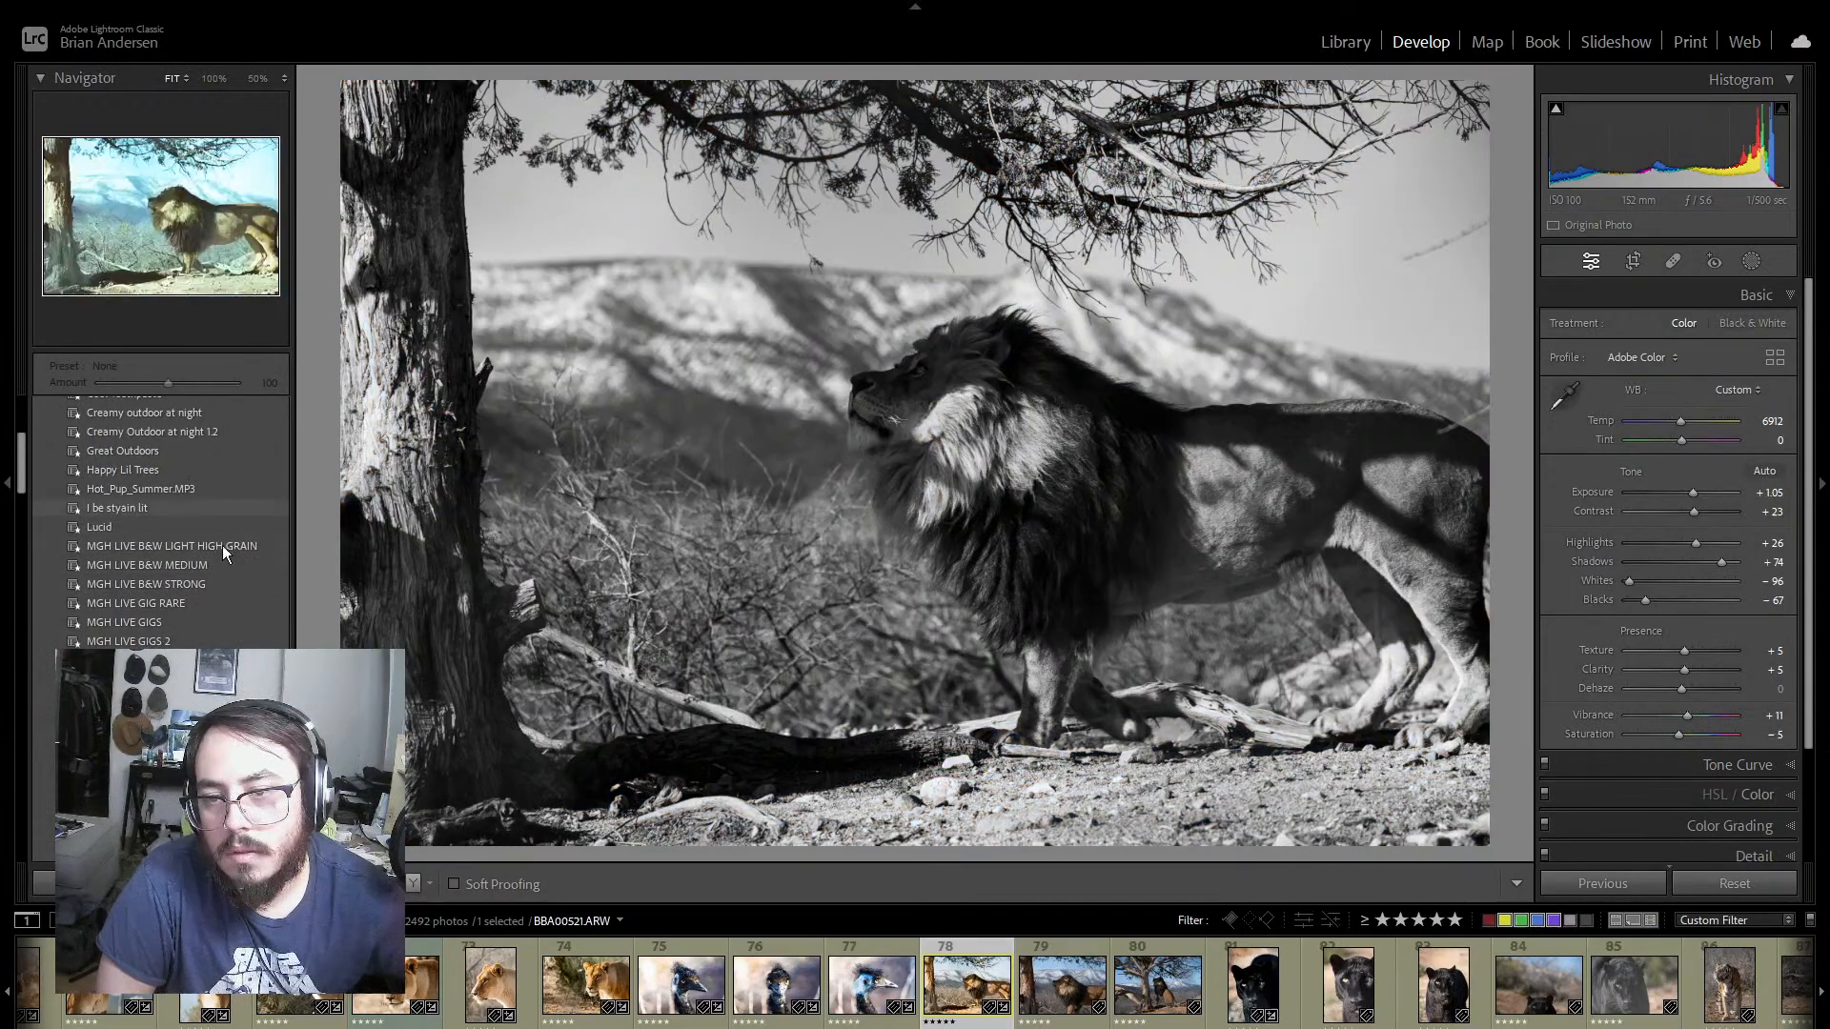
{"action": "scroll", "coordinate": [225, 543], "scroll_direction": "up", "scroll_amount": 15}
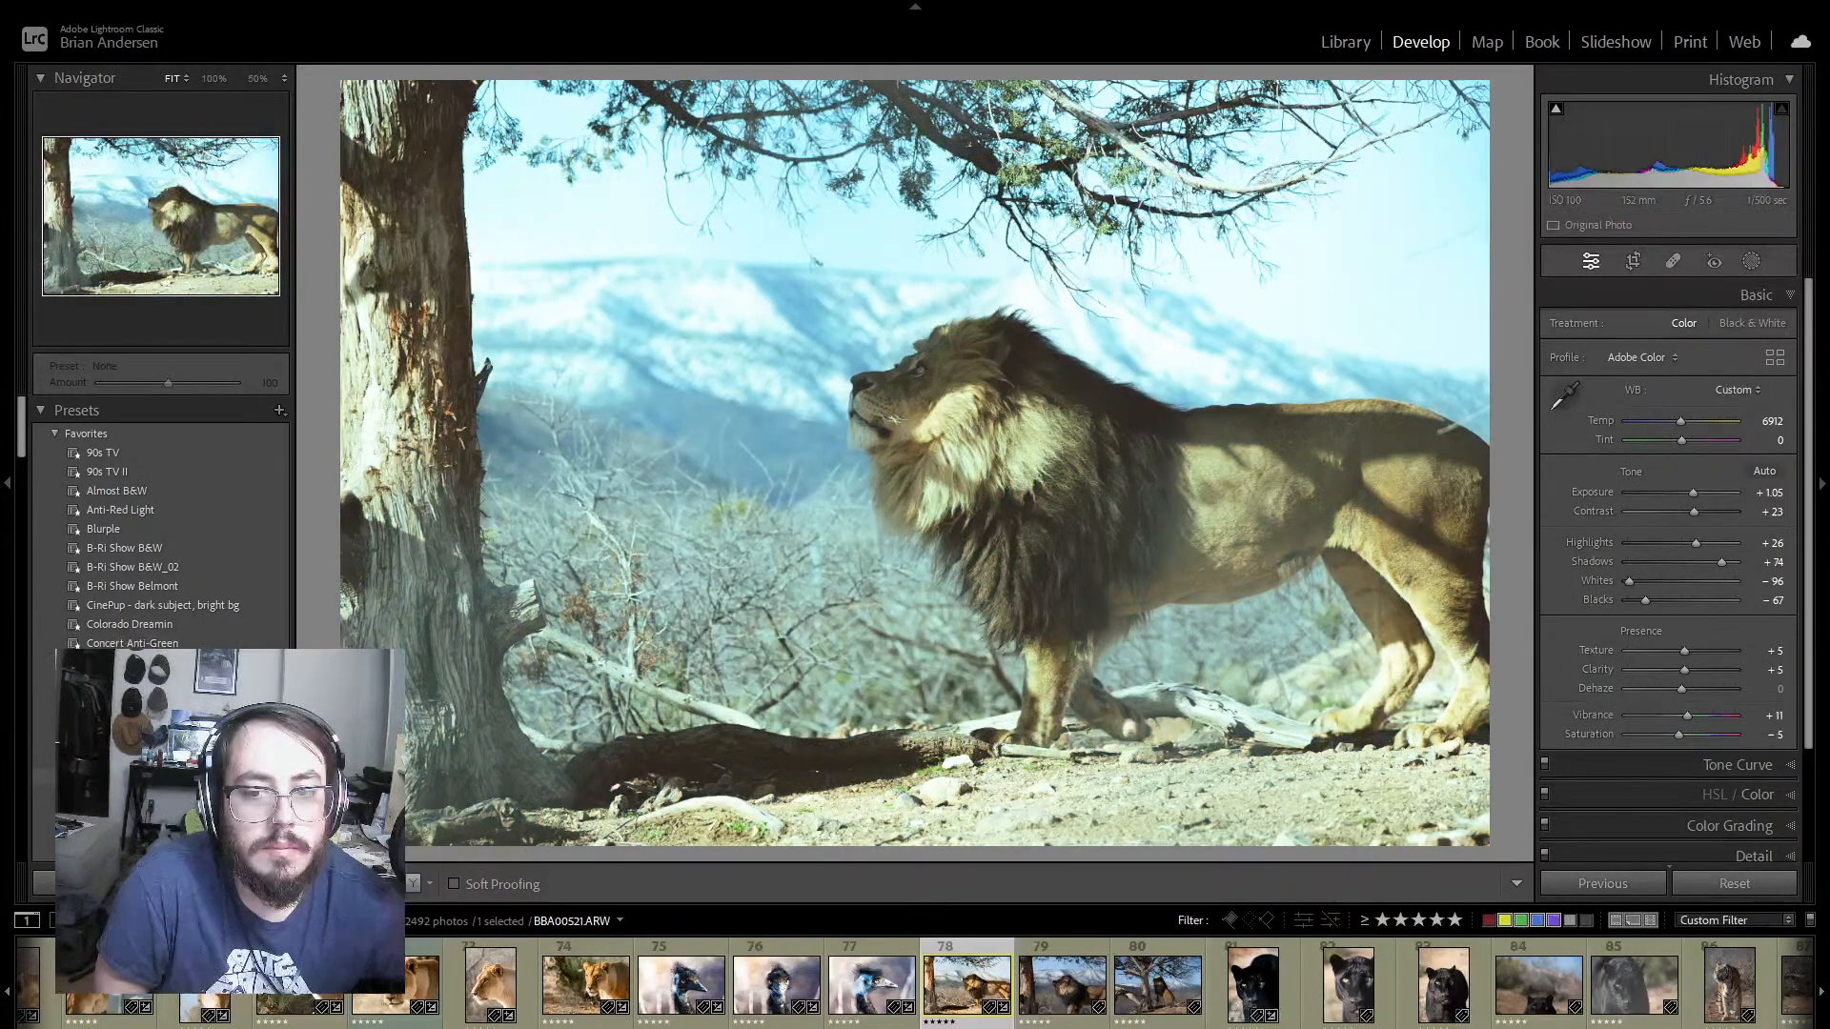
{"action": "scroll", "coordinate": [162, 519], "scroll_direction": "down", "scroll_amount": 3}
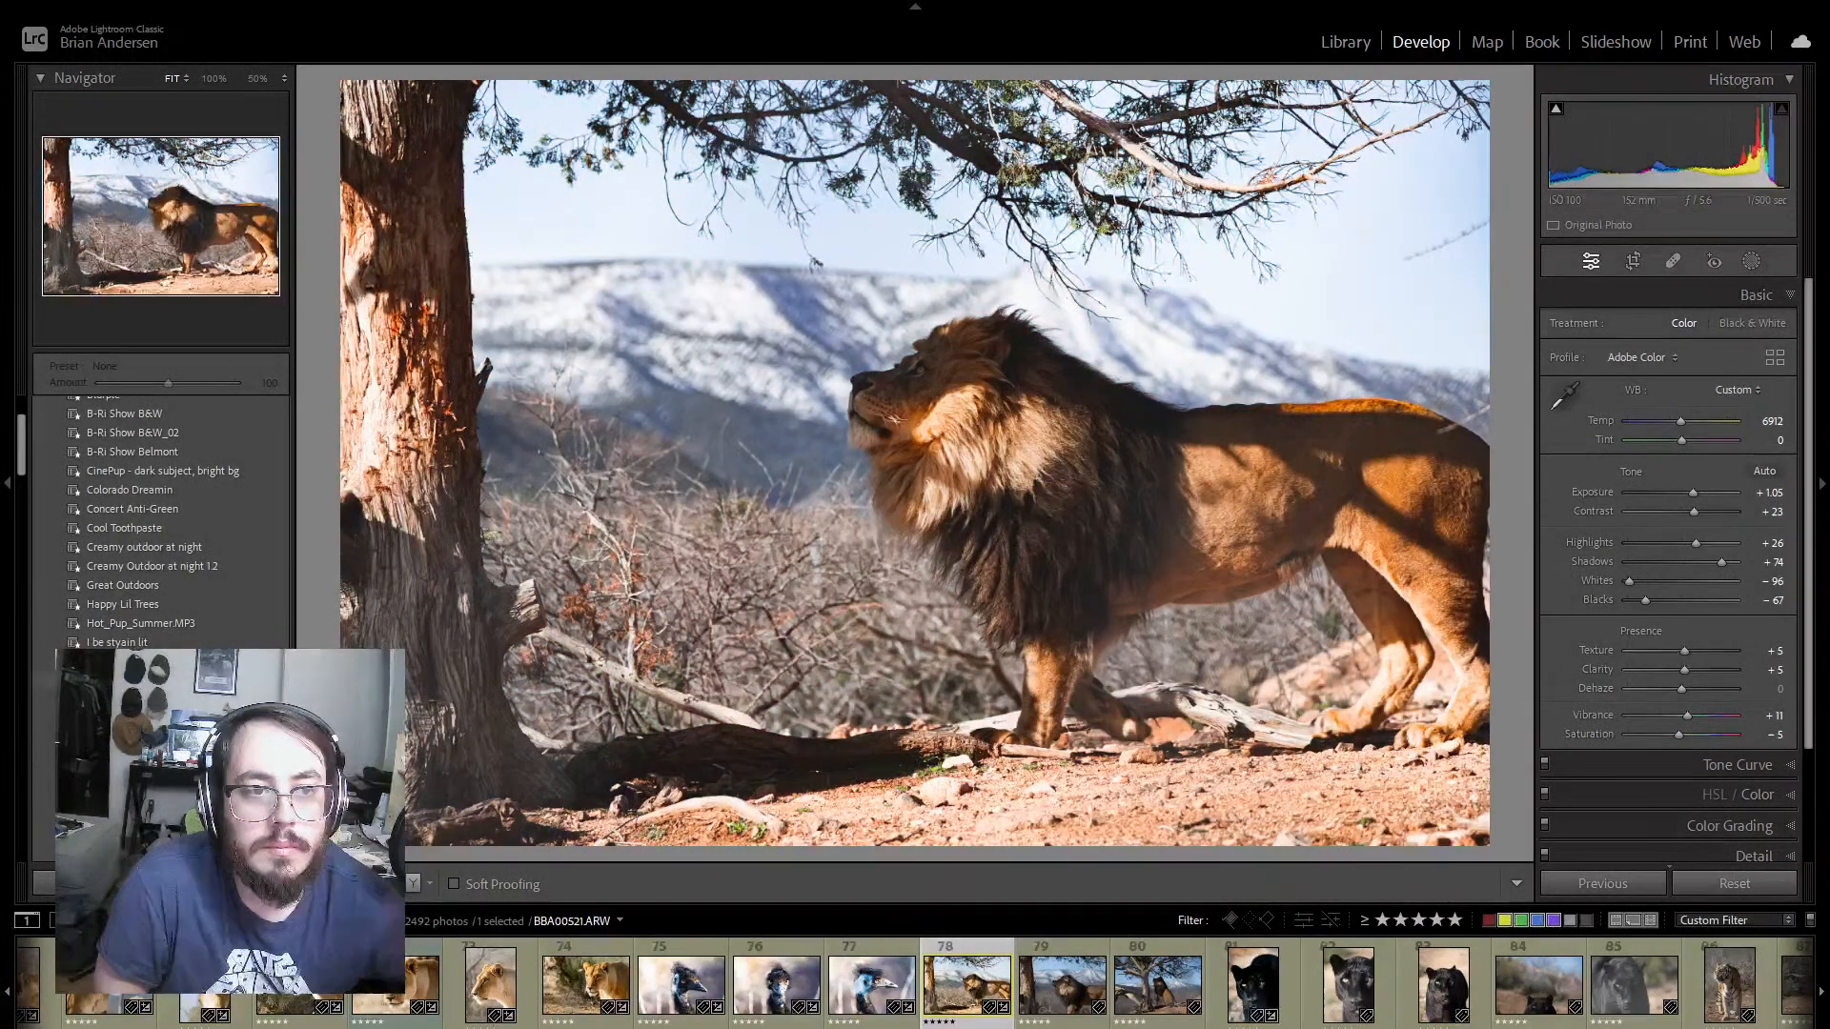
{"action": "scroll", "coordinate": [162, 520], "scroll_direction": "down", "scroll_amount": 3}
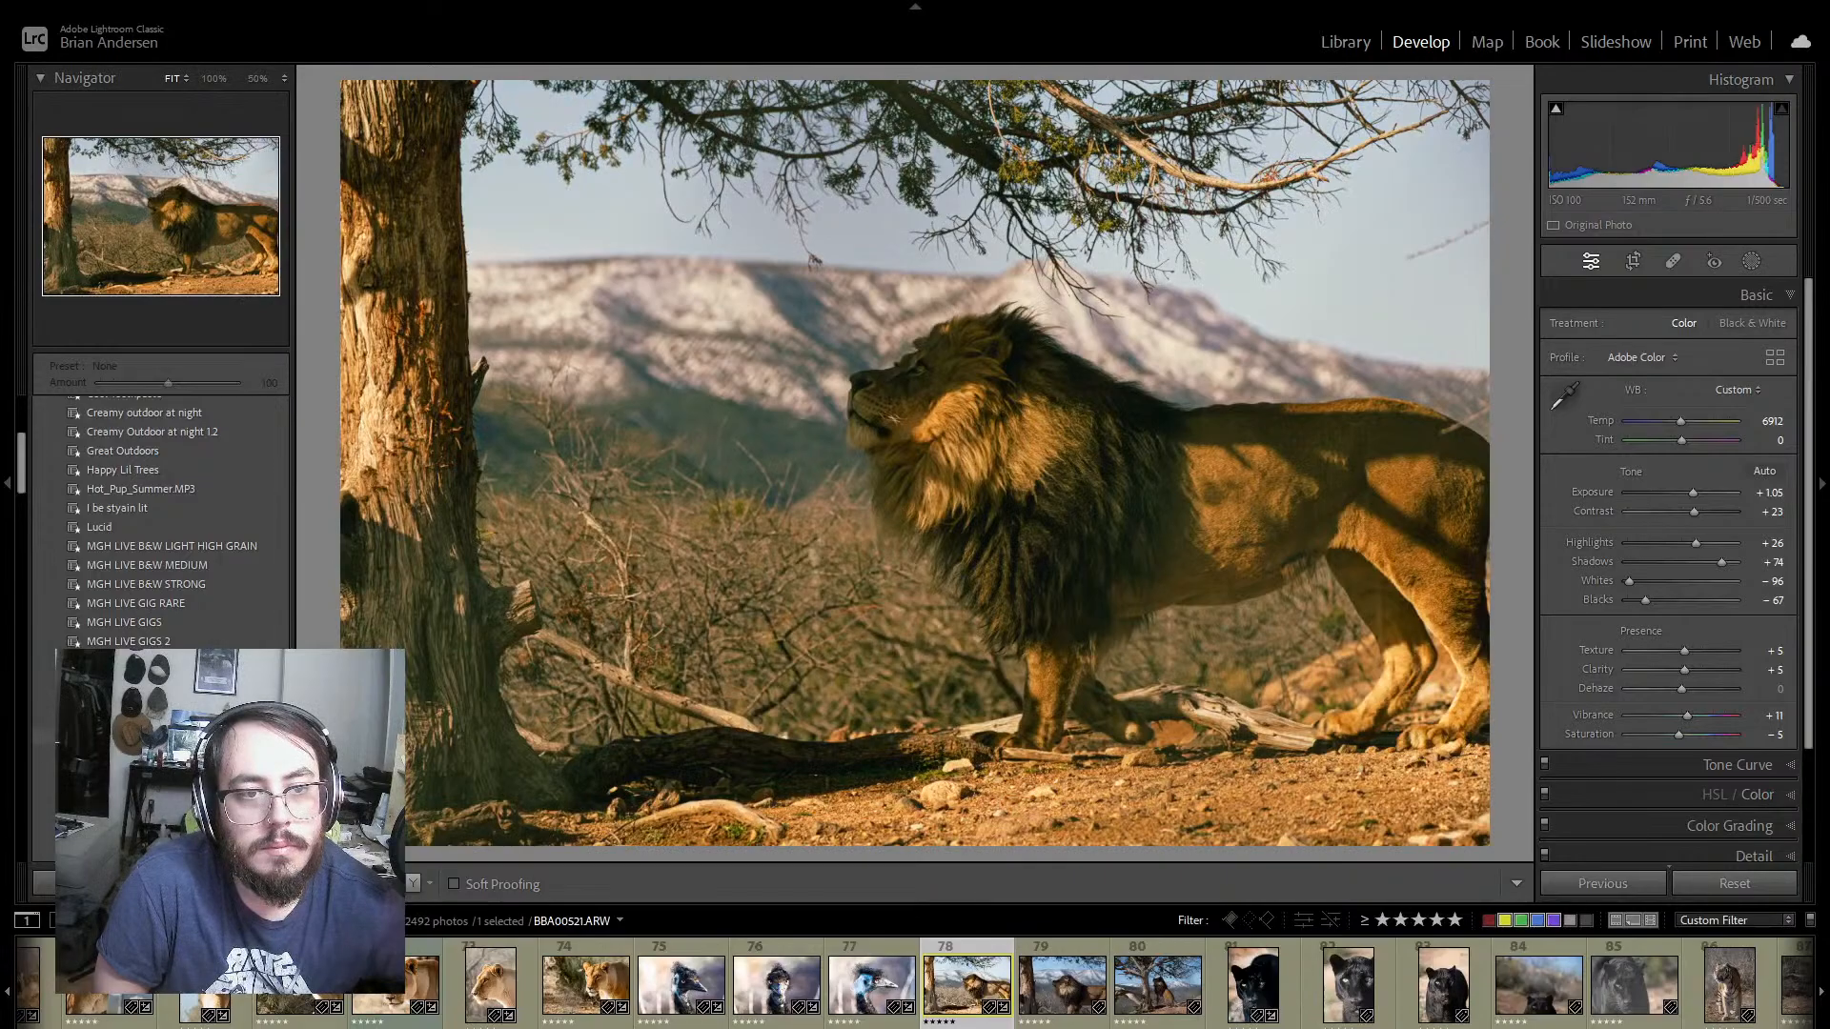
{"action": "scroll", "coordinate": [162, 519], "scroll_direction": "down", "scroll_amount": 3}
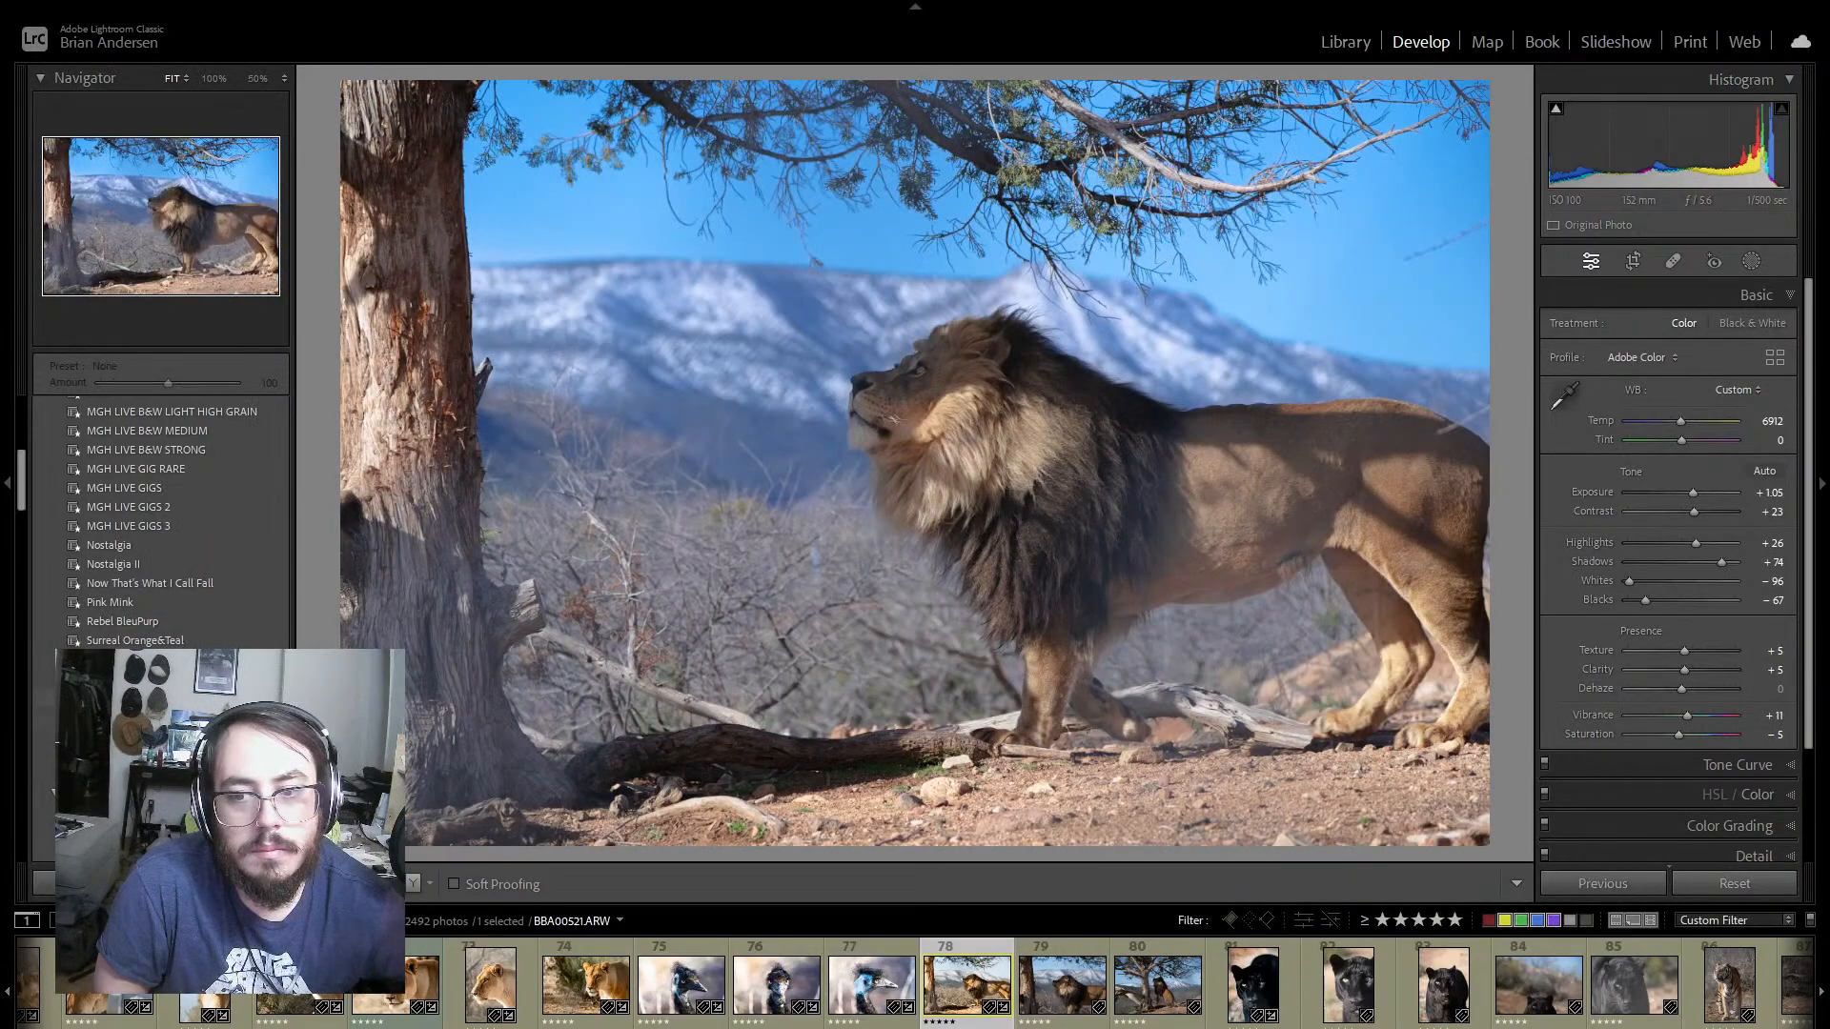
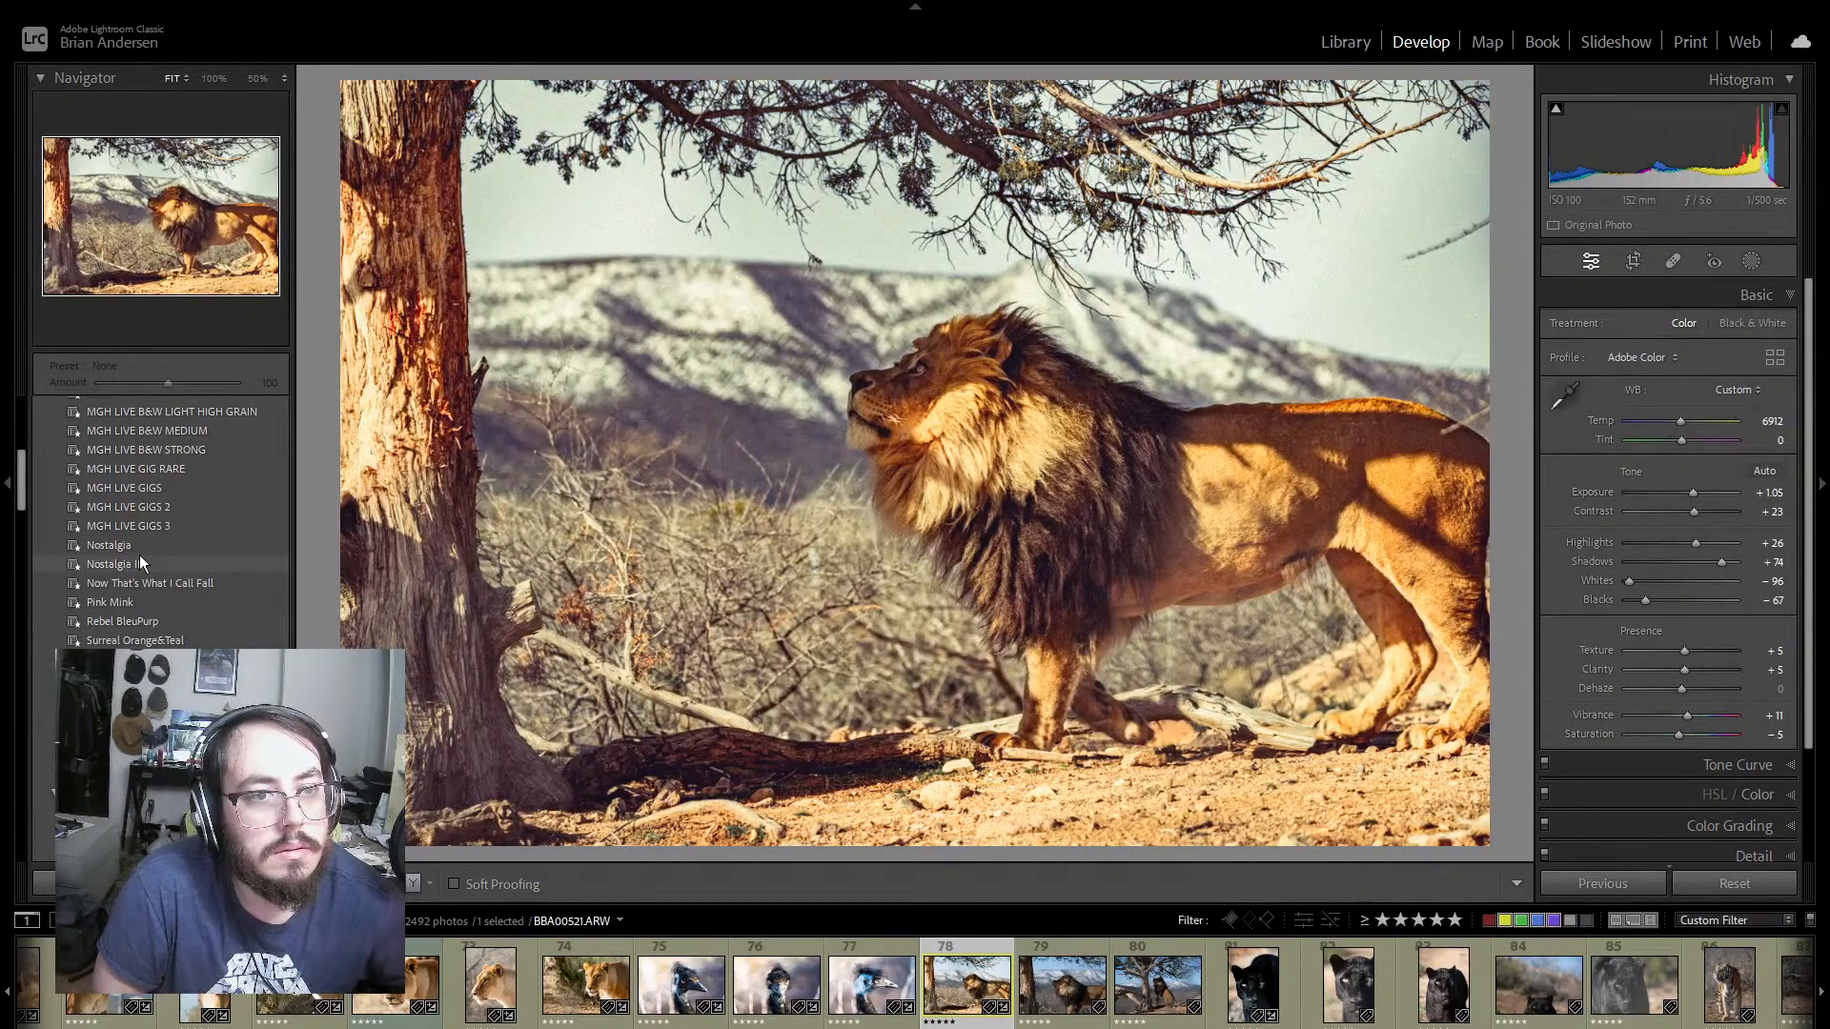
Step: Apply the Nostalgia II preset to lion photo 78, then set its Grain Amount to 9 and Saturation to +5
{"action": "left_click", "coordinate": [140, 555]}
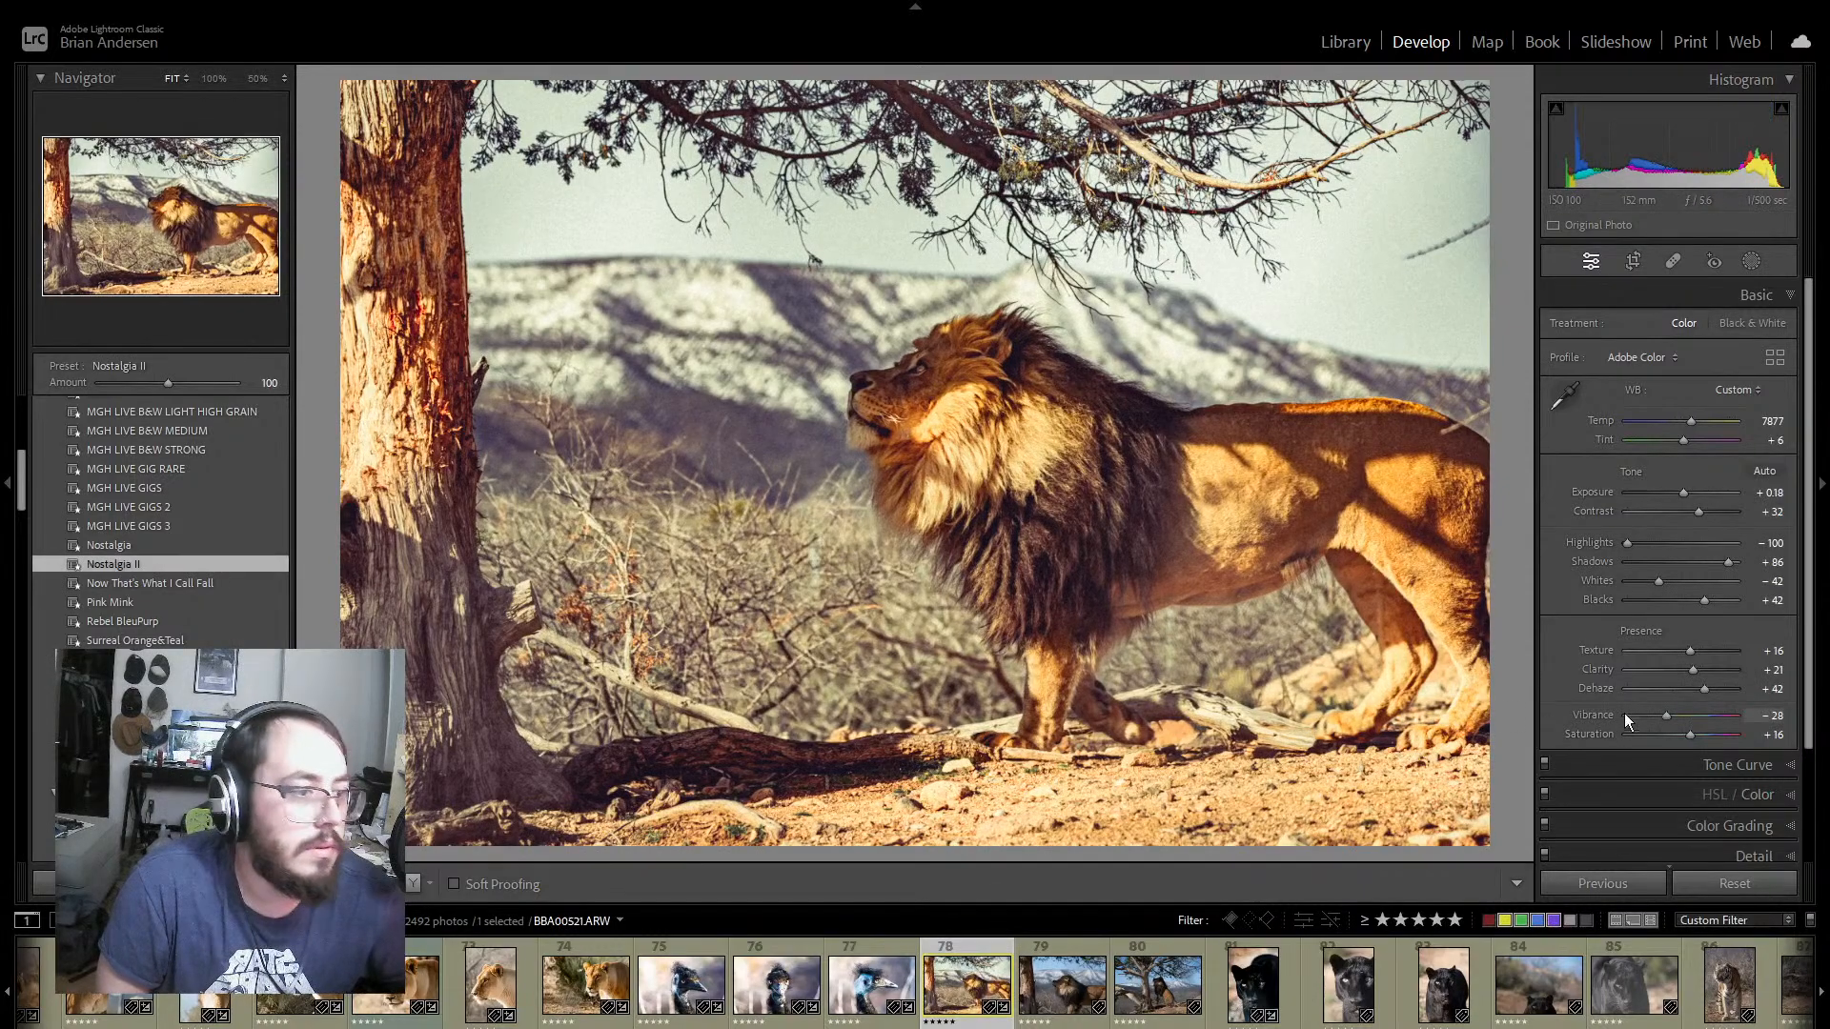
{"action": "scroll", "coordinate": [1792, 843], "scroll_direction": "down", "scroll_amount": 3}
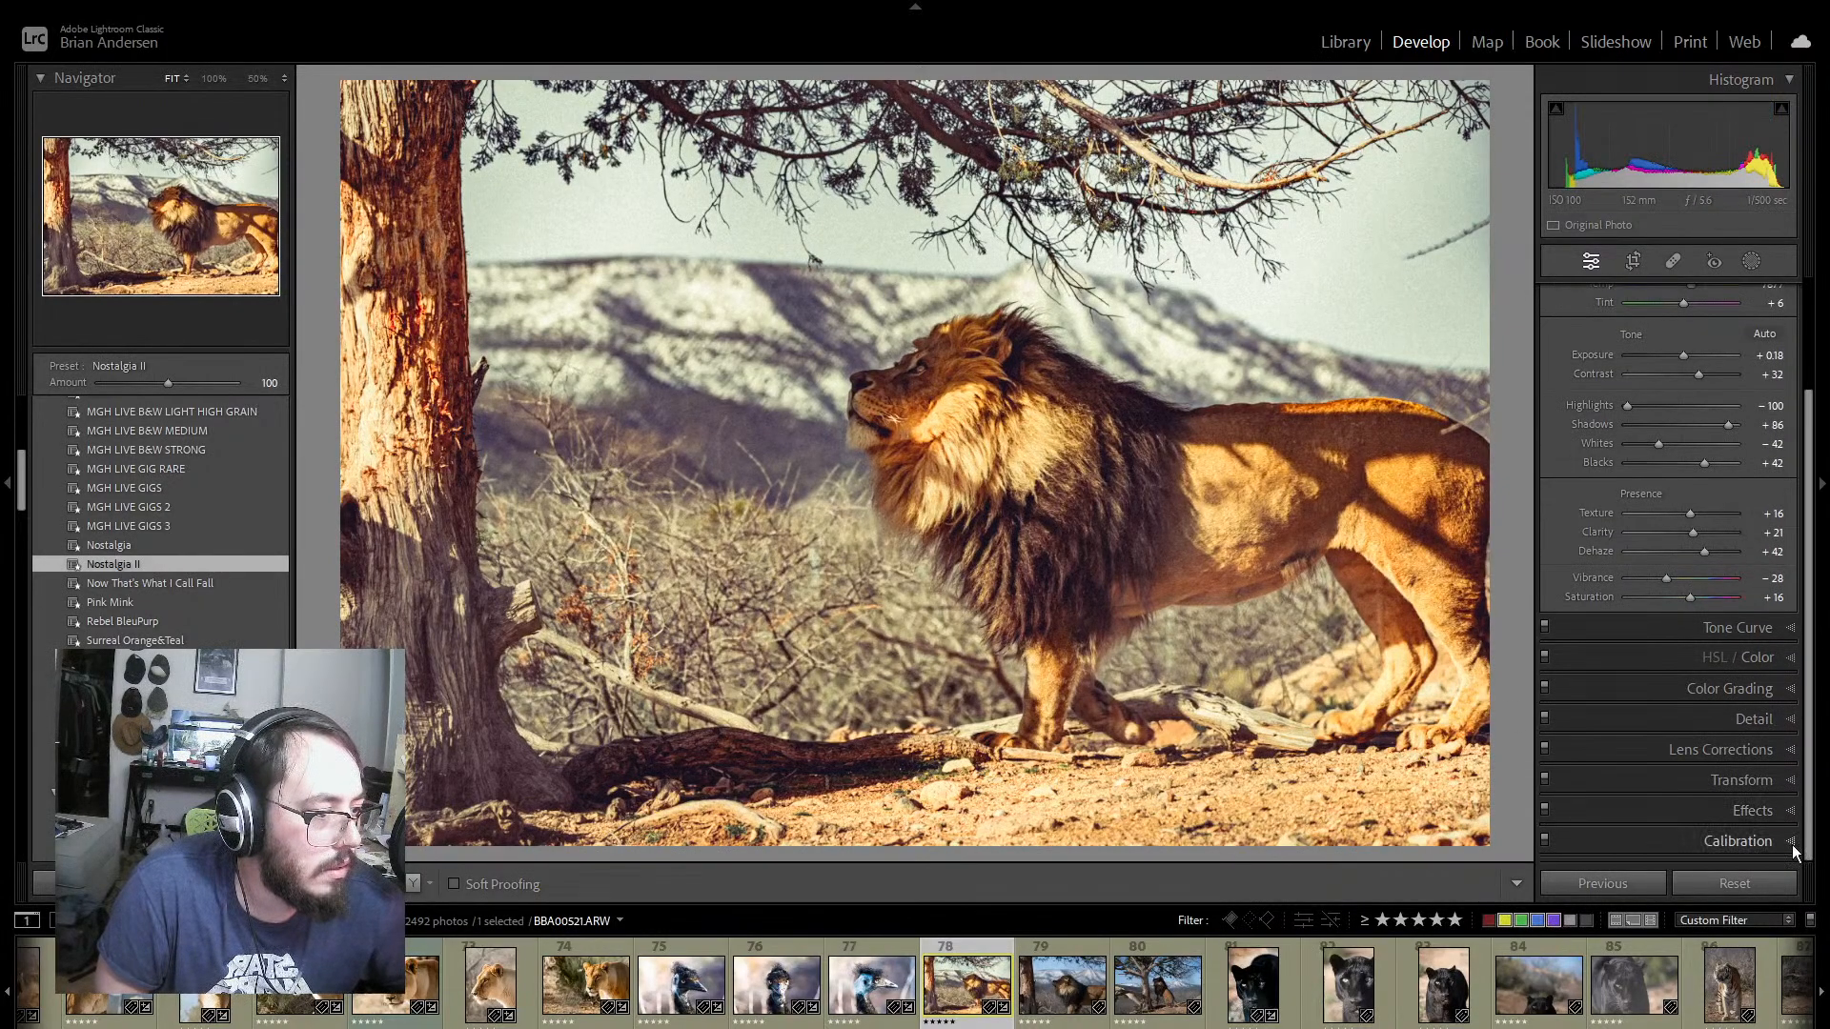
{"action": "left_click", "coordinate": [1791, 812]}
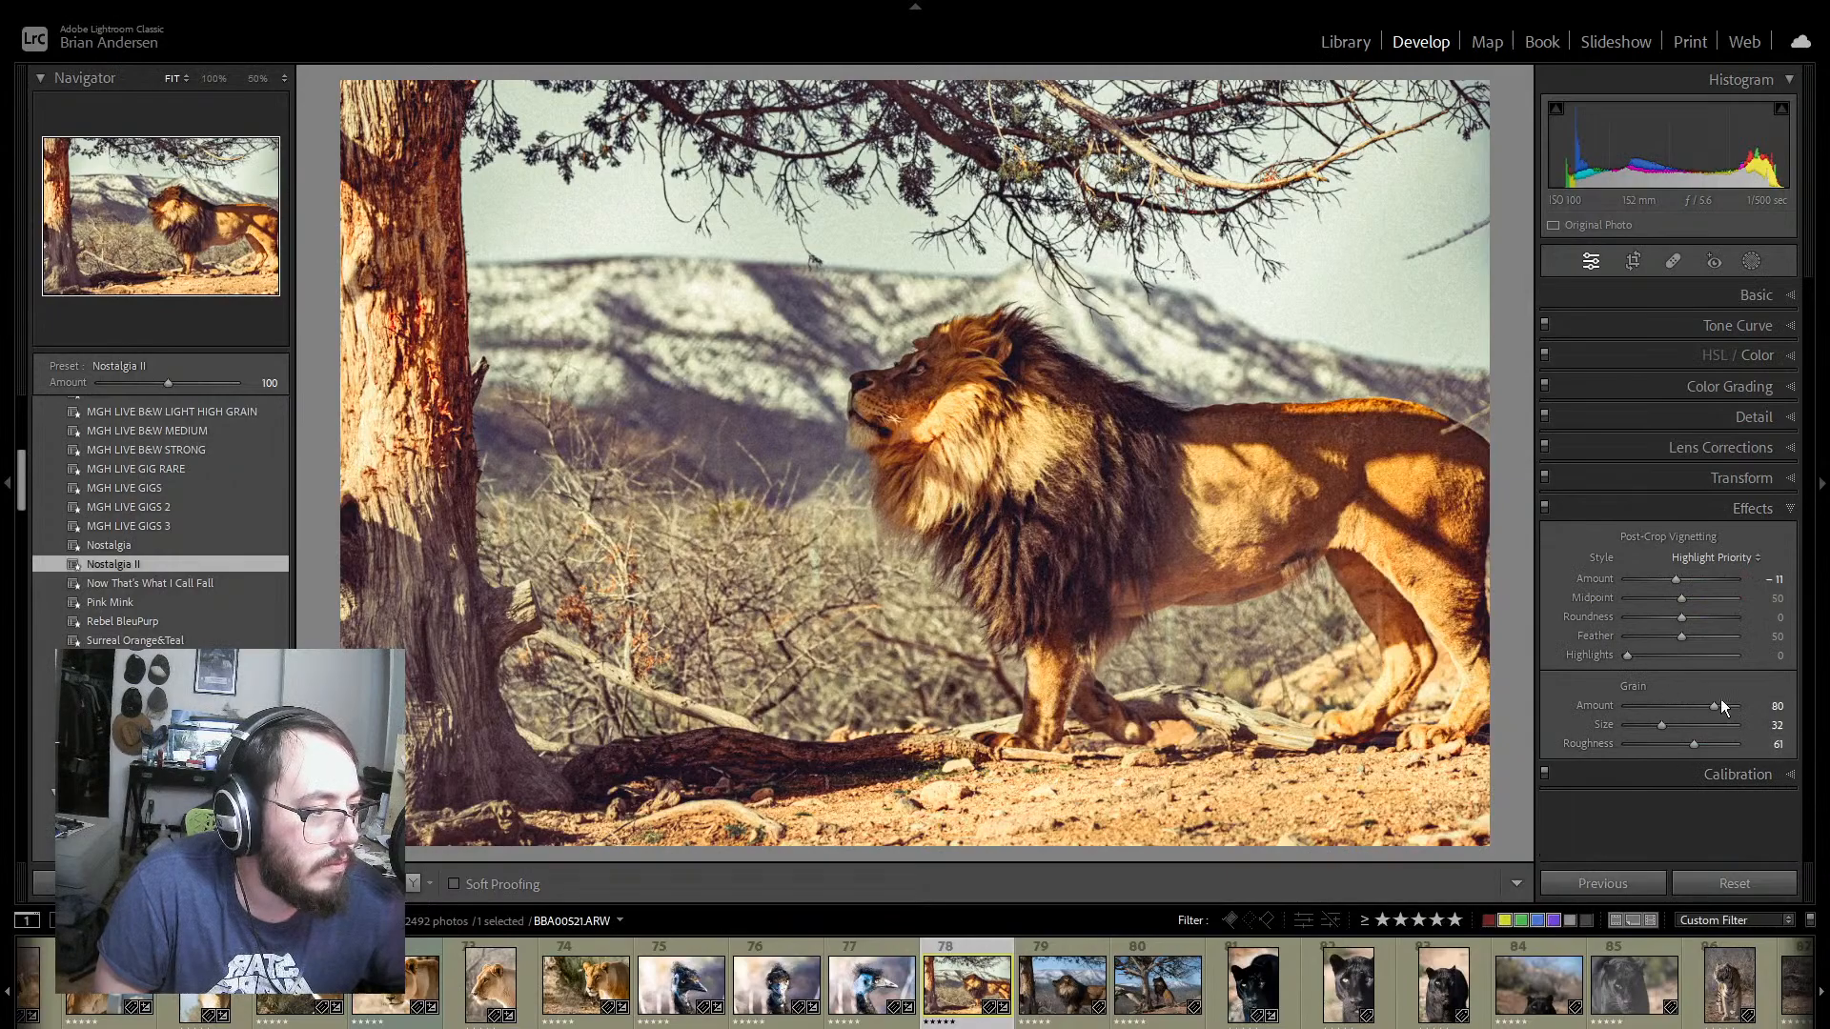
{"action": "left_click_drag", "start_coordinate": [1712, 707], "coordinate": [1646, 709]}
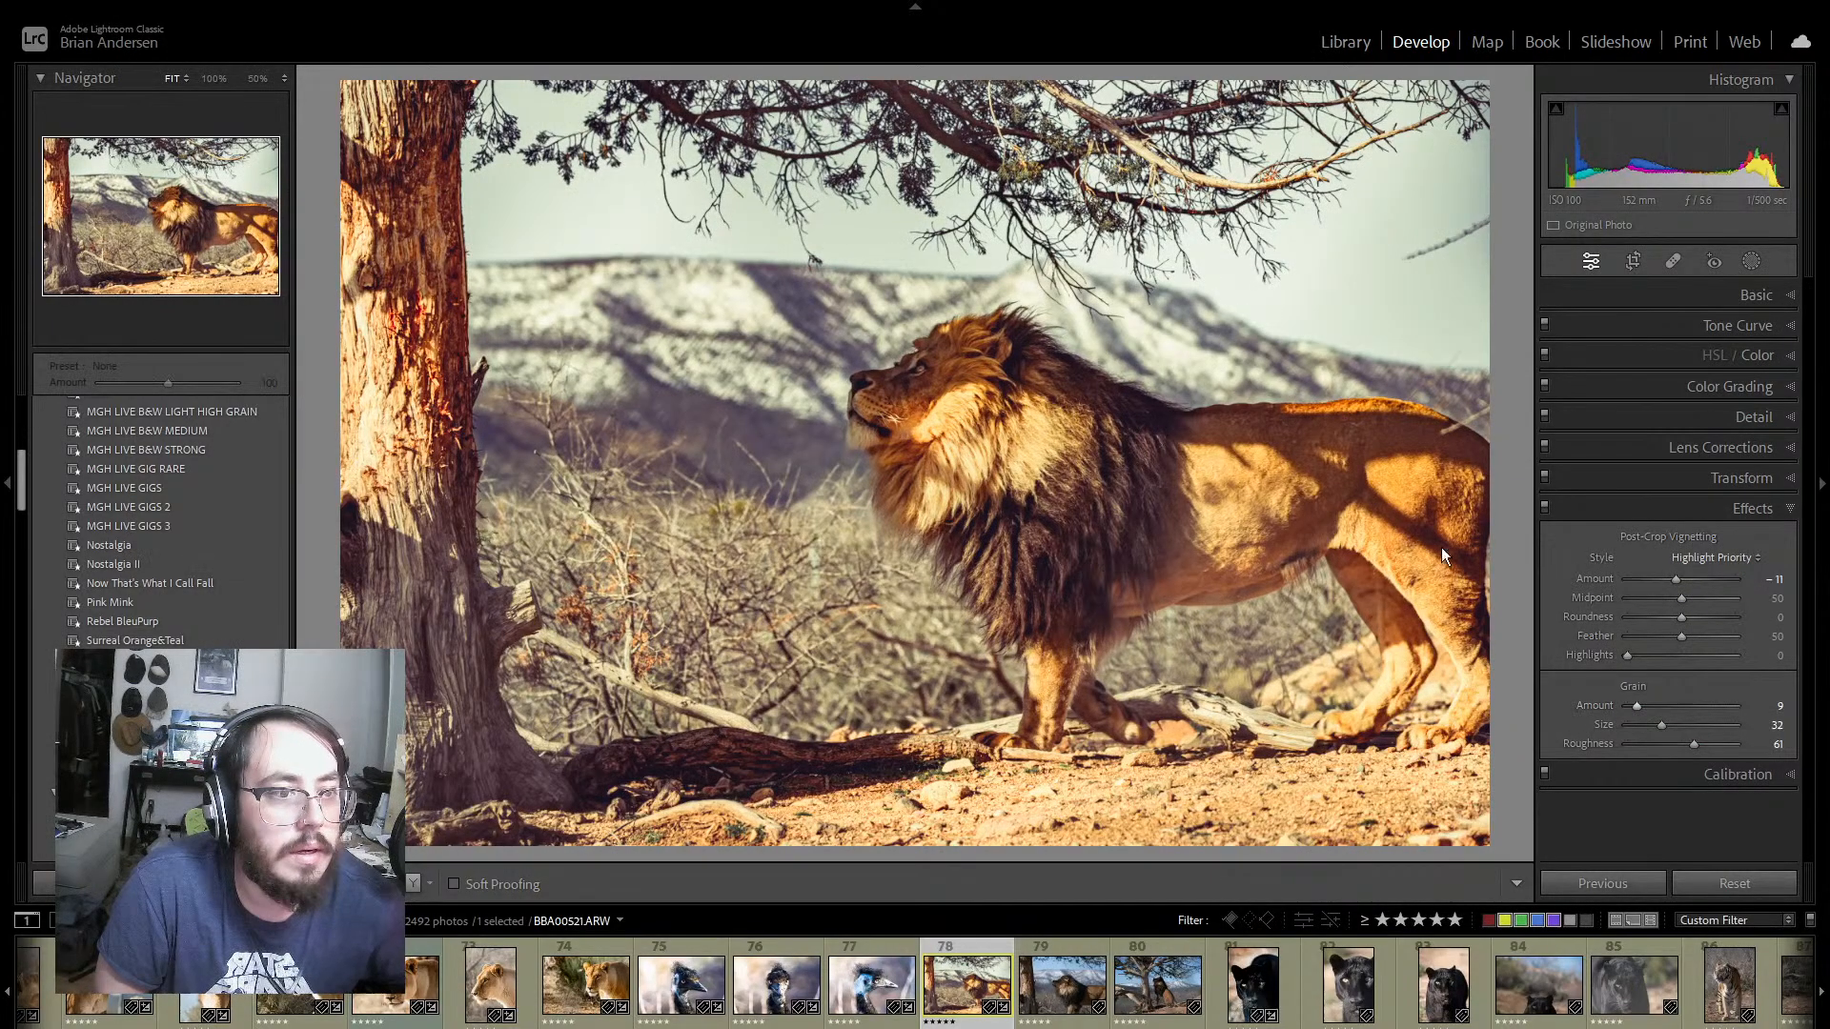
{"action": "left_click", "coordinate": [1778, 297]}
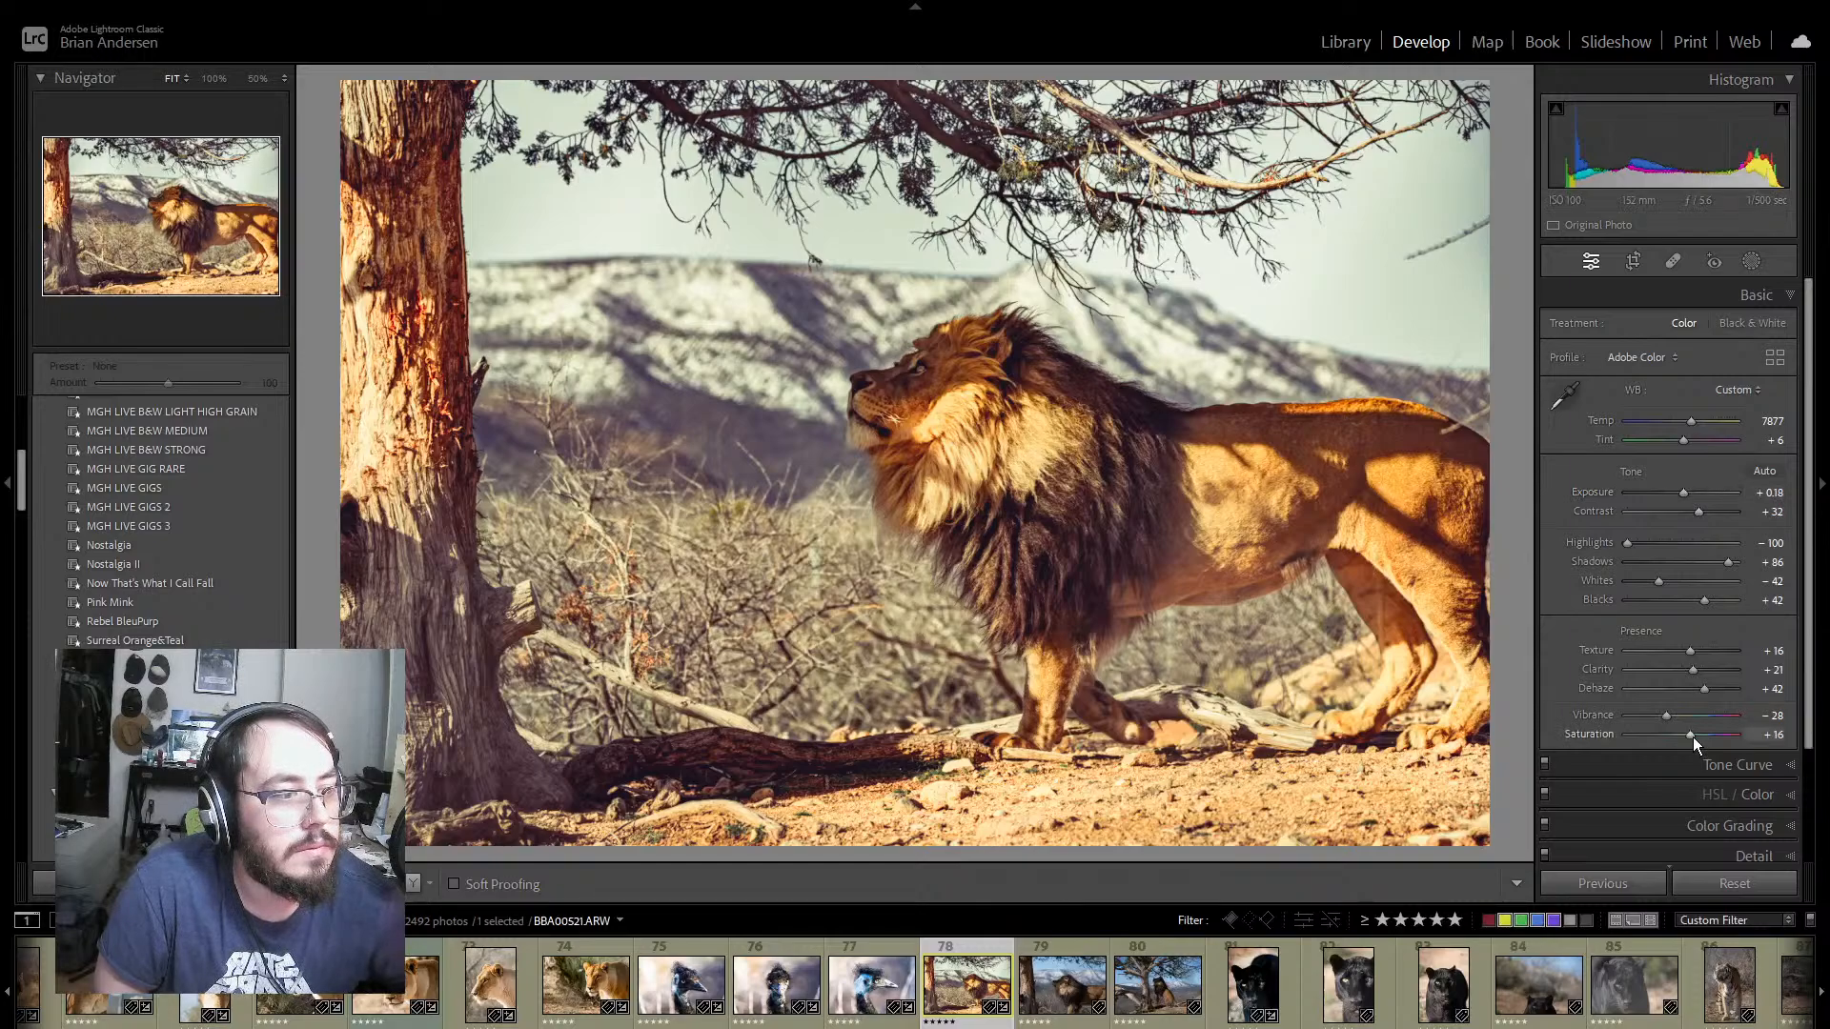
{"action": "left_click_drag", "start_coordinate": [1692, 734], "coordinate": [1689, 734]}
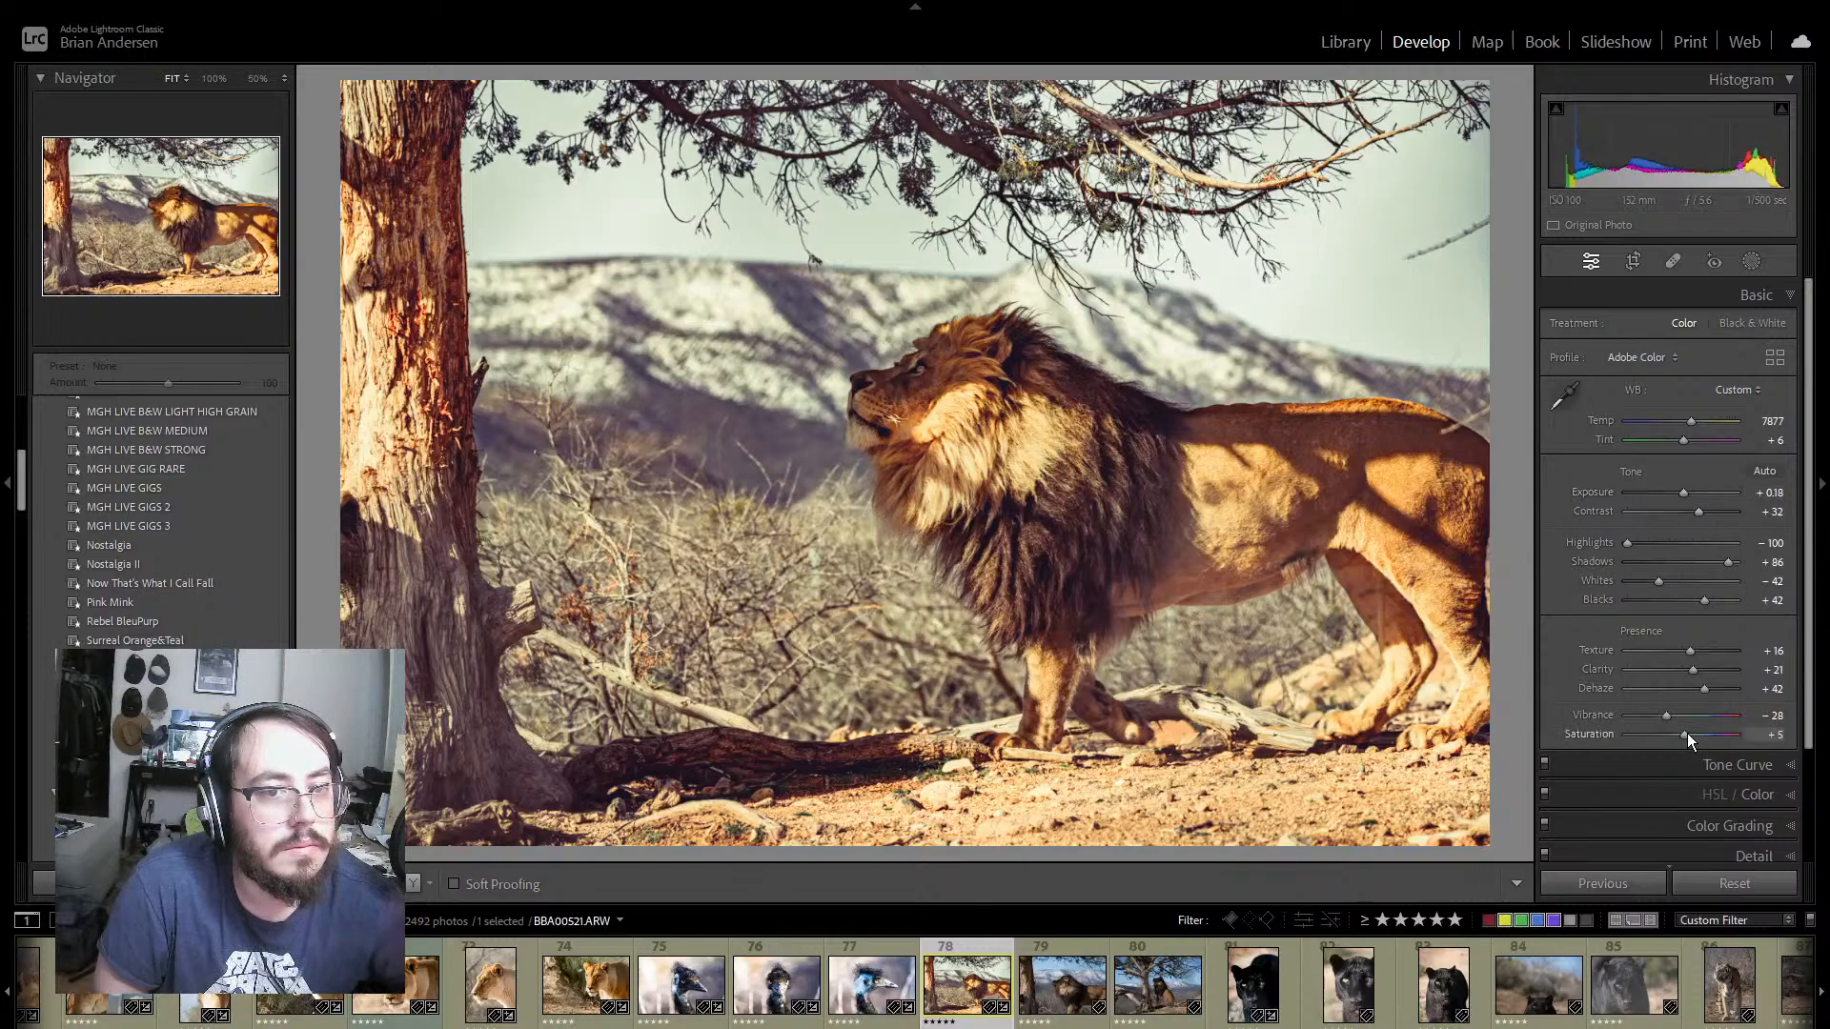
Step: Set lion photo 78's Aqua saturation to −70, Blue to −22 and Green to −3, and compare before and after
{"action": "left_click", "coordinate": [1791, 796]}
{"action": "scroll", "coordinate": [1795, 724], "scroll_direction": "down", "scroll_amount": 5}
{"action": "scroll", "coordinate": [1796, 623], "scroll_direction": "down", "scroll_amount": 3}
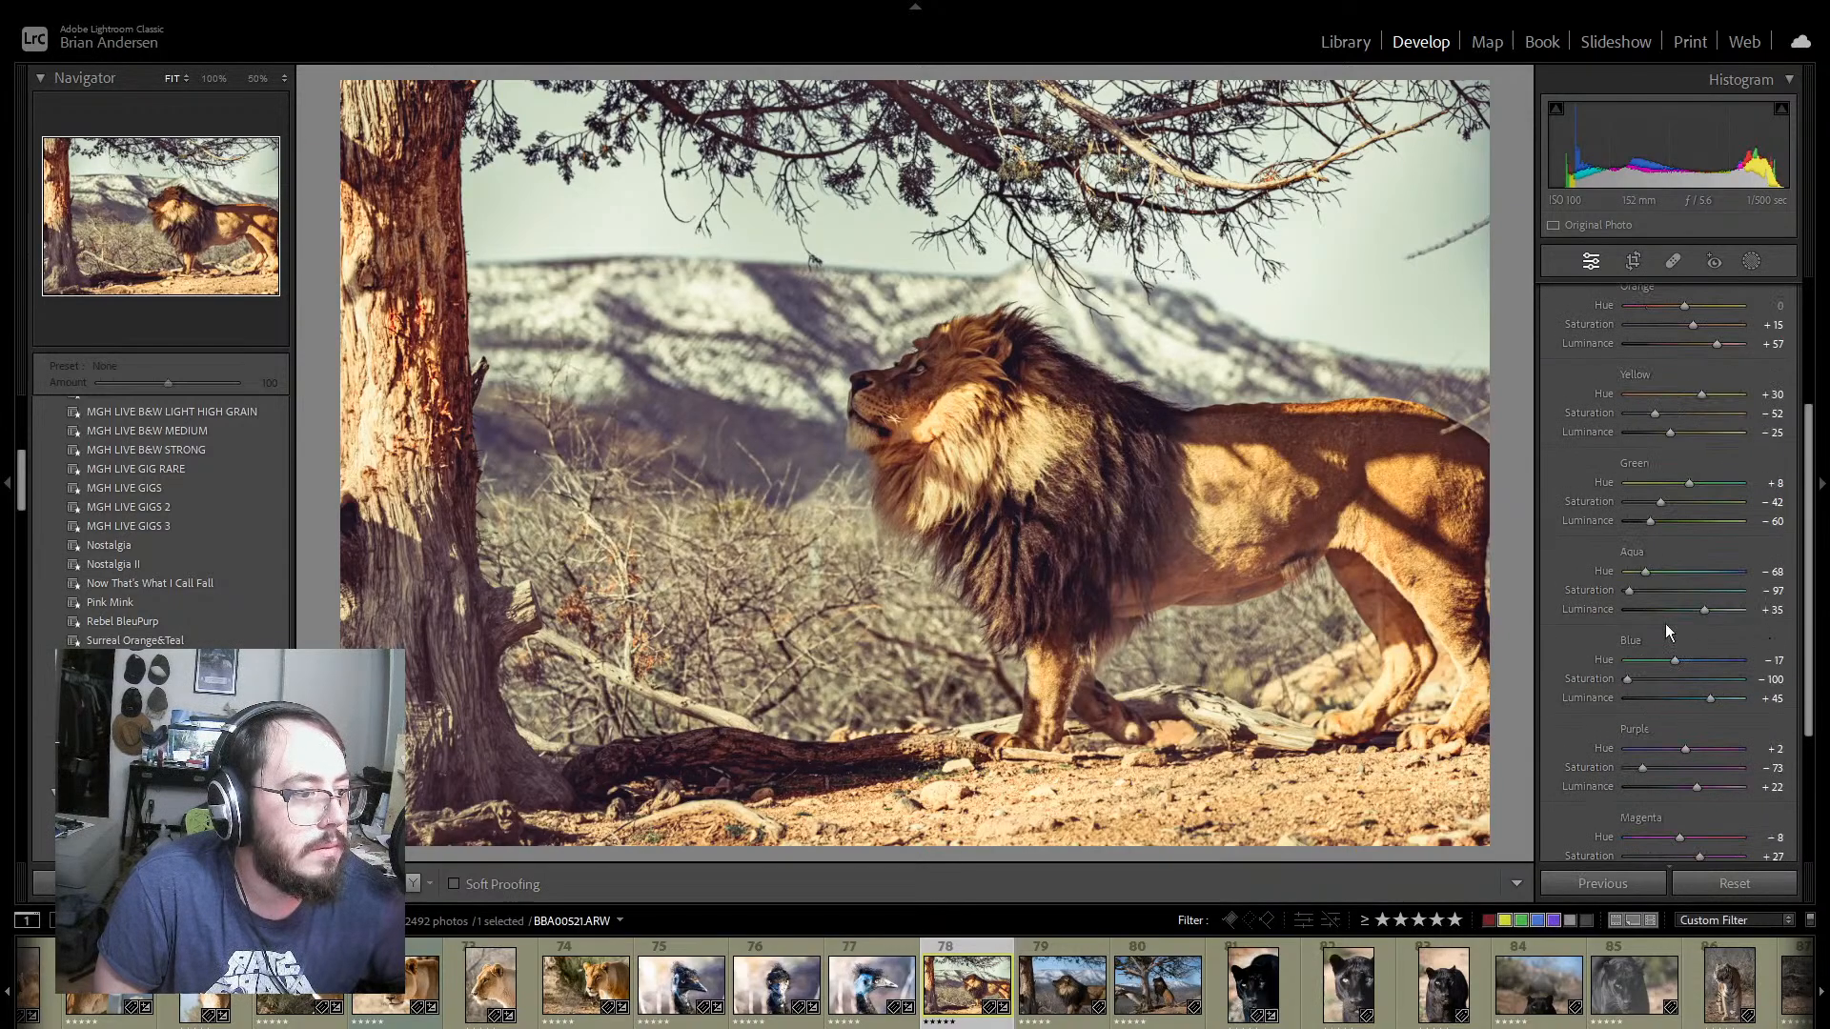
{"action": "left_click_drag", "start_coordinate": [1629, 592], "coordinate": [1641, 591]}
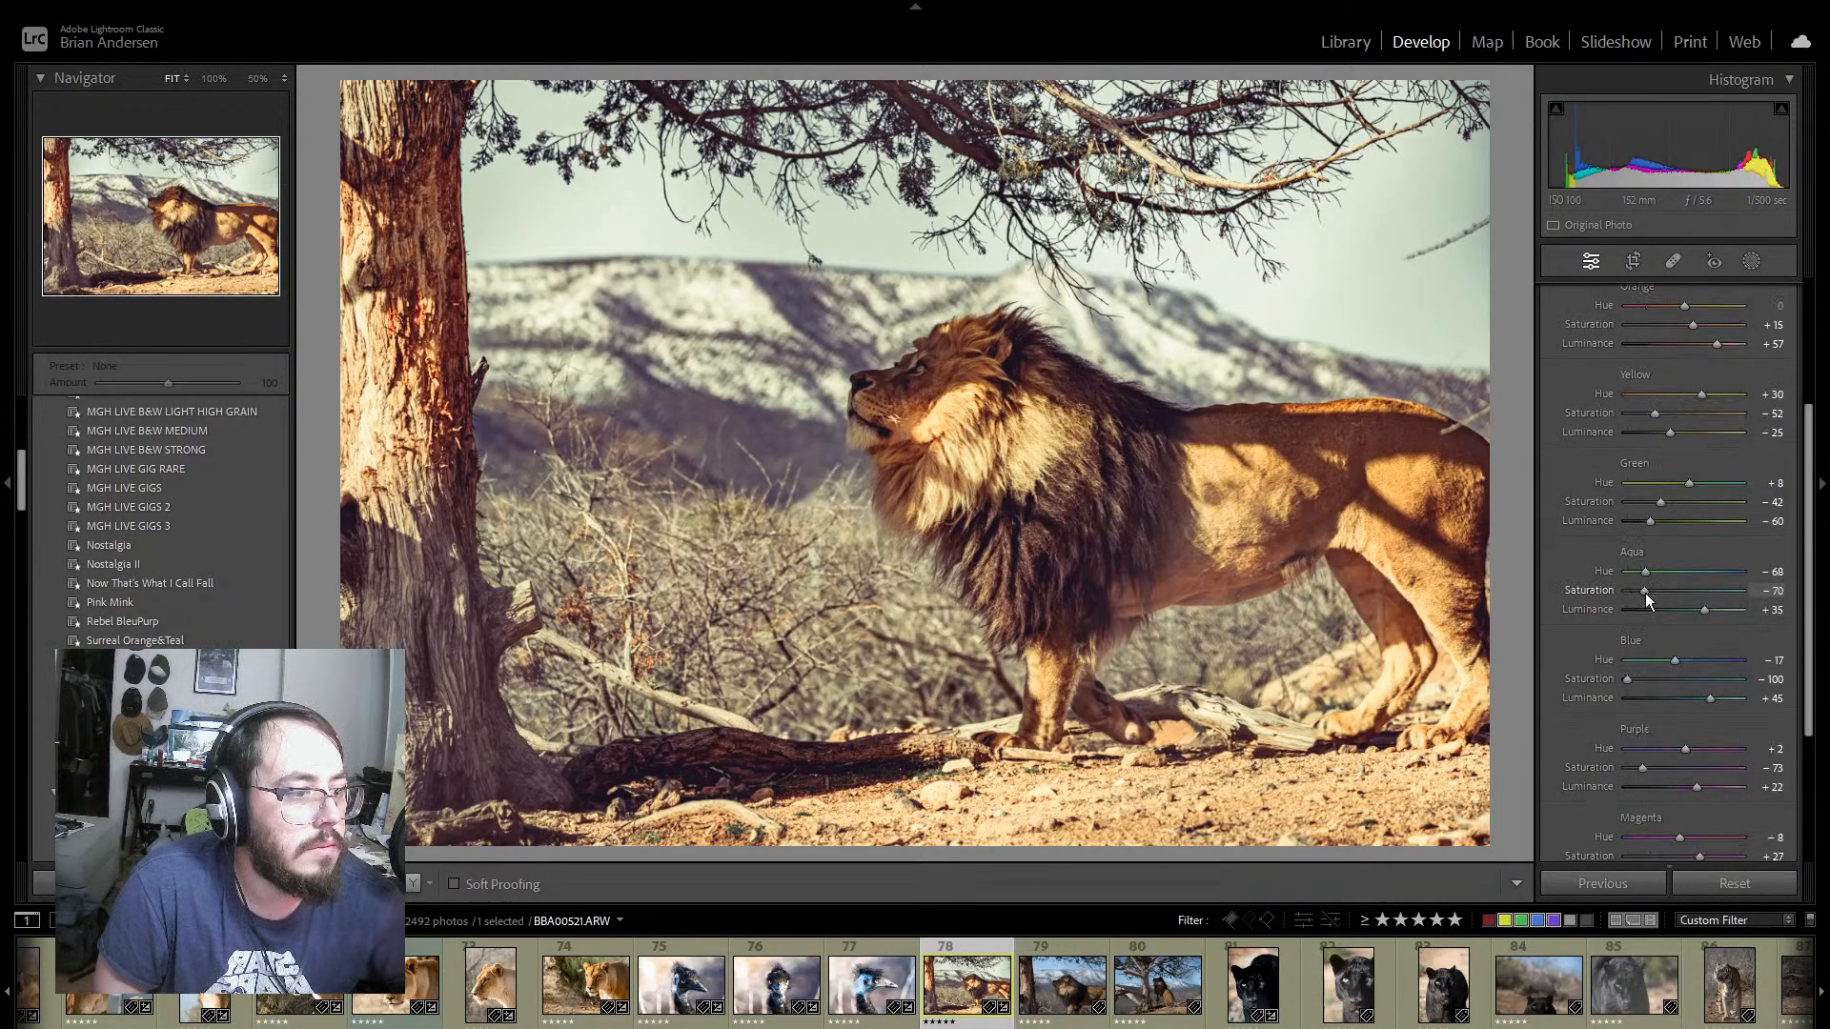
{"action": "left_click_drag", "start_coordinate": [1625, 681], "coordinate": [1672, 688]}
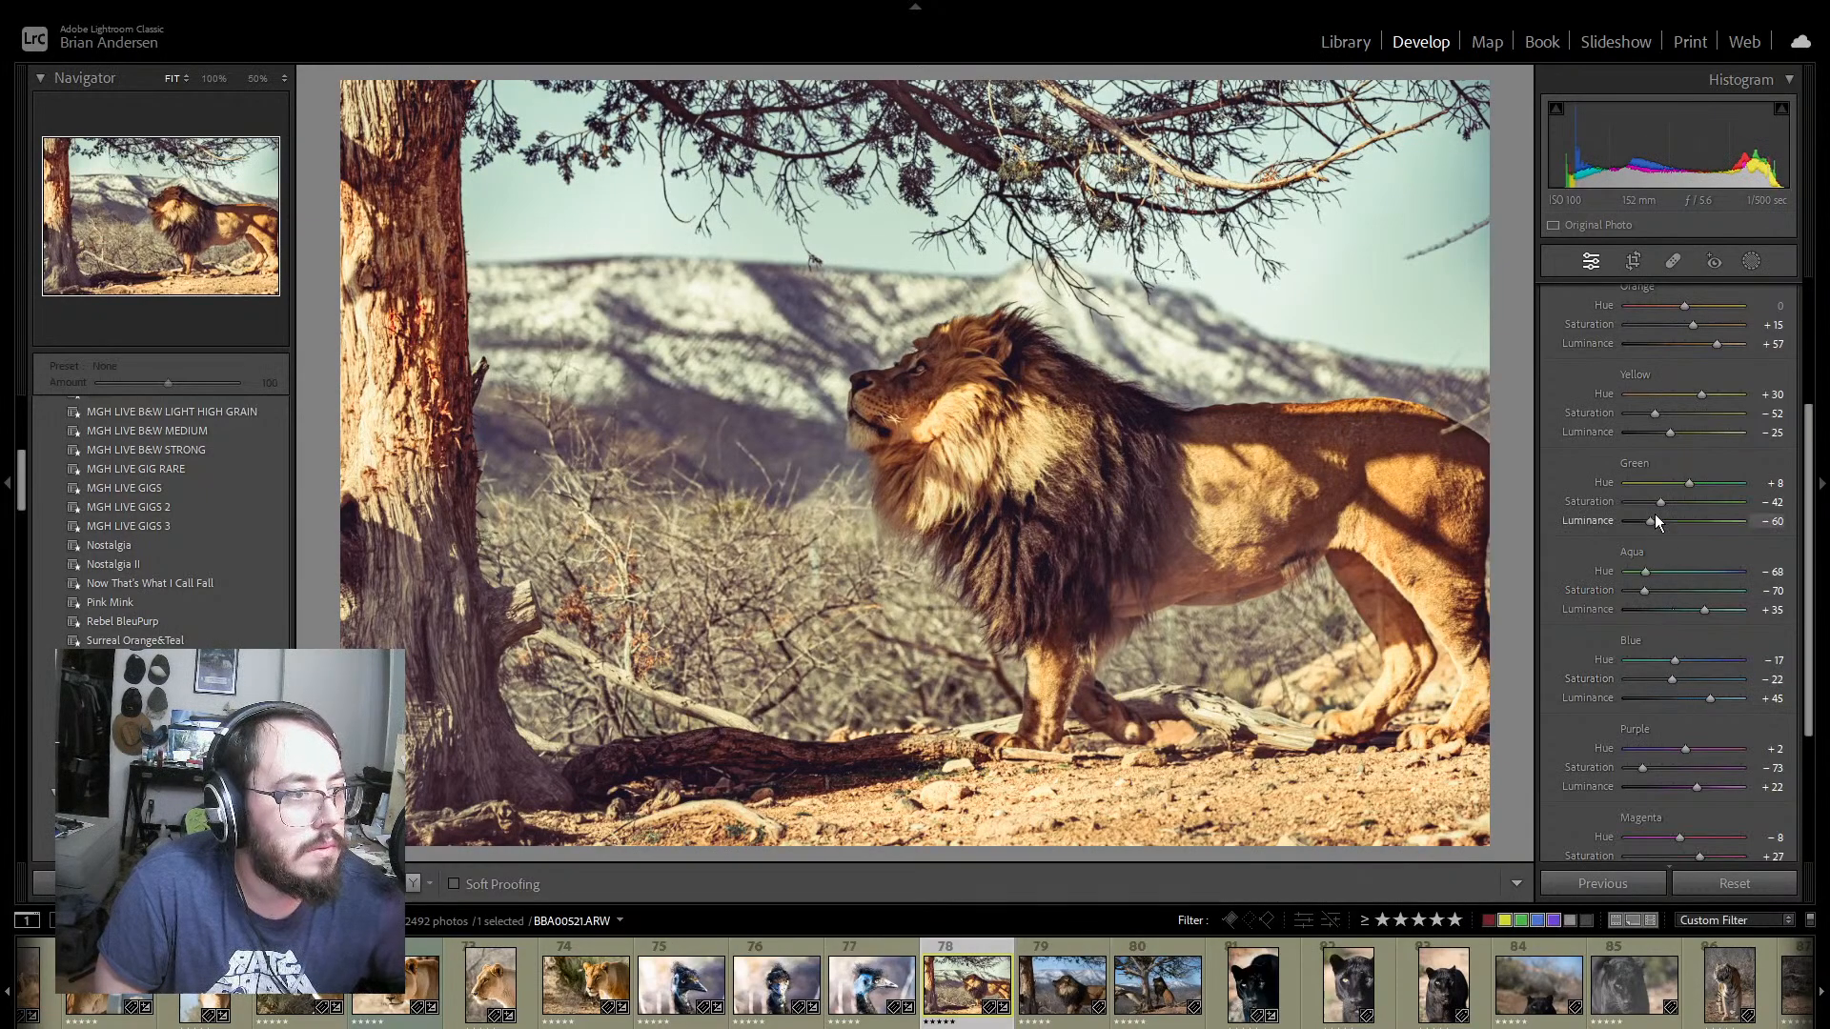
{"action": "left_click_drag", "start_coordinate": [1661, 502], "coordinate": [1683, 502]}
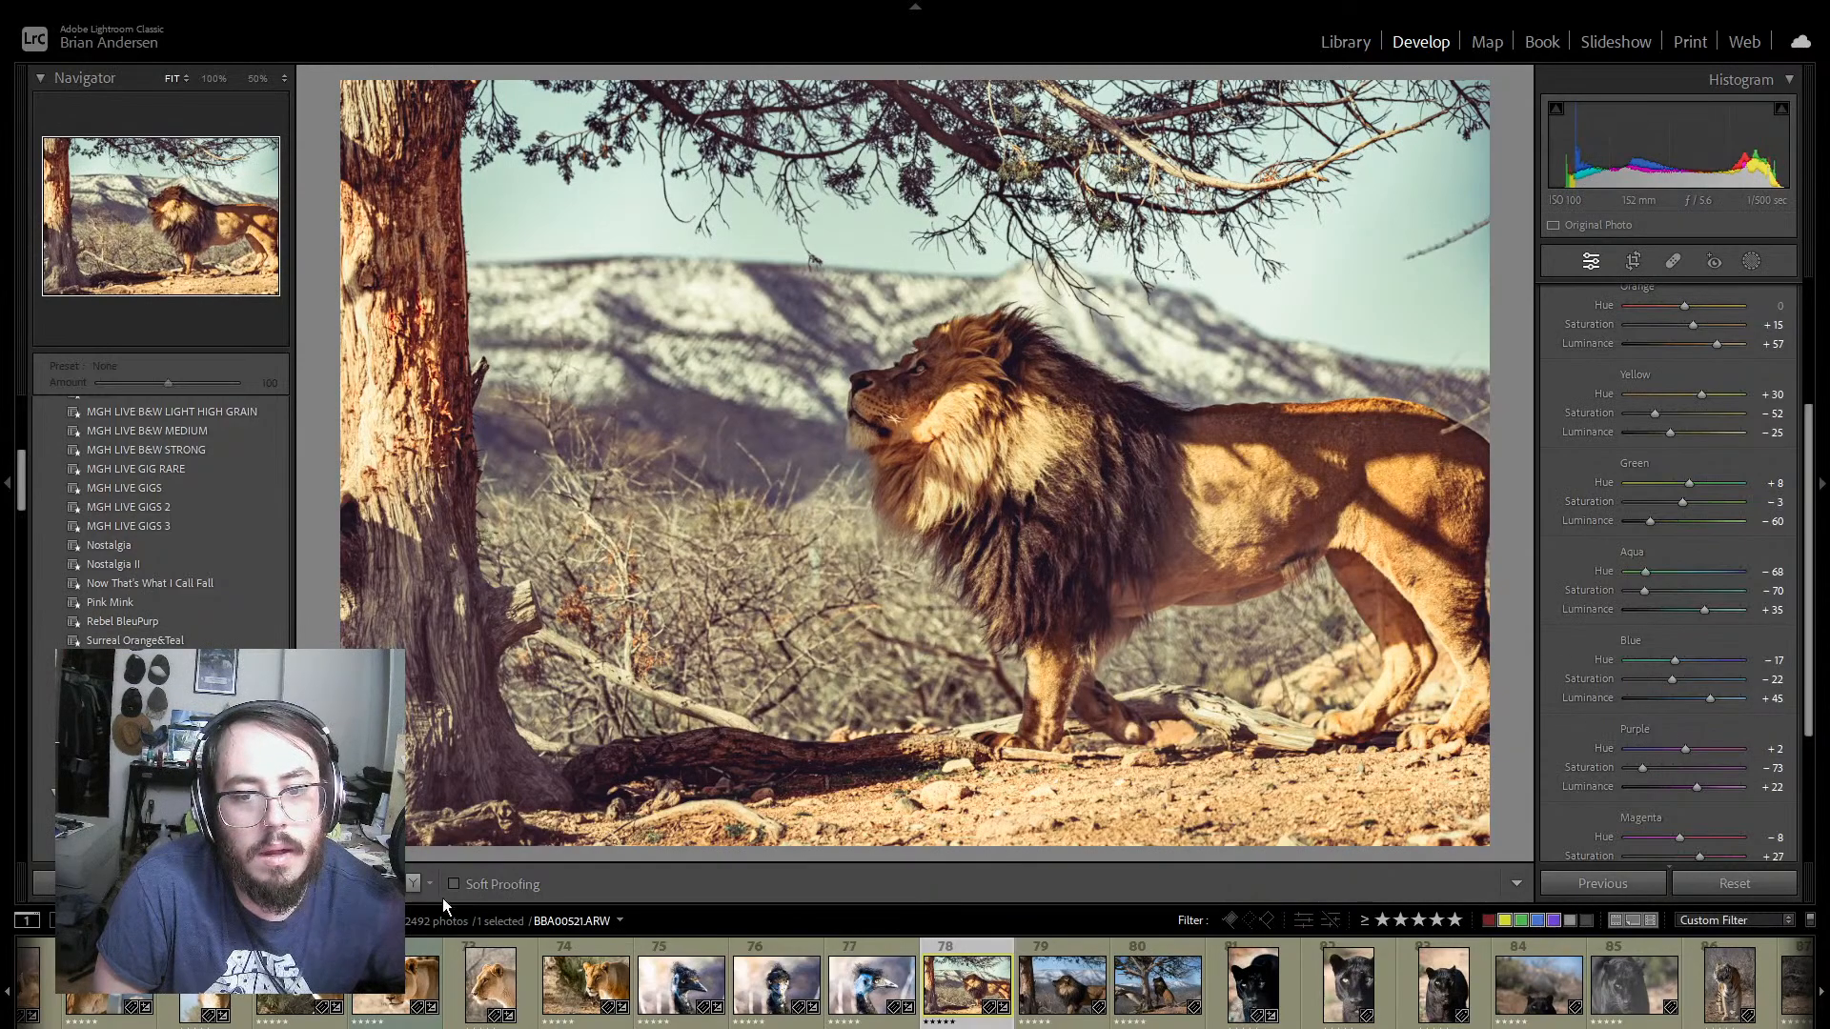
{"action": "left_click", "coordinate": [411, 884]}
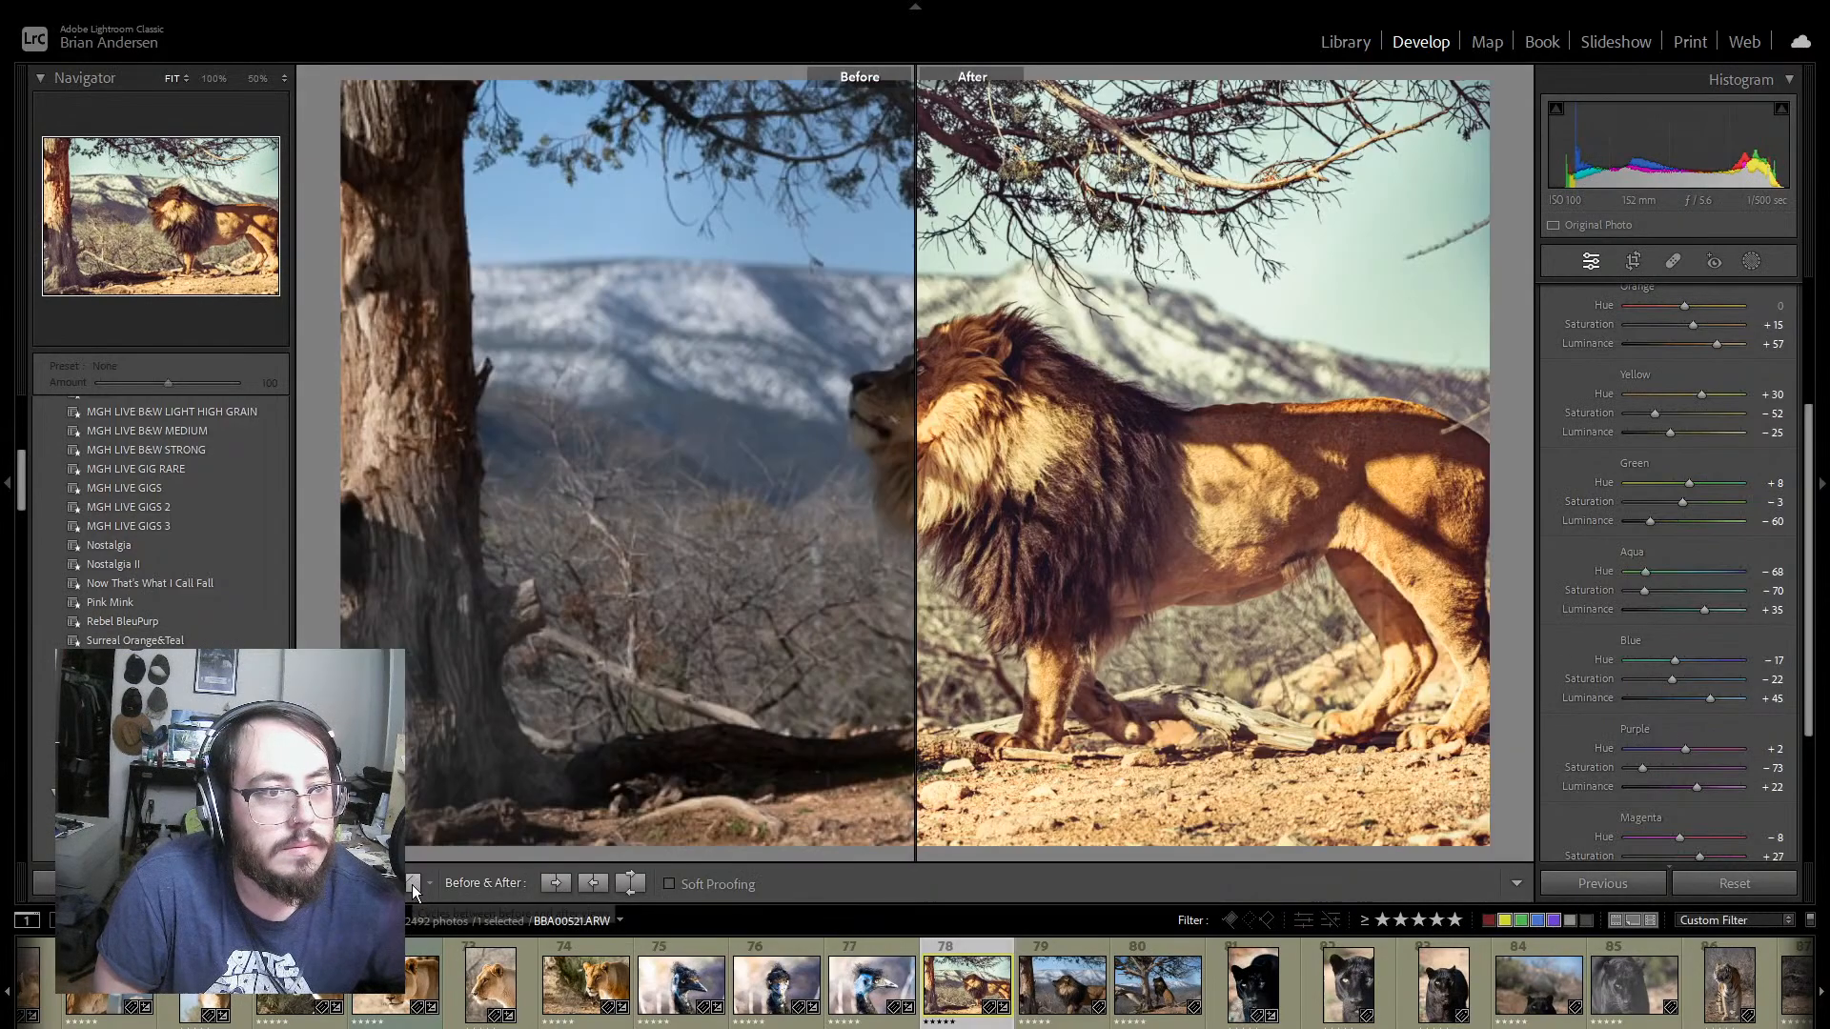
{"action": "left_click", "coordinate": [321, 883]}
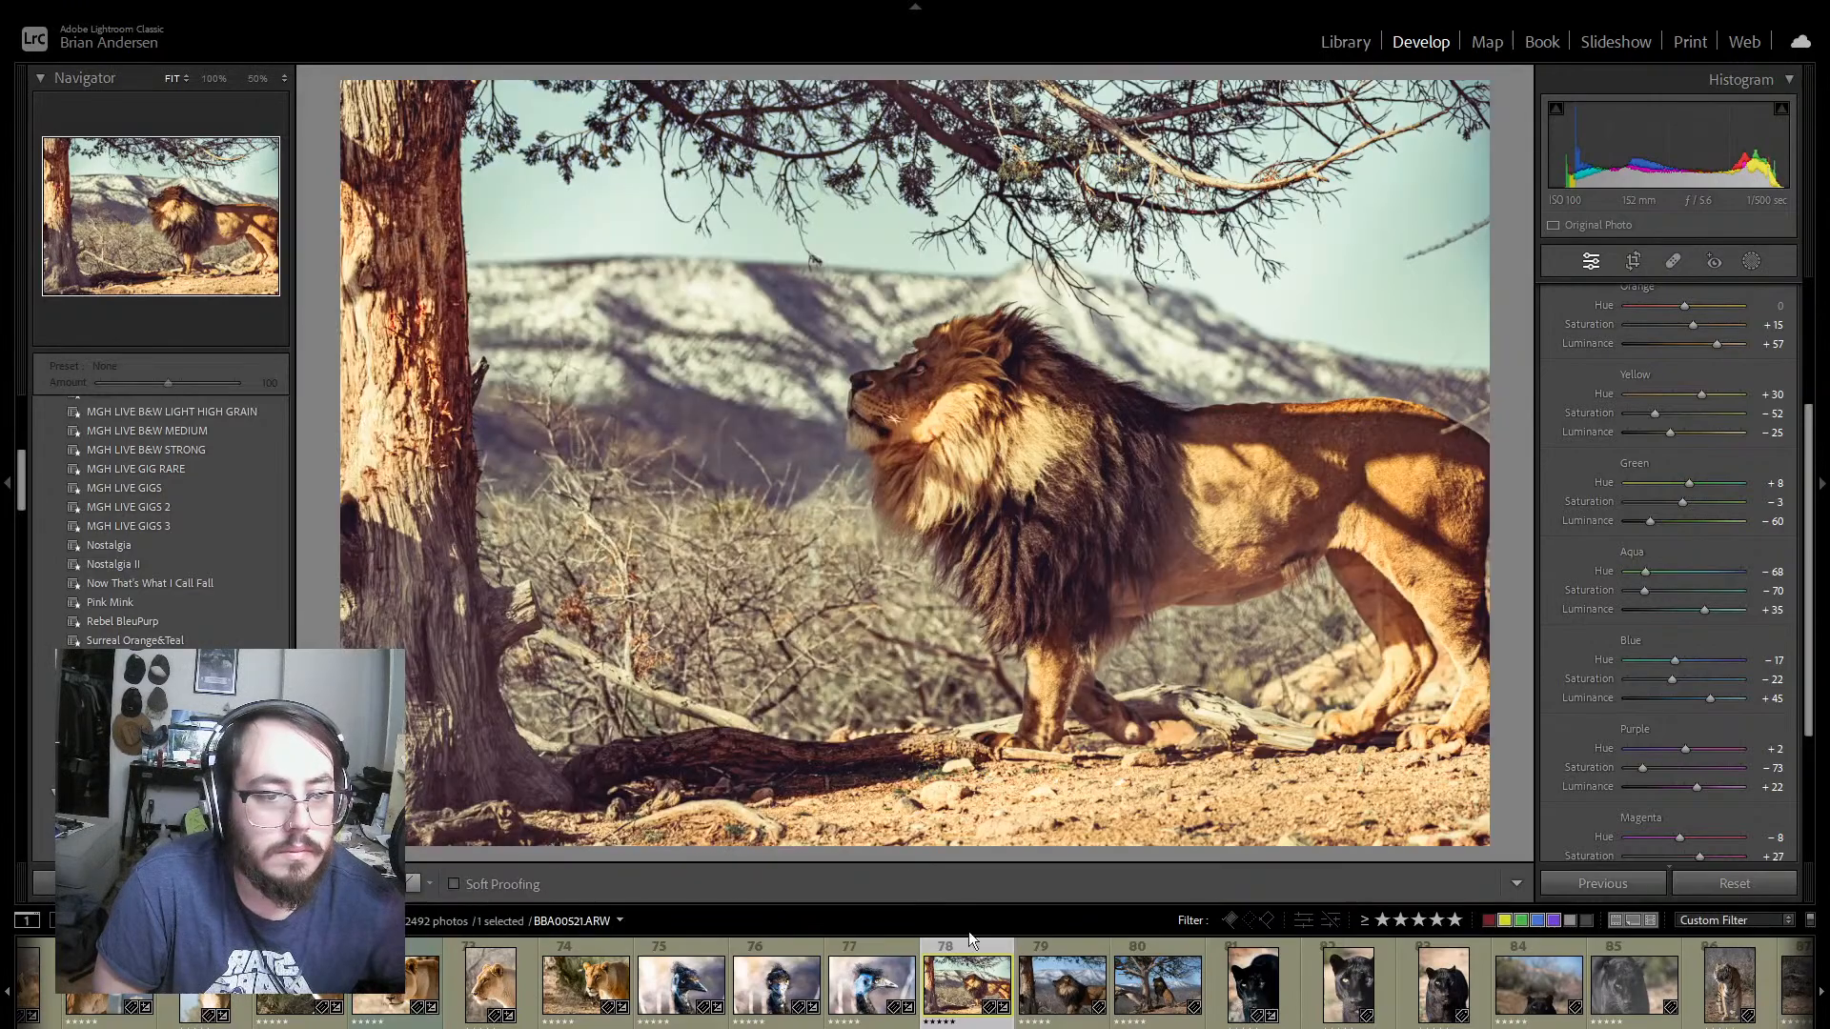
Step: Synchronize all settings except Masking from photo 78 to lion photos 79 and 80, and check both results
{"action": "left_click", "coordinate": [1158, 983], "text": "shift"}
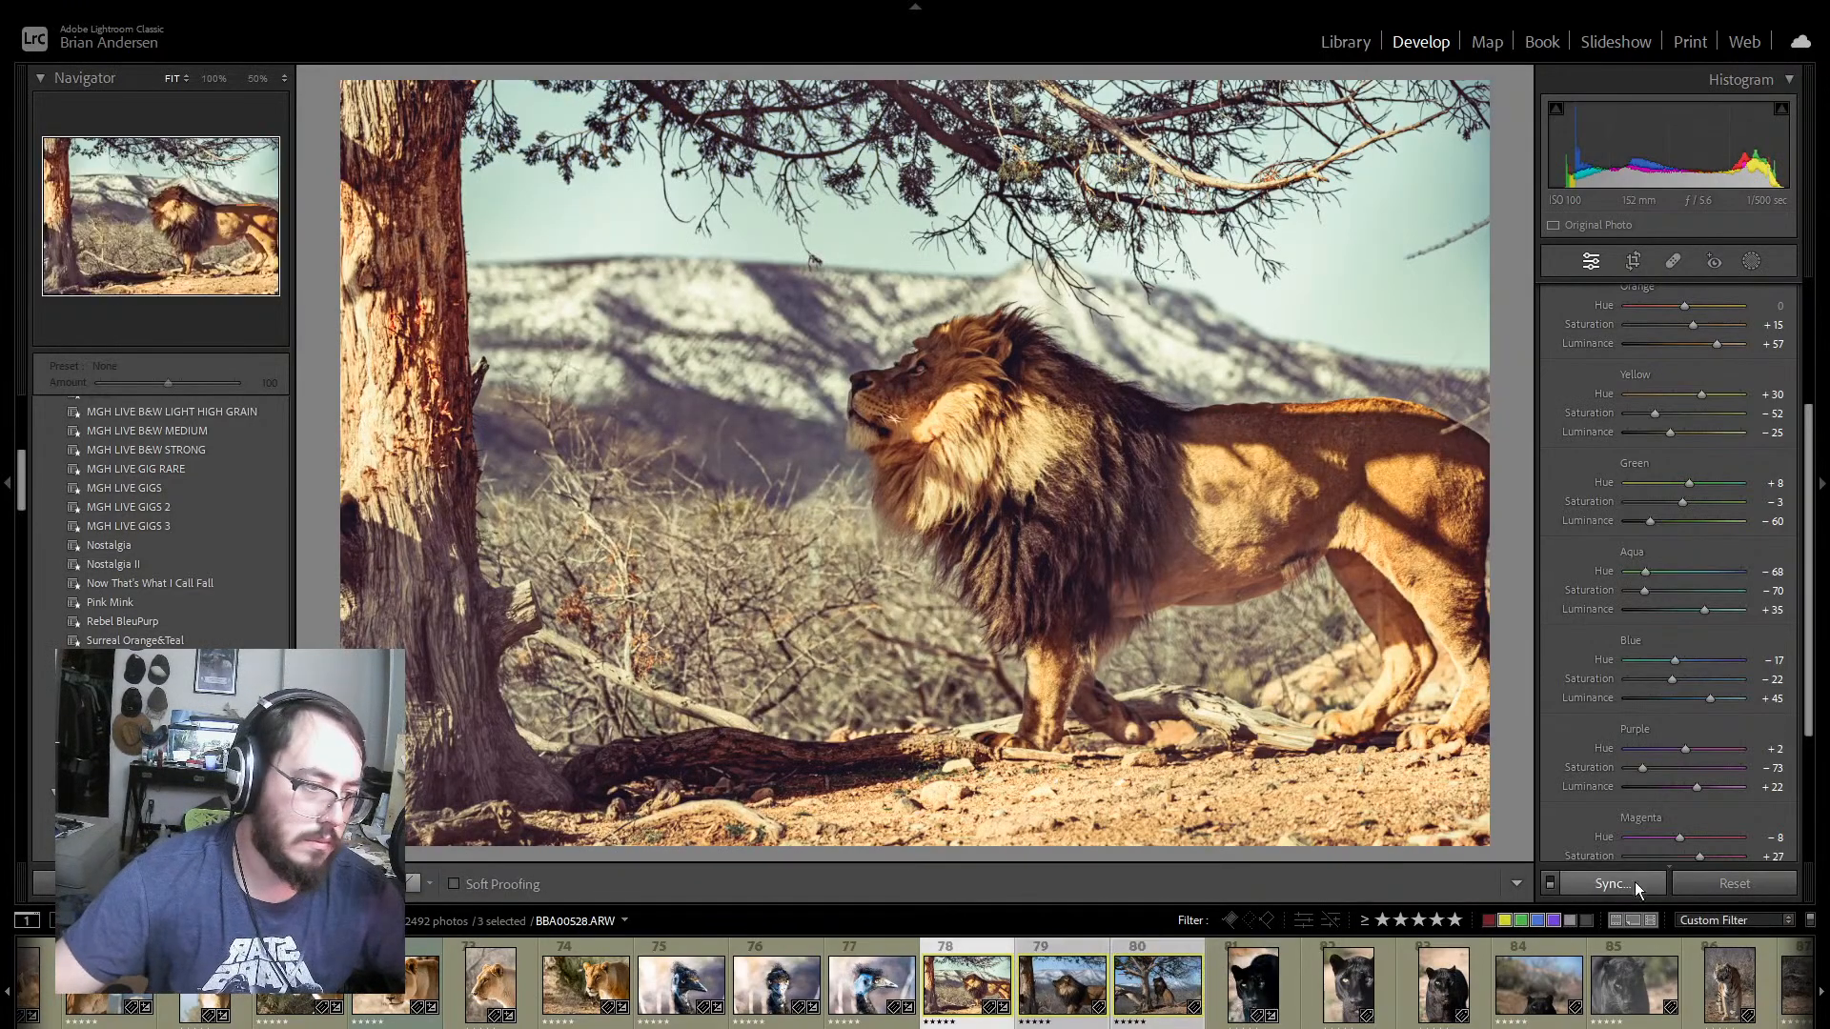
{"action": "left_click", "coordinate": [1605, 882]}
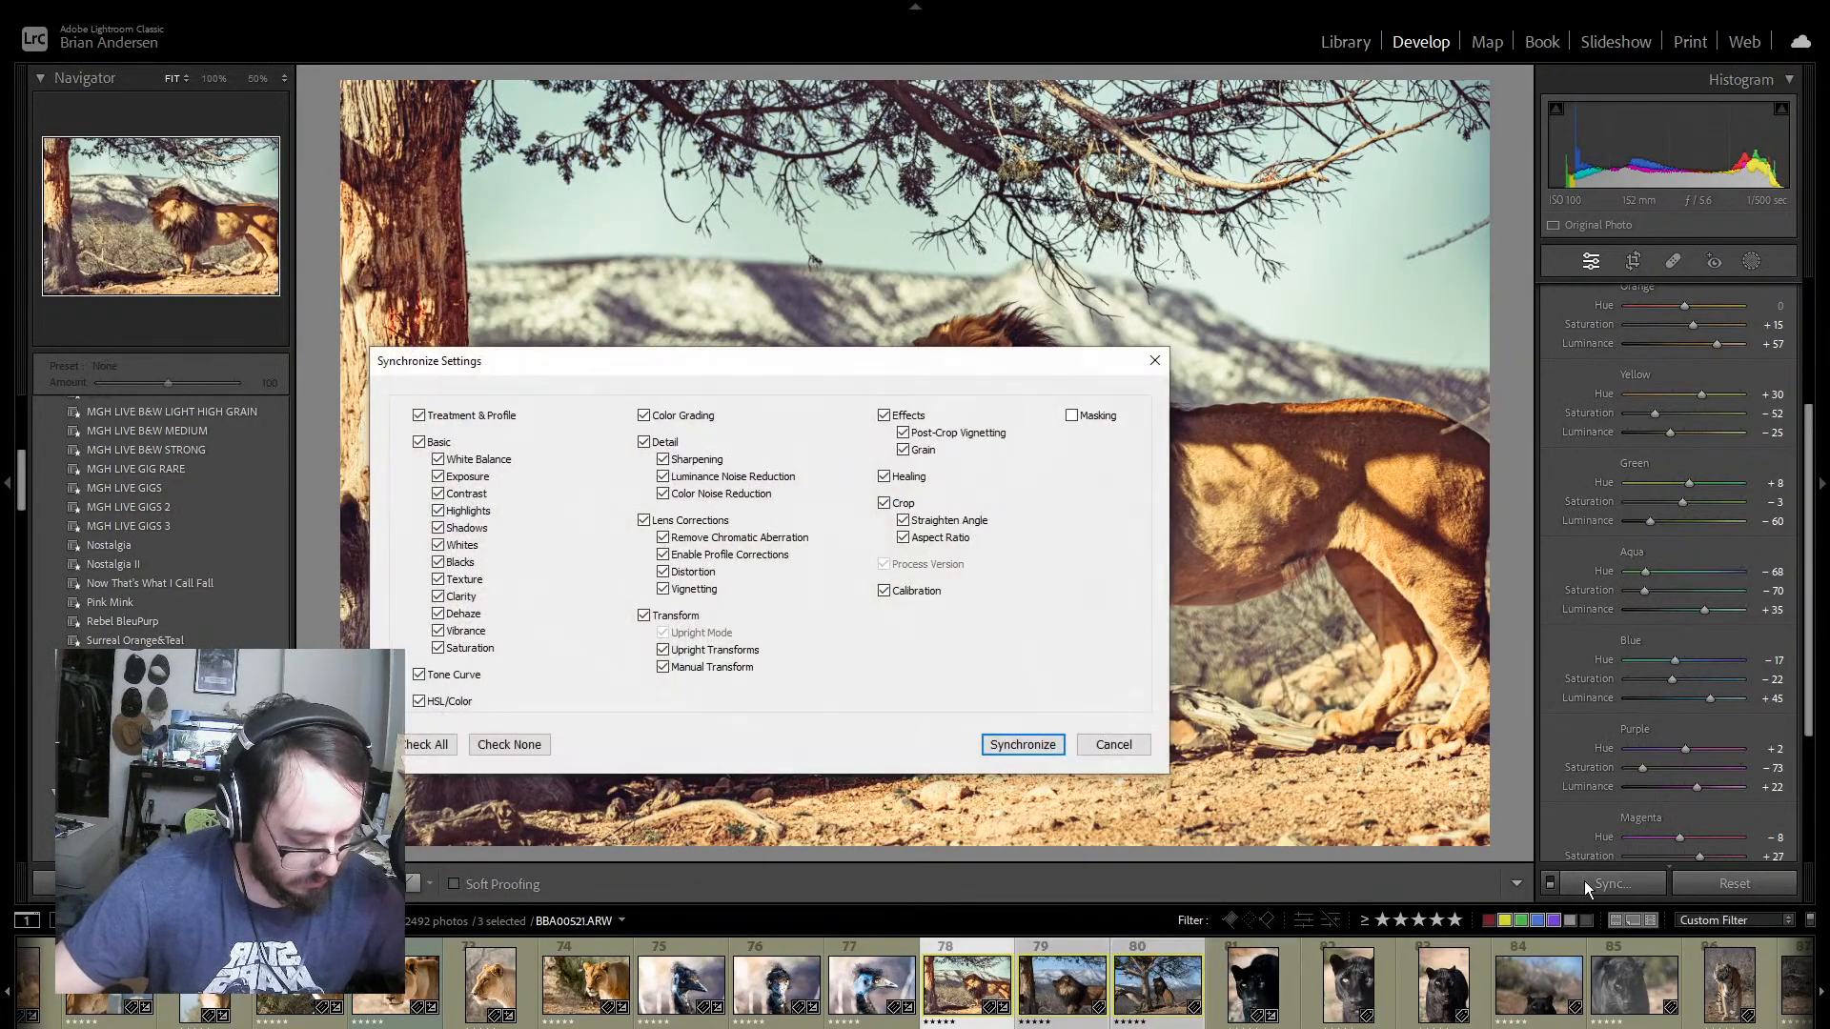
{"action": "left_click", "coordinate": [1016, 744]}
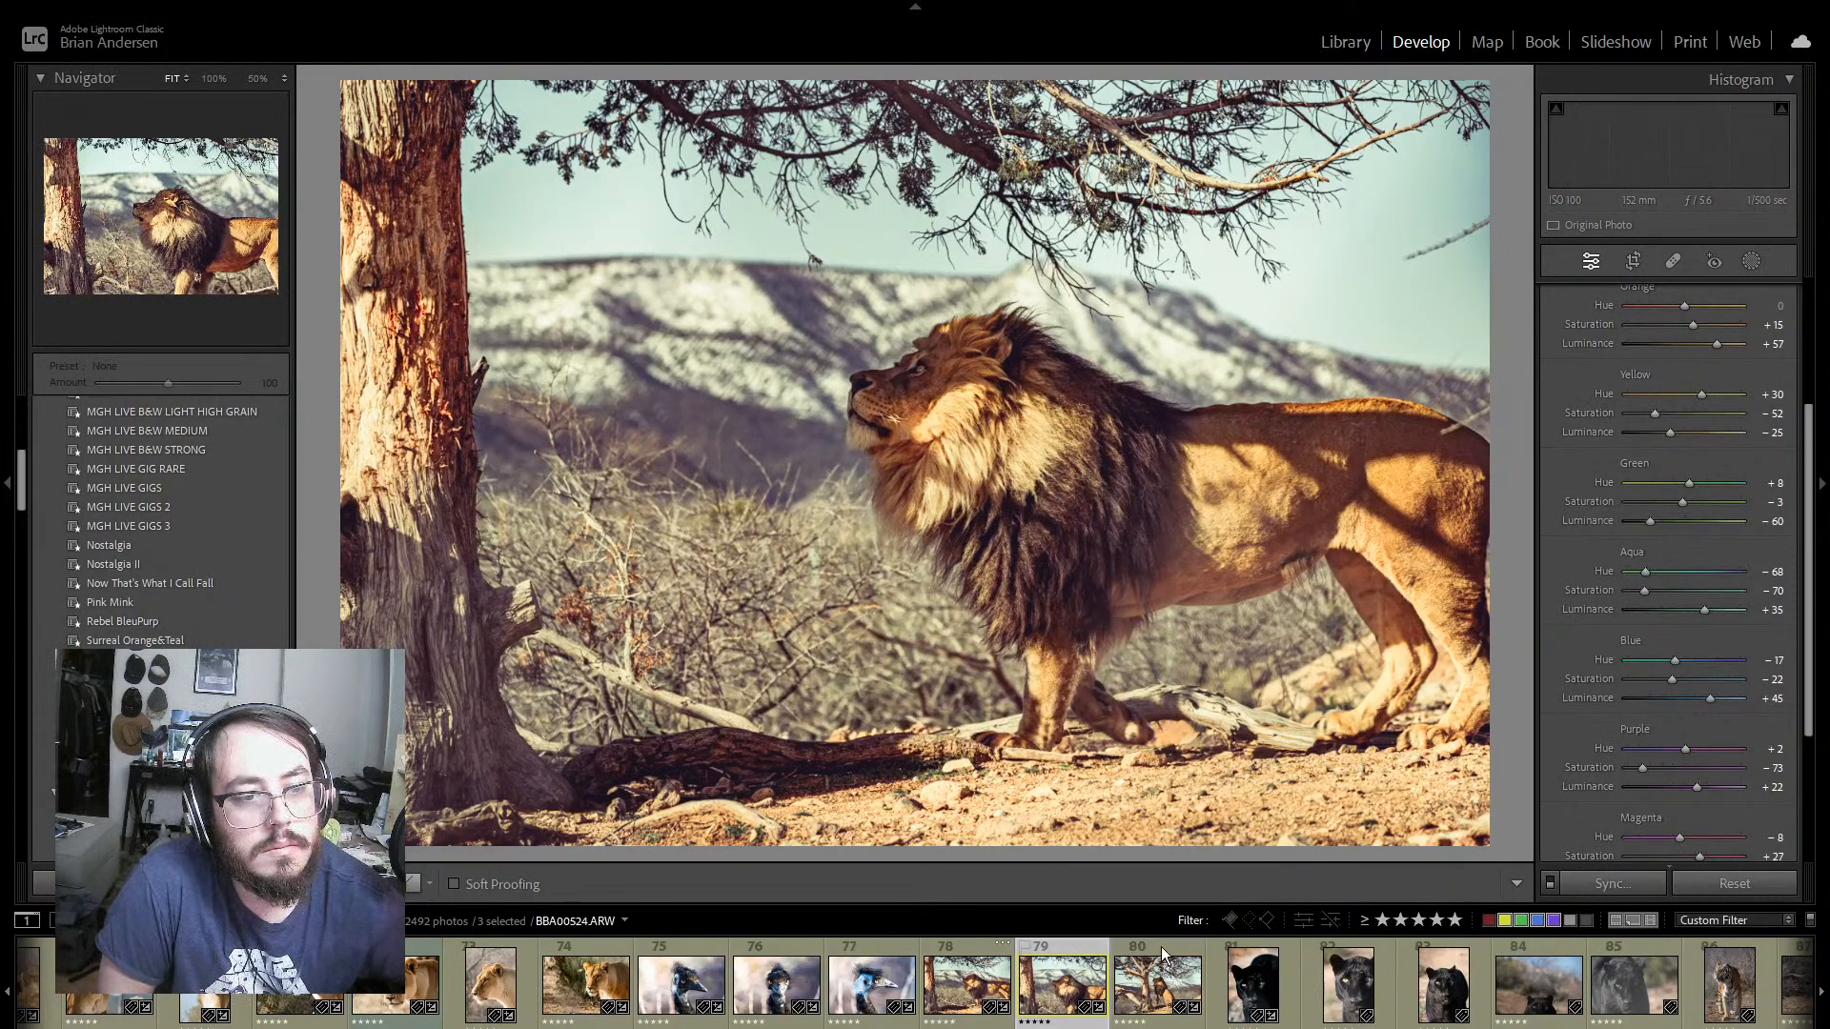
{"action": "left_click", "coordinate": [1071, 949]}
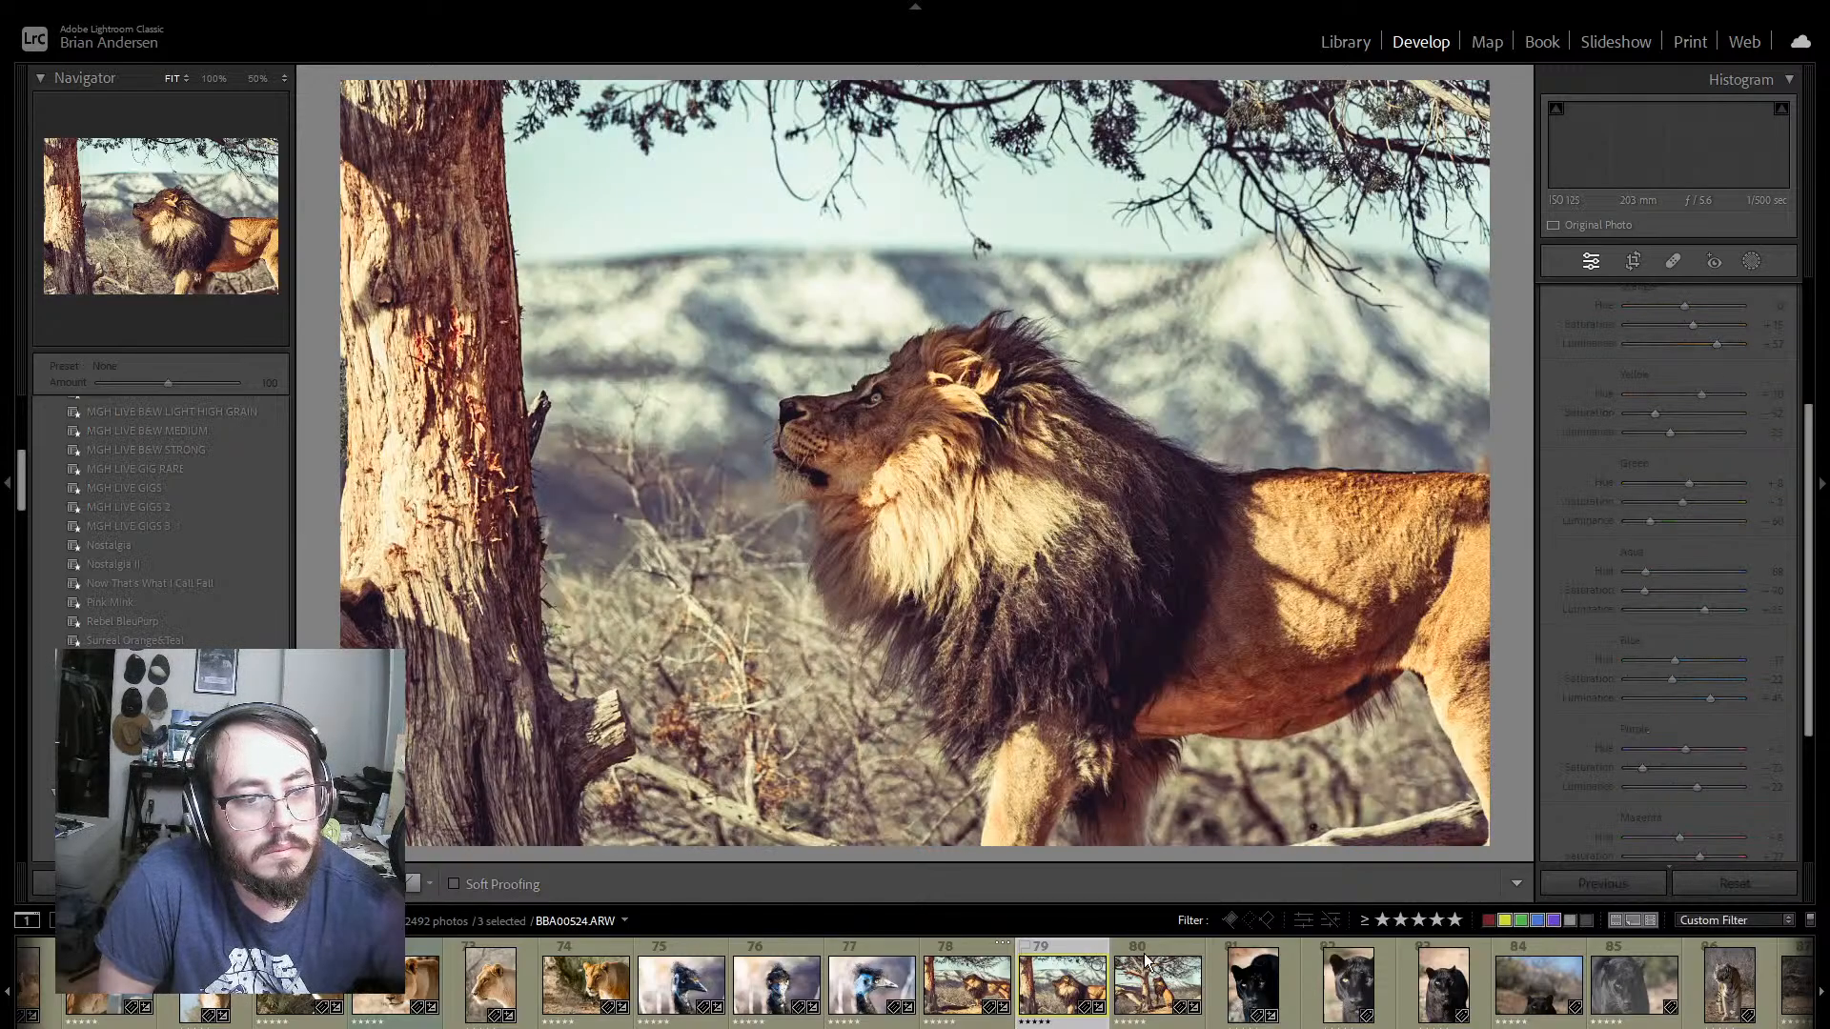
{"action": "left_click", "coordinate": [1174, 950]}
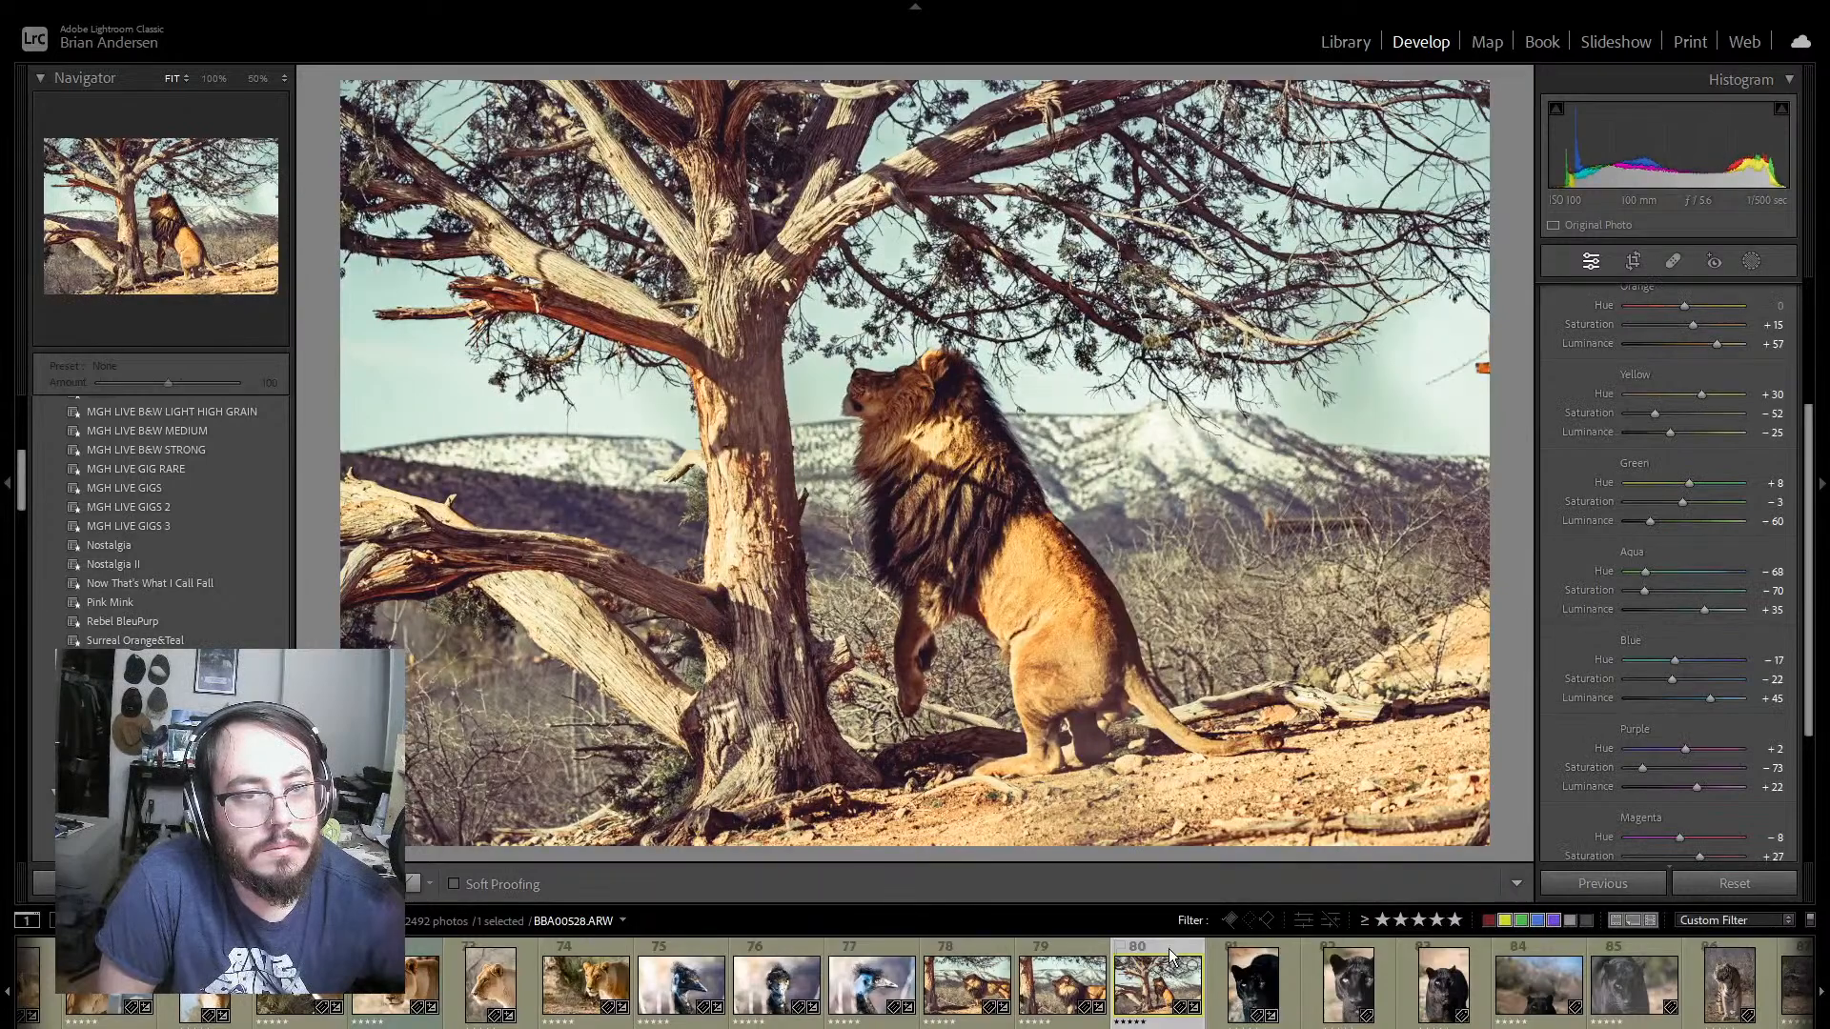
Step: Open black panther photo 81 and compare its before and after versions
{"action": "left_click", "coordinate": [1220, 986]}
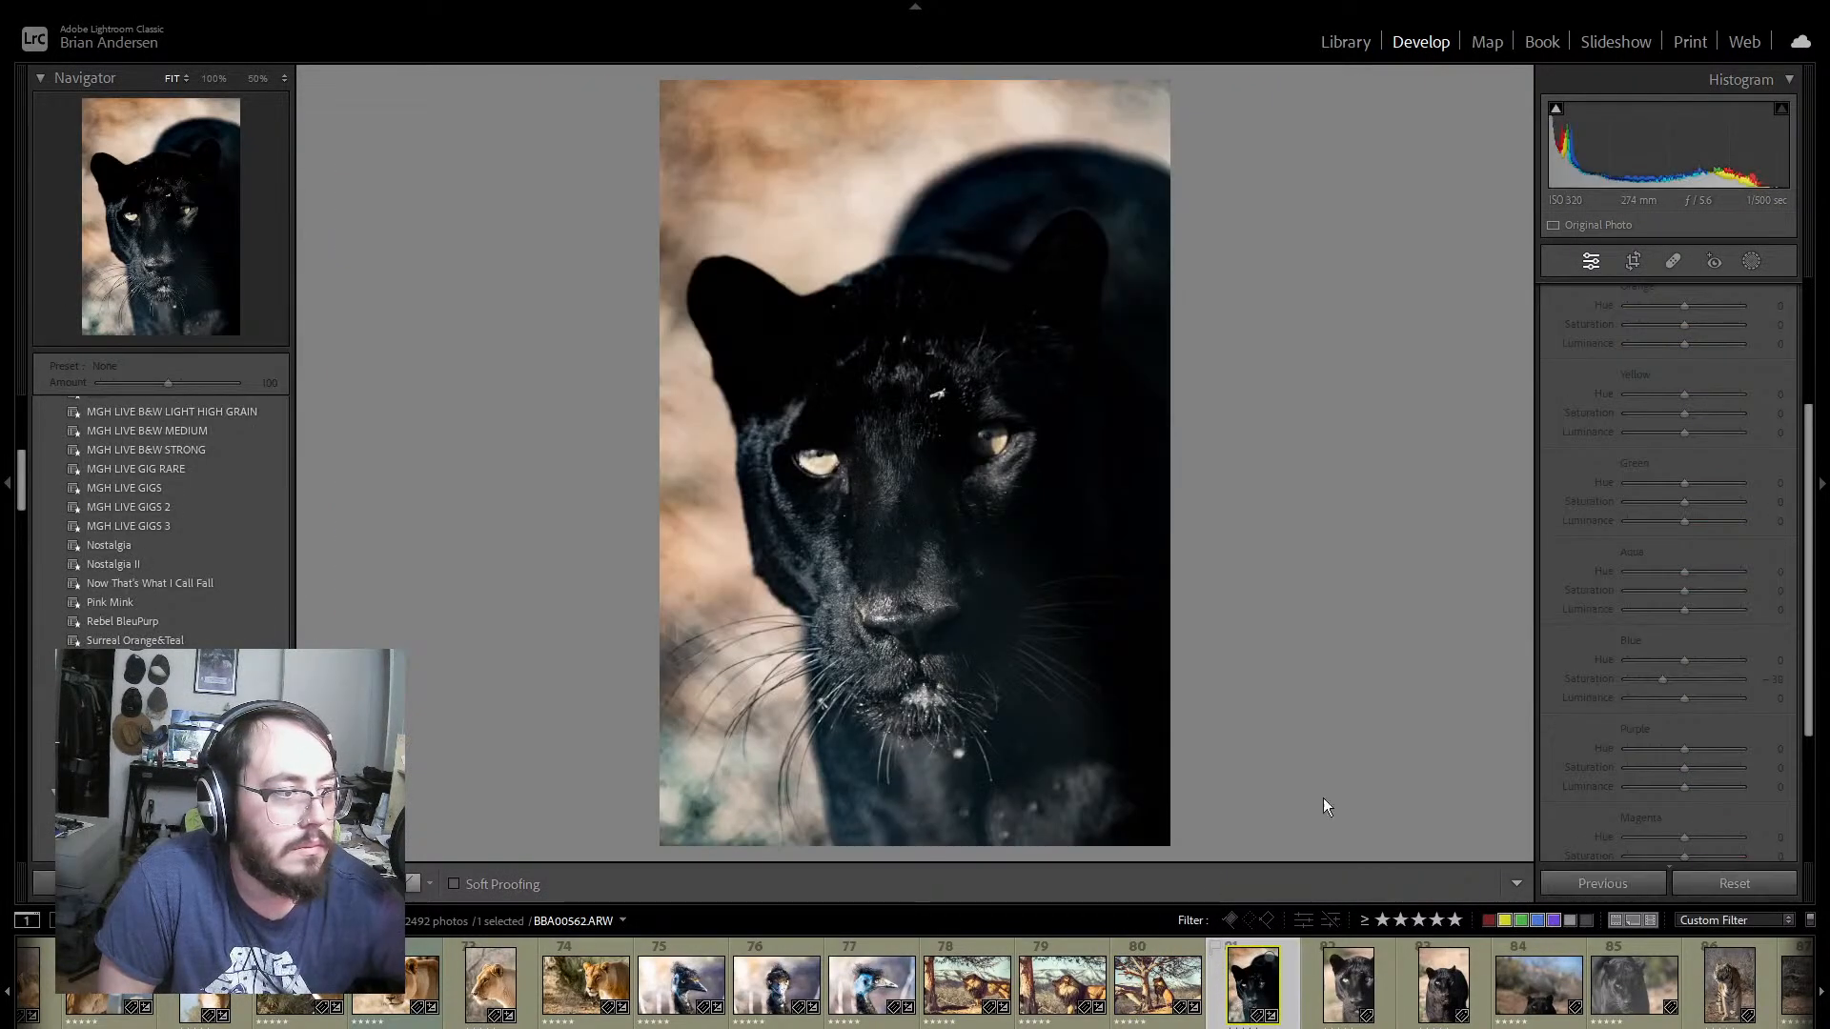
{"action": "scroll", "coordinate": [1768, 519], "scroll_direction": "up", "scroll_amount": 1}
{"action": "scroll", "coordinate": [1775, 486], "scroll_direction": "up", "scroll_amount": 2}
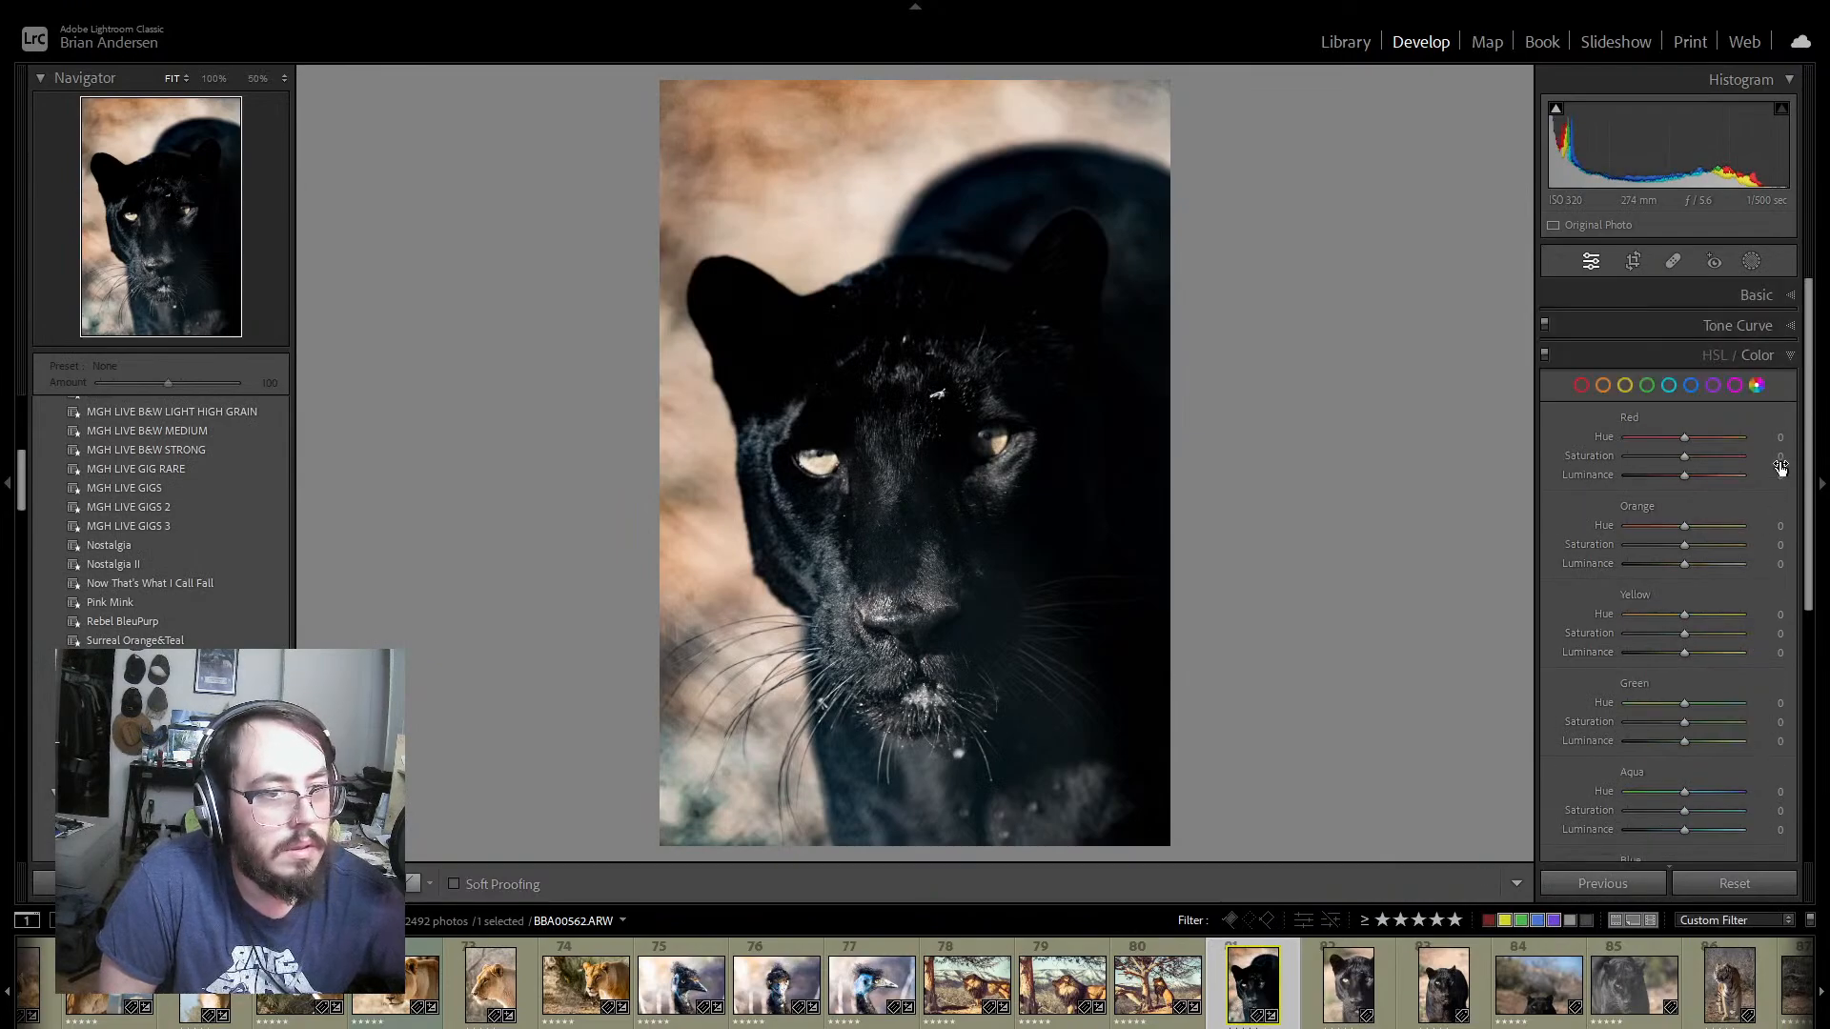
{"action": "left_click", "coordinate": [410, 884]}
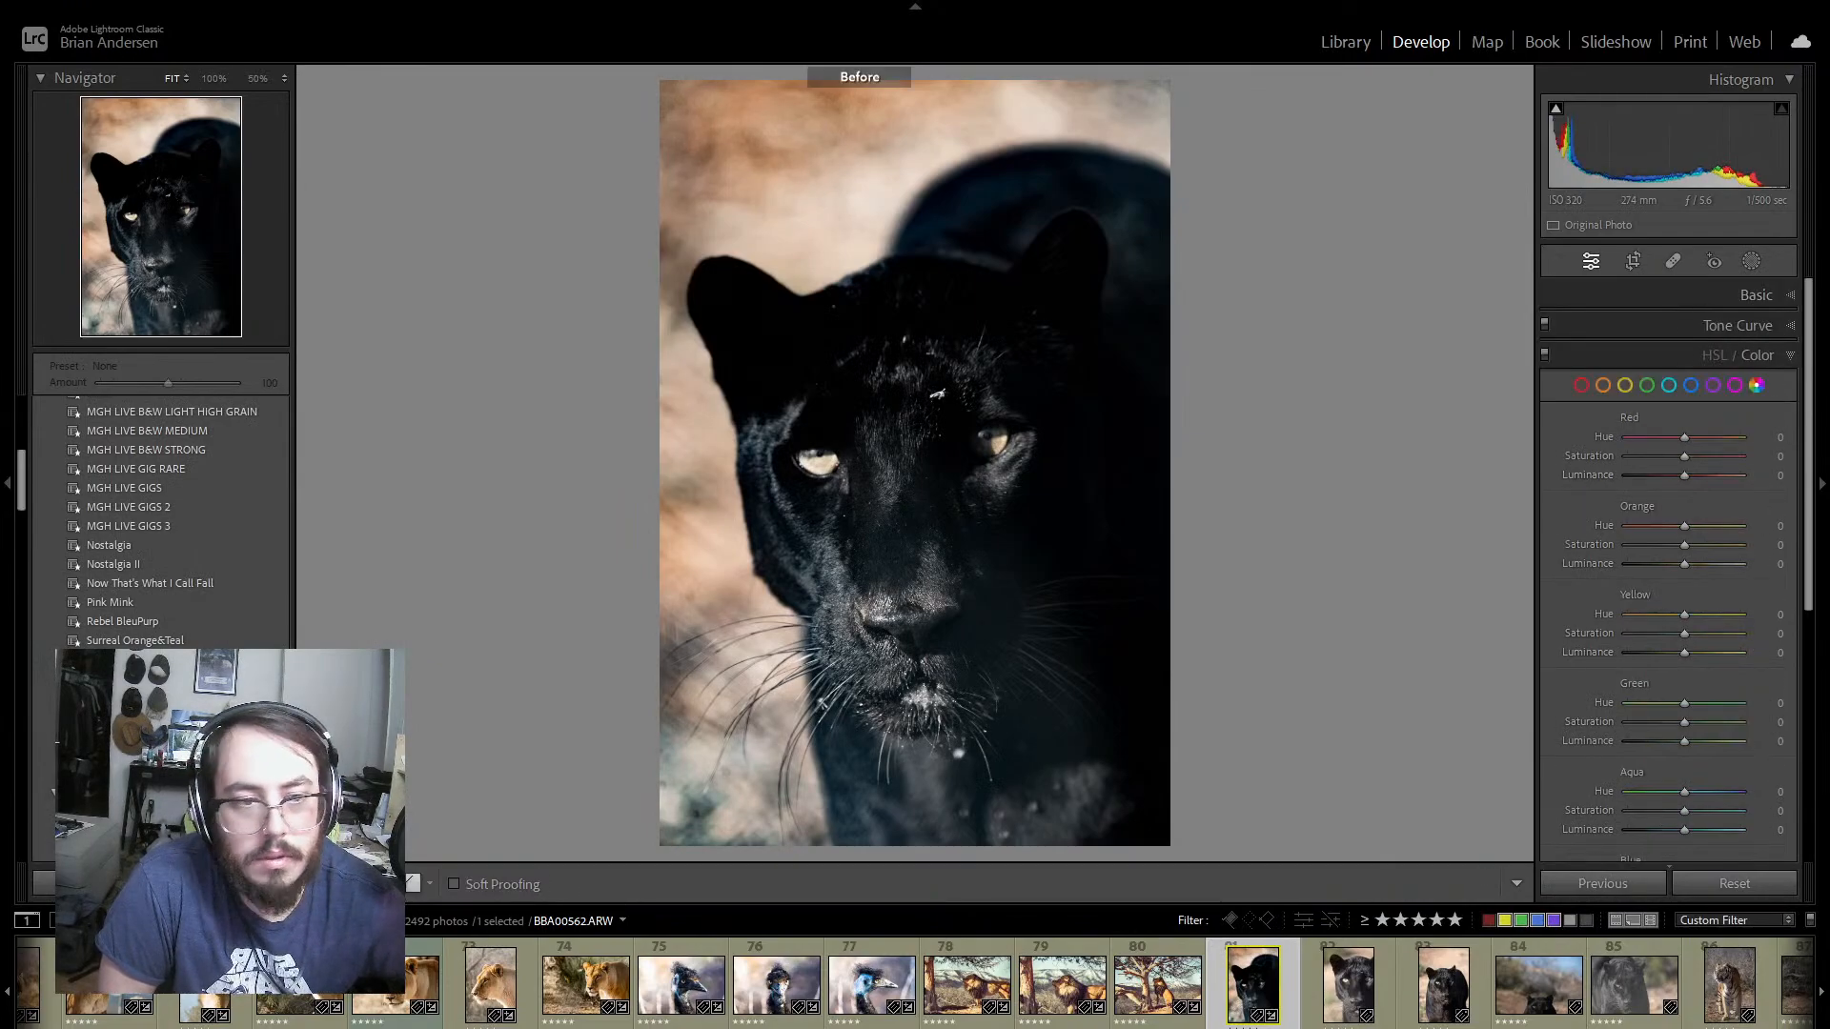
{"action": "left_click", "coordinate": [410, 884]}
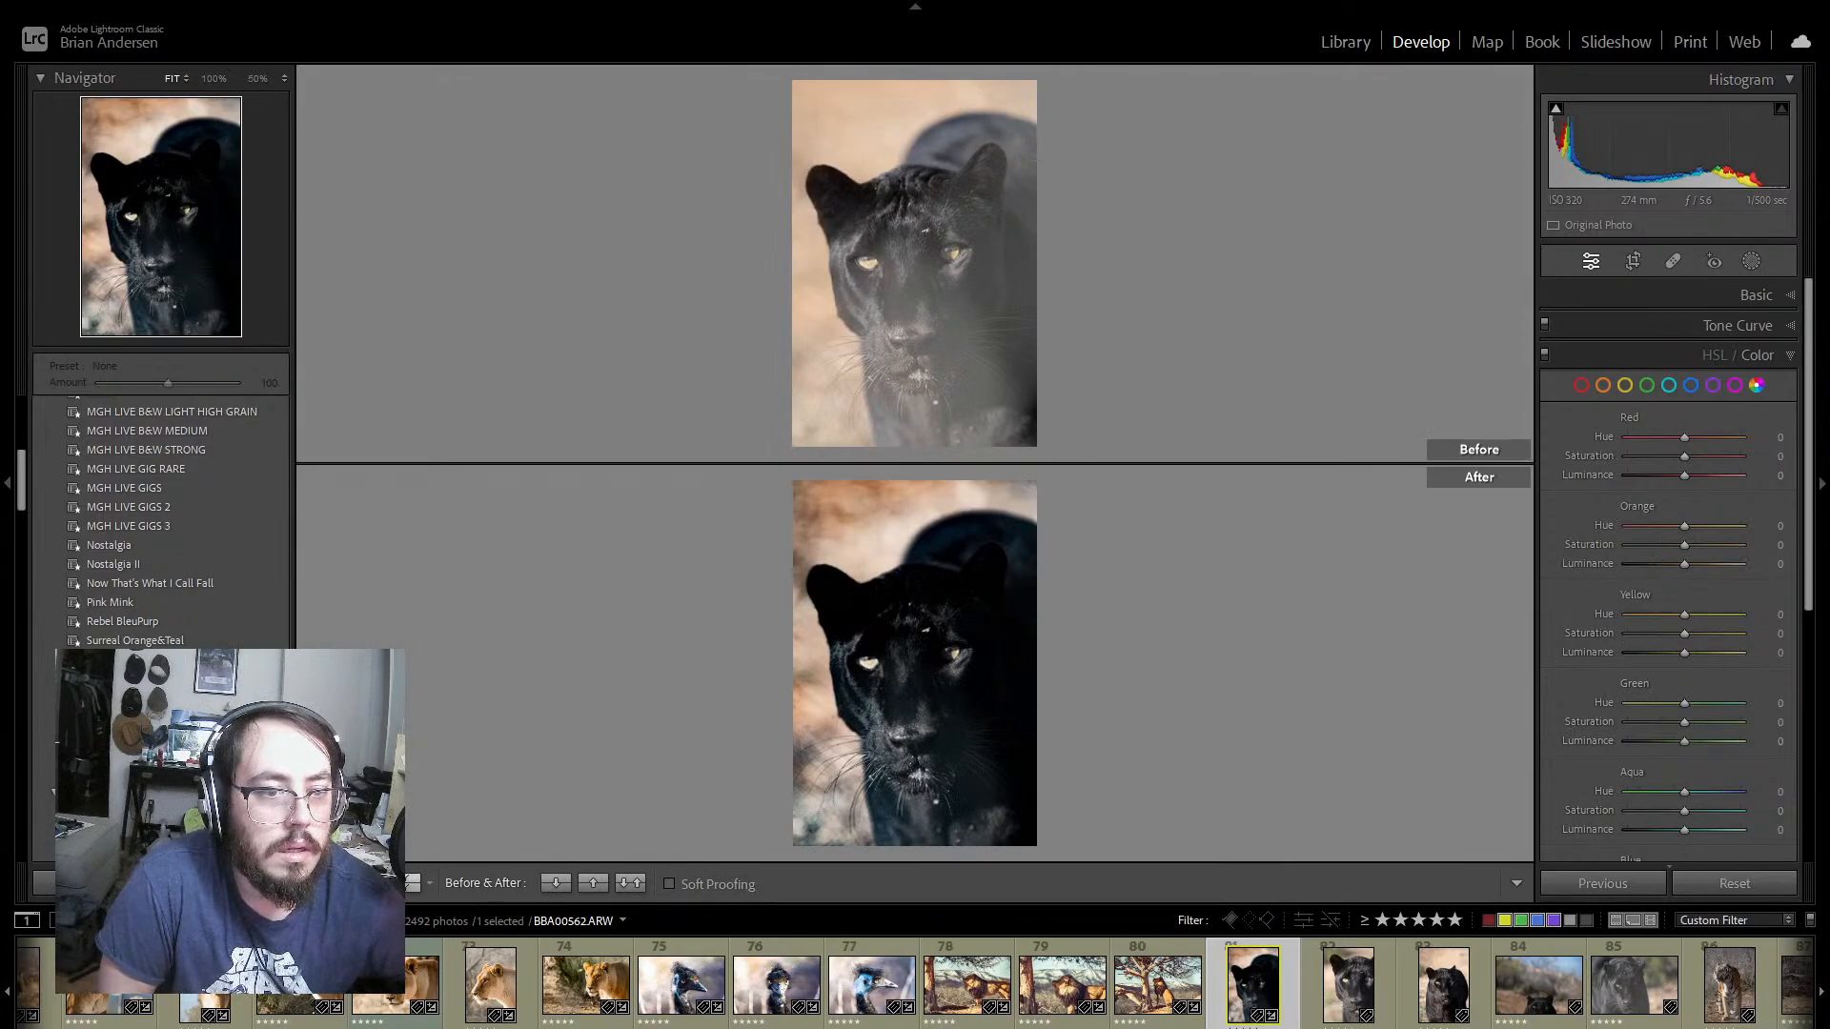
{"action": "key", "text": "d"}
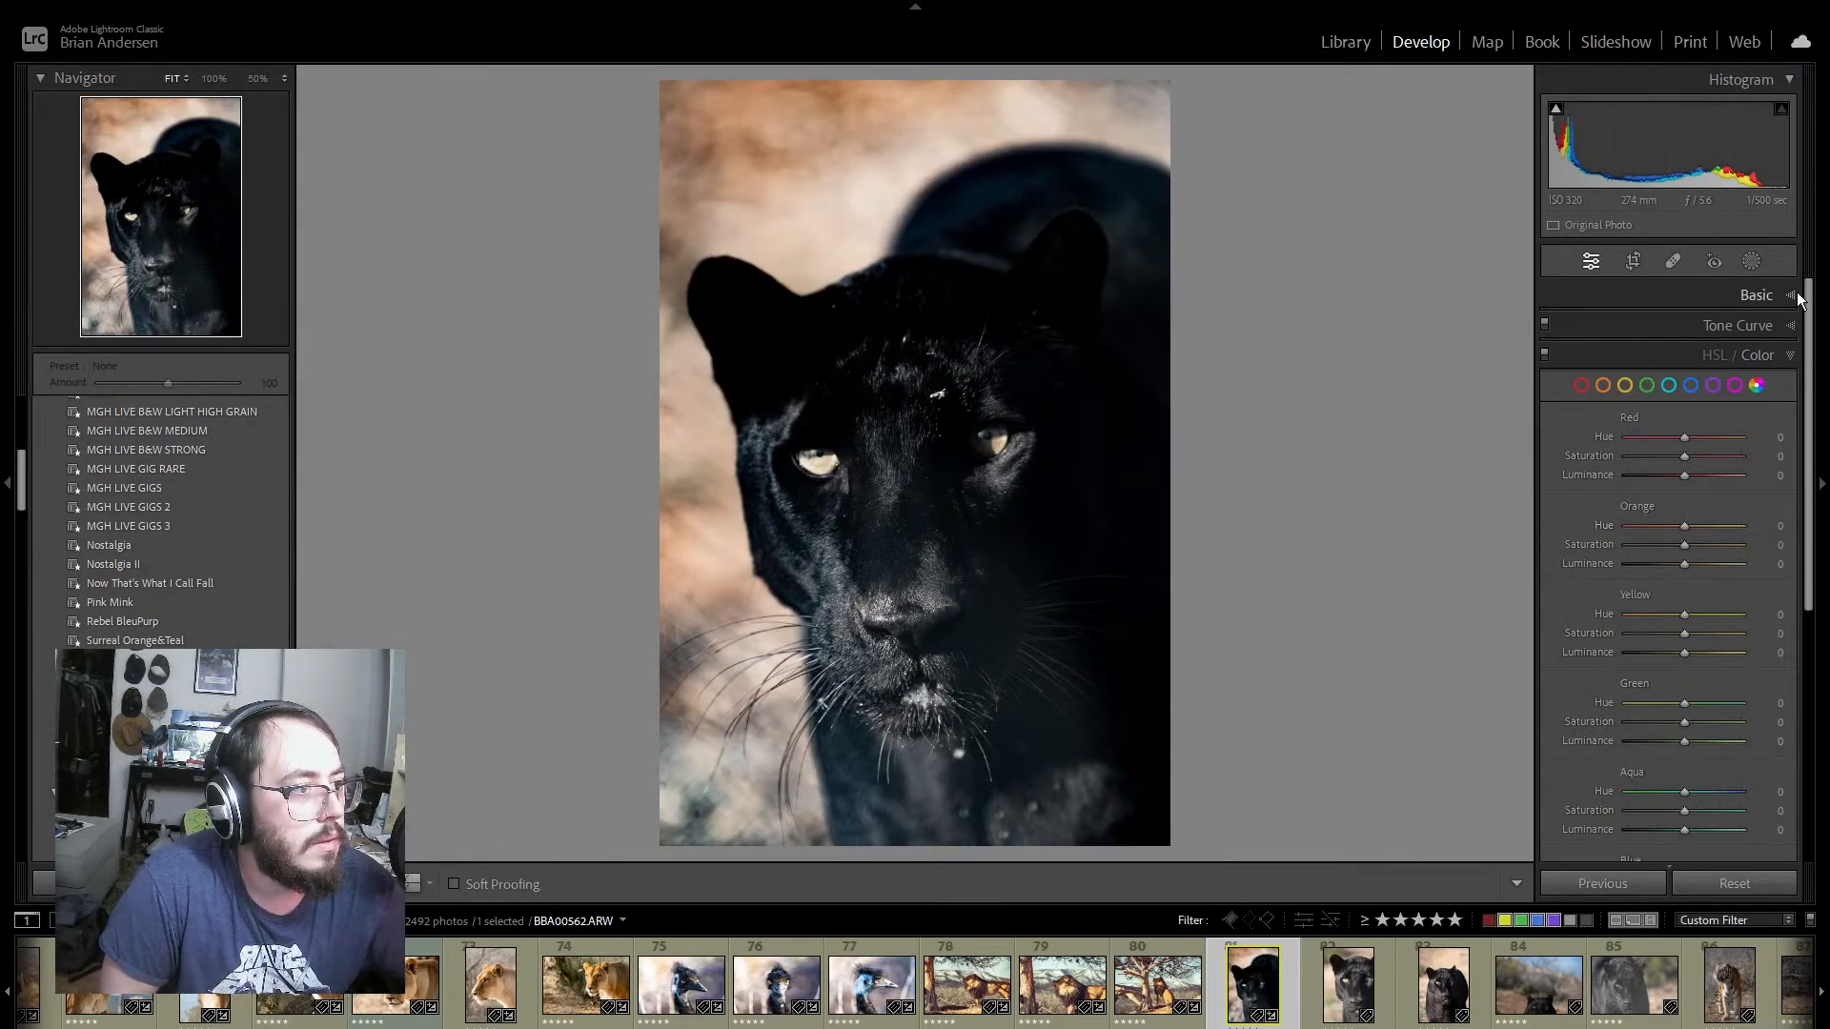
Step: Set Dehaze to +61, Blacks to −40 and Contrast to −33 on panther photo 81
{"action": "left_click", "coordinate": [1758, 294]}
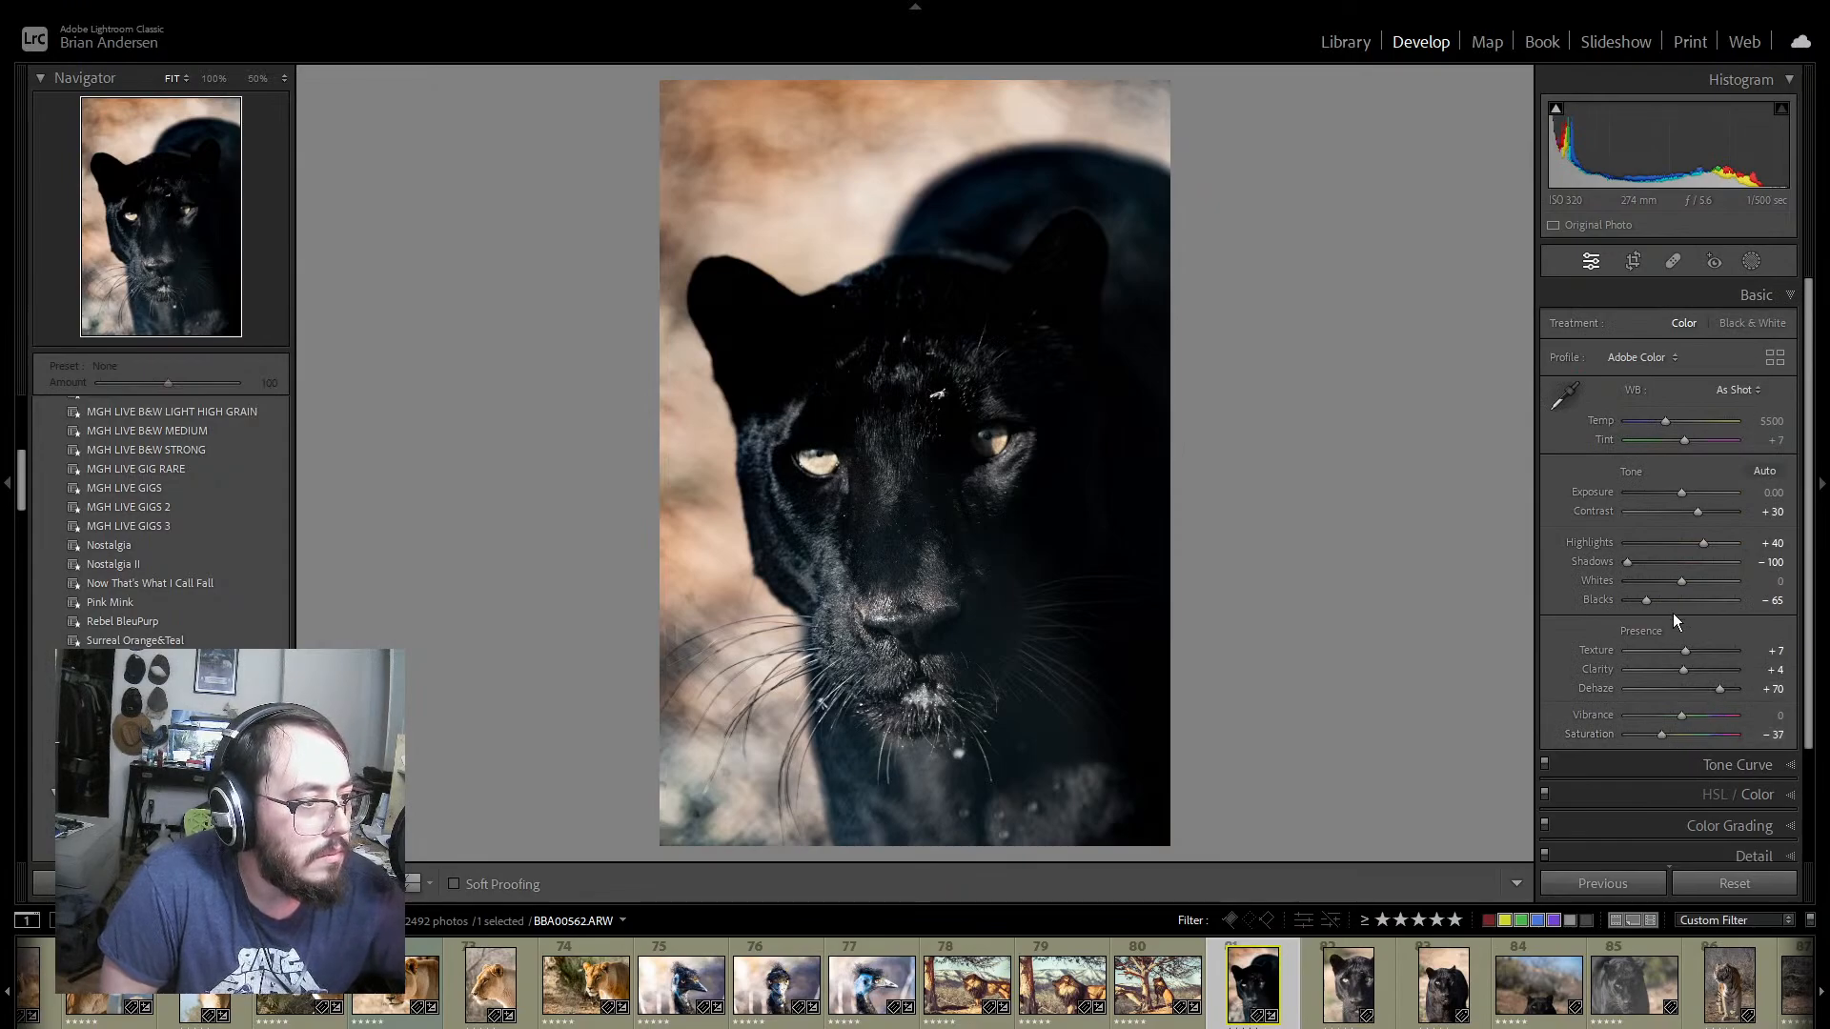
{"action": "left_click_drag", "start_coordinate": [1718, 688], "coordinate": [1701, 689]}
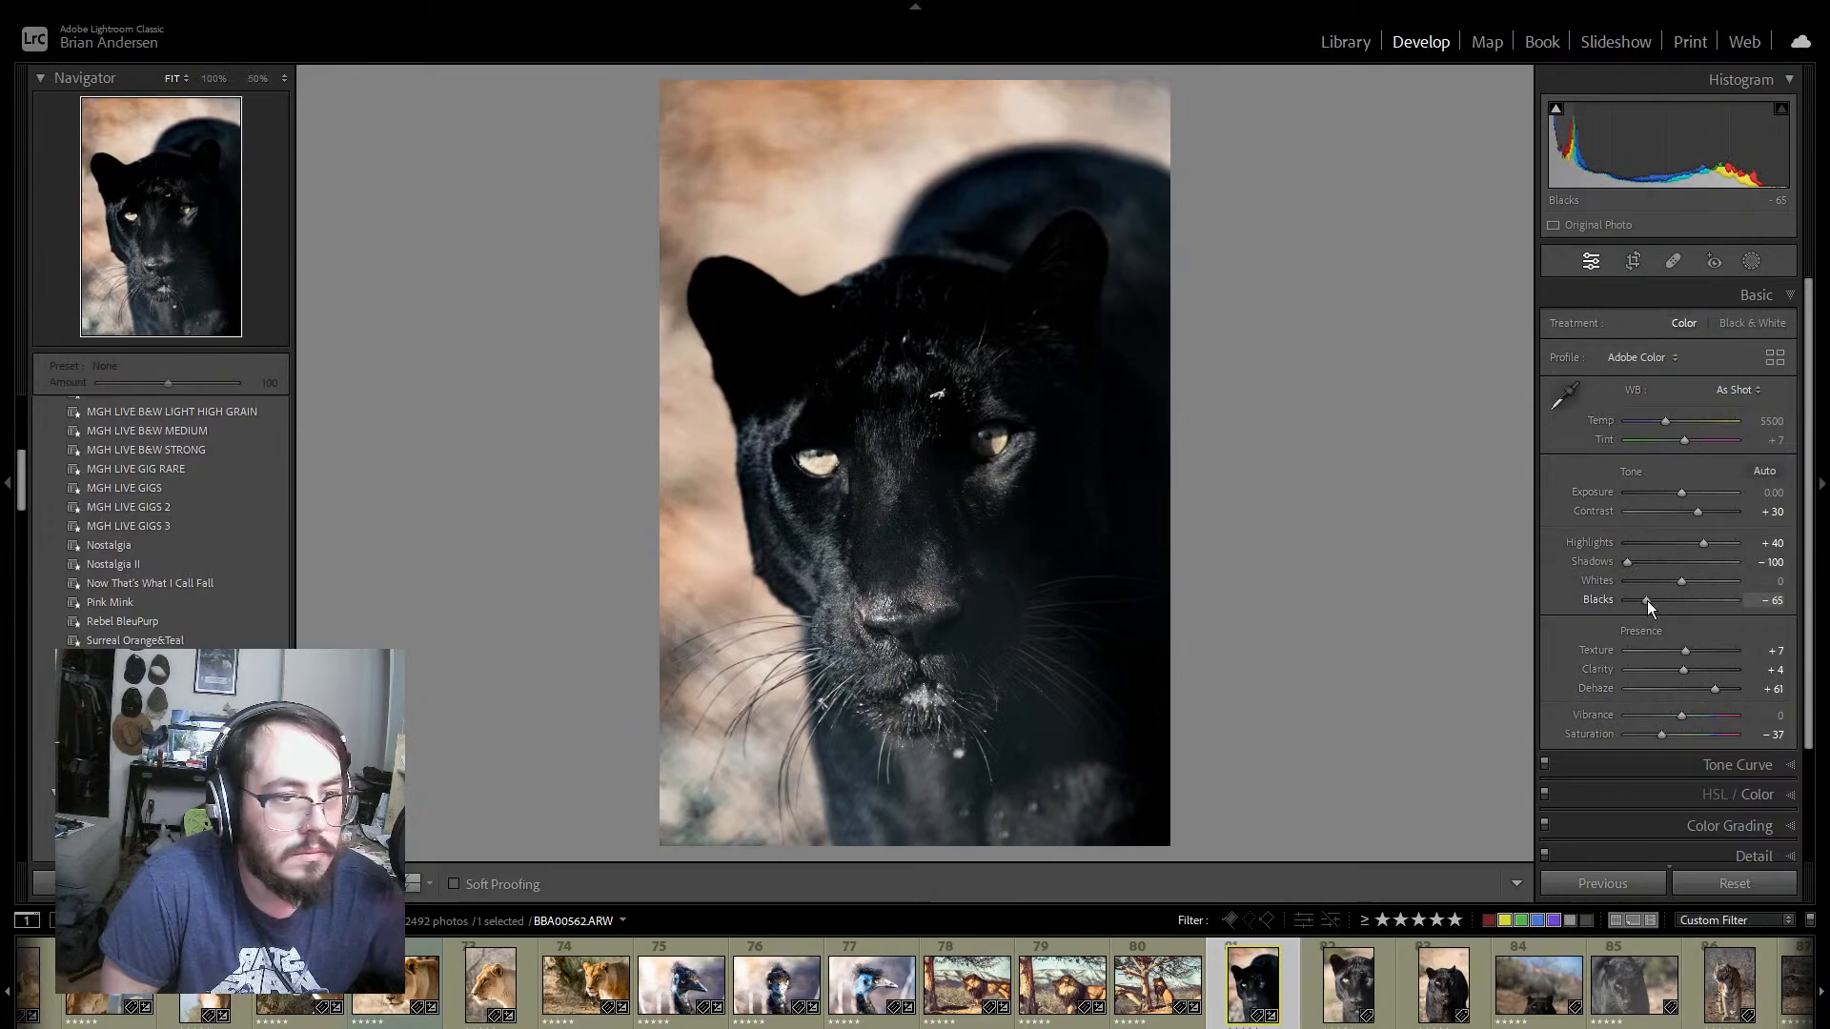
{"action": "left_click_drag", "start_coordinate": [1647, 601], "coordinate": [1666, 601]}
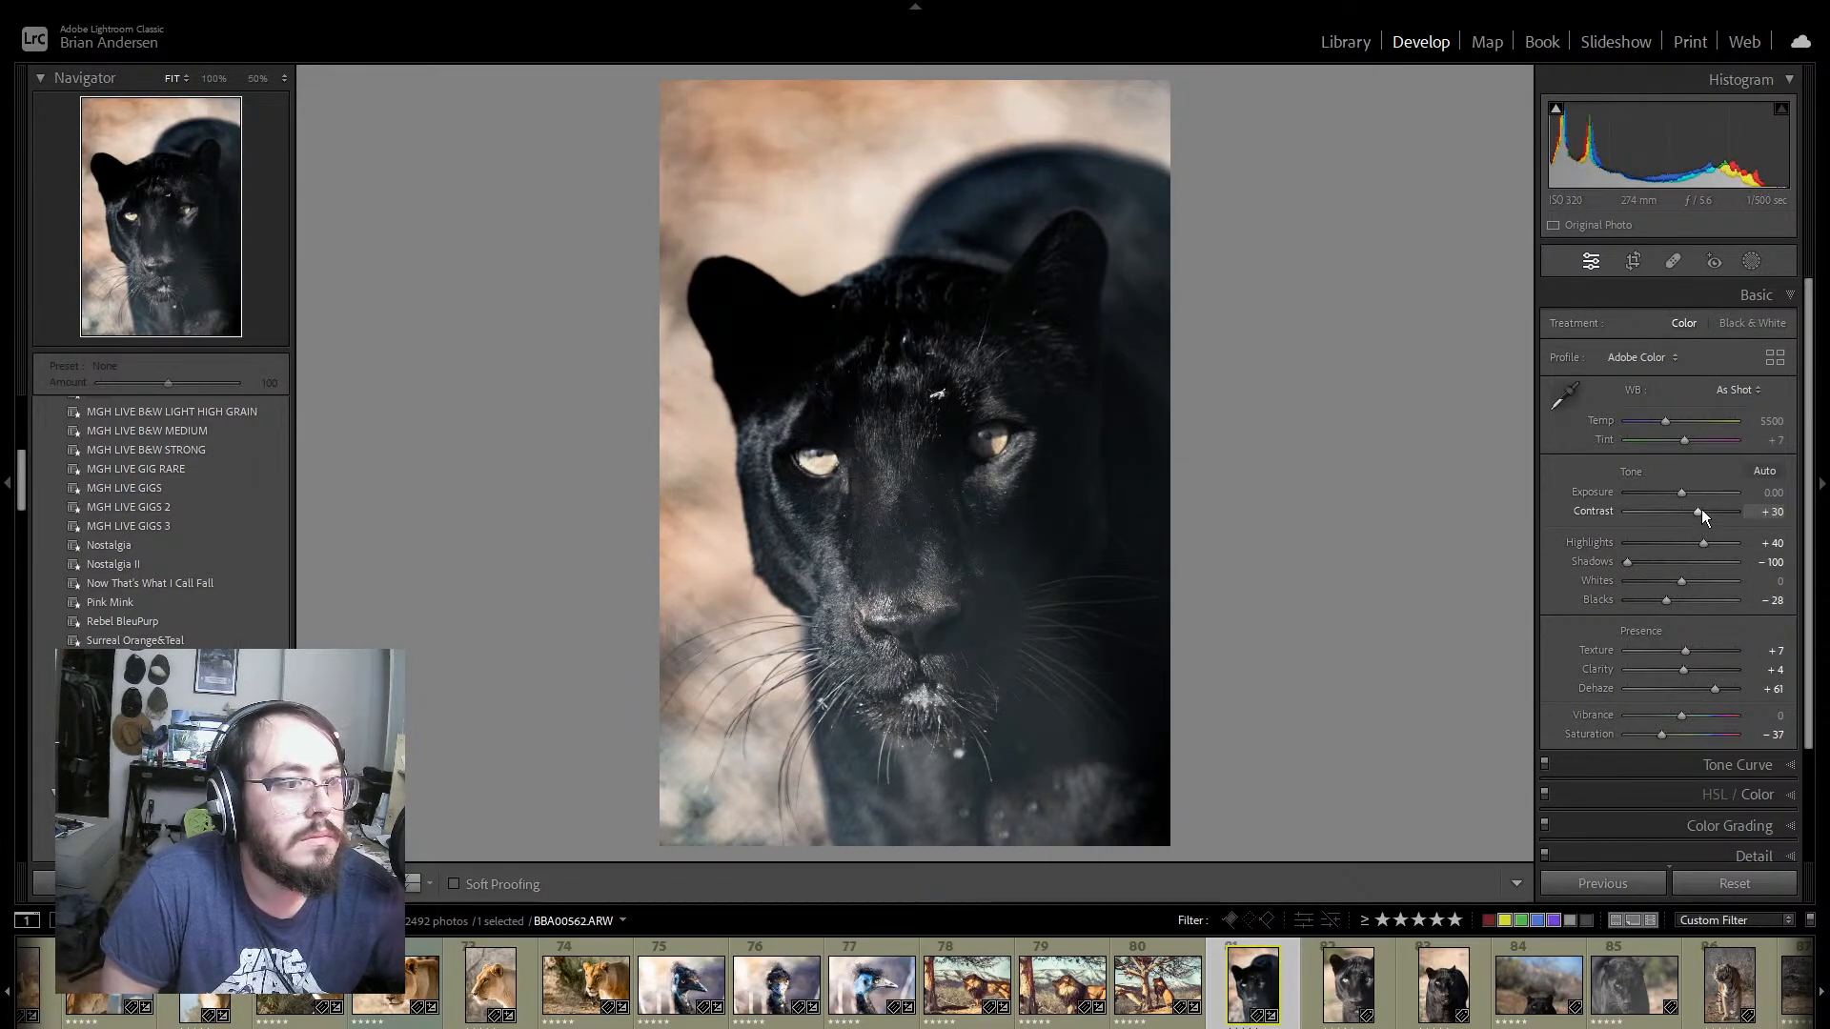
{"action": "left_click_drag", "start_coordinate": [1695, 509], "coordinate": [1656, 522]}
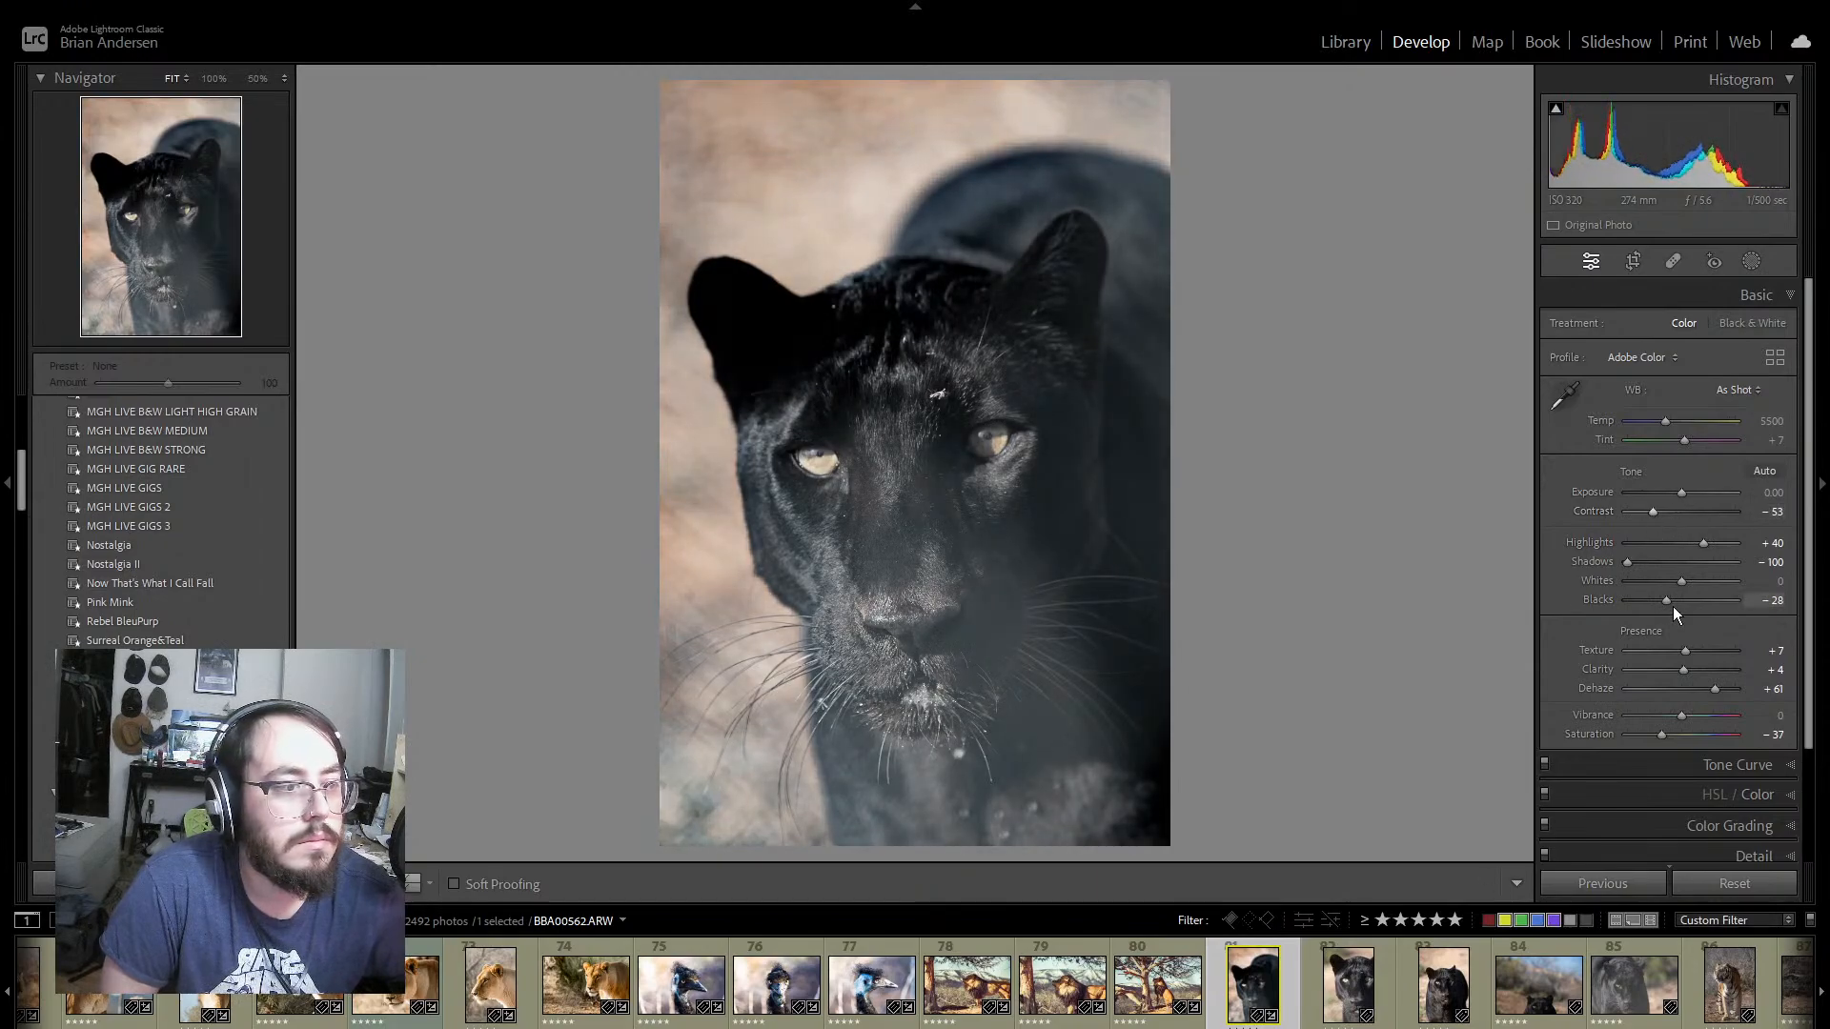
{"action": "left_click_drag", "start_coordinate": [1666, 599], "coordinate": [1658, 598]}
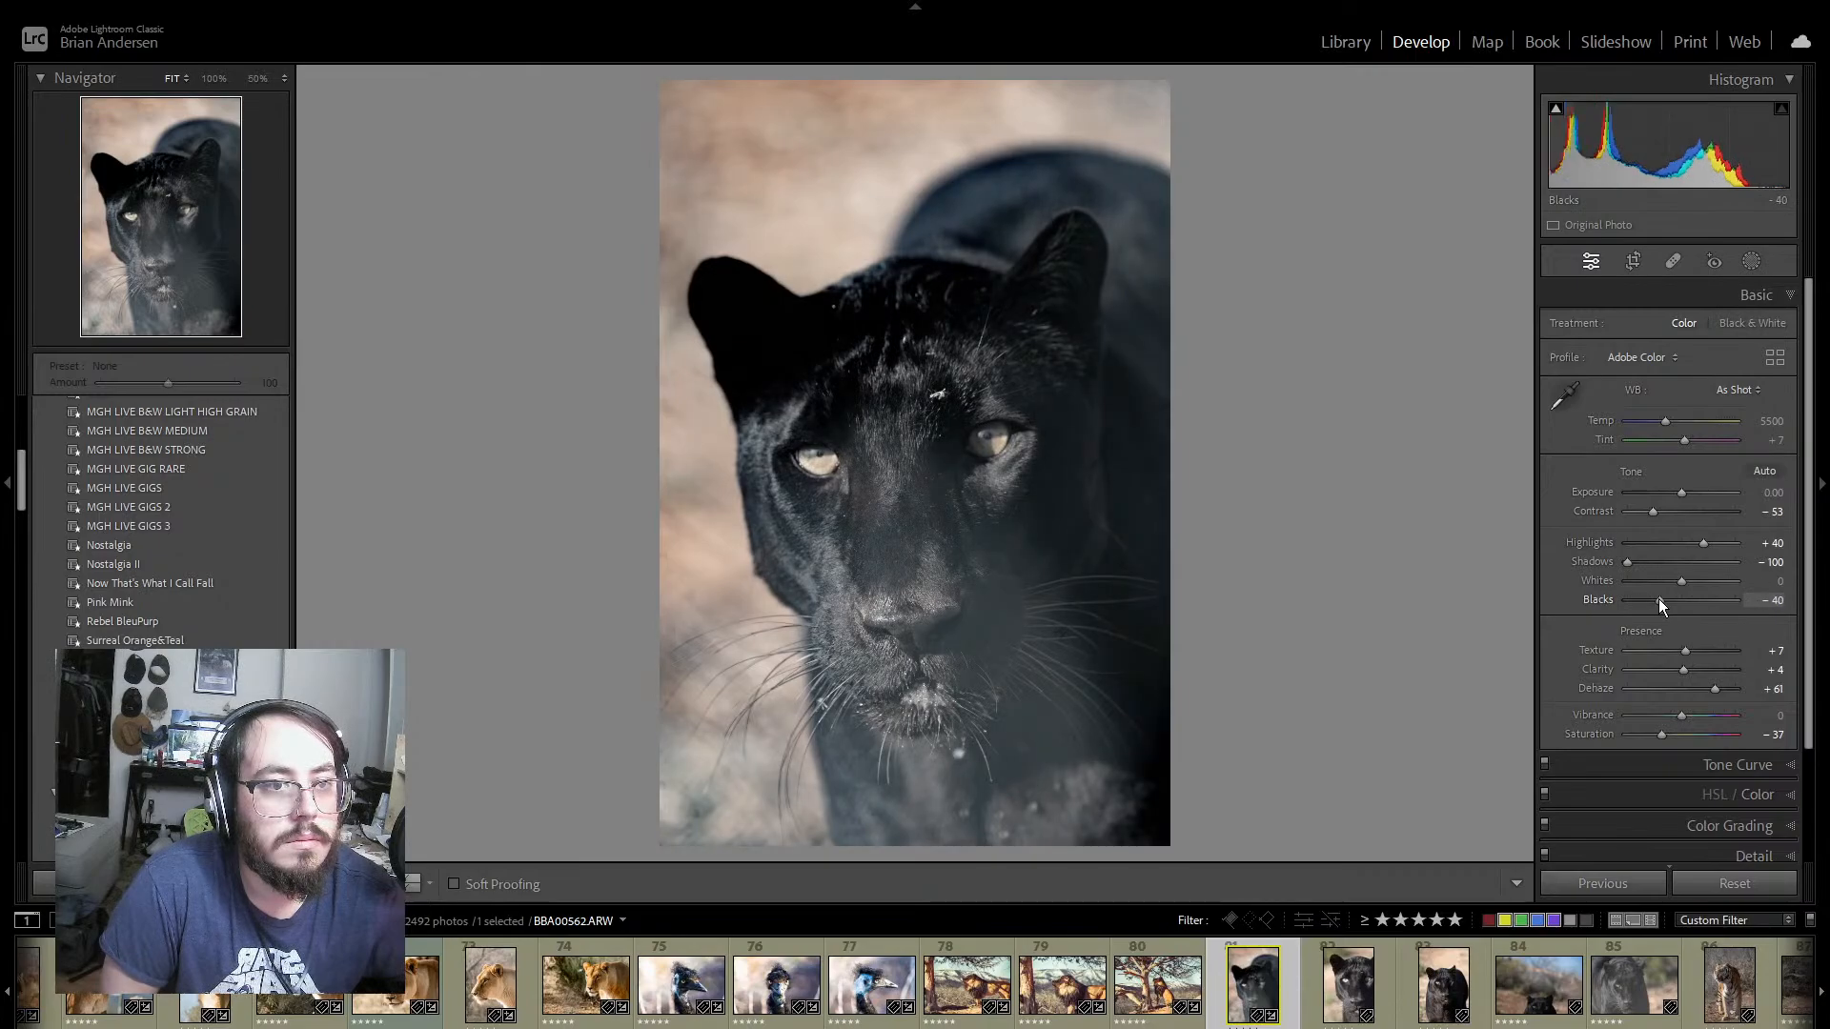
{"action": "left_click_drag", "start_coordinate": [1656, 511], "coordinate": [1666, 516]}
Step: Set the Yellow hue to −7, saturation to +60 and luminance to +13 on panther photo 81
{"action": "scroll", "coordinate": [1780, 639], "scroll_direction": "down", "scroll_amount": 4}
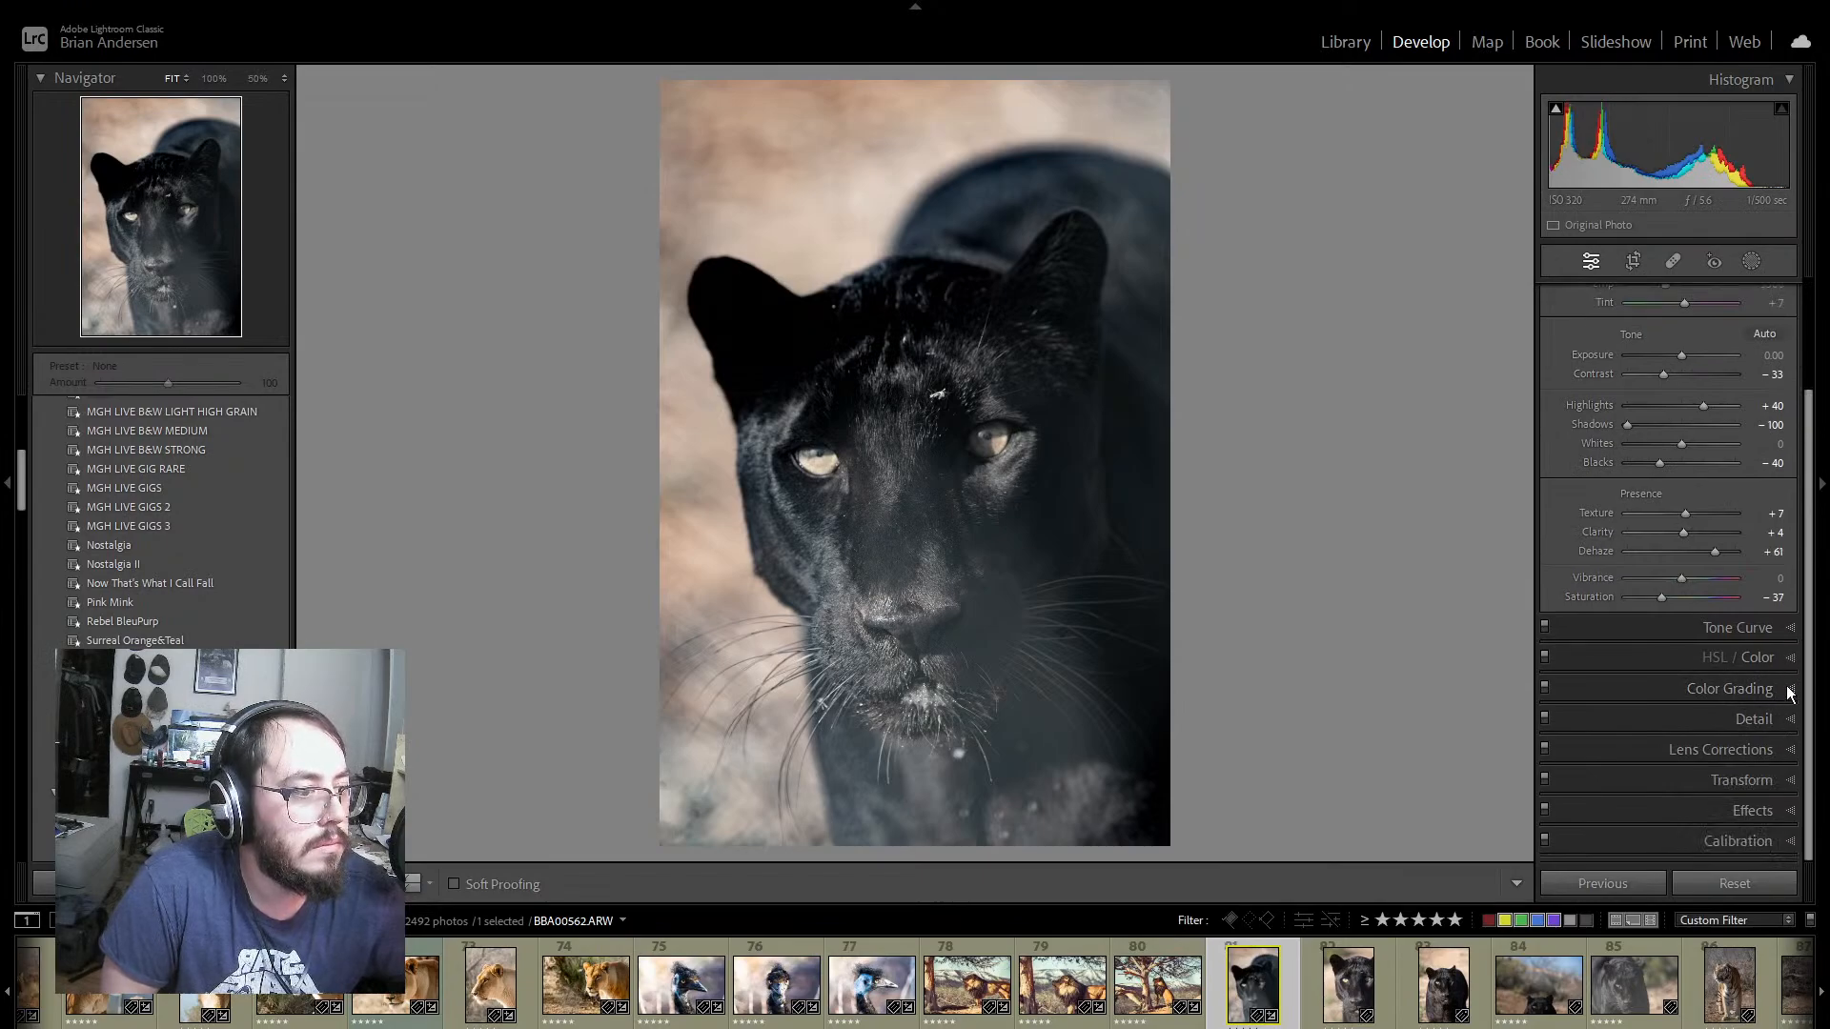
{"action": "left_click", "coordinate": [1791, 687]}
{"action": "left_click", "coordinate": [1773, 355]}
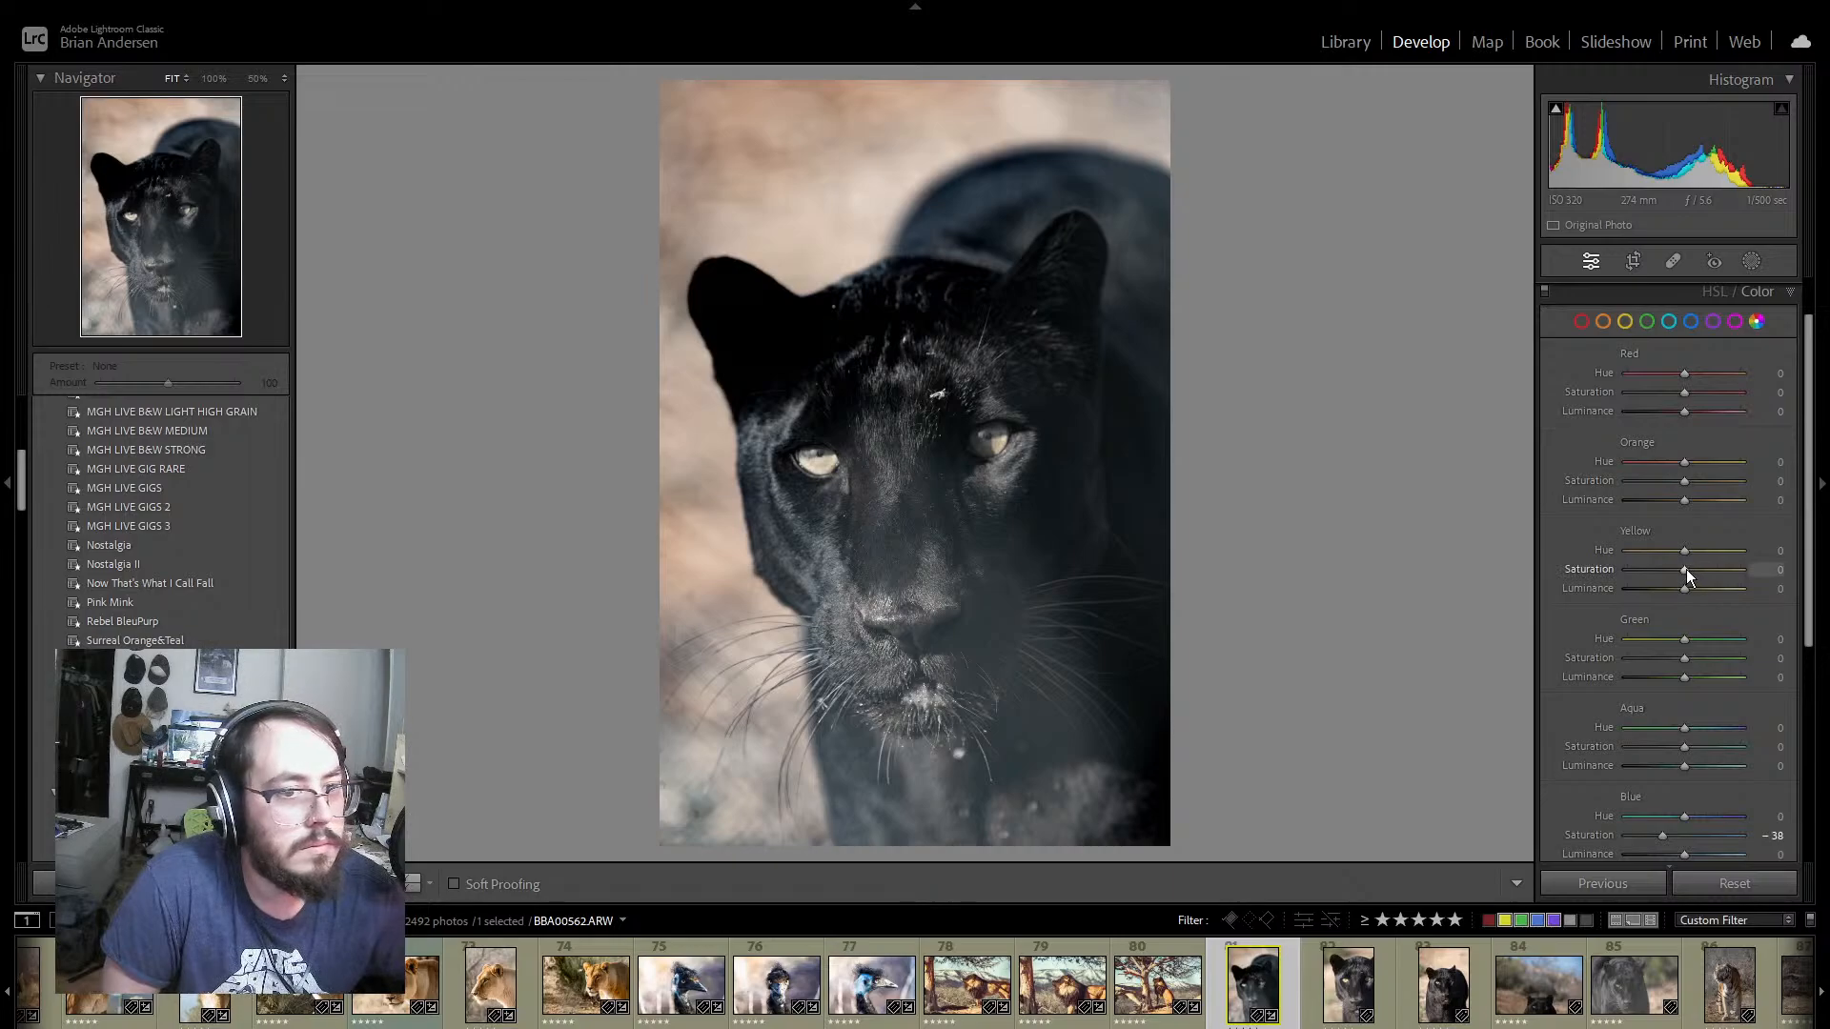
{"action": "mouse_move", "coordinate": [1685, 569]}
{"action": "left_mouse_down"}
{"action": "mouse_move", "coordinate": [1740, 580]}
{"action": "mouse_move", "coordinate": [1691, 596]}
{"action": "left_mouse_up"}
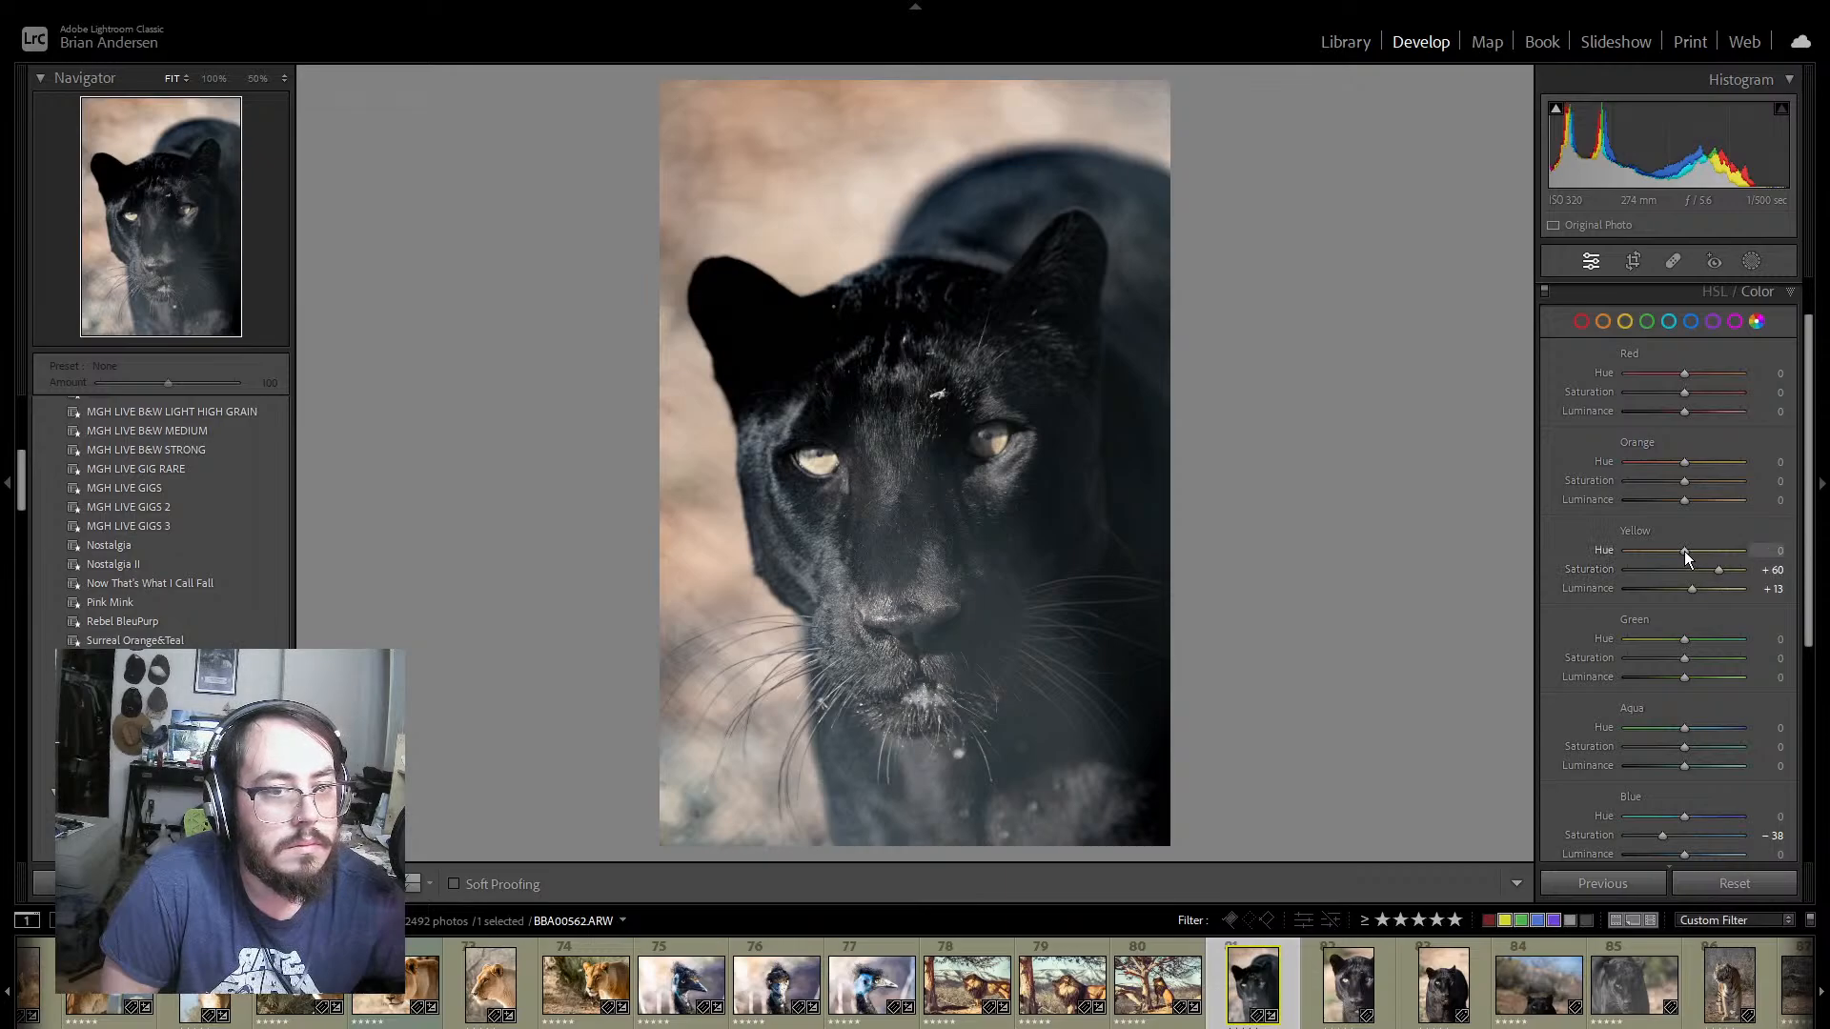
{"action": "left_click_drag", "start_coordinate": [1674, 550], "coordinate": [1679, 552]}
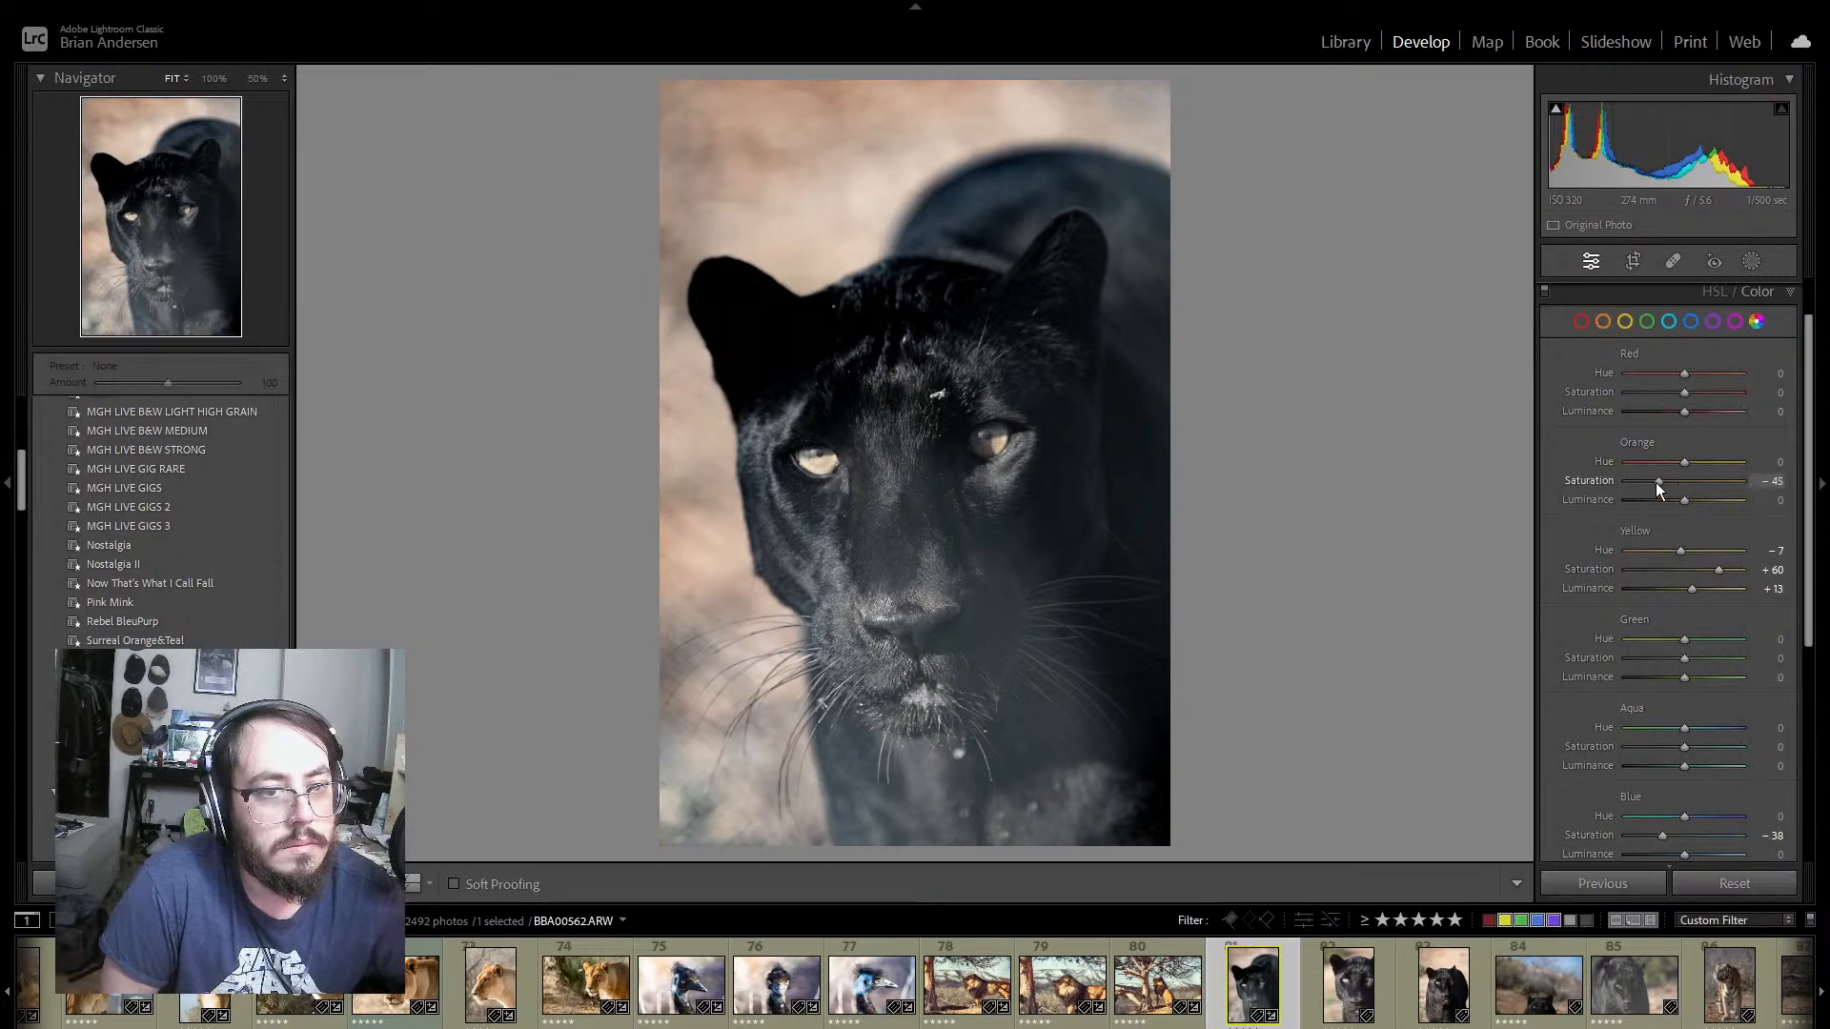
Step: Set Orange saturation to +62 and luminance to +35, and Blue saturation to −20 and luminance to +17 on panther photo 81
{"action": "left_click_drag", "start_coordinate": [1656, 482], "coordinate": [1722, 497]}
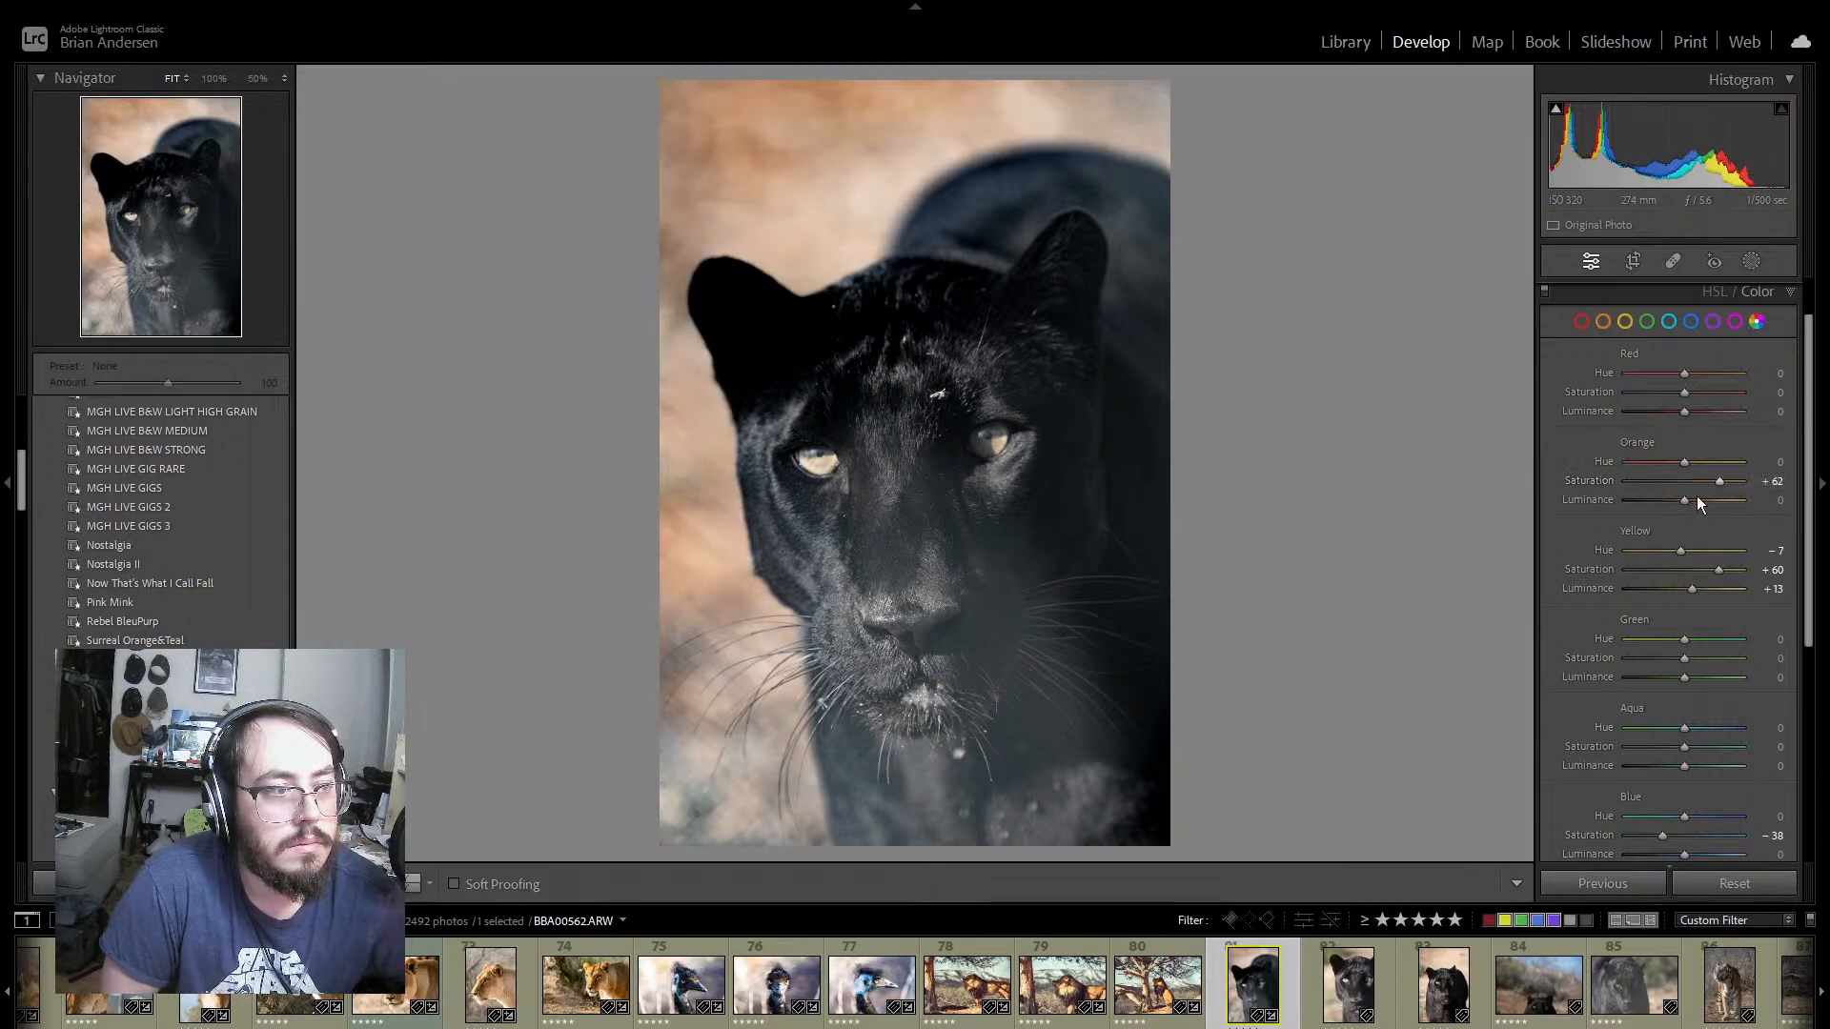
{"action": "left_click_drag", "start_coordinate": [1684, 502], "coordinate": [1702, 502]}
{"action": "mouse_move", "coordinate": [1700, 502]}
{"action": "left_mouse_down"}
{"action": "mouse_move", "coordinate": [1683, 501]}
{"action": "mouse_move", "coordinate": [1704, 505]}
{"action": "left_mouse_up"}
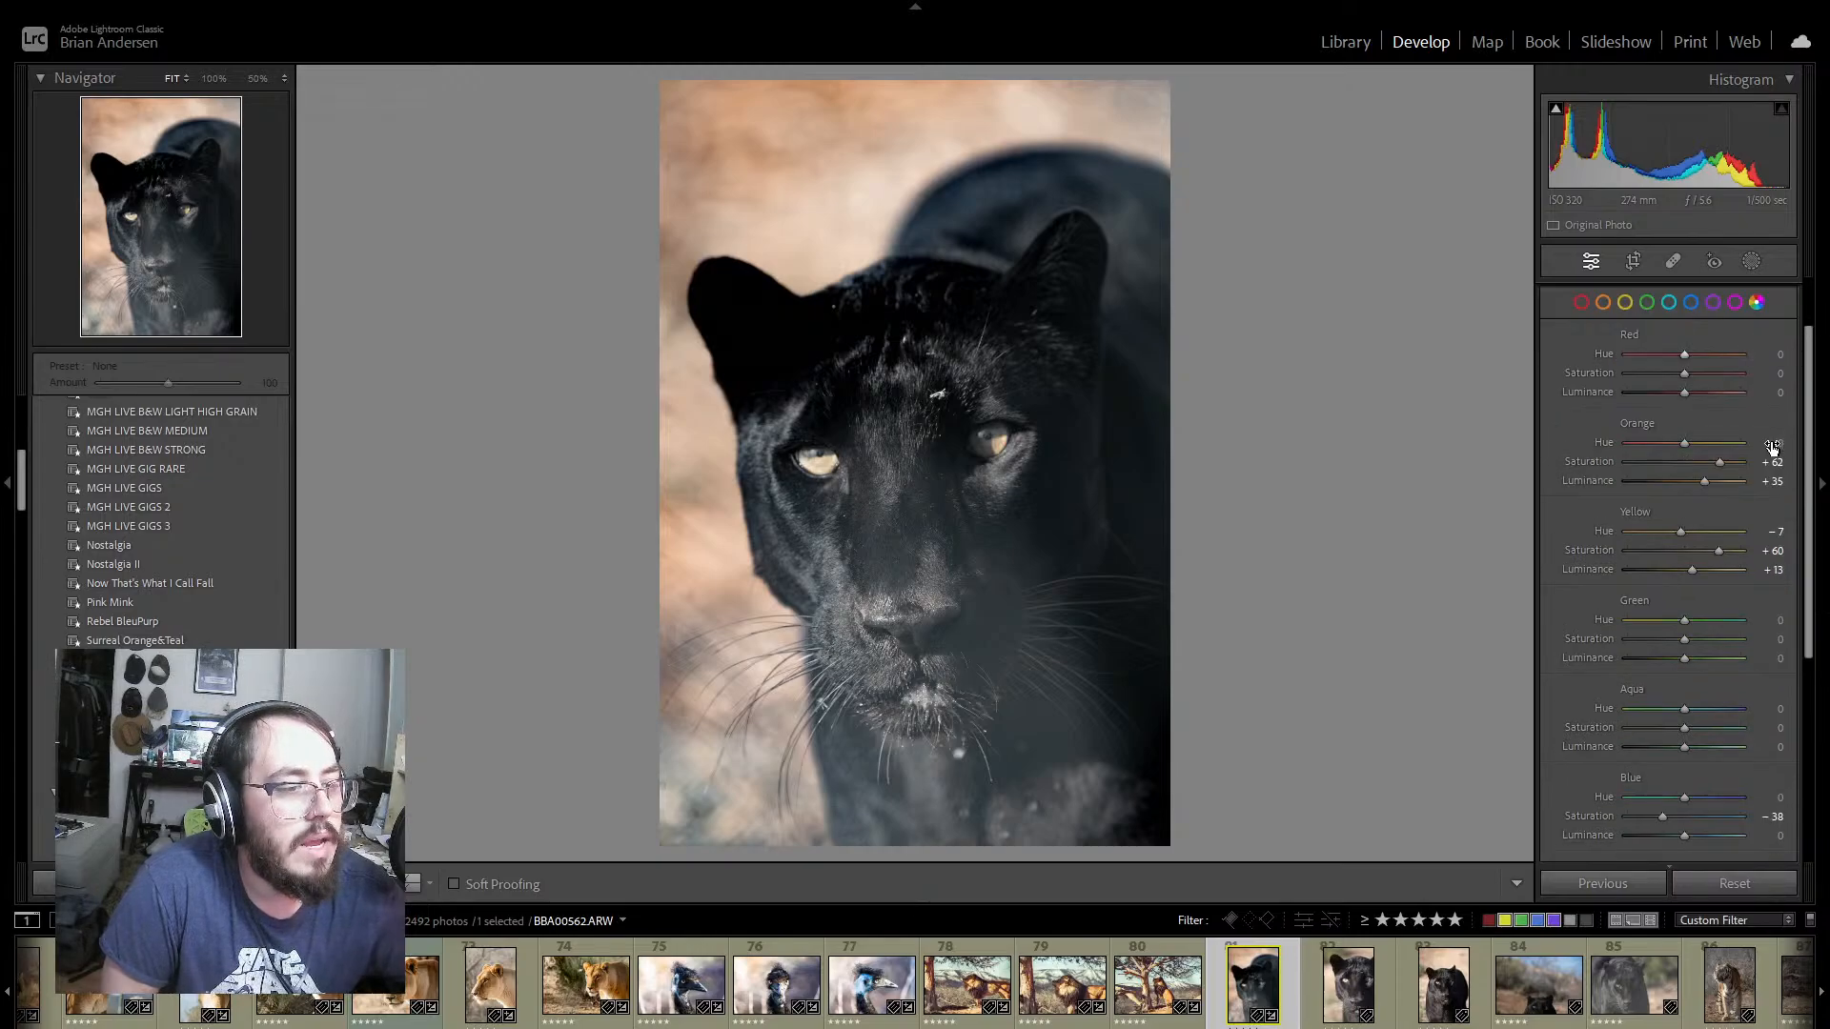
{"action": "scroll", "coordinate": [1773, 510], "scroll_direction": "down", "scroll_amount": 3}
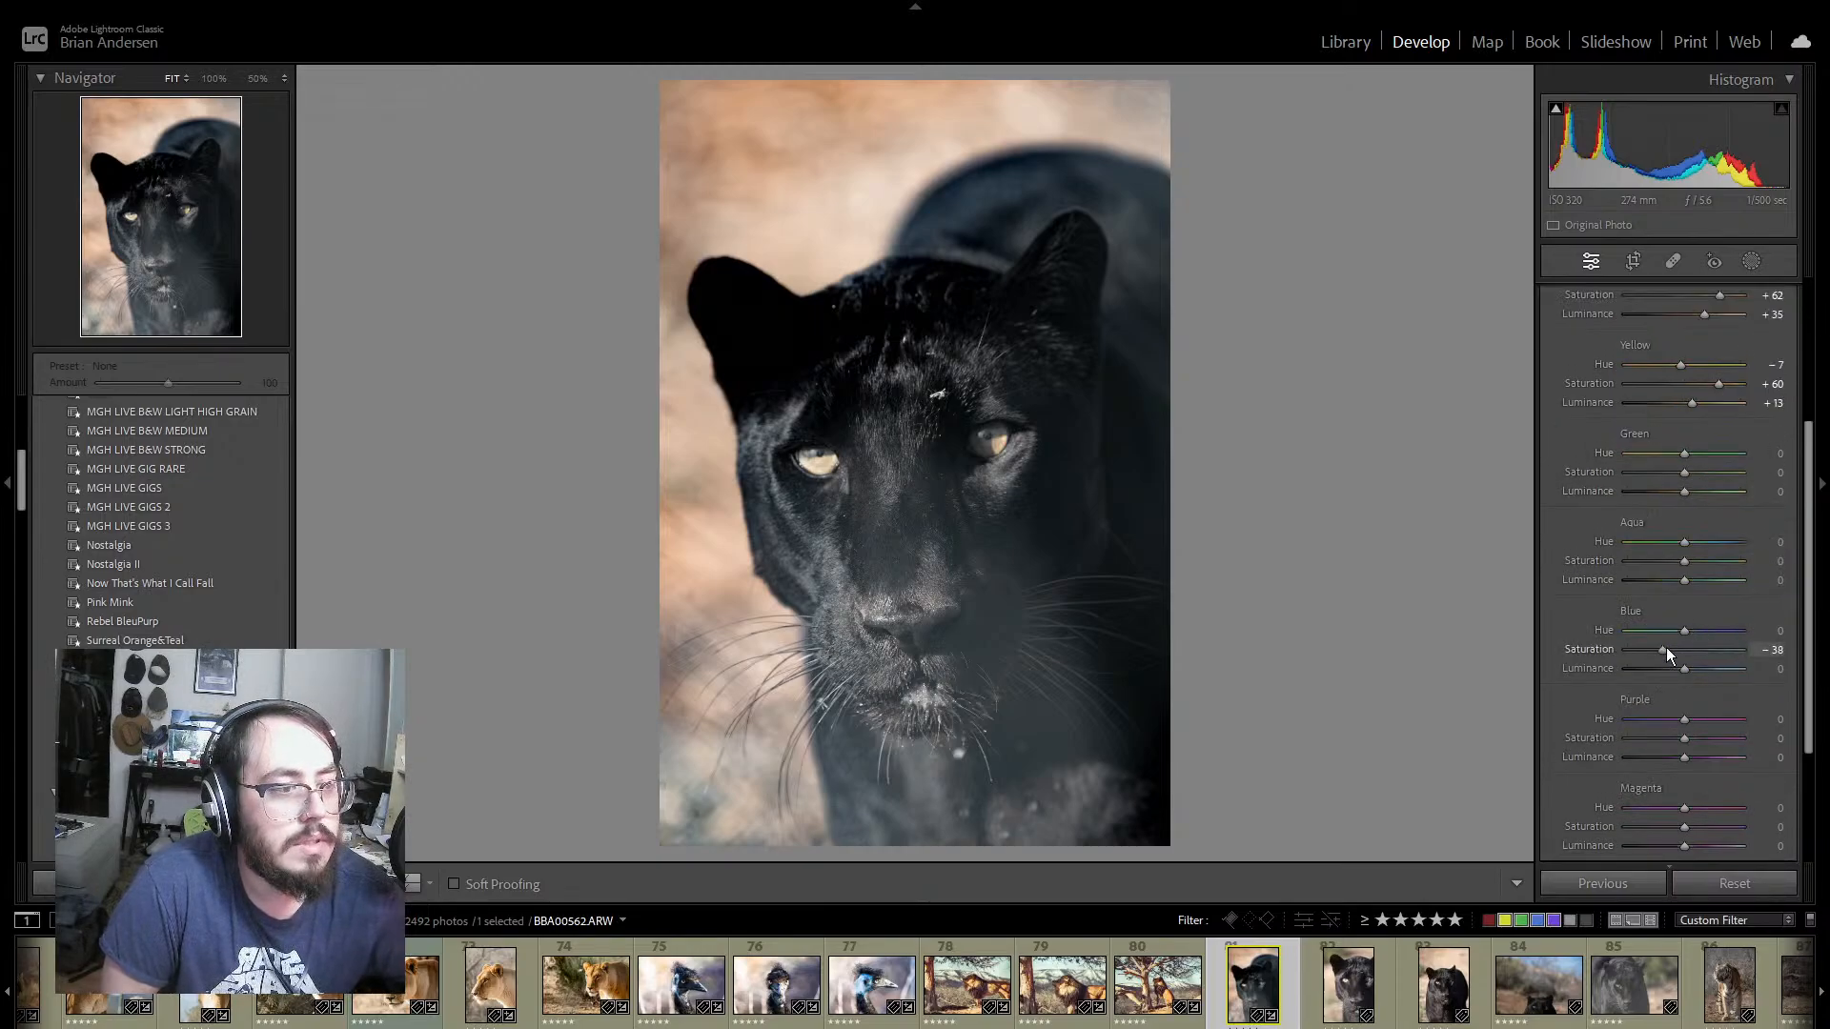
{"action": "left_click_drag", "start_coordinate": [1662, 650], "coordinate": [1693, 683]}
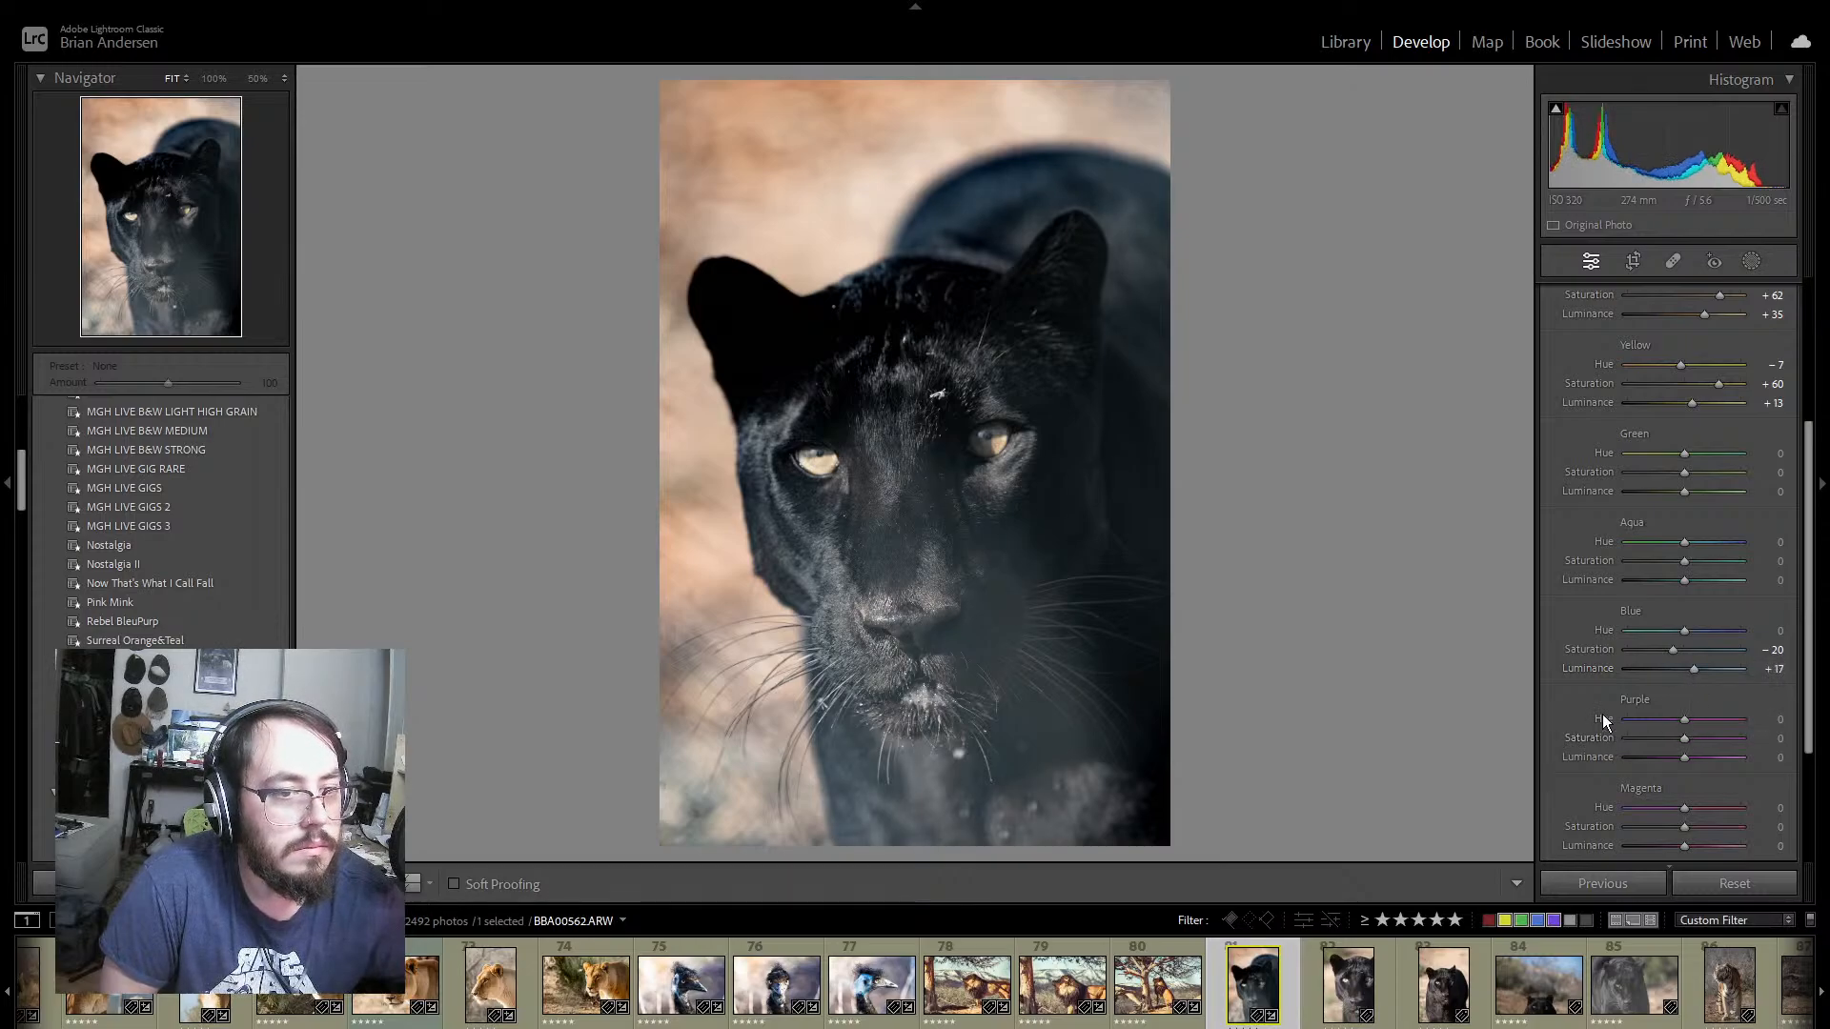
Step: Shape panther photo 81's point tone curve, raising the highlights to output 221 at input 190 and setting the shadows to output 48 at input 51
{"action": "scroll", "coordinate": [1563, 665], "scroll_direction": "down", "scroll_amount": 4}
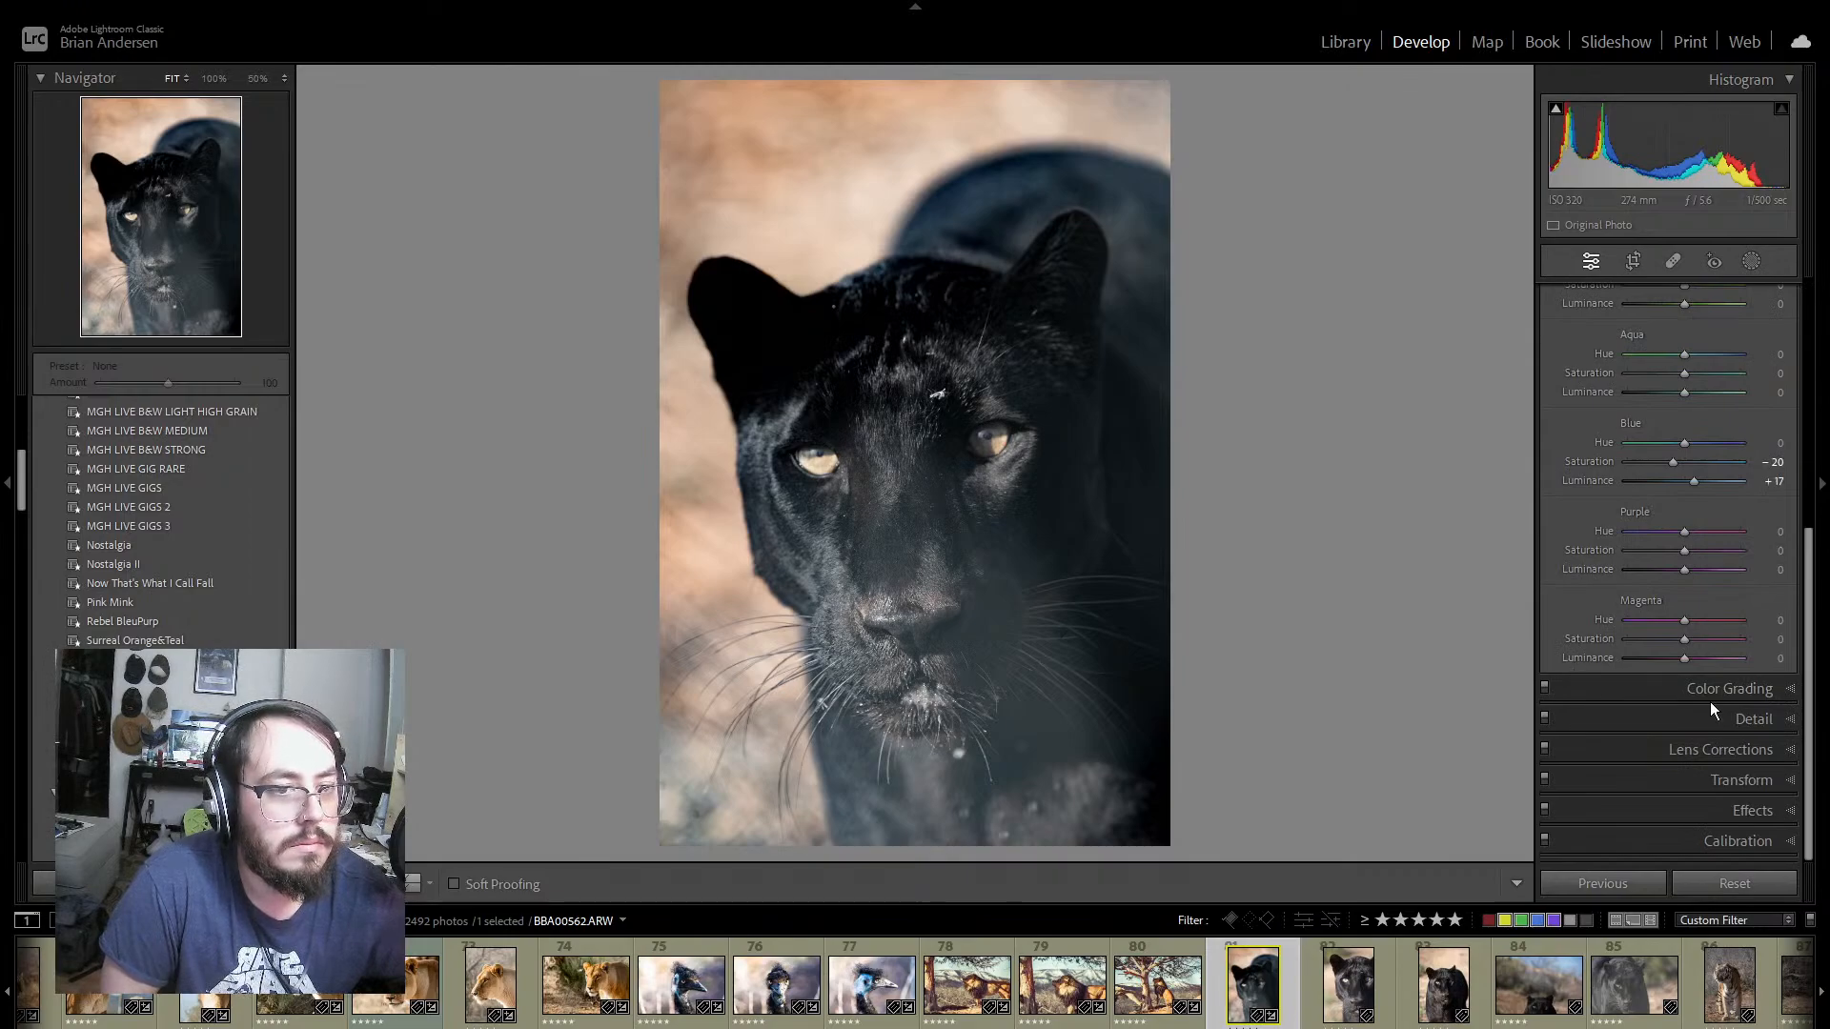
{"action": "scroll", "coordinate": [1547, 598], "scroll_direction": "up", "scroll_amount": 5}
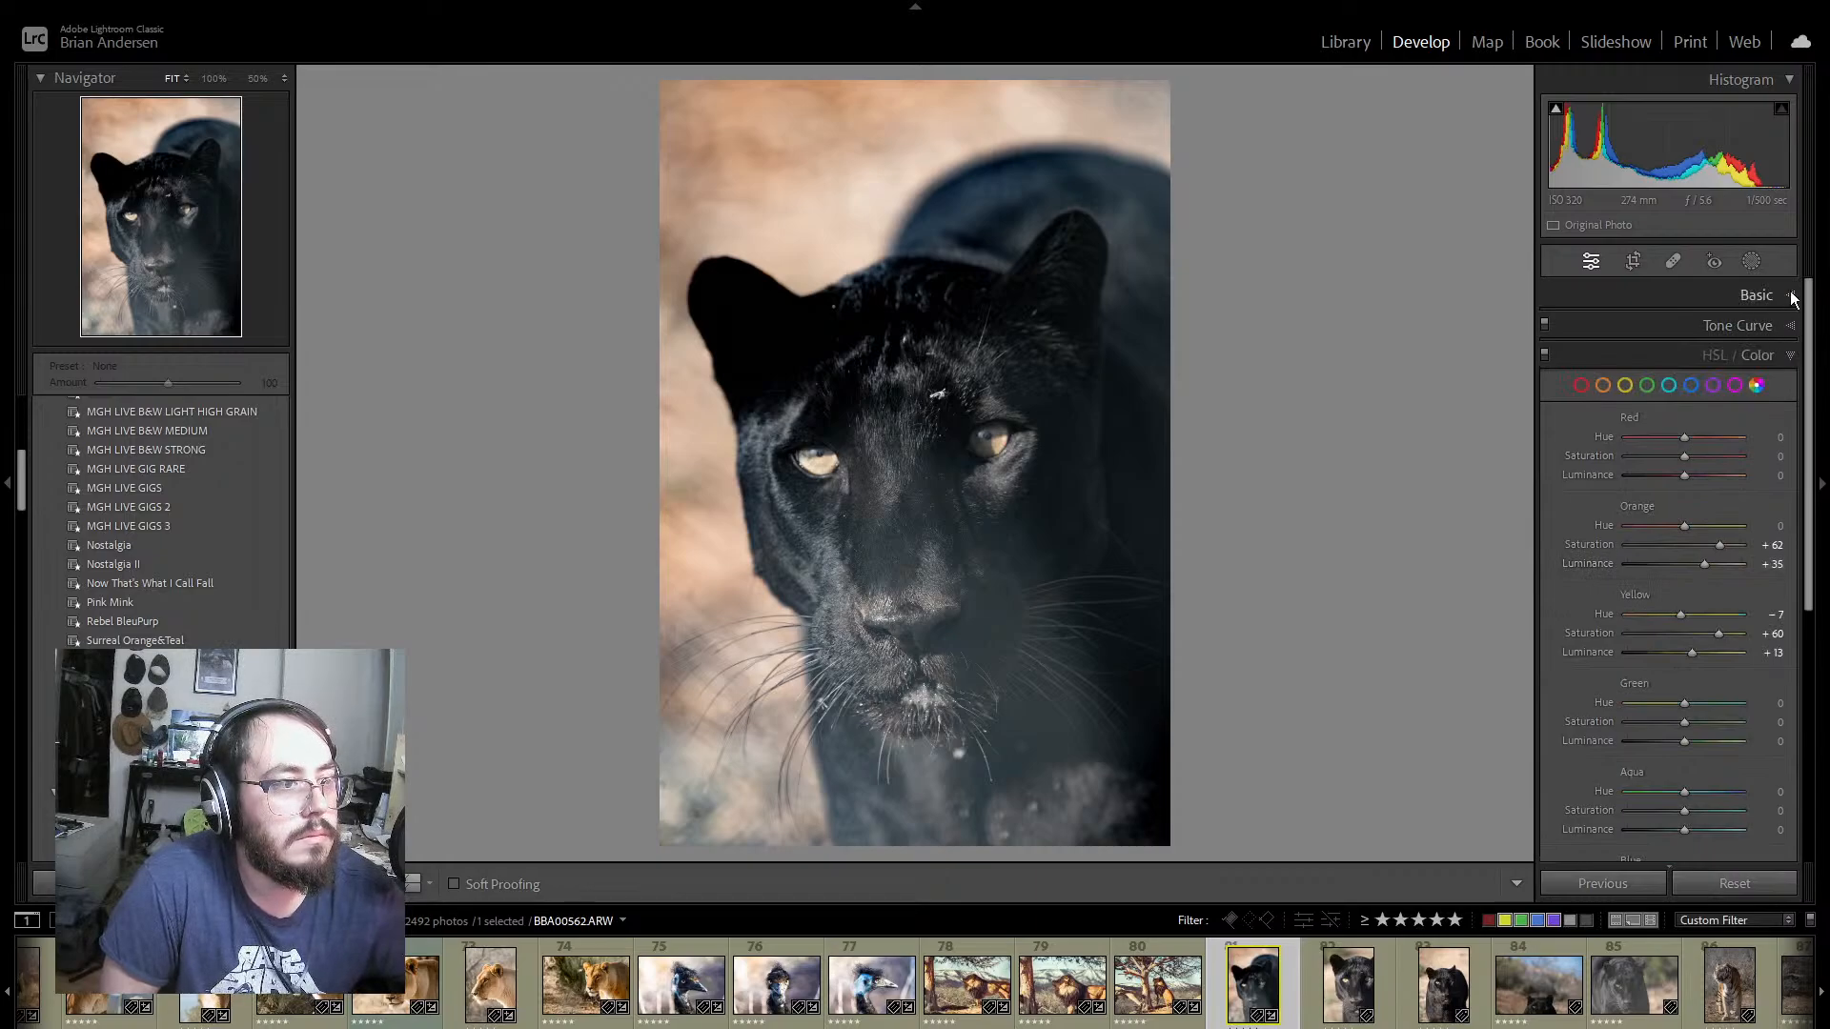
{"action": "left_click", "coordinate": [1791, 326]}
{"action": "left_click_drag", "start_coordinate": [1578, 562], "coordinate": [1717, 398]}
{"action": "left_click", "coordinate": [1667, 462]}
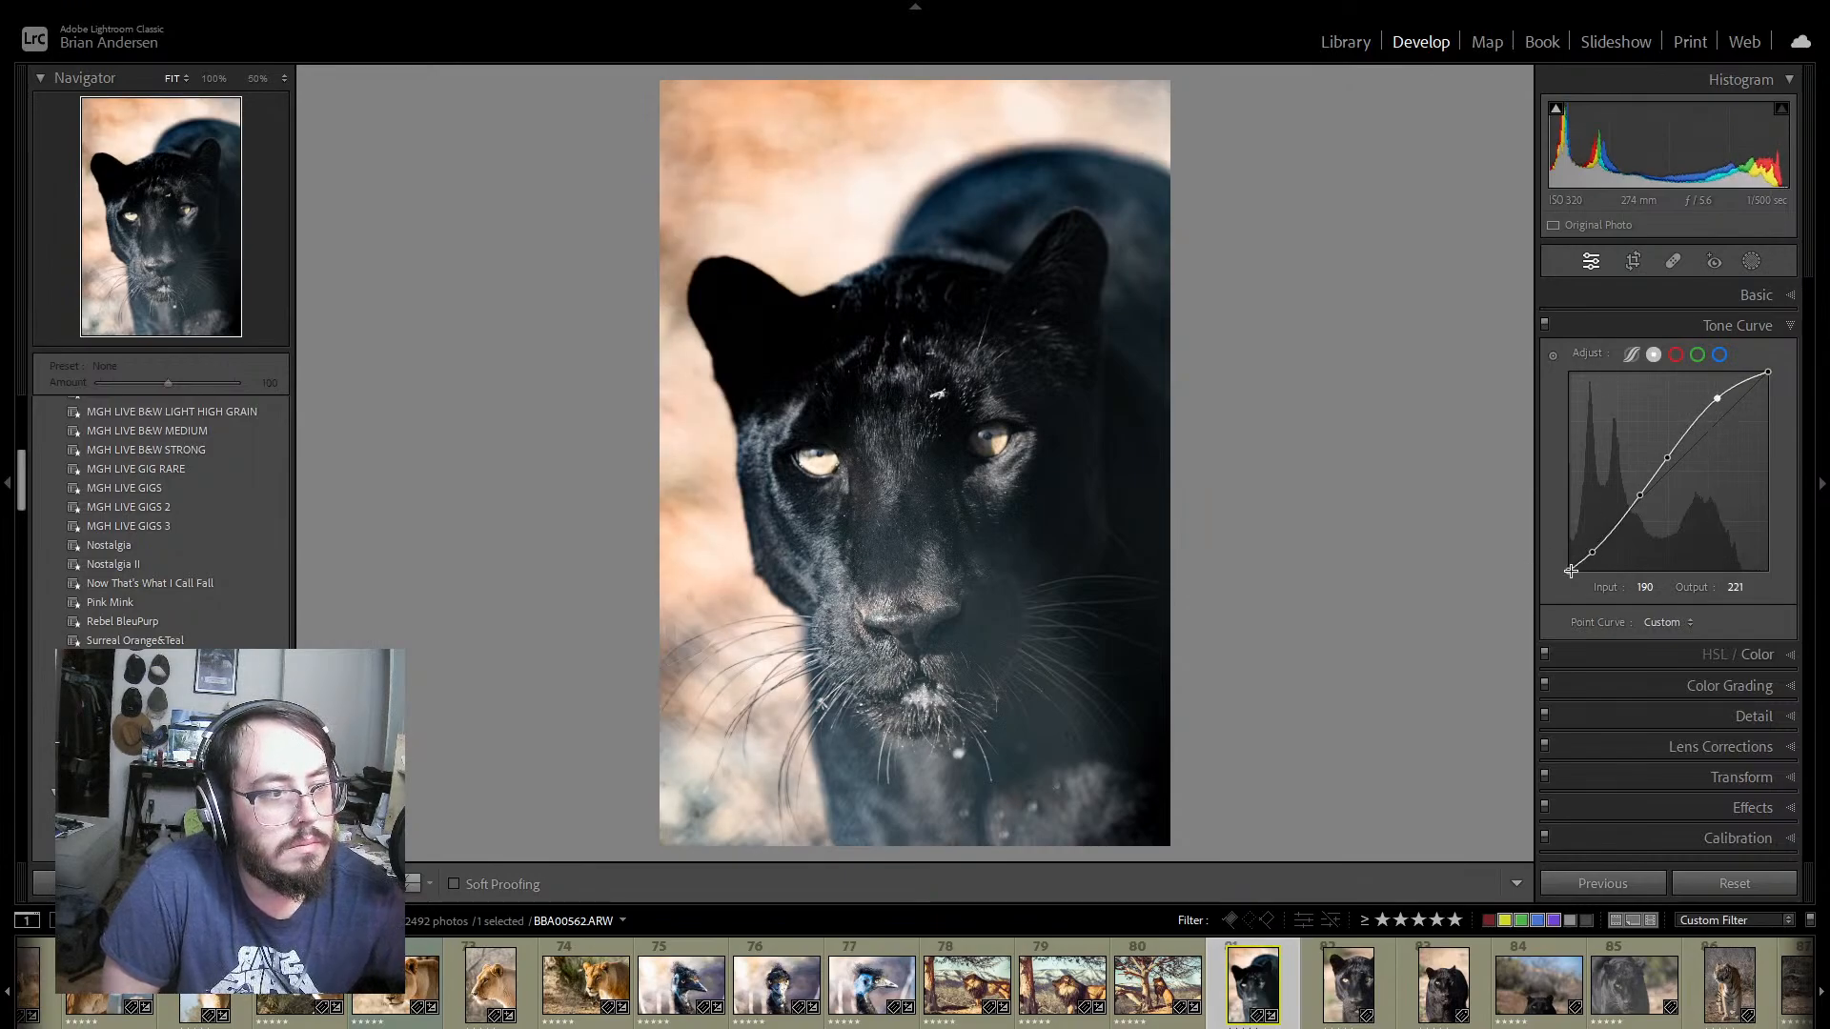
{"action": "left_click_drag", "start_coordinate": [1592, 553], "coordinate": [1609, 542]}
{"action": "left_click", "coordinate": [1607, 539]}
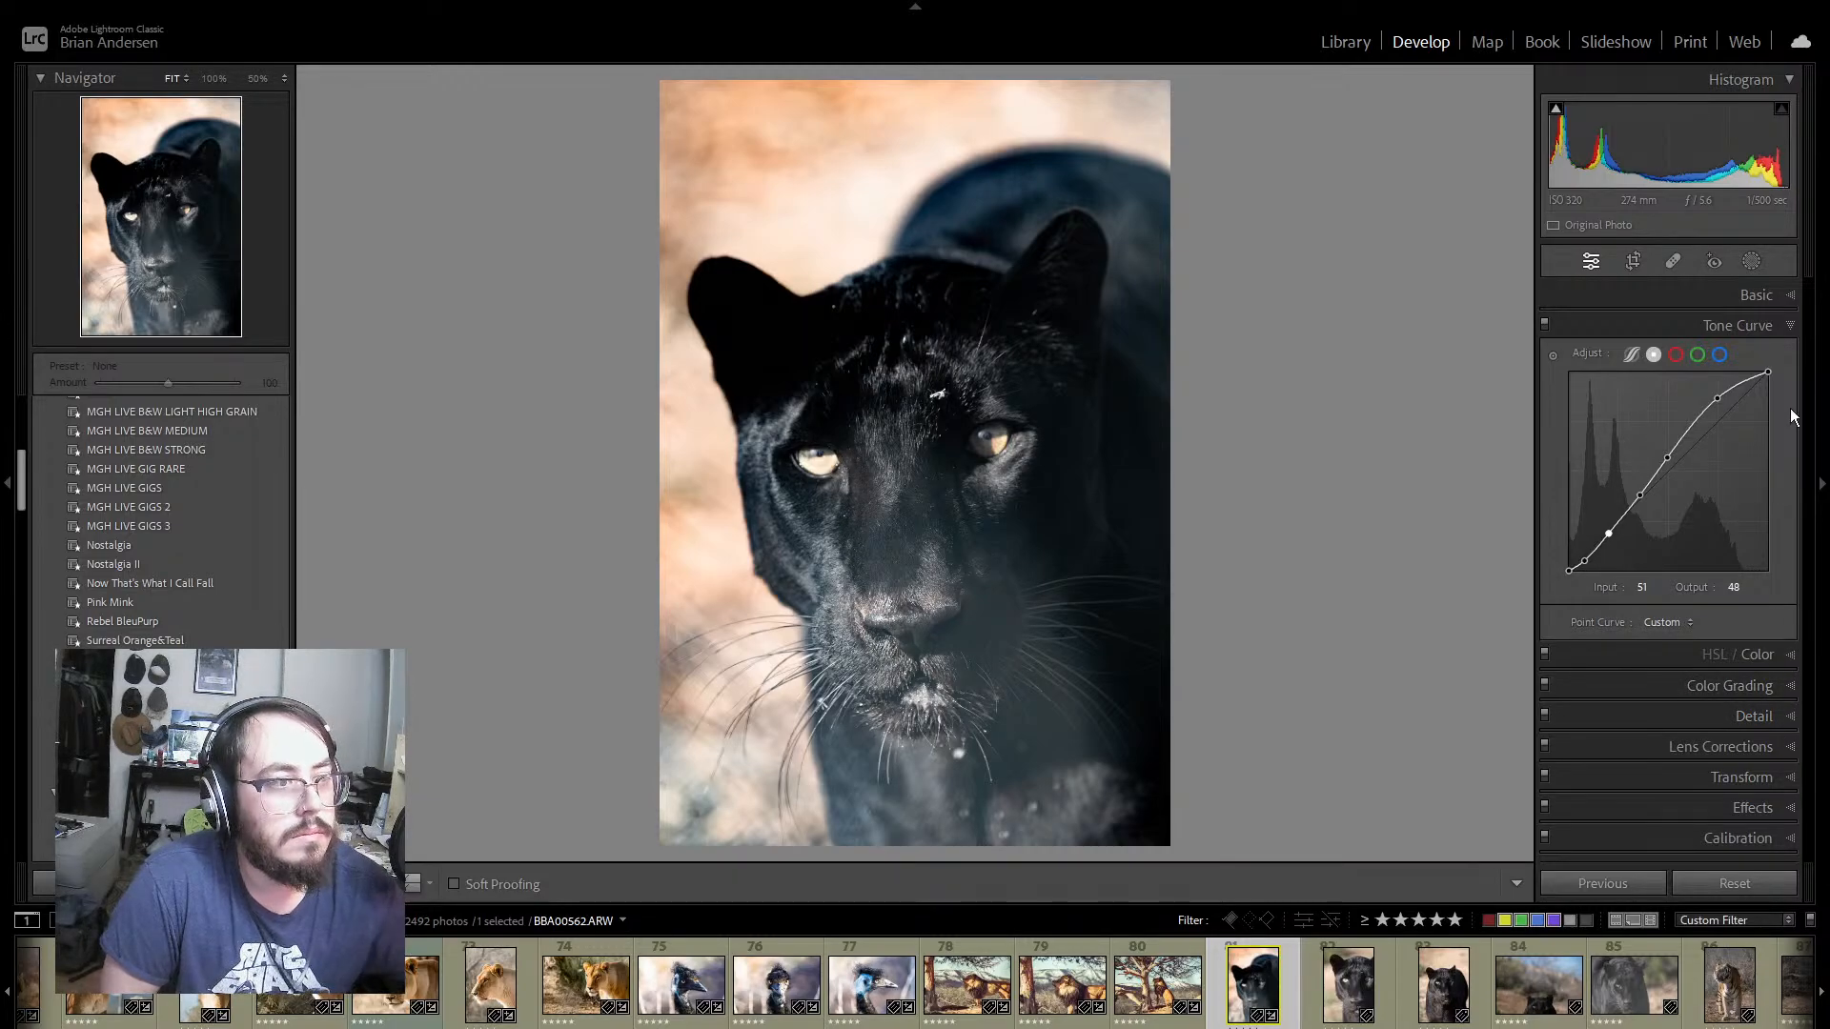
Step: Set Contrast to −61 on panther photo 81
{"action": "left_click", "coordinate": [1790, 298]}
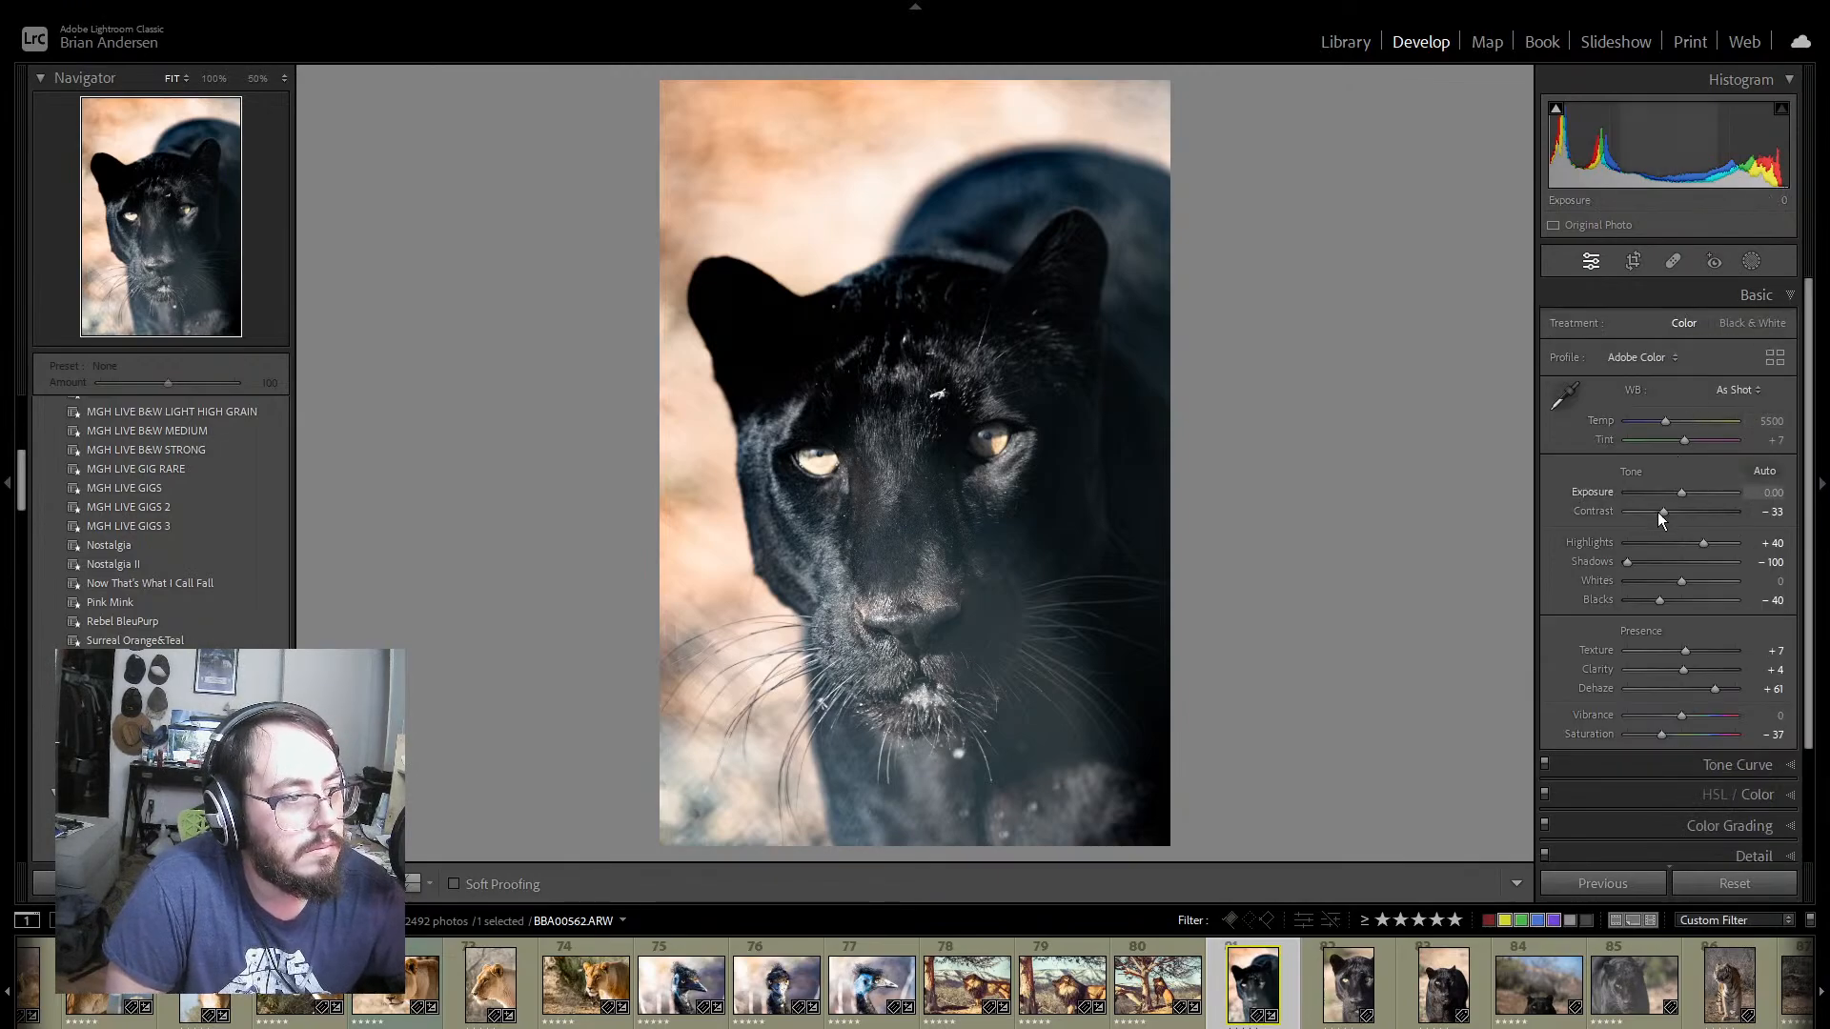
{"action": "mouse_move", "coordinate": [1660, 511]}
{"action": "left_mouse_down"}
{"action": "mouse_move", "coordinate": [1542, 513]}
{"action": "mouse_move", "coordinate": [1653, 513]}
{"action": "left_mouse_up"}
{"action": "mouse_move", "coordinate": [1557, 112]}
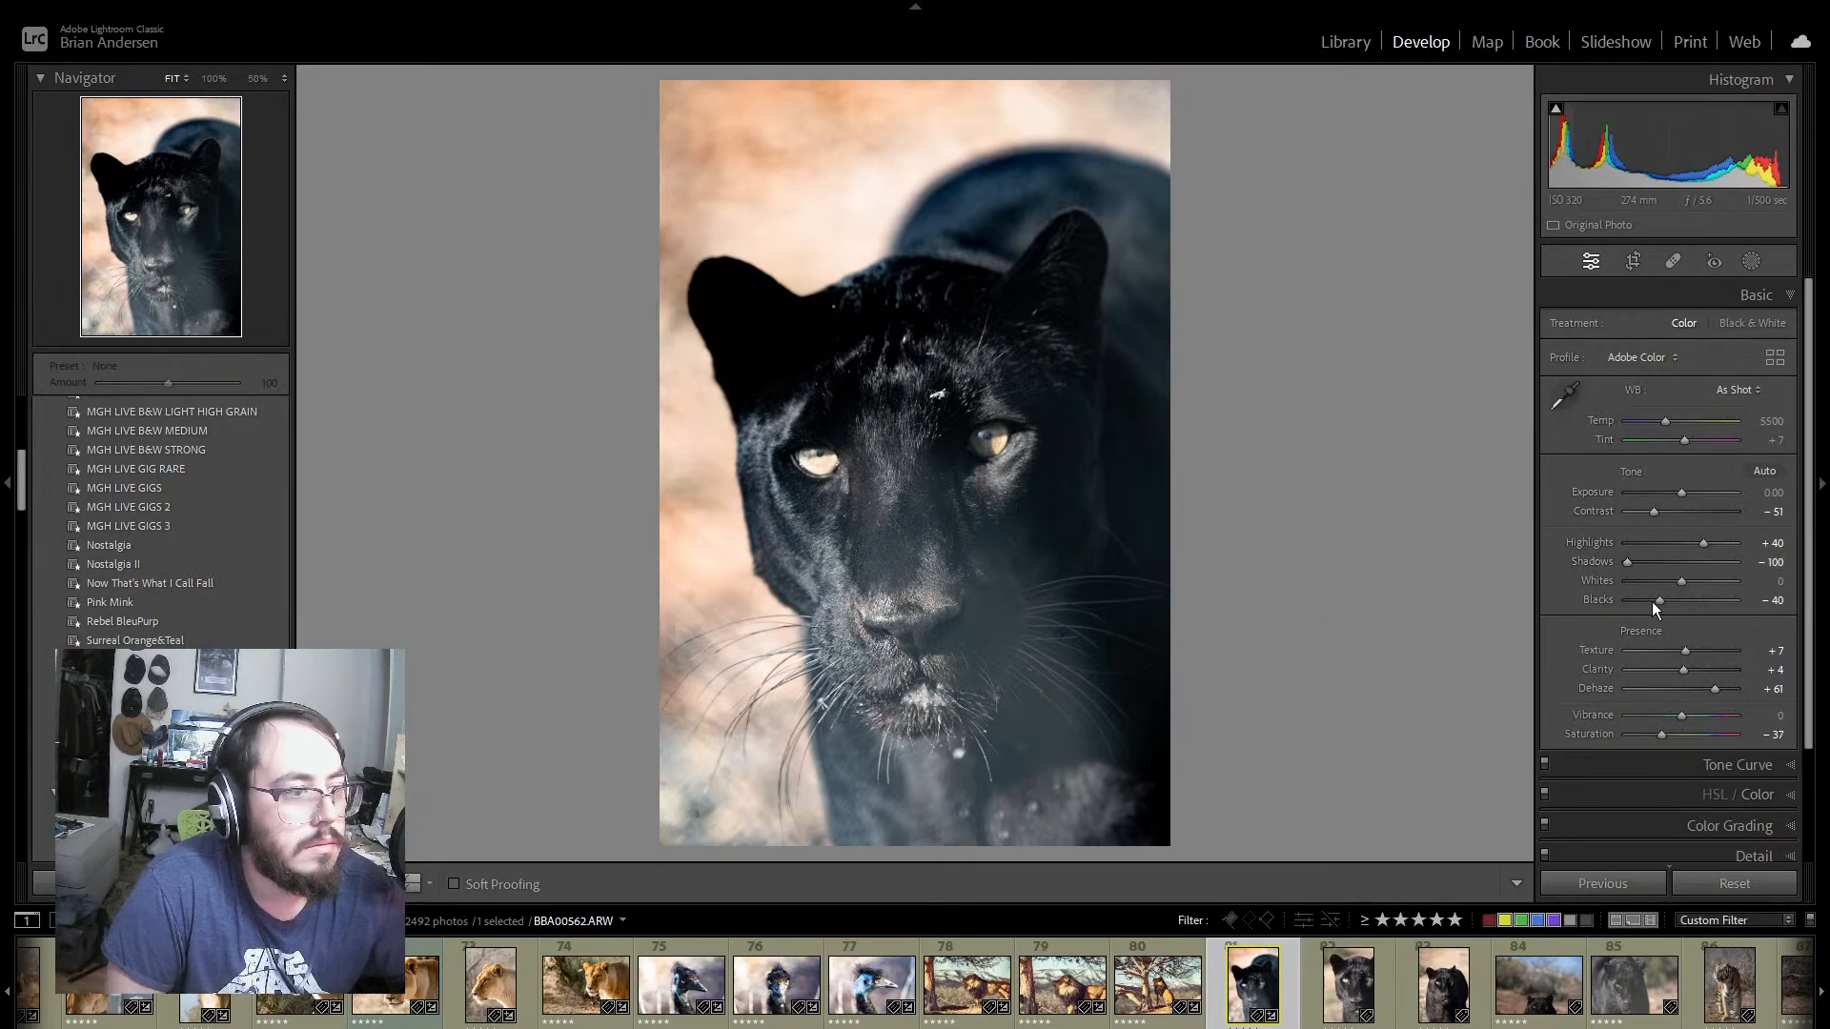
{"action": "left_click_drag", "start_coordinate": [1639, 507], "coordinate": [1648, 512]}
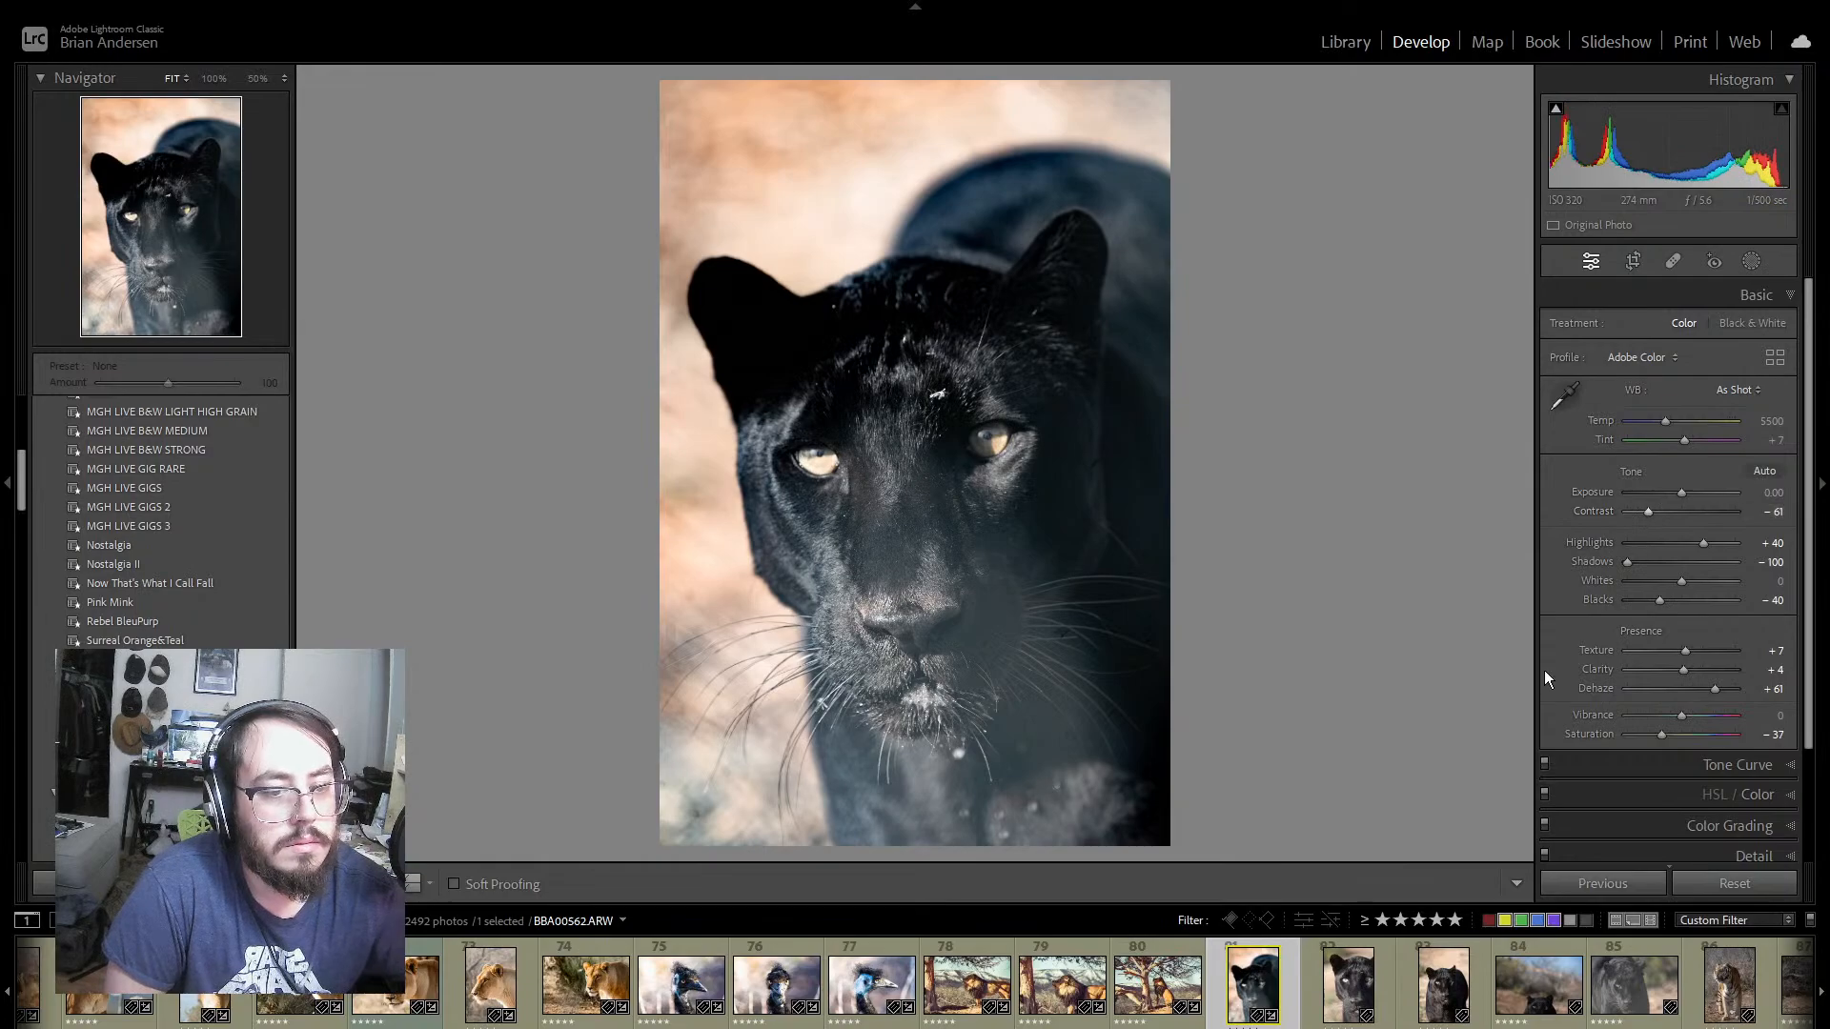
Step: Synchronize panther photo 81's develop settings to photos 82 and 83
{"action": "left_click", "coordinate": [1387, 999]}
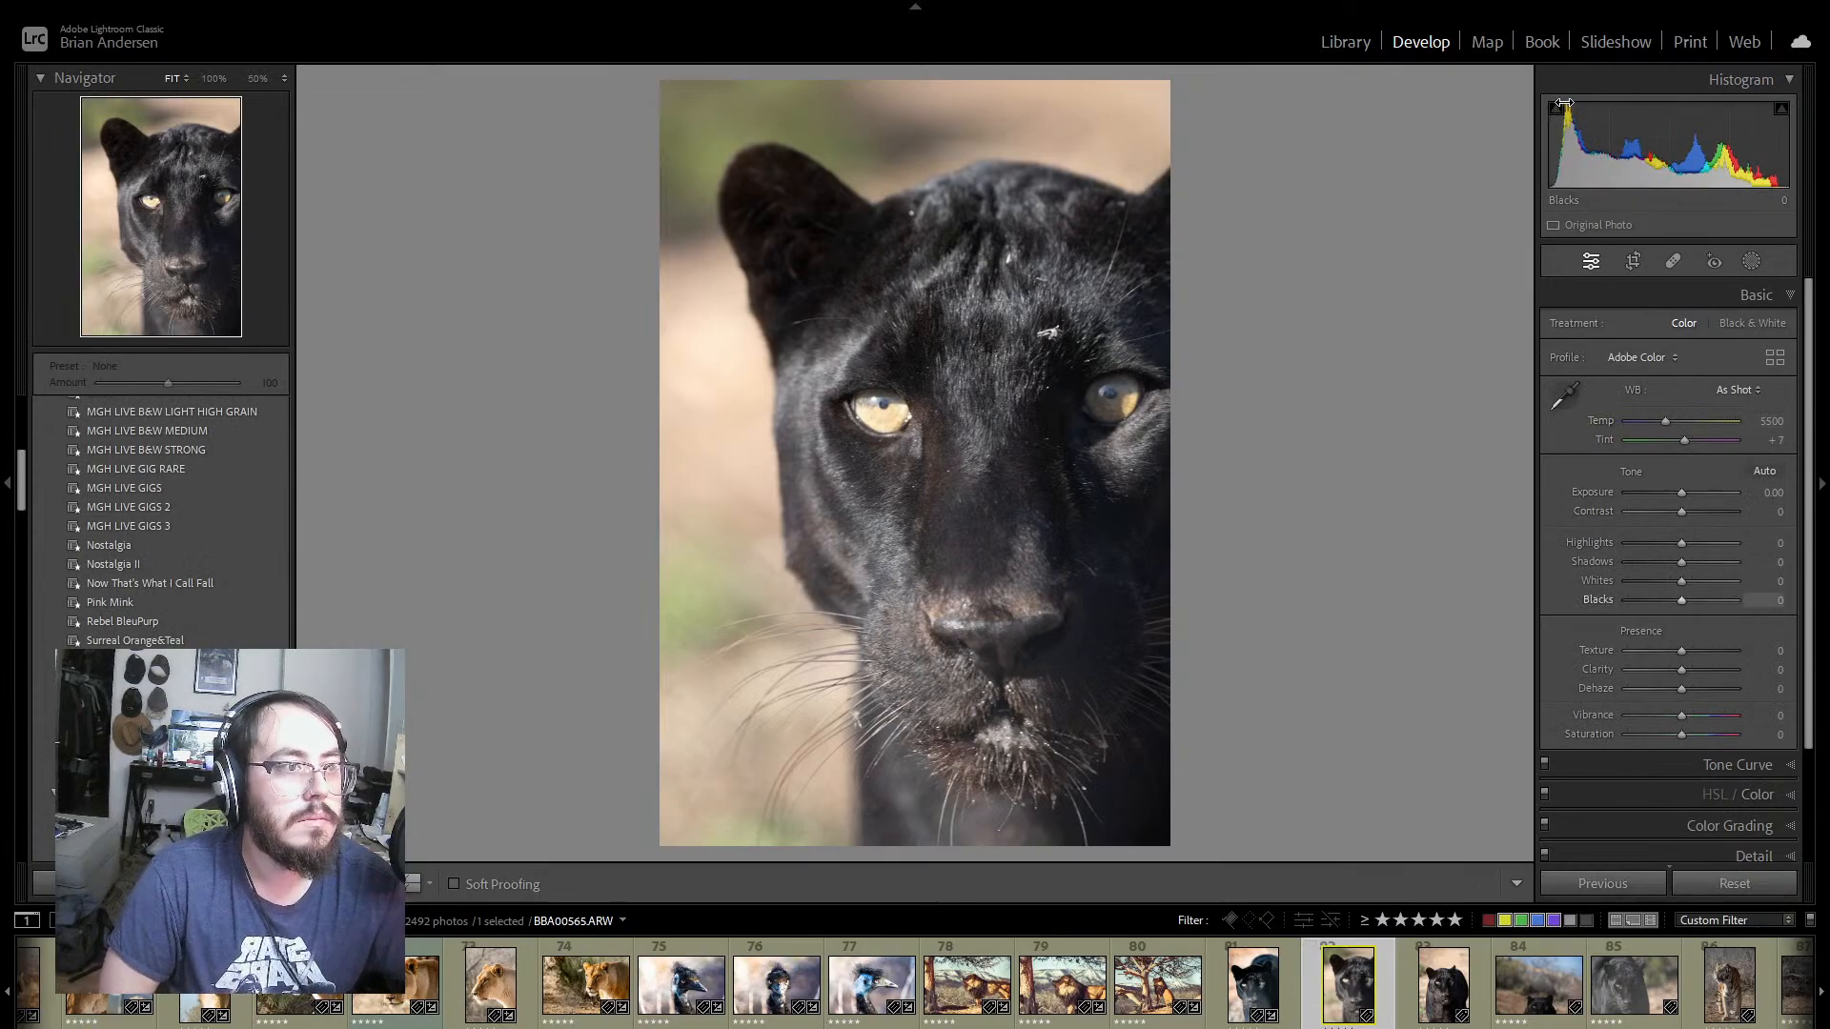
{"action": "left_click", "coordinate": [1285, 982]}
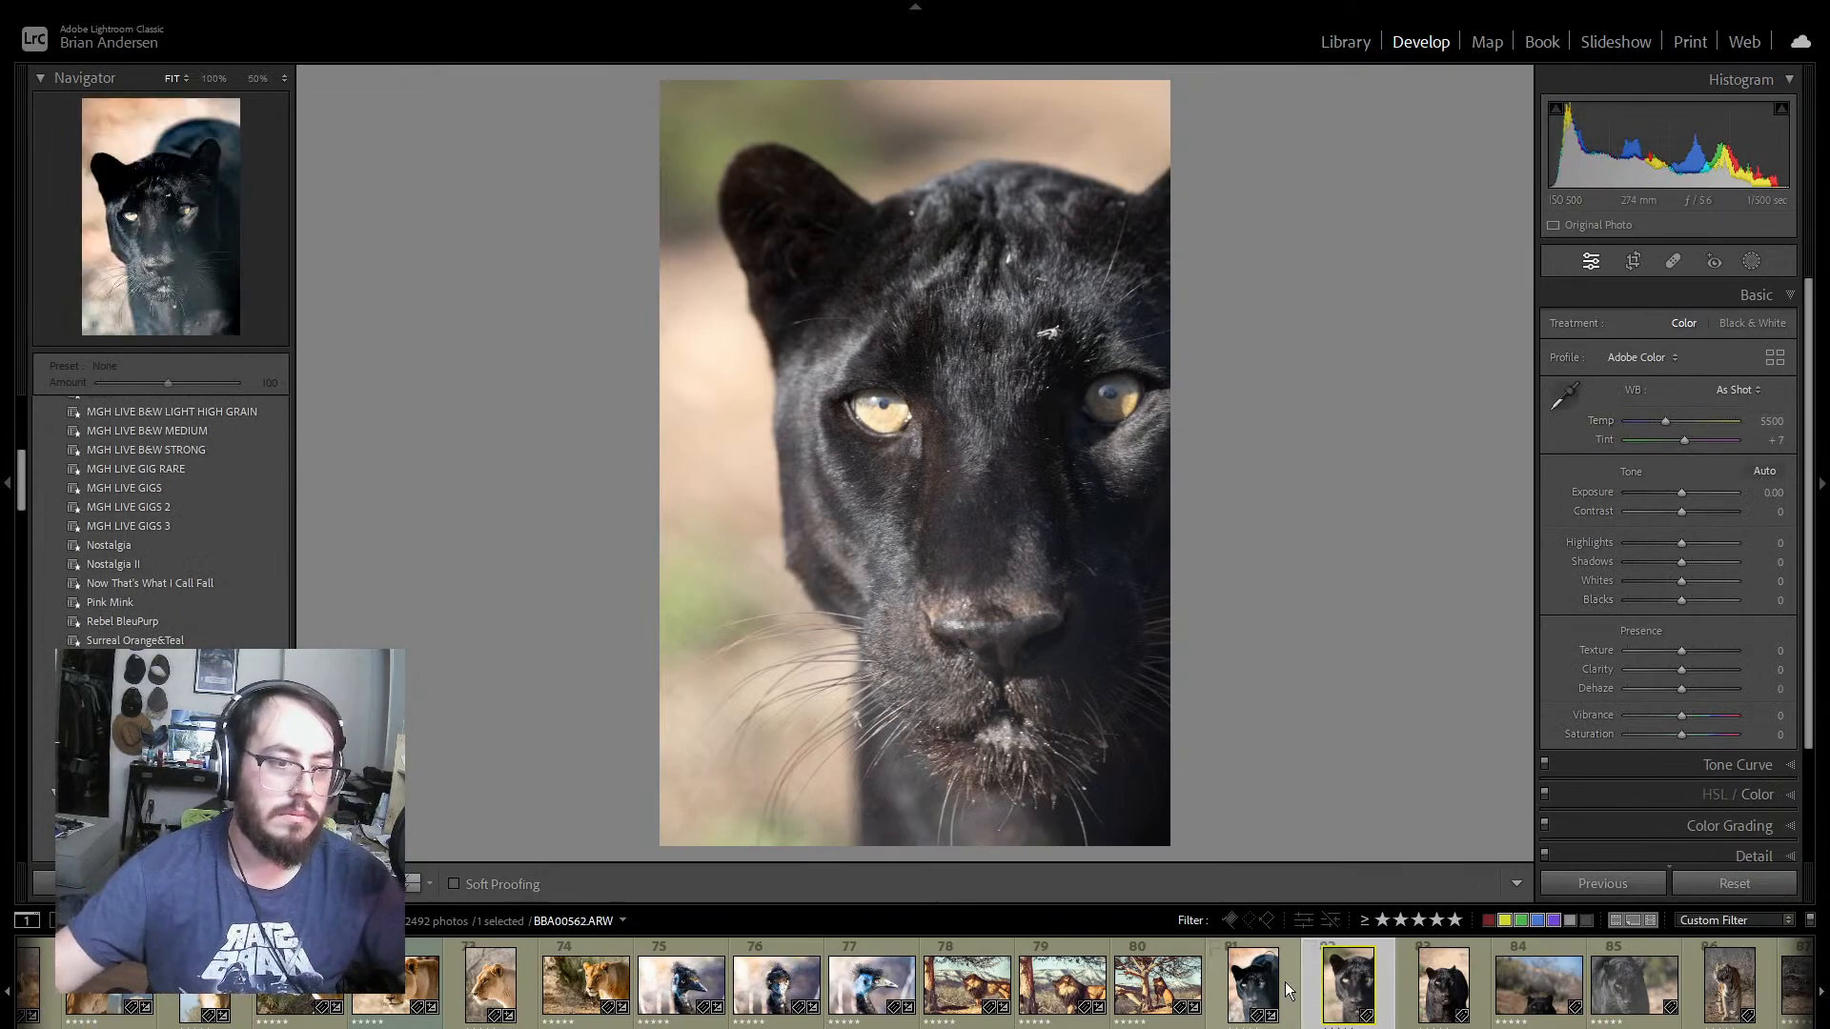
{"action": "left_click", "coordinate": [1425, 996], "text": "shift"}
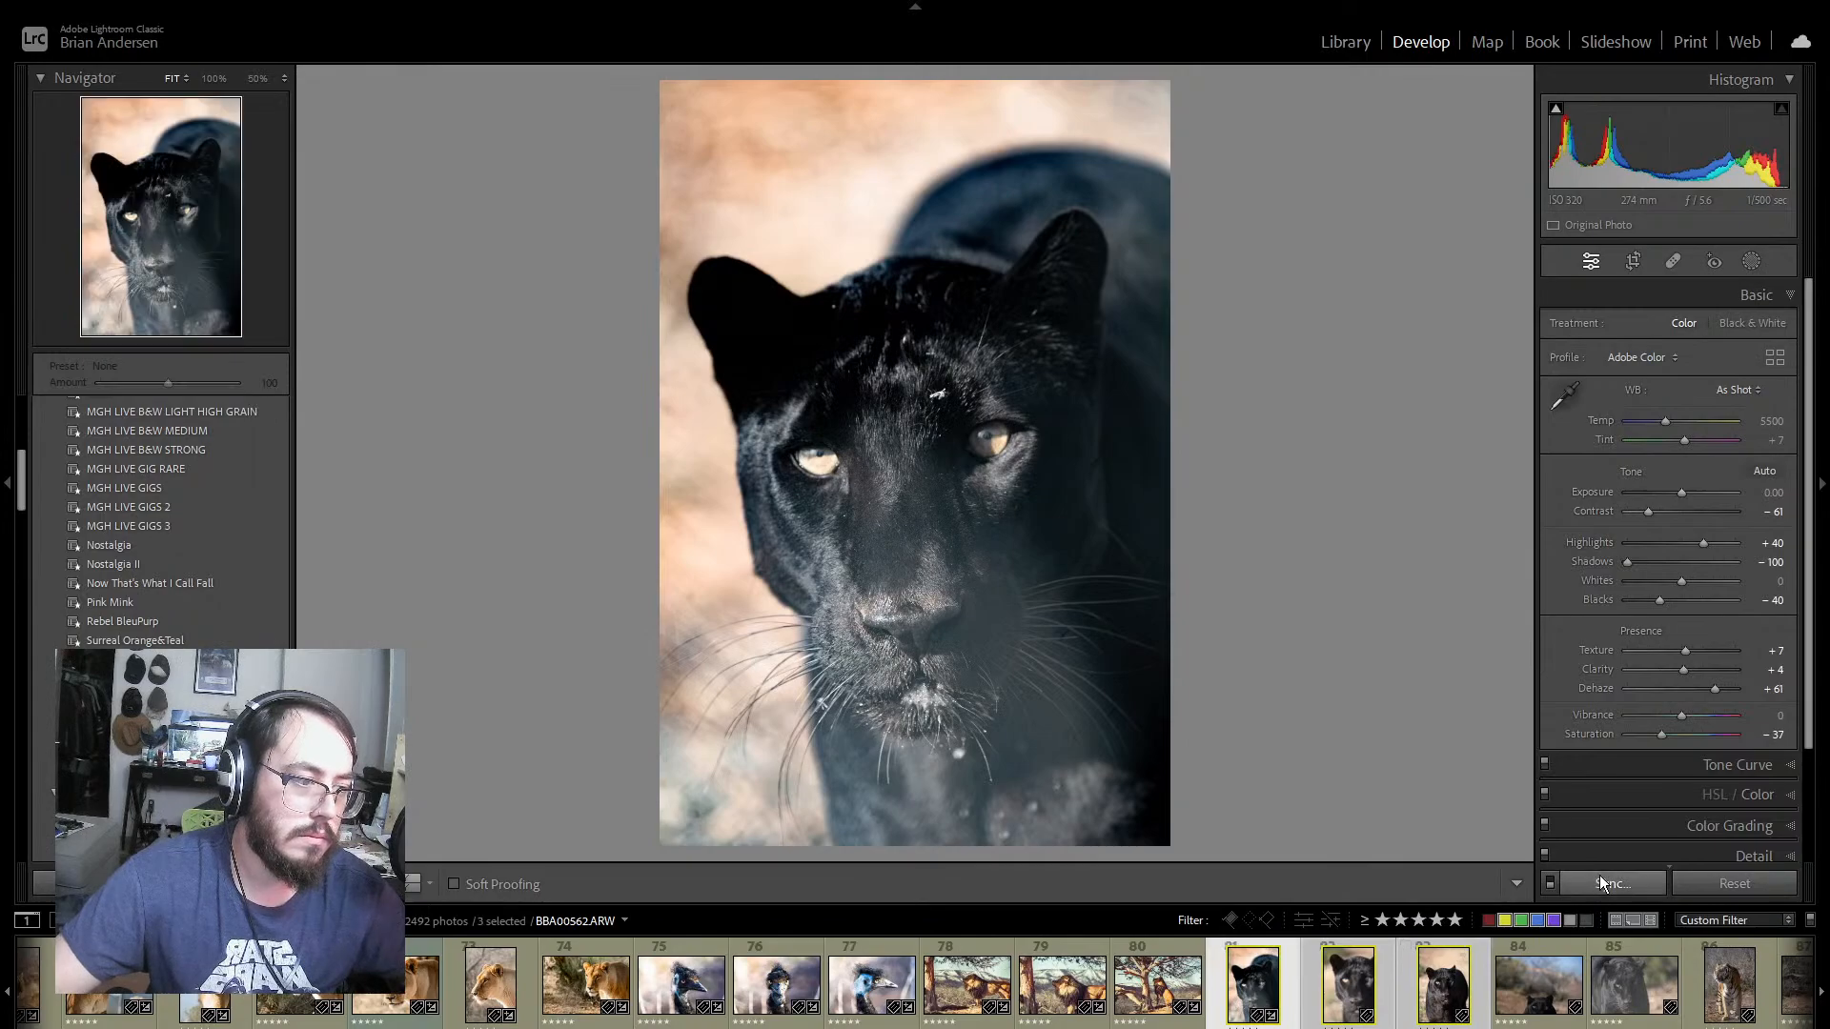
{"action": "left_click", "coordinate": [1604, 883]}
{"action": "left_click", "coordinate": [1022, 744]}
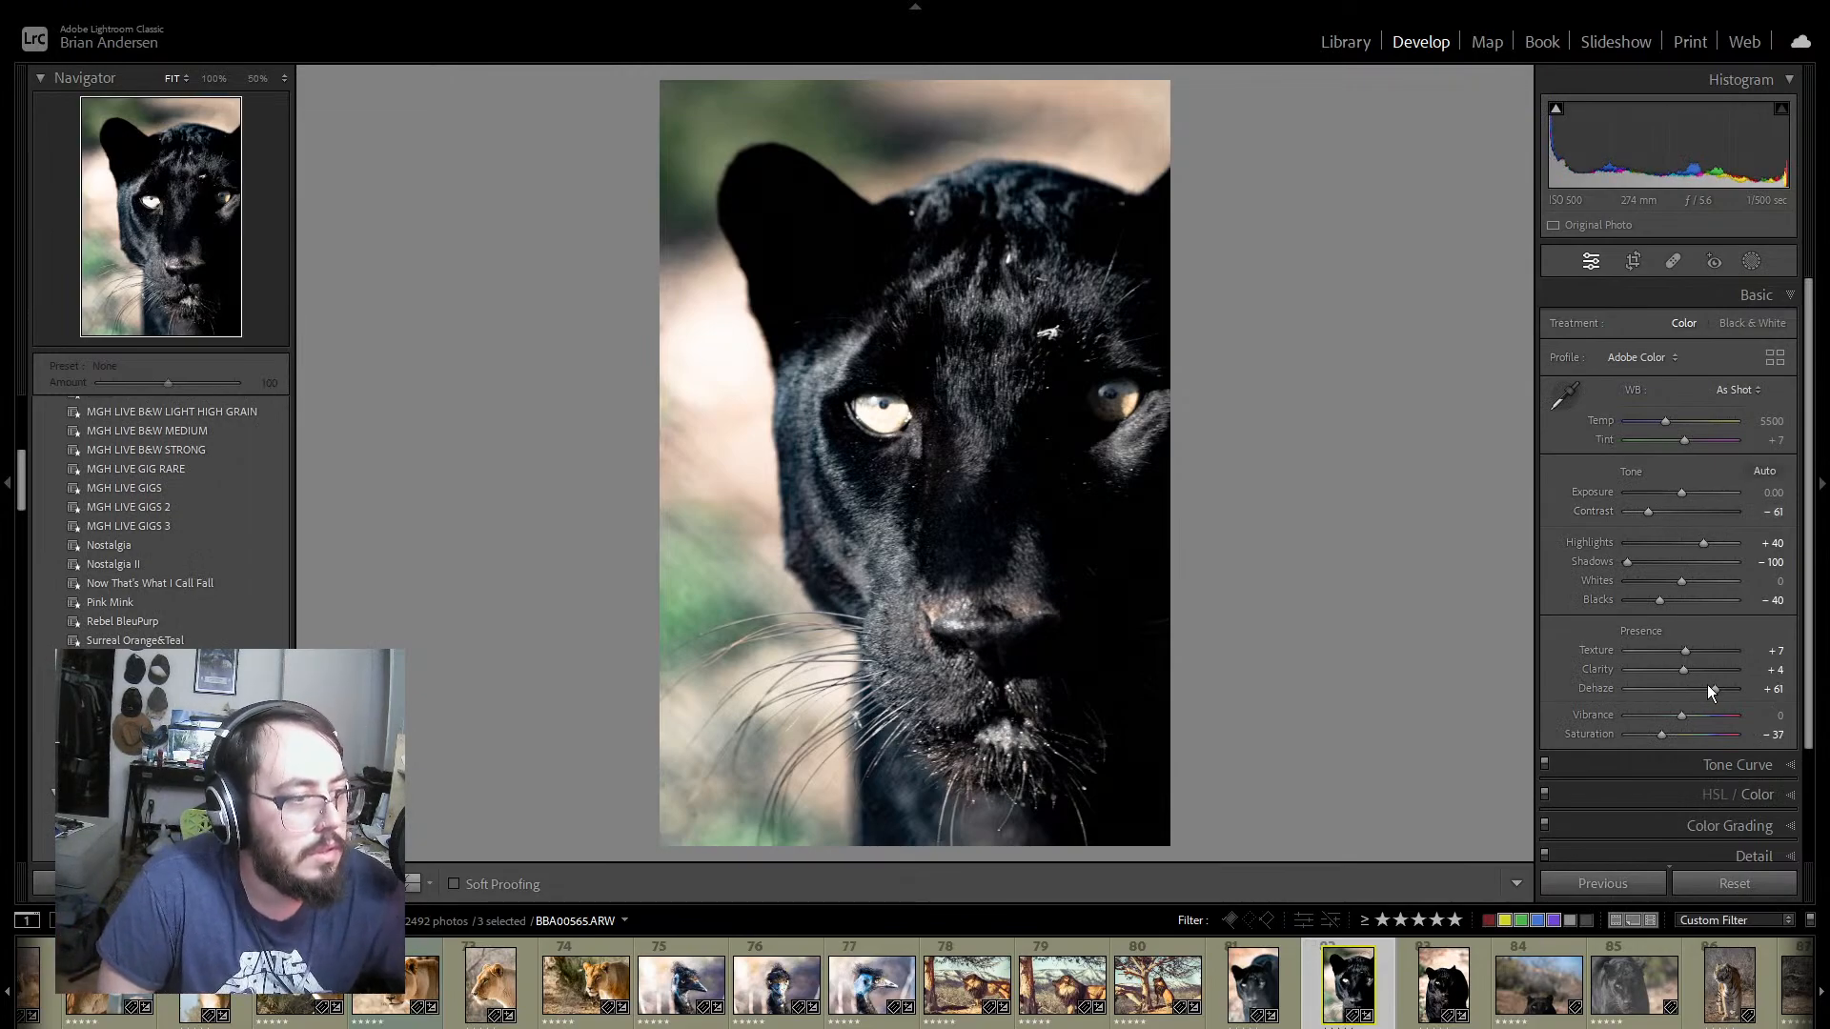
Step: Set Dehaze to +23 and Temp to 5860 on panther photo 82, comparing its before and after versions
{"action": "left_click_drag", "start_coordinate": [1713, 690], "coordinate": [1690, 690]}
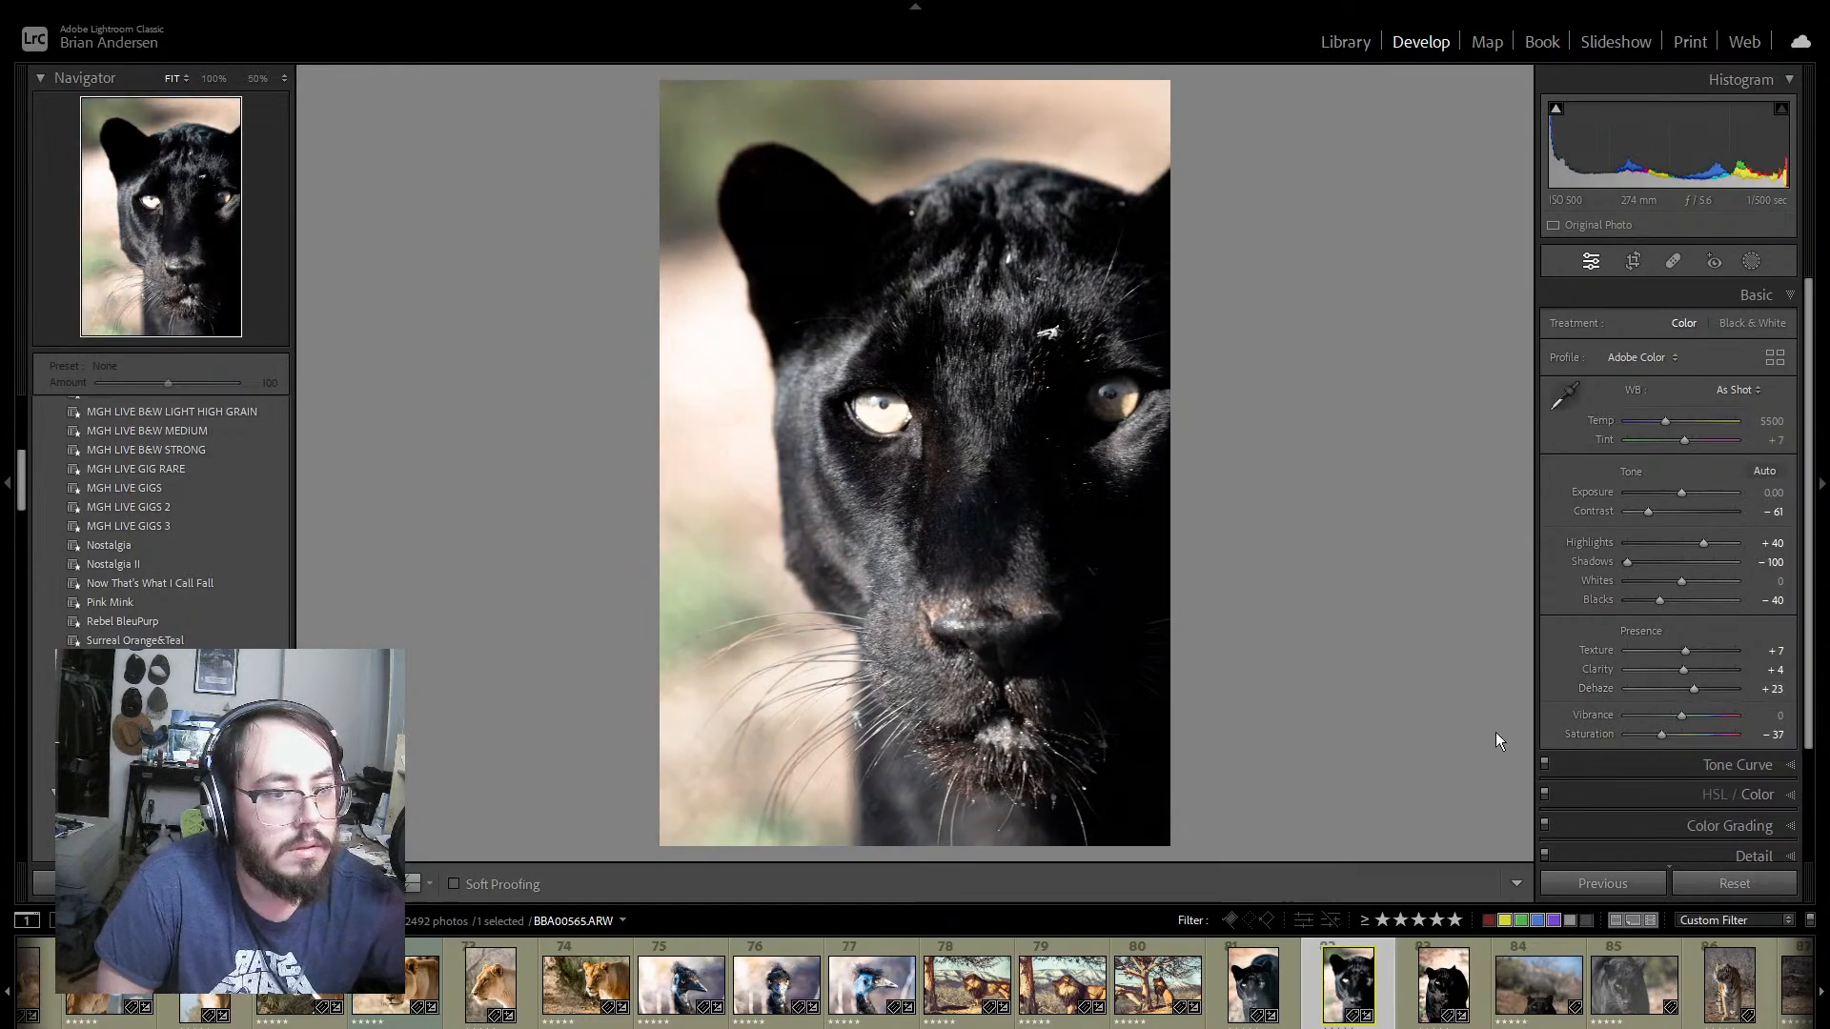
{"action": "left_click", "coordinate": [413, 884]}
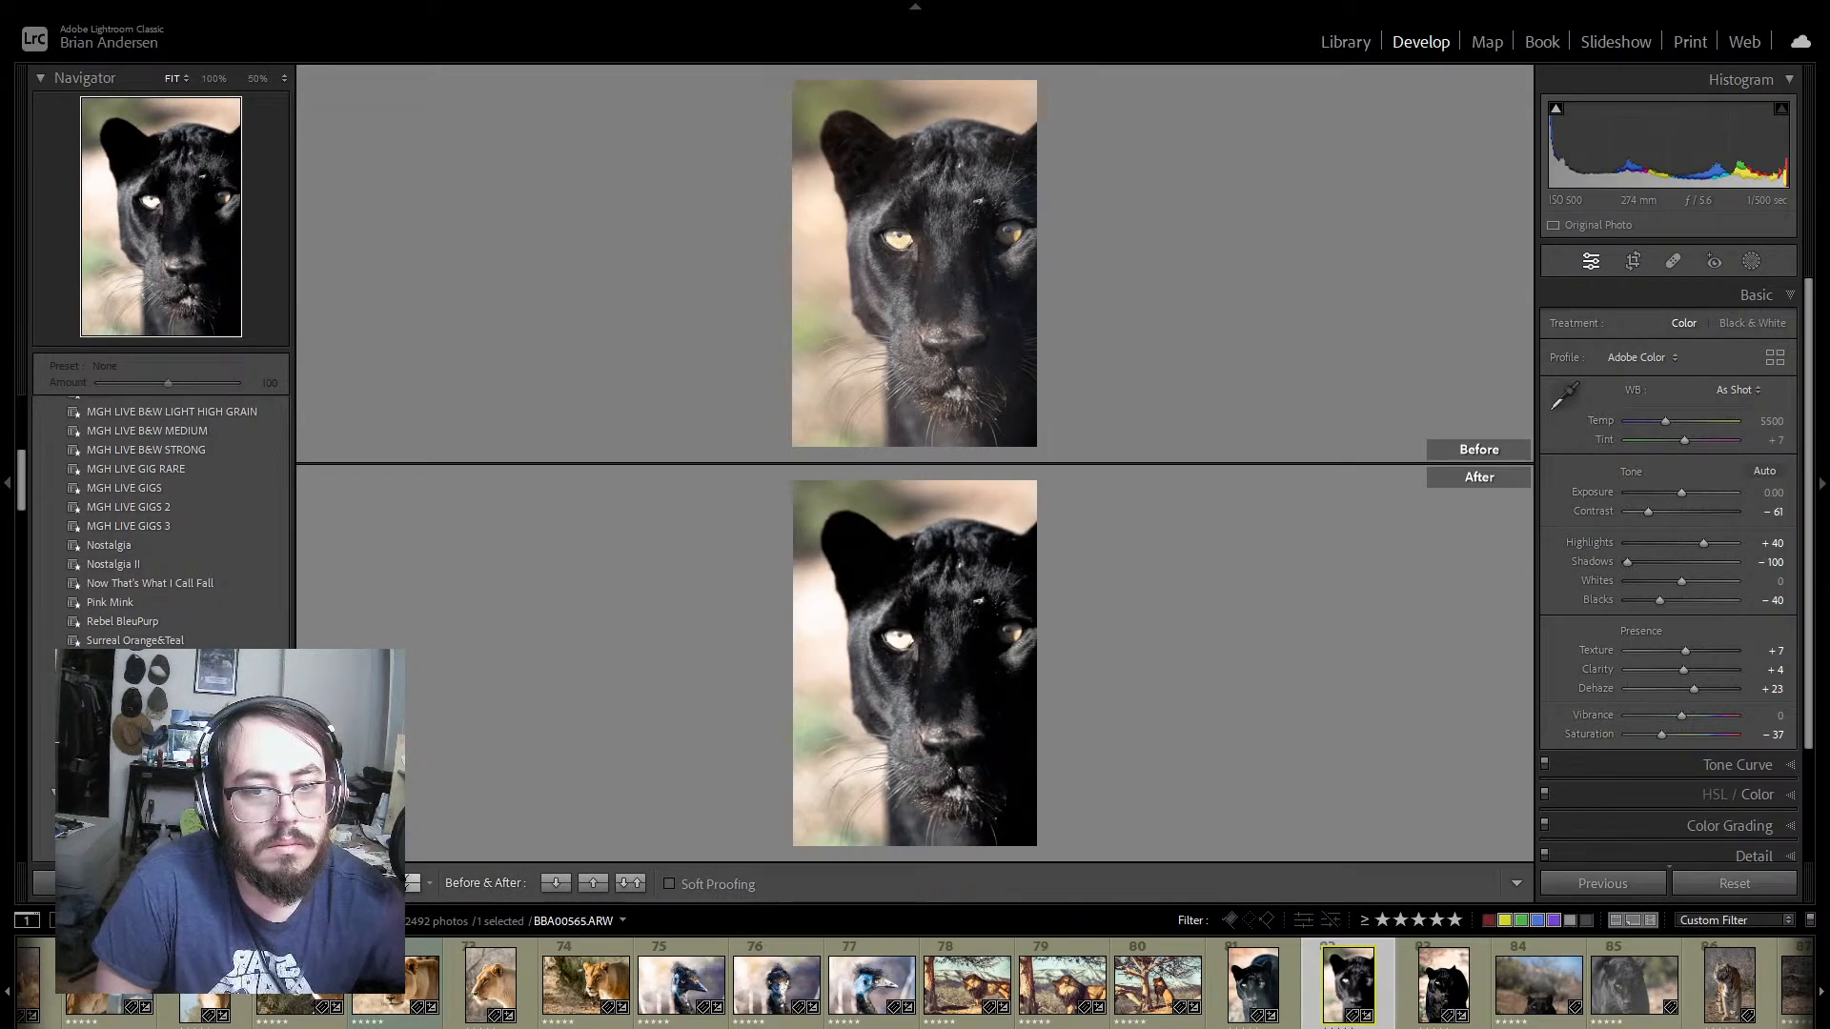
{"action": "left_click", "coordinate": [321, 884]}
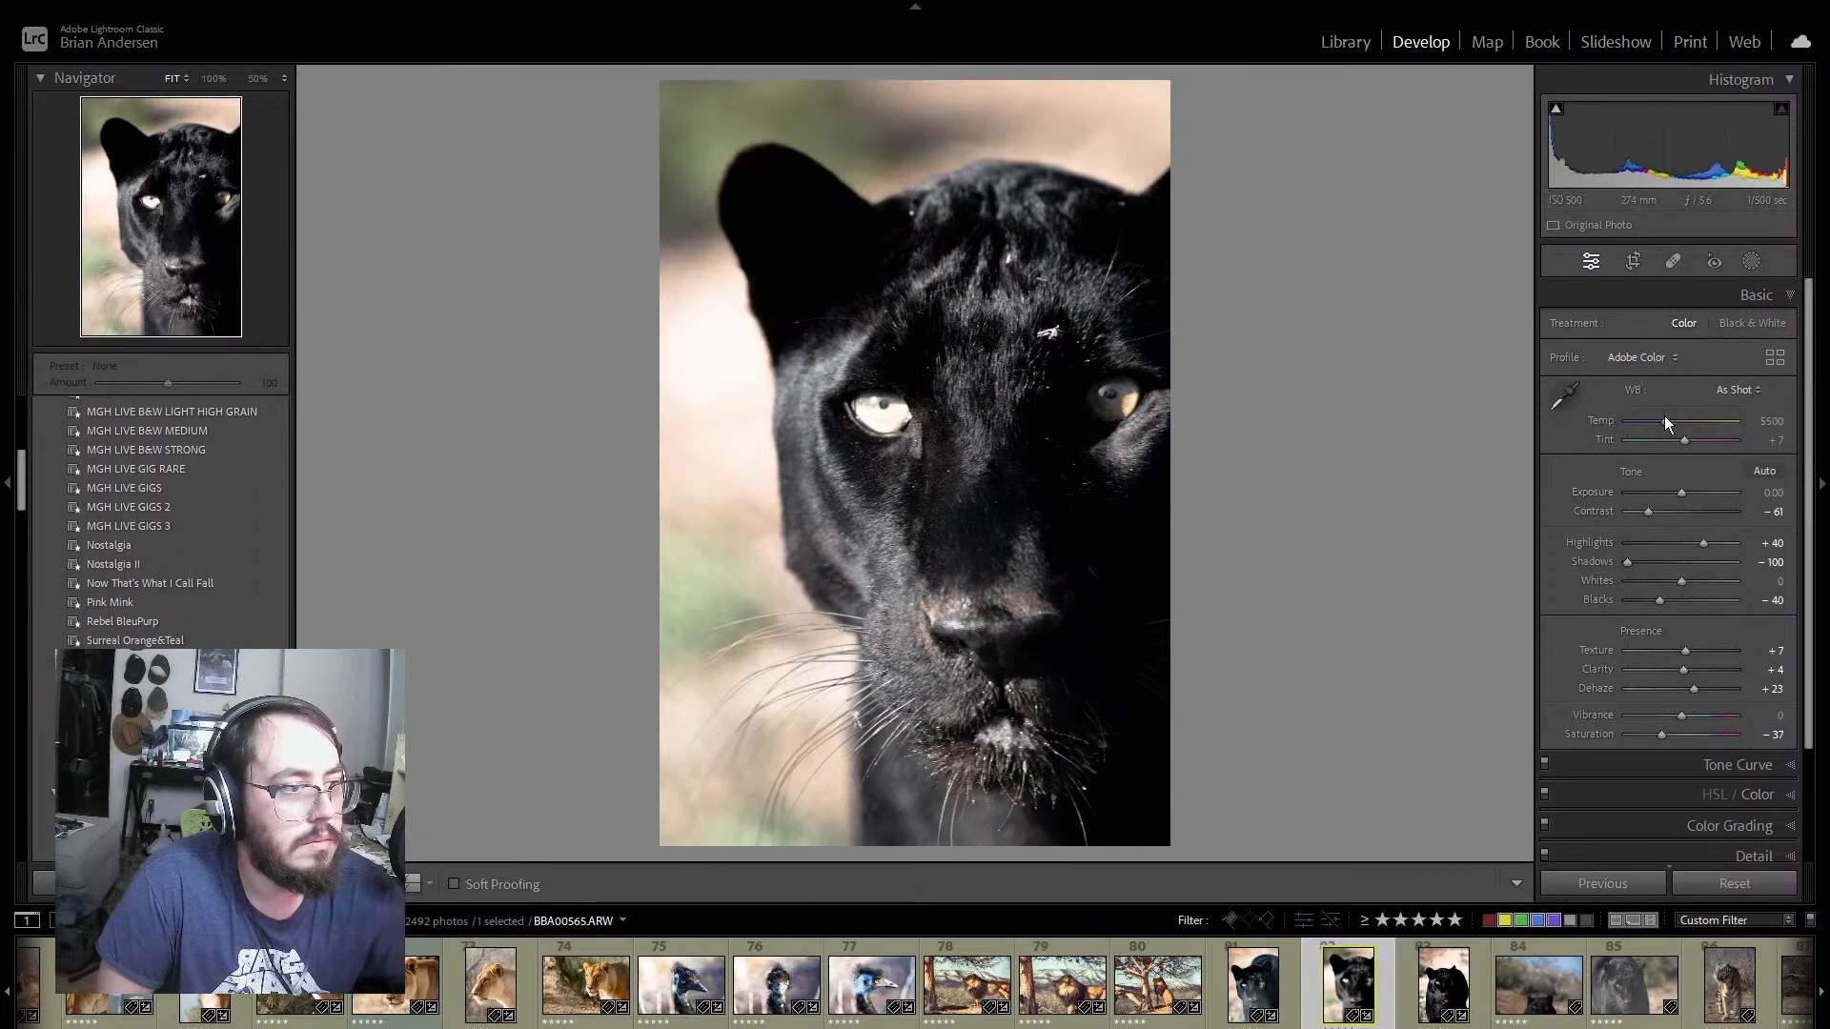
{"action": "left_click_drag", "start_coordinate": [1665, 420], "coordinate": [1667, 419]}
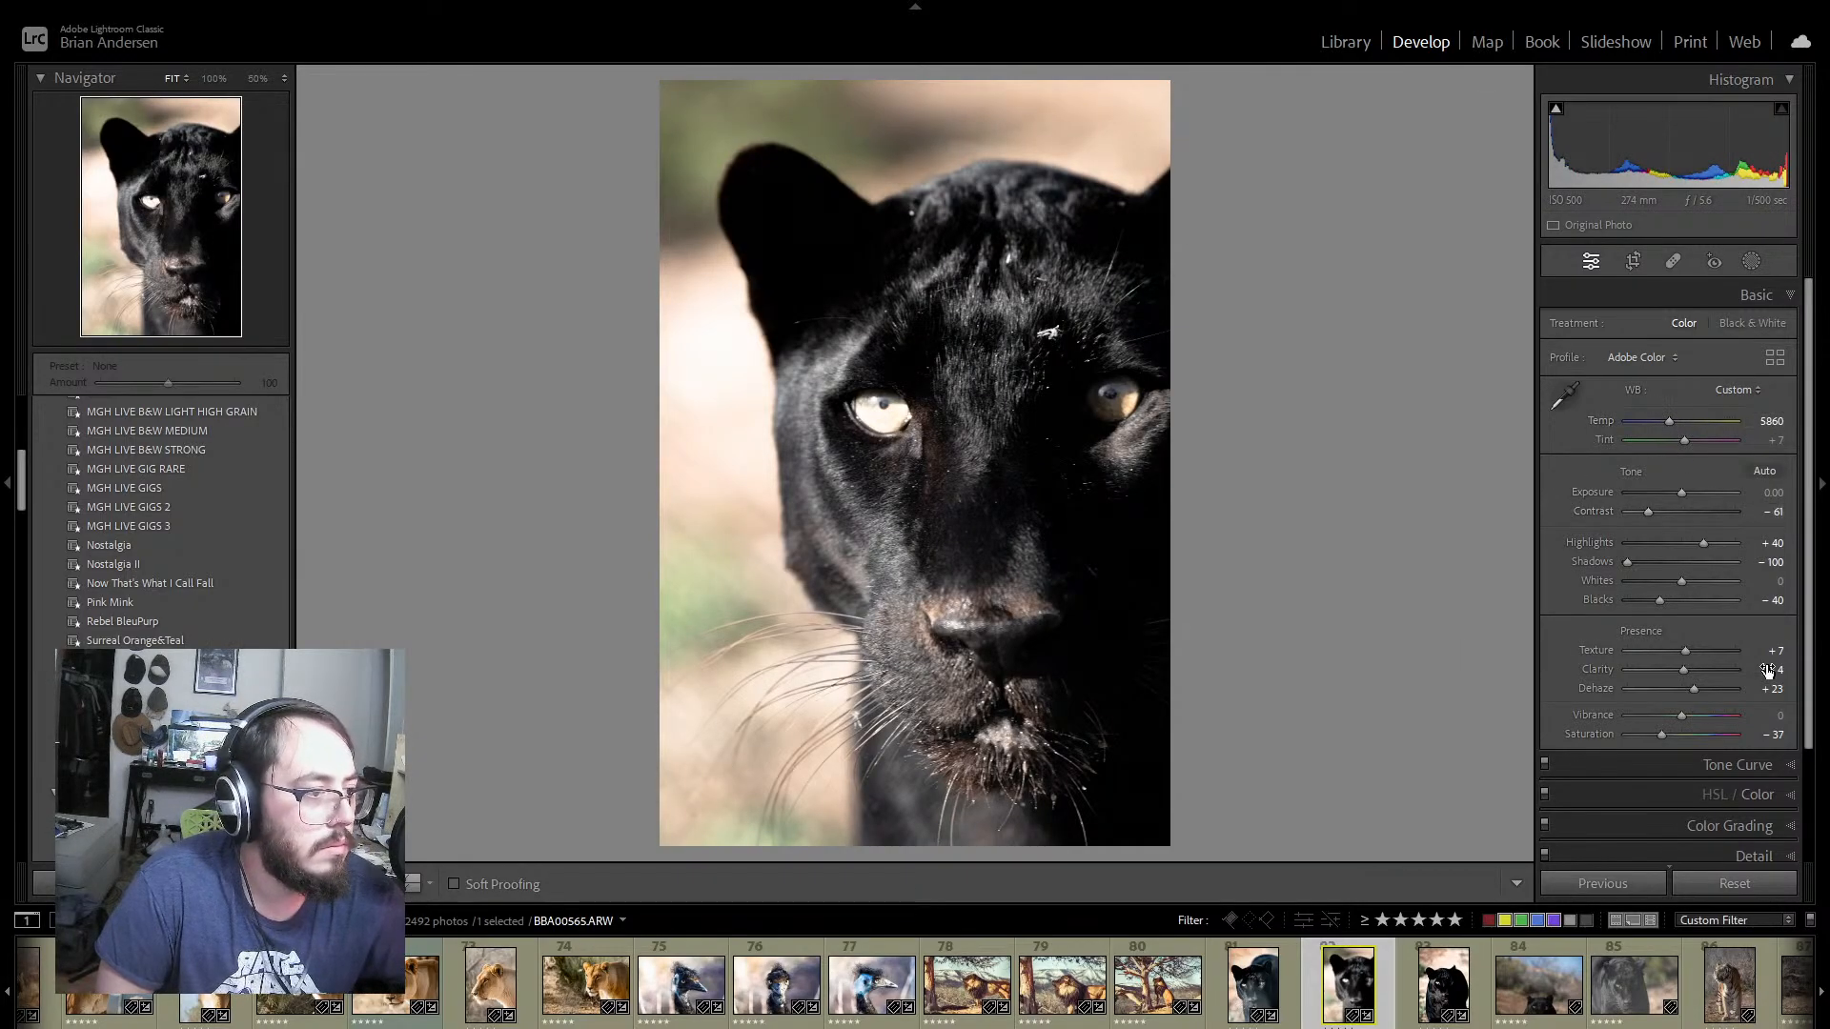
Step: Set Yellow saturation to +53 and luminance to −70, and Orange luminance to +2 on panther photo 82
{"action": "left_click", "coordinate": [1789, 796]}
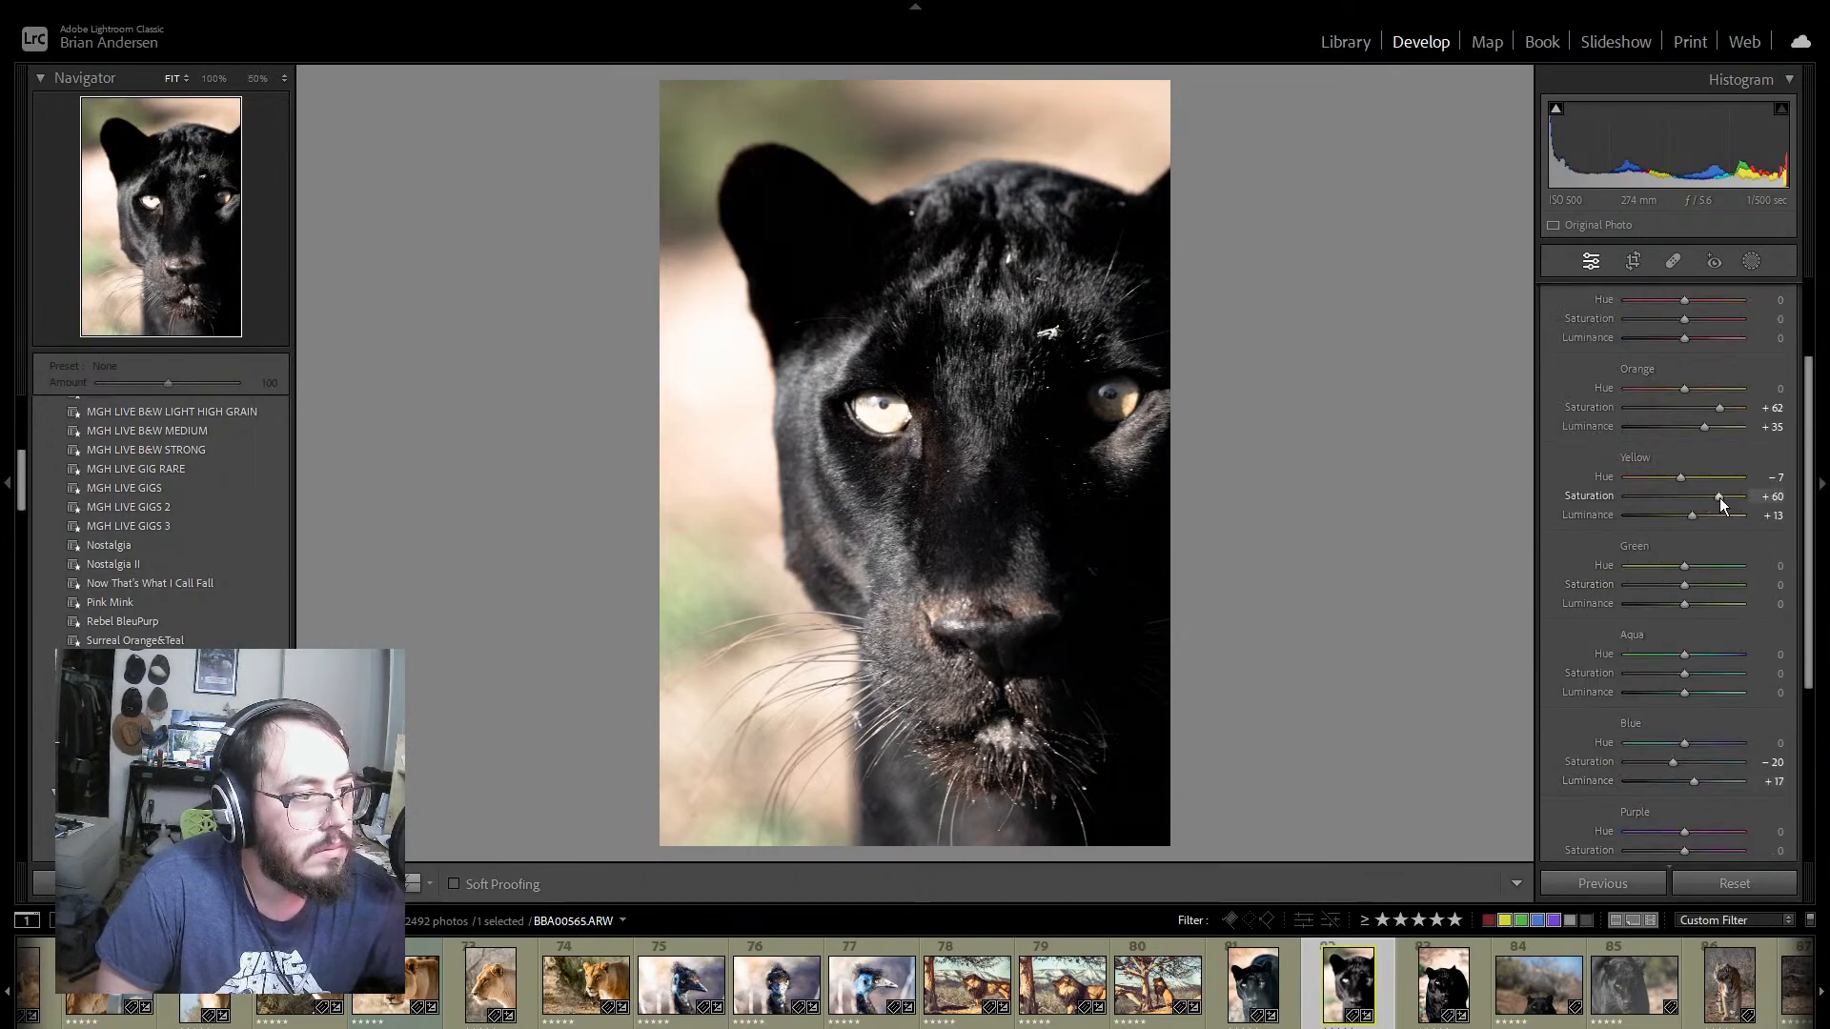
{"action": "left_click_drag", "start_coordinate": [1718, 499], "coordinate": [1643, 524]}
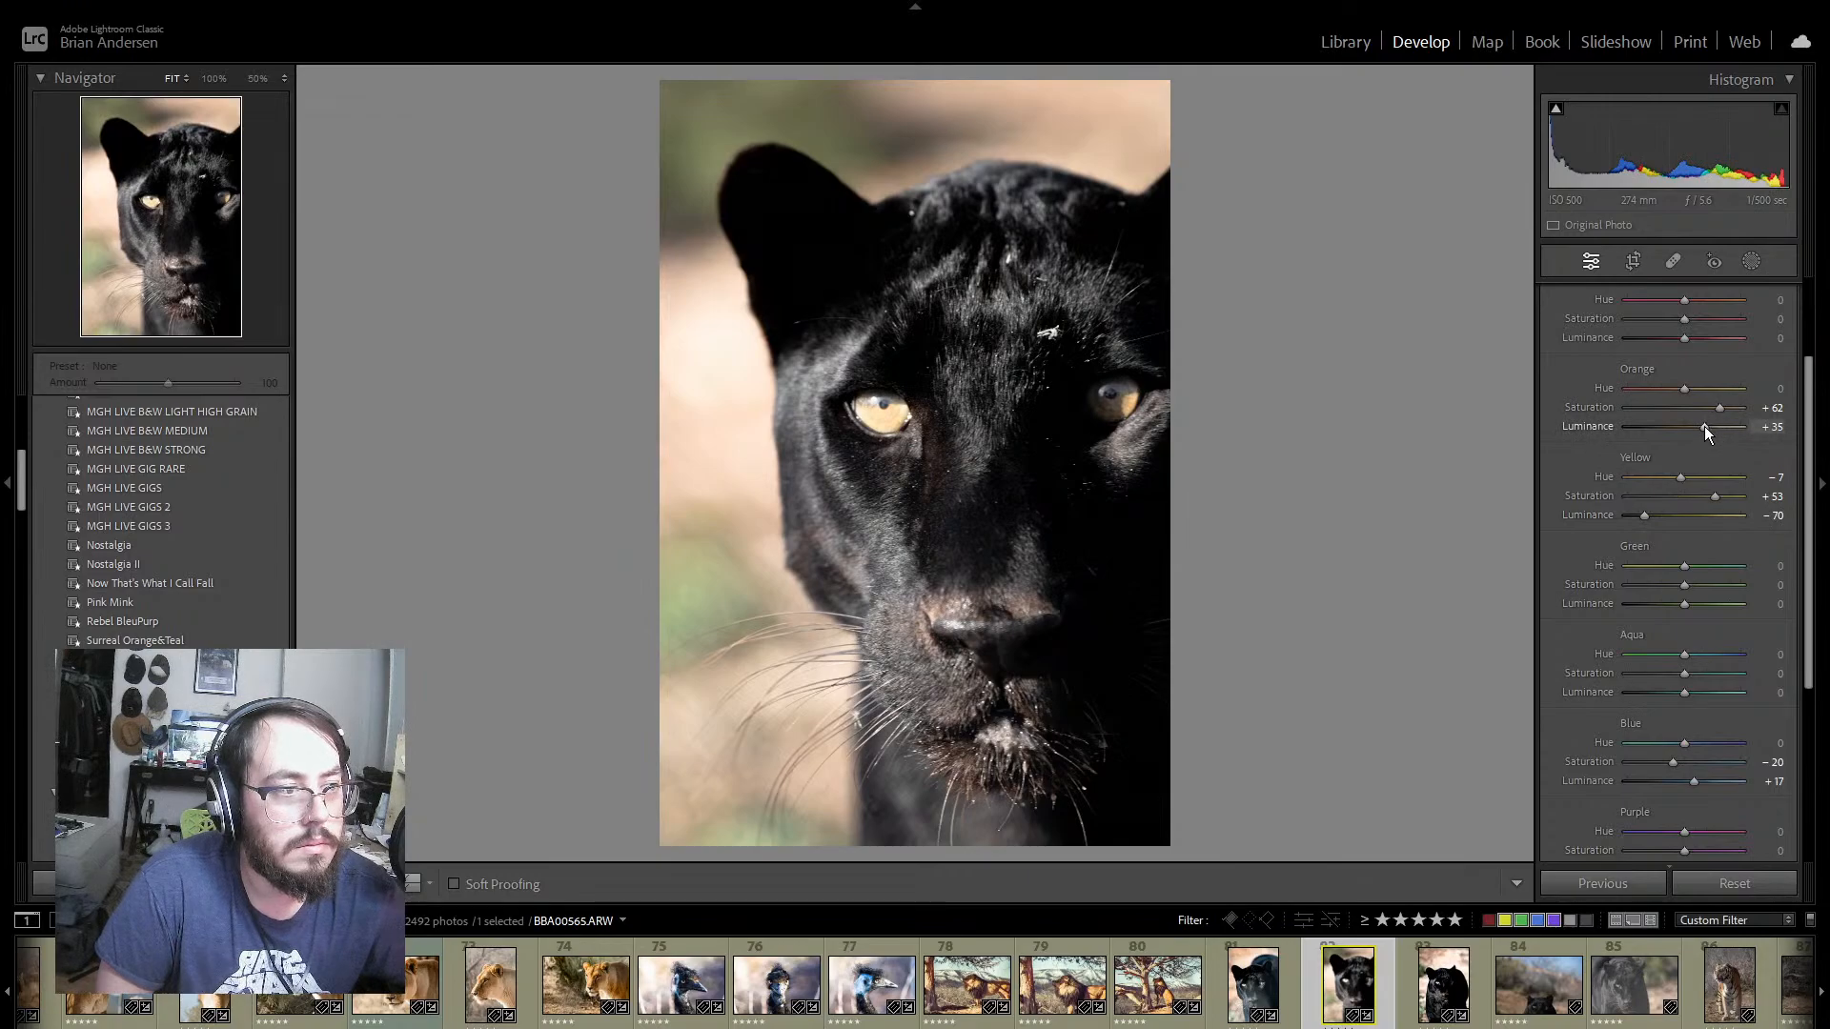
{"action": "mouse_move", "coordinate": [1704, 426]}
{"action": "left_mouse_down"}
{"action": "mouse_move", "coordinate": [1718, 431]}
{"action": "mouse_move", "coordinate": [1687, 438]}
{"action": "left_mouse_up"}
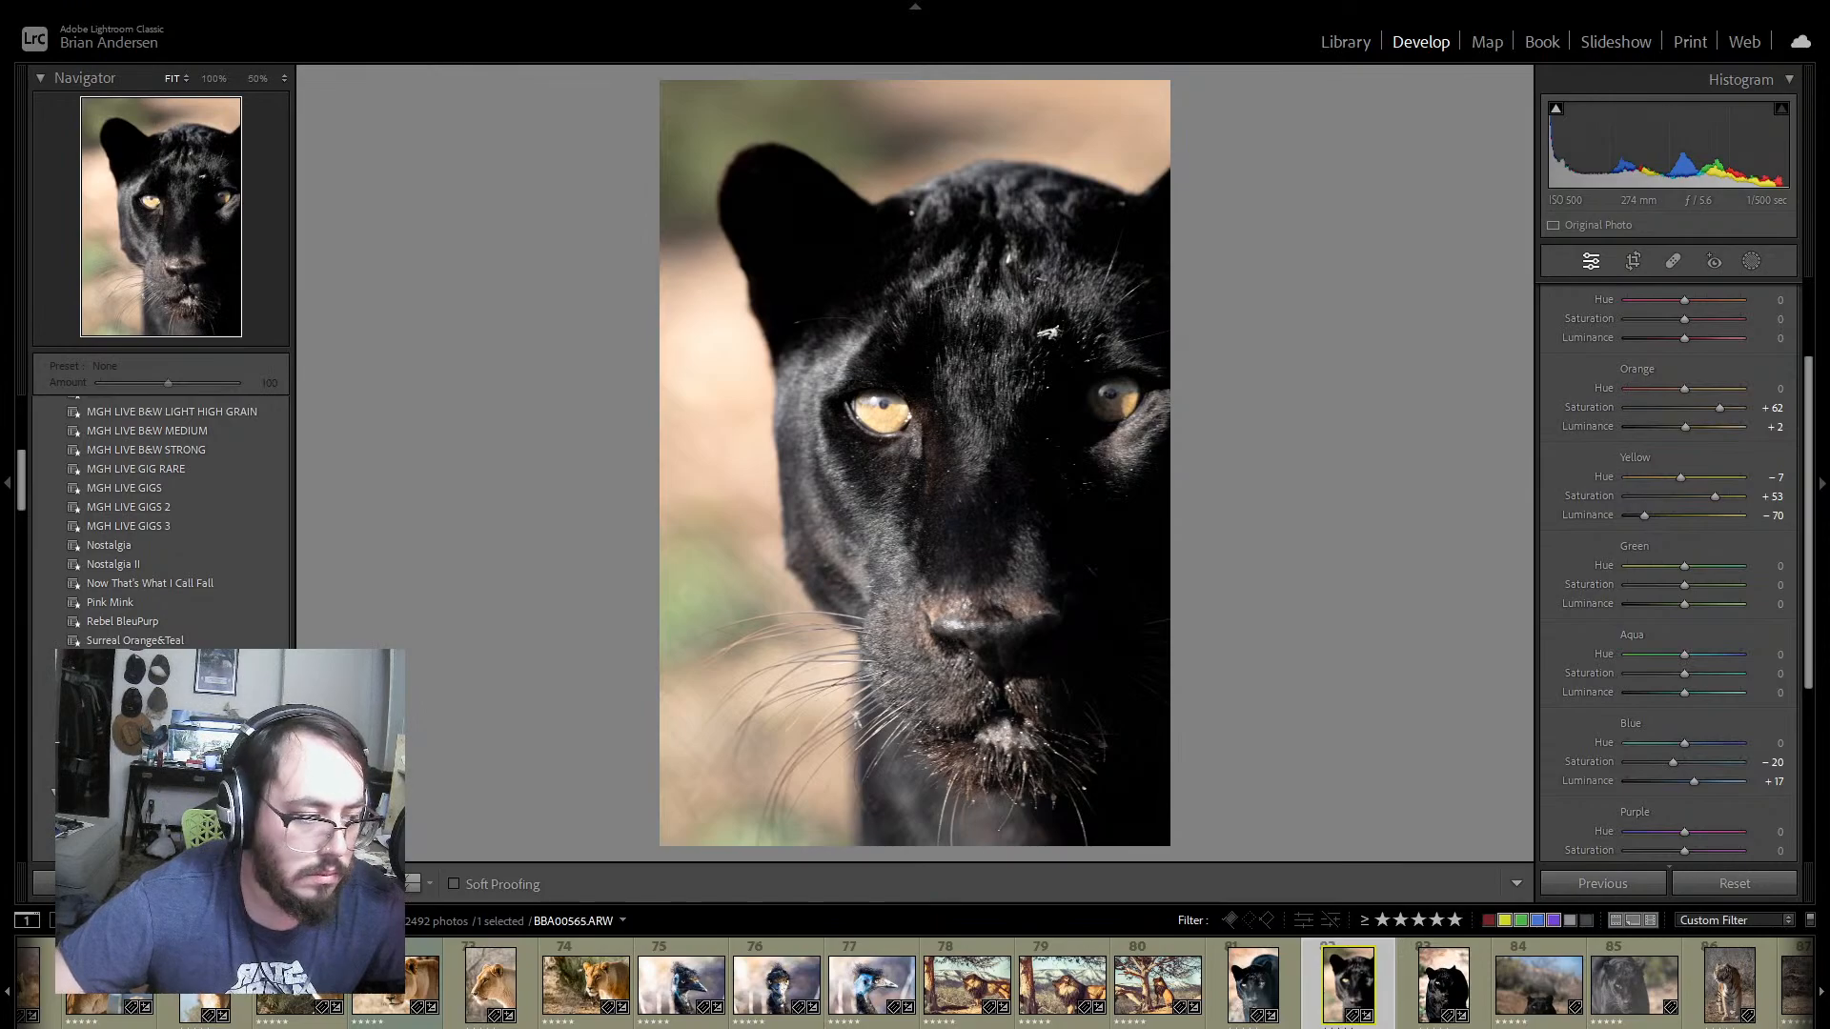
Step: Synchronize panther photo 82's develop settings, except masking, to photos 83–85
{"action": "scroll", "coordinate": [1182, 982], "scroll_direction": "down", "scroll_amount": 5}
{"action": "left_click", "coordinate": [1182, 986], "text": "shift"}
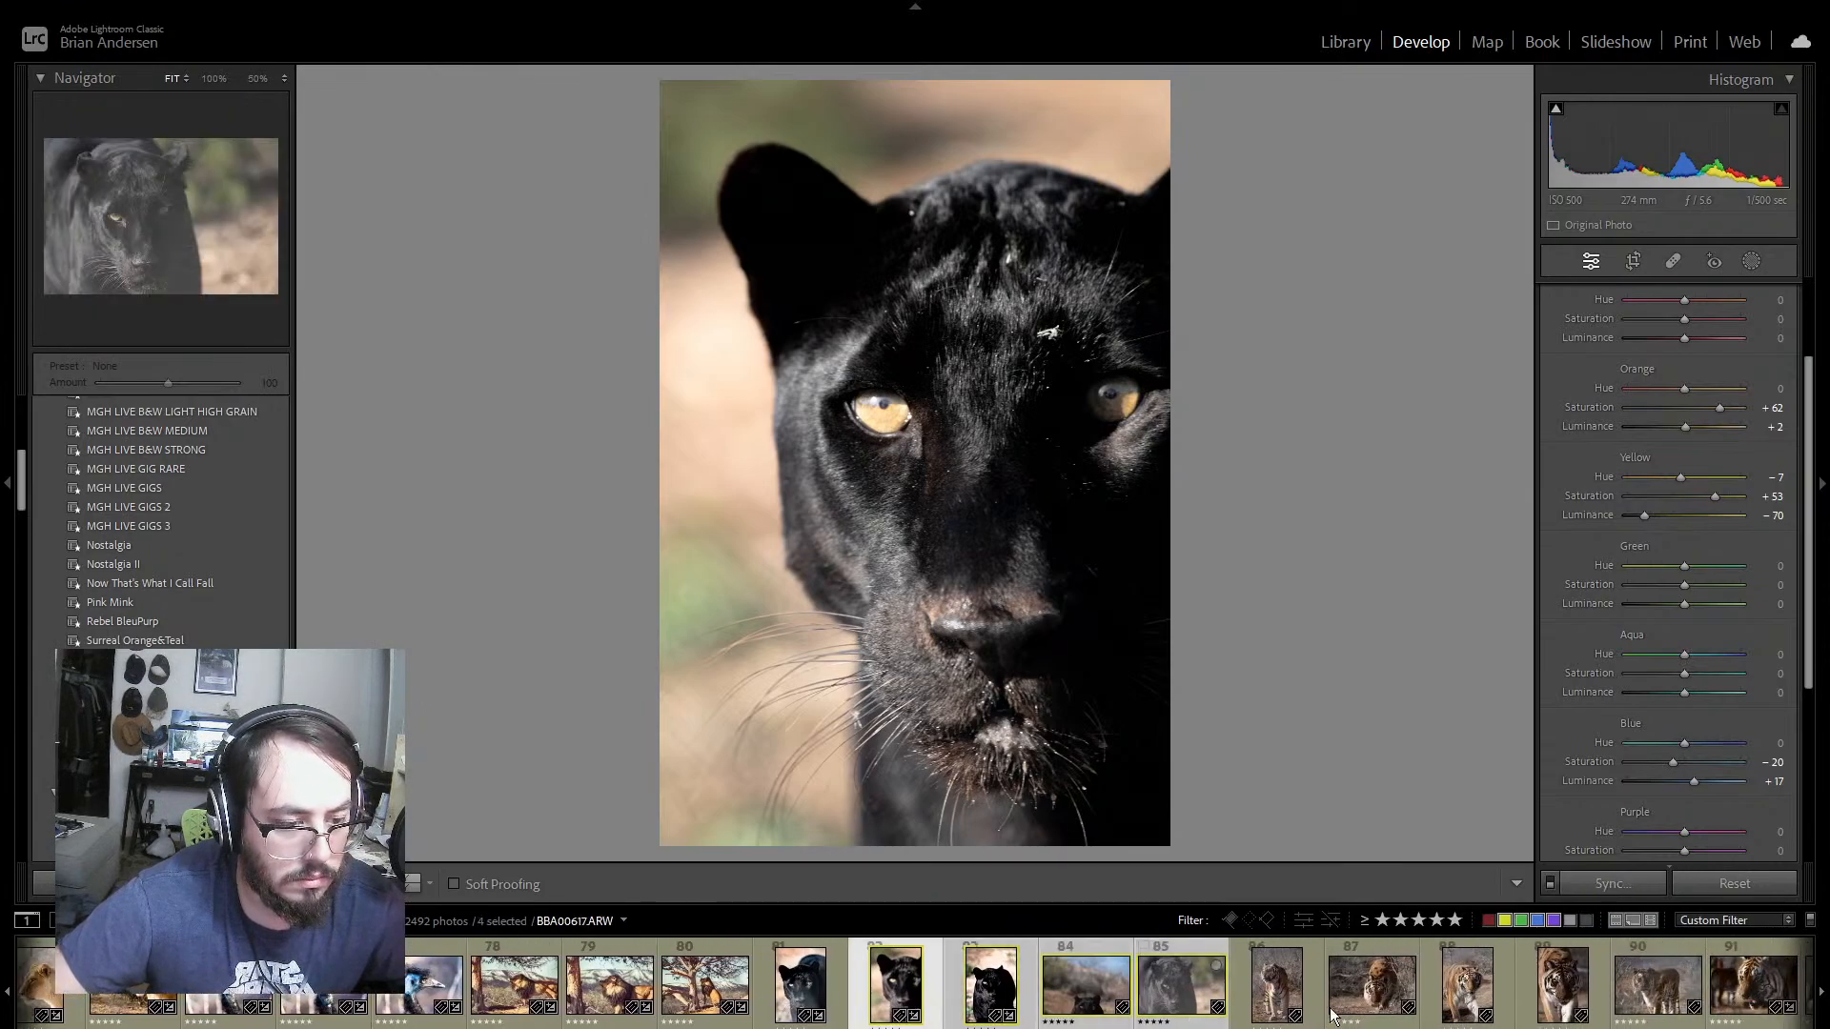
{"action": "left_click", "coordinate": [1620, 883]}
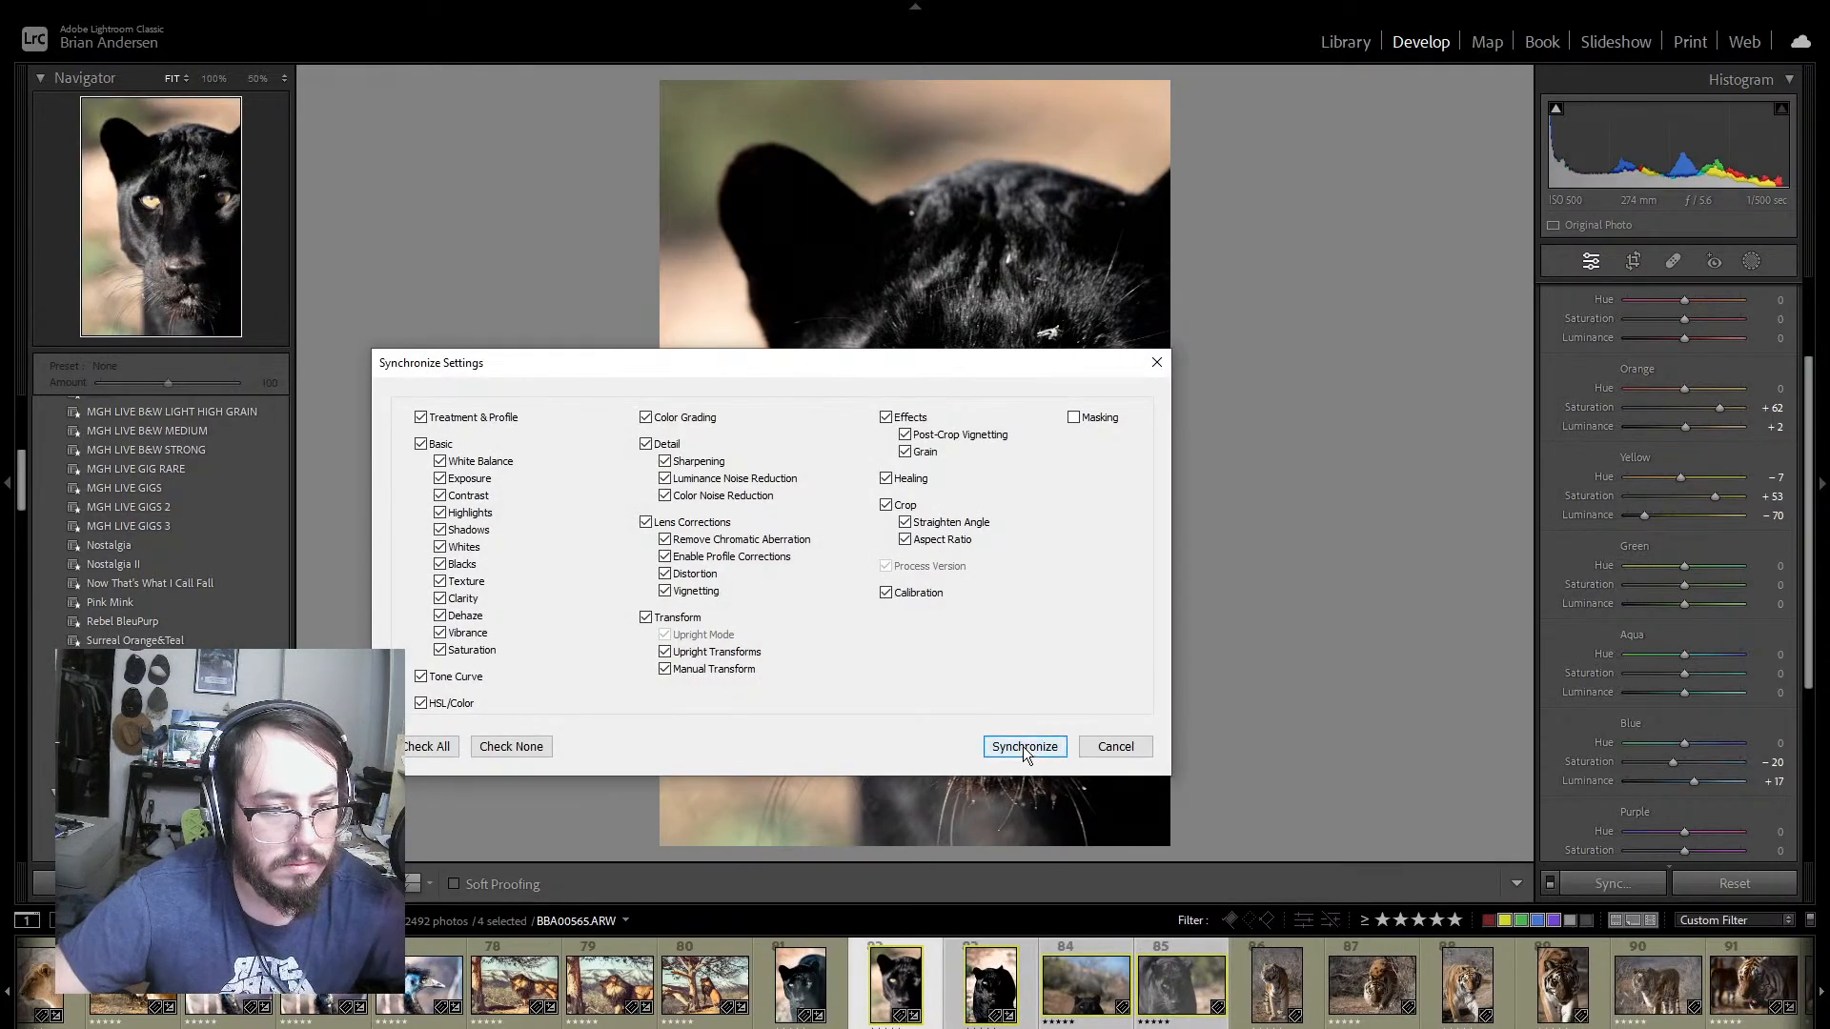
{"action": "left_click", "coordinate": [1021, 746]}
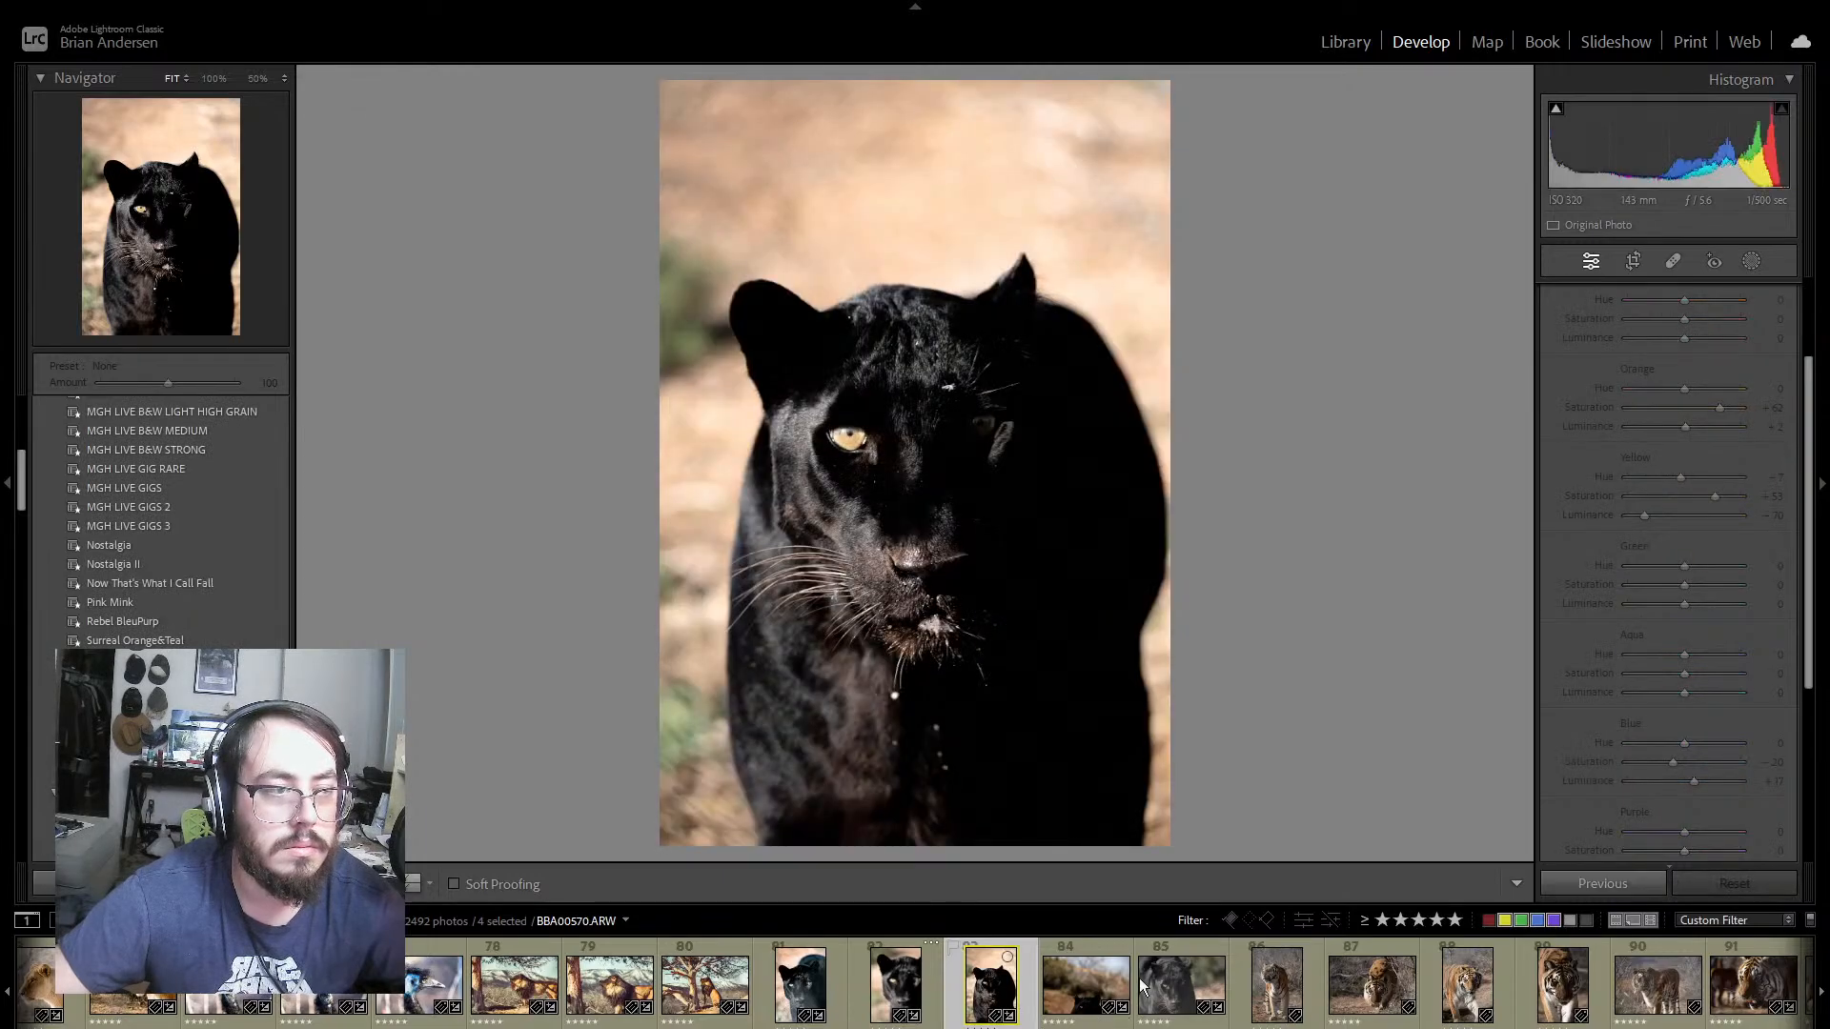
Step: Open panther photo 84 and set Exposure to +1.49 and Highlights to +91
{"action": "left_click", "coordinate": [1557, 110]}
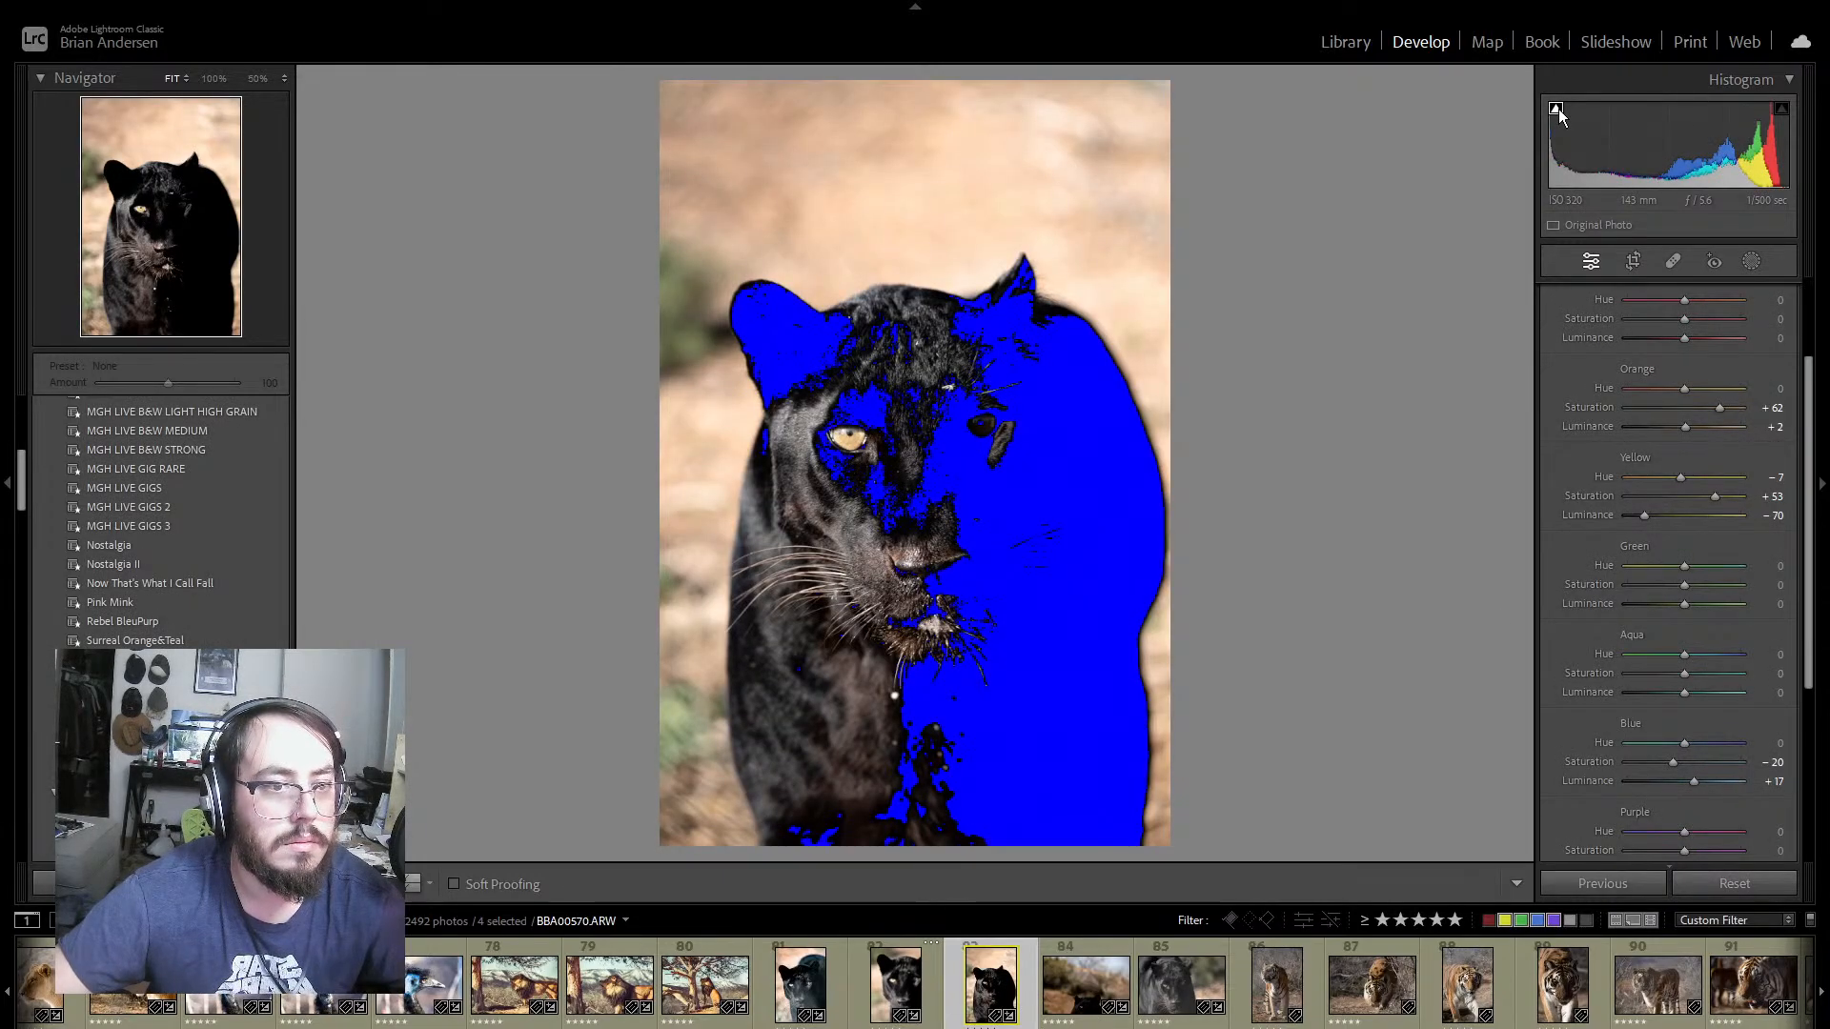
{"action": "left_click", "coordinate": [1108, 1024]}
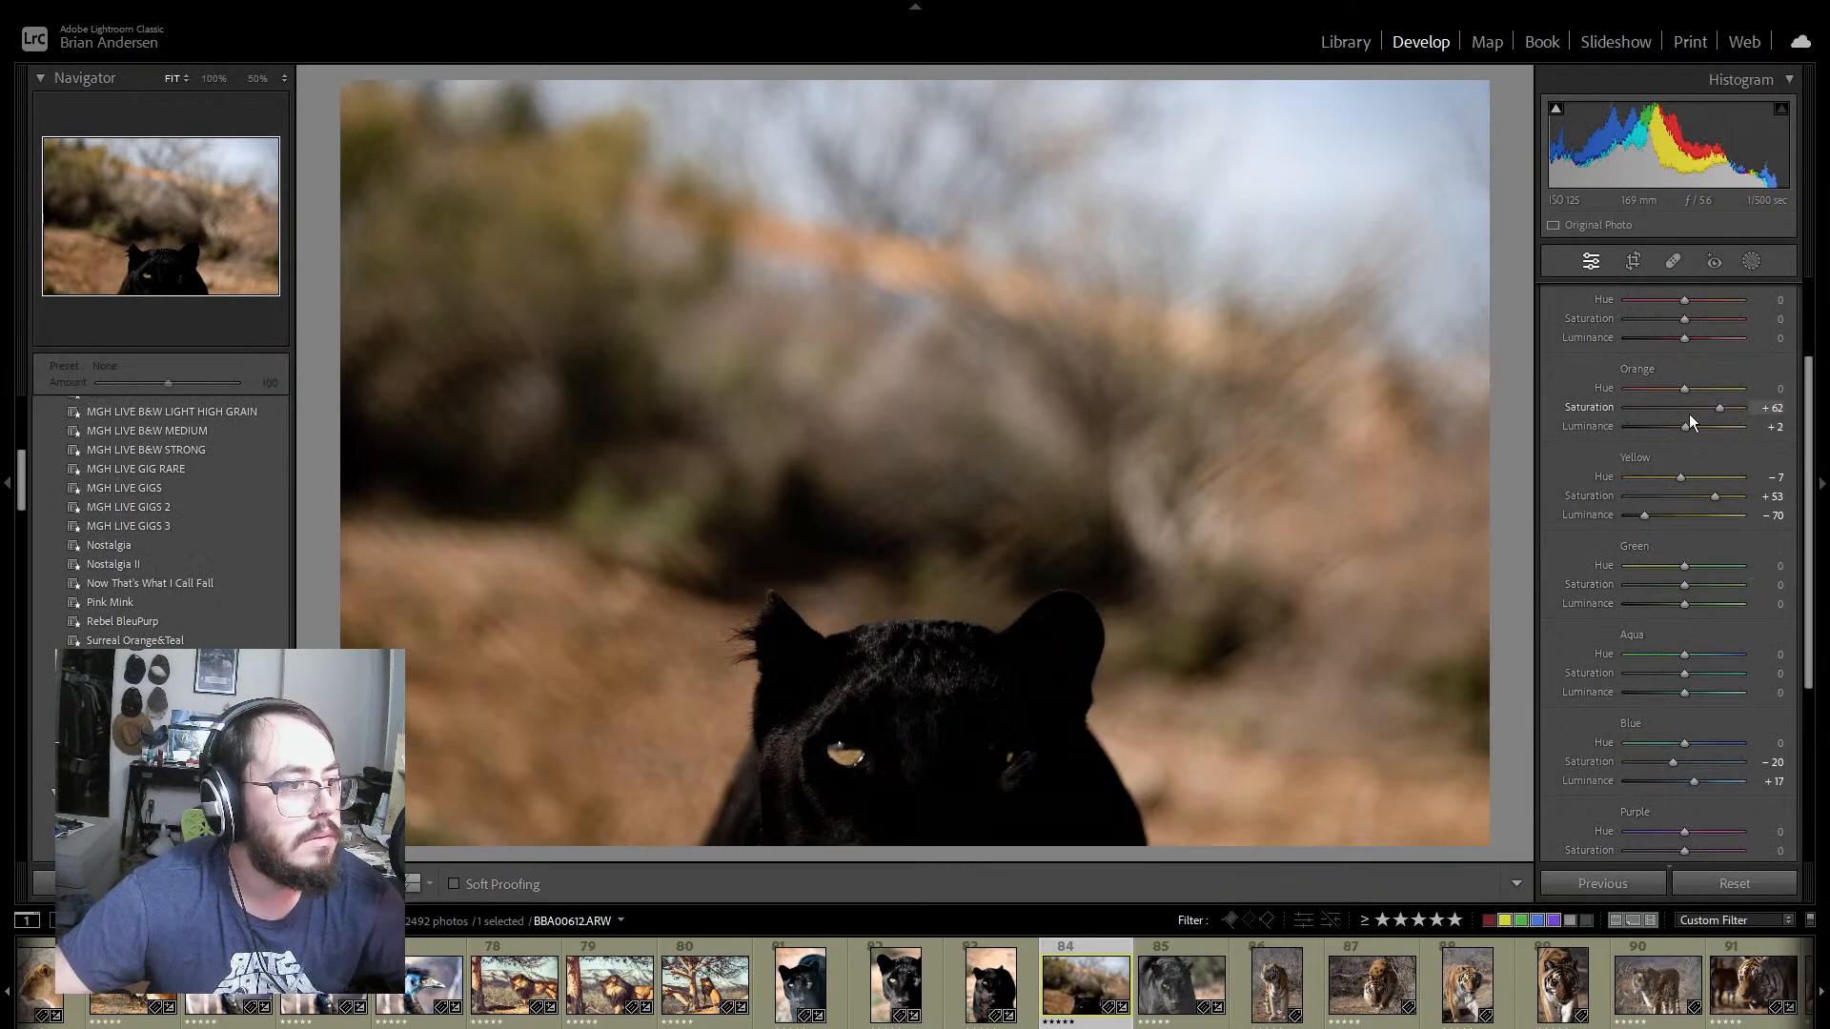
{"action": "scroll", "coordinate": [1696, 410], "scroll_direction": "up", "scroll_amount": 3}
{"action": "left_click", "coordinate": [1789, 292]}
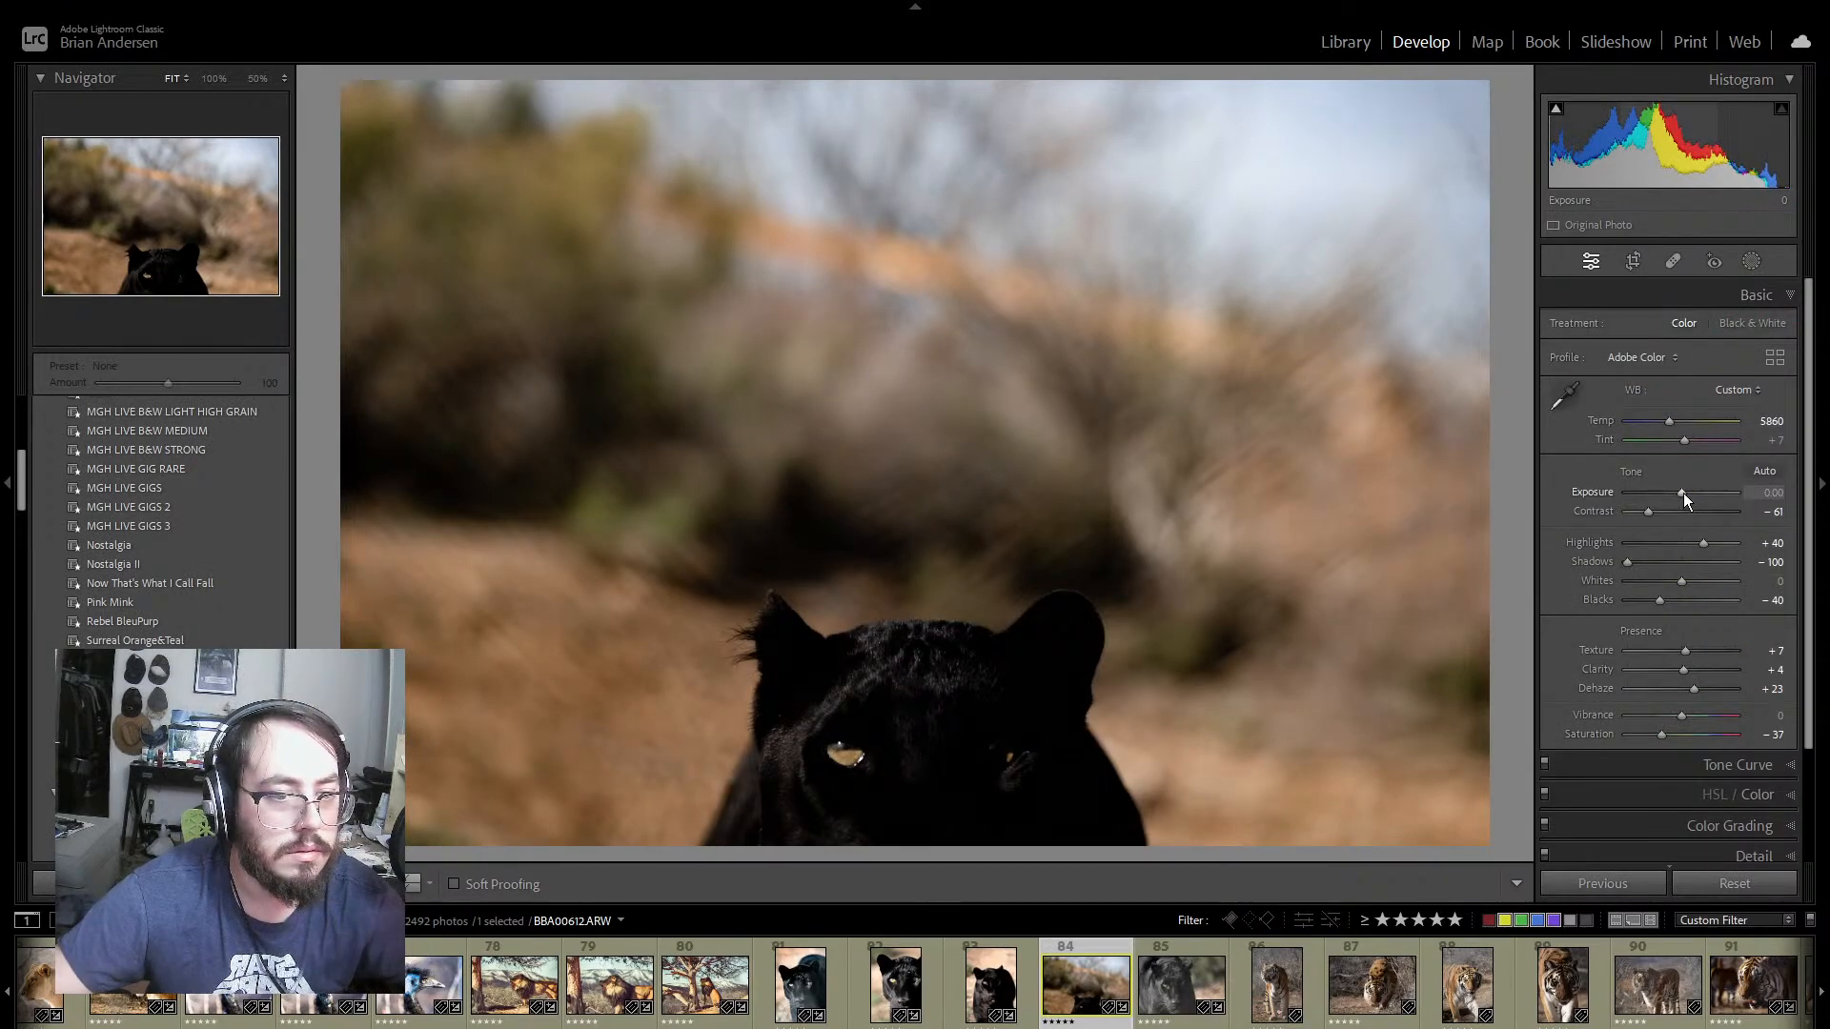
{"action": "left_click_drag", "start_coordinate": [1683, 494], "coordinate": [1696, 494]}
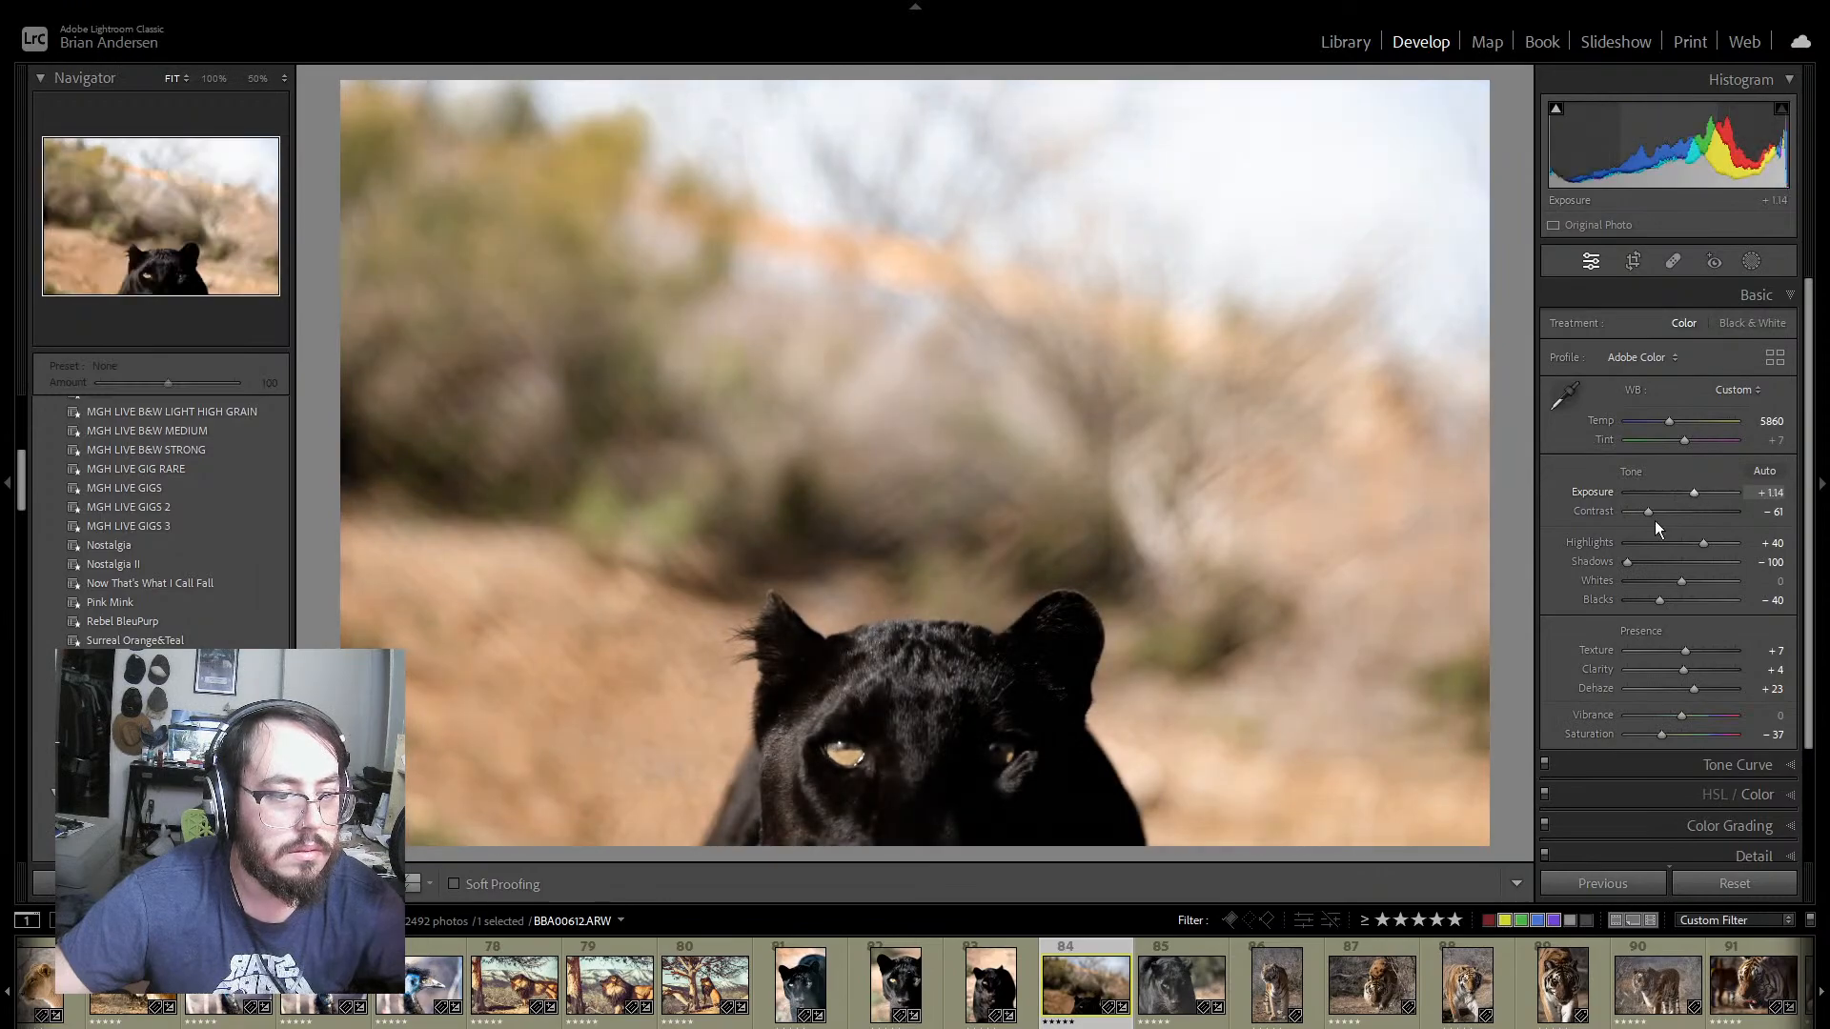
{"action": "left_click", "coordinate": [1555, 110]}
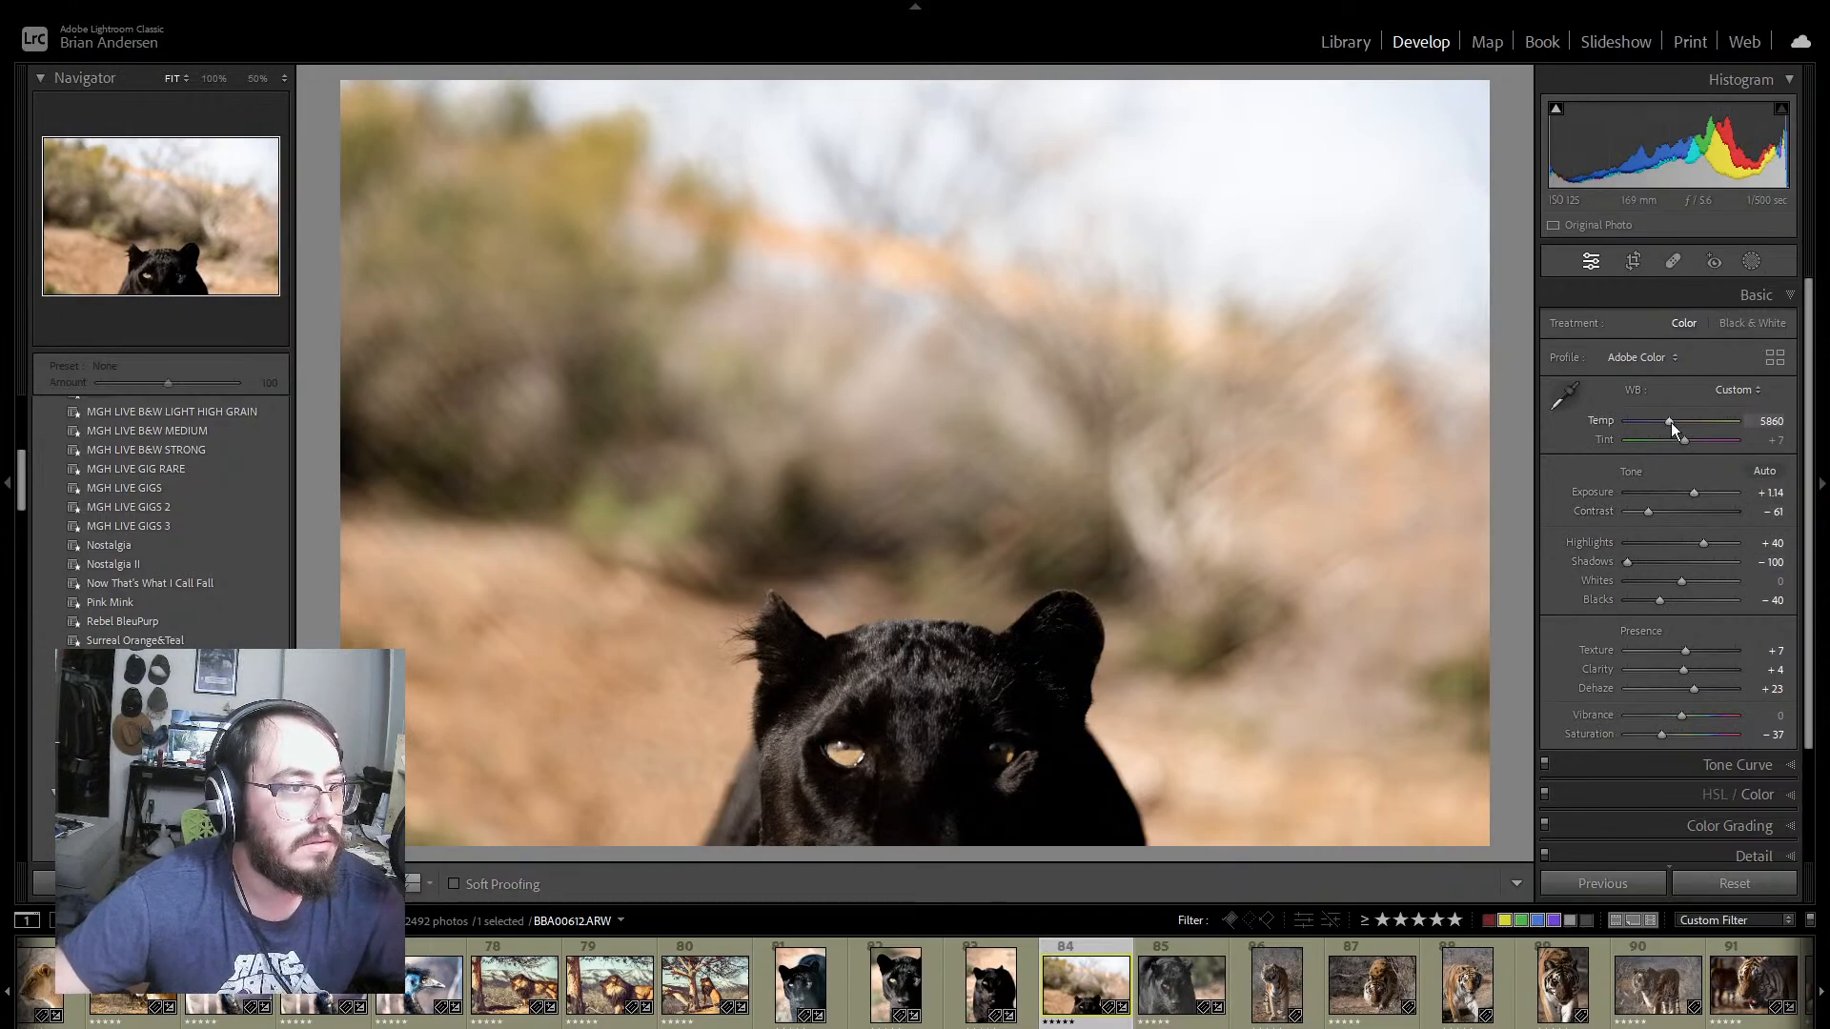
{"action": "left_click_drag", "start_coordinate": [1697, 492], "coordinate": [1701, 494]}
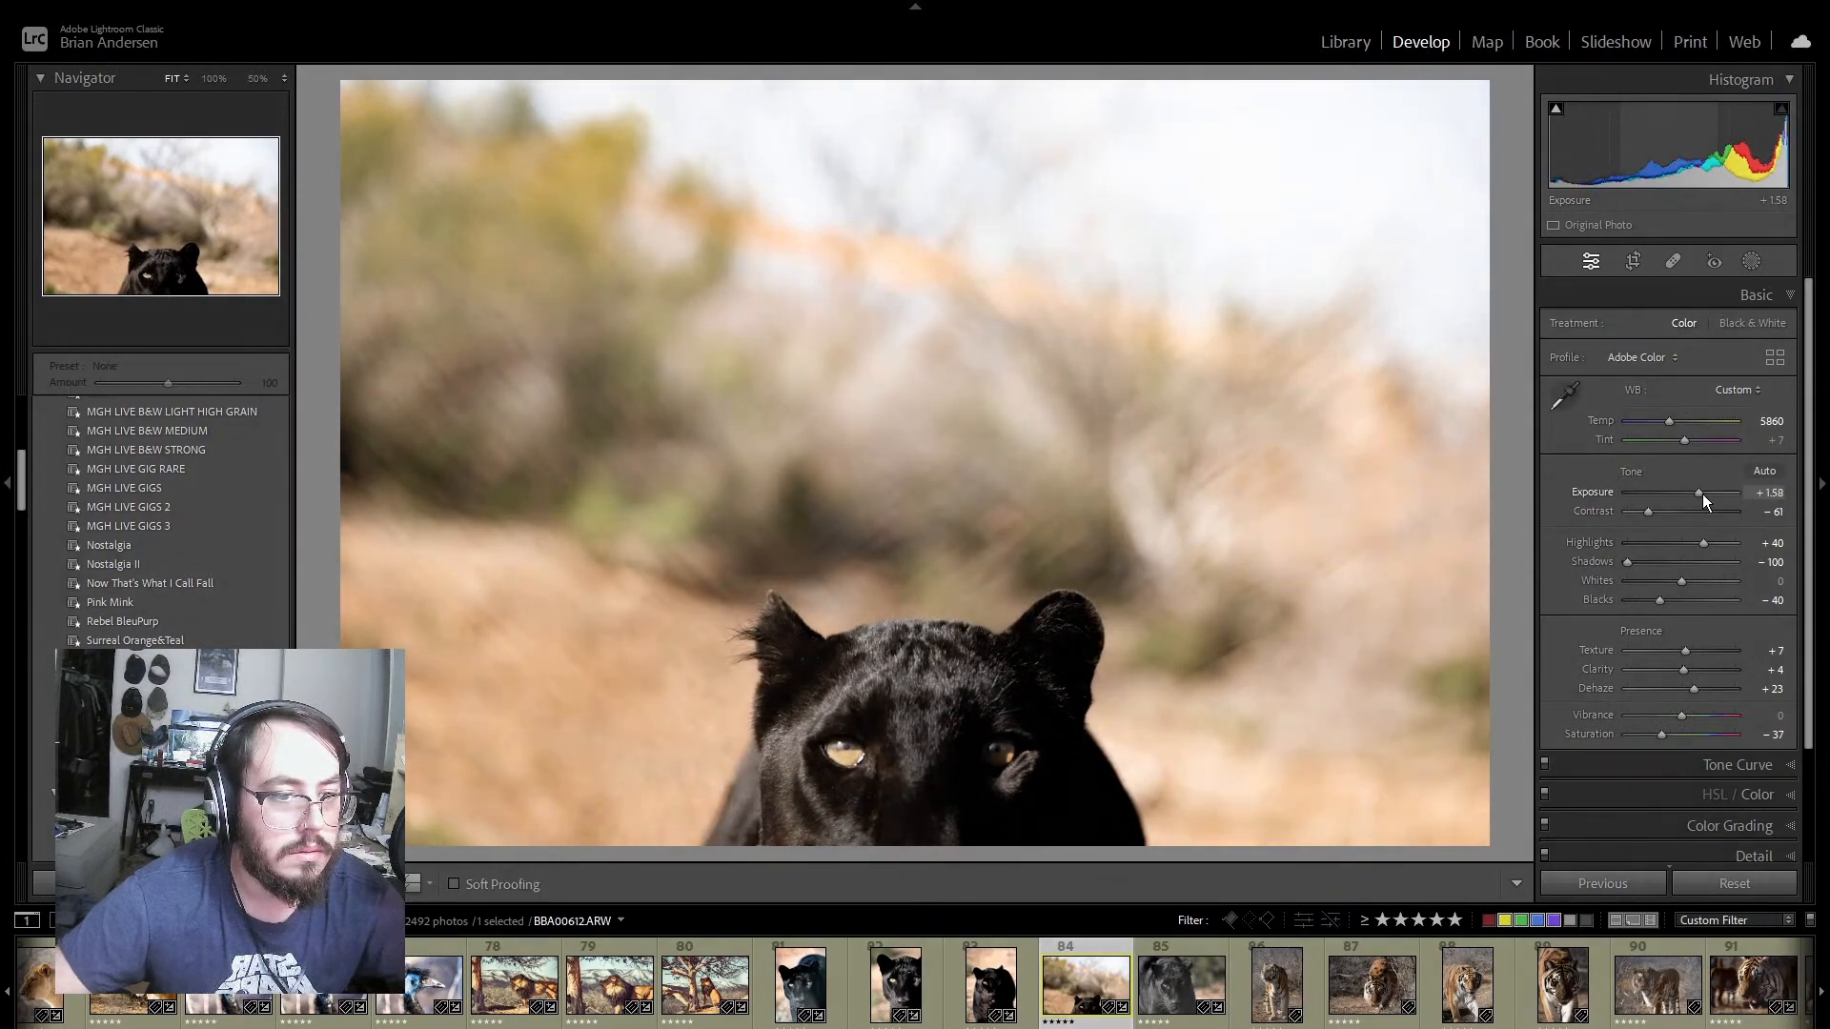
{"action": "left_click_drag", "start_coordinate": [1702, 494], "coordinate": [1660, 560]}
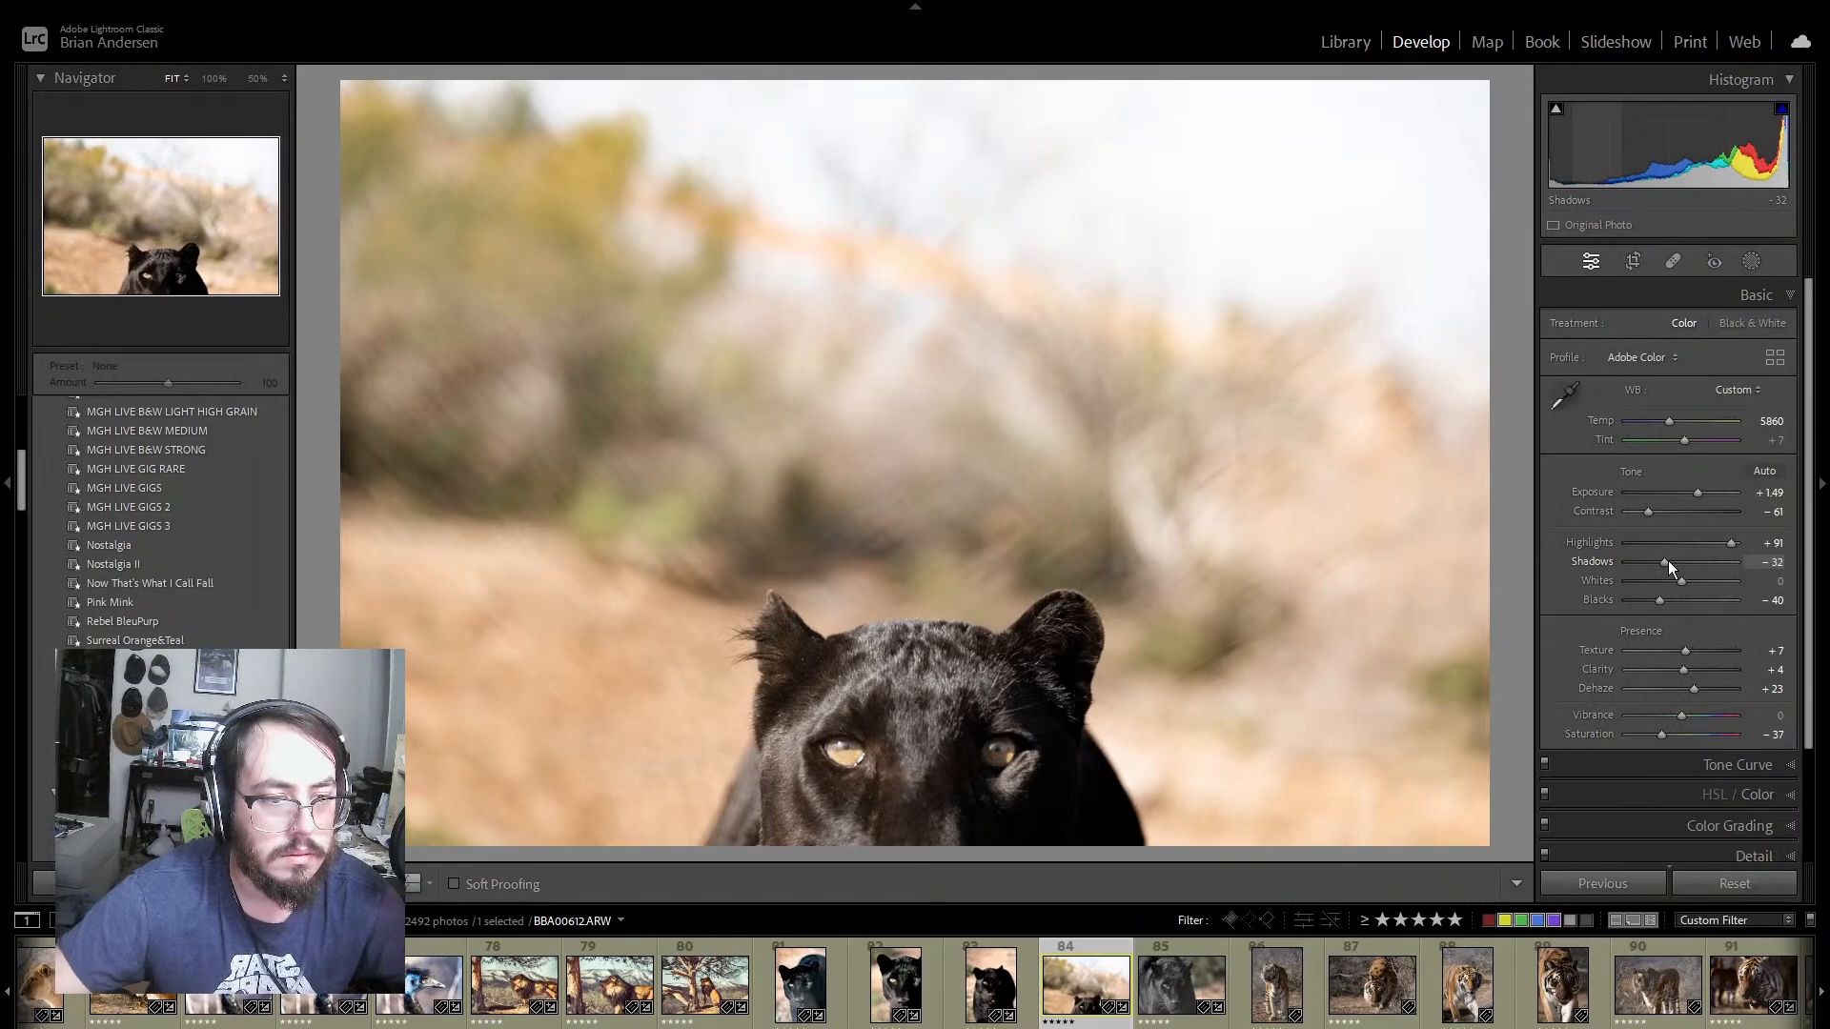
Step: Set Shadows to −21, Blacks to −47, Contrast to −47 and Whites to −89 on panther photo 84
{"action": "left_click_drag", "start_coordinate": [1668, 560], "coordinate": [1645, 603]}
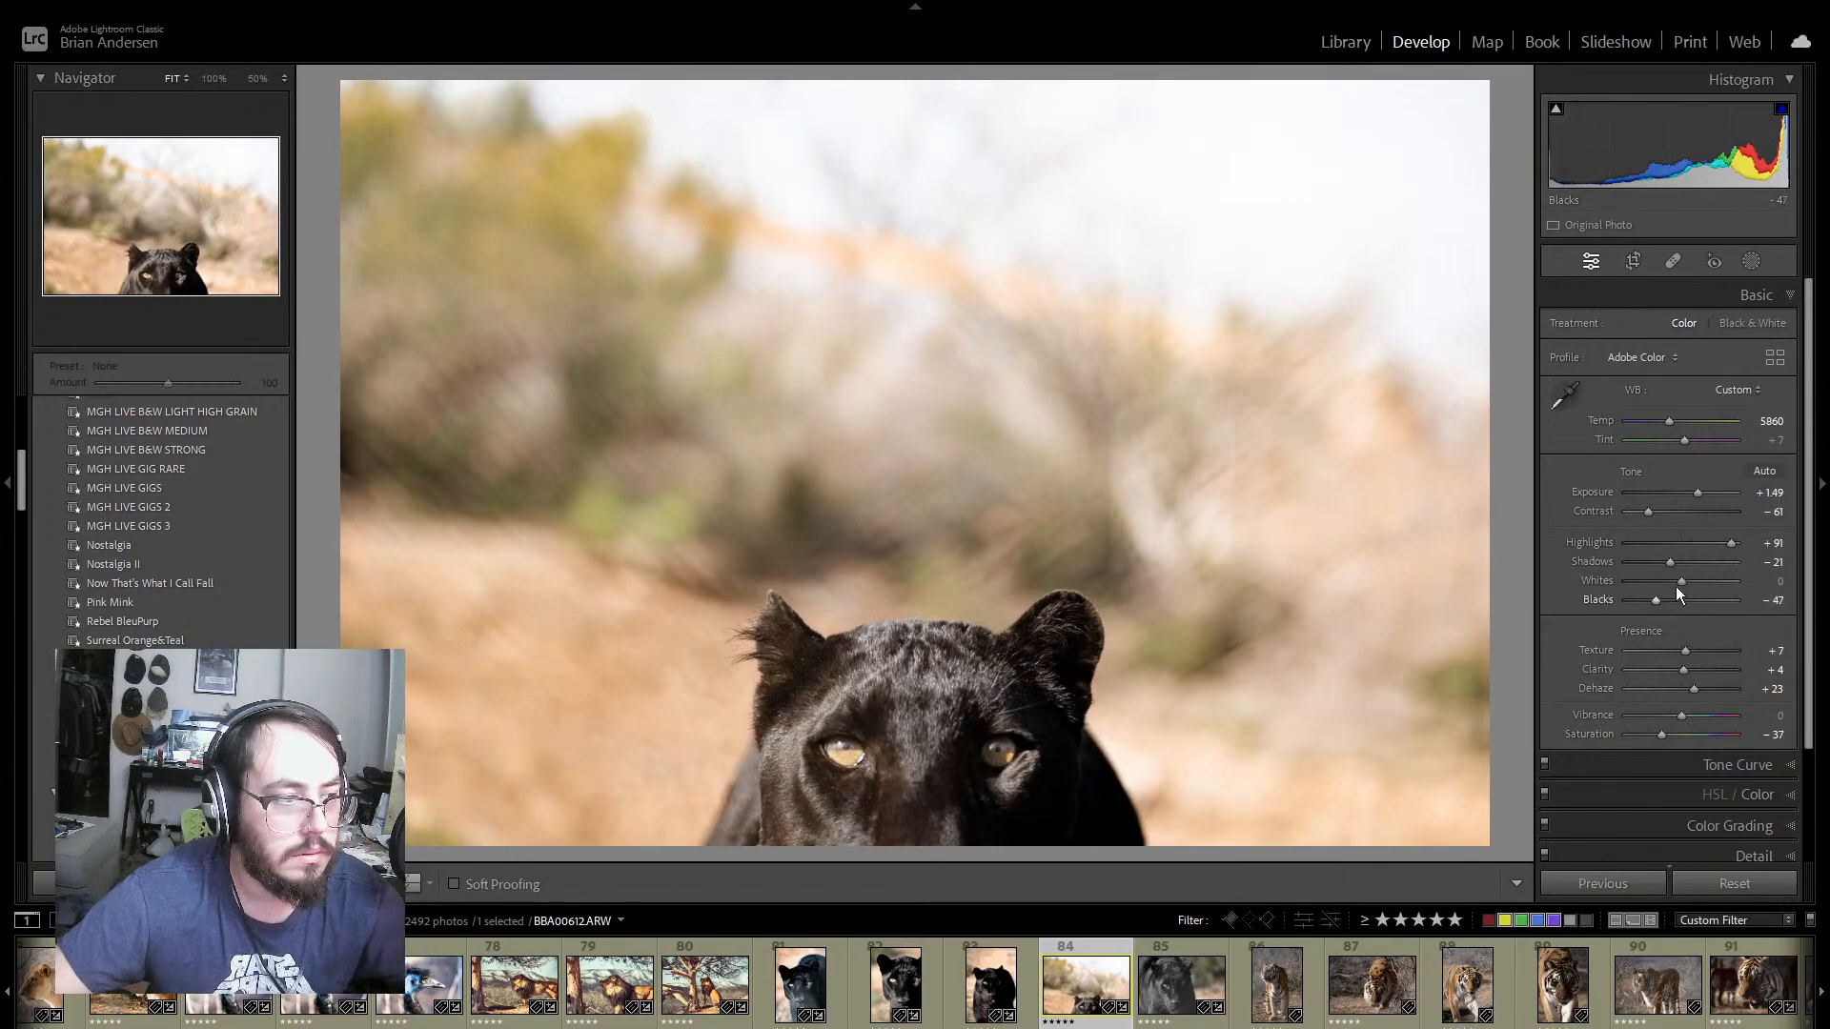
{"action": "left_click_drag", "start_coordinate": [1649, 512], "coordinate": [1656, 512]}
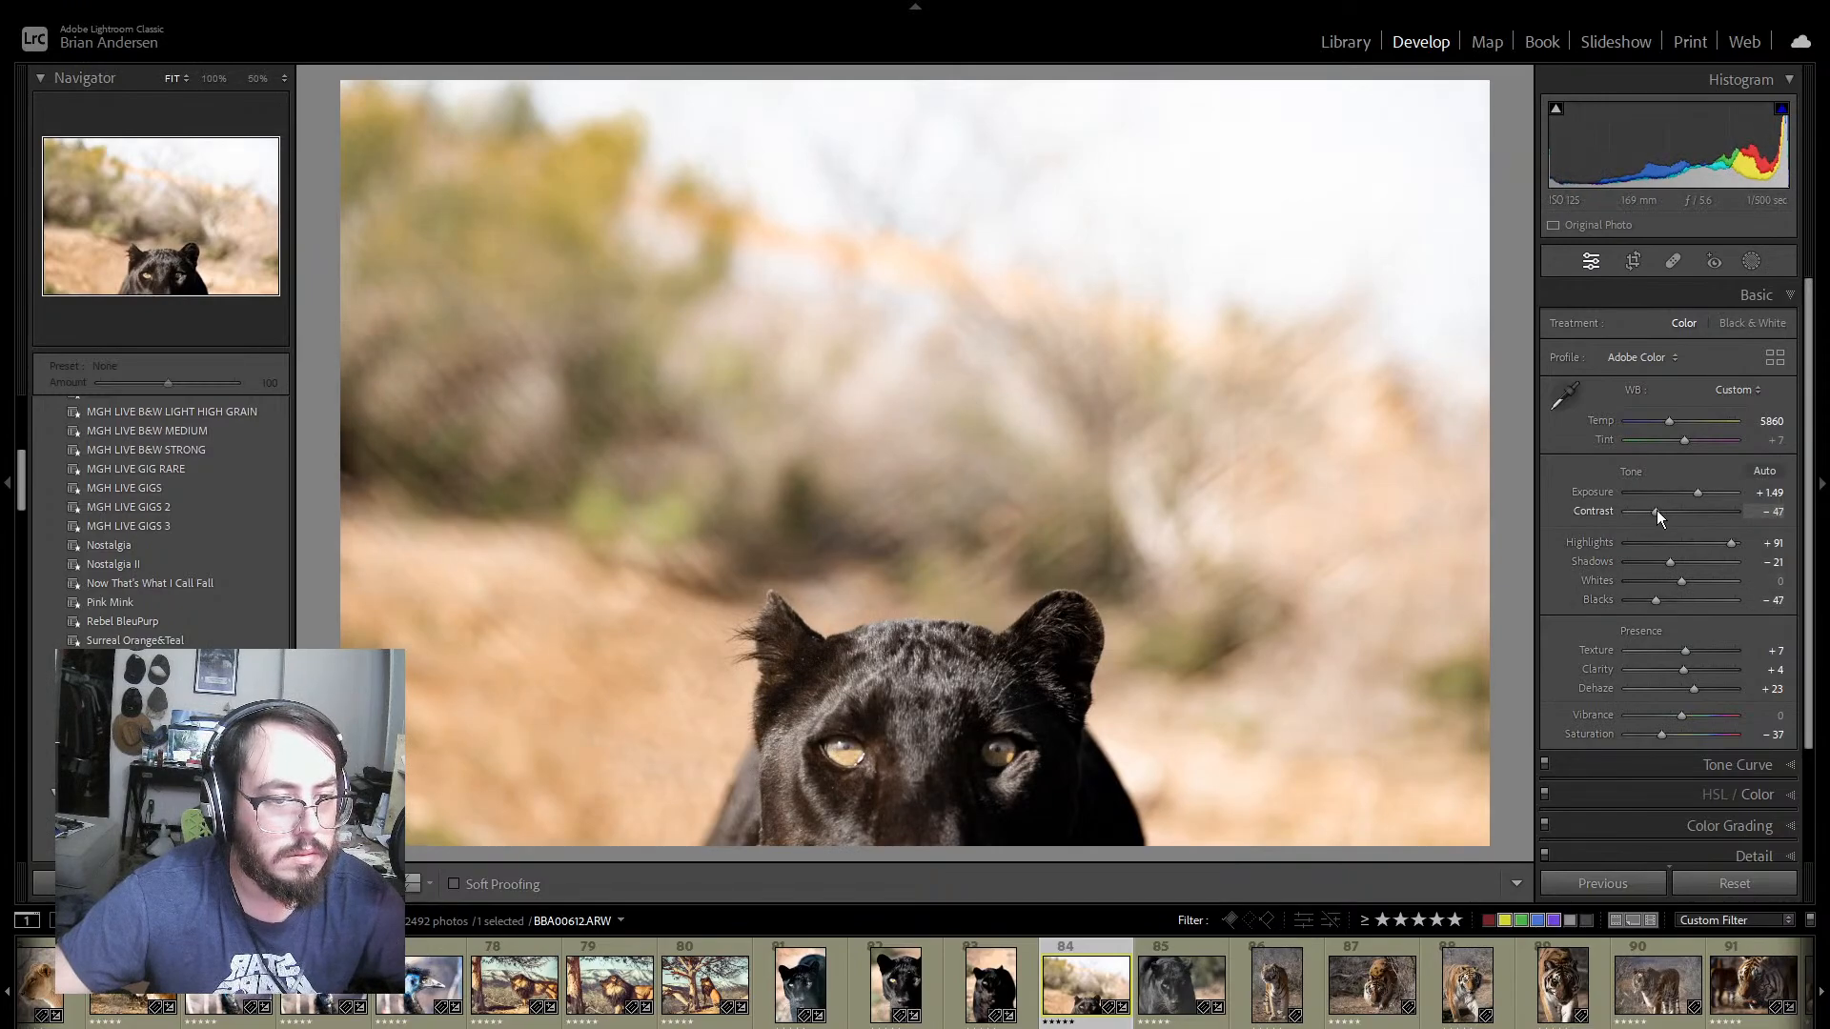
{"action": "left_click_drag", "start_coordinate": [1670, 586], "coordinate": [1627, 591]}
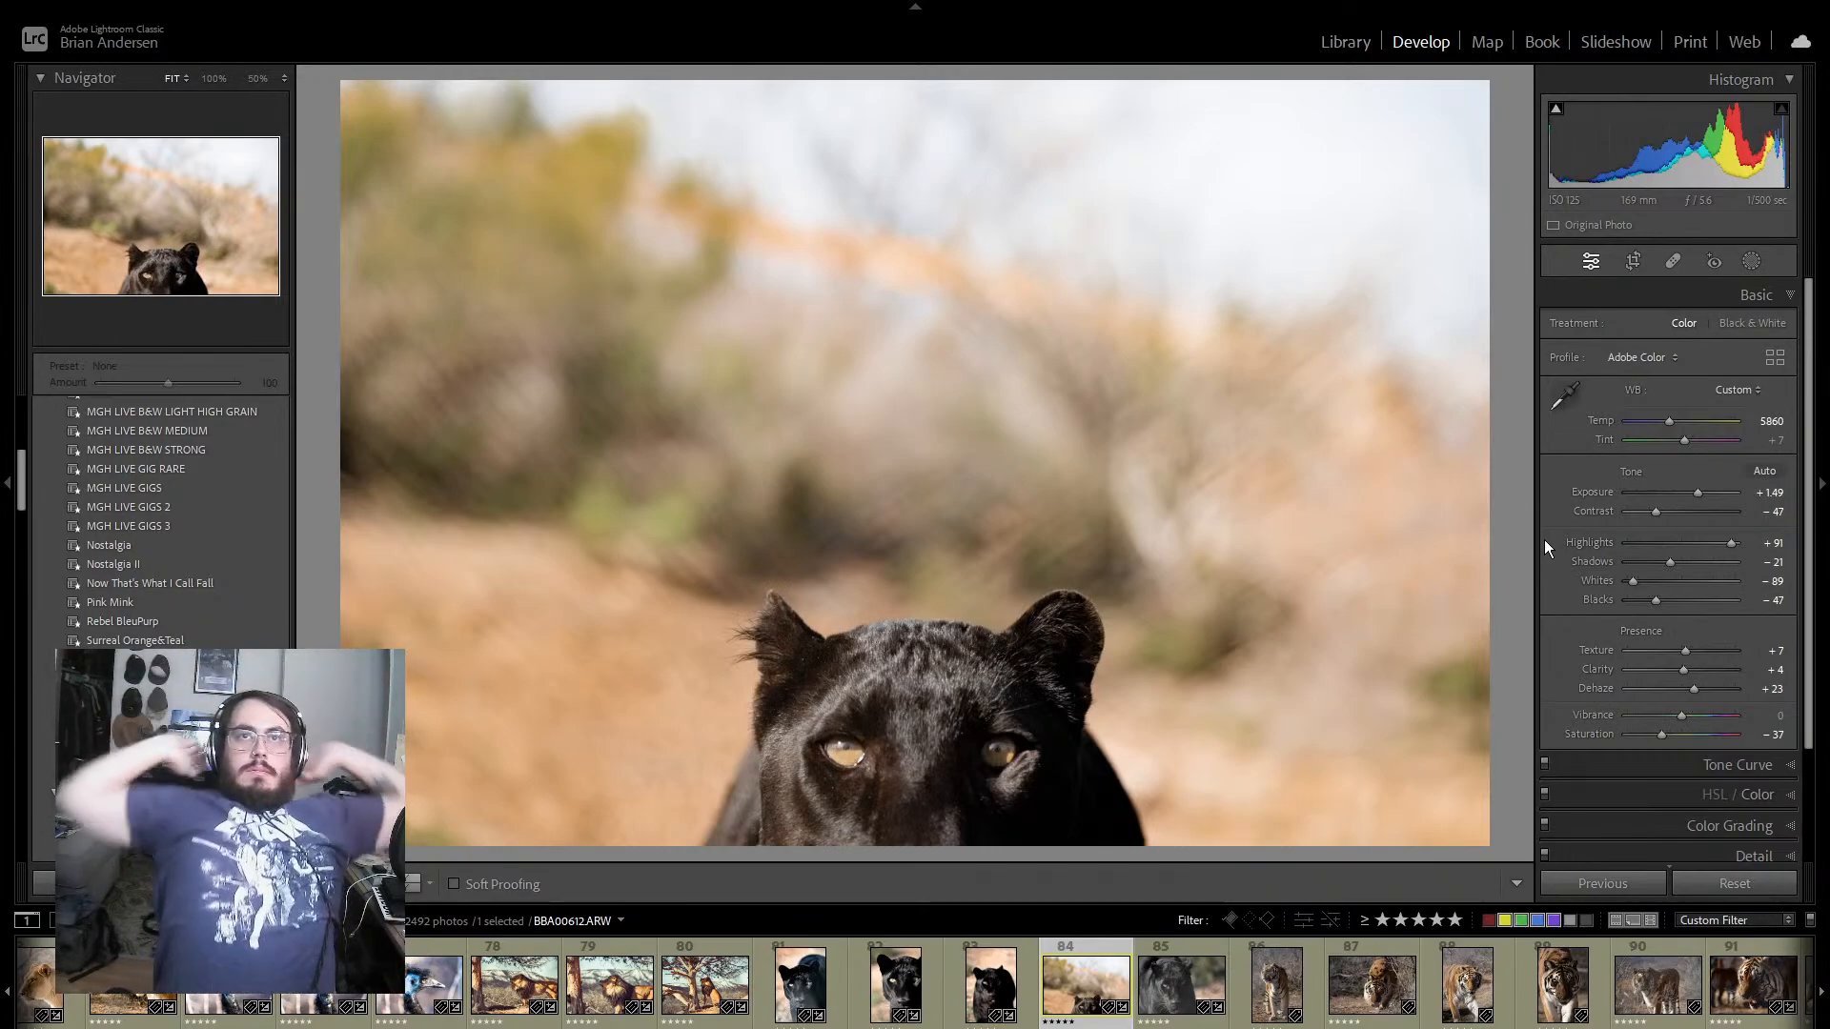
Step: Review panther photos 85 and 84 in the Library loupe view and return to Develop with photo 84
{"action": "left_click", "coordinate": [1176, 949]}
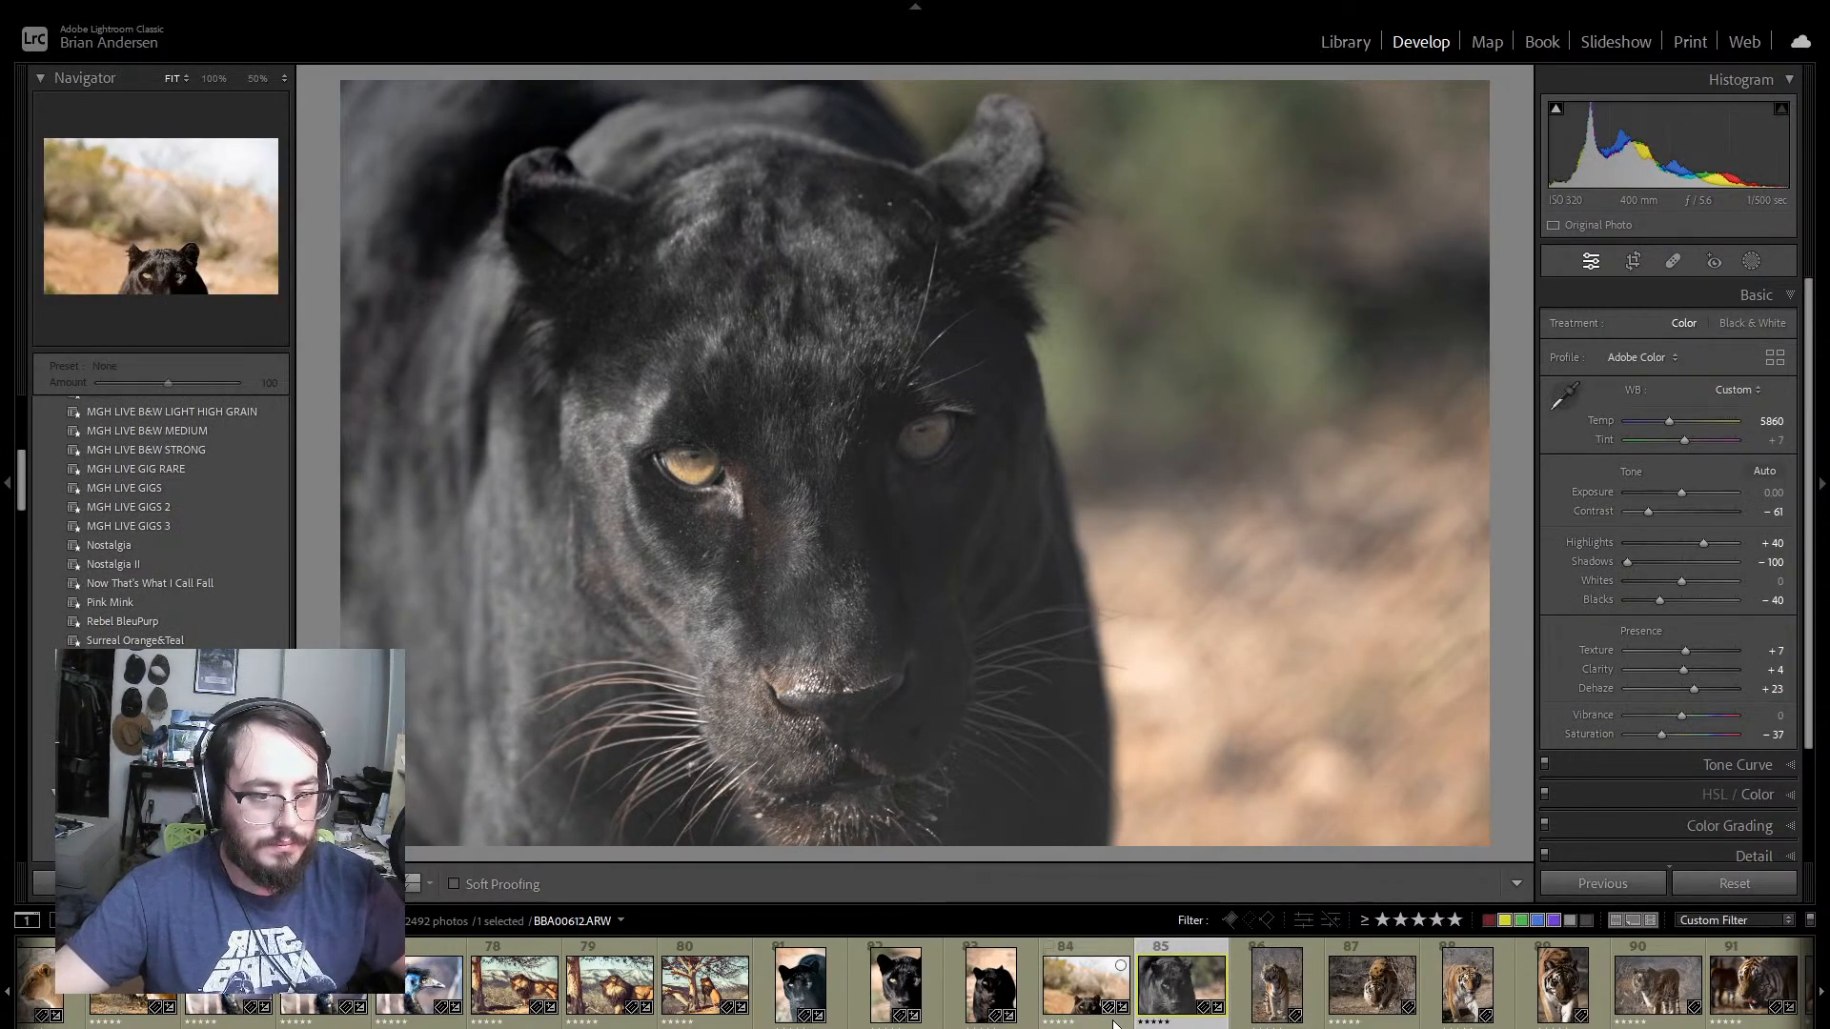
{"action": "key", "text": "e"}
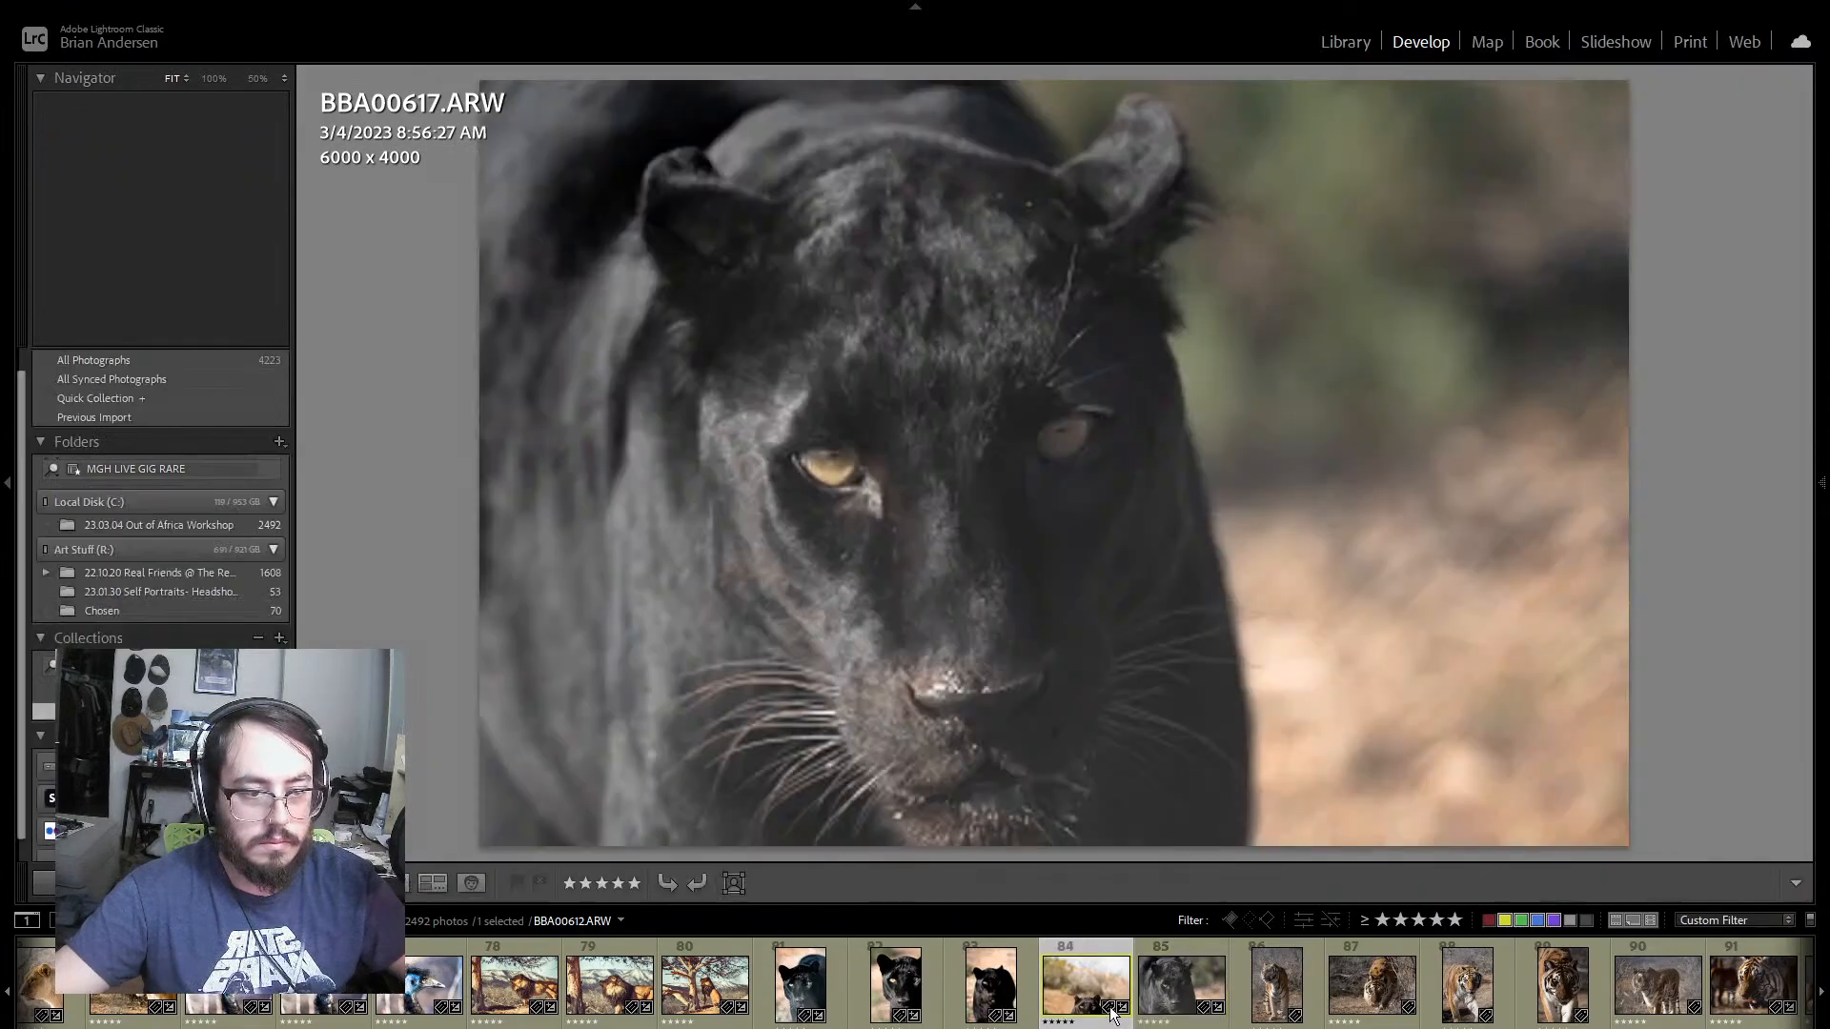
{"action": "left_click", "coordinate": [1098, 1018]}
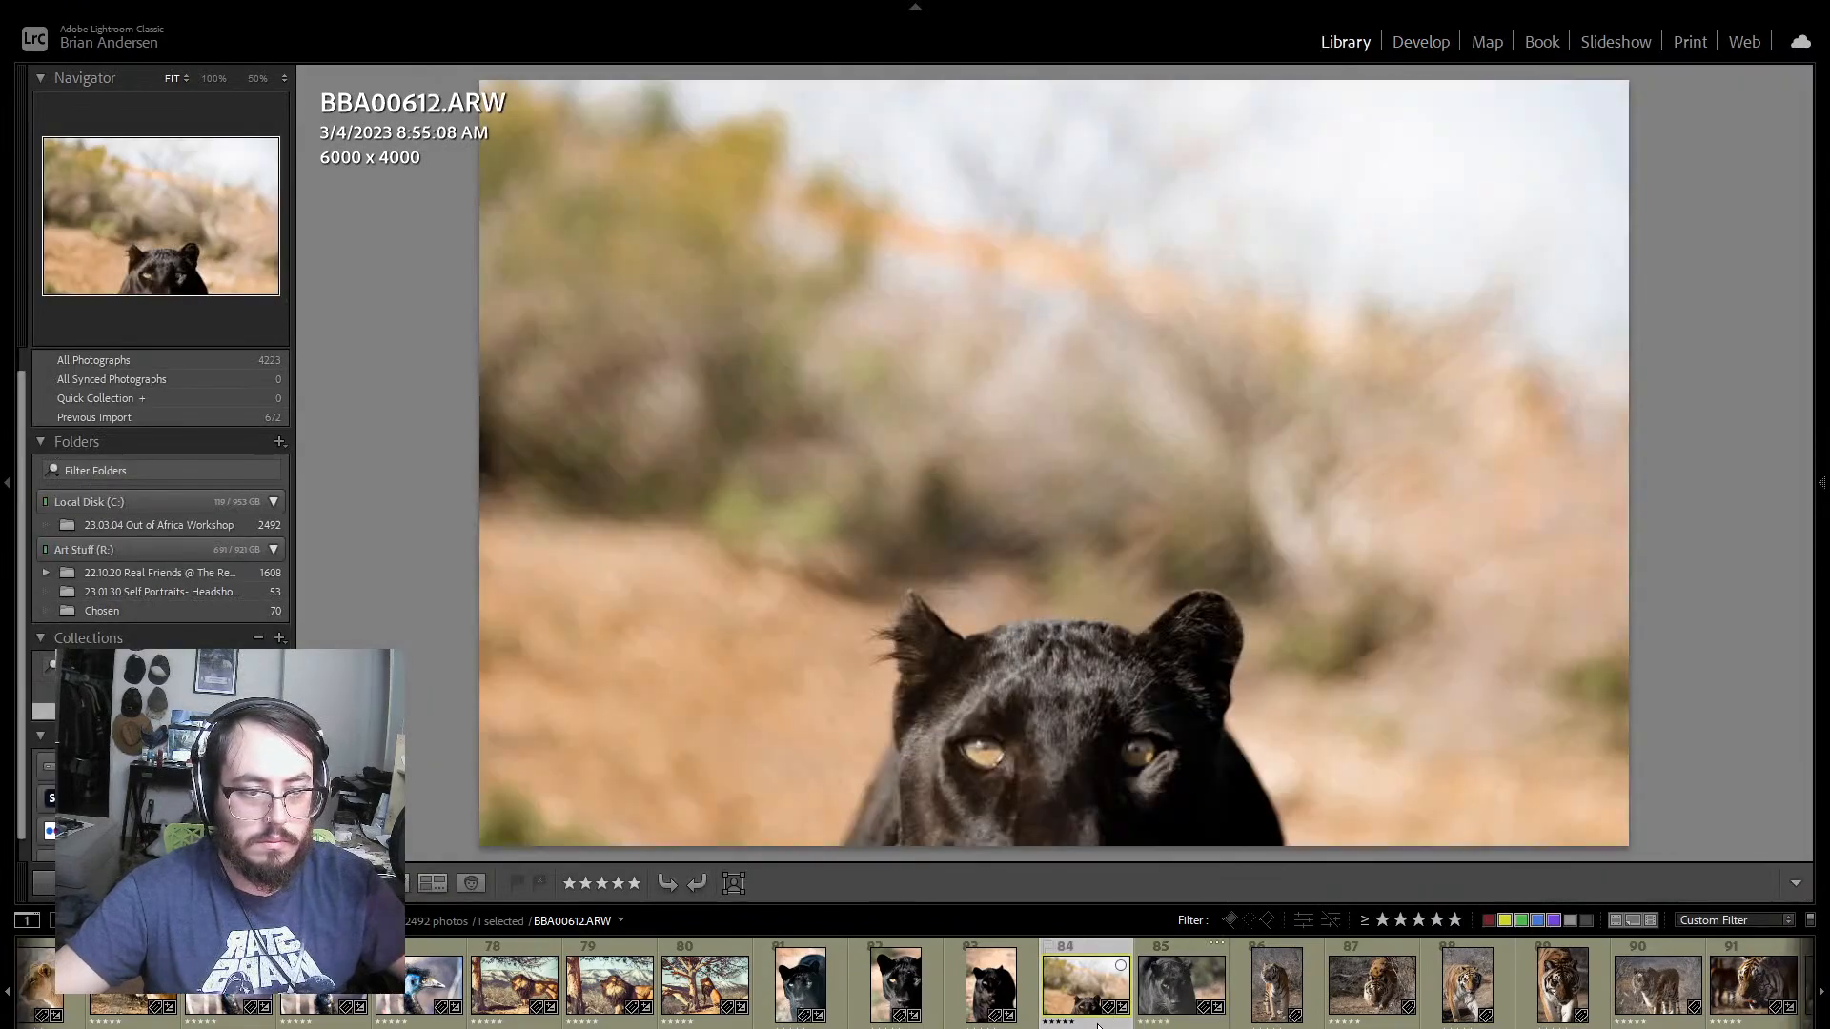
{"action": "left_click", "coordinate": [1420, 42]}
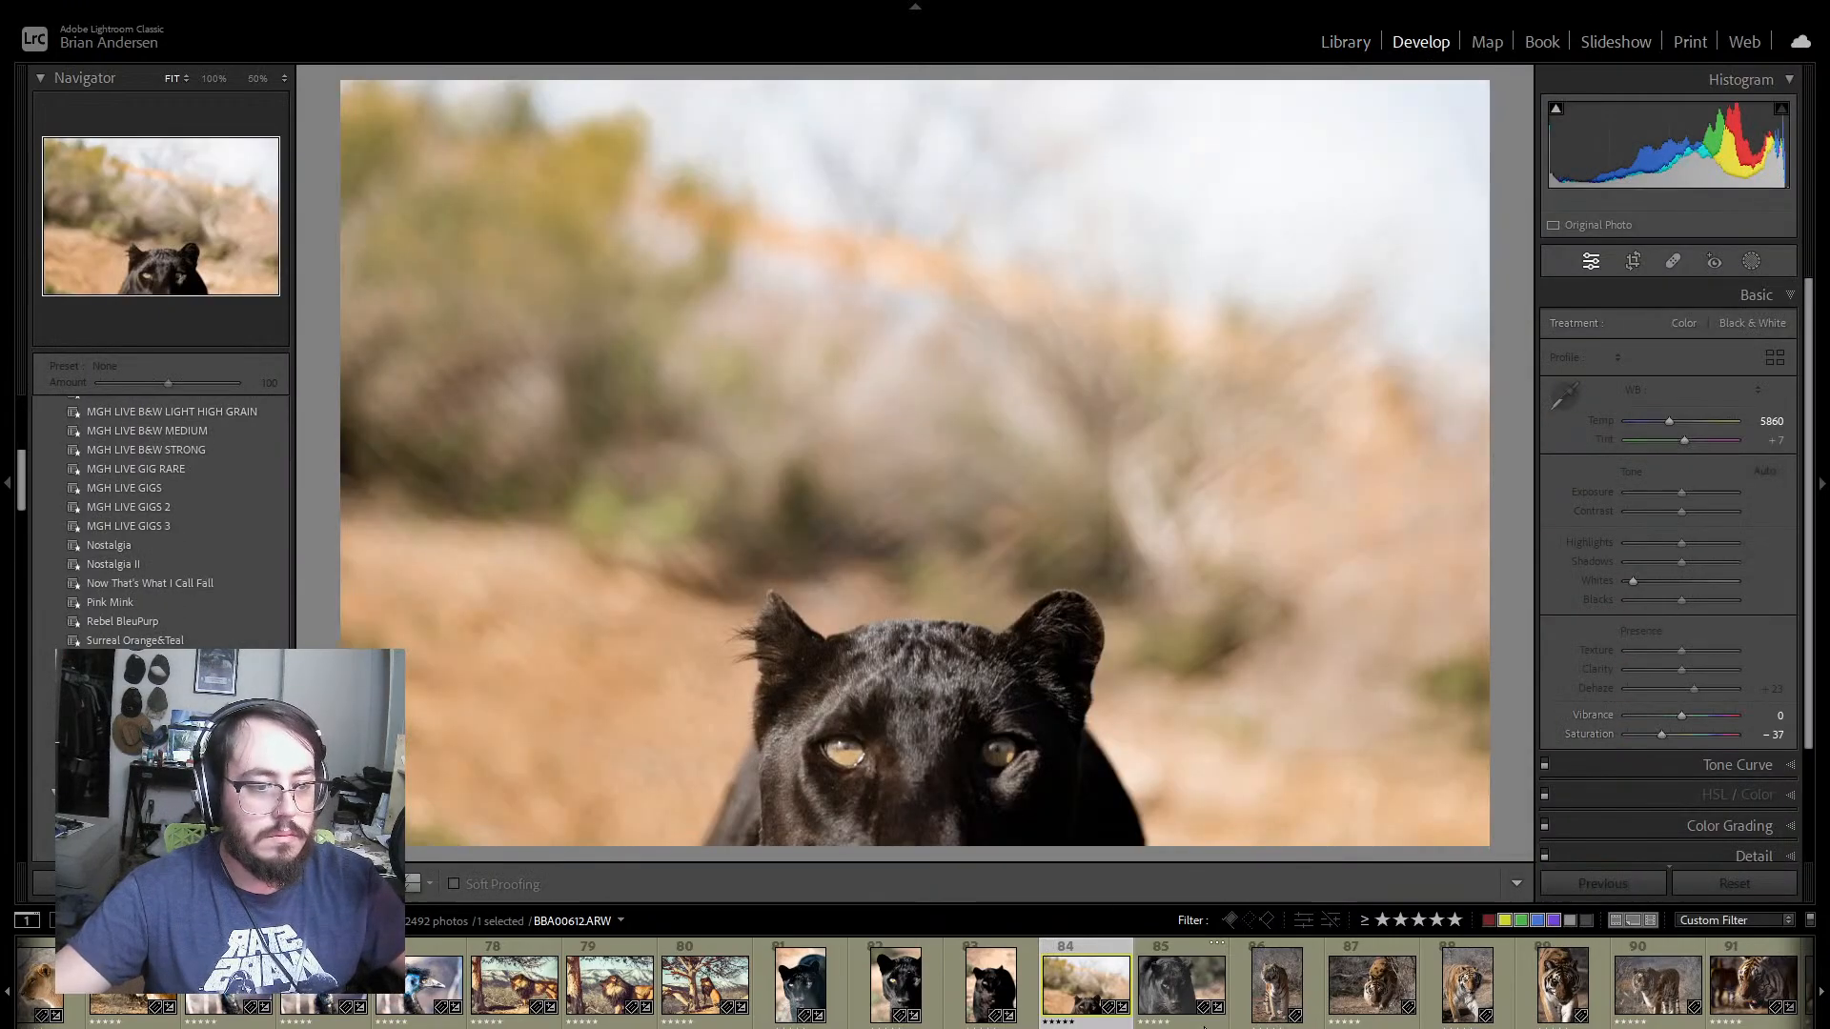
Step: Try to synchronize panther photo 84's develop settings to photo 85
{"action": "left_click", "coordinate": [1182, 982], "text": "ctrl"}
{"action": "left_click", "coordinate": [1627, 894]}
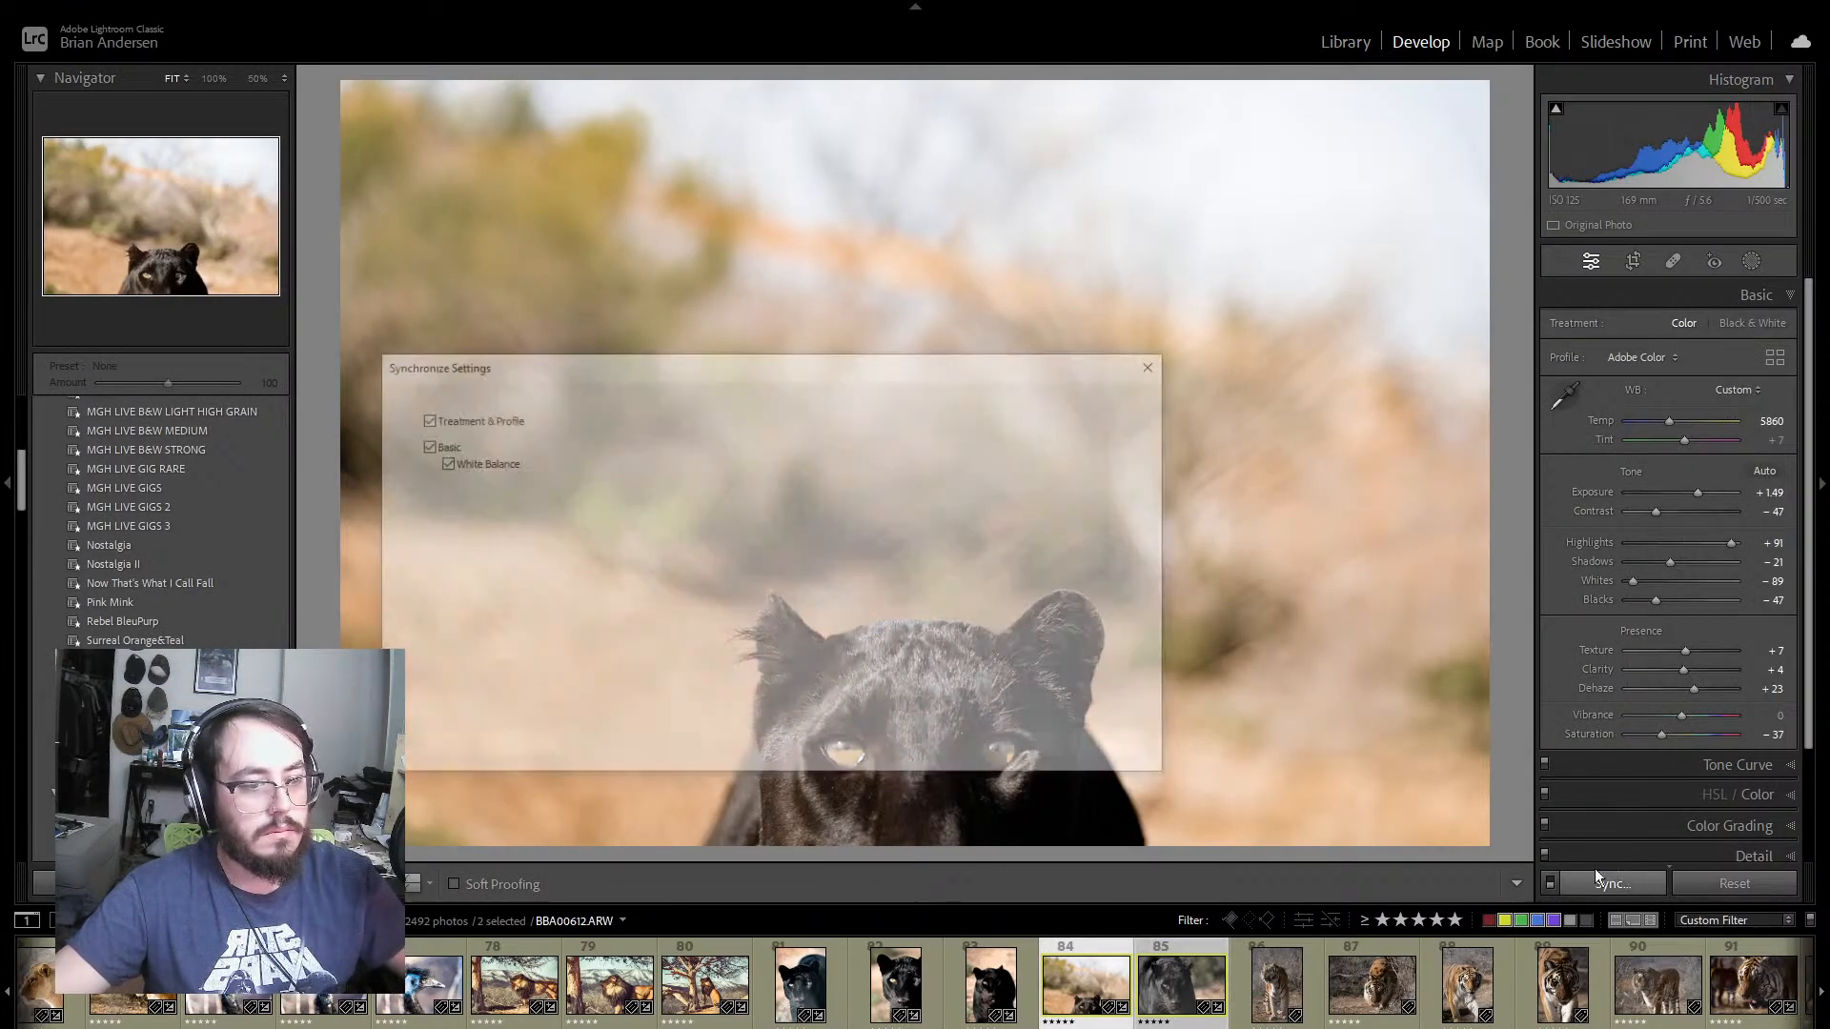
{"action": "left_click", "coordinate": [1016, 746]}
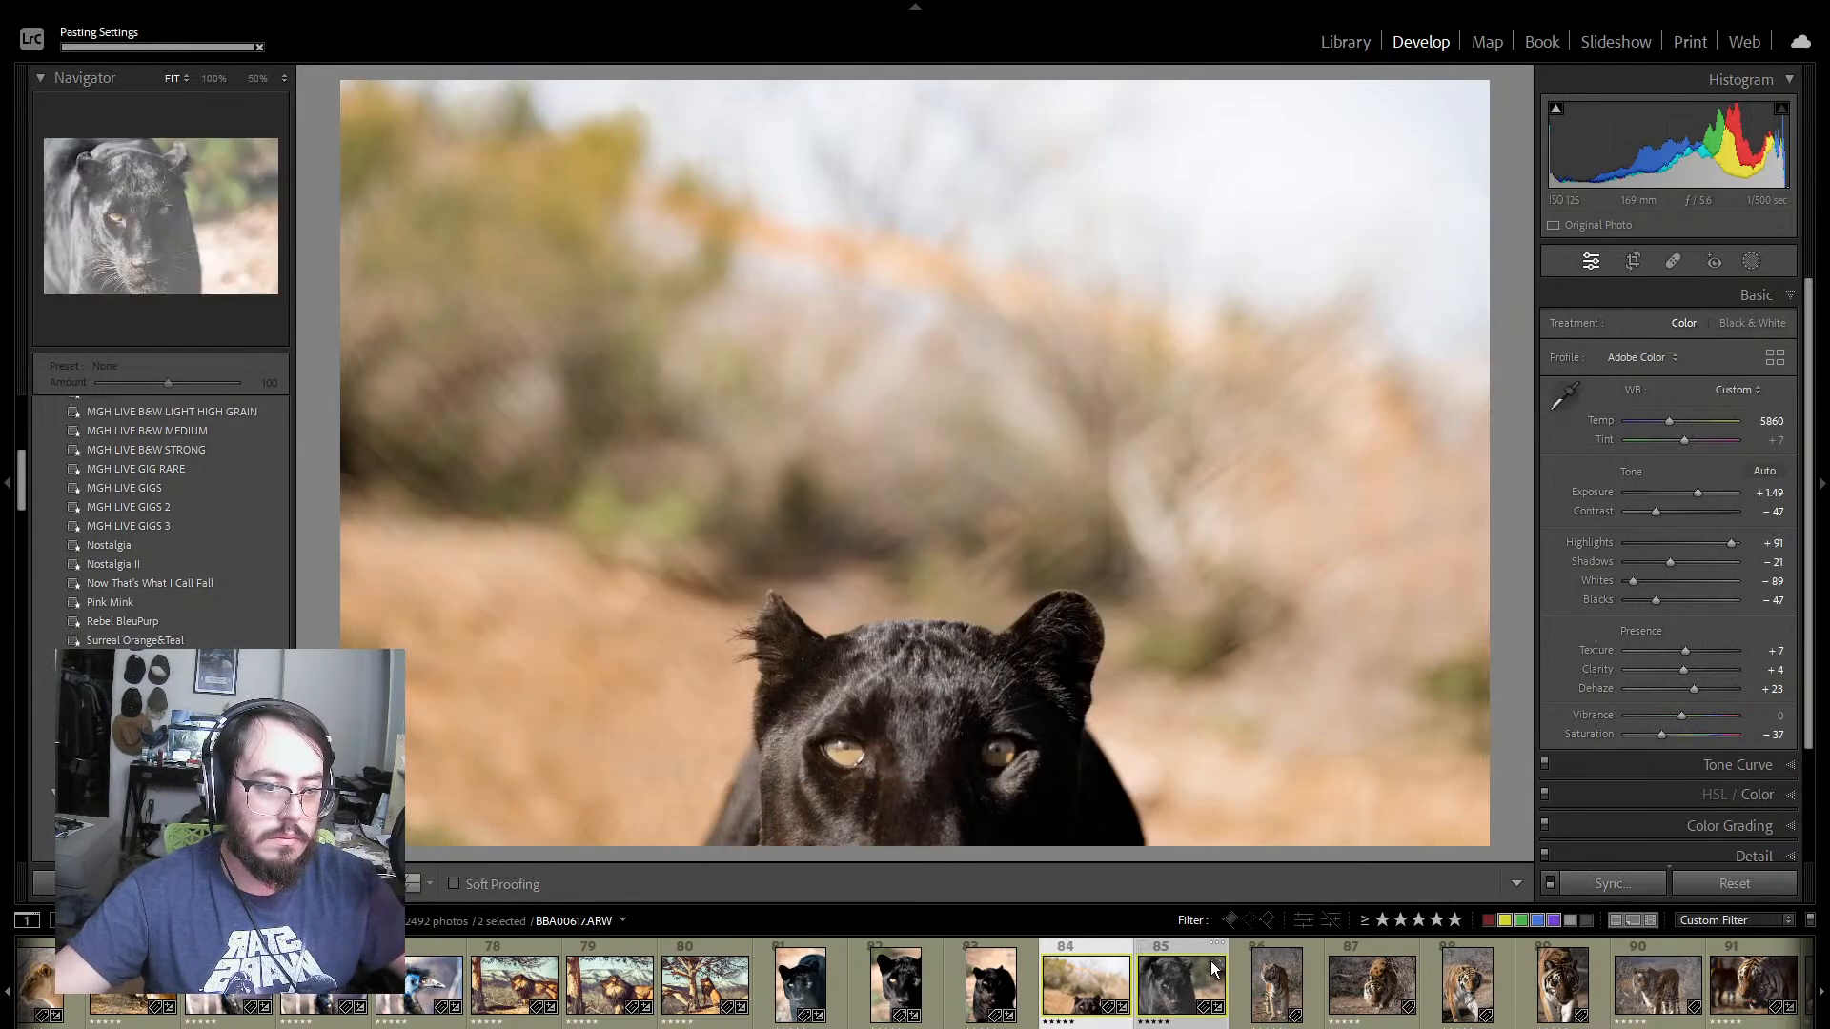
{"action": "key", "text": "ctrl+z"}
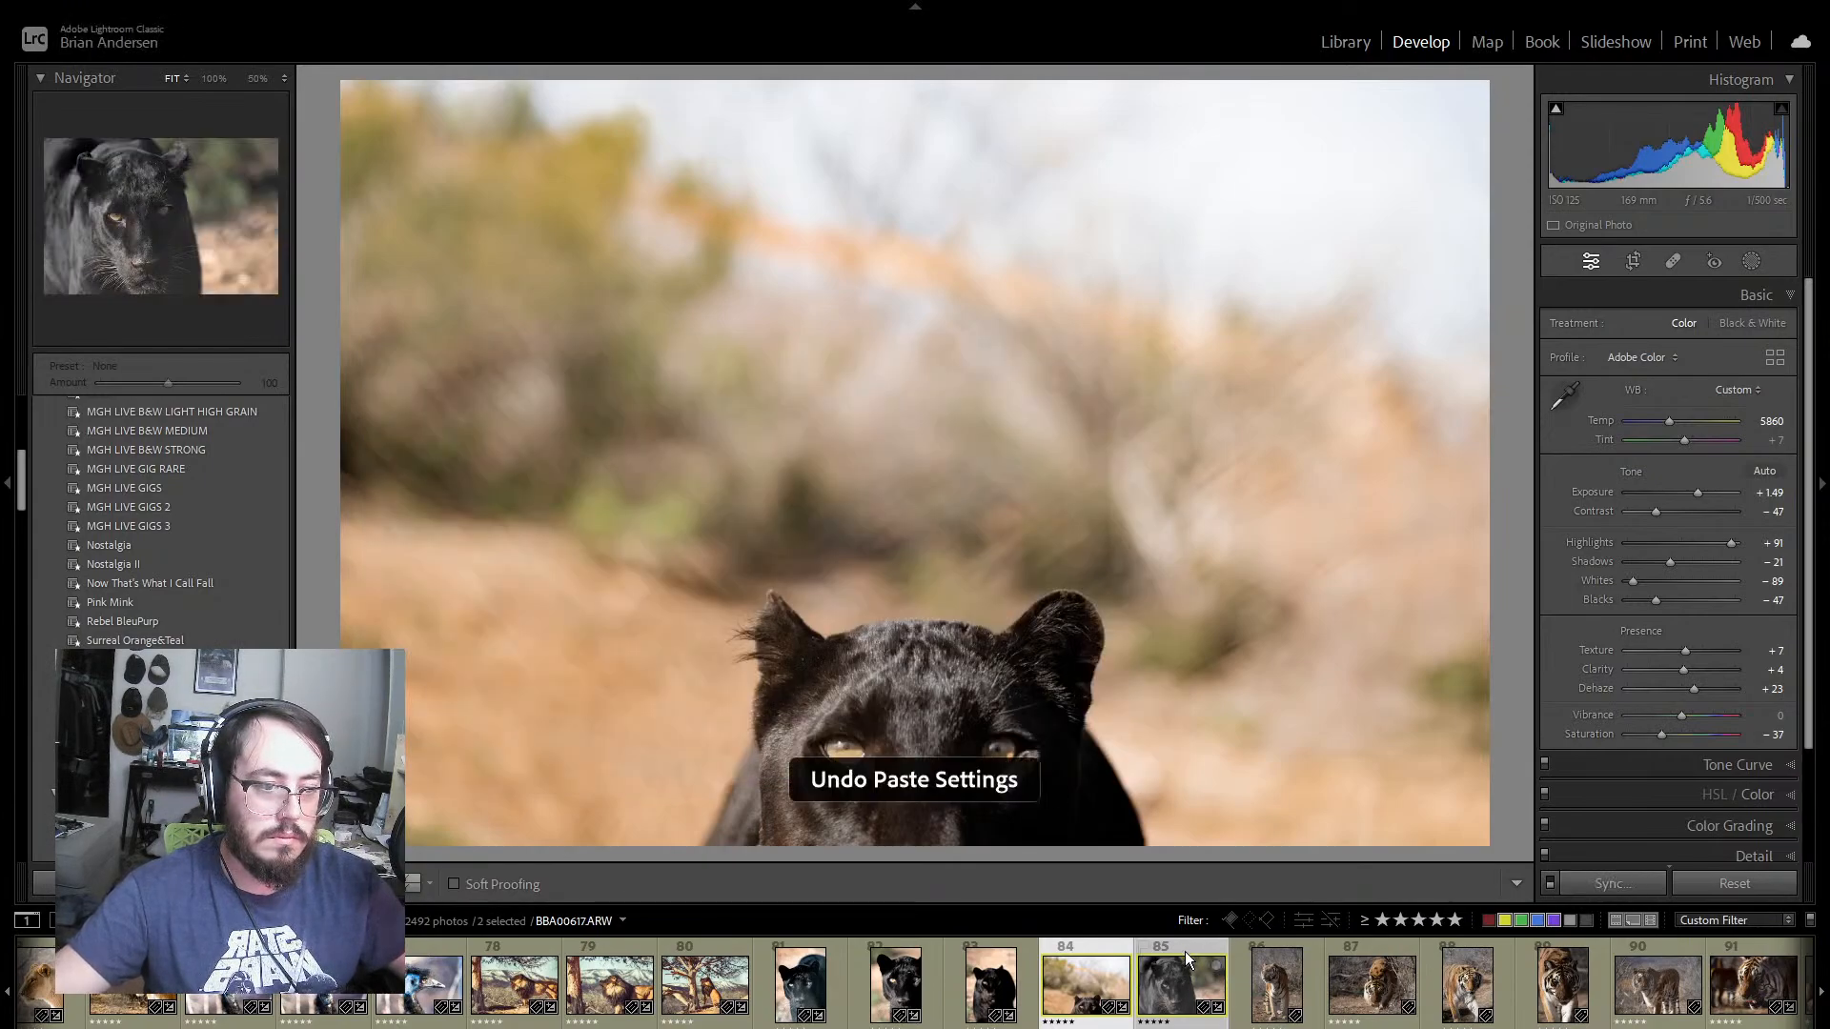
Step: Open panther photo 85 alone and set Contrast to −56, Highlights to +100, Shadows to +54, Whites to −26 and Blacks to −77
{"action": "left_click", "coordinate": [1184, 951]}
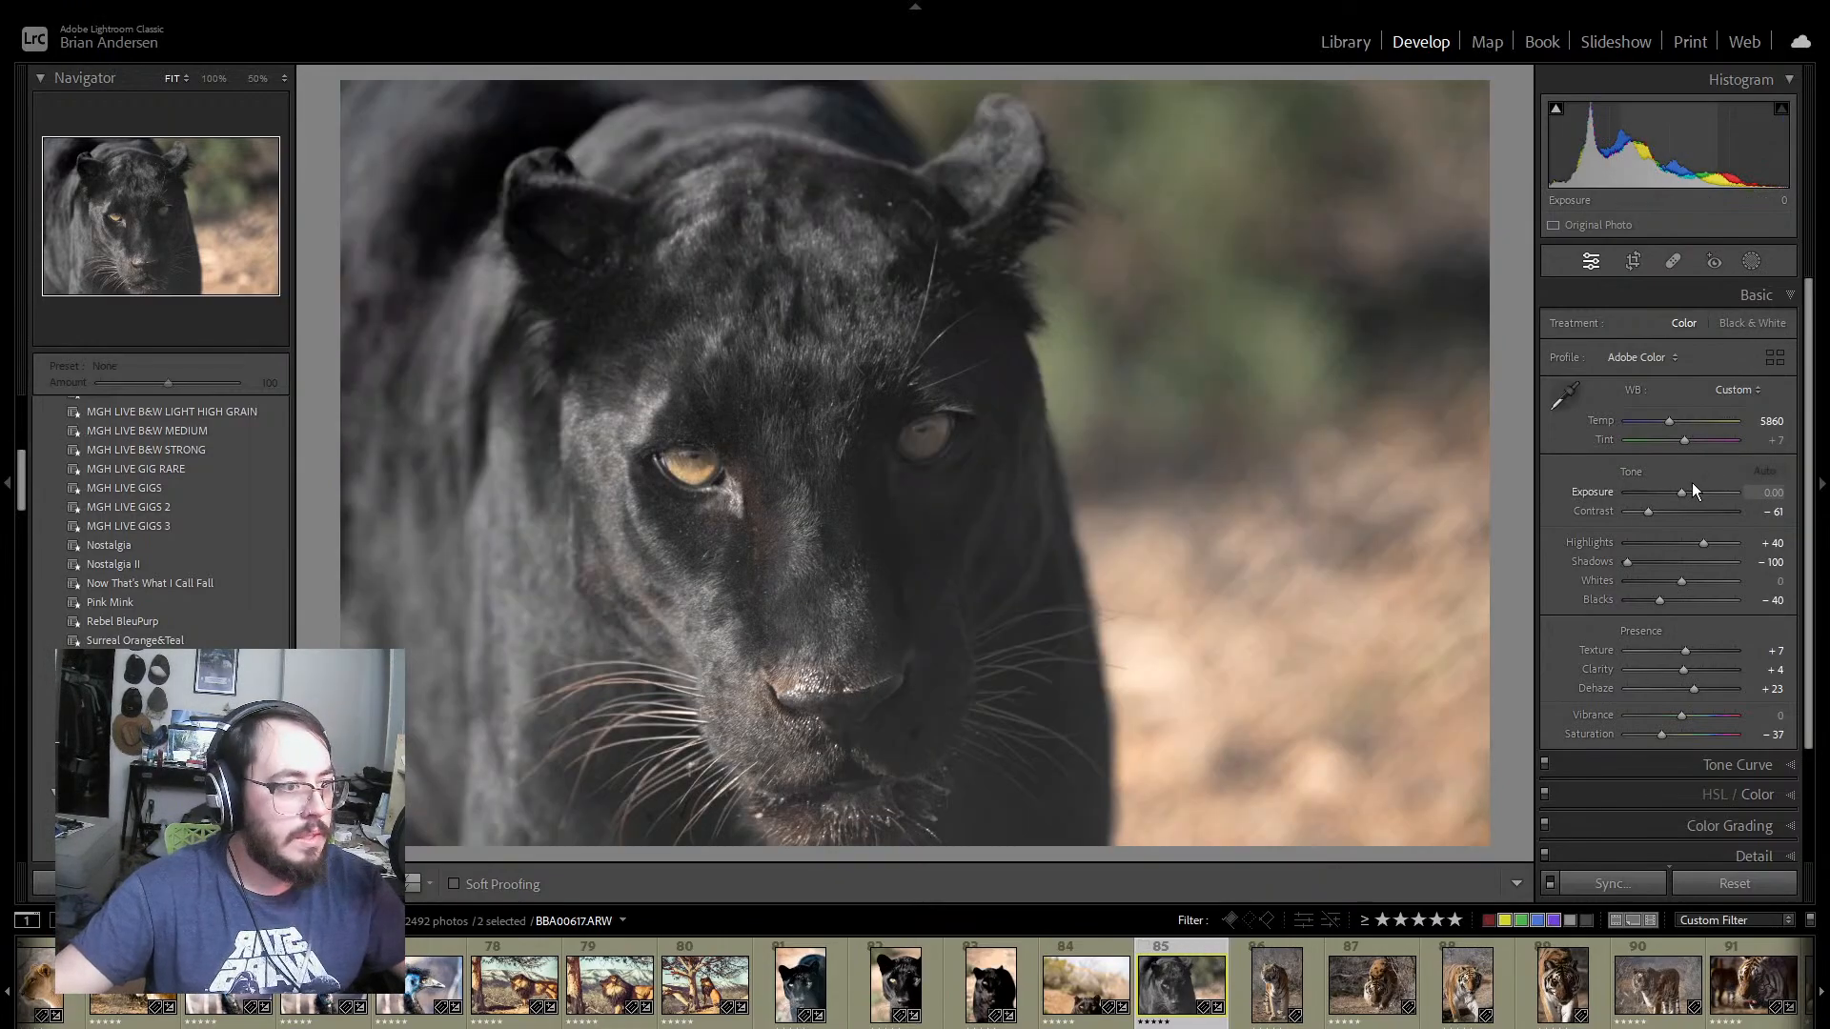
{"action": "left_click_drag", "start_coordinate": [1648, 512], "coordinate": [1668, 518]}
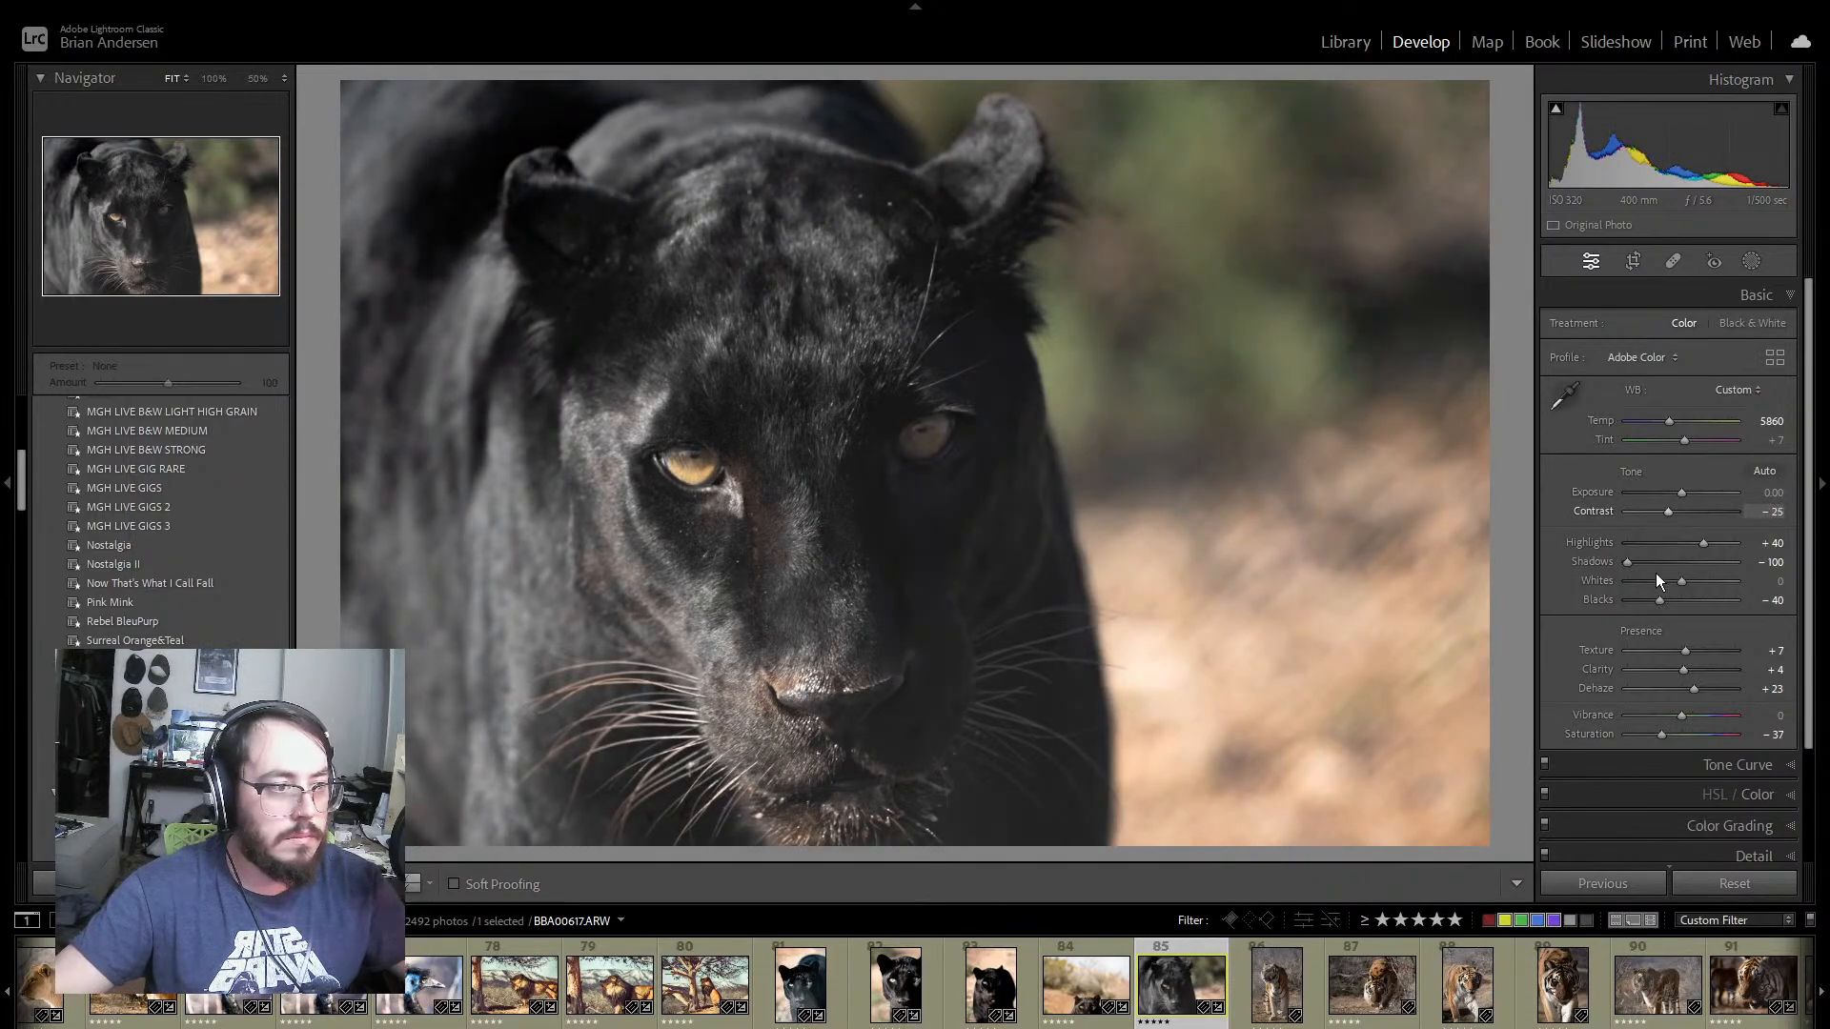
{"action": "left_click_drag", "start_coordinate": [1655, 600], "coordinate": [1638, 604]}
{"action": "left_click_drag", "start_coordinate": [1667, 512], "coordinate": [1651, 518]}
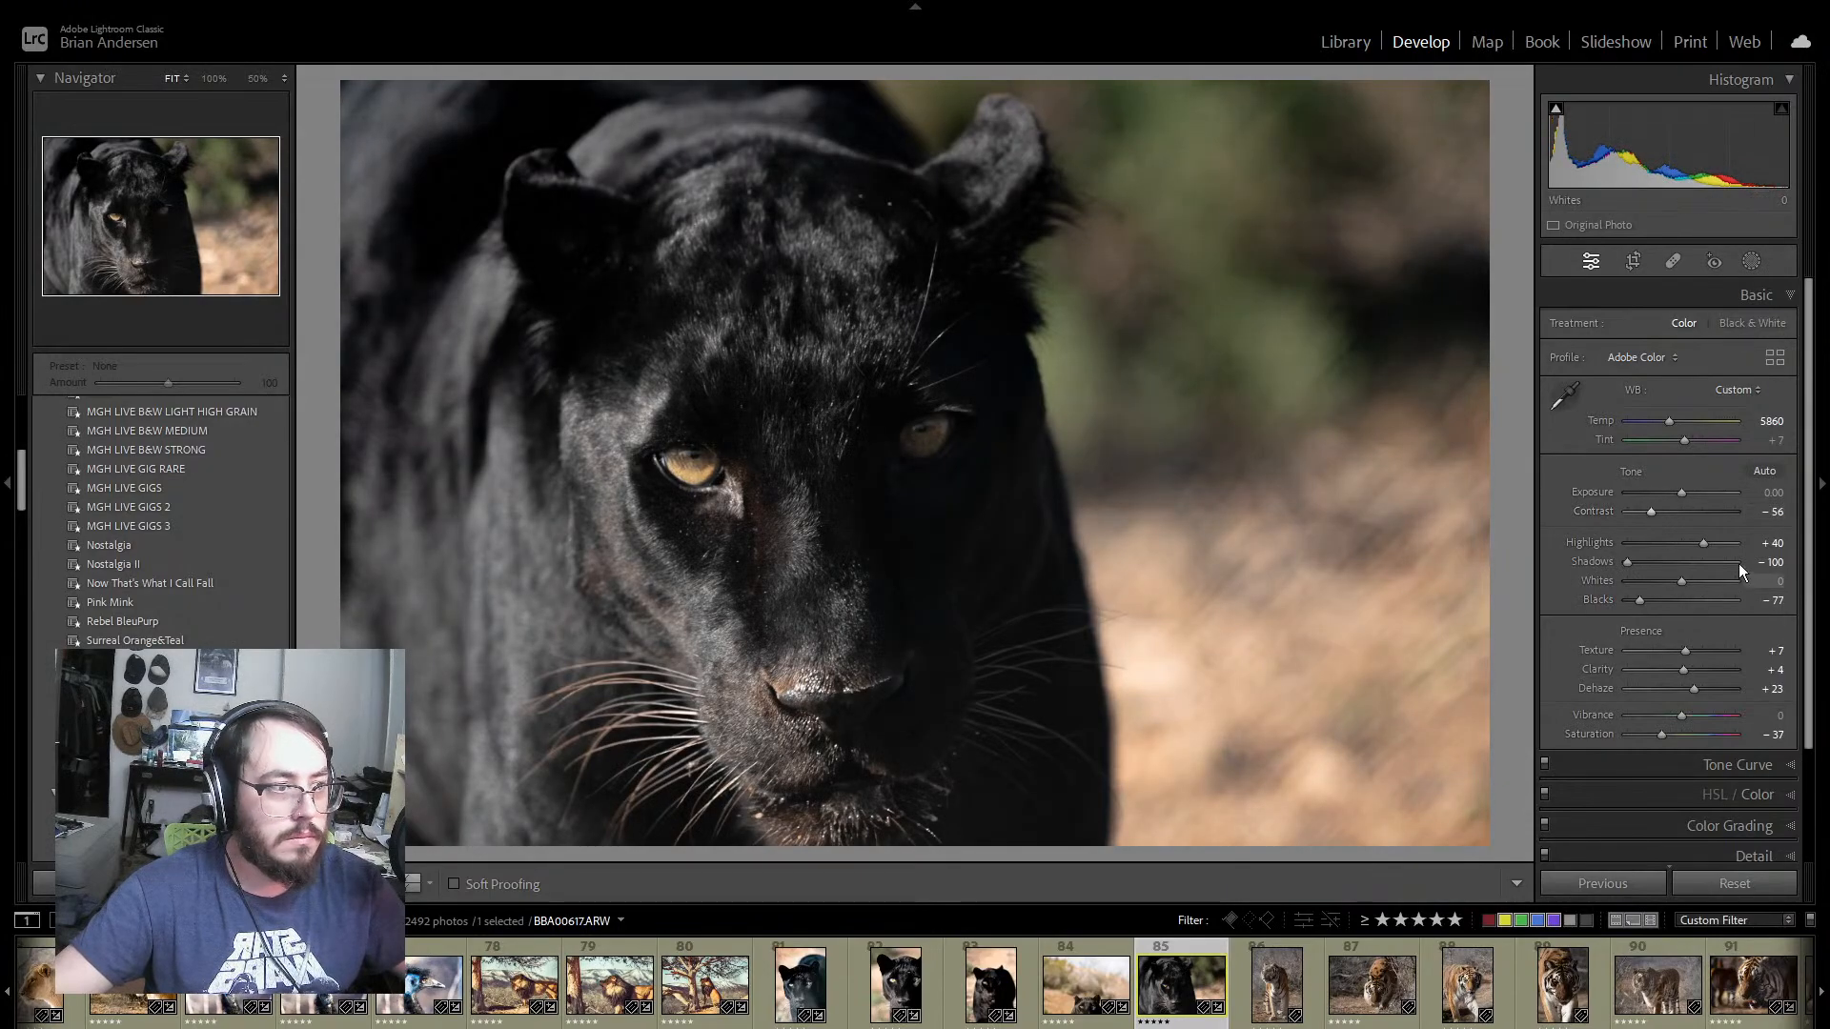
{"action": "left_click_drag", "start_coordinate": [1627, 561], "coordinate": [1747, 550]}
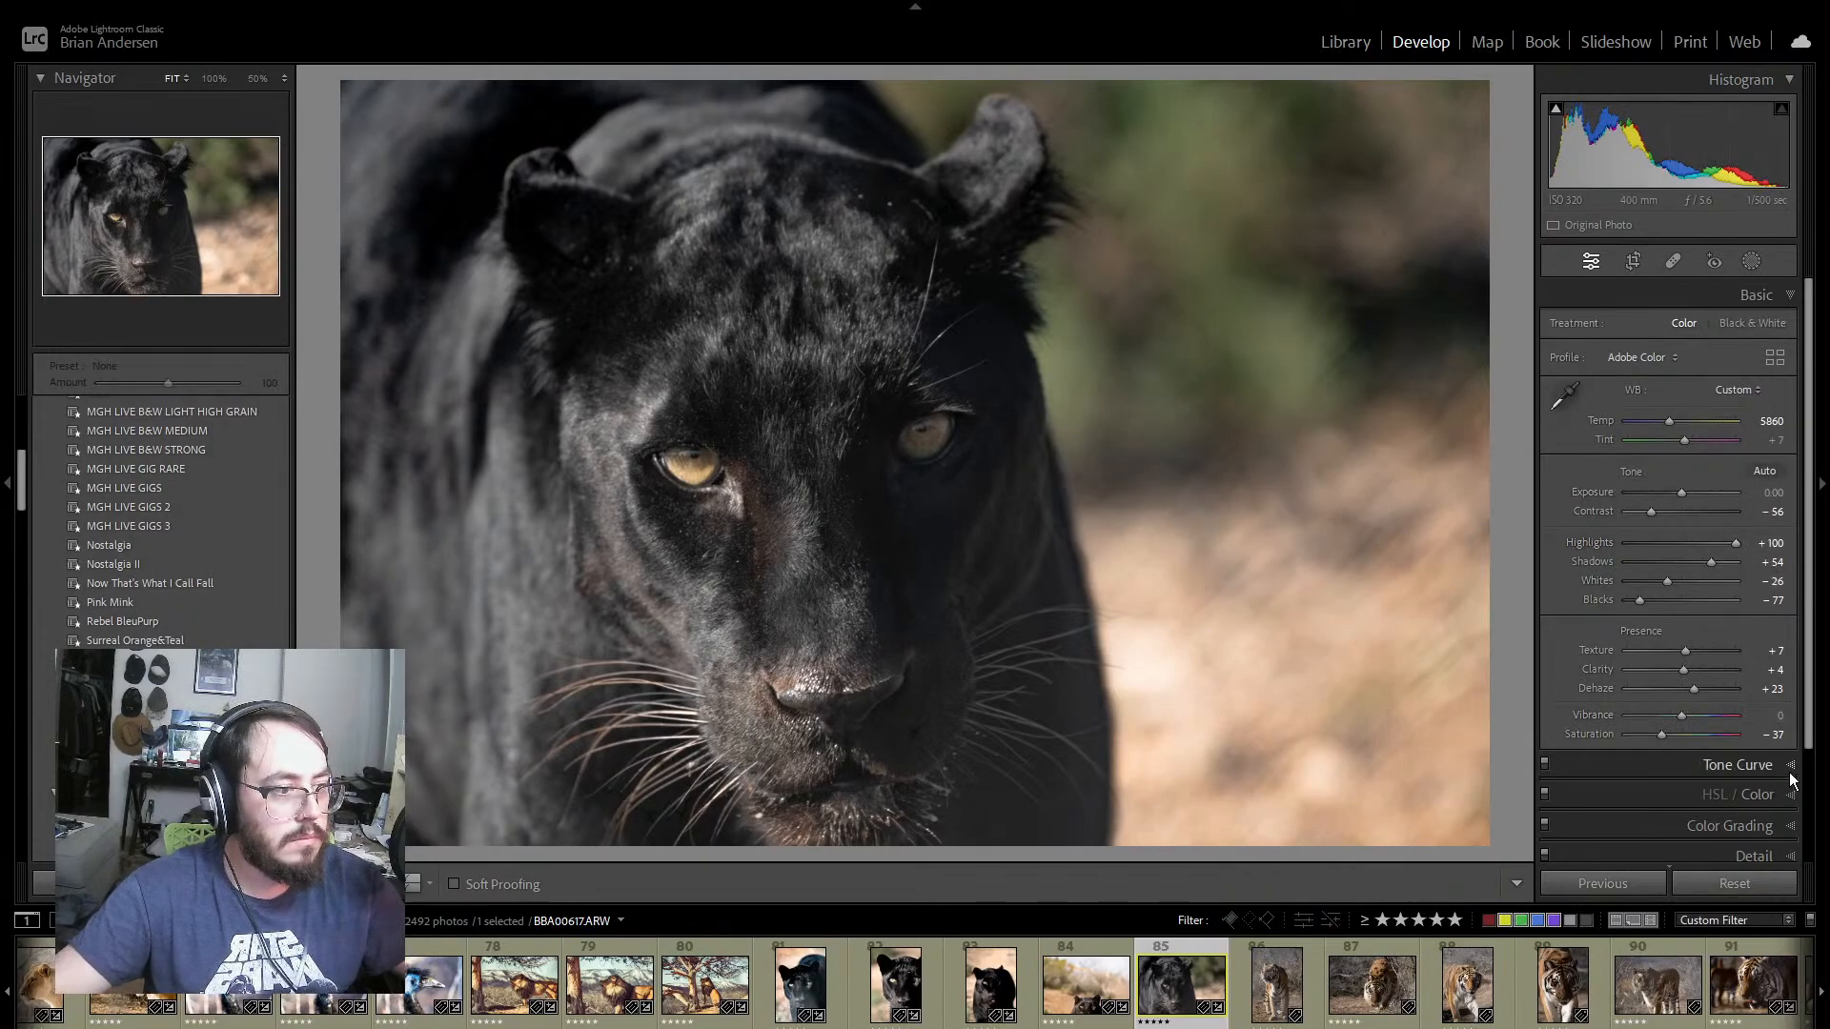
Step: Reshape panther photo 85's tone curve, deepening the shadow points and placing the upper highlight point at input 194, output 207
{"action": "left_click", "coordinate": [1759, 766]}
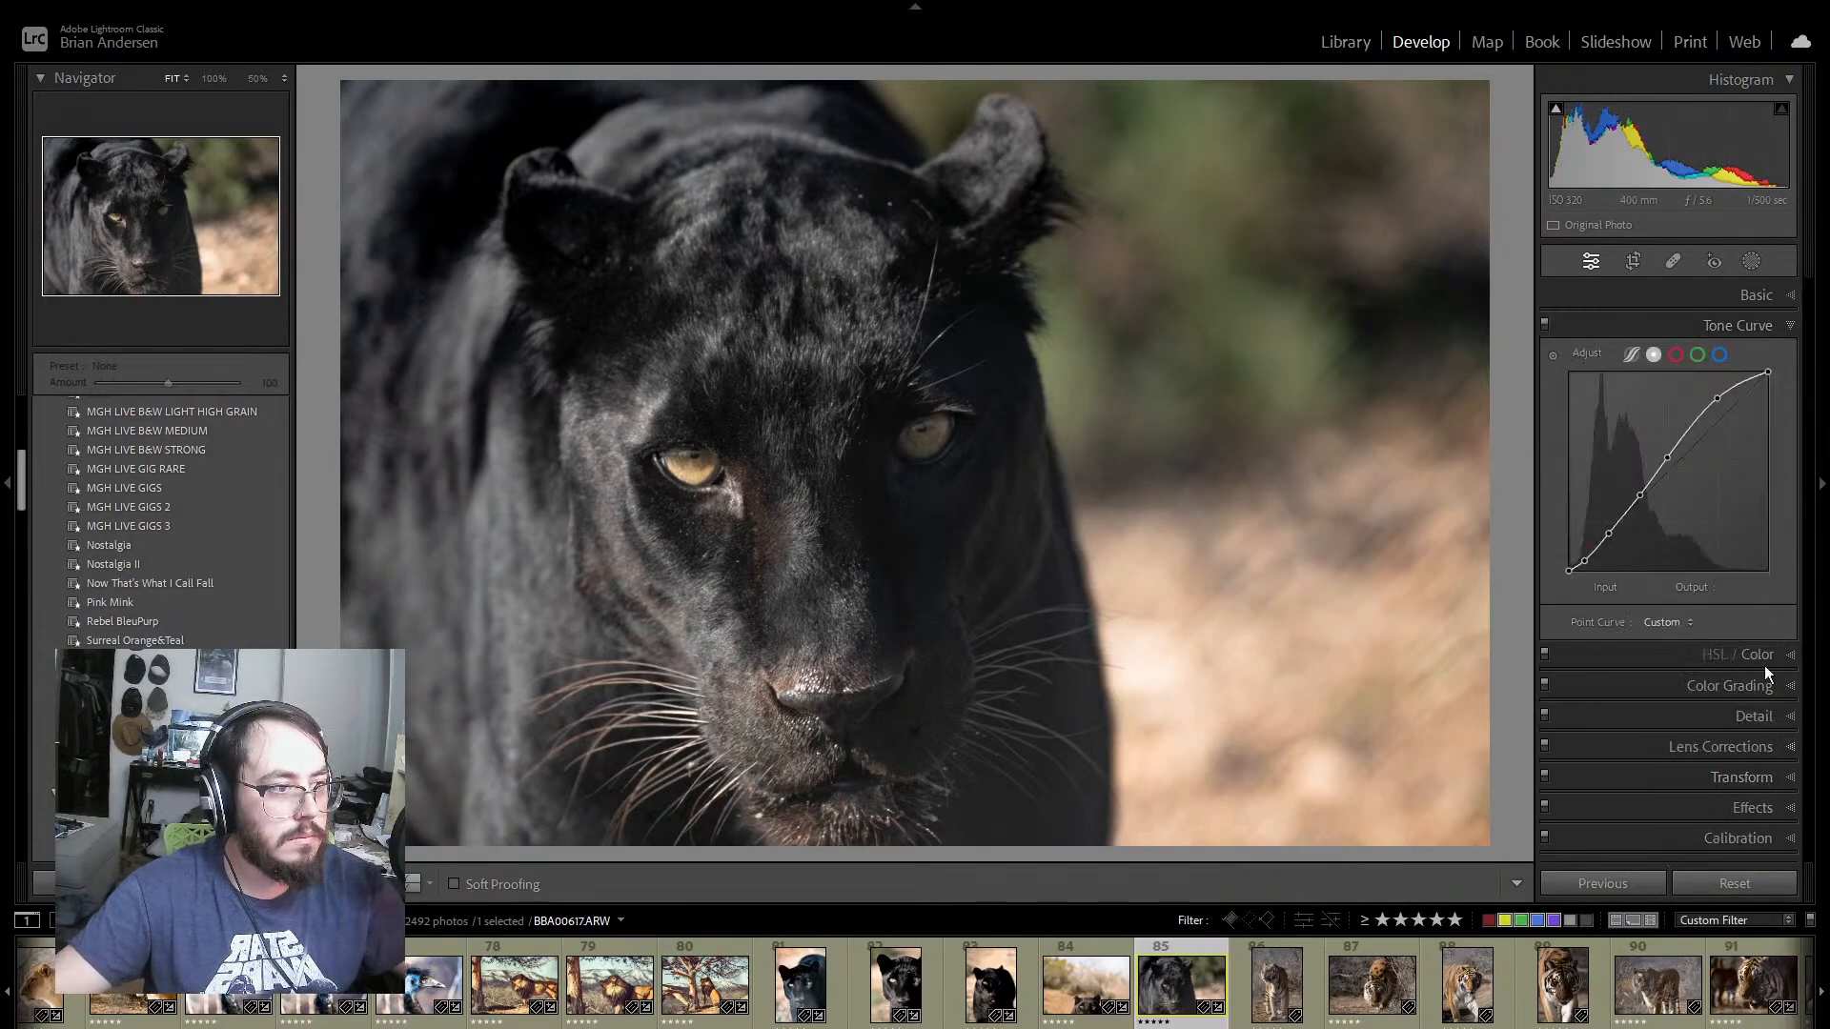
{"action": "left_click", "coordinate": [1586, 562]}
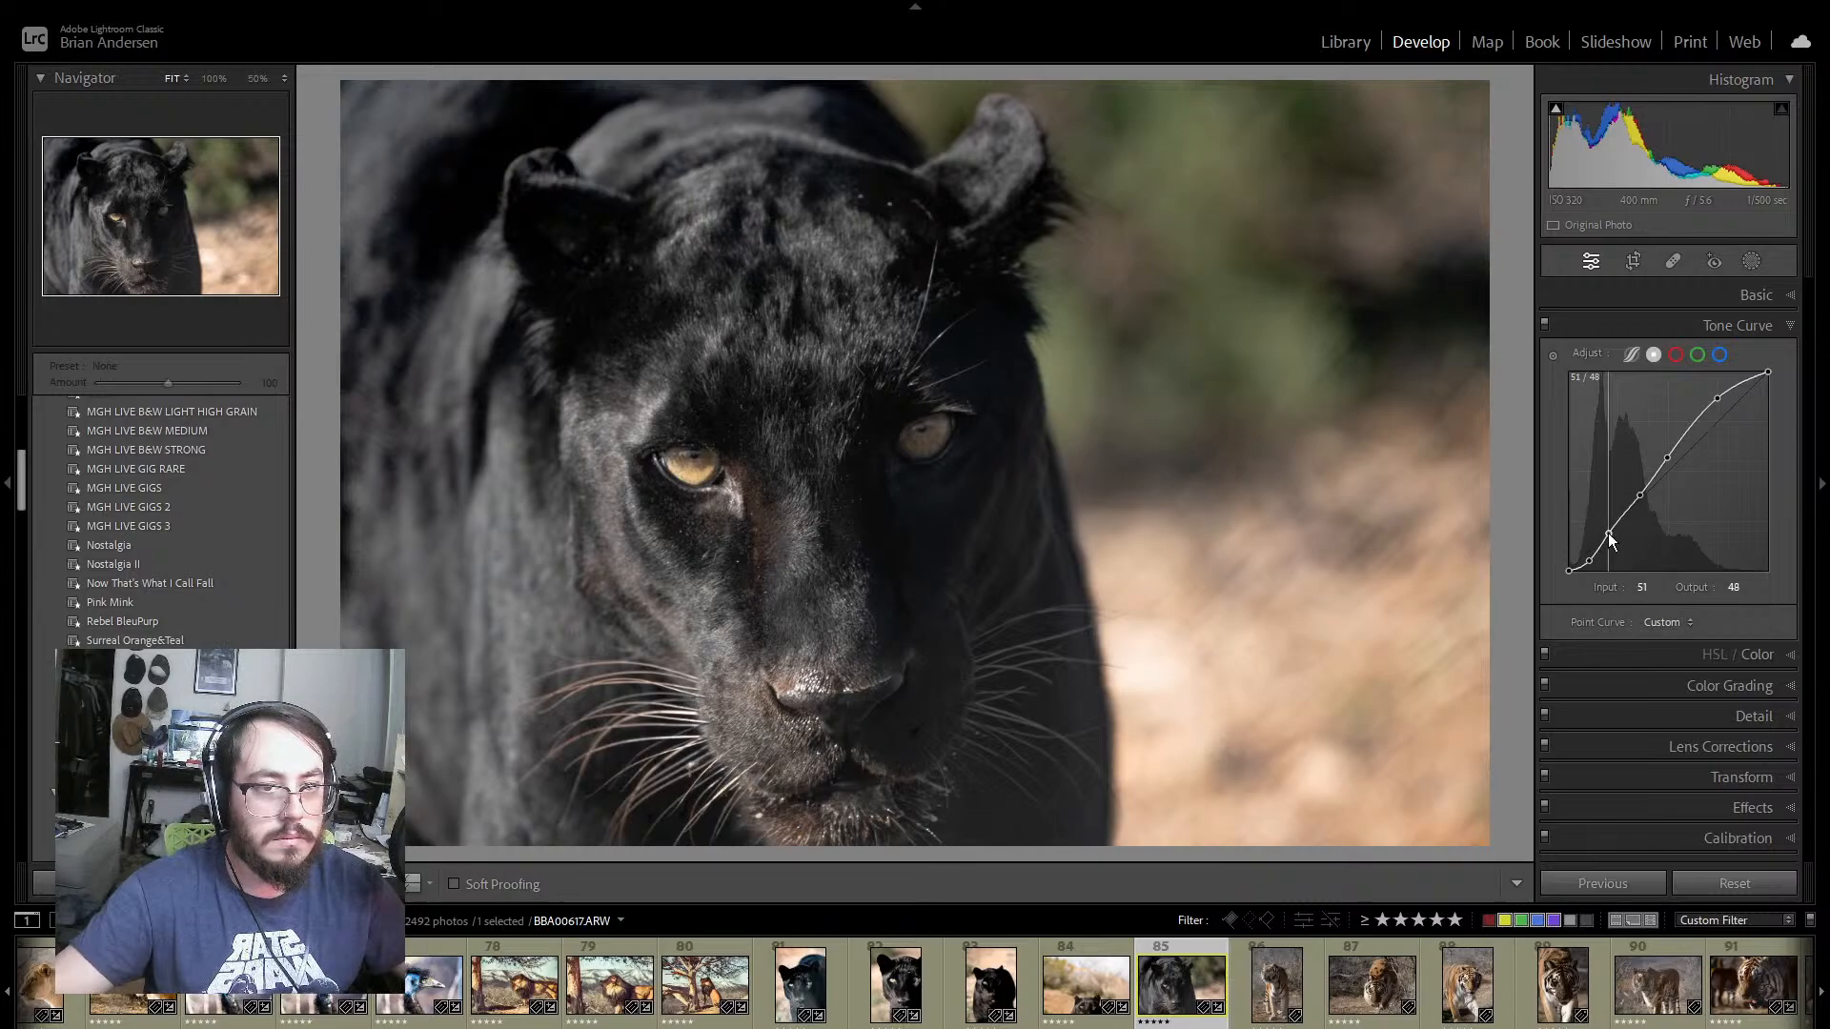
{"action": "left_click_drag", "start_coordinate": [1608, 535], "coordinate": [1645, 495]}
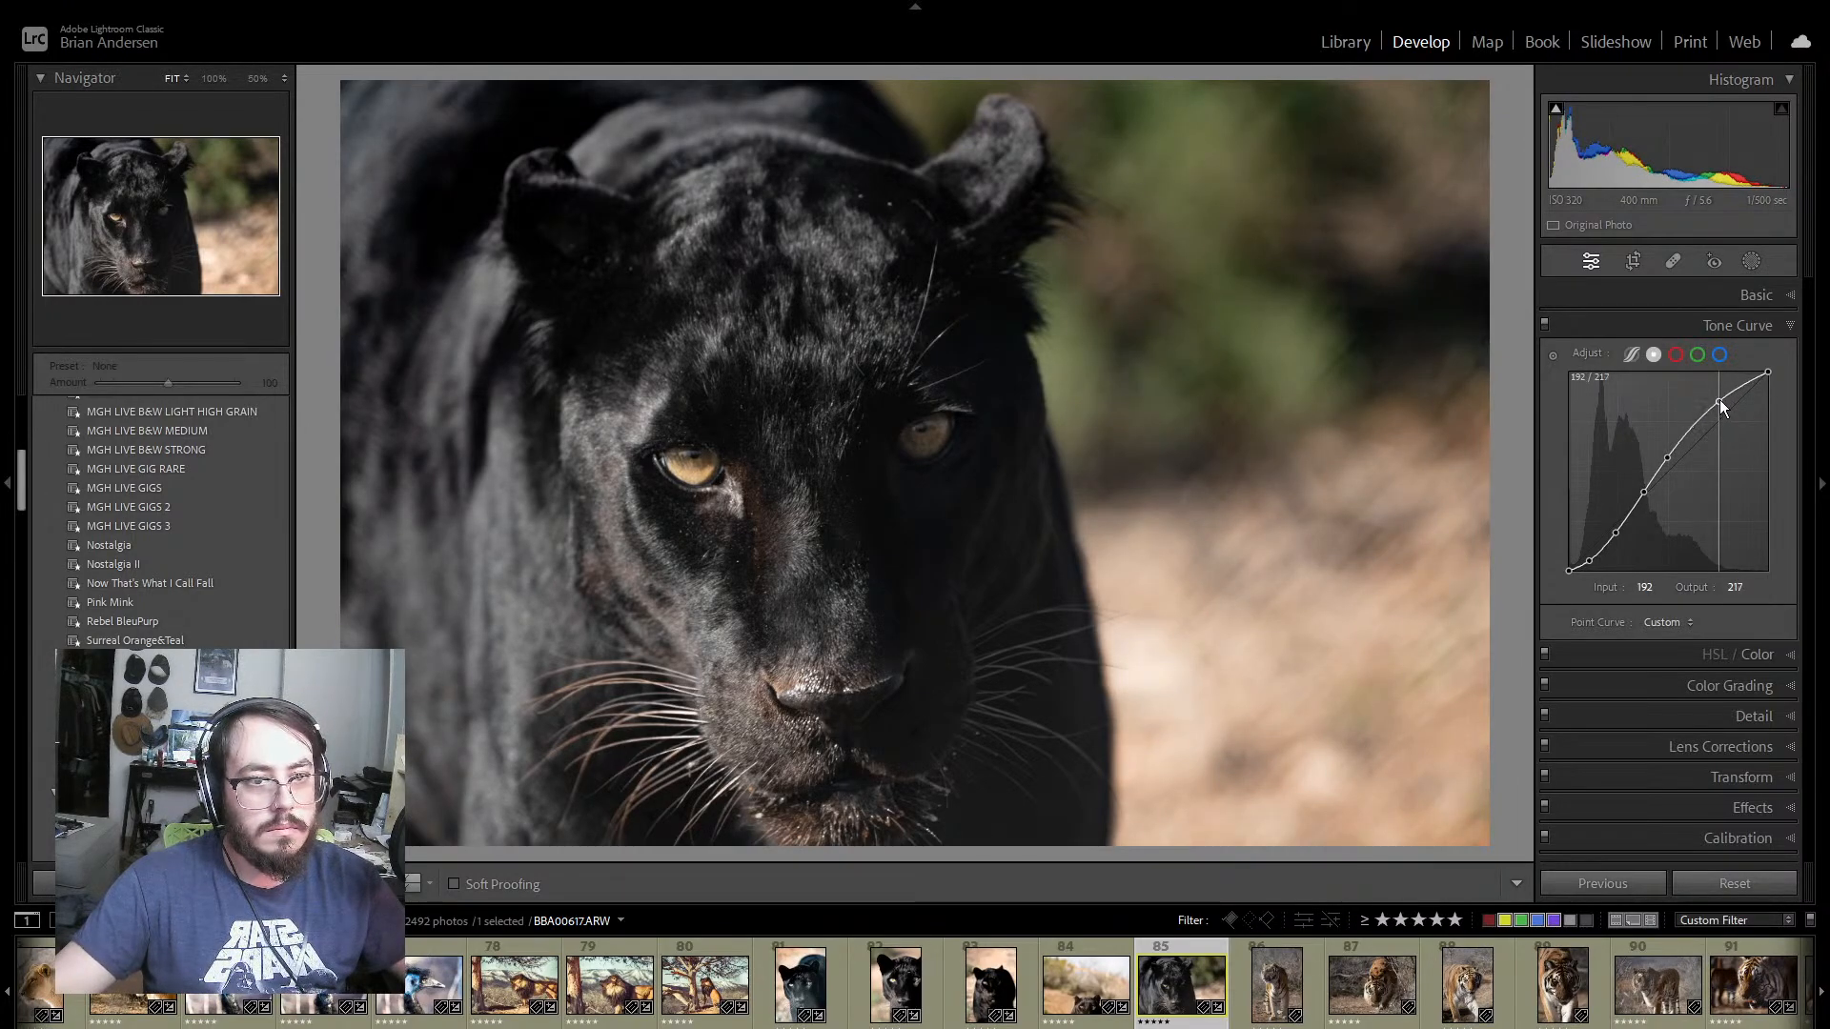
{"action": "mouse_move", "coordinate": [1719, 398]}
{"action": "left_mouse_down"}
{"action": "mouse_move", "coordinate": [1669, 453]}
{"action": "mouse_move", "coordinate": [1721, 408]}
{"action": "left_mouse_up"}
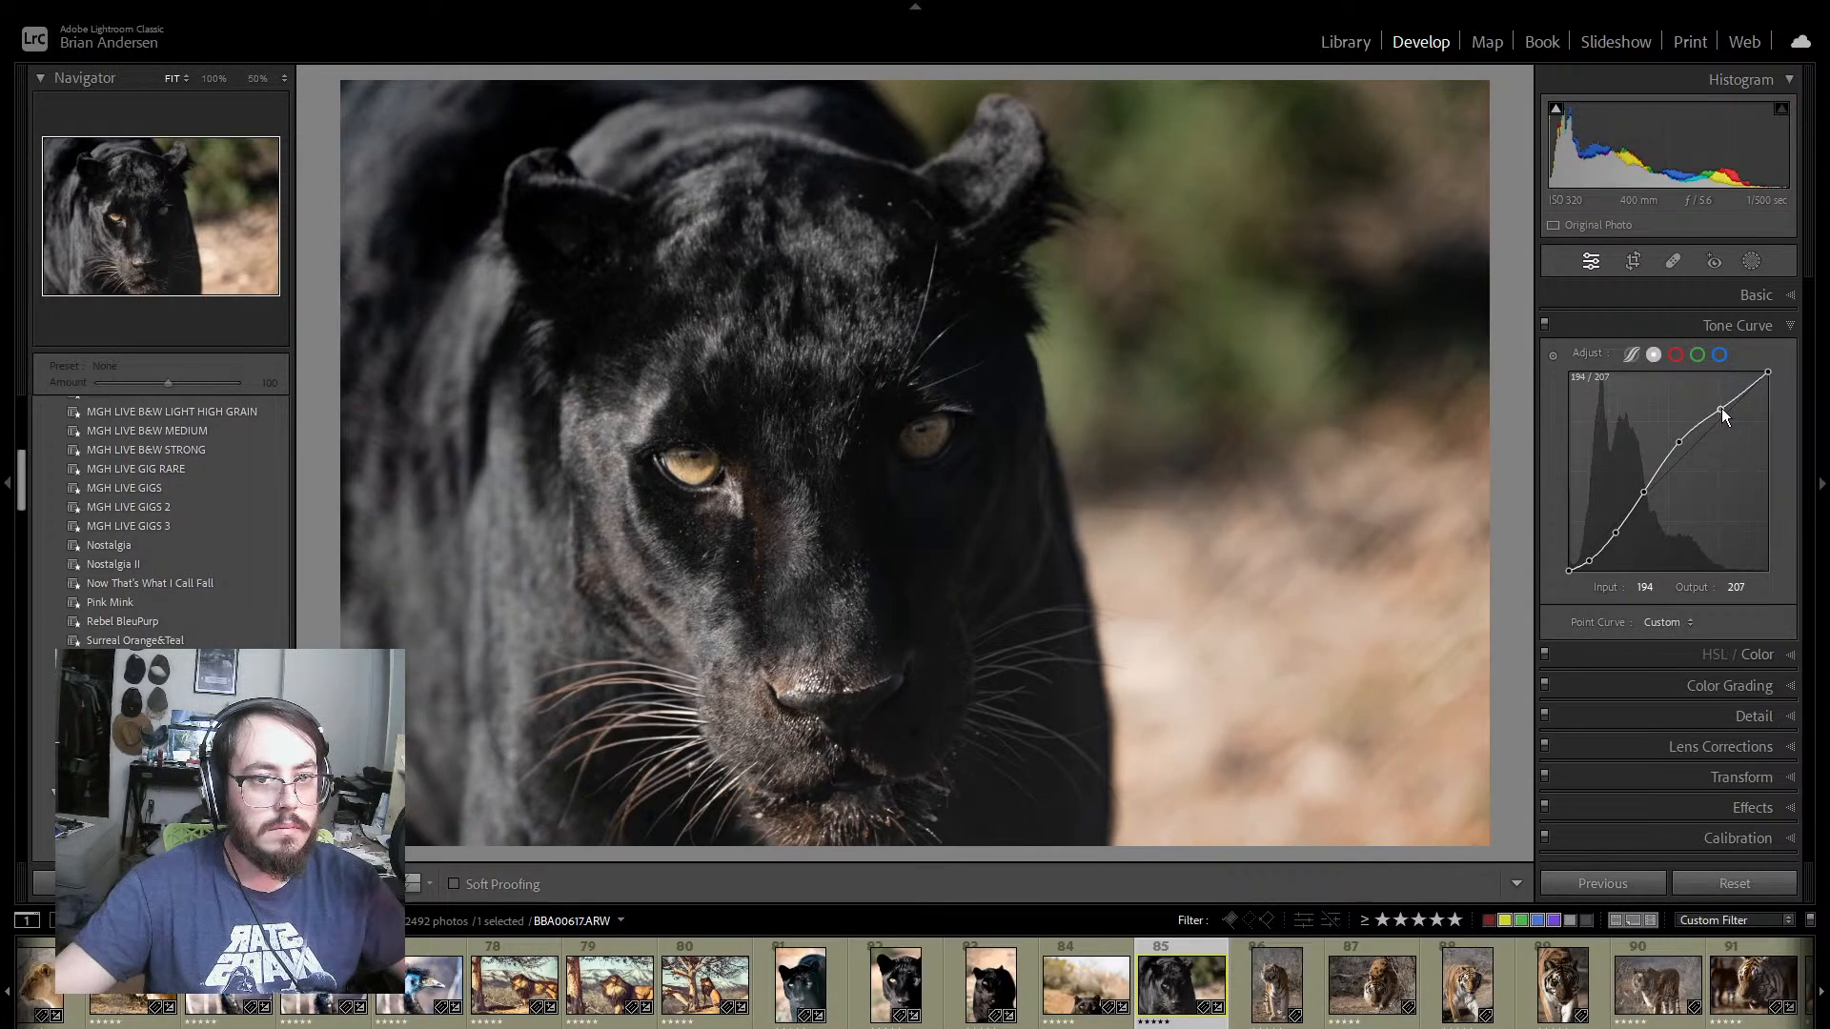
Step: Compare panther photo 85 before and after its edits, and give the photo a green color label
{"action": "left_click", "coordinate": [404, 882]}
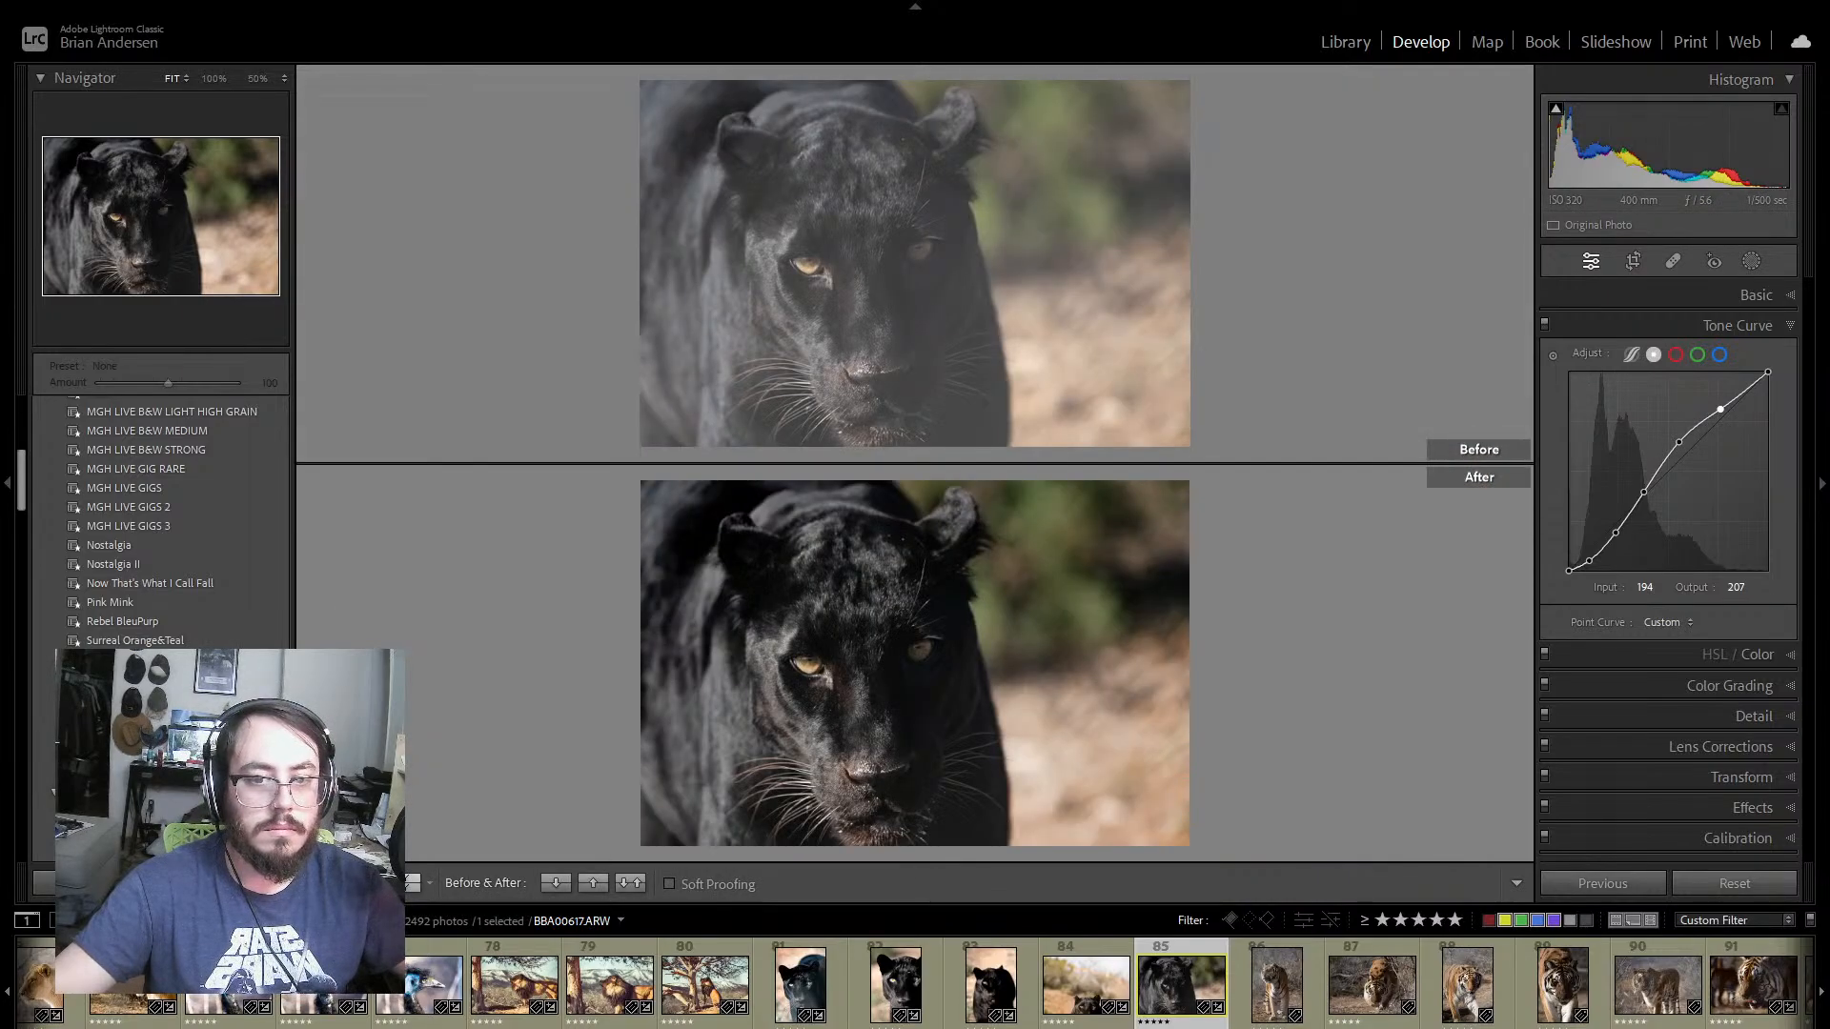
{"action": "left_click", "coordinate": [325, 882]}
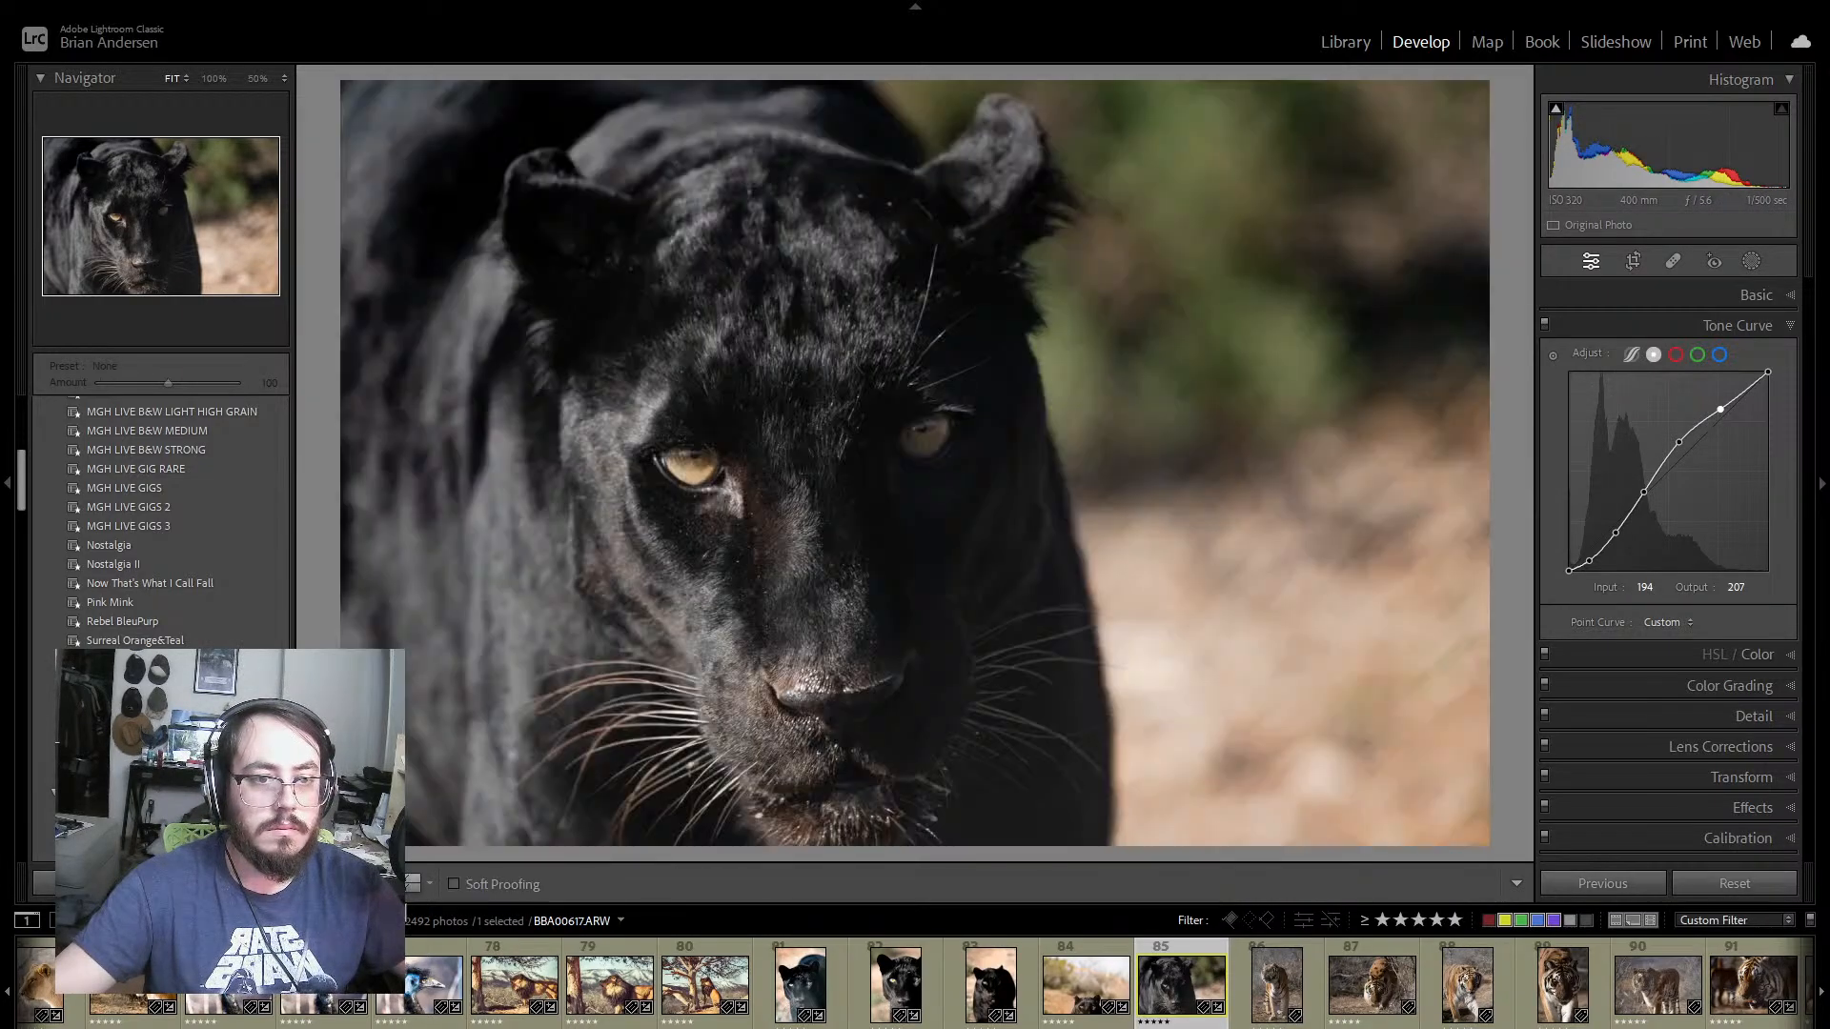
{"action": "left_click", "coordinate": [1791, 326]}
{"action": "key", "text": "8"}
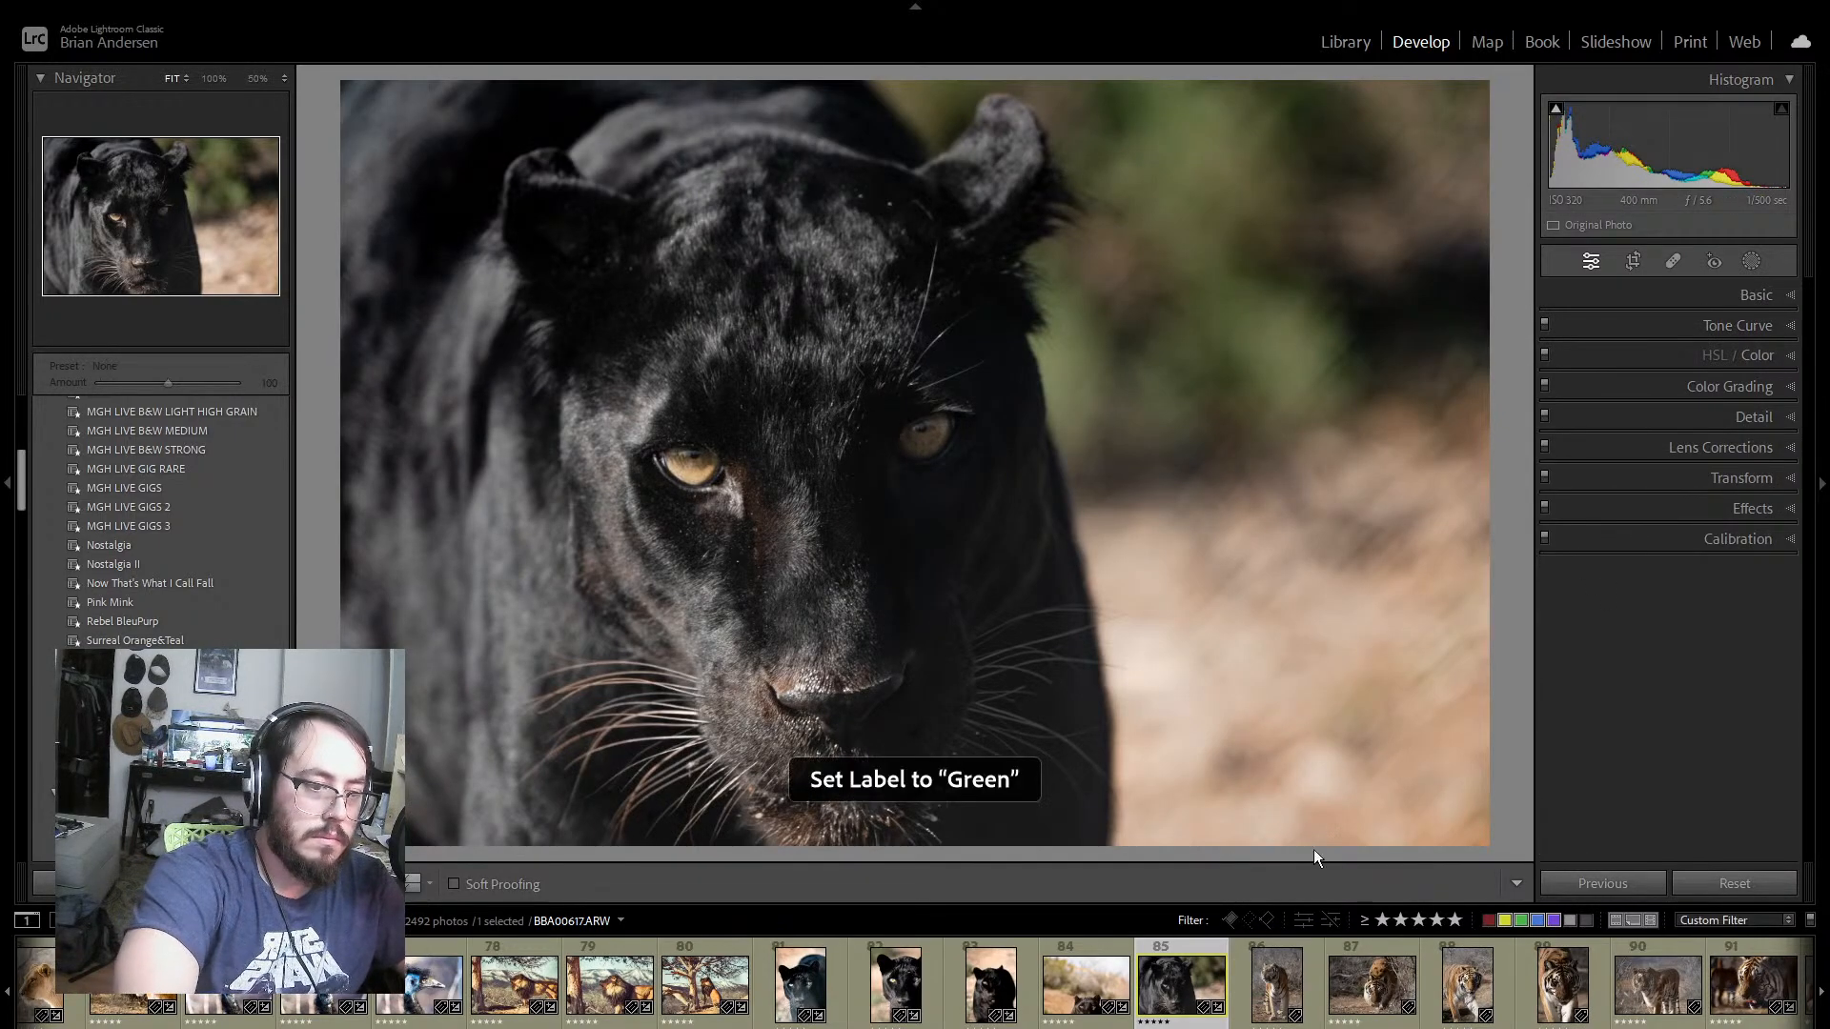
Step: Set Orange Saturation to +77, Orange Luminance to +23 and Yellow Saturation to +82 on panther photo 85
{"action": "left_click", "coordinate": [1788, 358]}
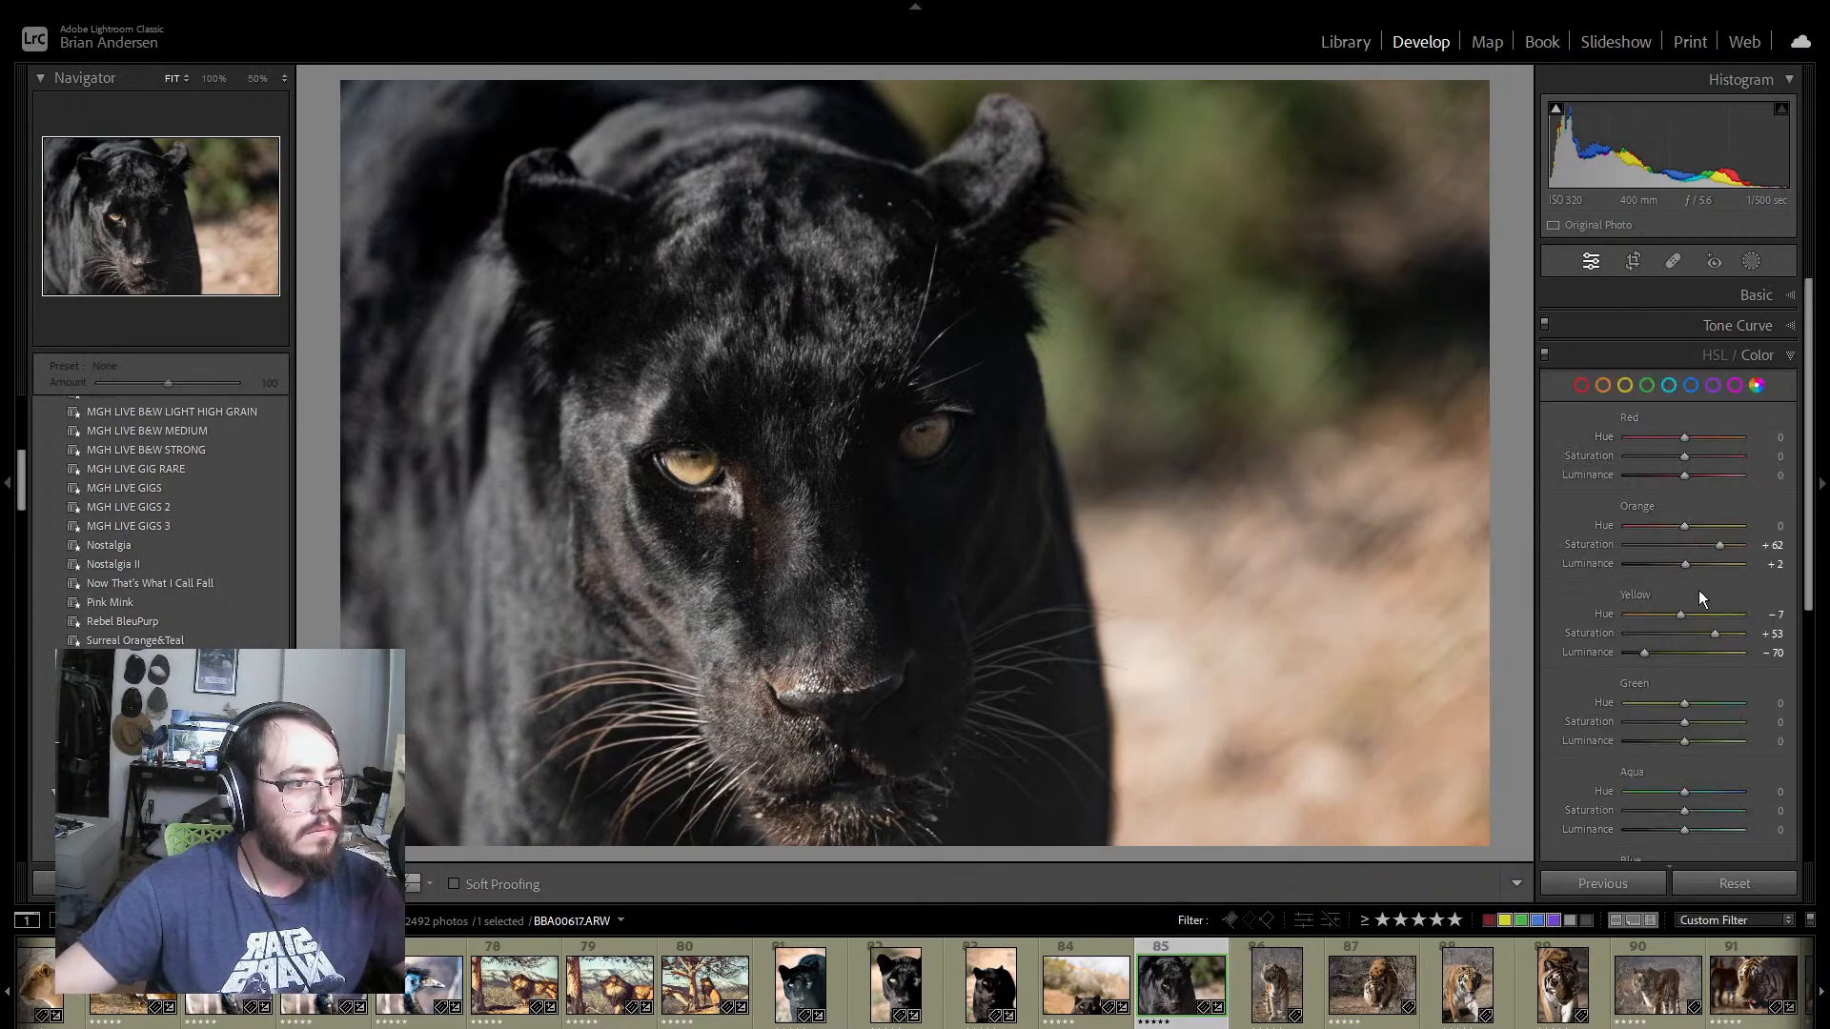
{"action": "left_click_drag", "start_coordinate": [1717, 633], "coordinate": [1731, 631]}
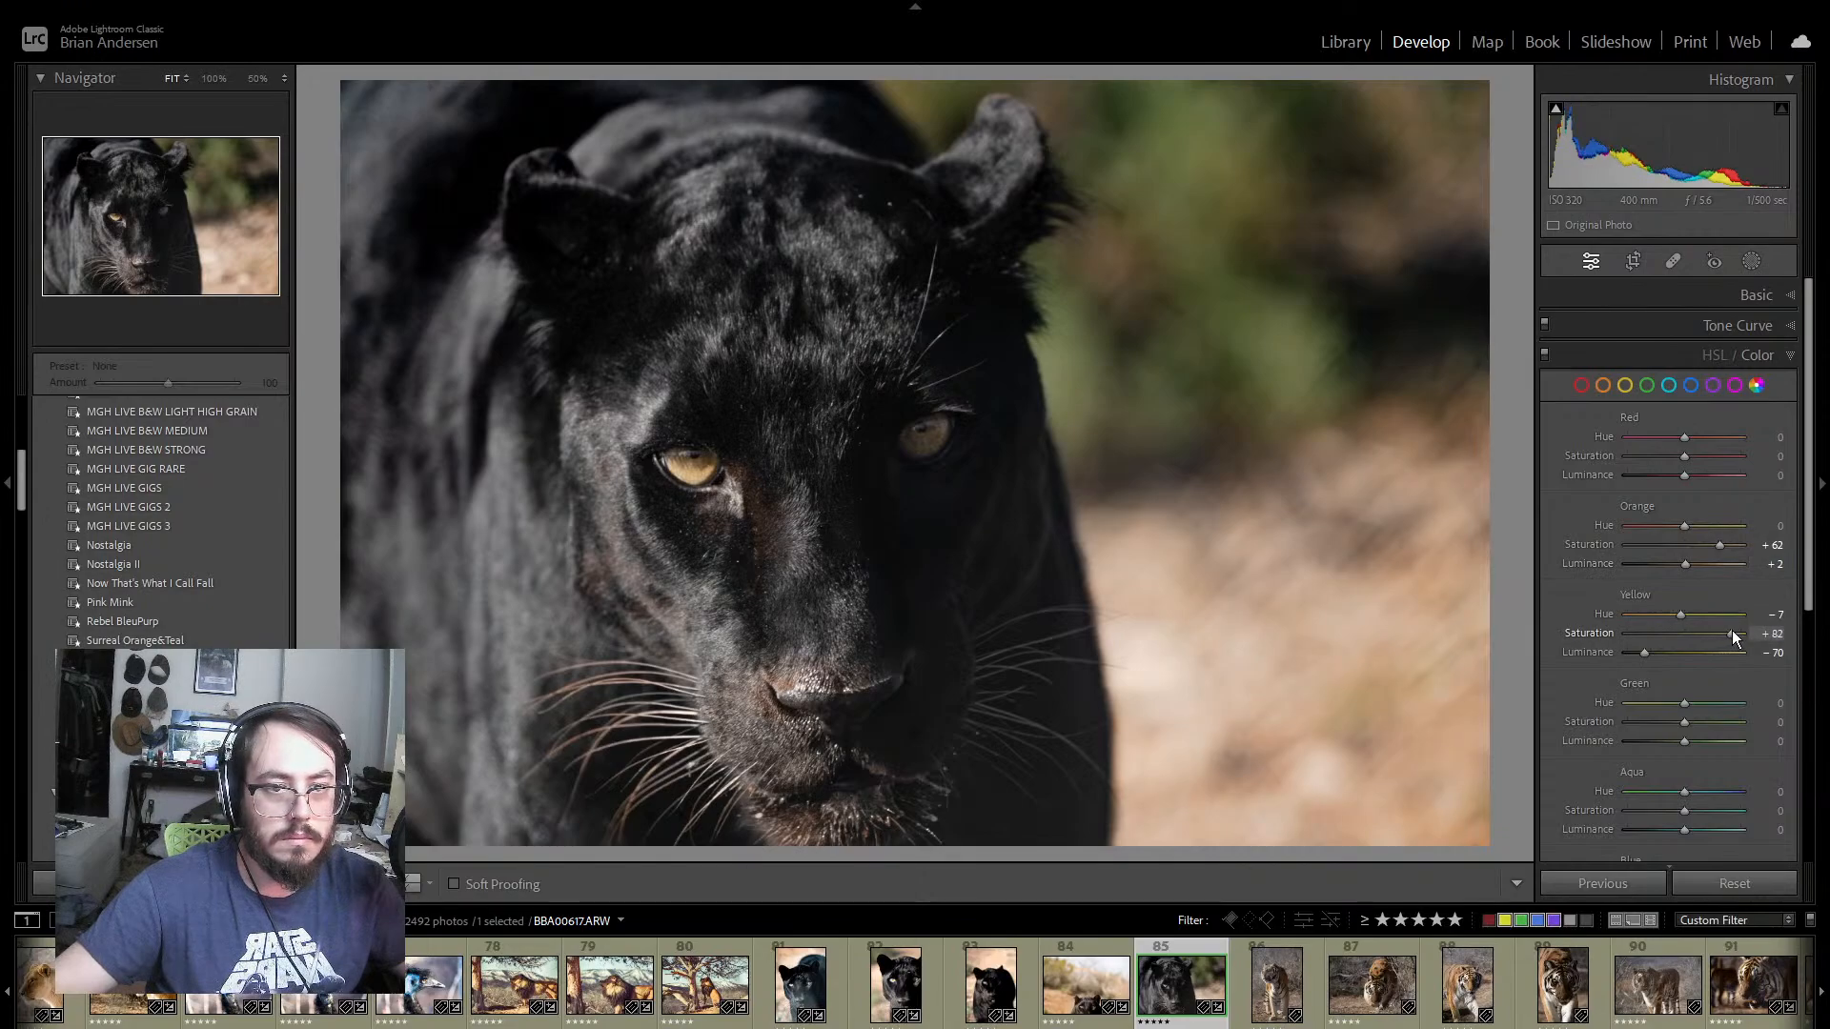
{"action": "left_click", "coordinate": [1723, 543]}
{"action": "left_click_drag", "start_coordinate": [1723, 542], "coordinate": [1736, 542]}
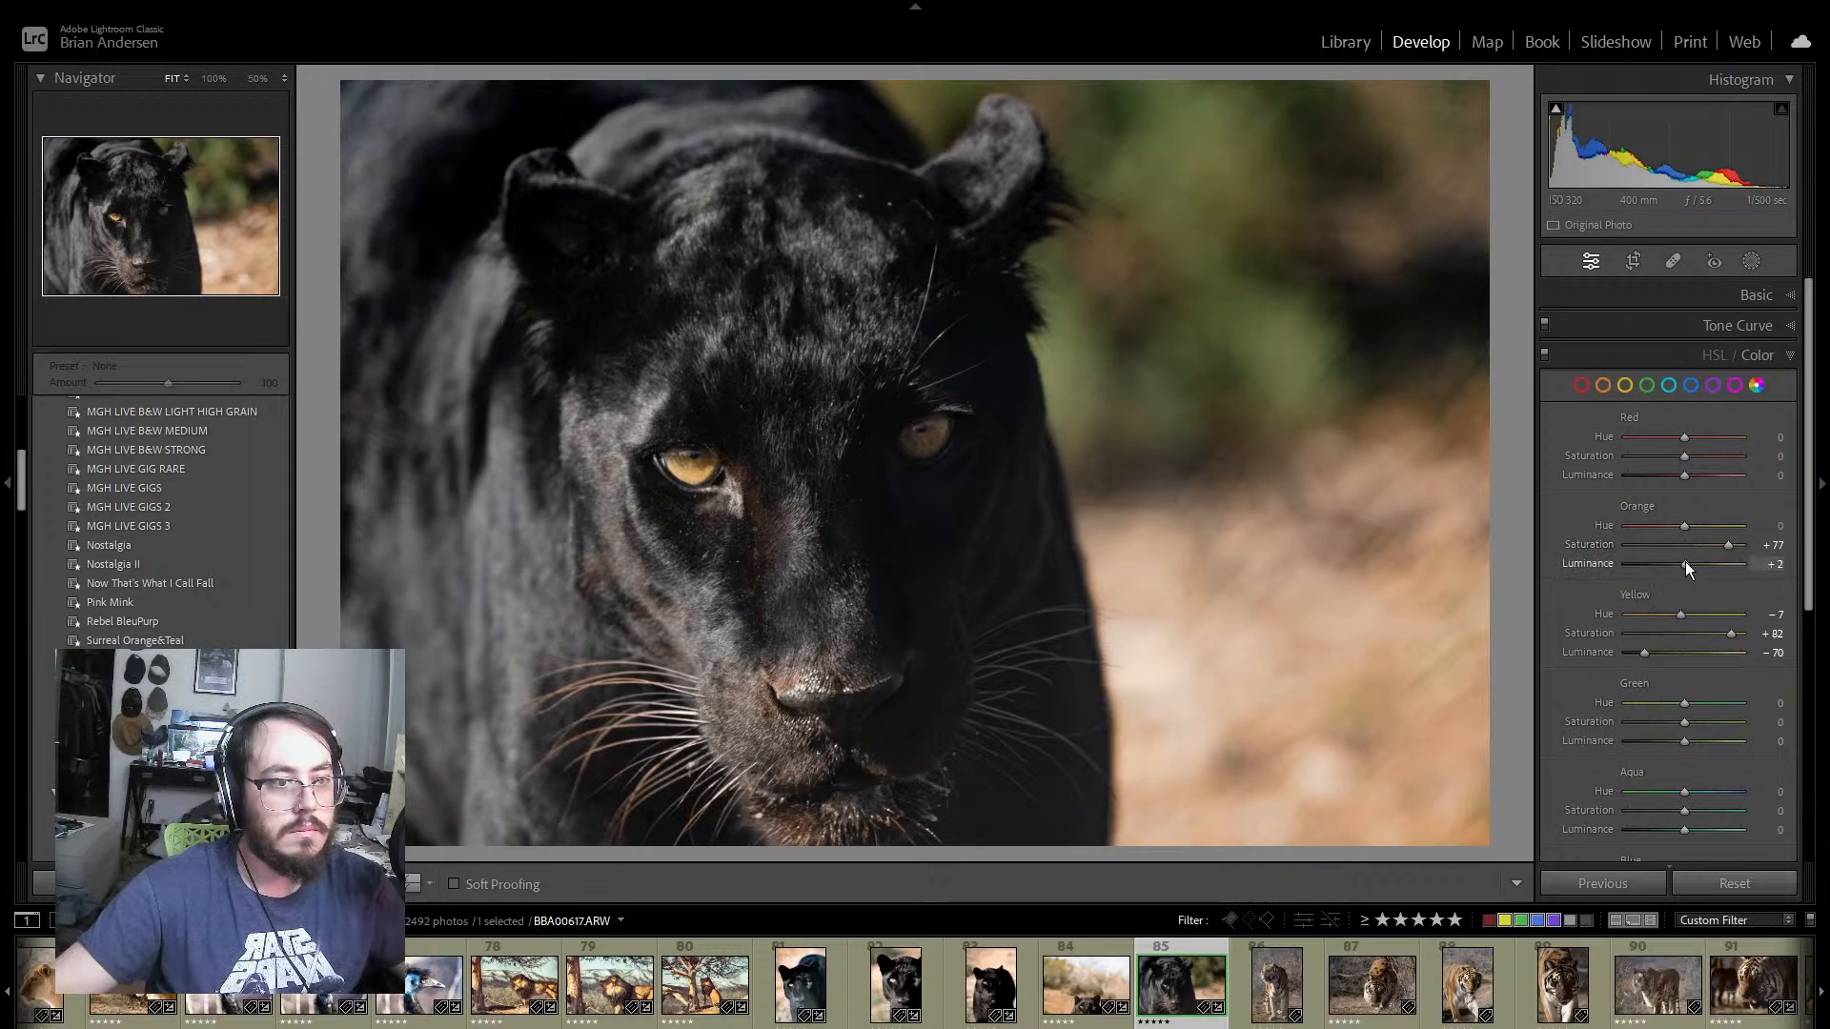
{"action": "left_click_drag", "start_coordinate": [1685, 562], "coordinate": [1696, 562]}
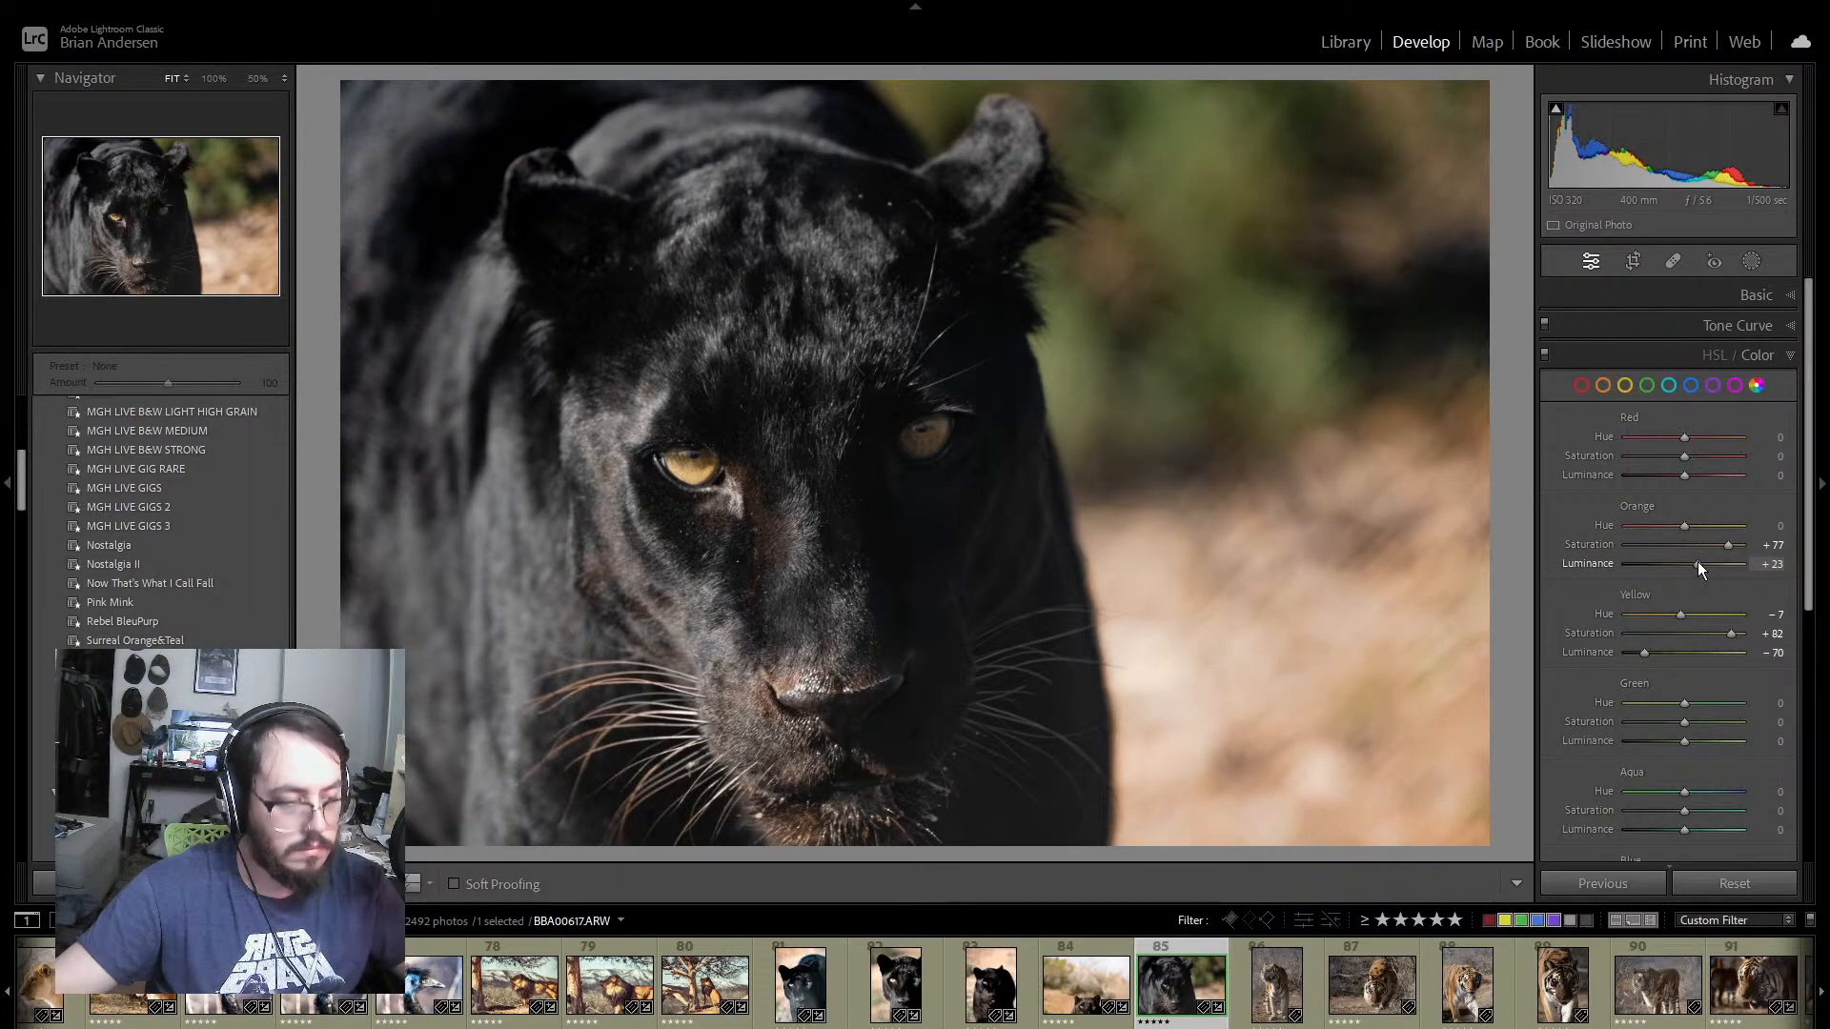
{"action": "left_click", "coordinate": [1792, 358]}
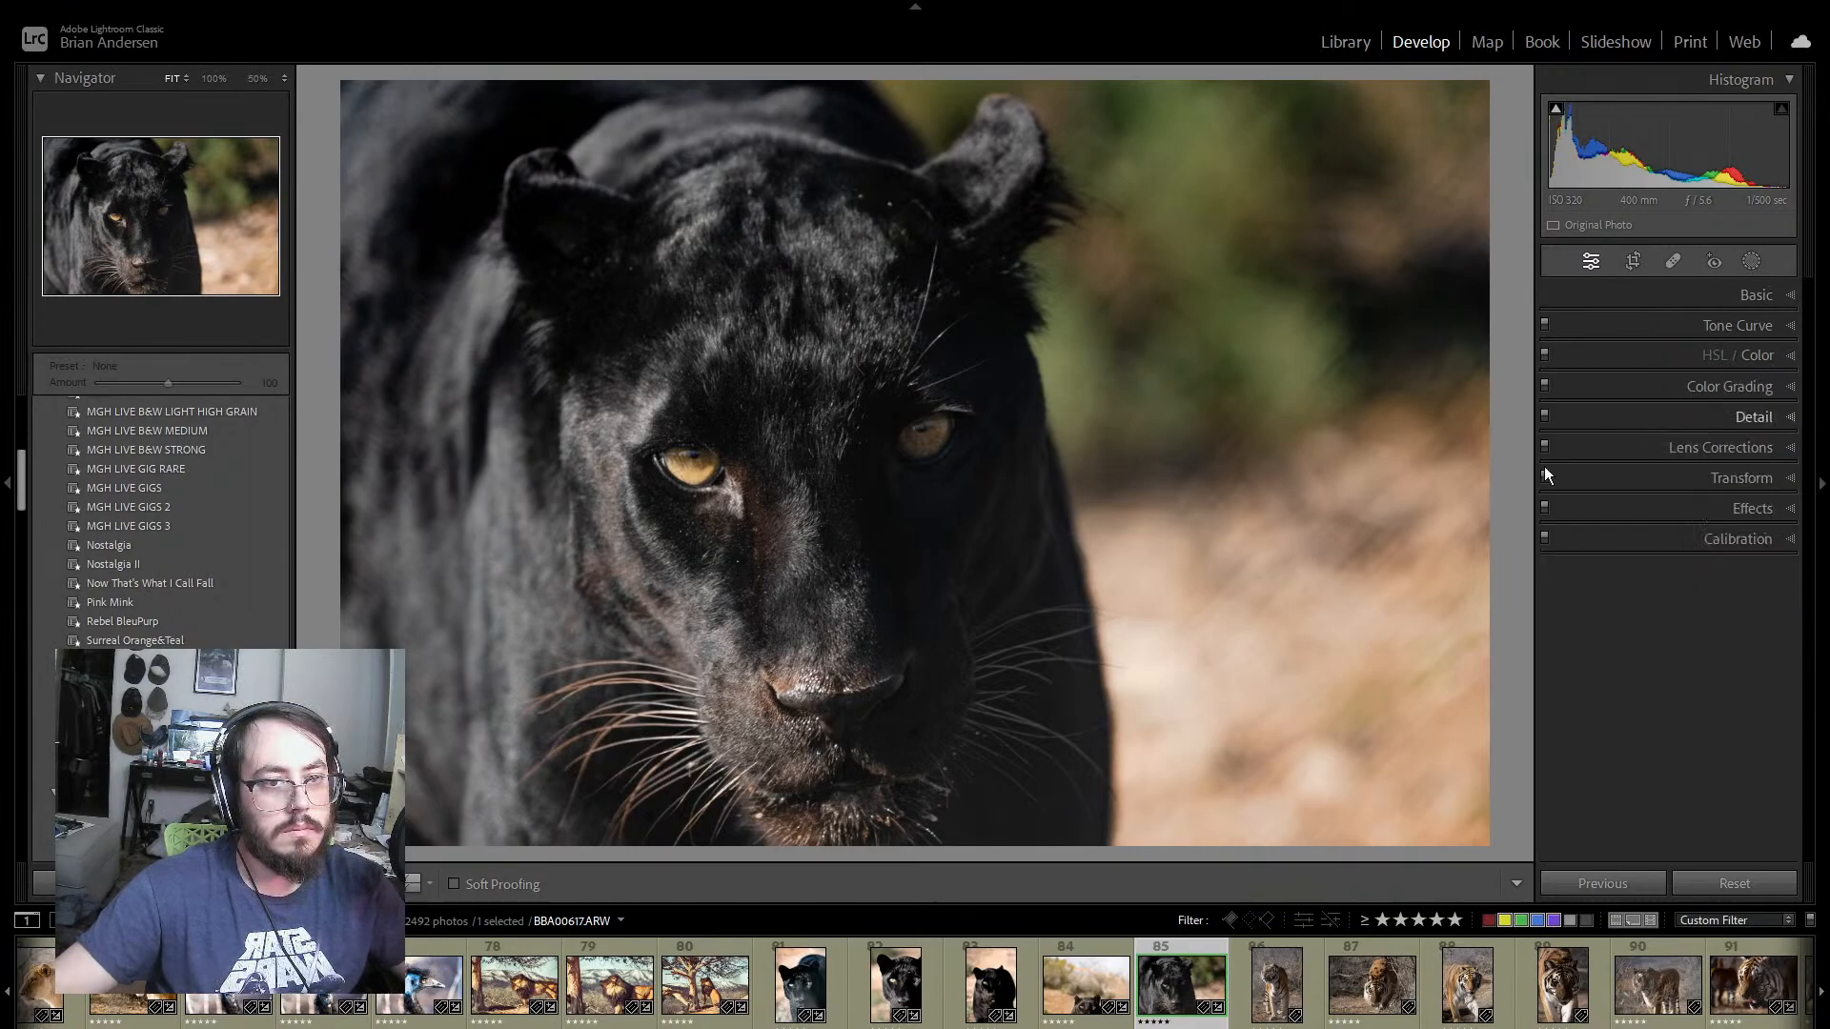
Step: Open tiger photo 86 and apply the OoA Sunrise preset
{"action": "left_click", "coordinate": [1245, 987]}
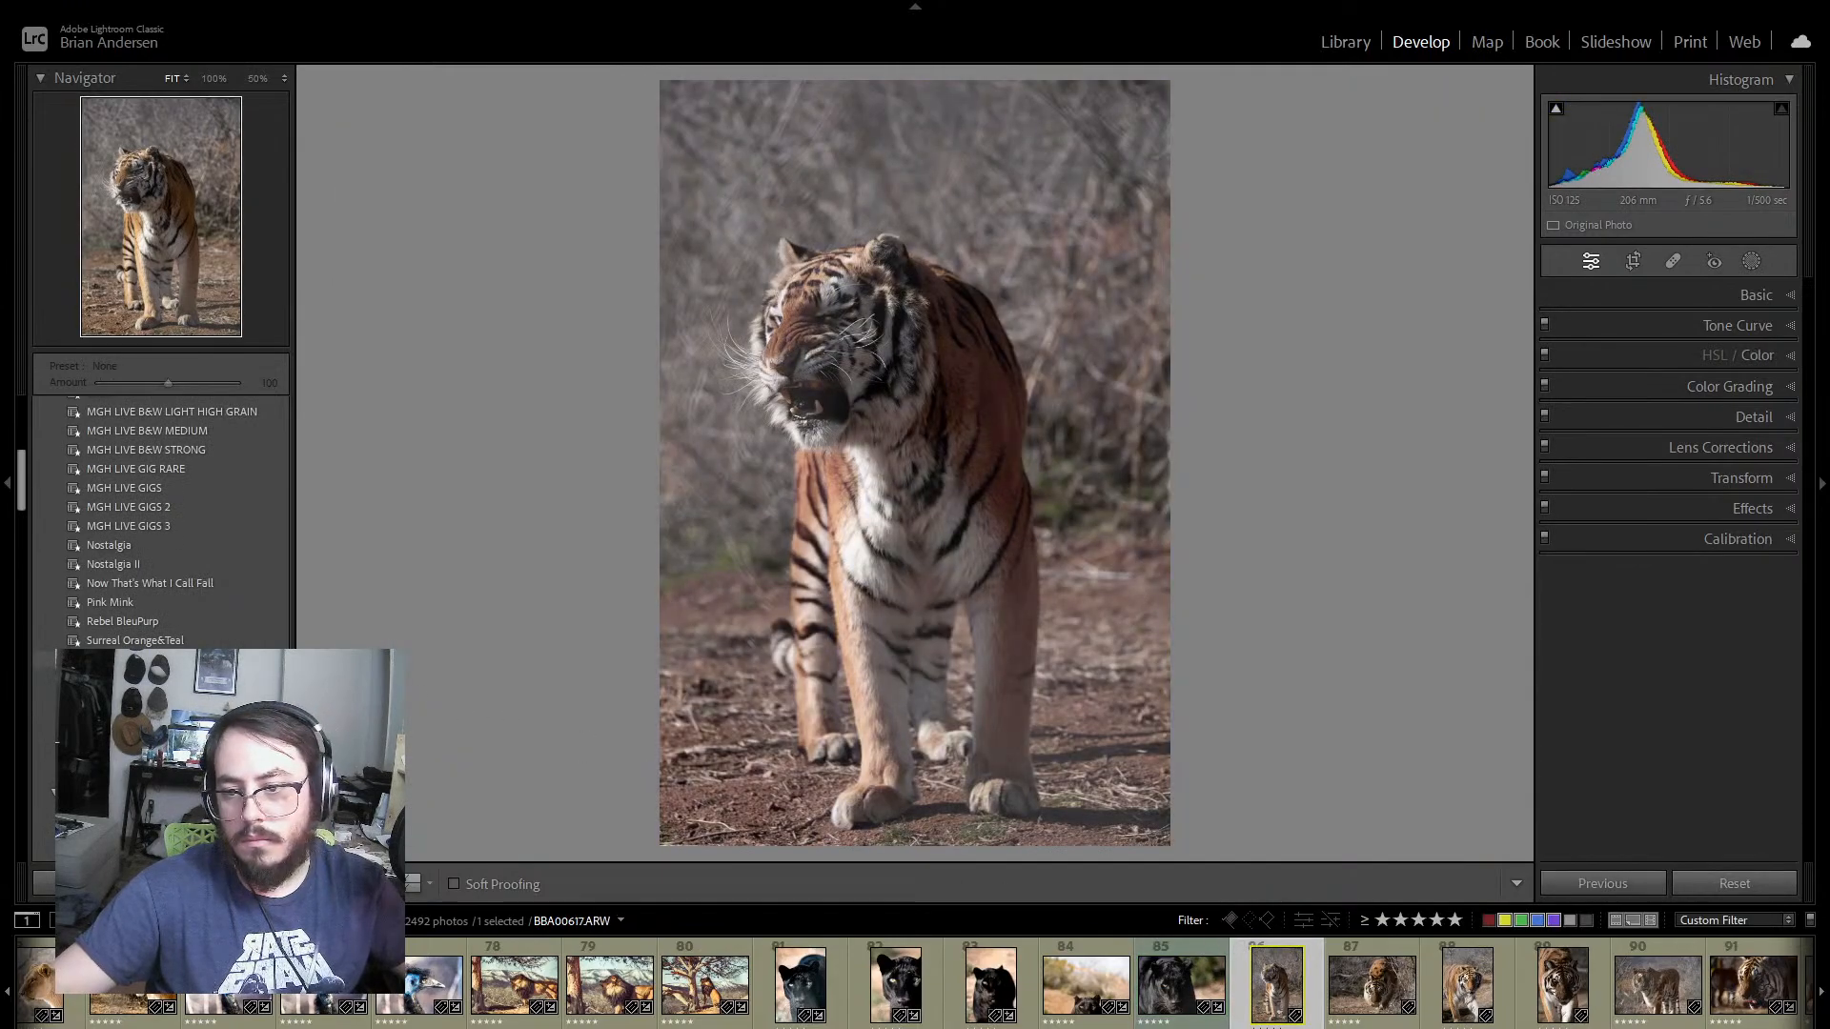
{"action": "scroll", "coordinate": [209, 700], "scroll_direction": "down", "scroll_amount": 10}
{"action": "scroll", "coordinate": [210, 700], "scroll_direction": "down", "scroll_amount": 10}
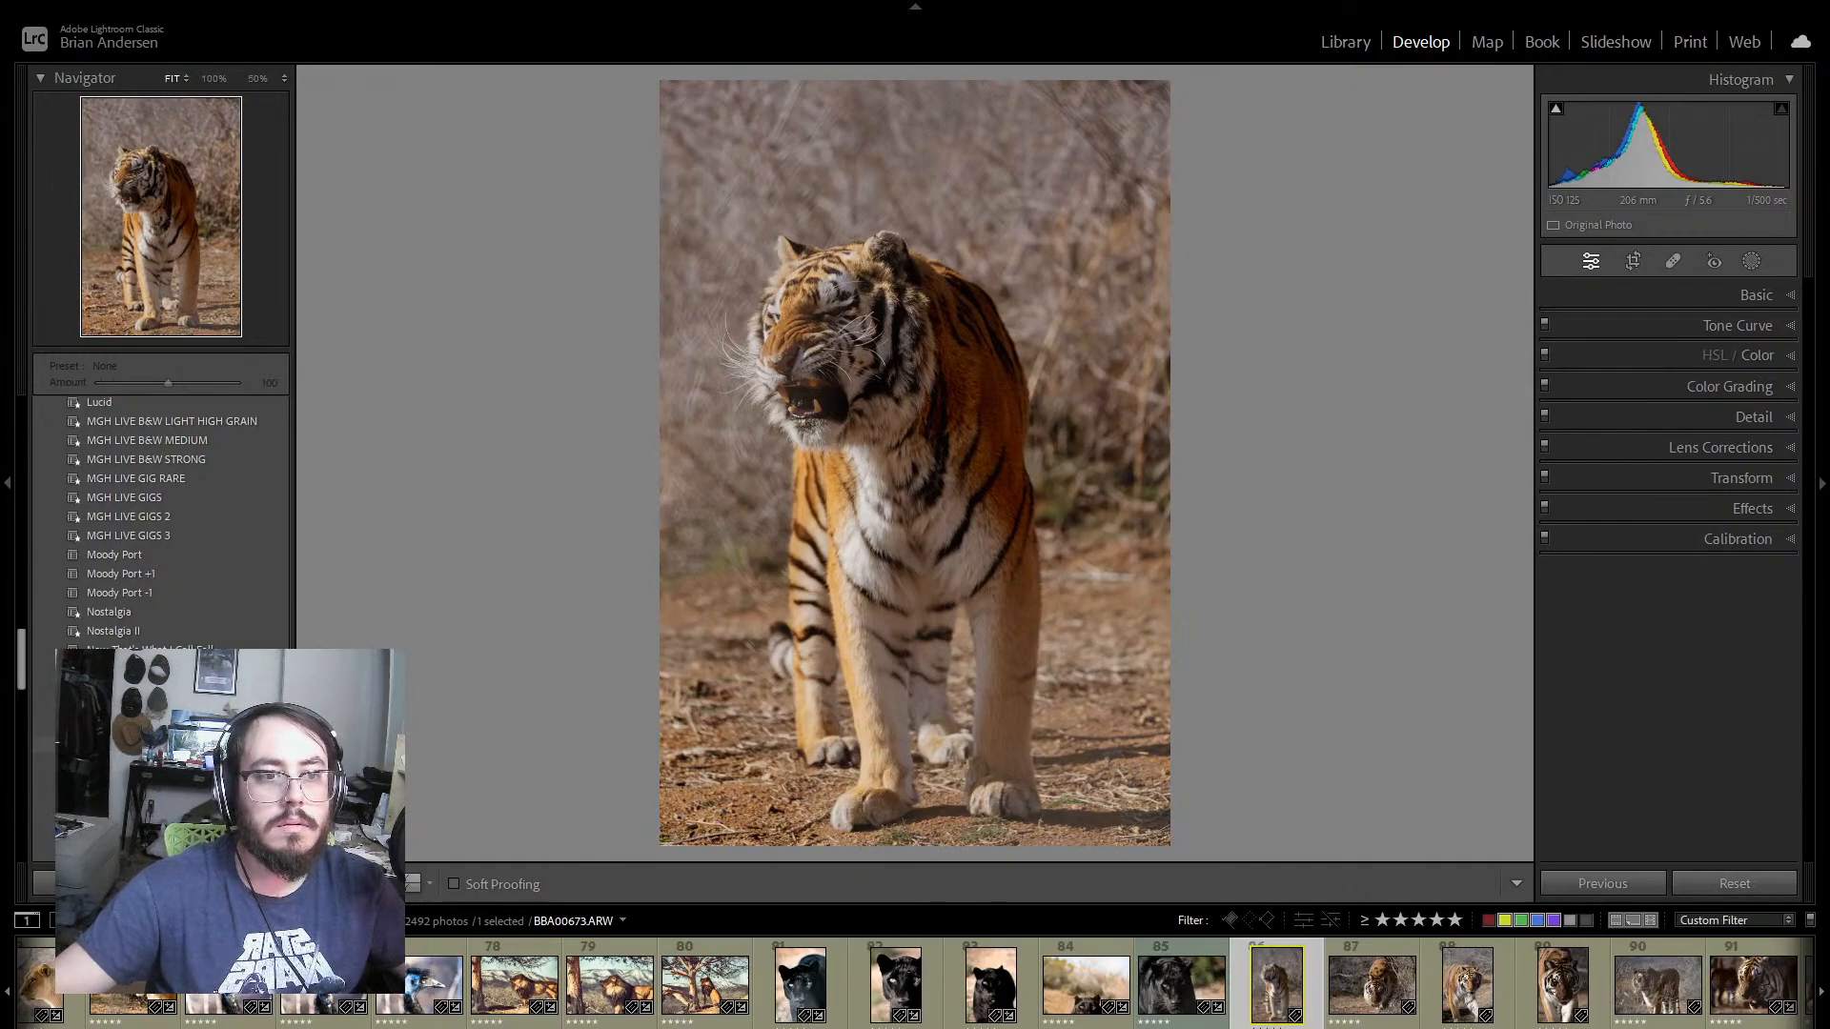
{"action": "left_click", "coordinate": [143, 745]}
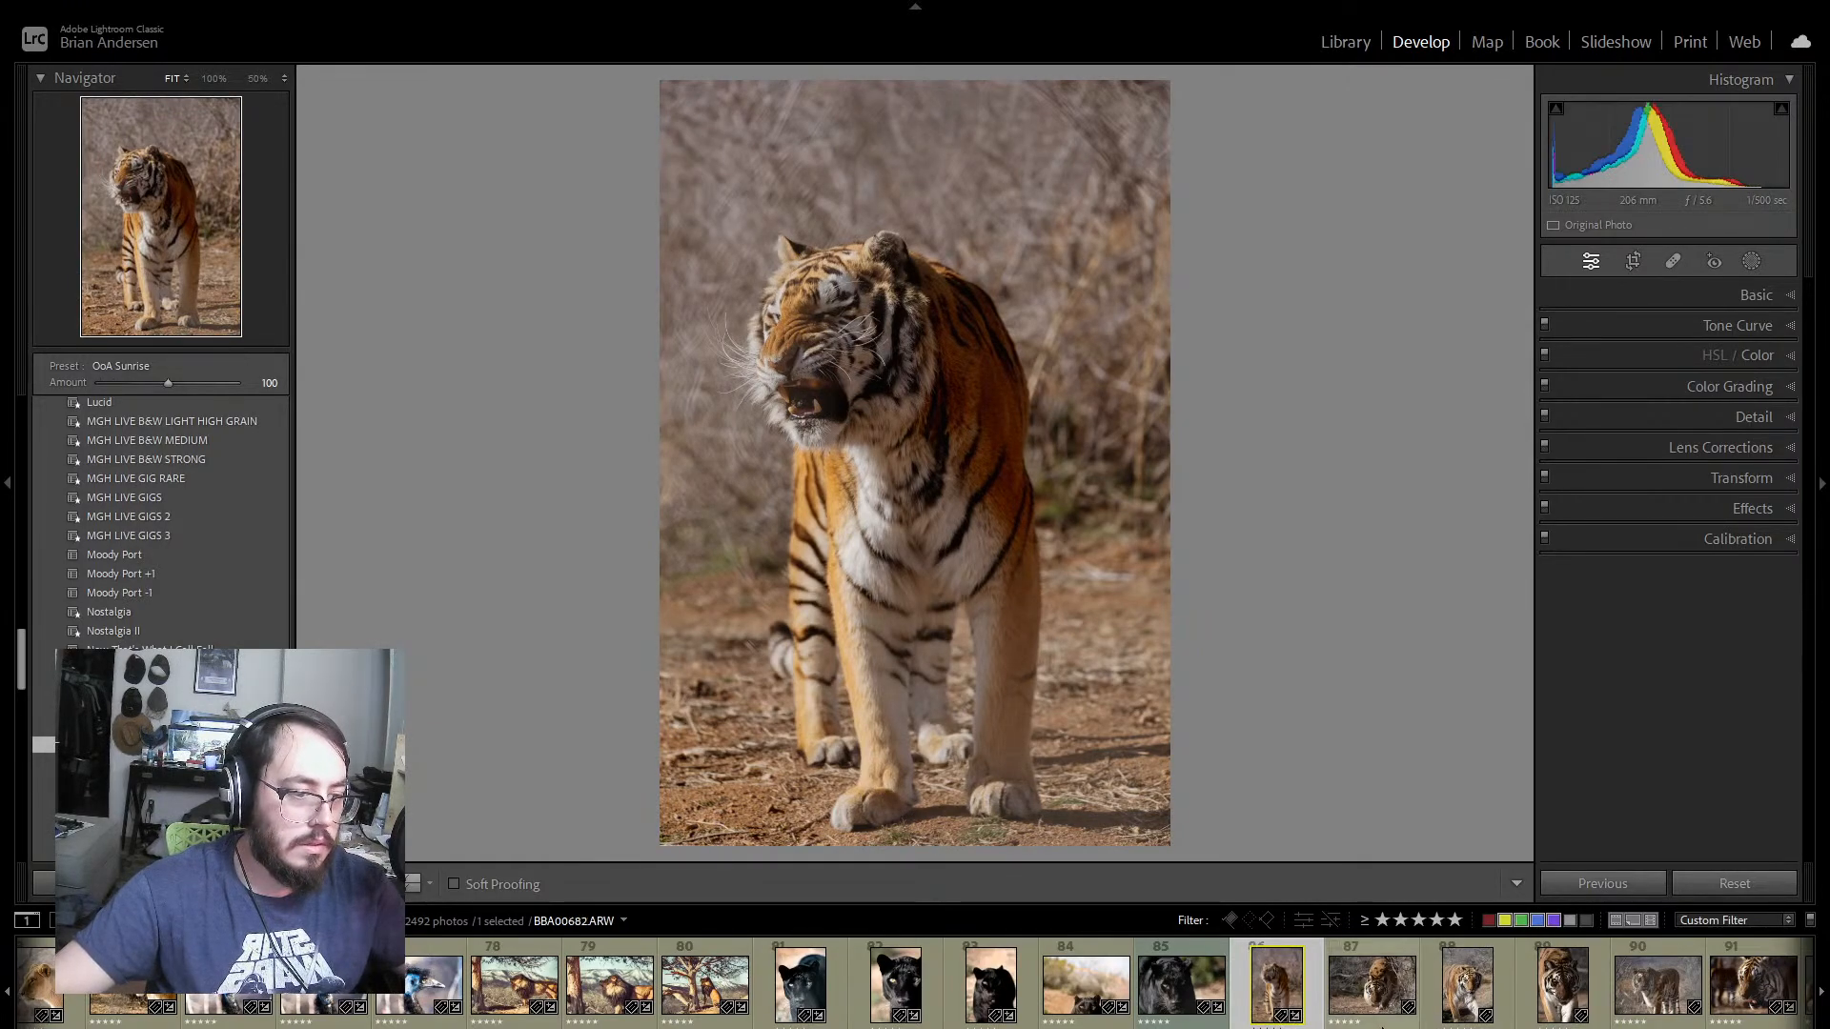
Step: Select tiger photos 86–95 with photo 86 as the source and synchronize its develop settings to the others
{"action": "left_click", "coordinate": [1387, 1023]}
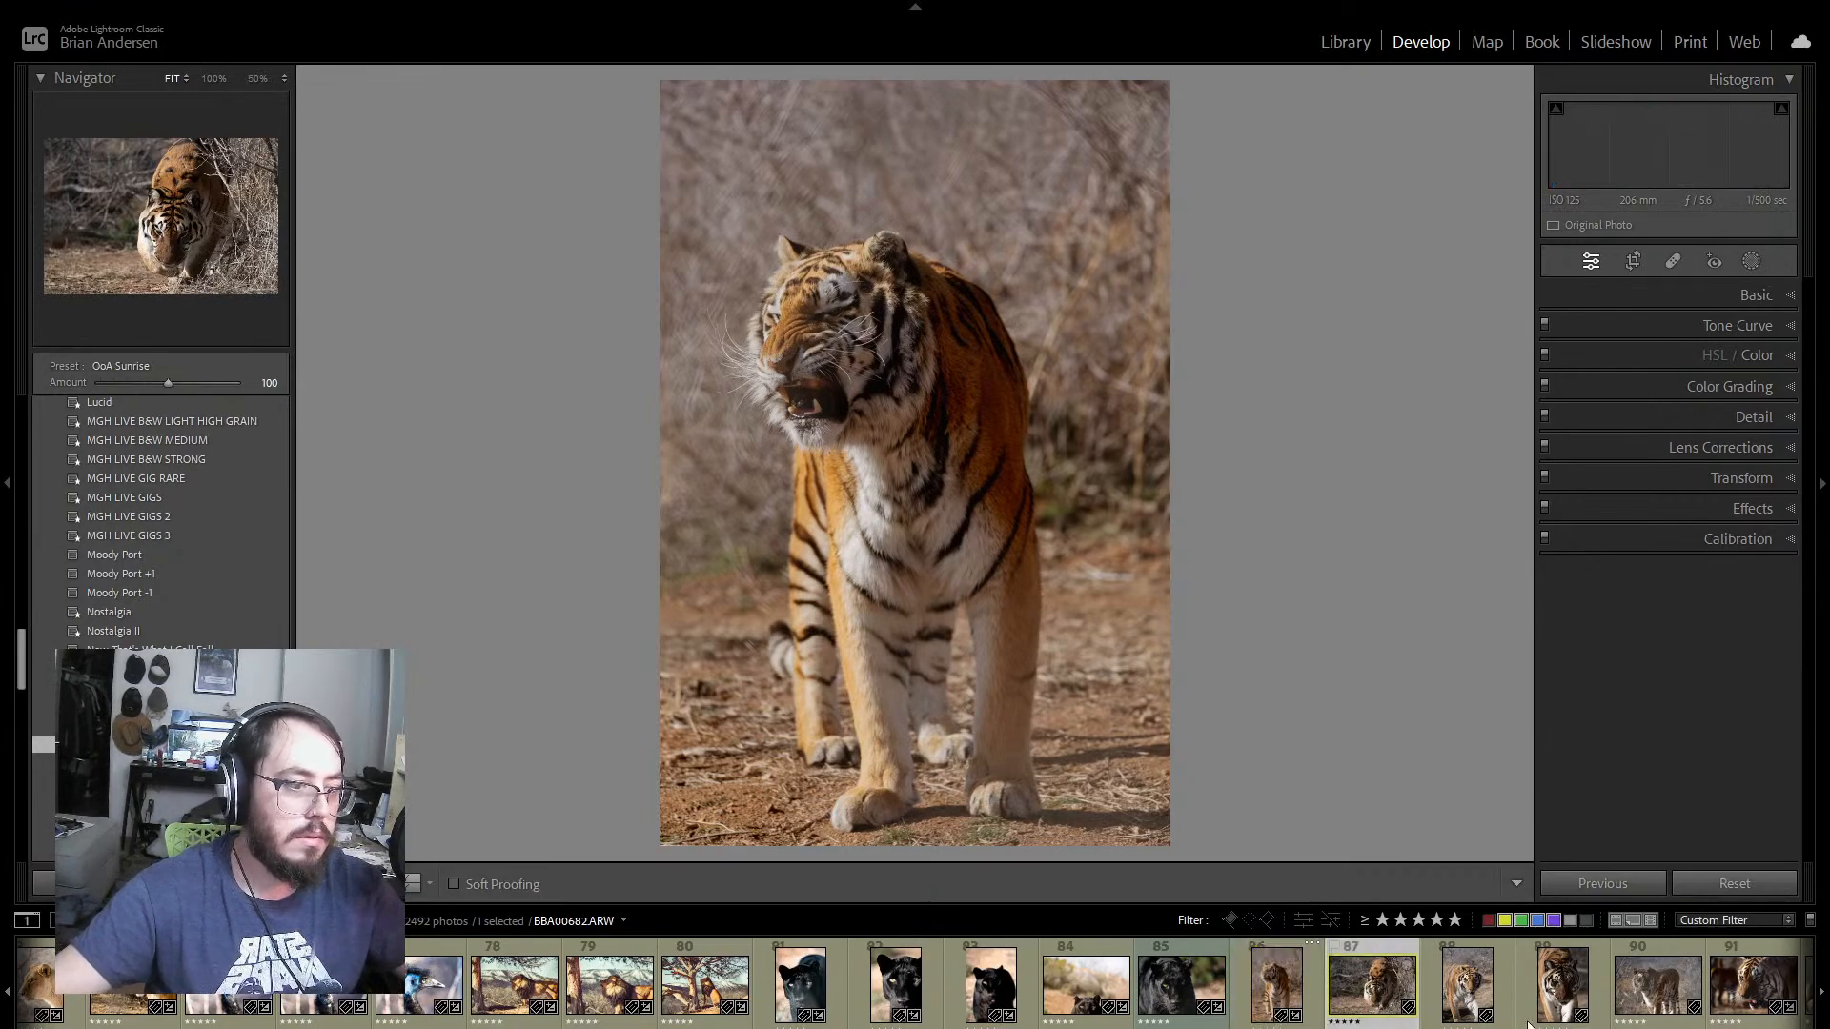
{"action": "left_click", "coordinate": [1526, 1001]}
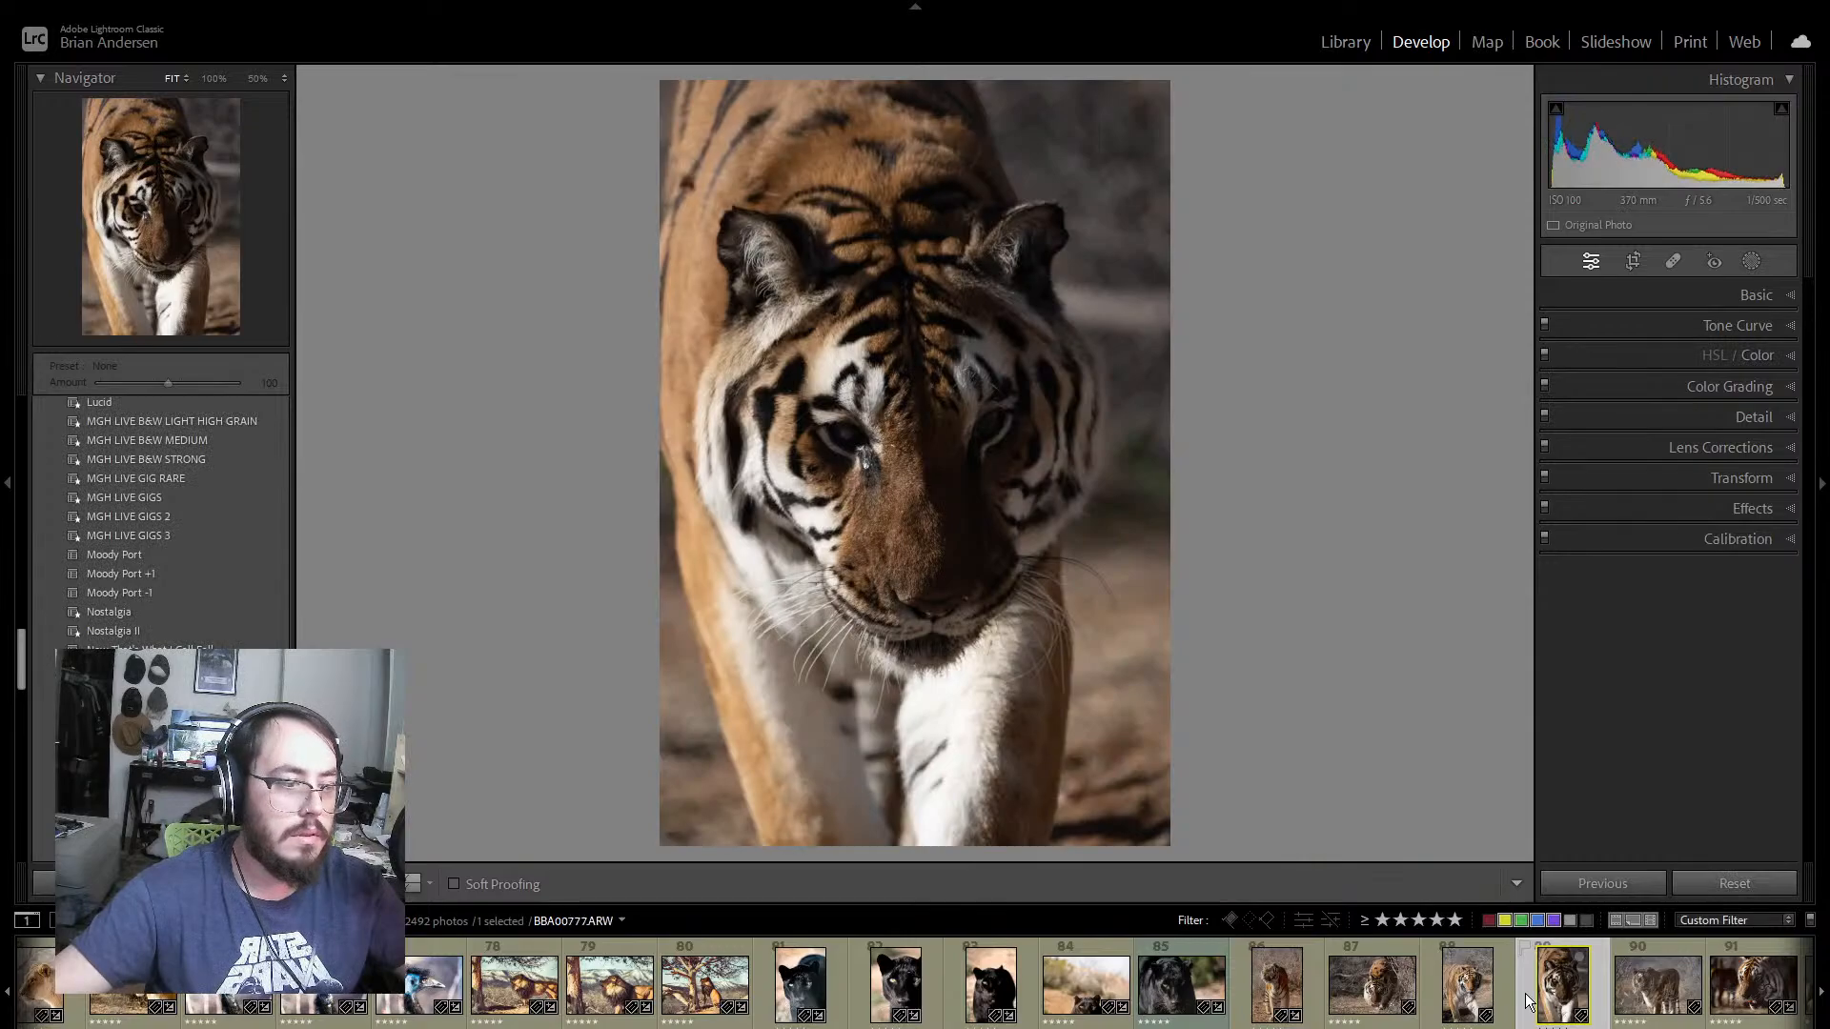
{"action": "scroll", "coordinate": [1522, 1004], "scroll_direction": "down", "scroll_amount": 5}
{"action": "left_click", "coordinate": [768, 1000]}
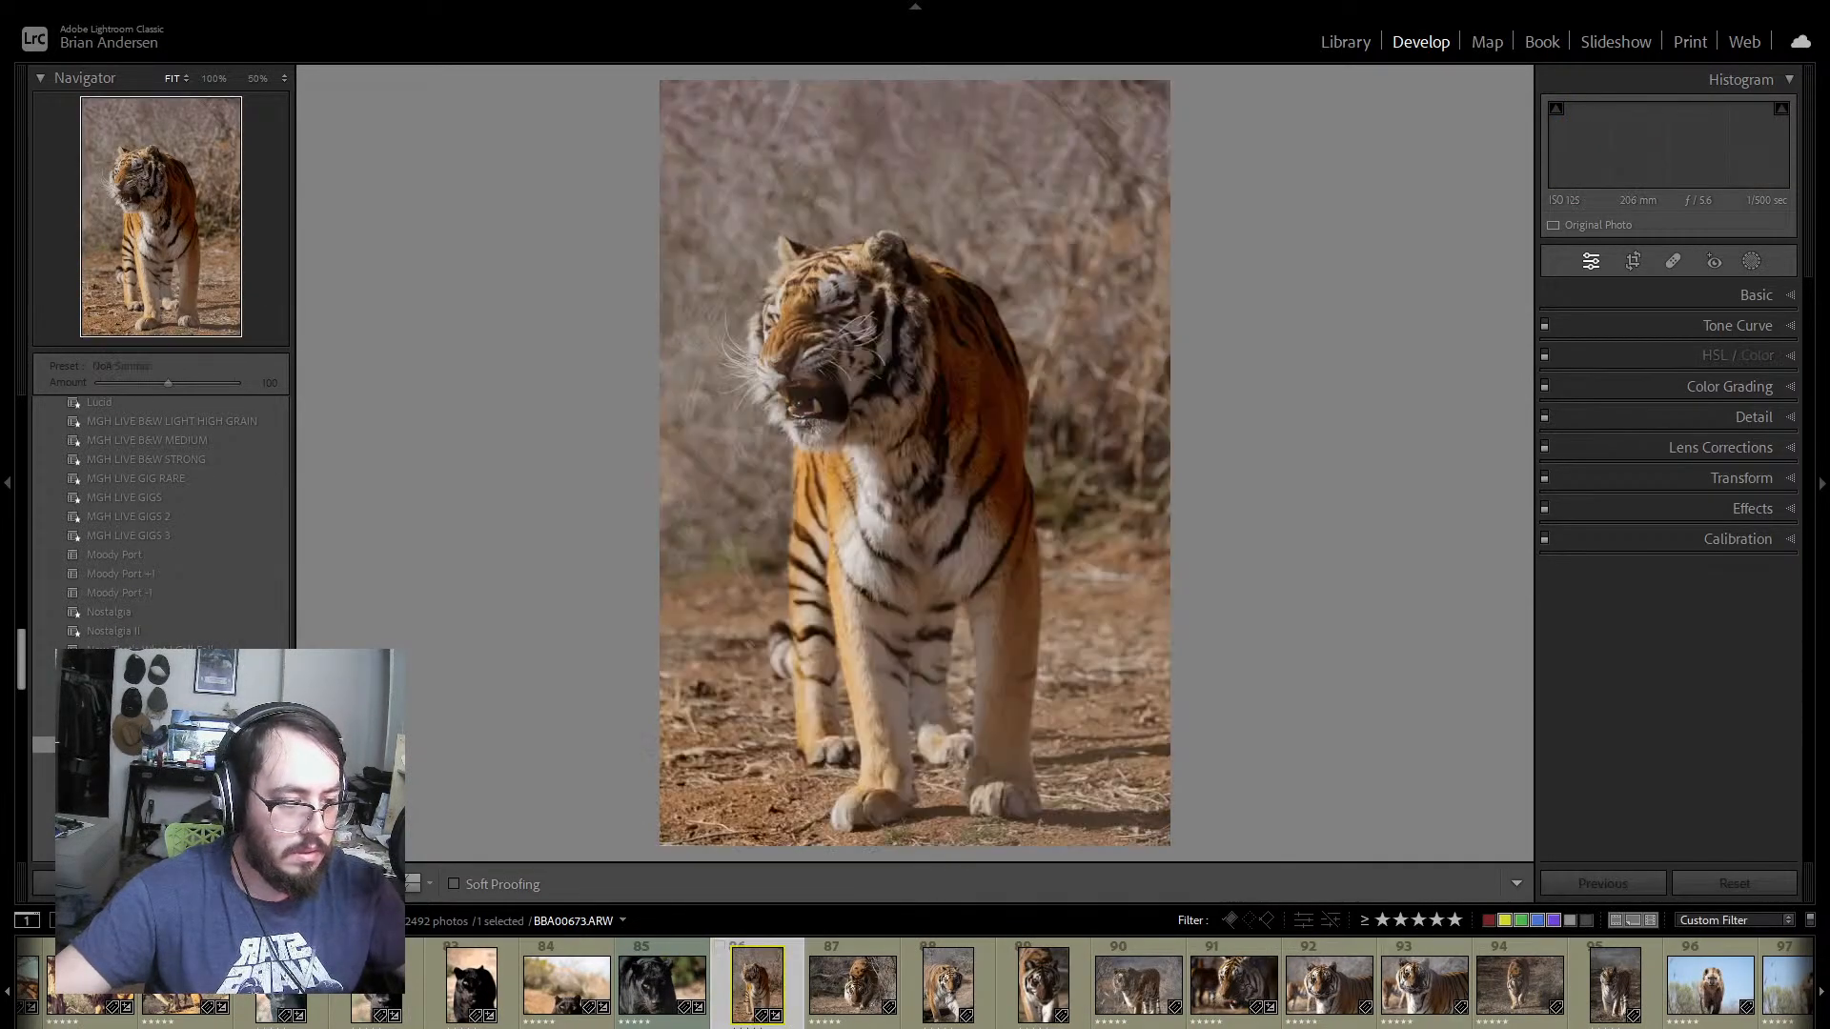
{"action": "left_click", "coordinate": [1579, 1010], "text": "shift"}
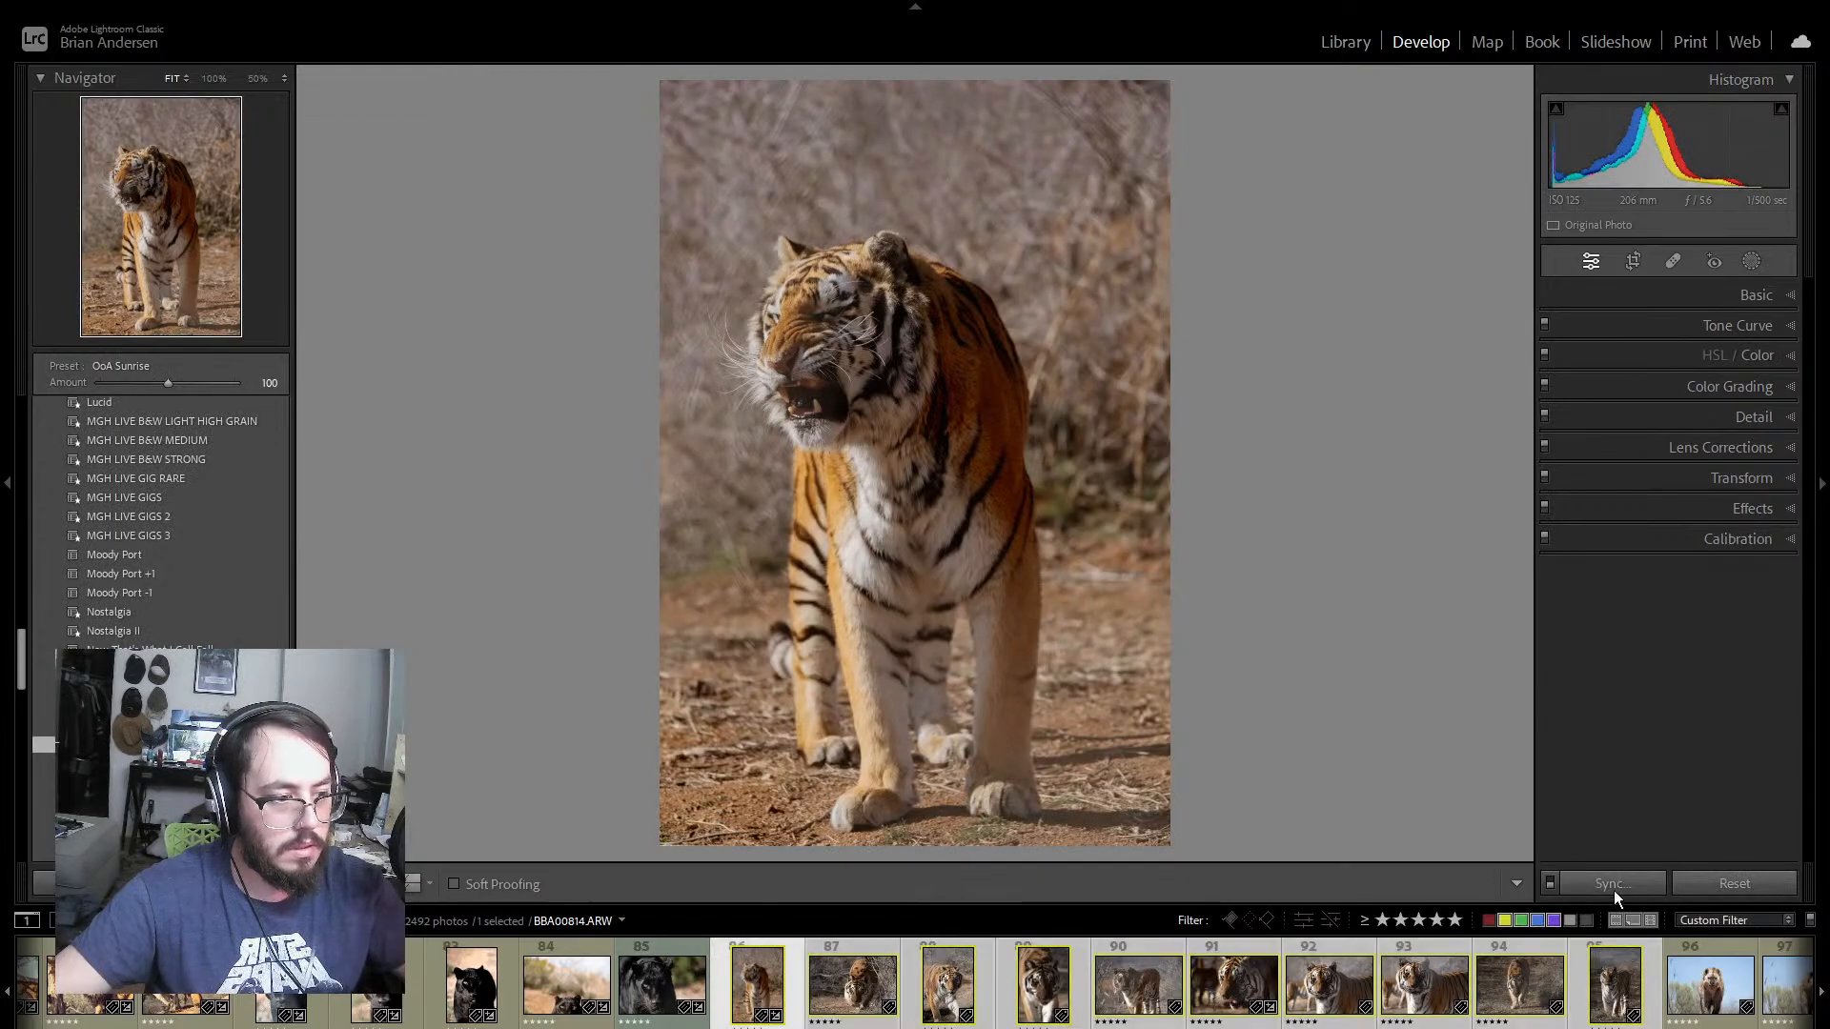
{"action": "left_click", "coordinate": [1582, 885]}
{"action": "left_click", "coordinate": [1026, 748]}
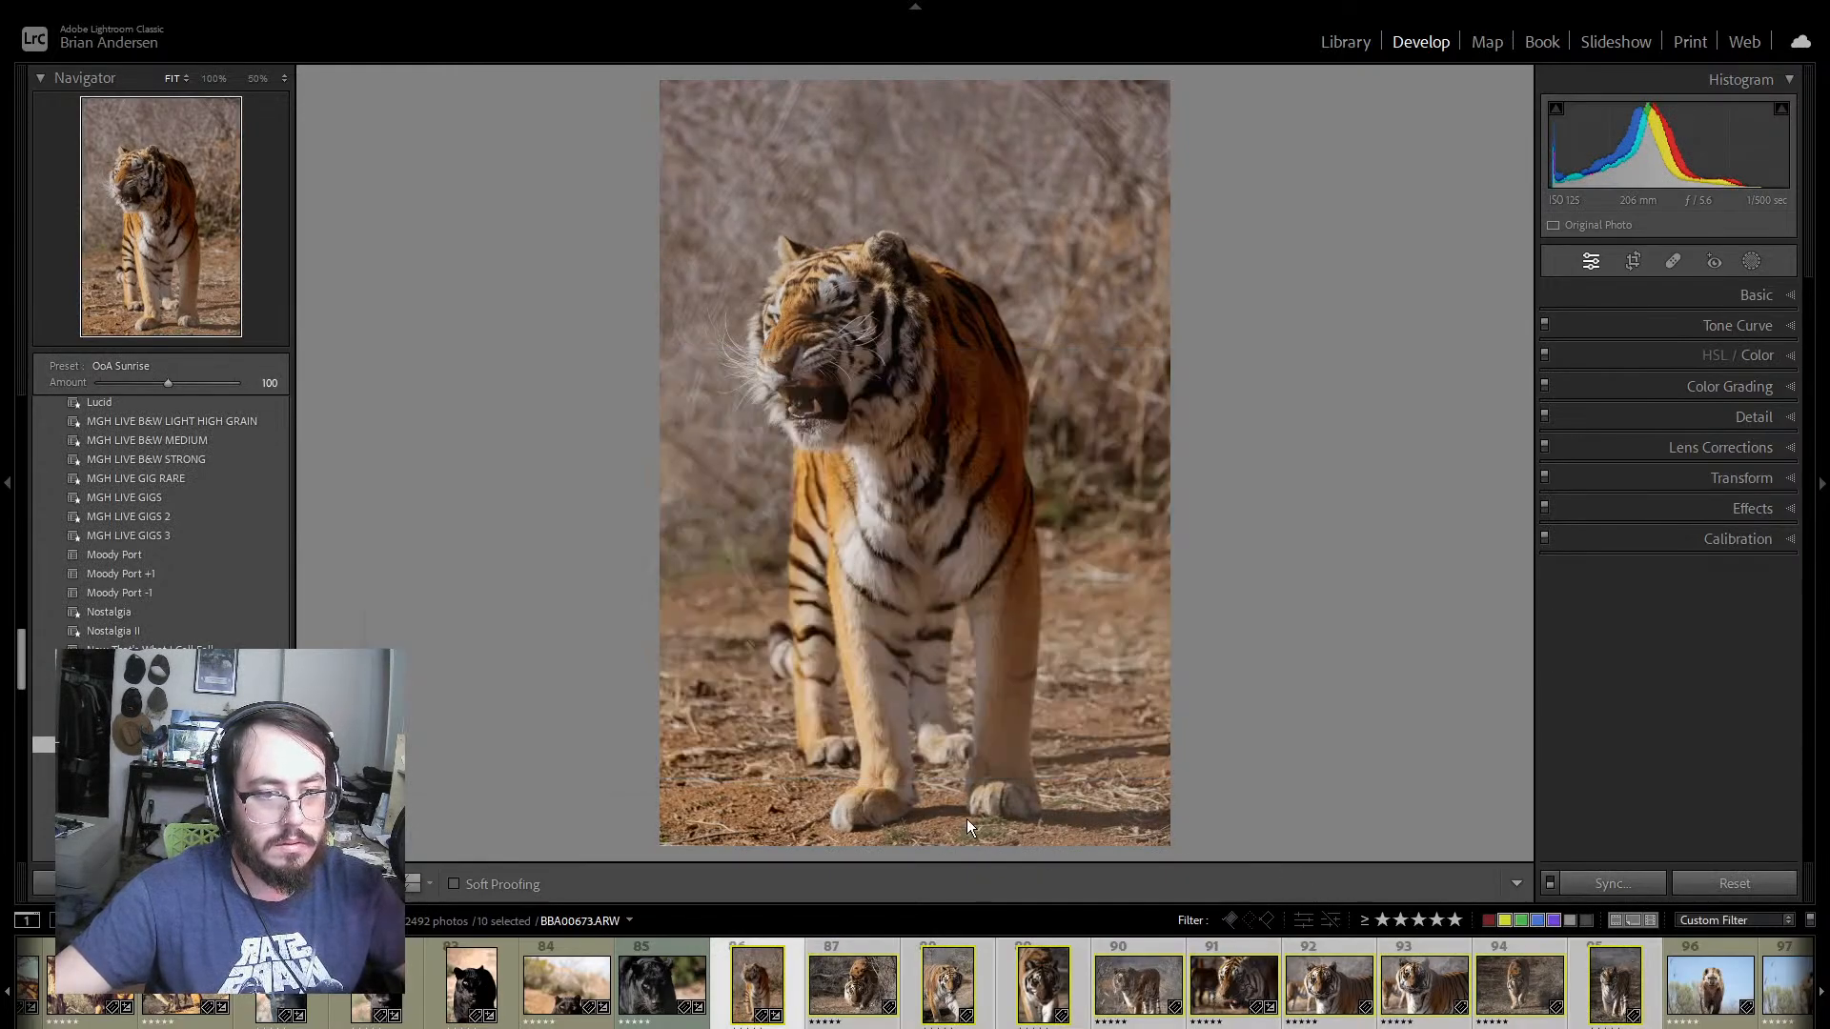
Step: Open tiger photo 87 and set Saturation to +7
{"action": "left_click", "coordinate": [859, 947]}
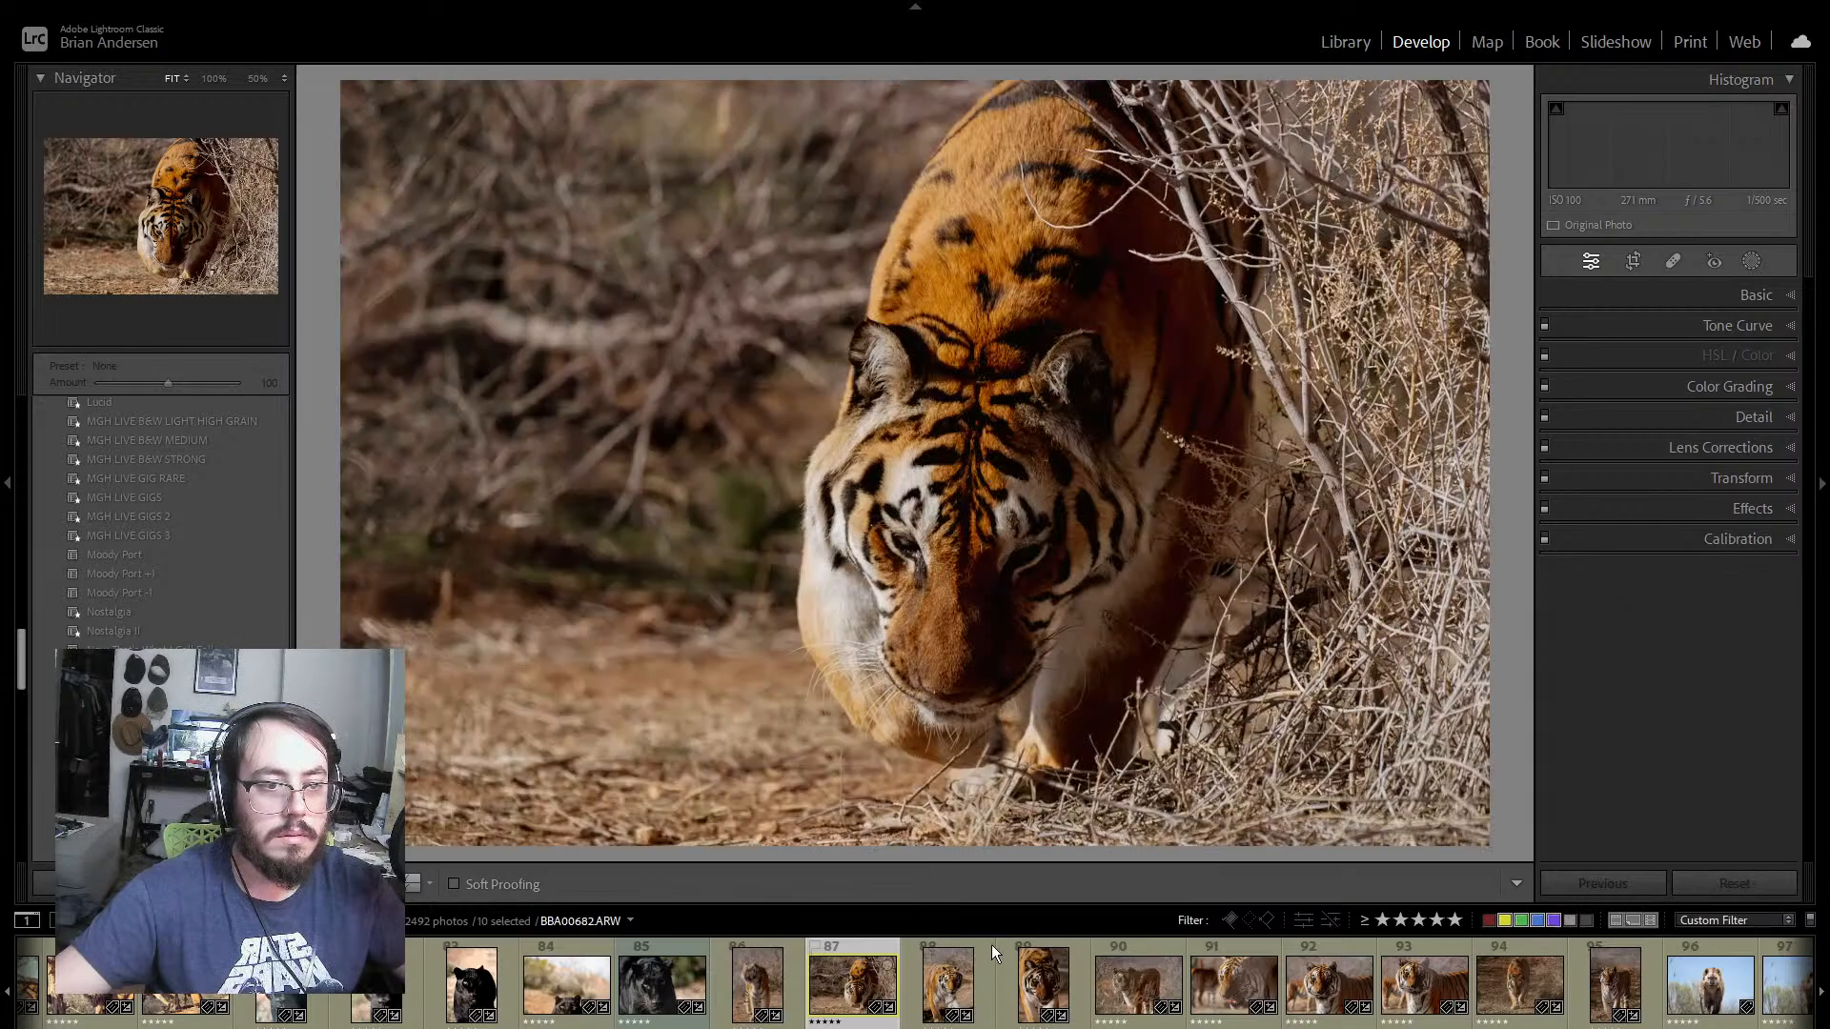
{"action": "left_click", "coordinate": [1779, 301]}
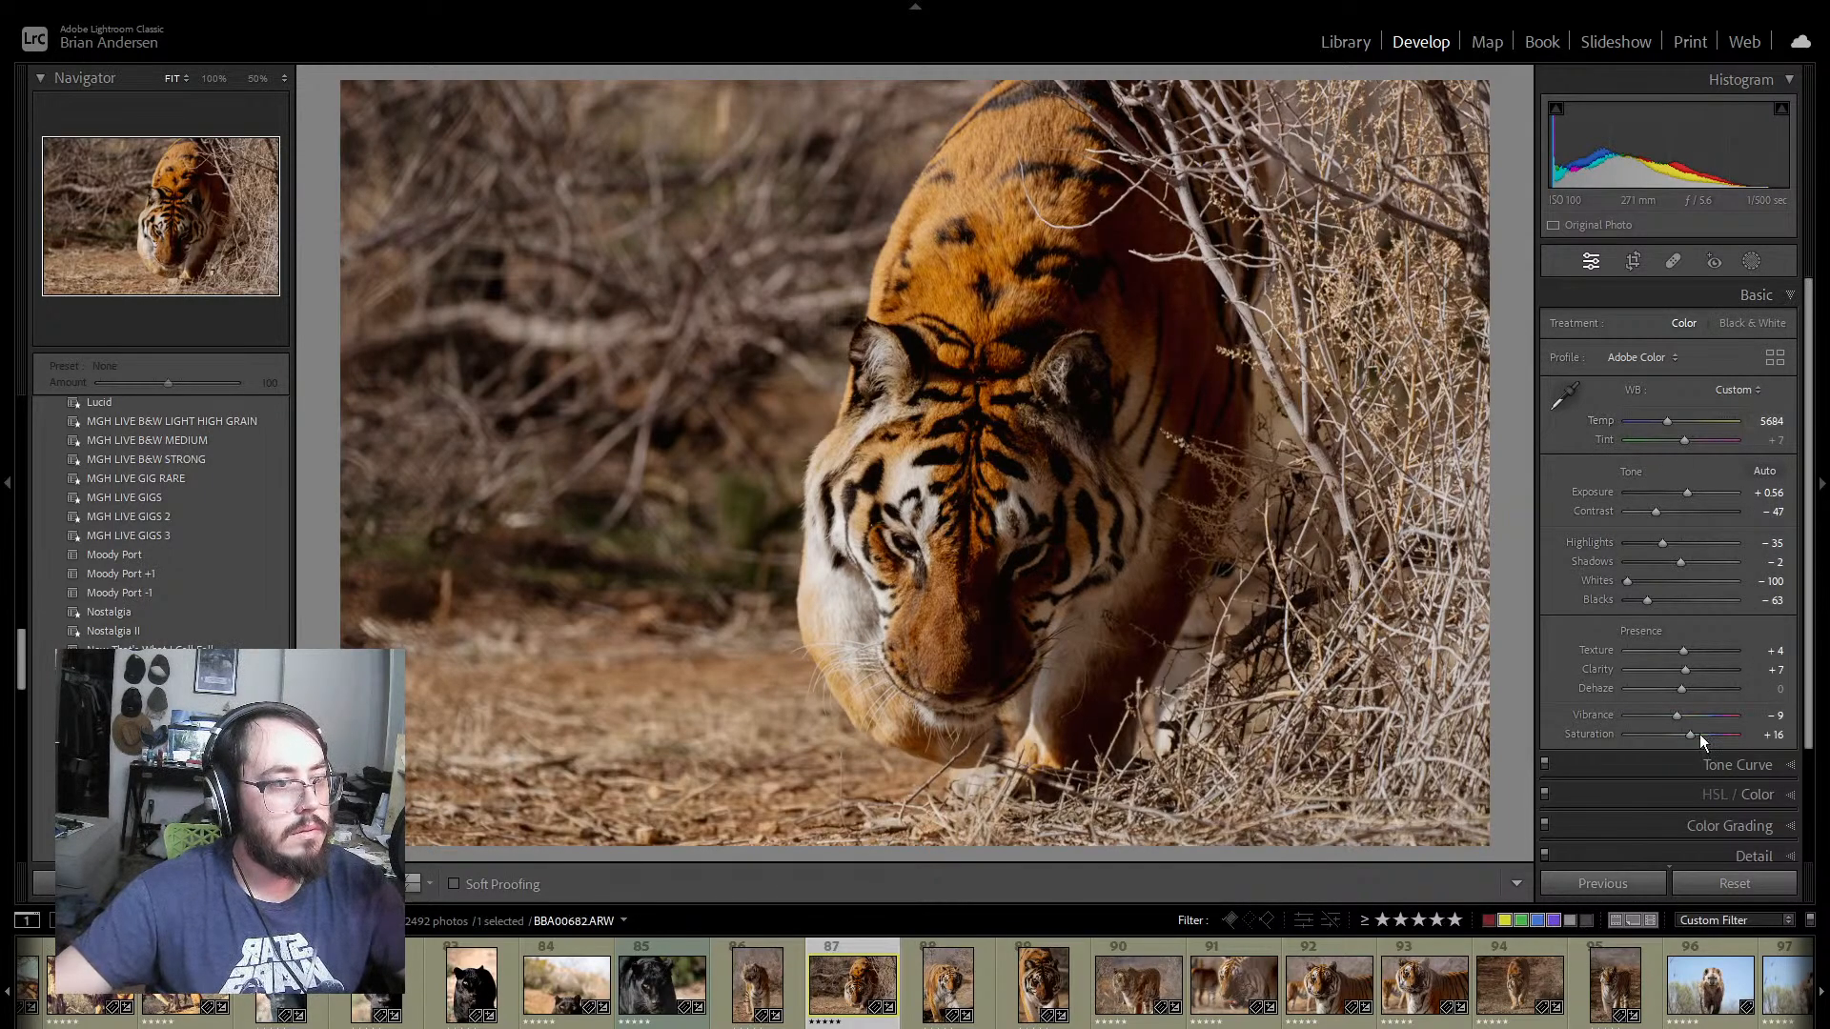
{"action": "left_click_drag", "start_coordinate": [1689, 734], "coordinate": [1682, 731]}
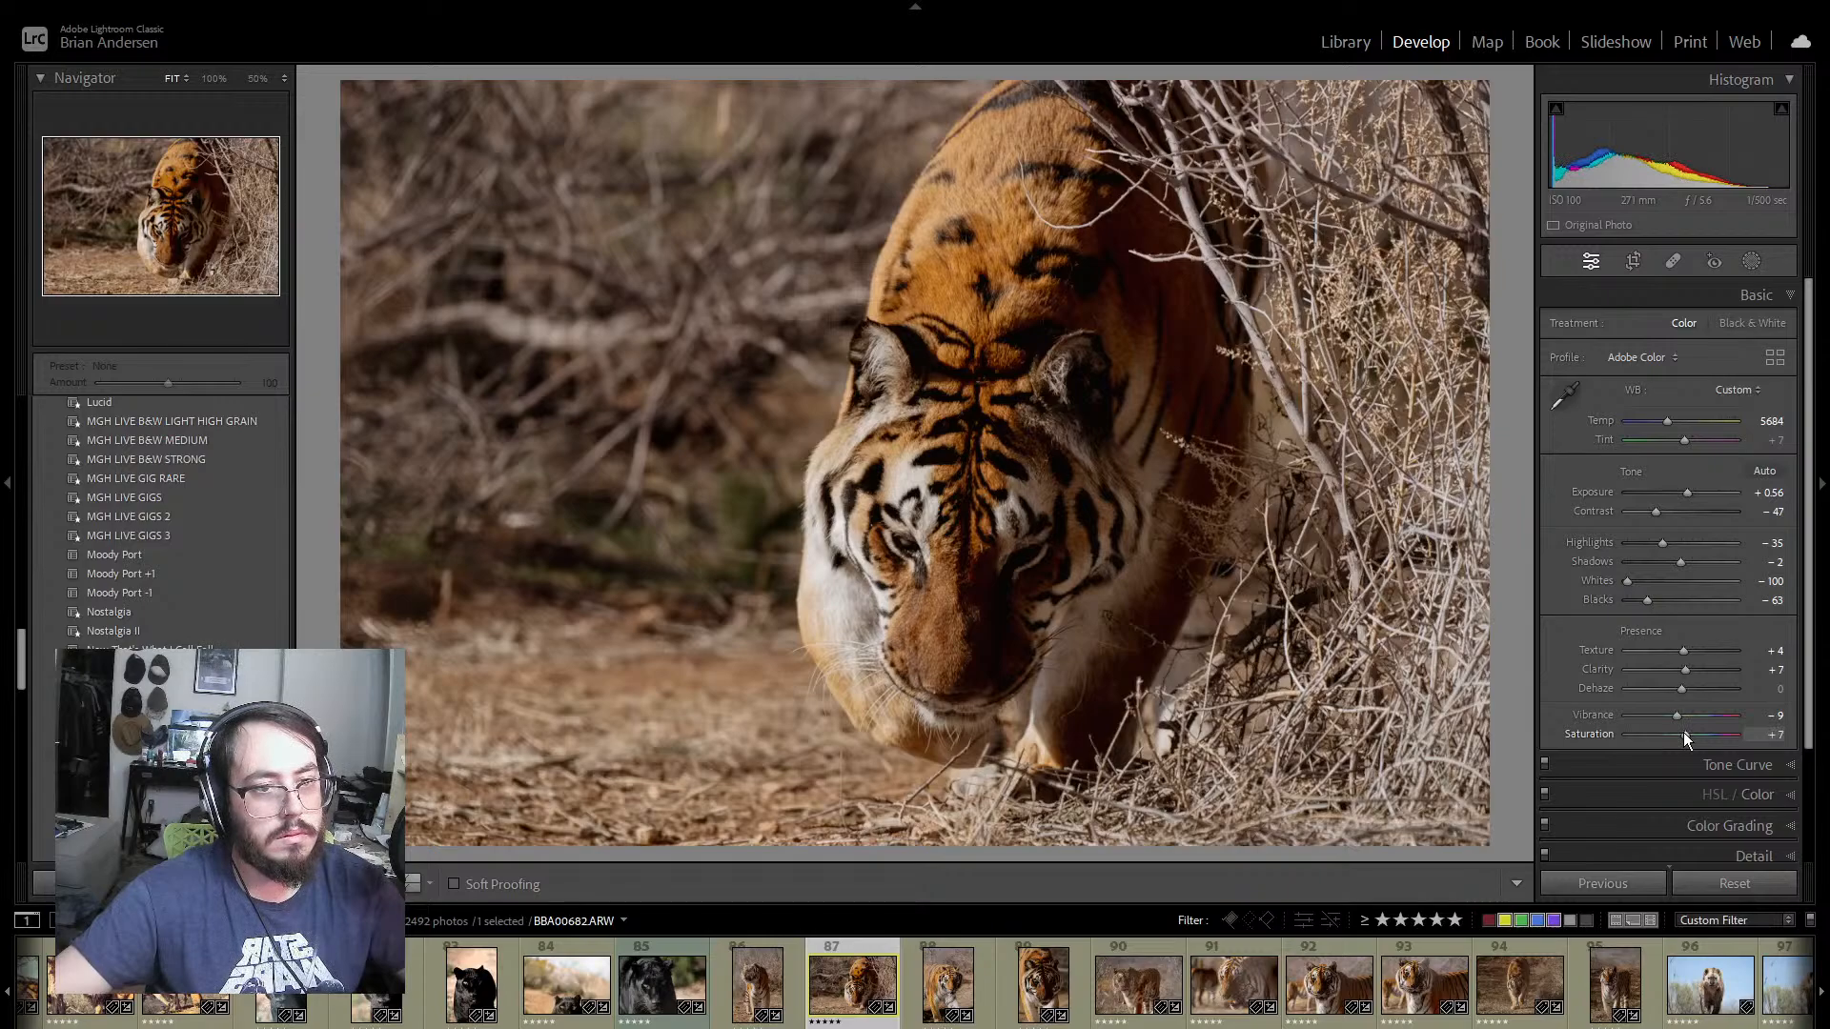
Step: Open tiger photo 89 and set Blacks to −79 and Exposure to +1.75
{"action": "left_click", "coordinate": [981, 980]}
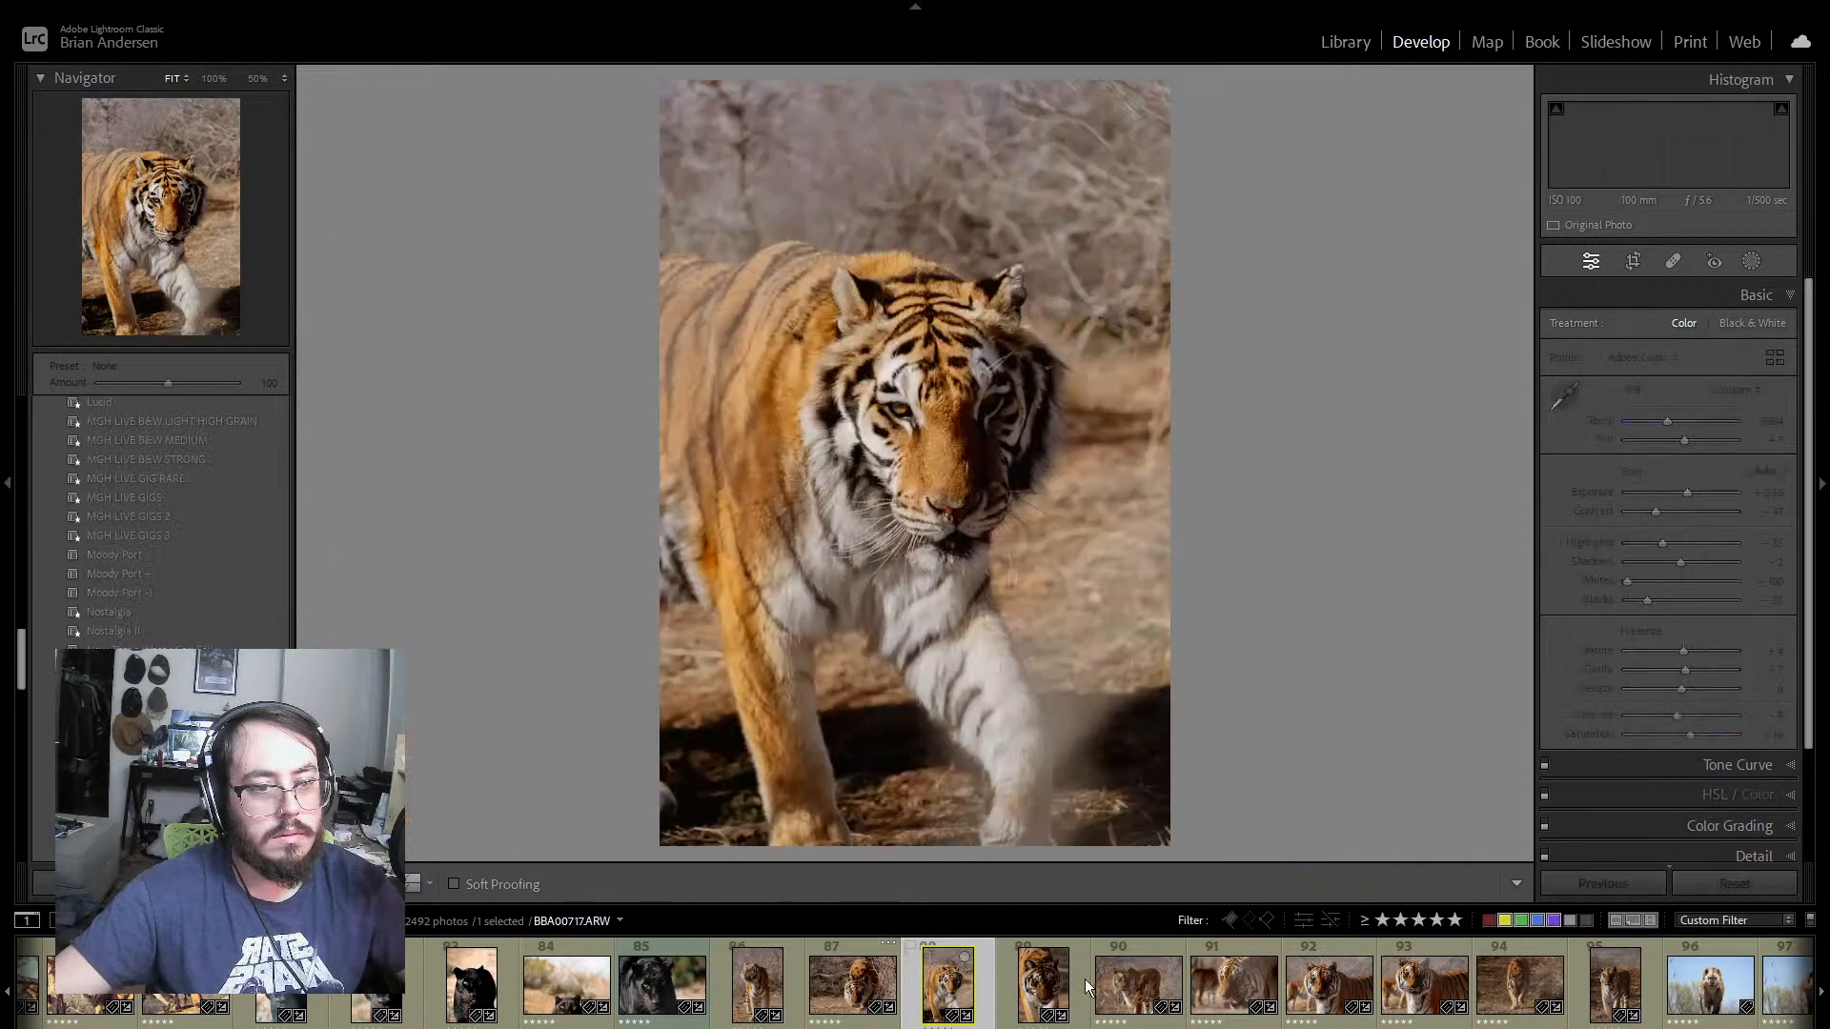
{"action": "left_click", "coordinate": [1077, 978]}
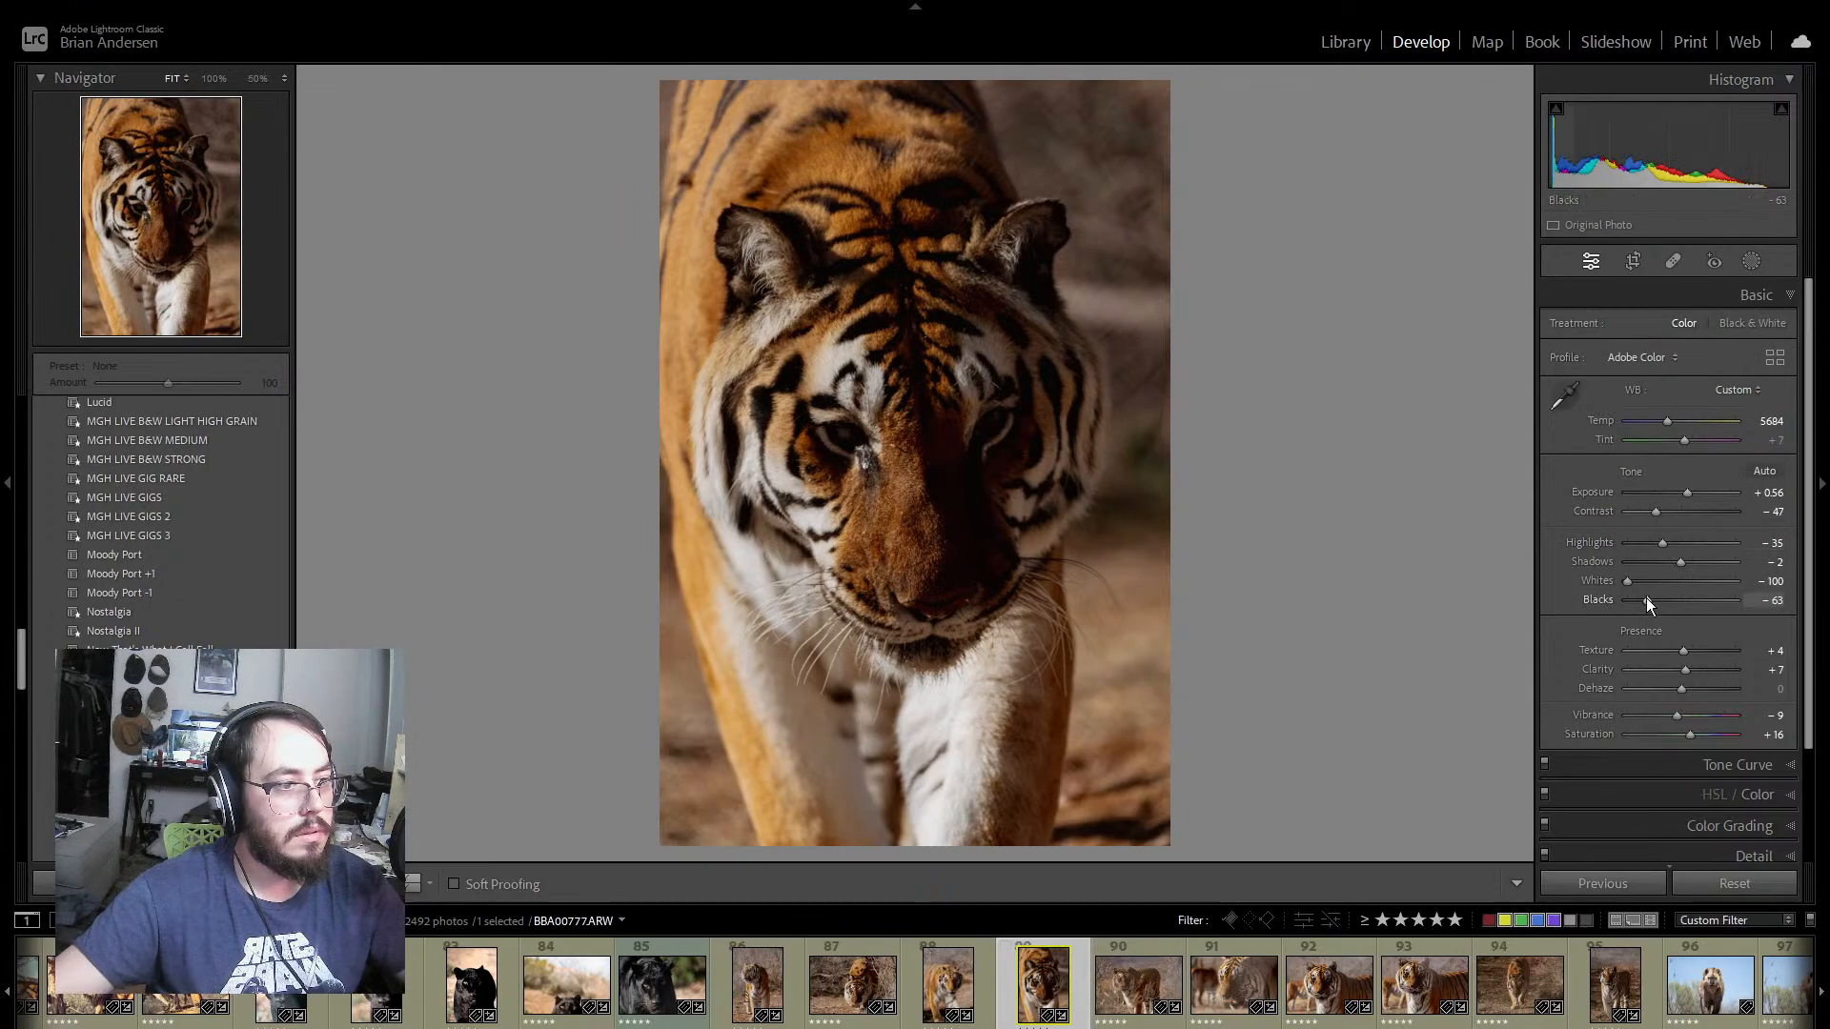
{"action": "mouse_move", "coordinate": [1646, 600]}
{"action": "left_mouse_down"}
{"action": "mouse_move", "coordinate": [1676, 601]}
{"action": "mouse_move", "coordinate": [1637, 600]}
{"action": "left_mouse_up"}
{"action": "left_click_drag", "start_coordinate": [1689, 490], "coordinate": [1703, 490]}
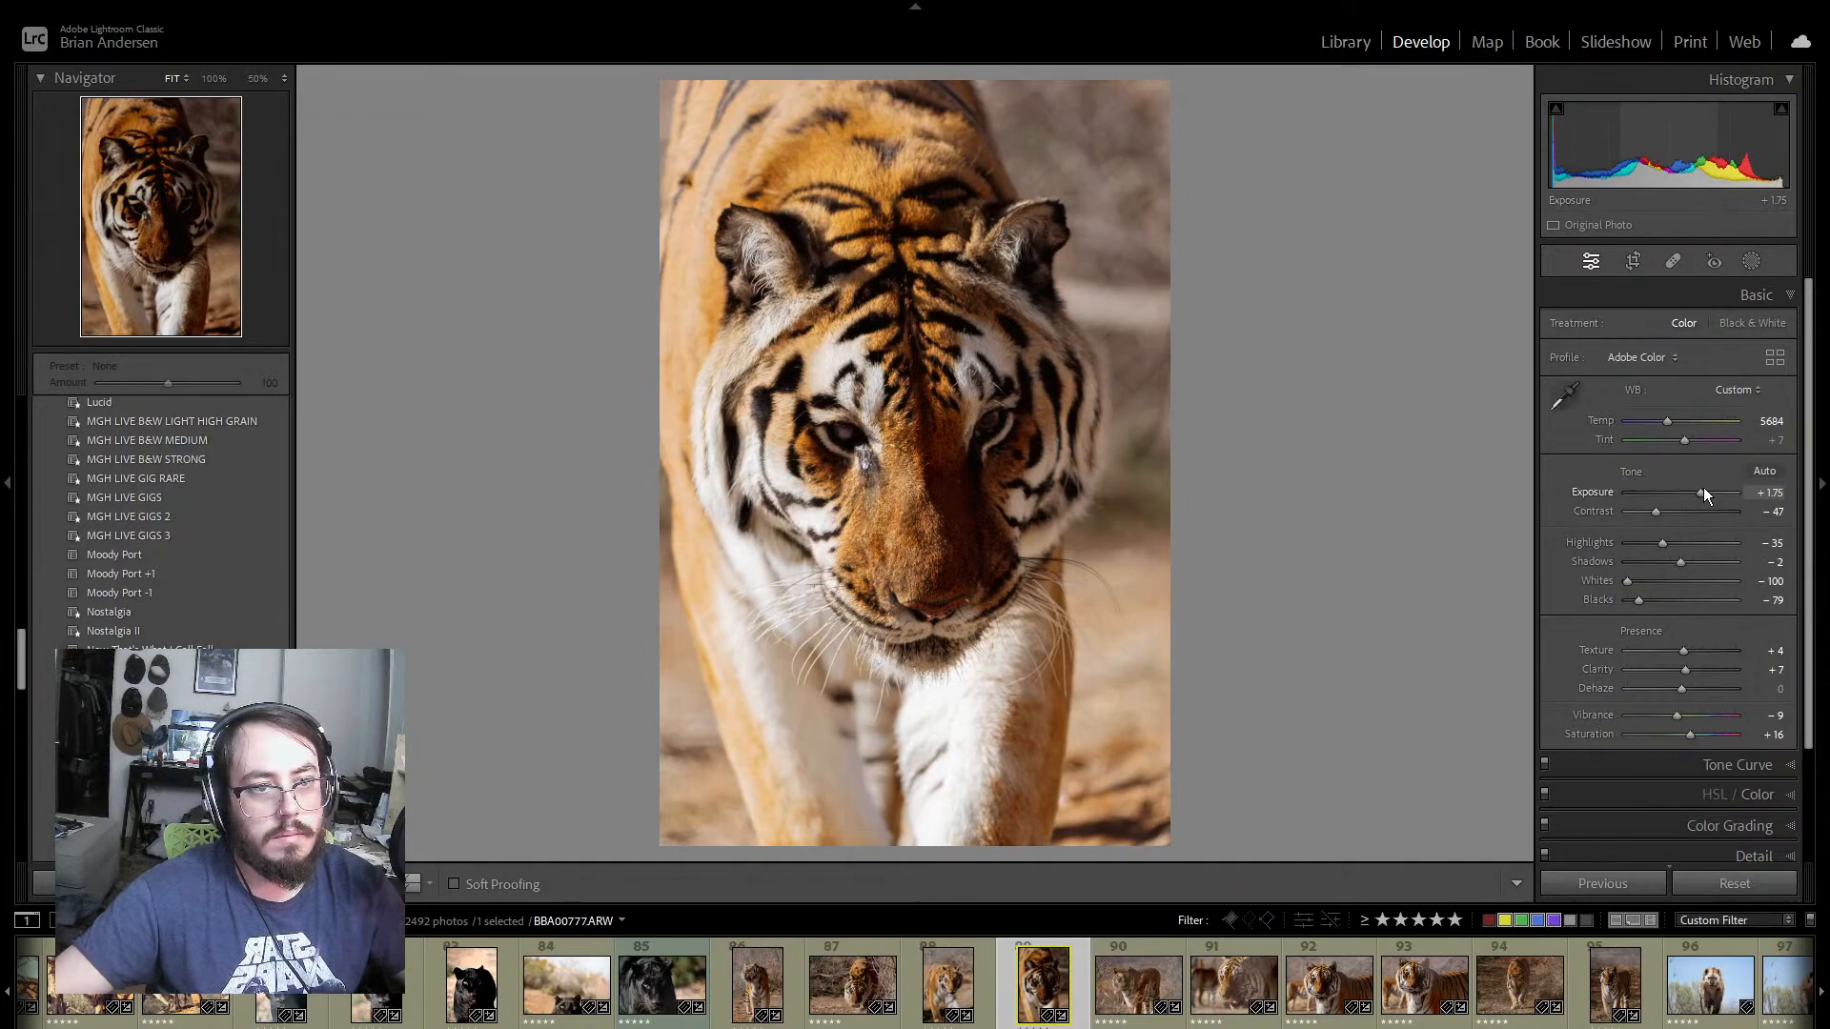
Step: Open tiger photo 88 and set Exposure to +1.23
{"action": "left_click", "coordinate": [986, 979]}
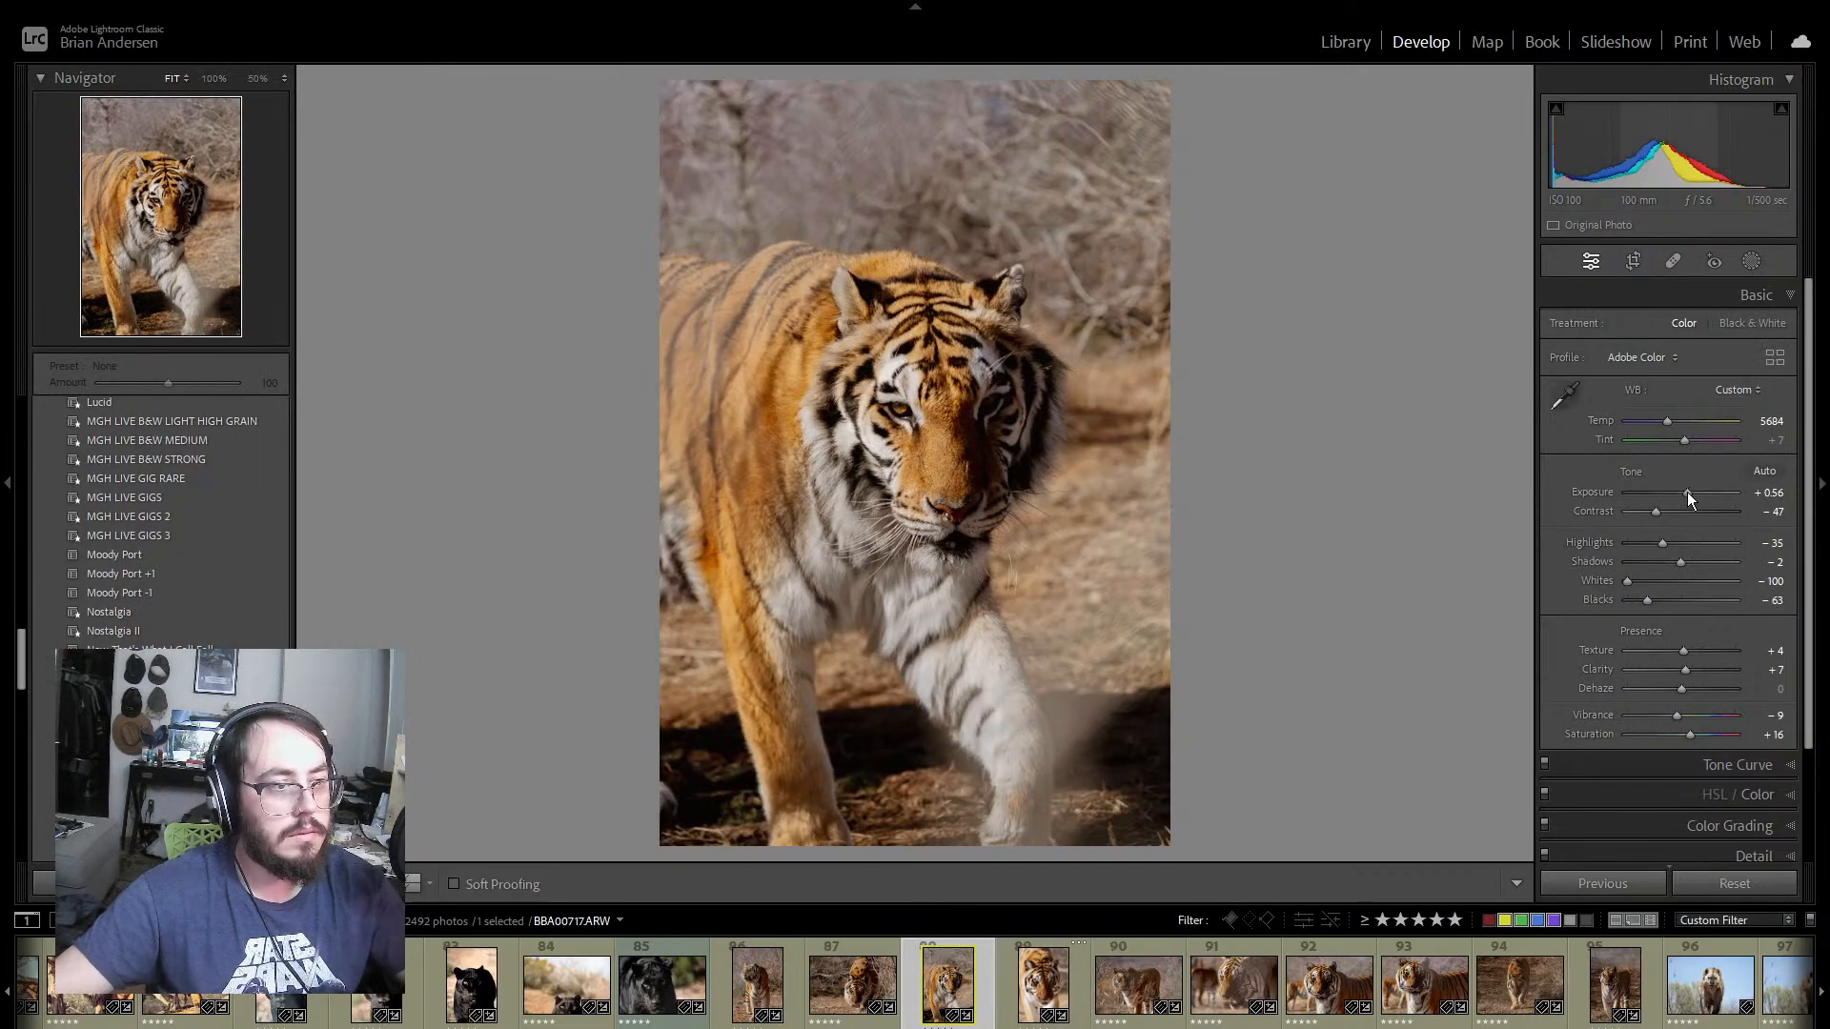
{"action": "left_click_drag", "start_coordinate": [1687, 492], "coordinate": [1695, 489]}
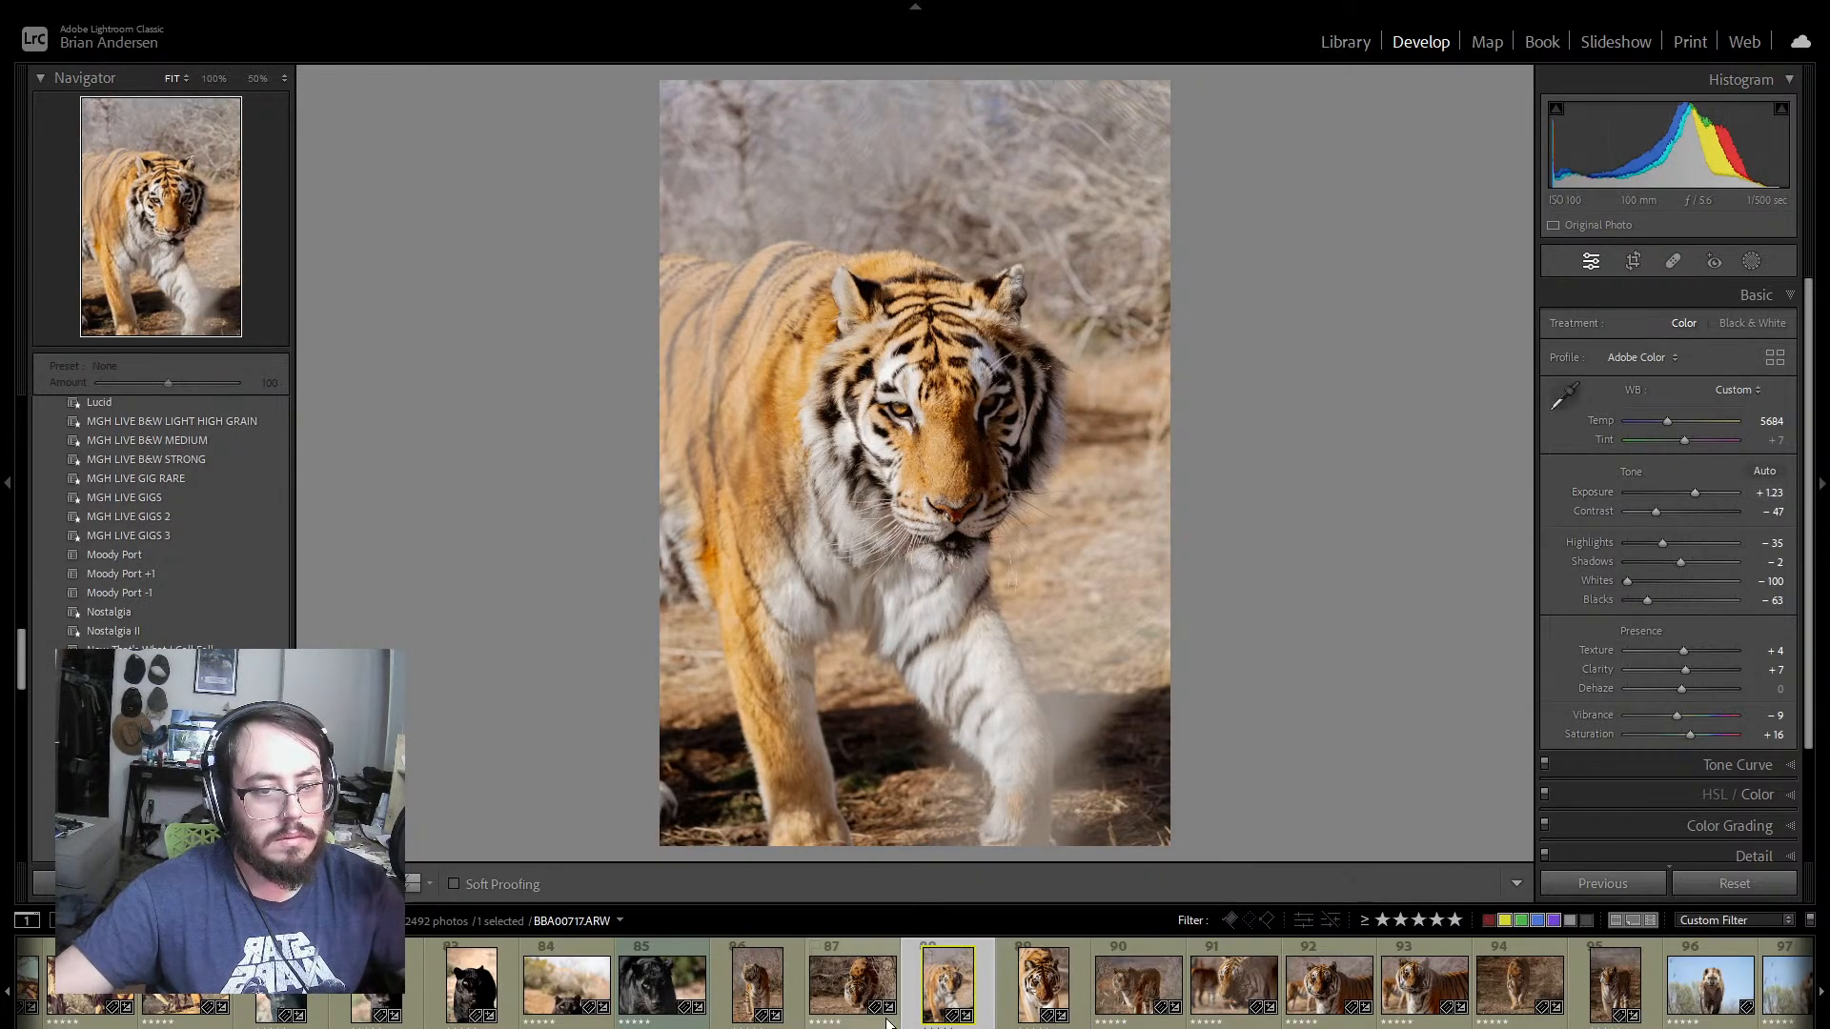
Step: Synchronize photo 88's develop settings to tiger photos 86–95, leaving out photo 89
{"action": "left_click", "coordinate": [793, 1012], "text": "shift"}
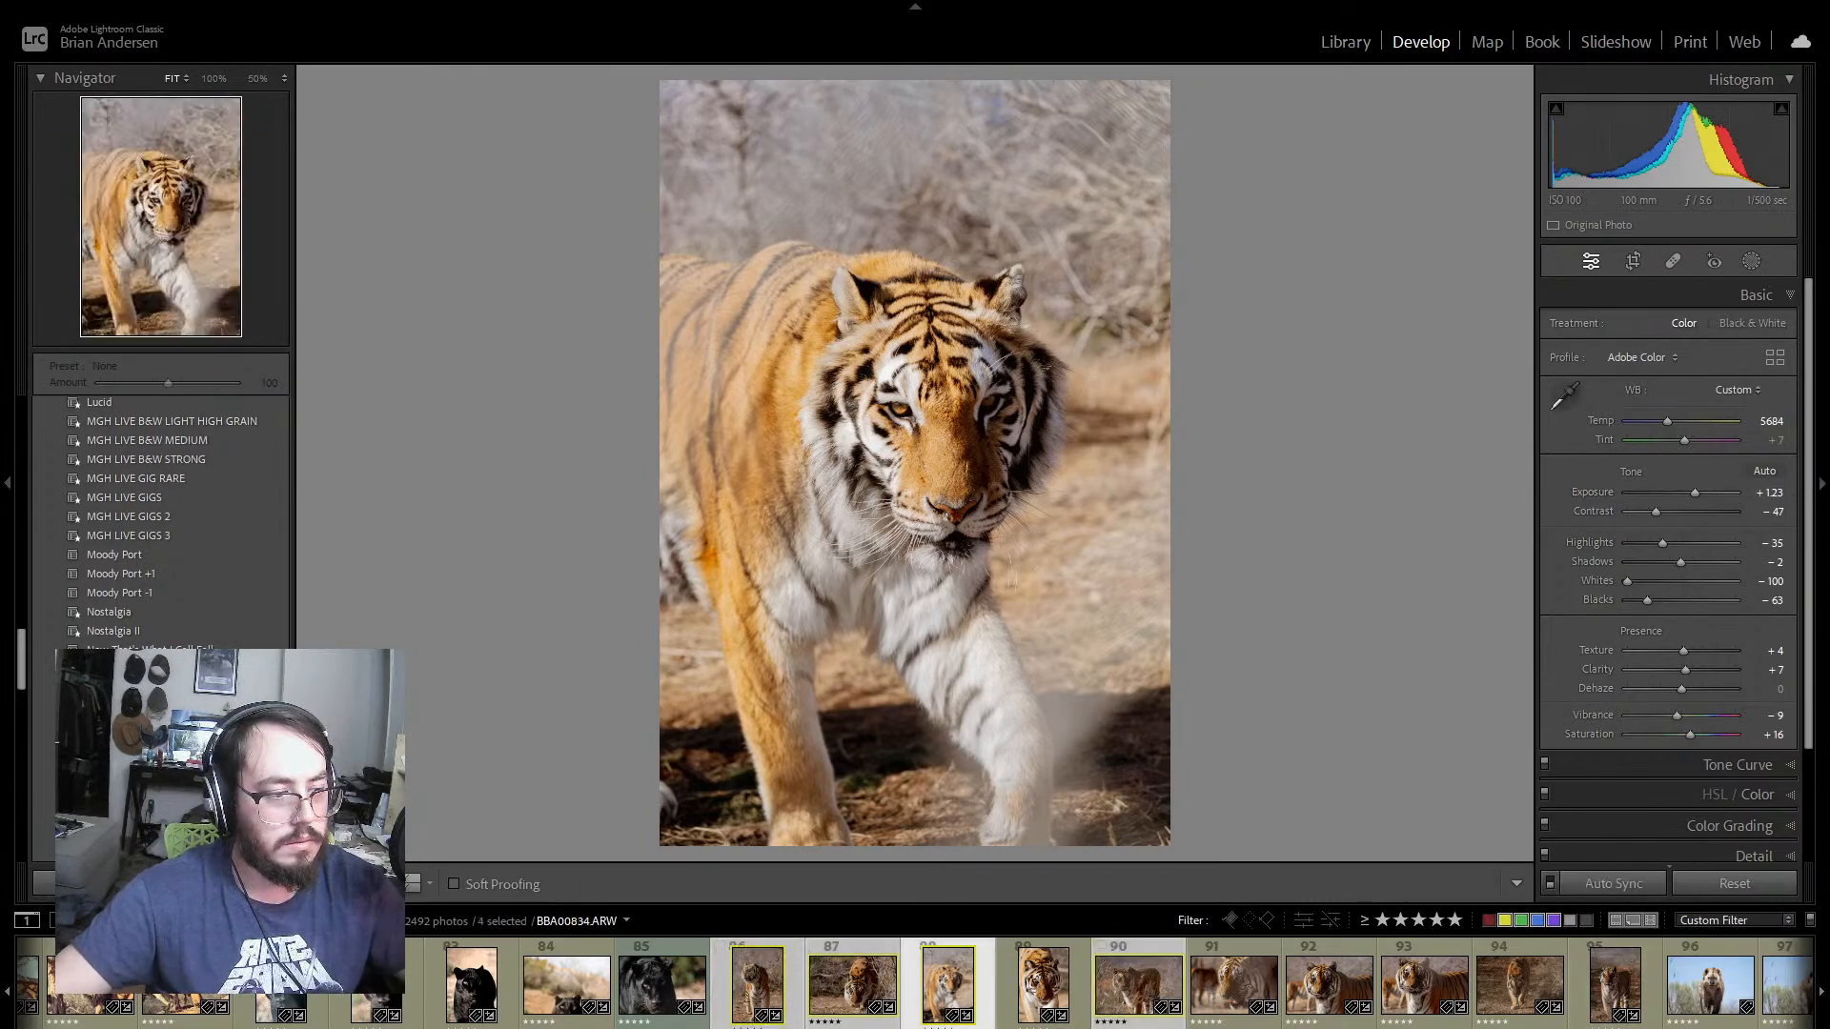
{"action": "left_click", "coordinate": [1581, 1021], "text": "shift"}
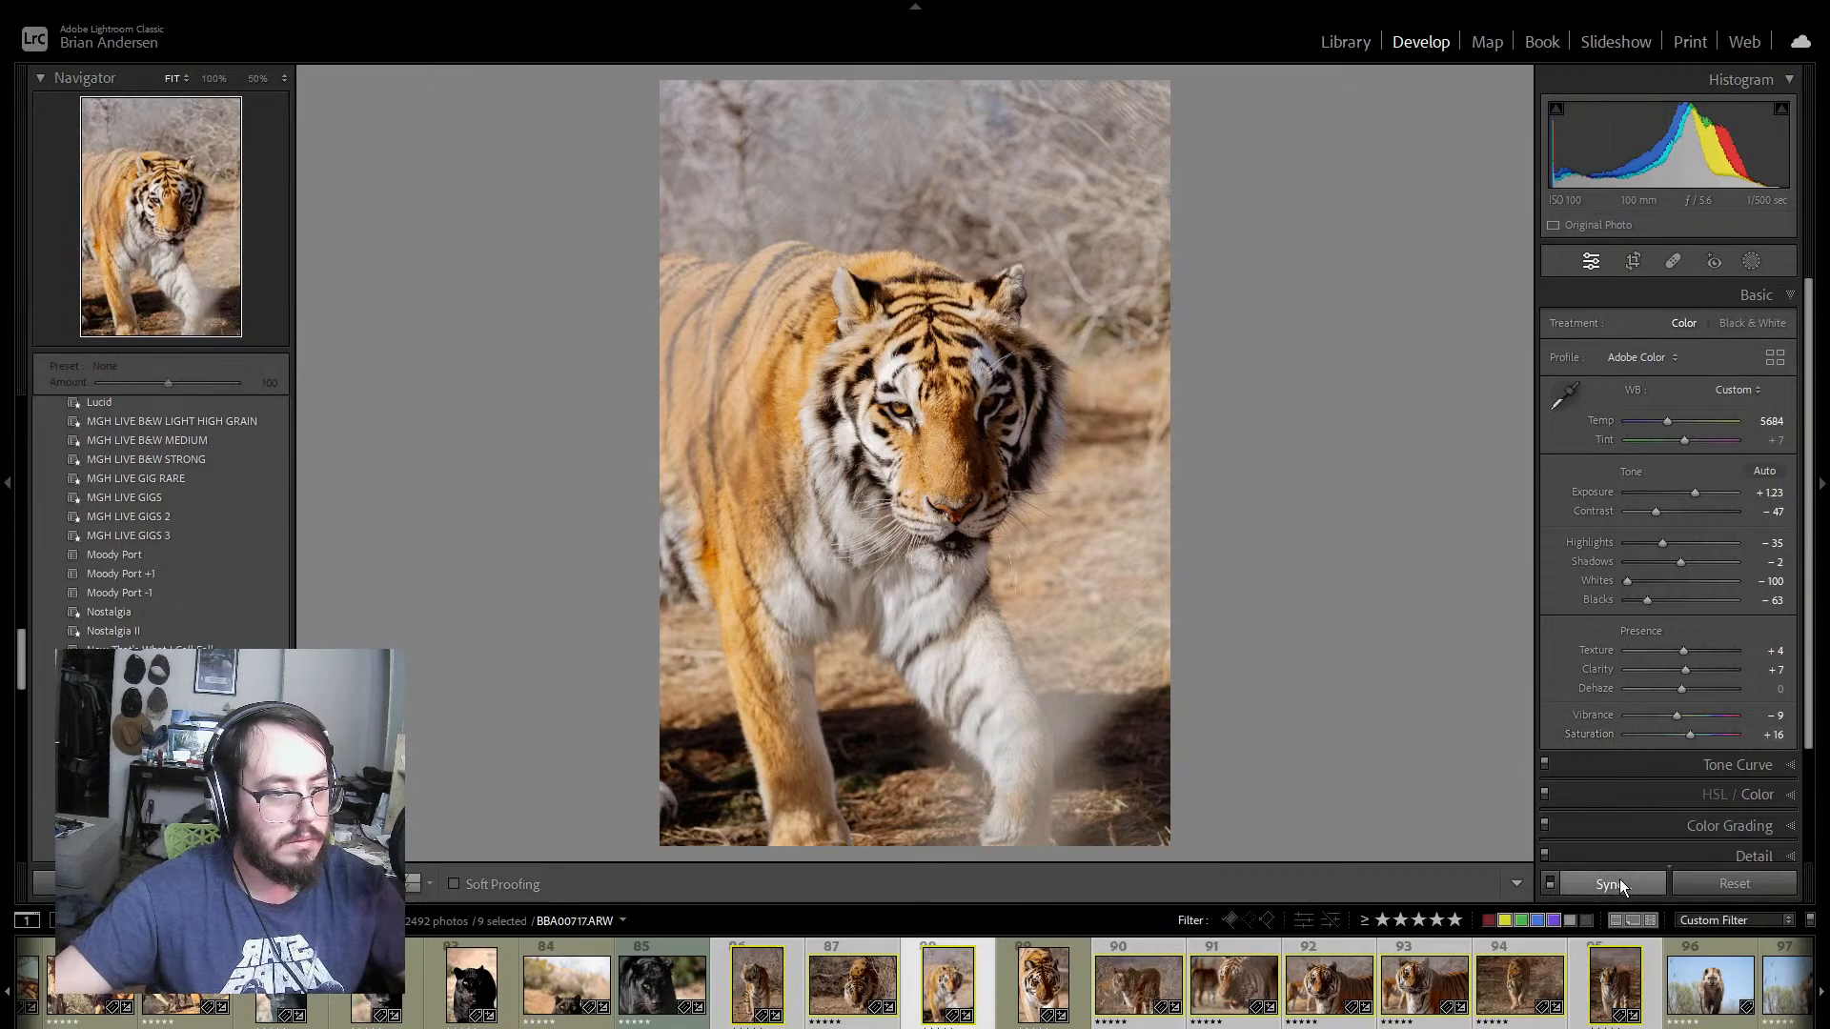
{"action": "left_click", "coordinate": [1618, 883]}
{"action": "left_click", "coordinate": [1031, 744]}
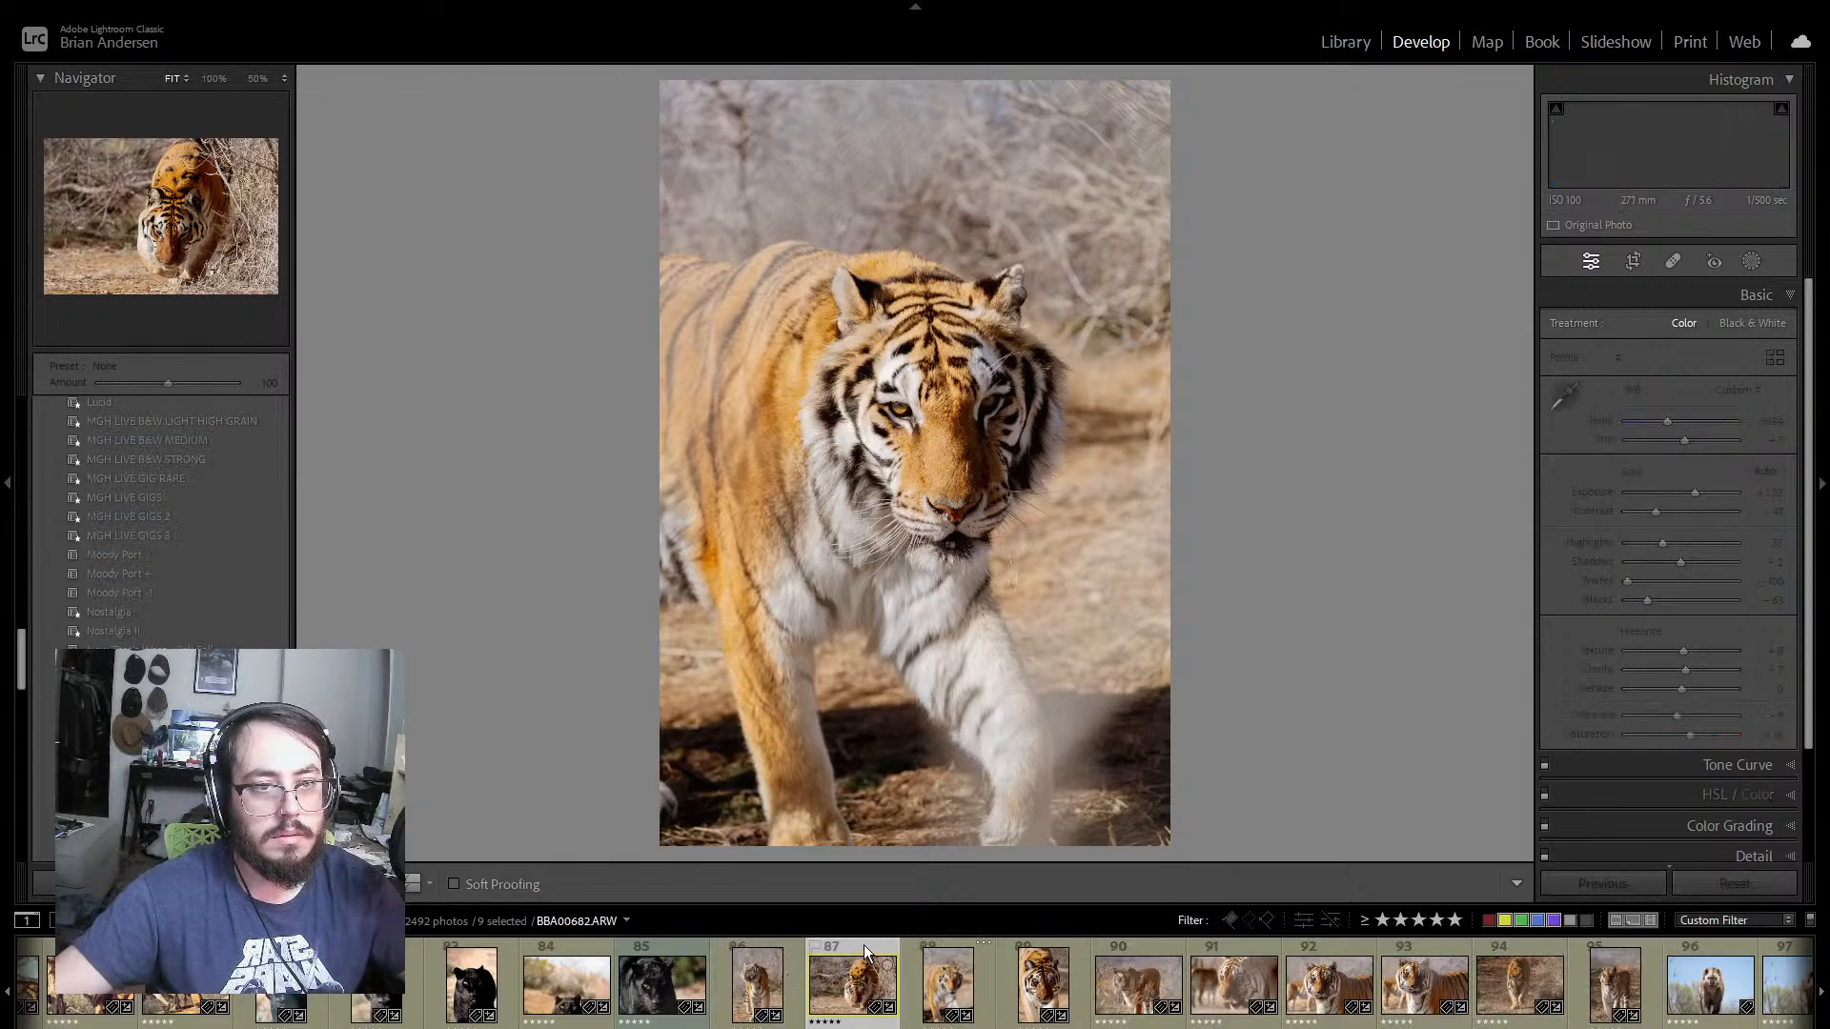
Step: Review tiger photo 86, and open tiger photo 90 and set its Dehaze to +23
{"action": "key", "text": "Left"}
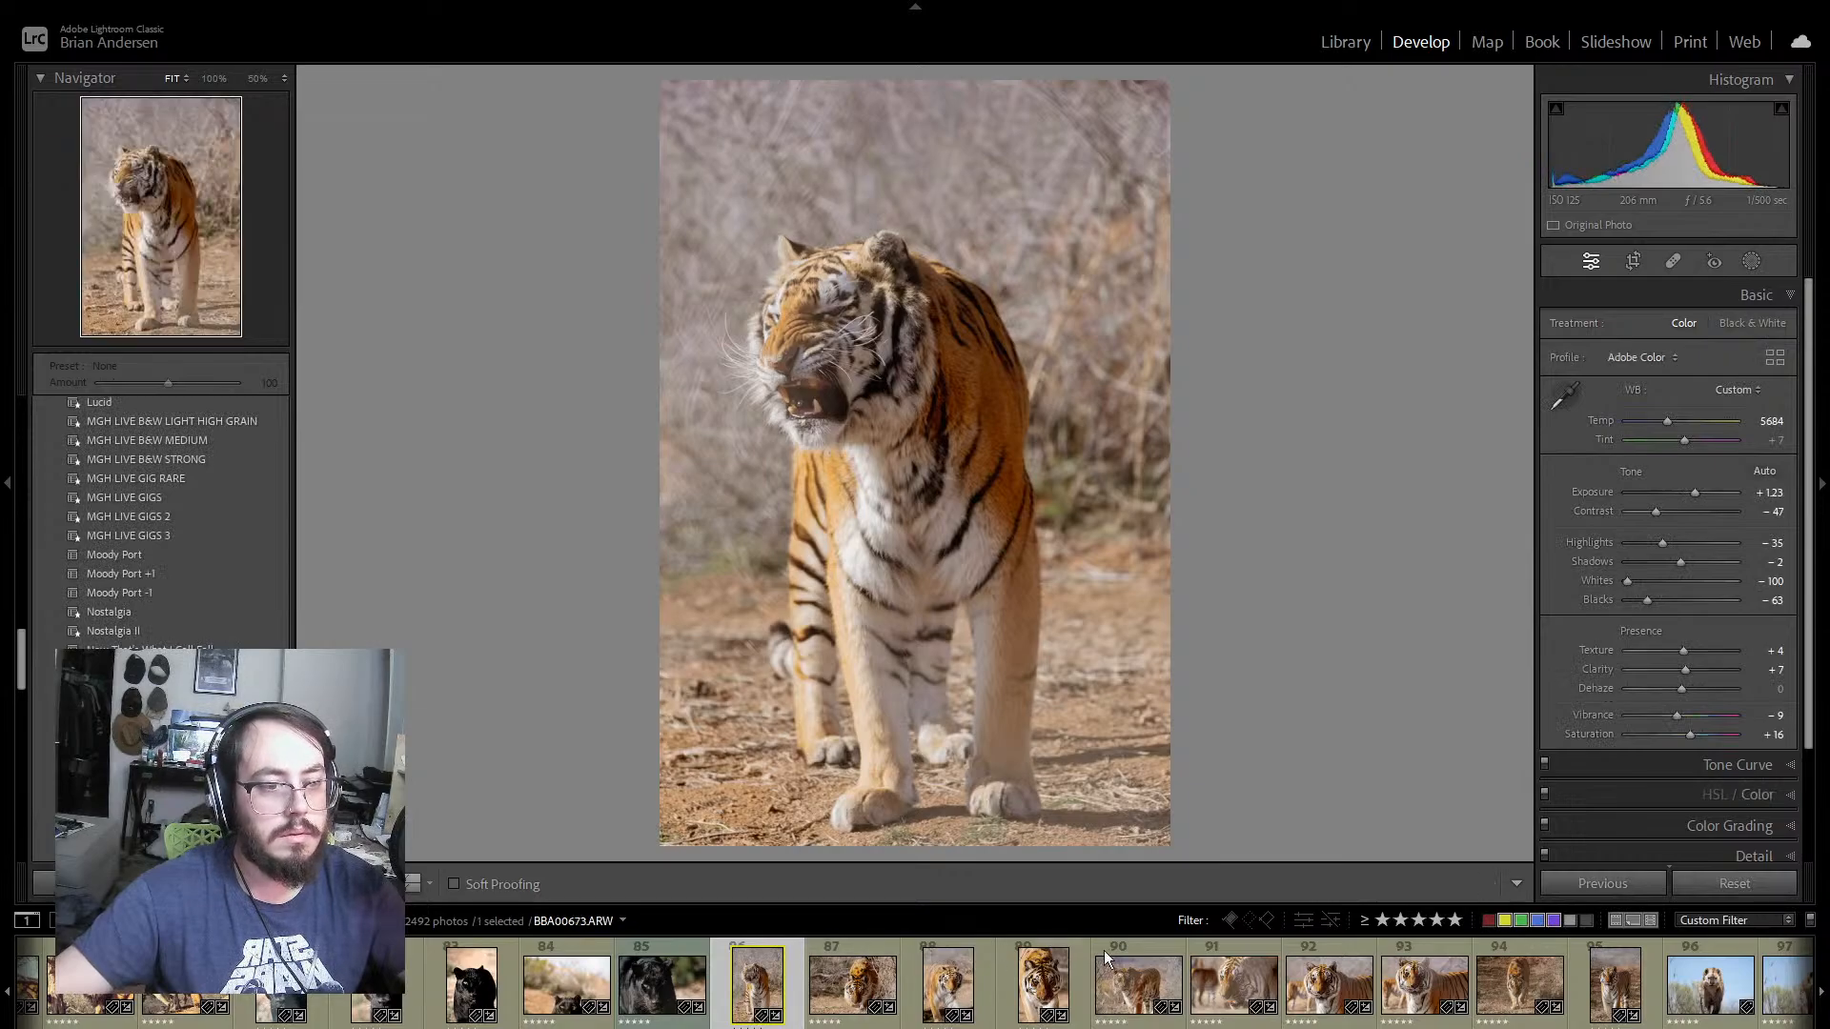
{"action": "left_click", "coordinate": [1163, 1022]}
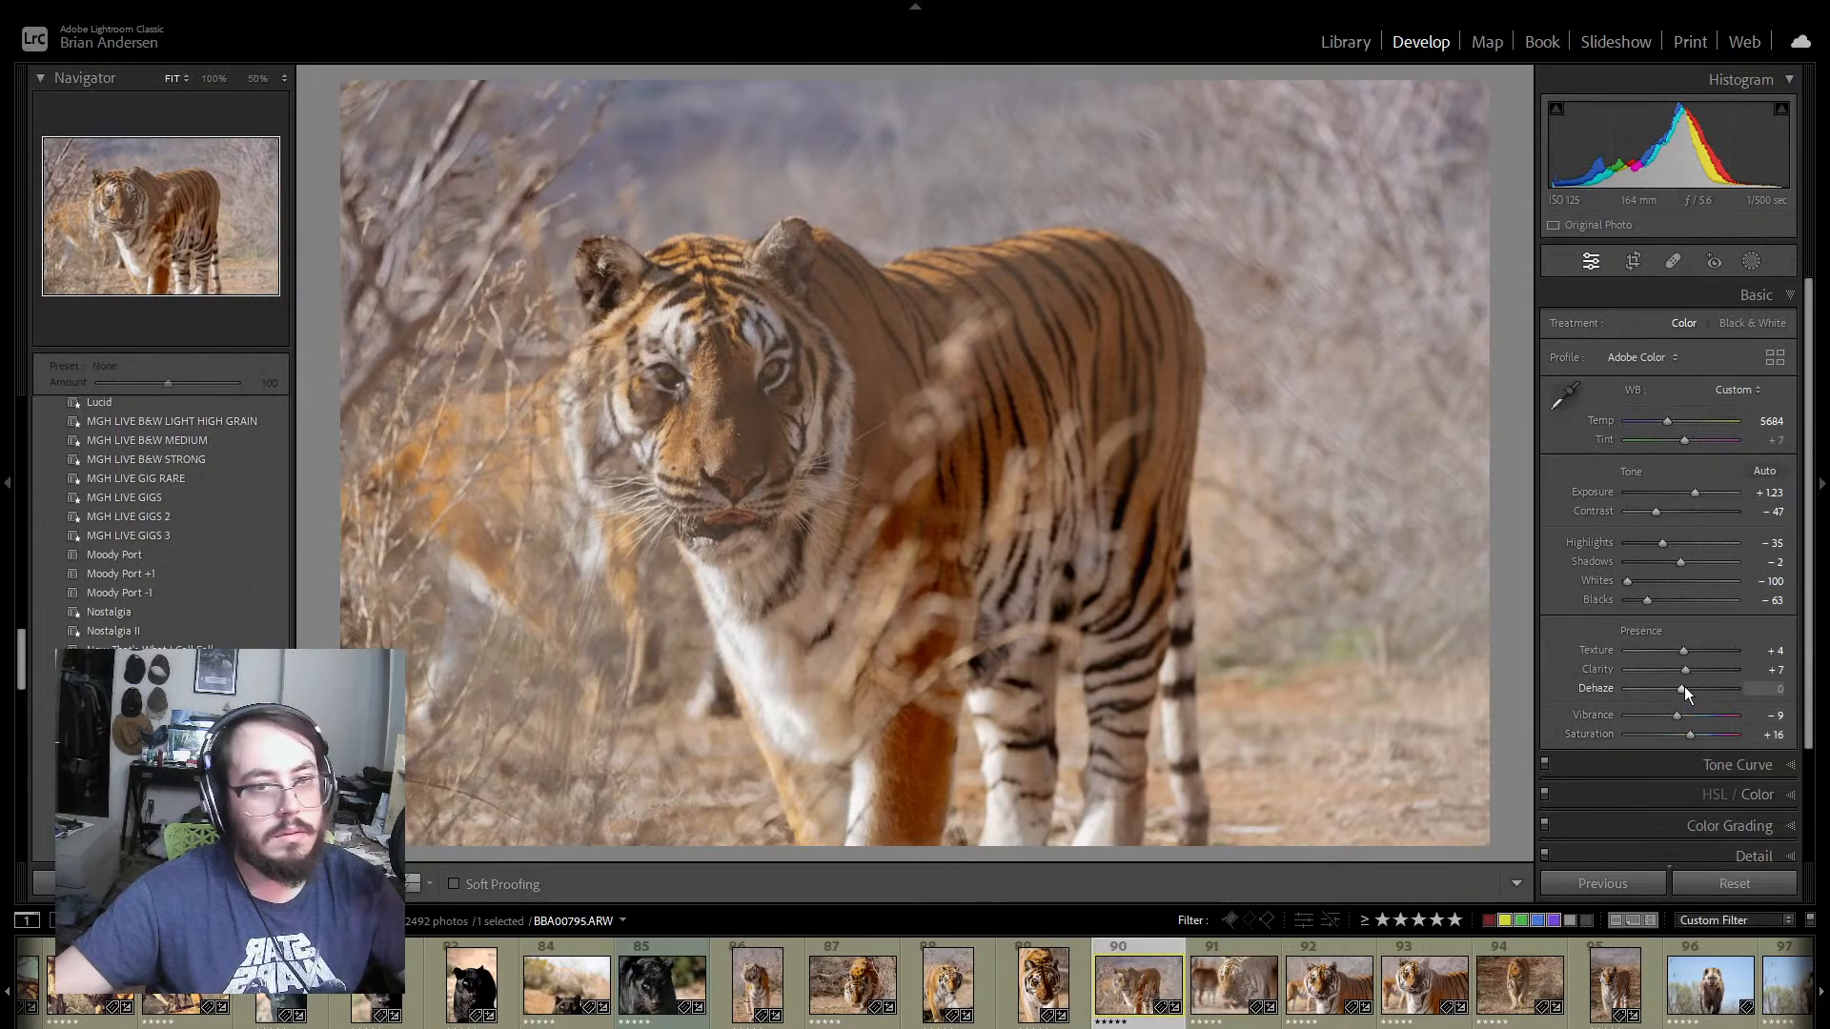
{"action": "left_click_drag", "start_coordinate": [1685, 686], "coordinate": [1696, 687]}
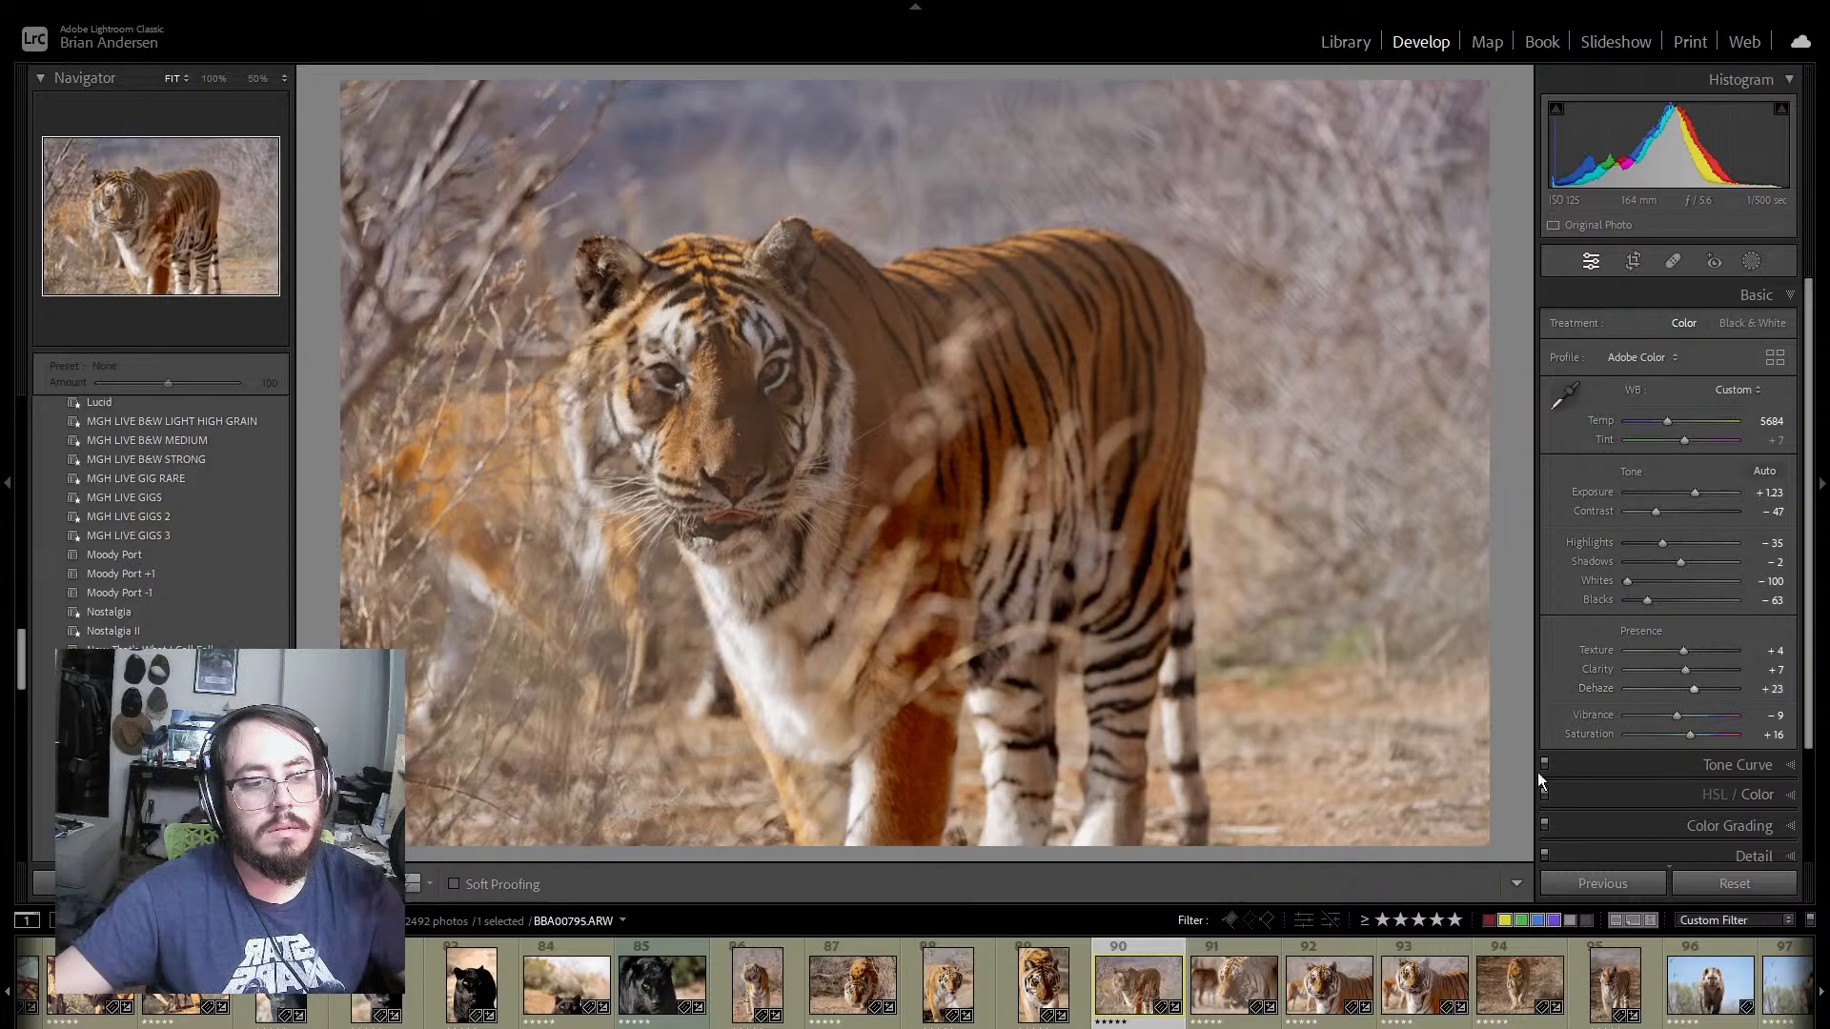
Step: Open tiger photo 91 and set Dehaze to +88, Contrast to −81 and Exposure to +2.11
{"action": "left_click", "coordinate": [1248, 941]}
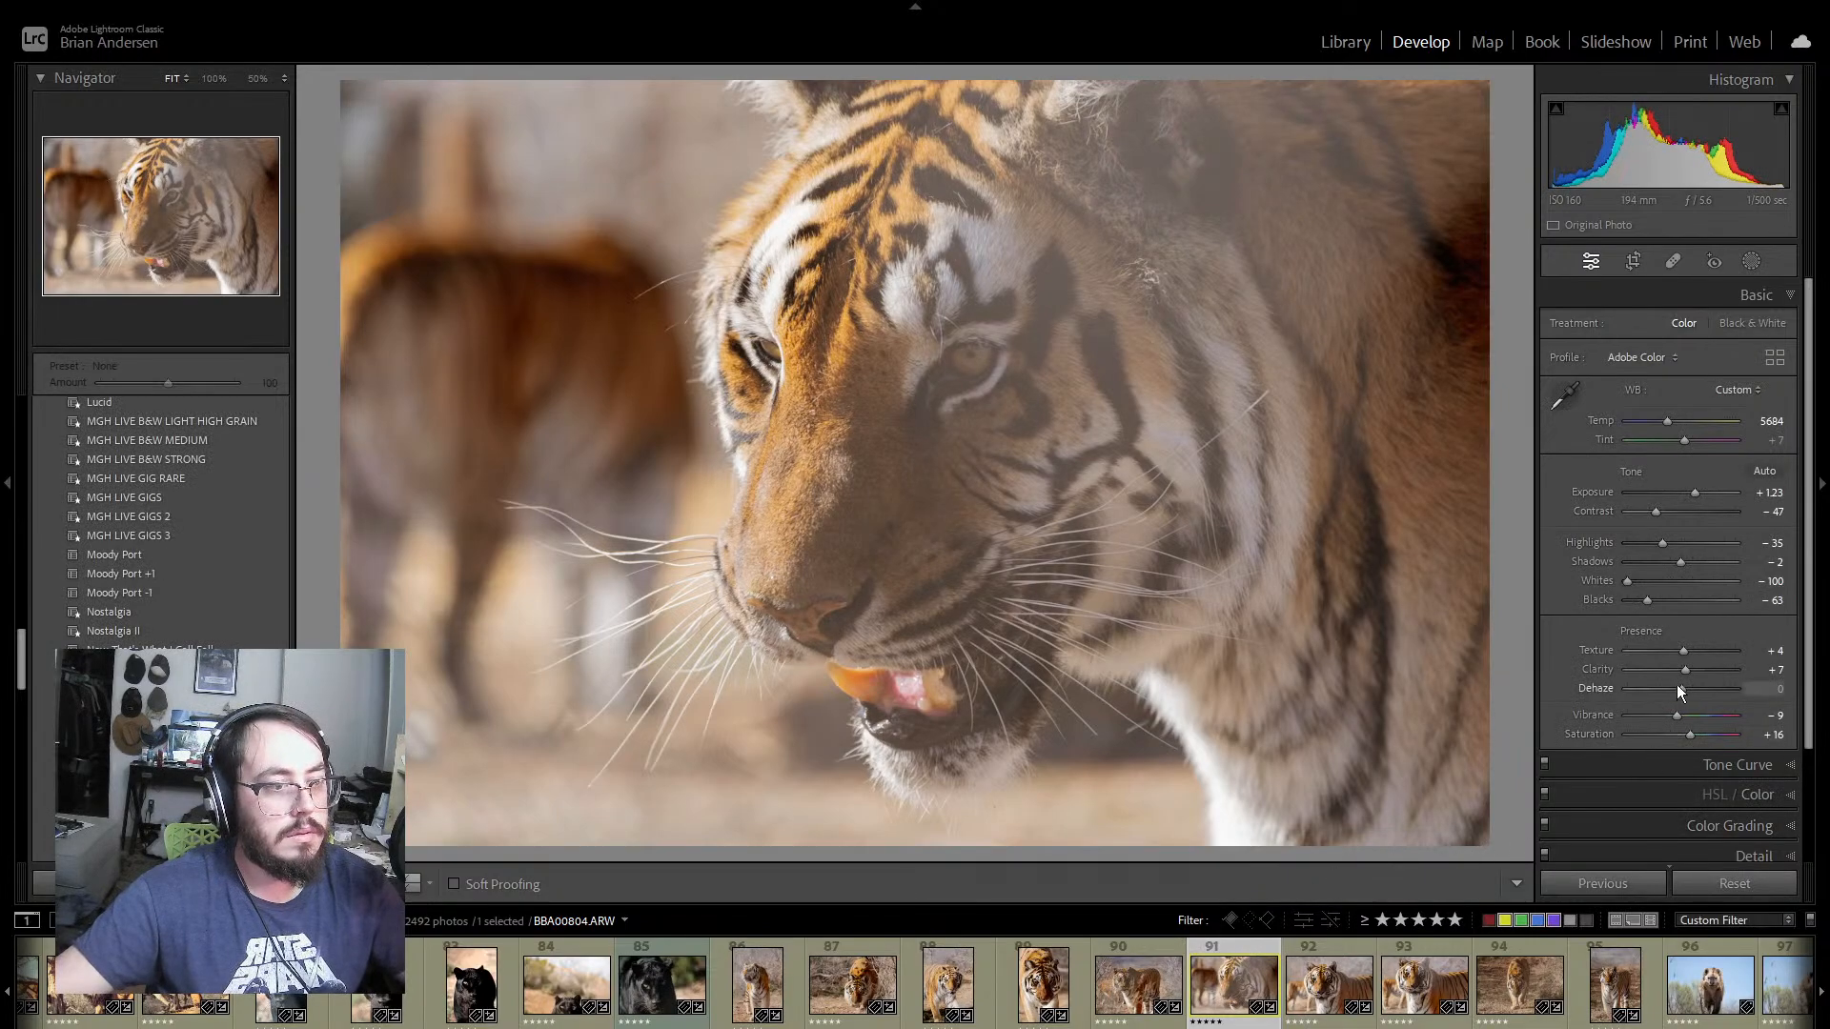
{"action": "left_click_drag", "start_coordinate": [1681, 686], "coordinate": [1729, 680]}
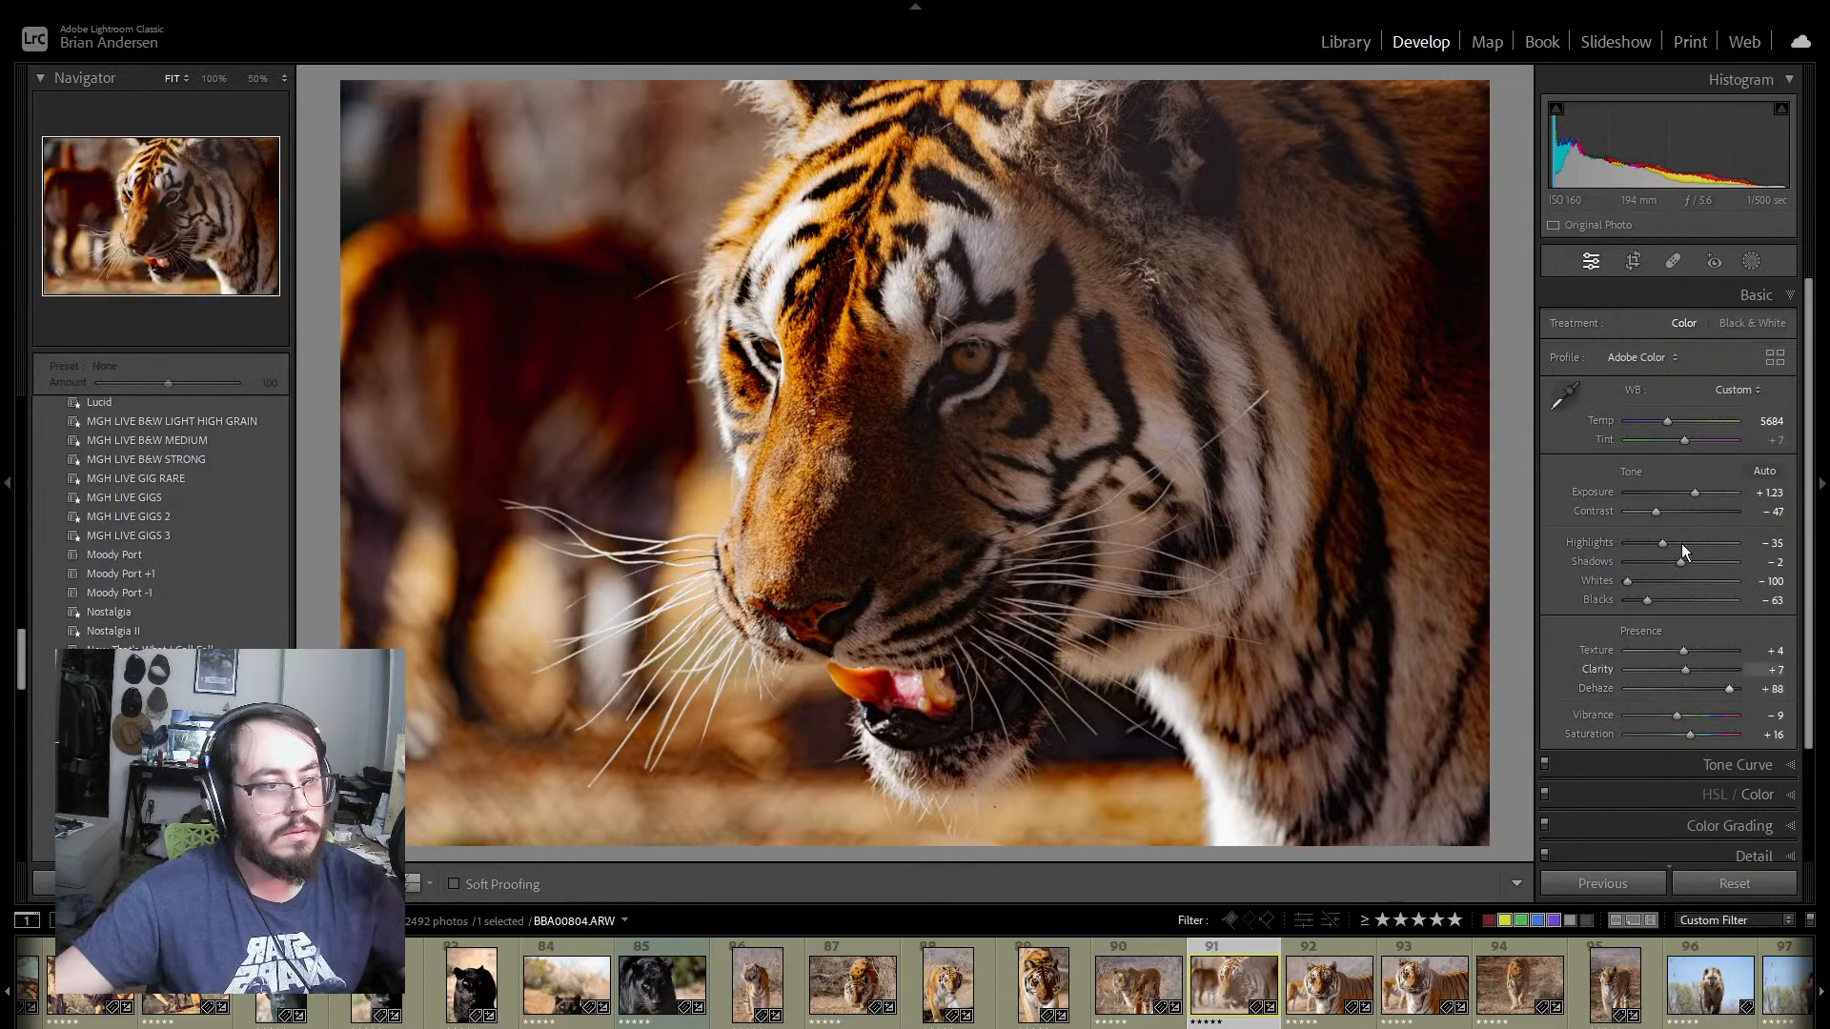
{"action": "left_click_drag", "start_coordinate": [1655, 515], "coordinate": [1704, 492]}
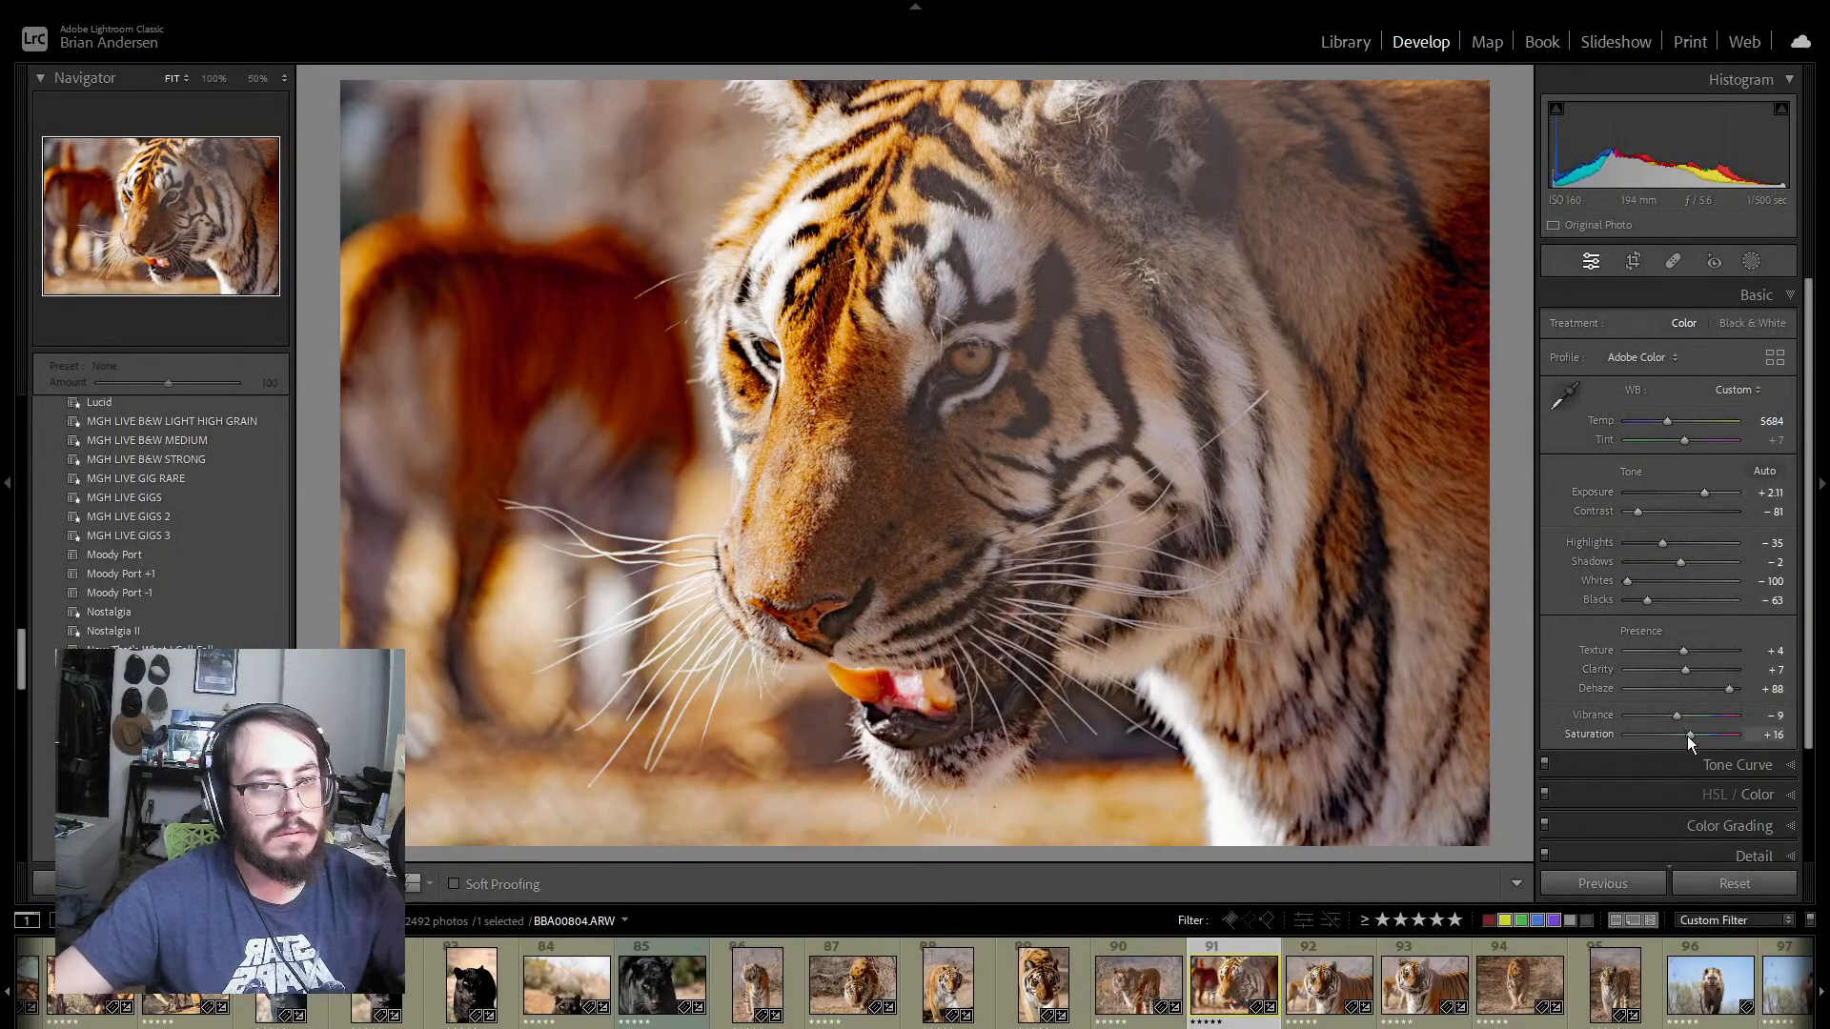
Step: Set photo 91's Shadows to +95, Blacks to −74, Vibrance to −11 and Saturation to −9
{"action": "left_click_drag", "start_coordinate": [1688, 736], "coordinate": [1681, 739]}
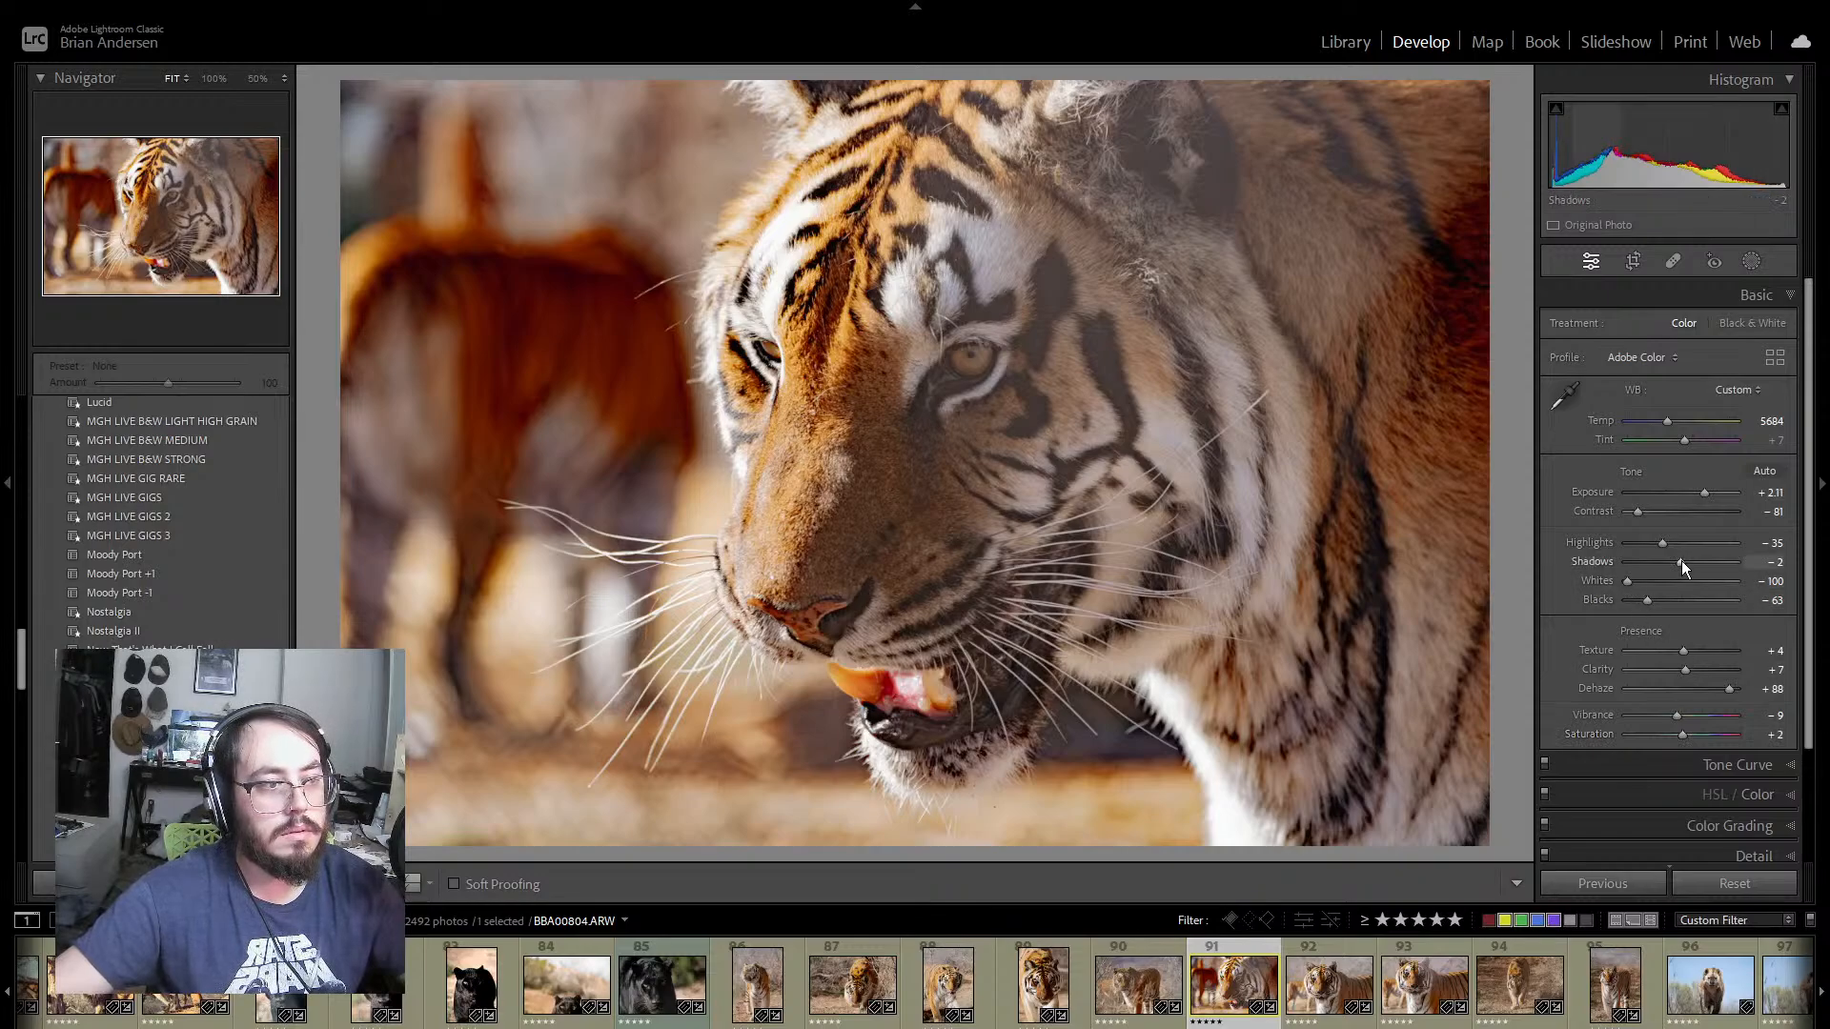
{"action": "left_click_drag", "start_coordinate": [1681, 564], "coordinate": [1641, 600]}
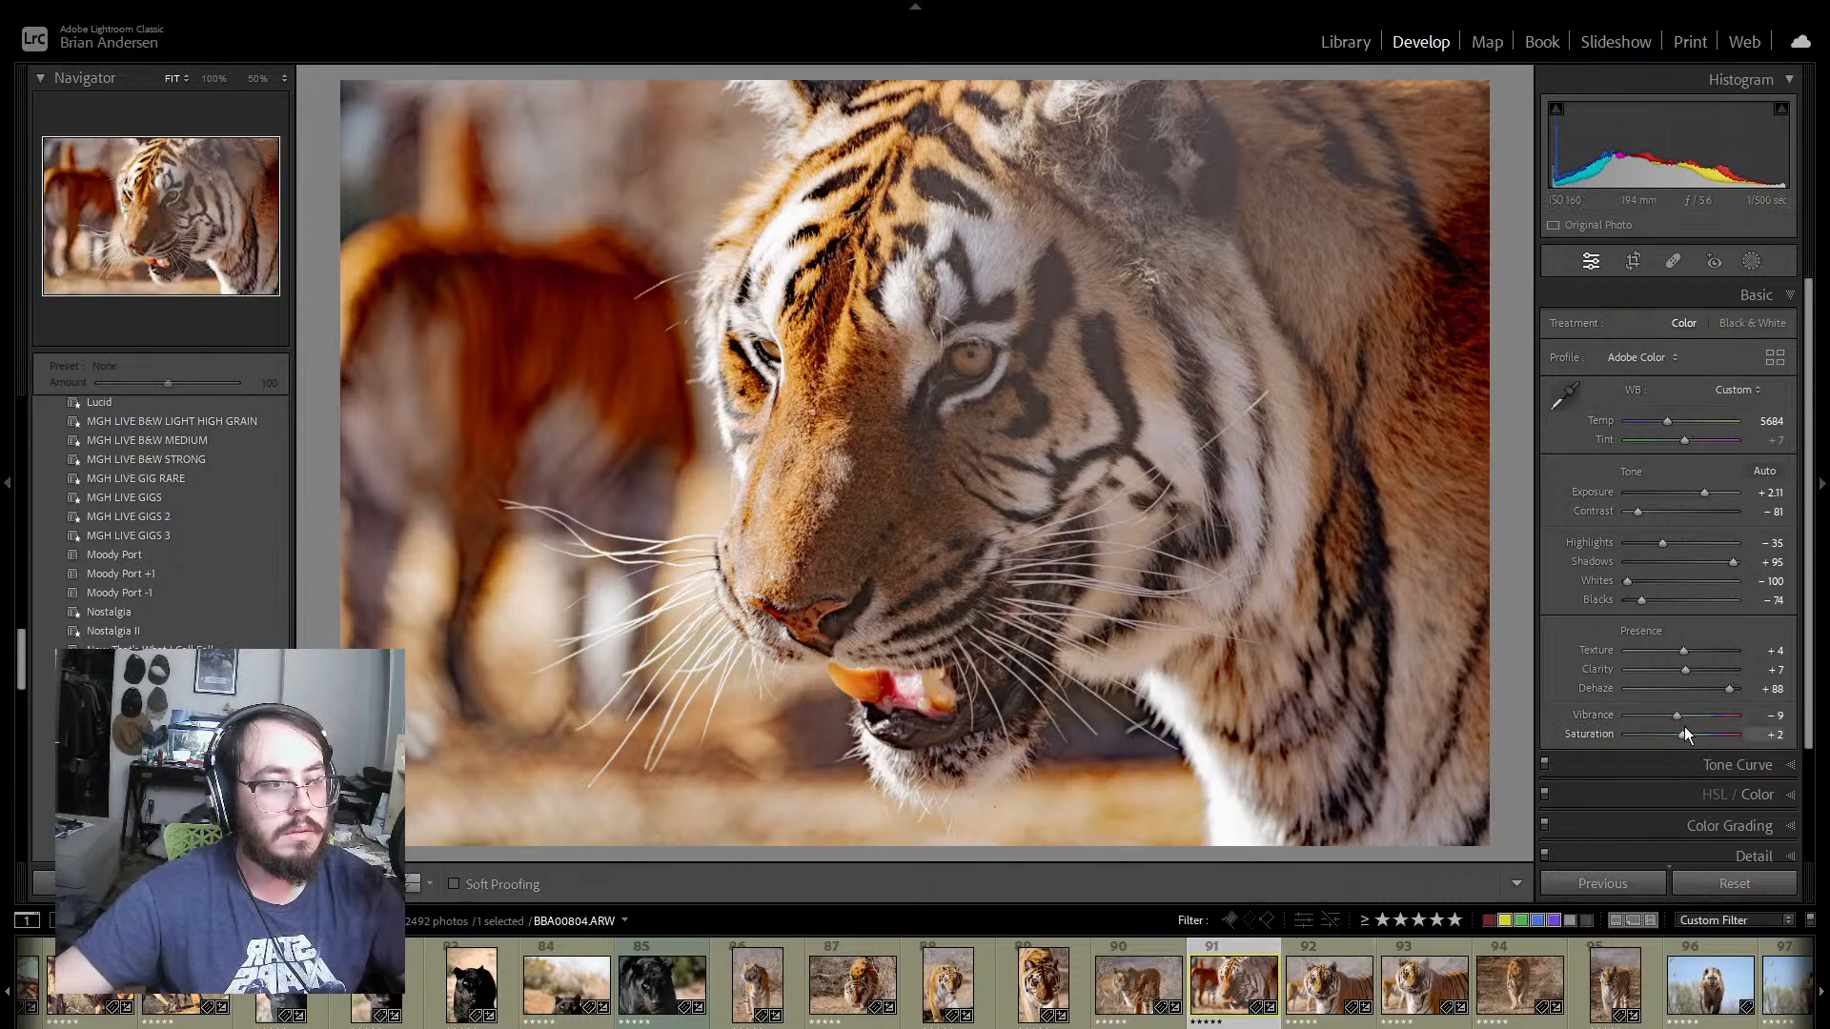
{"action": "left_click_drag", "start_coordinate": [1673, 713], "coordinate": [1677, 734]}
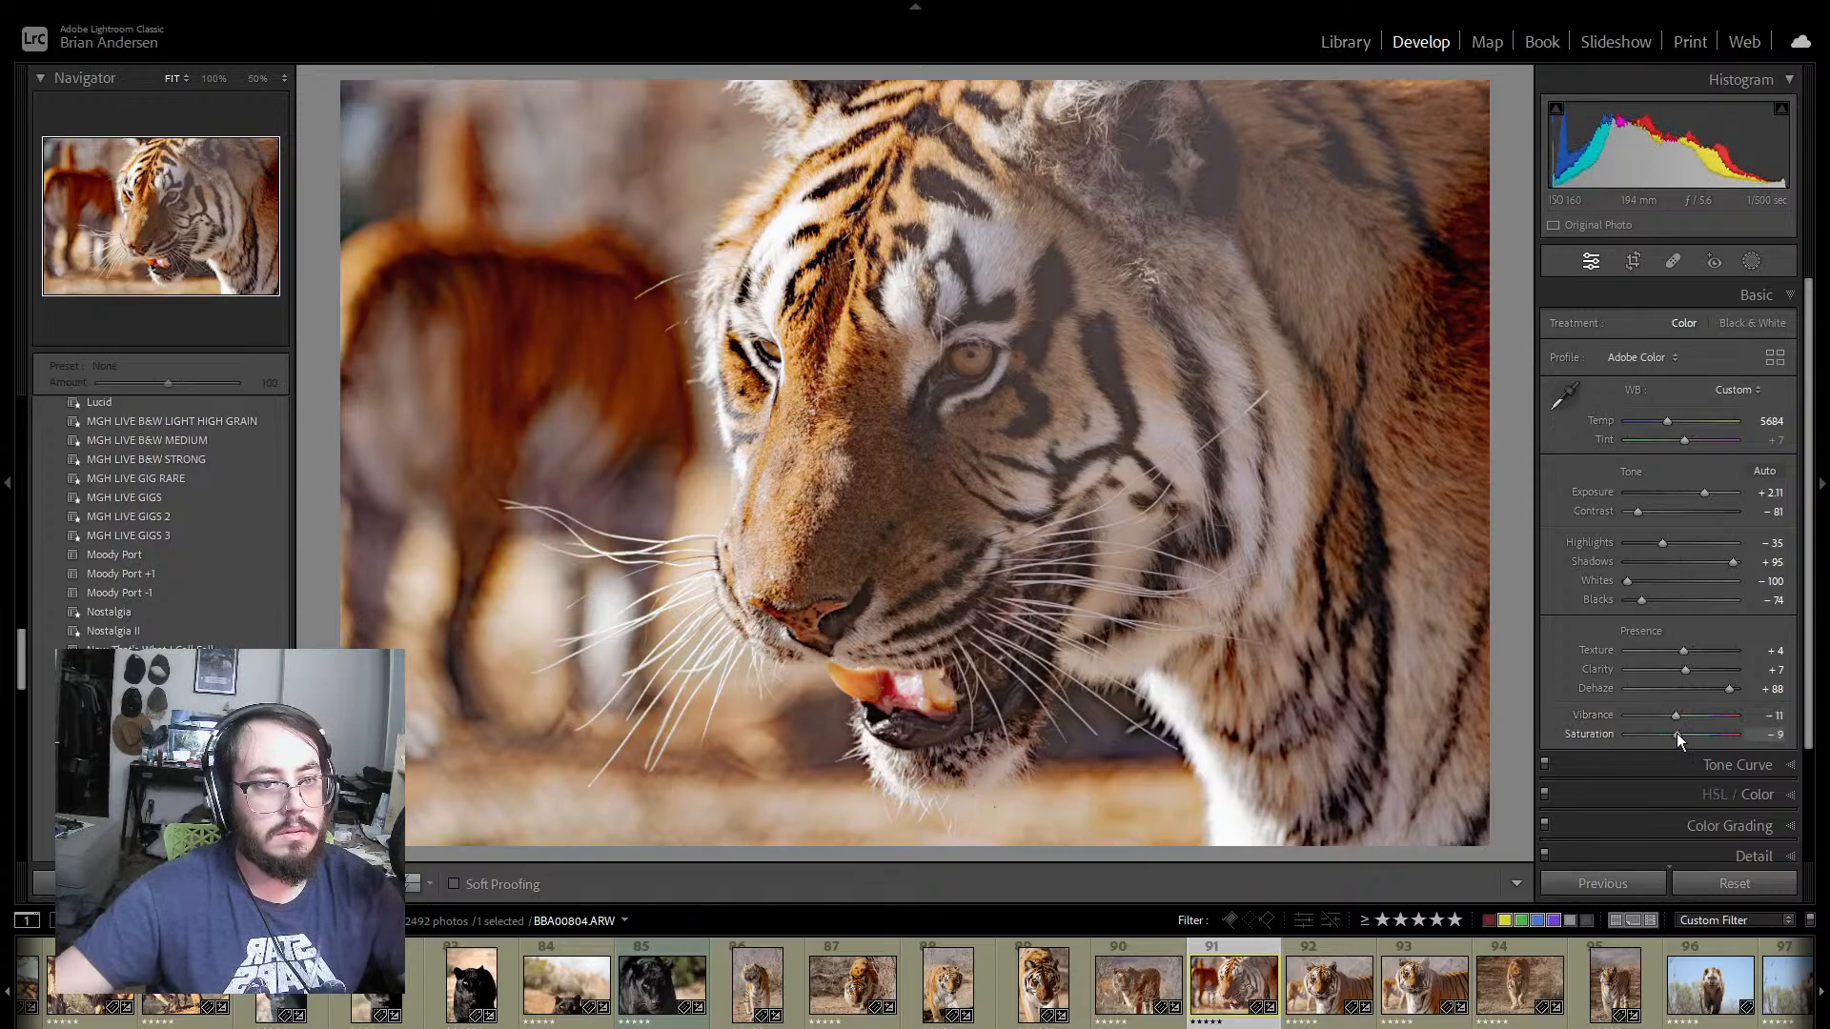
Step: Open tiger photo 92, set Exposure to +1.58 and compare it with tiger photo 93
{"action": "left_click", "coordinate": [1350, 953]}
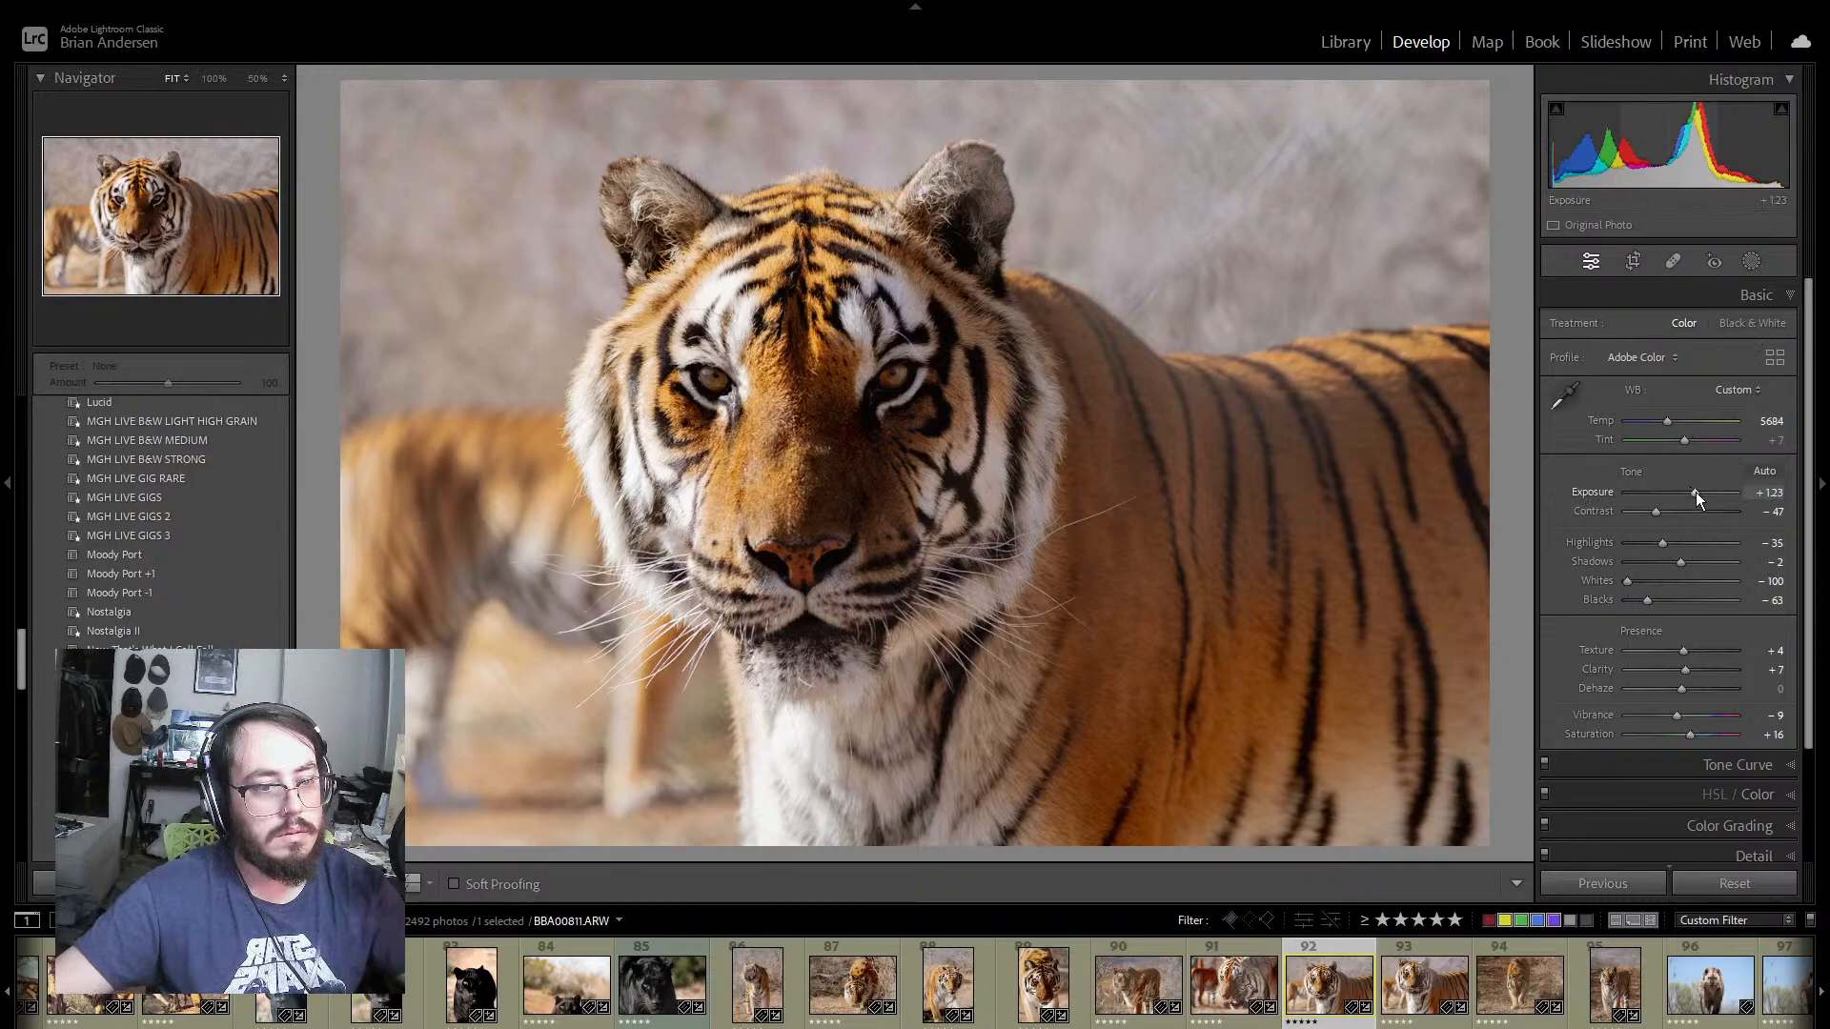
{"action": "left_click_drag", "start_coordinate": [1697, 490], "coordinate": [1700, 490]}
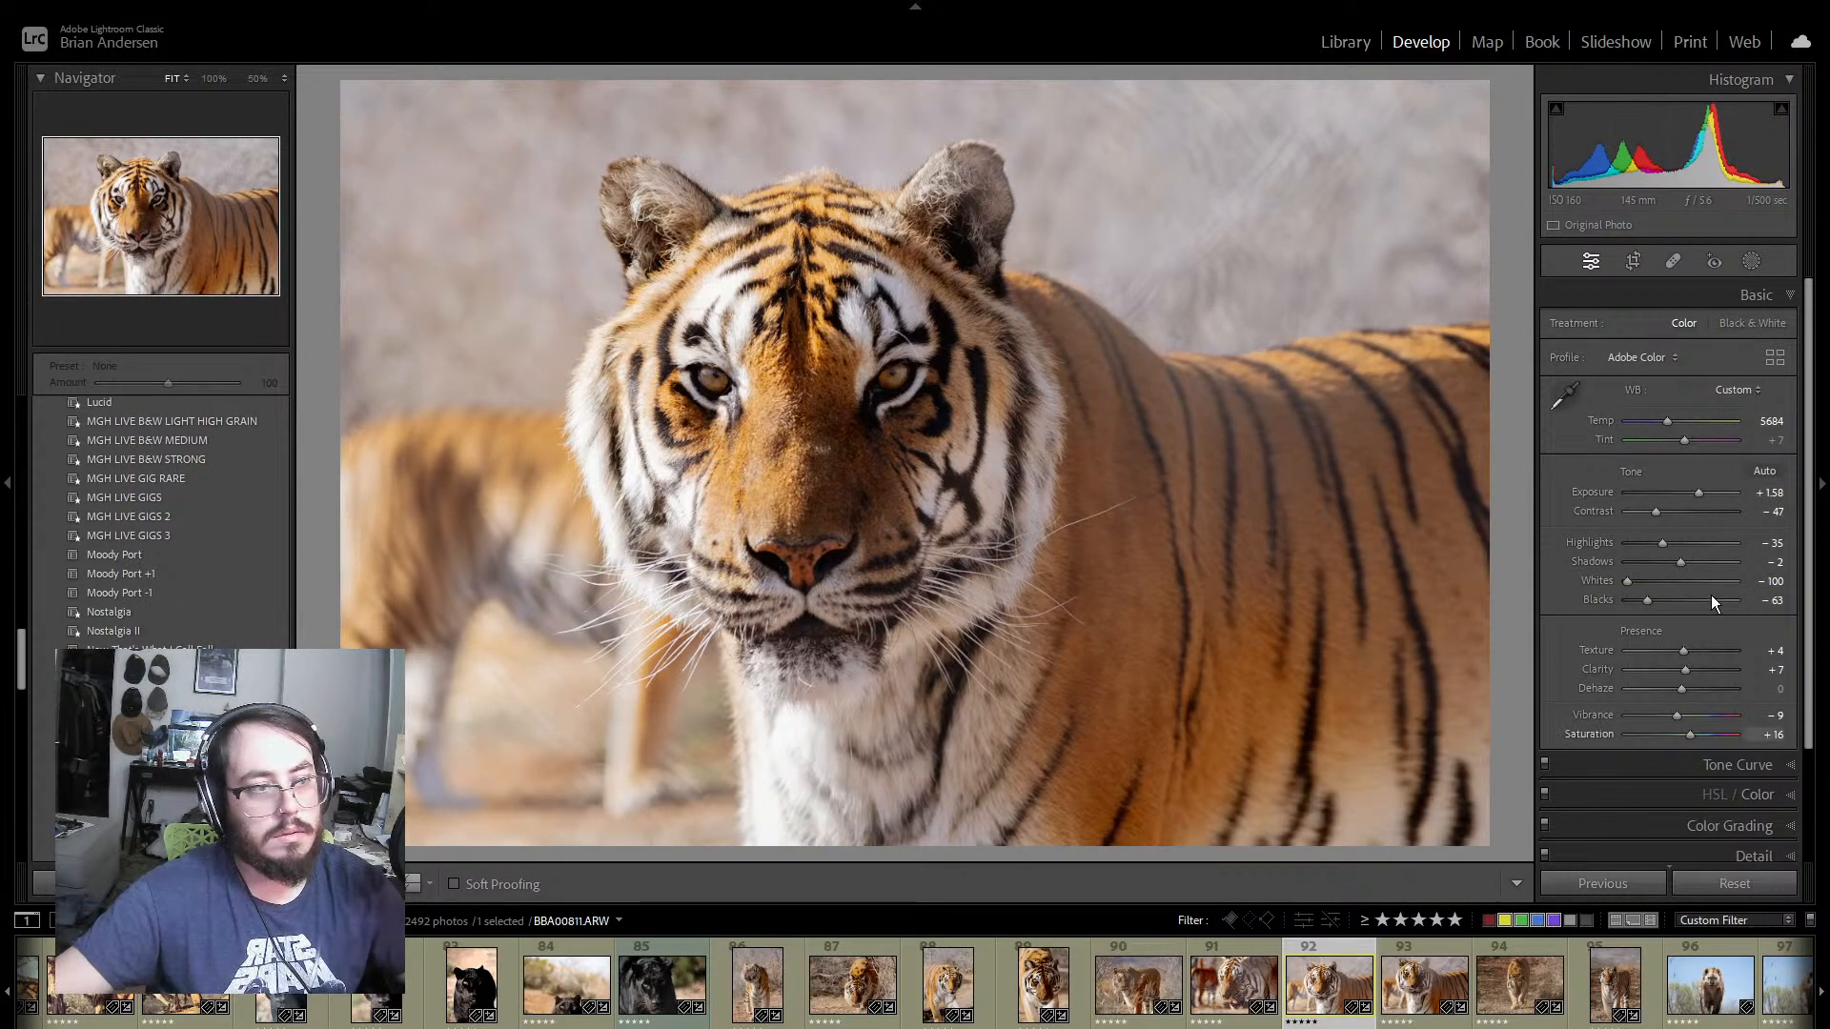
{"action": "left_click", "coordinate": [1431, 948]}
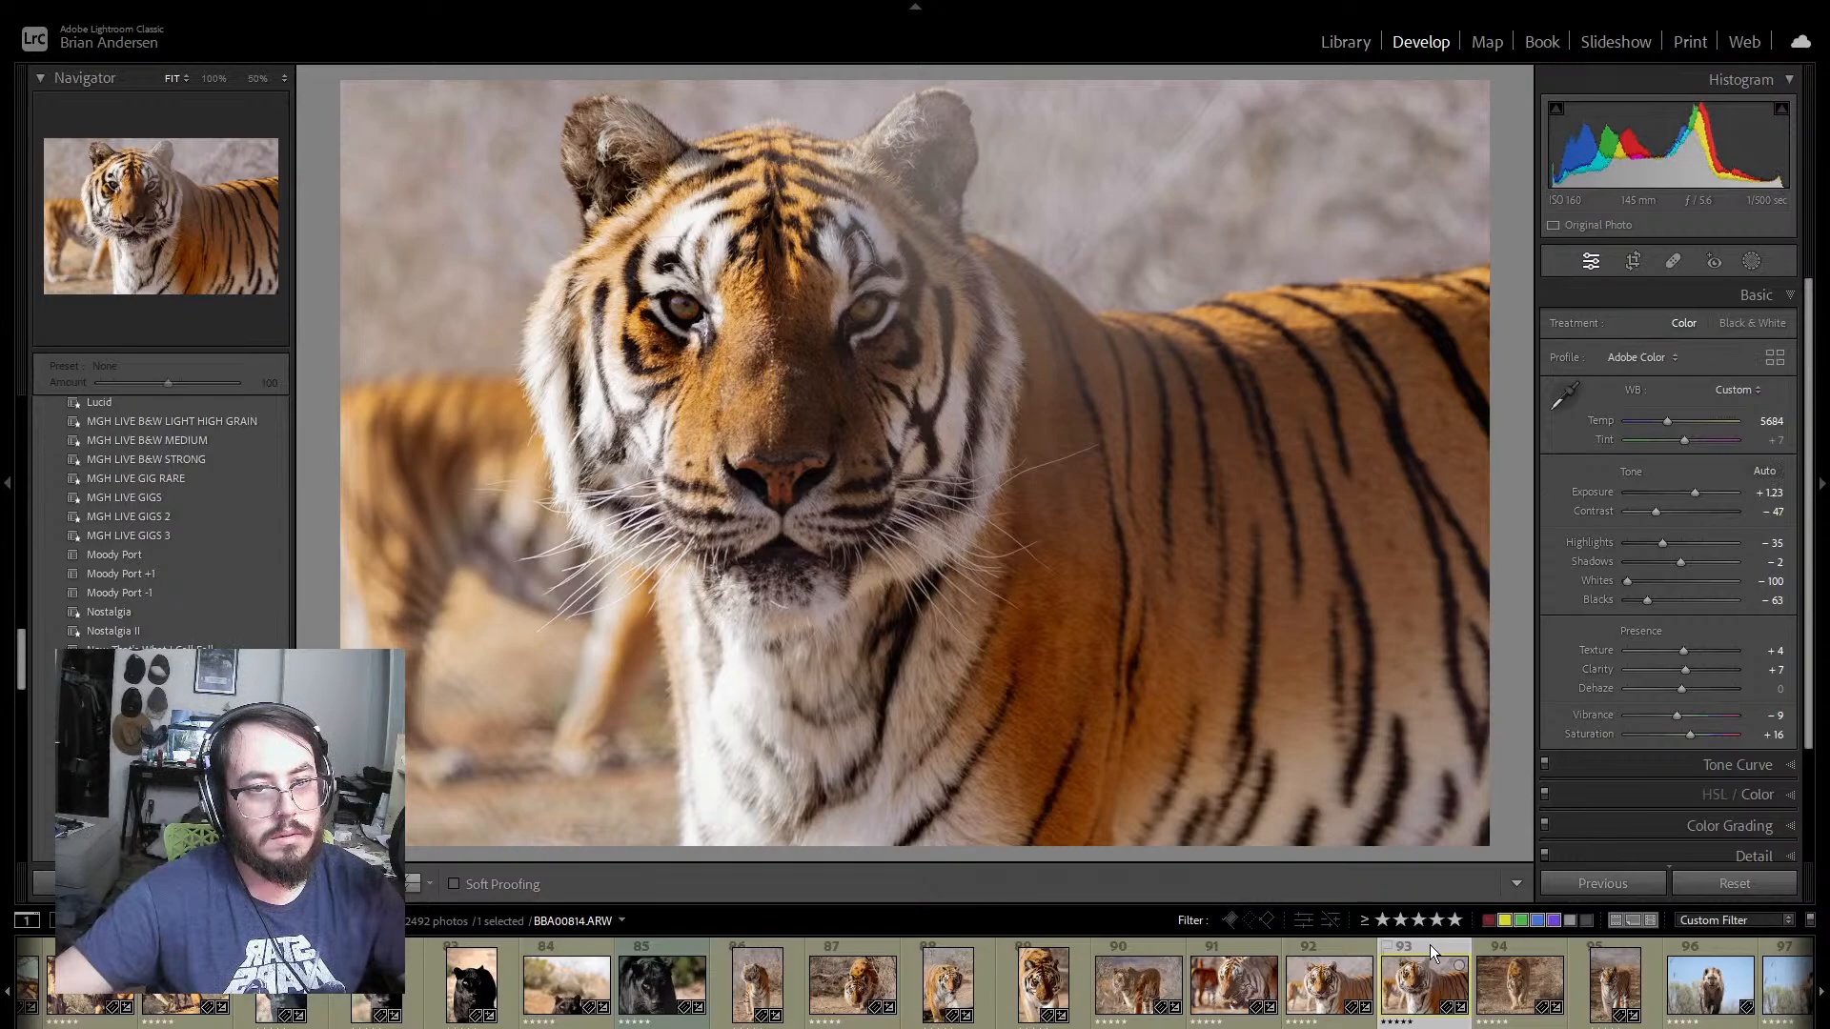
{"action": "left_click", "coordinate": [1347, 947]}
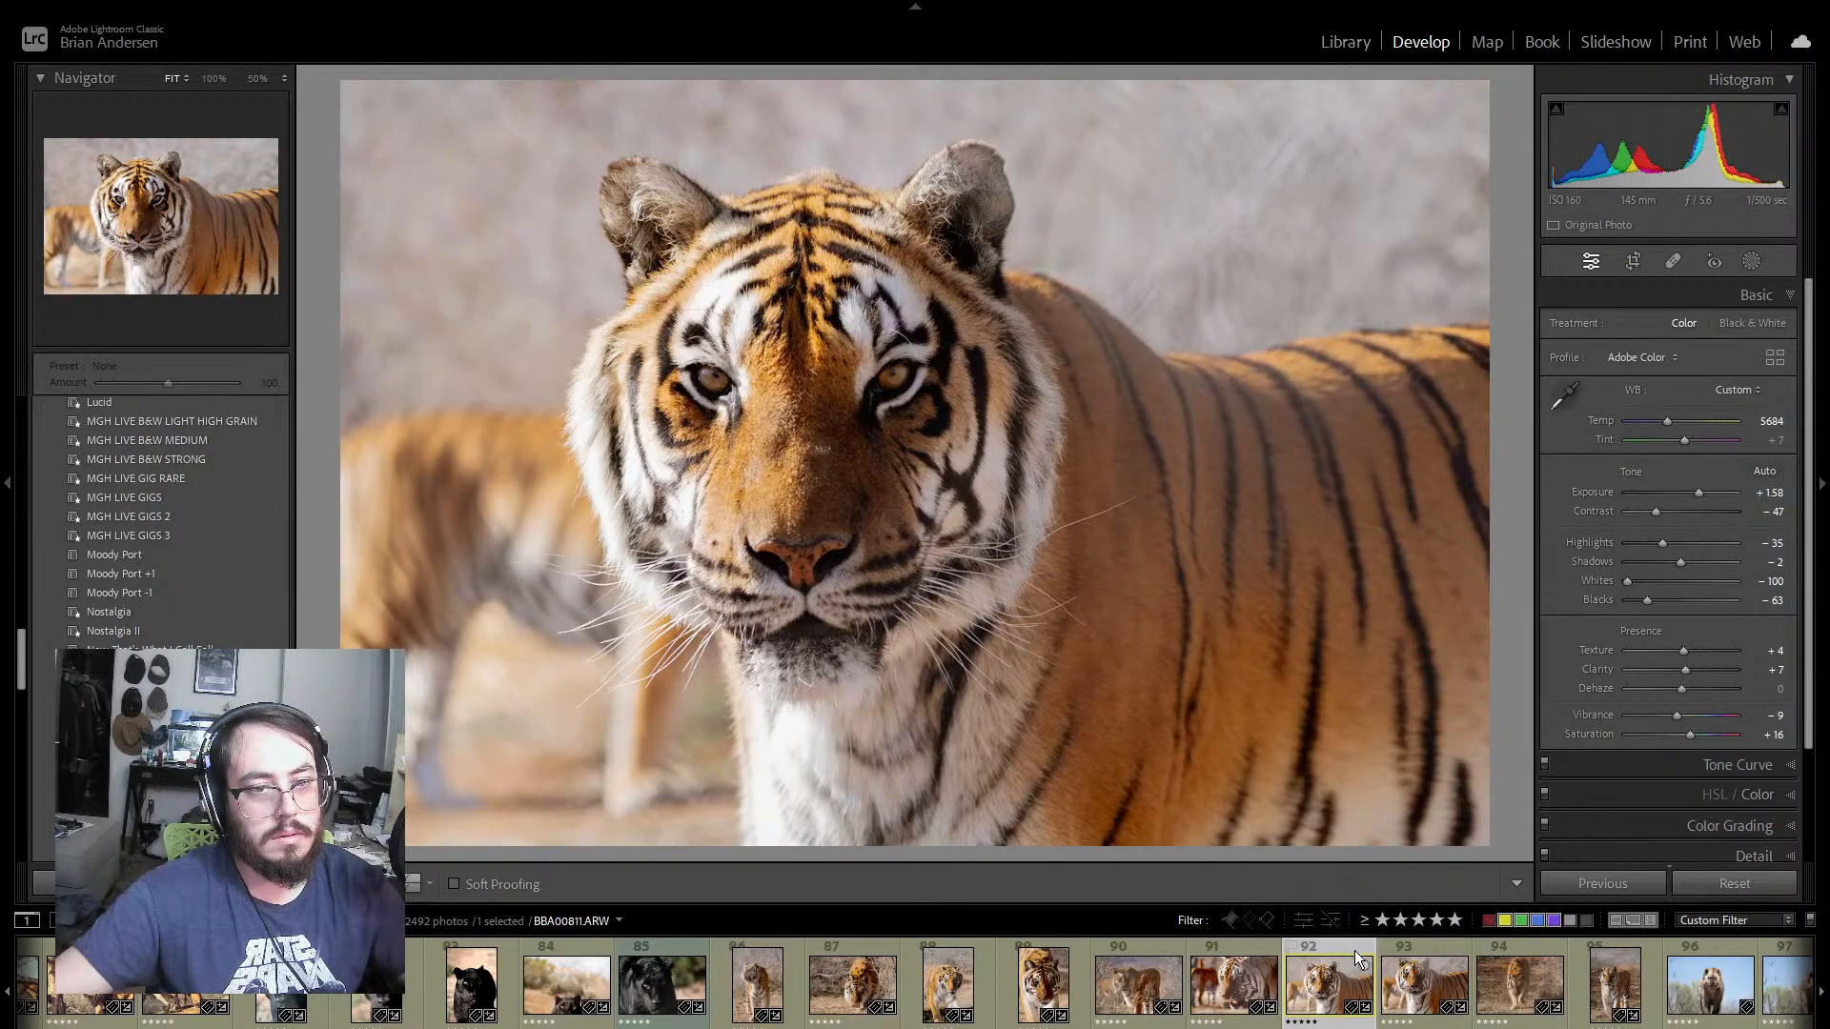
{"action": "left_click", "coordinate": [1417, 948]}
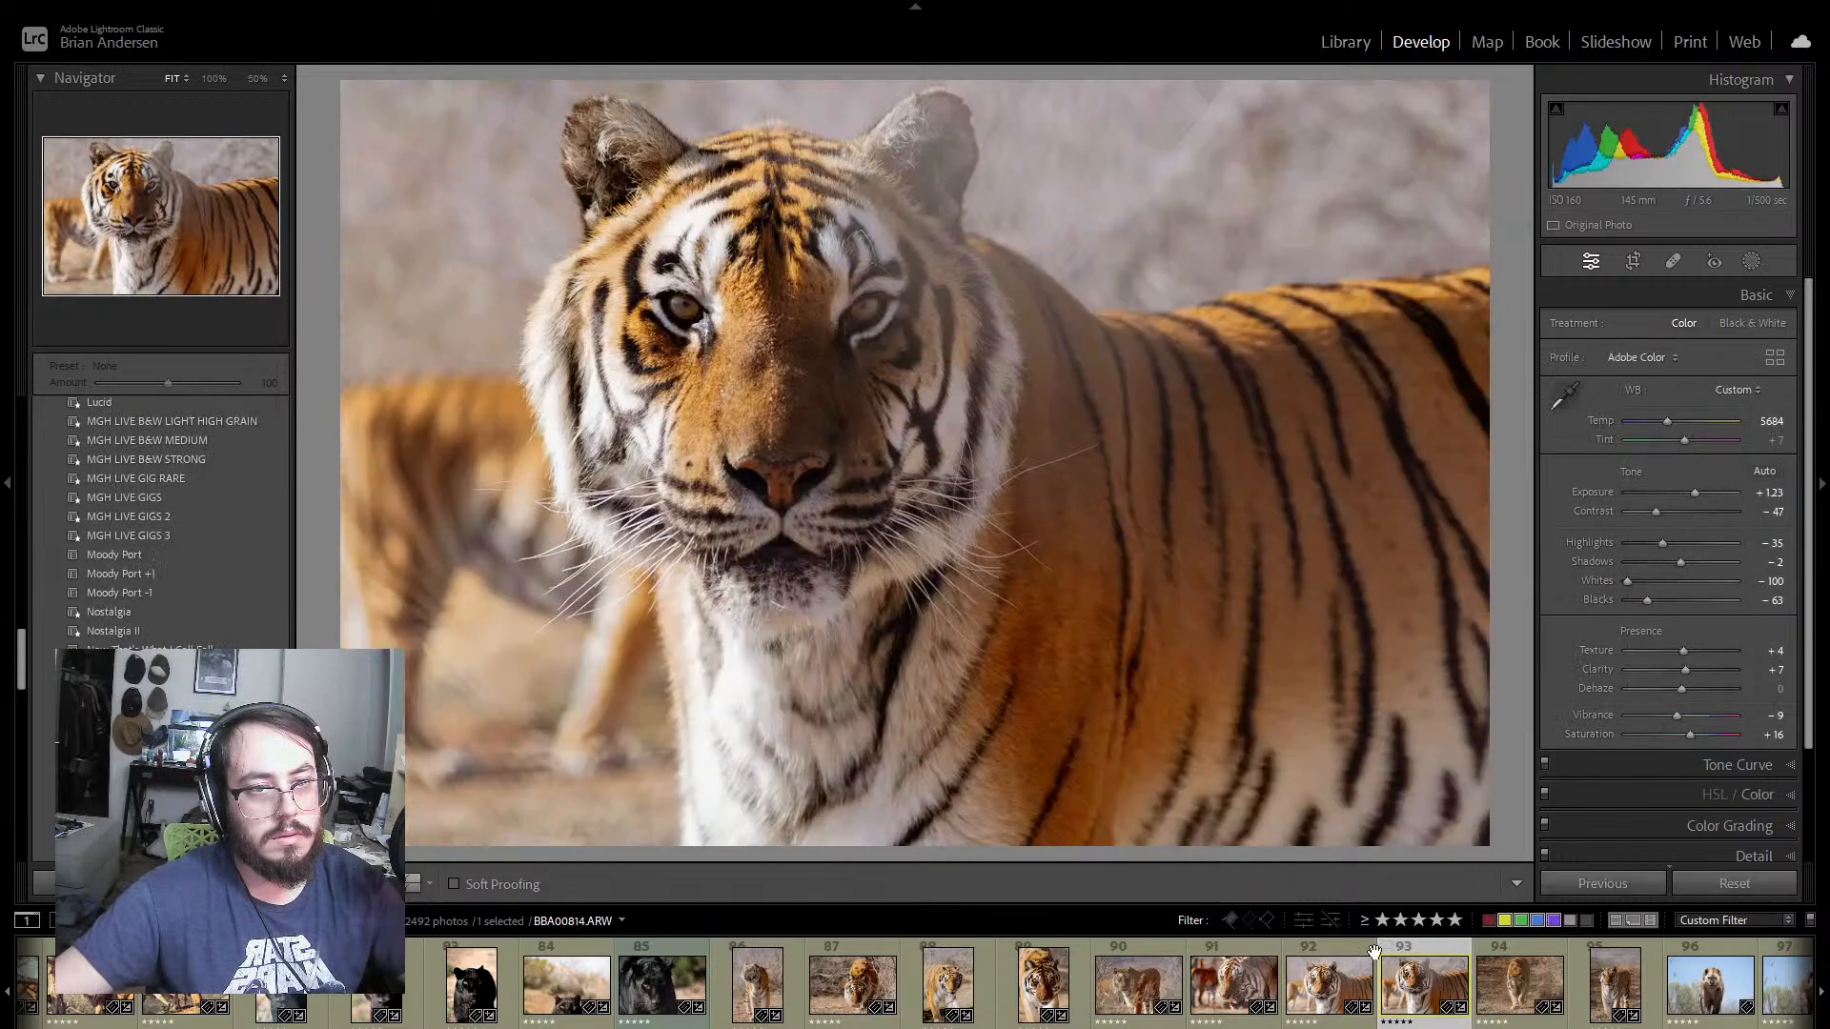
{"action": "left_click", "coordinate": [1358, 952]}
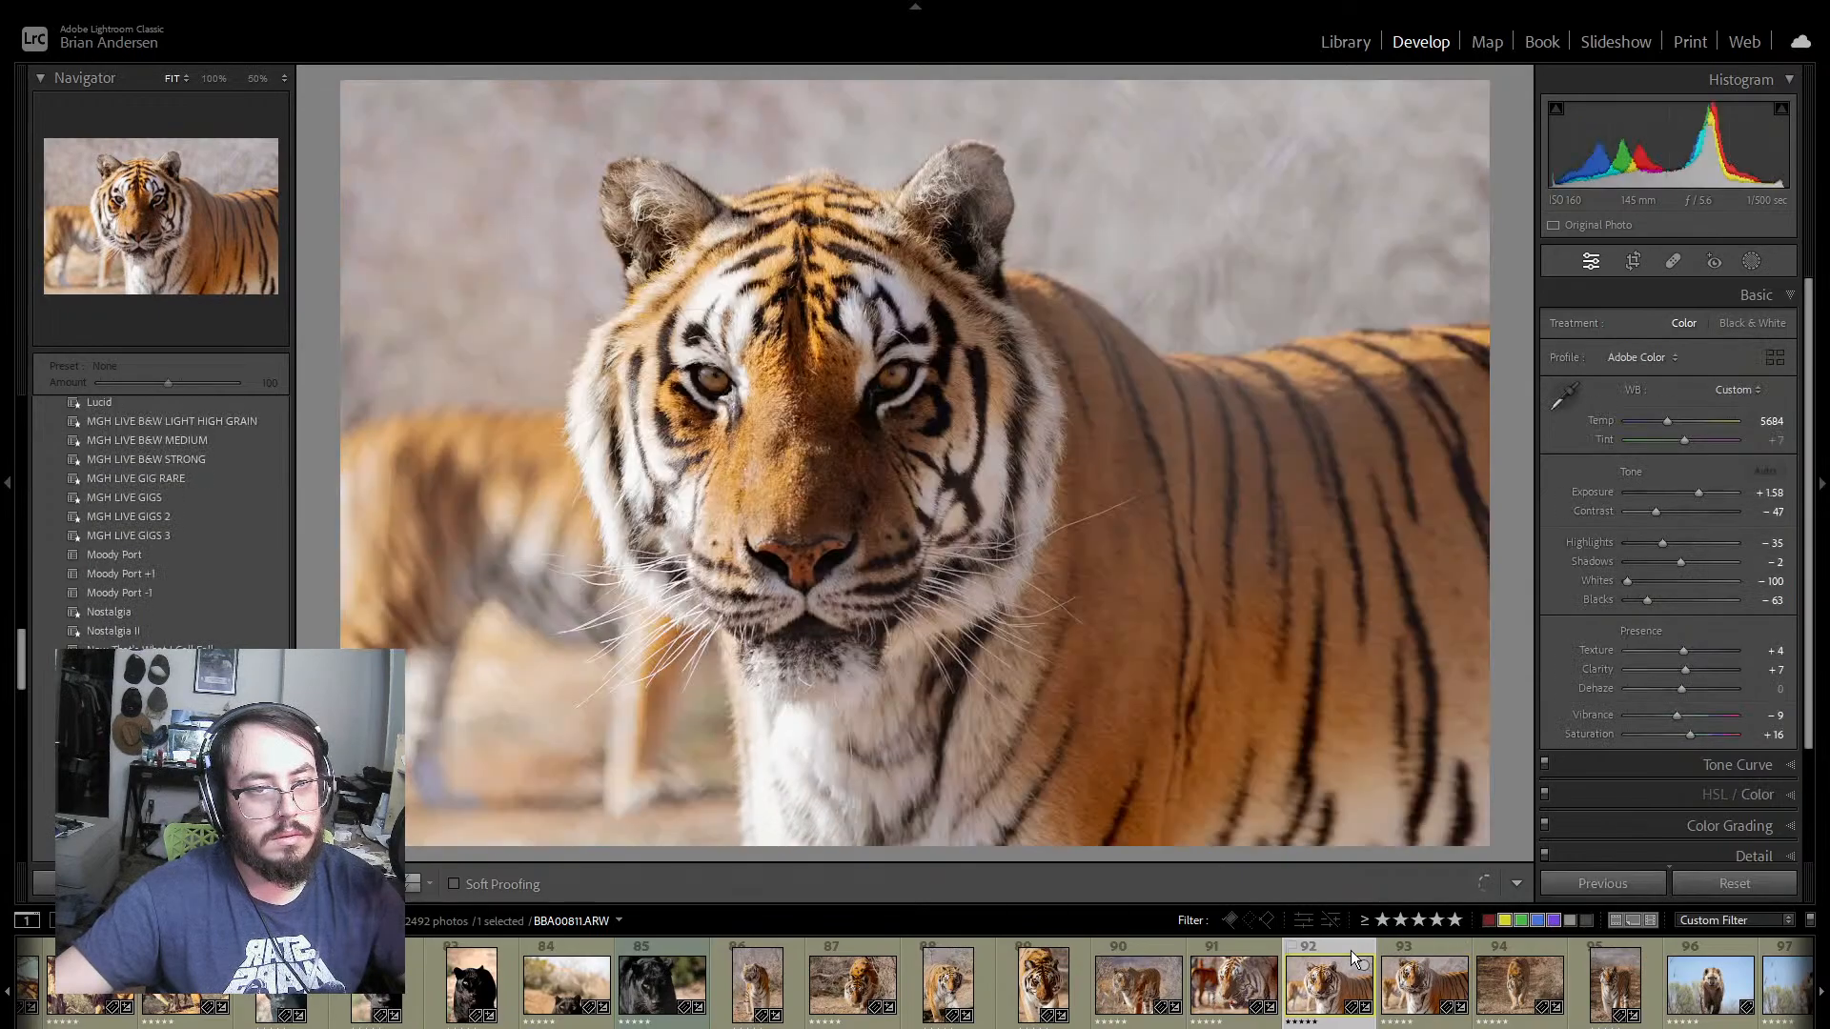
Step: Open tiger photo 94 and set Contrast to −4 and Exposure to +1.67
{"action": "left_click", "coordinate": [1523, 949]}
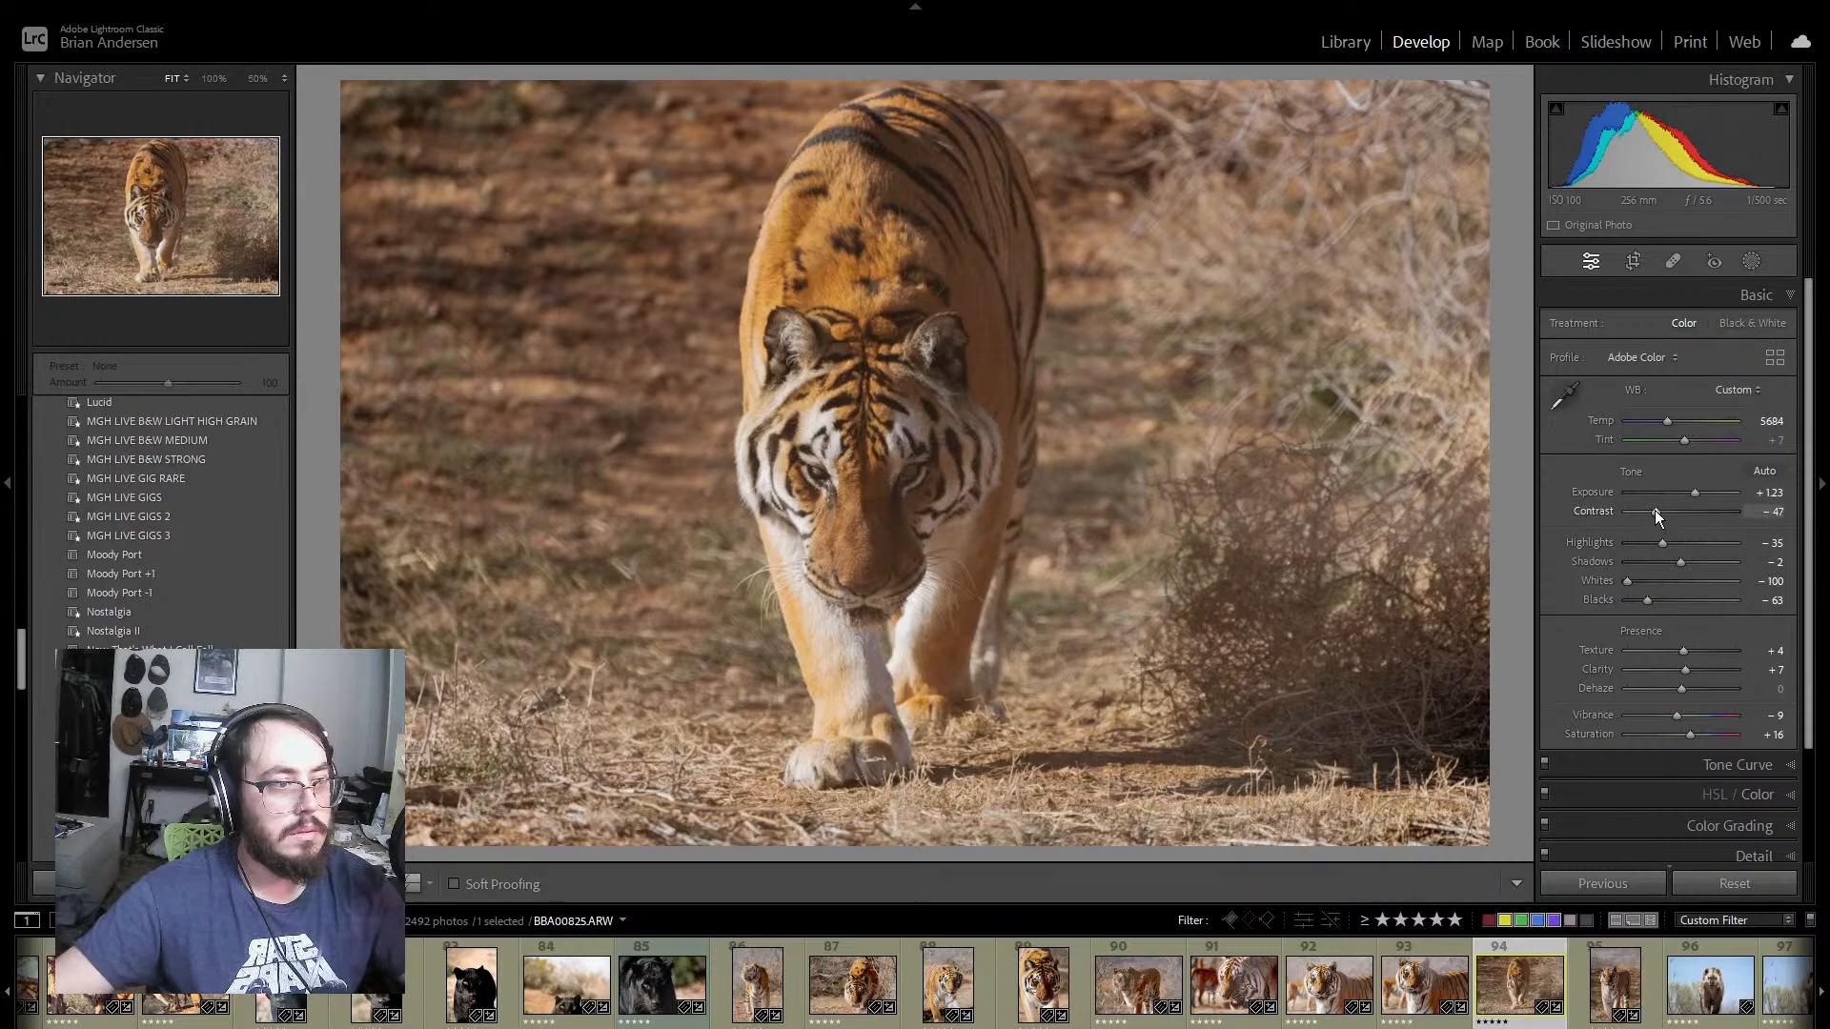
{"action": "left_click_drag", "start_coordinate": [1657, 511], "coordinate": [1678, 507]}
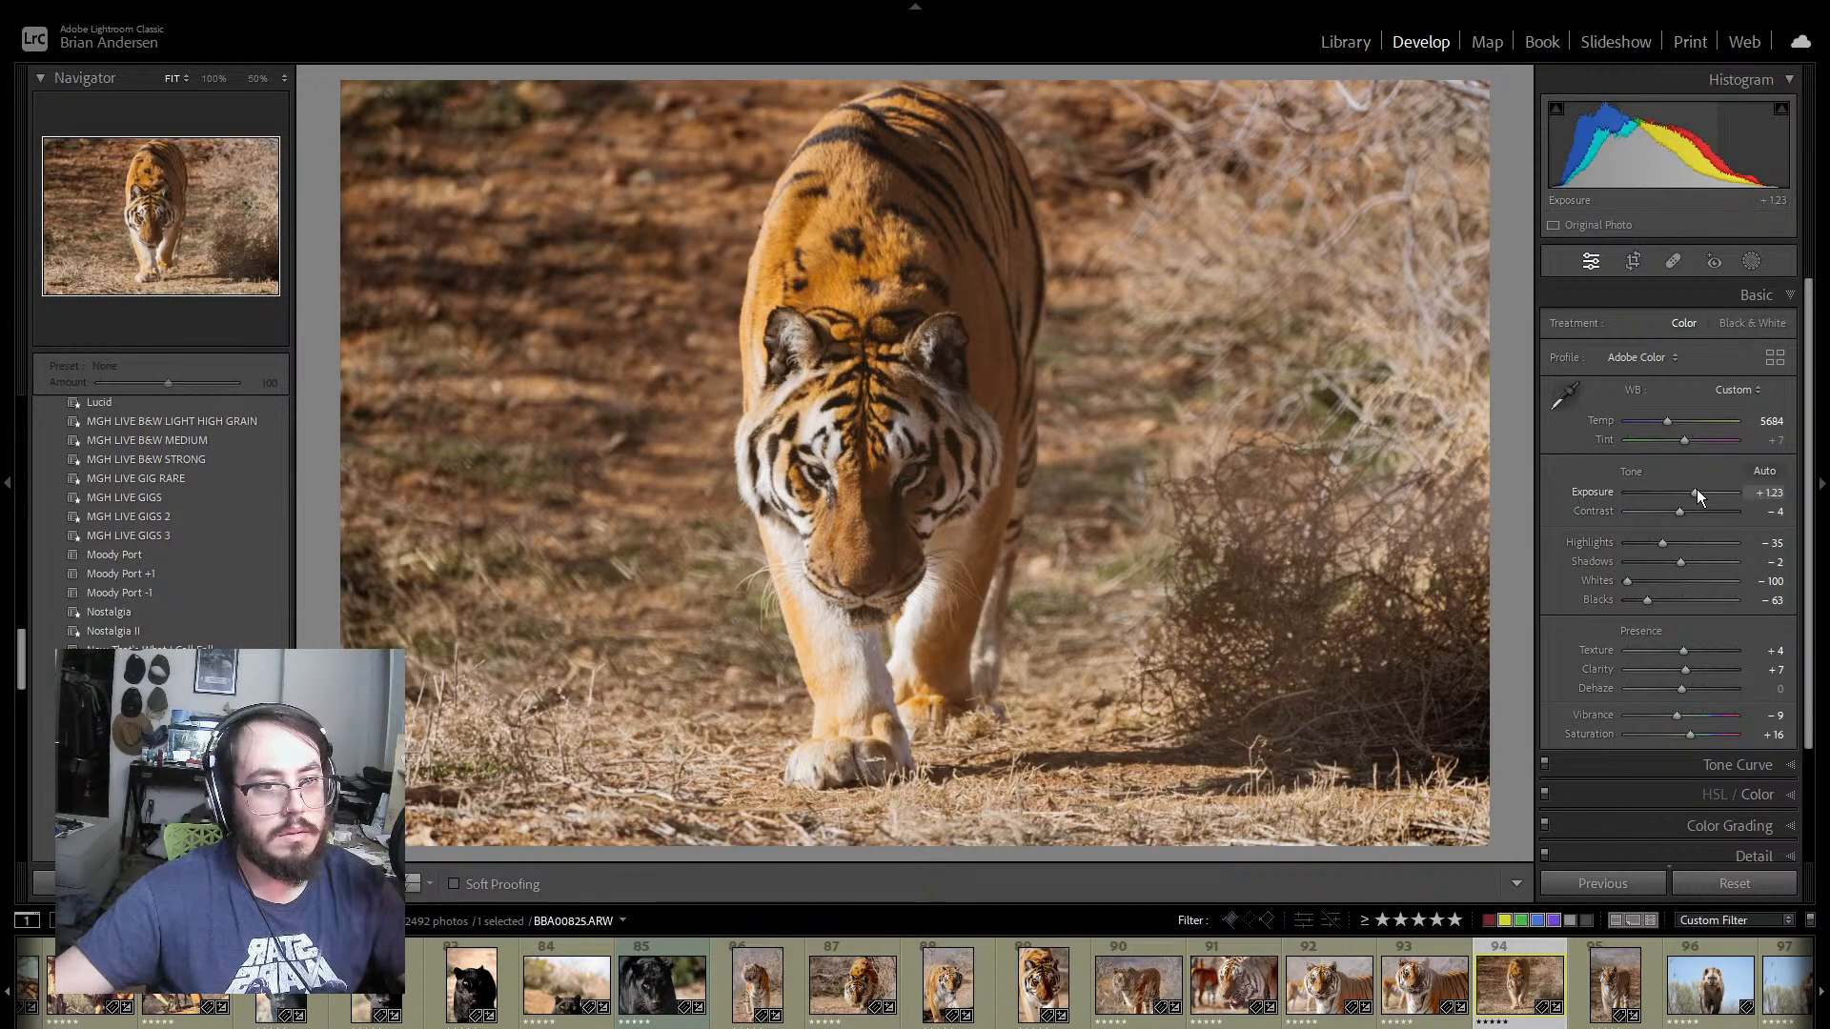
{"action": "left_click_drag", "start_coordinate": [1696, 489], "coordinate": [1701, 490]}
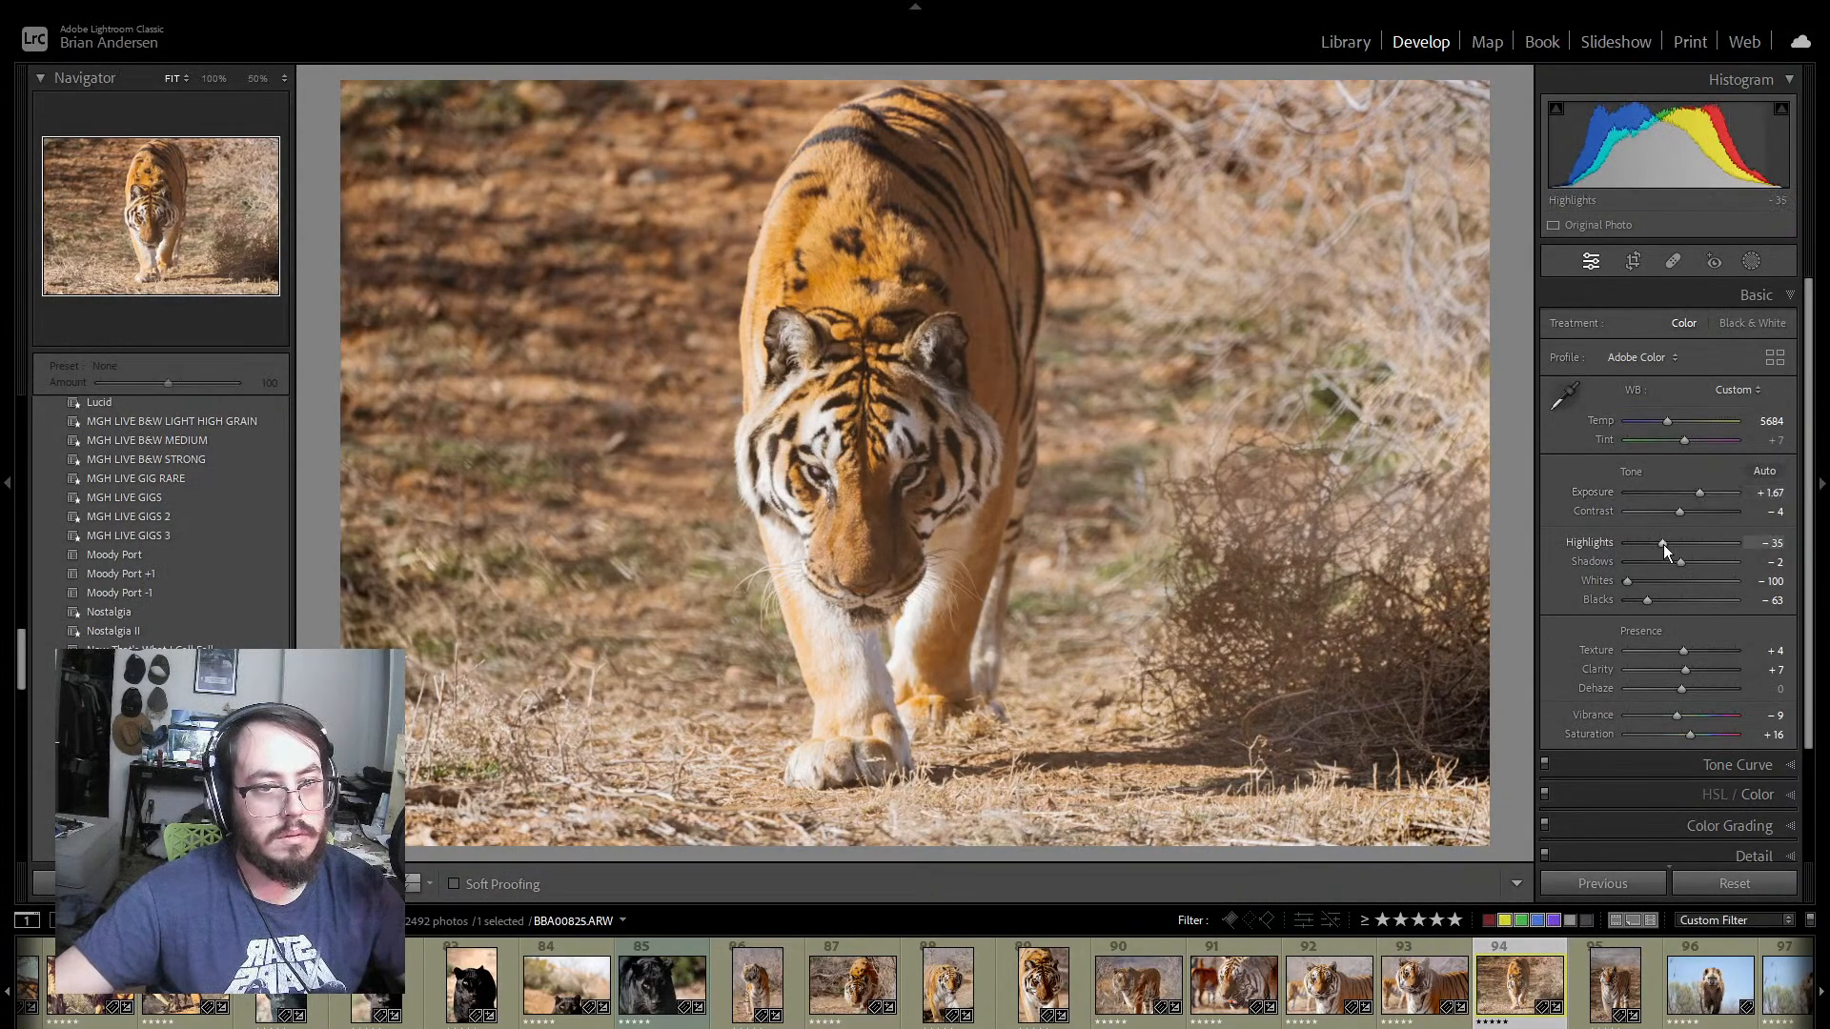
Step: Set photo 94's Highlights to −14, Shadows to +67, Blacks to −75, Dehaze to +18, Saturation to +9 and Vibrance to −12
{"action": "left_click_drag", "start_coordinate": [1662, 545], "coordinate": [1718, 562]}
{"action": "double_click", "coordinate": [1683, 562]}
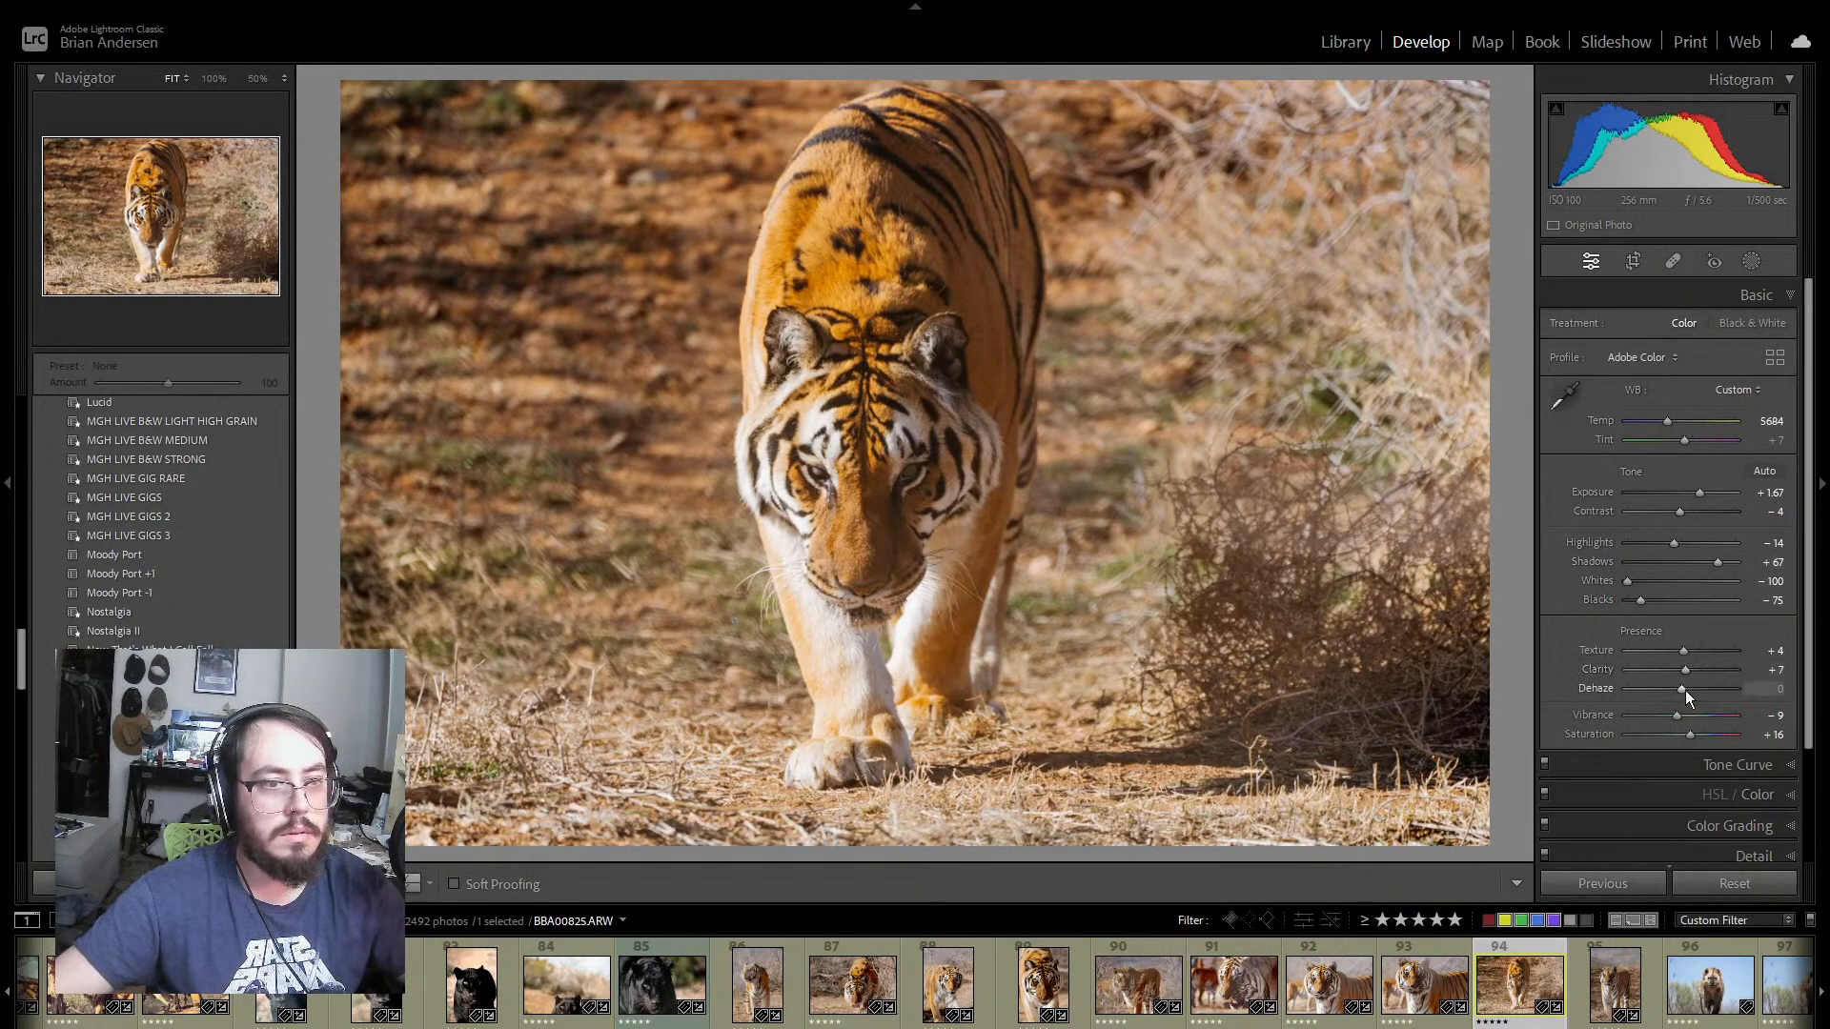
{"action": "left_click_drag", "start_coordinate": [1685, 690], "coordinate": [1695, 689]}
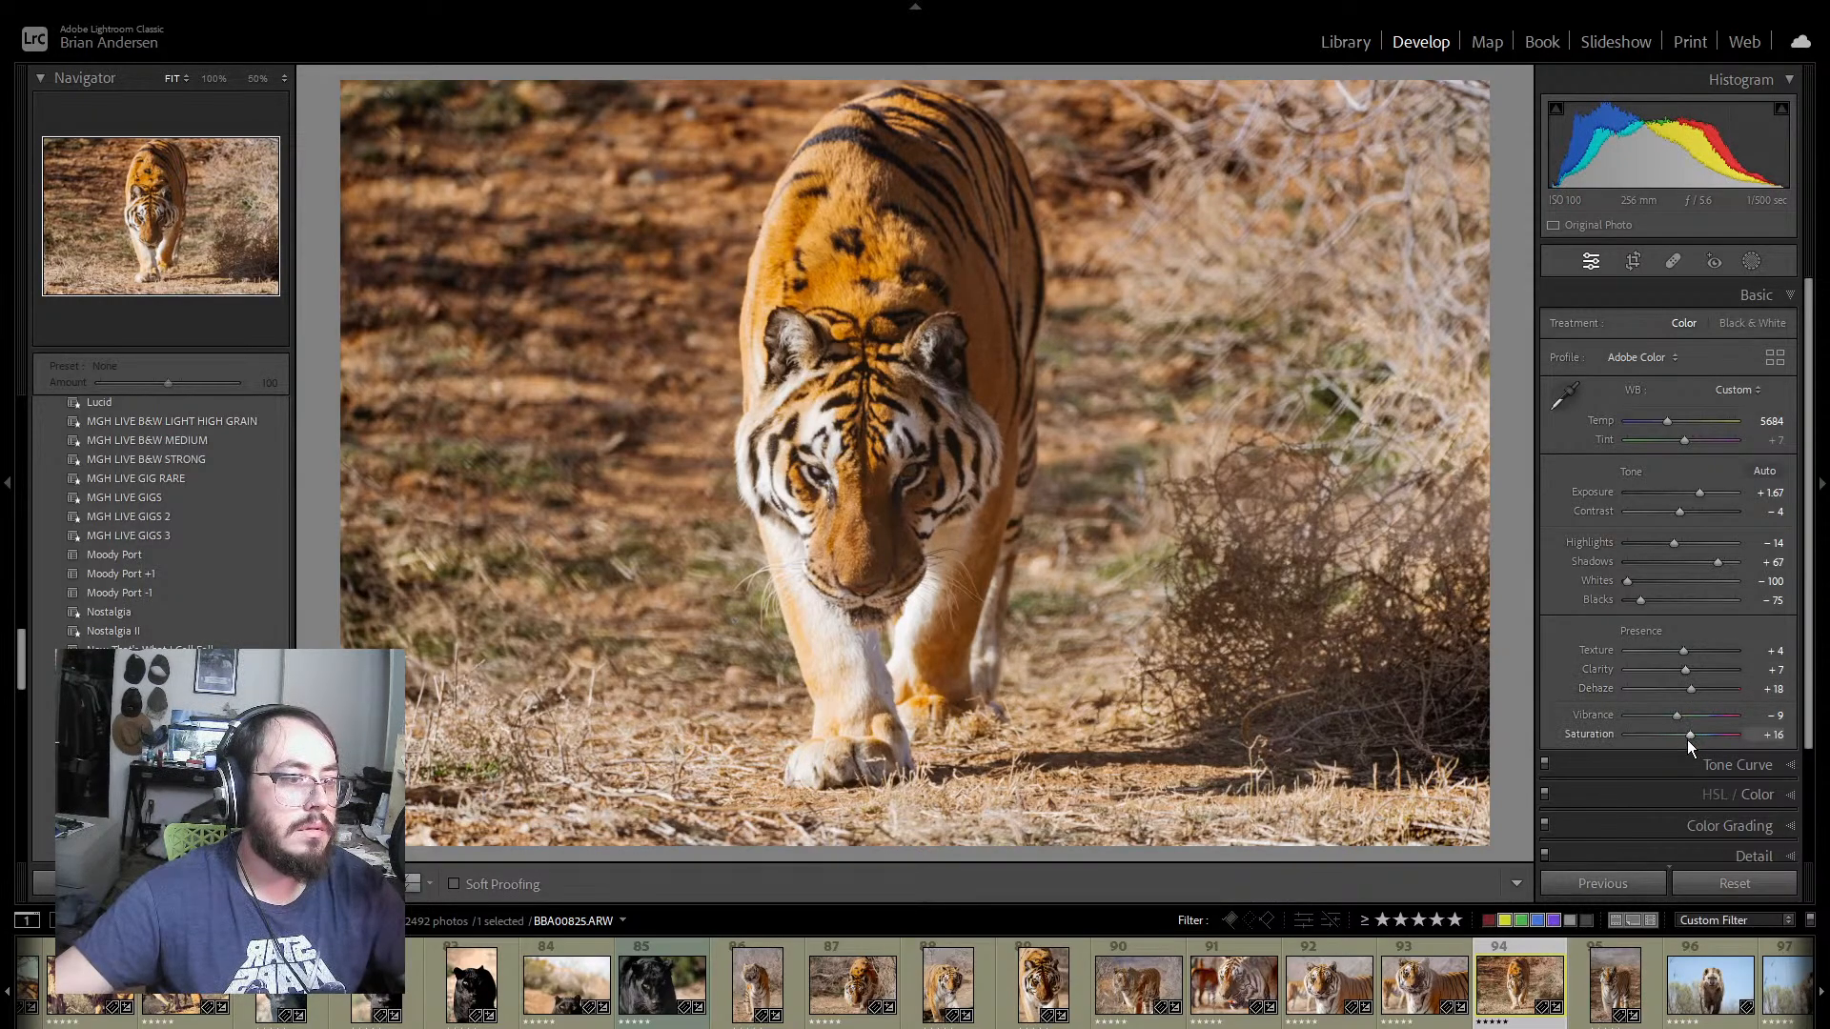
{"action": "mouse_move", "coordinate": [1687, 734]}
{"action": "left_mouse_down"}
{"action": "mouse_move", "coordinate": [1669, 733]}
{"action": "mouse_move", "coordinate": [1675, 715]}
{"action": "left_mouse_up"}
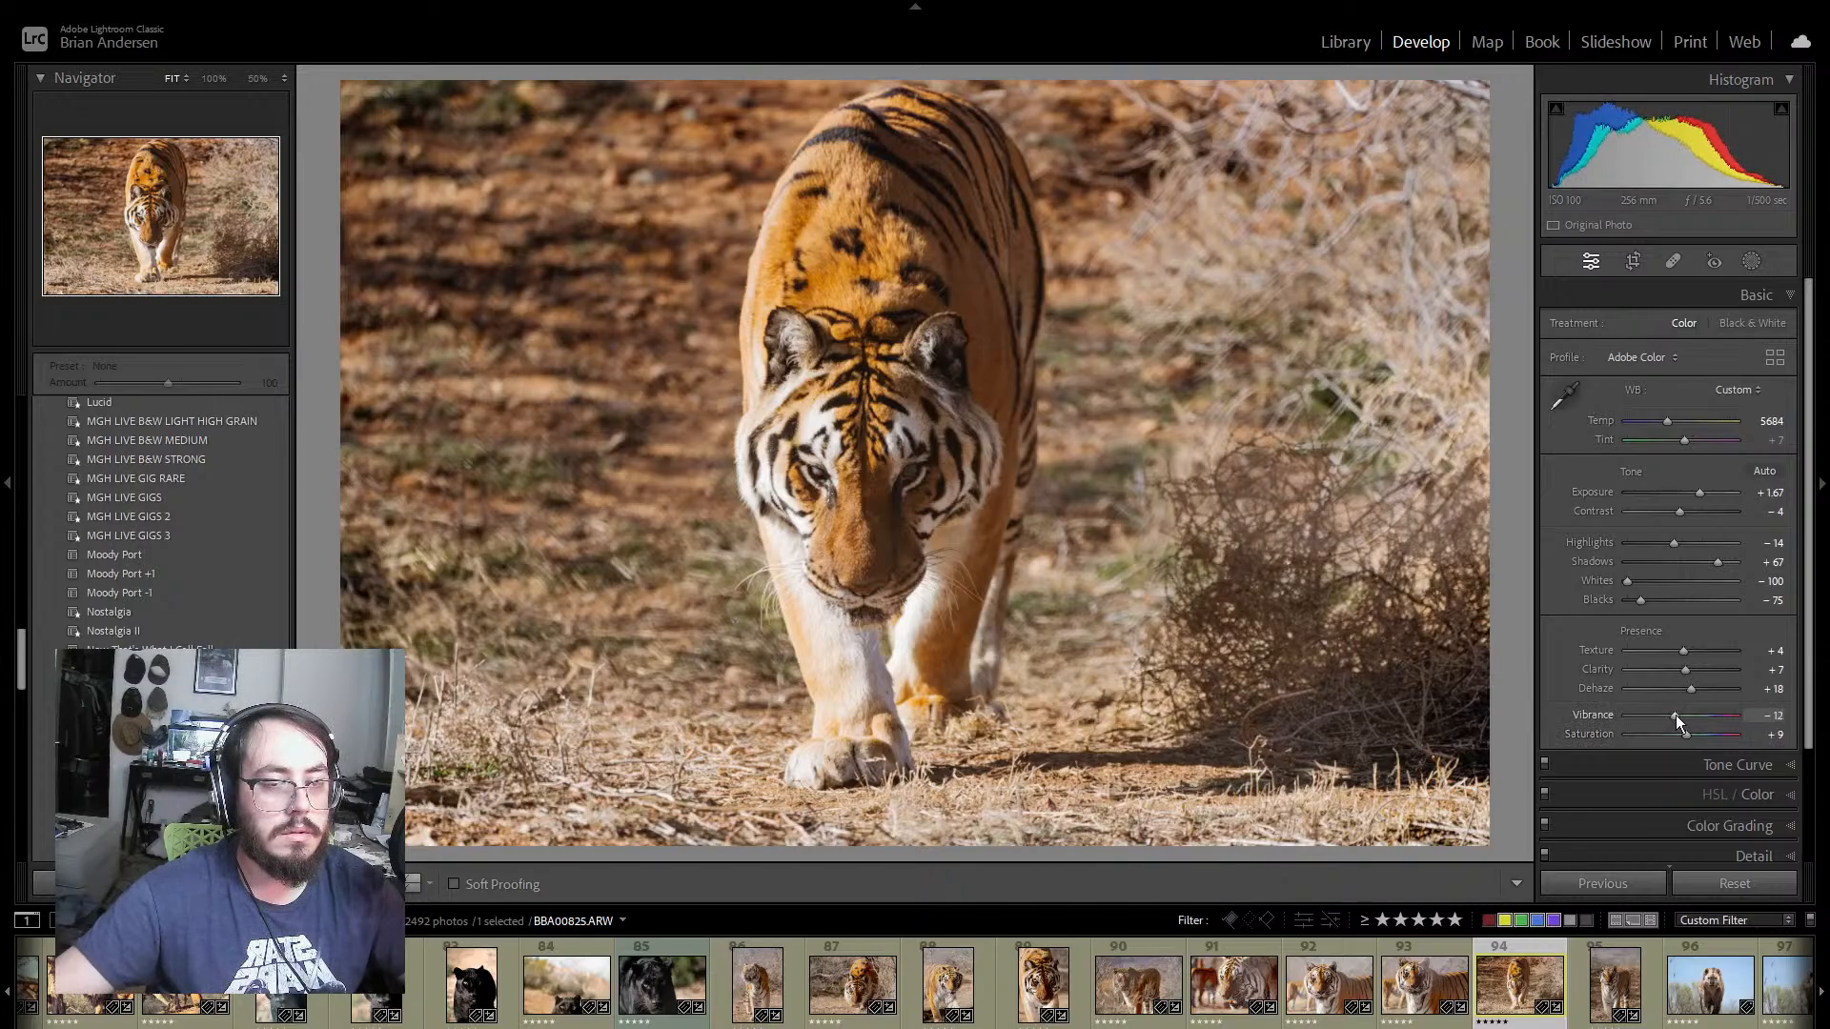
Step: Add photo 95 to the selection and synchronize photo 94's develop settings to it
{"action": "left_click", "coordinate": [1587, 1006], "text": "ctrl"}
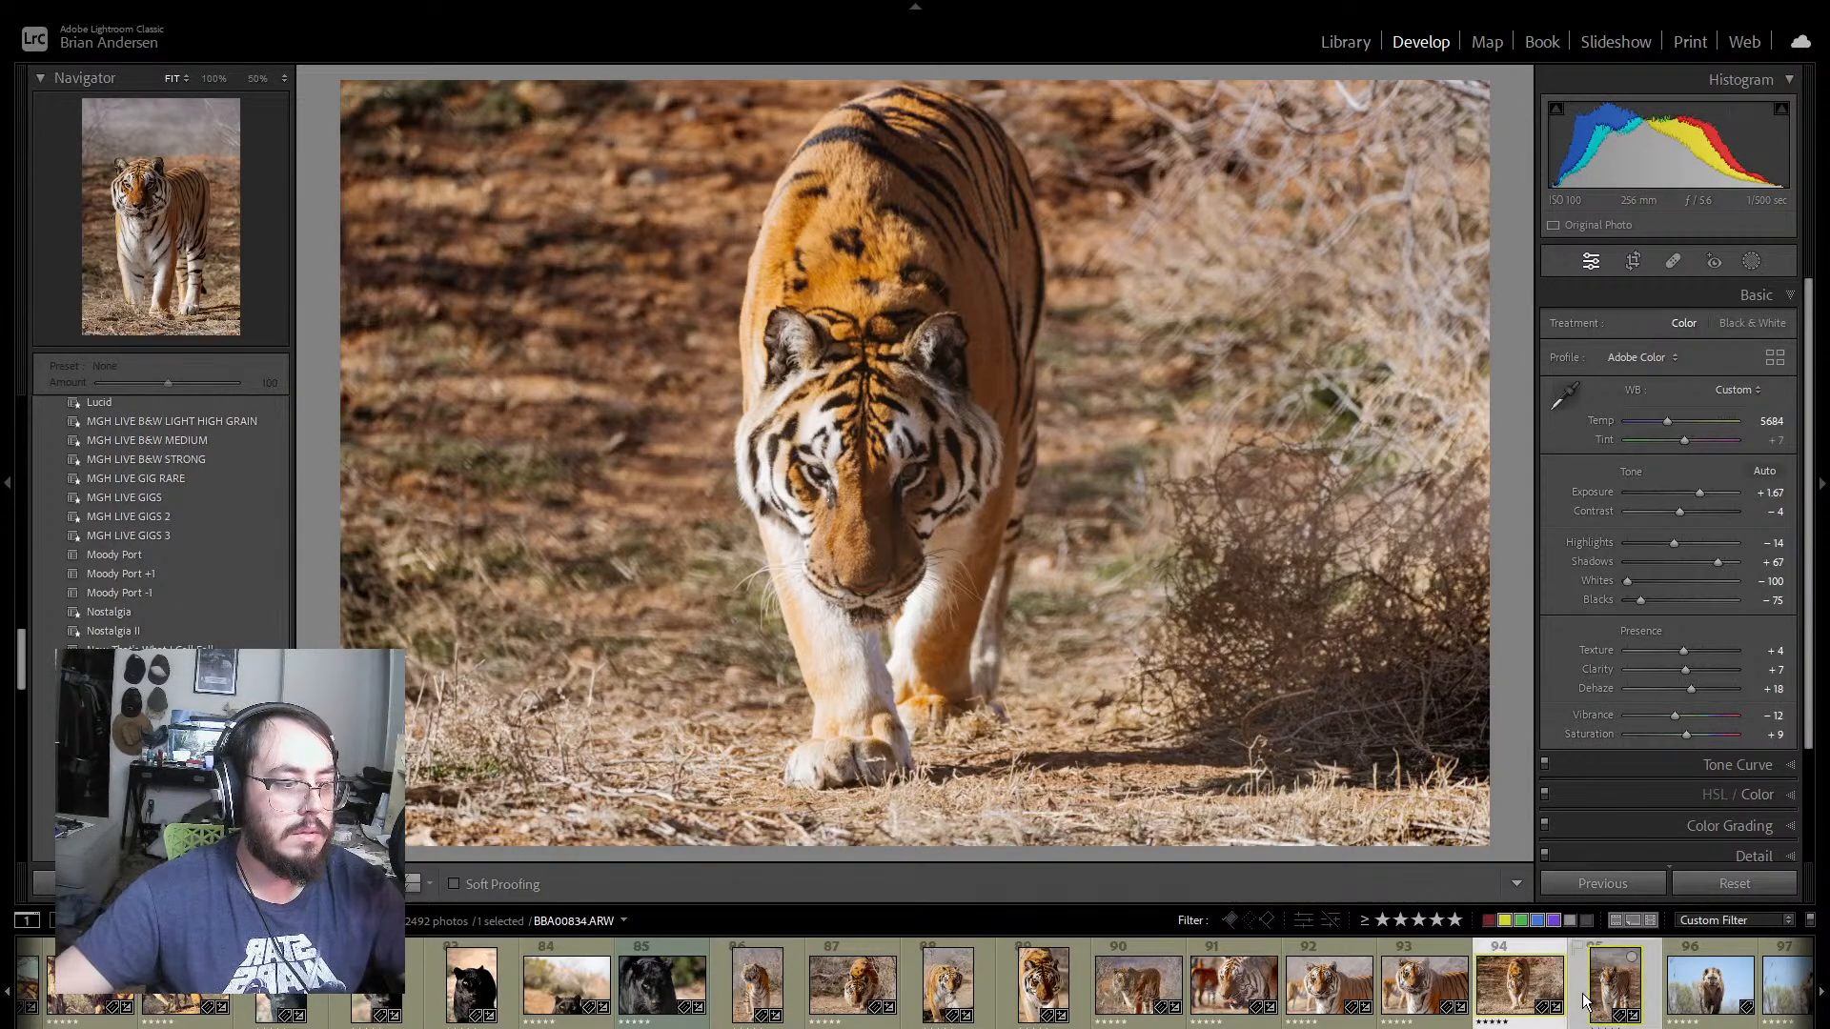
{"action": "left_click", "coordinate": [1627, 883]}
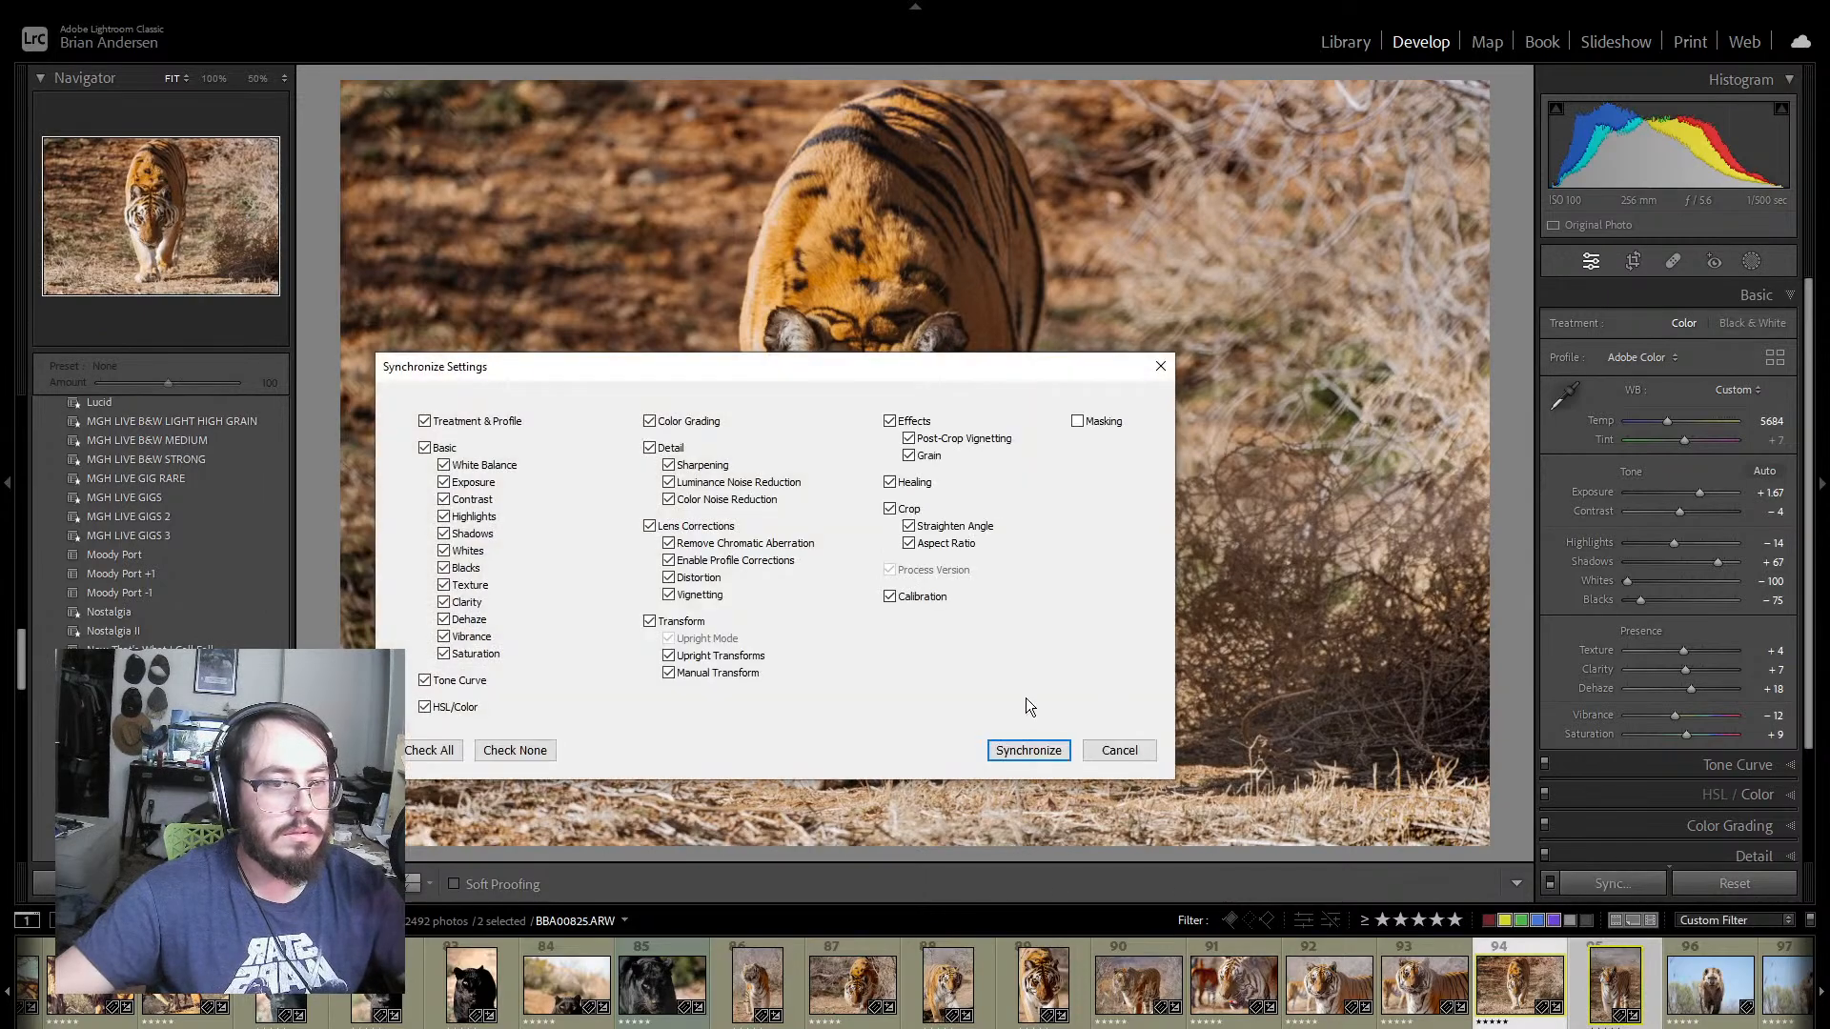
{"action": "left_click", "coordinate": [1030, 750]}
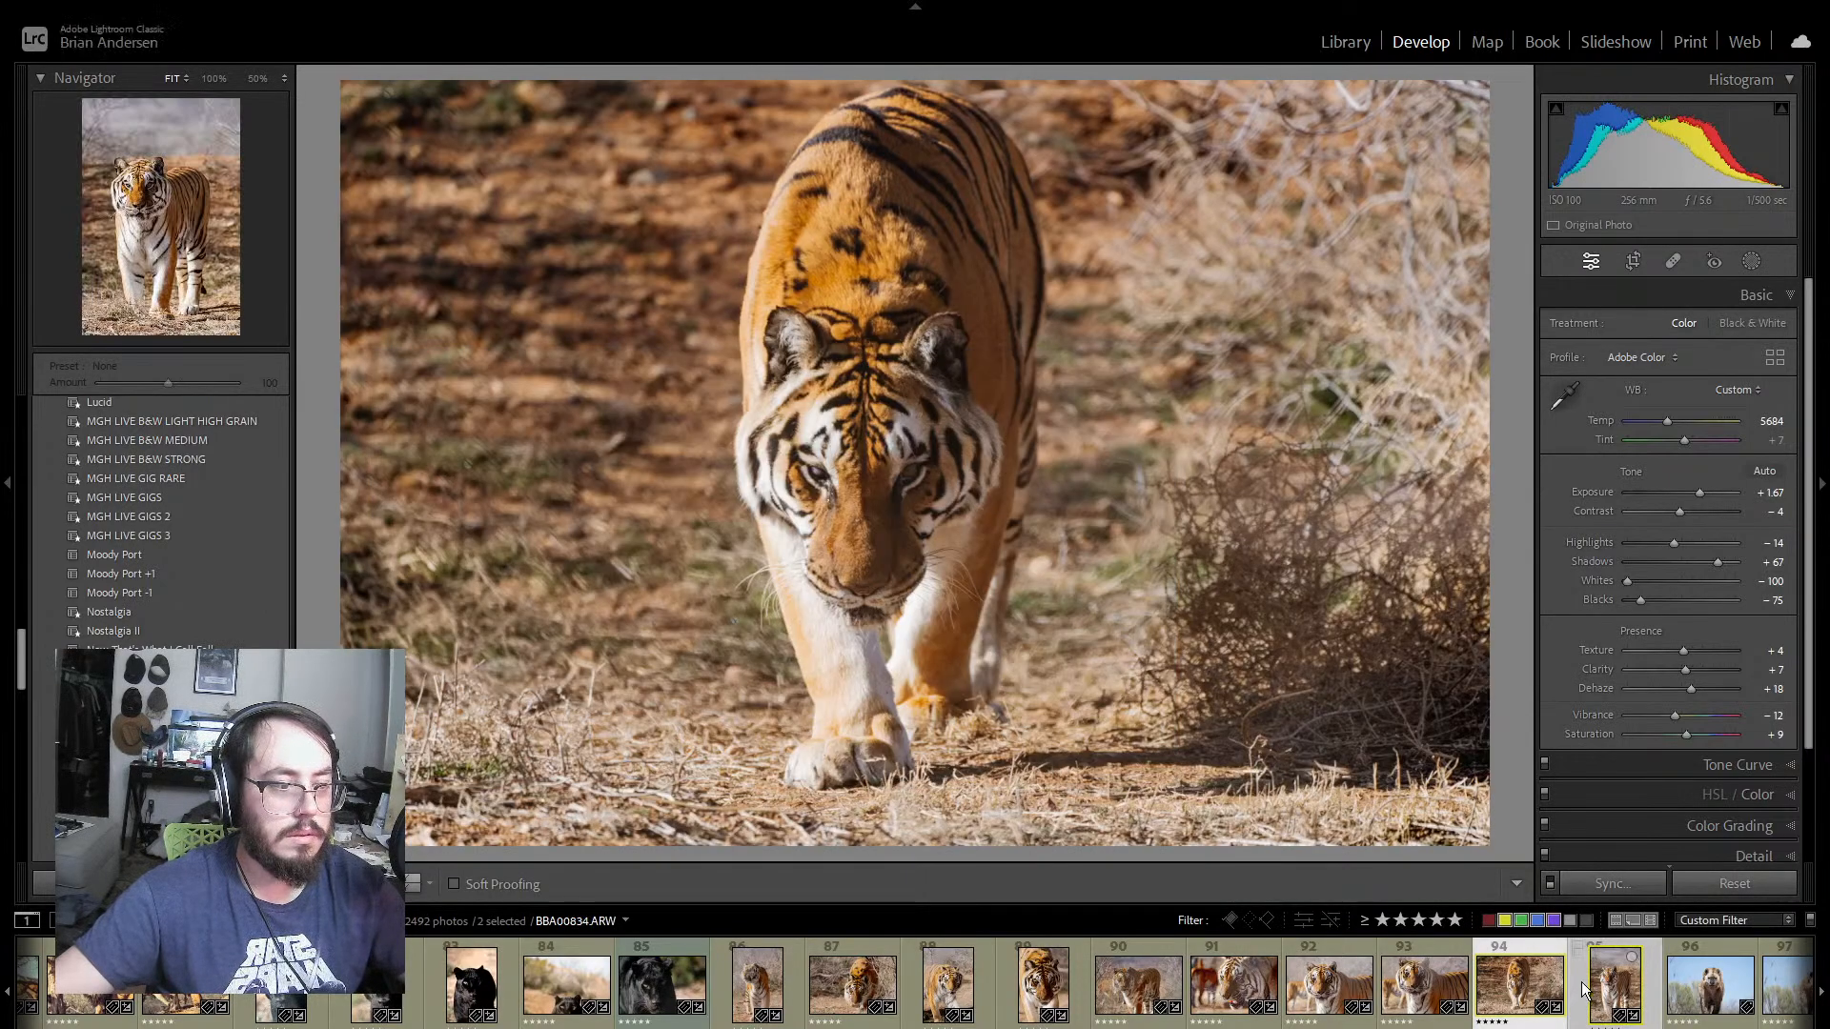
Step: Open tiger photo 95, review its HSL/Color adjustments and give the photo a green color label
{"action": "left_click", "coordinate": [1583, 987]}
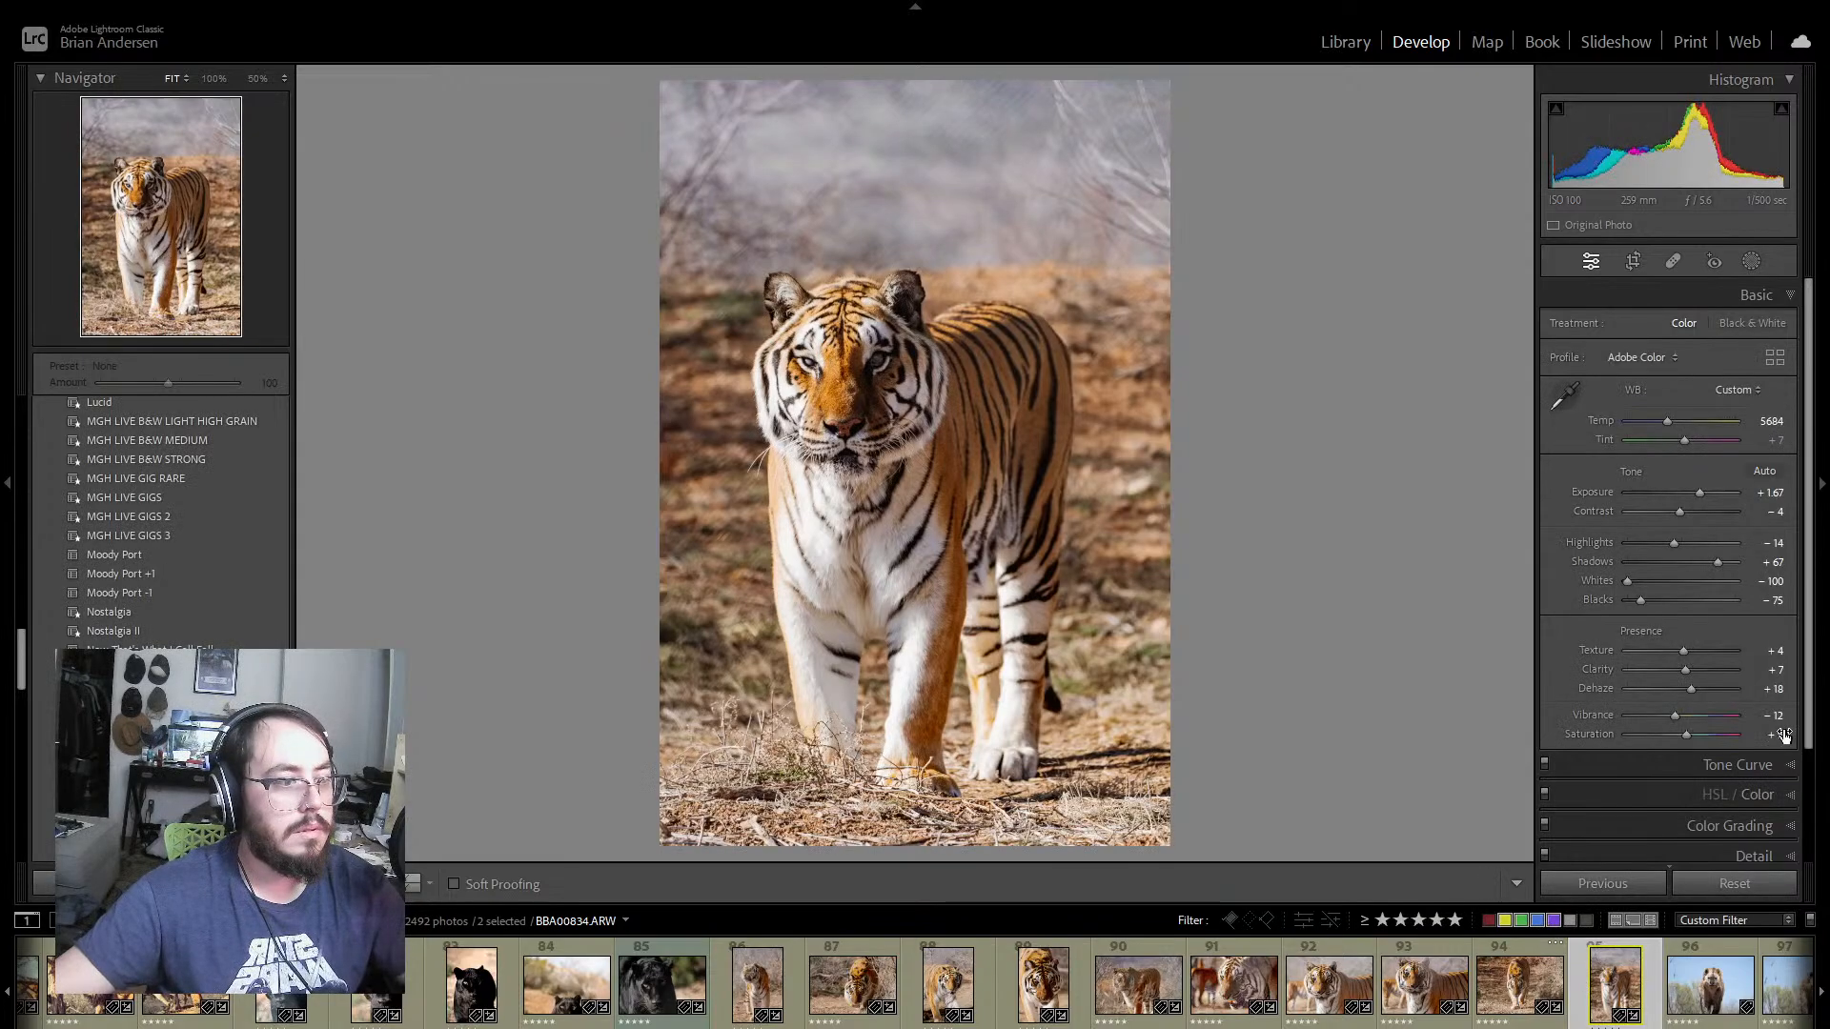
{"action": "left_click", "coordinate": [1788, 797]}
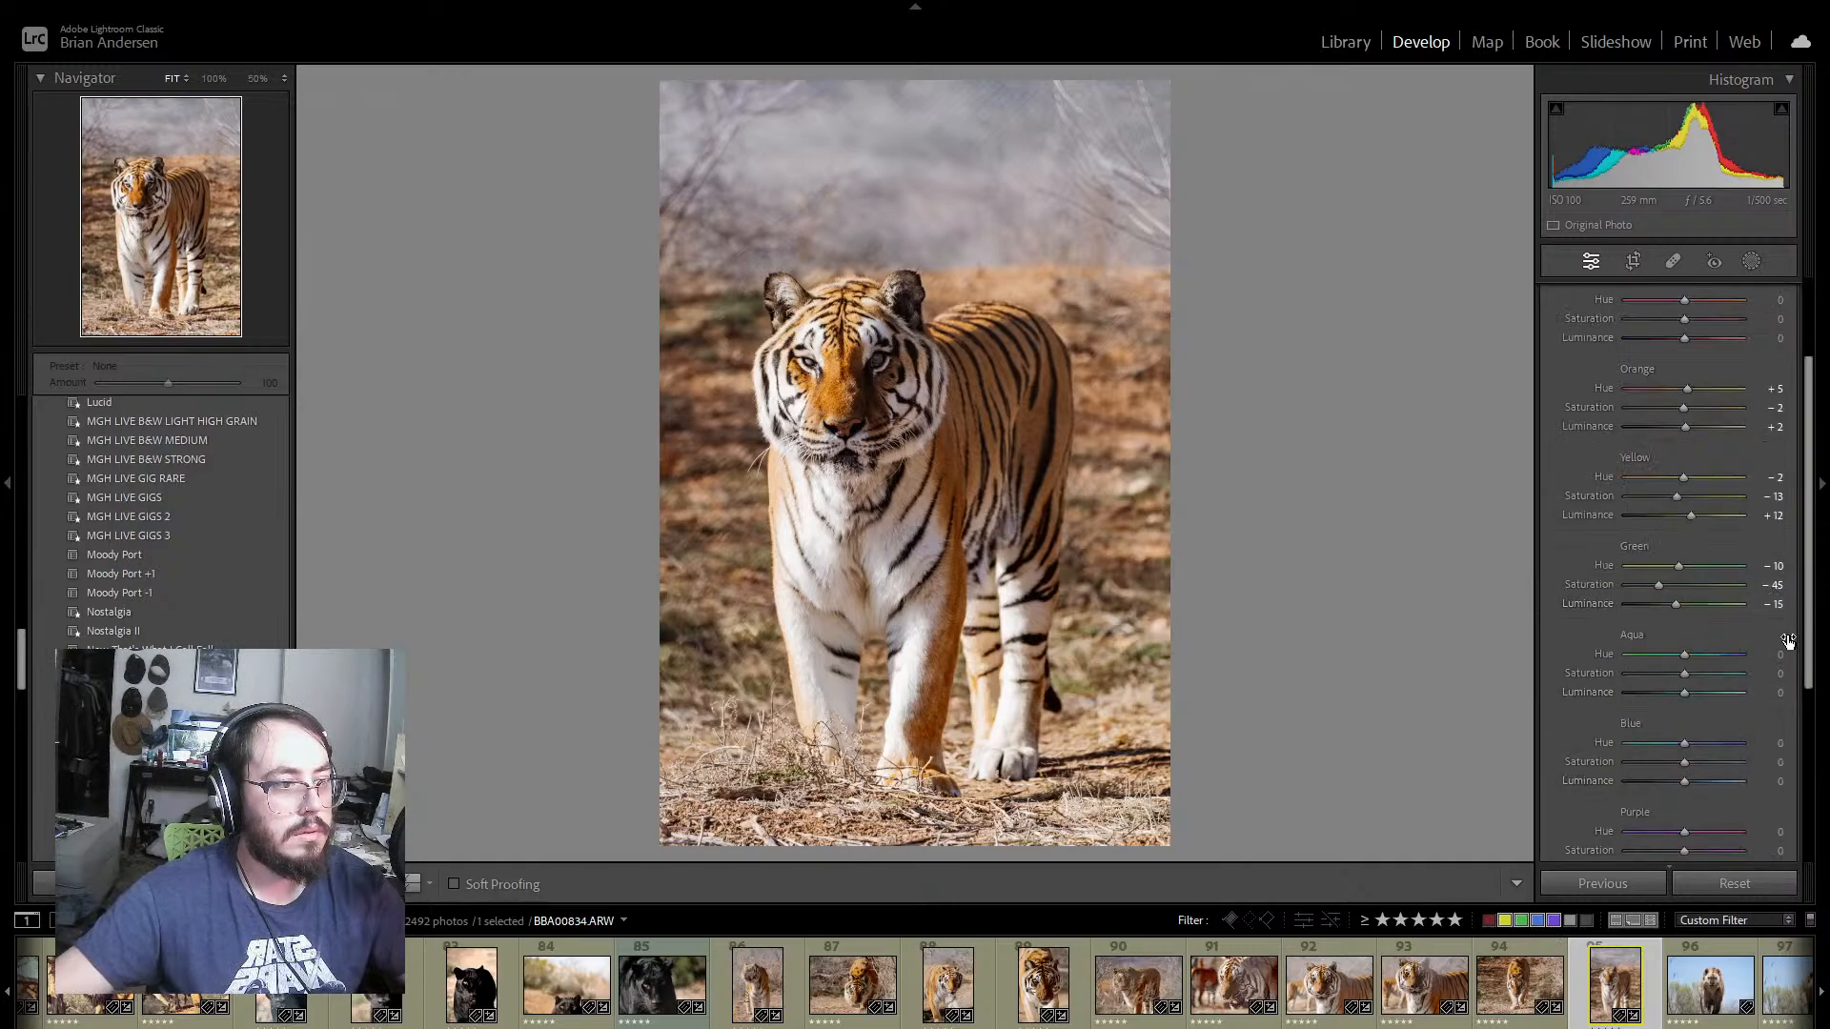
{"action": "scroll", "coordinate": [1788, 643], "scroll_direction": "down", "scroll_amount": 4}
{"action": "scroll", "coordinate": [1784, 653], "scroll_direction": "up", "scroll_amount": 5}
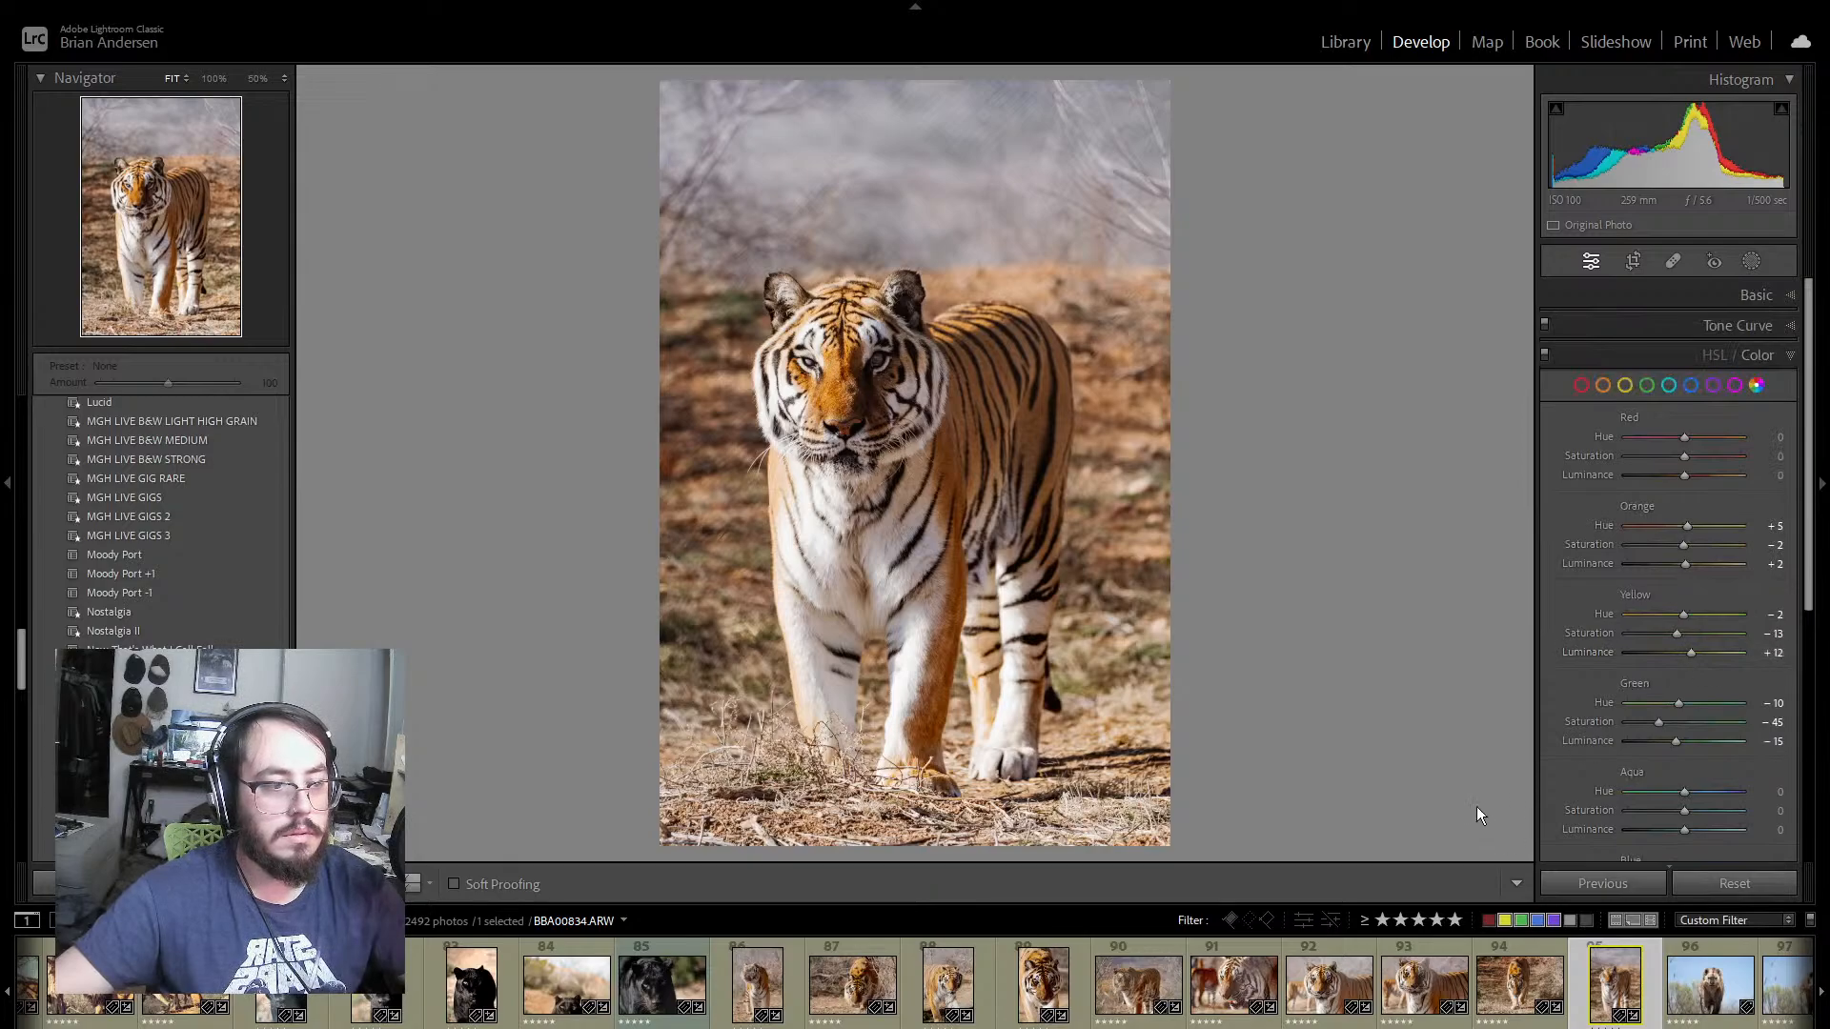
{"action": "key", "text": "8"}
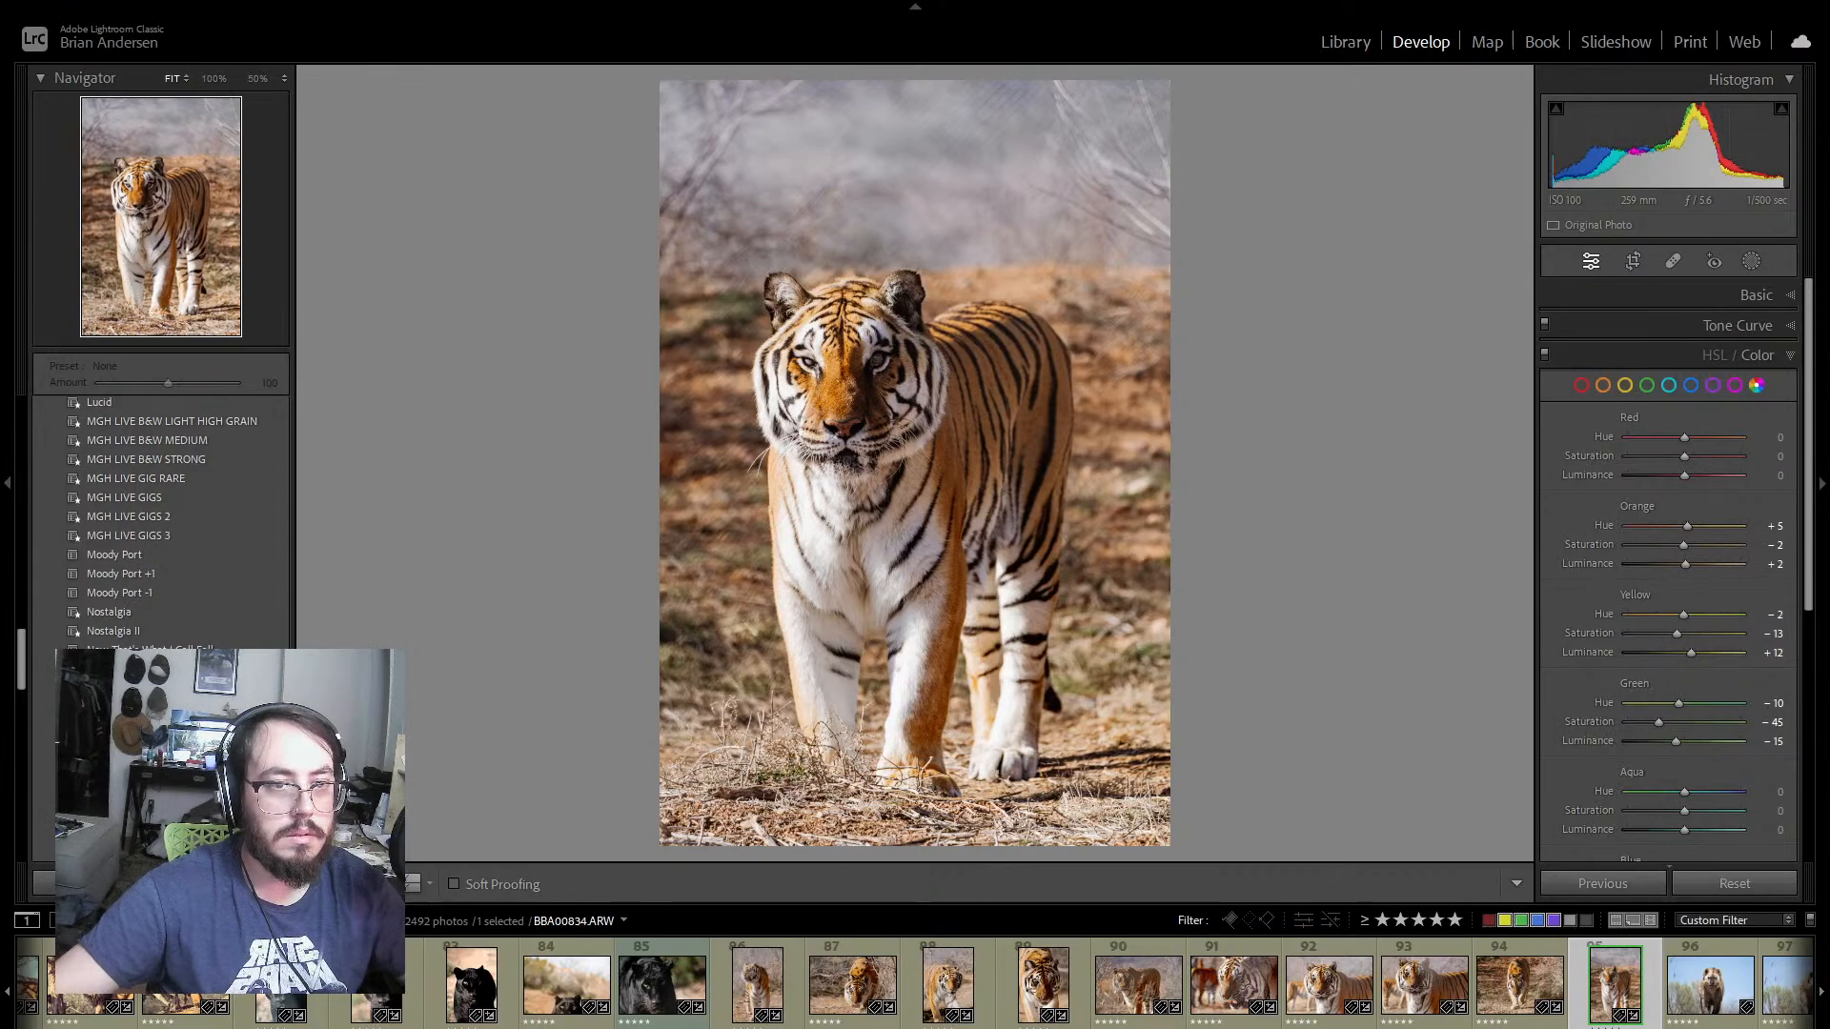
Step: Open hyena photo 96 and look through the thumbnails of the photos that follow it
{"action": "left_click", "coordinate": [1721, 1018]}
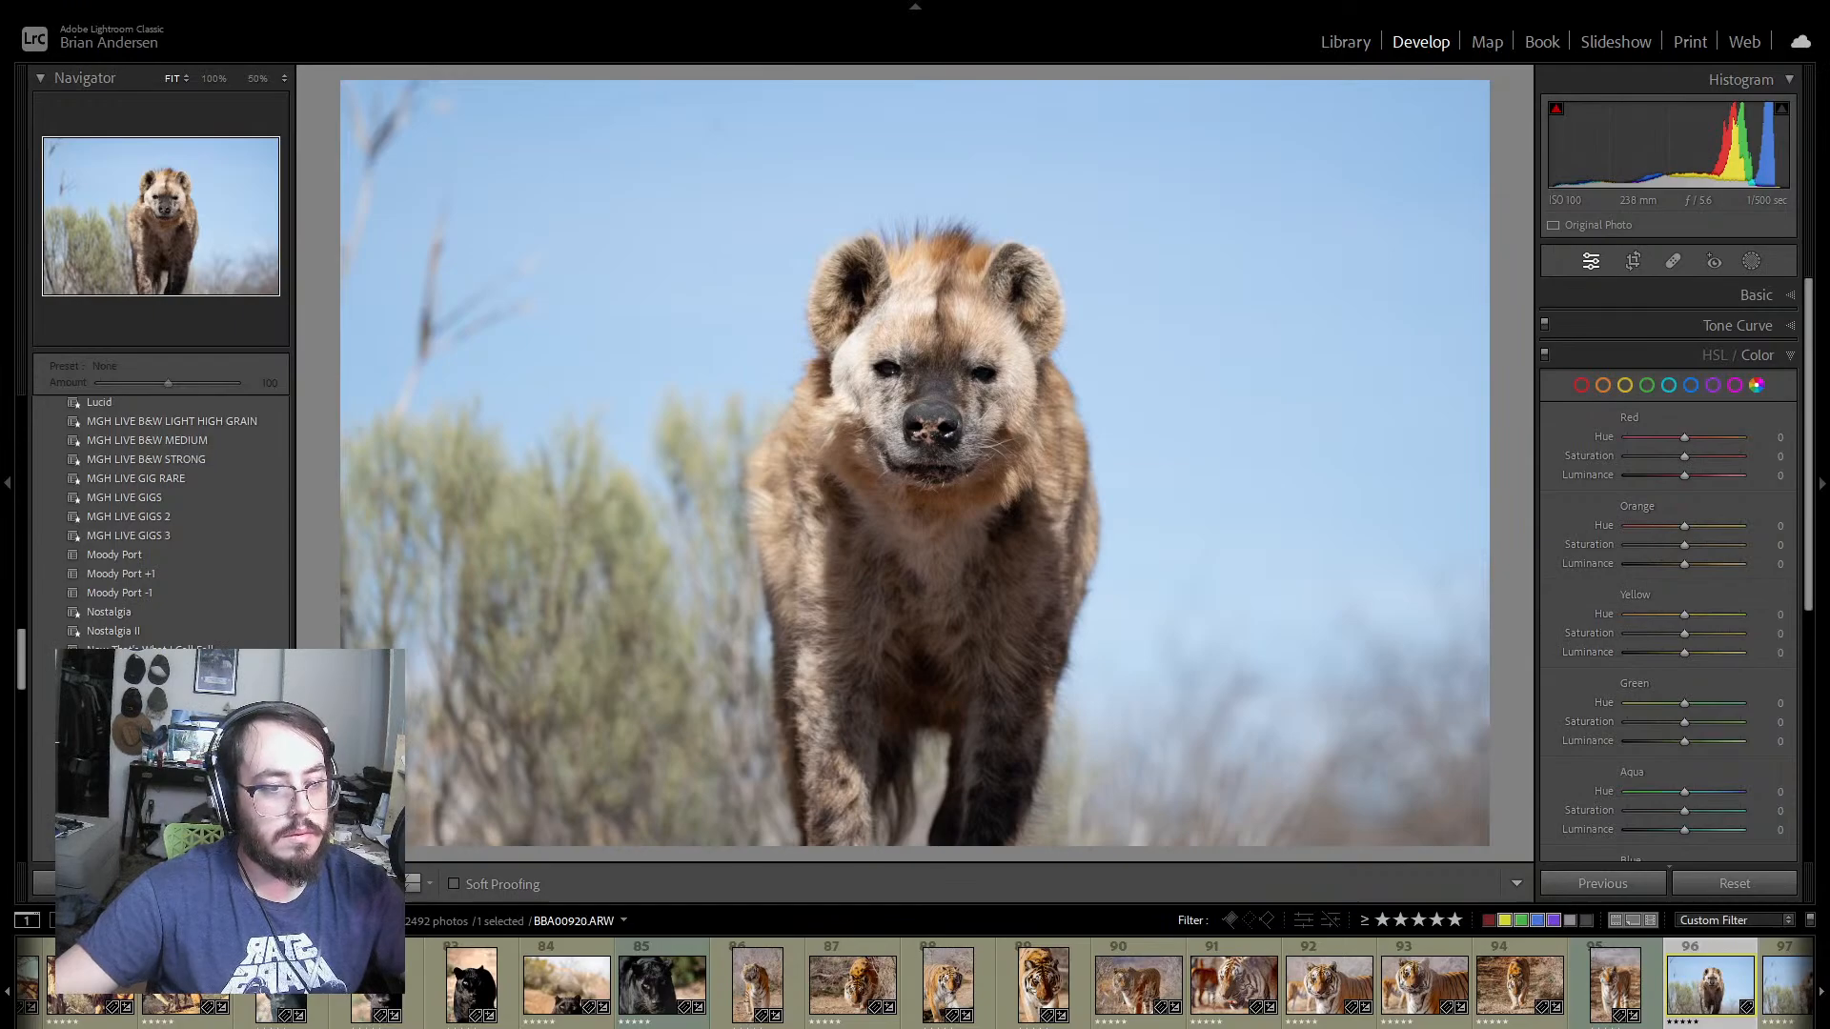
{"action": "scroll", "coordinate": [1110, 986], "scroll_direction": "down", "scroll_amount": 5}
{"action": "scroll", "coordinate": [1111, 986], "scroll_direction": "down", "scroll_amount": 5}
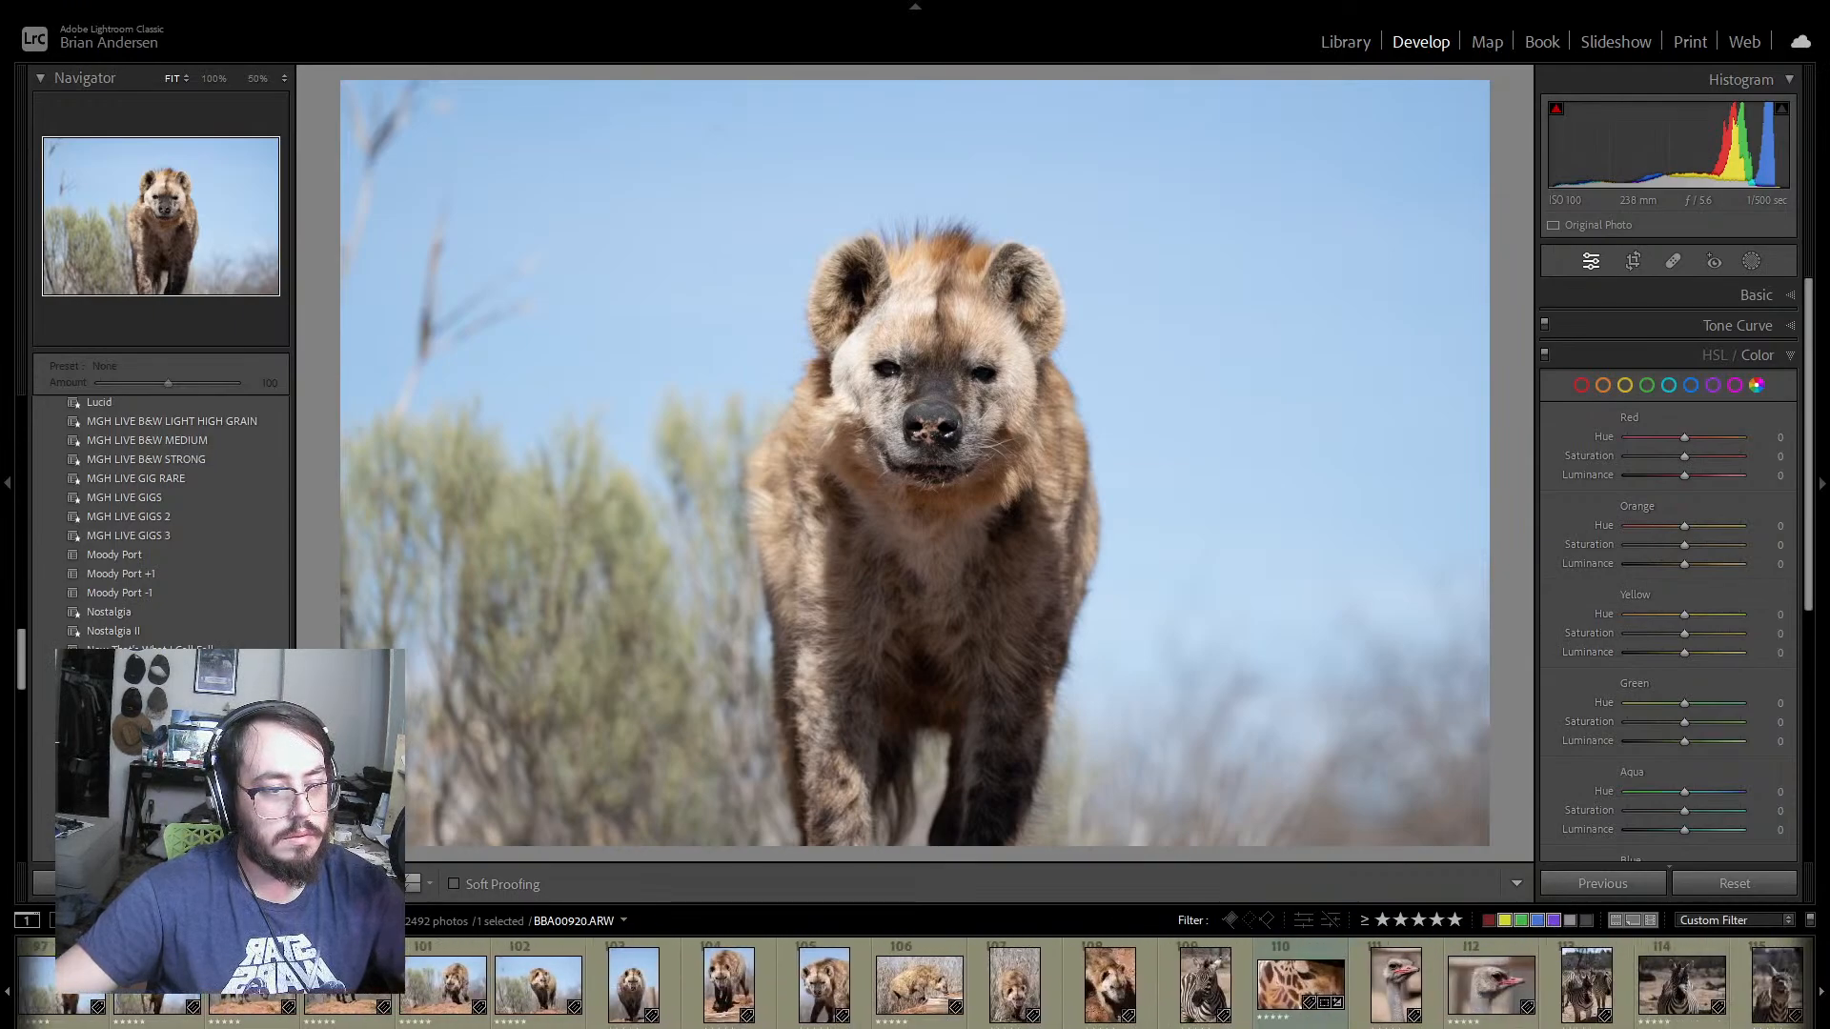
{"action": "scroll", "coordinate": [1110, 987], "scroll_direction": "down", "scroll_amount": 5}
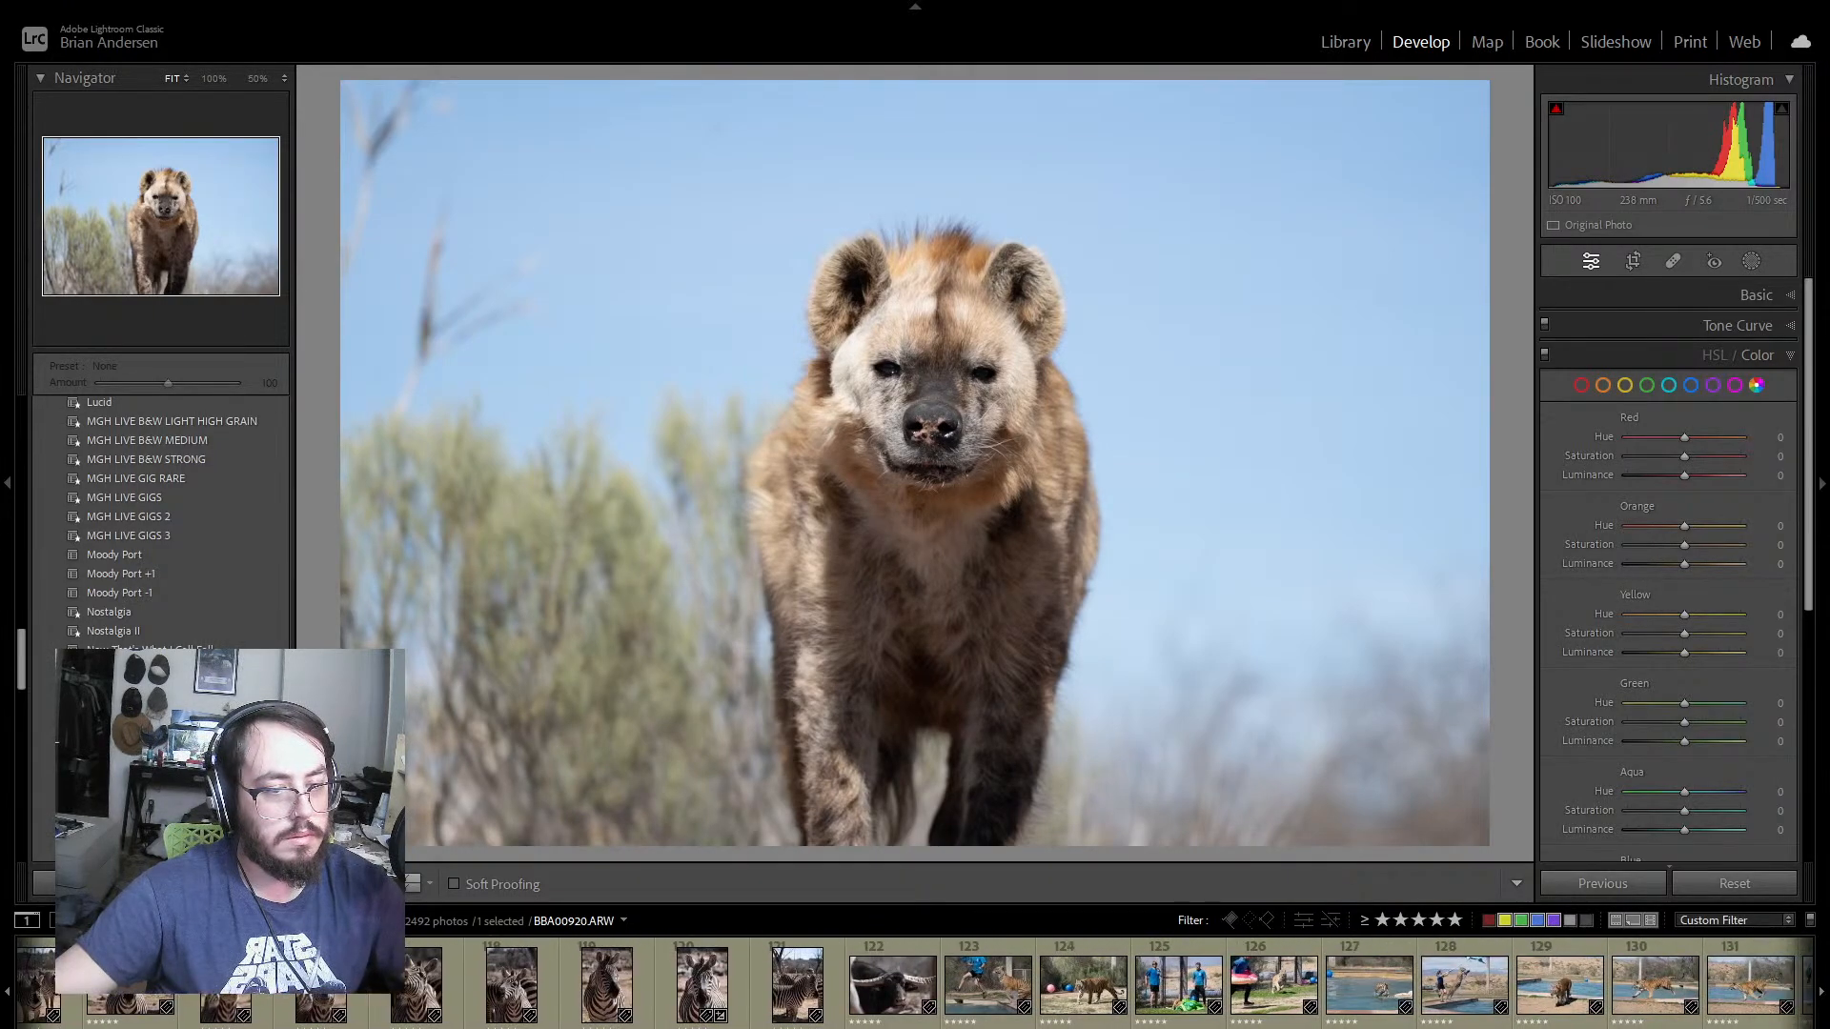
{"action": "scroll", "coordinate": [1110, 987], "scroll_direction": "up", "scroll_amount": 6}
{"action": "scroll", "coordinate": [1110, 986], "scroll_direction": "up", "scroll_amount": 8}
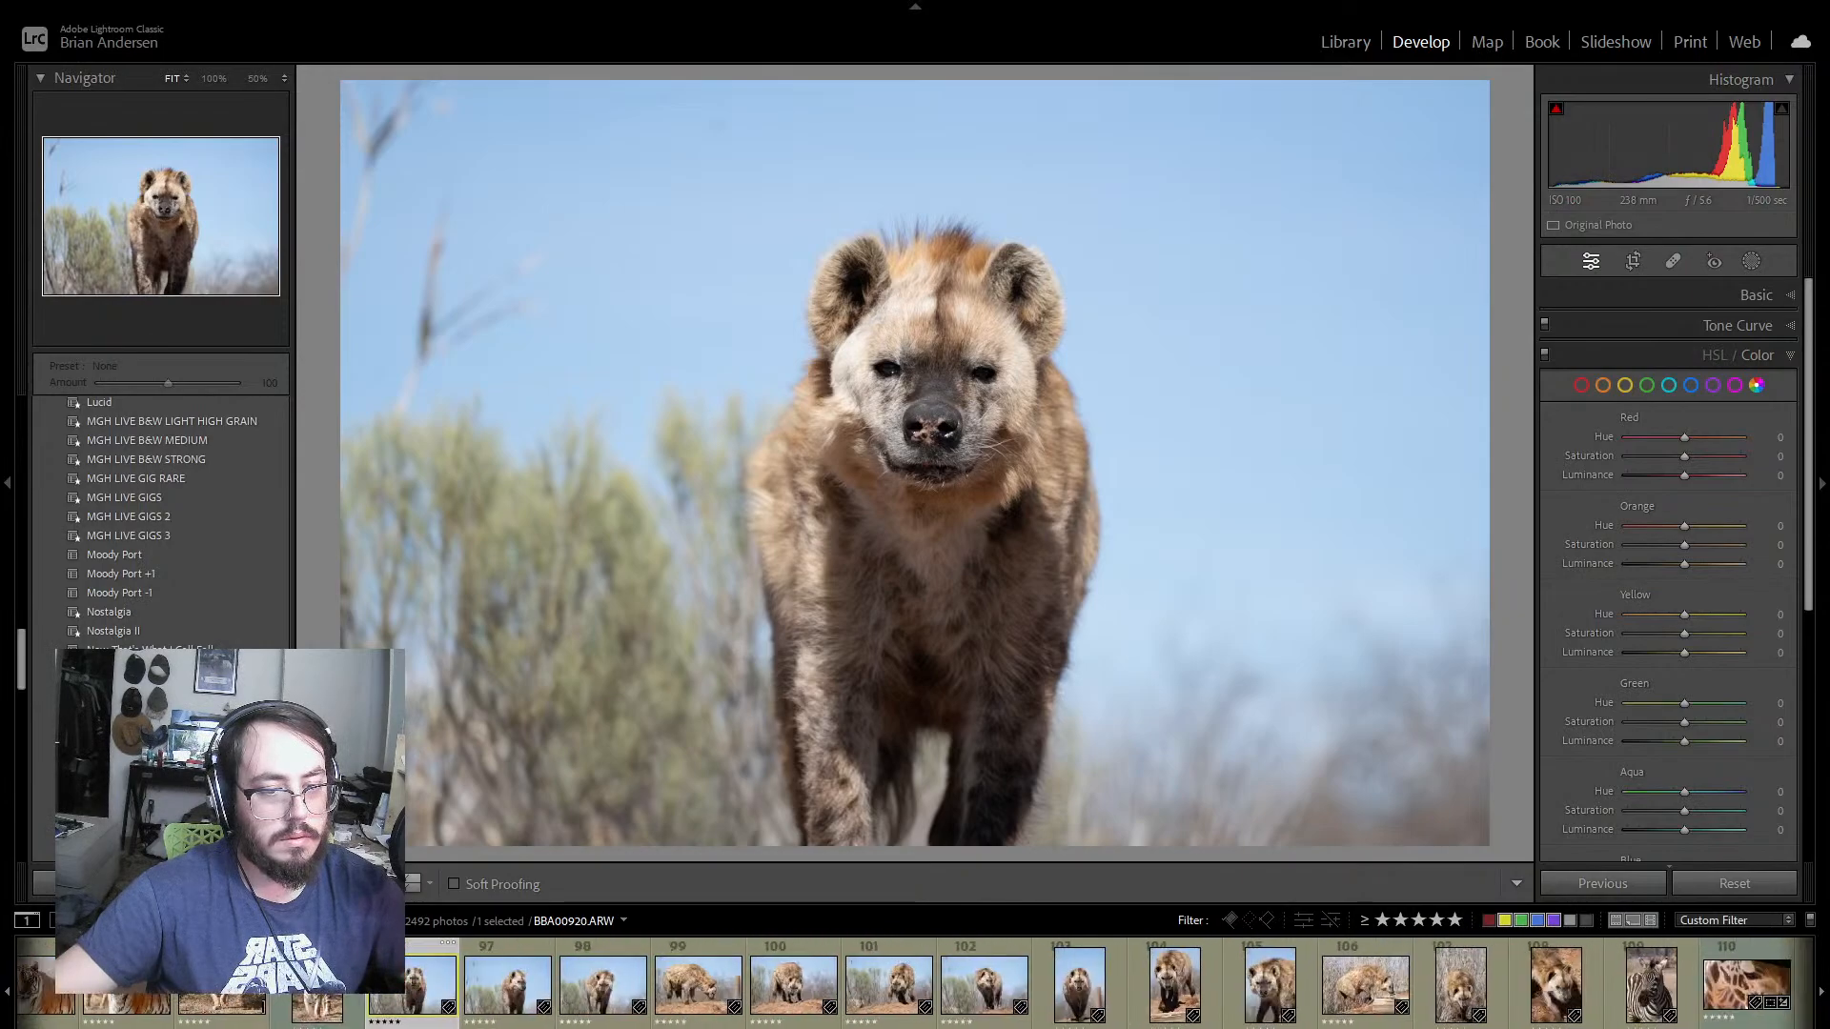
{"action": "scroll", "coordinate": [1110, 987], "scroll_direction": "down", "scroll_amount": 2}
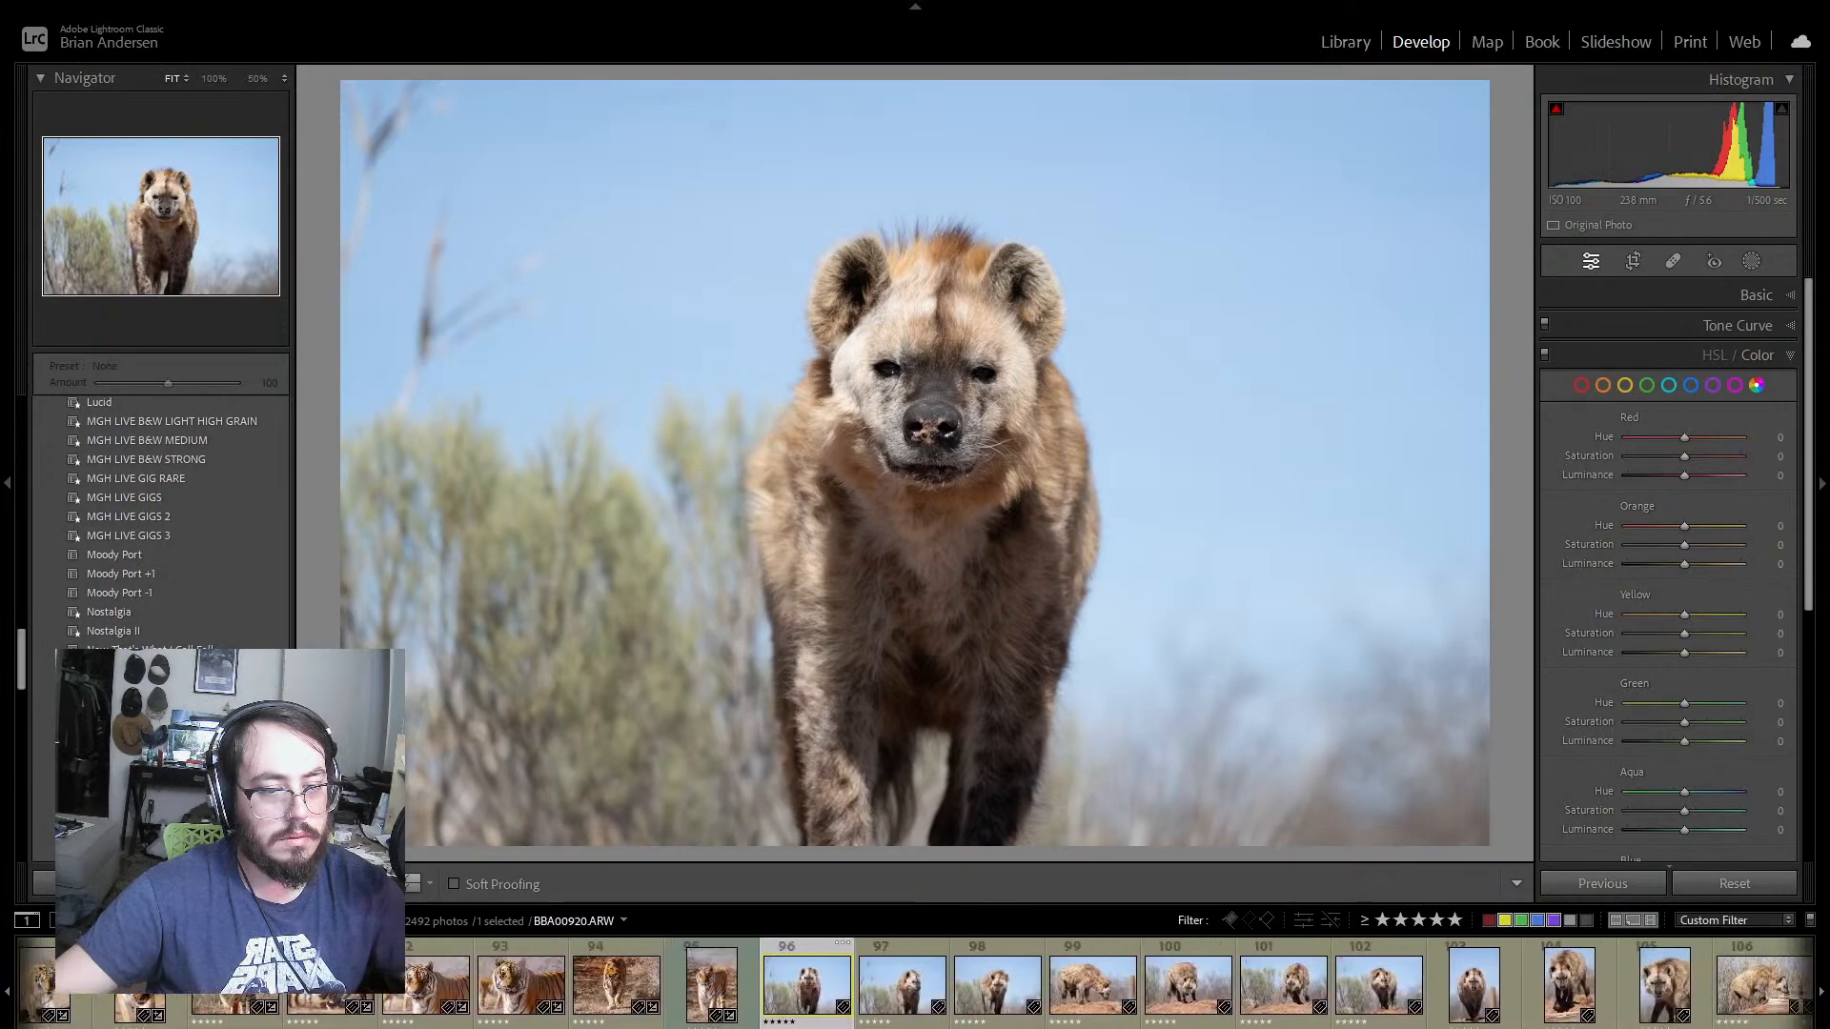